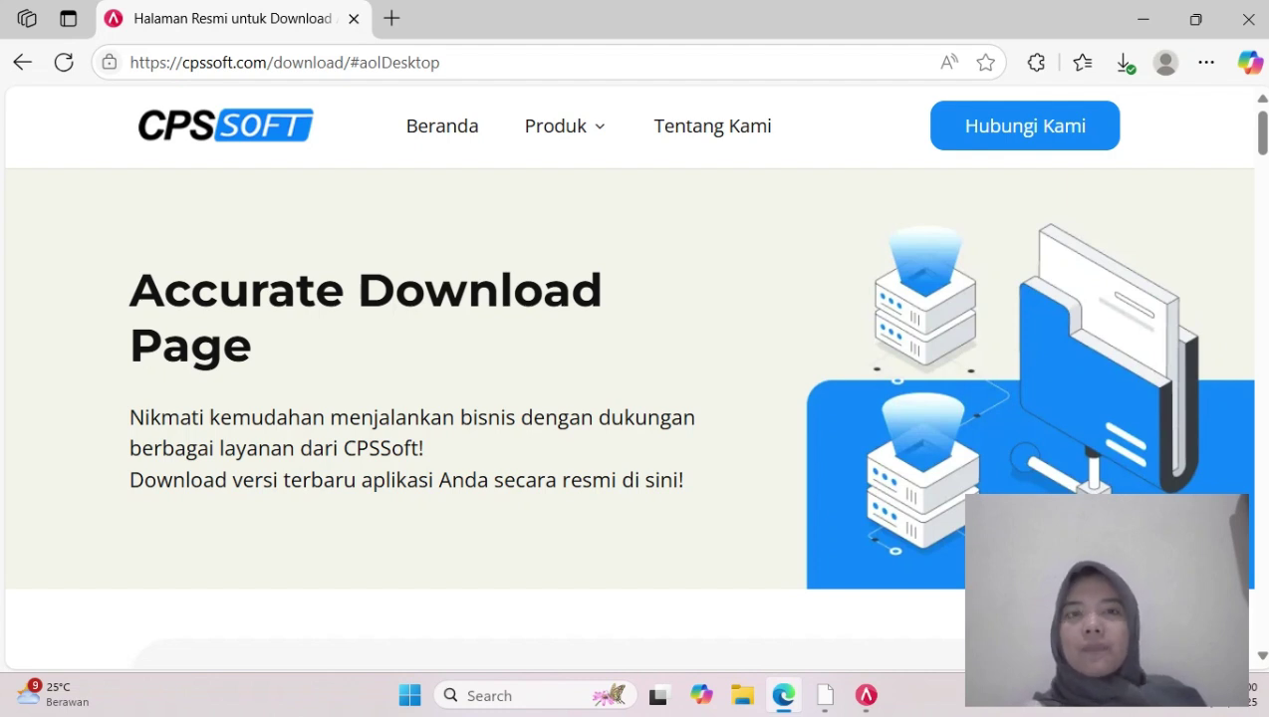
Scroll the CPSSoft page to the Standard, Deluxe and Enterprise 32/64 BIT Accurate Desktop downloads
scroll(629, 398, "down", 3)
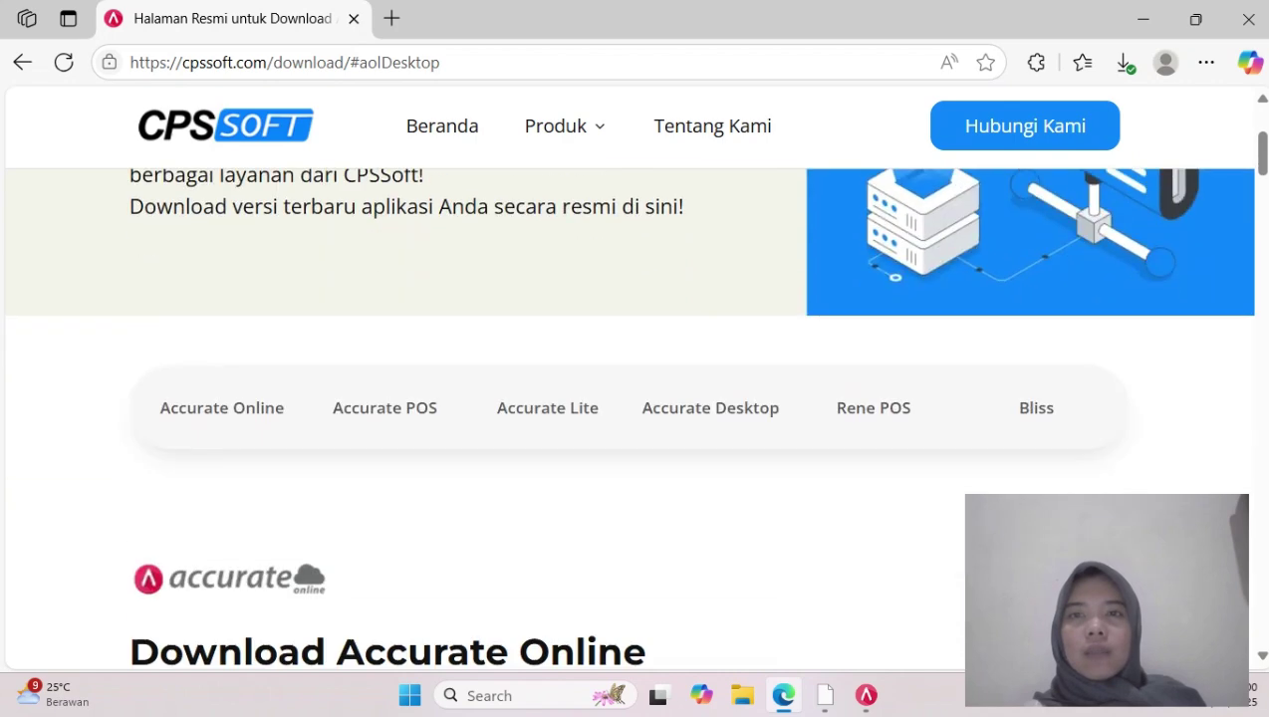
scroll(630, 398, "down", 2)
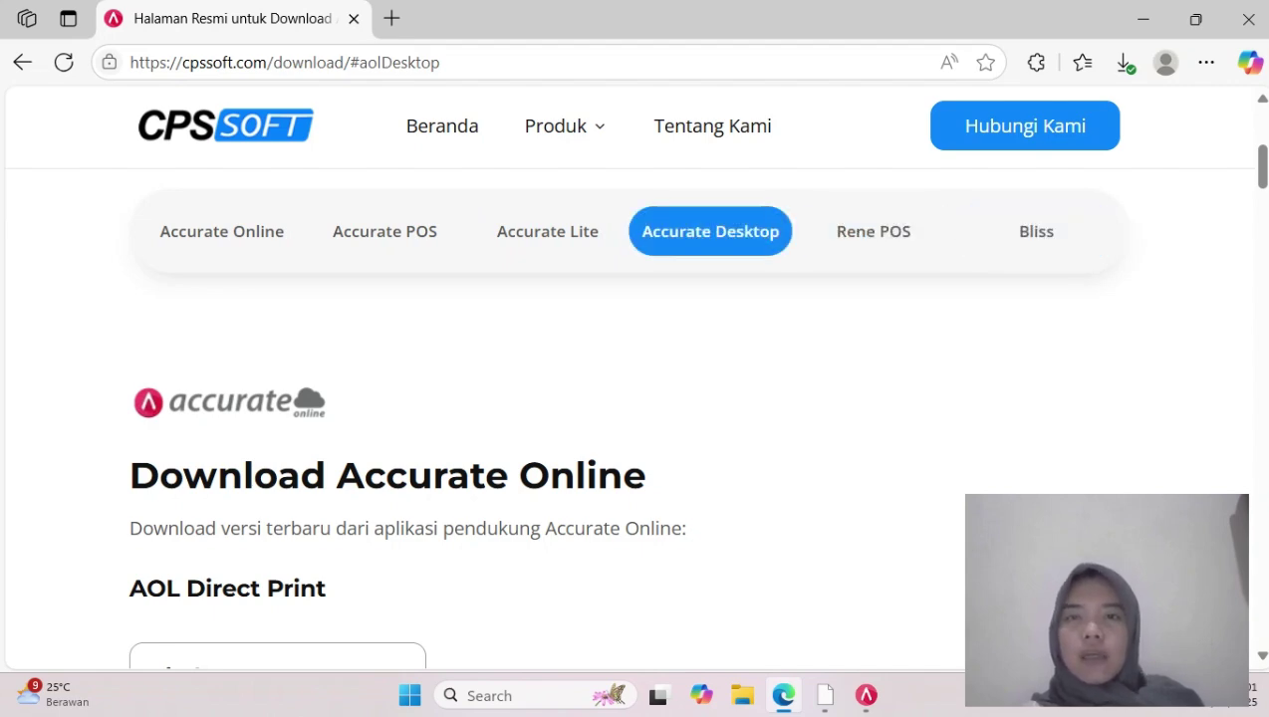
left_click(710, 231)
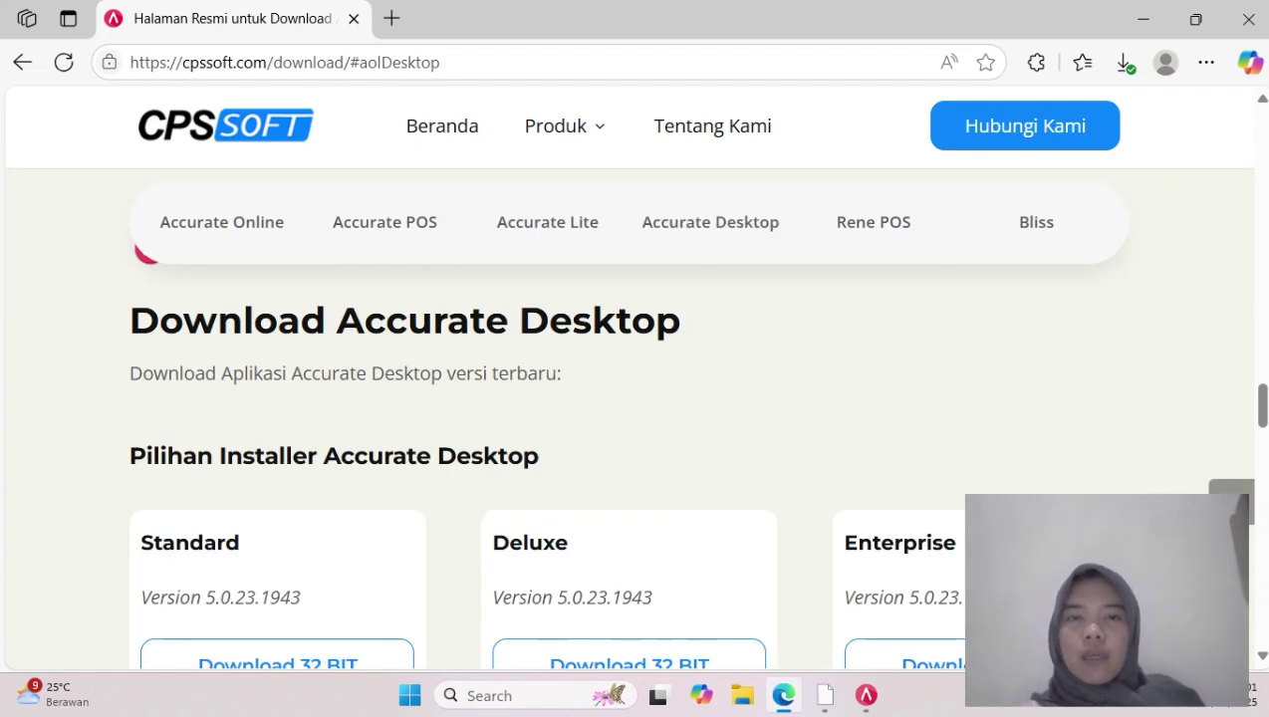
scroll(544, 456, "down", 2)
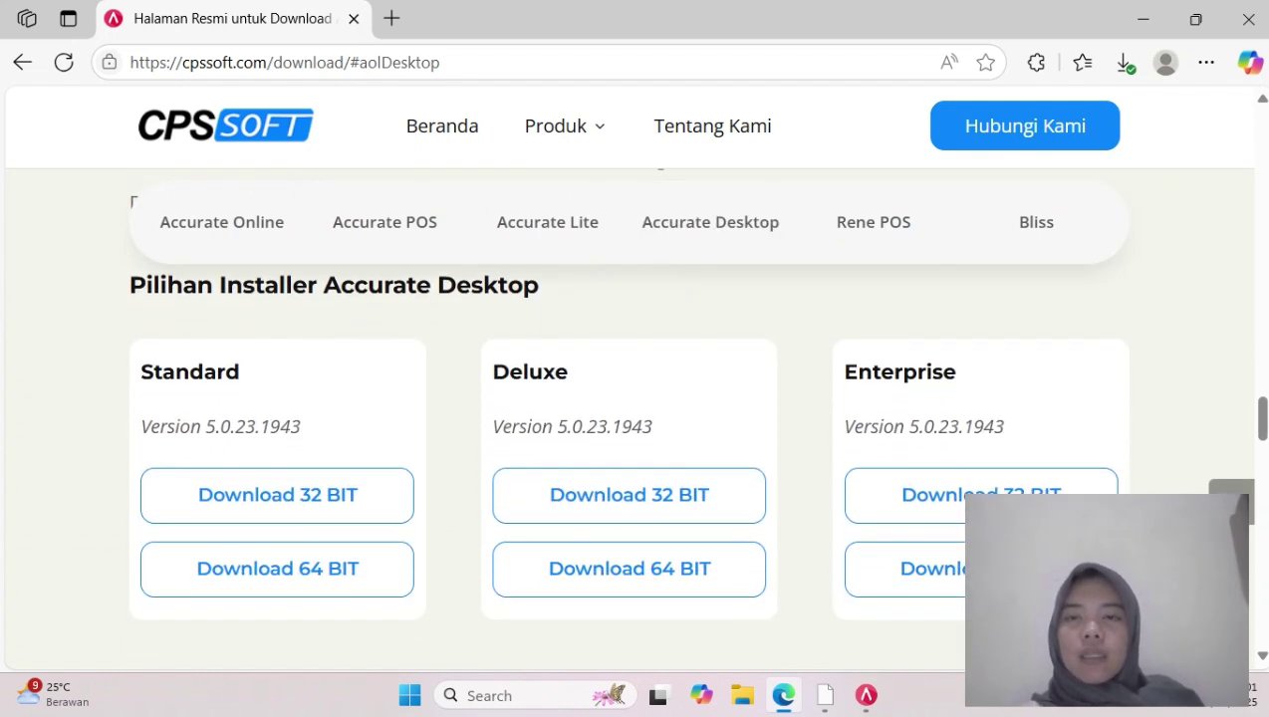
scroll(696, 412, "down", 1)
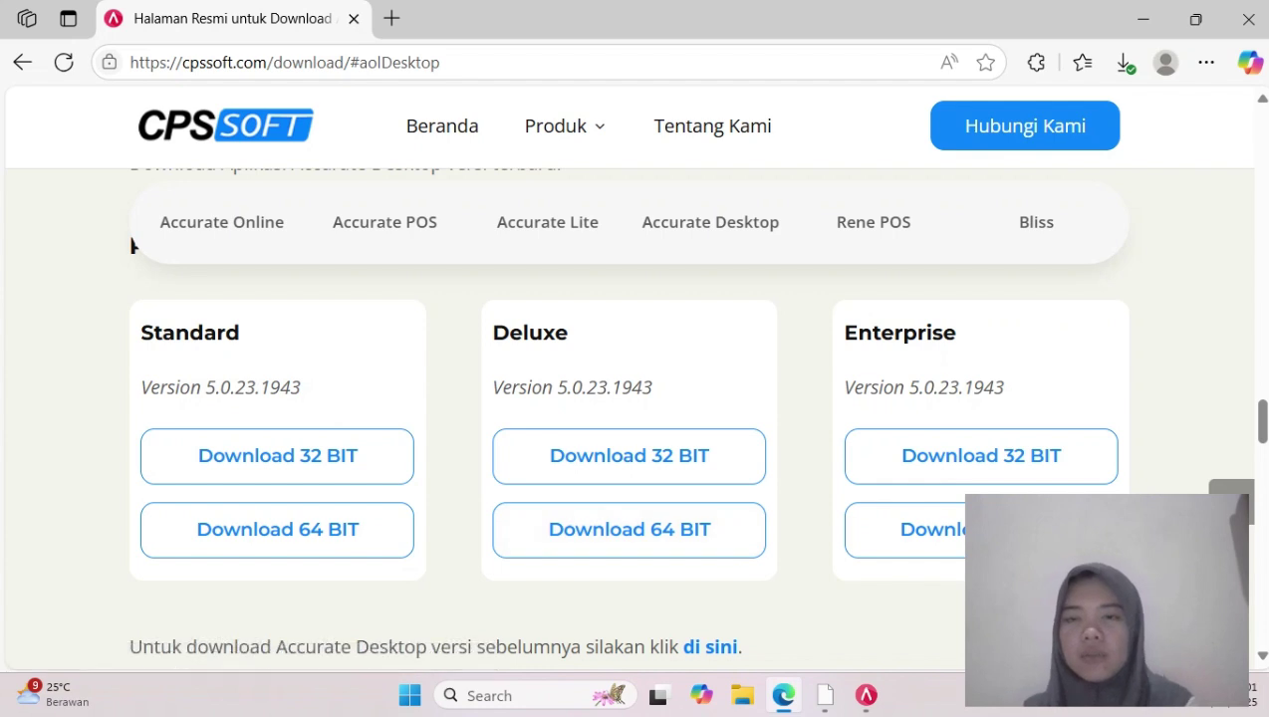
mouse_move(866, 696)
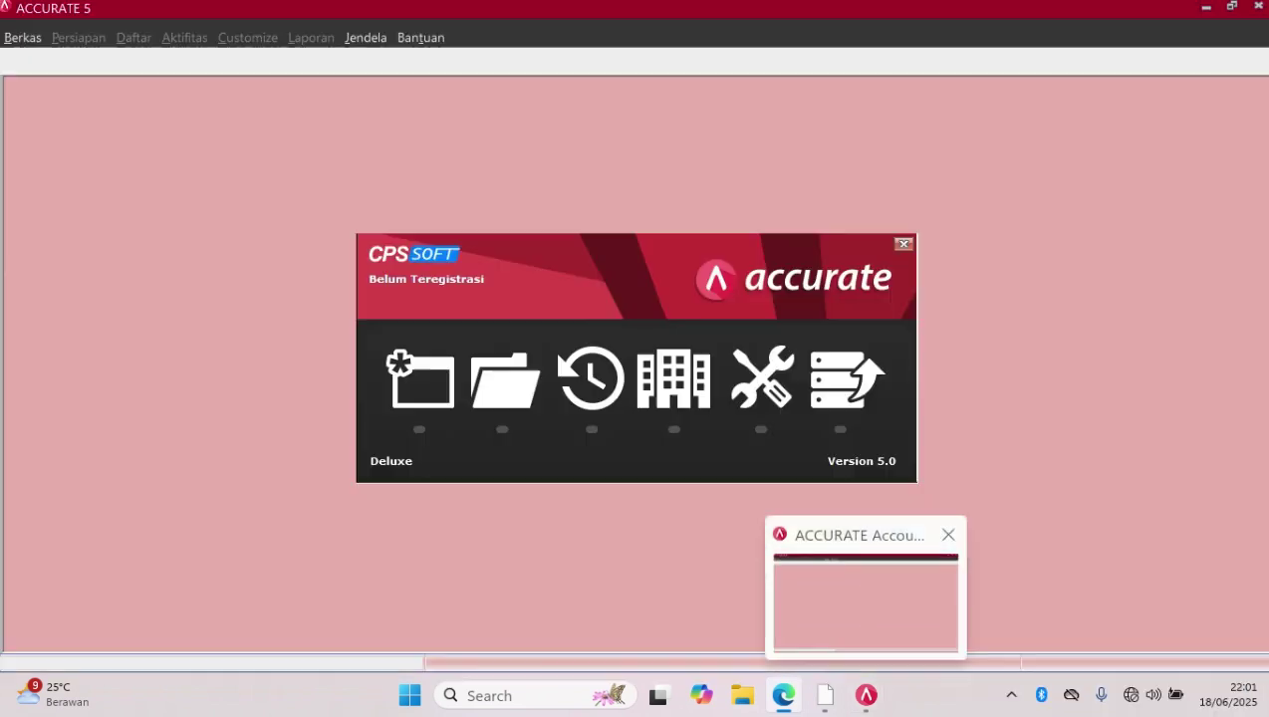
Start a new company database in ACCURATE 5 and browse to the semester 2 coursework folder on drive D
left_click(866, 602)
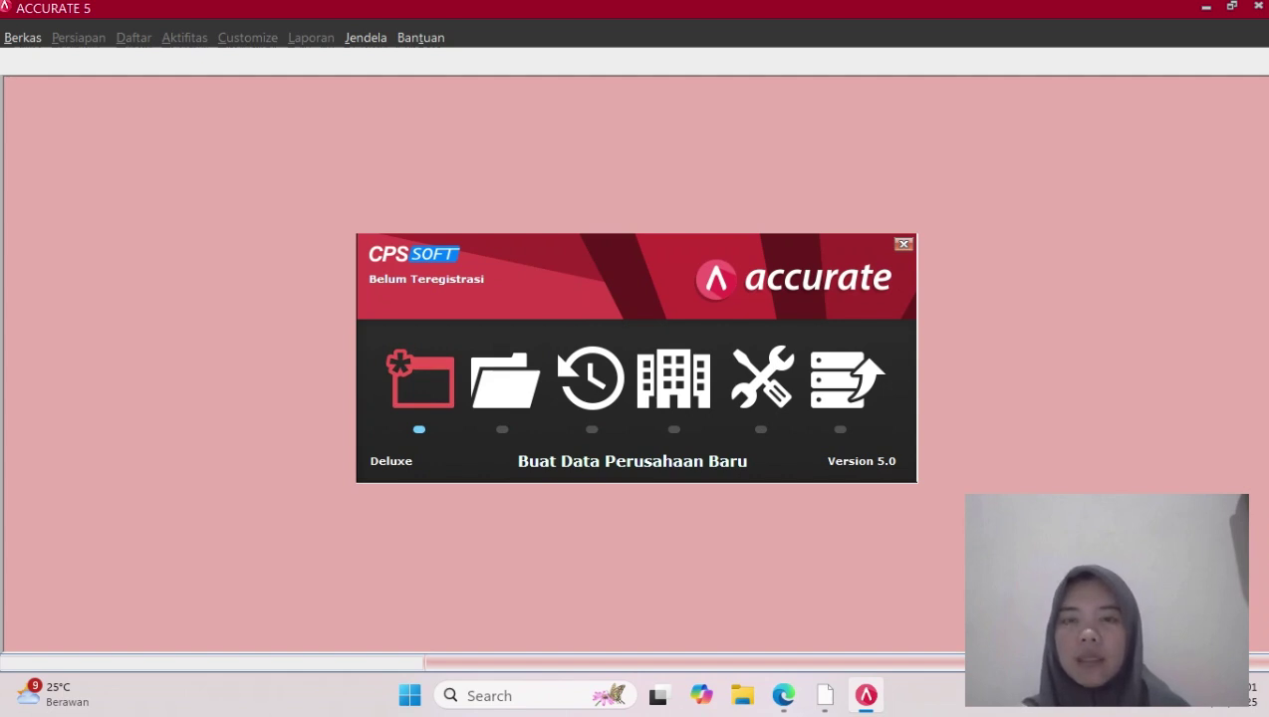
left_click(419, 379)
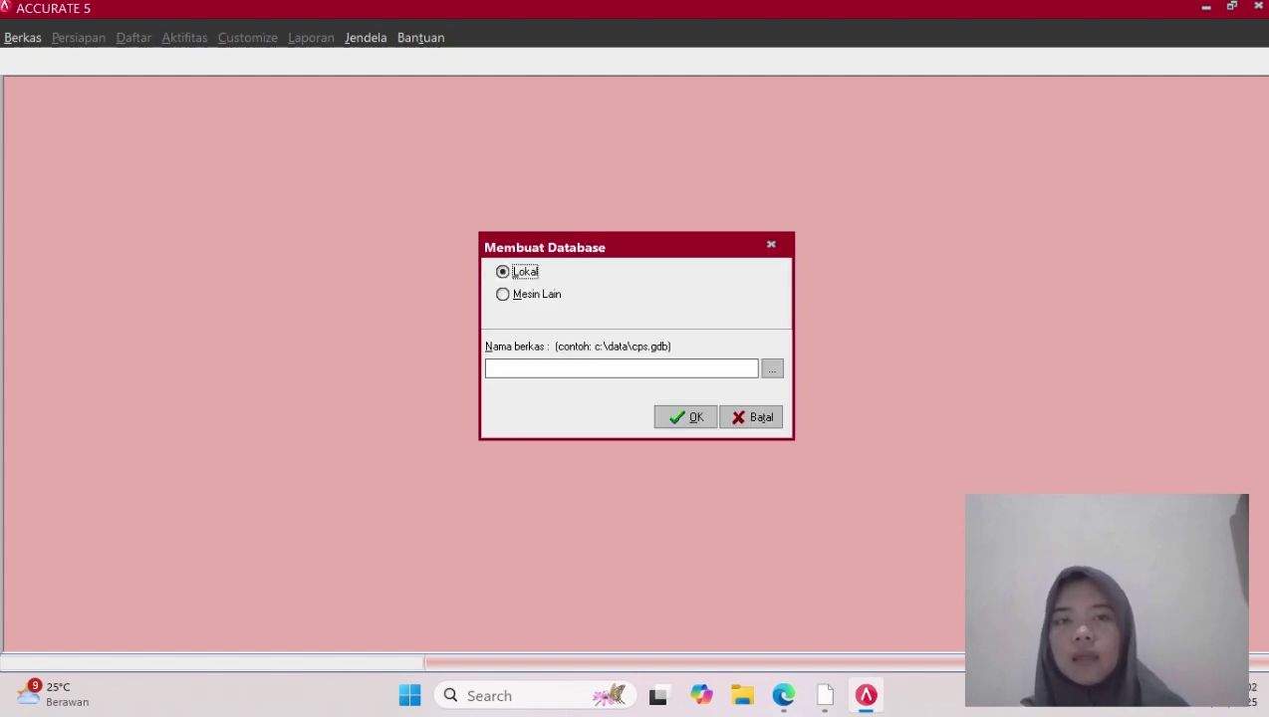
left_click(772, 369)
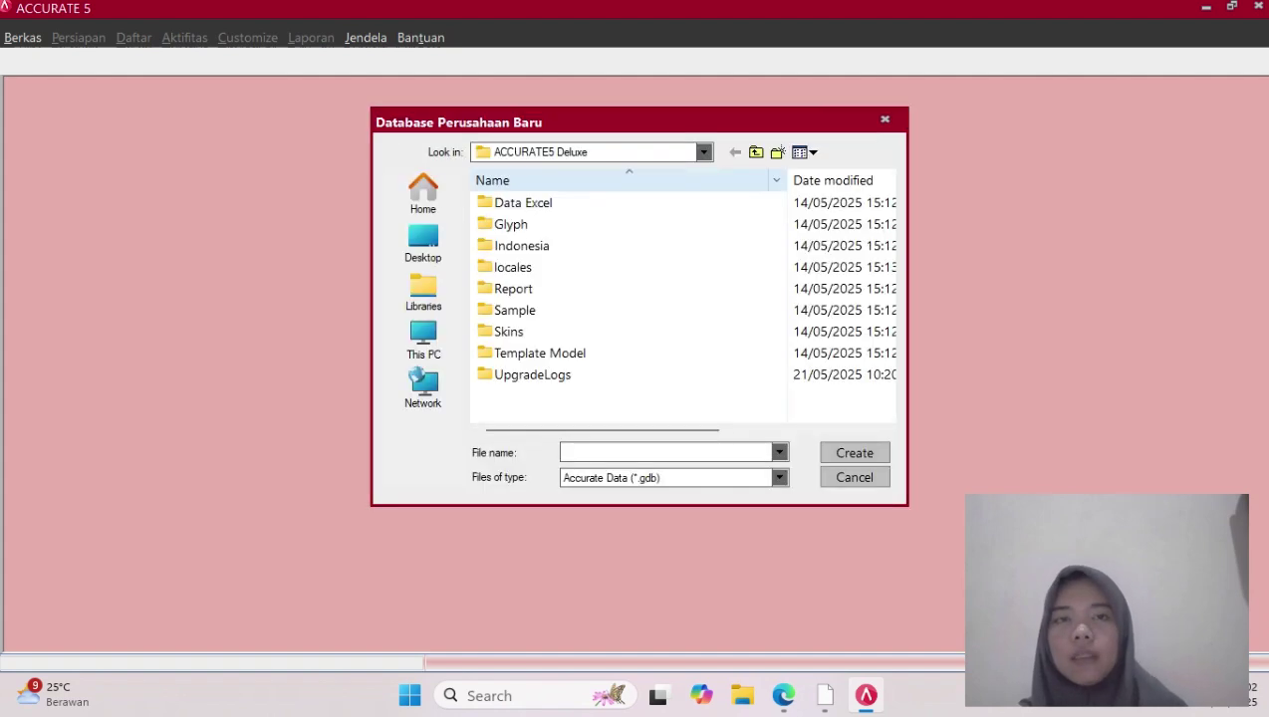
left_click(424, 291)
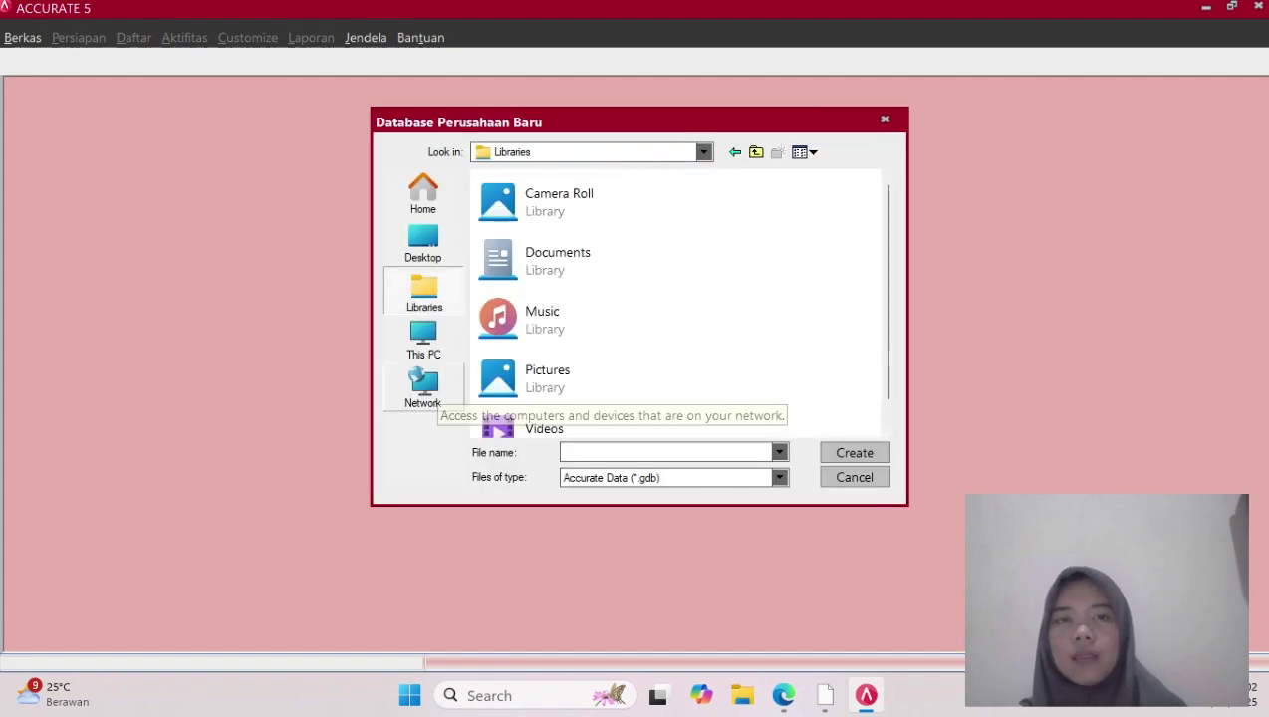
left_click(423, 339)
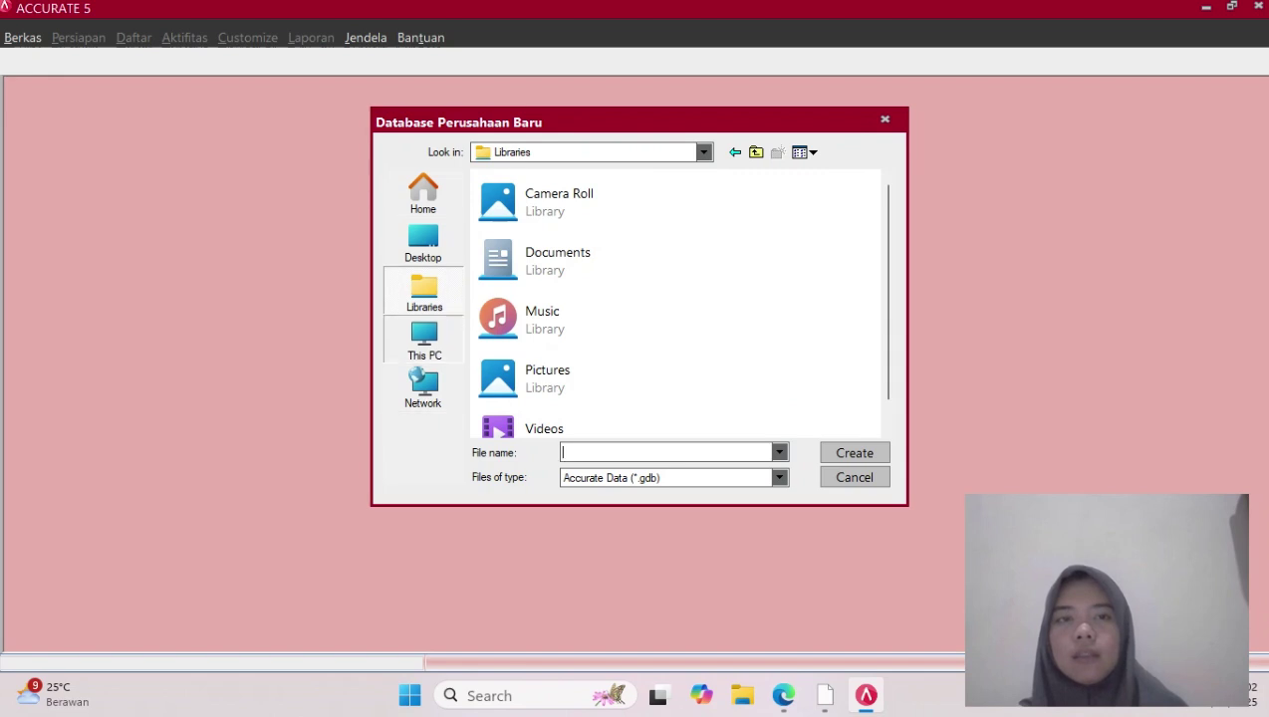
double_click(538, 283)
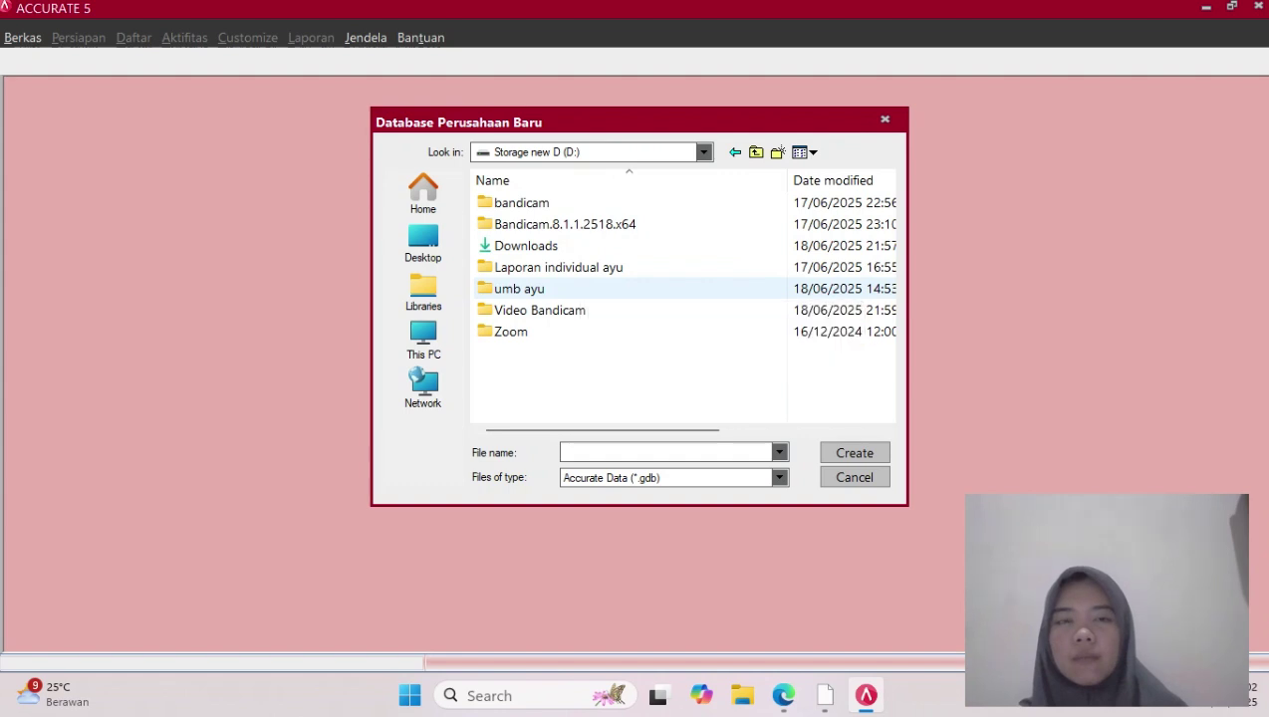
double_click(538, 288)
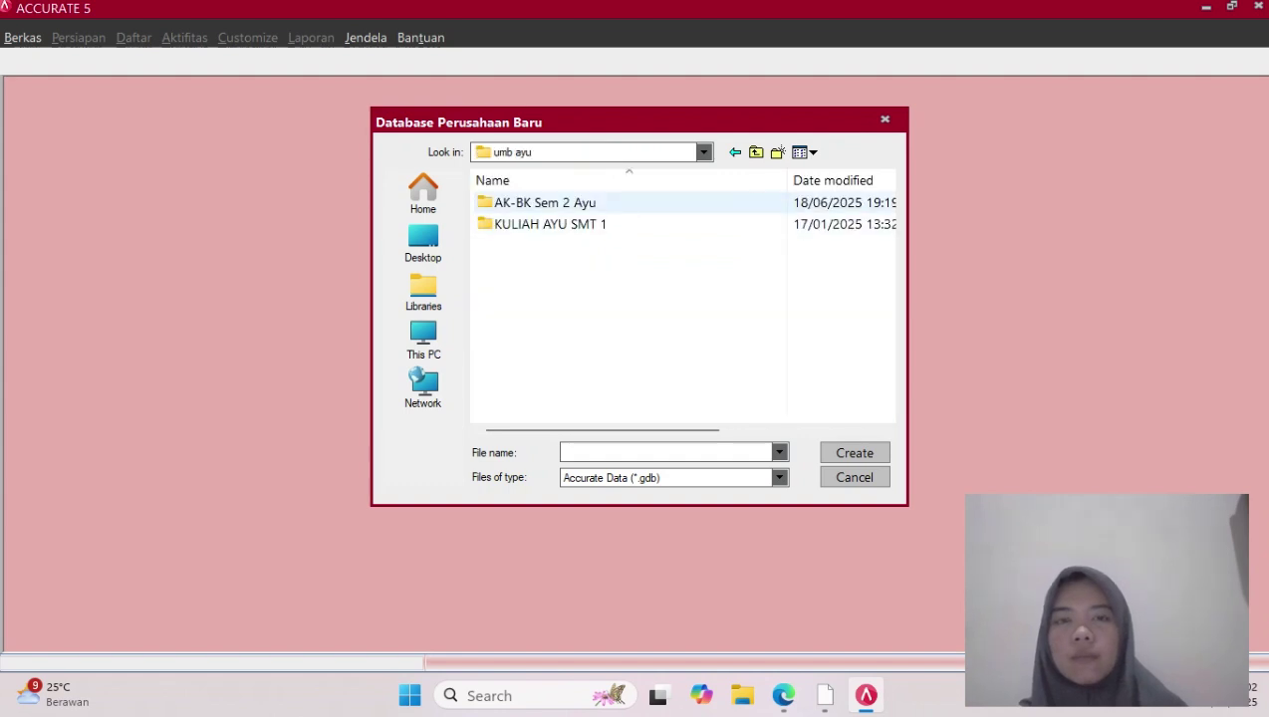
double_click(545, 203)
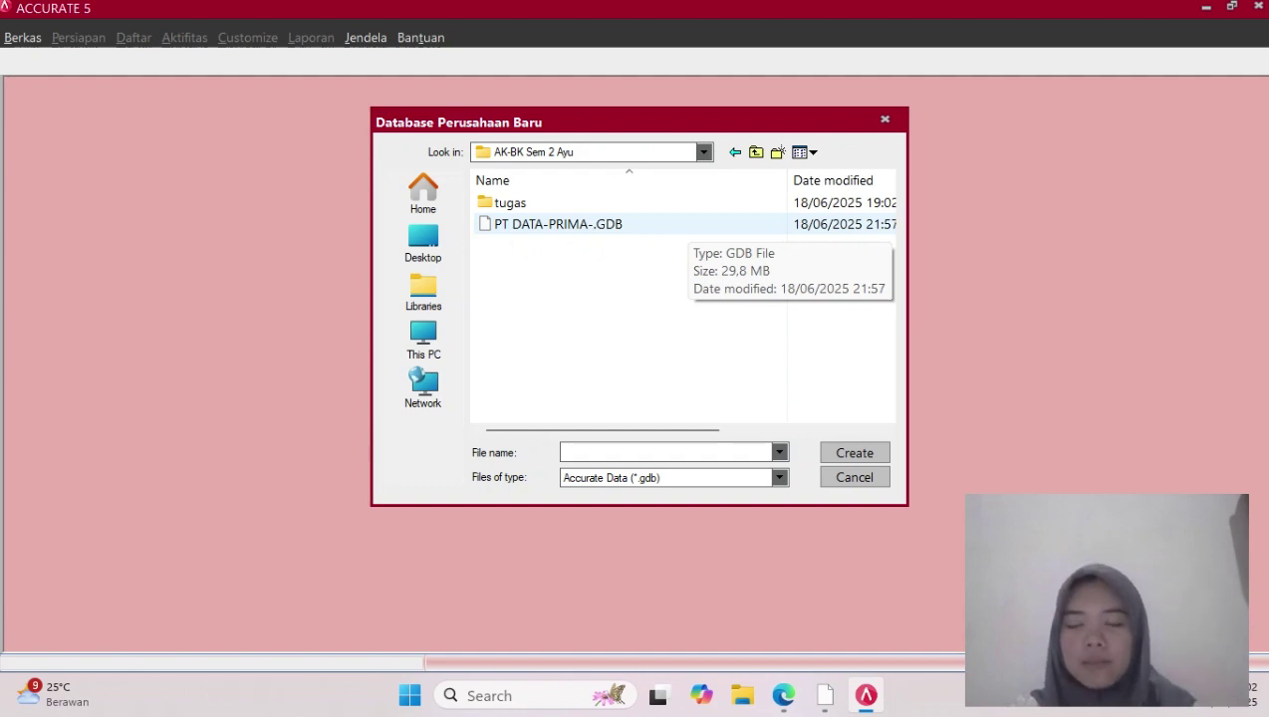
Name the database file 'PT Data Prima' and create it as a local database
key("Caps_Lock")
key("p")
key("Caps_Lock")
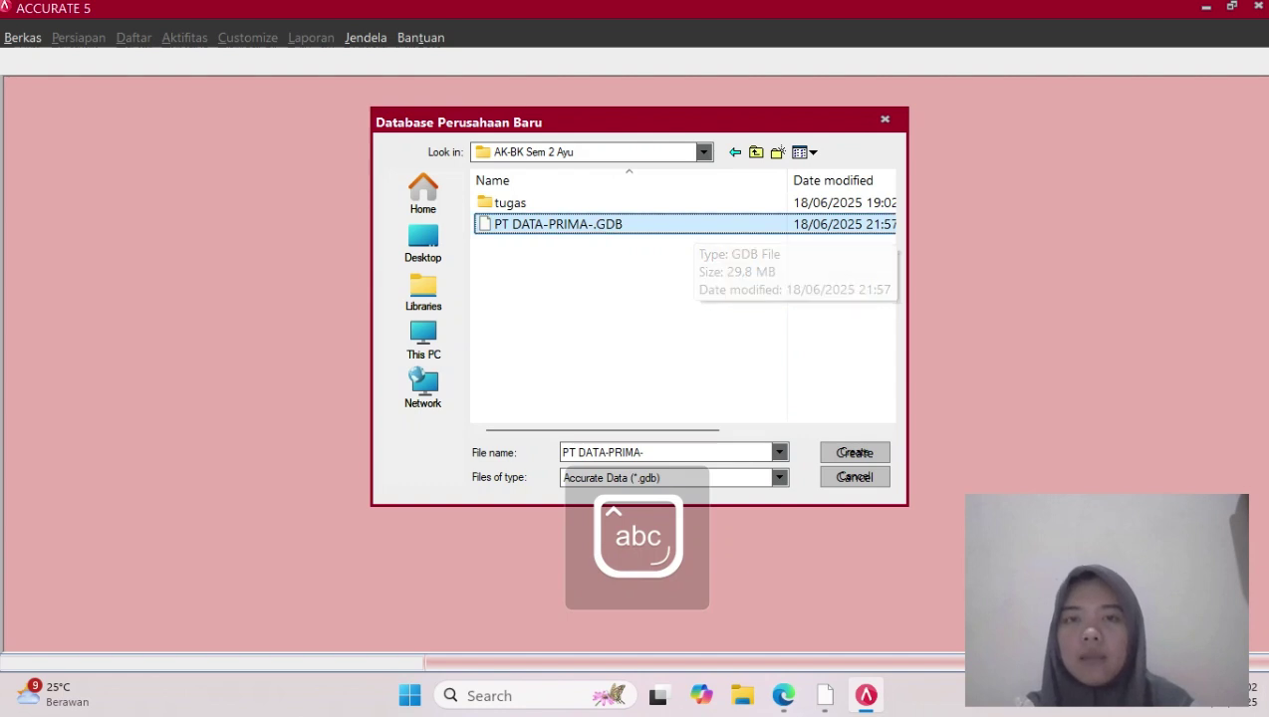
key("Tab")
key("BackSpace")
key("Caps_Lock")
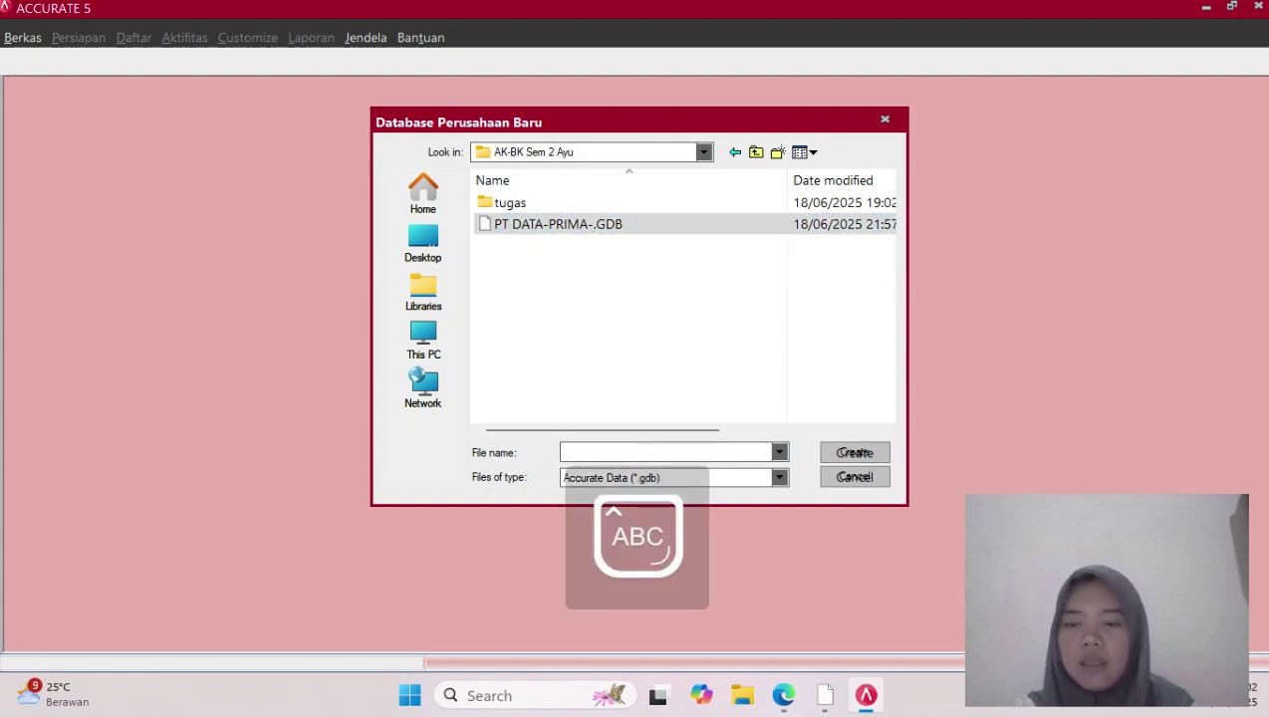
type("PT")
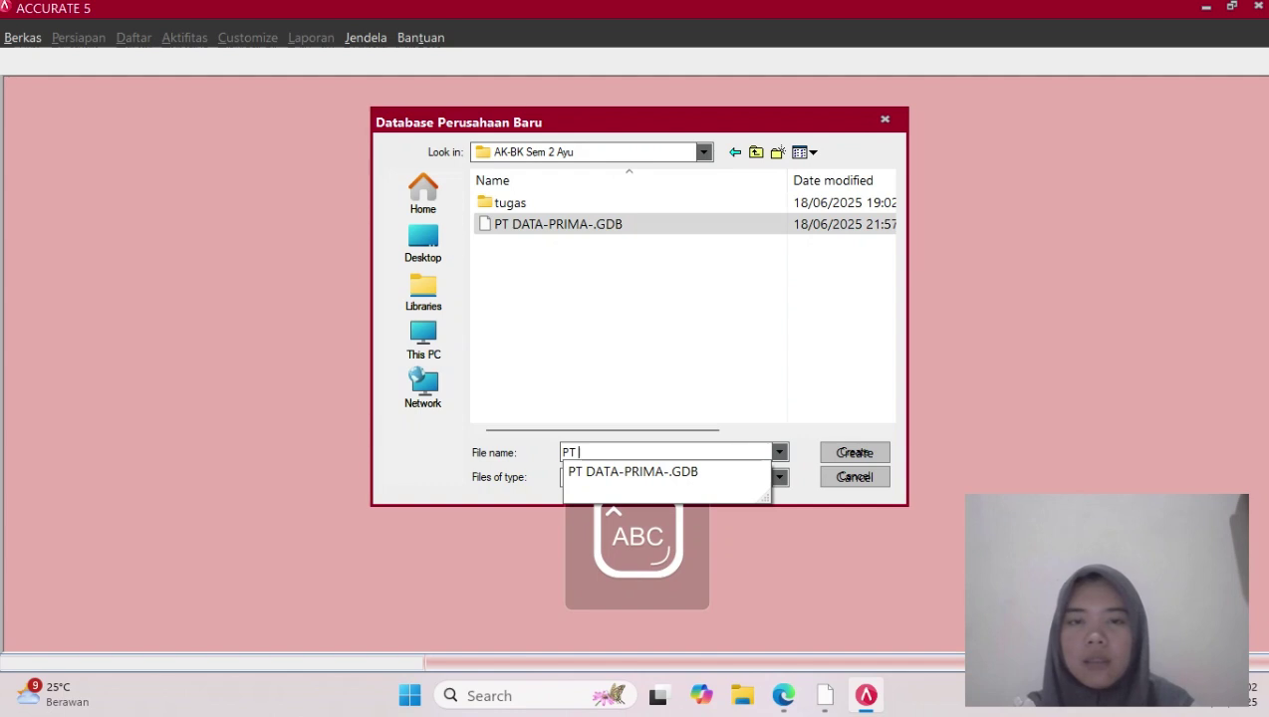
type(" D")
key("Caps_Lock")
type("at")
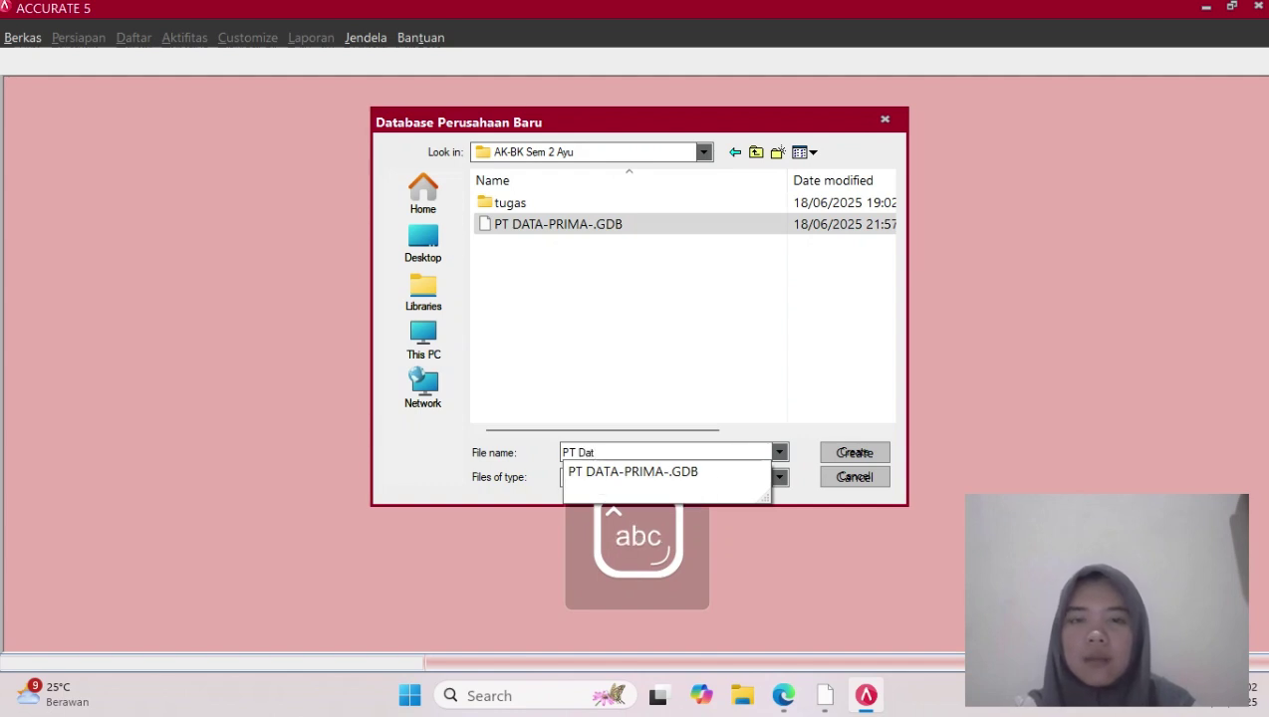
type("a")
key("Caps_Lock")
type("P")
key("Caps_Lock")
type("rima")
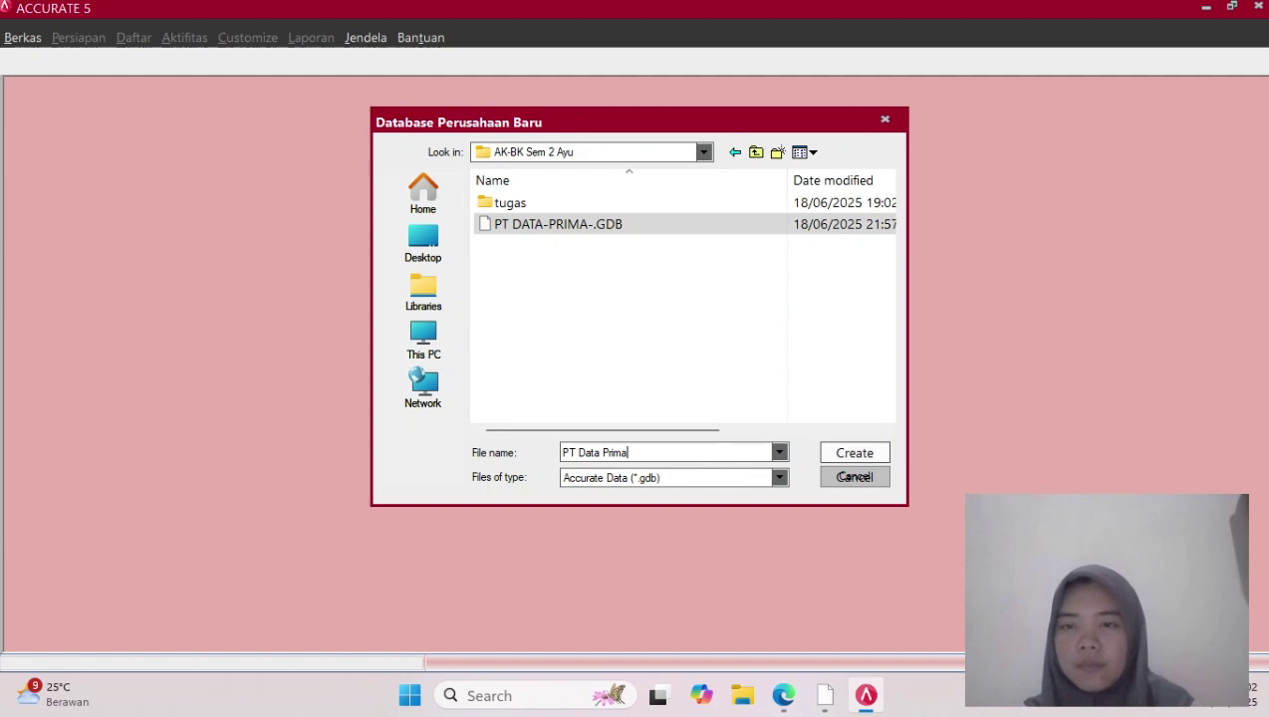
key("Return")
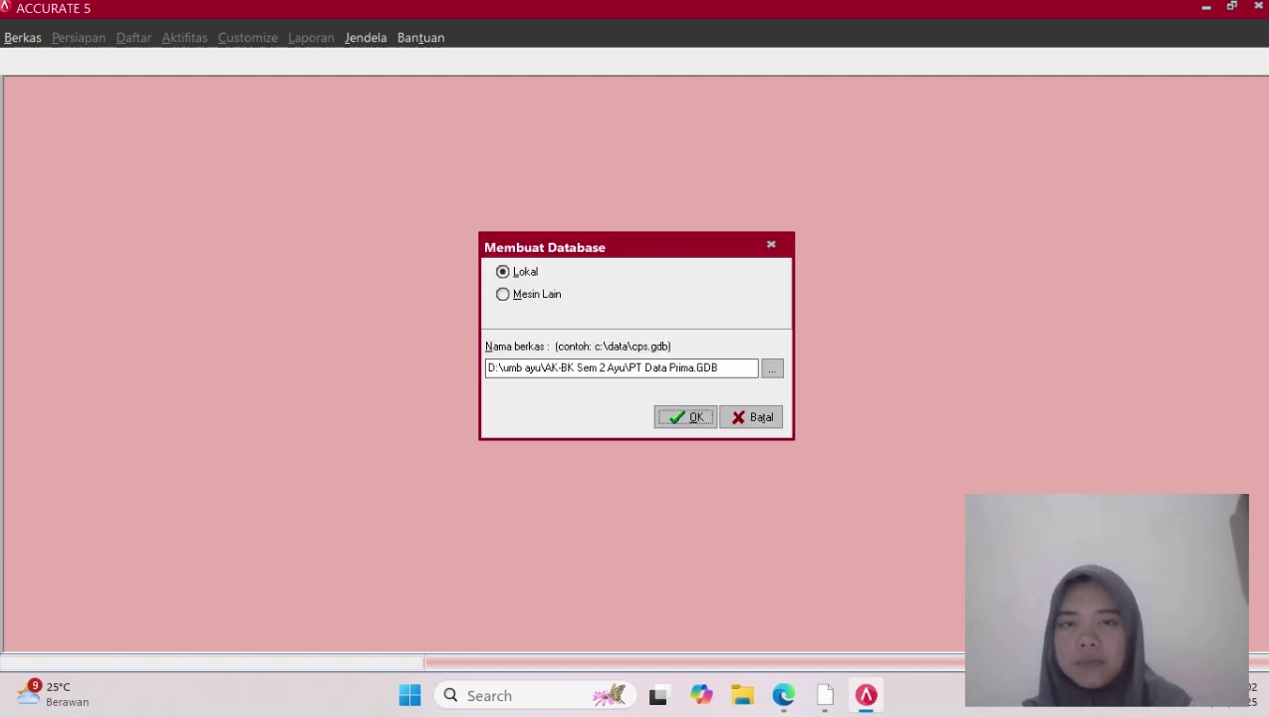
key("Return")
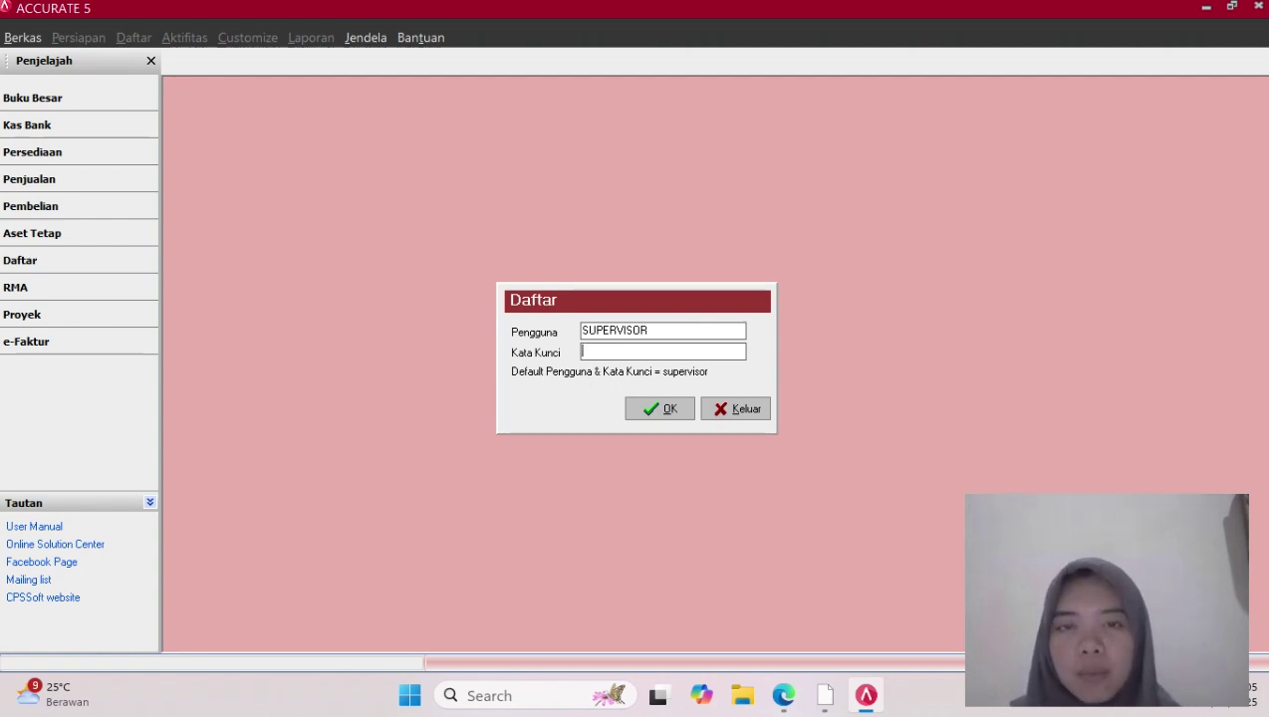
Log in as user SUPERVISOR with the default password
left_click(649, 331)
left_click_drag(650, 331, 582, 331)
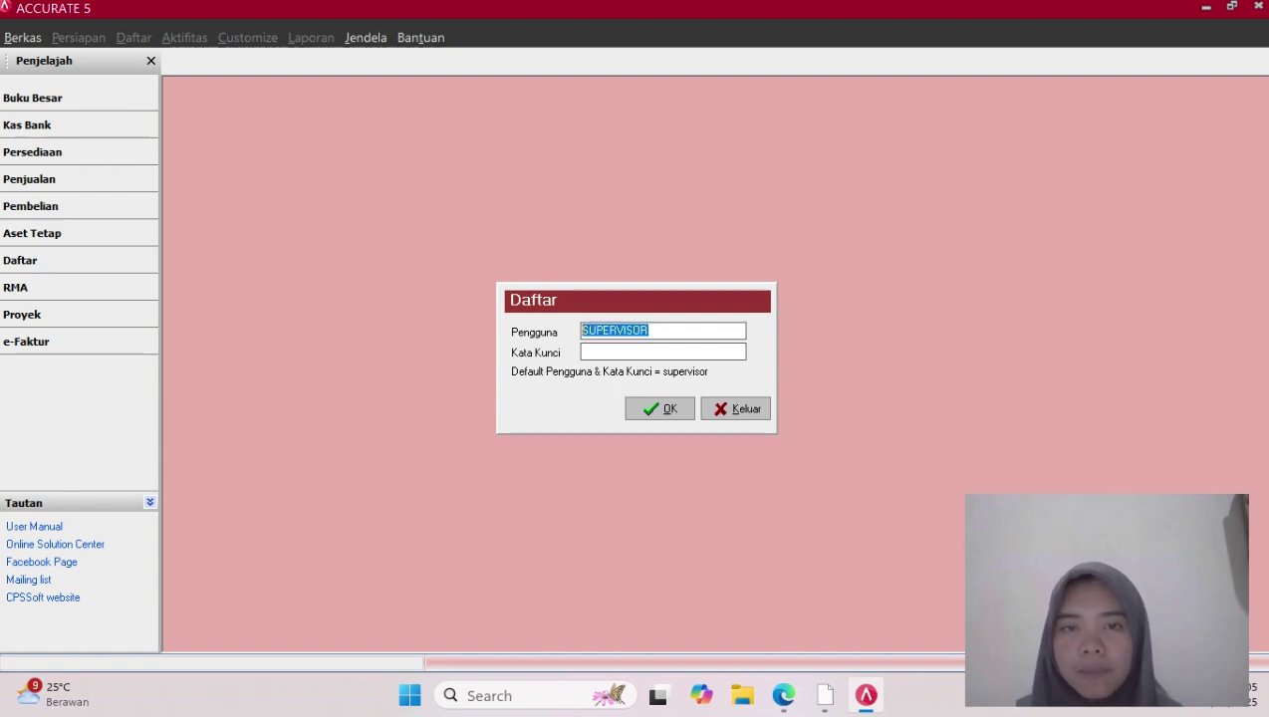
left_click(637, 352)
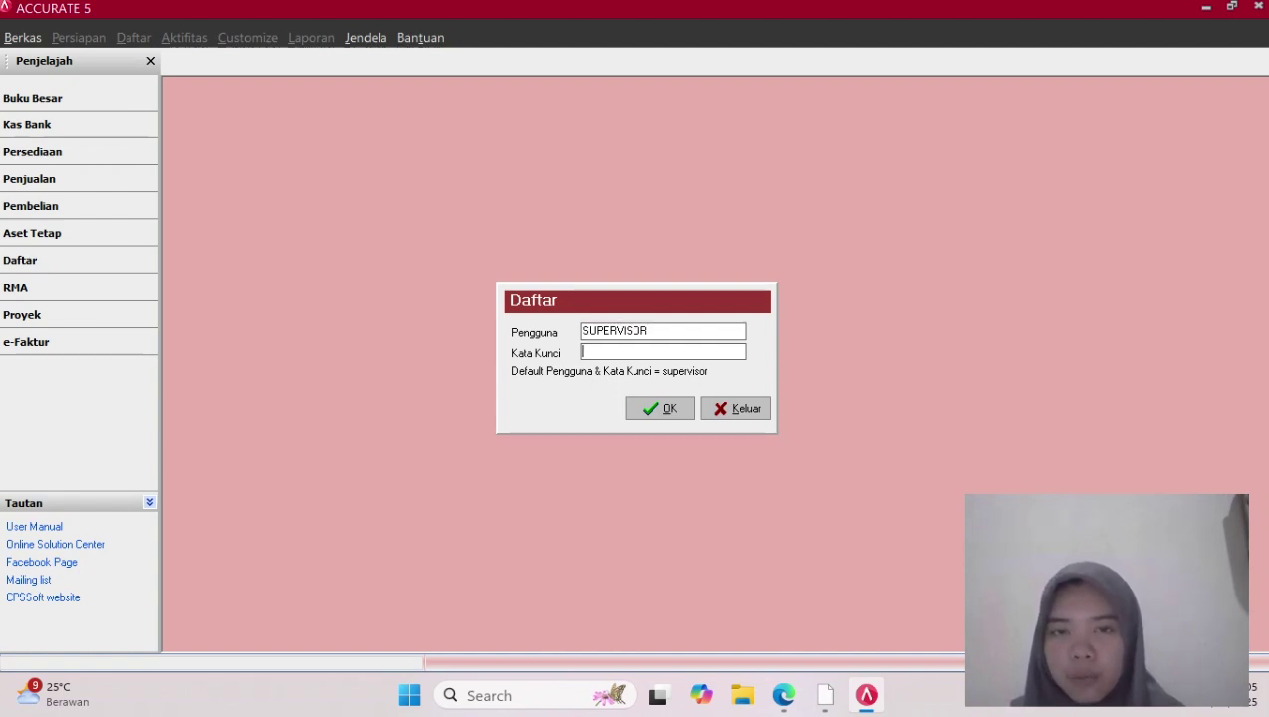
type("supervisor")
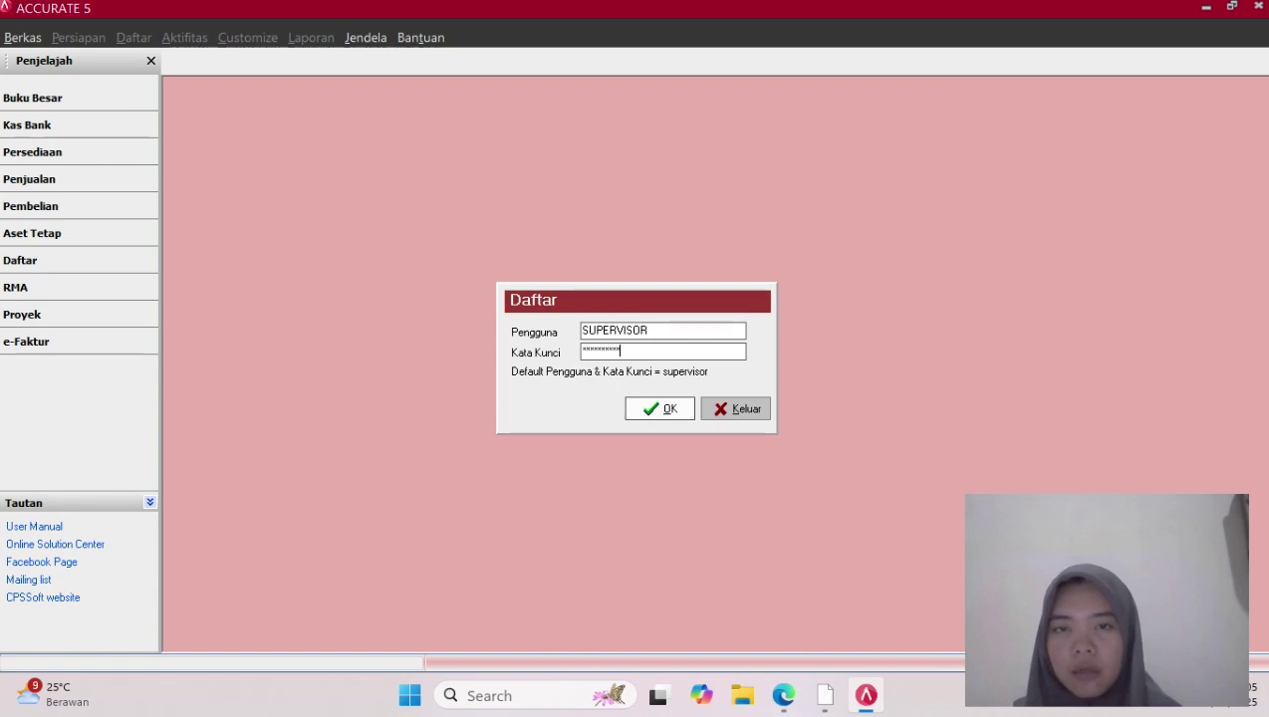
key("Return")
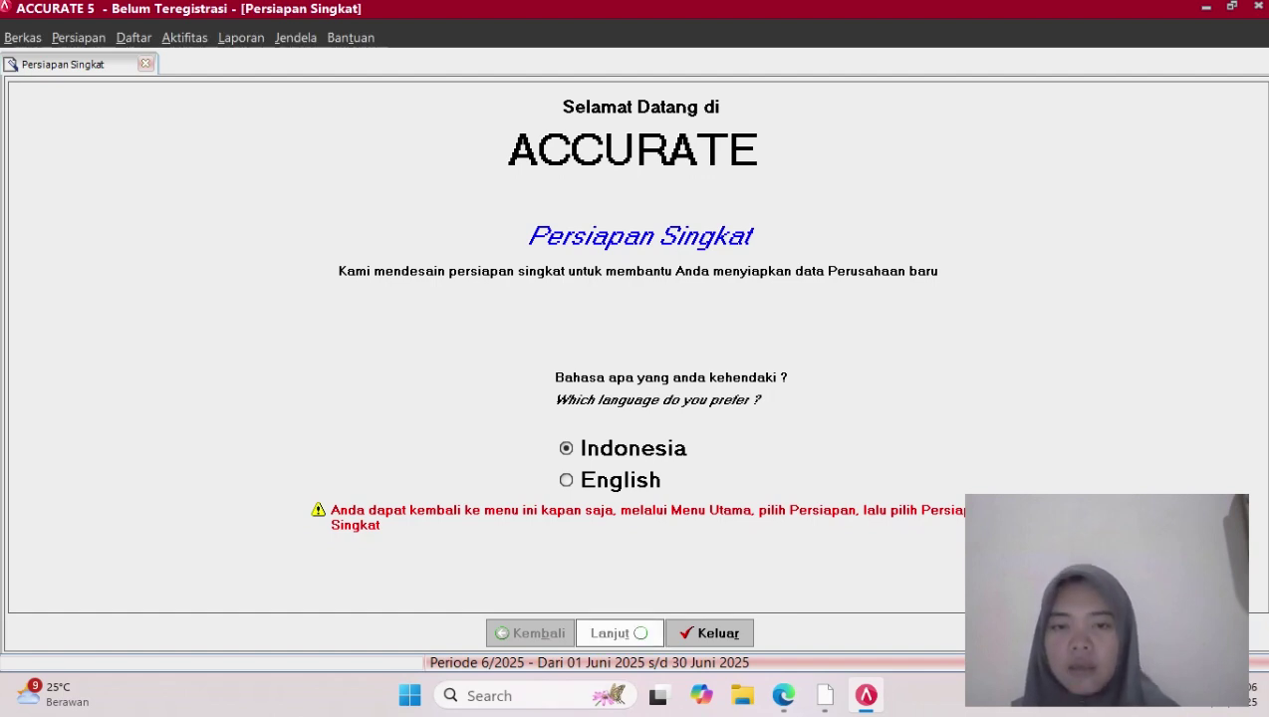
Choose the Persiapan Mahir expert setup and begin the first wizard step
key("Return")
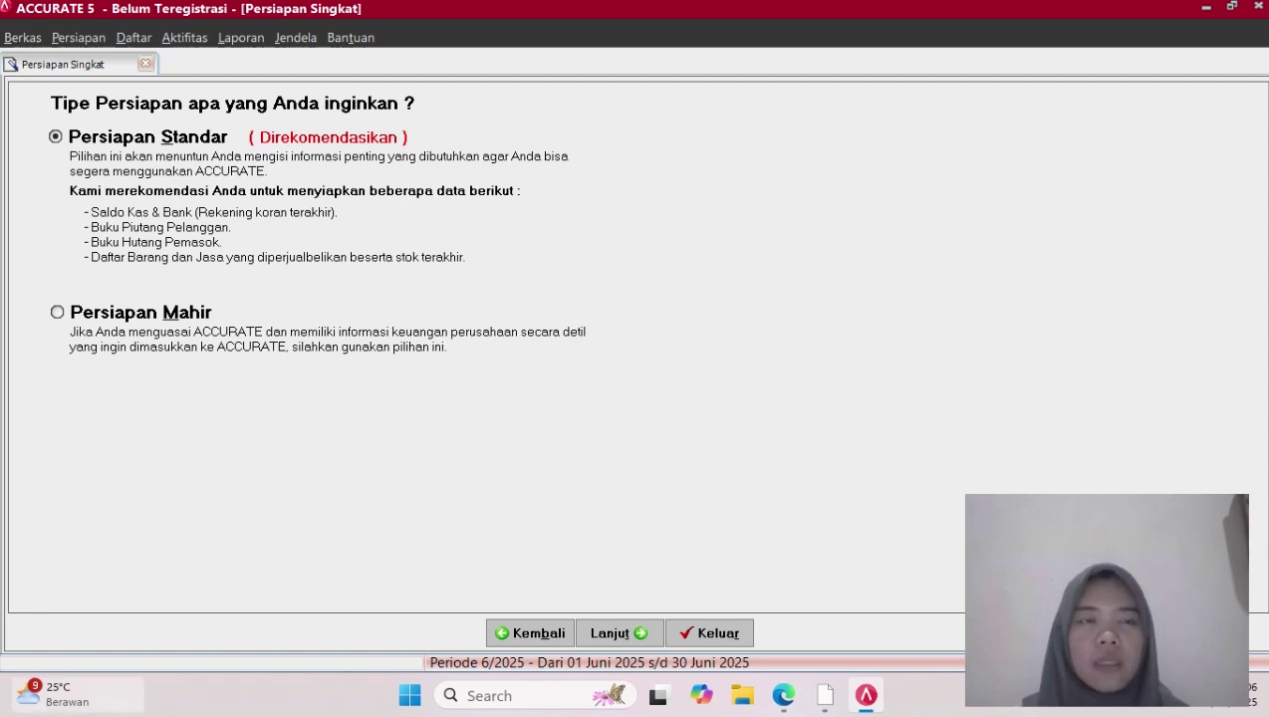
mouse_move(78, 694)
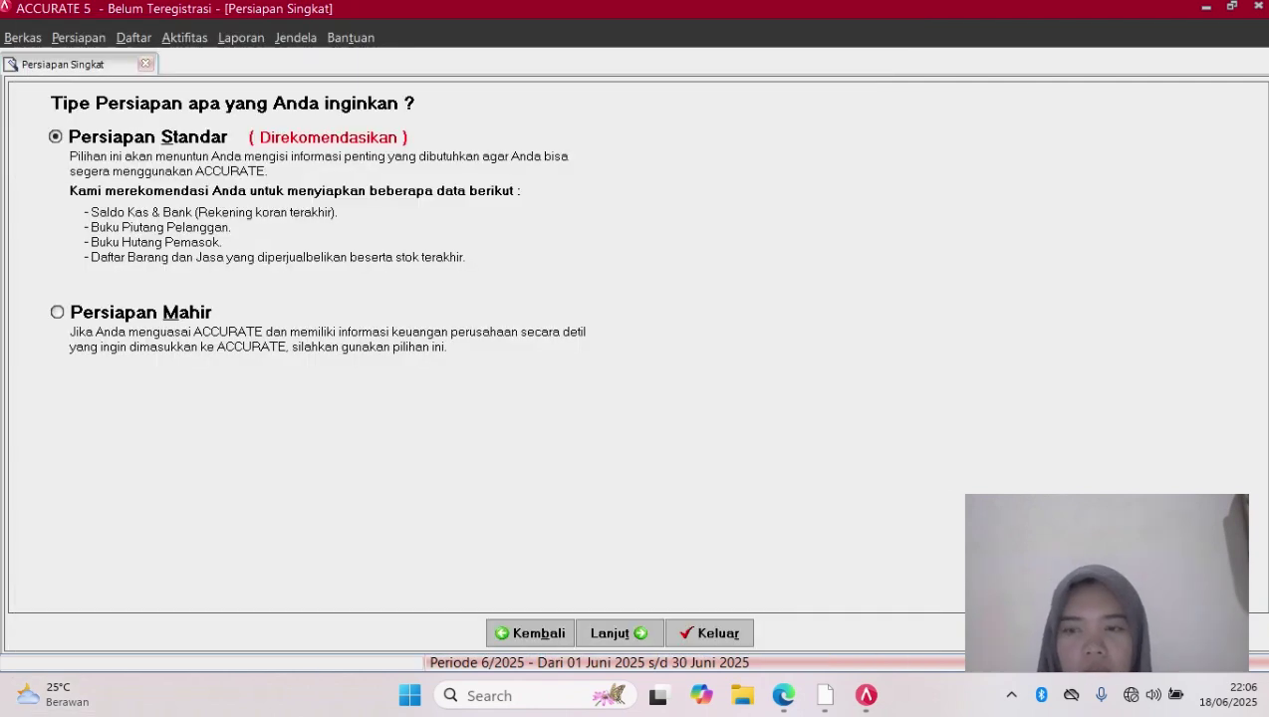
left_click(58, 312)
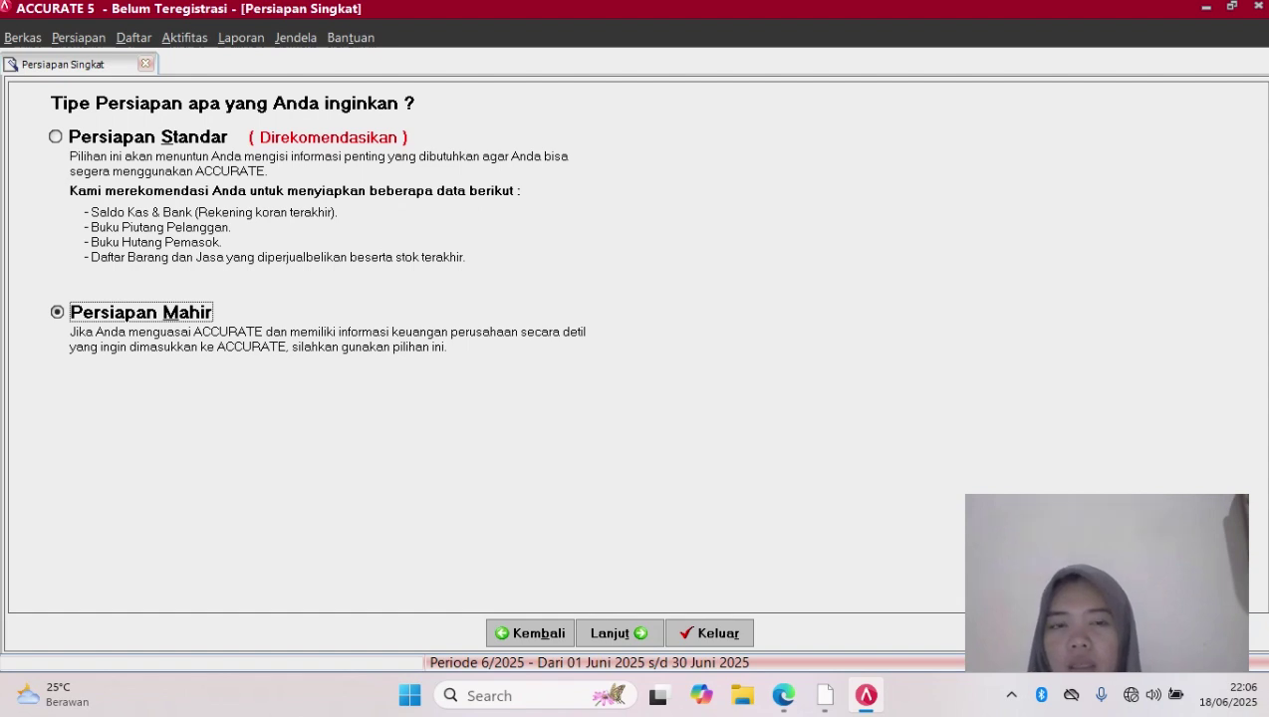
left_click(619, 633)
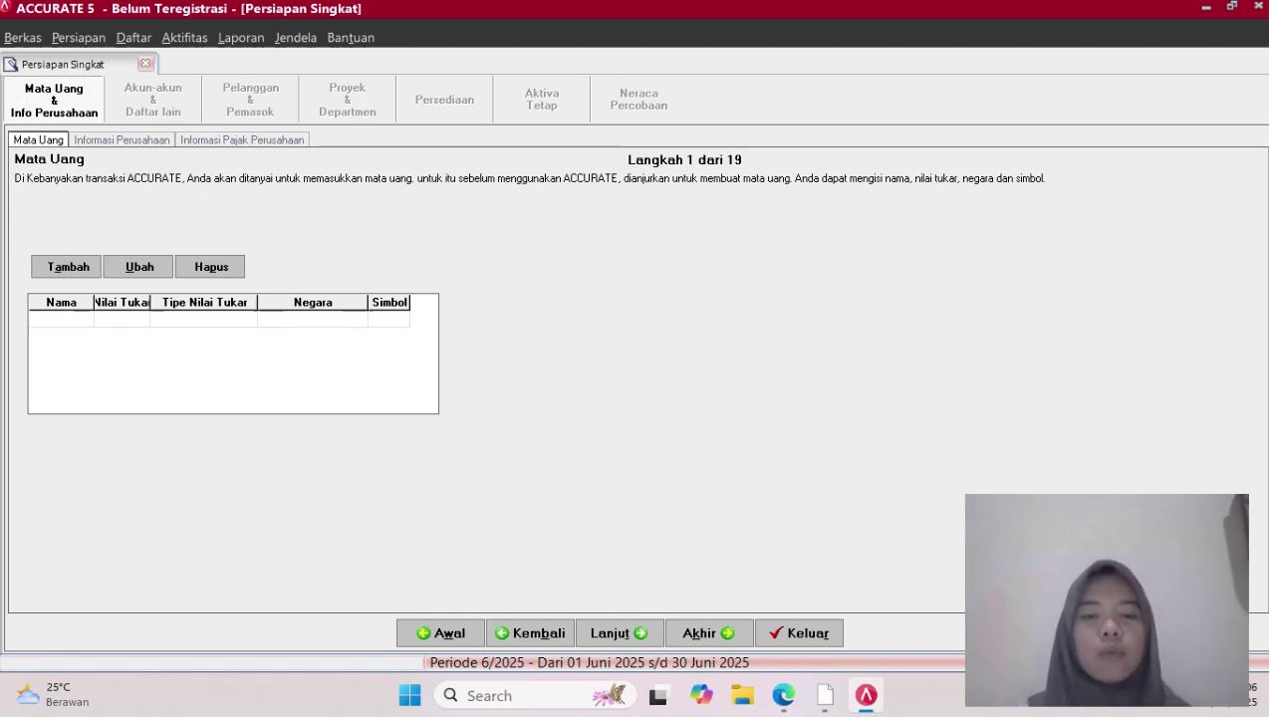
Add the Rupiah currency with exchange rate 1 and country Indonesia
type("Rup")
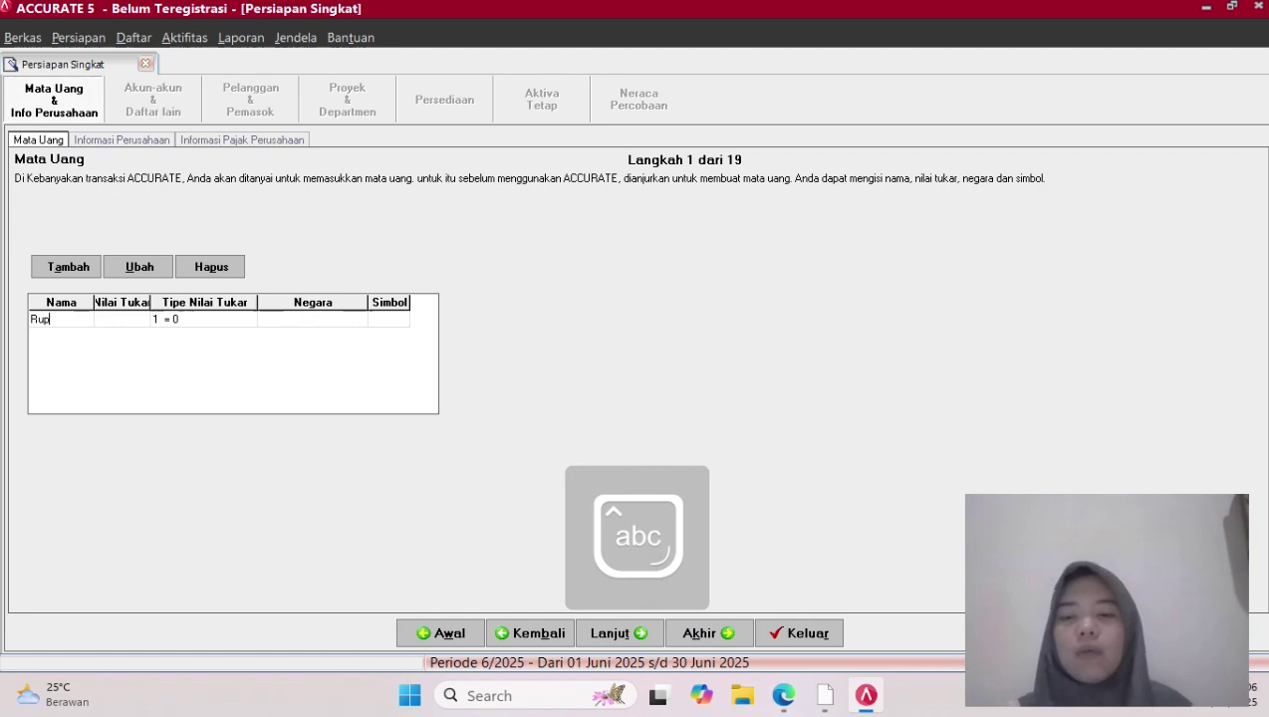
type("iah")
key("Tab")
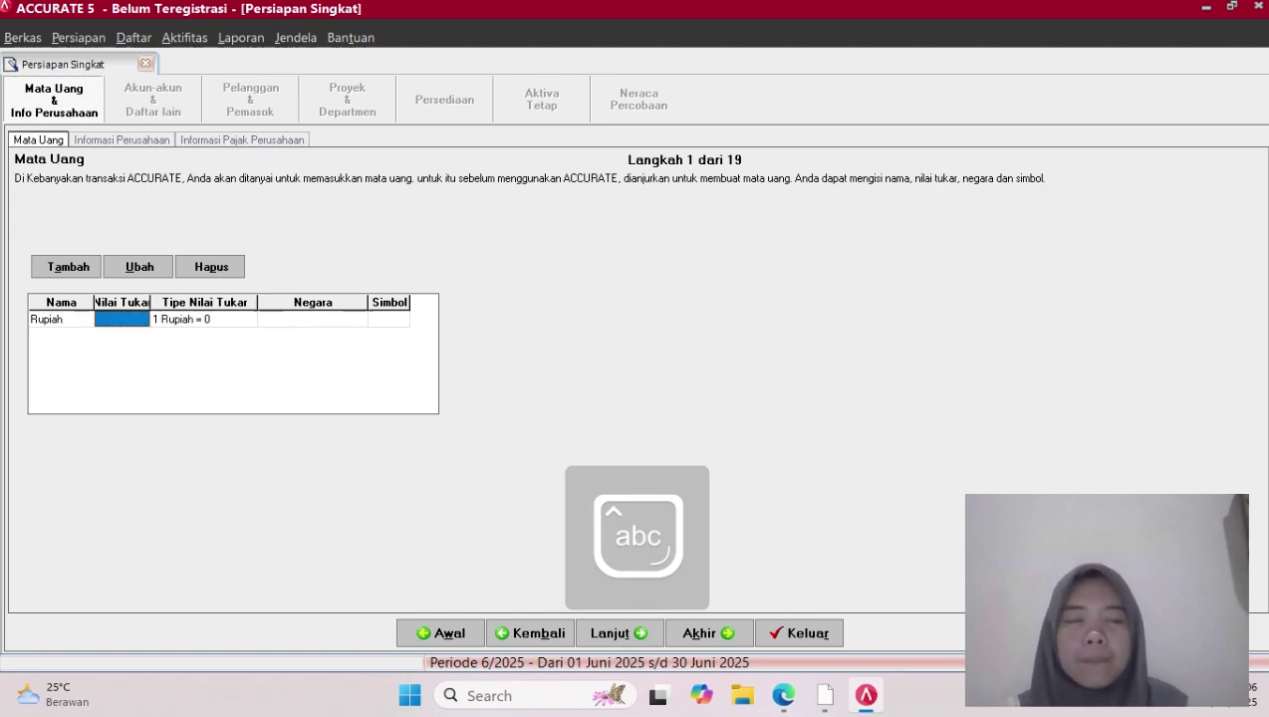
left_click(121, 319)
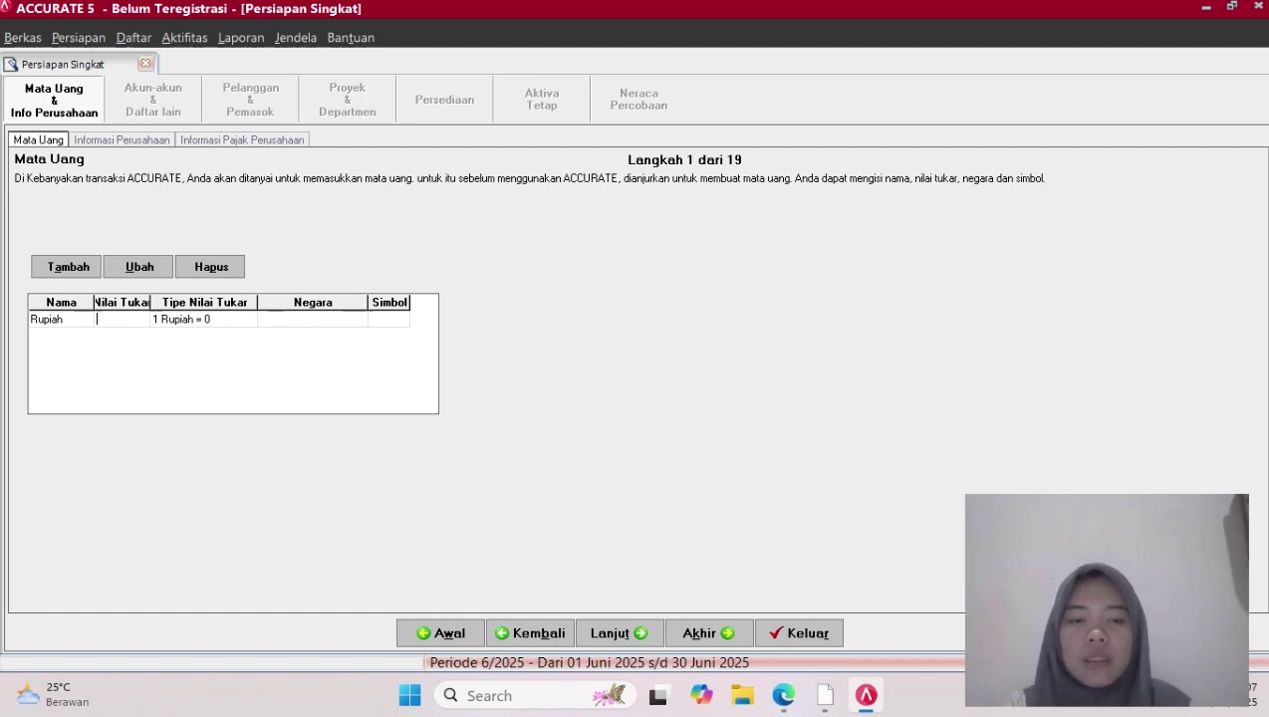
type("1")
key("Tab")
key("Tab")
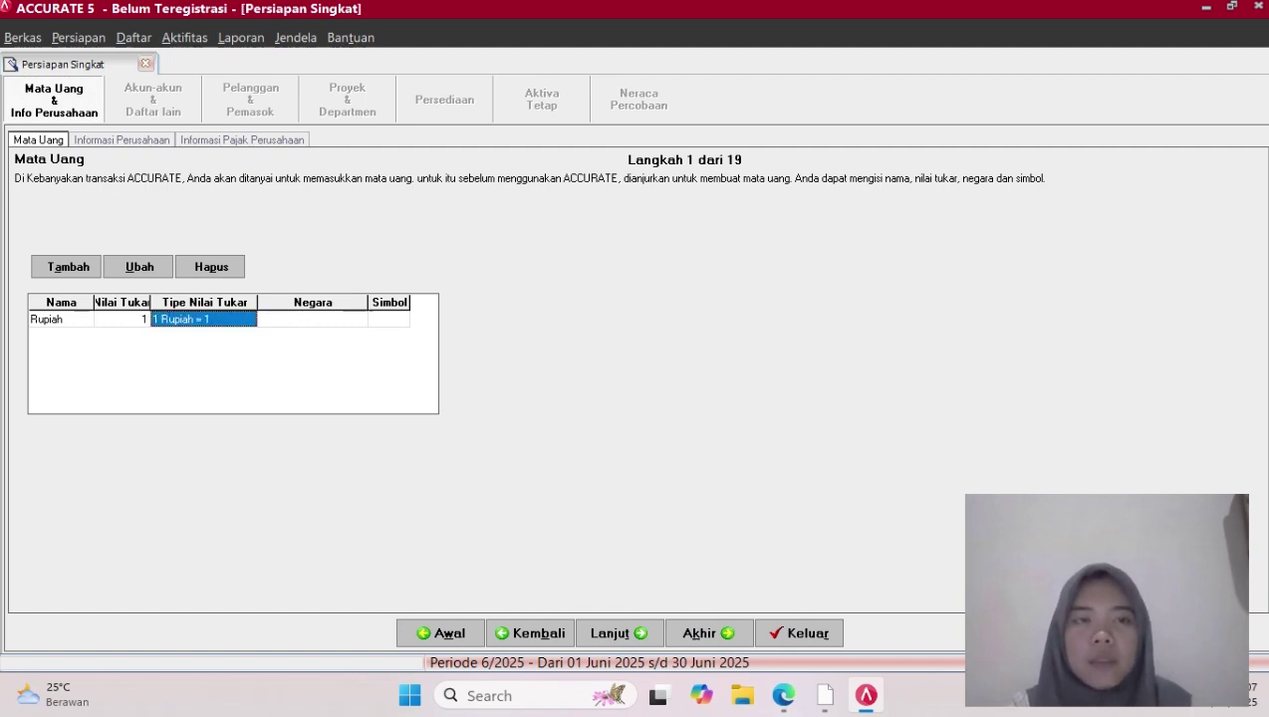
key("Caps_Lock")
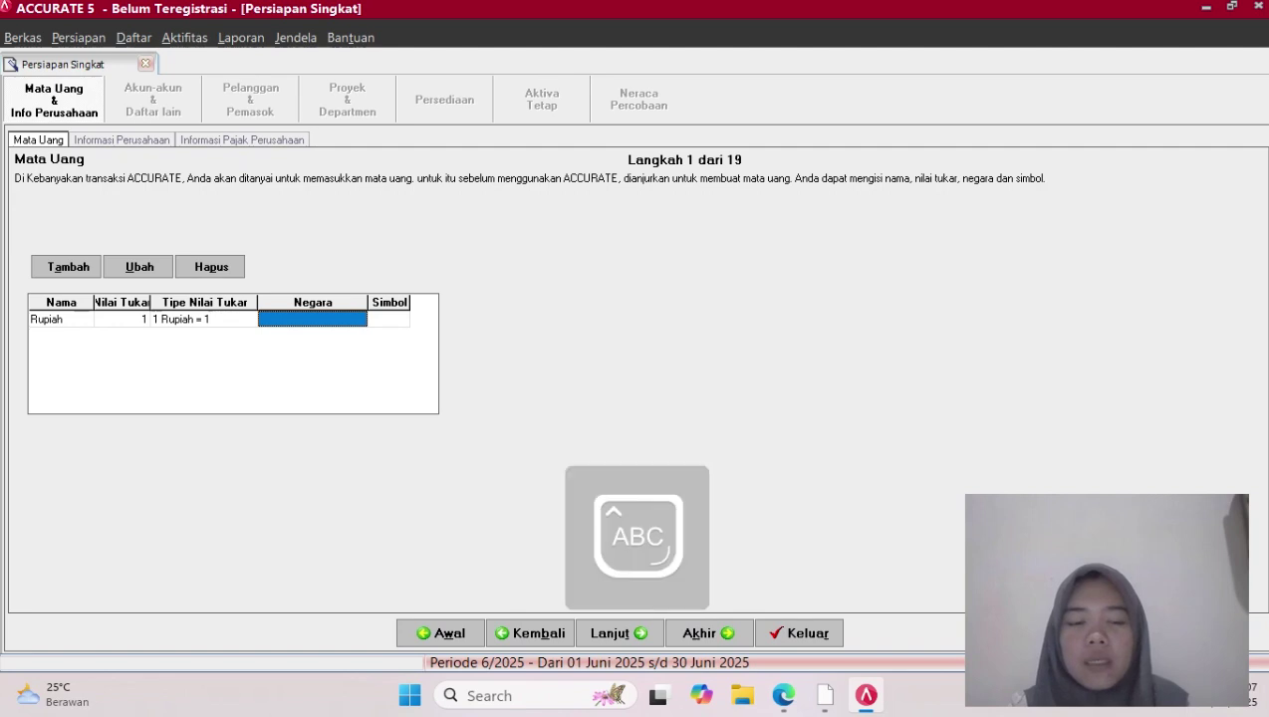
type("I")
key("Caps_Lock")
type("ndoneis")
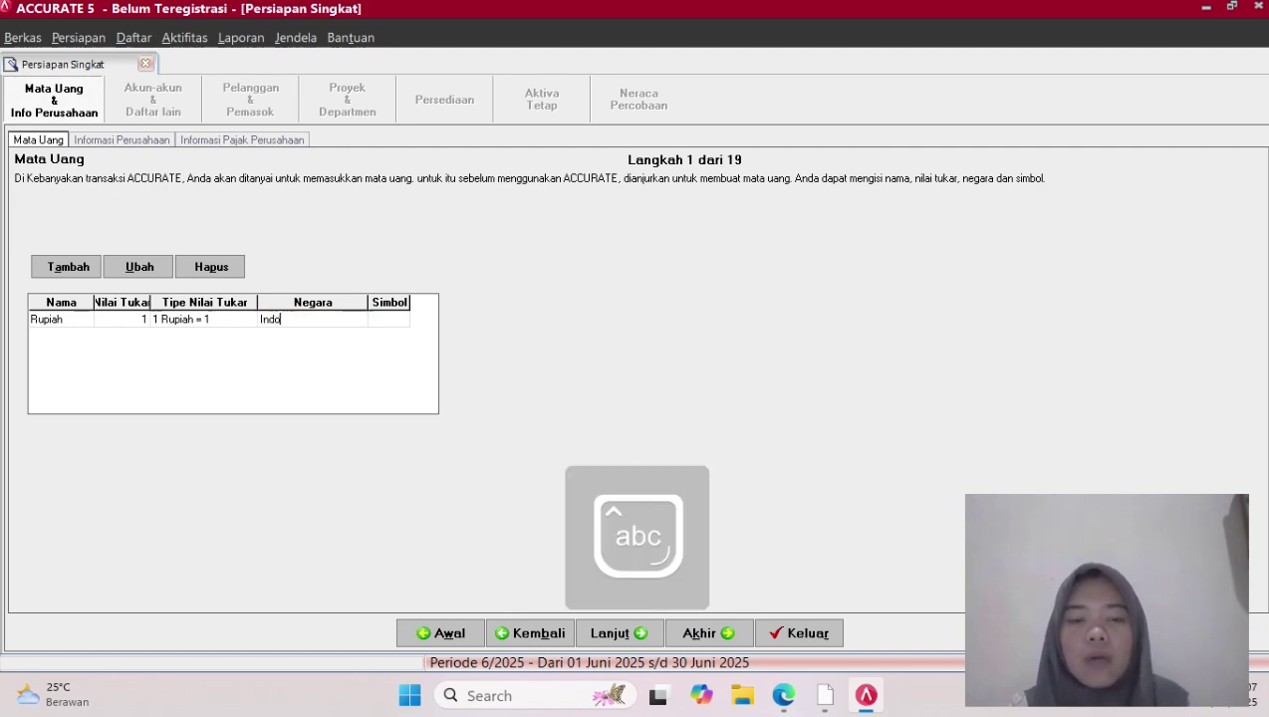
key("BackSpace")
key("BackSpace")
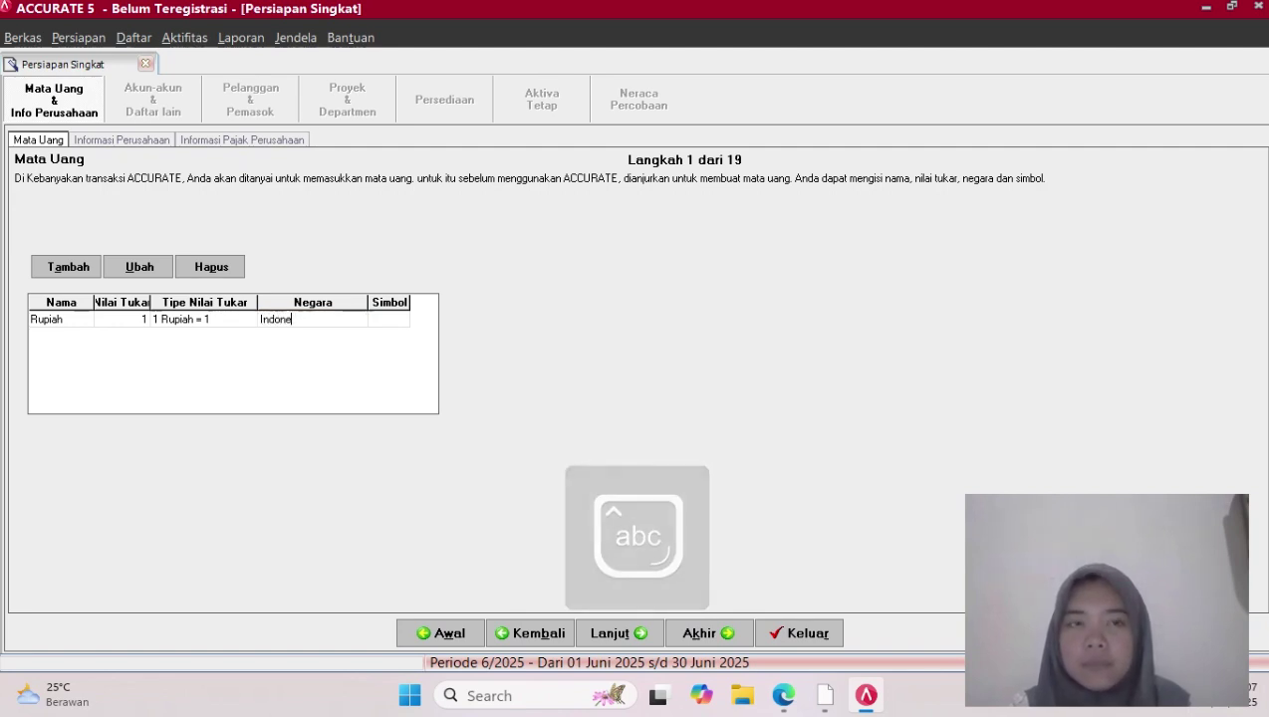
type("sia")
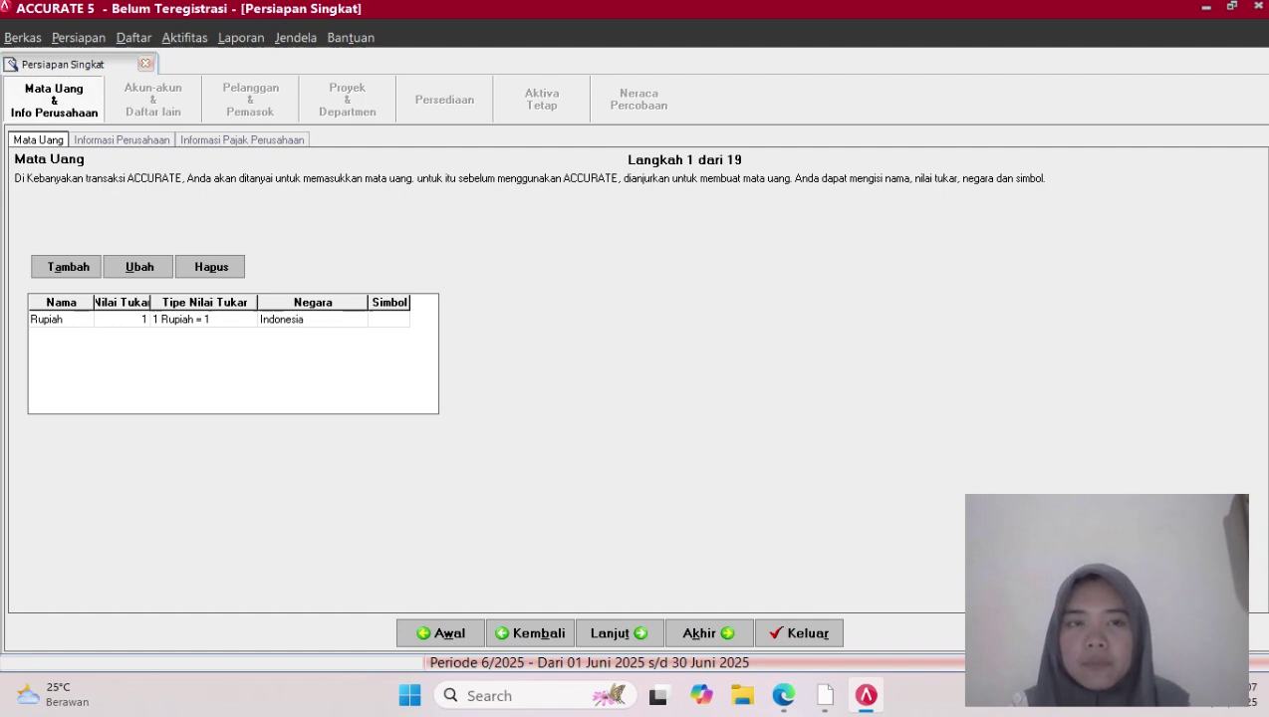
key("Tab")
Give Rupiah the symbol Rp and continue to company information
type("rp")
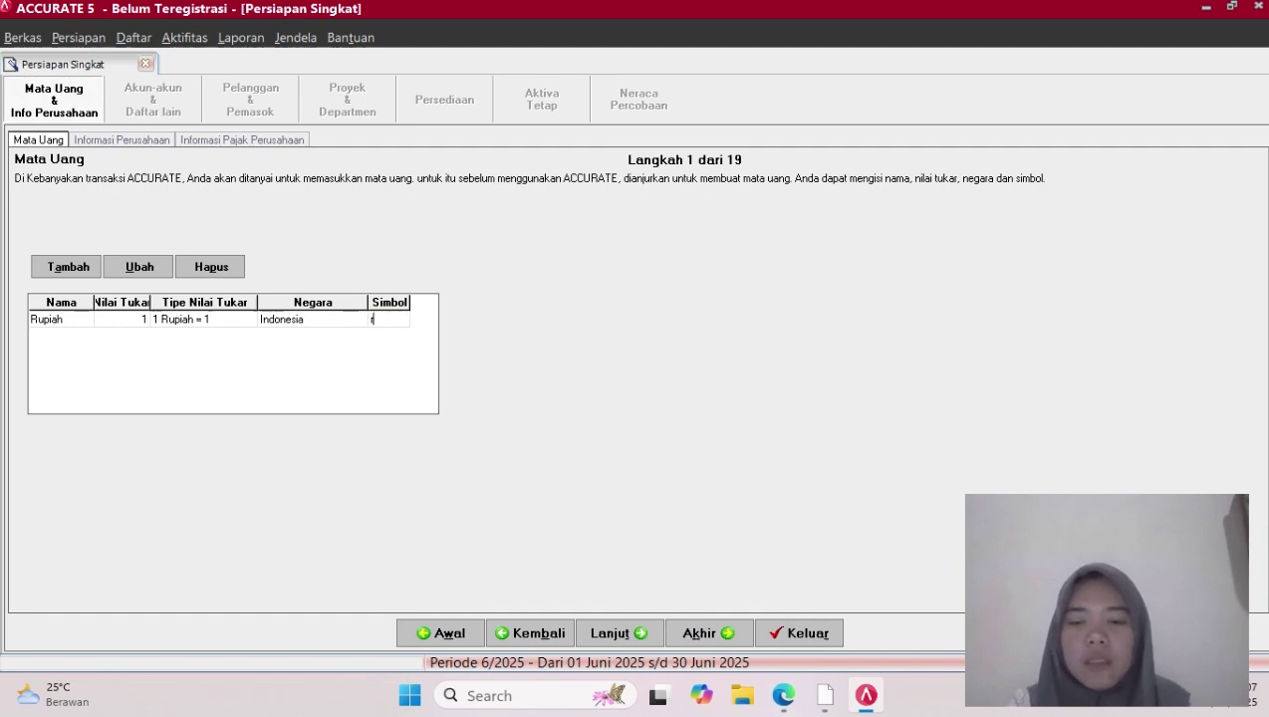
key("BackSpace")
key("BackSpace")
key("Caps_Lock")
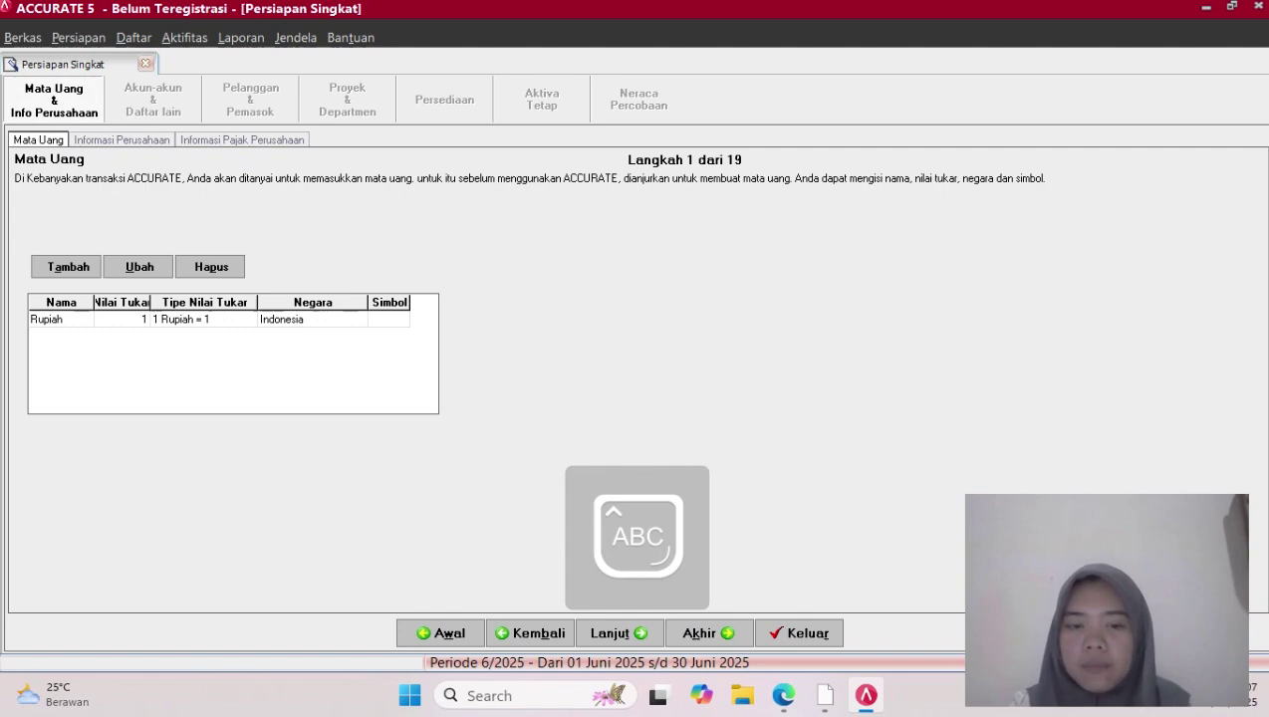
type("R")
key("Caps_Lock")
type("p")
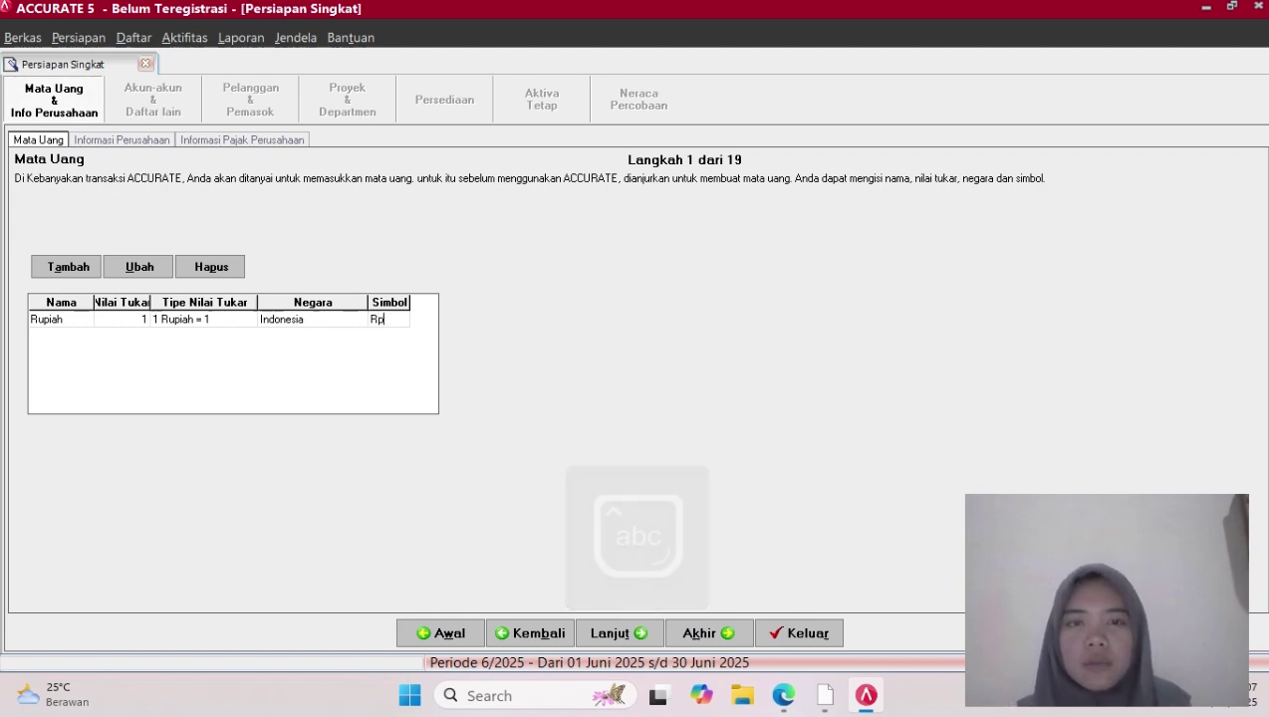
left_click(620, 634)
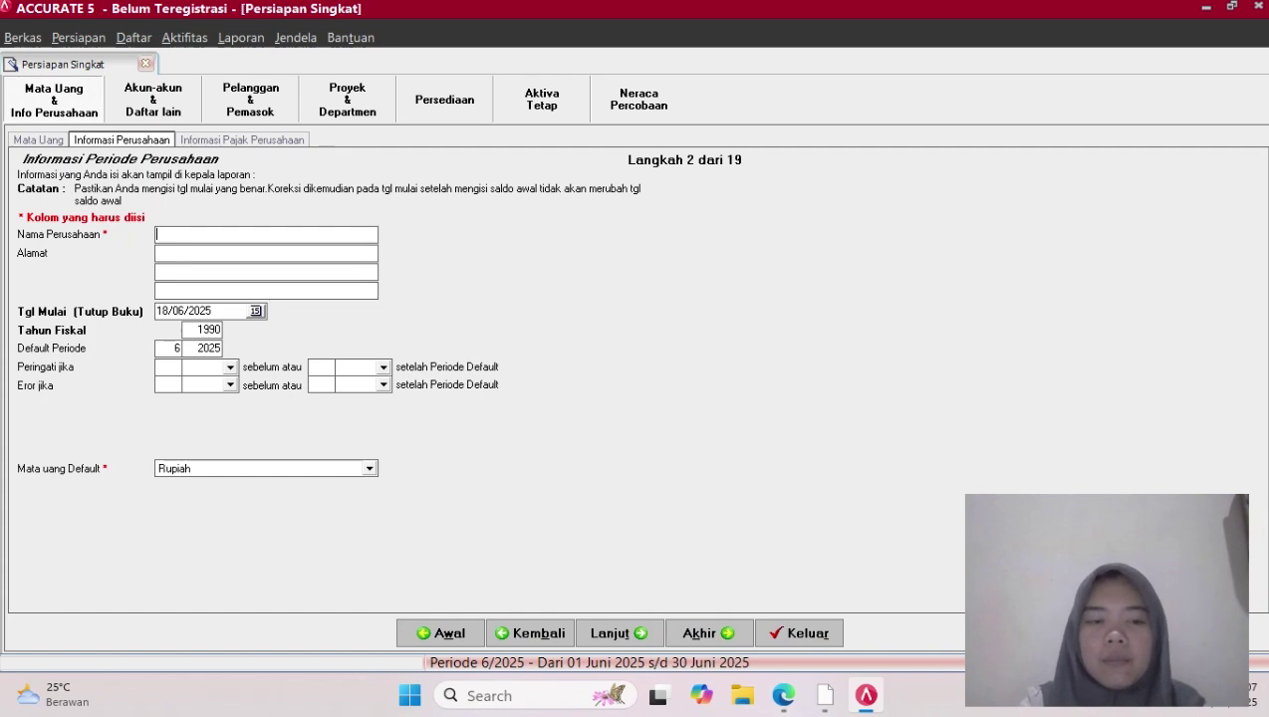
Enter company name PT DATA PRIMA with address JL IMAM BONJOL KARAWACI
key("Caps_Lock")
type("PT")
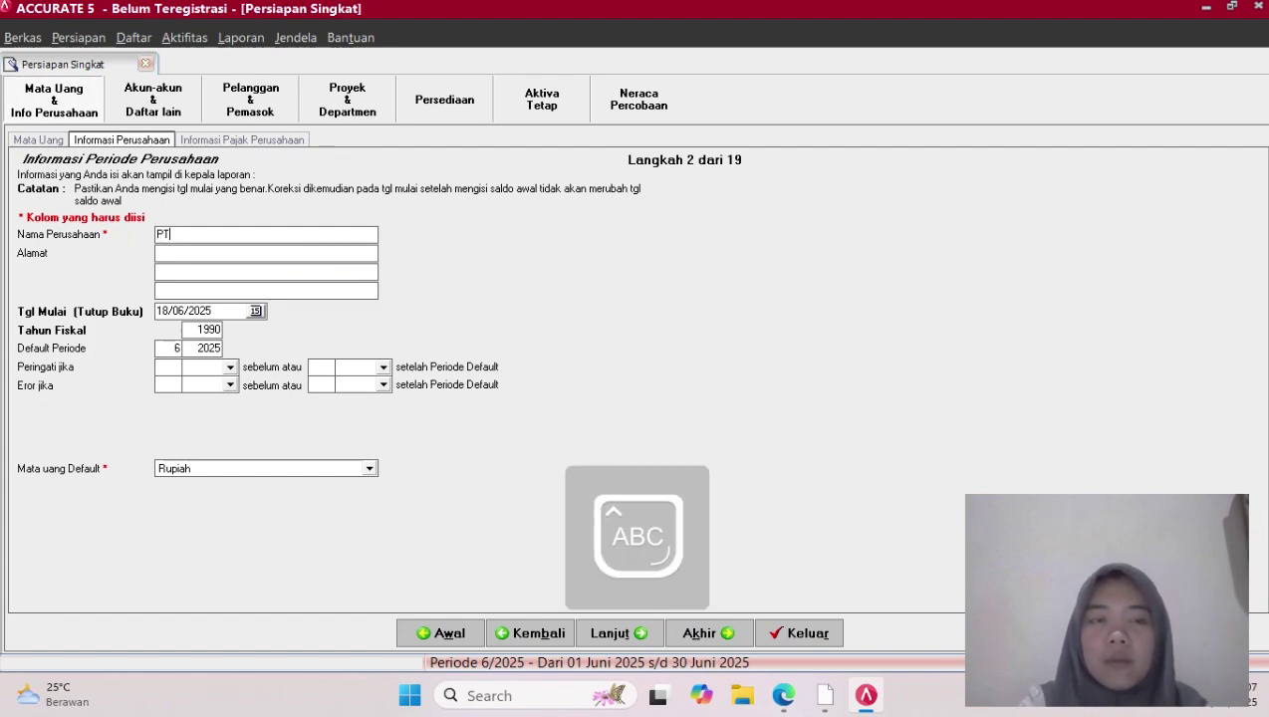
type(" DATA")
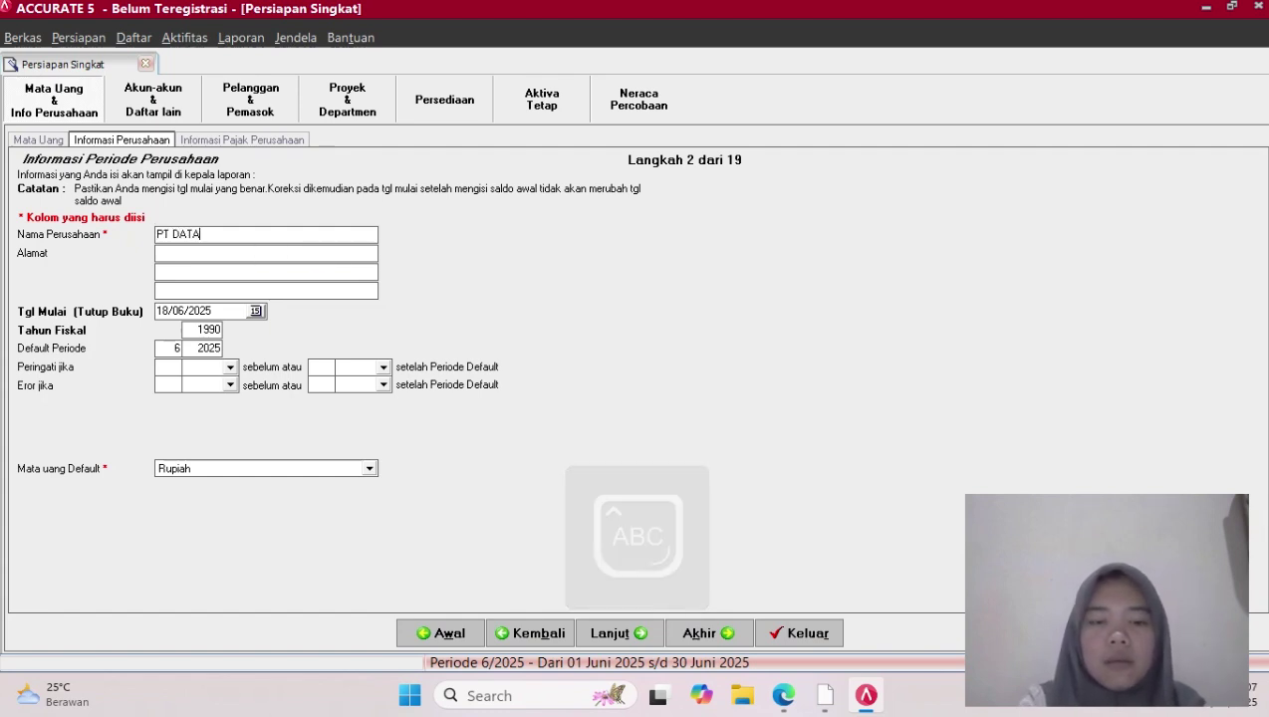
type(" PRIMA")
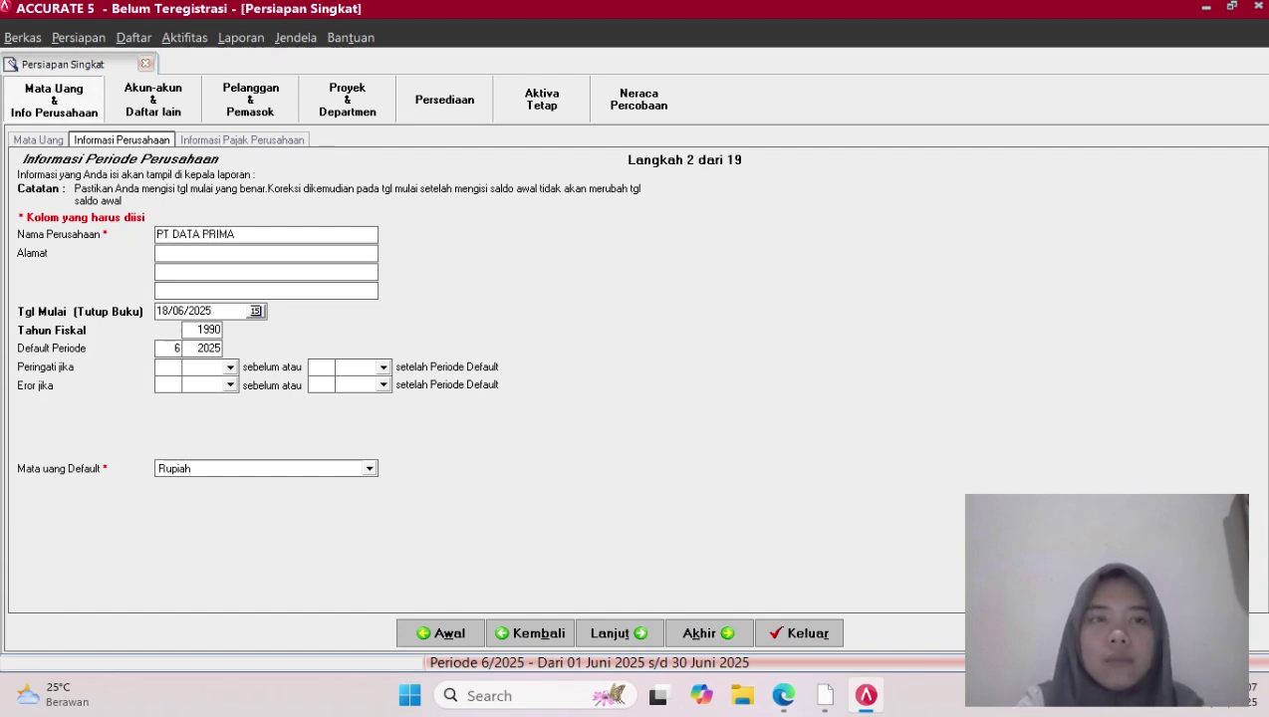
key("Caps_Lock")
key("Caps_Lock")
key("Tab")
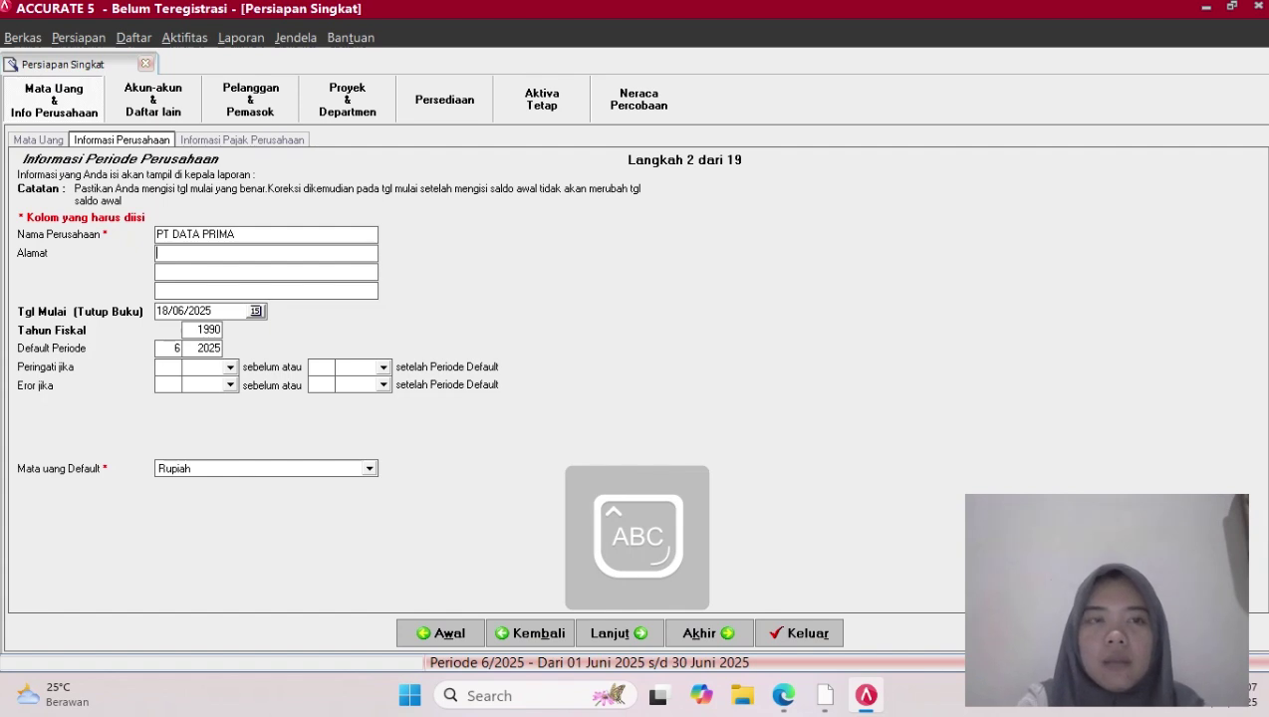
type("JL I")
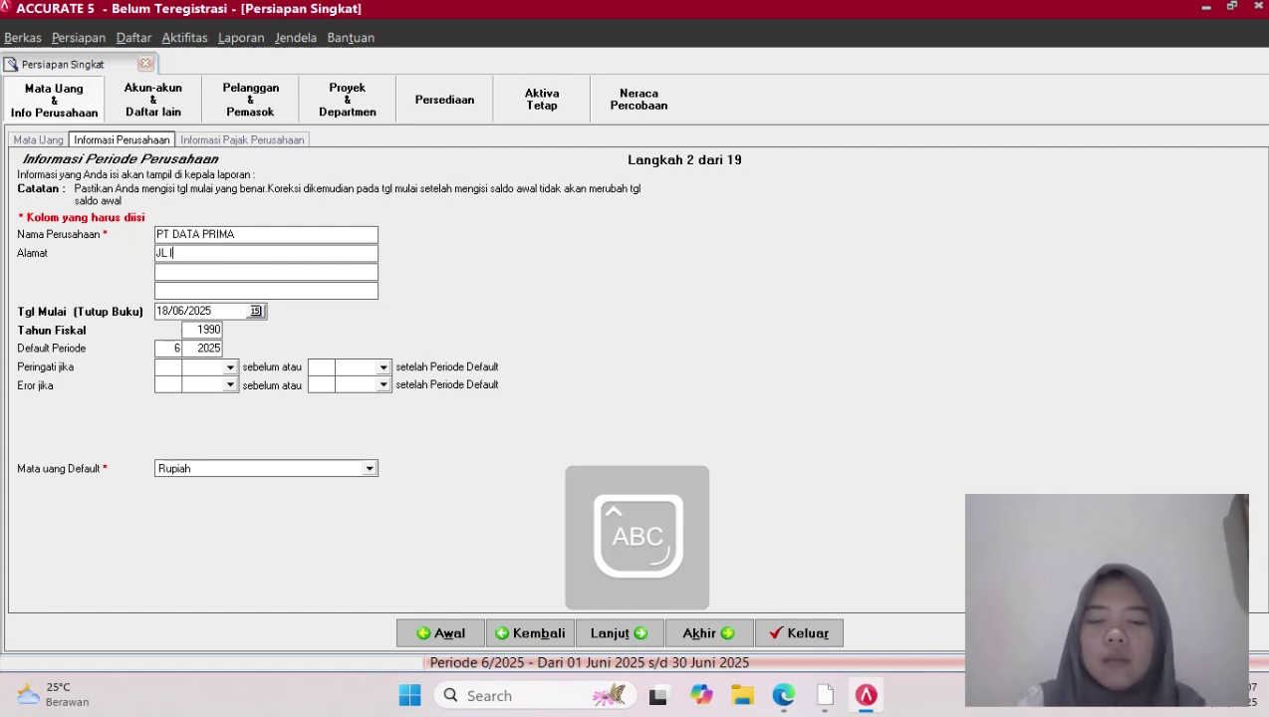
type("MAM BO")
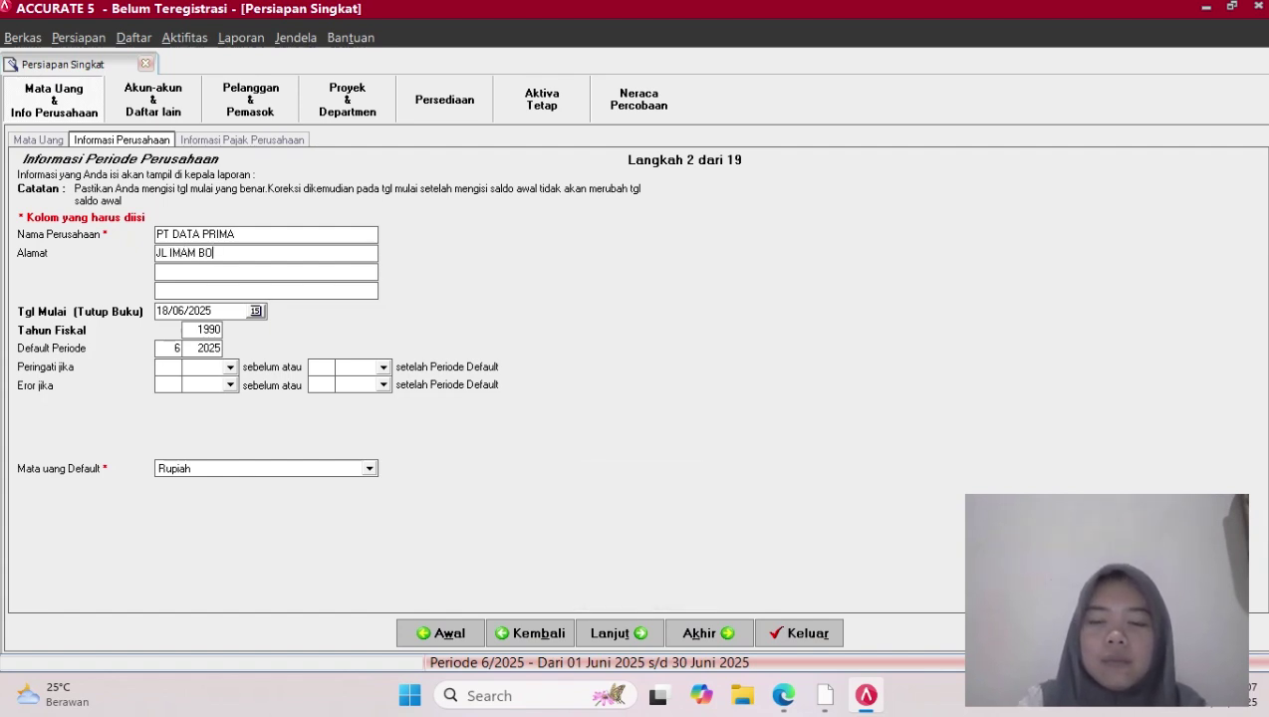
type("NJOL")
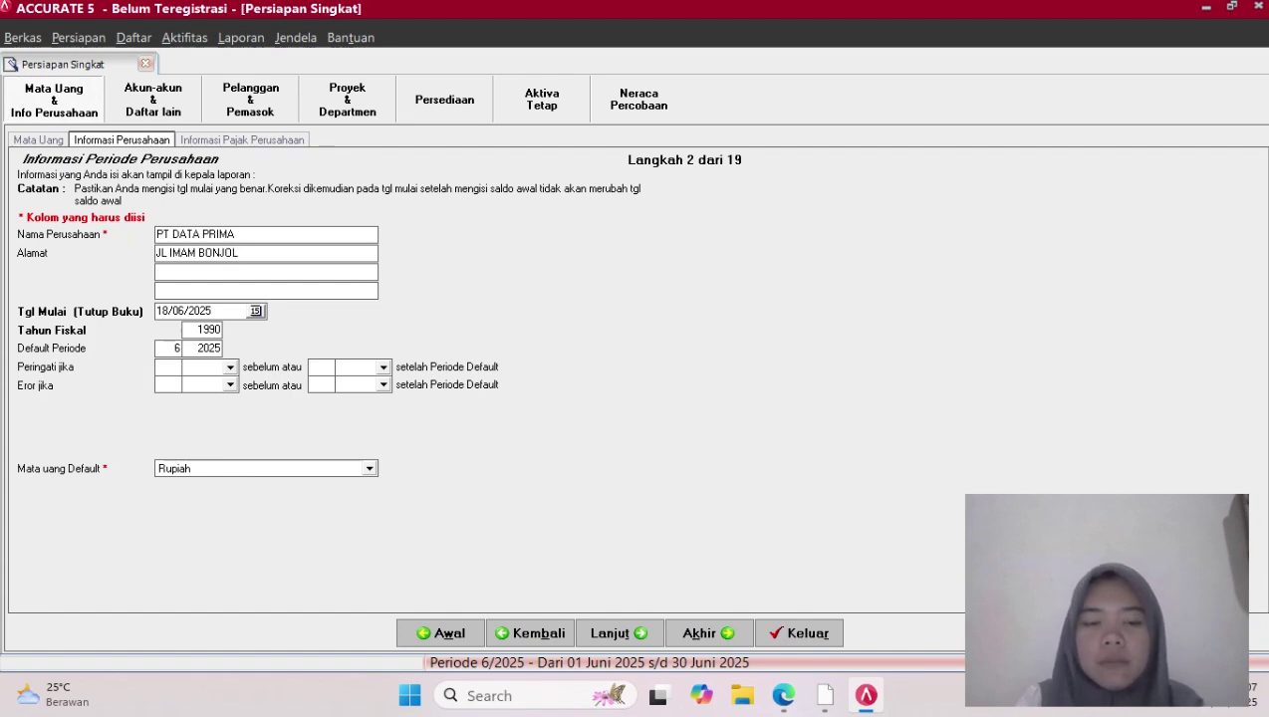
type(" KARAWA")
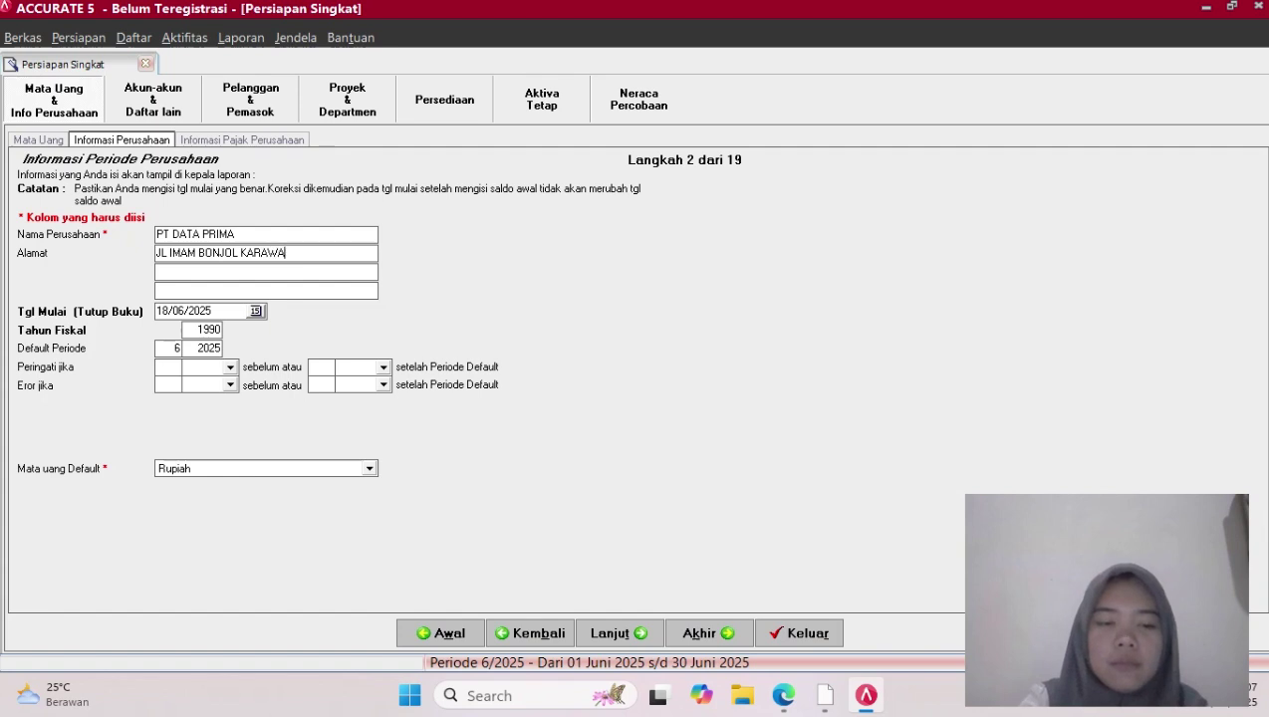
type("CI")
key("Tab")
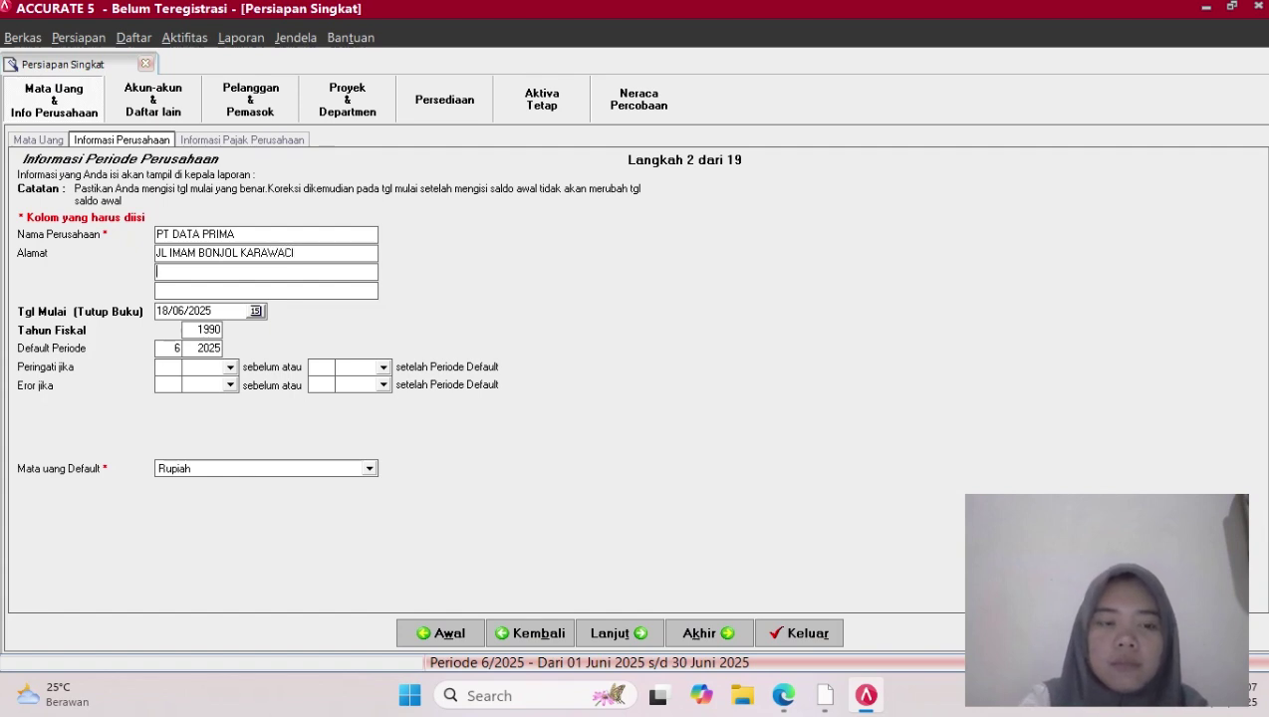
key("Tab")
key("Tab")
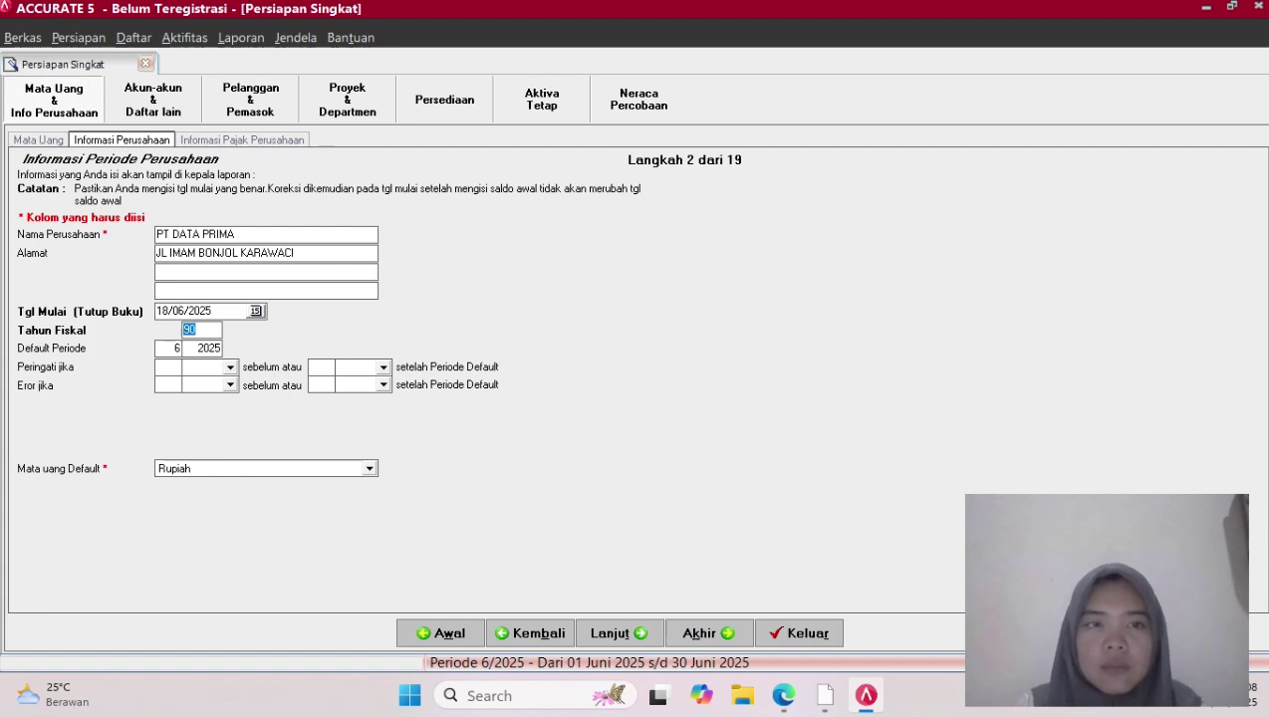
Set start date 30/11/2017 and fiscal year 2000, then continue
left_click(217, 310)
key("BackSpace")
key("BackSpace")
key("BackSpace")
key("BackSpace")
key("BackSpace")
key("BackSpace")
key("BackSpace")
key("BackSpace")
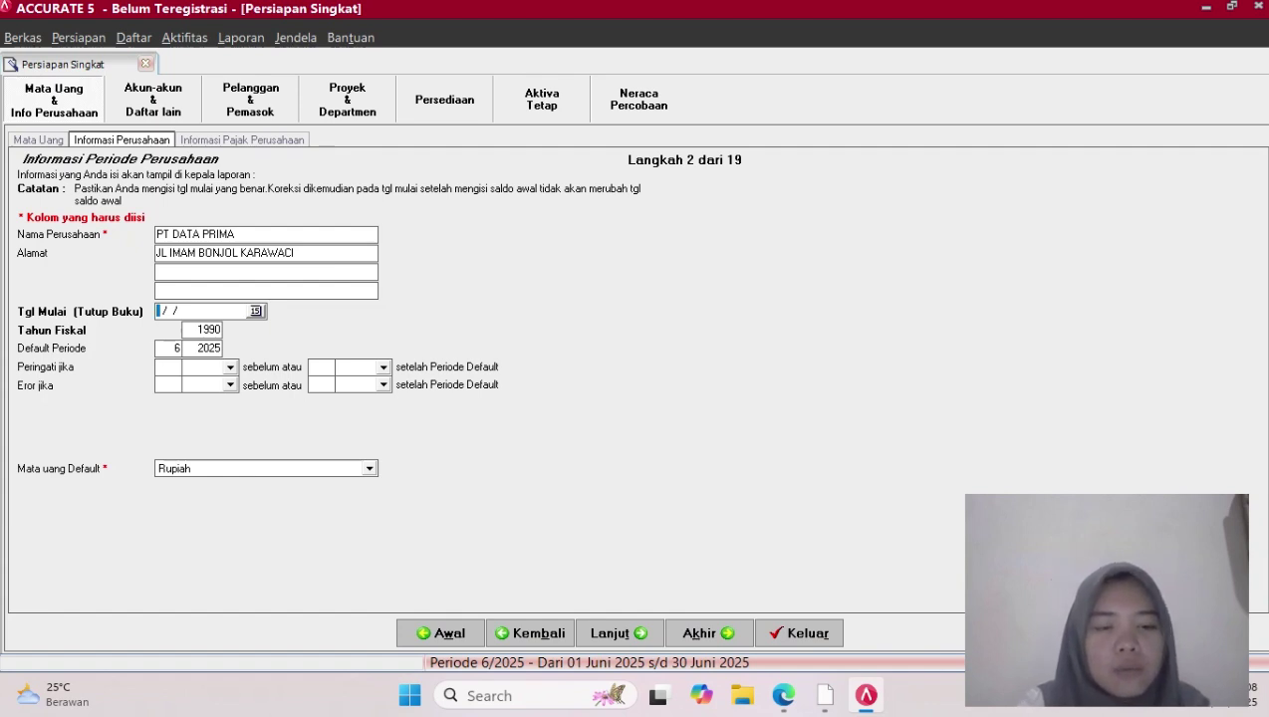
type("30/11/2")
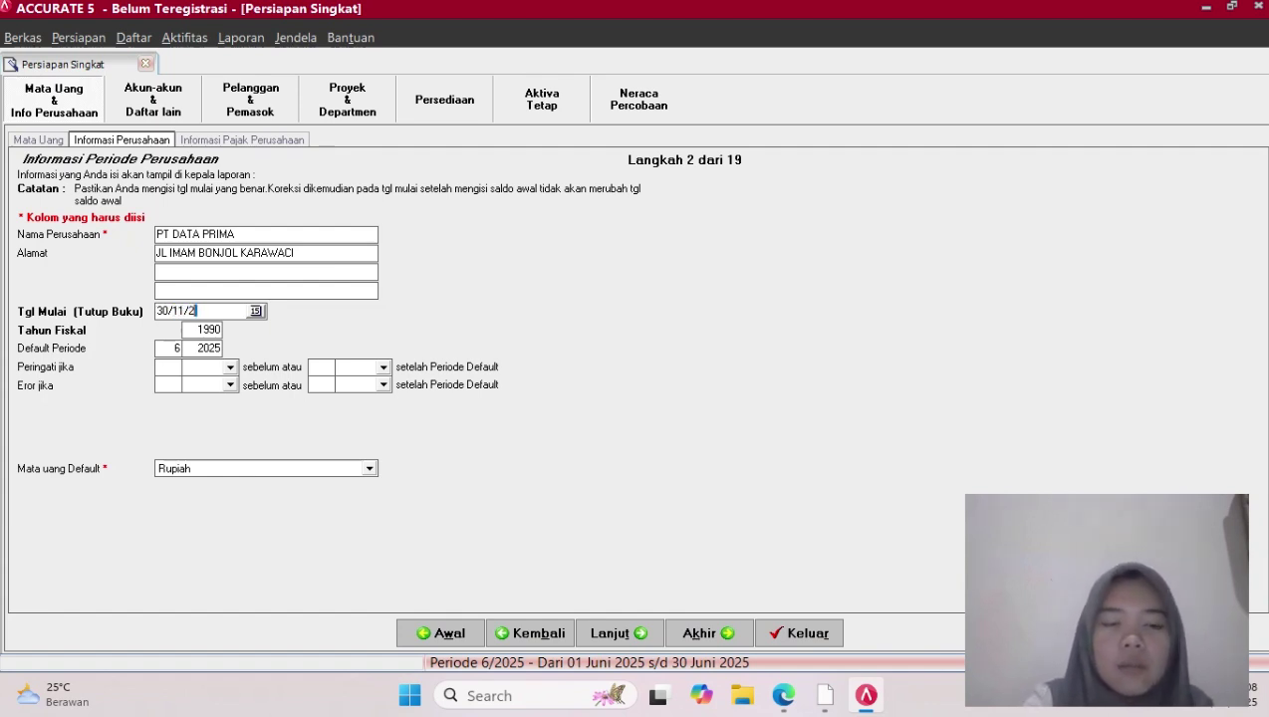
type("017")
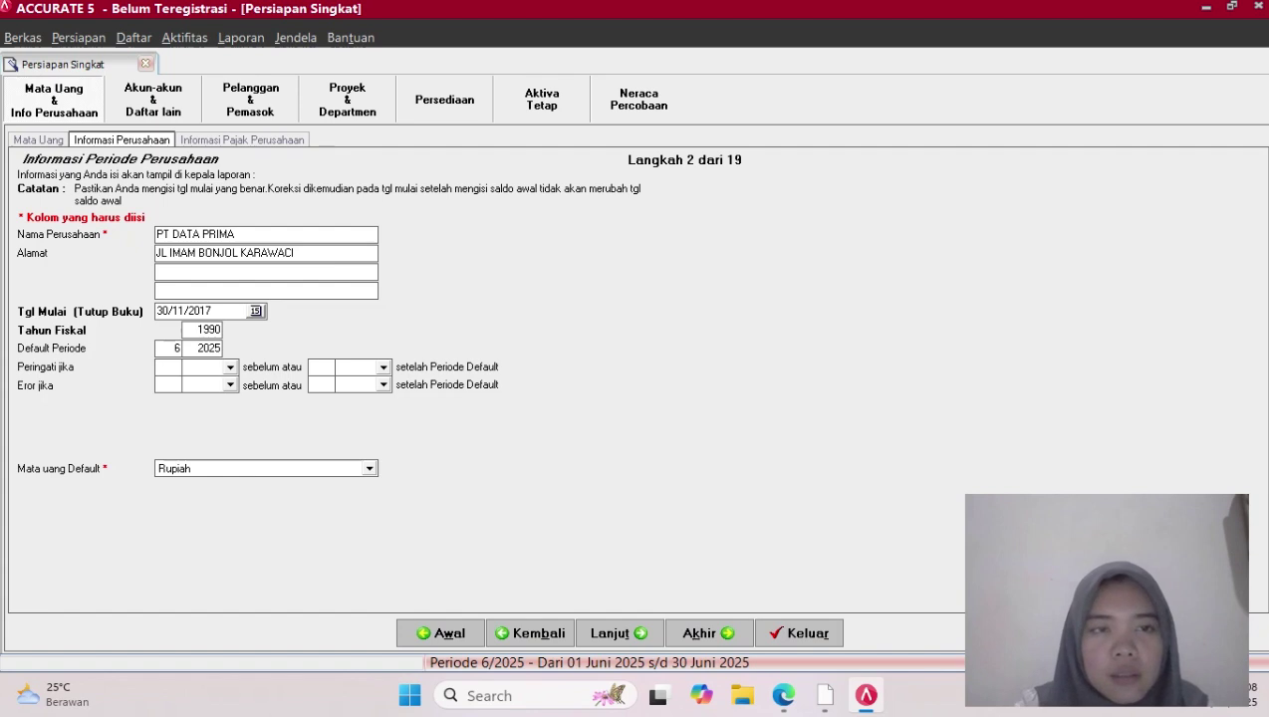
key("Tab")
key("BackSpace")
key("BackSpace")
key("BackSpace")
key("BackSpace")
type("0")
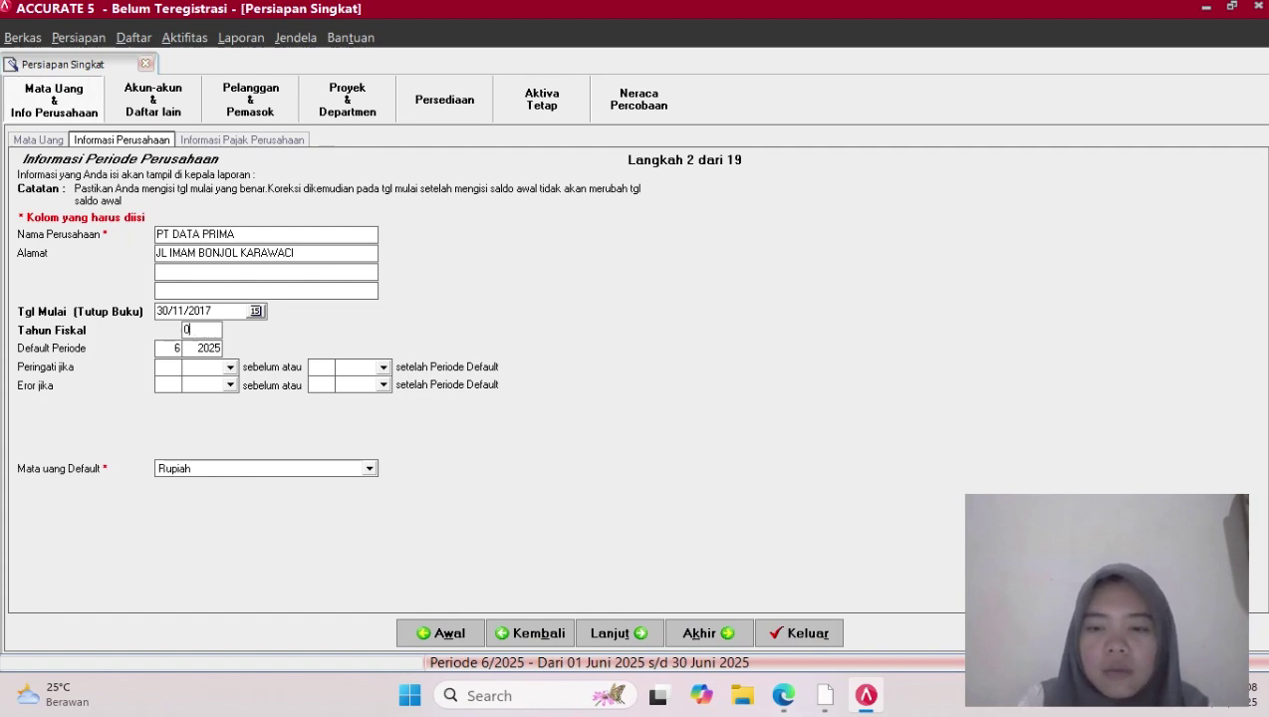
type("000")
key("Tab")
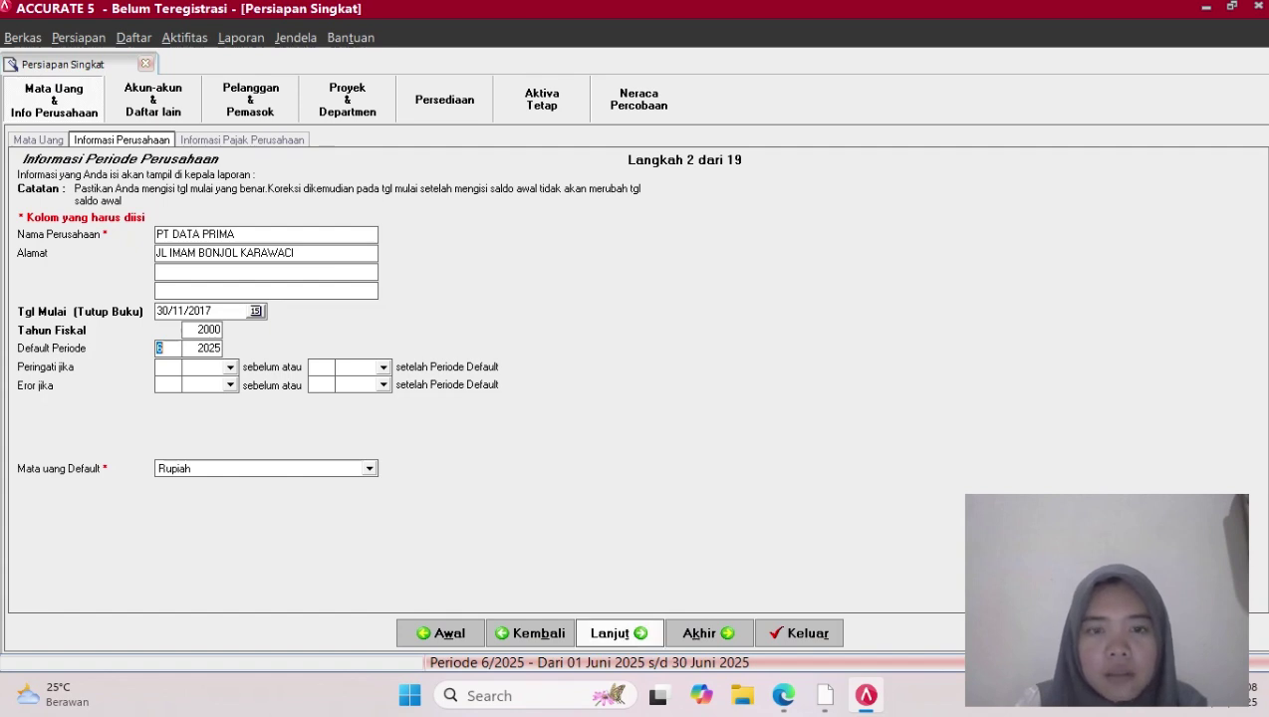
left_click(618, 633)
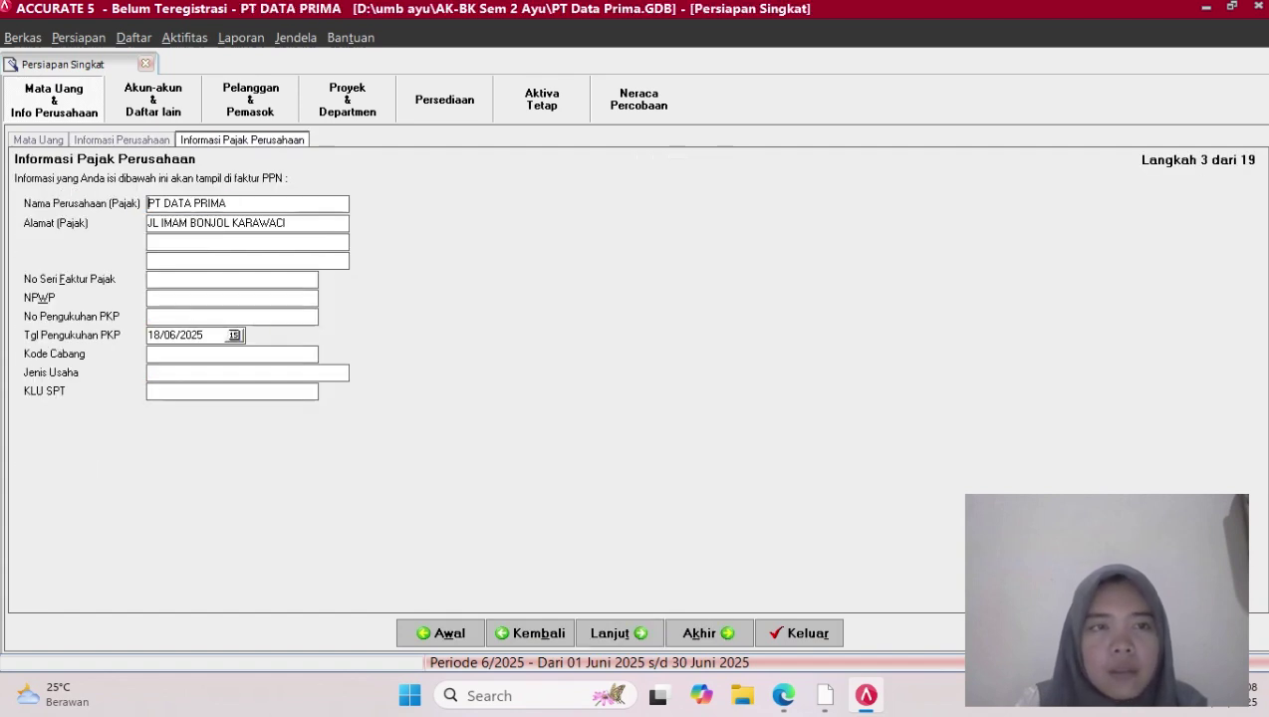
Enter the tax invoice serial and NPWP number, and set PKP date 24/08/2010
left_click(224, 280)
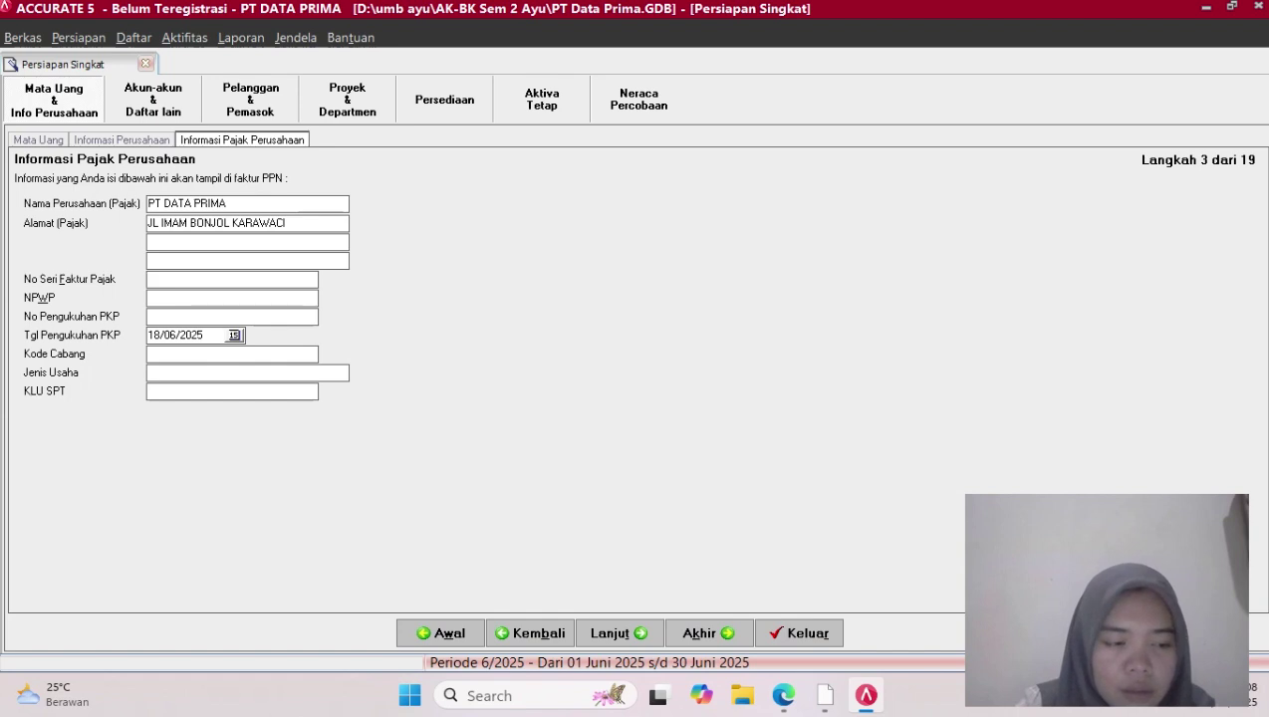
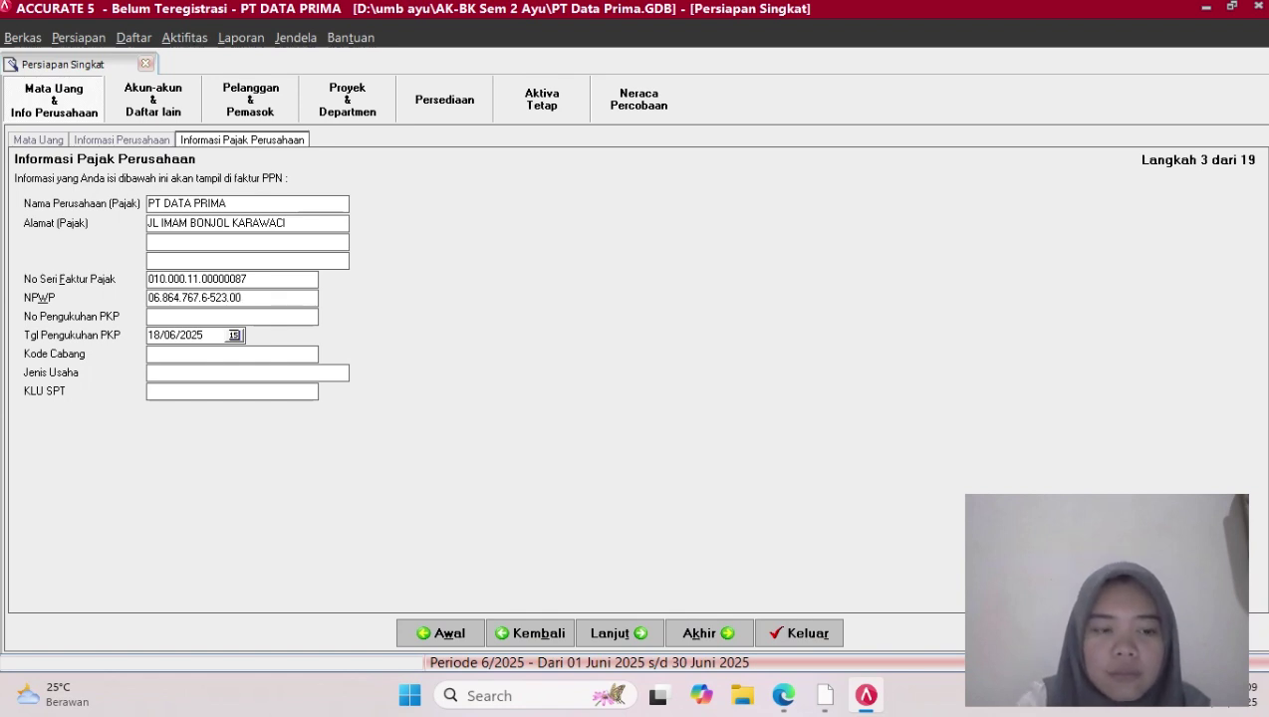
key("Tab")
key("Tab")
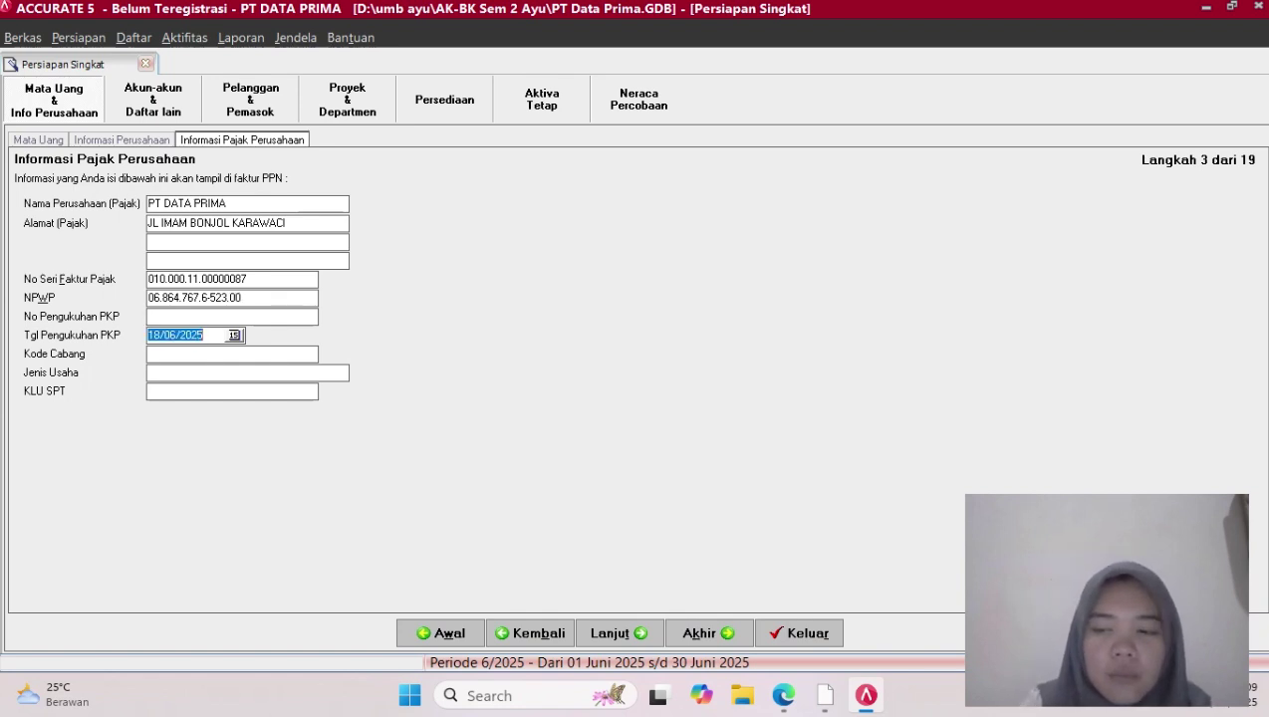
key("BackSpace")
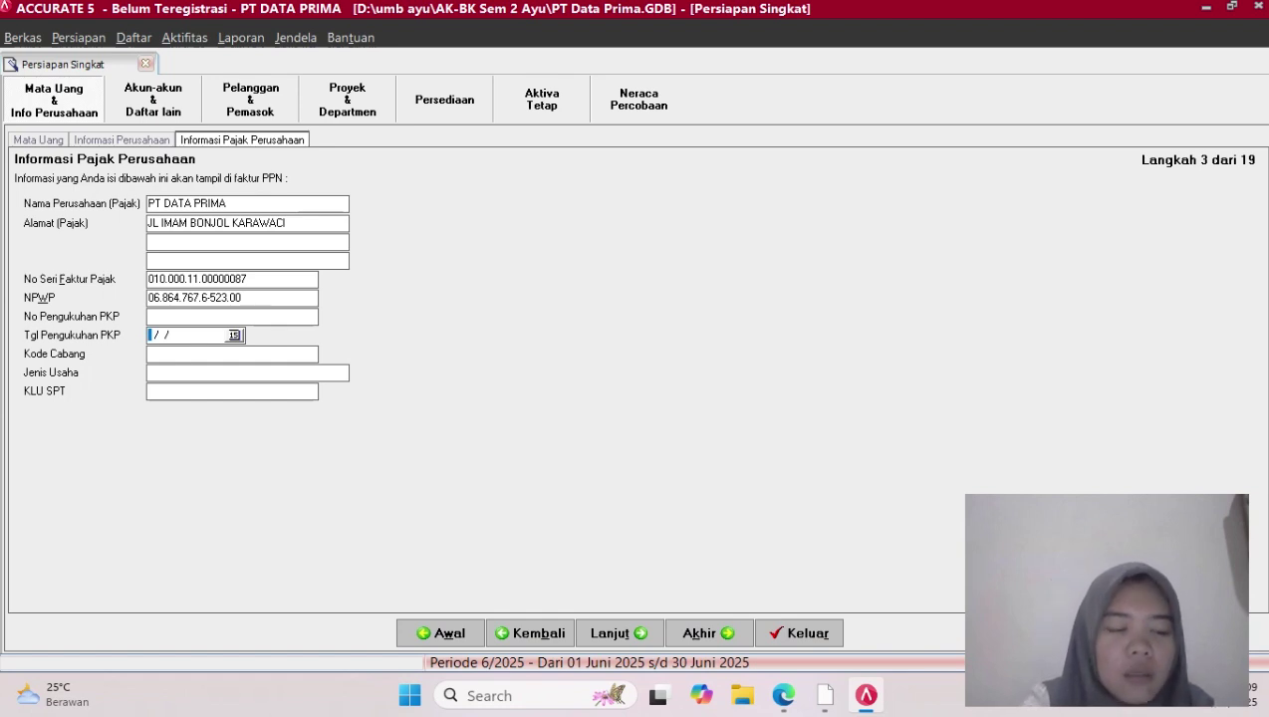
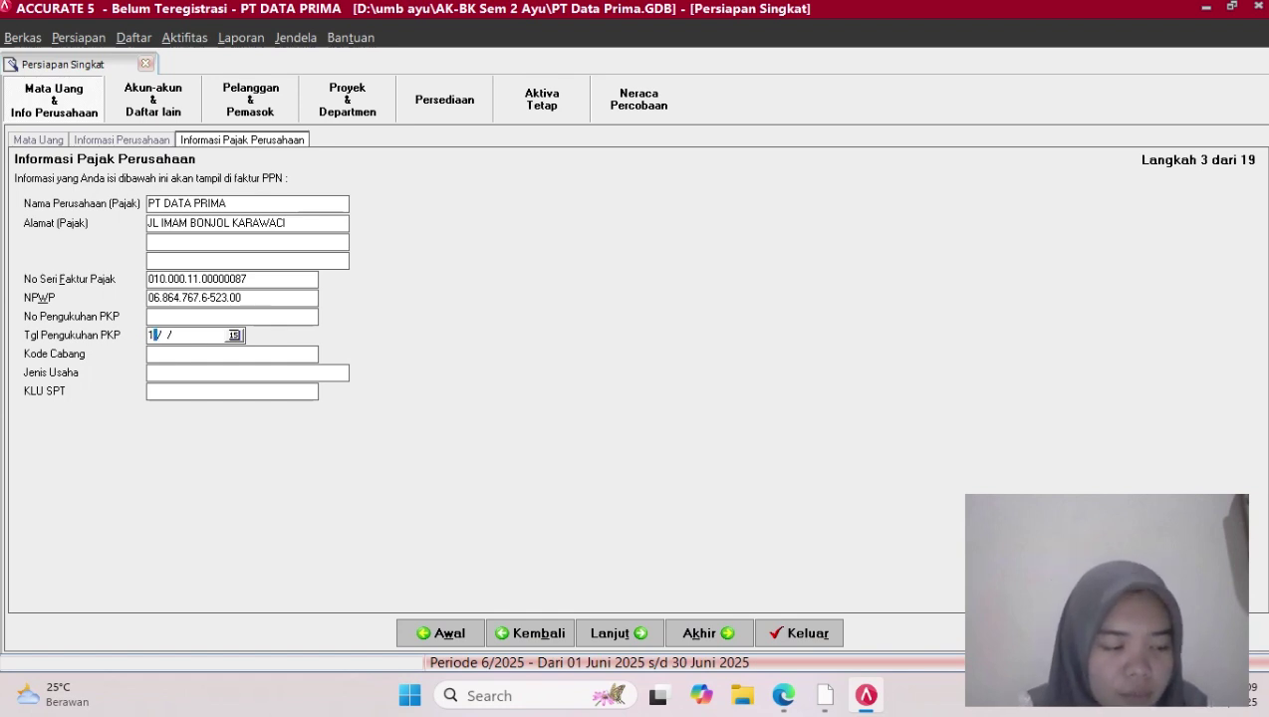
key("BackSpace")
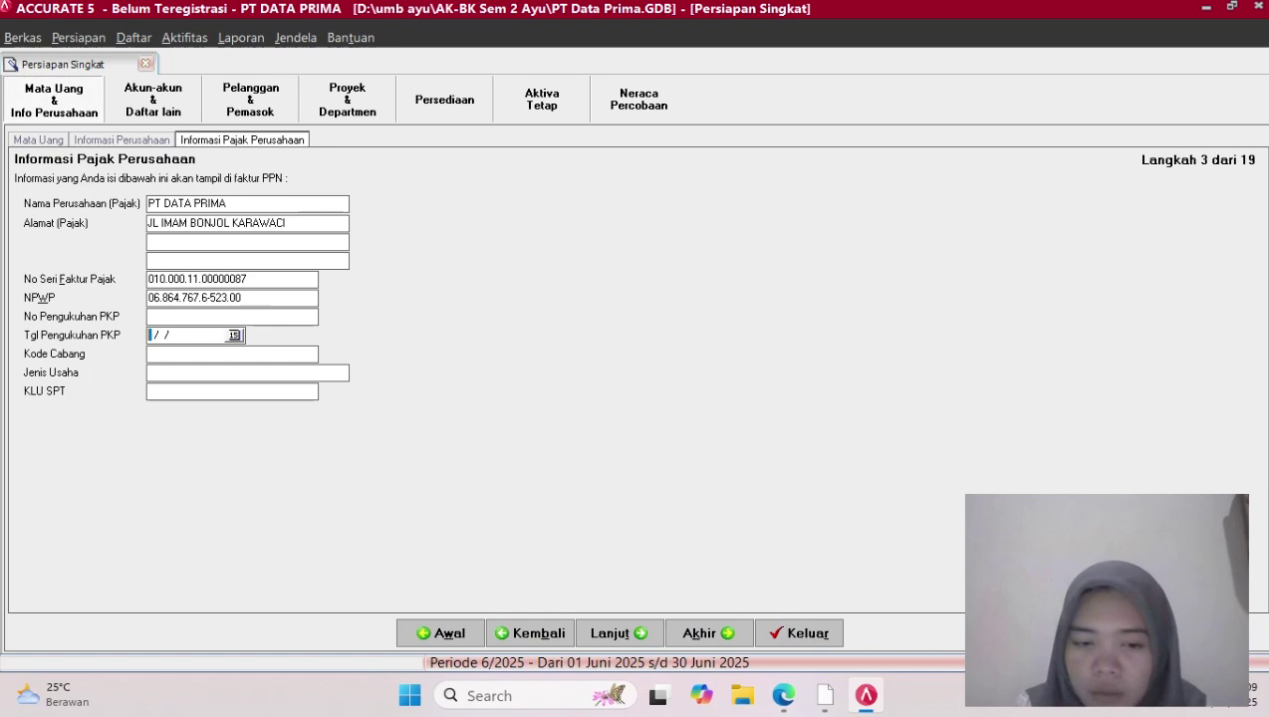
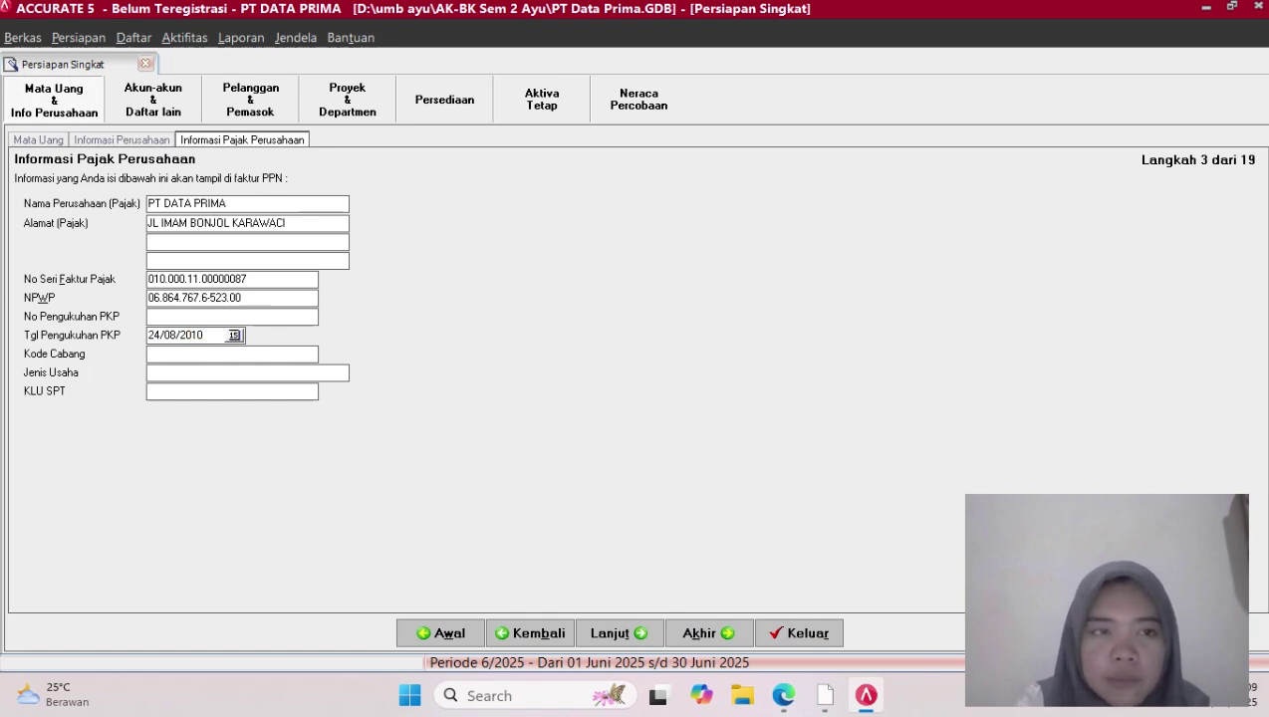
Set branch code 01, business PENJUALAN TAS LAPTOP and KLU SPT 52000, then continue
key("Tab")
type("01")
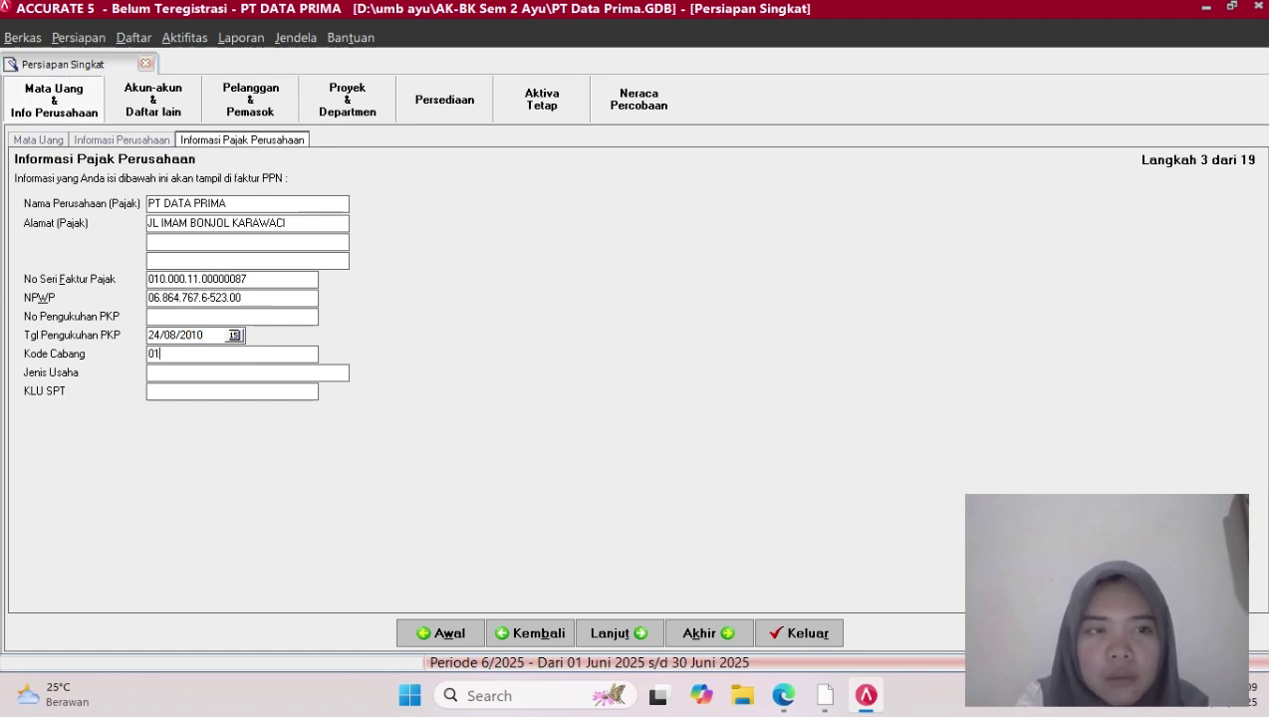
key("Caps_Lock")
key("Caps_Lock")
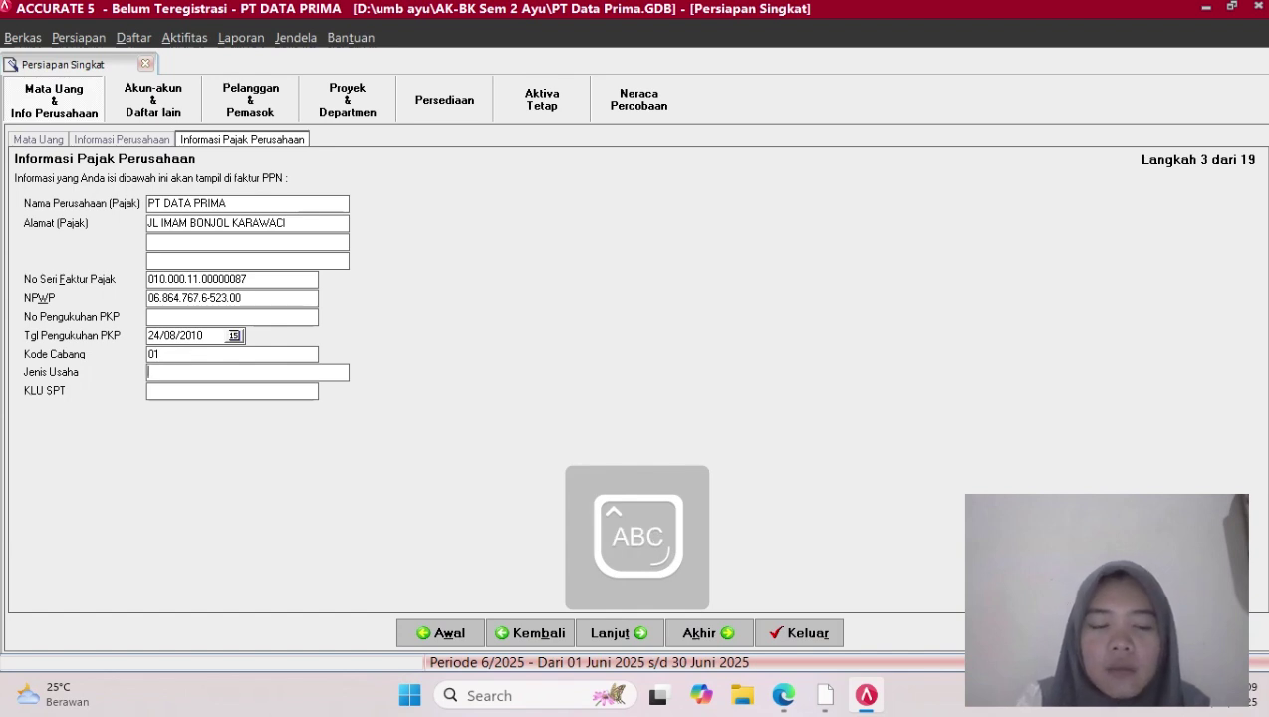
type("PEN")
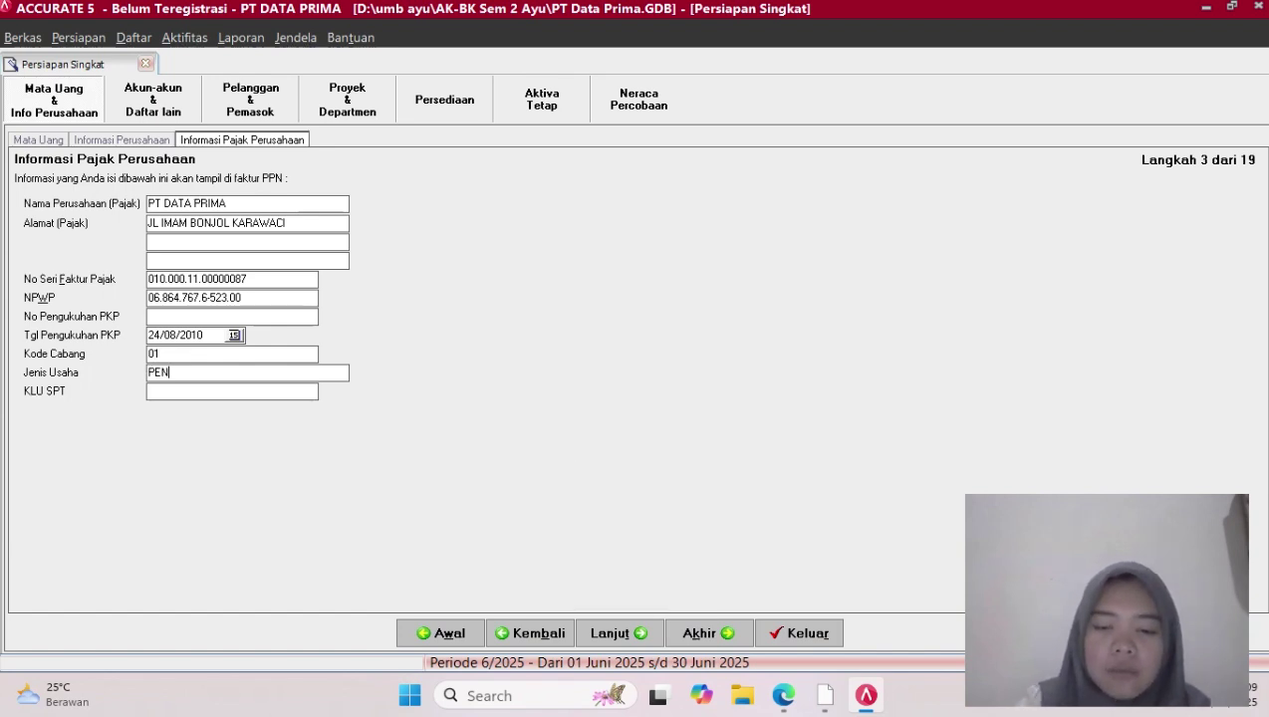
type("JUALA")
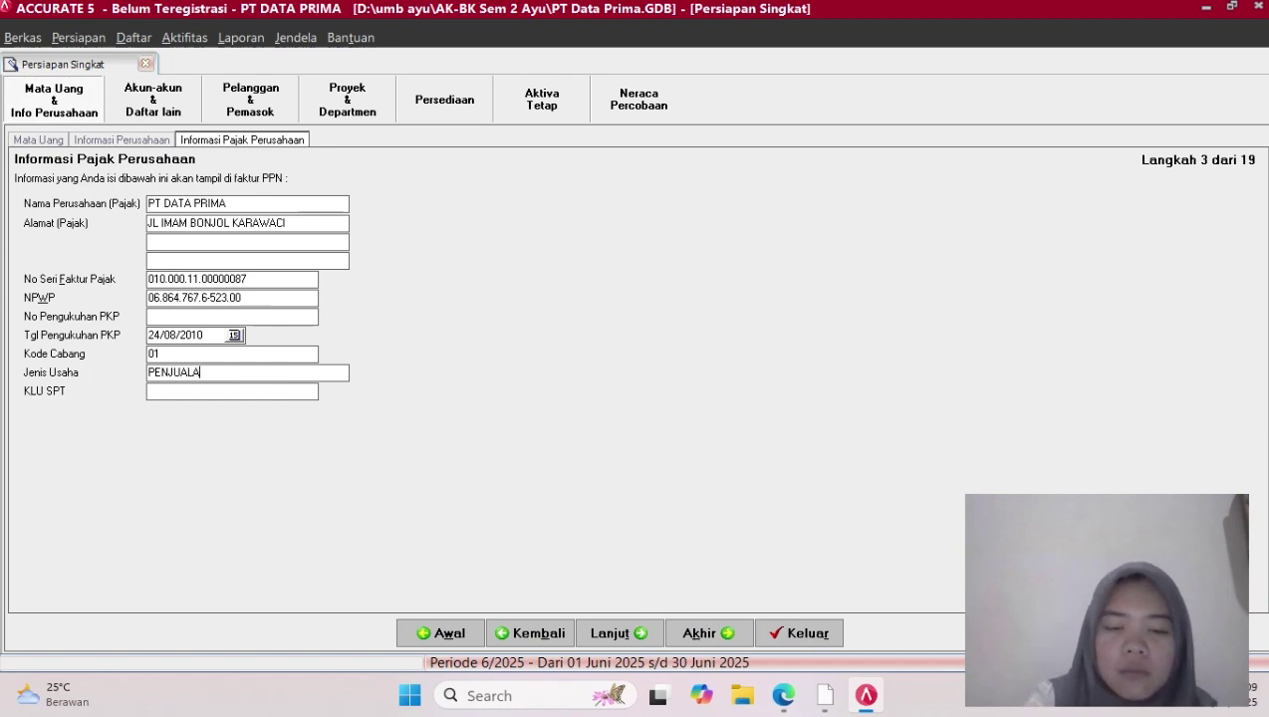
type("N")
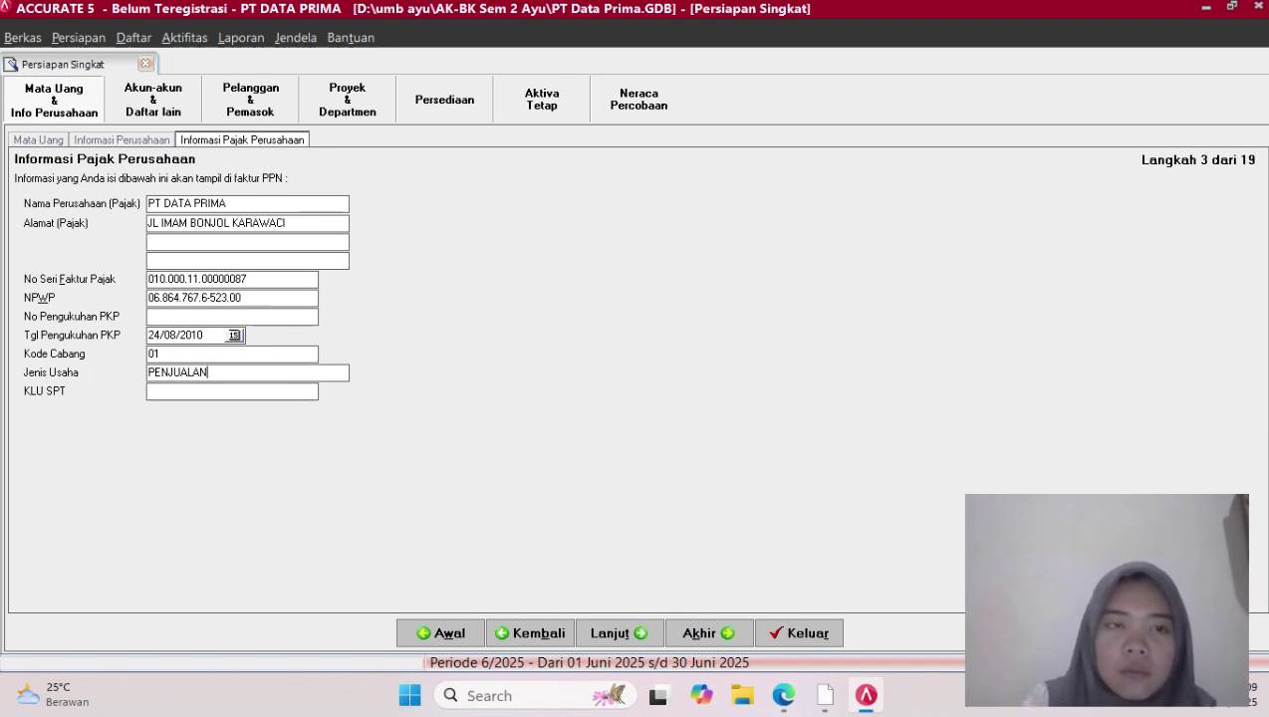
type(" TAS ")
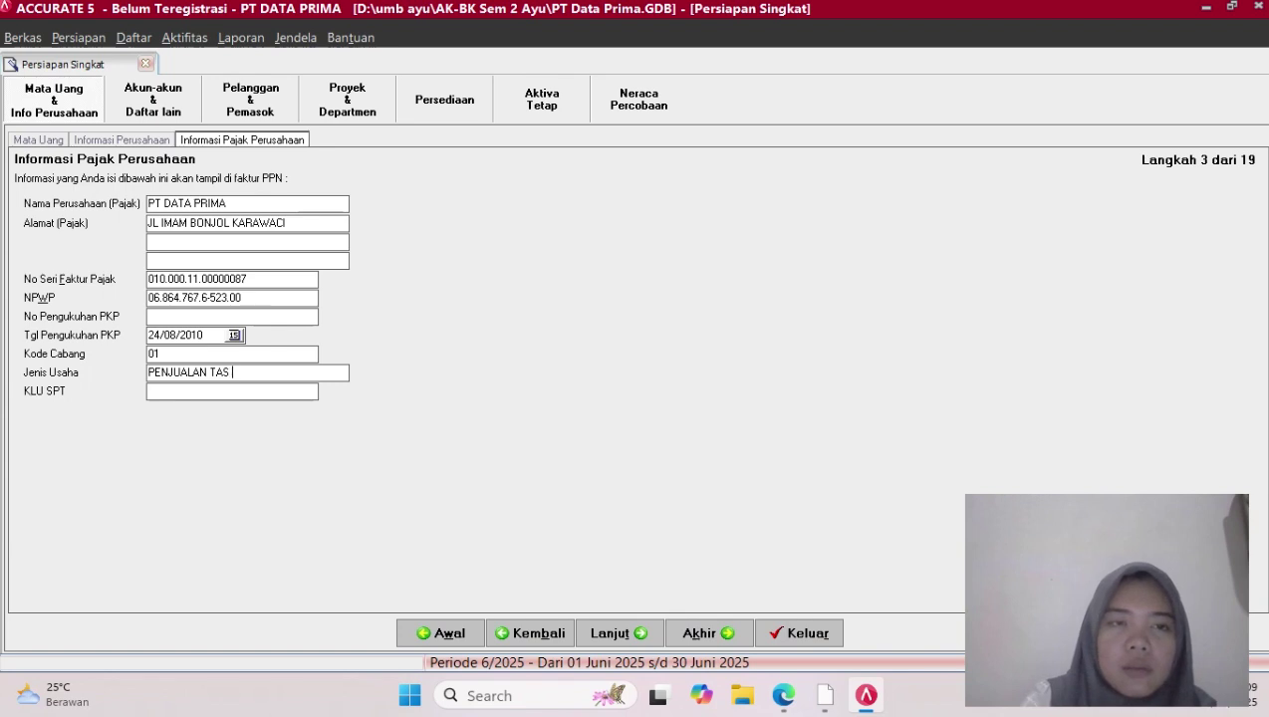
type("LAPT")
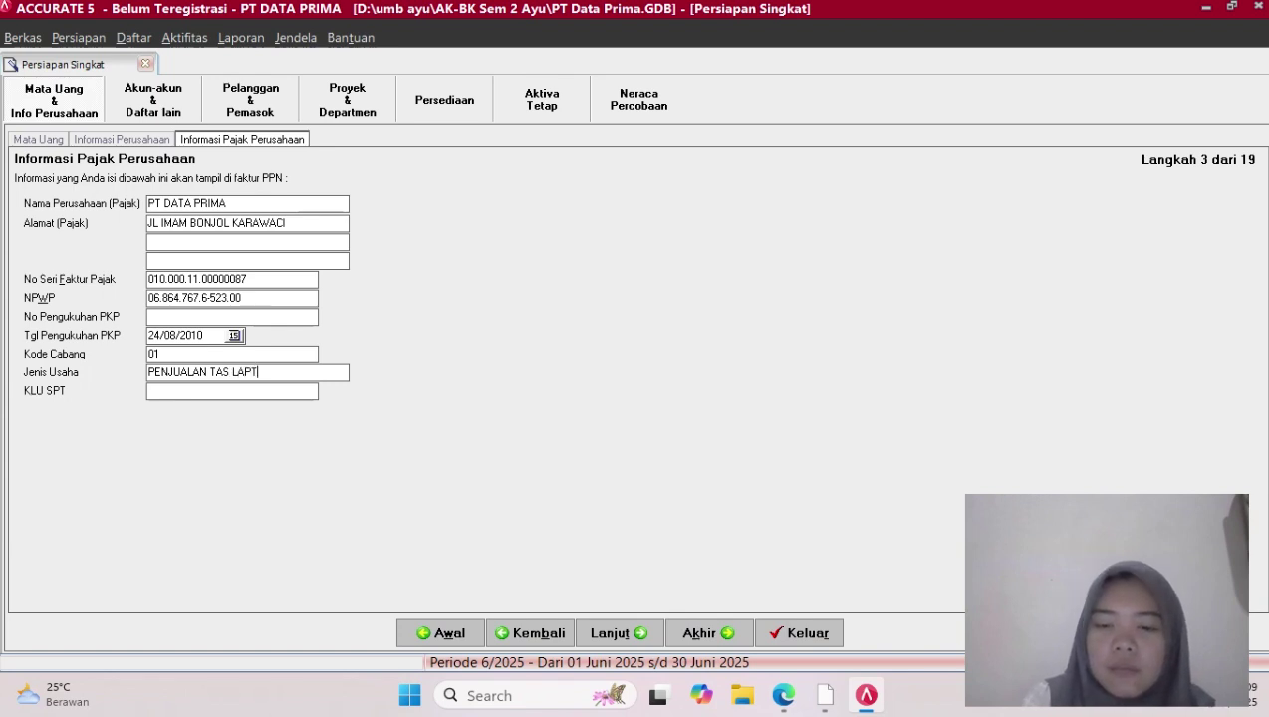
type("OP")
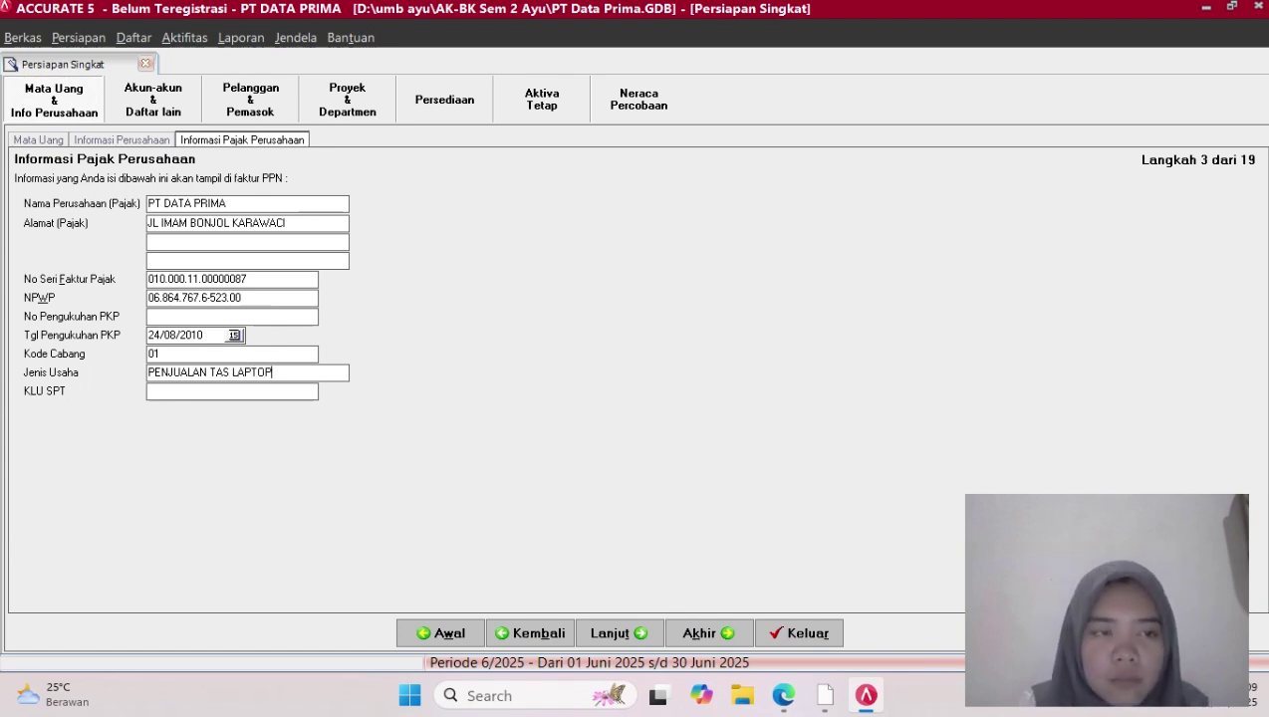
left_click(152, 391)
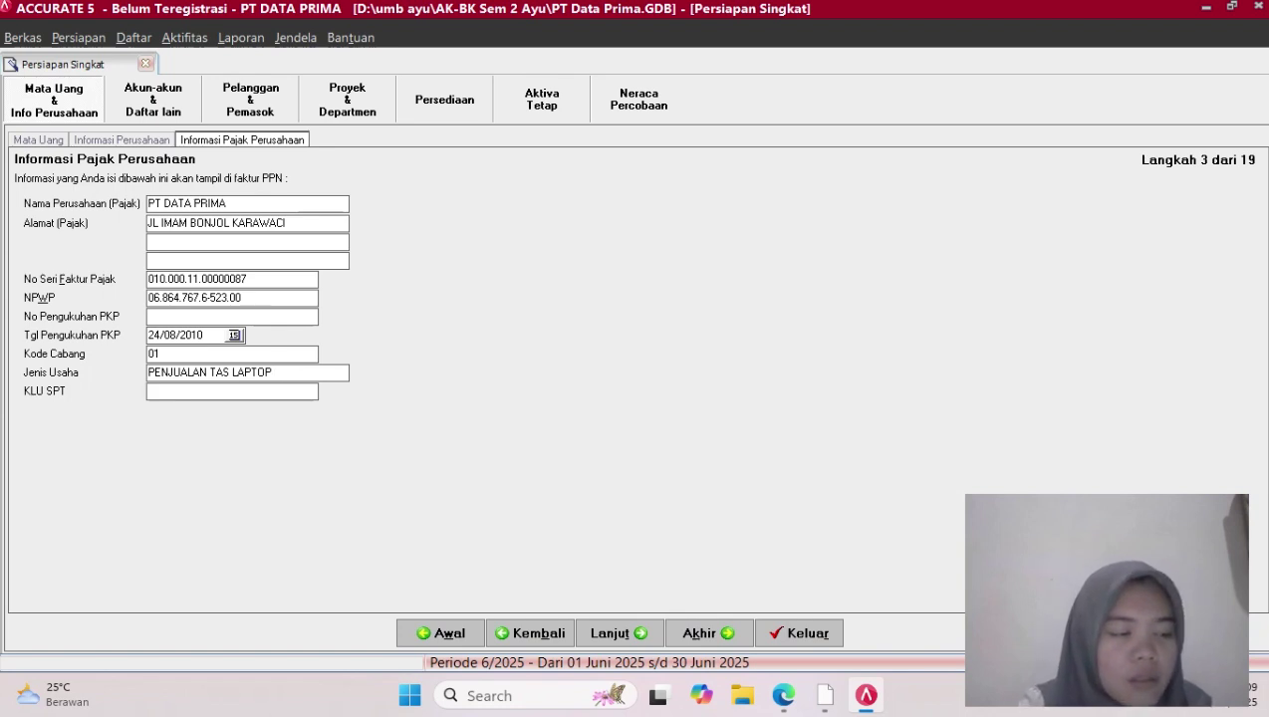
type("52000")
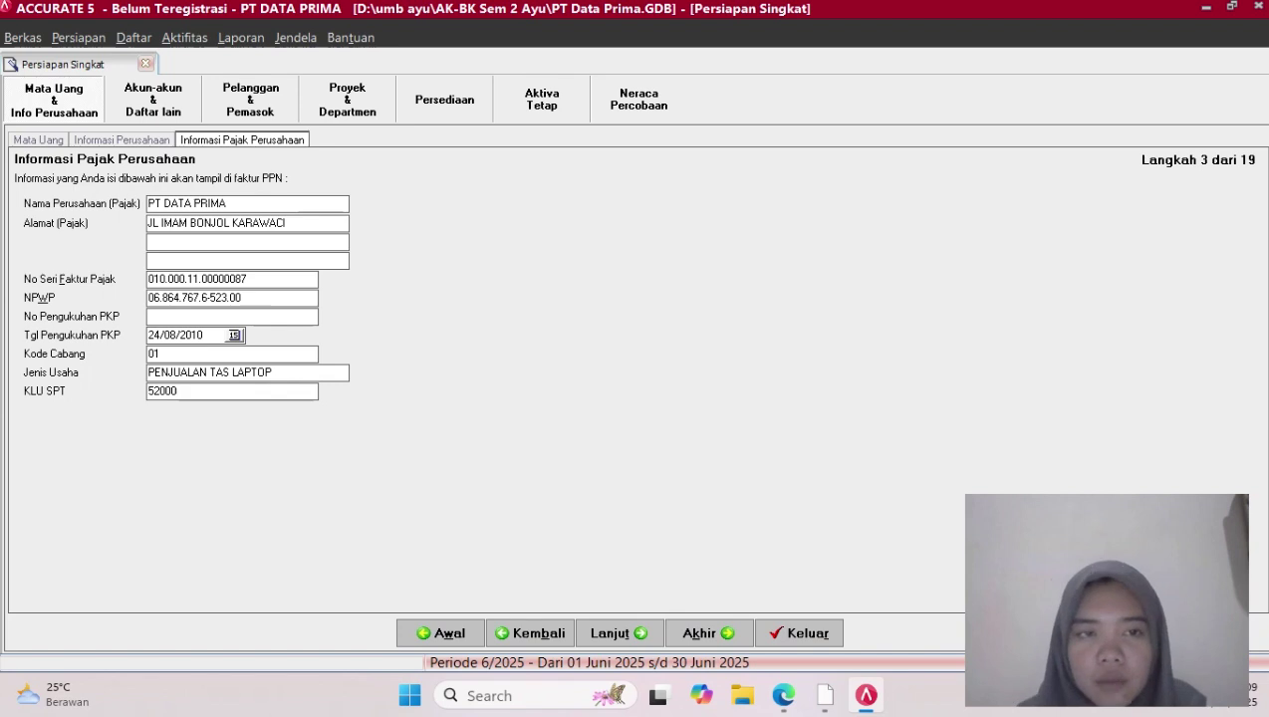
left_click(620, 634)
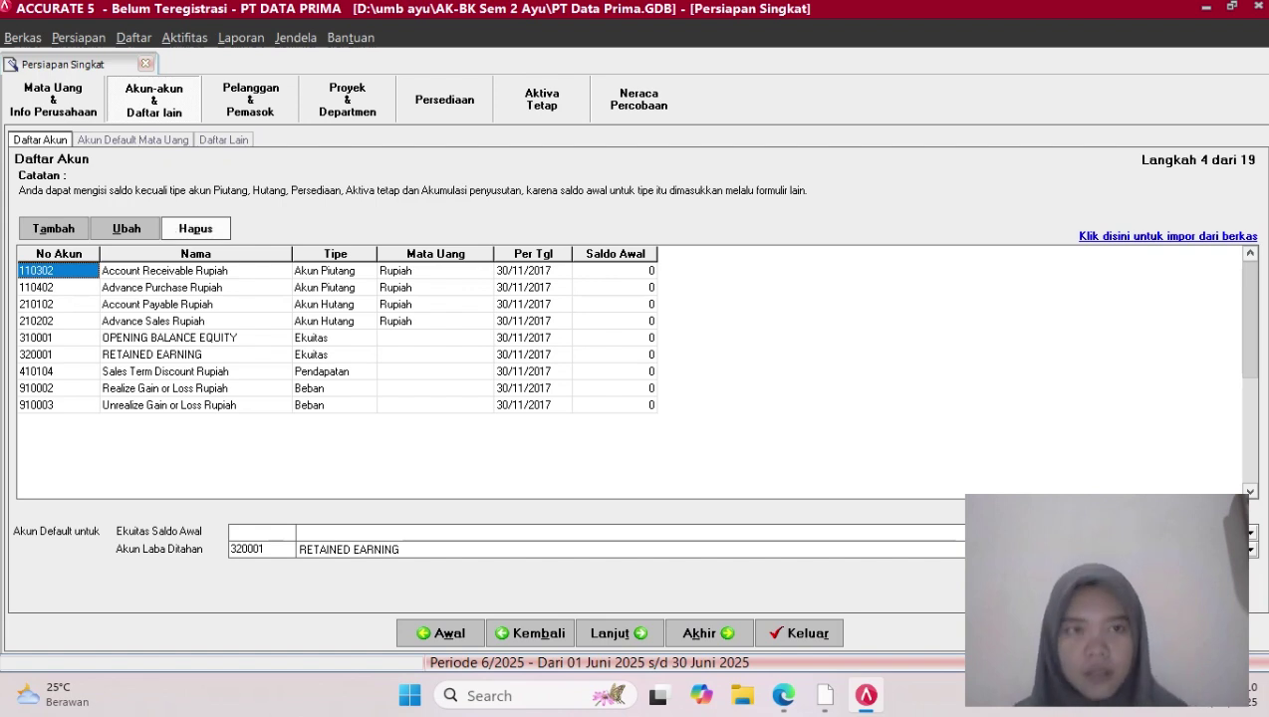
Delete accounts 110302, 110402, 210102 and 210202, confirming the default-account warnings
left_click(196, 229)
key("Return")
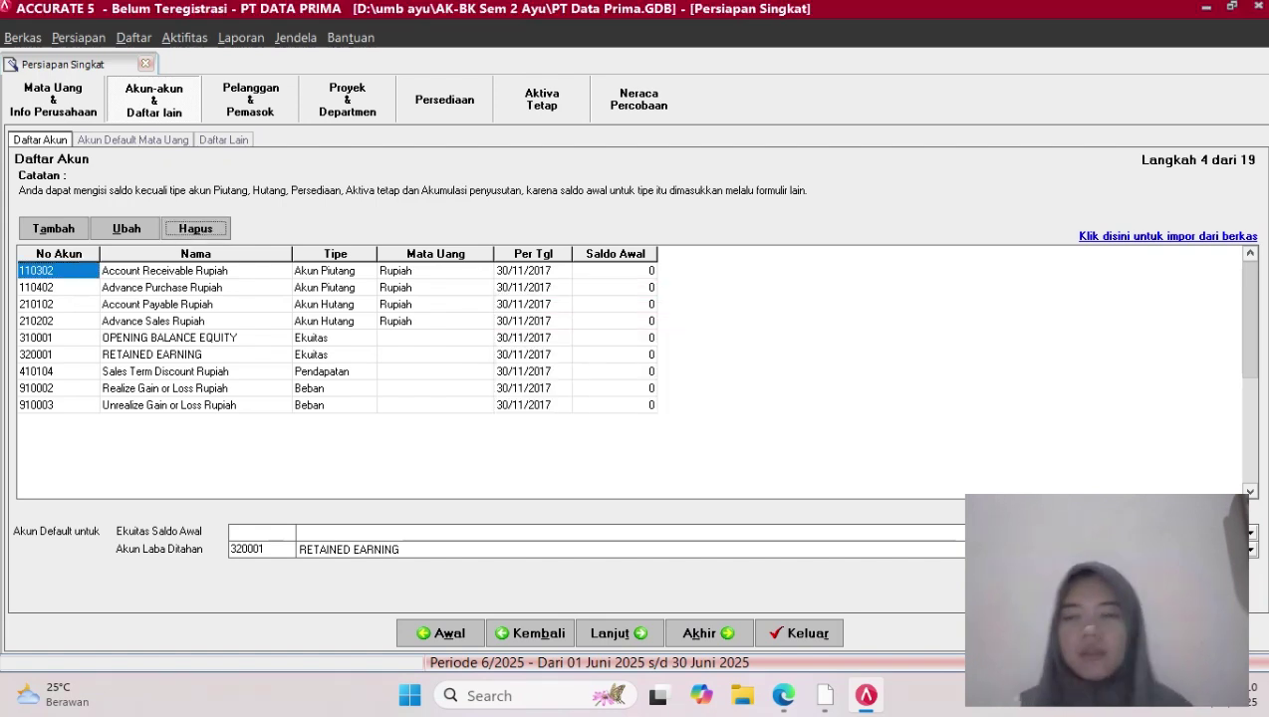
key("Return")
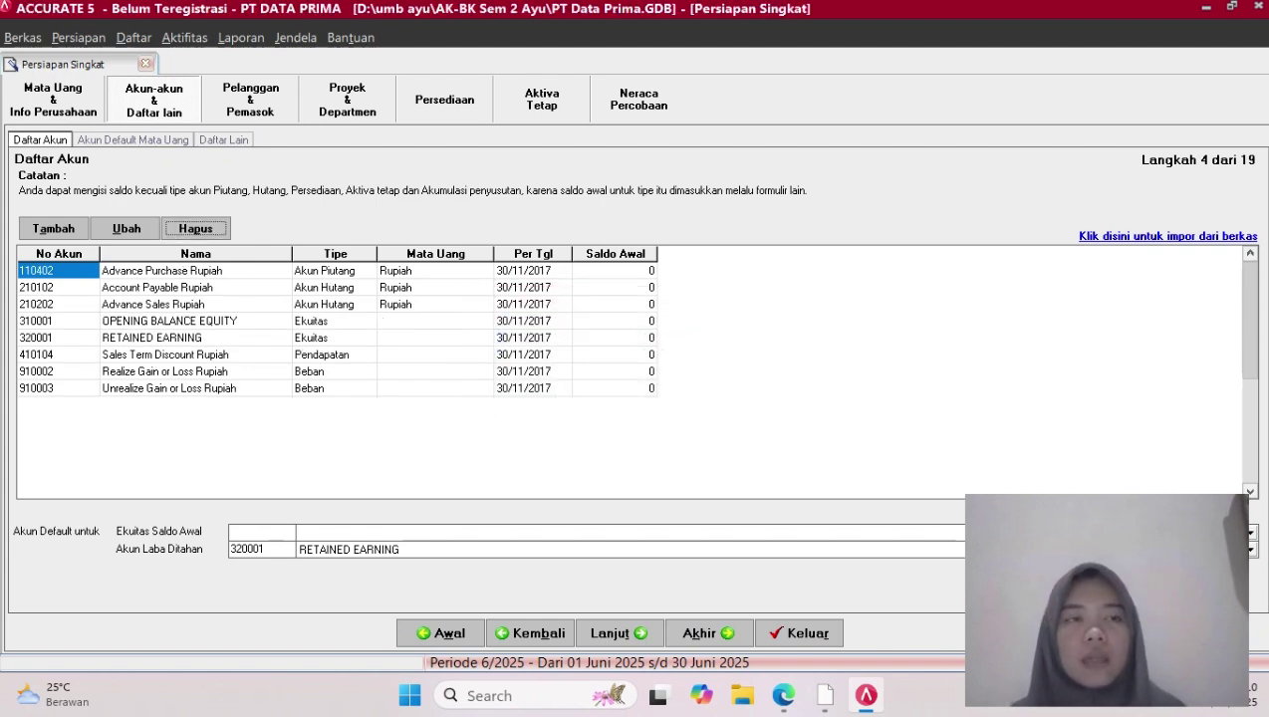
right_click(90, 268)
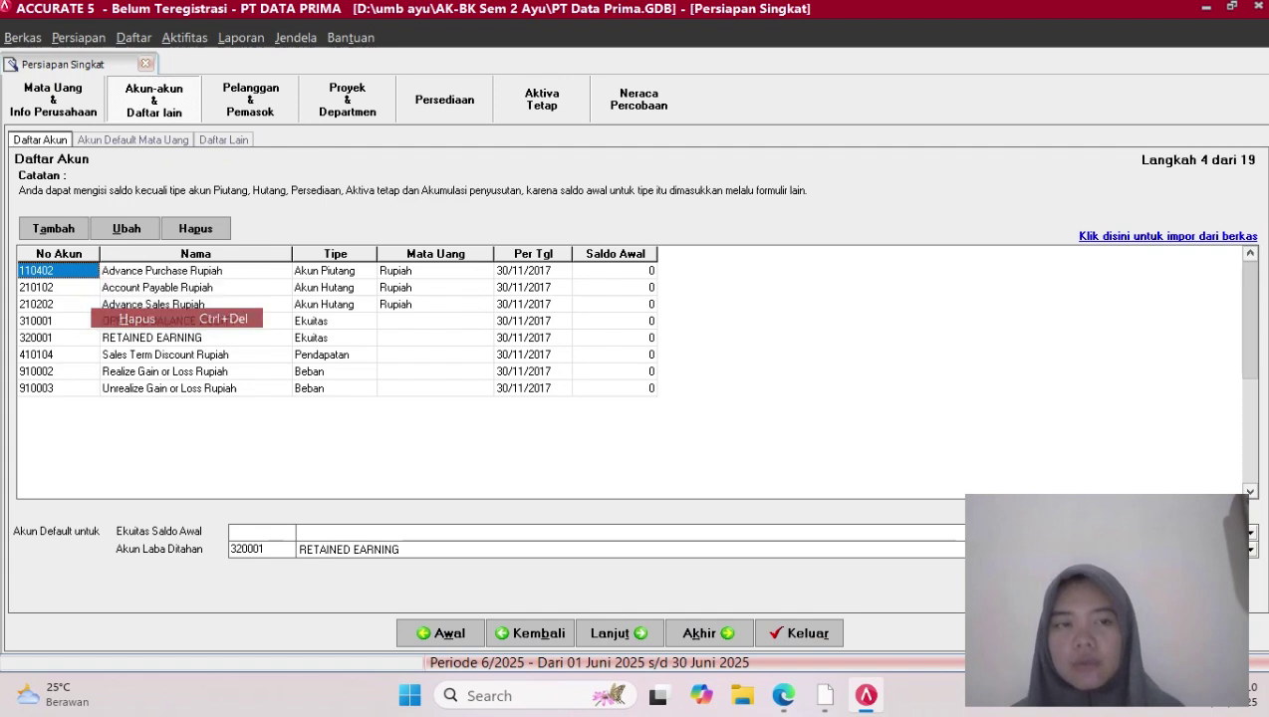
key("Return")
key("Return")
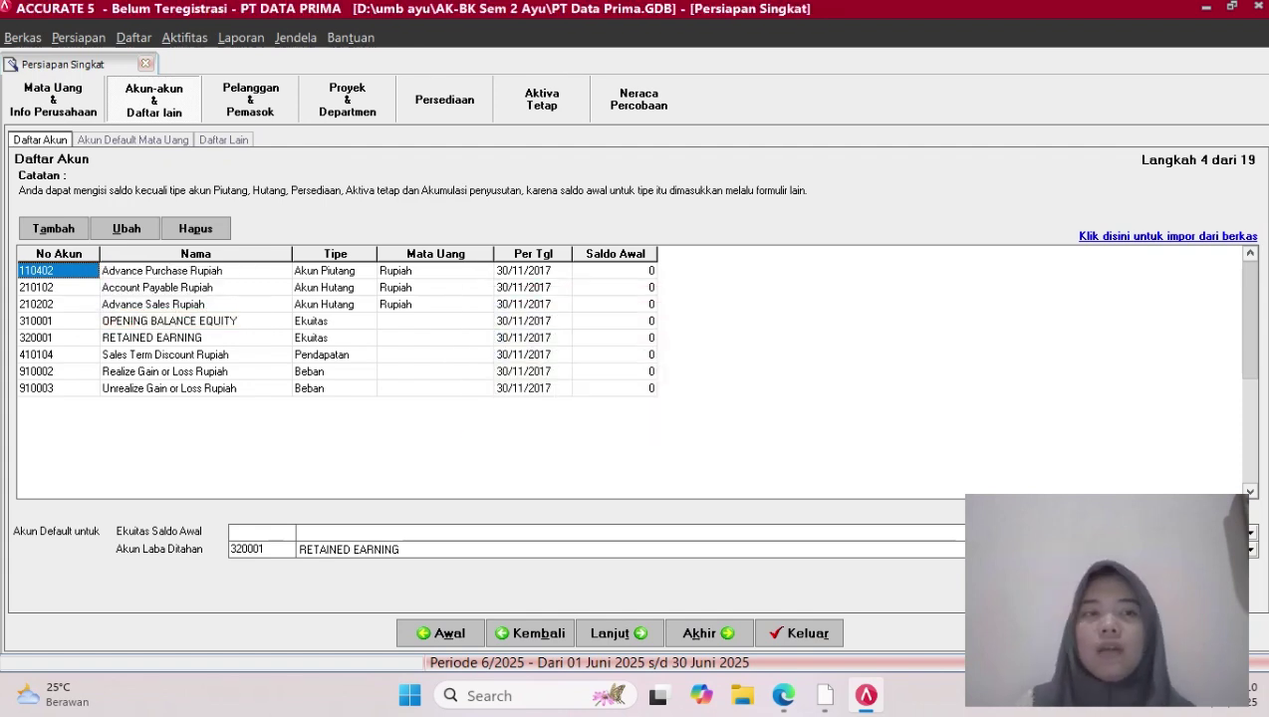
left_click(195, 228)
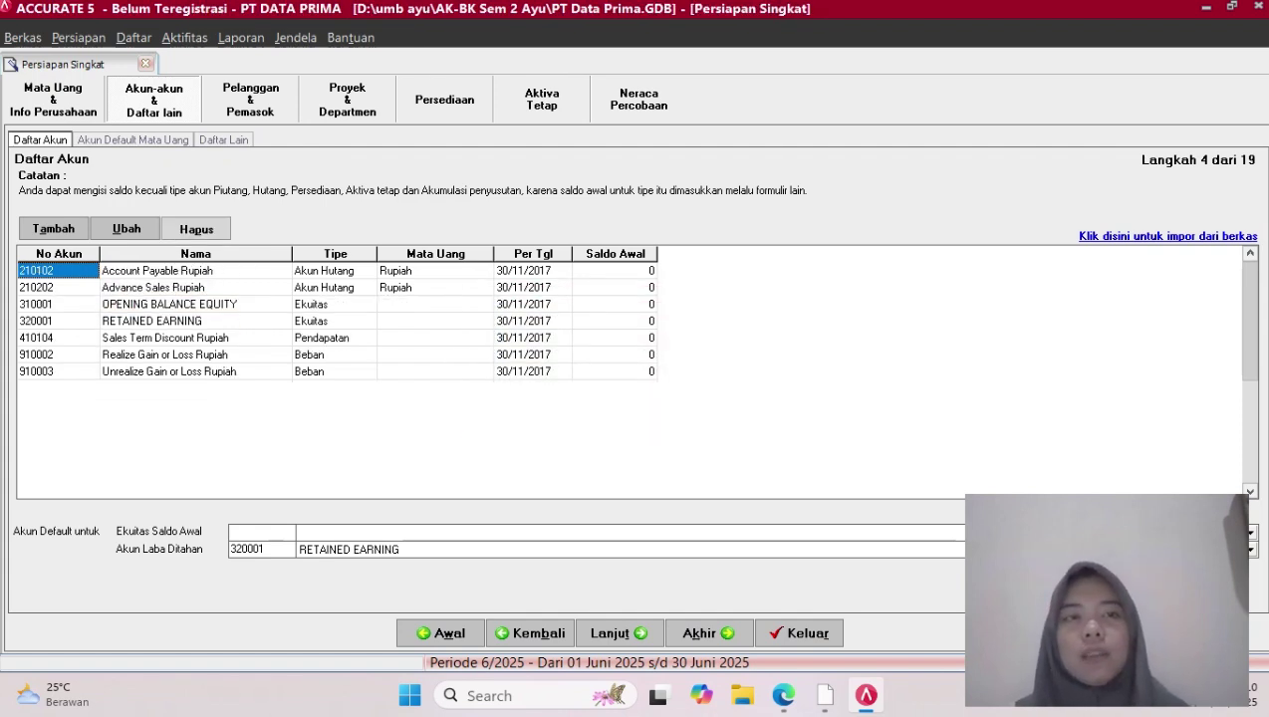
key("Return")
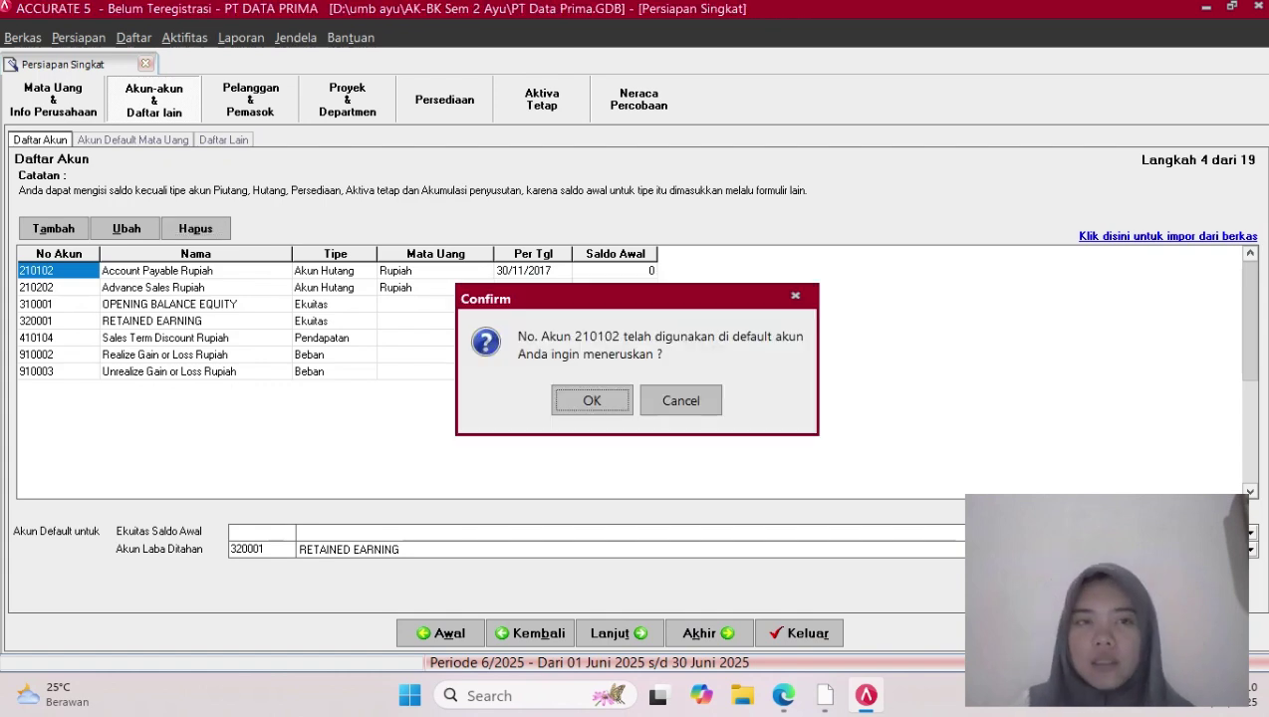
key("Return")
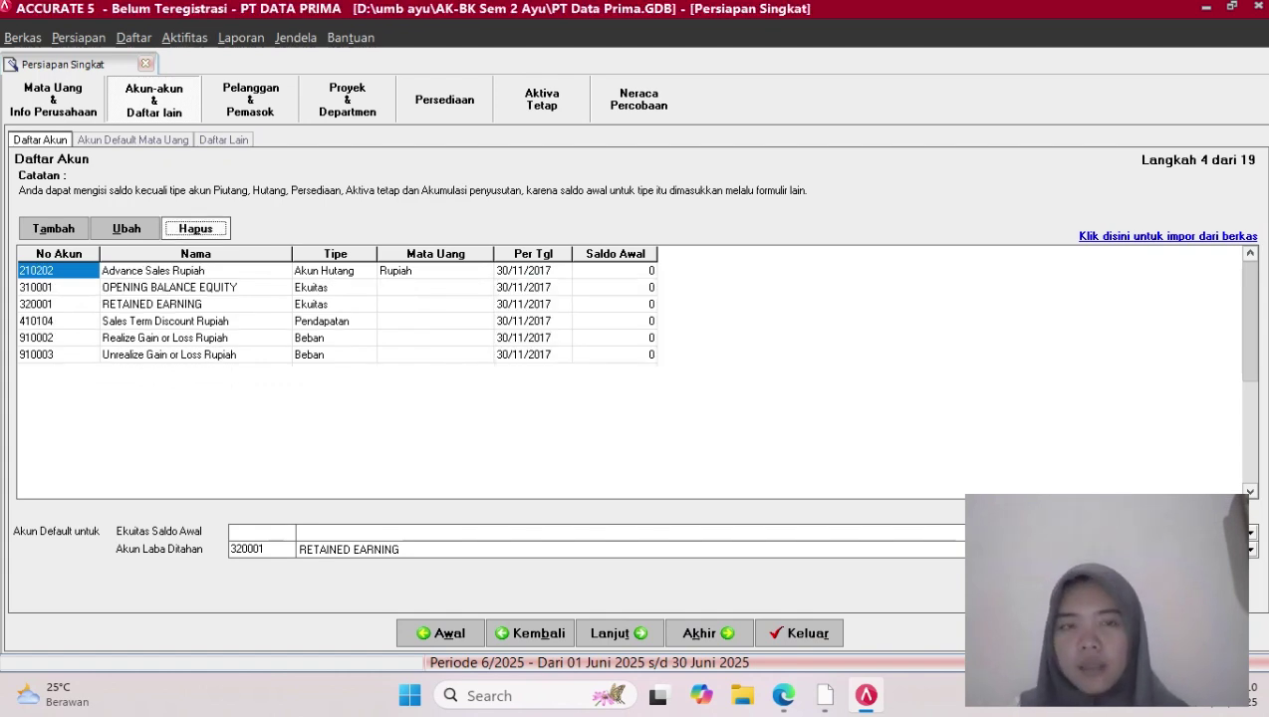
key("Return")
key("Return")
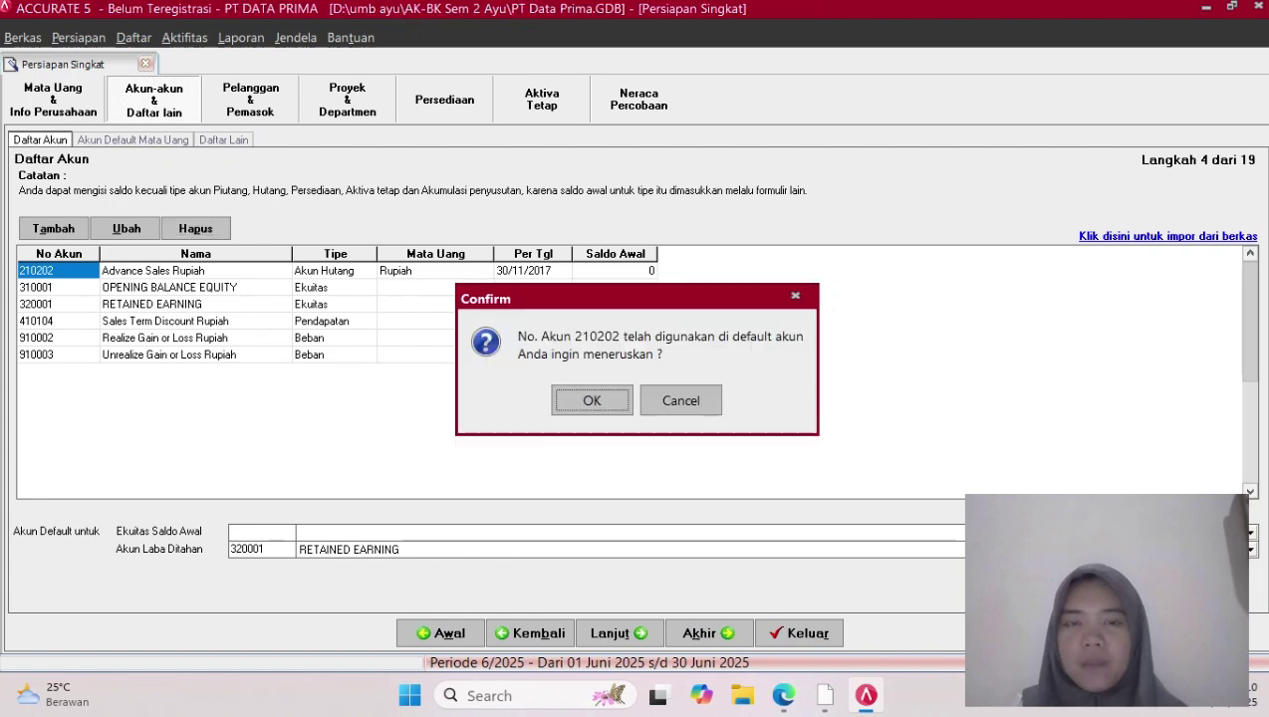
key("Return")
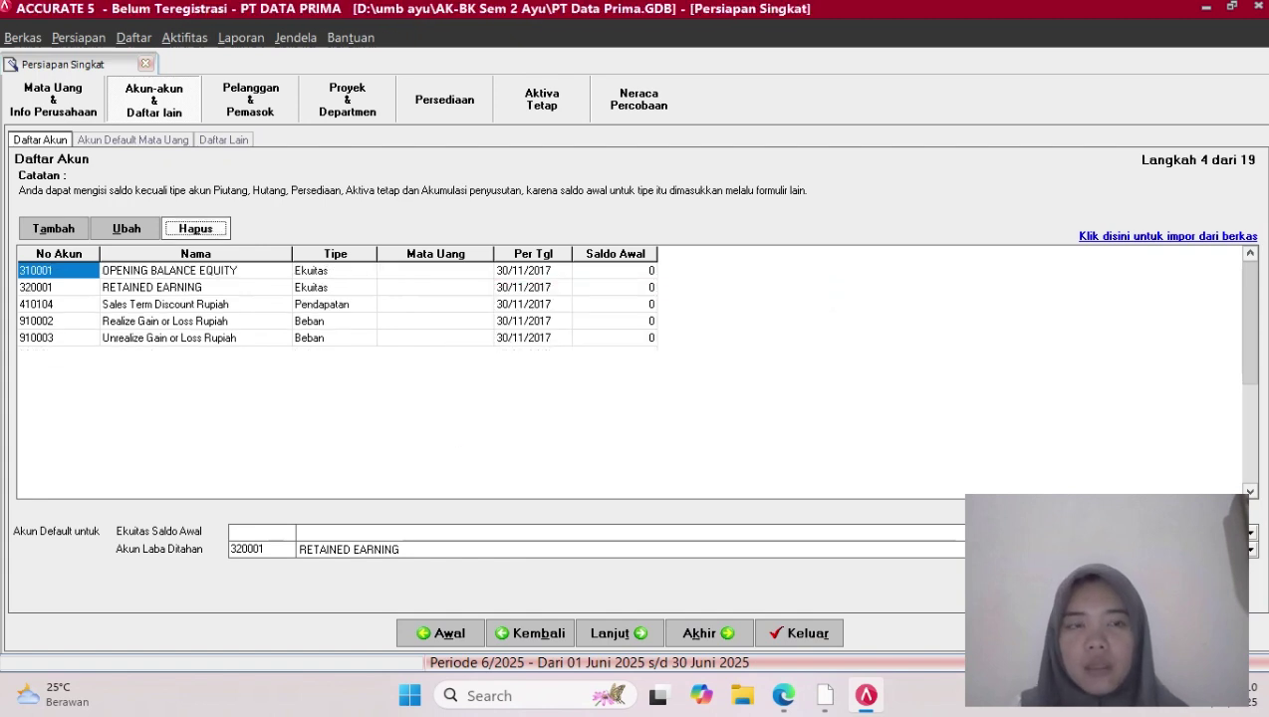
Delete accounts 410104, 910002 and 910003, keeping 310001 and 320001
left_click(254, 532)
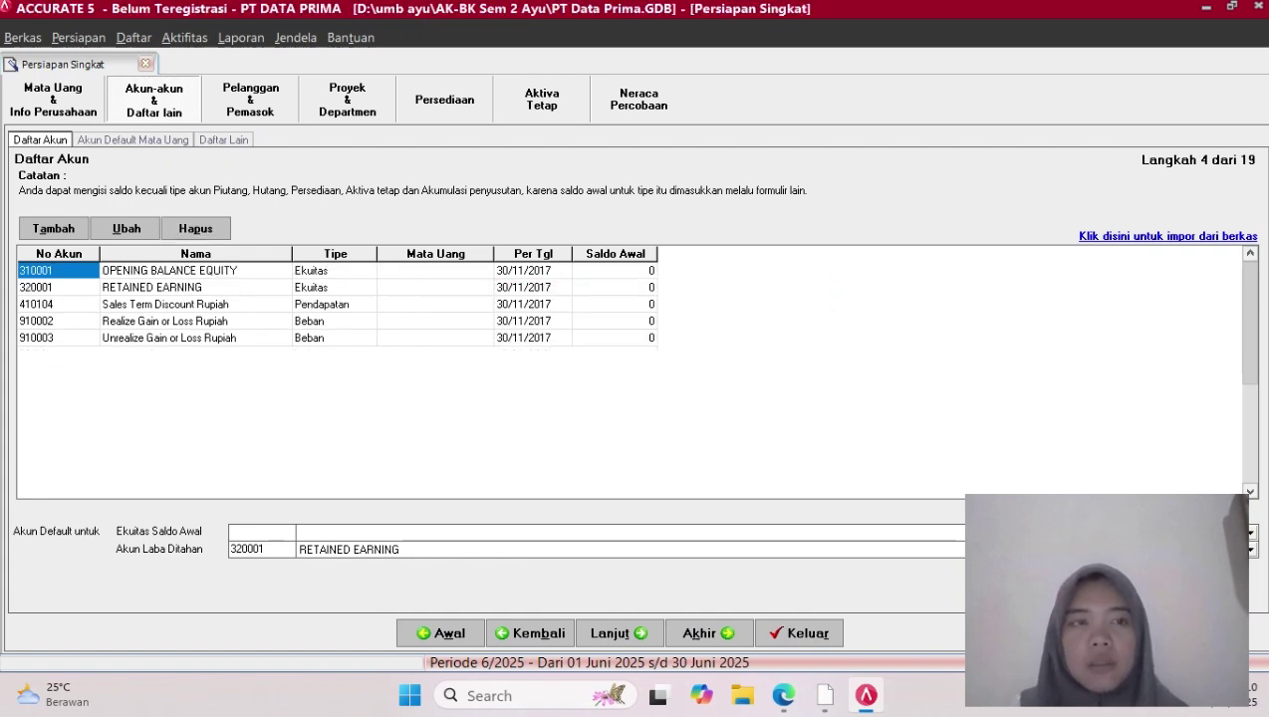
left_click(57, 288)
left_click(58, 305)
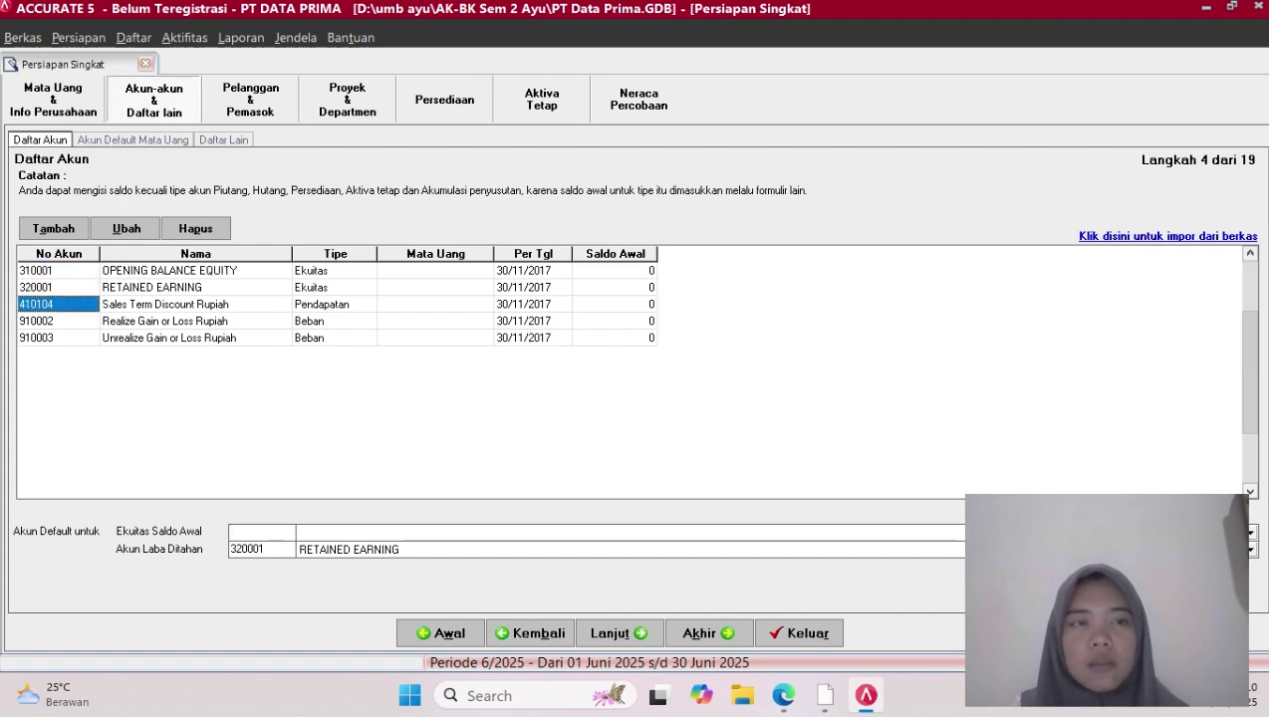
left_click(195, 228)
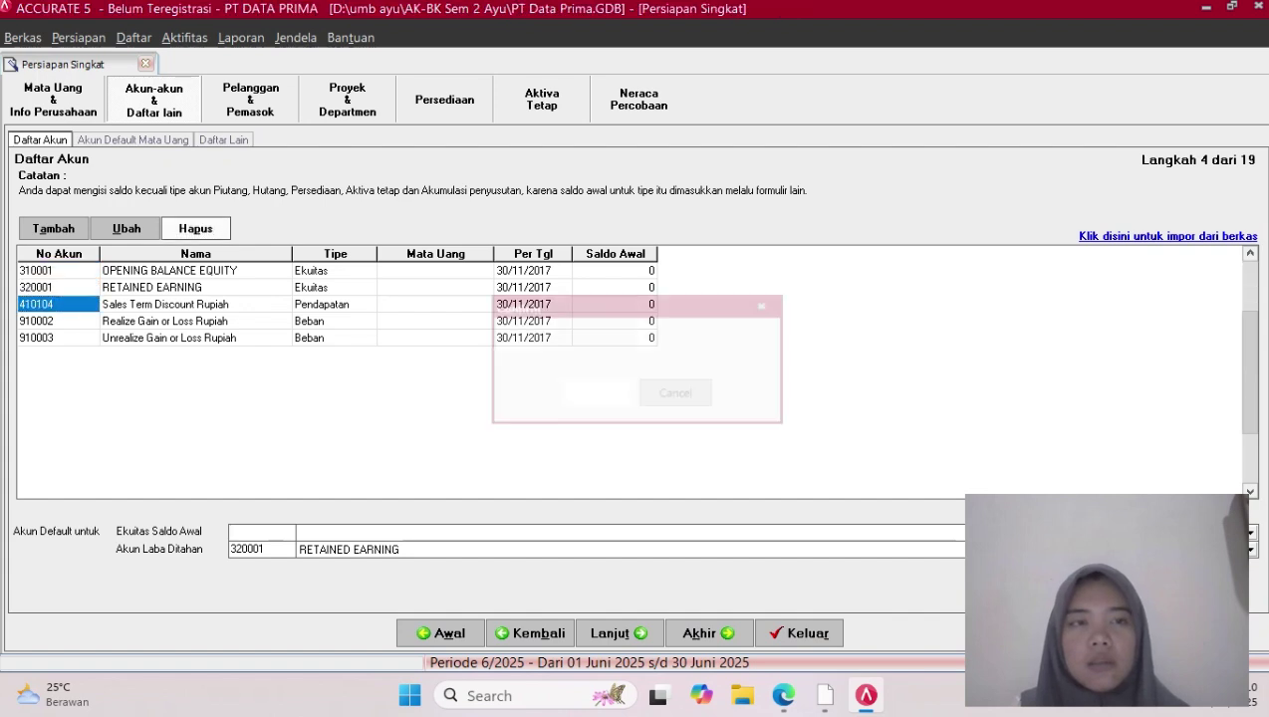
key("Return")
key("Return")
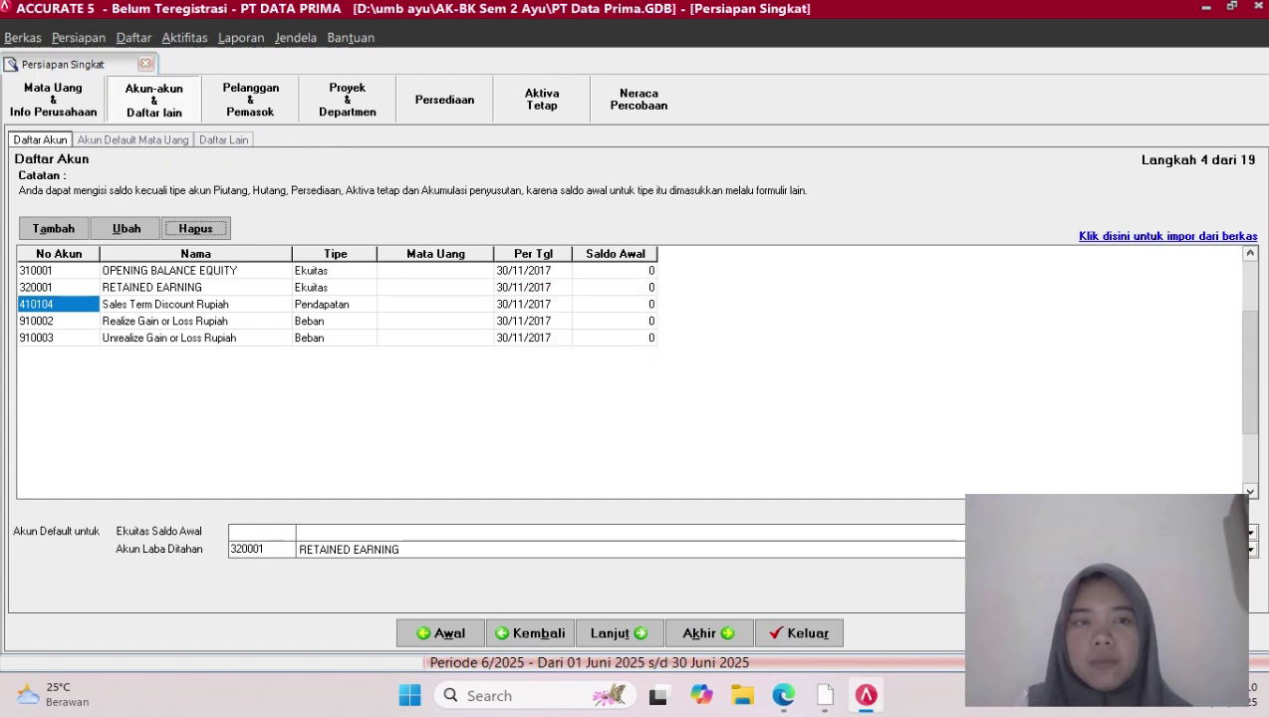
left_click(195, 228)
key("Return")
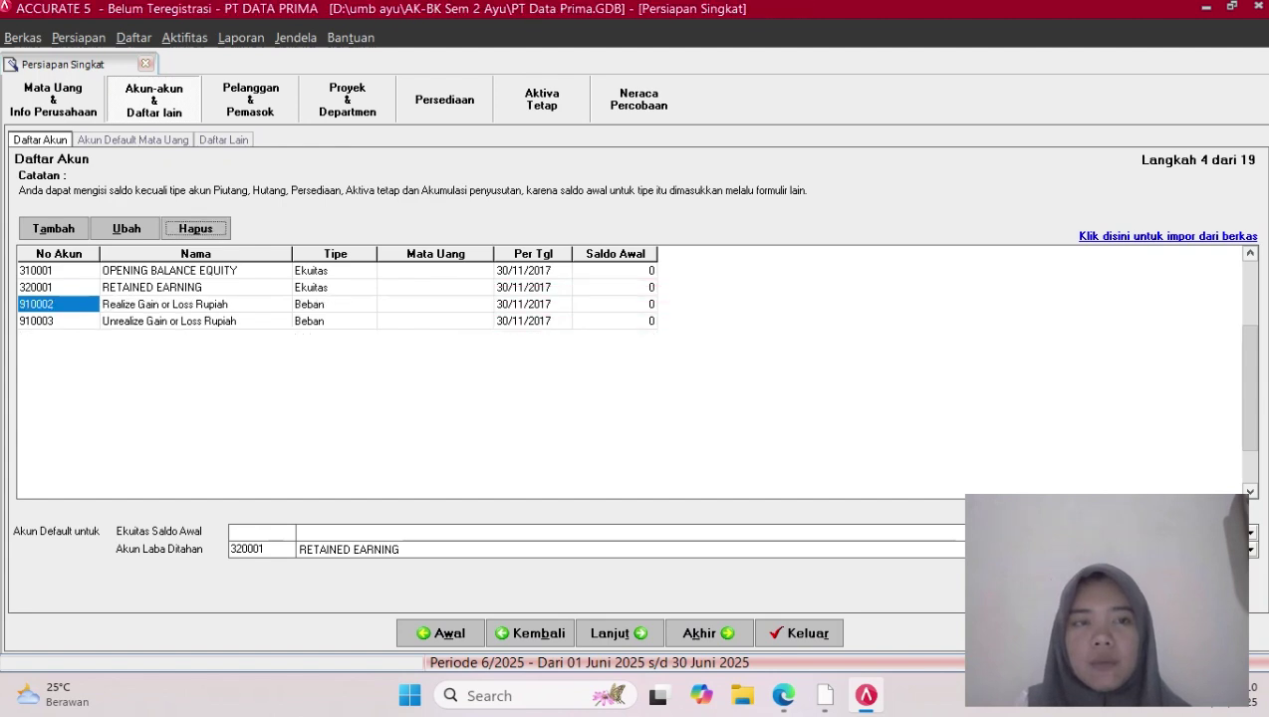
key("Return")
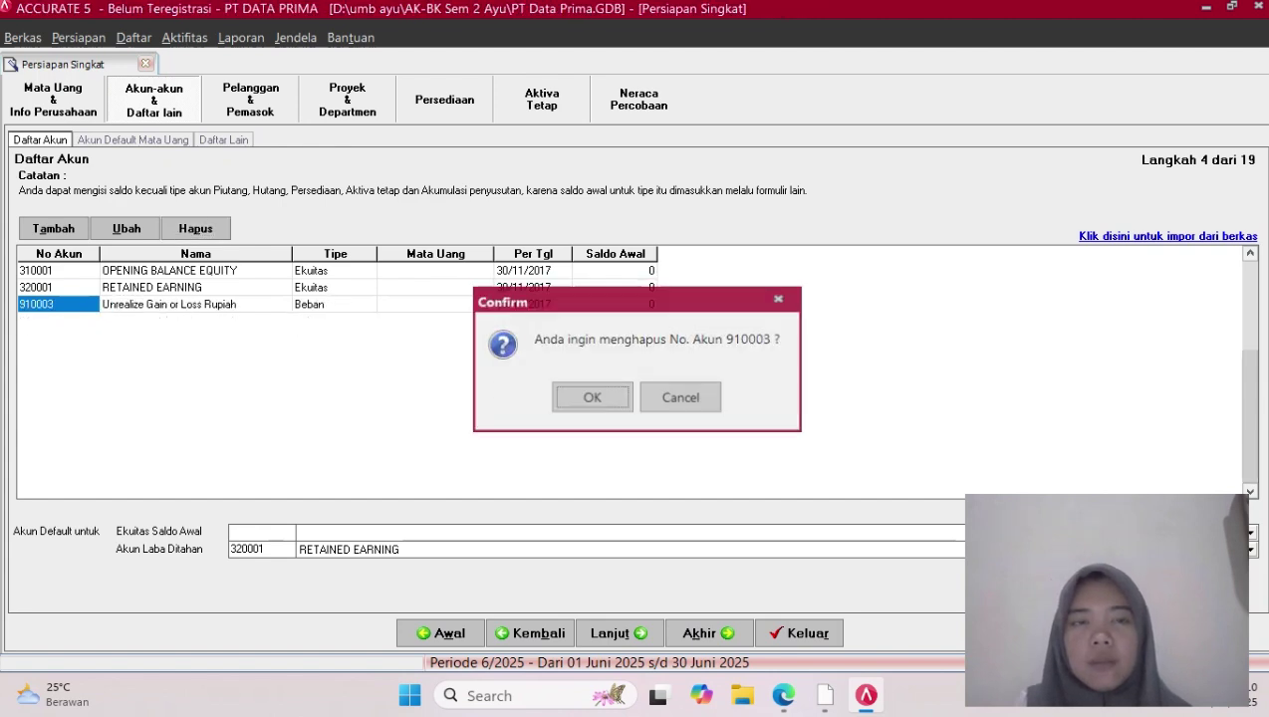
key("Return")
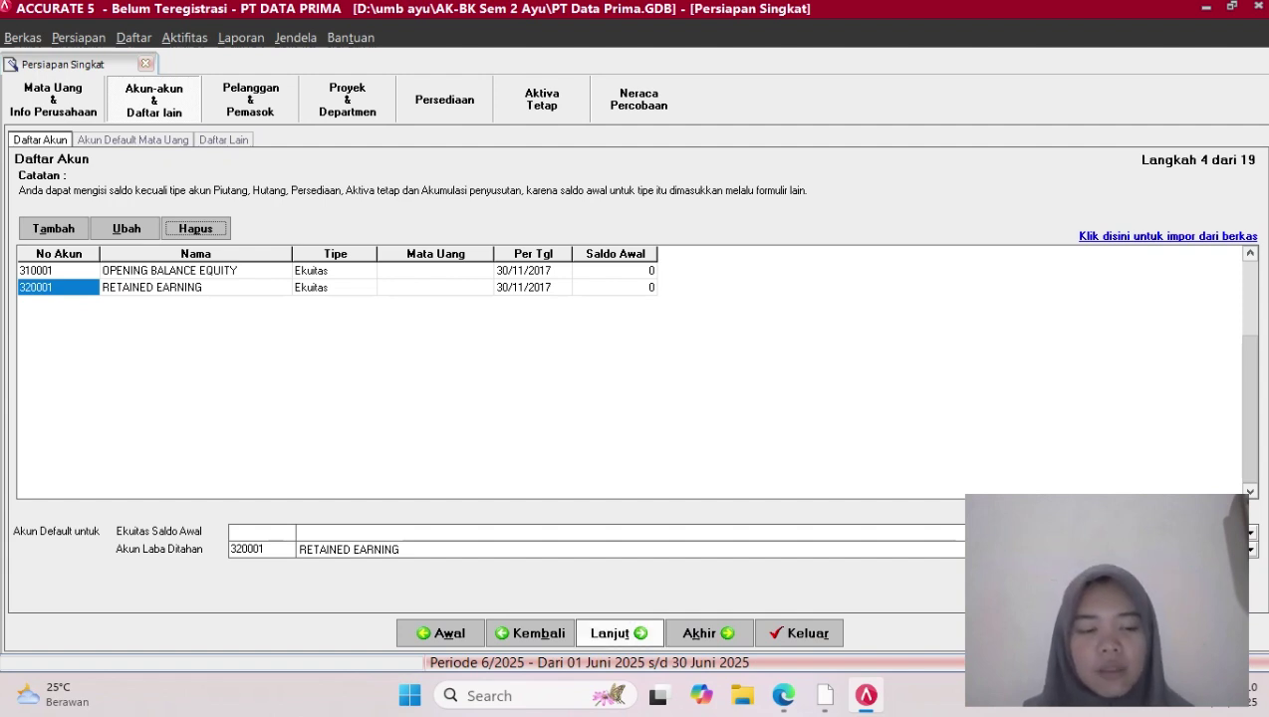
Dismiss the opening balance equity warning and open the import-accounts-from-file page
left_click(618, 634)
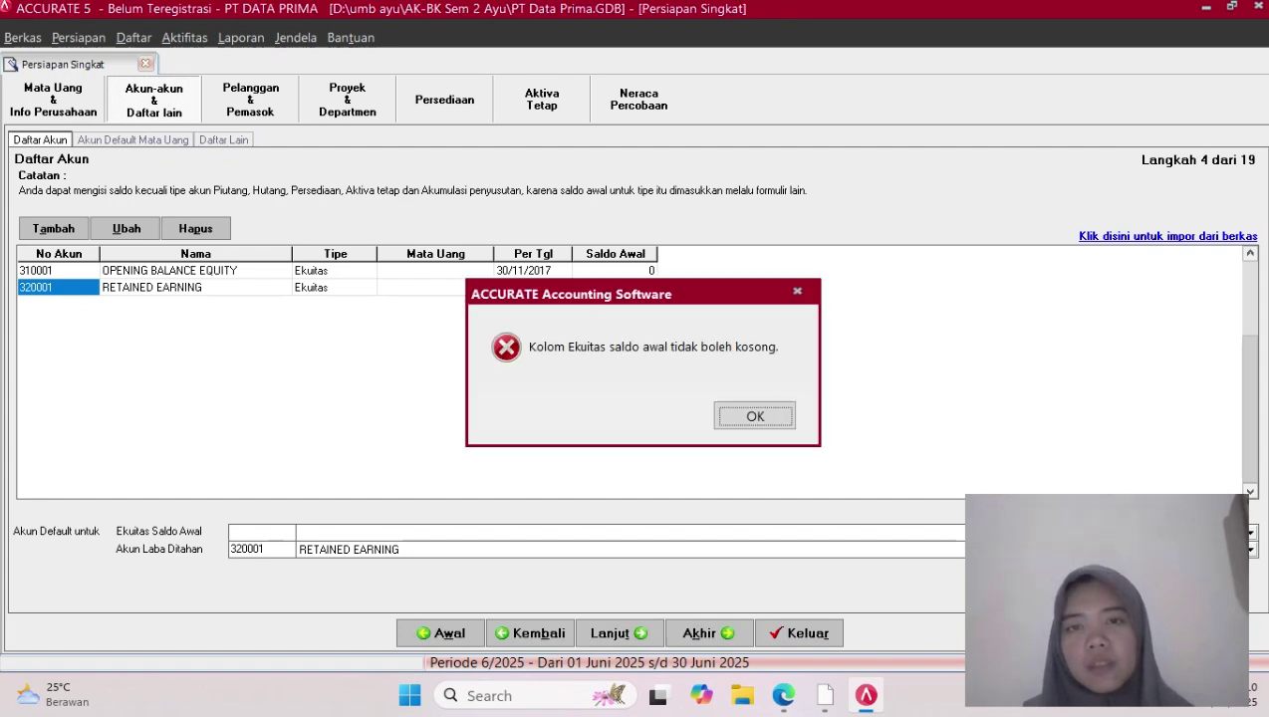
key("Return")
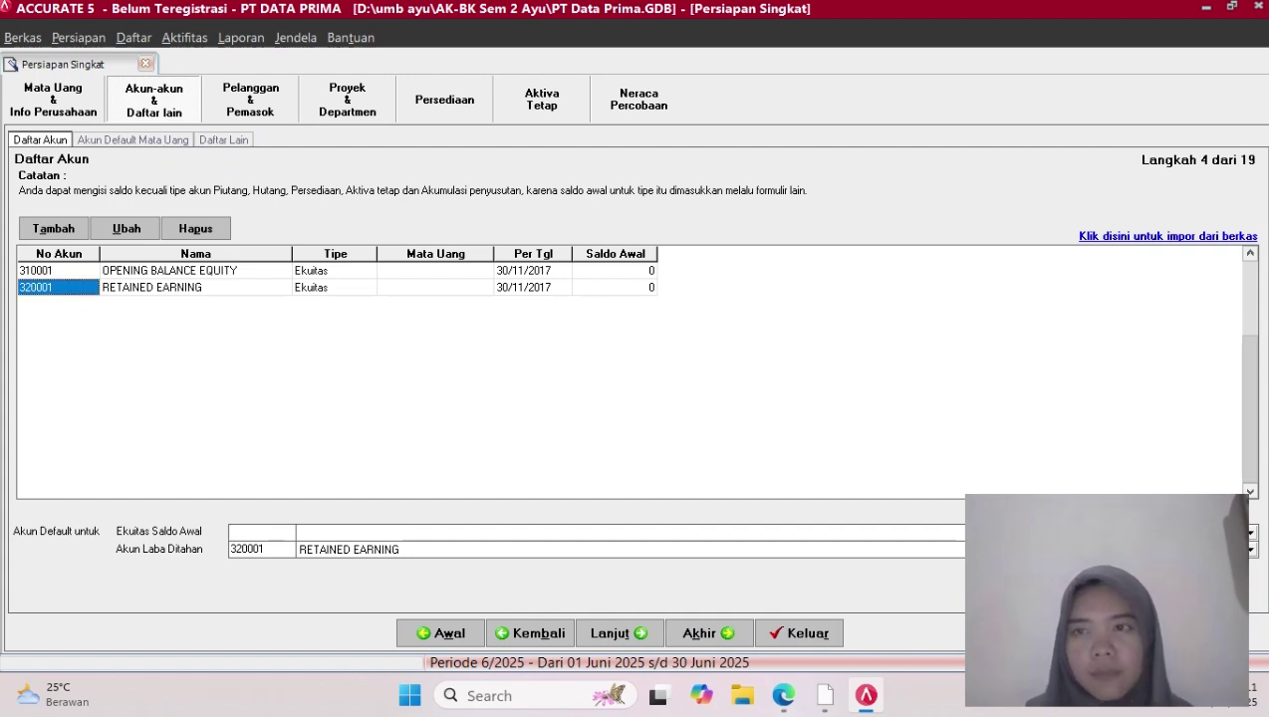
left_click(1167, 237)
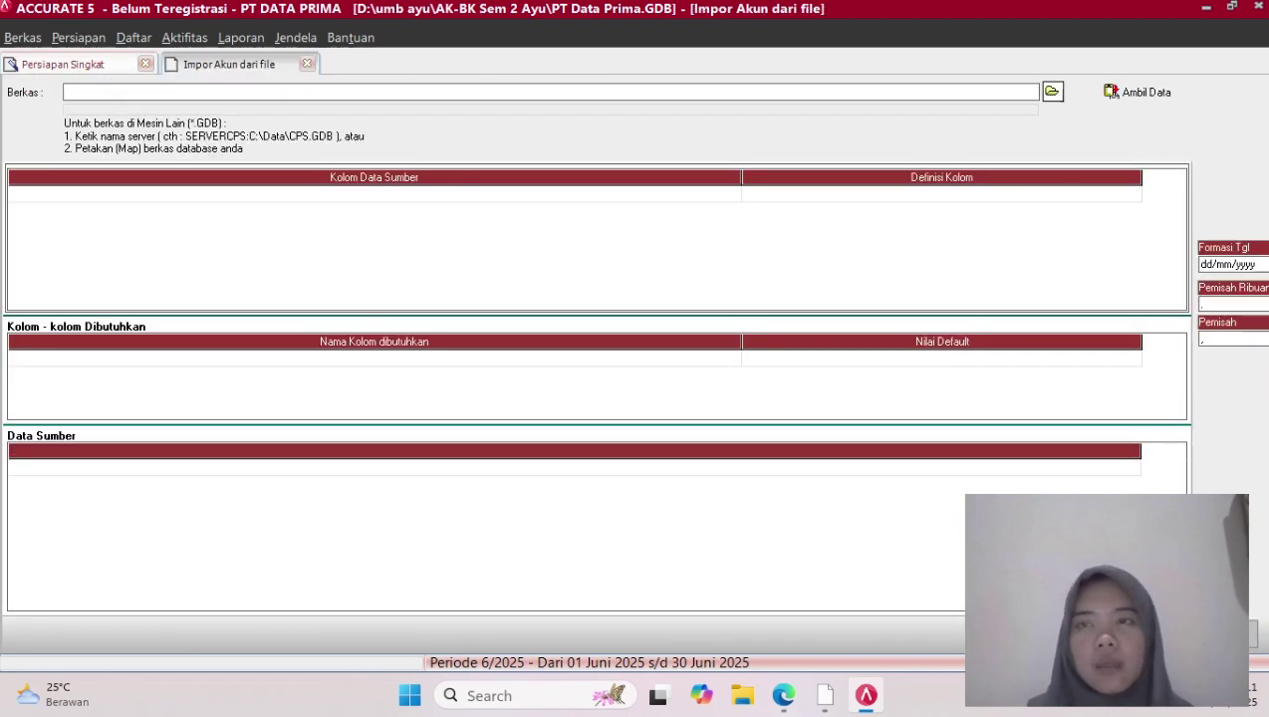
Load the Excel file '1. COA PT DATA PRIMA' as the import source
left_click(1053, 92)
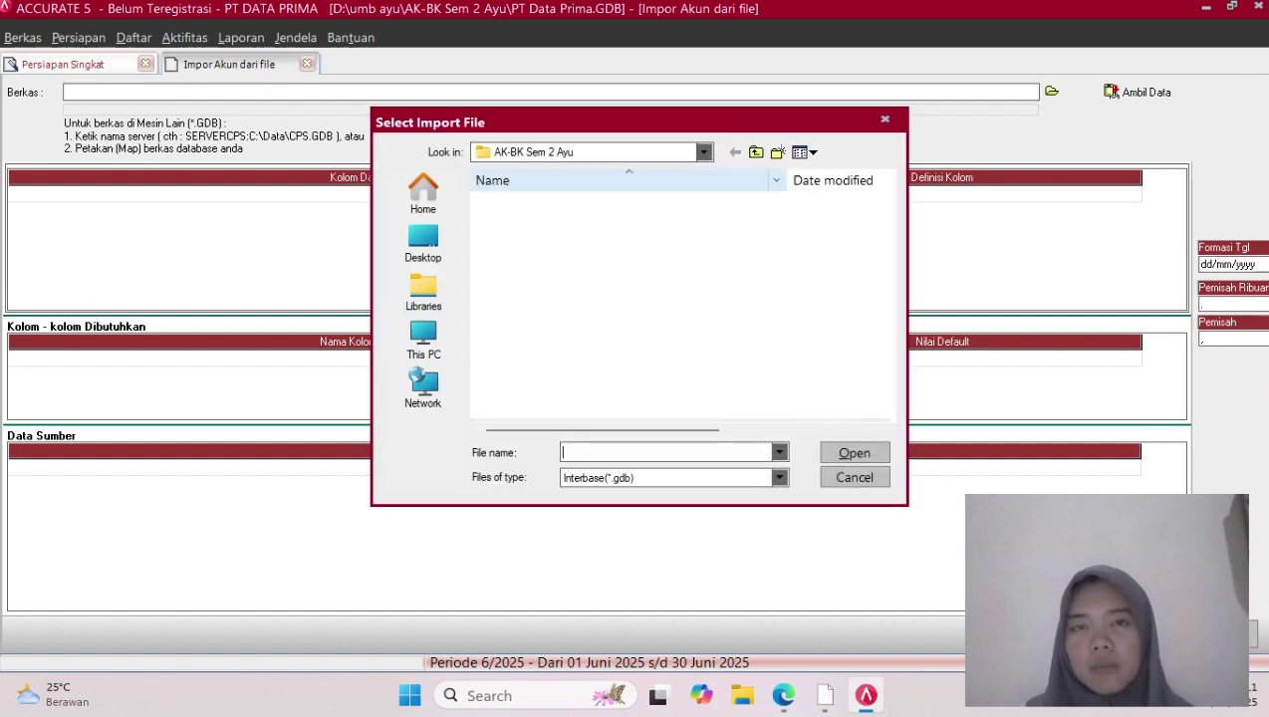
left_click(780, 478)
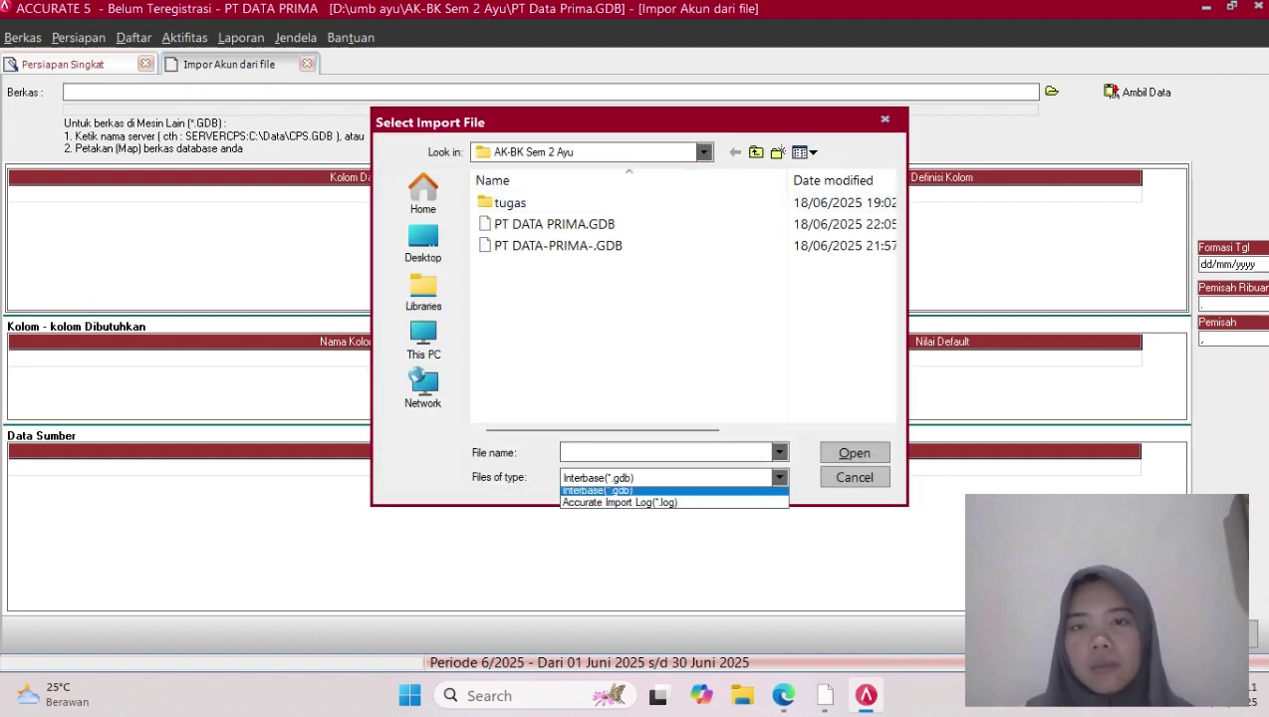
left_click(588, 507)
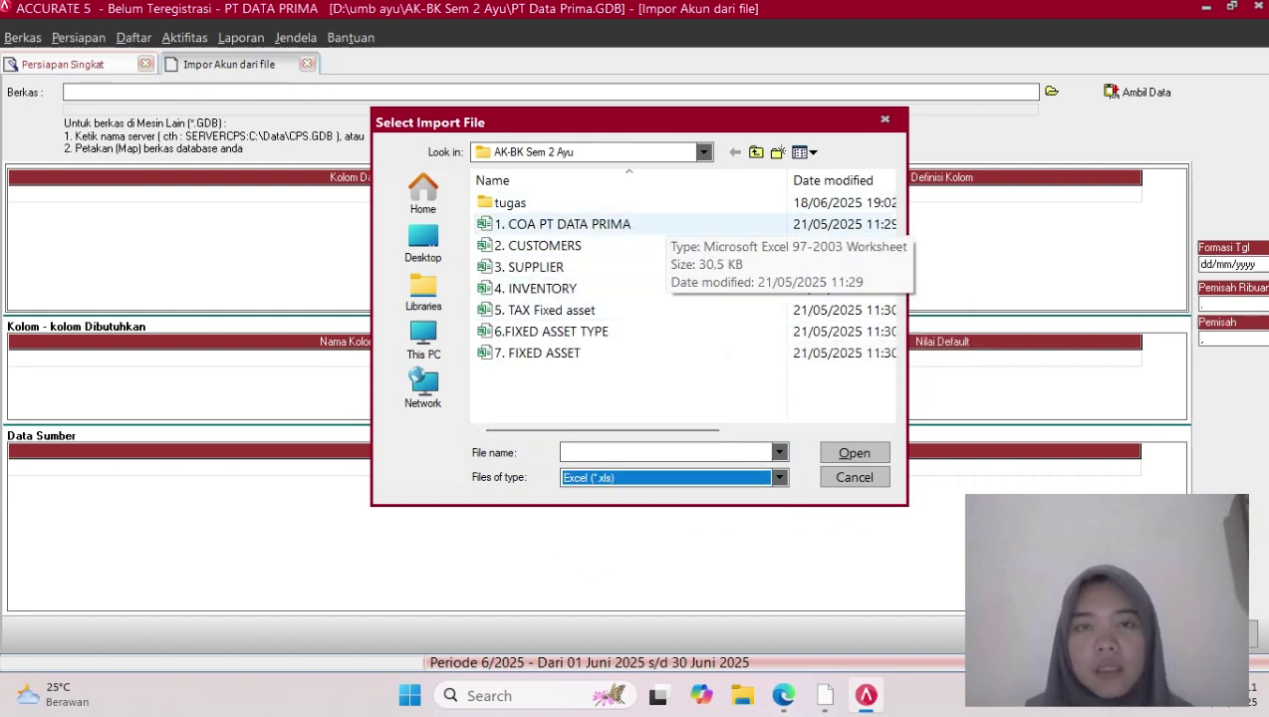
left_click(662, 224)
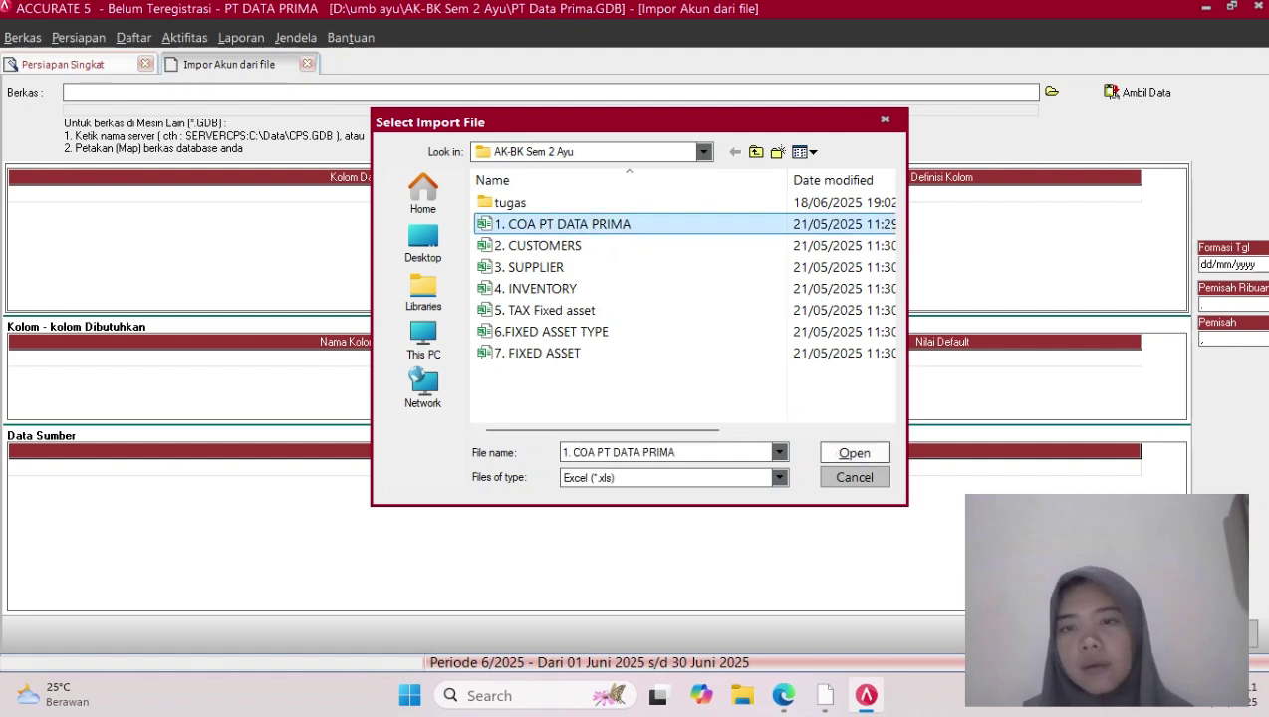
left_click(854, 452)
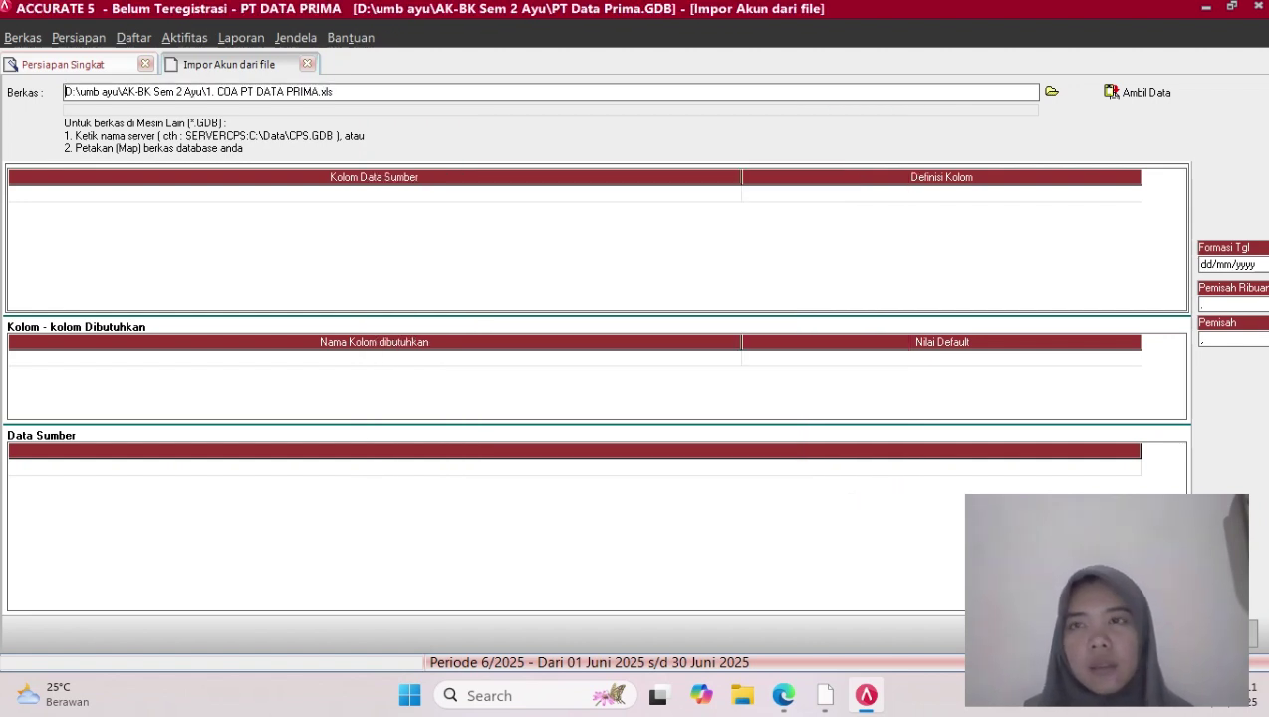
left_click(1139, 91)
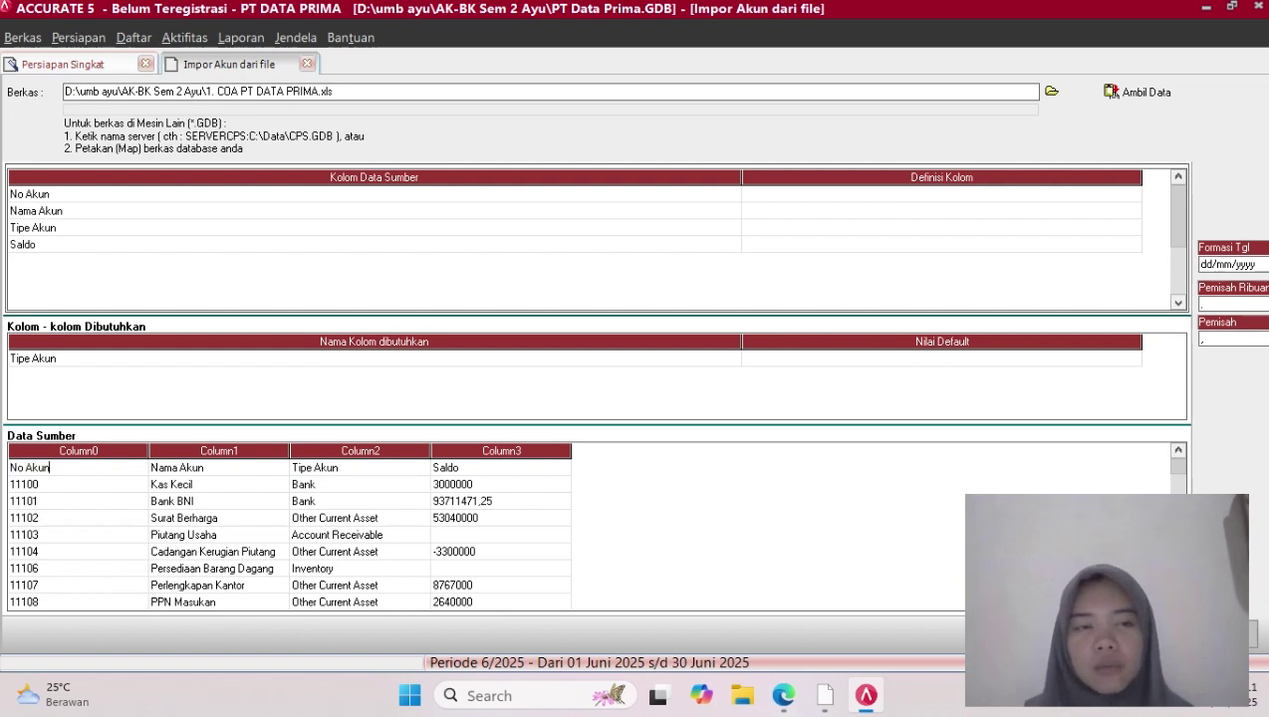
Delete the header row from the source data
left_click(218, 468)
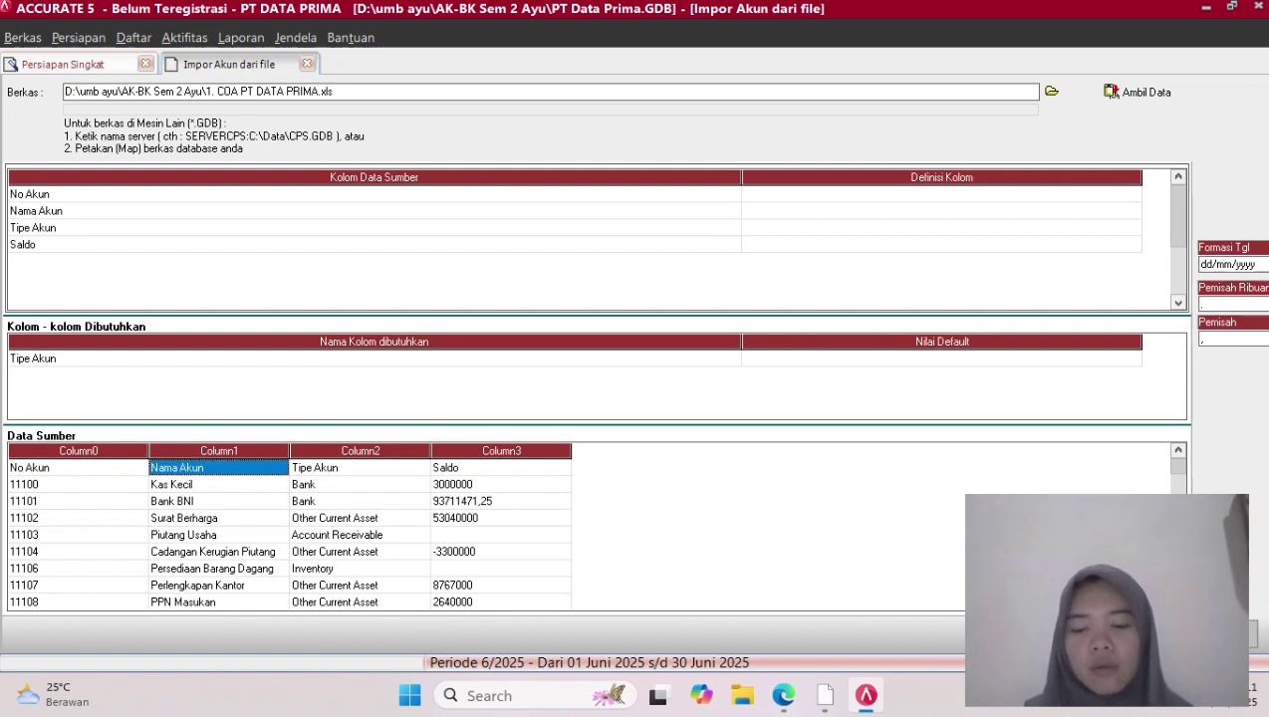
right_click(166, 467)
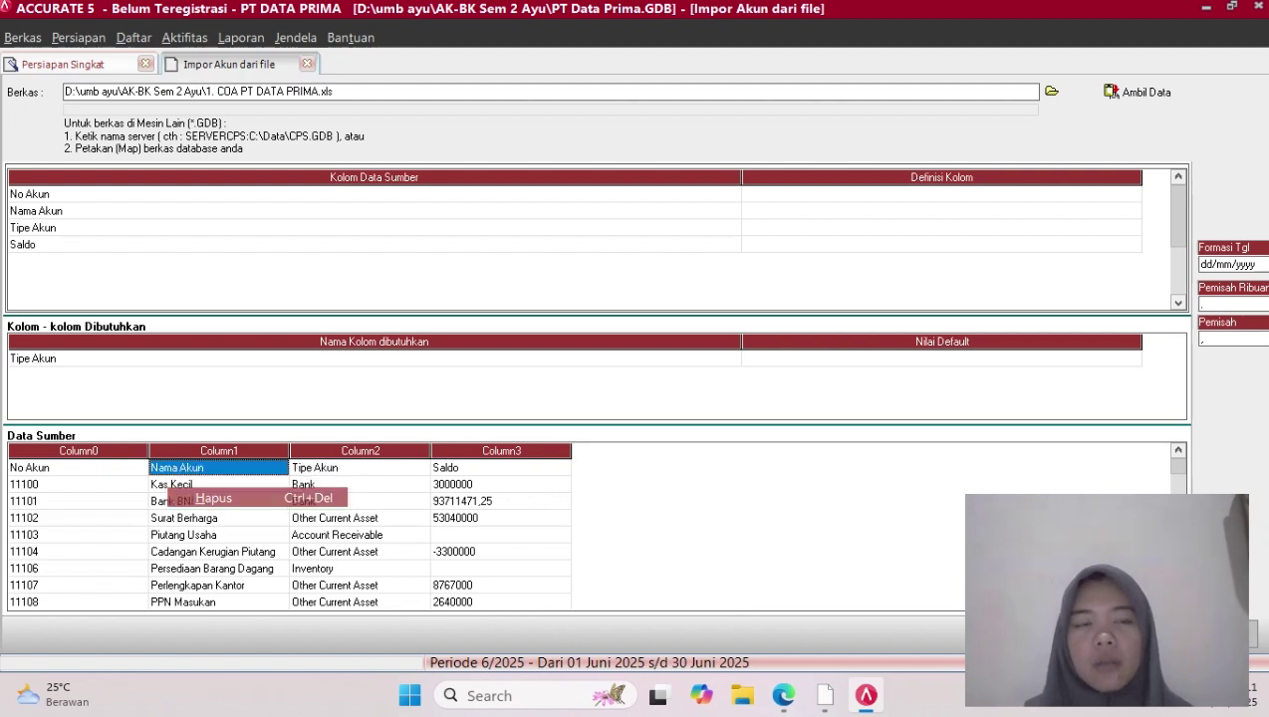
left_click(213, 498)
key("Return")
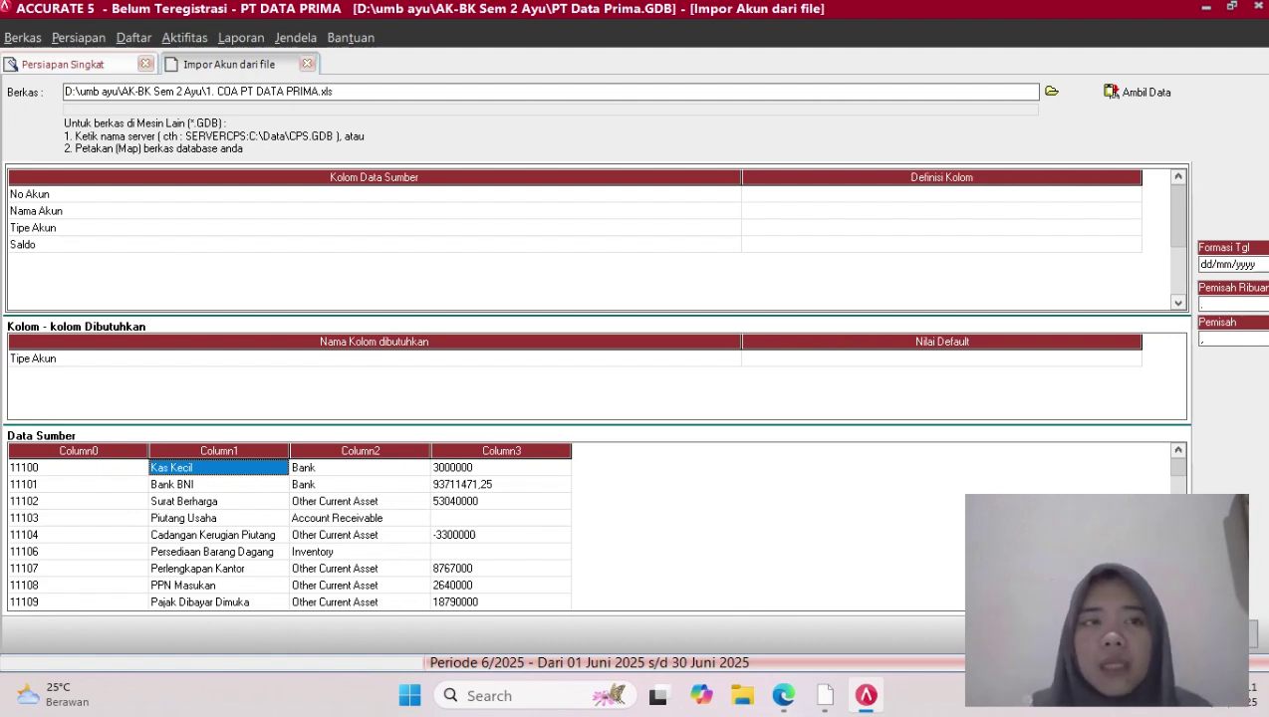
left_click(941, 194)
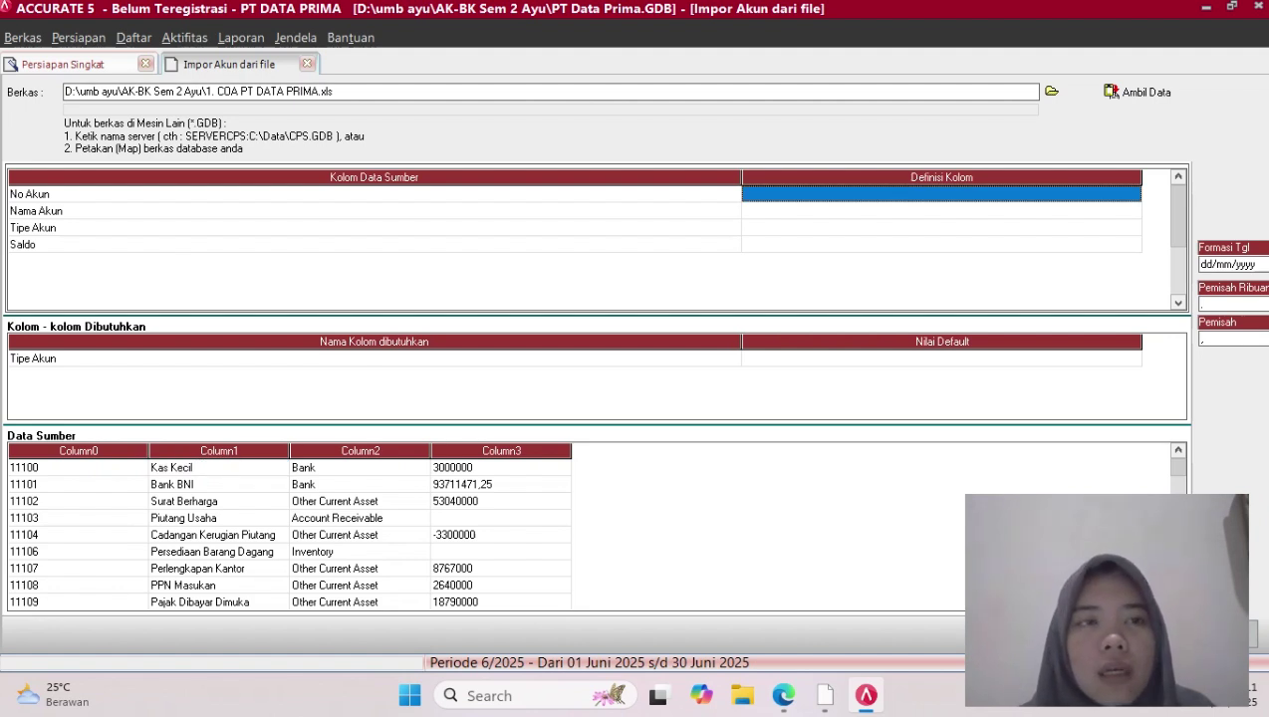
Map the three source columns to the No. Akun, Nama Akun and Tipe Akun fields
left_click(1131, 195)
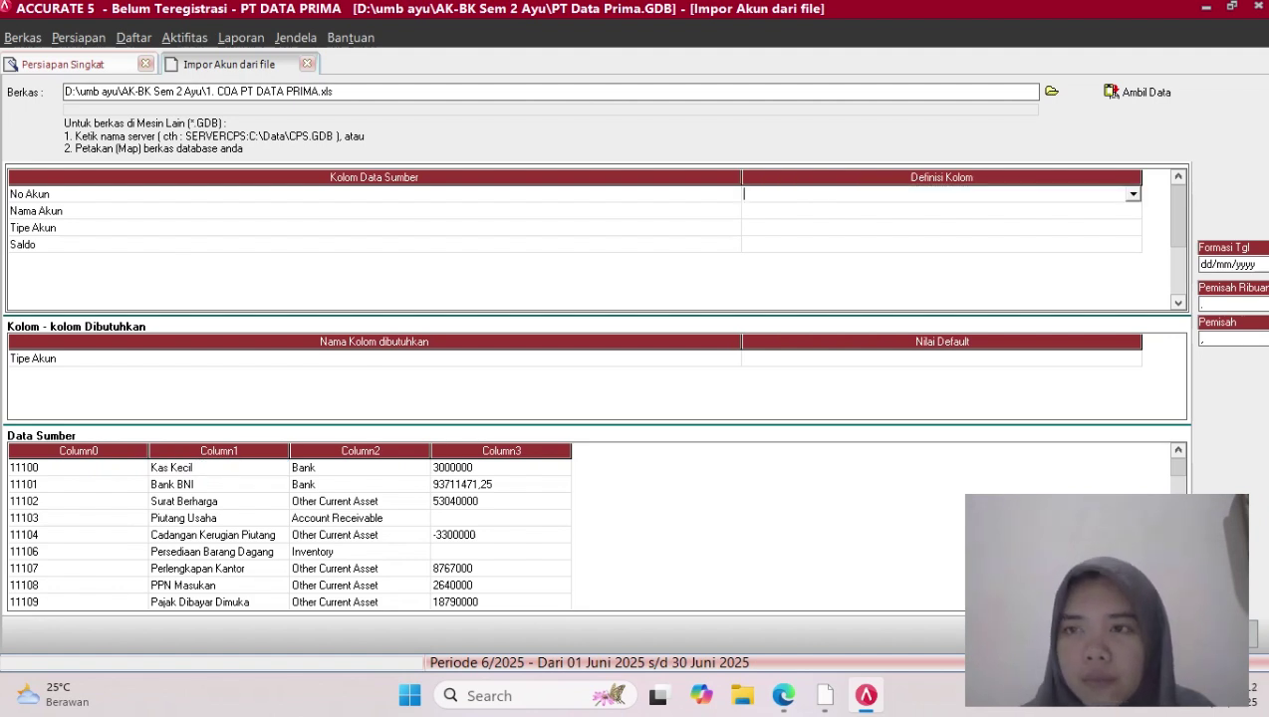
left_click(1132, 194)
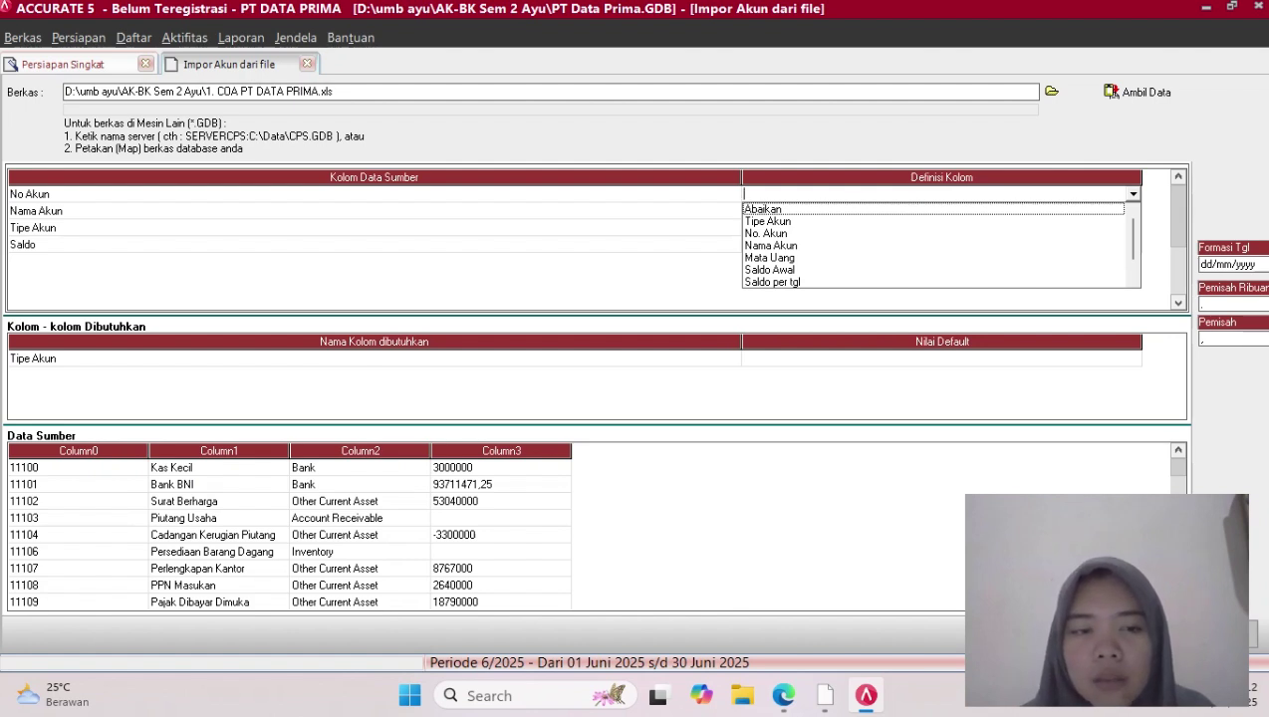
left_click(787, 233)
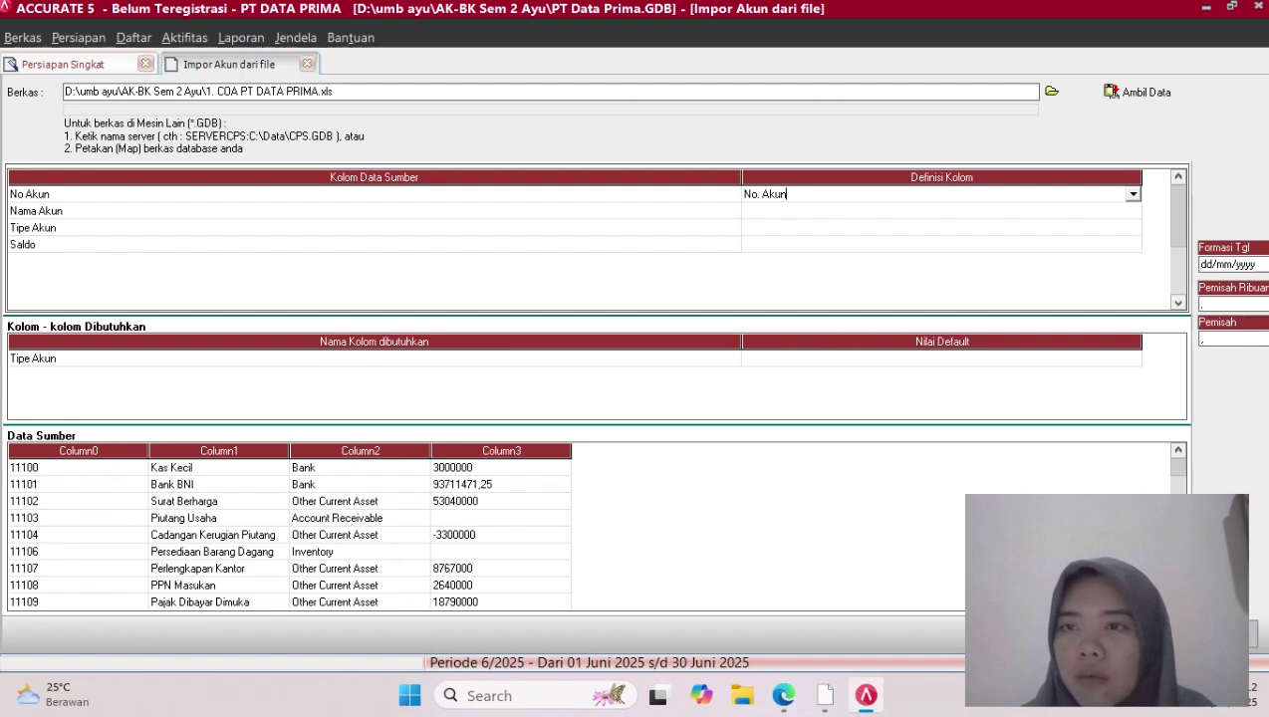
left_click(941, 211)
left_click(942, 211)
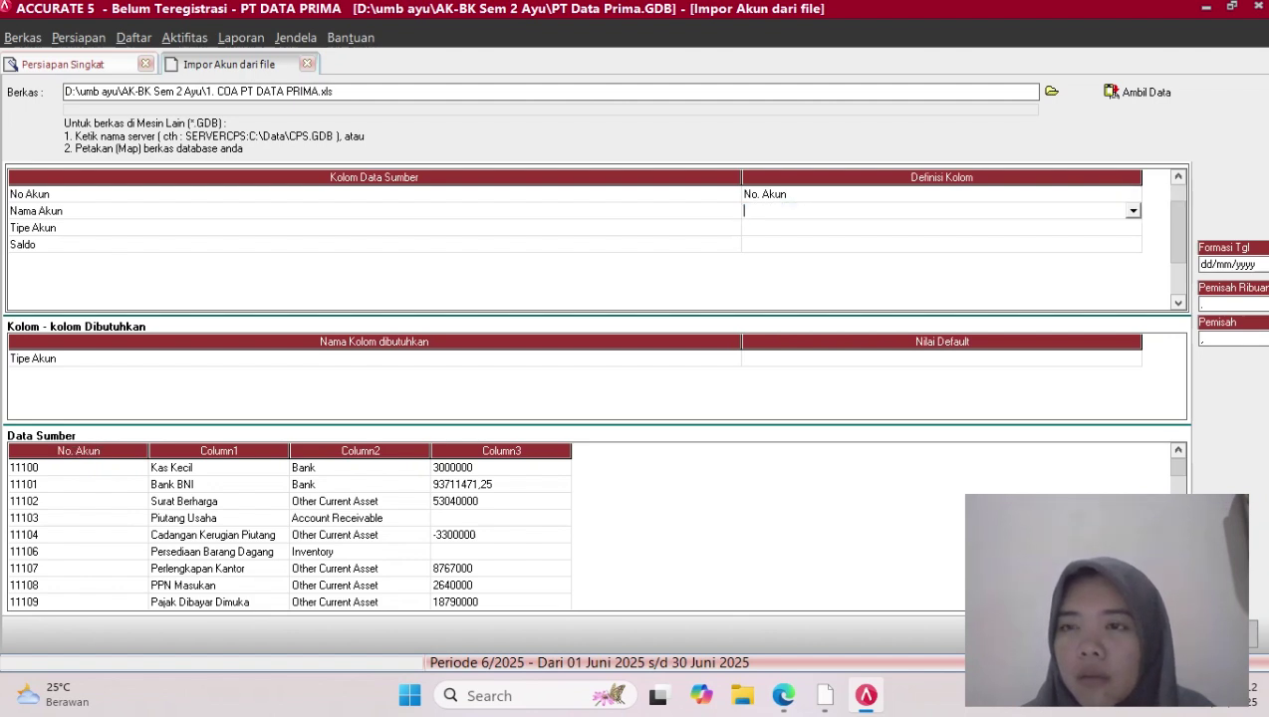
left_click(1134, 211)
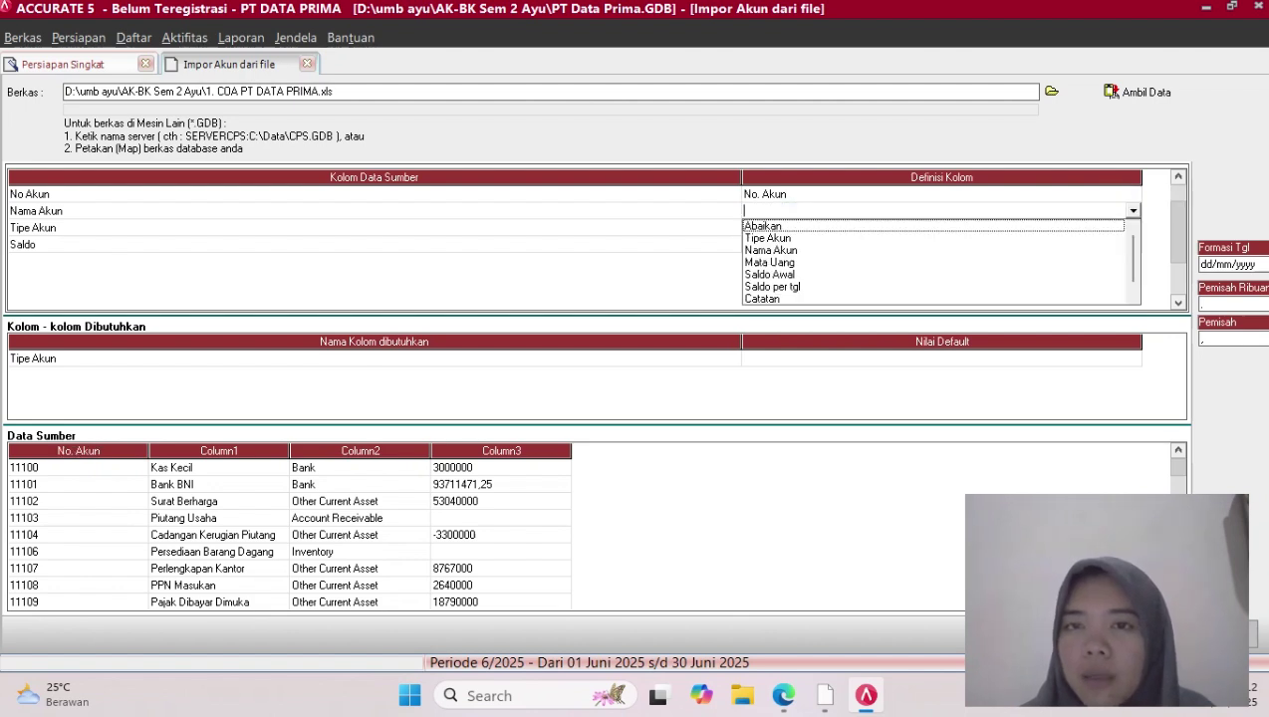
left_click(770, 251)
left_click(941, 228)
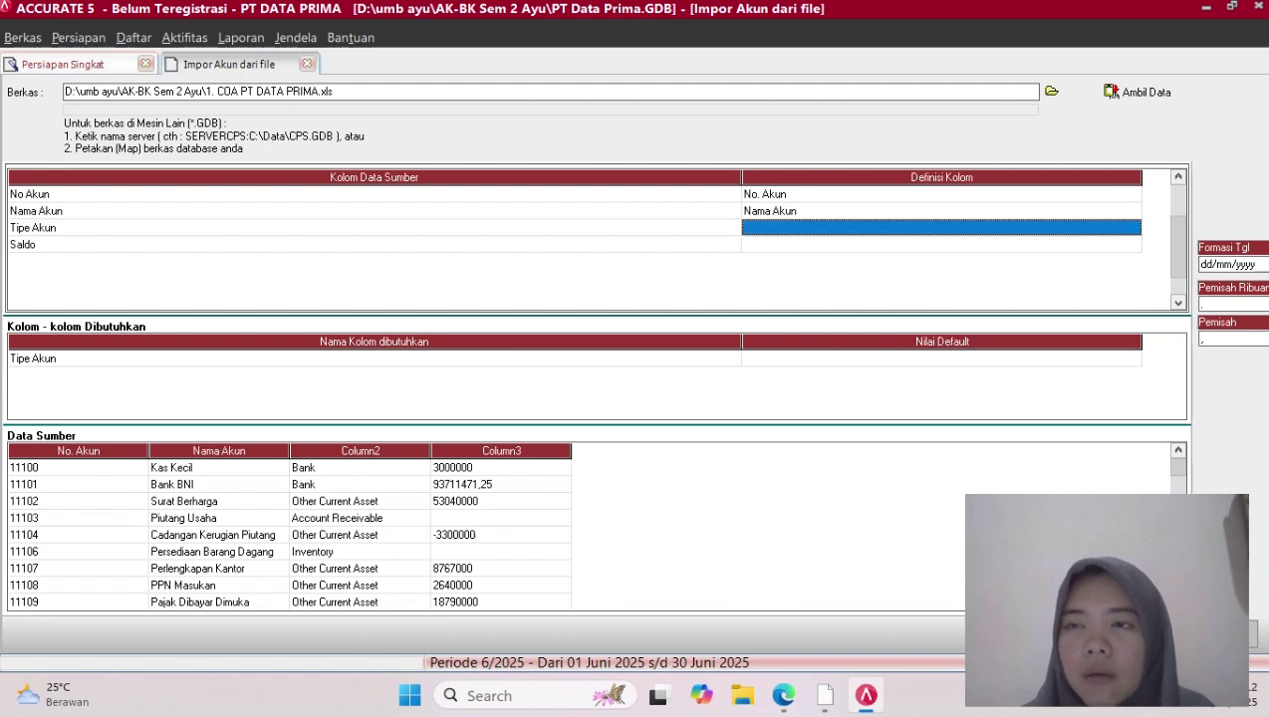
left_click(942, 228)
left_click(1133, 228)
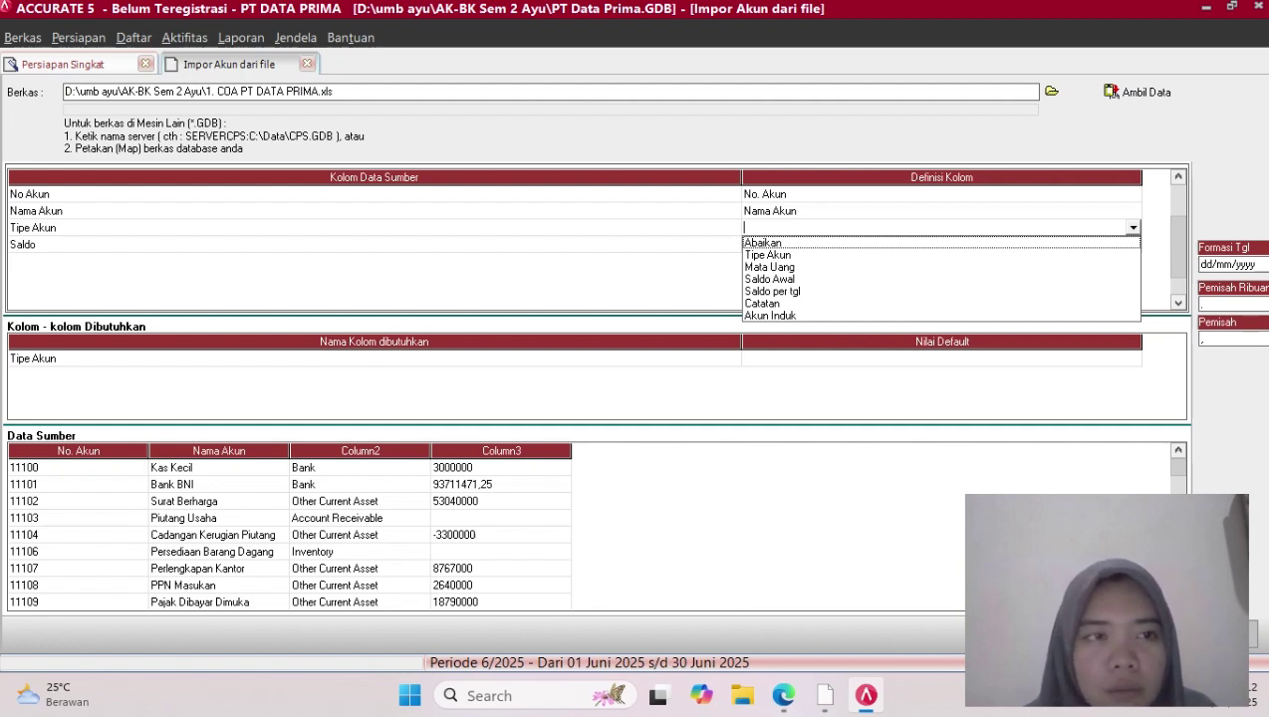
left_click(768, 255)
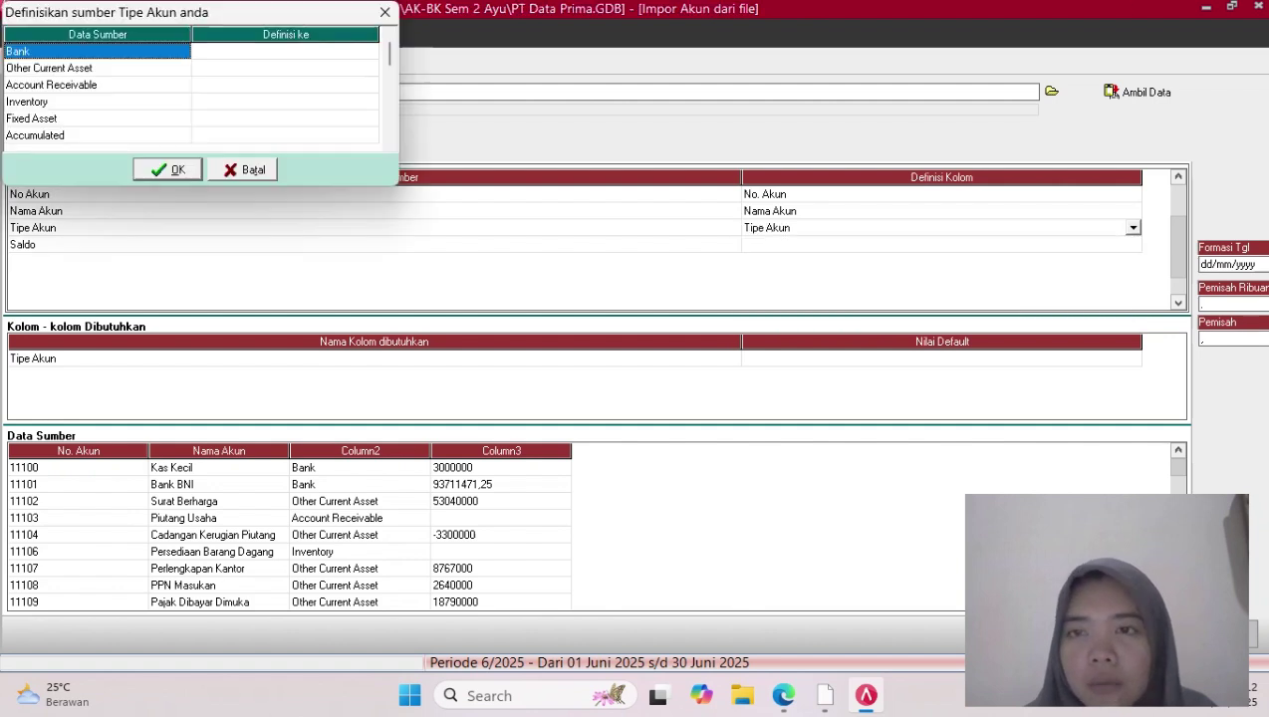
Map Bank to Kas/Bank and Other Current Asset to Aktiva Lancar lainnya
left_click(285, 51)
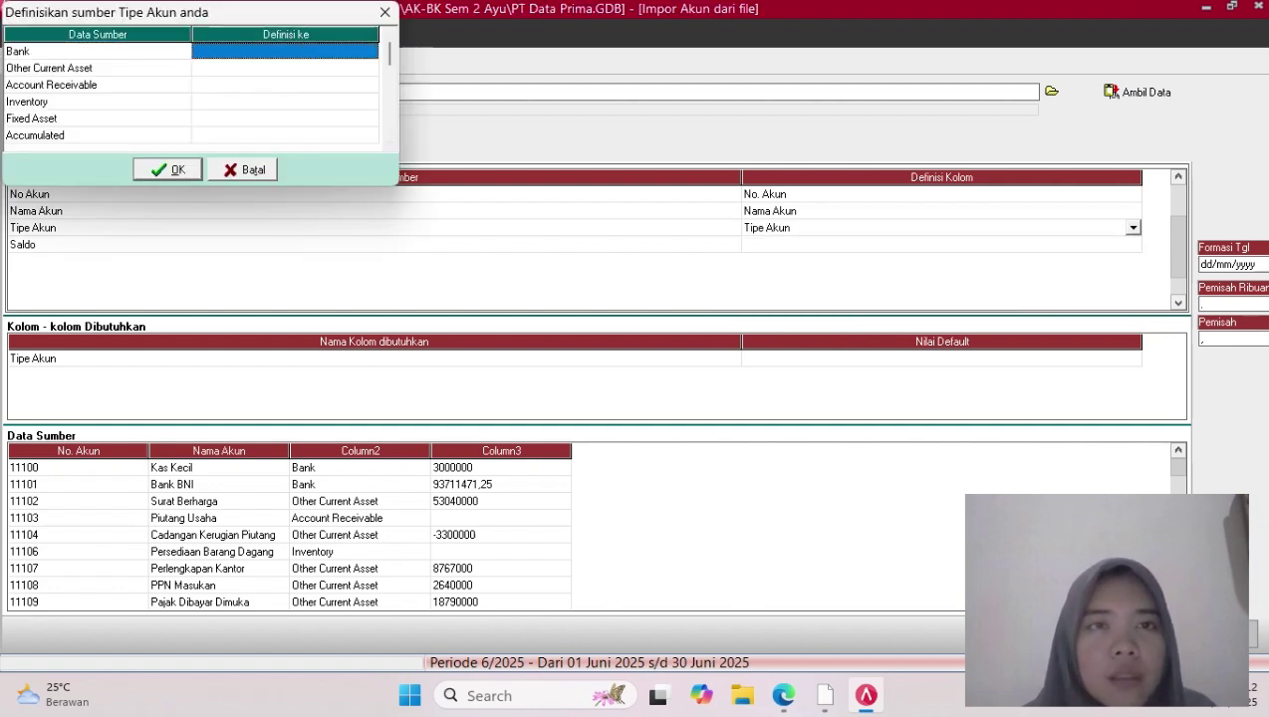
left_click(285, 51)
left_click(370, 52)
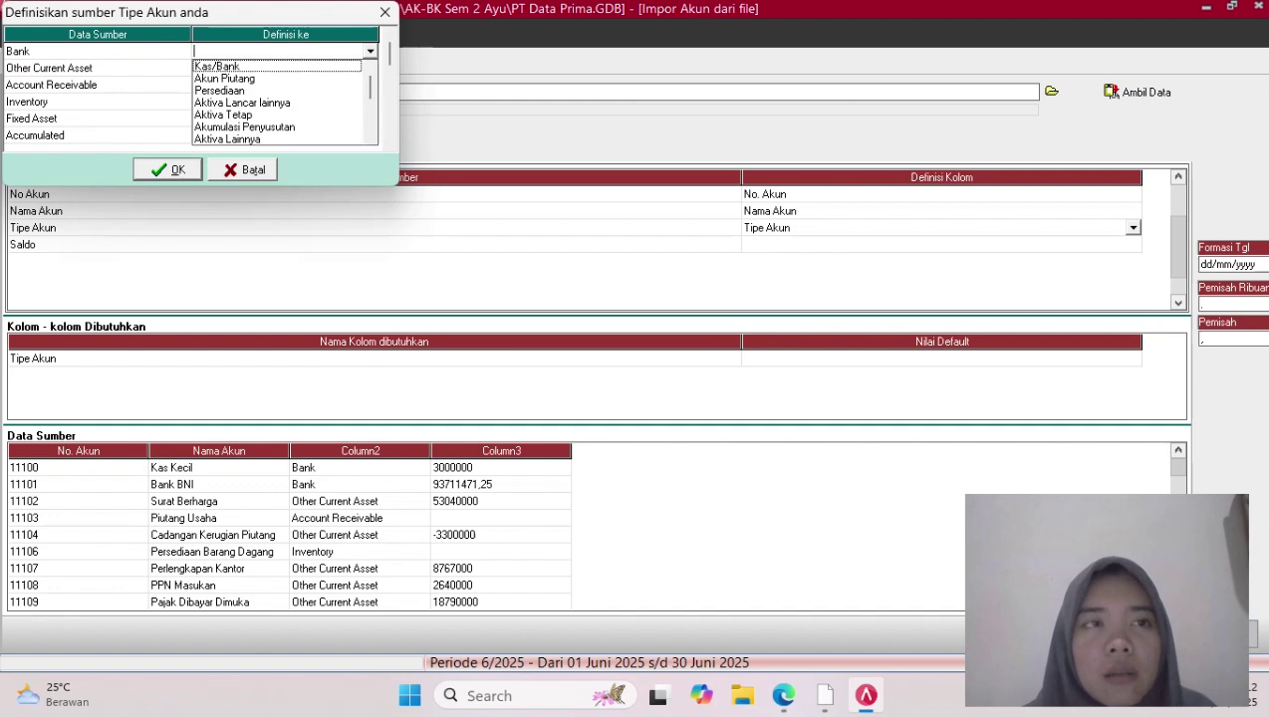
left_click(218, 66)
left_click(285, 69)
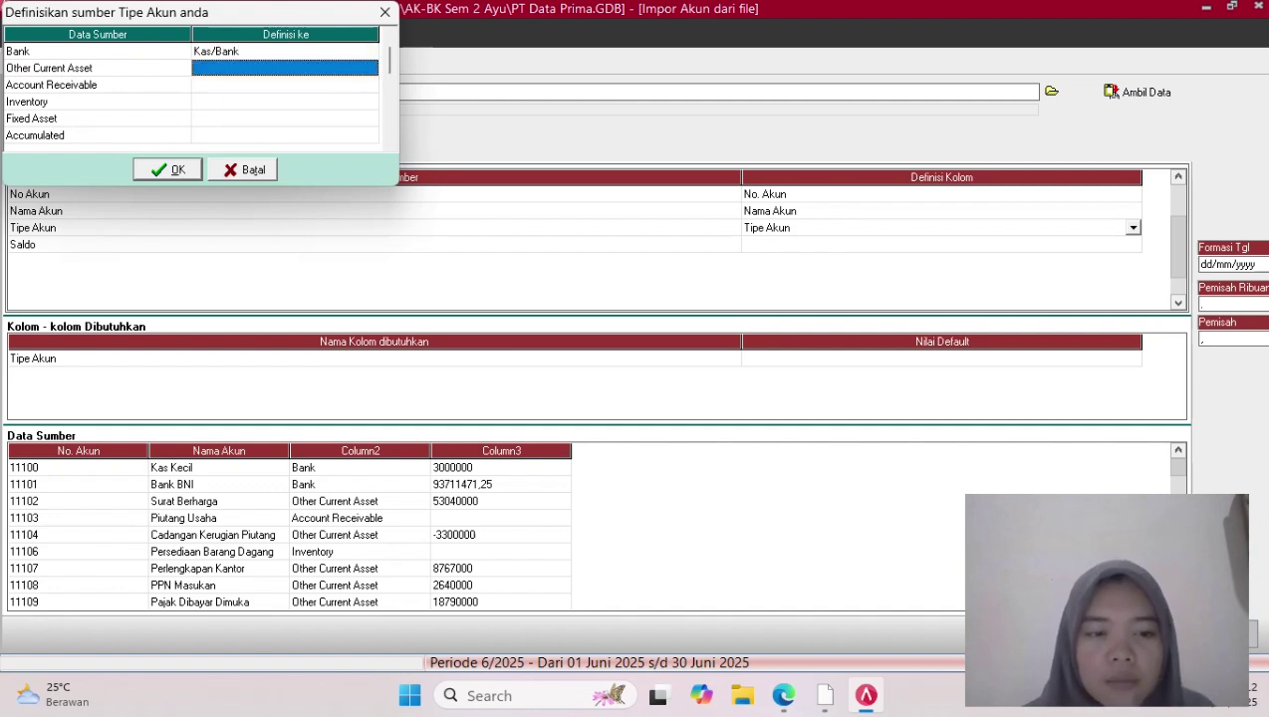
left_click(284, 69)
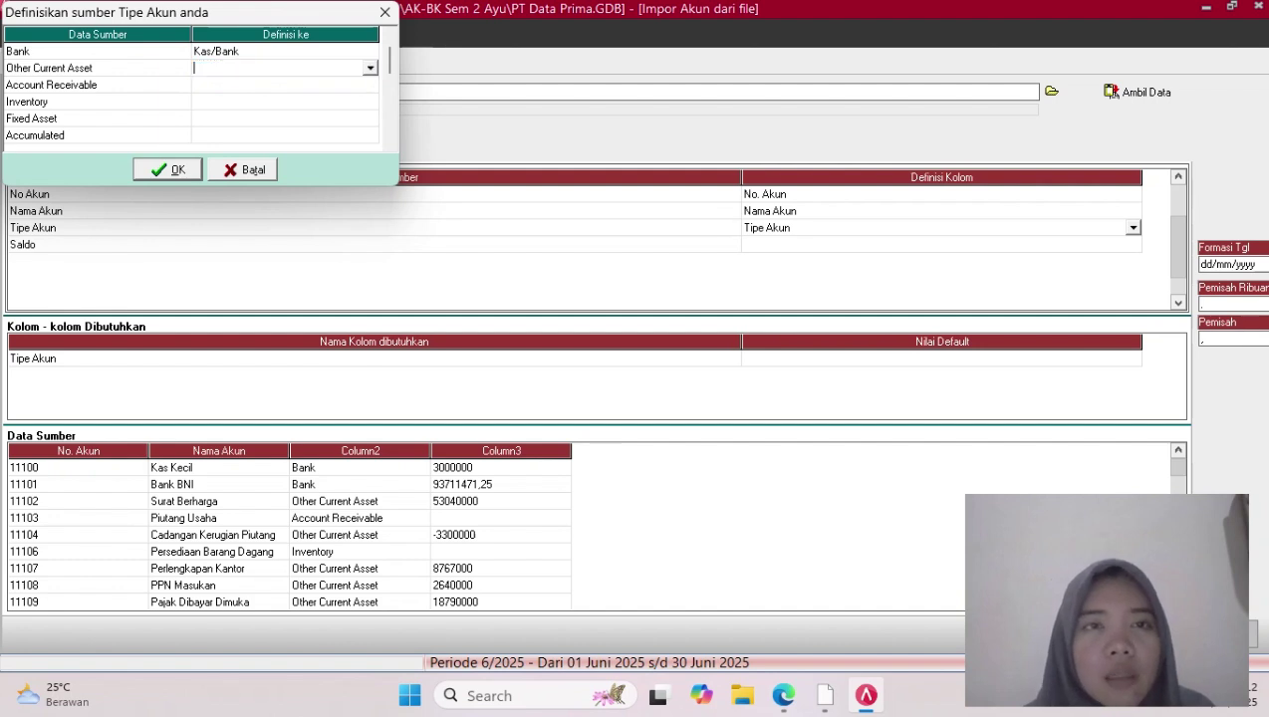
left_click(369, 69)
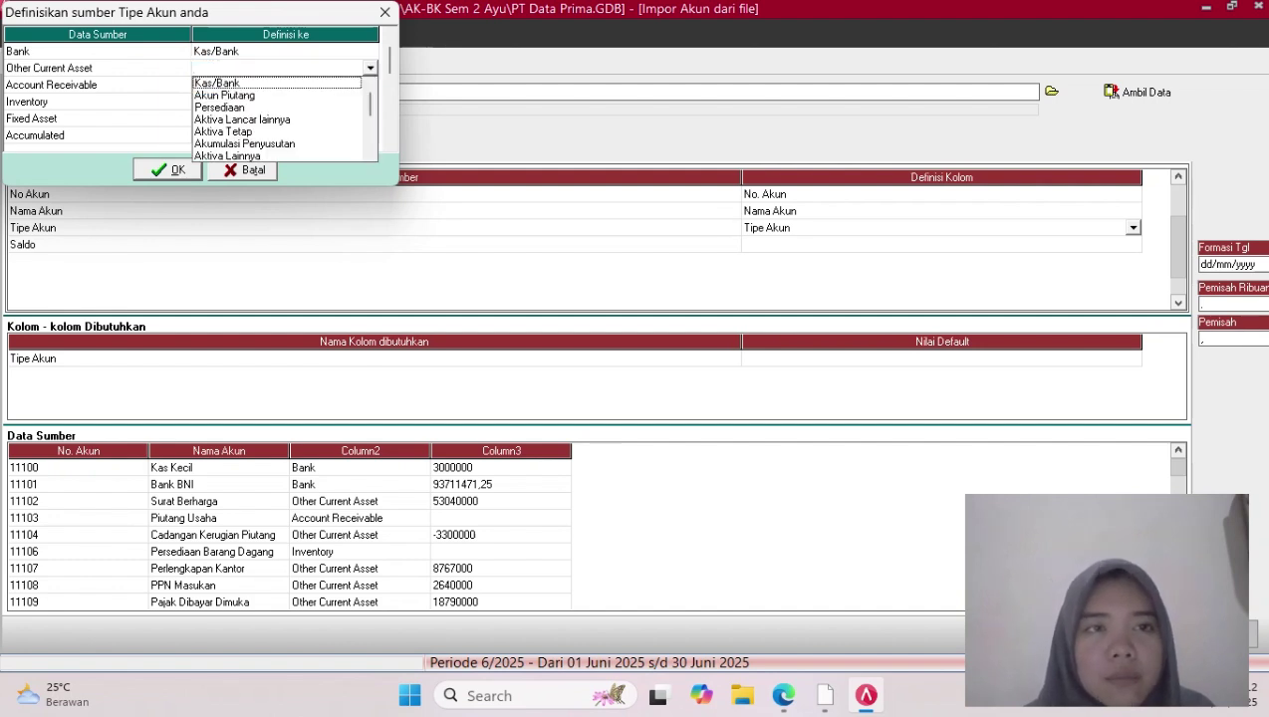
left_click(244, 119)
Map Account Receivable to Akun Piutang and Inventory to Persediaan
left_click(285, 85)
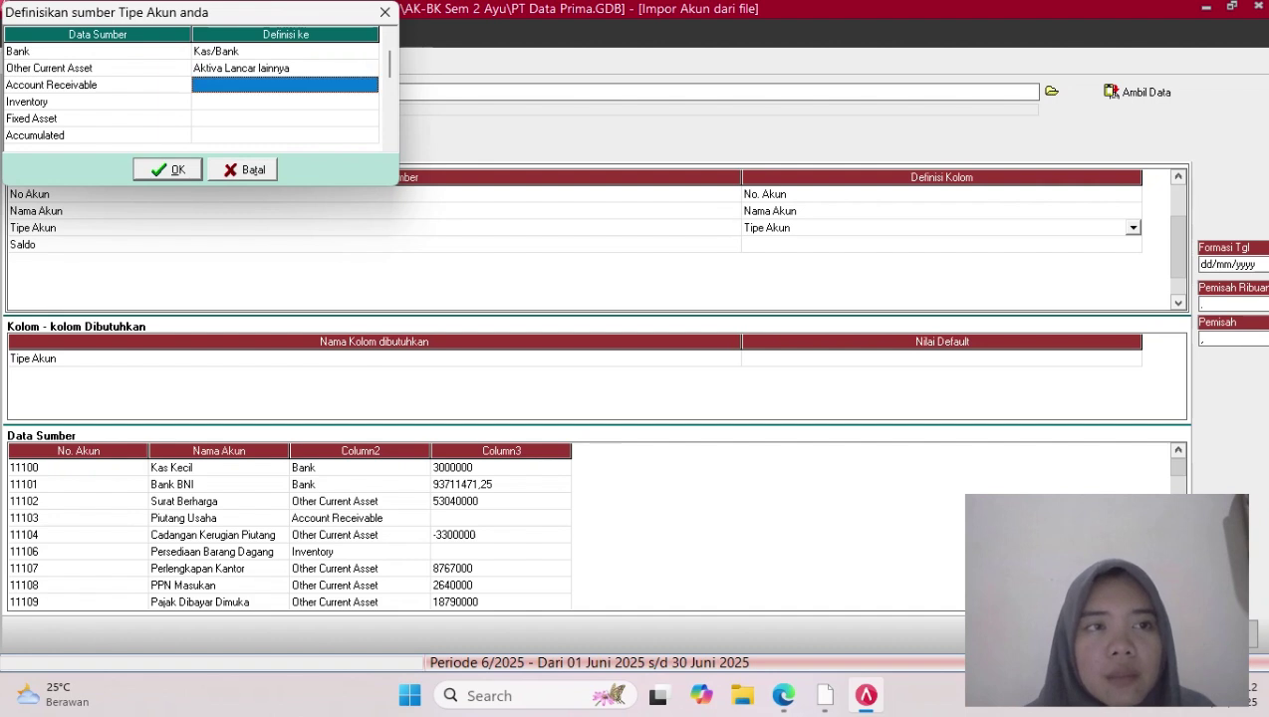
left_click(285, 86)
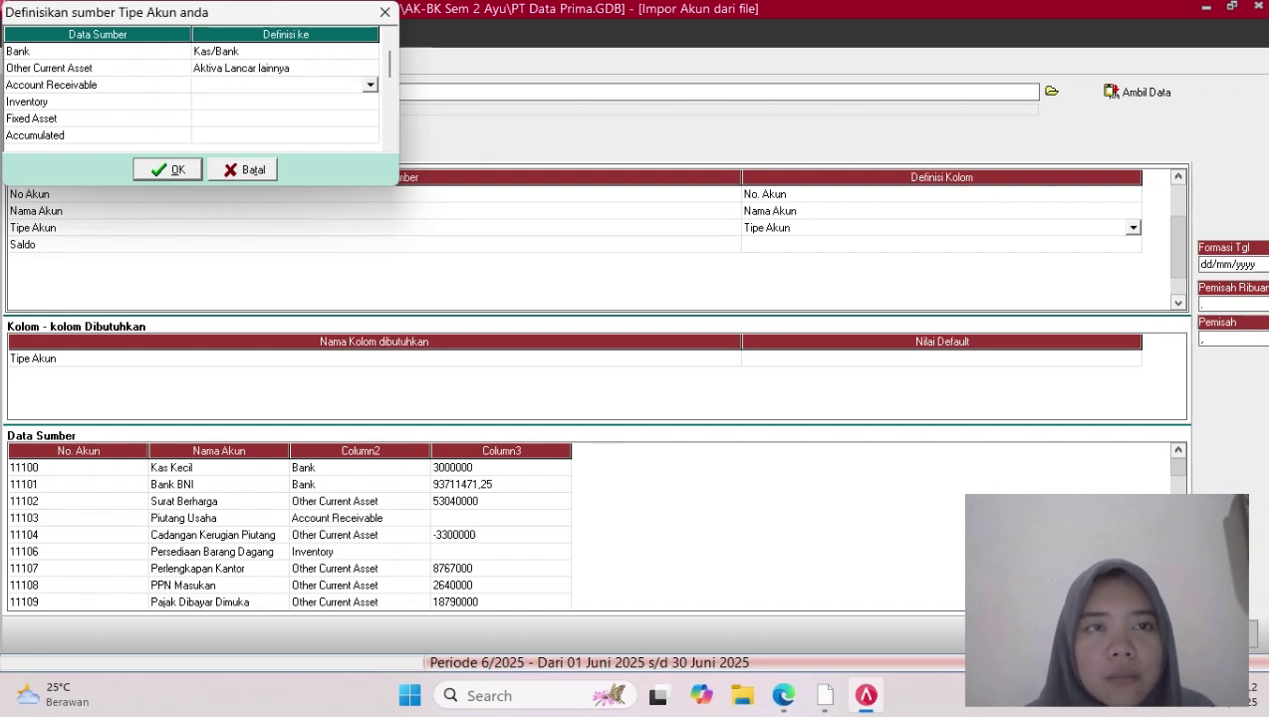
left_click(370, 85)
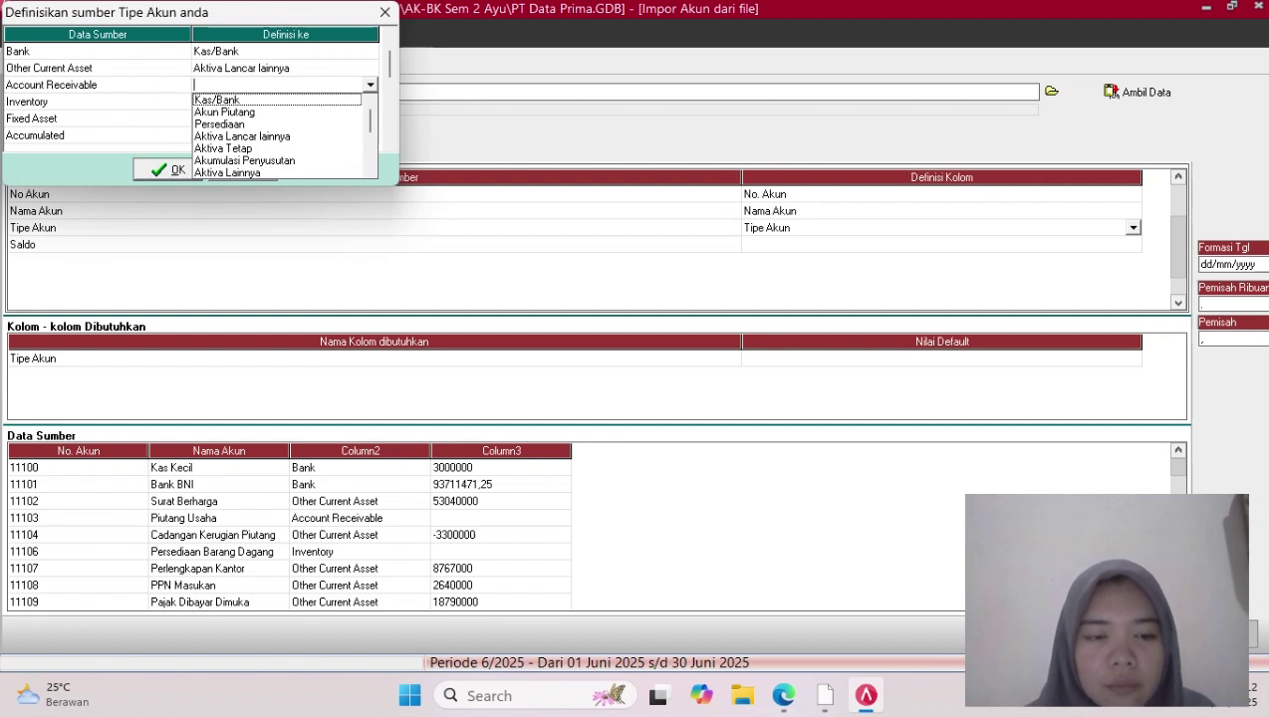
key("Down")
key("Return")
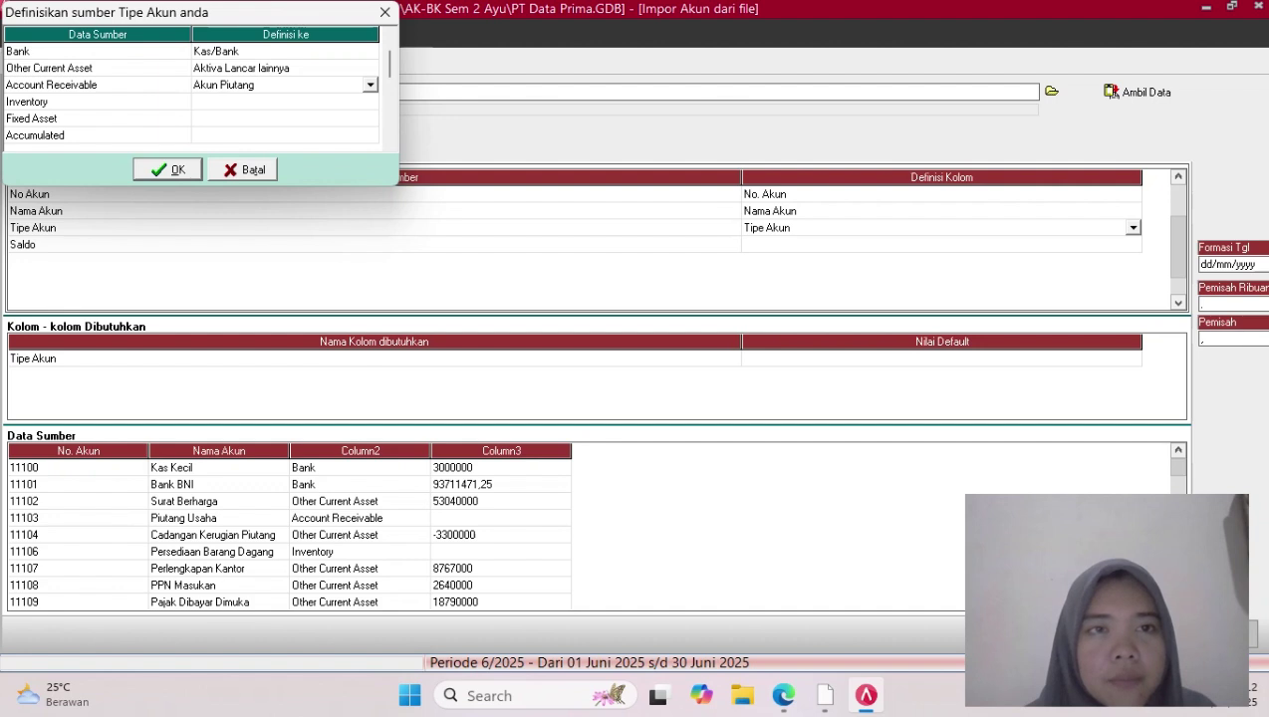
key("Down")
left_click(285, 102)
left_click(370, 102)
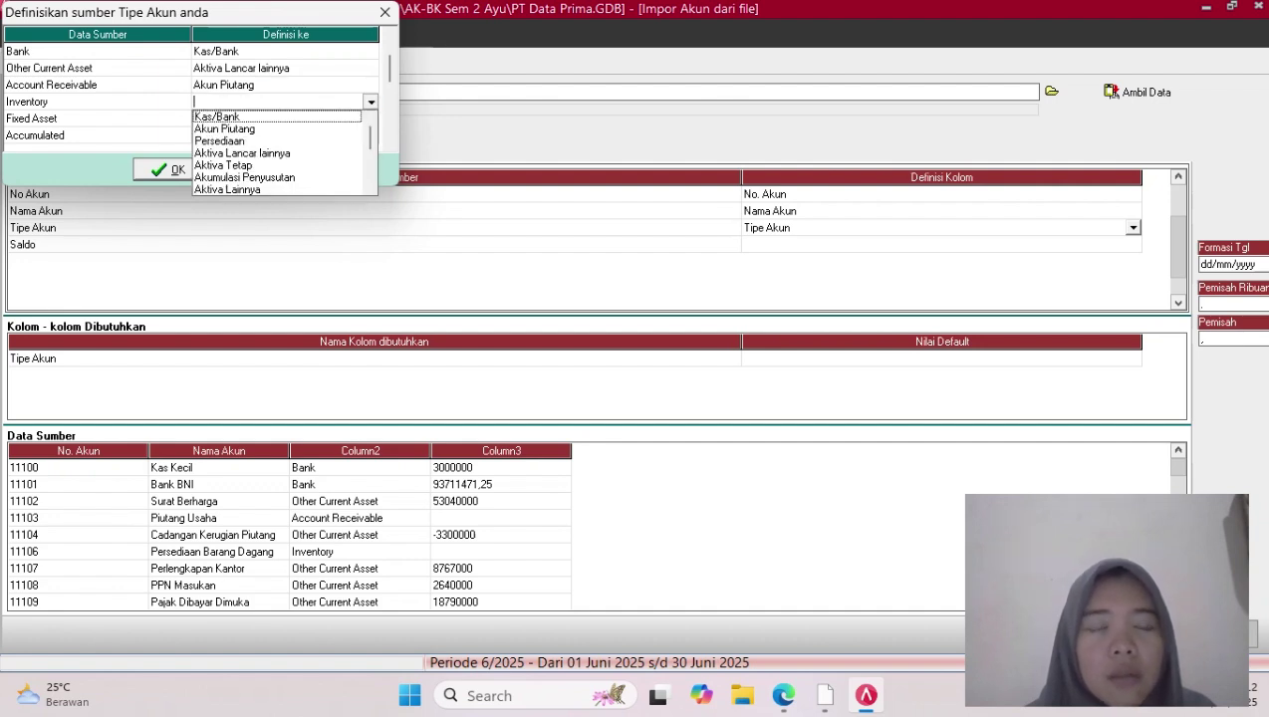
key("Down")
key("Down")
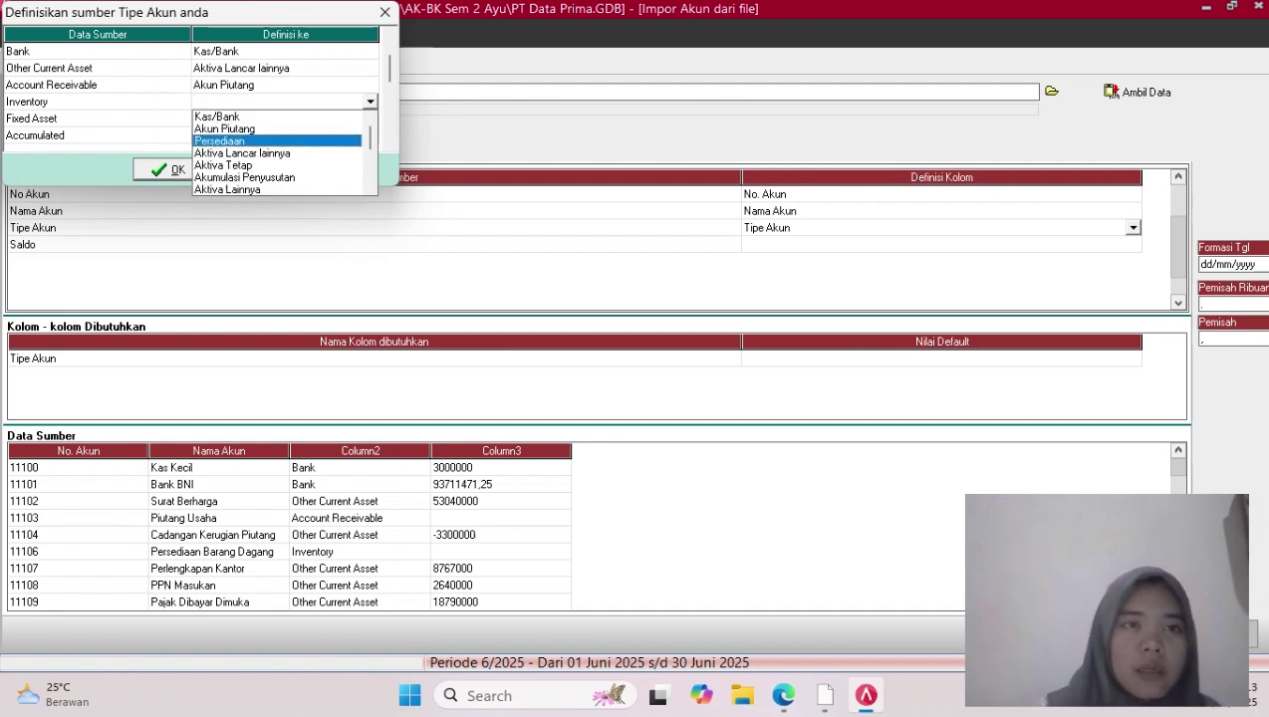
key("Return")
left_click(370, 102)
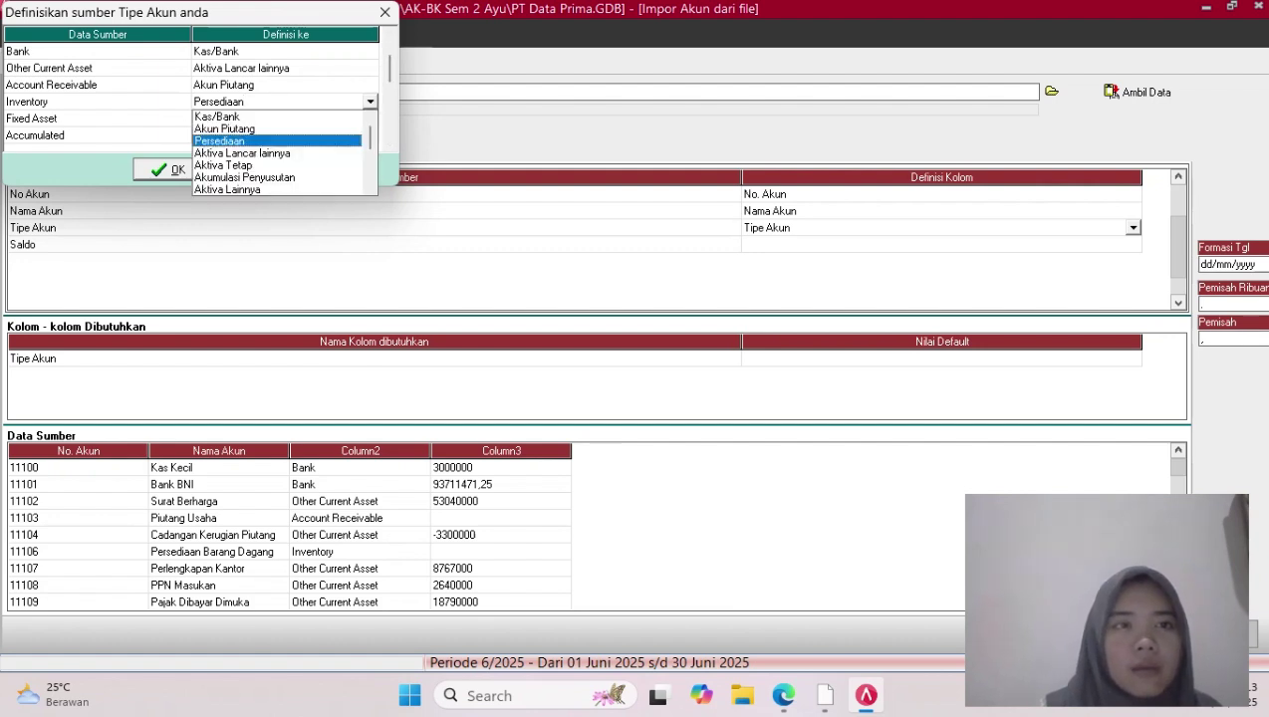
left_click(219, 142)
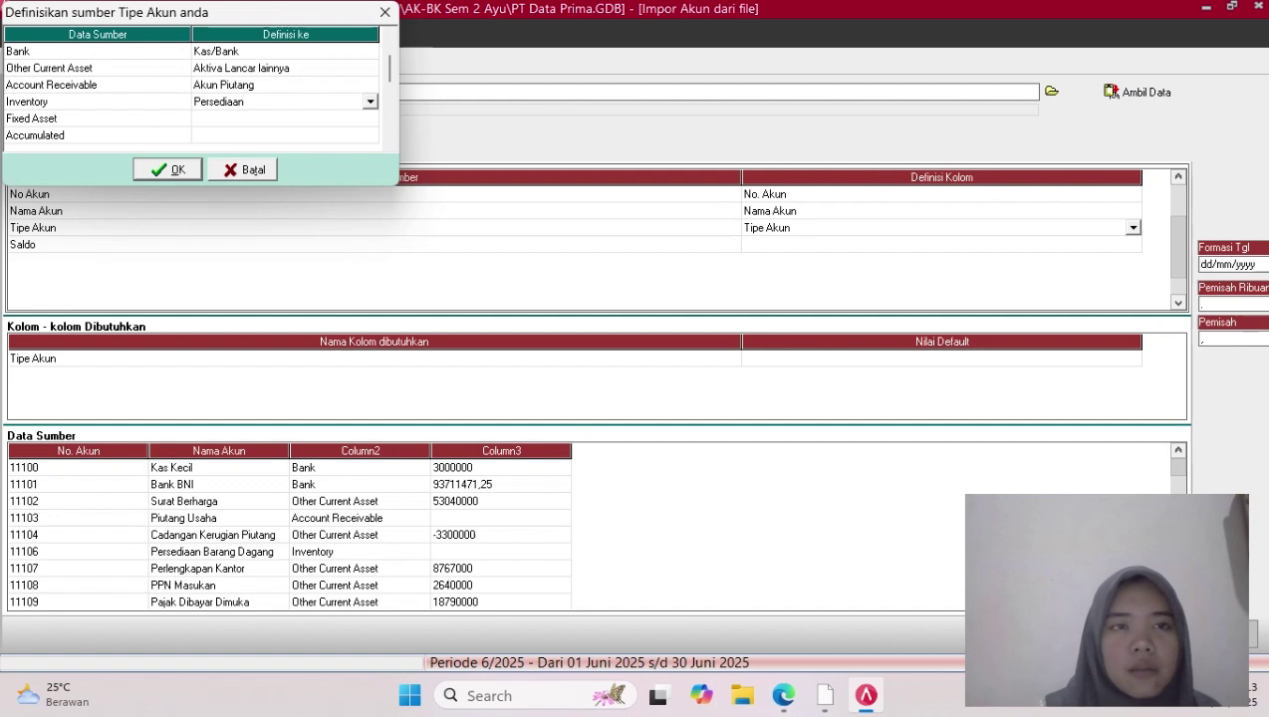
Map Fixed Asset to Aktiva Tetap and Accumulated to Akumulasi Penyusutan
left_click(284, 118)
left_click(285, 119)
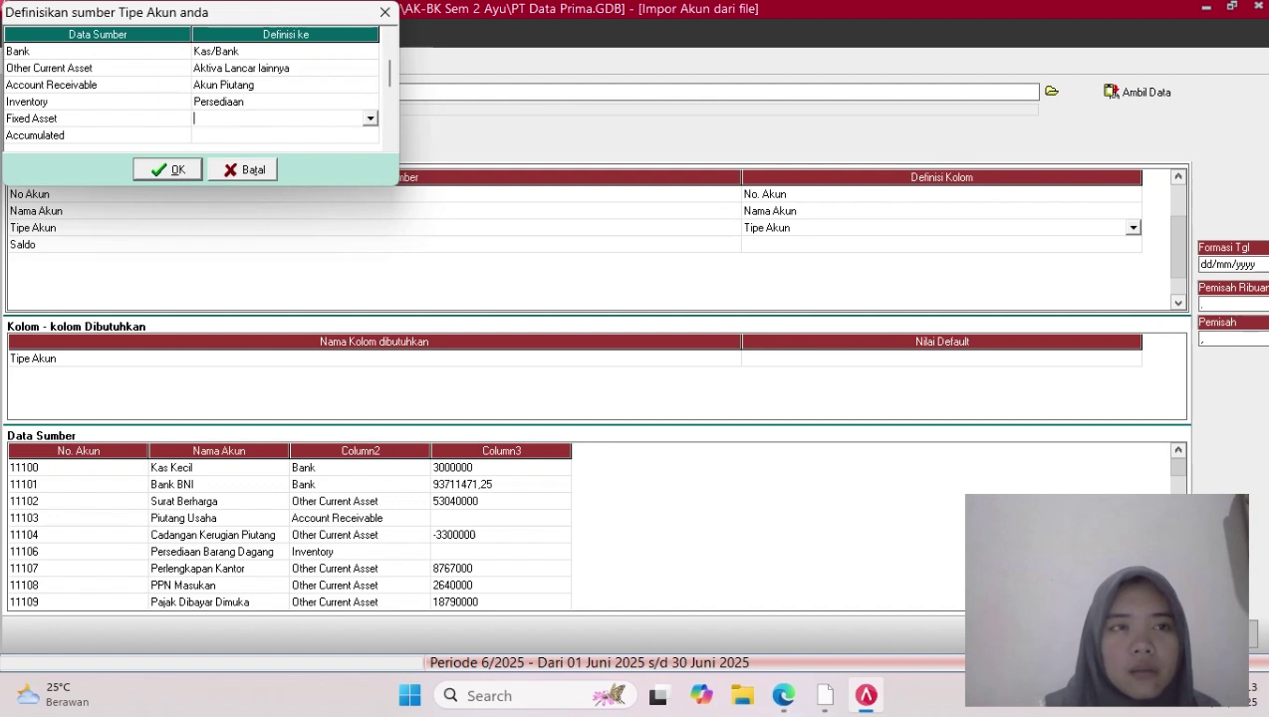
left_click(370, 119)
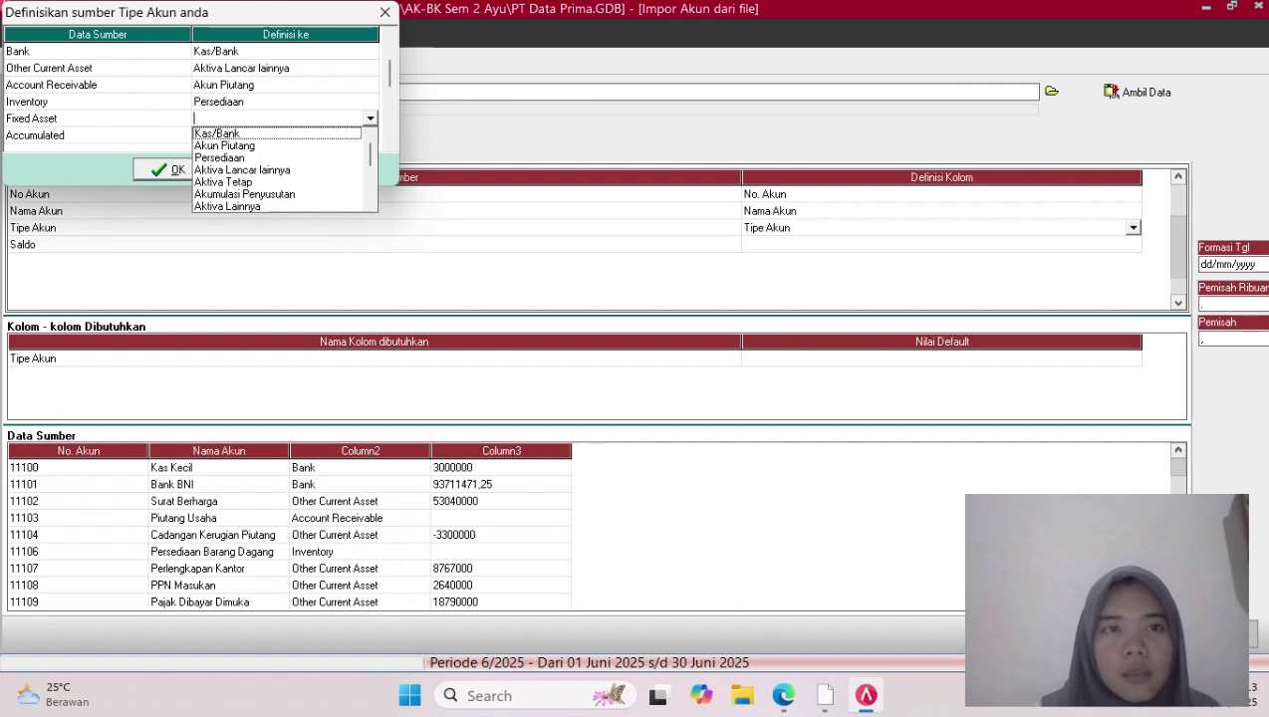
left_click(223, 182)
left_click(285, 135)
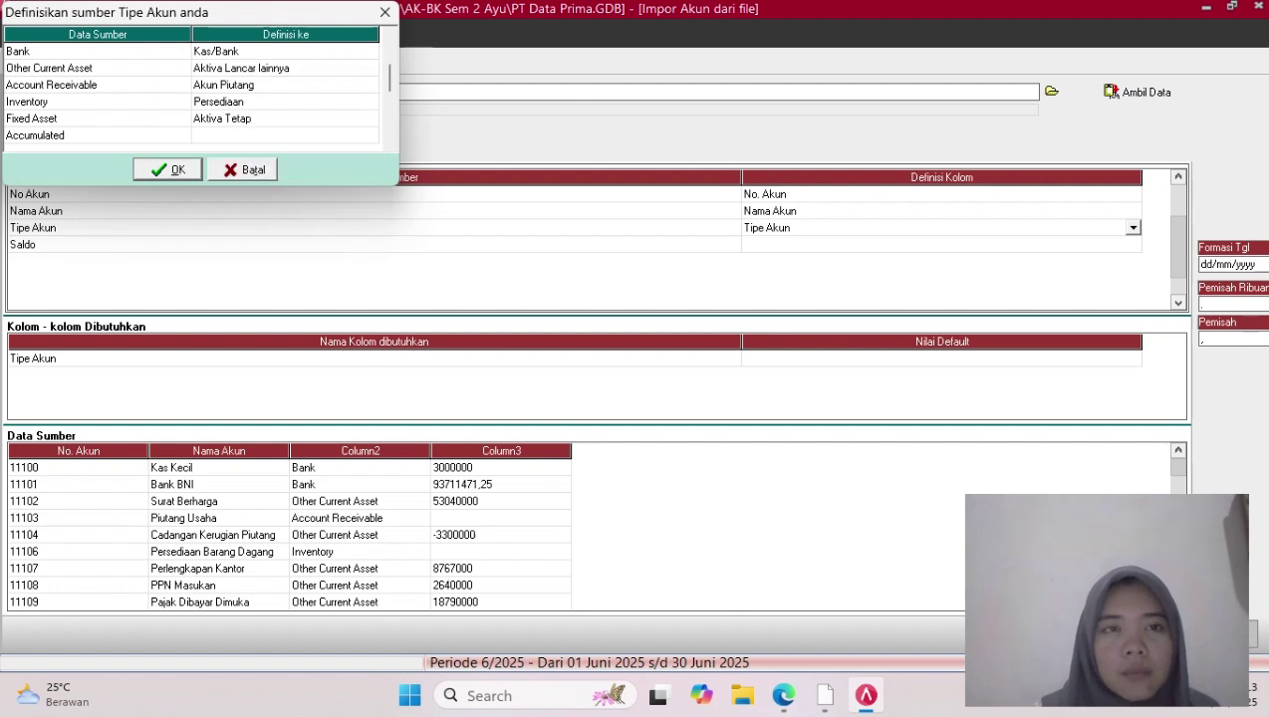
left_click(319, 136)
left_click(370, 136)
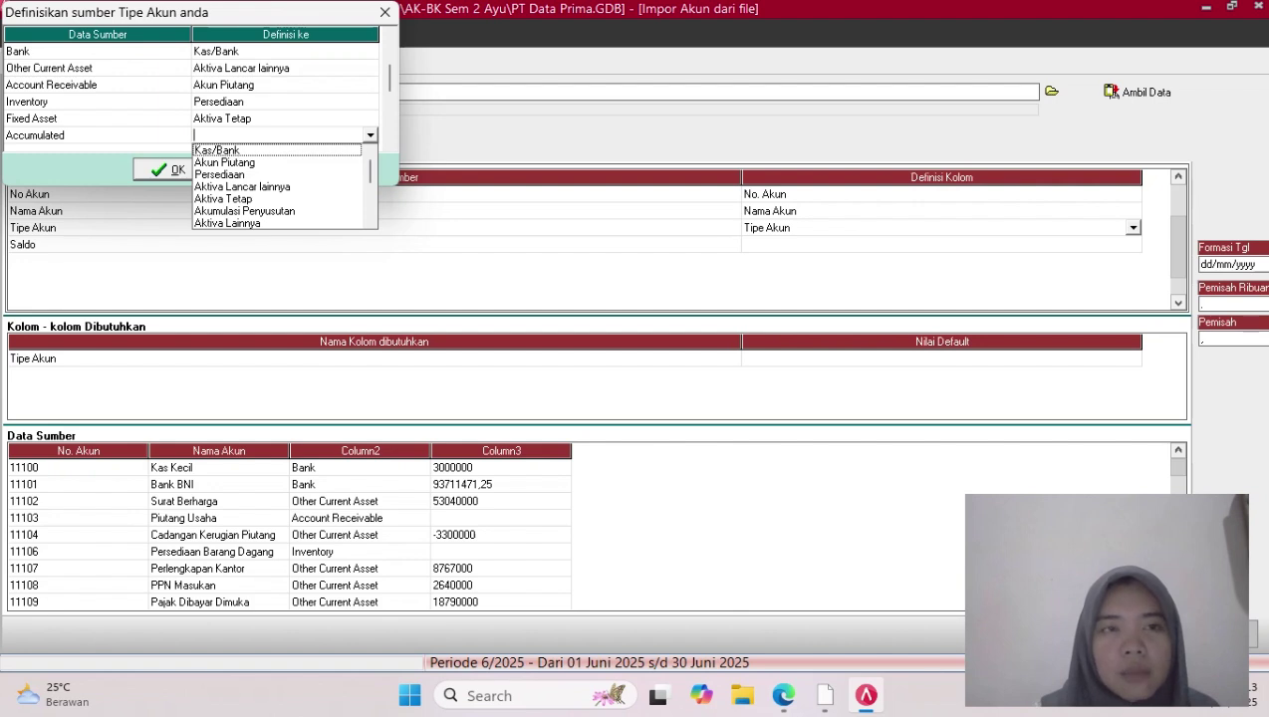
left_click(244, 211)
Map Other Asset to Aktiva Lainnya and Account Payable to Akun Hutang
left_click(389, 124)
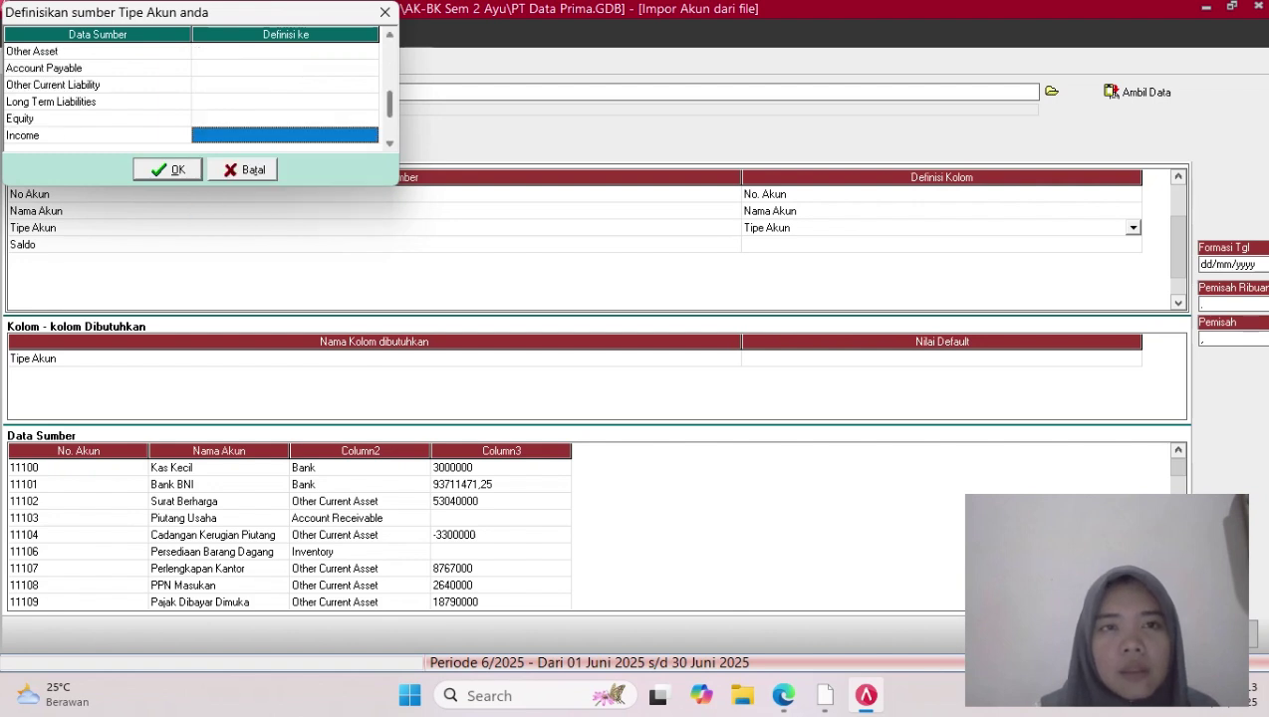
scroll(285, 93, "up", 2)
left_click(299, 67)
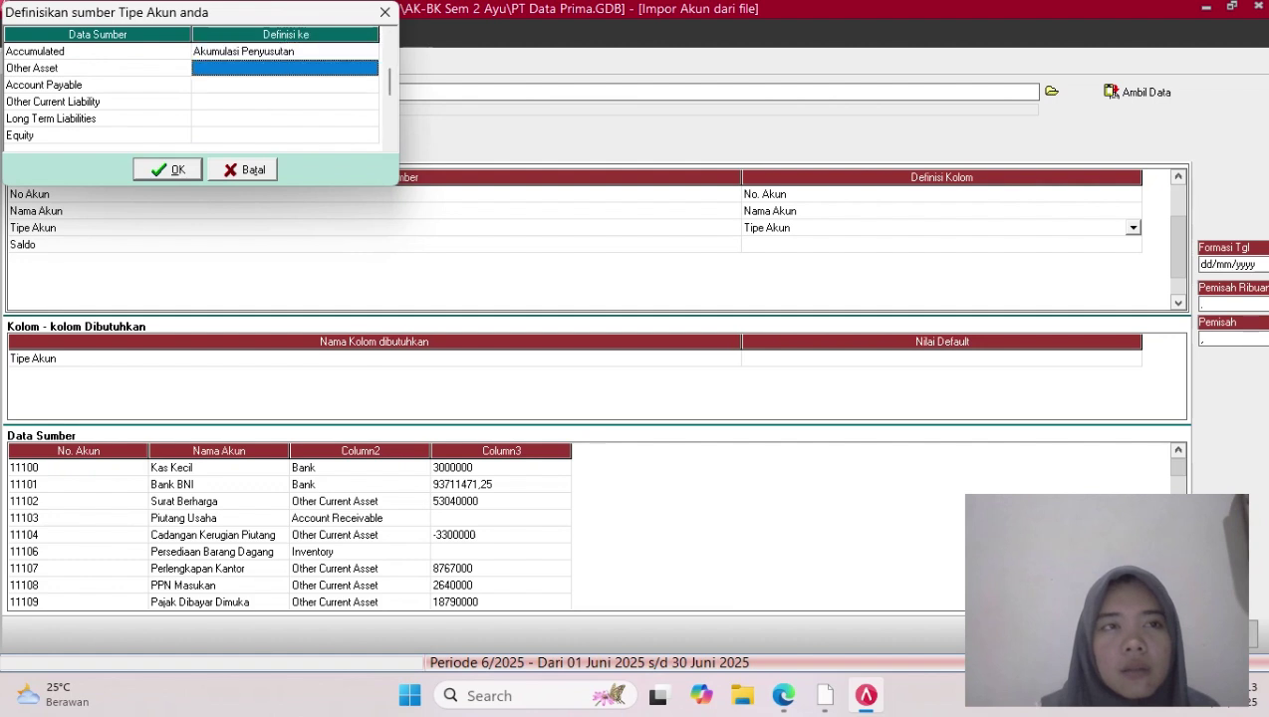
left_click(299, 68)
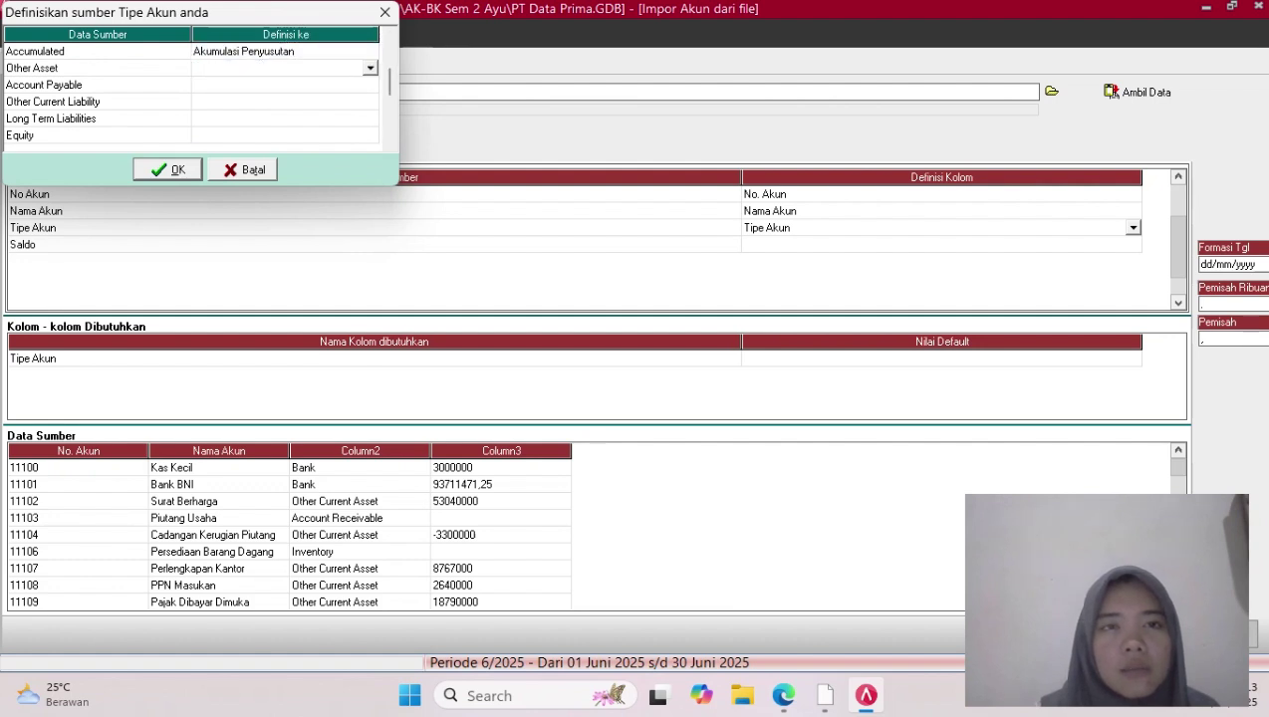
left_click(370, 69)
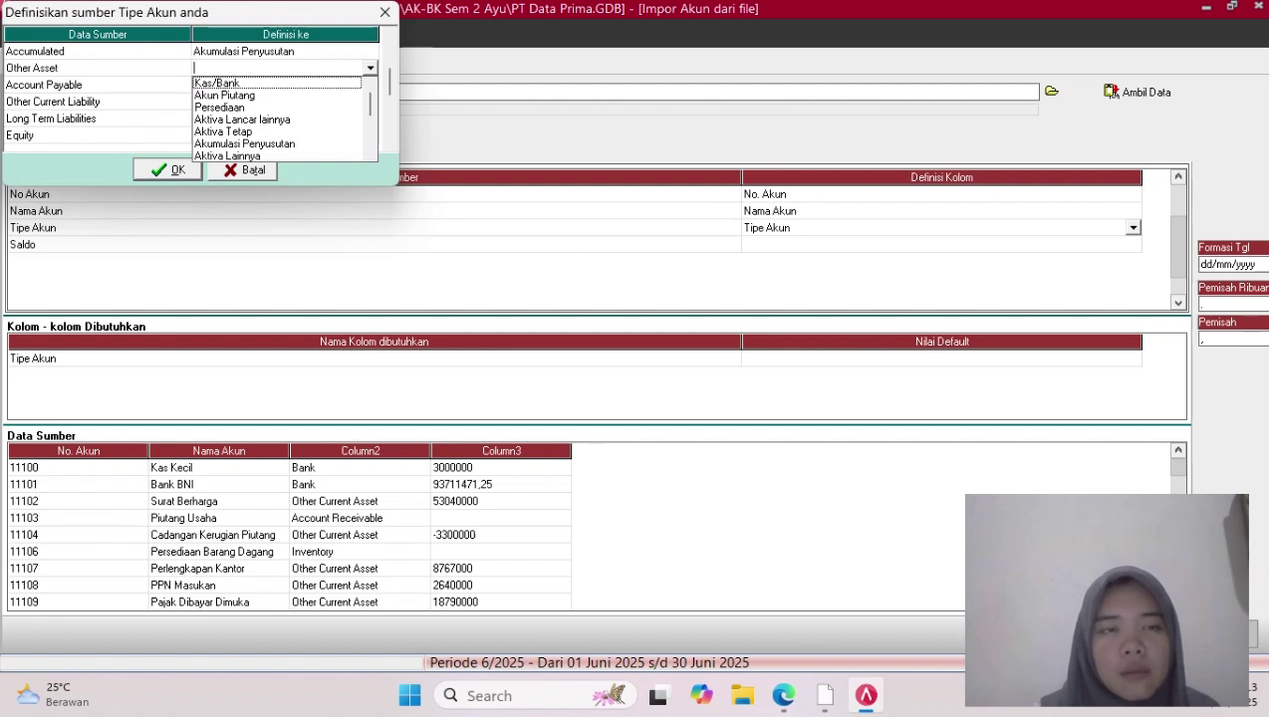
left_click(227, 157)
left_click(298, 85)
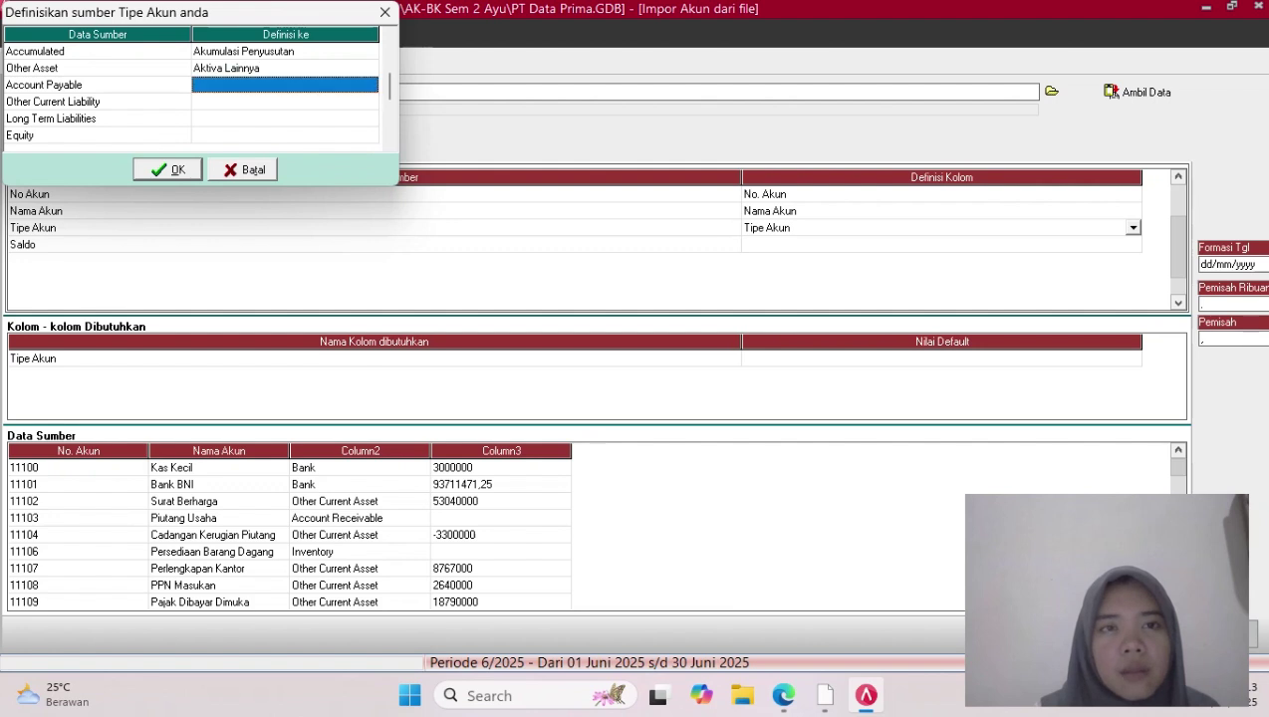
left_click(298, 85)
left_click(370, 86)
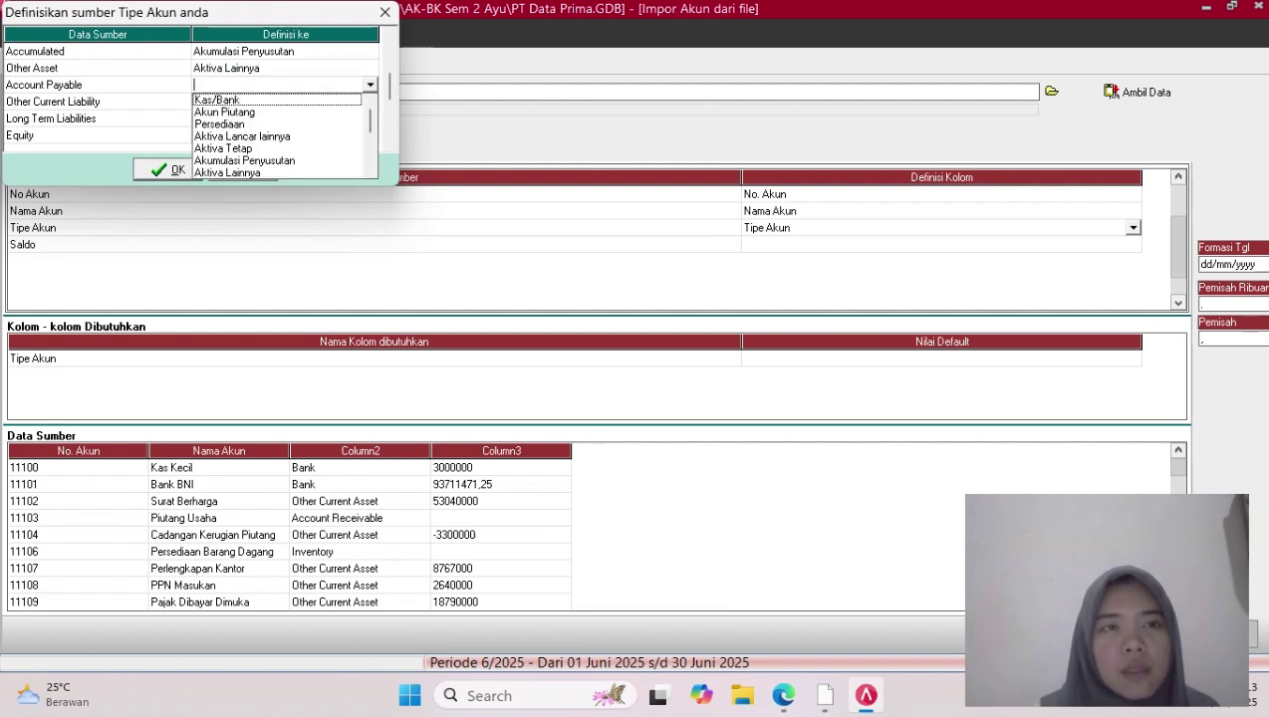
scroll(285, 135, "down", 2)
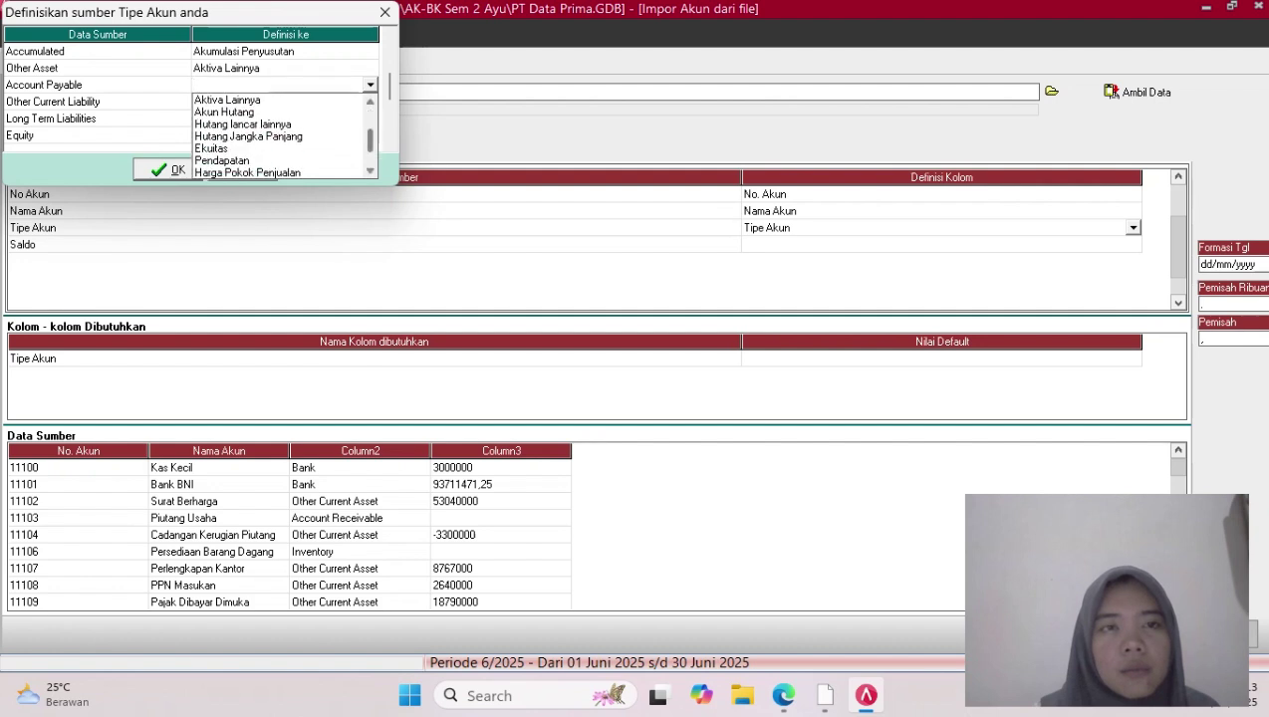
left_click(225, 112)
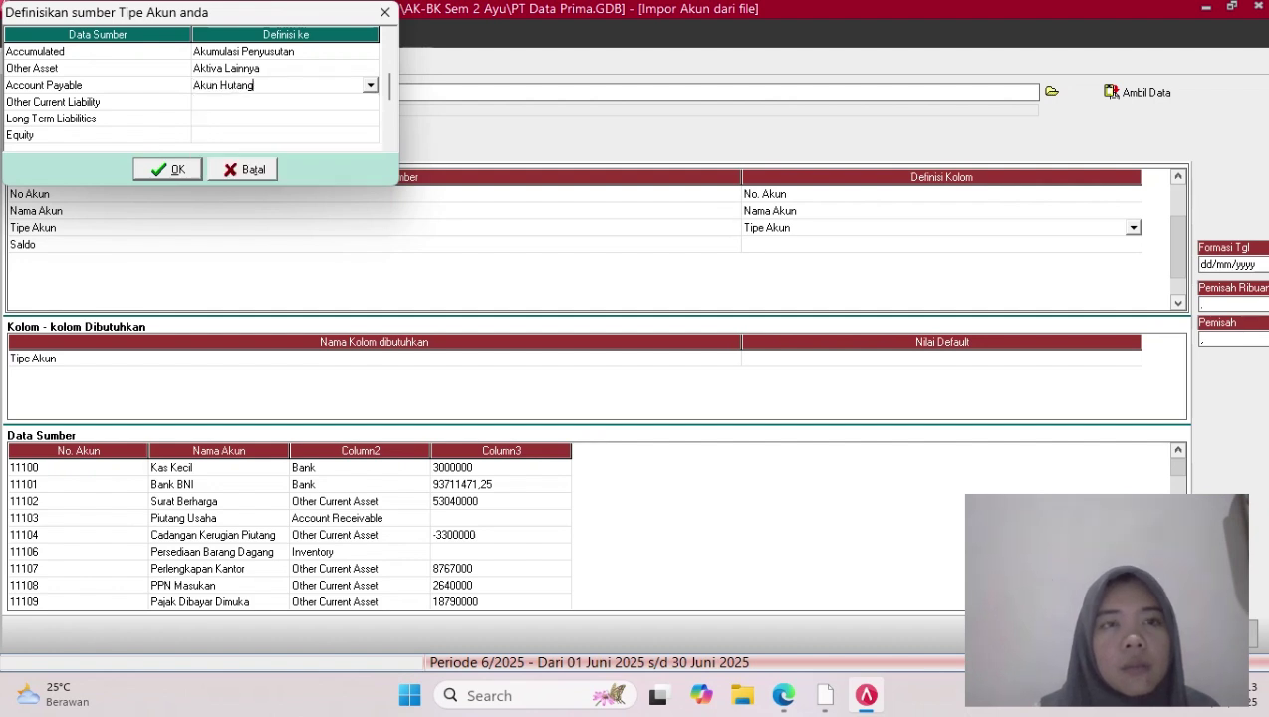
Map Other Current Liability to Hutang lancar lainnya and Long Term Liabilities to Hutang Jangka Panjang
left_click(284, 101)
left_click(285, 101)
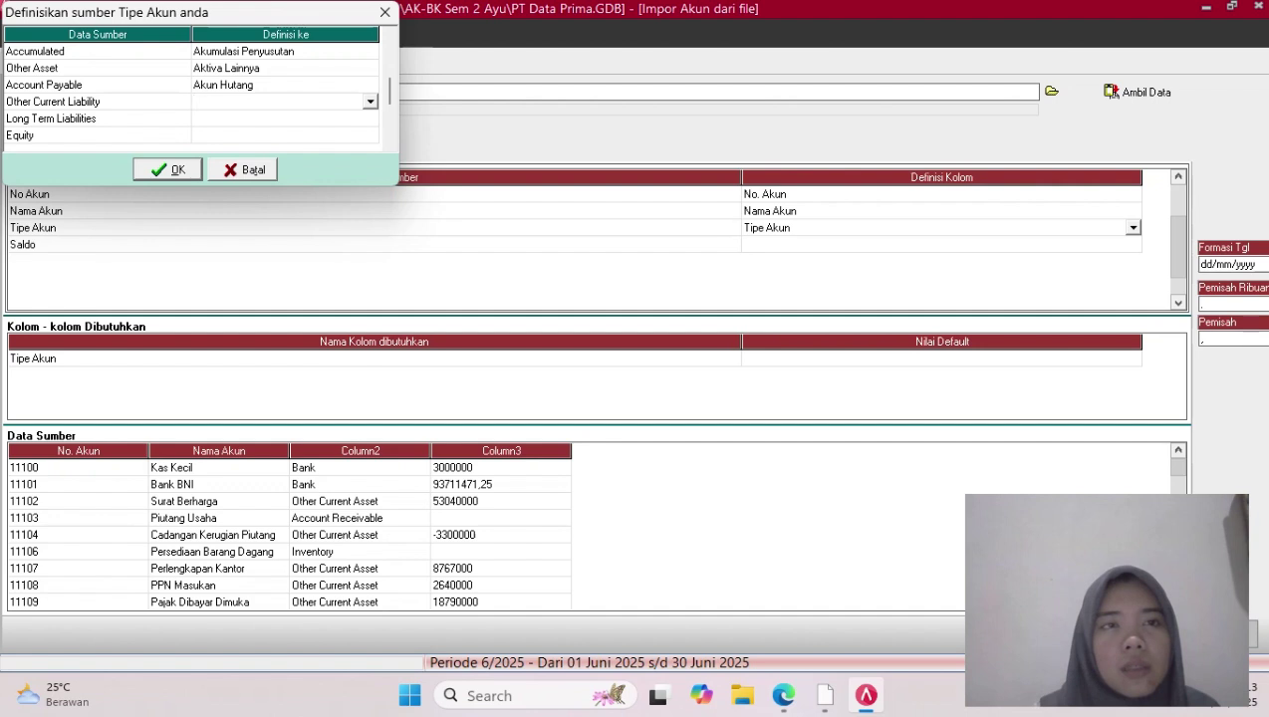
left_click(370, 101)
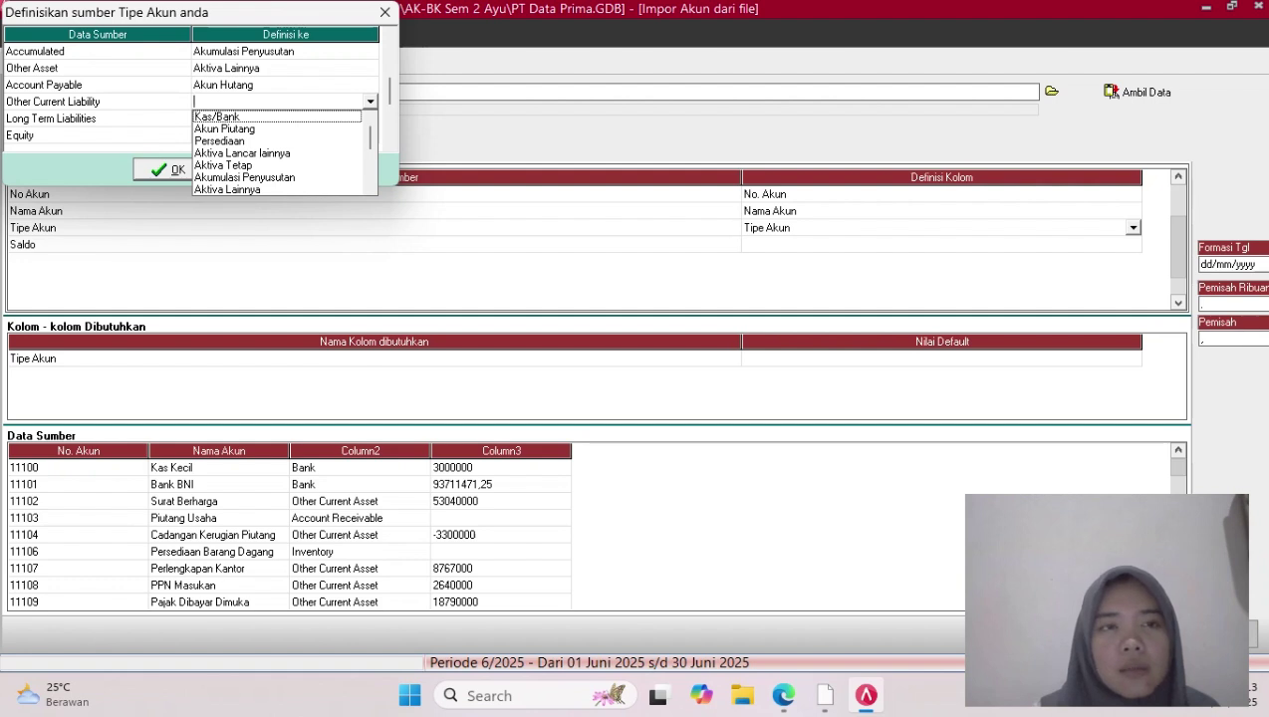
scroll(284, 152, "down", 2)
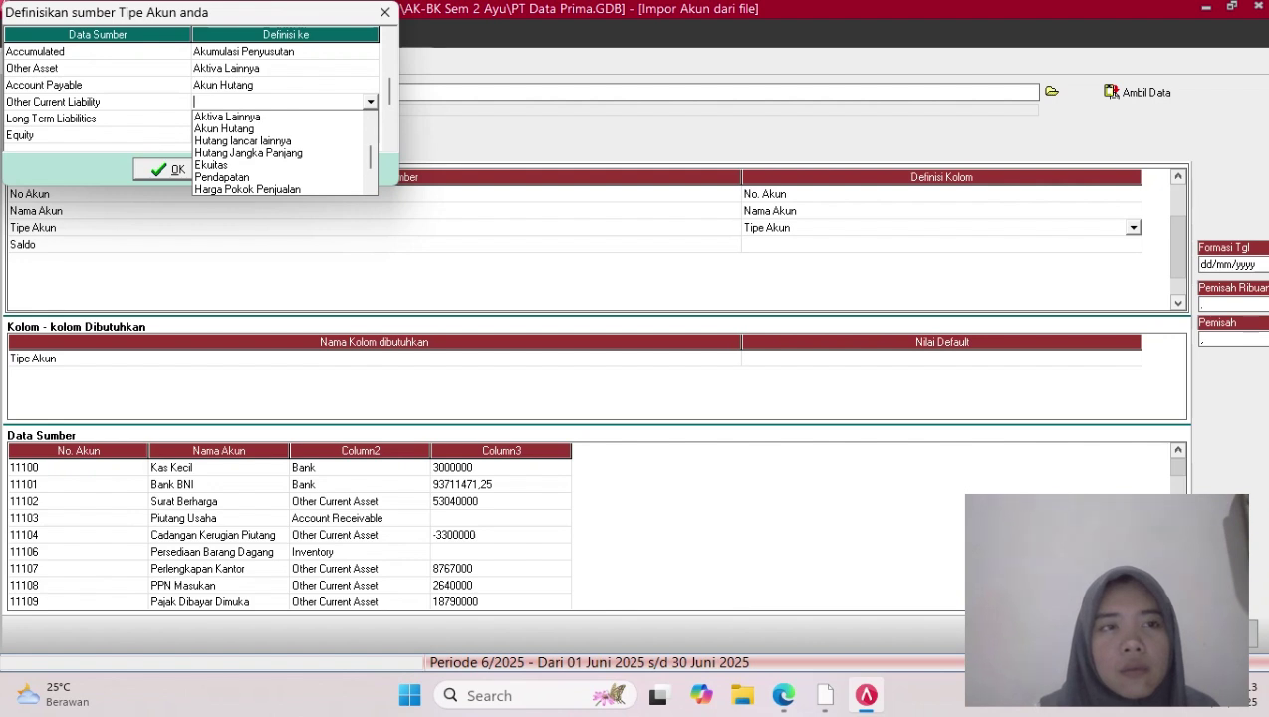
left_click(243, 142)
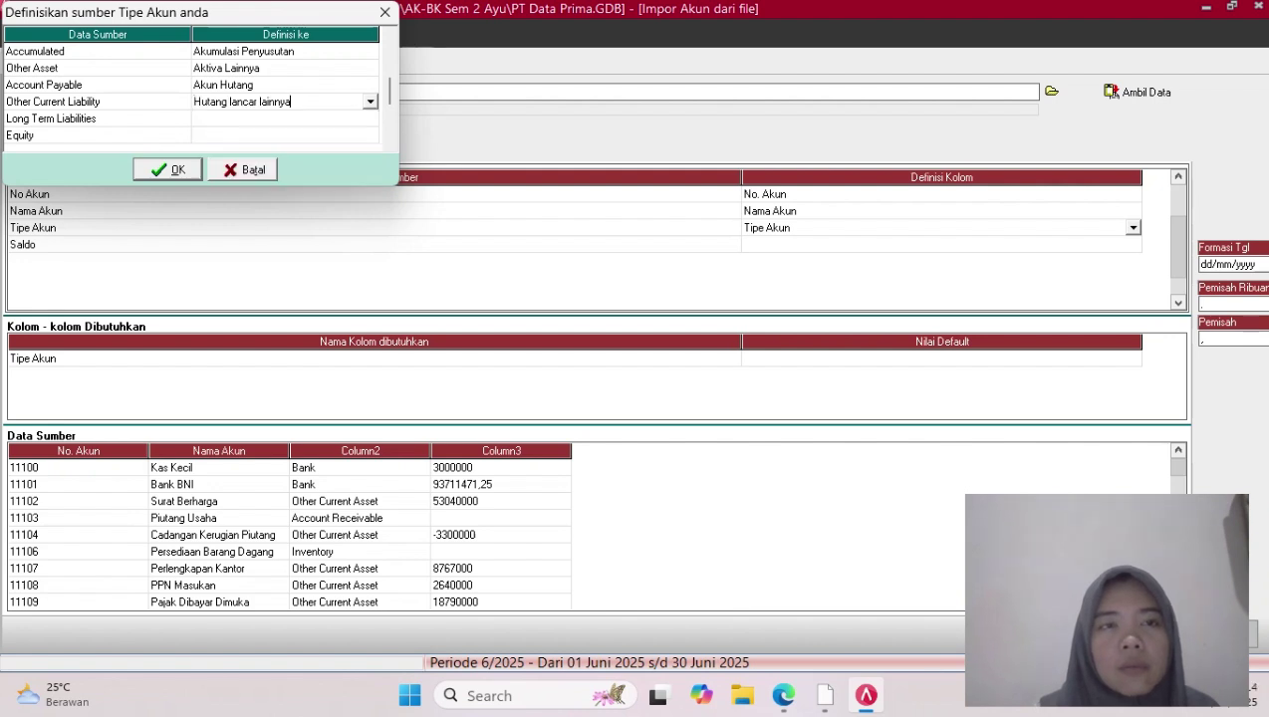
left_click(285, 118)
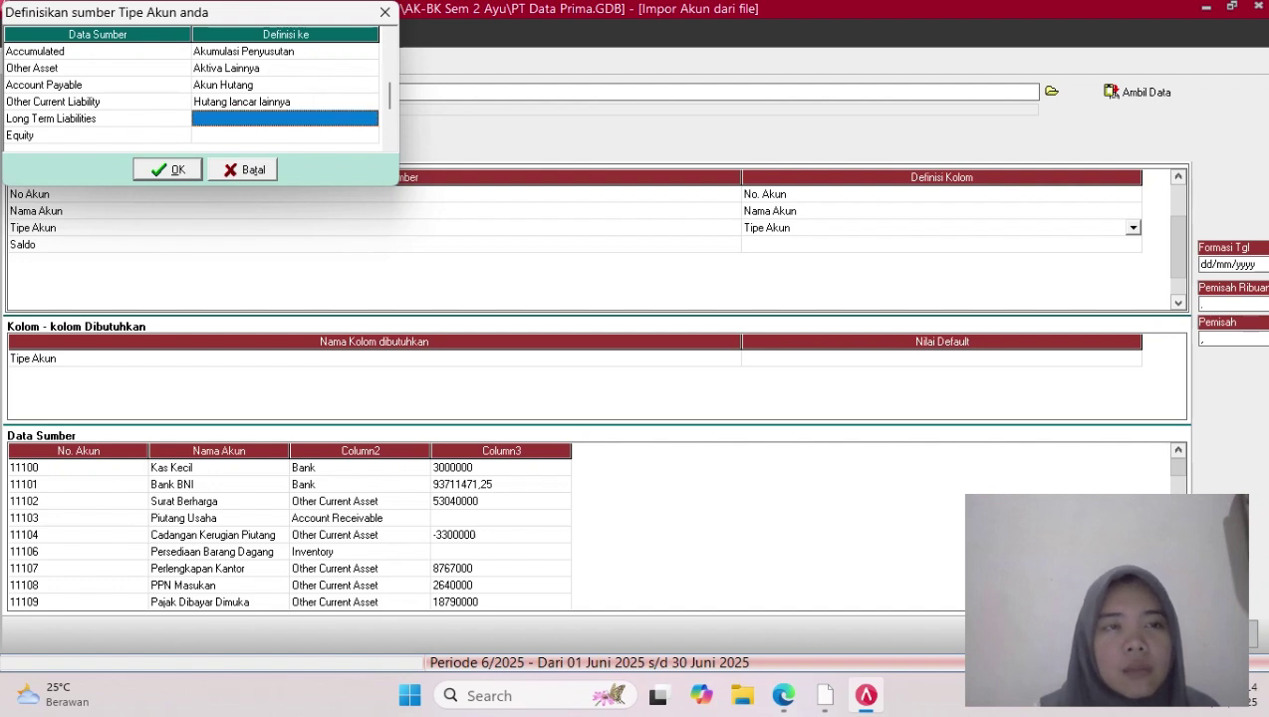
left_click(285, 118)
left_click(370, 119)
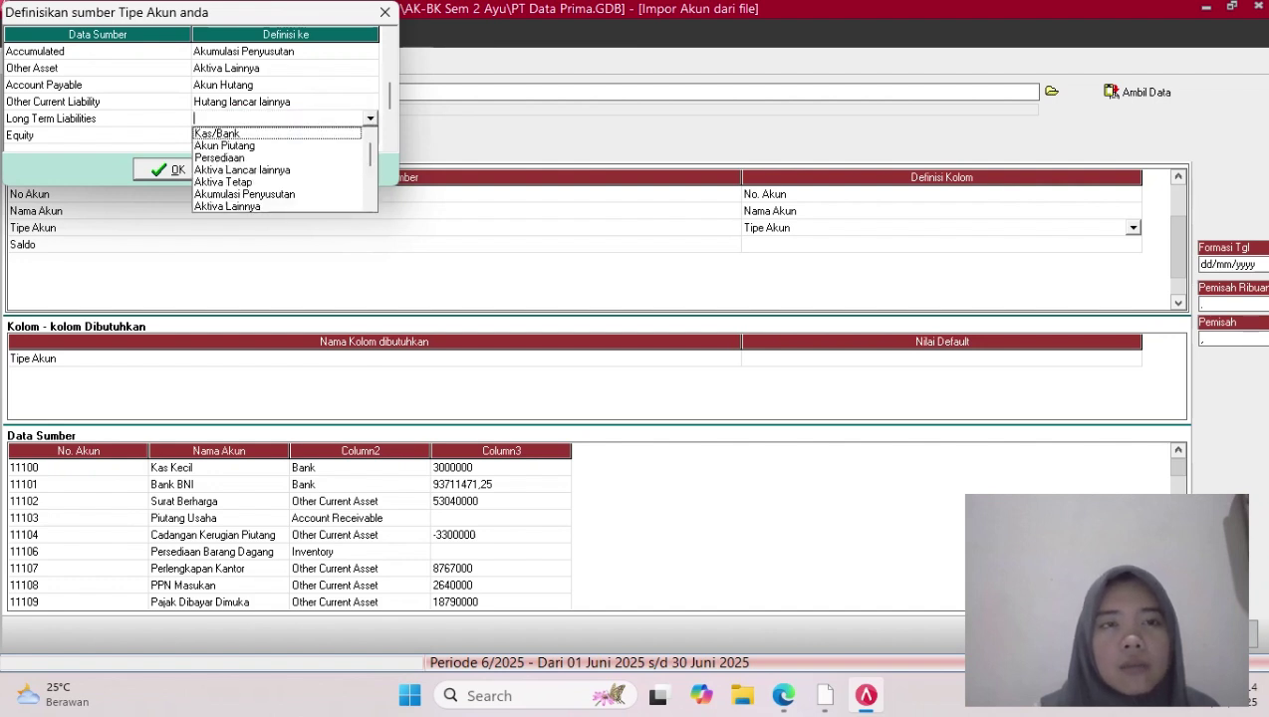
scroll(279, 170, "down", 2)
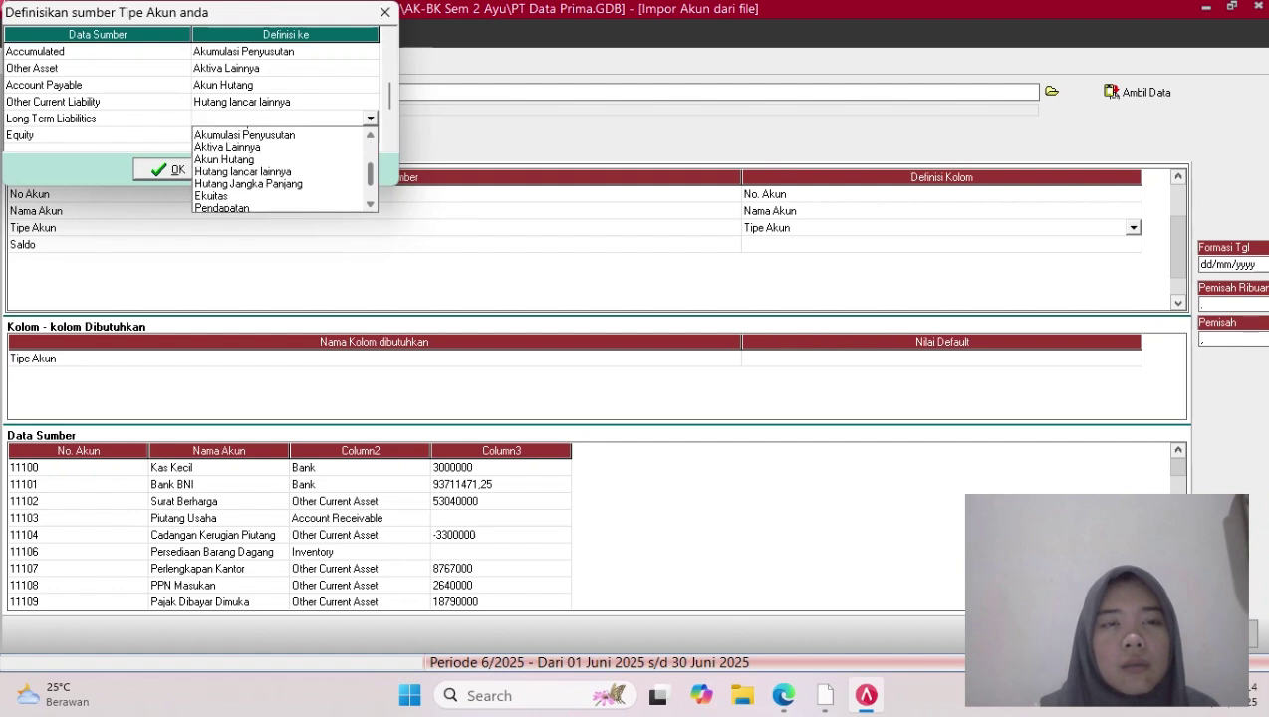
left_click(249, 171)
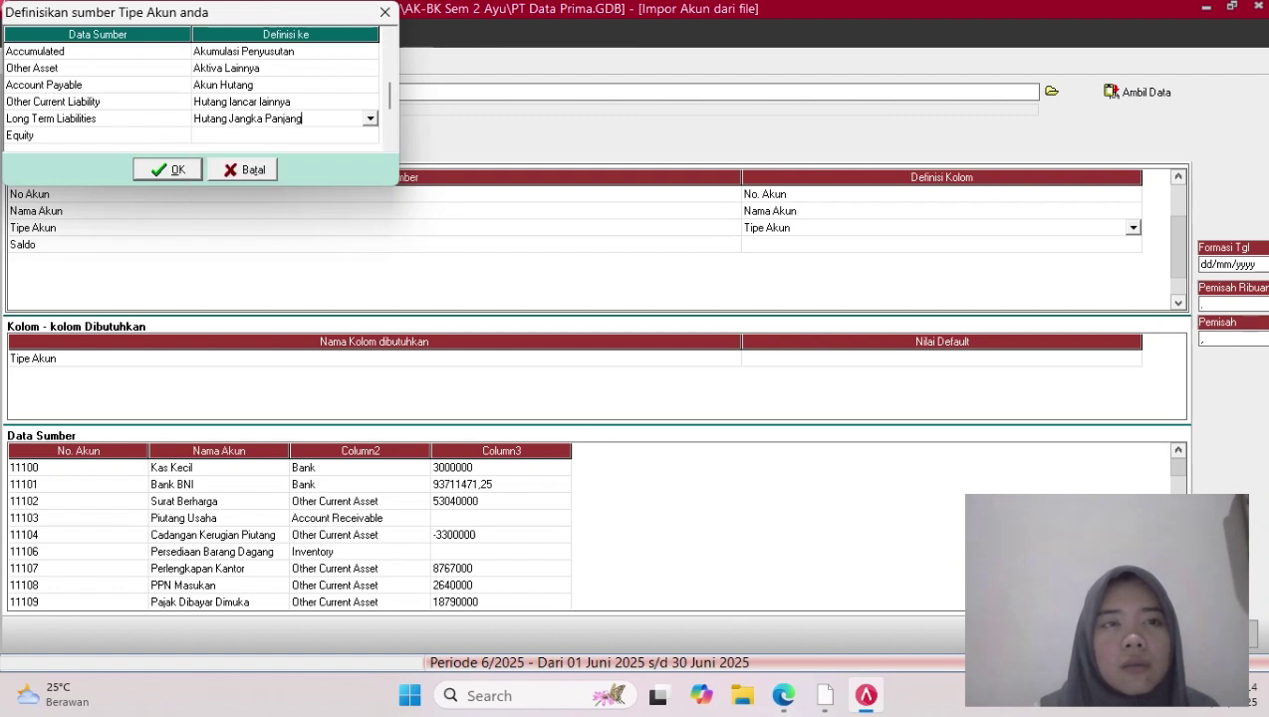
Map Equity to Ekuitas and Income to Pendapatan
left_click(285, 135)
left_click(285, 135)
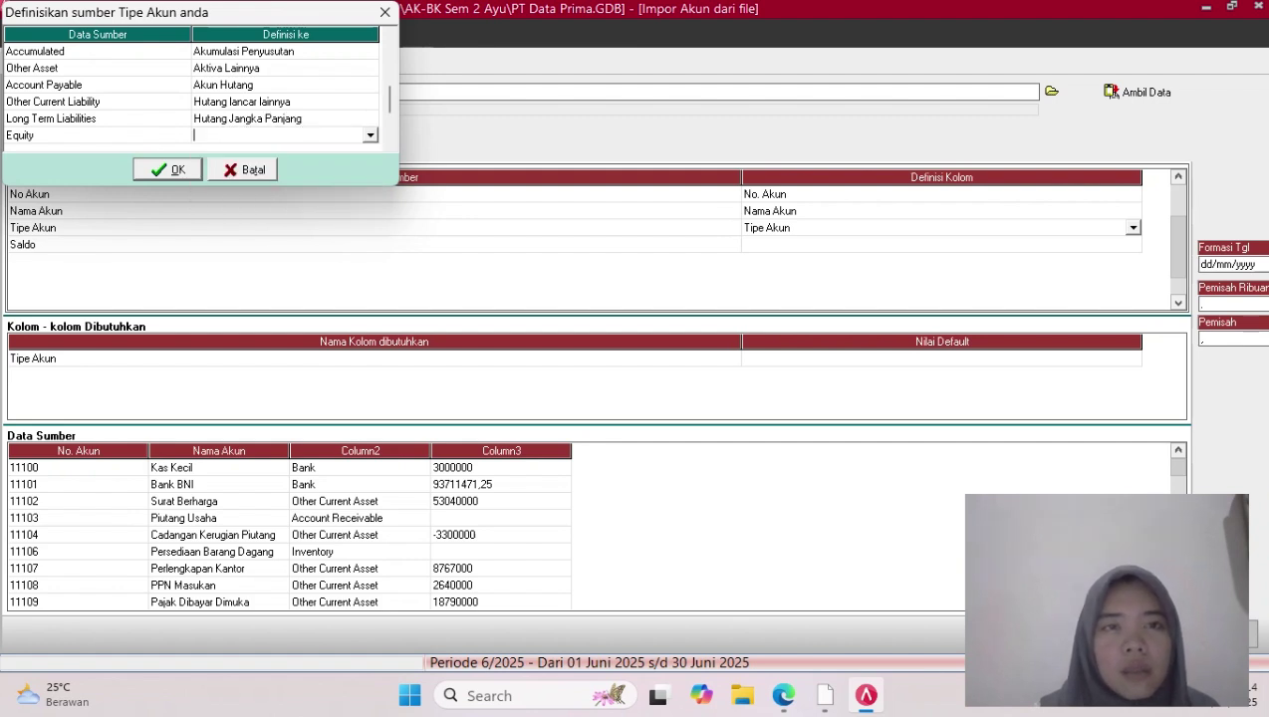
left_click(371, 135)
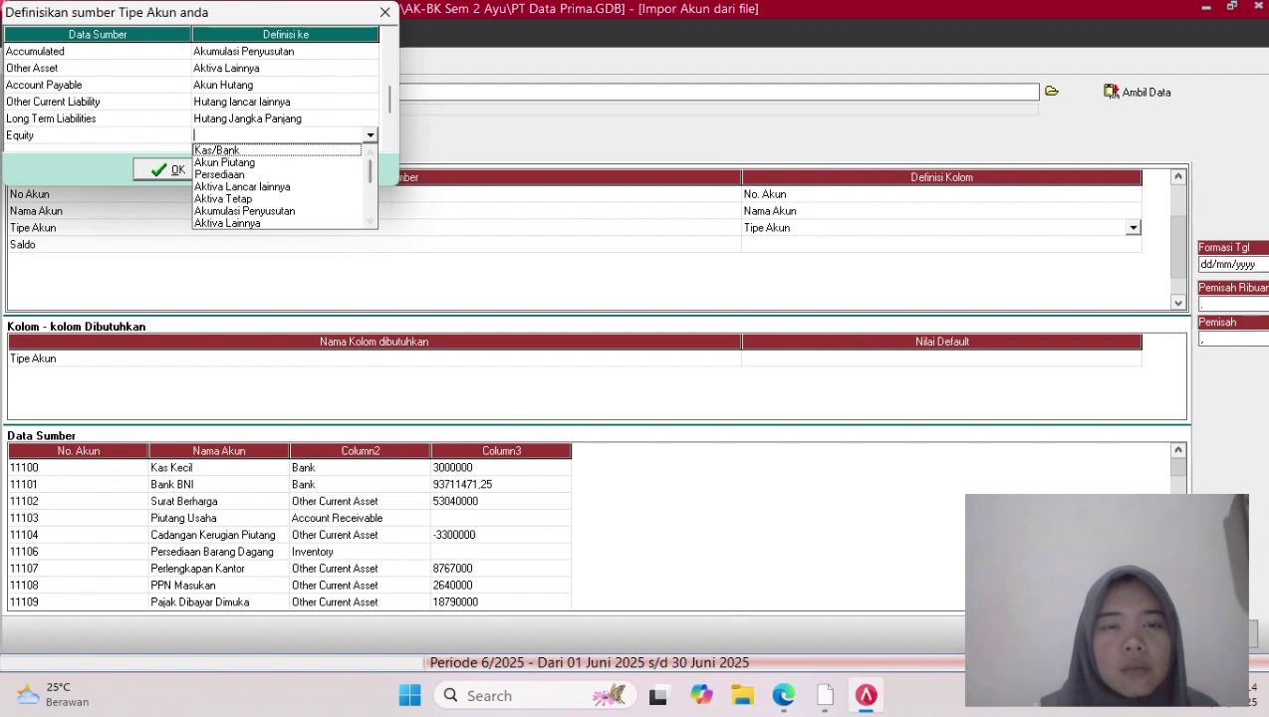
scroll(368, 174, "down", 2)
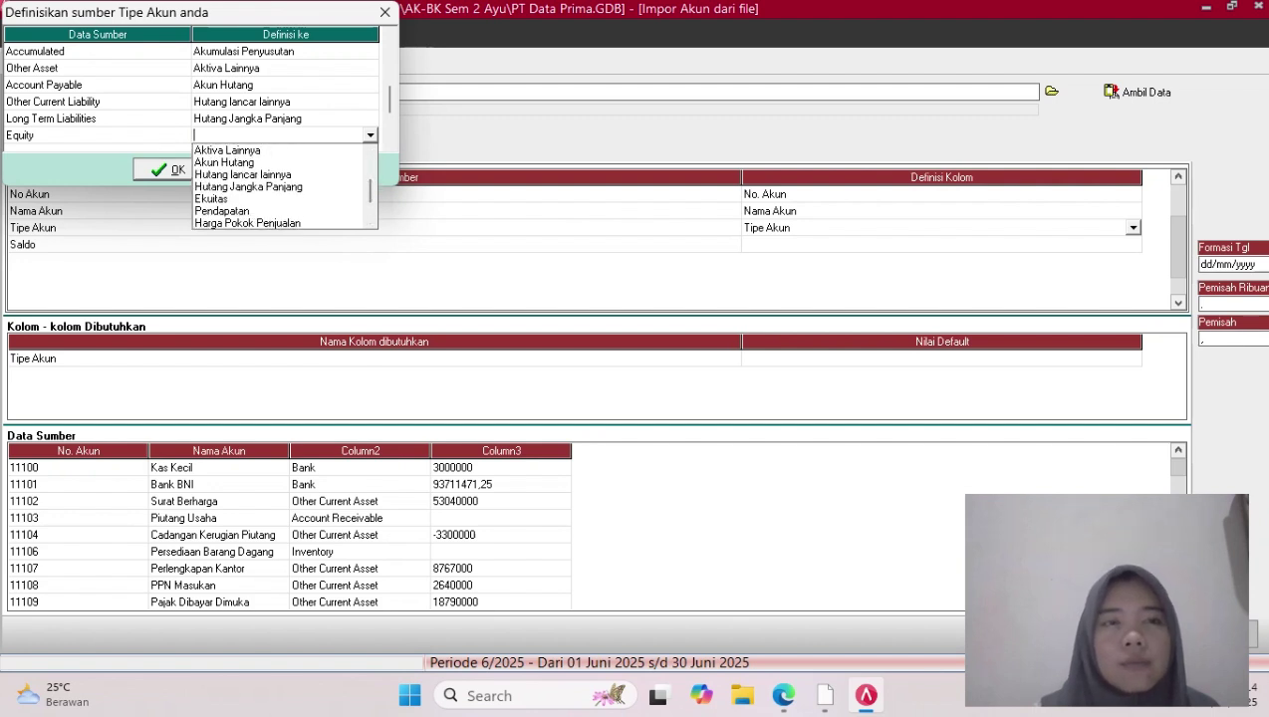
left_click(229, 199)
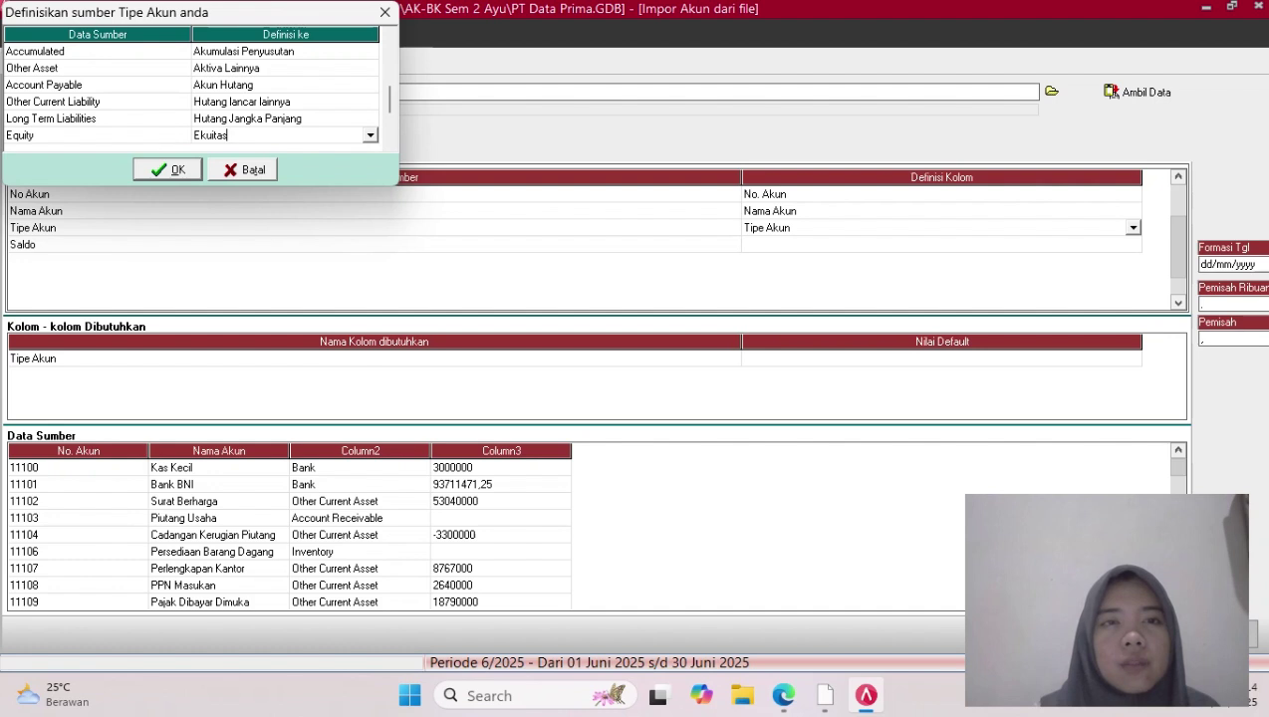
key("Down")
key("Down")
key("Down")
key("Down")
key("Down")
left_click(285, 68)
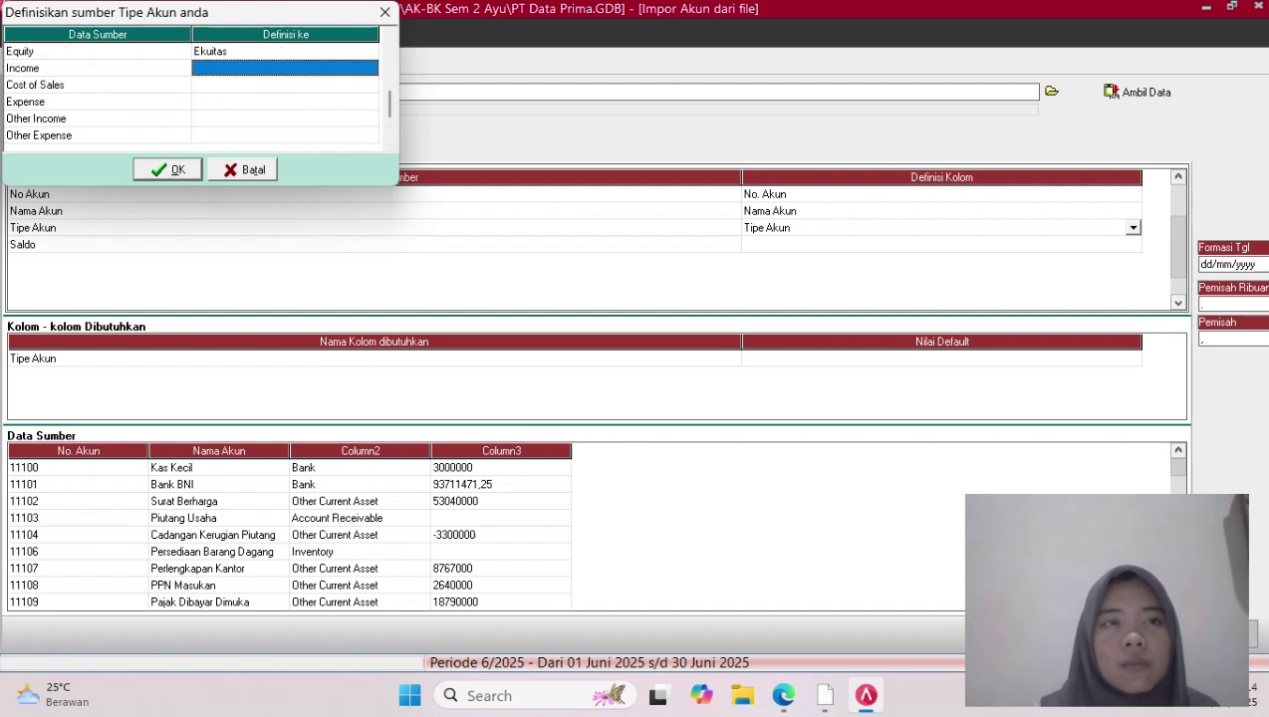
left_click(285, 67)
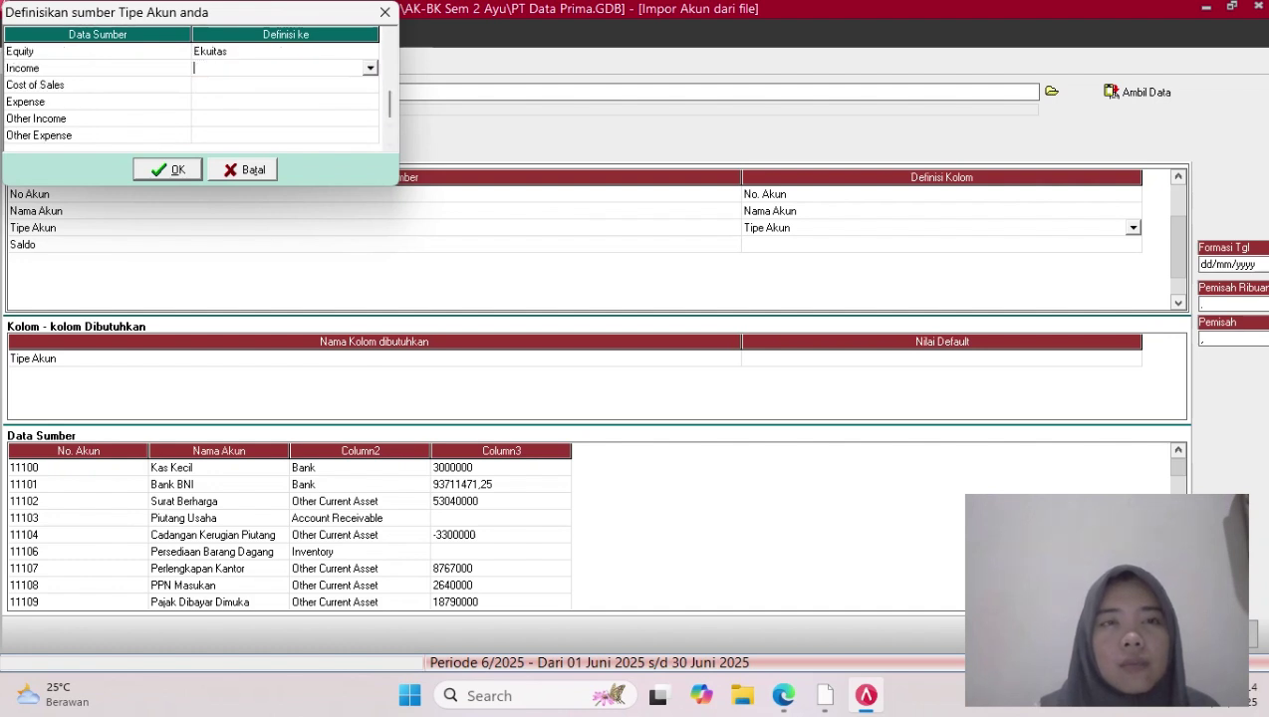
left_click(371, 69)
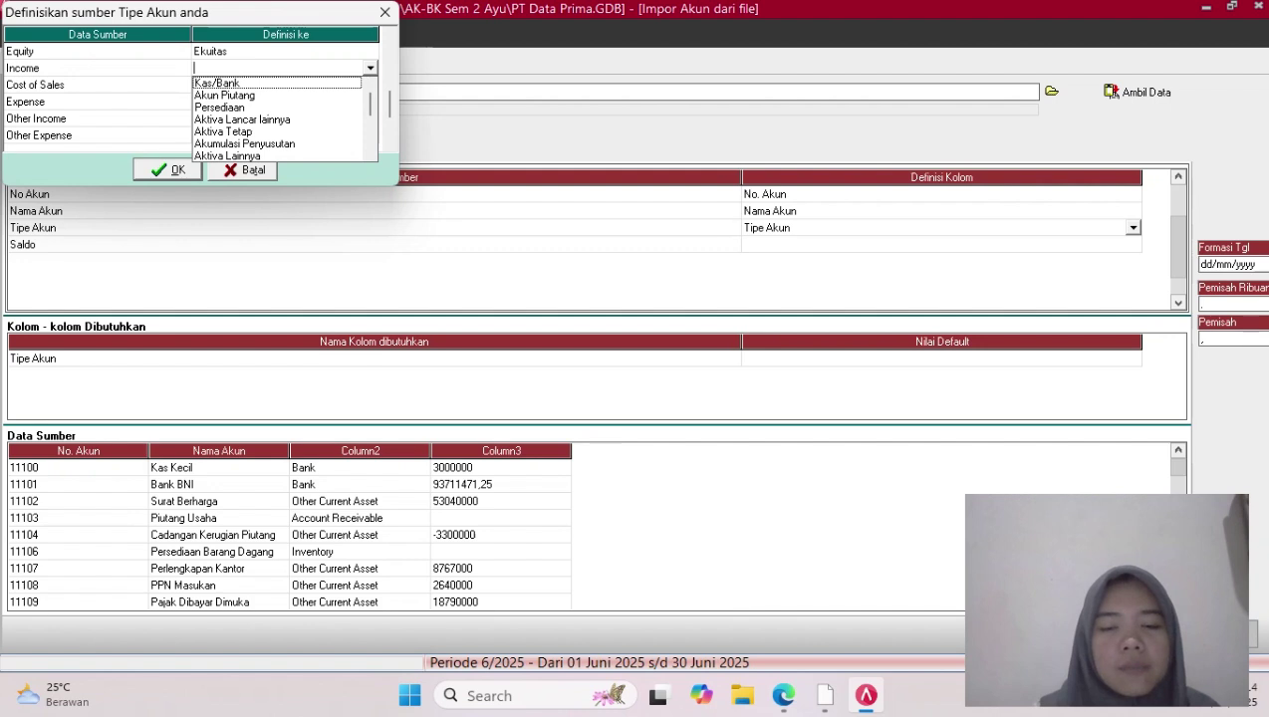
scroll(277, 119, "down", 2)
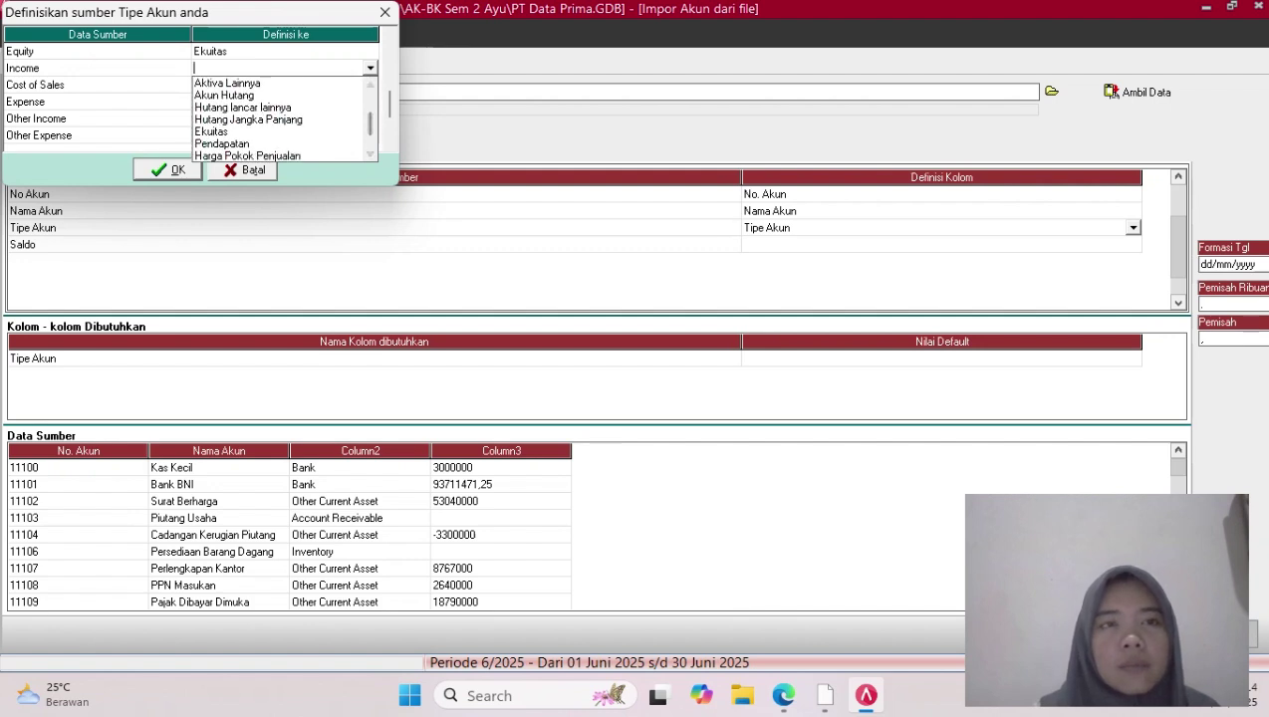
left_click(221, 144)
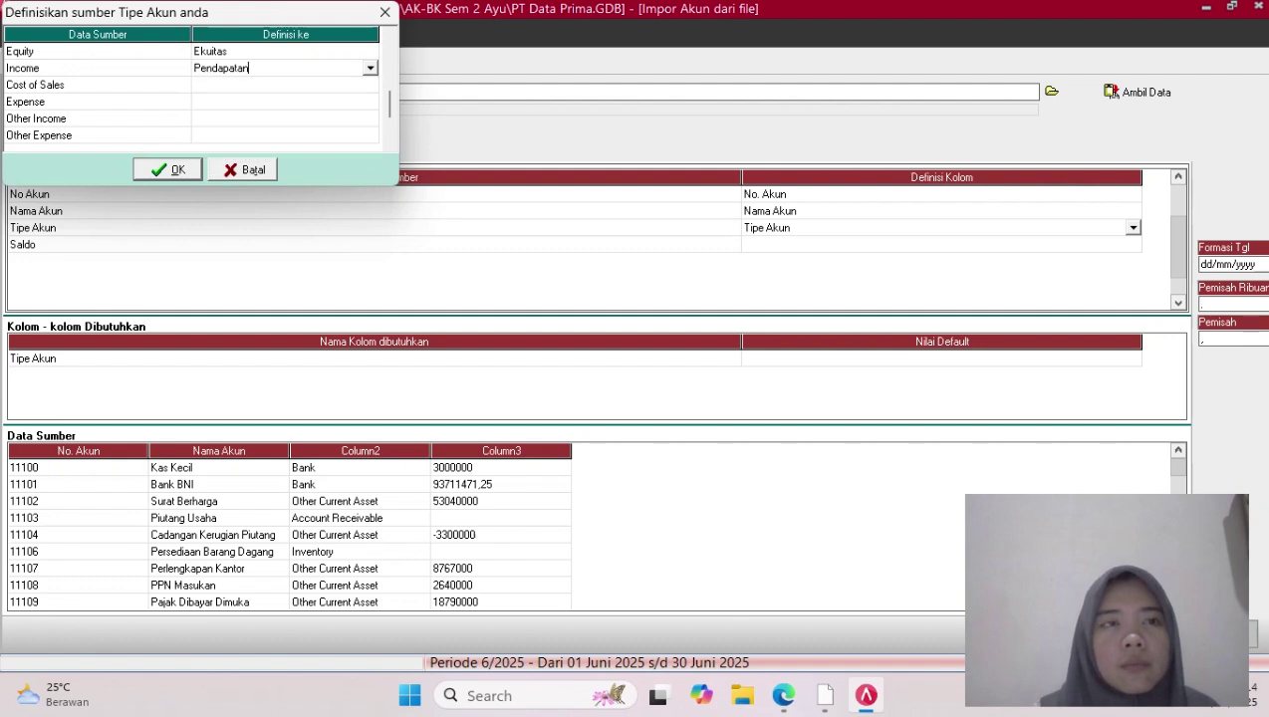
Map Cost of Sales to Harga Pokok Penjualan and Expense to Beban
left_click(284, 85)
left_click(285, 85)
left_click(371, 85)
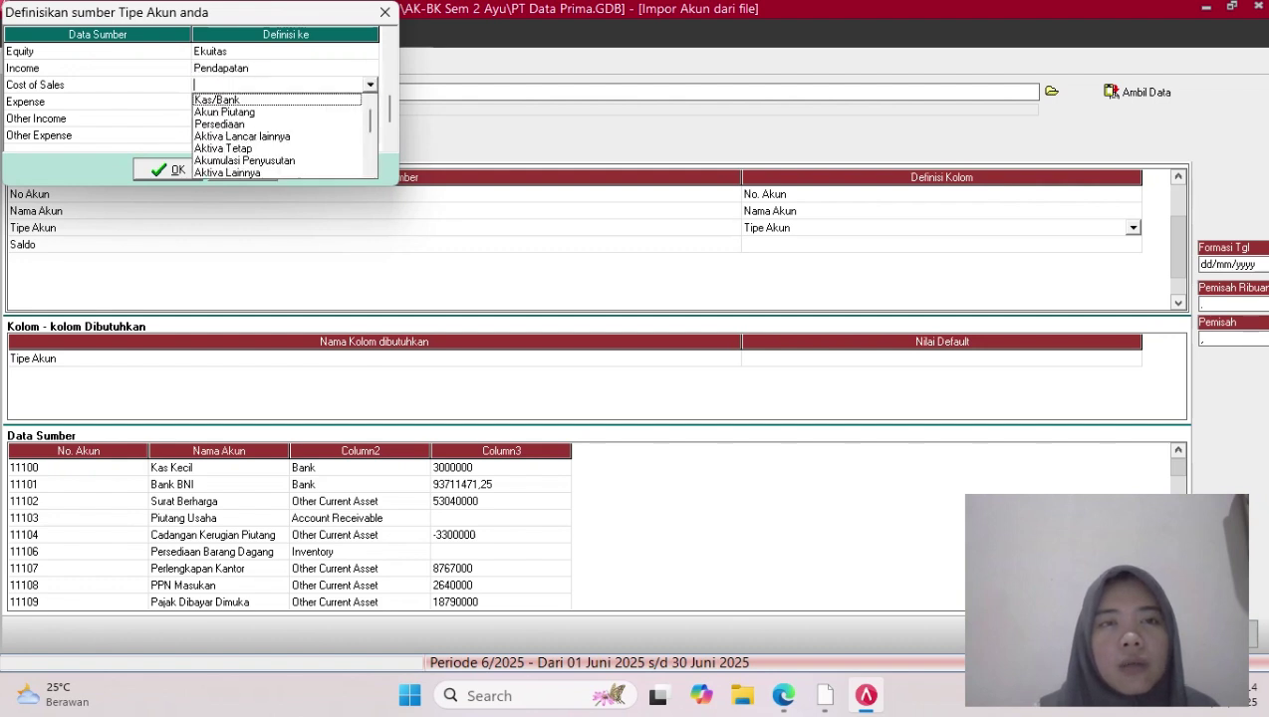
scroll(279, 135, "down", 3)
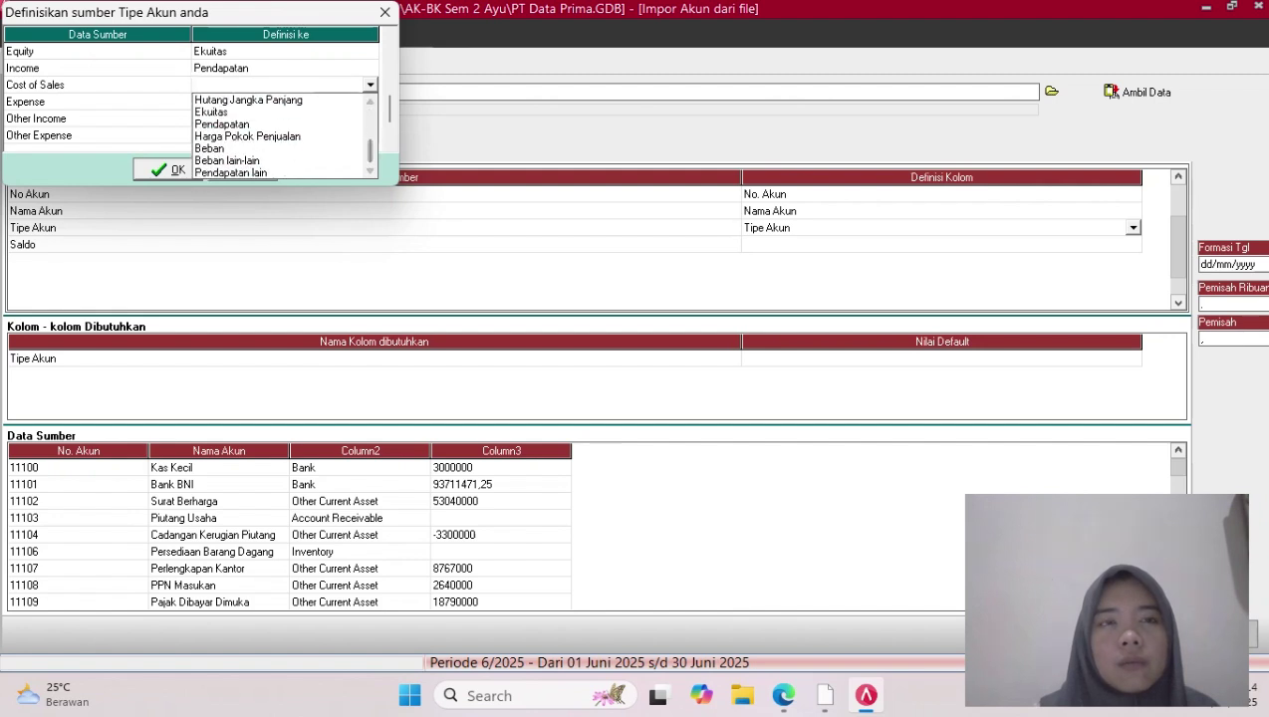
left_click(247, 136)
left_click(285, 101)
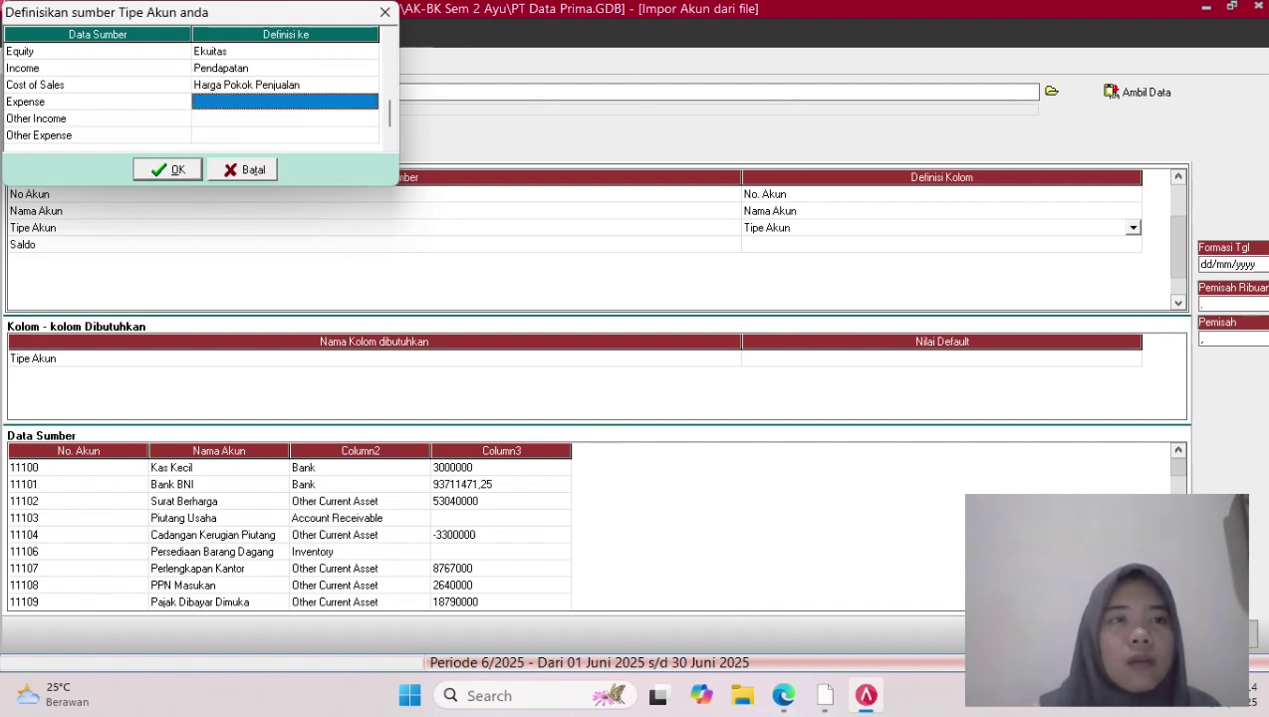
left_click(285, 101)
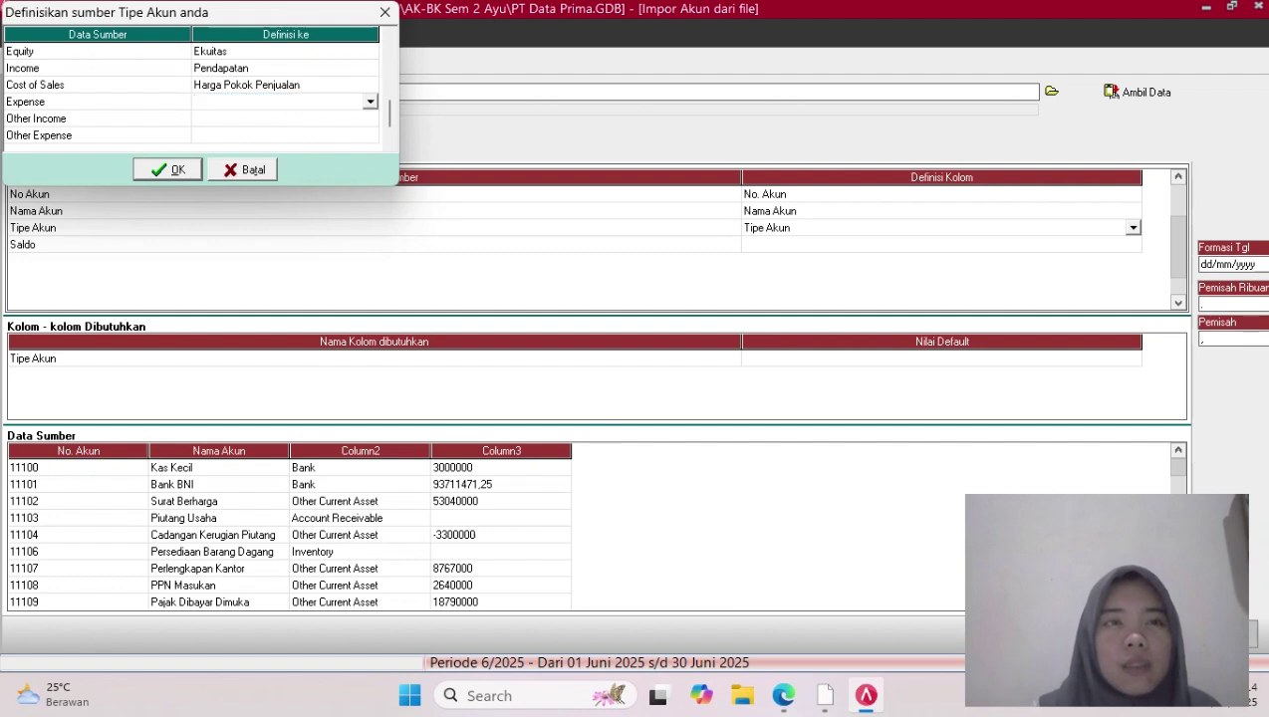
left_click(370, 101)
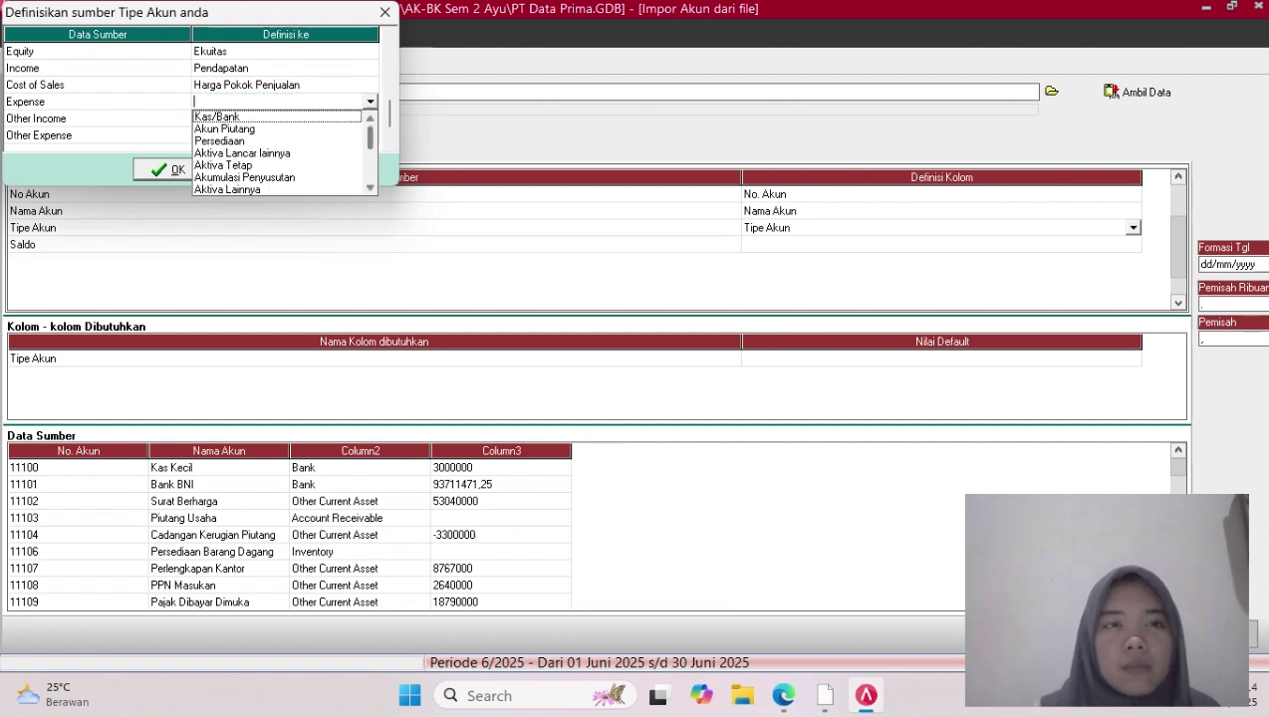
scroll(284, 152, "down", 2)
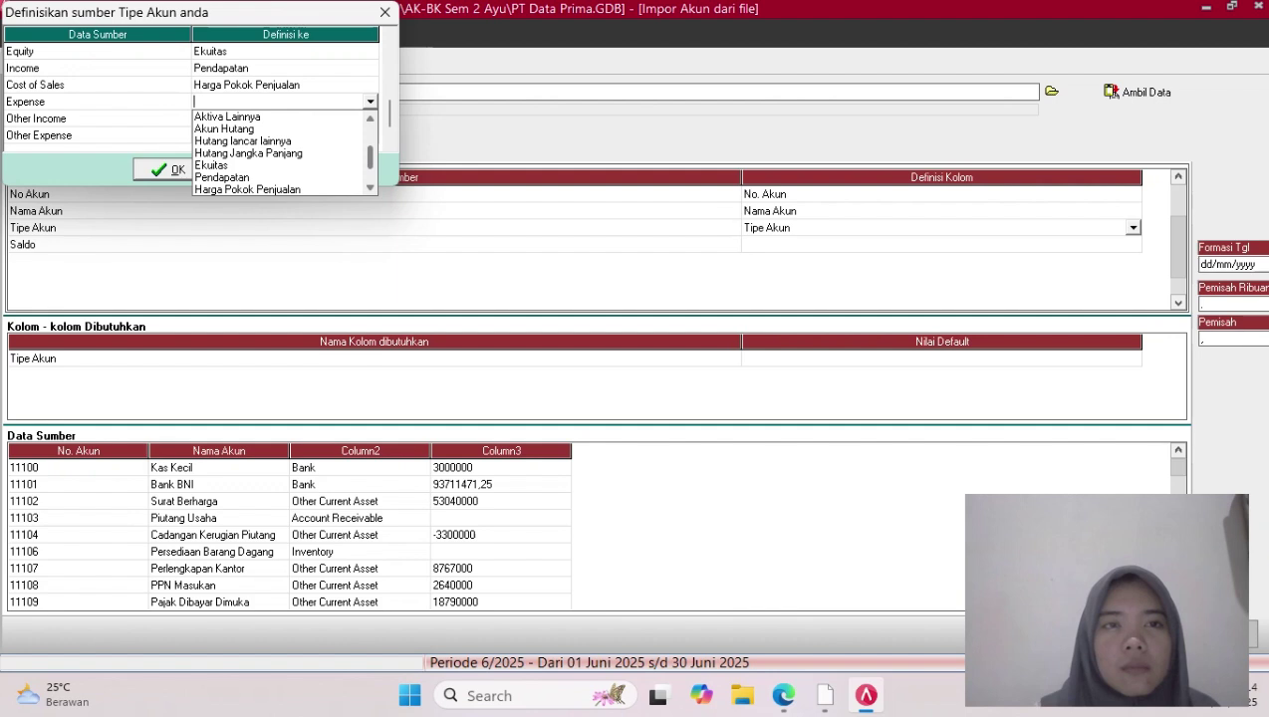
scroll(284, 153, "down", 1)
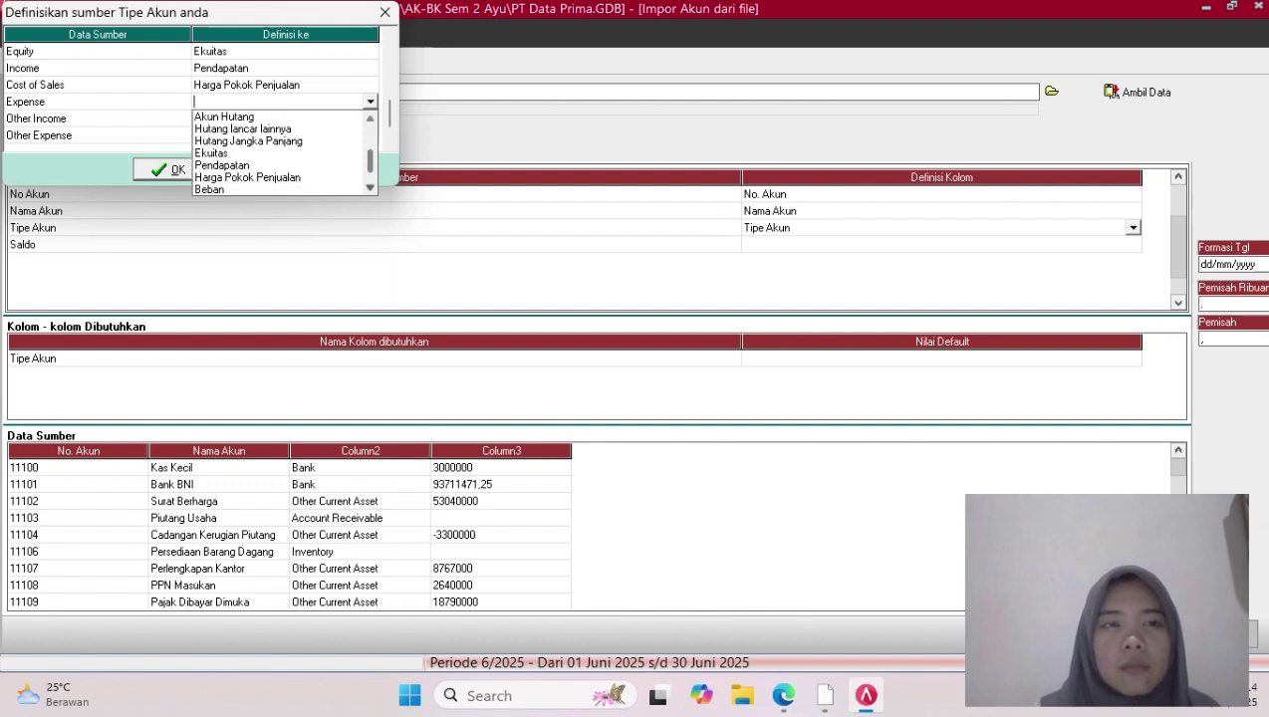
left_click(274, 189)
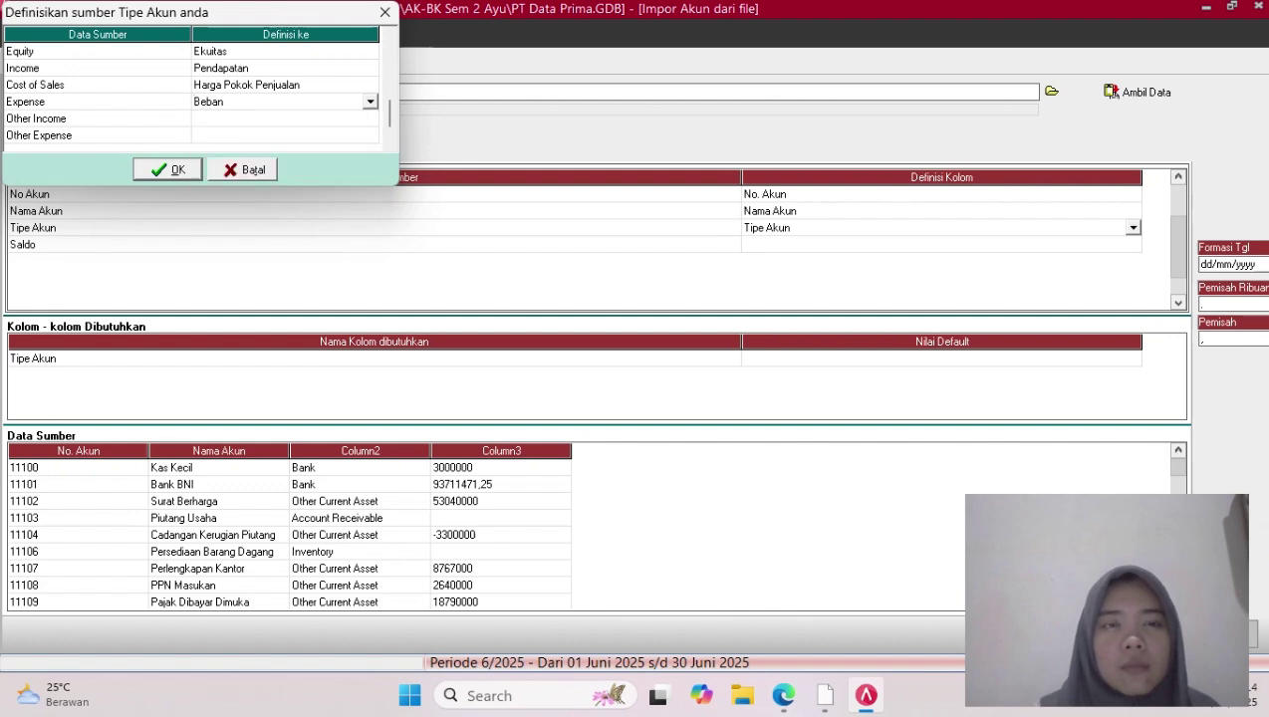
Map Other Income to Pendapatan lain
left_click(284, 119)
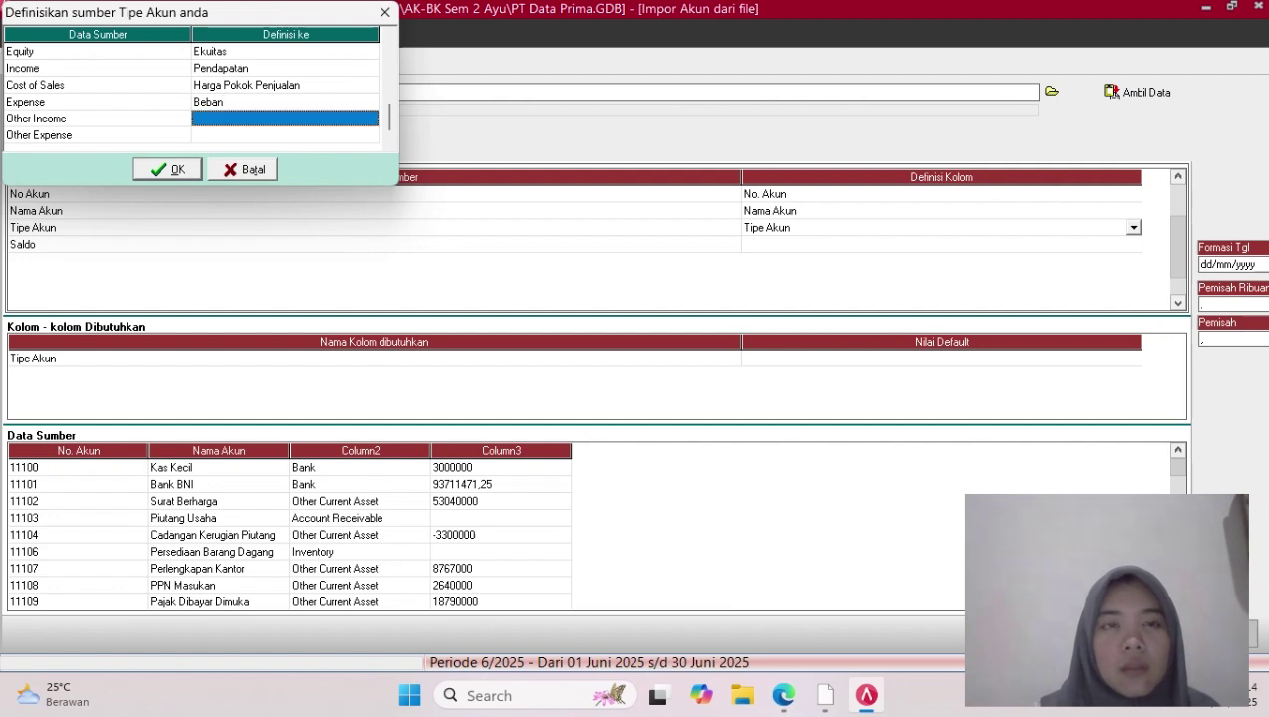
left_click(284, 119)
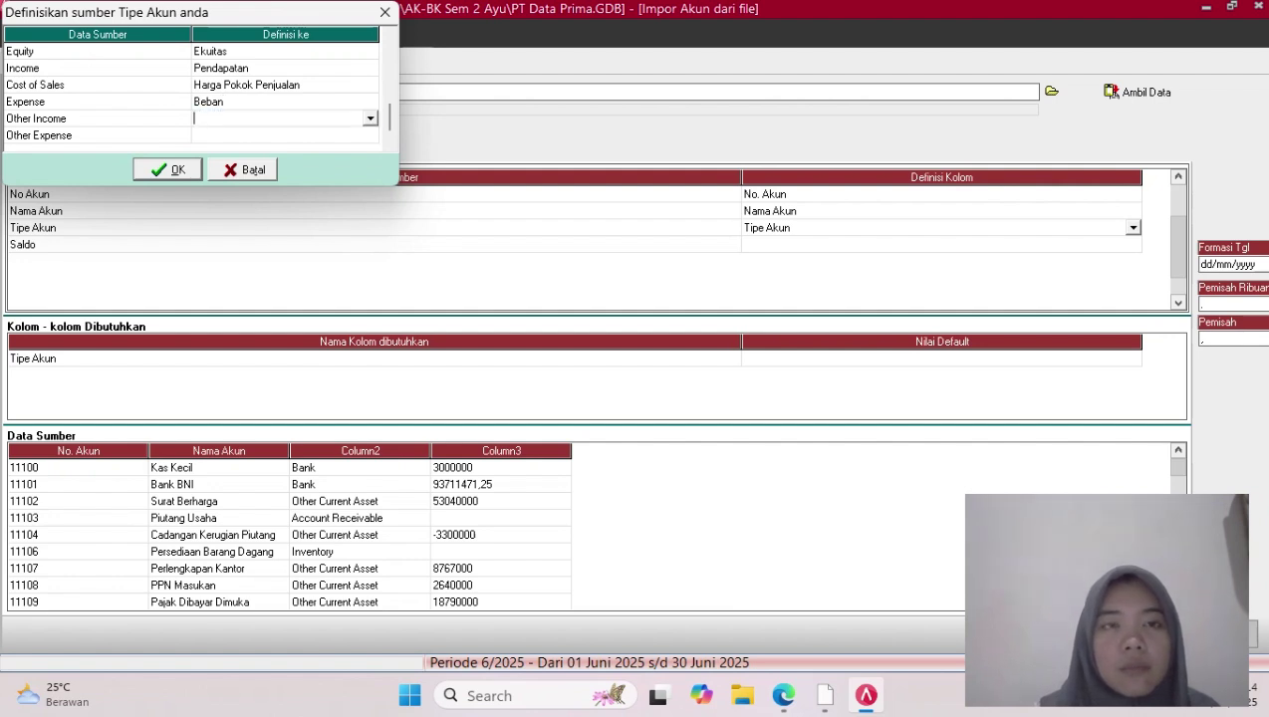
left_click(370, 118)
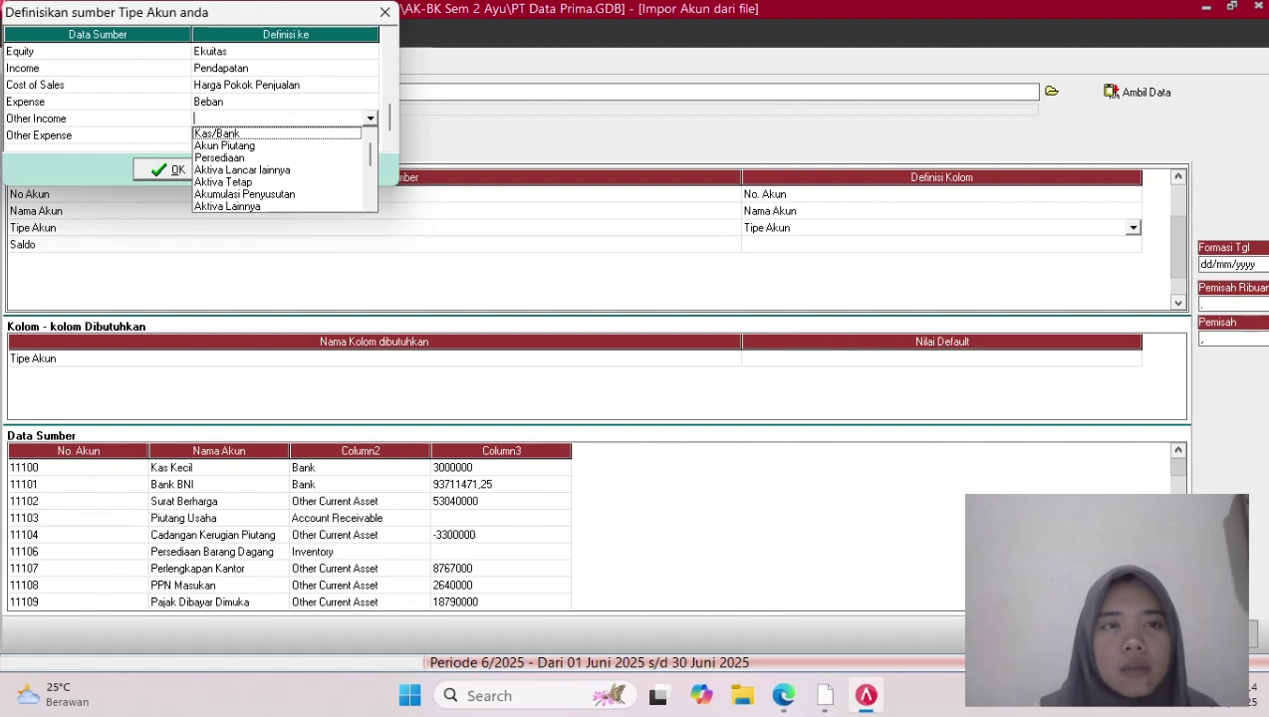
left_click(223, 182)
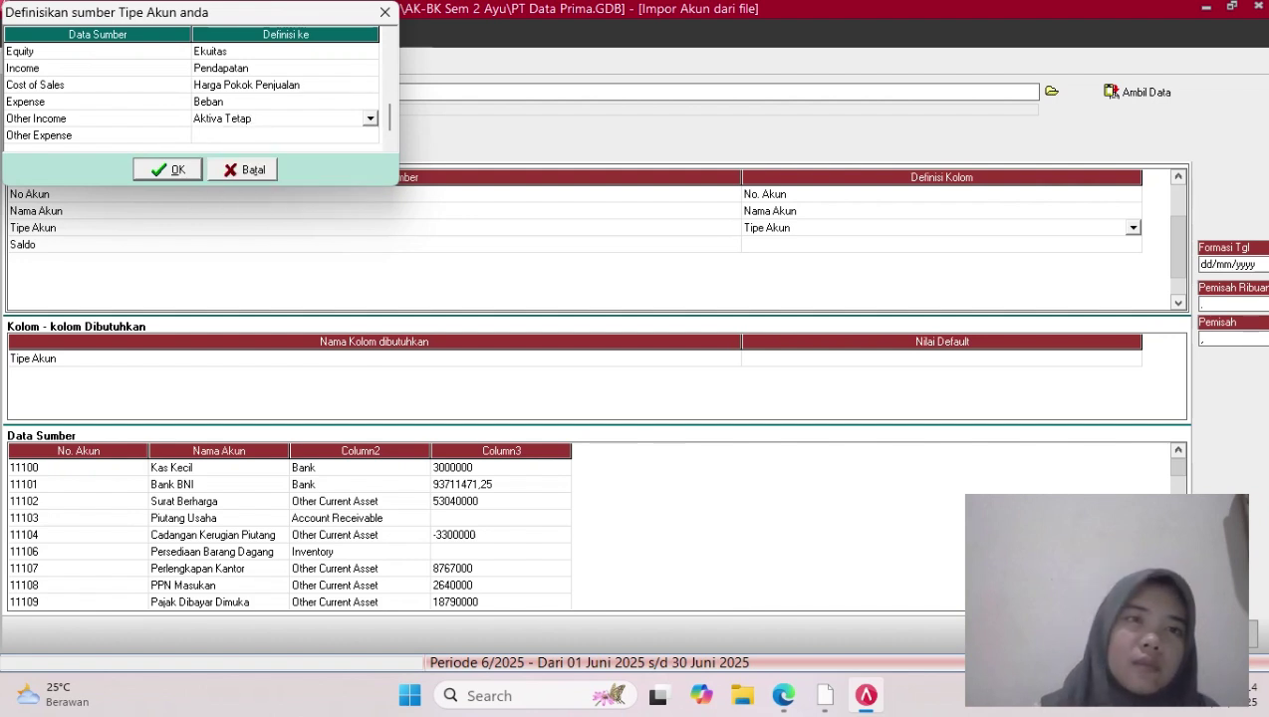
left_click(370, 119)
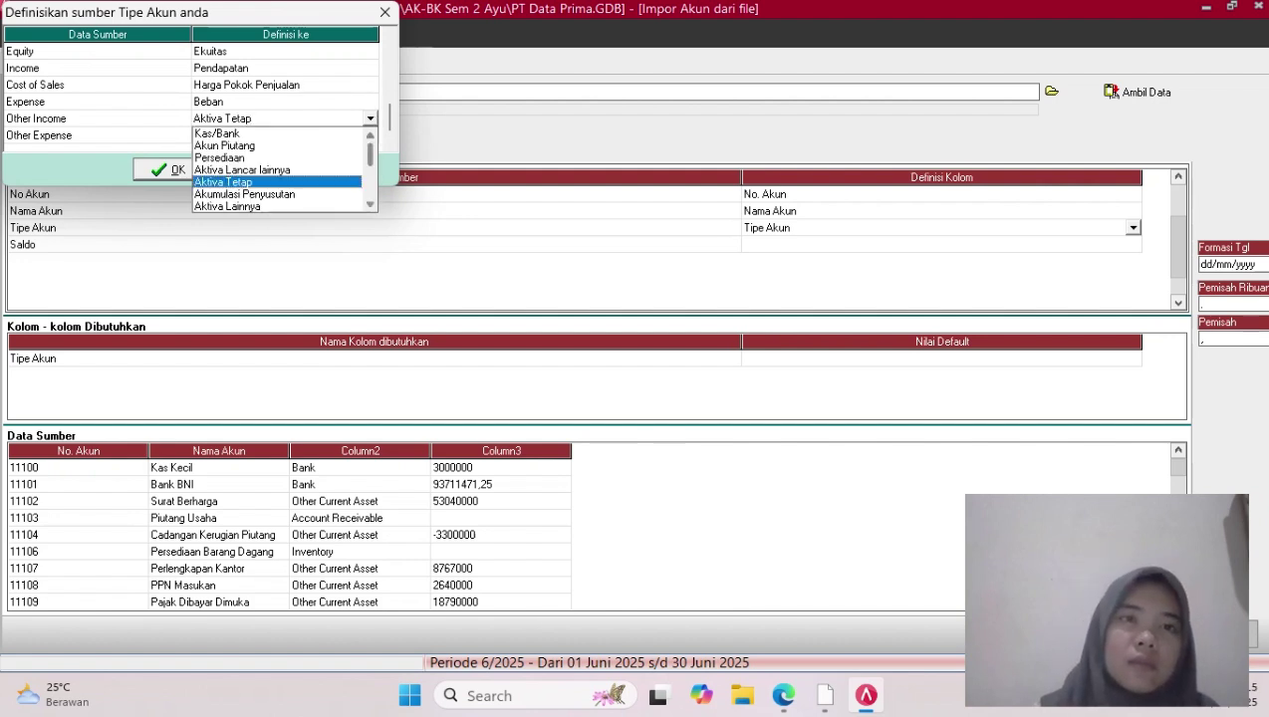
scroll(282, 170, "down", 1)
scroll(283, 169, "down", 2)
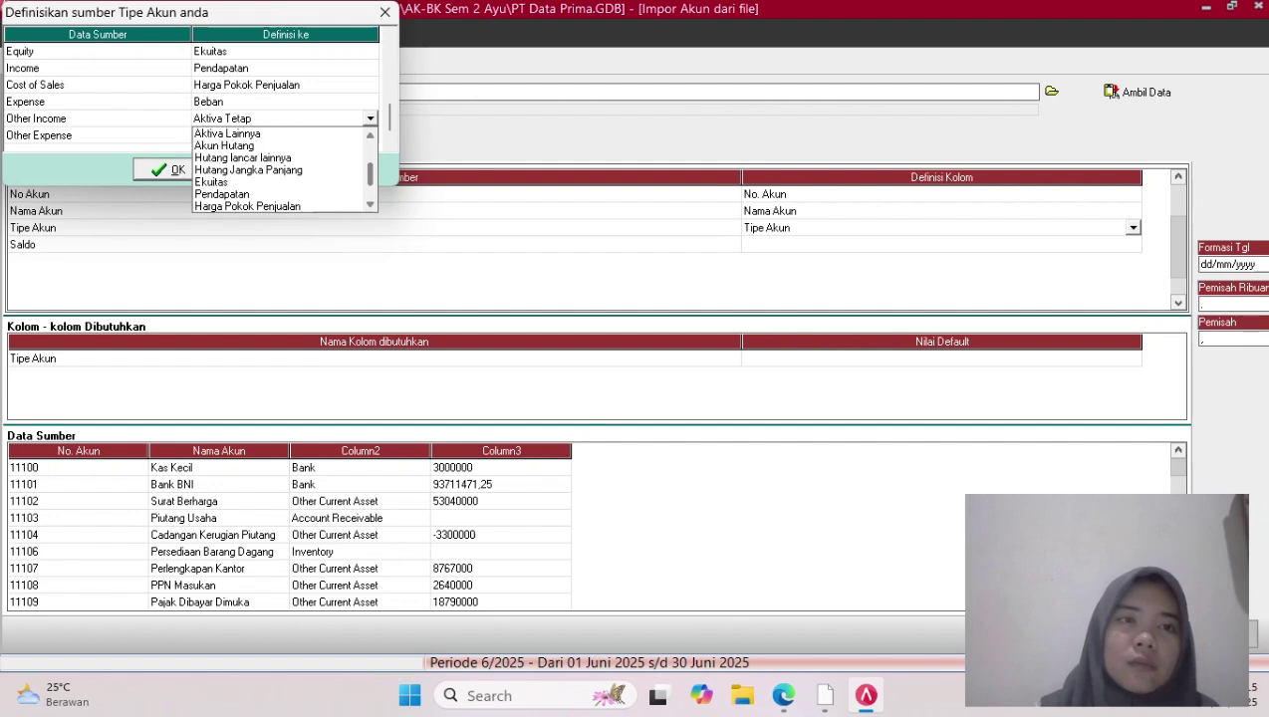
scroll(283, 169, "down", 1)
scroll(283, 169, "down", 1)
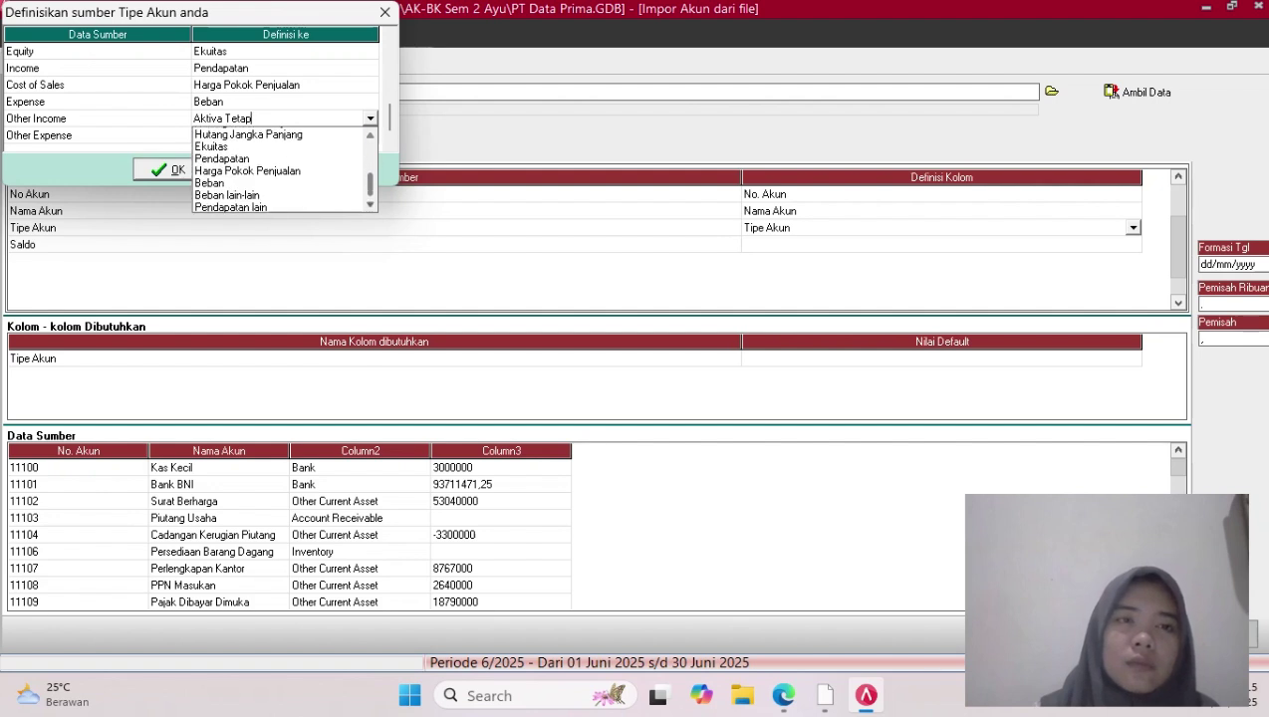
left_click(249, 206)
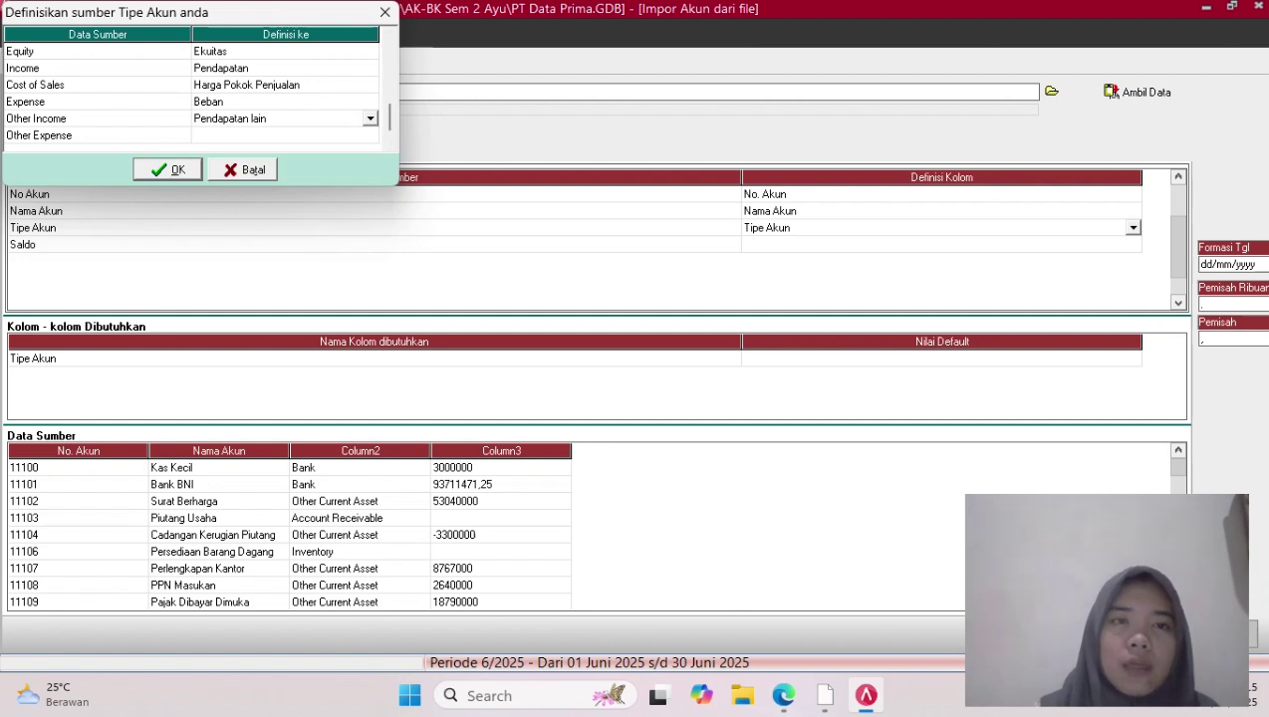
Map Other Expense to Beban lain-lain and confirm the account-type mapping with OK
left_click(283, 135)
left_click(283, 136)
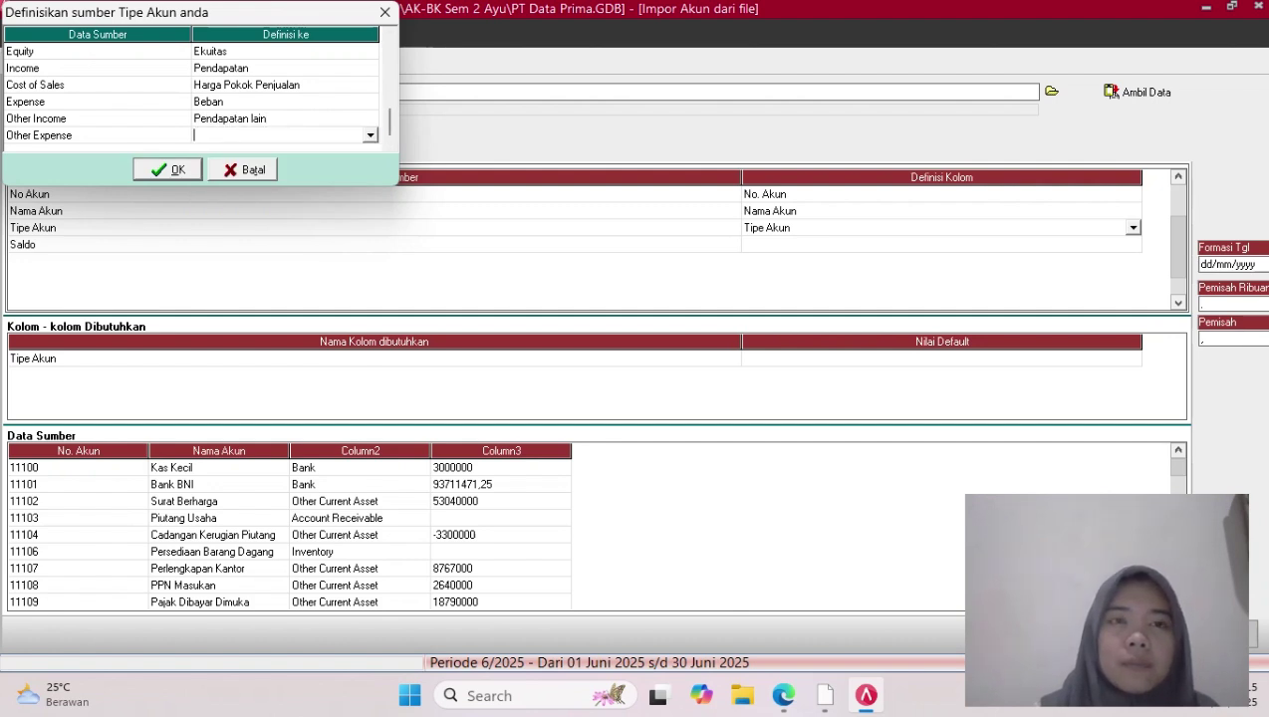
left_click(371, 135)
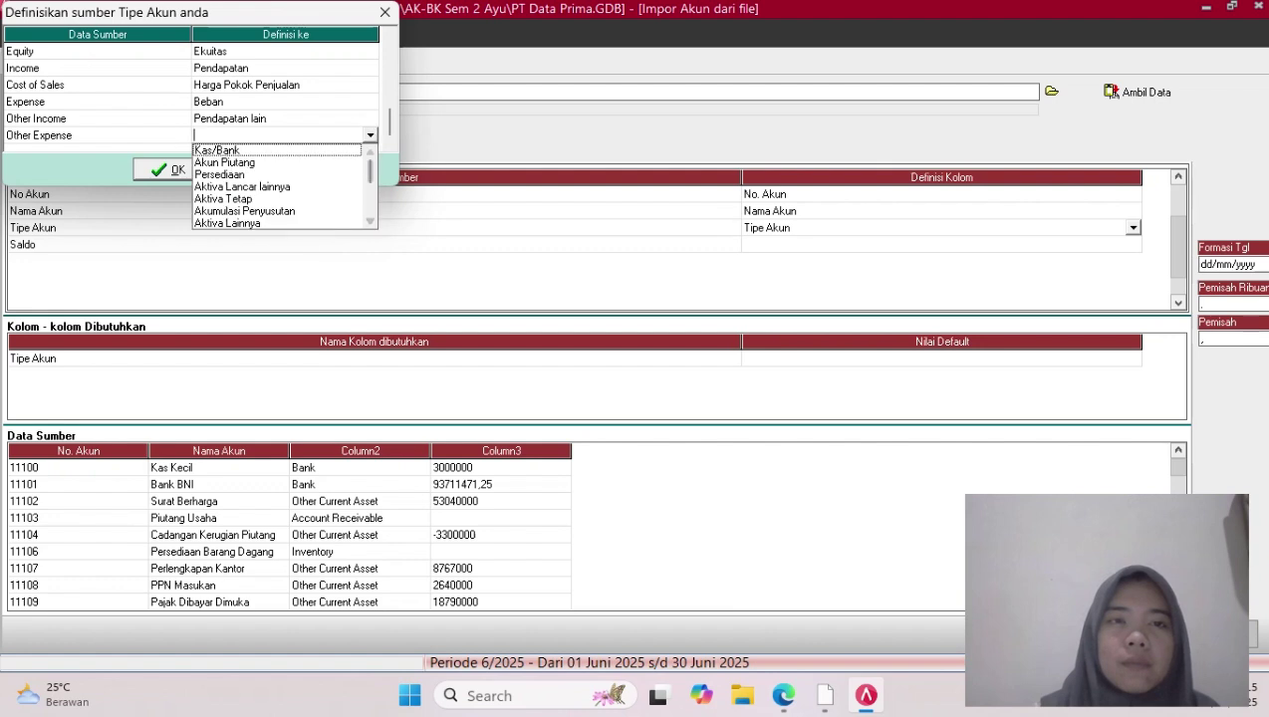
scroll(284, 187, "down", 4)
scroll(284, 187, "down", 6)
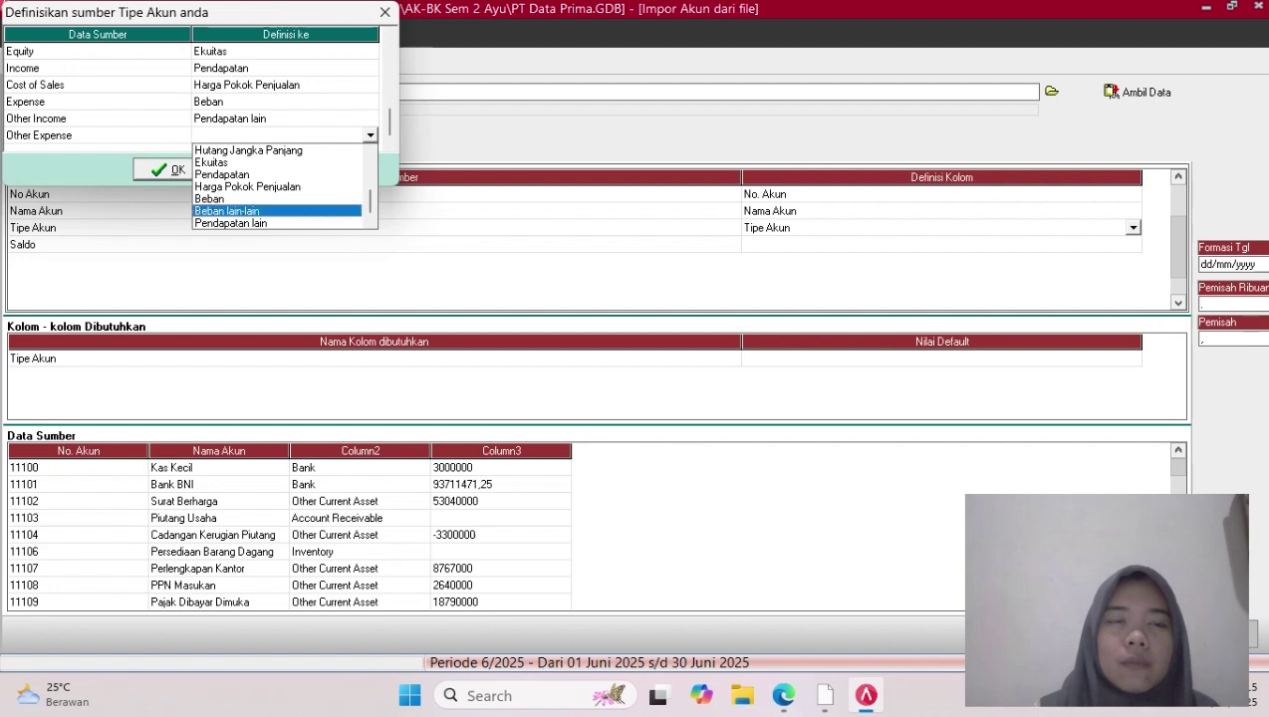
left_click(227, 210)
left_click(164, 169)
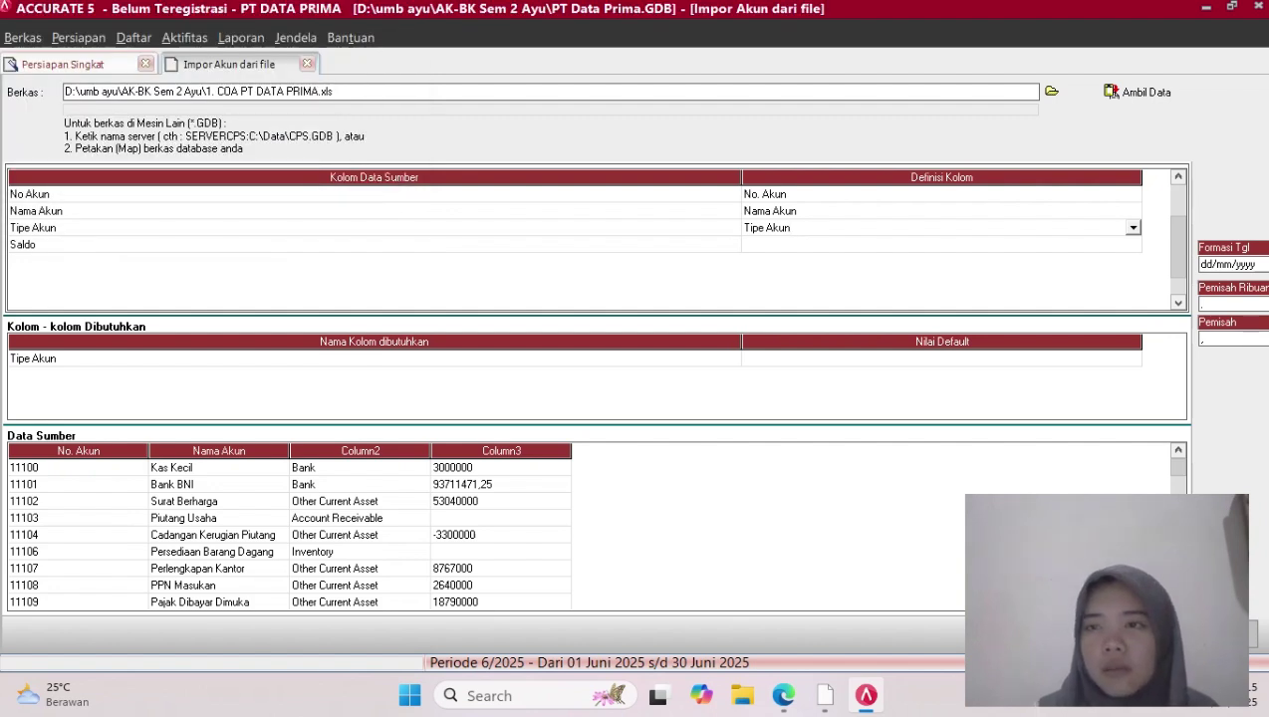
Set the Saldo row's Definisi Kolom to Saldo Awal
left_click(942, 245)
left_click(942, 245)
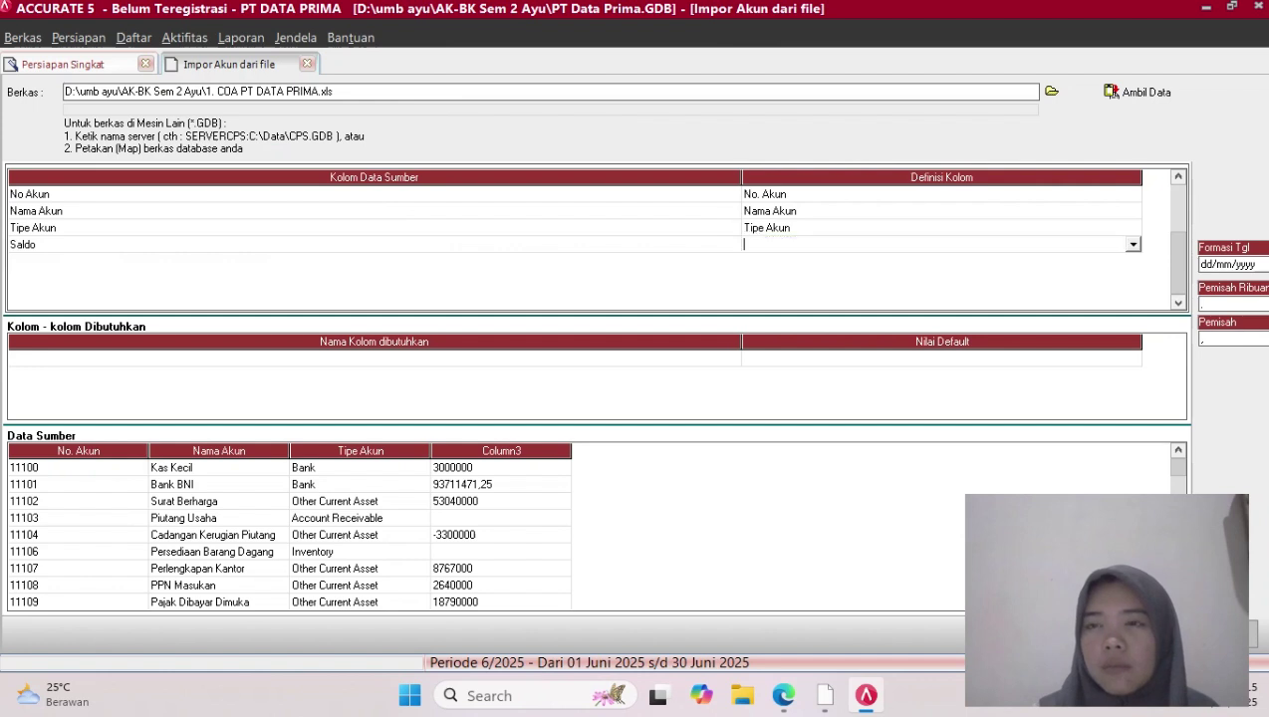
left_click(1133, 245)
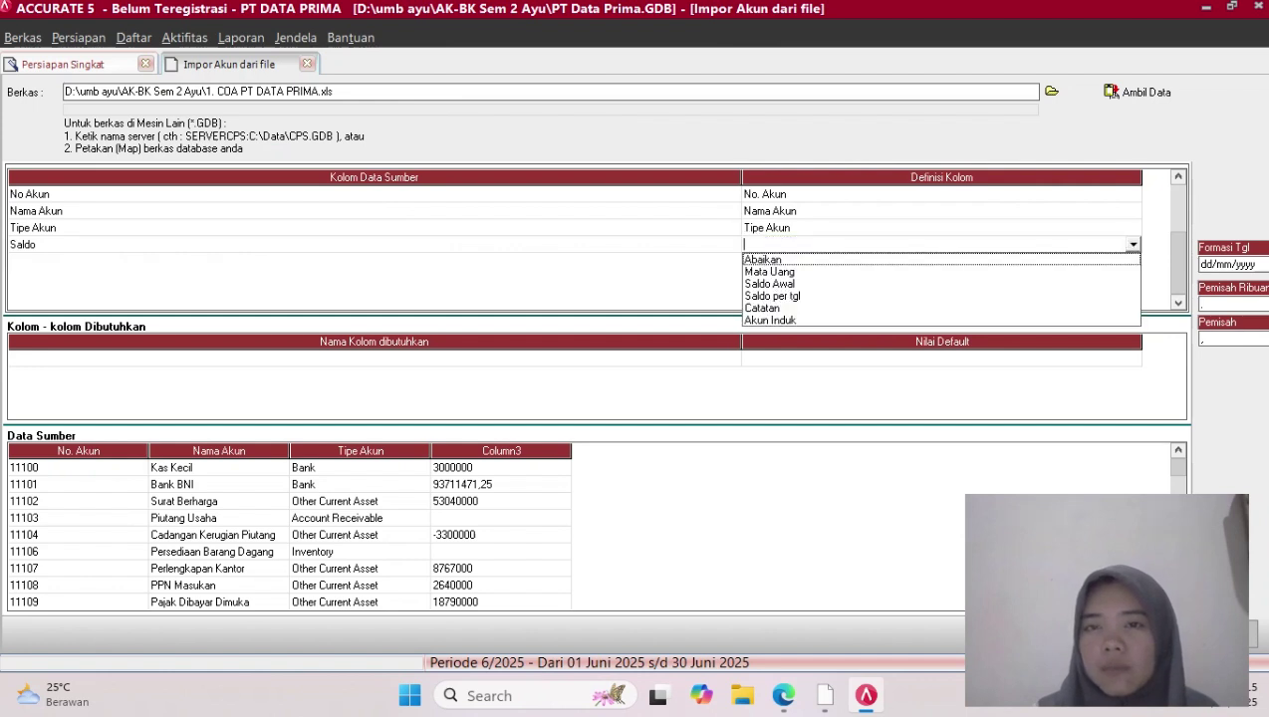
left_click(770, 284)
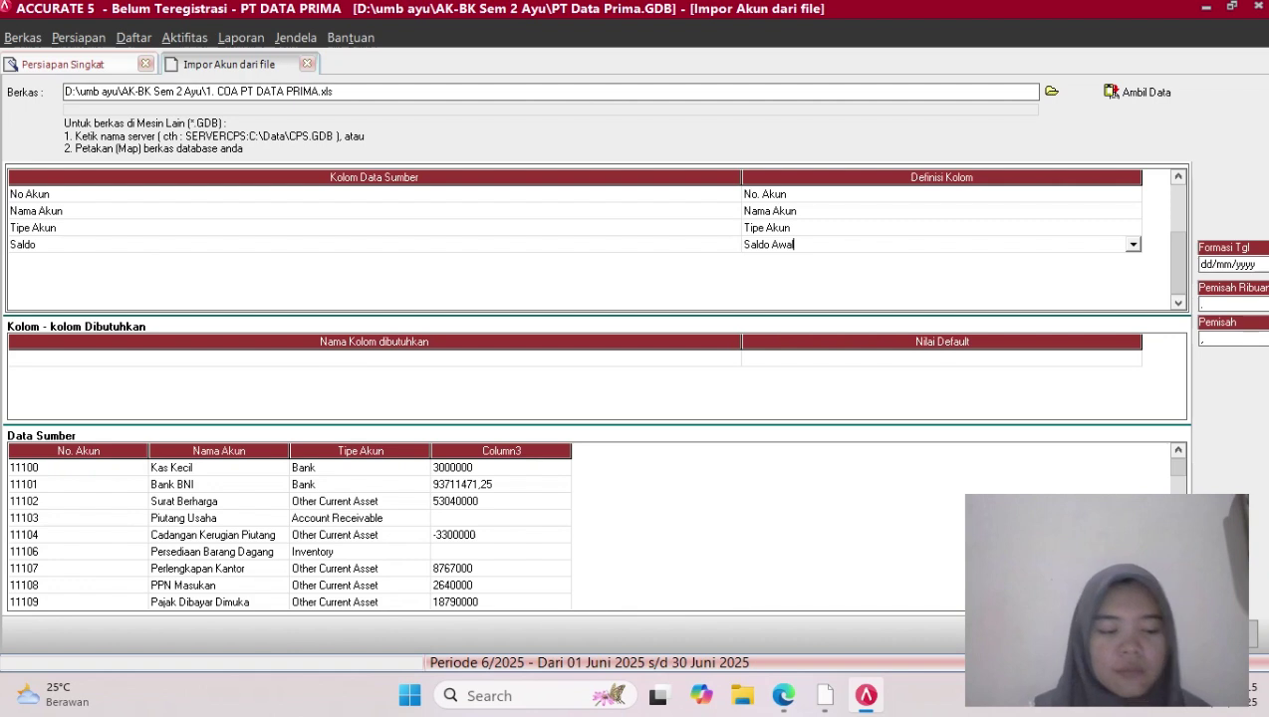
left_click_drag(1207, 508, 813, 636)
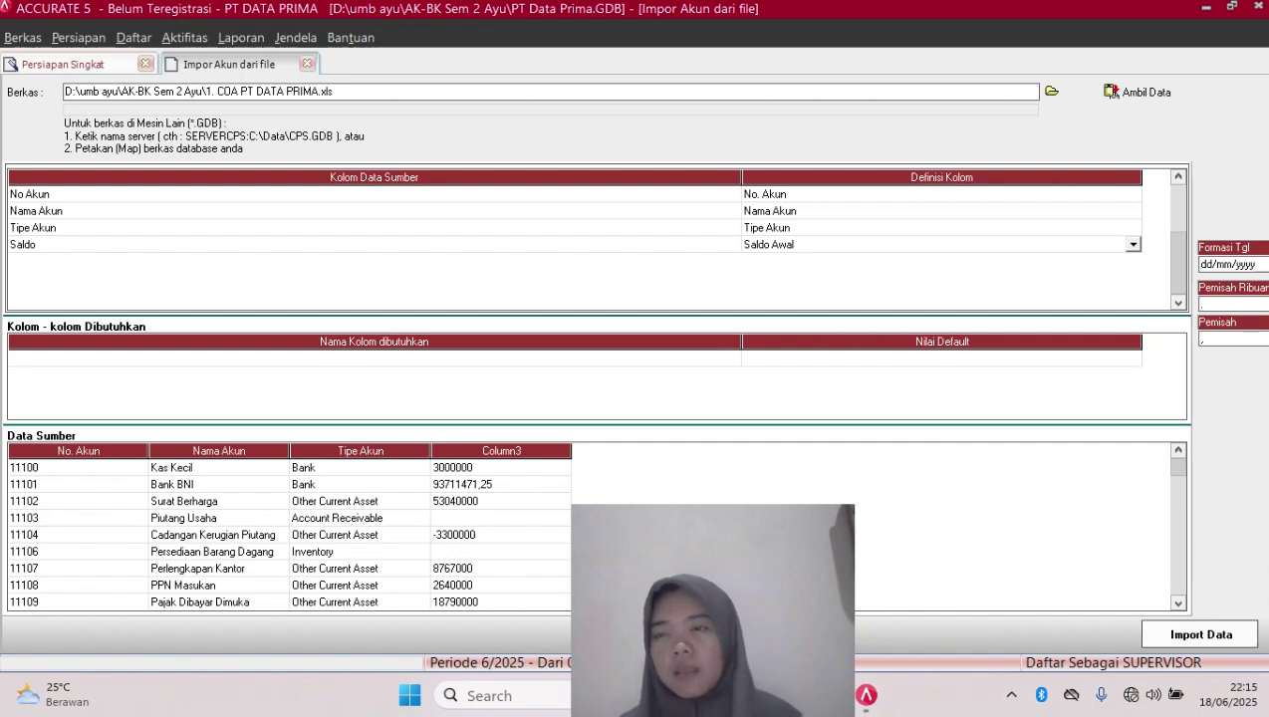
Run Import Data and dismiss the '61 data terimpor' result message
left_click(1202, 634)
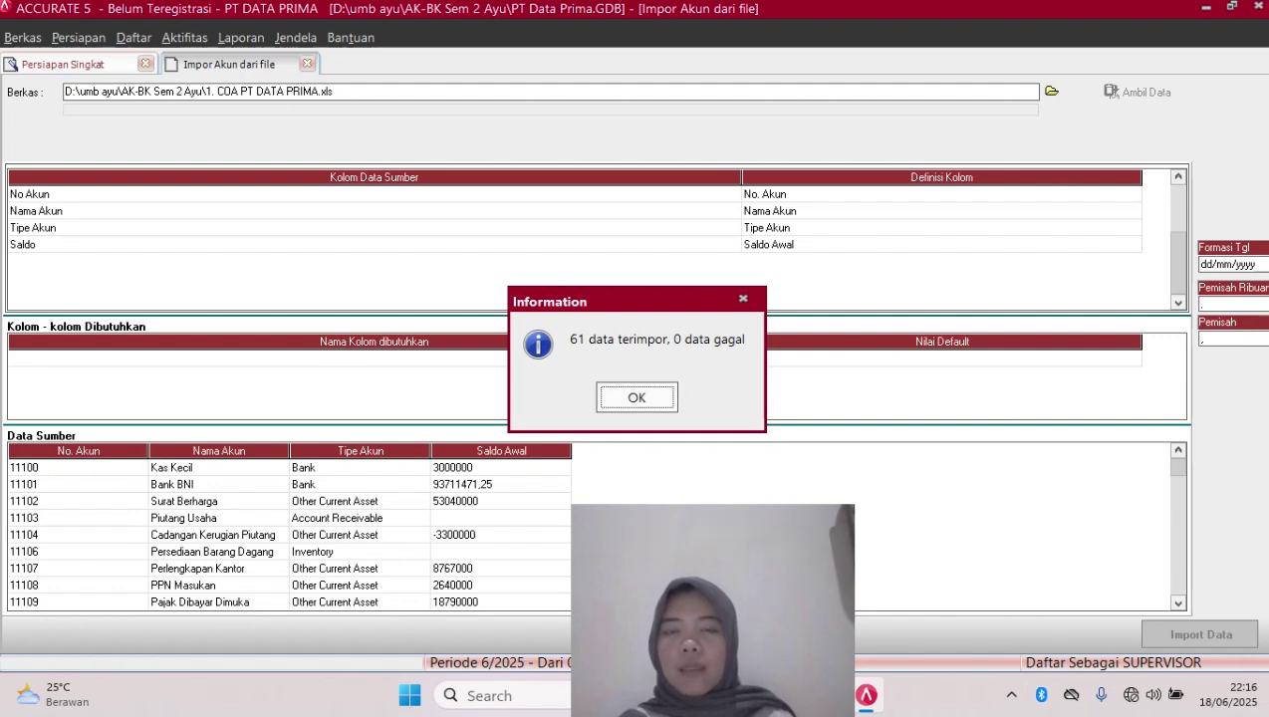
key("Return")
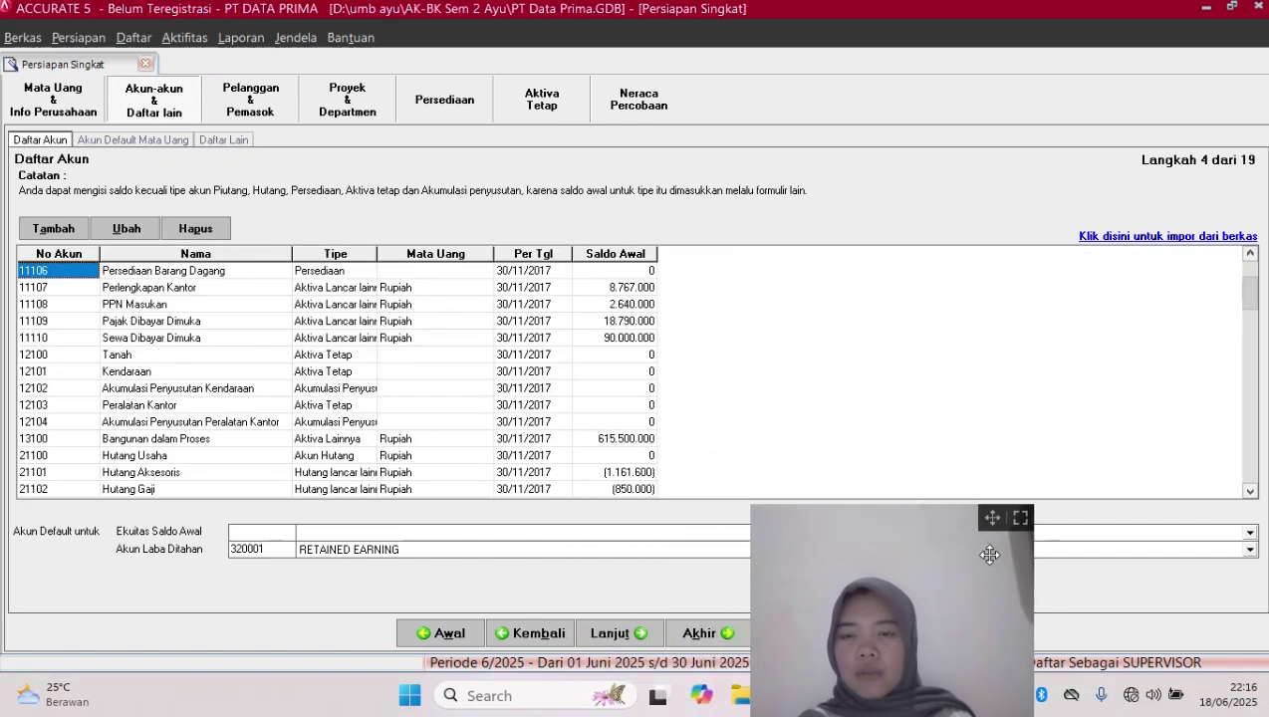
Advance the wizard to step 5, Akun Default Mata Uang
left_click_drag(989, 555, 1029, 541)
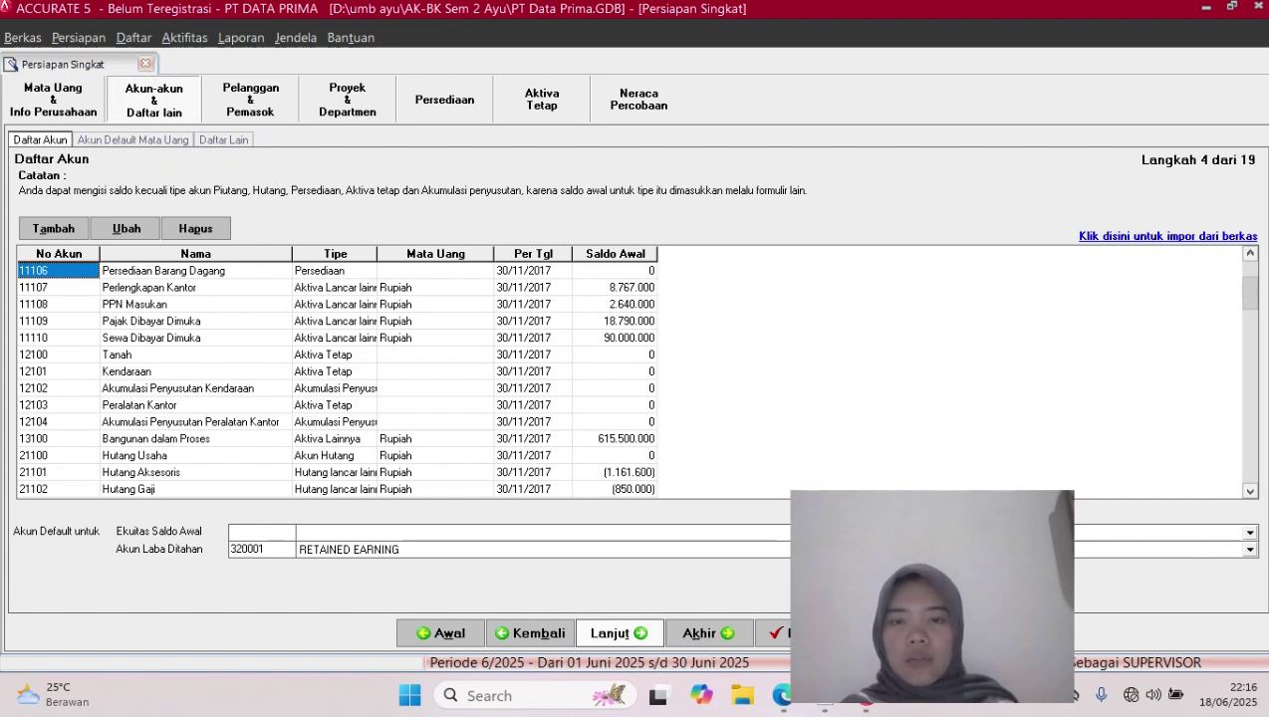
left_click(620, 634)
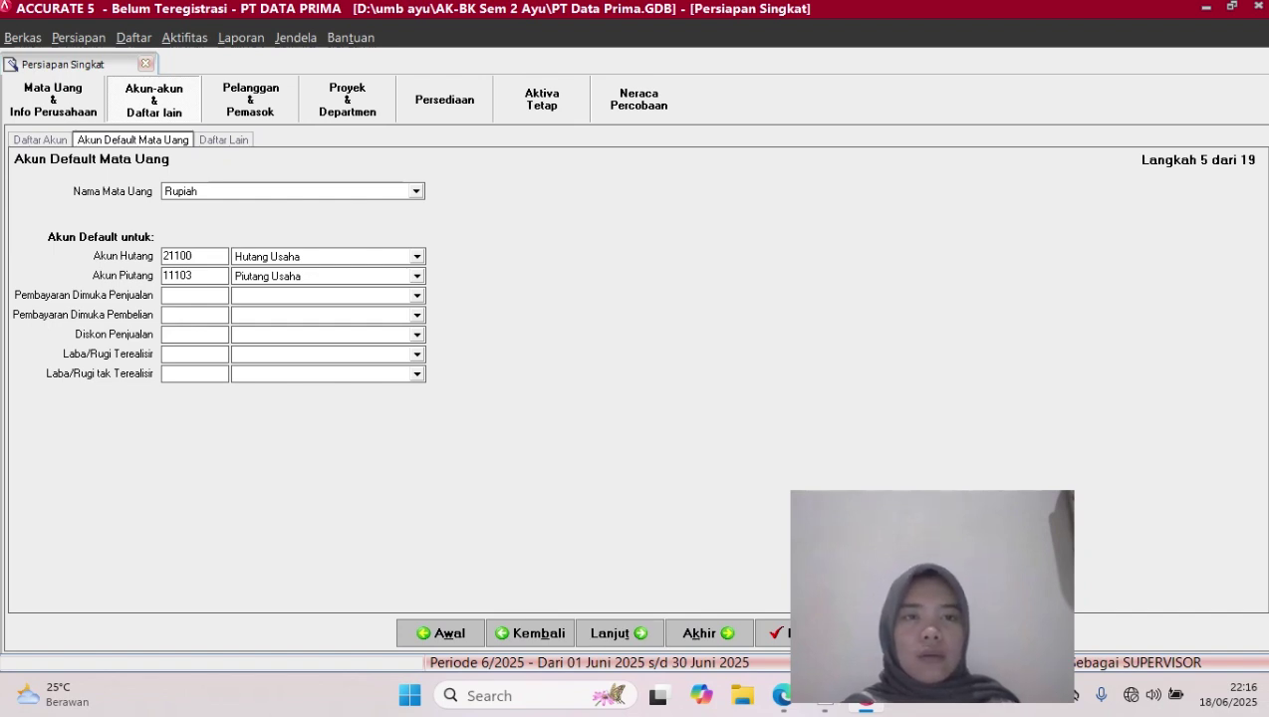
Set the sales prepayment account to Hutang Usaha, discarding the stray Akun baru form
left_click(416, 296)
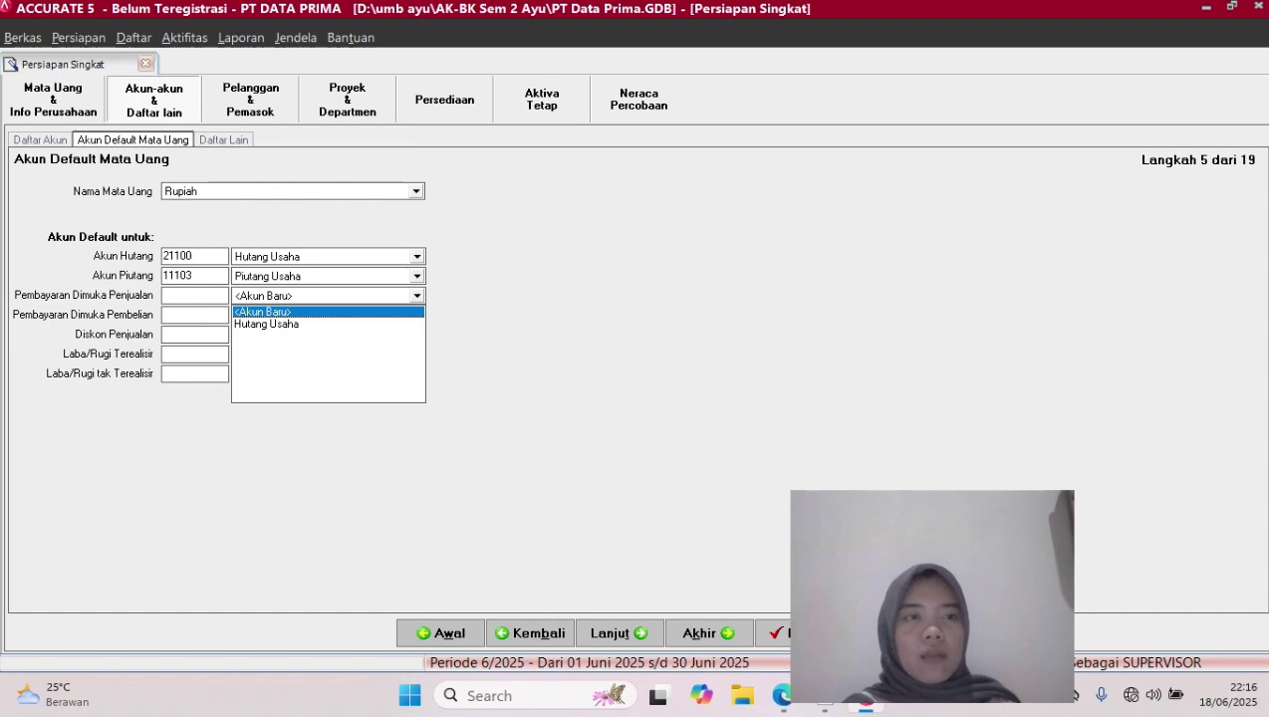
left_click(263, 312)
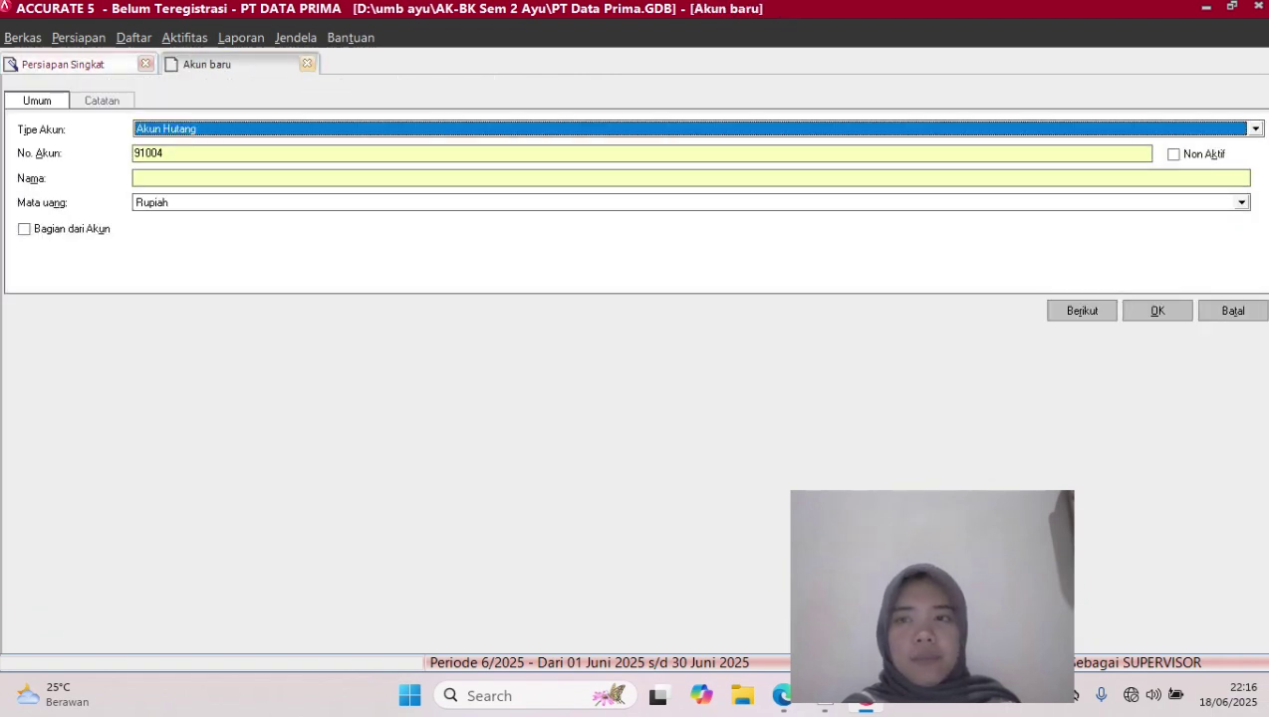
left_click(1233, 310)
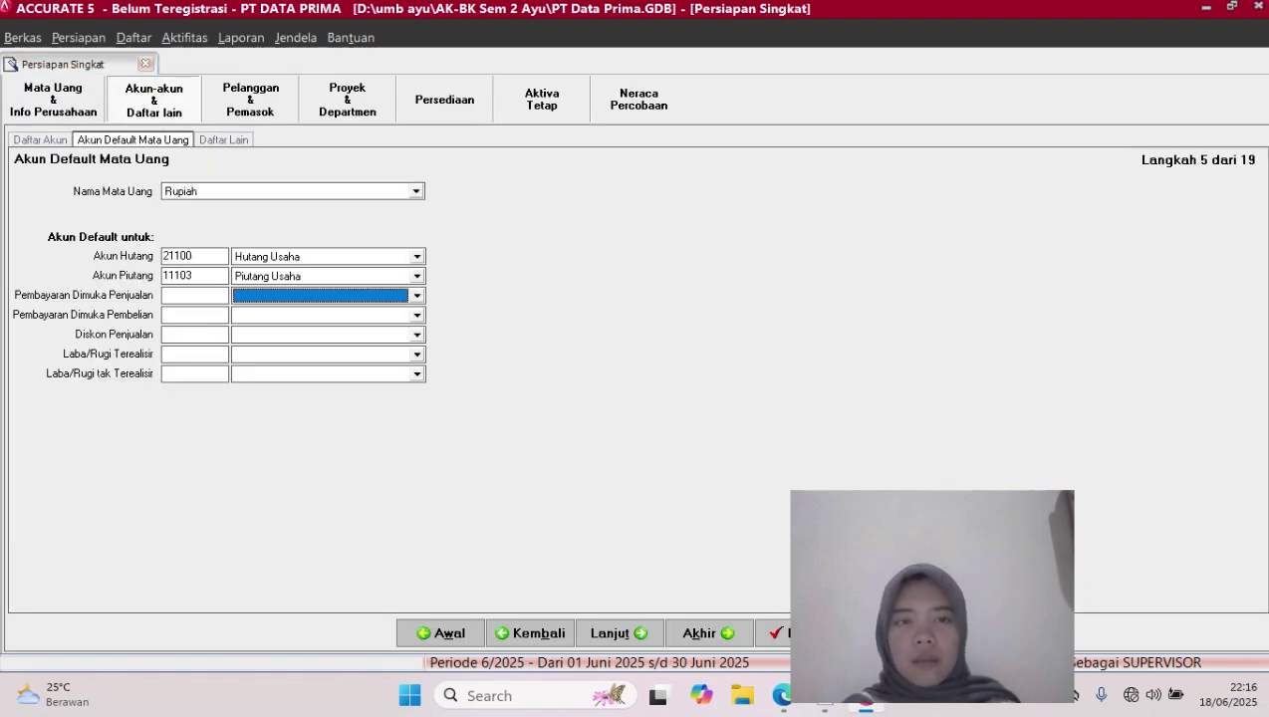
left_click(416, 296)
key("Down")
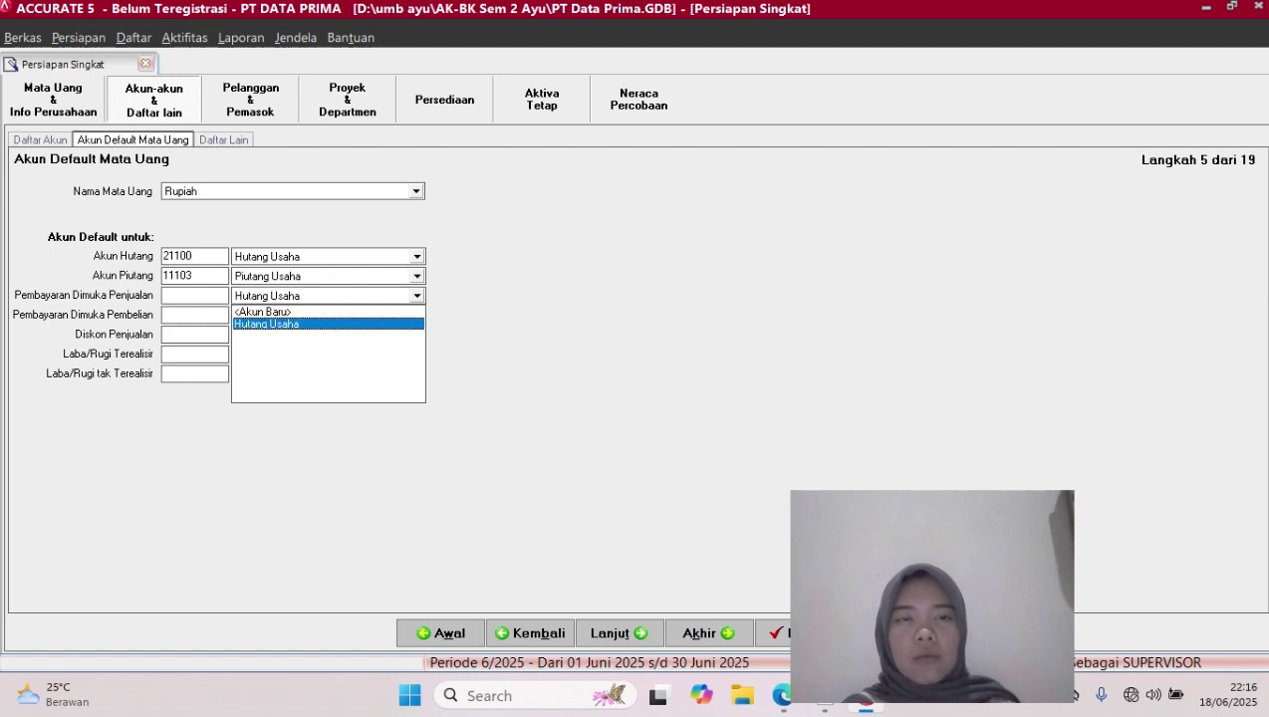
key("Return")
Set purchase prepayment to Piutang Usaha and sales discount to Diskon Penjualan, then continue
left_click(416, 315)
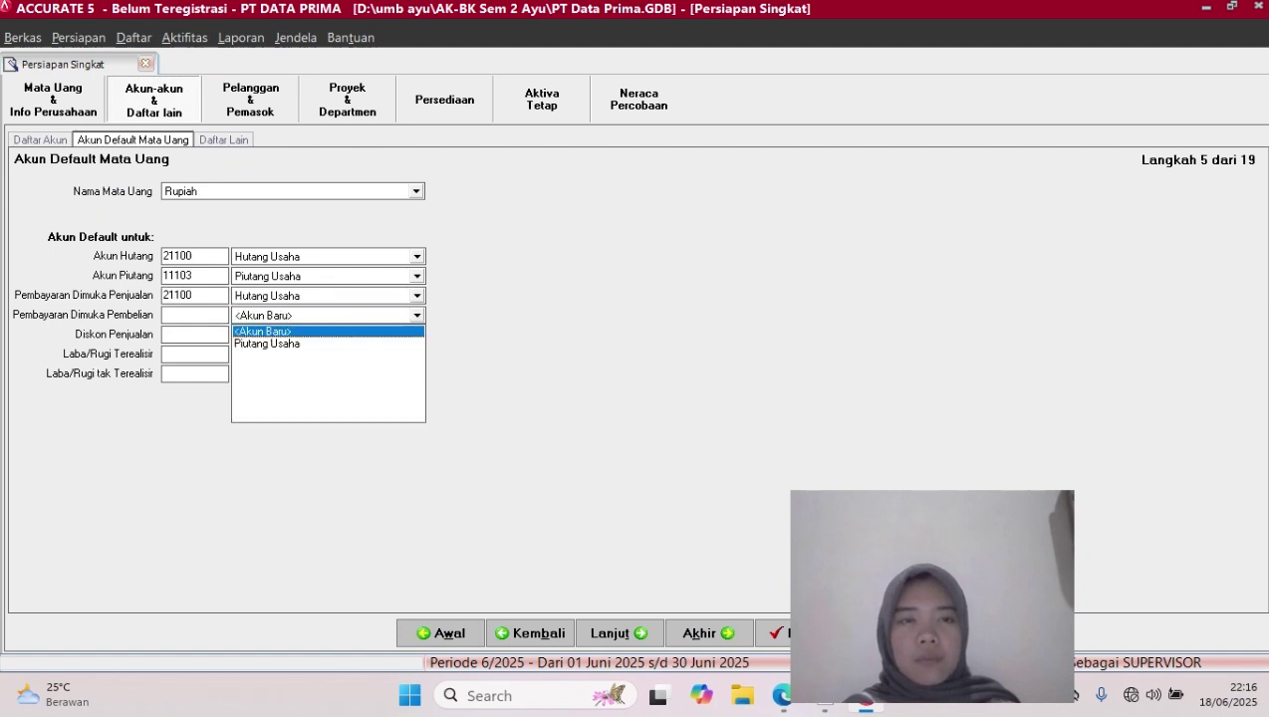
left_click(299, 344)
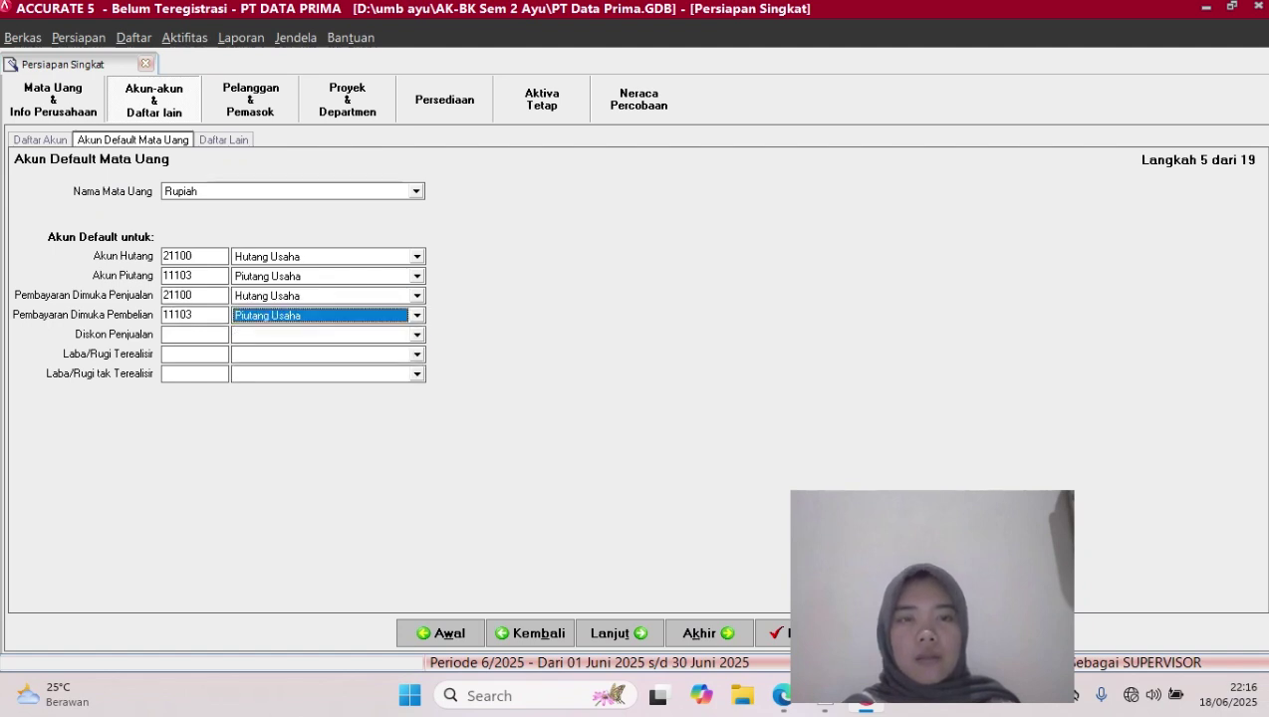
left_click(416, 334)
left_click(273, 363)
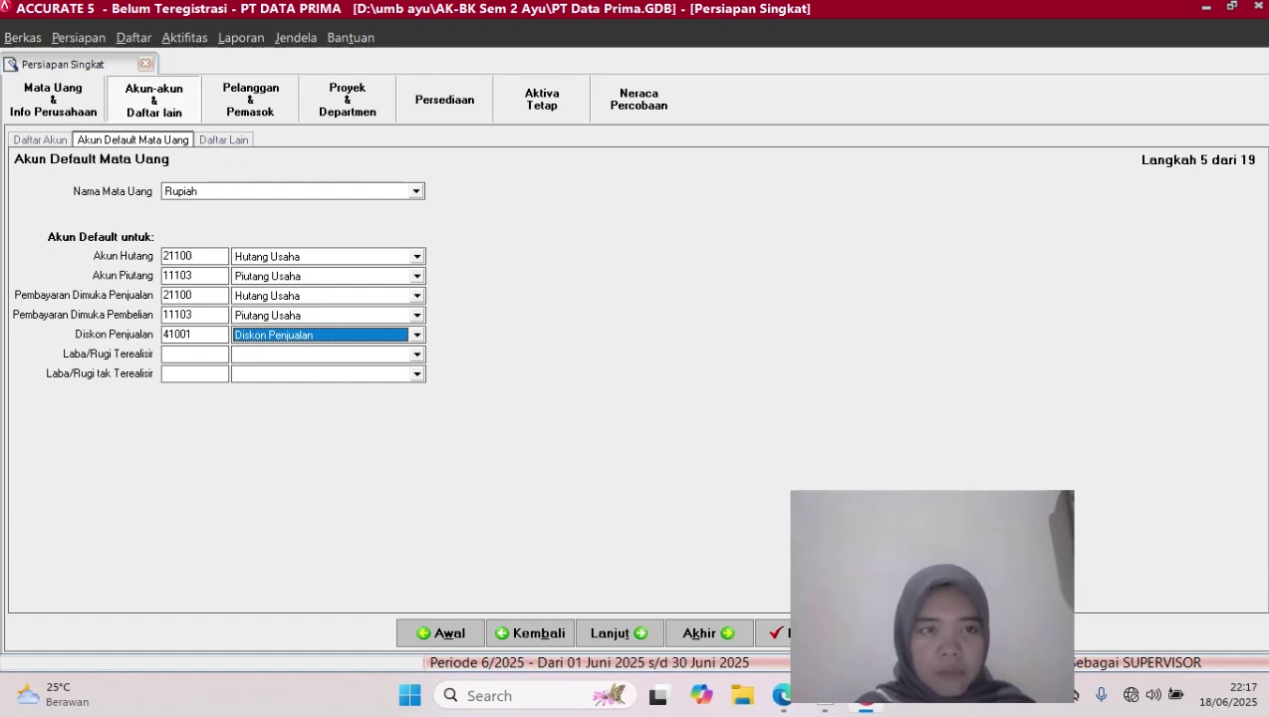
left_click(619, 634)
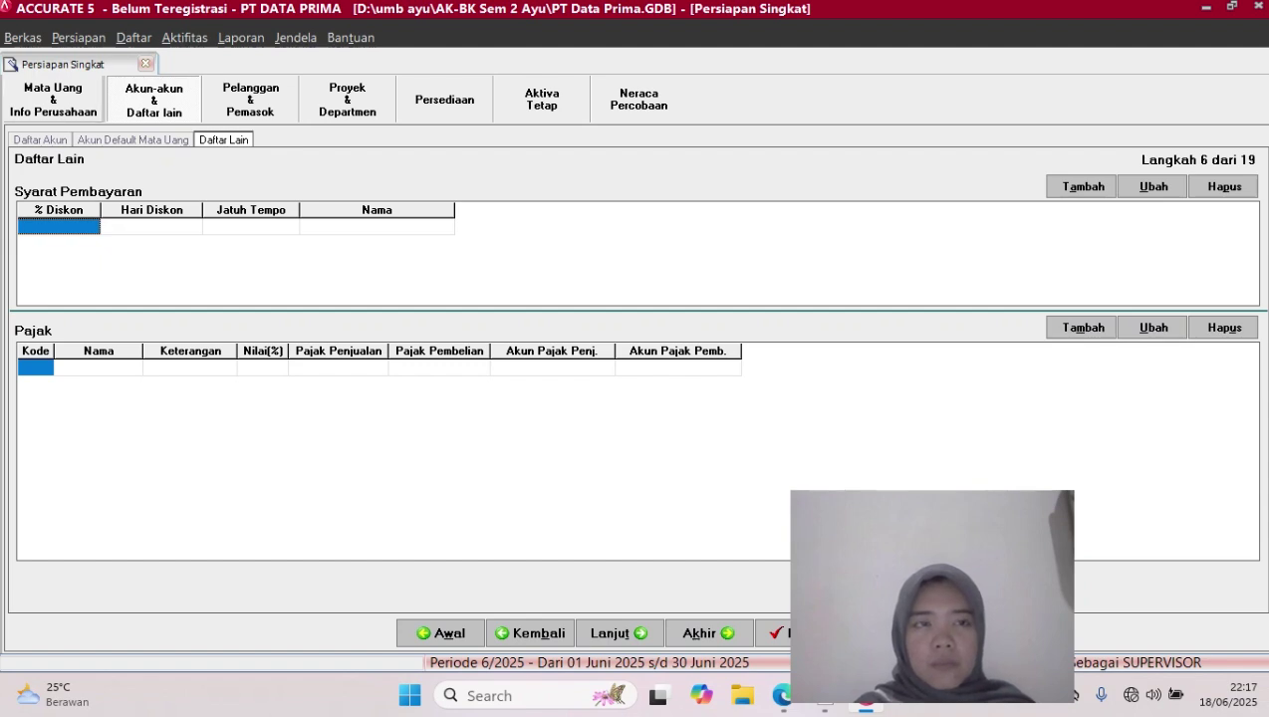
Return to the imported account list and select account 31001 Laba Ditahan
left_click(40, 140)
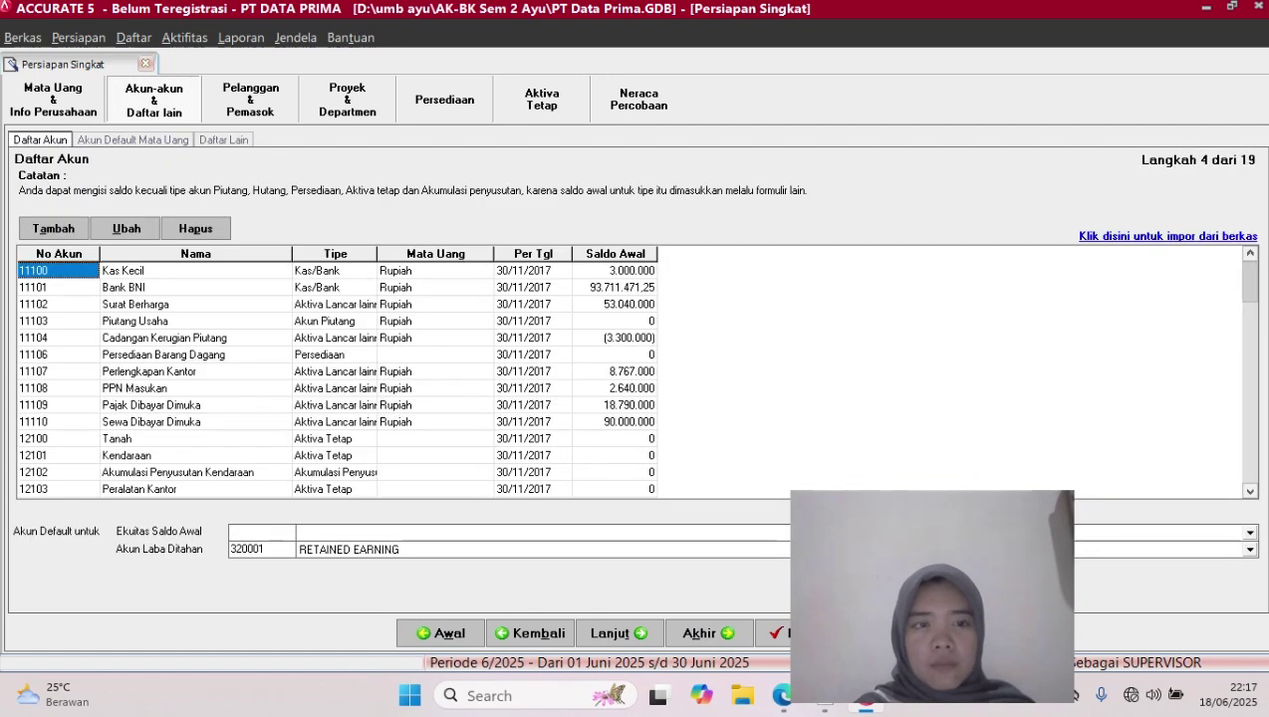
scroll(336, 371, "down", 10)
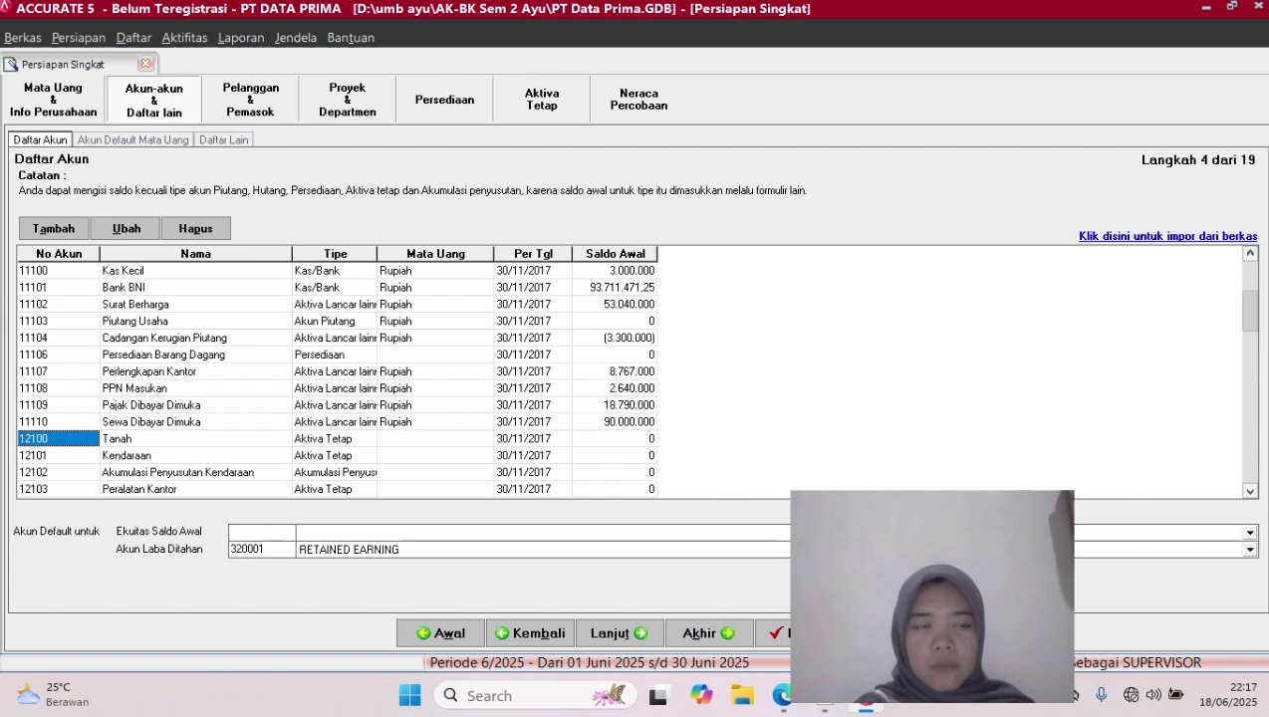
scroll(337, 371, "up", 10)
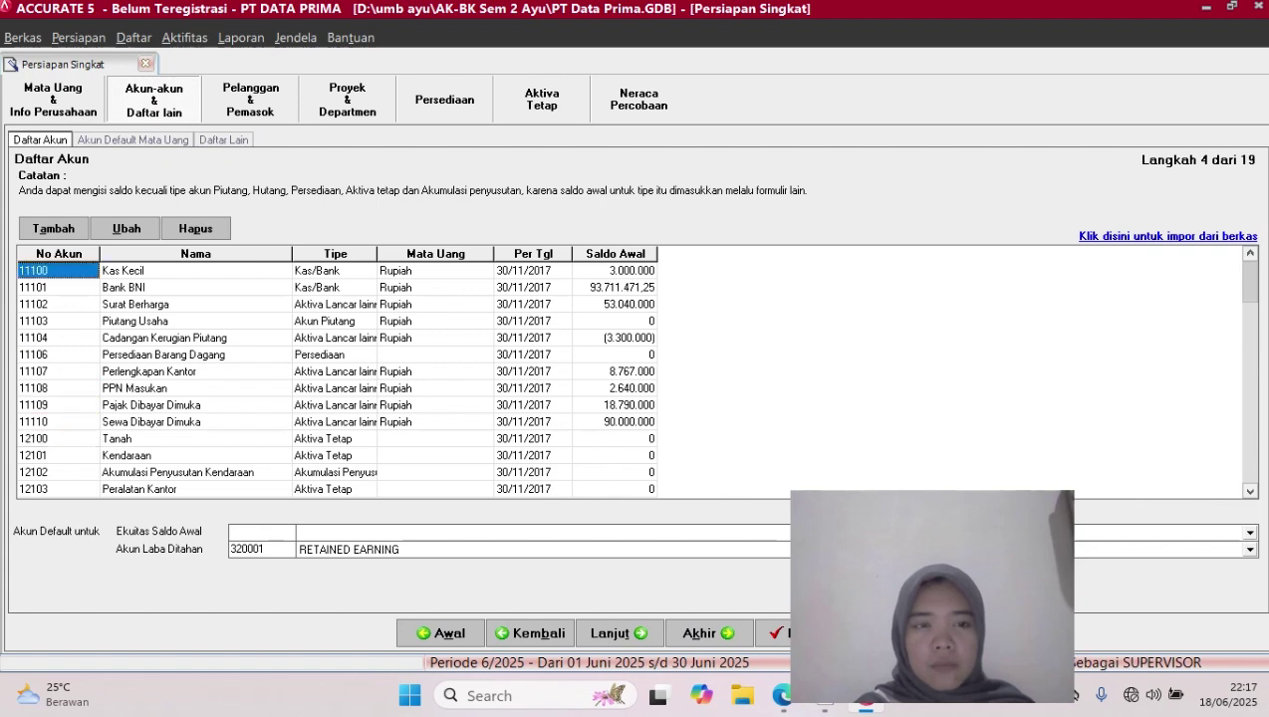
scroll(336, 372, "down", 20)
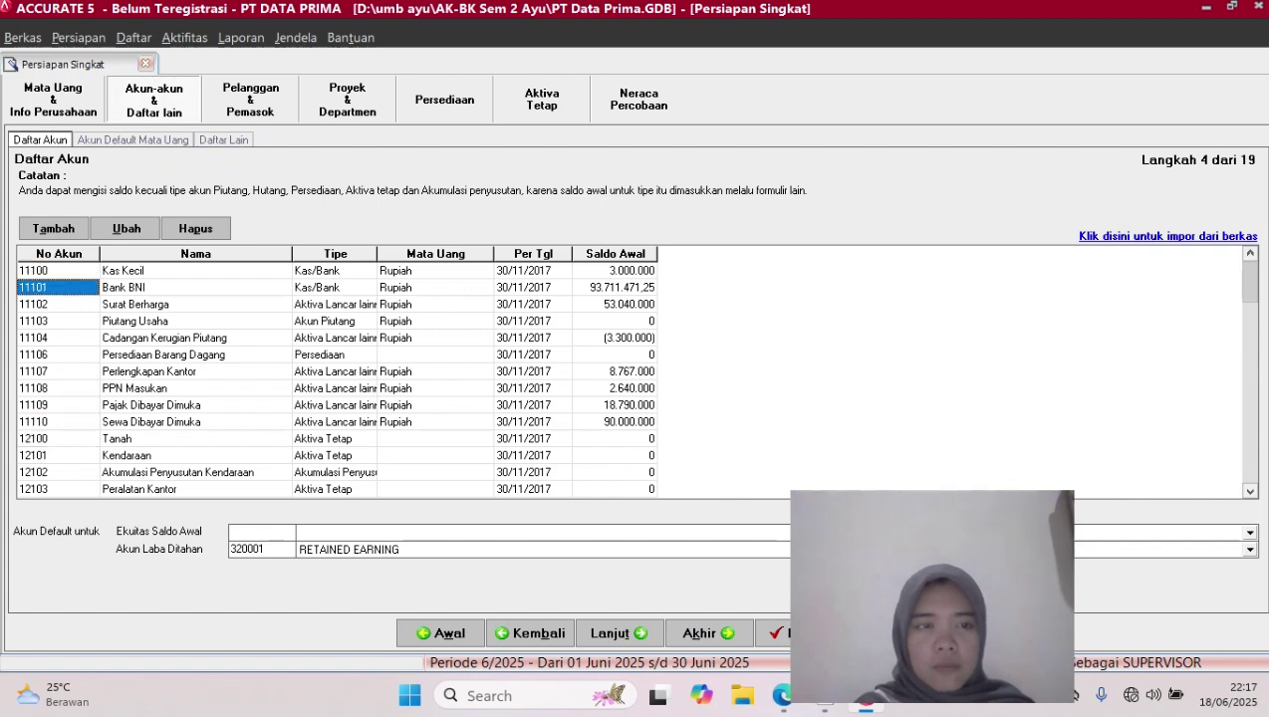
scroll(337, 371, "down", 9)
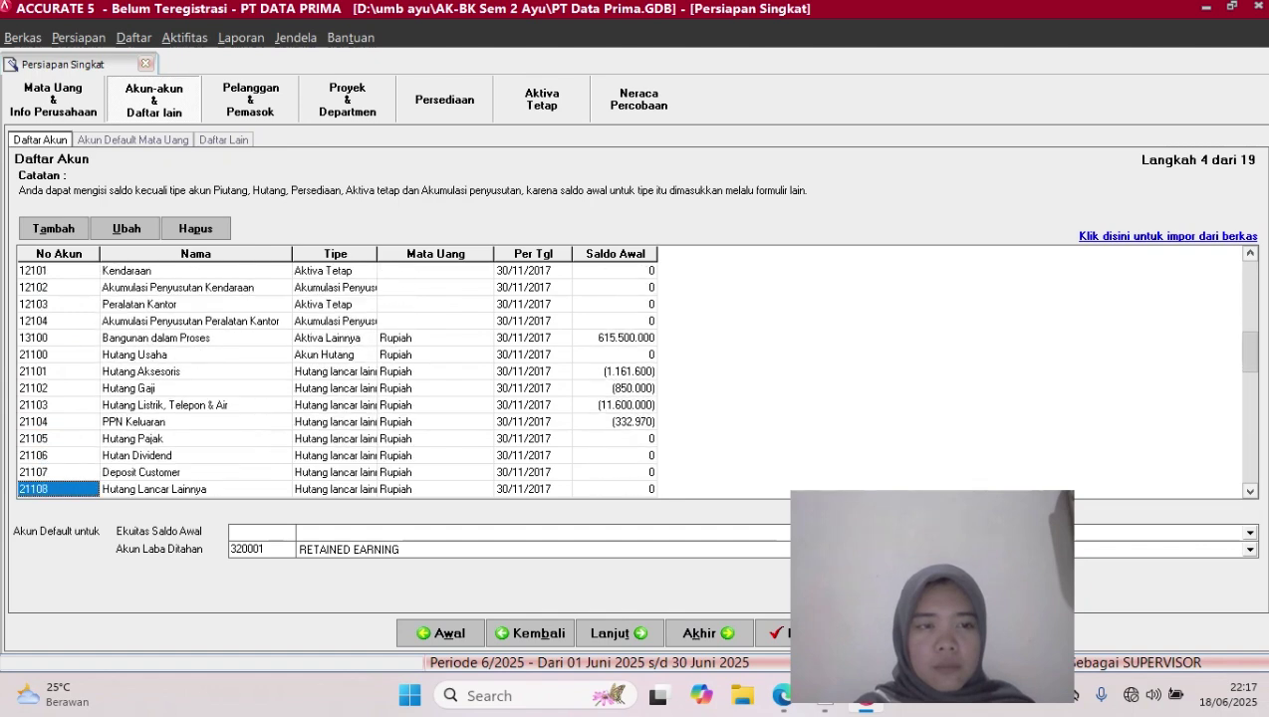
scroll(337, 372, "down", 4)
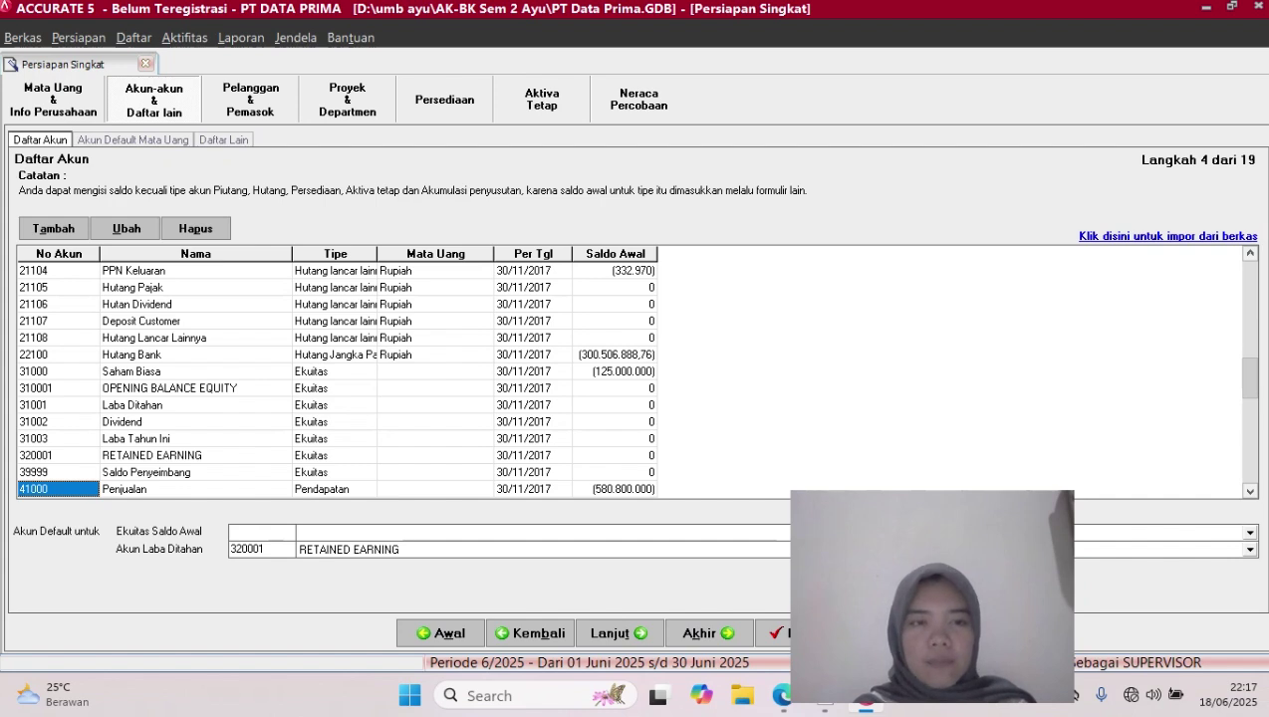
left_click(196, 440)
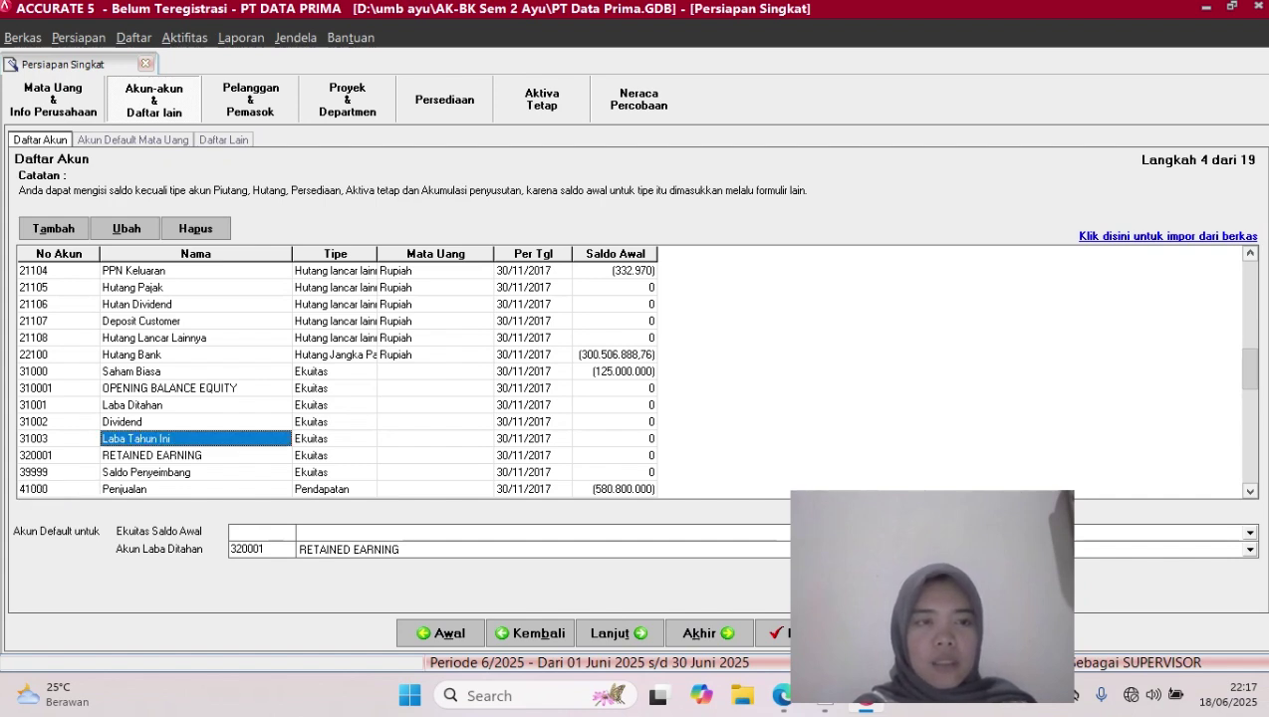
left_click(195, 405)
left_click(57, 406)
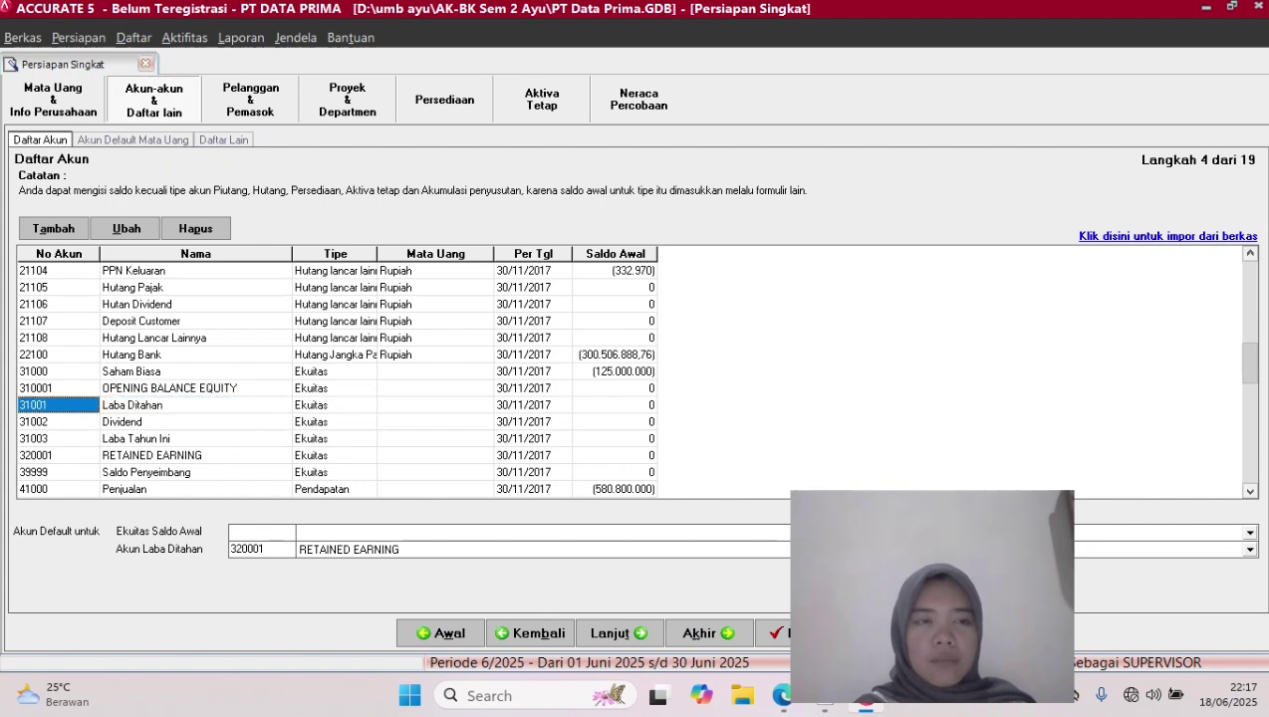
Delete account 31001 with Hapus, then open RETAINED EARNING (320001) for editing
right_click(80, 405)
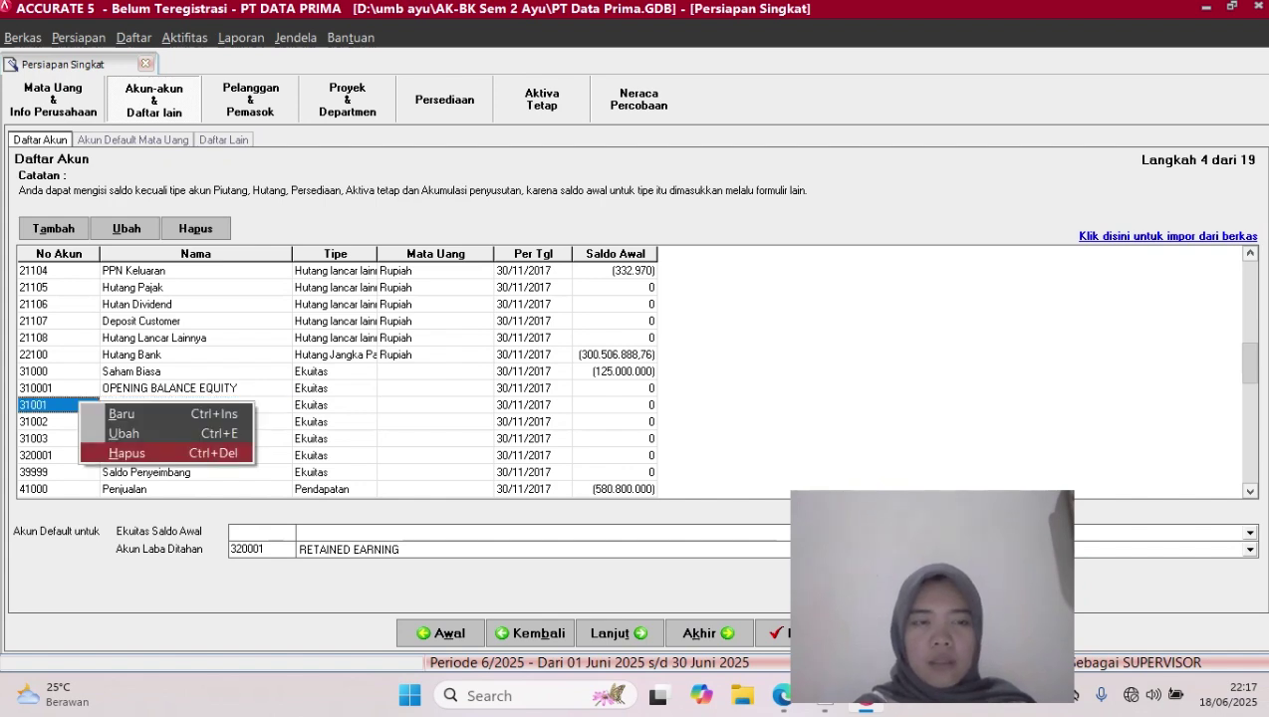
left_click(128, 453)
left_click(593, 398)
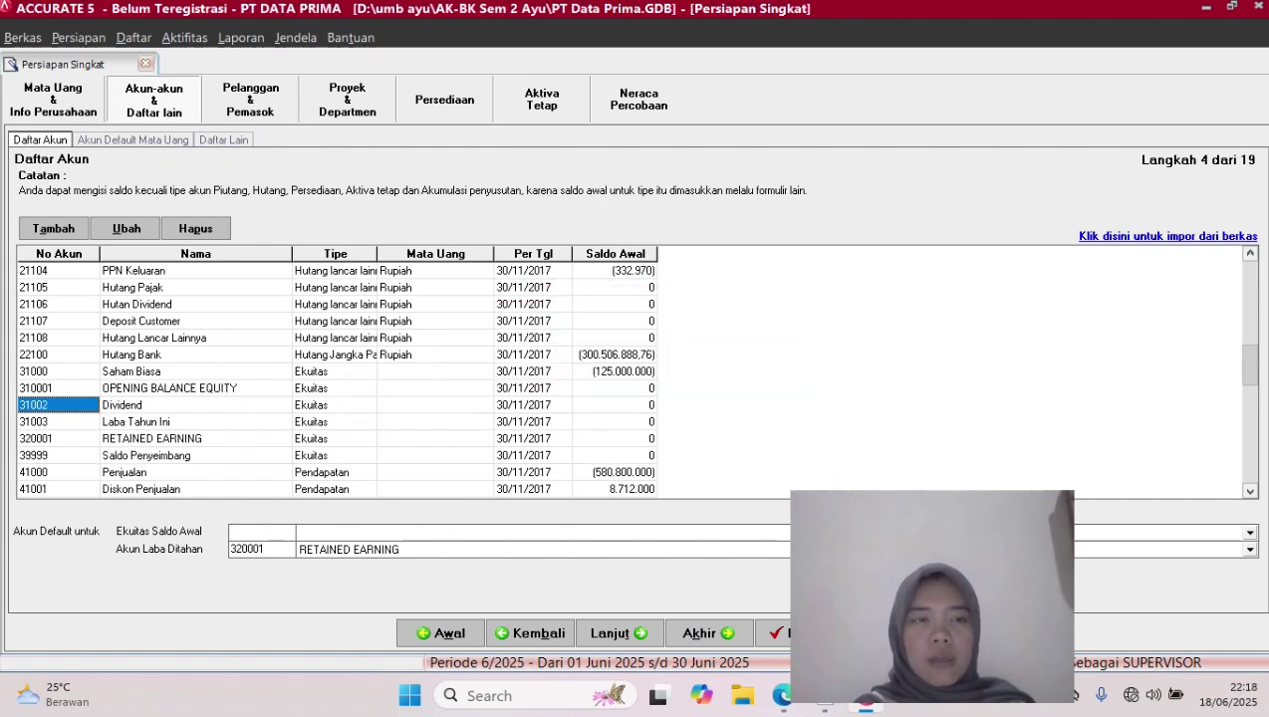
left_click(196, 439)
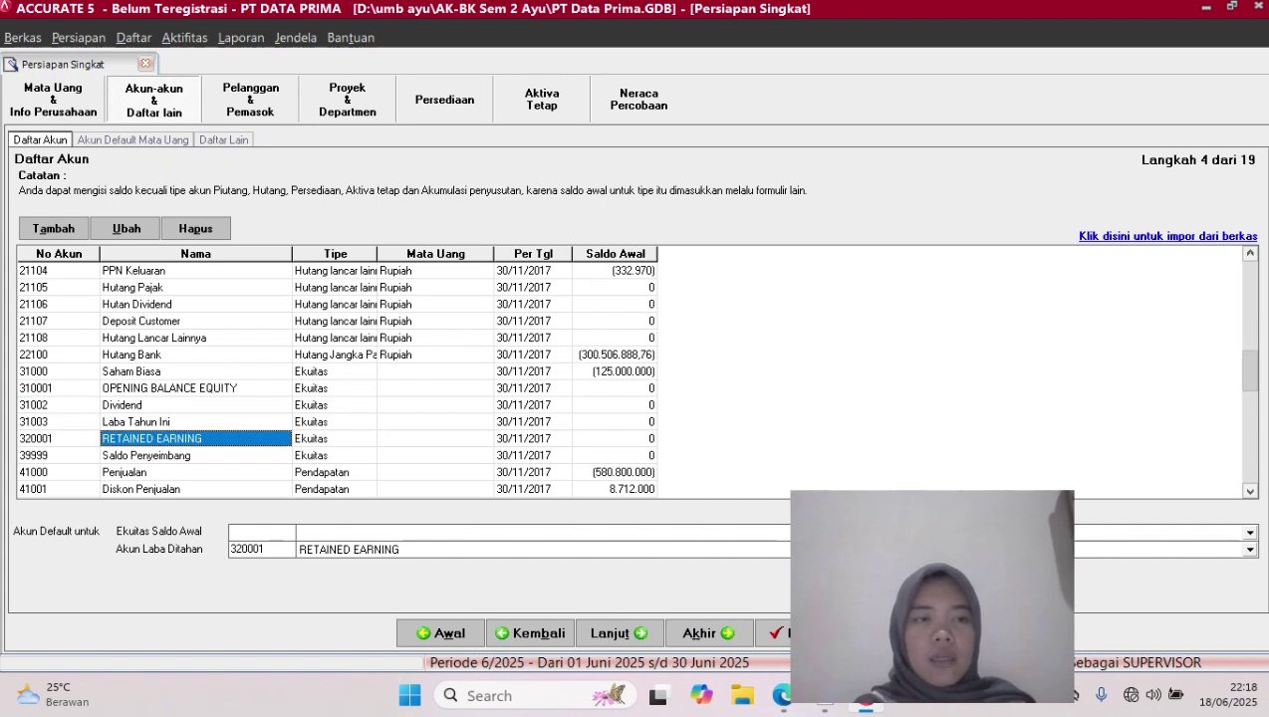
left_click(126, 230)
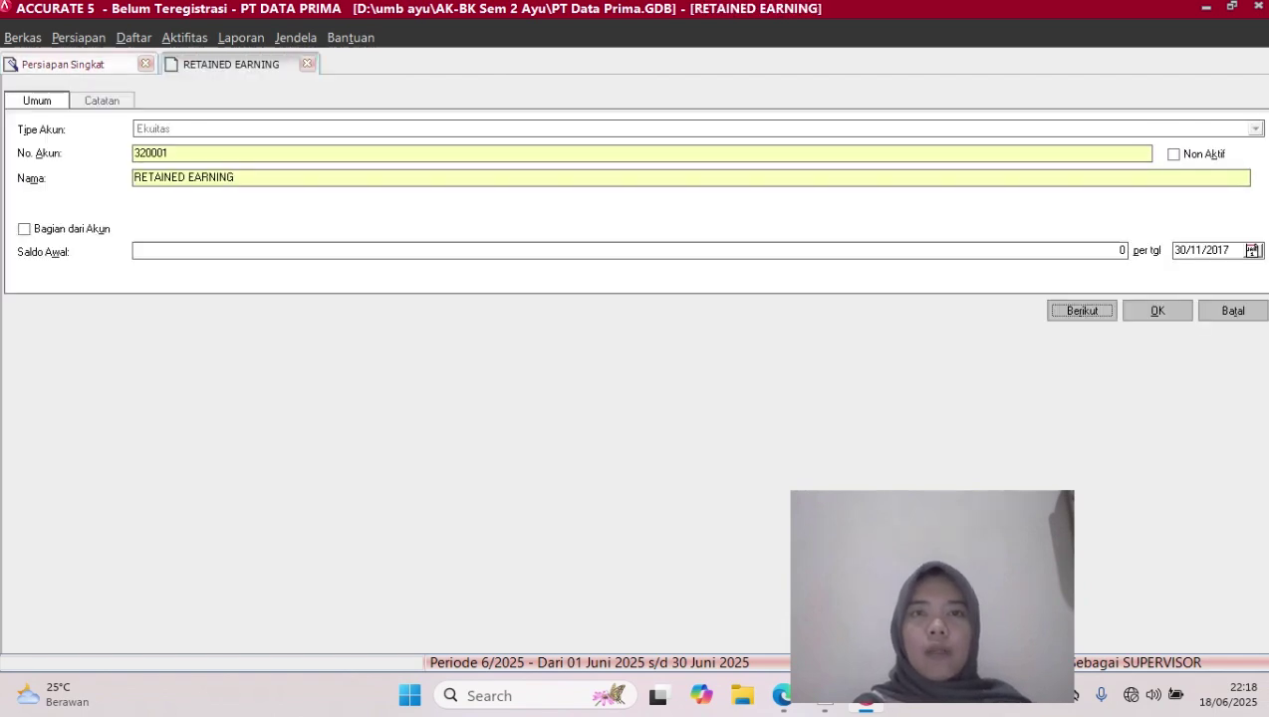
Change account 320001 to number 31001 named 'Laba Di Tahan' and save it
left_click(170, 153)
key("BackSpace")
key("BackSpace")
key("BackSpace")
key("BackSpace")
key("BackSpace")
key("BackSpace")
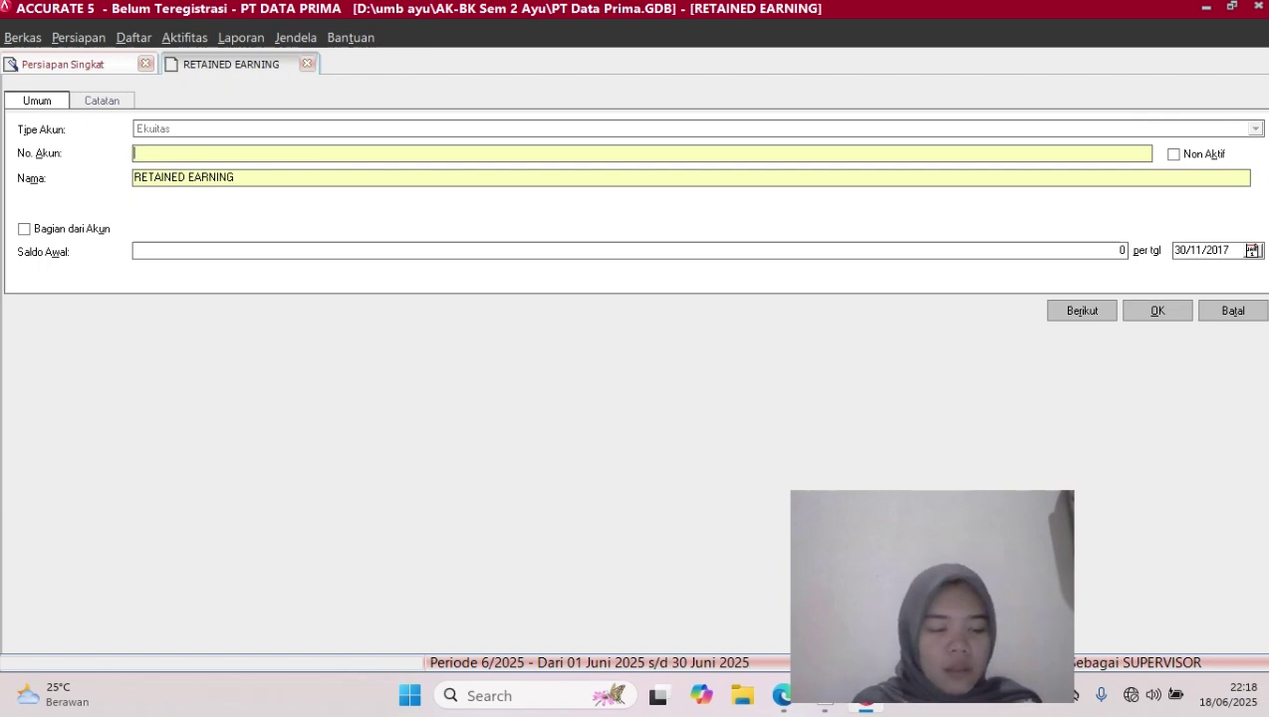
type("31001")
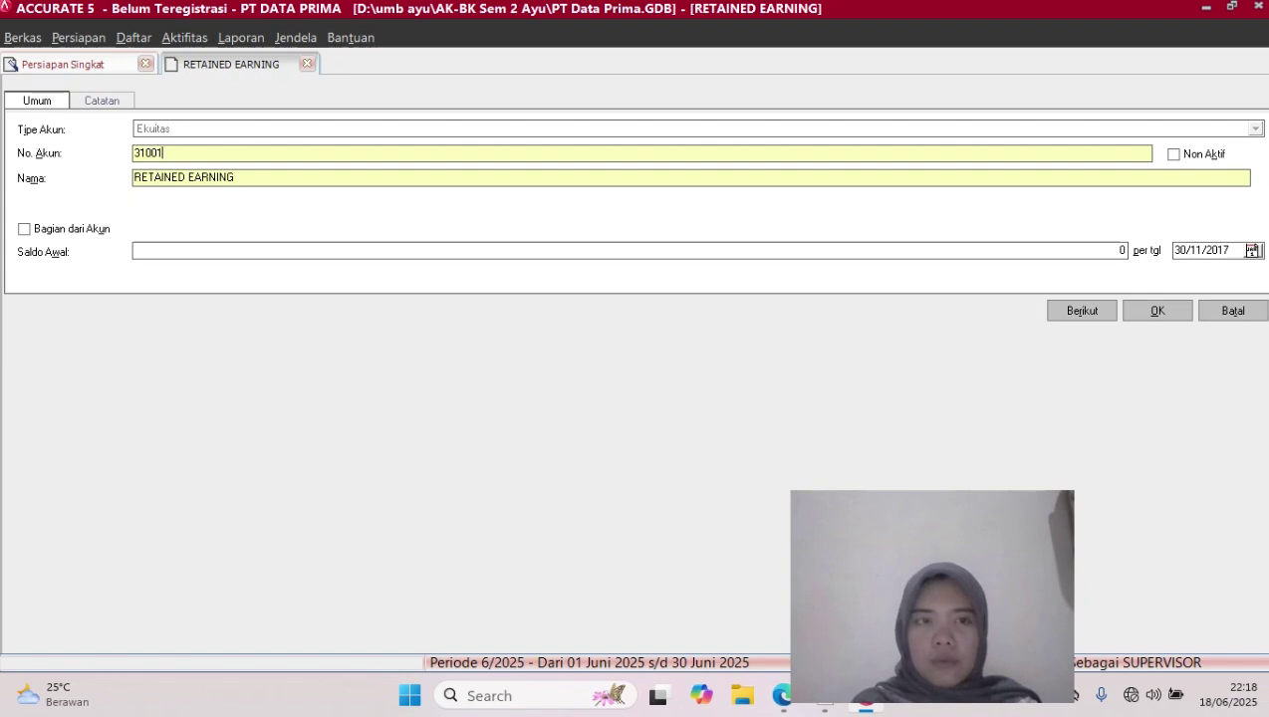
left_click(236, 177)
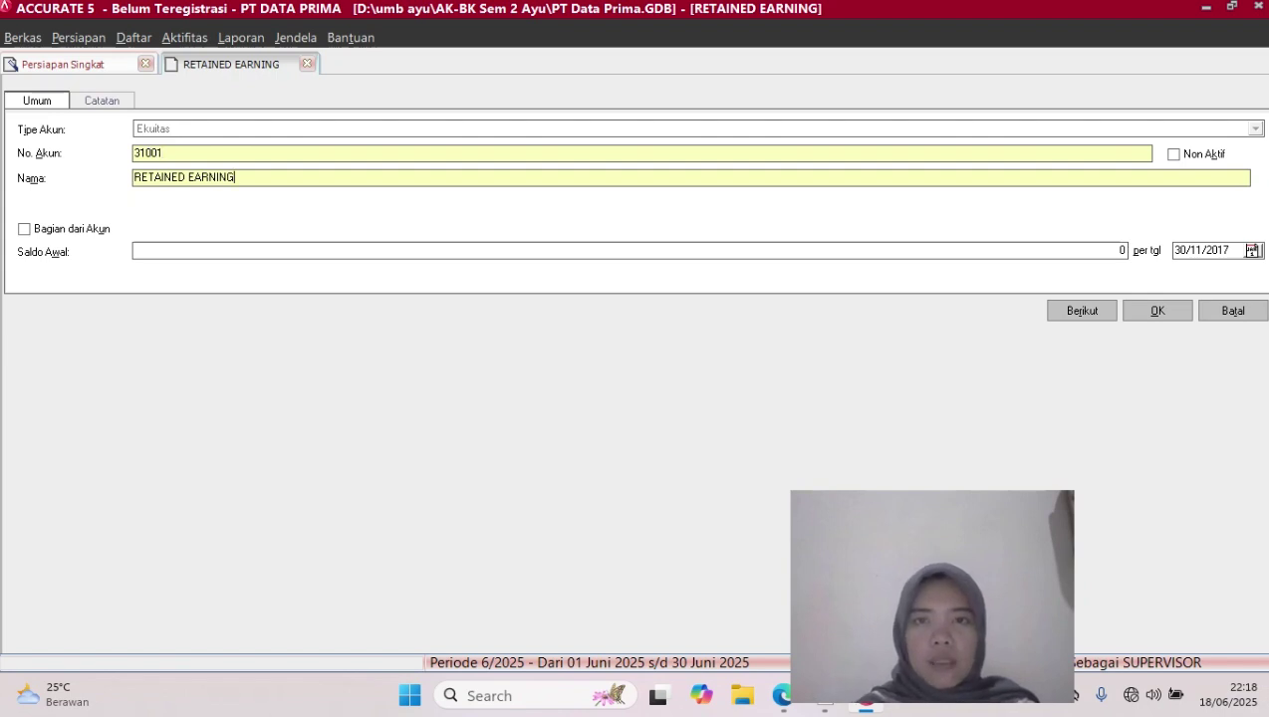
key("BackSpace")
key("BackSpace")
key("BackSpace")
key("BackSpace")
key("BackSpace")
key("BackSpace")
key("BackSpace")
key("BackSpace")
key("BackSpace")
key("BackSpace")
key("BackSpace")
key("BackSpace")
key("BackSpace")
key("BackSpace")
key("BackSpace")
key("BackSpace")
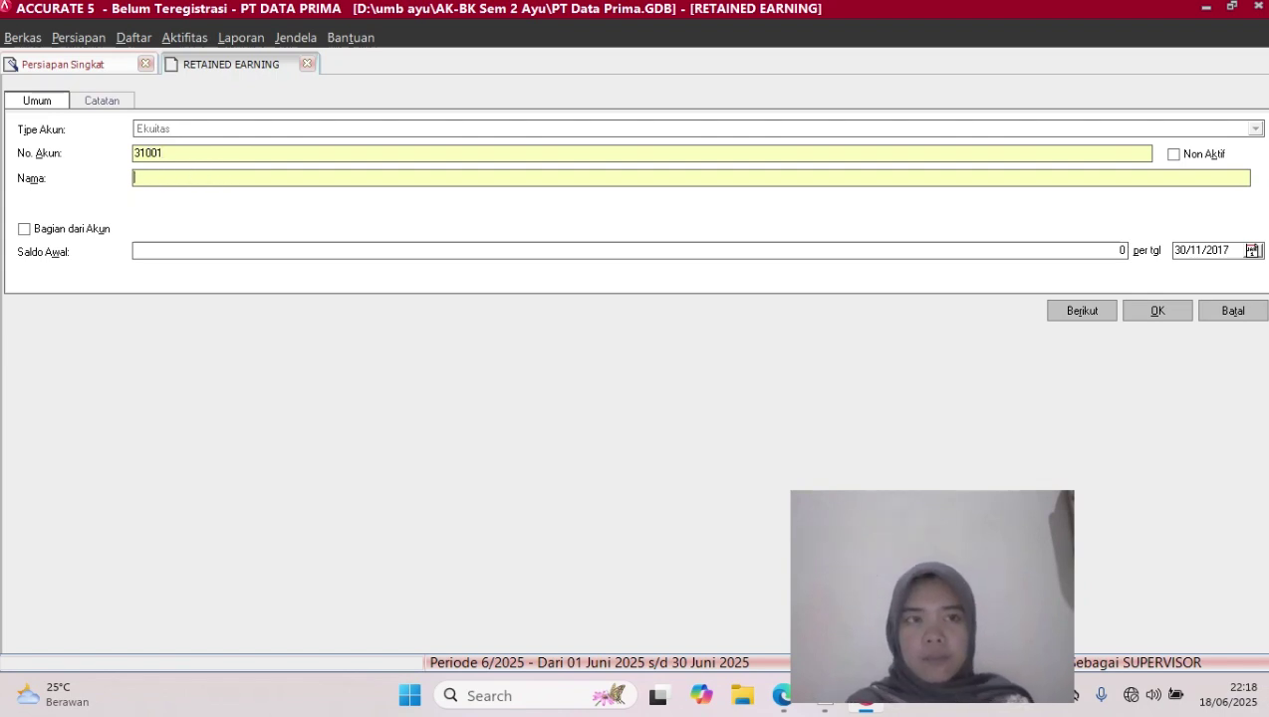
type("L")
key("Caps_Lock")
type("aba")
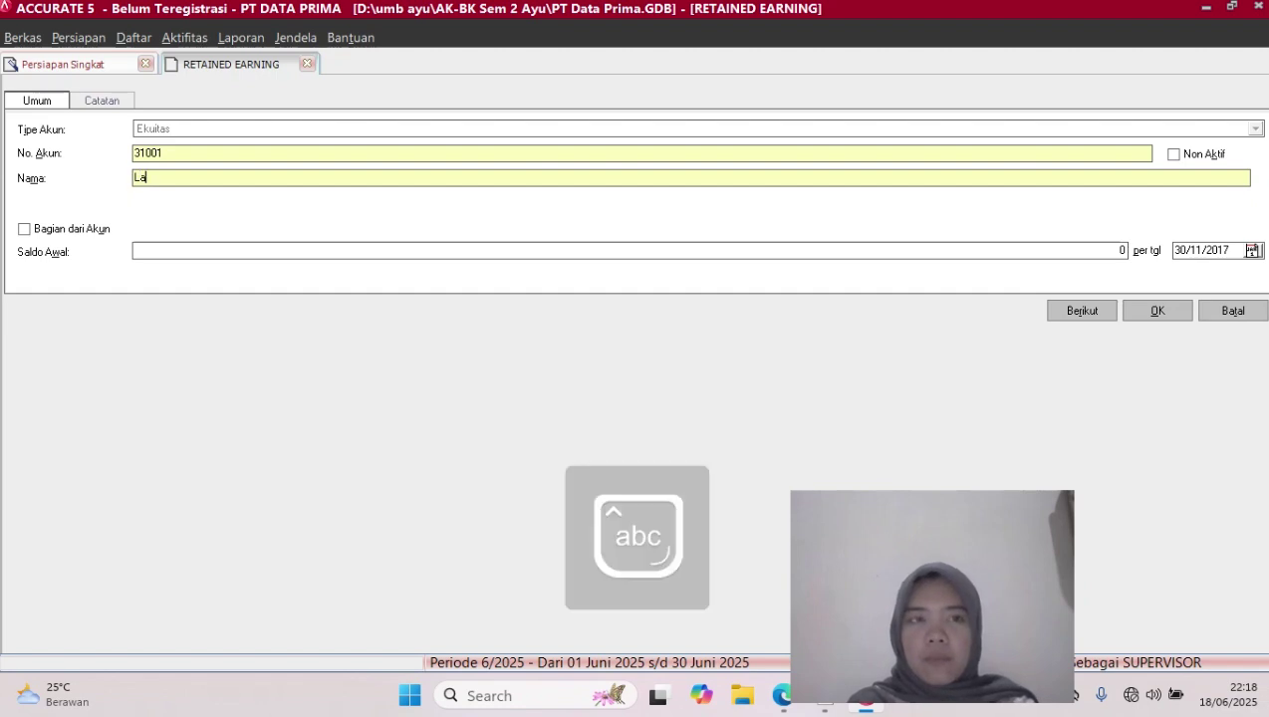
key("Caps_Lock")
type("D")
key("Caps_Lock")
type("i")
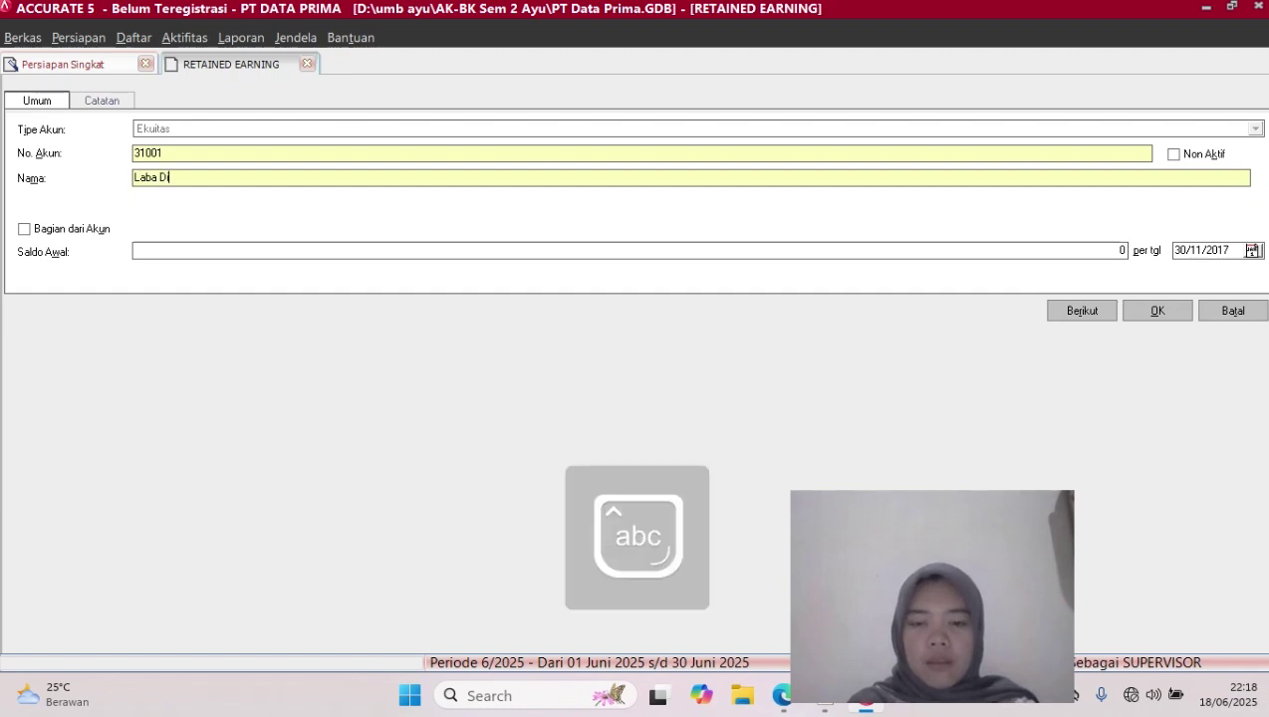
key("Caps_Lock")
type("T")
key("Caps_Lock")
type("ahan")
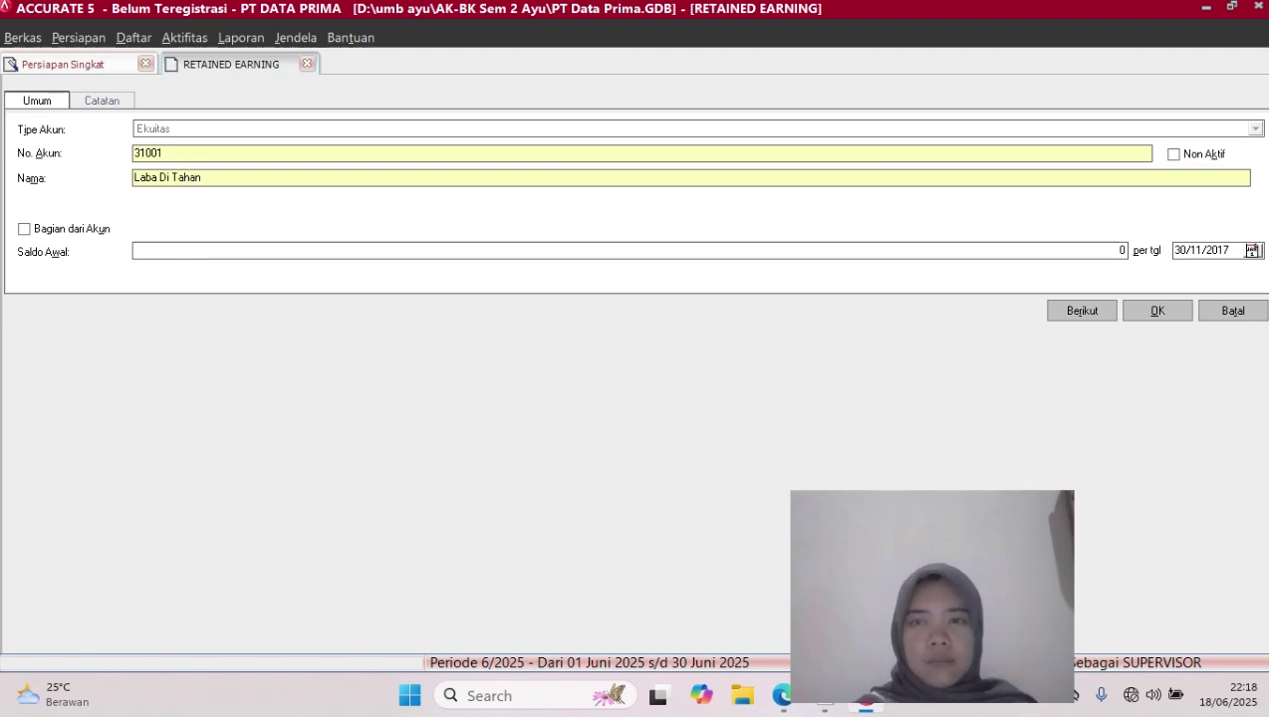
left_click(1158, 310)
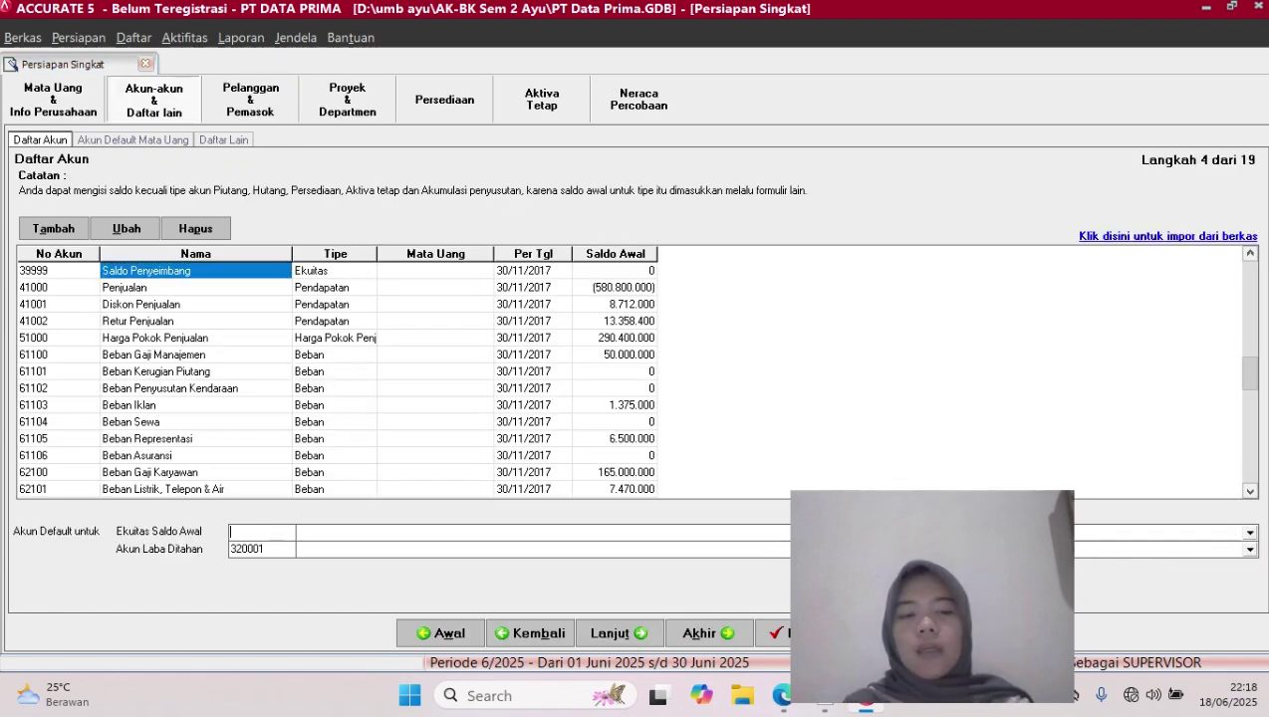
Assign 31001 Laba Di Tahan to both opening-balance equity and retained earnings, replacing 320001, and continue
type("31001")
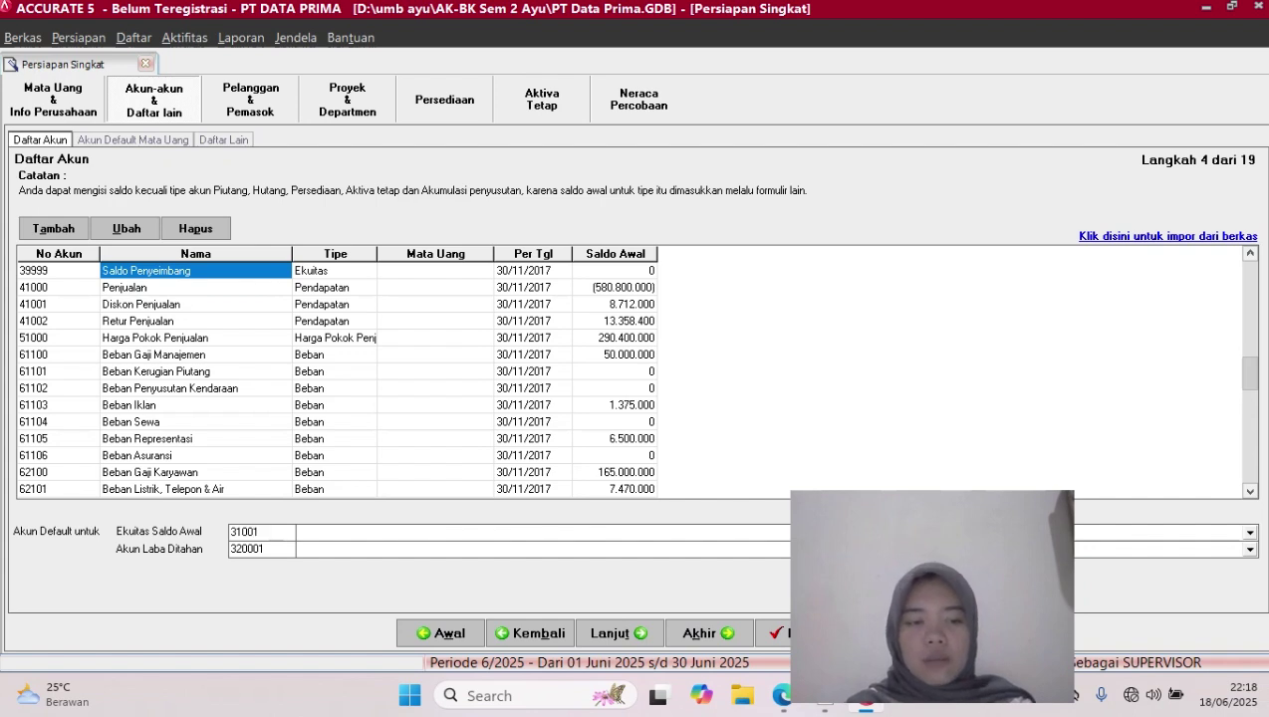
key("Tab")
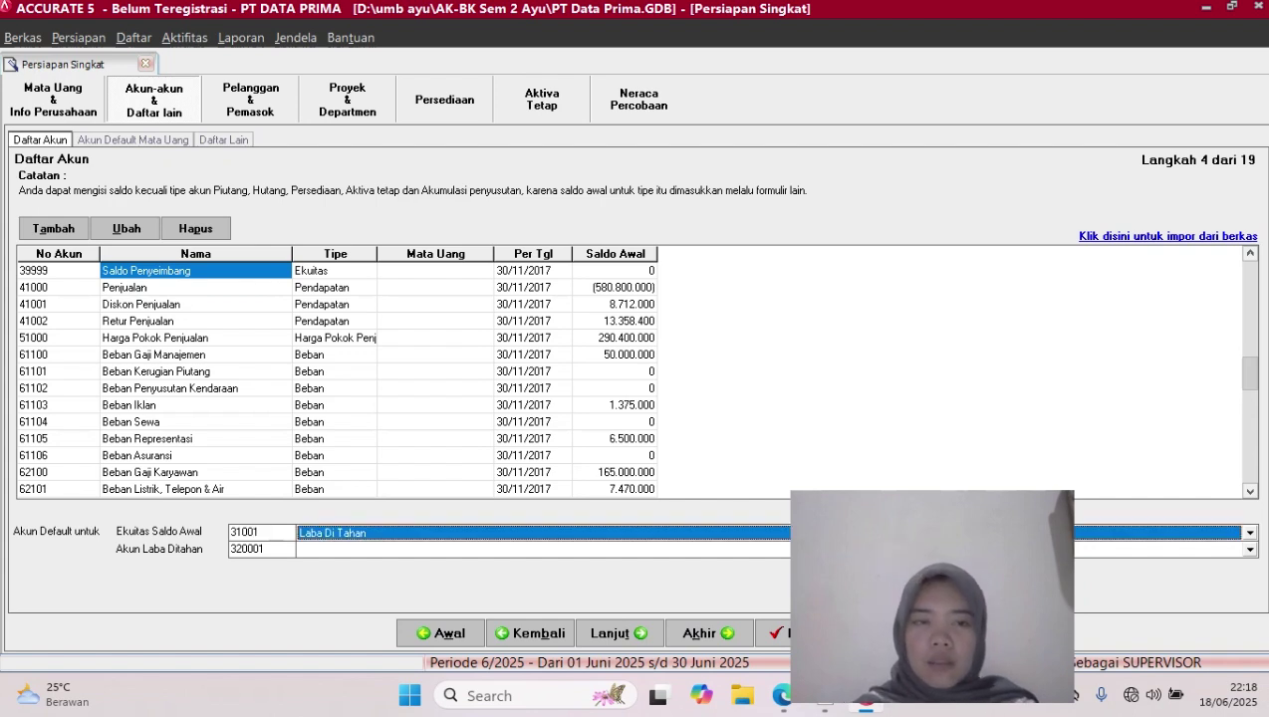
key("Tab")
key("BackSpace")
key("BackSpace")
key("BackSpace")
key("BackSpace")
key("BackSpace")
key("BackSpace")
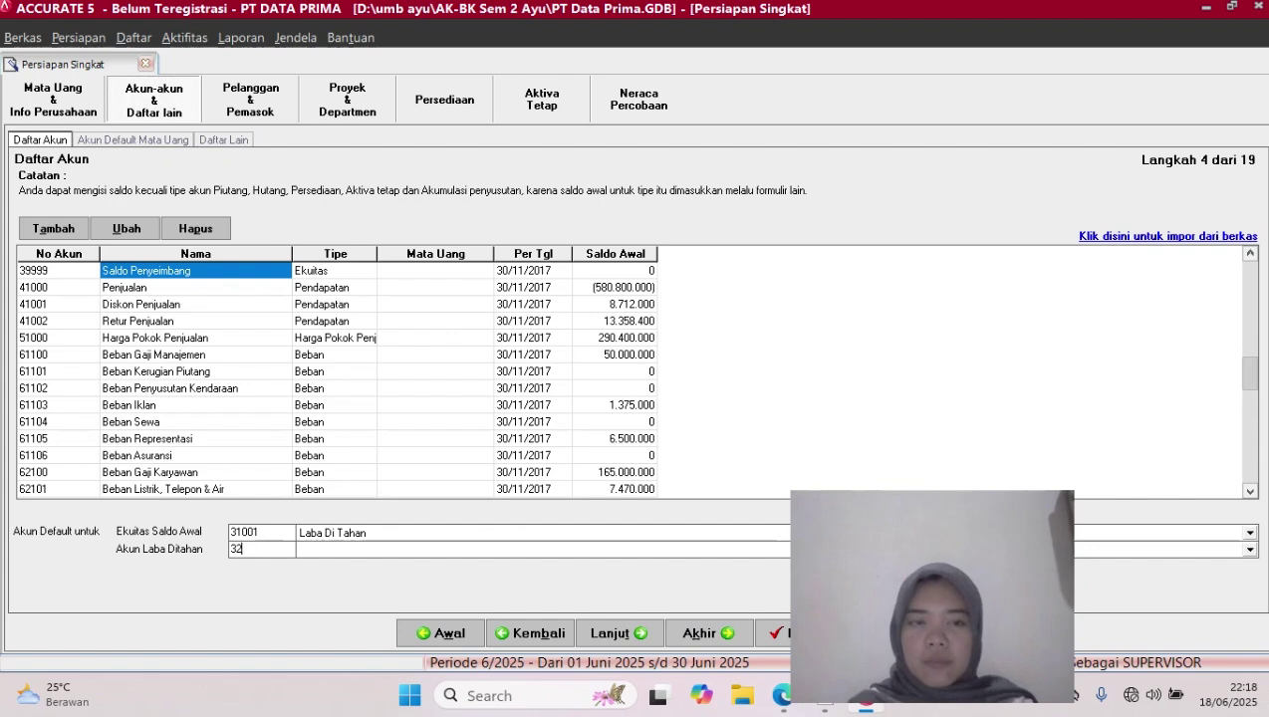
type("31001")
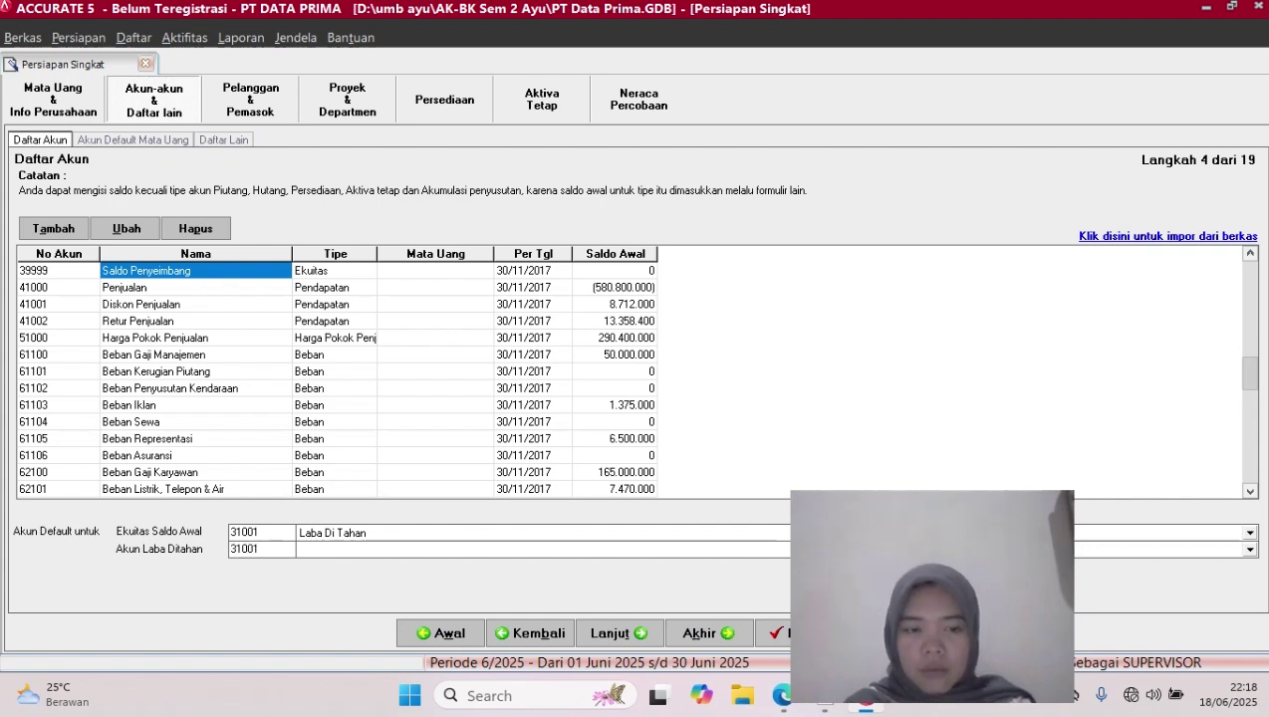
key("Tab")
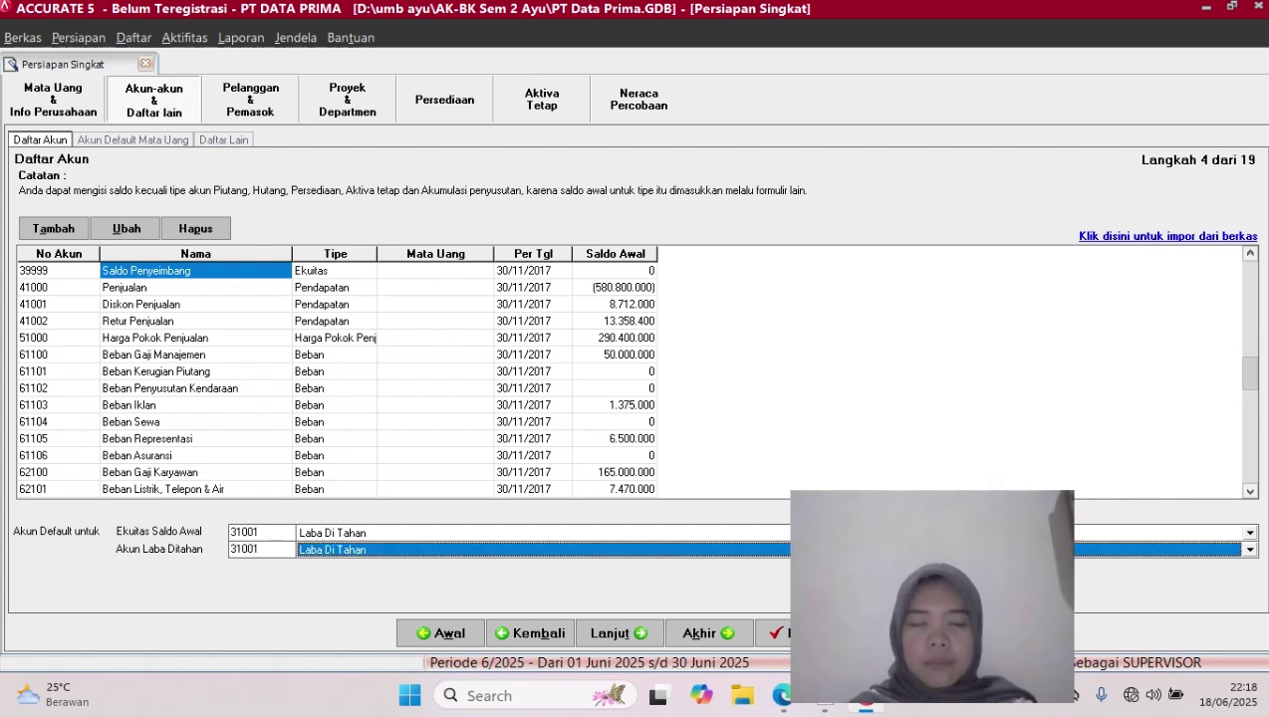
left_click(618, 634)
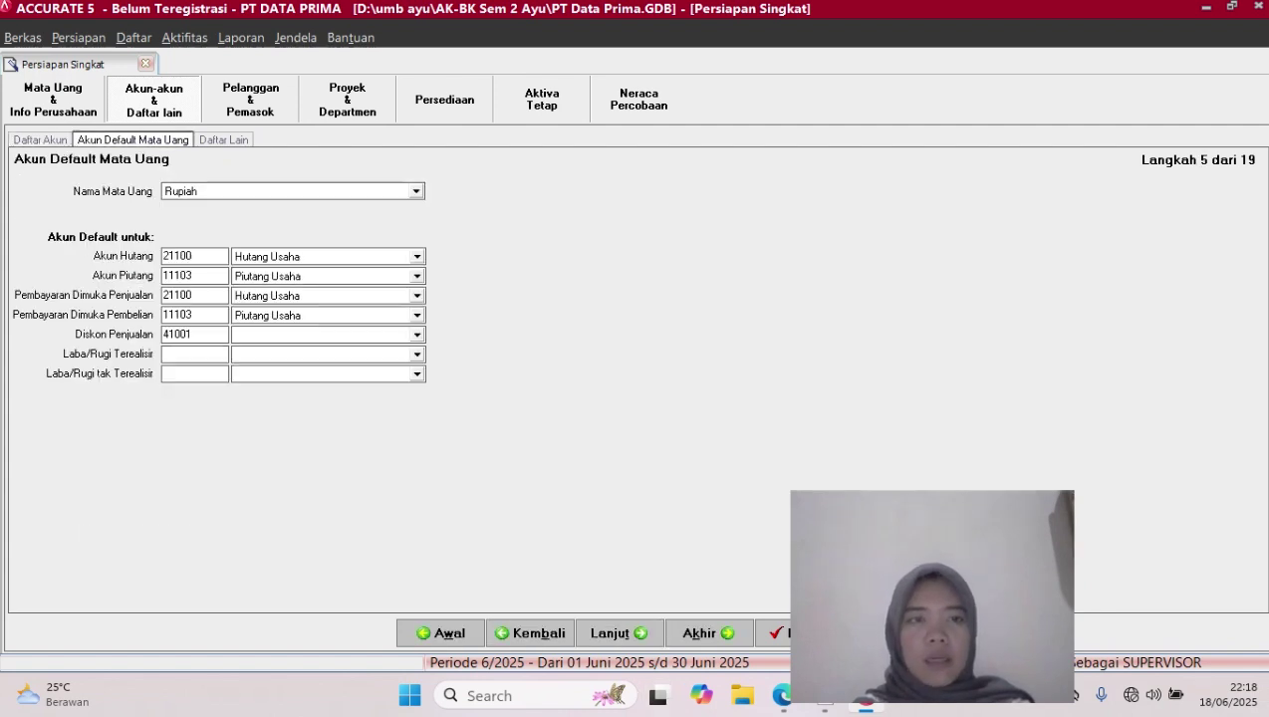
Choose account 41001 Diskon Penjualan for sales discount and advance to the Daftar Lain step
left_click(417, 335)
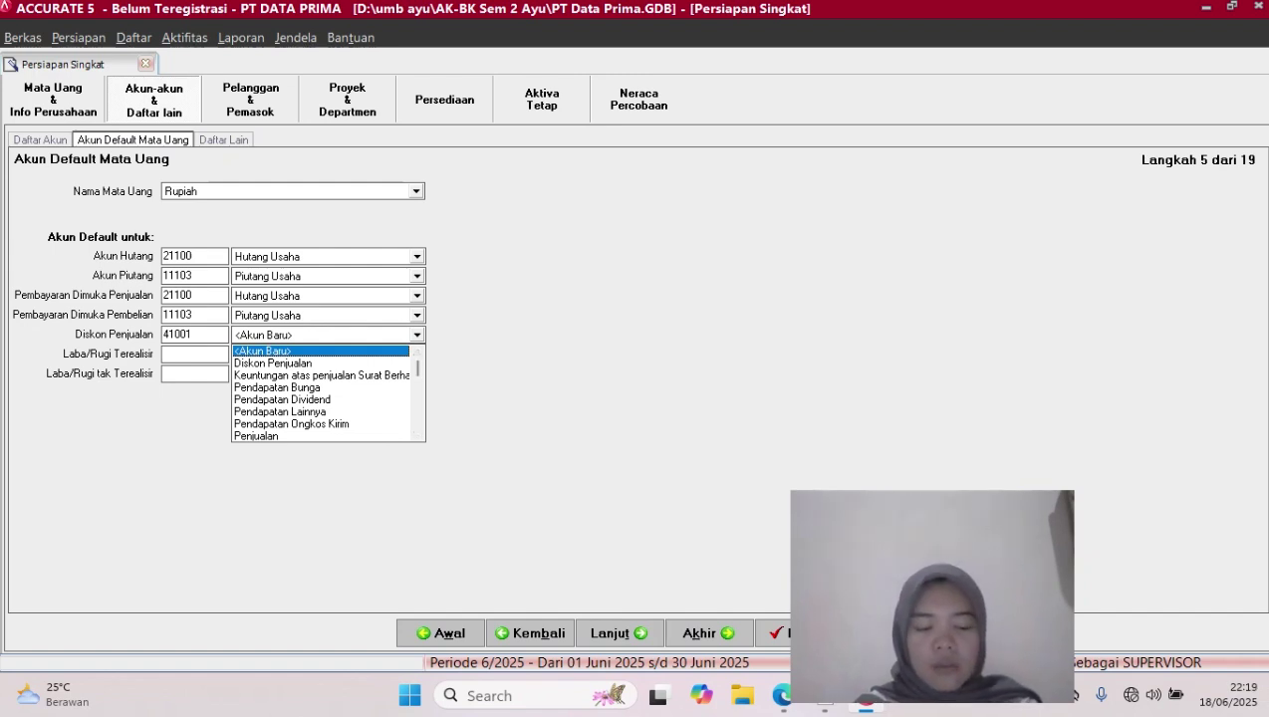
key("Down")
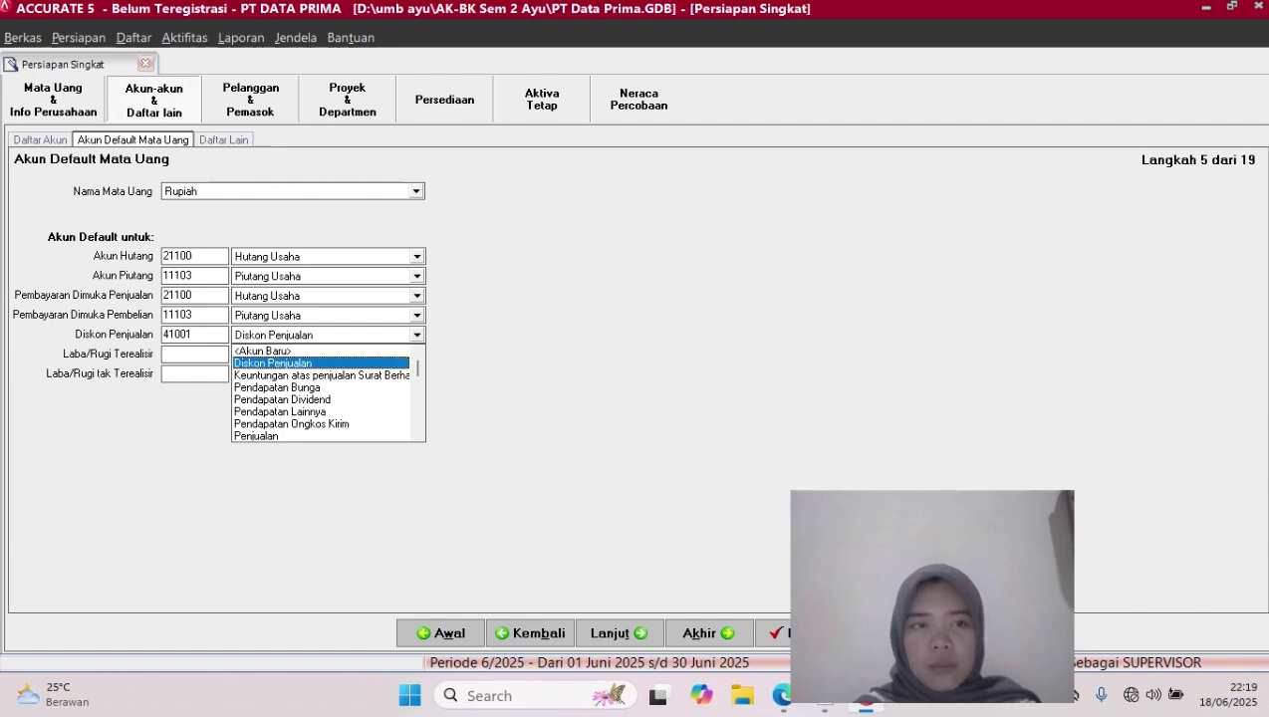
key("Return")
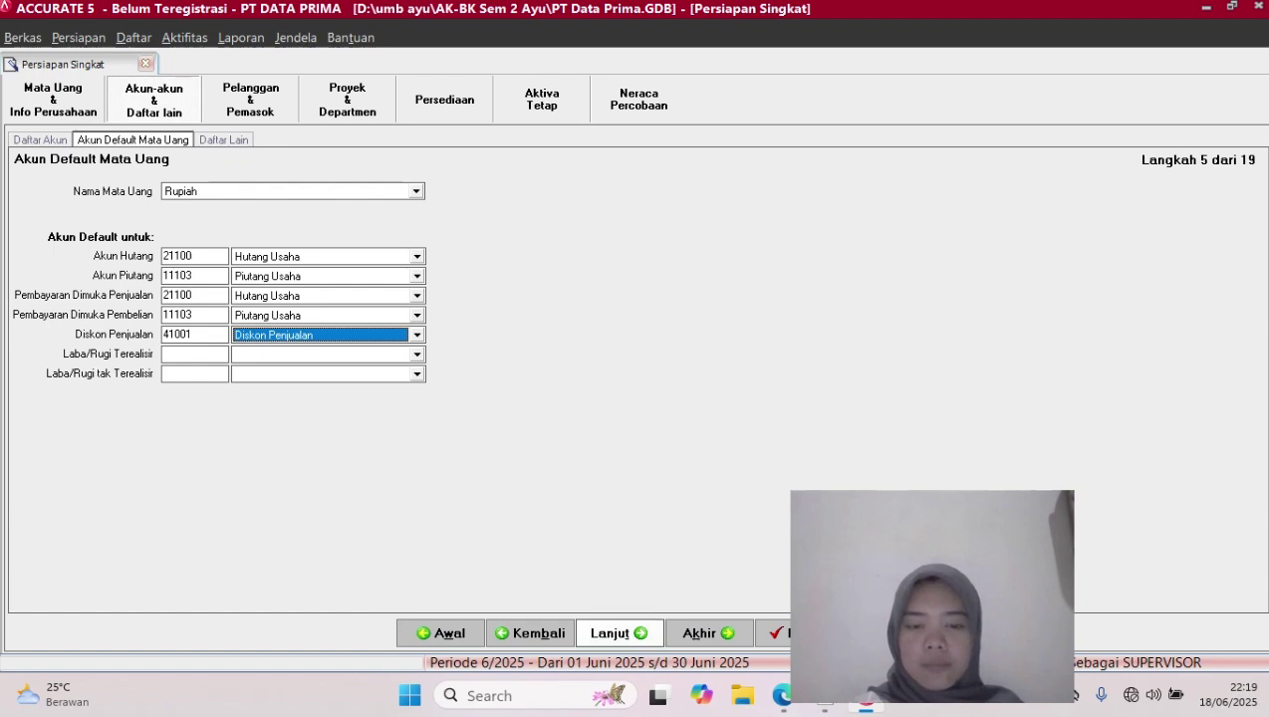
left_click(618, 634)
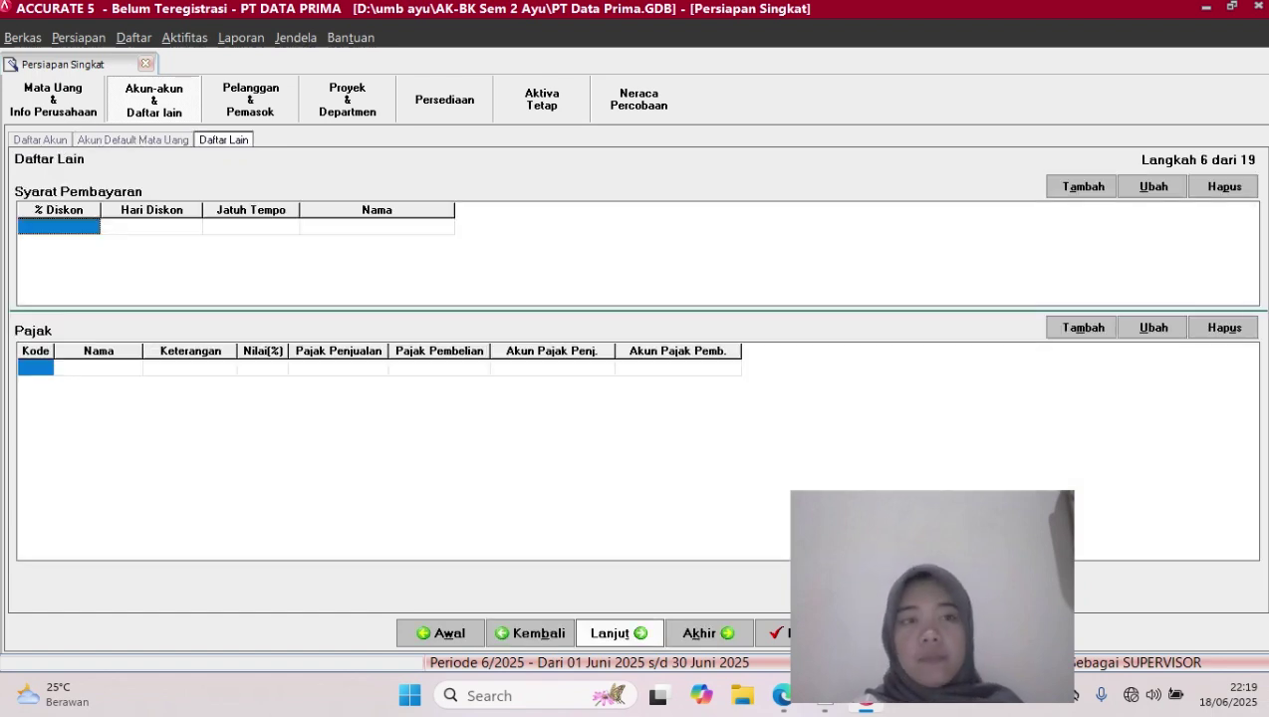
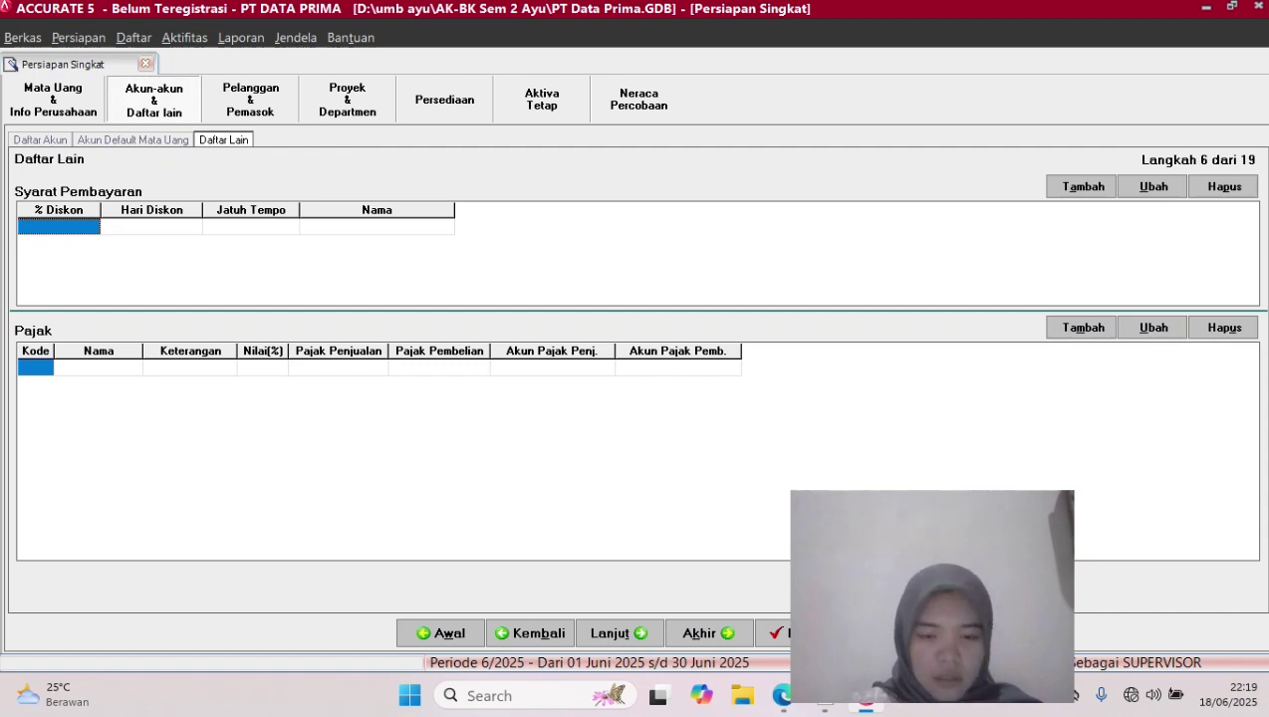
Enter the 5/20 n/30 payment term: 5% discount, 20 discount days, due in 30 days
type("5")
key("Tab")
type("20")
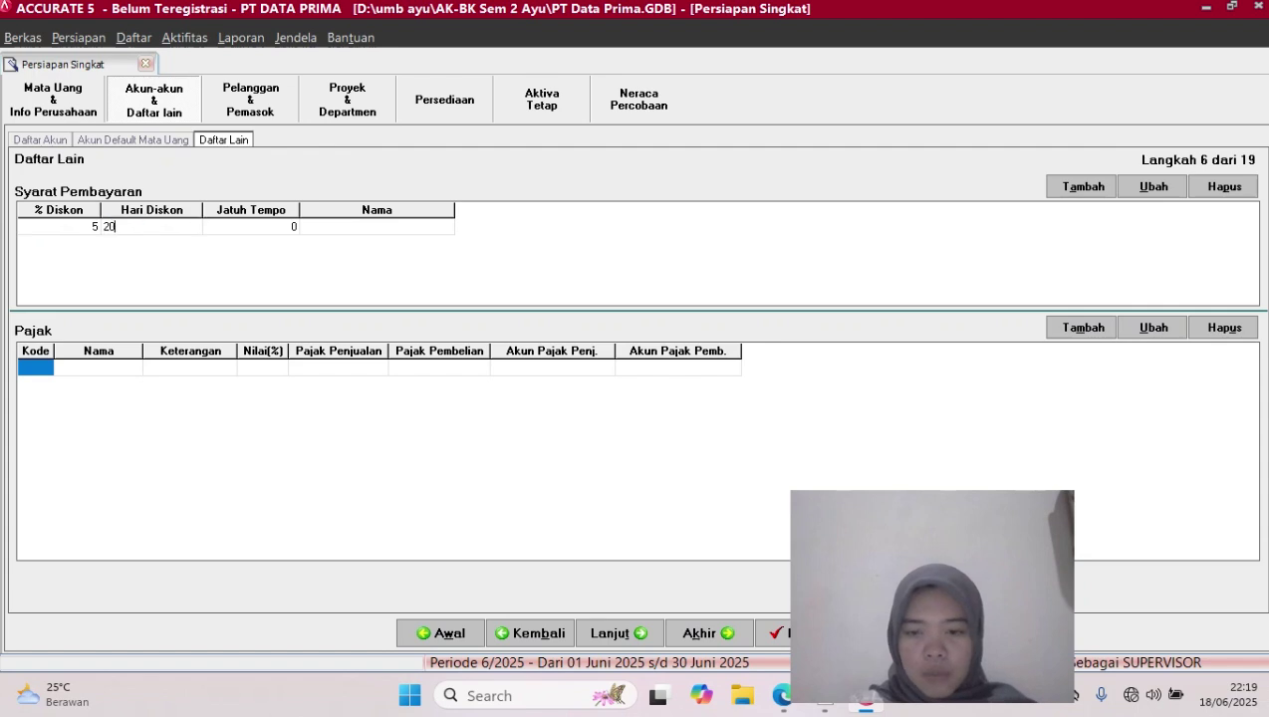
key("Tab")
type("30")
key("Tab")
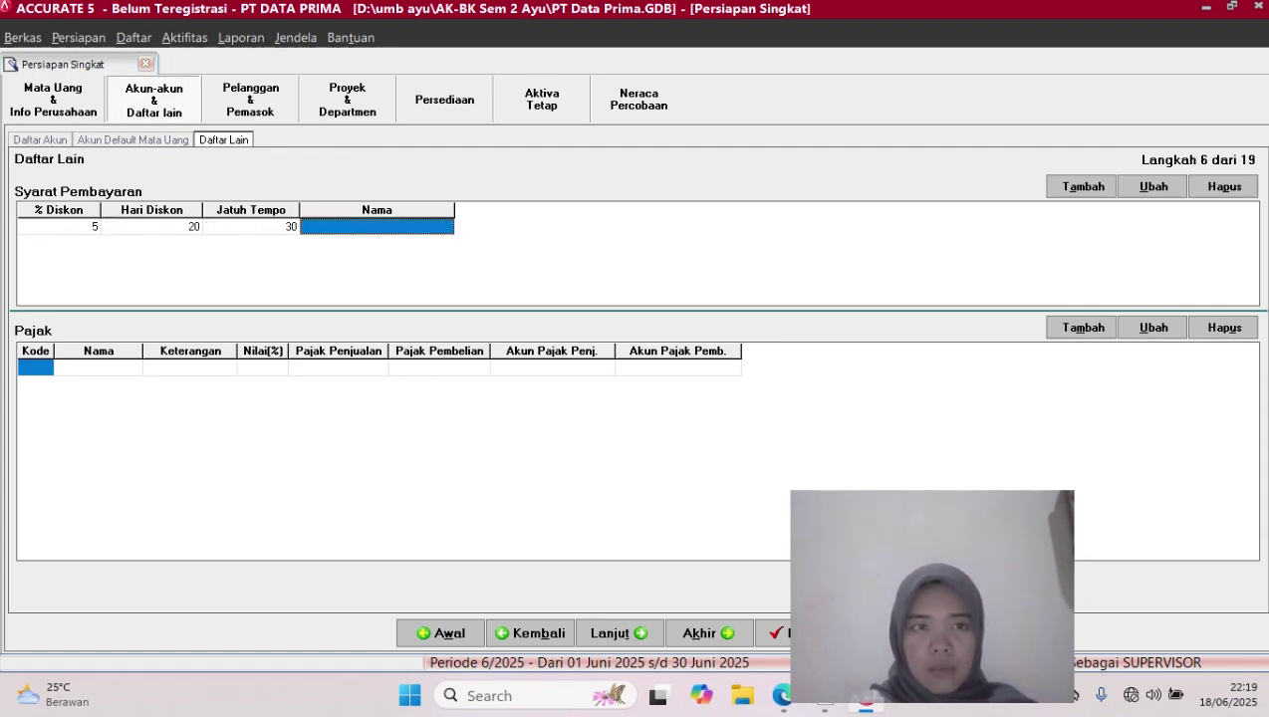
key("Tab")
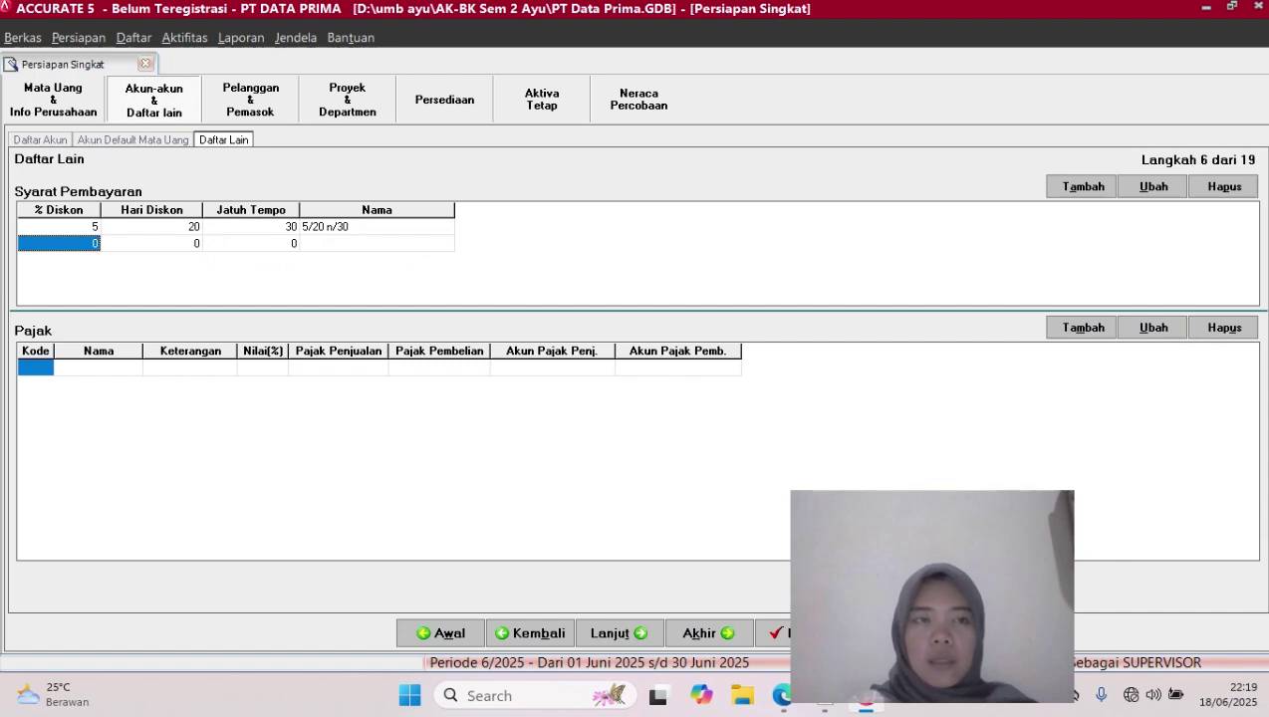
Enter the 2/10 n/30 payment term: 2% discount, 10 discount days, due in 30 days
type("2")
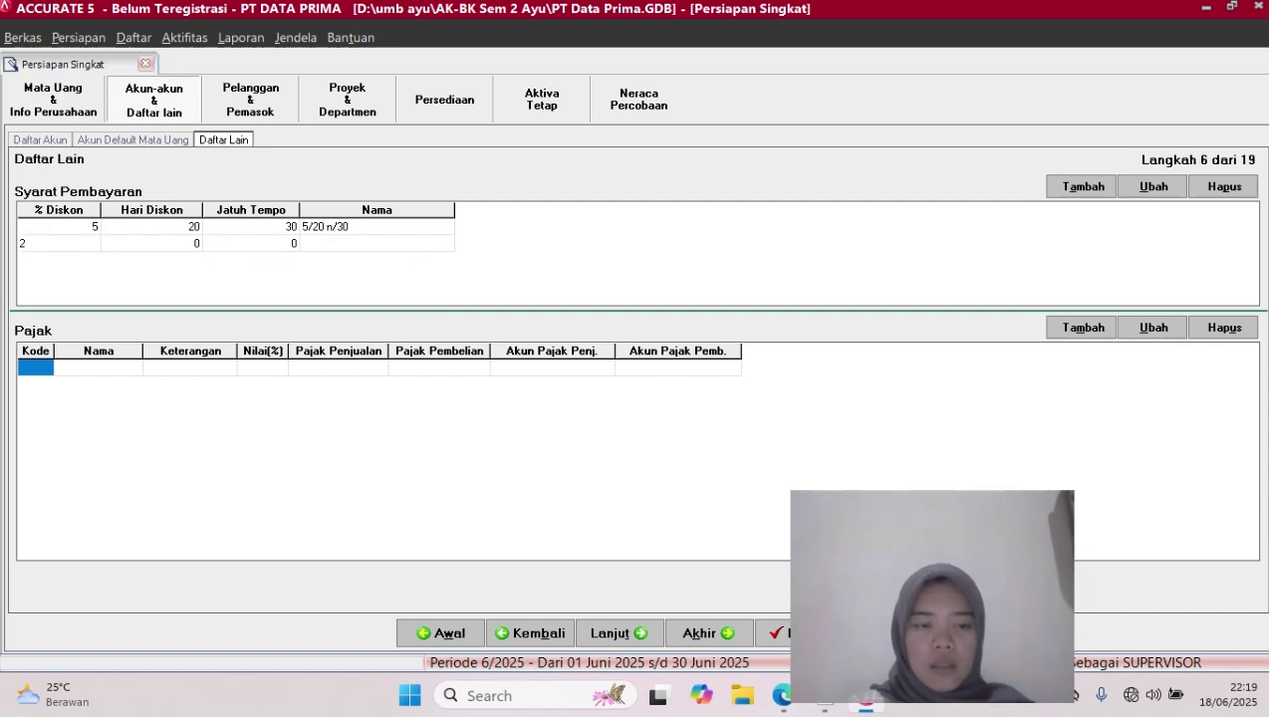
key("Tab")
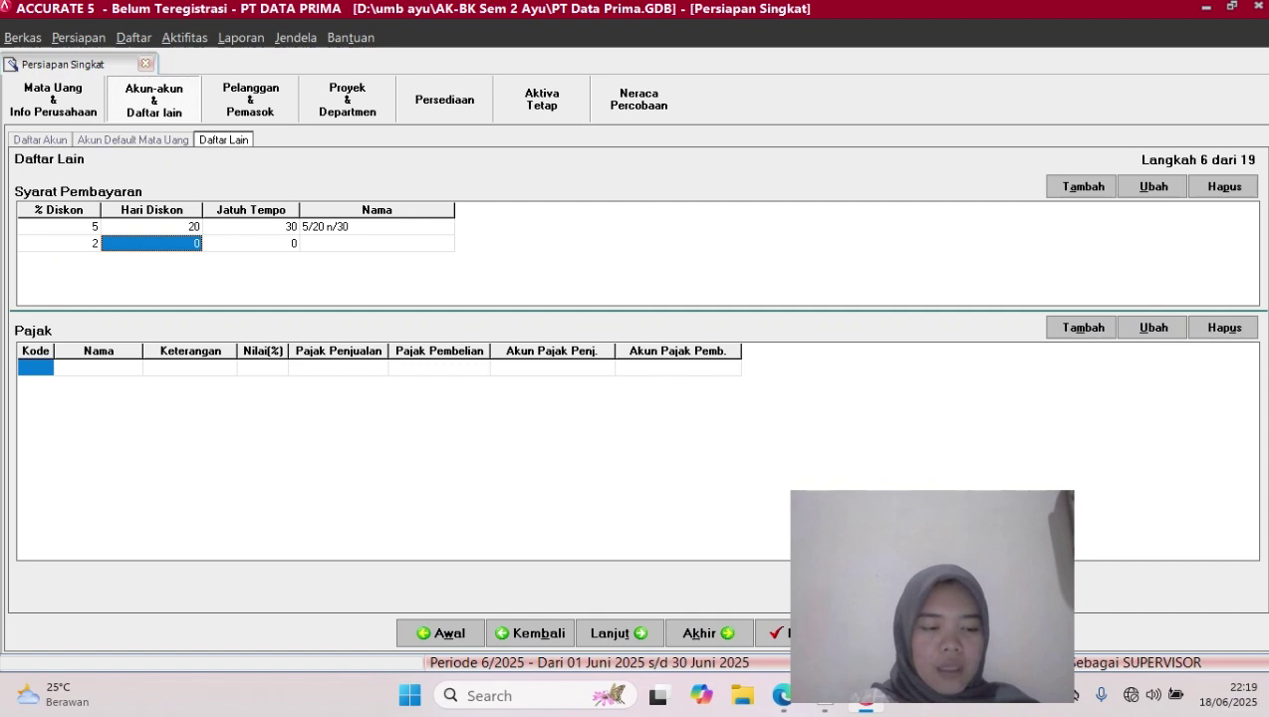
type("10")
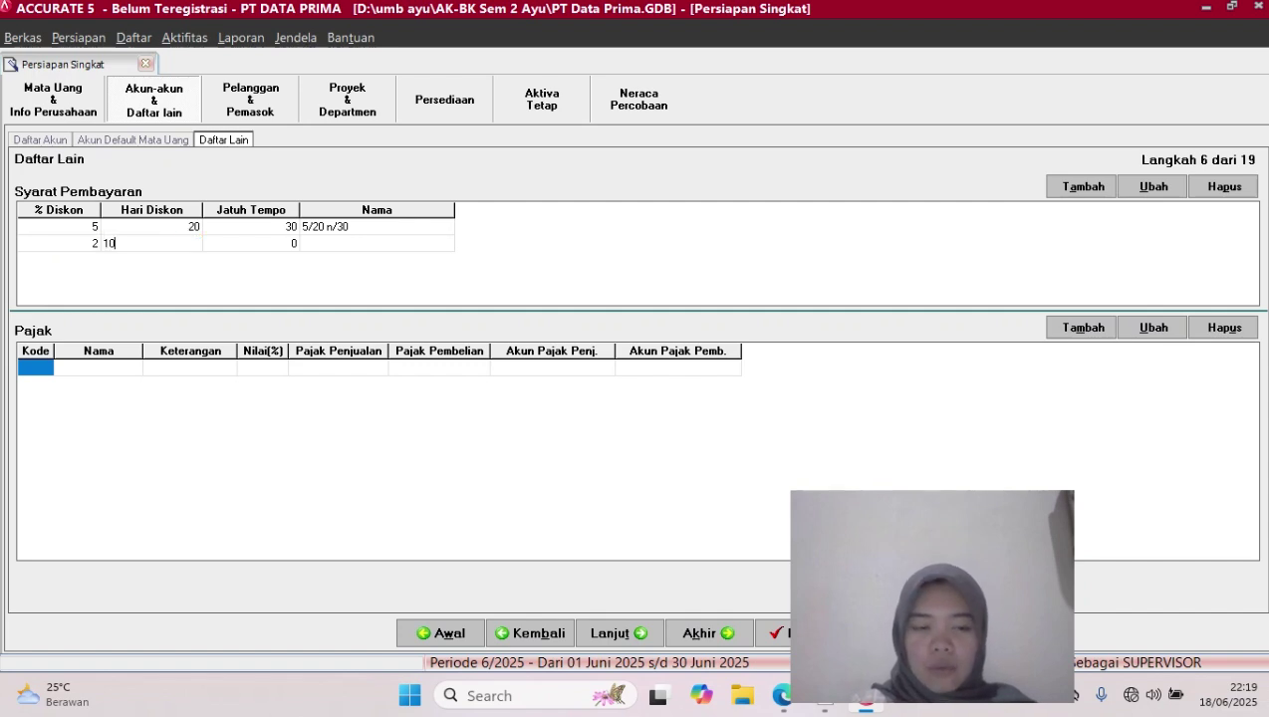
key("Tab")
type("30")
key("Tab")
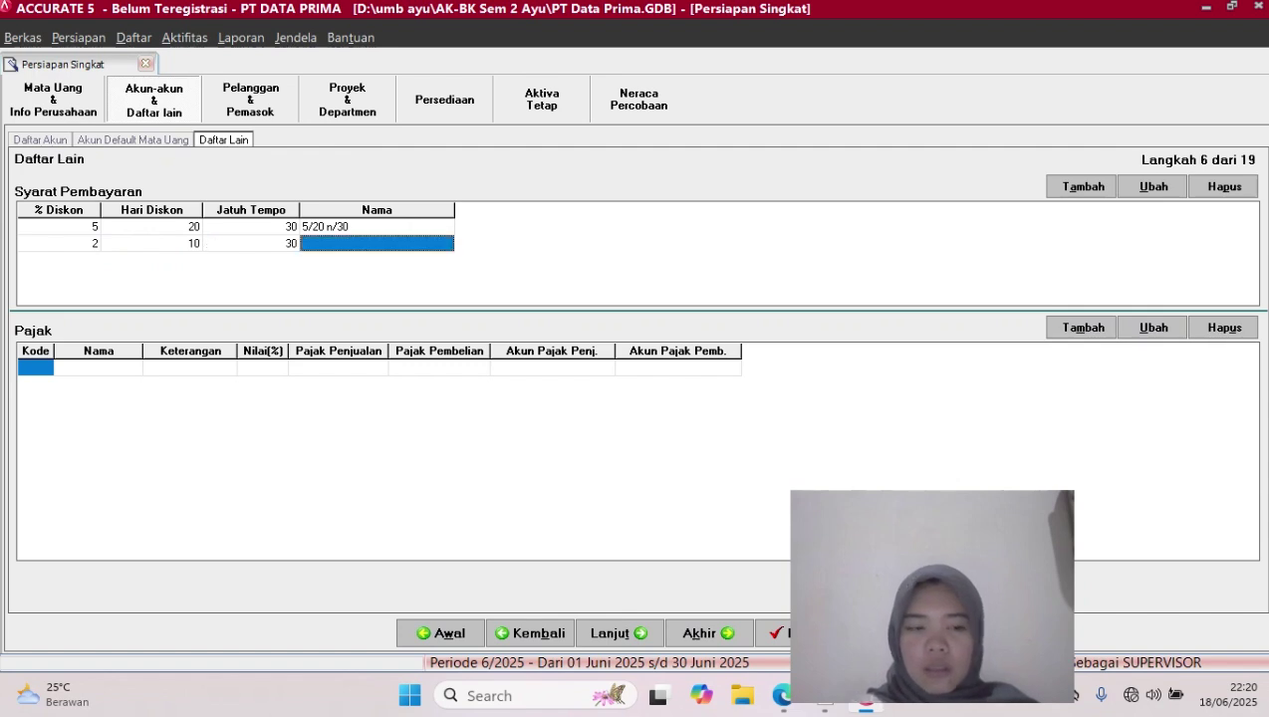
key("Tab")
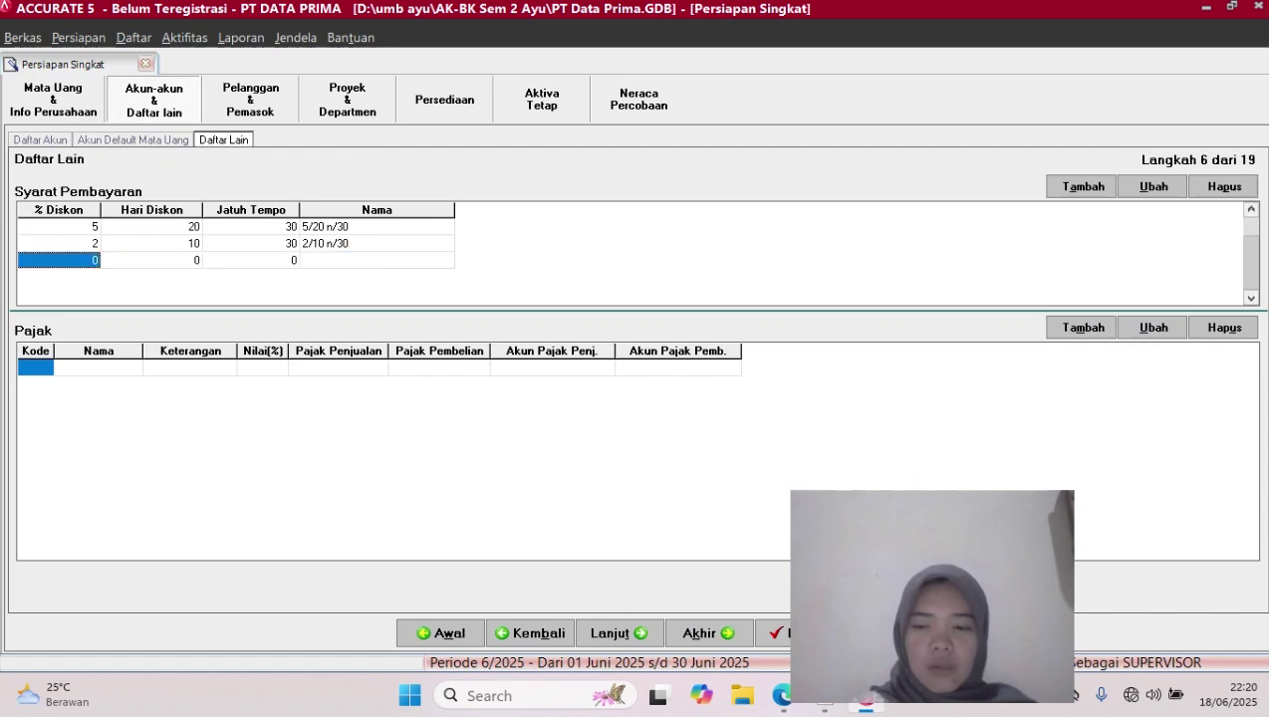
Add a C.O.D payment term with no discount and remove the empty extra row
key("Tab")
key("Tab")
key("Tab")
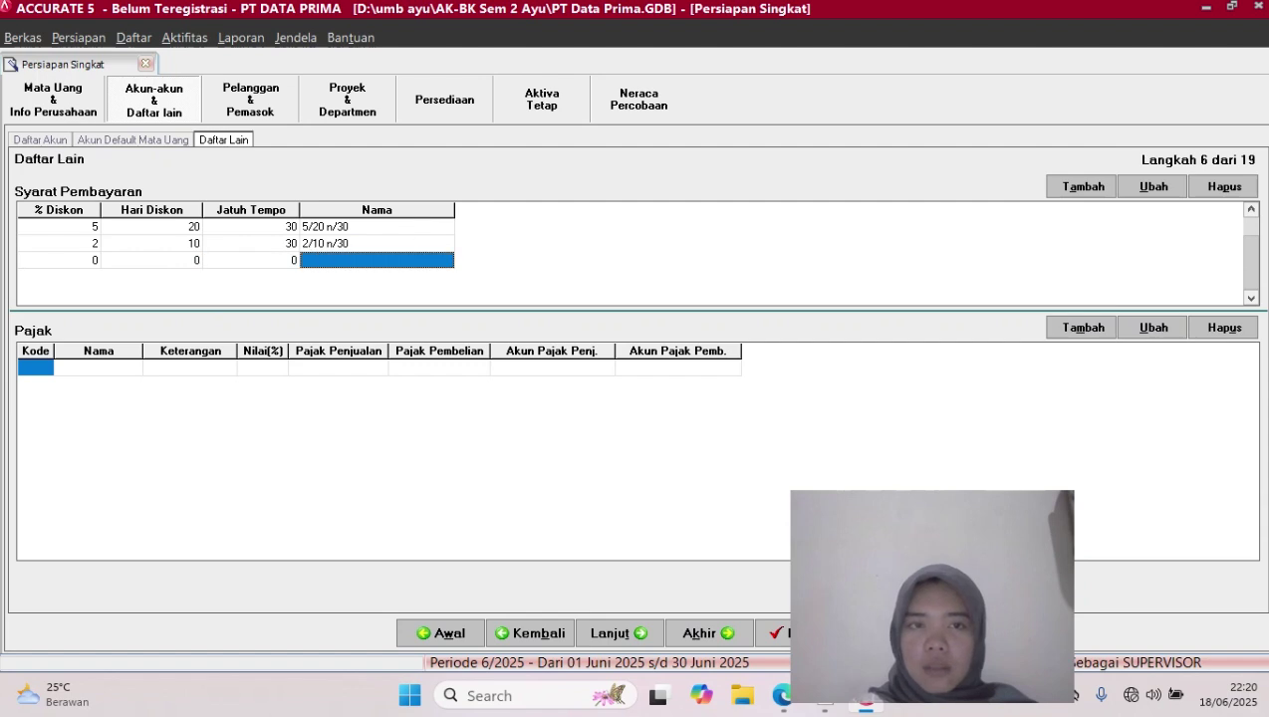
type("C.O.D")
key("Tab")
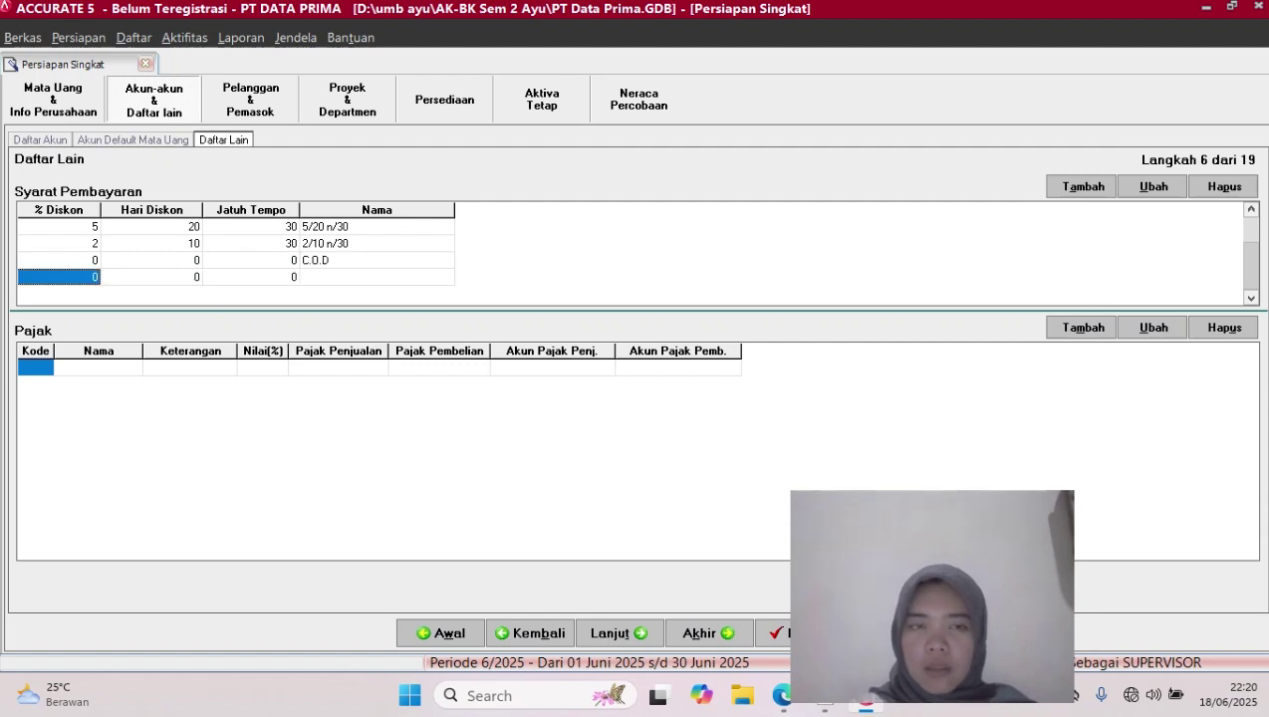
key("Up")
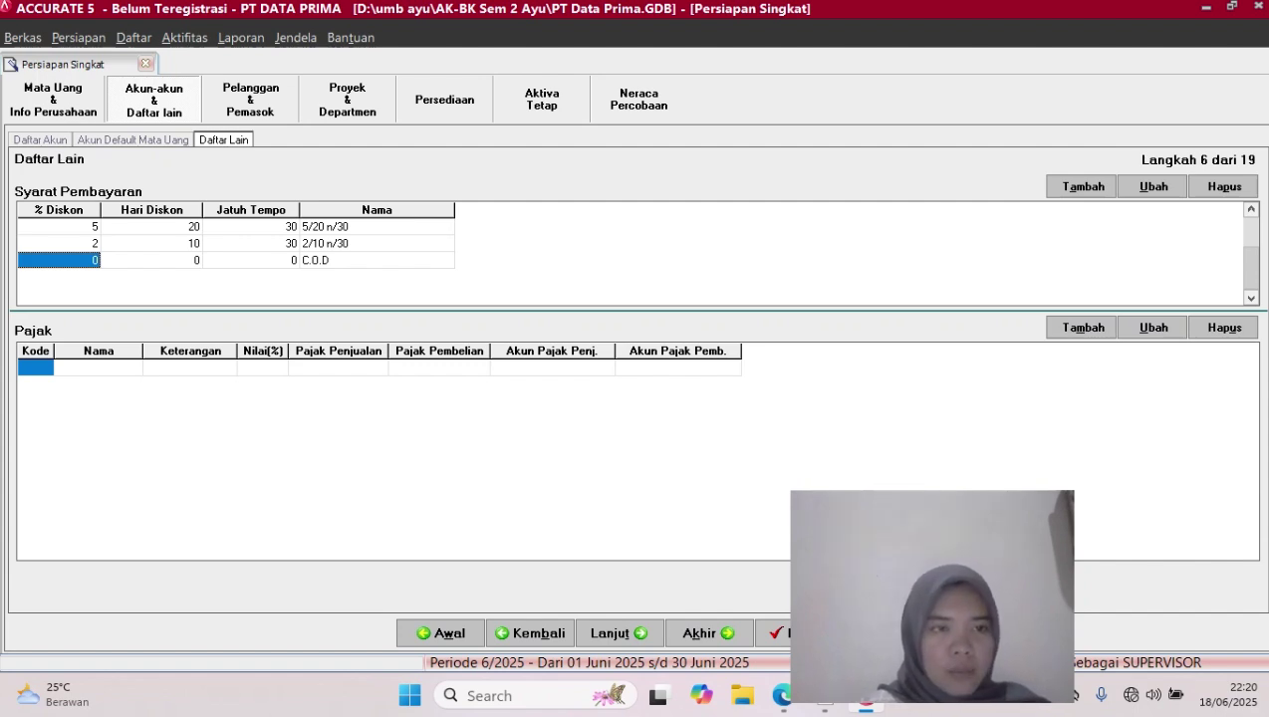
Add tax code T named PPN, 'PAJAK PERTAMBAHAN NILAI', at 10% with sales tax account 11108
left_click(36, 367)
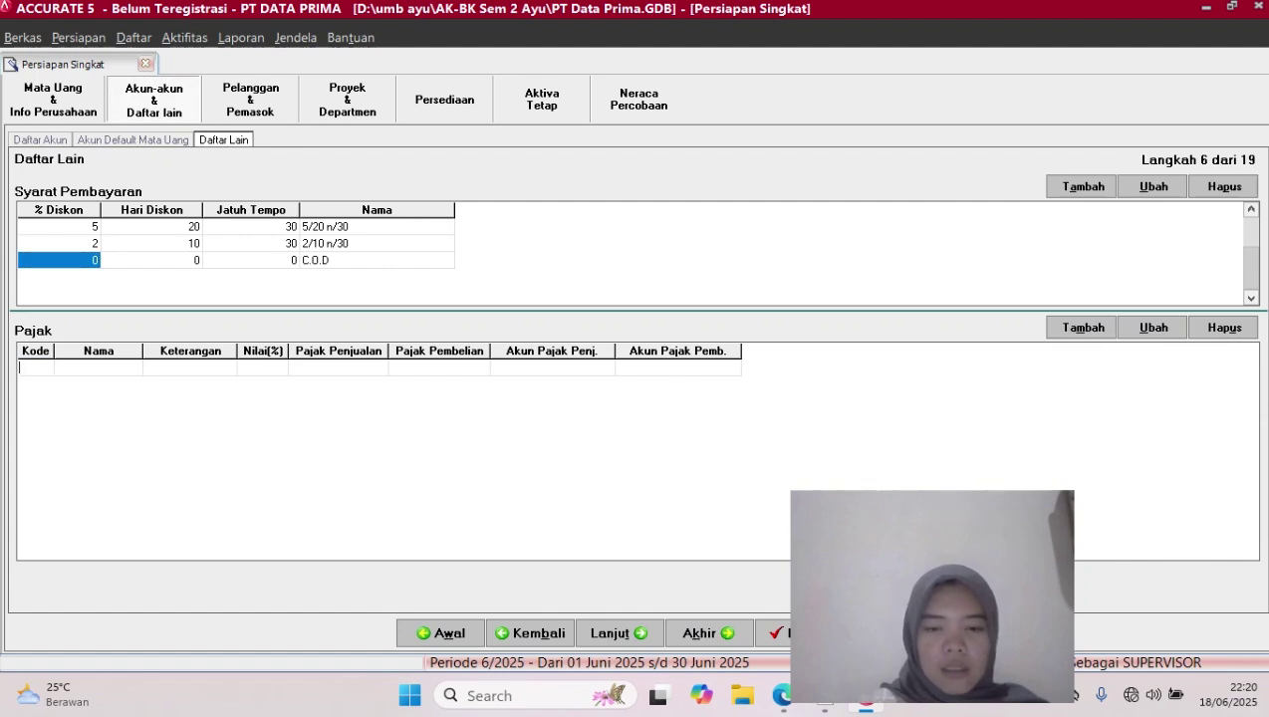
type("T")
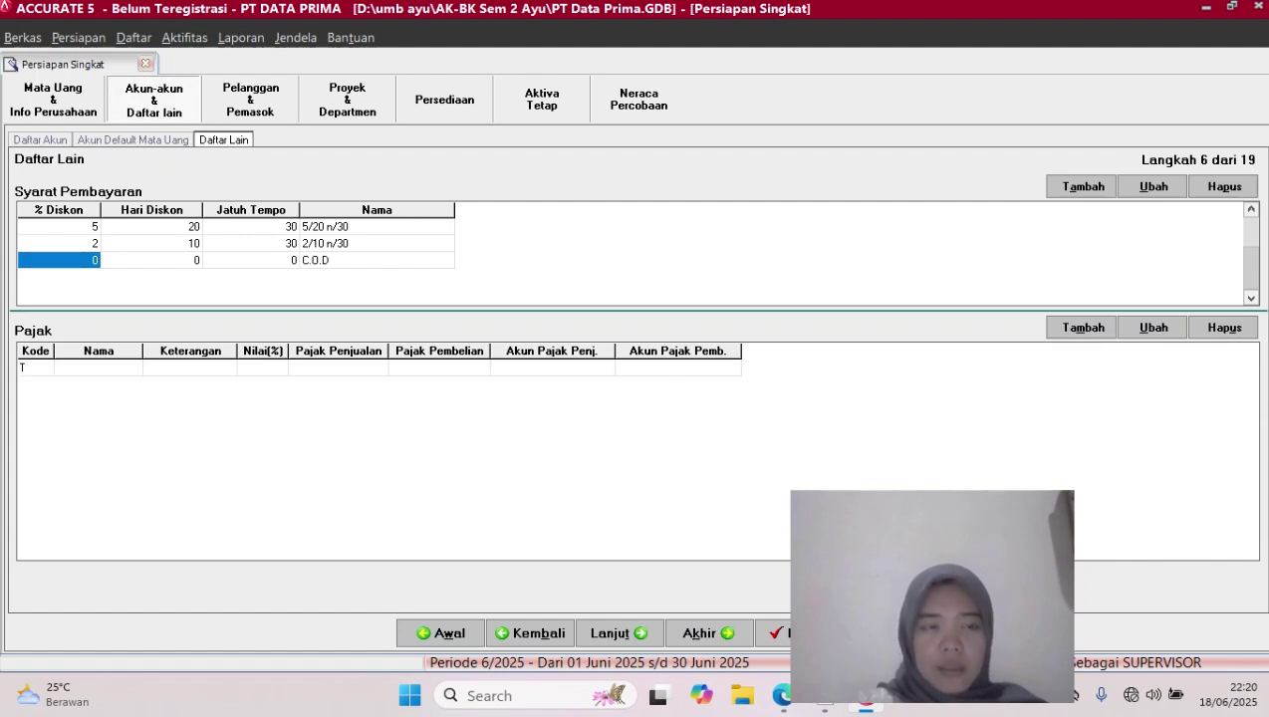
key("Tab")
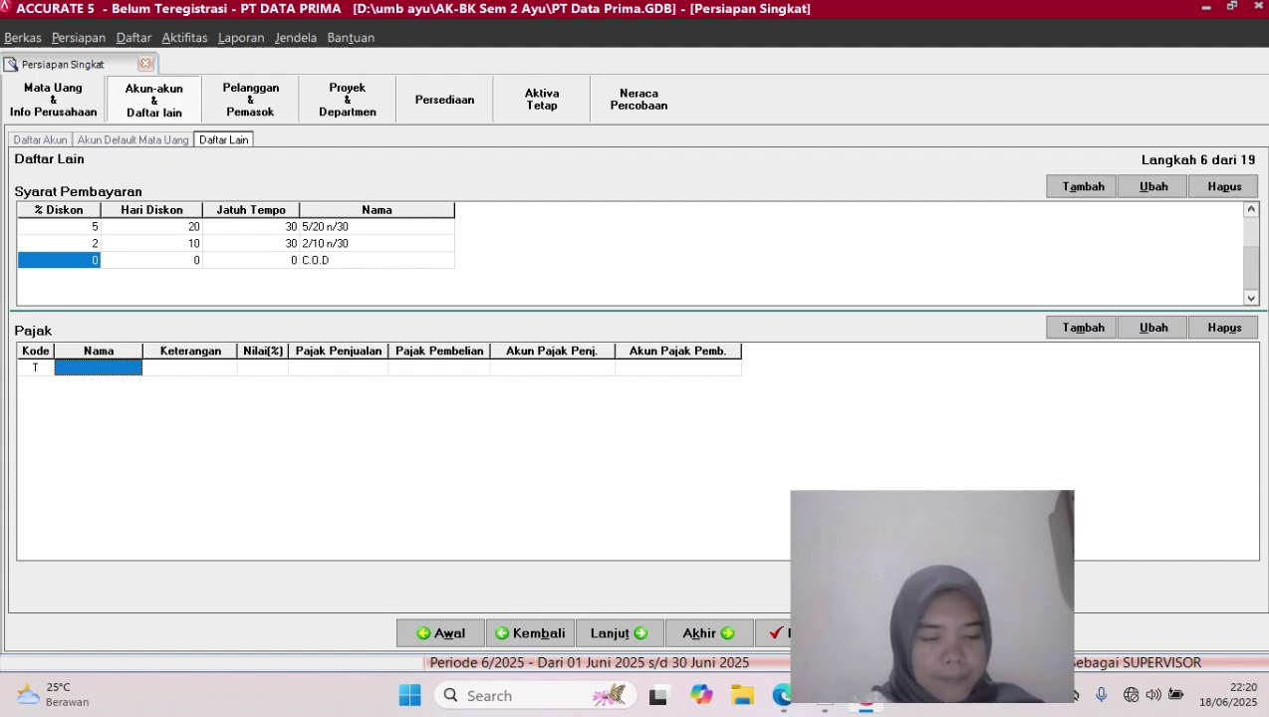
key("Caps_Lock")
type("PPN")
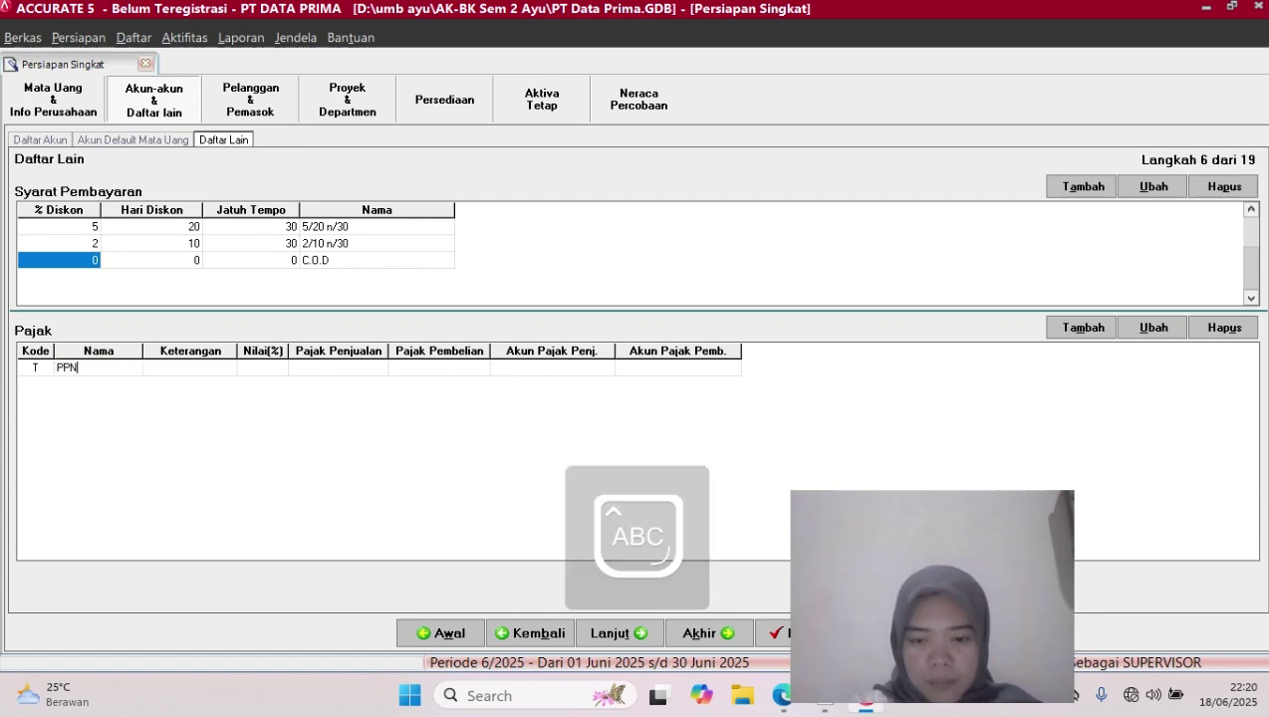
key("Tab")
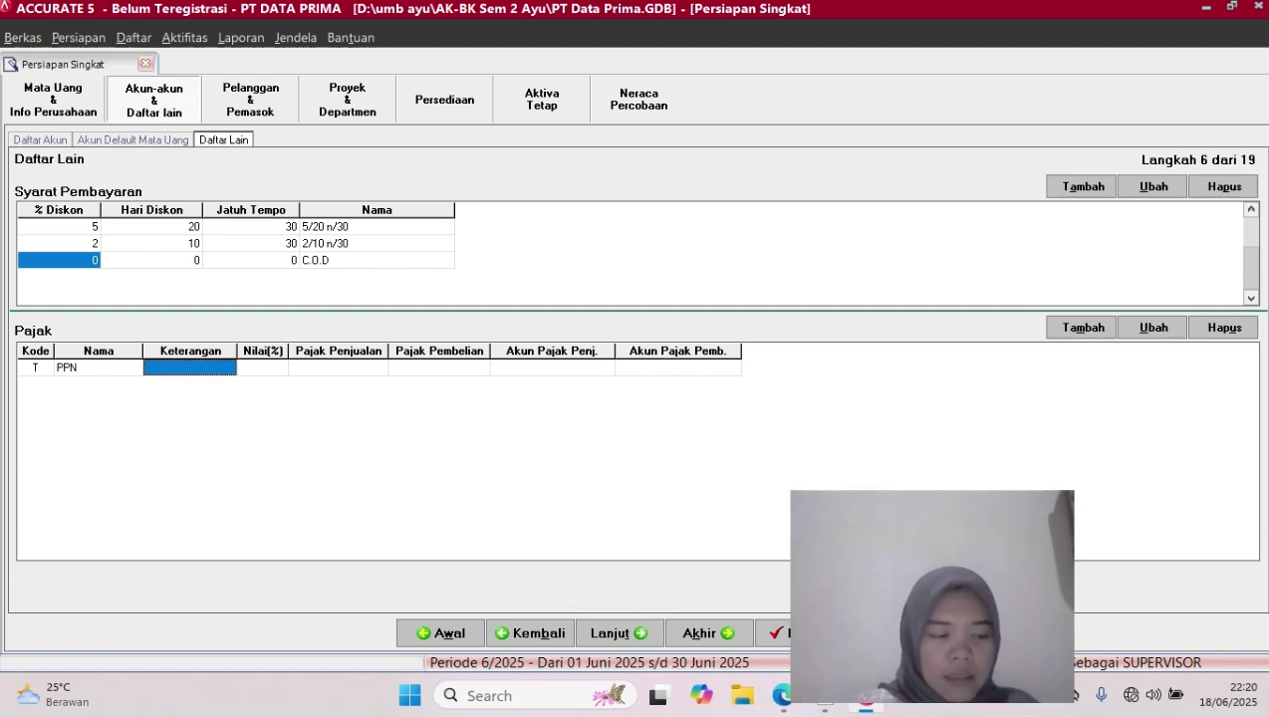
type("P")
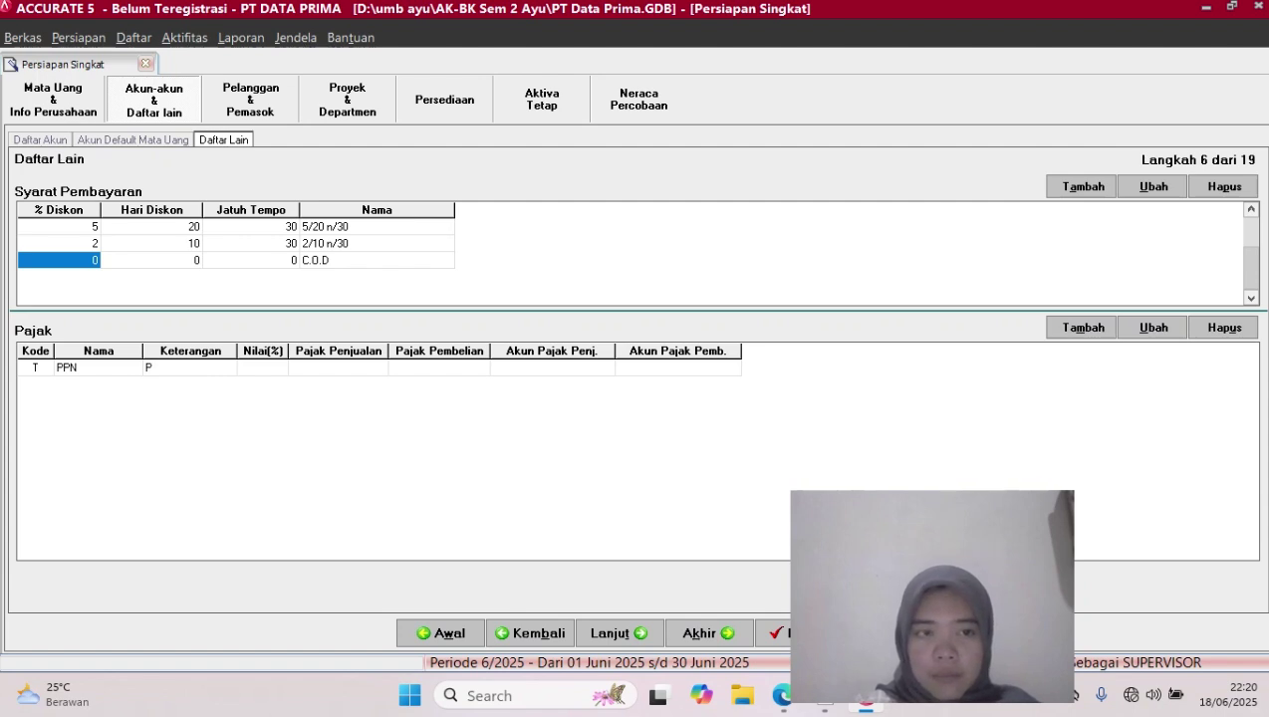
type("AJ")
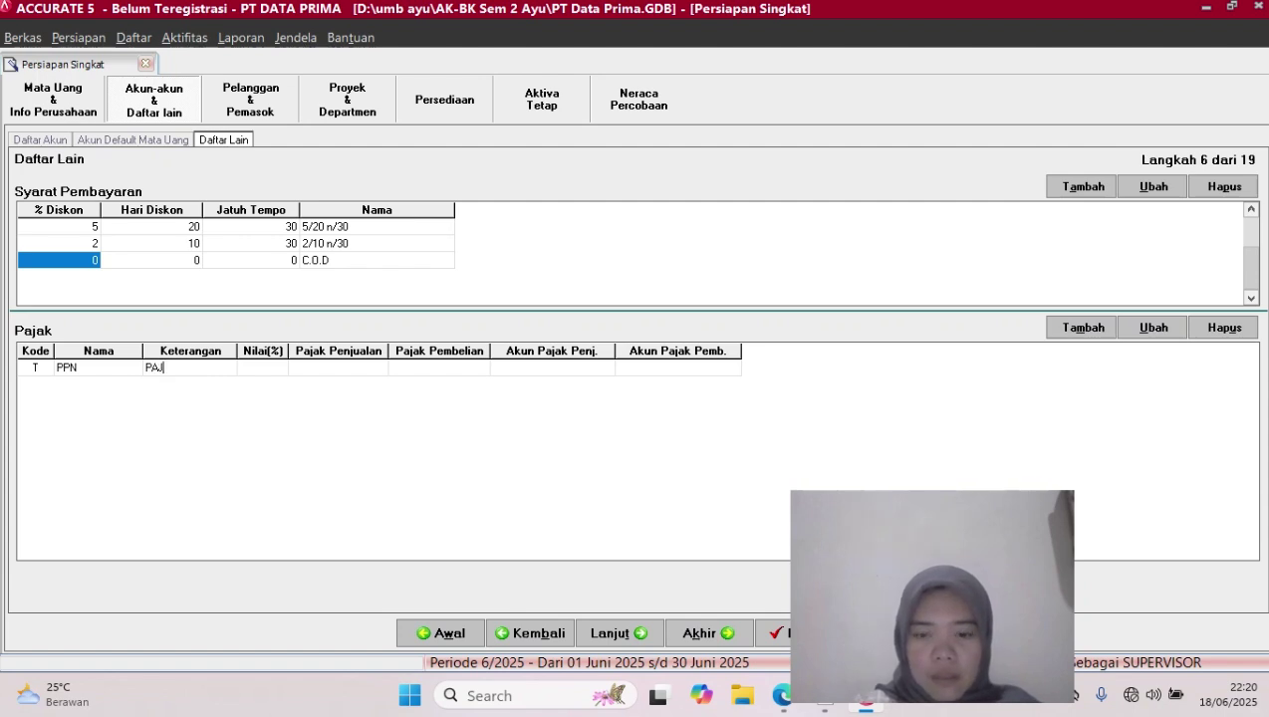
type("AK P")
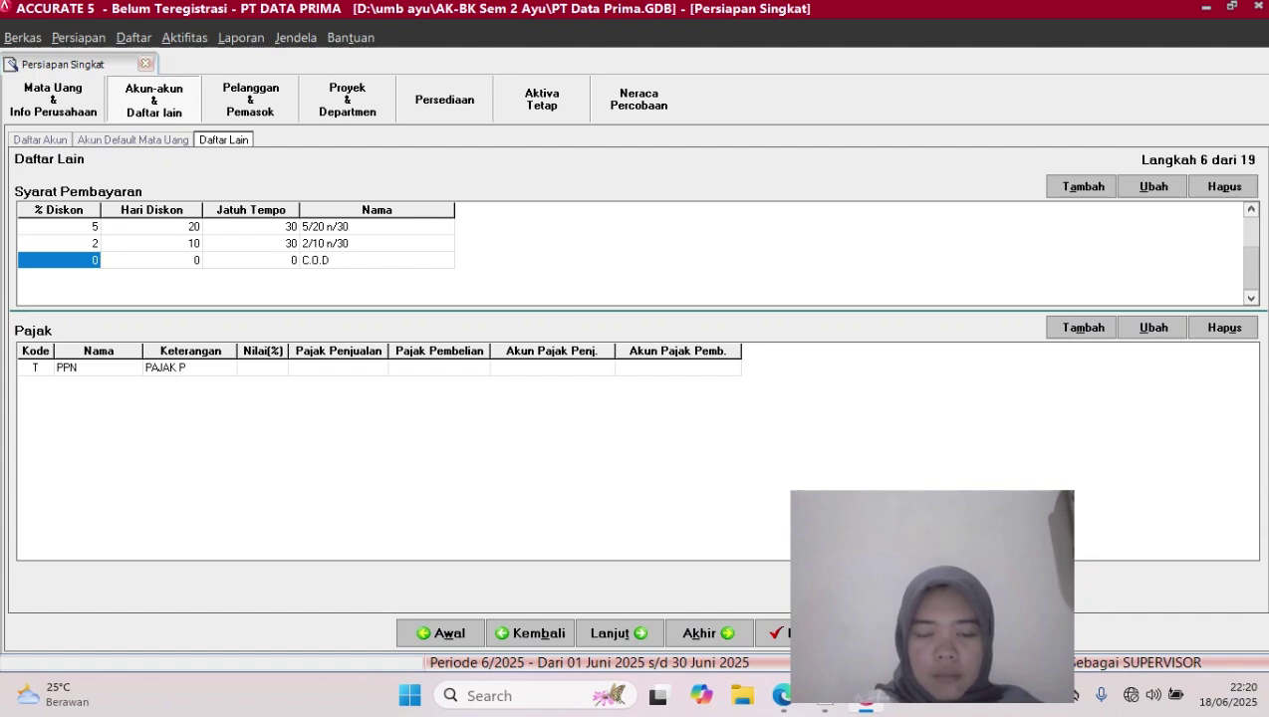
type("ERTA")
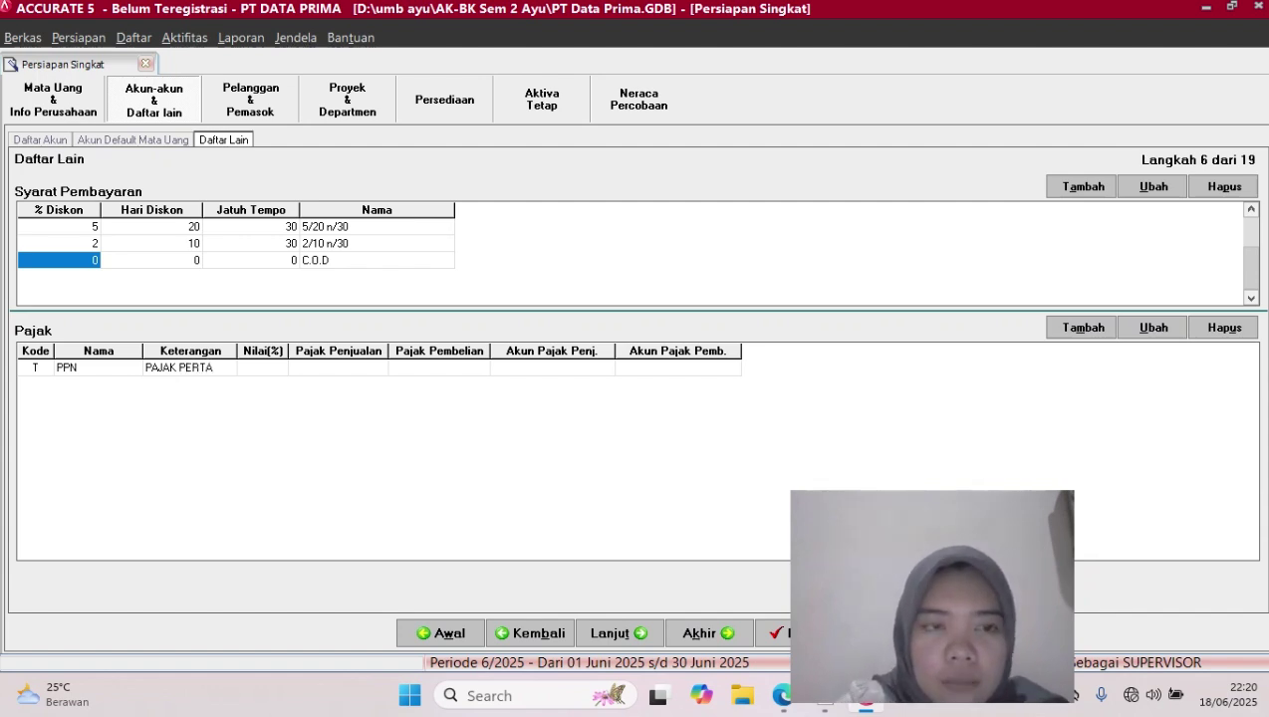
type("MB")
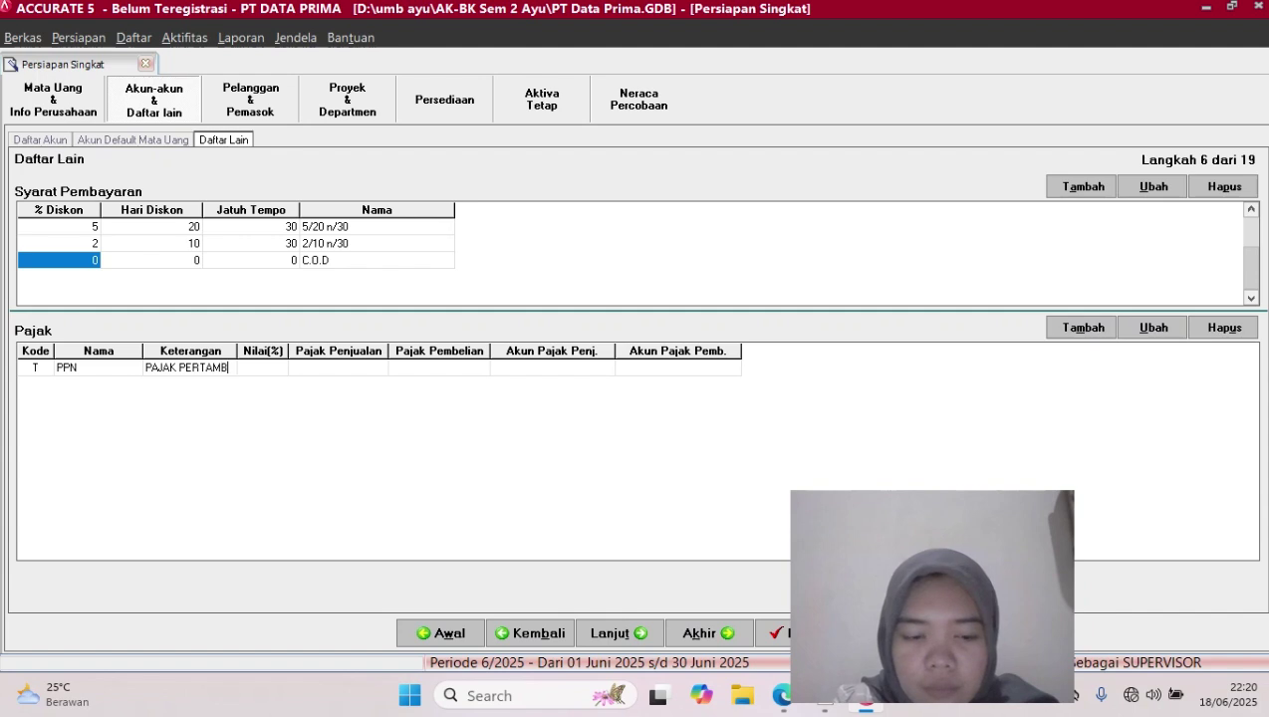
type("AHAN NILAI")
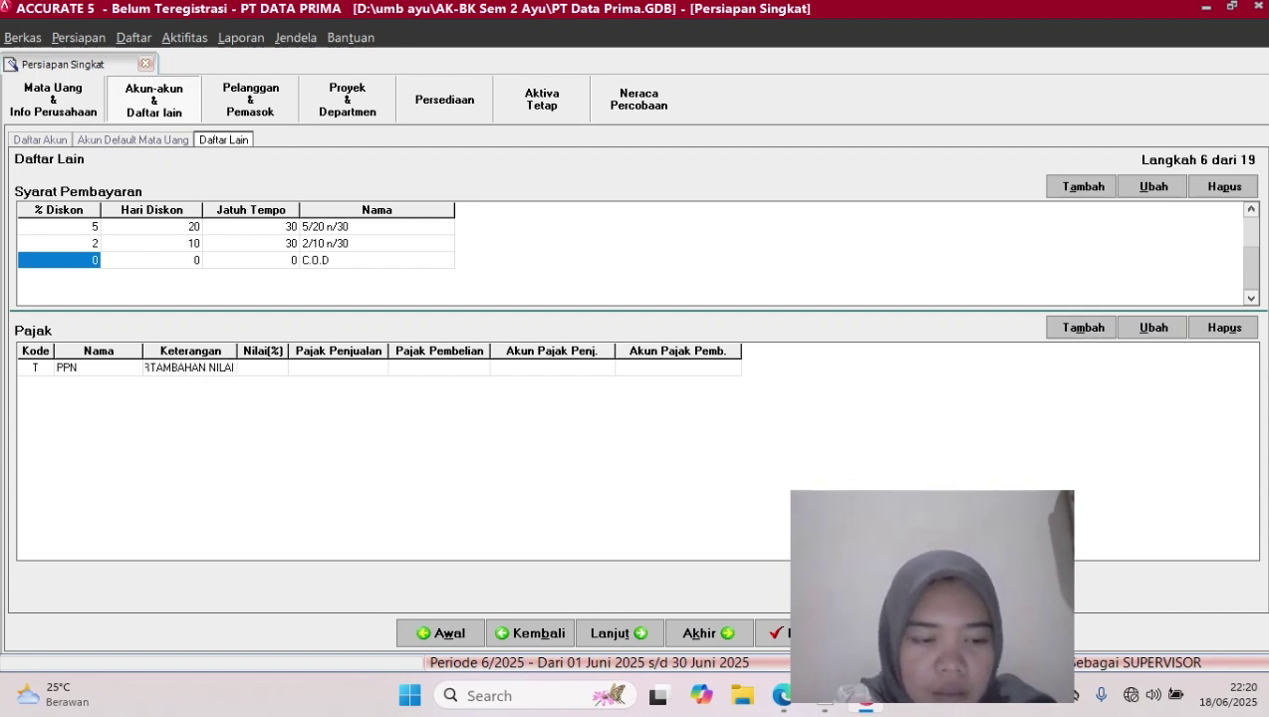
key("Tab")
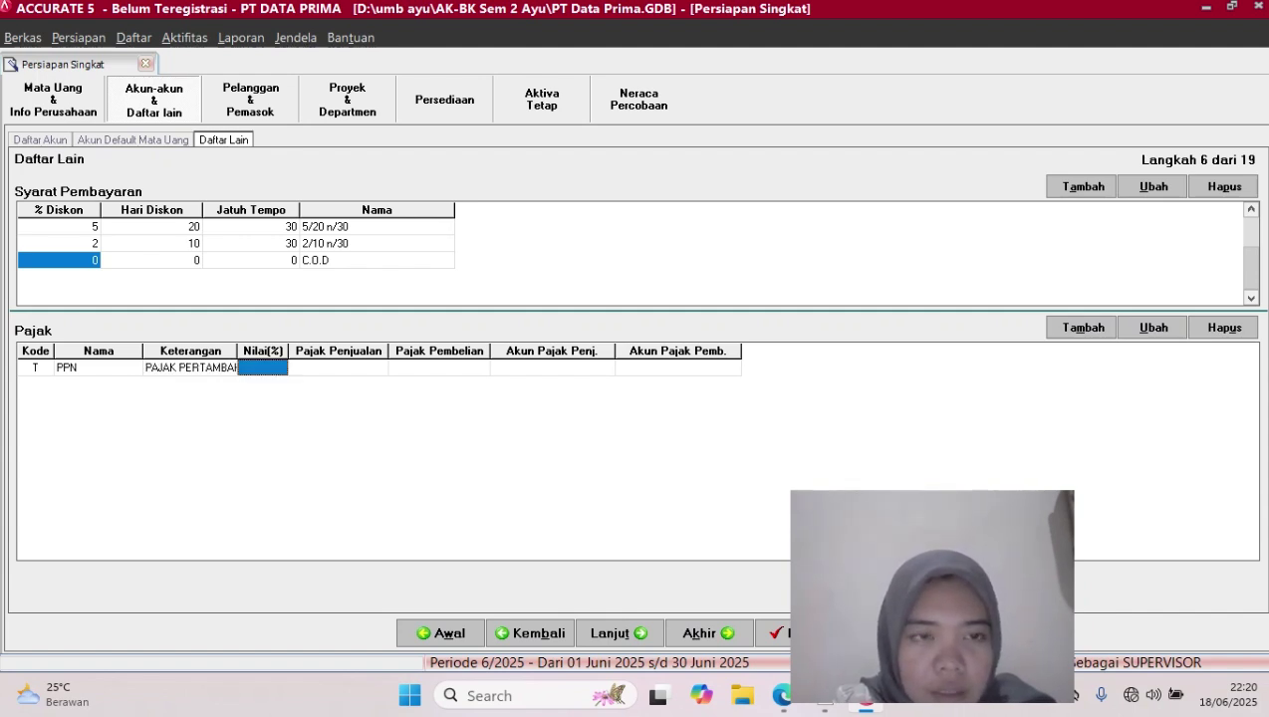
type("10")
key("Tab")
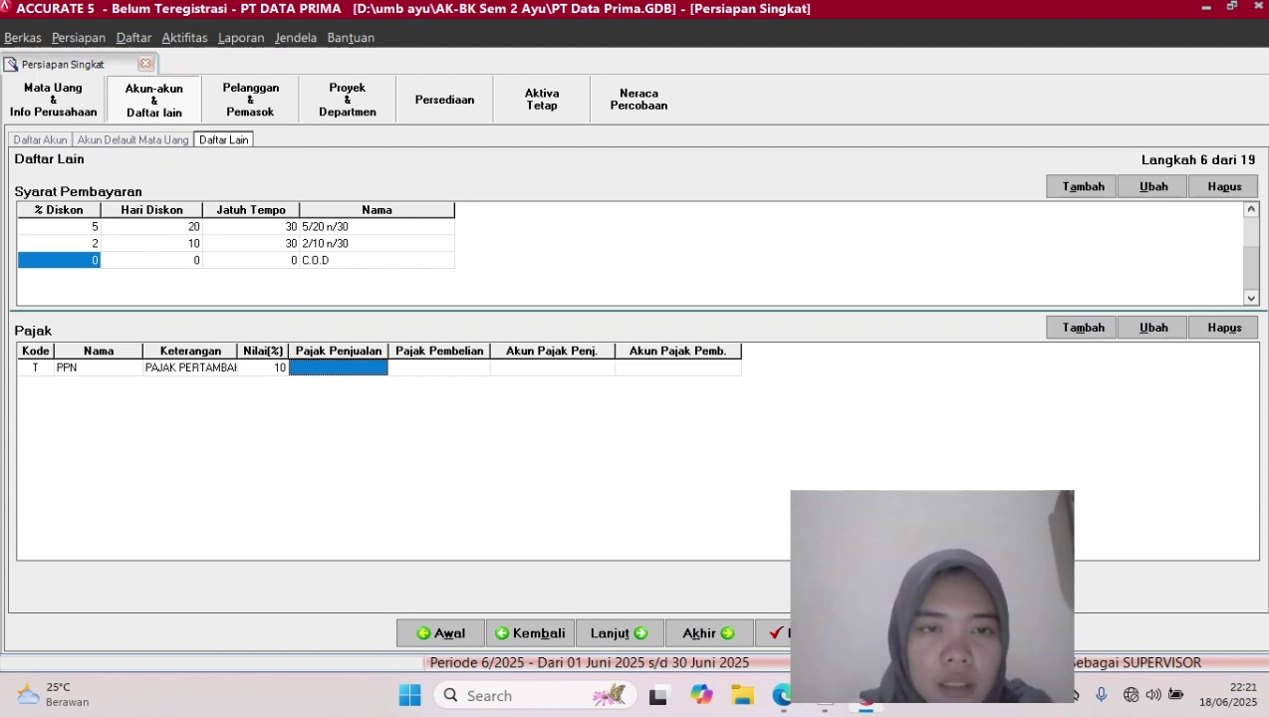
type("111")
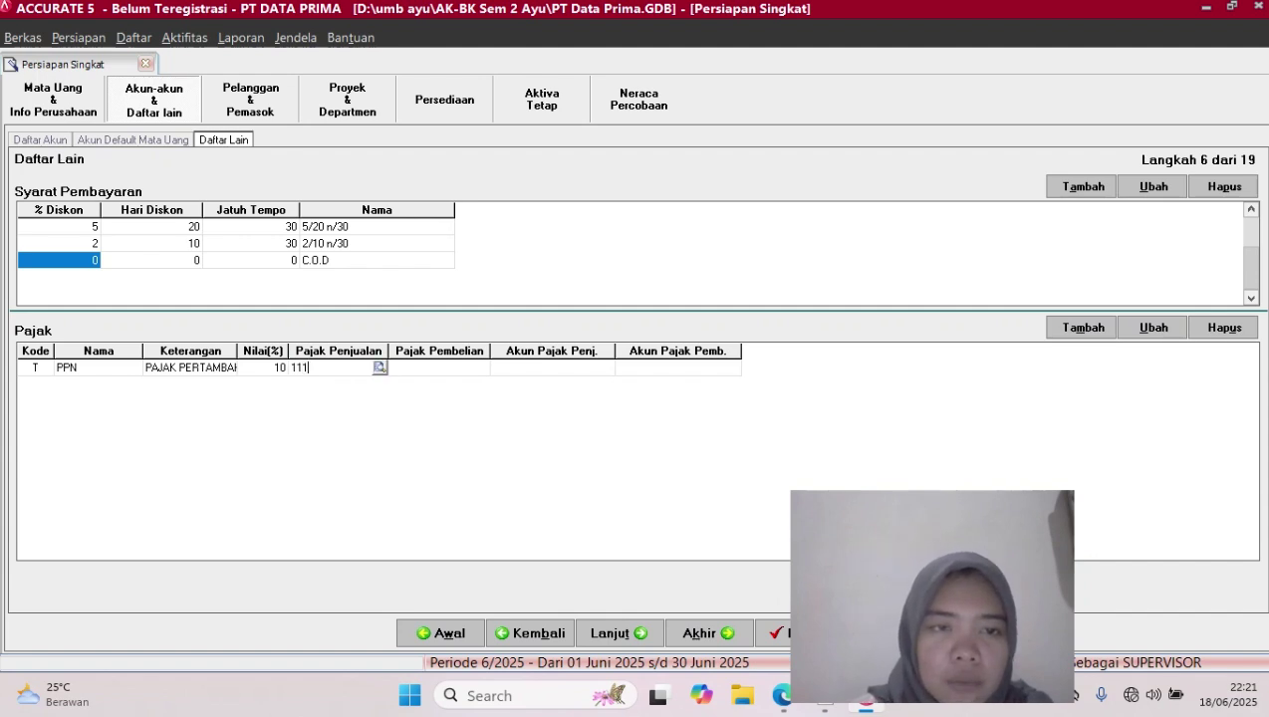
type("08")
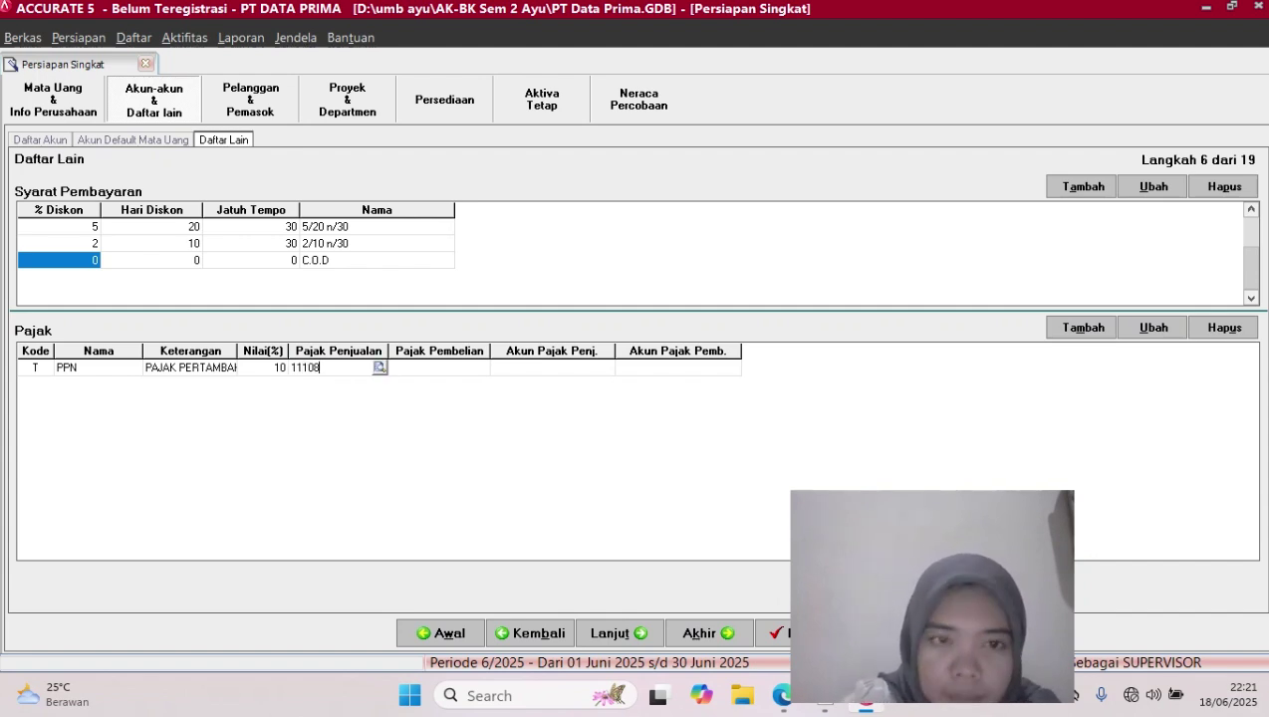
key("Return")
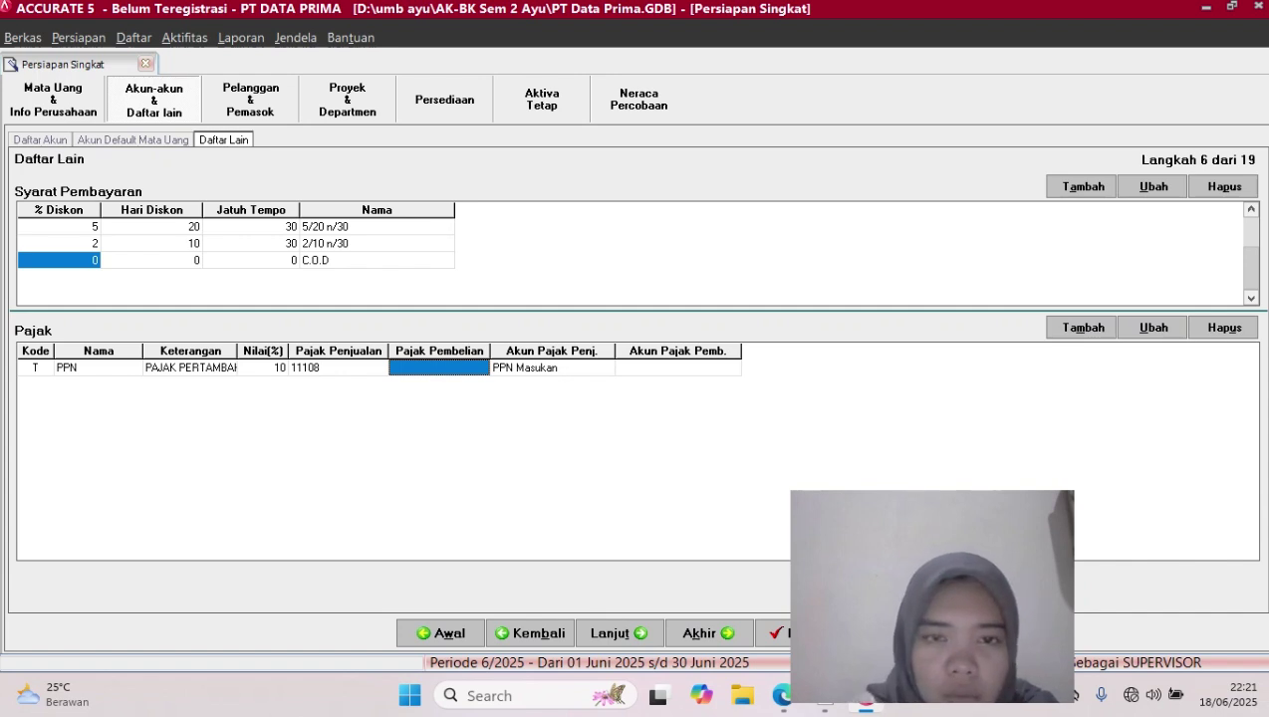
Change PPN's sales tax account to 21104 and purchase account to 11108, then continue to step 7
left_click(338, 368)
key("BackSpace")
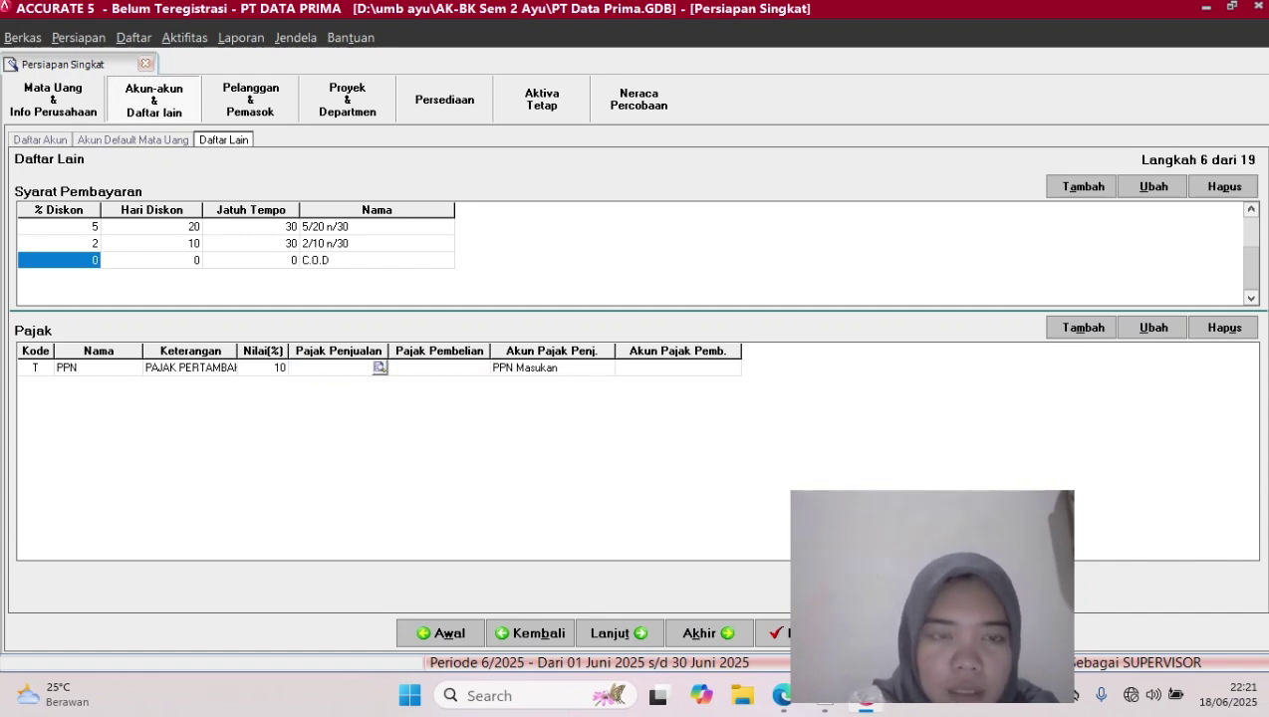
type("21")
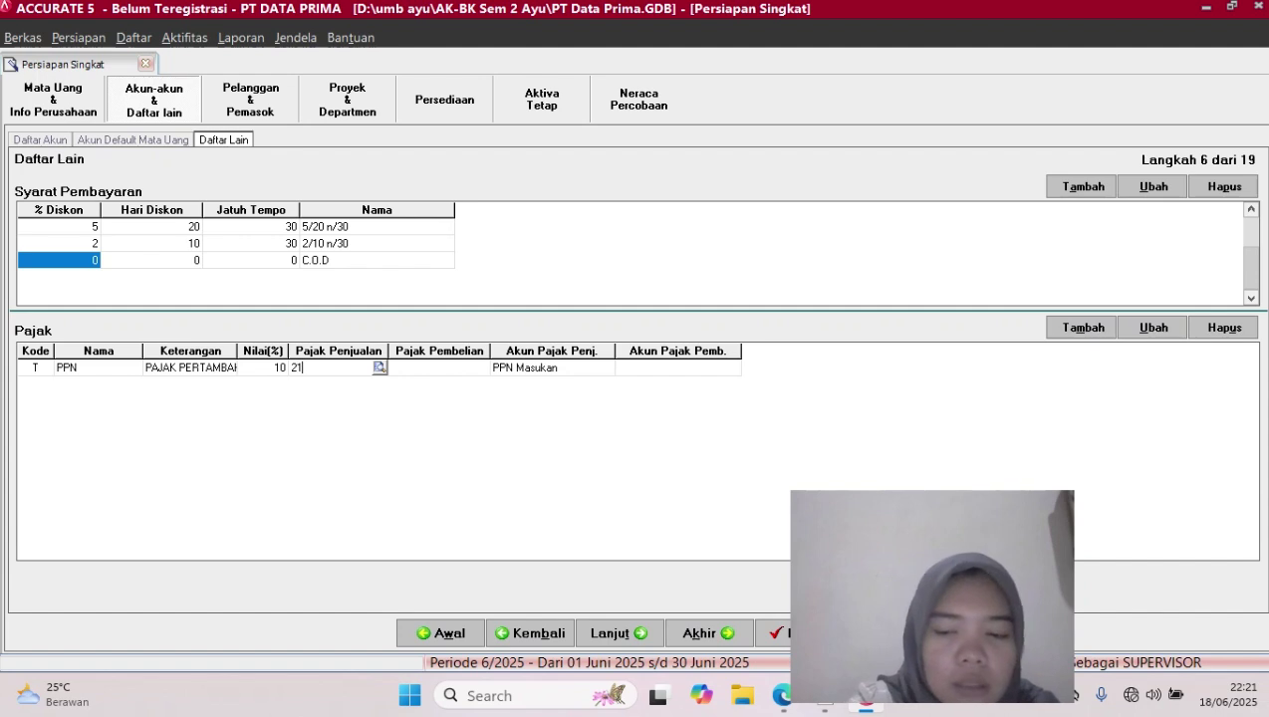
type("1")
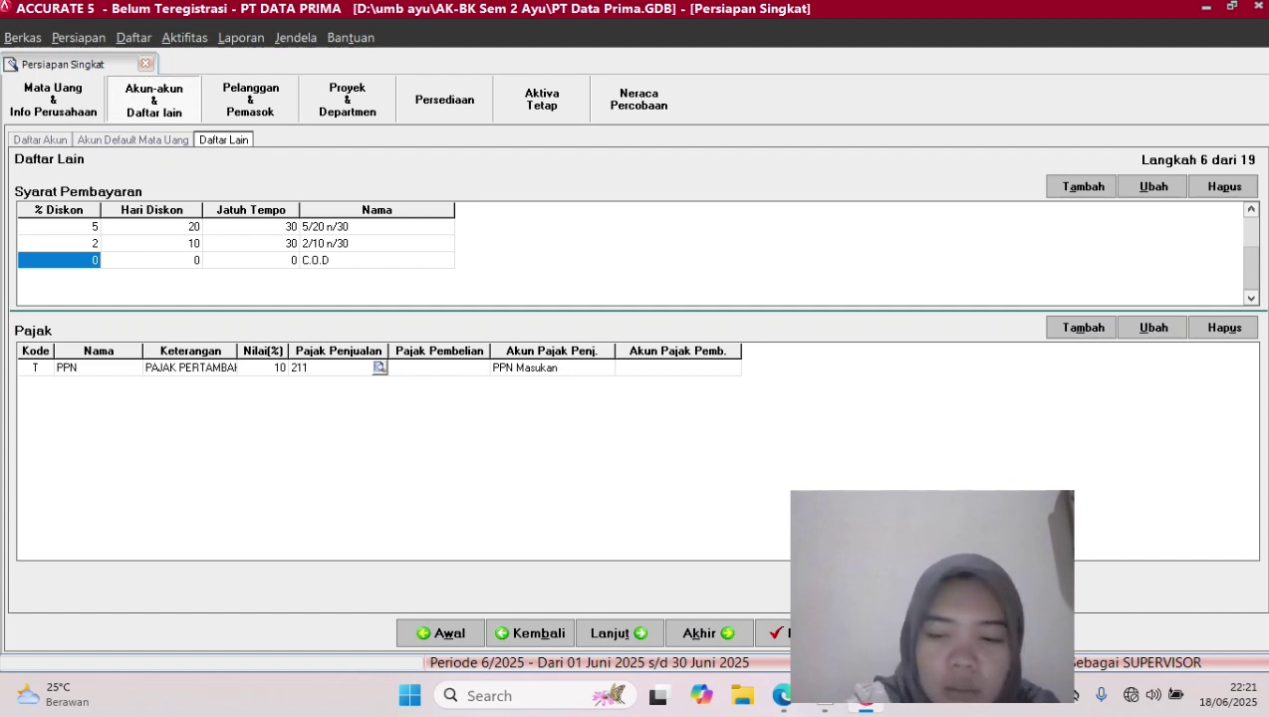
type("04")
key("Tab")
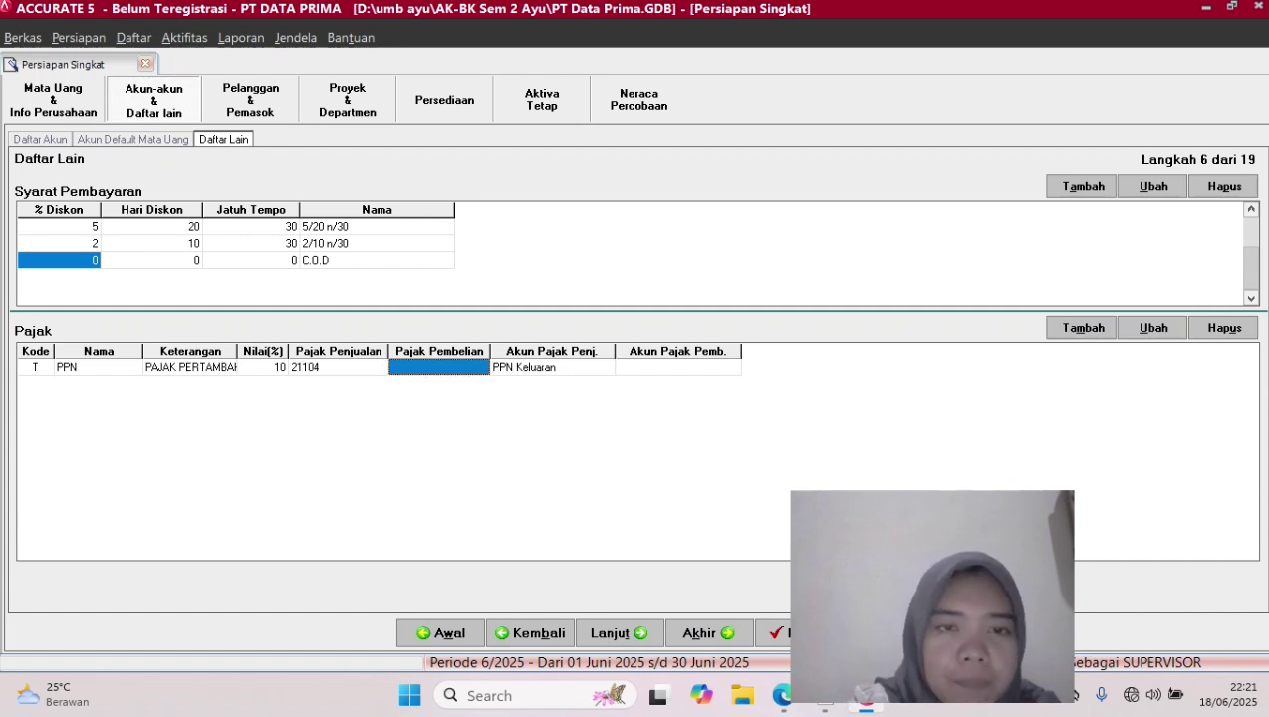
type("1")
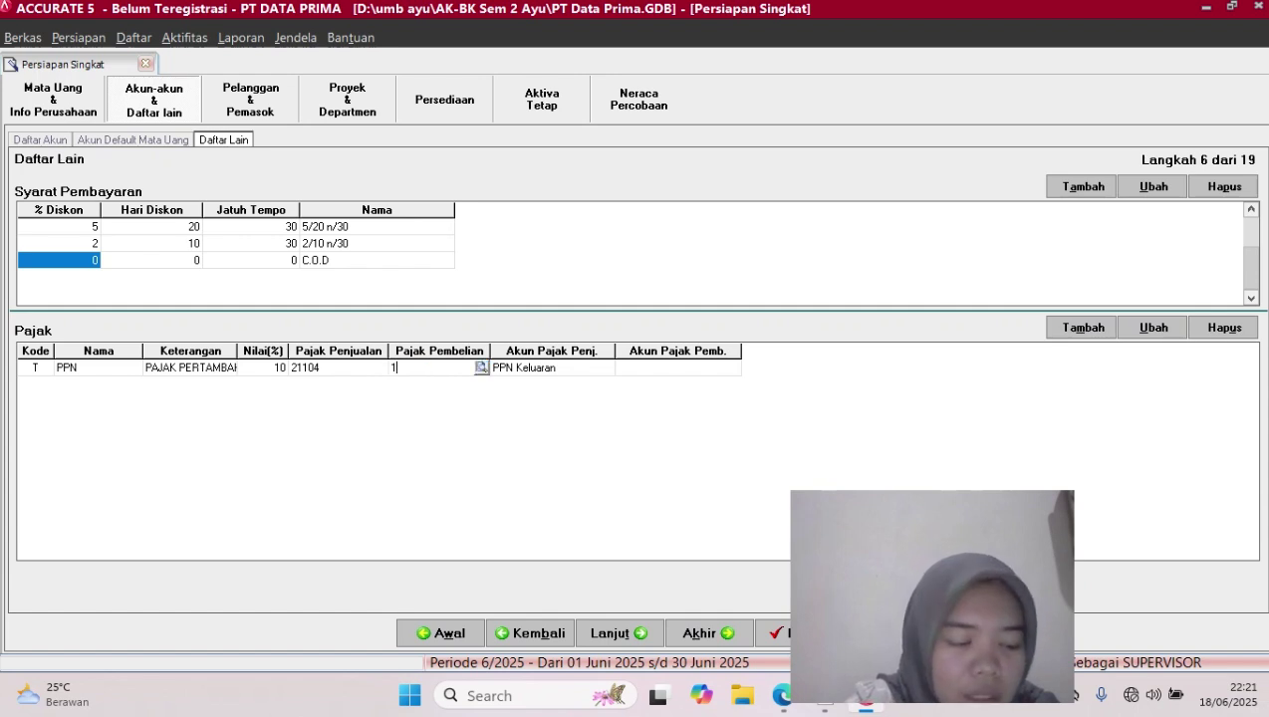
type("108")
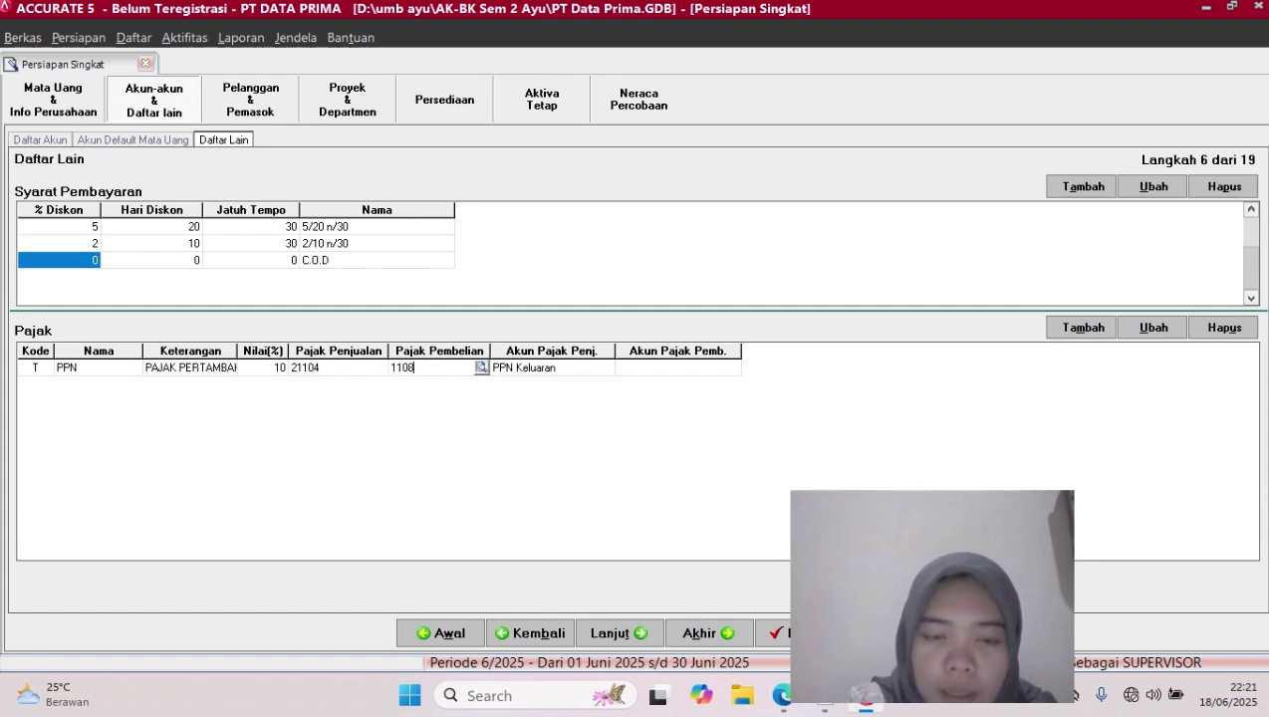
key("BackSpace")
key("BackSpace")
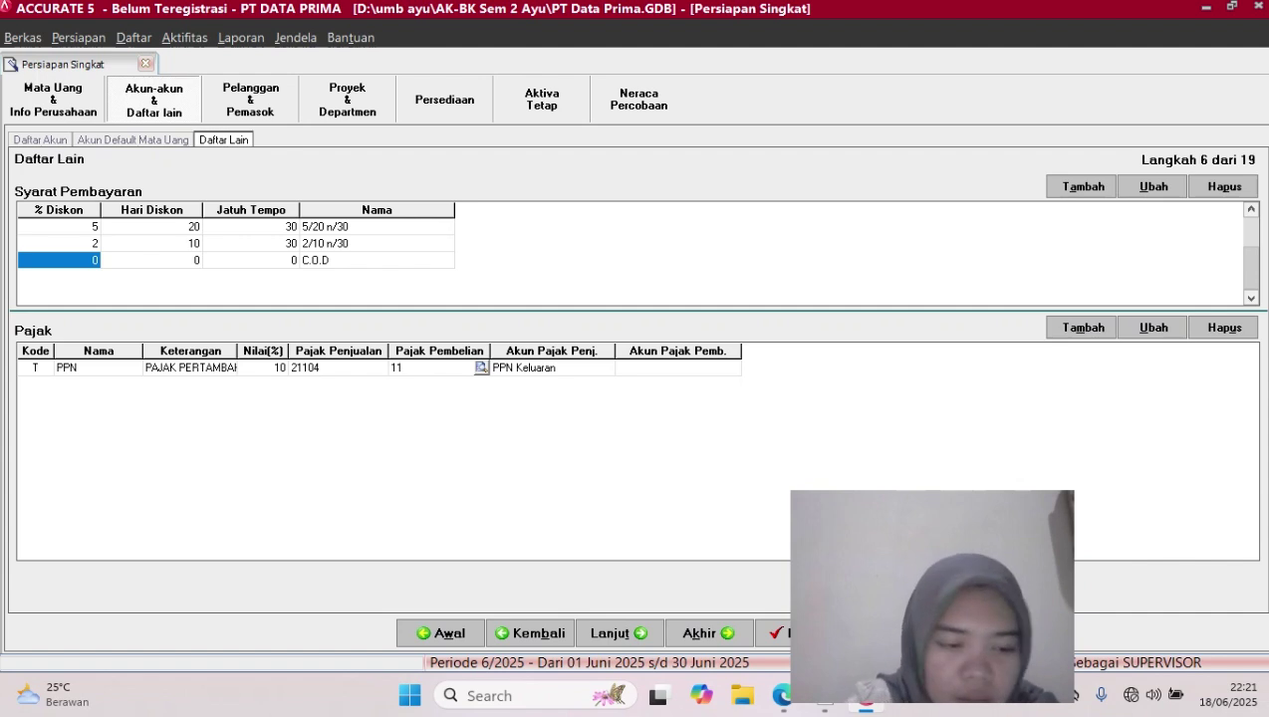
type("1")
type("08")
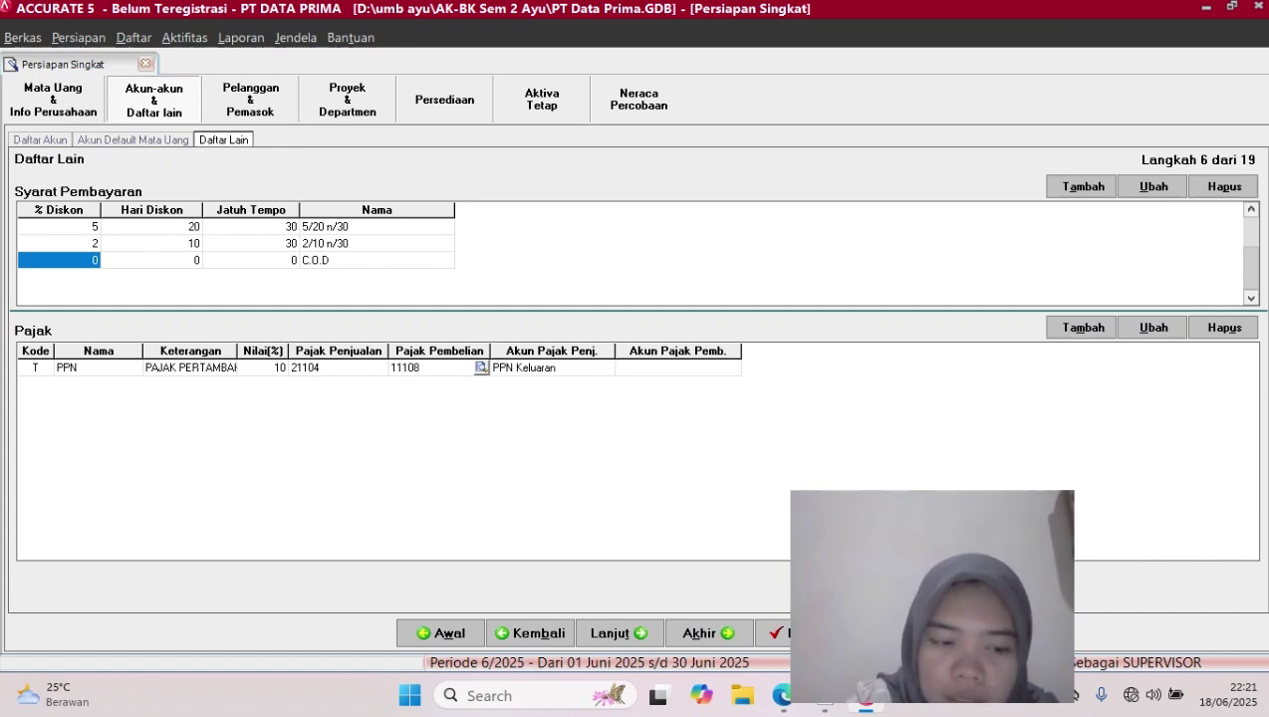
key("Return")
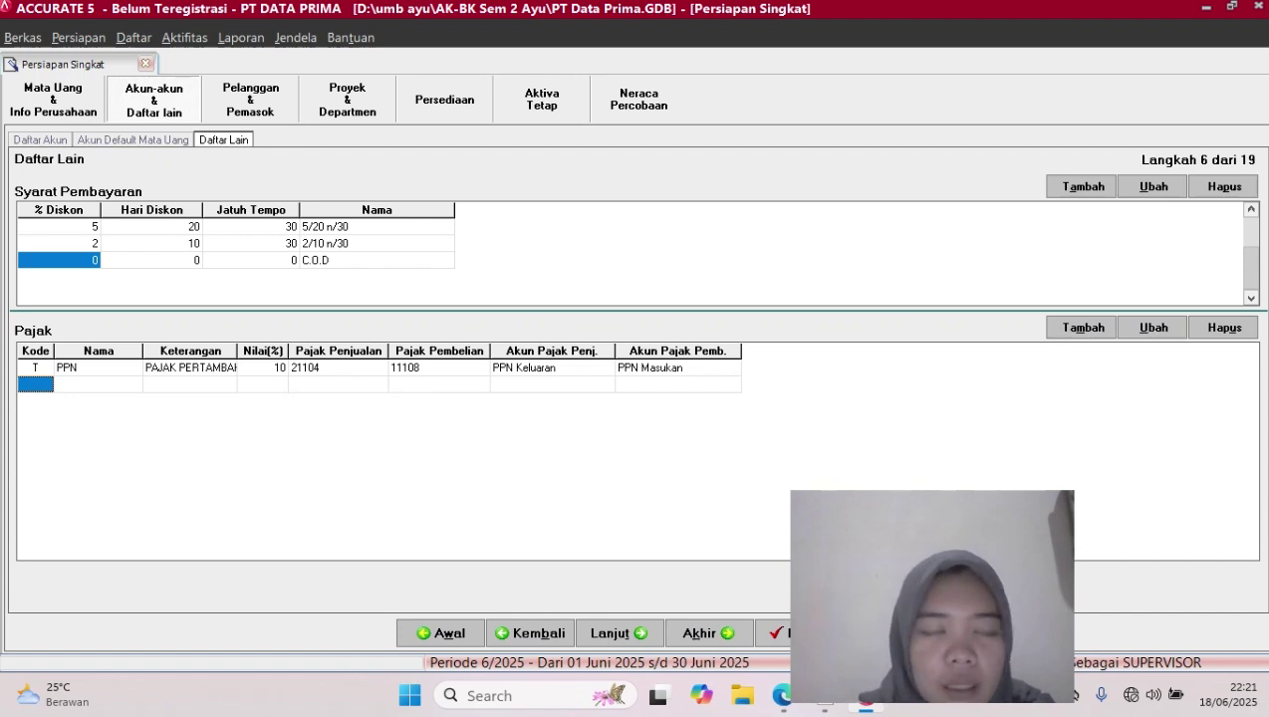
key("Up")
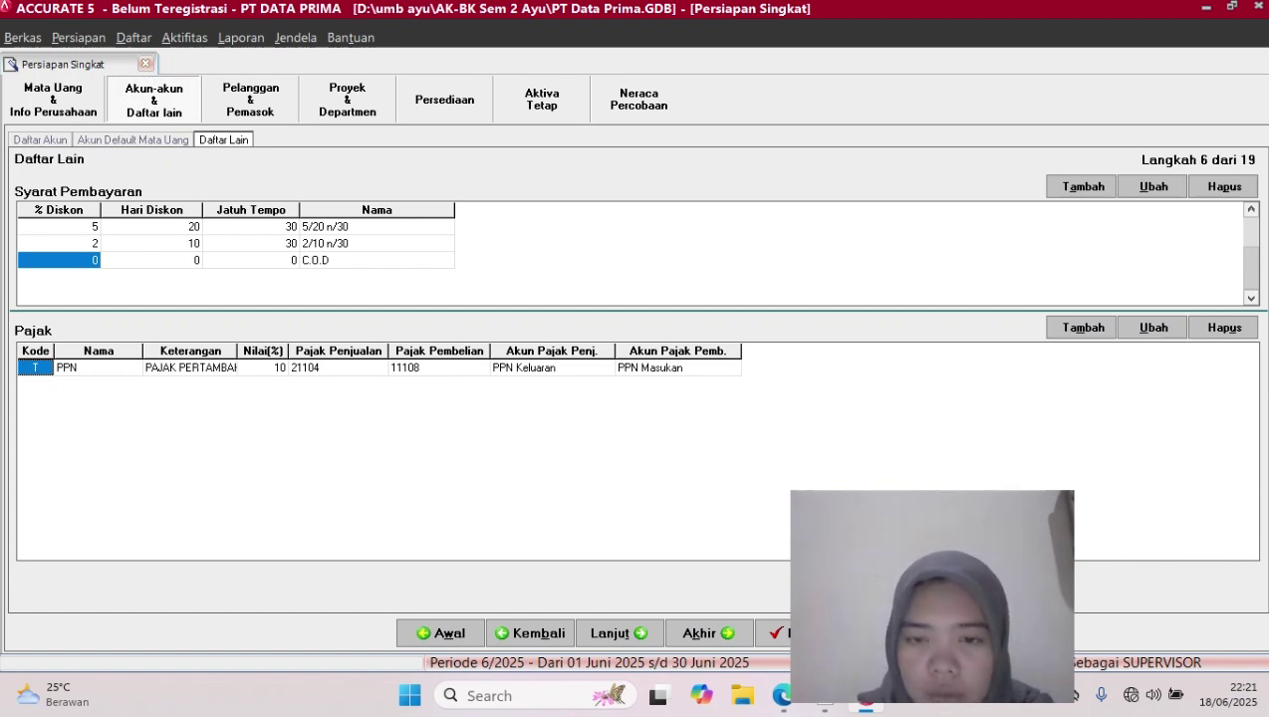
left_click(619, 633)
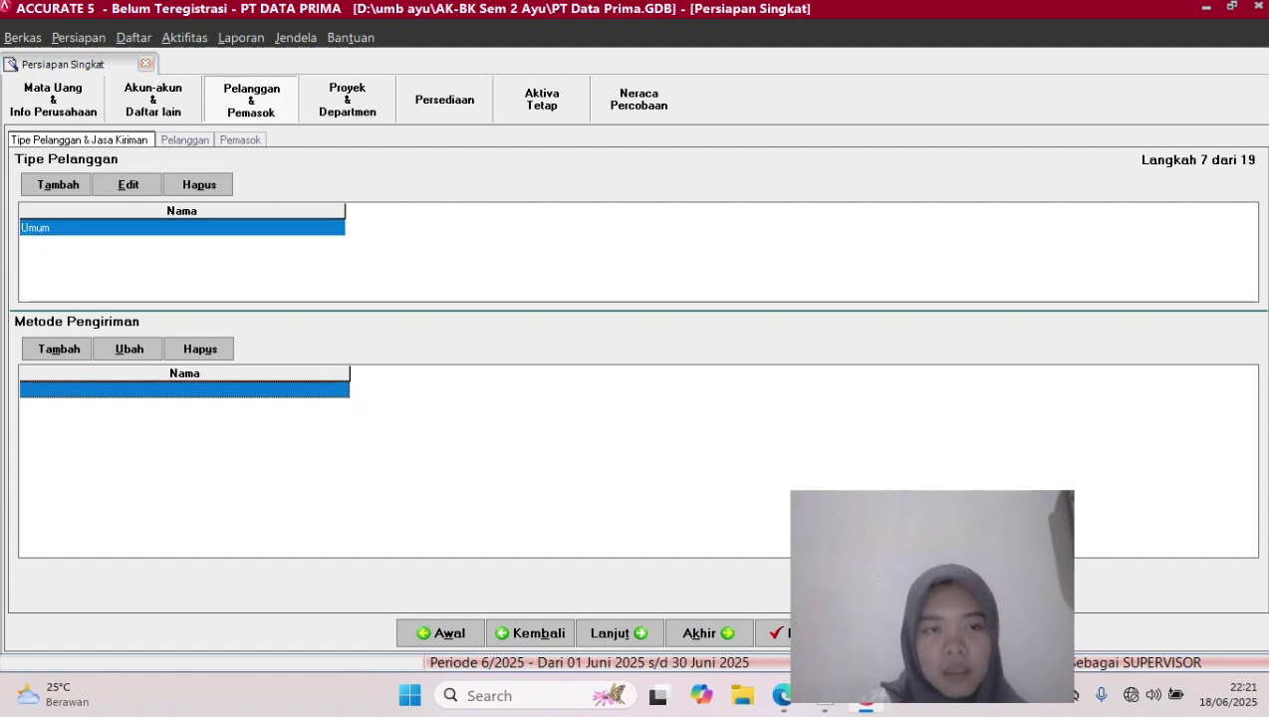
Enter TIKI and J&T under Metode Pengiriman, then go on to step 8 Pelanggan
left_click(183, 389)
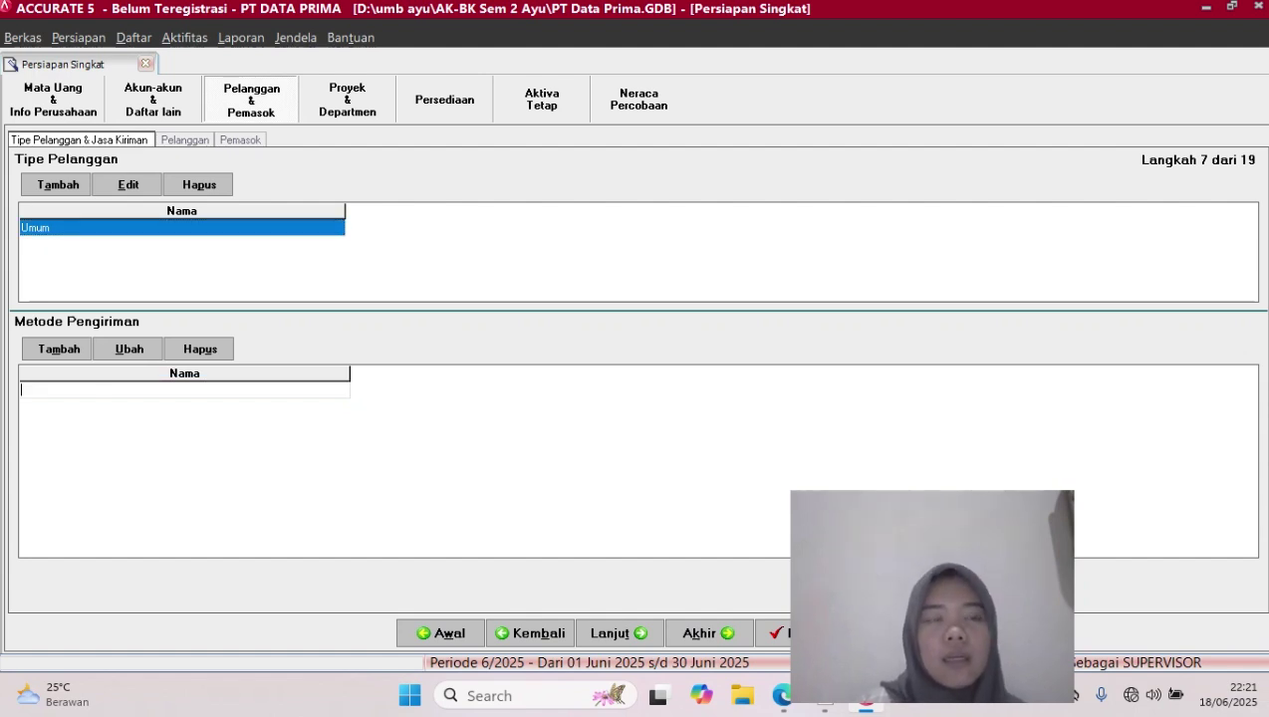
type("TIKI")
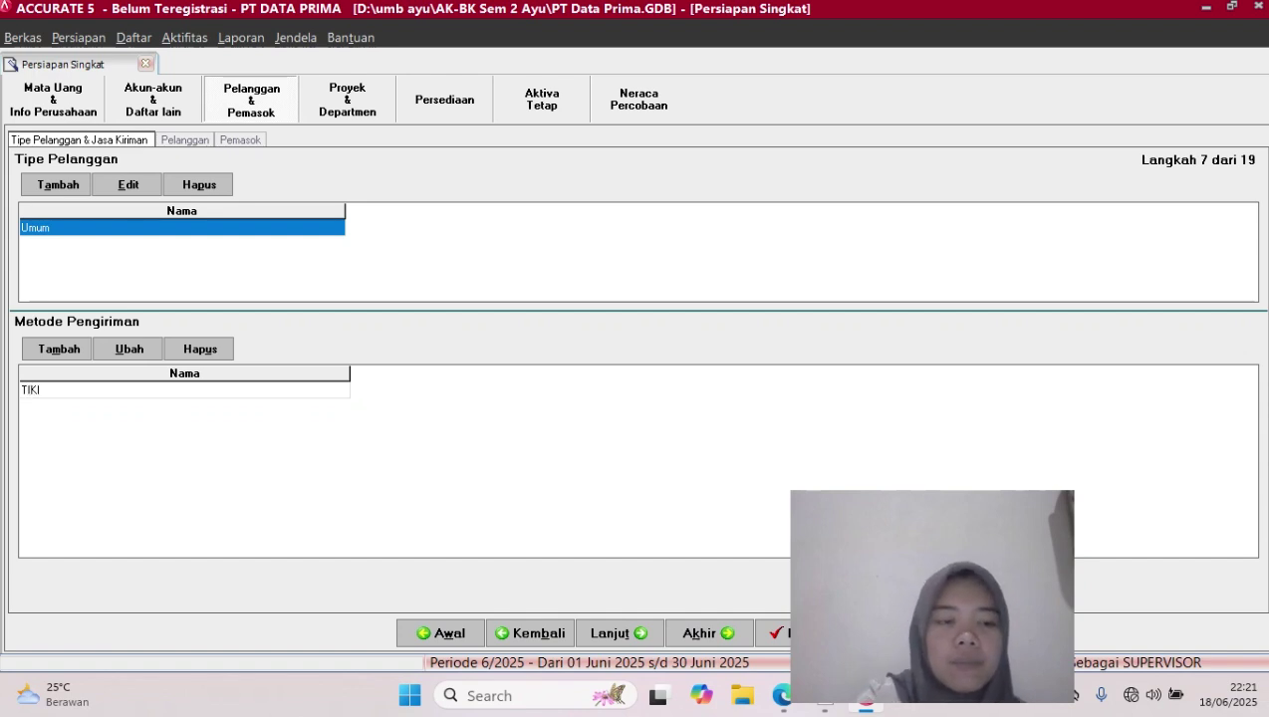
key("Down")
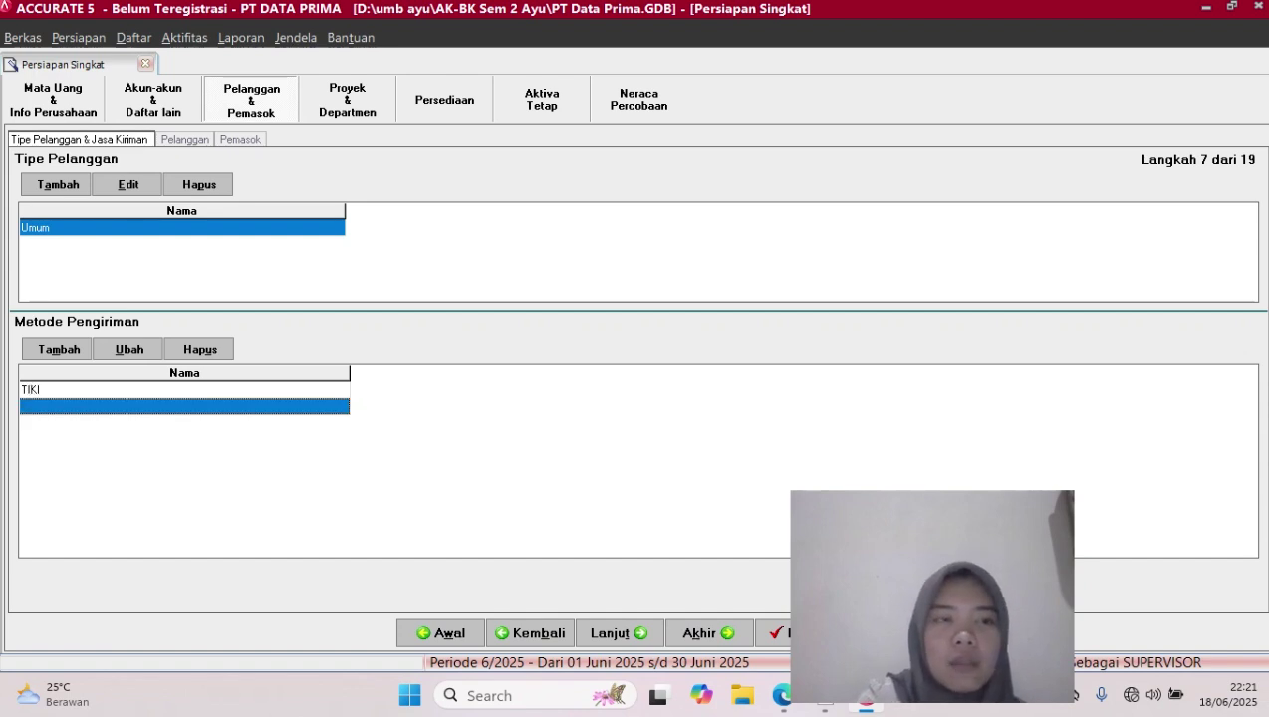
type("J")
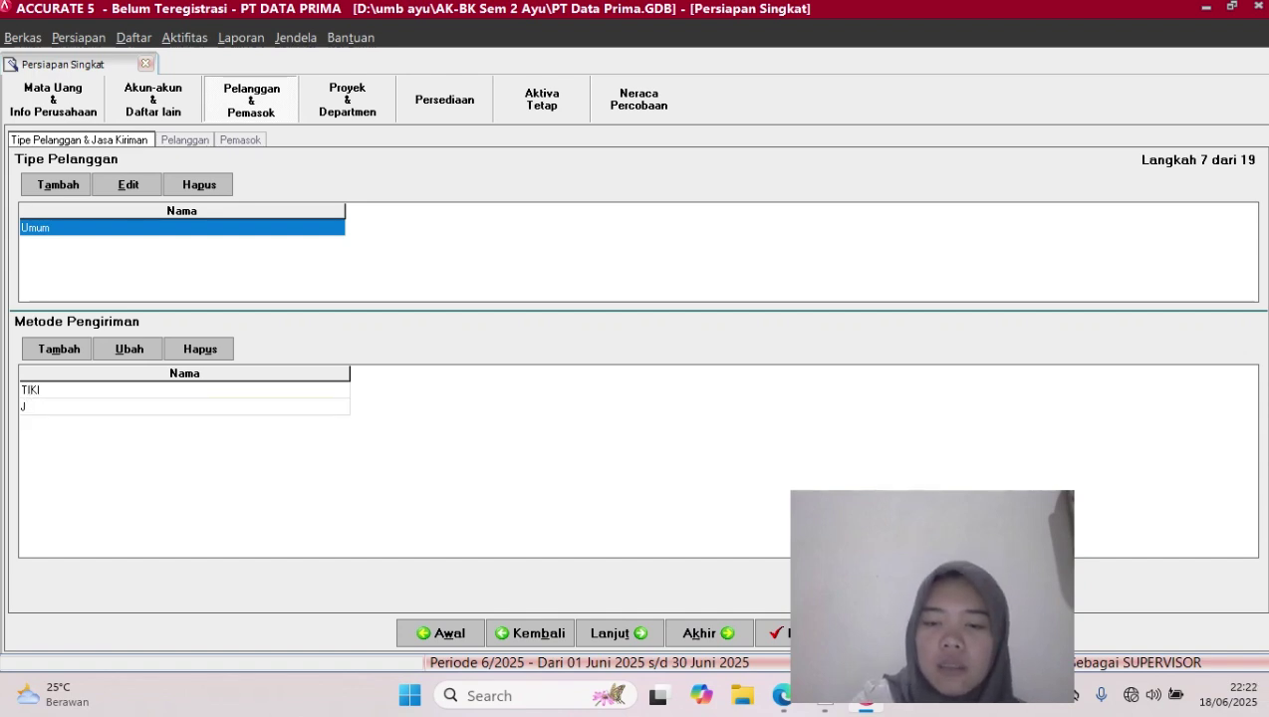
type("&T")
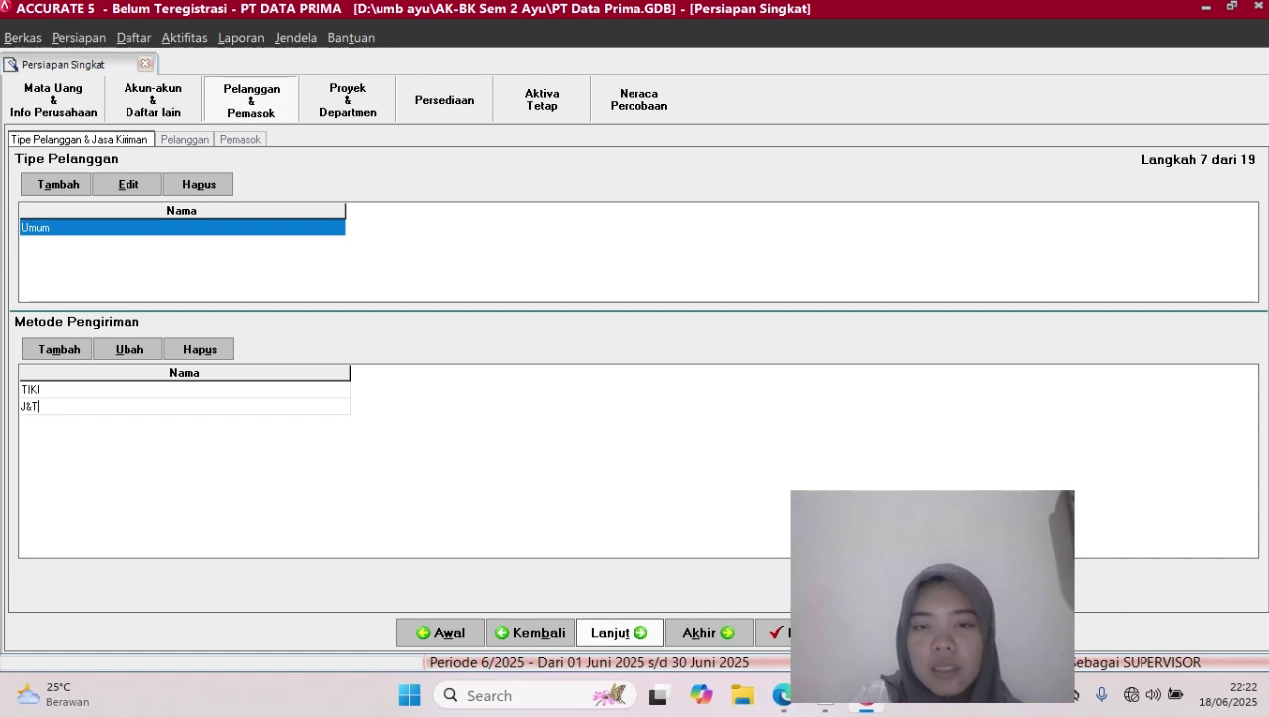
left_click(620, 633)
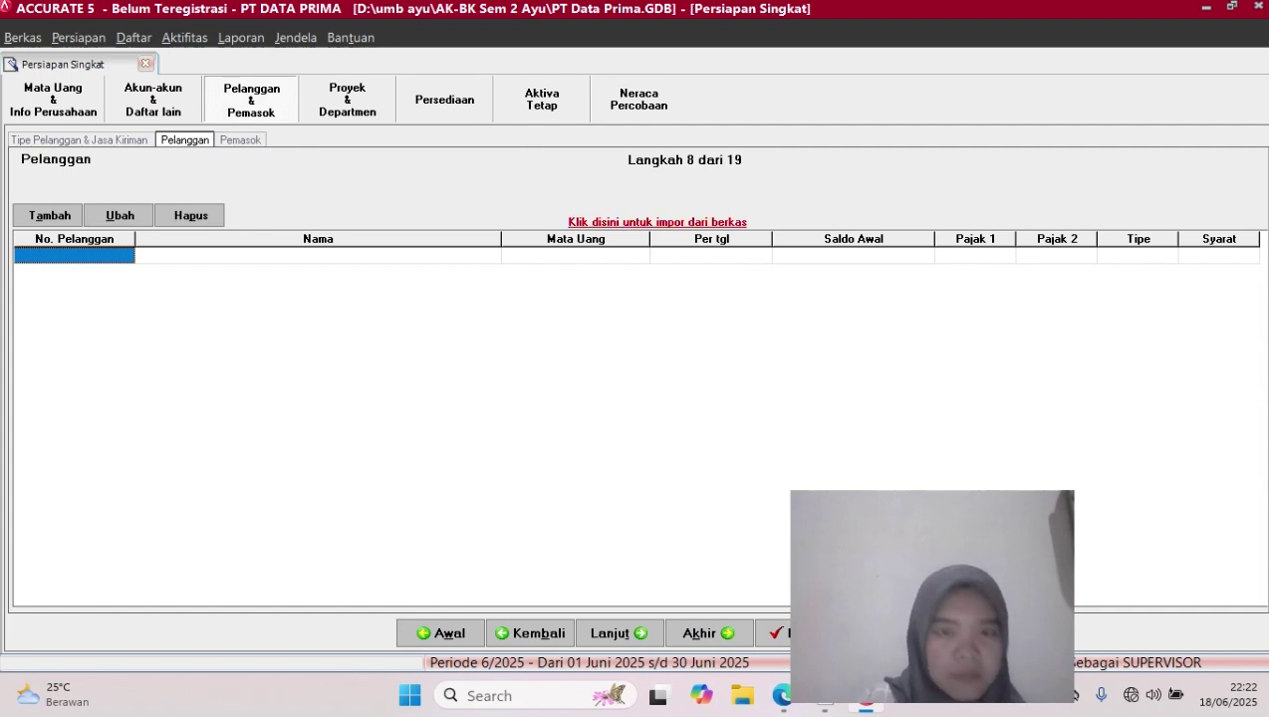
Choose the Excel file 2. CUSTOMERS.xls as the customer import source and fetch its data
left_click(658, 222)
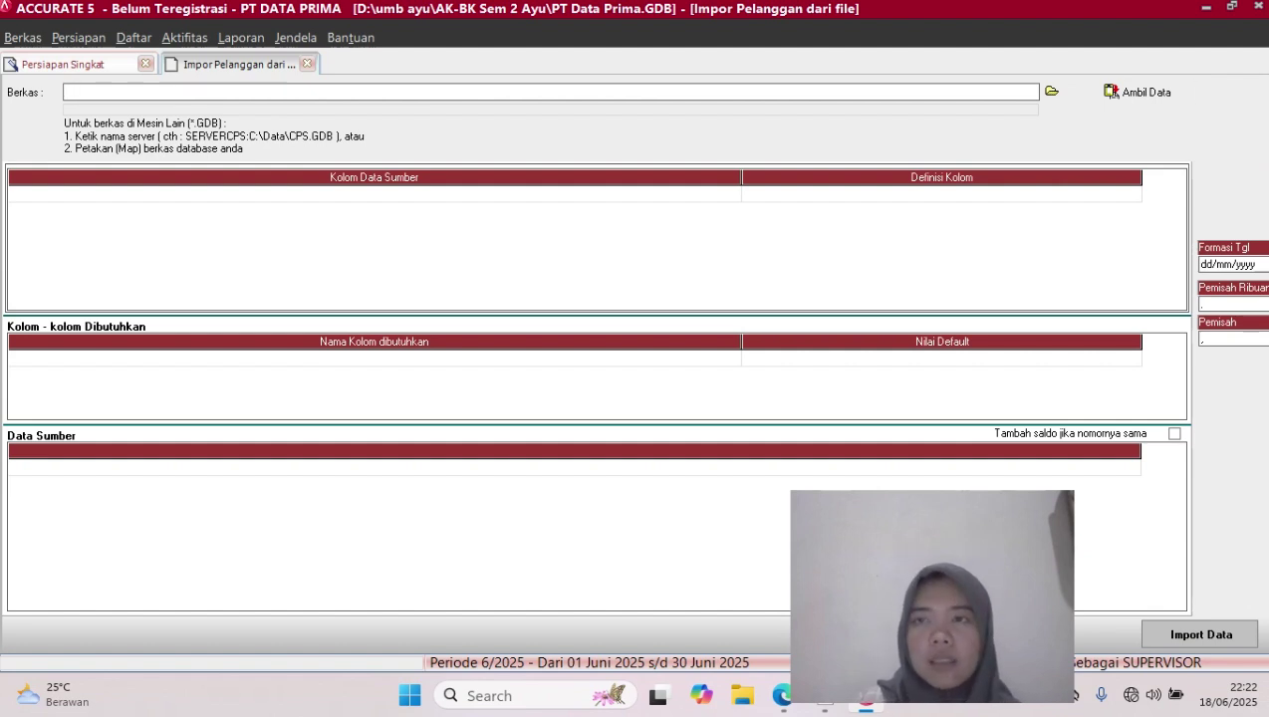
left_click(1051, 90)
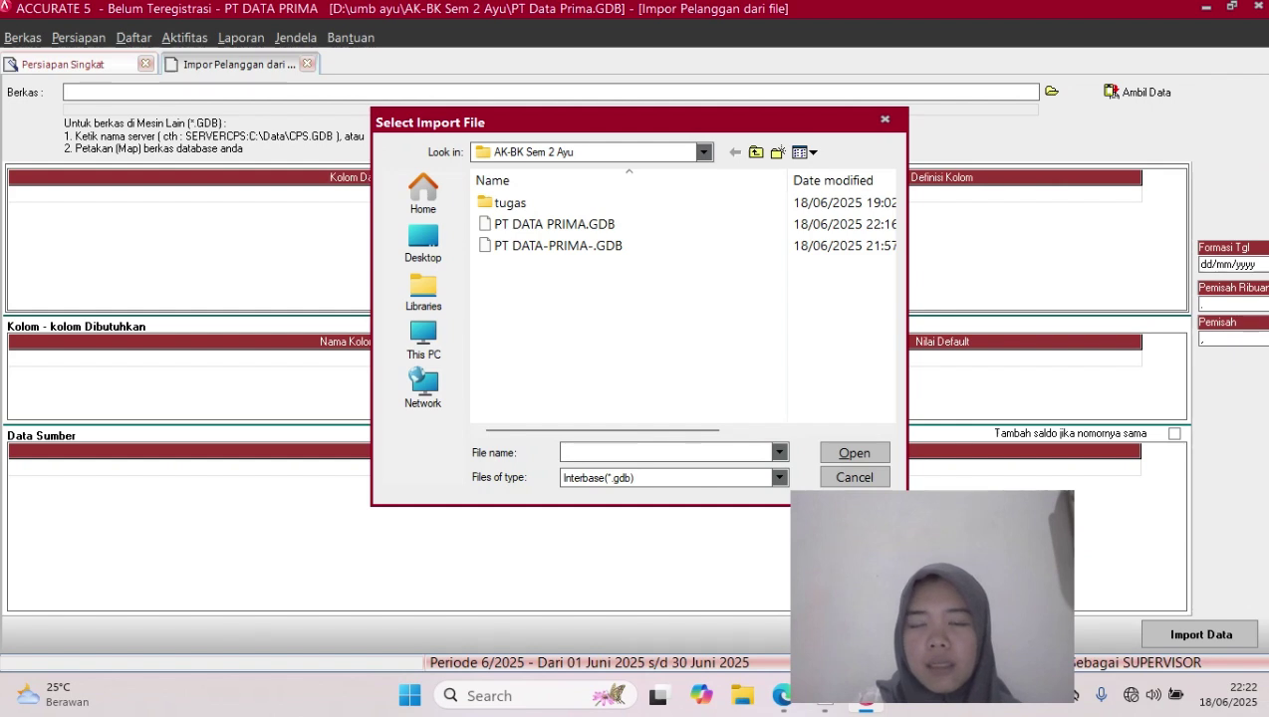
left_click(779, 479)
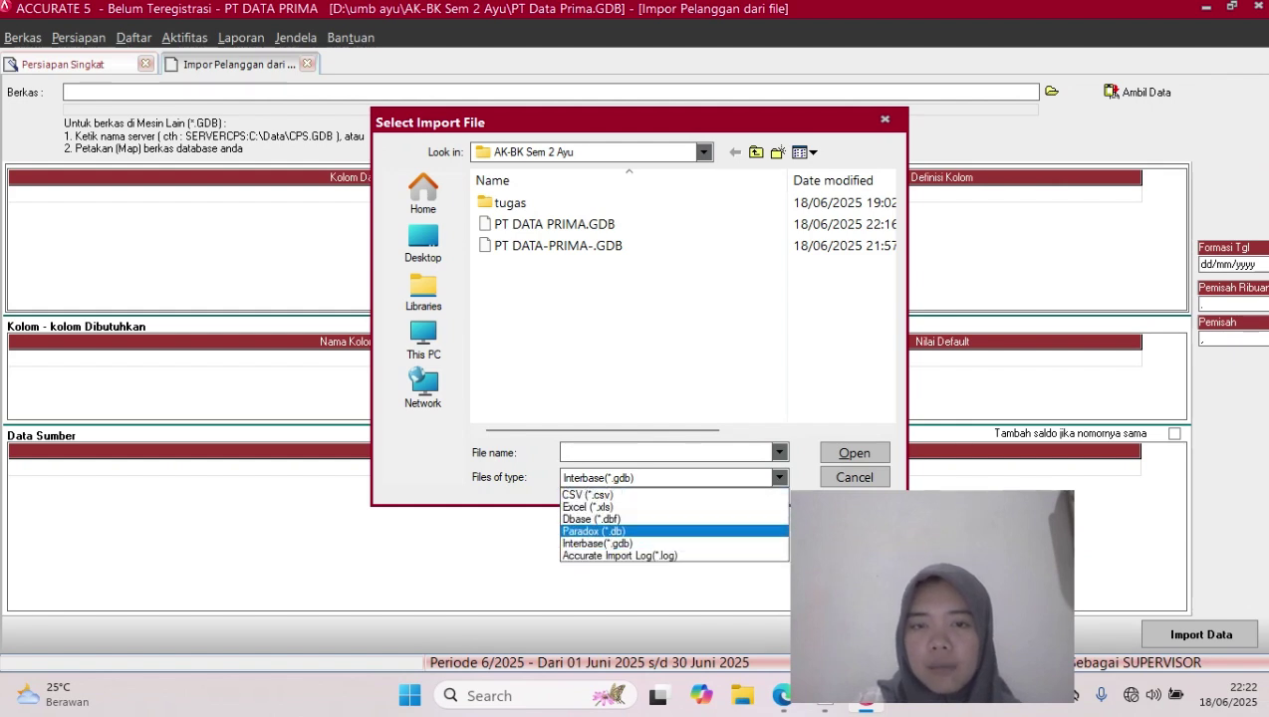
left_click(588, 507)
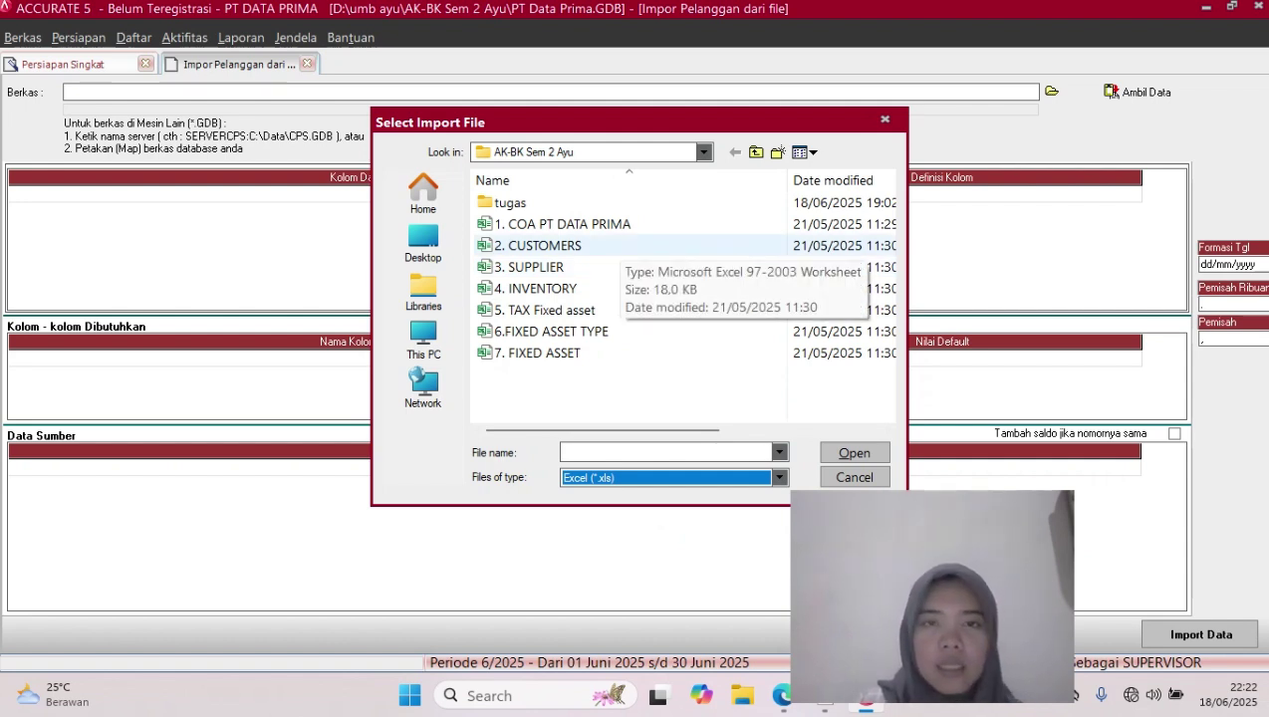
left_click(620, 246)
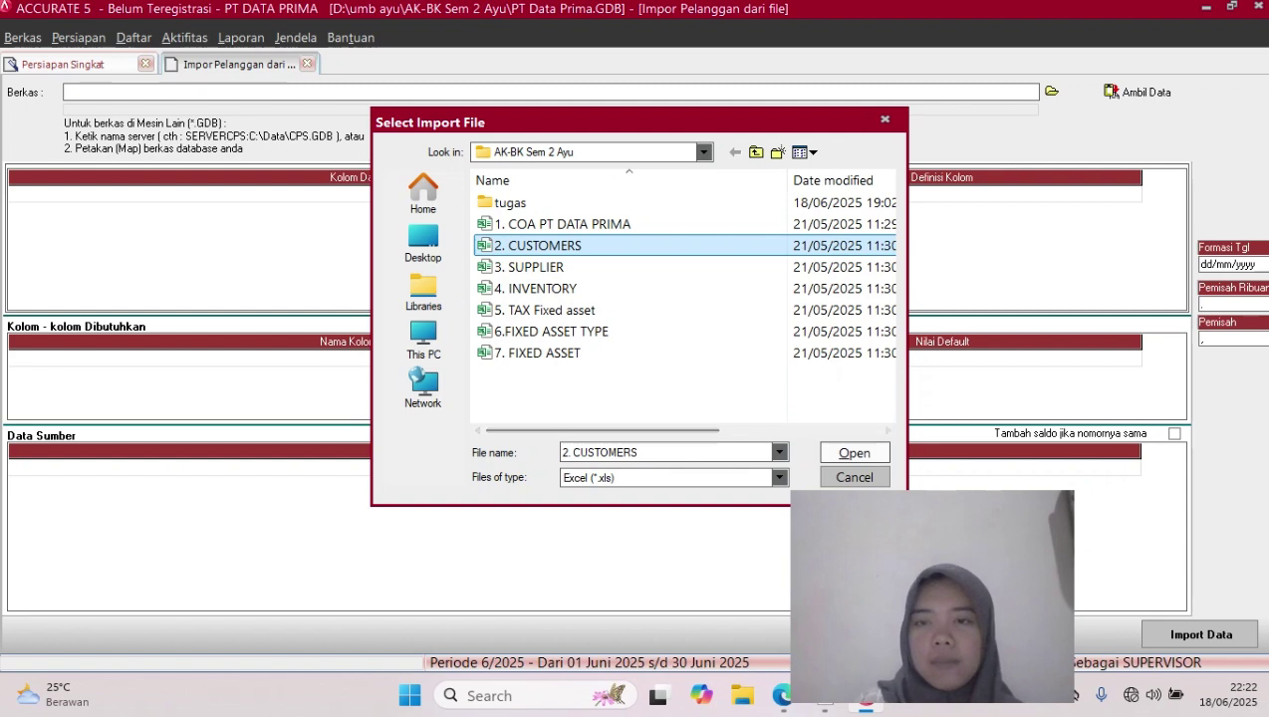
key("Return")
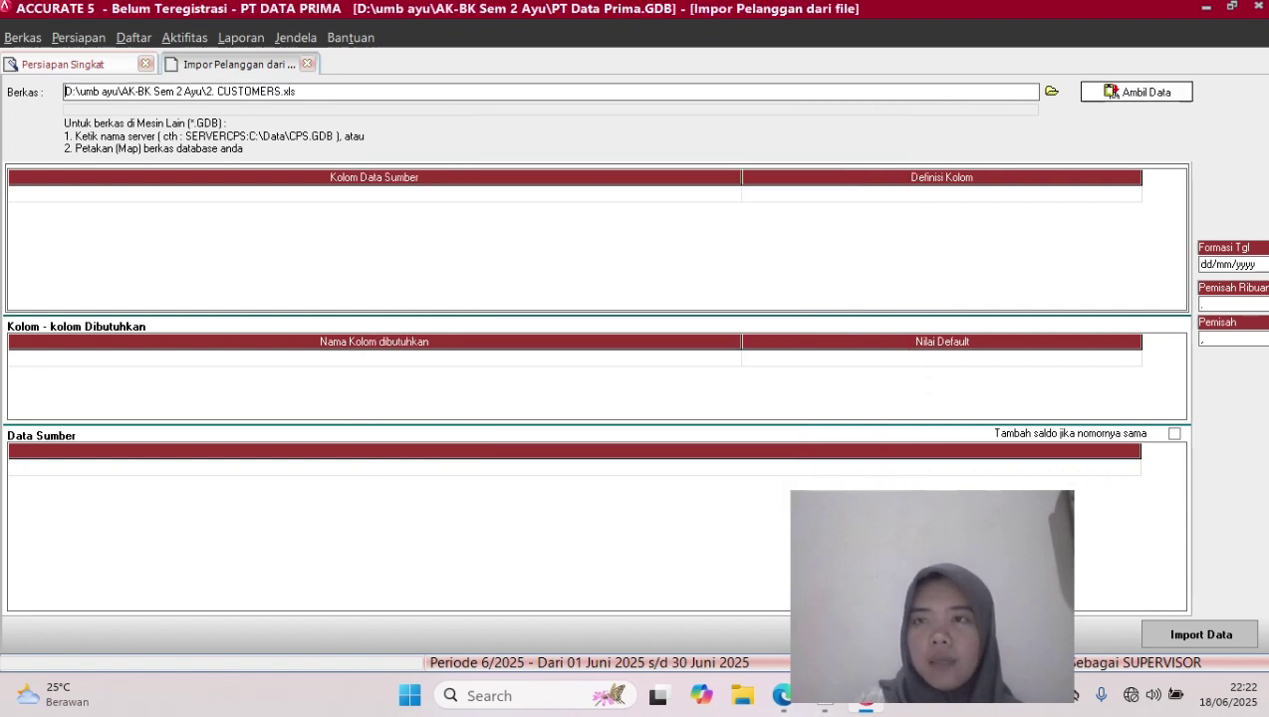
left_click(1137, 91)
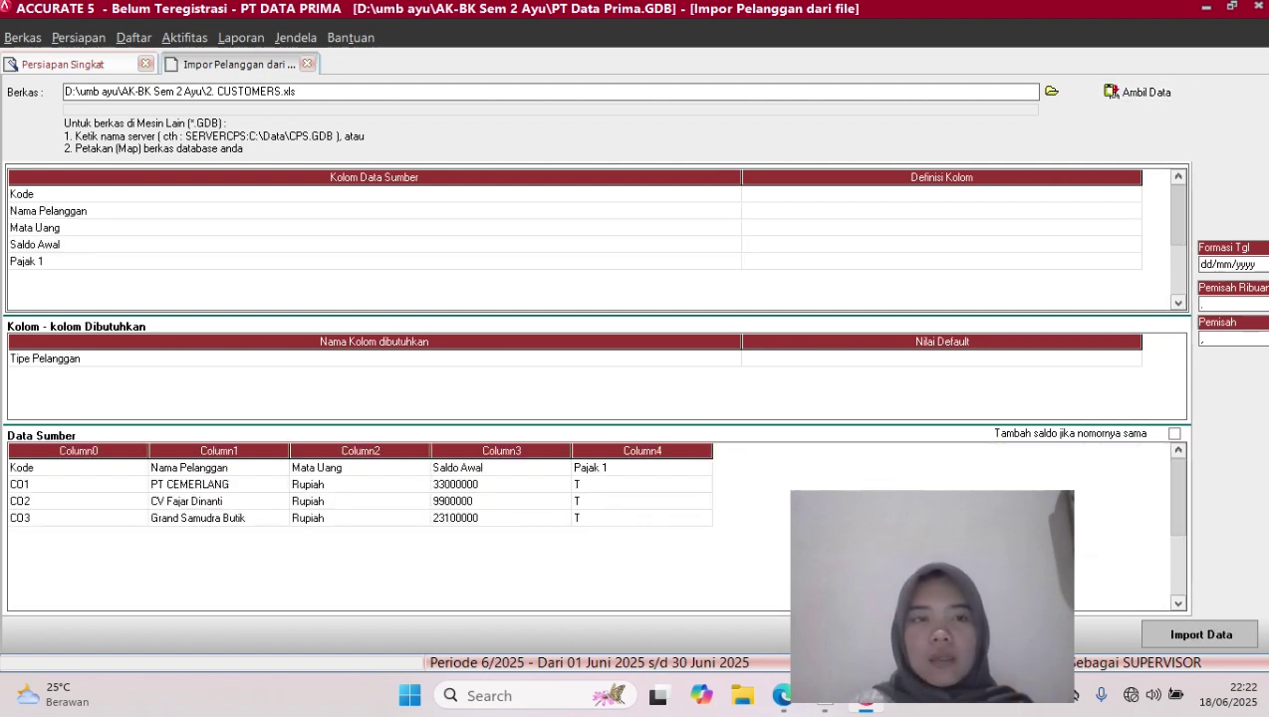
Delete the column-title row from the Data Sumber grid so the data starts at CO1
left_click(219, 468)
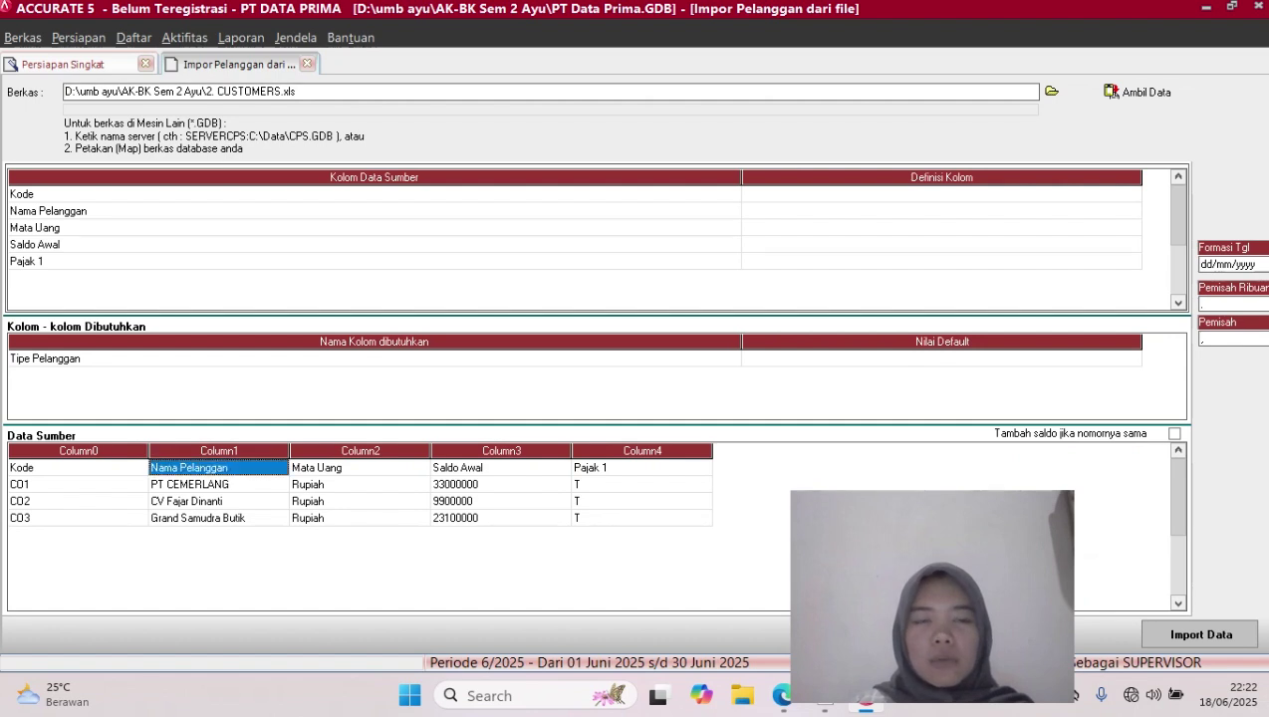
right_click(271, 466)
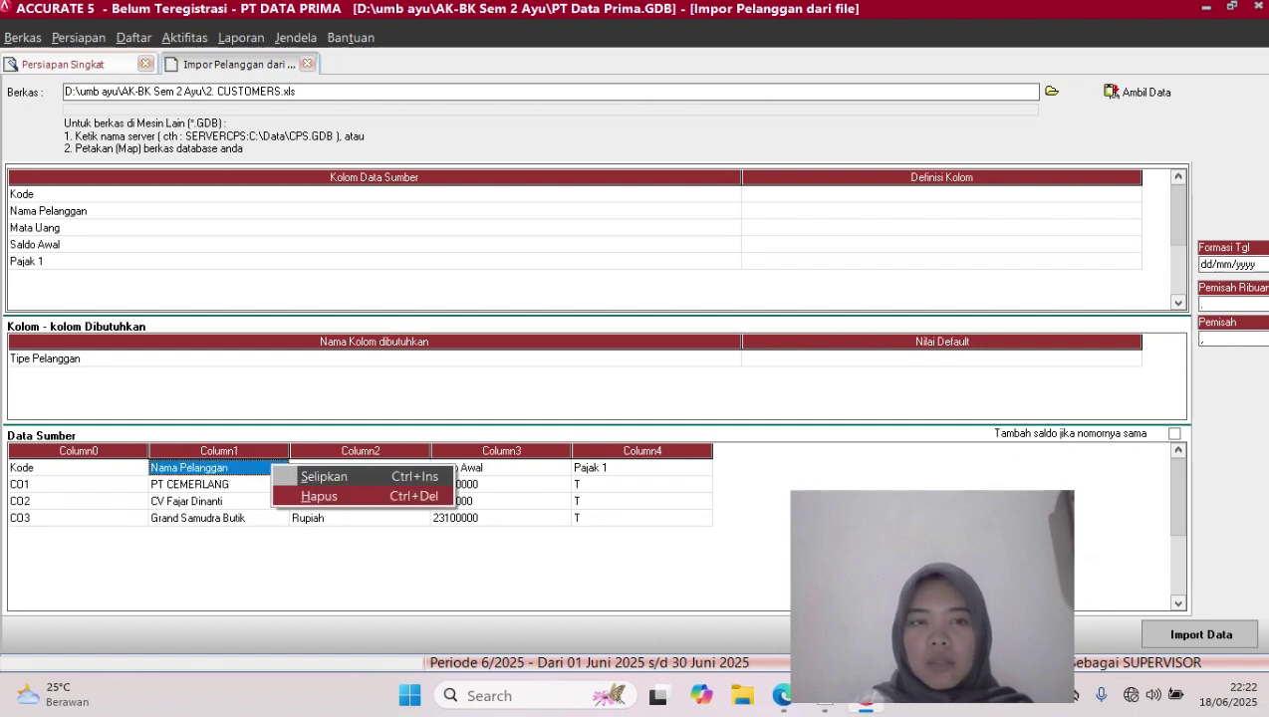
left_click(318, 496)
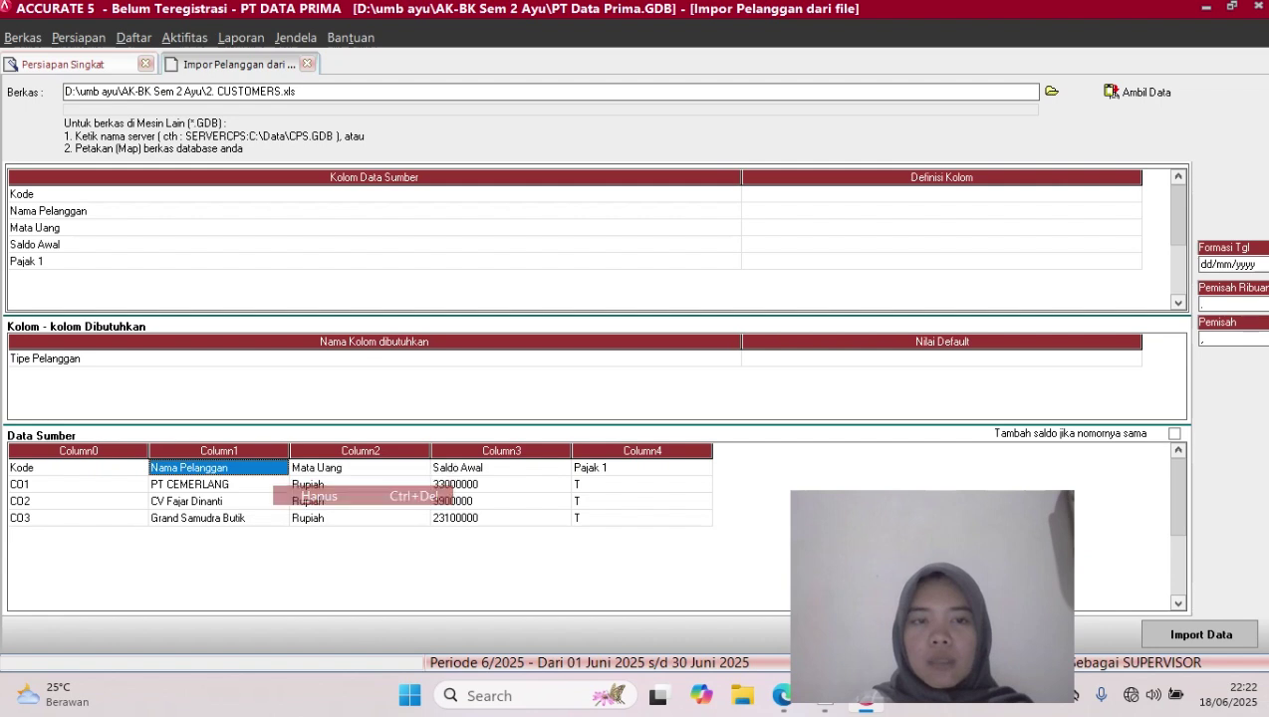
key("Return")
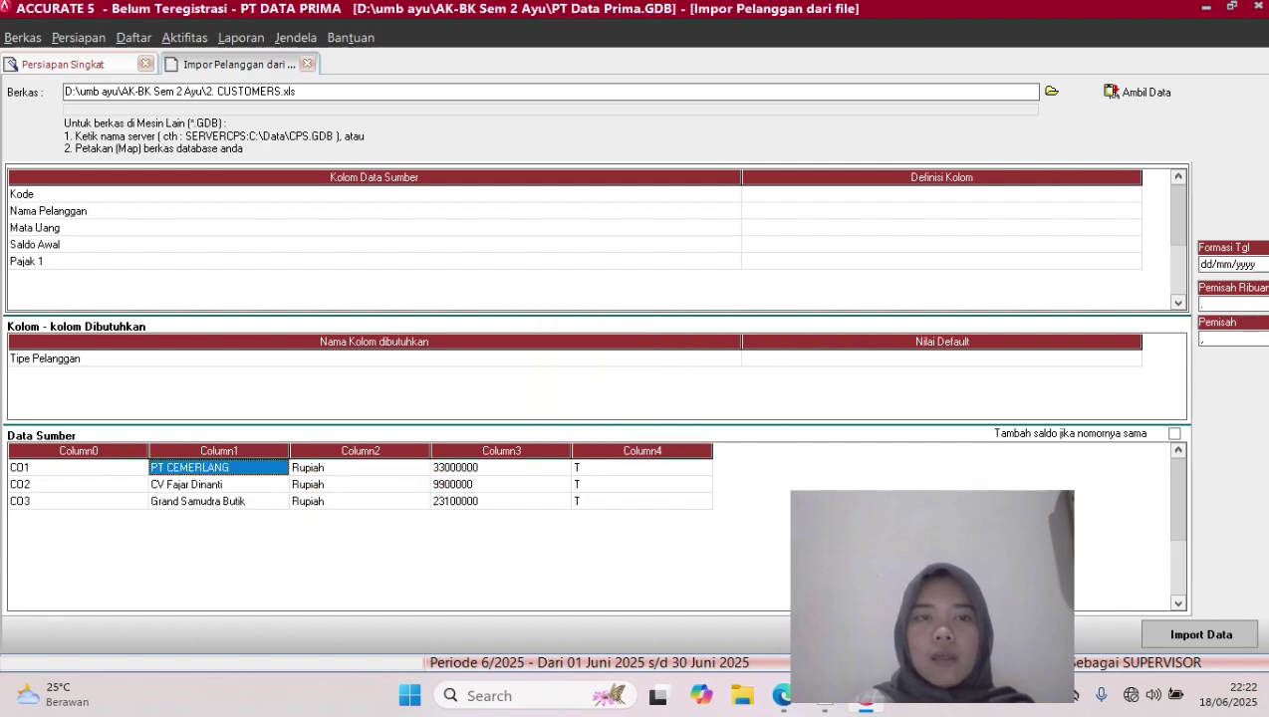
left_click(942, 194)
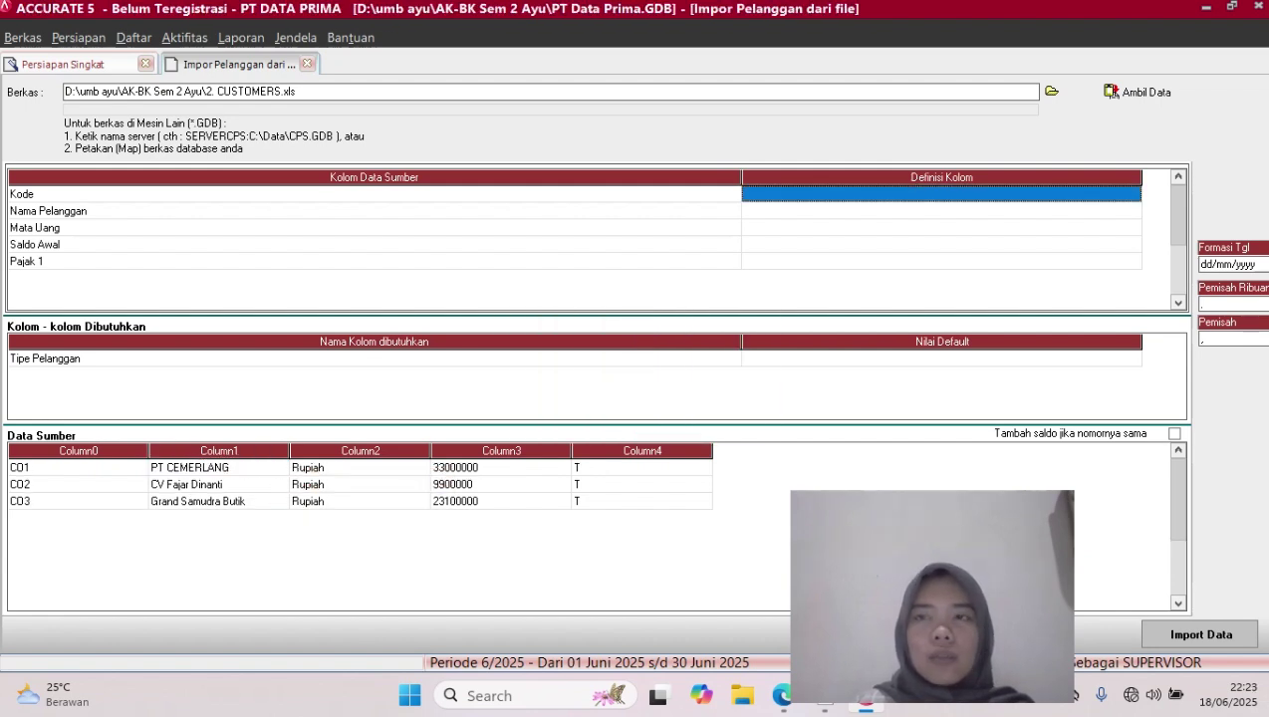
Map the Kode column to No. Pelanggan and Nama Pelanggan to the customer name field
left_click(941, 194)
left_click(1132, 194)
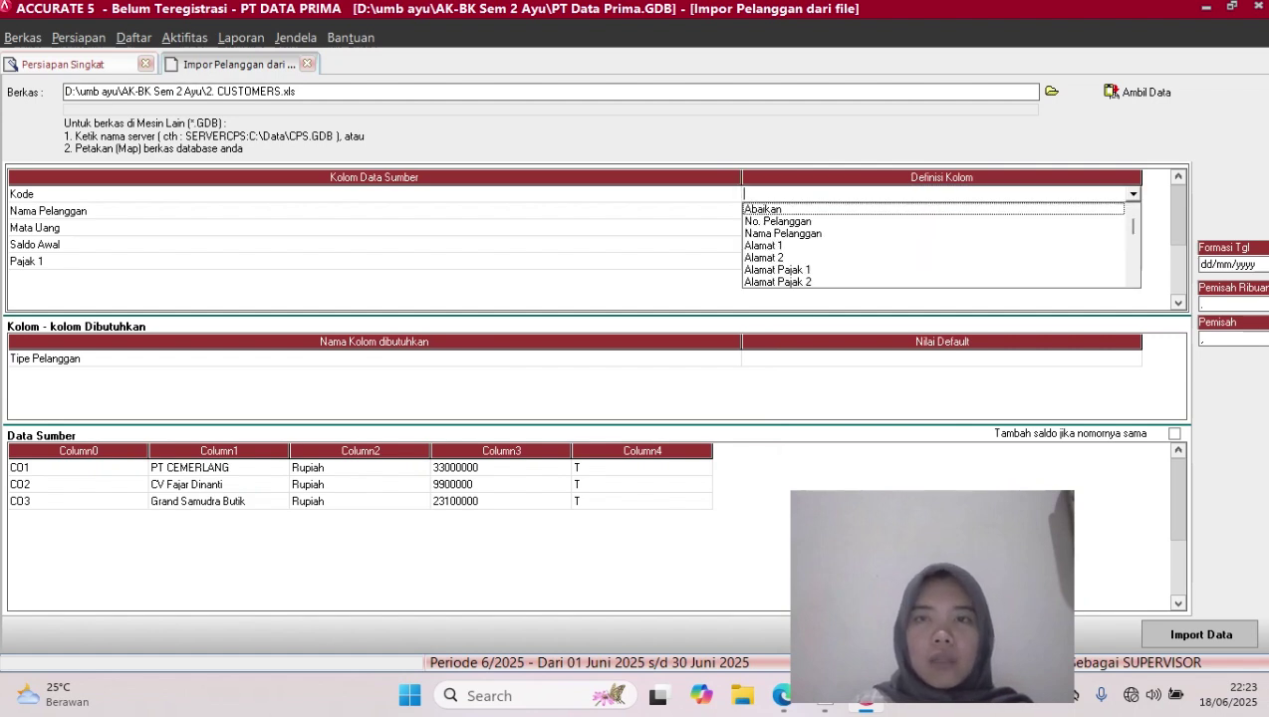
left_click(778, 221)
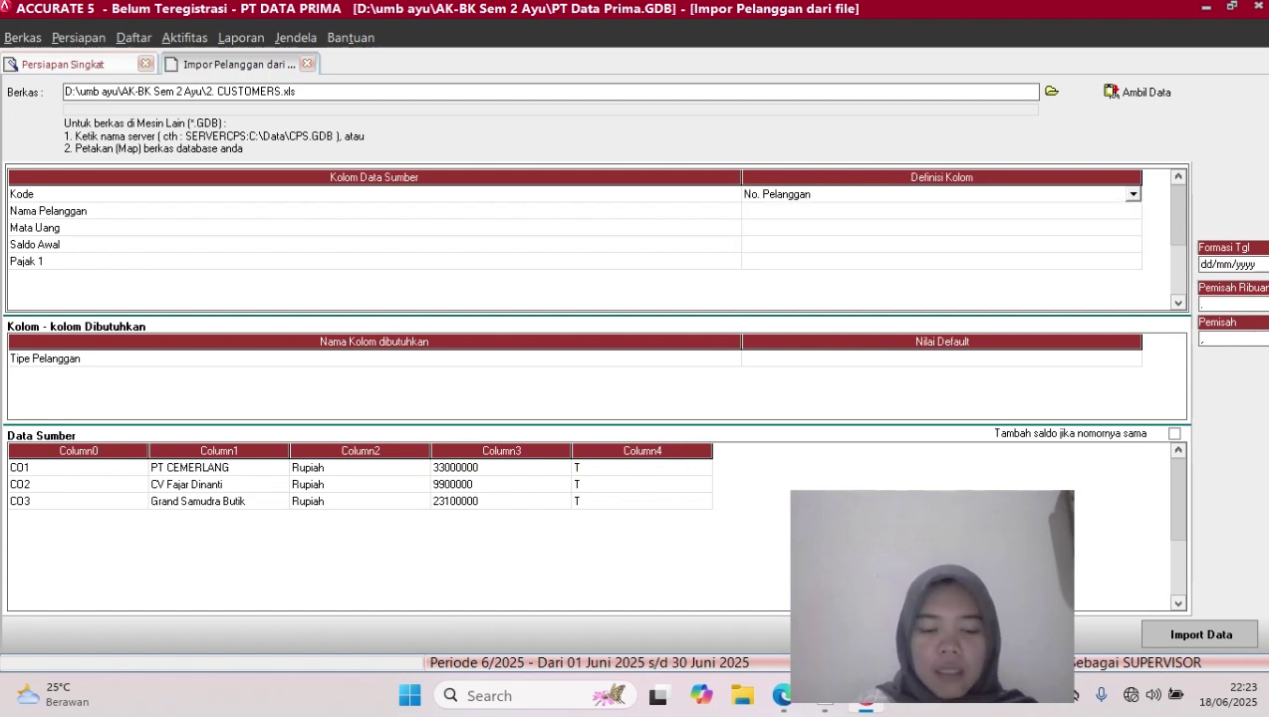
left_click(941, 211)
left_click(1133, 211)
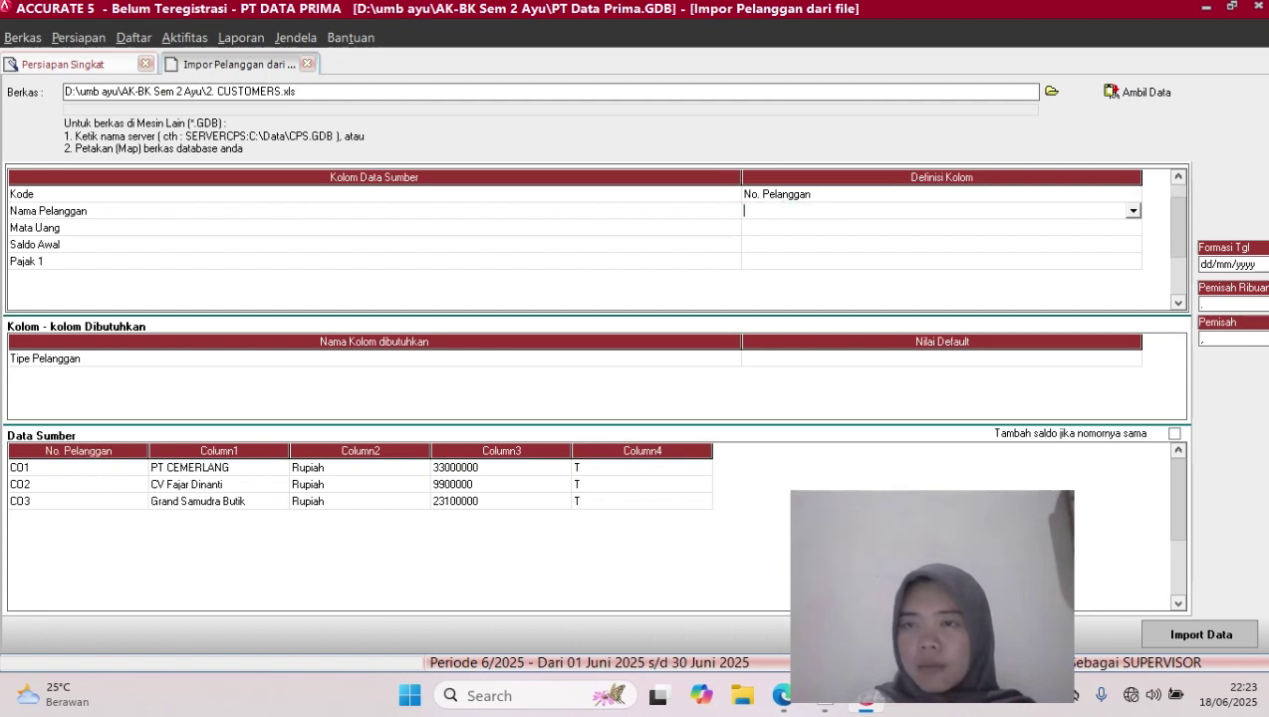
left_click(1133, 211)
left_click(783, 238)
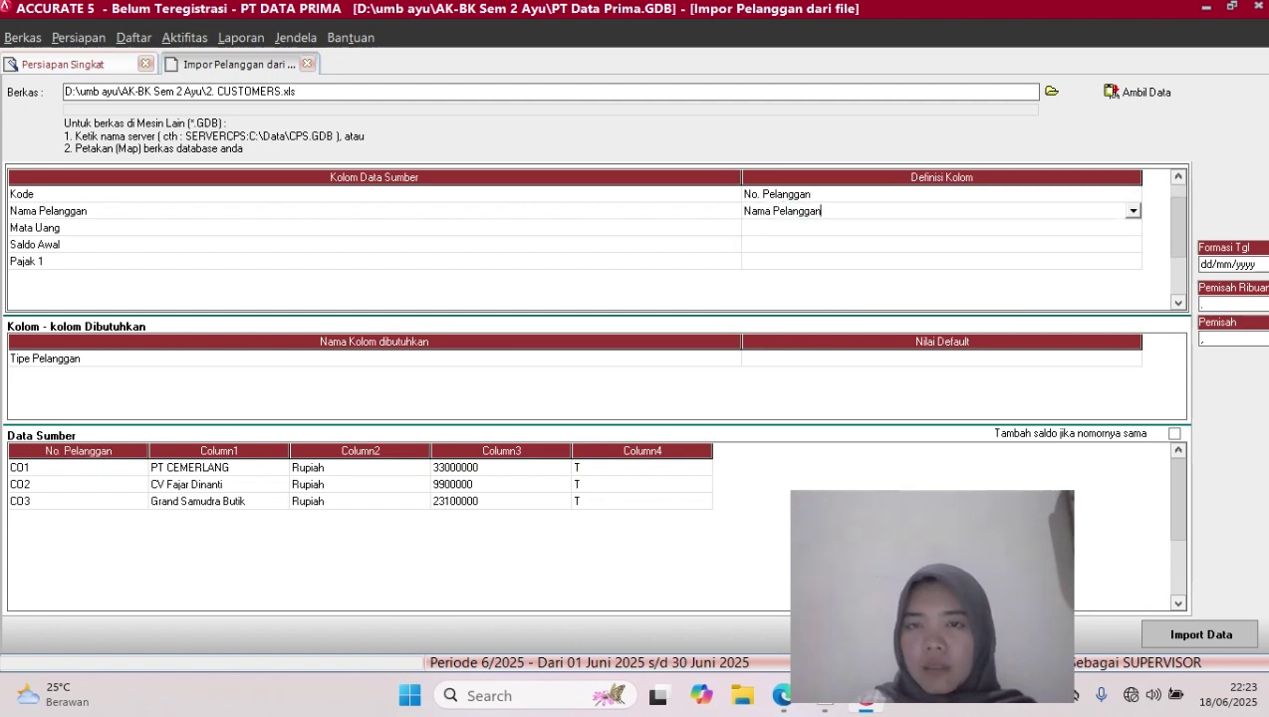
Map the Mata Uang column to the currency field, matching Rupiah to Rupiah
left_click(941, 228)
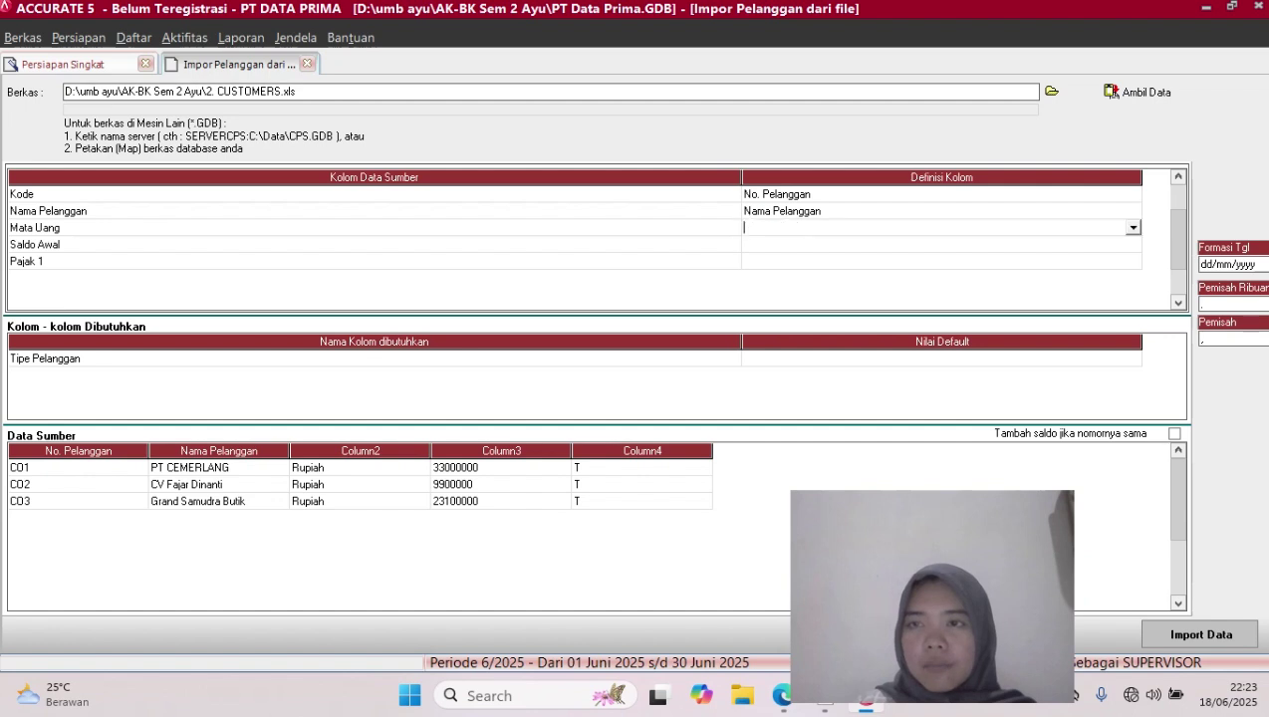
left_click(1133, 228)
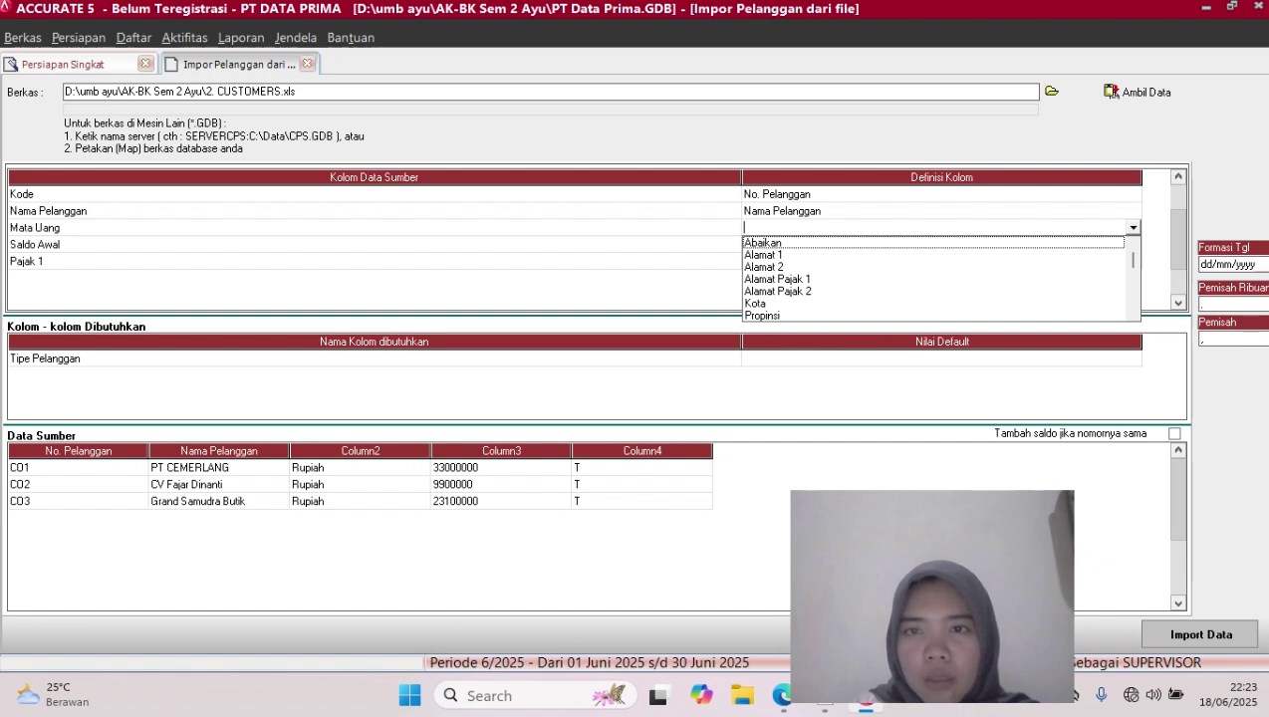
scroll(936, 279, "down", 6)
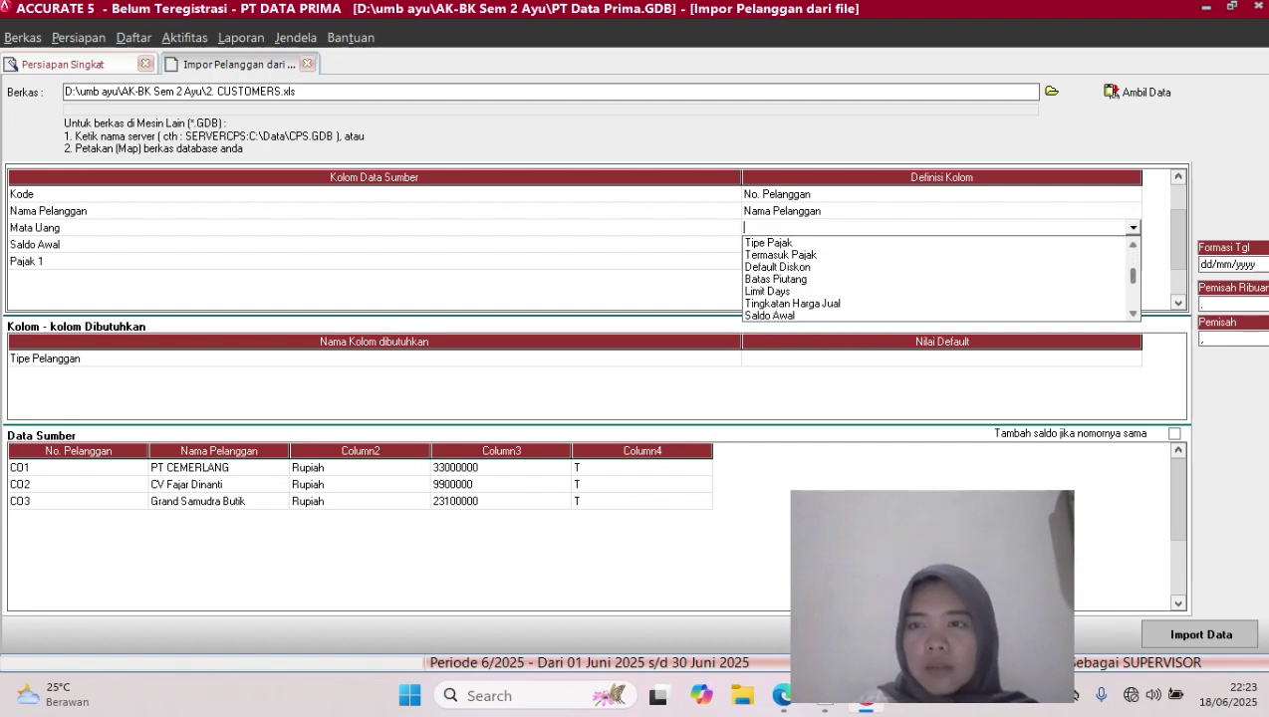
scroll(936, 279, "down", 2)
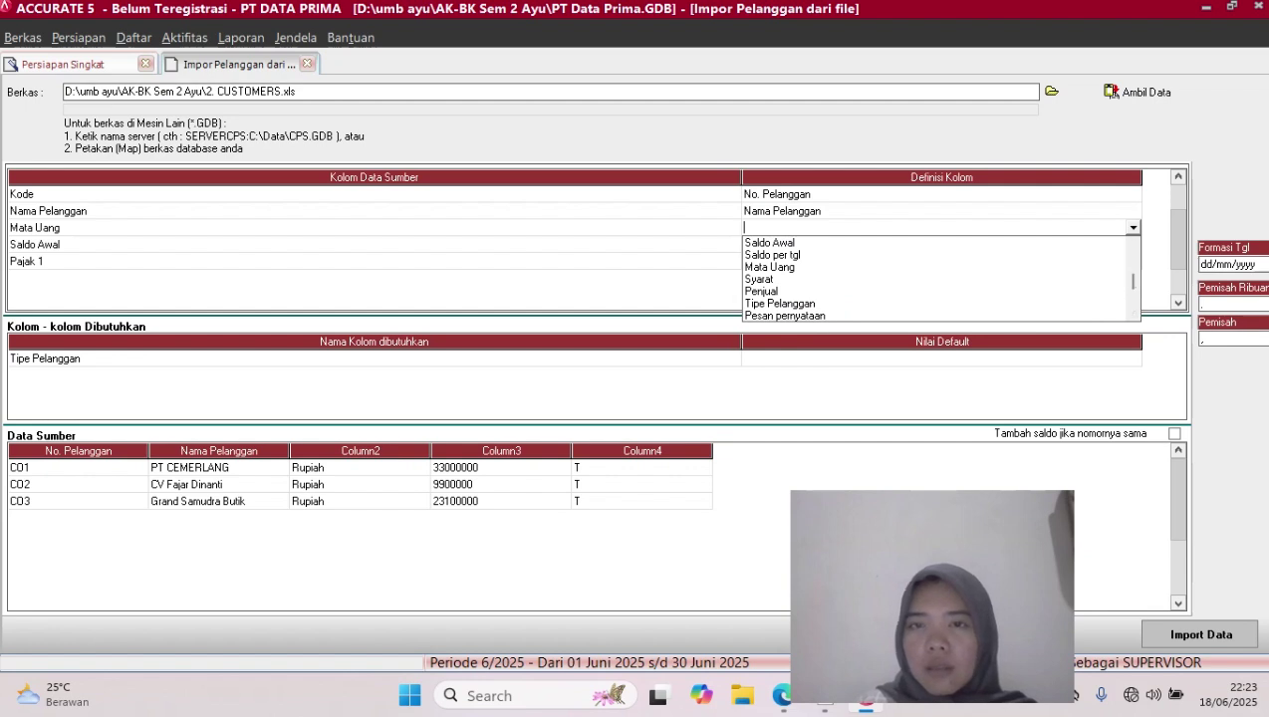
left_click(769, 267)
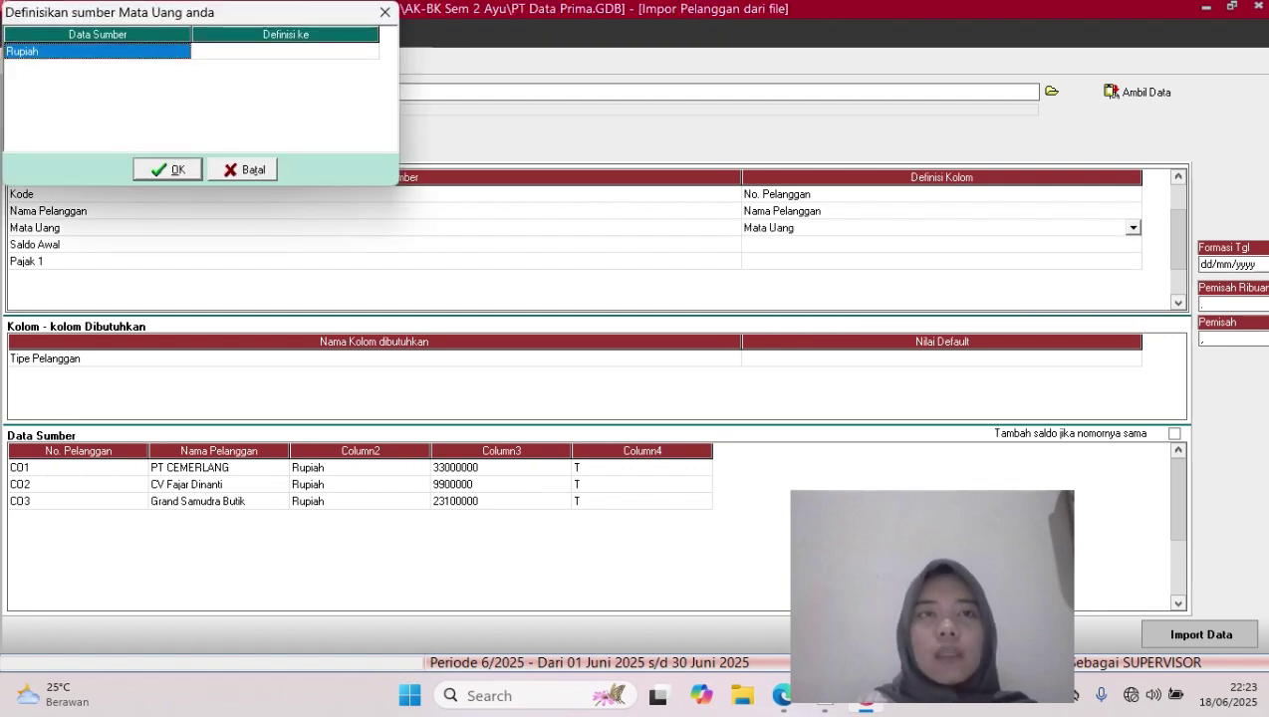
left_click(285, 51)
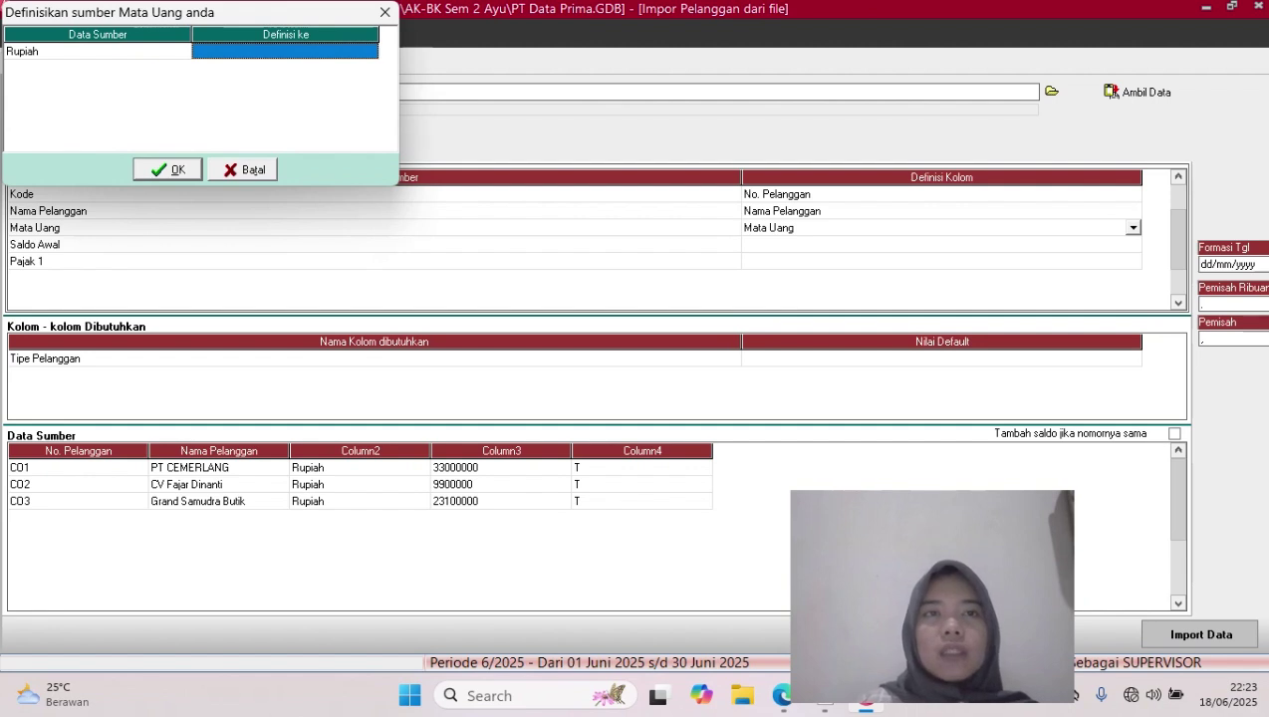
left_click(285, 51)
left_click(370, 51)
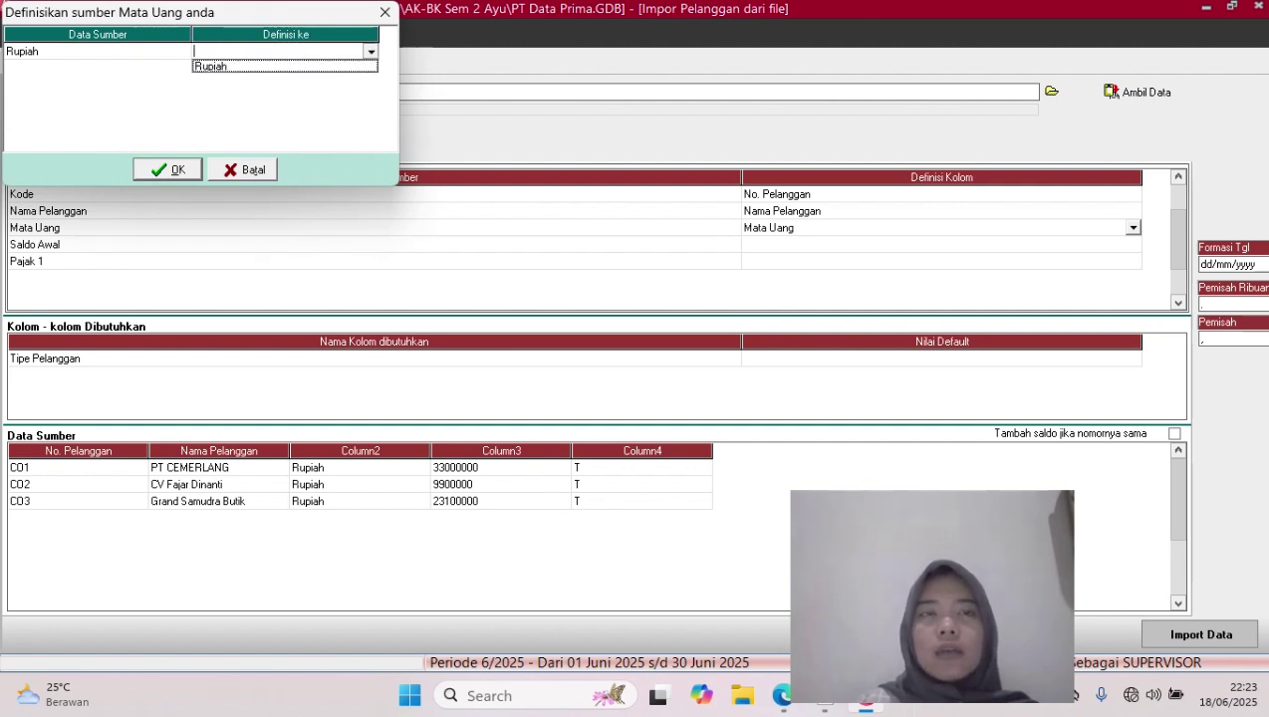
left_click(211, 67)
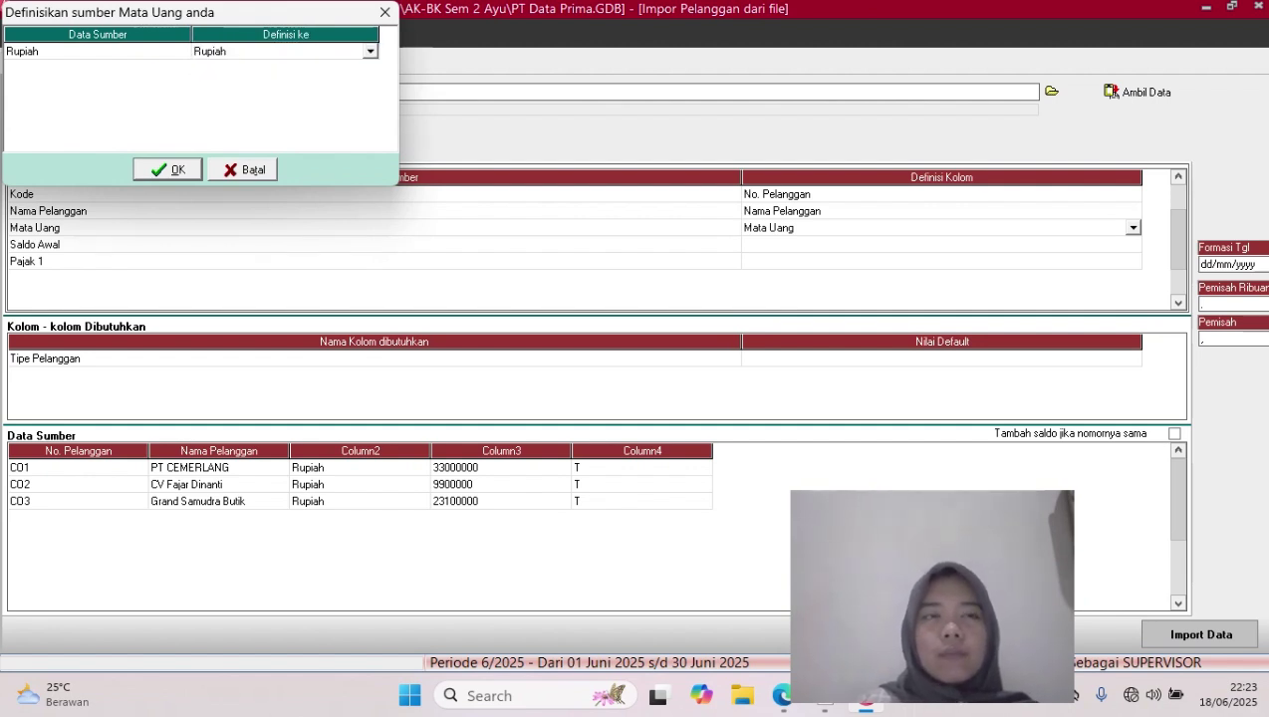
left_click(167, 169)
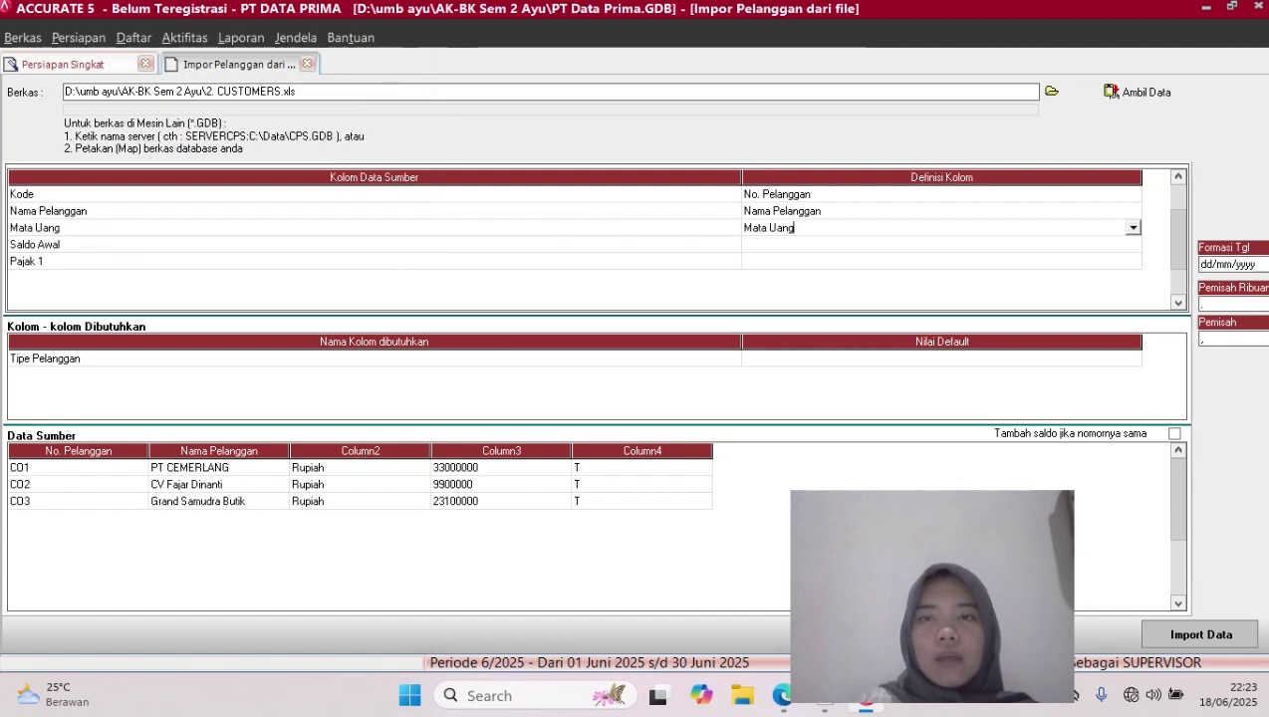
left_click(942, 244)
Map the Saldo Awal column to the opening balance field
left_click(1125, 244)
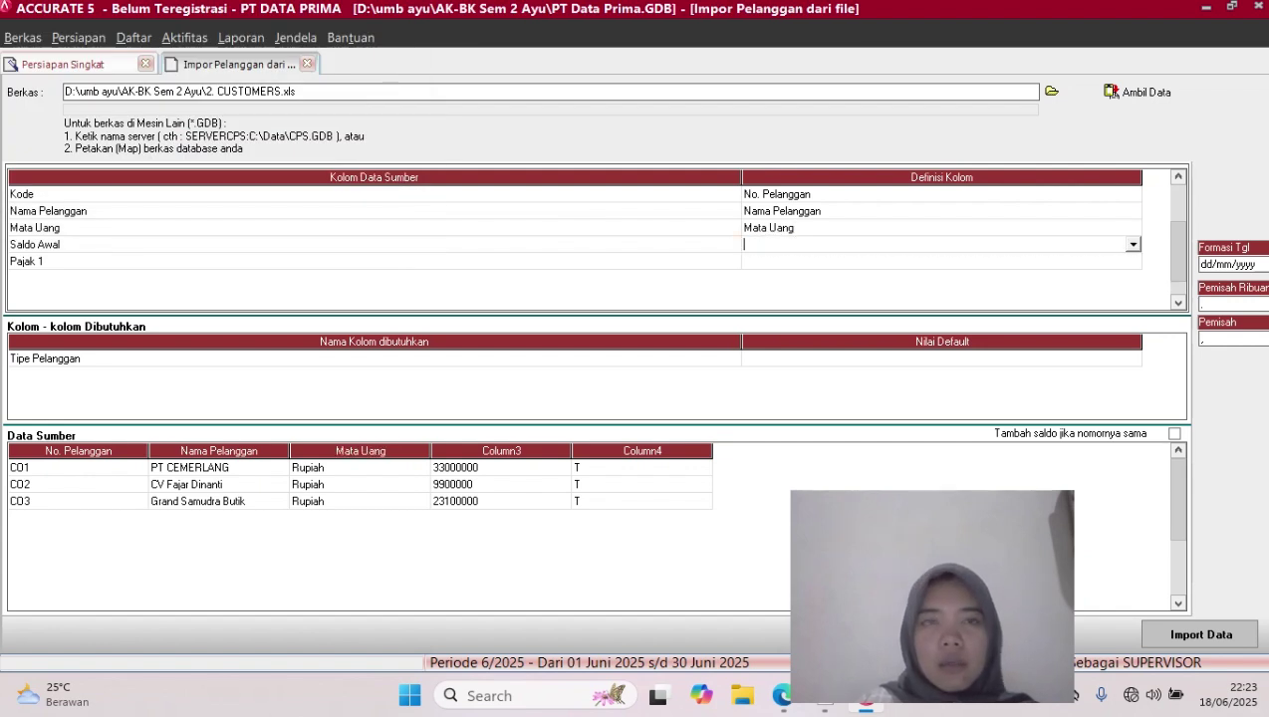
left_click(1133, 244)
scroll(937, 295, "down", 8)
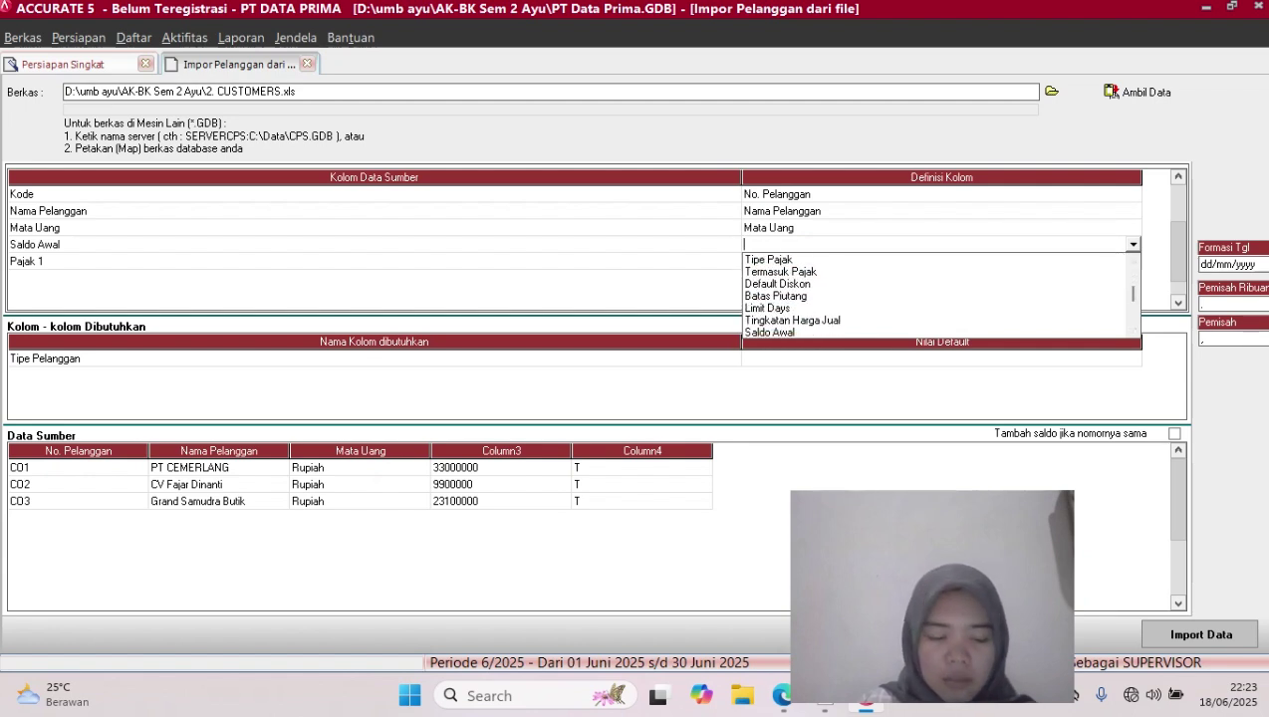
left_click(777, 332)
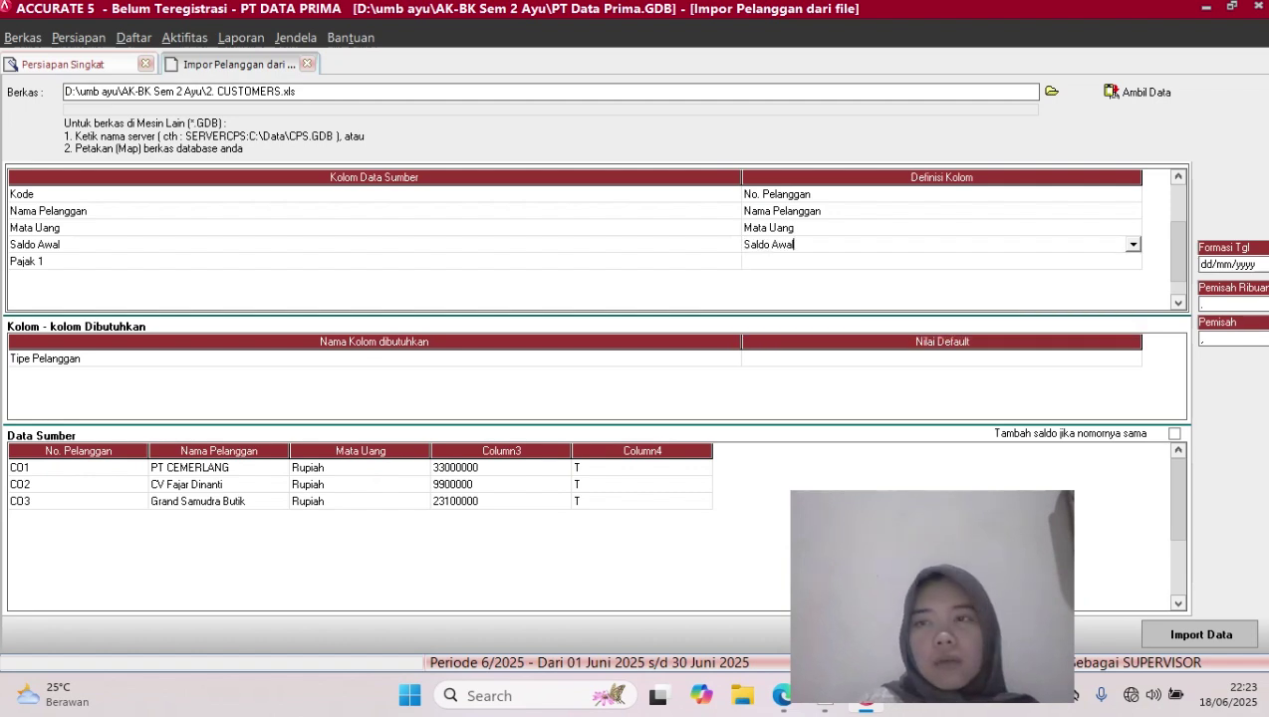
Map Pajak 1 to Pajak pertama, matching value T to the PPN tax
left_click(941, 261)
left_click(941, 261)
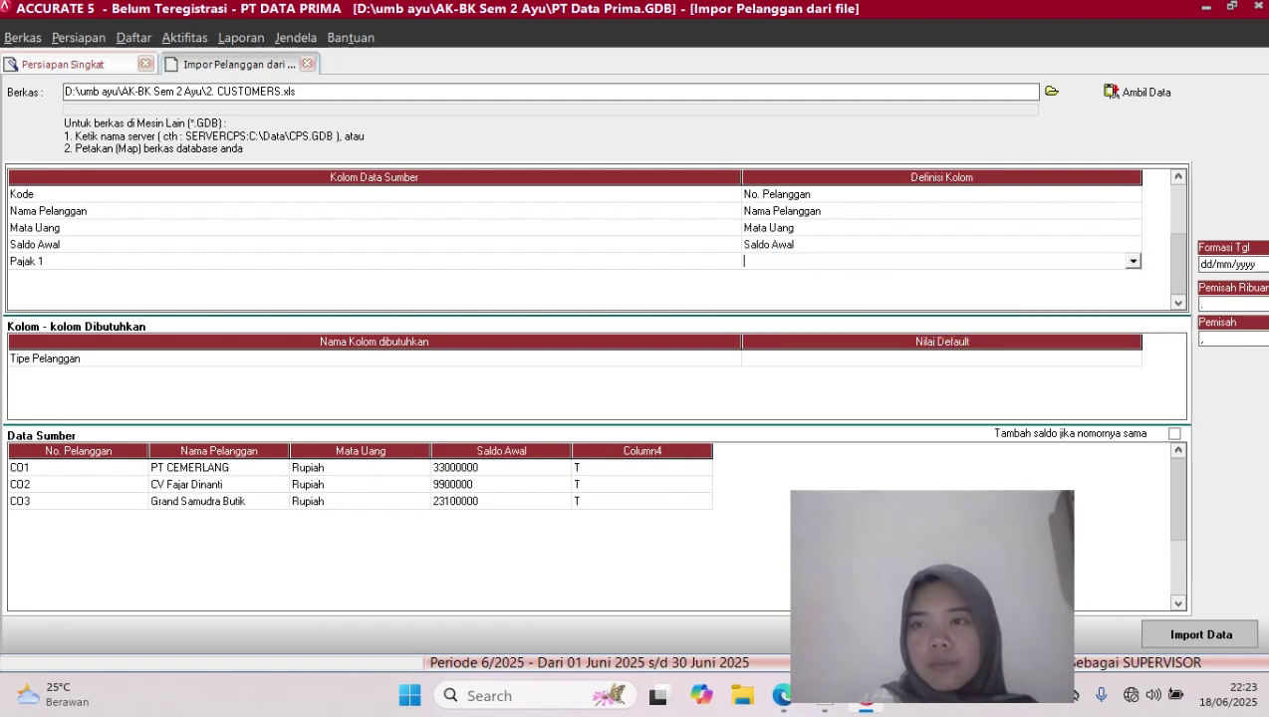
left_click(1132, 261)
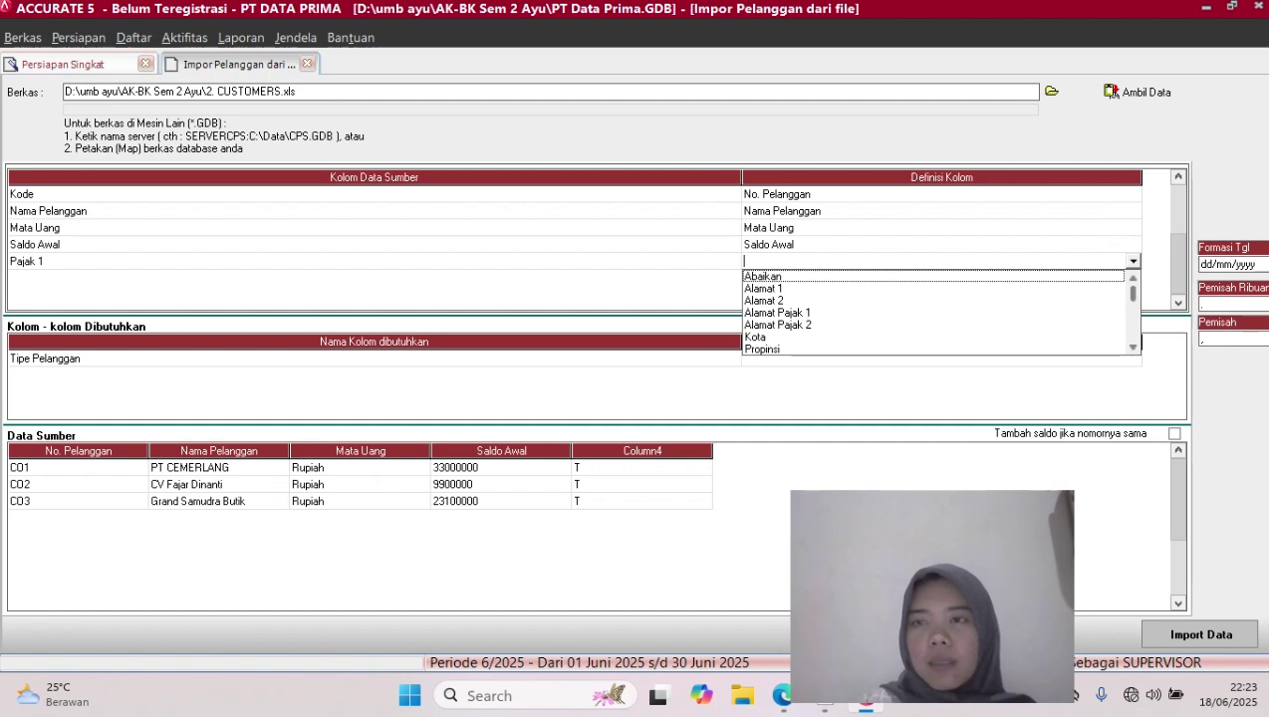
scroll(937, 312, "down", 4)
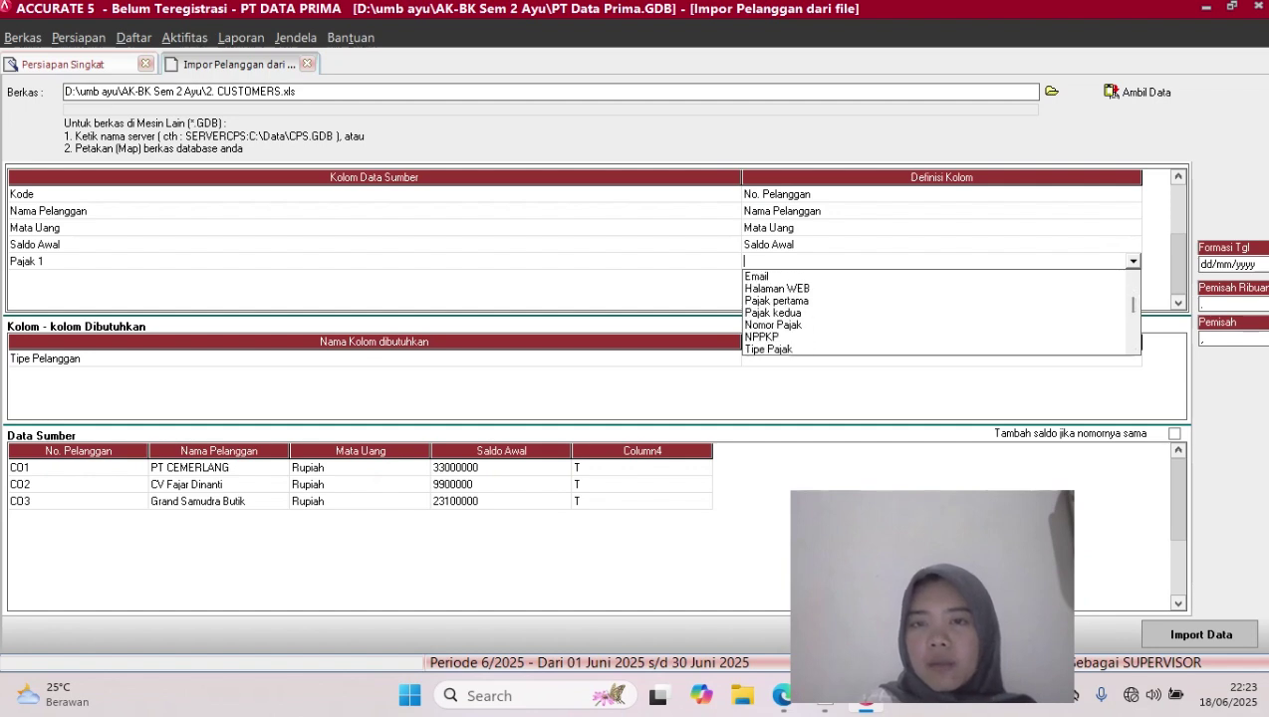
left_click(777, 300)
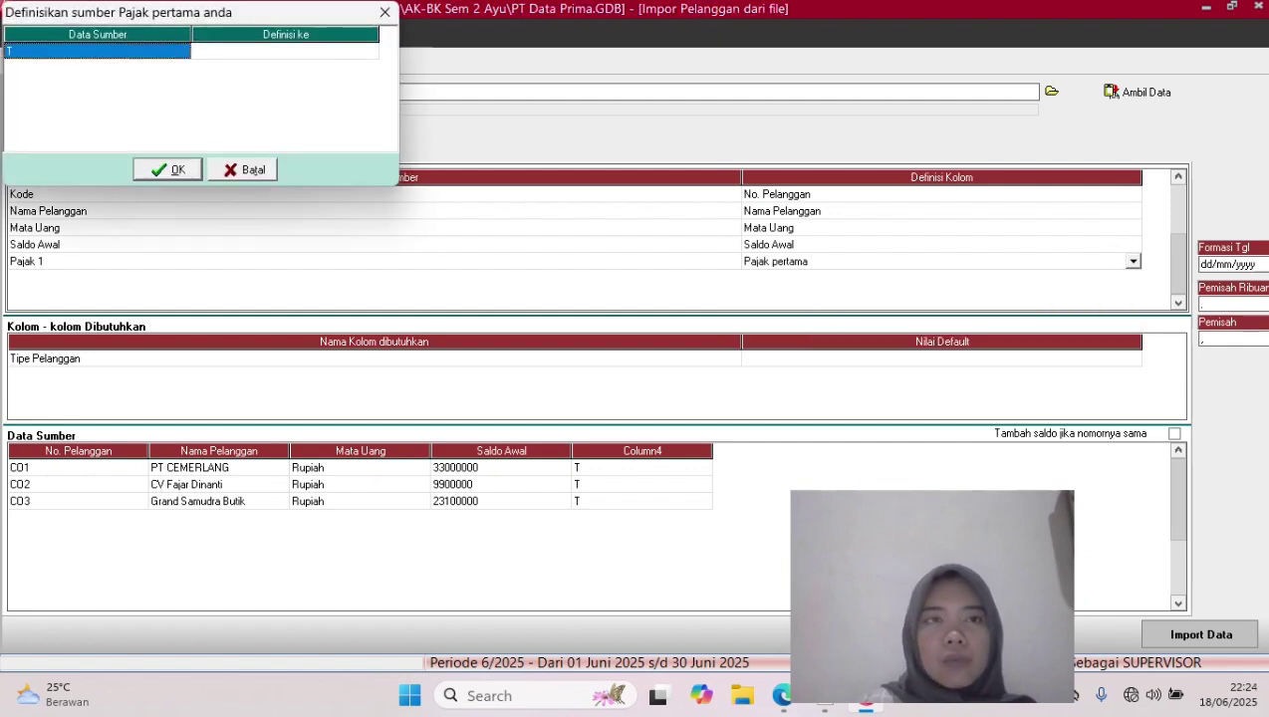
left_click(285, 51)
left_click(285, 51)
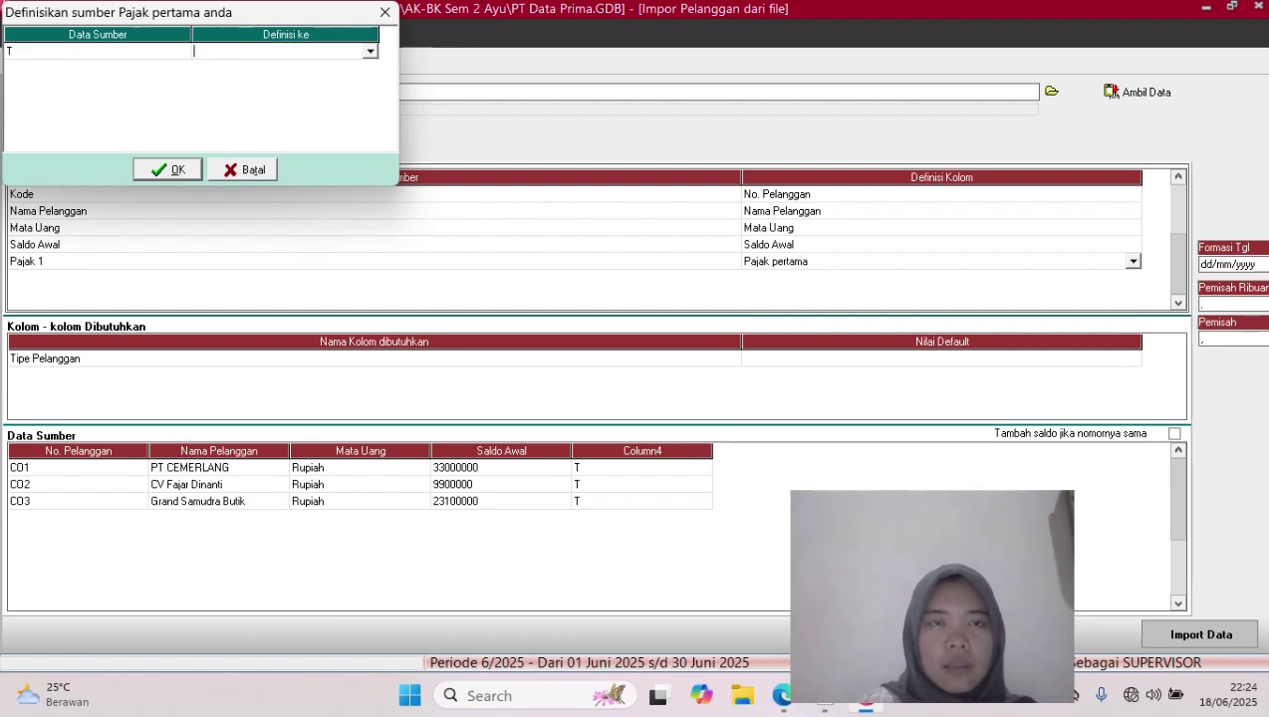
left_click(369, 51)
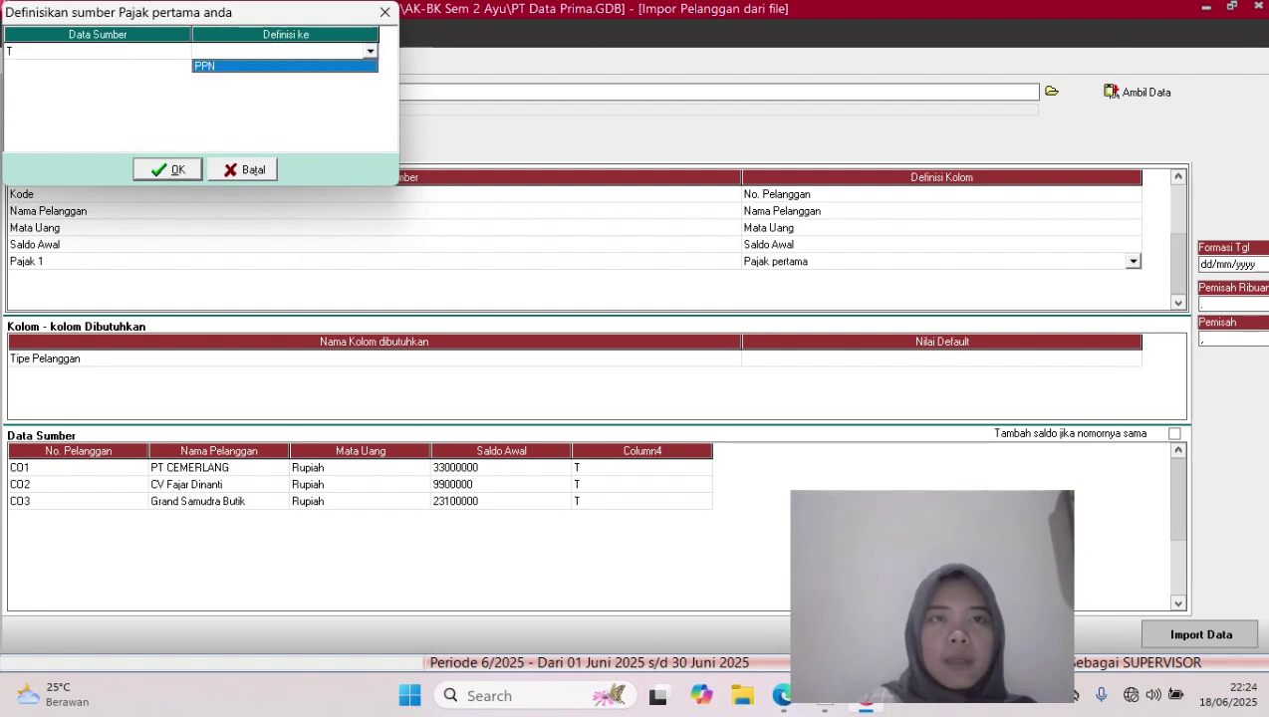
left_click(285, 66)
left_click(167, 169)
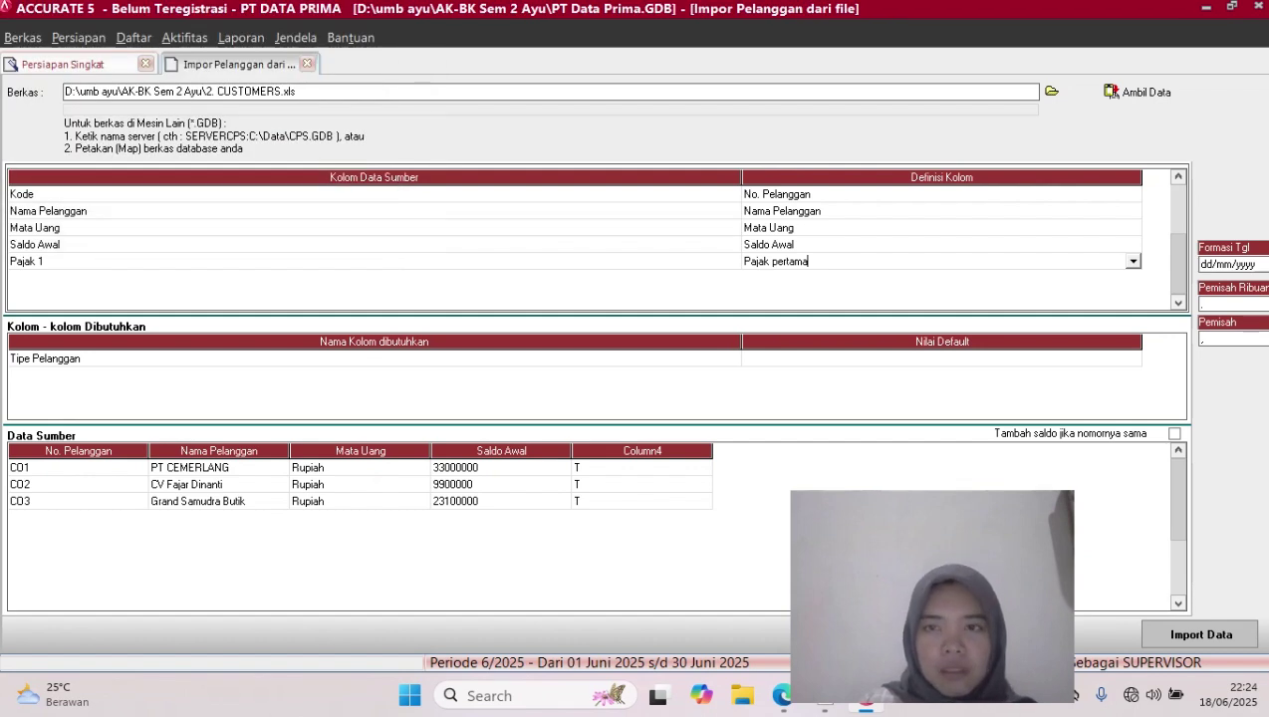
Default the customer type to Umum and import all three customers
left_click(941, 359)
left_click(941, 358)
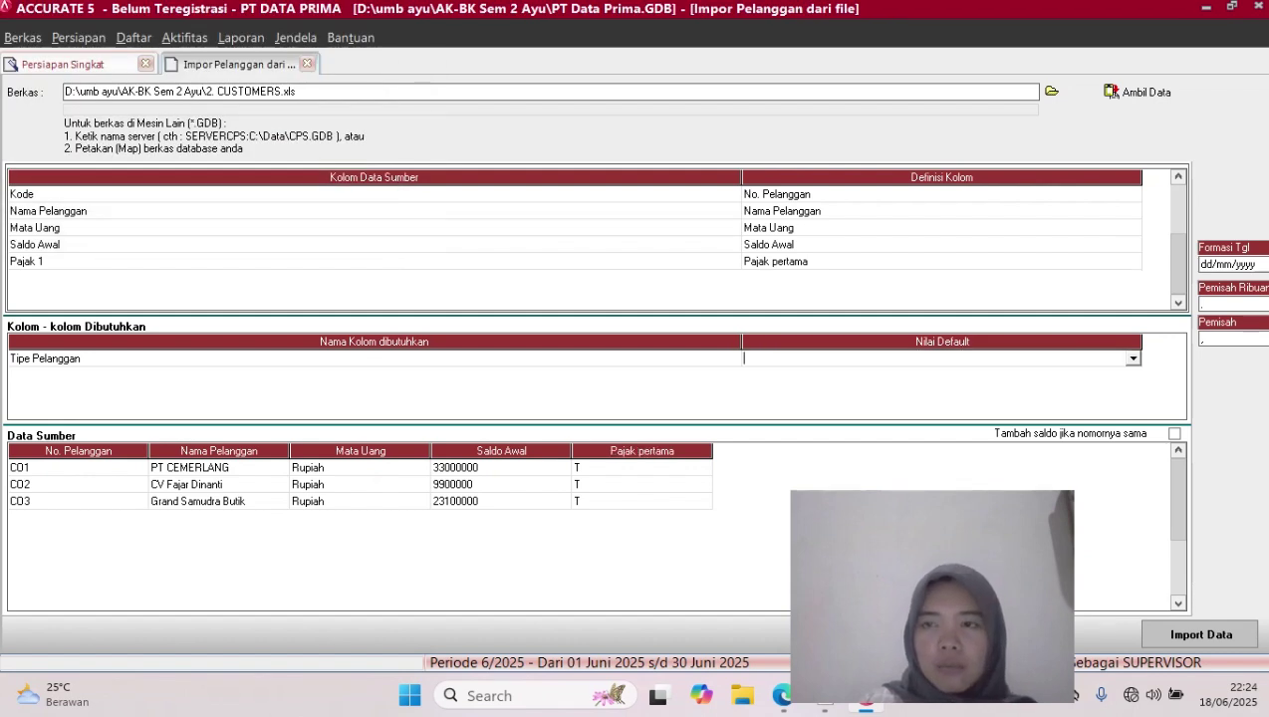
left_click(1132, 358)
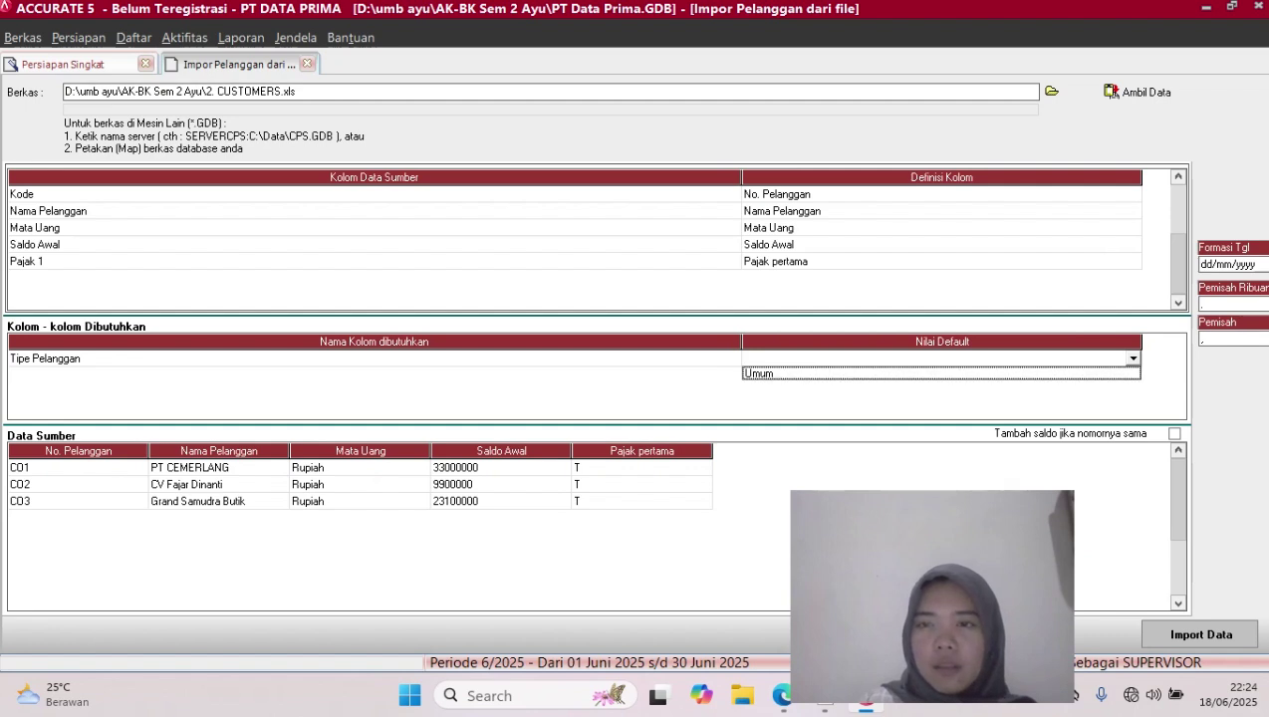
left_click(941, 374)
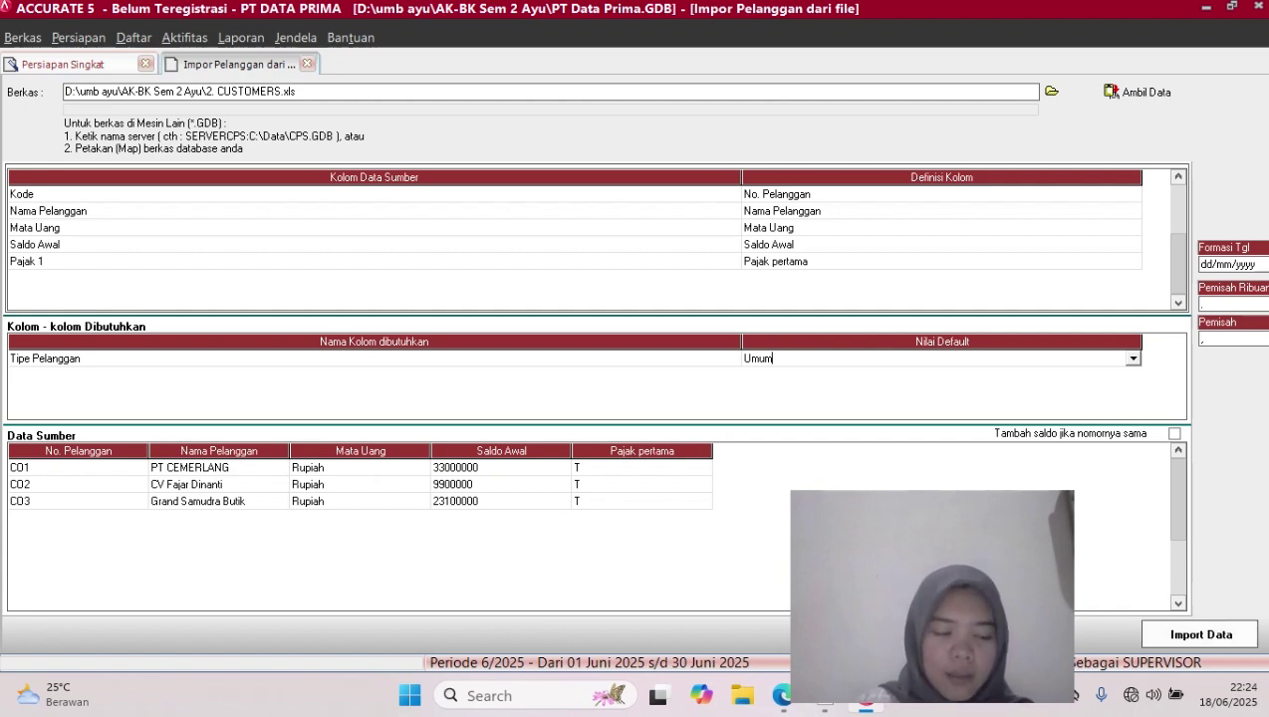
left_click(1201, 634)
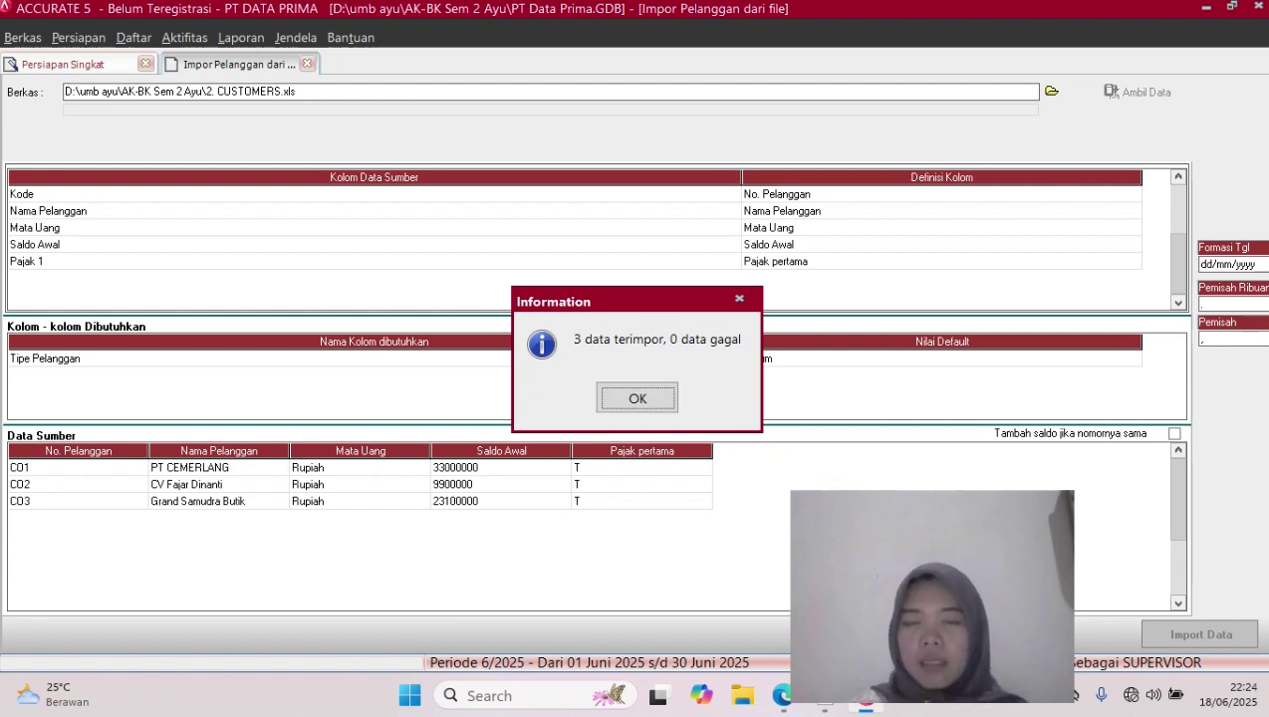
left_click(637, 398)
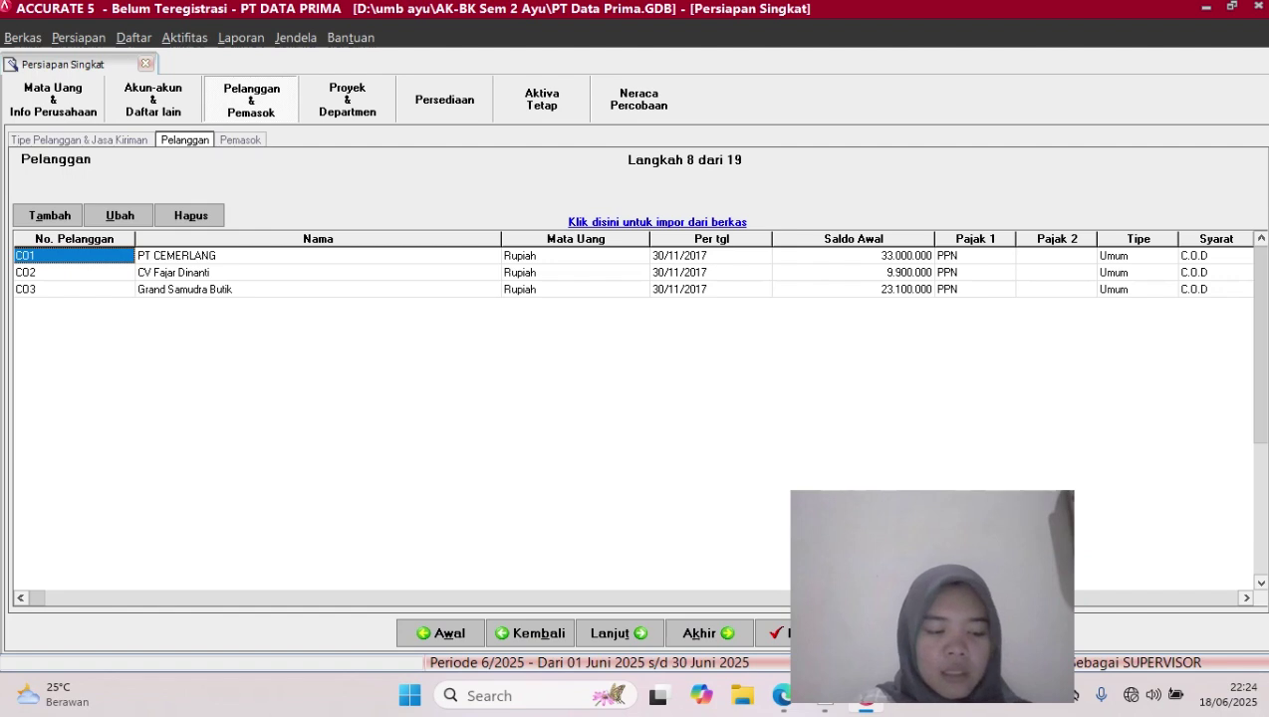
Advance to the supplier step and select the Excel file 3. SUPPLIER.xls for import
left_click(618, 632)
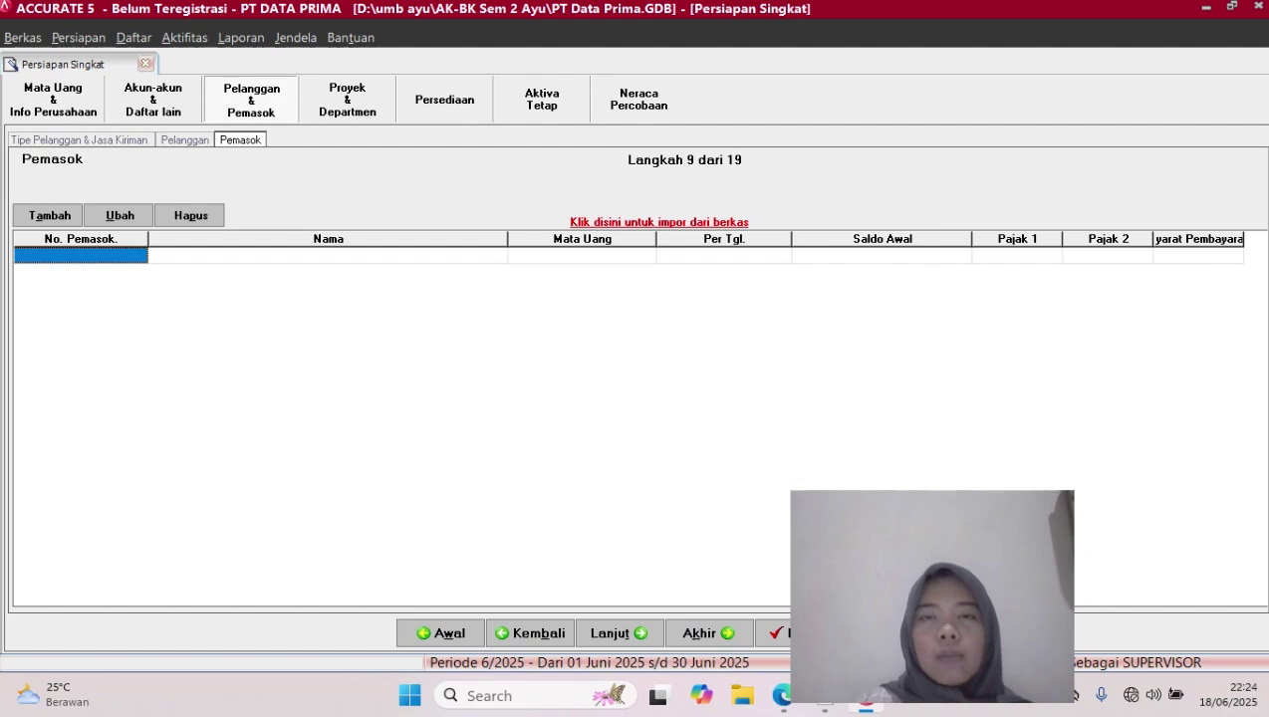
left_click(659, 222)
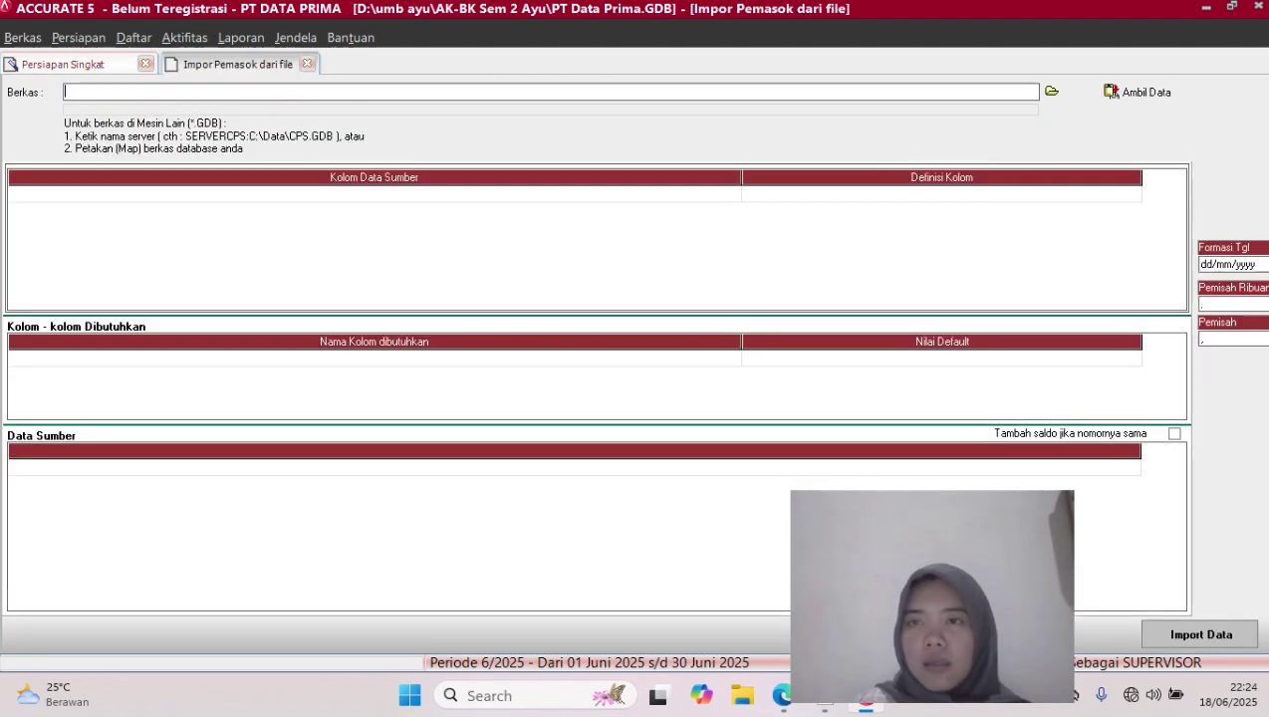
left_click(1052, 91)
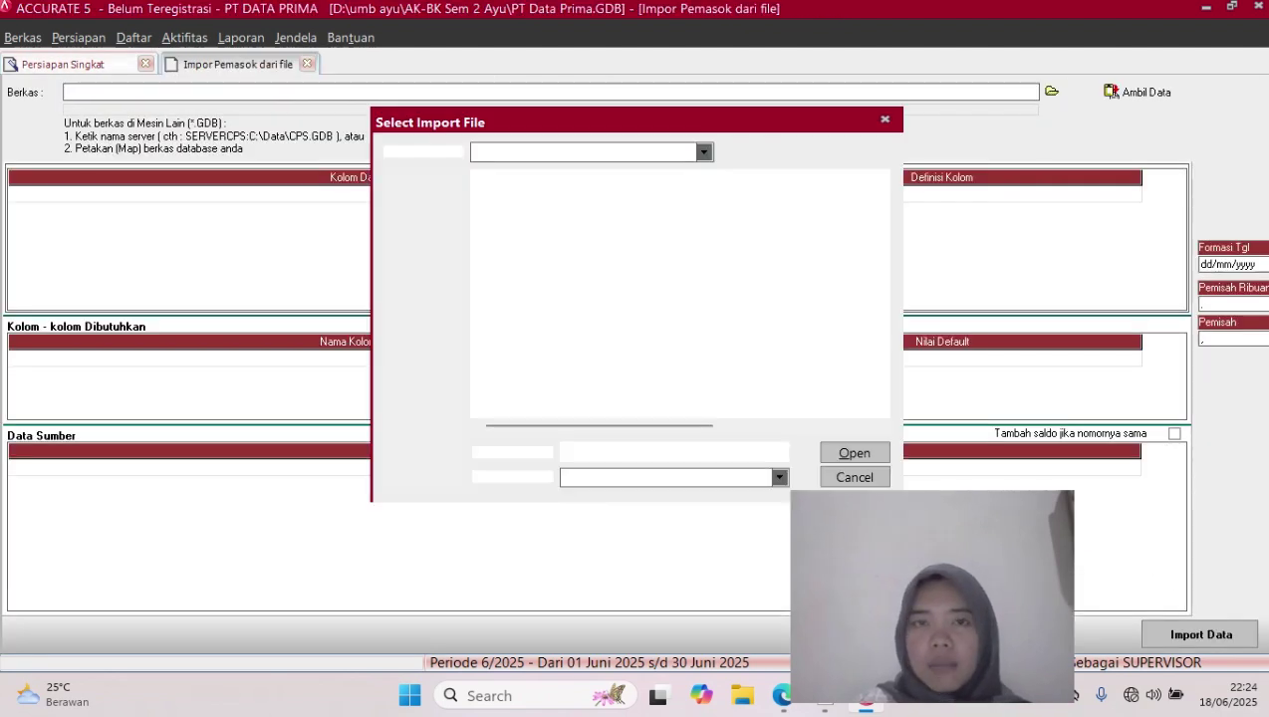
left_click(779, 478)
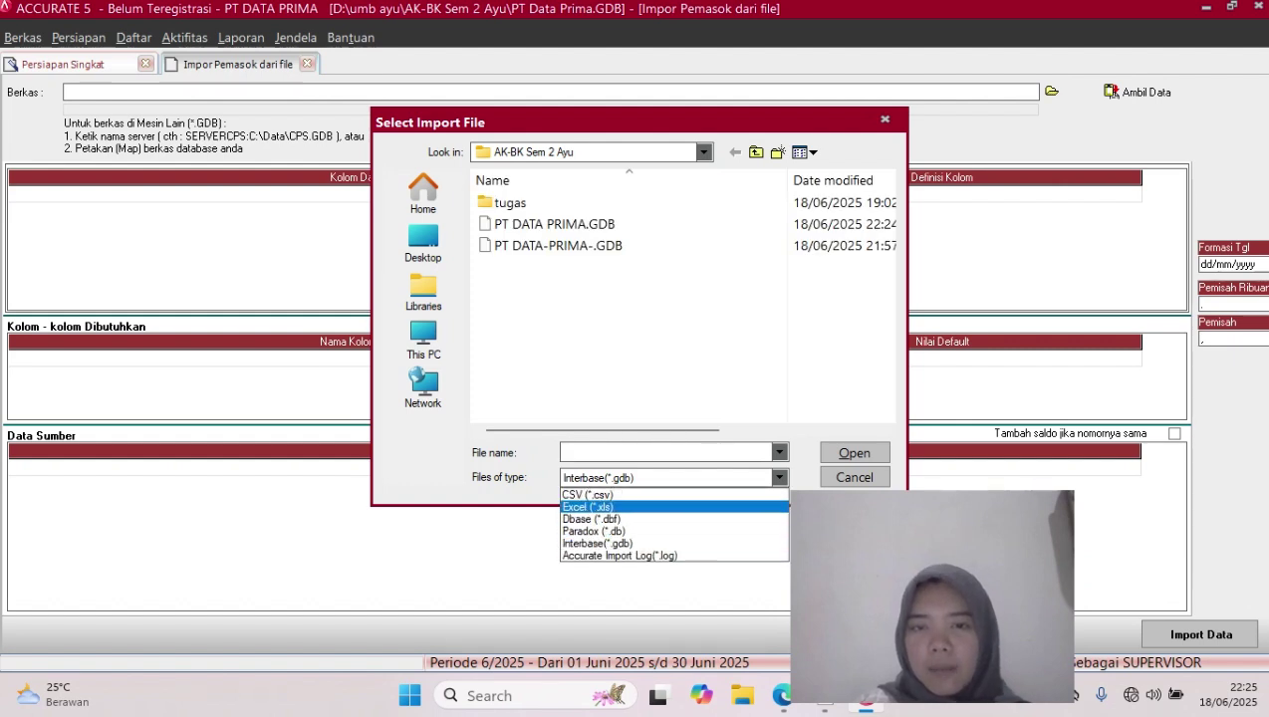
left_click(588, 506)
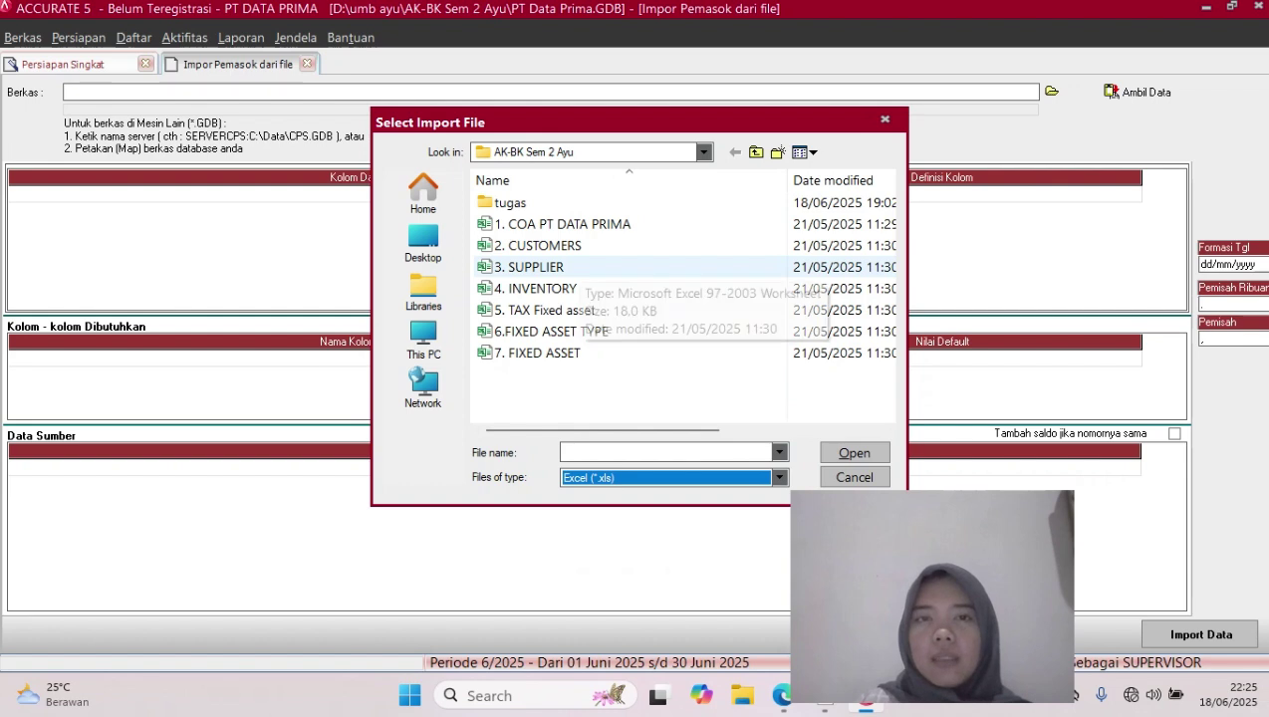
left_click(528, 267)
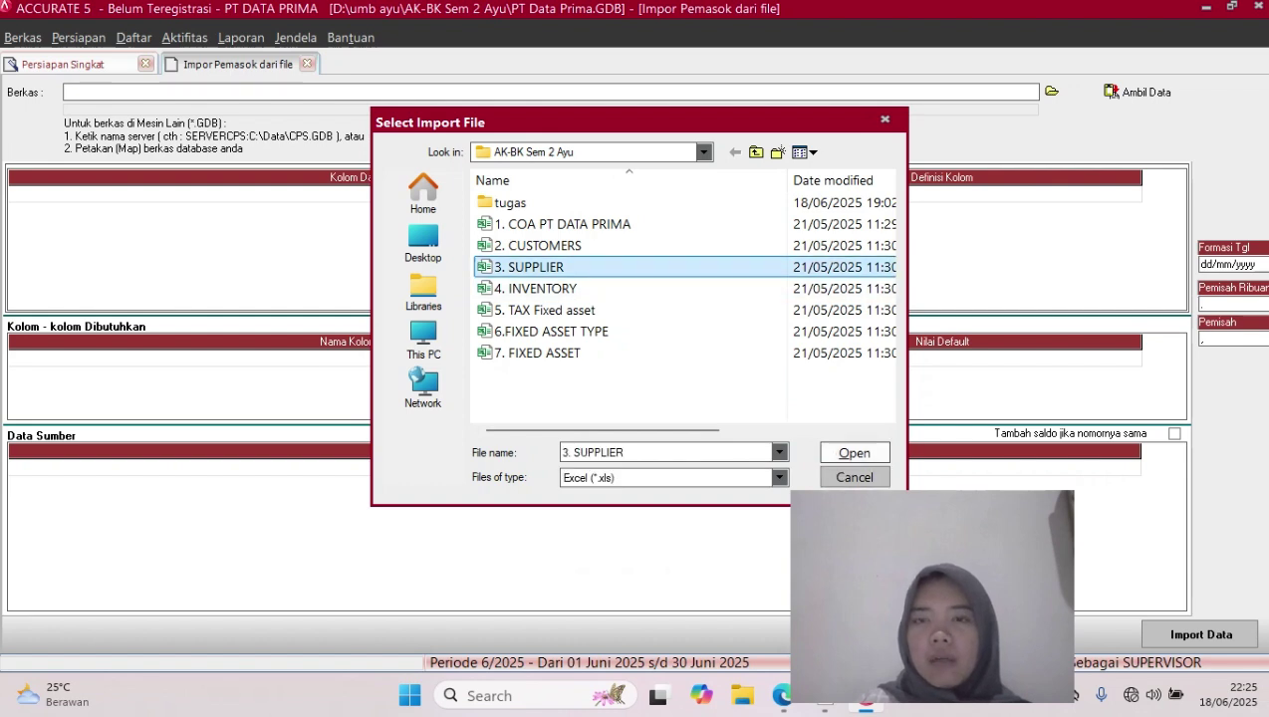
left_click(854, 452)
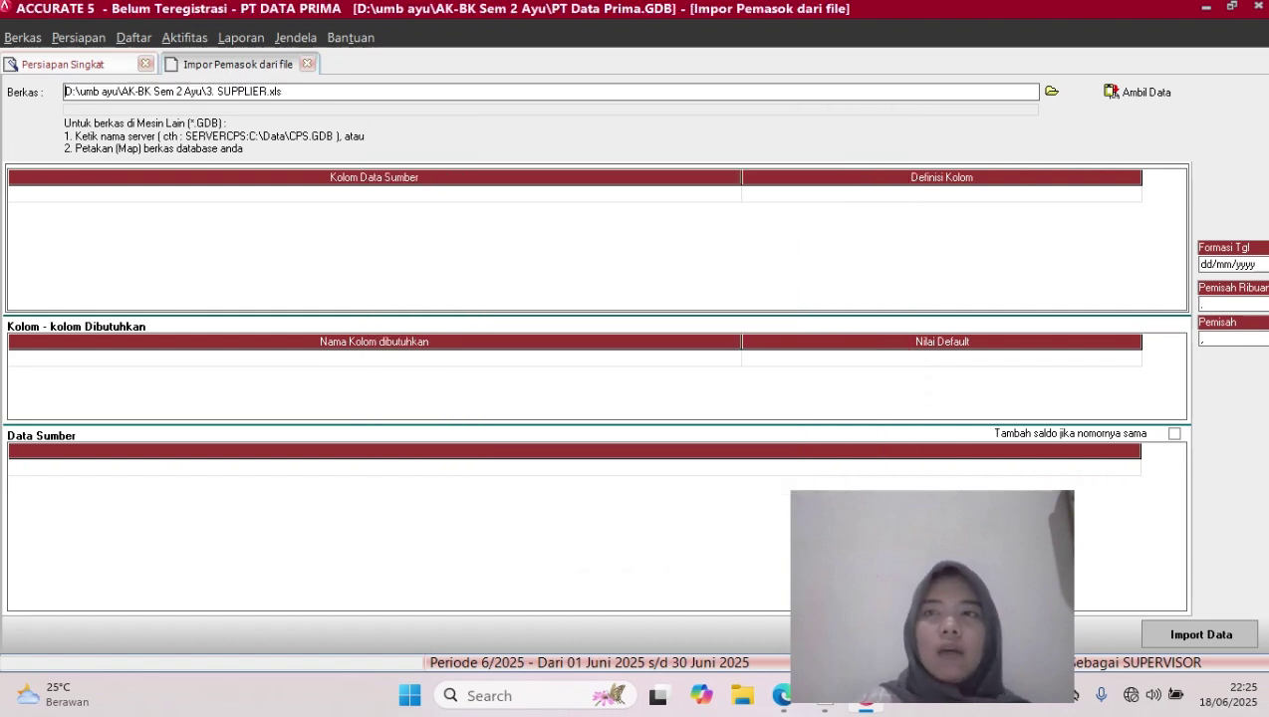
Load the supplier file's data and delete its header row
left_click(1138, 91)
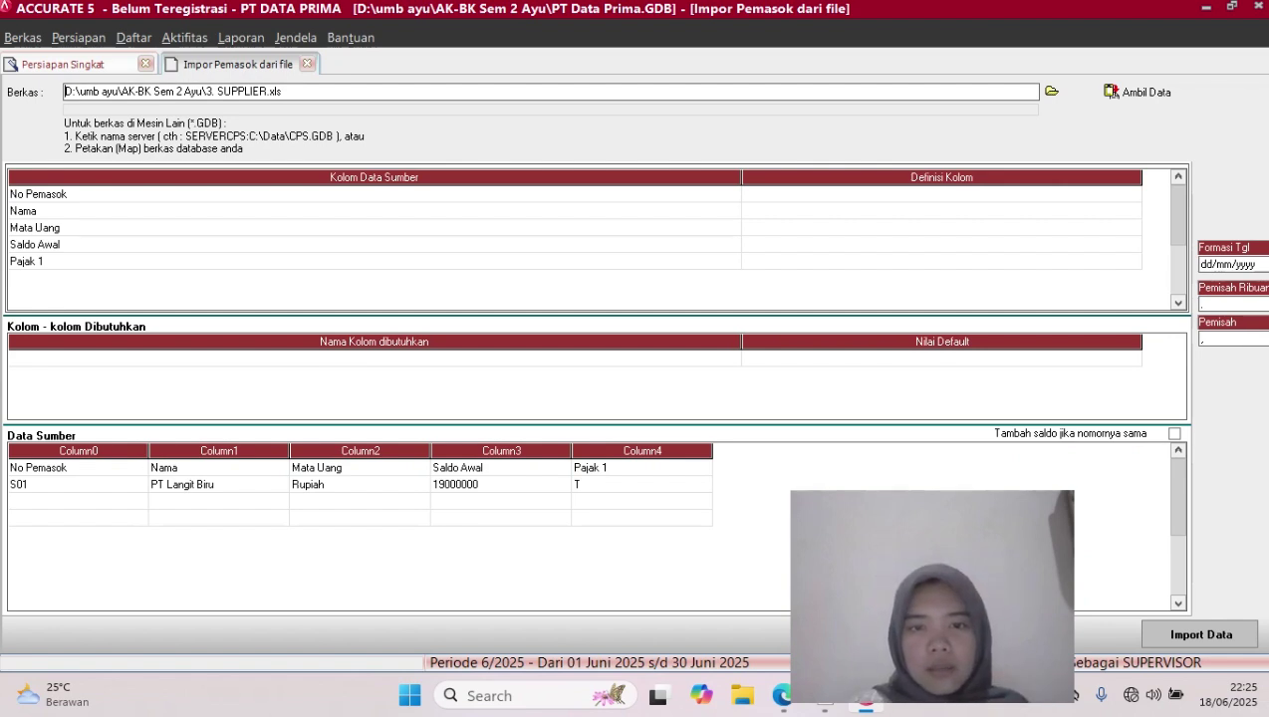
left_click(641, 468)
right_click(607, 472)
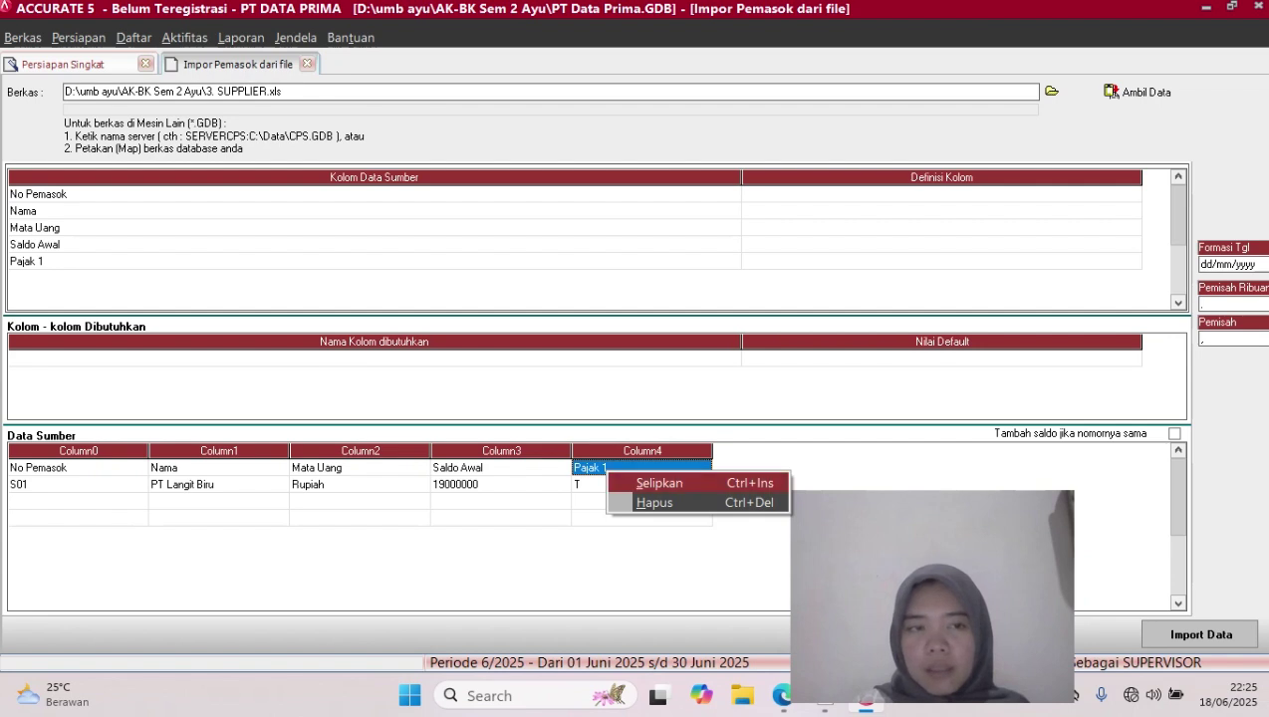
left_click(655, 502)
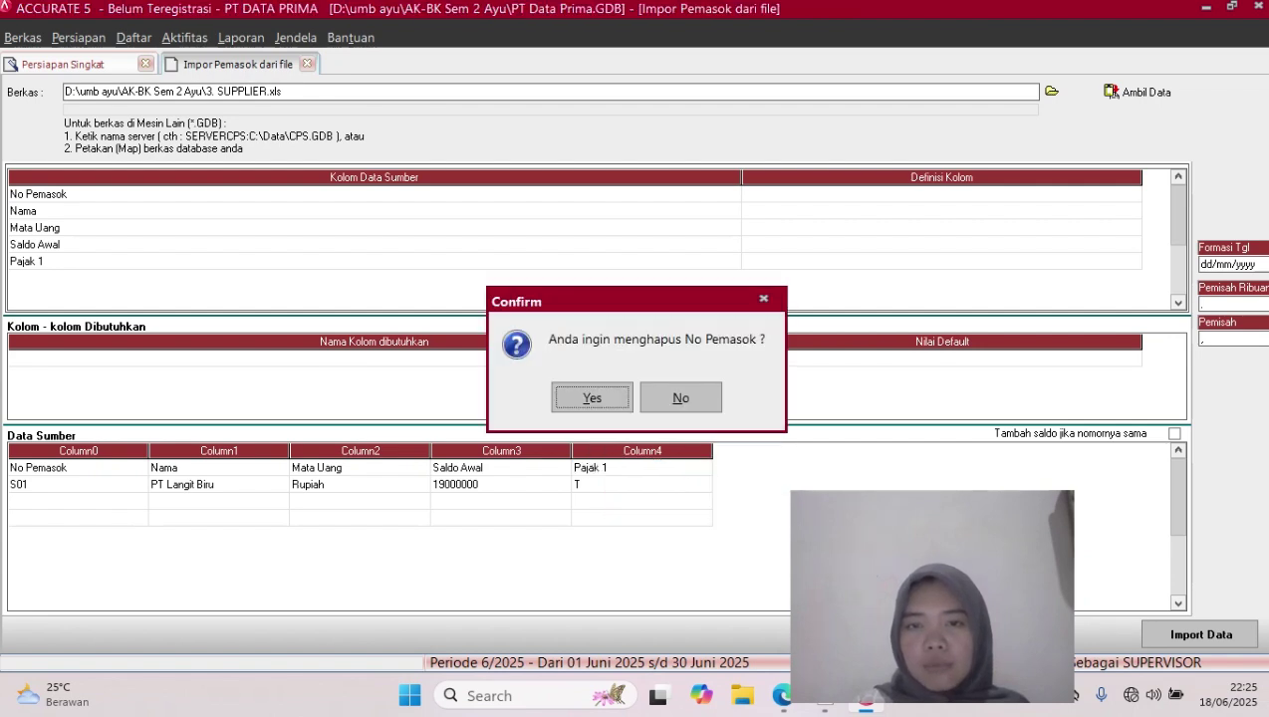
left_click(590, 396)
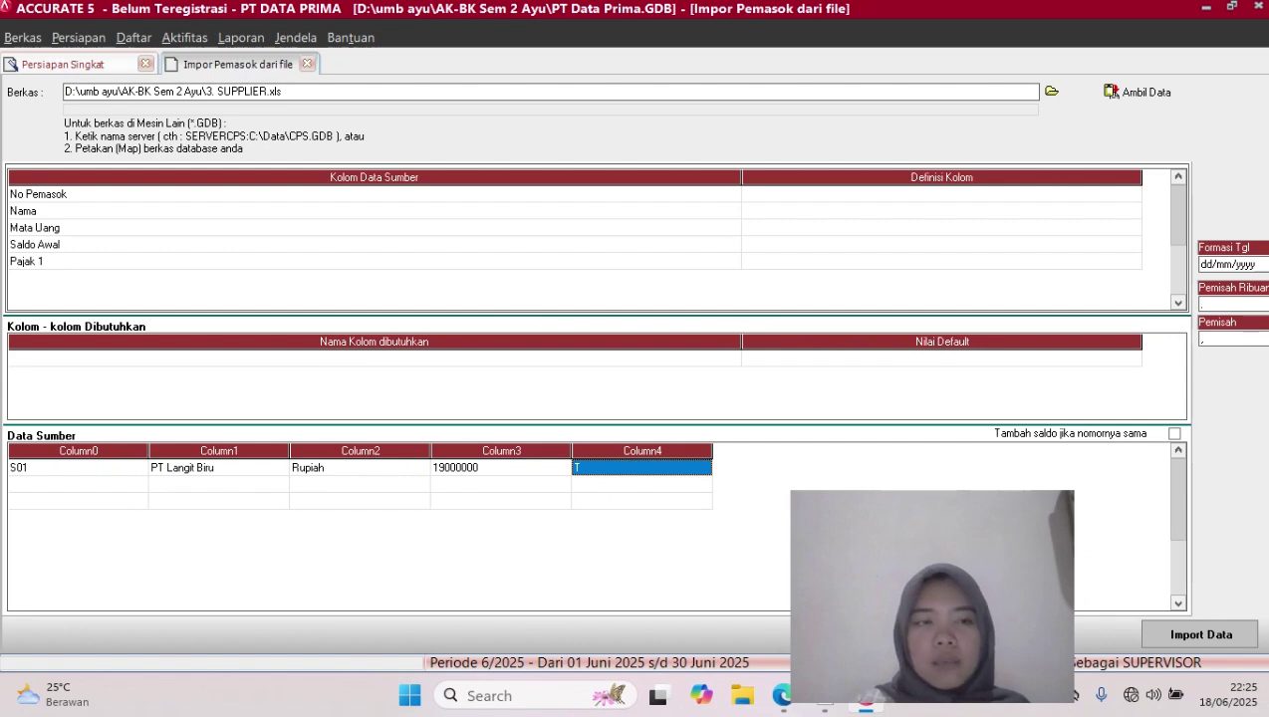
Delete the two empty rows, leaving only the S01 supplier row
left_click(78, 484)
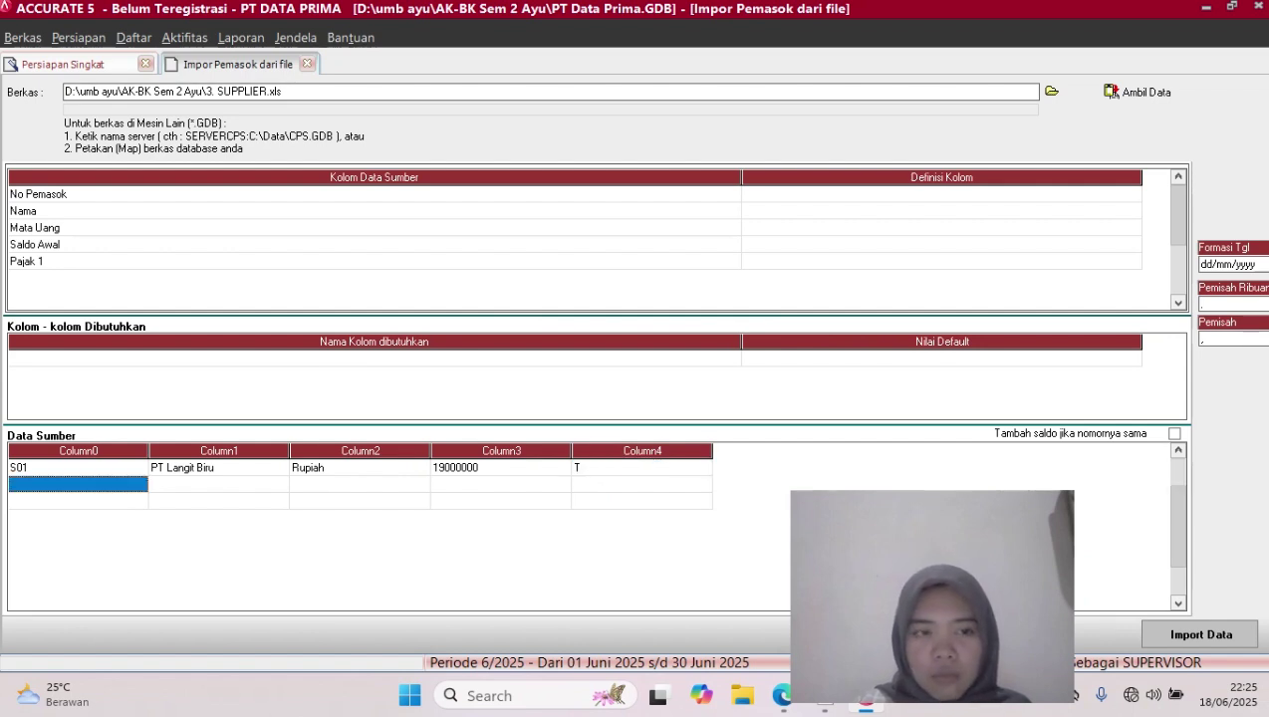
right_click(140, 490)
left_click(200, 521)
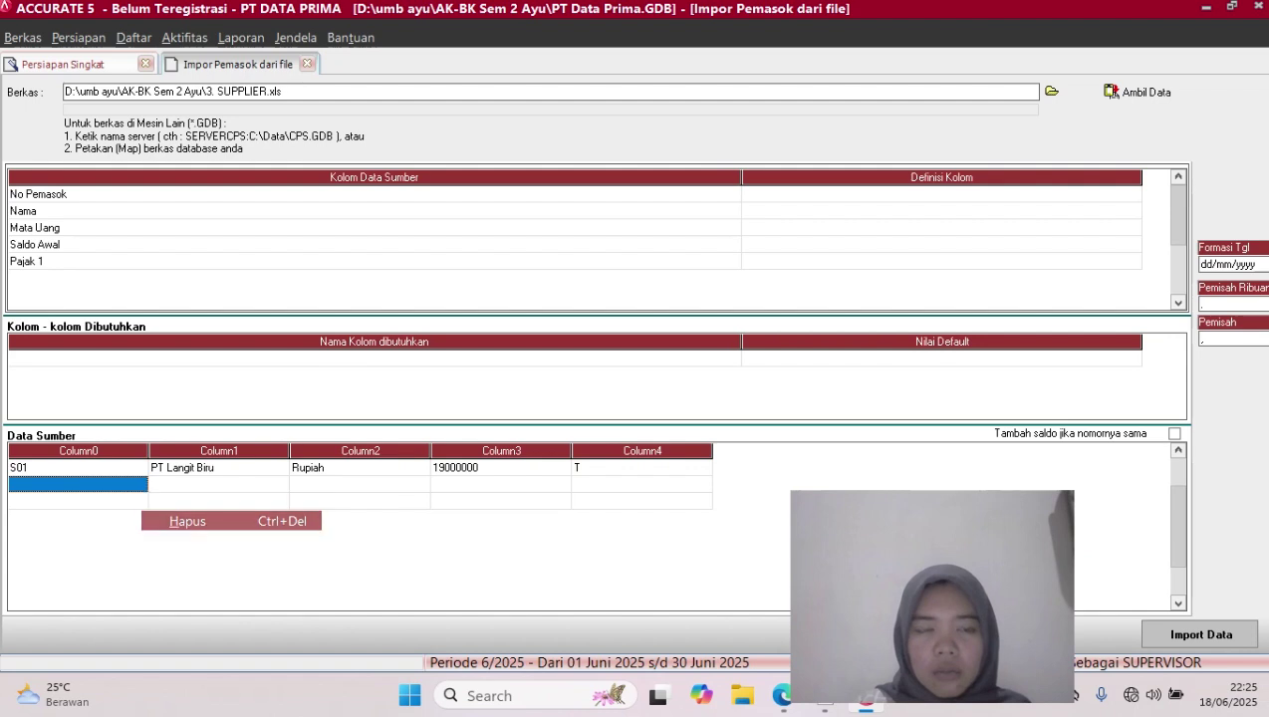
left_click(594, 398)
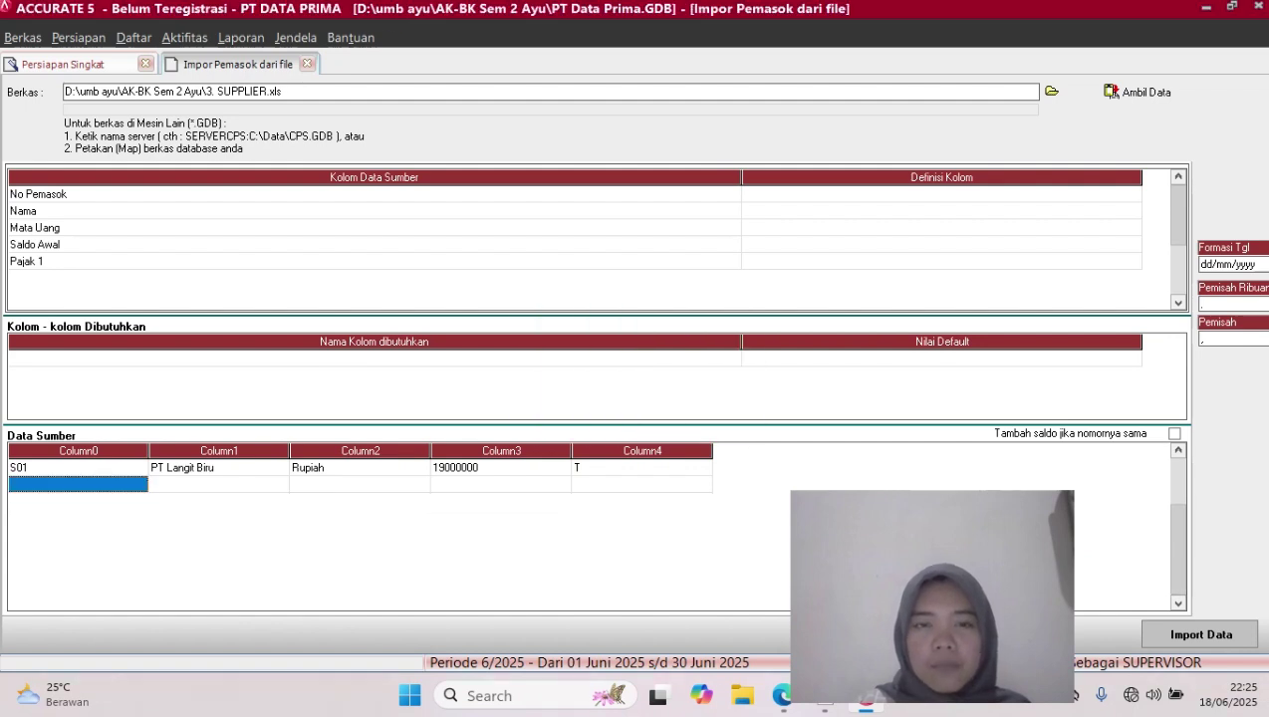
right_click(225, 485)
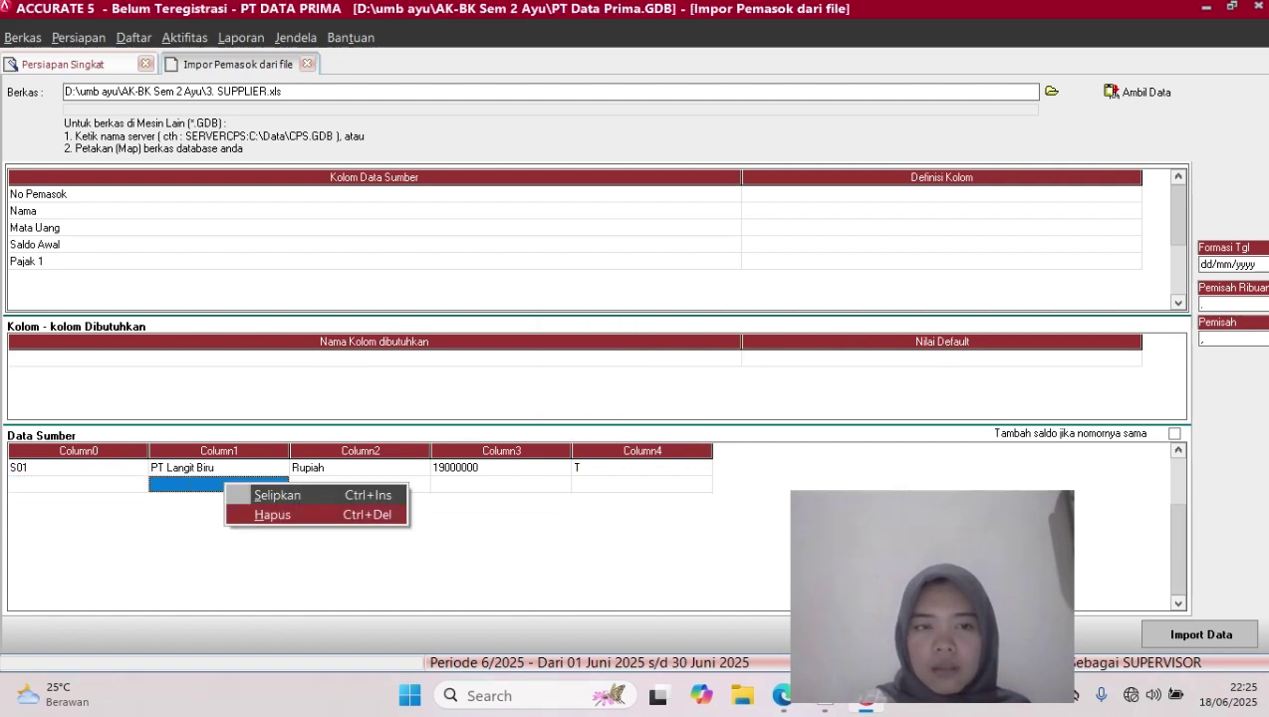
left_click(272, 514)
key("Return")
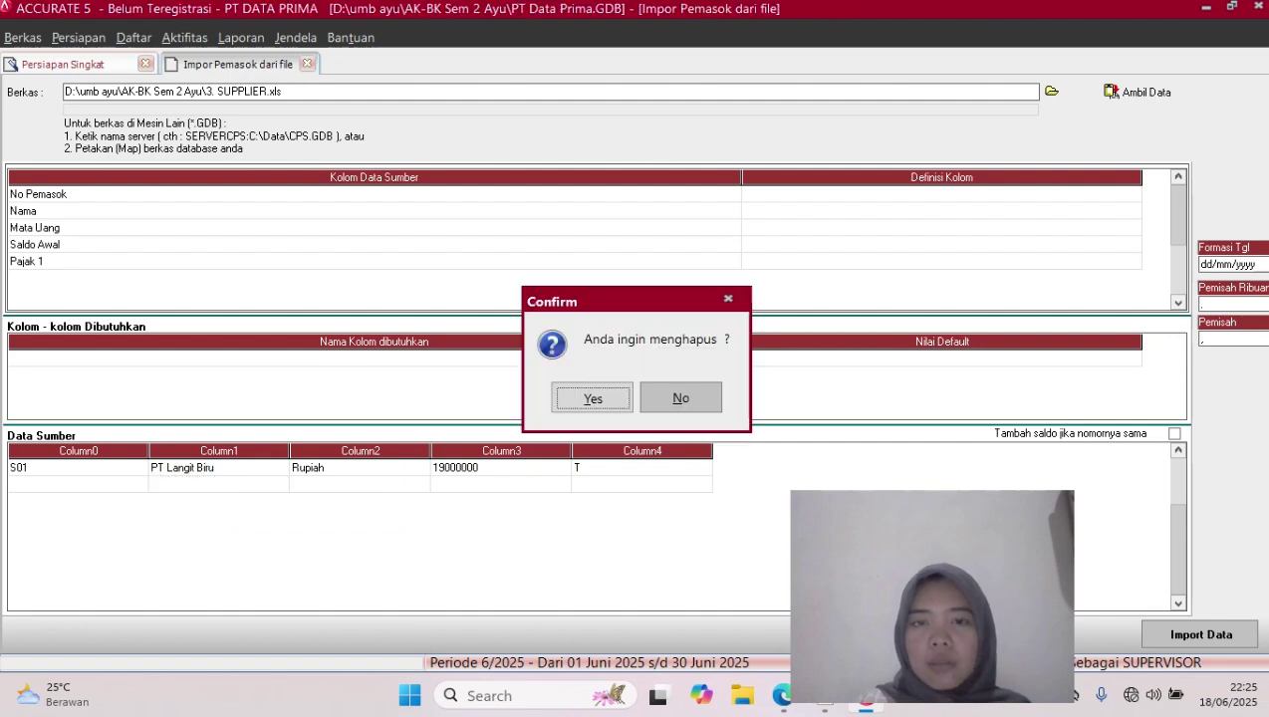
left_click(942, 194)
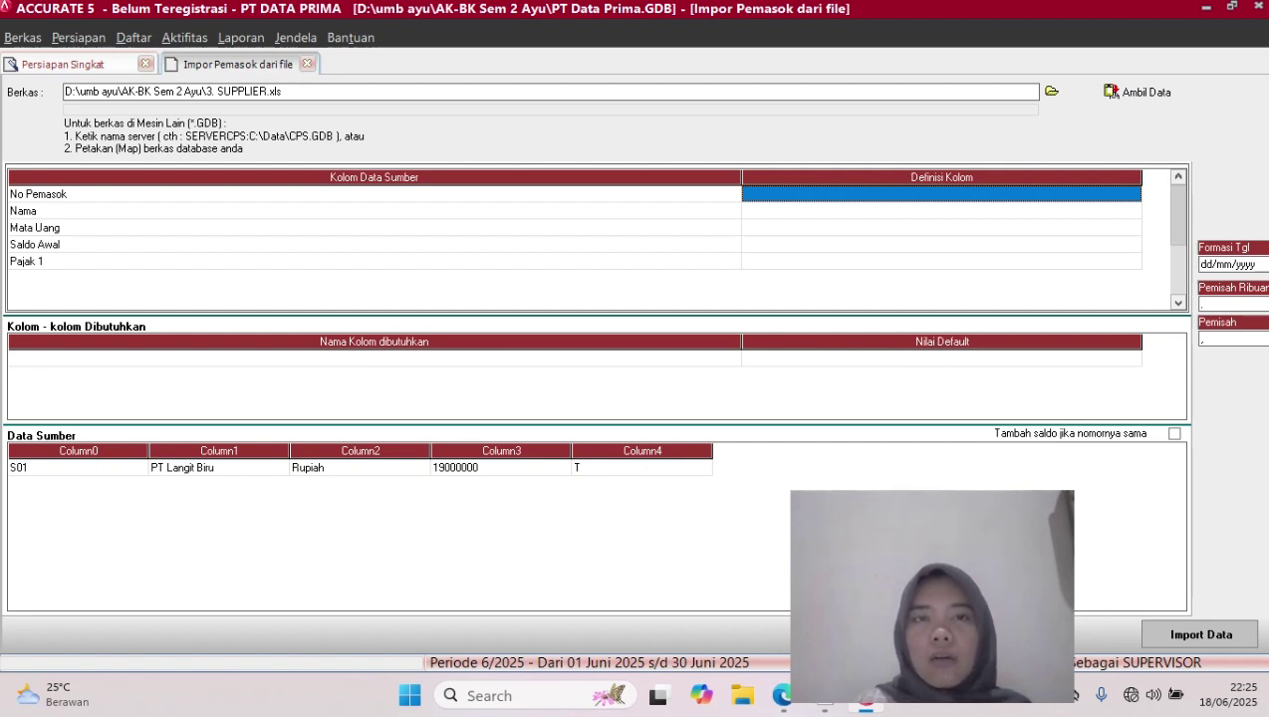
Map the supplier No Pemasok and Nama columns to No Pemasok and Nama Pemasok
left_click(942, 194)
left_click(1133, 194)
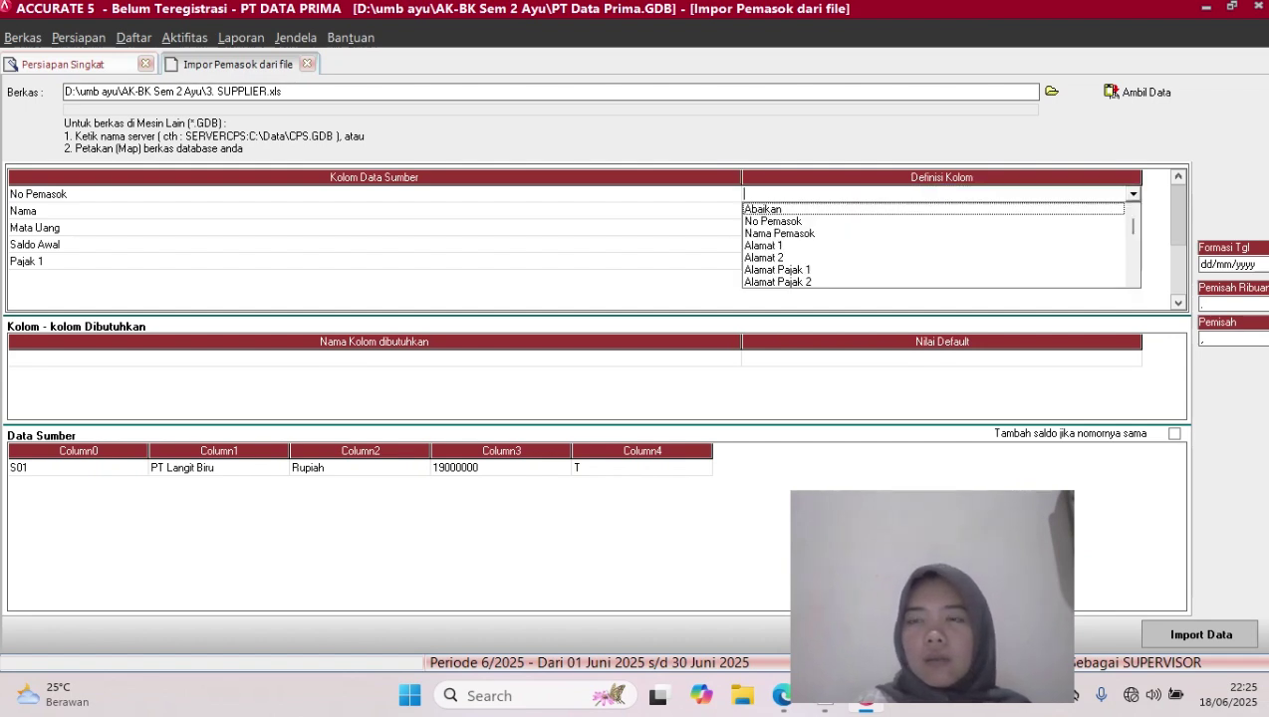
left_click(773, 221)
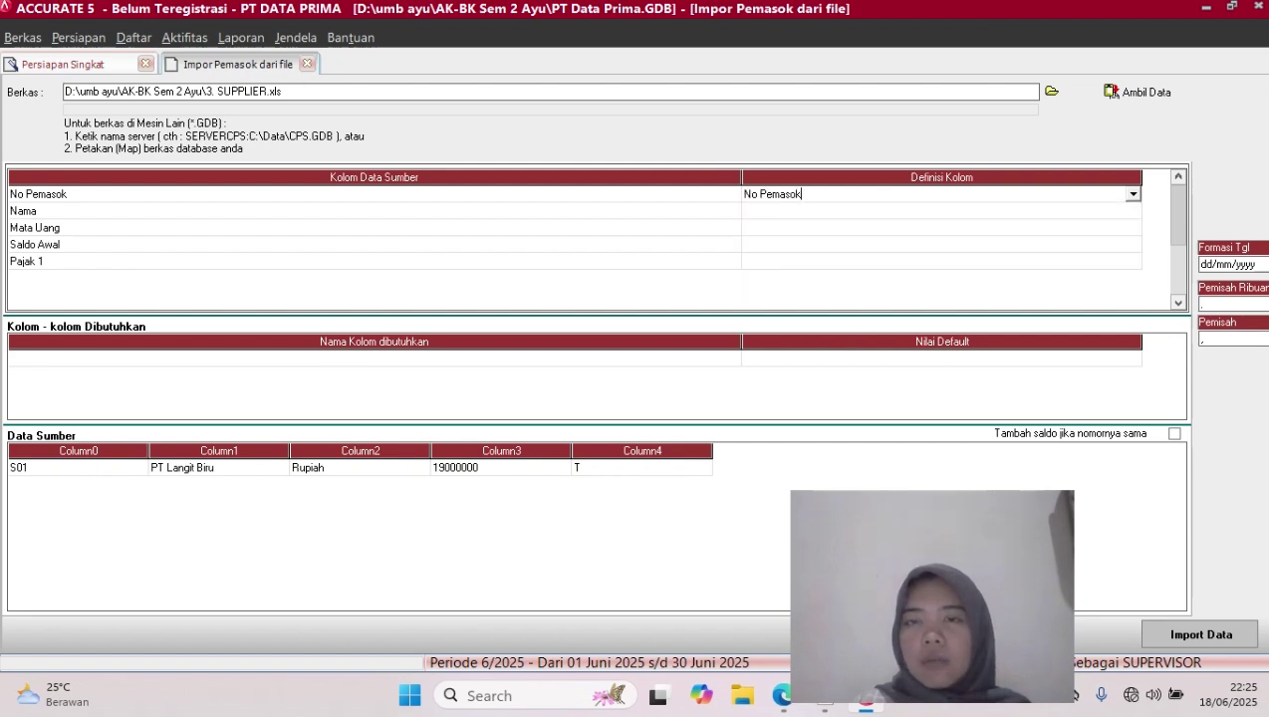
left_click(941, 211)
left_click(941, 211)
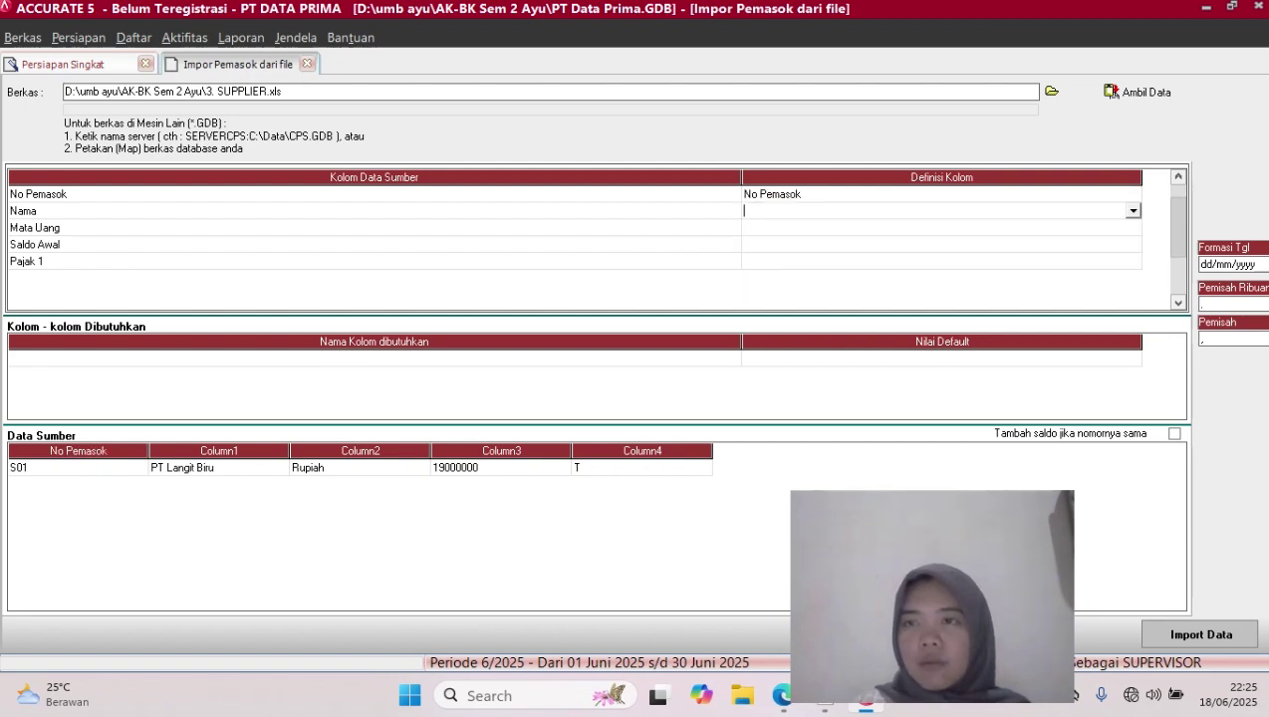
left_click(1132, 211)
left_click(779, 238)
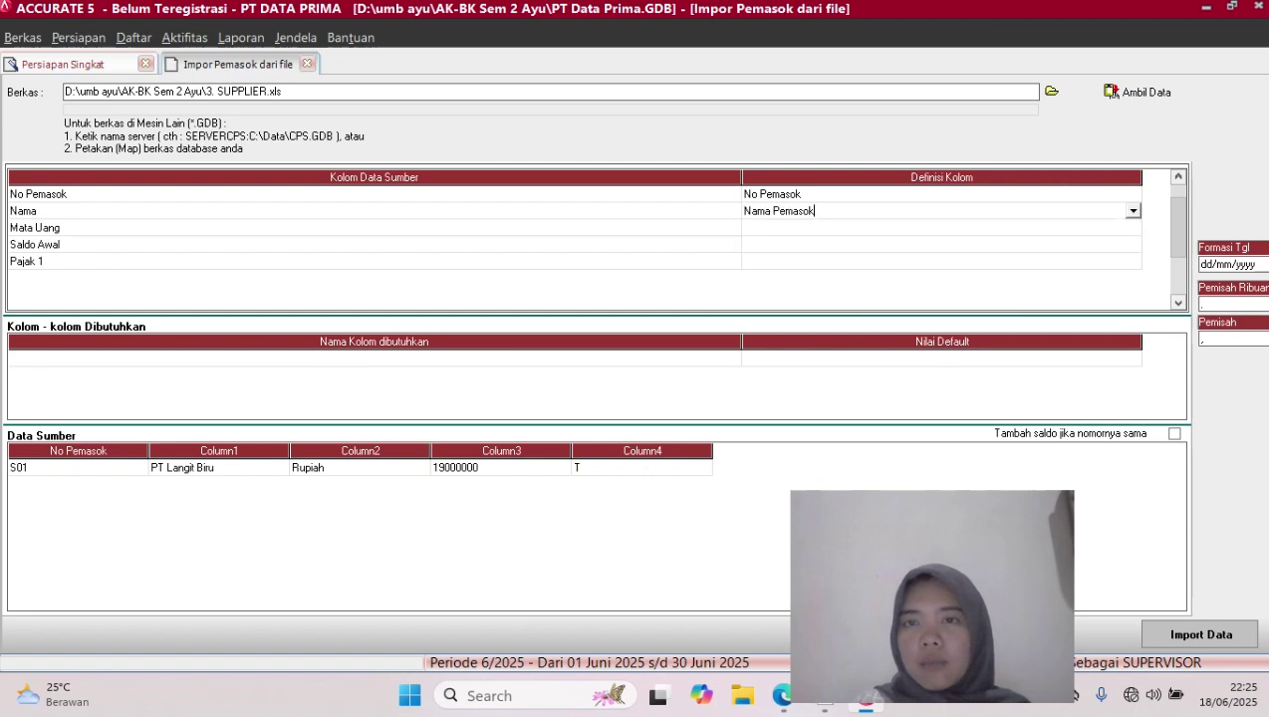
Map the Mata Uang column to Mata Uang, matching source Rupiah to the Rupiah currency
left_click(942, 228)
left_click(941, 228)
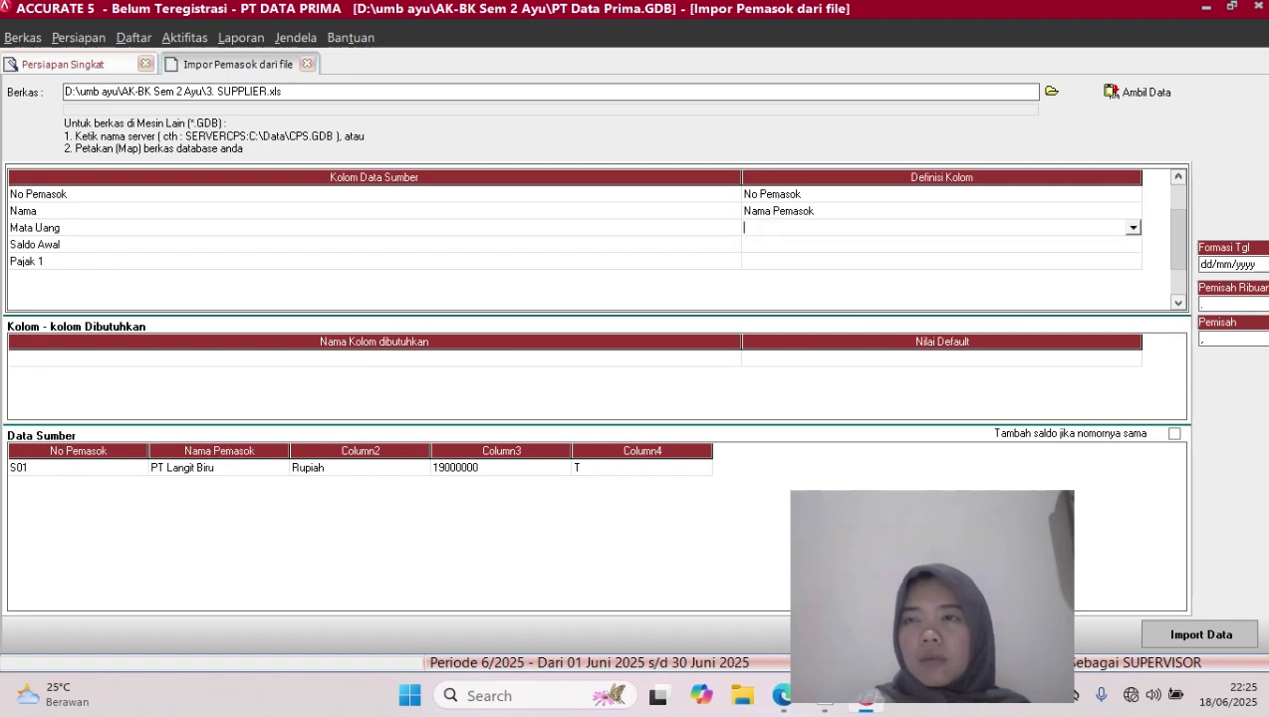
left_click(1133, 228)
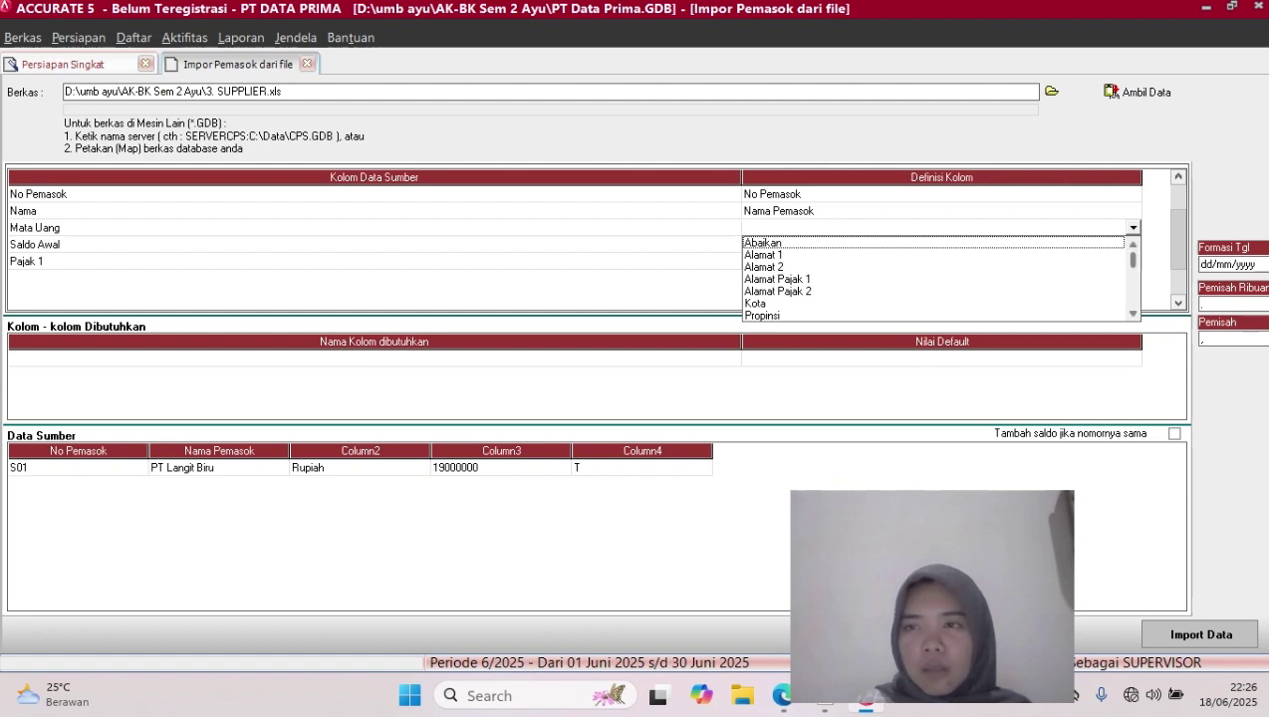
scroll(937, 279, "down", 2)
scroll(937, 279, "down", 4)
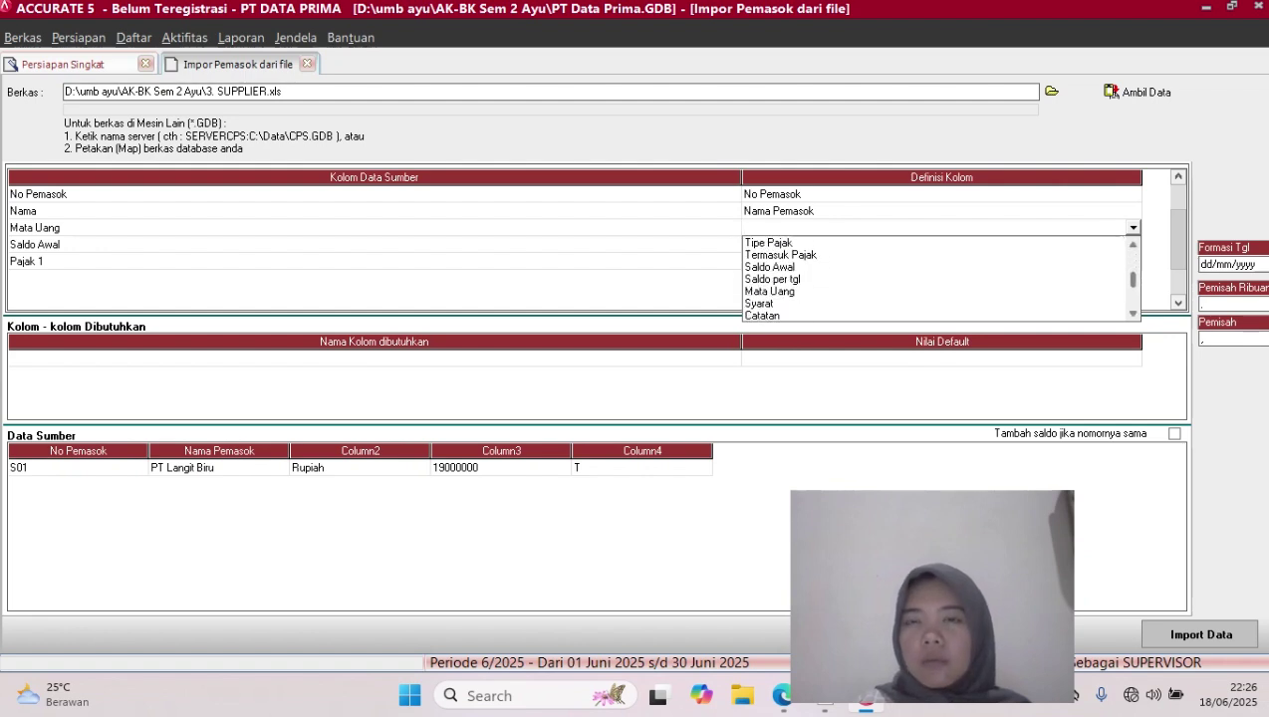
left_click(769, 291)
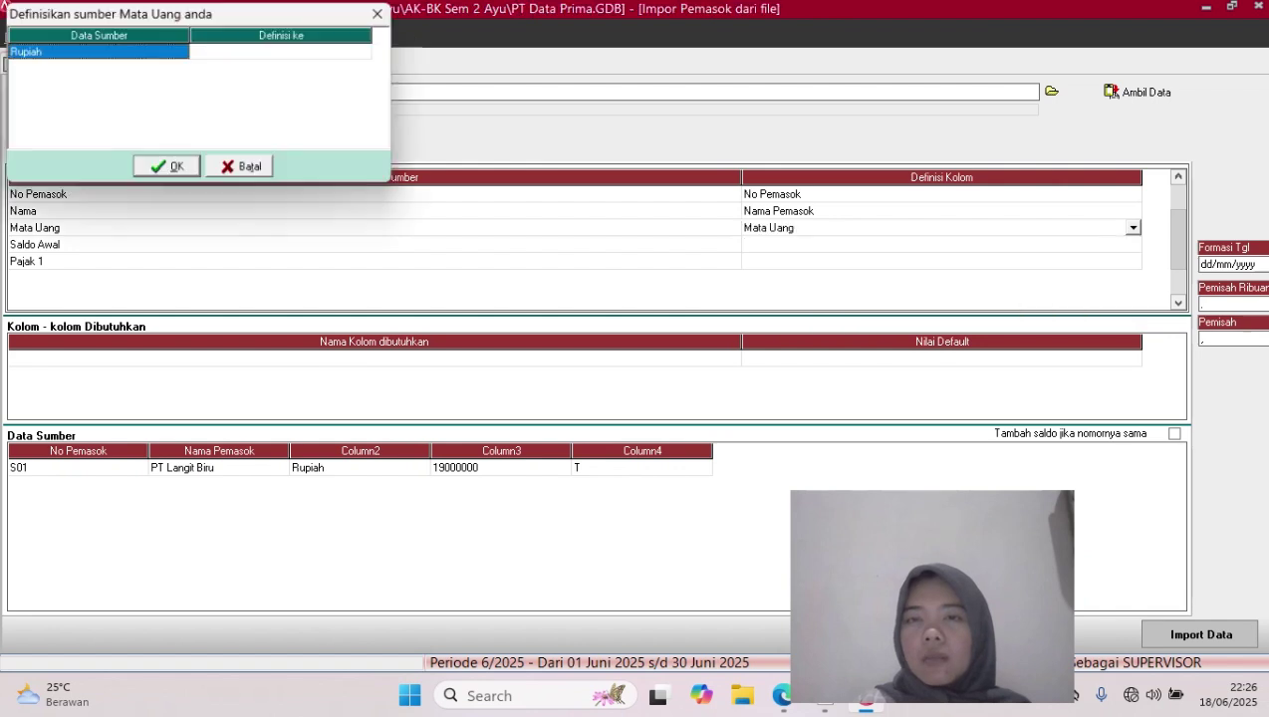
left_click(285, 51)
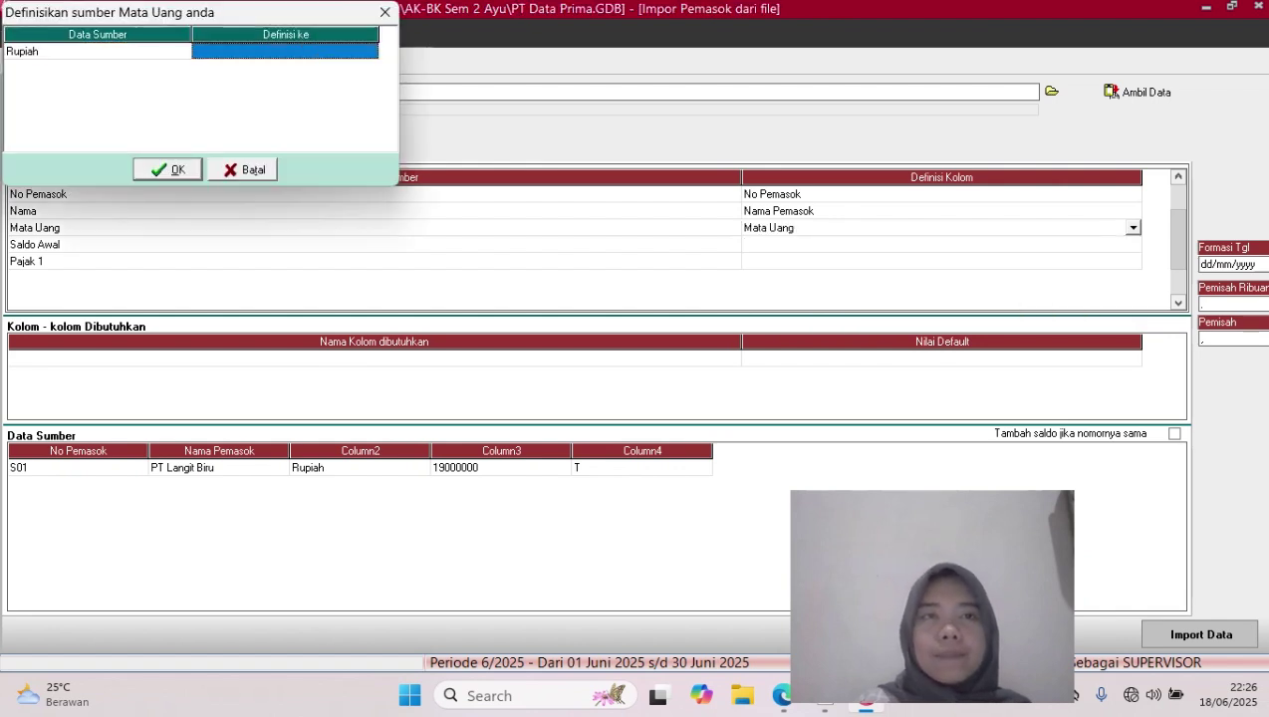
left_click(285, 51)
left_click(371, 52)
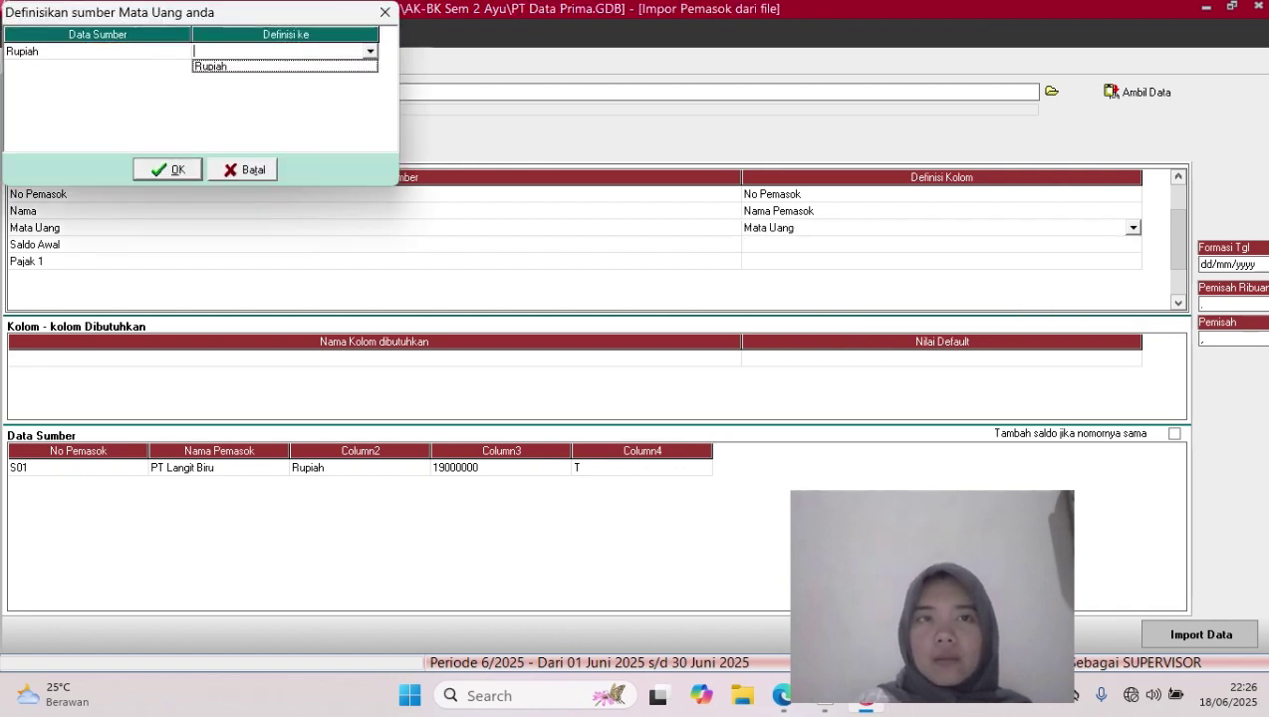
left_click(285, 67)
left_click(168, 169)
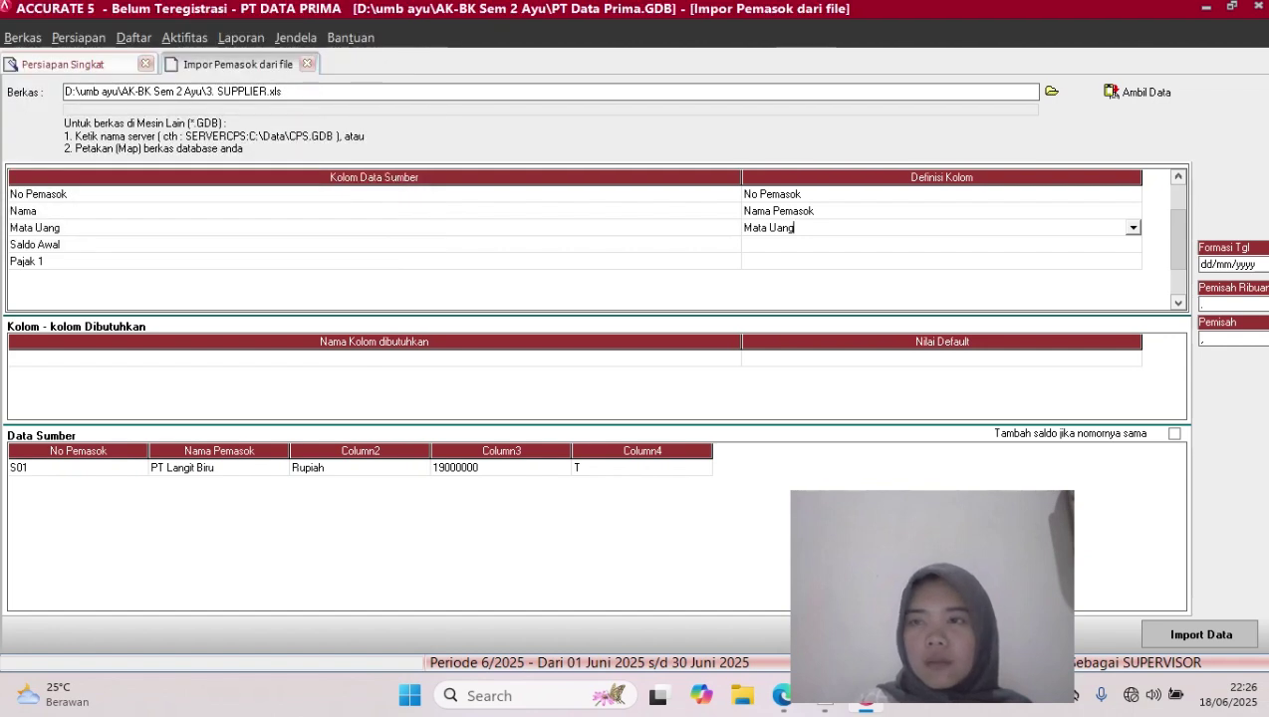
Map the Saldo Awal column to the Saldo Awal field
left_click(942, 244)
left_click(941, 244)
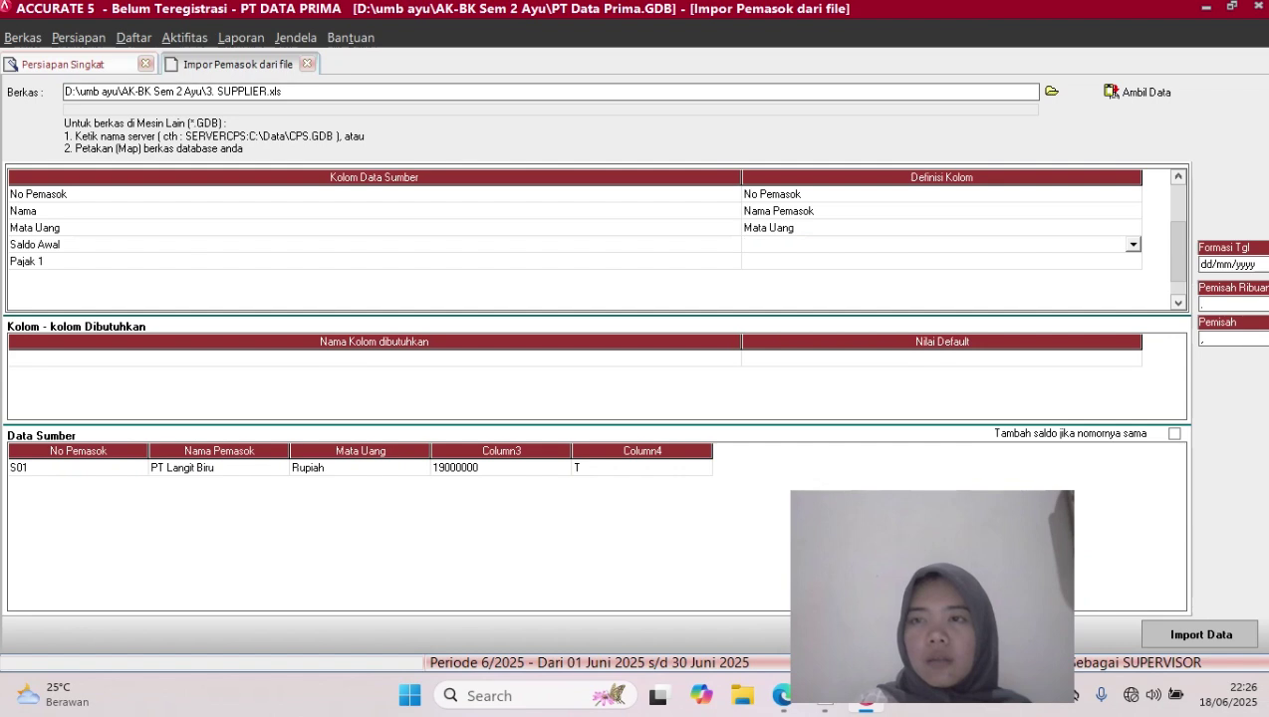
left_click(1133, 244)
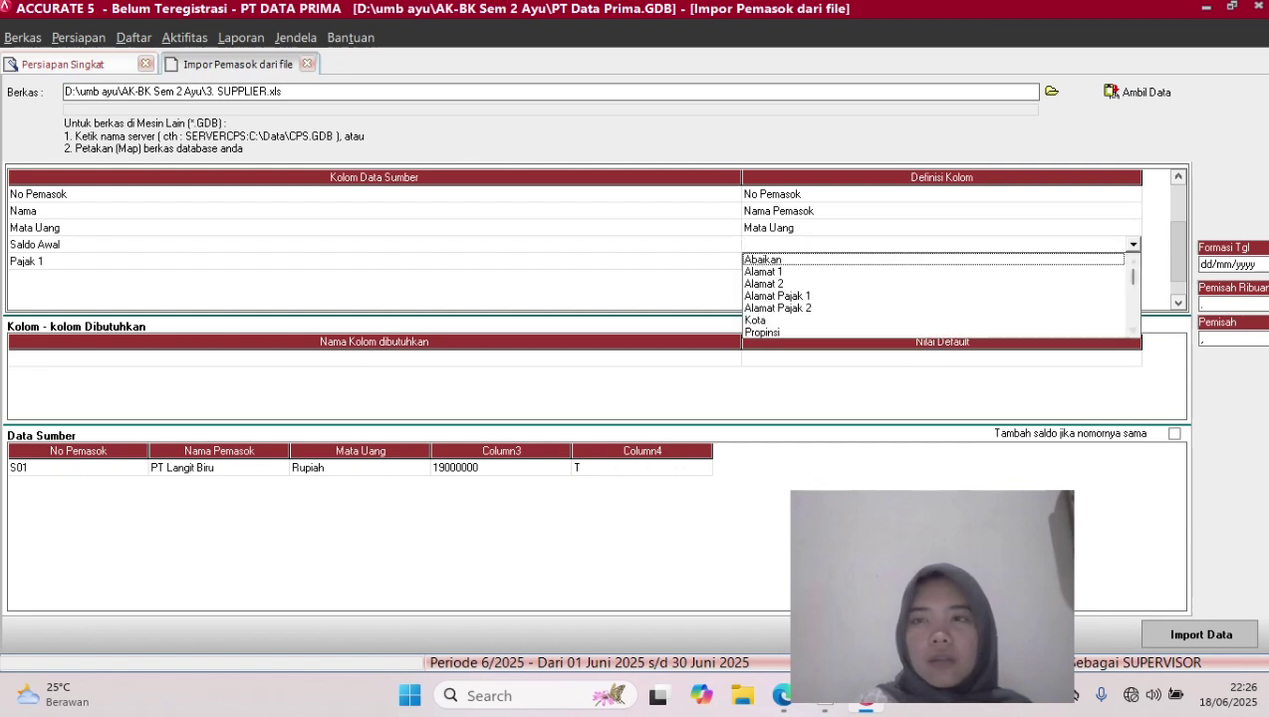
scroll(936, 294, "down", 10)
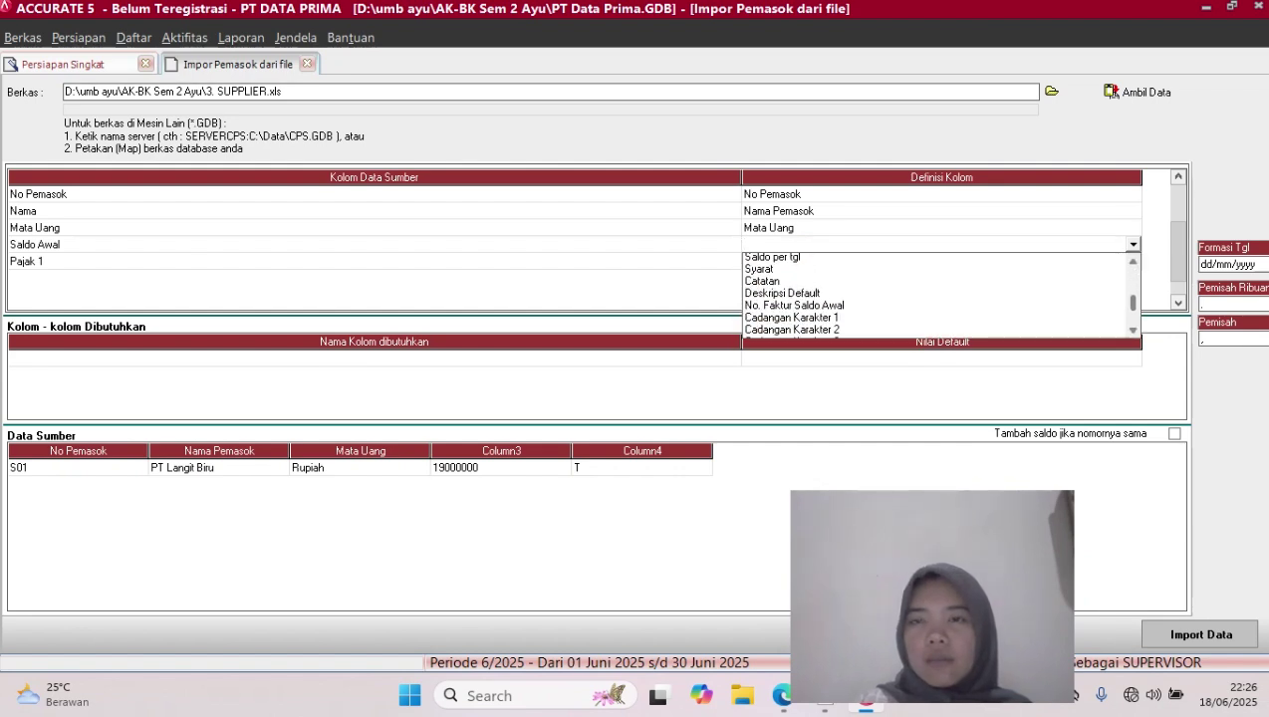
scroll(937, 295, "down", 1)
scroll(936, 295, "up", 2)
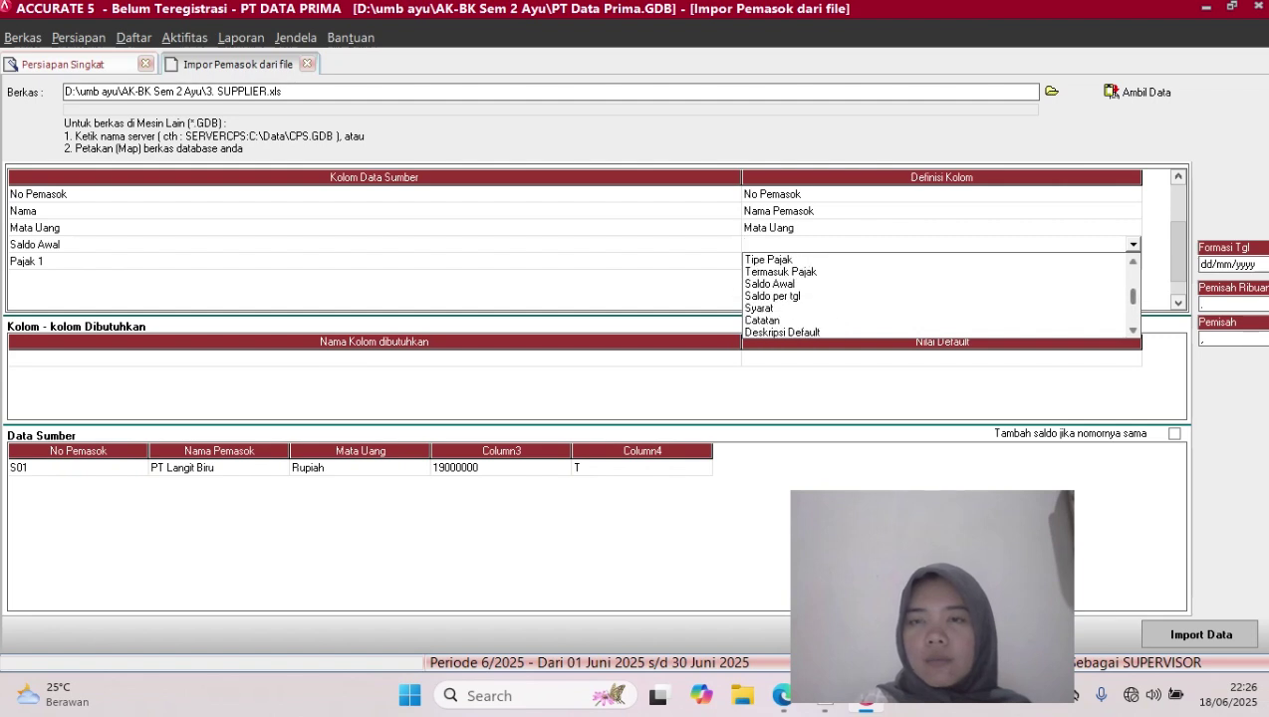
left_click(770, 284)
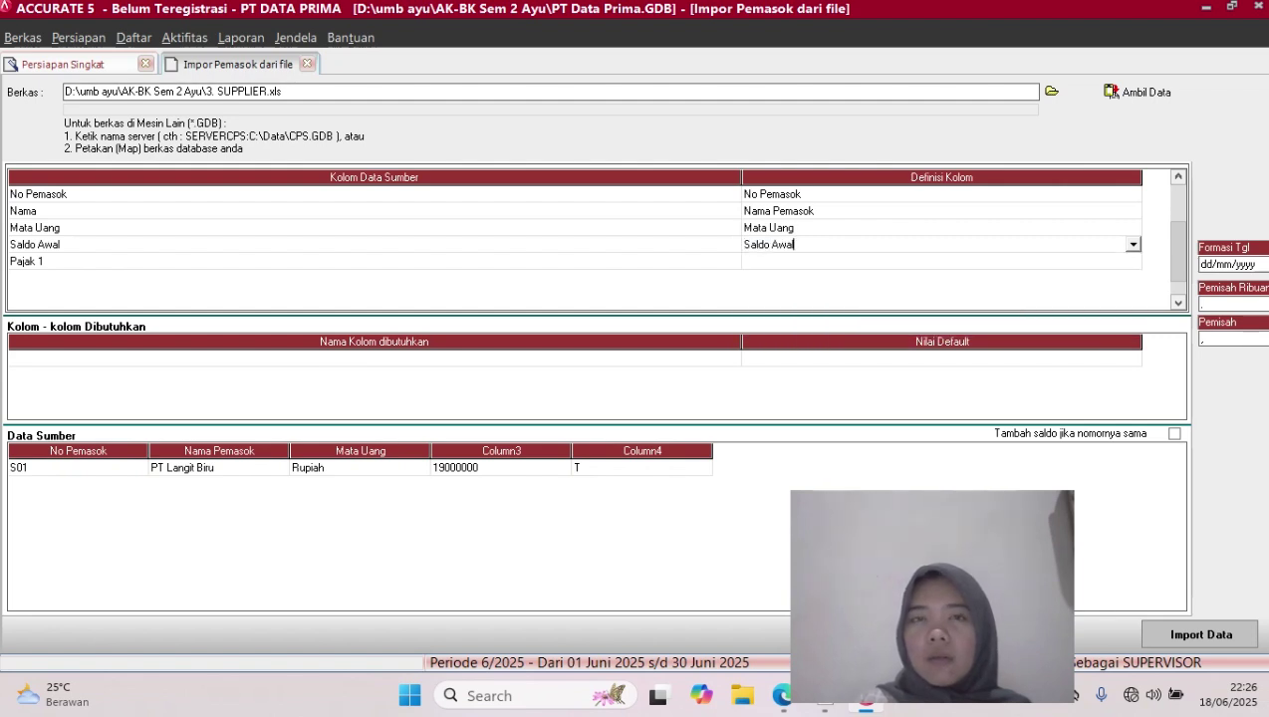
Map Pajak 1 to Pajak pertama with T as PPN, then import the supplier row
left_click(941, 261)
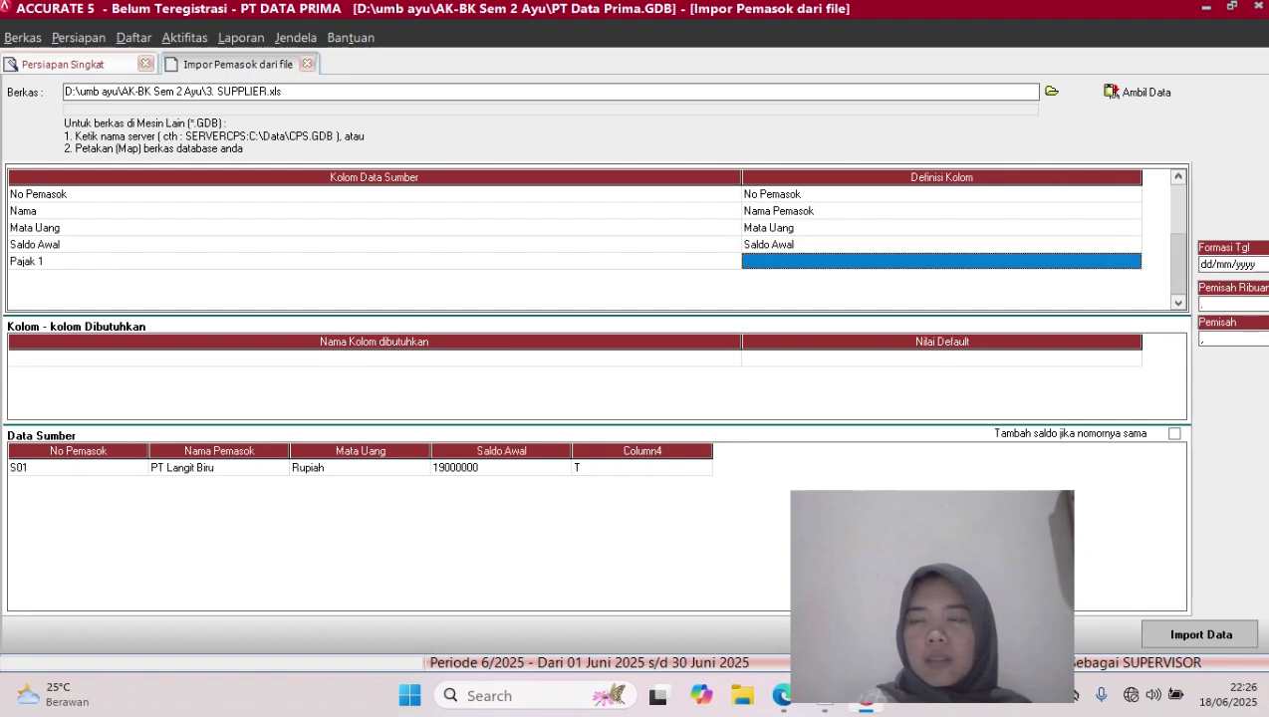
left_click(941, 261)
left_click(1133, 261)
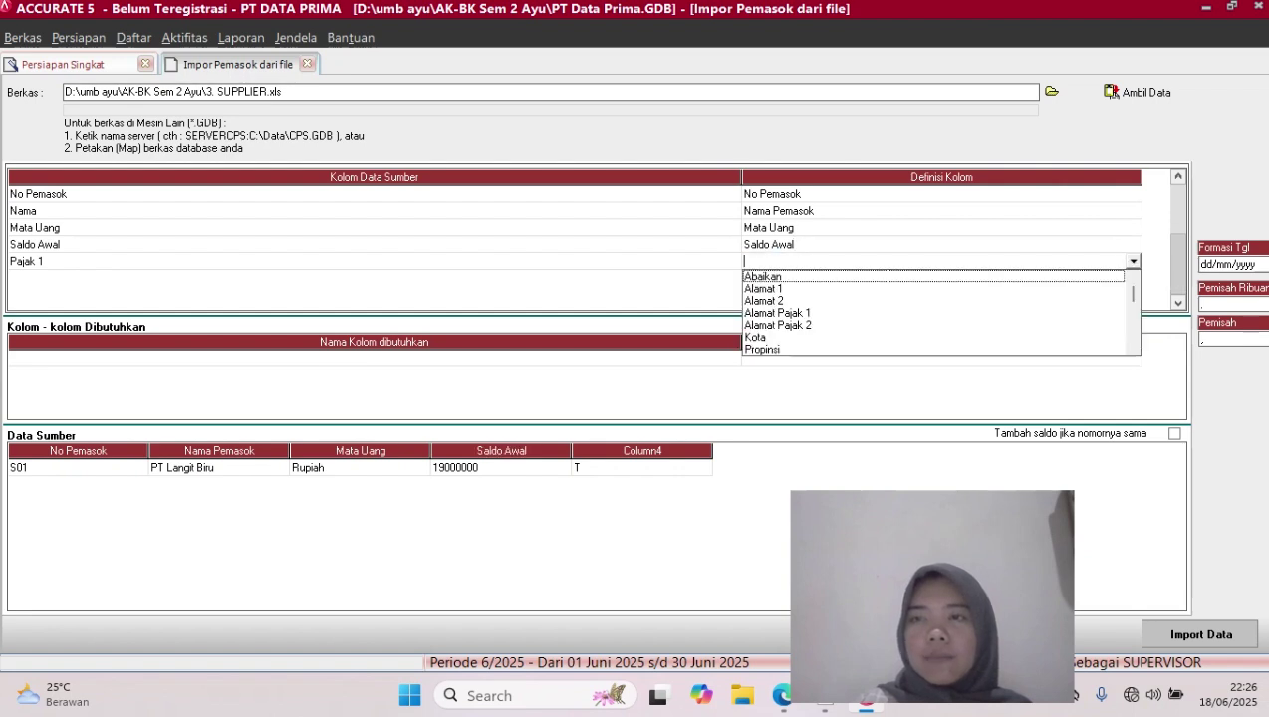
scroll(936, 312, "down", 4)
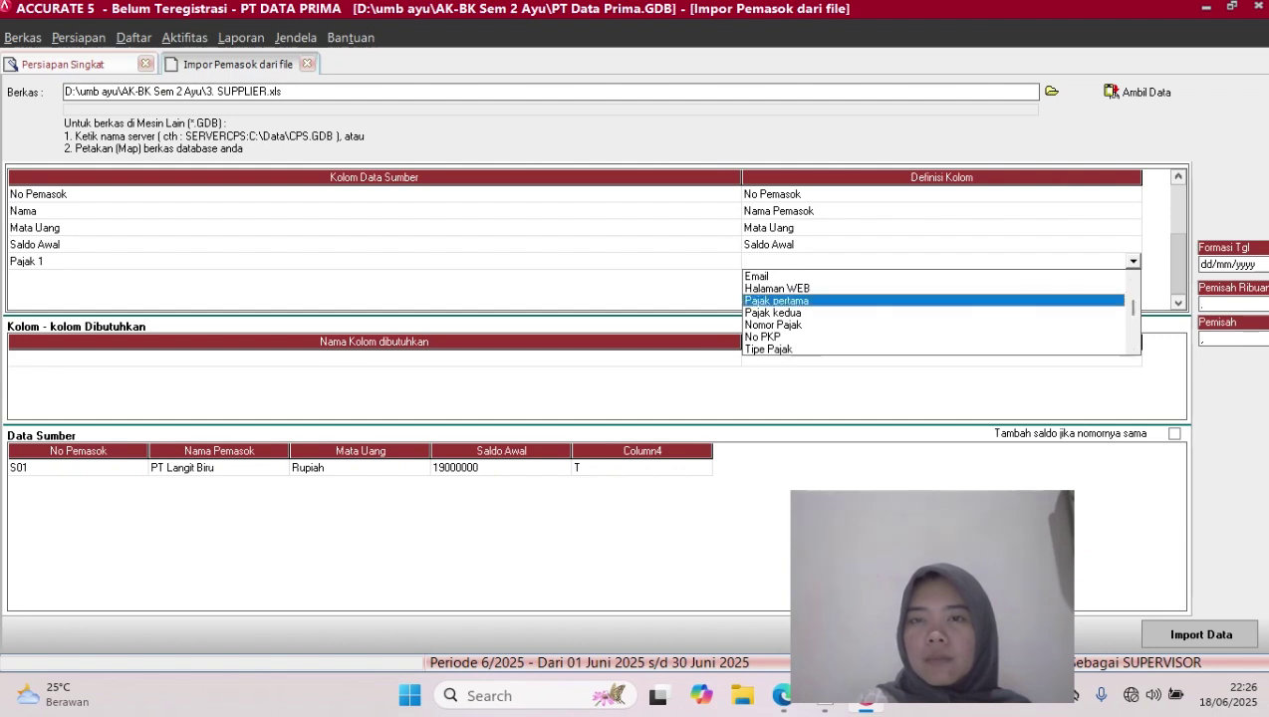
left_click(777, 301)
left_click(284, 51)
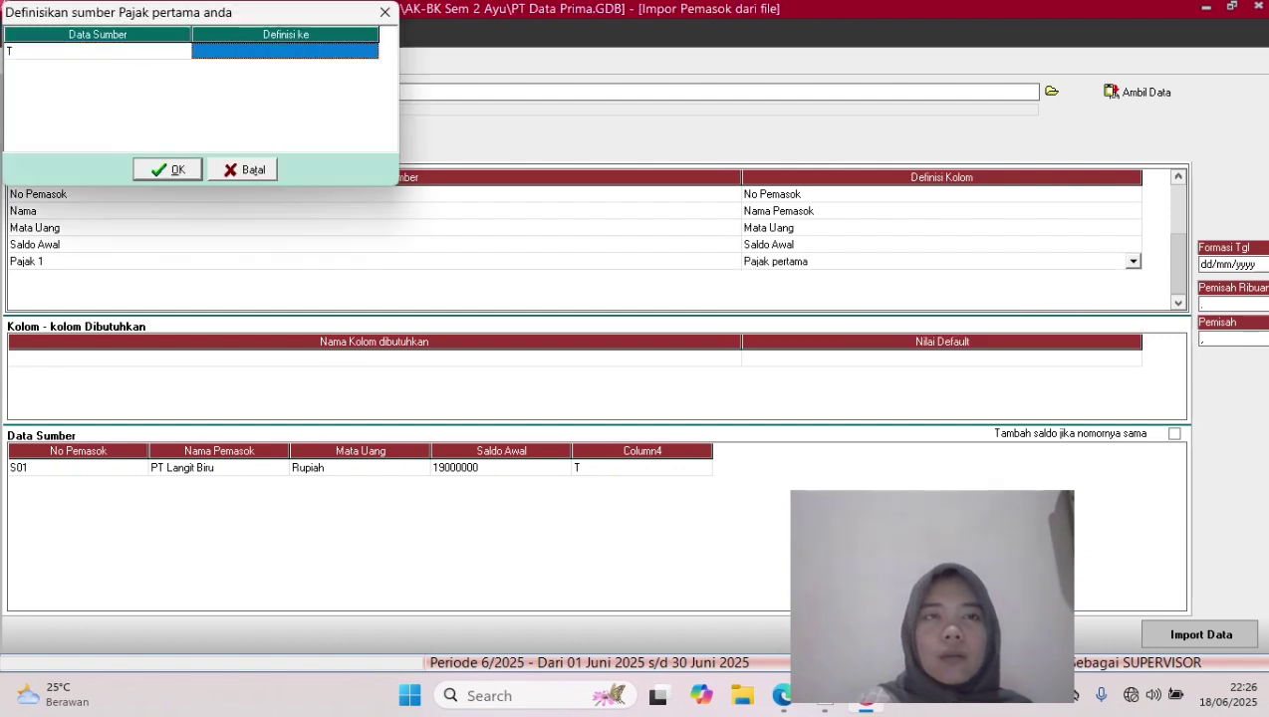
left_click(370, 51)
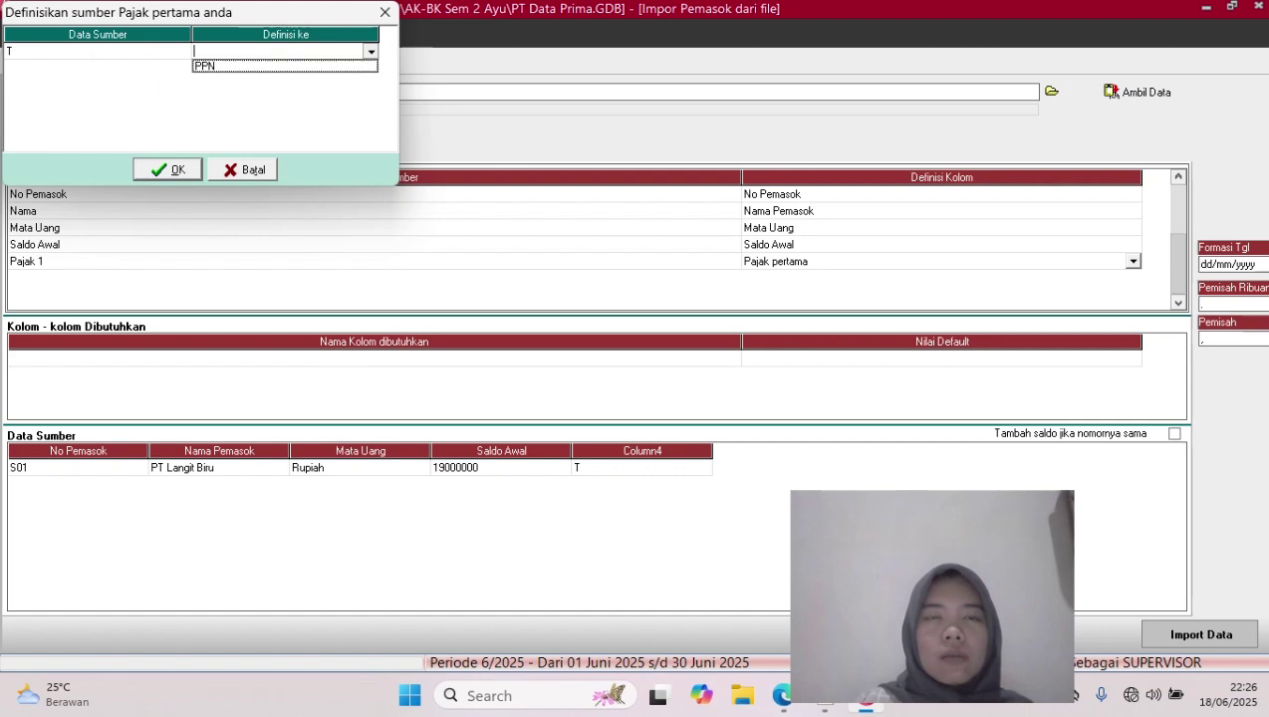
left_click(269, 66)
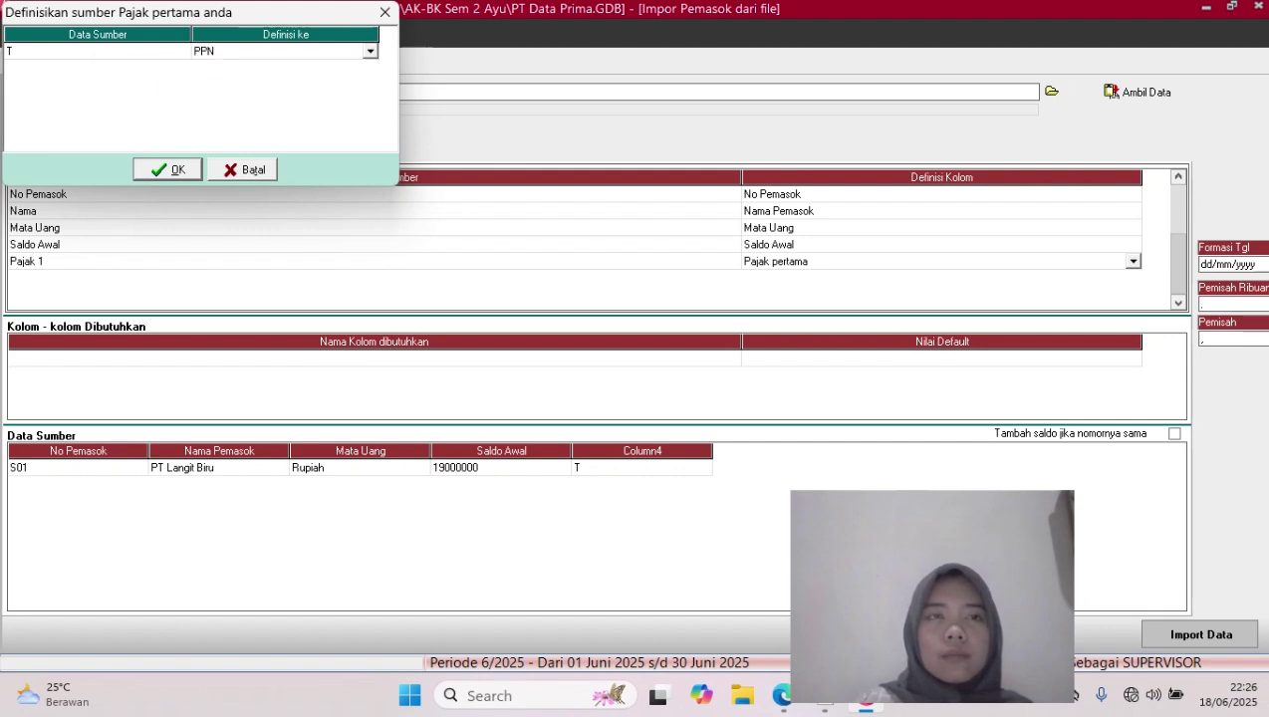
left_click(167, 169)
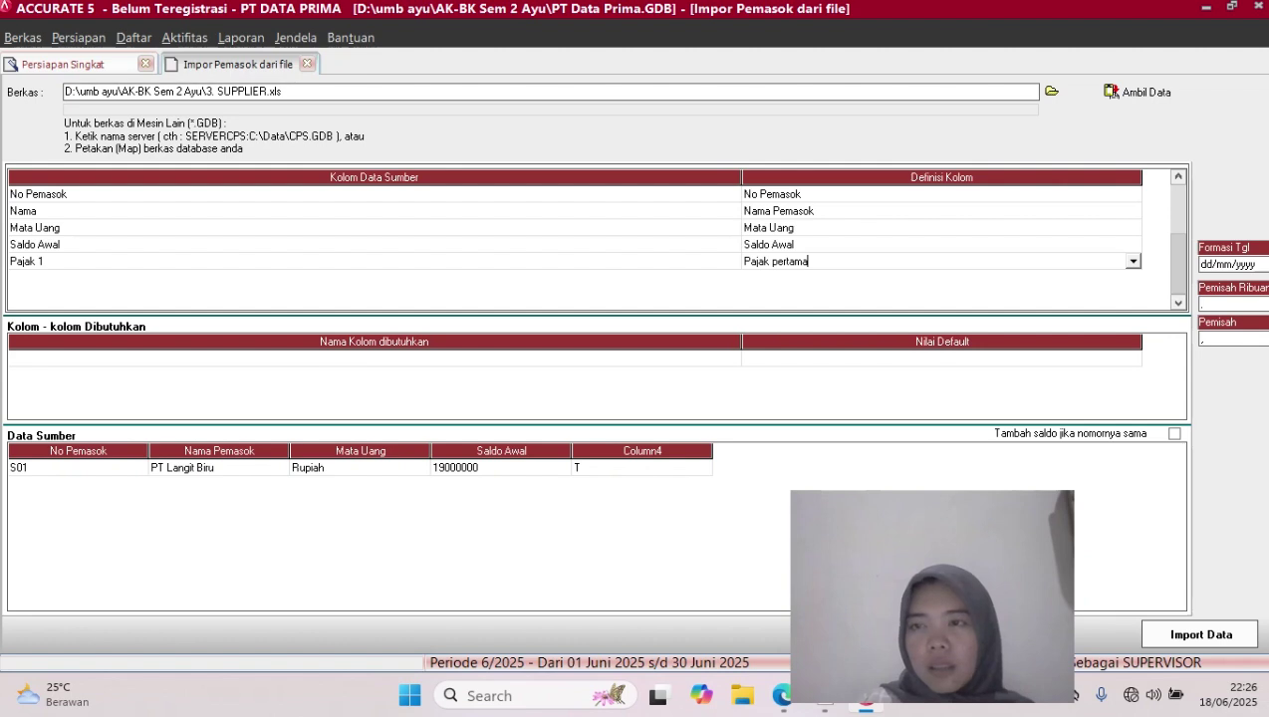
left_click(1200, 635)
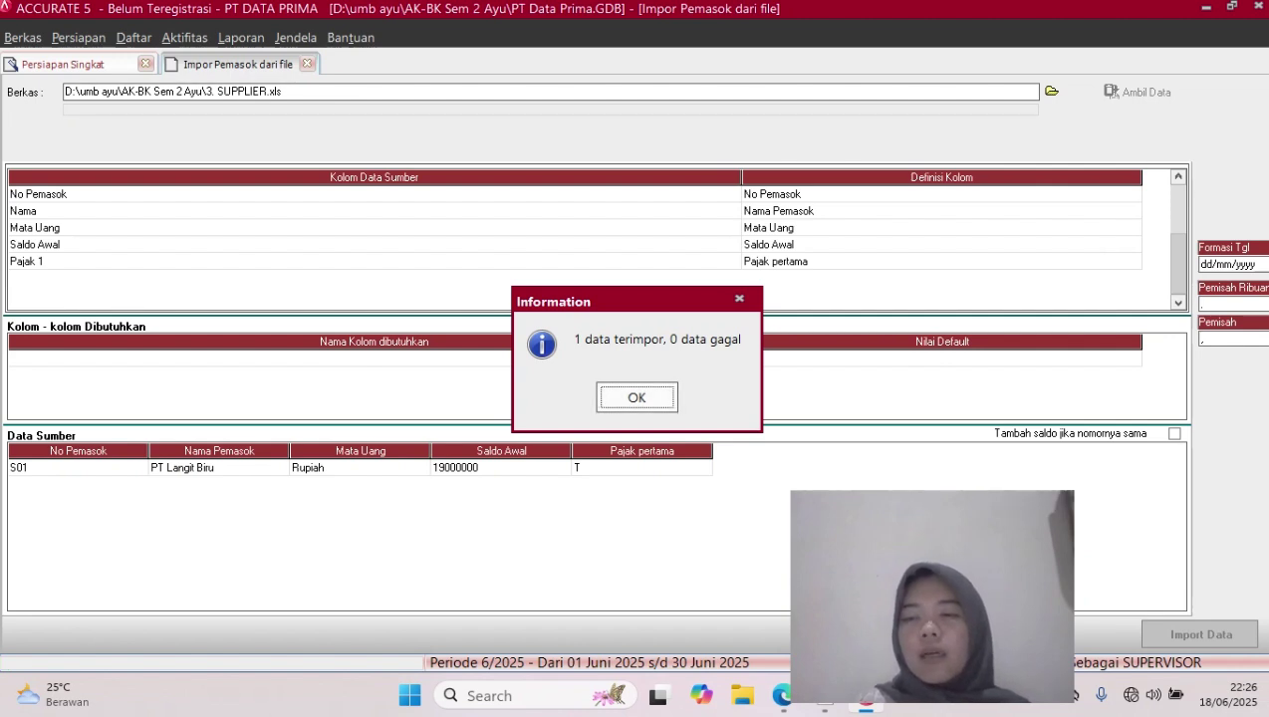
key("Return")
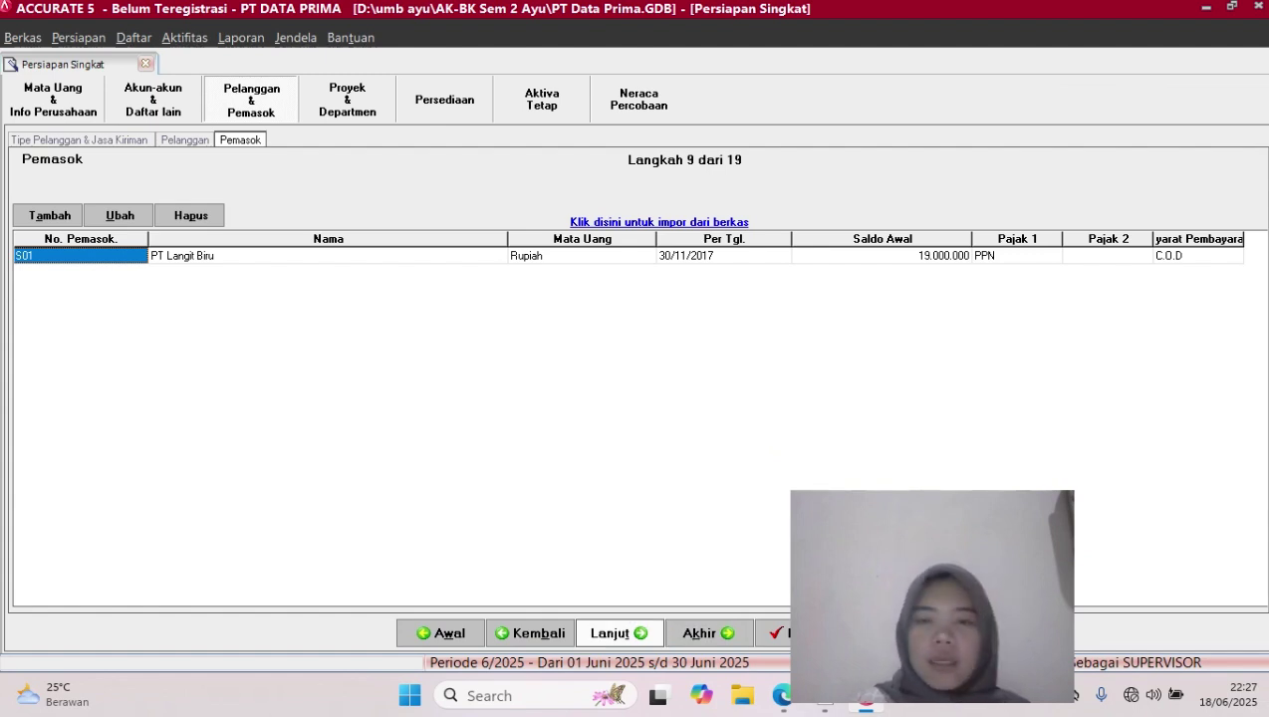
Advance through Proyek & Departemen and Gudang to the Akun Def. Barang step
left_click(617, 632)
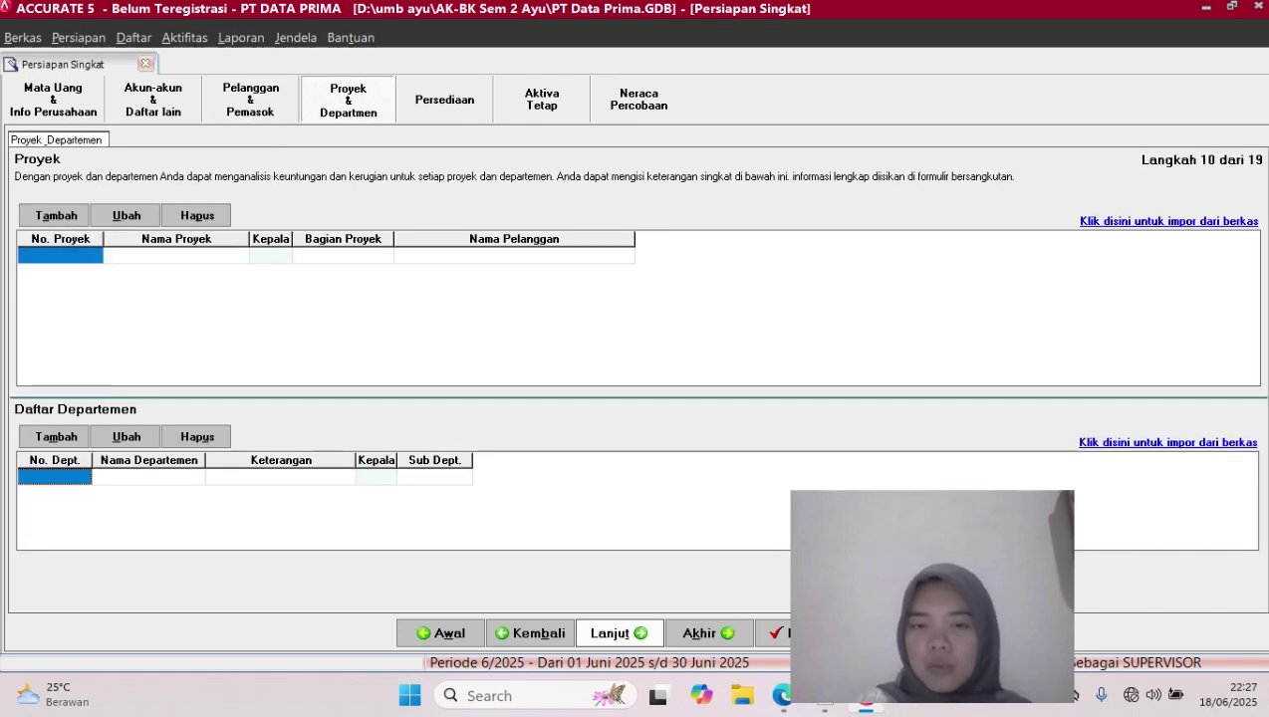
left_click(618, 633)
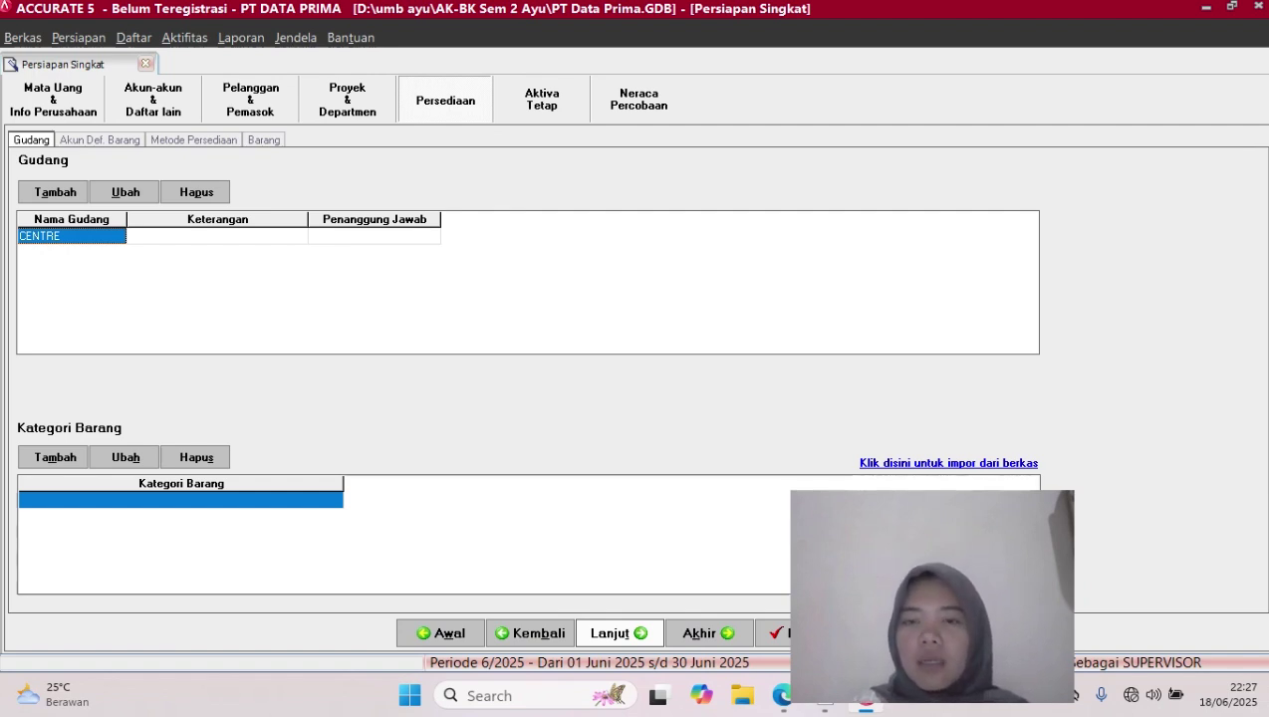
left_click(619, 634)
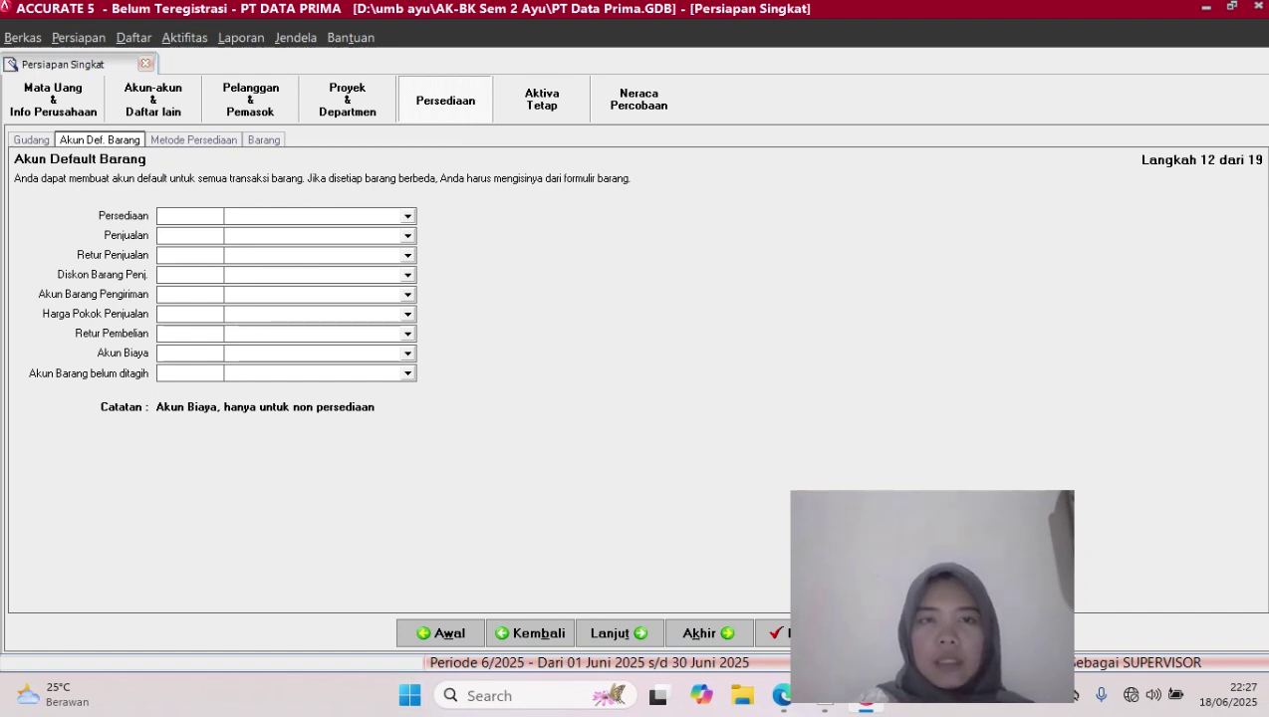
Set Persediaan to 11106 Persediaan Barang Dagang and Penjualan to 41000 Penjualan
left_click(408, 217)
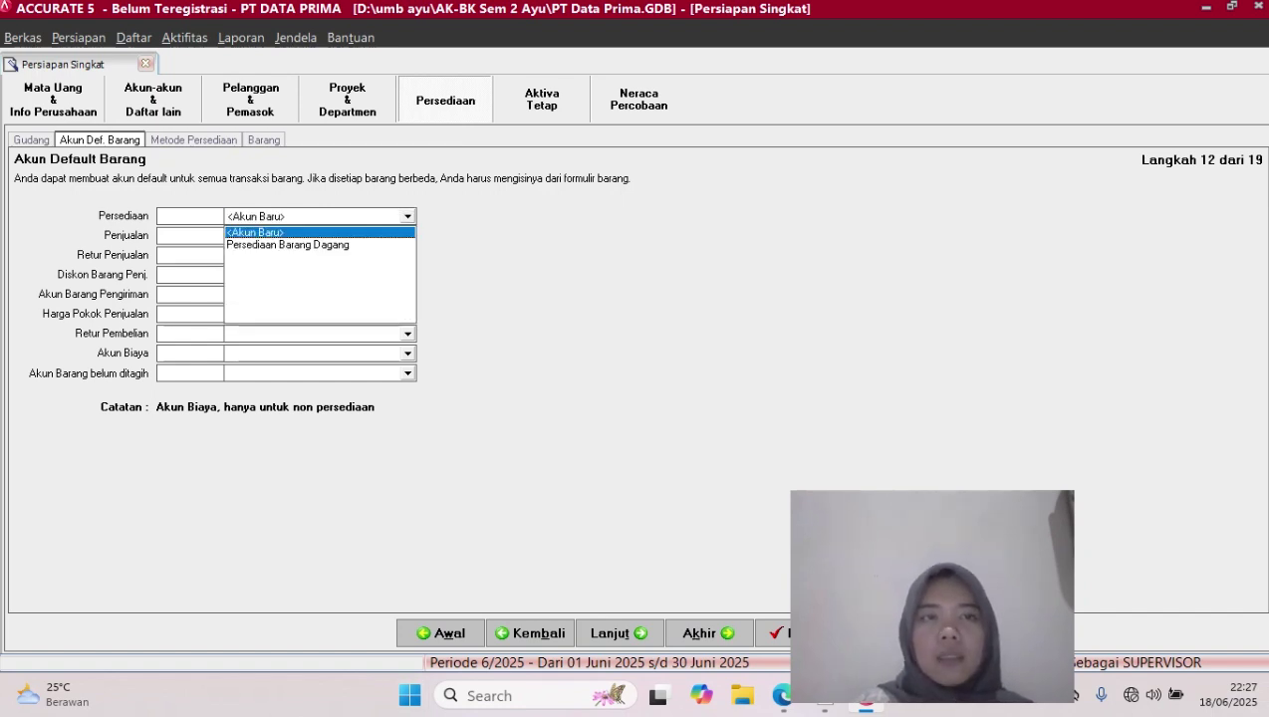
key("Down")
key("Return")
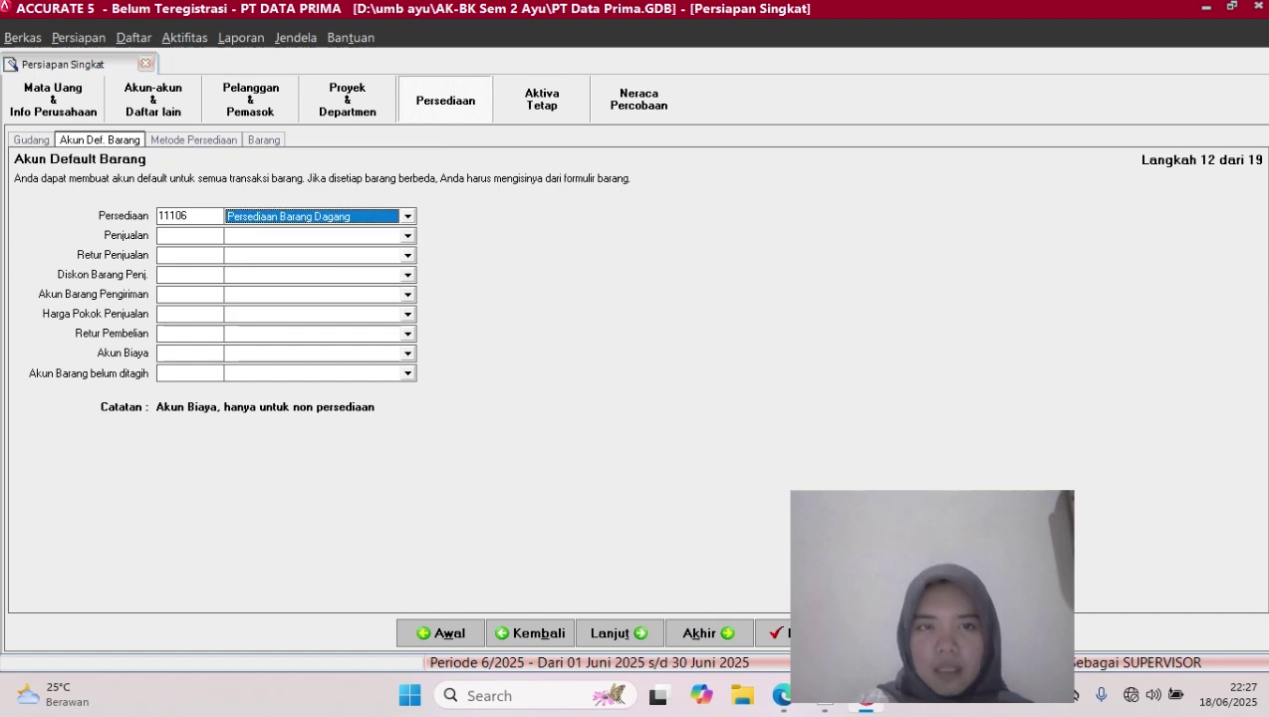
left_click(407, 237)
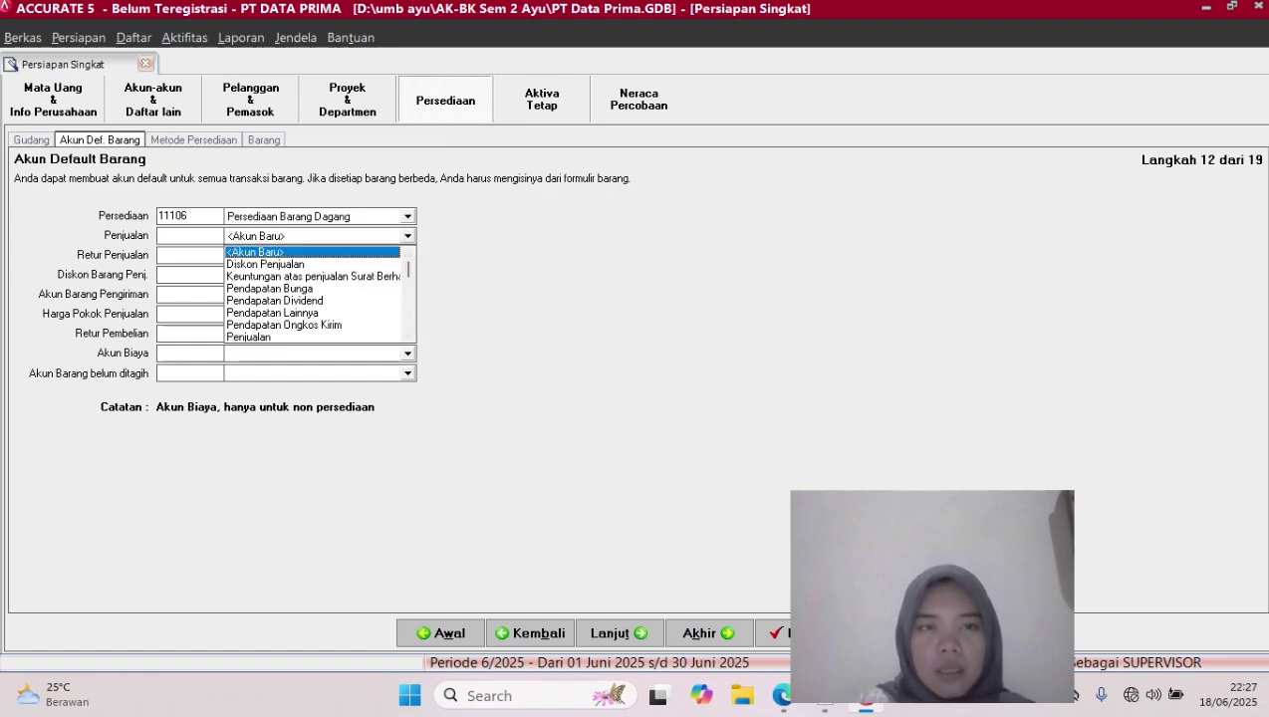
left_click(249, 337)
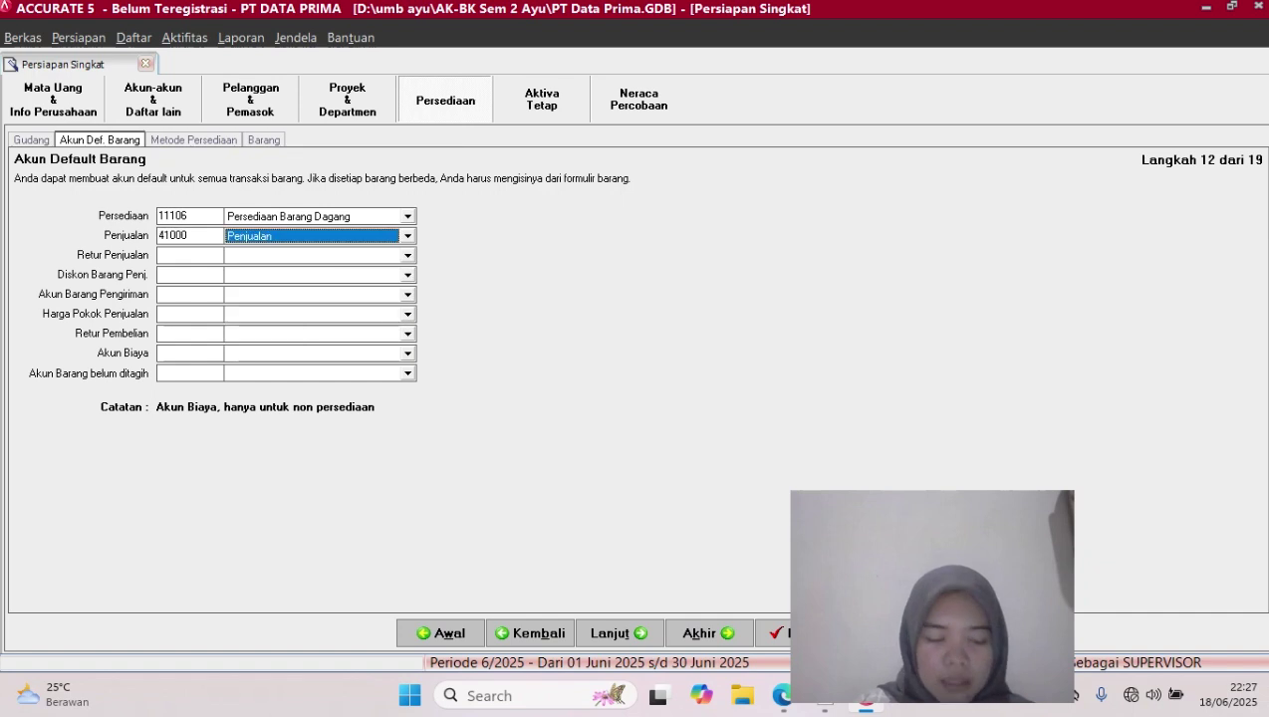
Set the Retur Penjualan default account to 41002 Retur Penjualan
left_click(407, 255)
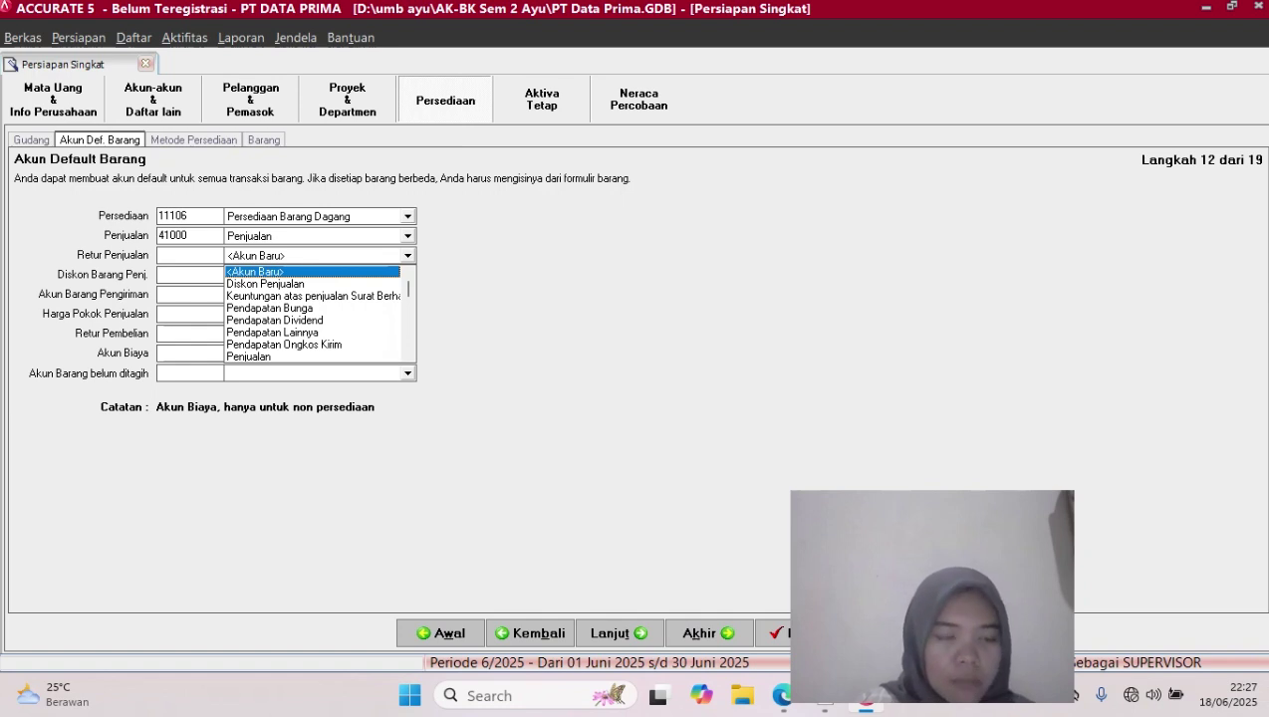
key("Down")
key("Down")
key("Down")
key("Down")
key("Down")
key("Down")
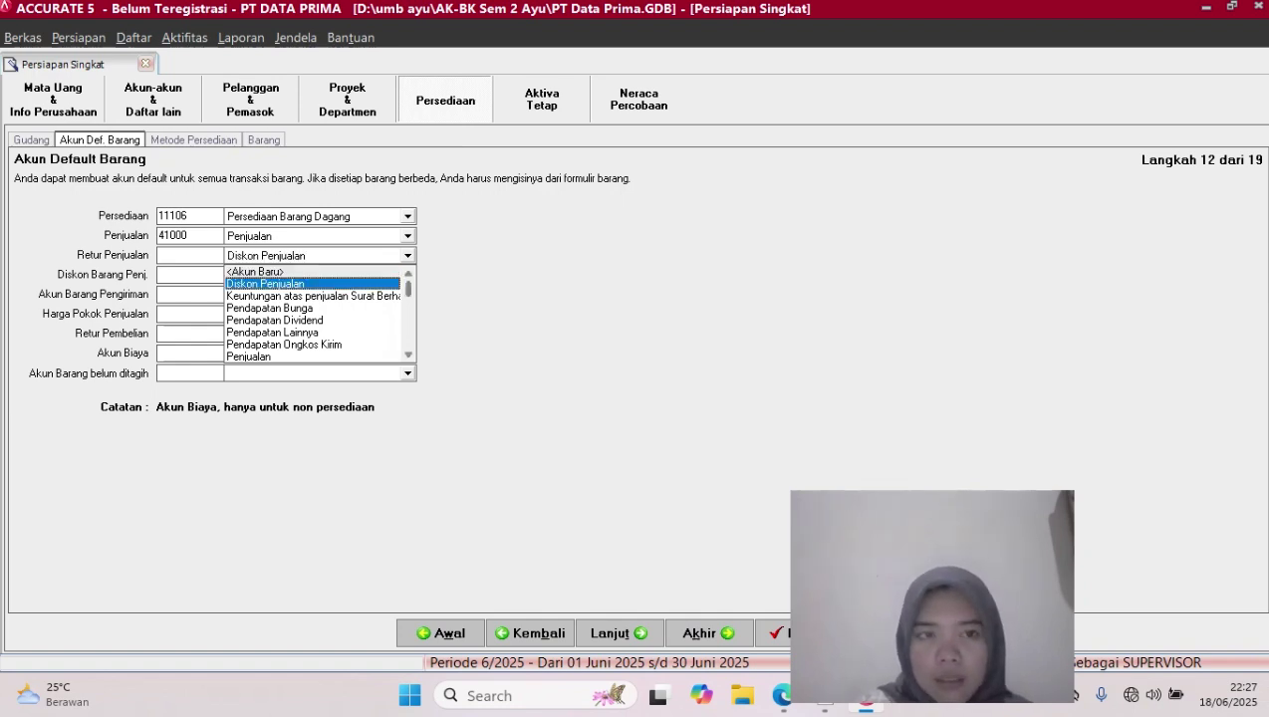
key("Down")
key("Down")
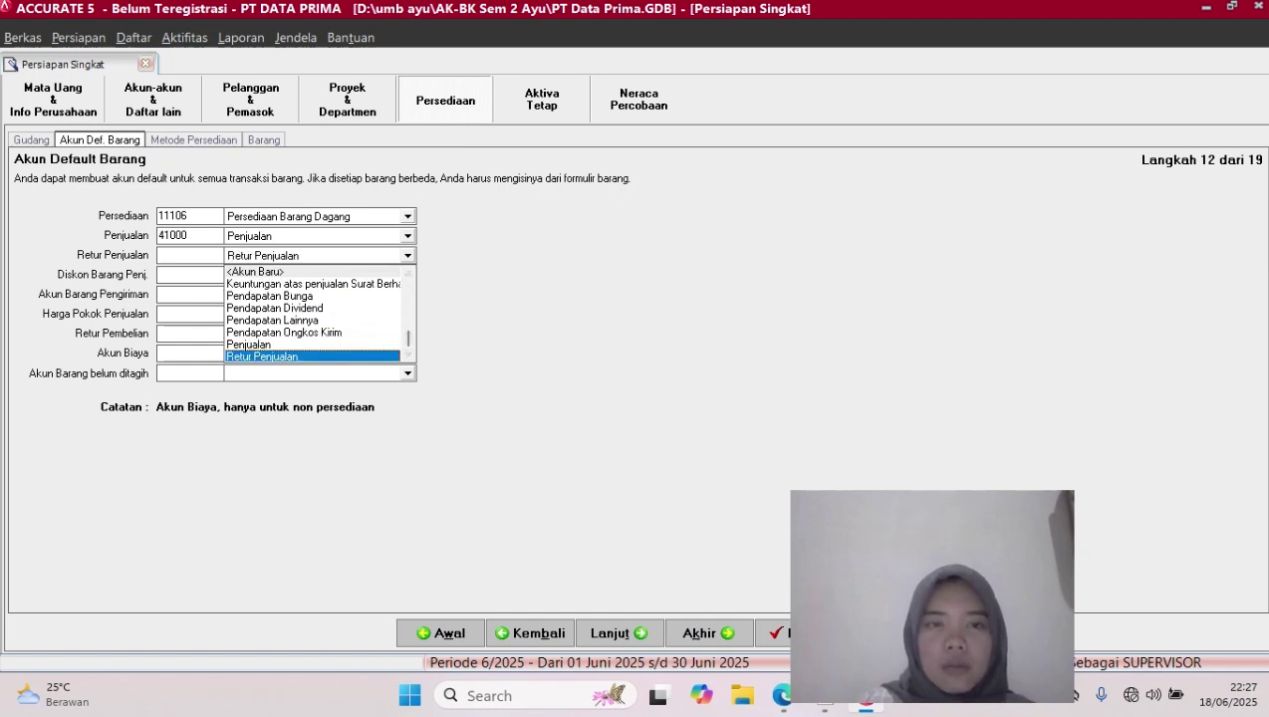
key("Return")
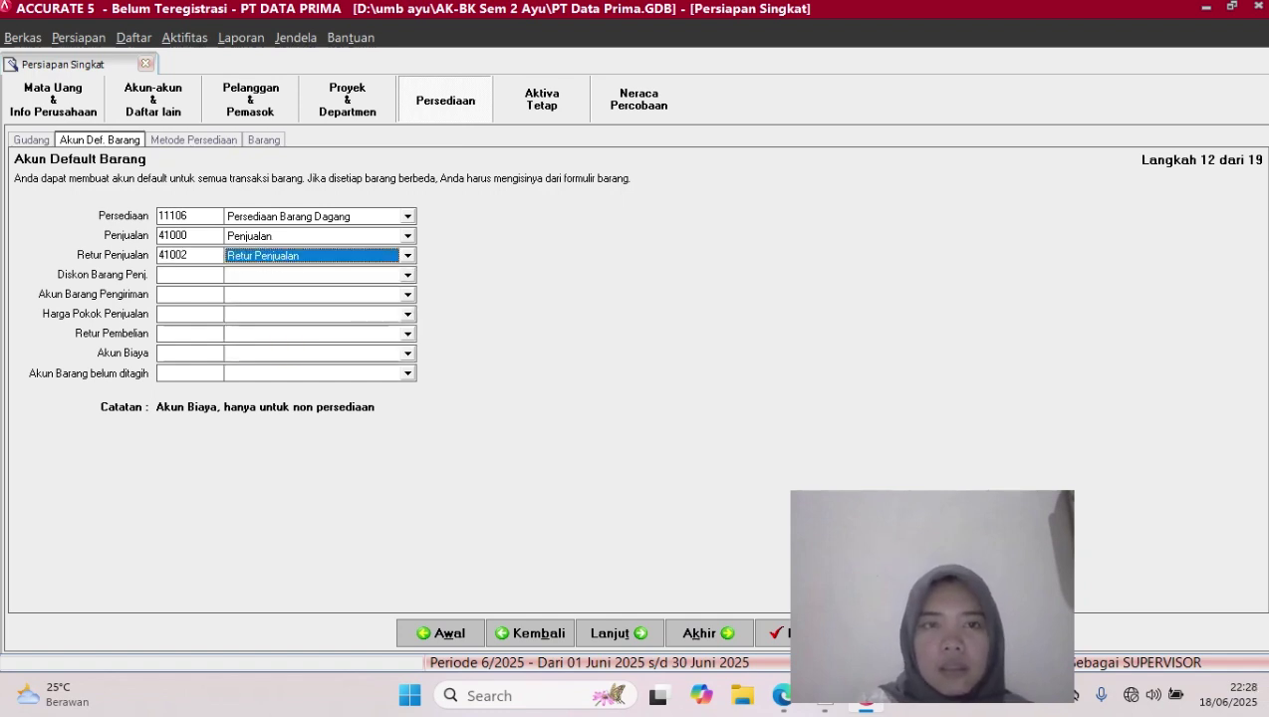
Browse the Diskon Barang Penj. account choices, ending on the new-account option
left_click(407, 276)
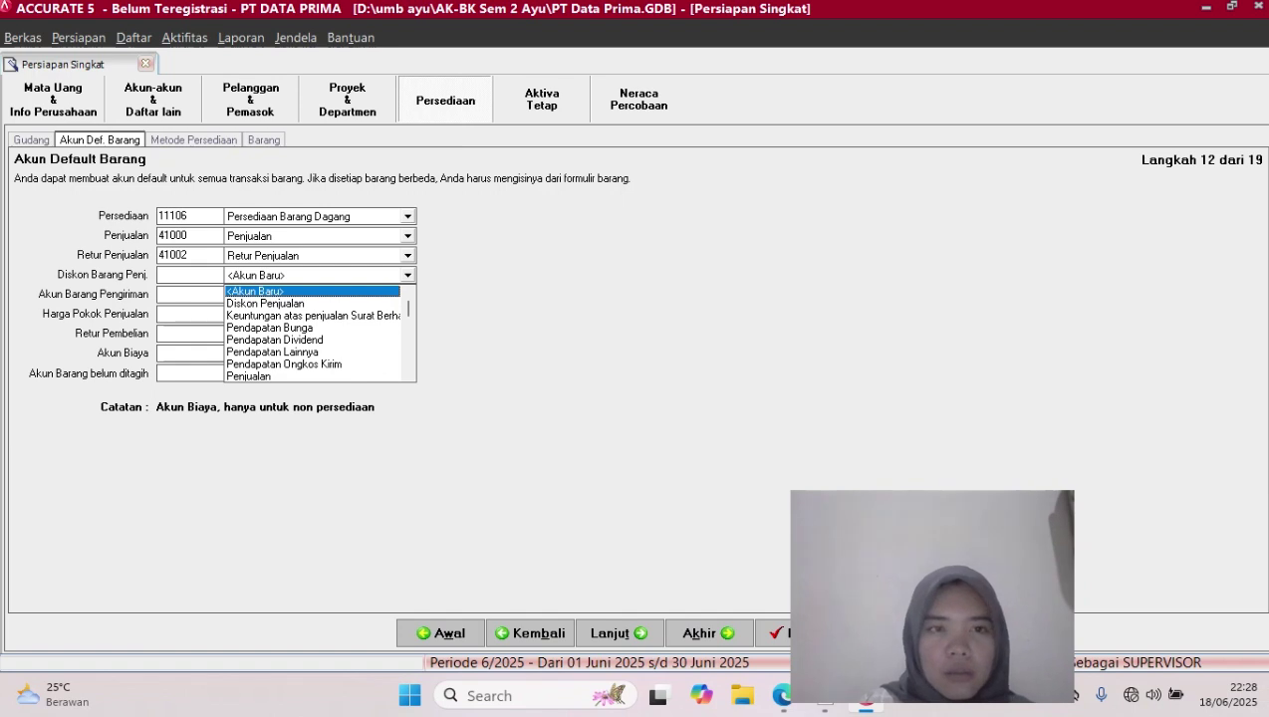
key("Down")
key("Down")
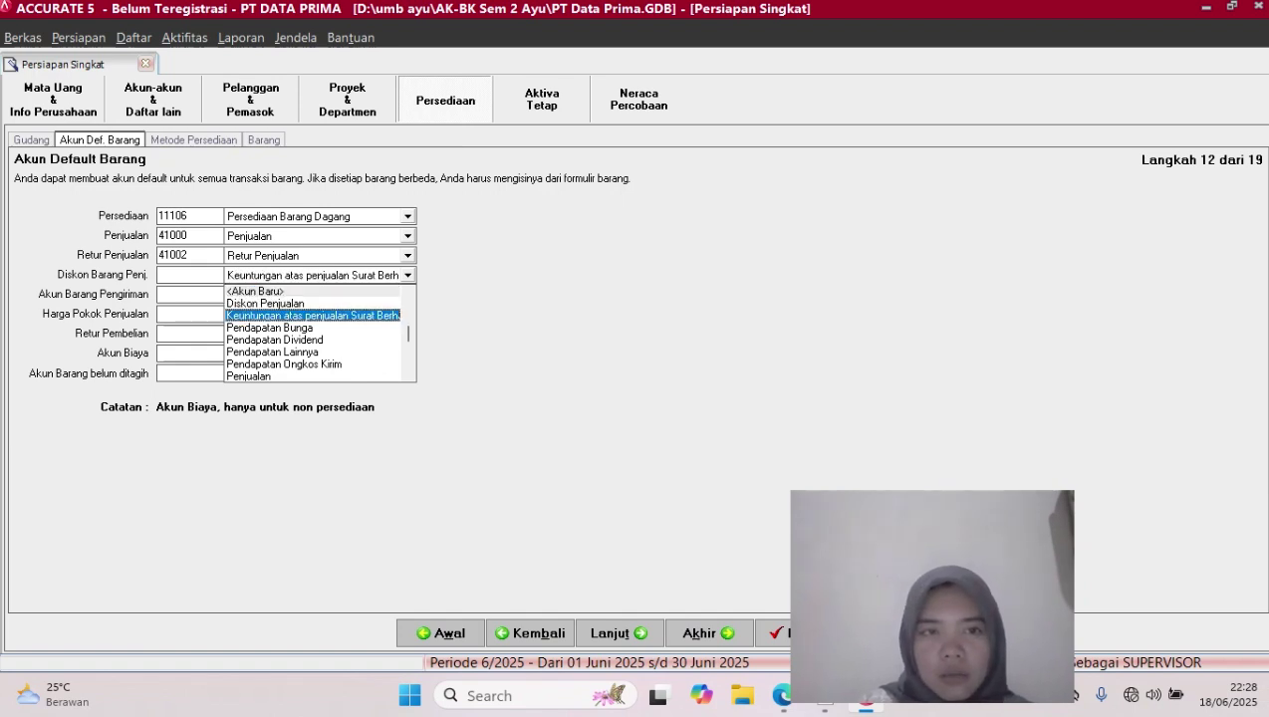
key("Down")
key("Down")
key("Down")
key("Down")
key("Down")
key("Down")
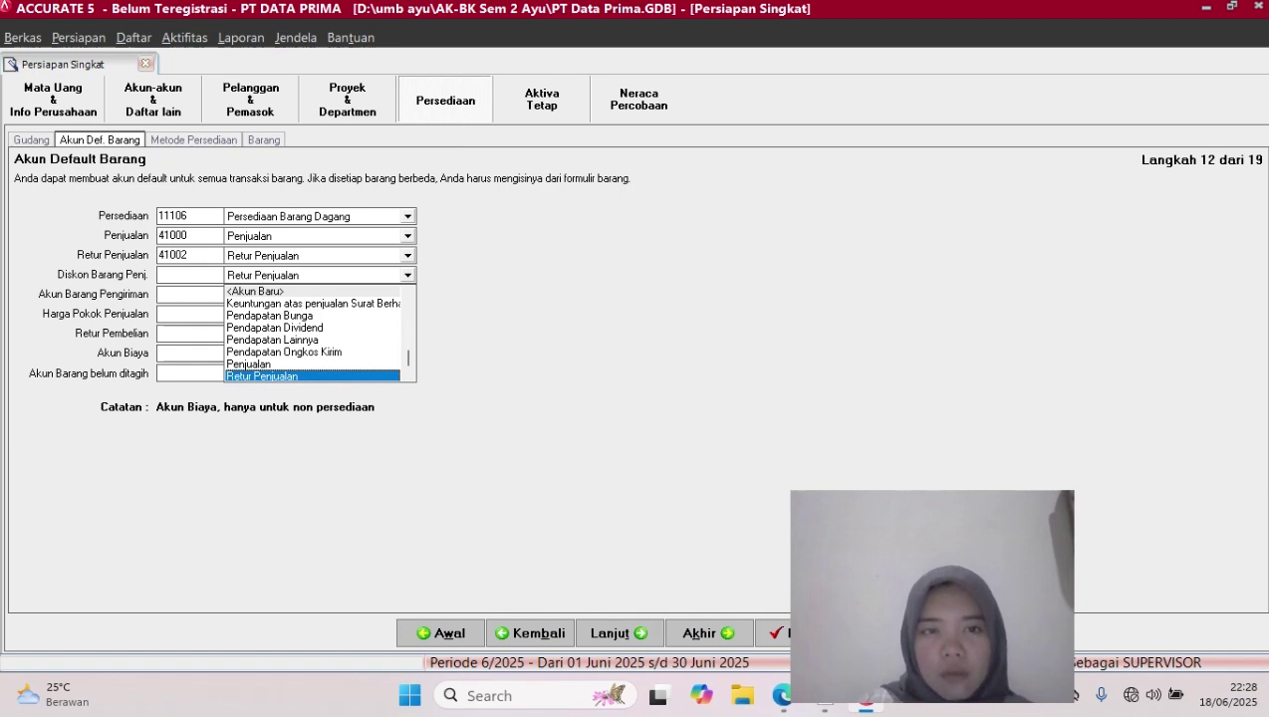
left_click(409, 293)
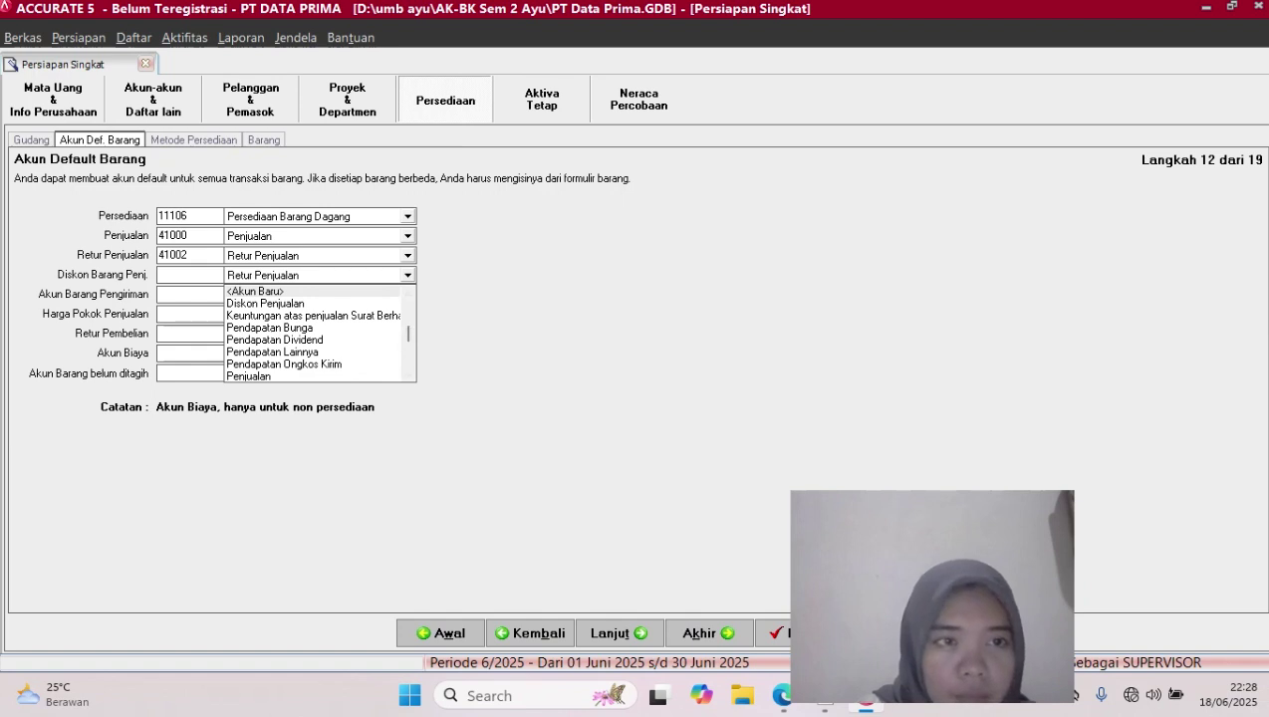
left_click(407, 275)
left_click(407, 275)
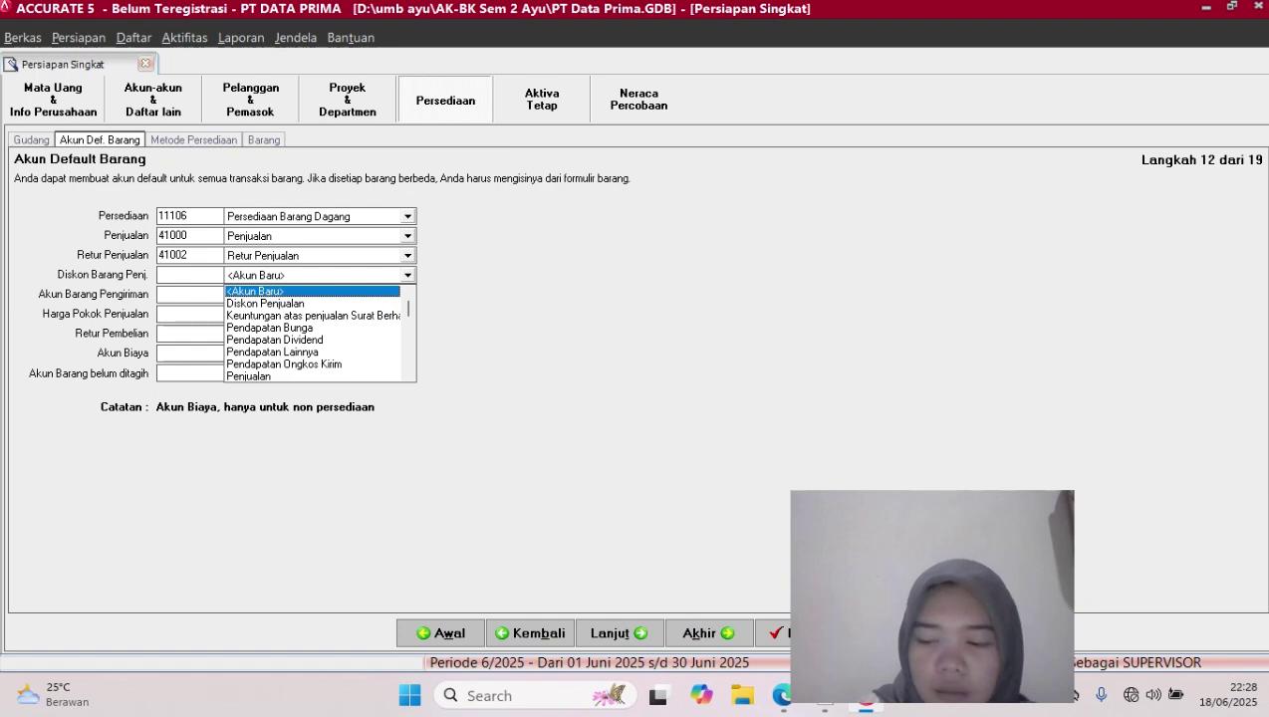
key("Down")
key("Down")
key("Down")
key("Down")
key("Down")
key("Down")
key("Down")
key("Down")
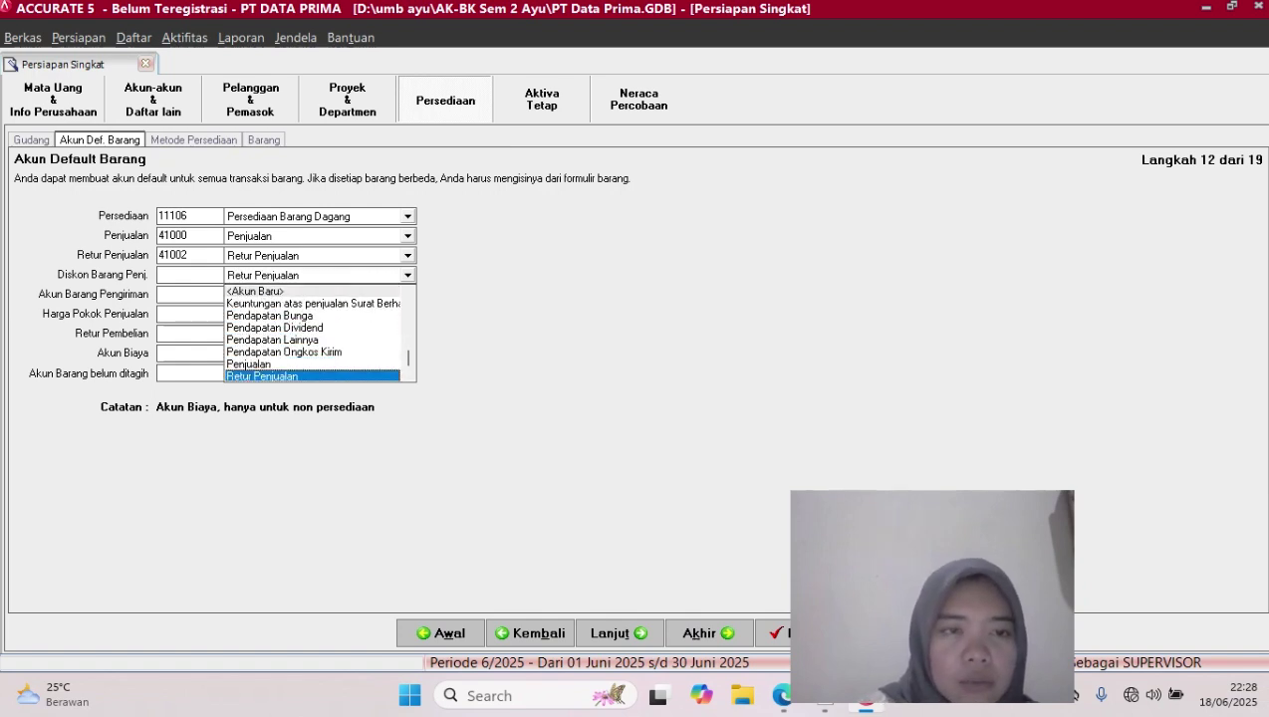
key("Up")
key("Up")
key("Up")
key("Up")
key("Up")
key("Up")
key("Up")
Cancel the accidental new-account form and close the discount account list
key("Return")
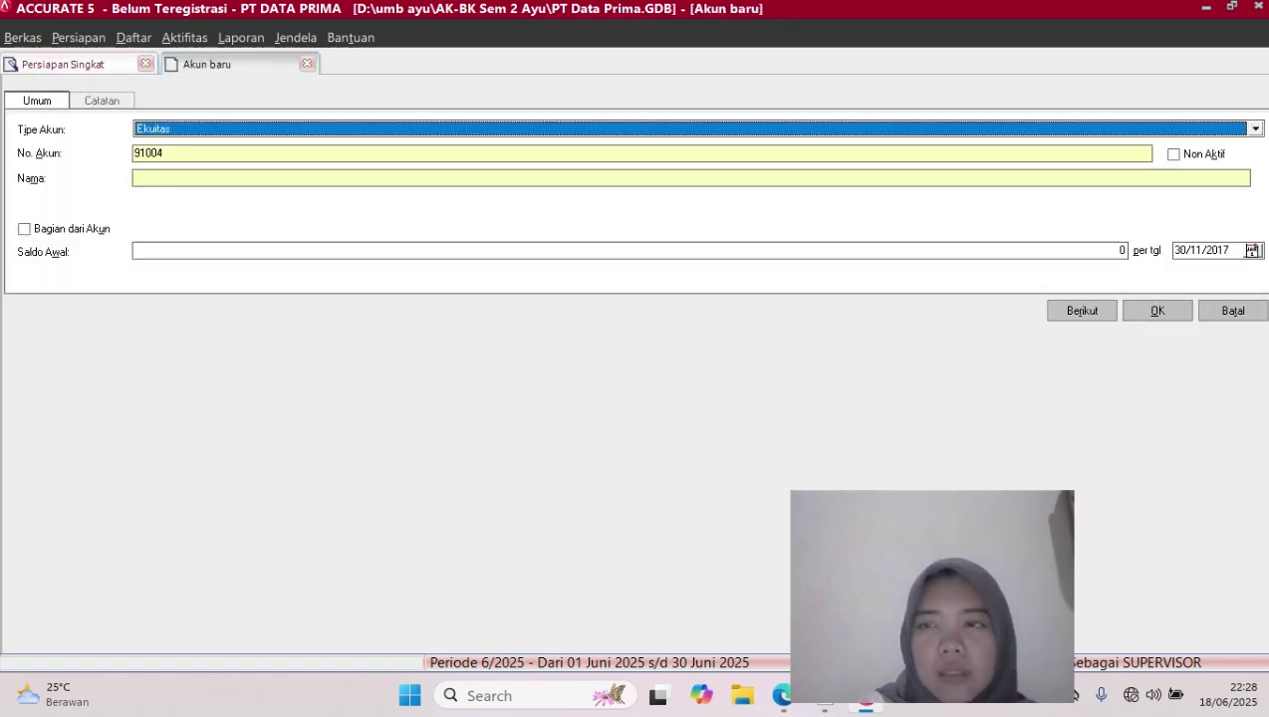
left_click(1233, 310)
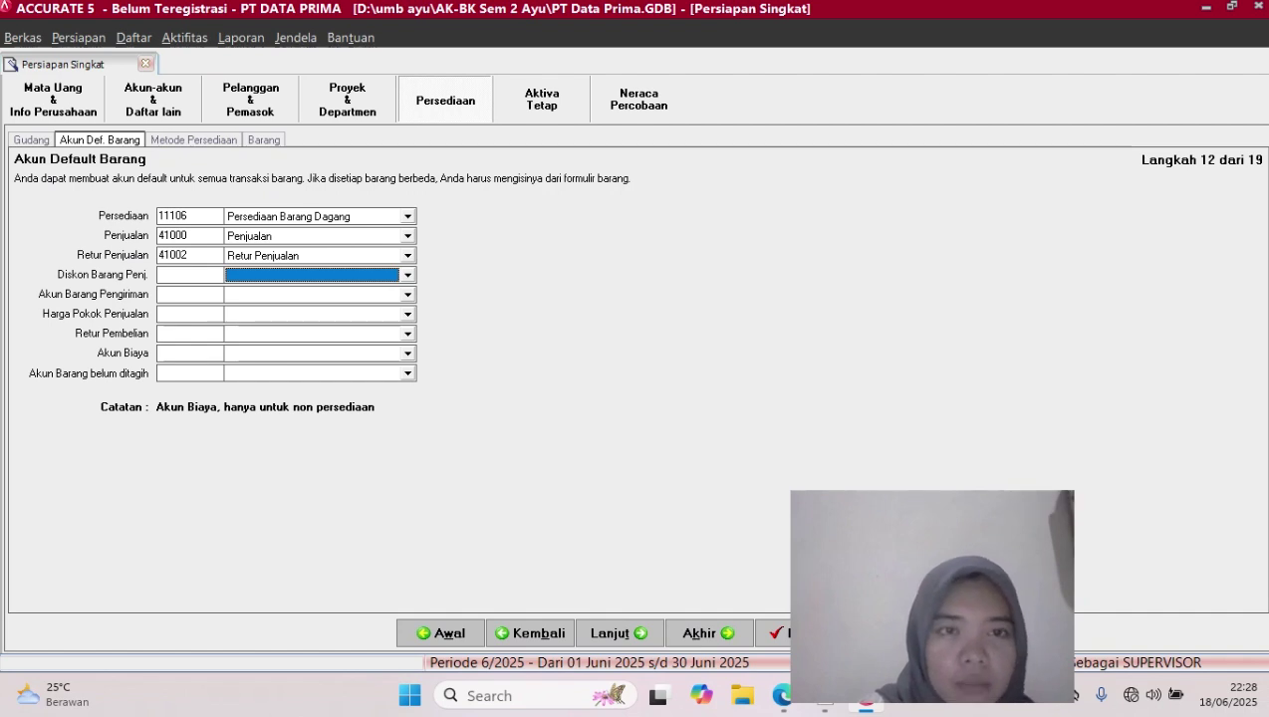
left_click(407, 275)
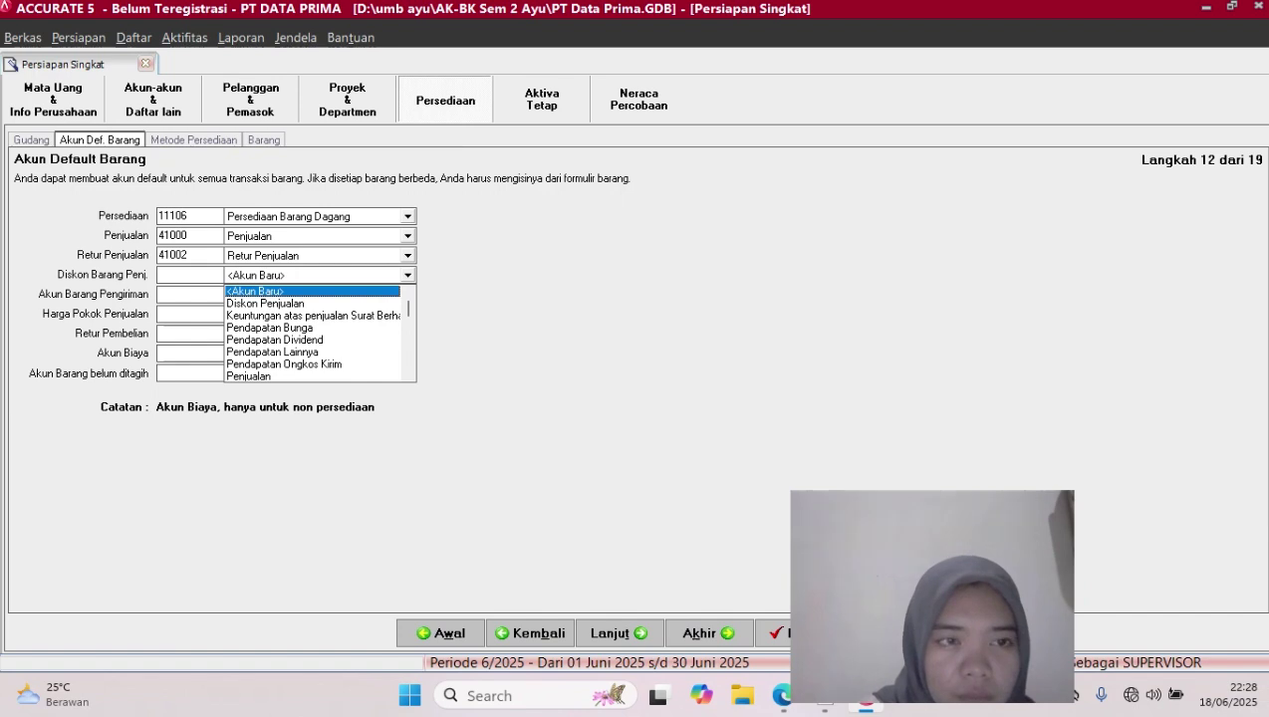
key("Escape")
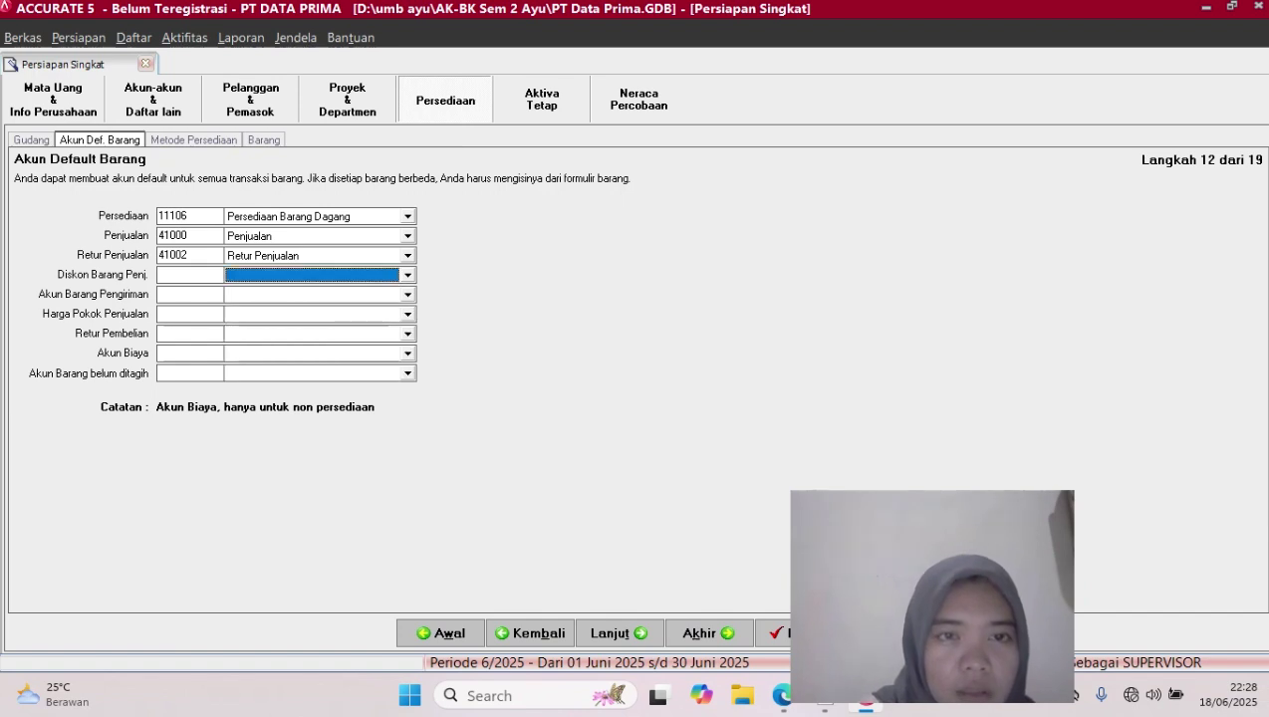
Set Diskon Barang Penj. to 41001 Diskon Penjualan, cancelling another stray new-account form
left_click(408, 275)
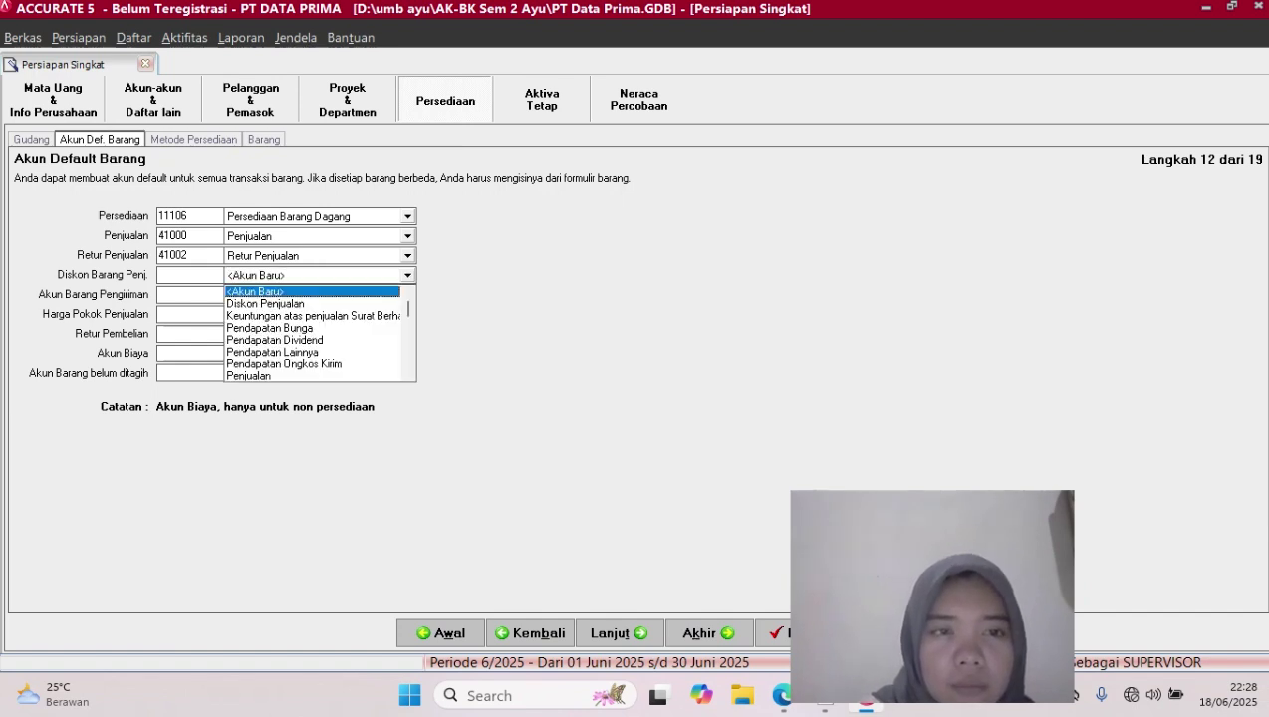
key("Down")
key("Return")
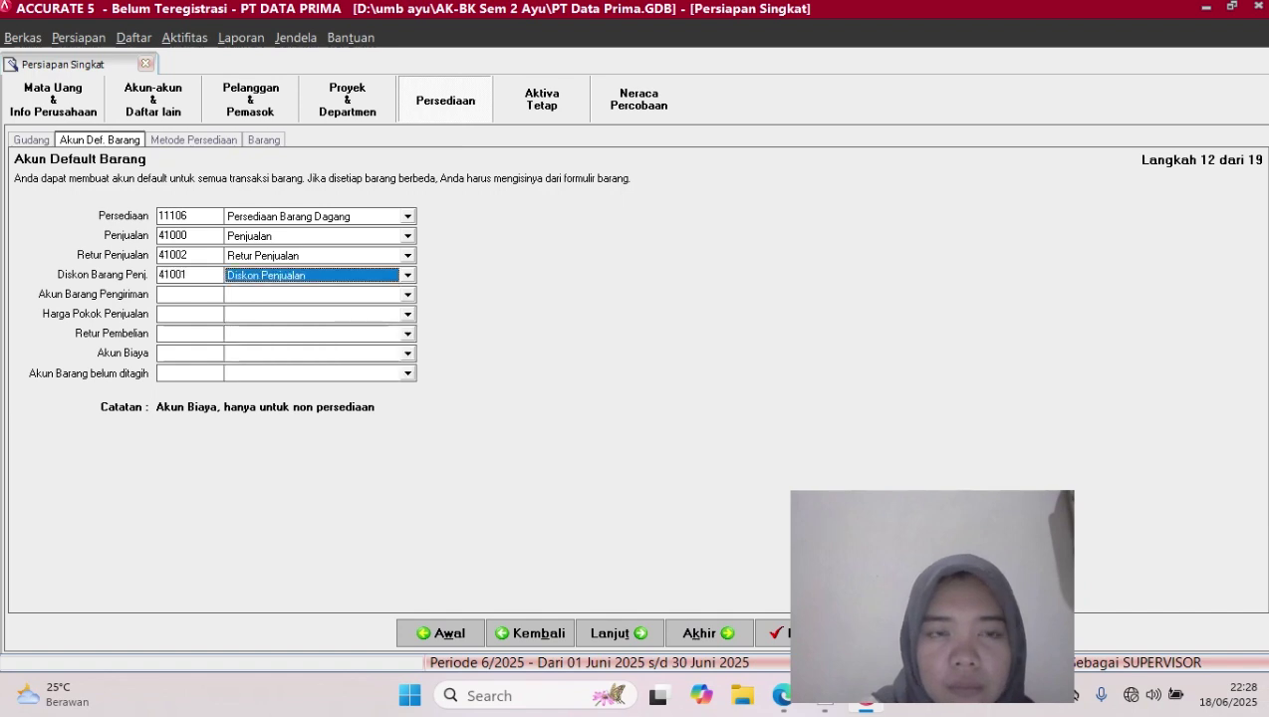
key("alt+Down")
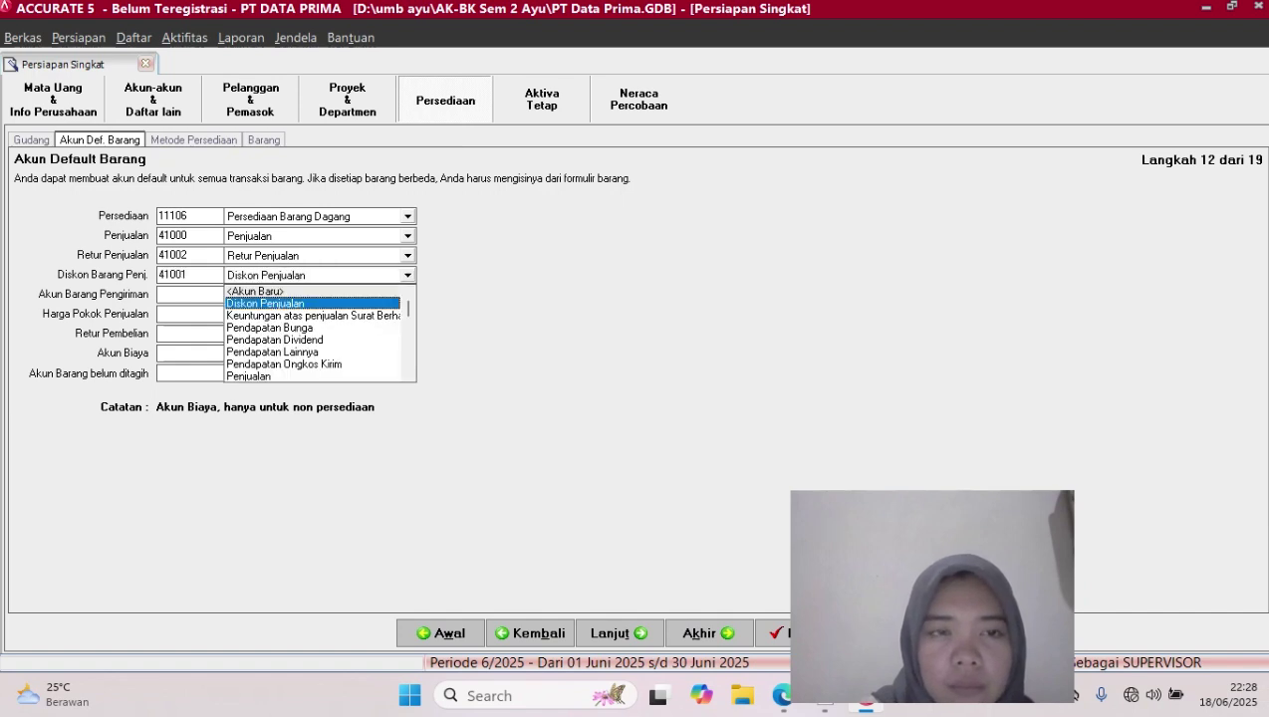
key("Down")
key("Down")
key("Down")
key("Down")
key("Down")
key("Down")
key("Down")
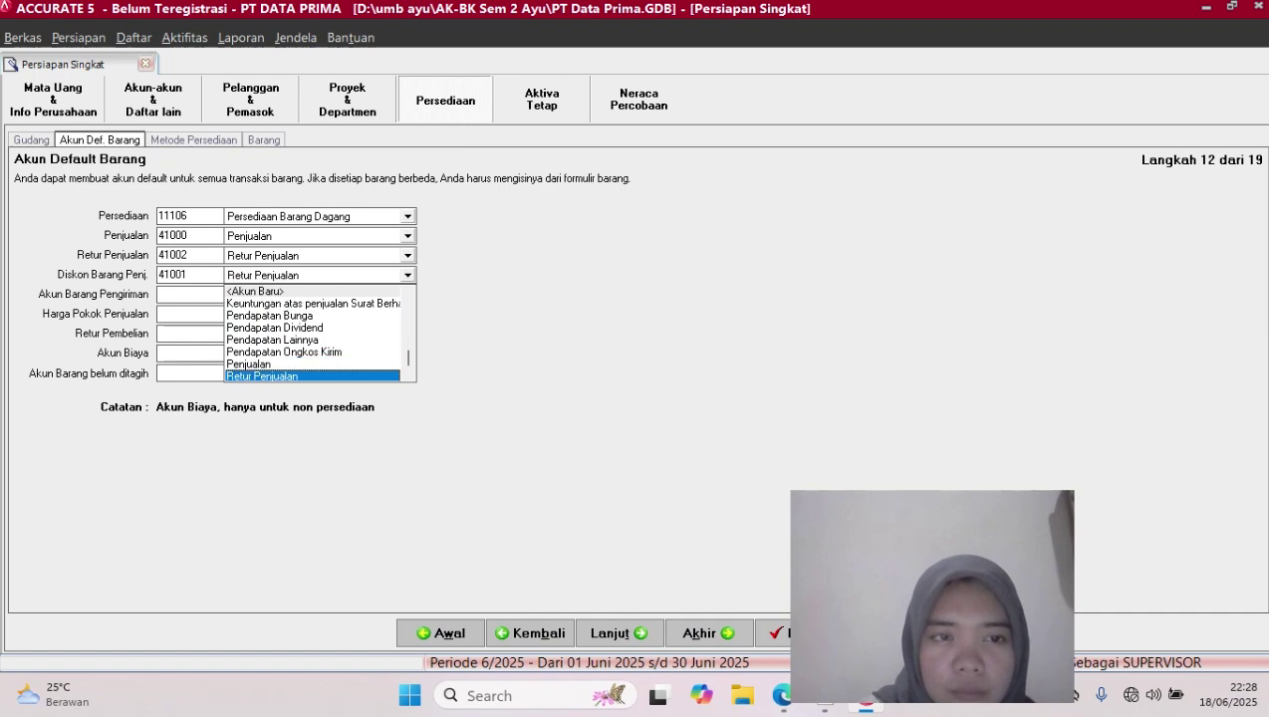
key("Up")
key("Up")
key("Up")
key("Up")
key("Up")
key("Up")
key("Up")
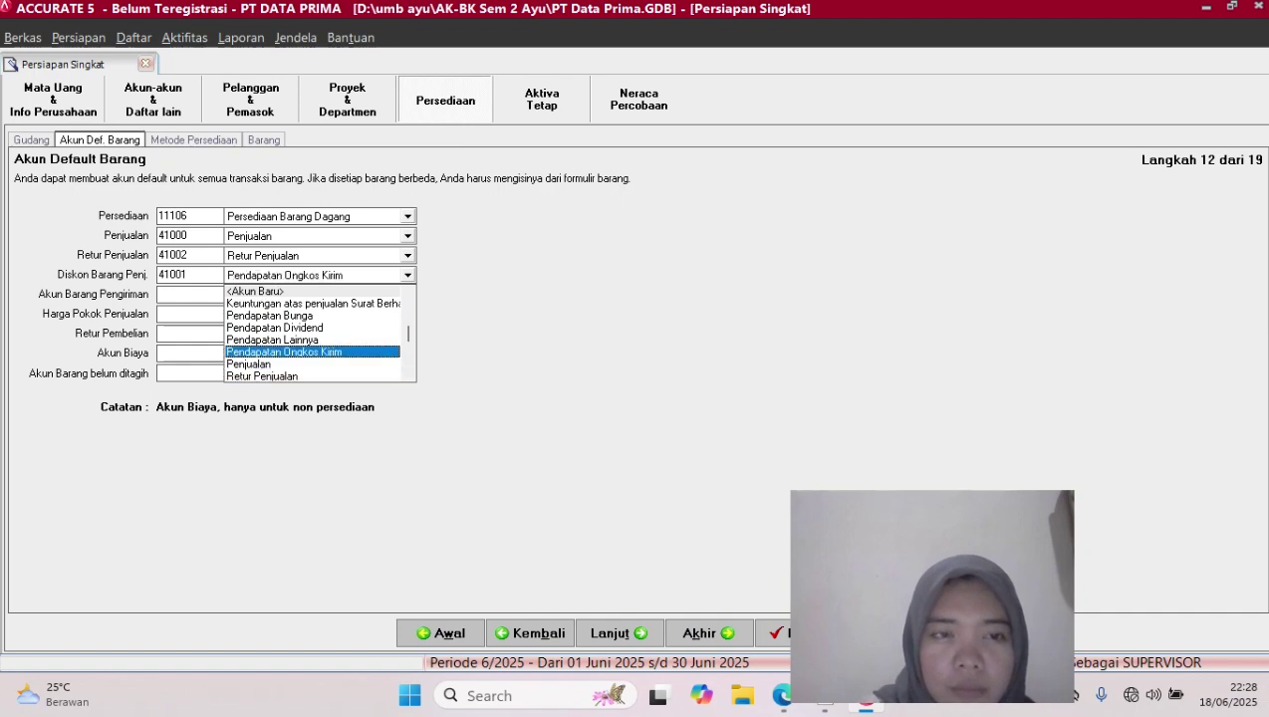
key("Up")
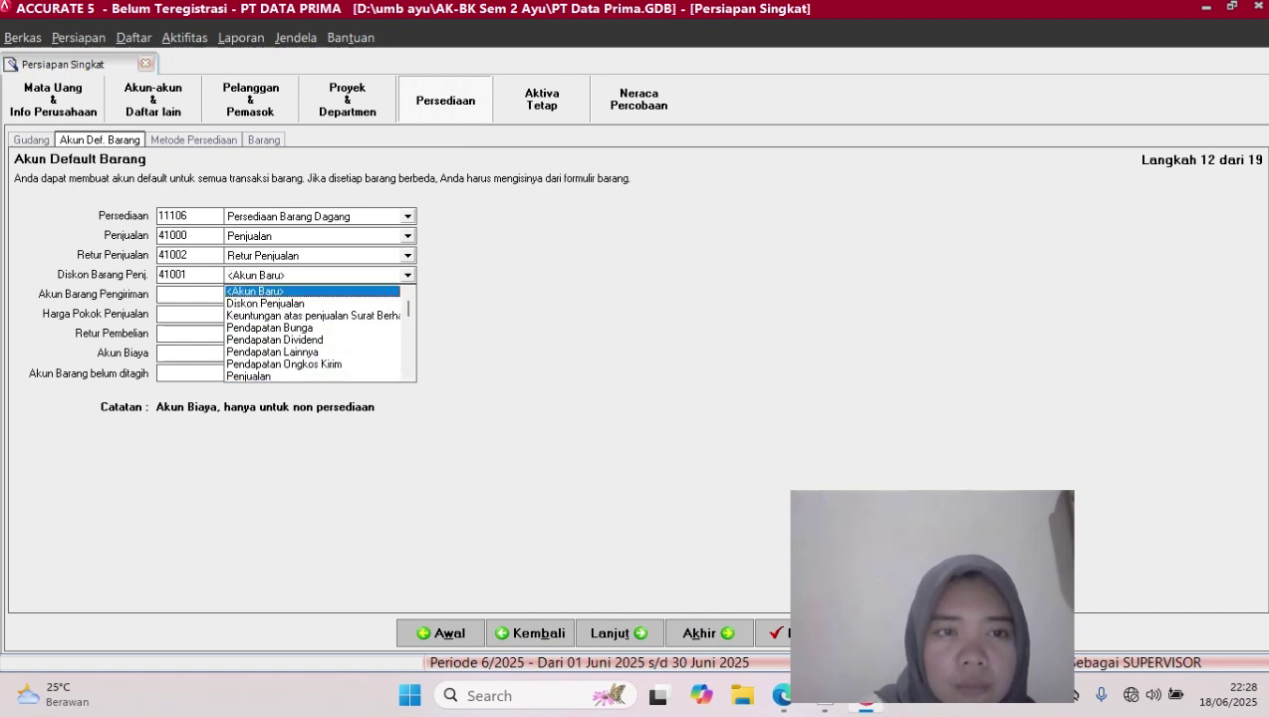
key("Return")
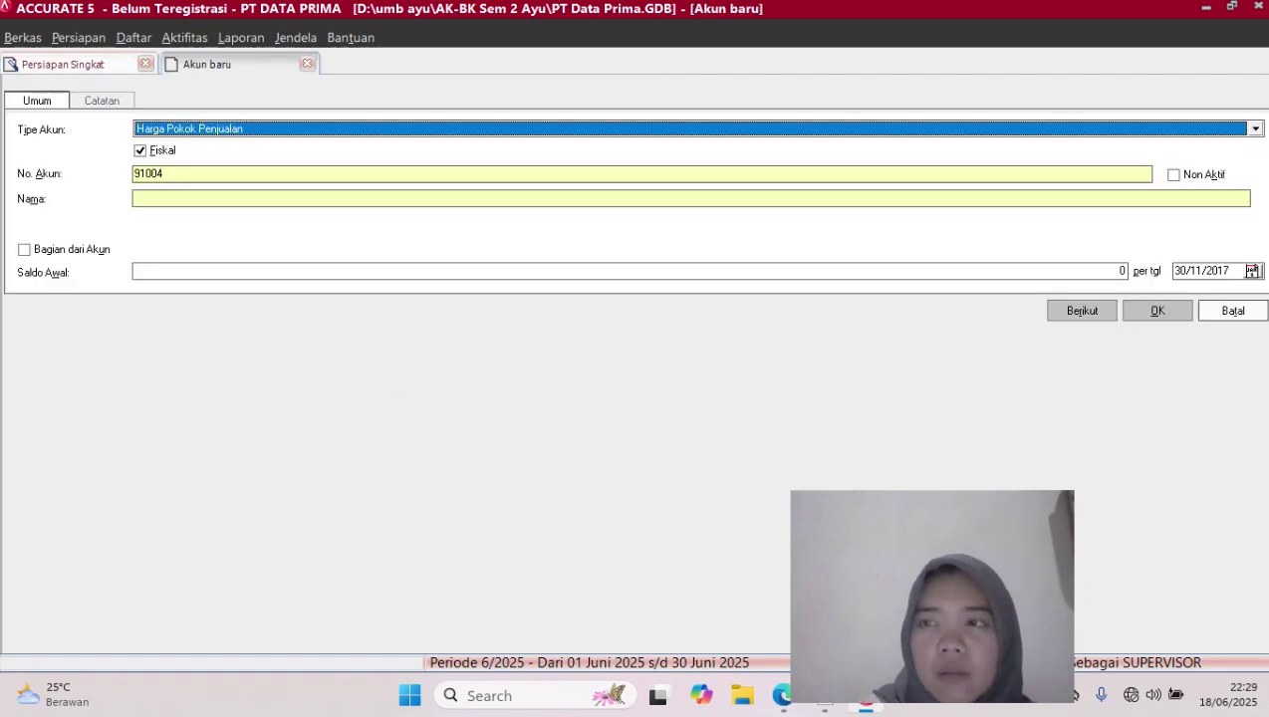
left_click(1233, 310)
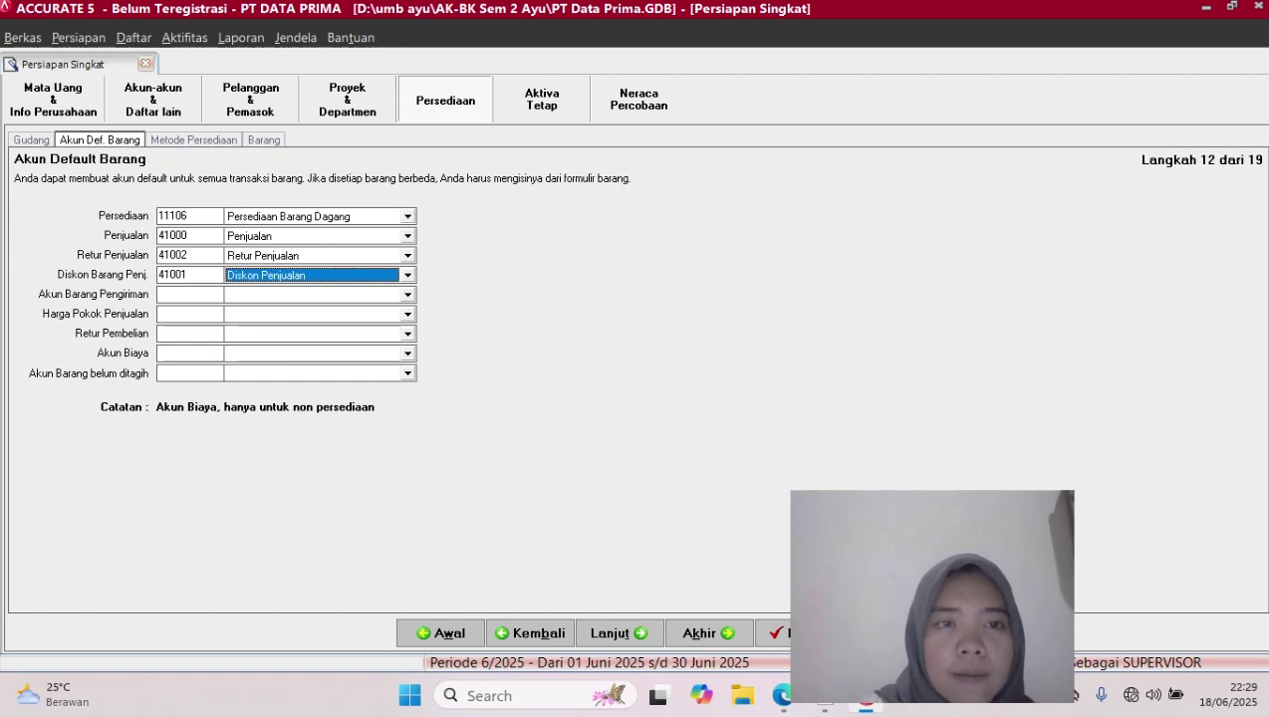
Set shipped items to 11106, cost of goods sold to 51000, purchase returns to 11106
left_click(407, 295)
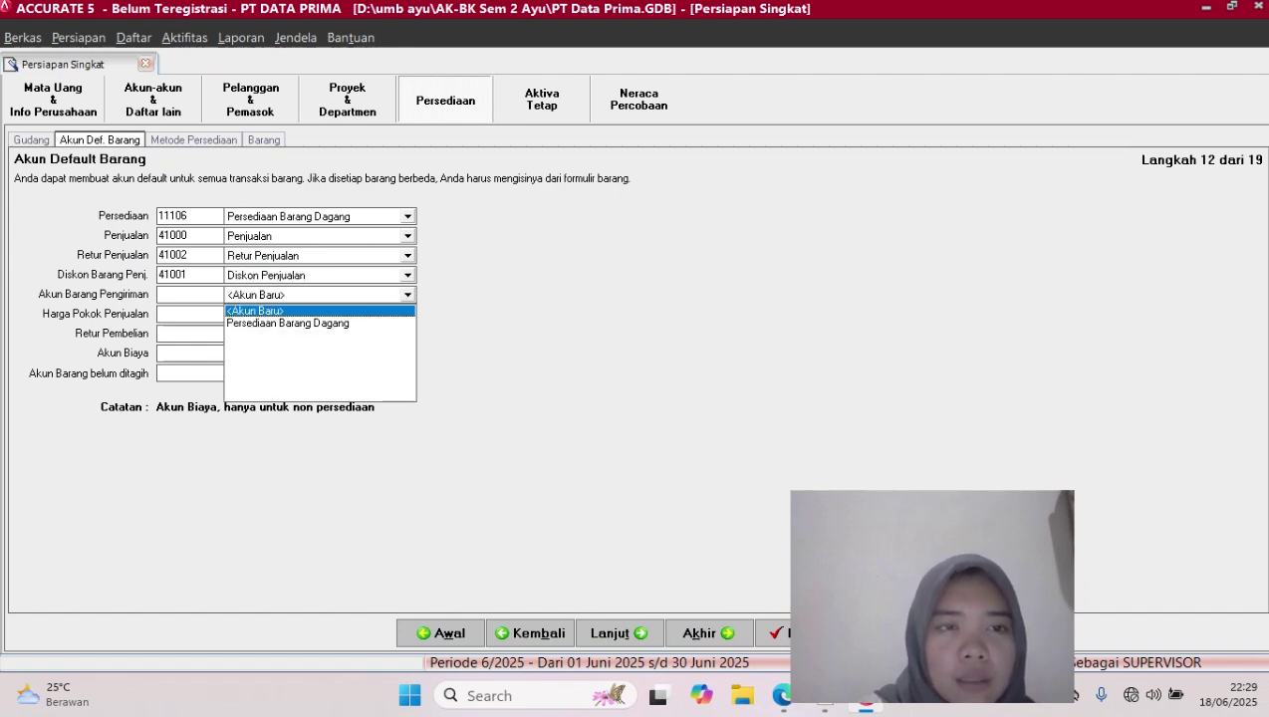
left_click(287, 323)
left_click(408, 315)
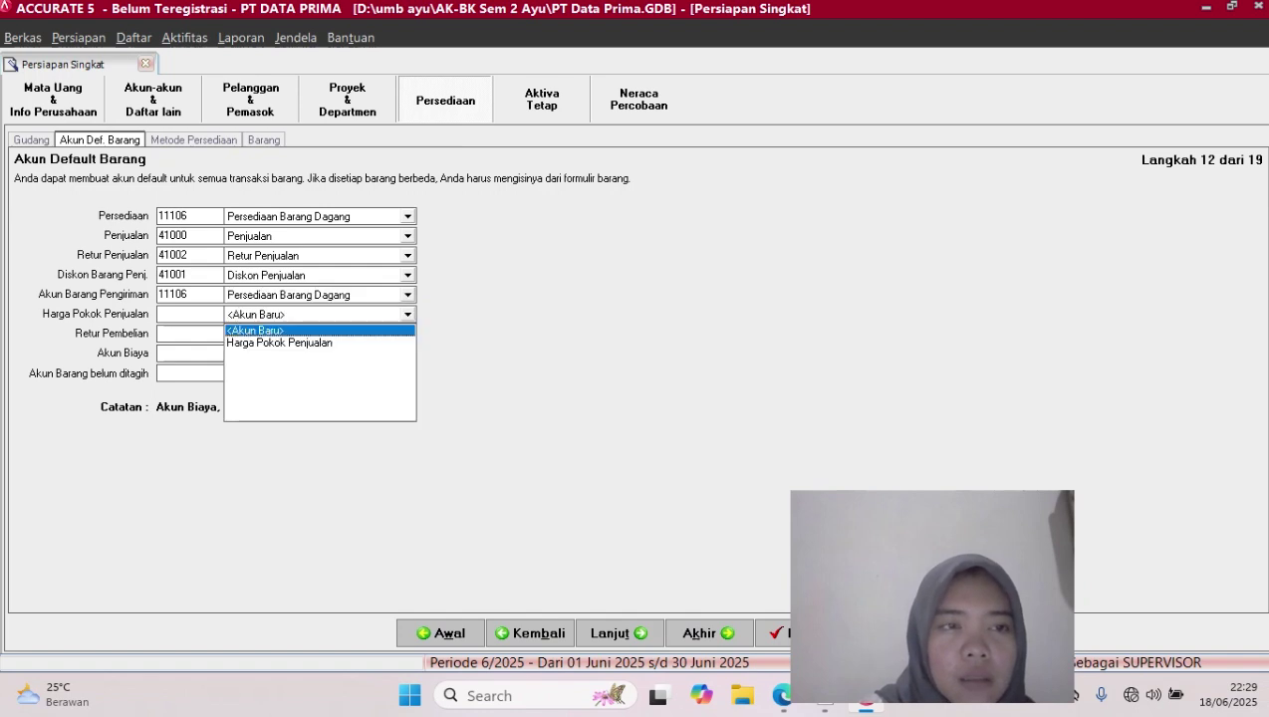
left_click(280, 343)
left_click(407, 335)
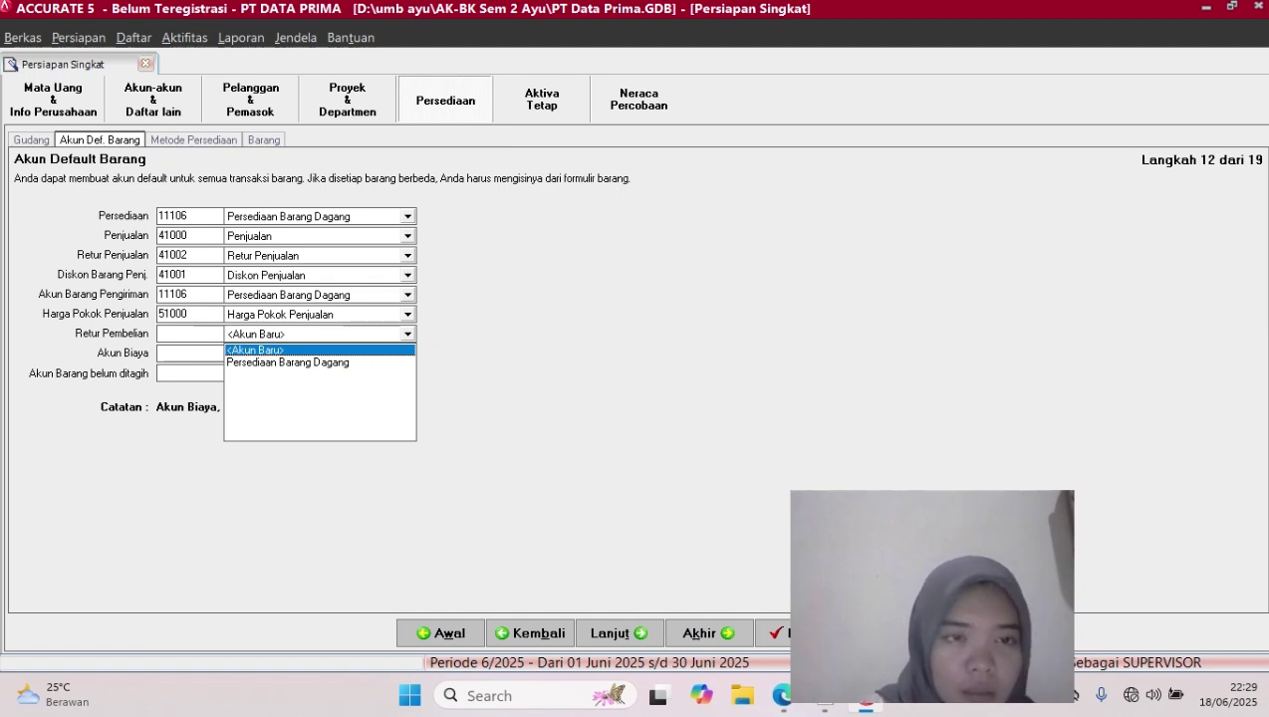
key("Down")
key("Return")
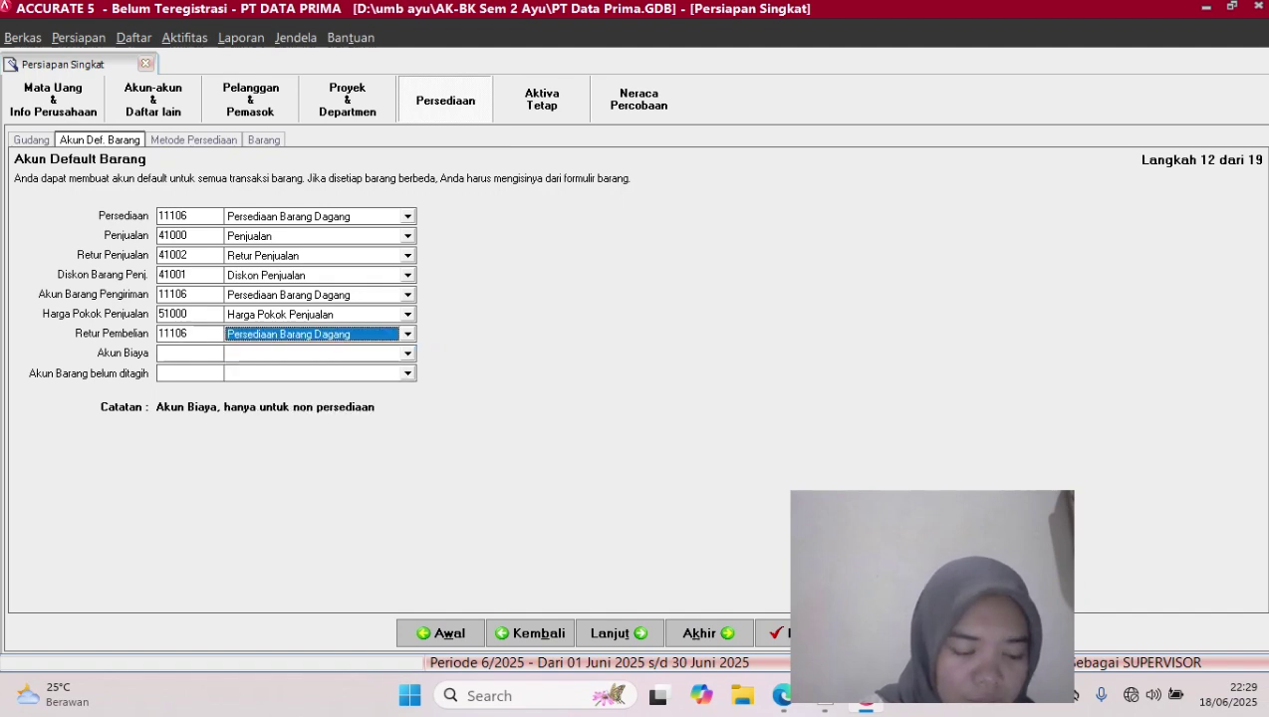
Set expense to 91003 Beban Lainnya and unbilled items to 21101 Hutang Aksesoris, then continue to Metode Persediaan
left_click(408, 354)
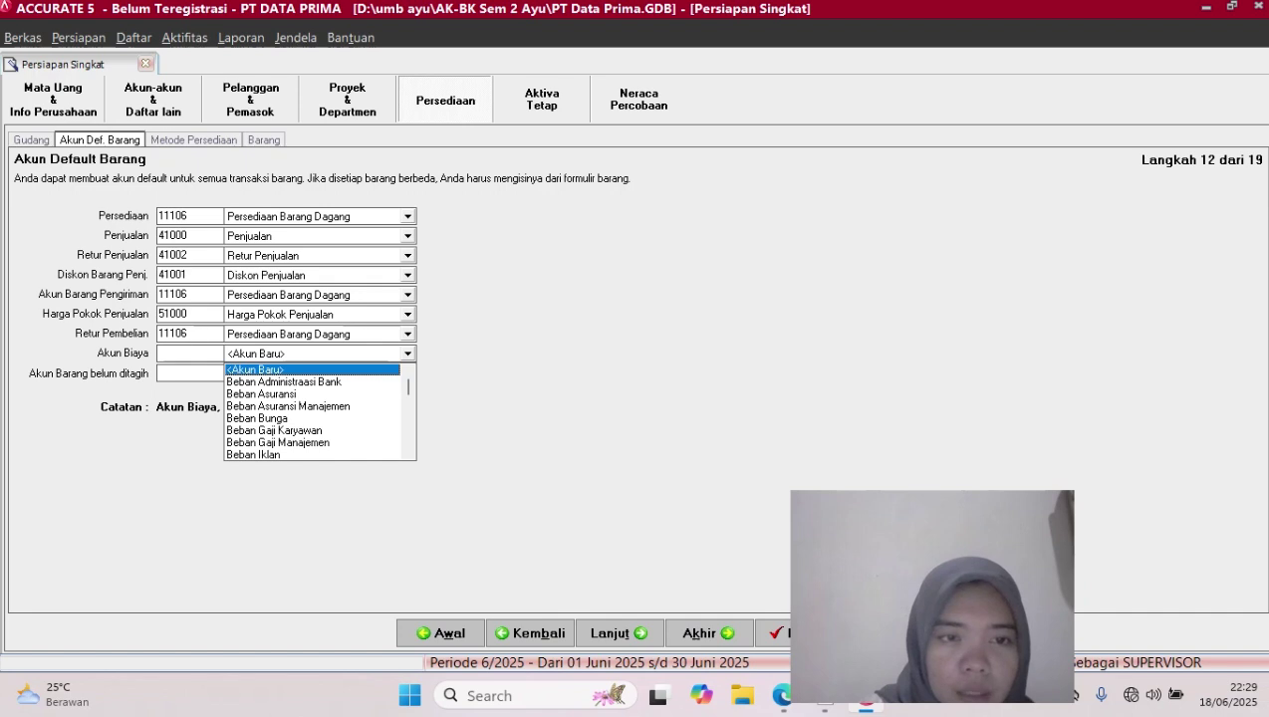
key("Down")
key("Down")
key("Down")
key("Down")
key("Down")
key("Down")
key("Down")
key("Down")
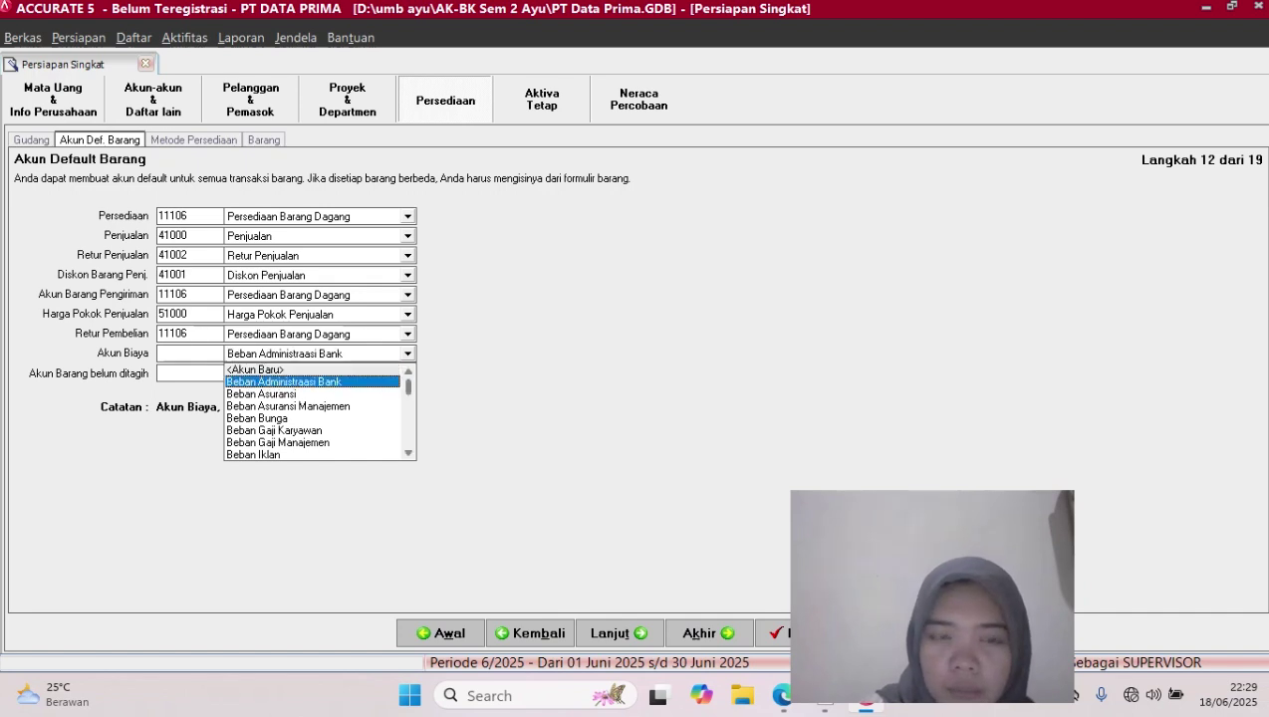
key("Down")
key("Down")
key("Down")
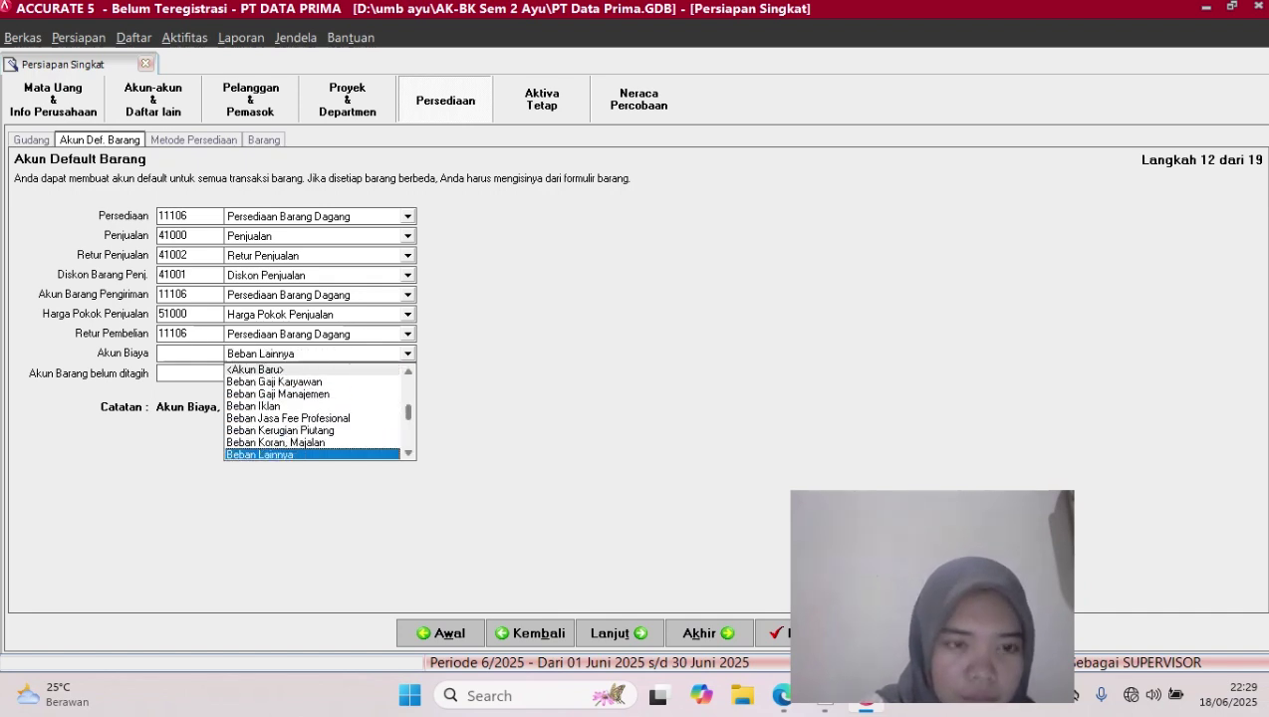
key("Return")
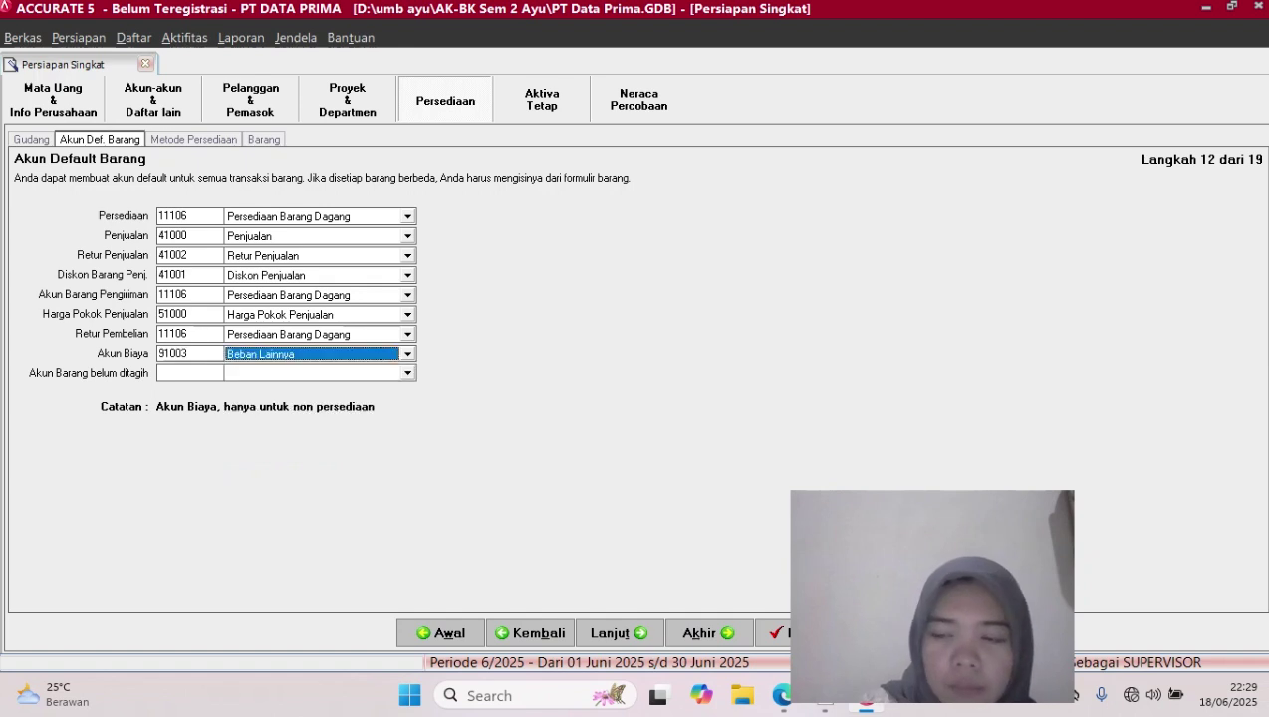
left_click(408, 374)
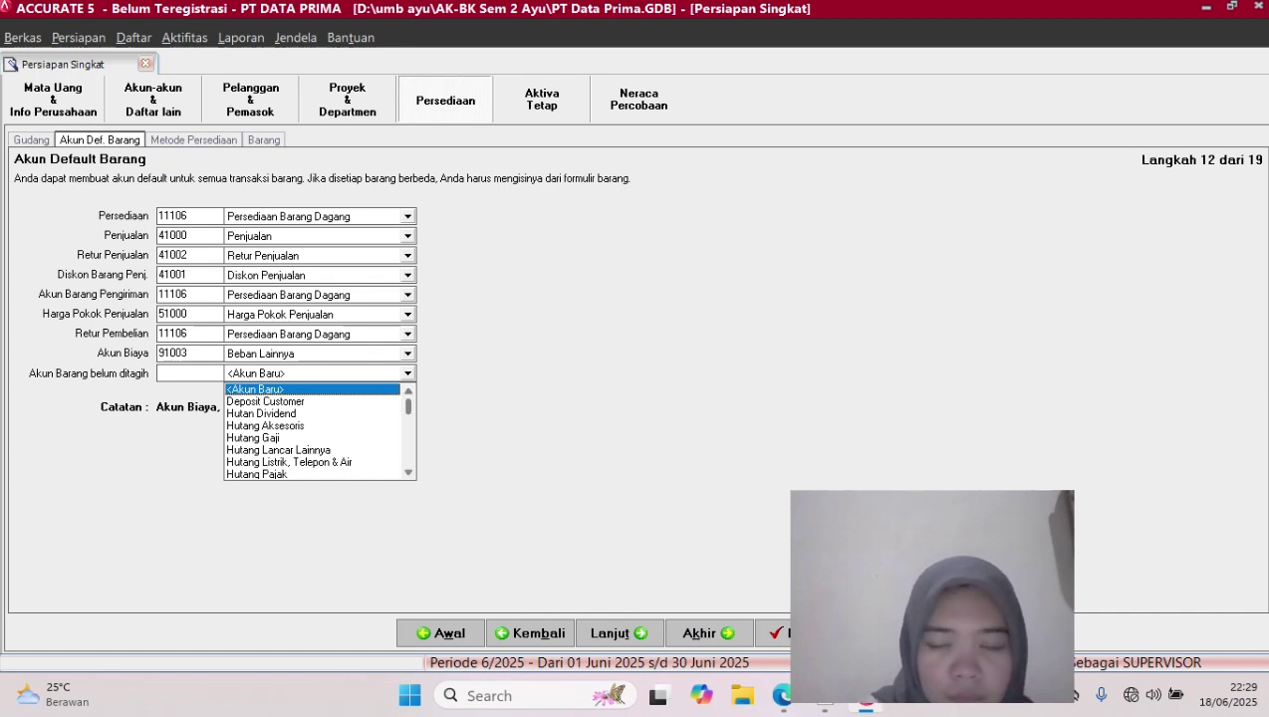
key("Down")
key("Down")
key("Down")
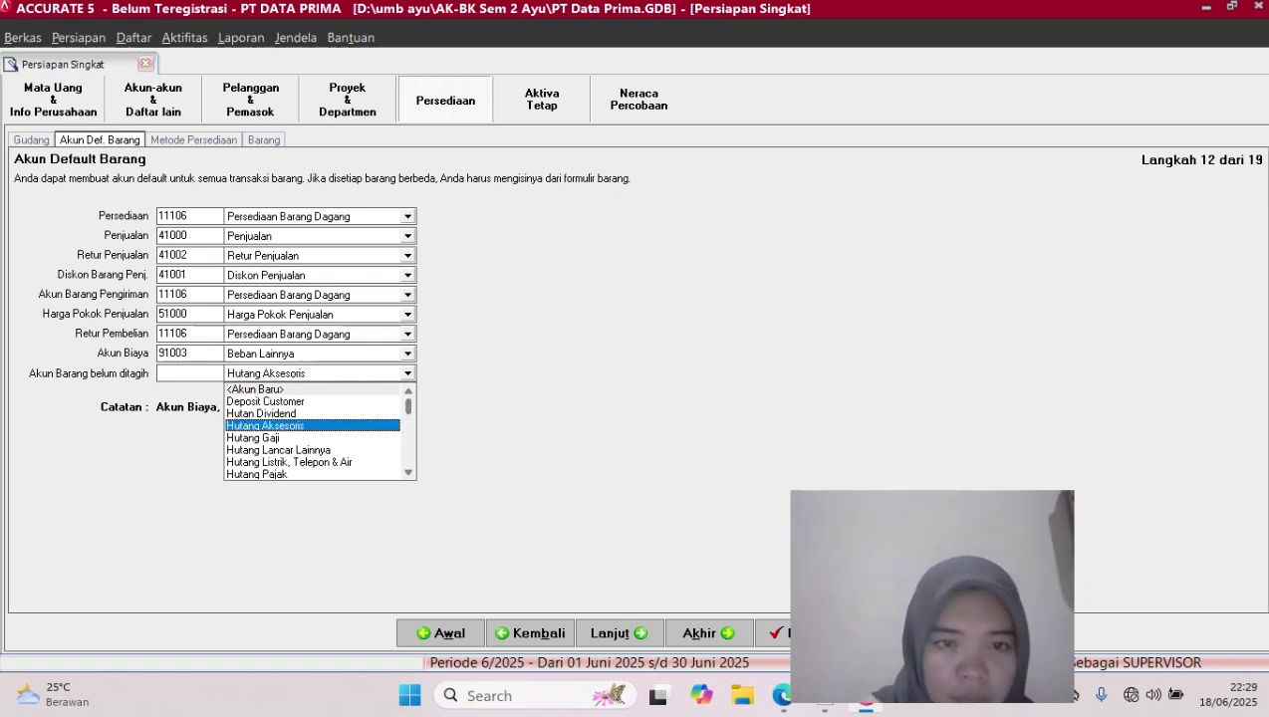
key("Return")
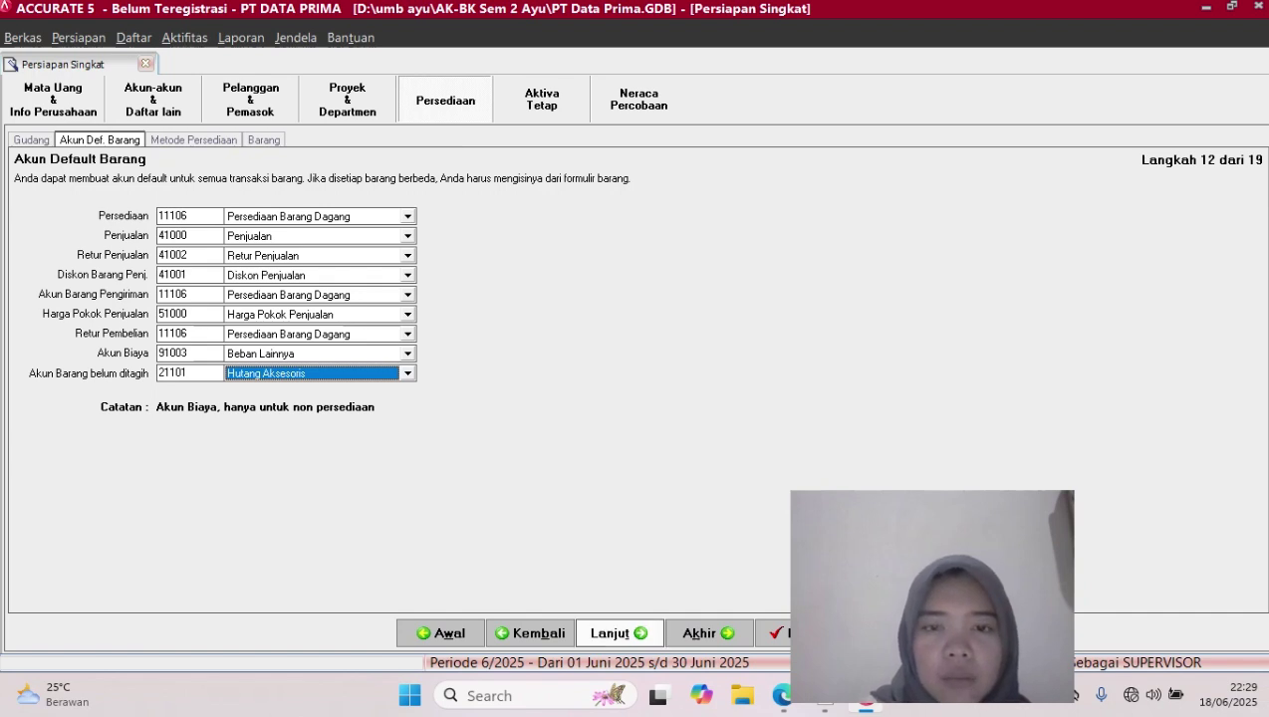
left_click(614, 633)
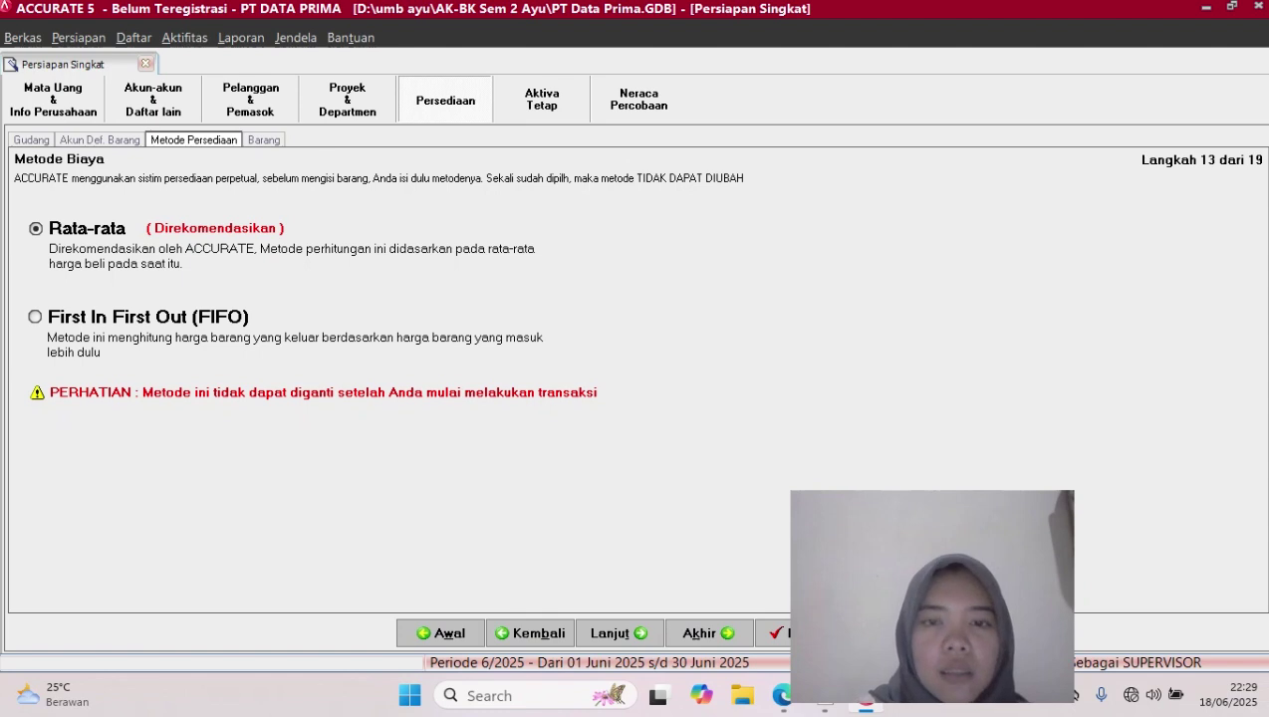
Keep Rata-rata costing and continue to step 14, Informasi Barang
left_click(620, 634)
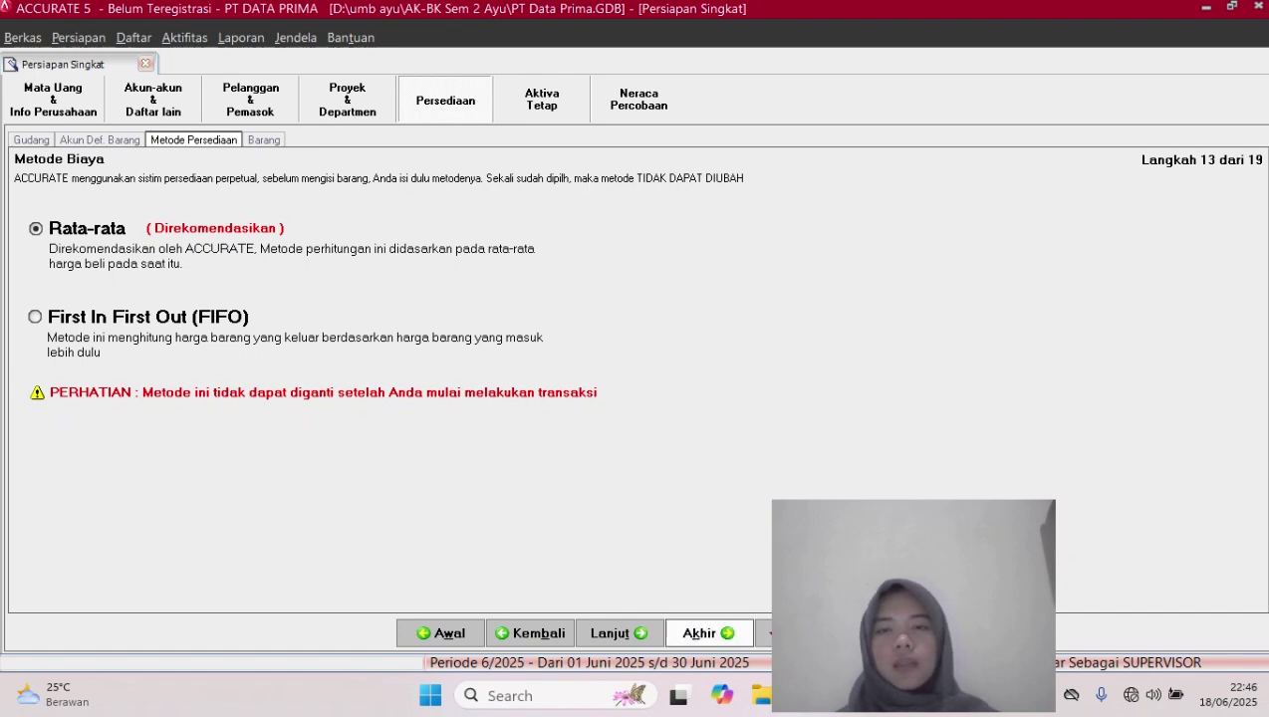
left_click(616, 634)
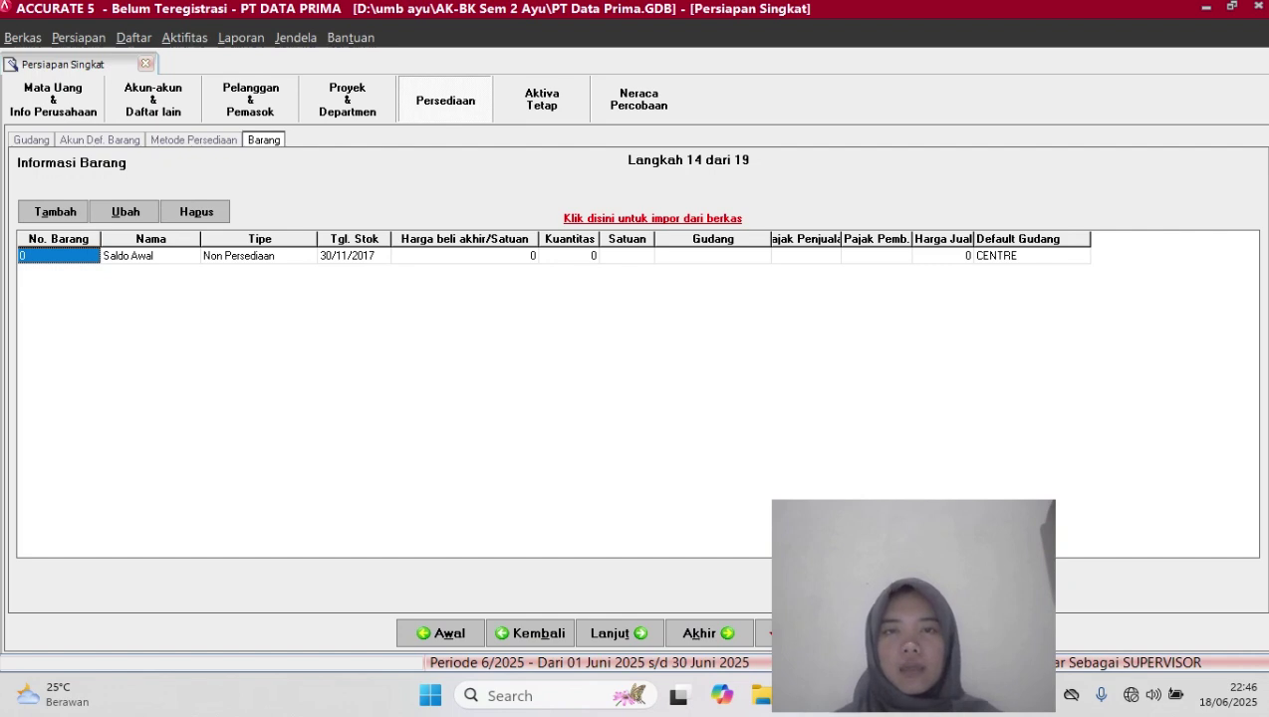
Load 4. INVENTORY.xls into the item import form using the Excel (*.xls) file filter
left_click(652, 218)
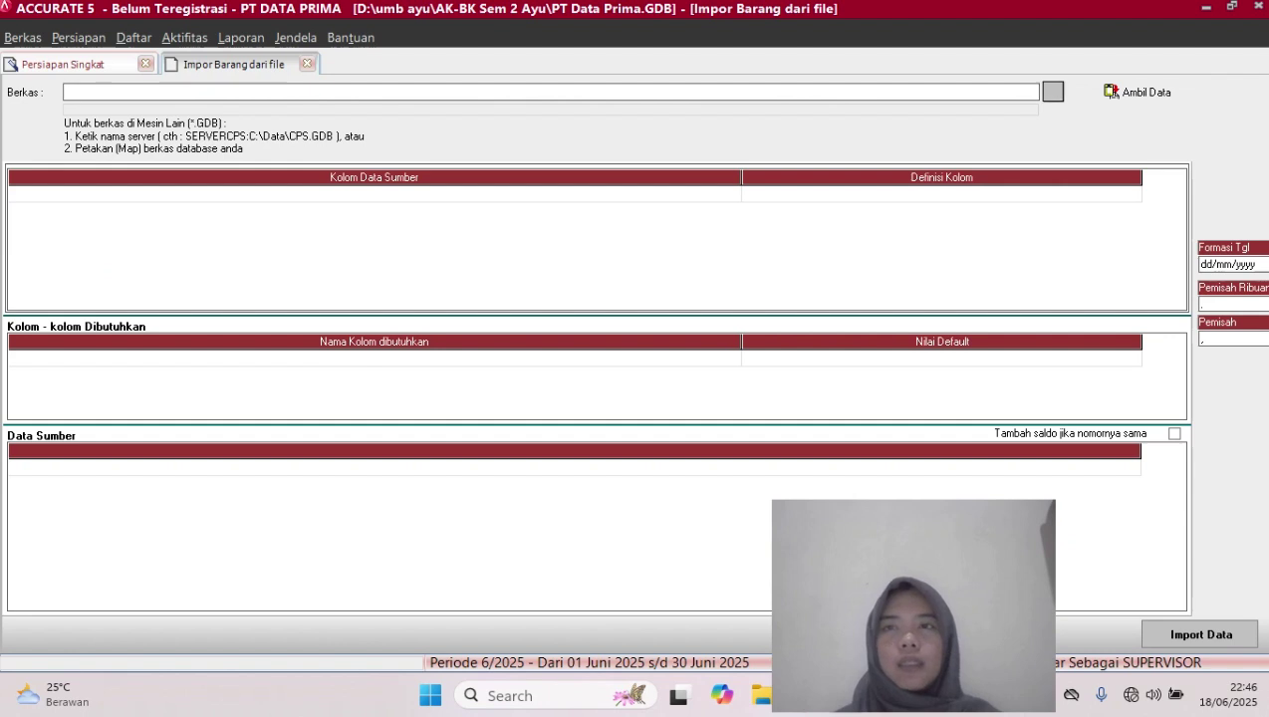
left_click(1051, 91)
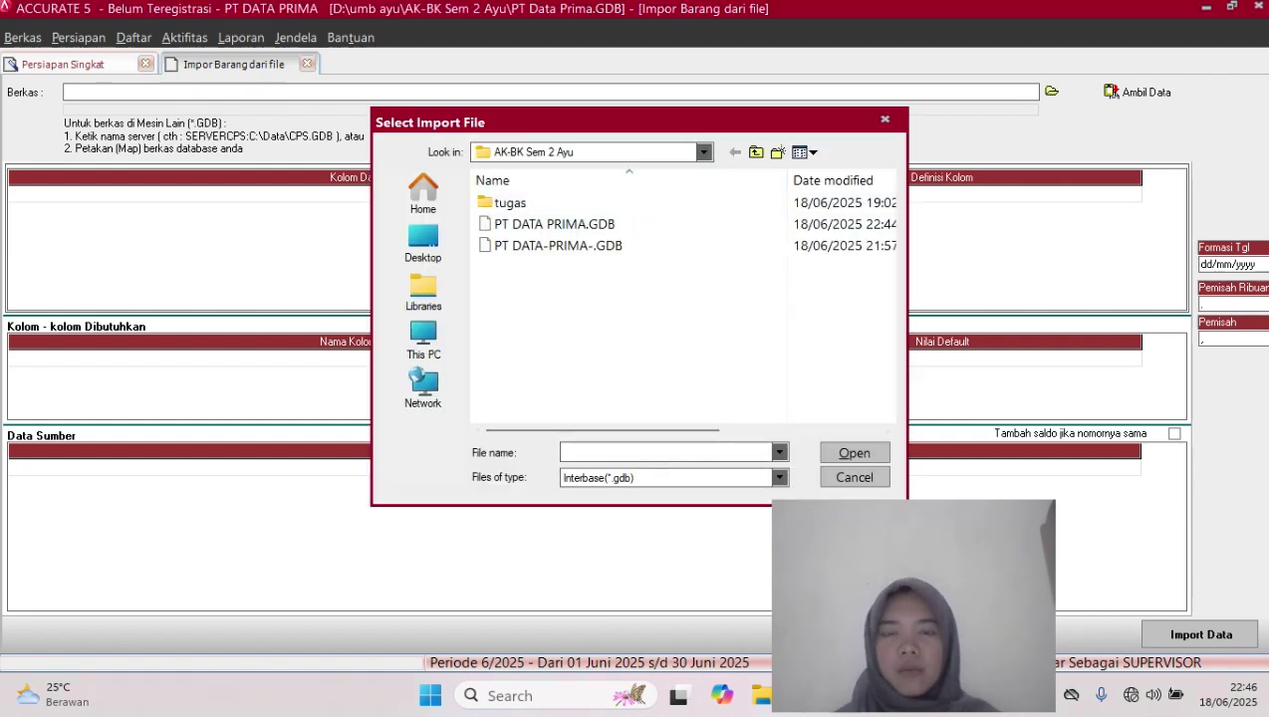
left_click(780, 479)
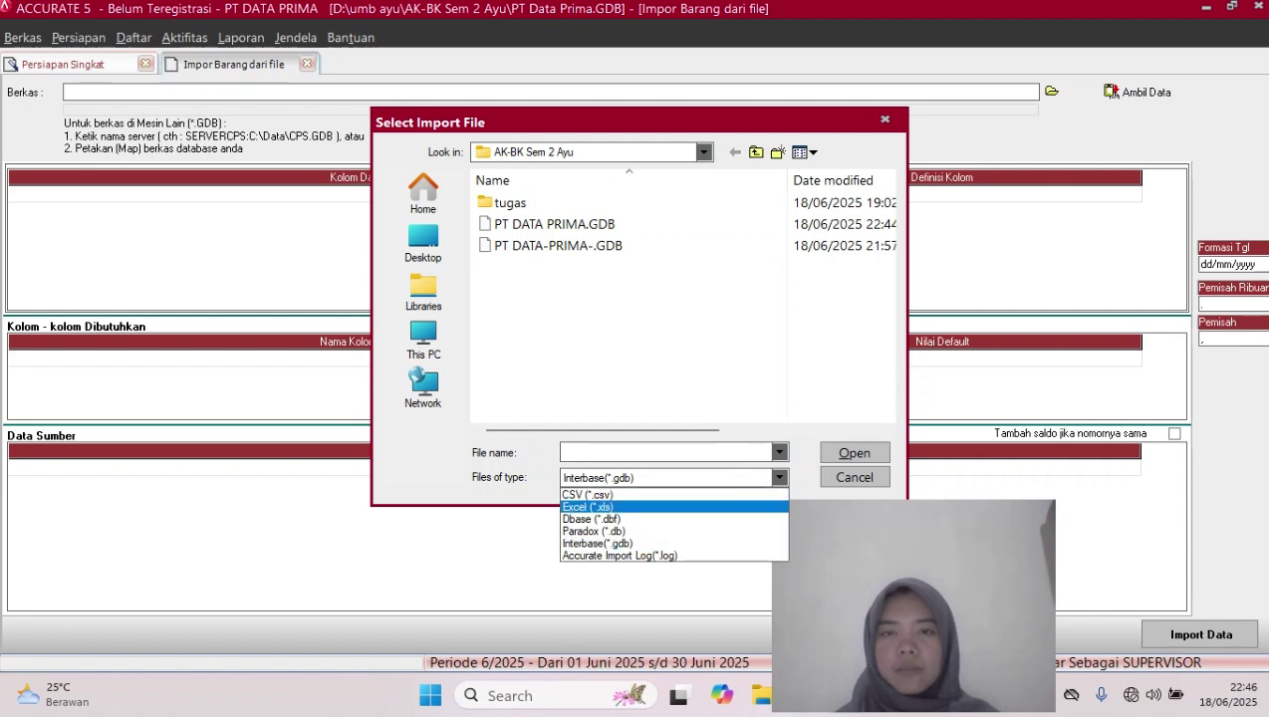
left_click(588, 507)
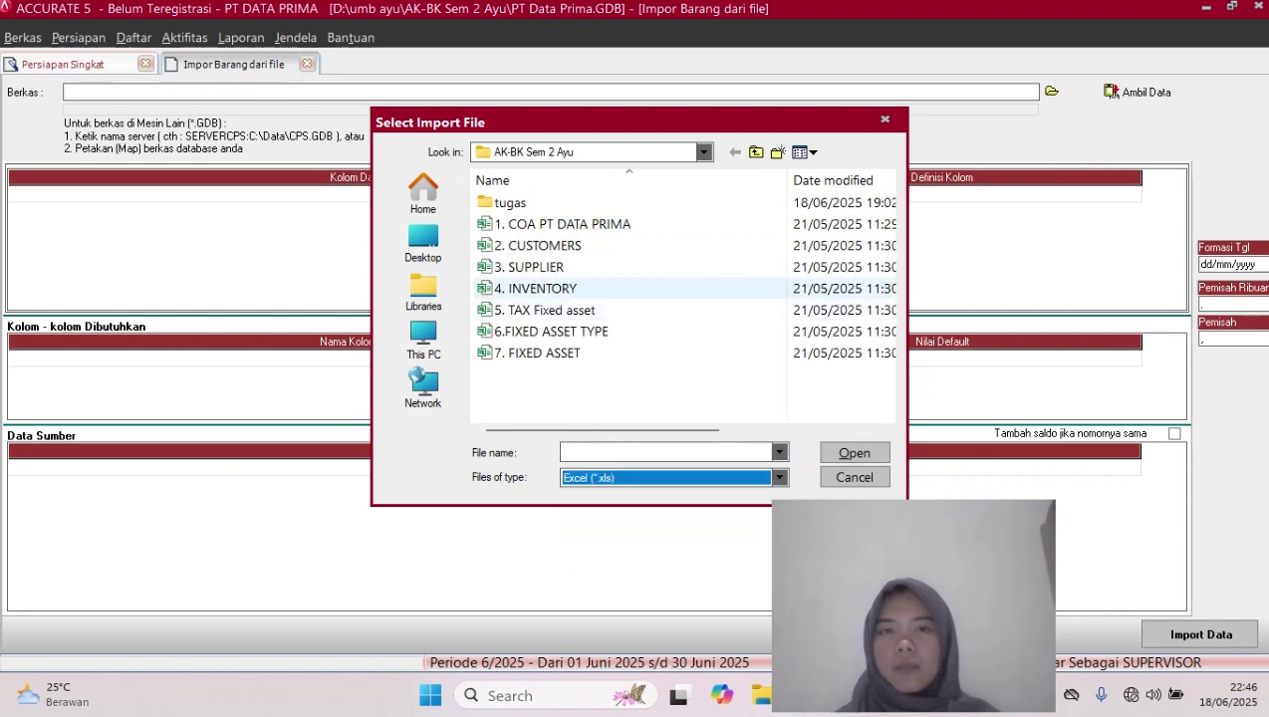
left_click(590, 288)
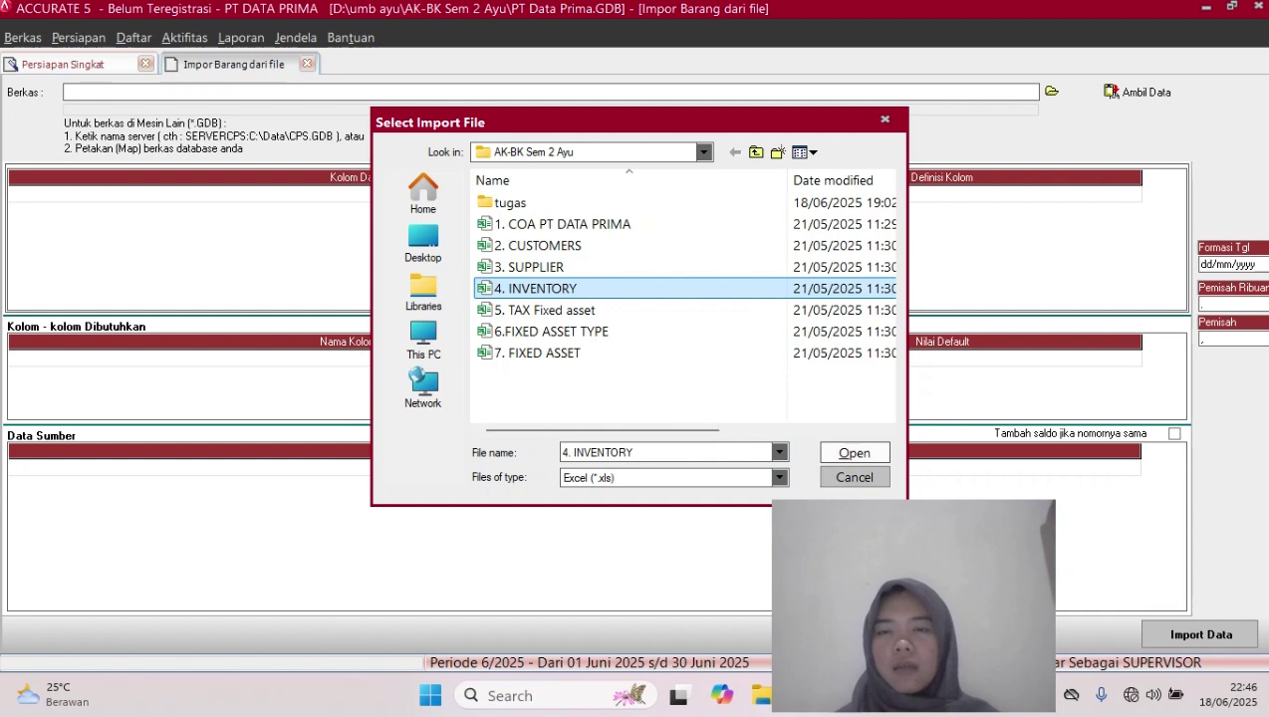
left_click(854, 452)
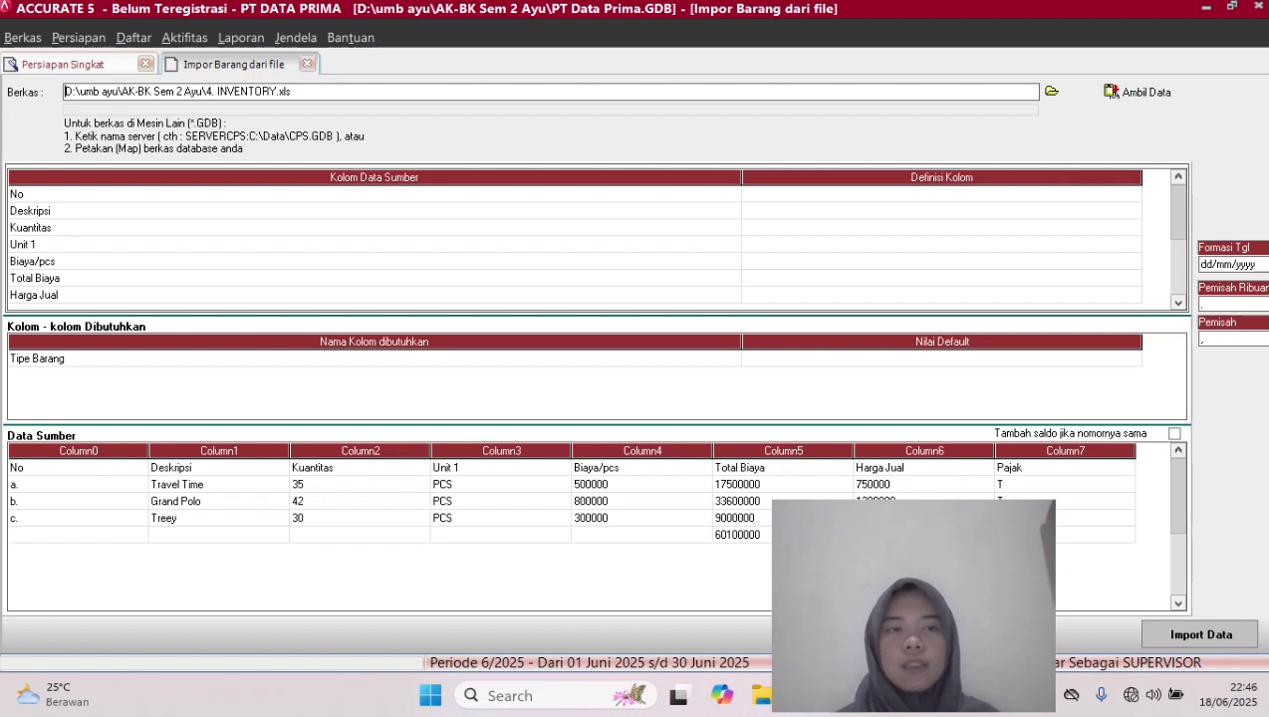
Delete the No header row from Data Sumber and confirm the deletion
right_click(114, 467)
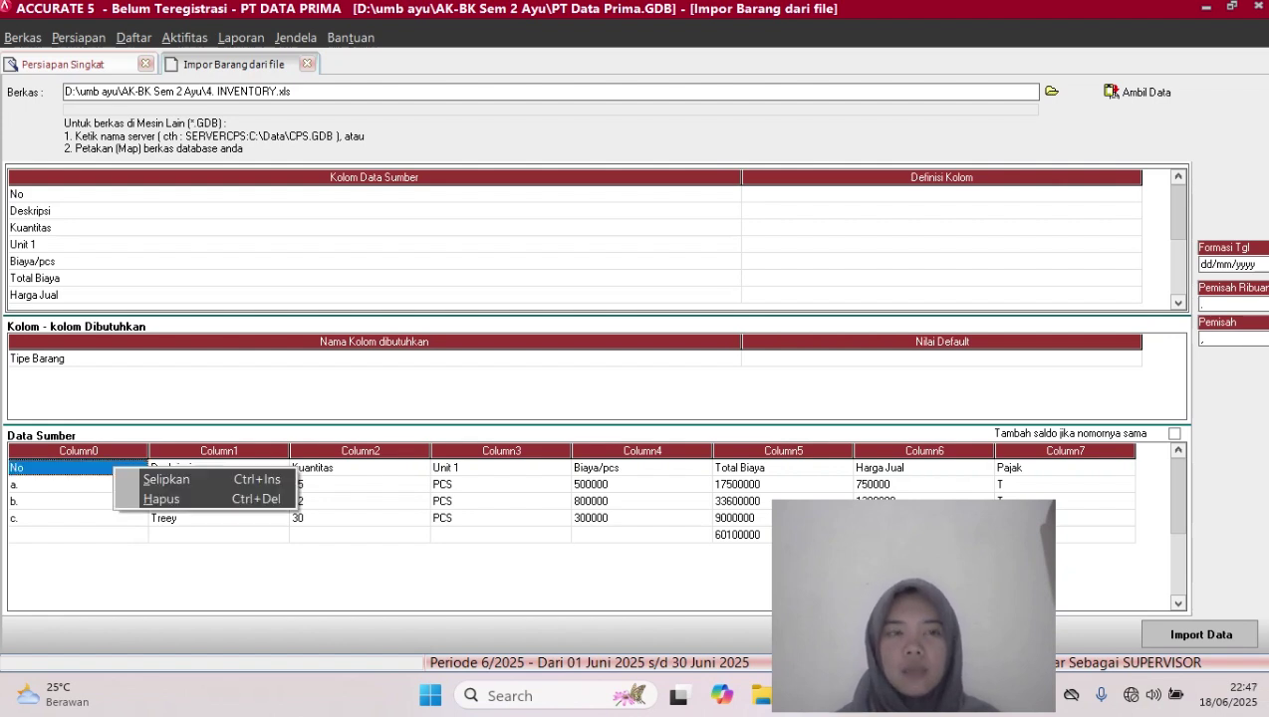
left_click(162, 499)
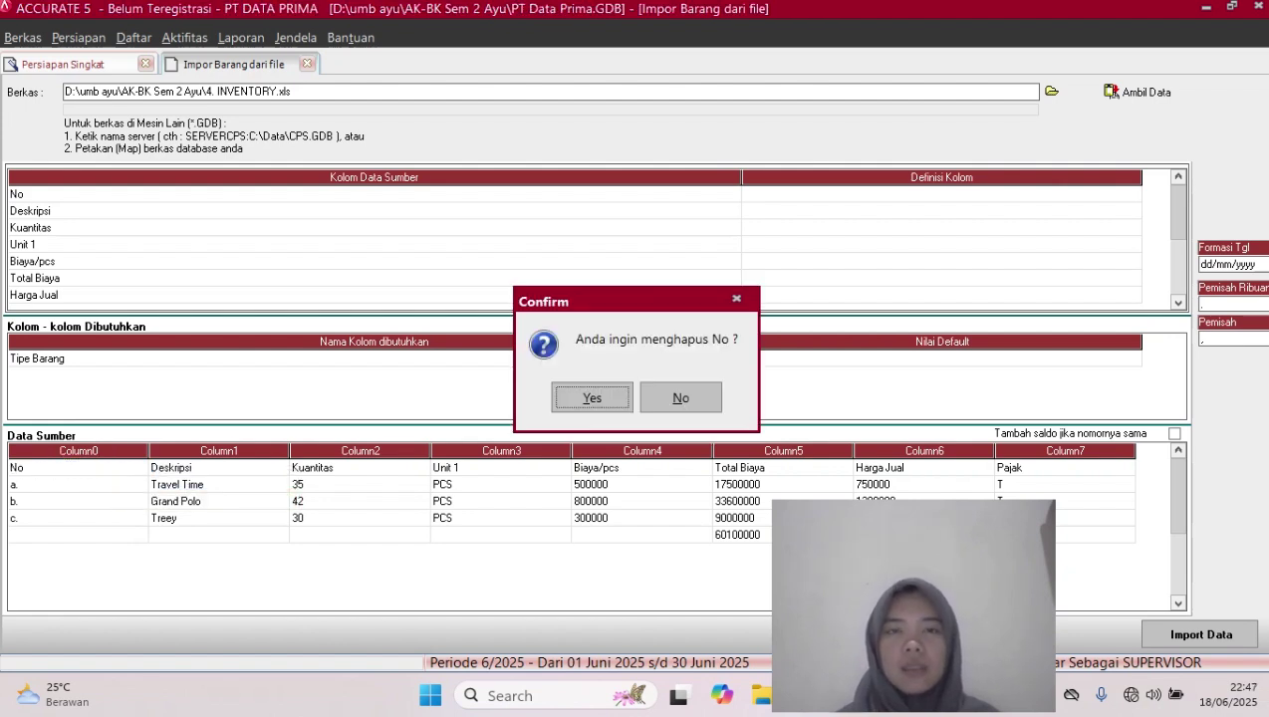
left_click(592, 397)
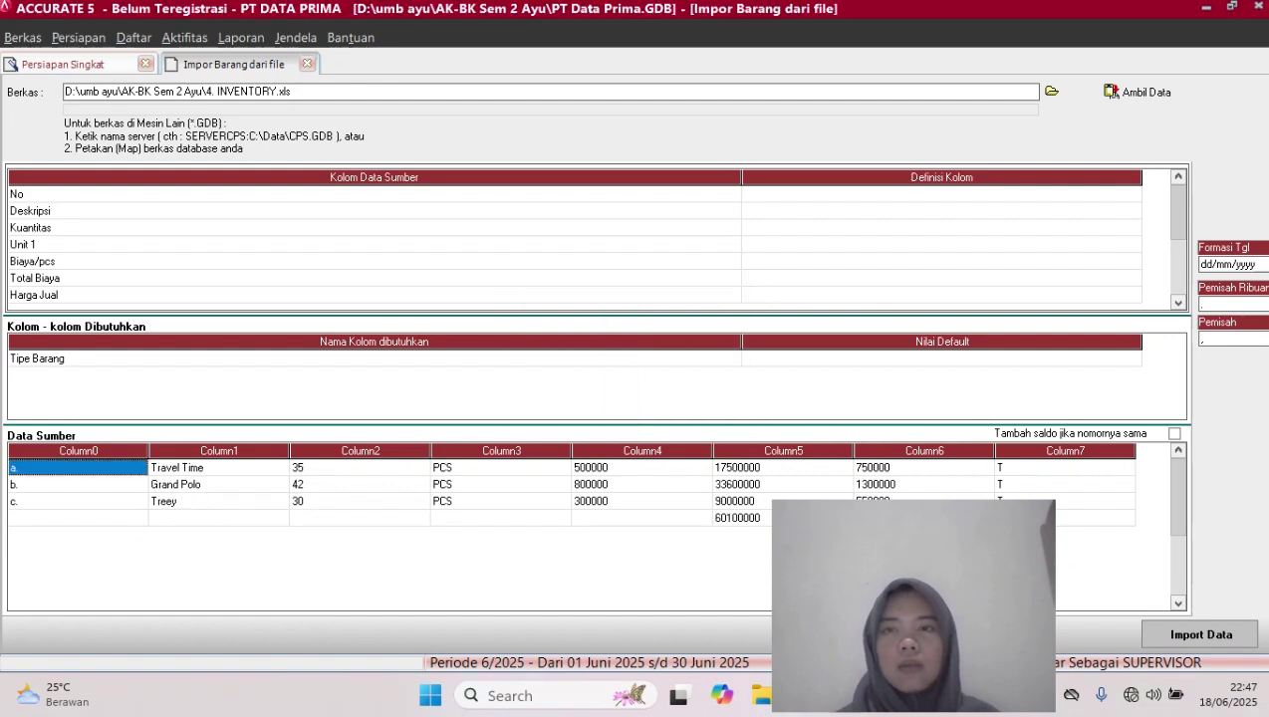
Map No to No. Barang and Deskripsi to Deskripsi Barang
left_click(940, 194)
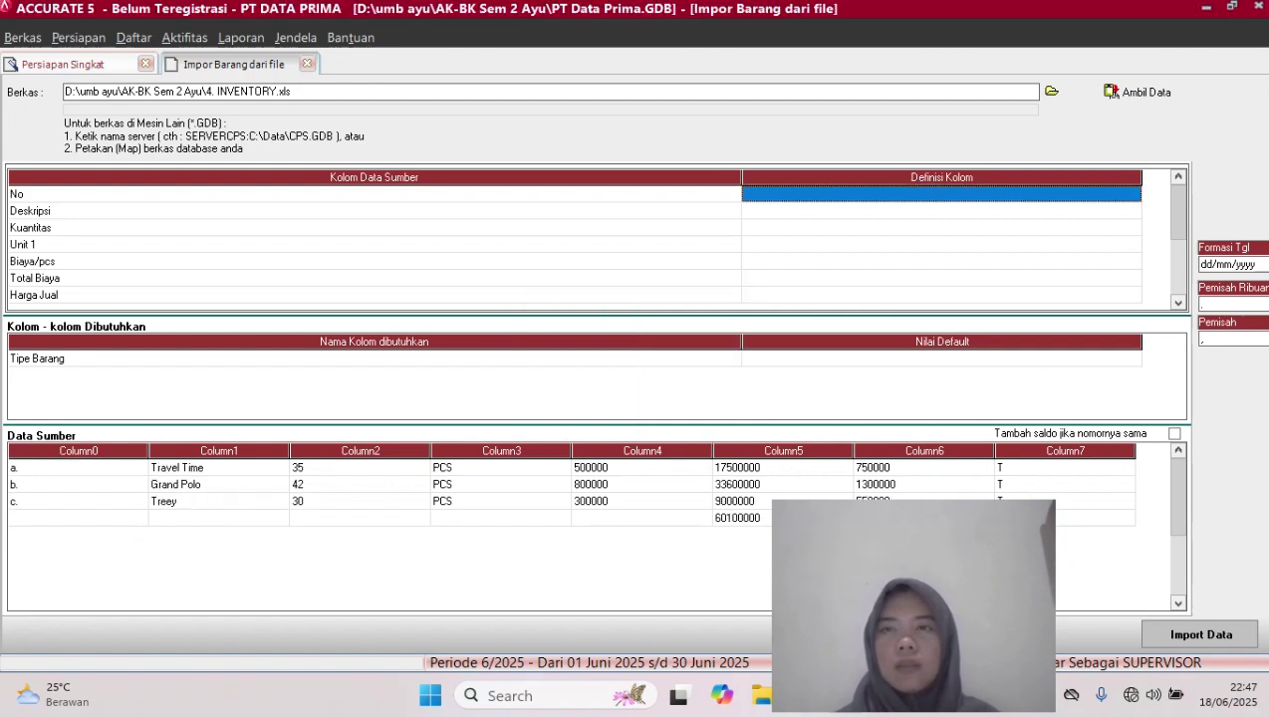
left_click(941, 194)
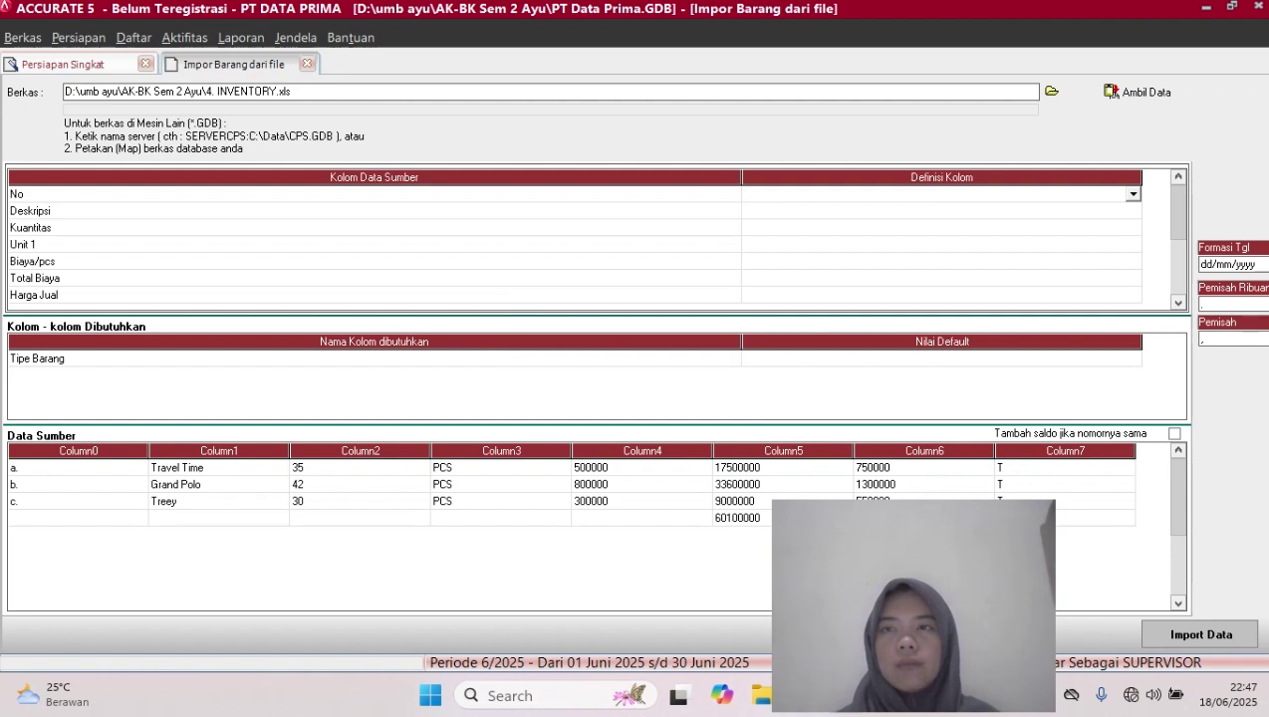
left_click(1133, 195)
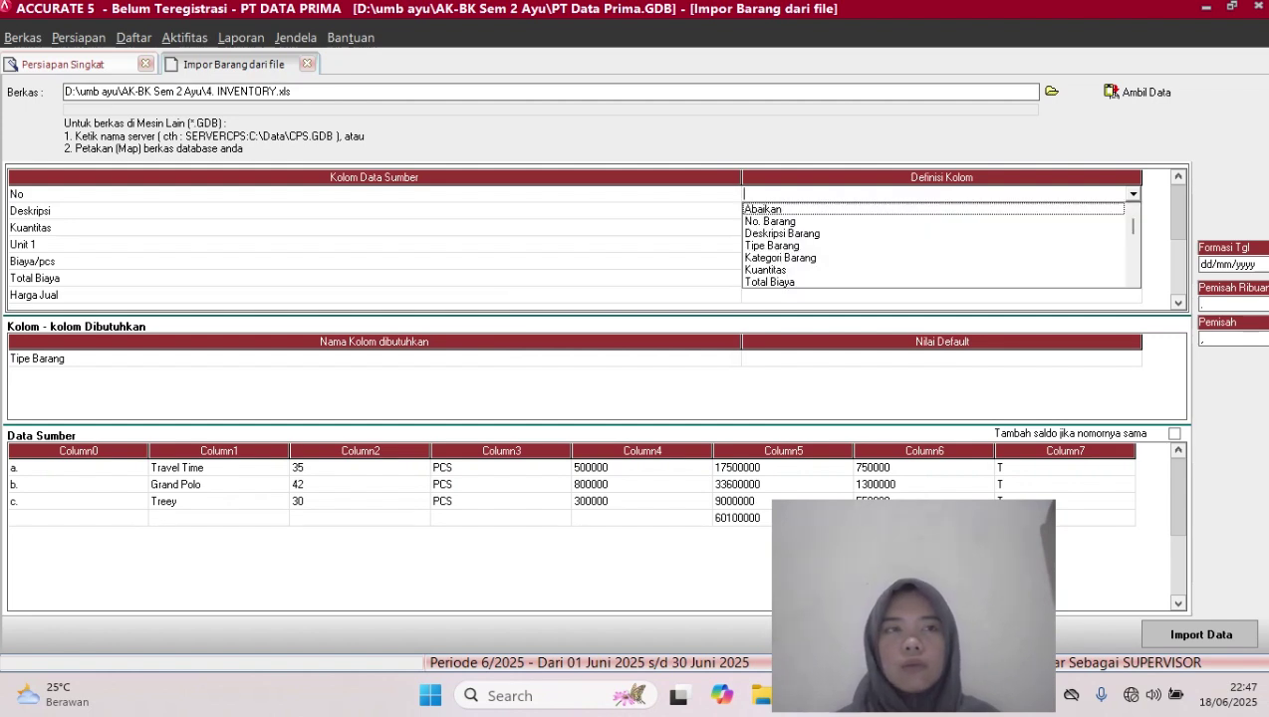
left_click(847, 221)
left_click(847, 221)
left_click(940, 211)
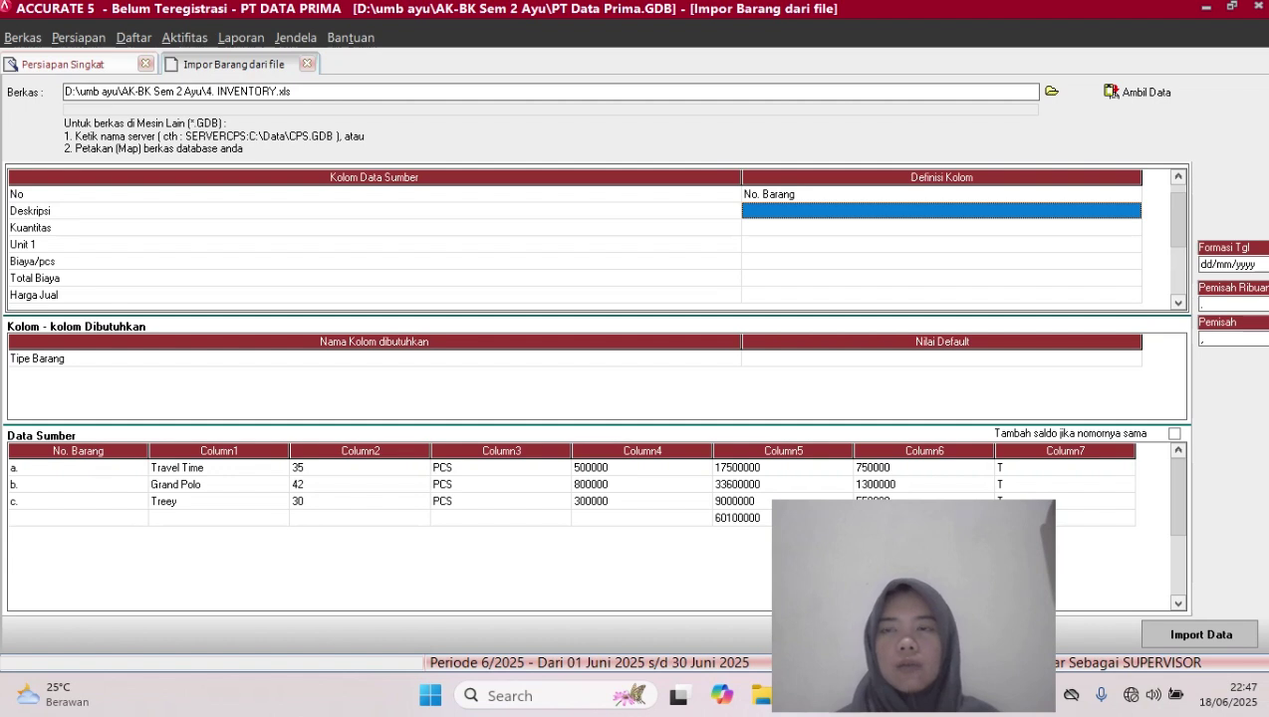
left_click(940, 211)
left_click(1133, 211)
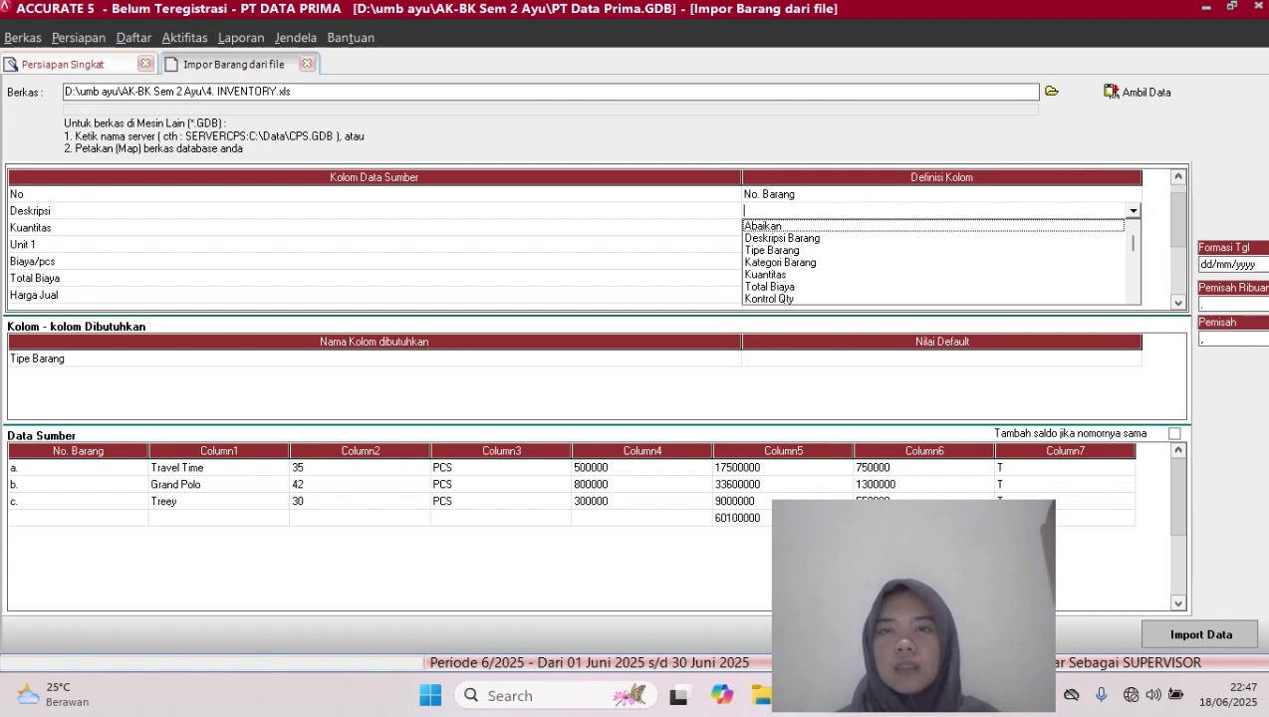
left_click(797, 238)
Map the Kuantitas column to Kuantitas and Unit 1 to Unit 1
left_click(940, 228)
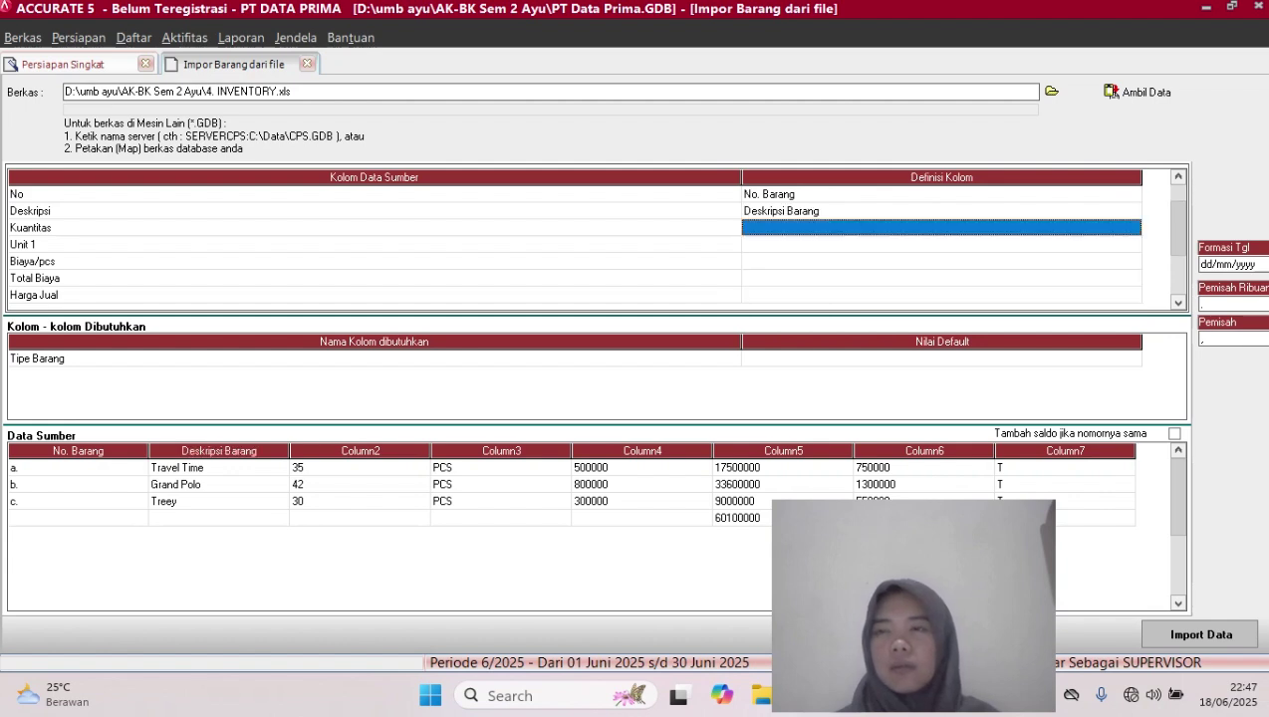
left_click(941, 228)
left_click(1132, 228)
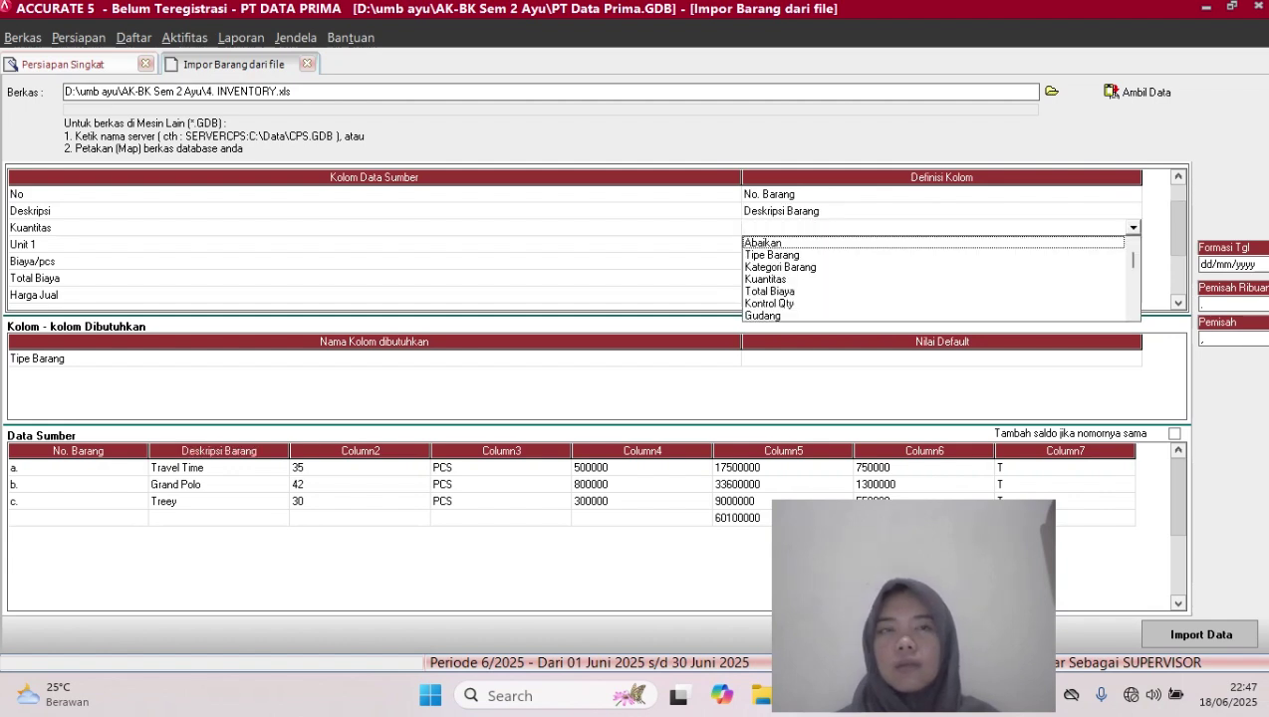
left_click(767, 280)
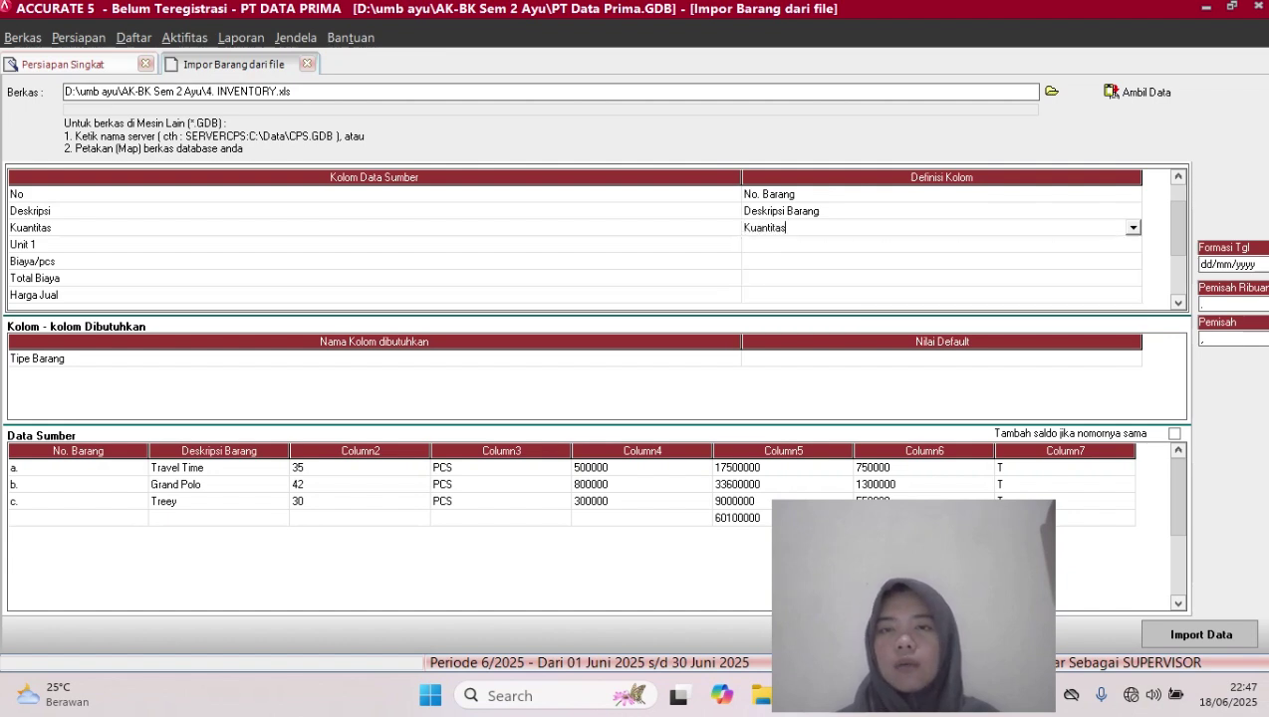
left_click(940, 245)
left_click(940, 245)
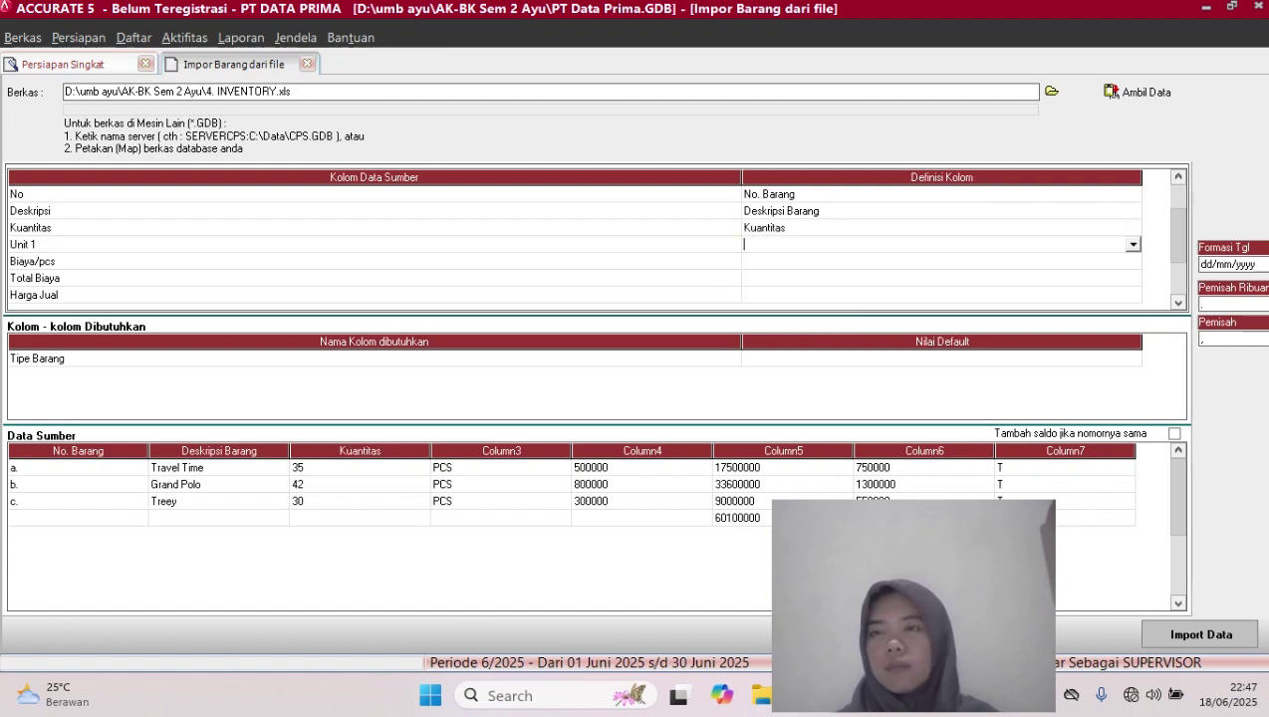
left_click(1133, 245)
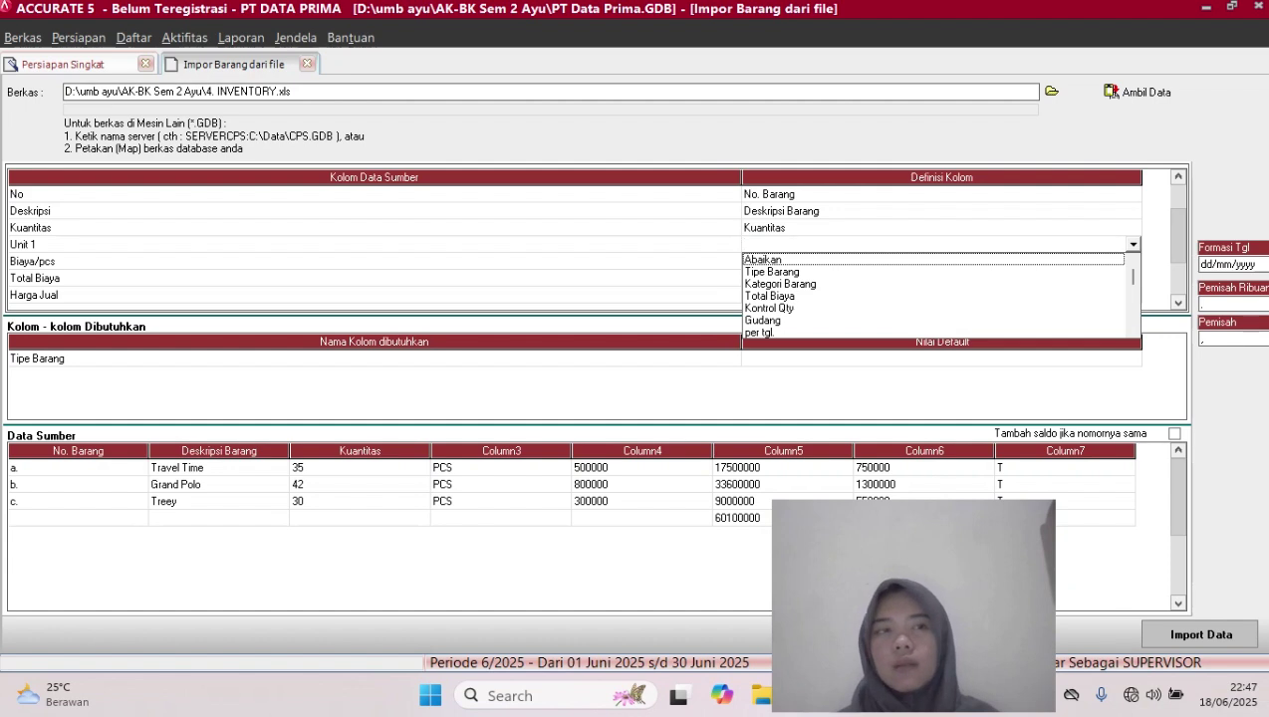
scroll(937, 294, "down", 2)
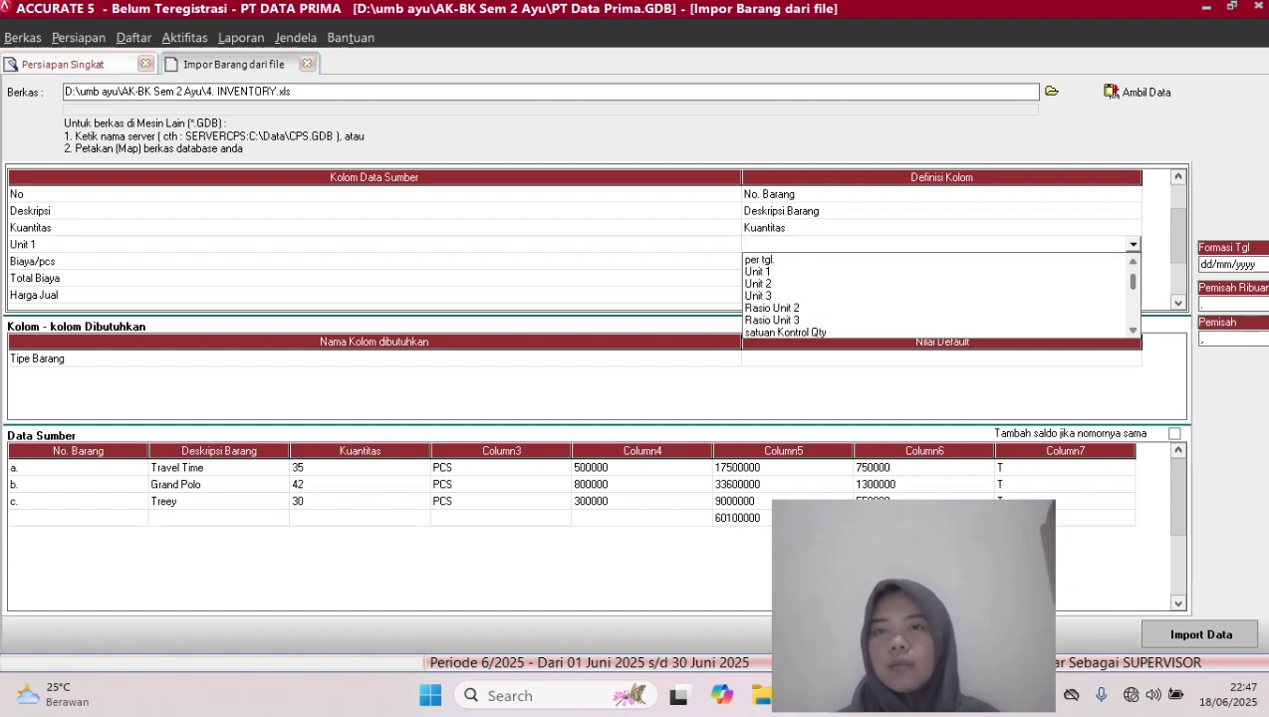
left_click(758, 272)
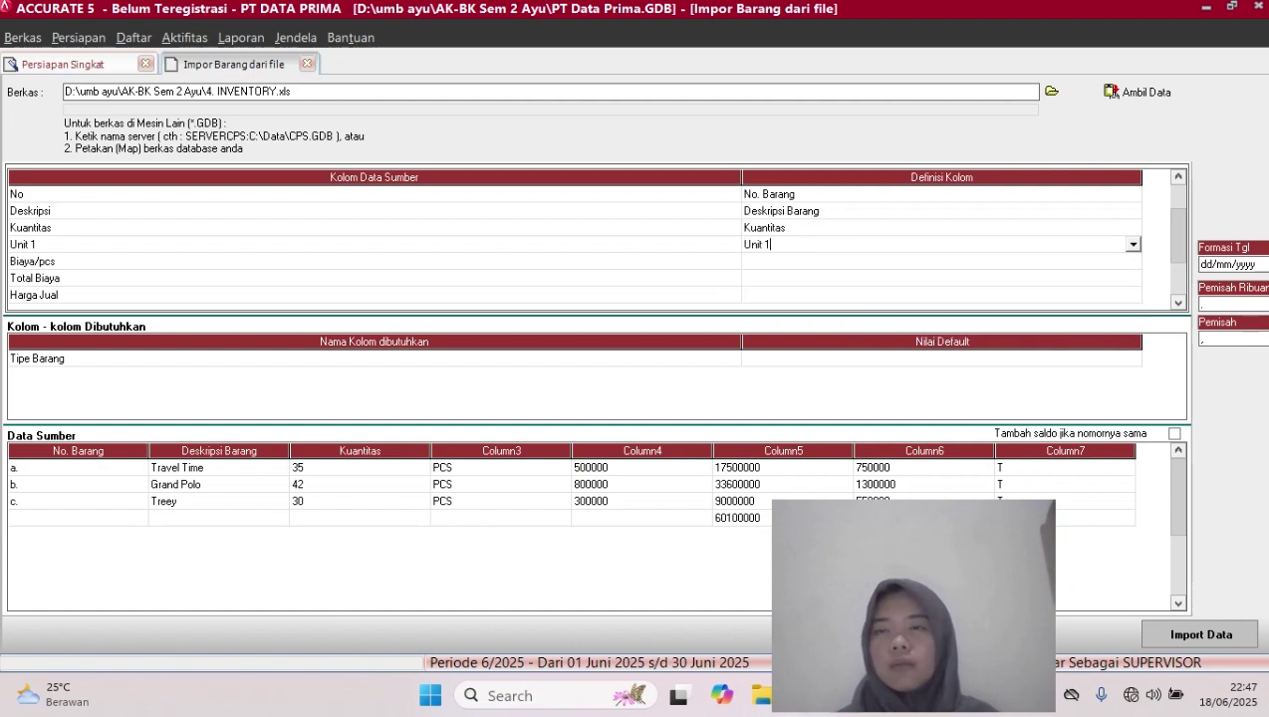
Set Biaya/pcs to Abaikan and map Total Biaya to Total Biaya
left_click(941, 261)
left_click(1132, 261)
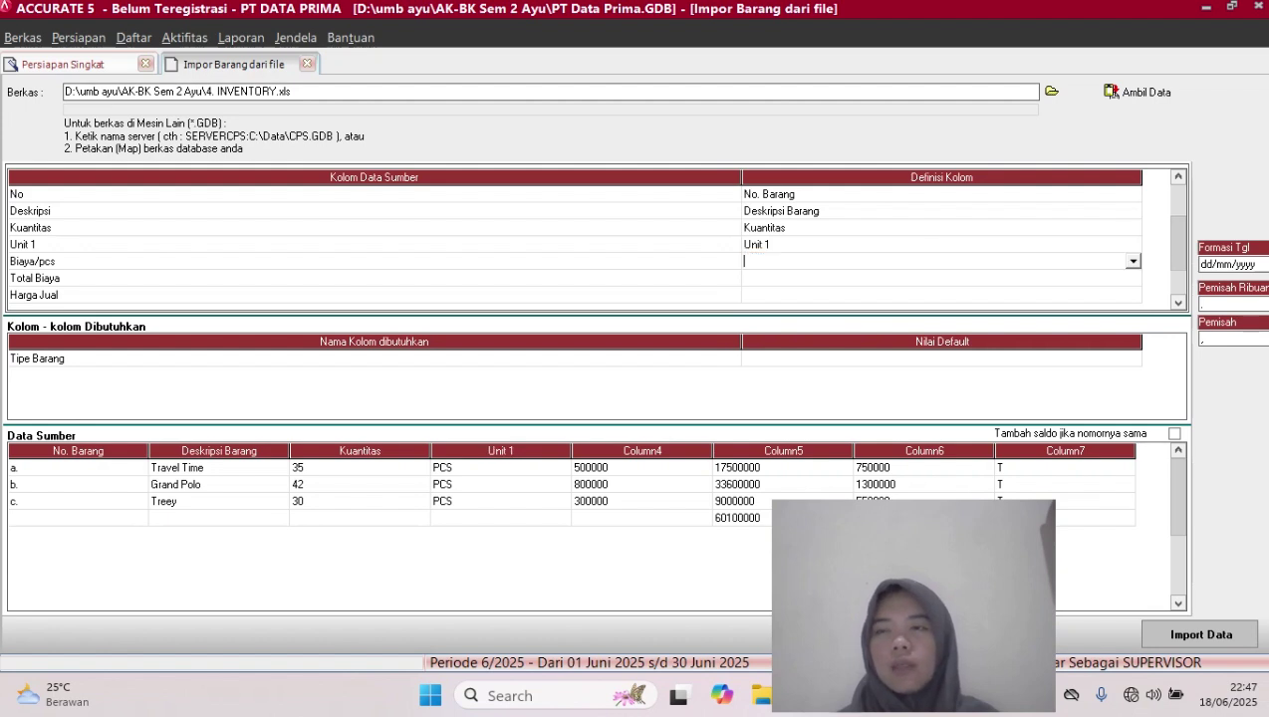
left_click(1133, 261)
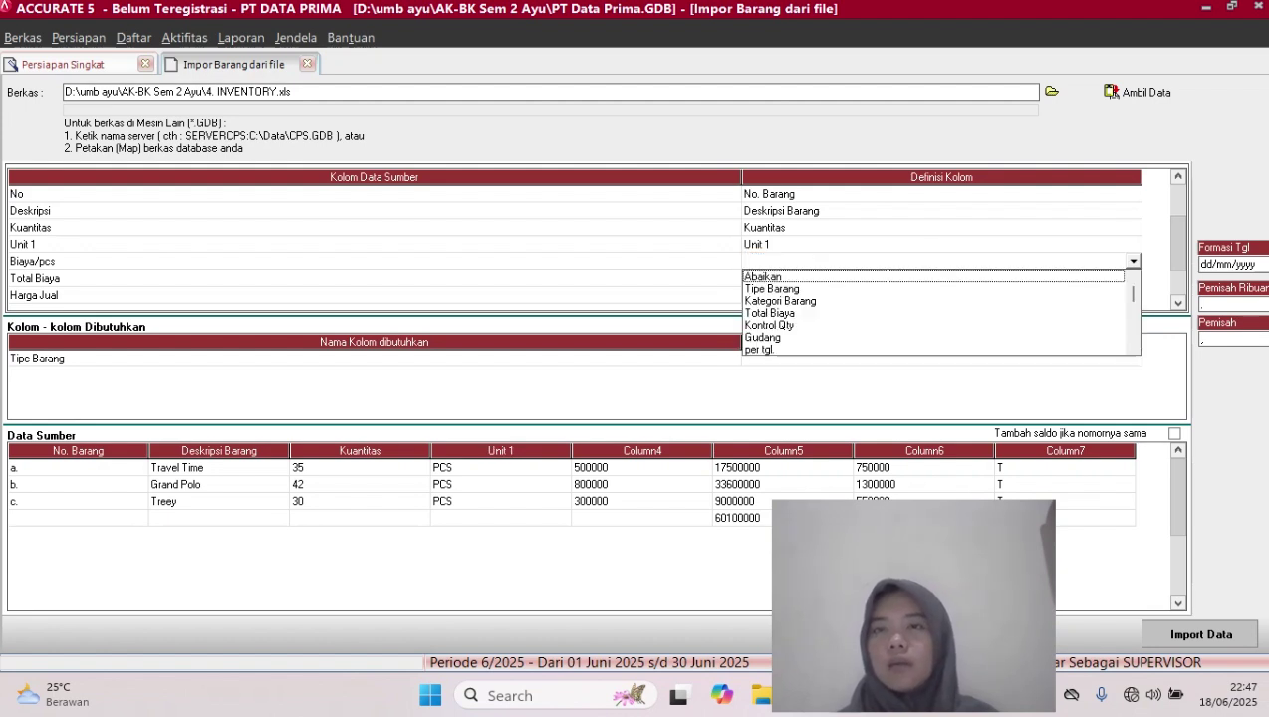
key("Down")
key("Return")
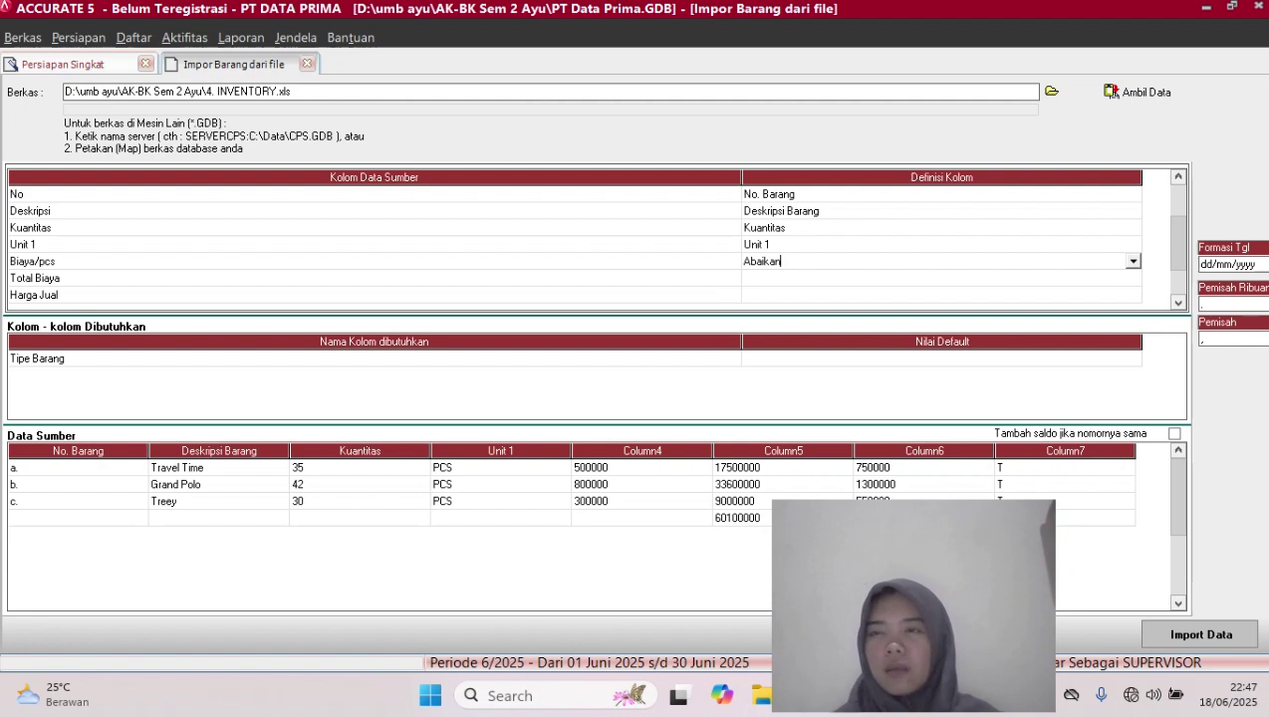
left_click(941, 278)
left_click(1132, 278)
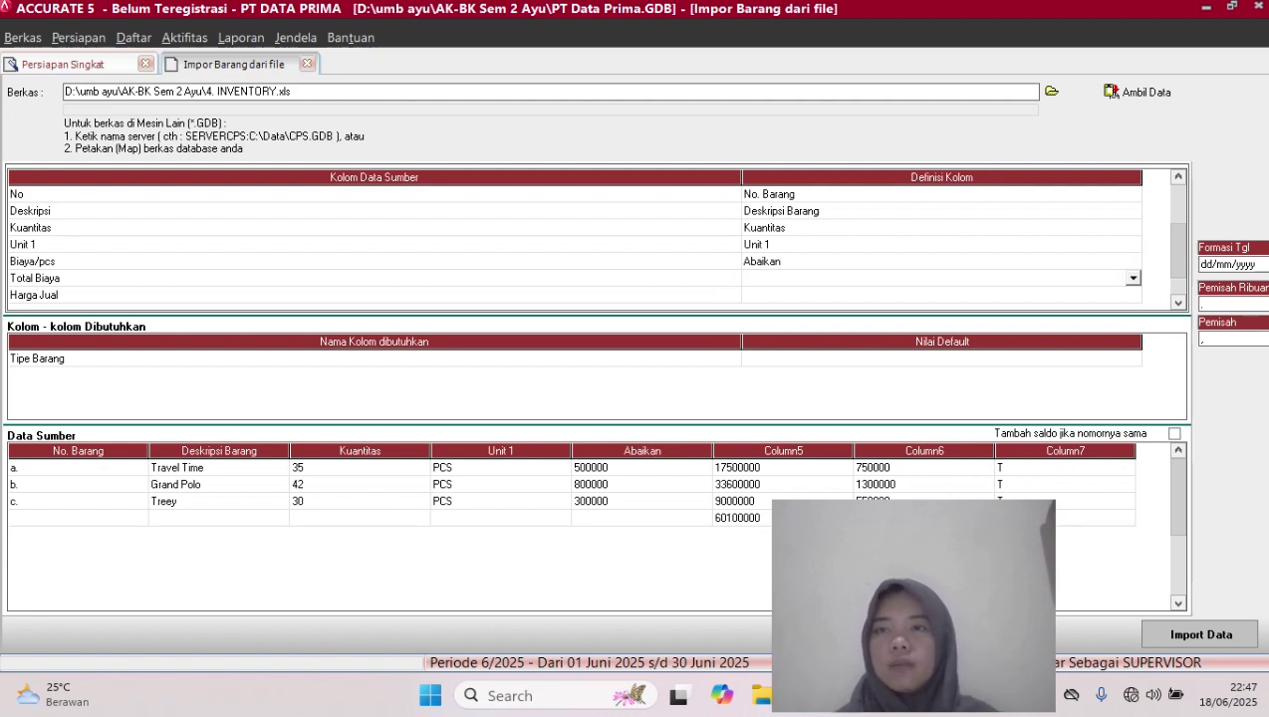
left_click(1133, 278)
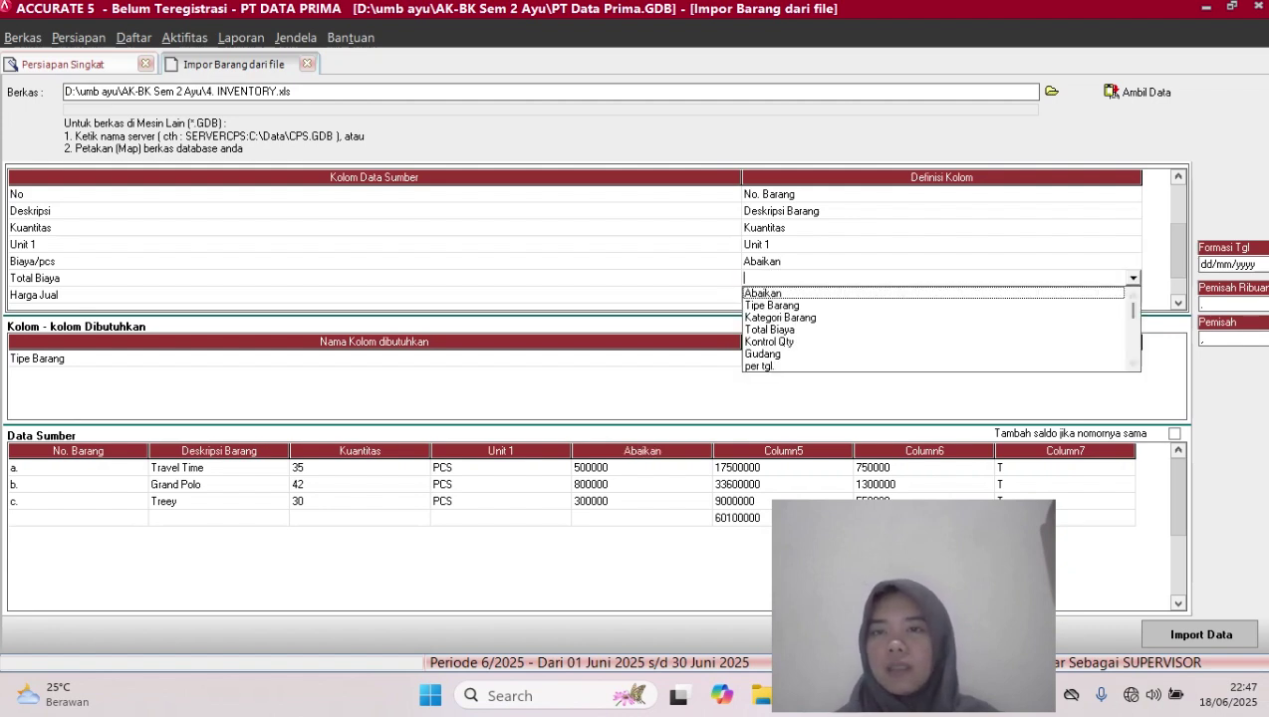
left_click(770, 330)
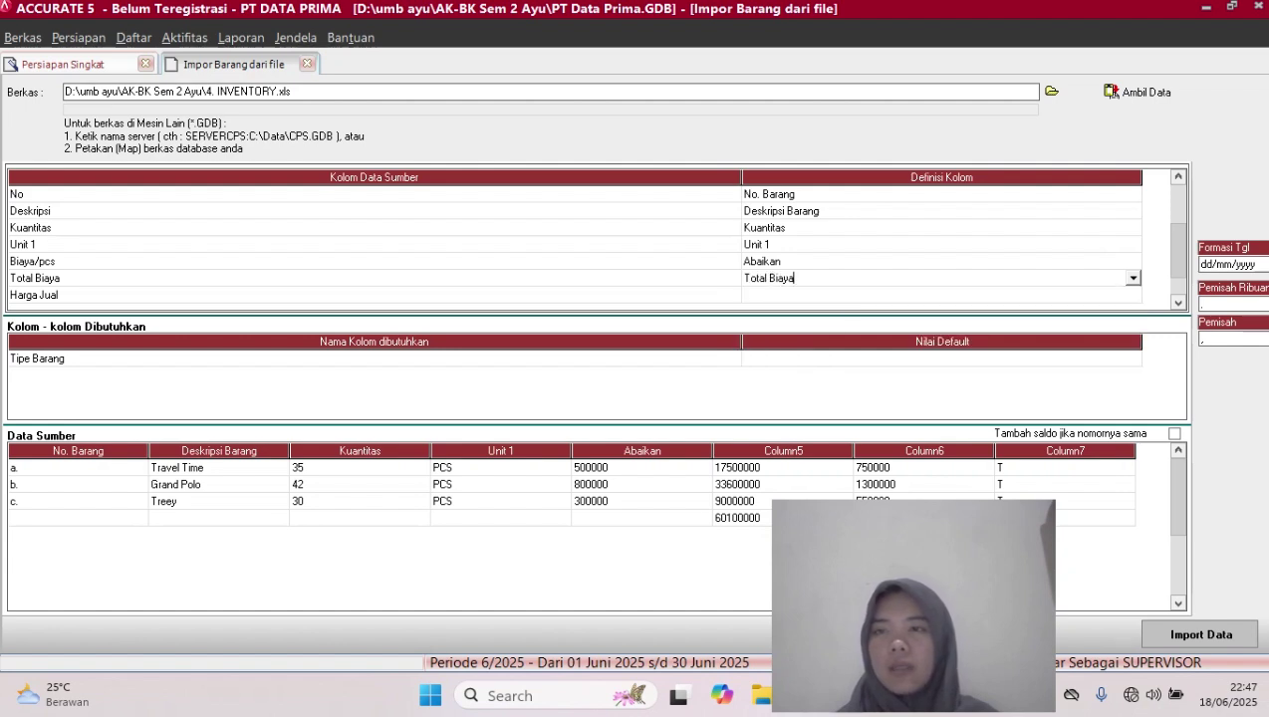
Map the Harga Jual column to Def. Harga Jual 1
left_click(942, 295)
left_click(942, 295)
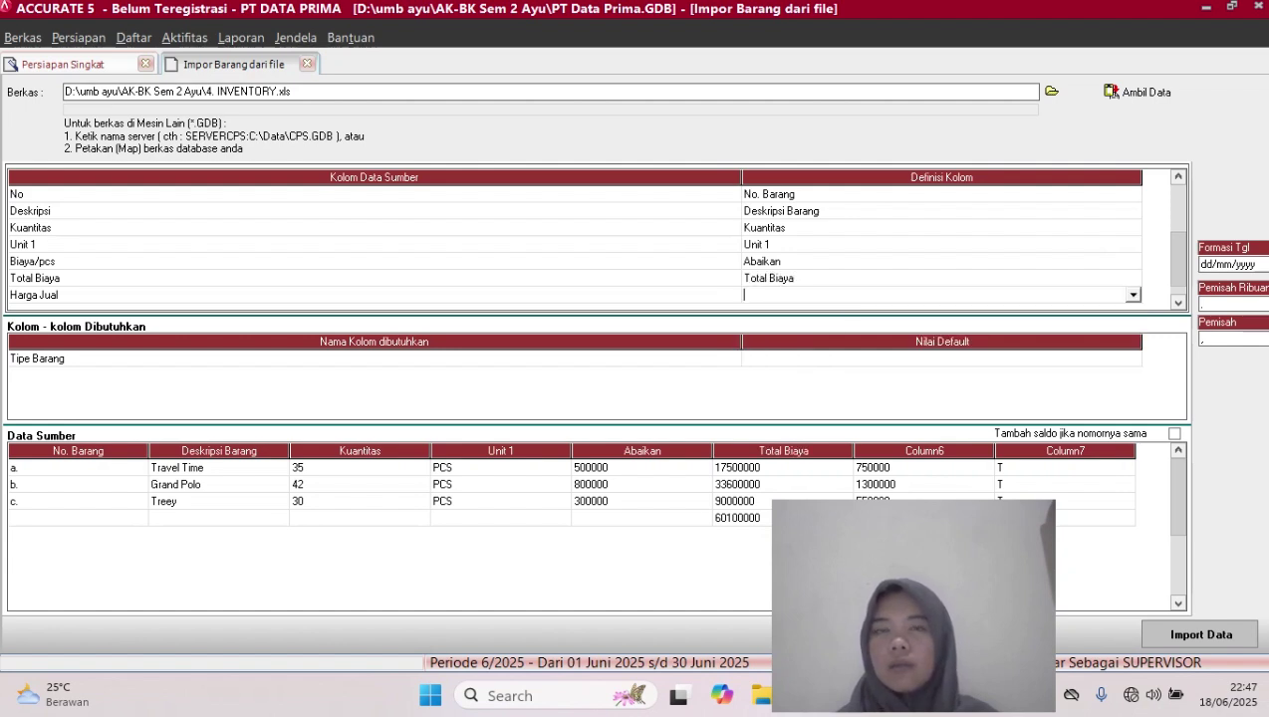
left_click(1132, 295)
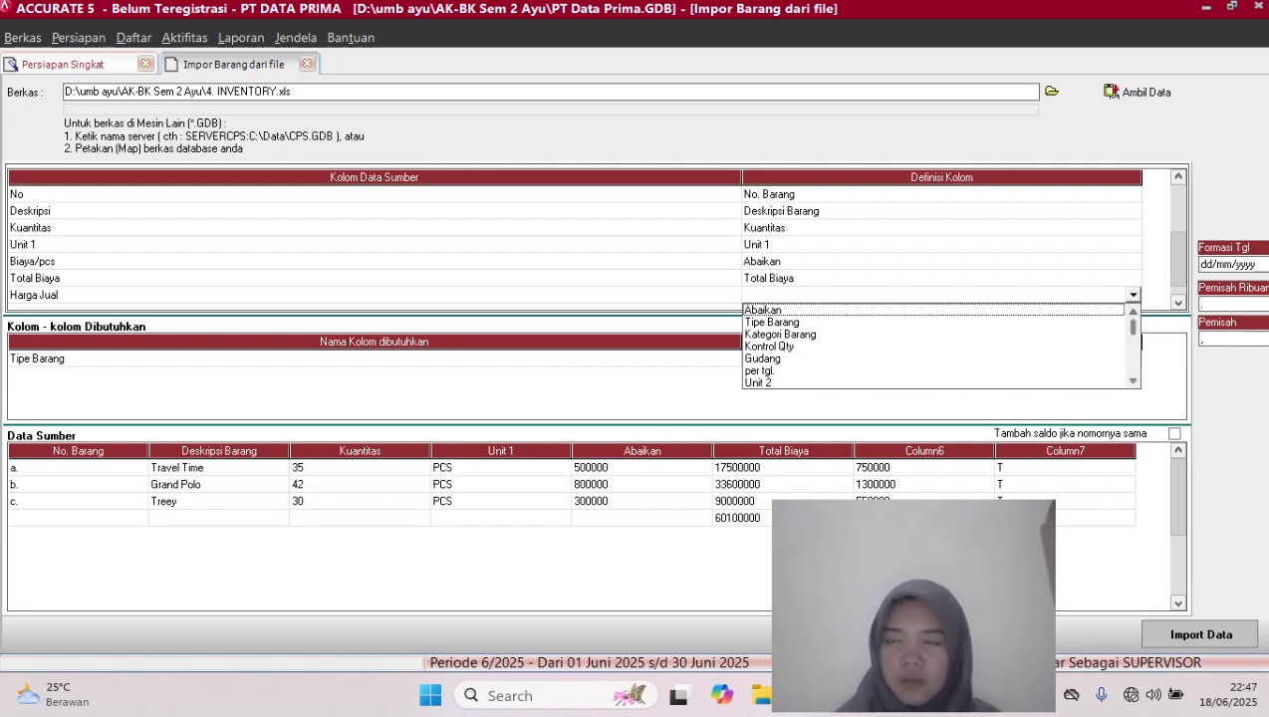
scroll(942, 346, "down", 2)
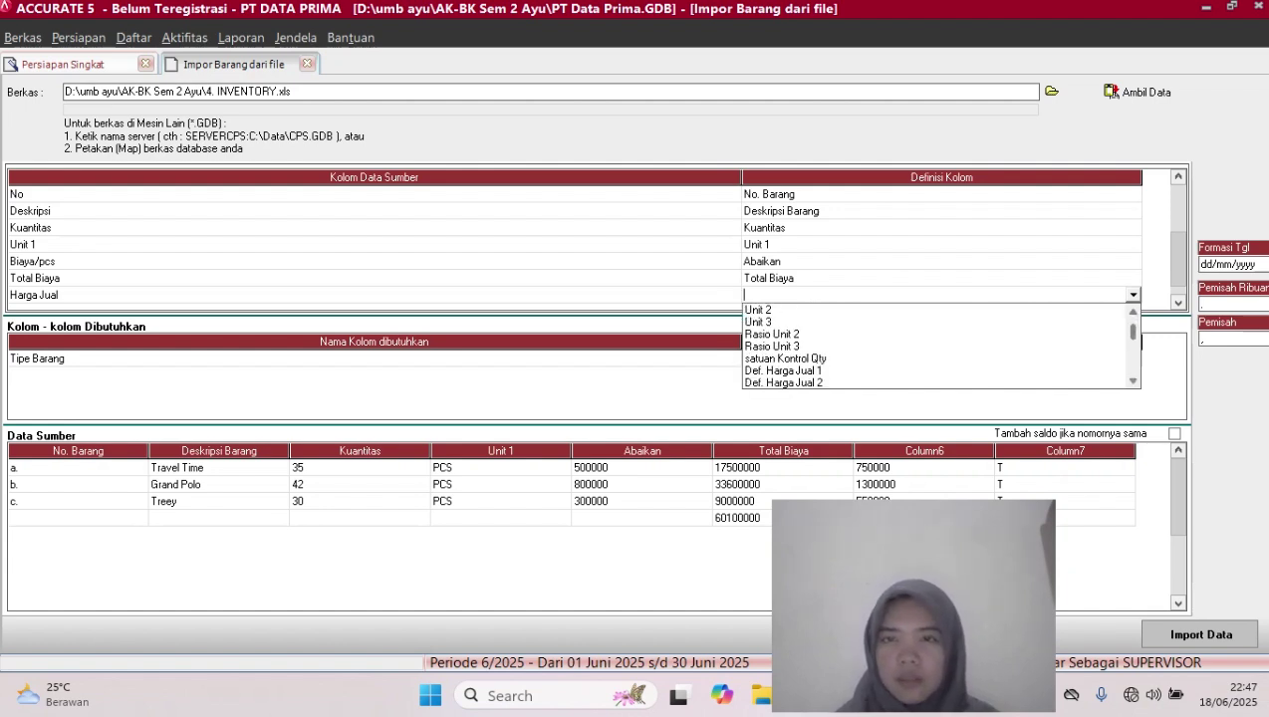
left_click(783, 370)
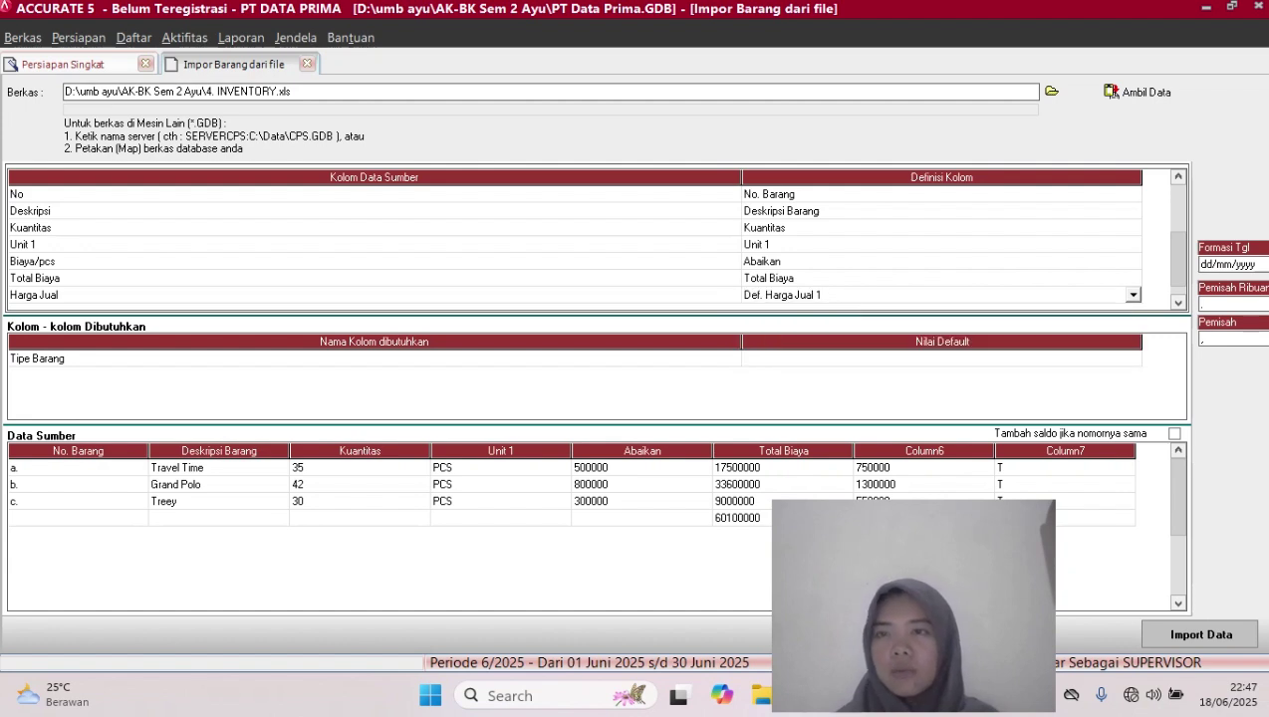
Map Pajak to Kode pajak penjualan, treating tax code T as PPN
key("Down")
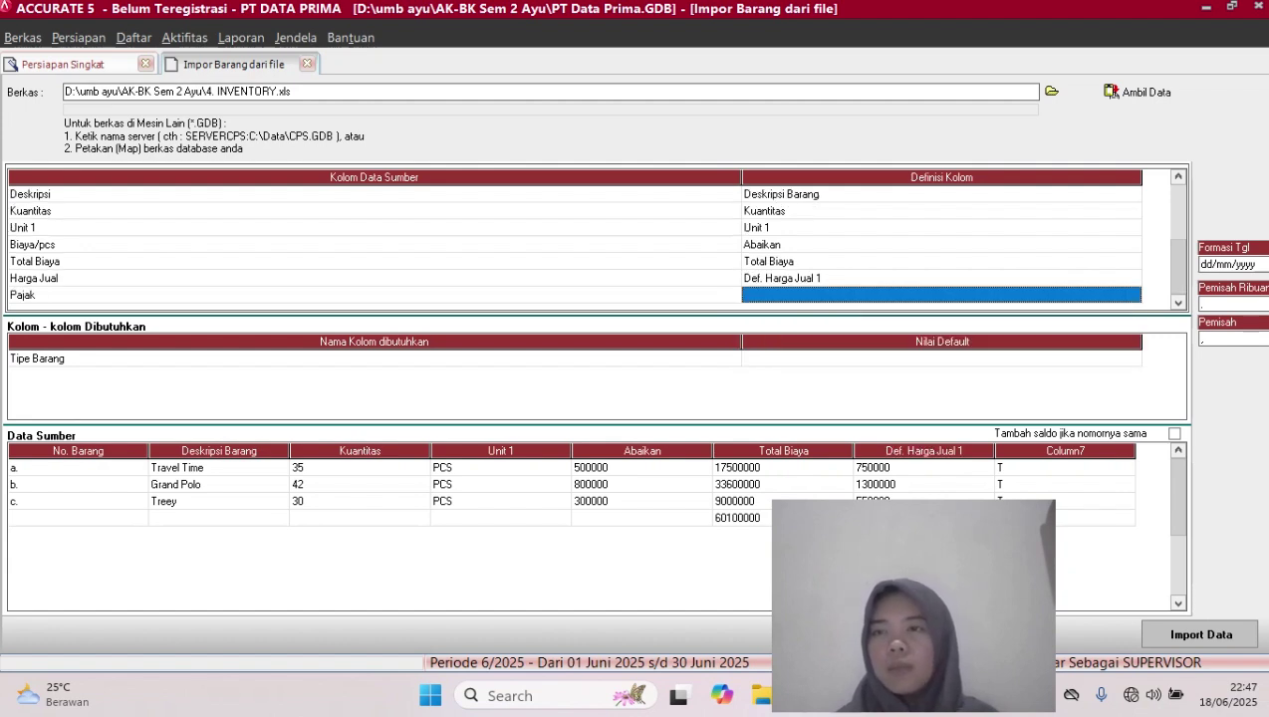
left_click(941, 295)
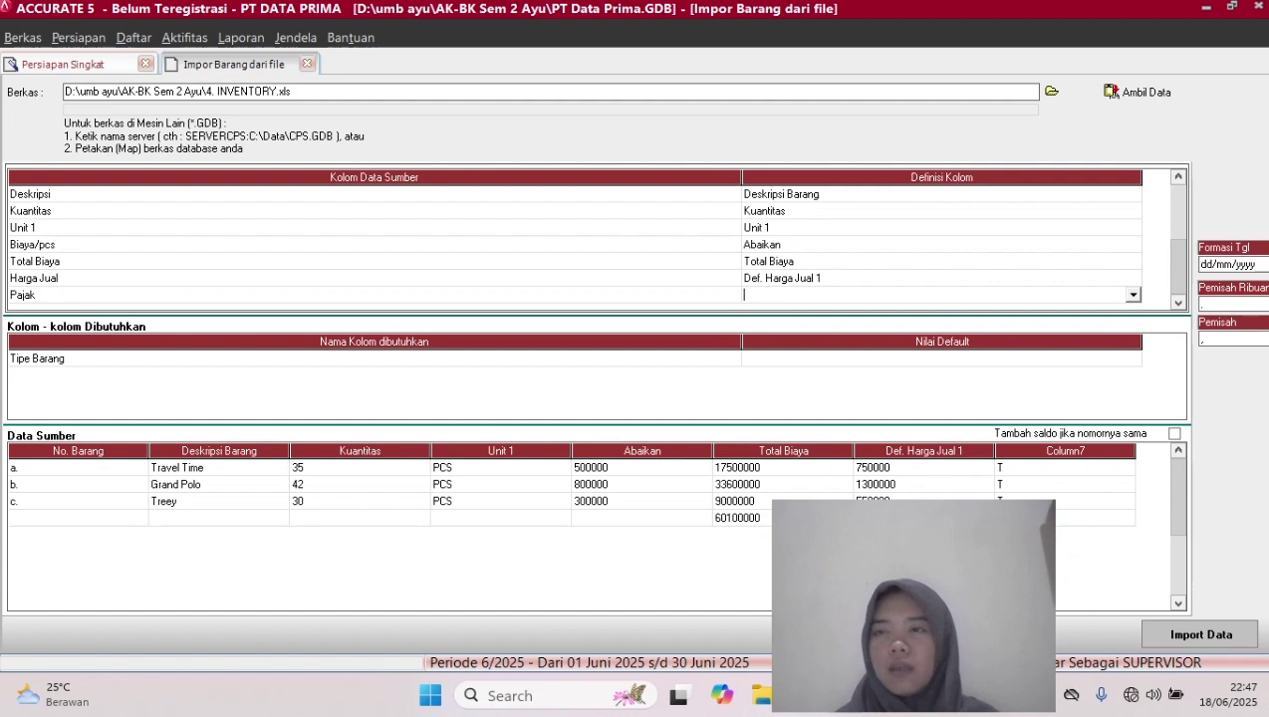
left_click(1134, 295)
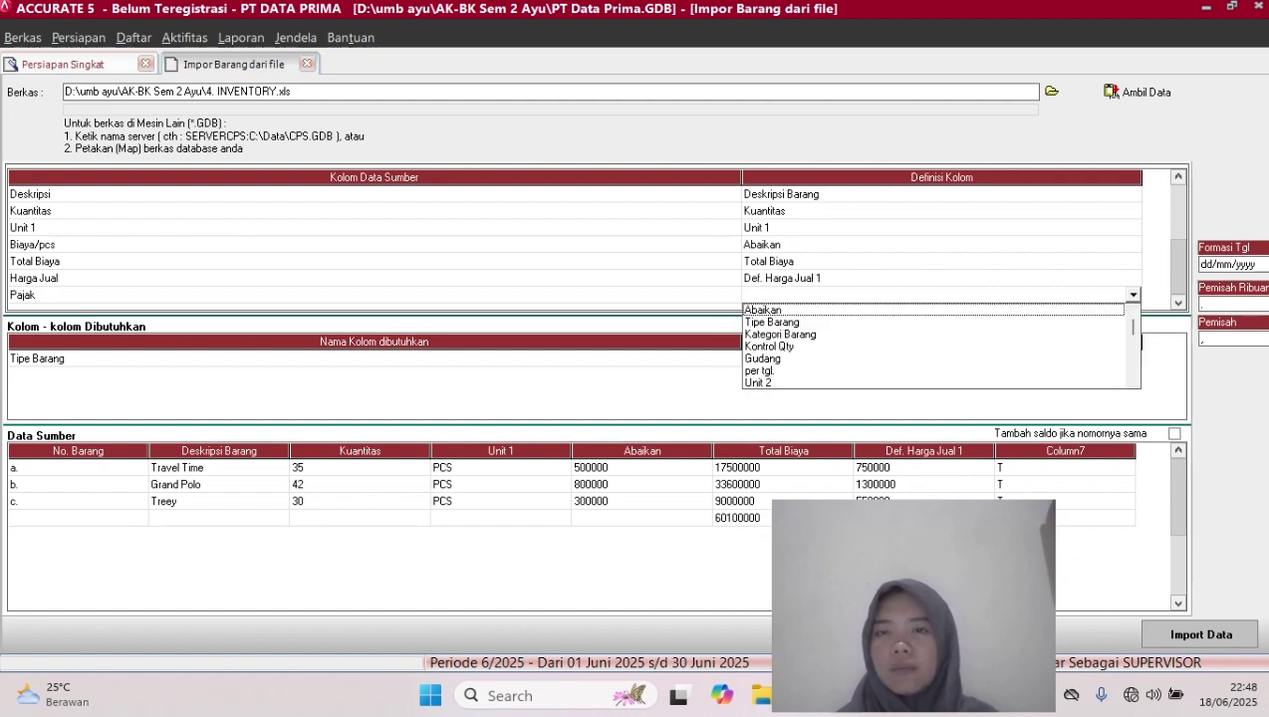
scroll(941, 346, "down", 5)
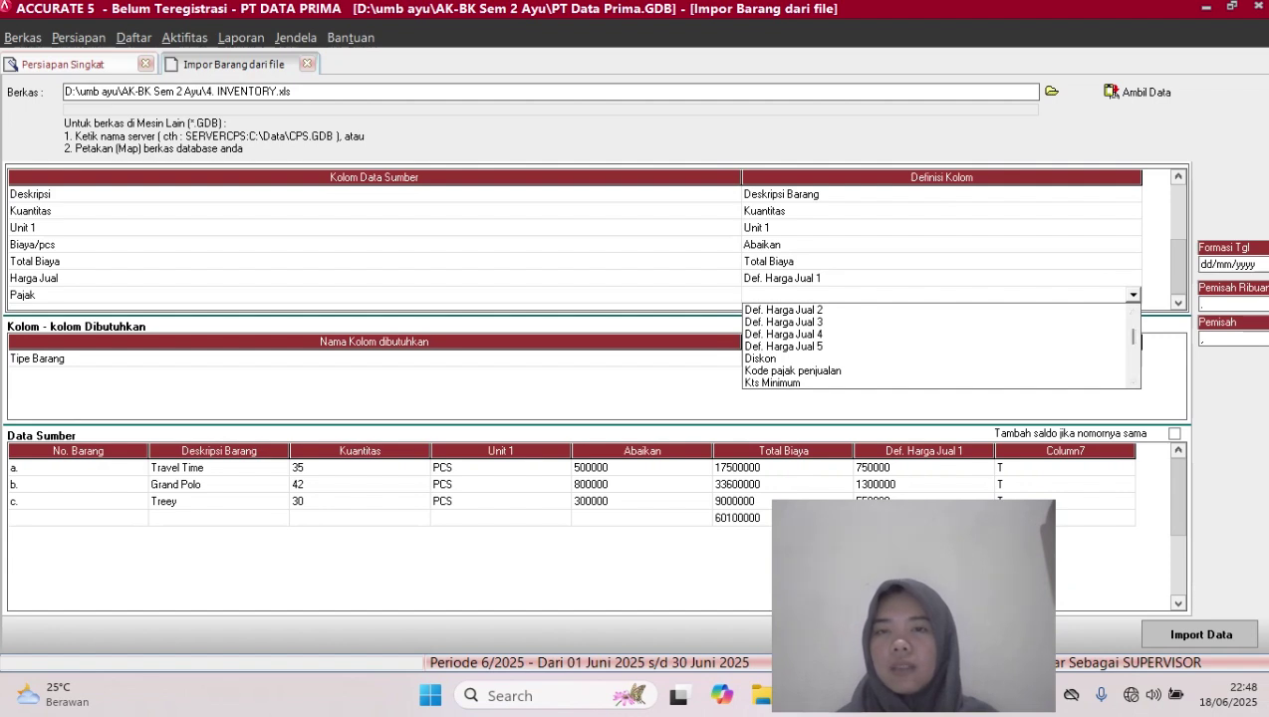
left_click(794, 371)
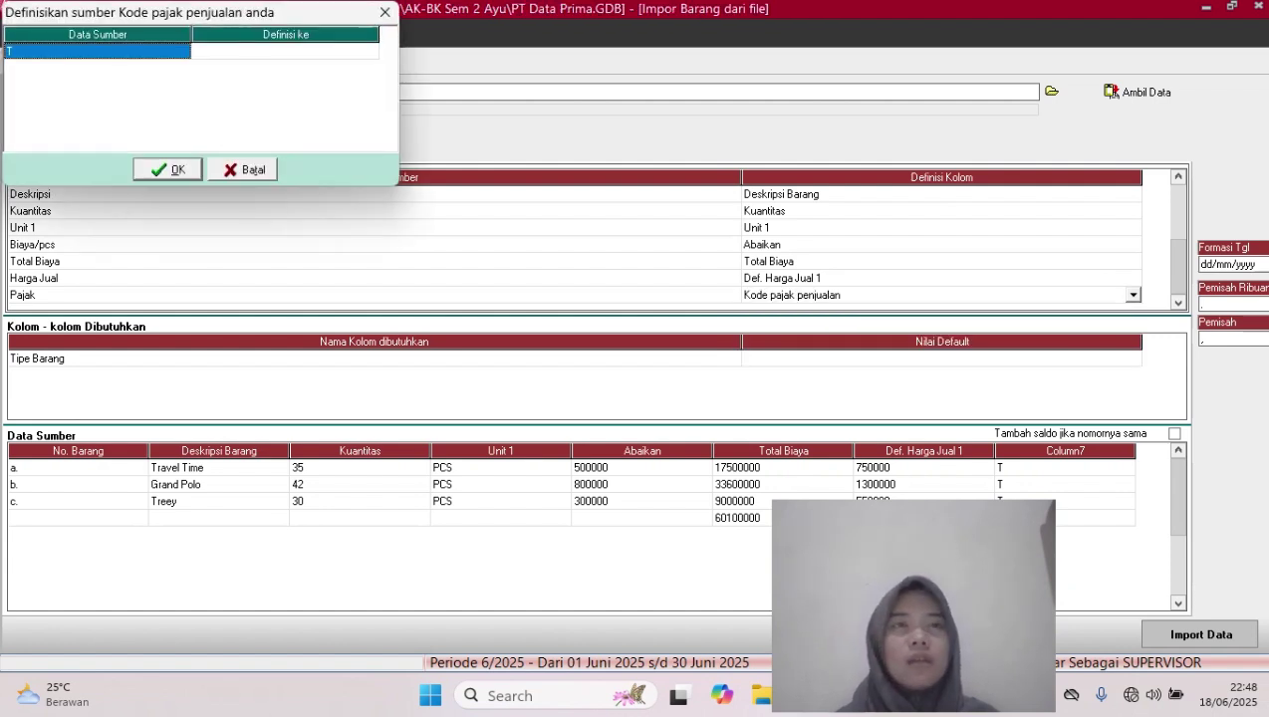
left_click(285, 51)
left_click(285, 50)
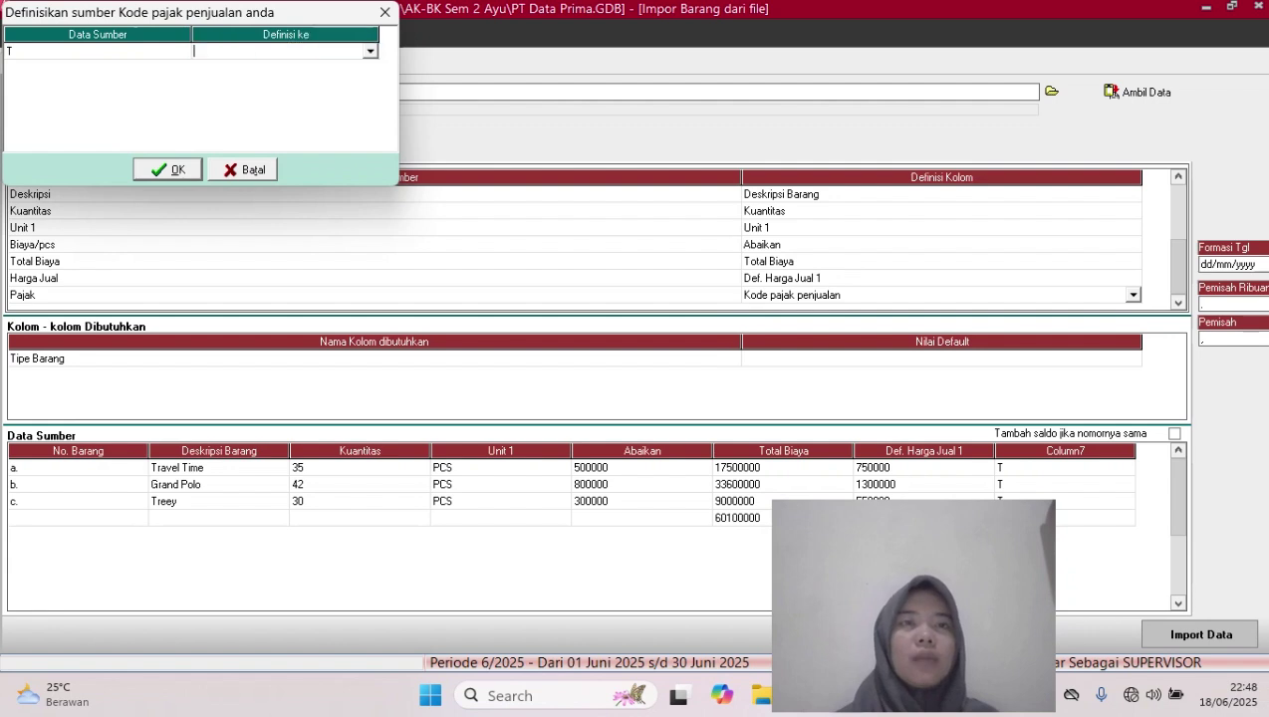
left_click(371, 51)
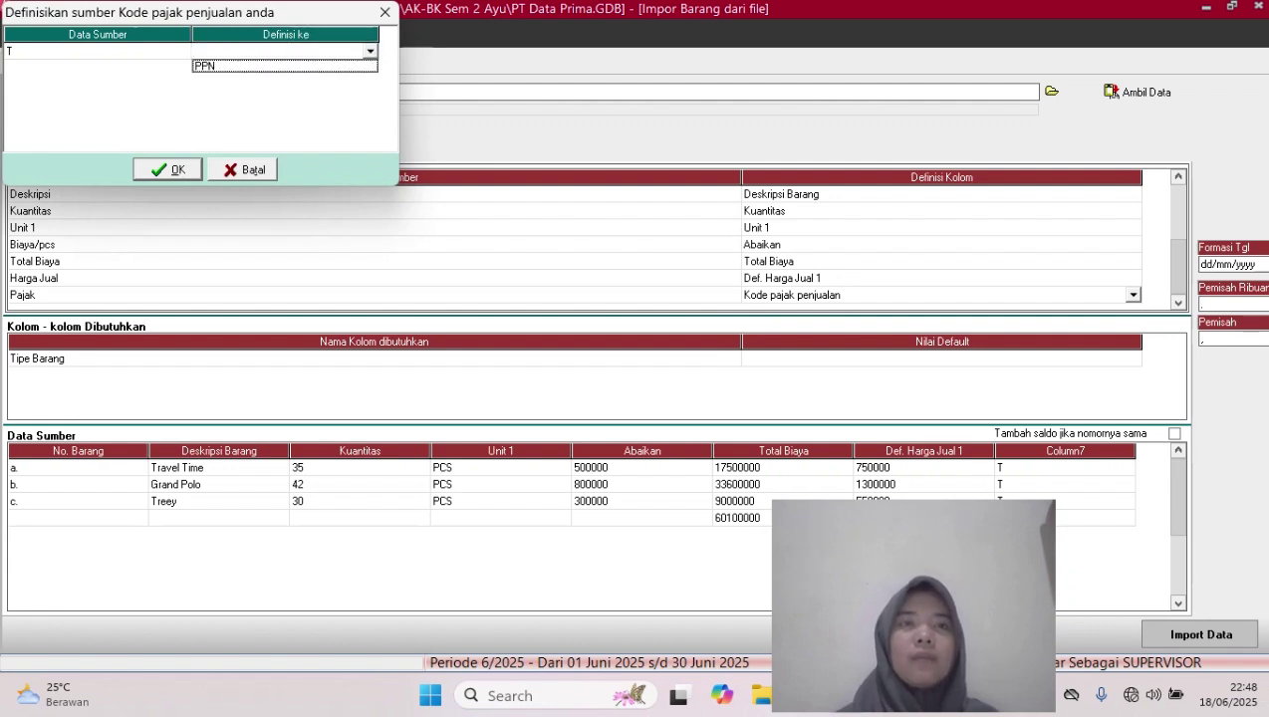
left_click(239, 66)
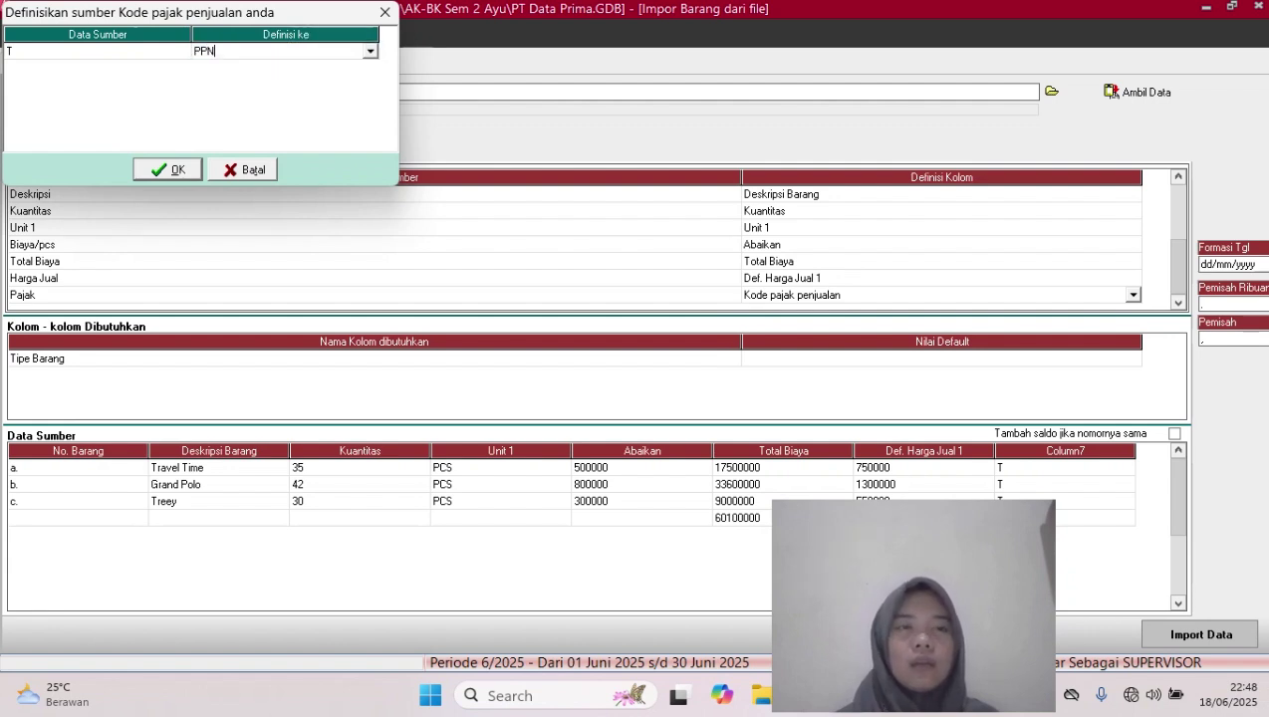
left_click(168, 170)
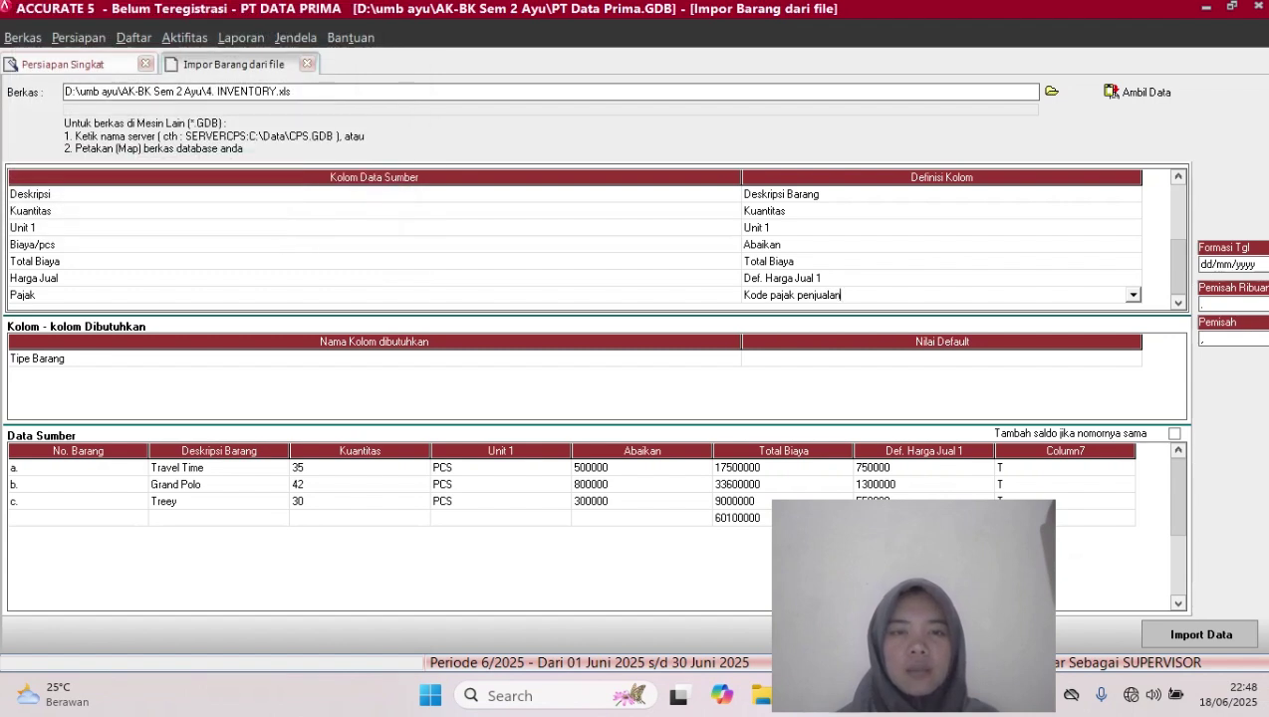
Delete the empty totals row from the item import data
right_click(414, 519)
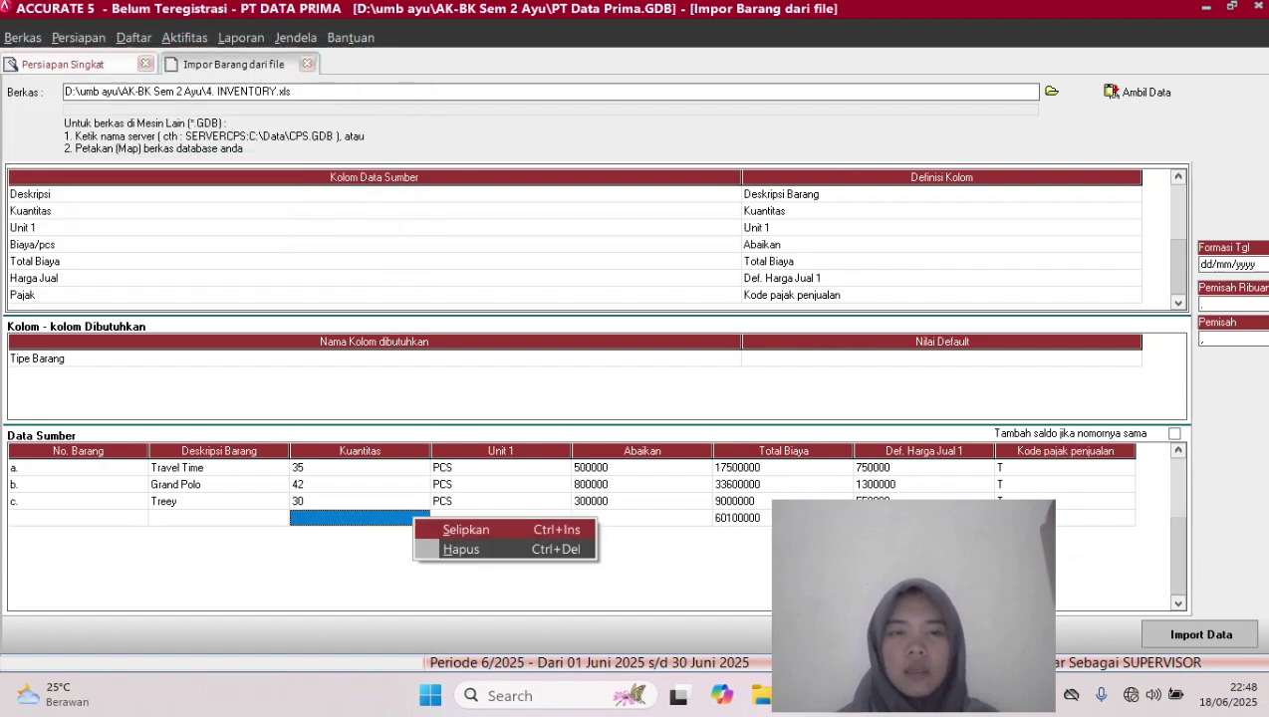
left_click(462, 550)
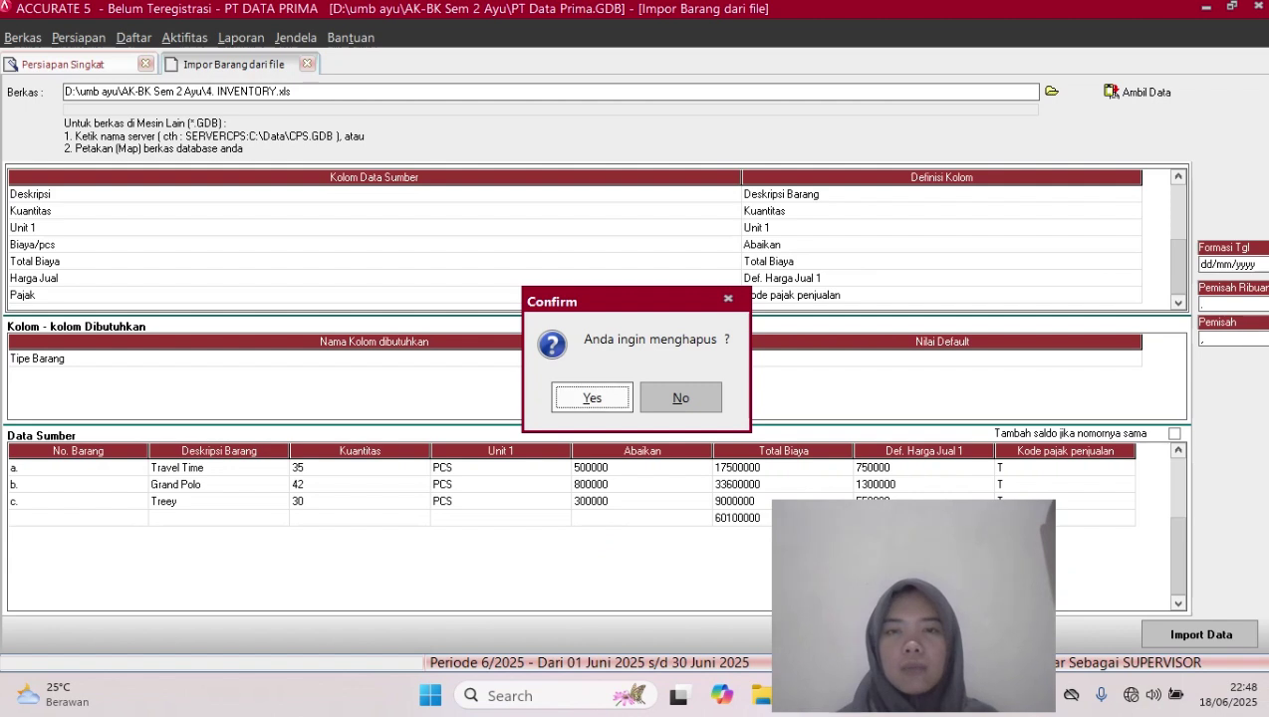
key("Return")
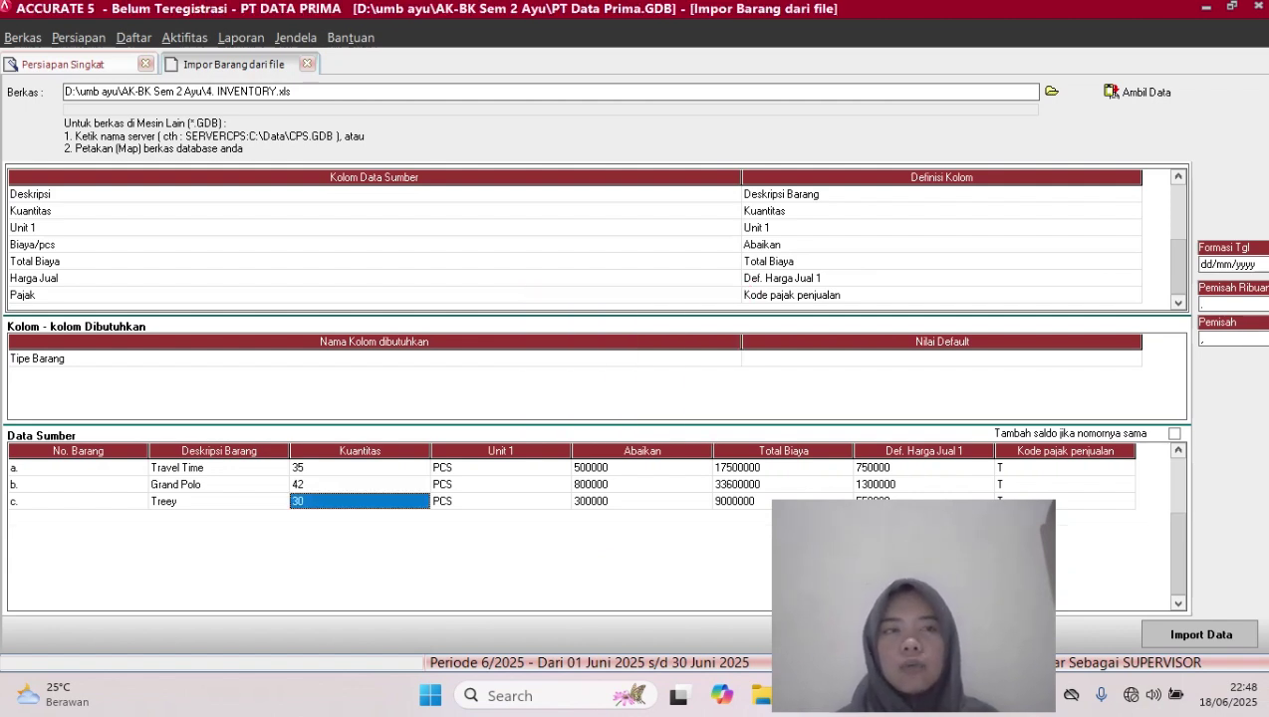
Set the default Tipe Barang to Persediaan and import the three items
left_click(942, 358)
left_click(942, 358)
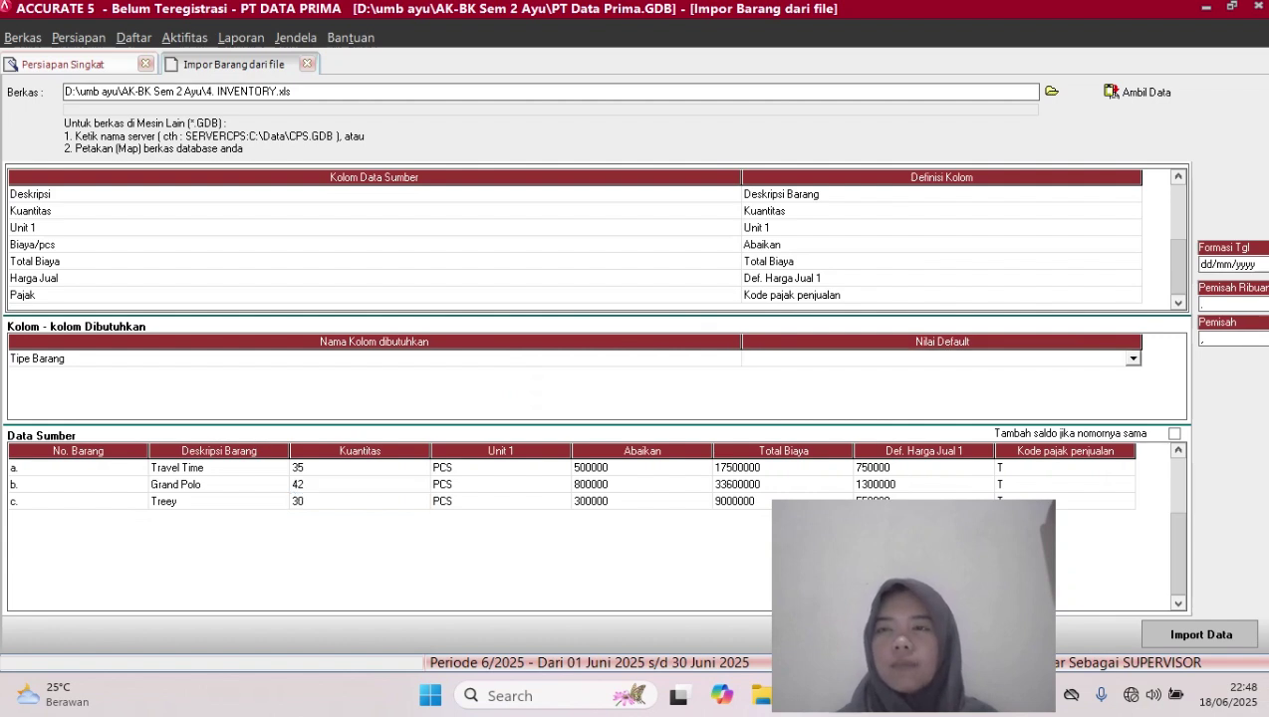
left_click(1134, 359)
left_click(787, 373)
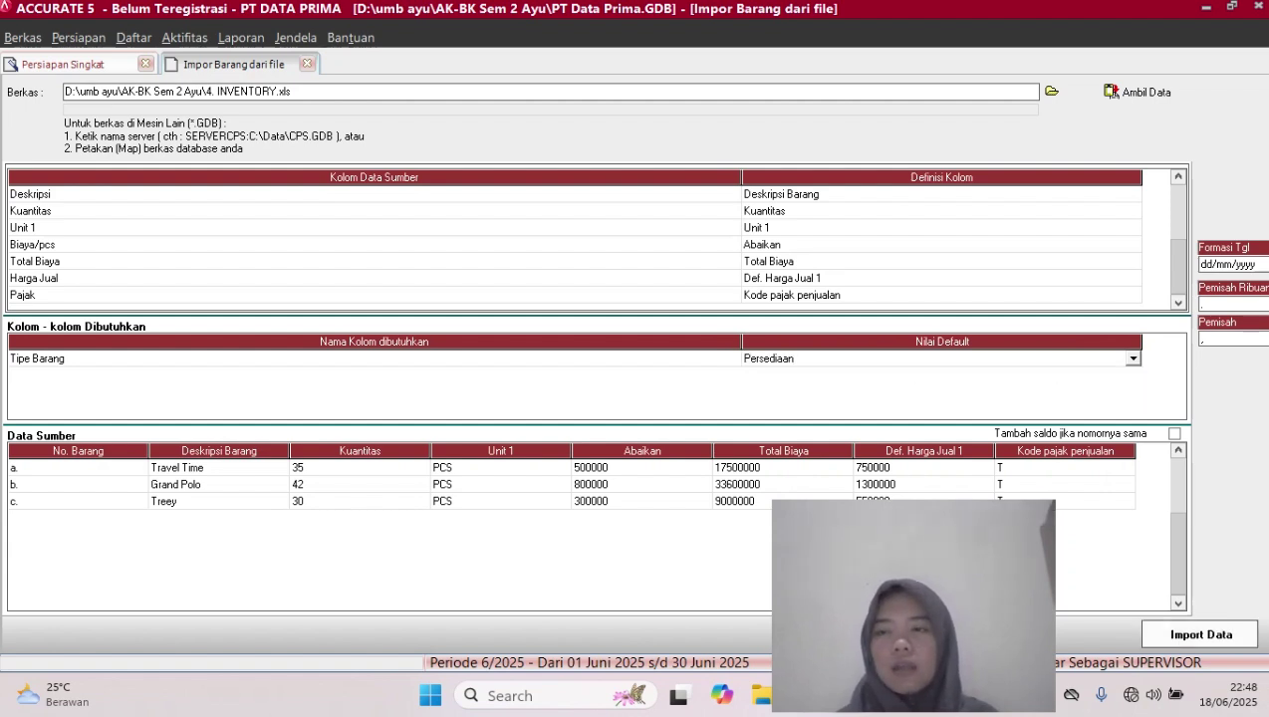
left_click(1201, 635)
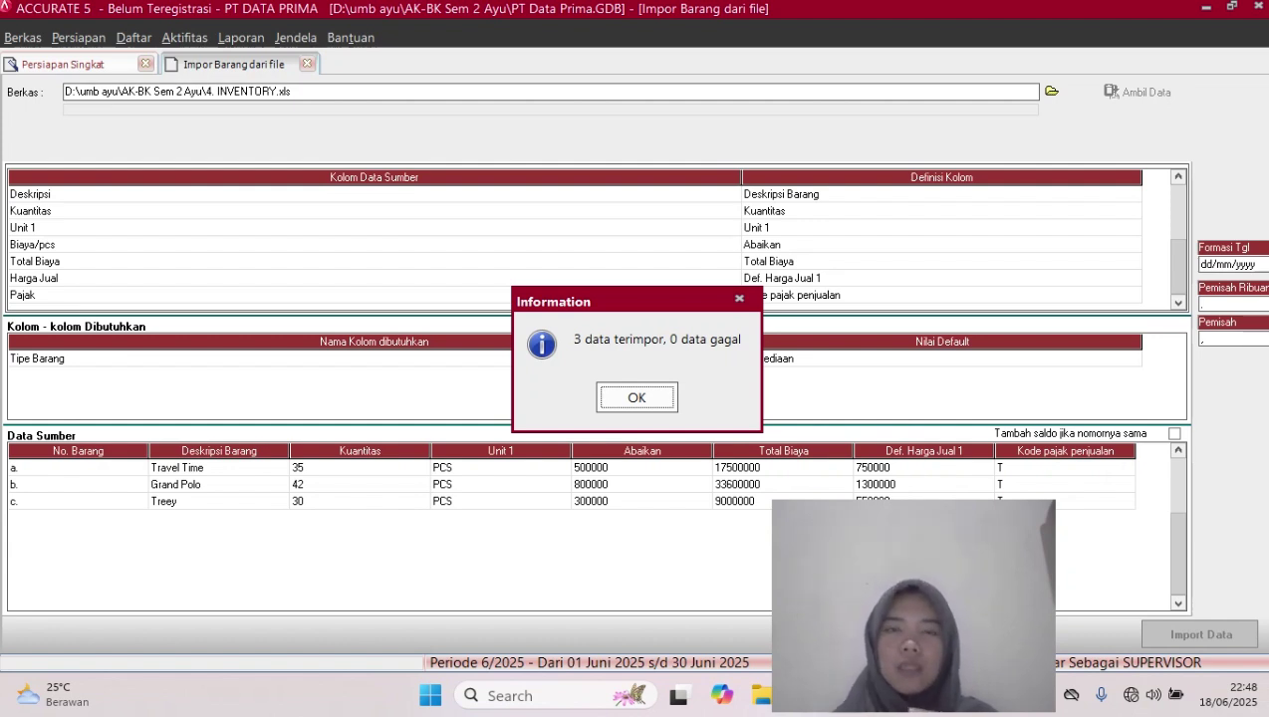
key("Return")
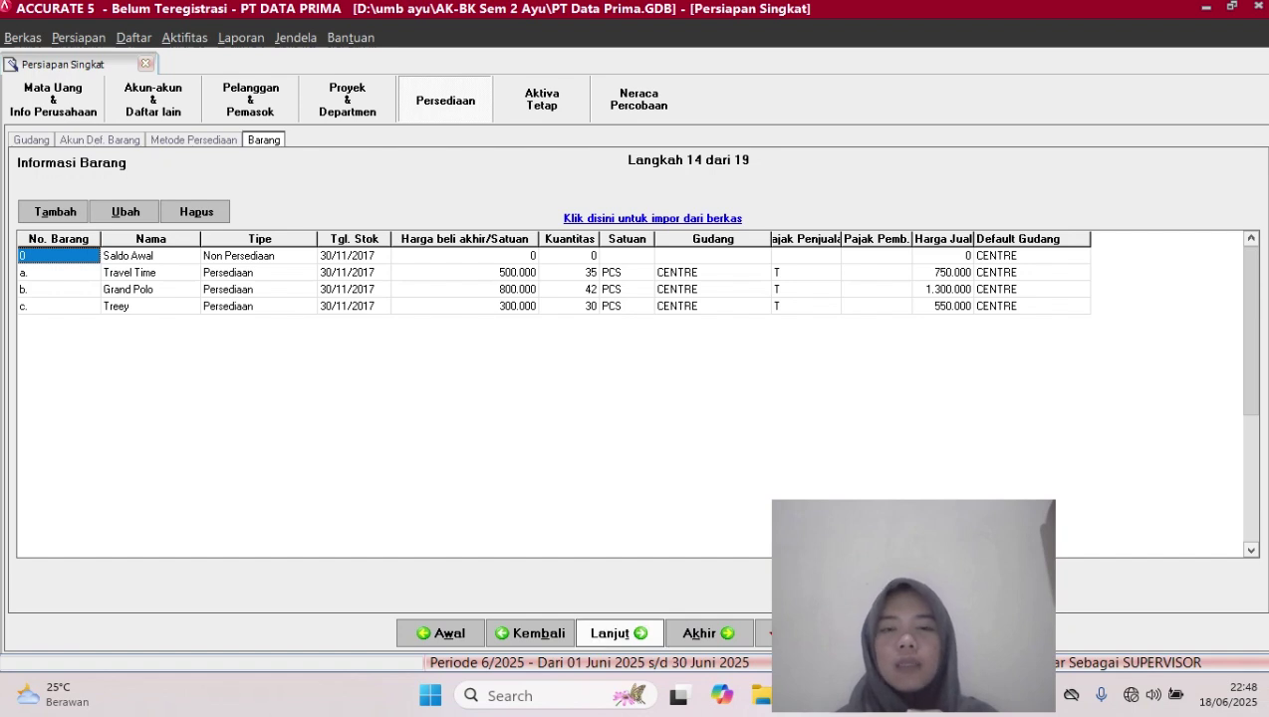
Advance to the FA Fiskal step and open the fiscal asset import-from-file form
left_click(612, 634)
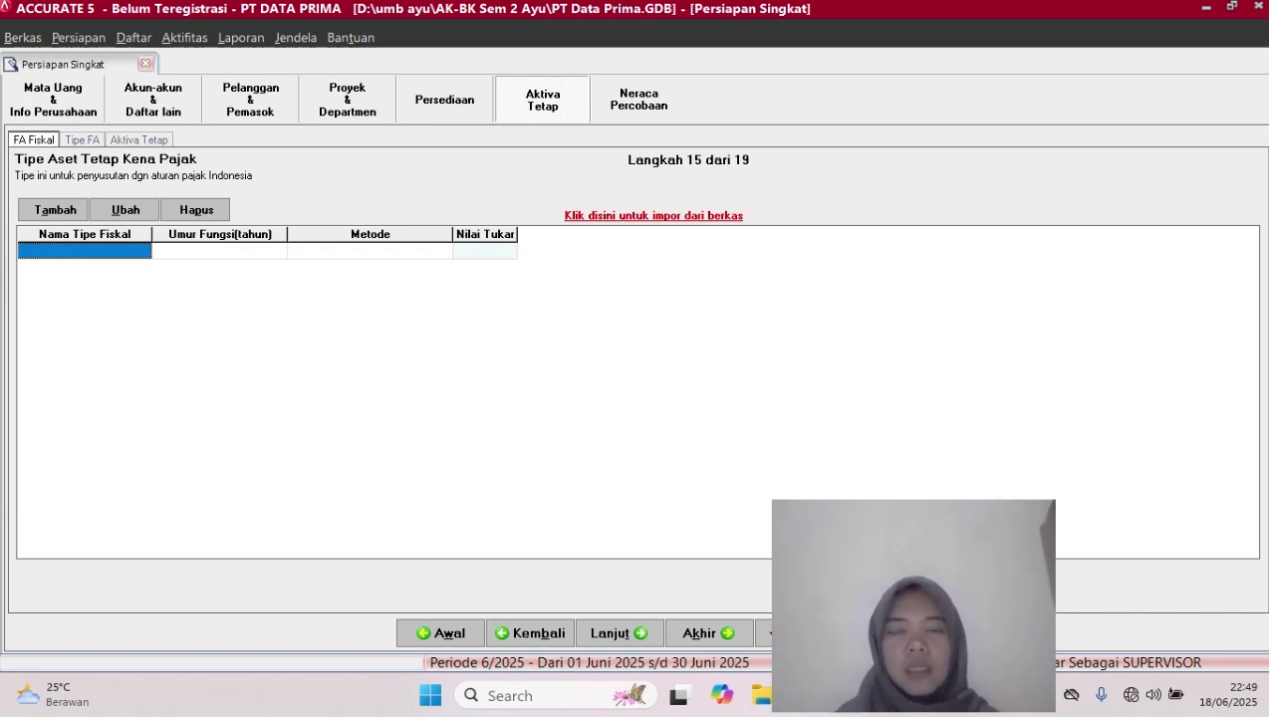
left_click(653, 215)
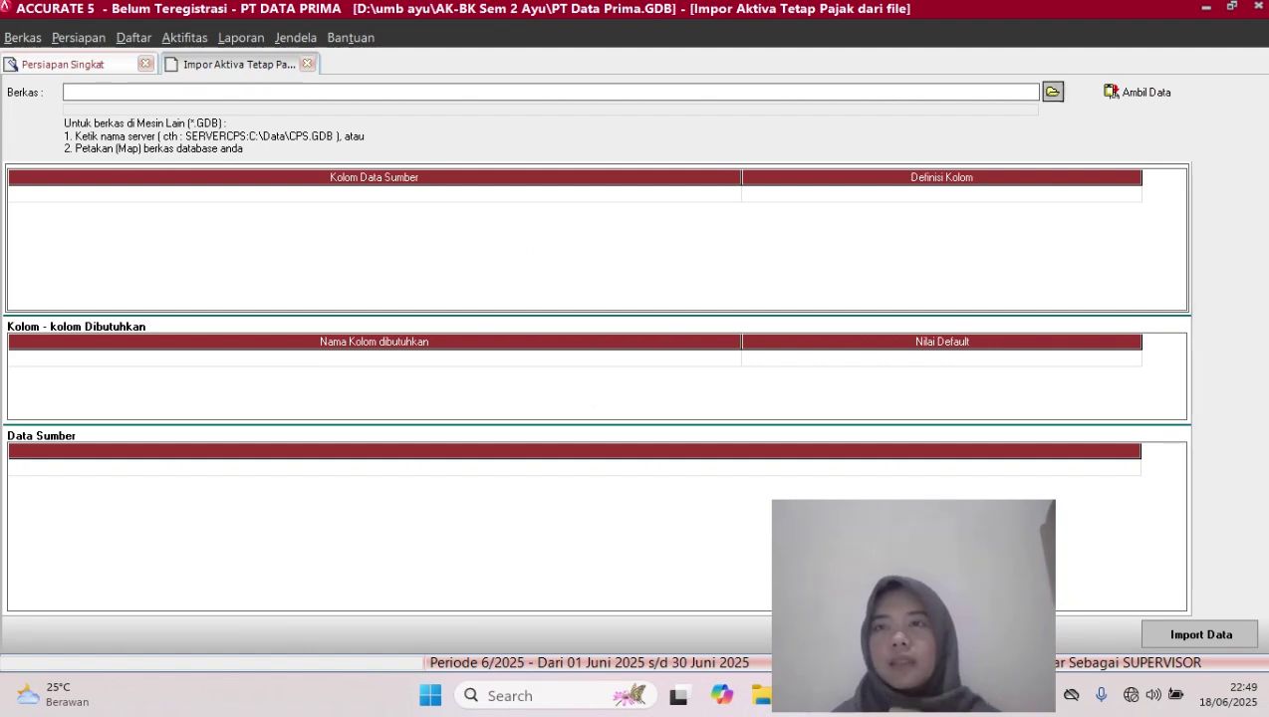
Choose the Excel file '5. TAX Fixed asset.xls' as Berkas and load its data with Ambil Data
left_click(1052, 92)
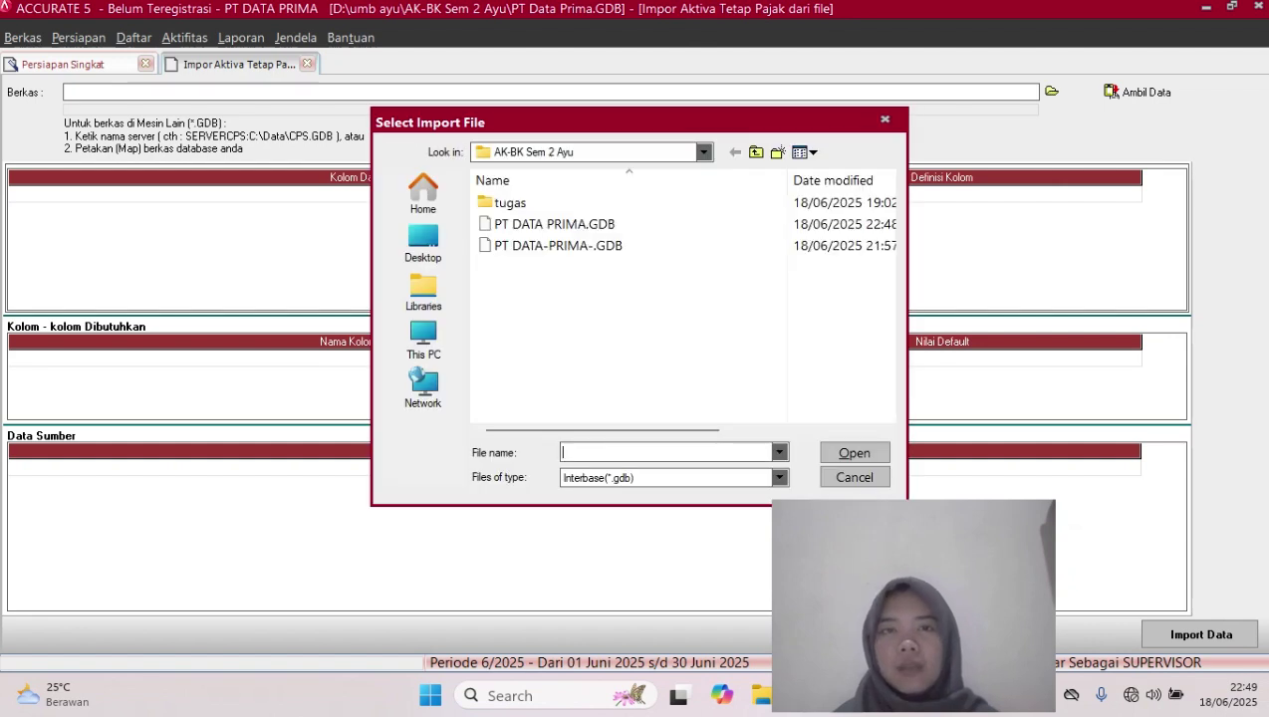
left_click(779, 478)
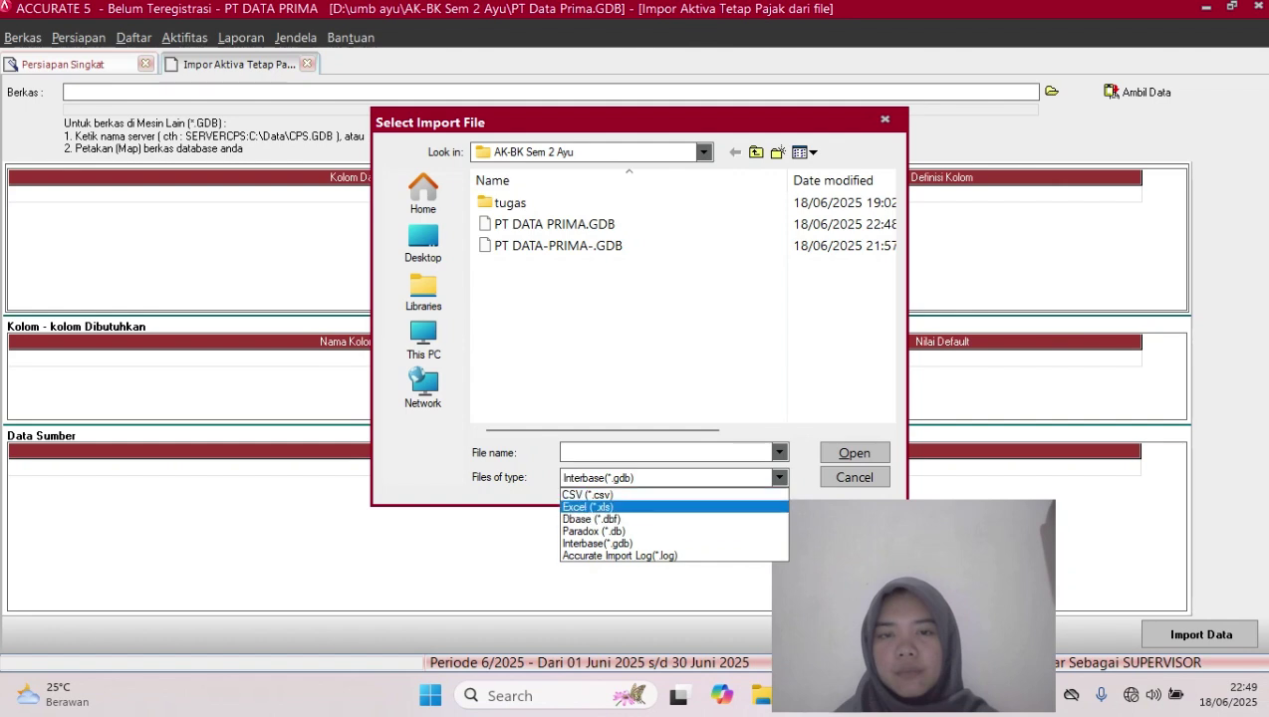
left_click(588, 507)
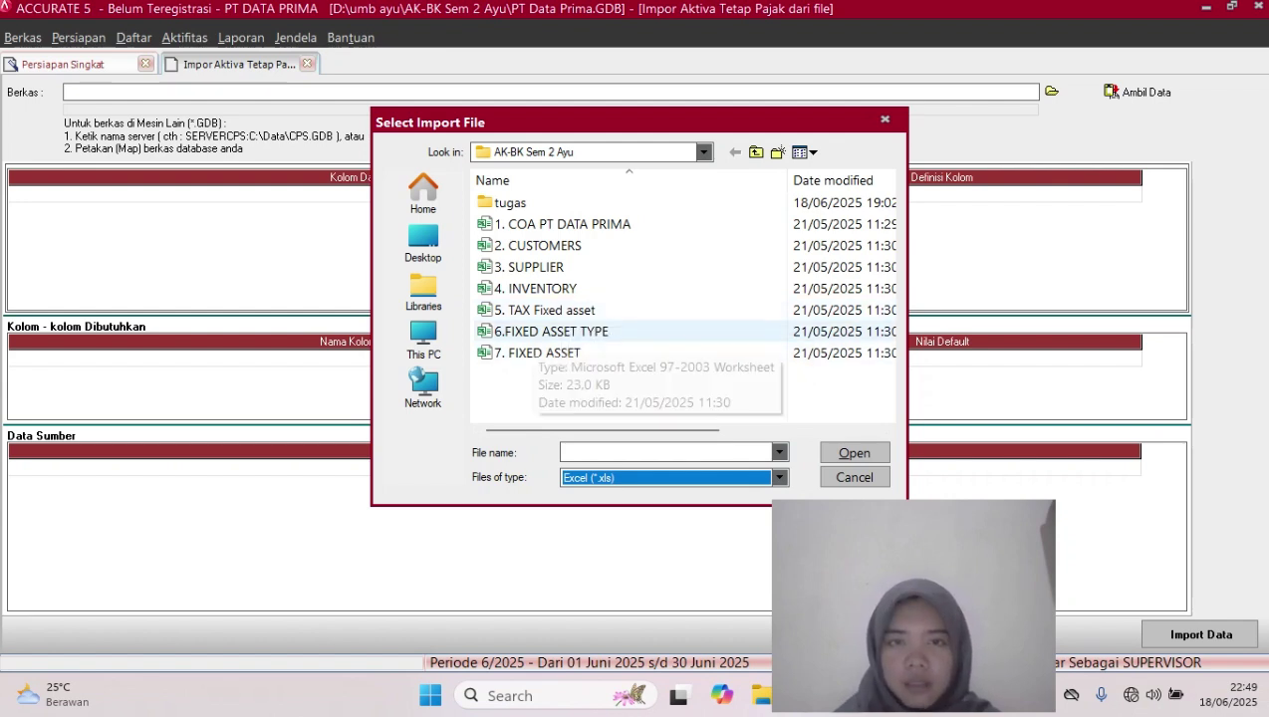
left_click(545, 311)
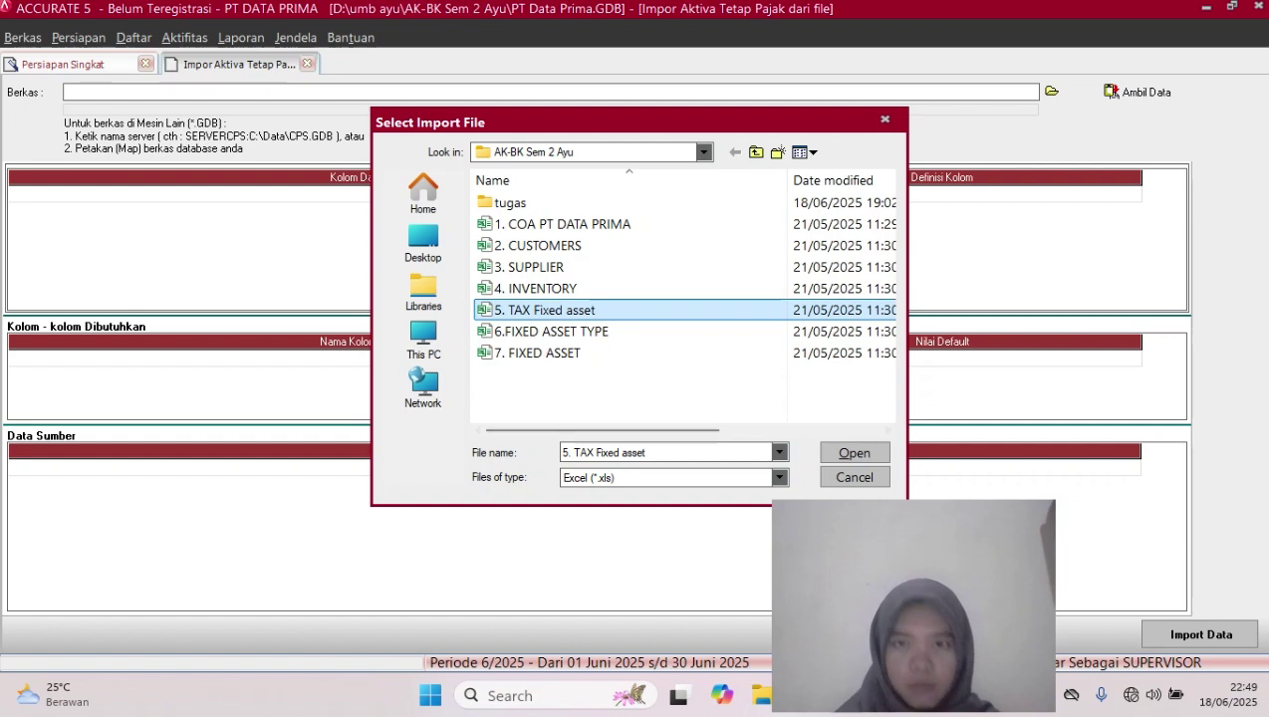
left_click(855, 454)
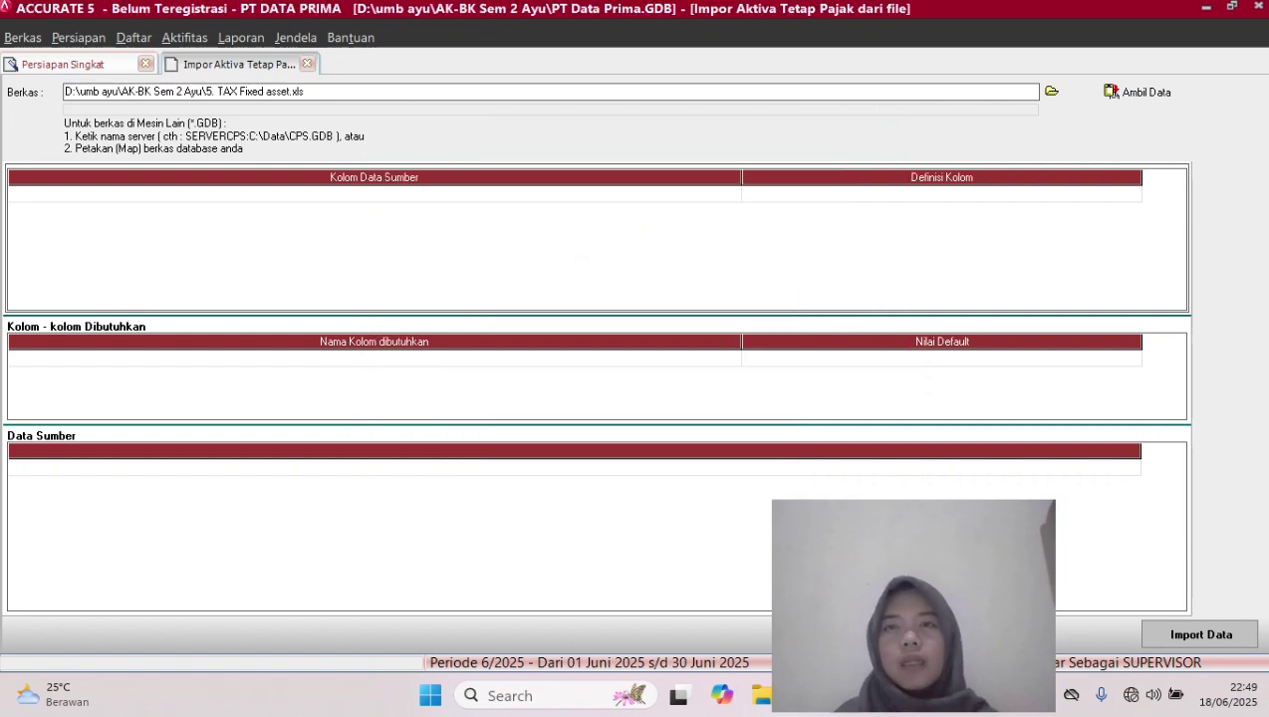
left_click(1137, 92)
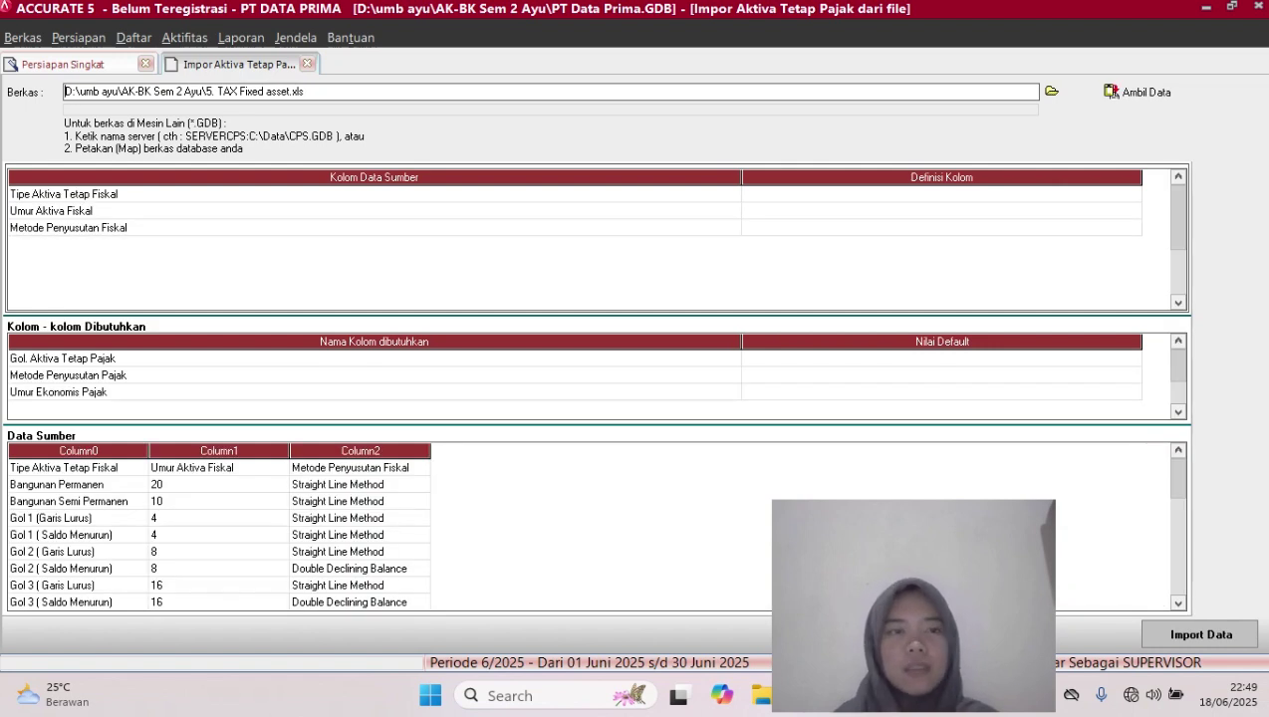
Delete the header row from the Data Sumber grid
left_click(106, 468)
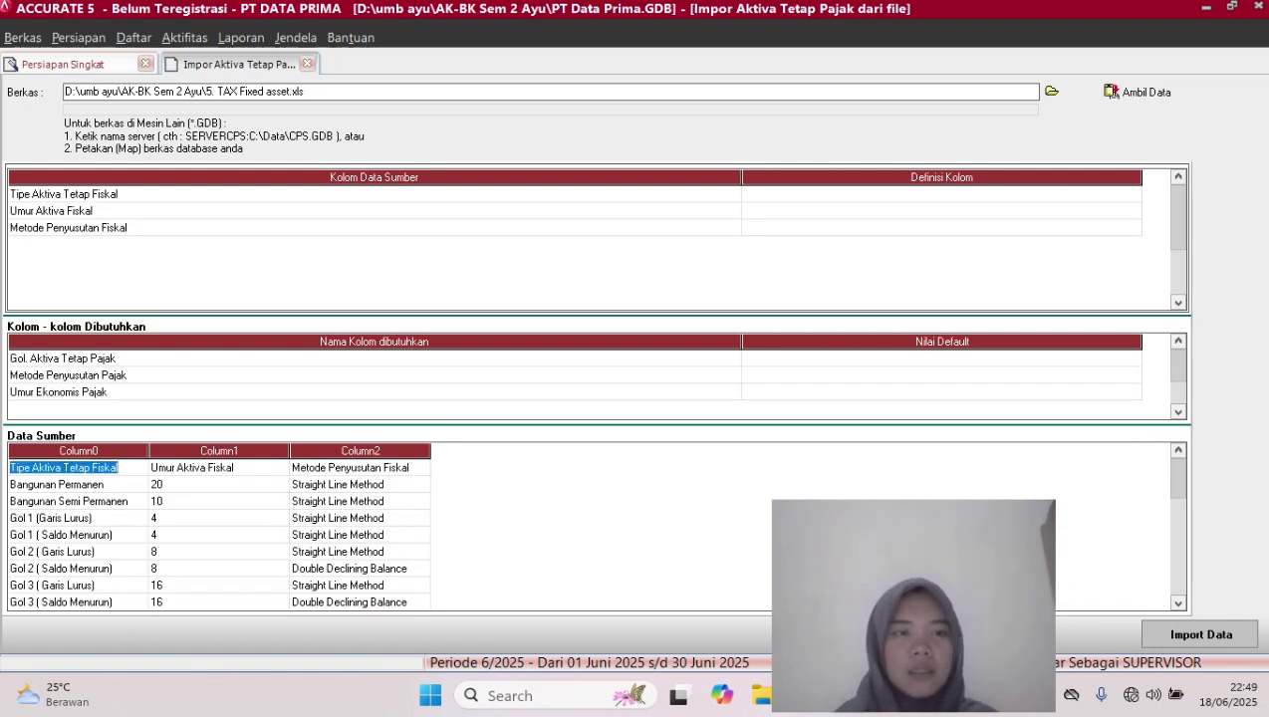
right_click(106, 470)
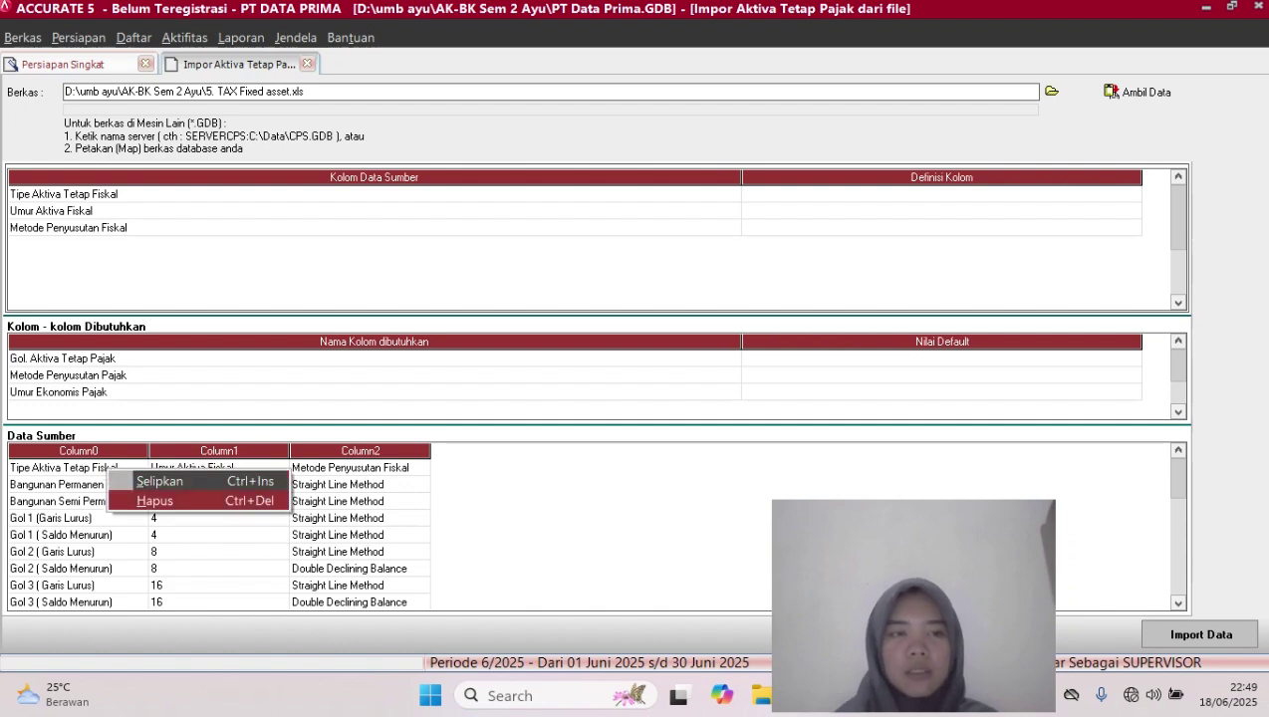
left_click(120, 500)
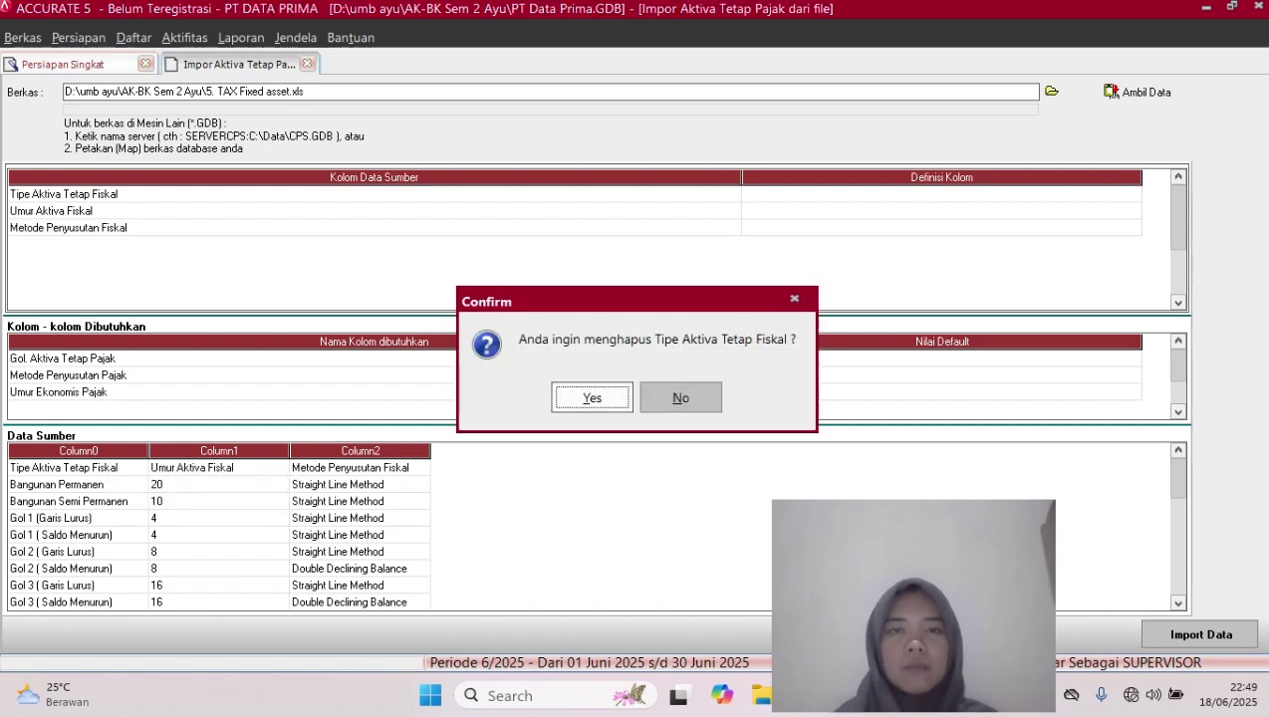
left_click(592, 397)
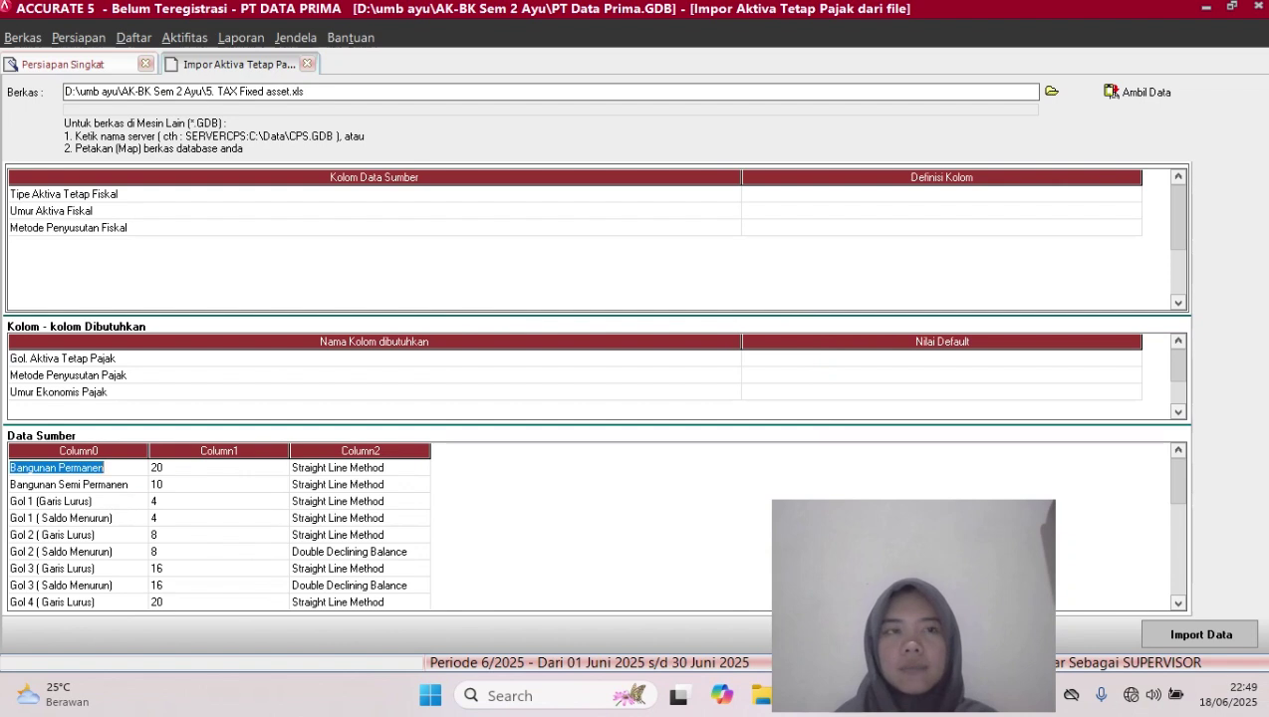
Map the Tipe Aktiva Tetap Fiskal column to Gol. Aktiva Tetap Pajak
left_click(942, 194)
left_click(942, 194)
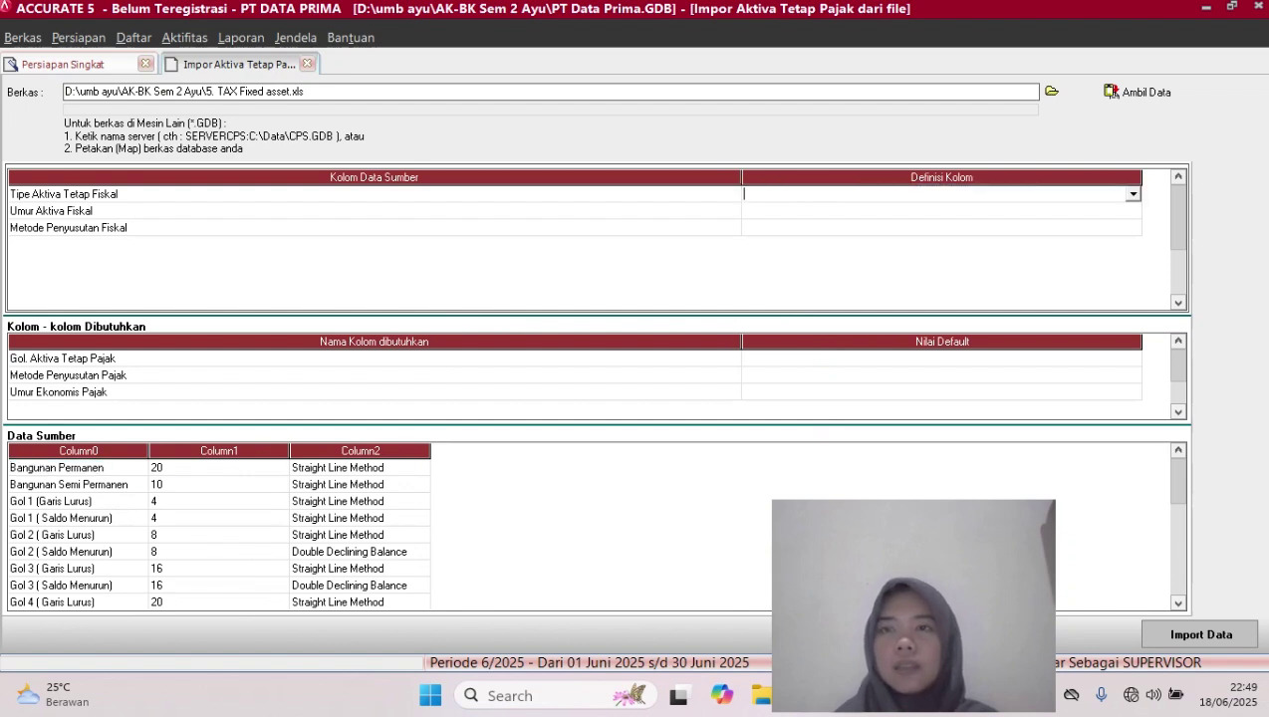
left_click(1134, 194)
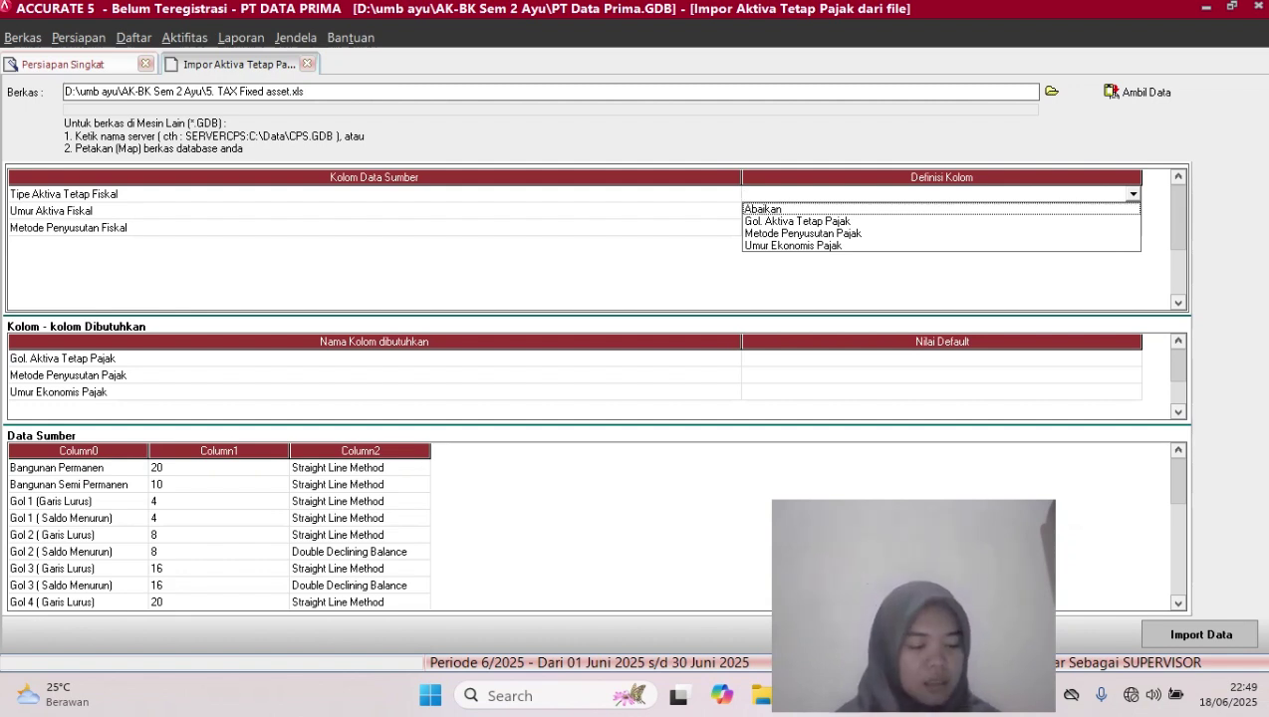
left_click(798, 221)
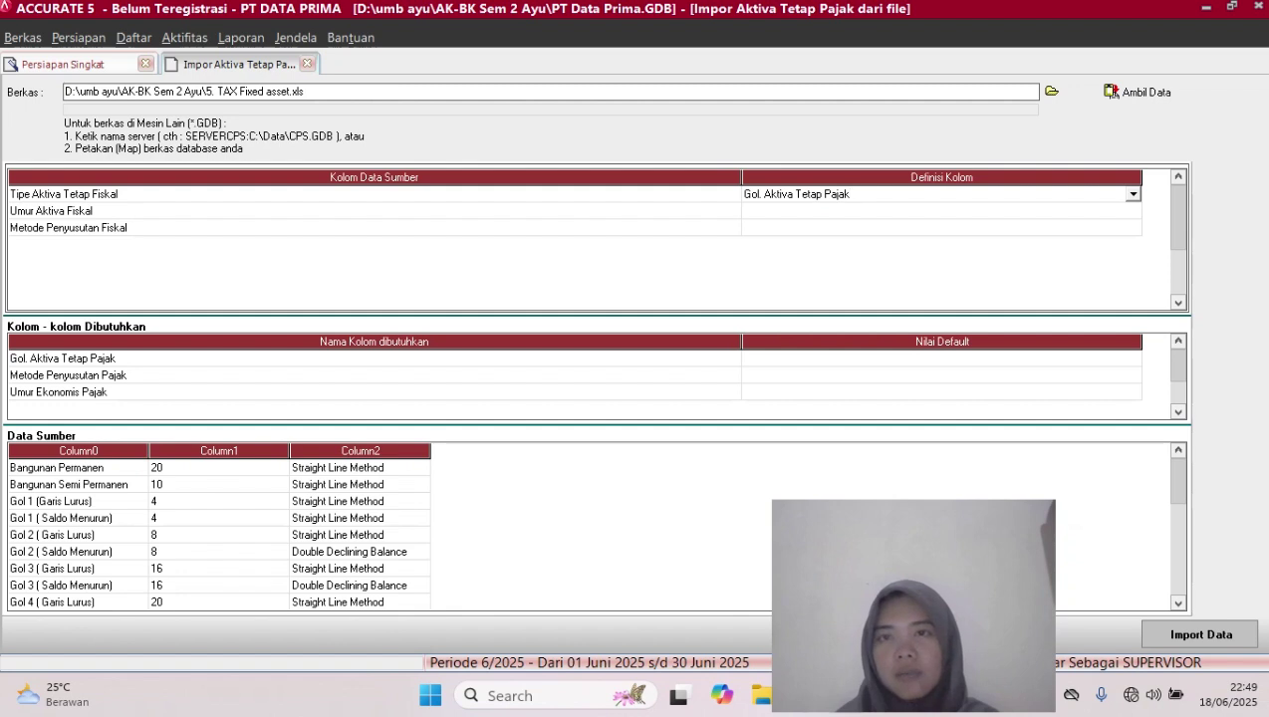
left_click(941, 211)
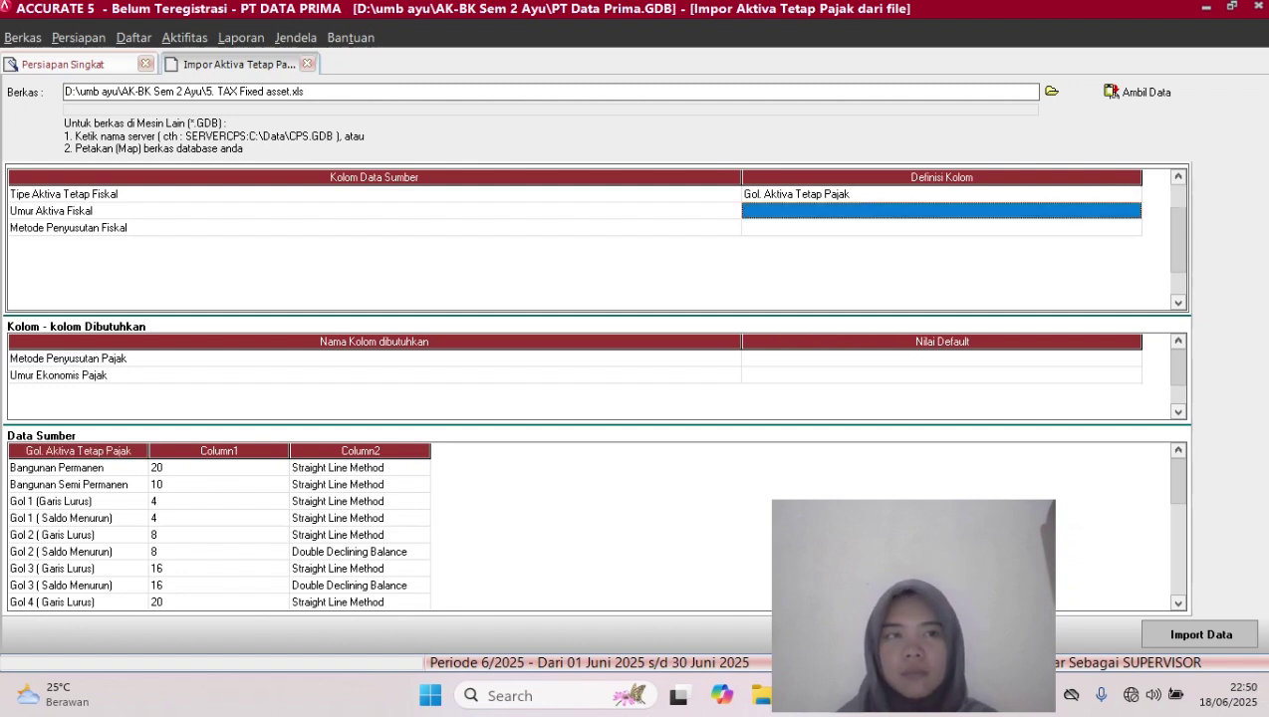
left_click(941, 212)
left_click(1133, 212)
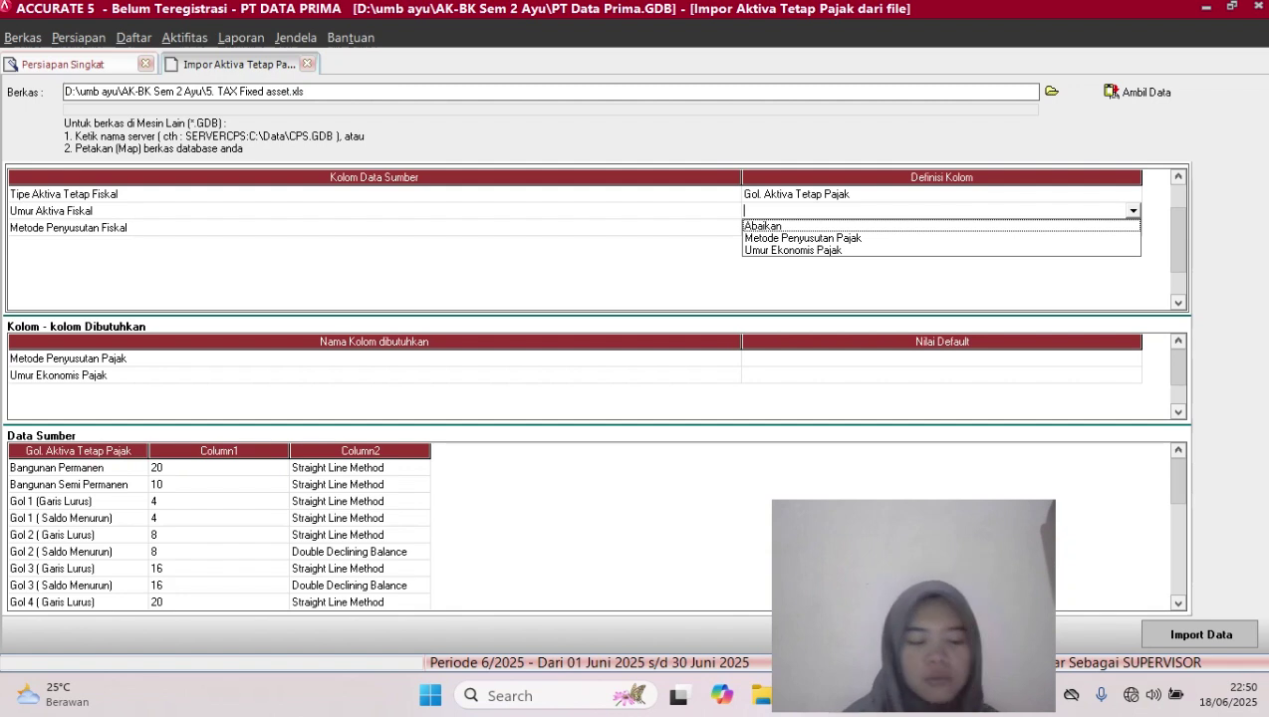
Link Umur Aktiva Fiskal to Metode Penyusutan Pajak, defining value 20 as Metode Garis Lurus, then begin value 10
left_click(803, 238)
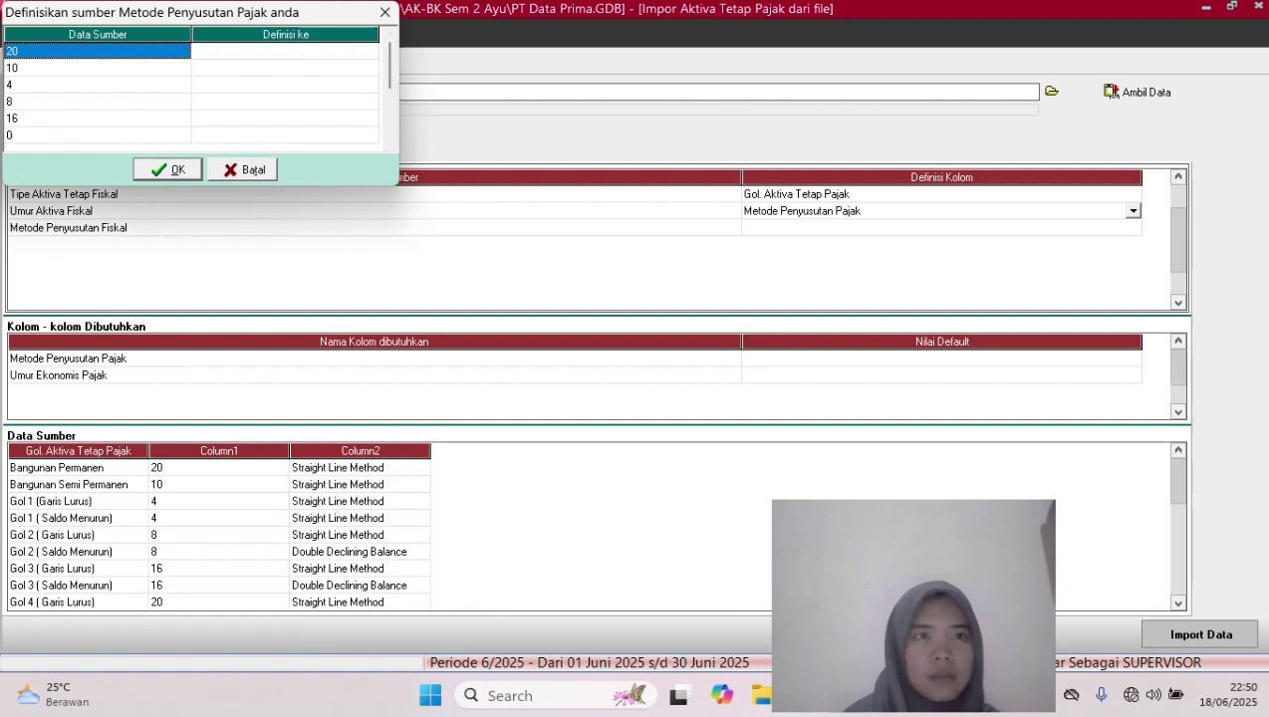
left_click(285, 50)
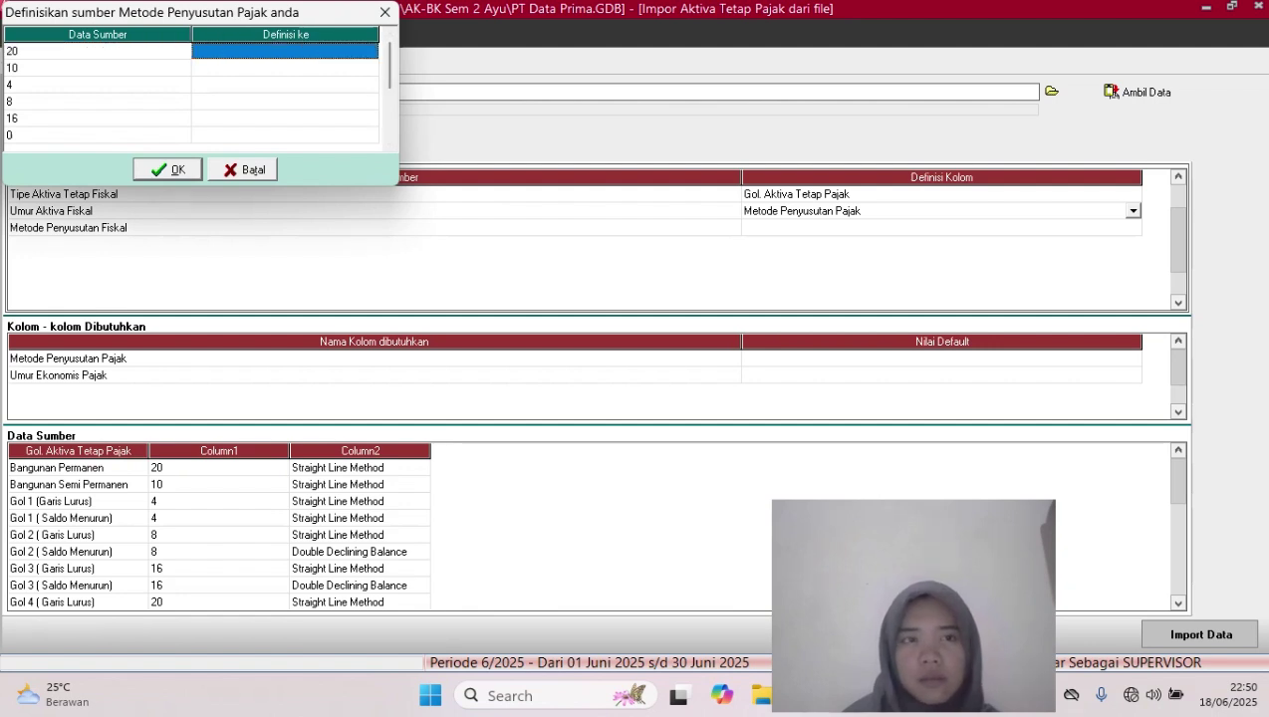
left_click(285, 51)
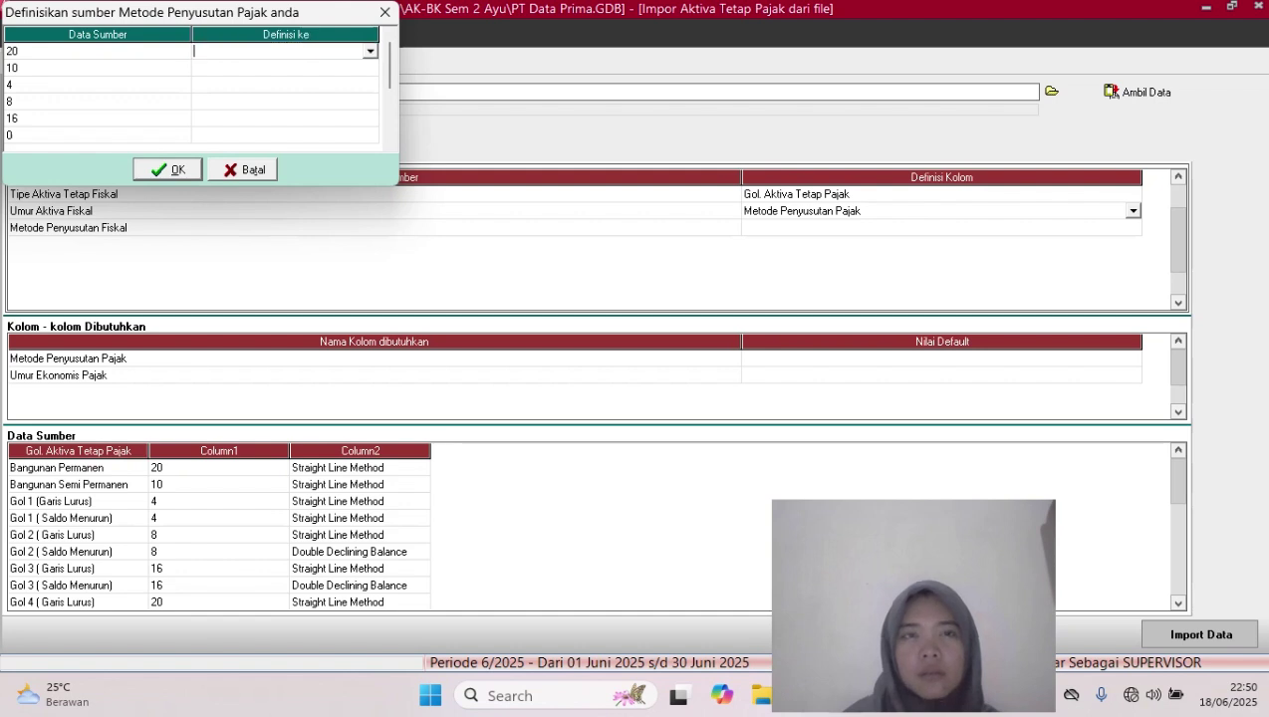
left_click(370, 50)
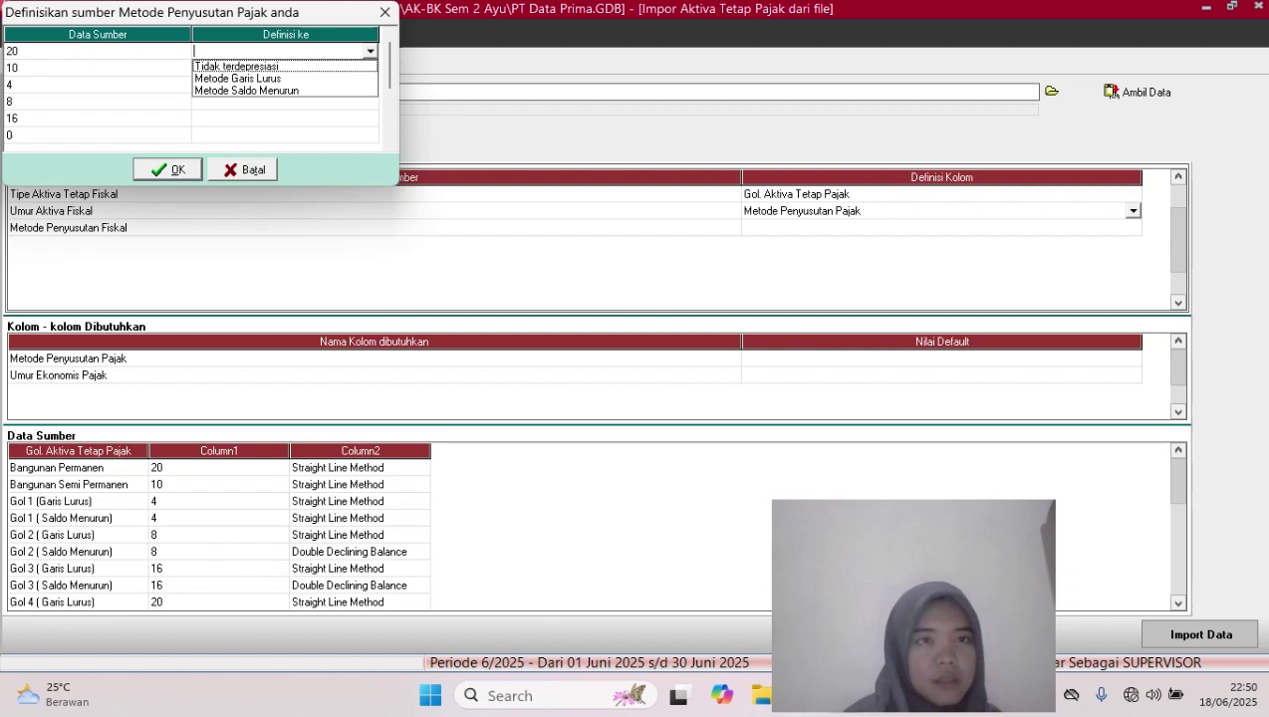
left_click(239, 78)
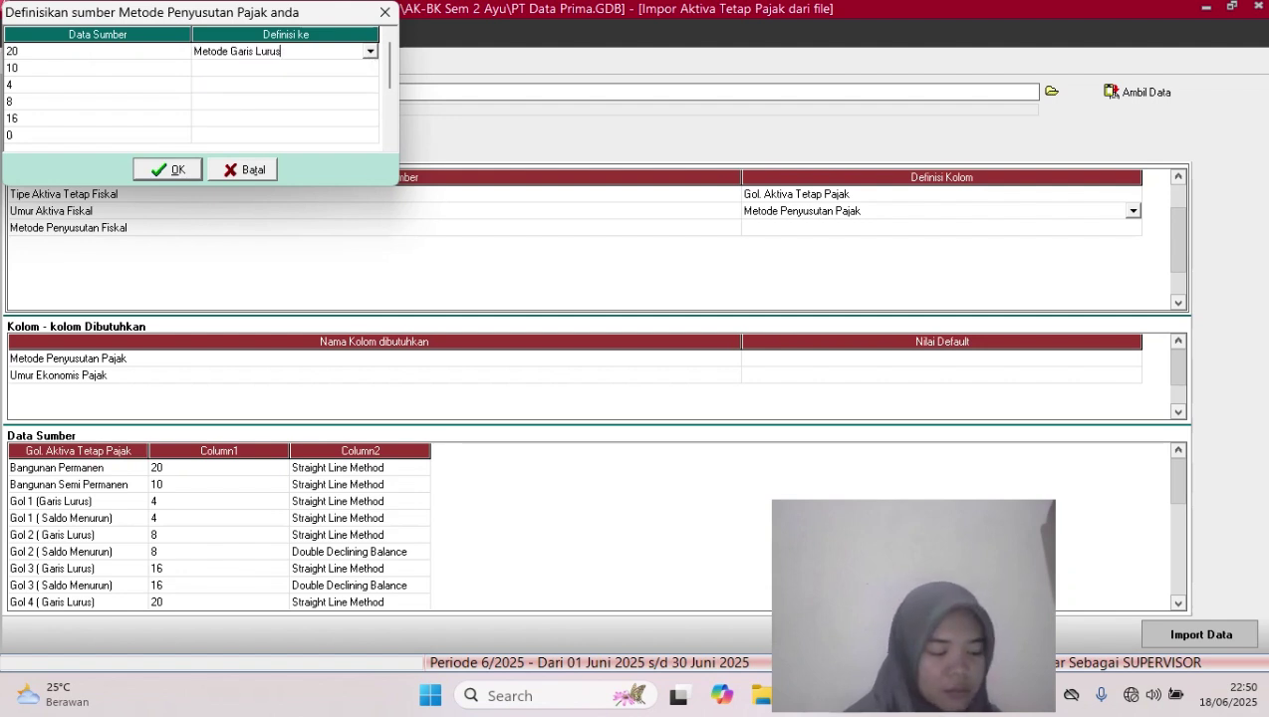
left_click(285, 67)
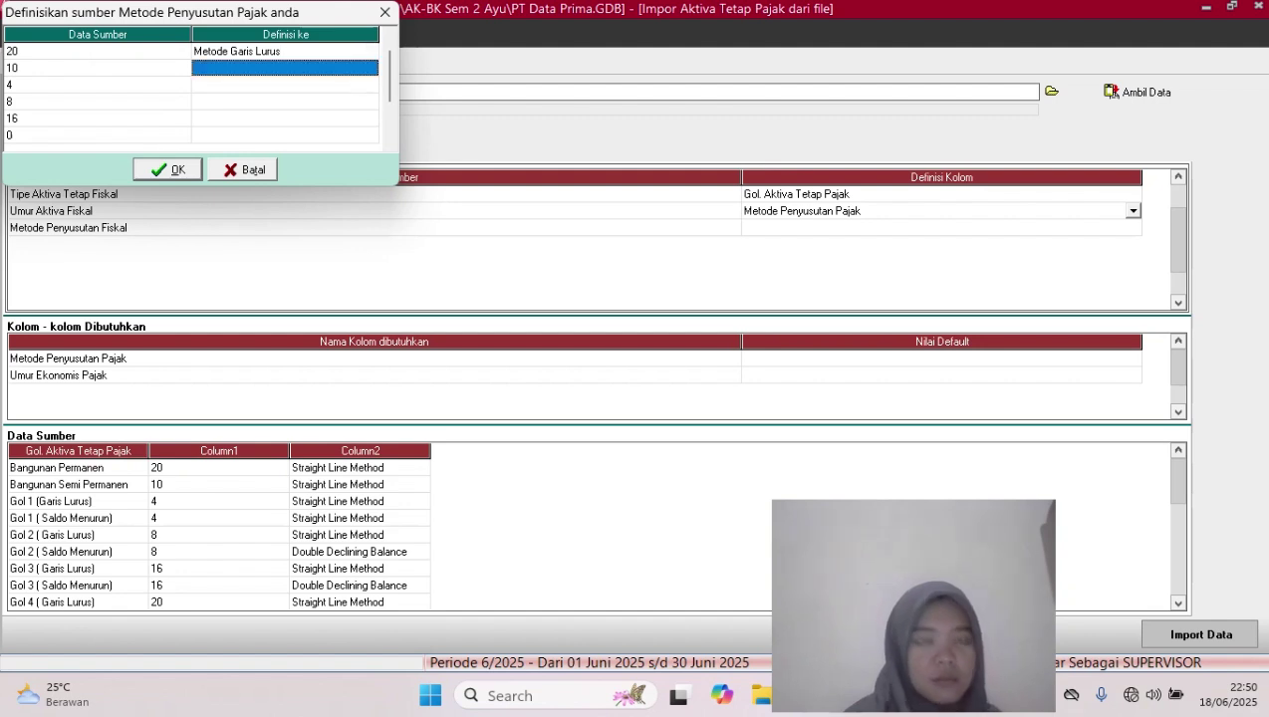
left_click(285, 68)
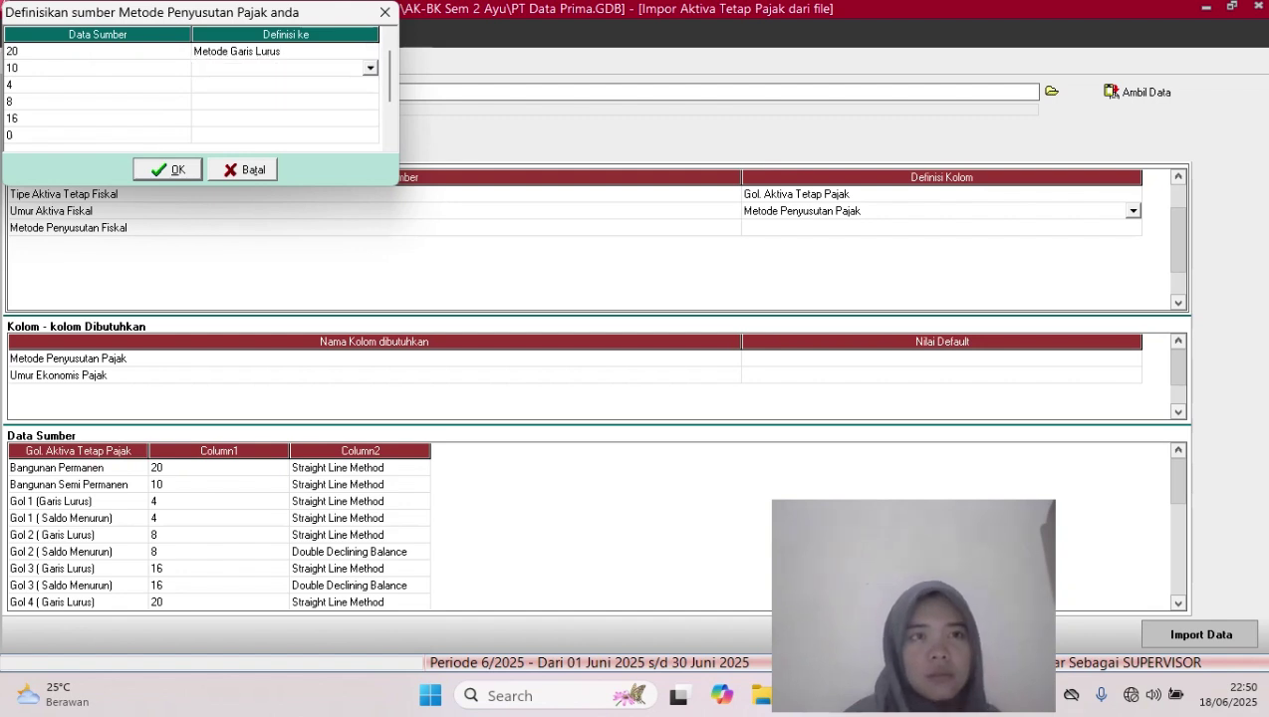
left_click(370, 68)
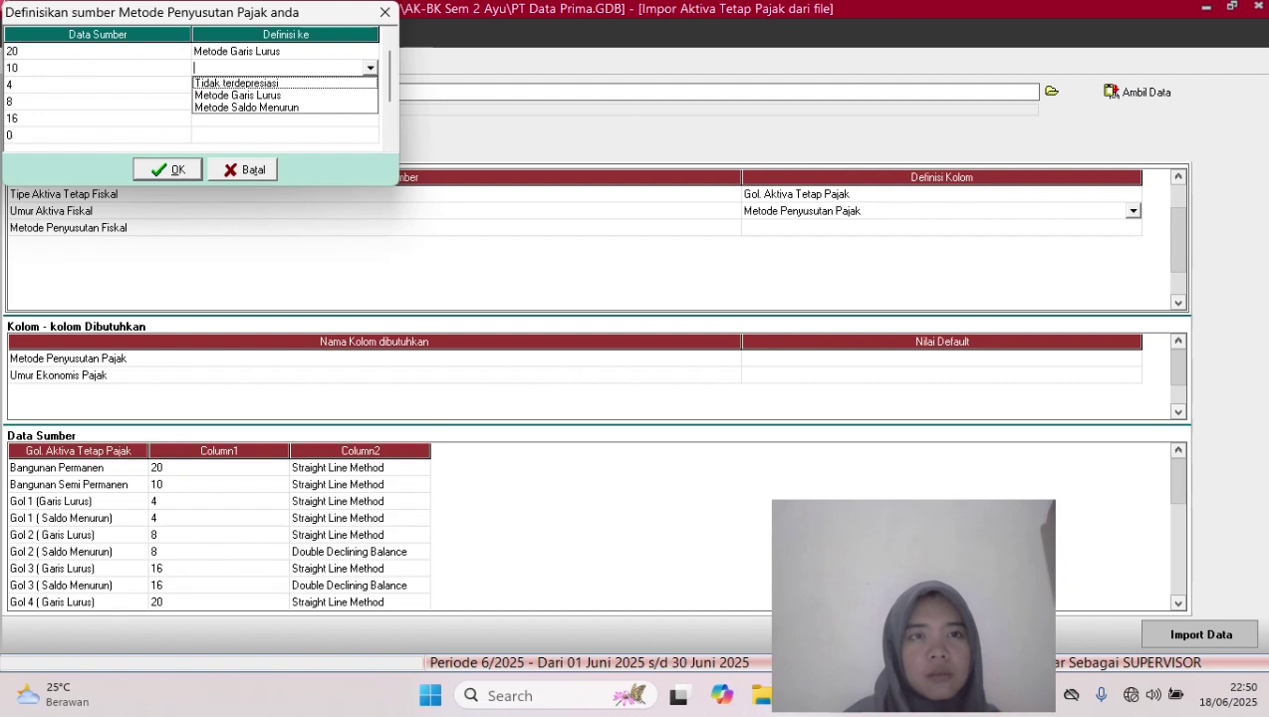
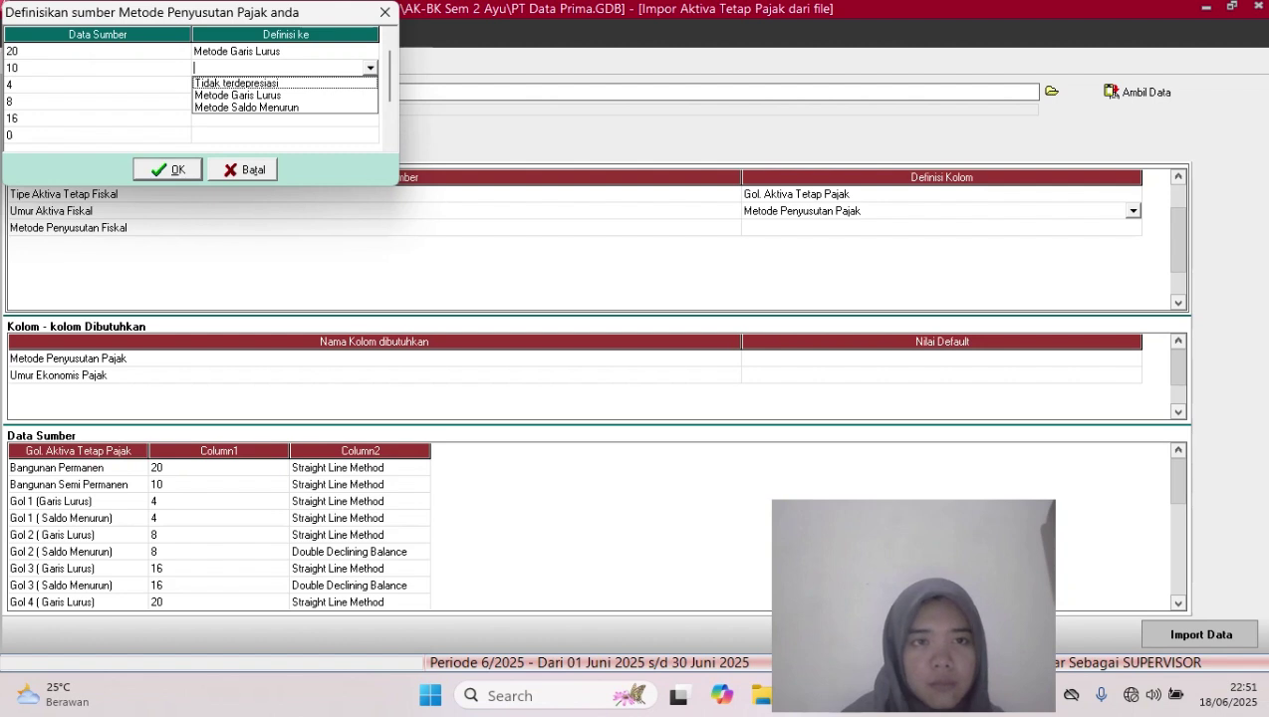
Try assigning depreciation methods to the asset-life values 10 and 4, then cancel the mapping
left_click(247, 107)
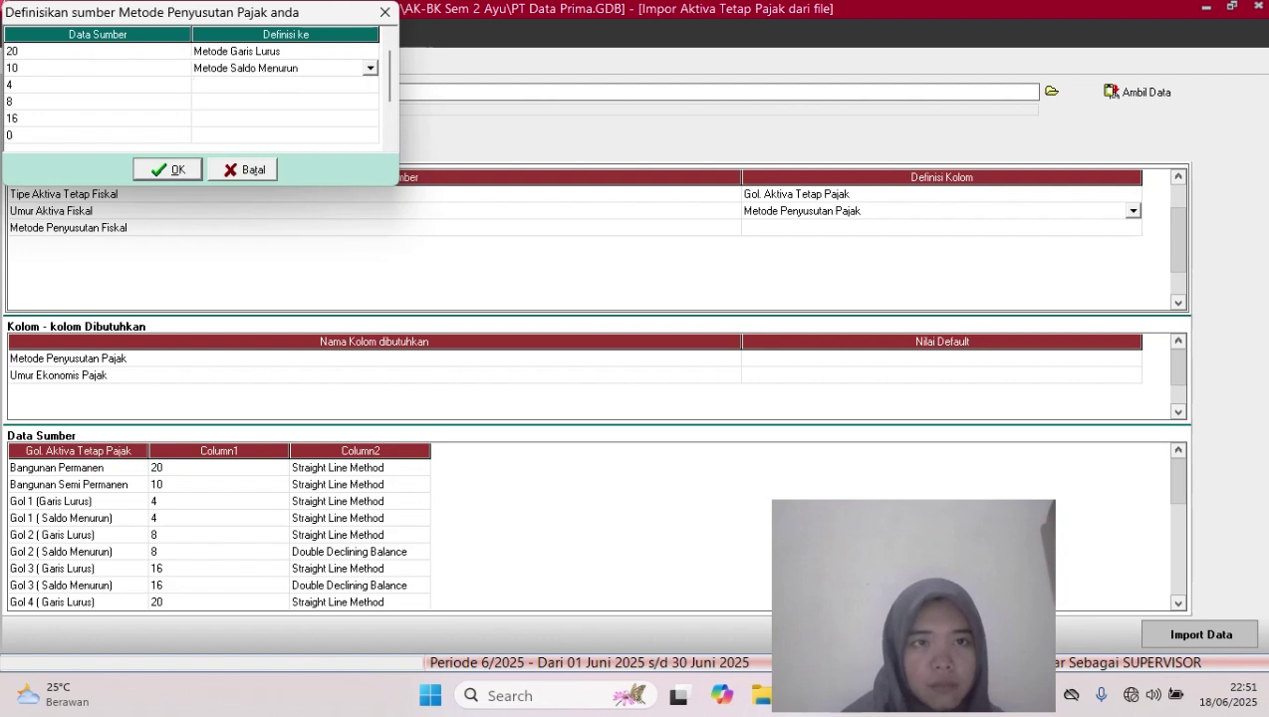
left_click(285, 85)
left_click(299, 86)
left_click(371, 86)
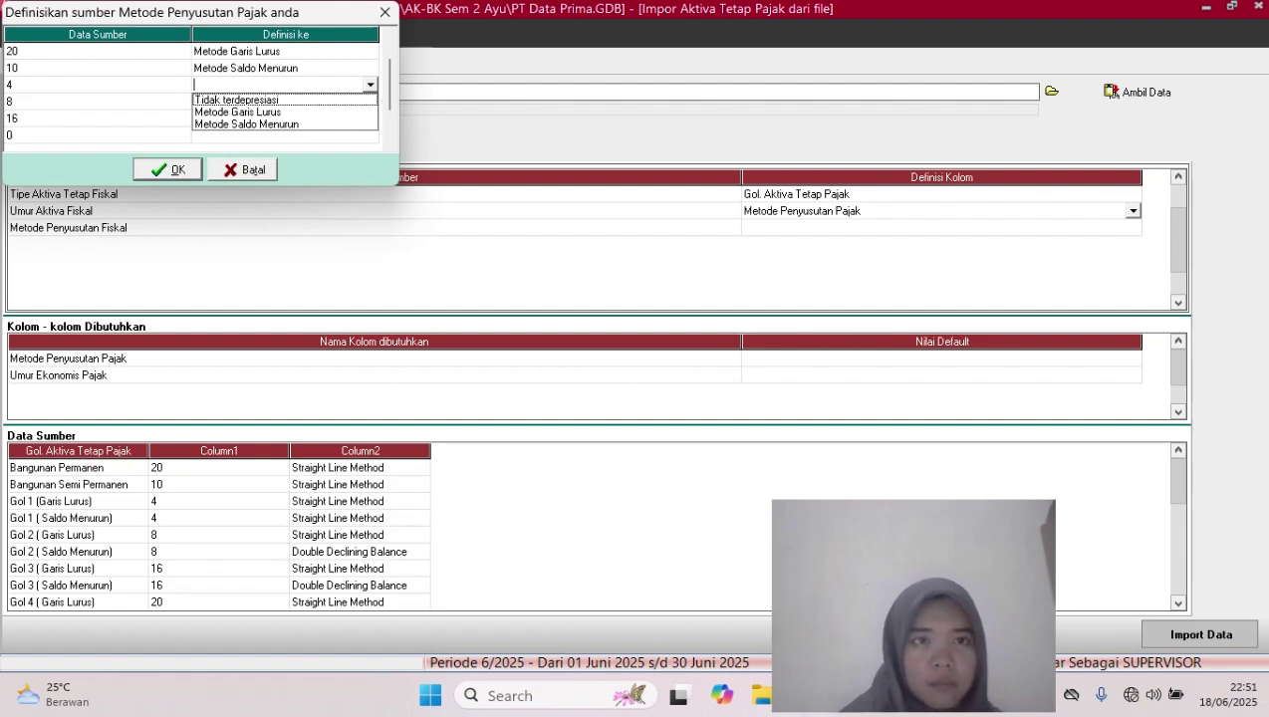
left_click(237, 100)
left_click(285, 135)
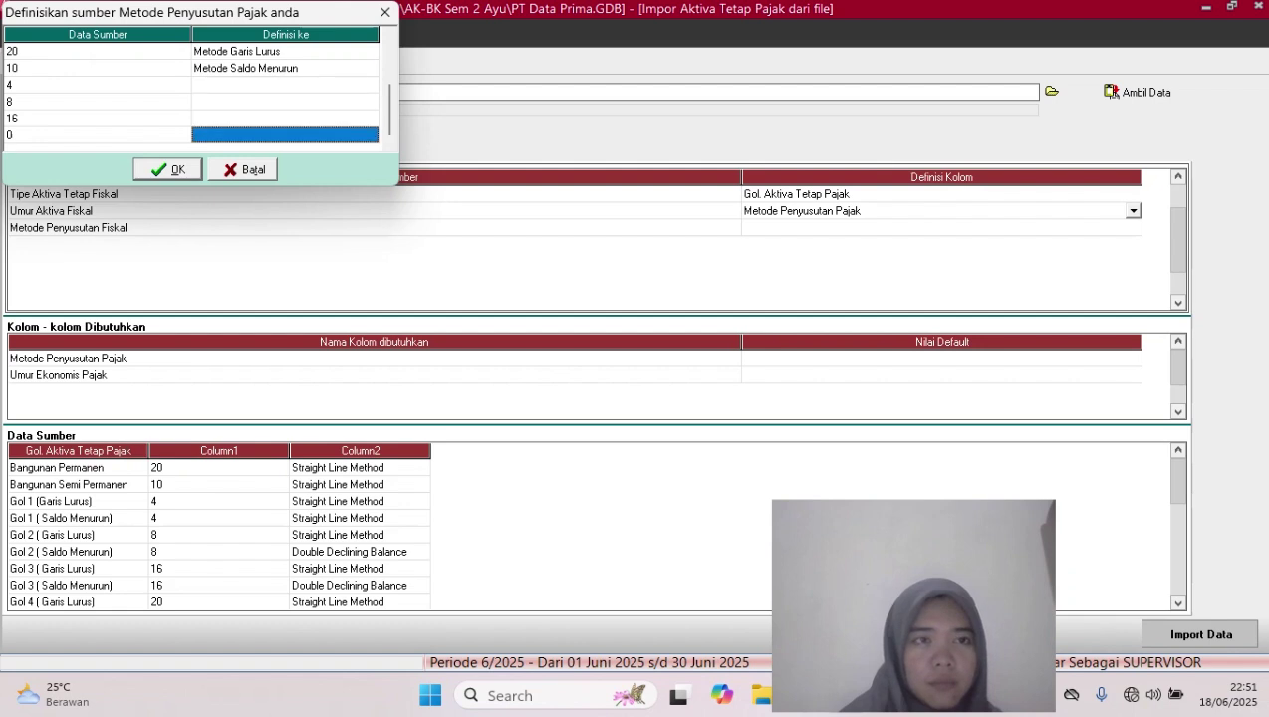
left_click(285, 52)
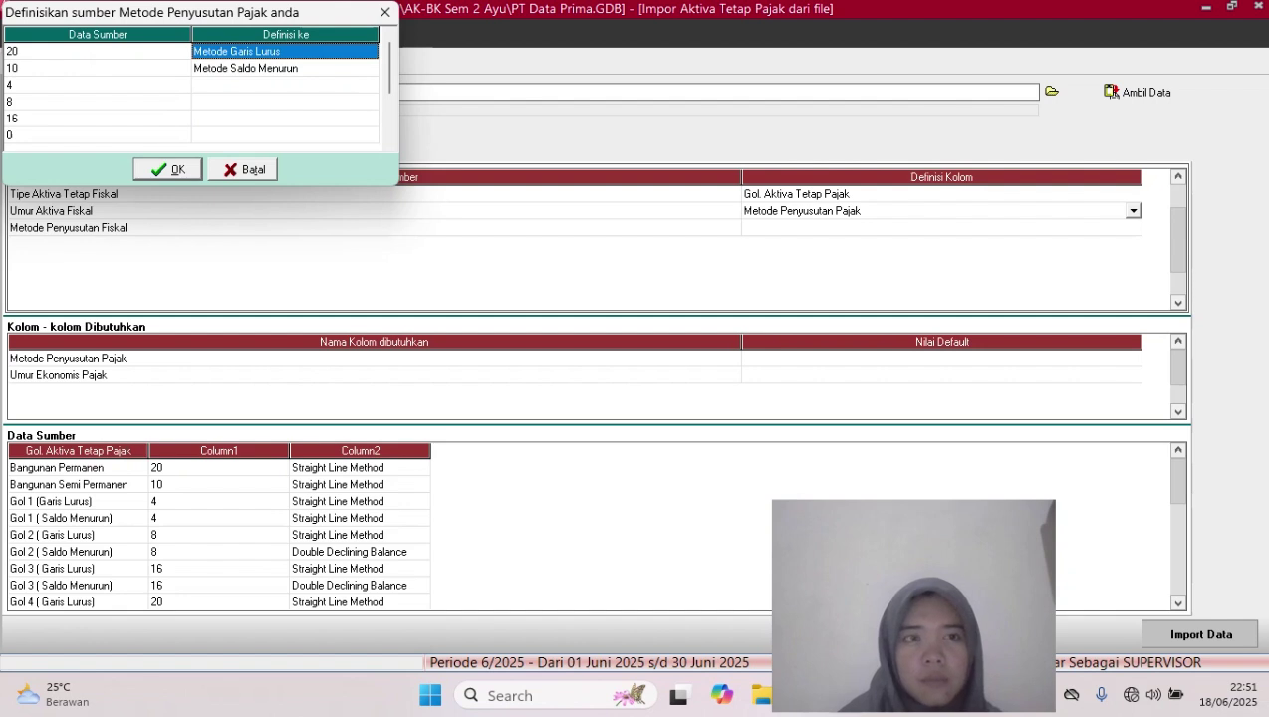
left_click(390, 121)
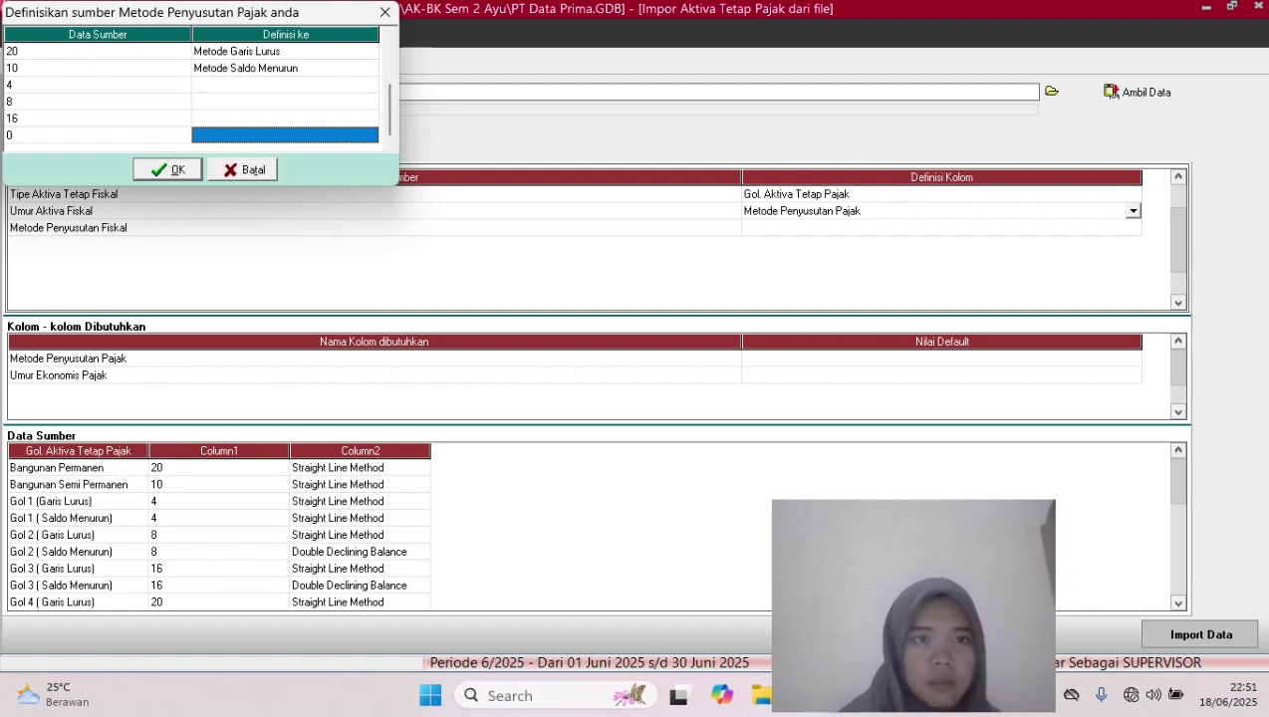
left_click(243, 170)
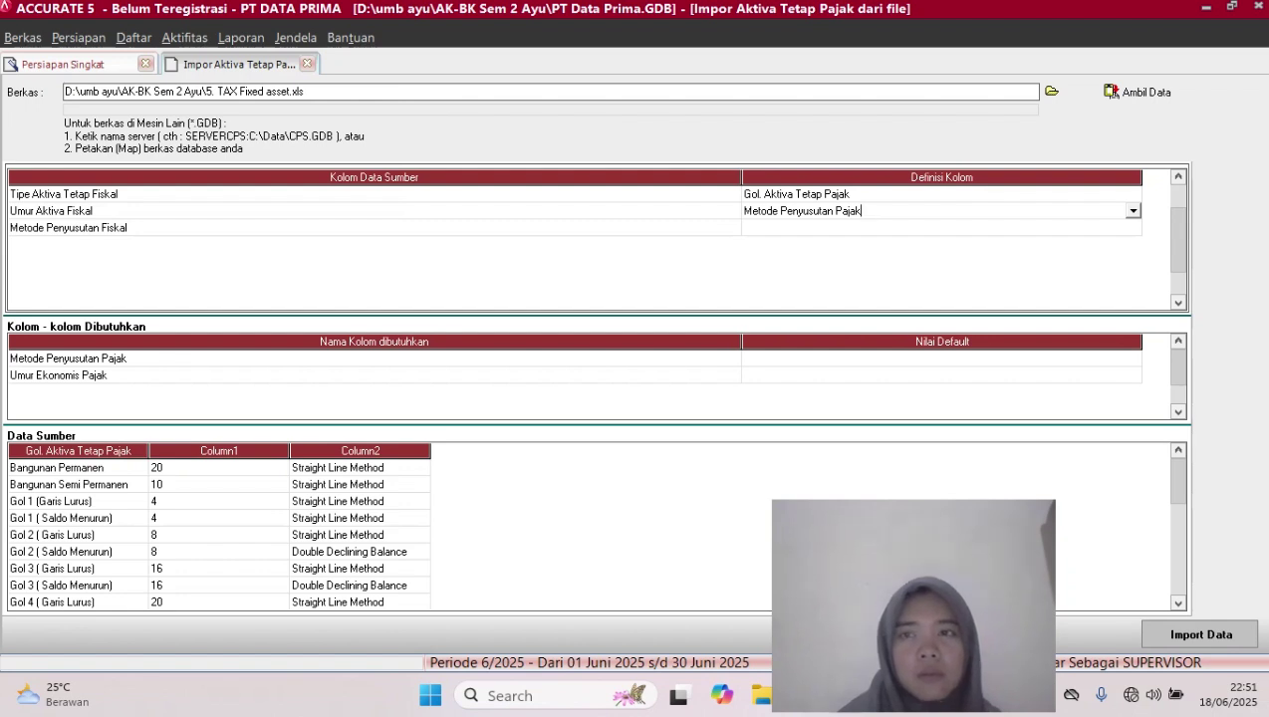
Map the Umur Aktiva Fiskal column to Umur Ekonomis Pajak
left_click(940, 228)
left_click(941, 229)
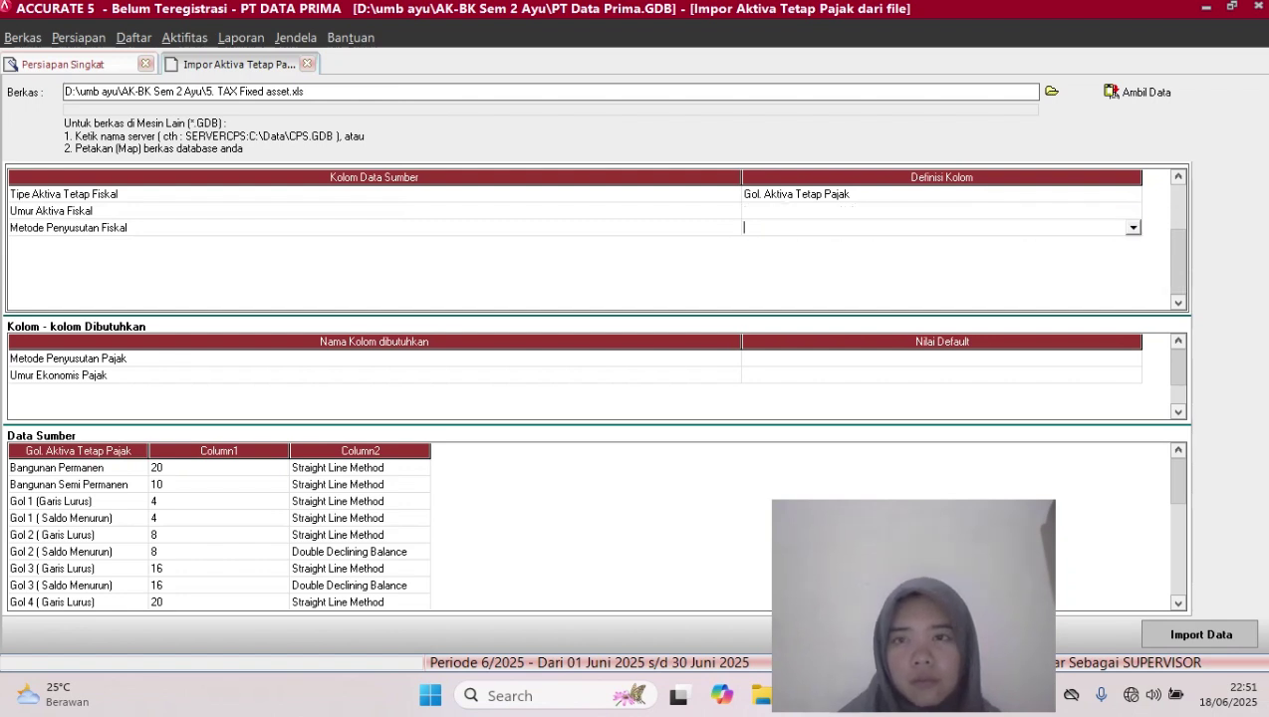
left_click(941, 211)
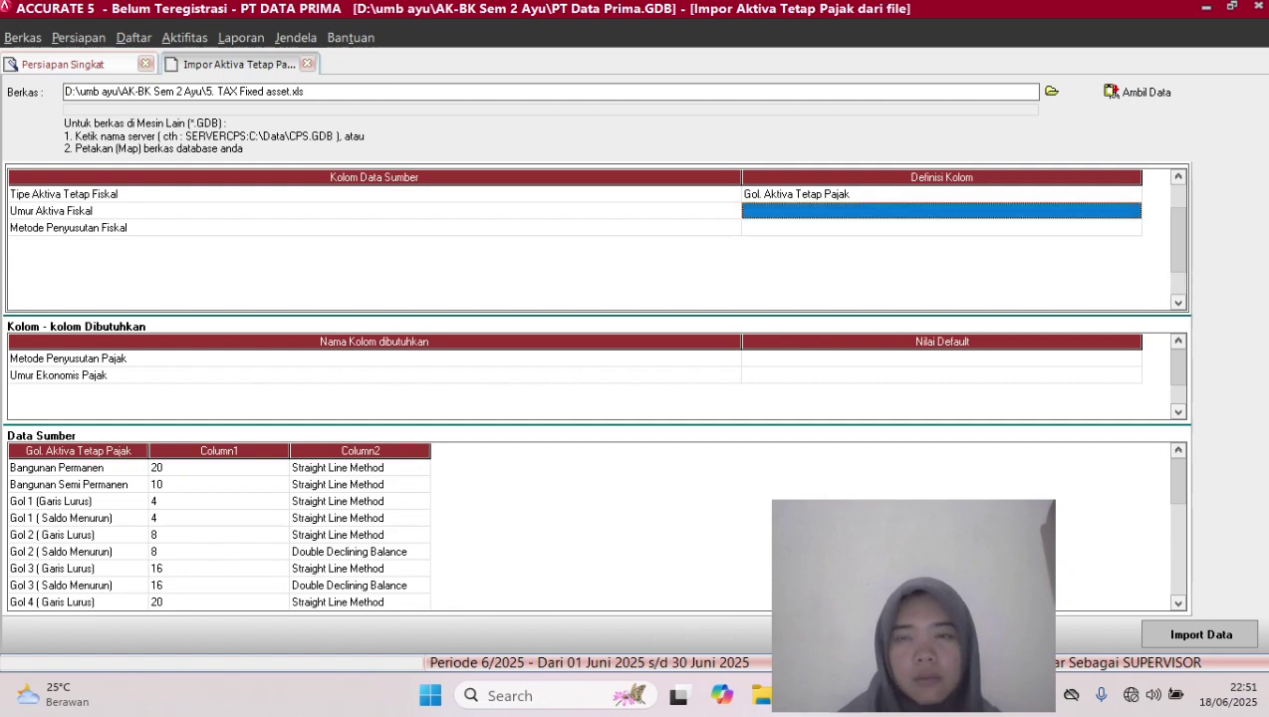
left_click(941, 211)
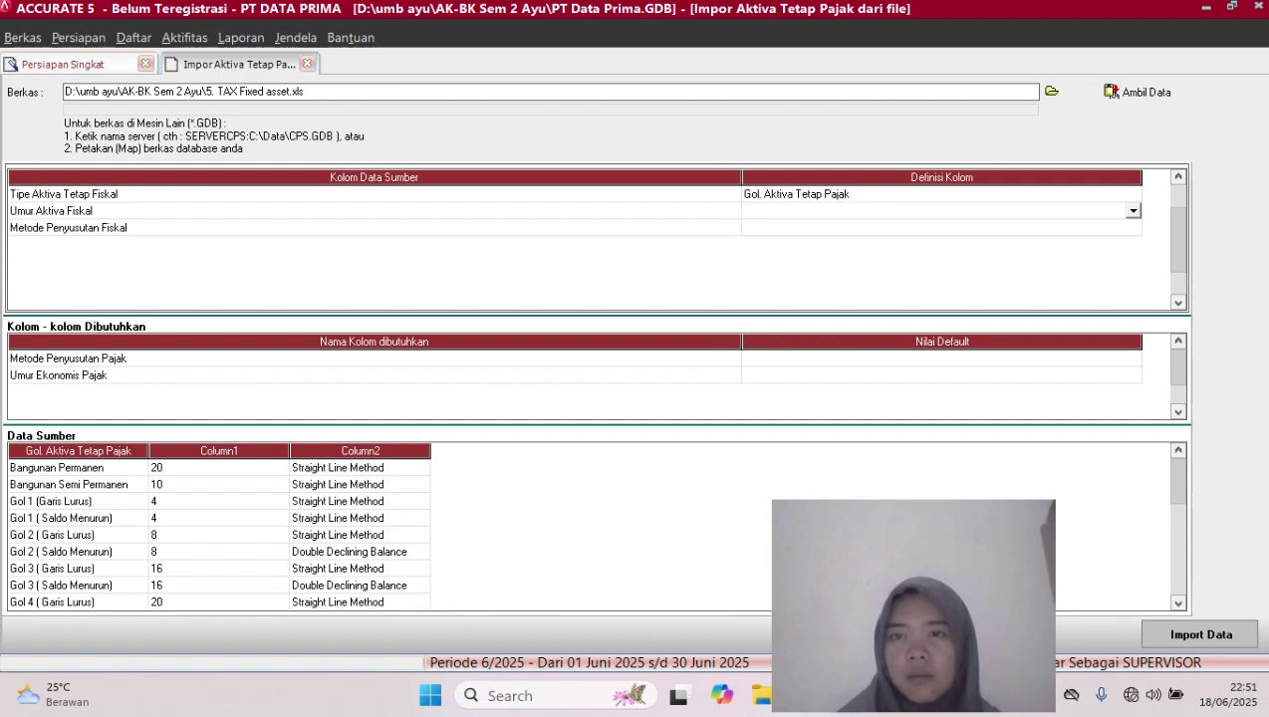
left_click(1134, 211)
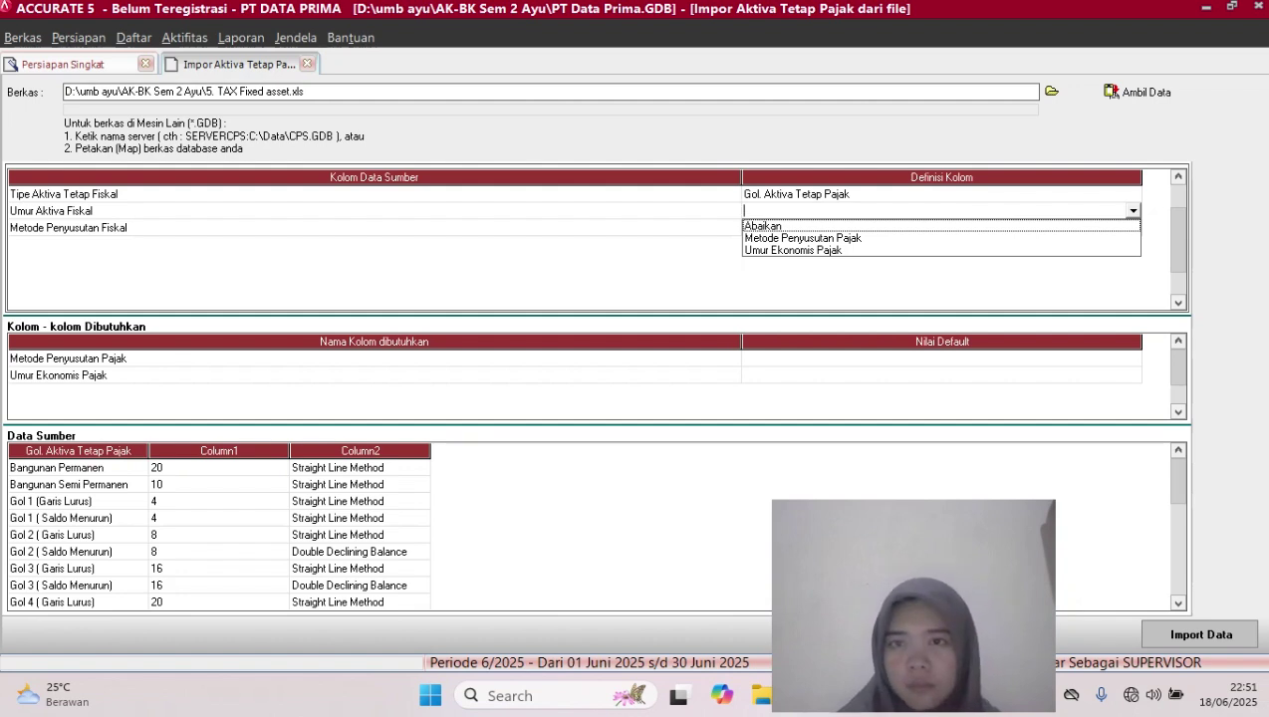
left_click(794, 250)
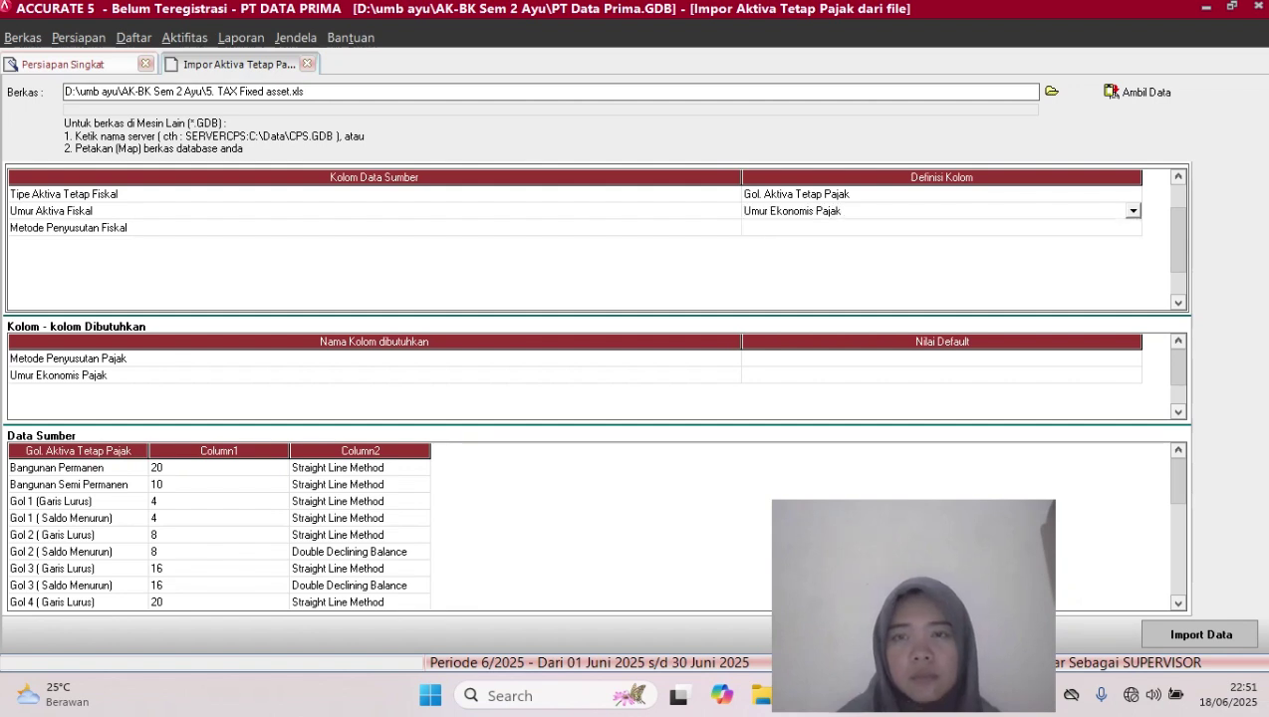
Map the Metode Penyusutan Fiskal column to Metode Penyusutan Pajak
left_click(942, 228)
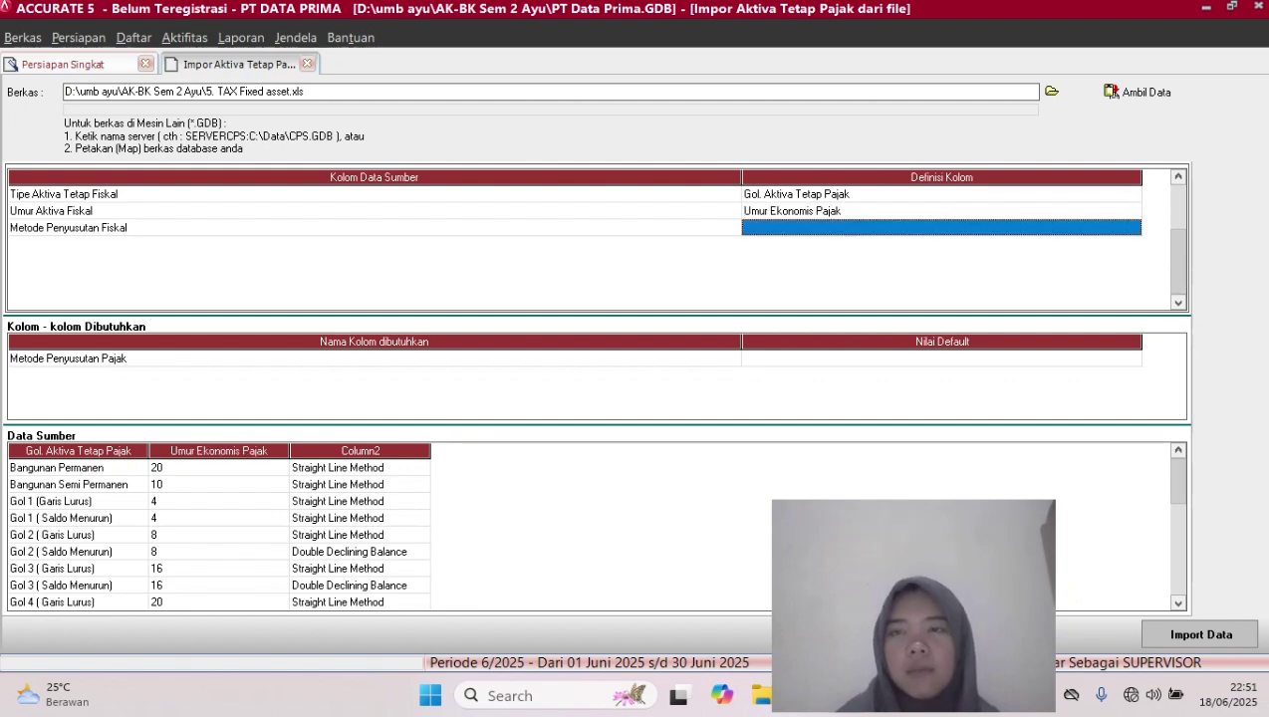
left_click(942, 228)
left_click(1134, 228)
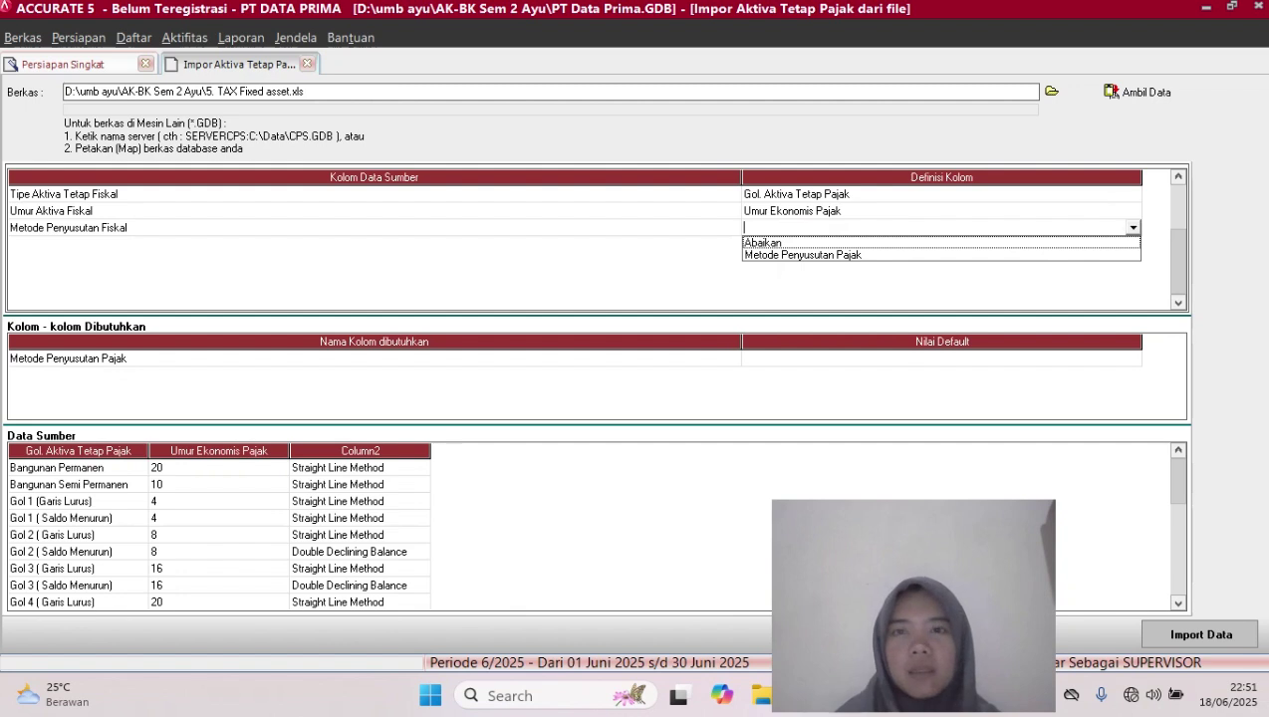
left_click(803, 255)
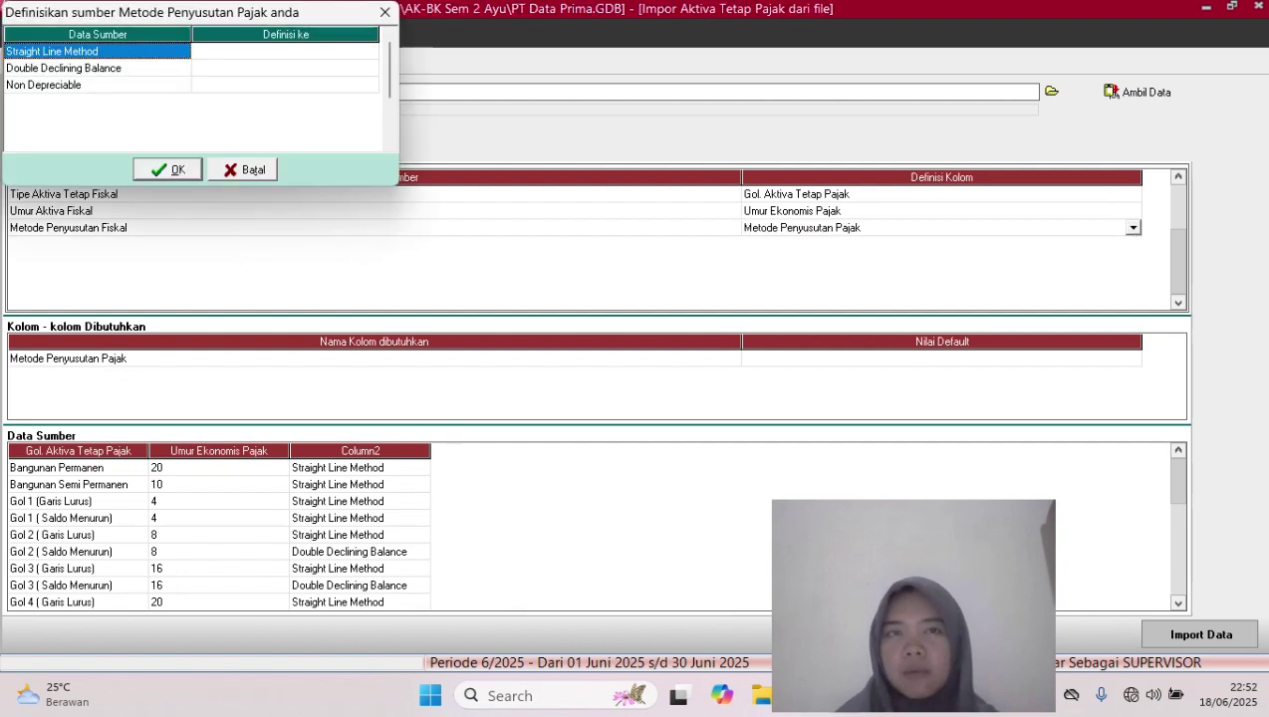
Assign Metode Garis Lurus, Metode Saldo Menurun and Tidak terdepresiasi to the three source methods, then confirm
left_click(285, 51)
left_click(285, 52)
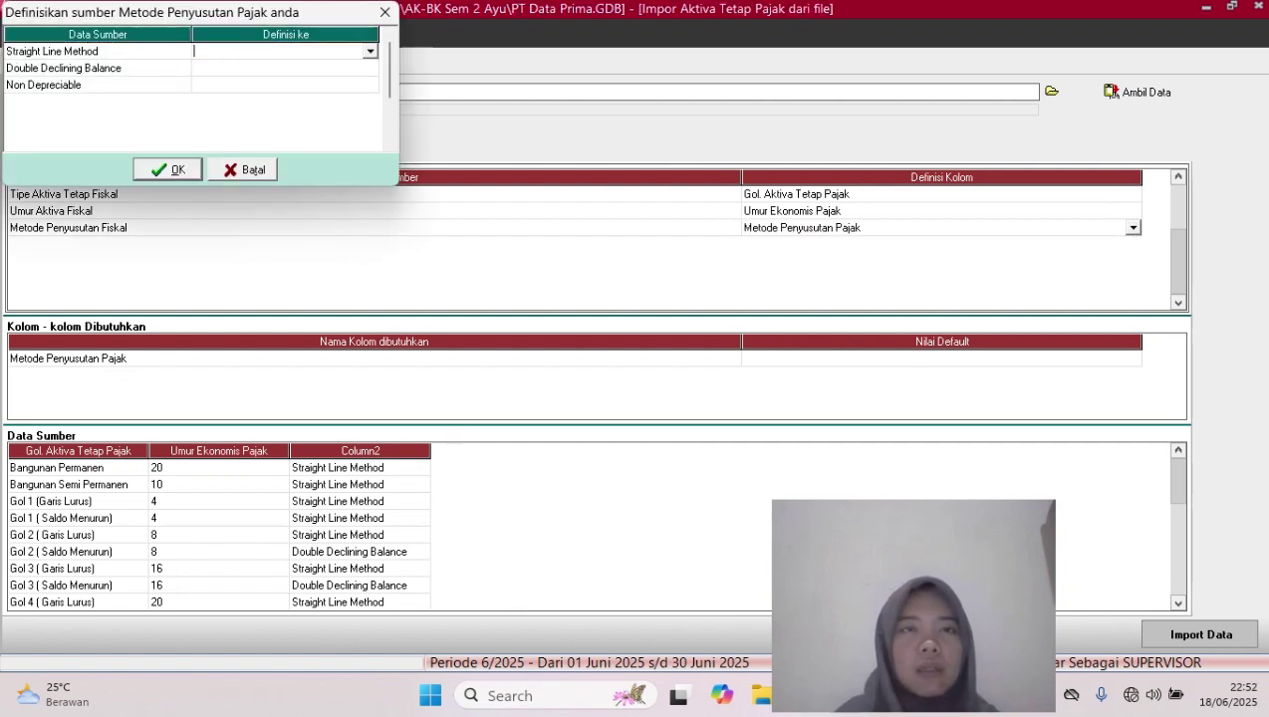
left_click(370, 51)
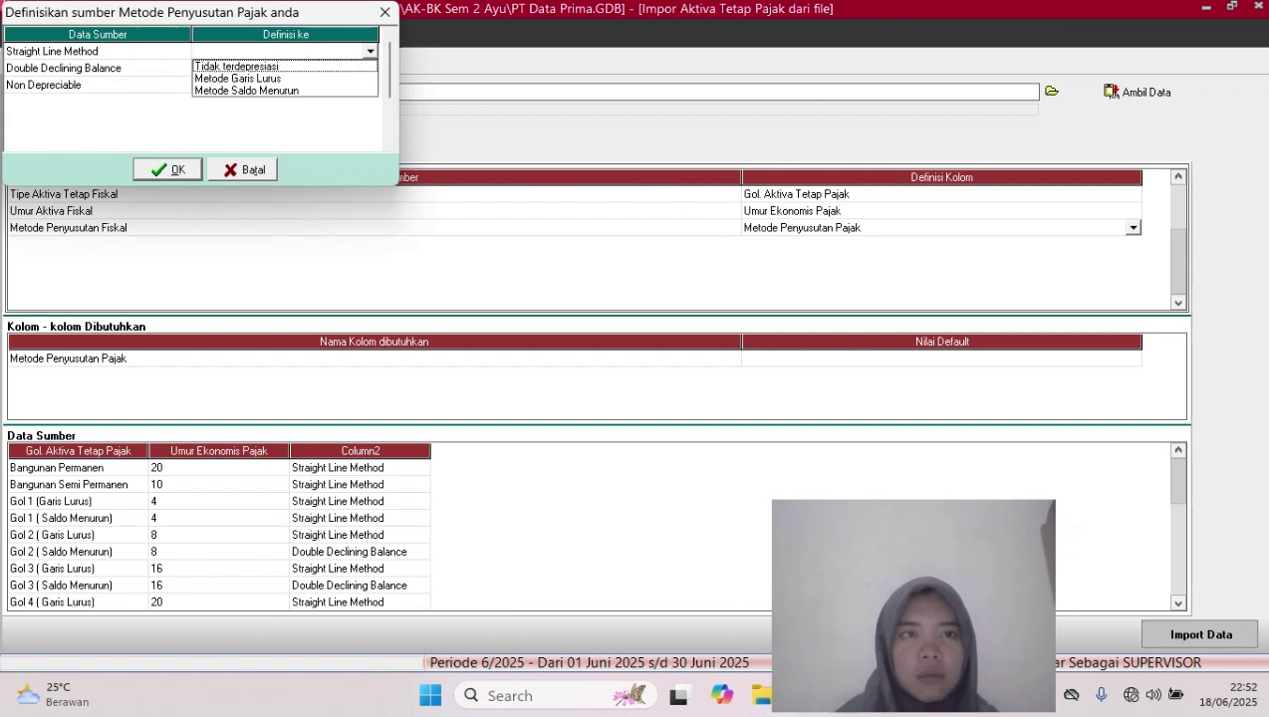
left_click(238, 79)
left_click(285, 68)
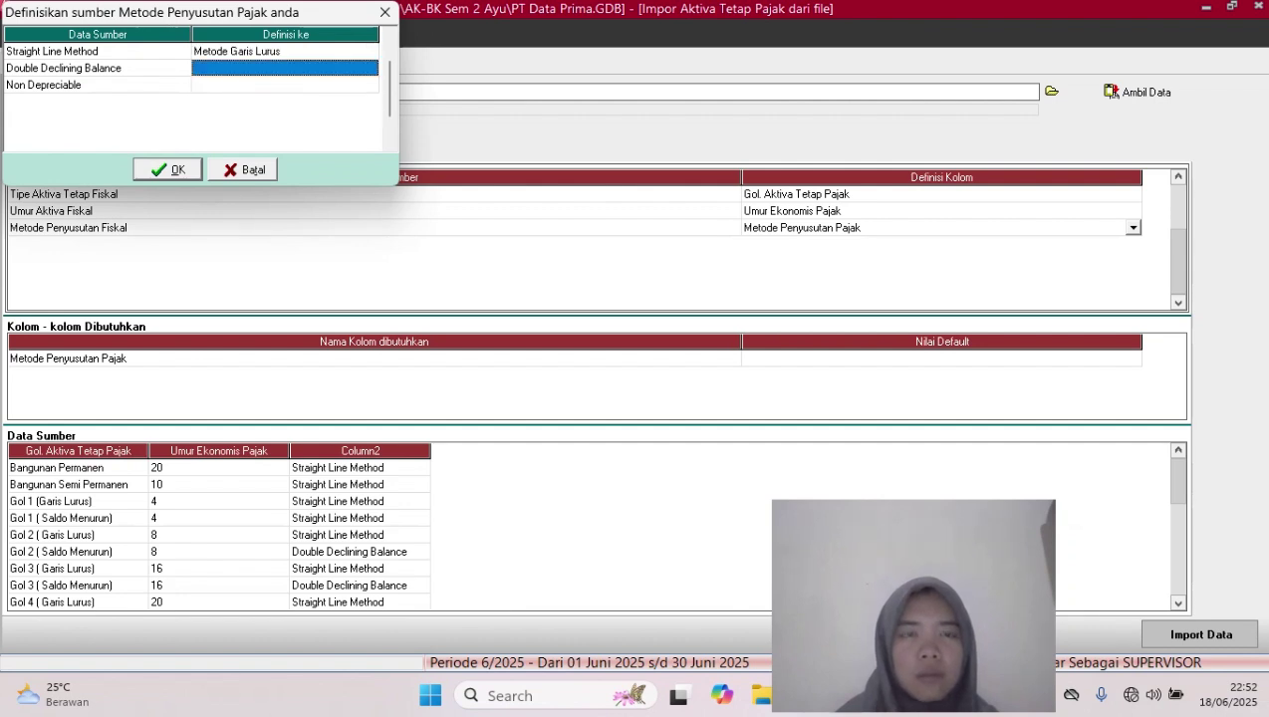
left_click(284, 69)
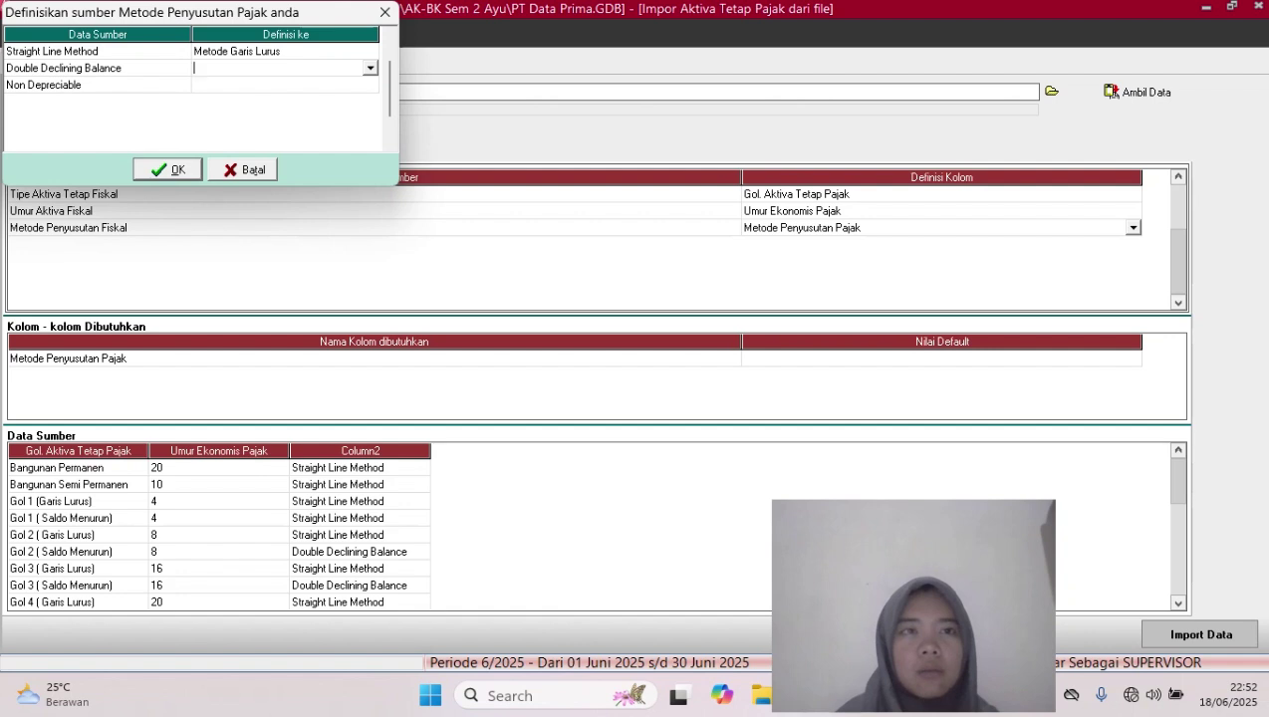
left_click(371, 69)
left_click(246, 107)
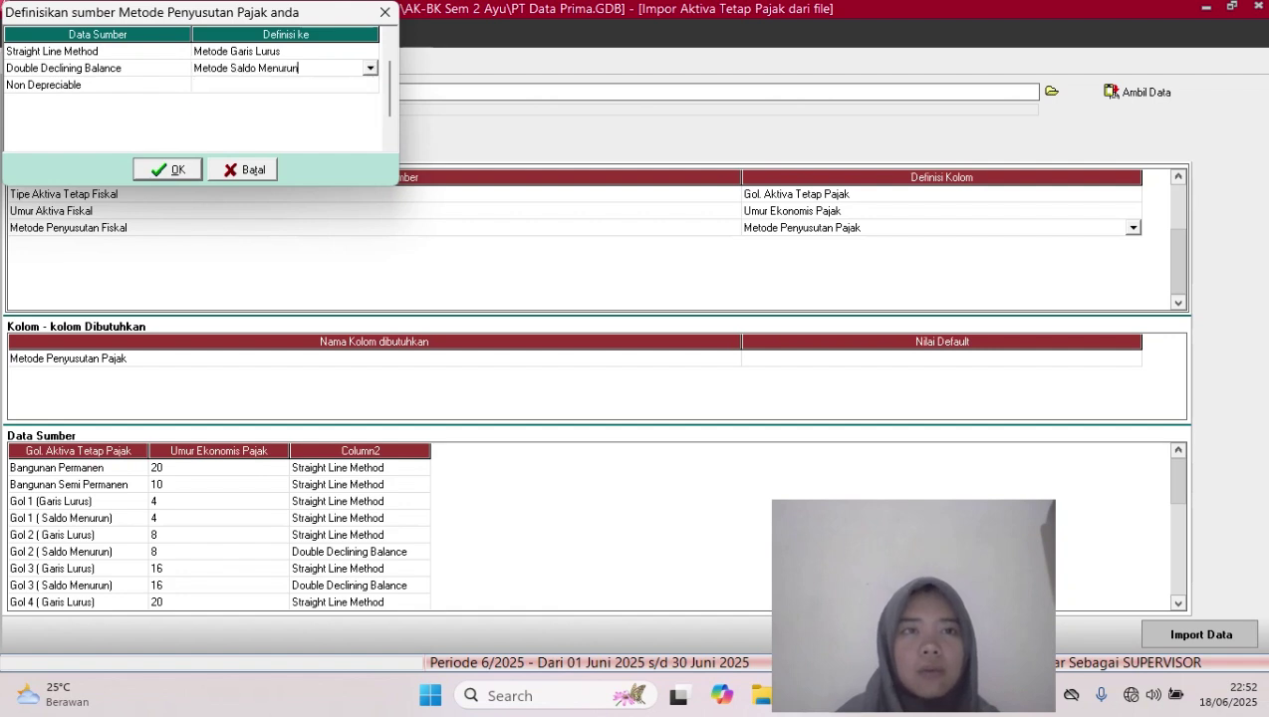
left_click(285, 84)
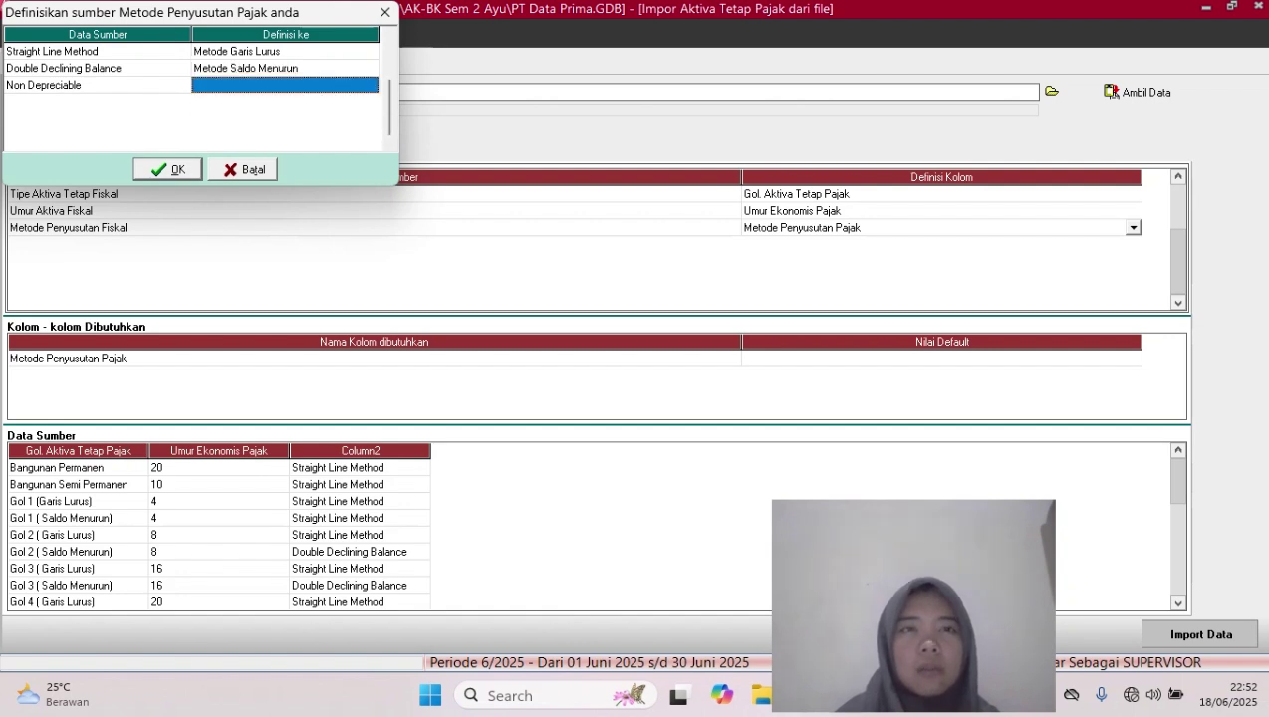
left_click(285, 85)
left_click(370, 86)
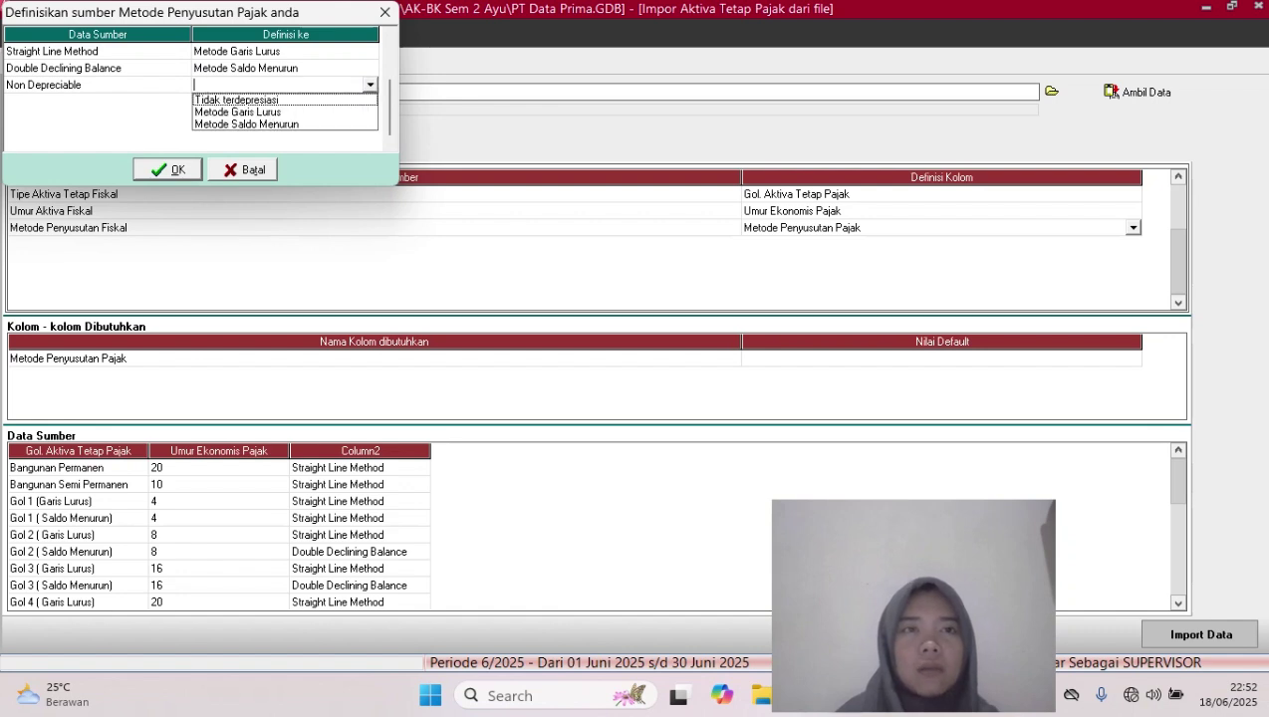
left_click(237, 99)
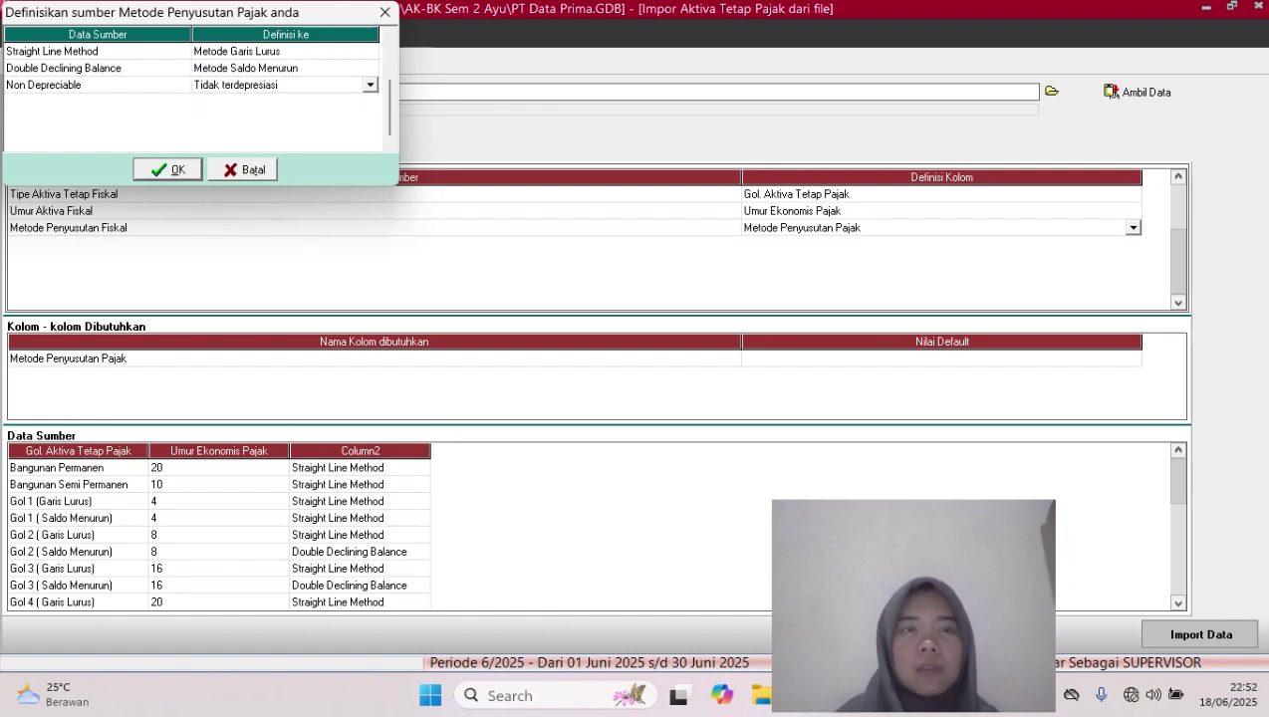
left_click(169, 169)
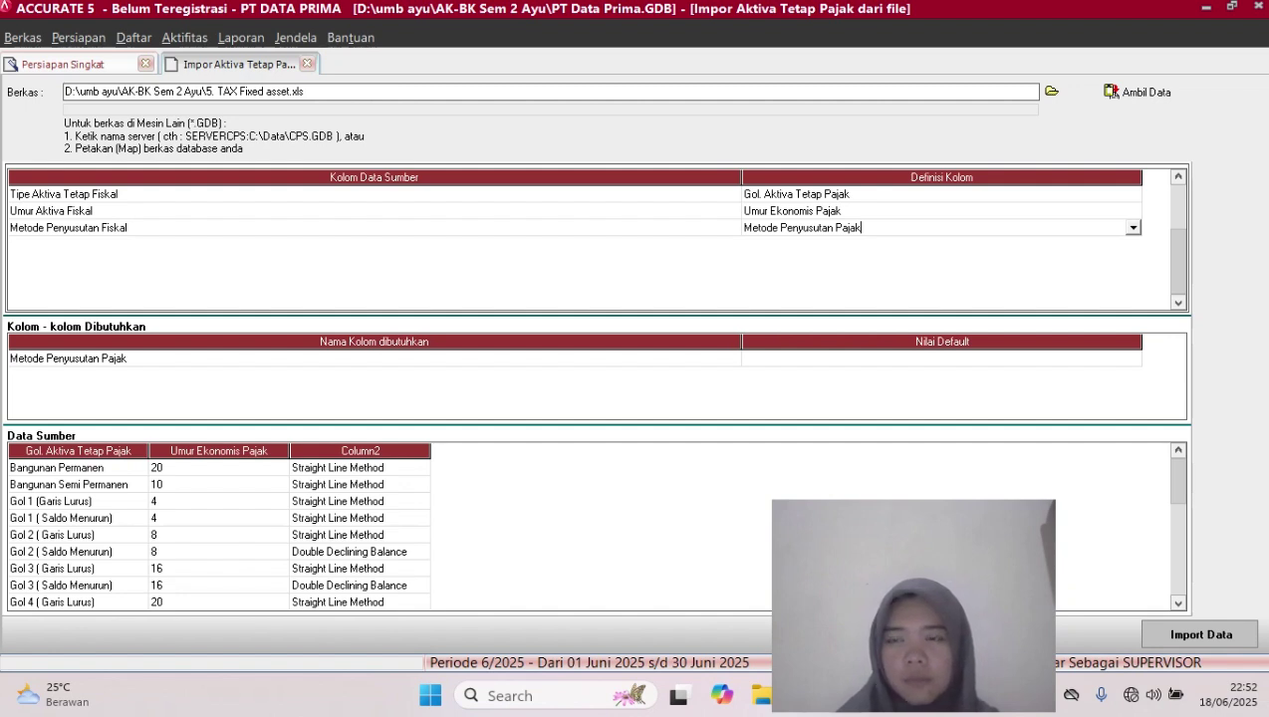
Import the tax fixed-asset types from the spreadsheet, acknowledging the 19 imported records
key("Return")
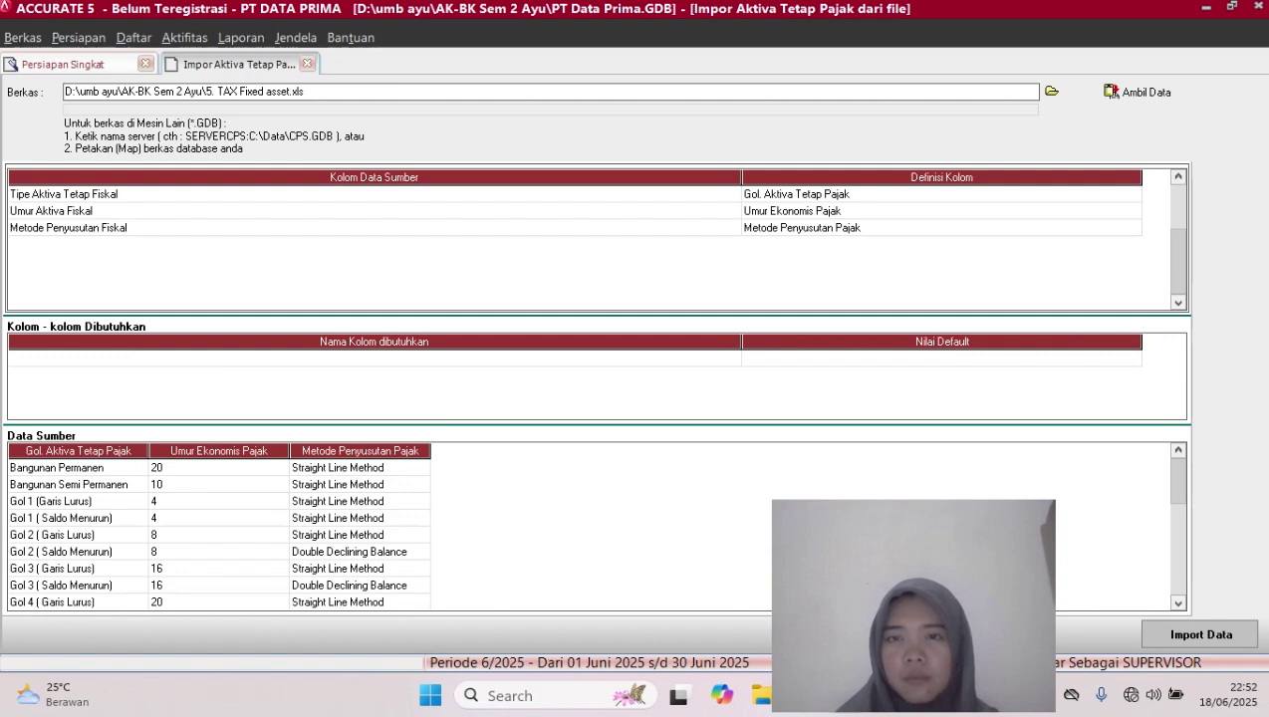
right_click(732, 457)
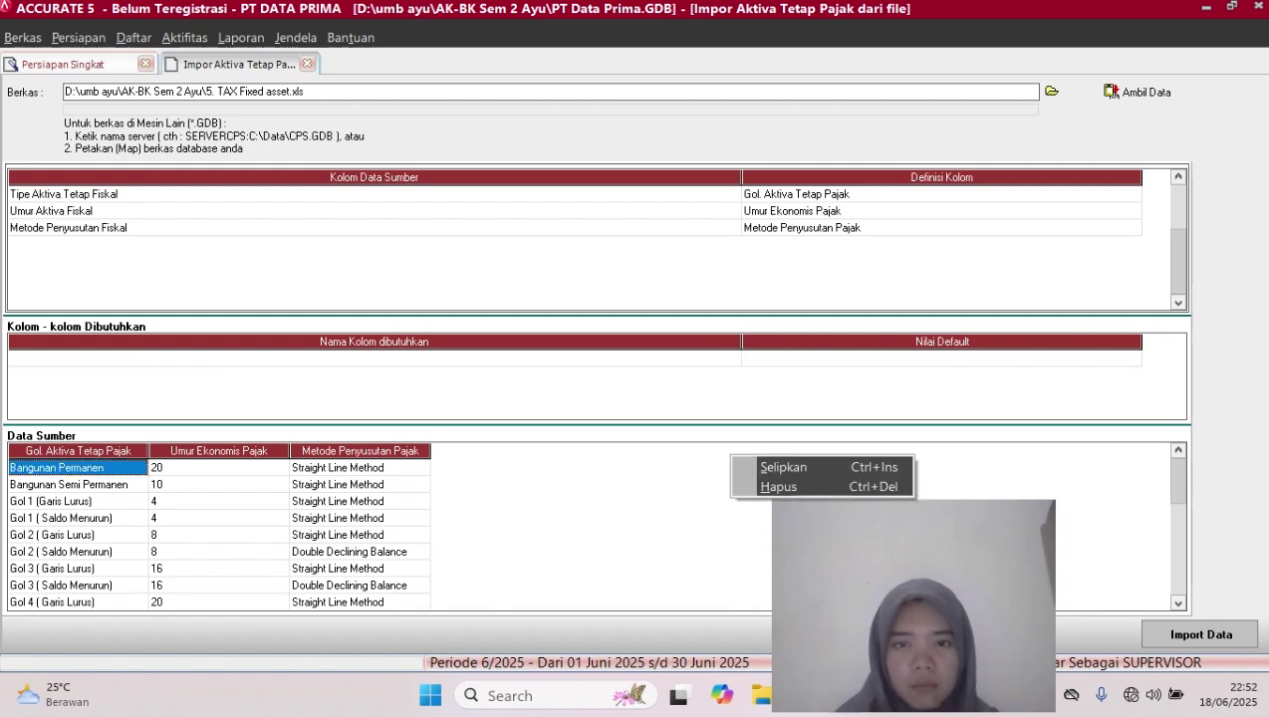
left_click(941, 359)
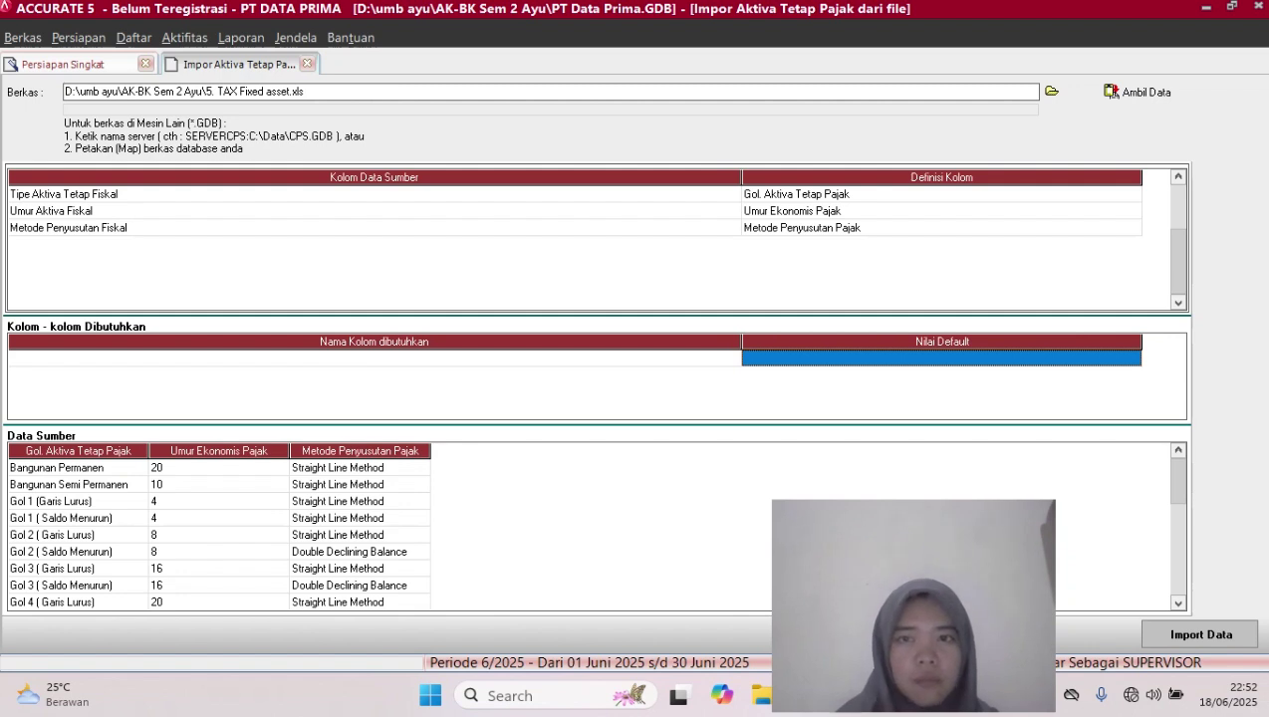
left_click(942, 228)
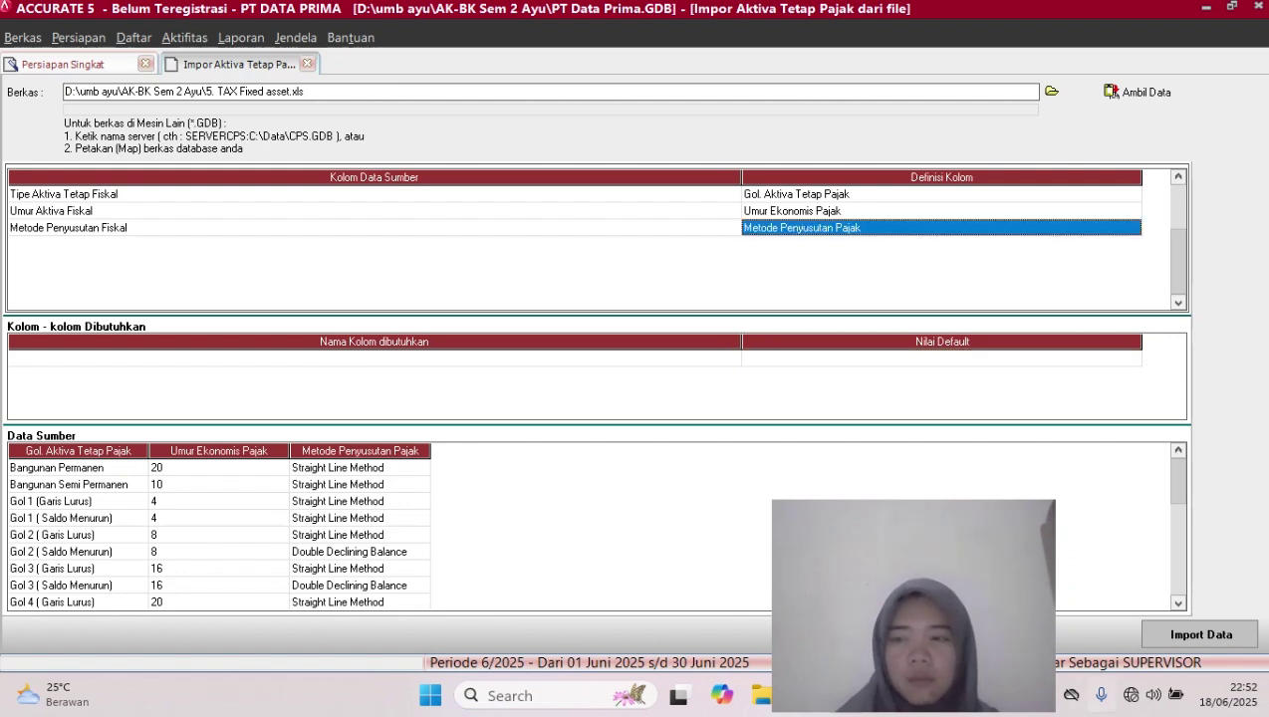
left_click(1199, 634)
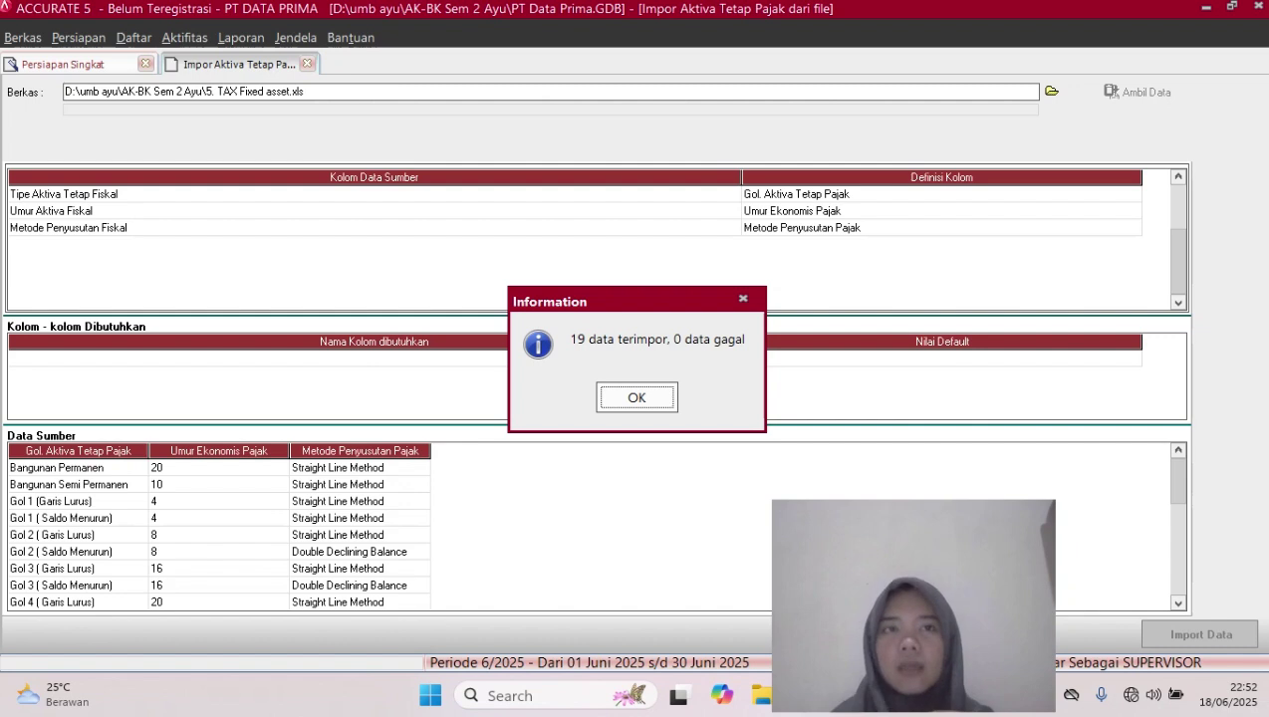
key("Return")
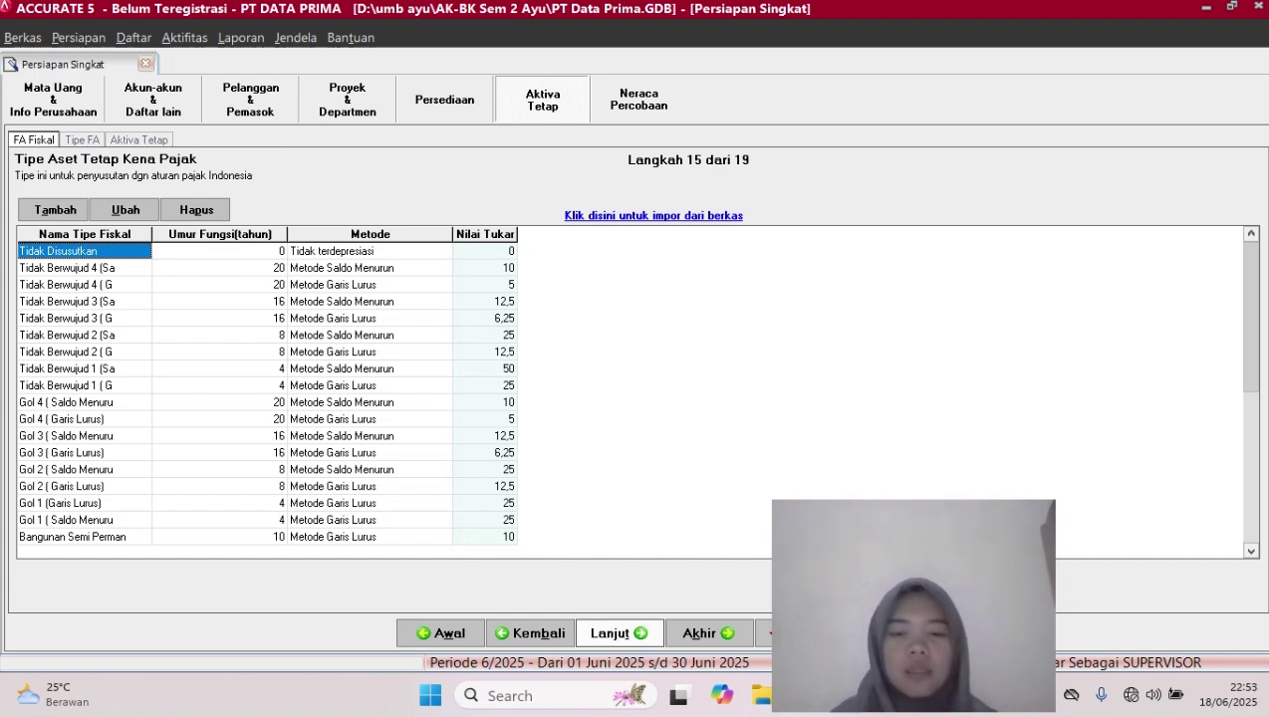
Advance to step 16, Tipe Aset Tetap, and open its import-from-file window
left_click(619, 634)
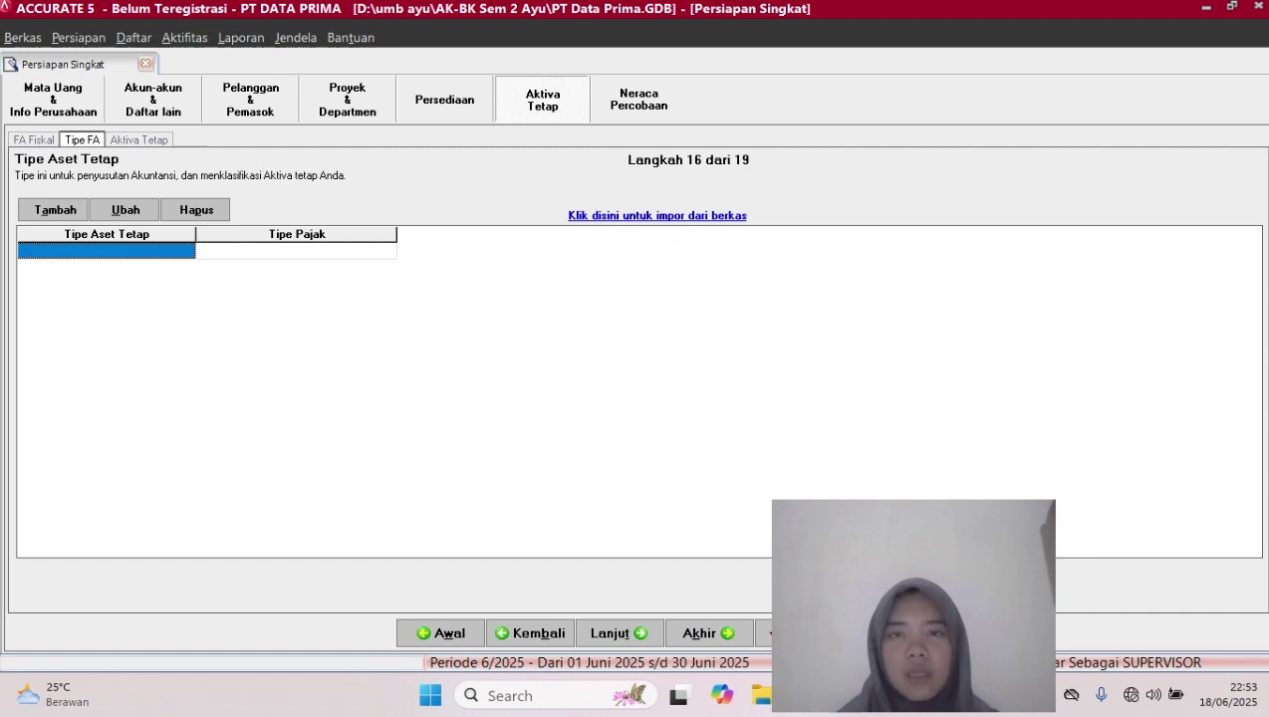
left_click(658, 215)
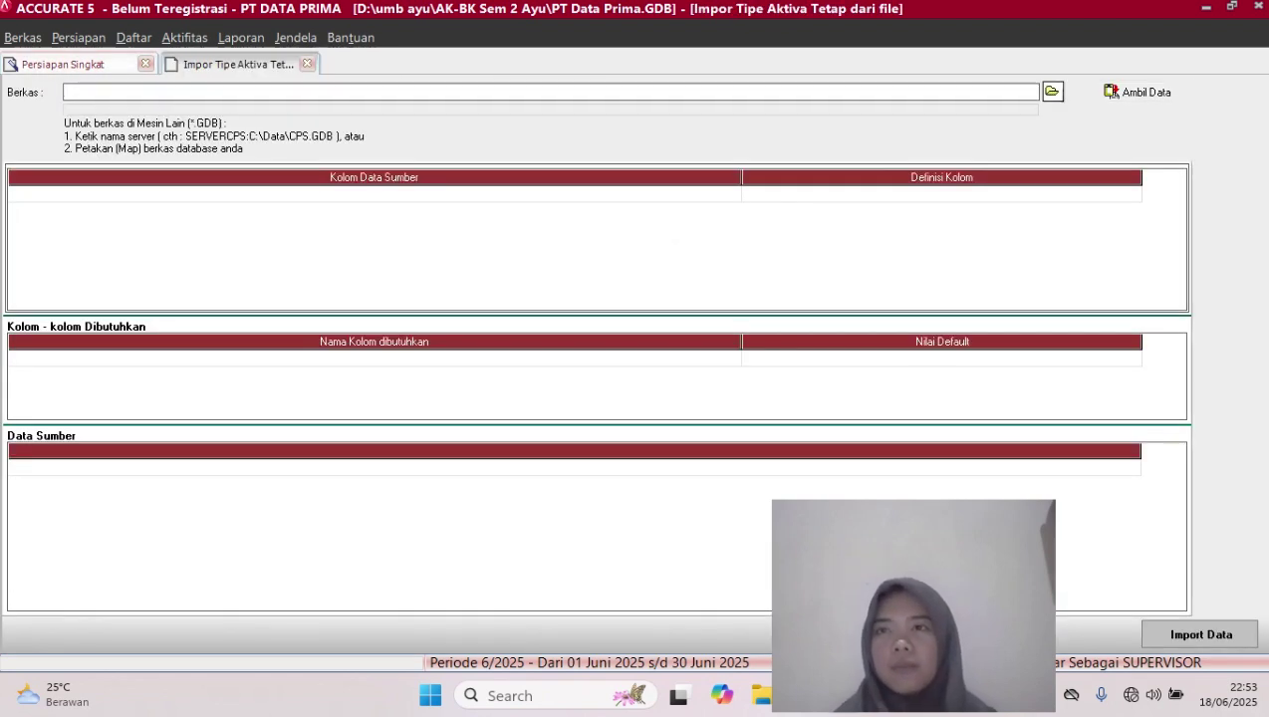
Choose the Excel file 6.FIXED ASSET TYPE.xls and fetch its data into the import preview
left_click(1052, 92)
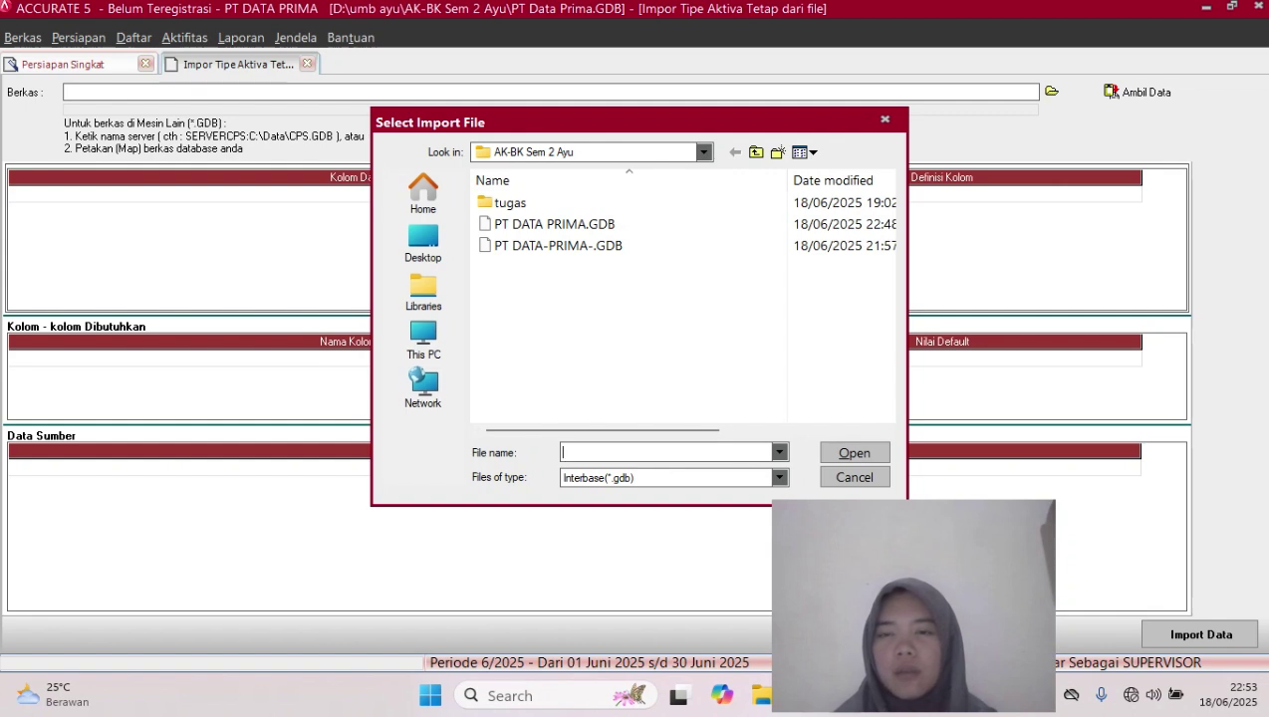
left_click(780, 478)
left_click(588, 507)
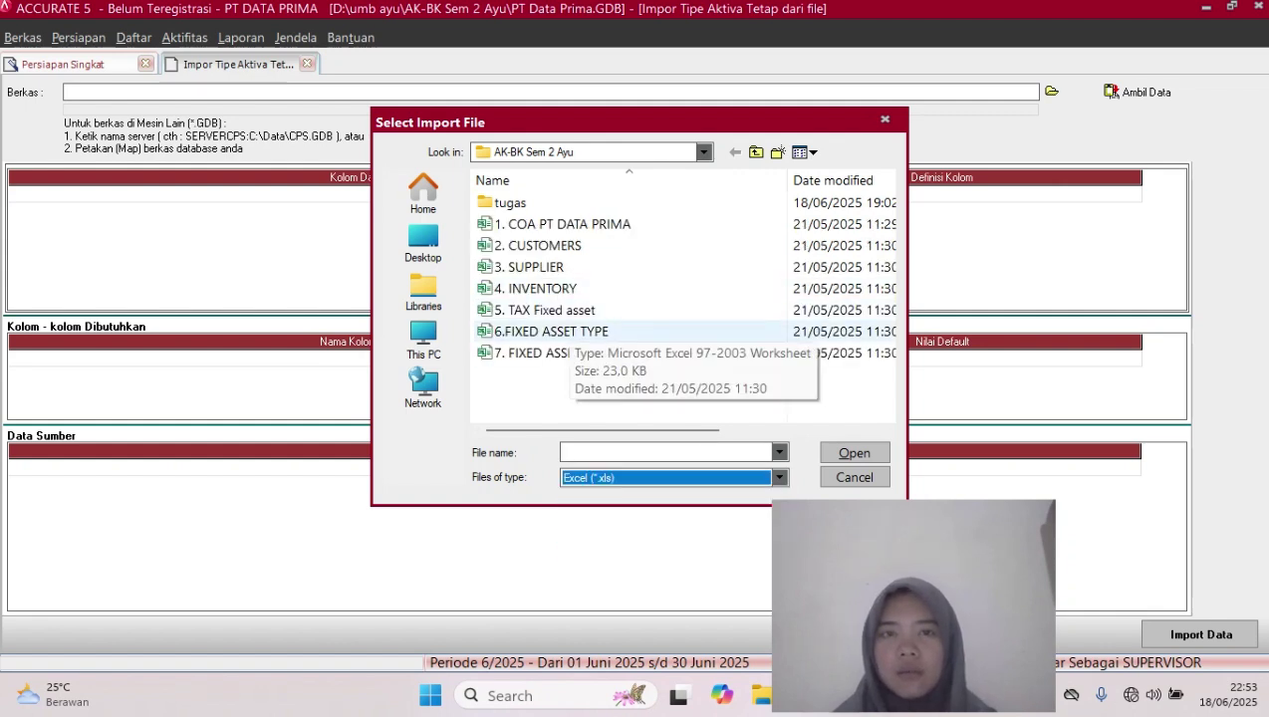
left_click(572, 332)
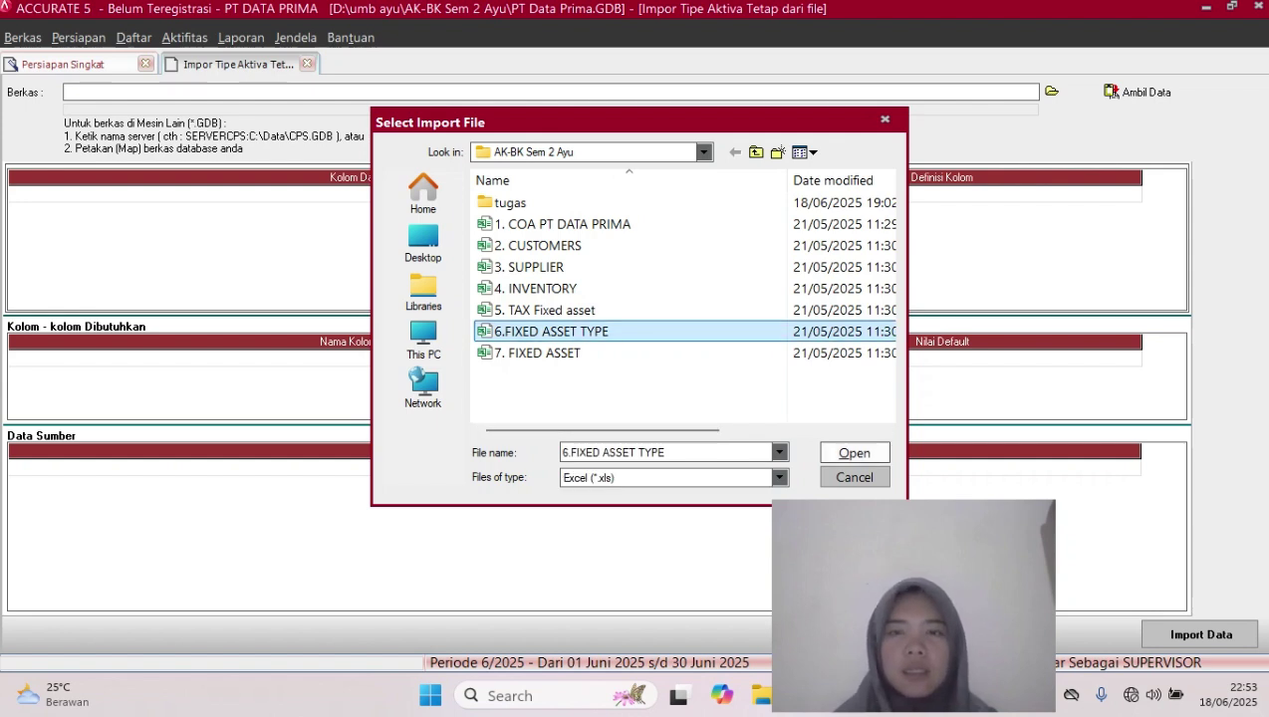
left_click(855, 453)
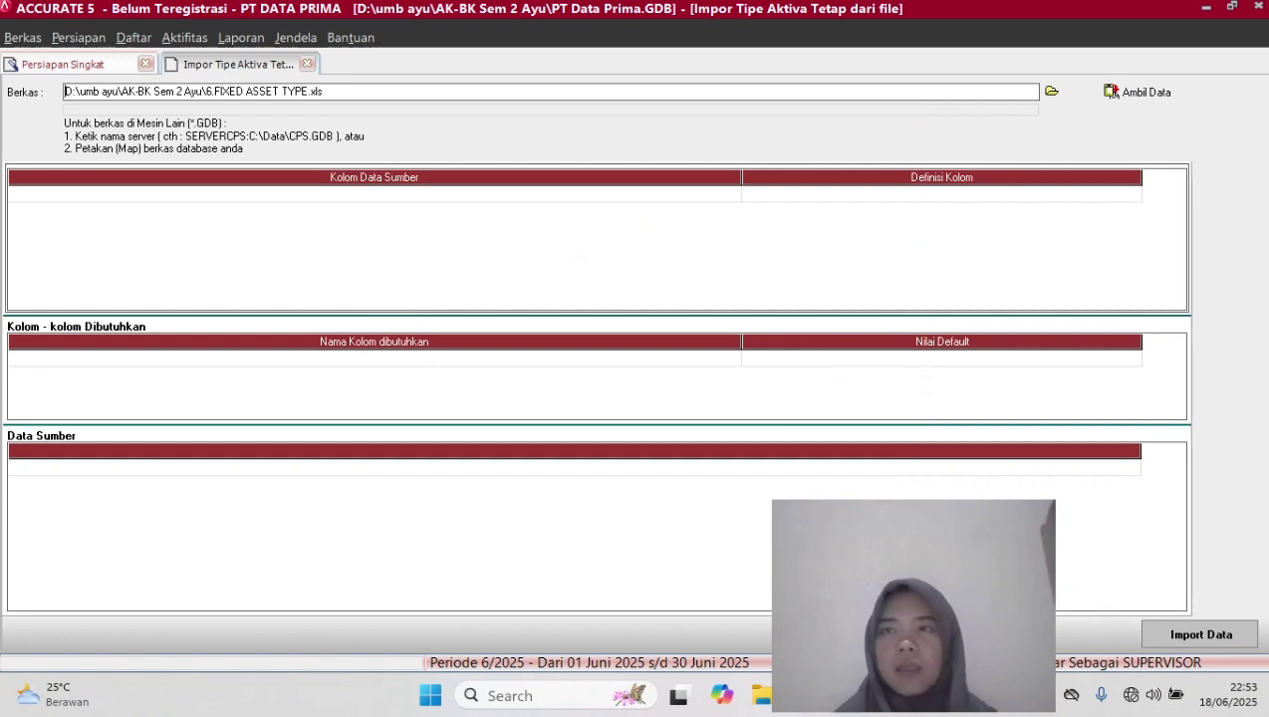
left_click(1139, 92)
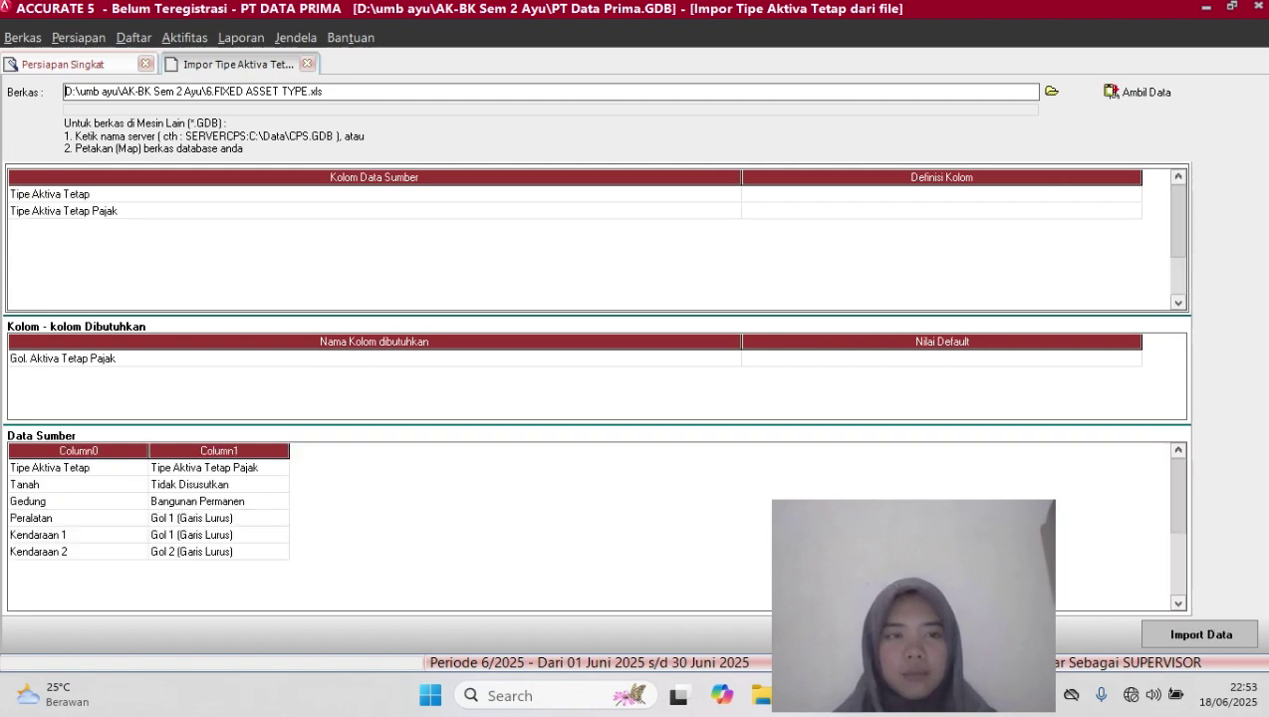
Delete the header row from the Data Sumber grid
left_click(218, 468)
right_click(256, 467)
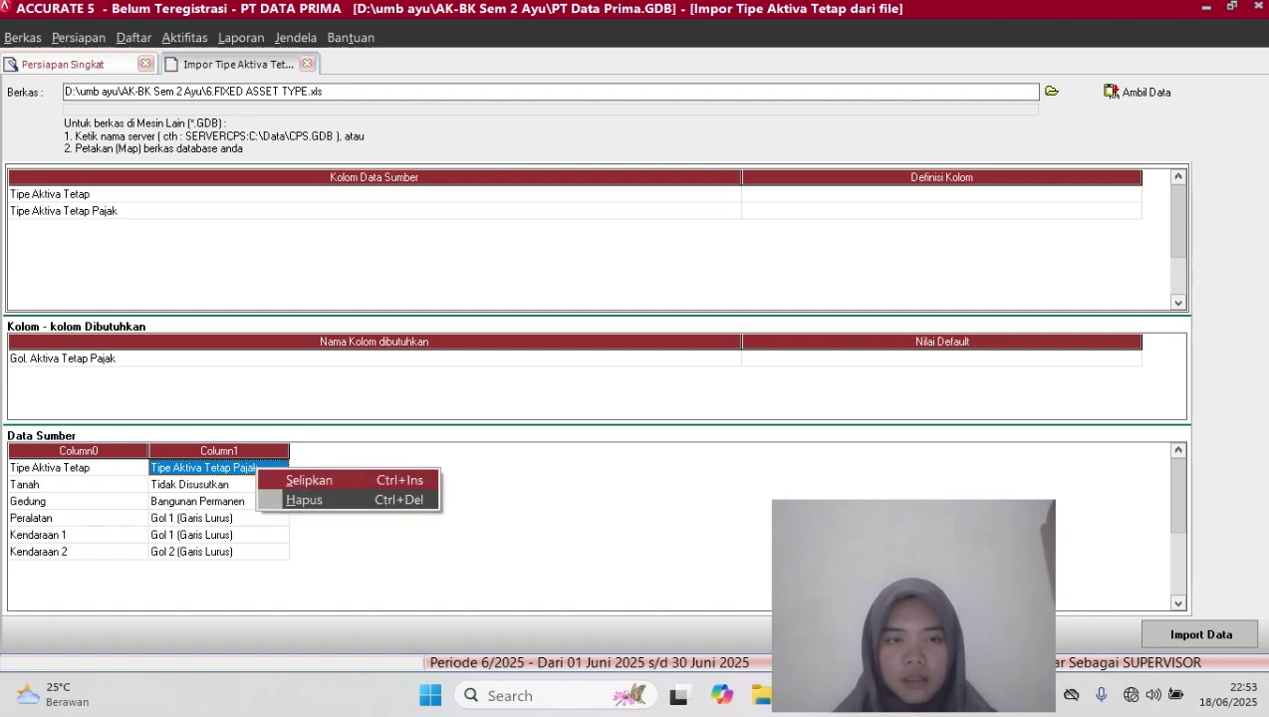
left_click(305, 500)
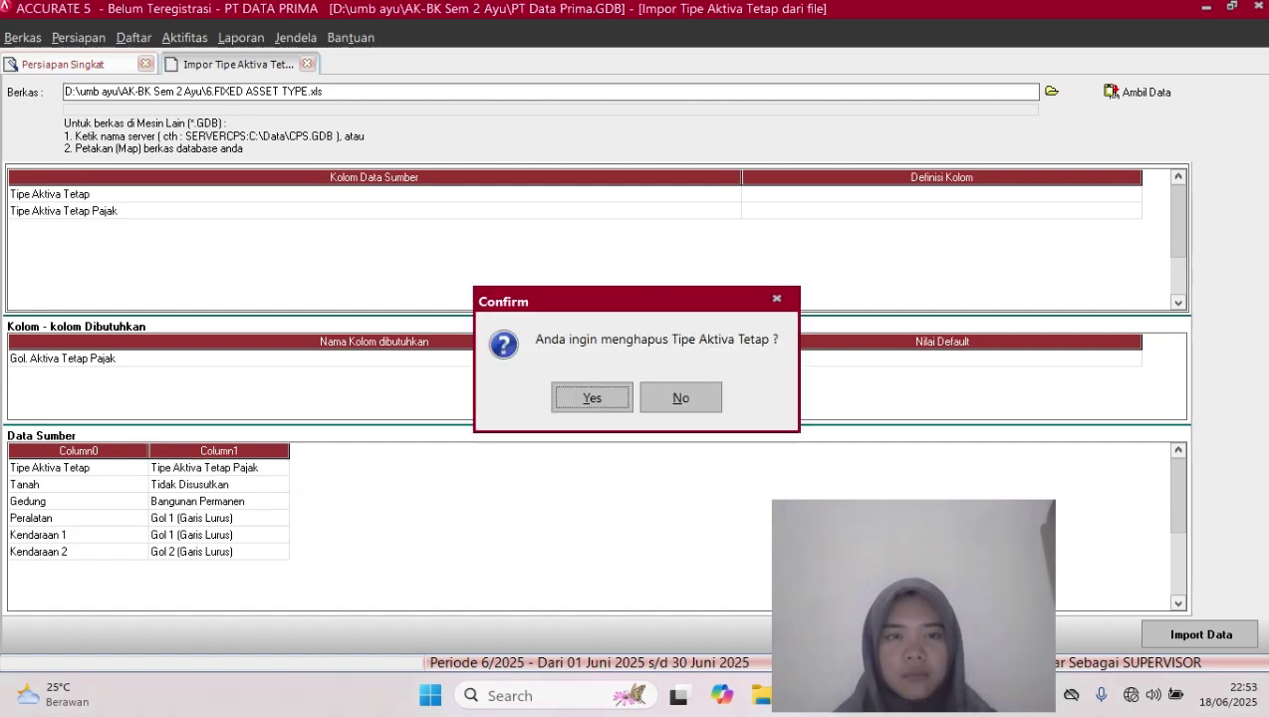
key("Return")
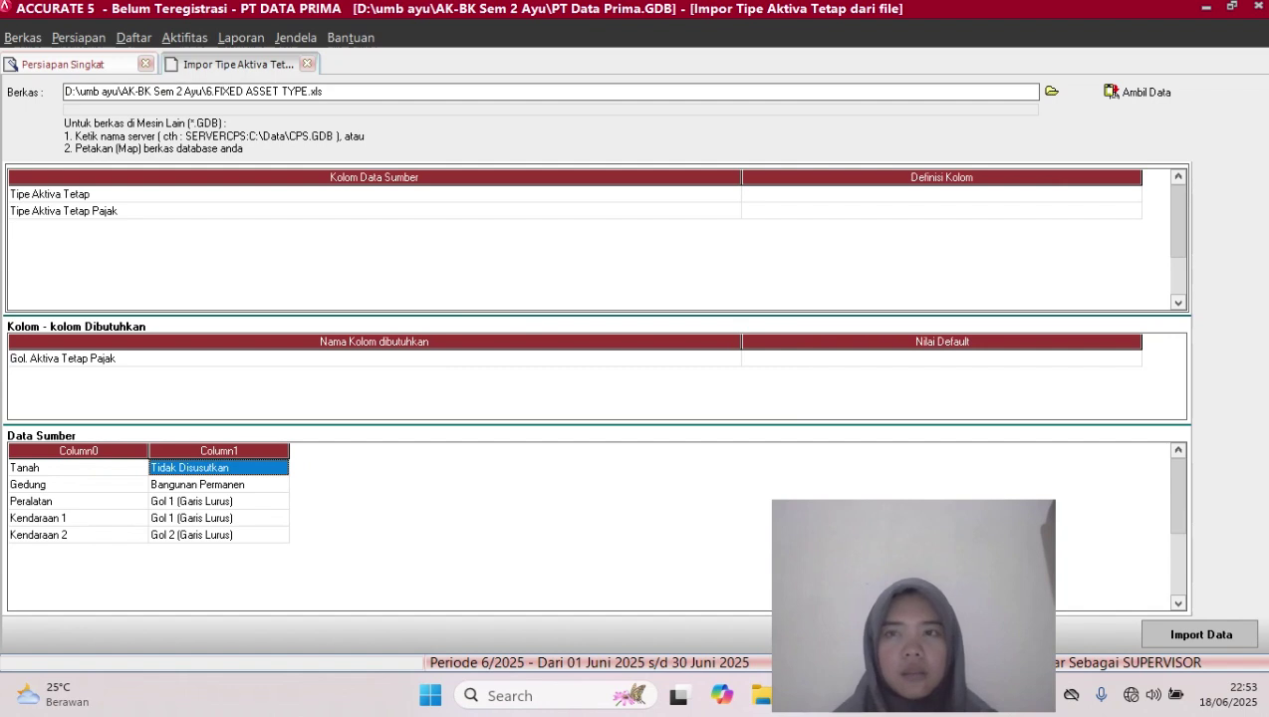
Map the first source column to the Tipe Aktiva Tetap field
left_click(941, 194)
left_click(942, 194)
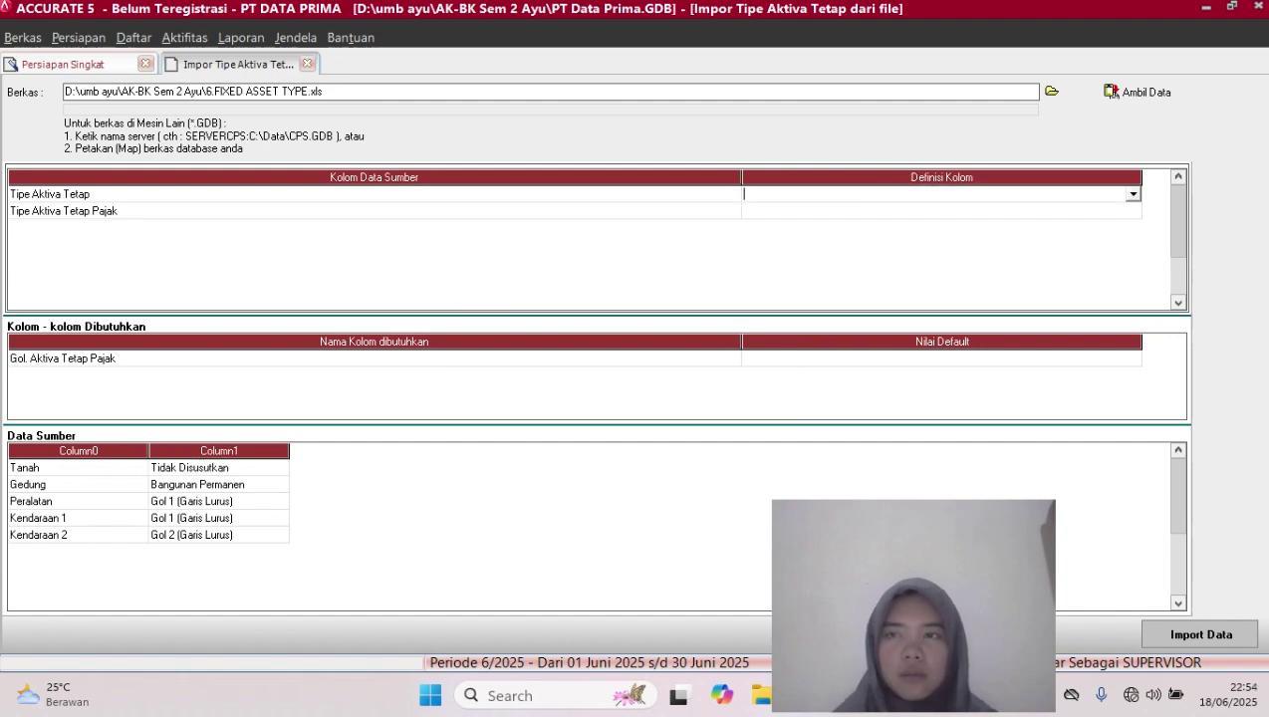
left_click(1132, 195)
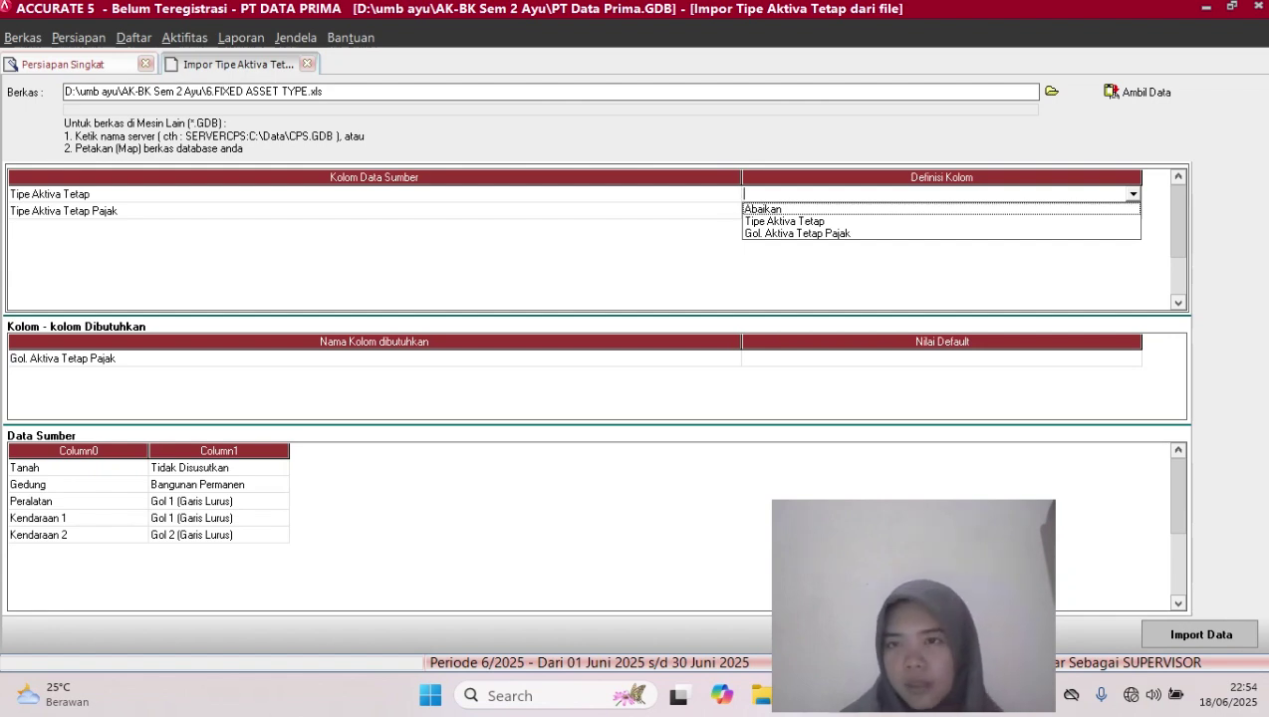
left_click(785, 221)
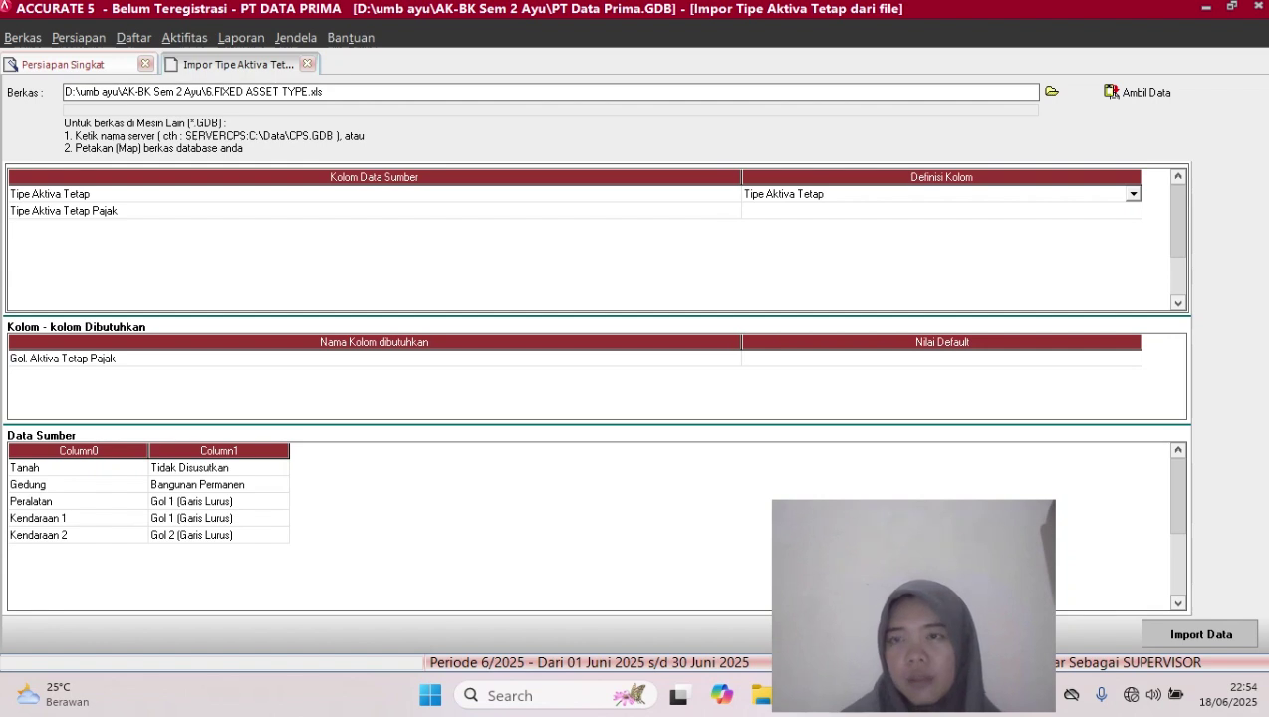
left_click(941, 211)
left_click(940, 211)
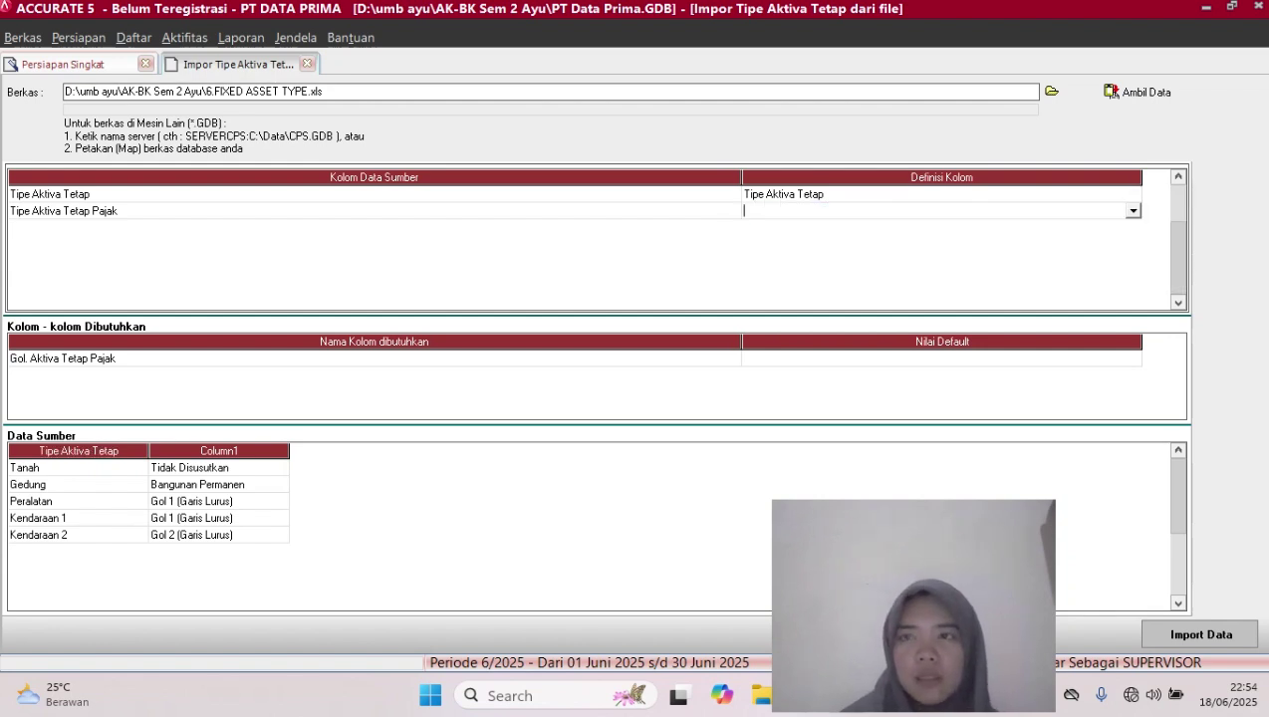
left_click(1133, 211)
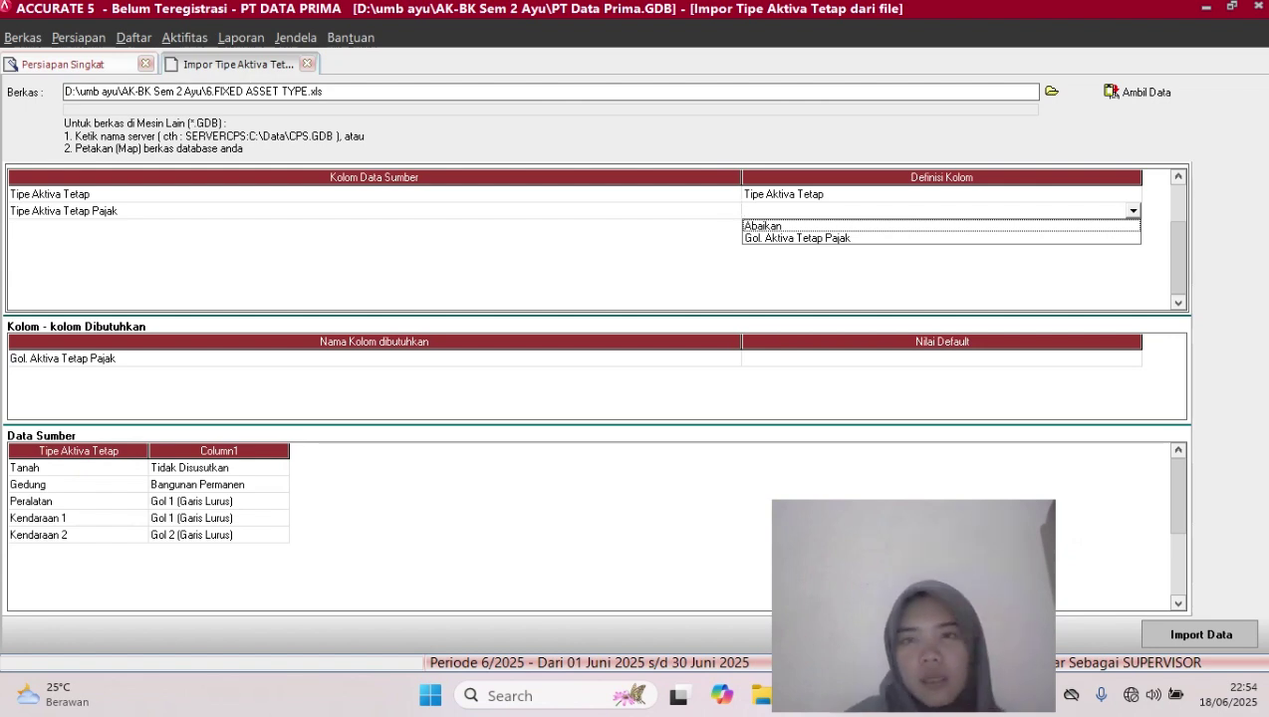
Map the tax-group column to Gol. Aktiva Tetap Pajak, matching Tidak Disusutkan and Bangunan Permanen
left_click(798, 238)
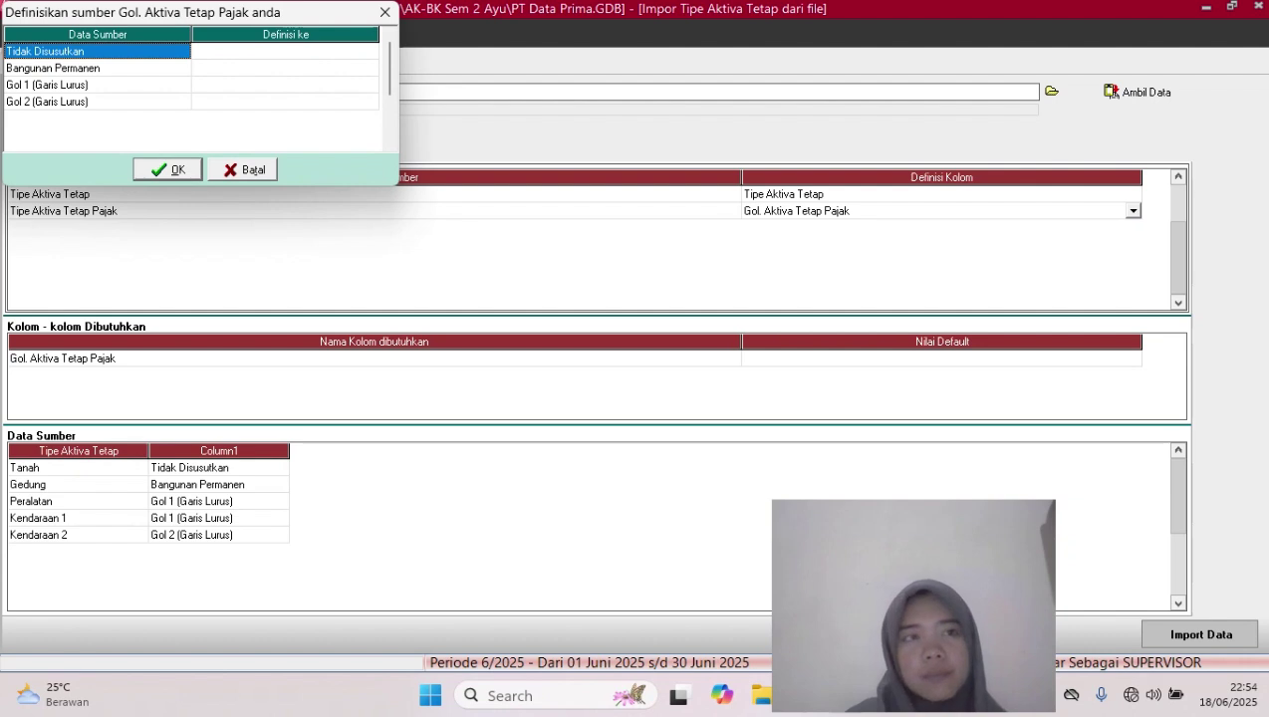
left_click(285, 52)
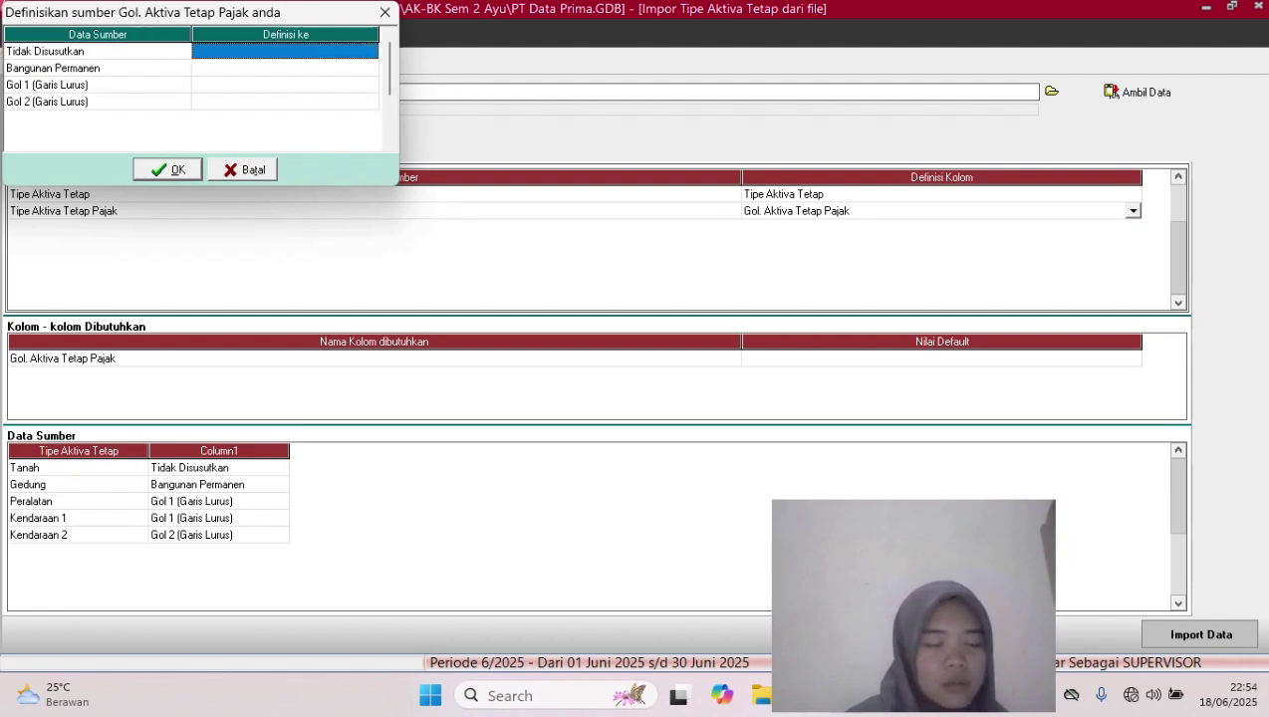
left_click(285, 52)
left_click(371, 52)
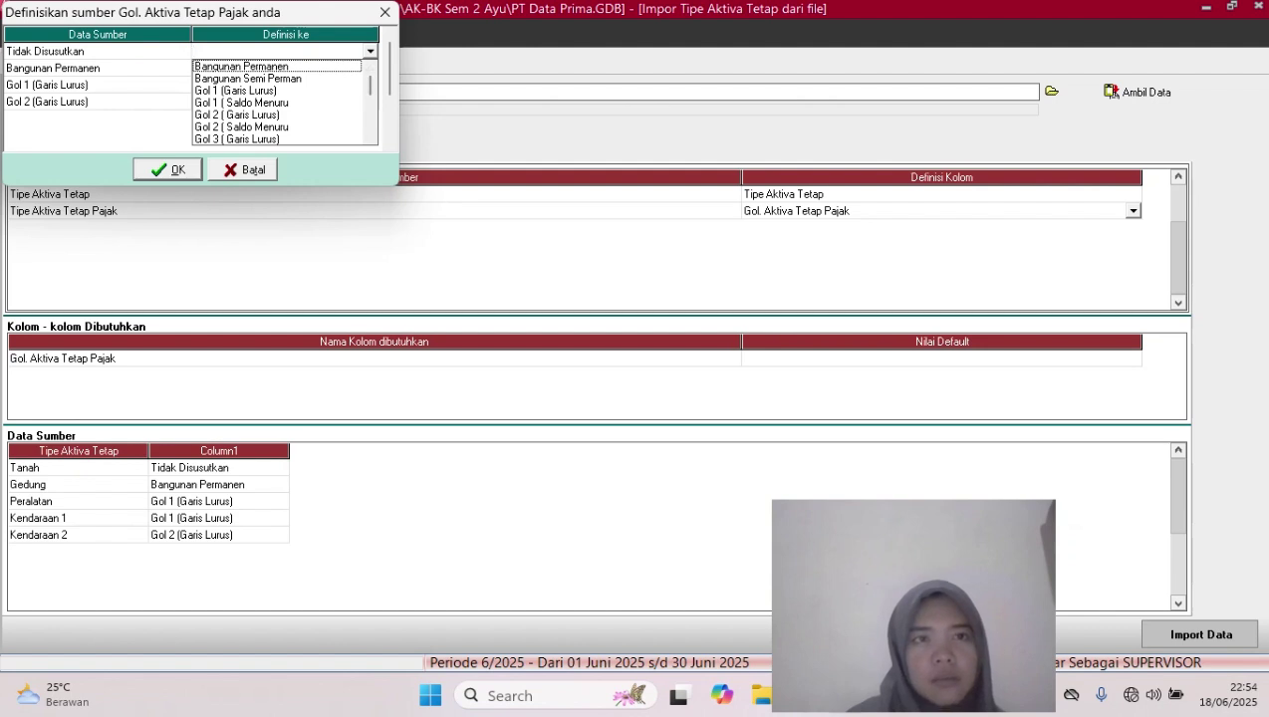
key("Down")
key("Down")
key("Down")
key("Down")
key("Down")
key("Down")
key("Down")
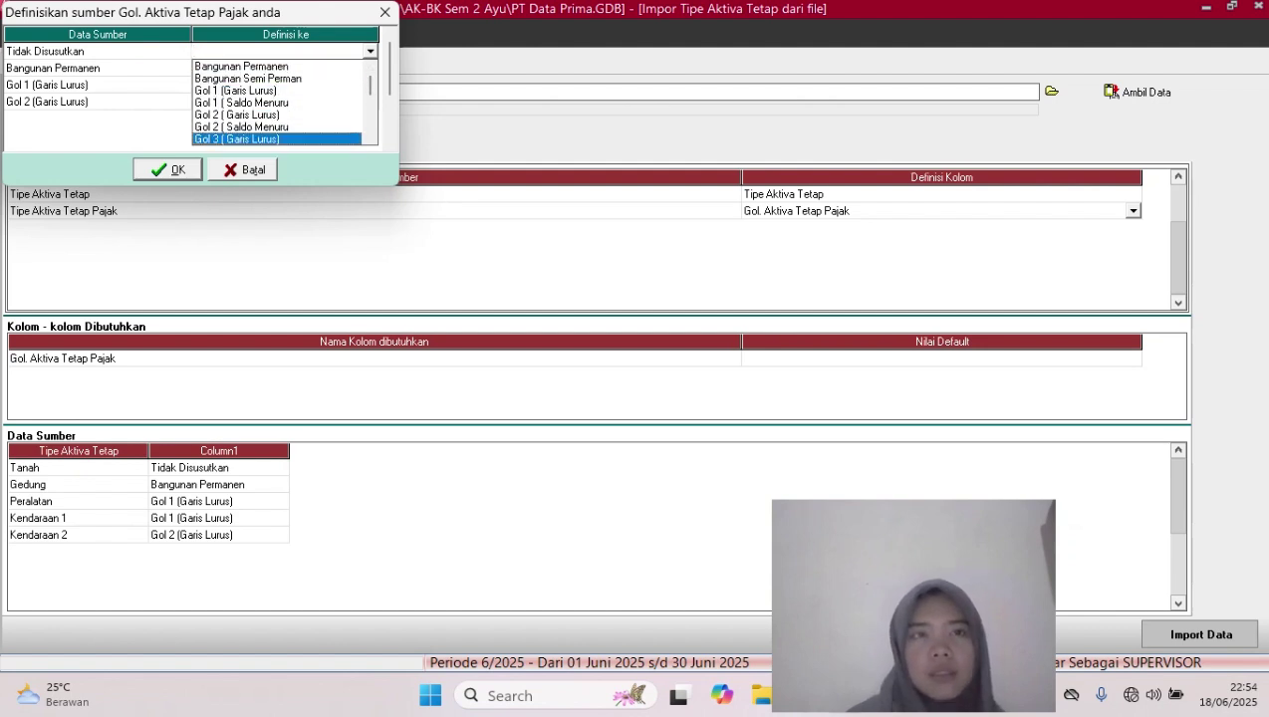
key("Down")
key("Down")
key("Down")
key("Down")
key("Down")
key("Down")
key("Down")
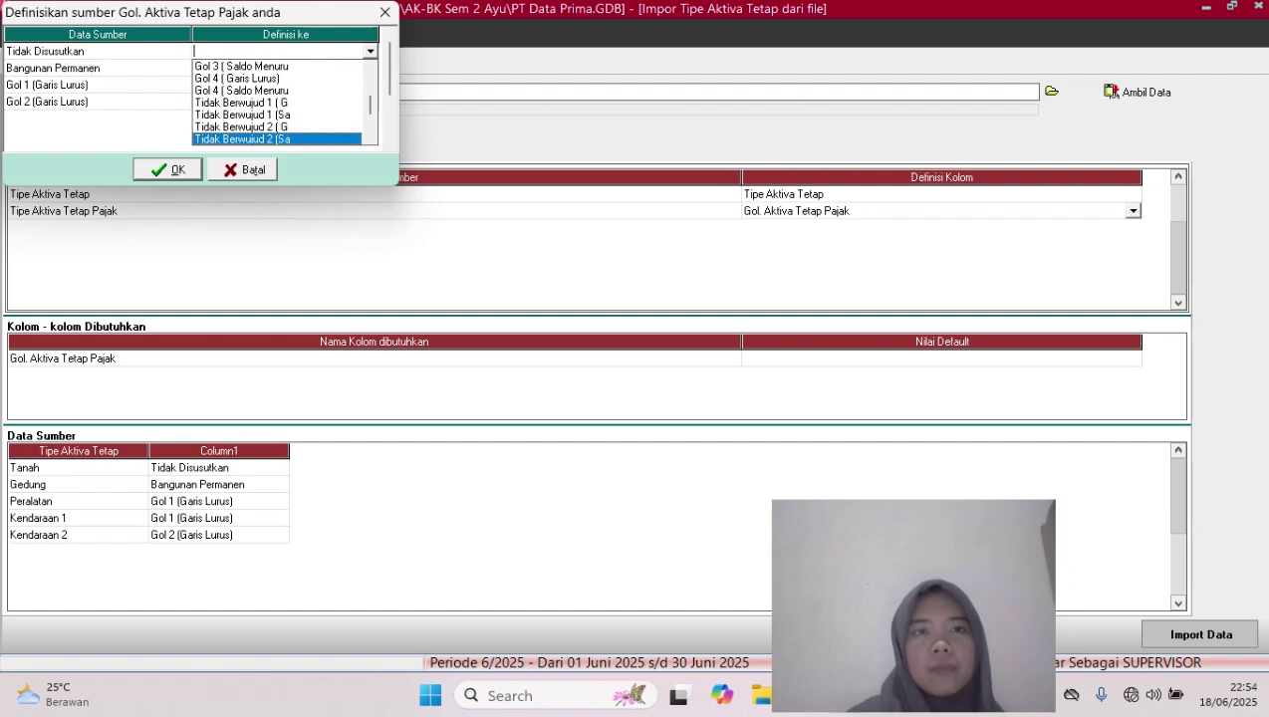
key("Down")
key("Down")
key("Down")
key("Down")
key("Down")
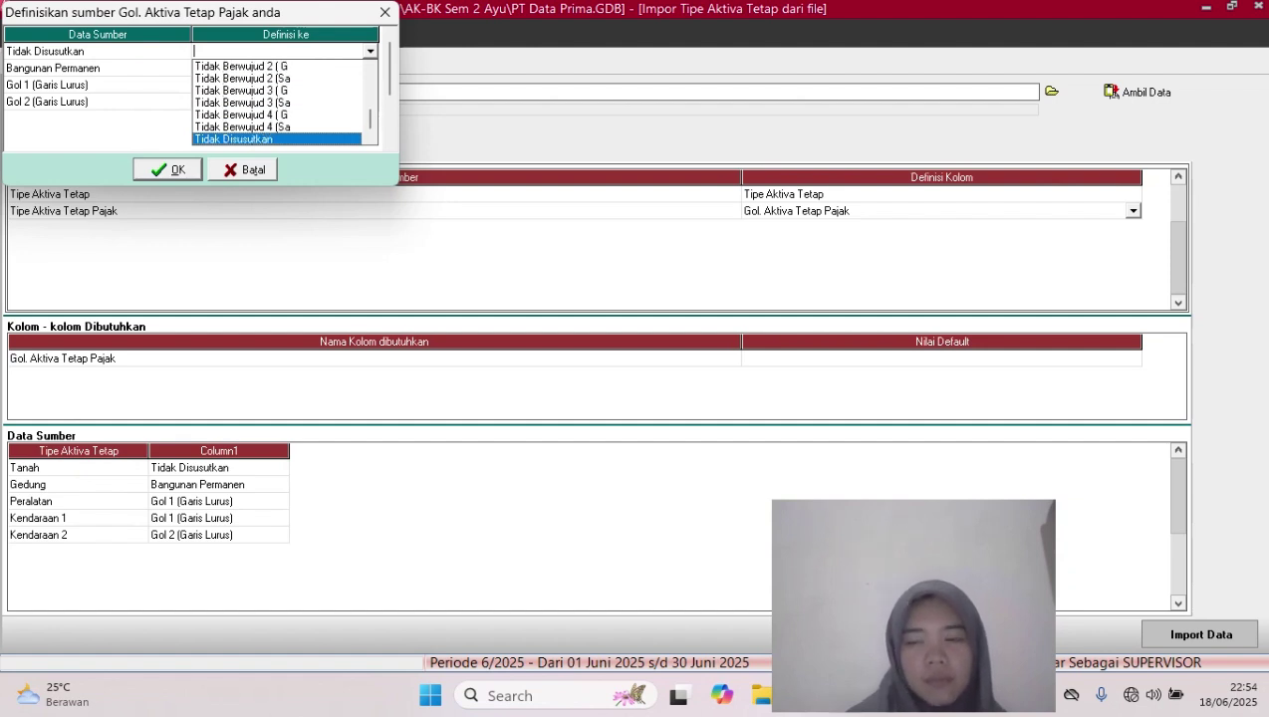
key("Return")
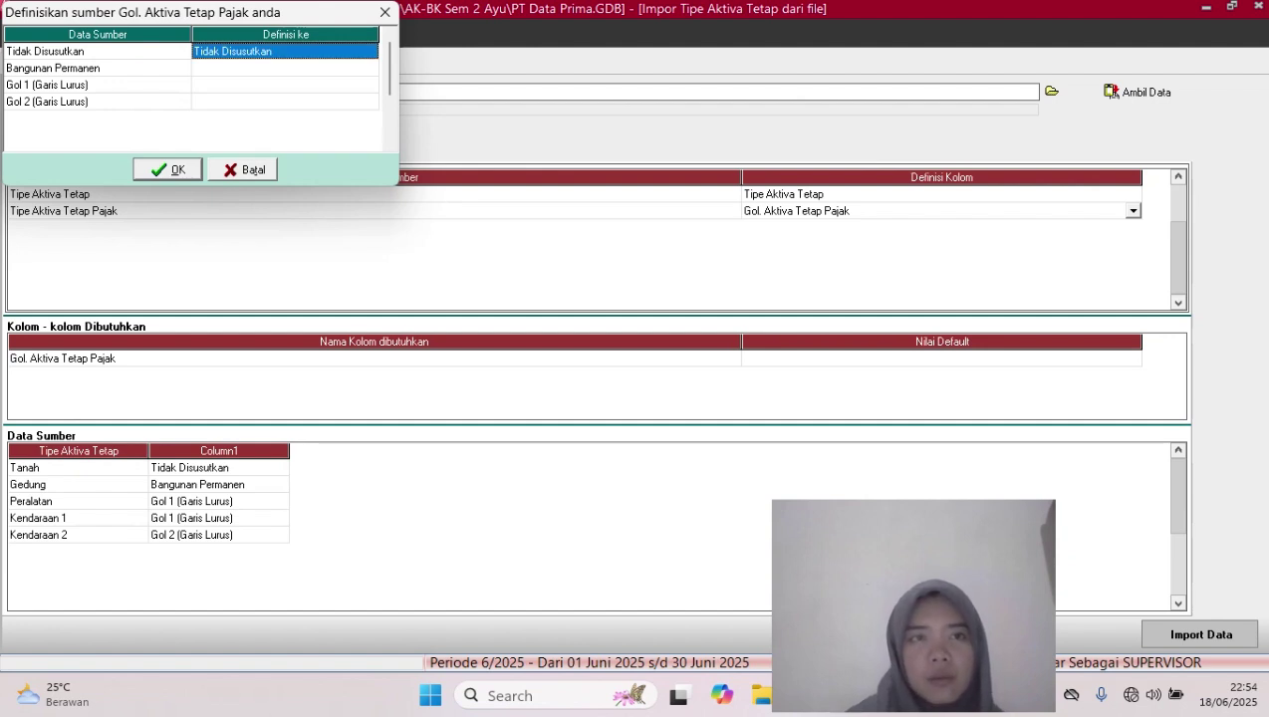
key("Down")
left_click(364, 68)
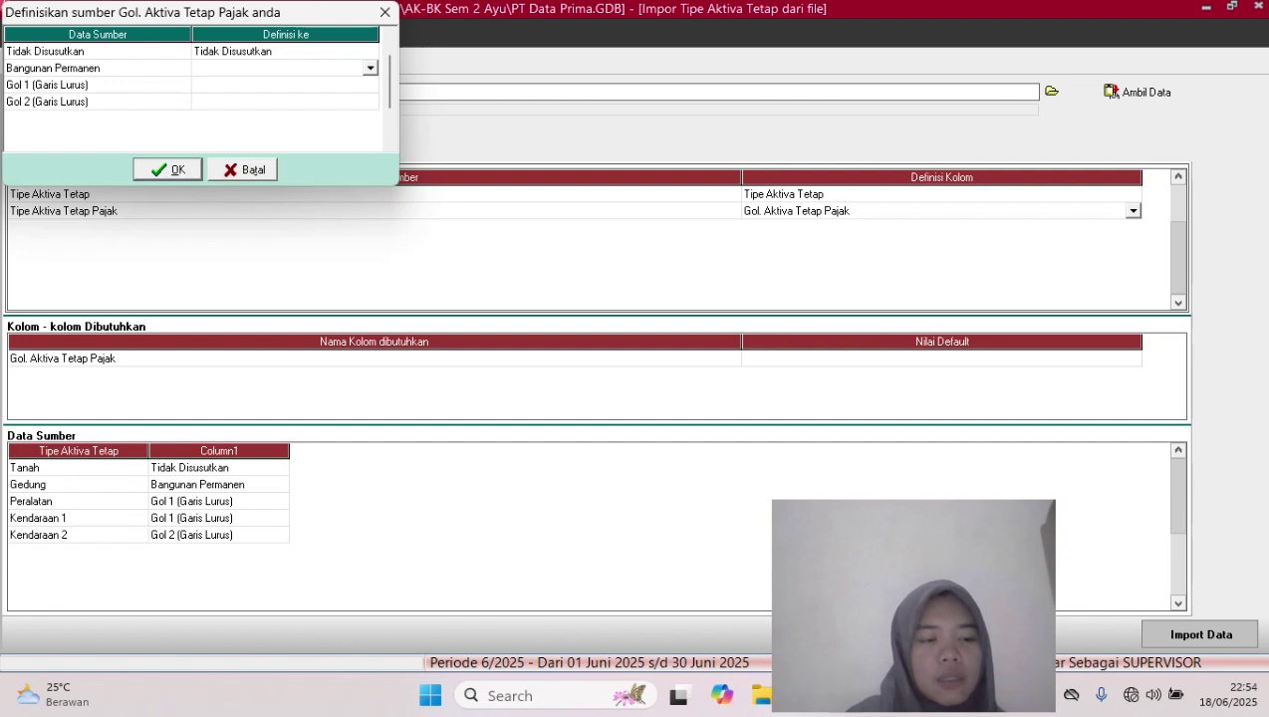
left_click(370, 68)
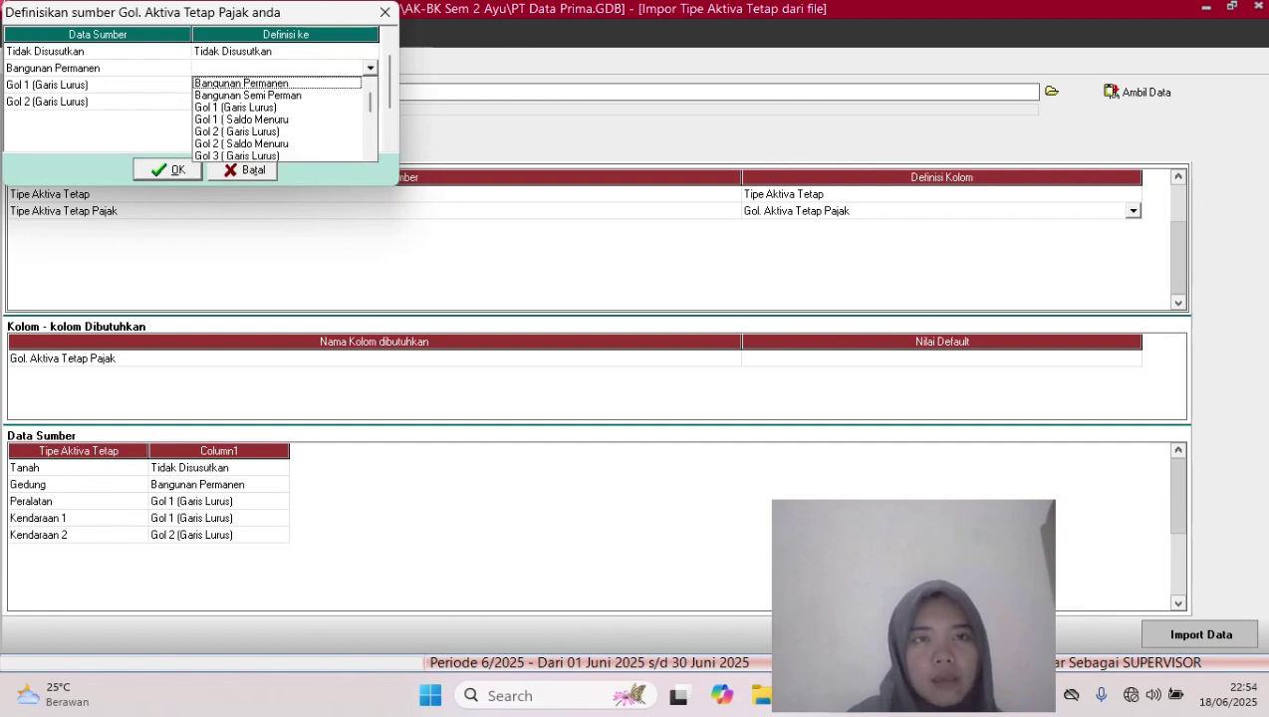
left_click(259, 84)
Match the Gol 1 and Gol 2 (Garis Lurus) values to their groups and confirm
left_click(363, 84)
left_click(362, 84)
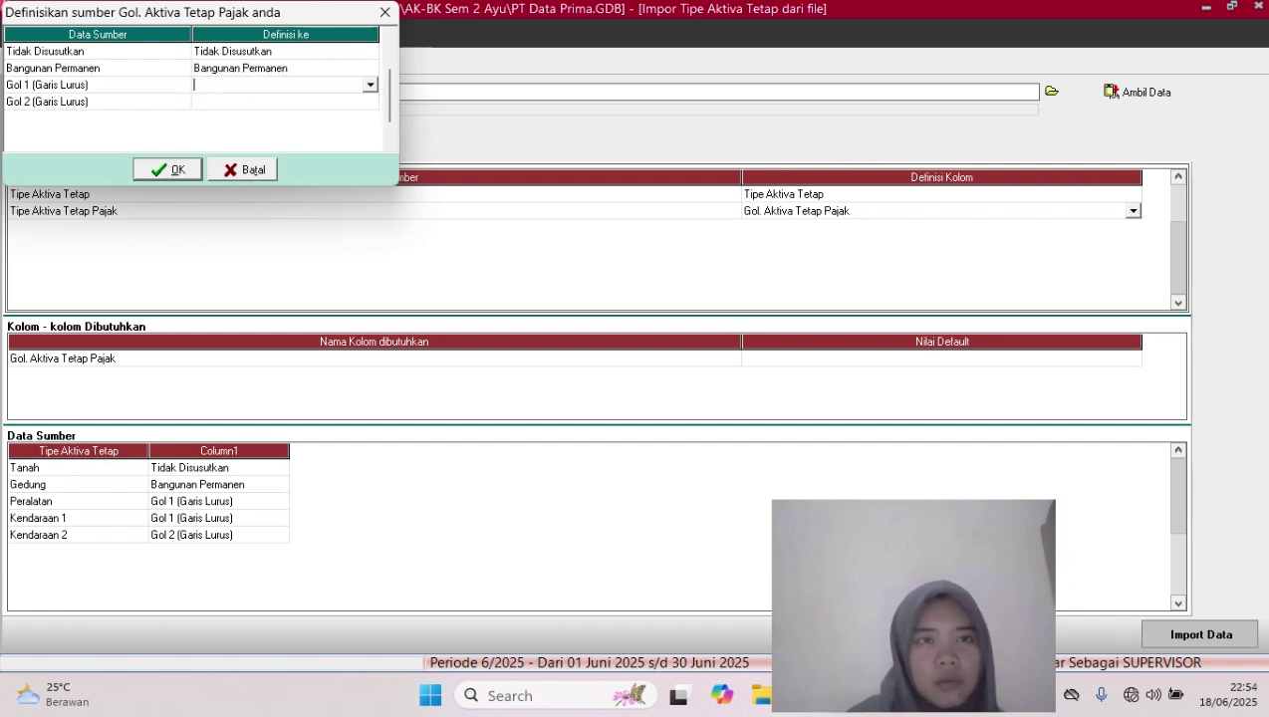
left_click(369, 85)
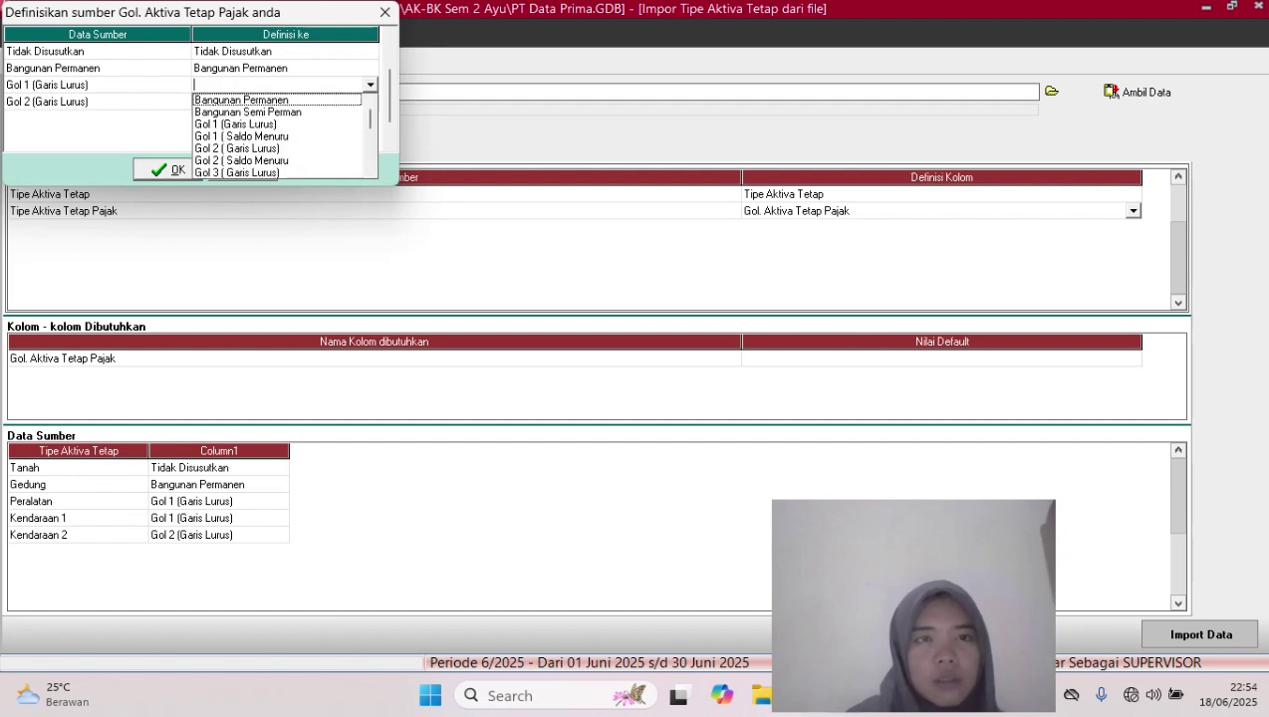
left_click(236, 124)
left_click(285, 102)
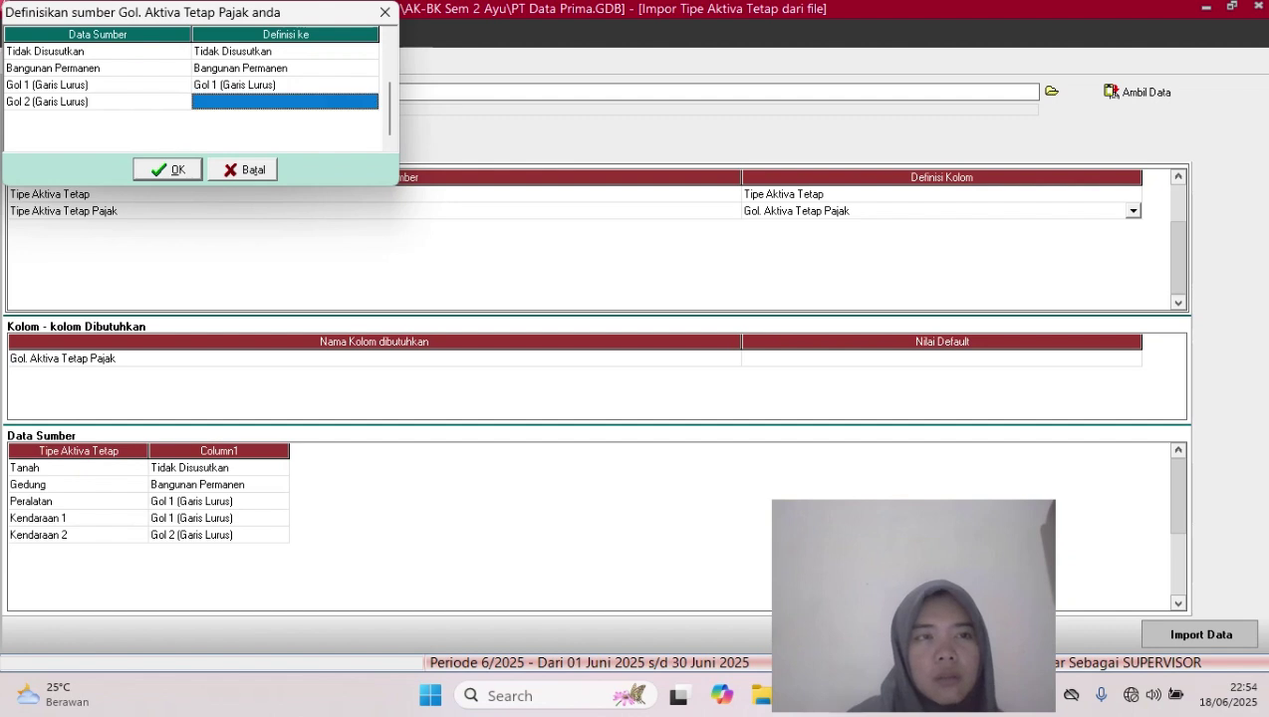
left_click(284, 102)
left_click(370, 101)
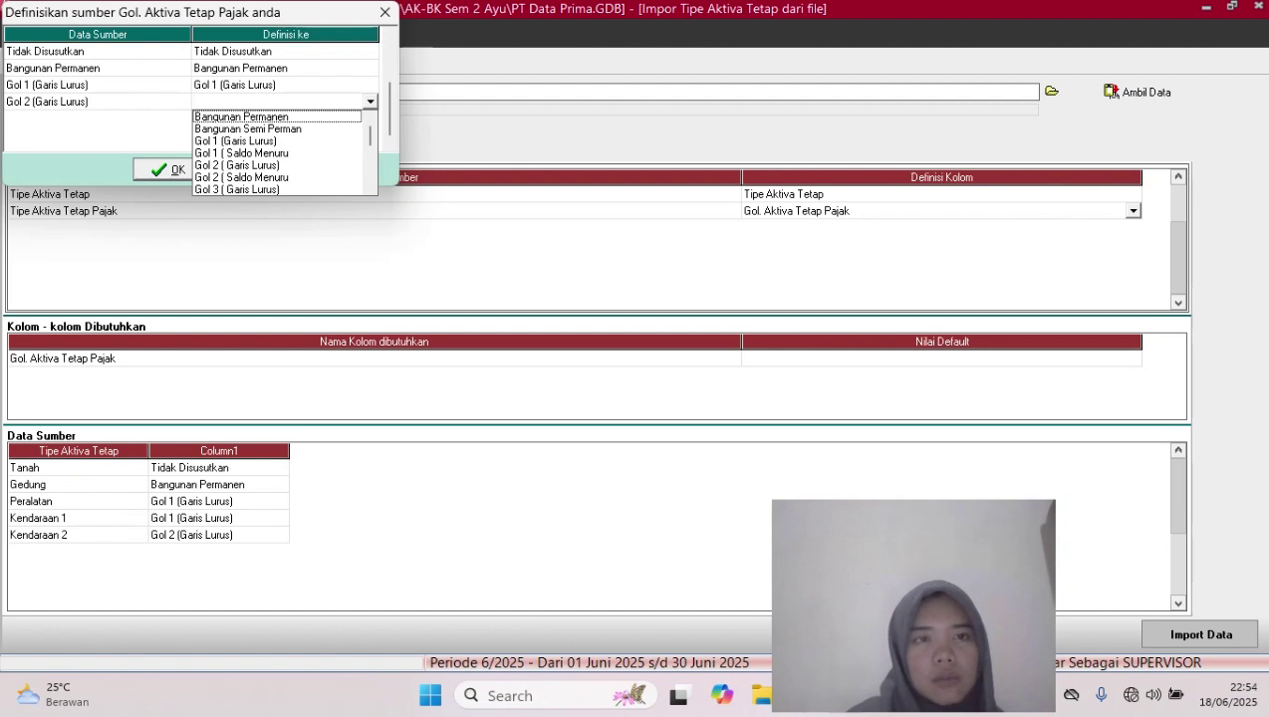
left_click(237, 164)
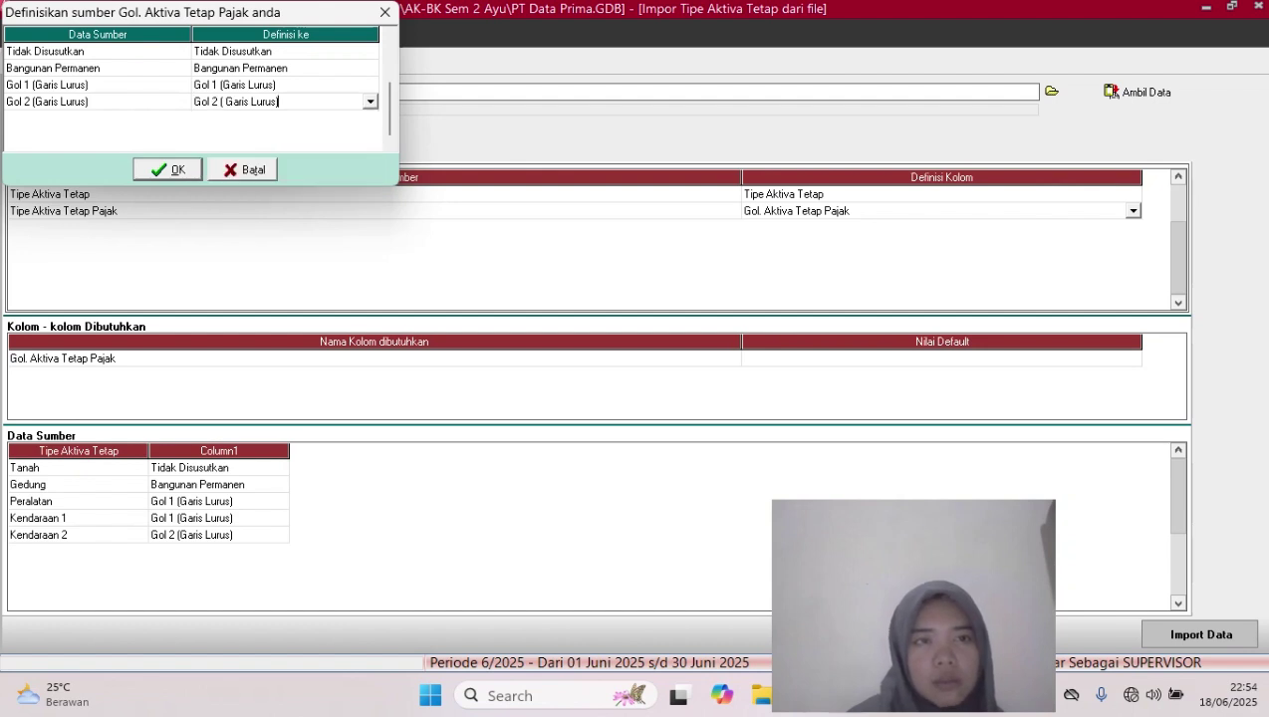
left_click(166, 169)
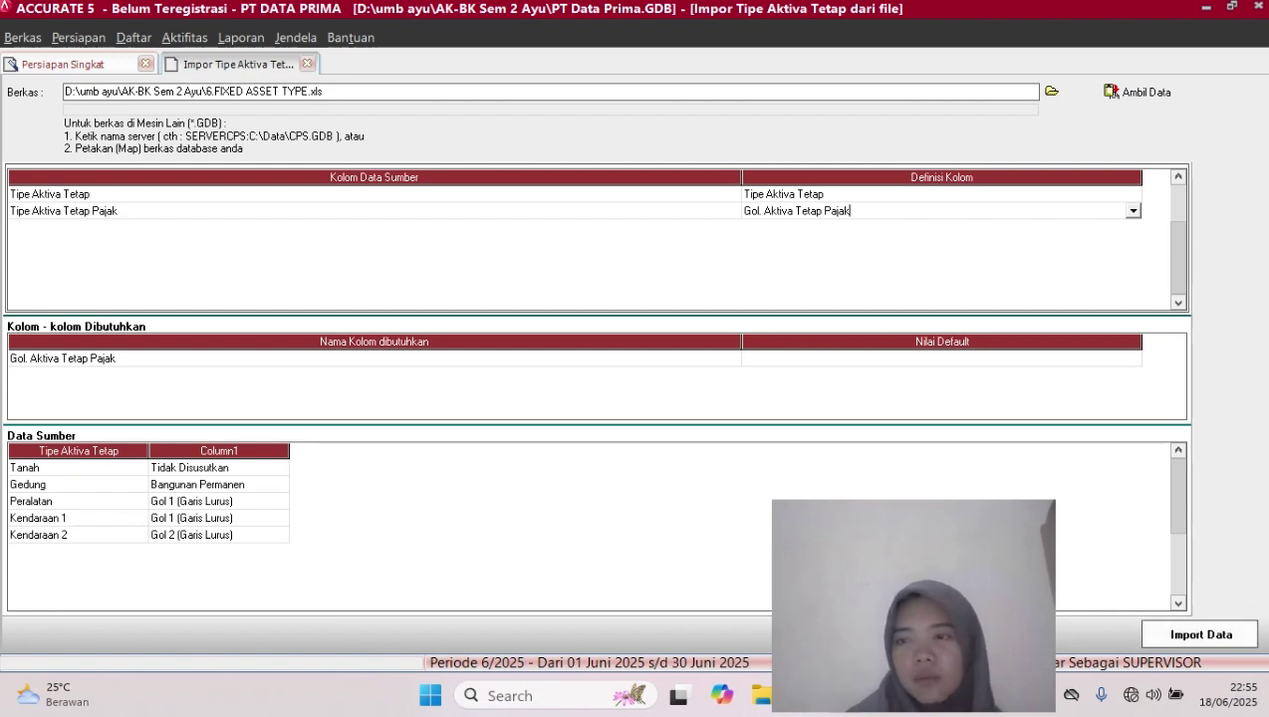
Import the five fixed asset types and advance to step 17, Aktiva Tetap
left_click(1202, 635)
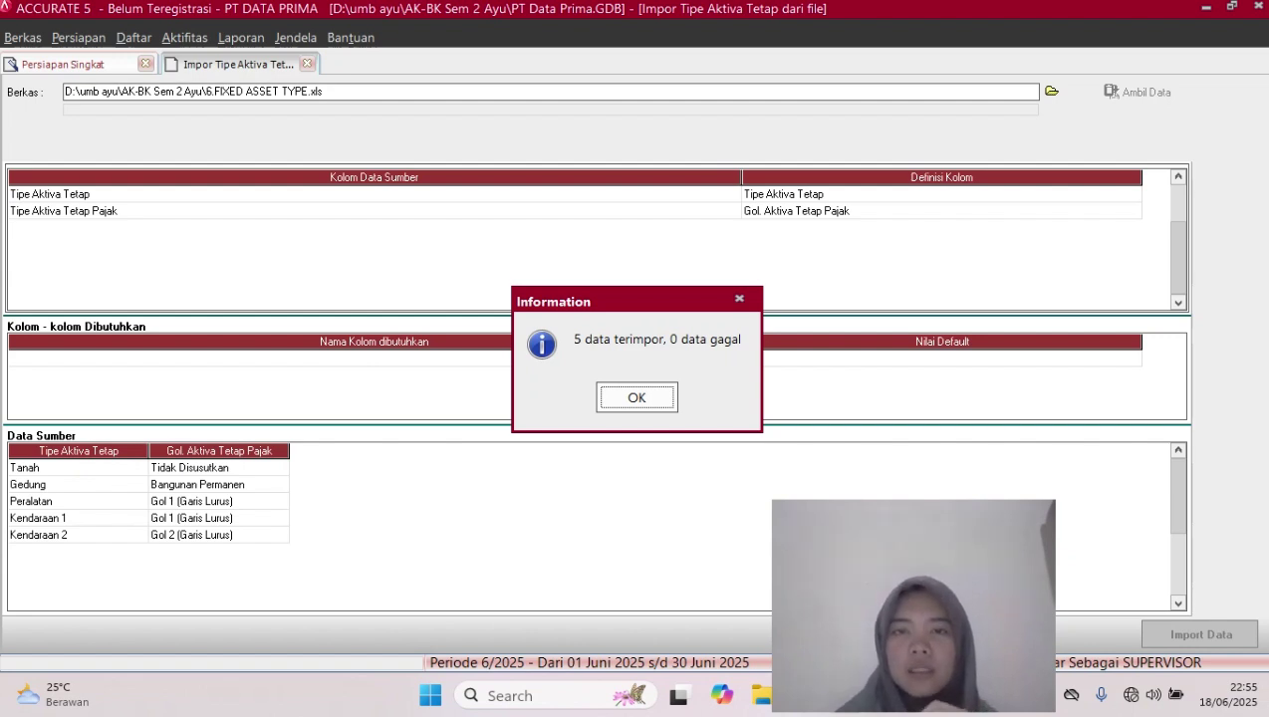
key("Return")
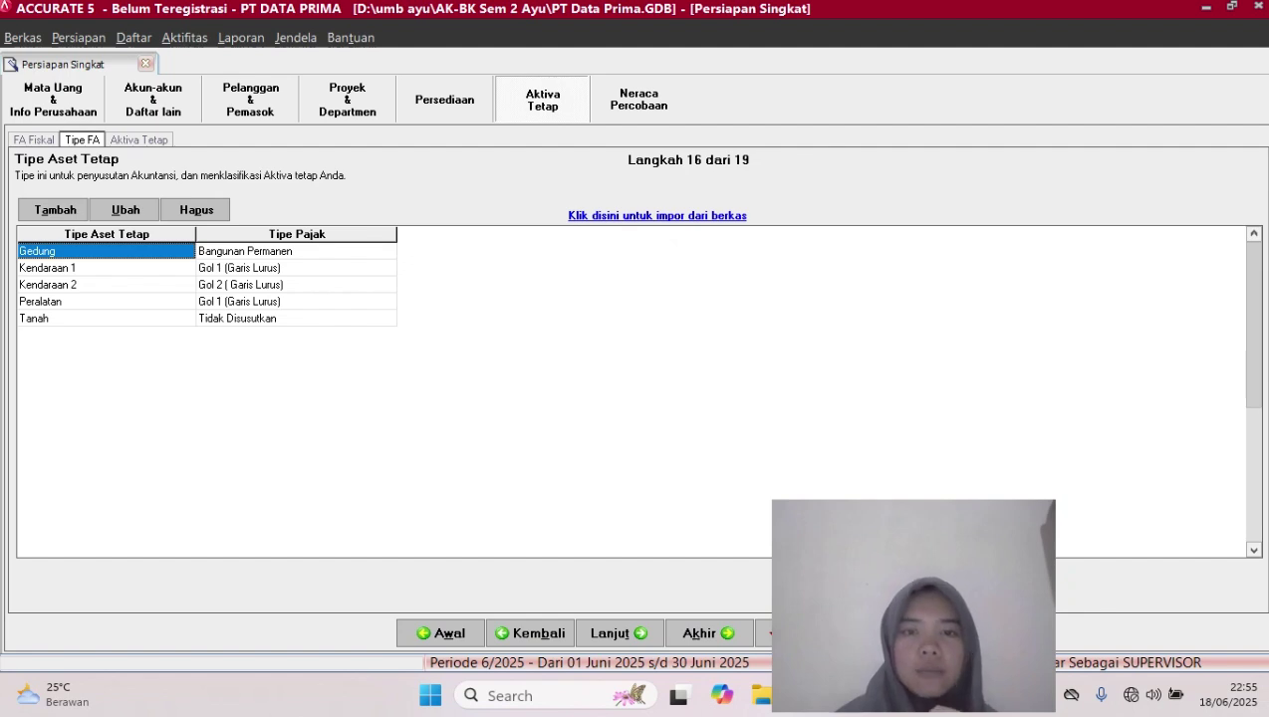
left_click(620, 633)
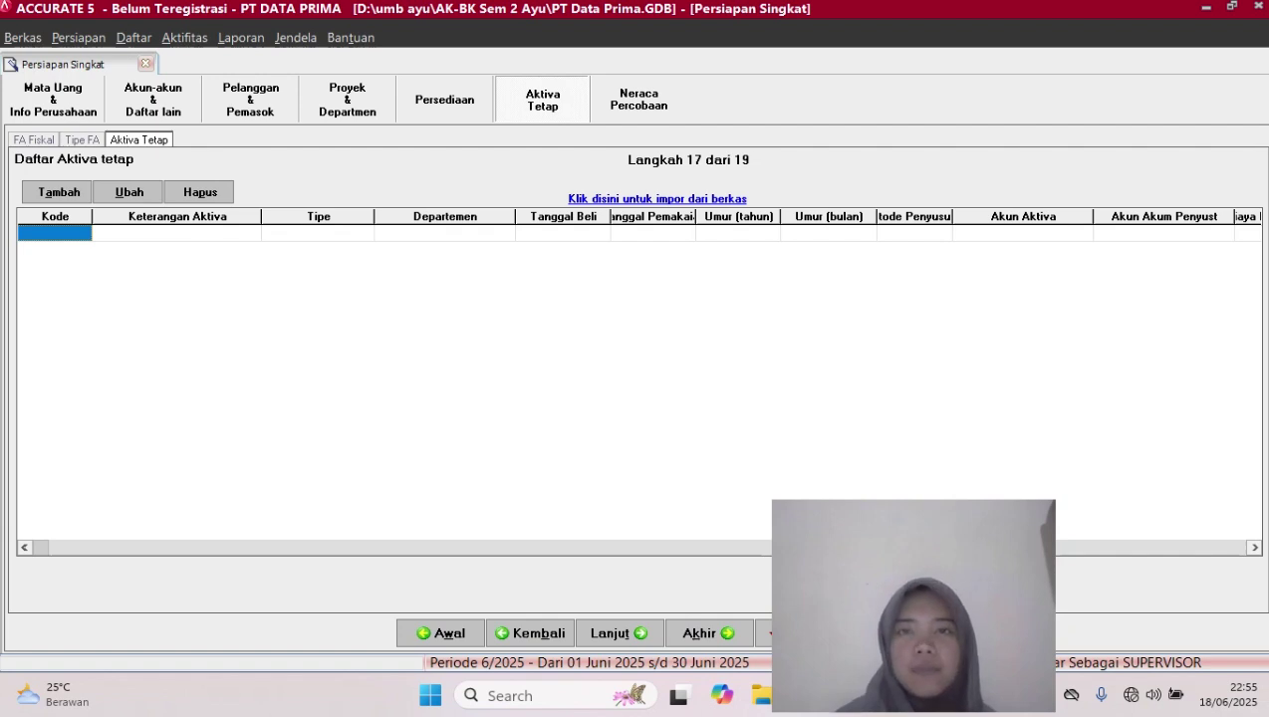
Load the Excel file 7. FIXED ASSET.xls into the fixed asset import window
left_click(658, 200)
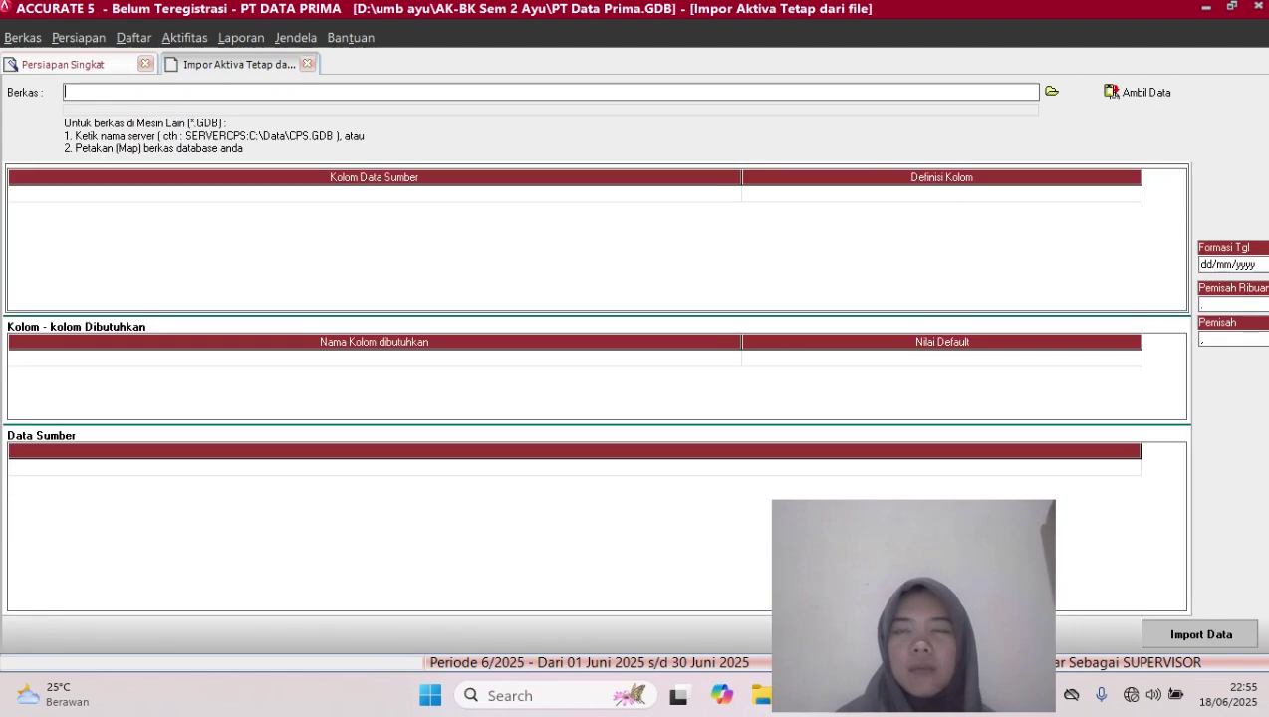
left_click(1052, 92)
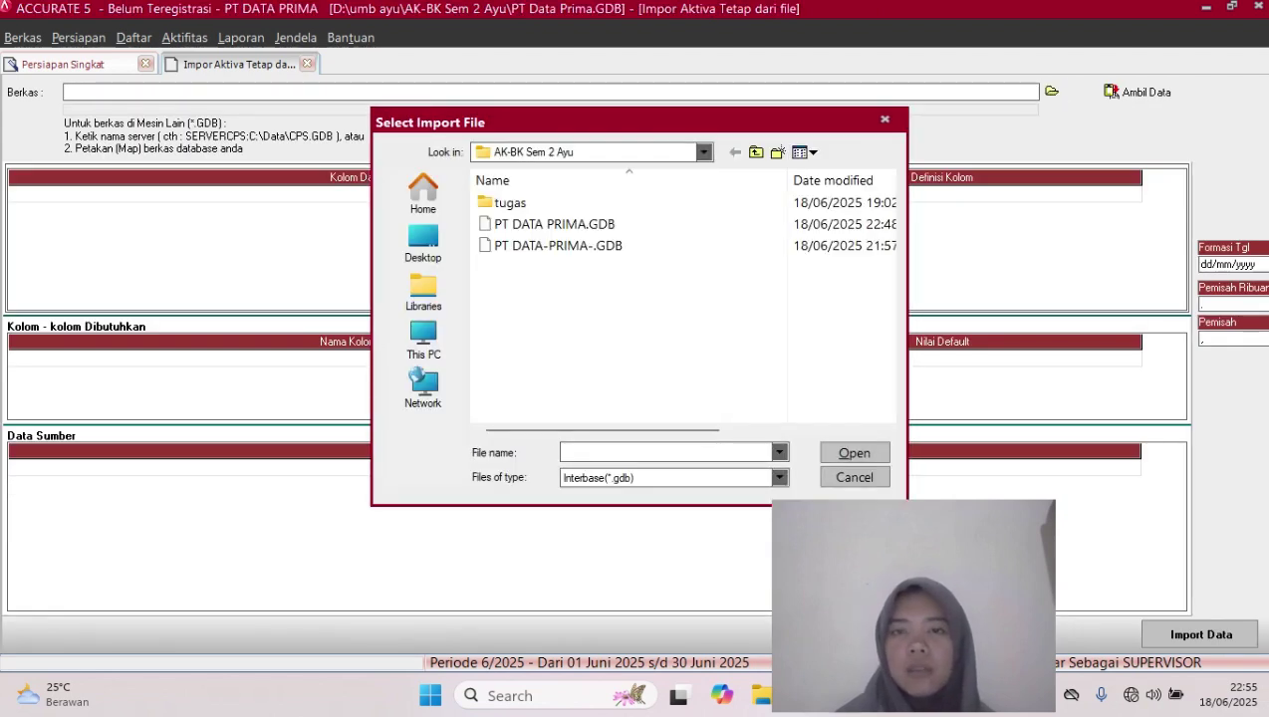
left_click(779, 478)
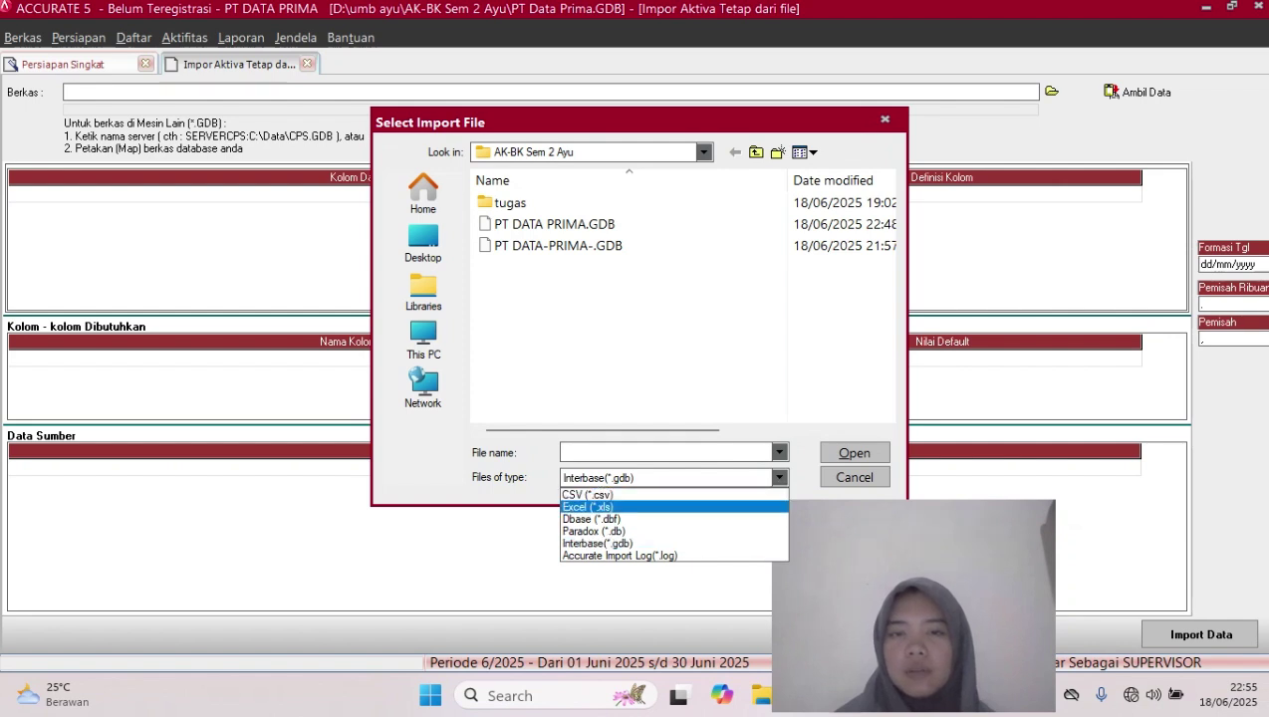
left_click(588, 507)
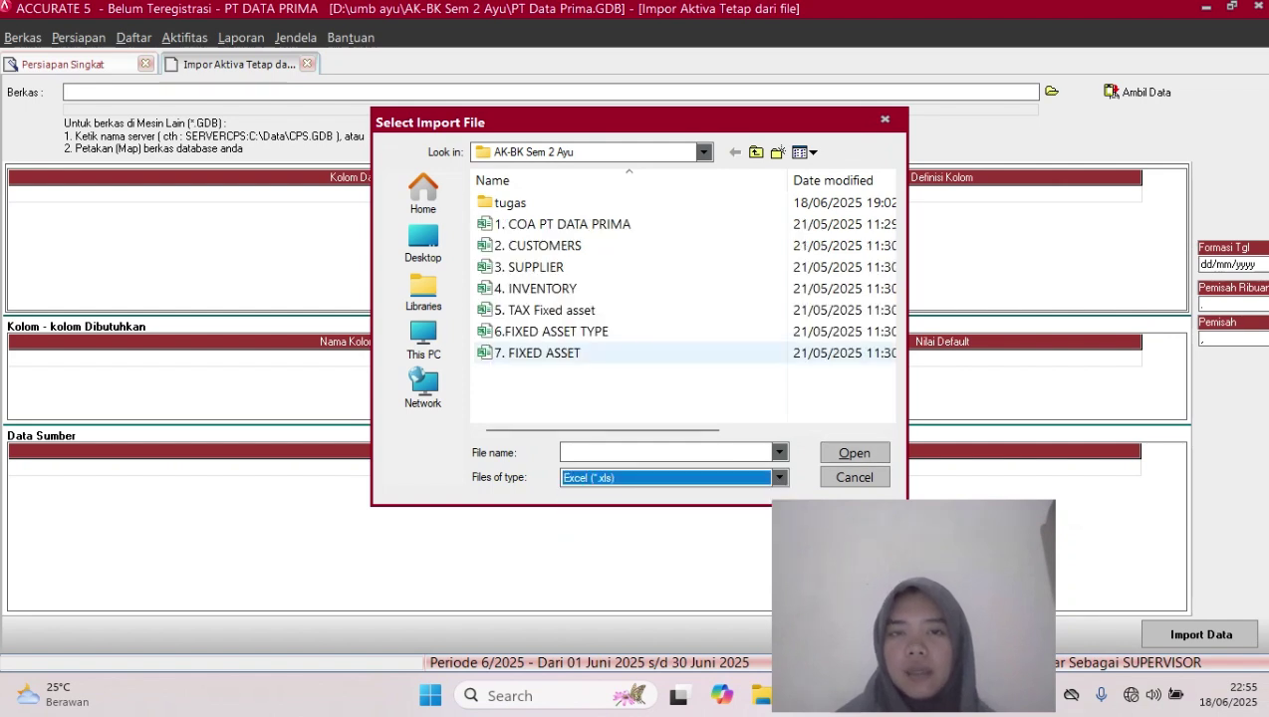
left_click(558, 353)
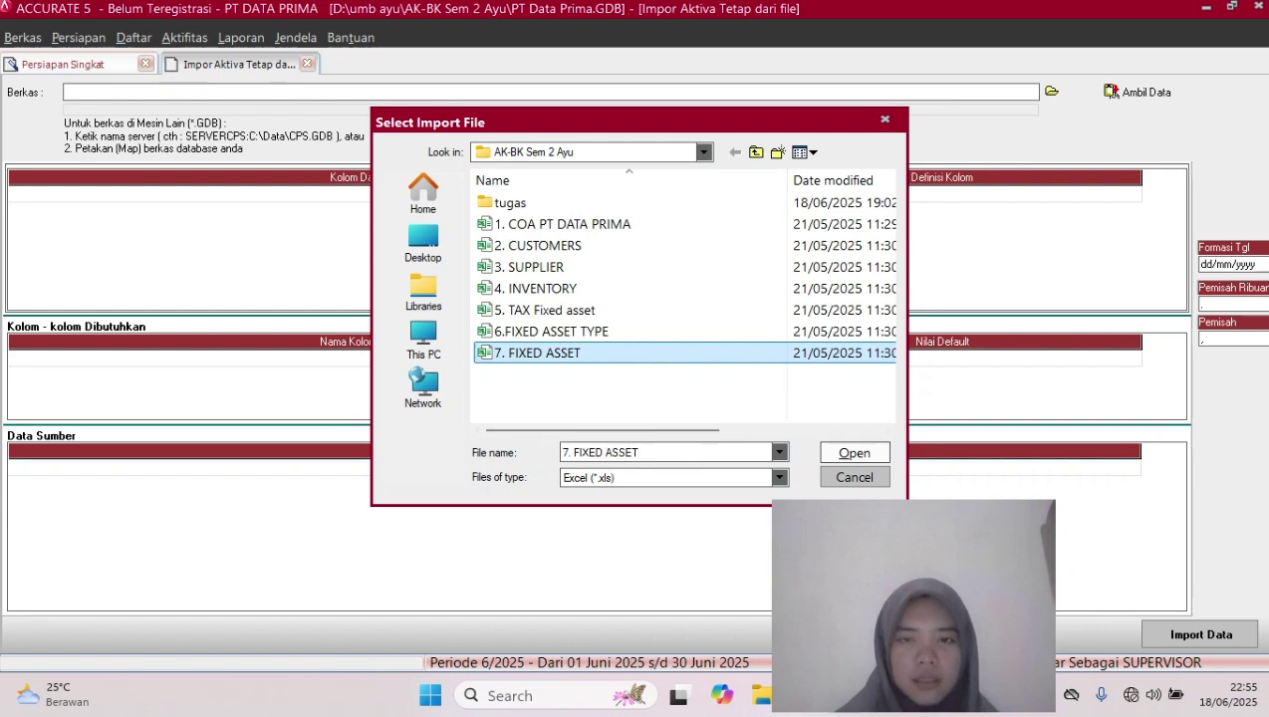
left_click(854, 453)
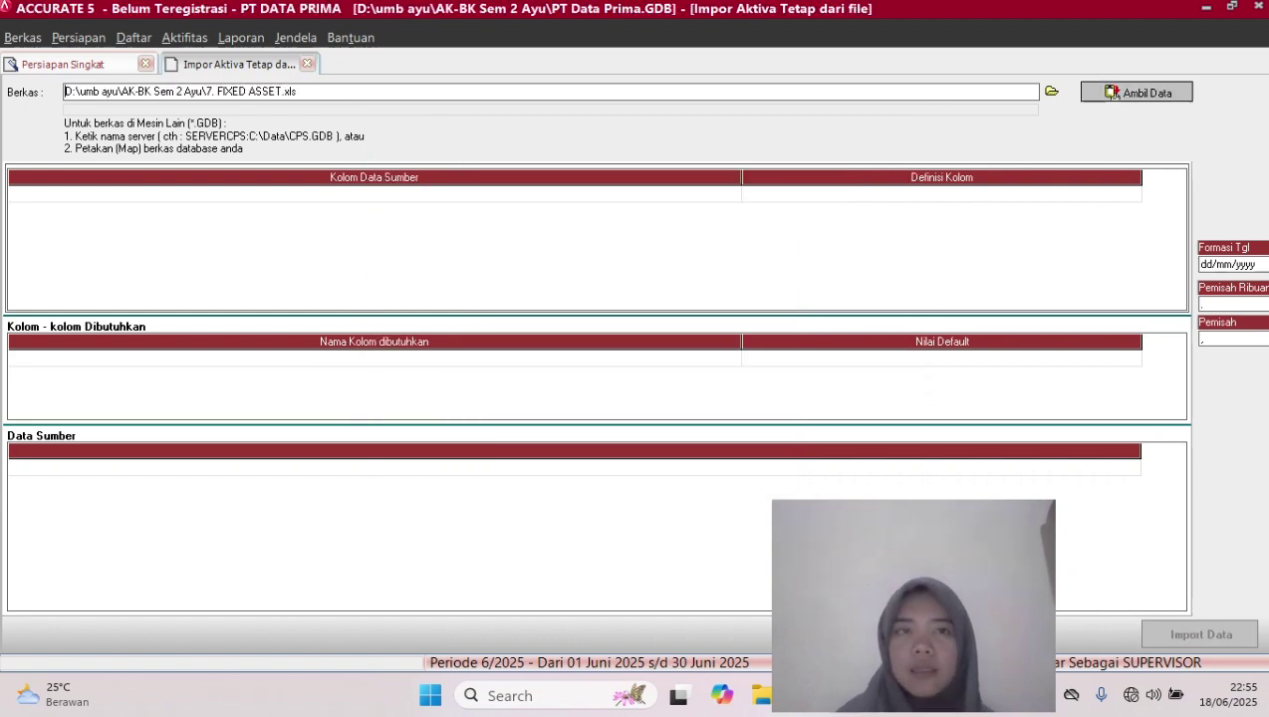
left_click(1136, 93)
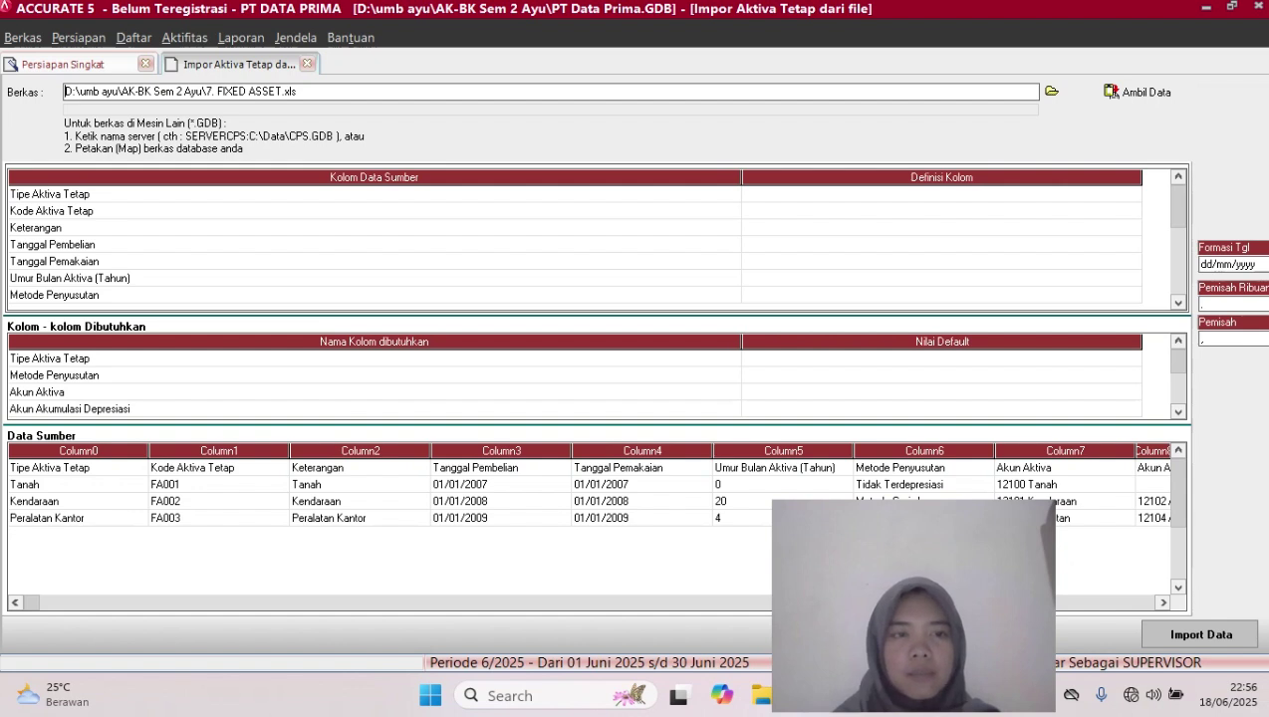
Delete the header row from the Data Sumber source data
right_click(190, 468)
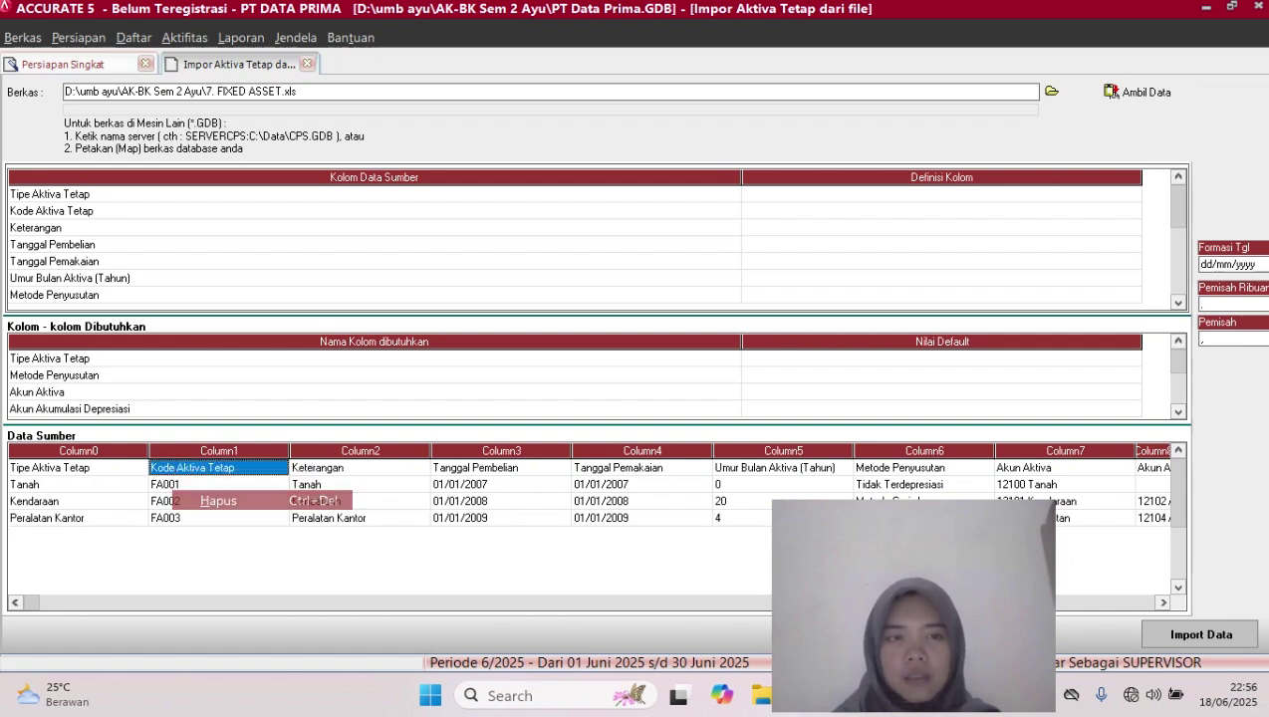
left_click(227, 501)
key("Return")
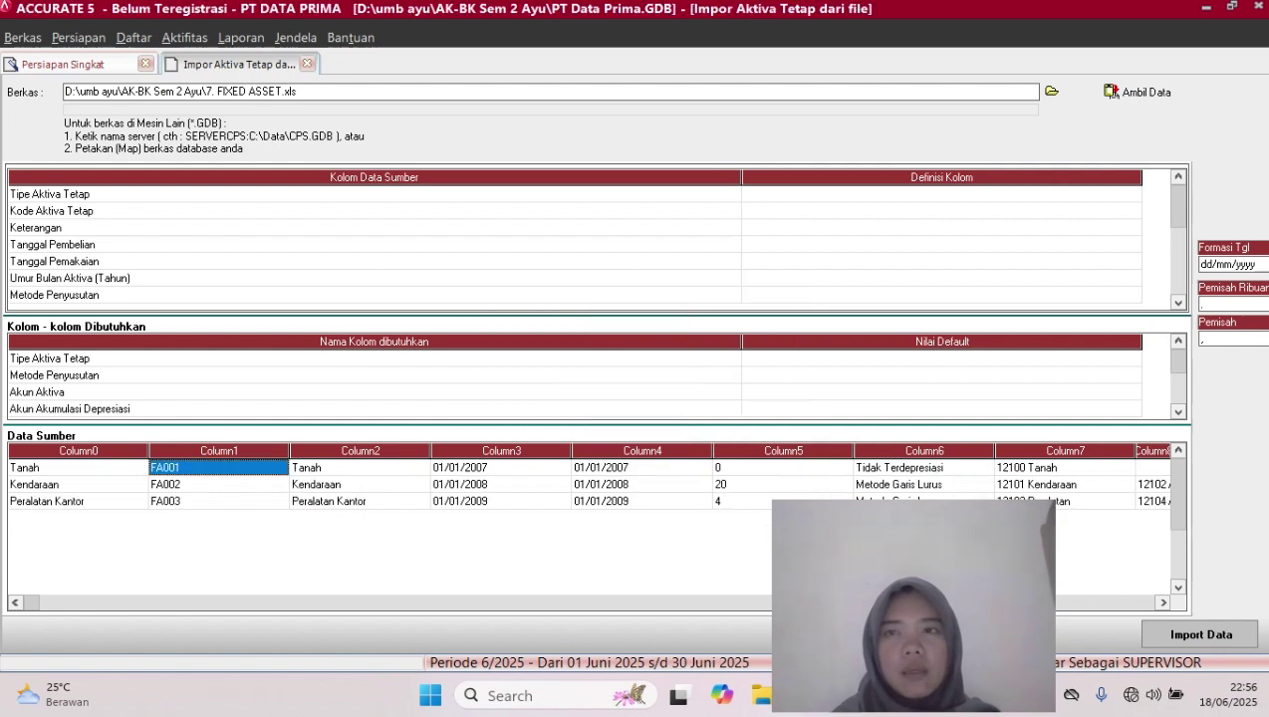
Map the Tipe Aktiva Tetap source column to the Tipe Aktiva Tetap field
left_click(941, 194)
left_click(1133, 195)
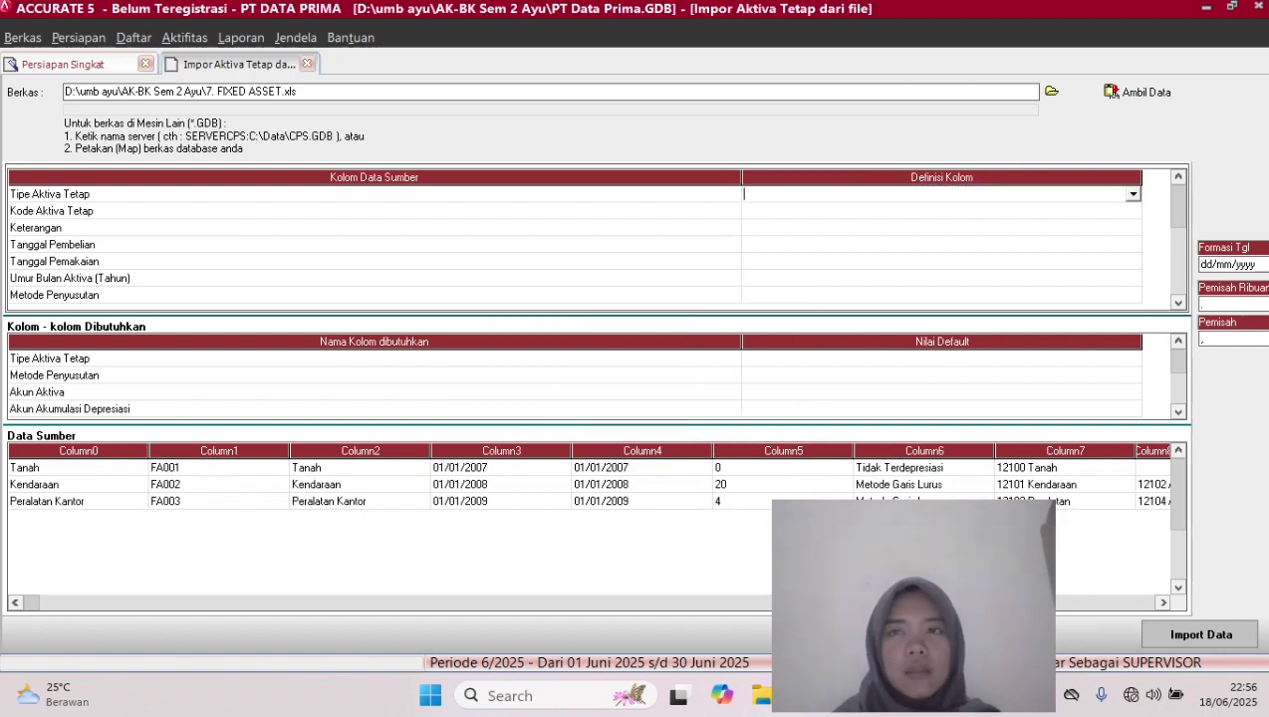
left_click(1133, 194)
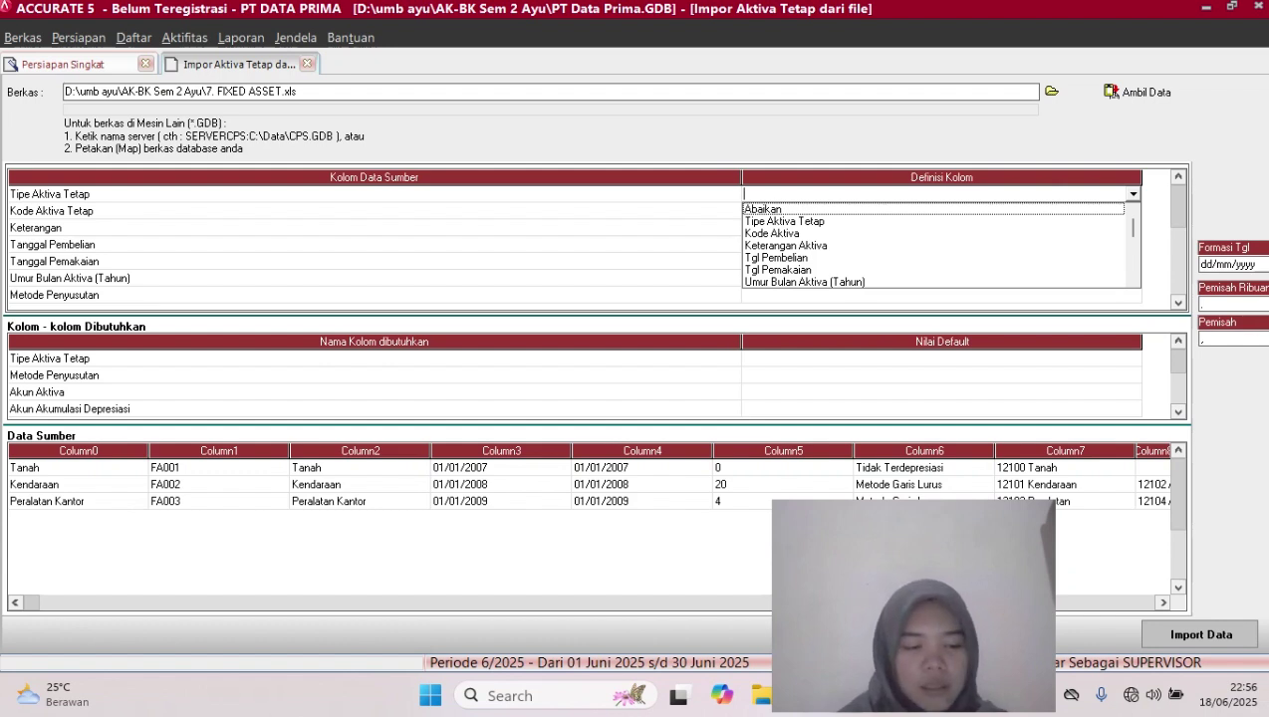
key("Down")
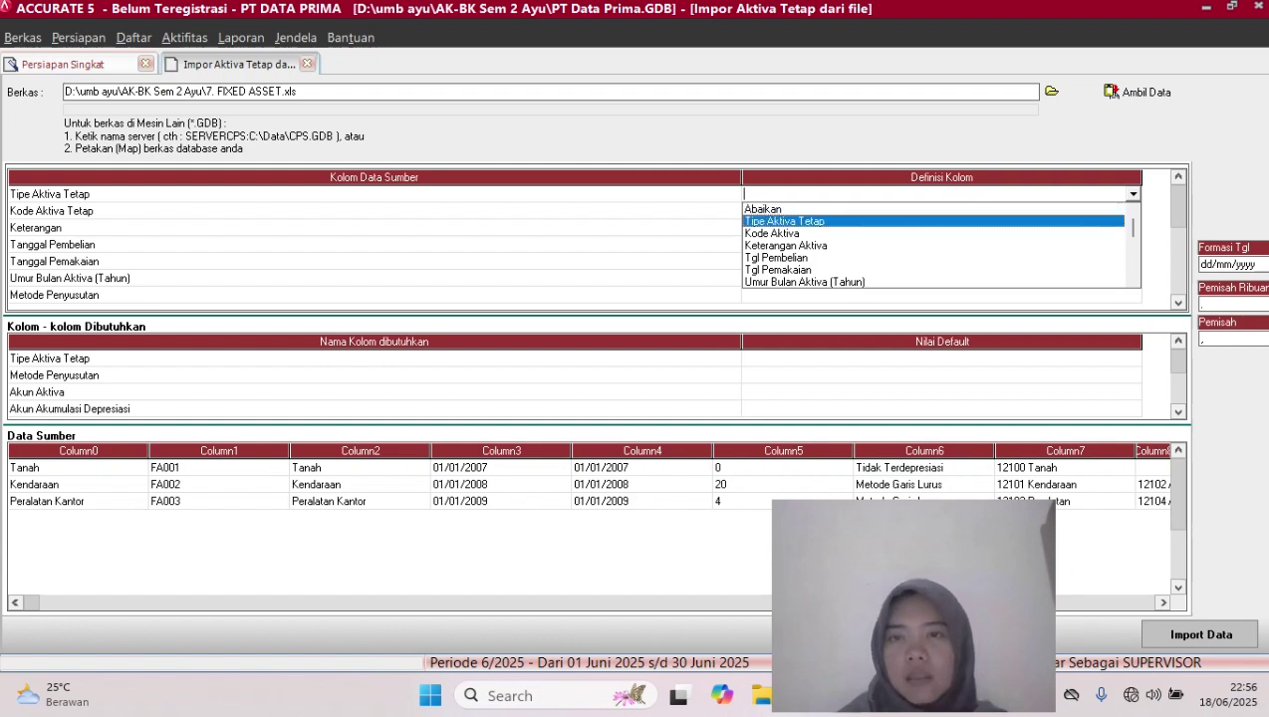
key("Return")
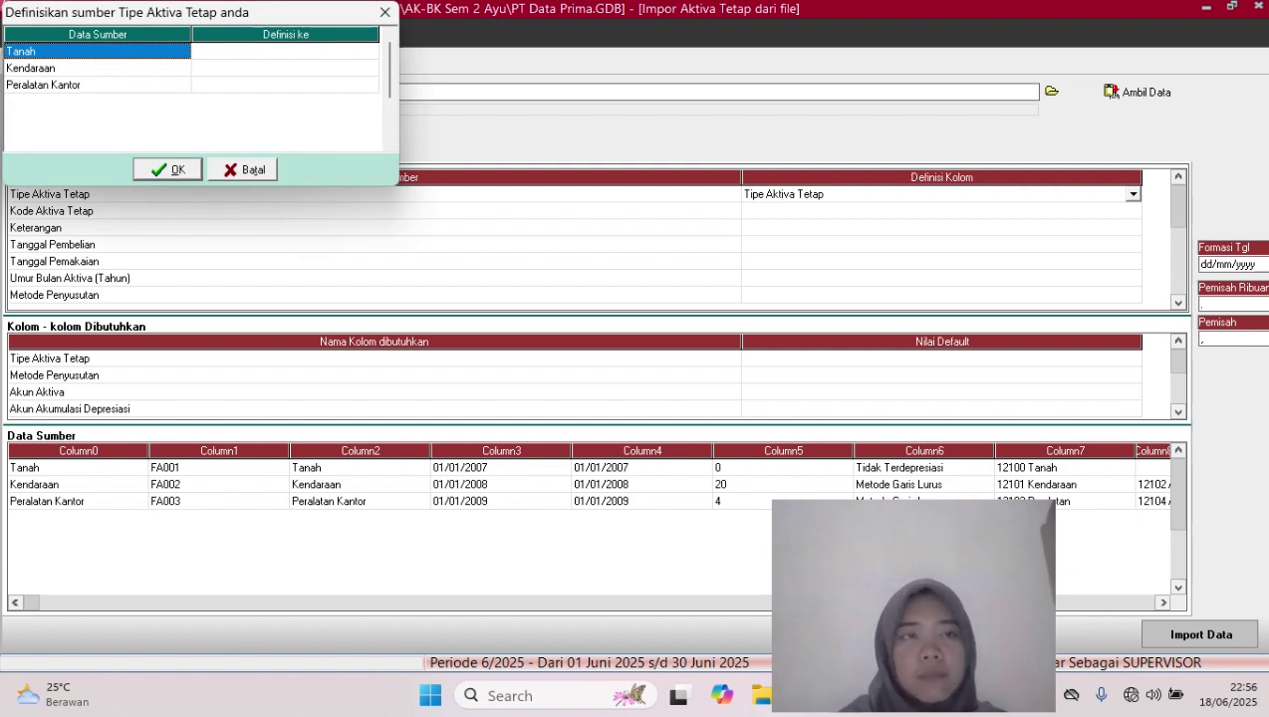
Match the file's Tanah type to Tanah and Kendaraan to Kendaraan 1
left_click(285, 51)
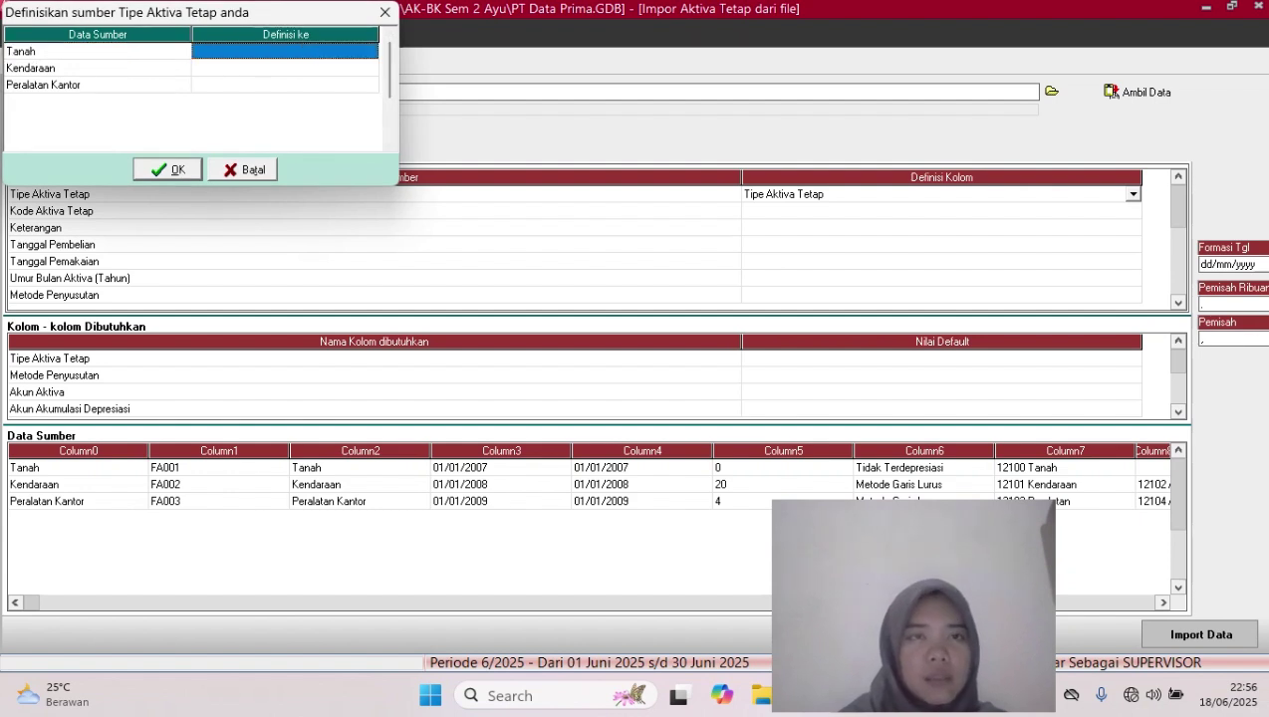
left_click(285, 51)
left_click(370, 51)
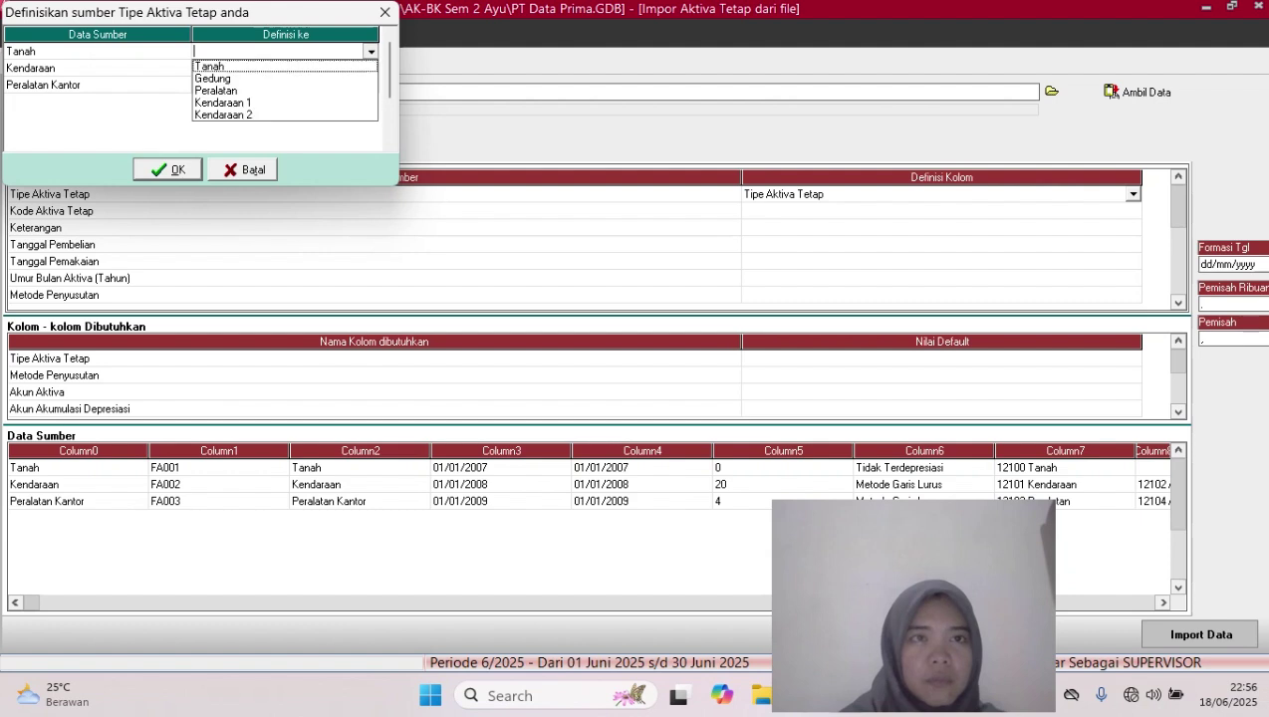
key("Down")
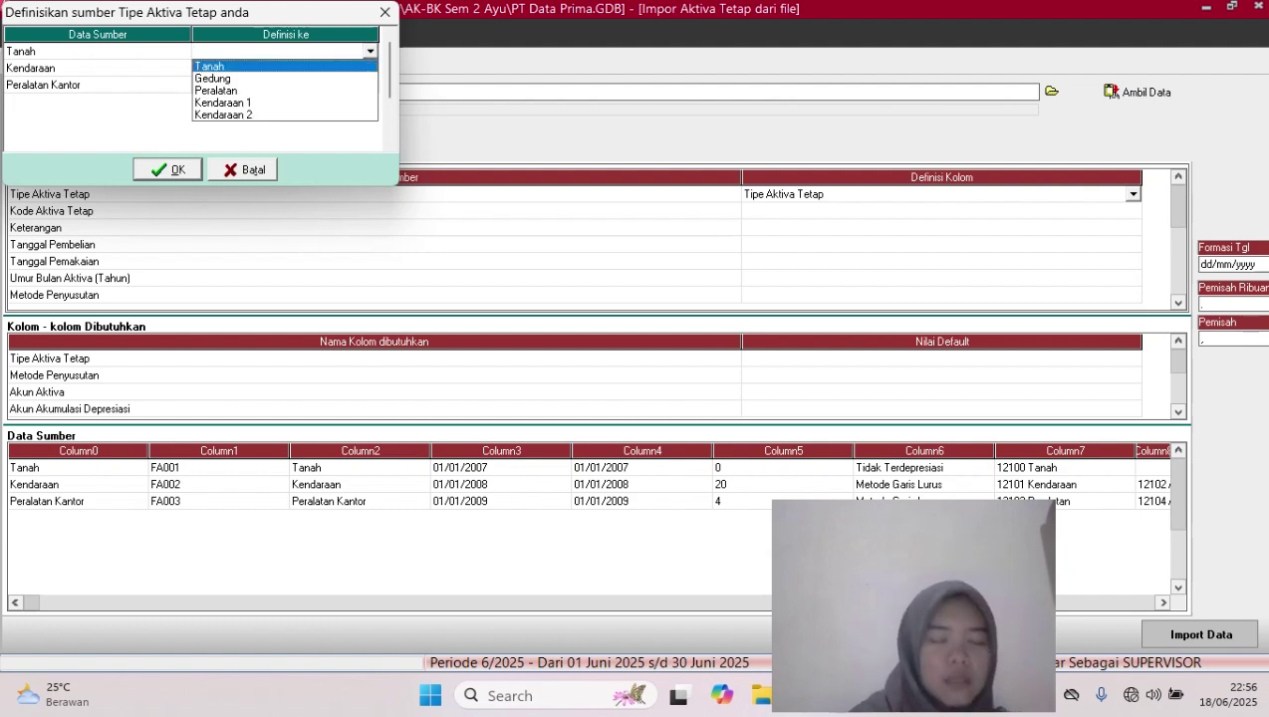
key("Return")
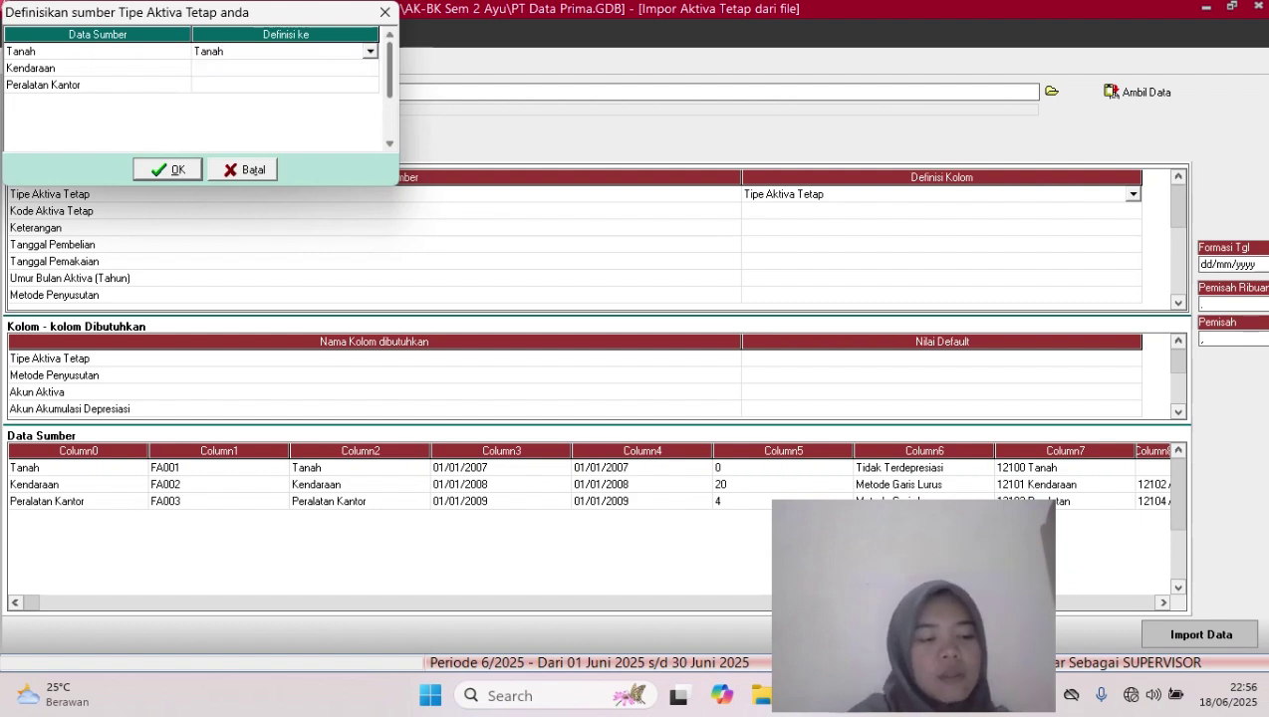
left_click(285, 68)
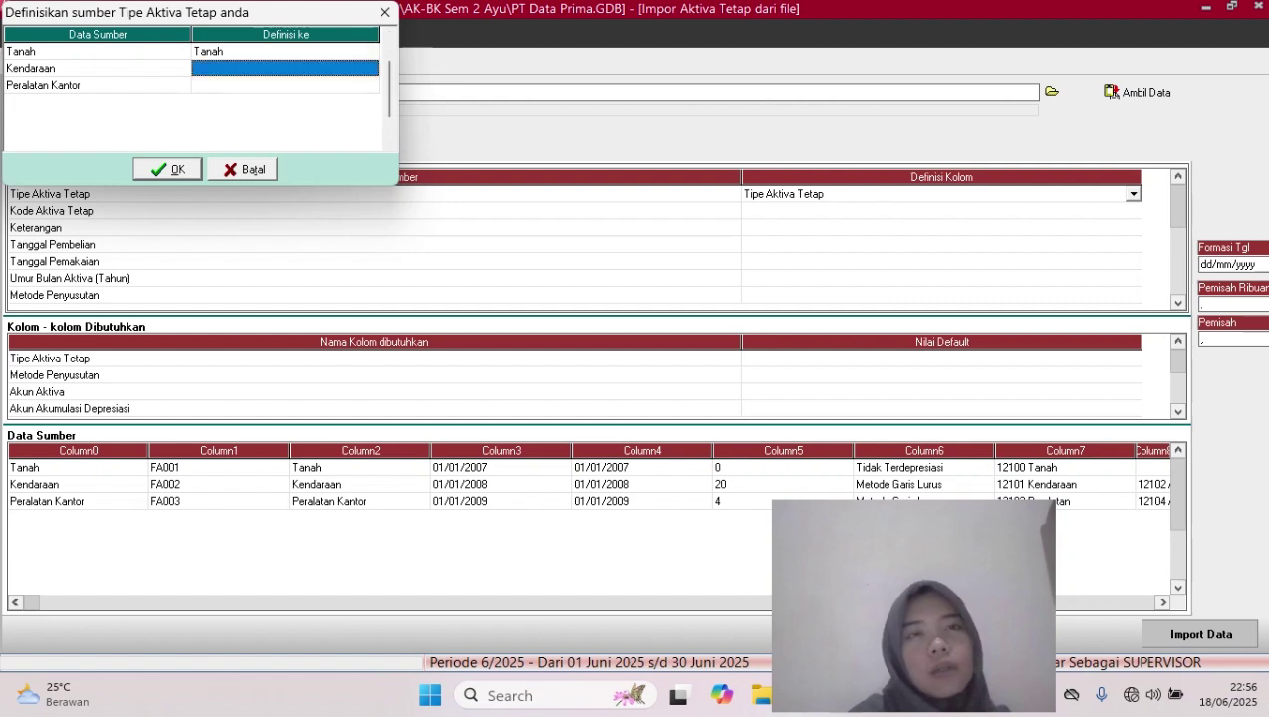
left_click(285, 67)
left_click(371, 68)
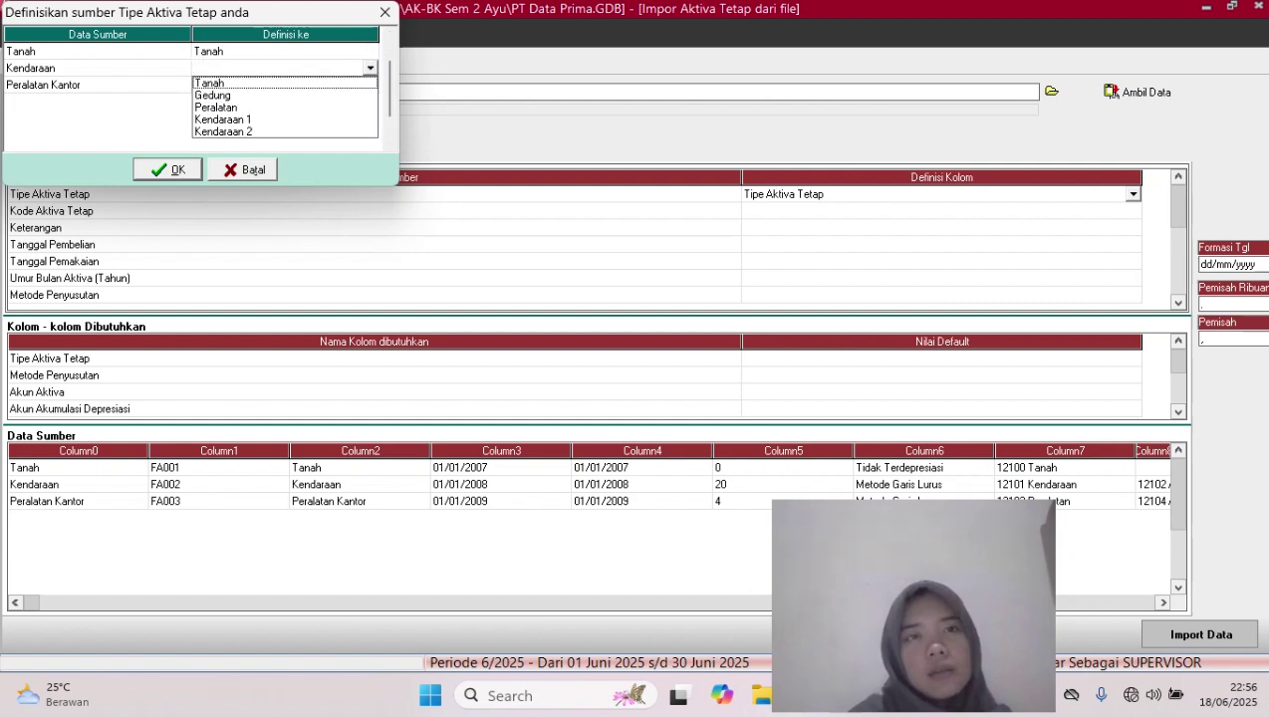
left_click(223, 120)
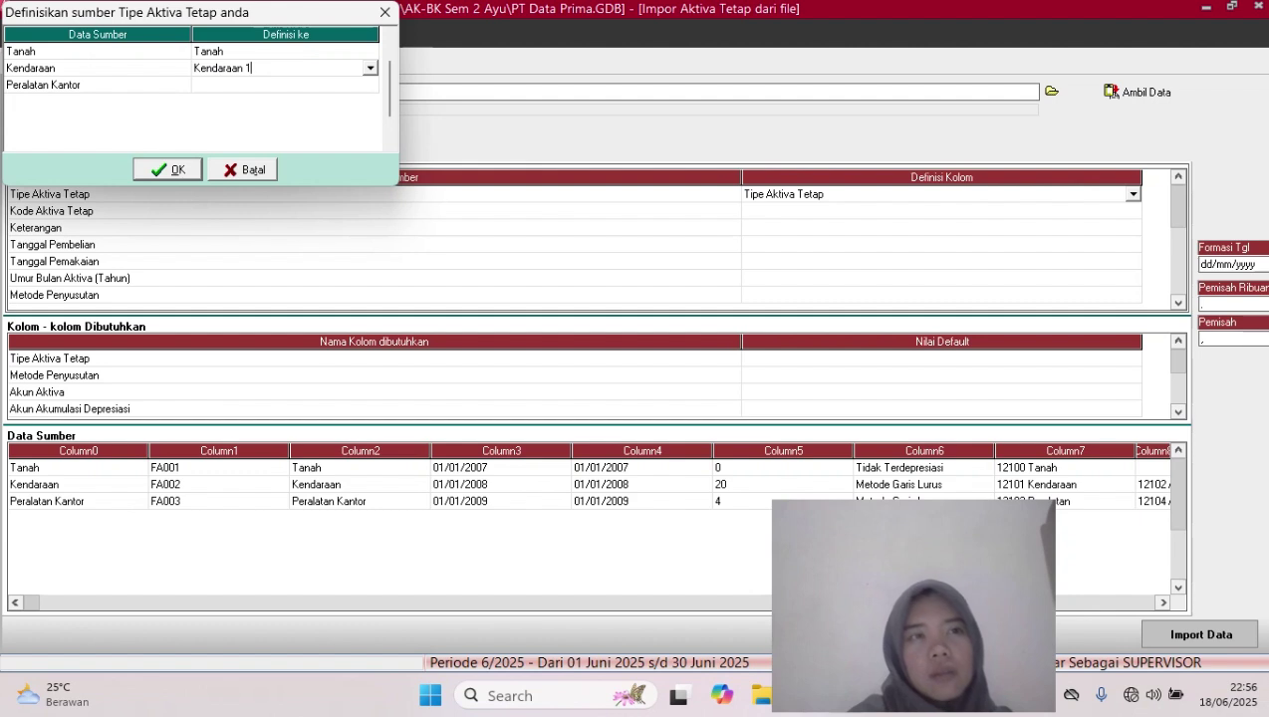
Match Peralatan Kantor to Peralatan and confirm the asset-type matches
left_click(284, 85)
left_click(285, 85)
left_click(370, 85)
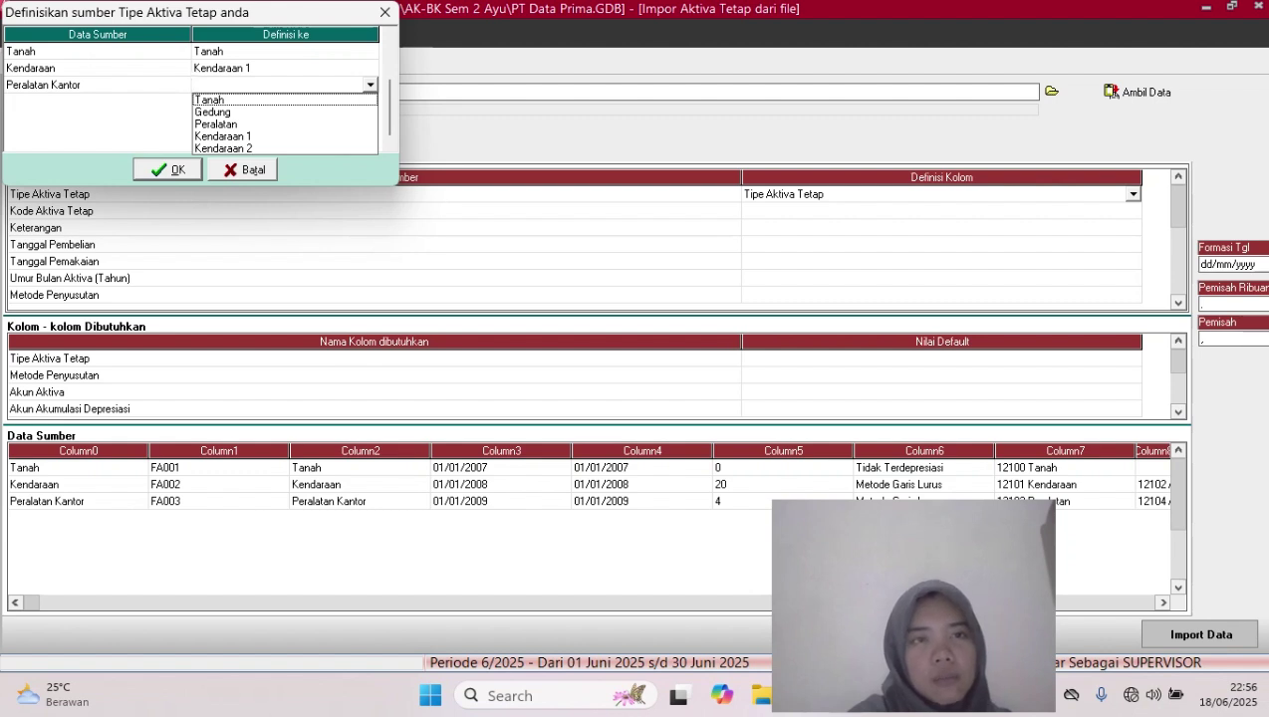
key("Down")
key("Down")
key("Return")
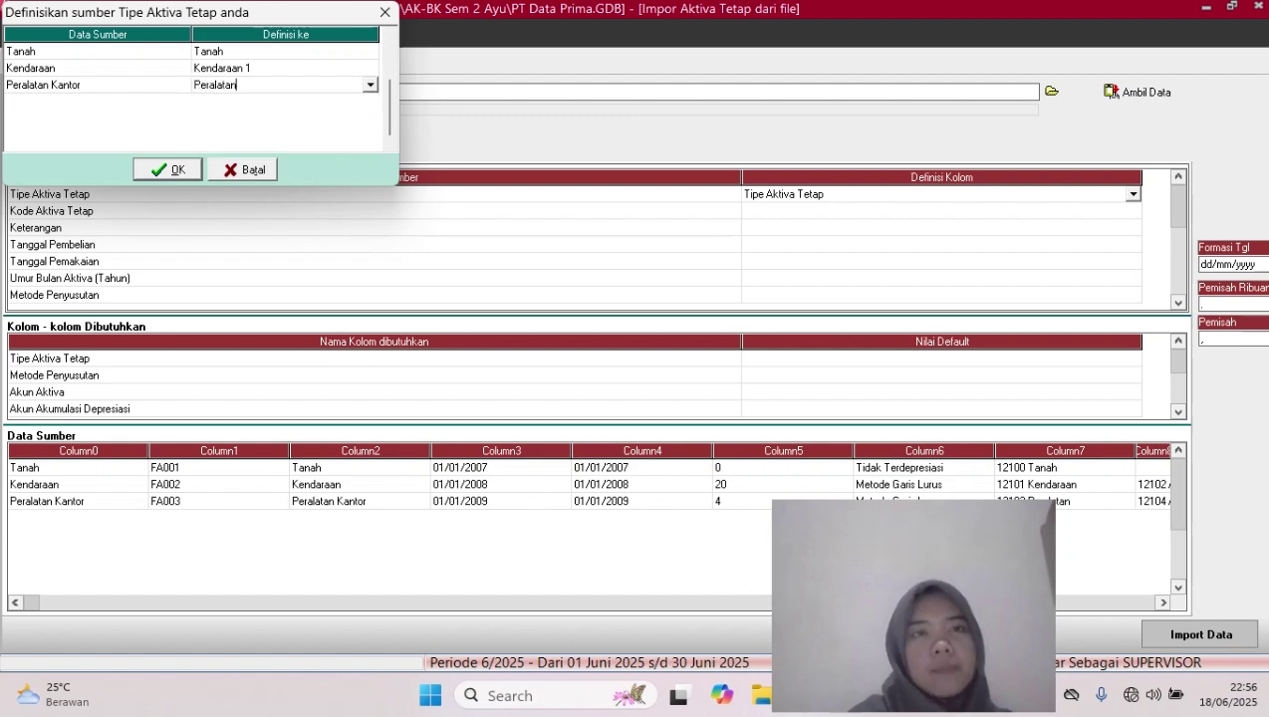
key("Return")
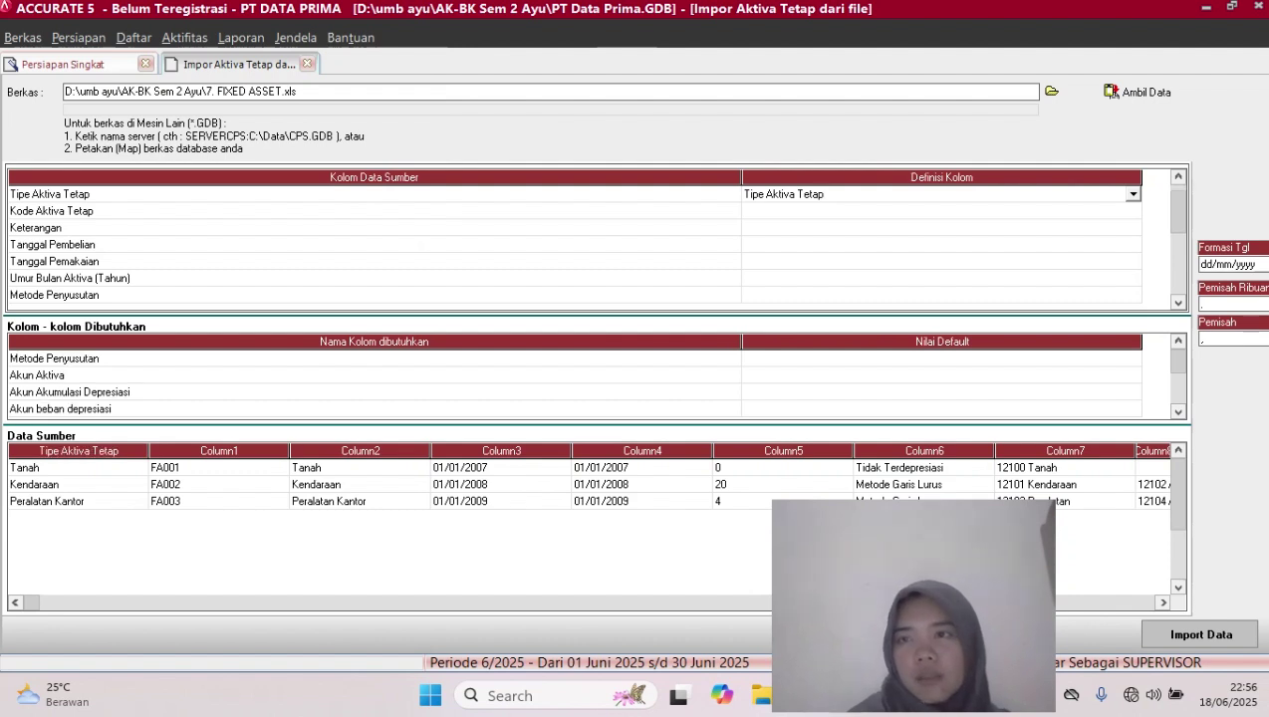
Map Kode Aktiva Tetap to Kode Aktiva and Keterangan to Keterangan Aktiva
left_click(1133, 211)
left_click(1133, 211)
left_click(1134, 211)
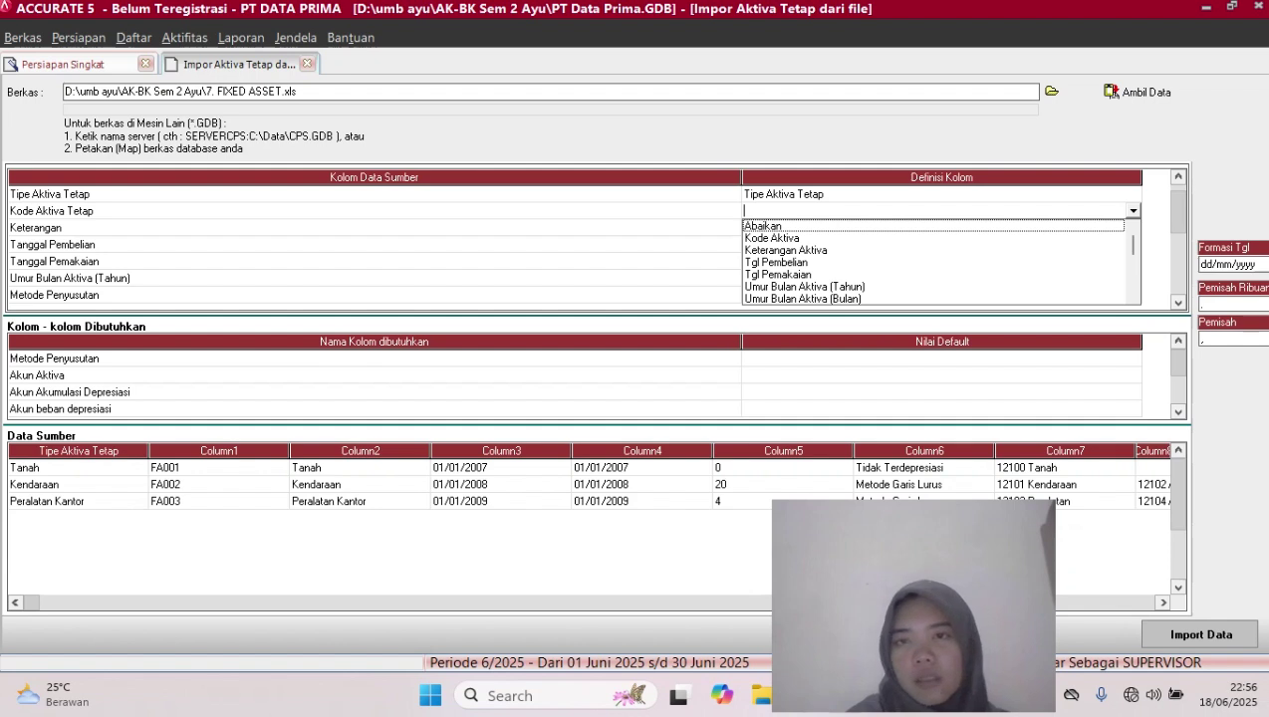
key("Down")
key("Return")
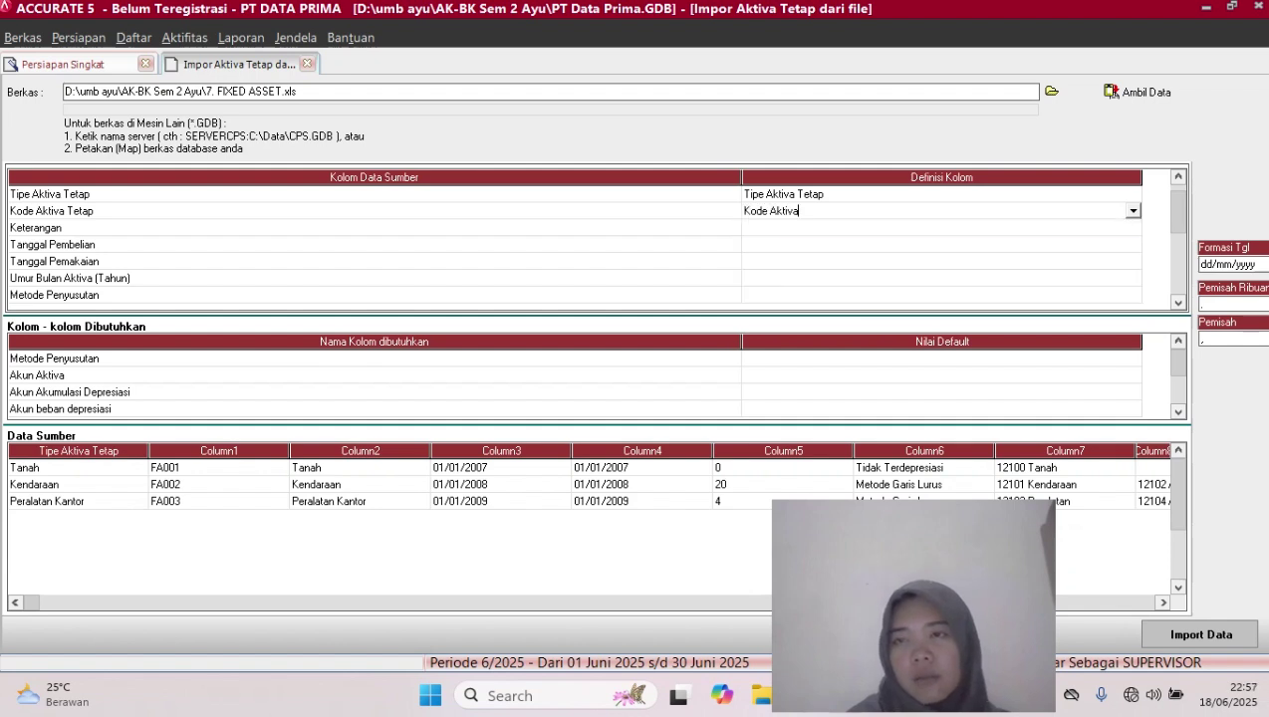
left_click(942, 228)
left_click(941, 228)
left_click(1133, 228)
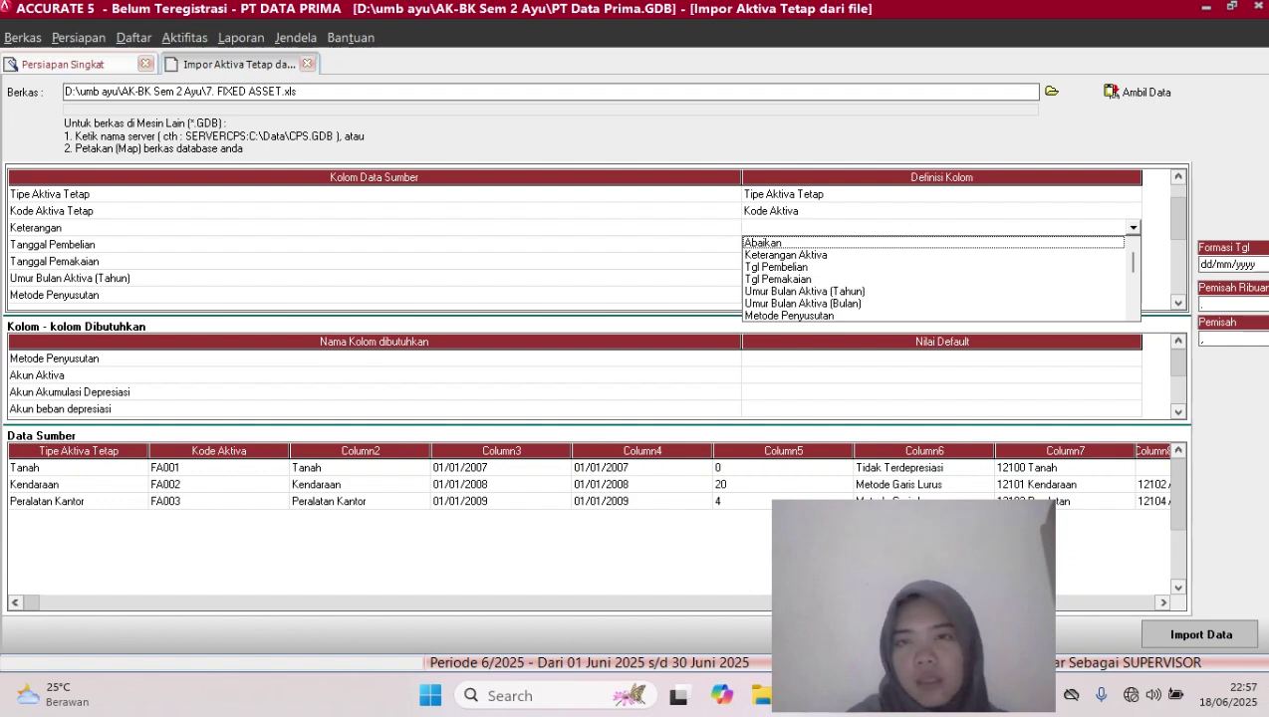
left_click(786, 255)
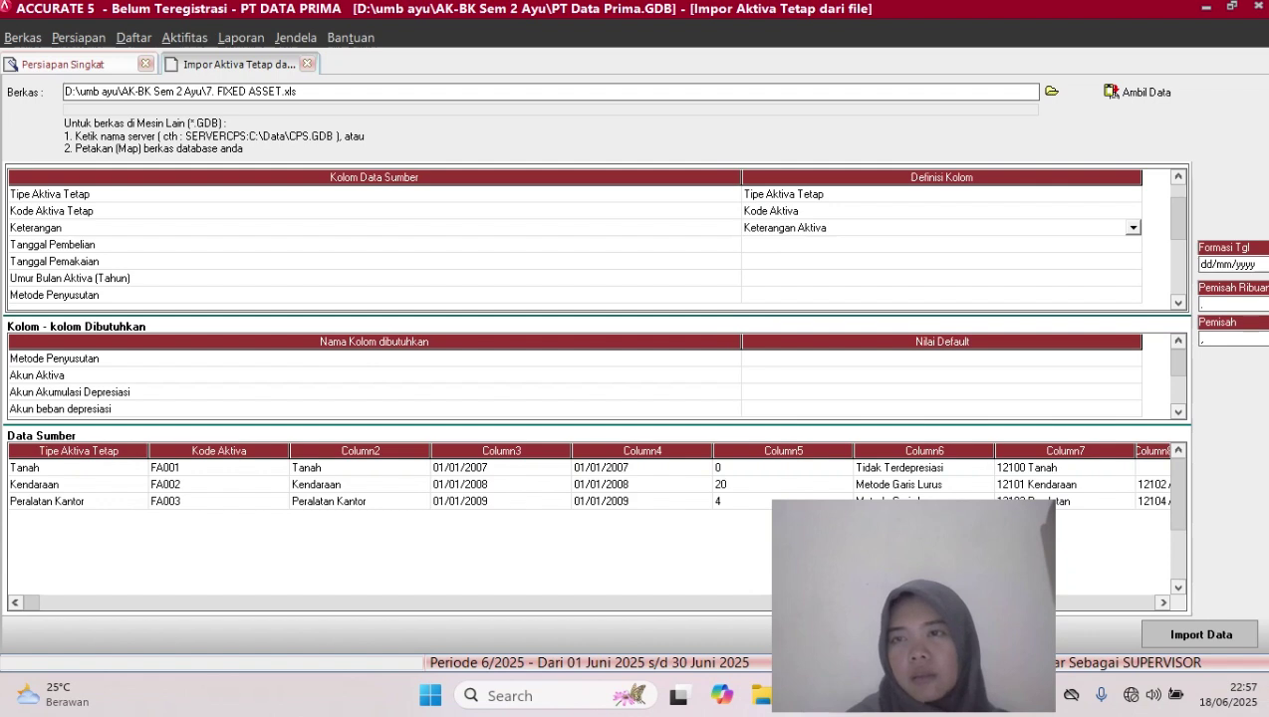
Map Tanggal Pembelian to Tgl Pembelian and Tanggal Pemakaian to Tgl Pemakaian
left_click(1133, 245)
left_click(1132, 245)
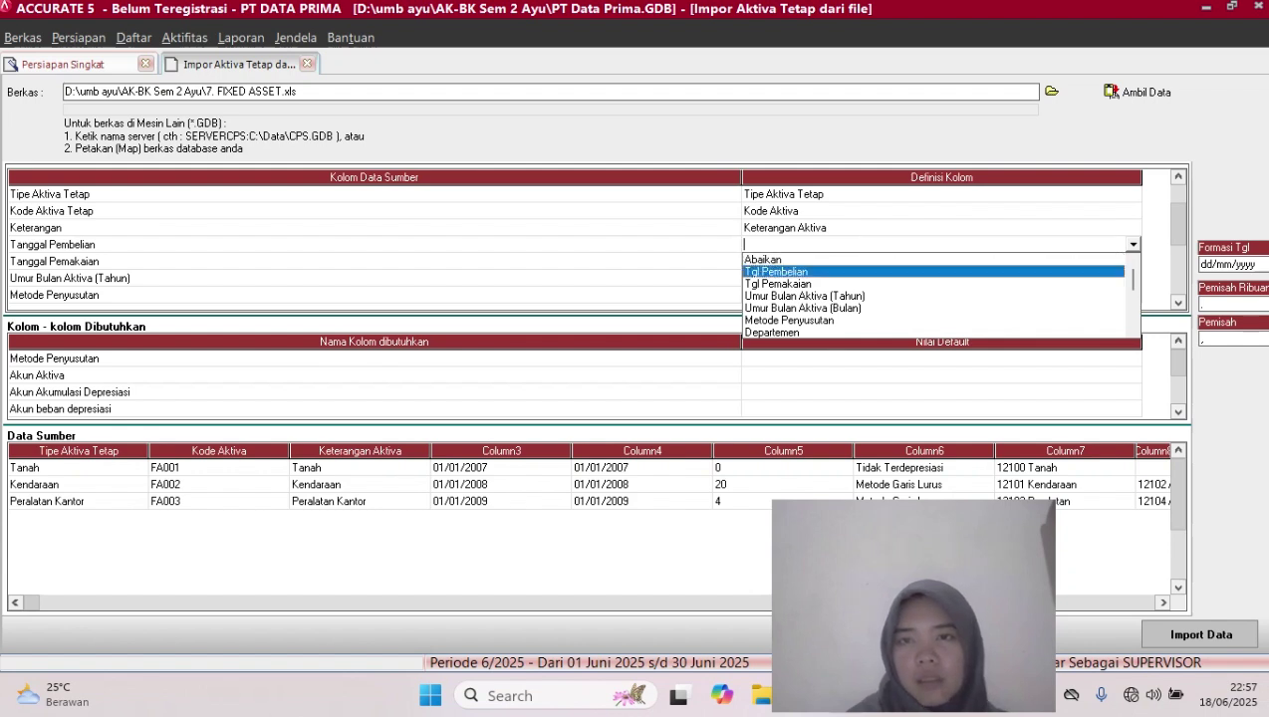
left_click(779, 272)
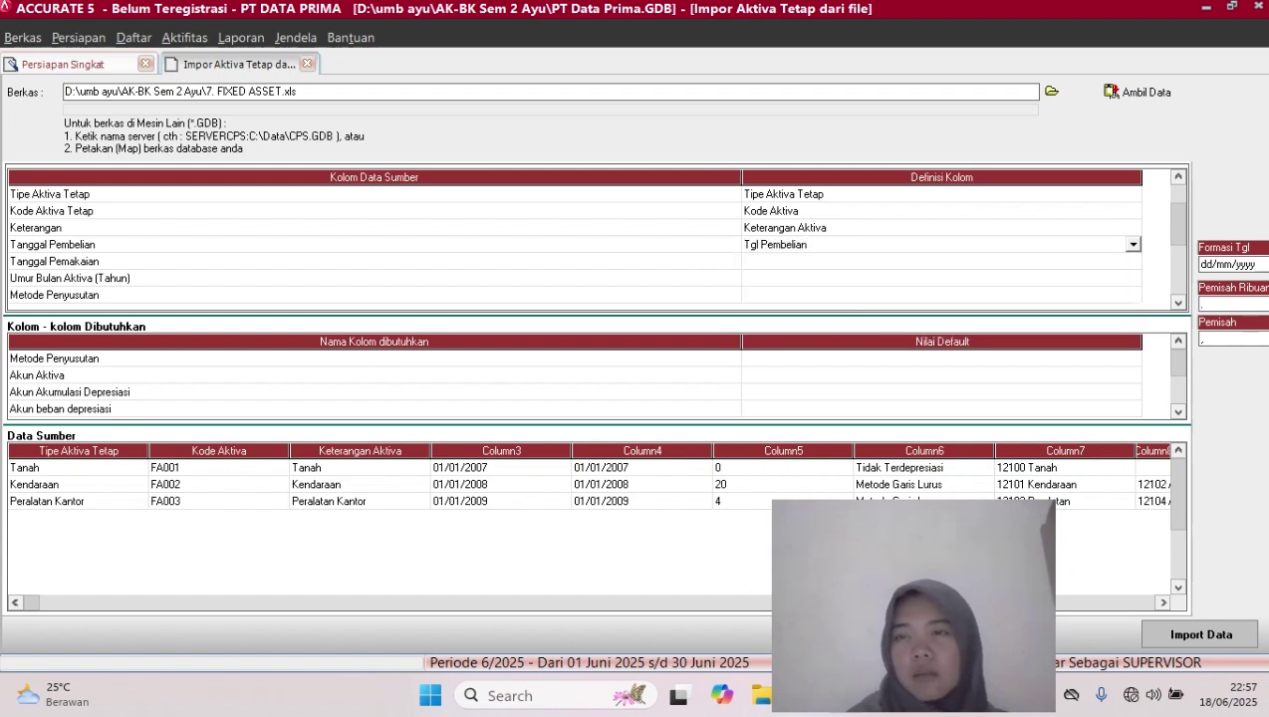
left_click(1133, 261)
left_click(1132, 261)
left_click(1132, 261)
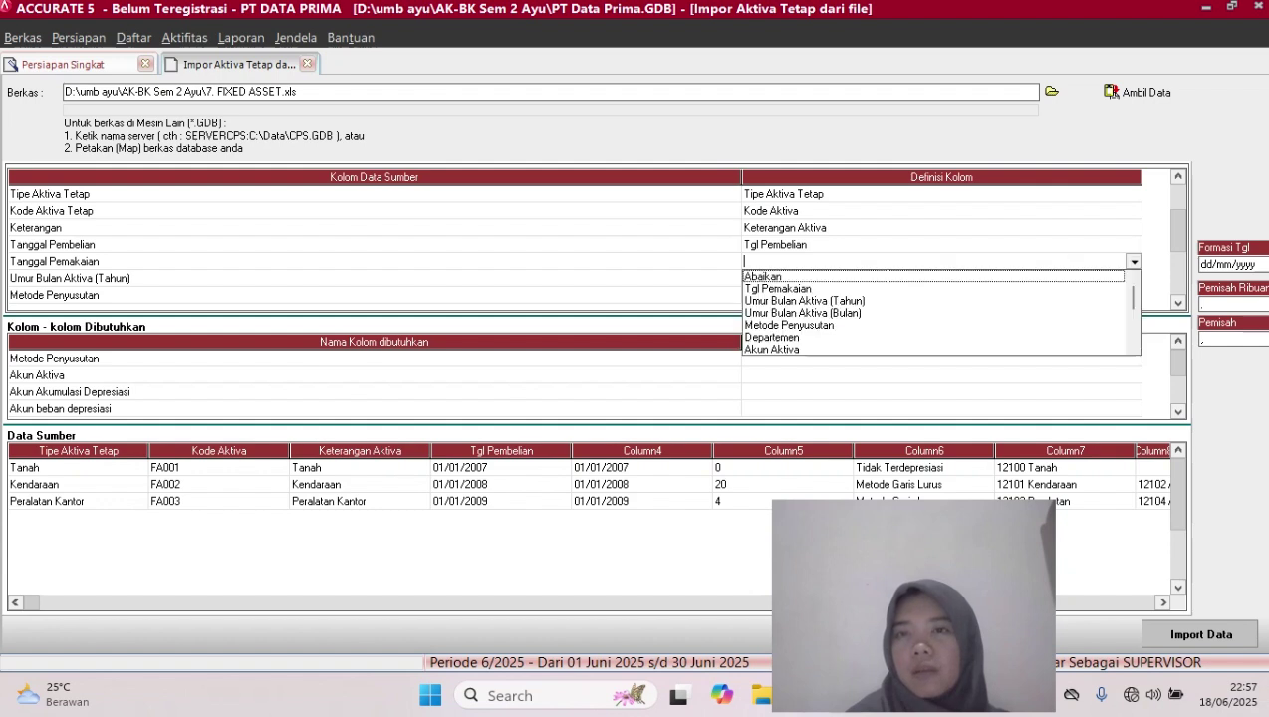
left_click(779, 289)
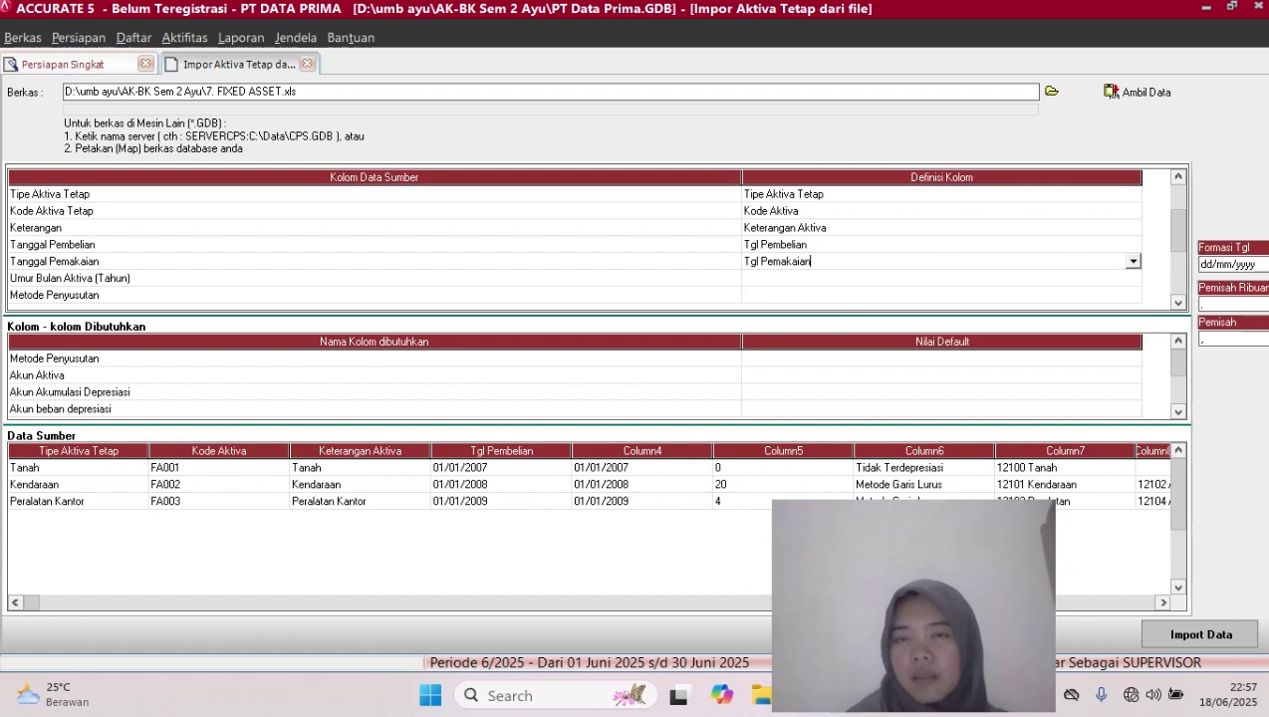
Map the useful-life column to Umur Bulan Aktiva (Tahun)
left_click(1133, 278)
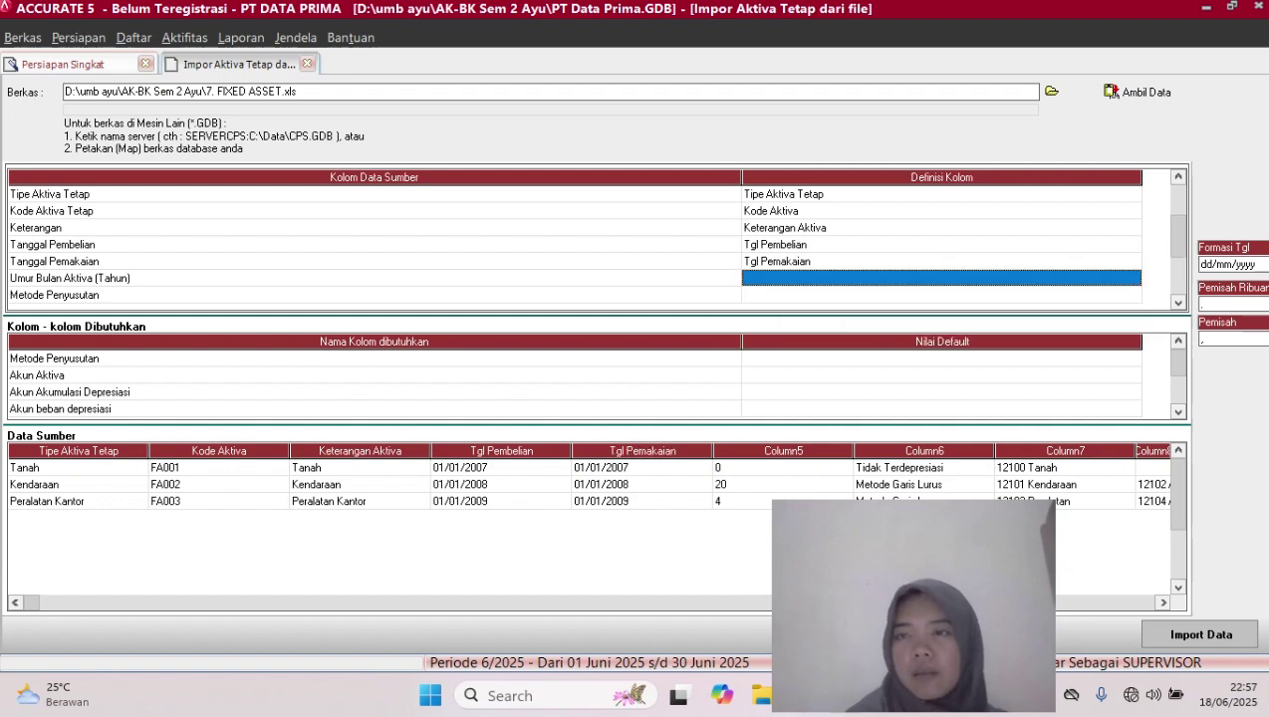
left_click(1132, 278)
left_click(1133, 278)
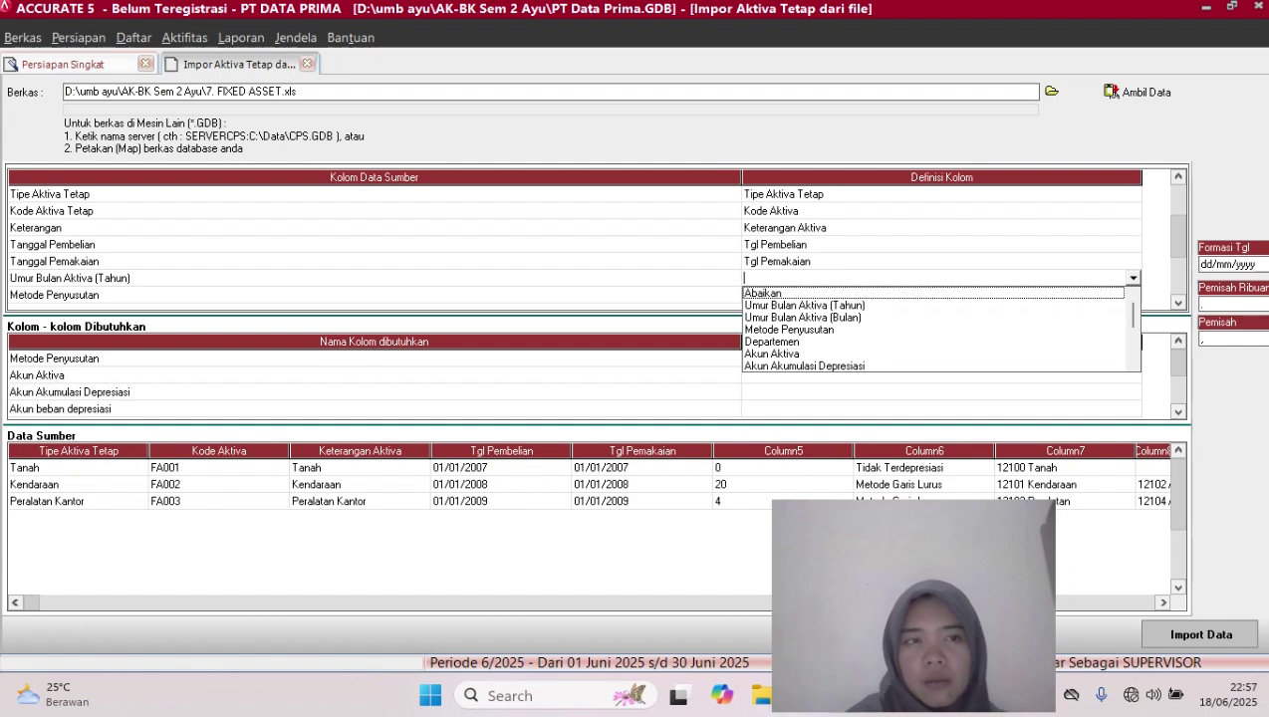
key("Down")
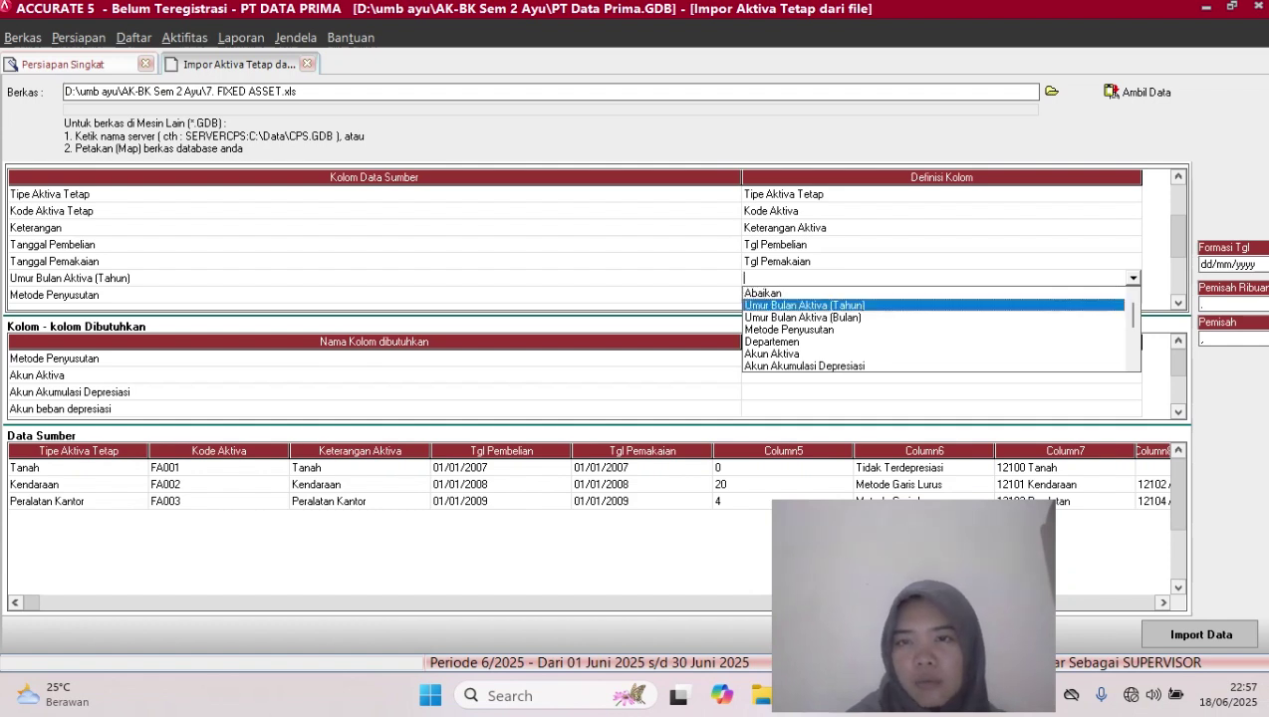
key("Return")
left_click(942, 294)
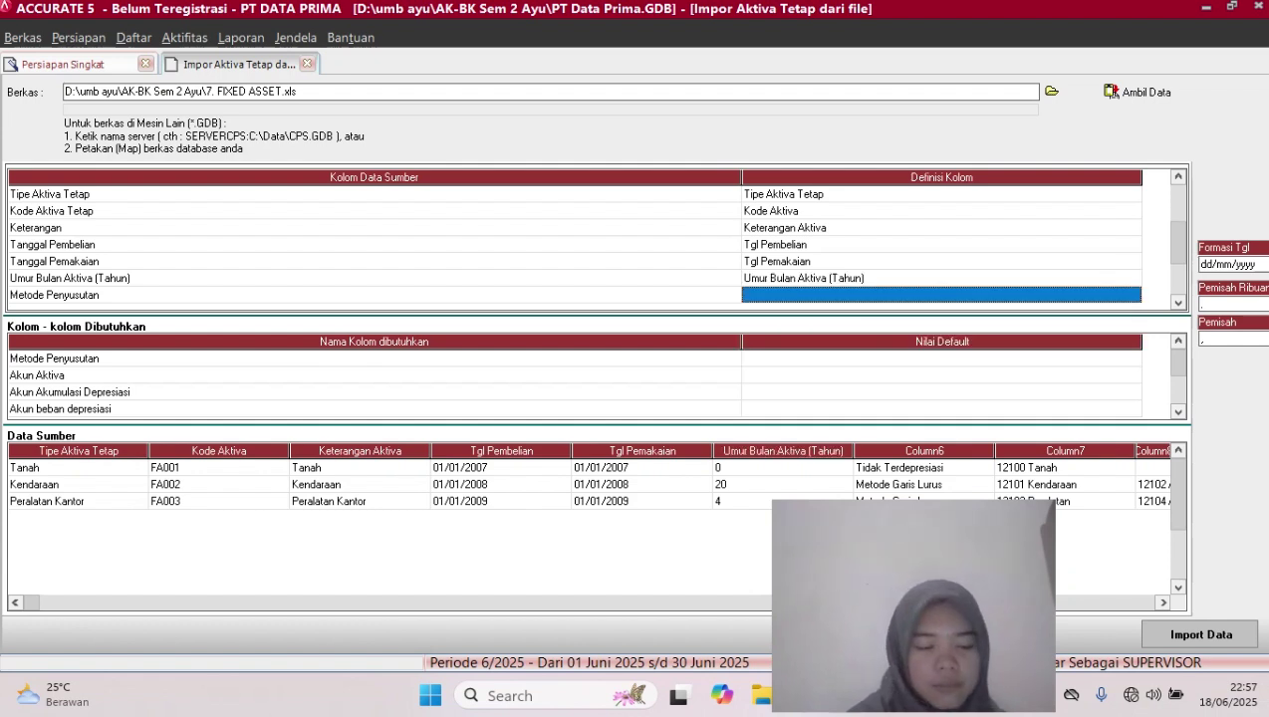
left_click(942, 295)
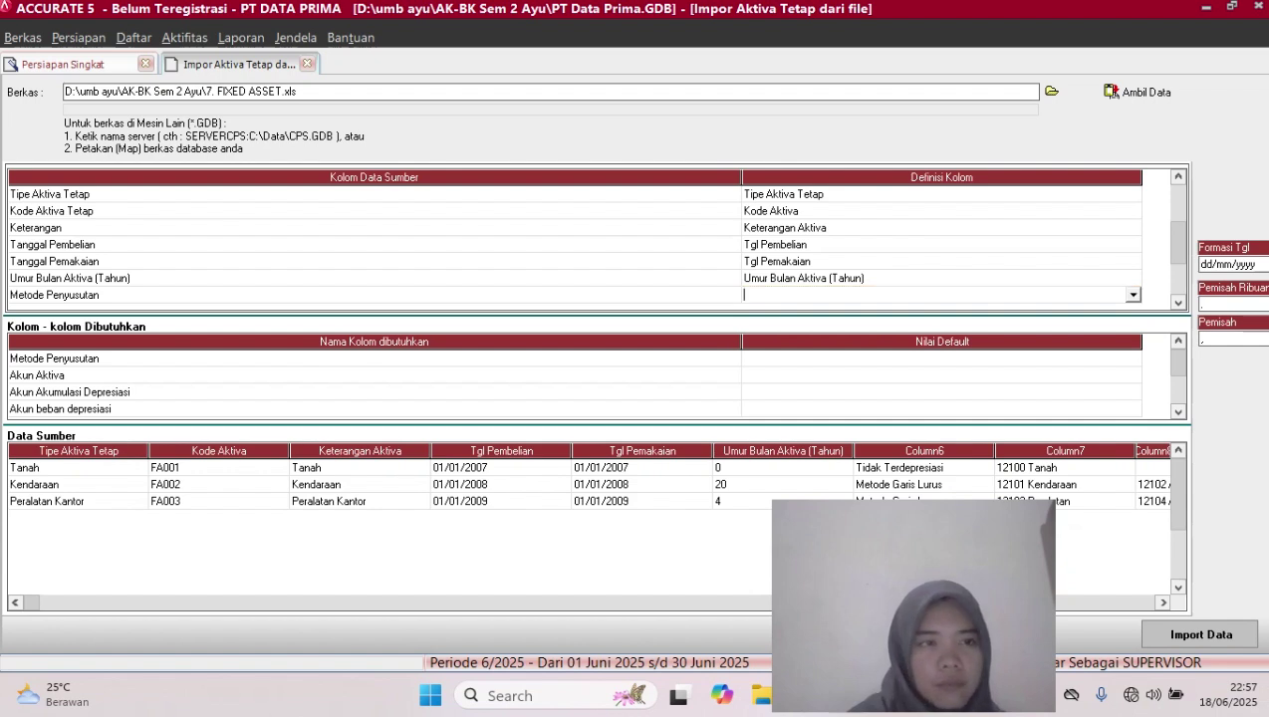
left_click(1133, 295)
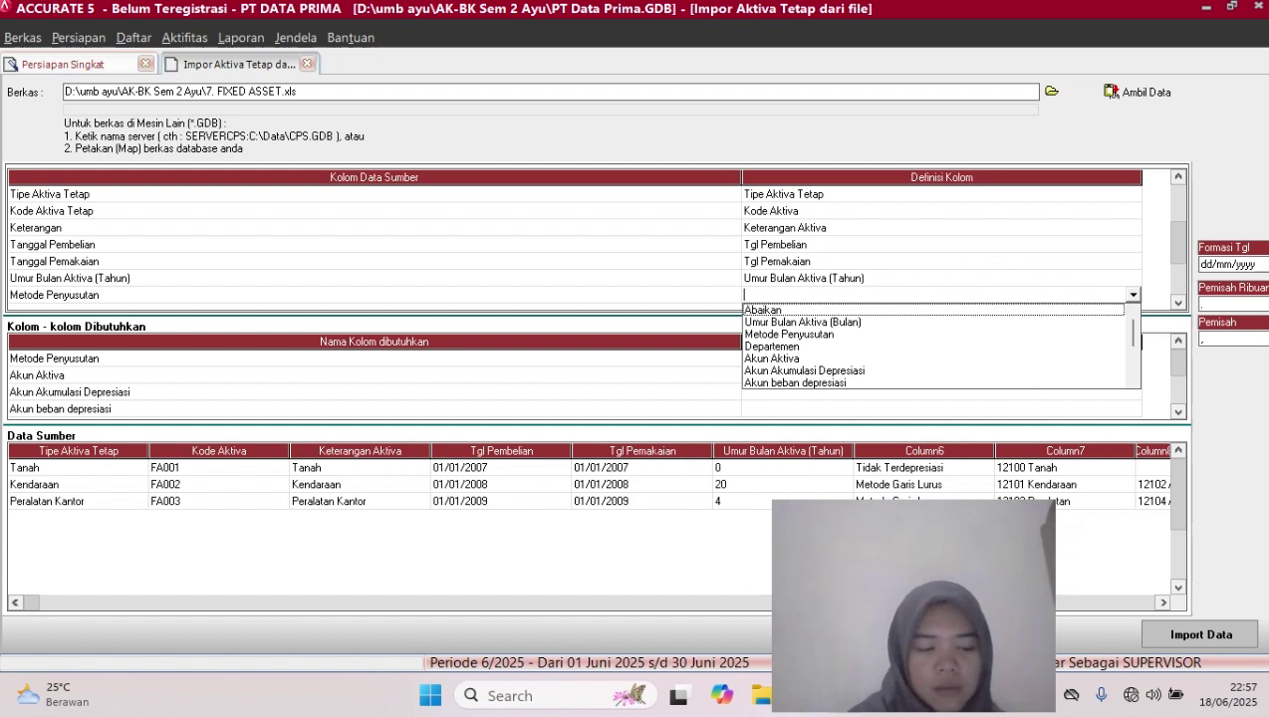
Map the column to Metode Penyusutan and pair Tidak Terdepresiasi with Tidak terdepresiasi
left_click(790, 334)
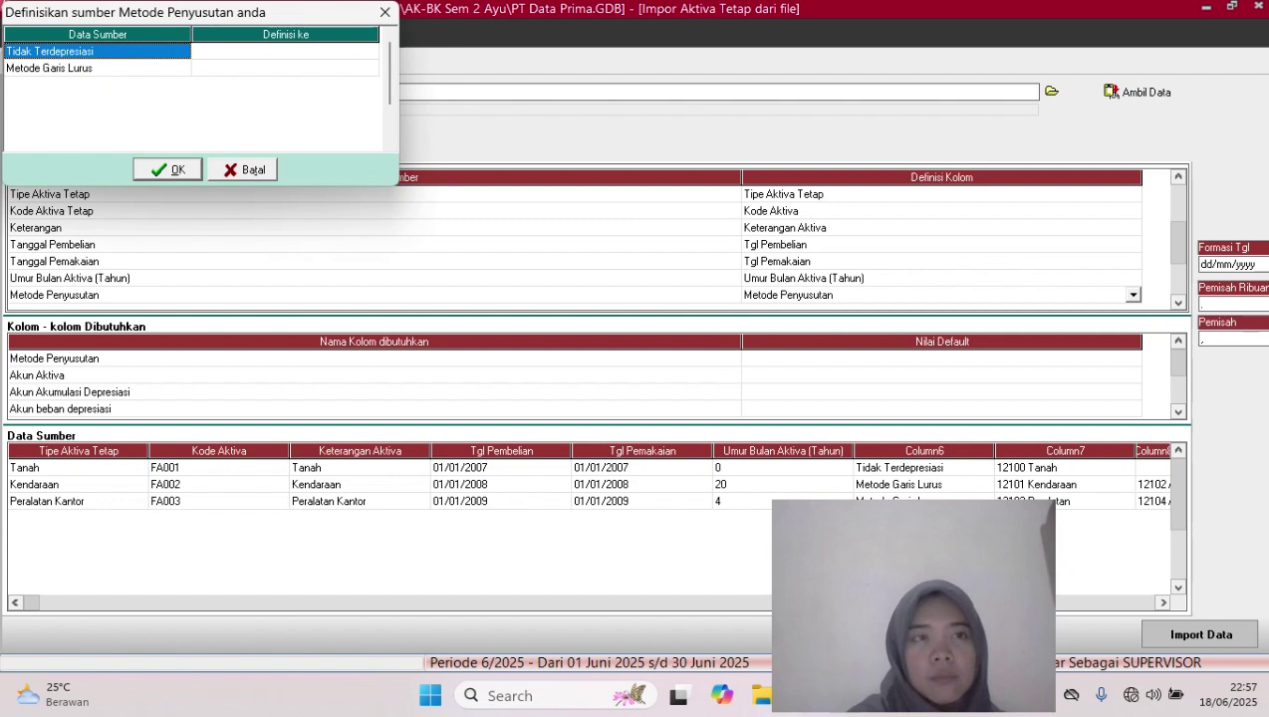
left_click(285, 51)
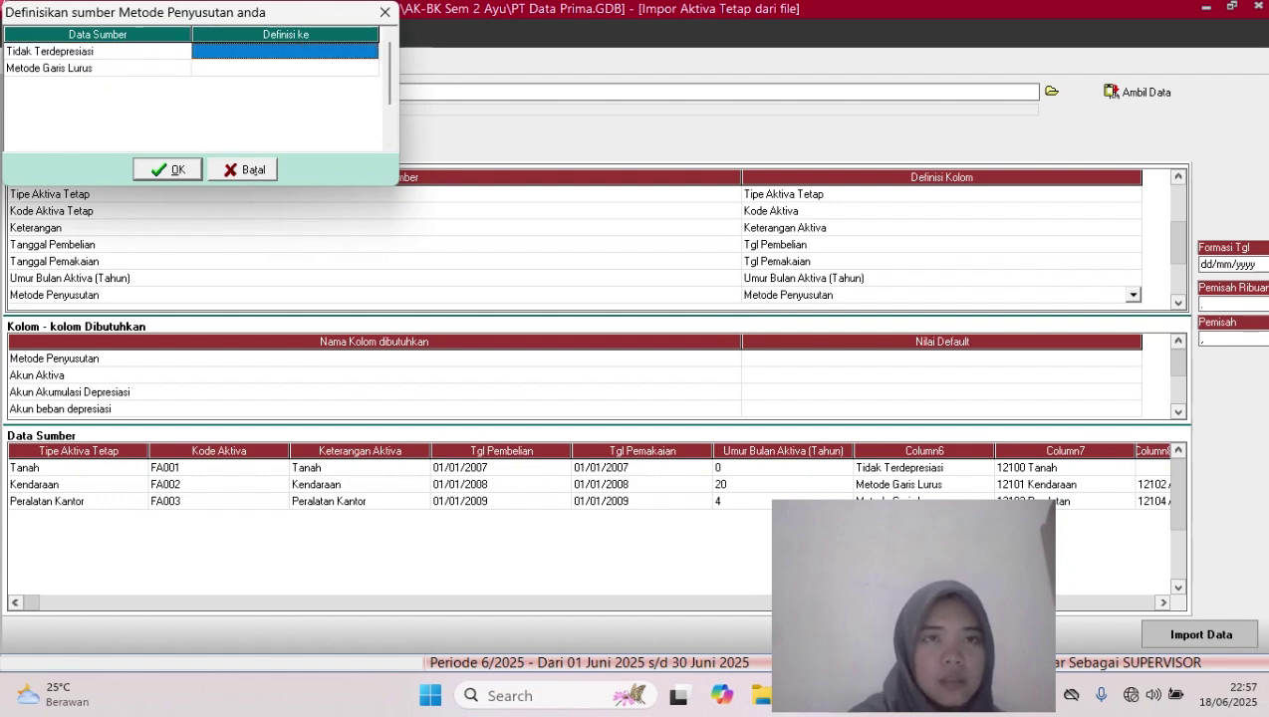
left_click(285, 51)
left_click(370, 51)
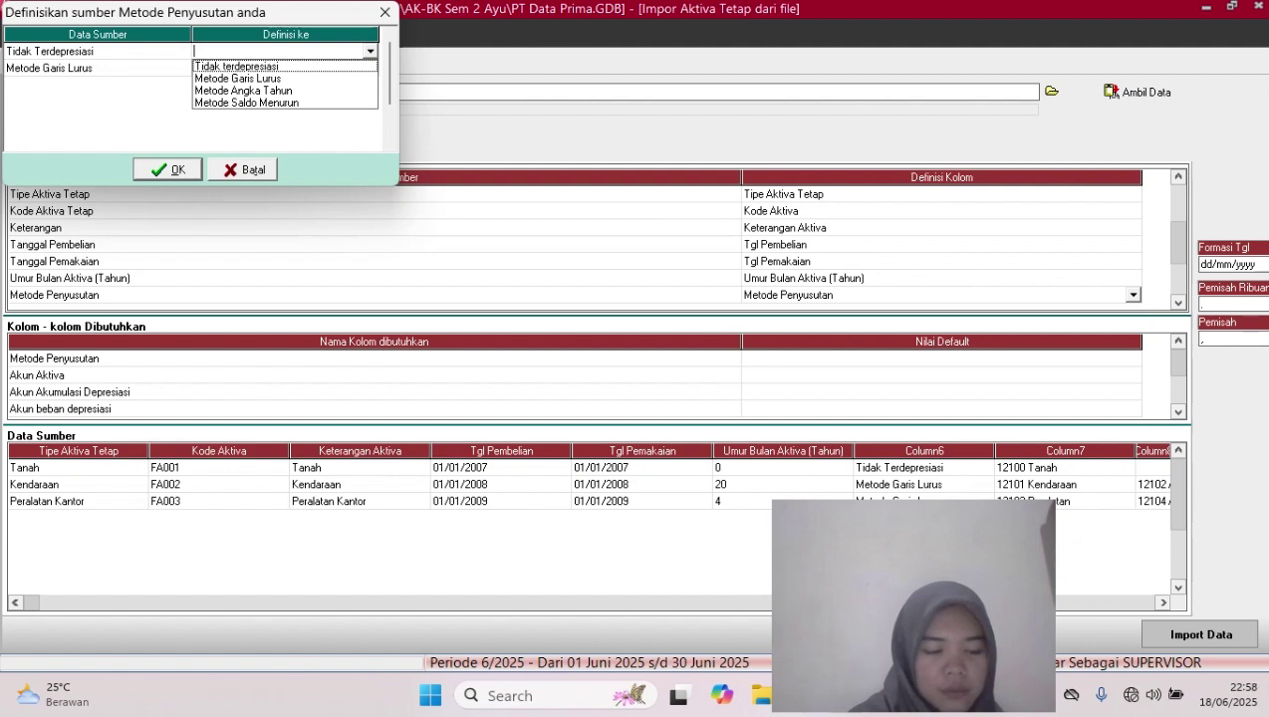
key("Down")
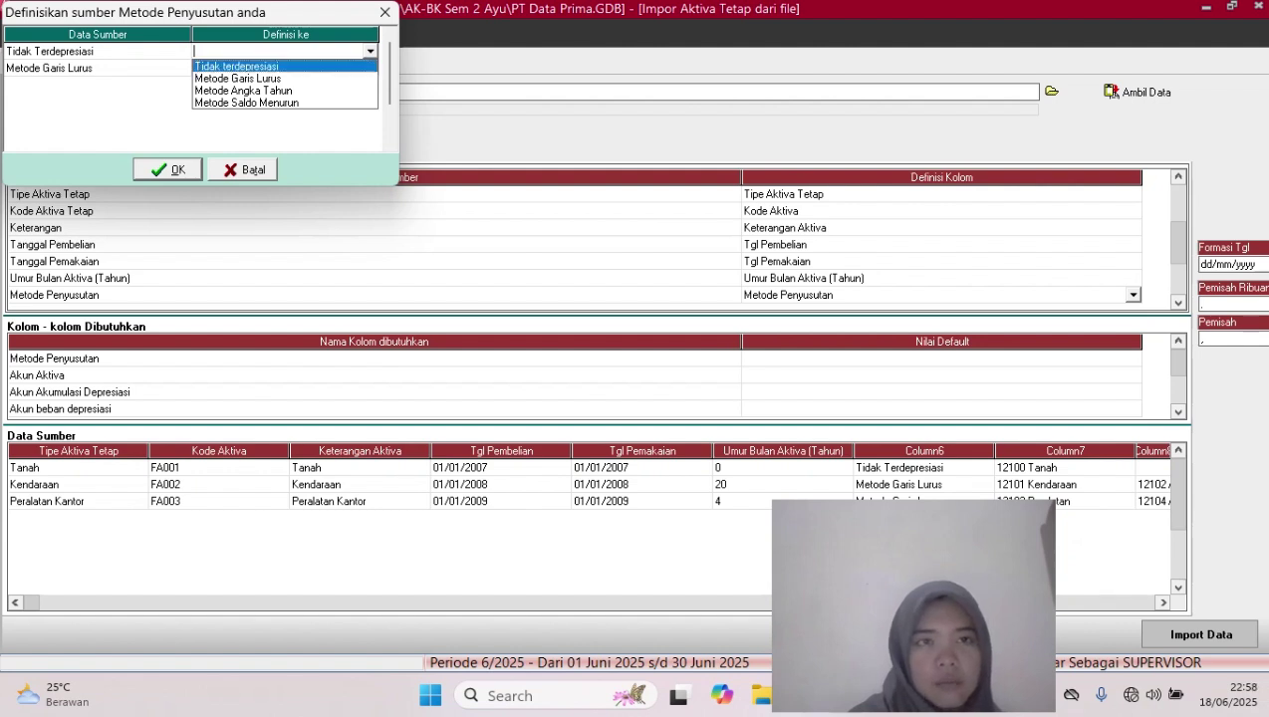
key("Return")
Pair Metode Garis Lurus with the straight-line method, reselect Metode Penyusutan, and confirm
left_click(284, 68)
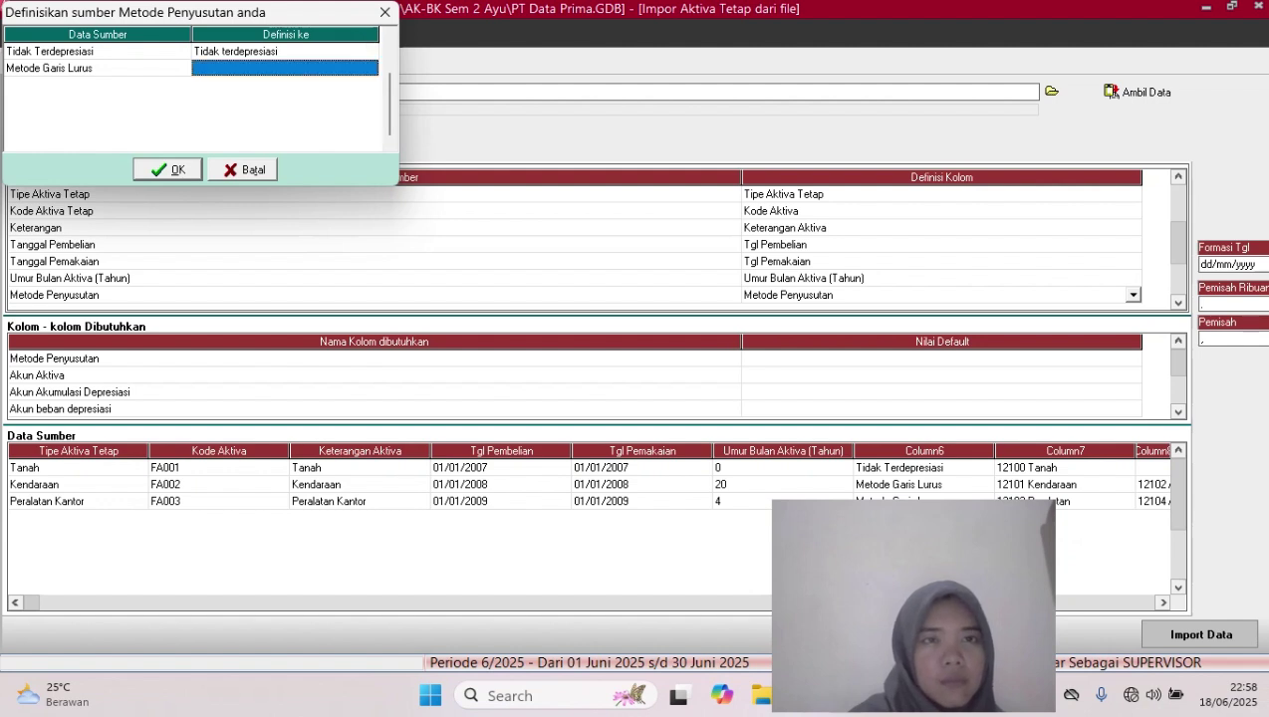
left_click(284, 68)
left_click(371, 68)
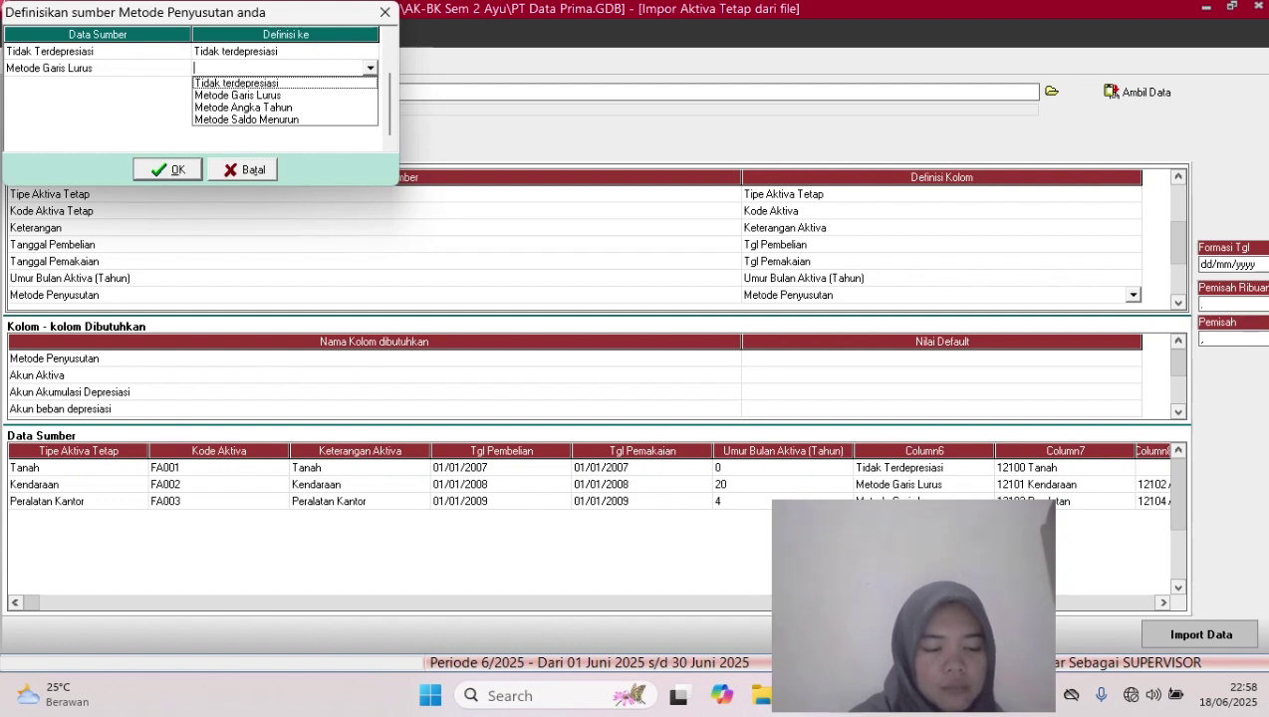
key("Down")
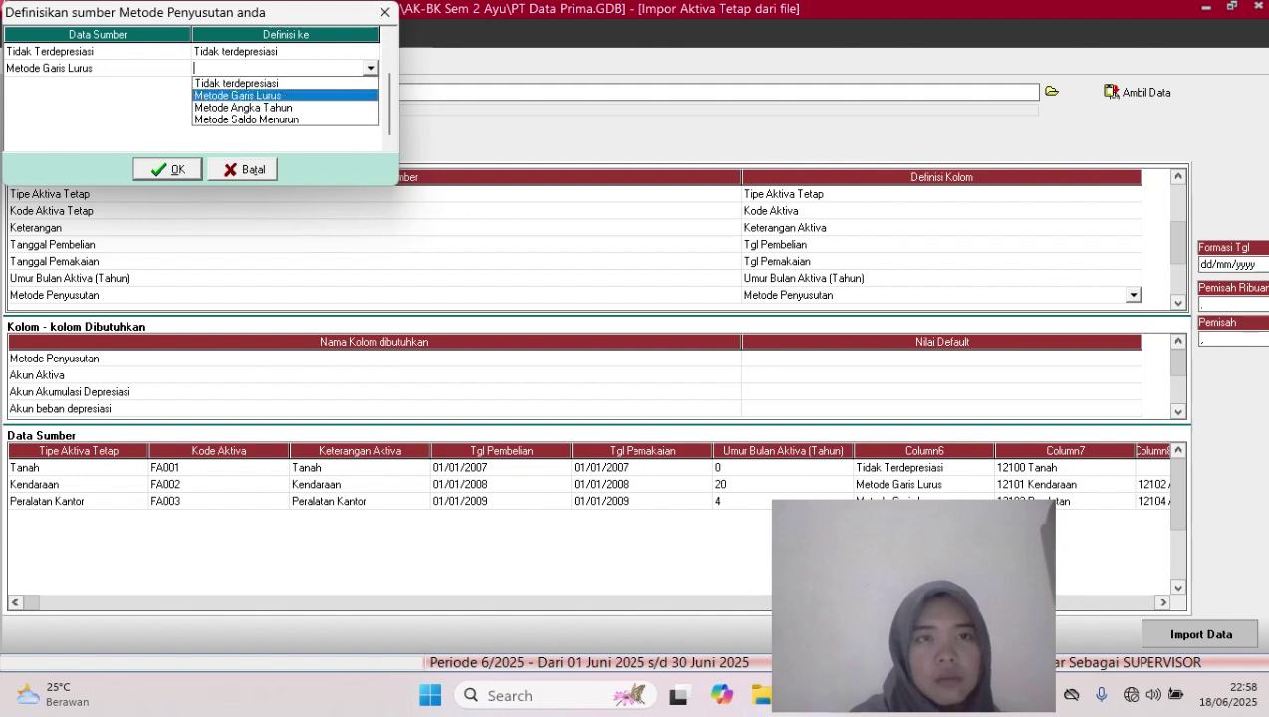
key("Return")
key("Return")
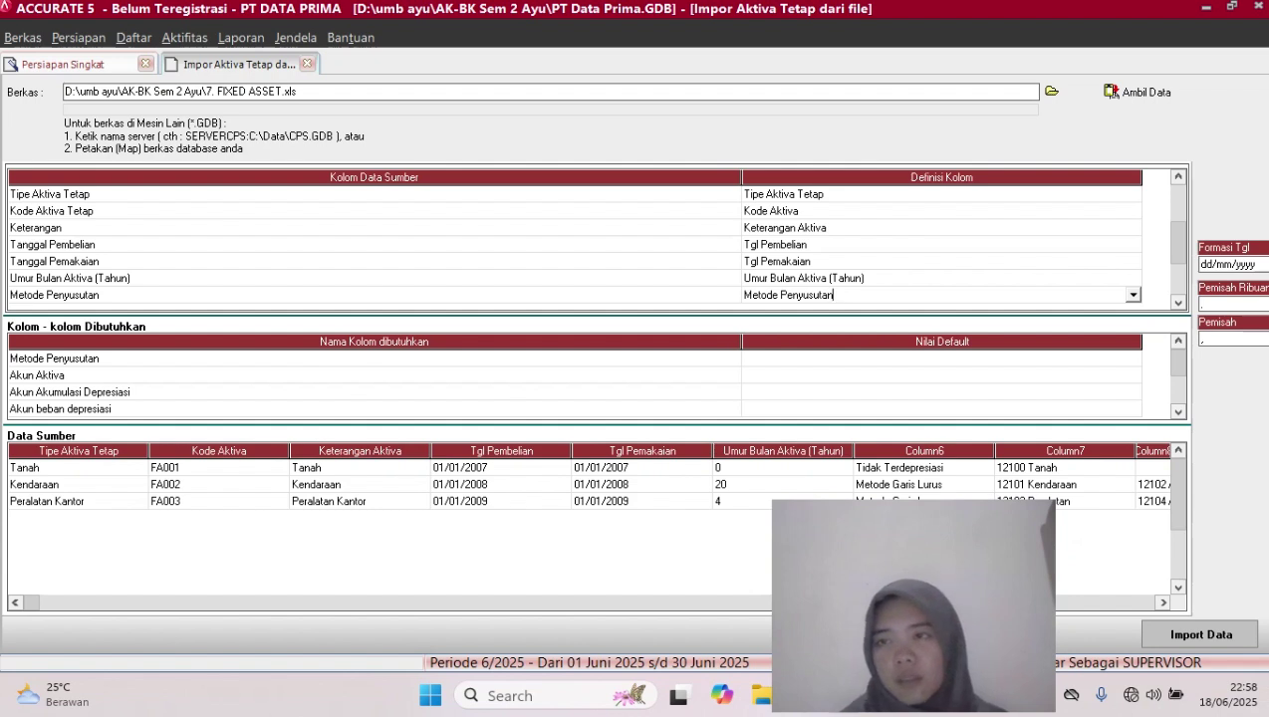
key("Down")
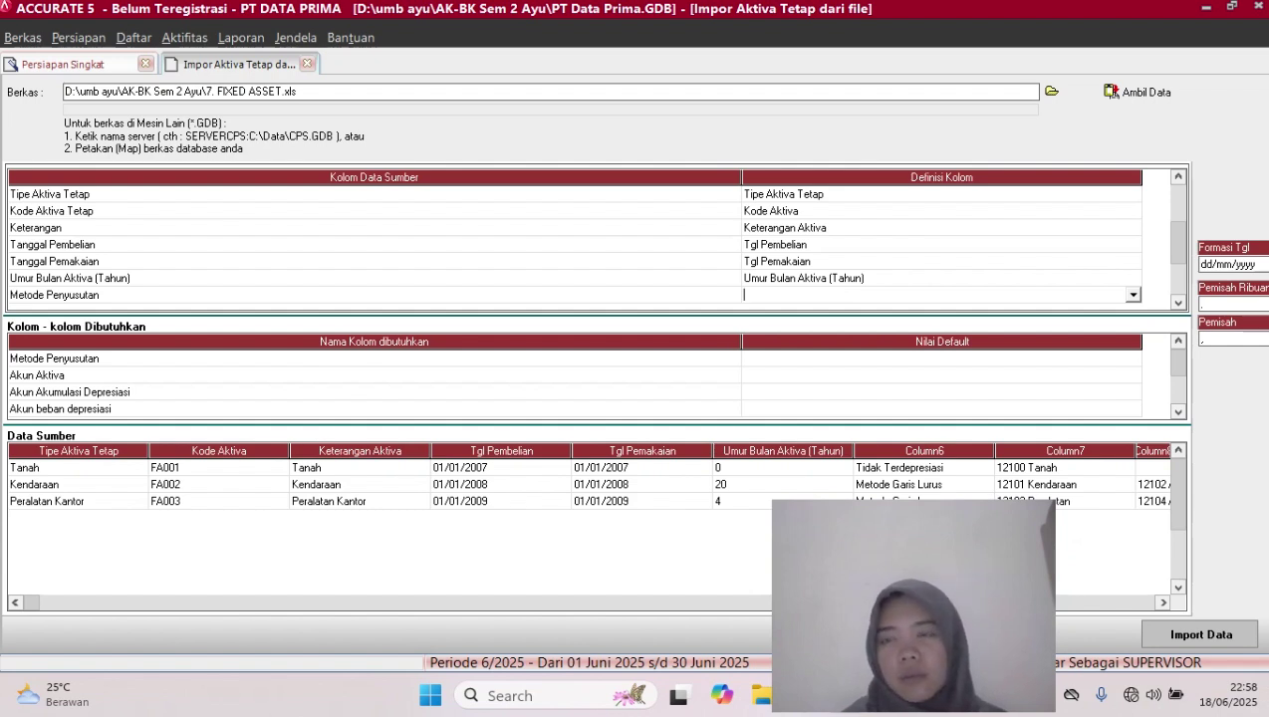
left_click(1133, 295)
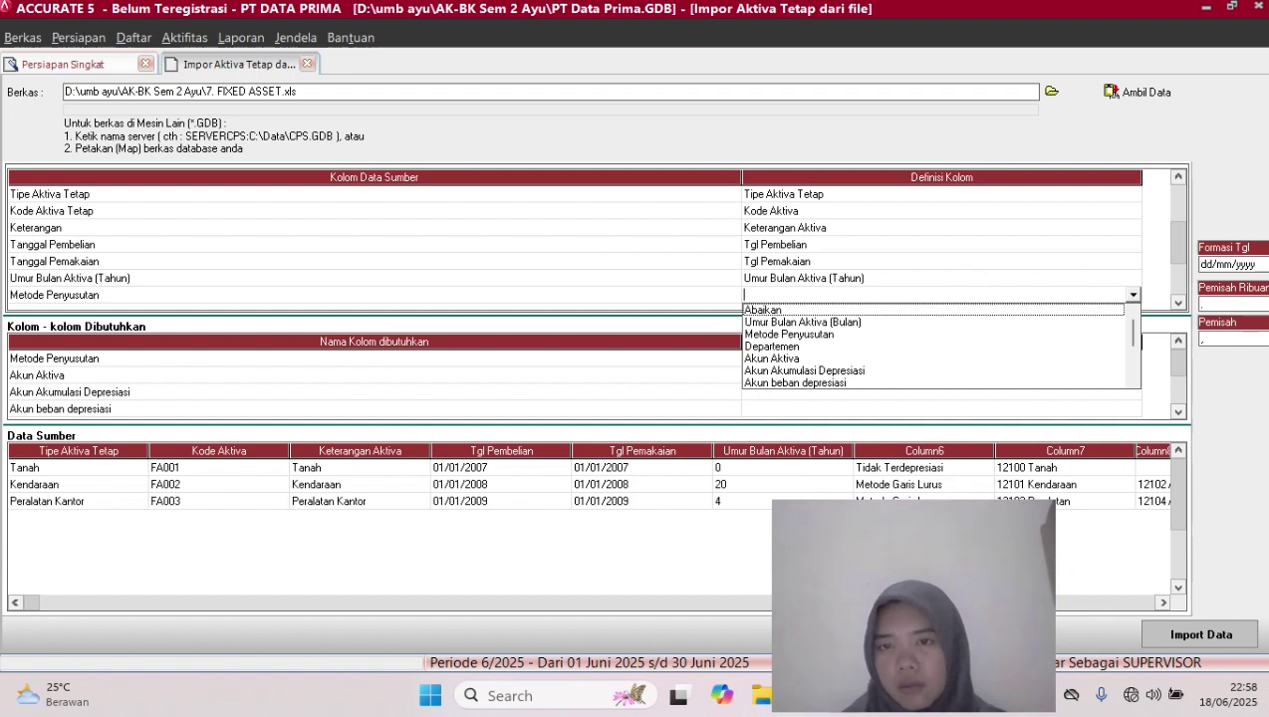
key("Down")
key("Down")
key("Return")
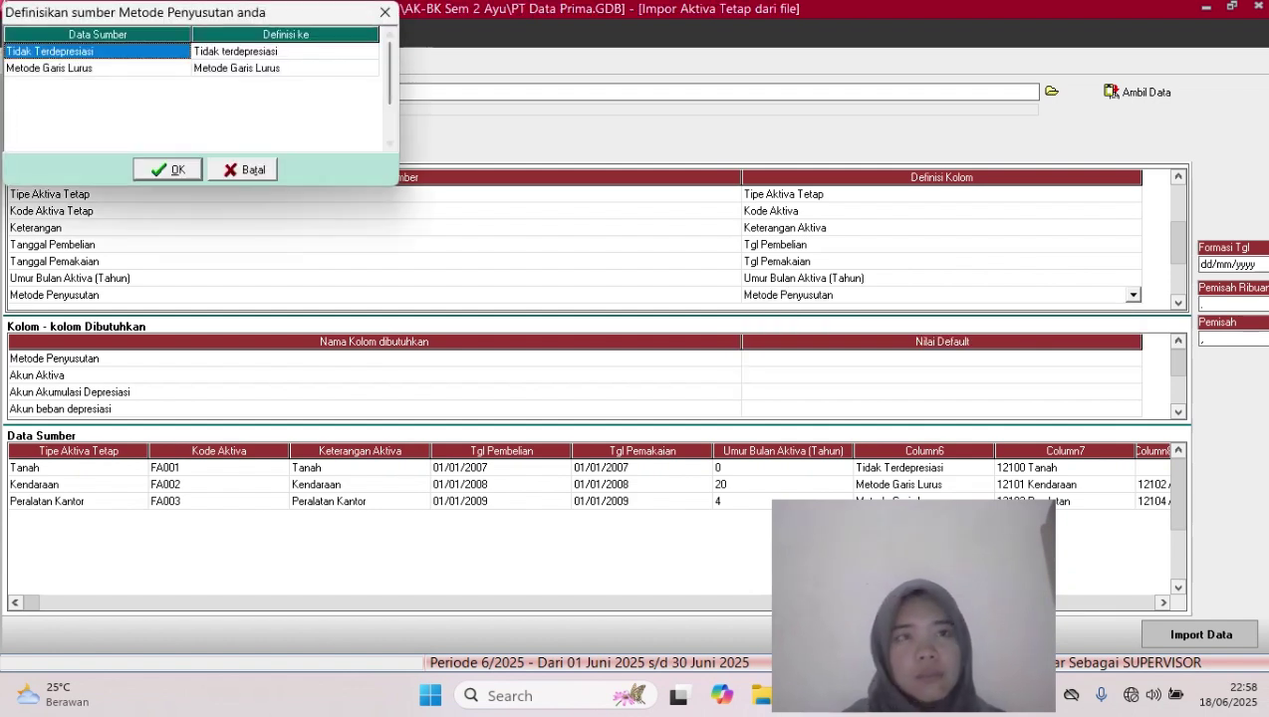
key("Return")
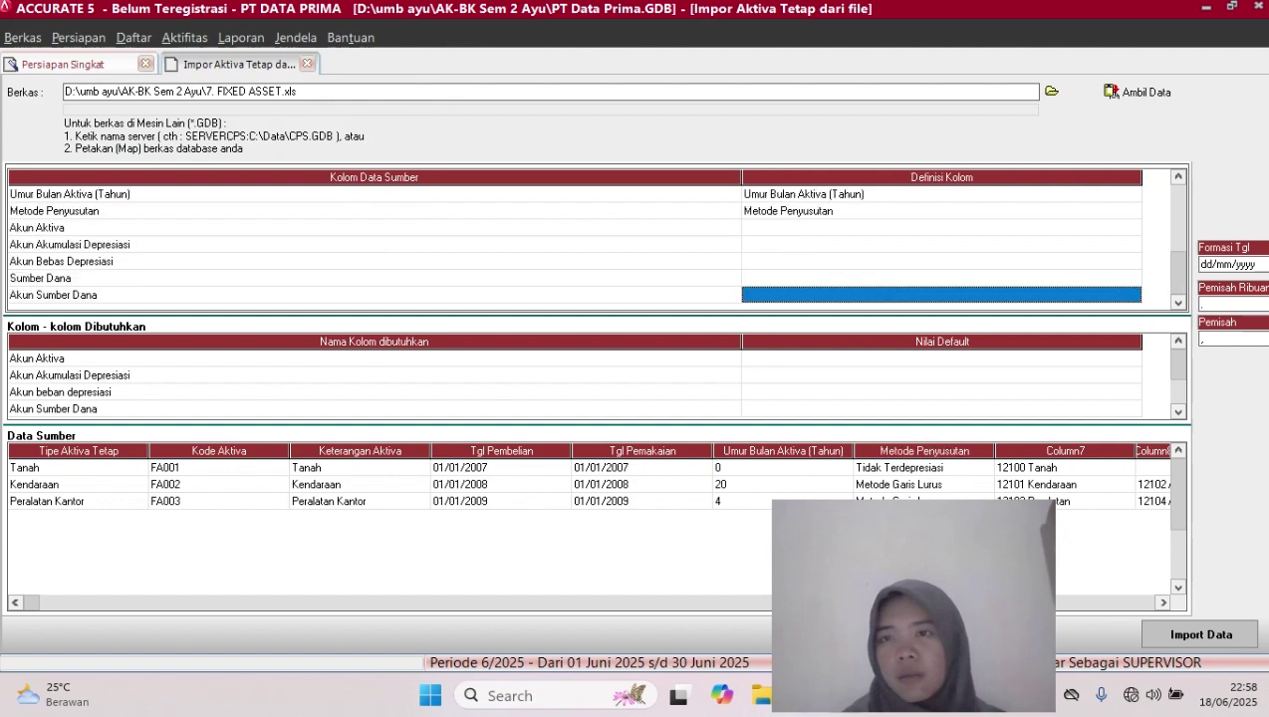
Map the column to Akun Aktiva and match 12100 to the Tanah account
left_click(941, 228)
left_click(941, 228)
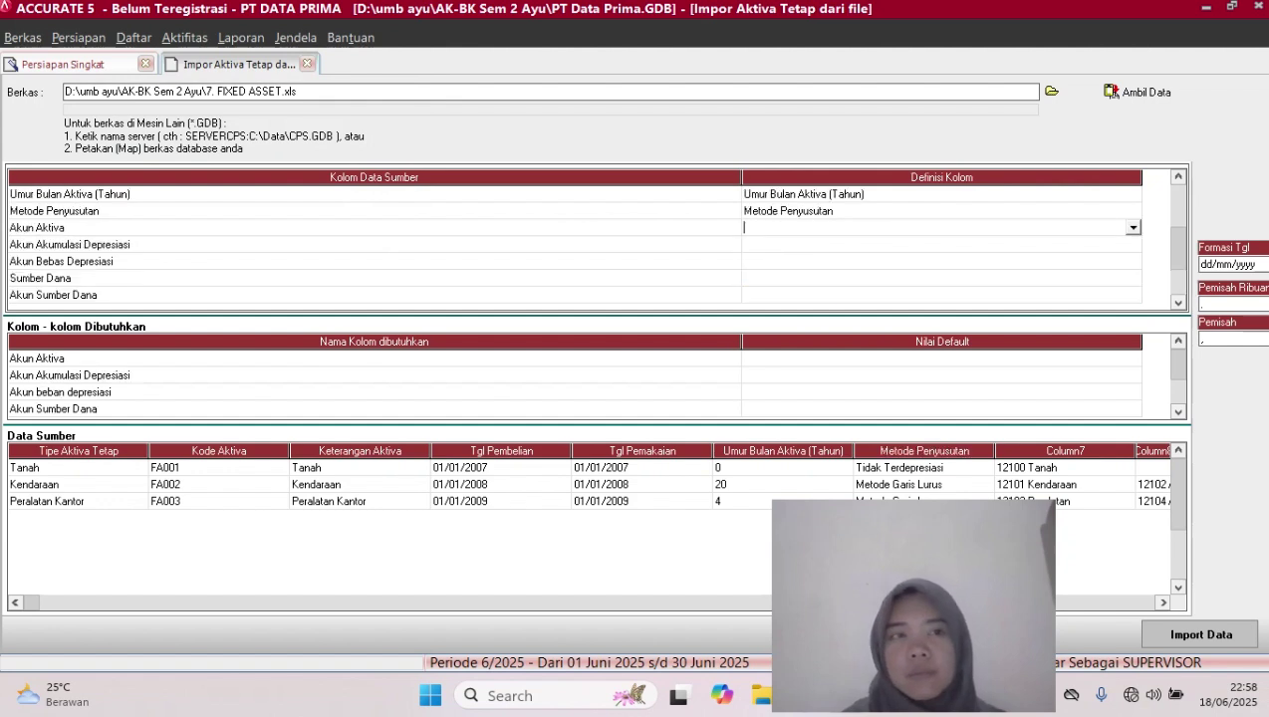
left_click(1133, 228)
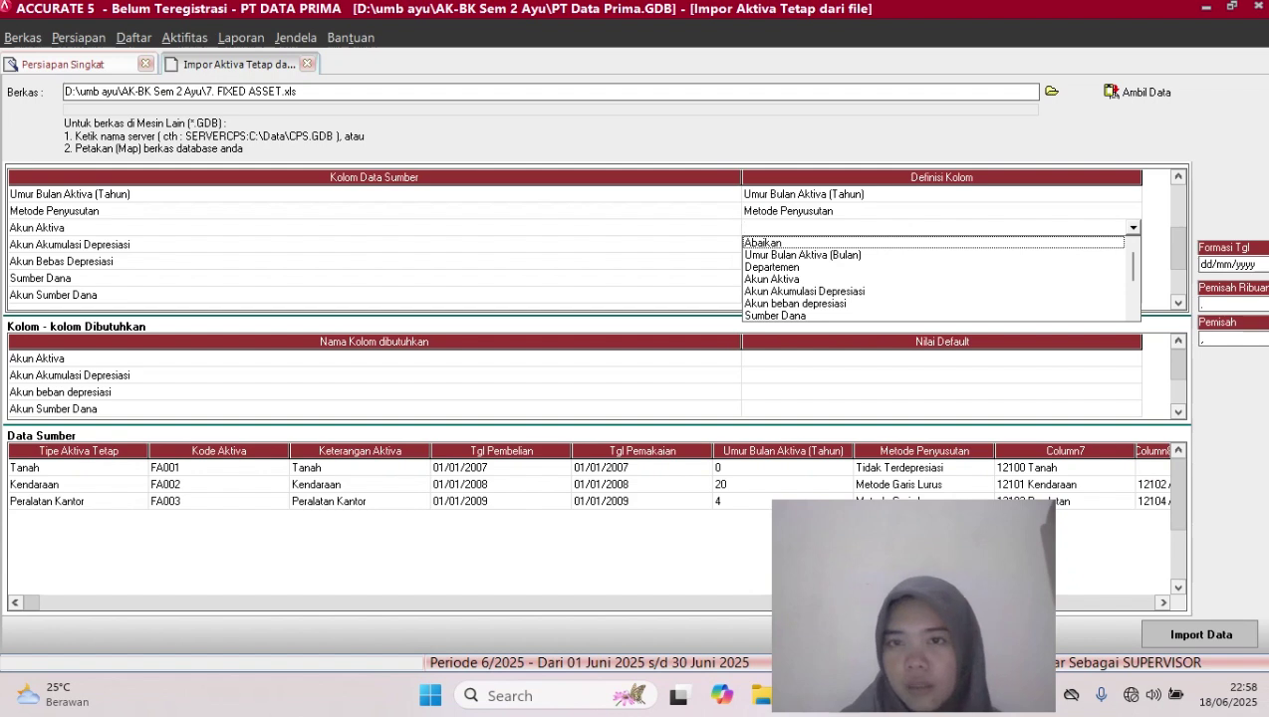
left_click(896, 279)
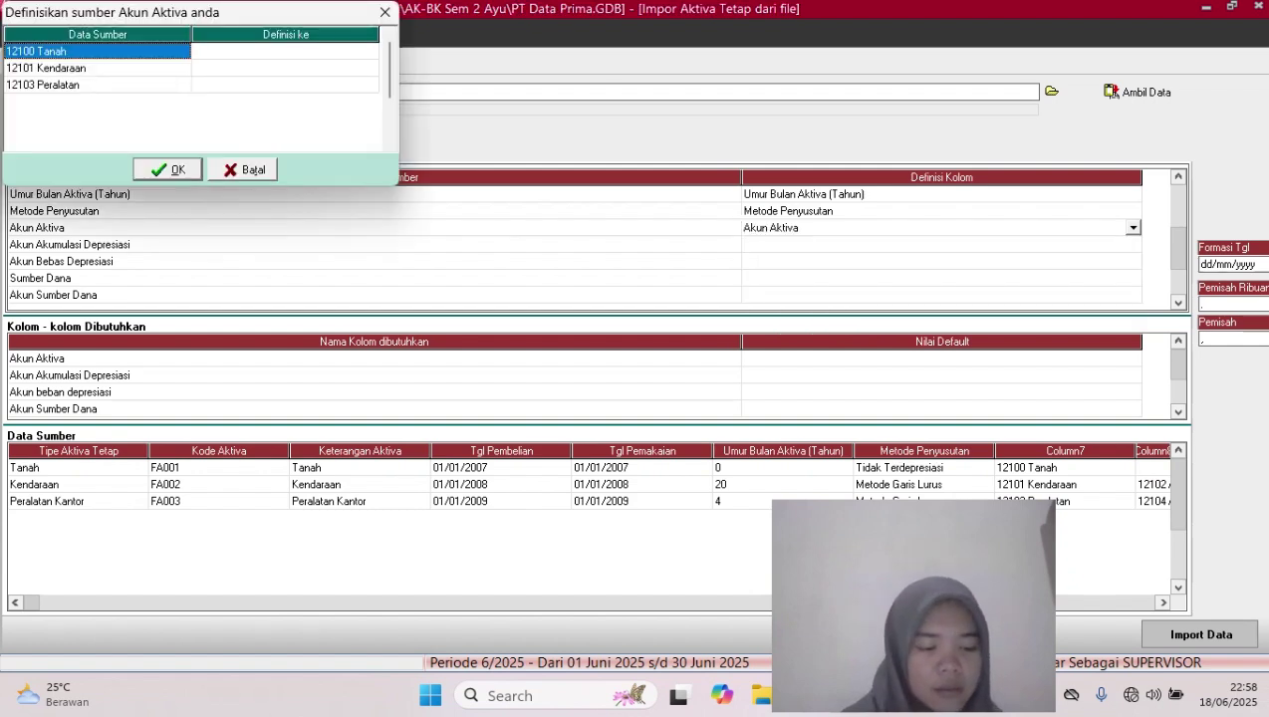
left_click(285, 51)
left_click(285, 51)
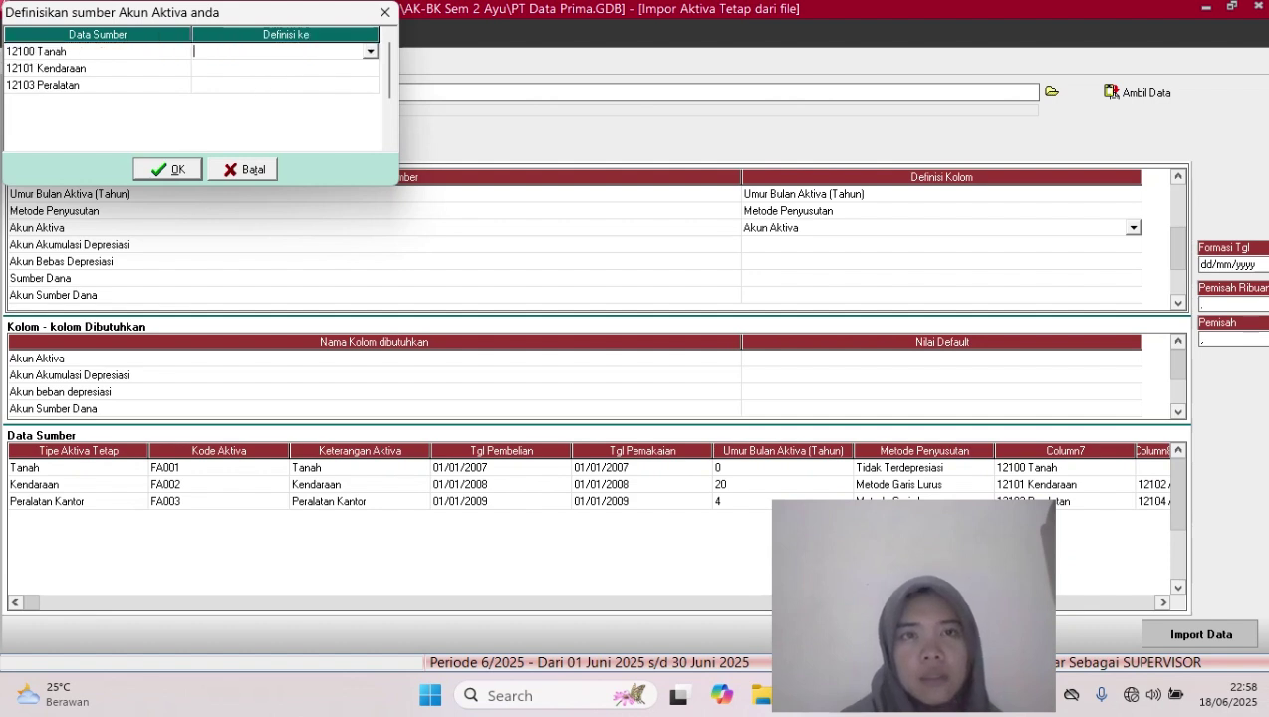
left_click(370, 50)
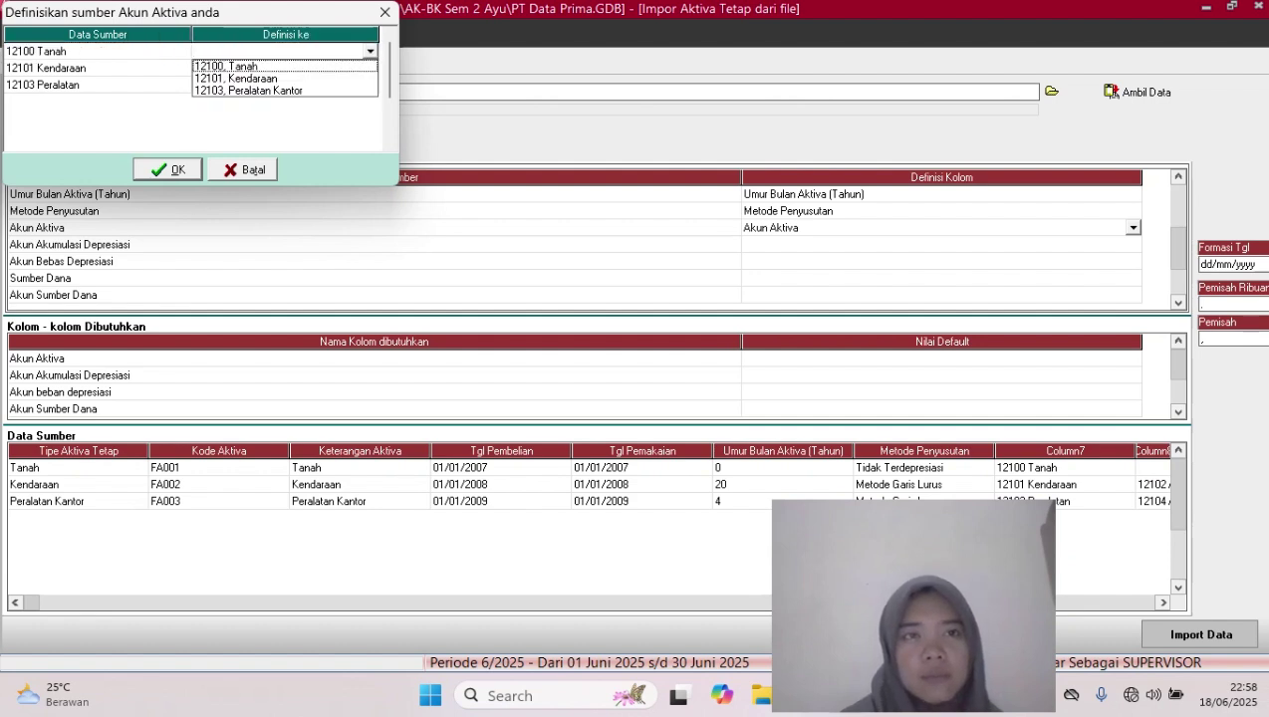
left_click(227, 66)
Match 12101 to Kendaraan and 12103 to Peralatan Kantor, then confirm the mappings
left_click(284, 68)
left_click(285, 68)
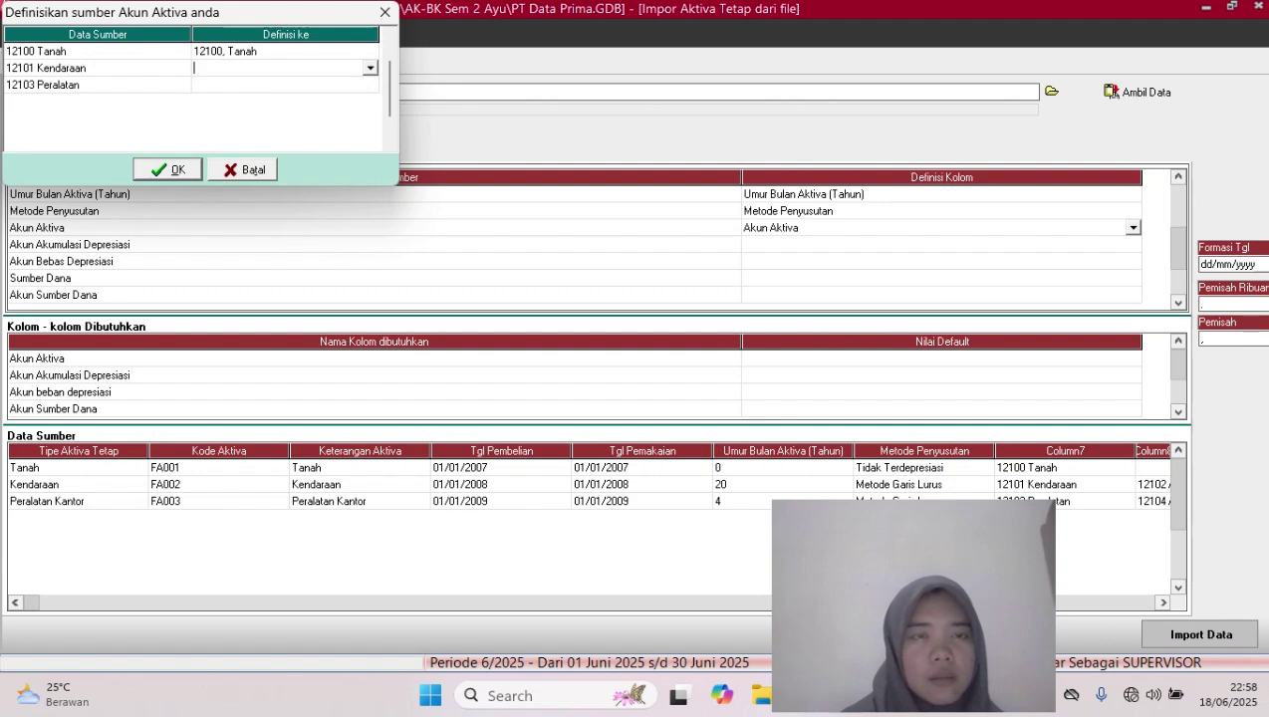
left_click(371, 68)
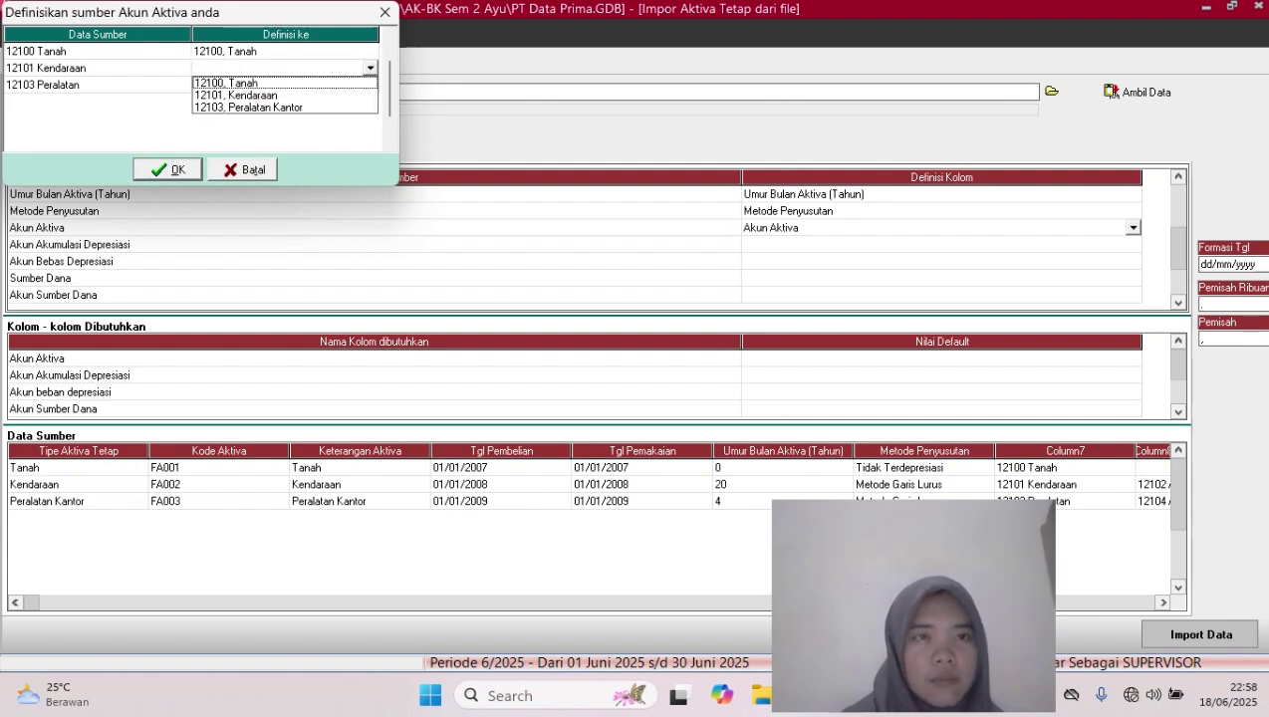
left_click(237, 96)
left_click(284, 84)
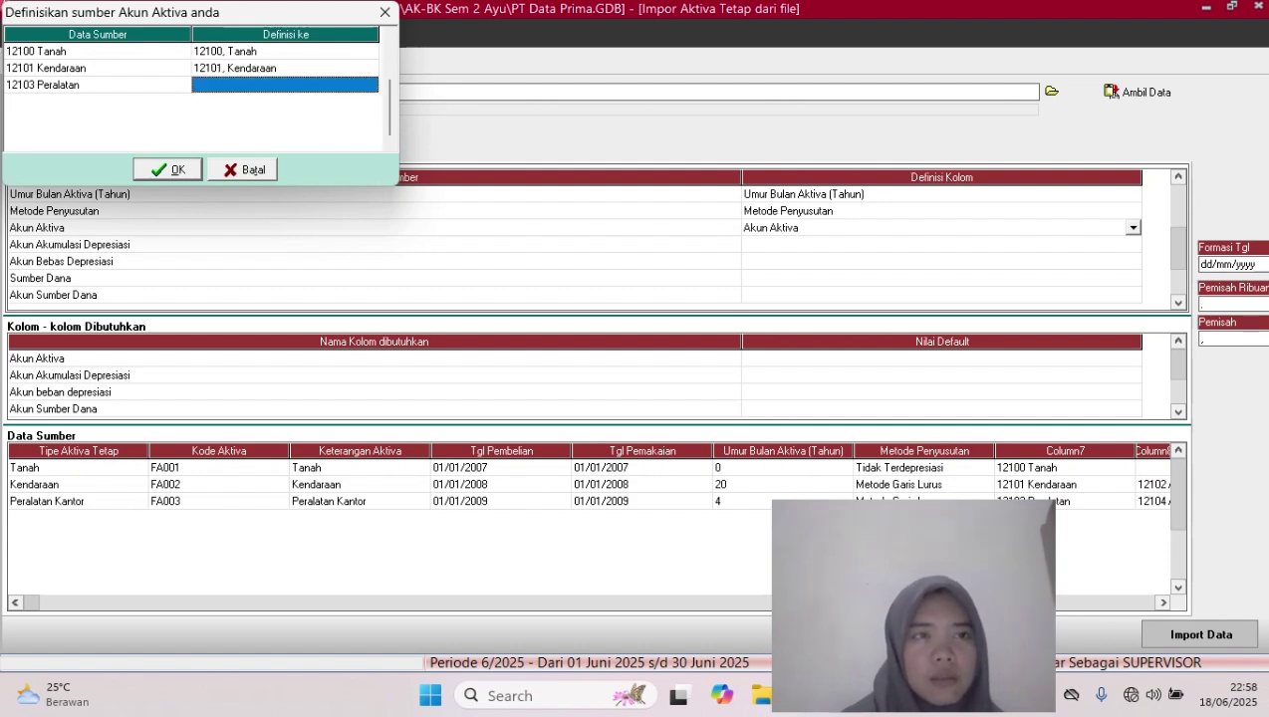
left_click(285, 84)
left_click(371, 85)
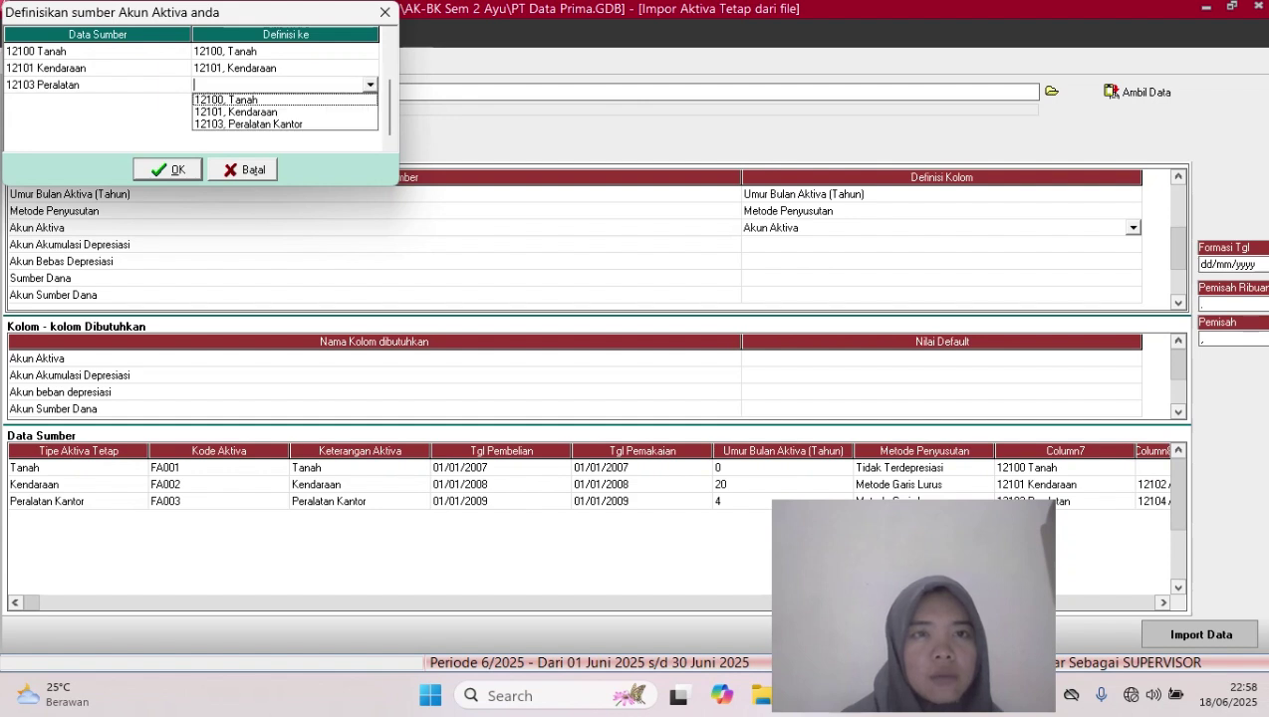
left_click(237, 124)
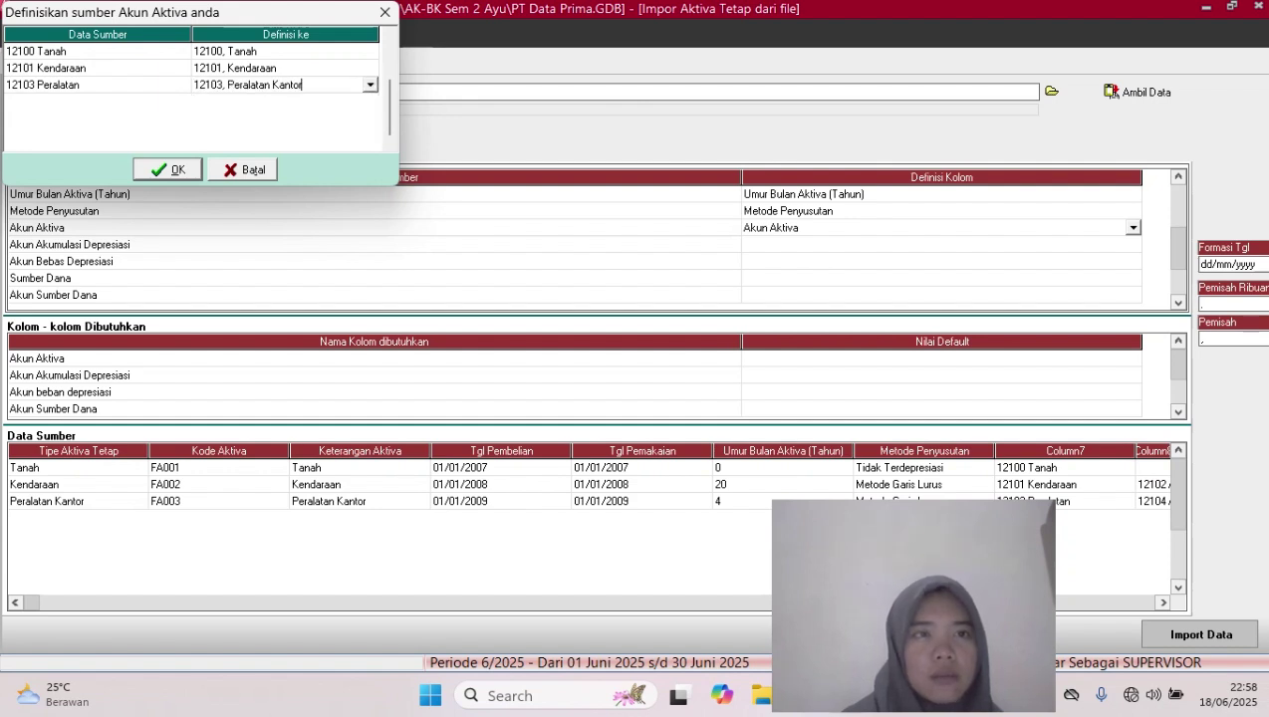
left_click(167, 169)
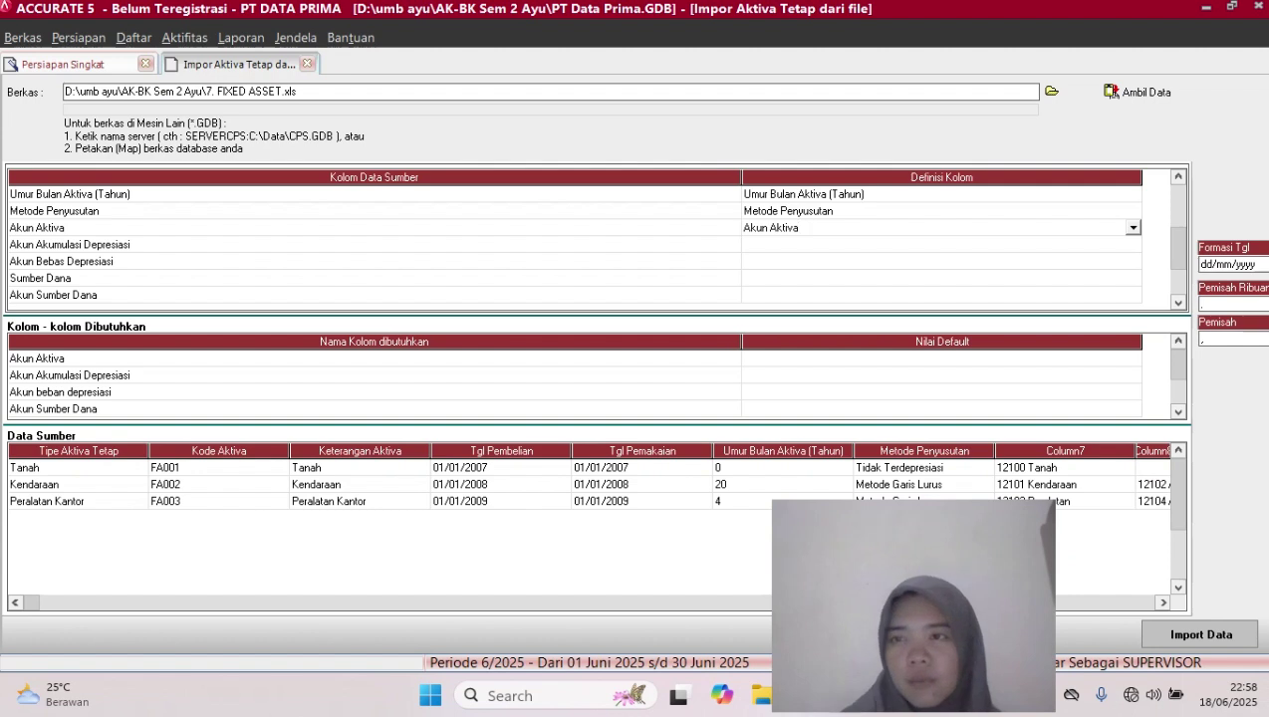
left_click(940, 245)
left_click(940, 245)
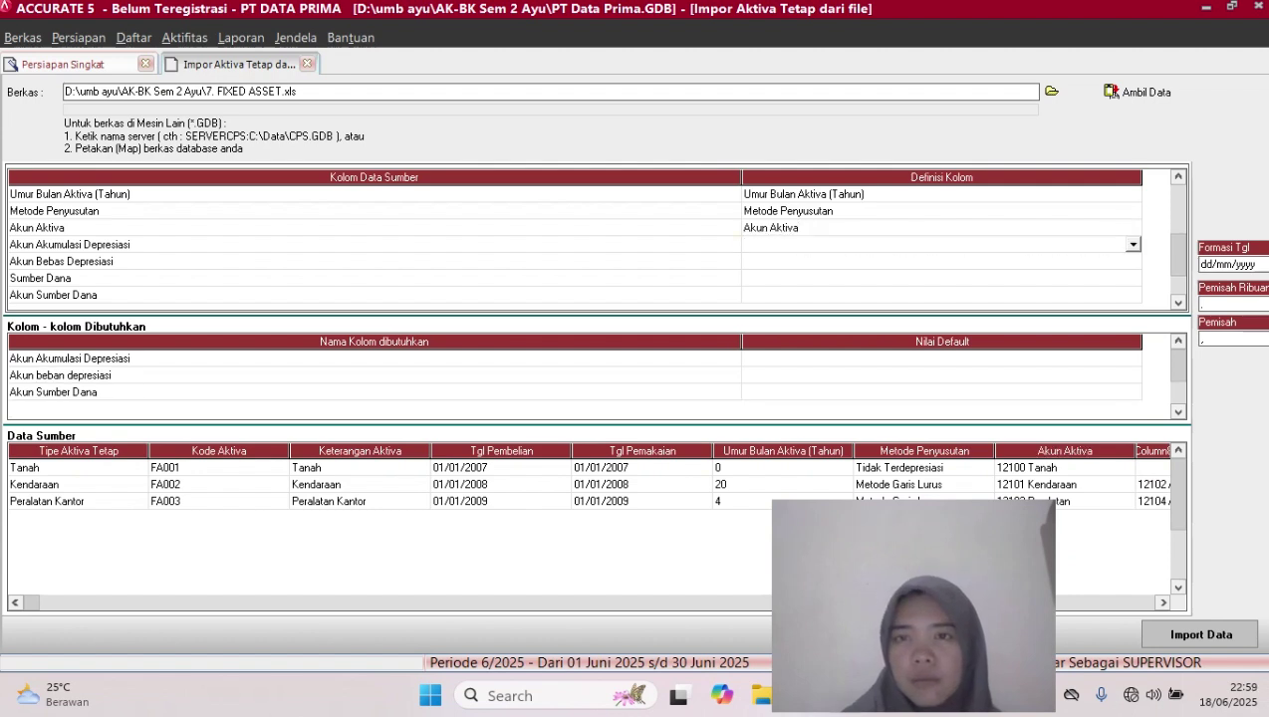
Map Akun Akumulasi Depresiasi, linking 12102 and 12104 to Akumulasi Penyusutan Kendaraan and Peralatan Kantor
left_click(1133, 245)
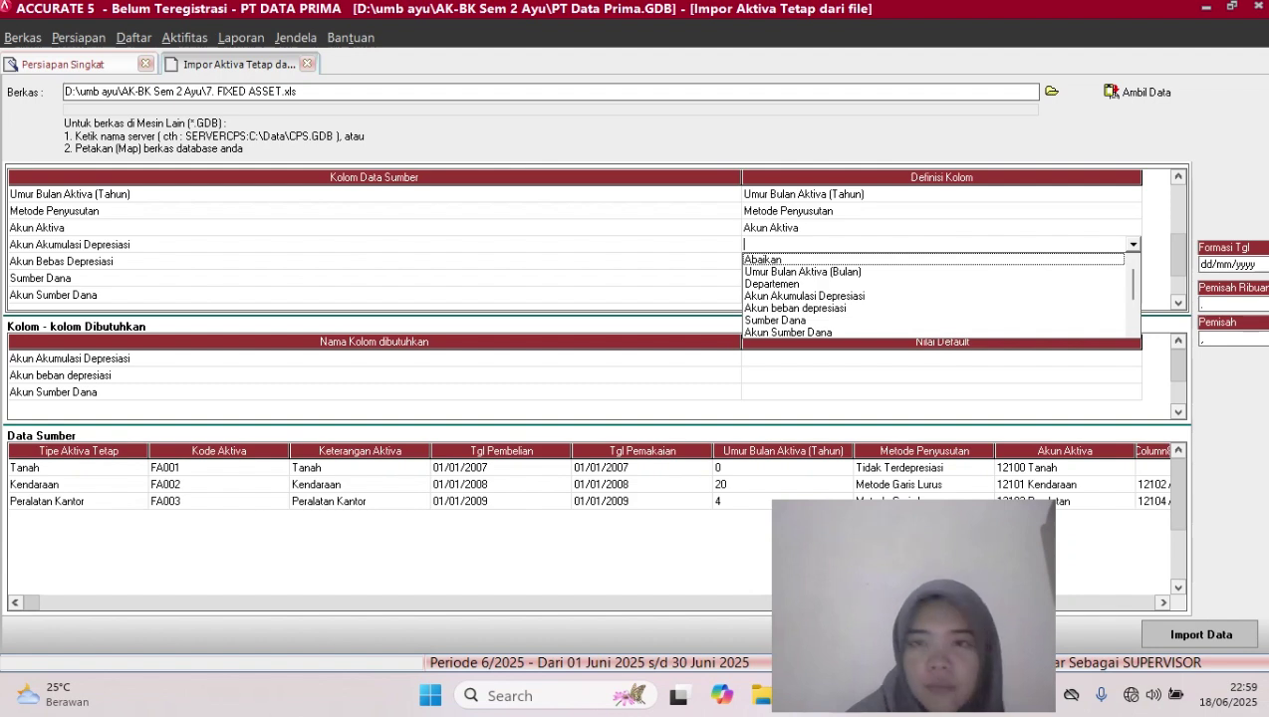
left_click(805, 296)
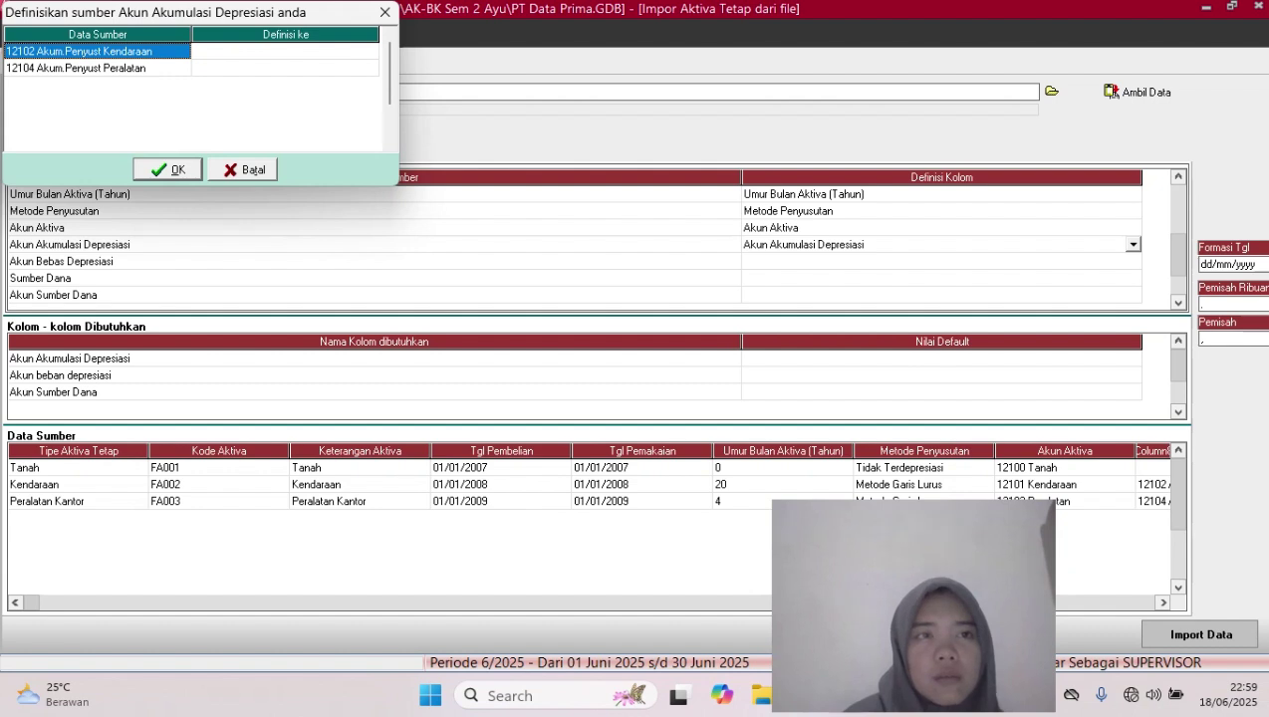
left_click(285, 52)
left_click(285, 52)
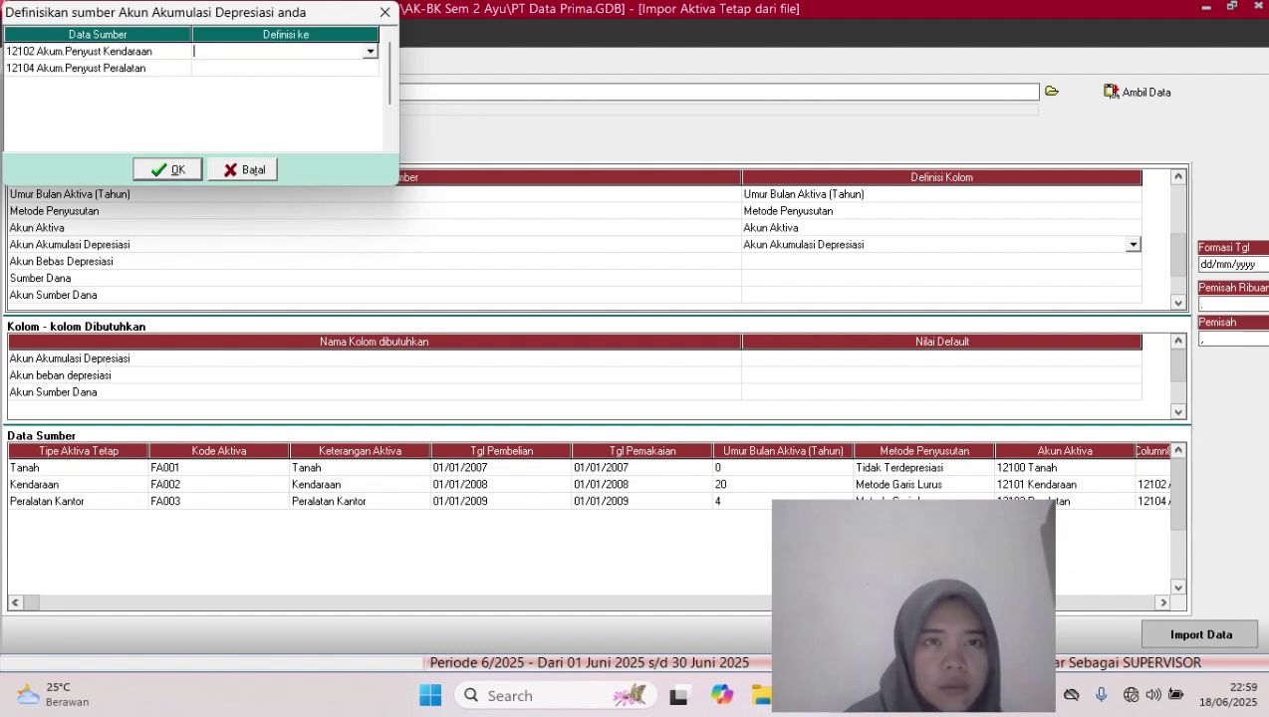
left_click(369, 52)
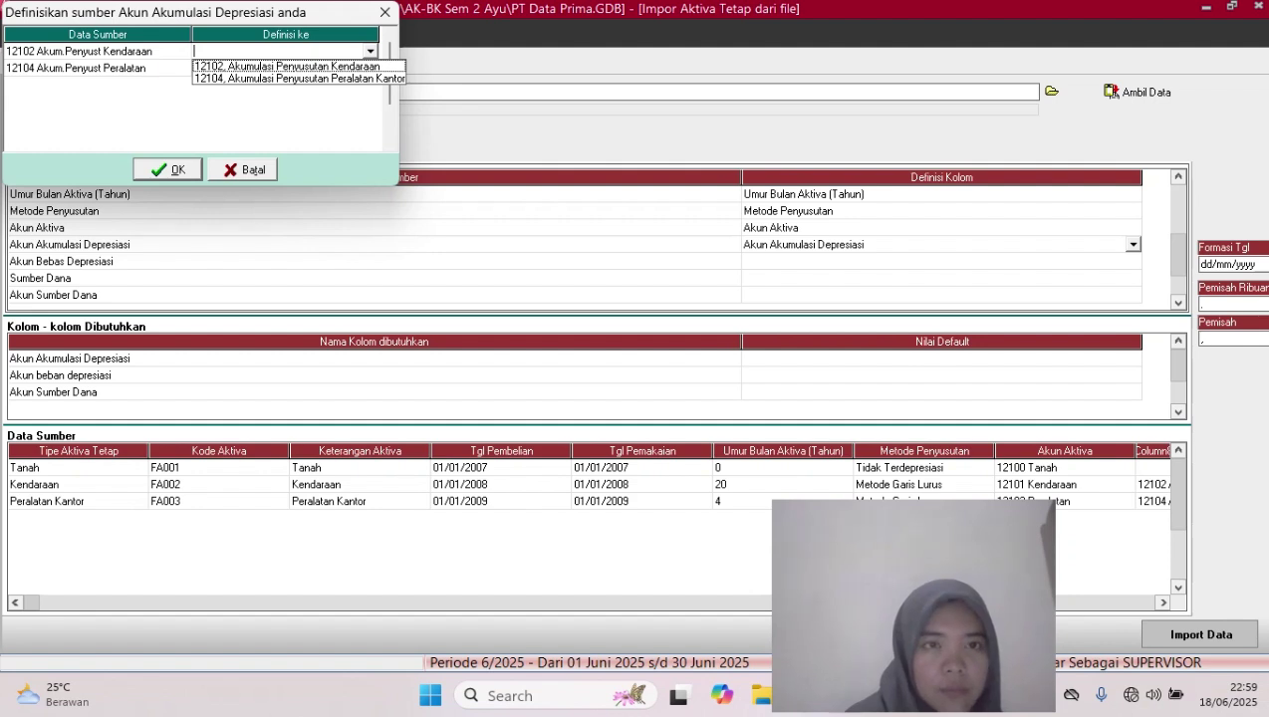
left_click(287, 67)
left_click(285, 69)
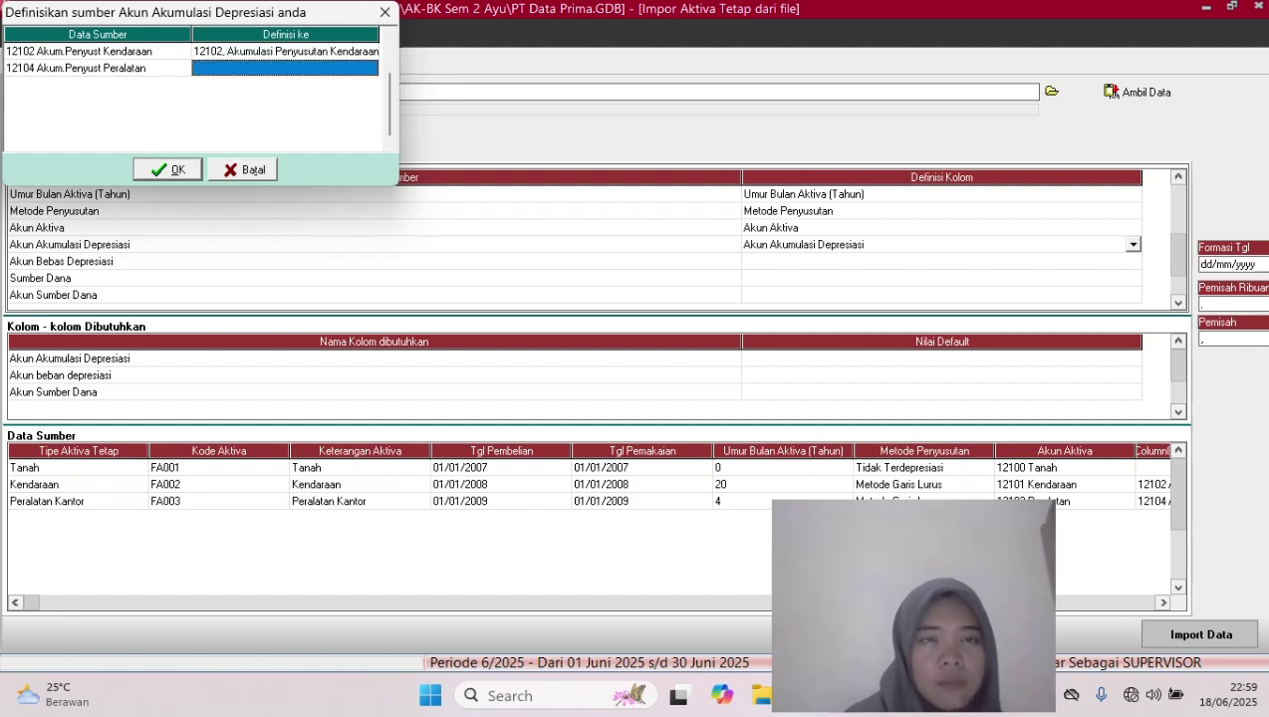
left_click(285, 69)
left_click(370, 69)
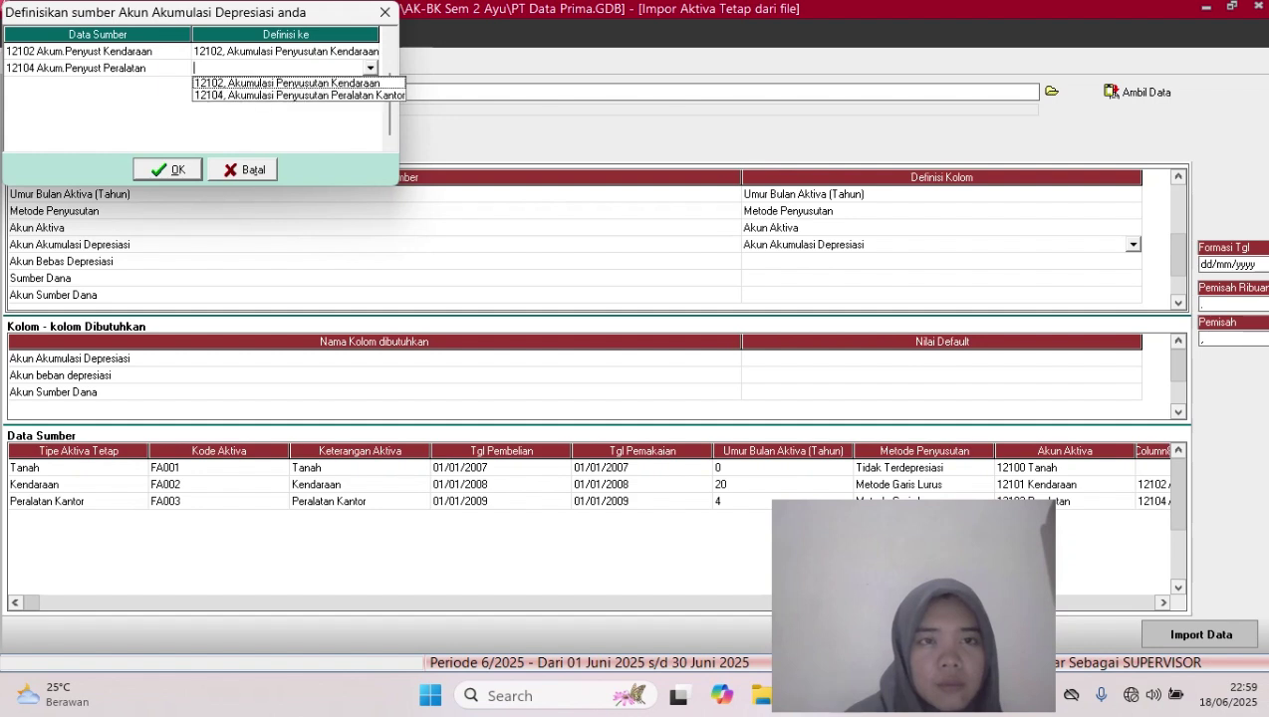
left_click(299, 95)
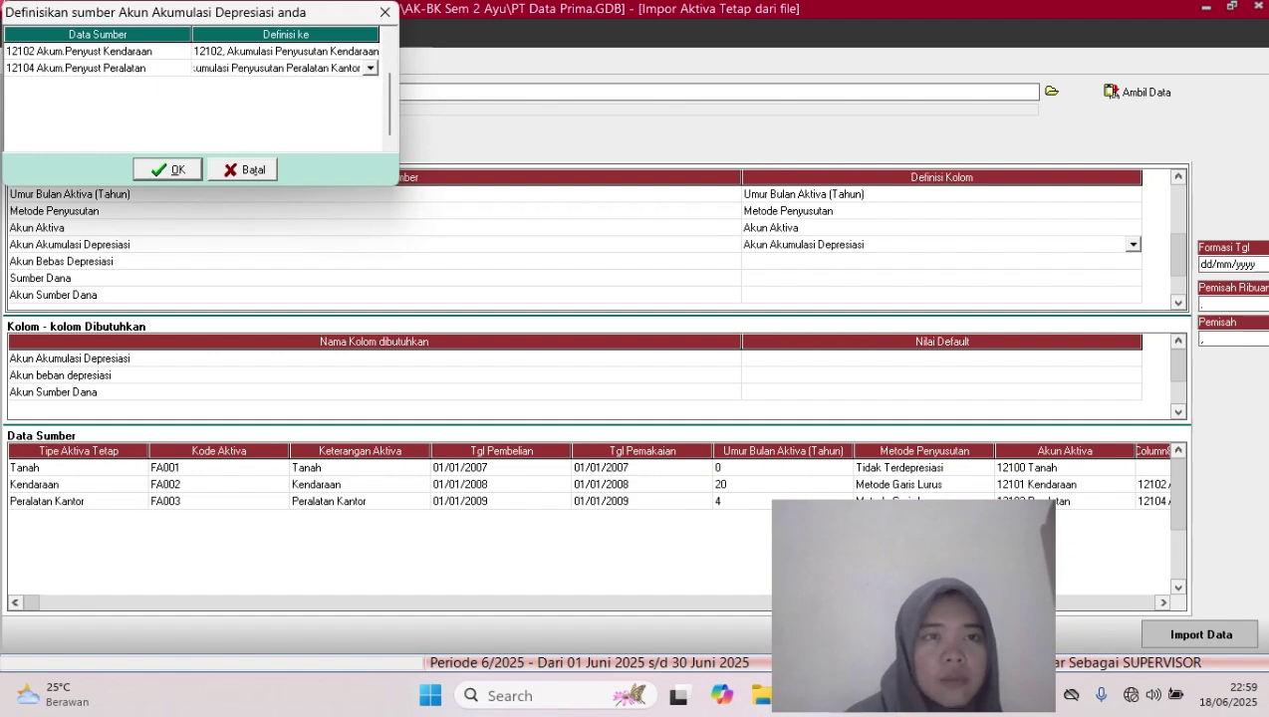
left_click(169, 170)
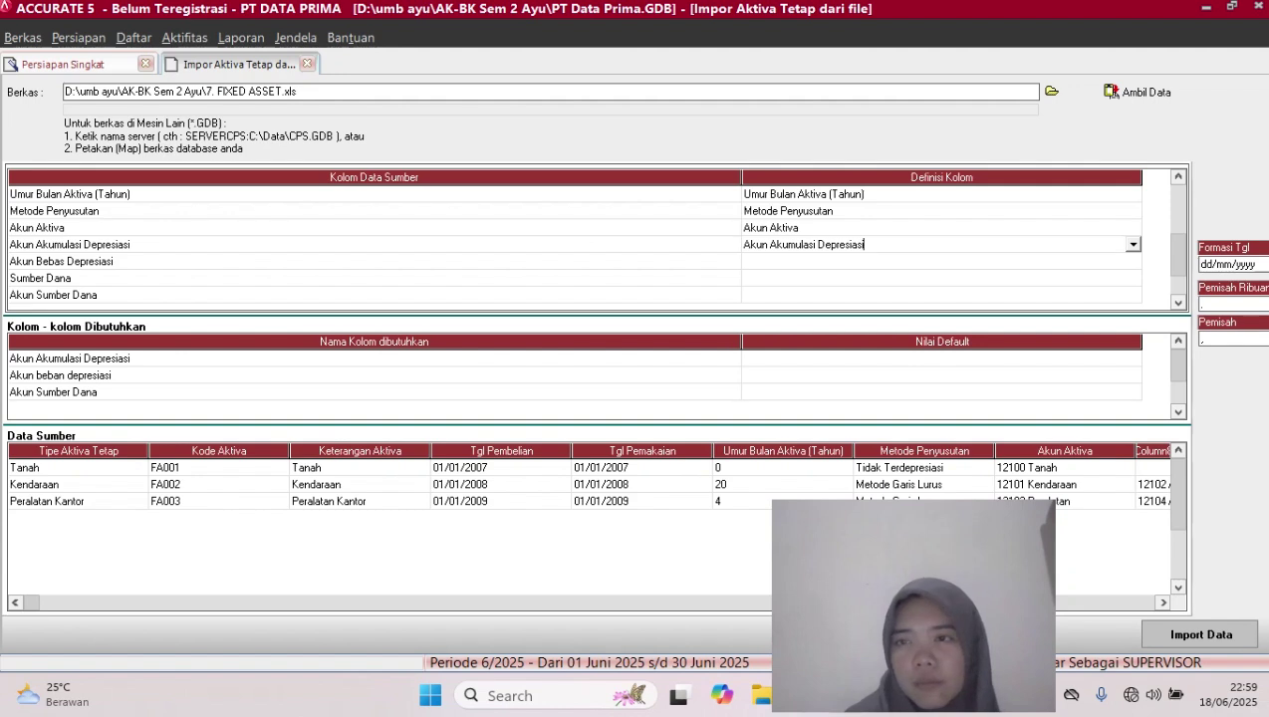
Map Akun Bebas Depresiasi to Akun beban depresiasi and match 61102 to Beban Penyusutan Kendaraan
key("Return")
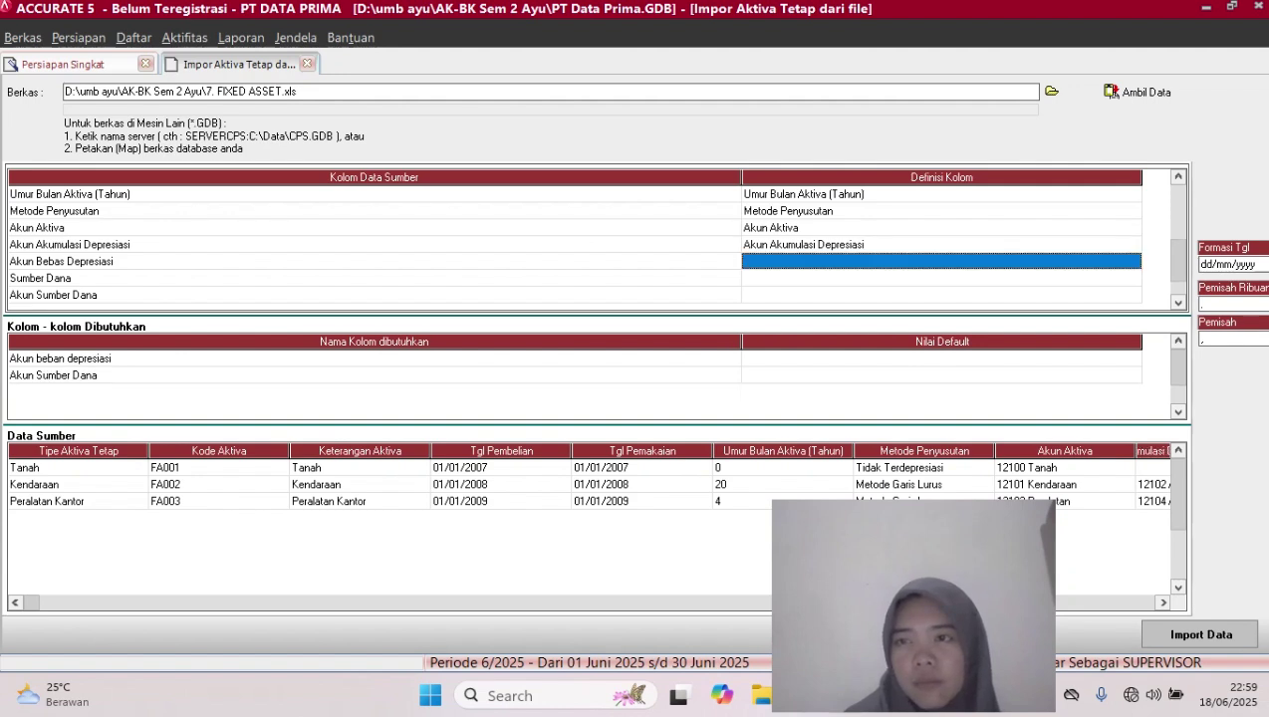
left_click(941, 261)
left_click(1133, 261)
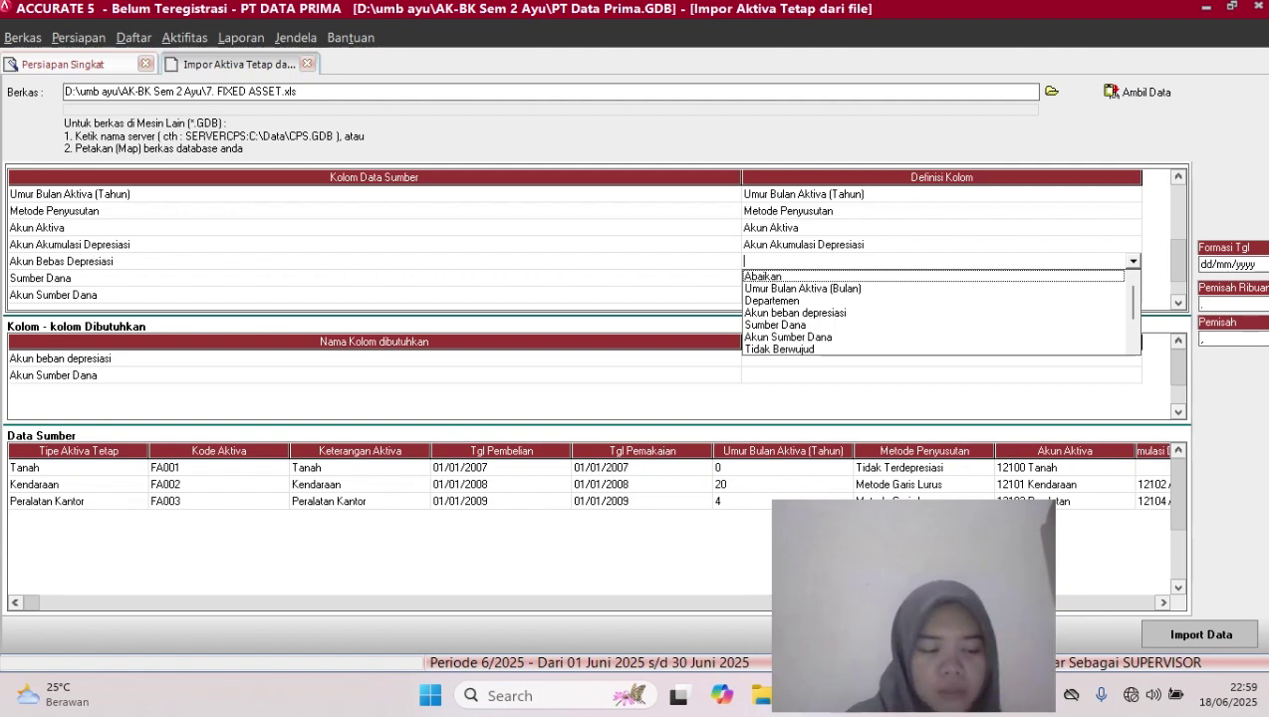
left_click(795, 312)
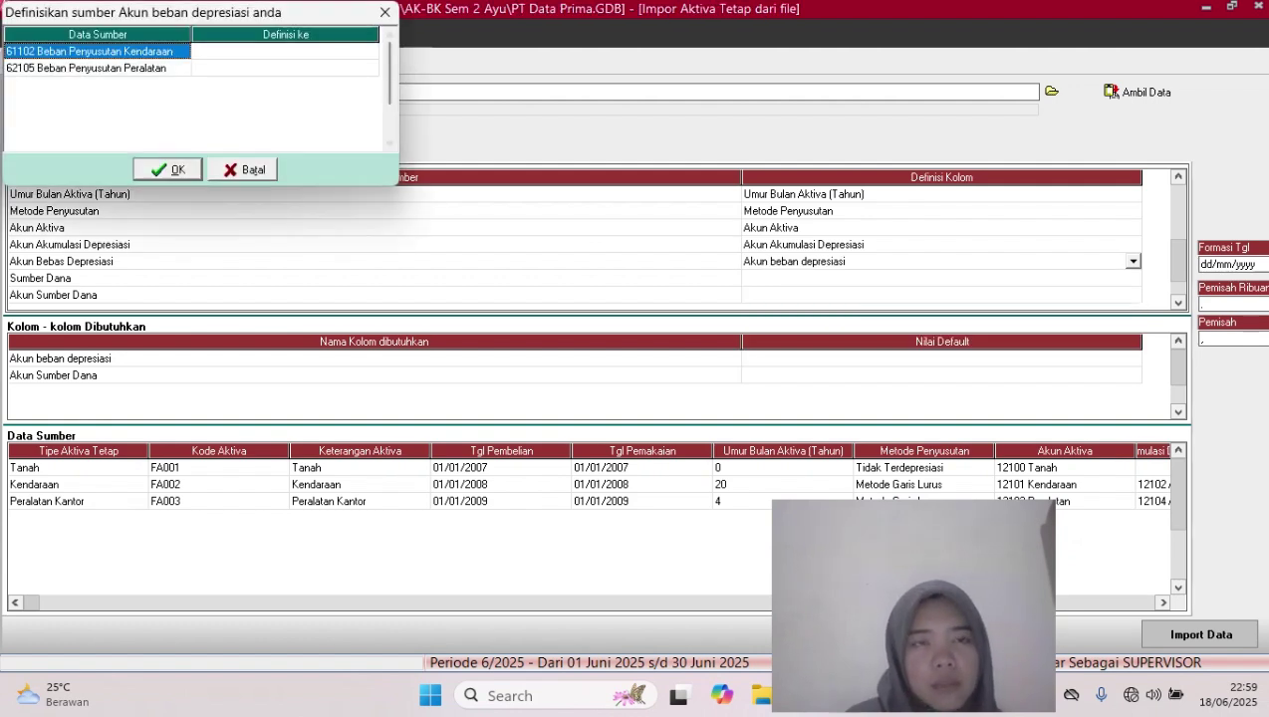
left_click(285, 52)
left_click(285, 52)
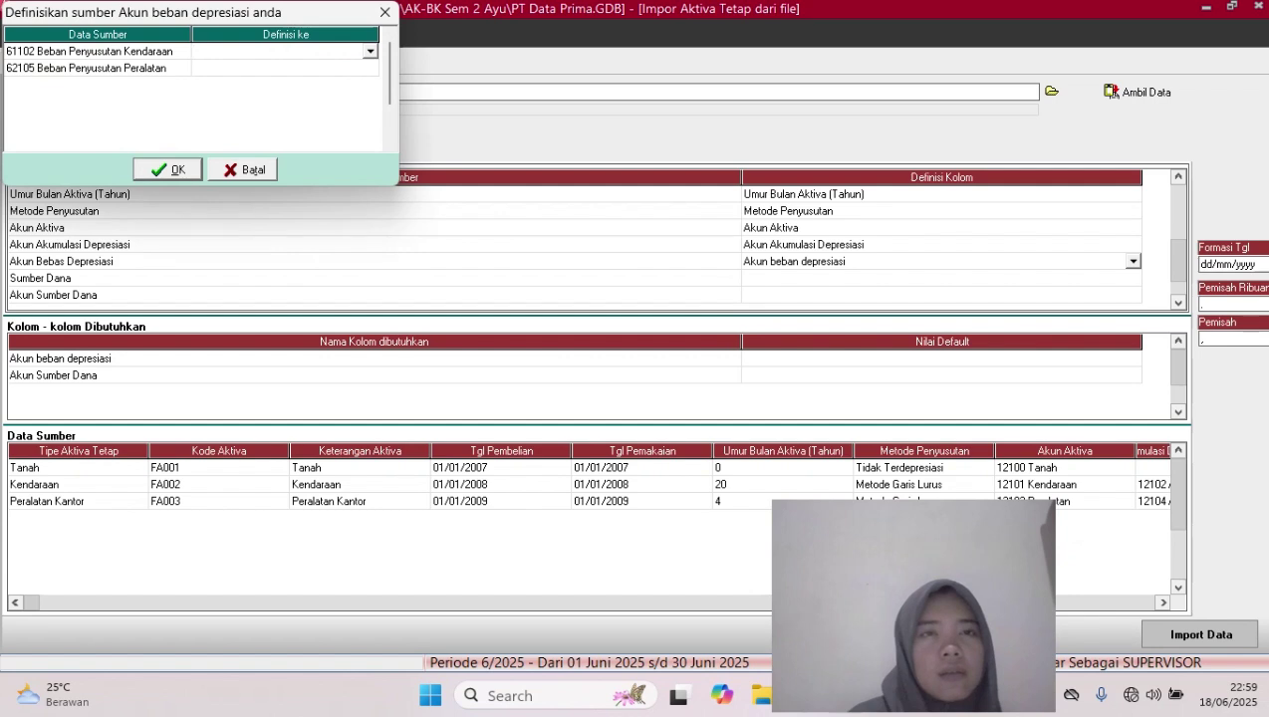
left_click(370, 52)
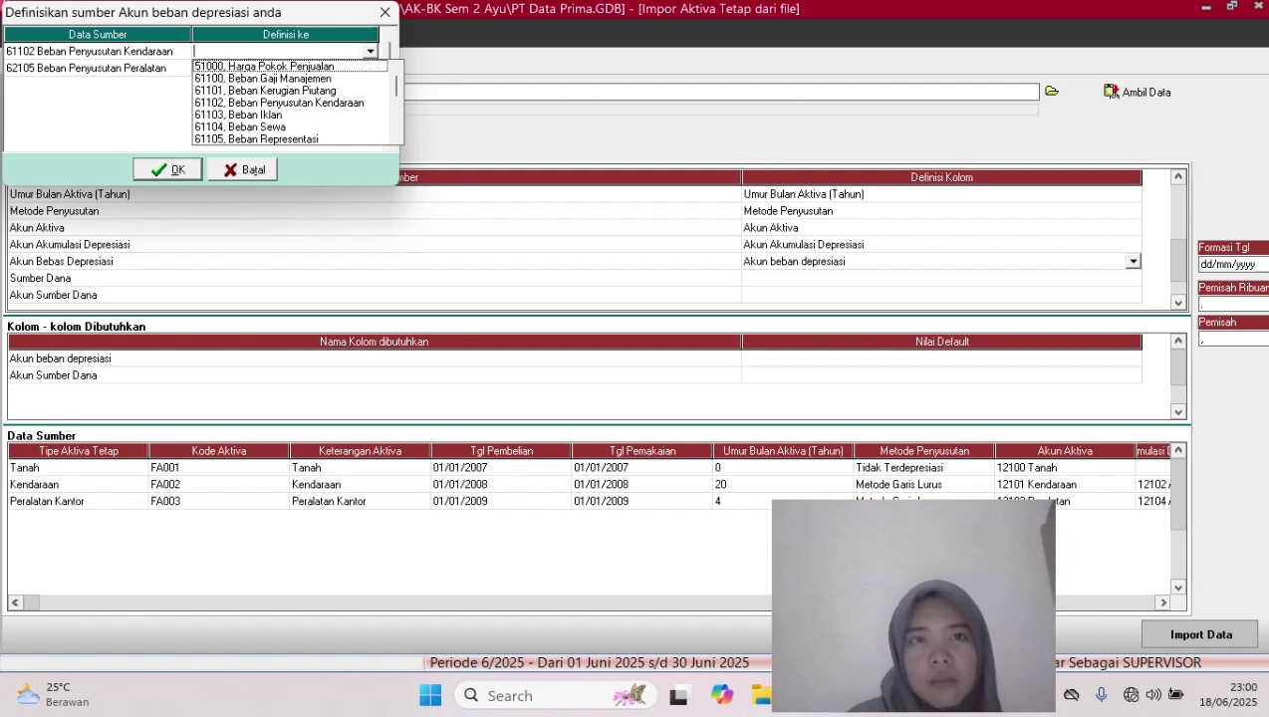
left_click(280, 103)
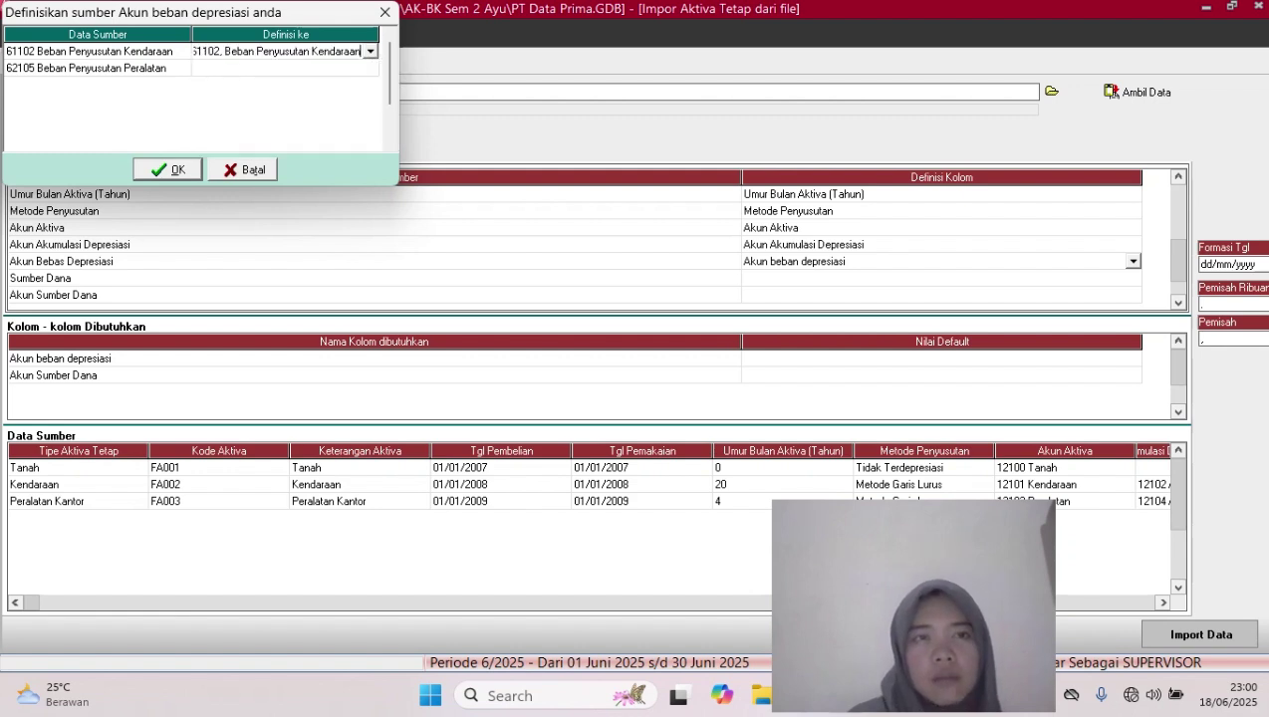
Match 62105 to Beban Penyusutan Peralatan and confirm the expense account mappings
left_click(280, 69)
left_click(280, 69)
left_click(370, 69)
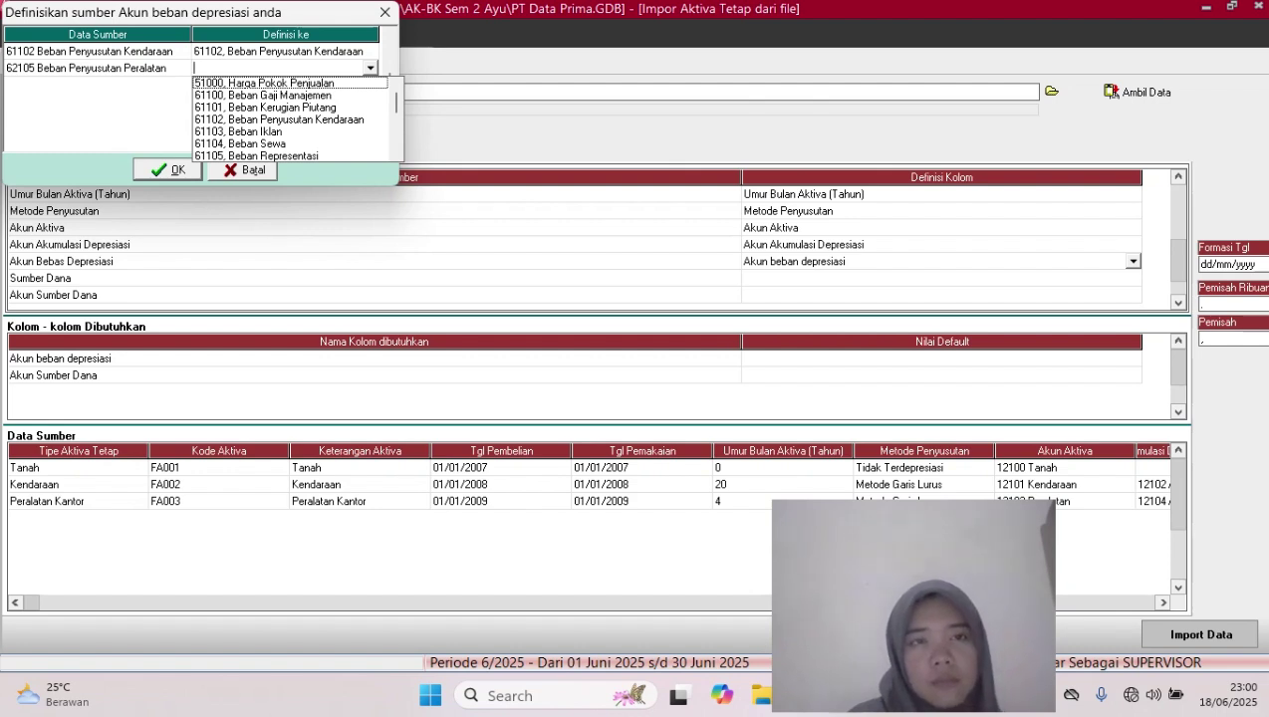
scroll(294, 120, "down", 2)
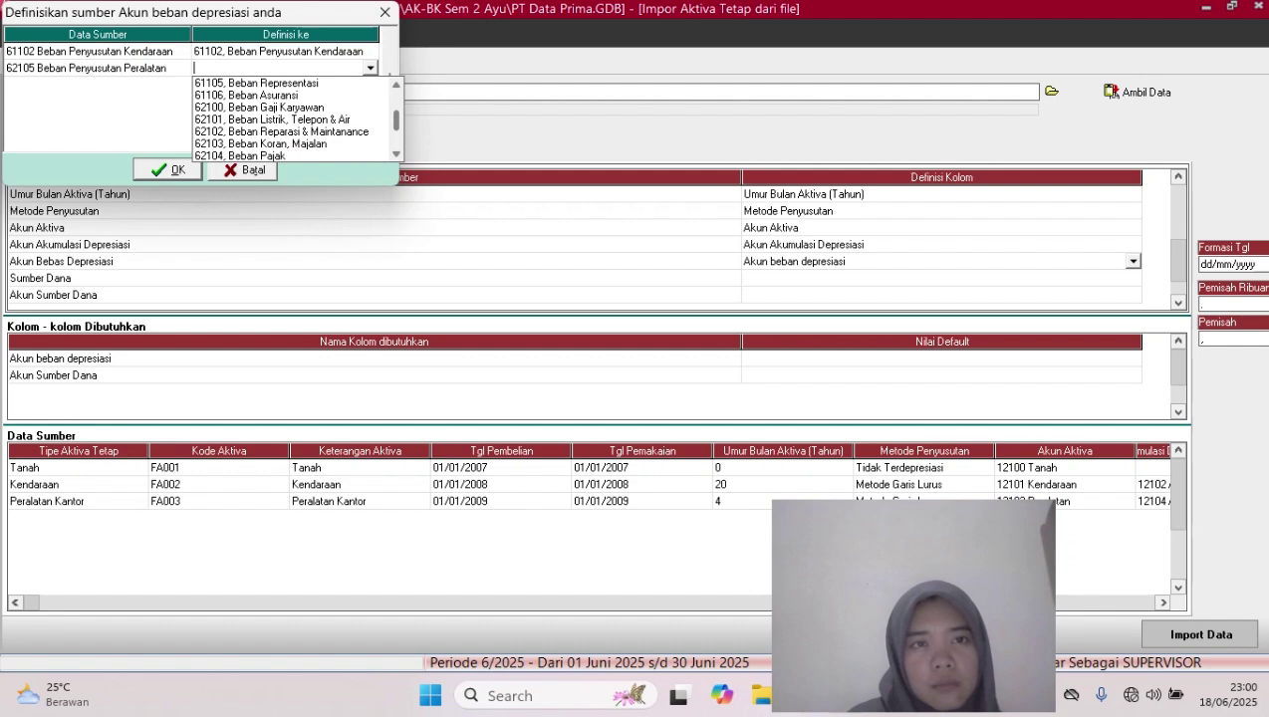
scroll(294, 120, "down", 2)
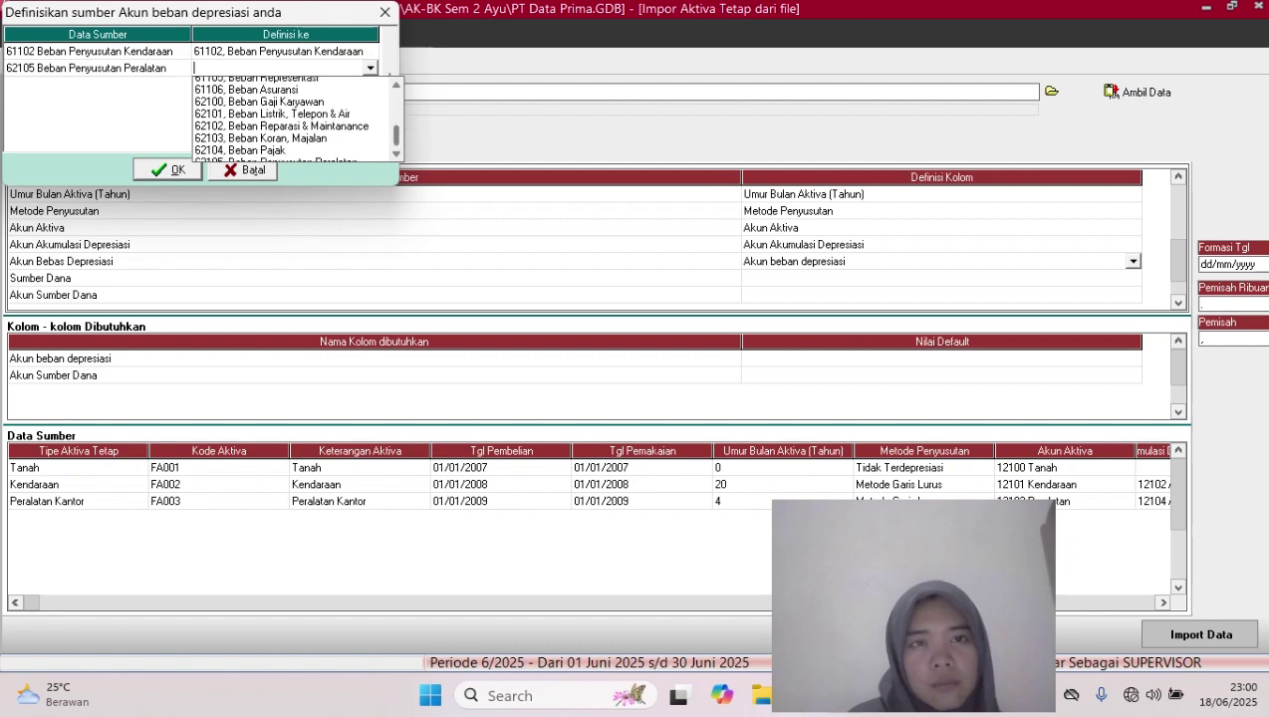
left_click(276, 106)
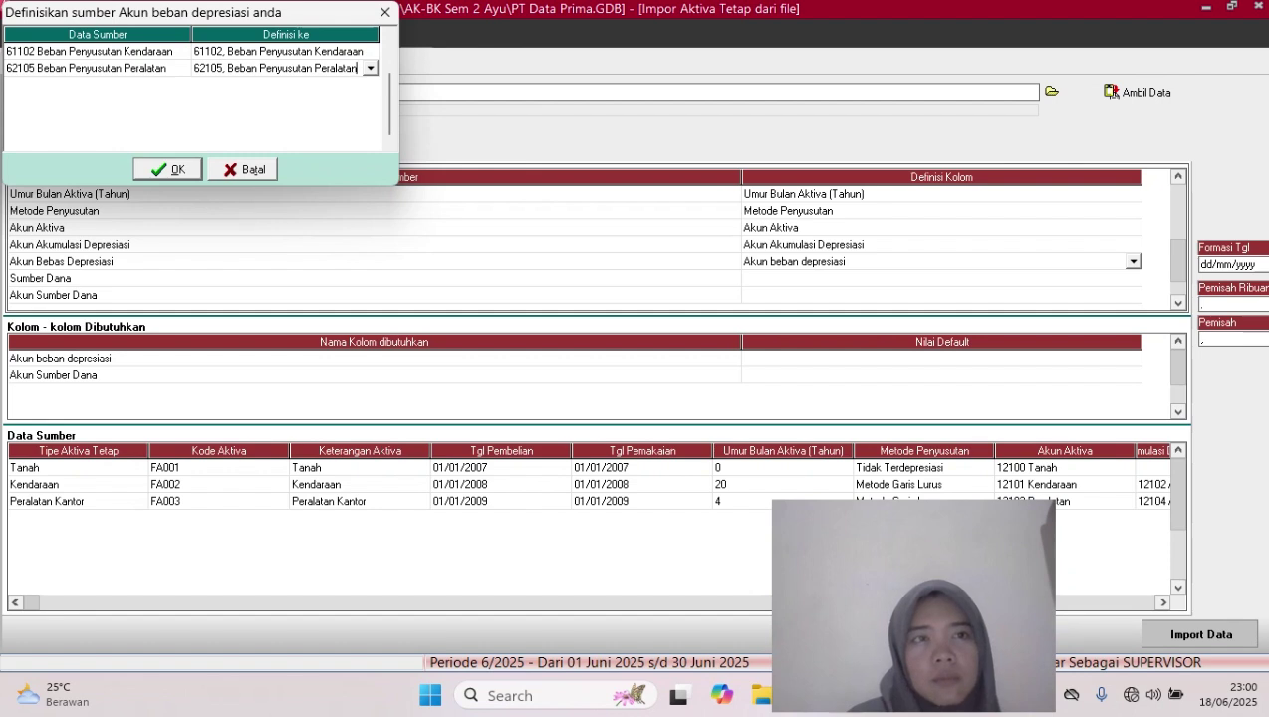
key("Return")
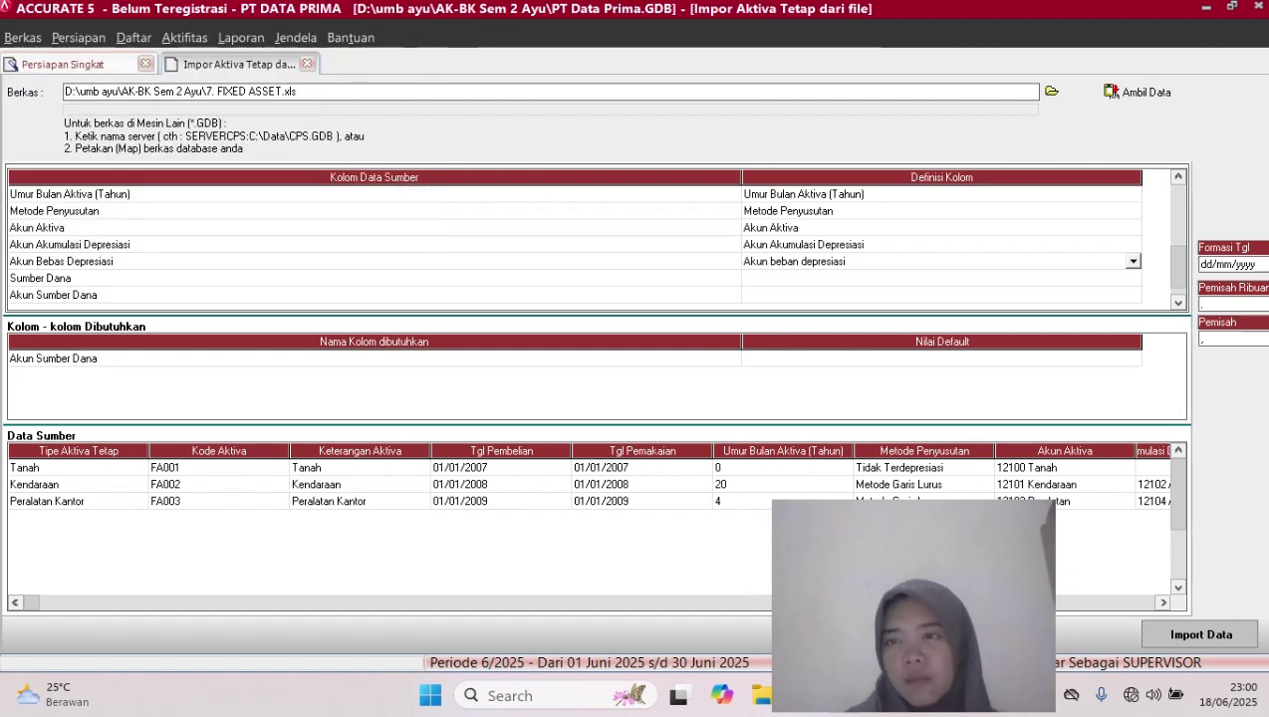
Map the Sumber Dana column to the Sumber Dana field
left_click(943, 278)
left_click(1133, 278)
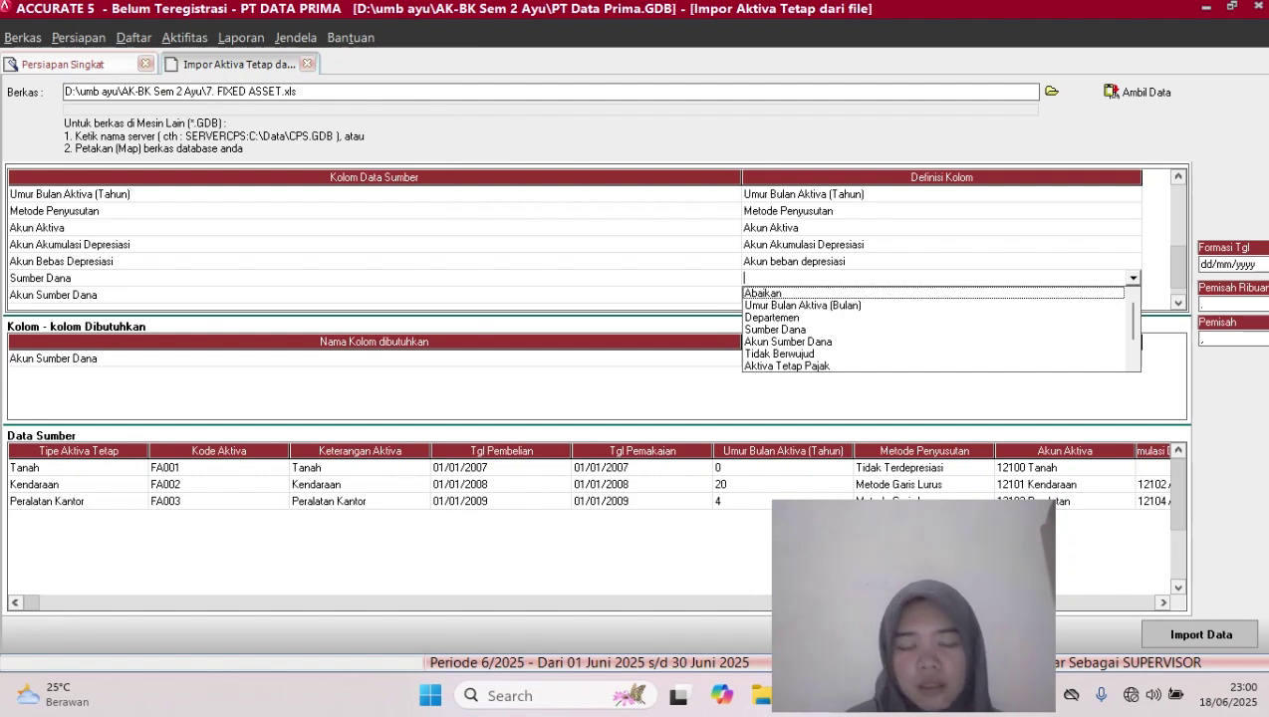
left_click(776, 330)
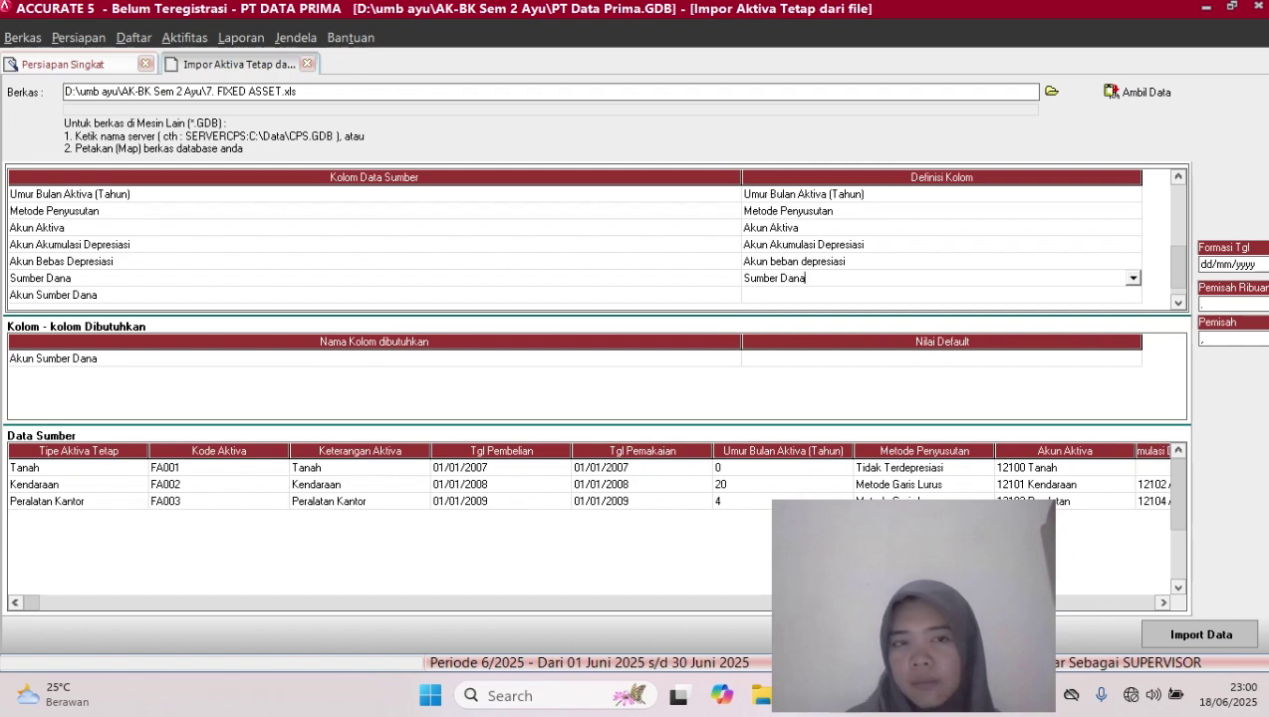
Define the Akun Sumber Dana column and match 31001 Laba Ditahan to account 31001 Laba Di Tahan
left_click(941, 295)
left_click(941, 295)
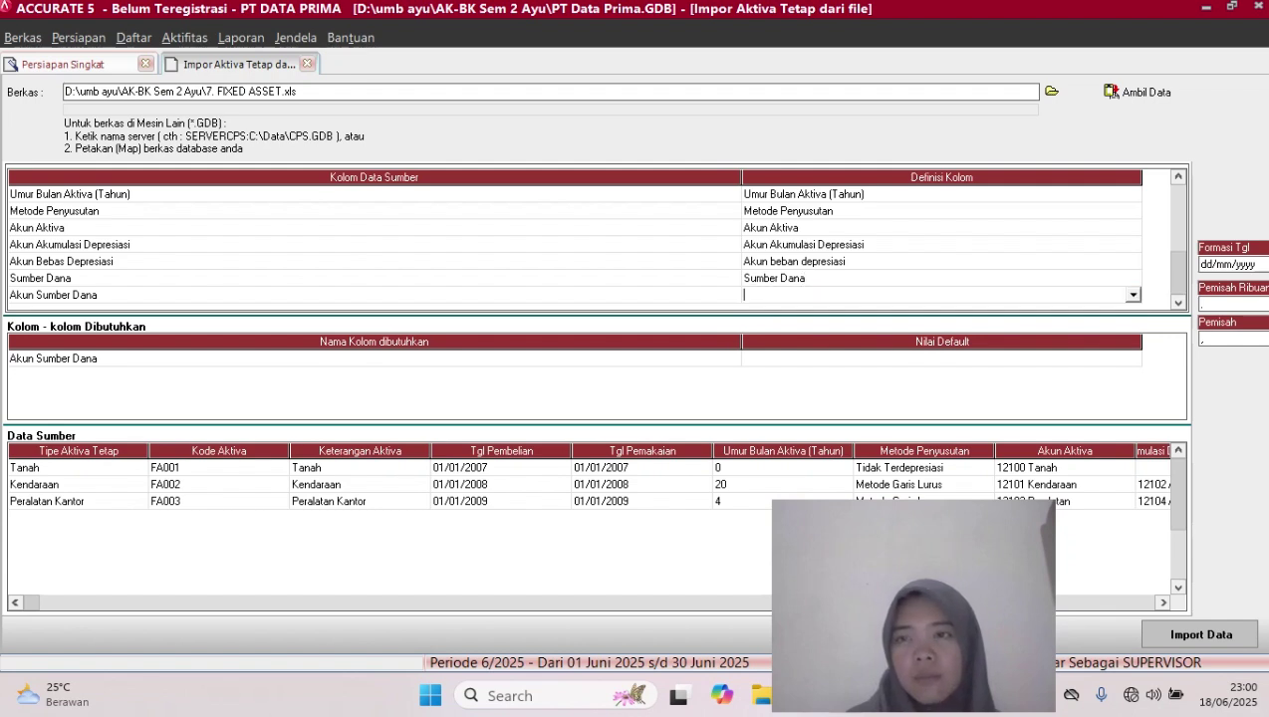
left_click(1133, 294)
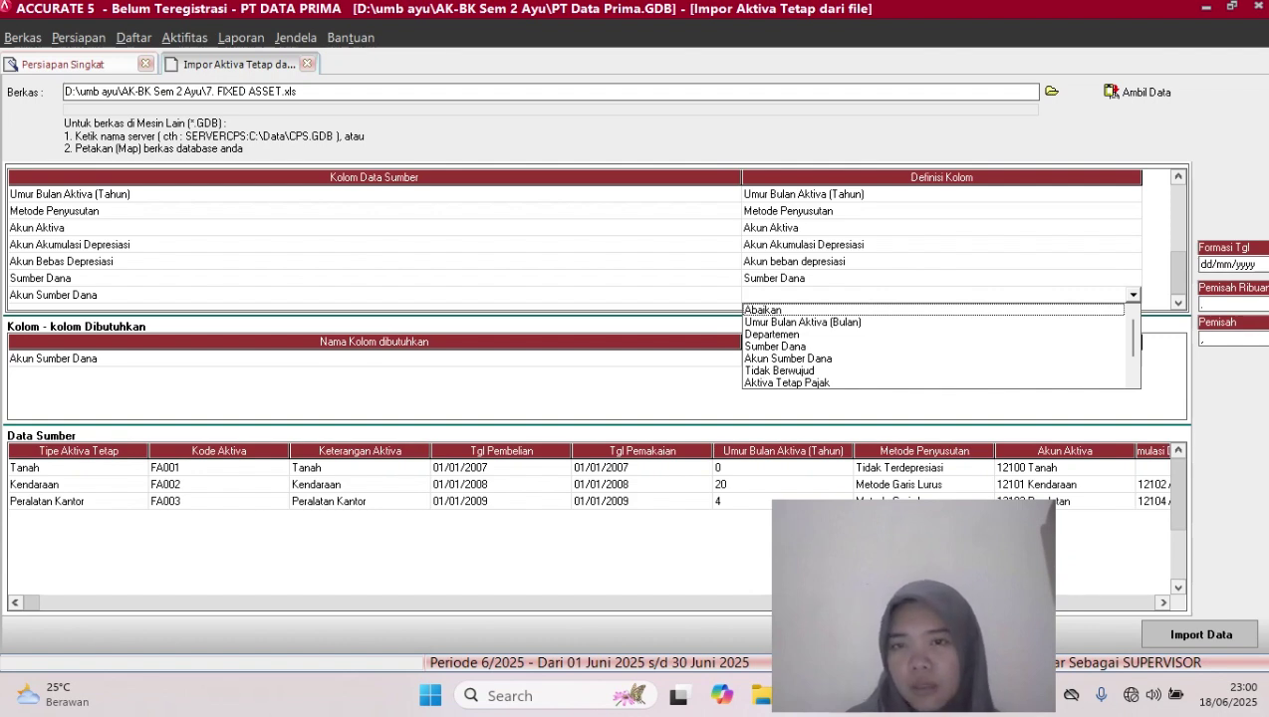
left_click(788, 359)
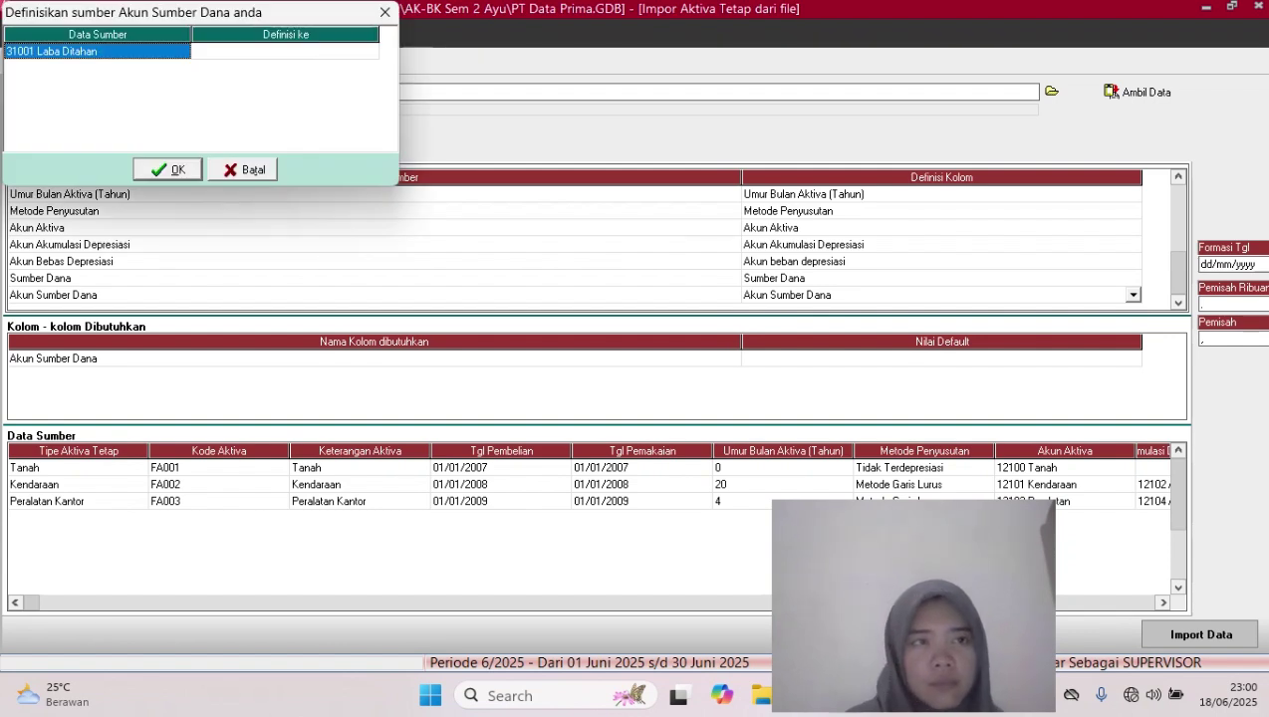
left_click(285, 51)
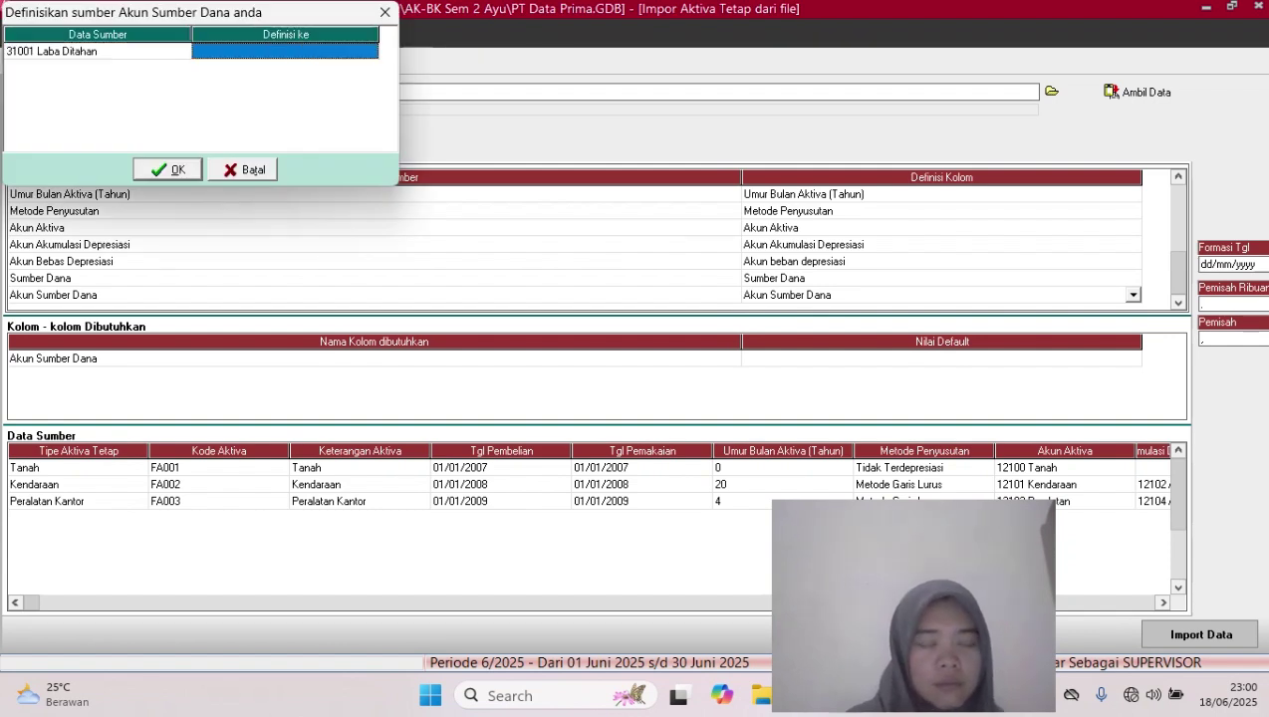
left_click(285, 51)
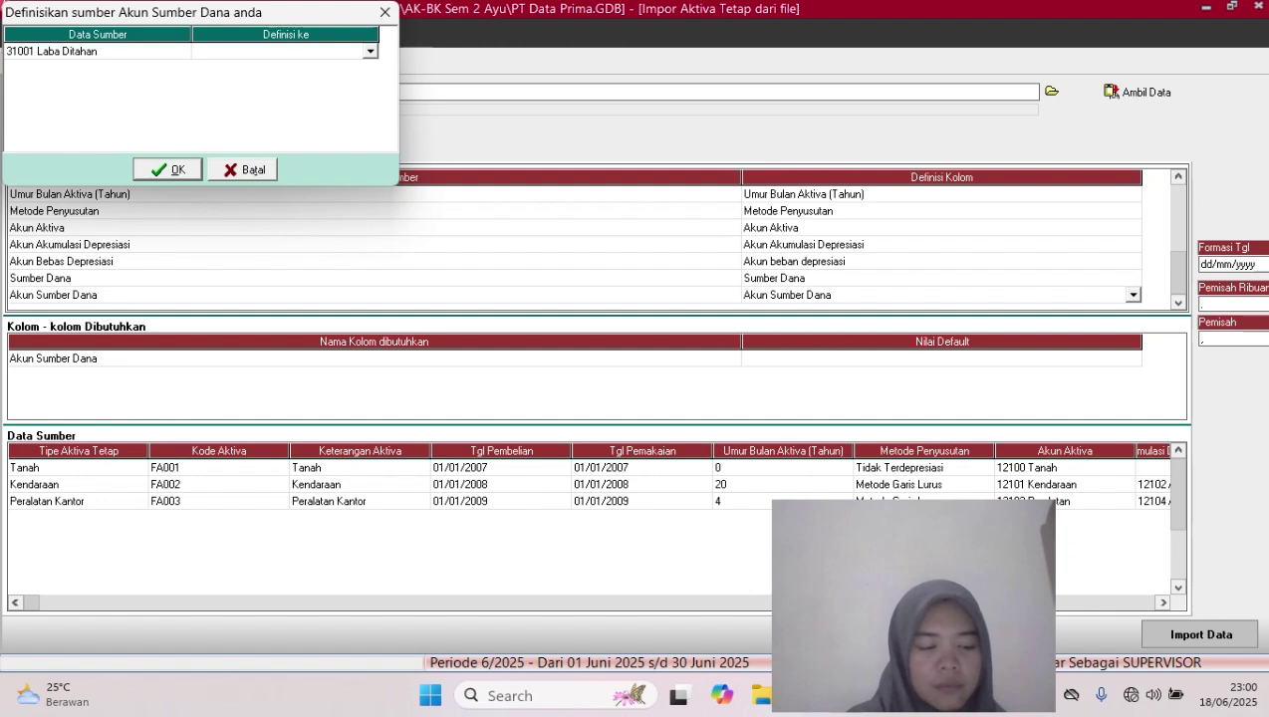
left_click(371, 50)
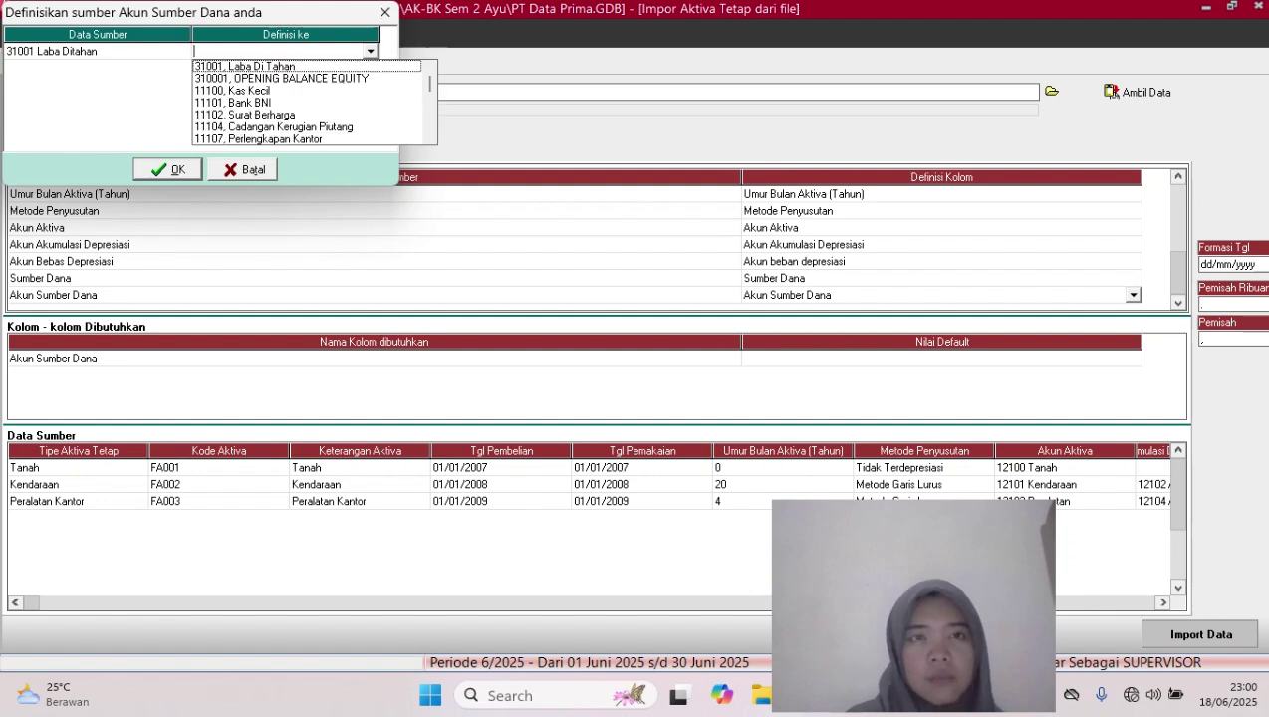
left_click(245, 67)
left_click(168, 170)
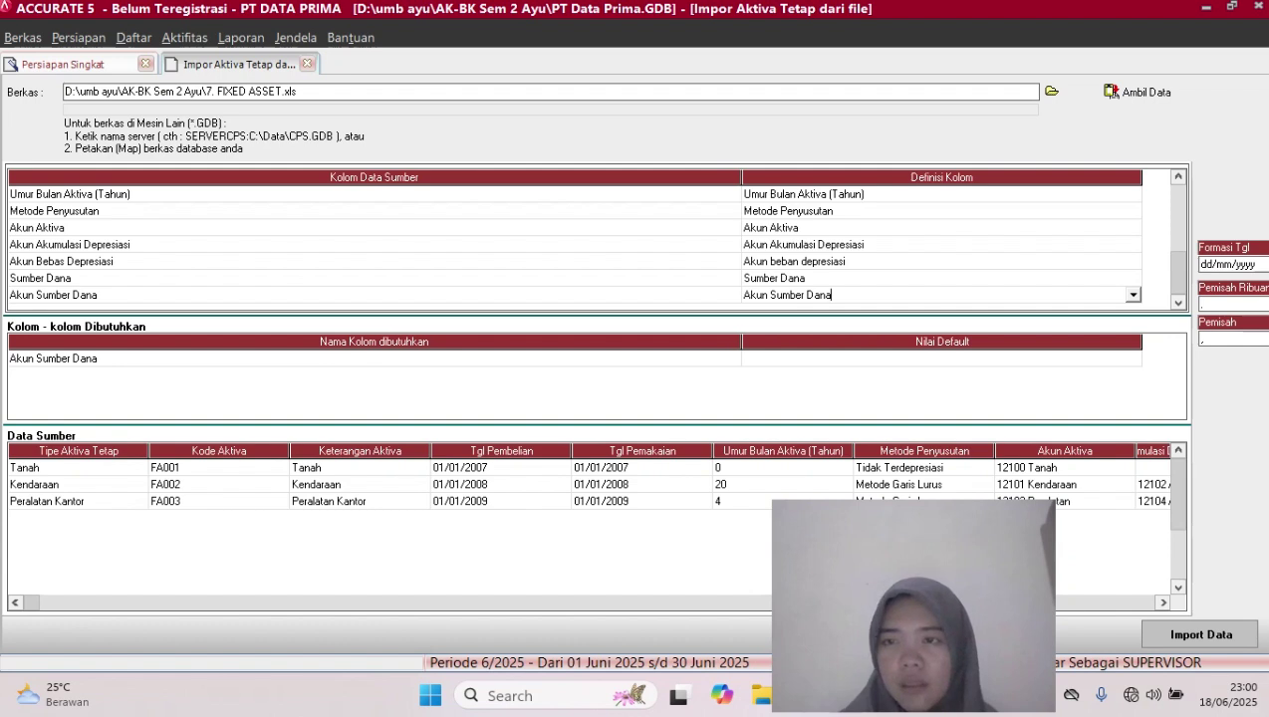
left_click(940, 358)
left_click(940, 358)
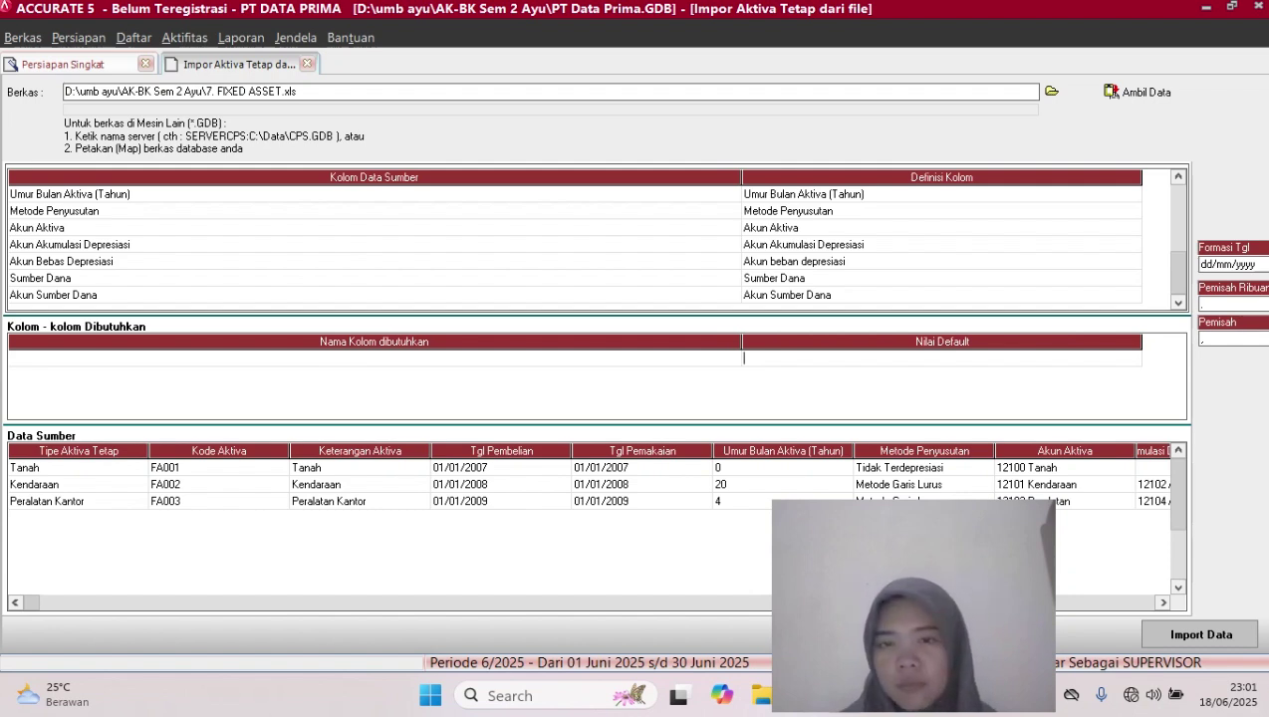
Import the three fixed assets and acknowledge the '3 data terimpor, 0 data gagal' result
left_click(1201, 634)
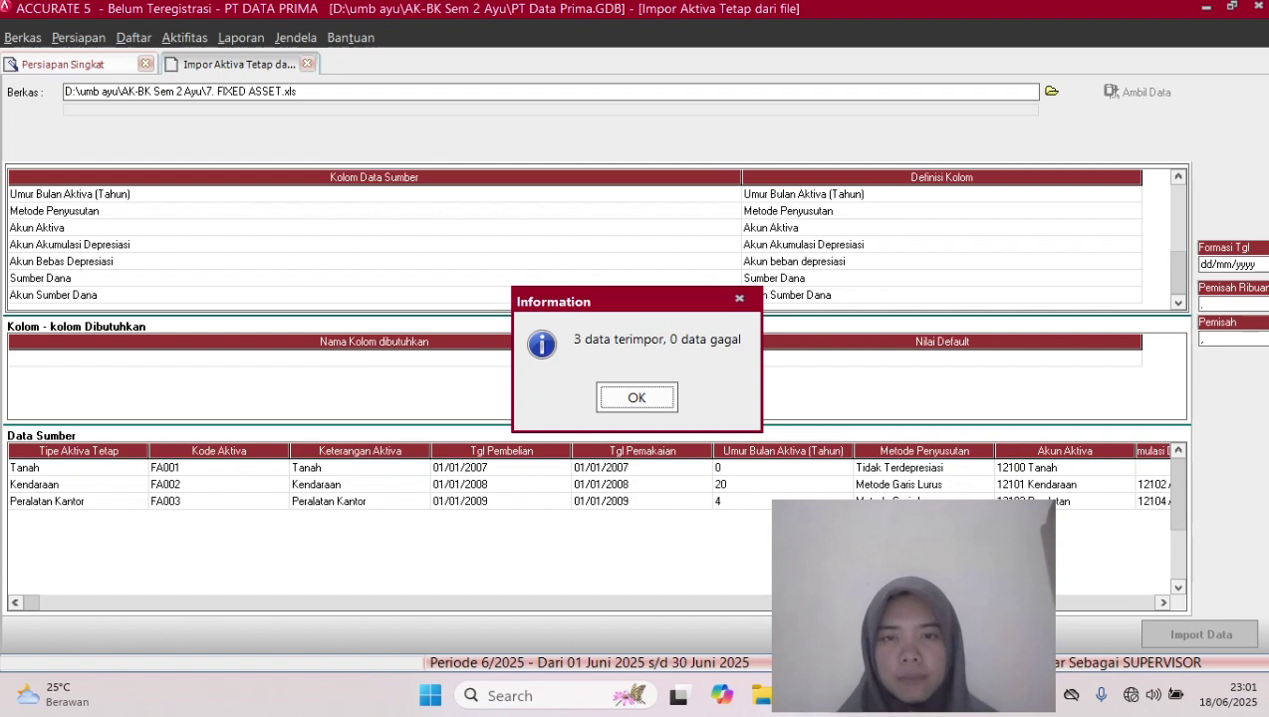
left_click(636, 398)
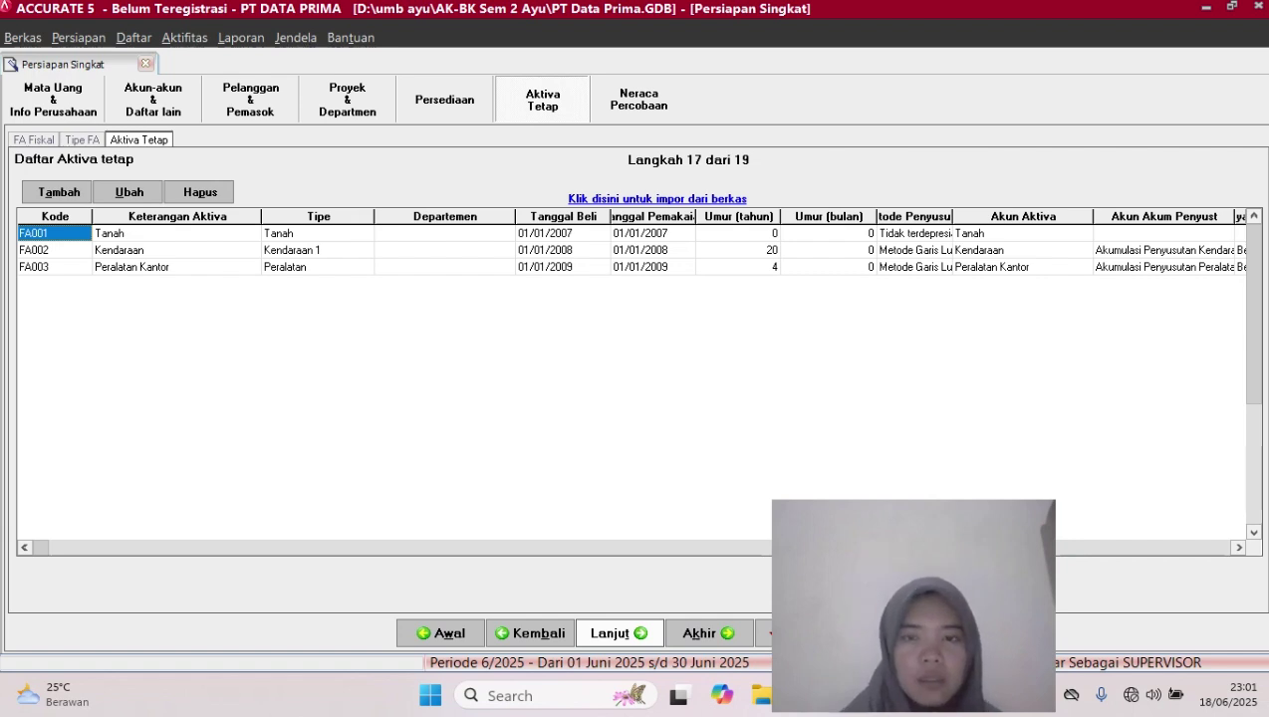
Advance through the Neraca Percobaan and Preferensi steps to the closing Selamat page
left_click(613, 633)
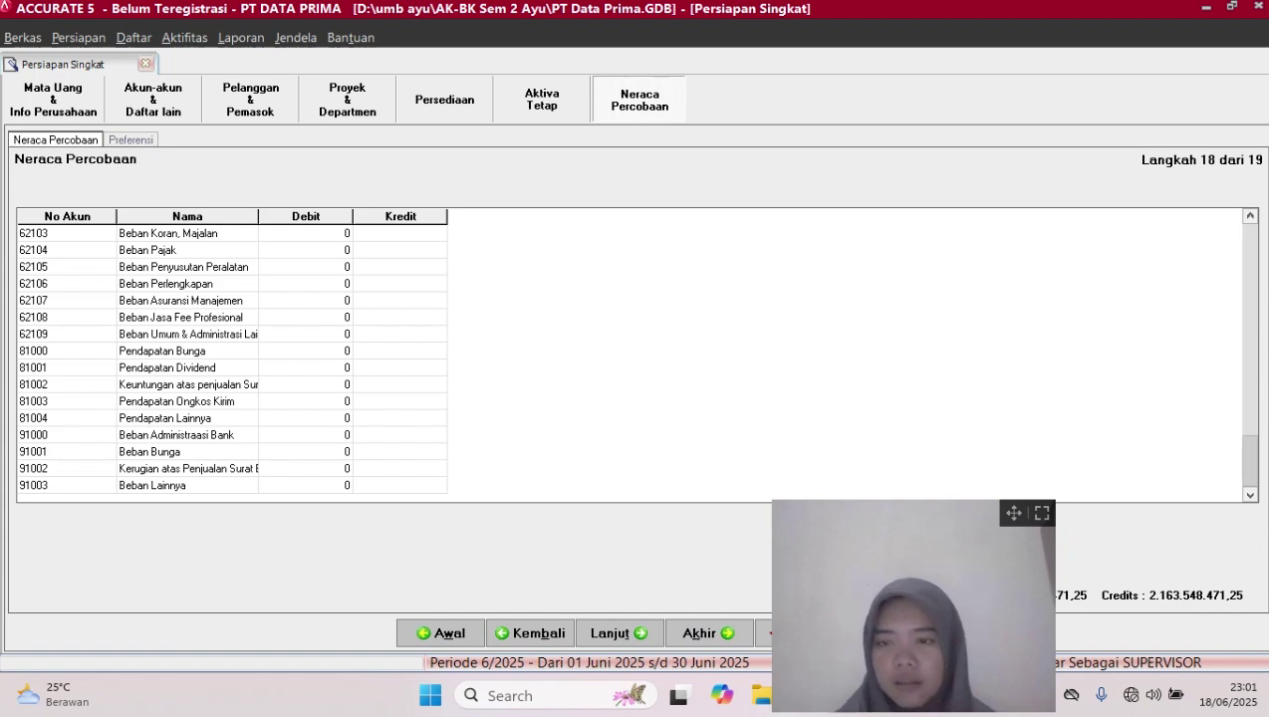
left_click_drag(1014, 513, 260, 518)
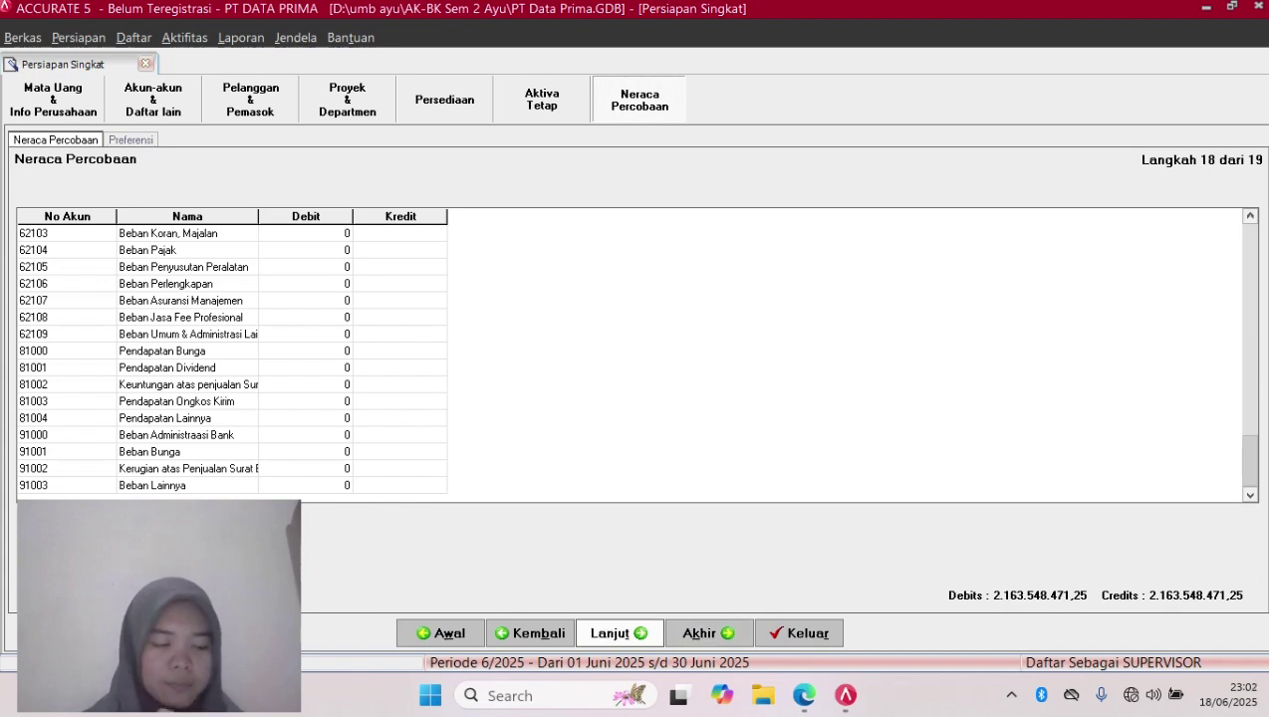
left_click(619, 634)
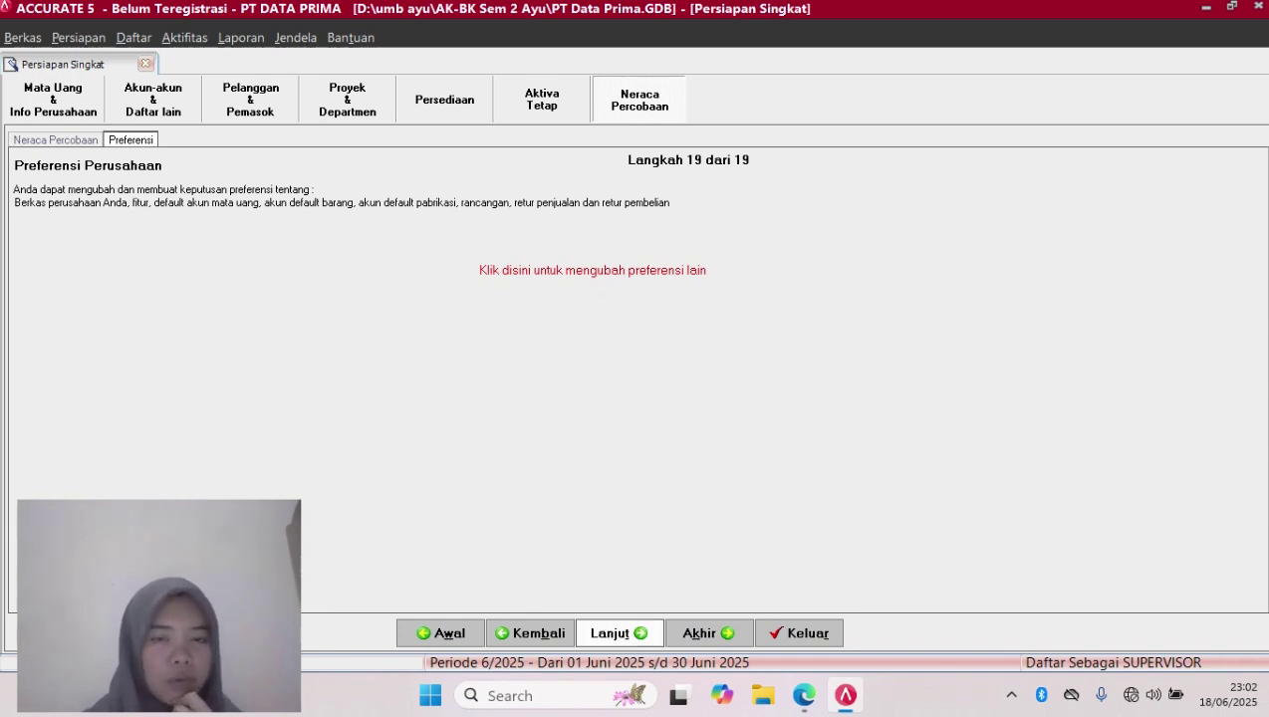
left_click(619, 634)
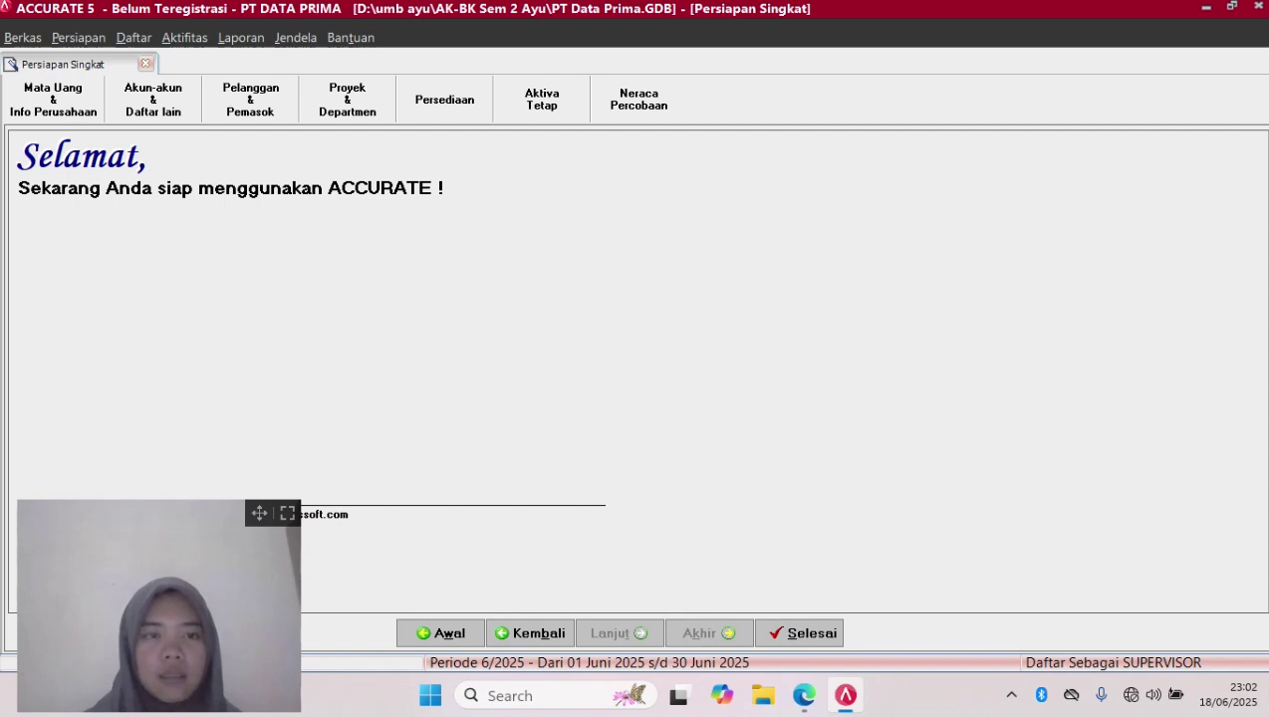
Finish the Persiapan Singkat wizard to reach PT DATA PRIMA's main window for June 2025
left_click_drag(259, 513, 1232, 475)
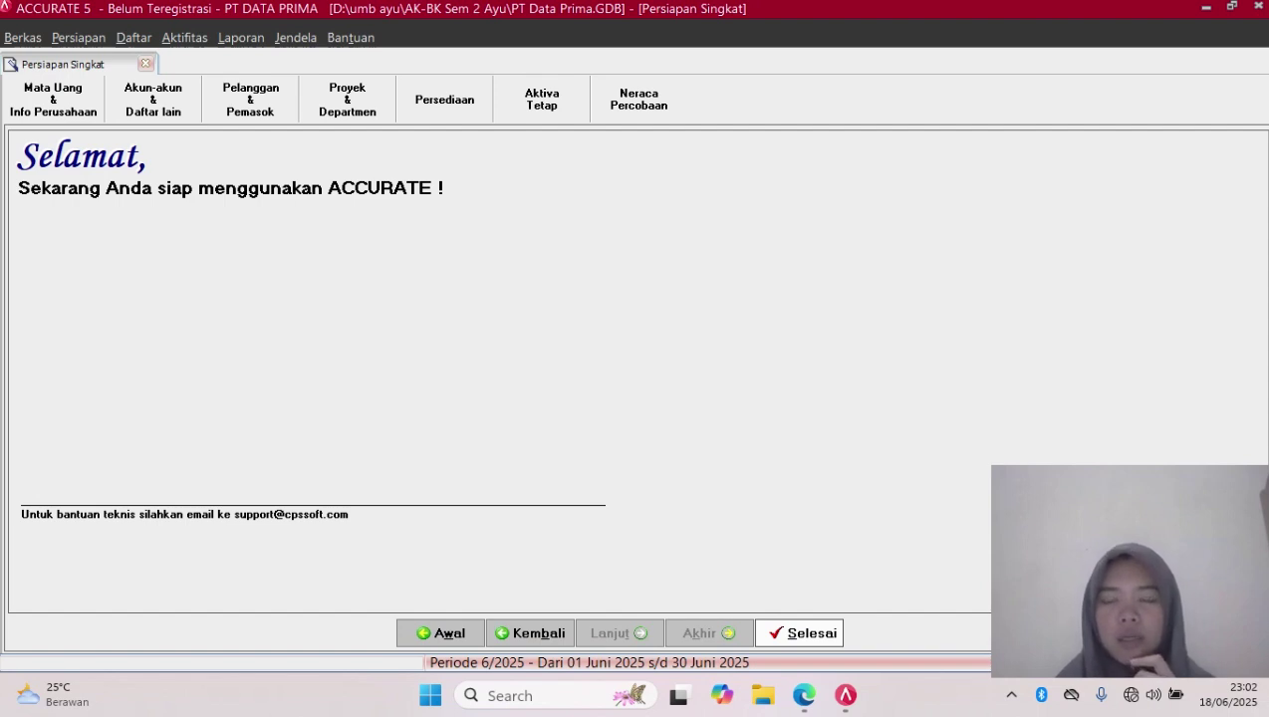
left_click(800, 634)
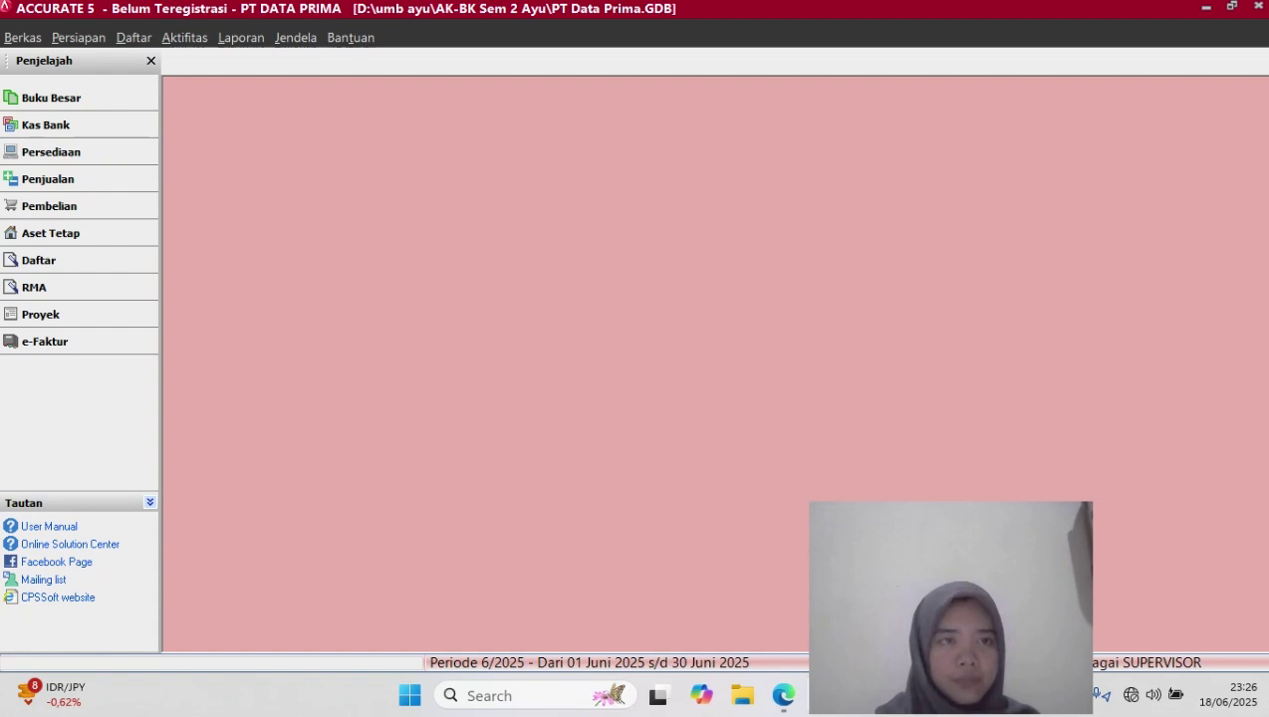
Run Buku Besar's Neraca Saldo (Klasik) per 30/11/2017 with zero-balance accounts included
left_click(241, 37)
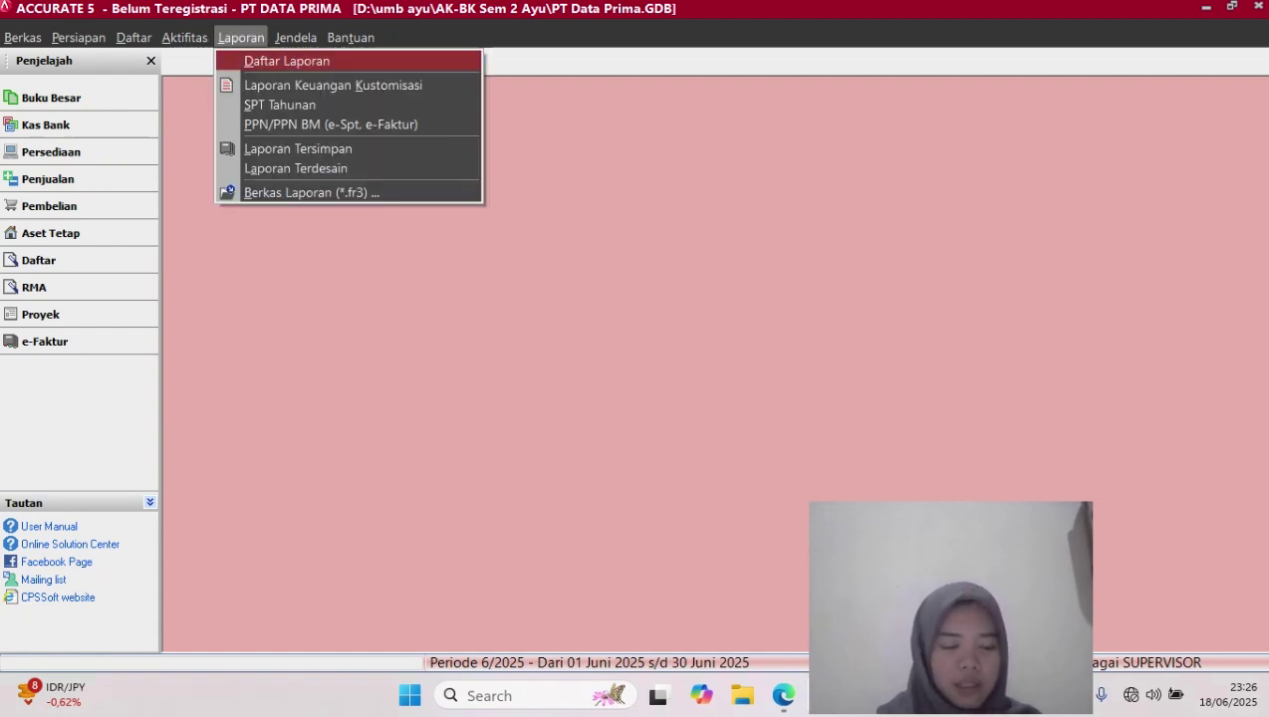
key("Return")
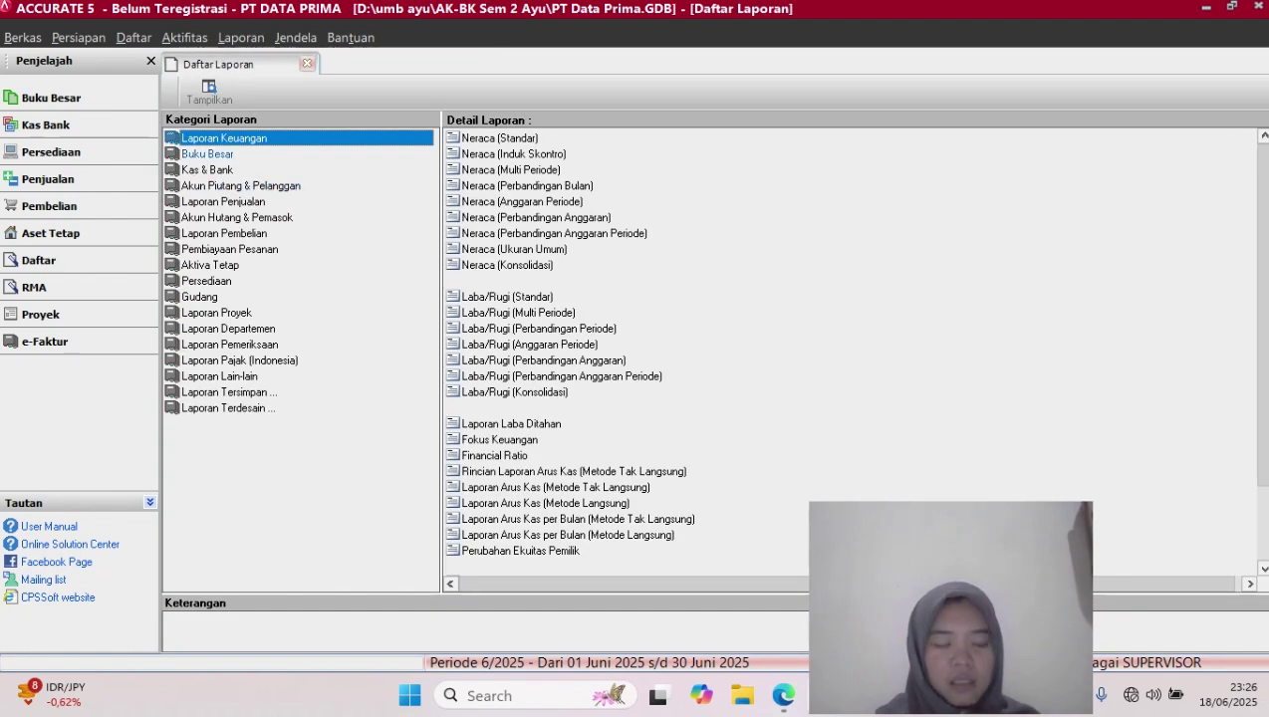
left_click(207, 153)
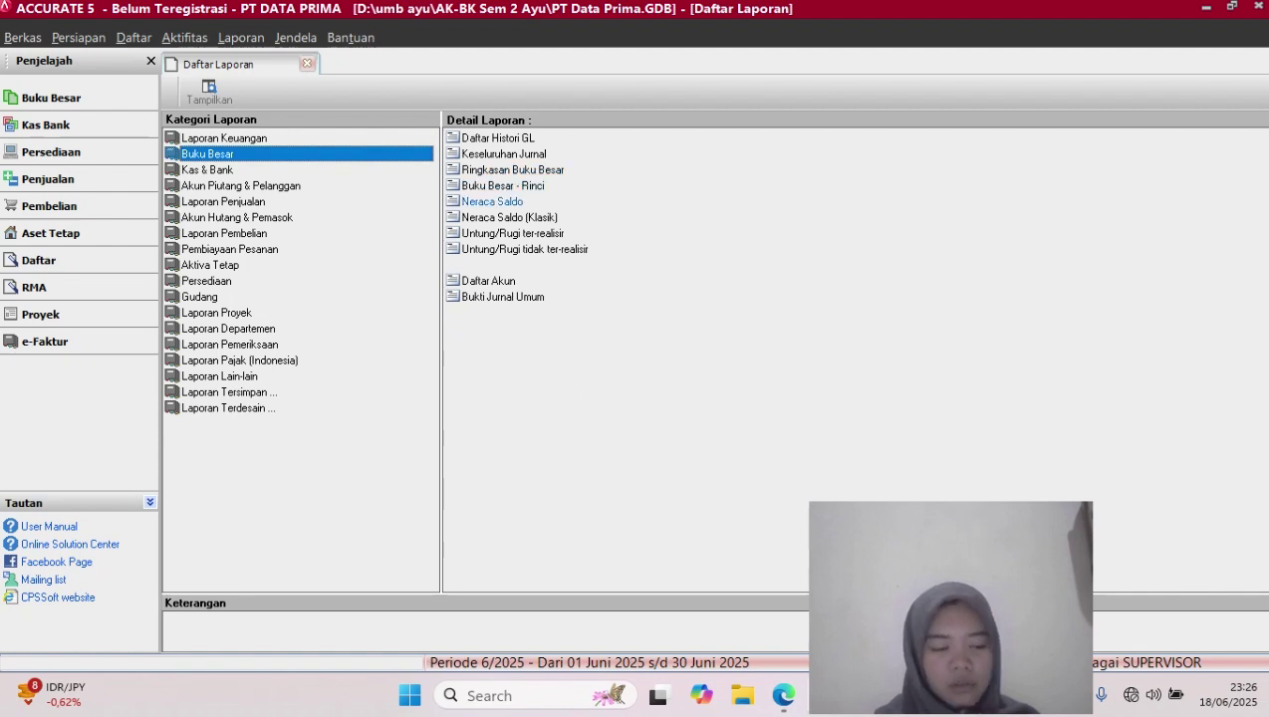
left_click(509, 217)
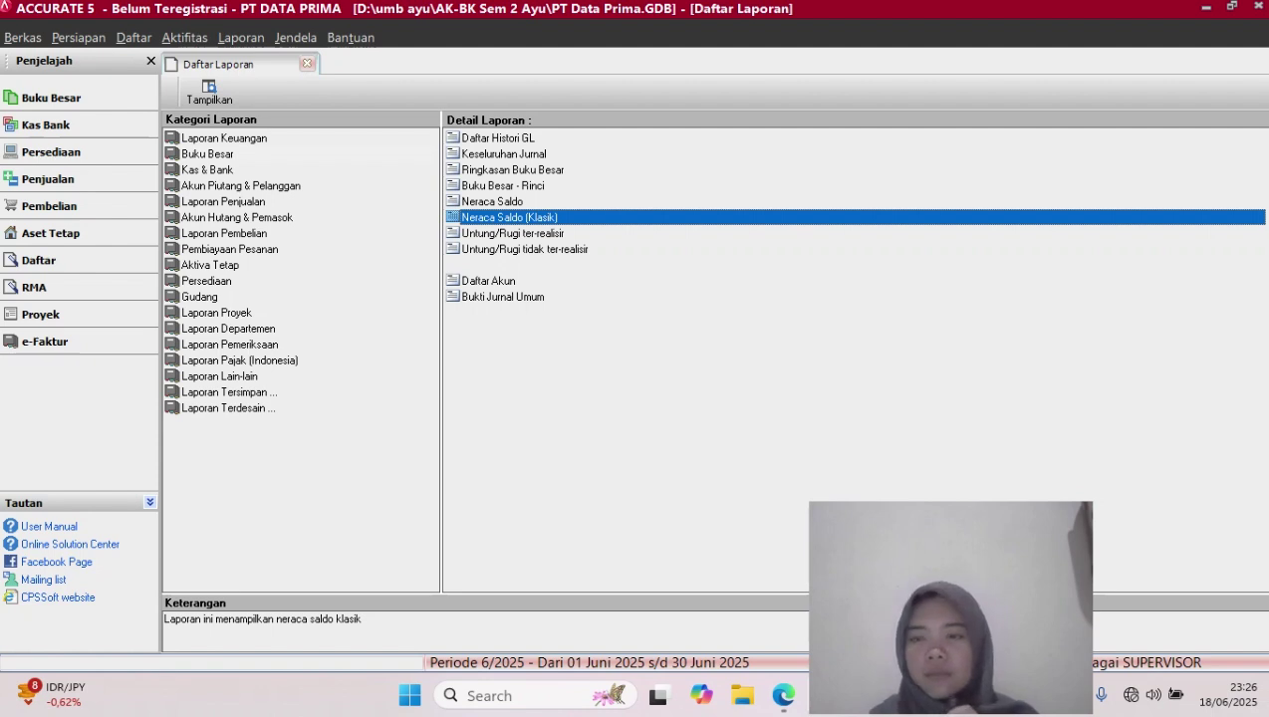
double_click(509, 217)
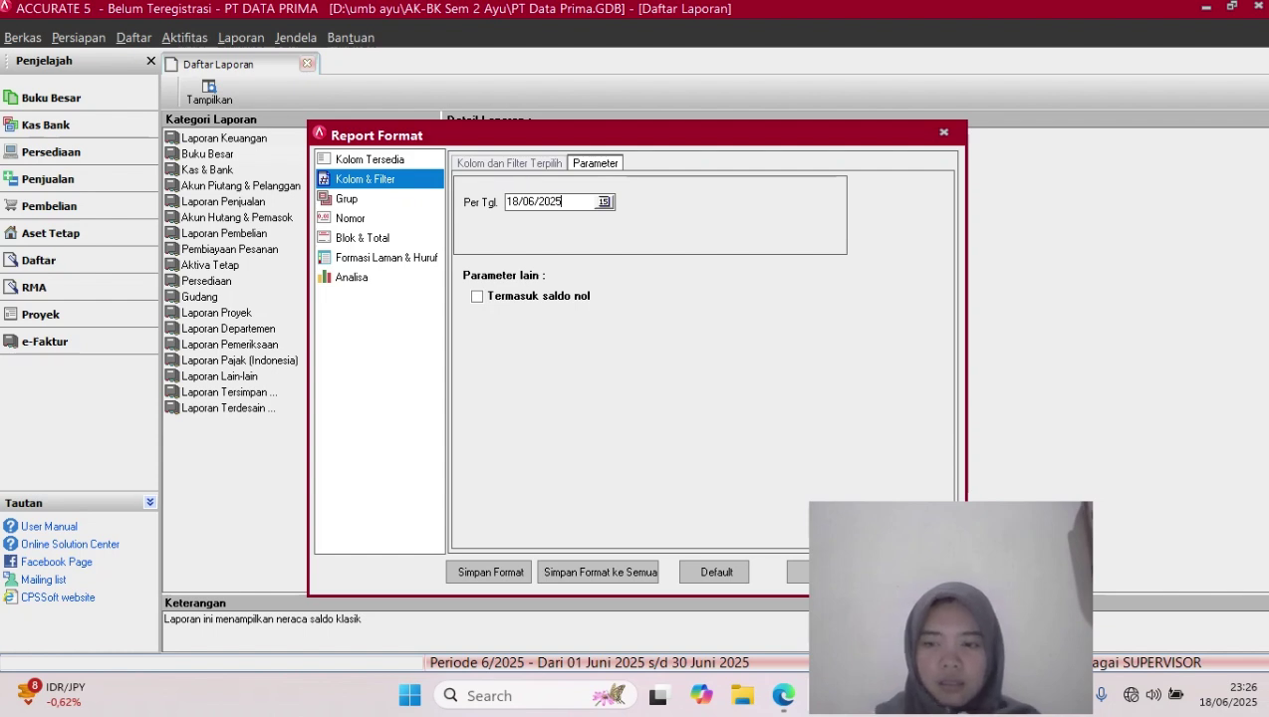
key("BackSpace")
key("BackSpace")
key("BackSpace")
key("BackSpace")
key("BackSpace")
key("BackSpace")
key("BackSpace")
key("BackSpace")
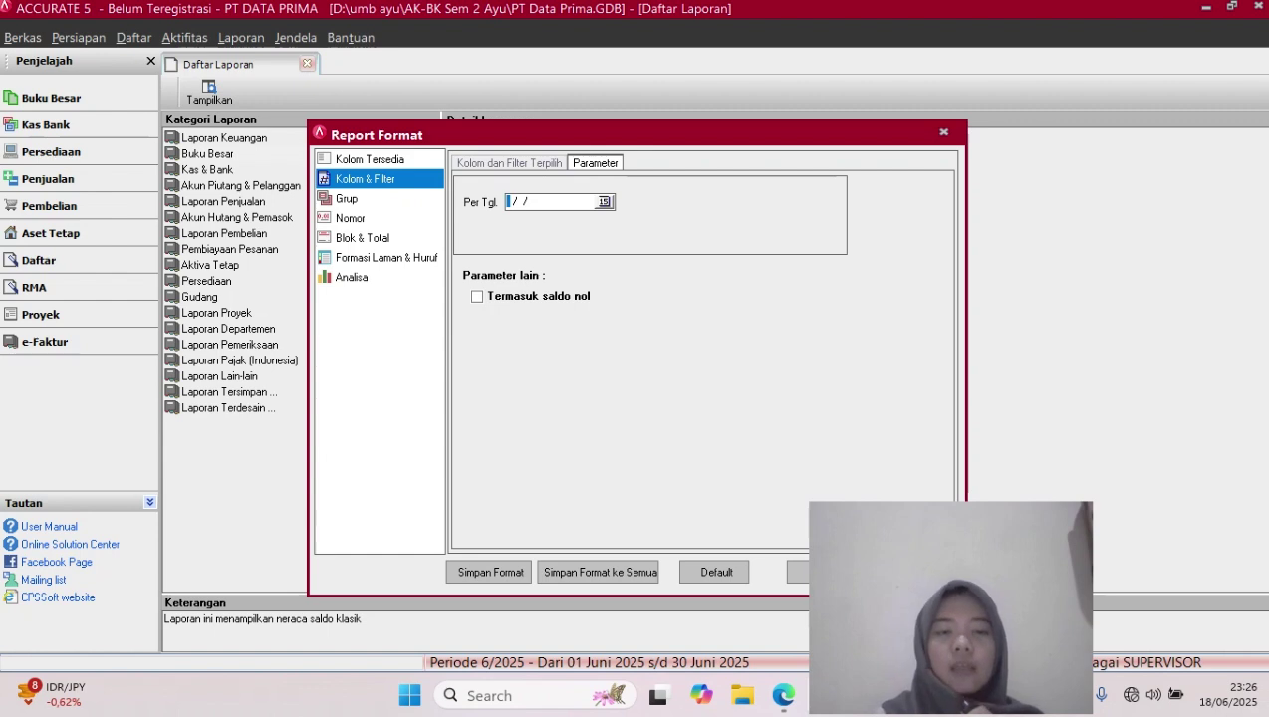
type("30/")
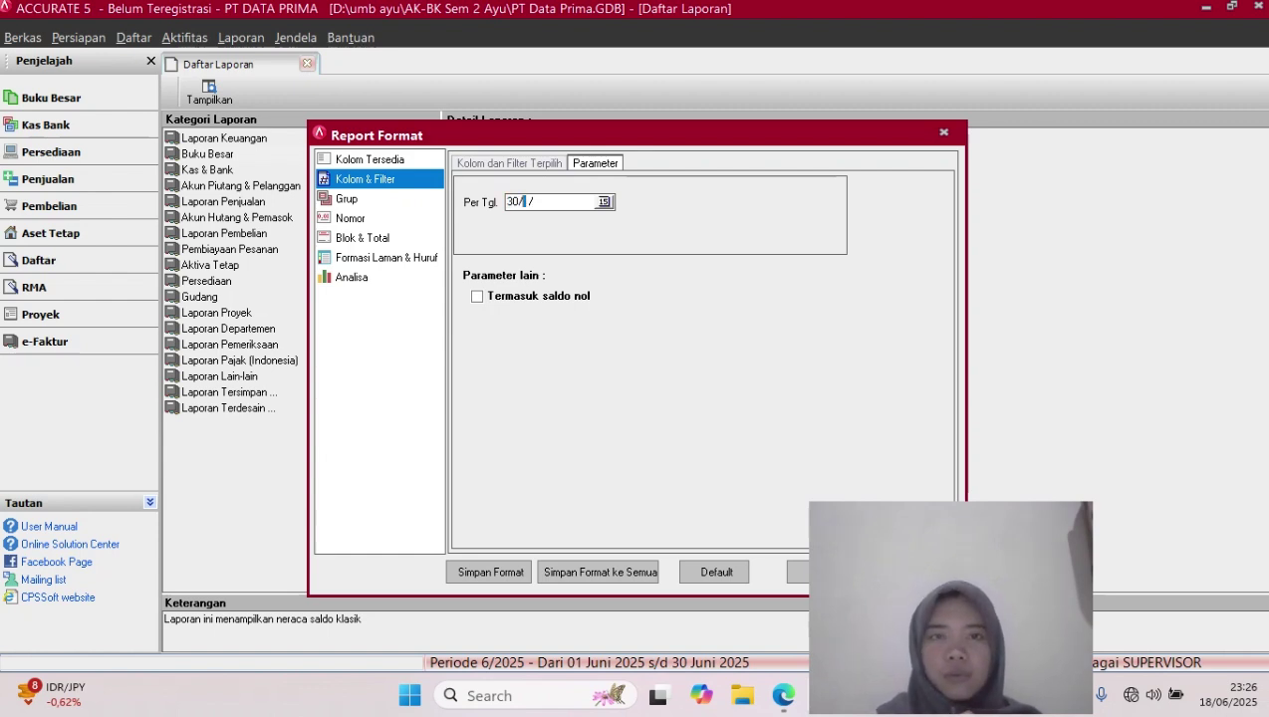
type("11/2017")
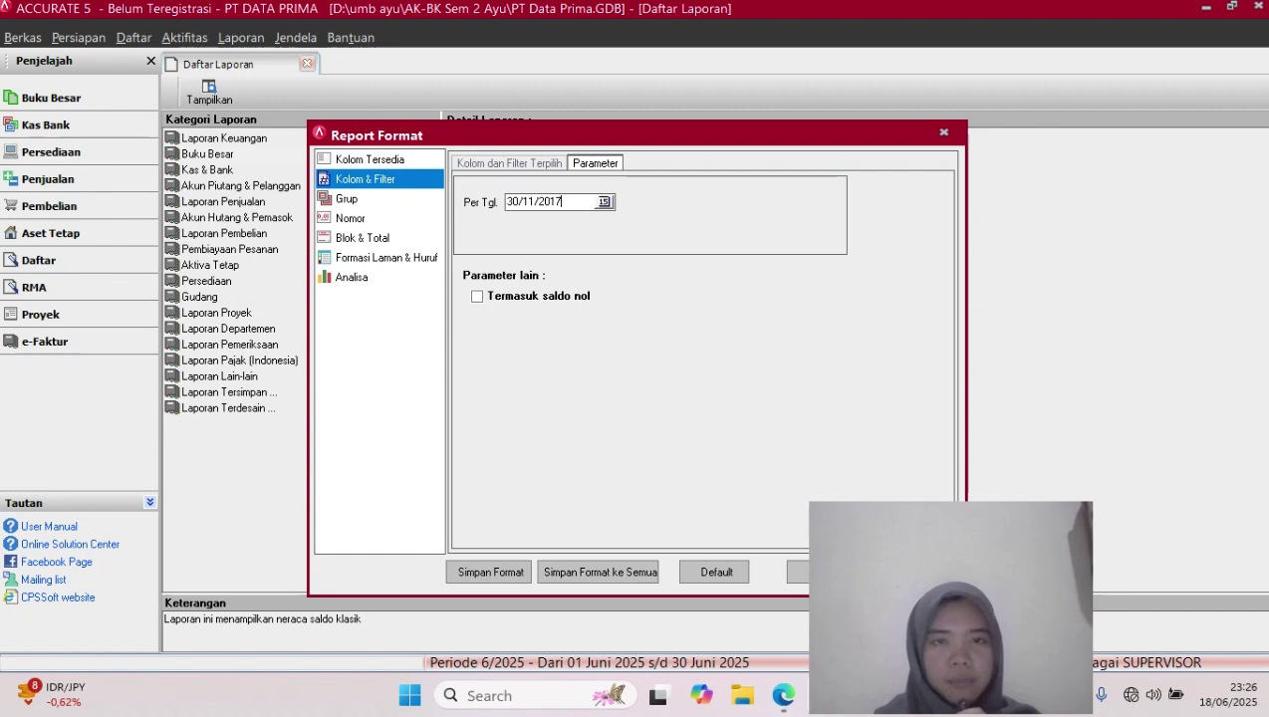
key("Tab")
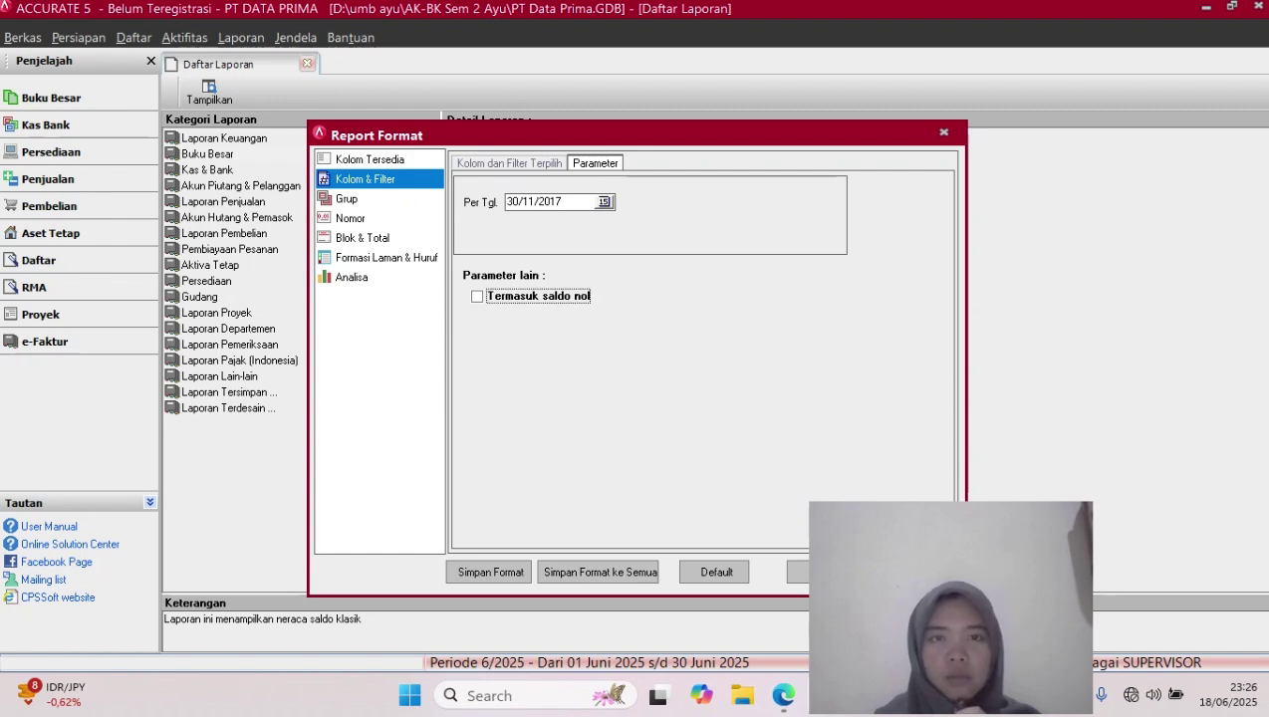
key("space")
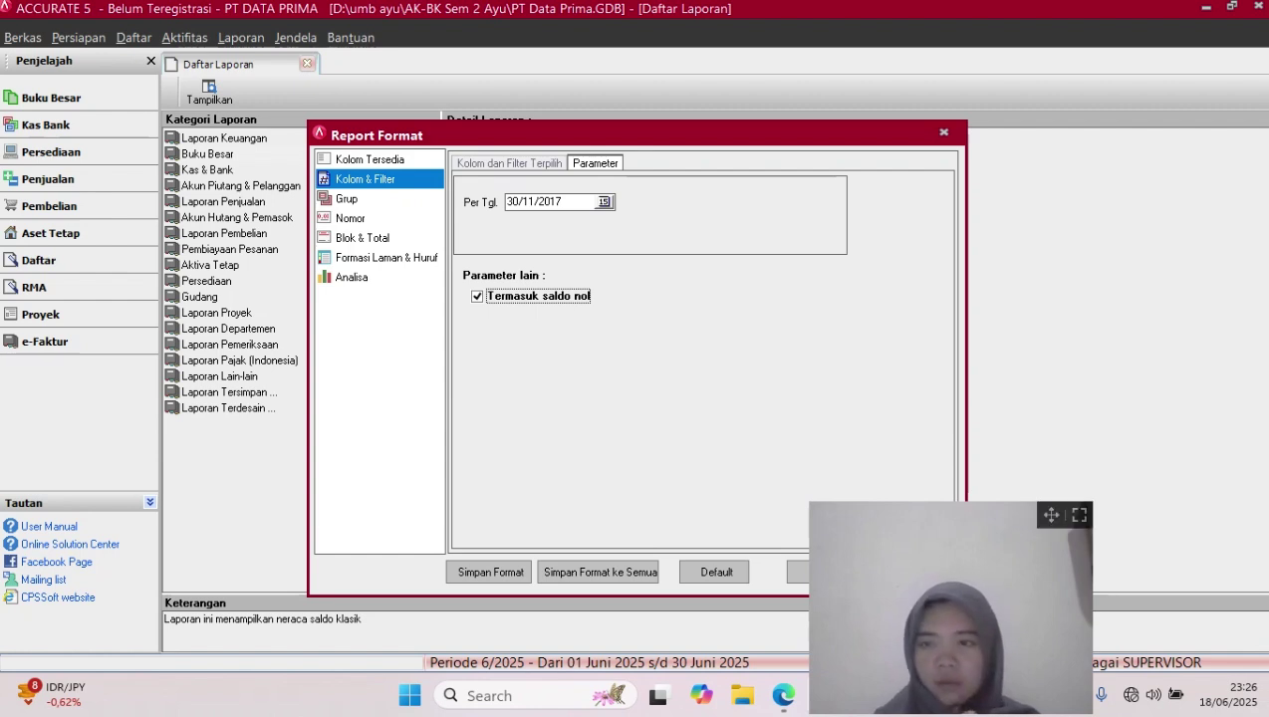
left_click_drag(1051, 515, 1226, 518)
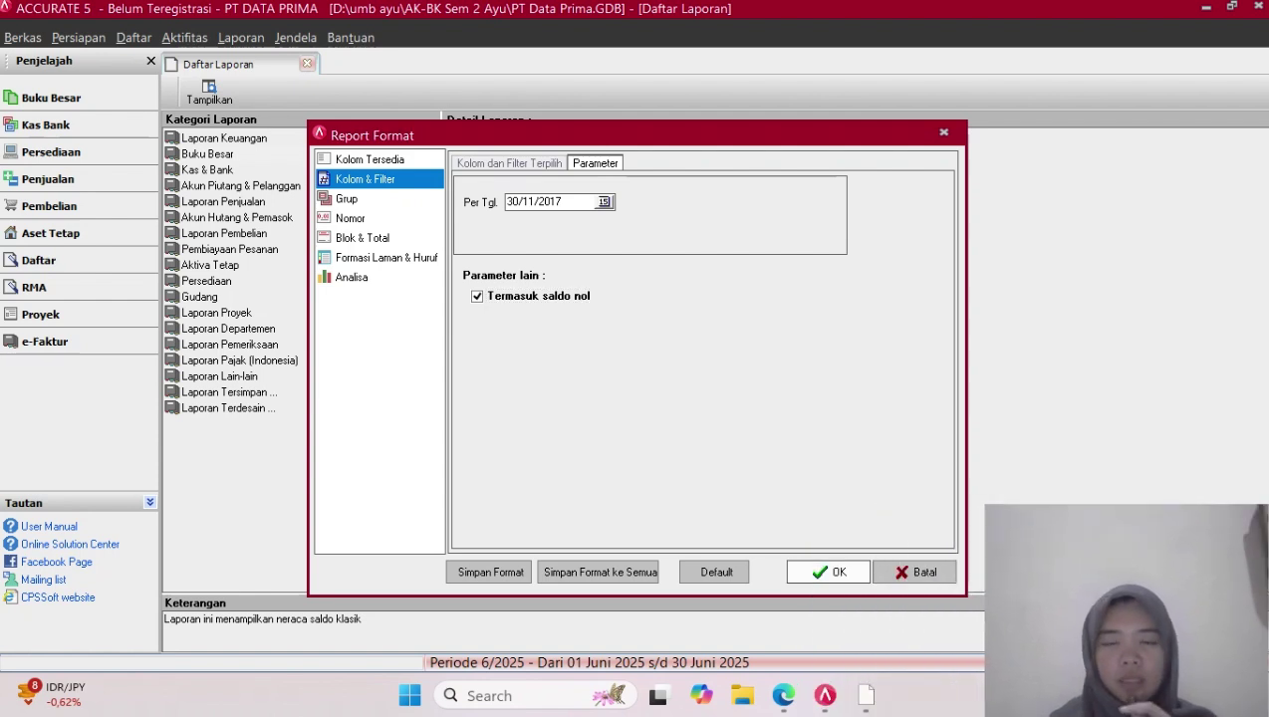
left_click(828, 572)
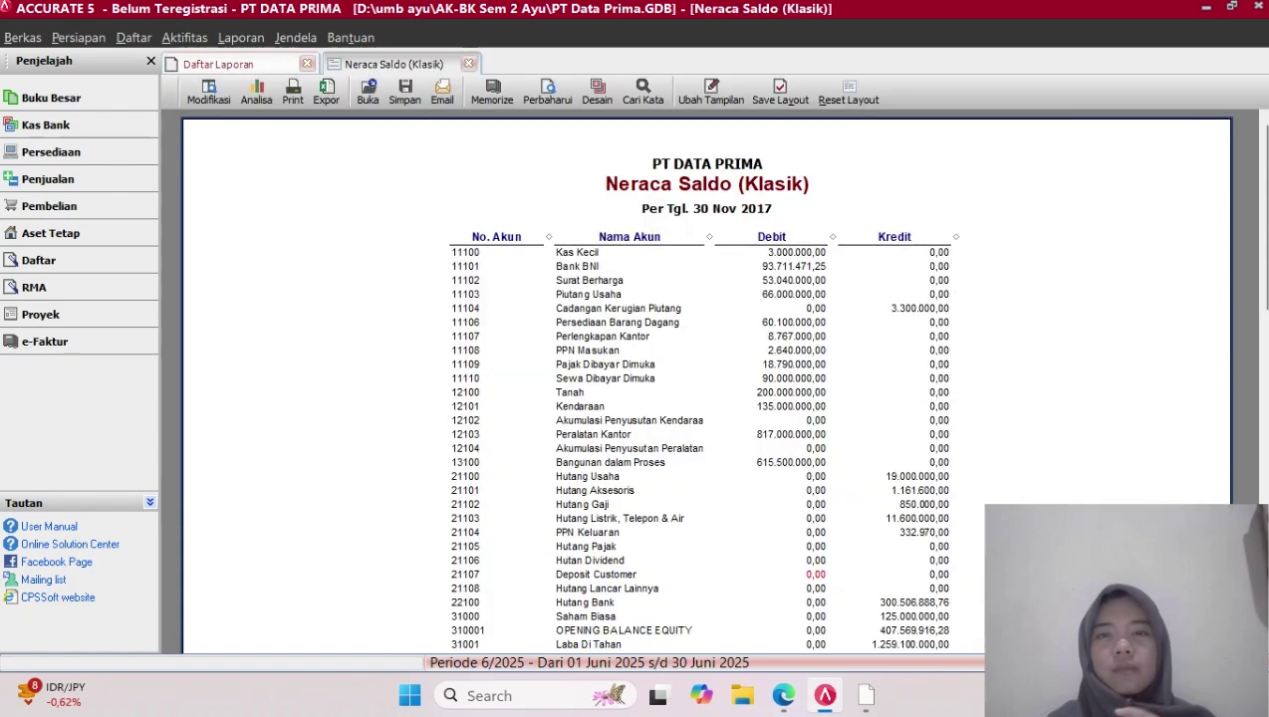
scroll(706, 388, "down", 20)
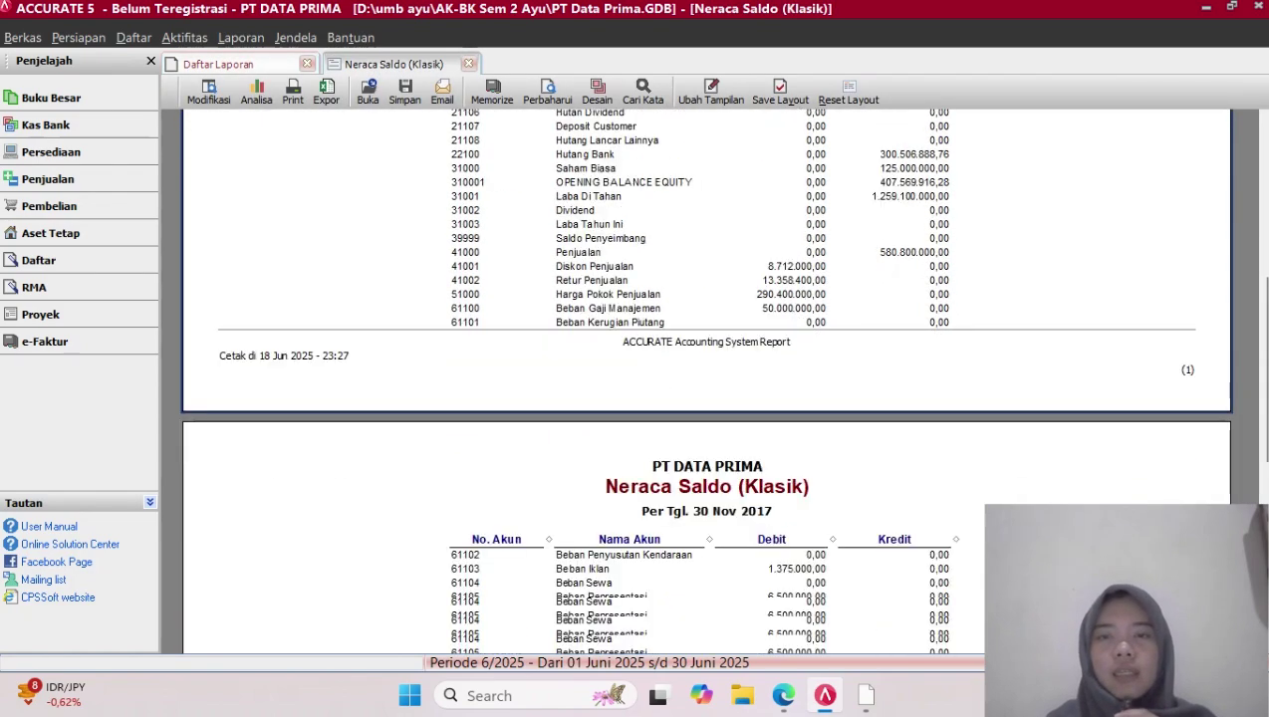
scroll(707, 389, "up", 5)
scroll(706, 388, "down", 6)
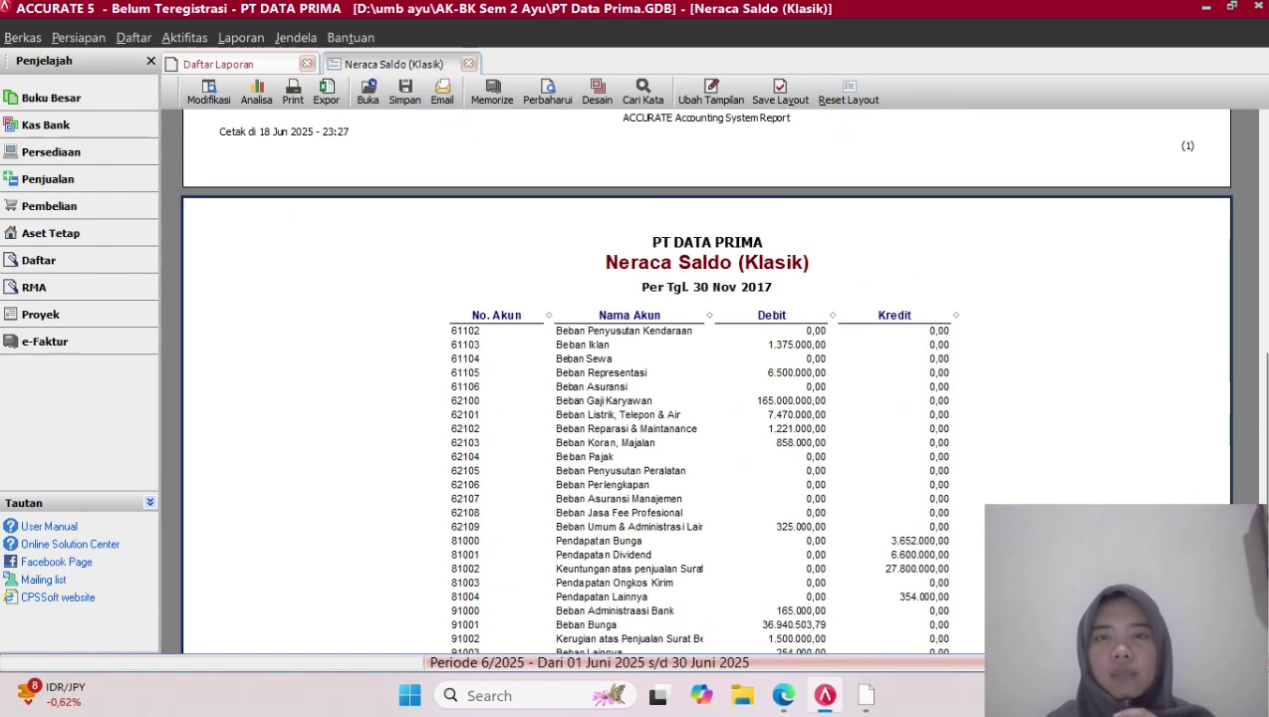
scroll(707, 388, "up", 3)
scroll(706, 389, "down", 3)
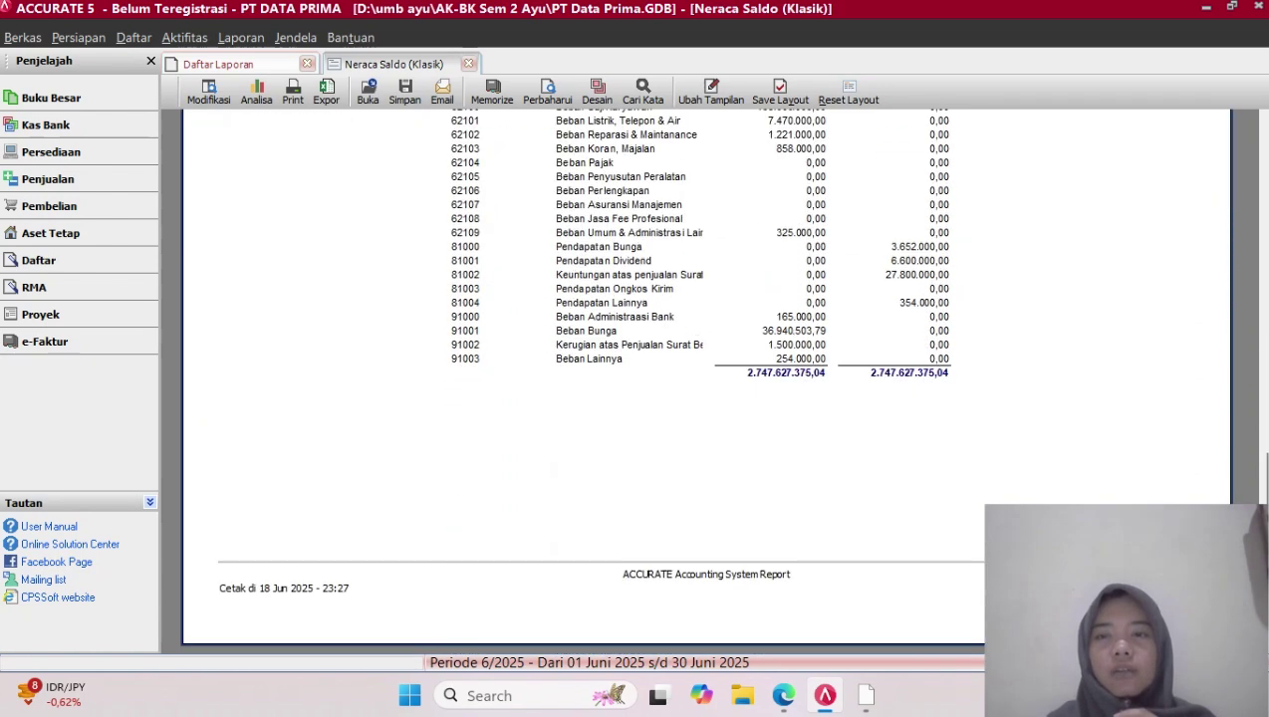
scroll(706, 388, "up", 3)
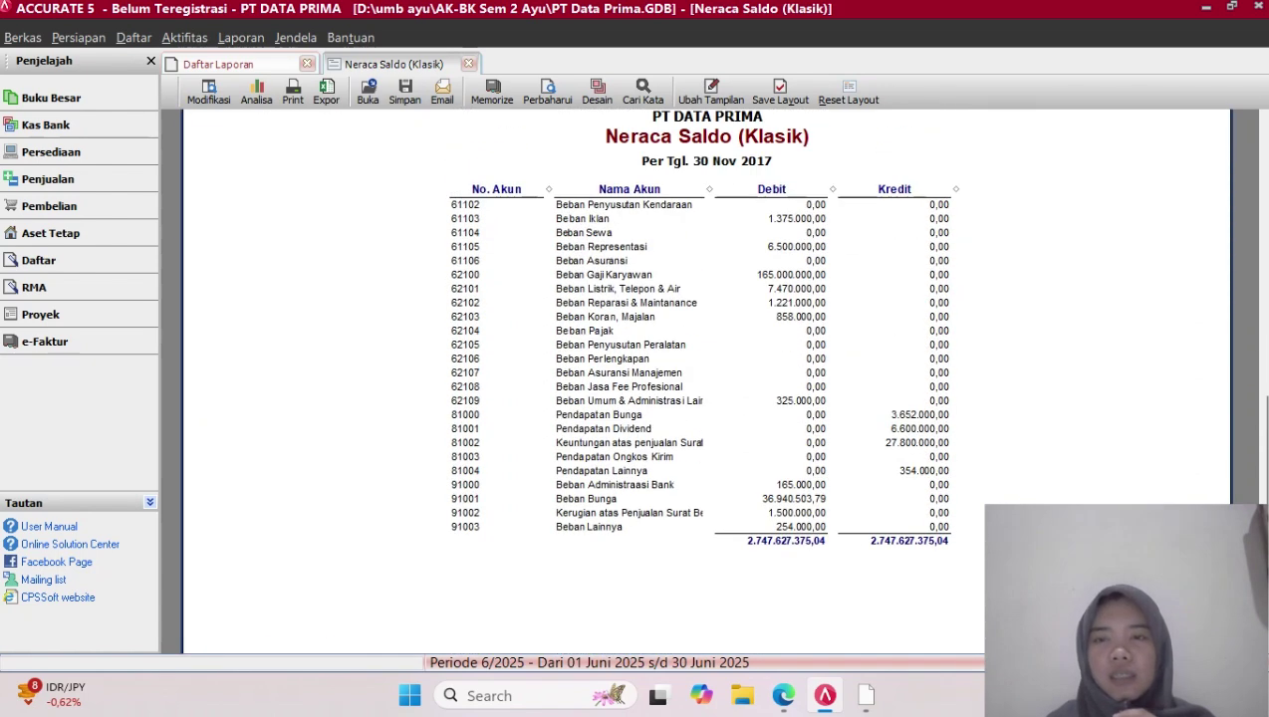
scroll(706, 389, "up", 10)
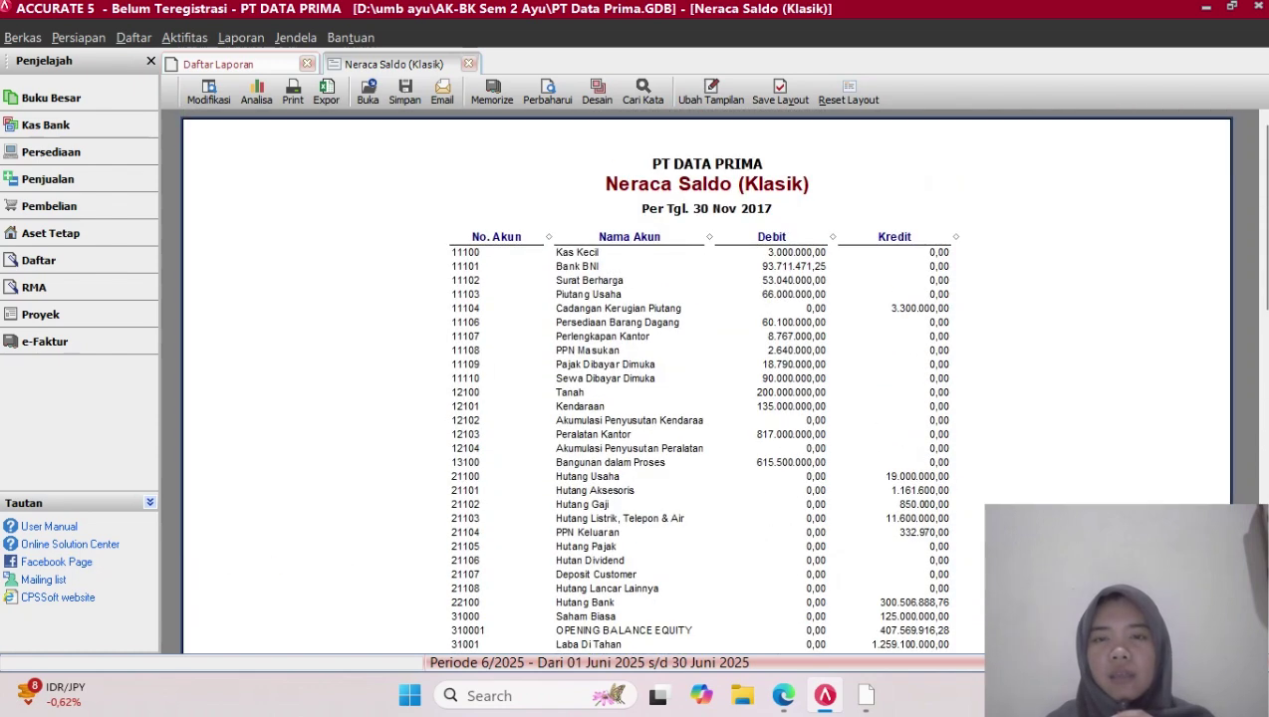
scroll(706, 388, "down", 5)
scroll(706, 388, "up", 5)
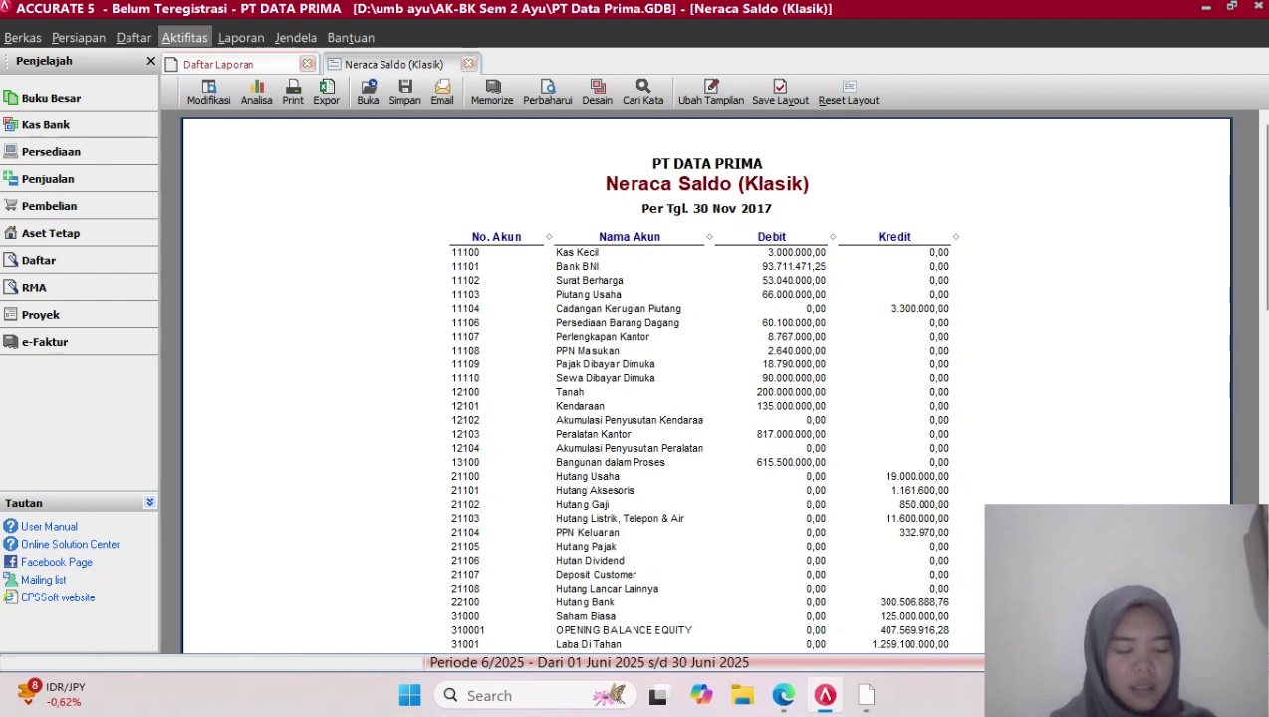
Run Proses Akhir Bulan for period Nopember, year 2017, and acknowledge the completion message
left_click(184, 37)
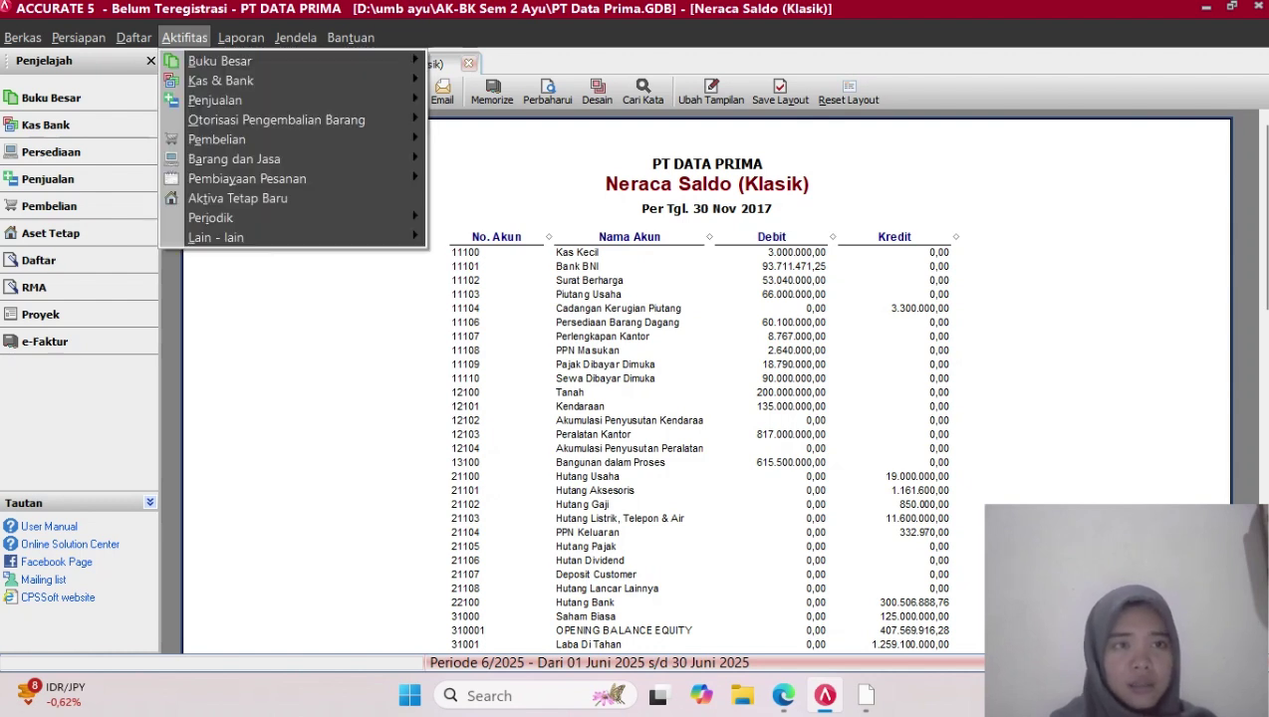
mouse_move(214, 217)
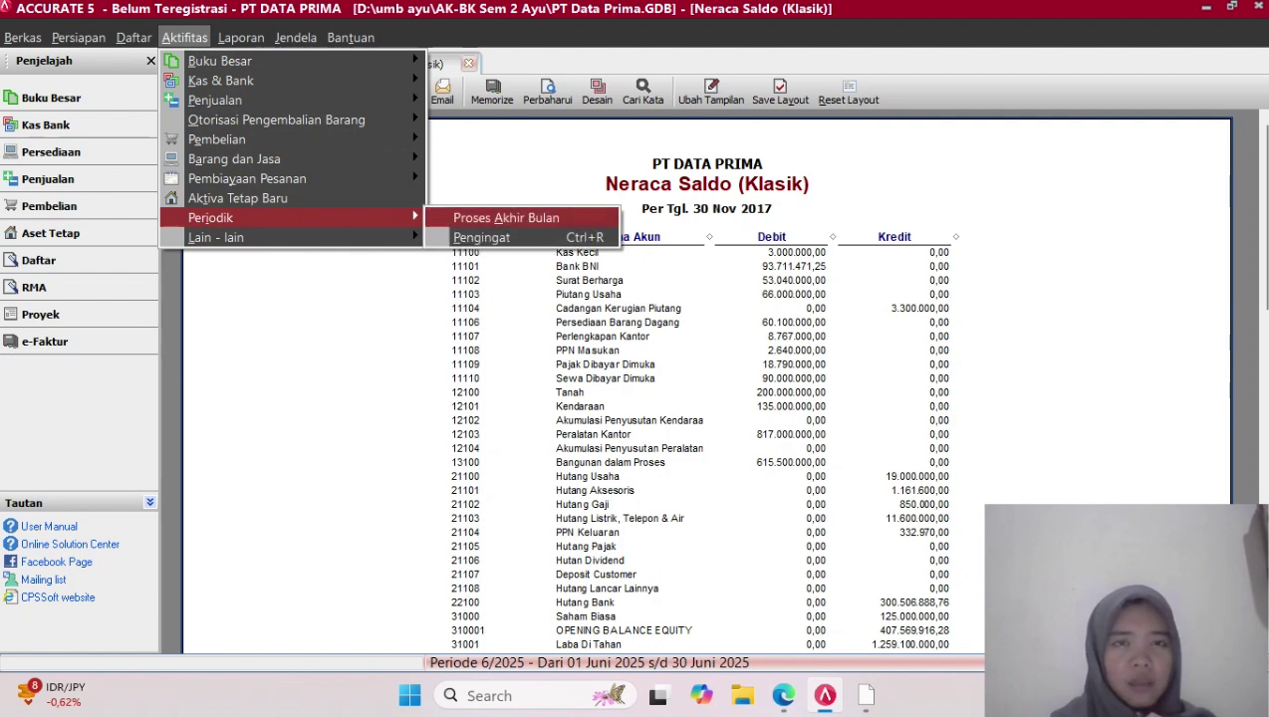
left_click(506, 219)
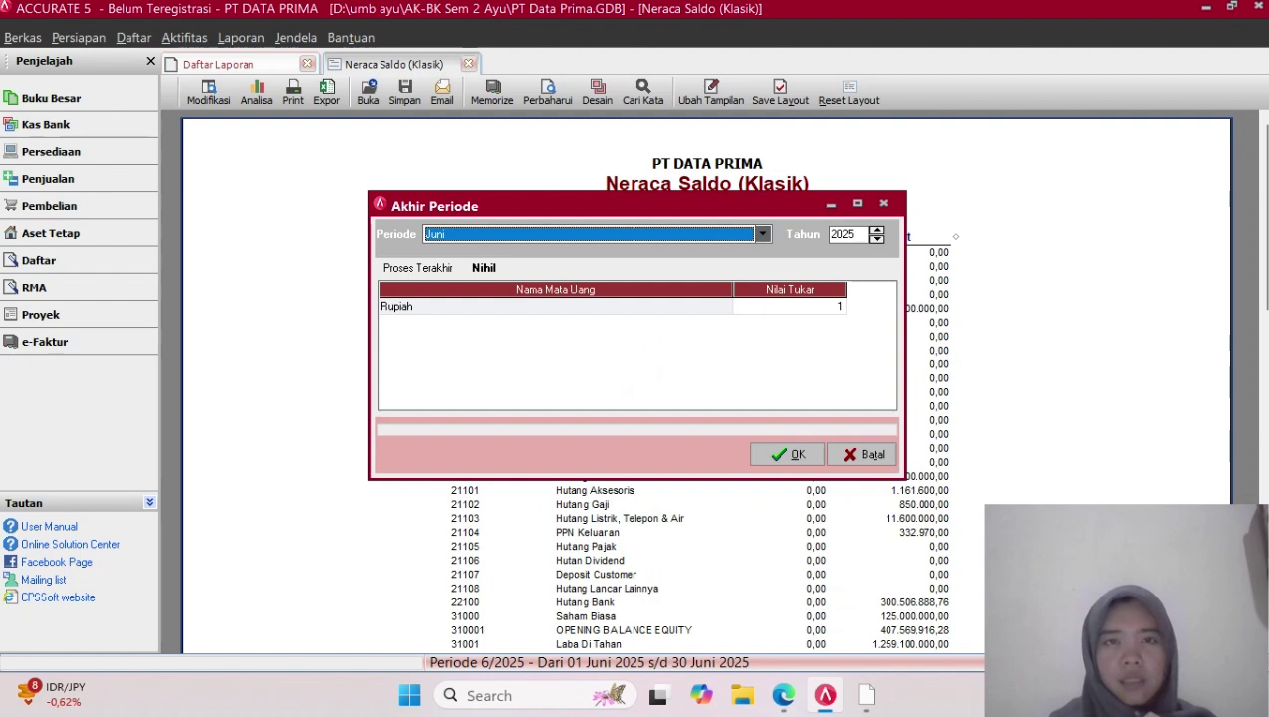
left_click(763, 234)
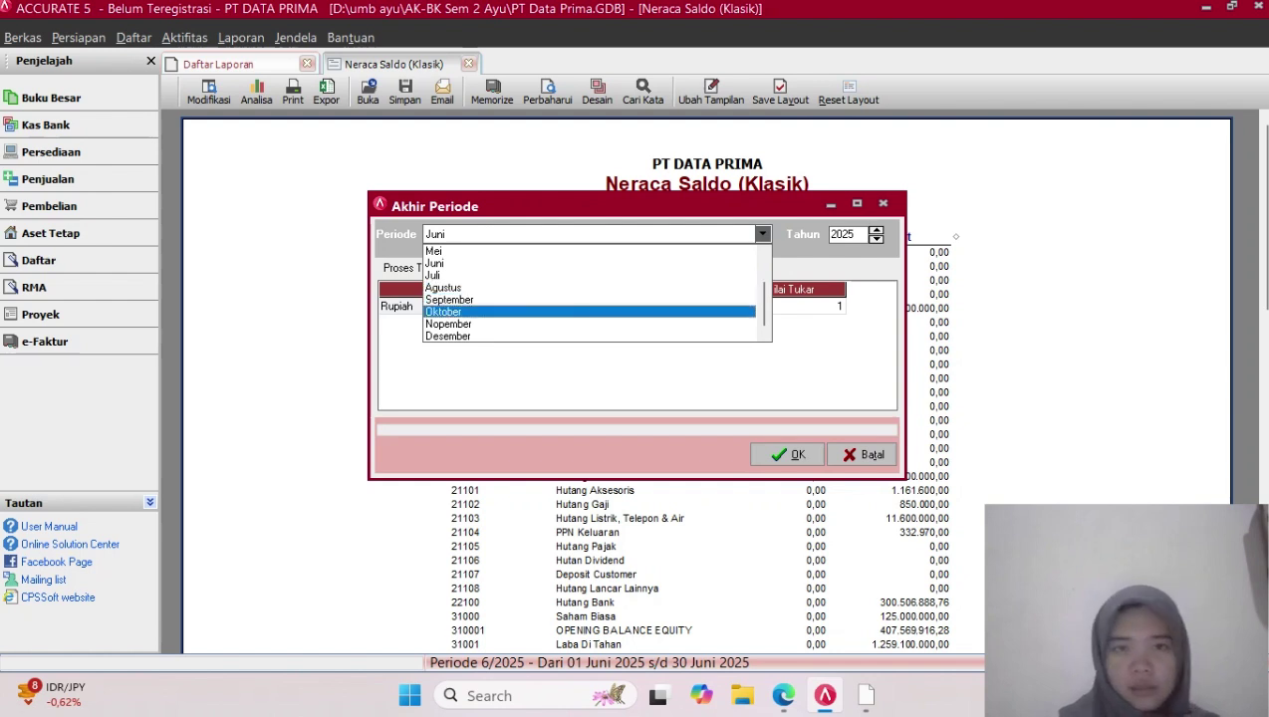
left_click(478, 324)
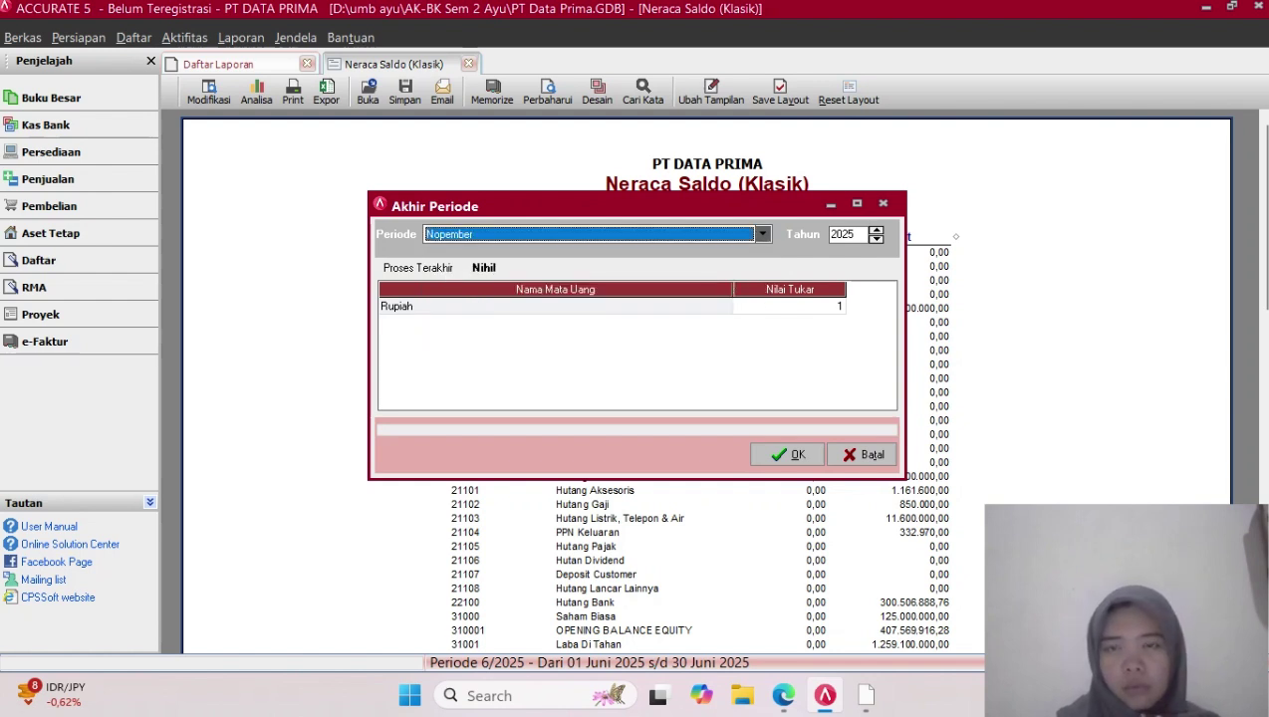
left_click(855, 235)
key("BackSpace")
key("BackSpace")
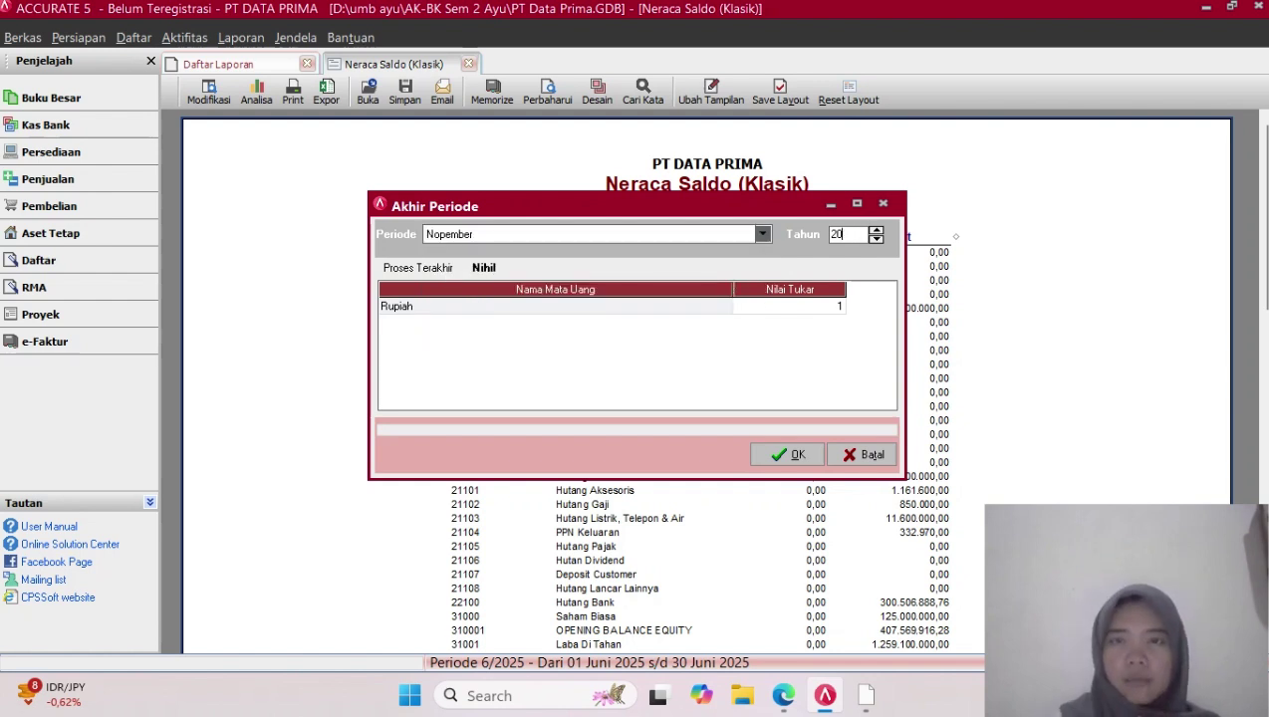
type("17")
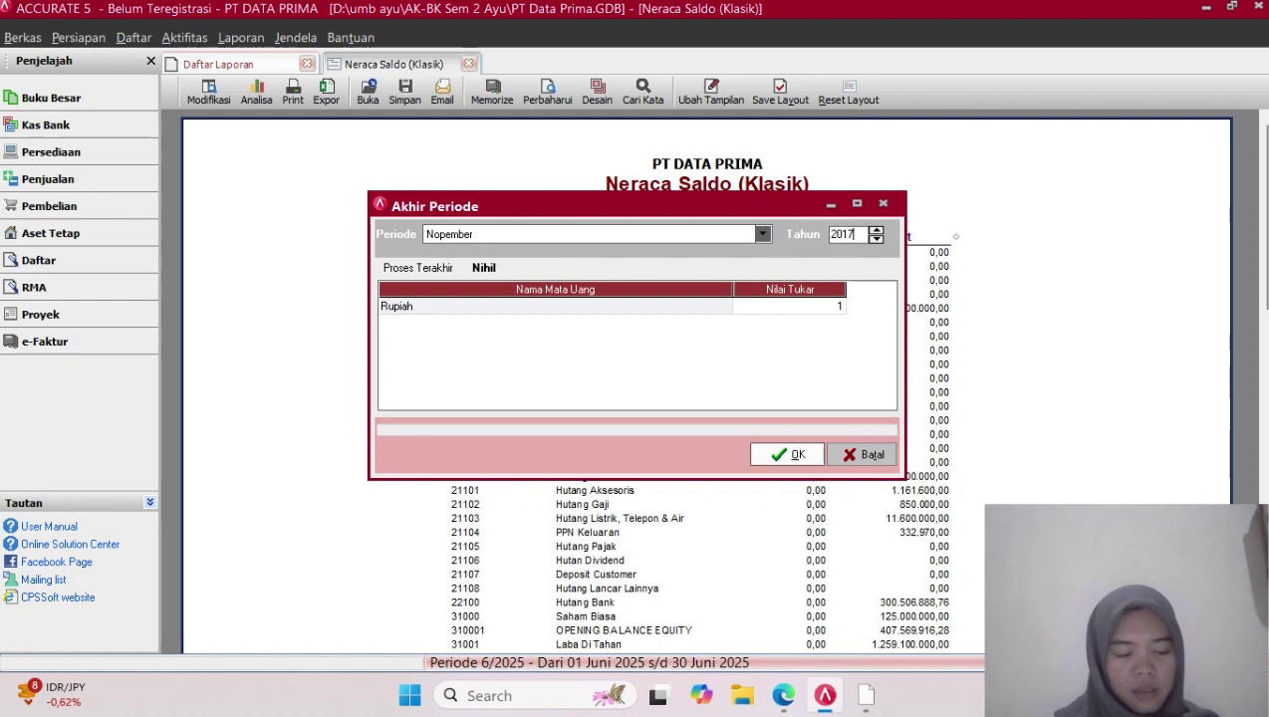
left_click(787, 455)
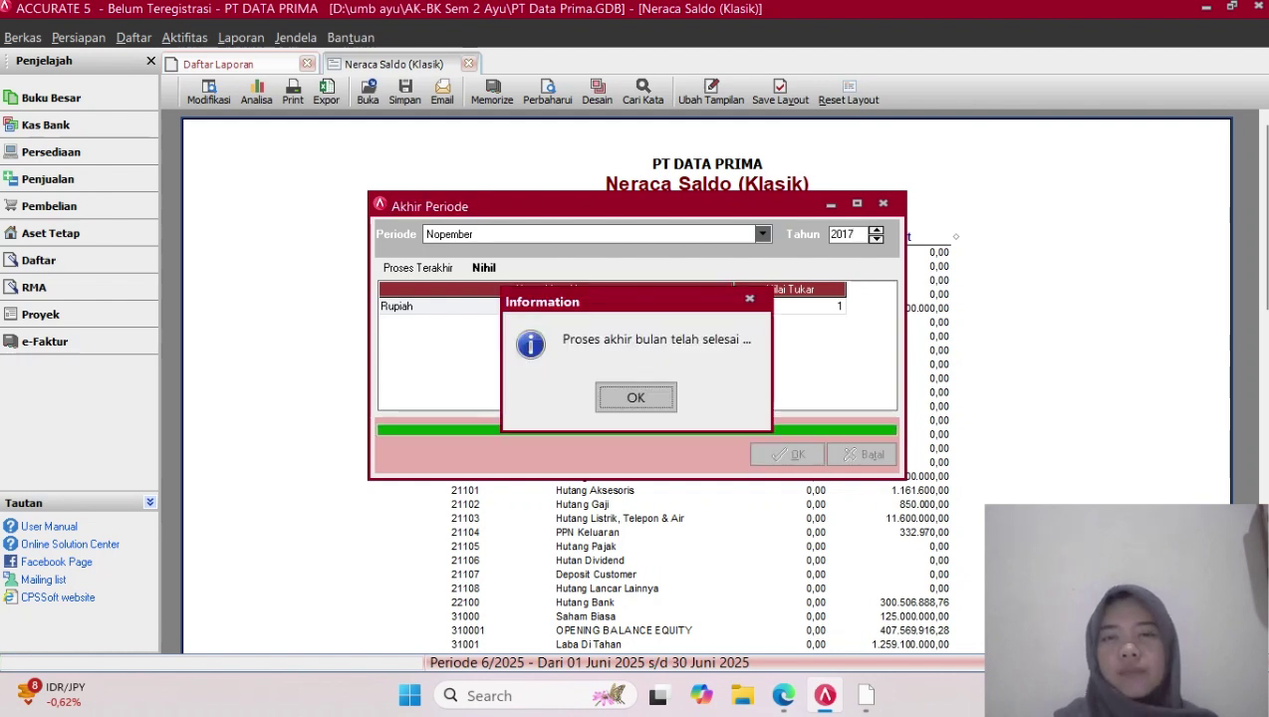
key("Return")
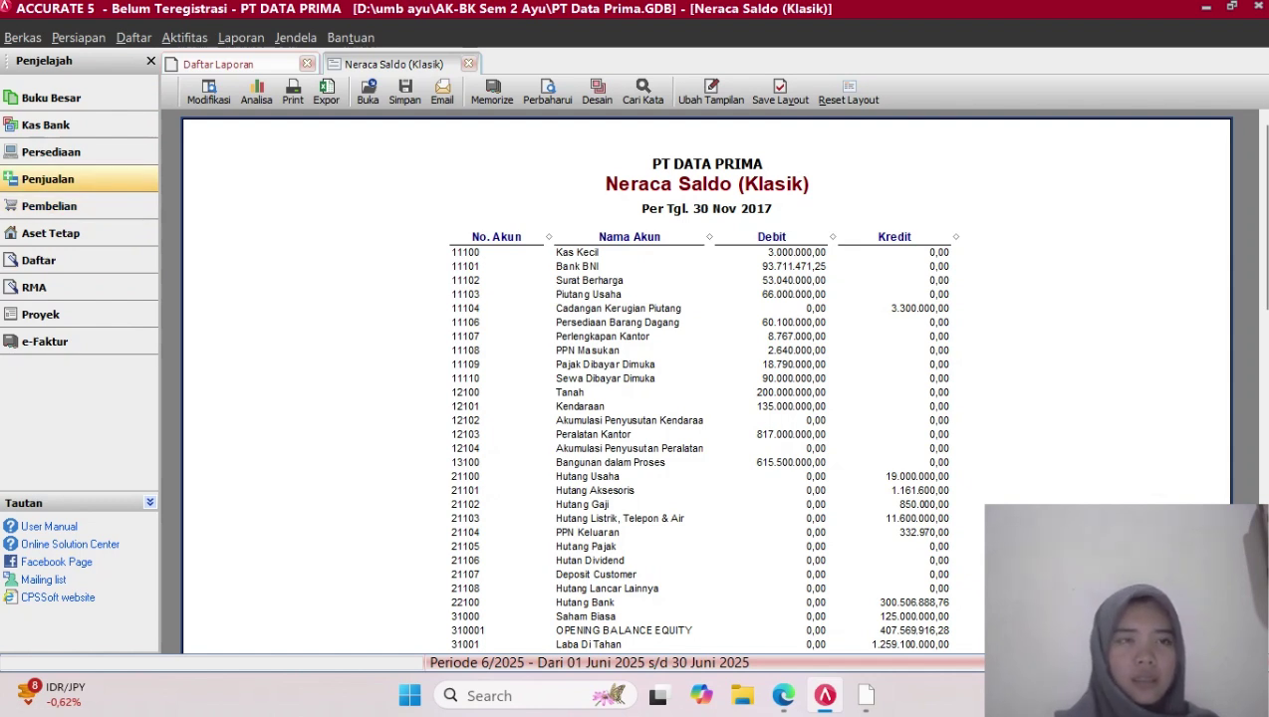
From the Penjualan flow diagram, open a blank Penerimaan Penjualan form numbered 1000
left_click(48, 180)
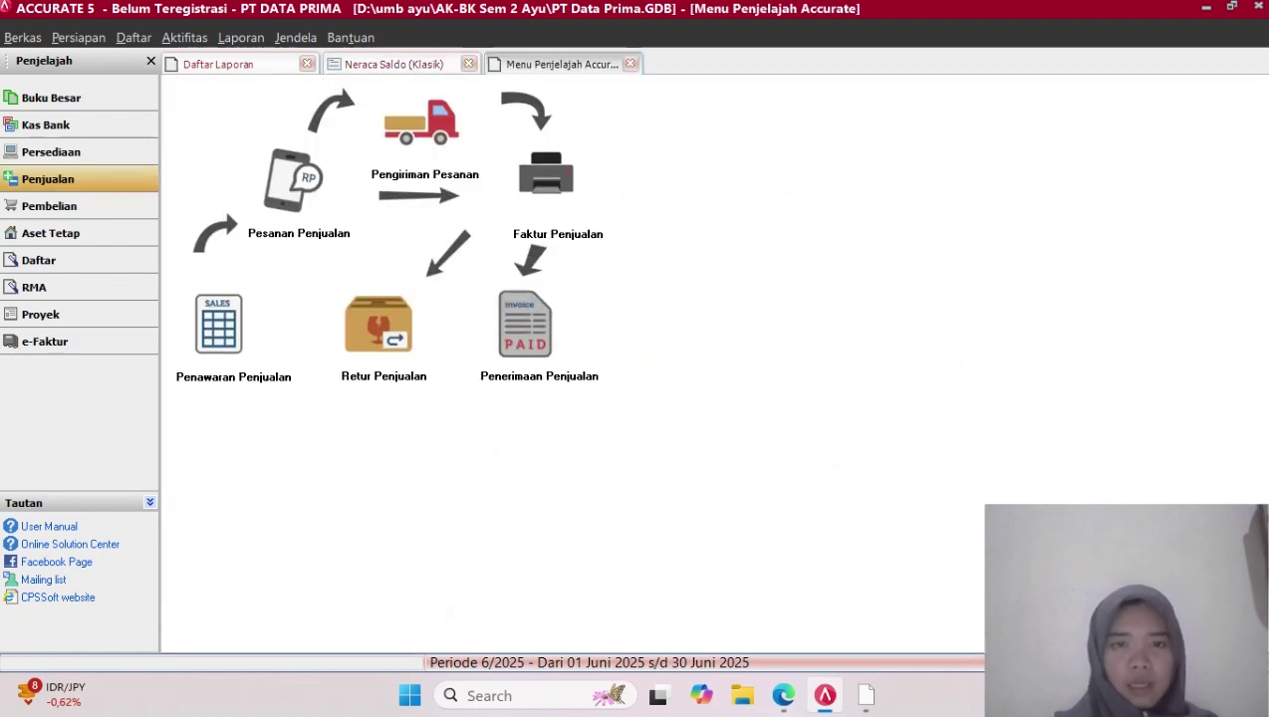
left_click(525, 324)
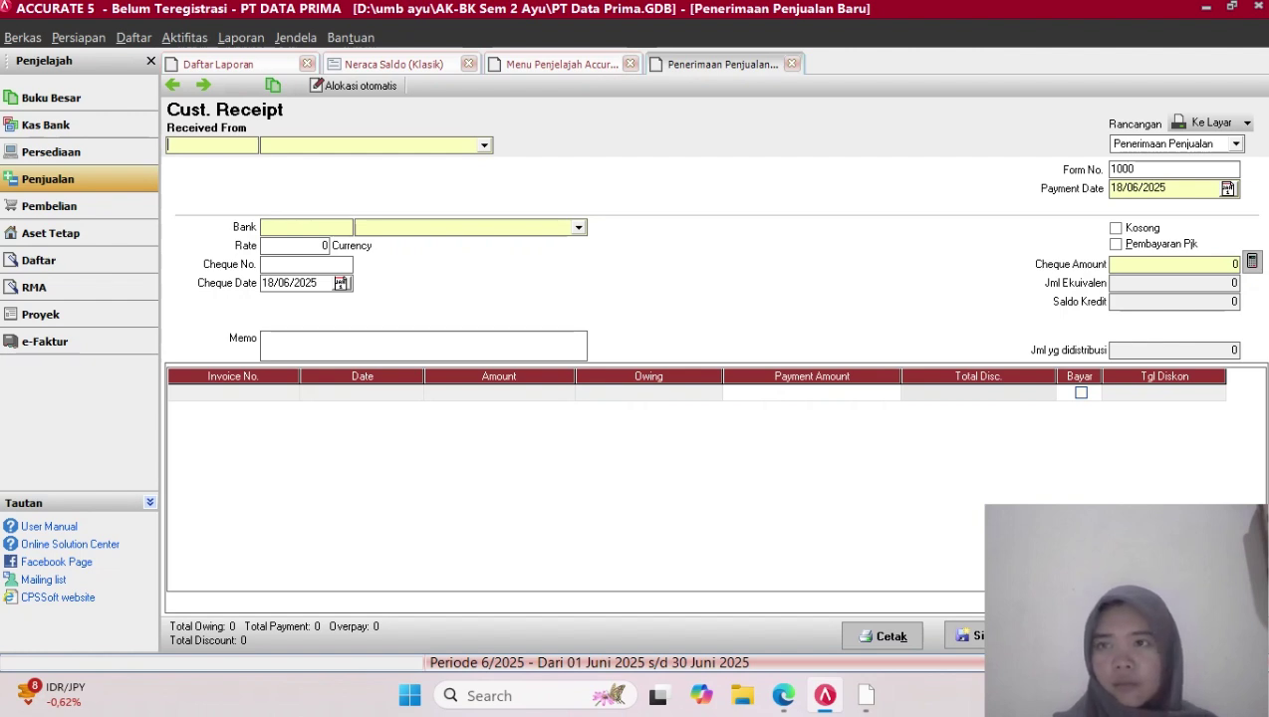
Select PT CEMERLANG as the customer in Received From
left_click(1236, 144)
left_click(1236, 144)
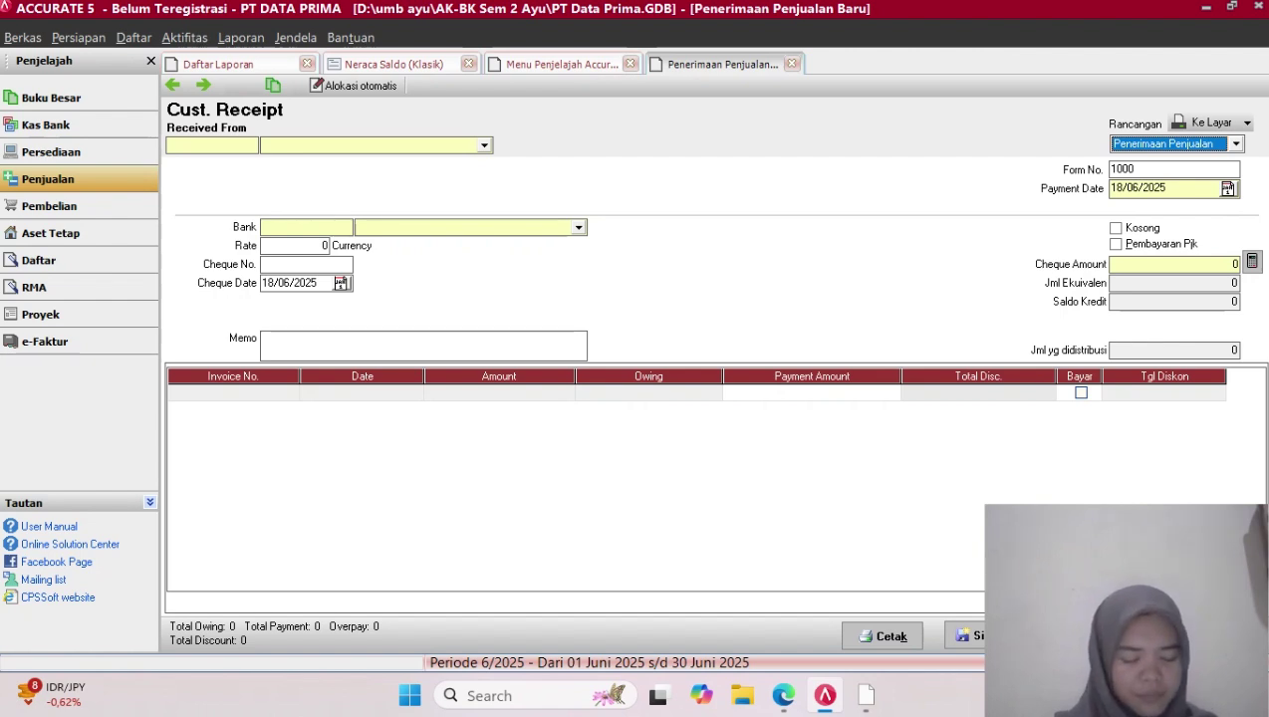
left_click(485, 145)
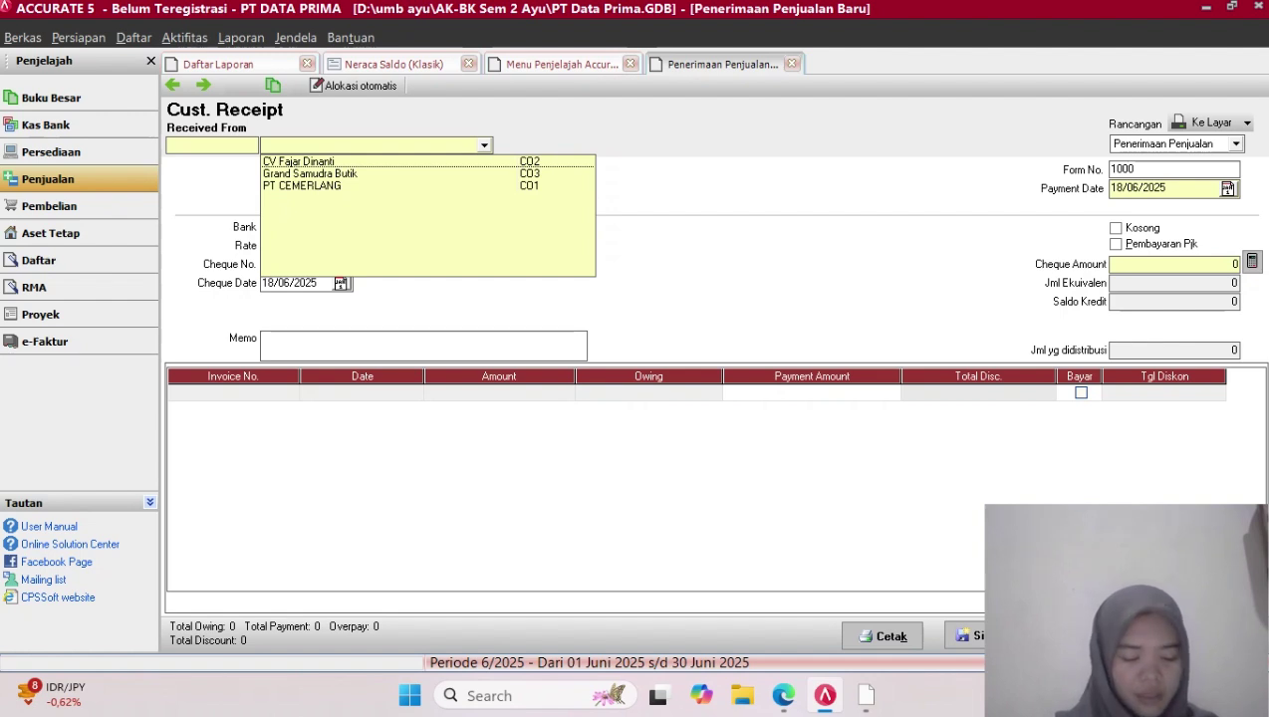
left_click(302, 186)
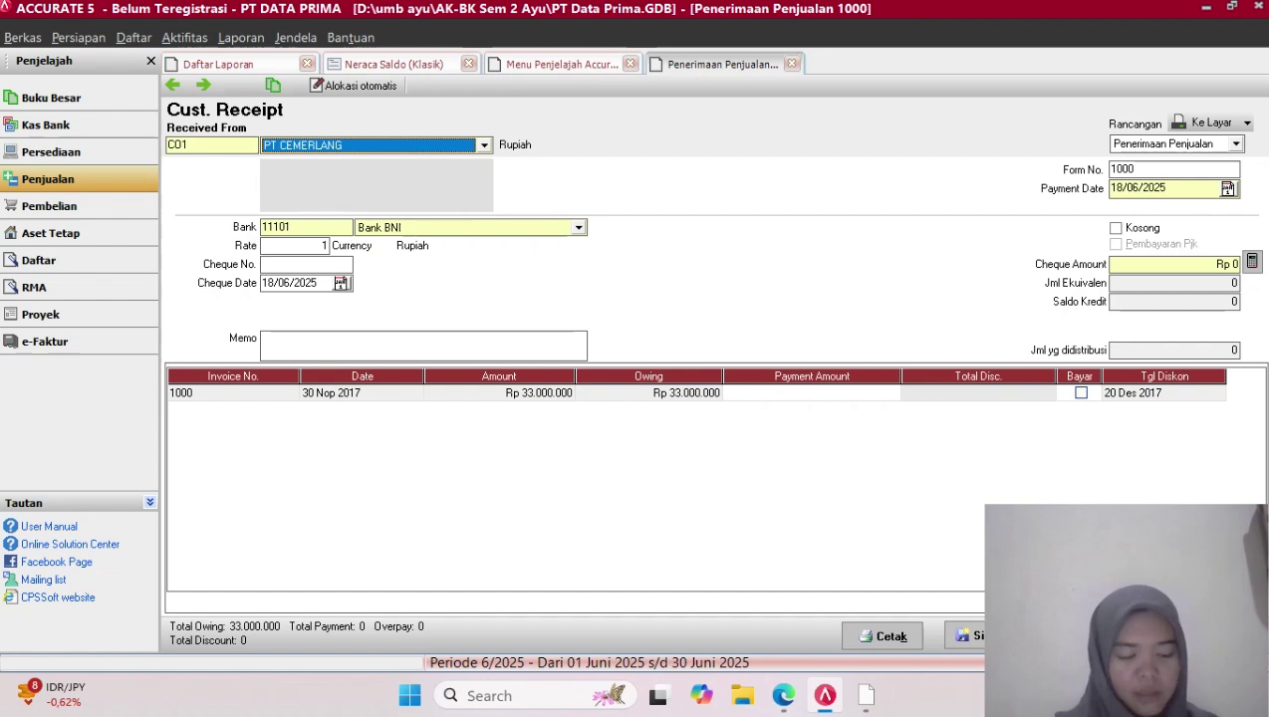
Set both the Payment Date and Cheque Date to 02/12/2017
left_click(1161, 188)
key("BackSpace")
key("BackSpace")
key("BackSpace")
key("BackSpace")
key("BackSpace")
key("BackSpace")
key("BackSpace")
key("BackSpace")
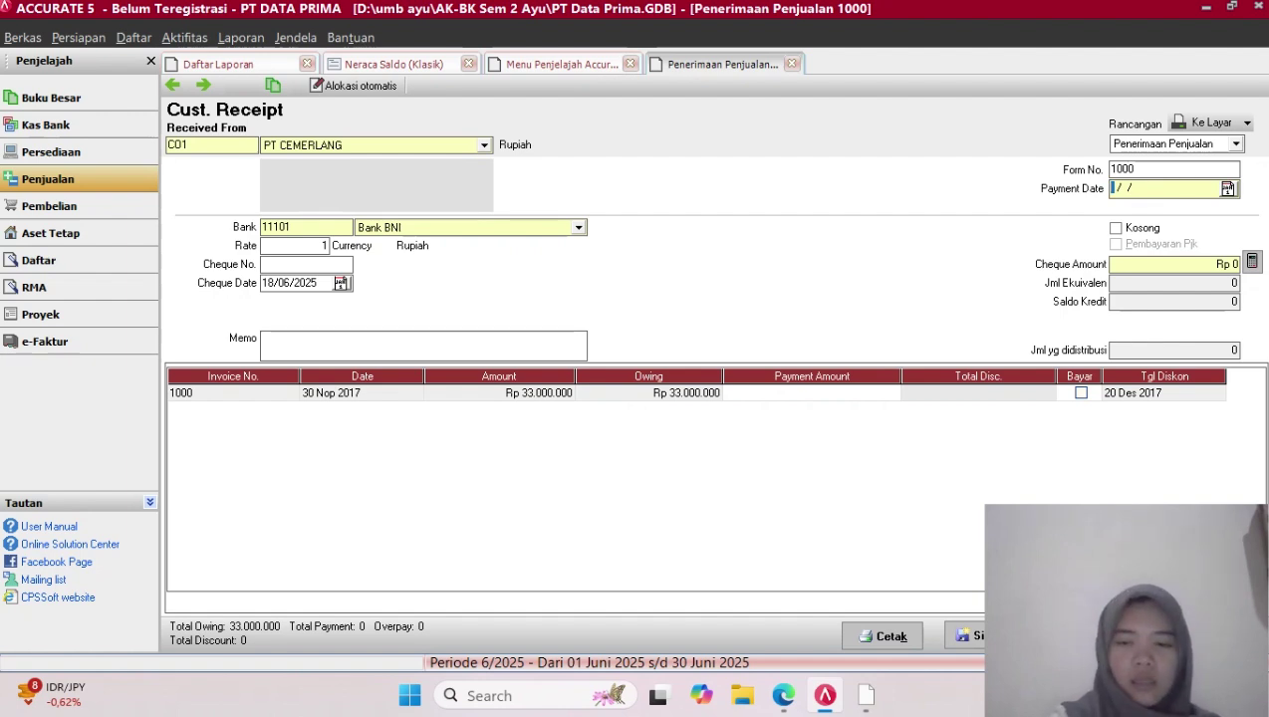
type("02/")
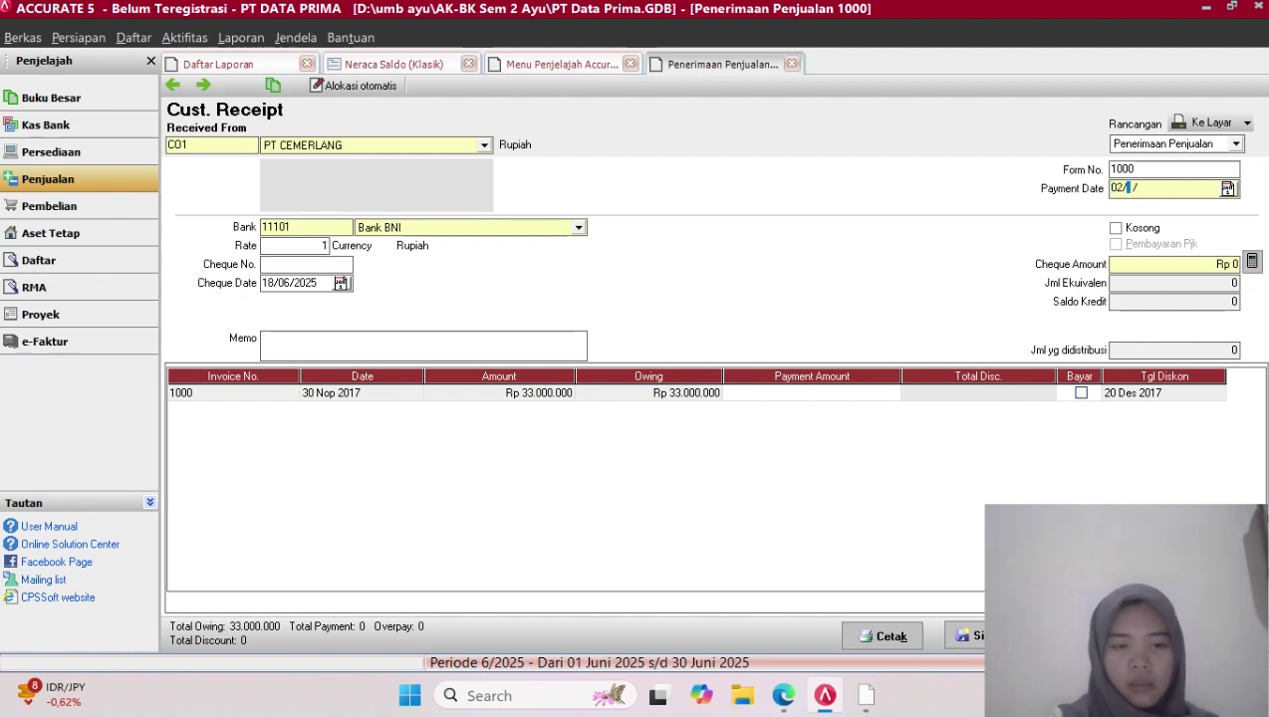
type("12/20")
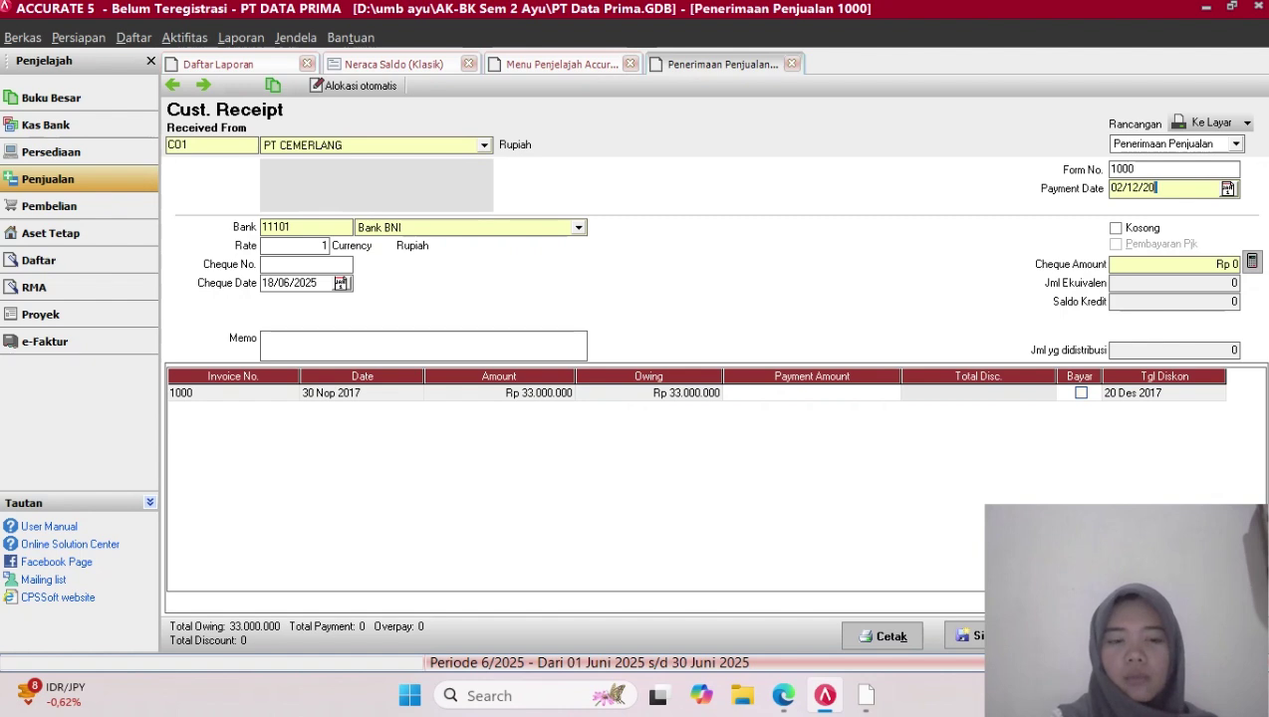
type("17")
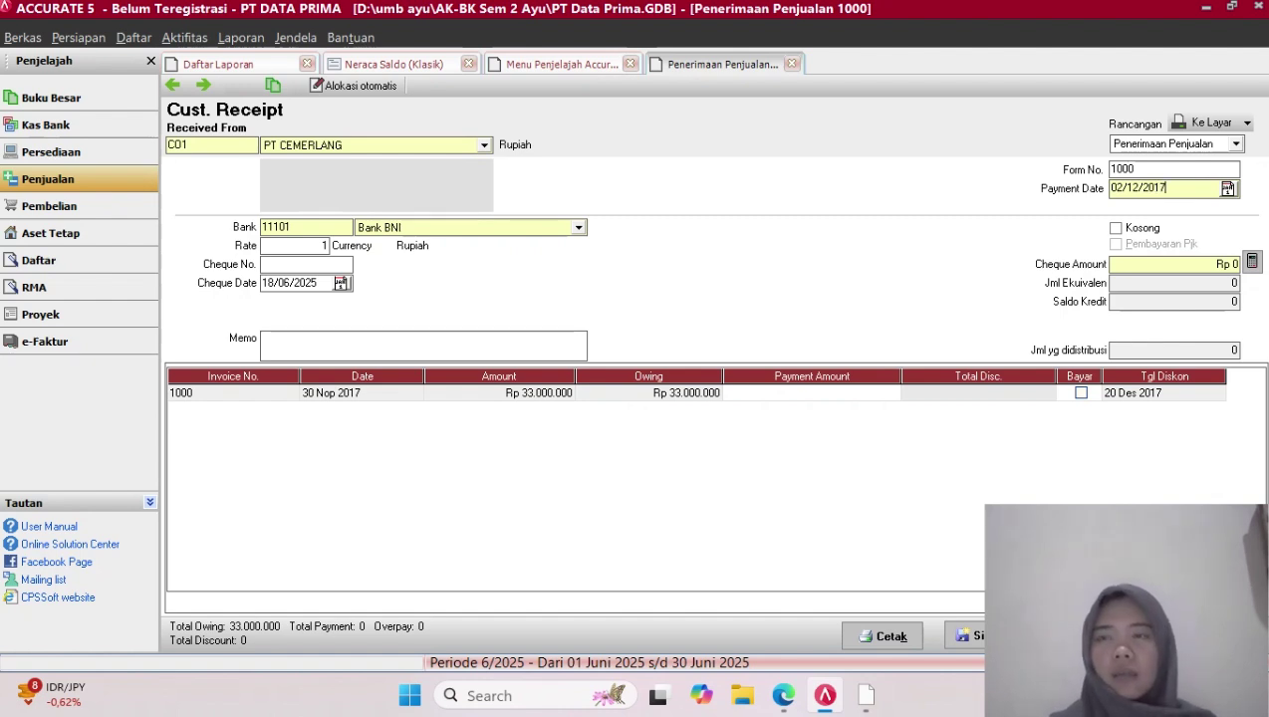
key("shift+Left")
key("shift+Left")
key("shift+Left")
key("shift+Left")
key("shift+Left")
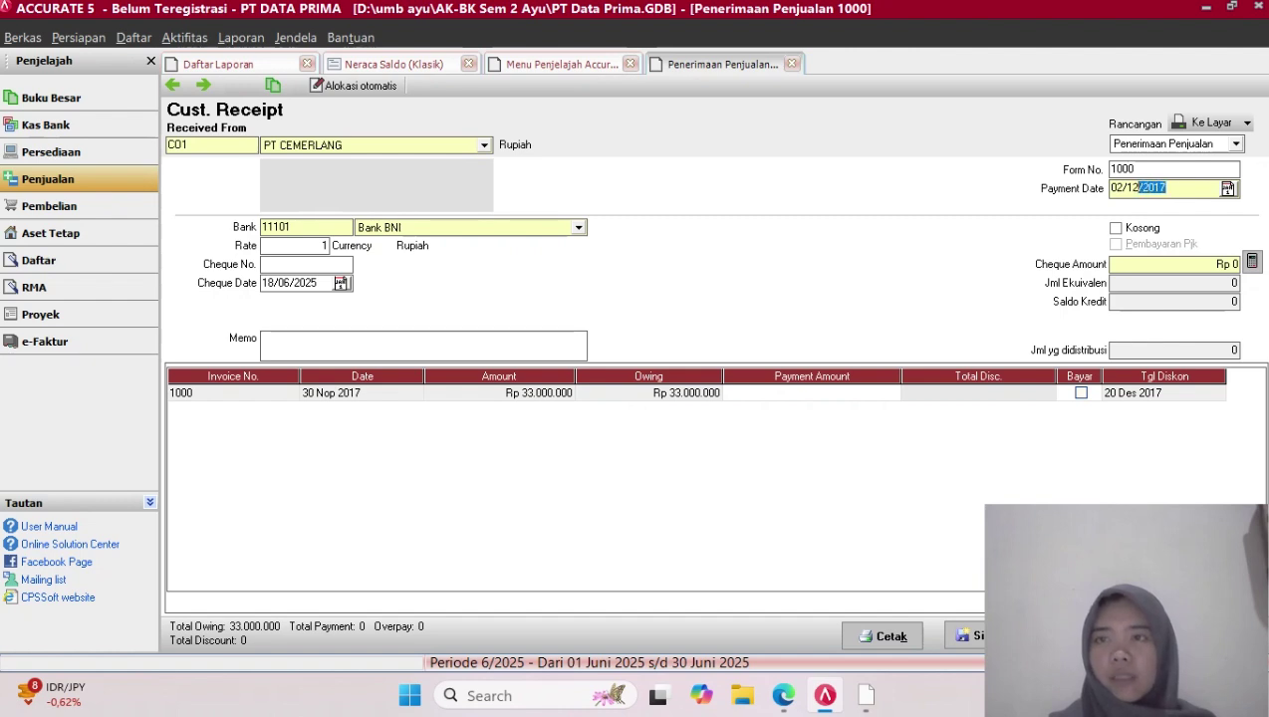
key("shift+Left")
key("shift+Left")
key("shift+Left")
key("shift+Left")
key("shift+Left")
key("ctrl+c")
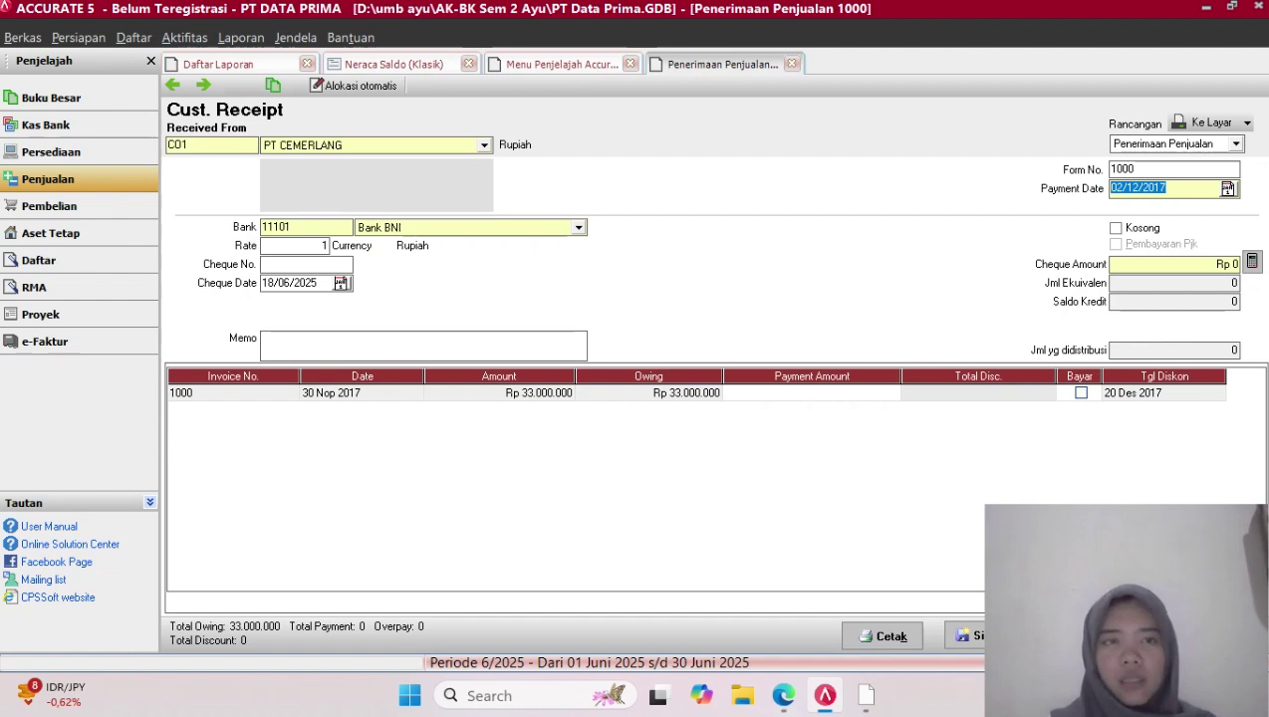
left_click(333, 283)
key("BackSpace")
key("BackSpace")
key("BackSpace")
key("BackSpace")
key("BackSpace")
key("BackSpace")
key("BackSpace")
key("BackSpace")
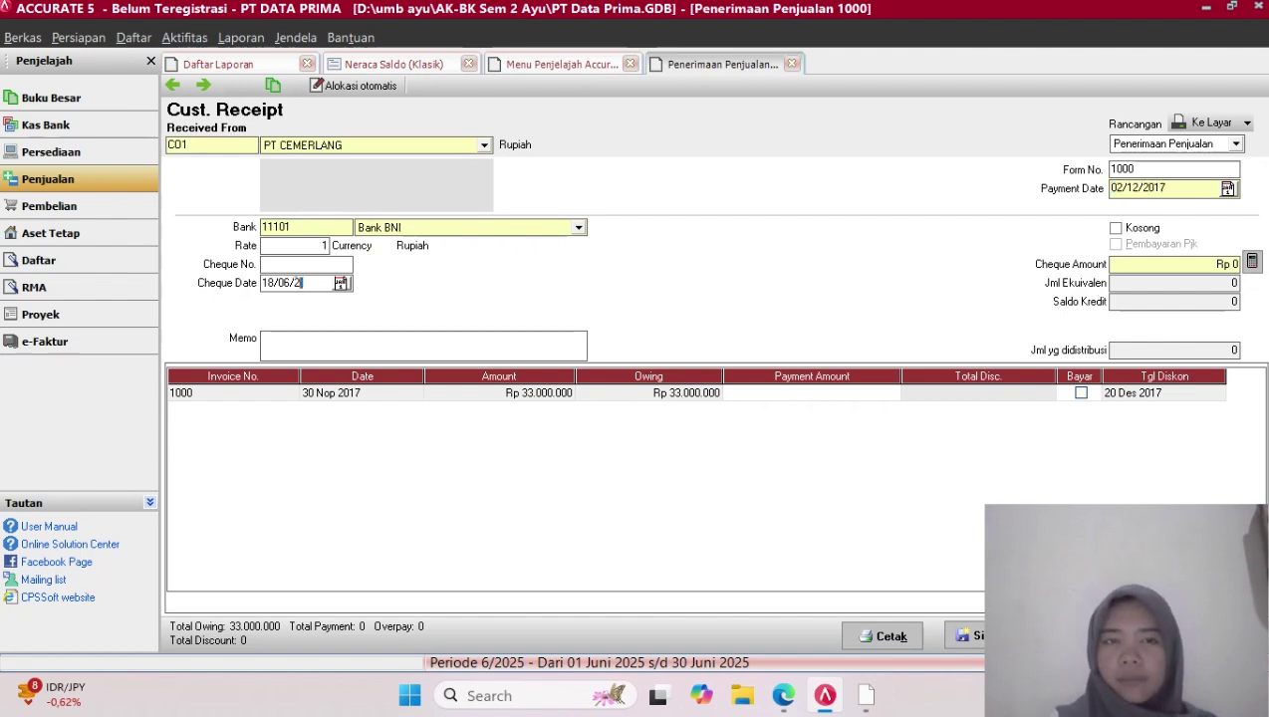
key("ctrl+v")
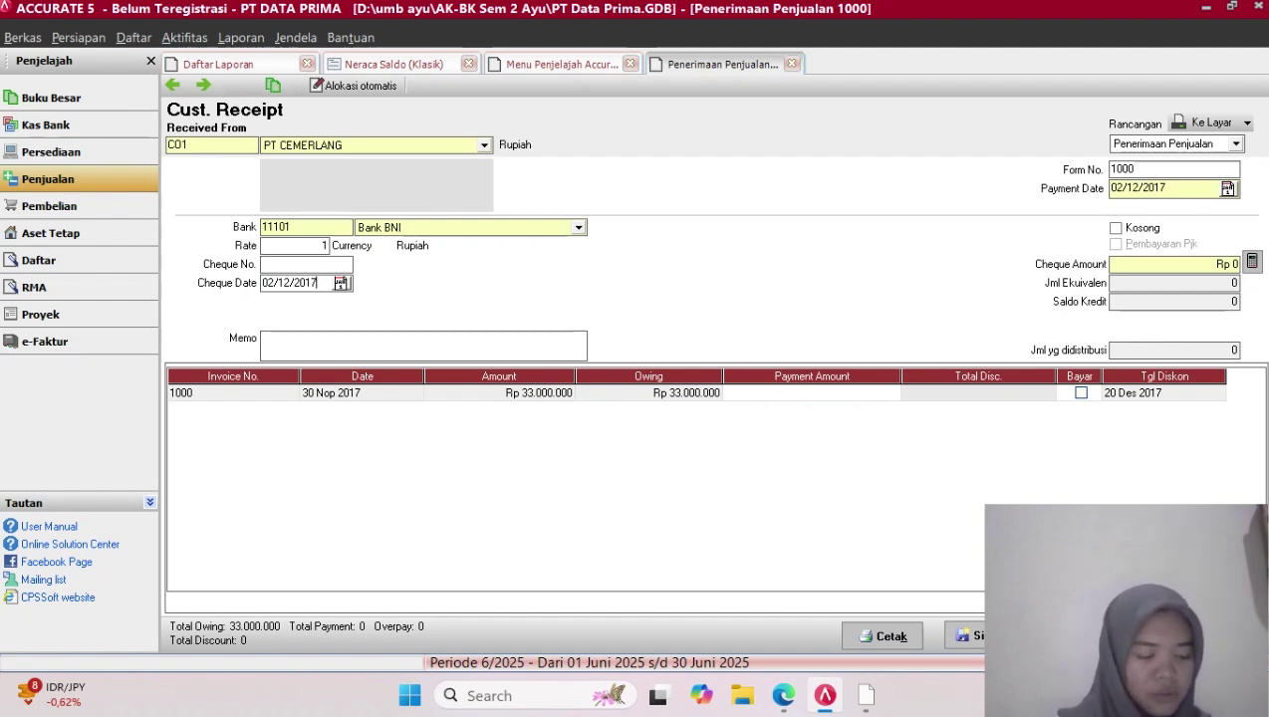
Set the receipt's Form No. to 01/CR
left_click(1136, 169)
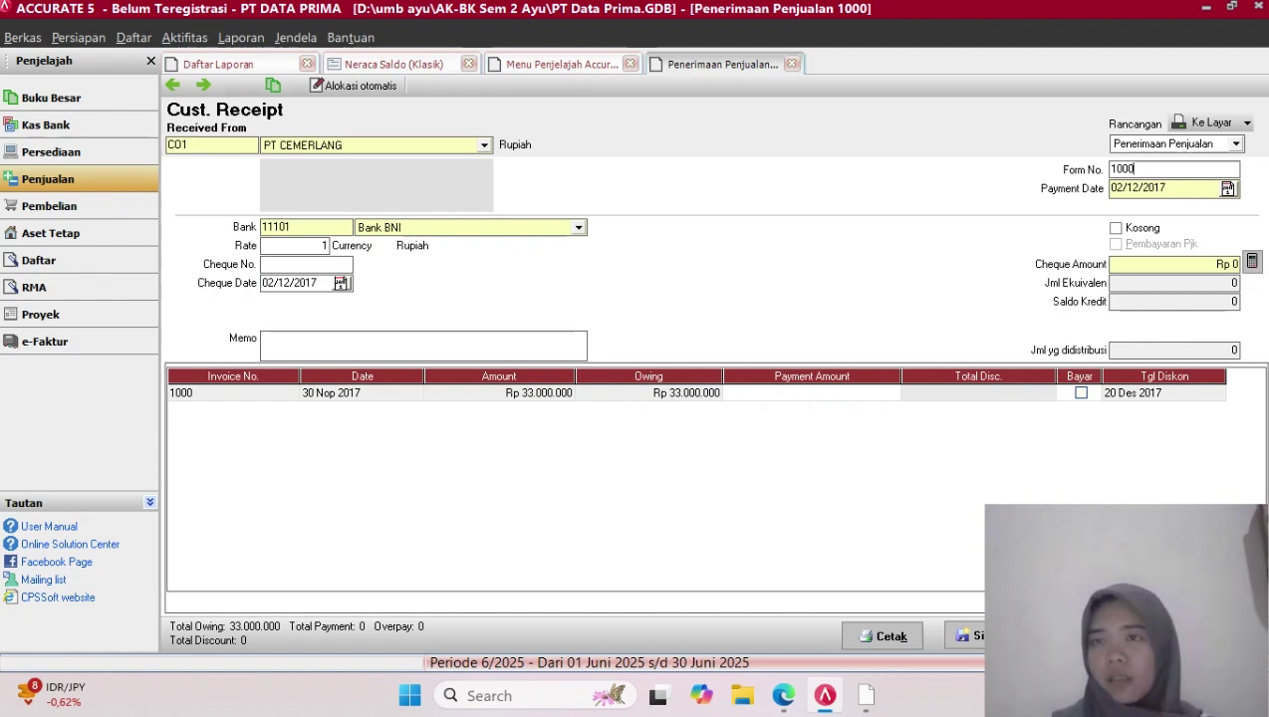
key("BackSpace")
key("BackSpace")
key("BackSpace")
key("BackSpace")
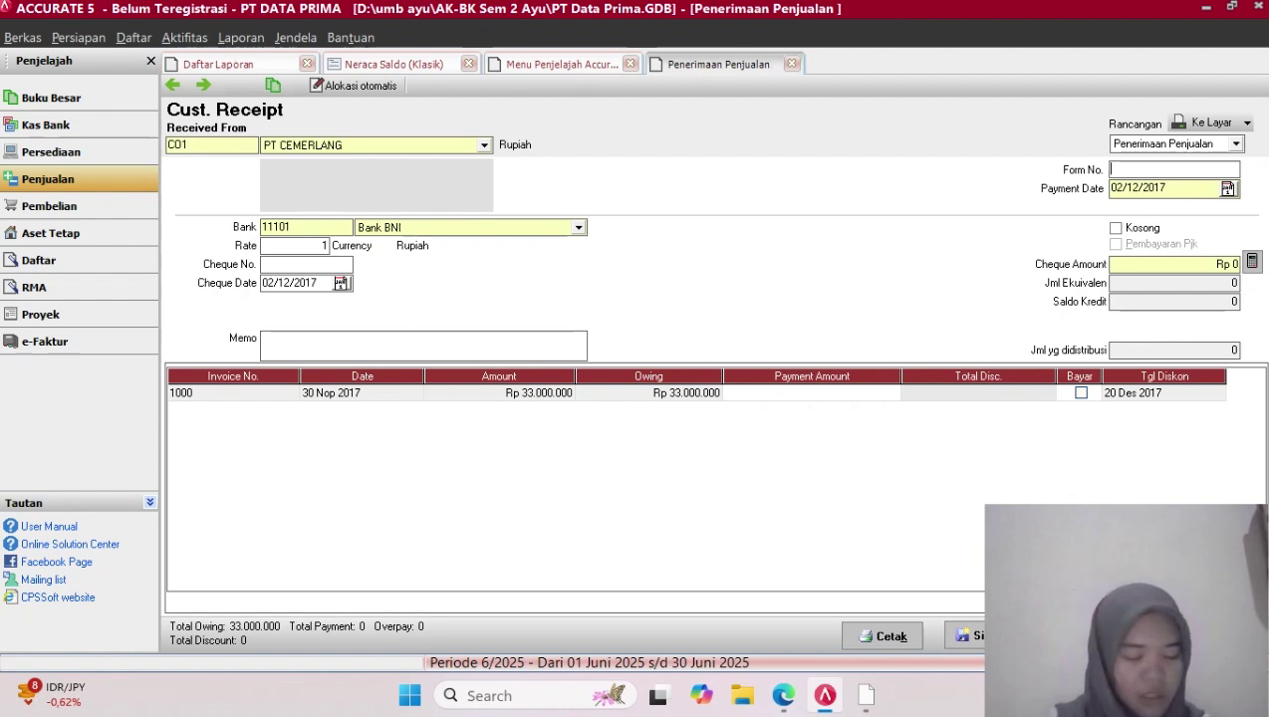
type("01")
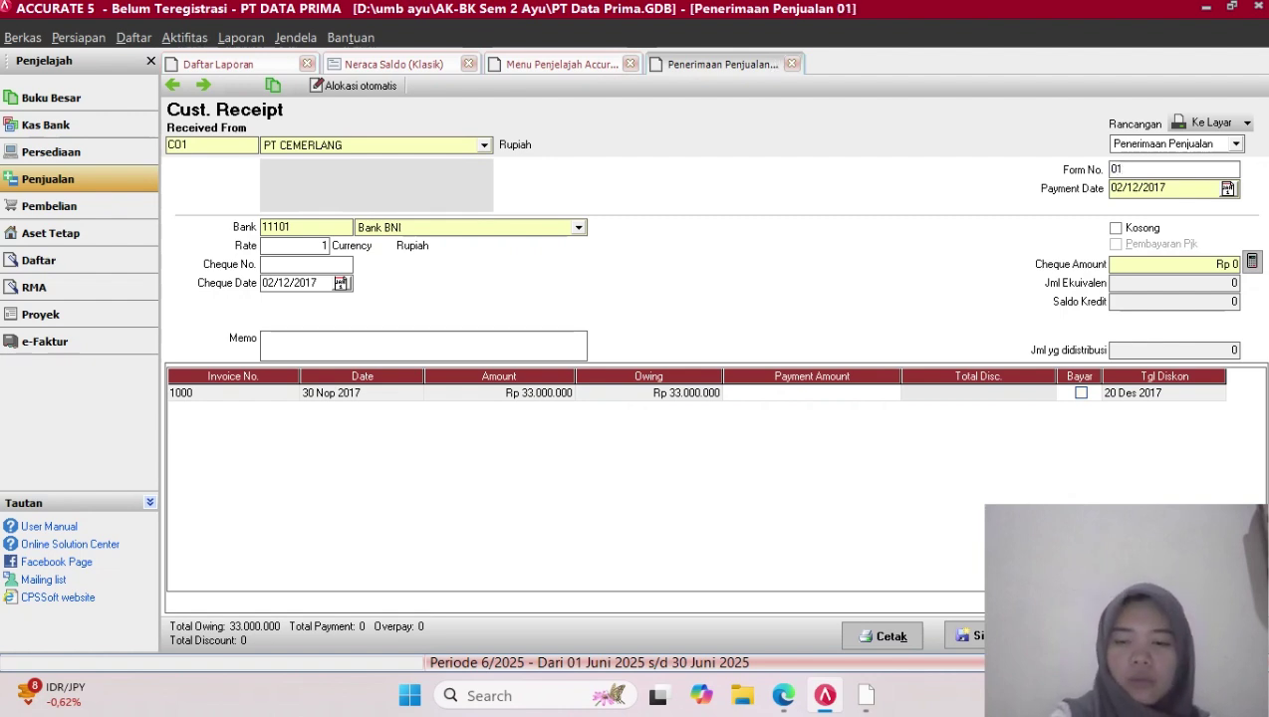
type("/")
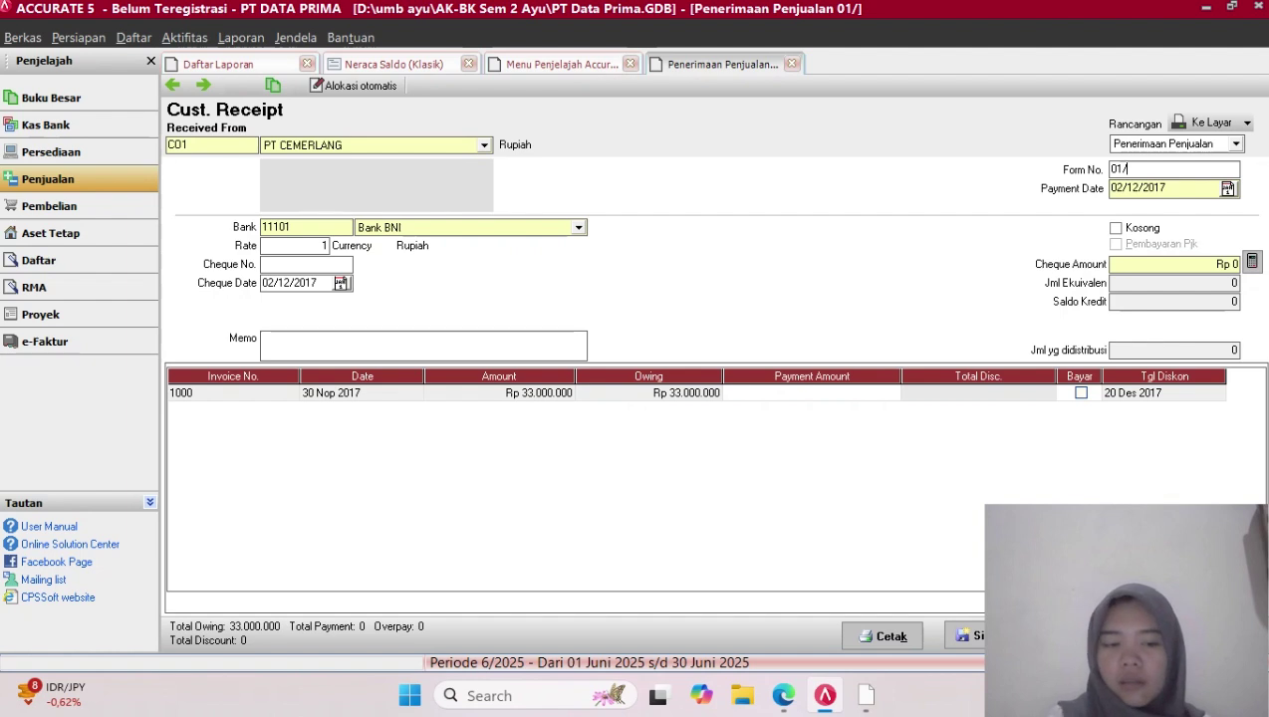
key("Caps_Lock")
type("CR")
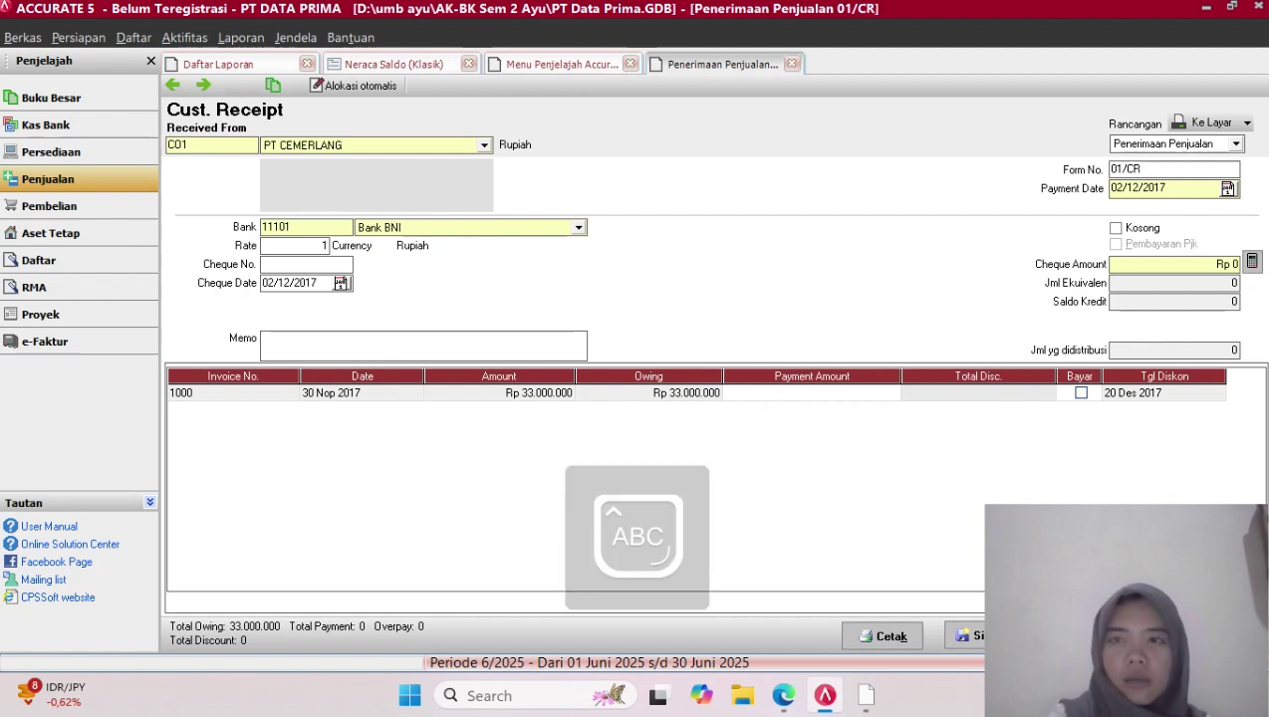
key("Caps_Lock")
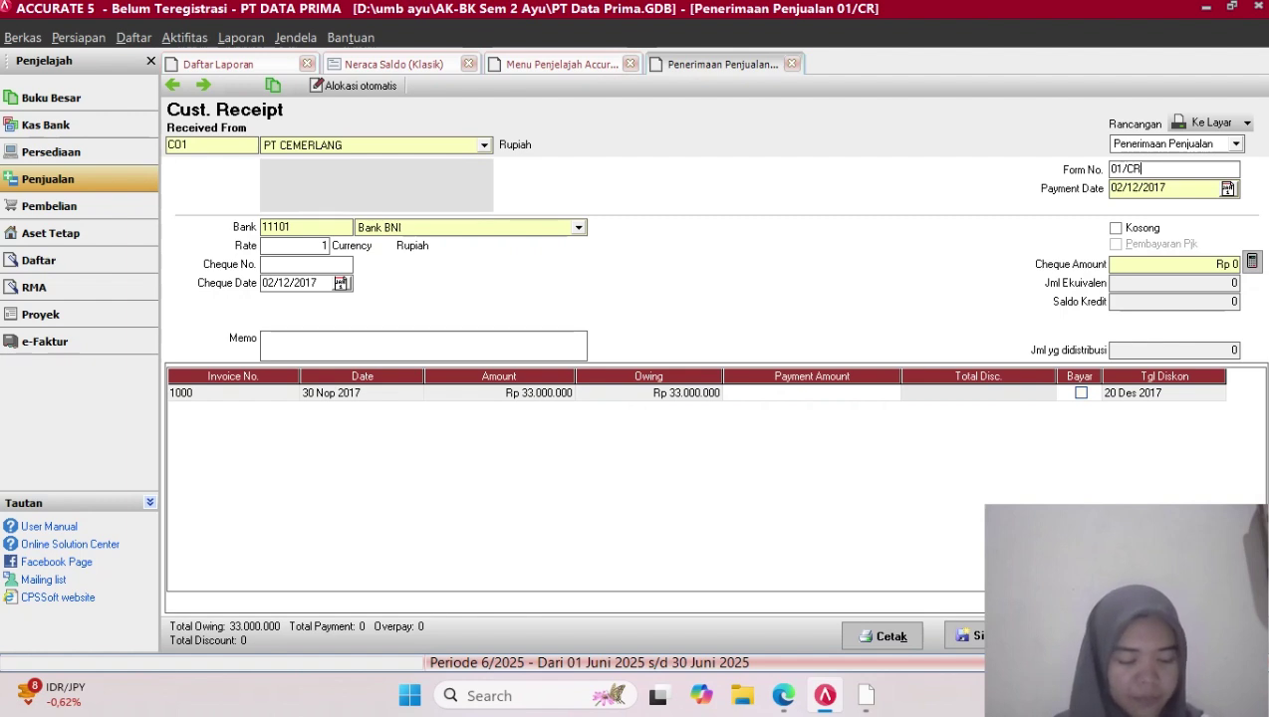
Pay invoice 1000 in full and open its Informasi Diskon details
left_click(1081, 393)
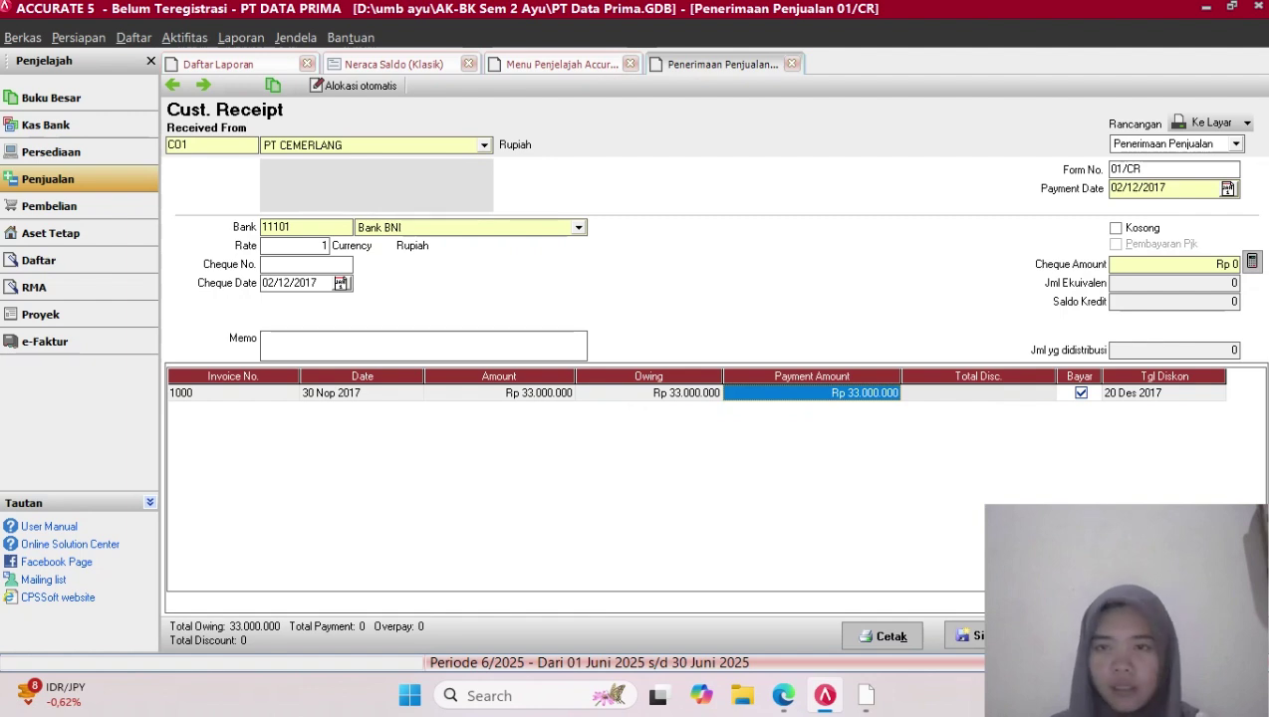
left_click(978, 394)
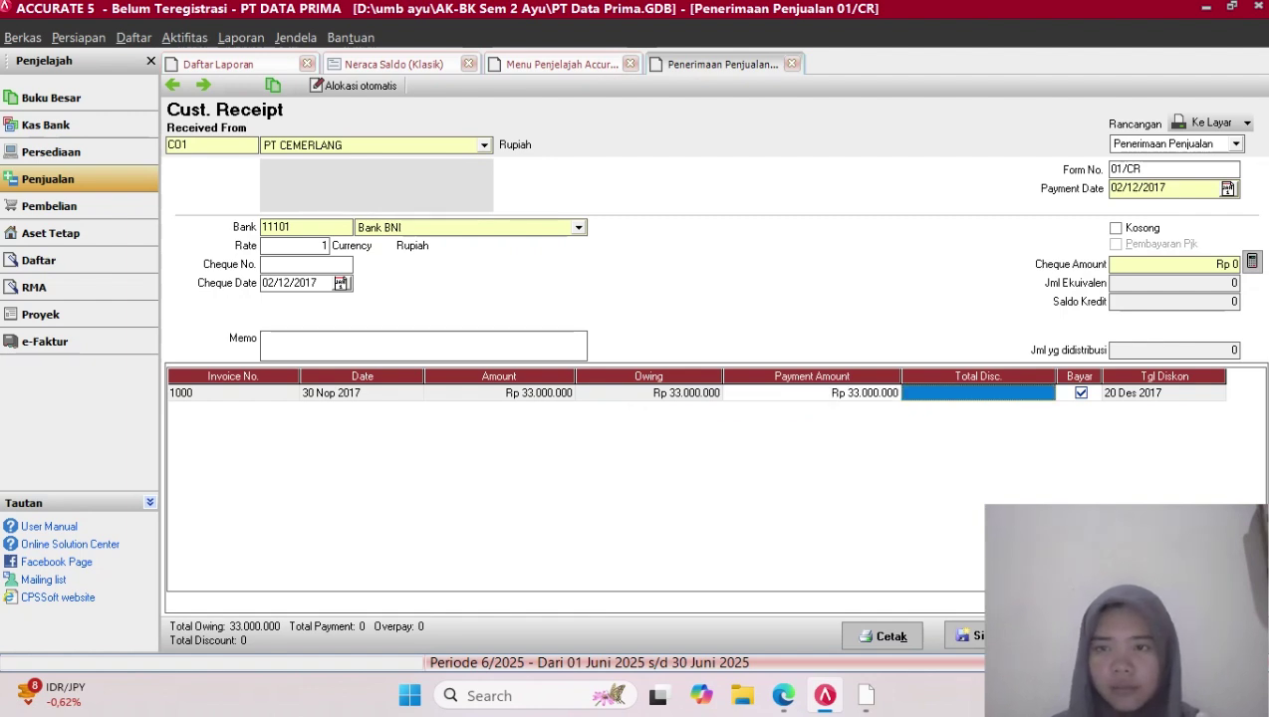
left_click(979, 394)
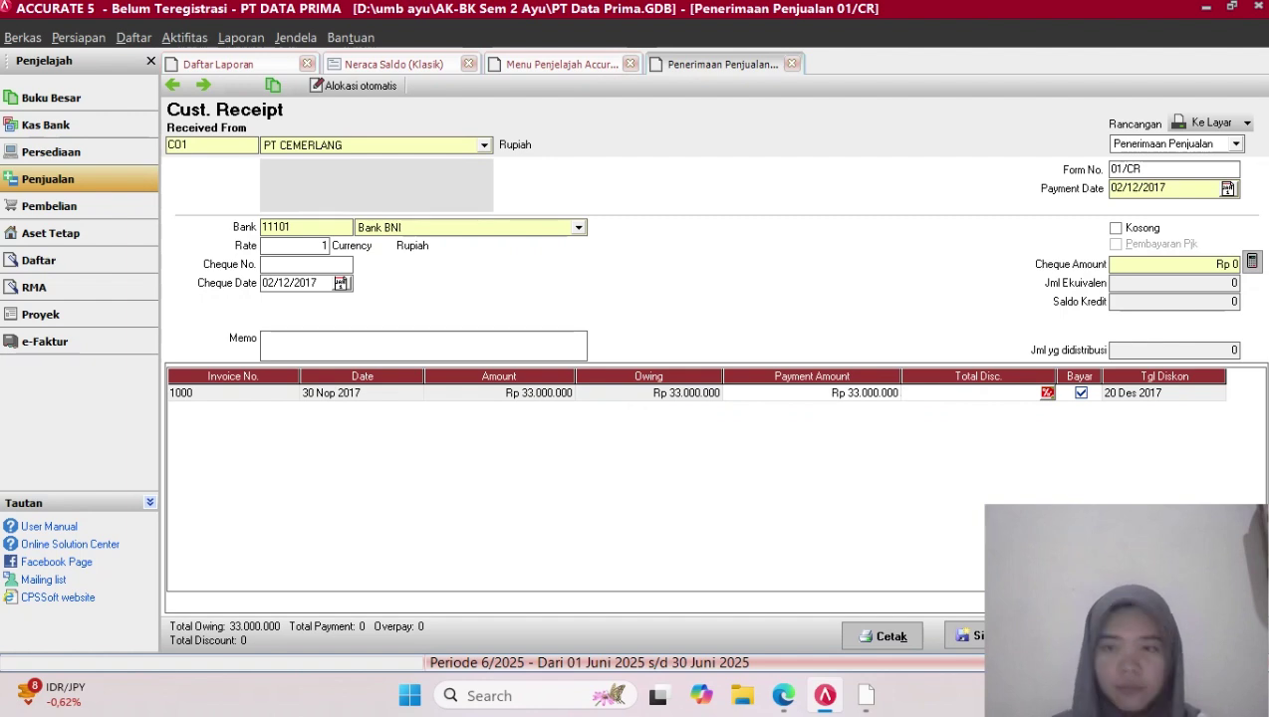
left_click(1047, 394)
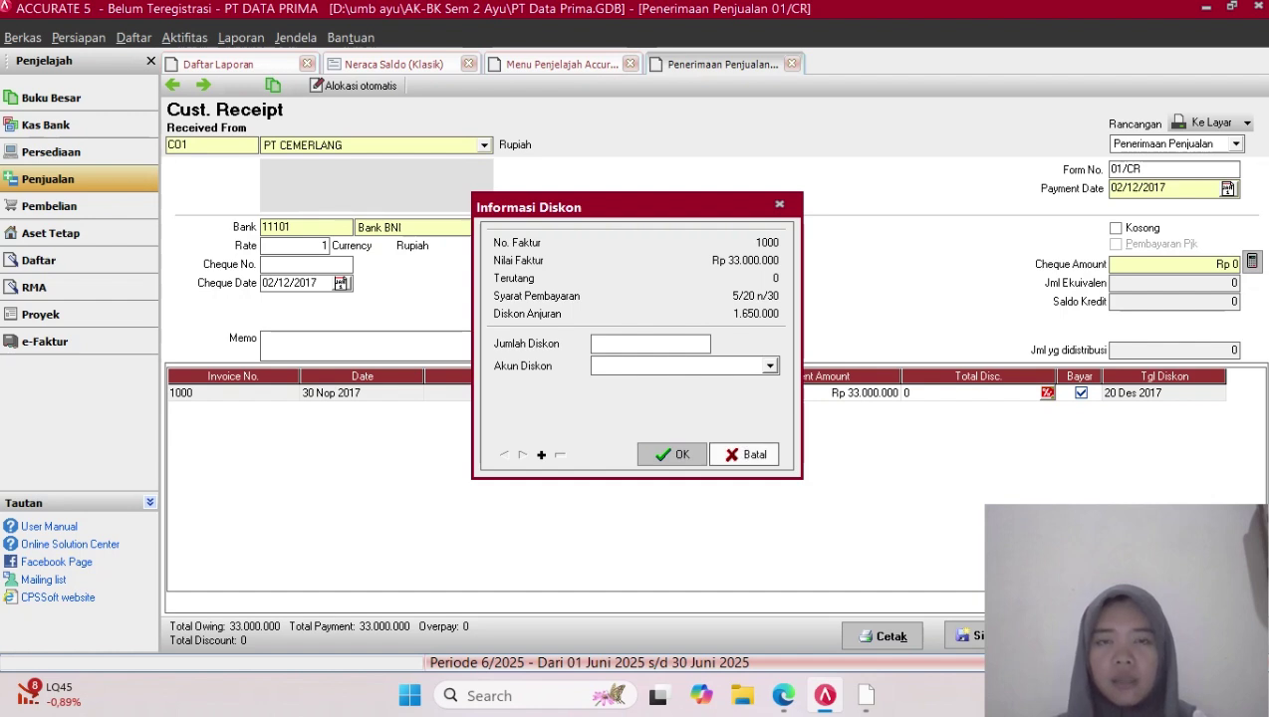
Close the Informasi Diskon window twice without changes
left_click(745, 454)
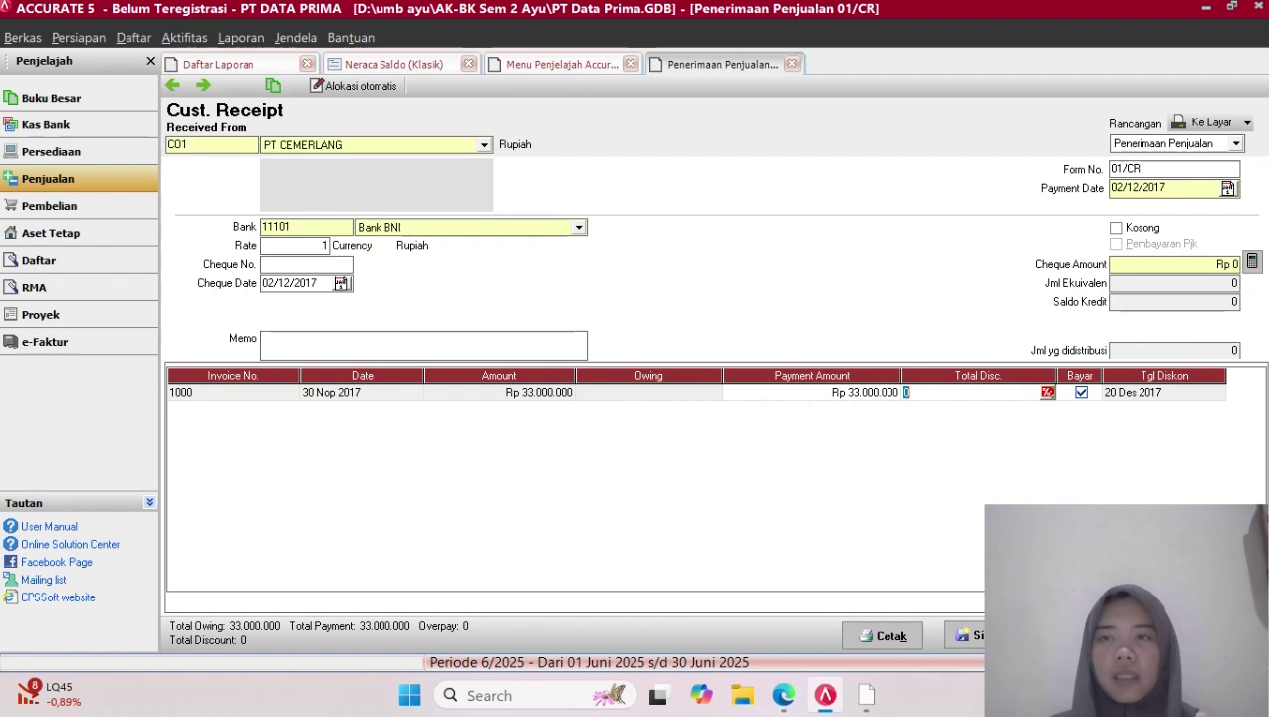
left_click(1047, 393)
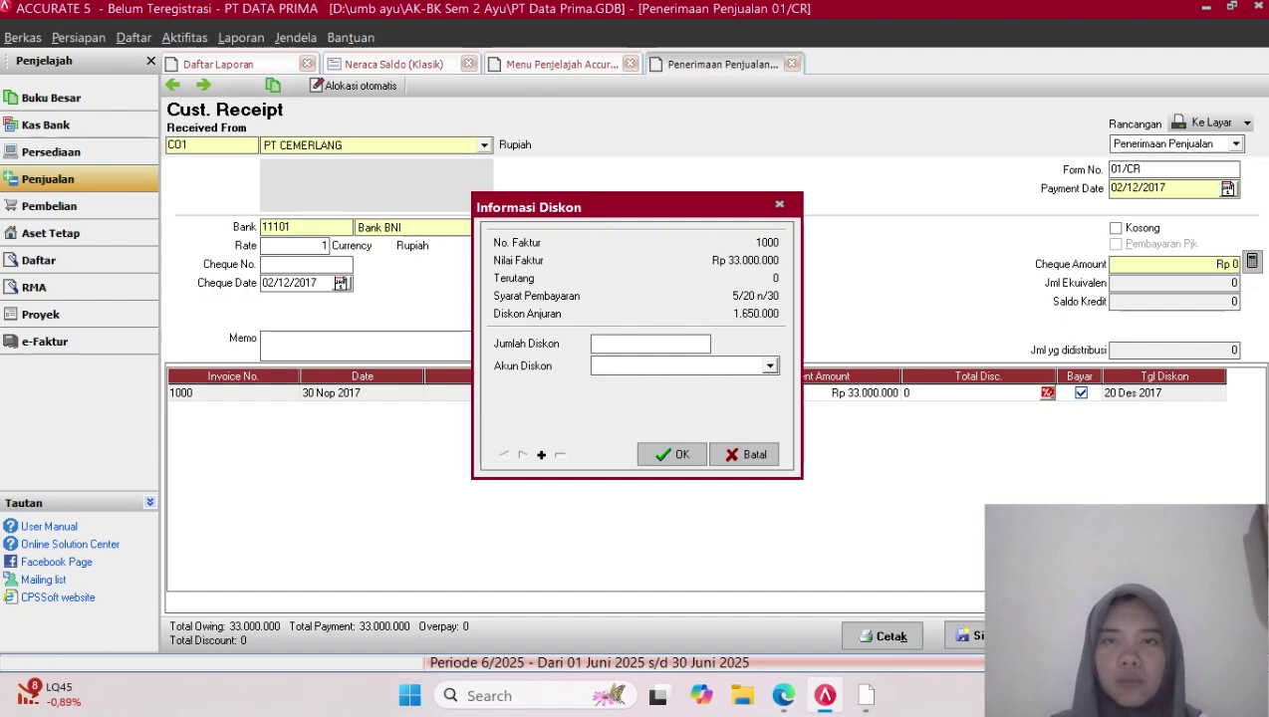
left_click(745, 455)
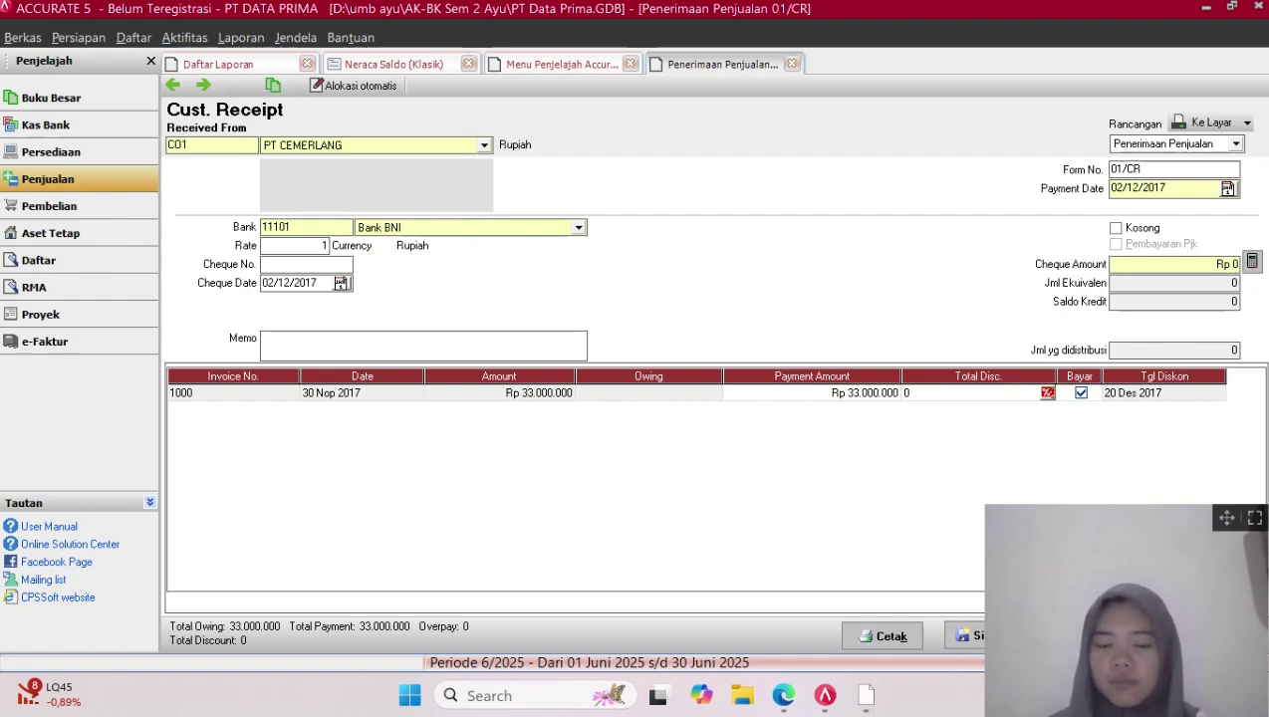
Cancel the PT CEMERLANG receipt and choose No to discard it
left_click_drag(1195, 635, 687, 635)
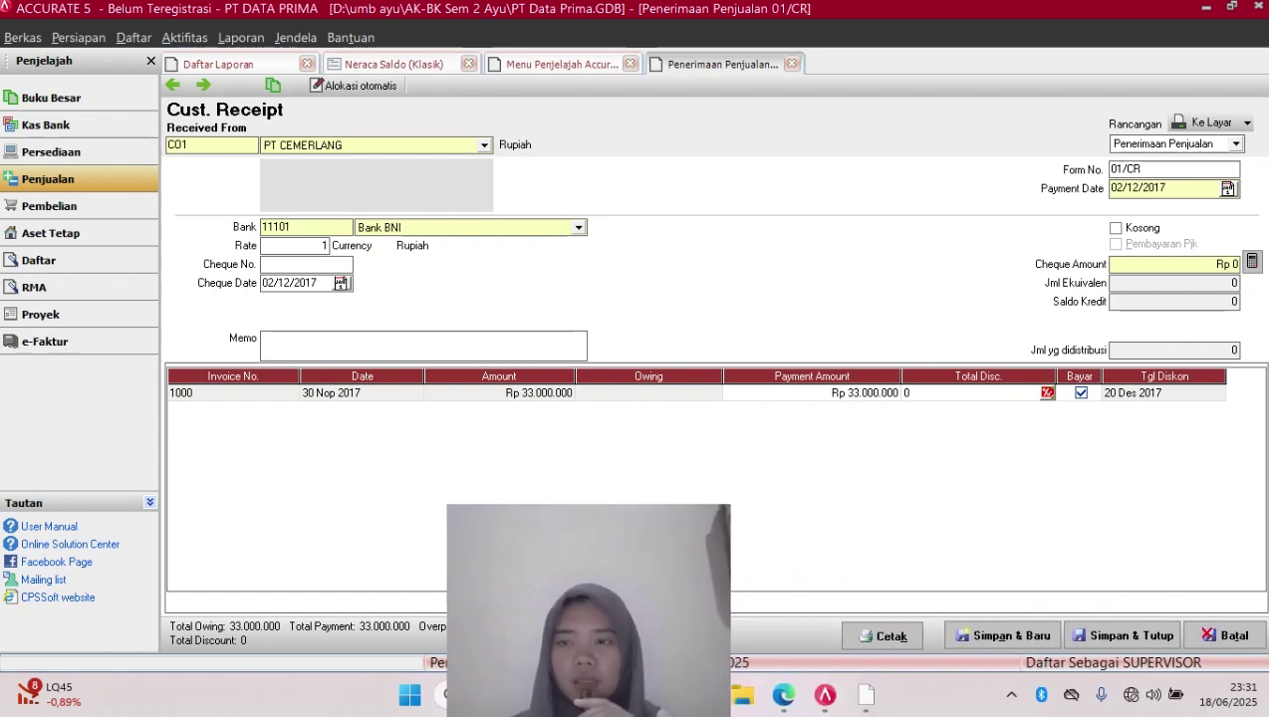
left_click(1226, 635)
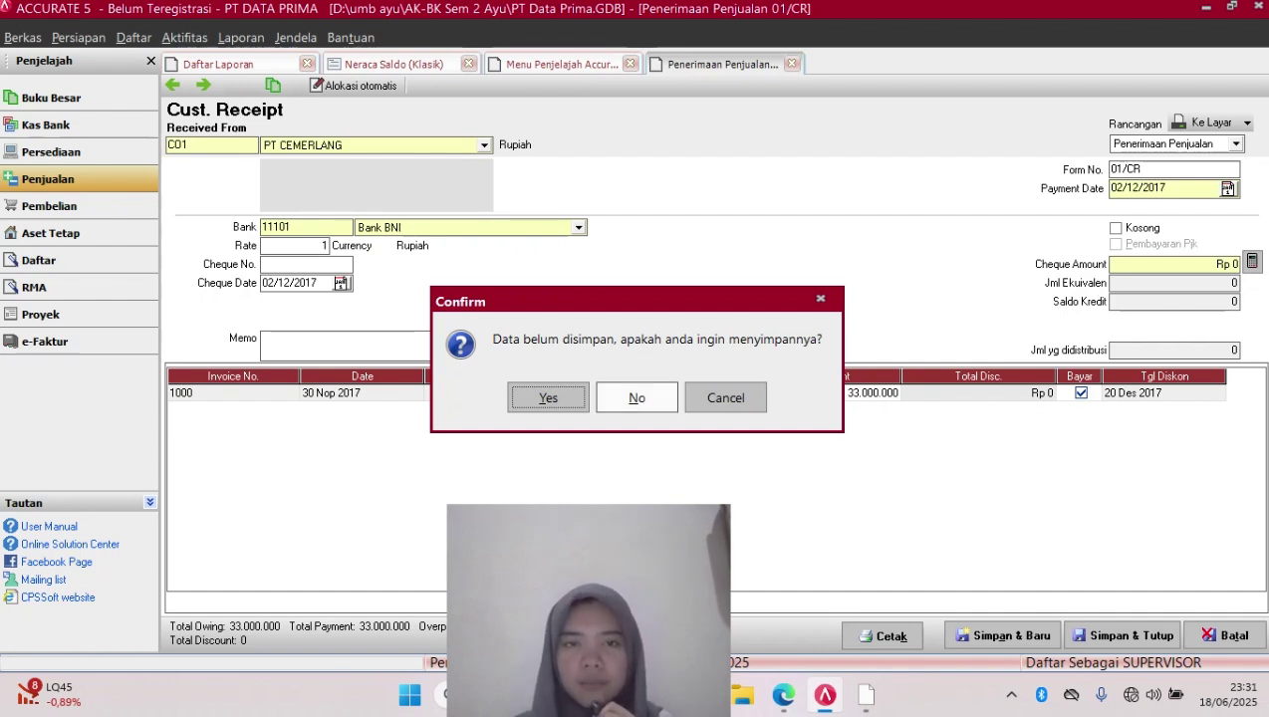
left_click(637, 397)
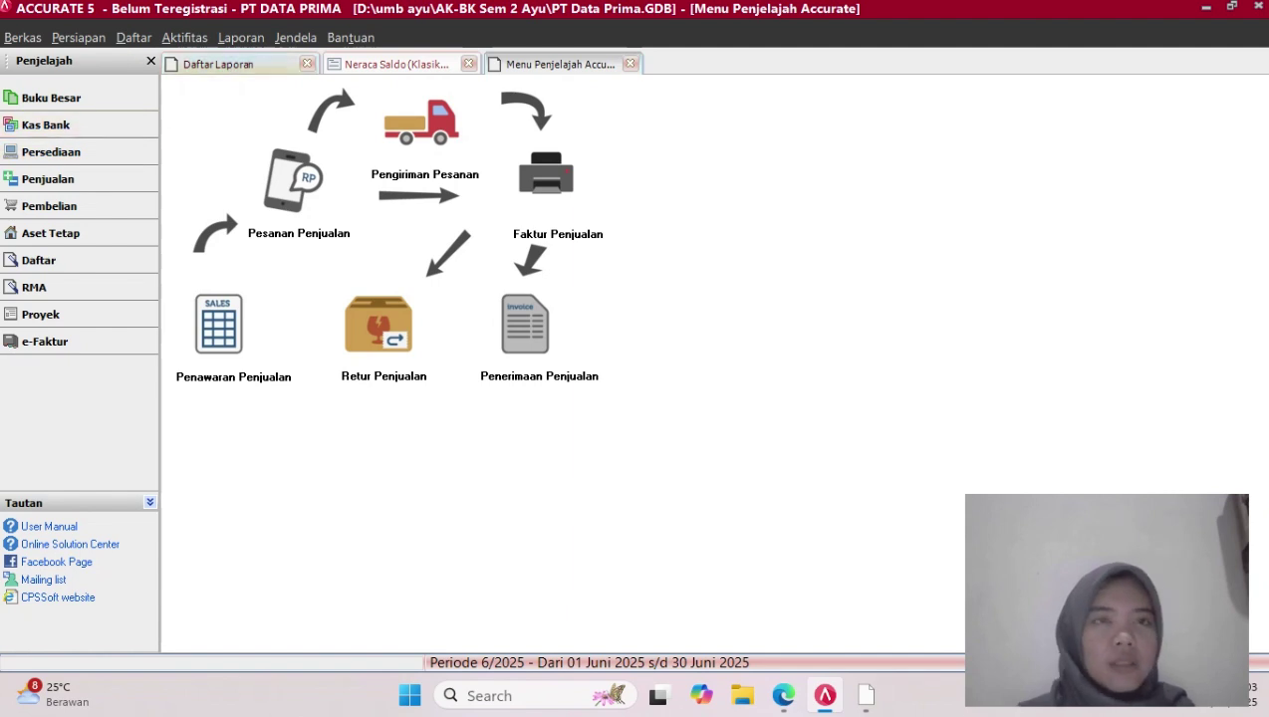
Open the unpaid Faktur Penjualan list filtered from 01/11/2017
left_click(133, 37)
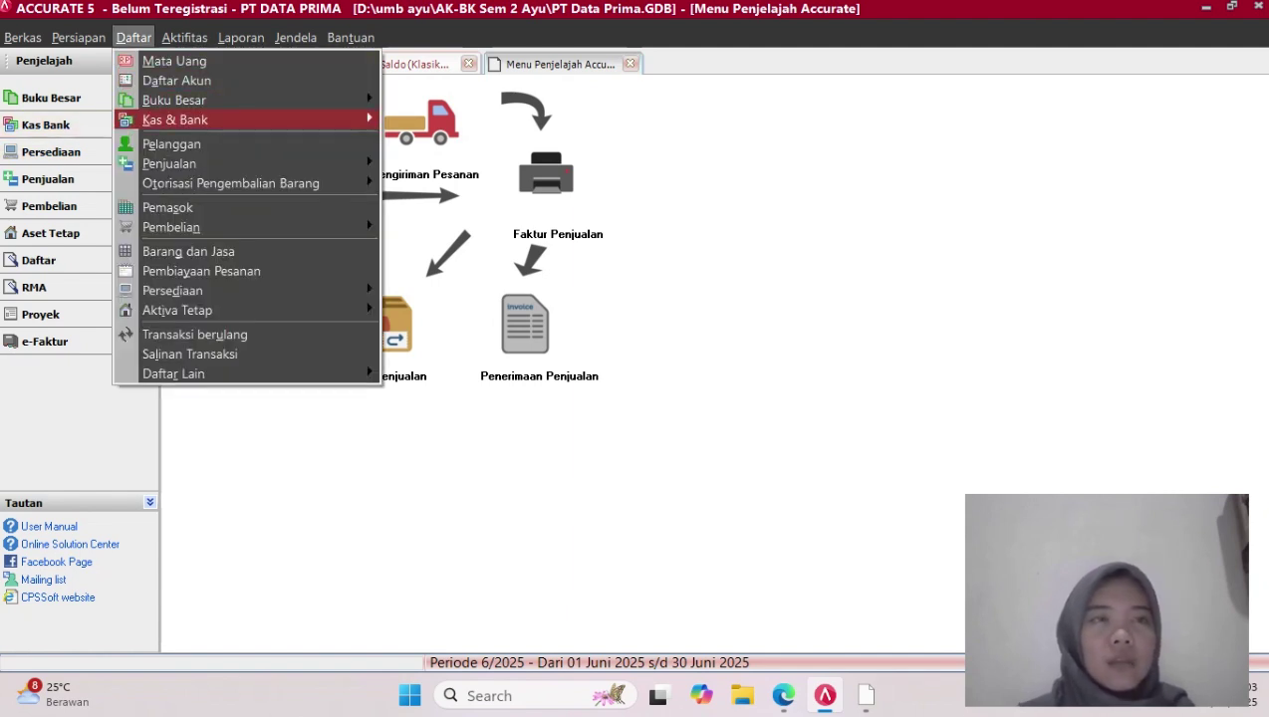
mouse_move(170, 164)
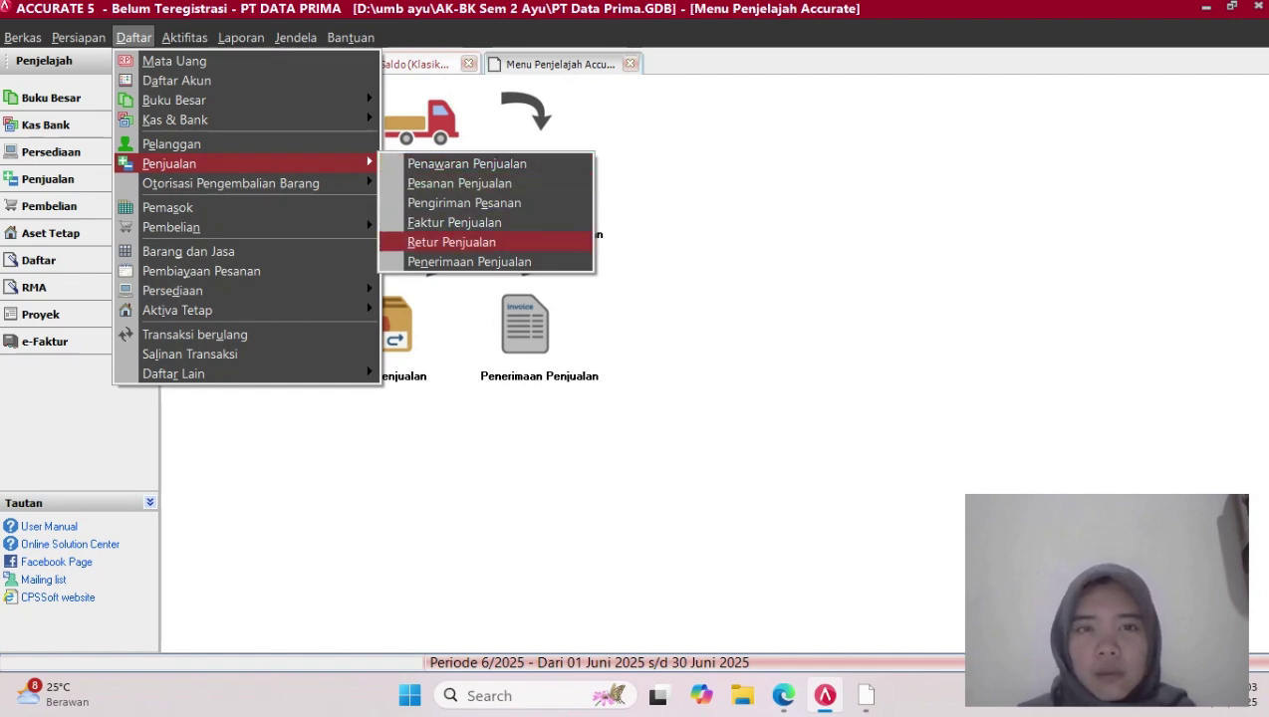
left_click(454, 223)
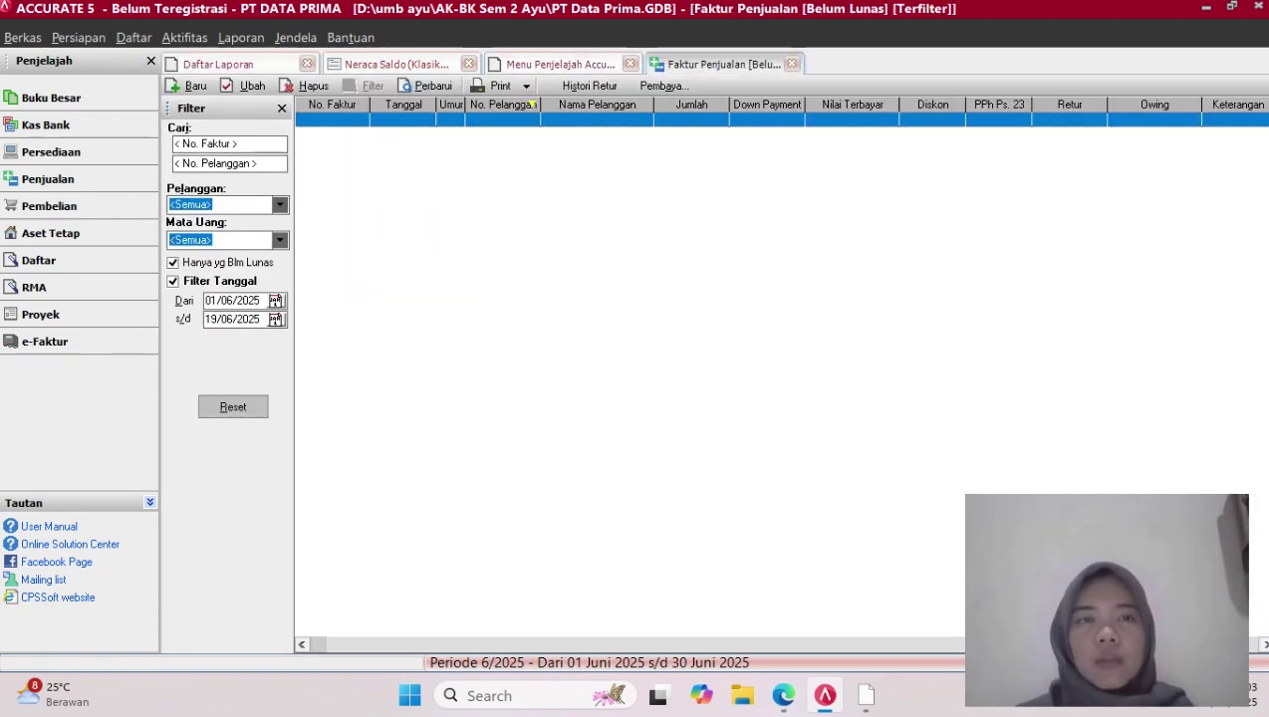
key("BackSpace")
key("BackSpace")
key("BackSpace")
key("BackSpace")
key("BackSpace")
key("BackSpace")
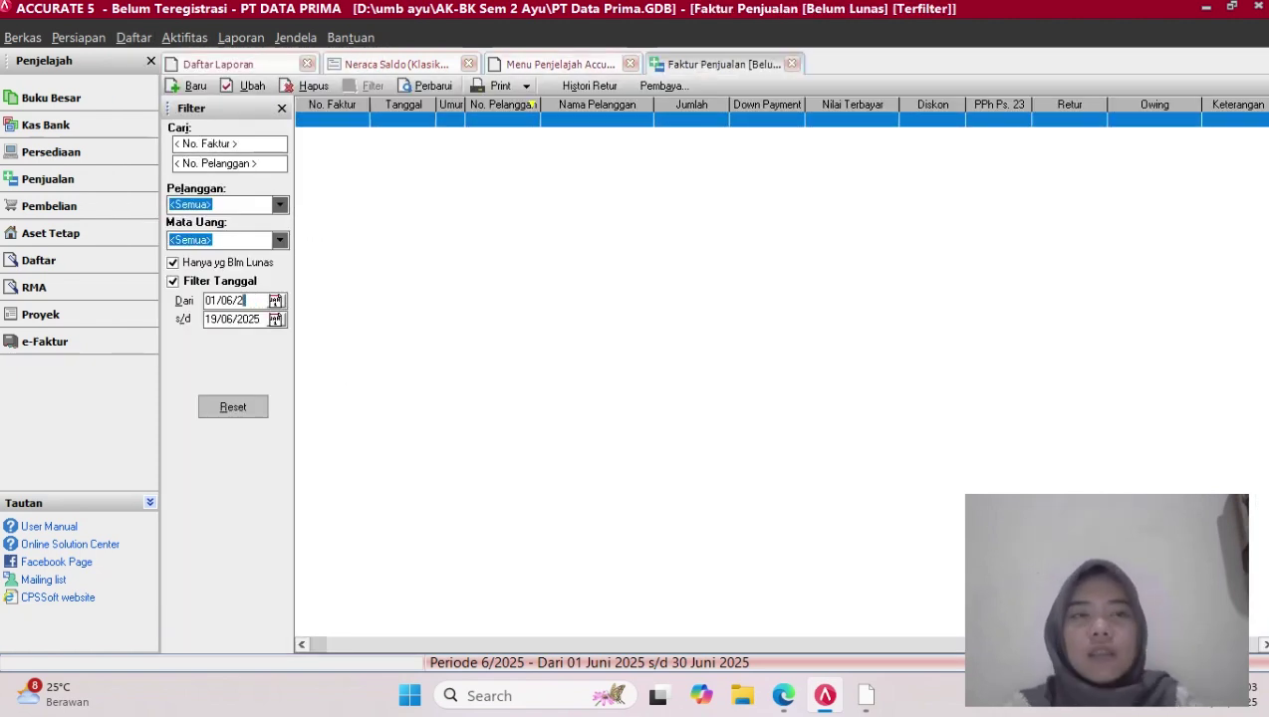
key("BackSpace")
key("BackSpace")
type("1 /11/")
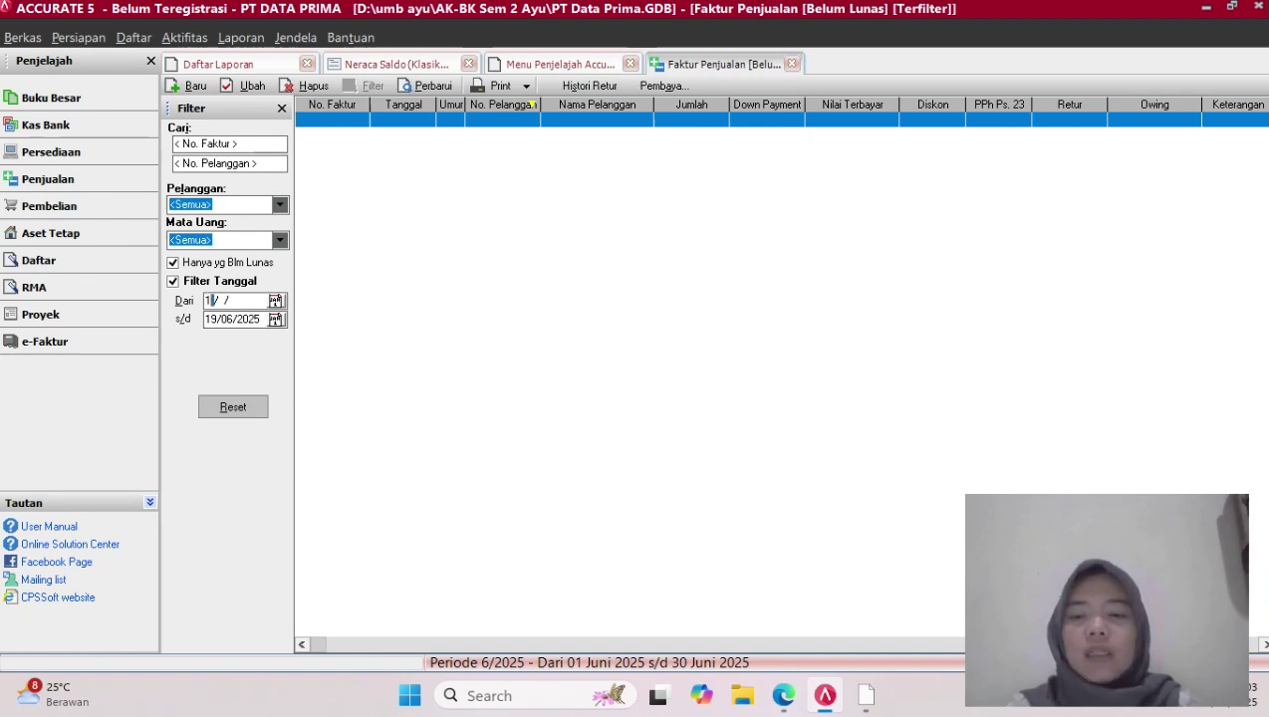
type("2017")
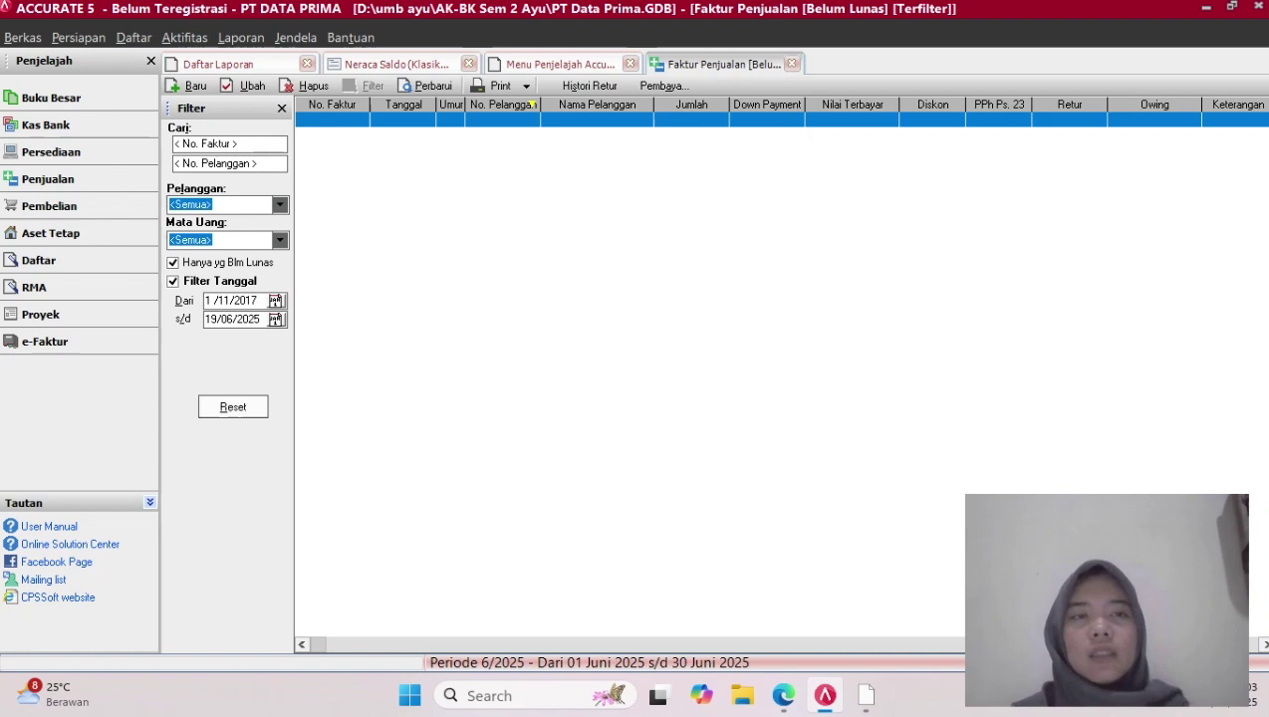
key("Return")
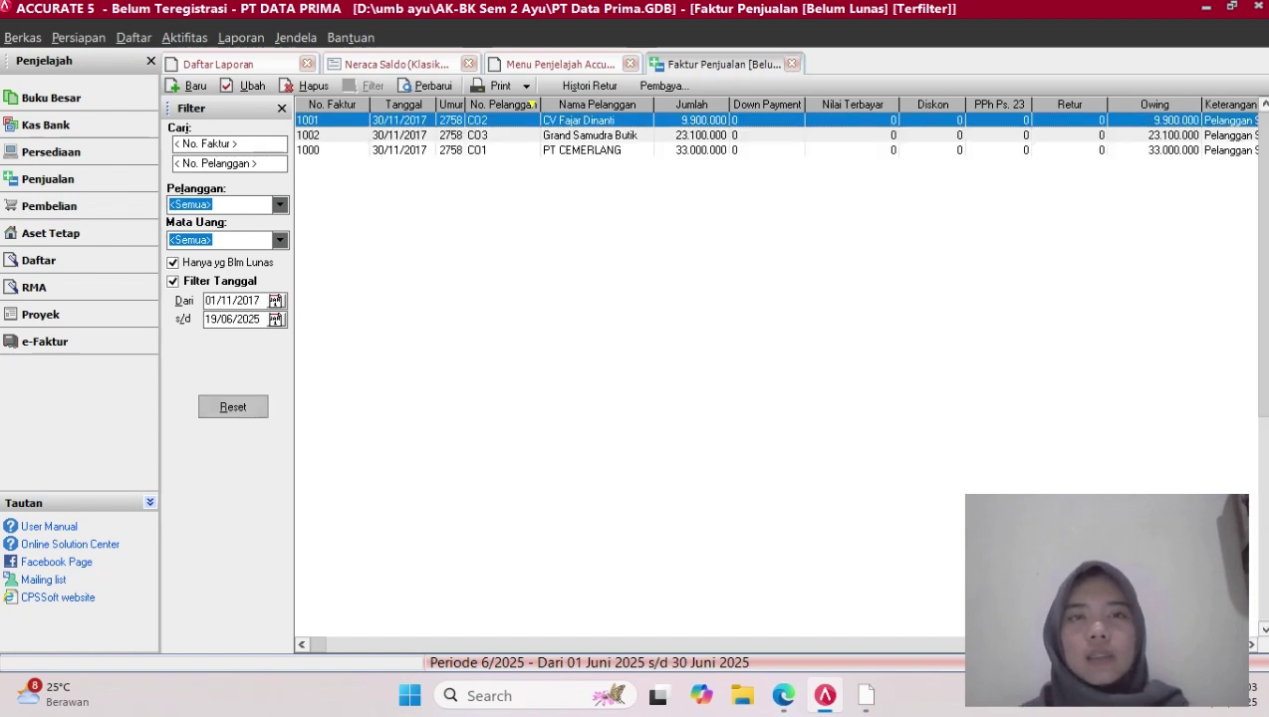
Check invoice 1001, then open PT CEMERLANG's invoice 1000
double_click(579, 120)
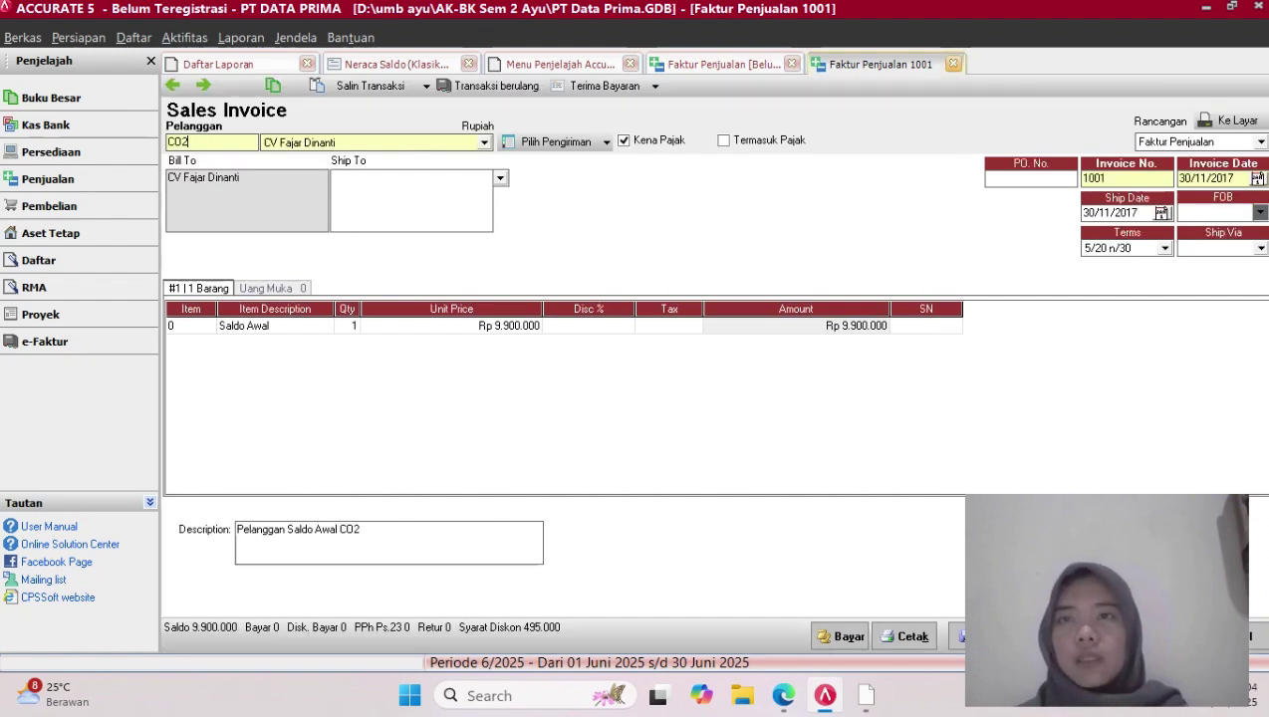
left_click(953, 64)
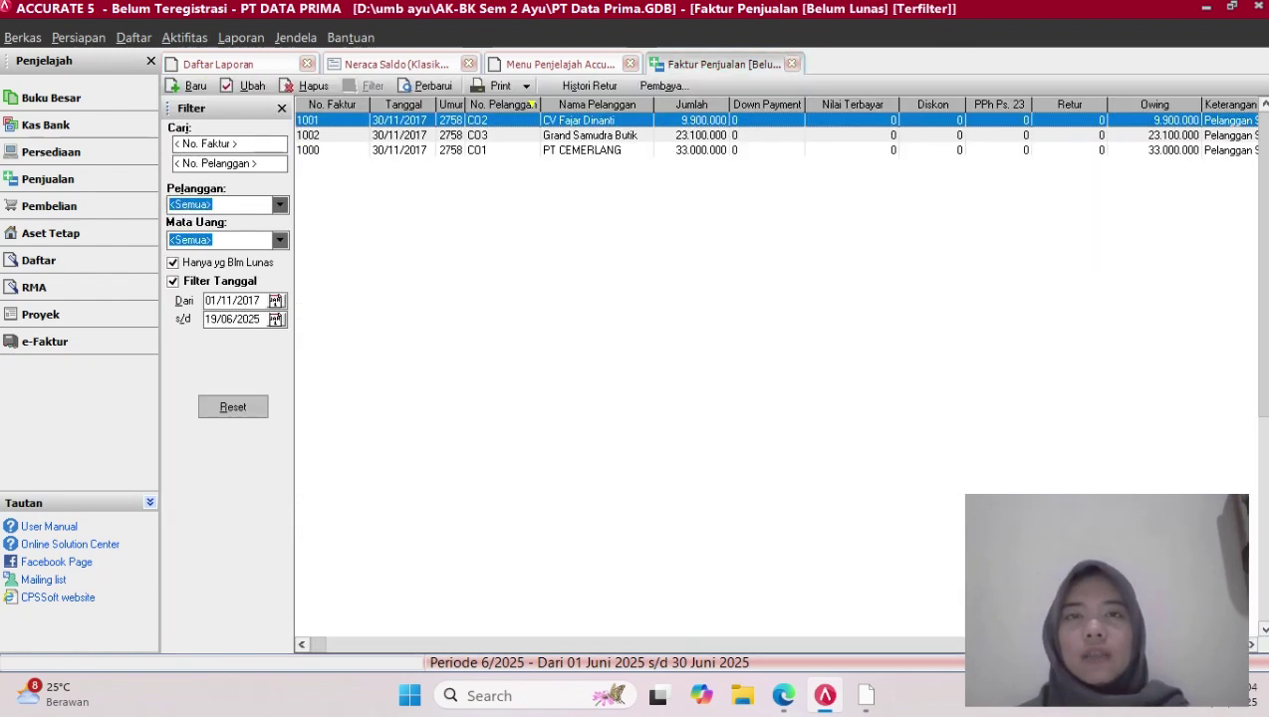
left_click(582, 151)
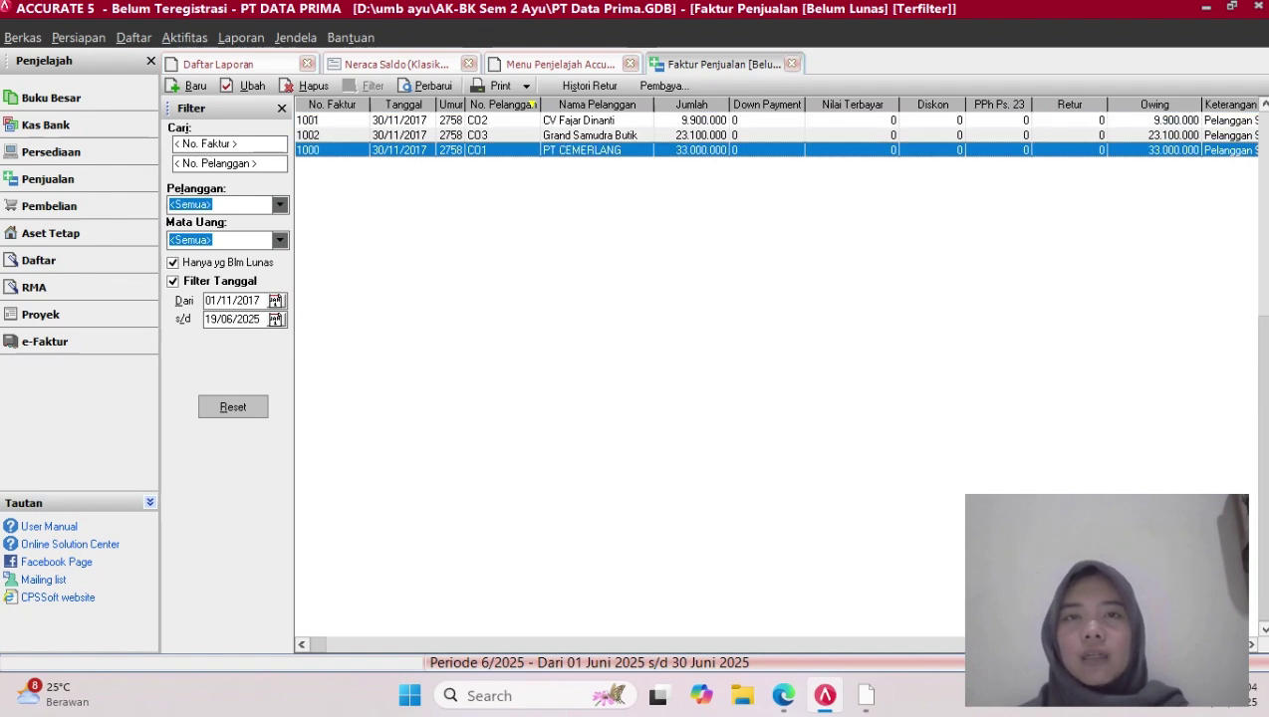
double_click(581, 150)
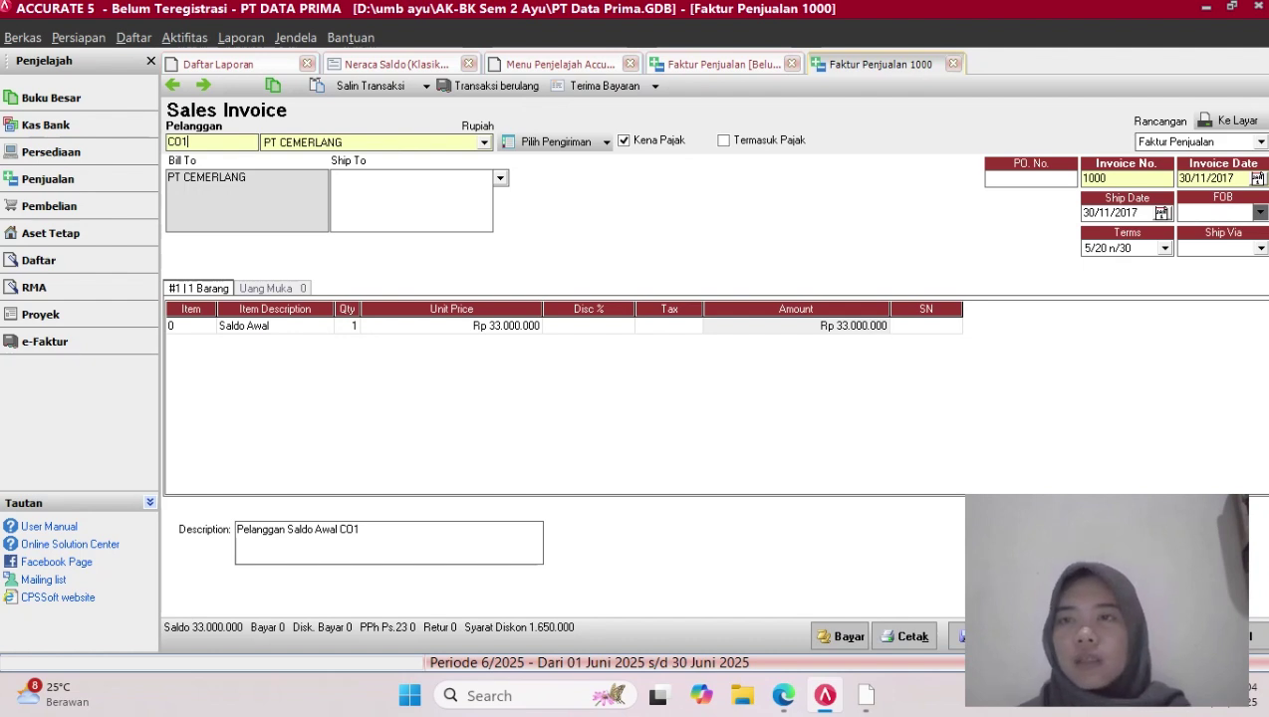
Change invoice 1000's terms to 2/10 n/30, save it, and return to the Penjualan overview
left_click(1164, 249)
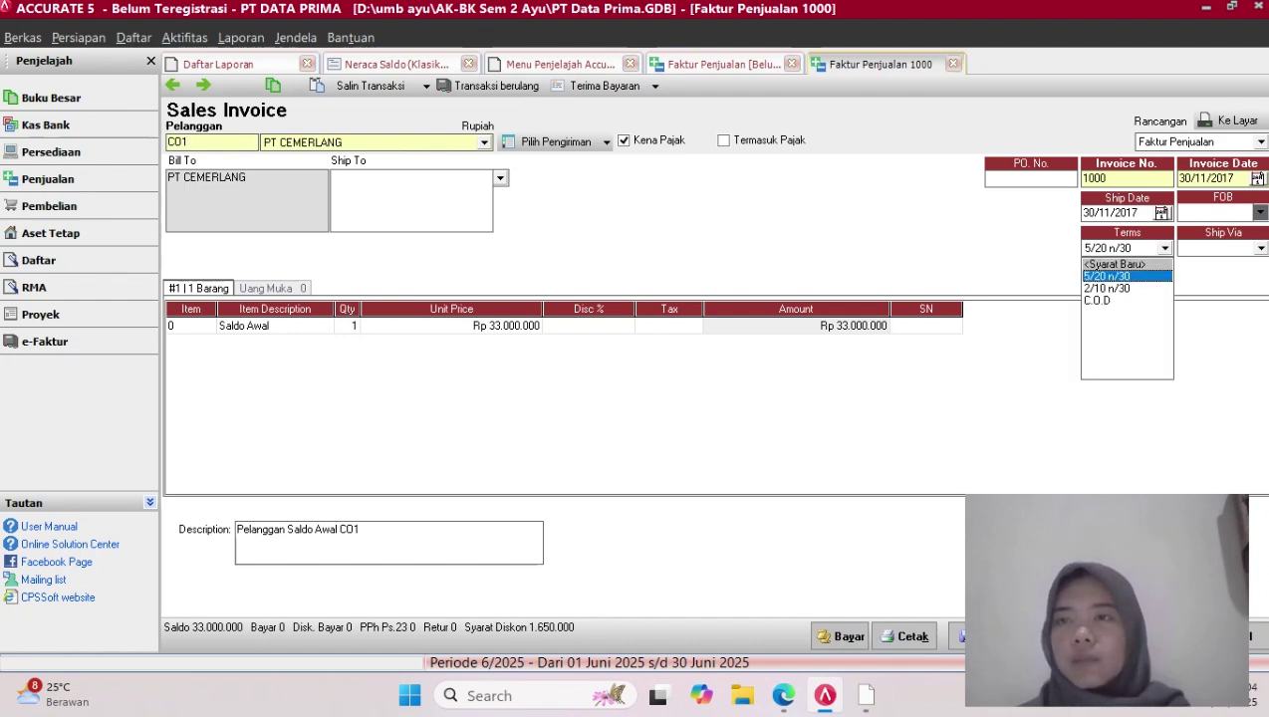
left_click(1108, 289)
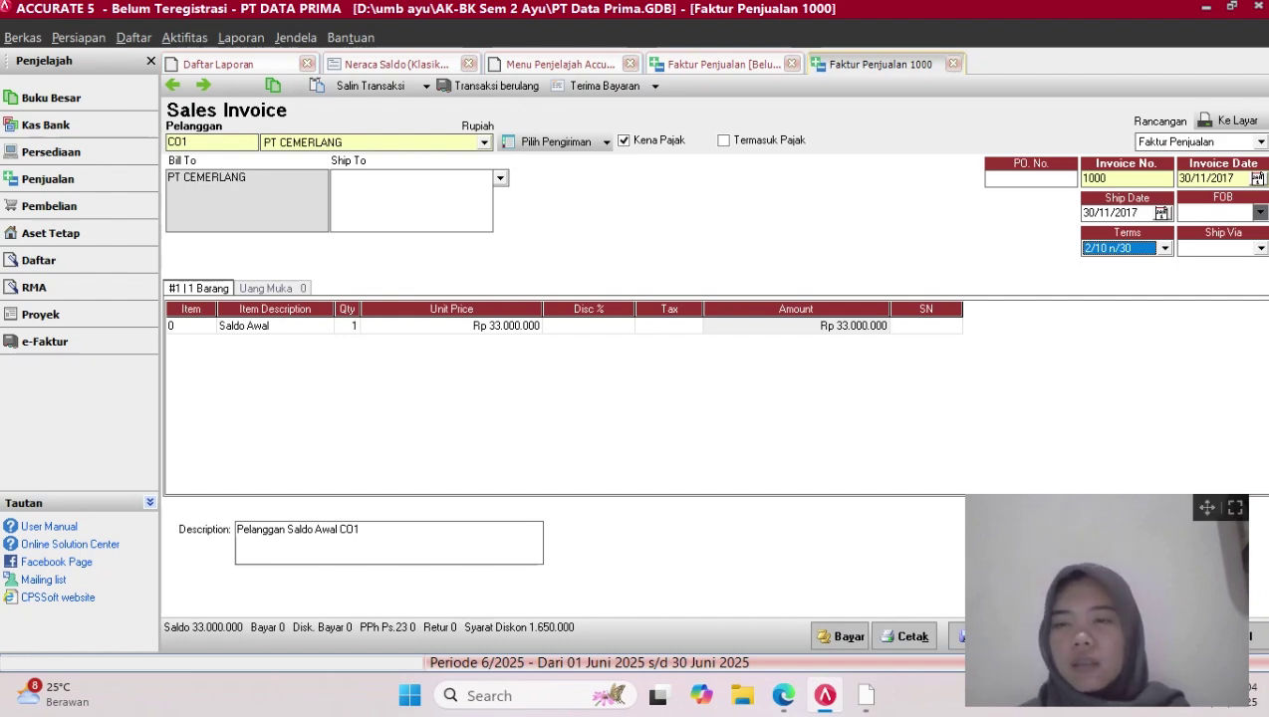
left_click_drag(1208, 508, 892, 502)
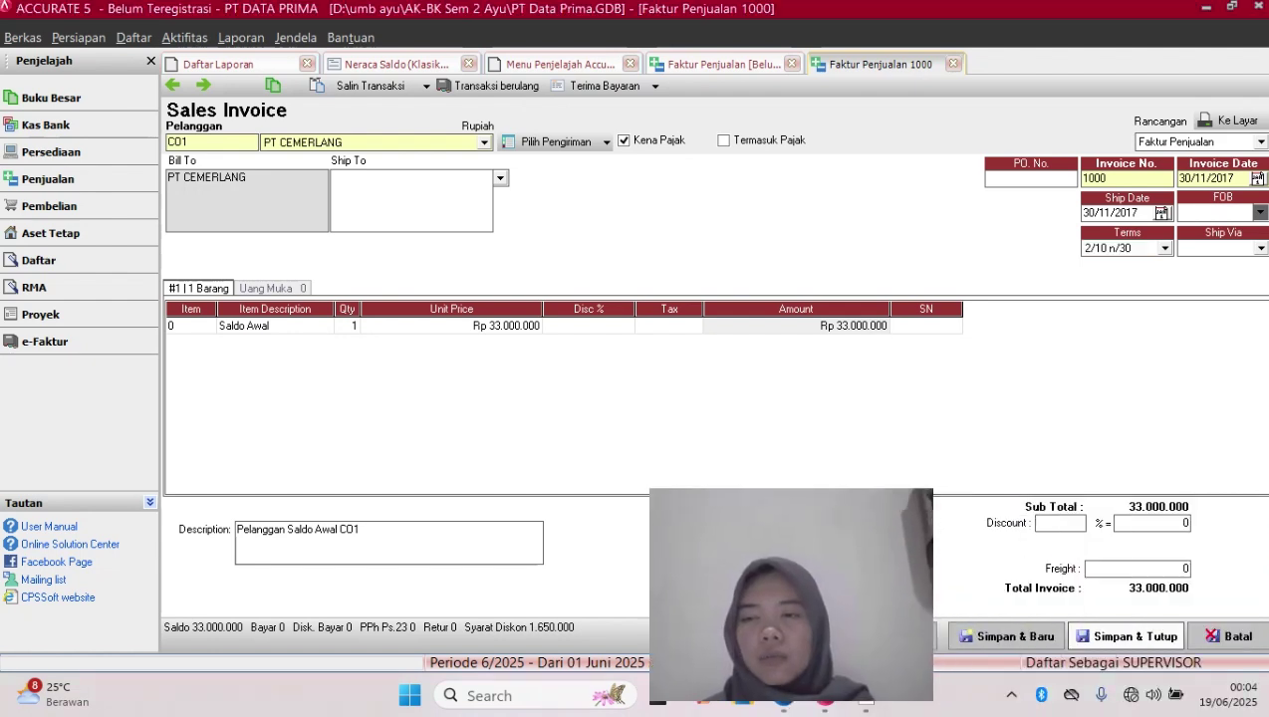
left_click(1136, 637)
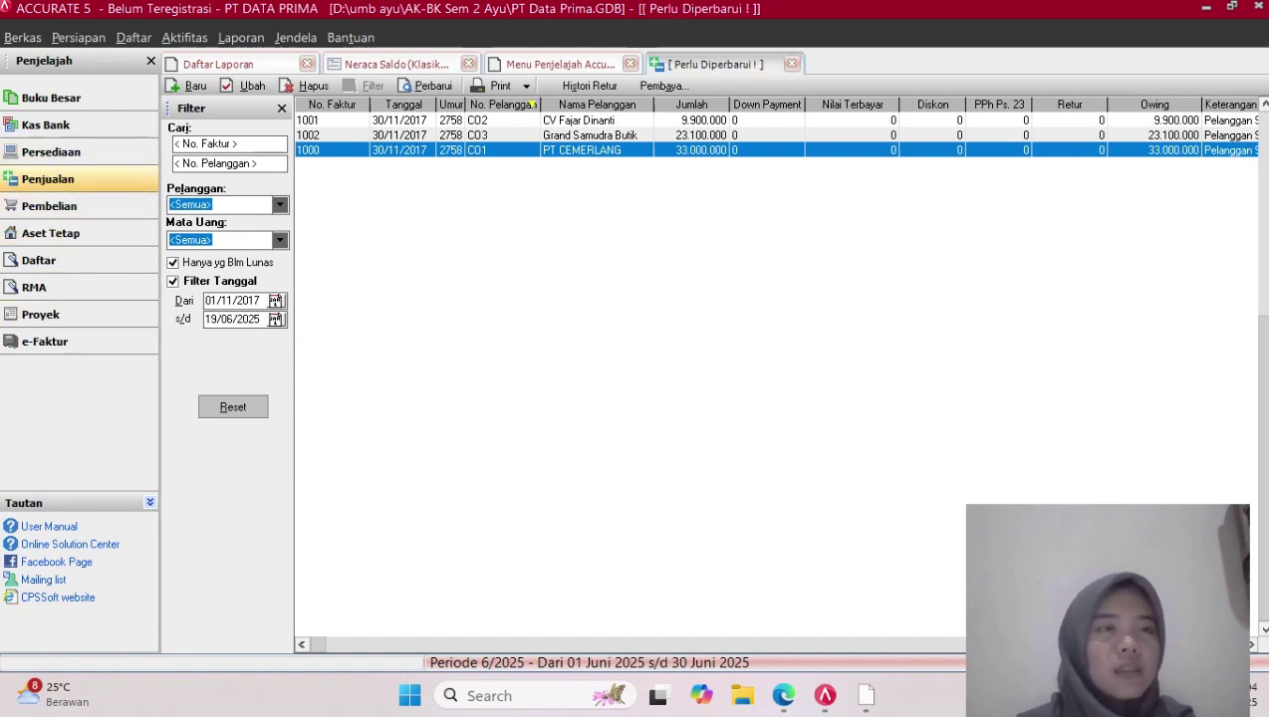
left_click(48, 178)
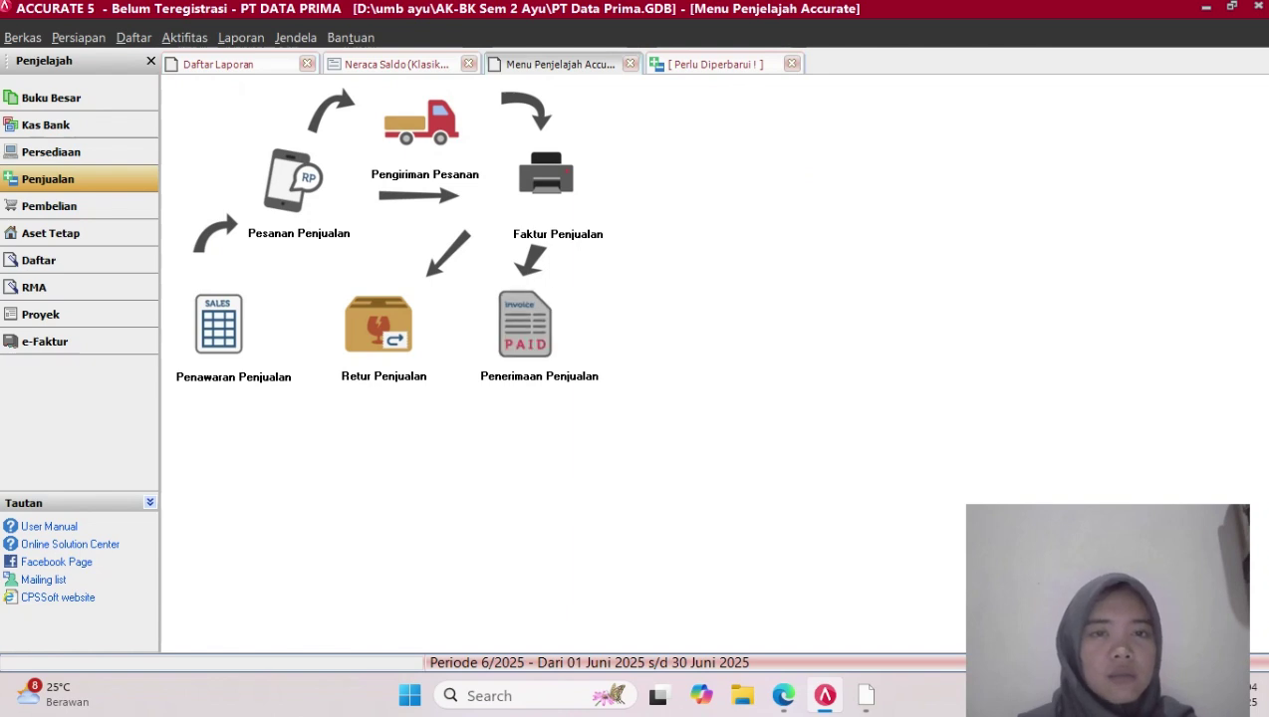
Start a new receipt from PT CEMERLANG with Form No. 01/CR
left_click(525, 324)
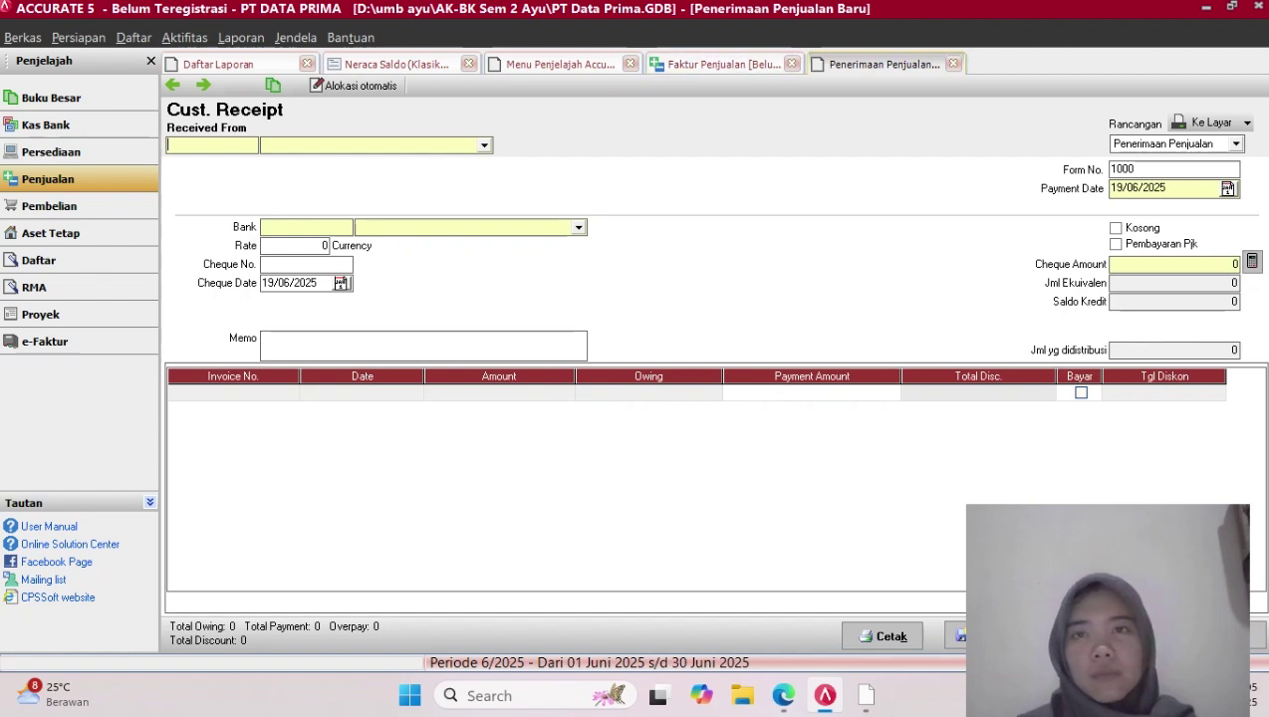
left_click(484, 145)
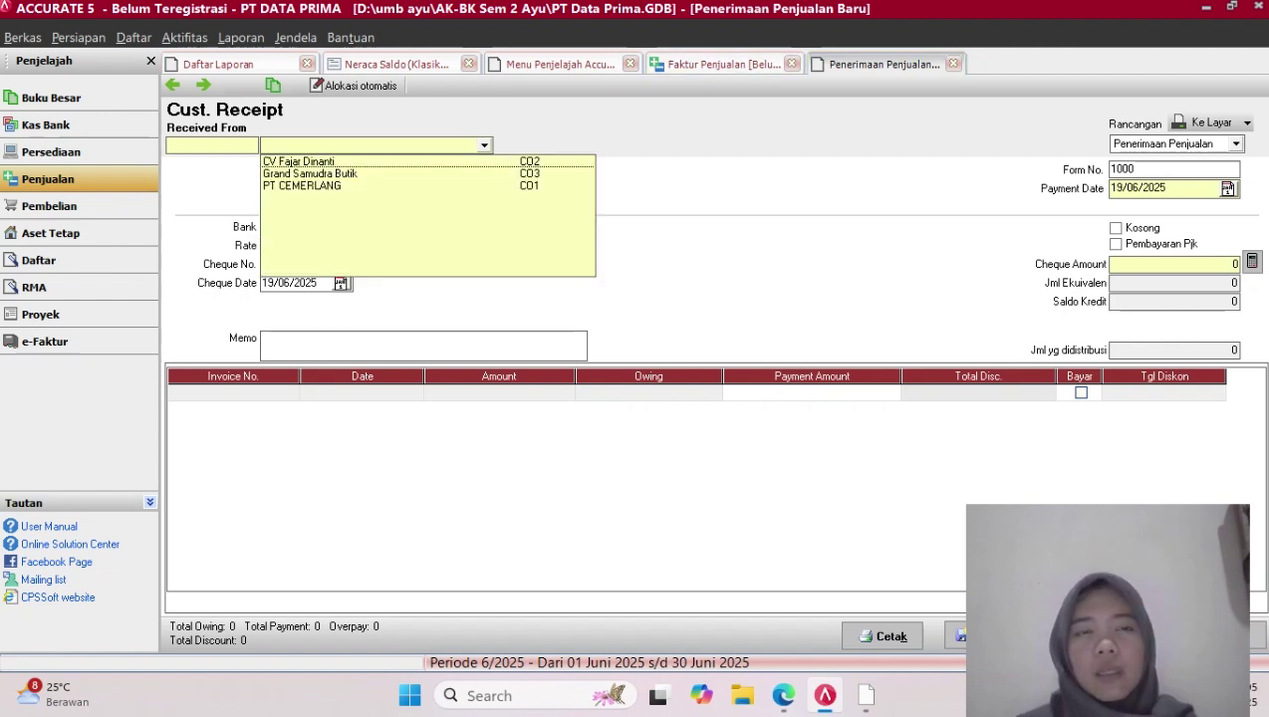
left_click(302, 186)
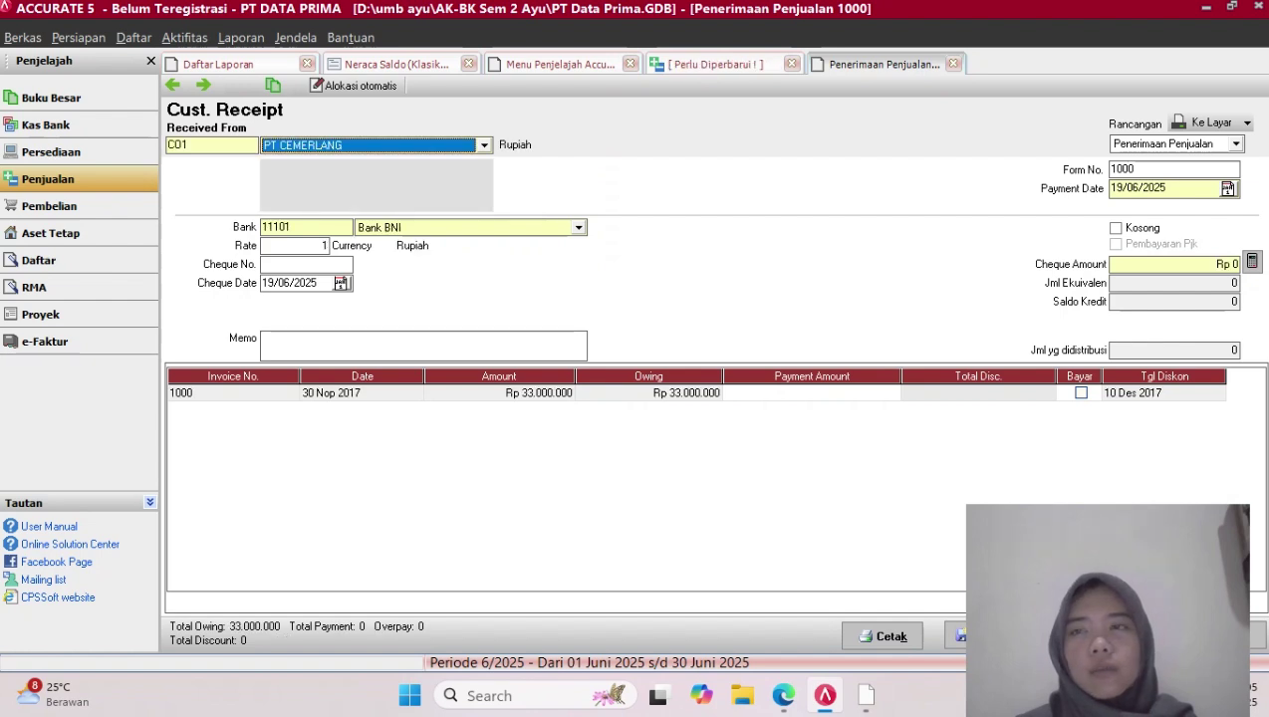
left_click(1138, 169)
key("BackSpace")
key("BackSpace")
key("BackSpace")
key("BackSpace")
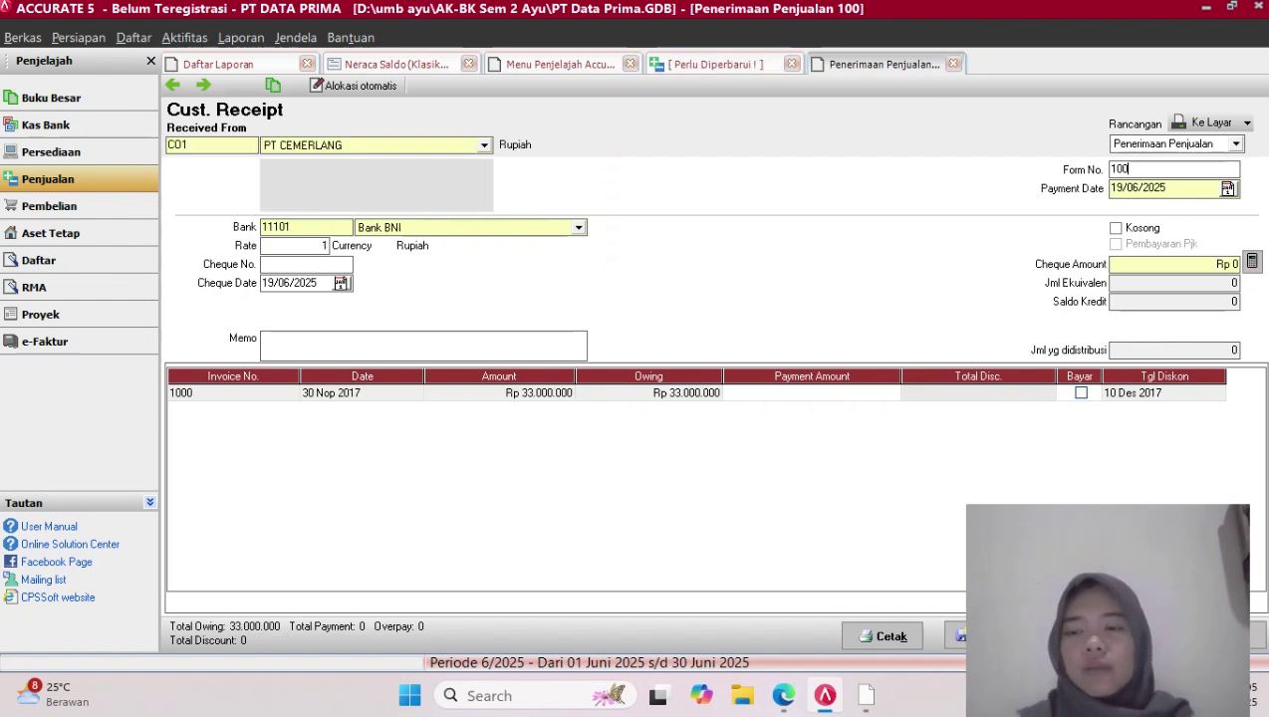
key("Caps_Lock")
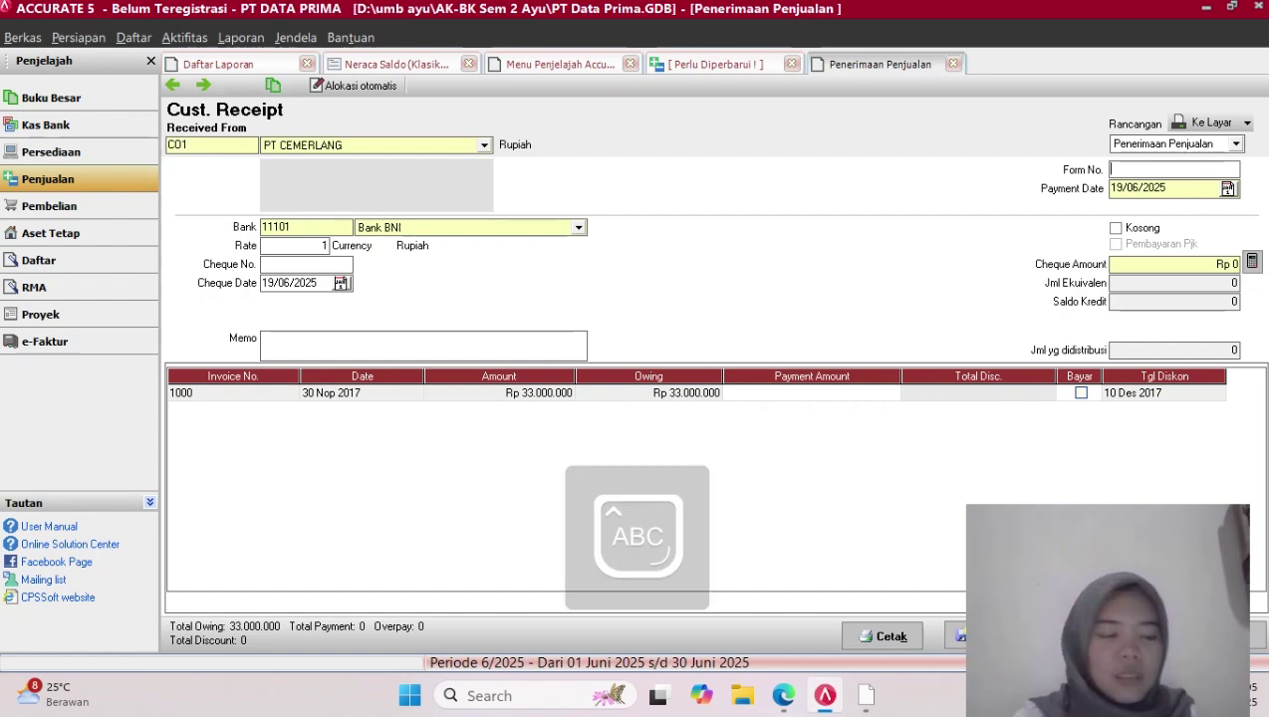
type("01/")
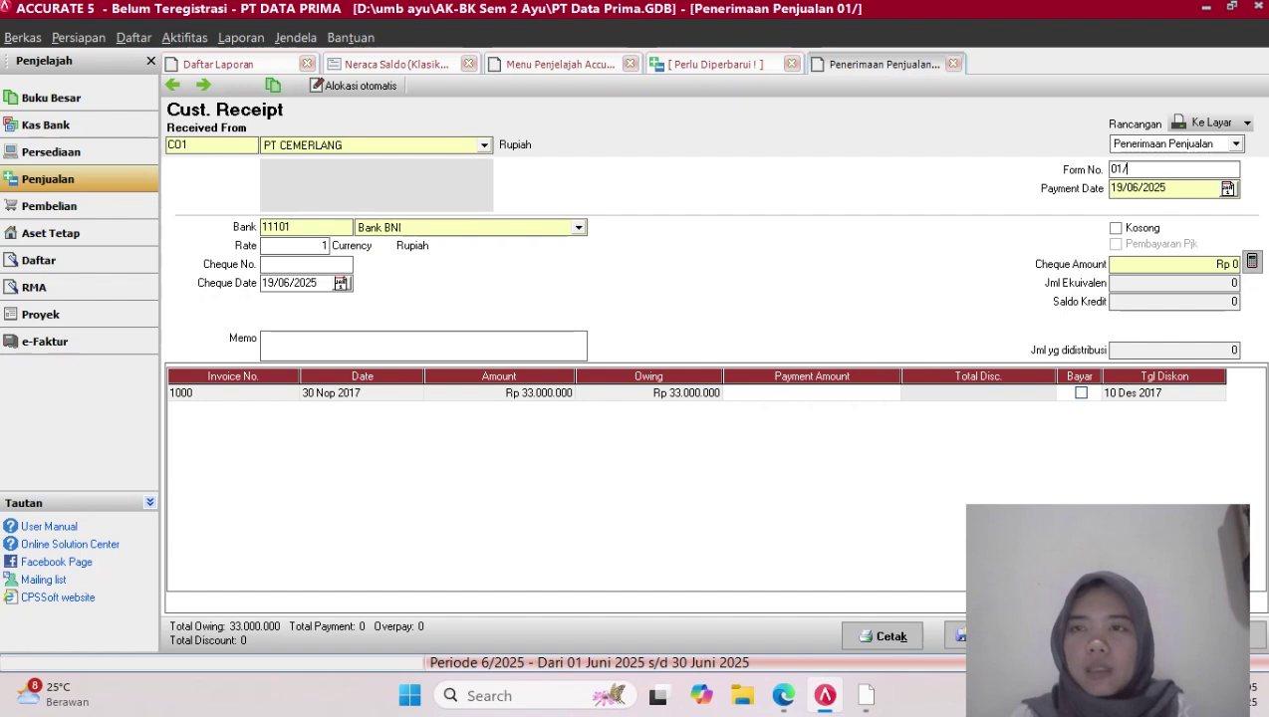
type("CR")
key("Caps_Lock")
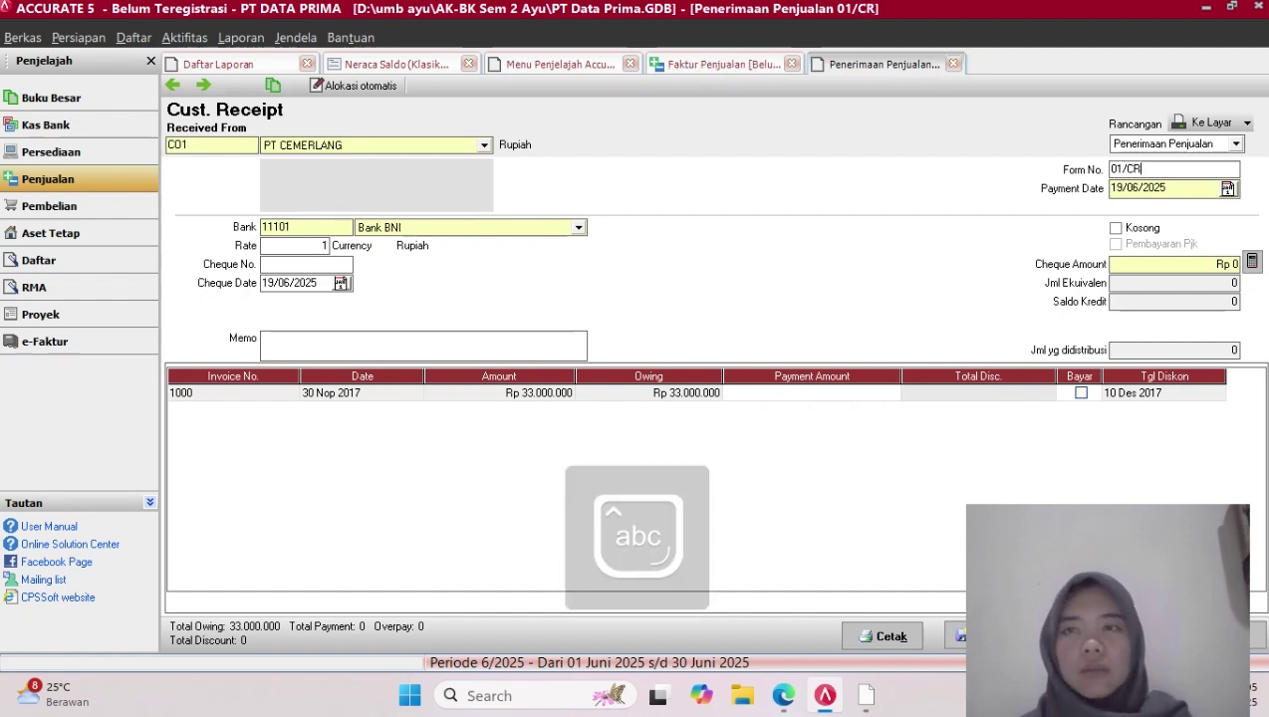
Date payment and cheque 02/12/2017 and pay invoice 1000's full Rp 33.000.000
key("Tab")
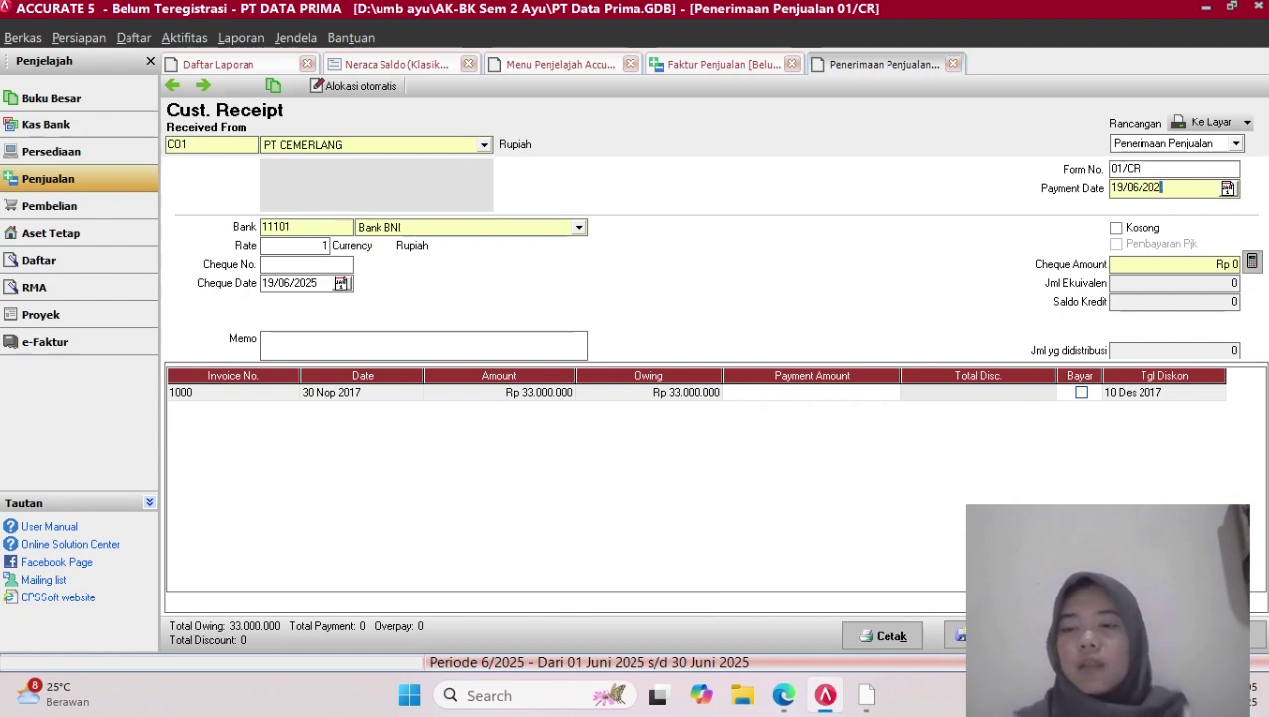
key("BackSpace")
key("BackSpace")
key("BackSpace")
key("BackSpace")
key("BackSpace")
key("BackSpace")
key("BackSpace")
key("BackSpace")
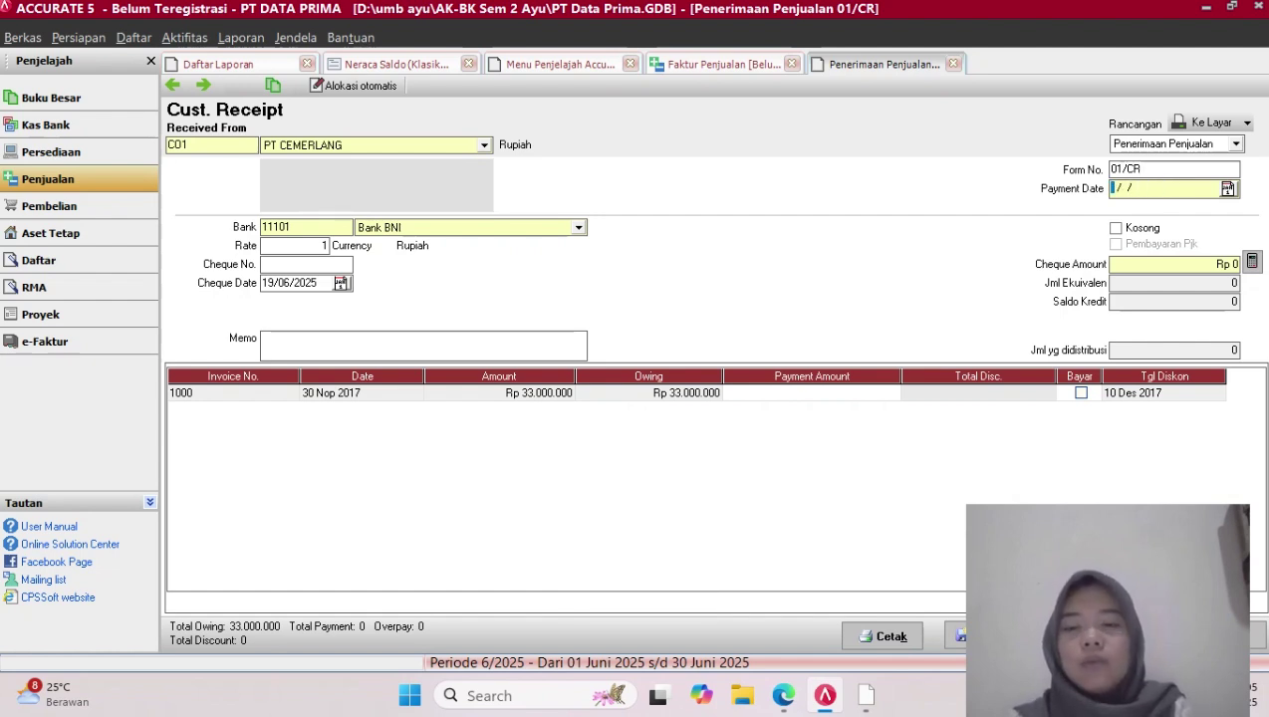
type("02/")
type("12/")
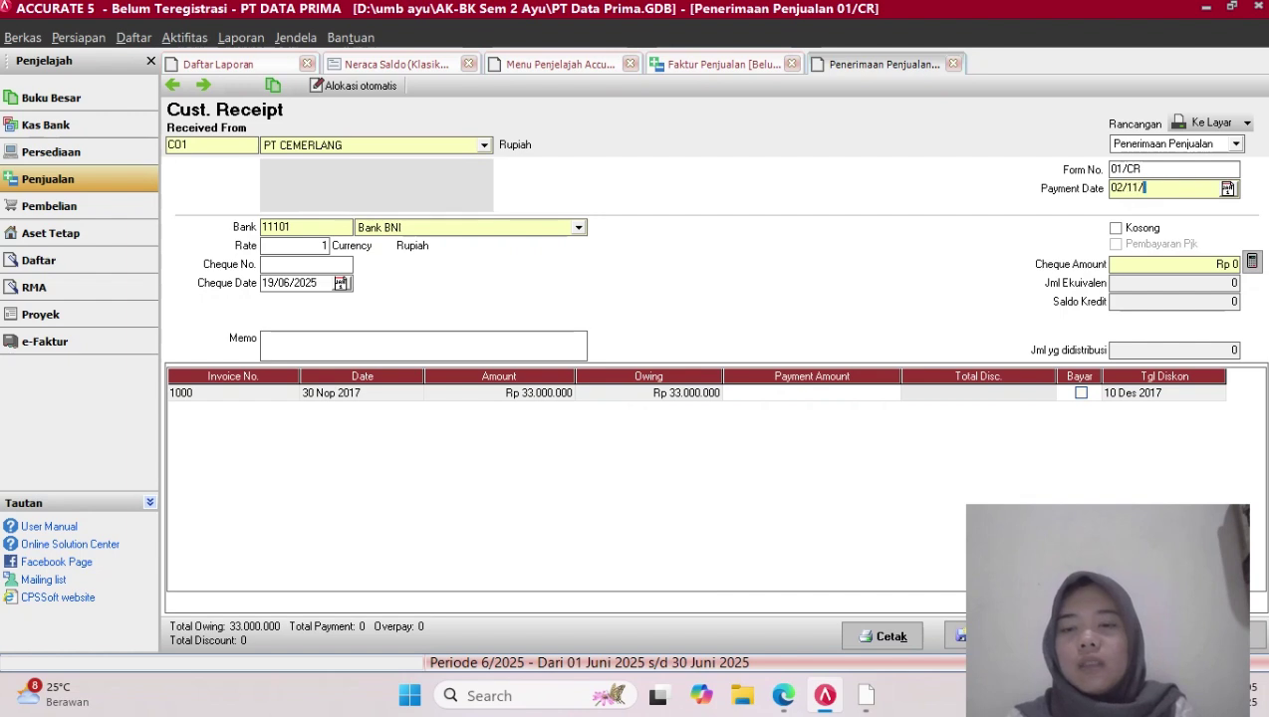
type("202")
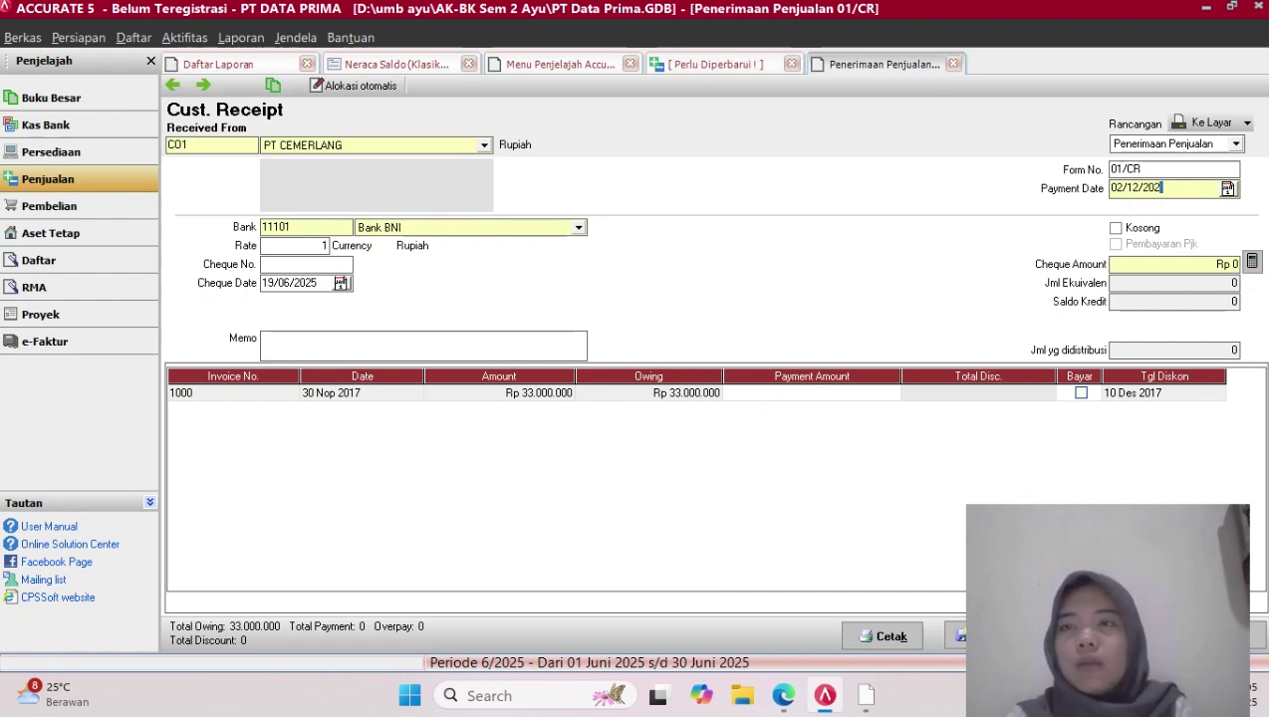
key("BackSpace")
type("17")
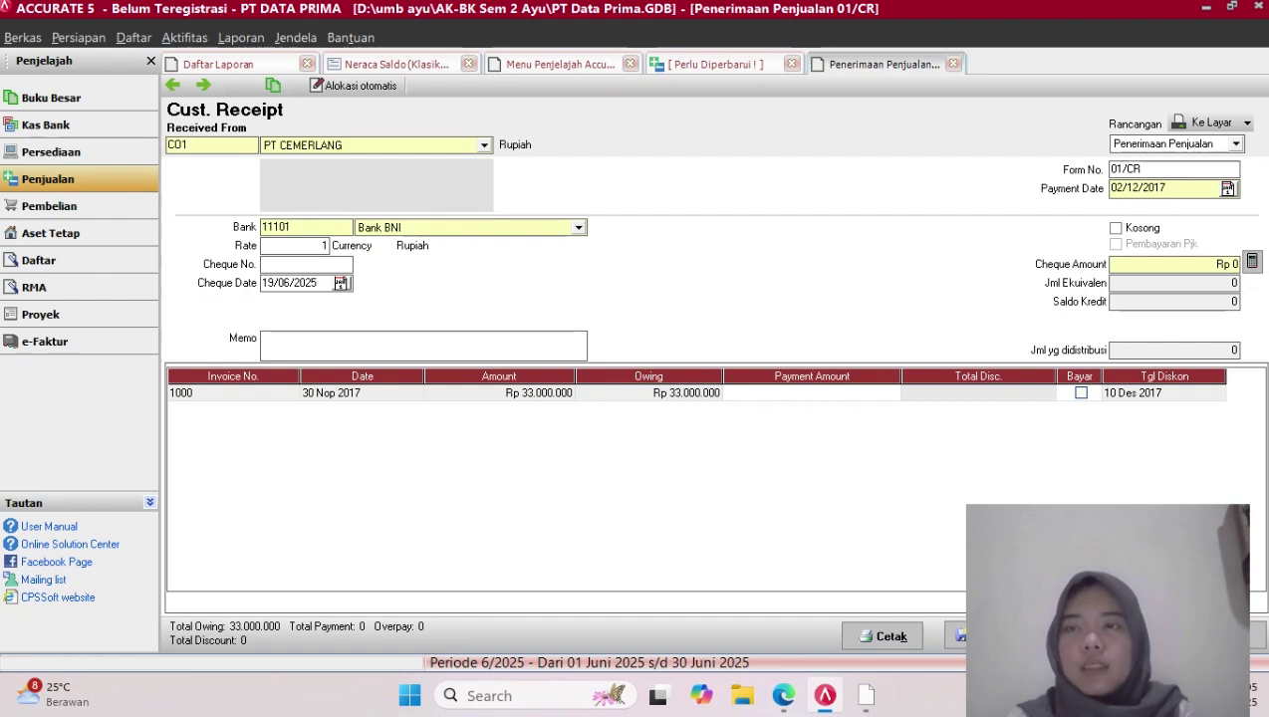
left_click_drag(1167, 188, 1108, 188)
key("ctrl+c")
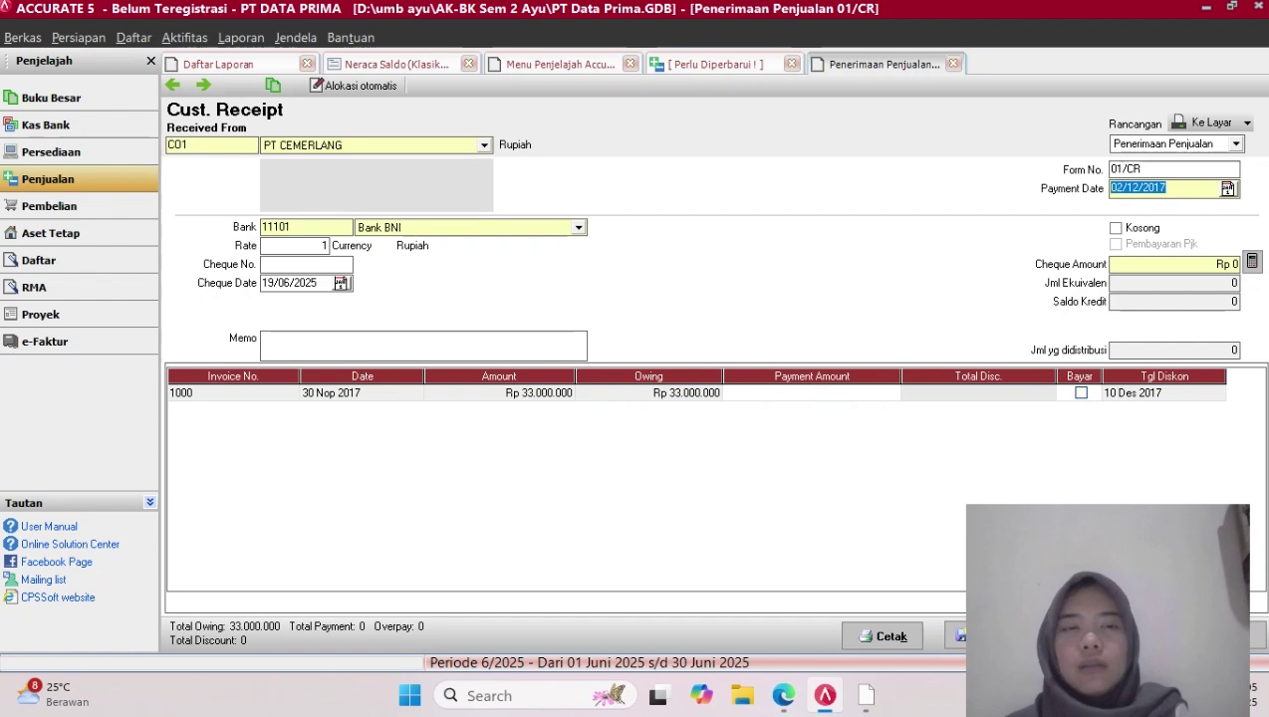
left_click(316, 283)
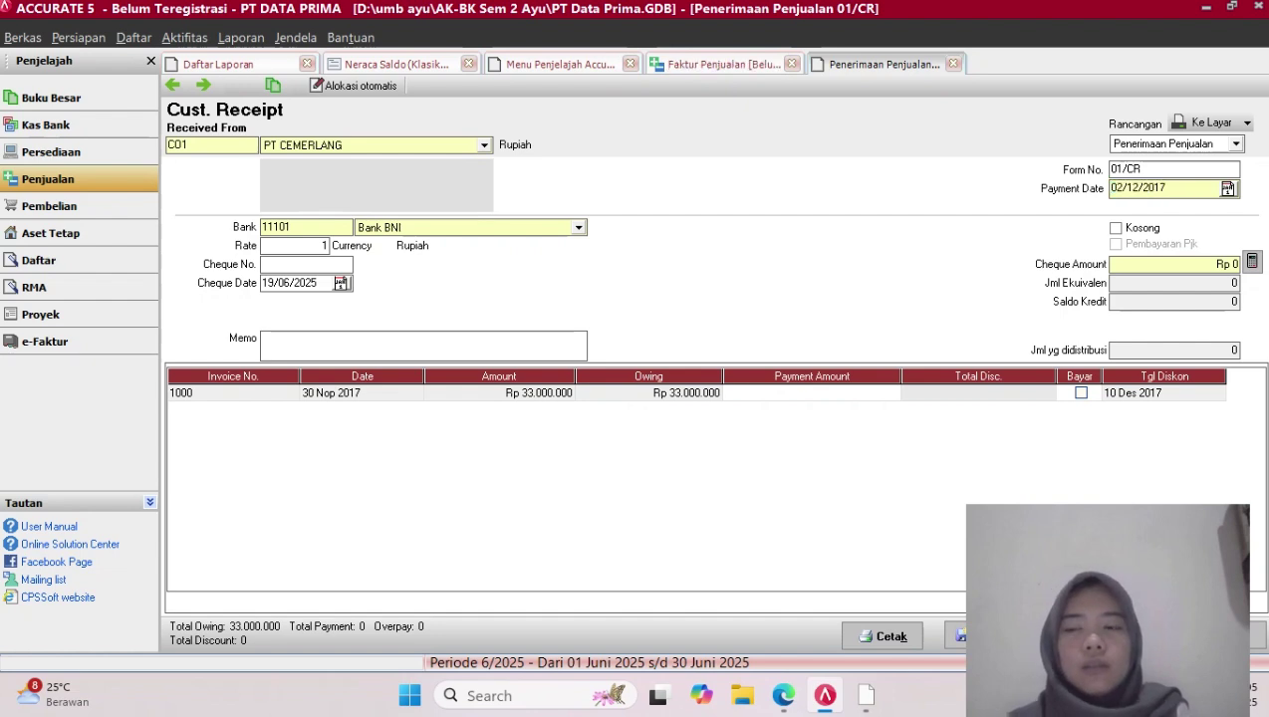
key("BackSpace")
key("BackSpace")
key("BackSpace")
key("BackSpace")
key("BackSpace")
key("BackSpace")
key("BackSpace")
key("BackSpace")
key("ctrl+v")
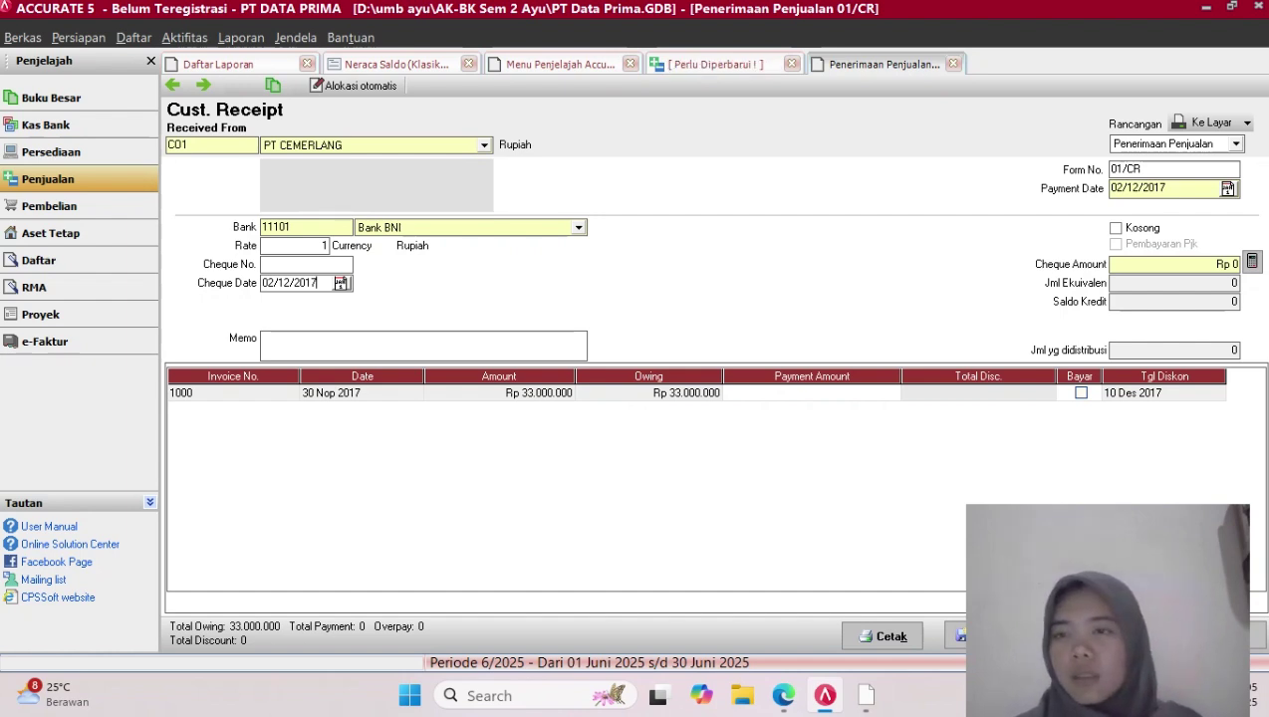
left_click(1080, 393)
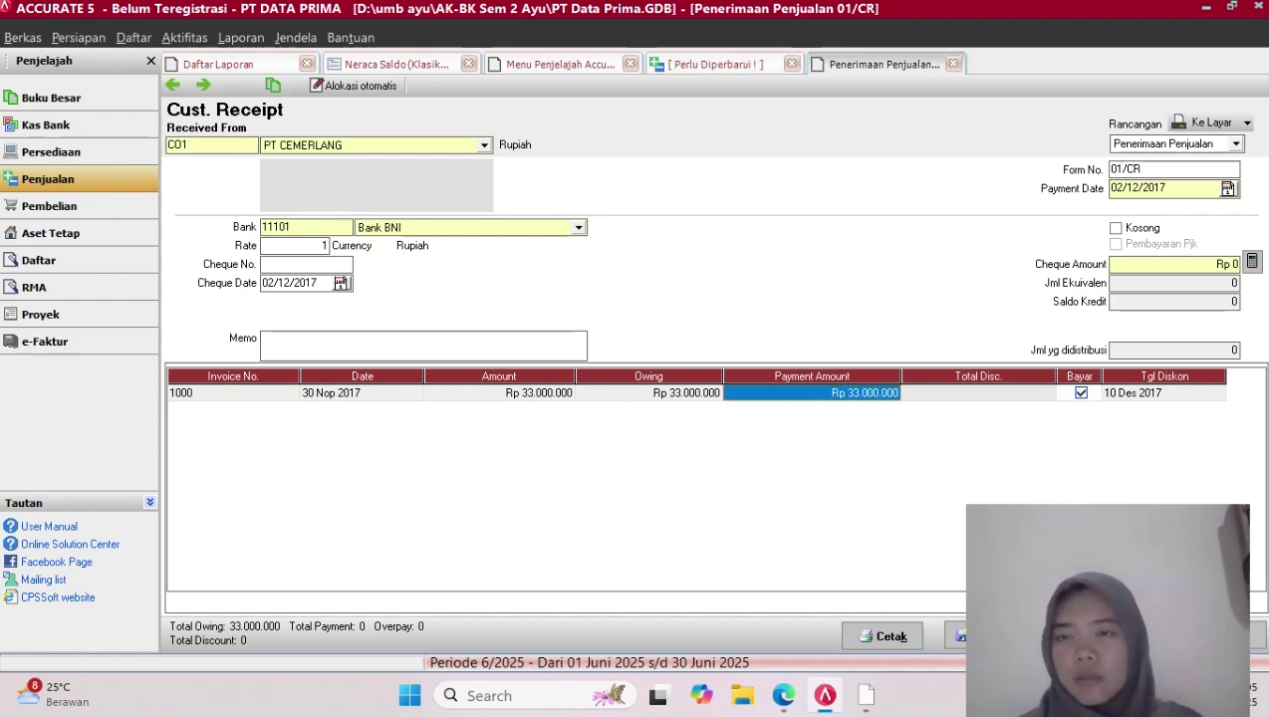
Enter a 660000 discount amount for PT Cemerlang's invoice 1000
right_click(1048, 395)
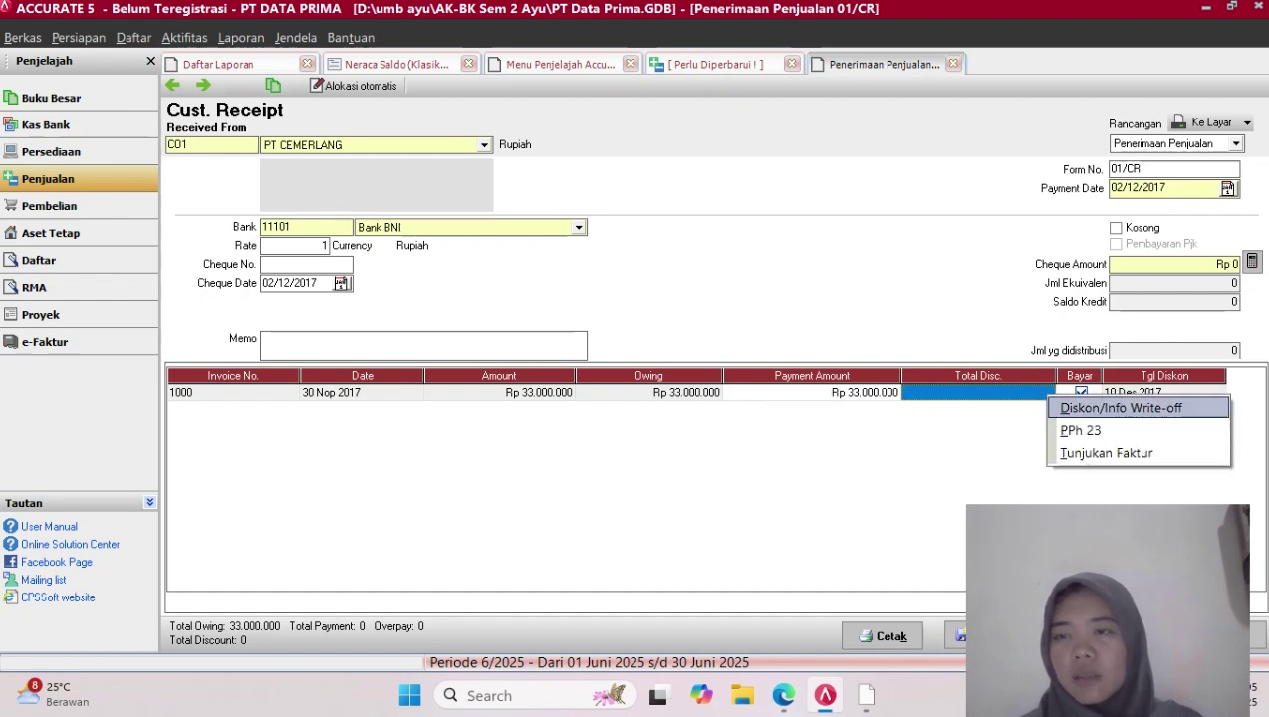
left_click(1121, 408)
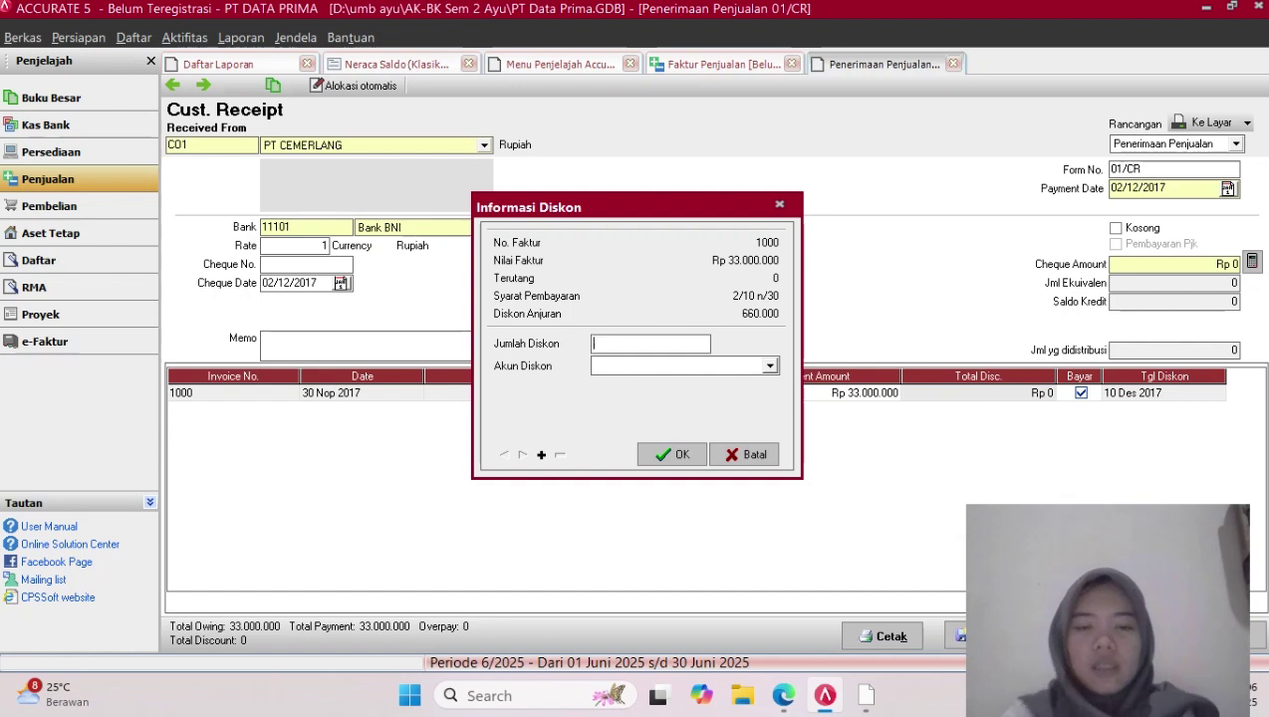
type("660")
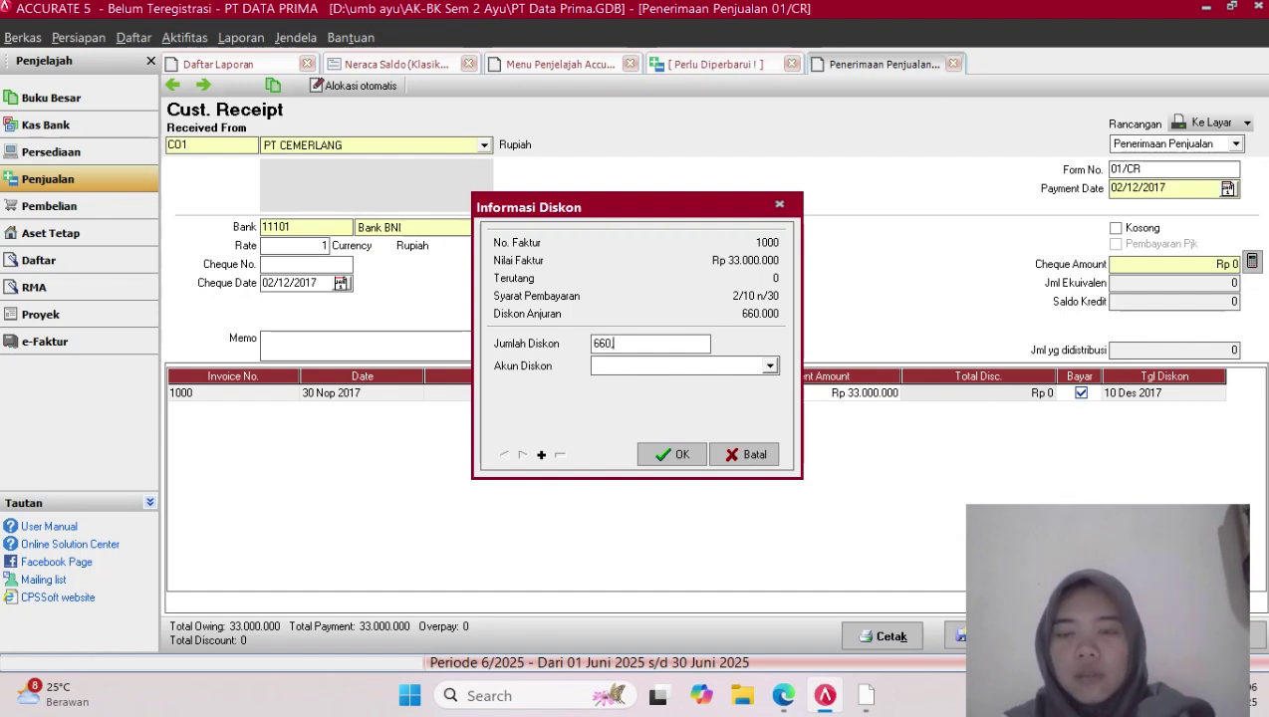
type("00")
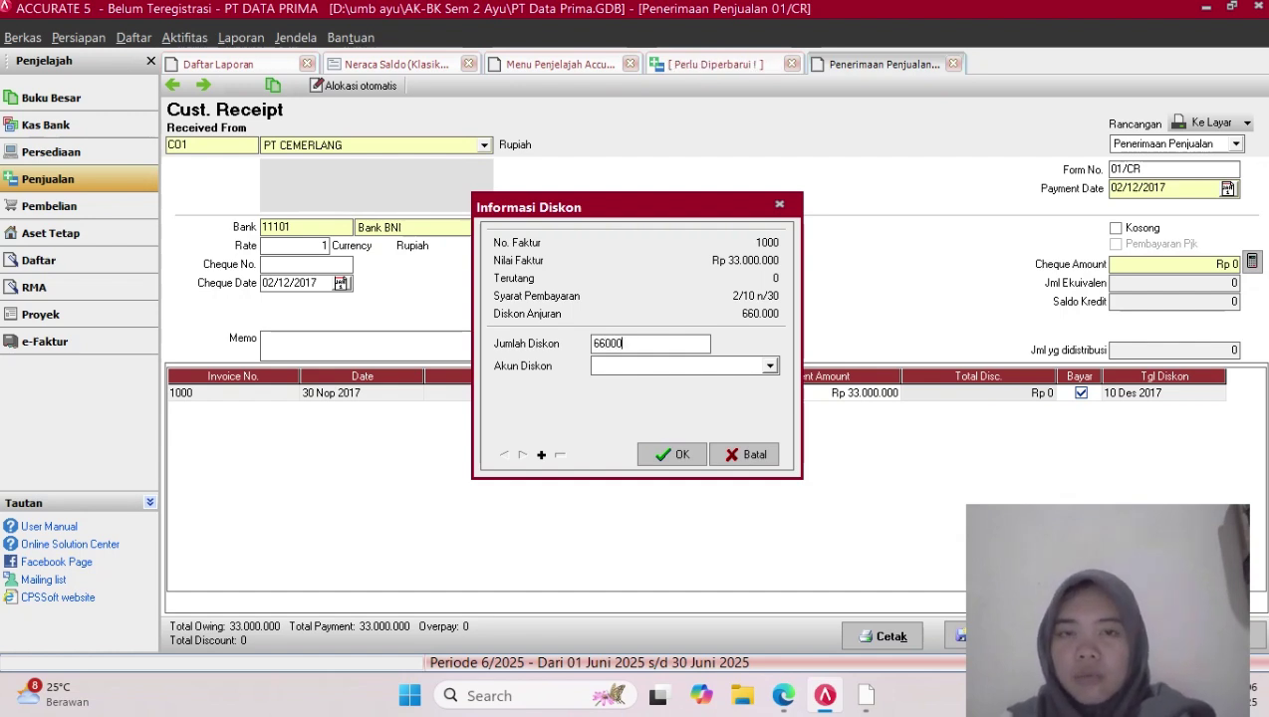
key("BackSpace")
key("BackSpace")
key("BackSpace")
key("BackSpace")
key("BackSpace")
type("6")
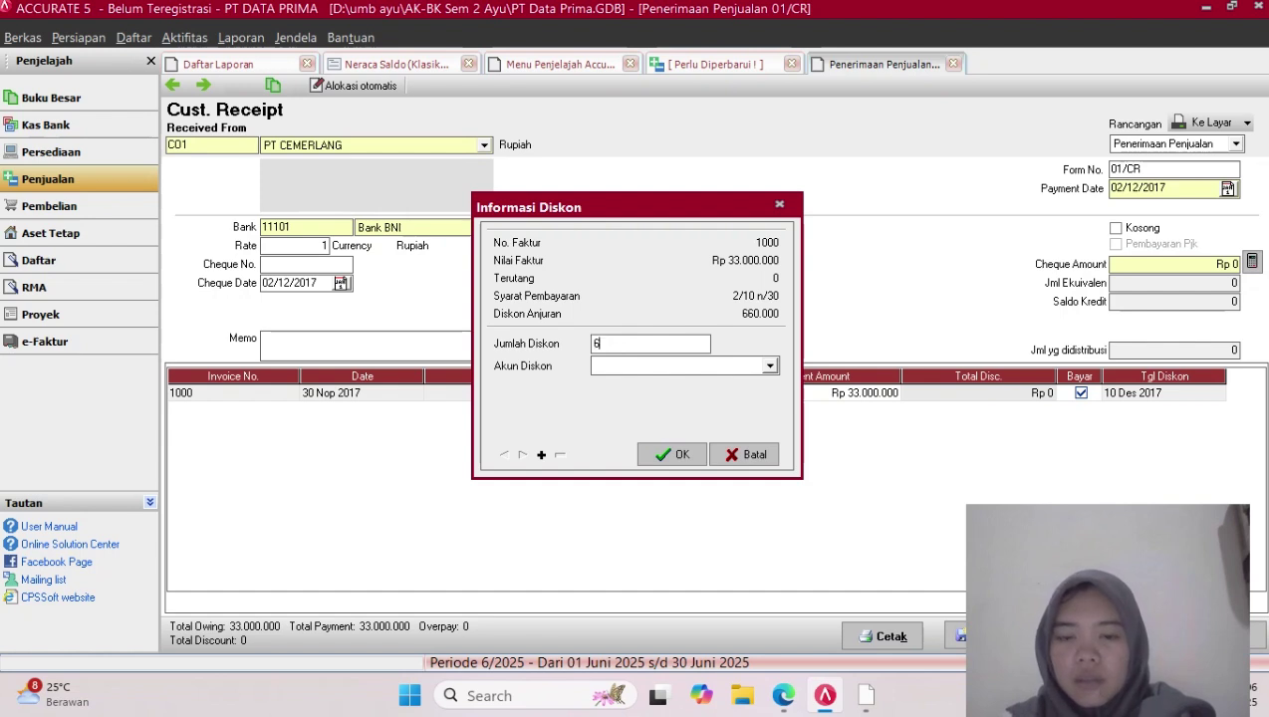
type("60000")
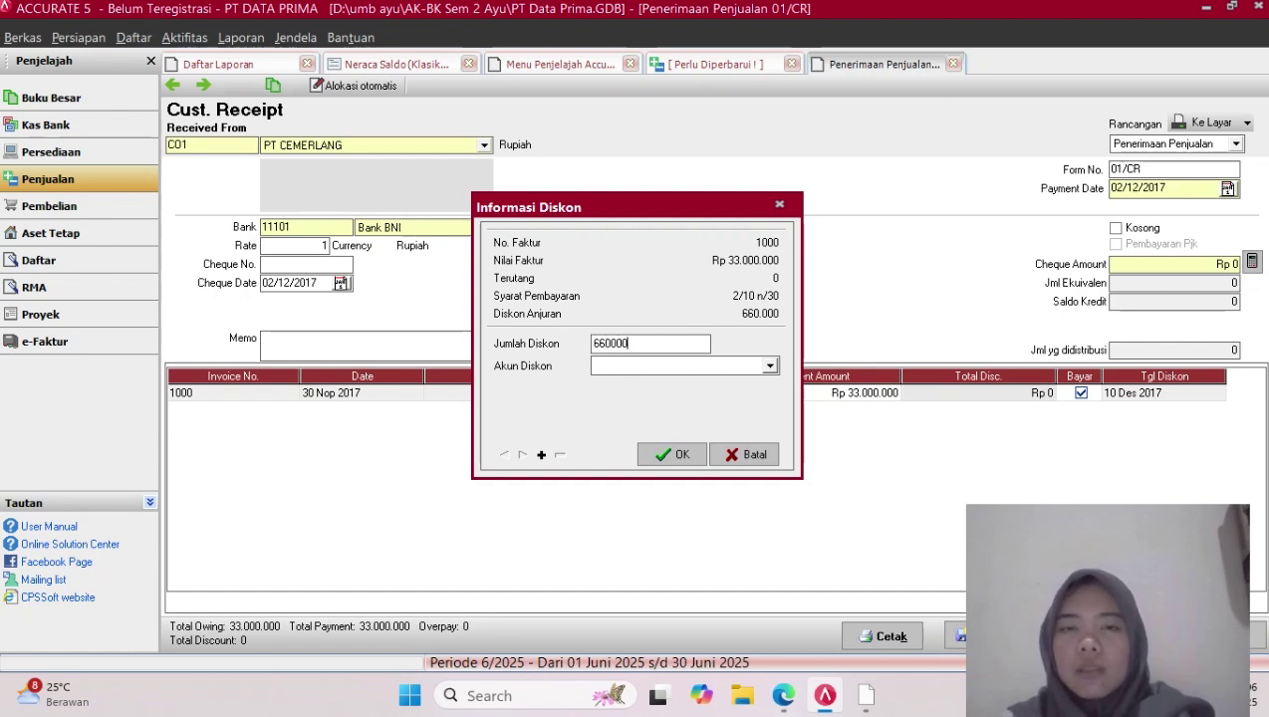
Choose Diskon Penjualan as the discount account after the missing-account error
left_click(770, 367)
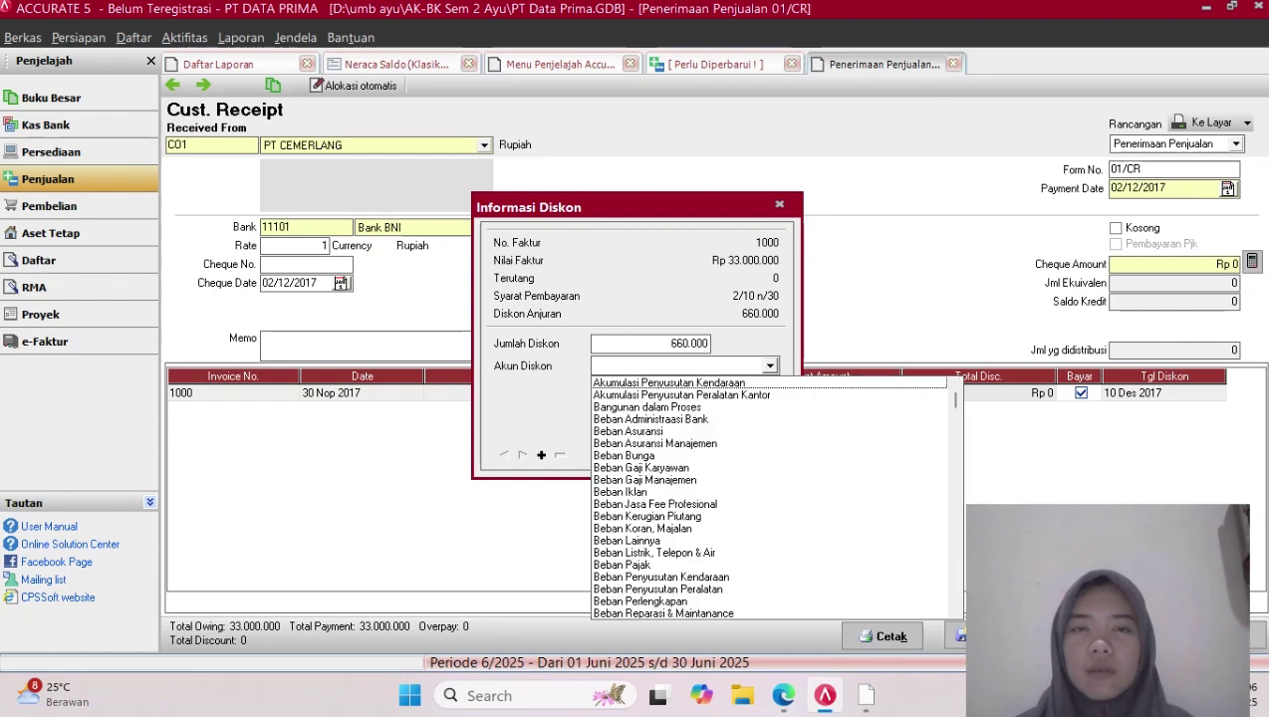
left_click(770, 366)
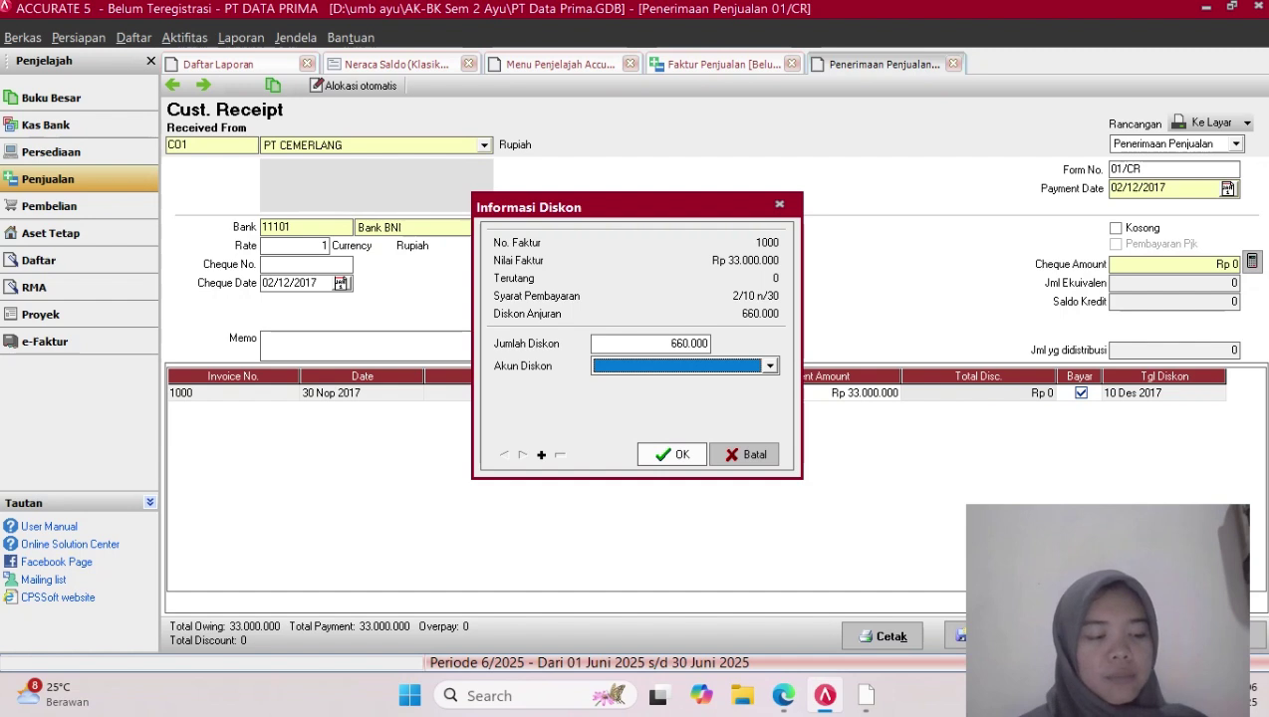
left_click(672, 454)
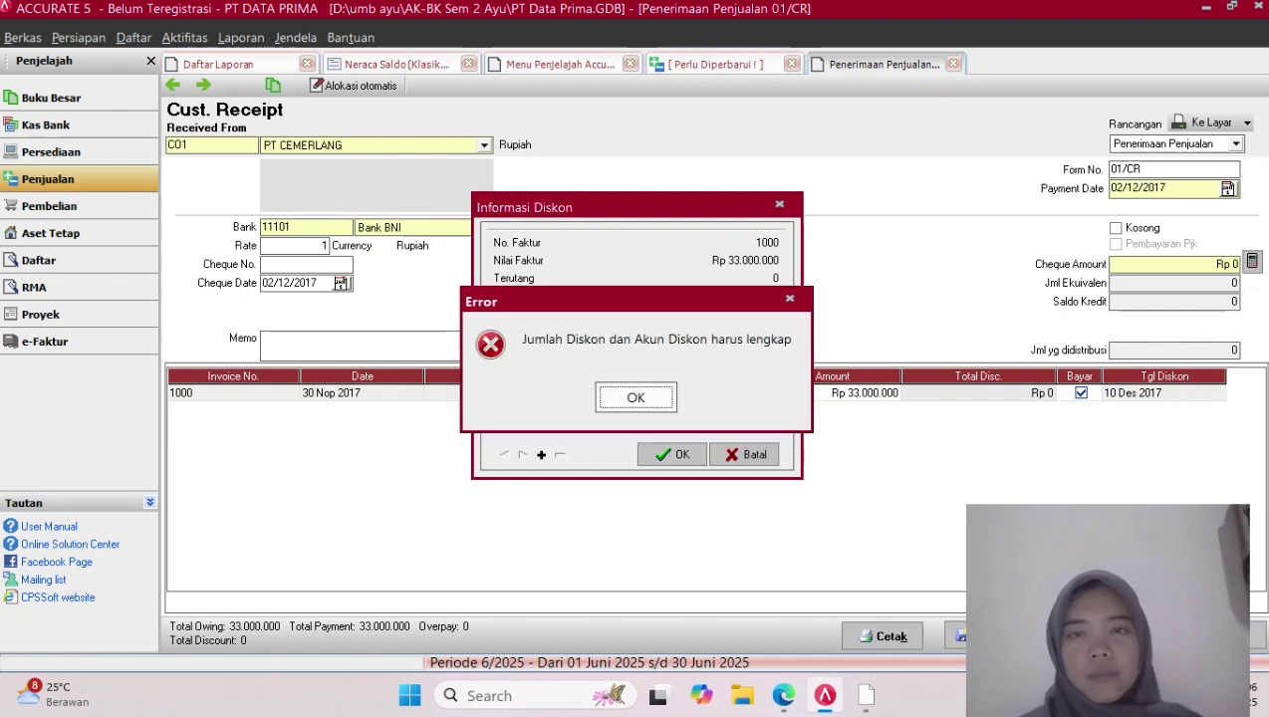
key("Return")
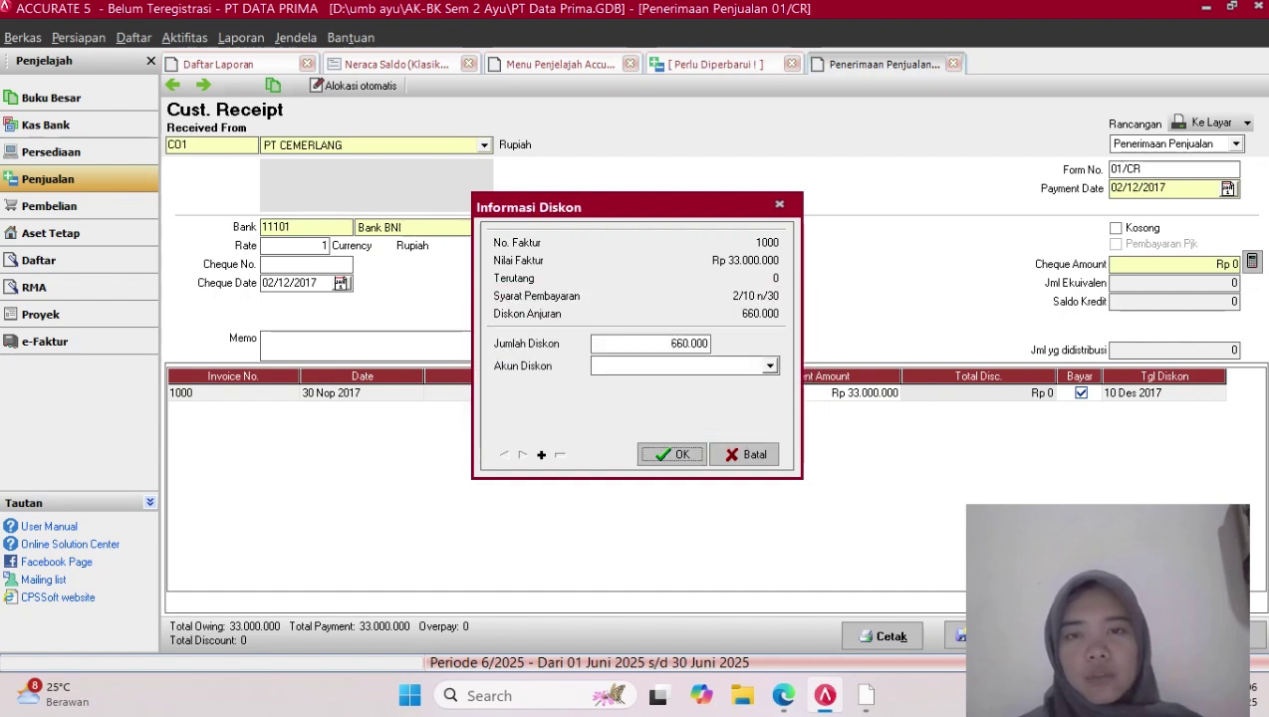
key("Return")
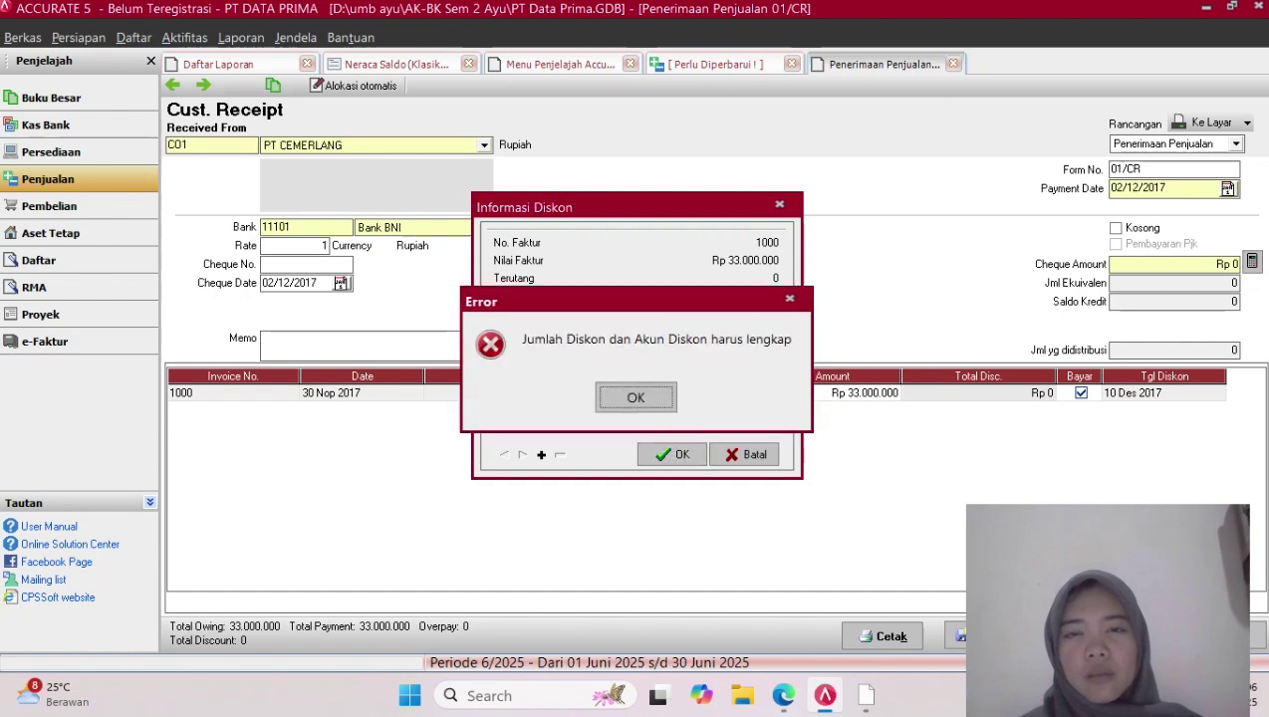
key("Return")
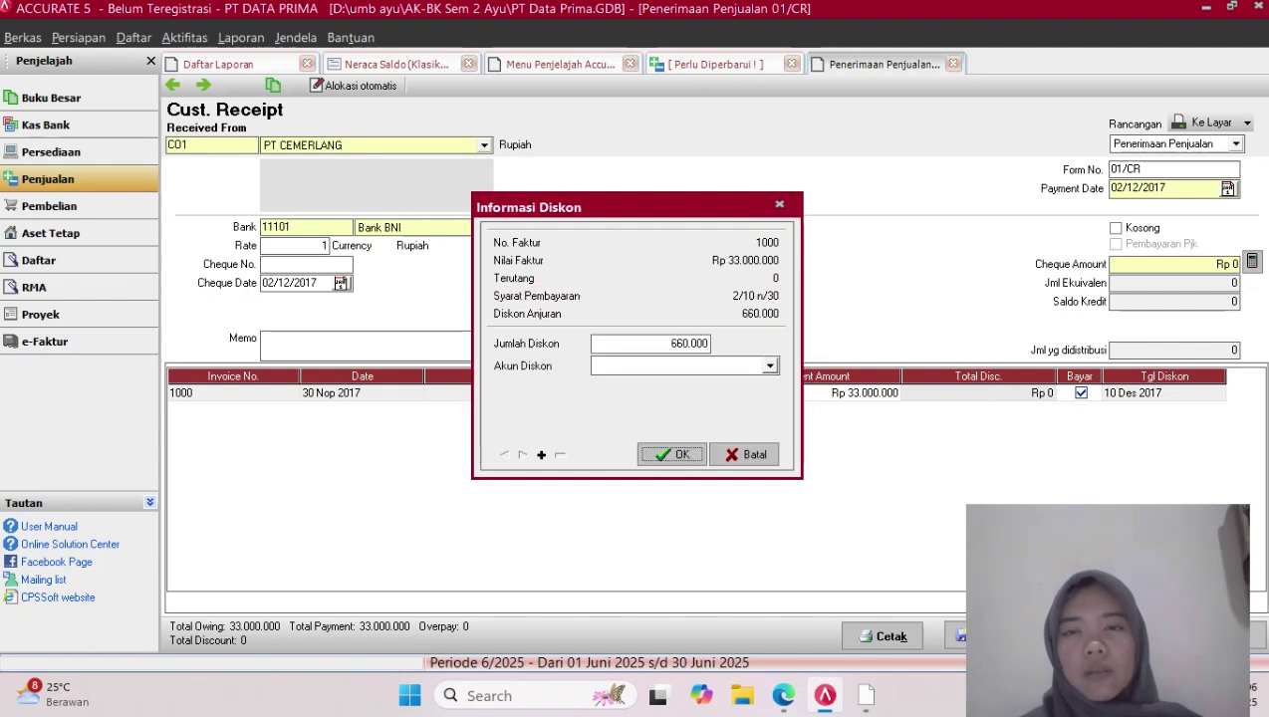
left_click(770, 366)
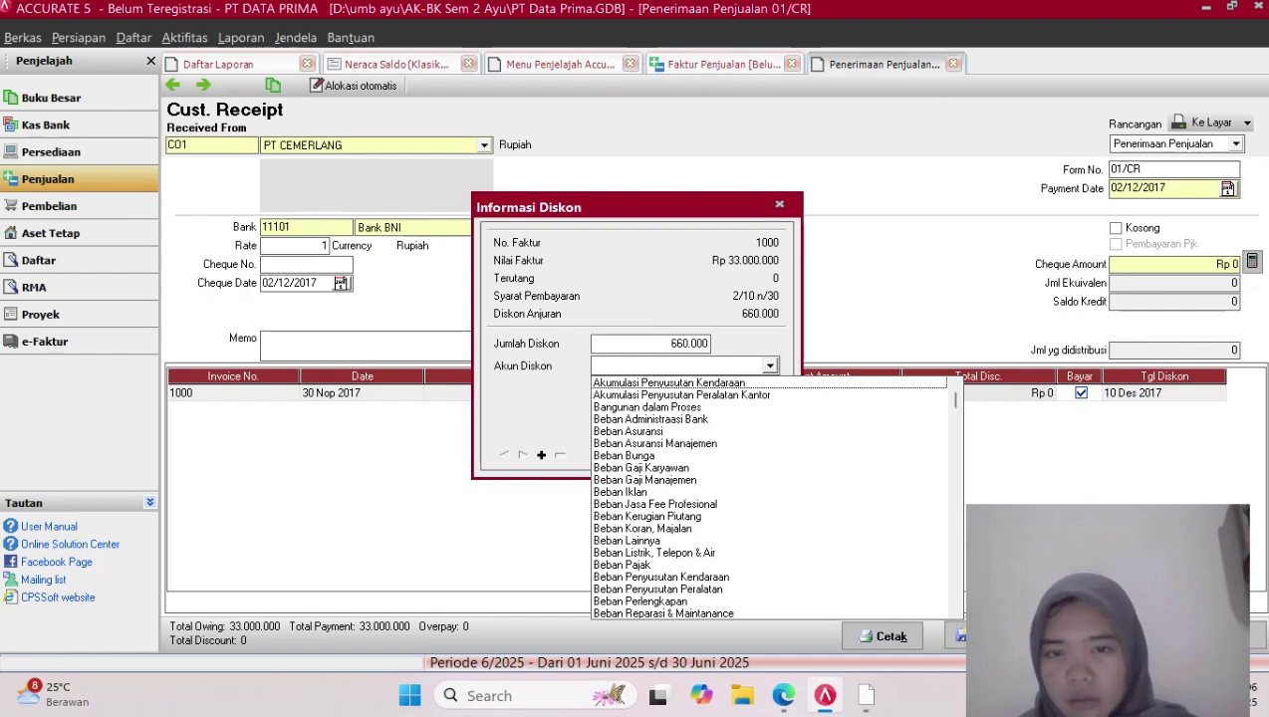
left_click(956, 597)
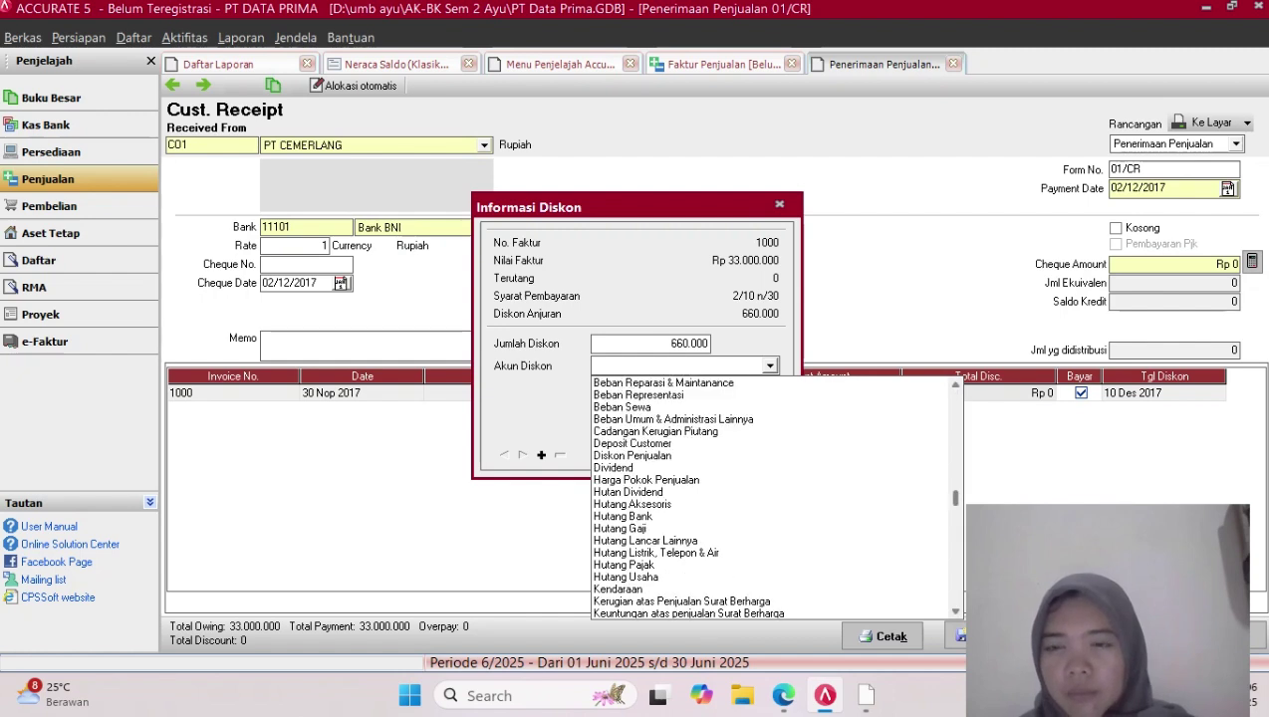
left_click(955, 597)
left_click(956, 599)
left_click(955, 558)
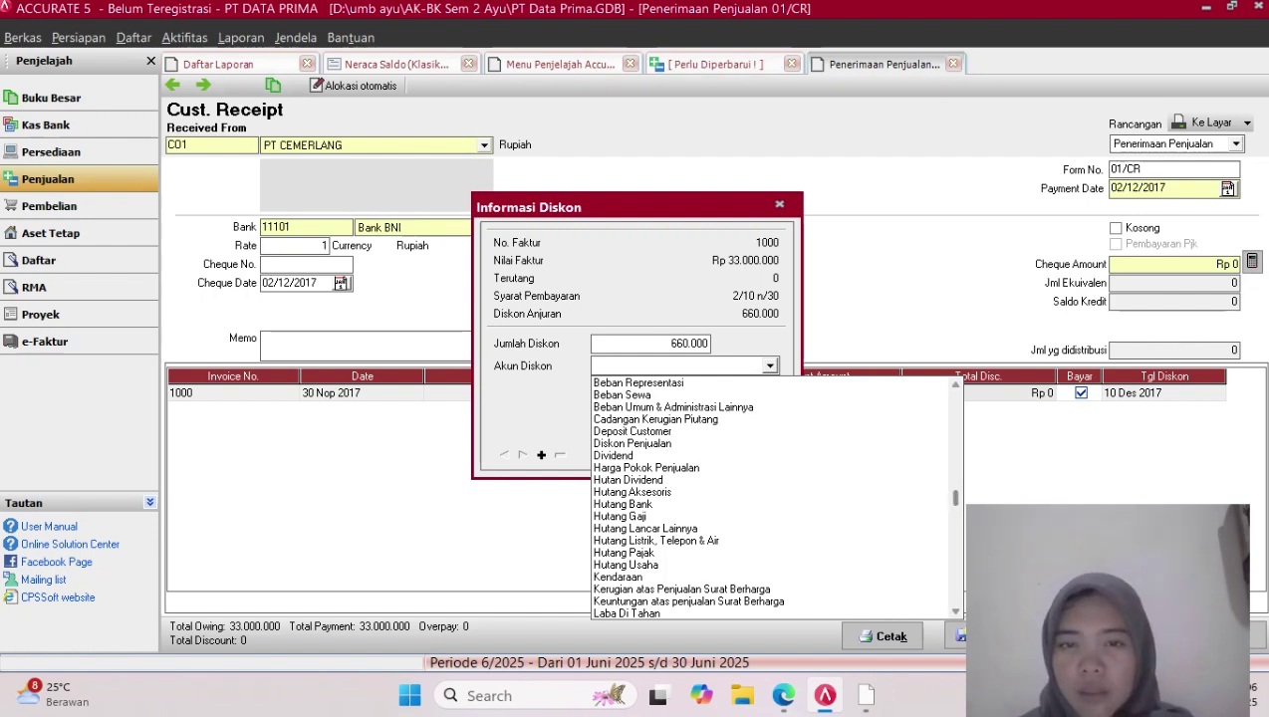
left_click(632, 444)
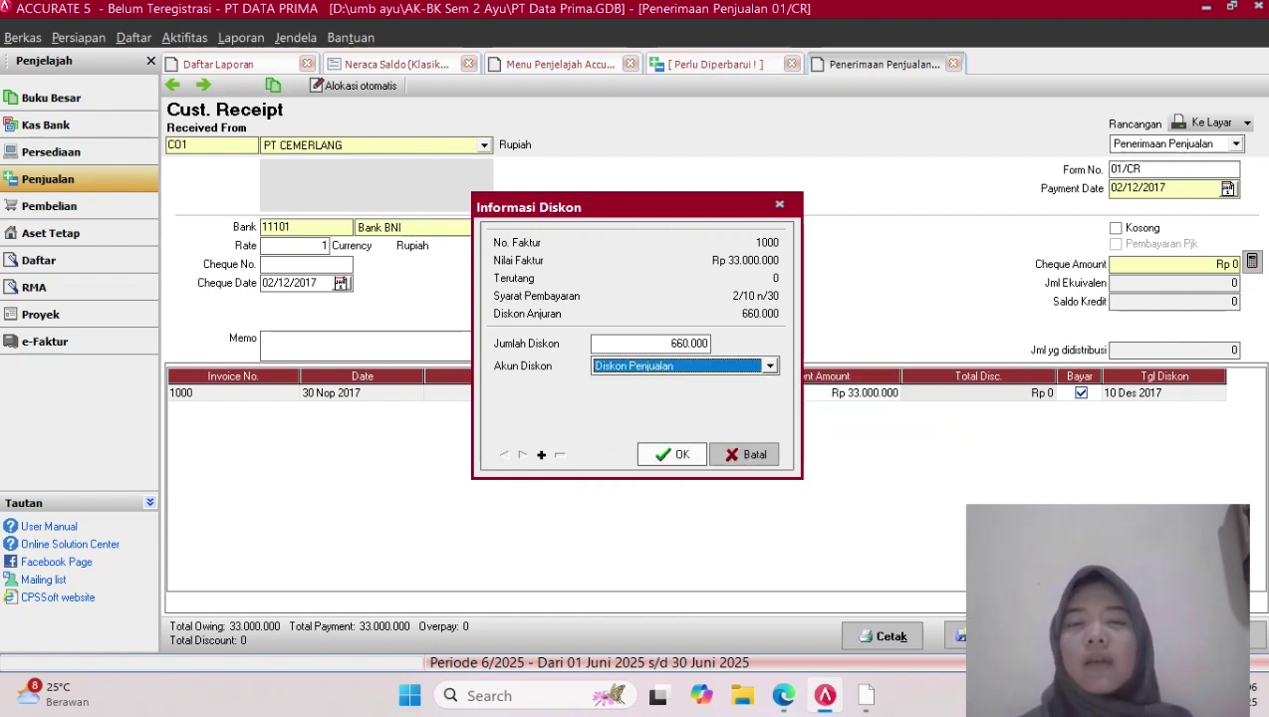
Confirm the 660.000 discount, fill the cheque amount to Rp 32.340.000, and save the PT Cemerlang receipt
key("Return")
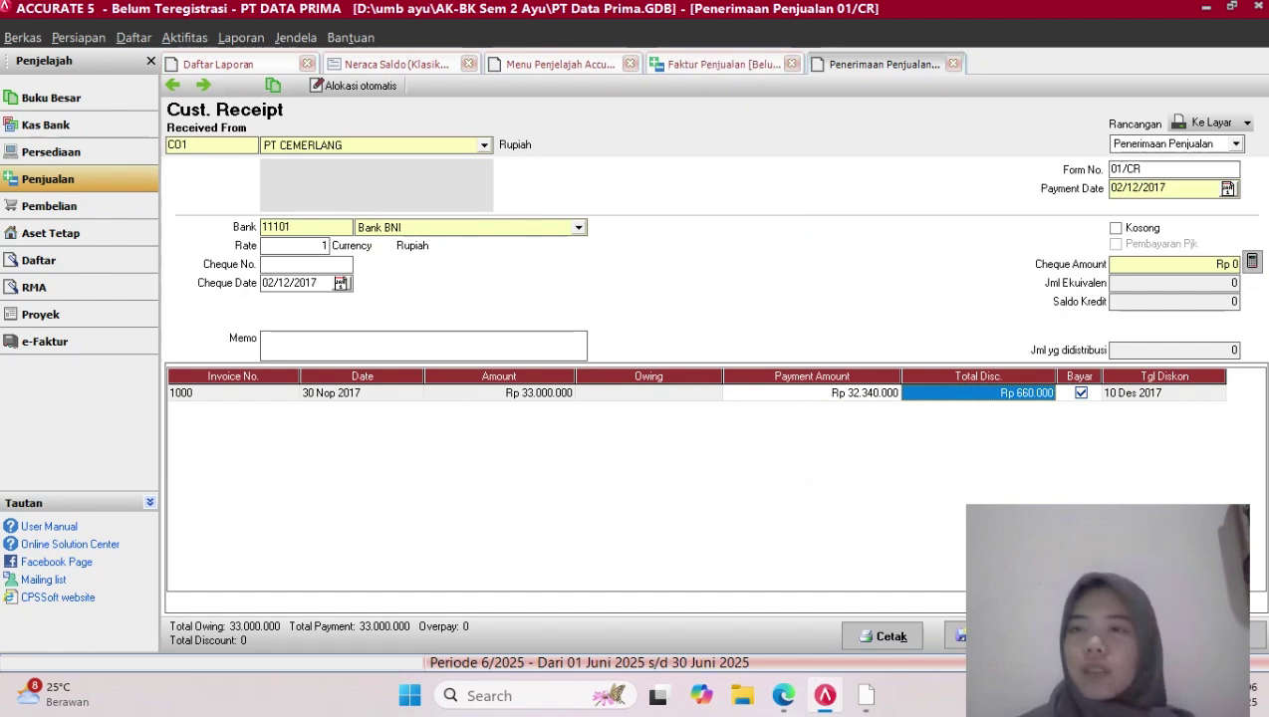
left_click(1252, 261)
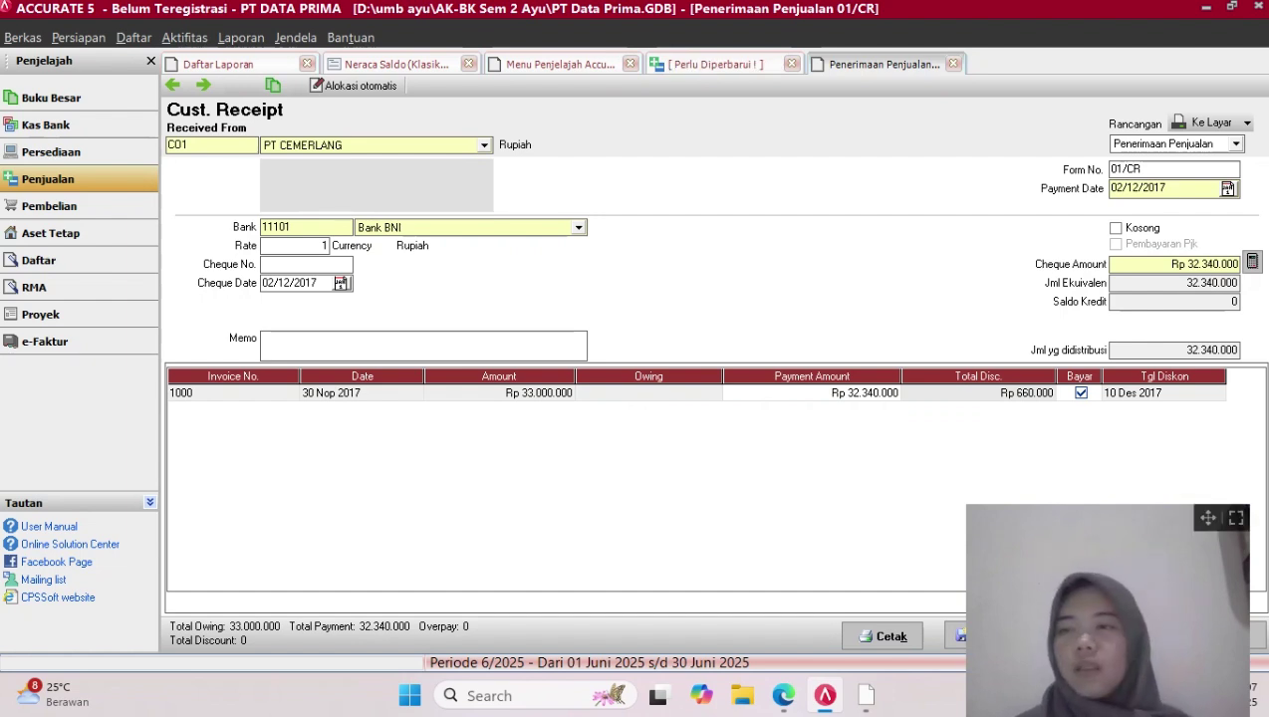
left_click_drag(1208, 518, 1059, 511)
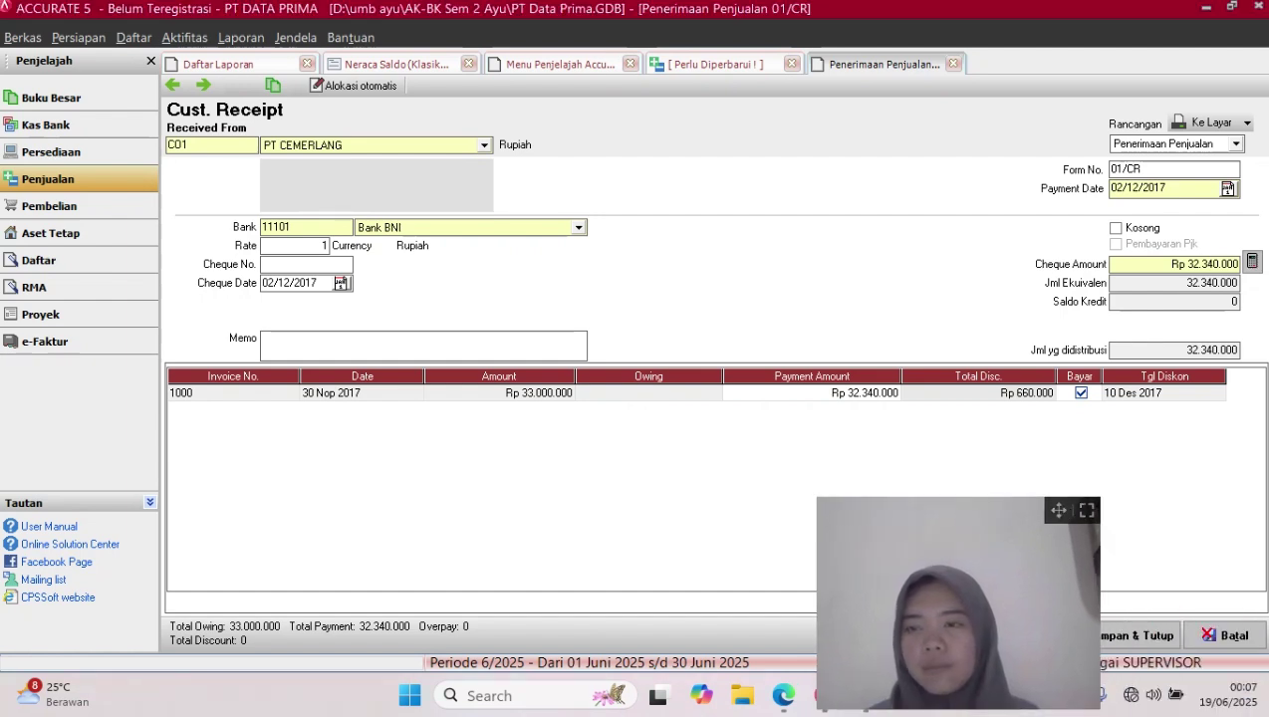
left_click(1141, 635)
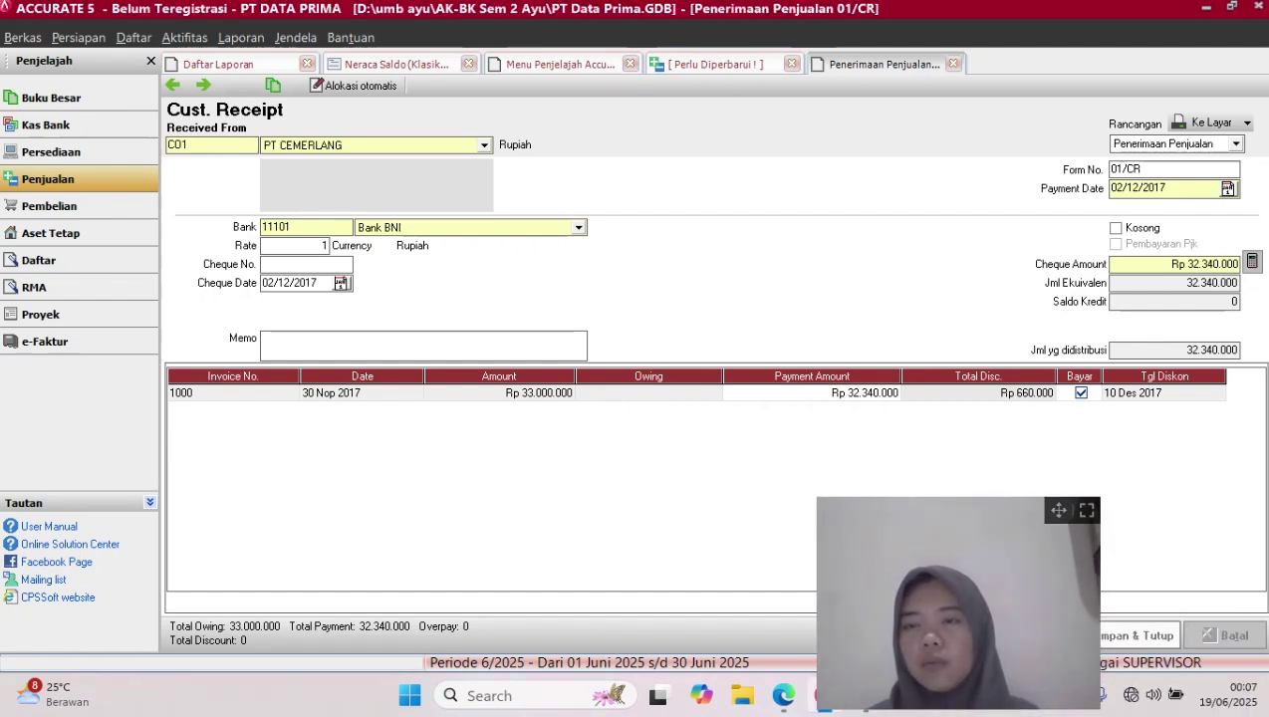
left_click_drag(1059, 510, 1226, 515)
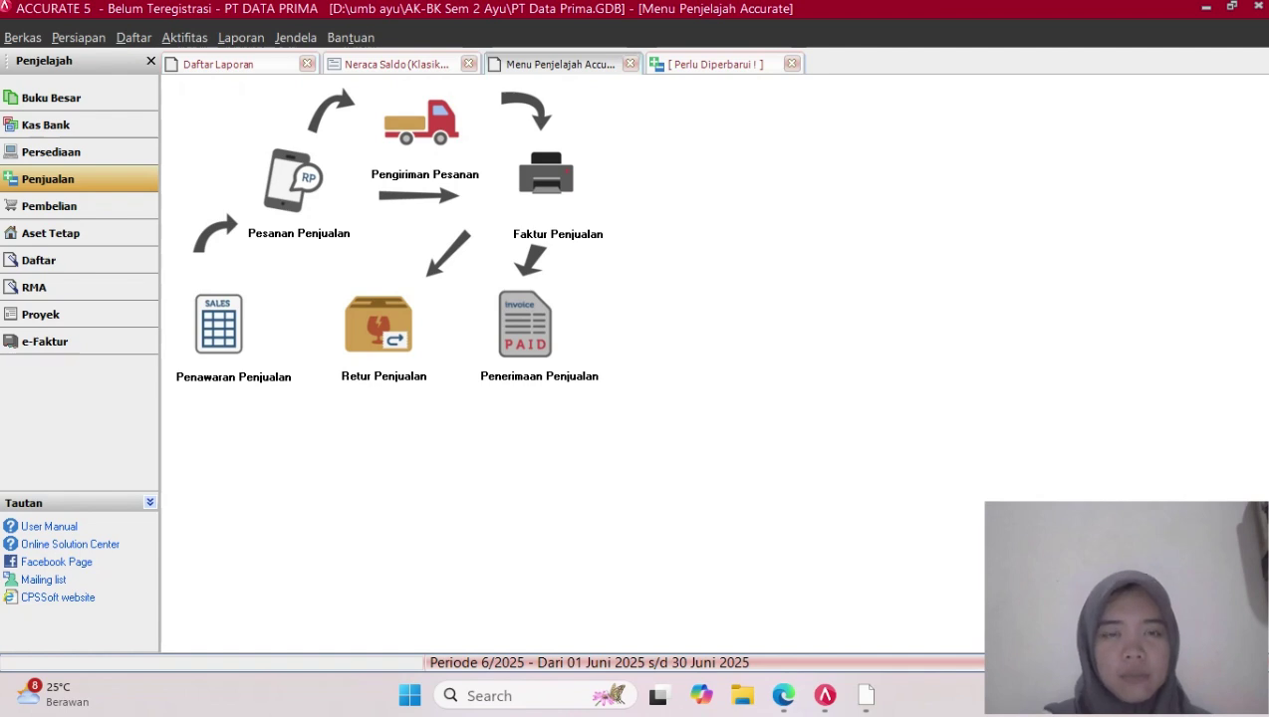
Start a new customer receipt for CV Fajar Dinanti with payment date 05/12/2017
left_click(525, 324)
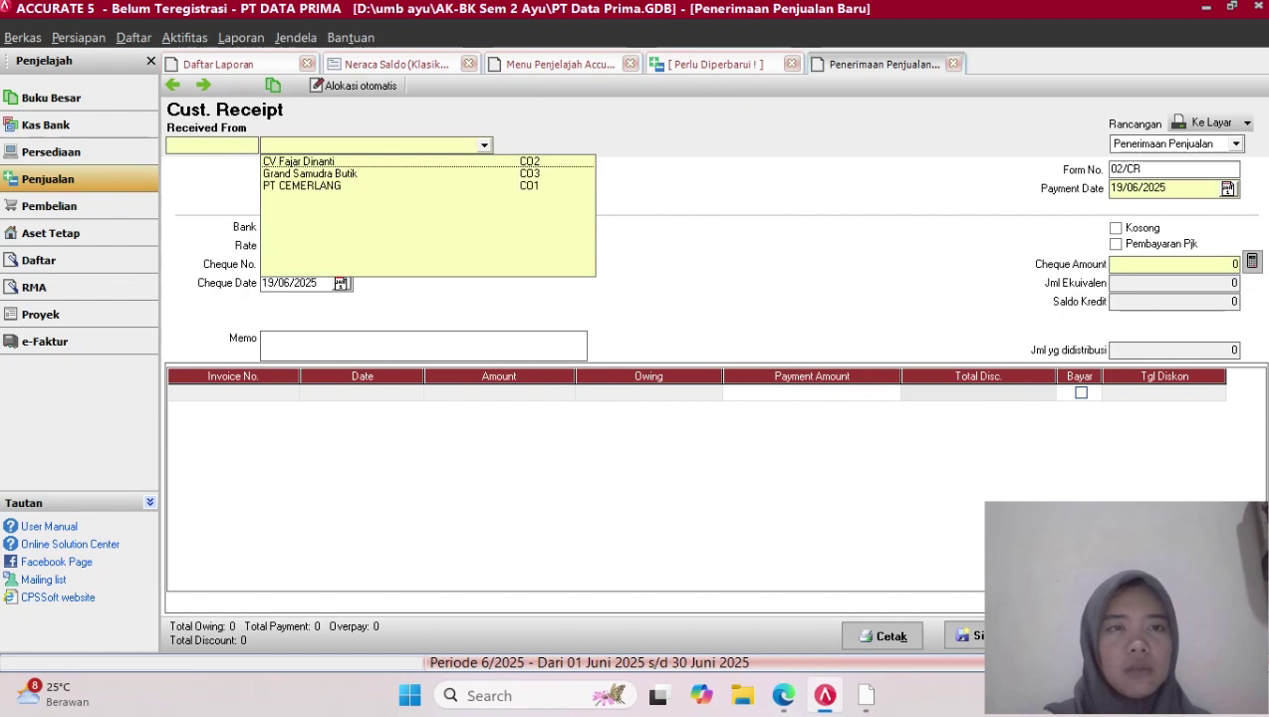
key("Down")
key("Return")
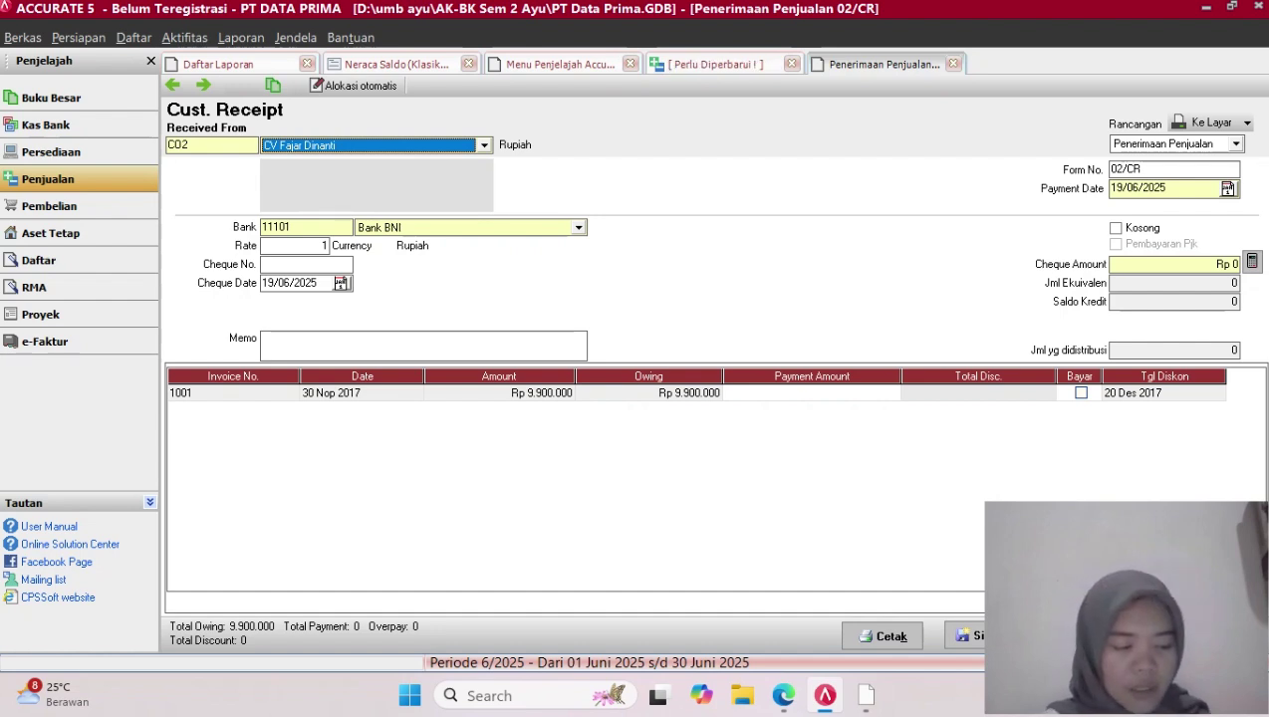
left_click(1166, 188)
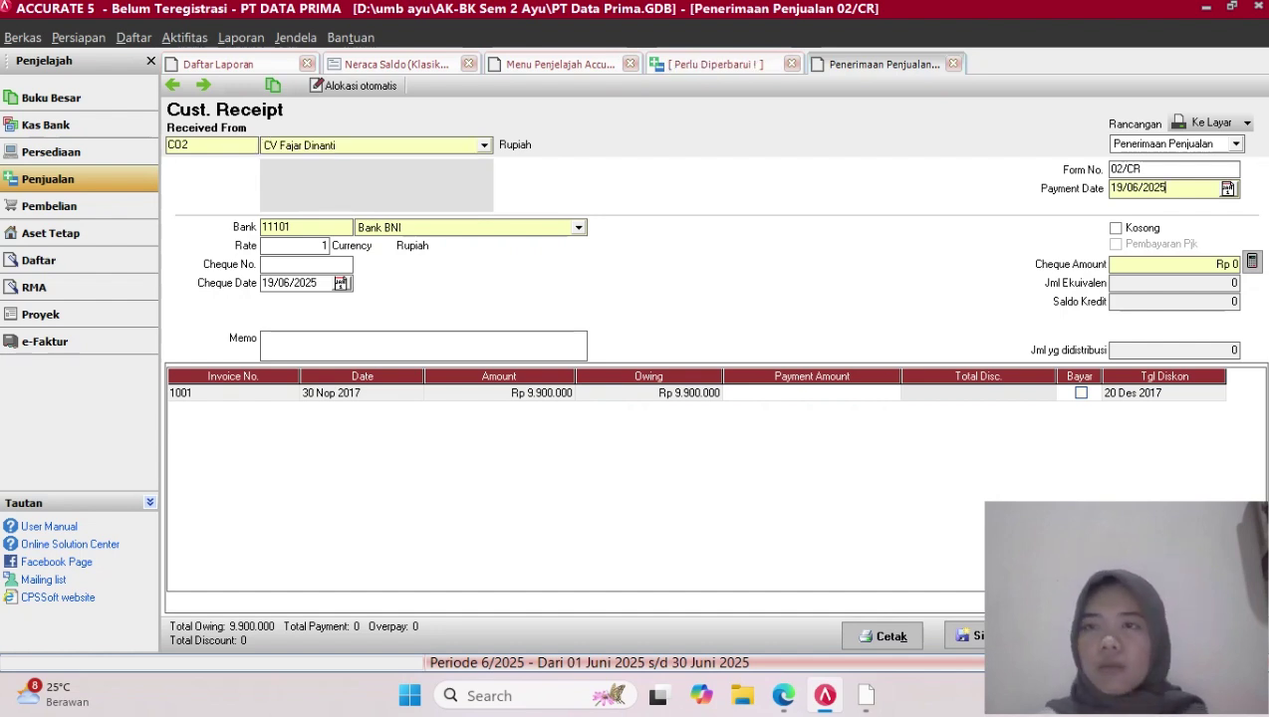
key("BackSpace")
key("BackSpace")
key("BackSpace")
key("BackSpace")
key("BackSpace")
key("BackSpace")
key("BackSpace")
key("BackSpace")
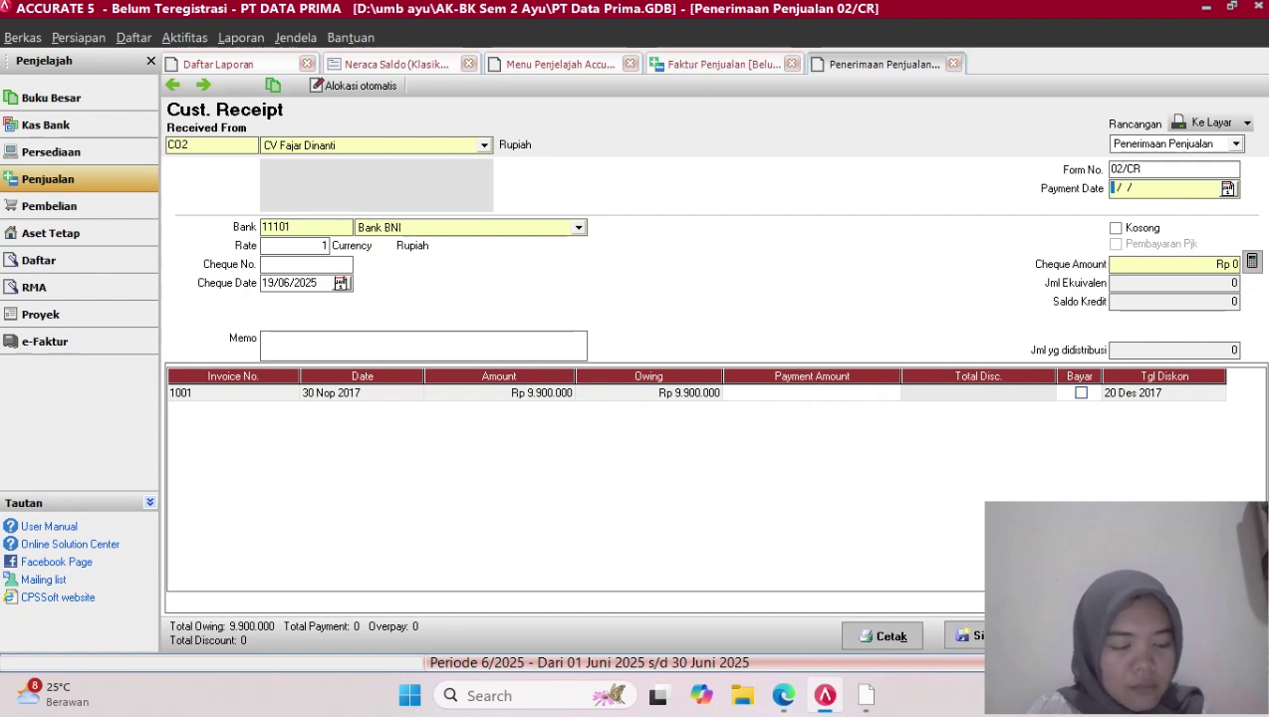
type("05/12/")
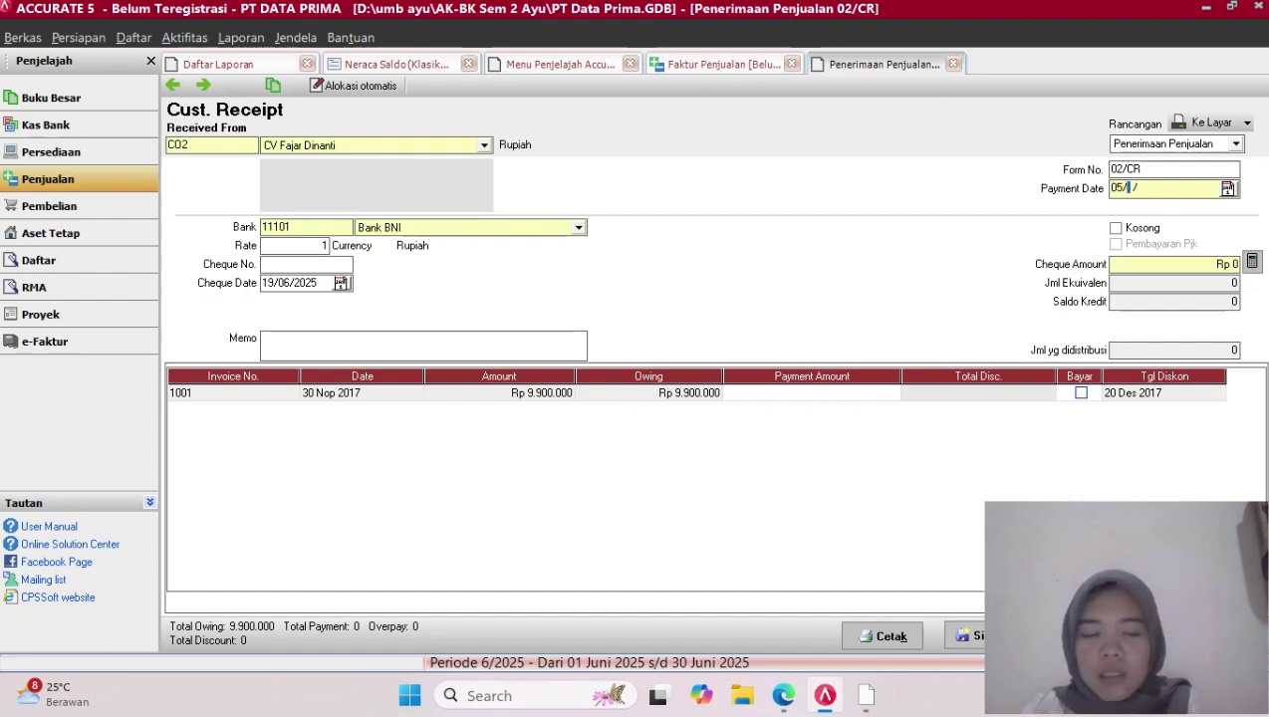
type("2017")
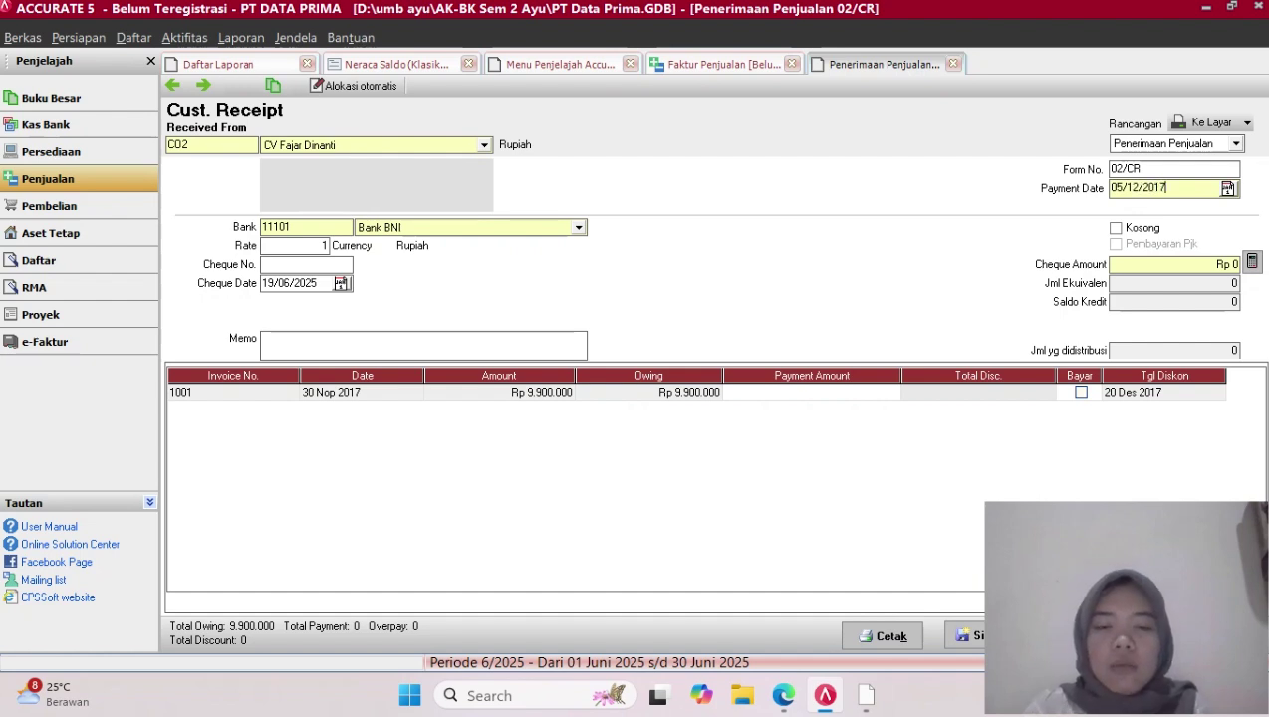
key("Return")
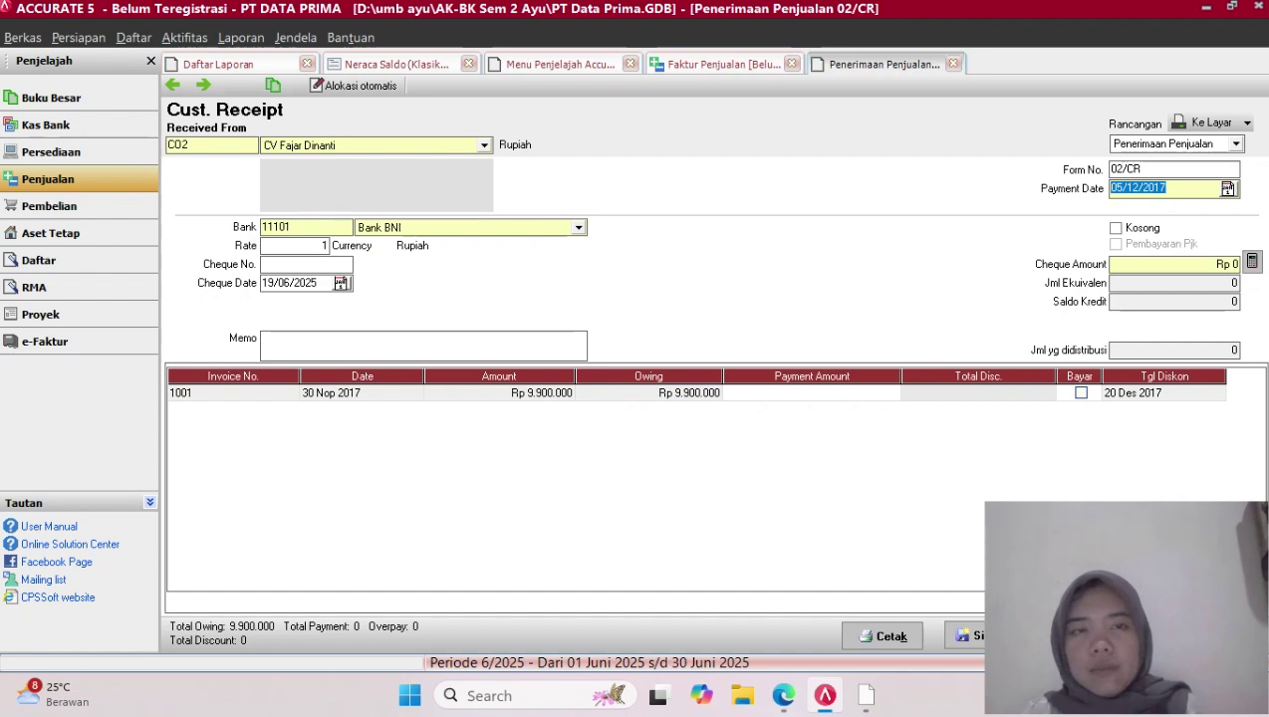
Set the cheque date to 05/12/2017 and pay invoice 1001 in full, Rp 9.900.000
left_click(317, 283)
key("BackSpace")
key("BackSpace")
key("BackSpace")
key("BackSpace")
key("BackSpace")
key("BackSpace")
key("BackSpace")
key("BackSpace")
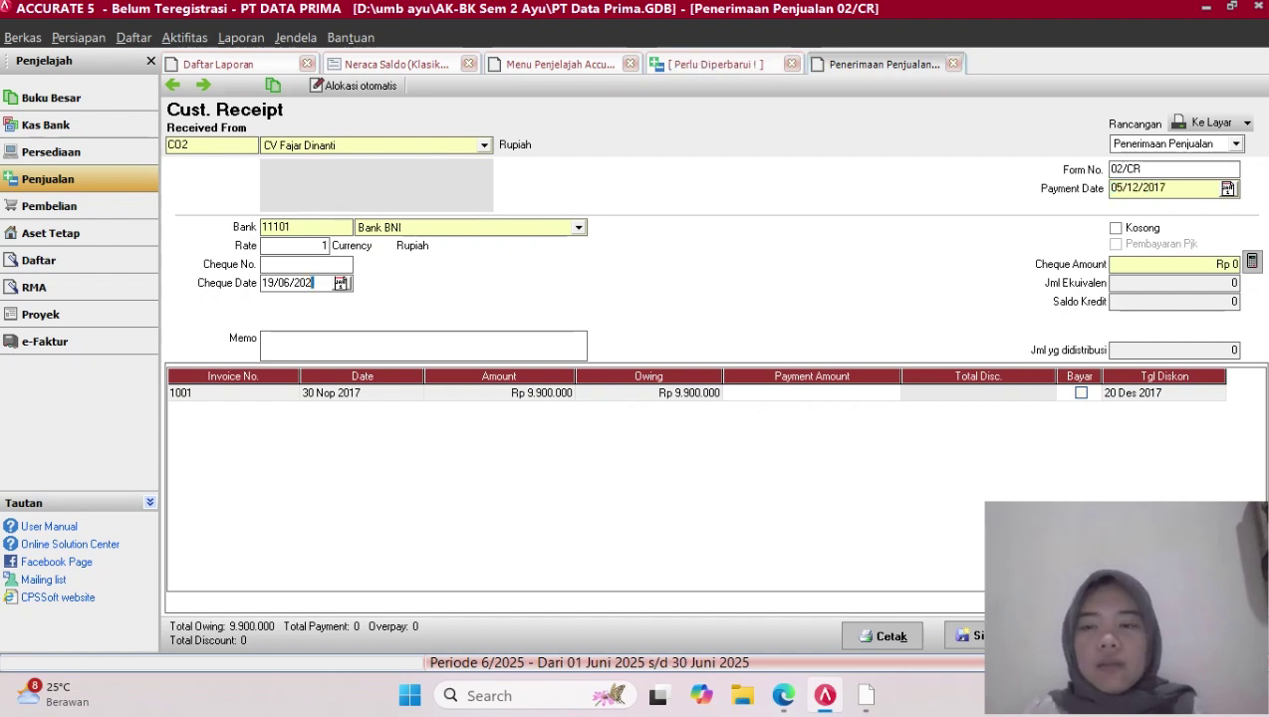
type("05122017")
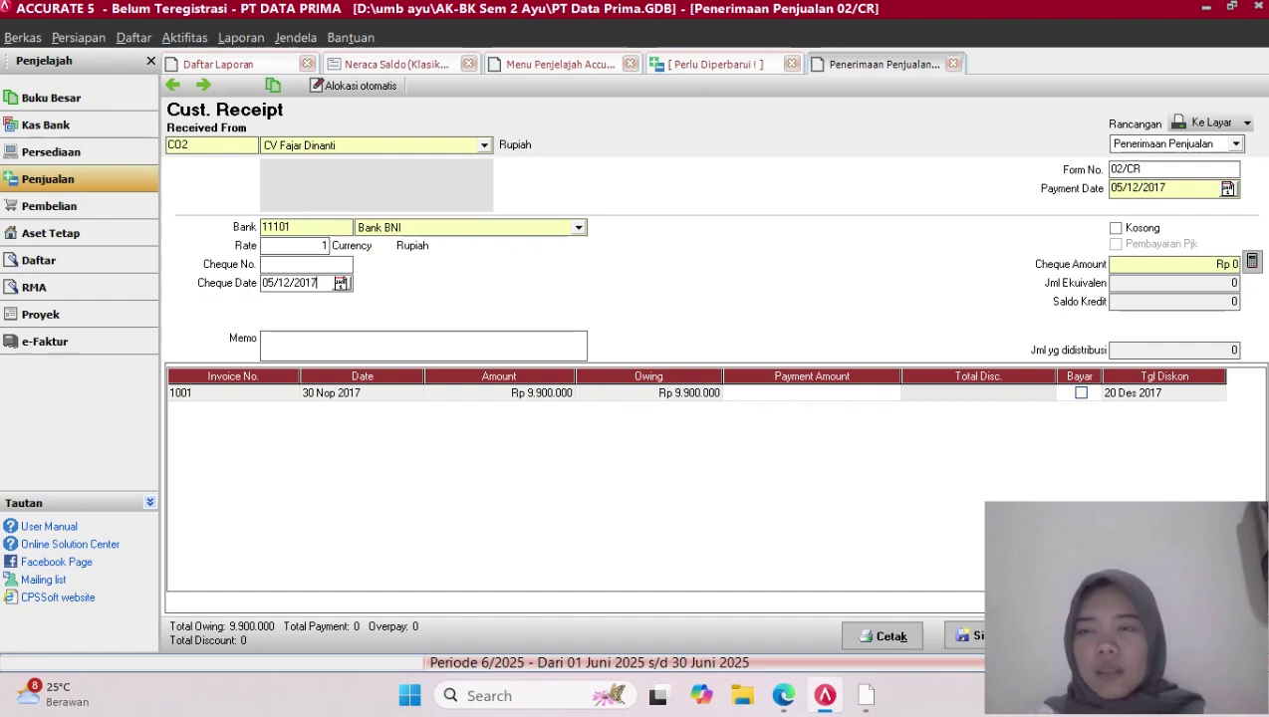
left_click(1081, 394)
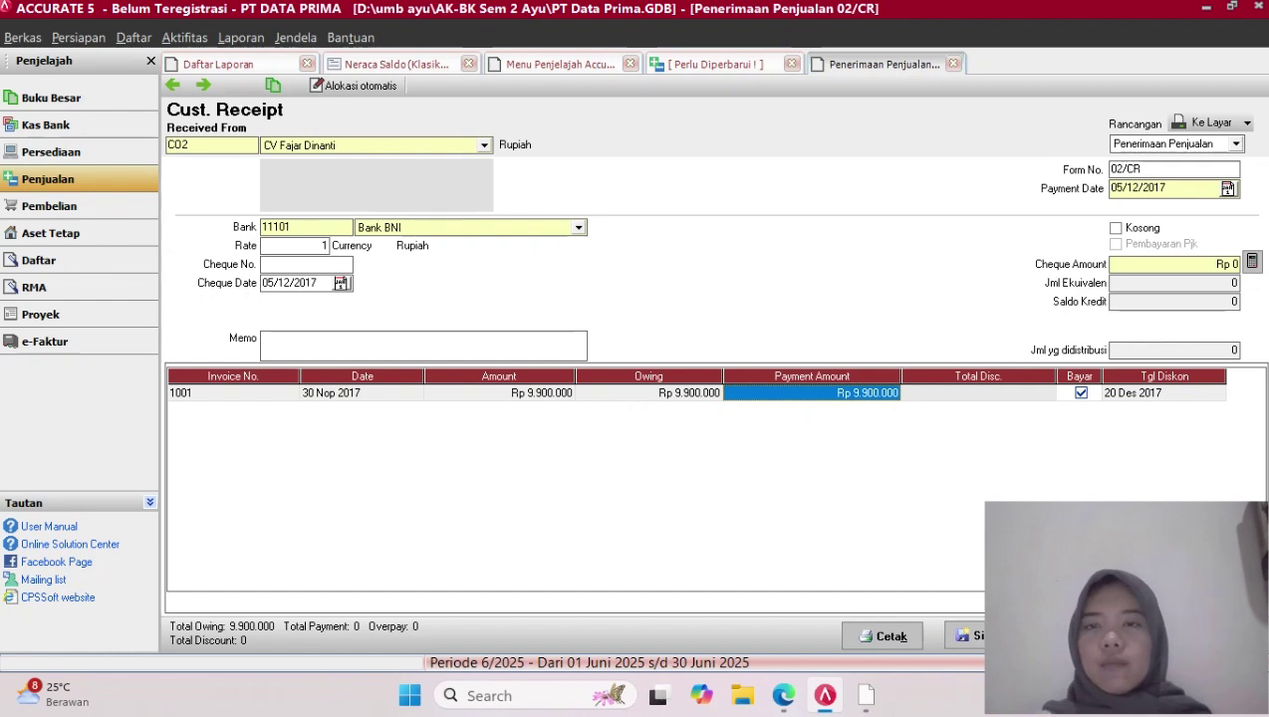
Check invoice 1001's discount details and leave them without any discount
left_click(979, 394)
right_click(1046, 400)
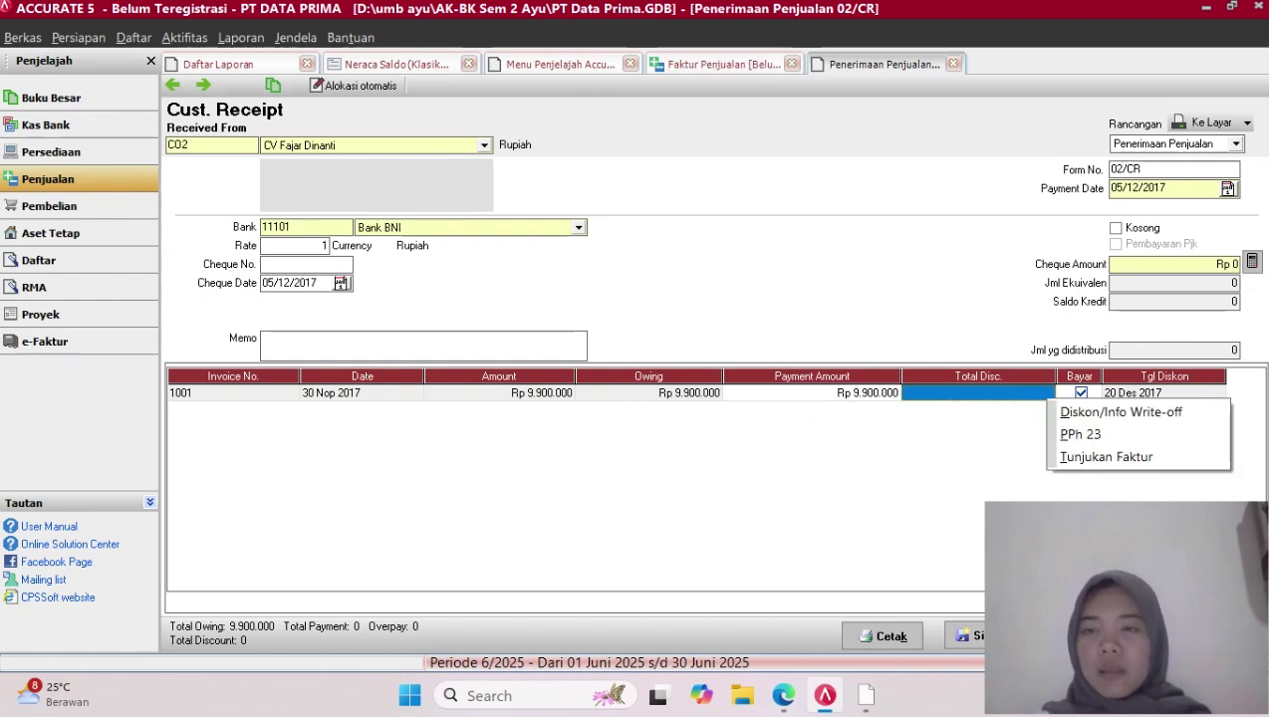
left_click(1121, 412)
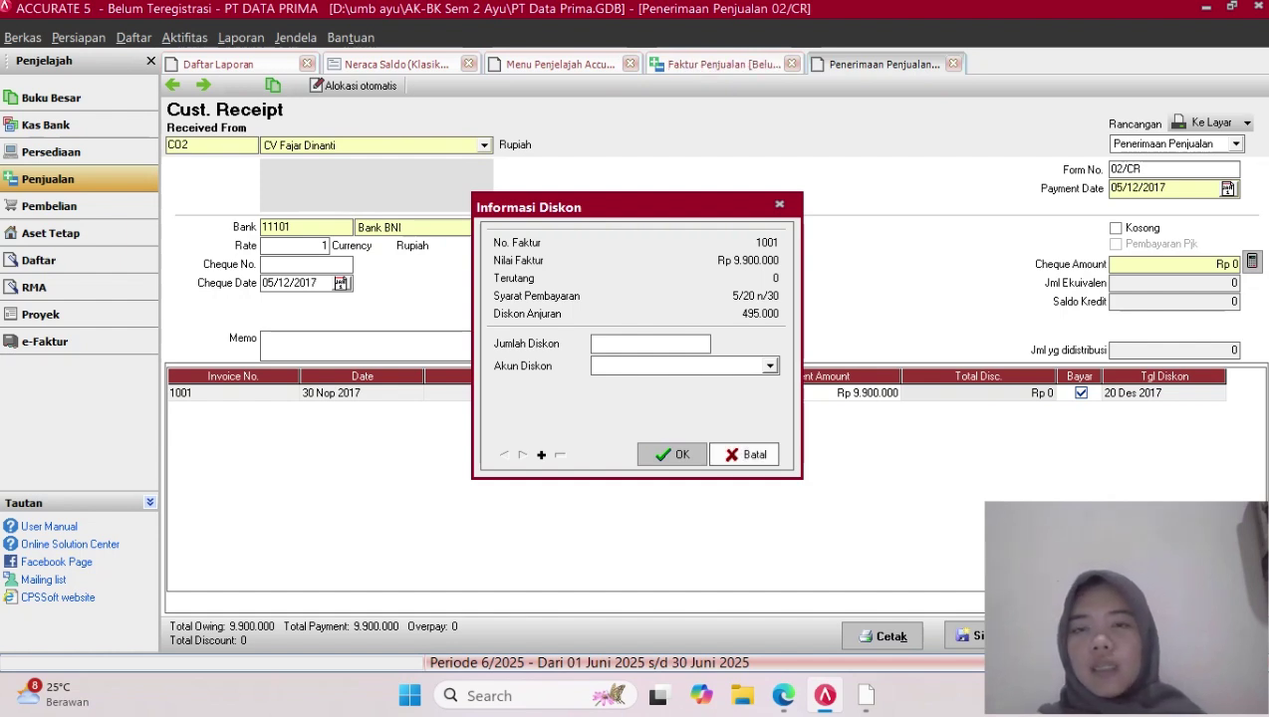
key("Escape")
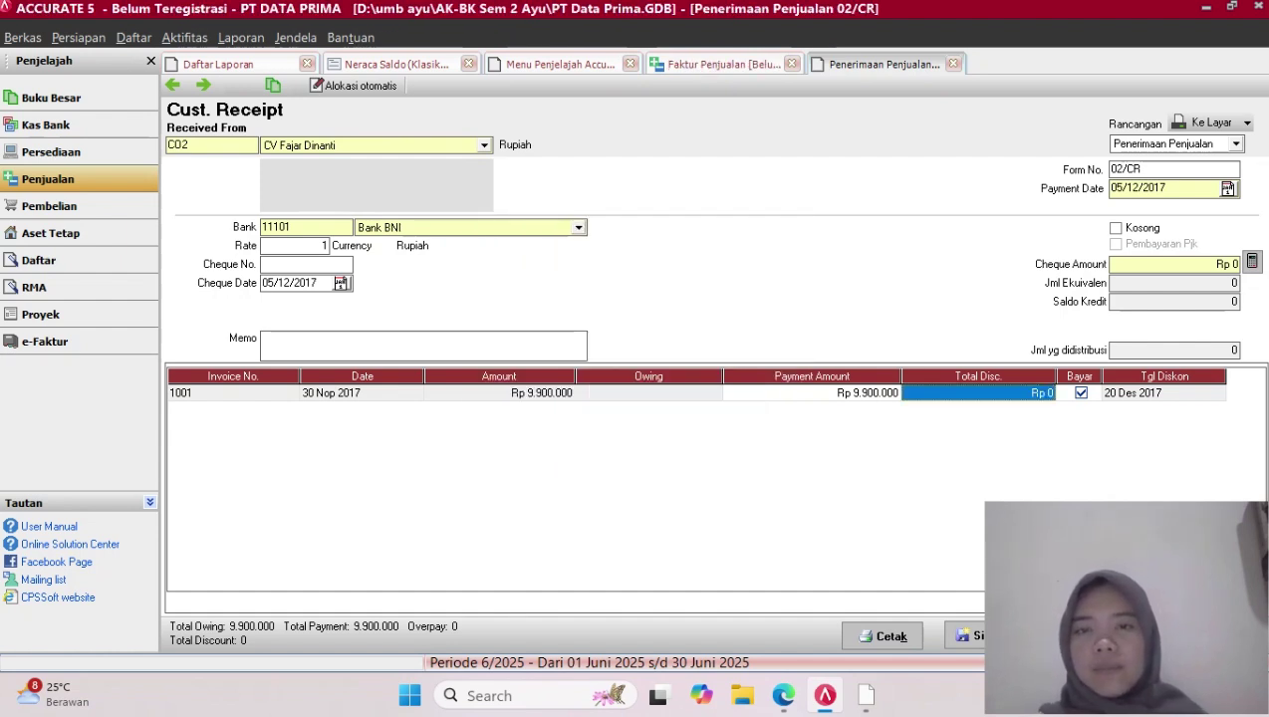
Cancel the CV Fajar Dinanti receipt and discard it without saving
left_click(1227, 515)
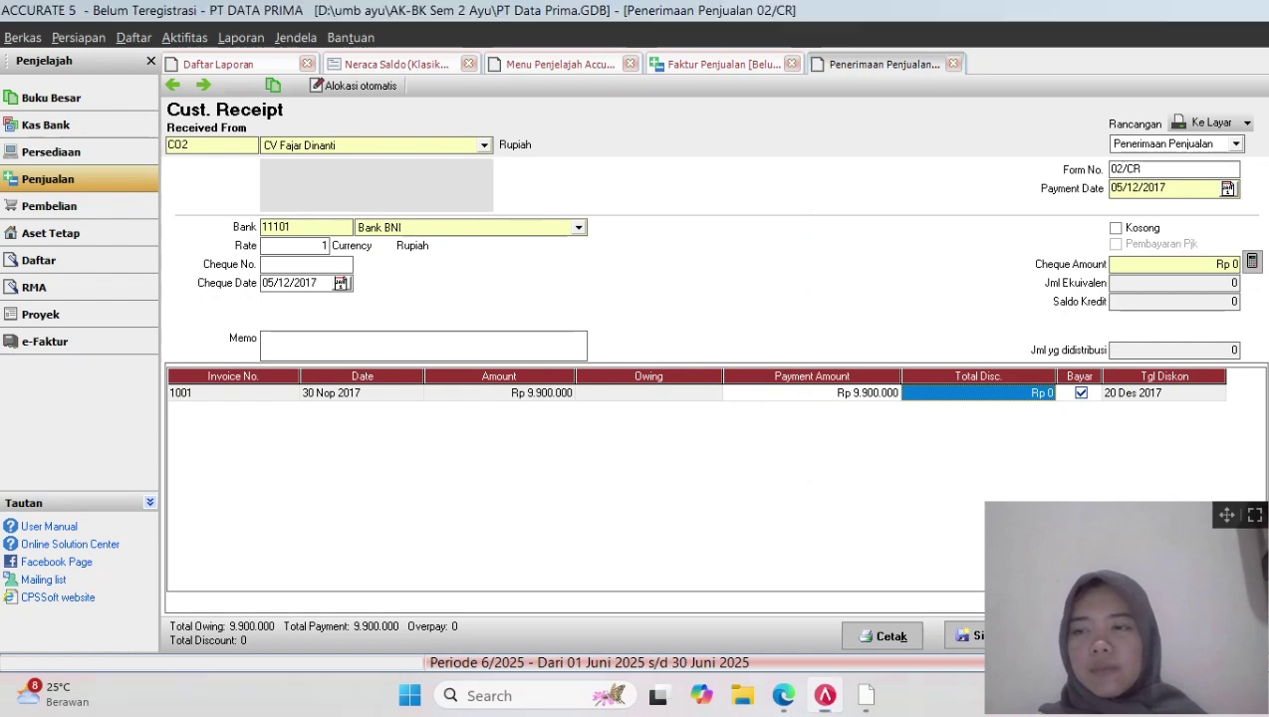
left_click_drag(1227, 515, 1071, 513)
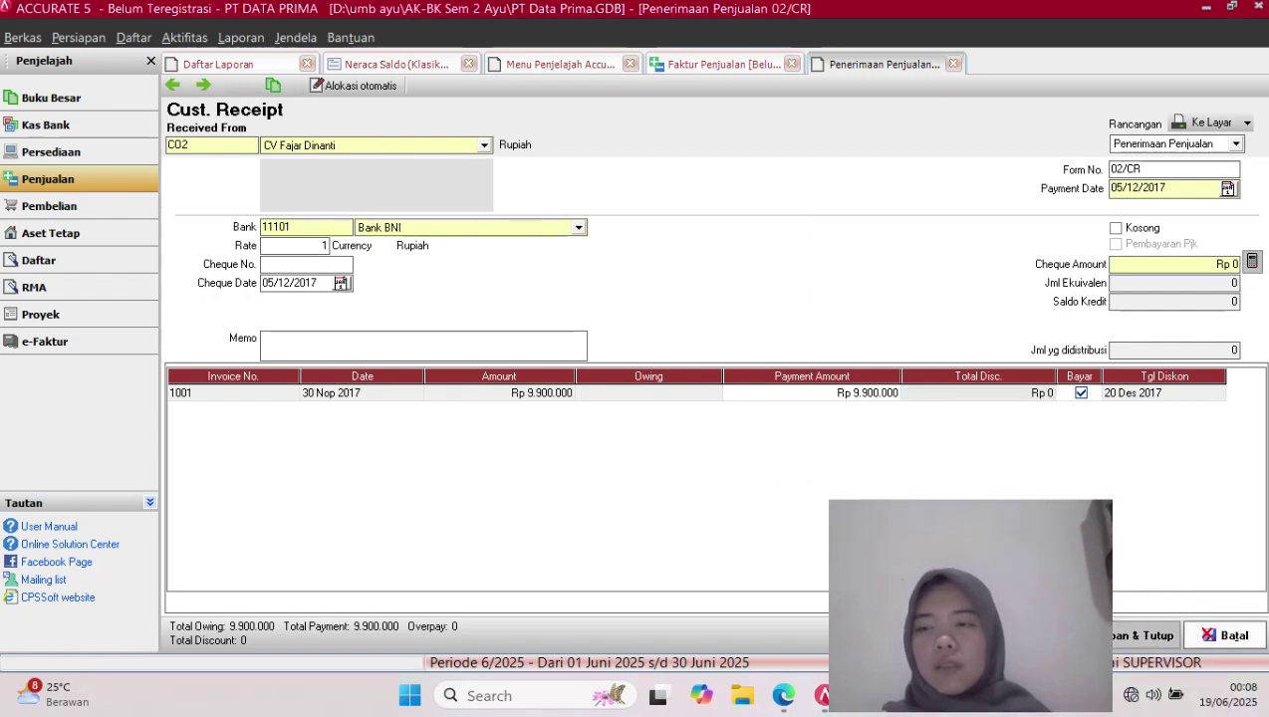
left_click(1227, 634)
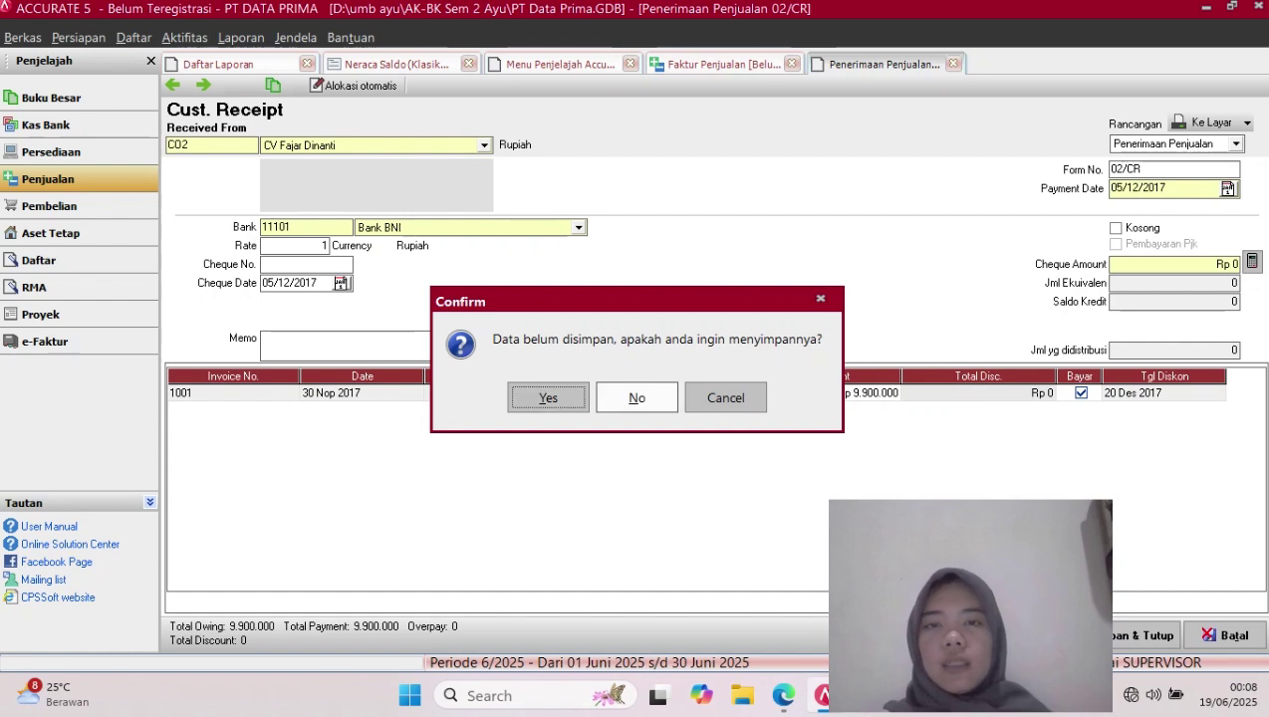
left_click(636, 398)
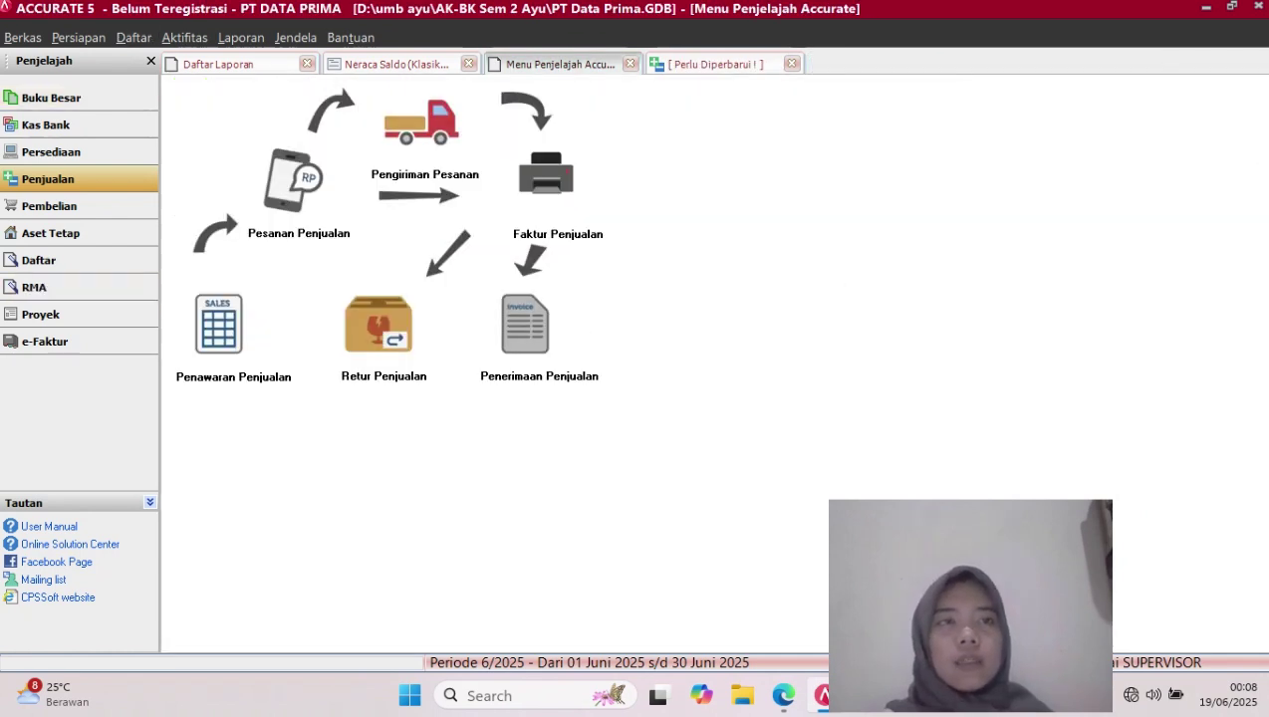
left_click(133, 37)
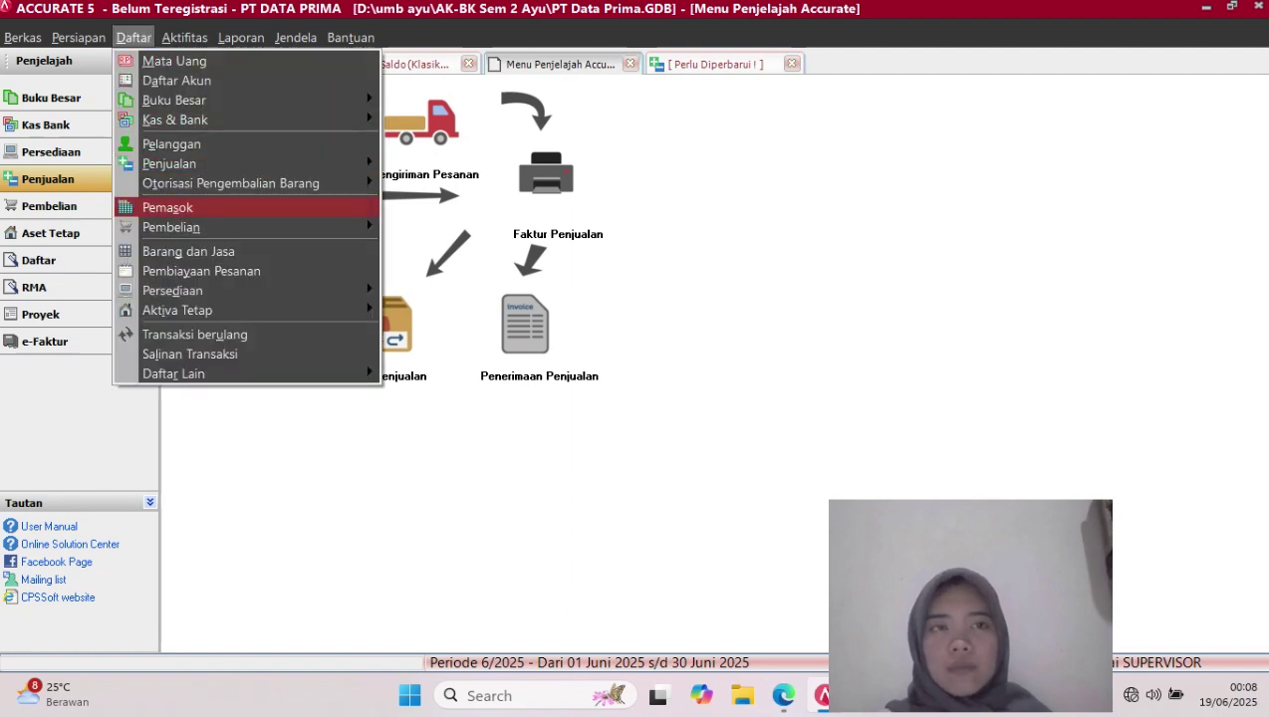
mouse_move(169, 164)
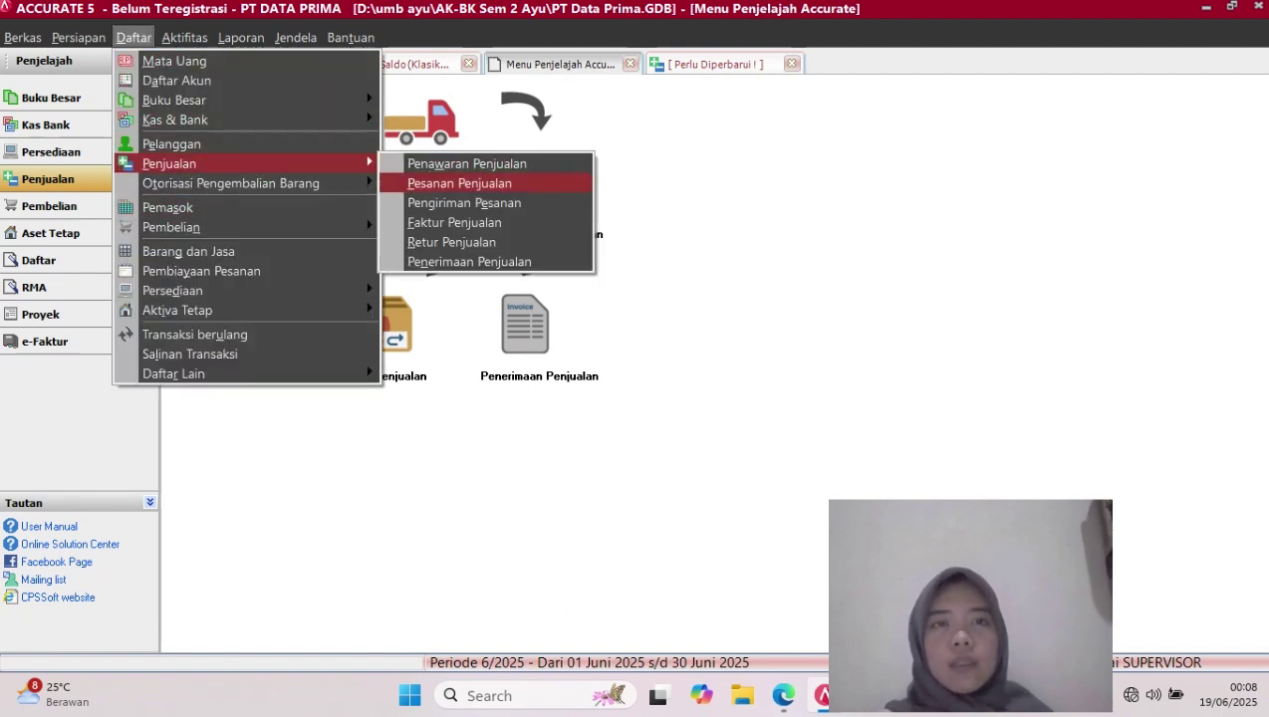
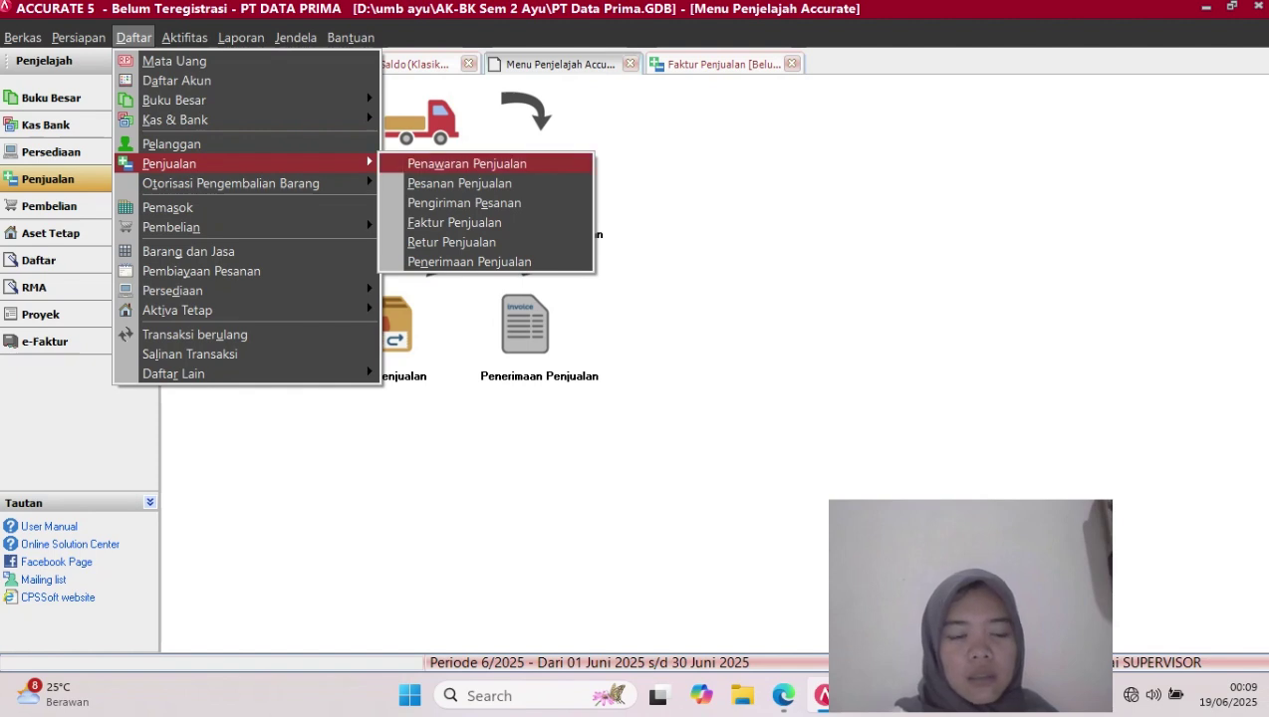
Open the unpaid sales invoice list, view invoice 1002 briefly, then select invoice 1001
left_click(454, 222)
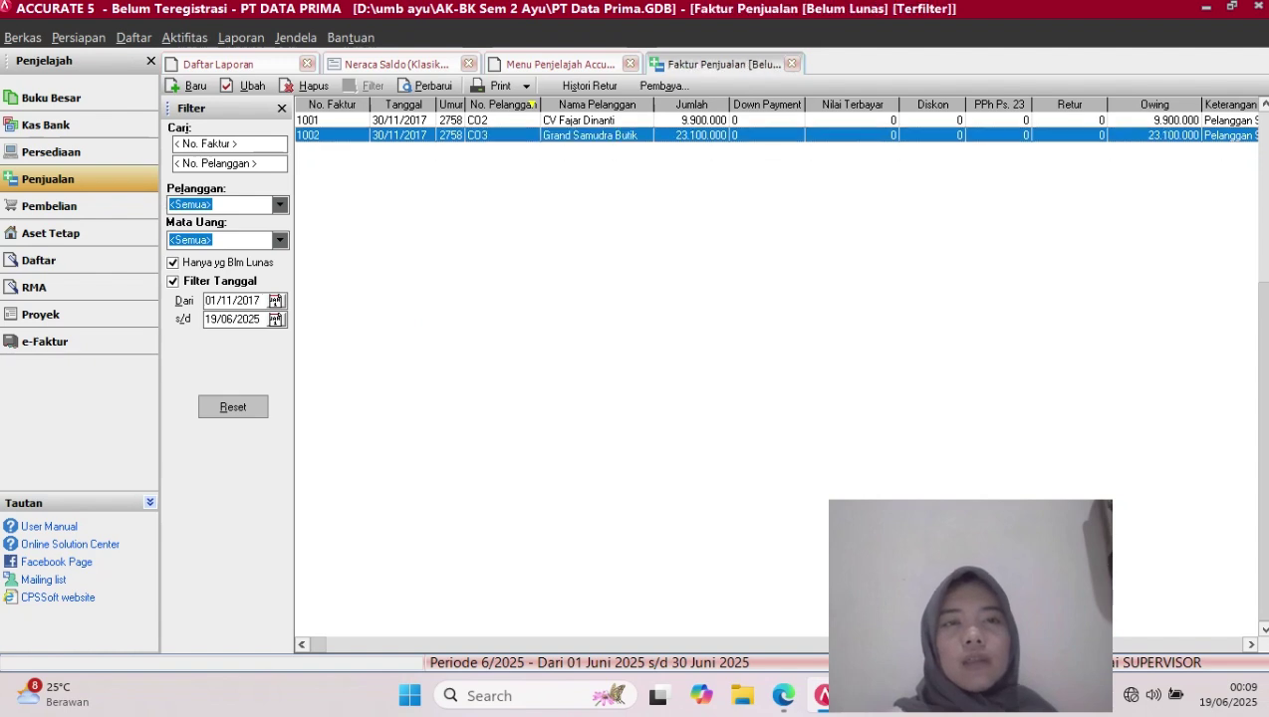
double_click(590, 135)
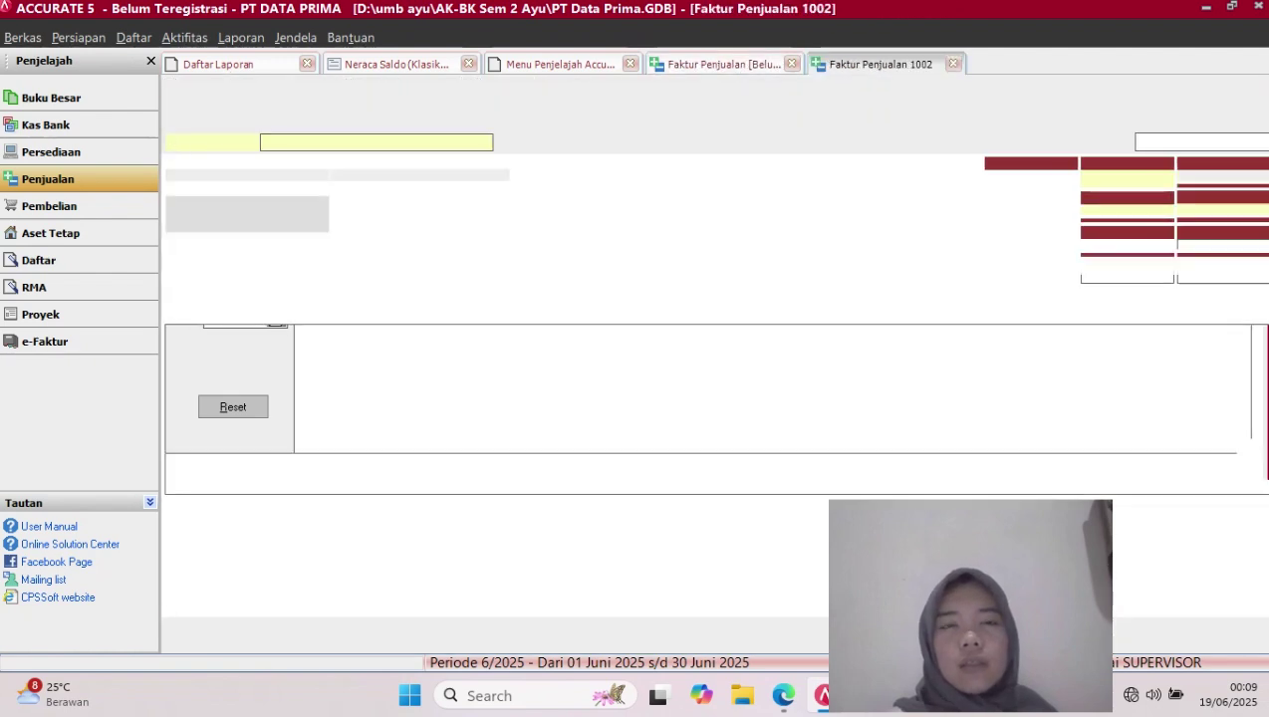
left_click(953, 64)
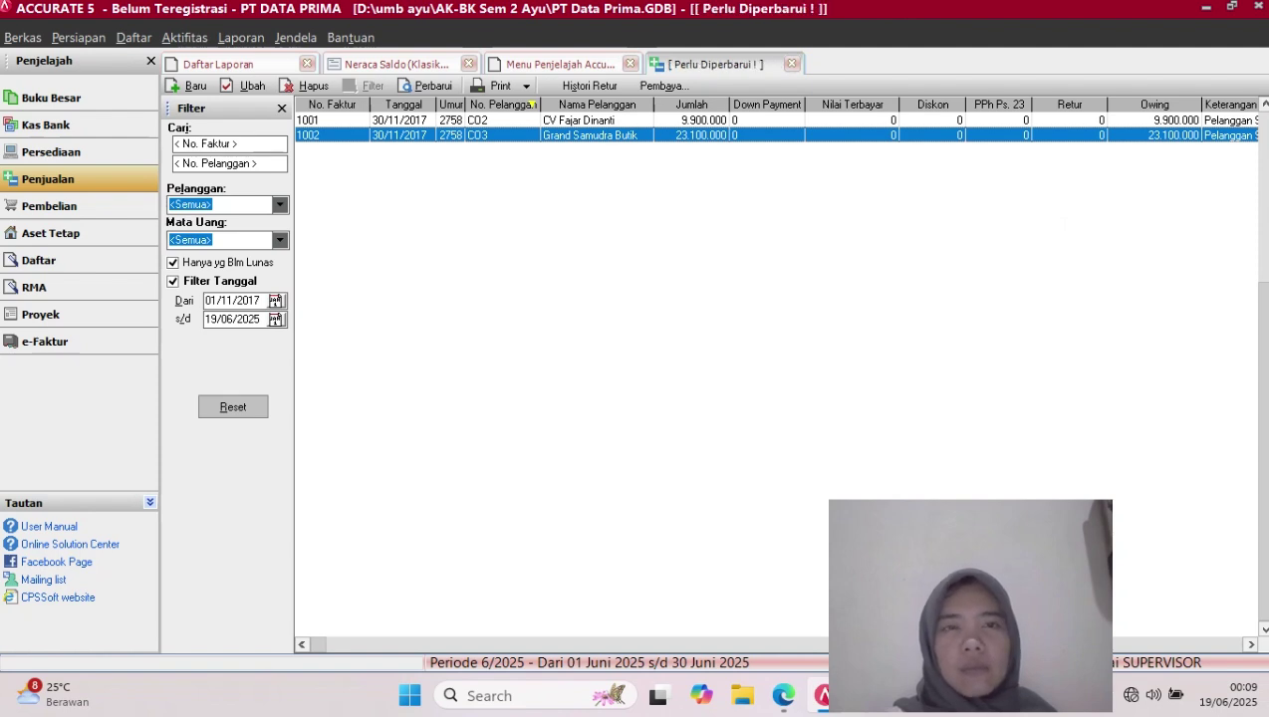
left_click(590, 120)
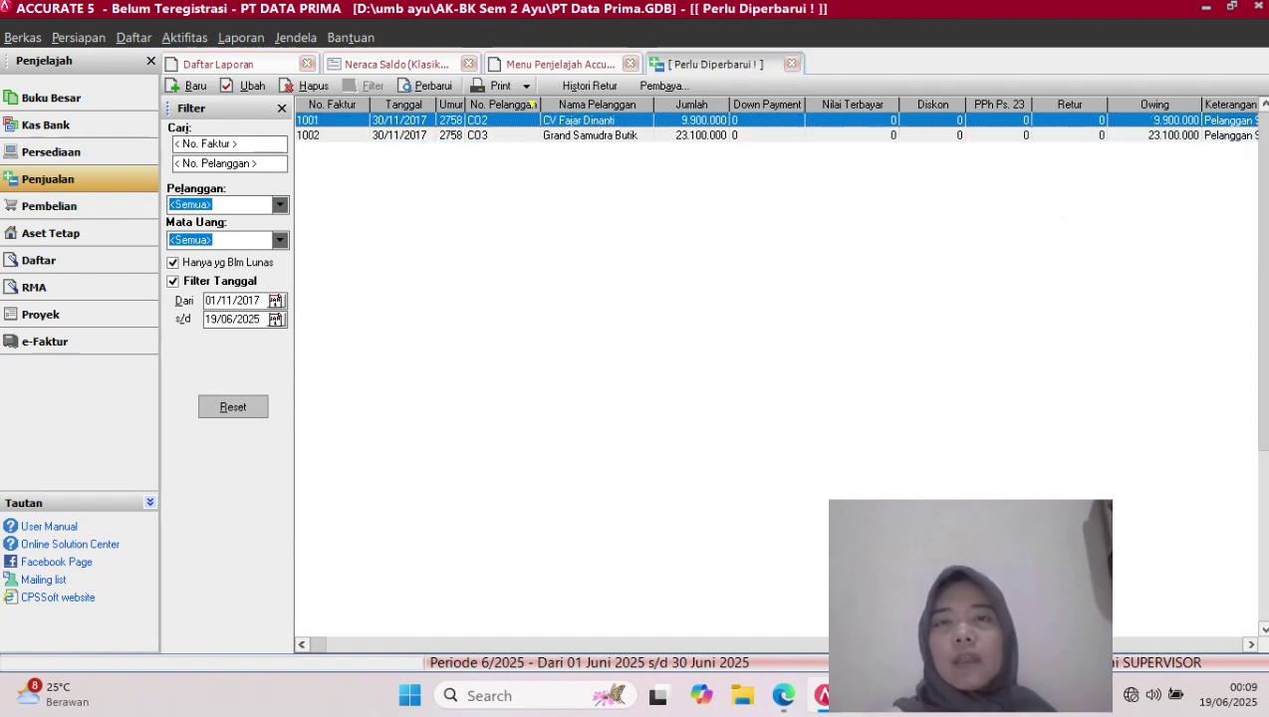
Change CV Fajar Dinanti's invoice 1001 payment terms to 2/10 n/30 and save it
double_click(590, 121)
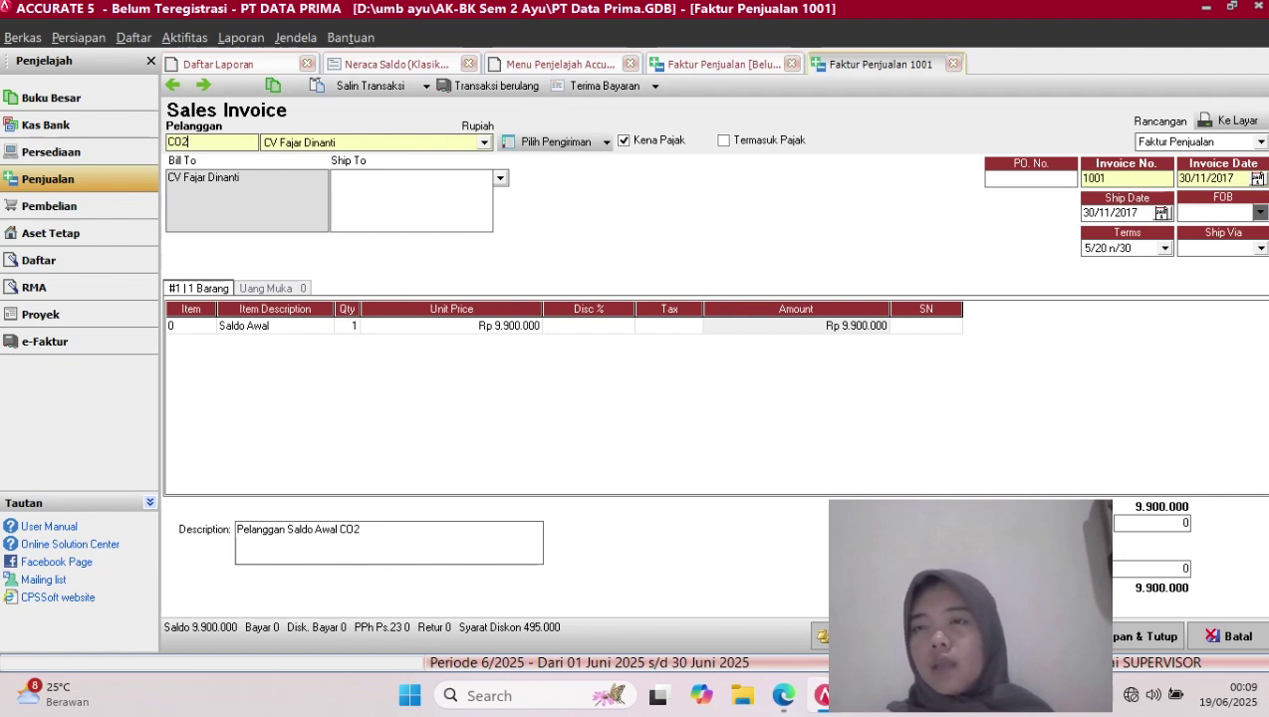
left_click(1165, 249)
key("Down")
key("Return")
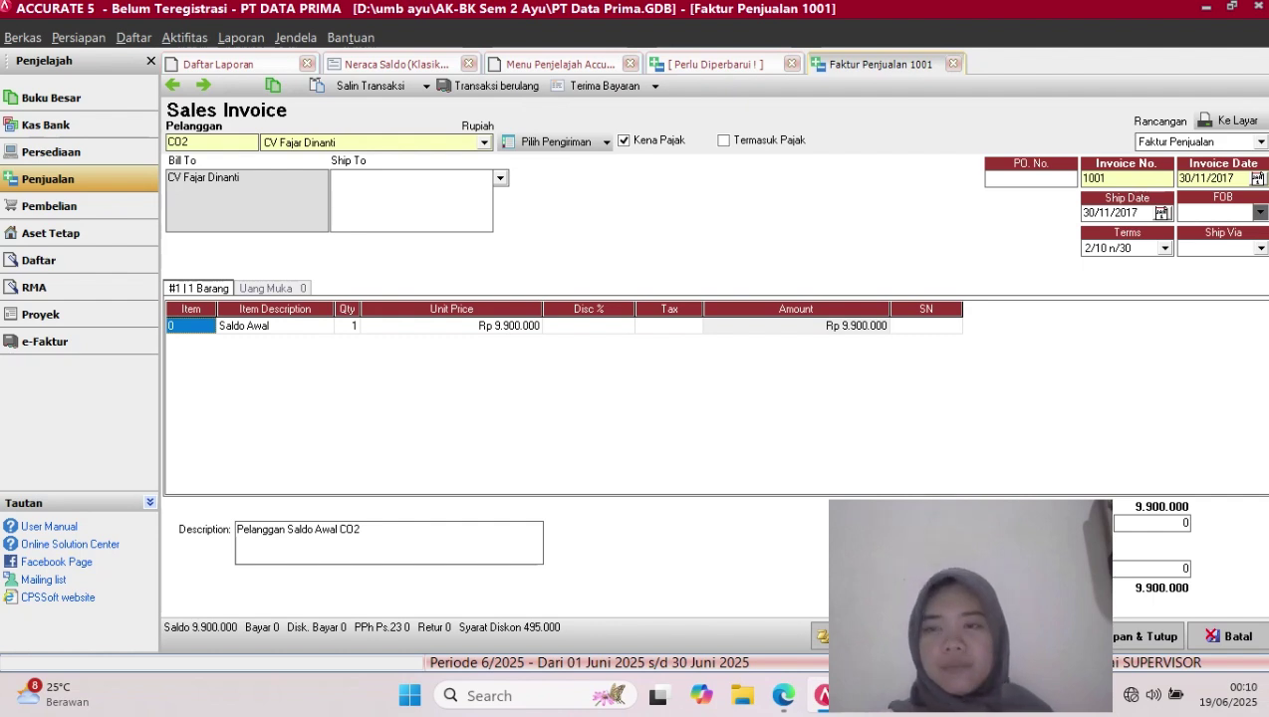
left_click(1146, 636)
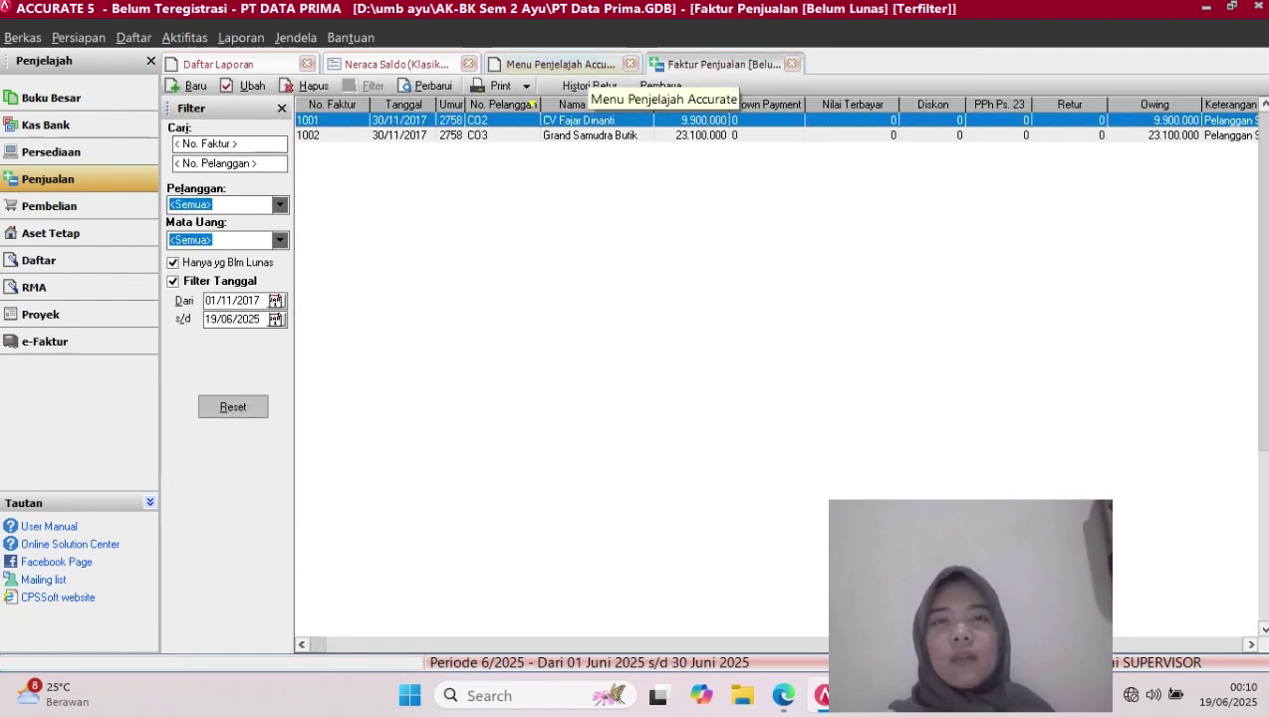
Start a new customer receipt with CV Fajar Dinanti as the paying customer
left_click(586, 66)
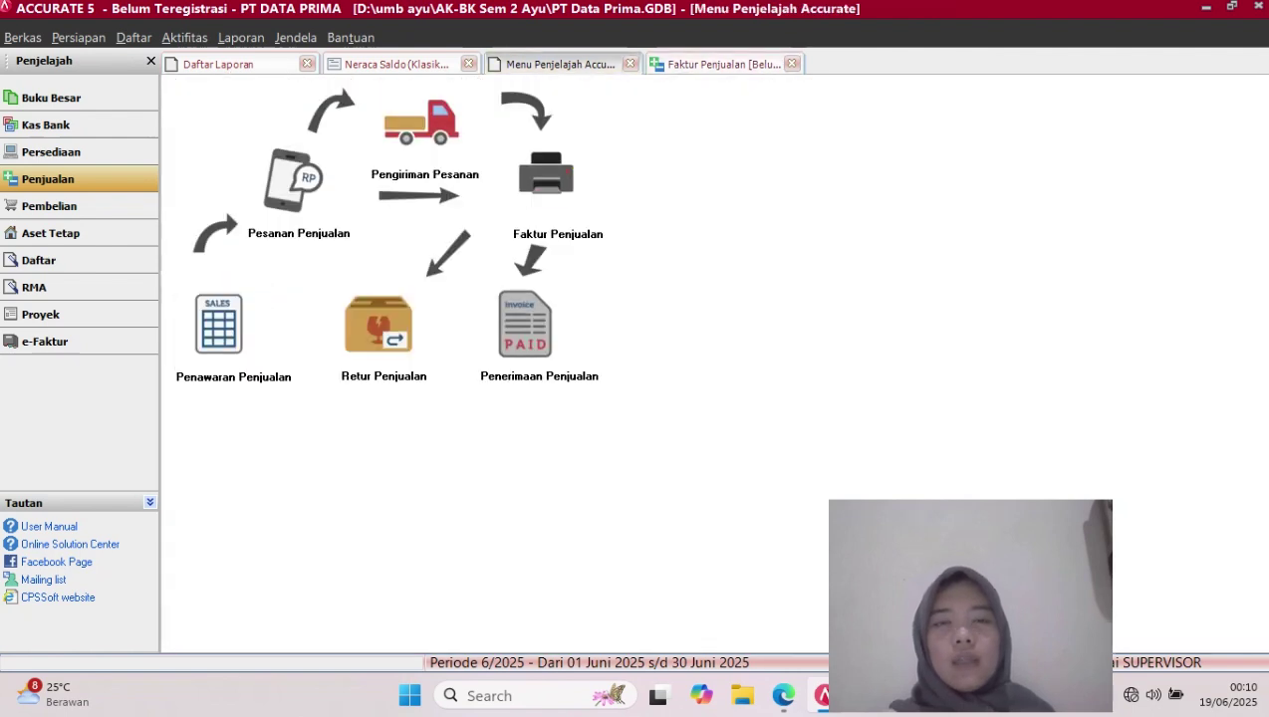
left_click(525, 326)
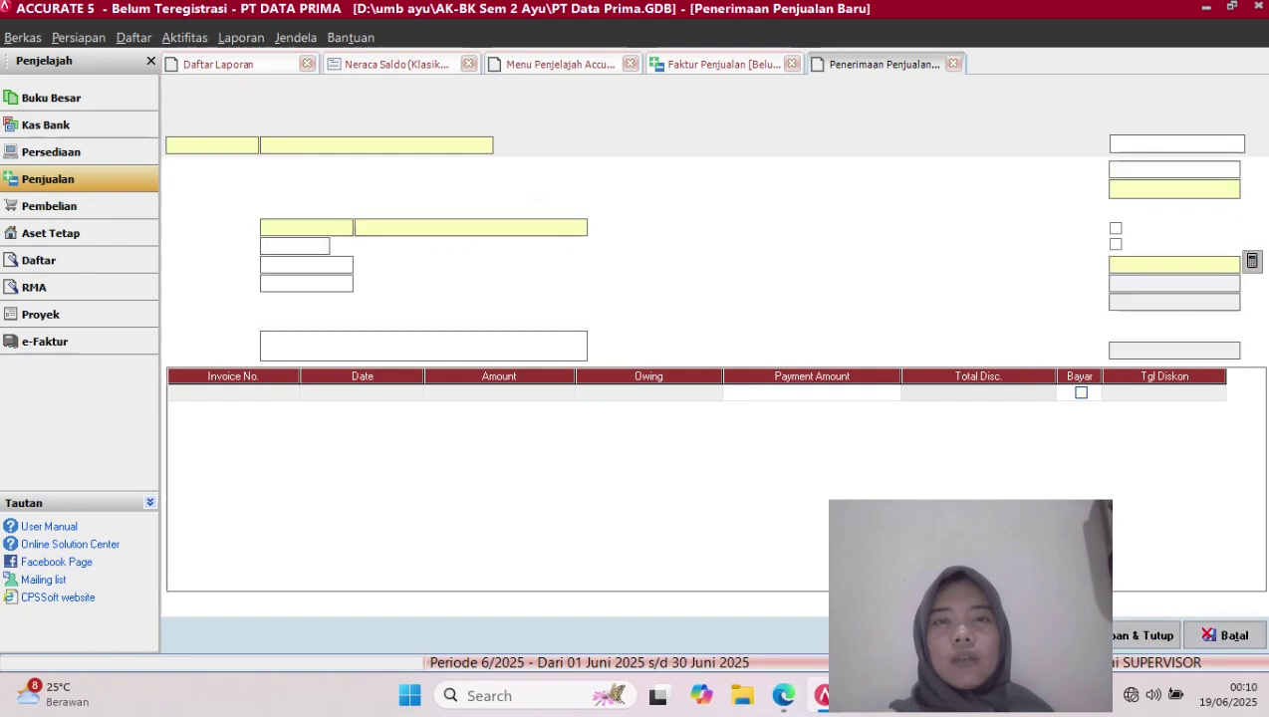
left_click(484, 146)
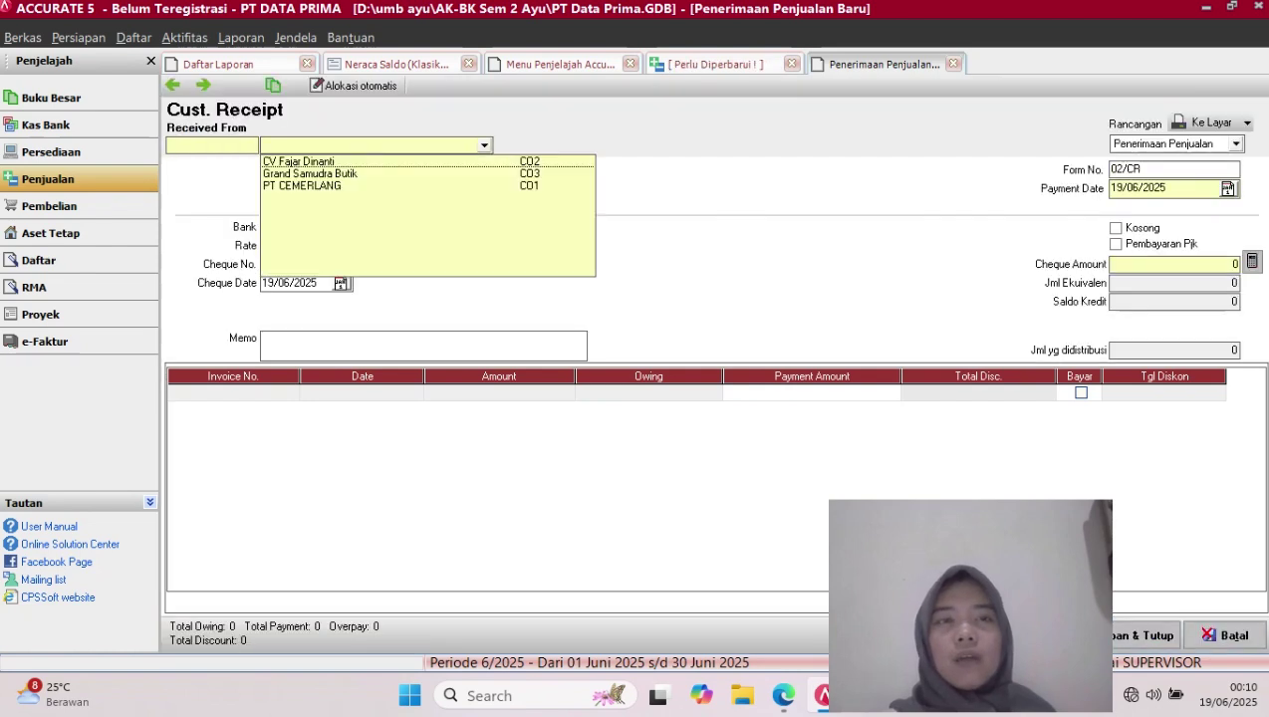
left_click(301, 162)
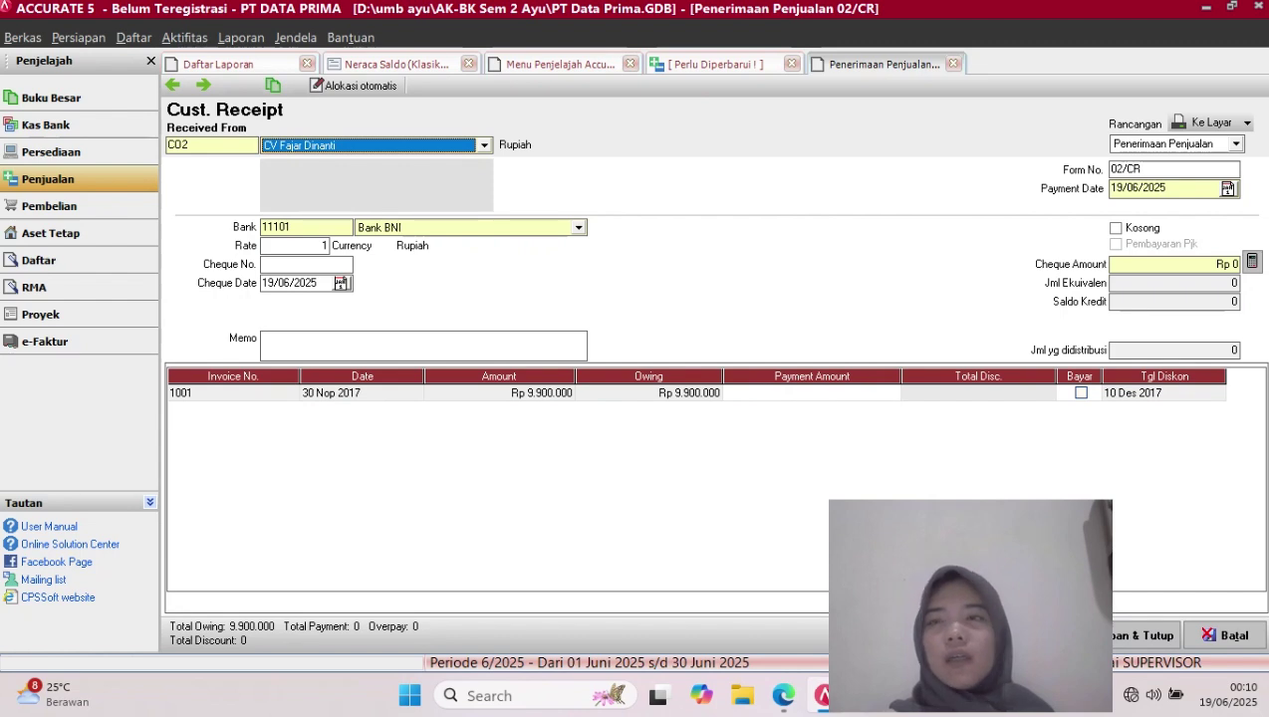
Set both the payment date and cheque date to 05/12/2017
left_click(1162, 188)
key("BackSpace")
key("BackSpace")
key("BackSpace")
key("BackSpace")
key("BackSpace")
key("BackSpace")
key("BackSpace")
key("BackSpace")
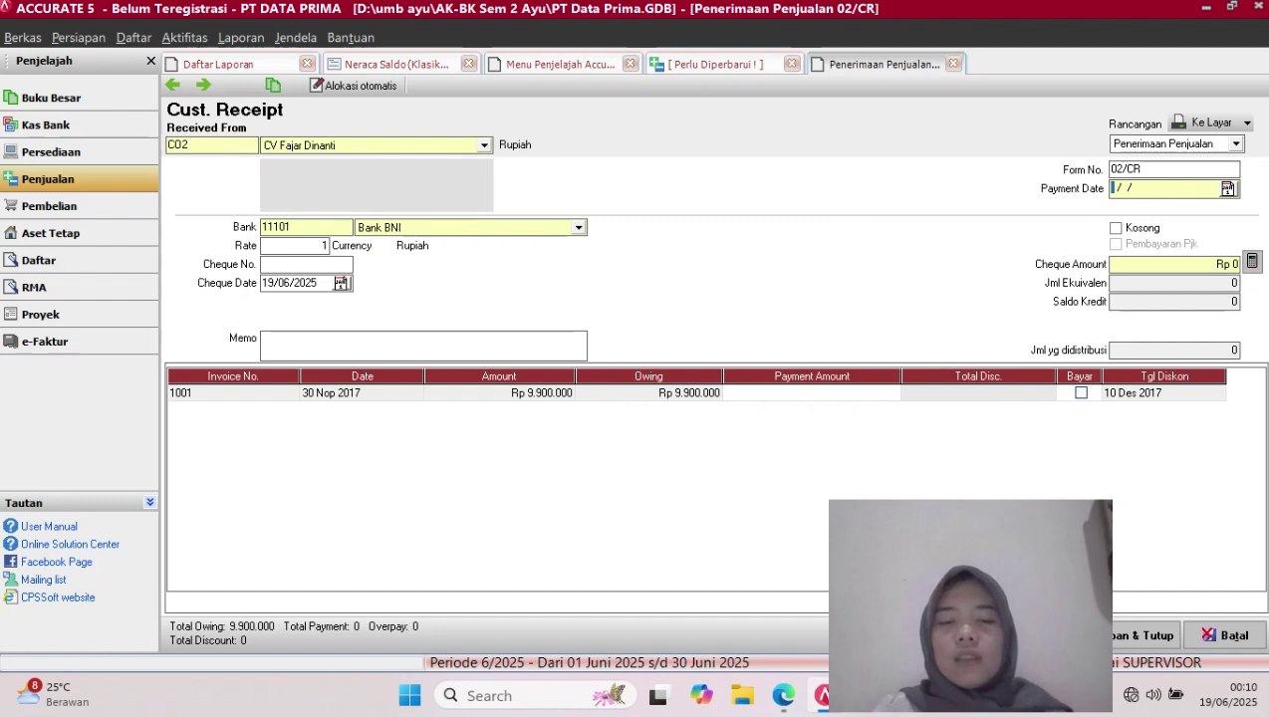
type("0")
type("5/12/222")
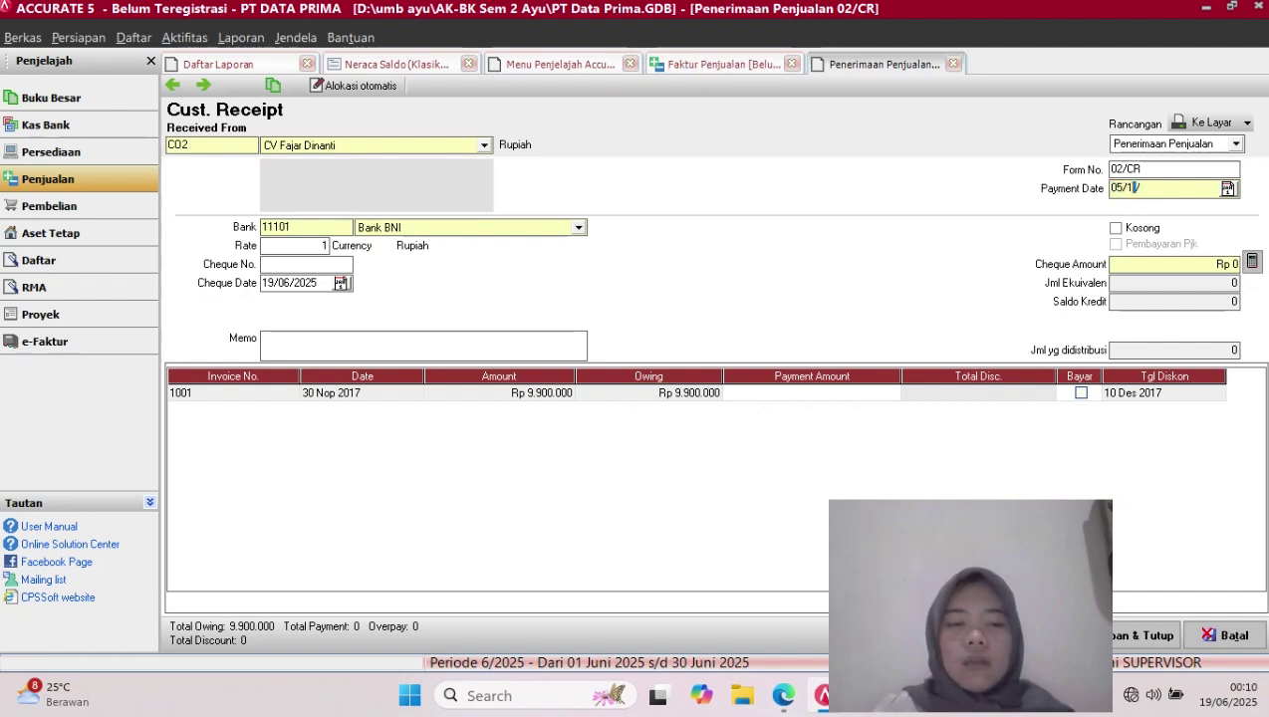
type("0")
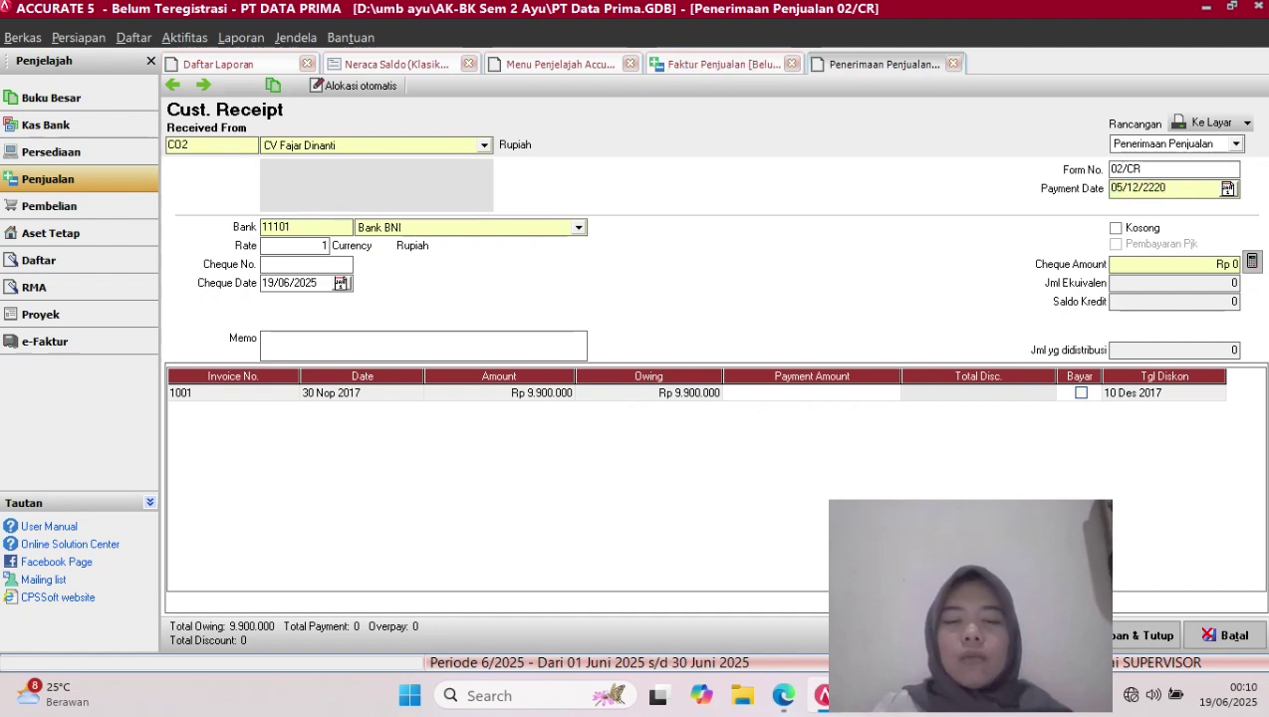
key("BackSpace")
key("BackSpace")
key("BackSpace")
key("BackSpace")
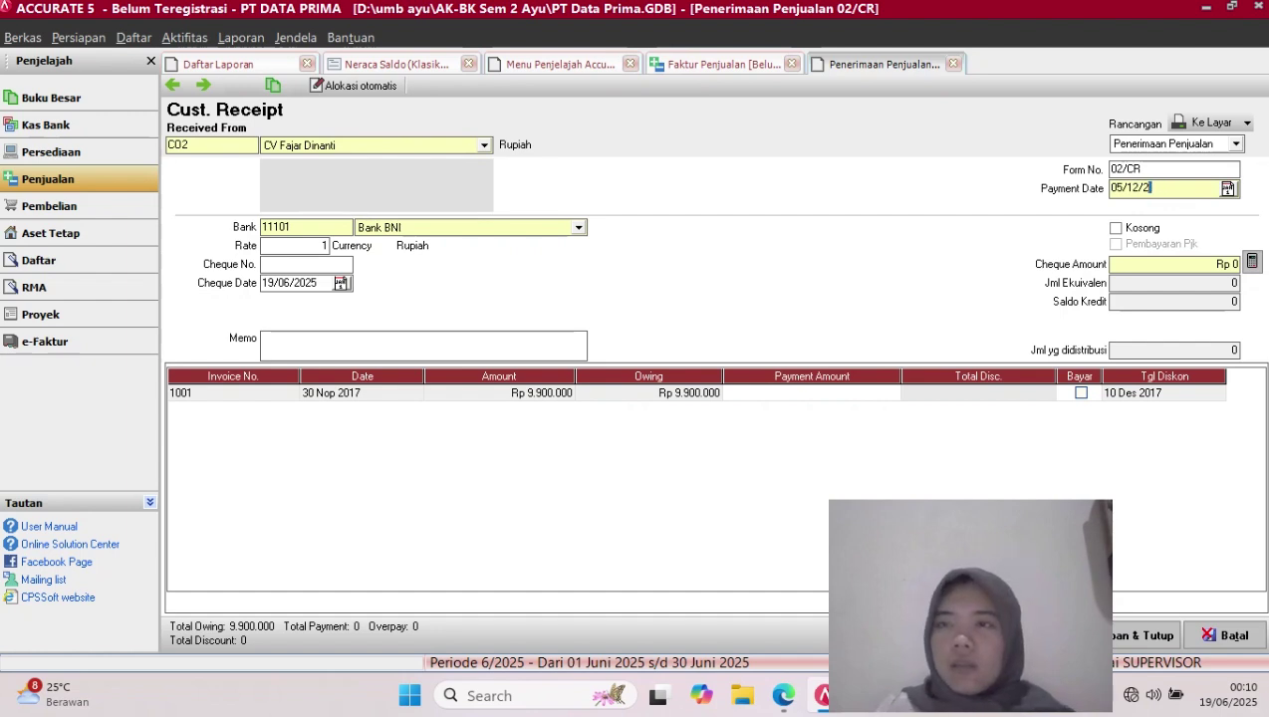
type("2017")
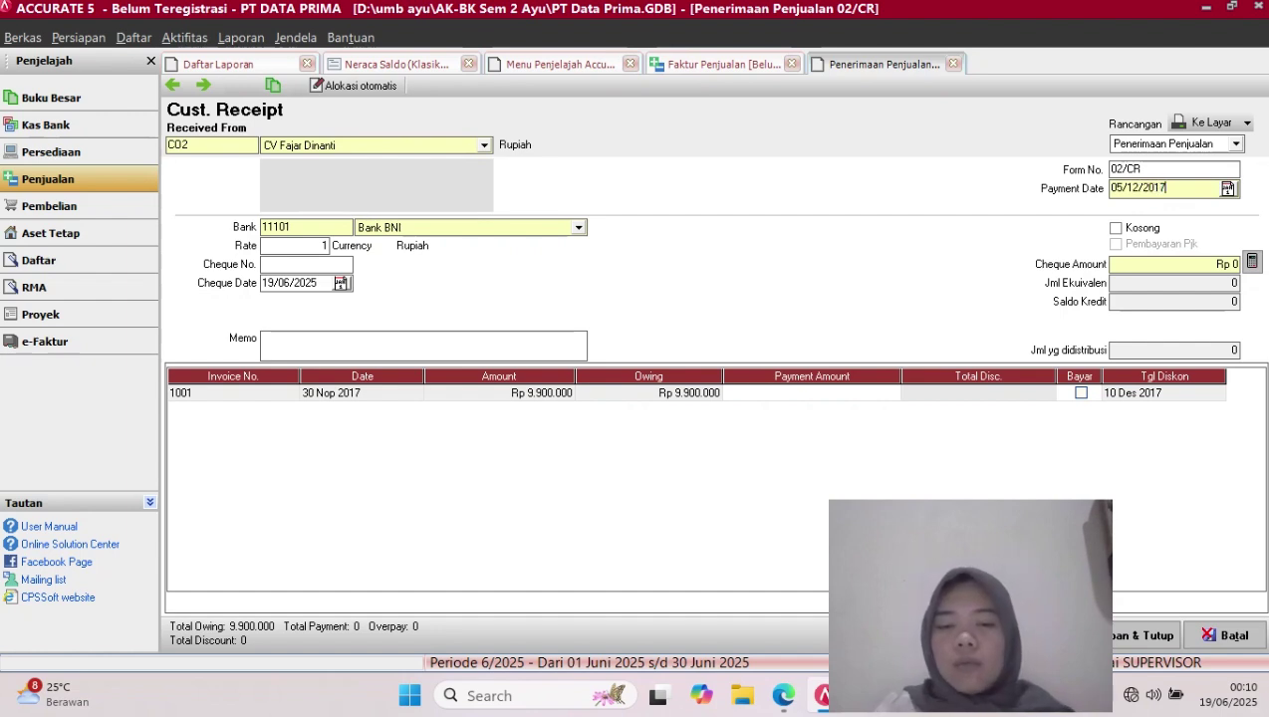
key("shift+Left")
key("shift+Left")
key("shift+Left")
key("shift+Left")
key("shift+Left")
key("shift+Left")
key("shift+Left")
key("shift+Left")
key("shift+Left")
key("shift+Left")
key("ctrl+c")
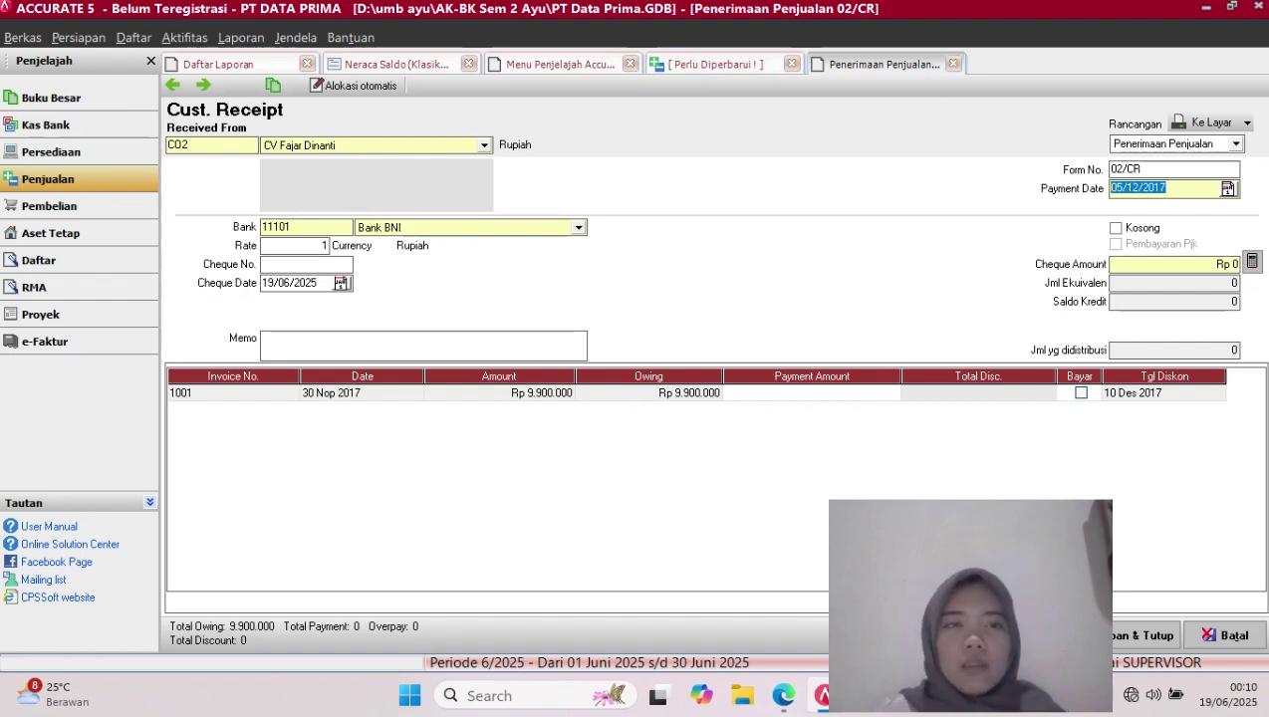
left_click(319, 284)
key("BackSpace")
key("BackSpace")
key("BackSpace")
key("BackSpace")
key("BackSpace")
key("BackSpace")
key("BackSpace")
key("BackSpace")
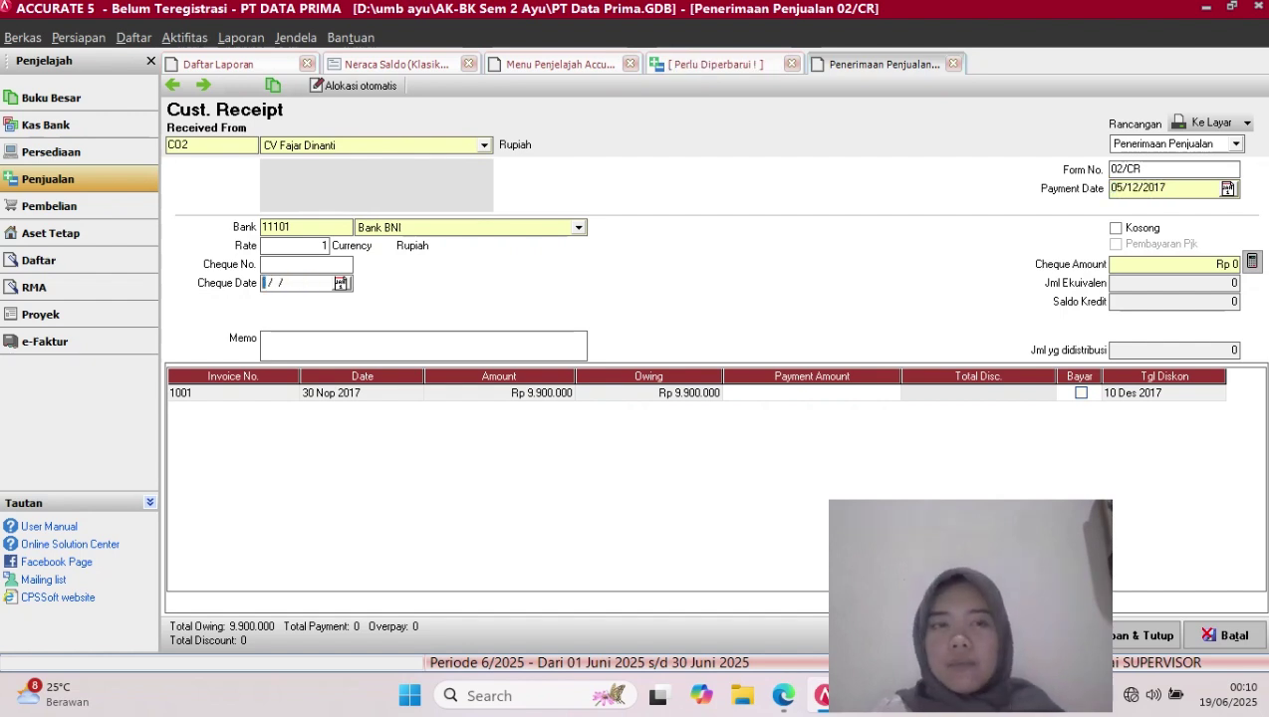
key("ctrl+v")
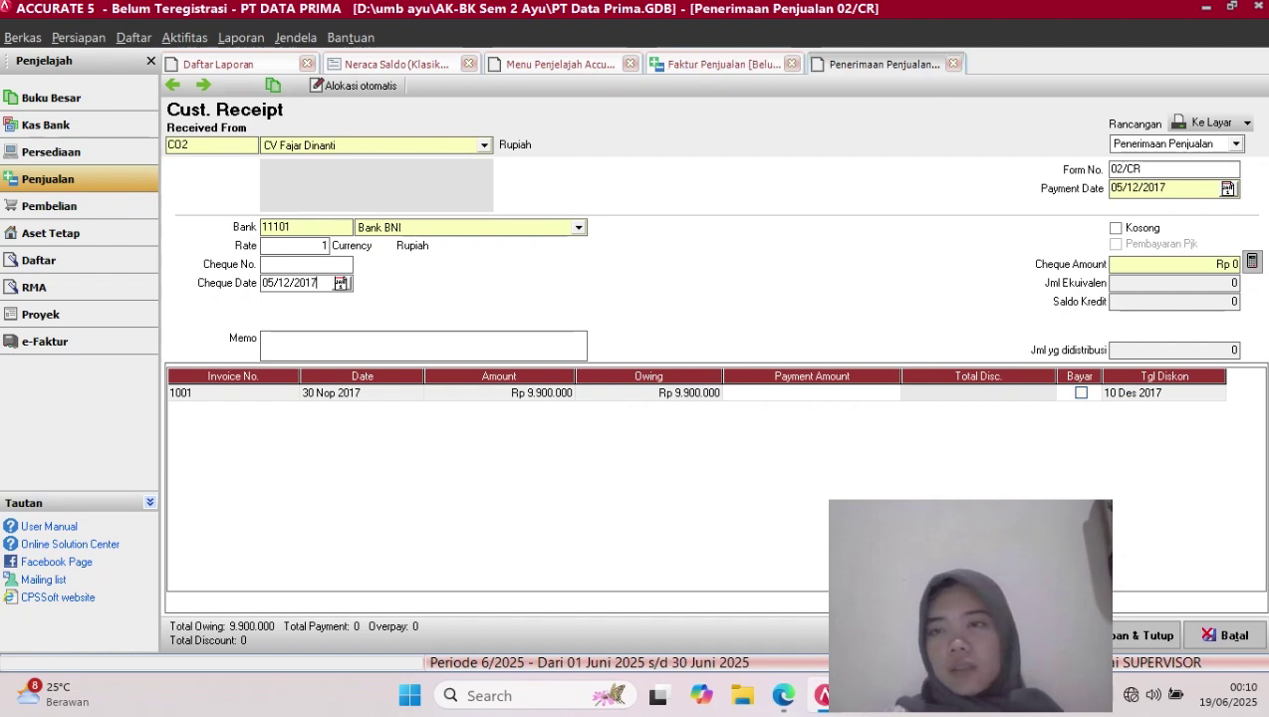
Pay invoice 1001 in full and enter a 198000 discount in its discount details
left_click(1081, 394)
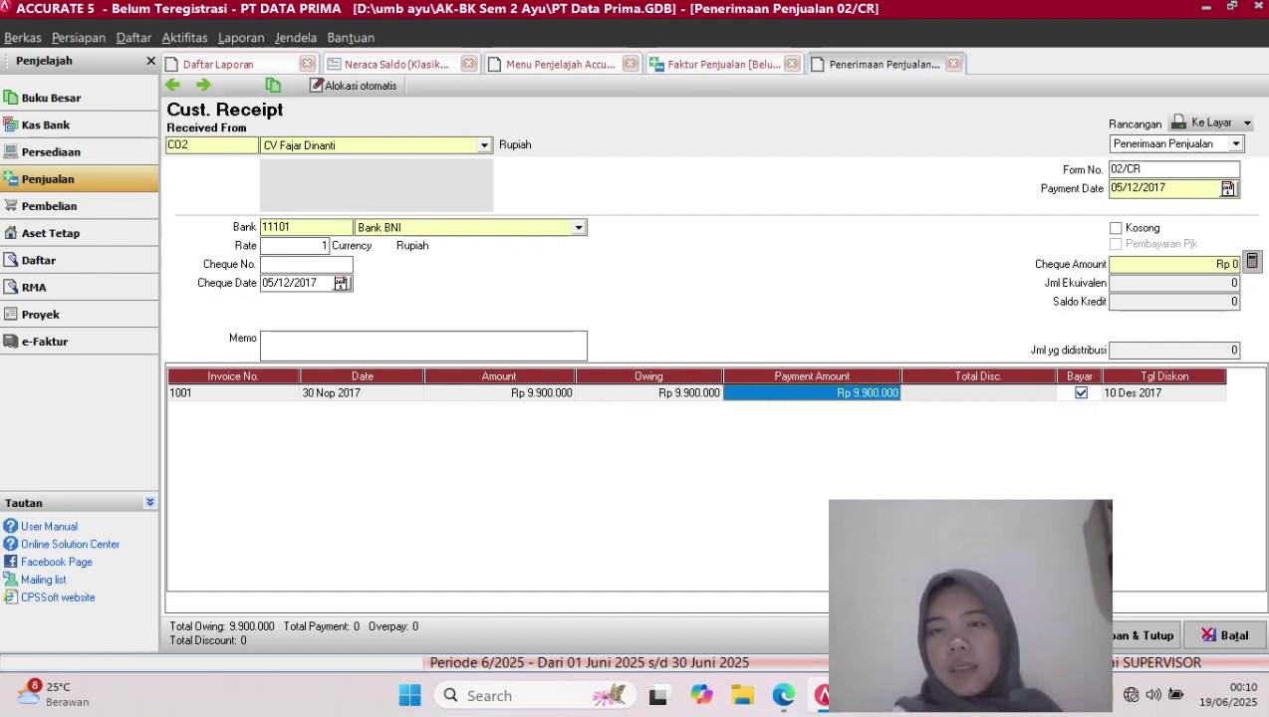
right_click(1052, 395)
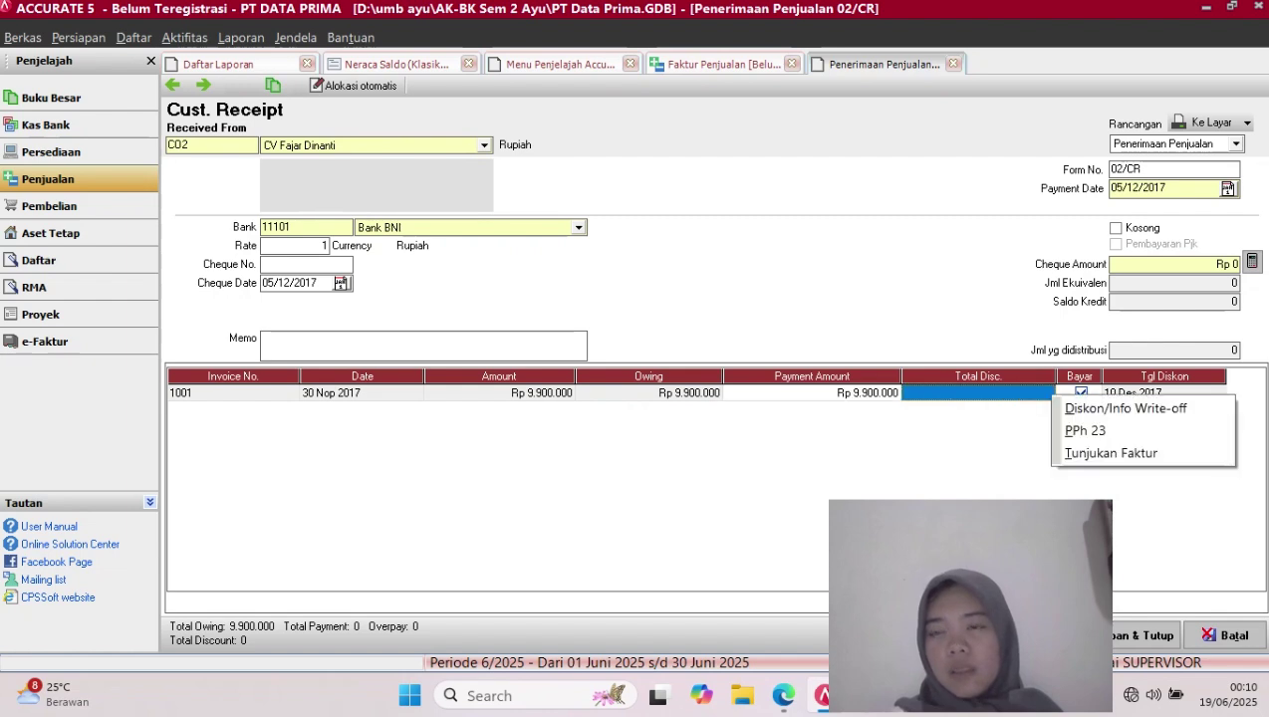
left_click(1125, 408)
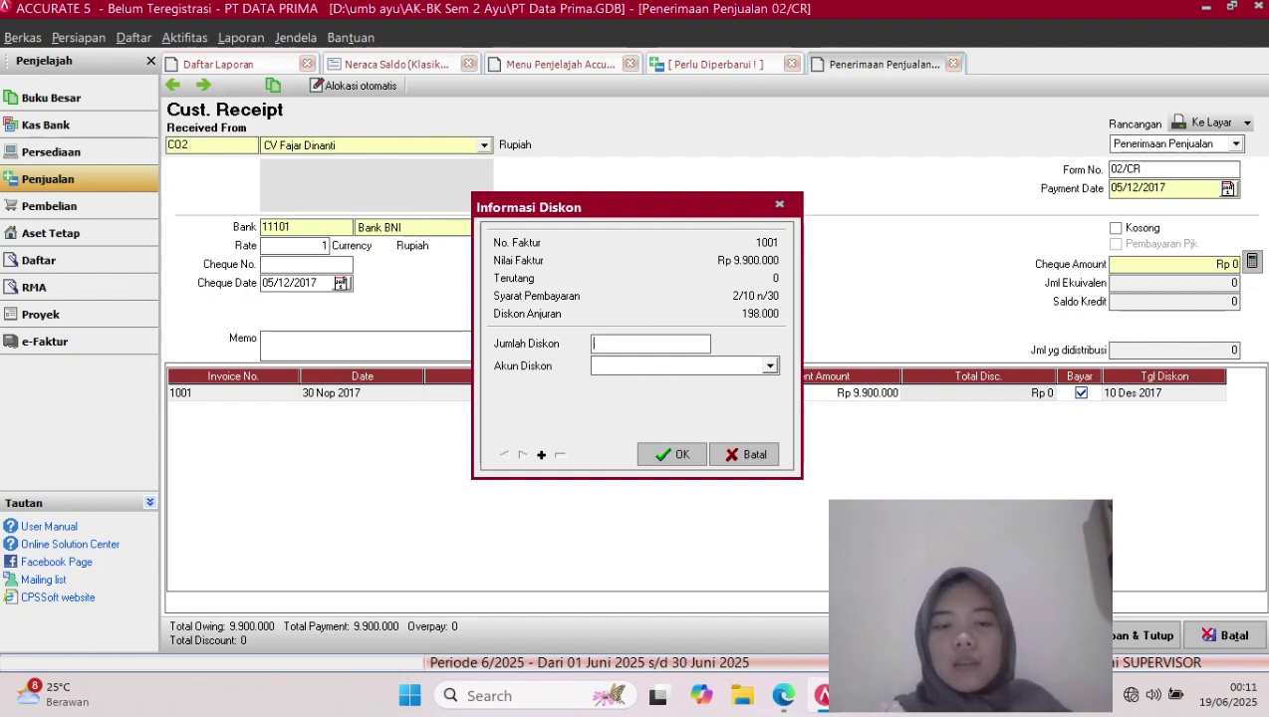
type("198")
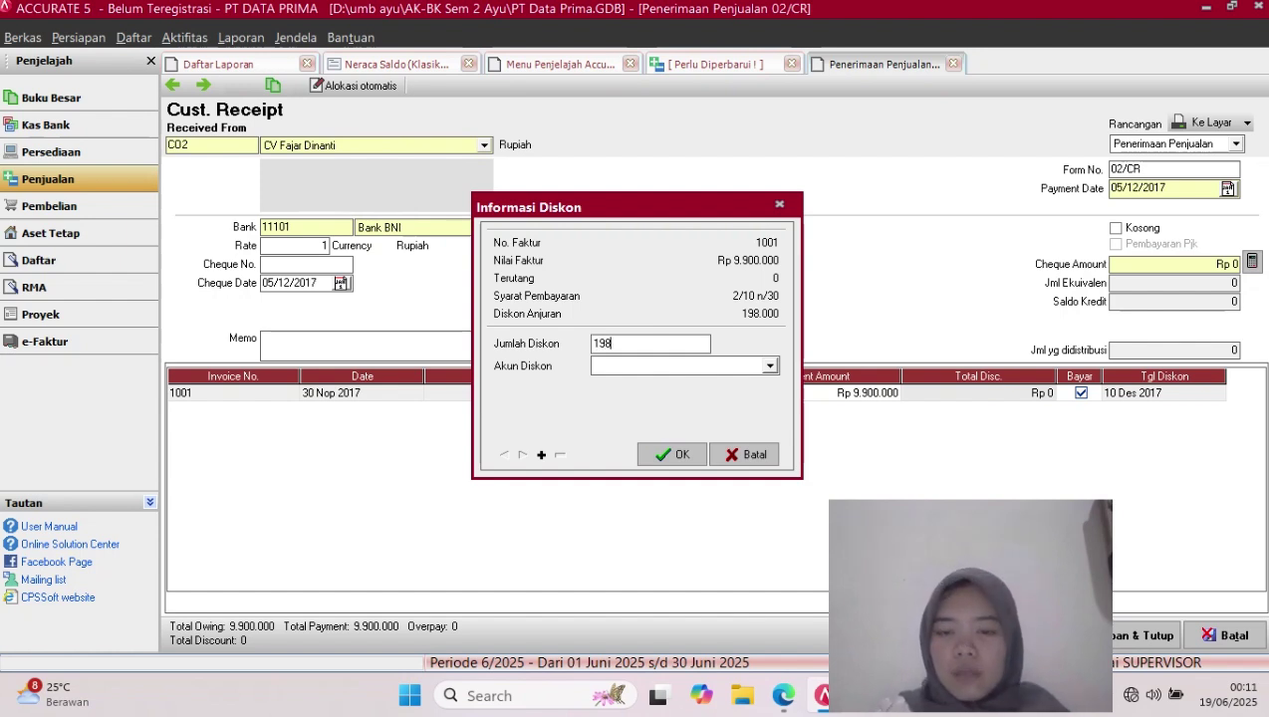
type("000")
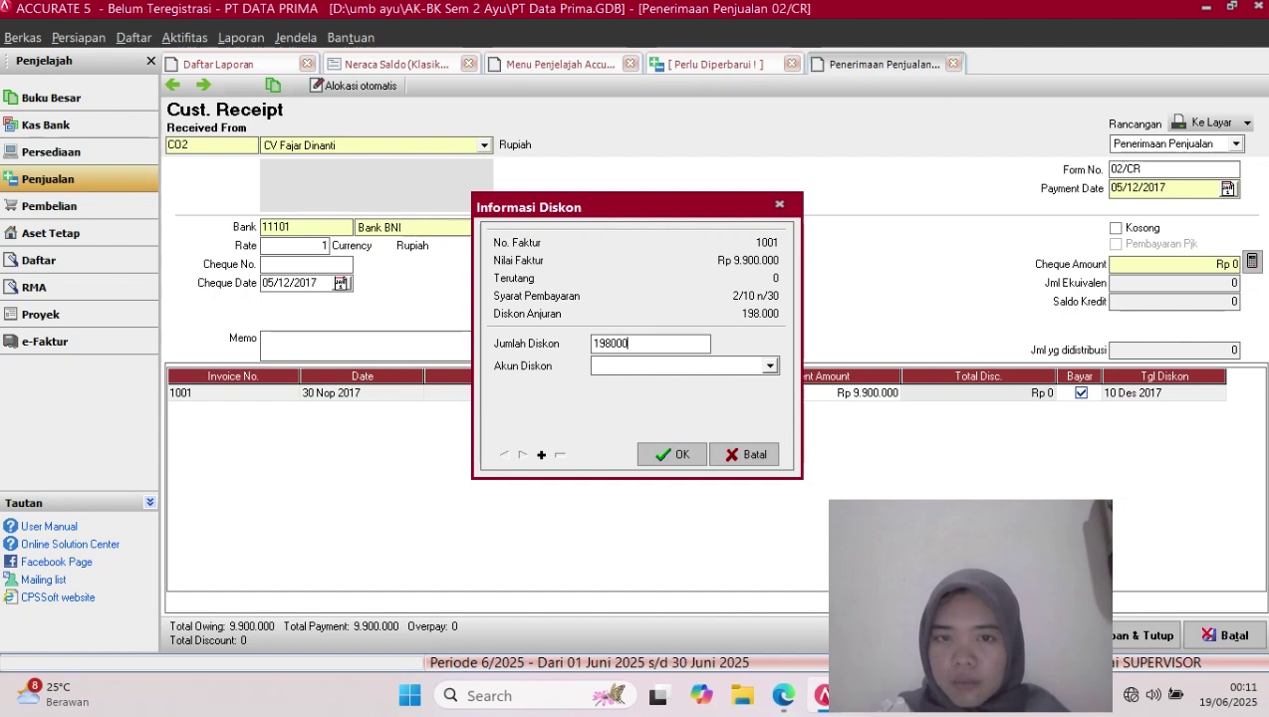
Book the discount to the Diskon Penjualan account and confirm it
left_click(770, 366)
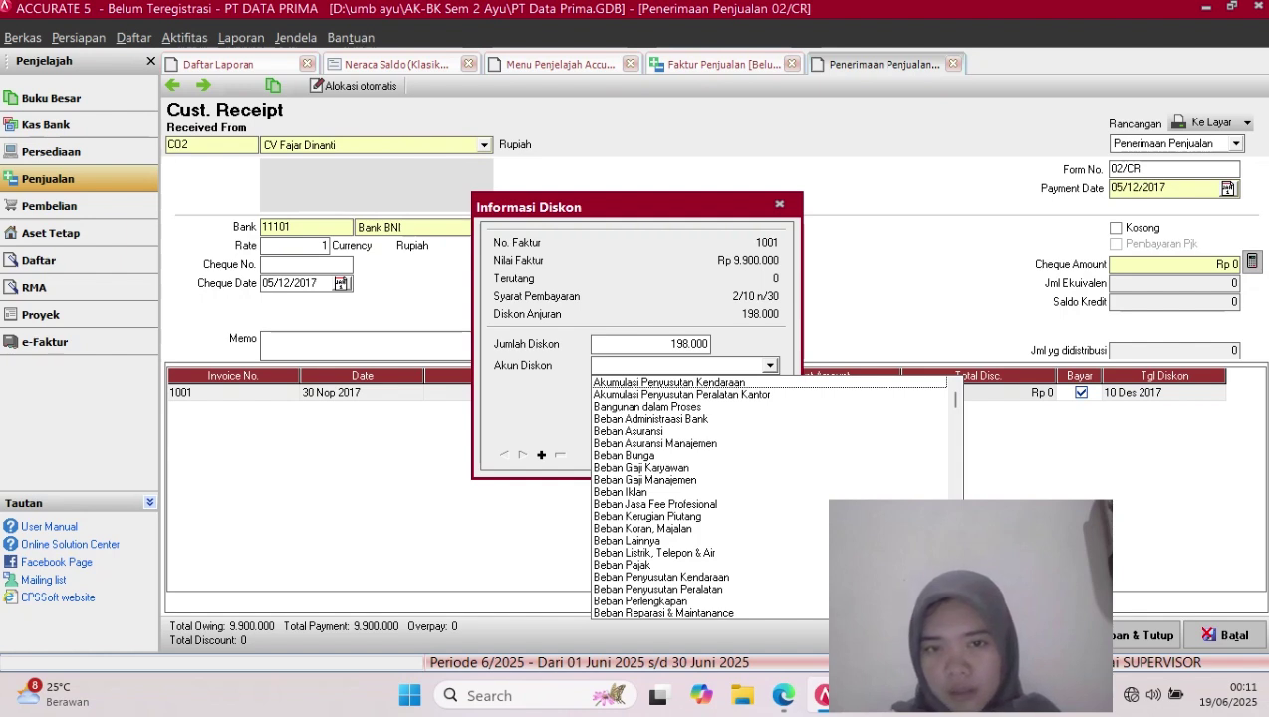
key("Down")
key("Down")
key("Down")
key("Down")
key("Down")
key("Down")
key("Down")
key("Down")
key("Down")
key("Down")
key("Down")
key("Down")
key("Down")
key("Down")
key("Down")
key("Down")
key("Down")
key("Down")
key("Down")
key("Down")
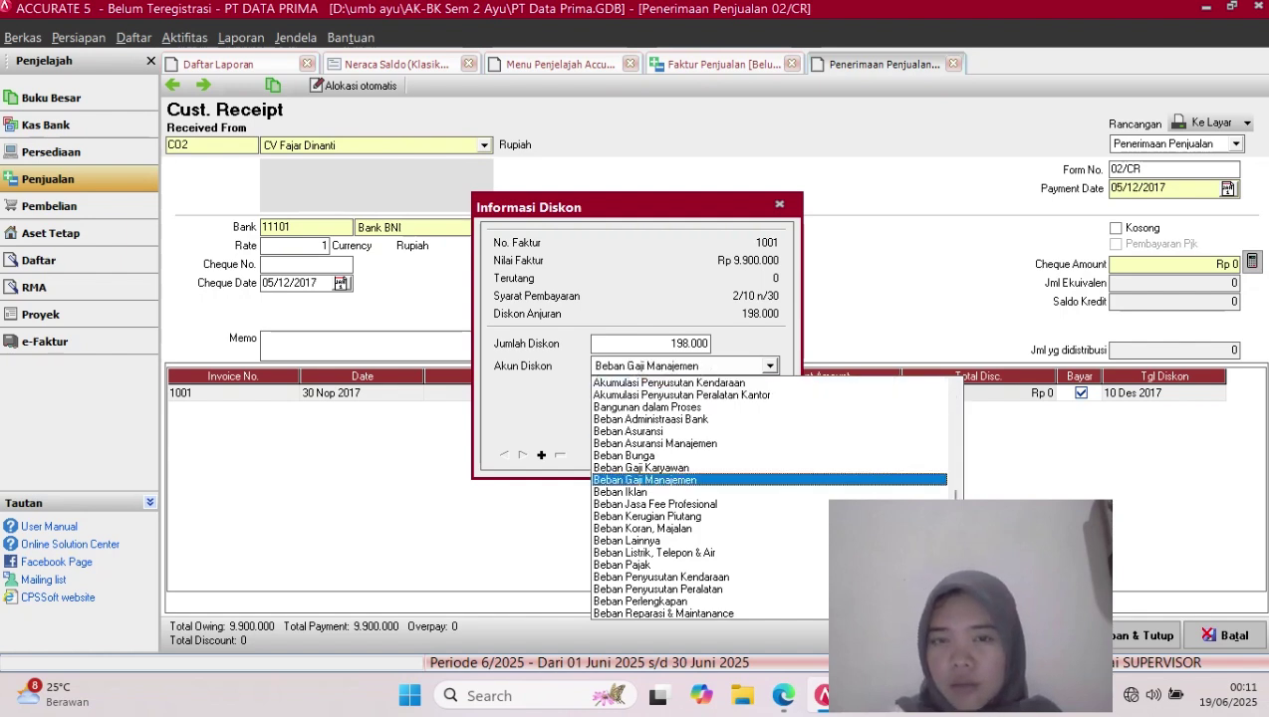
left_click(670, 389)
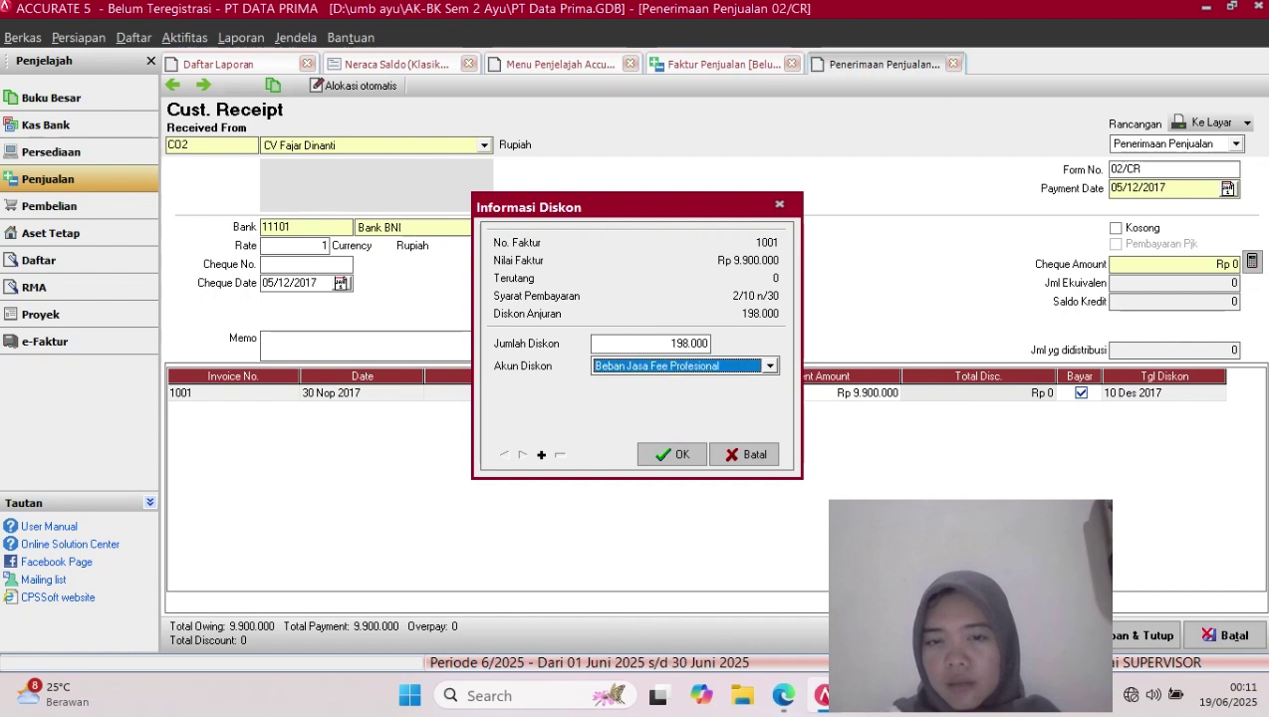
left_click(771, 367)
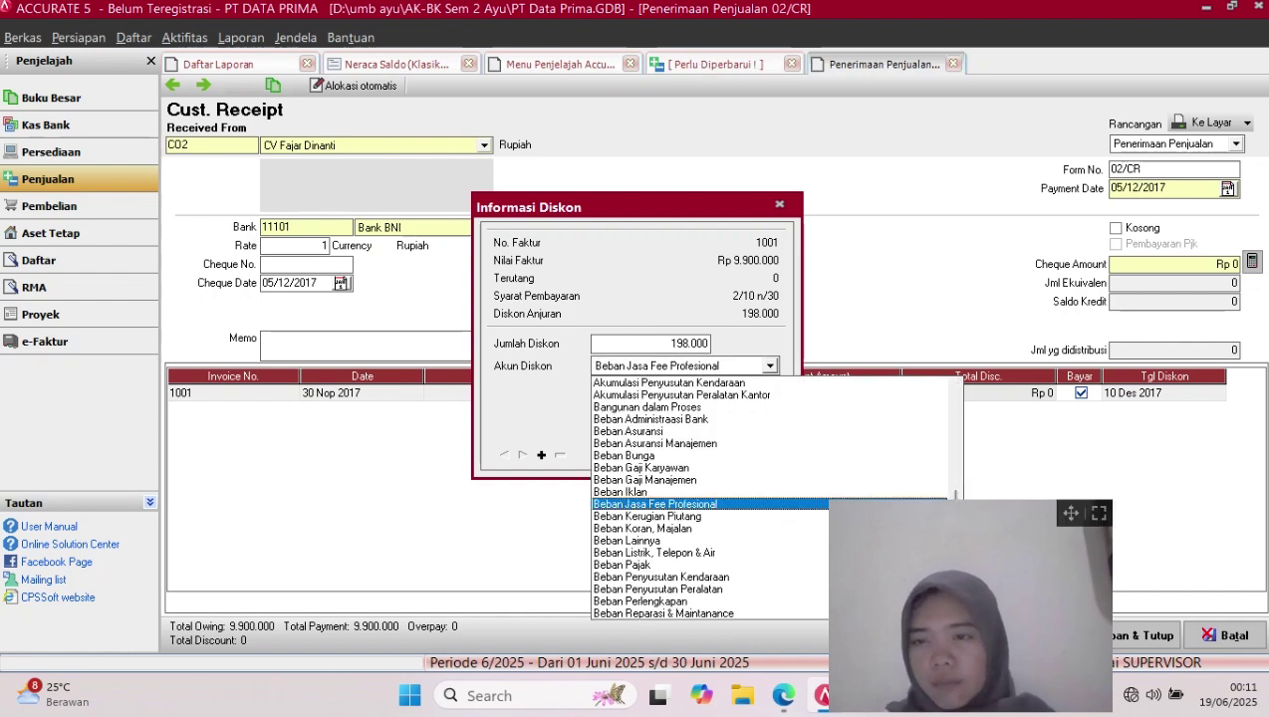
left_click_drag(1071, 513, 1154, 517)
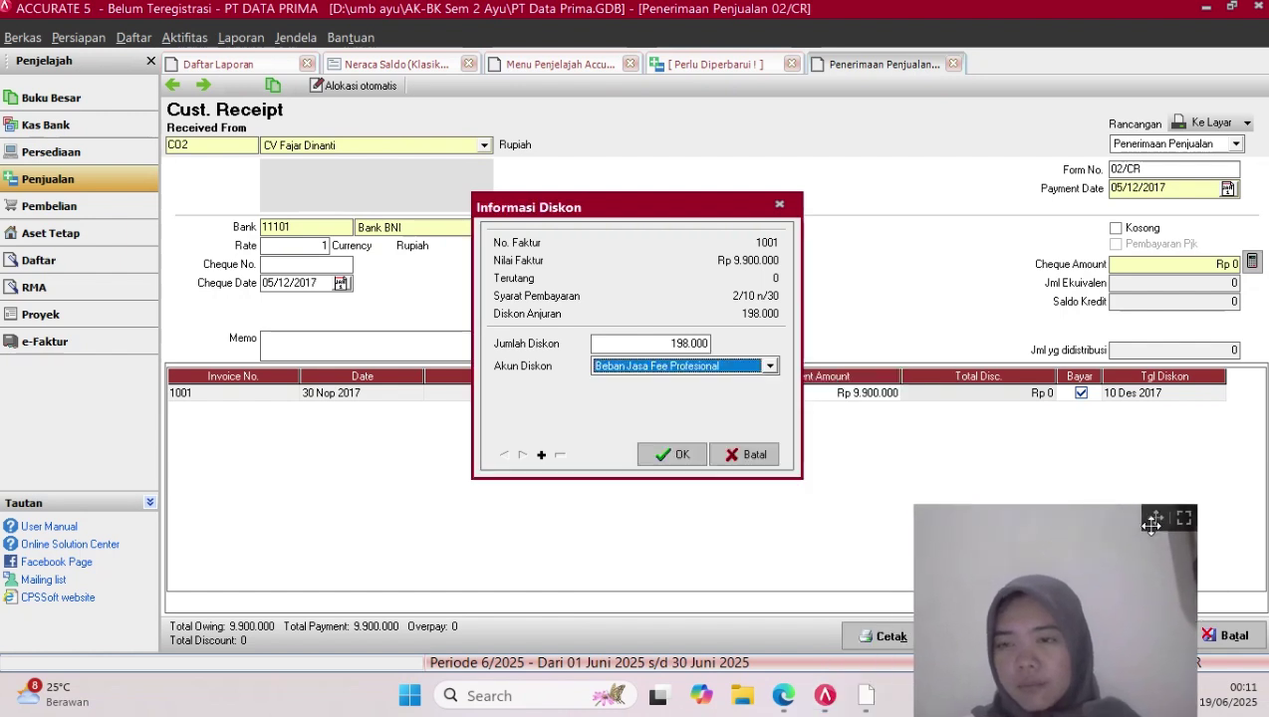
left_click(770, 366)
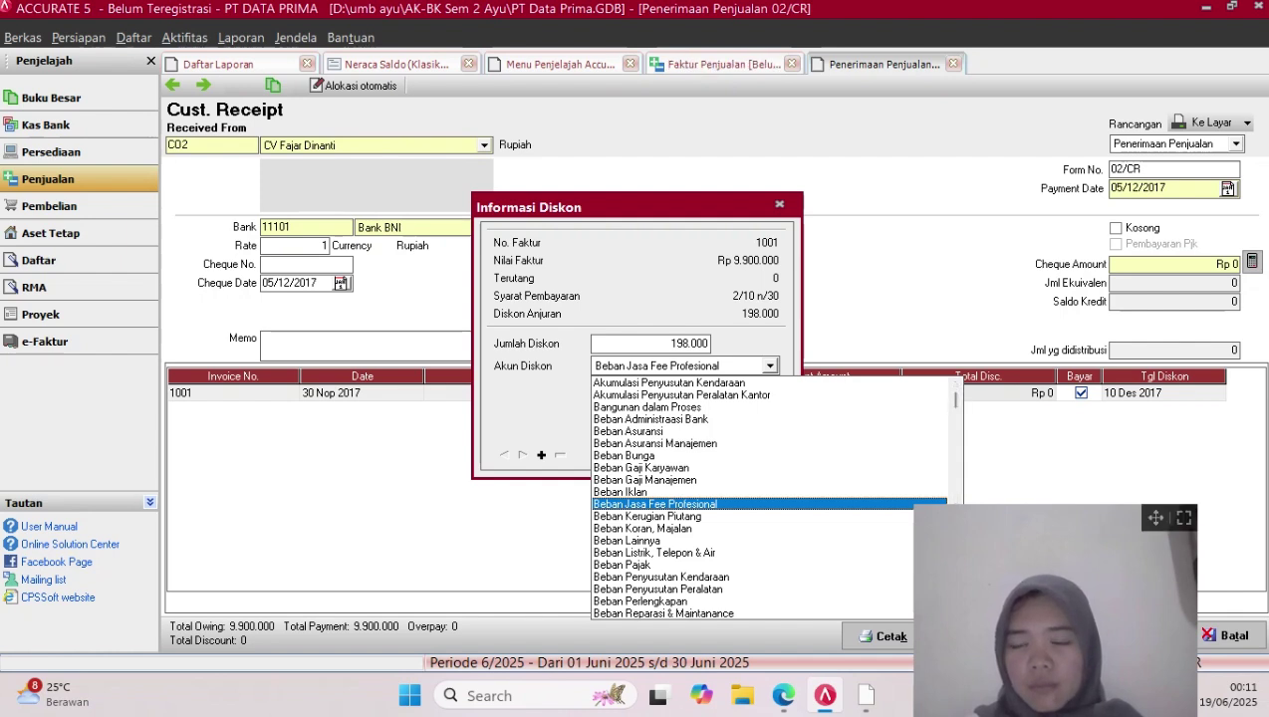
key("Down")
key("Down")
key("Down")
key("Down")
key("Down")
key("Down")
key("Down")
key("Down")
key("Down")
key("Down")
key("Down")
key("Down")
key("Down")
key("Down")
key("Down")
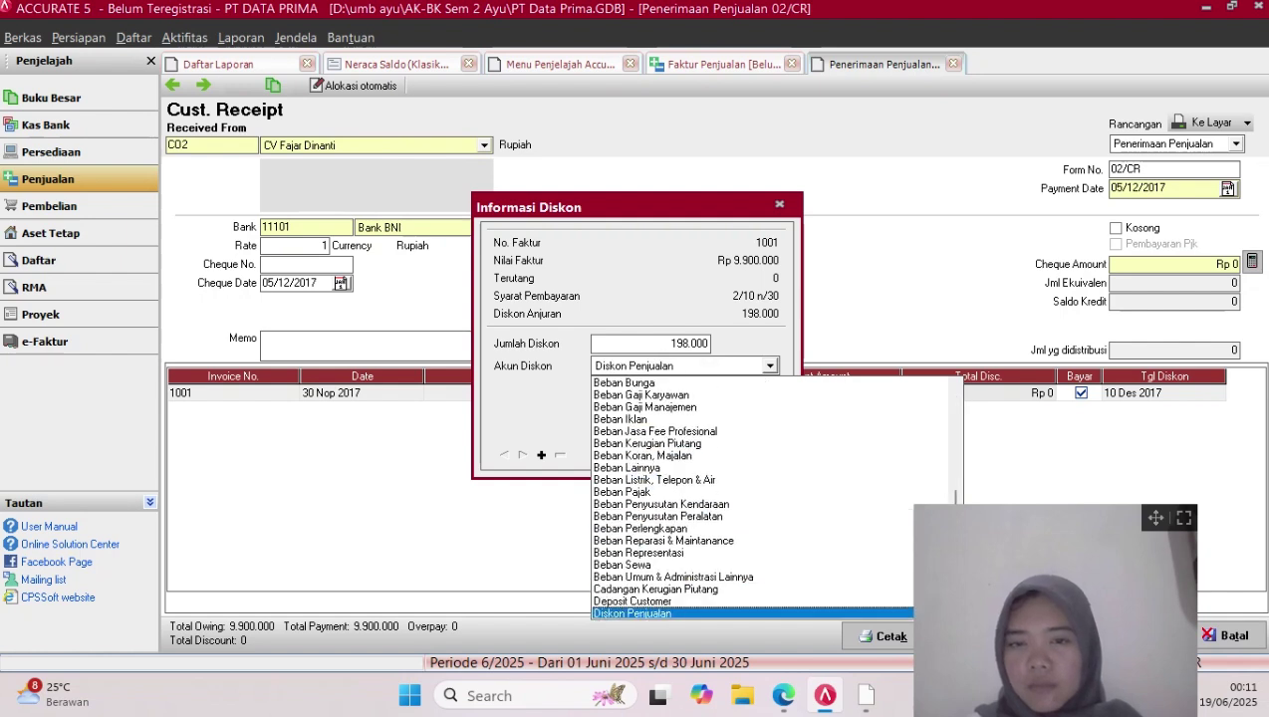
key("Return")
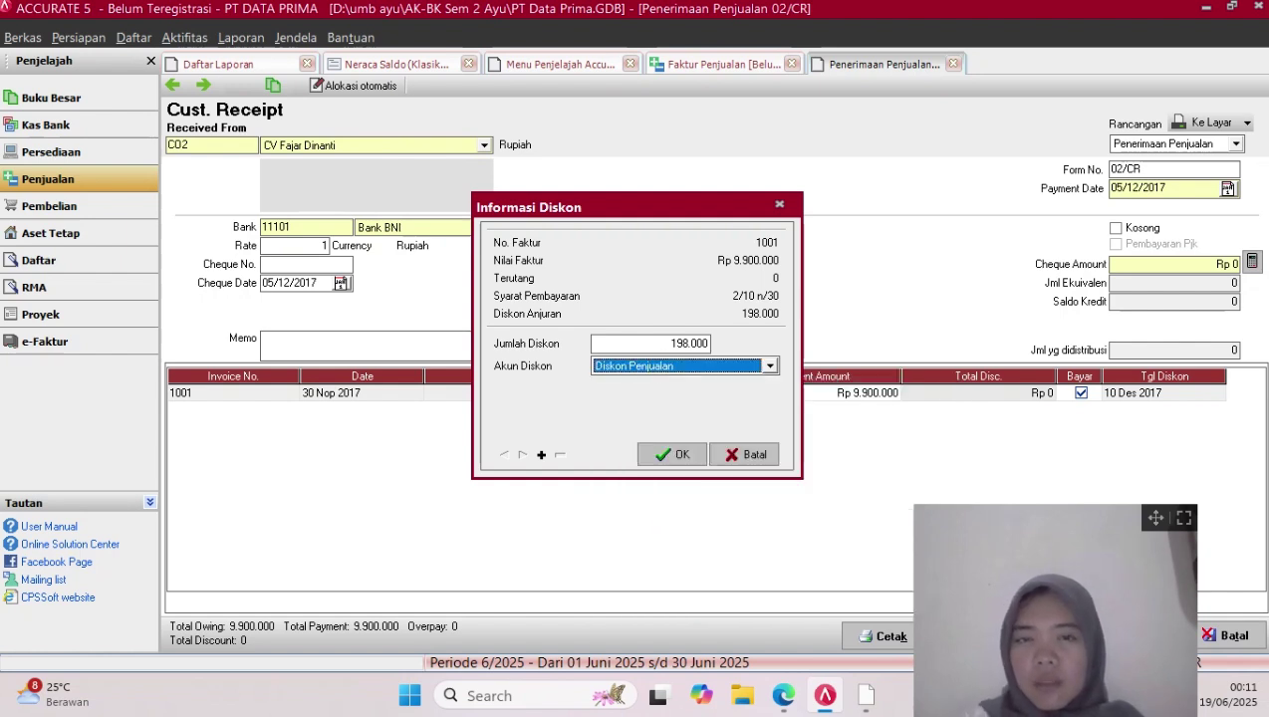
key("Return")
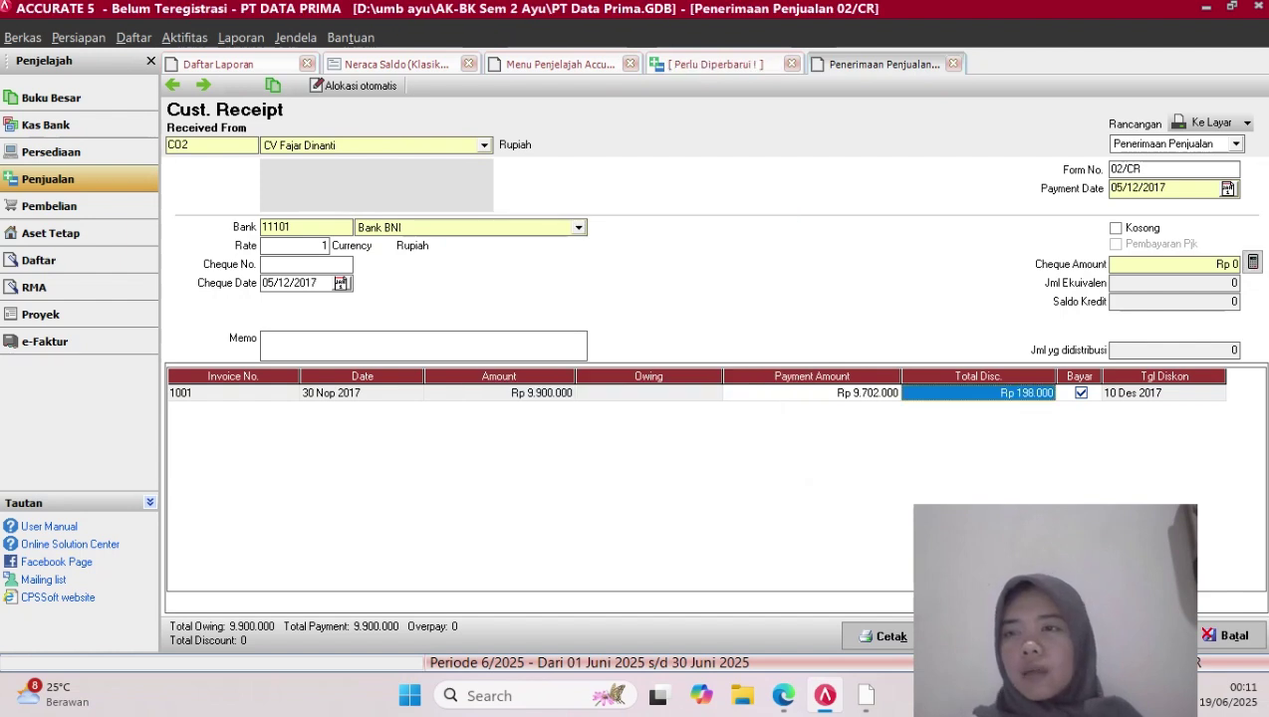
Fill the cheque amount with the Rp 9.702.000 total and save receipt 02/CR
left_click(1252, 261)
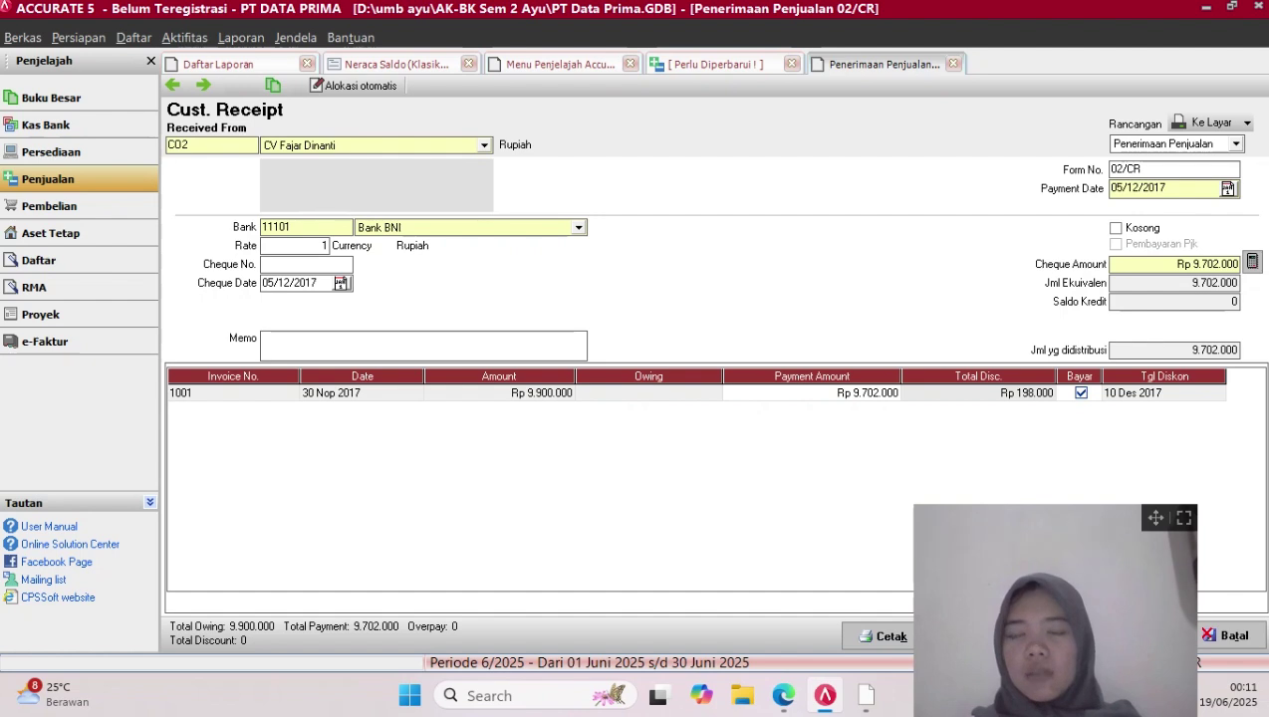
left_click_drag(1156, 518, 877, 509)
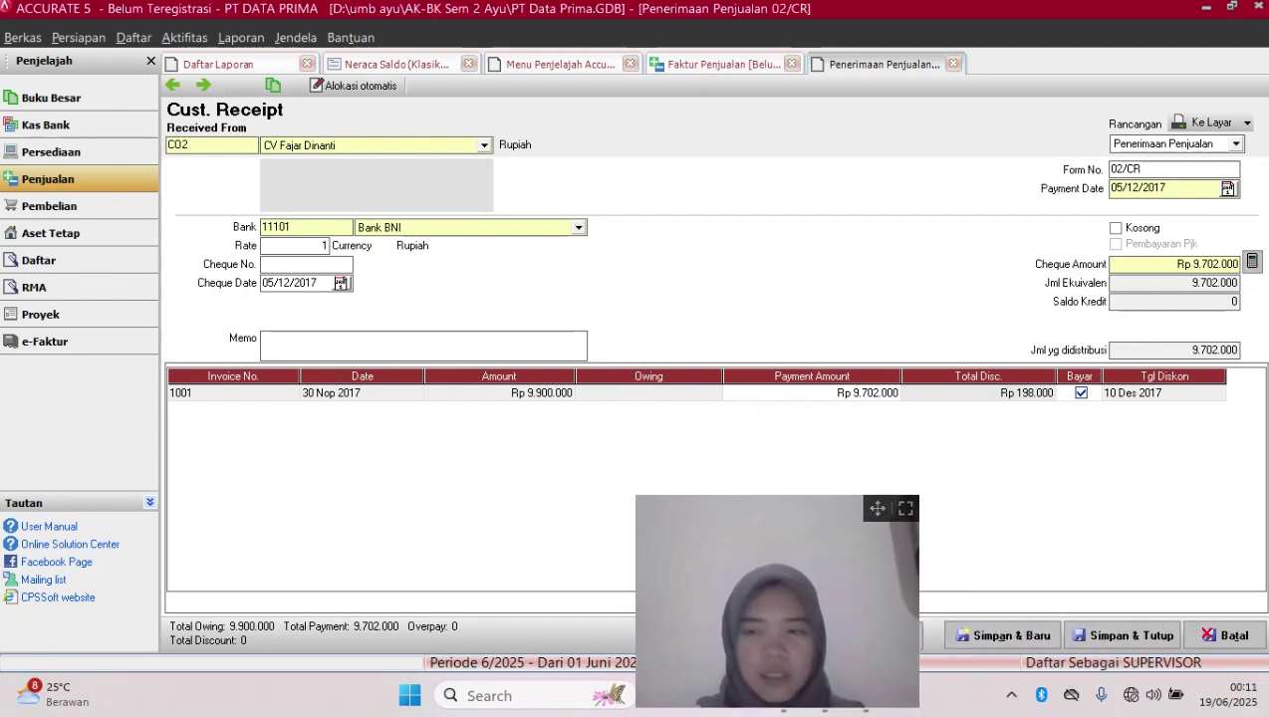
left_click(1131, 635)
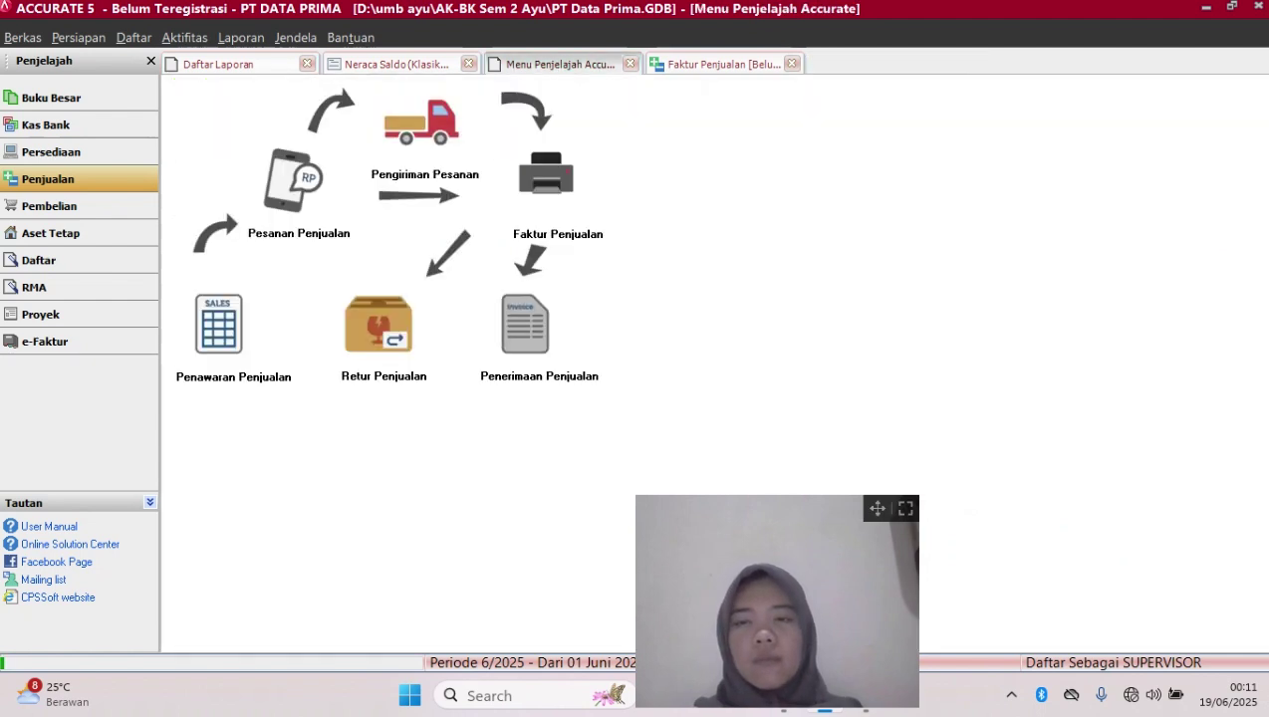
left_click_drag(873, 540, 1241, 544)
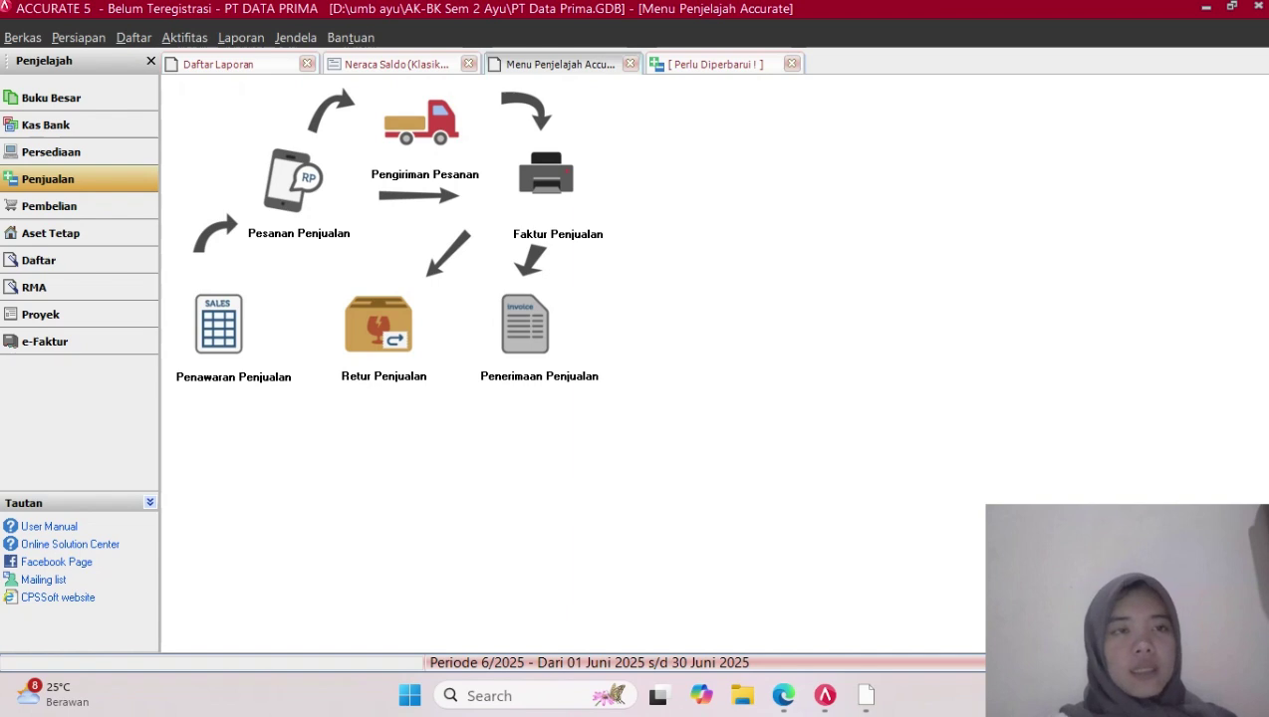
Start a new purchase invoice from vendor PT Langit Biru
left_click(80, 206)
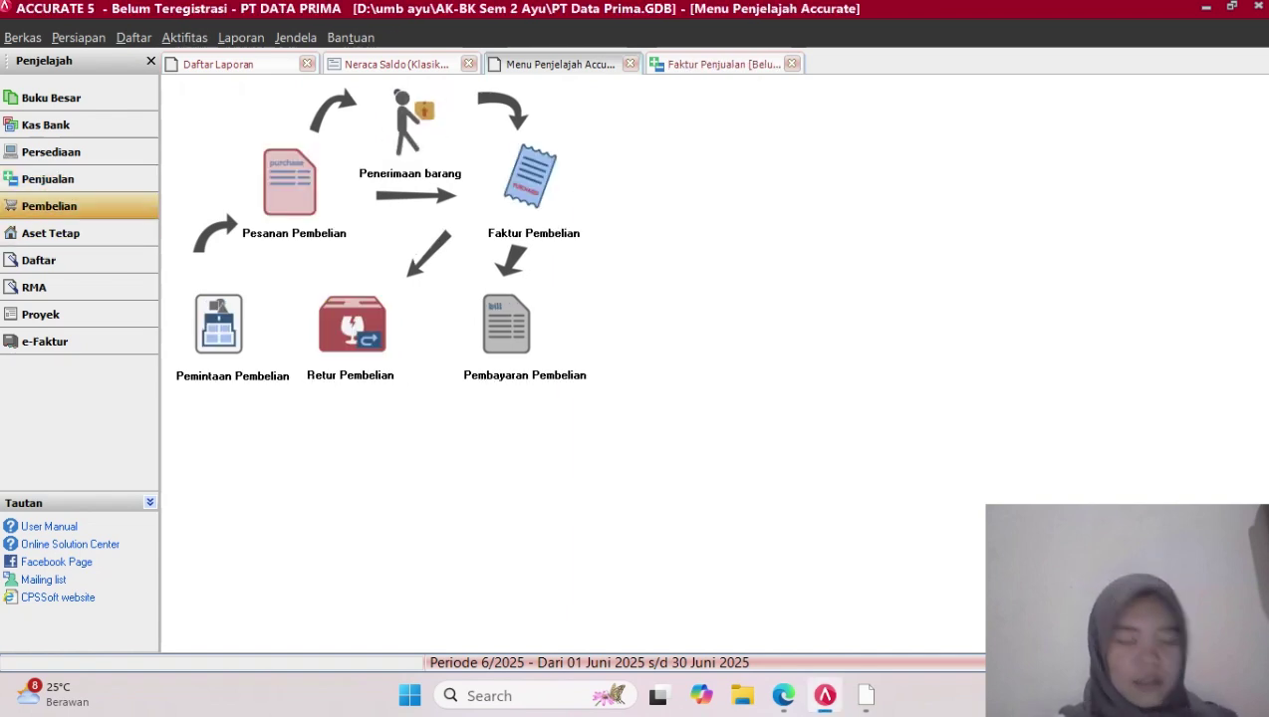
left_click(531, 177)
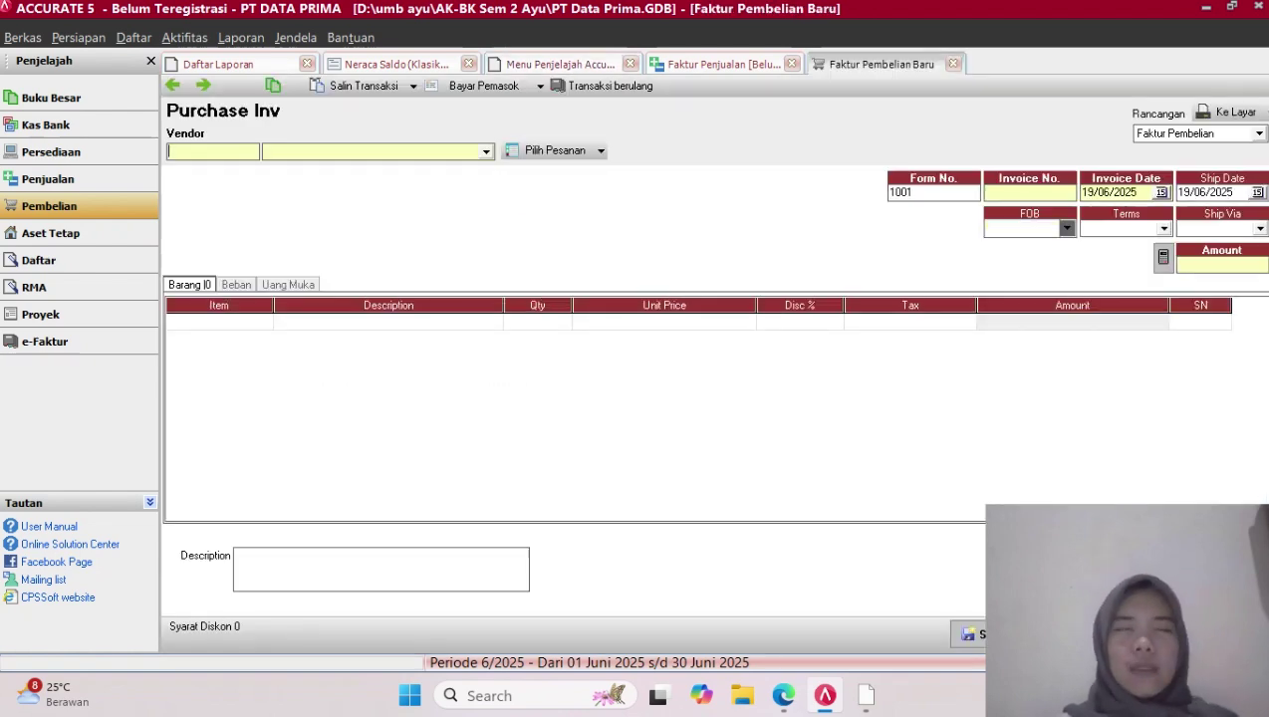
left_click(486, 152)
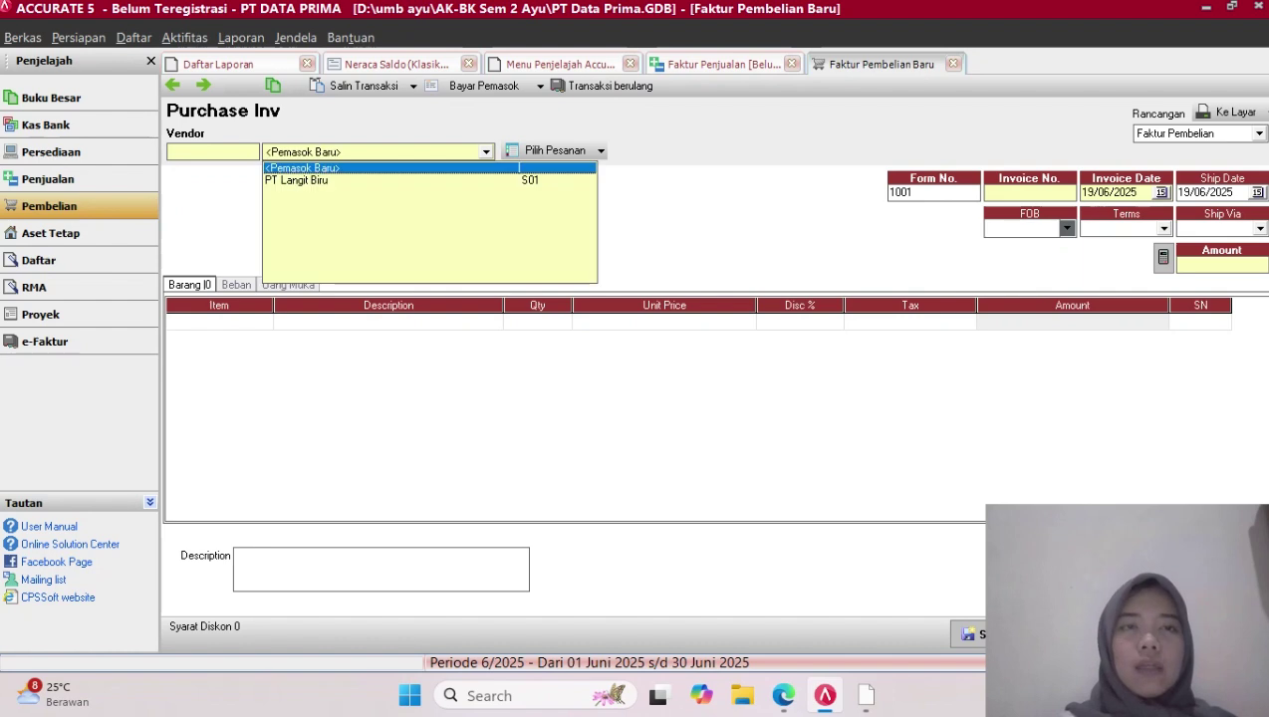
key("Down")
key("Return")
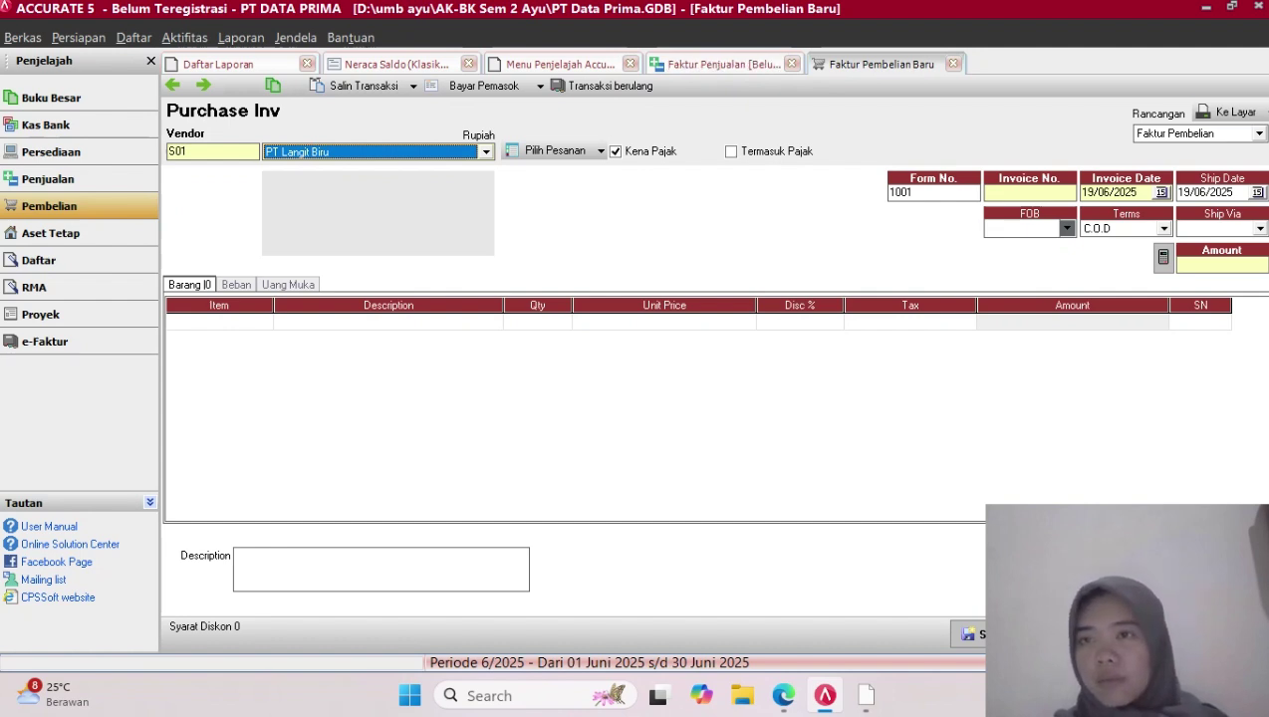
Set the form number to 1001 and the invoice number to 01/PJ
left_click(1029, 193)
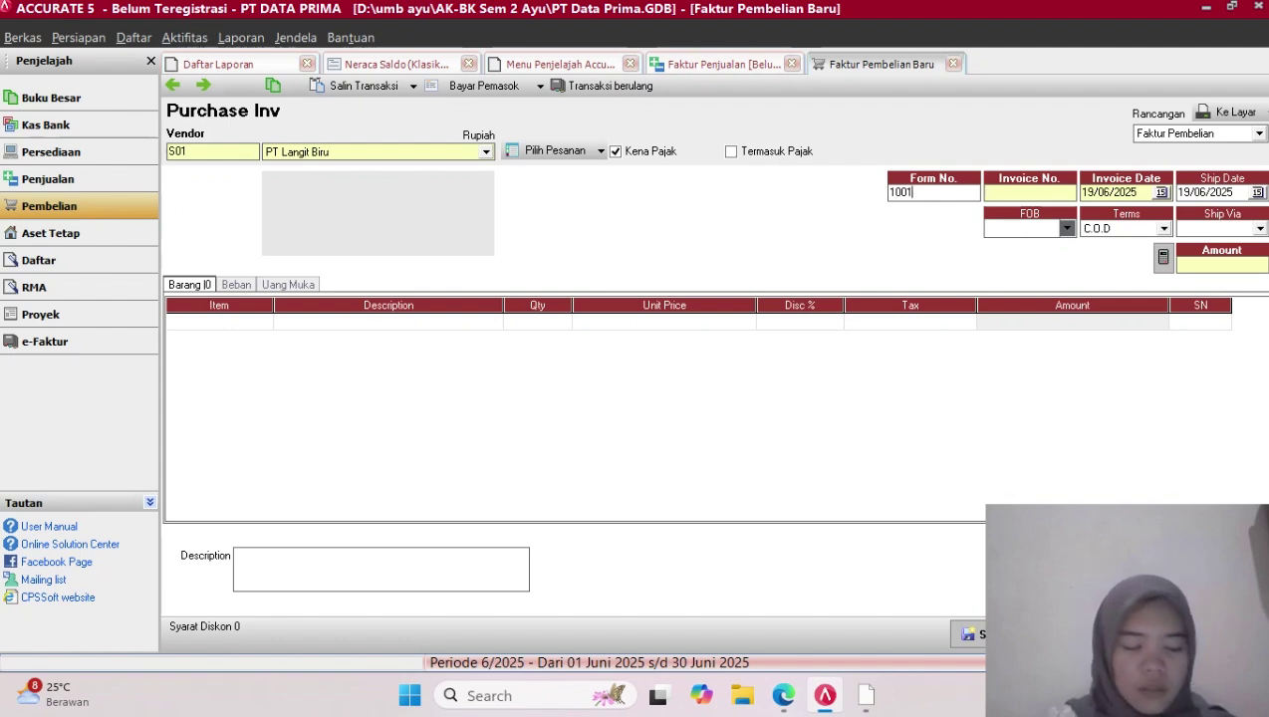
left_click(933, 194)
key("BackSpace")
key("BackSpace")
key("BackSpace")
key("BackSpace")
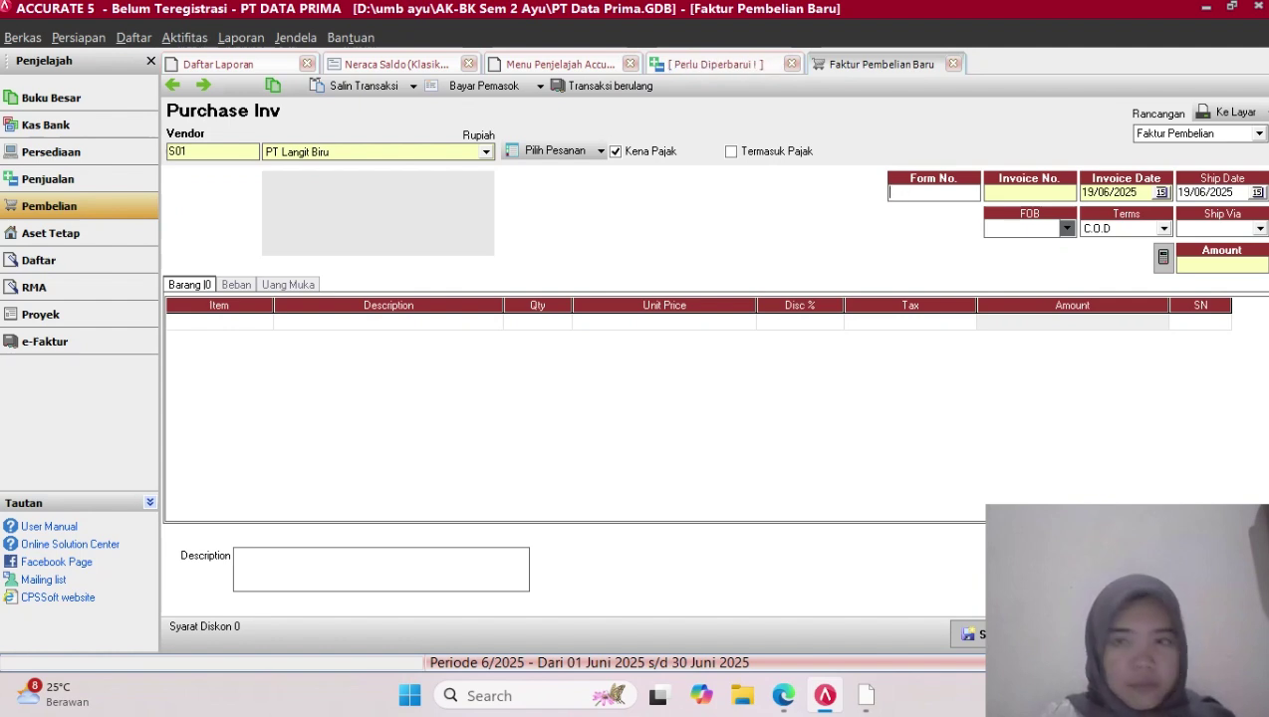
type("1001")
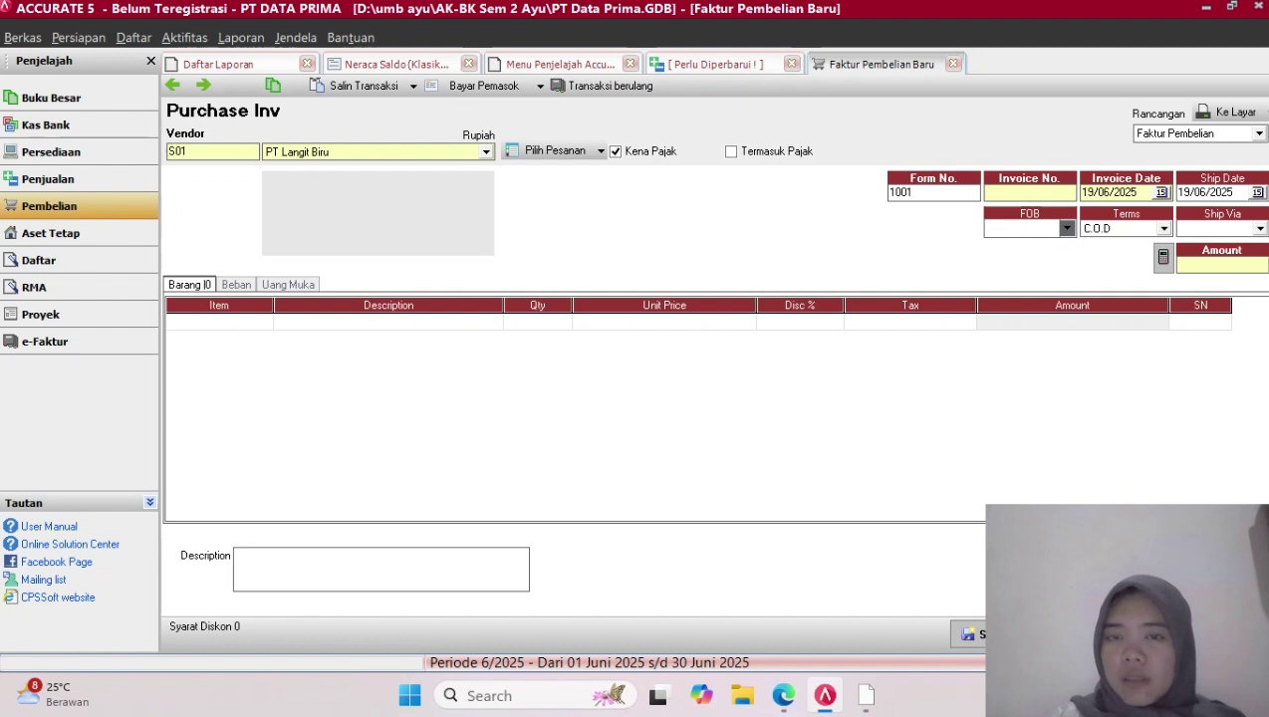
left_click(1029, 193)
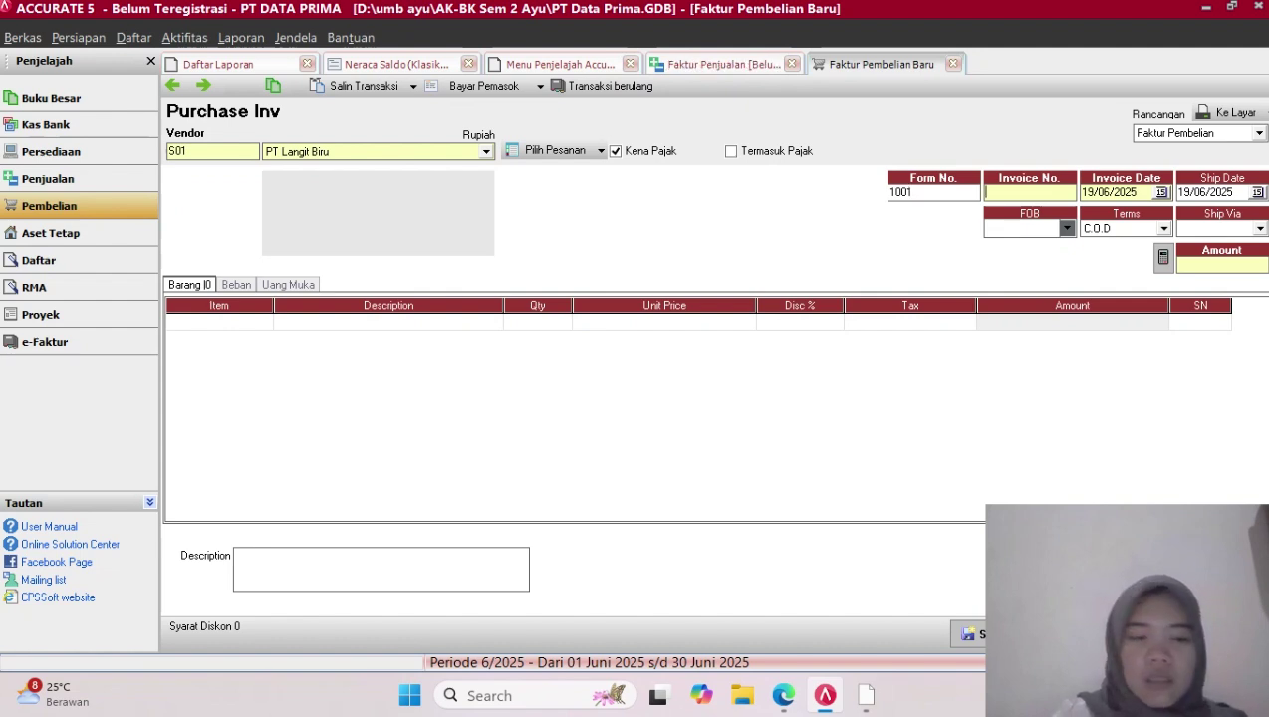
type("0")
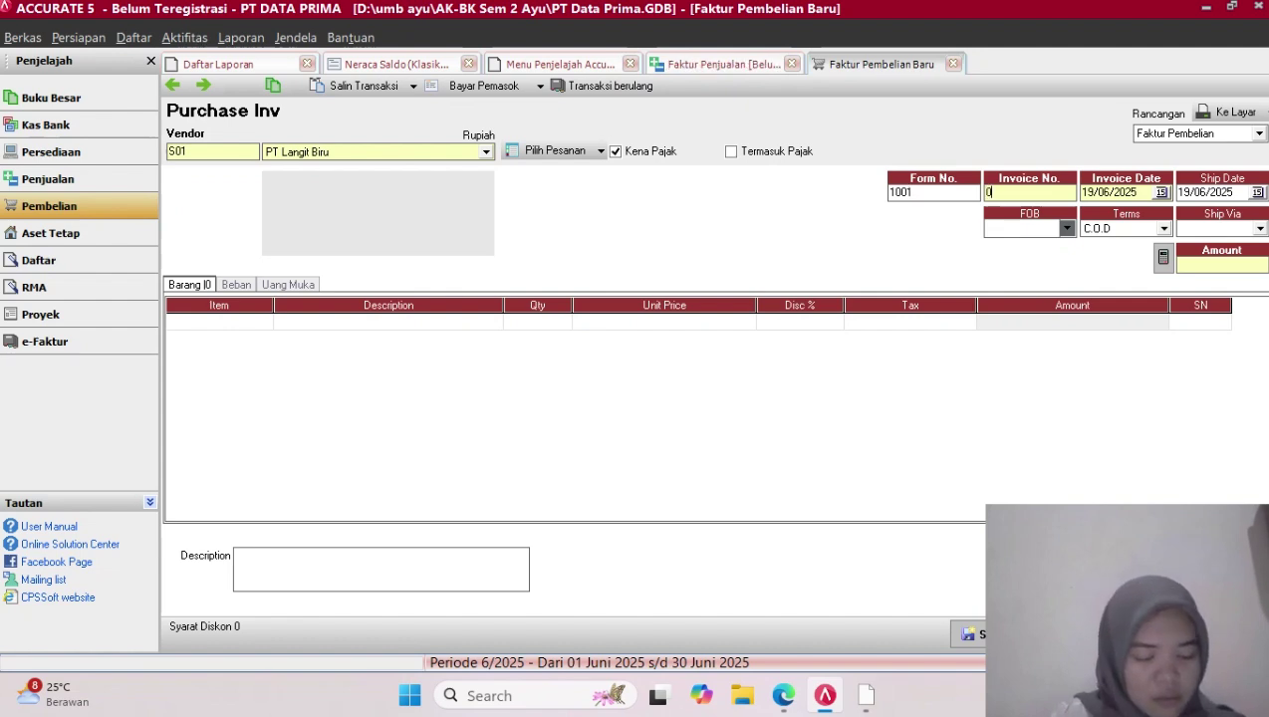
type("1/")
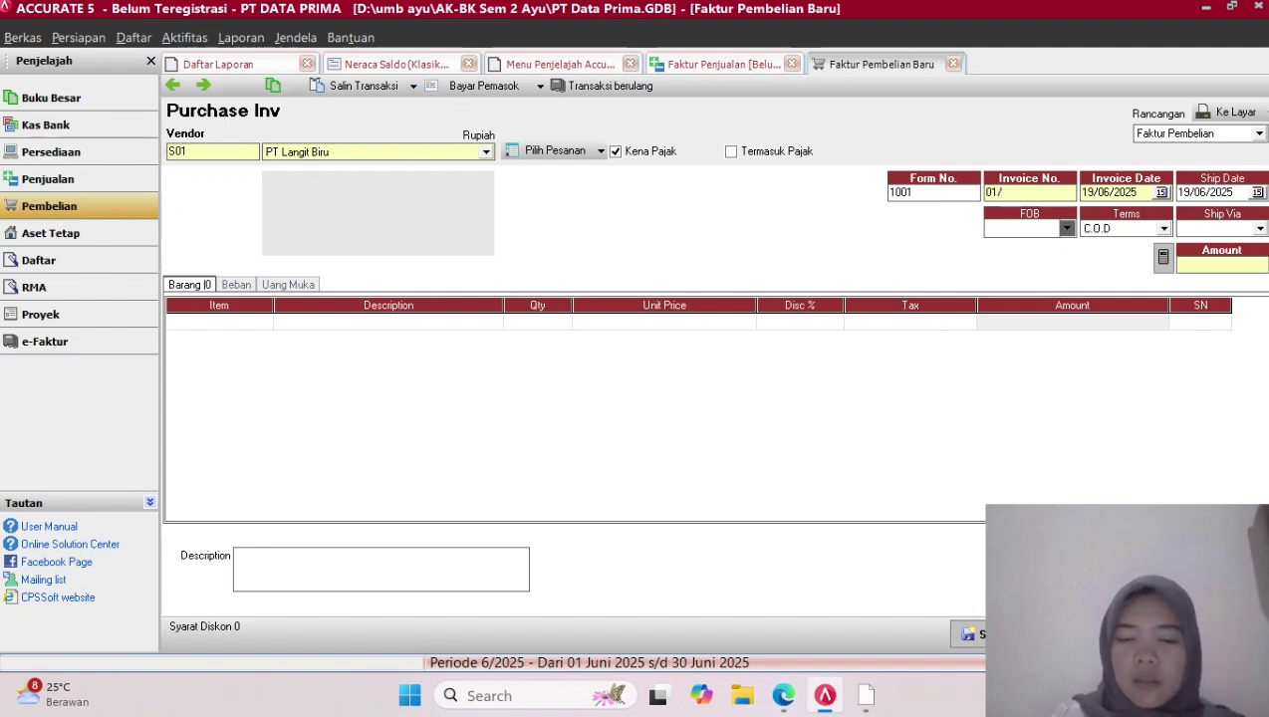
key("Caps_Lock")
type("P")
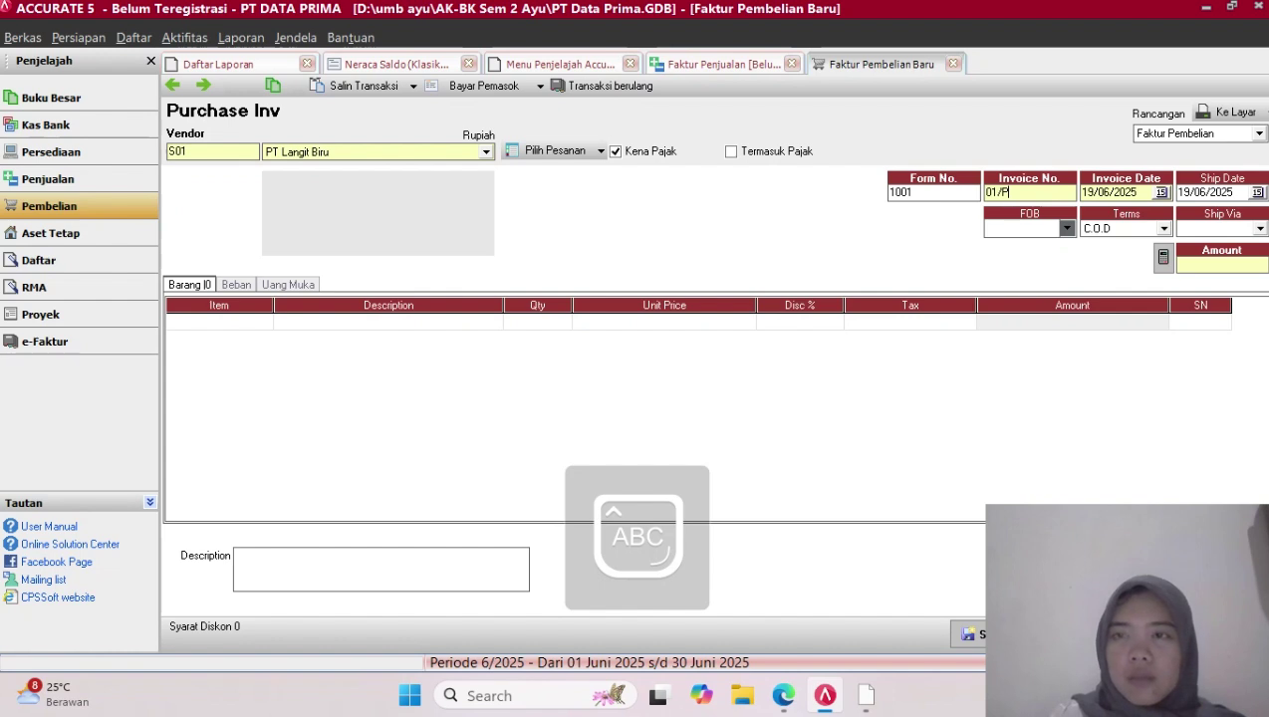
type("J")
key("Caps_Lock")
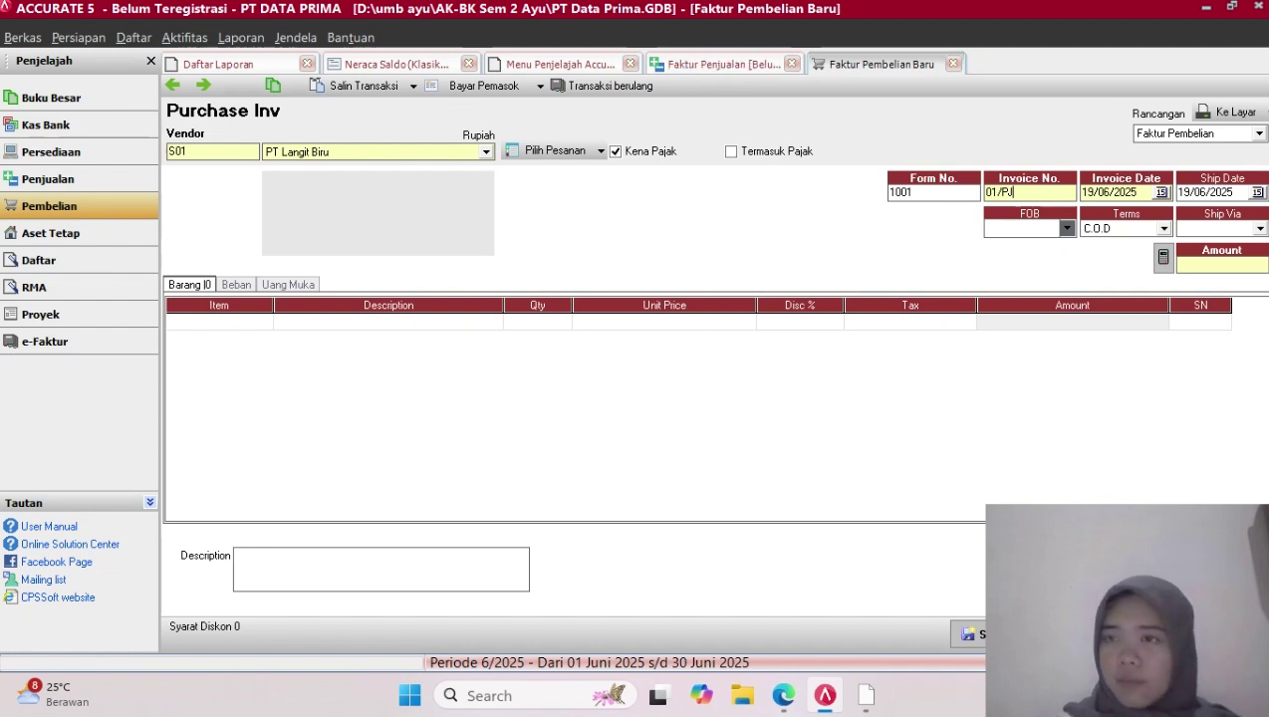
Date the ship date and invoice date 07/12/2017 and choose 5/20 n/30 terms
left_click(1235, 192)
key("BackSpace")
key("BackSpace")
key("BackSpace")
key("BackSpace")
key("BackSpace")
key("BackSpace")
key("BackSpace")
key("BackSpace")
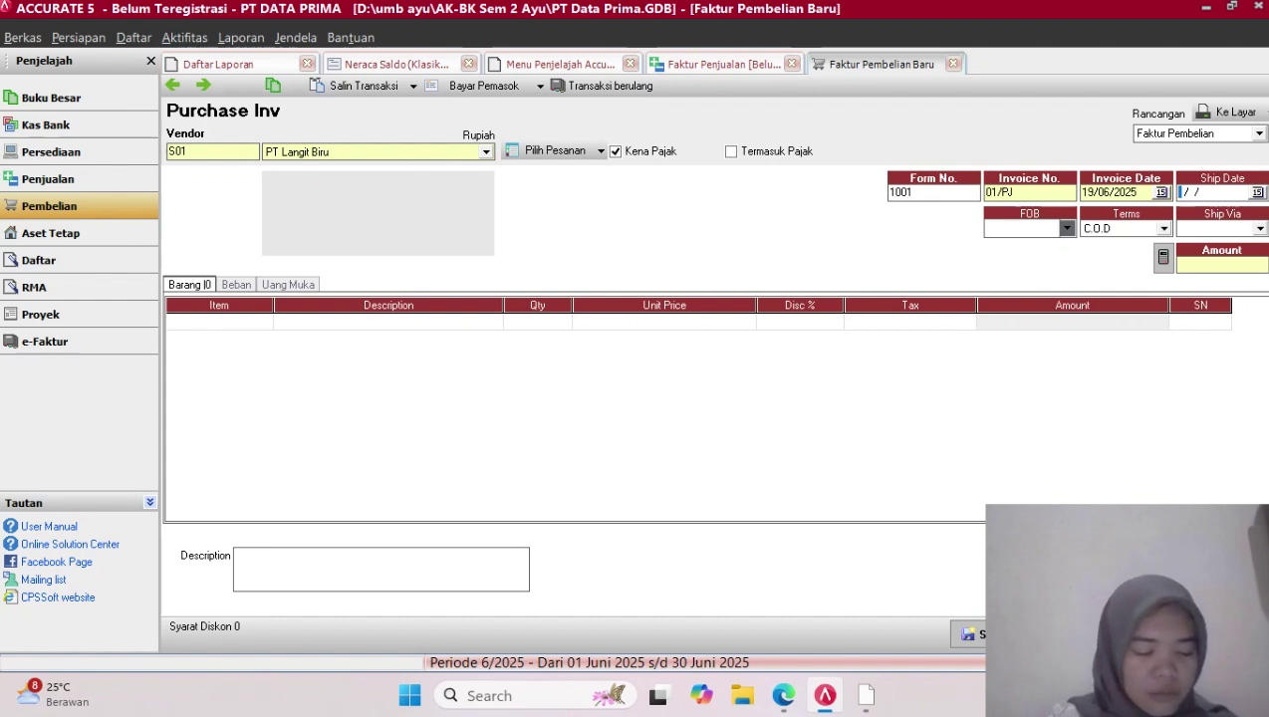
type("07/12/")
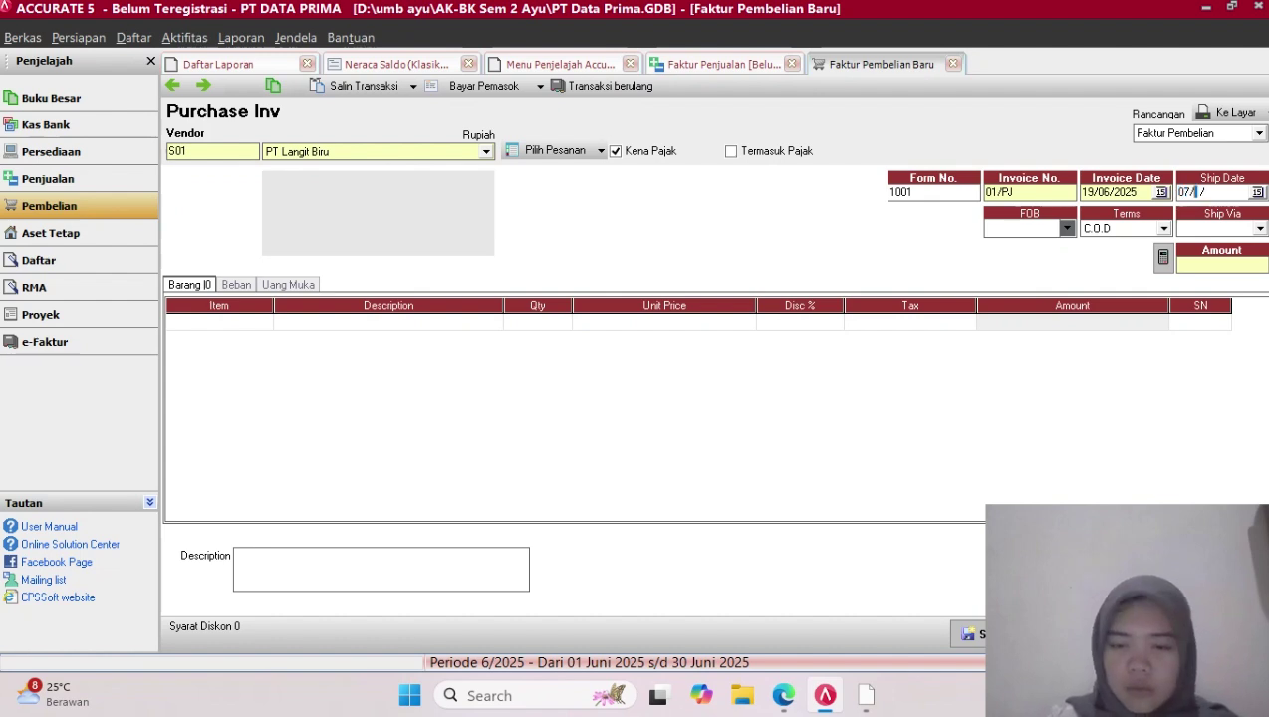
type("2017")
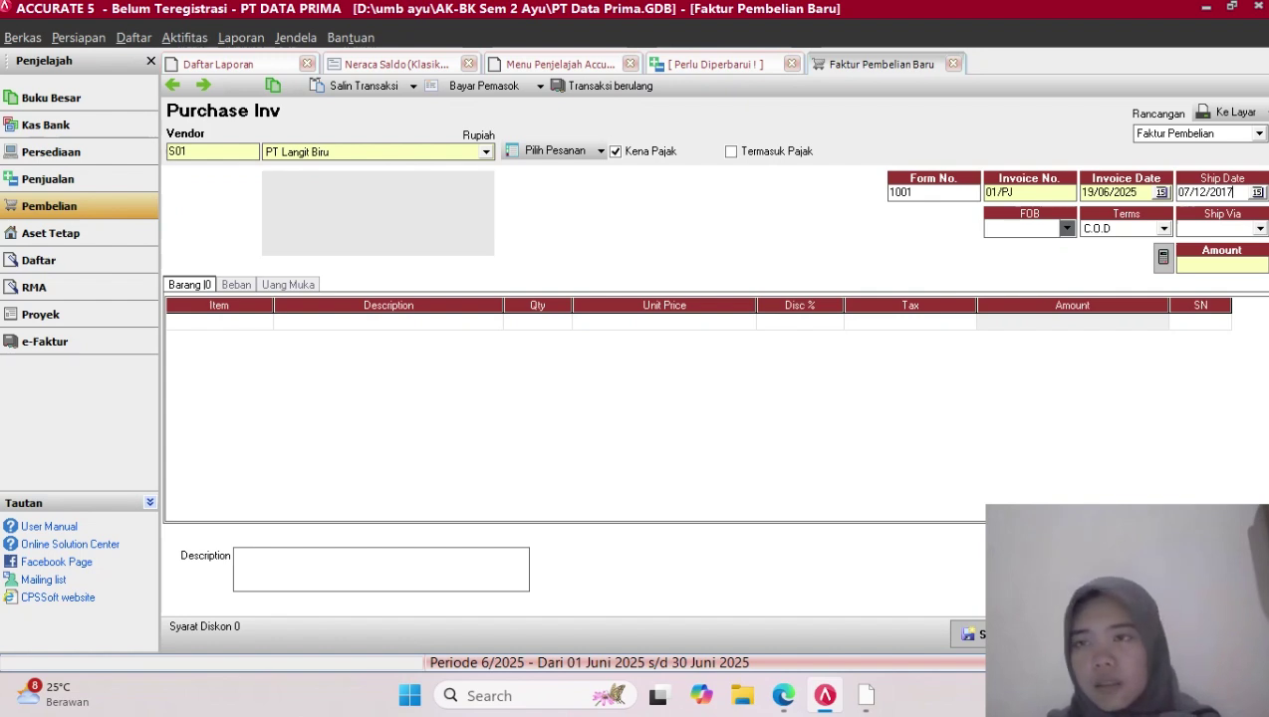
left_click_drag(1234, 192, 1177, 192)
key("ctrl+c")
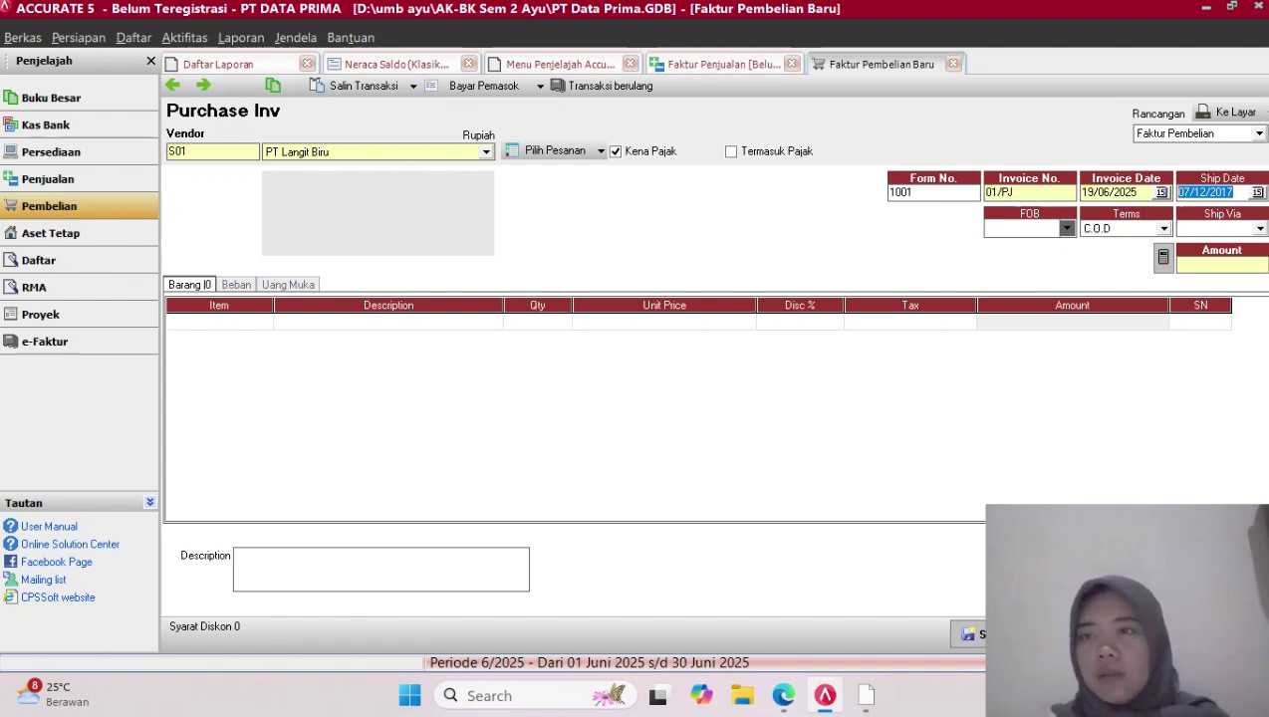
left_click(1134, 192)
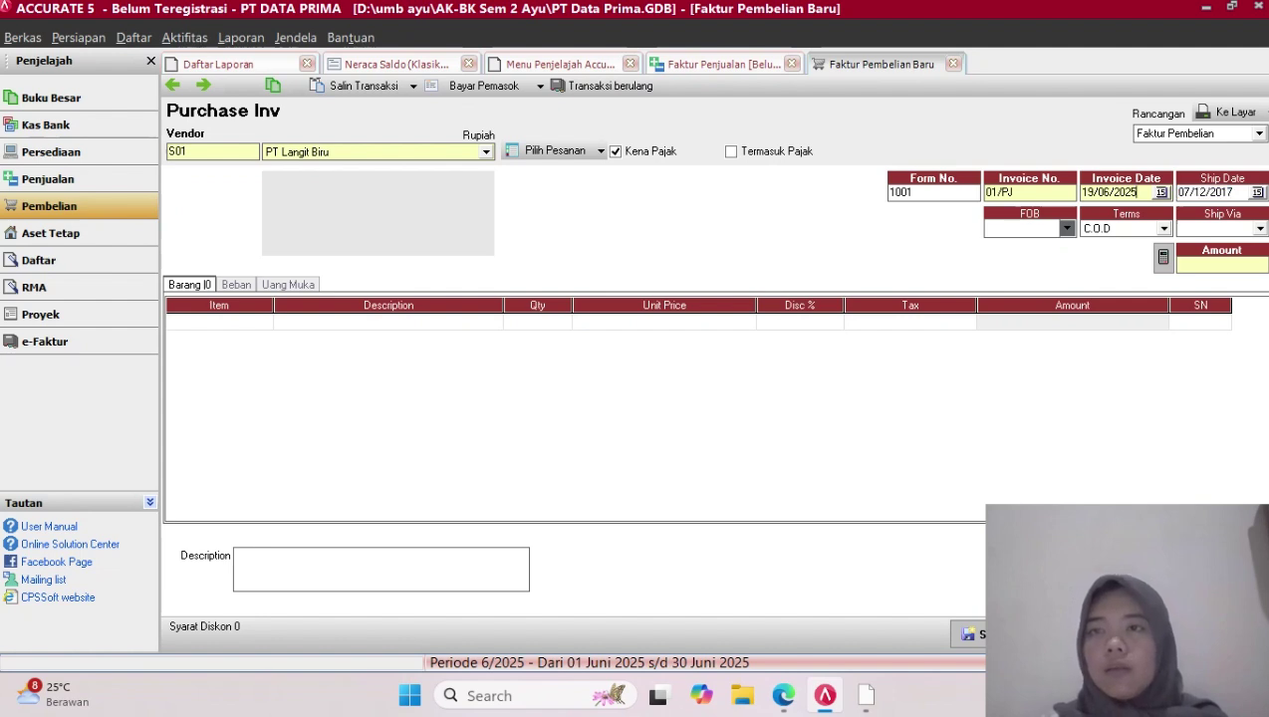
key("BackSpace")
key("BackSpace")
key("BackSpace")
key("BackSpace")
key("BackSpace")
key("BackSpace")
key("BackSpace")
key("BackSpace")
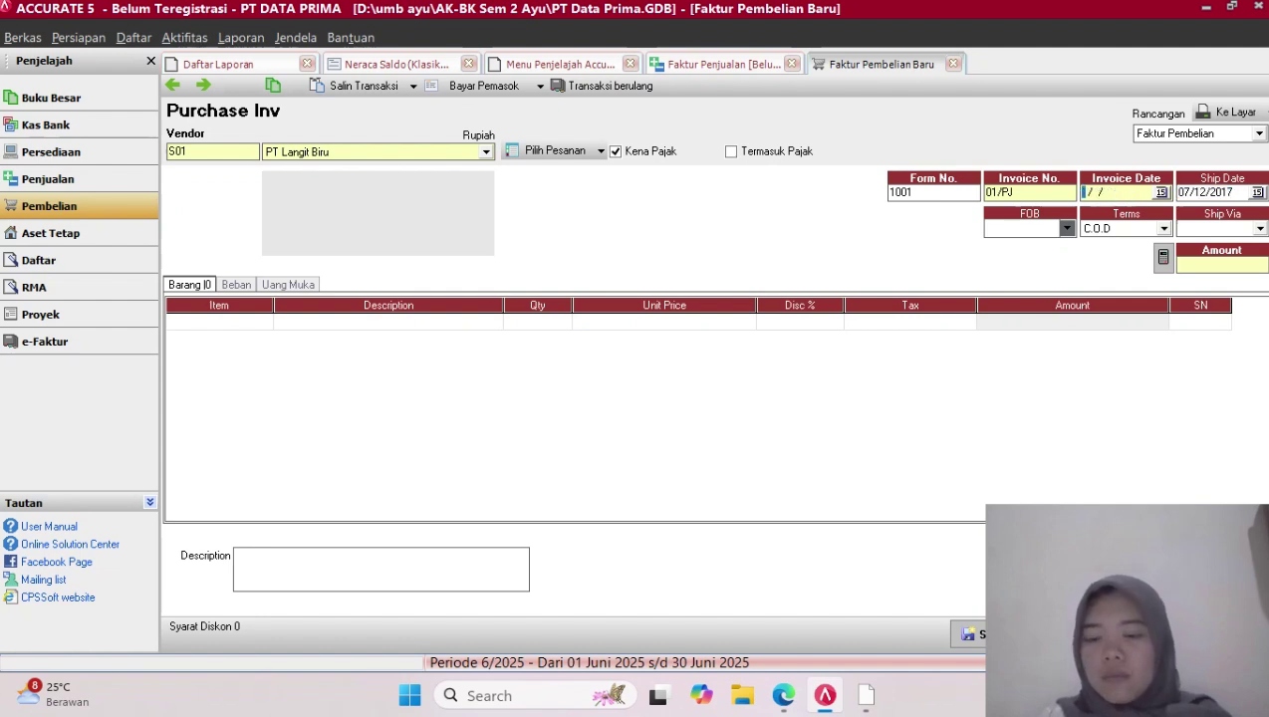
key("ctrl+v")
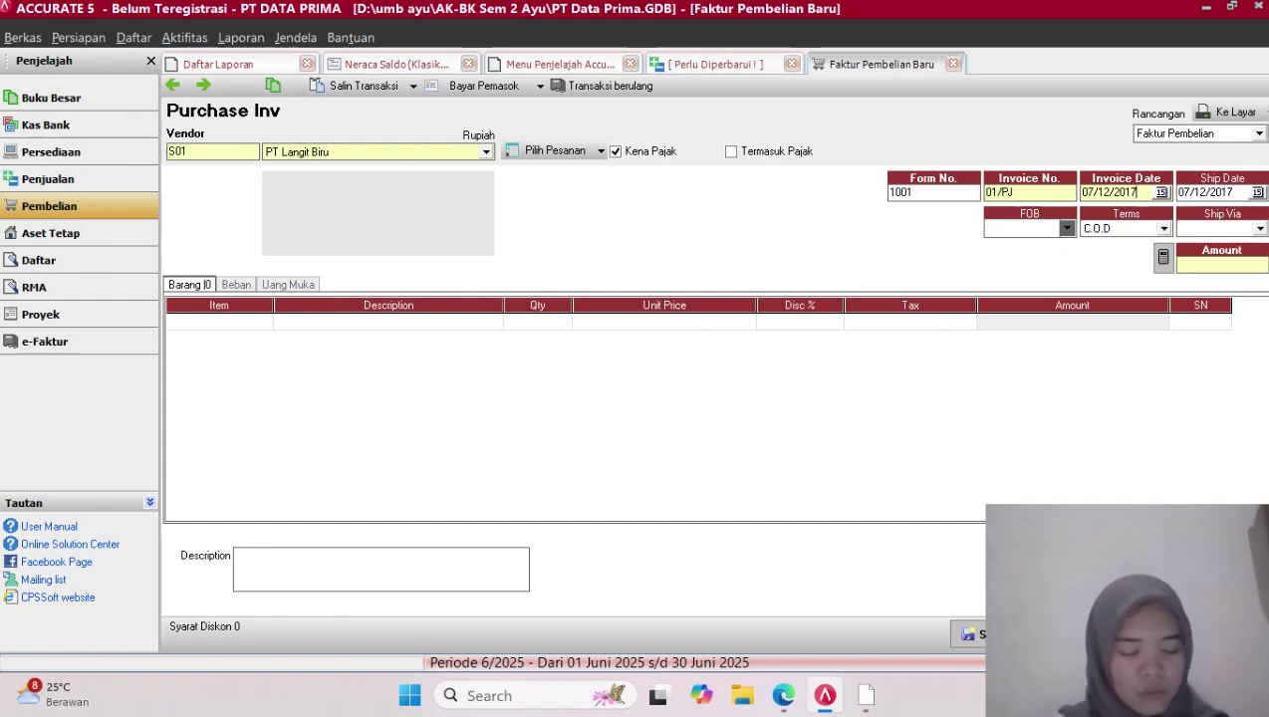
left_click(1164, 230)
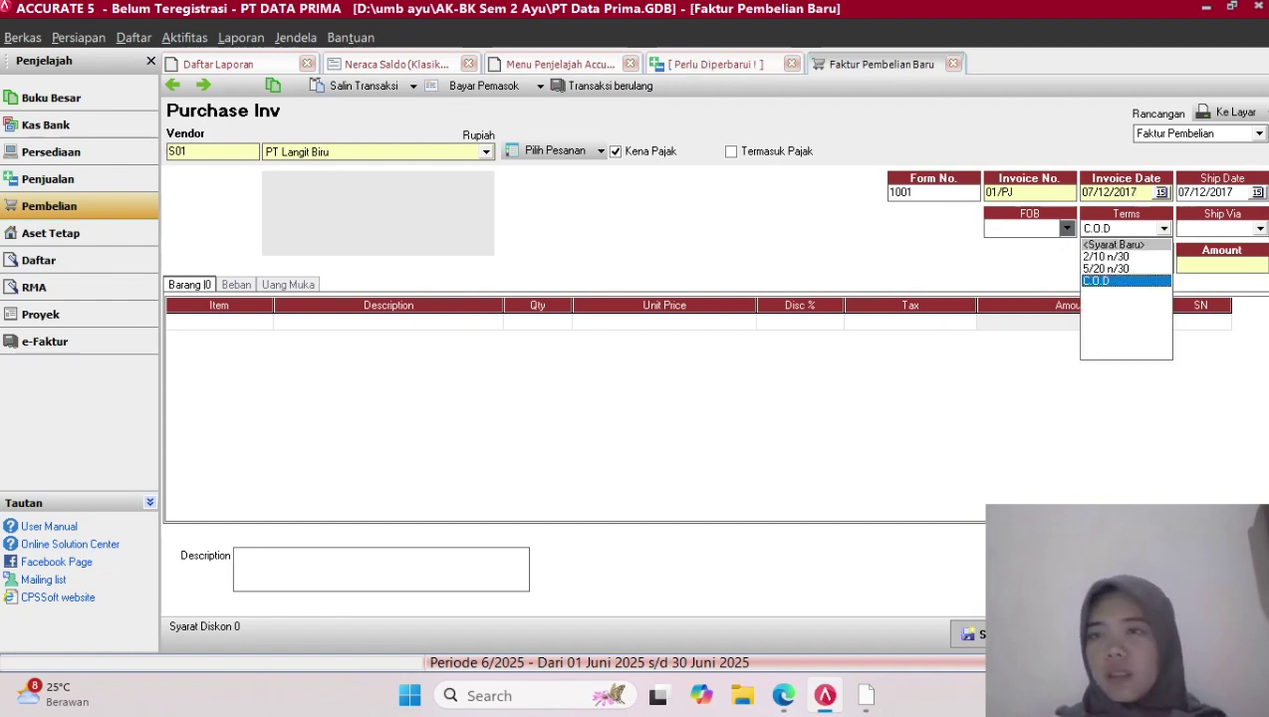
left_click(1107, 269)
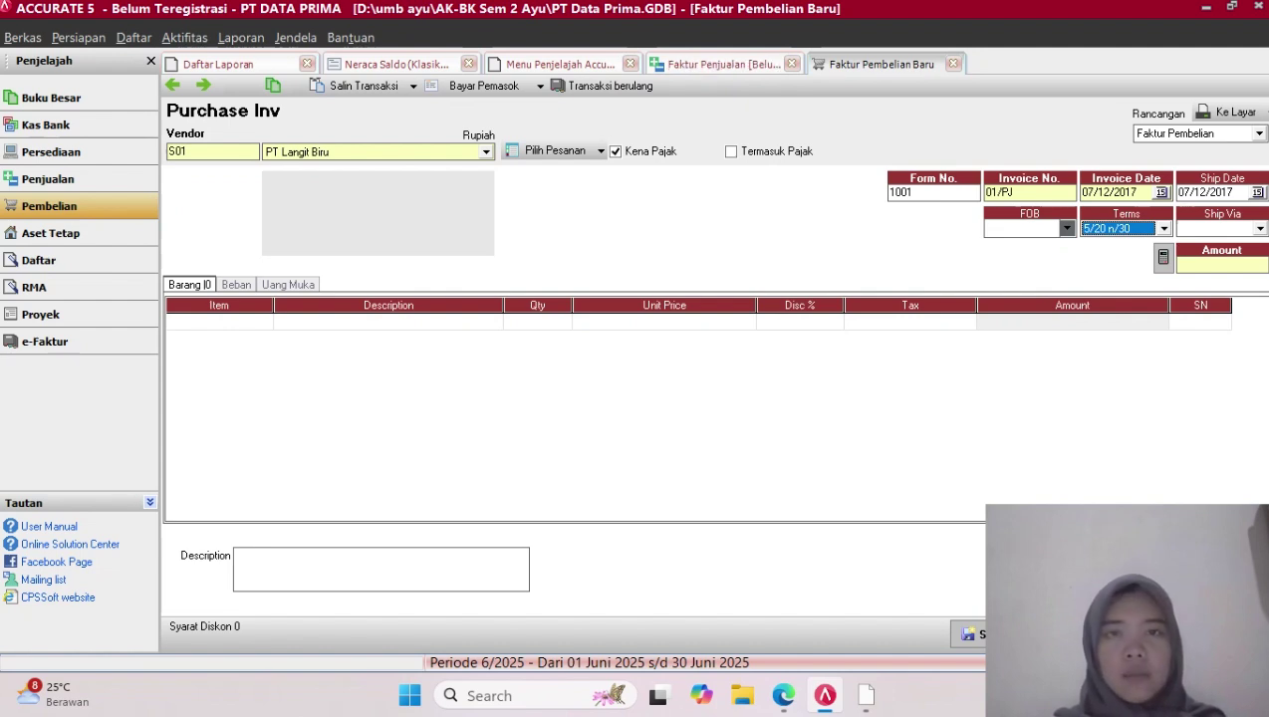
Add Travel Time as the invoice's first item
left_click(213, 322)
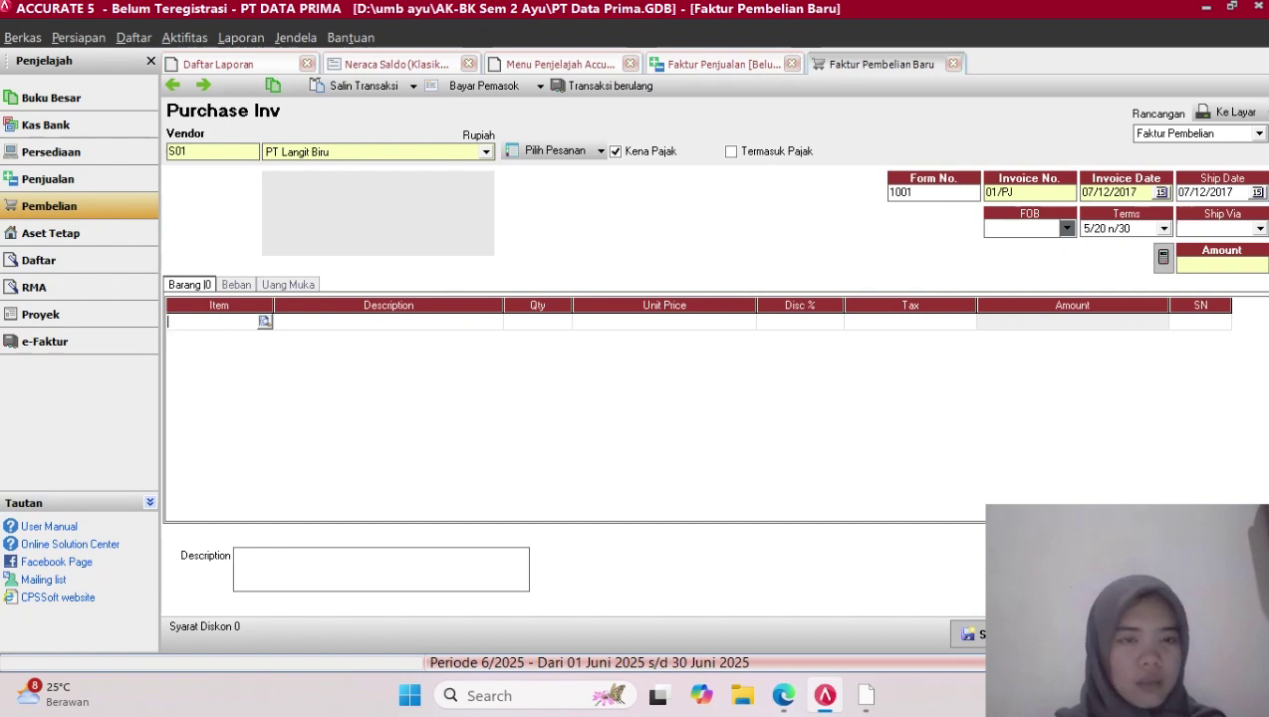
left_click(265, 322)
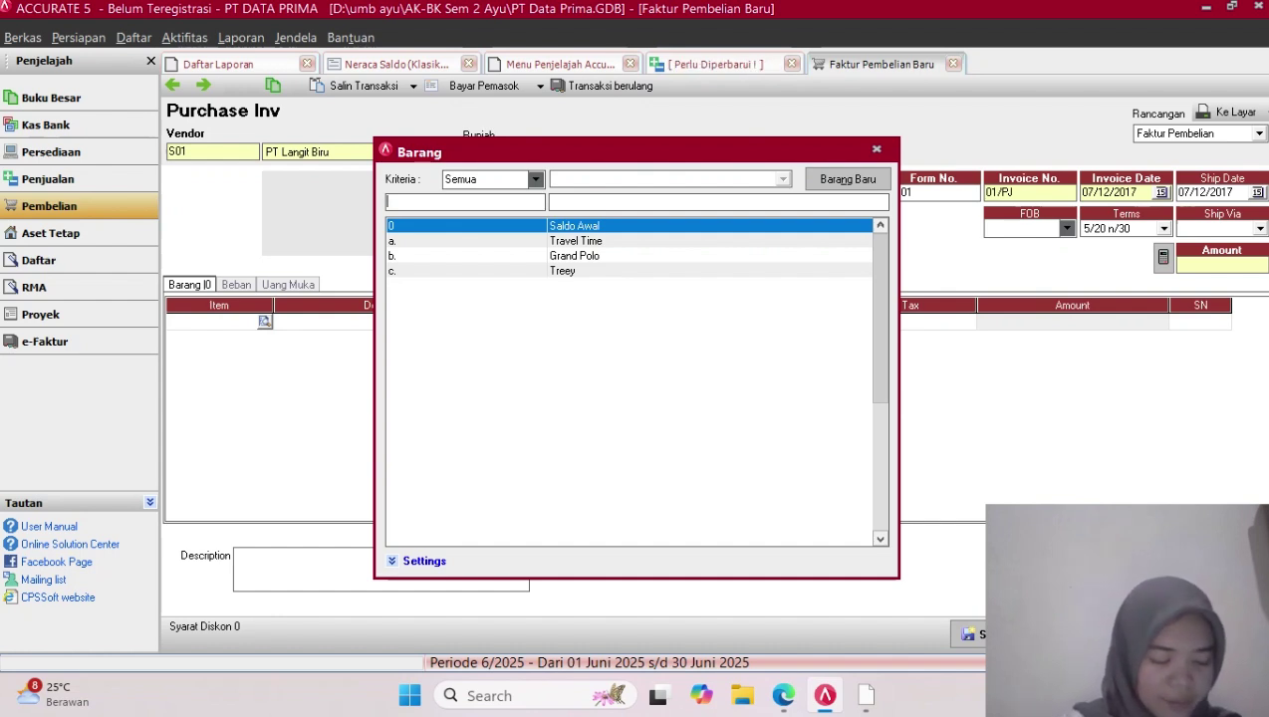
double_click(576, 242)
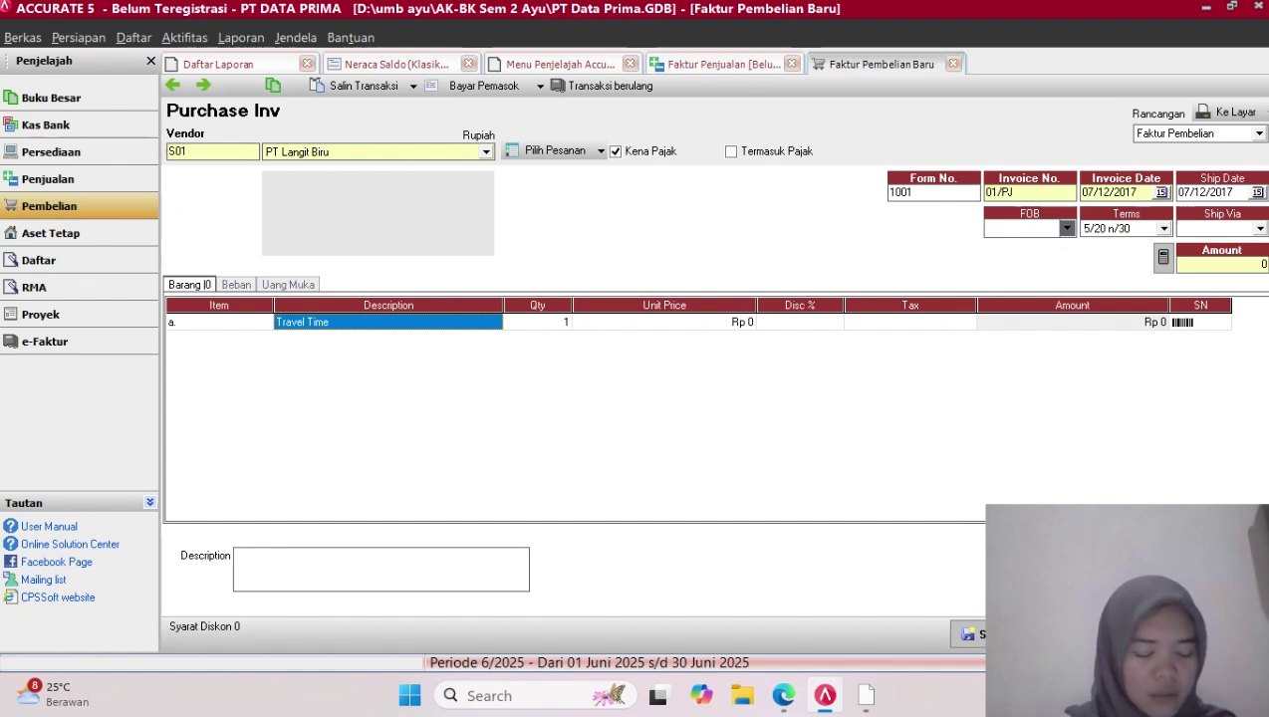
Give the Travel Time line quantity 12, unit price 500000 and a 7% discount
left_click(538, 322)
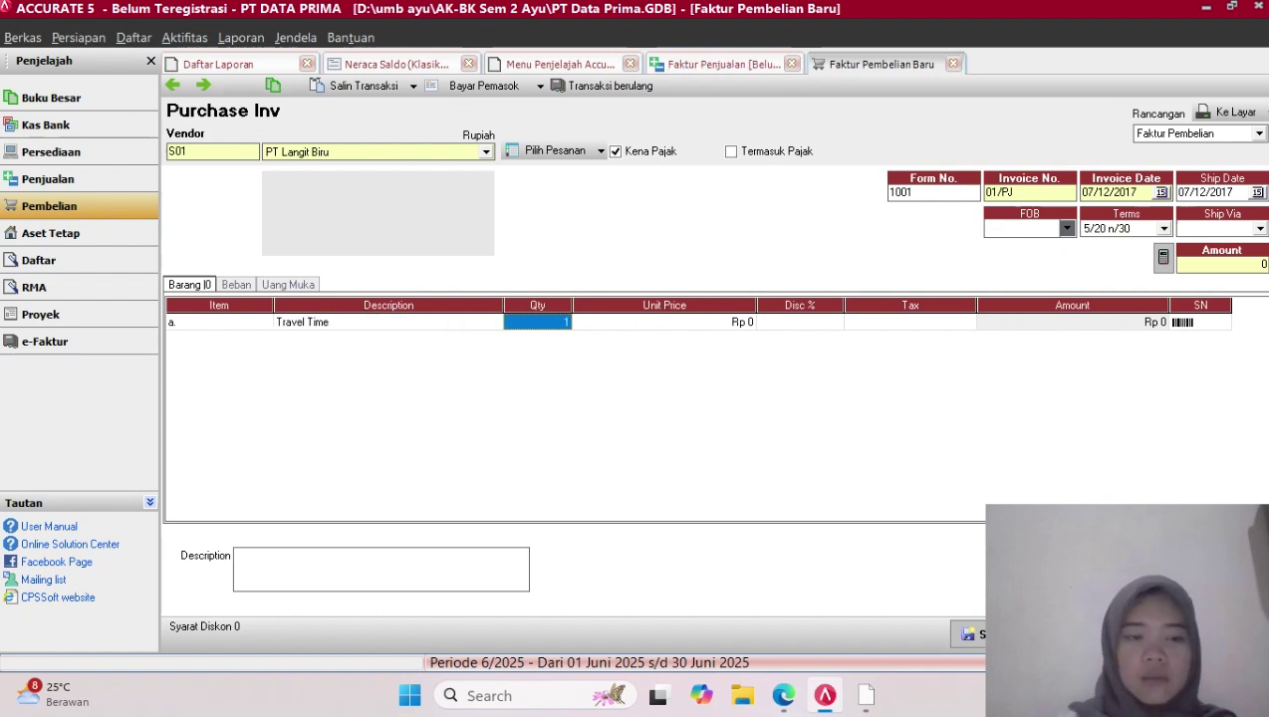
type("12")
key("Tab")
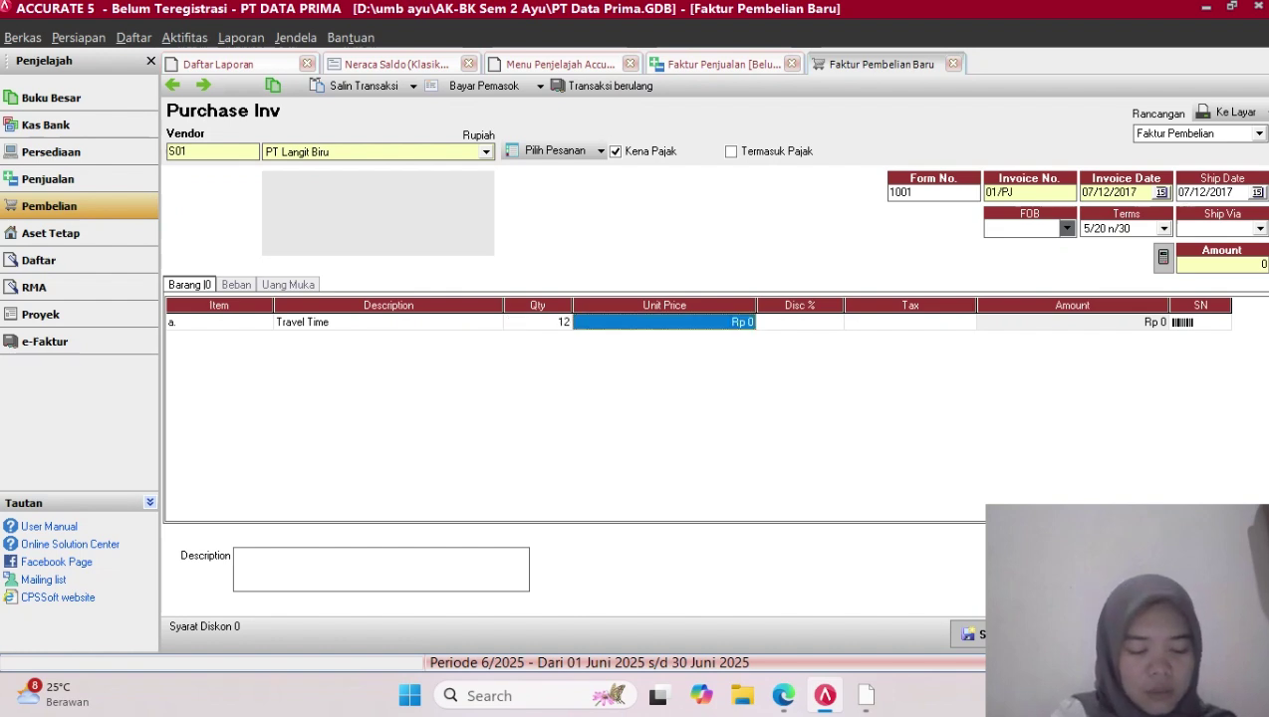
type("500000")
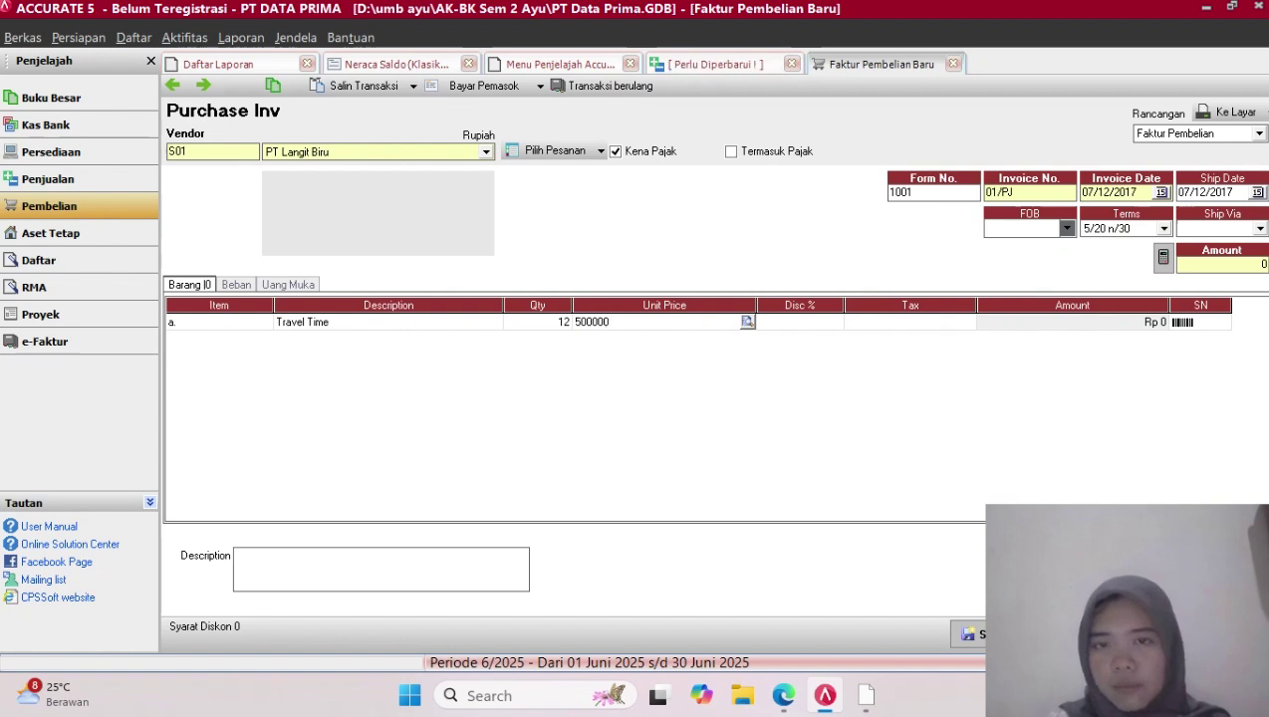
key("Tab")
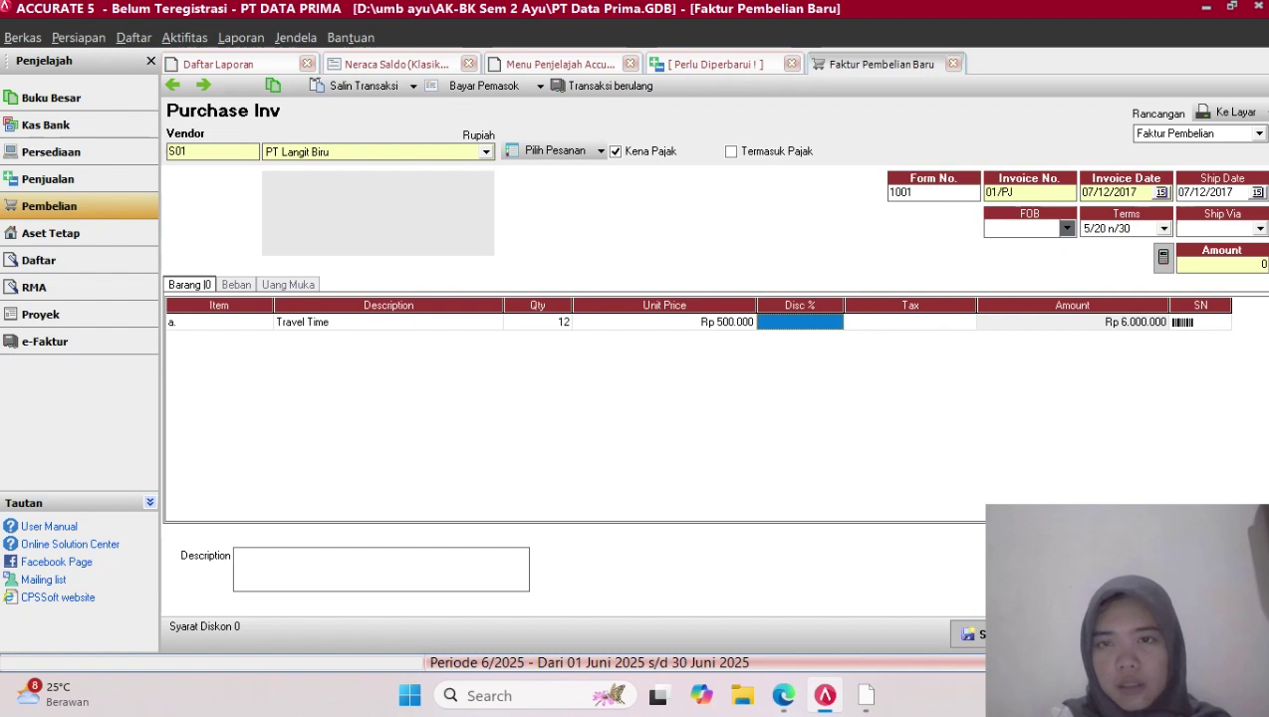
key("Caps_Lock")
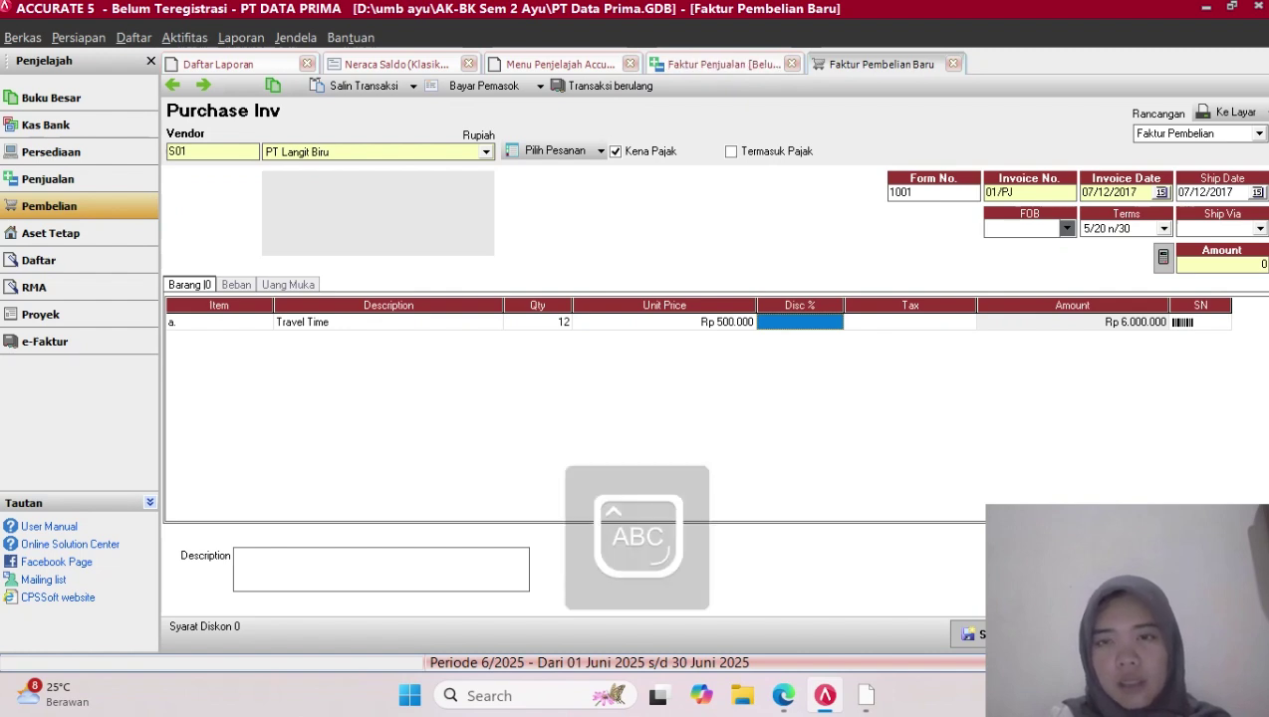
key("Caps_Lock")
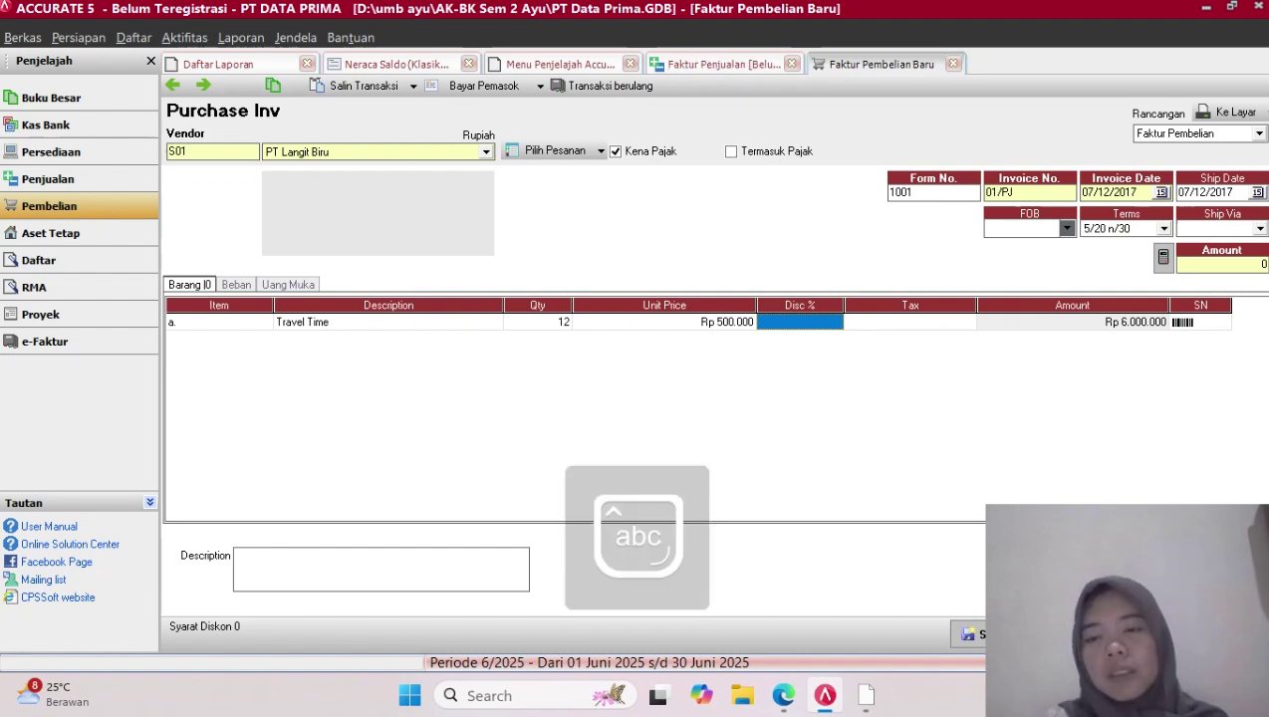
type("7")
key("Tab")
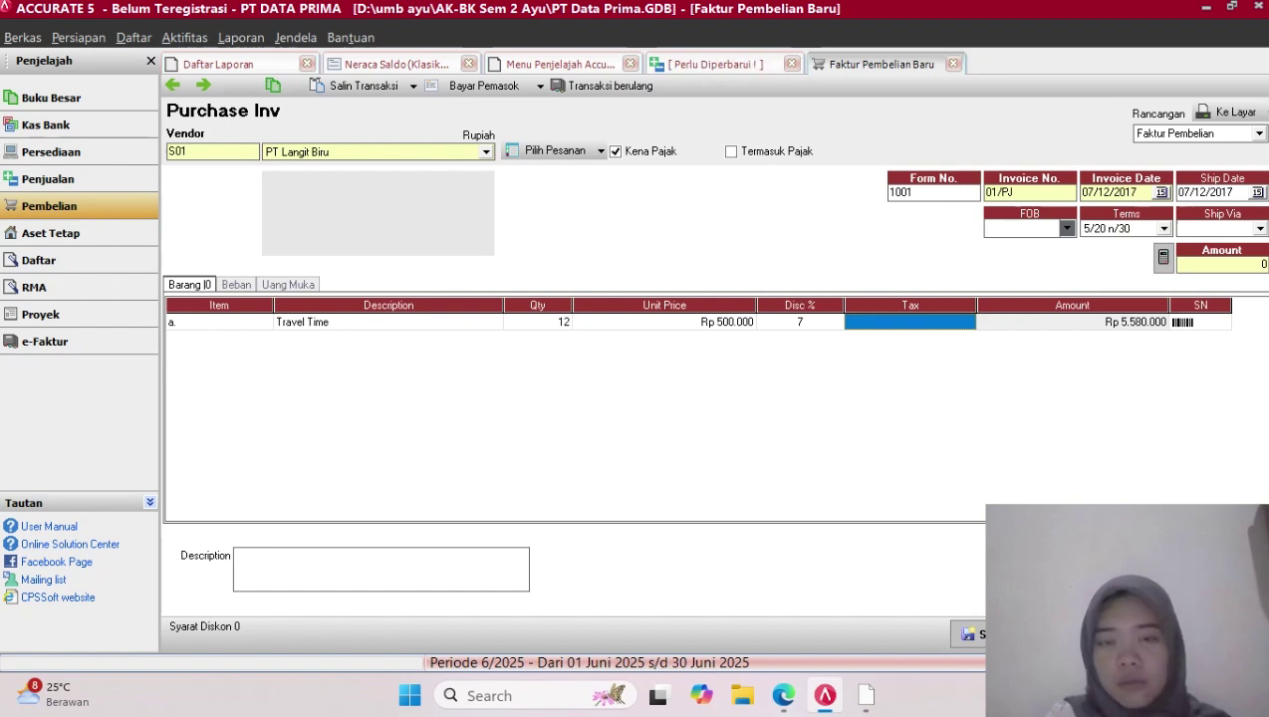
Remove the 7% discount from the Travel Time line, restoring its Rp 6.000.000 amount
key("Left")
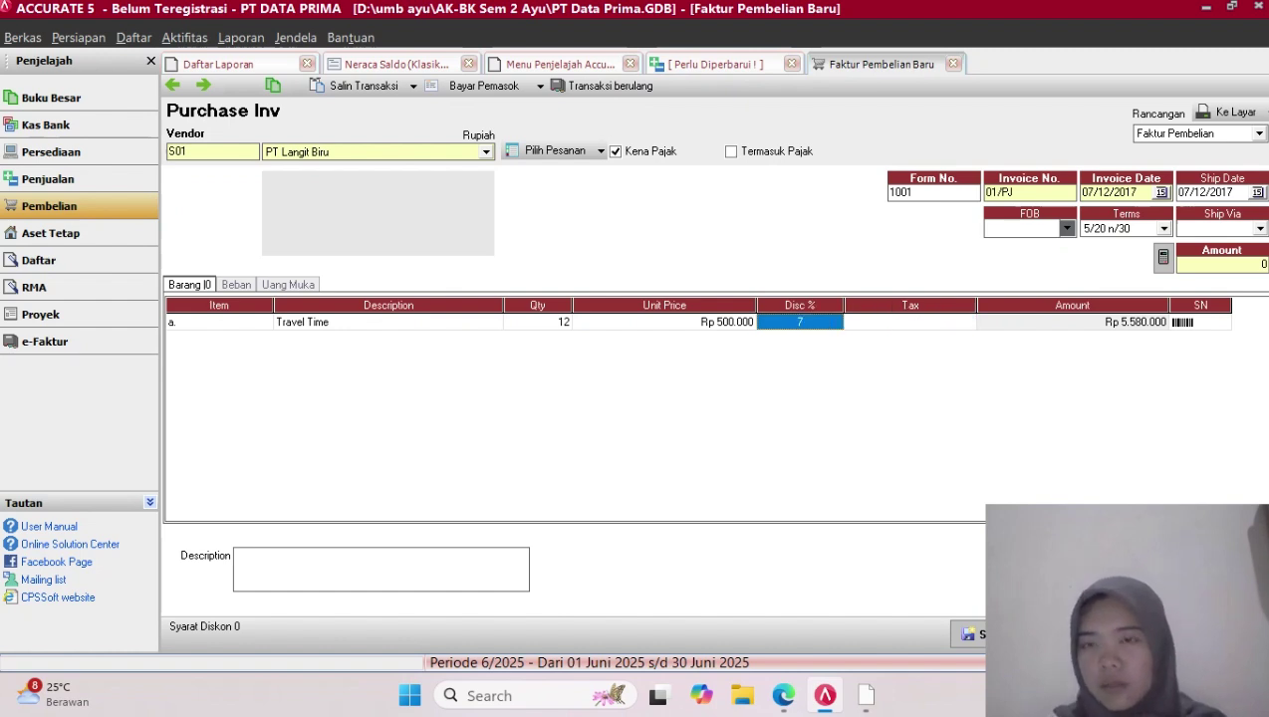
key("BackSpace")
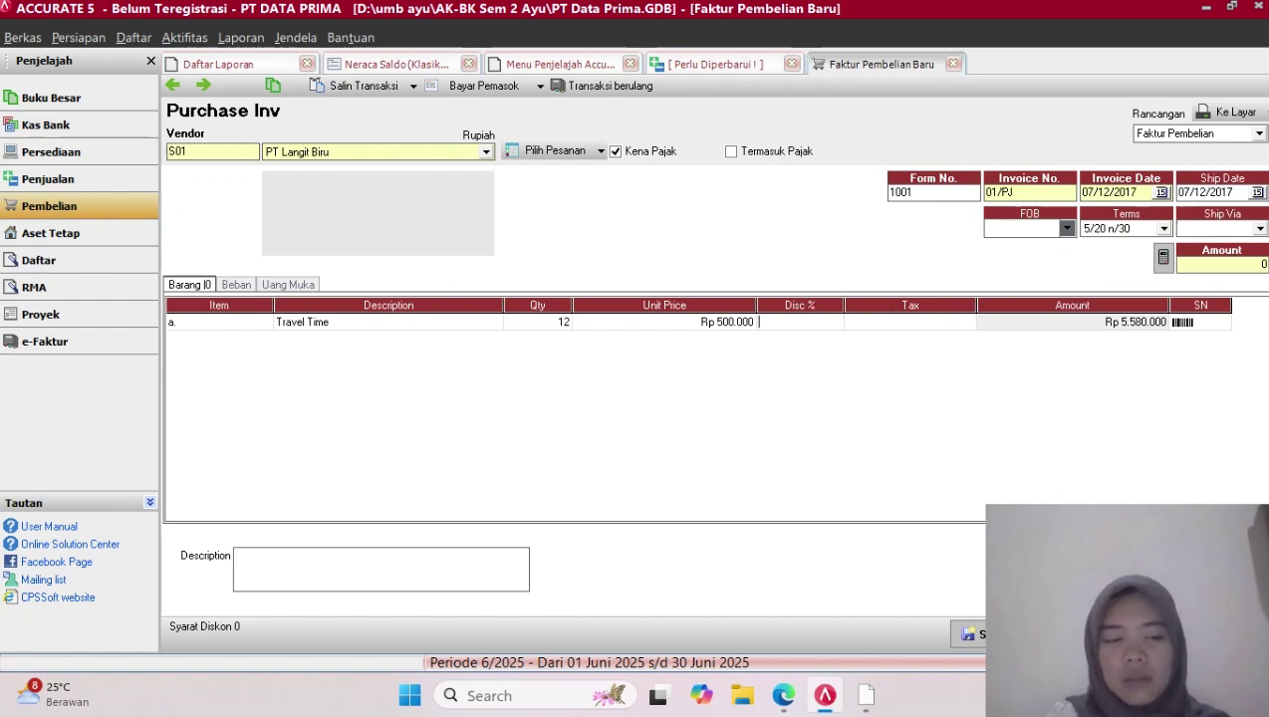
key("Tab")
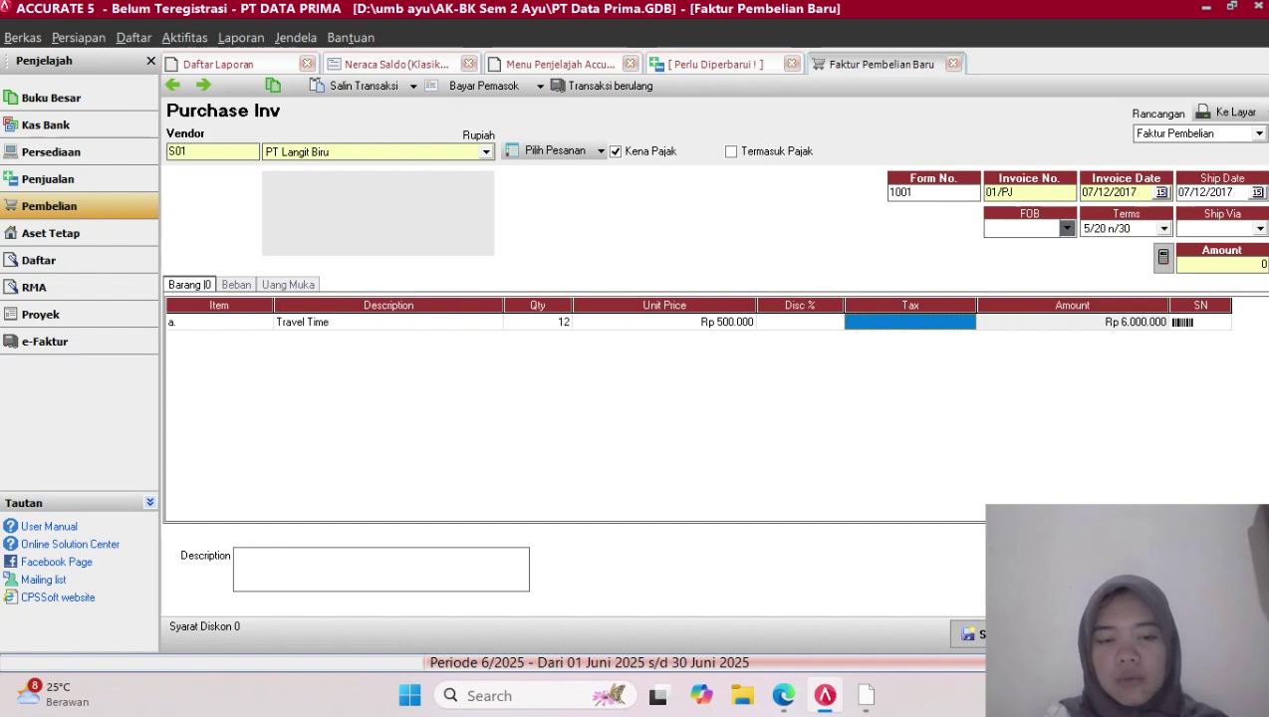
key("Tab")
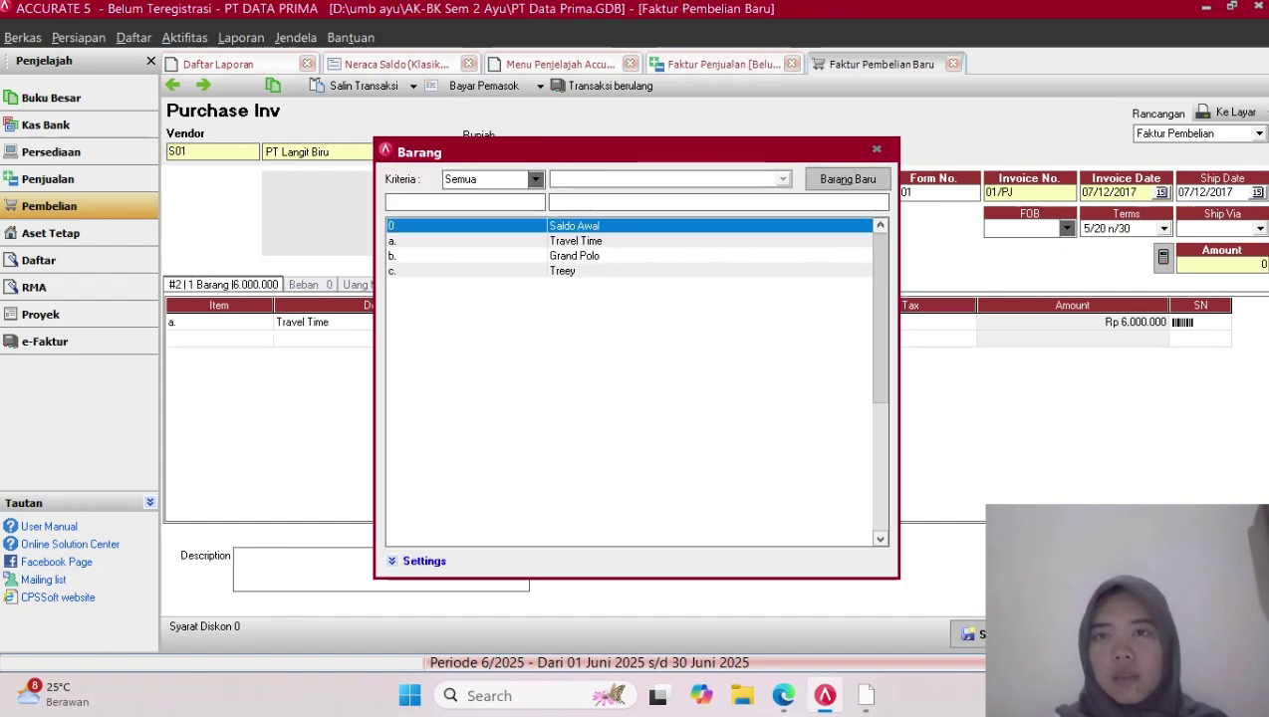
key("Escape")
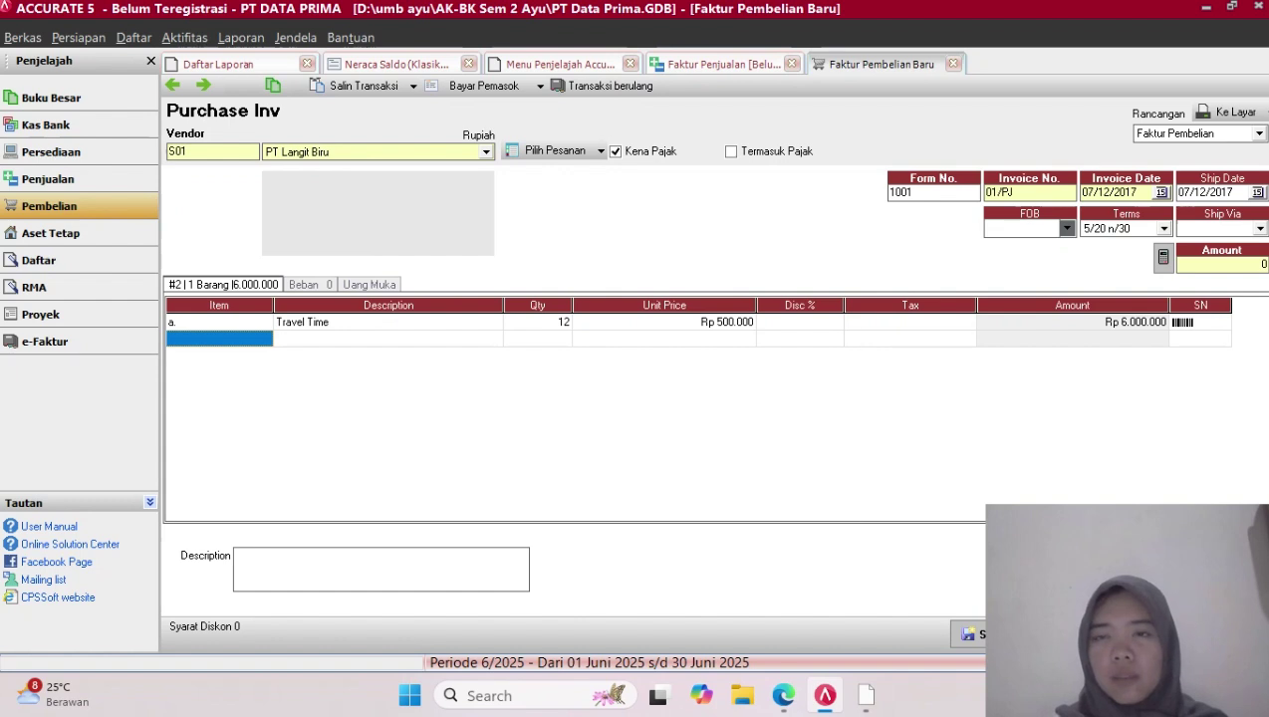
left_click(910, 323)
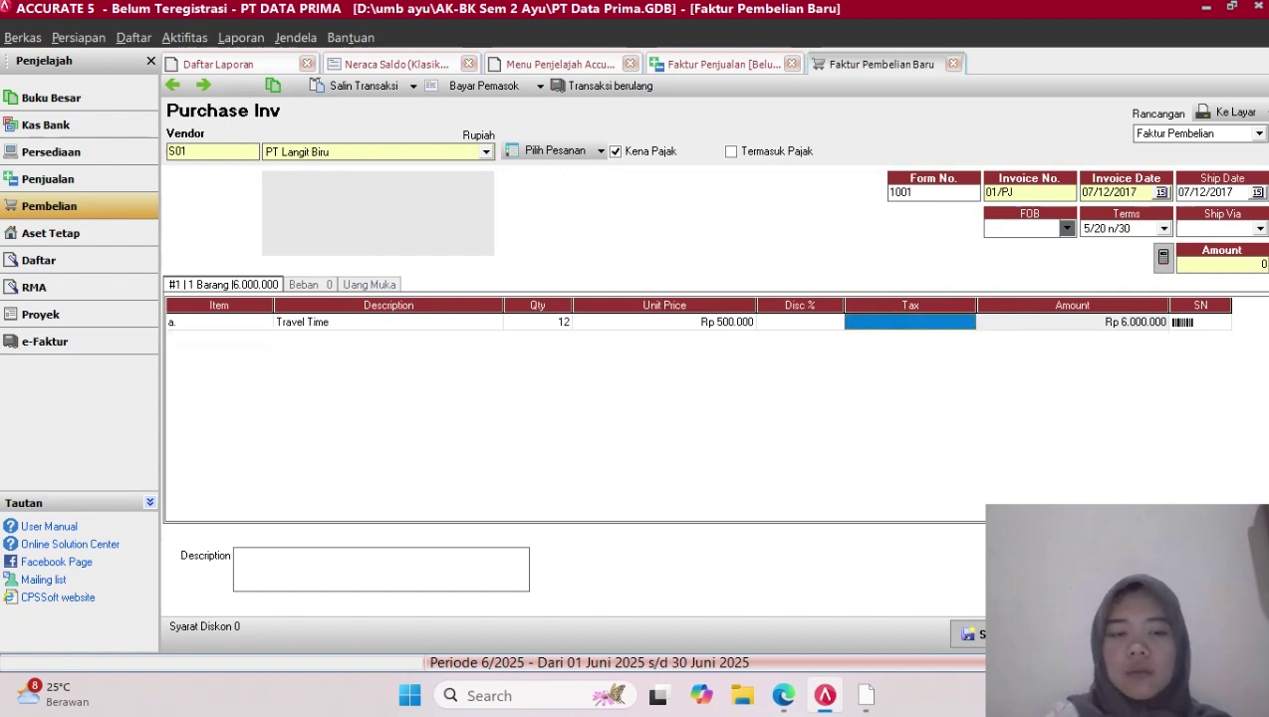
key("Return")
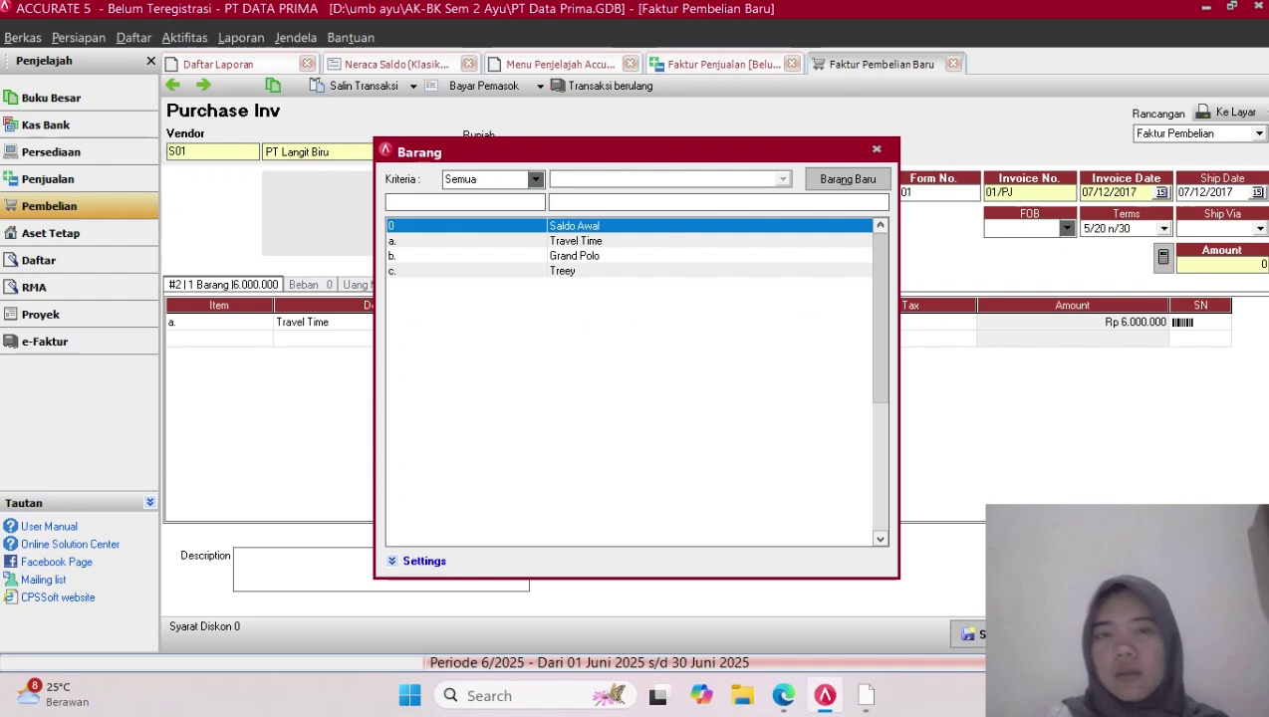
key("Escape")
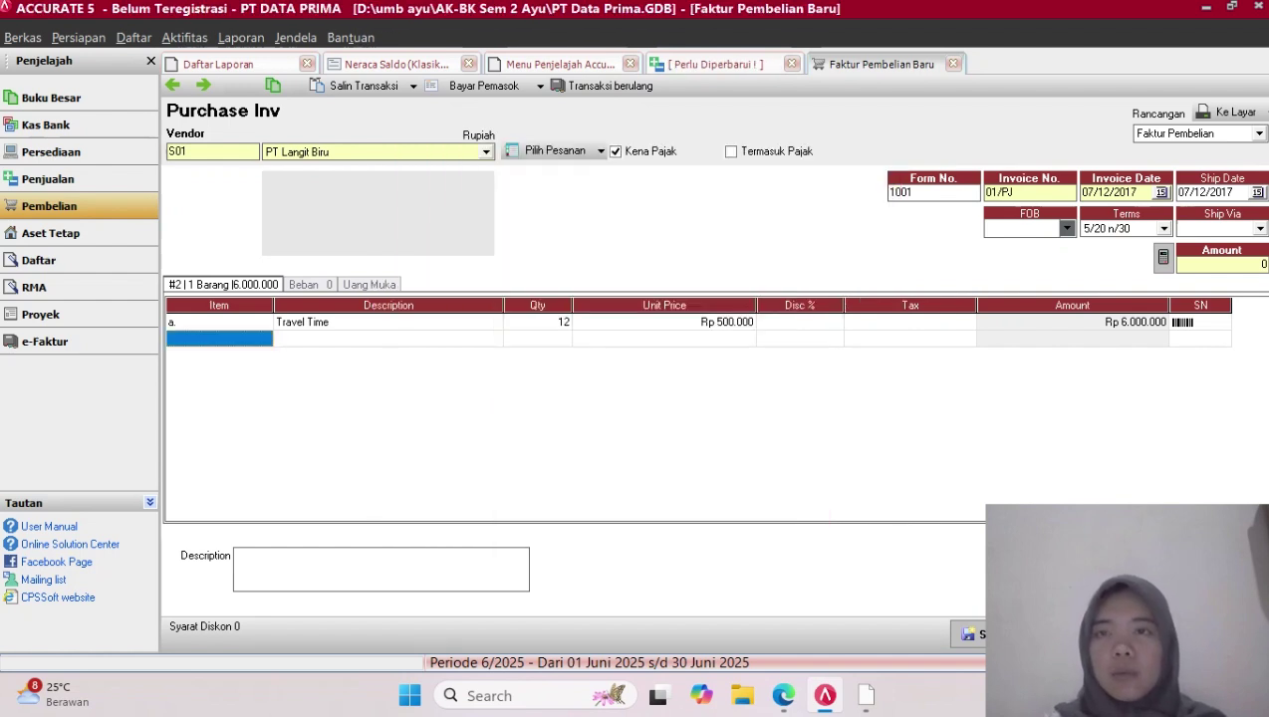
Re-enter the 7% discount on the Travel Time line and check its tax cell options
left_click(800, 322)
type("7")
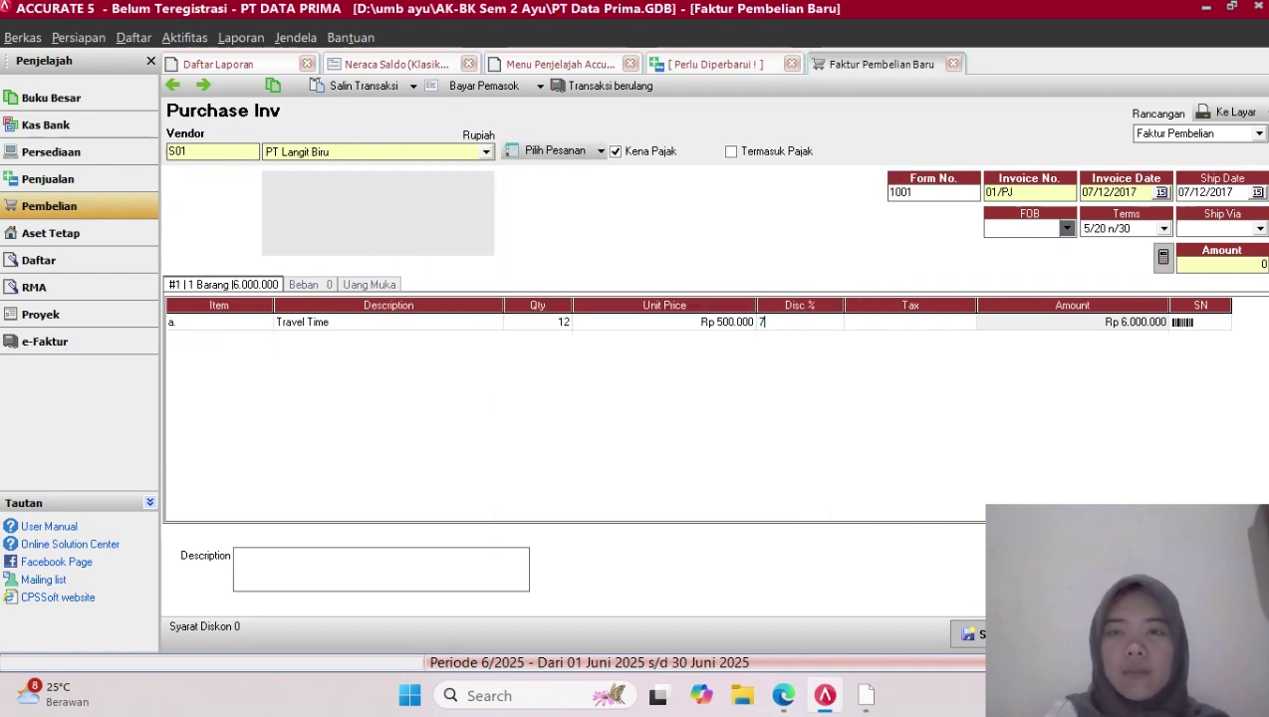
key("Return")
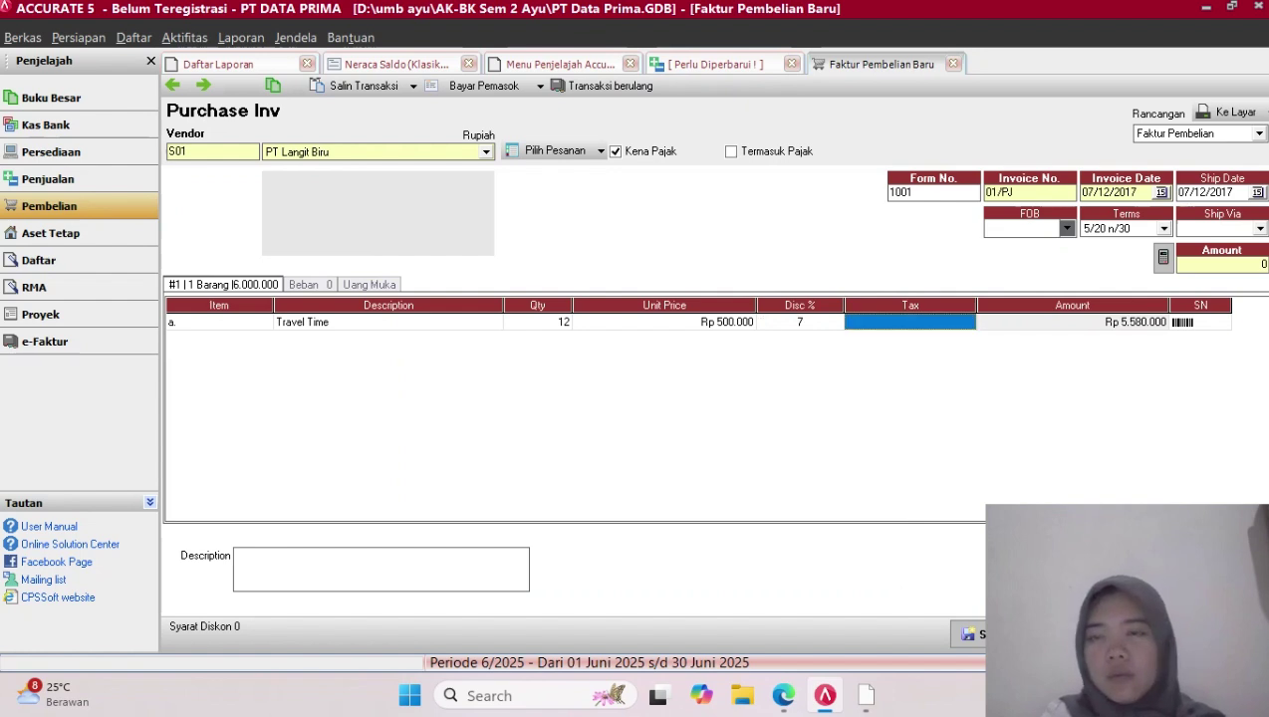
key("Return")
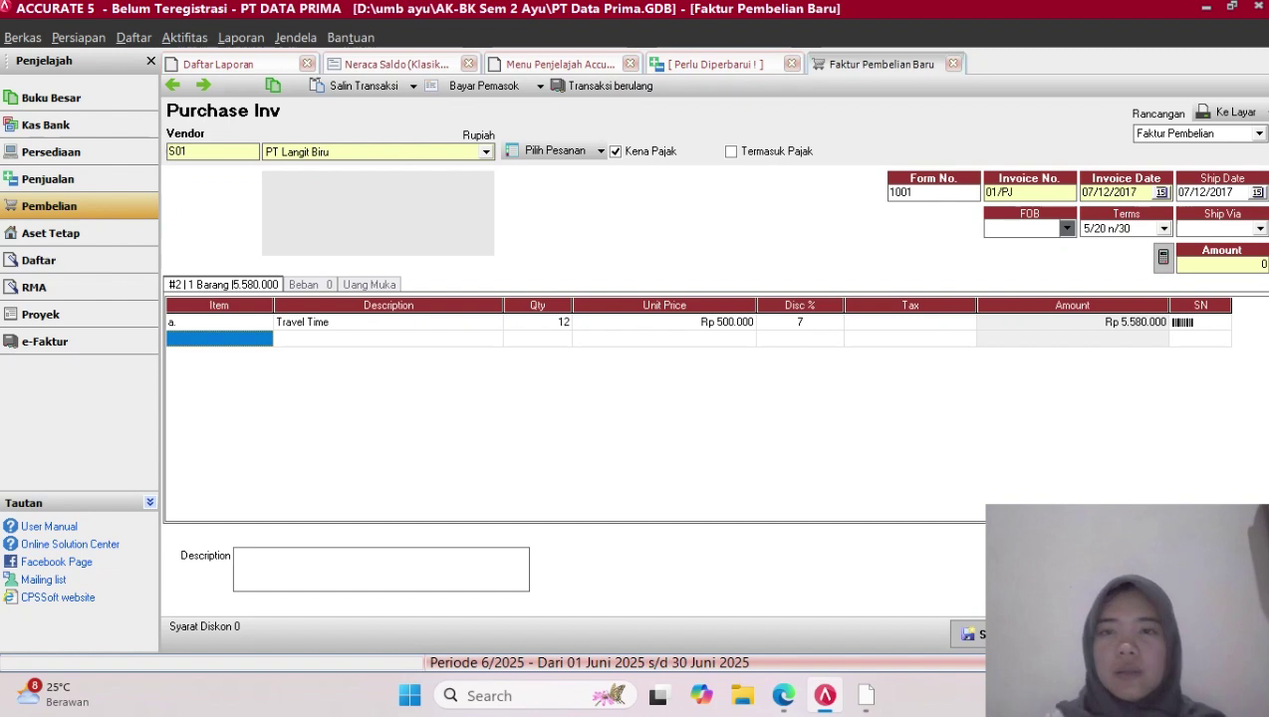
left_click(911, 323)
left_click(800, 323)
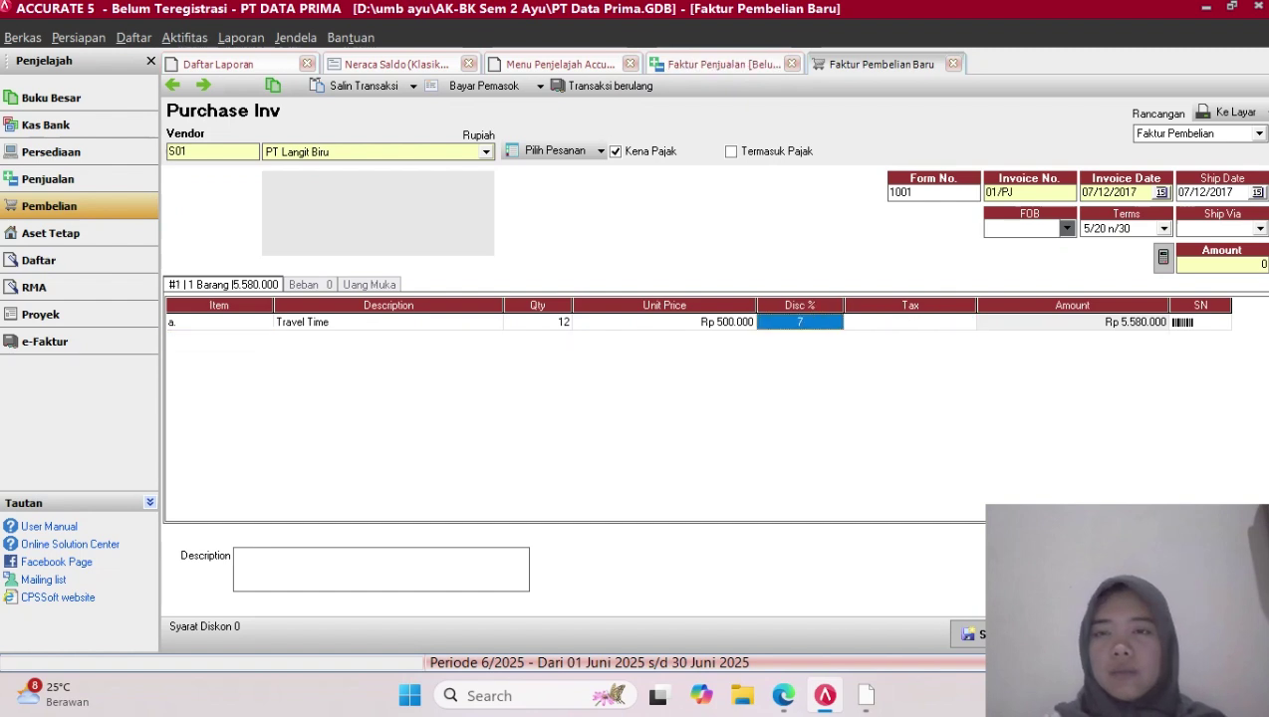
left_click(800, 323)
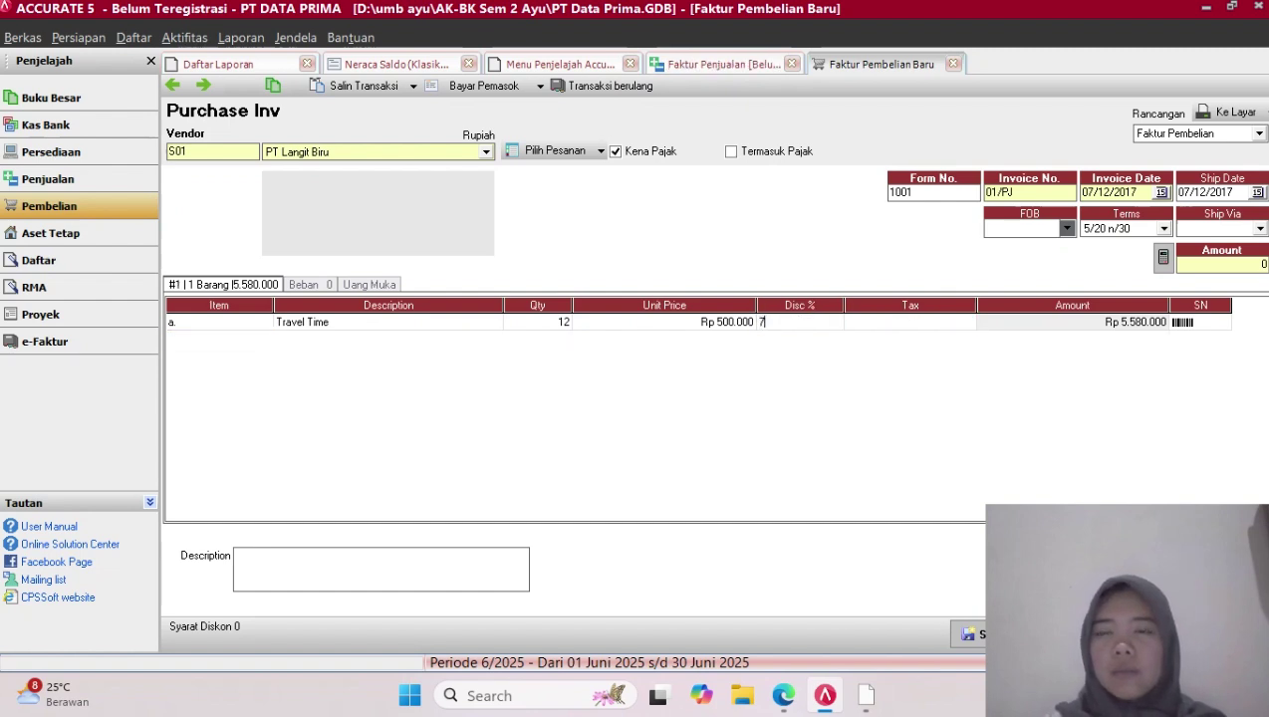
left_click(883, 322)
right_click(882, 323)
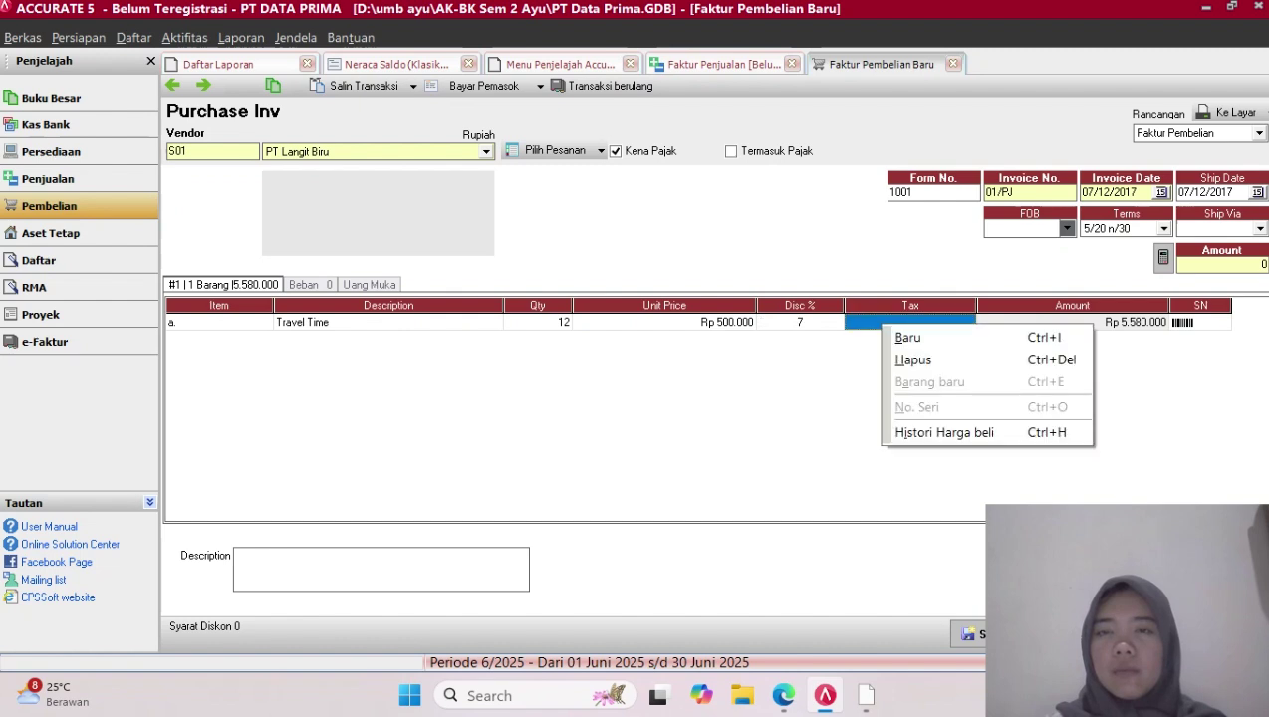
key("Escape")
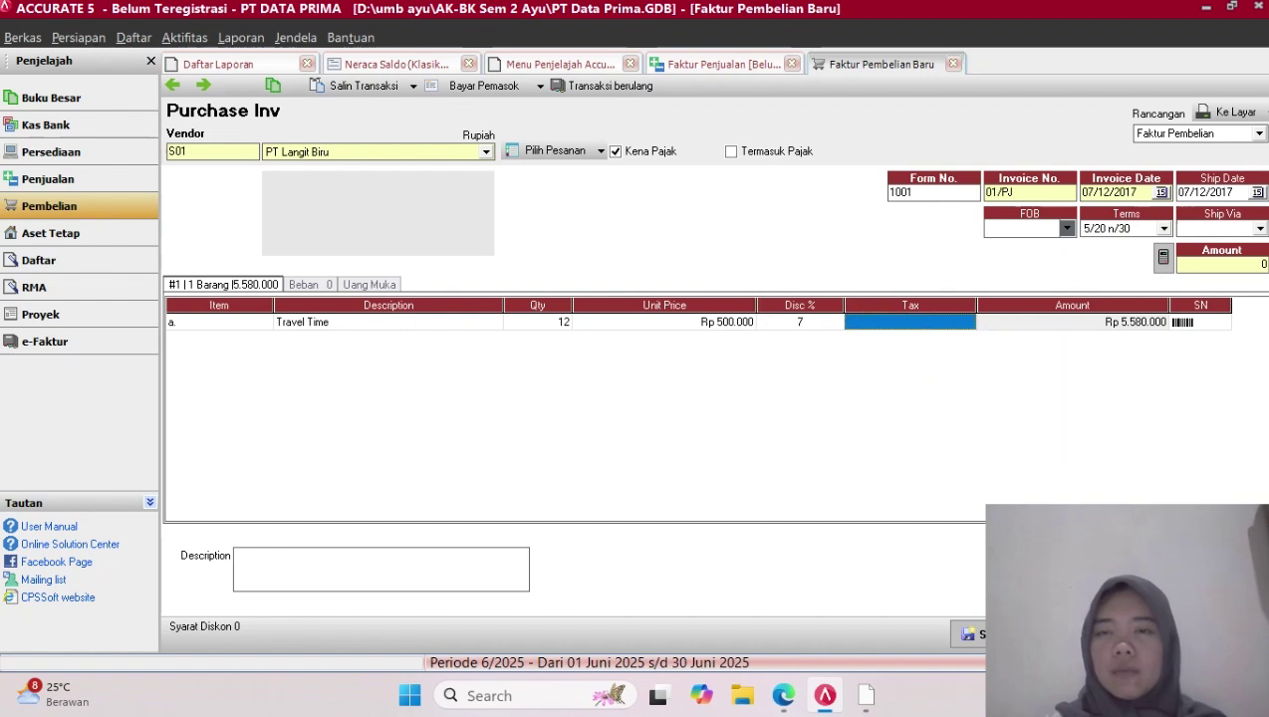
left_click(800, 323)
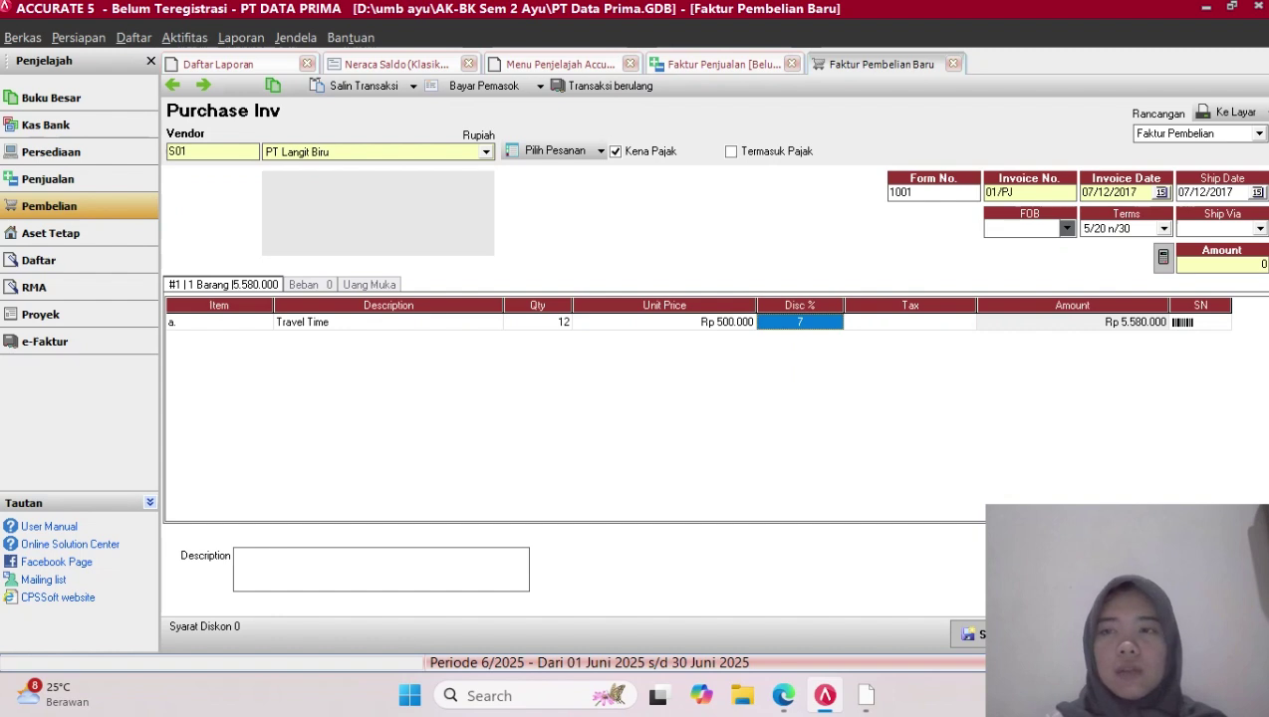
left_click(900, 322)
key("Return")
key("Return")
key("Return")
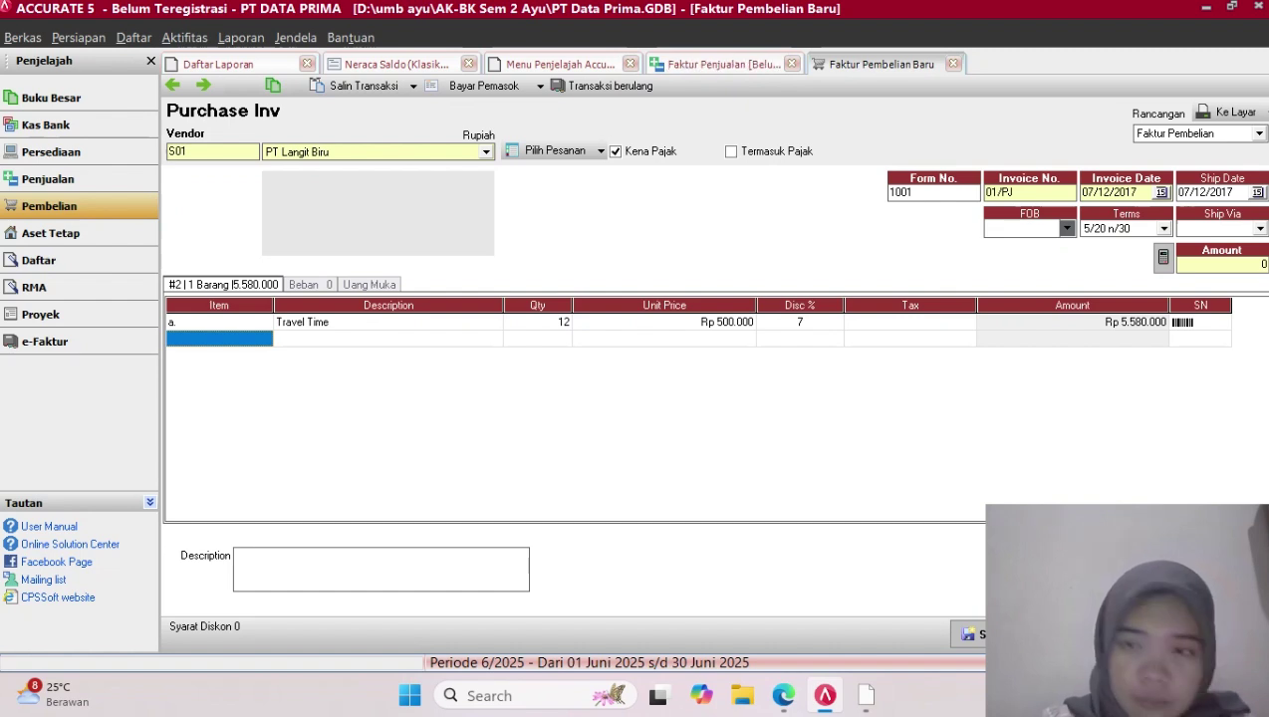
Clear the Travel Time discount again and give the line tax code T
left_click(800, 323)
key("BackSpace")
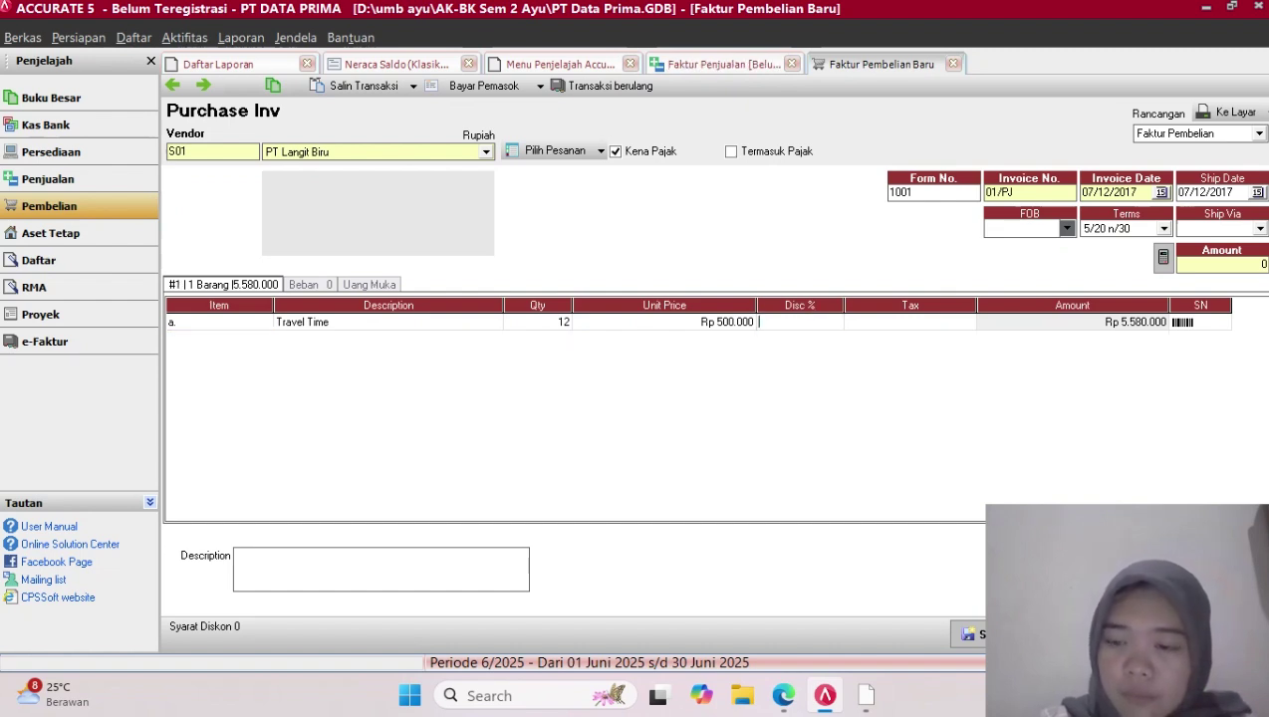
key("Return")
type("T")
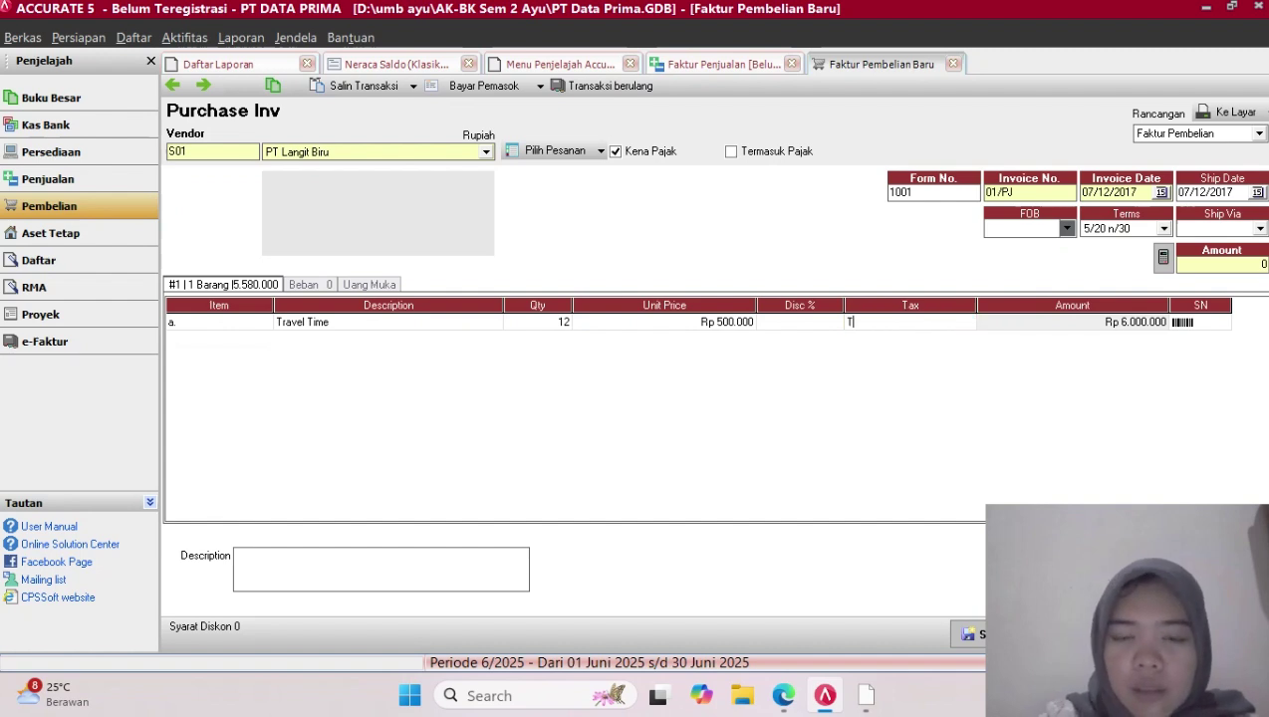
key("Return")
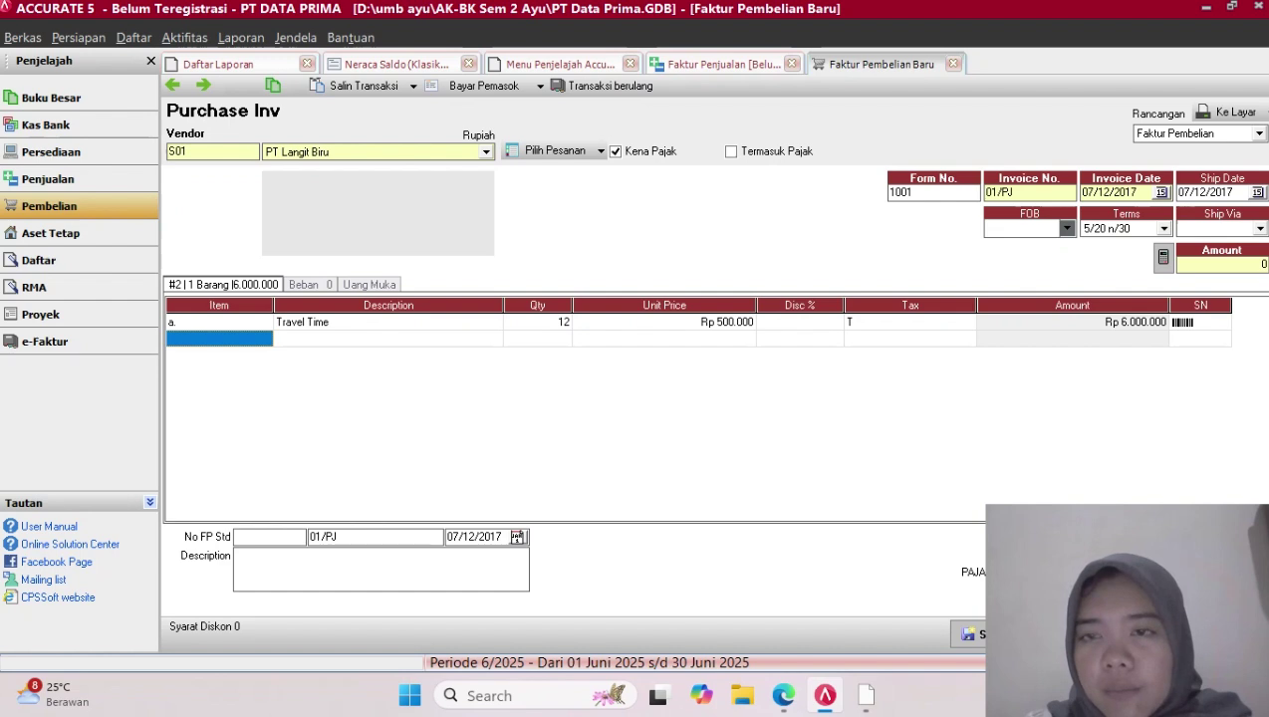
left_click(800, 322)
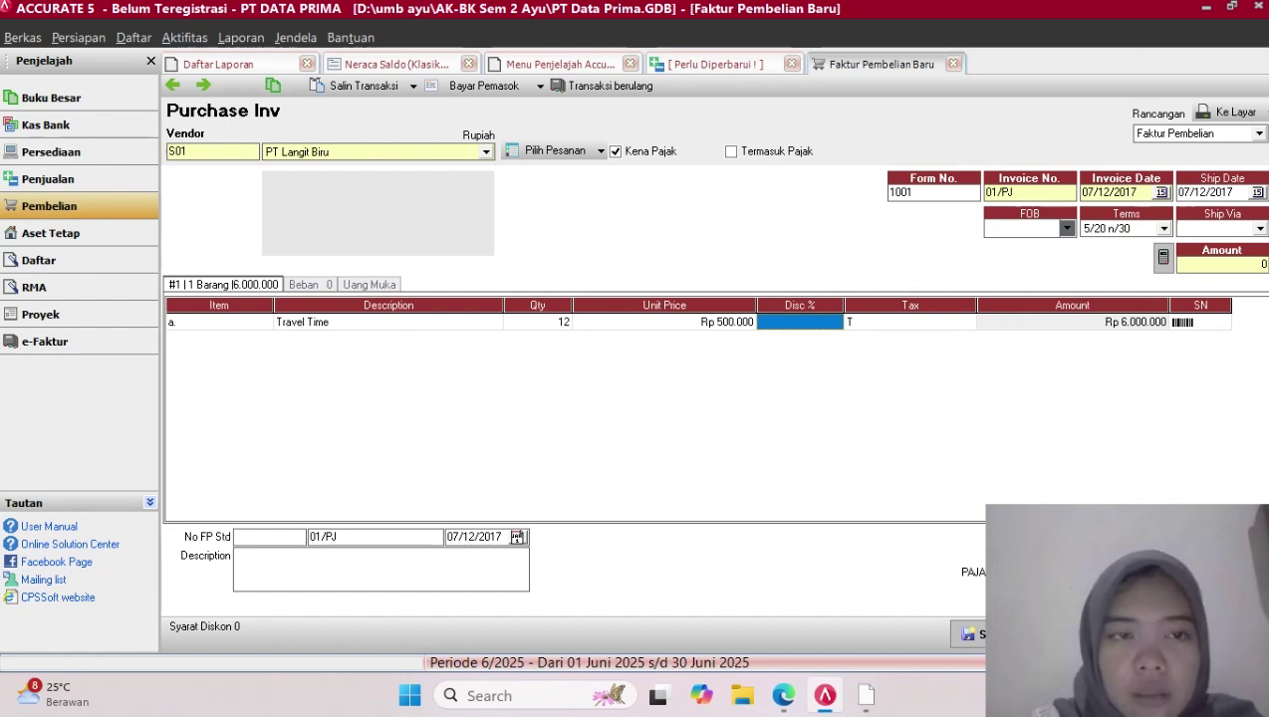
left_click(910, 323)
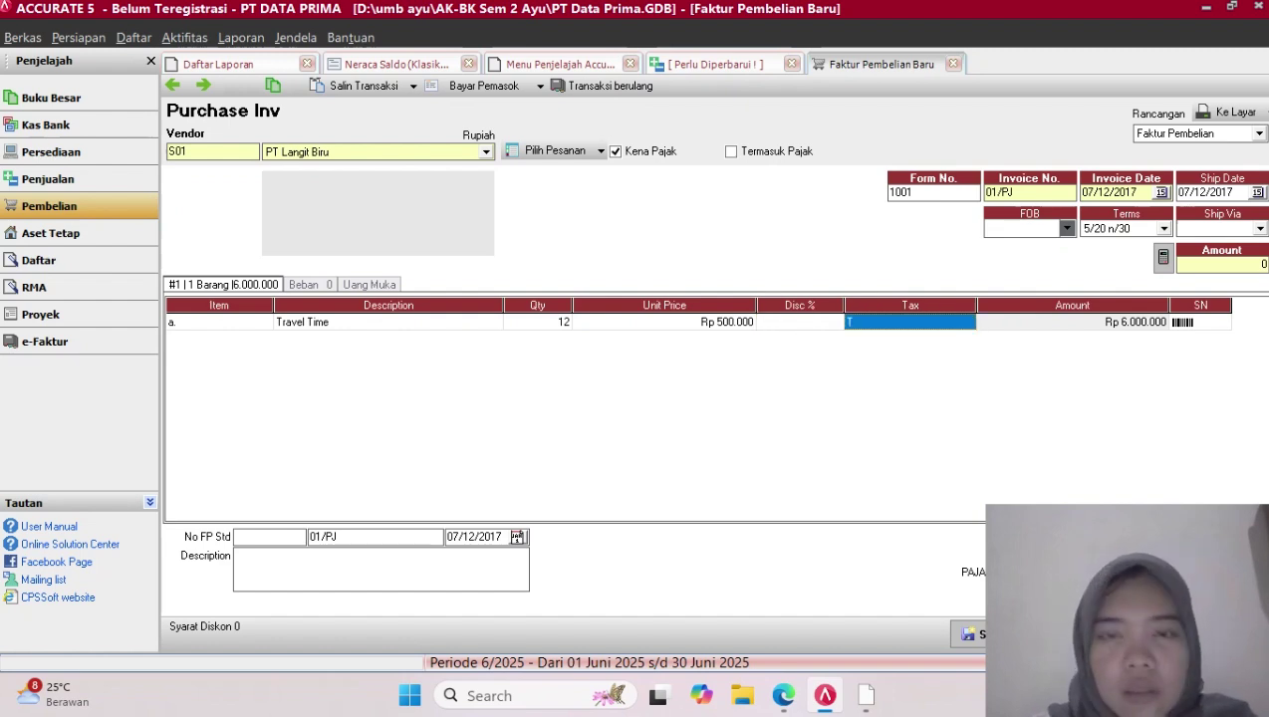
key("Return")
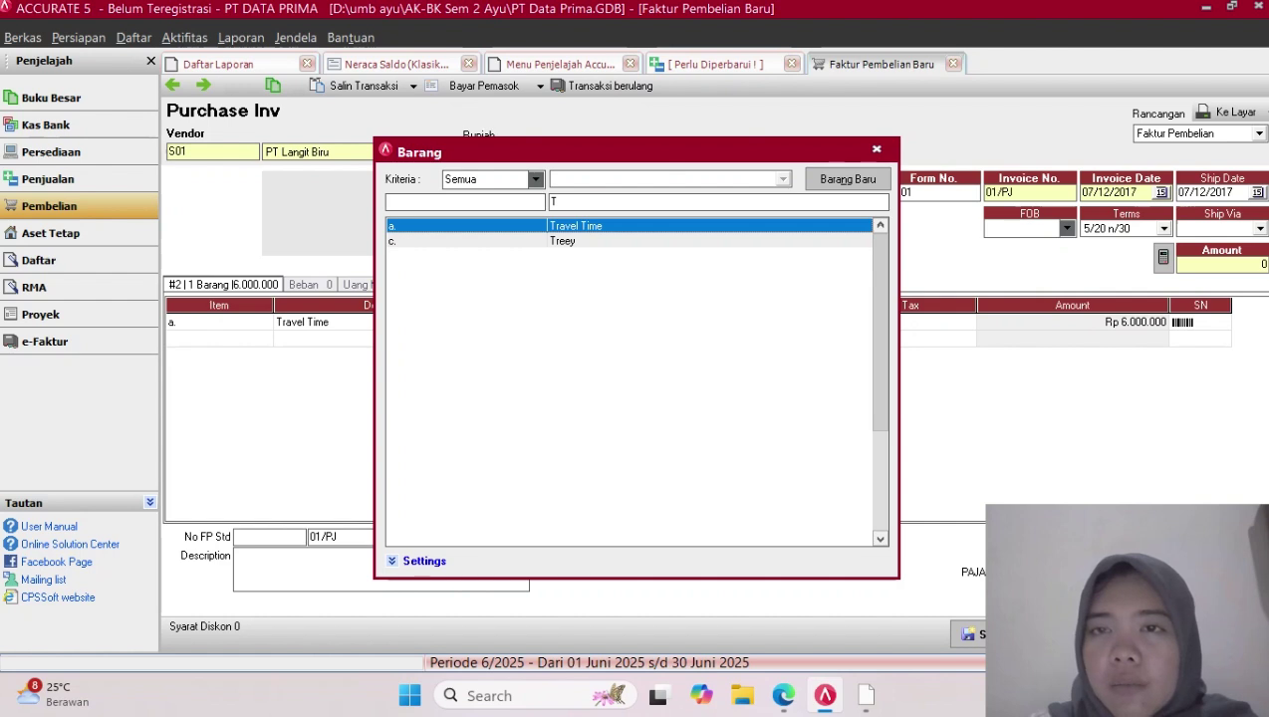
key("Escape")
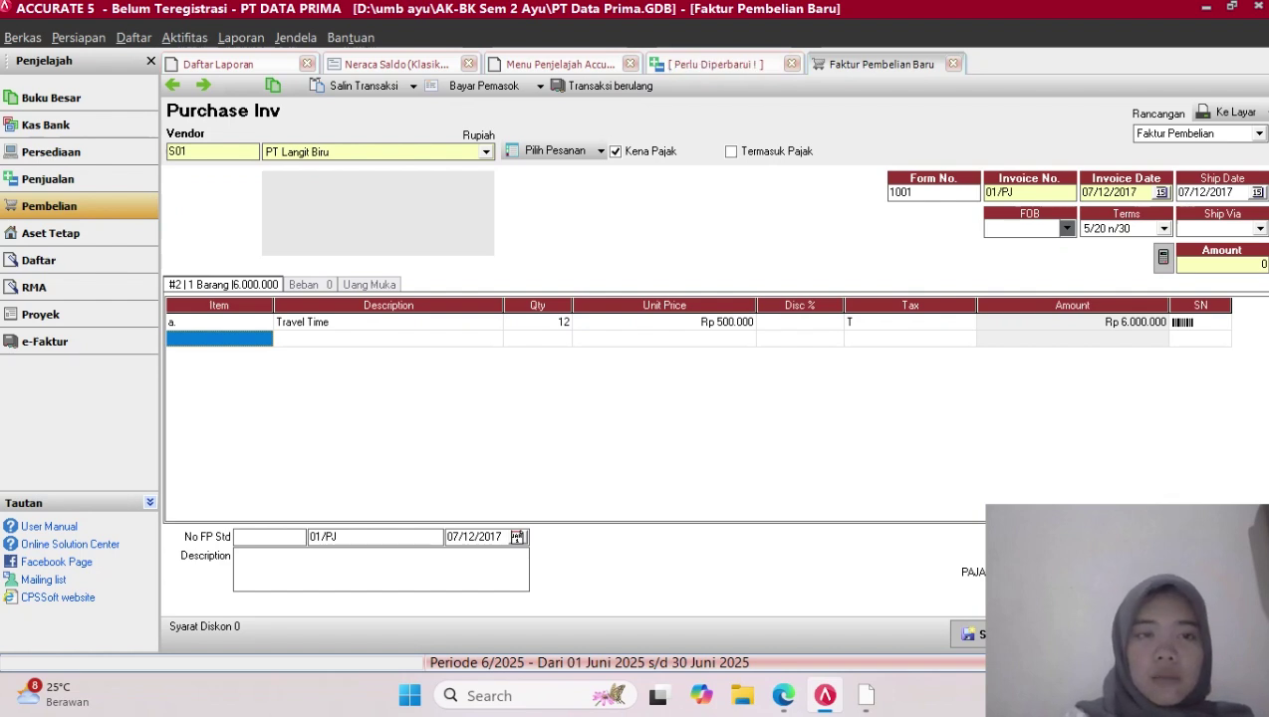
Pick Grand Polo as the invoice's second line item
left_click(219, 338)
left_click(264, 339)
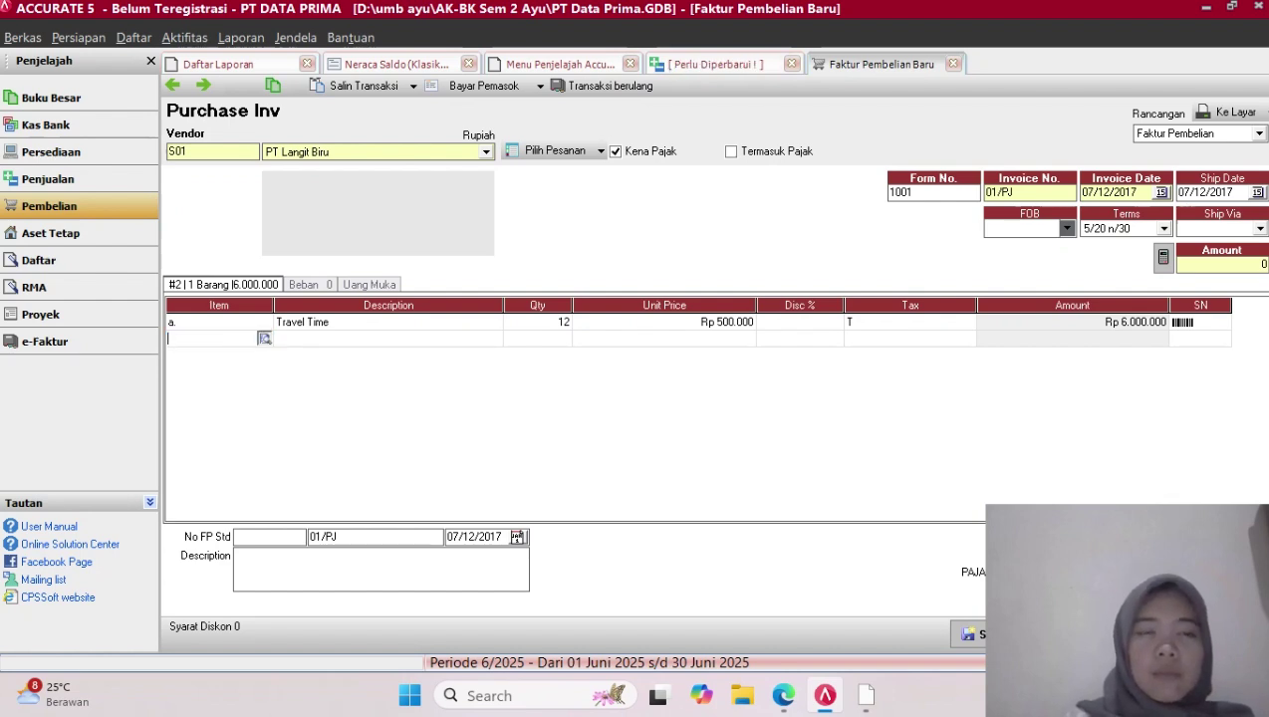
left_click(575, 256)
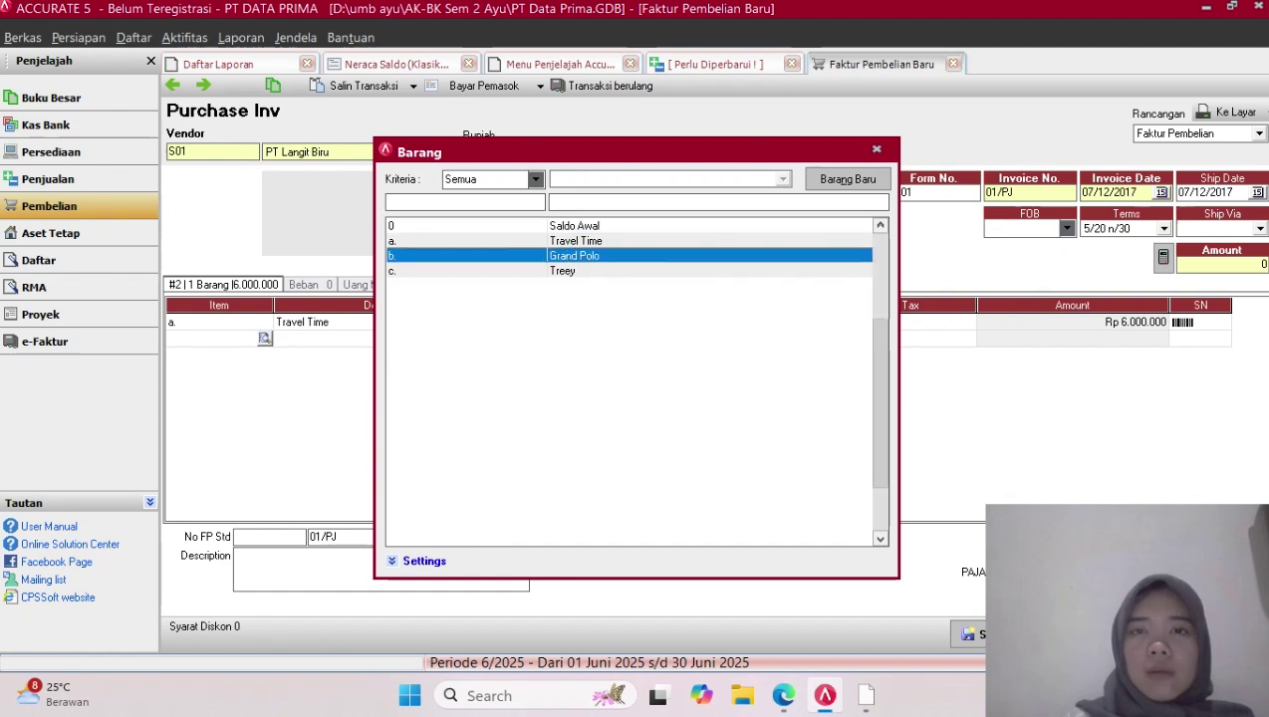
key("Return")
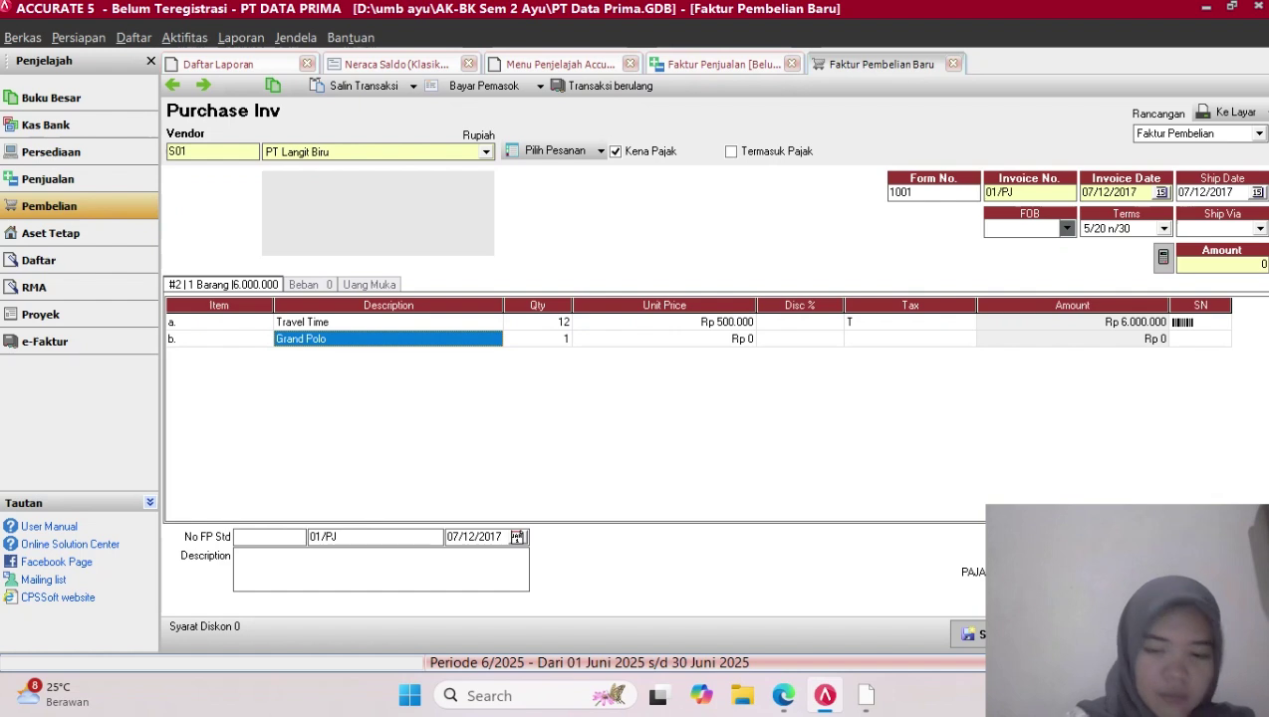
Reconfirm Grand Polo on the second line and enter a quantity of 8
type("8")
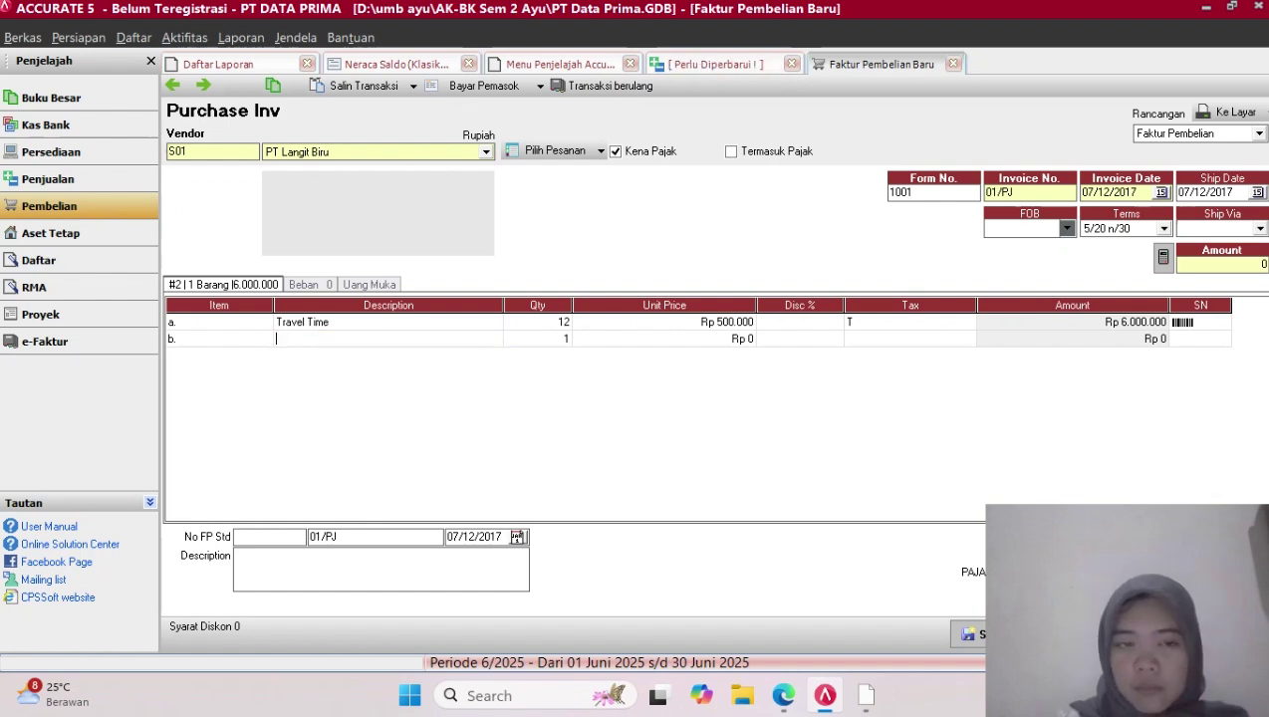
key("Tab")
key("Left")
key("Left")
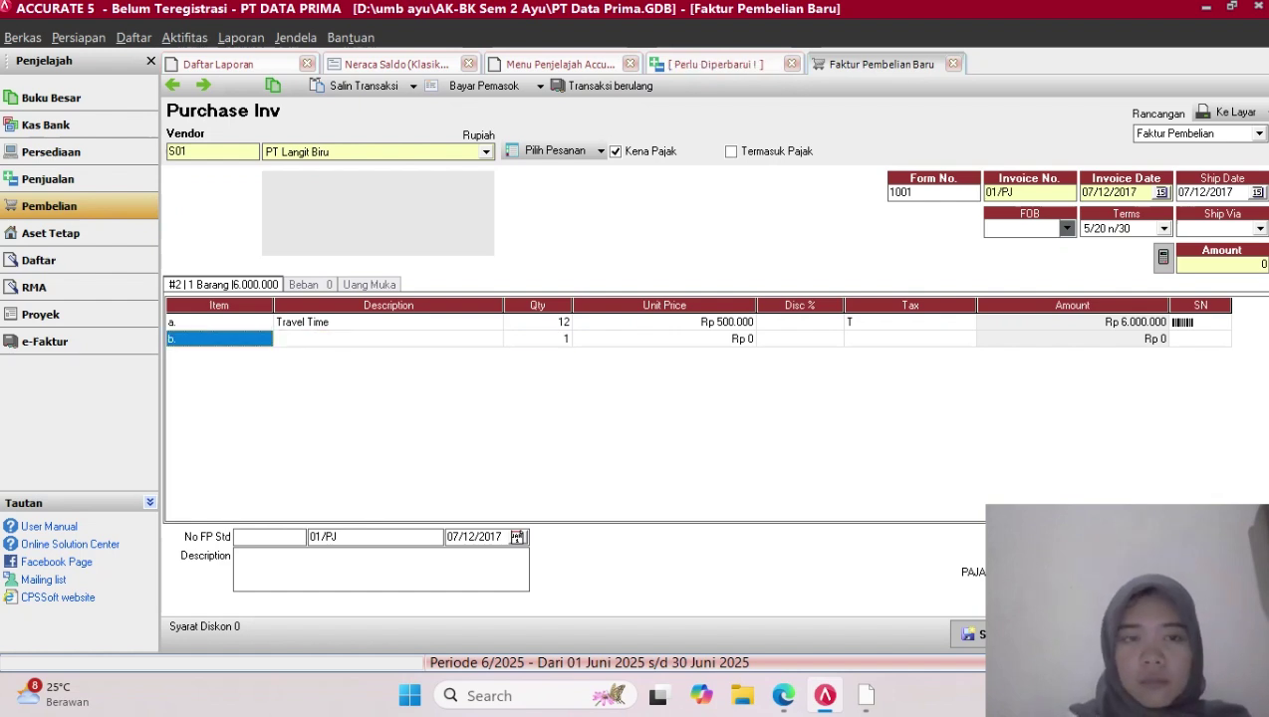
key("Right")
key("Left")
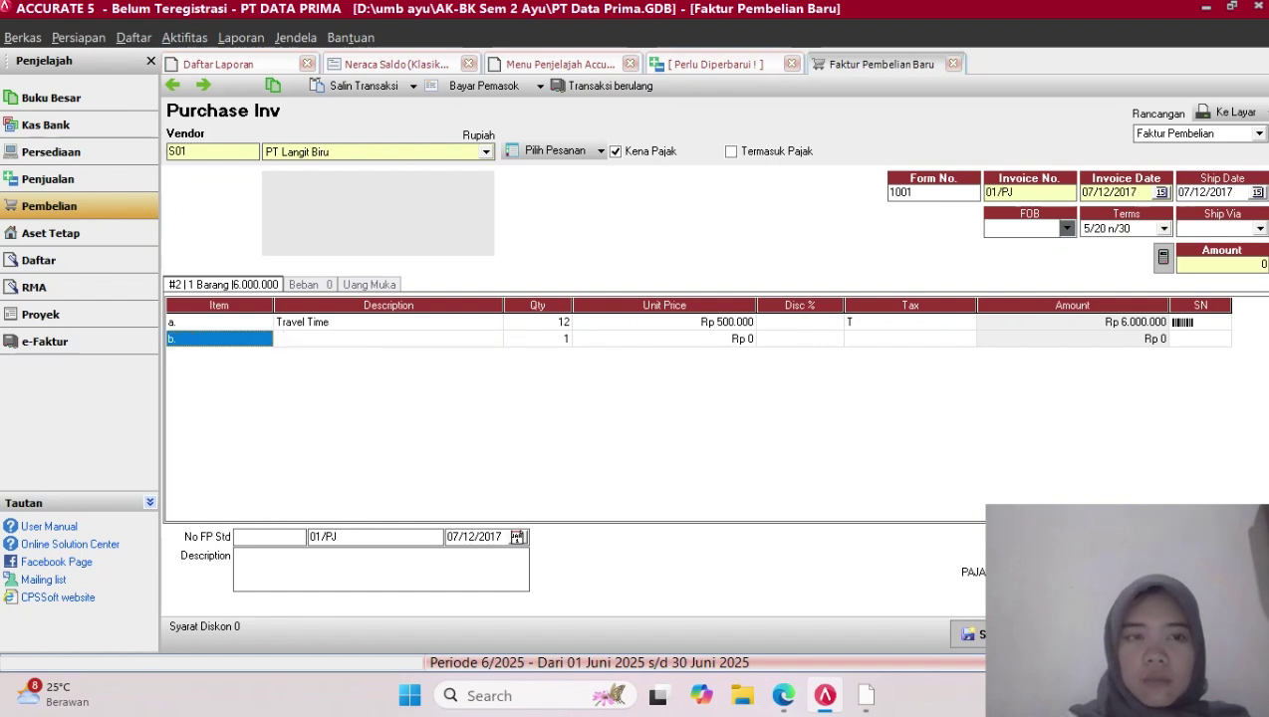
key("Return")
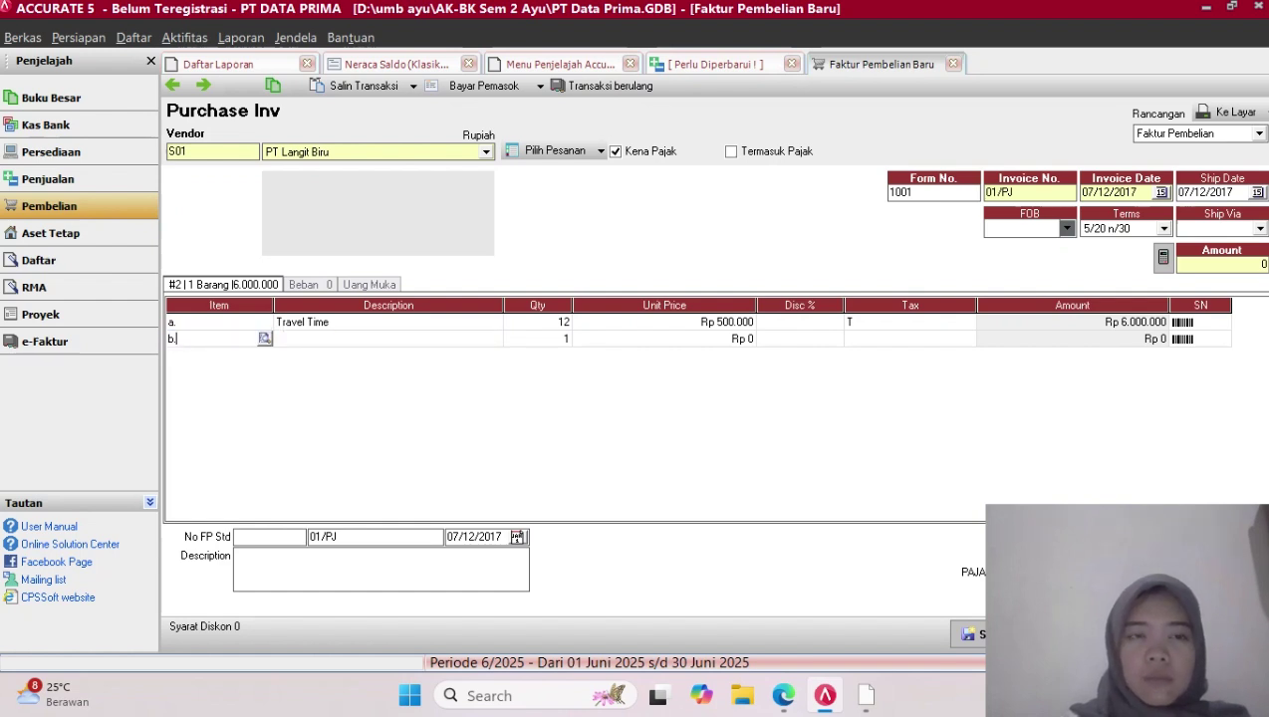
key("Return")
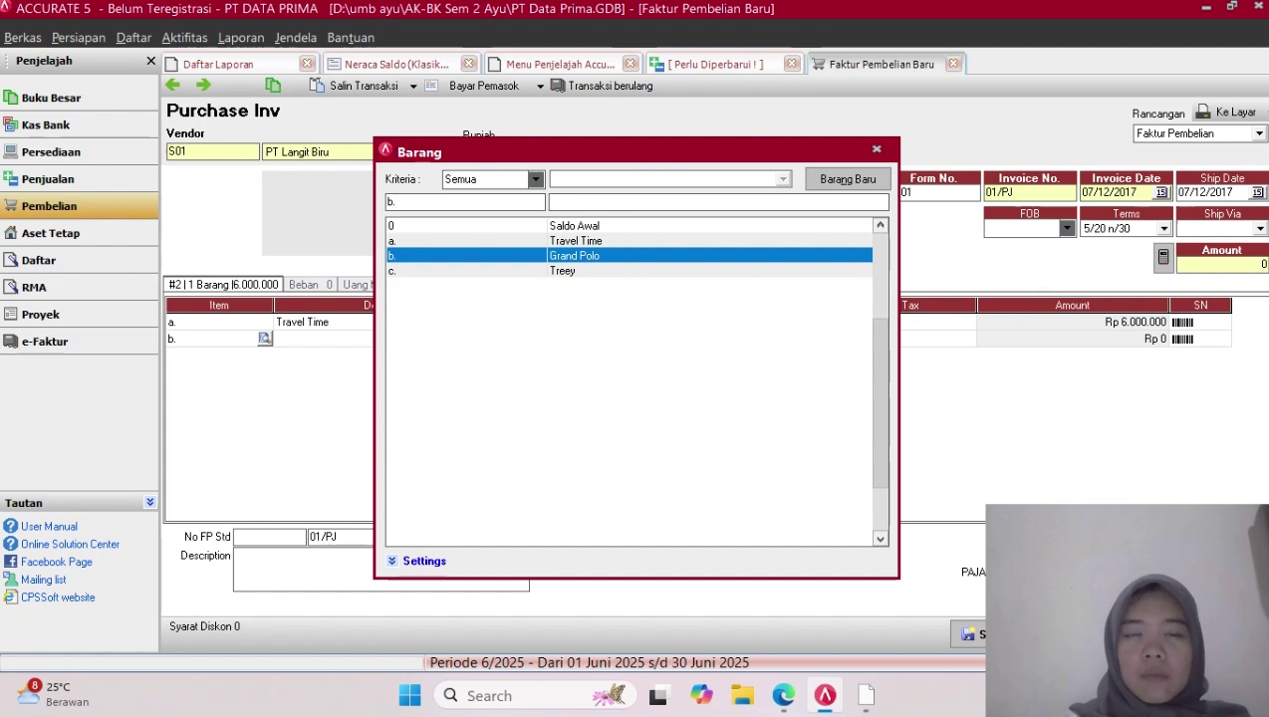
key("Return")
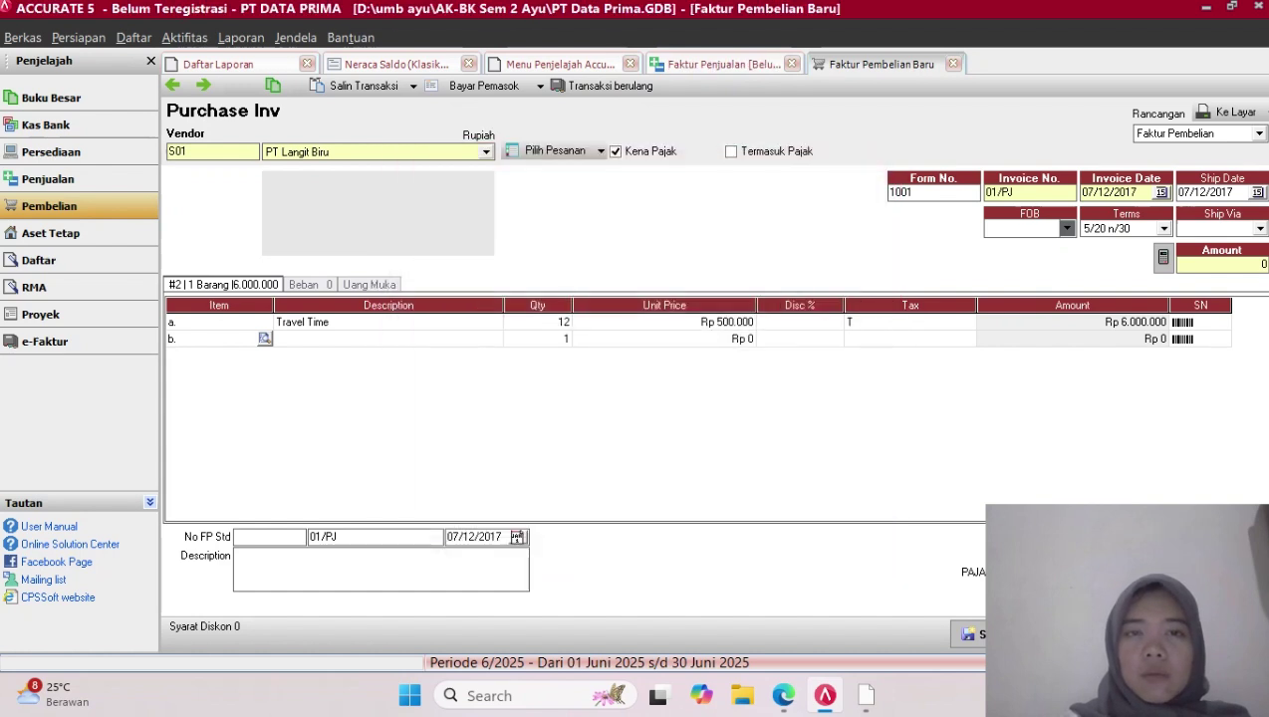
key("Return")
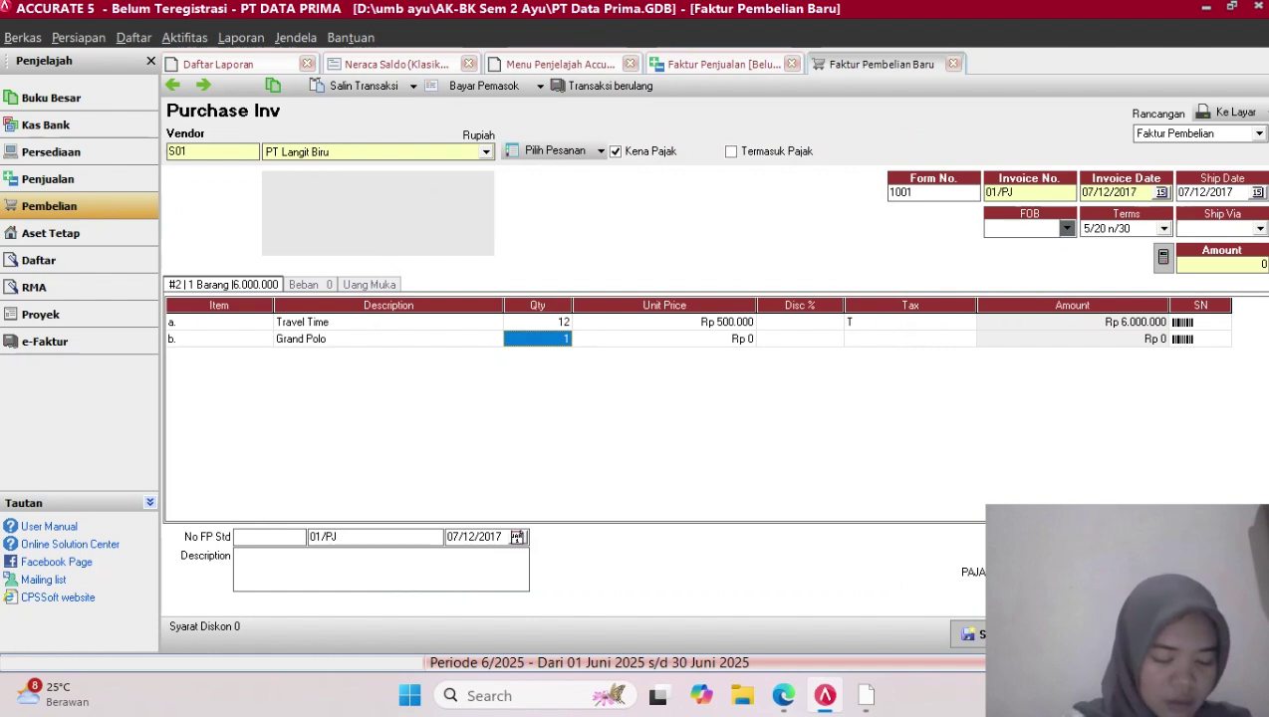
type("8")
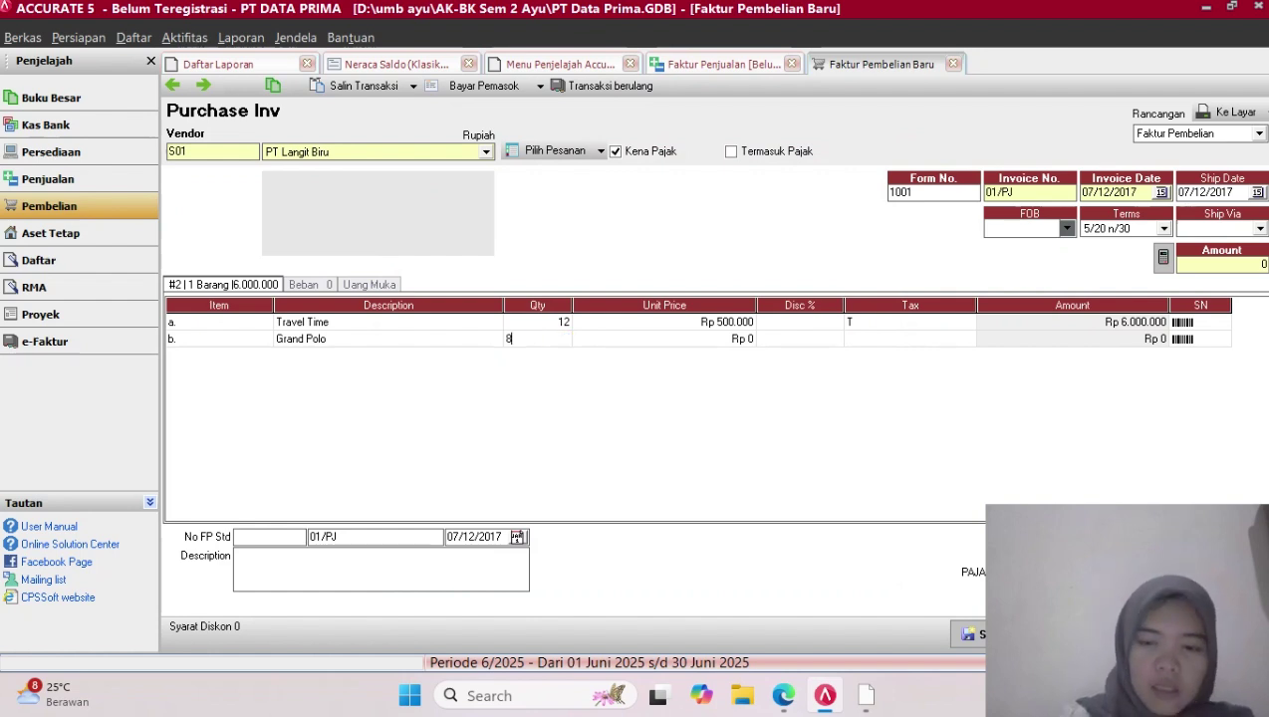
key("Return")
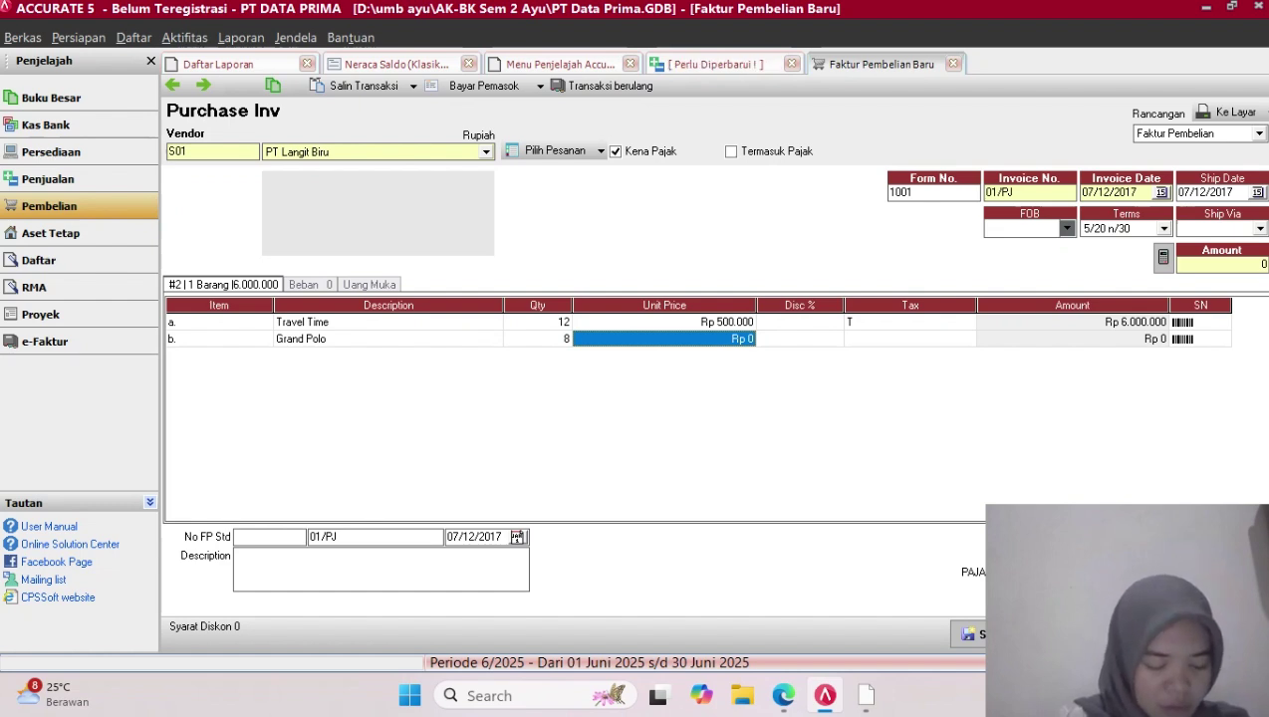
Correct Grand Polo's quantity to 10 with unit price Rp 800.000 and commit the line
left_click(538, 339)
type("10")
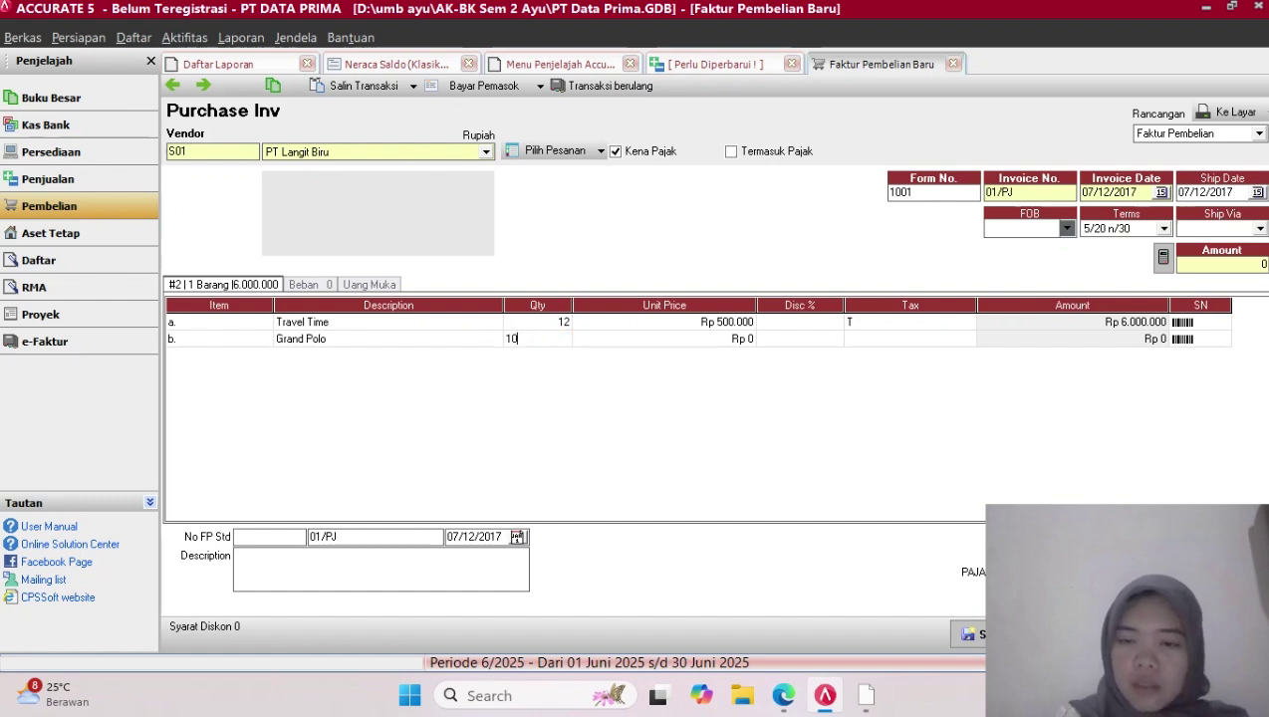
key("Return")
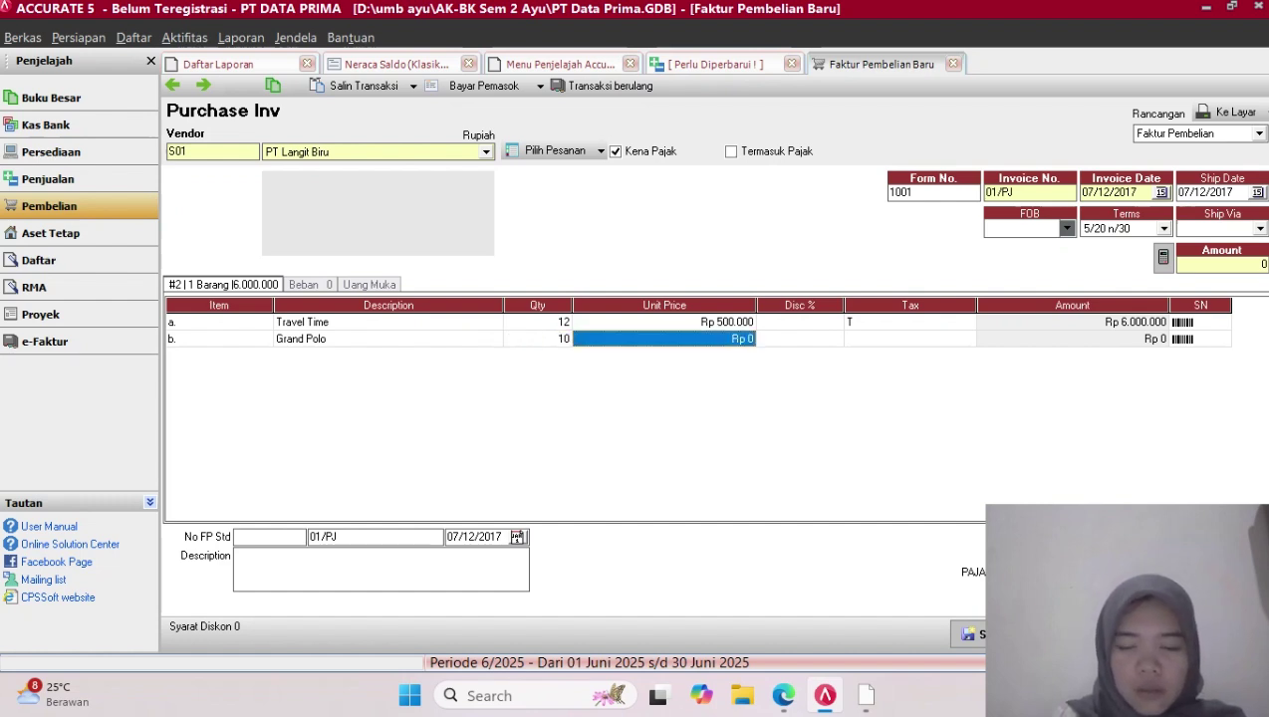
type("800")
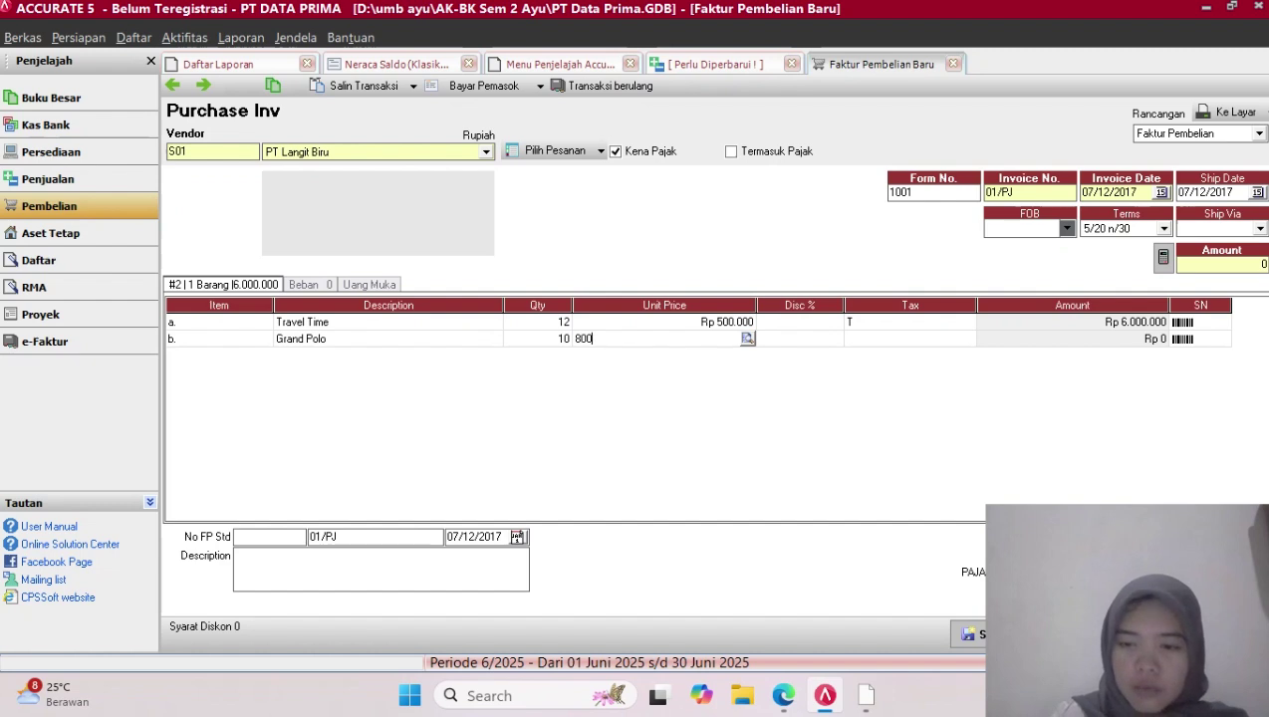
type(".00000")
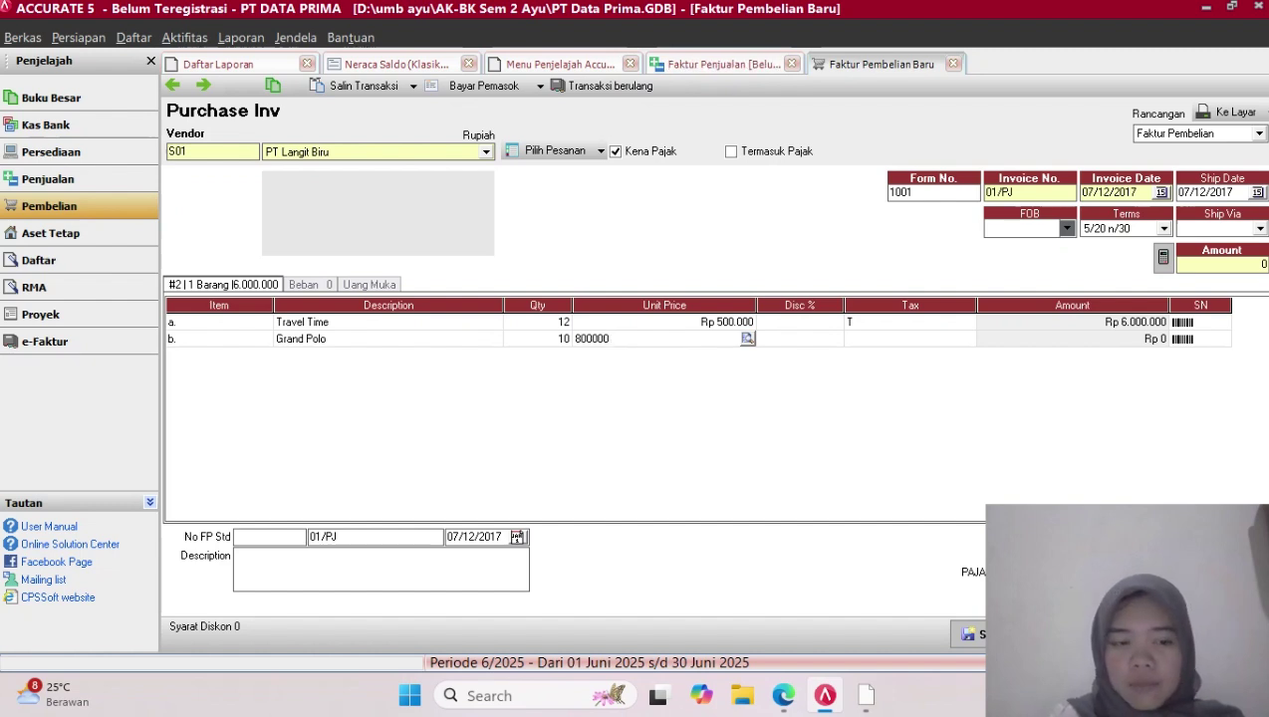
key("Return")
key("Return")
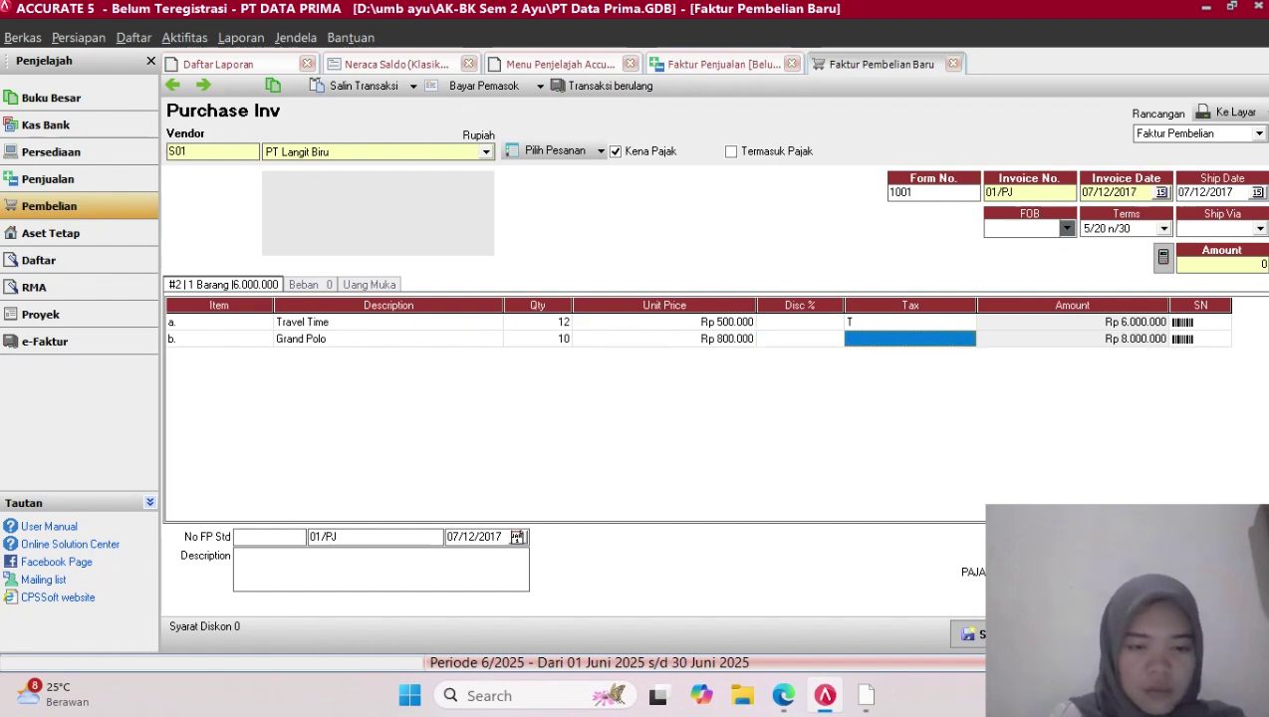
key("Return")
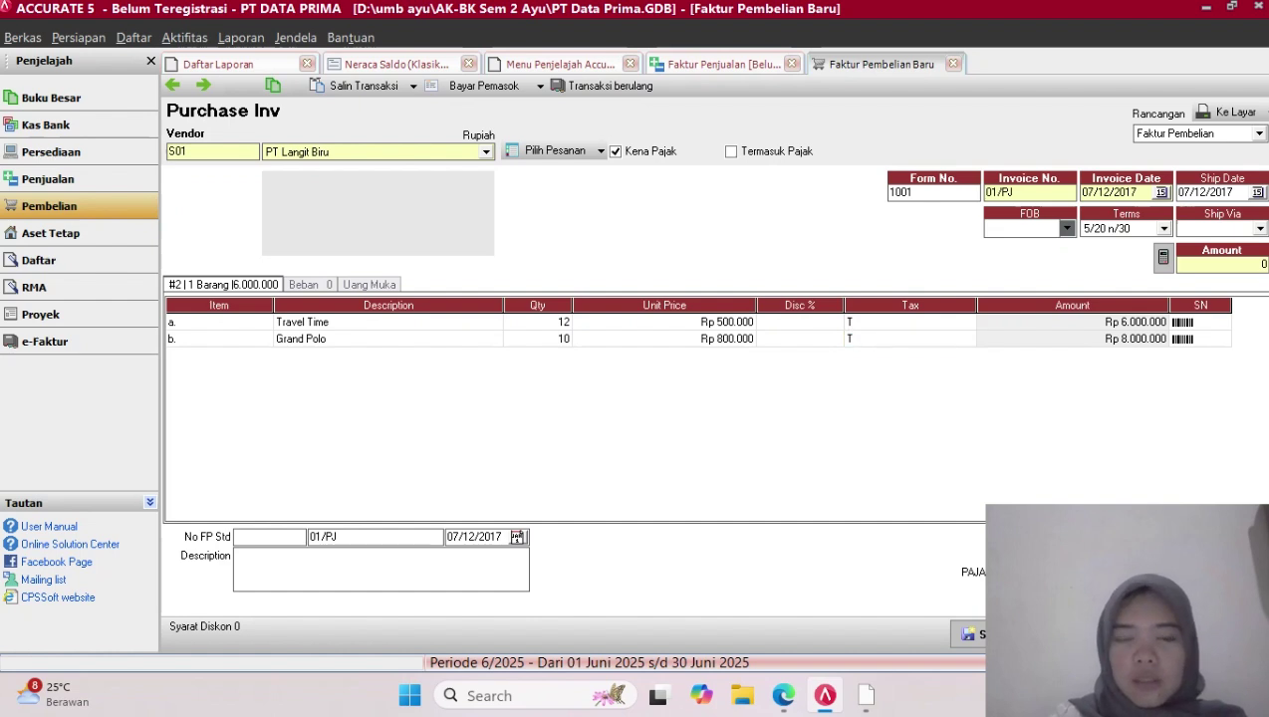
key("Return")
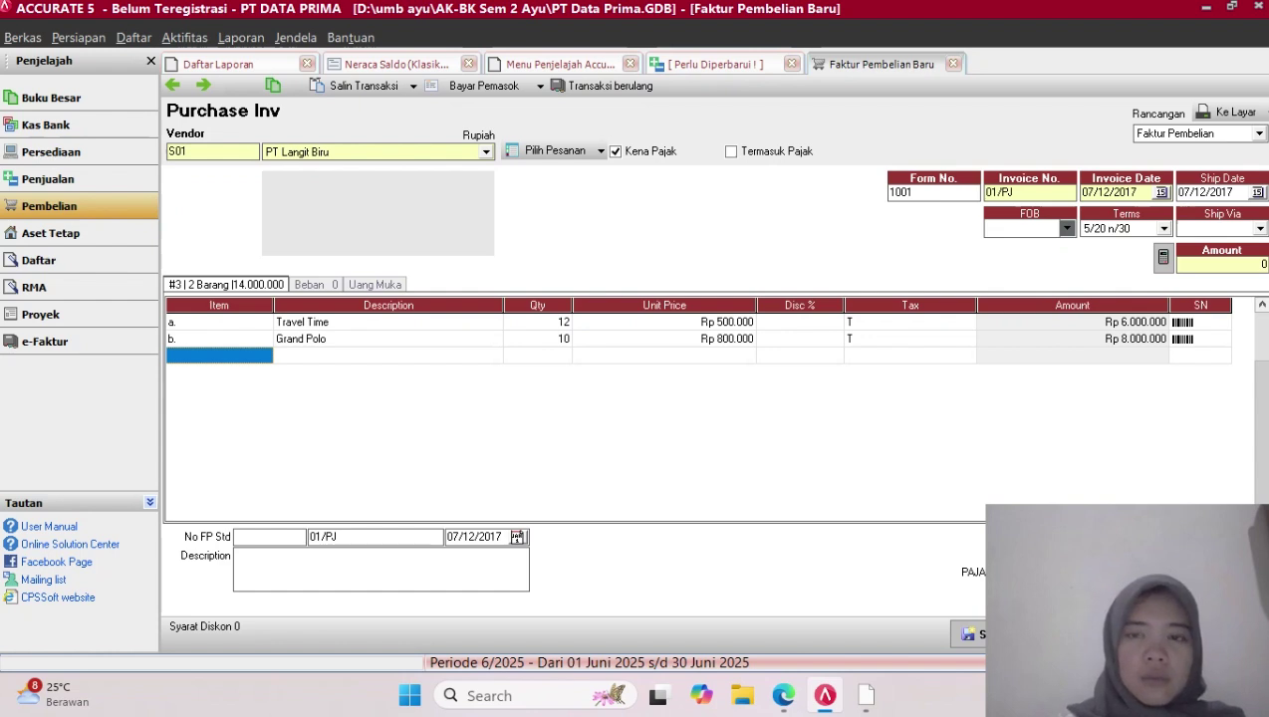
Add Treey as the invoice's third line item
left_click(219, 356)
left_click(264, 356)
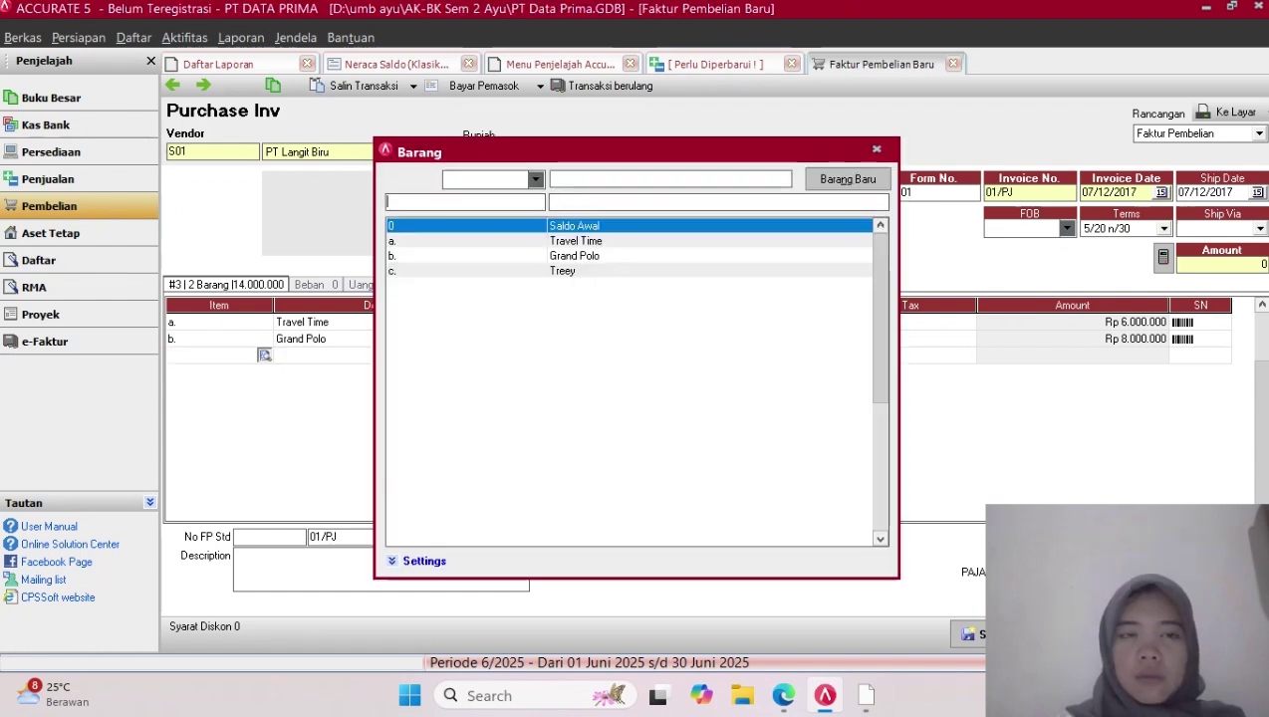
left_click(564, 271)
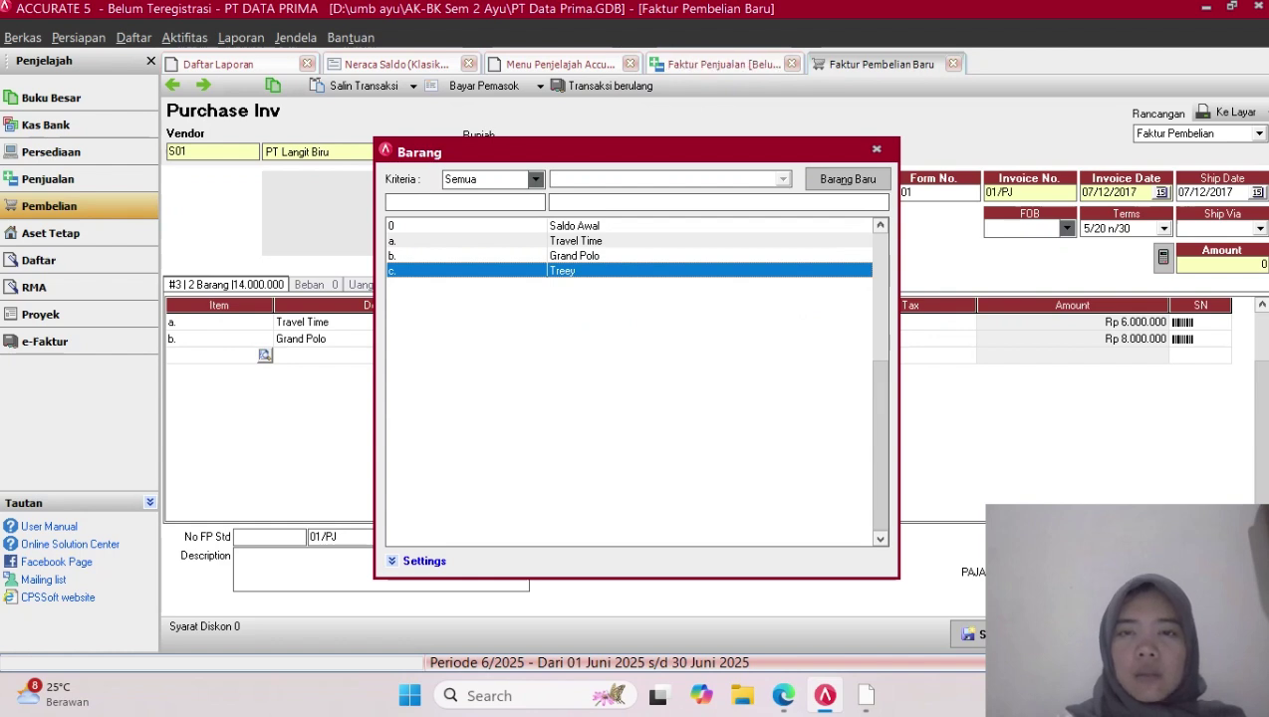
double_click(564, 271)
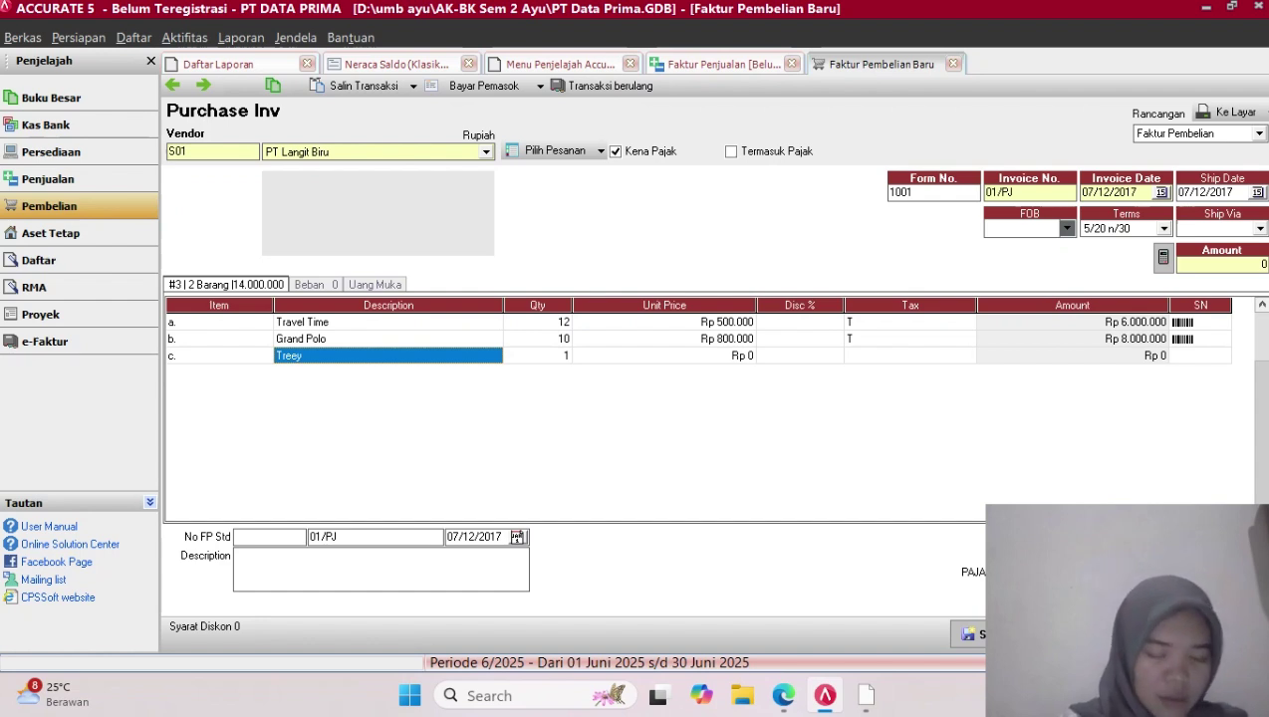
Give Treey quantity 8, unit price Rp 3.000.000 and tax code T
key("Tab")
type("8")
key("Tab")
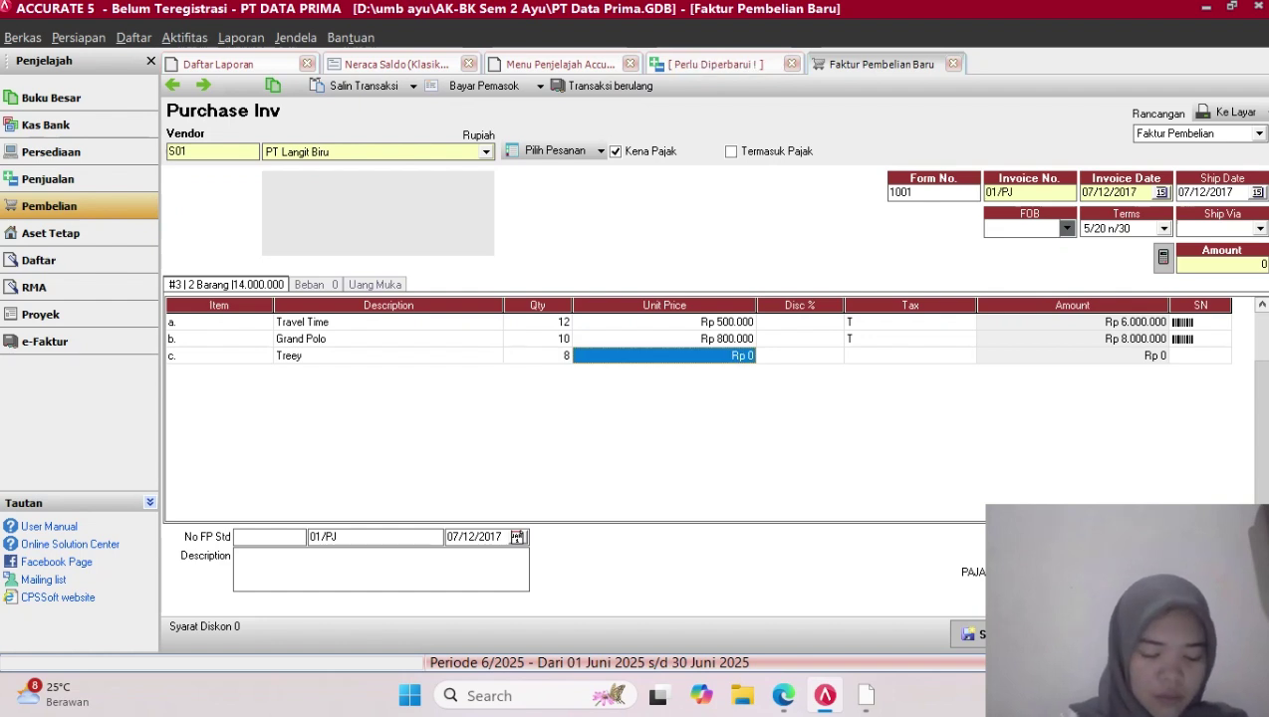
type("3.000.")
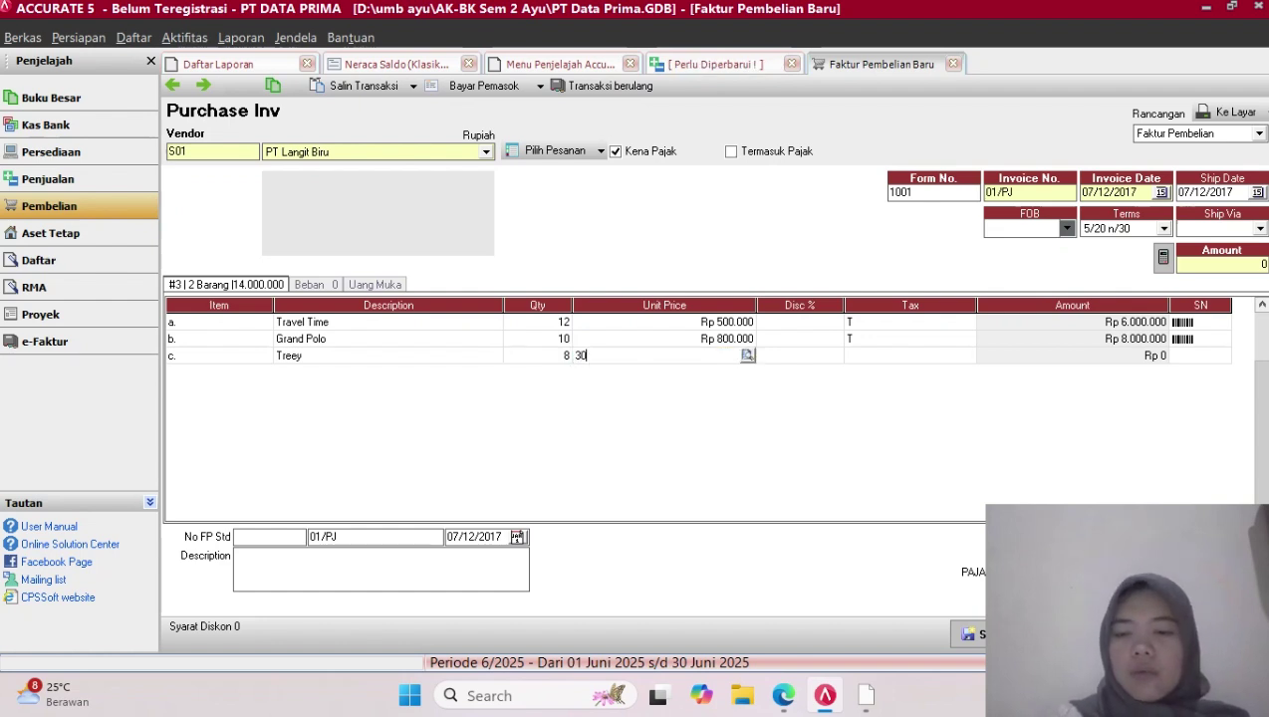
type("00000")
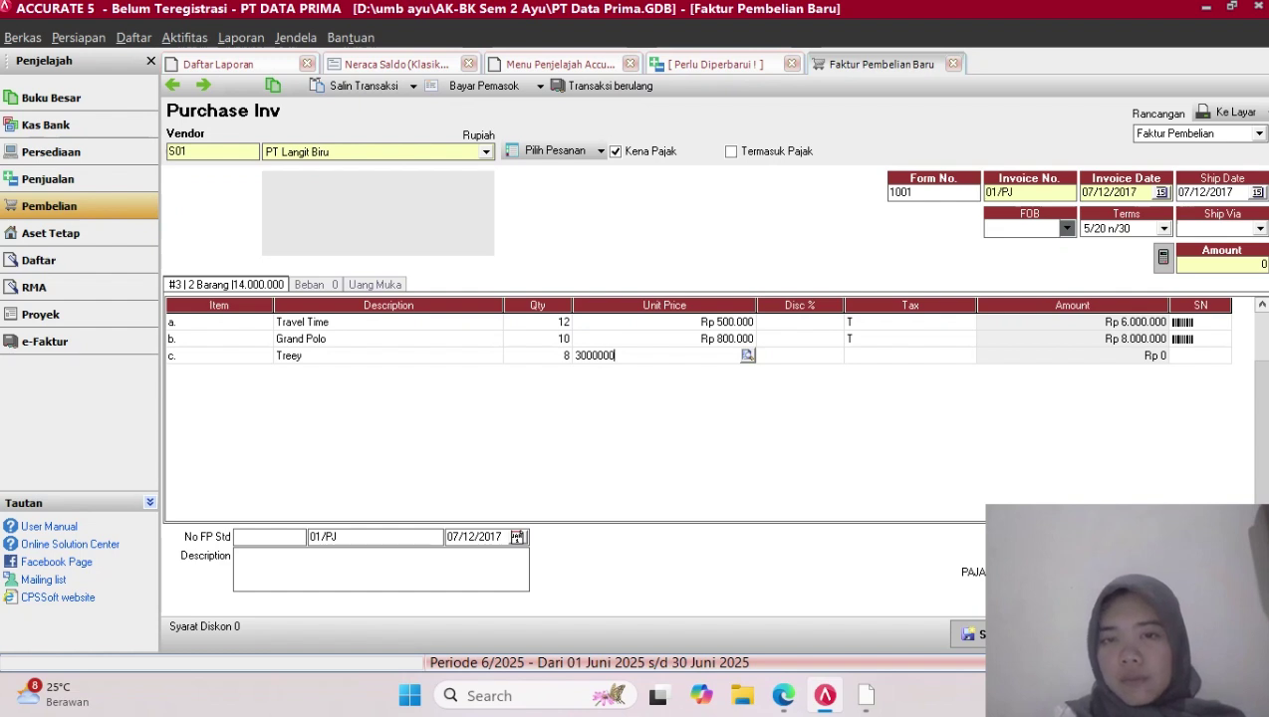
key("Tab")
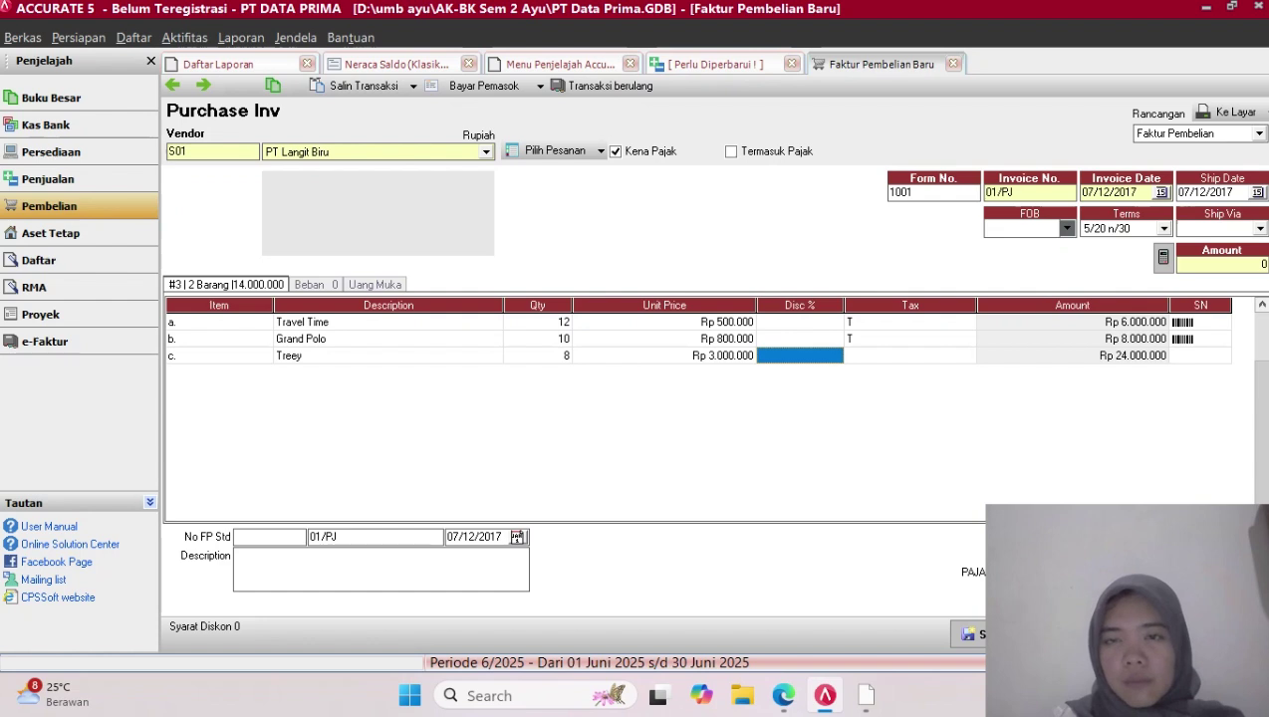
key("Tab")
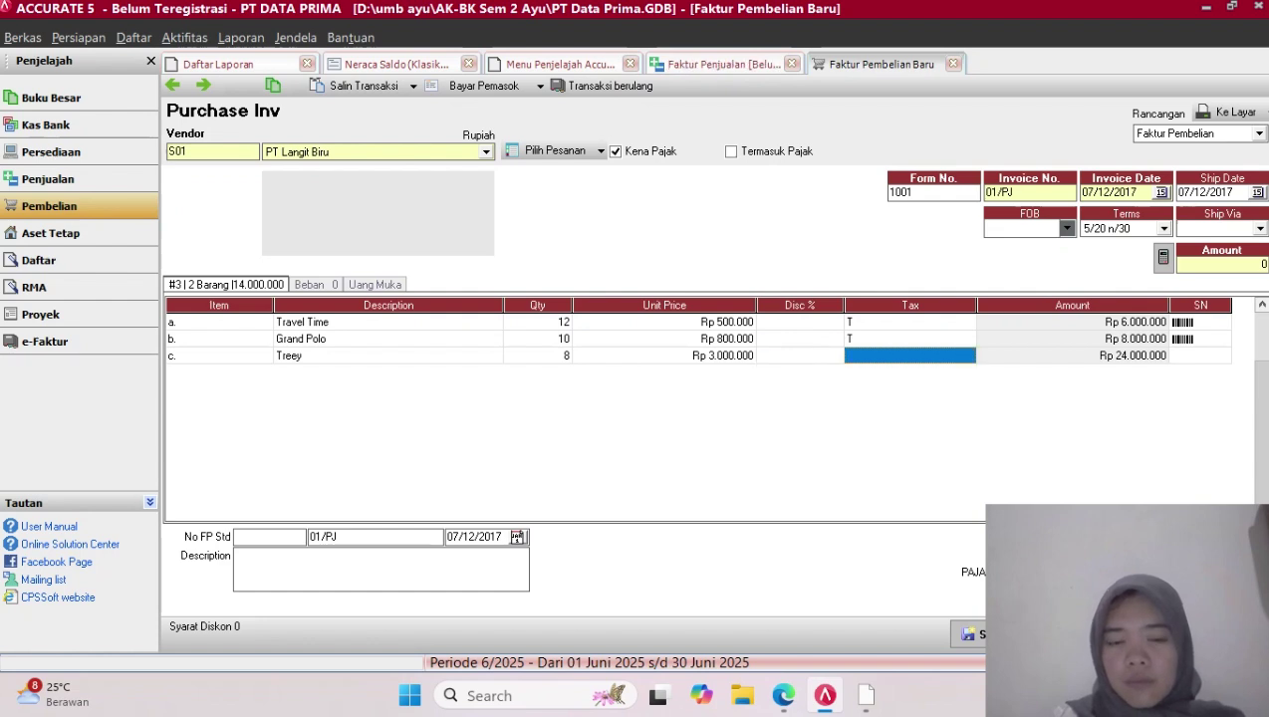
type("T")
key("BackSpace")
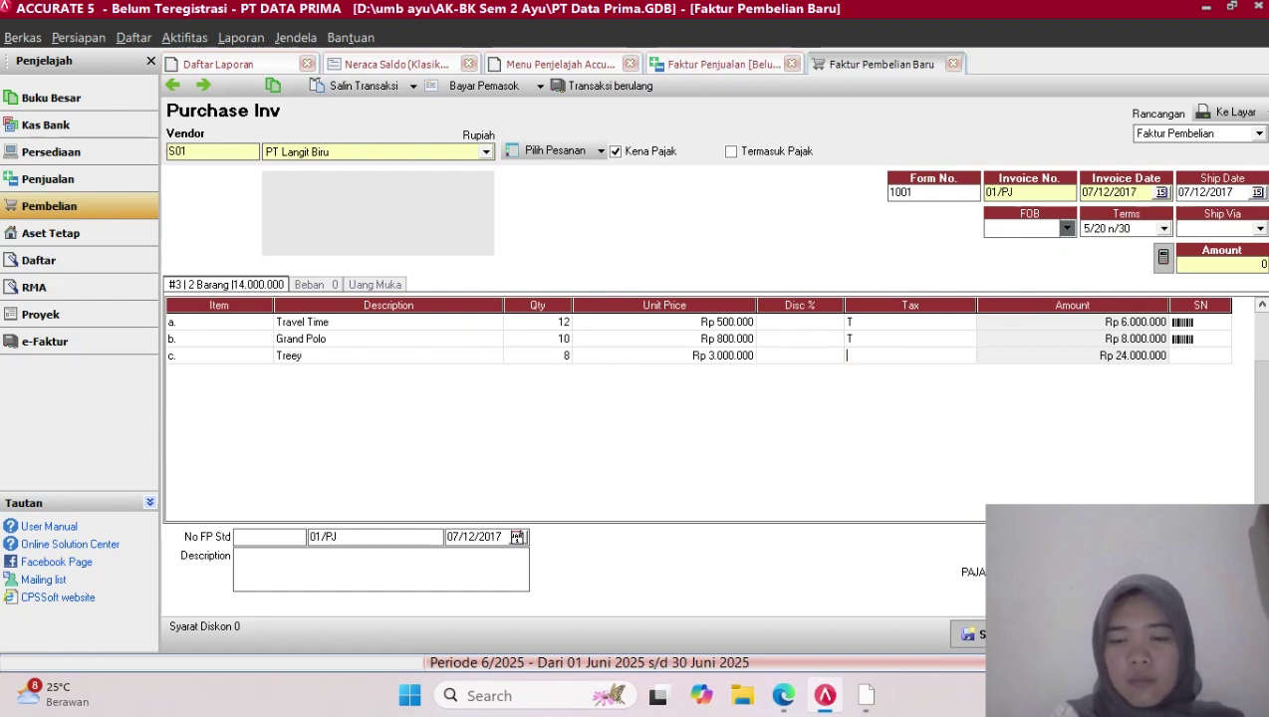
type("T")
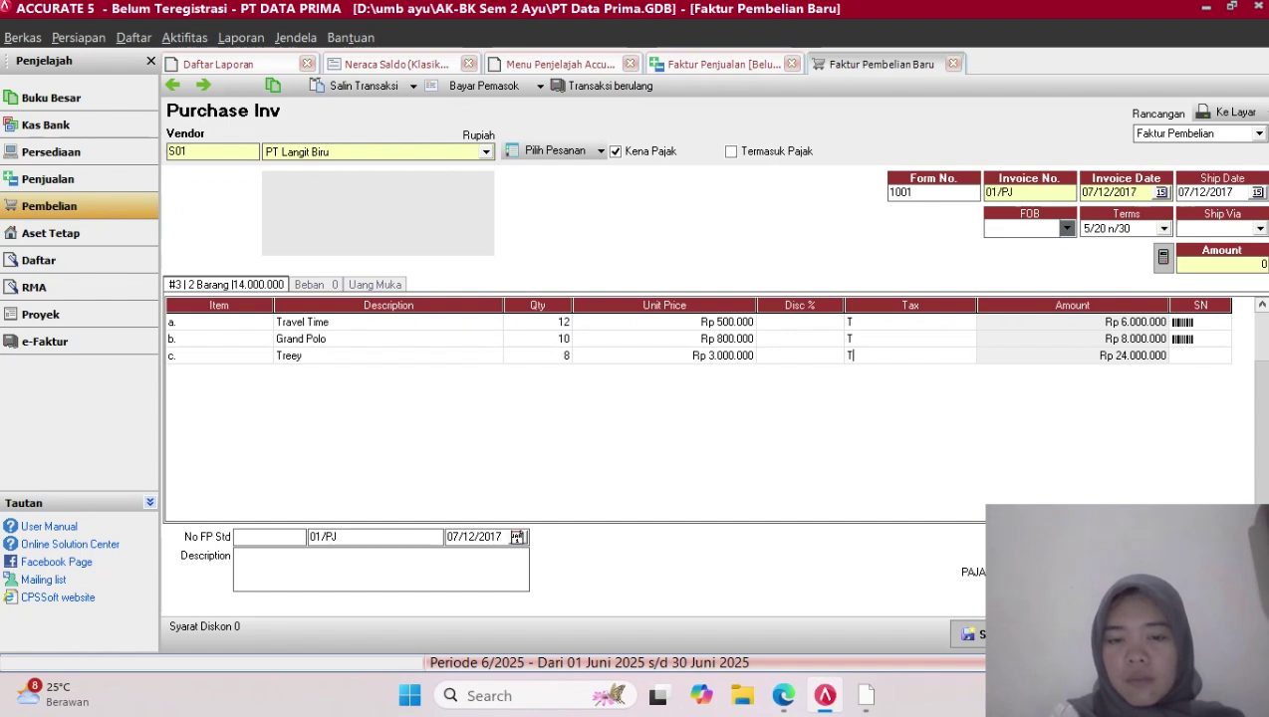
key("Tab")
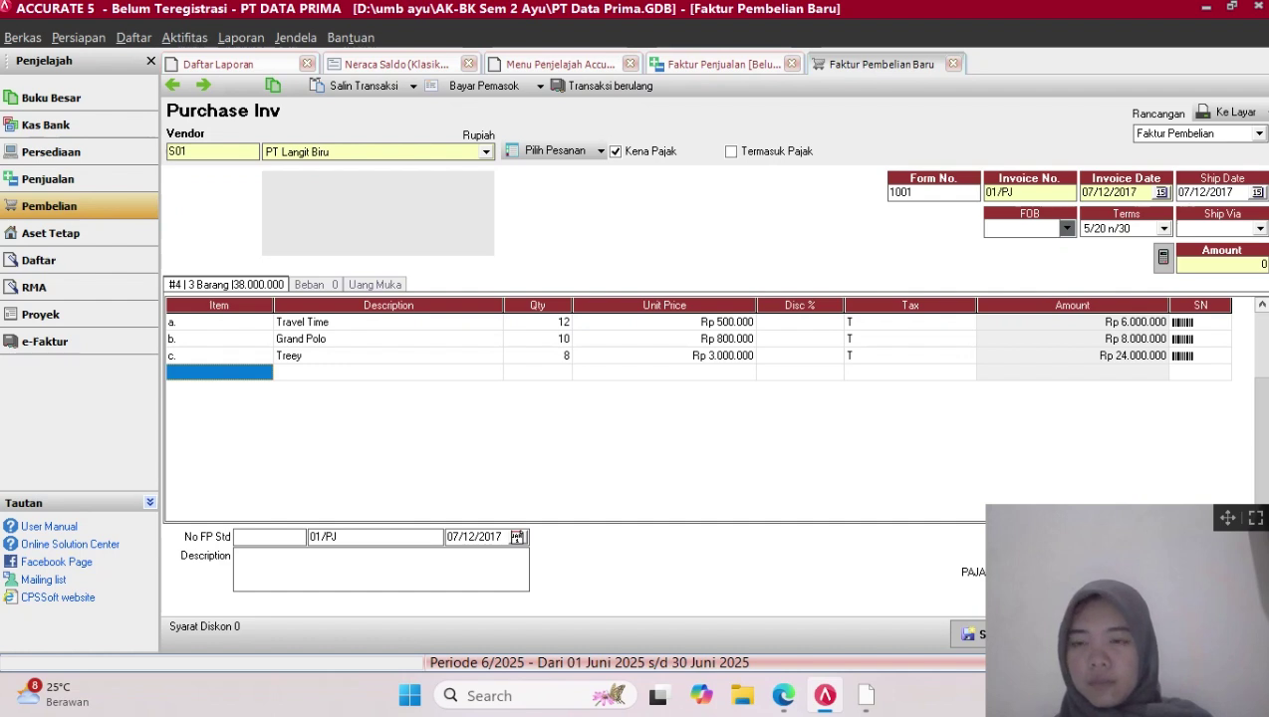
Review Treey's Rp 24.000.000 line and discard the empty fourth item row
left_click_drag(1227, 517, 776, 490)
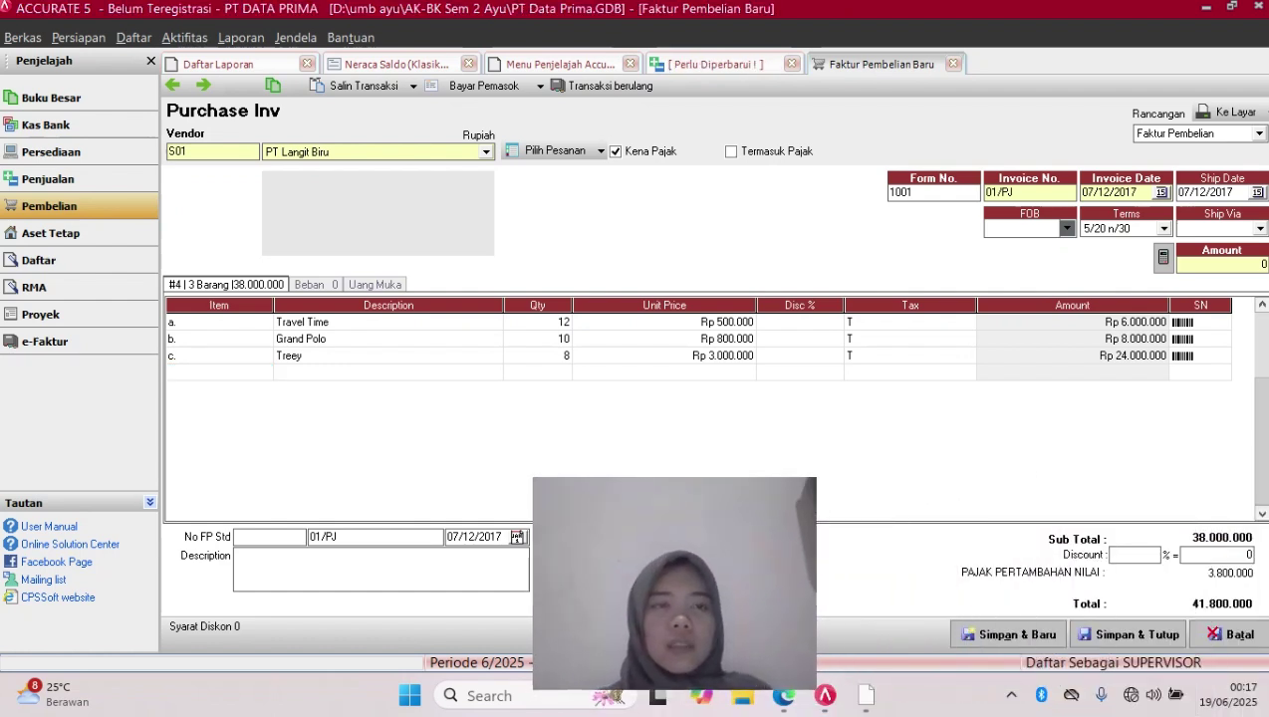
left_click(1129, 635)
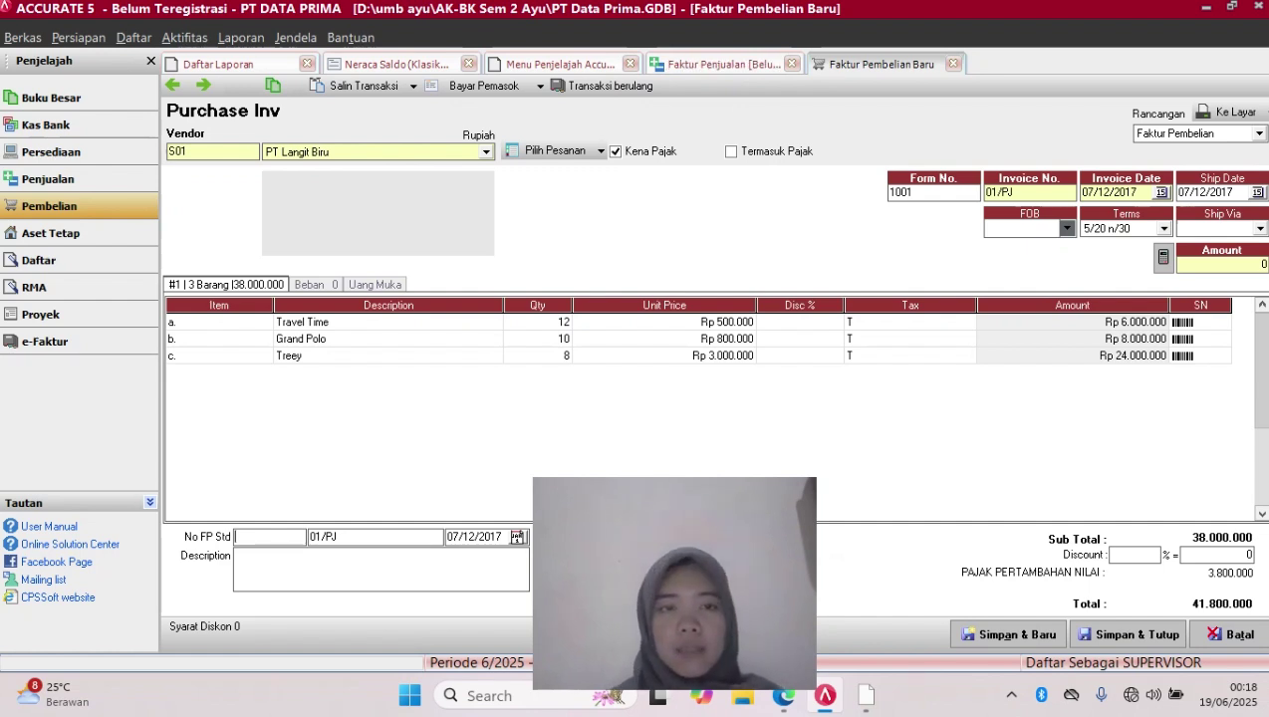
left_click(1073, 356)
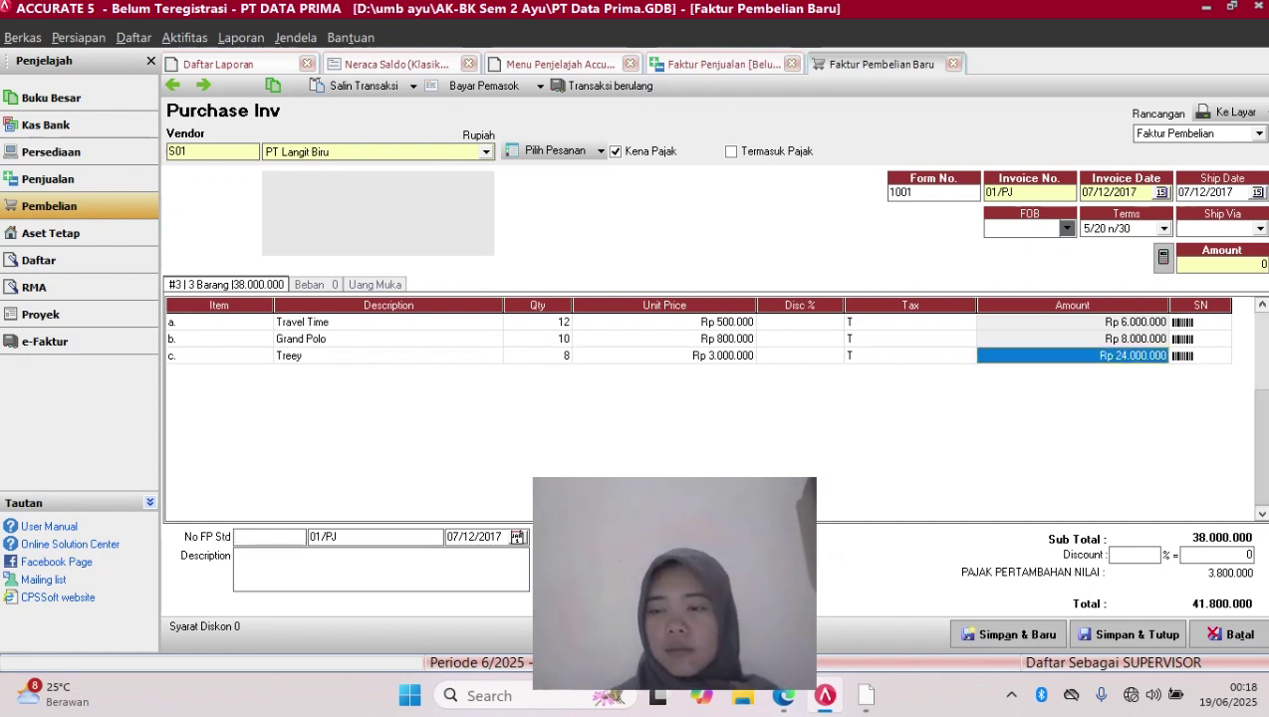
left_click(1201, 355)
key("Tab")
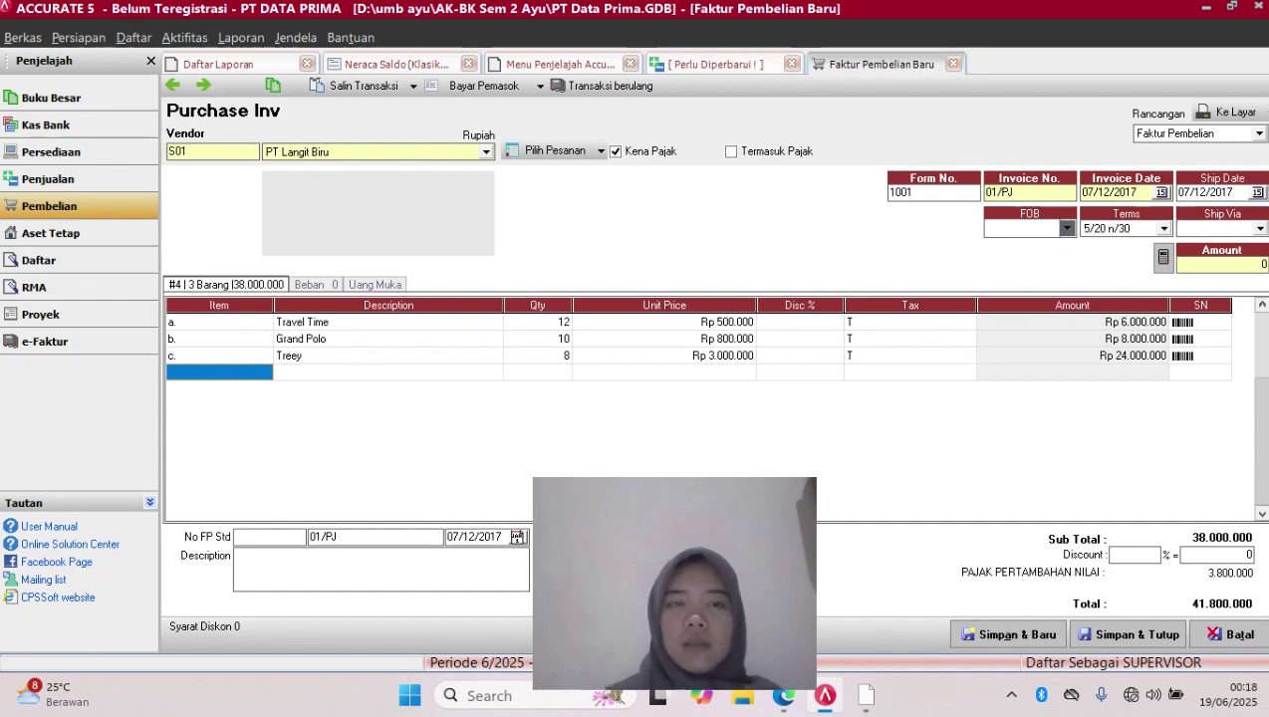
left_click(388, 340)
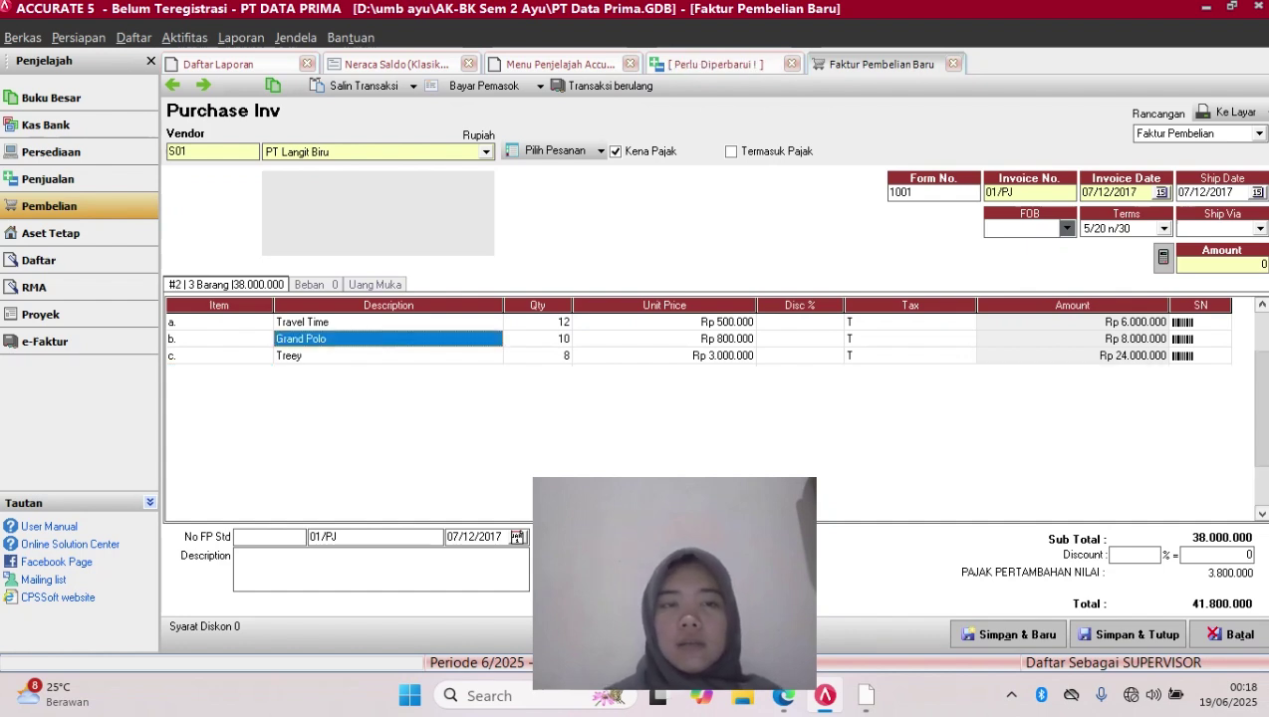
On the Beban tab, charge a Rp 200.000 expense to account 51000 Harga Pokok Penjualan
left_click(315, 285)
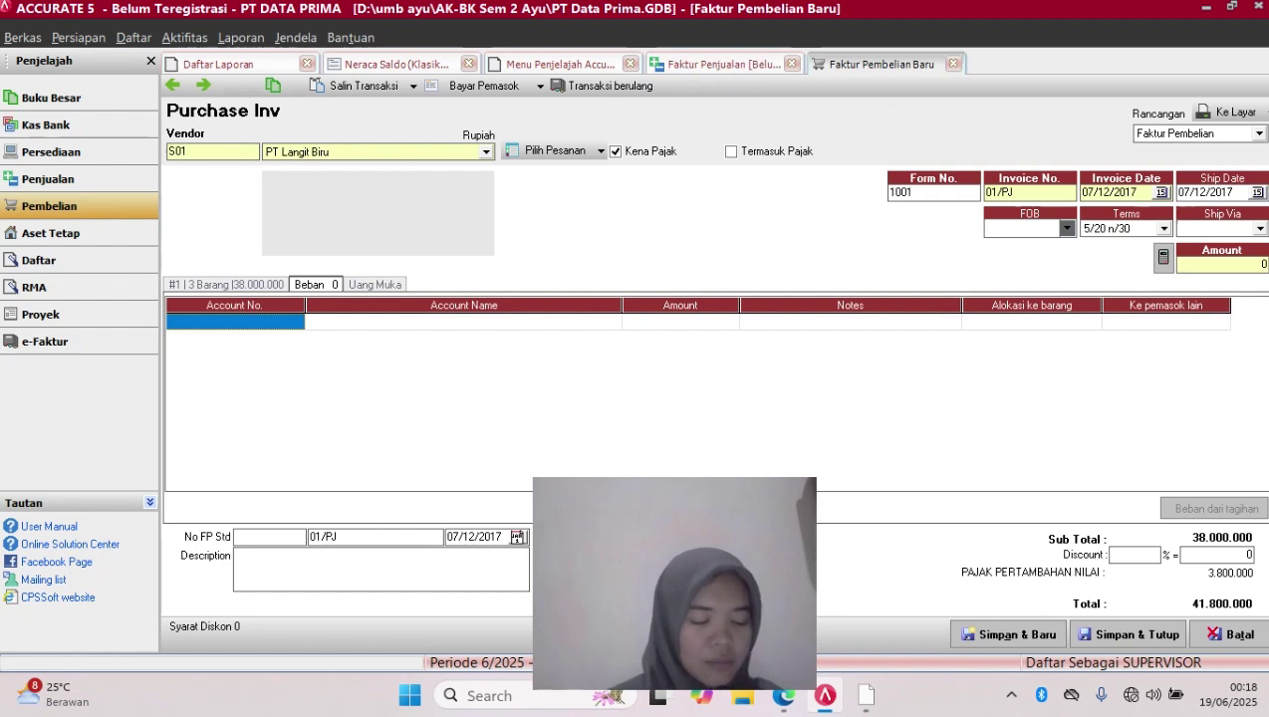
left_click(235, 322)
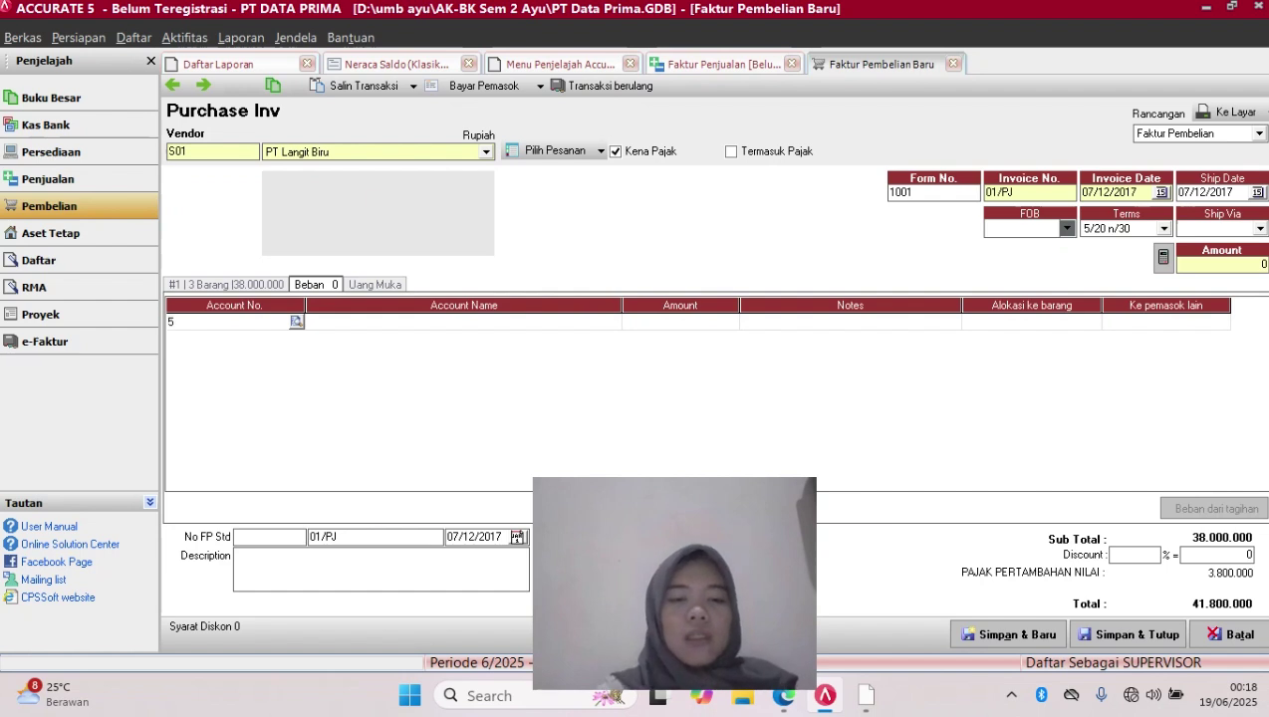
type("51")
key("BackSpace")
key("BackSpace")
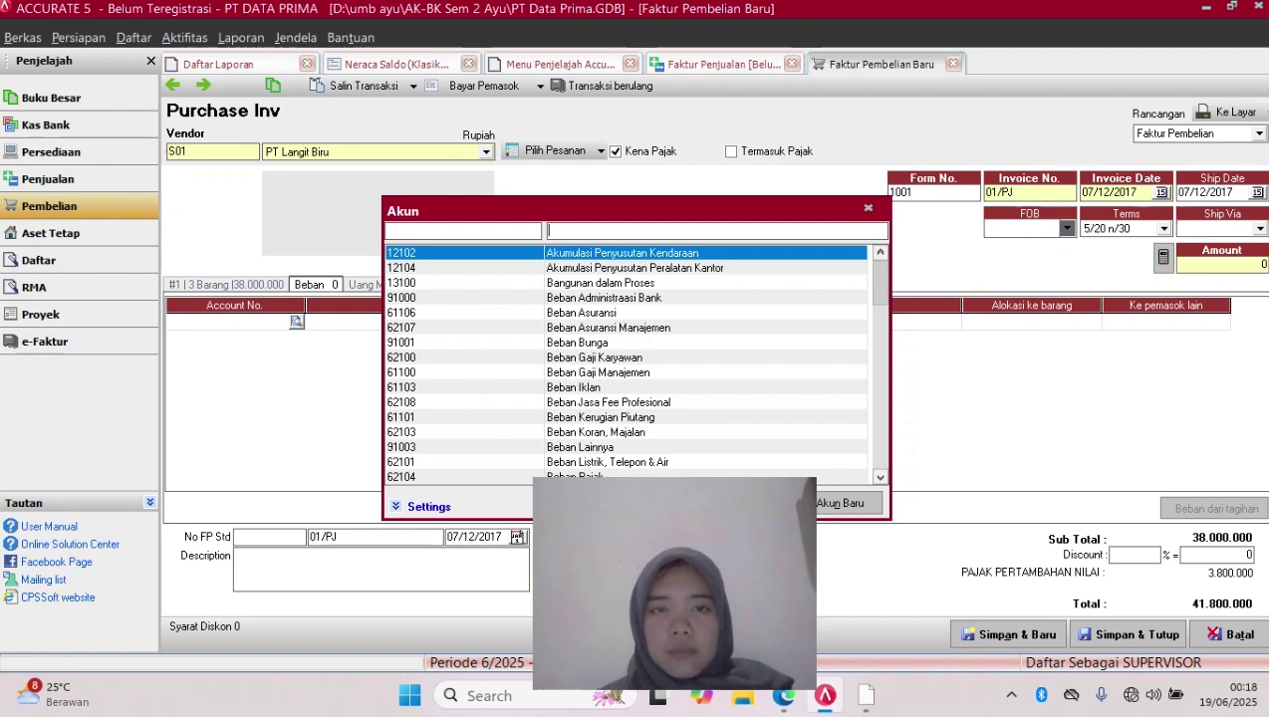
left_click(463, 231)
type("51")
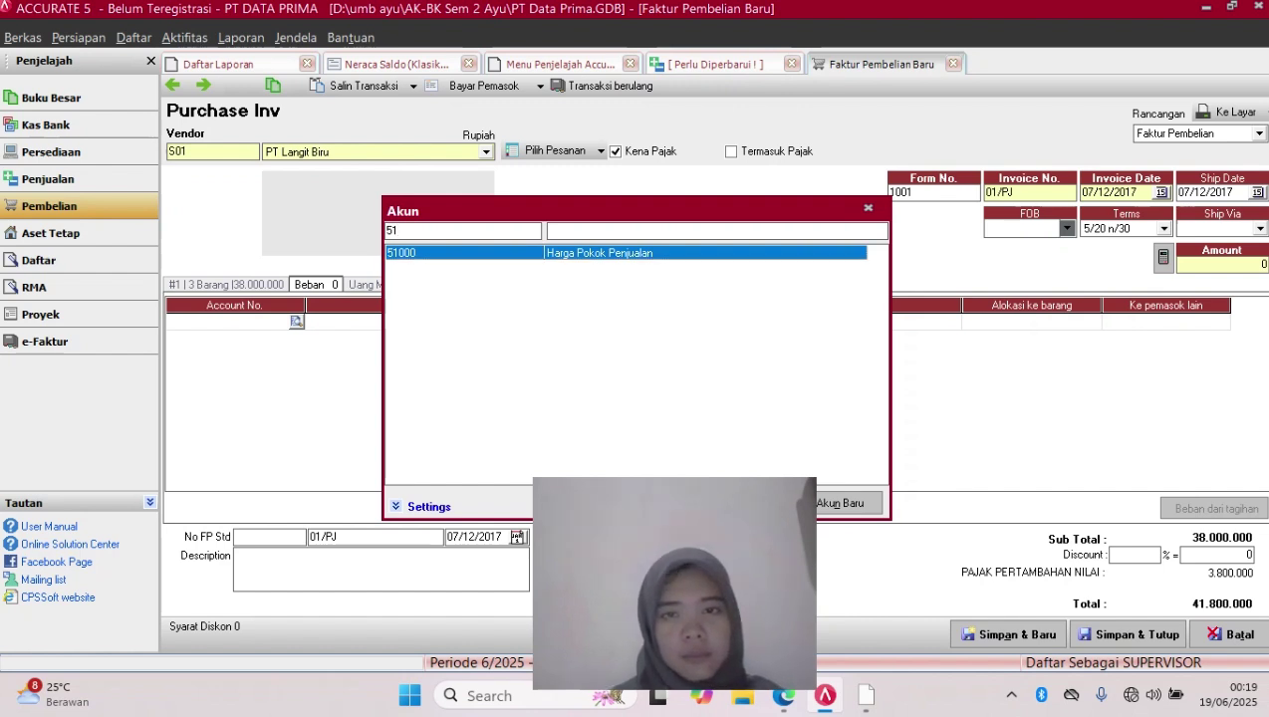
key("Return")
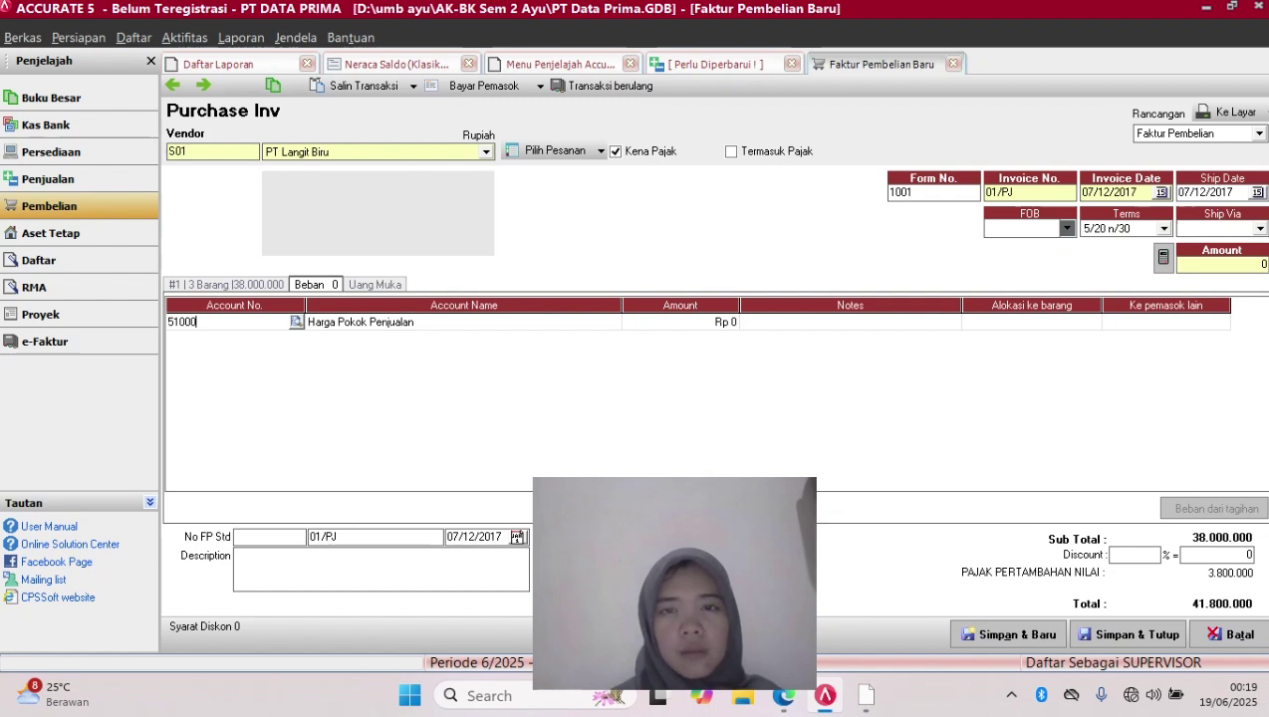
left_click(680, 321)
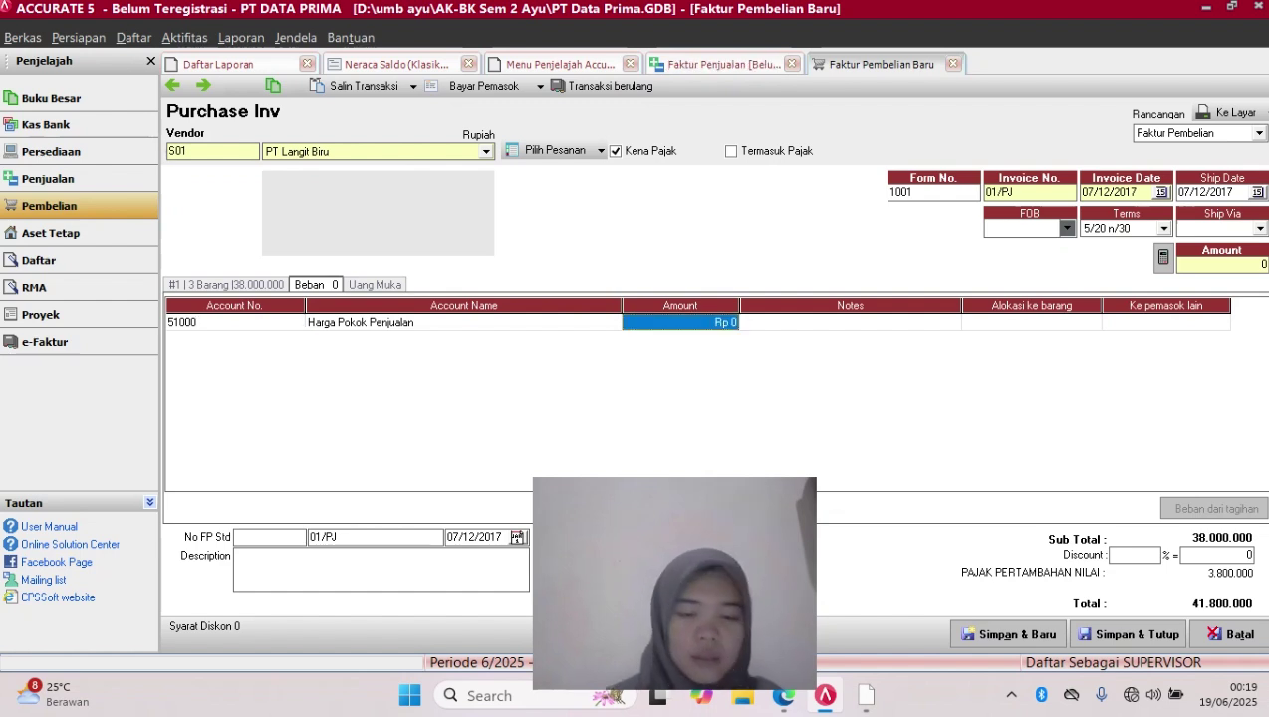
type("200.00")
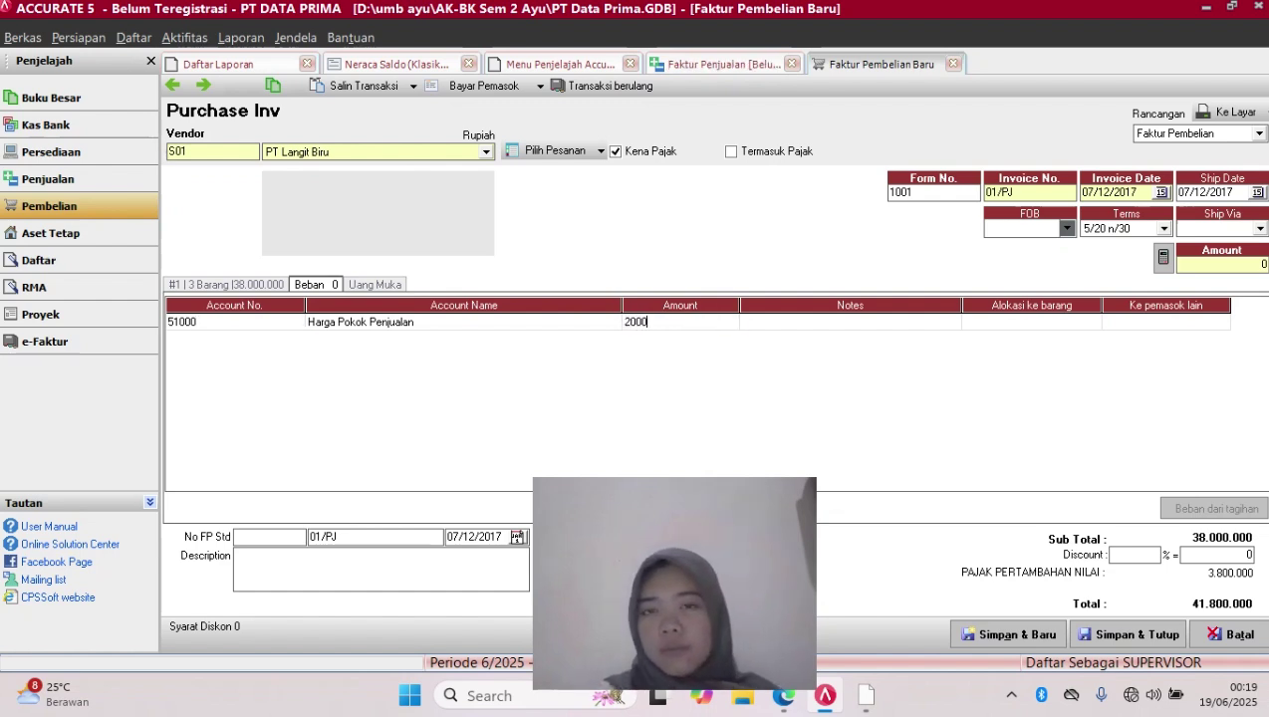
type("00")
key("Tab")
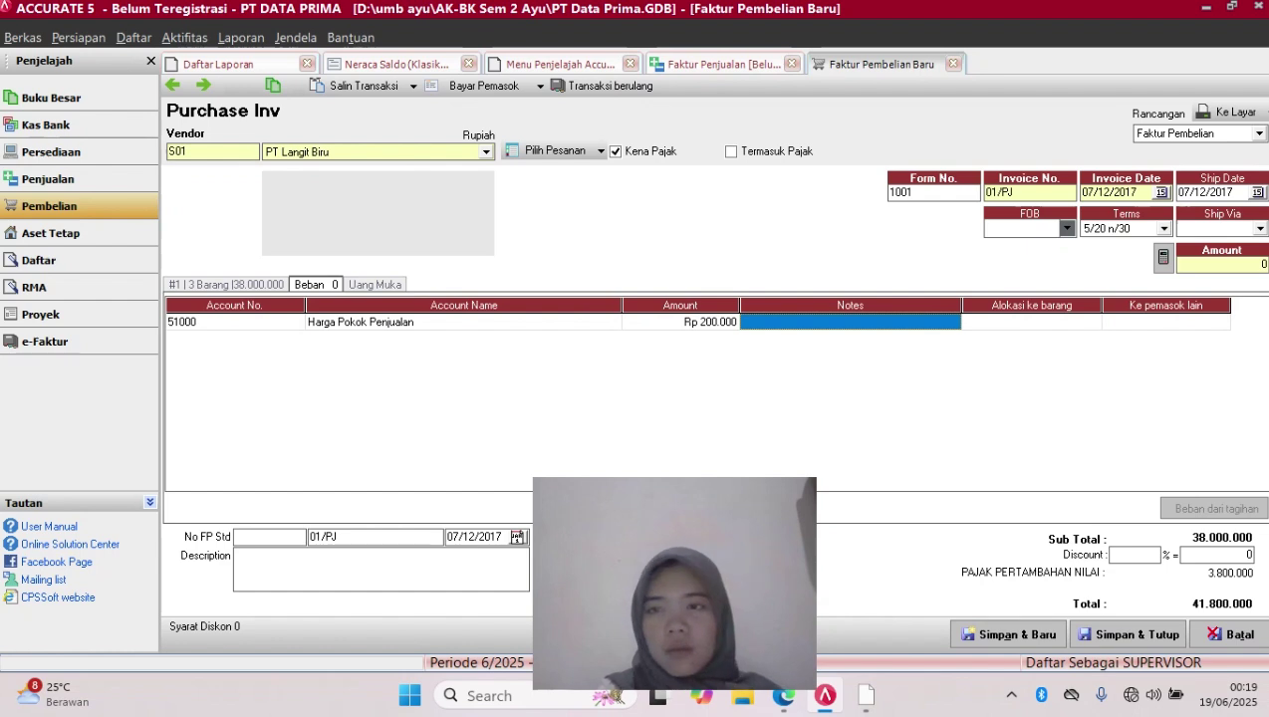
key("Tab")
key("Tab")
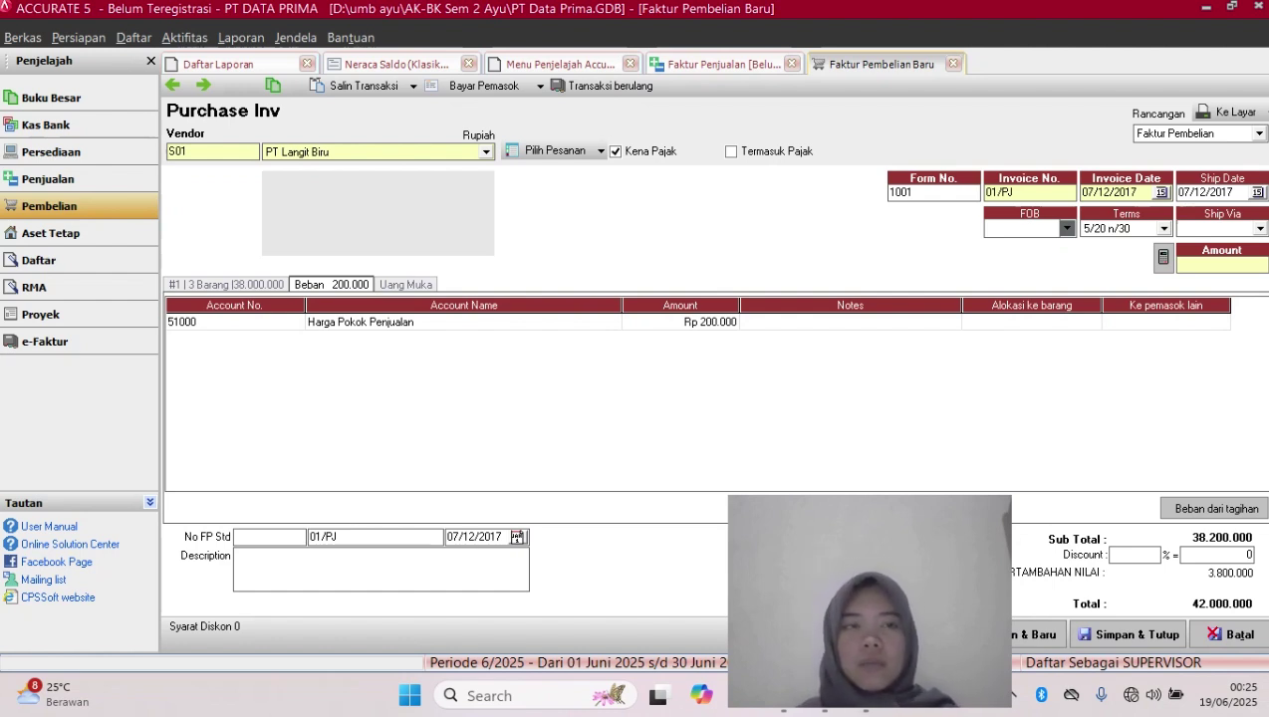
Change Treey's unit price on the Barang tab from Rp 3.000.000 to Rp 300.000
left_click(226, 285)
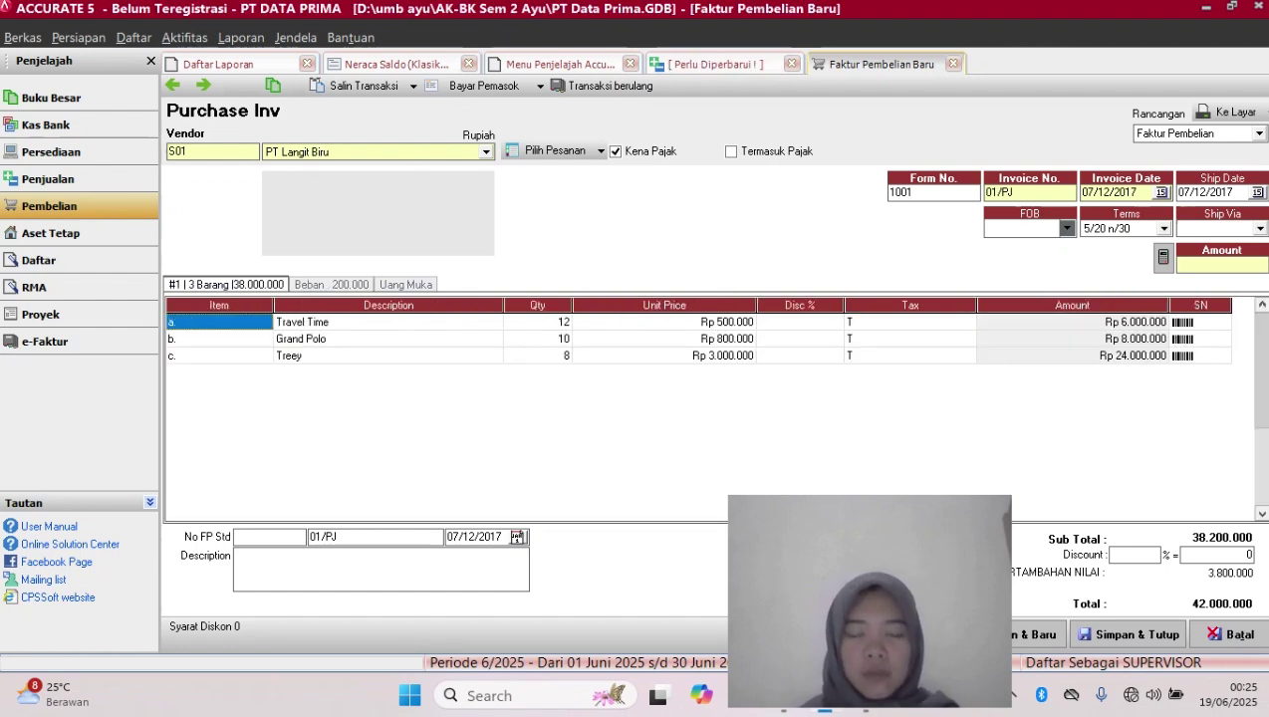
left_click(665, 356)
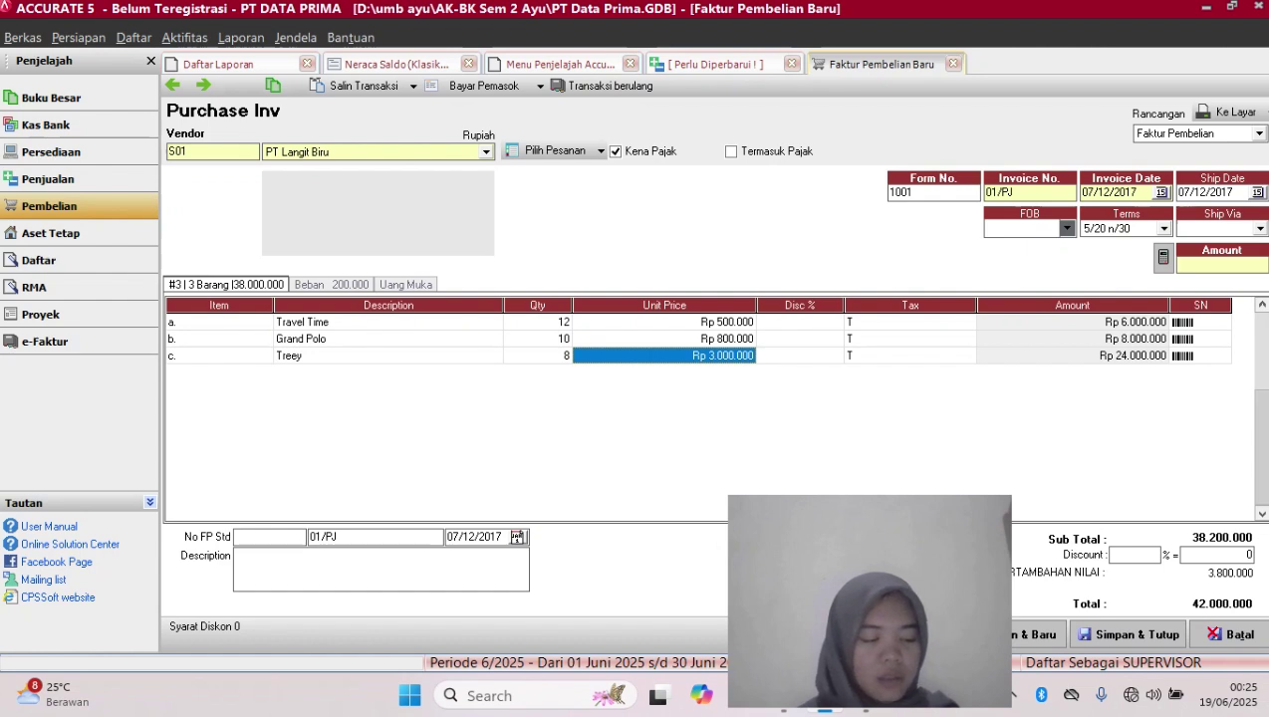
key("BackSpace")
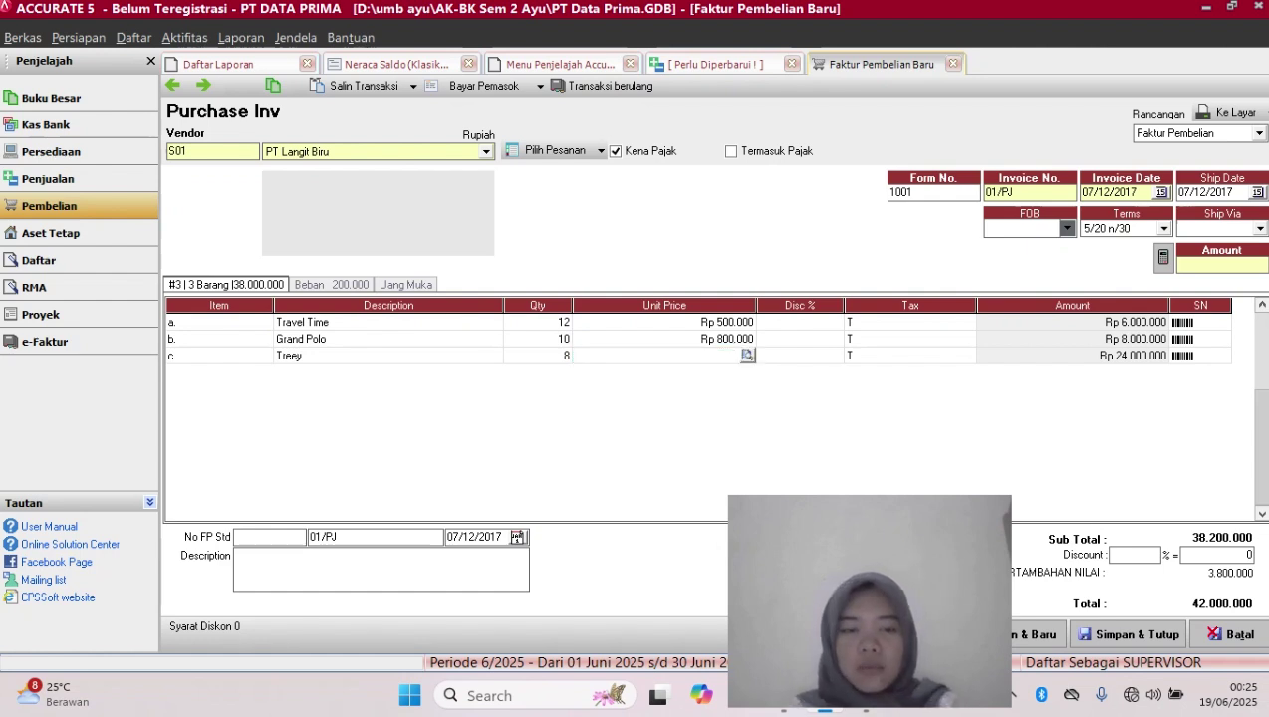
type("300000")
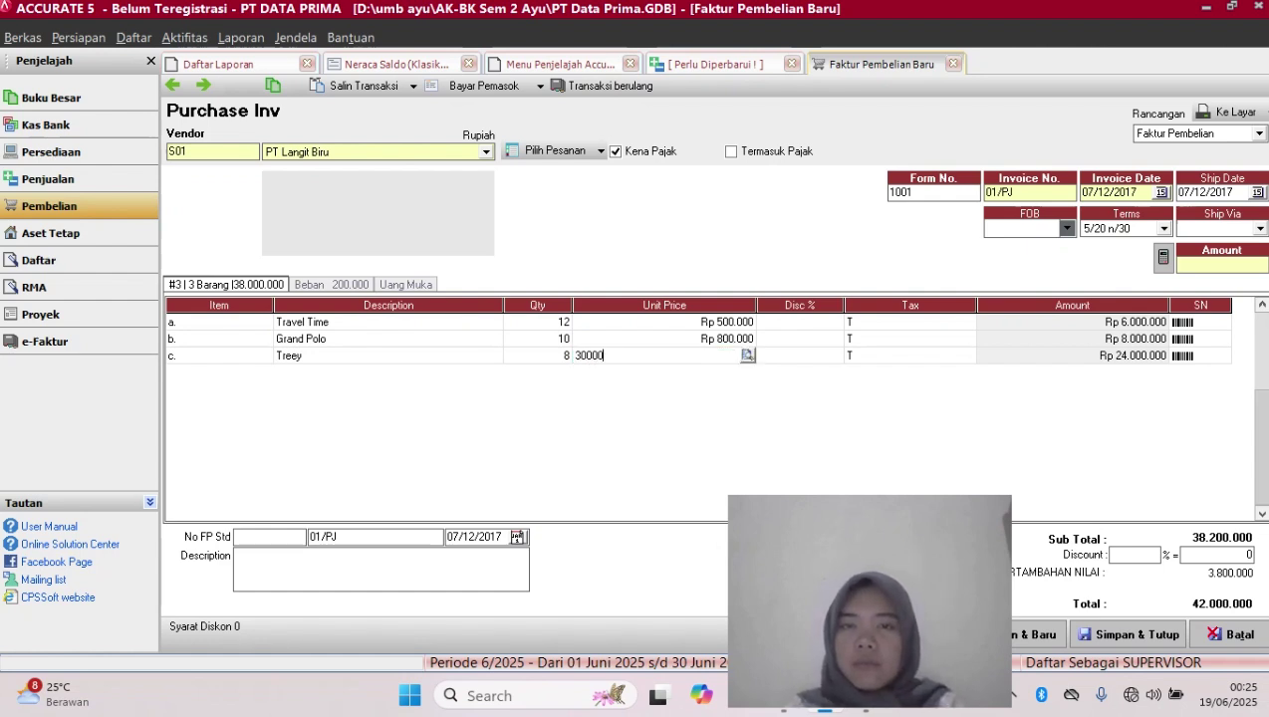
key("Tab")
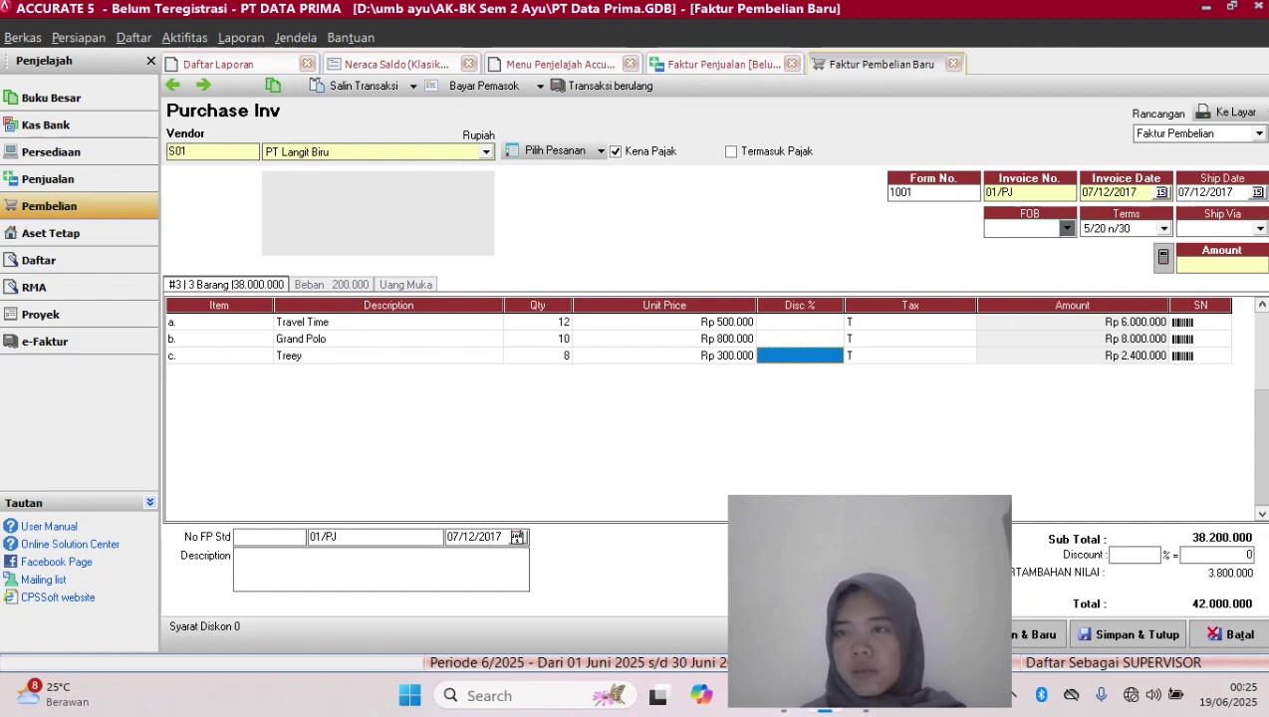
left_click(331, 285)
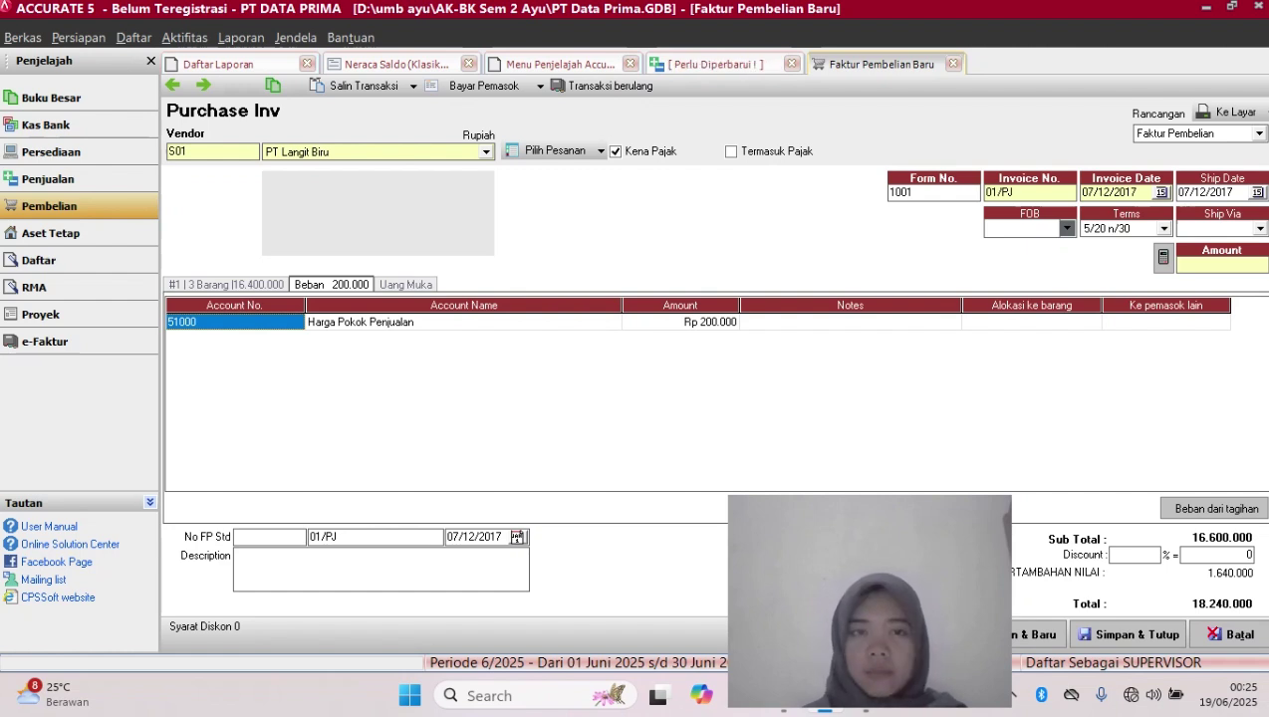
Fill the invoice amount with the calculated Rp 18.240.000 total, then save and close 01/PJ
left_click(680, 322)
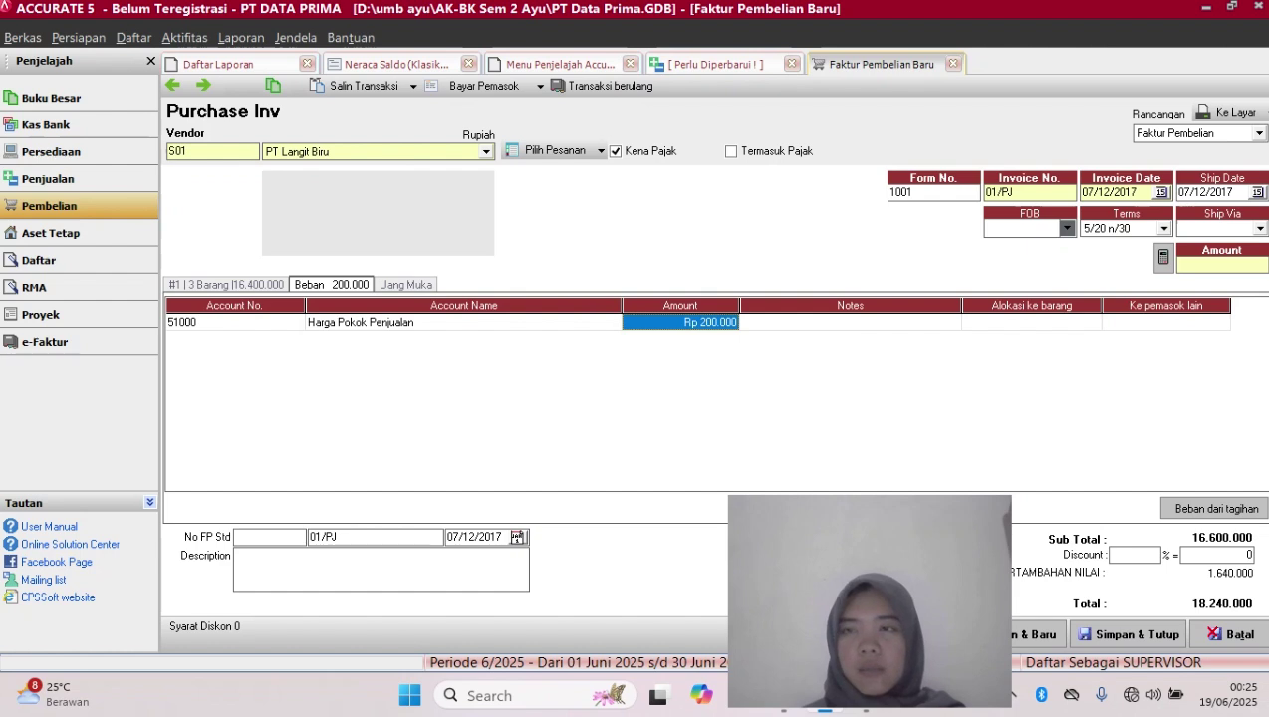
left_click(1162, 257)
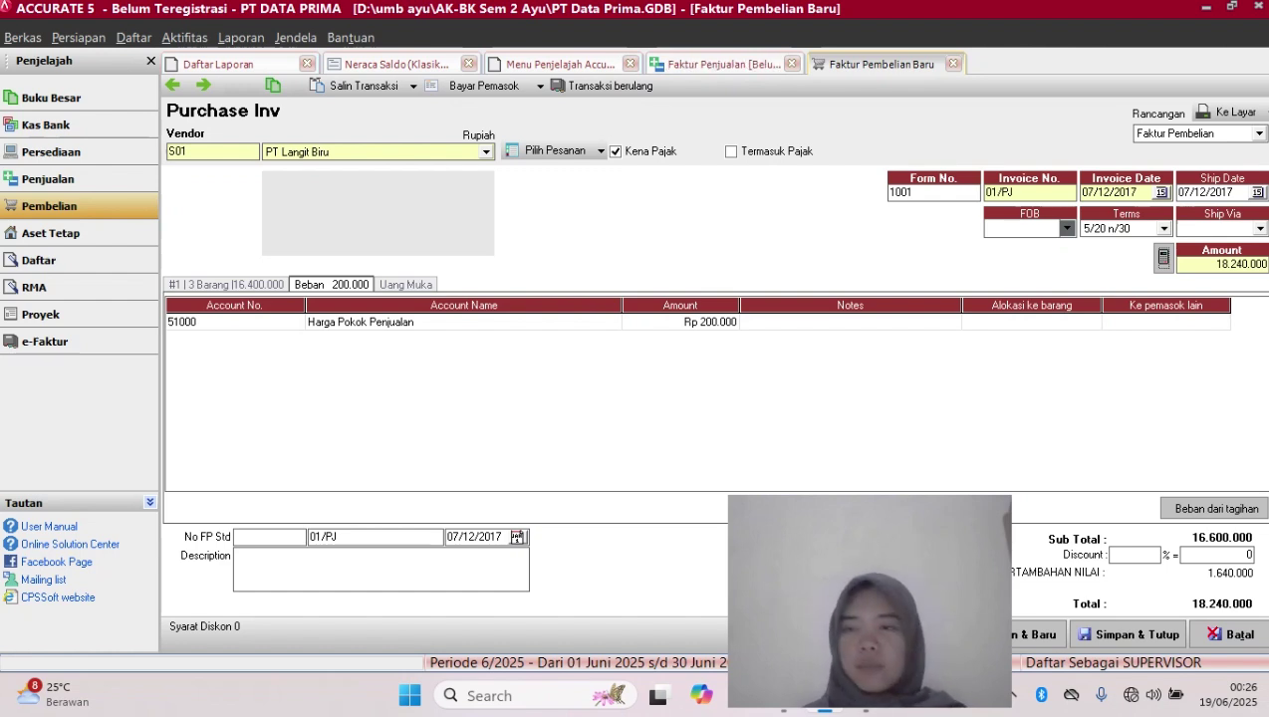
left_click_drag(969, 509, 861, 510)
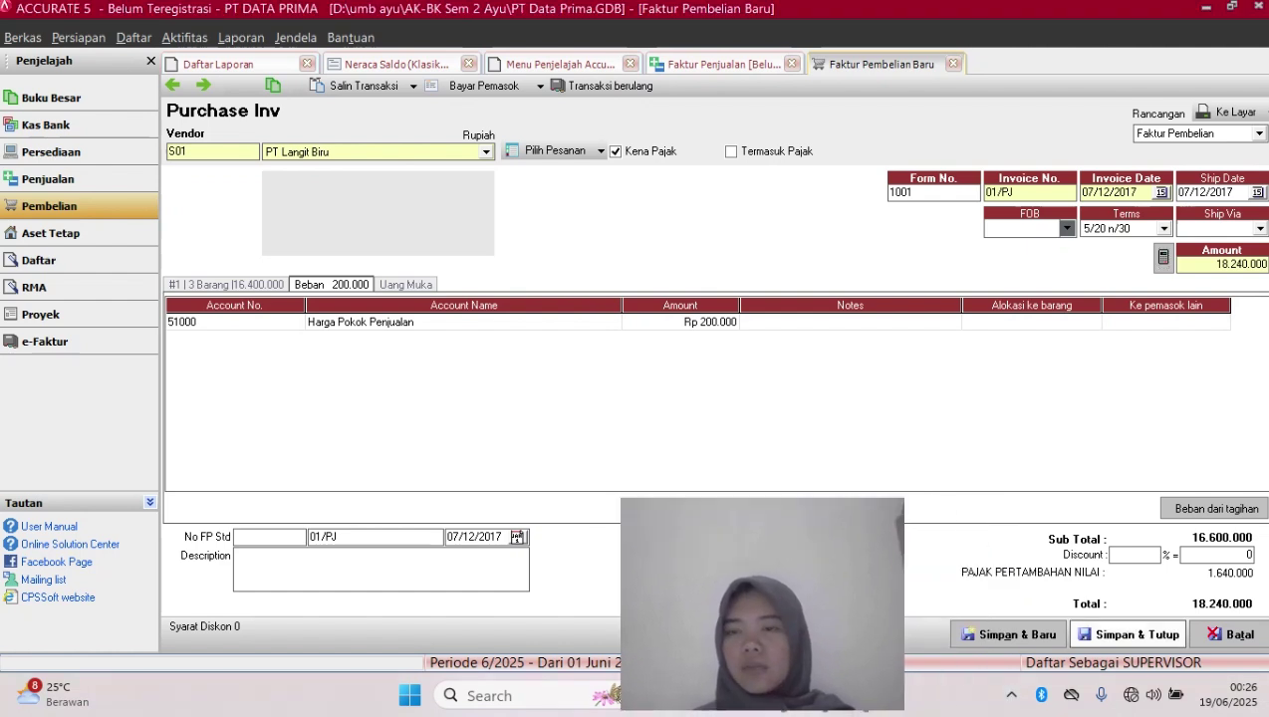
left_click(1129, 635)
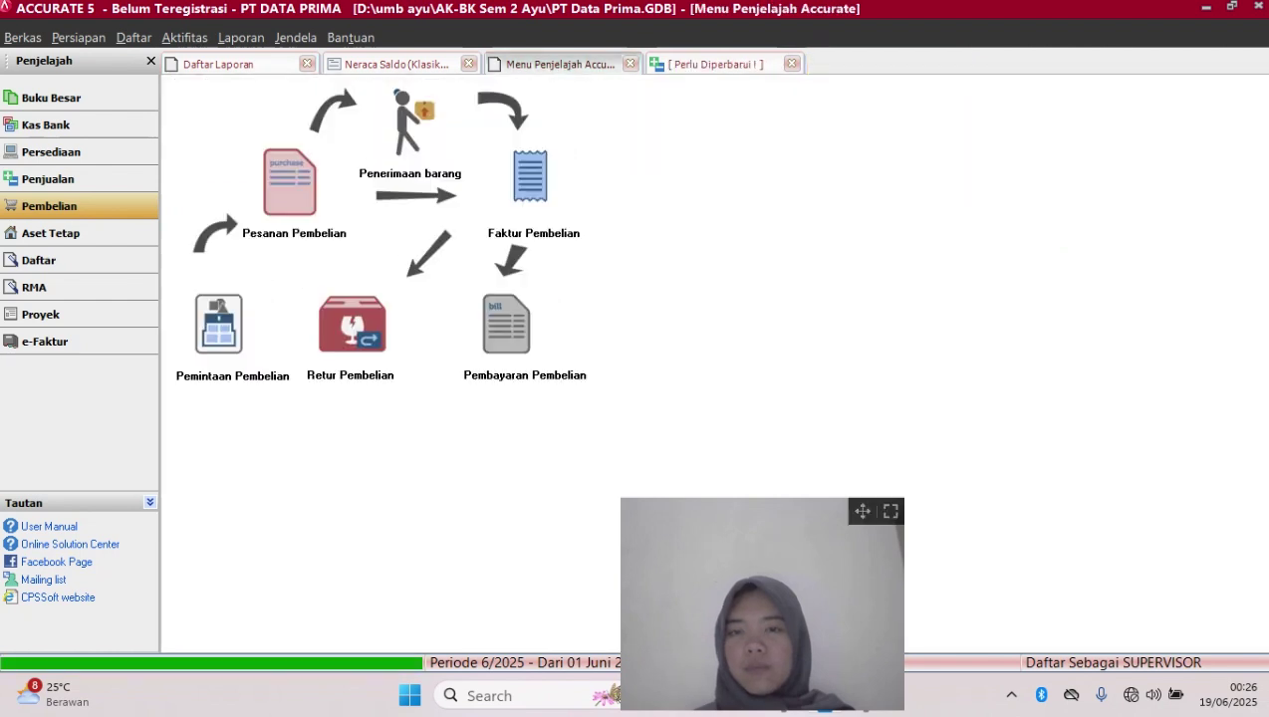
From the Penjualan flow, open a new Faktur Penjualan numbered 1003
left_click(863, 511)
left_click_drag(863, 511, 1233, 518)
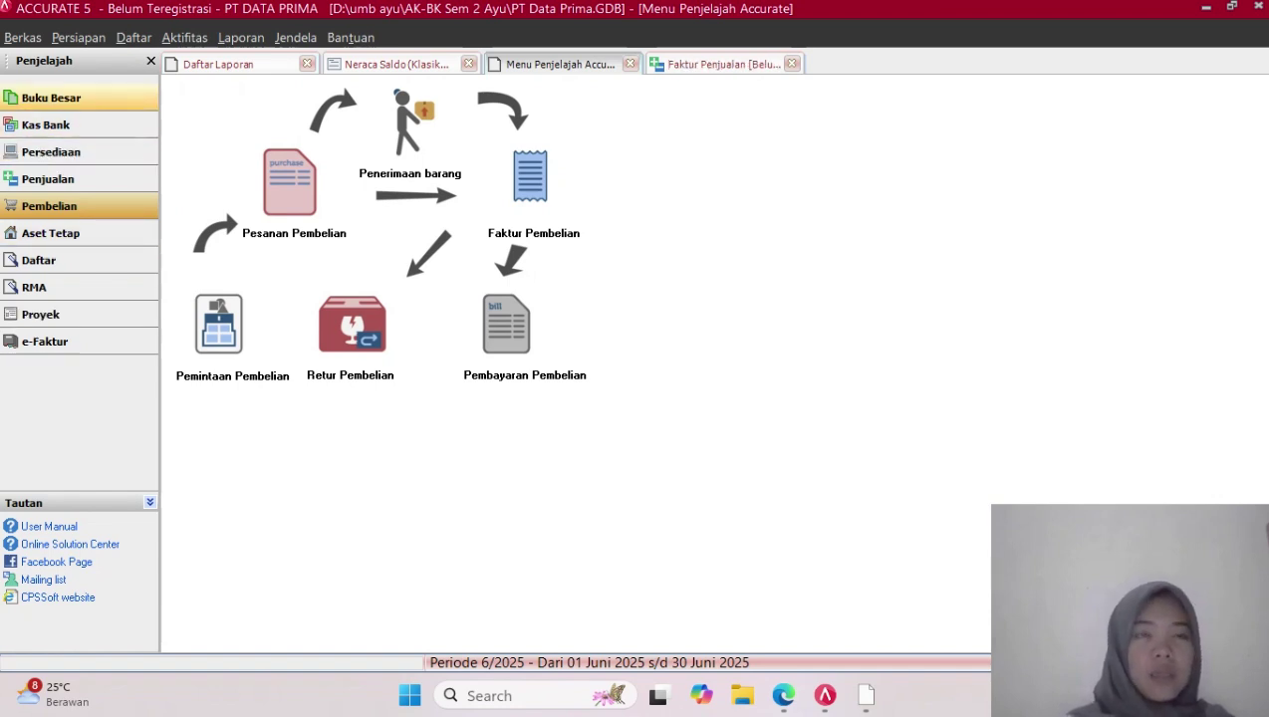
left_click(60, 179)
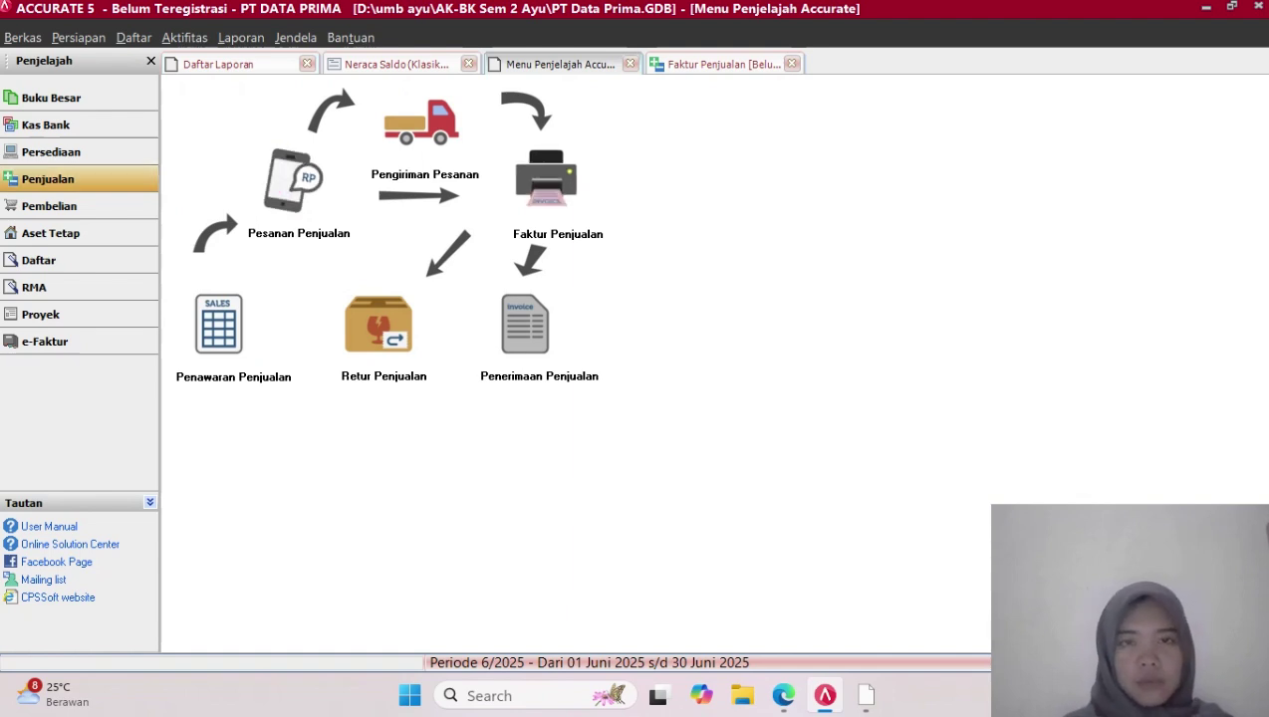
left_click(546, 181)
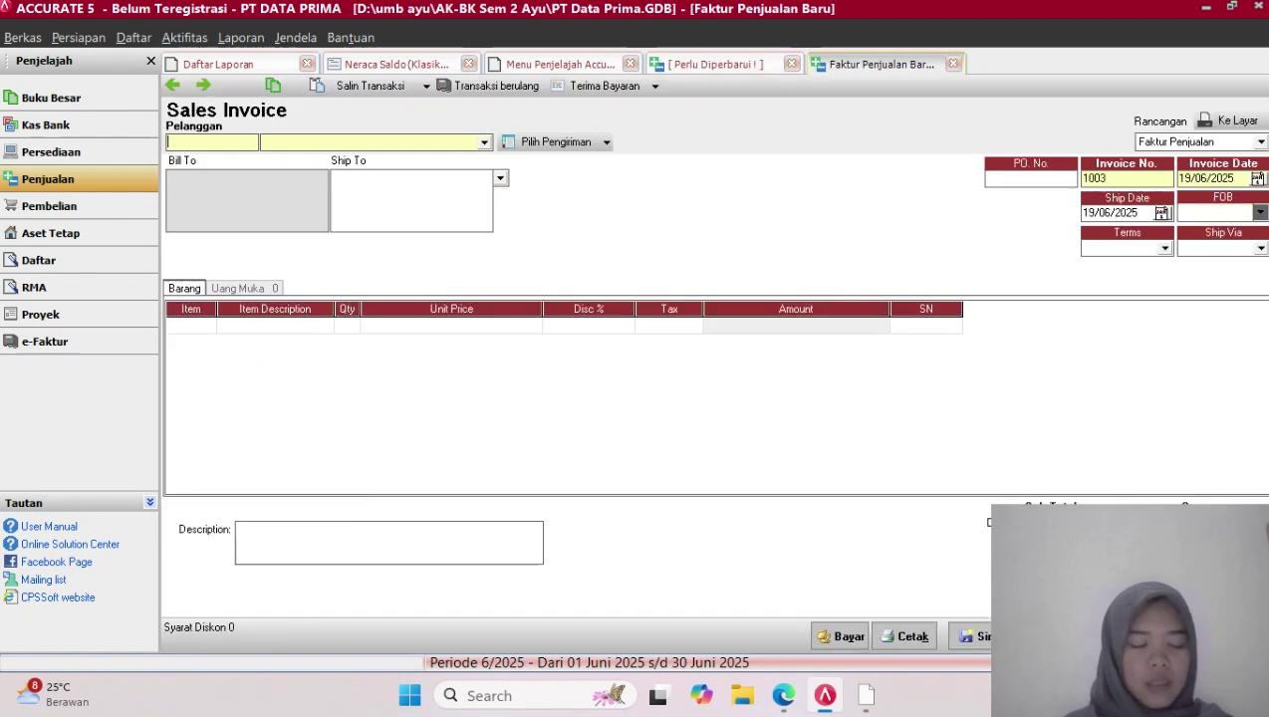
Bill the sales invoice to Grand Samudra Butik and number it 01/PJ
left_click(484, 143)
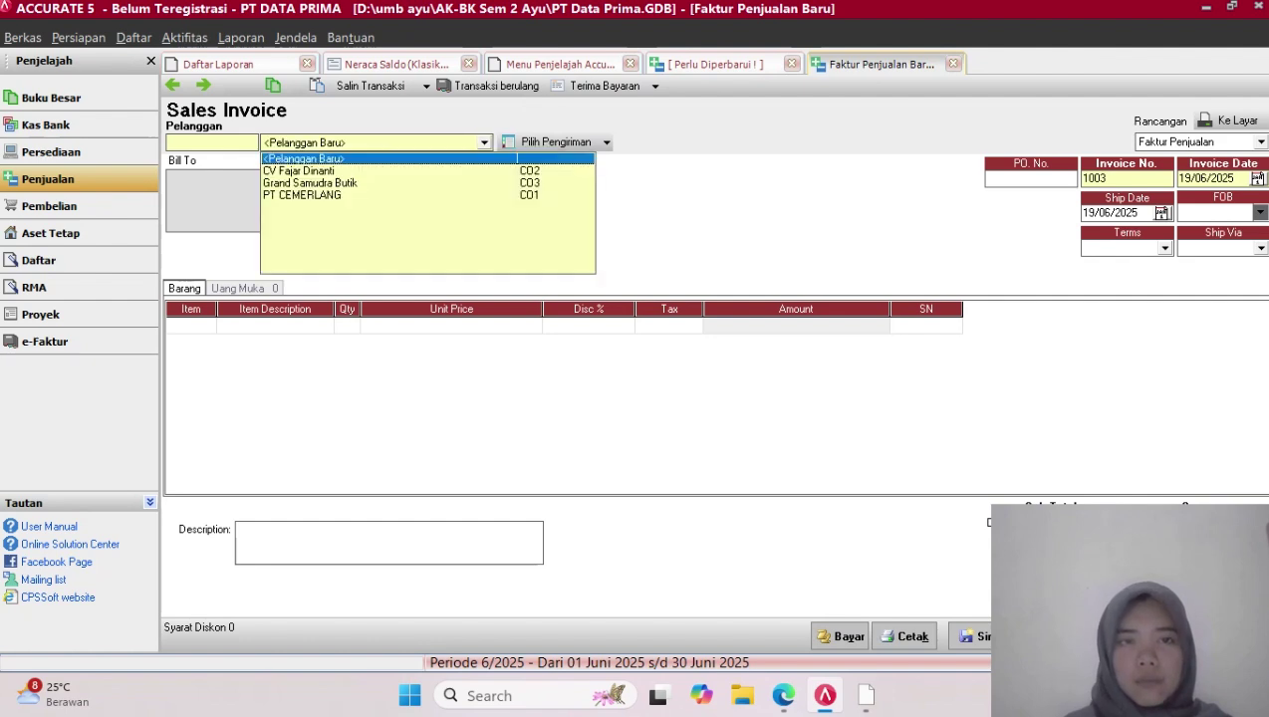
left_click(310, 184)
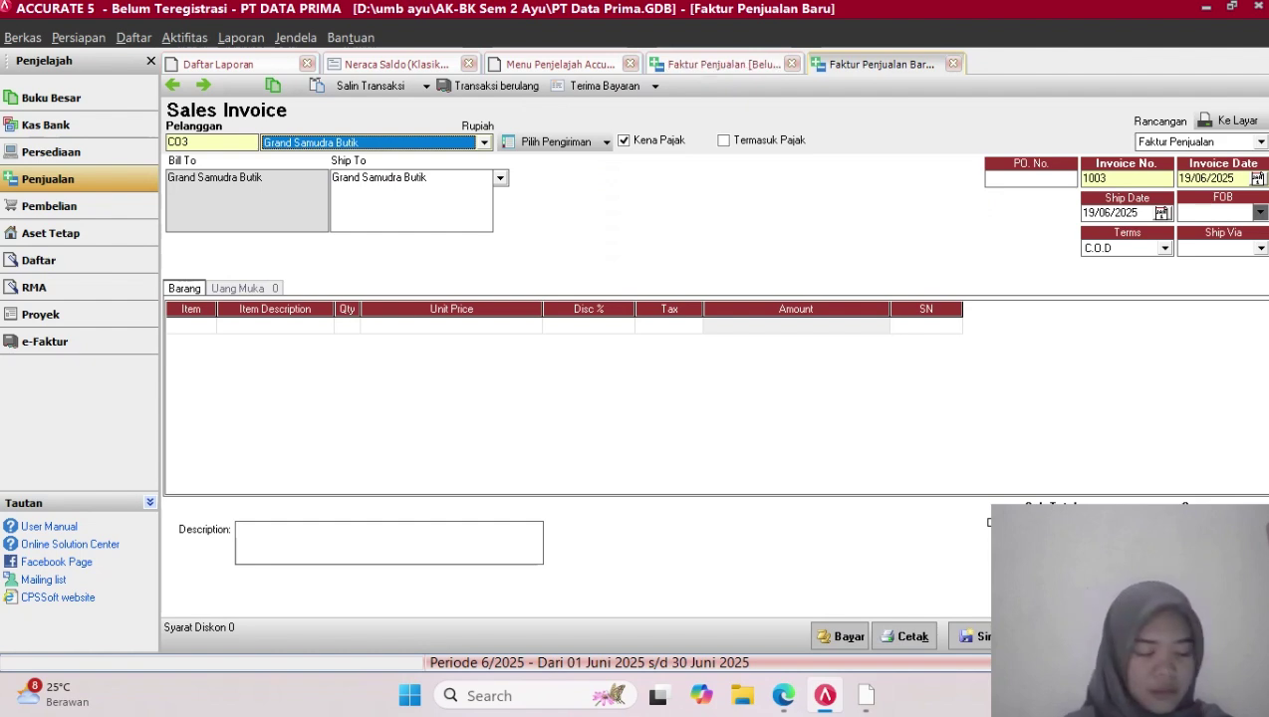
left_click(1108, 179)
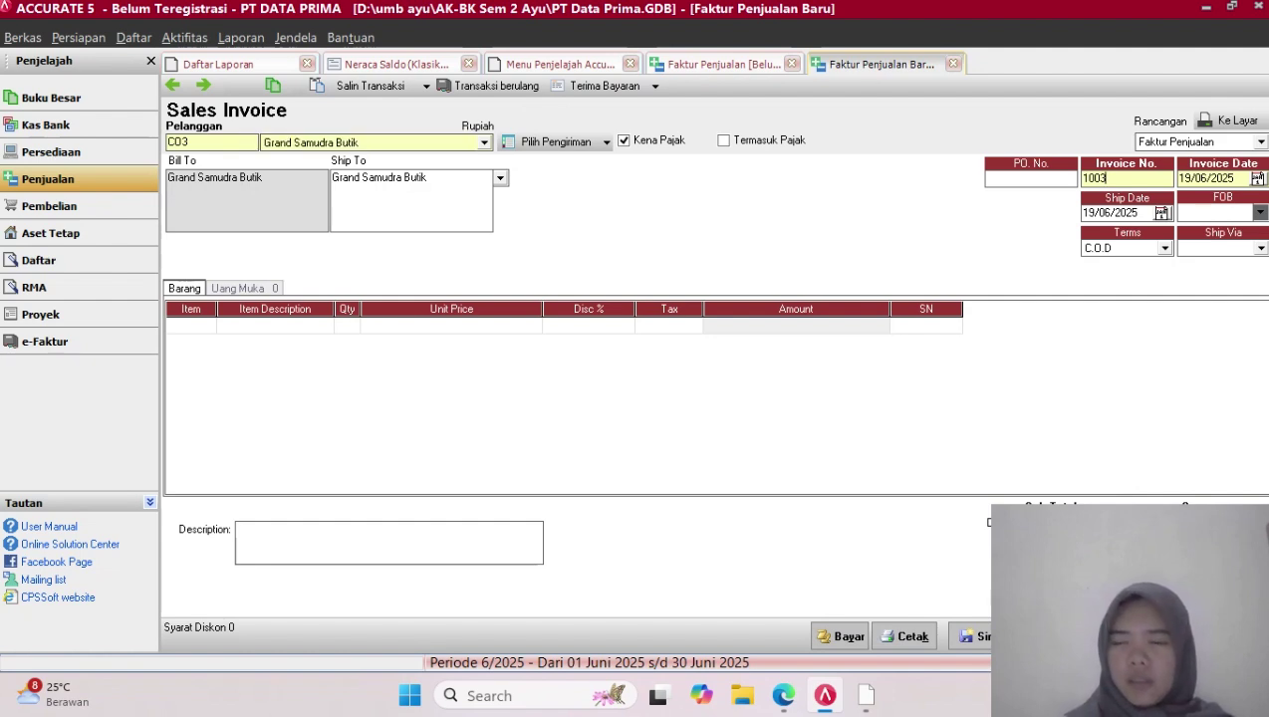
key("BackSpace")
key("BackSpace")
key("BackSpace")
key("BackSpace")
type("01")
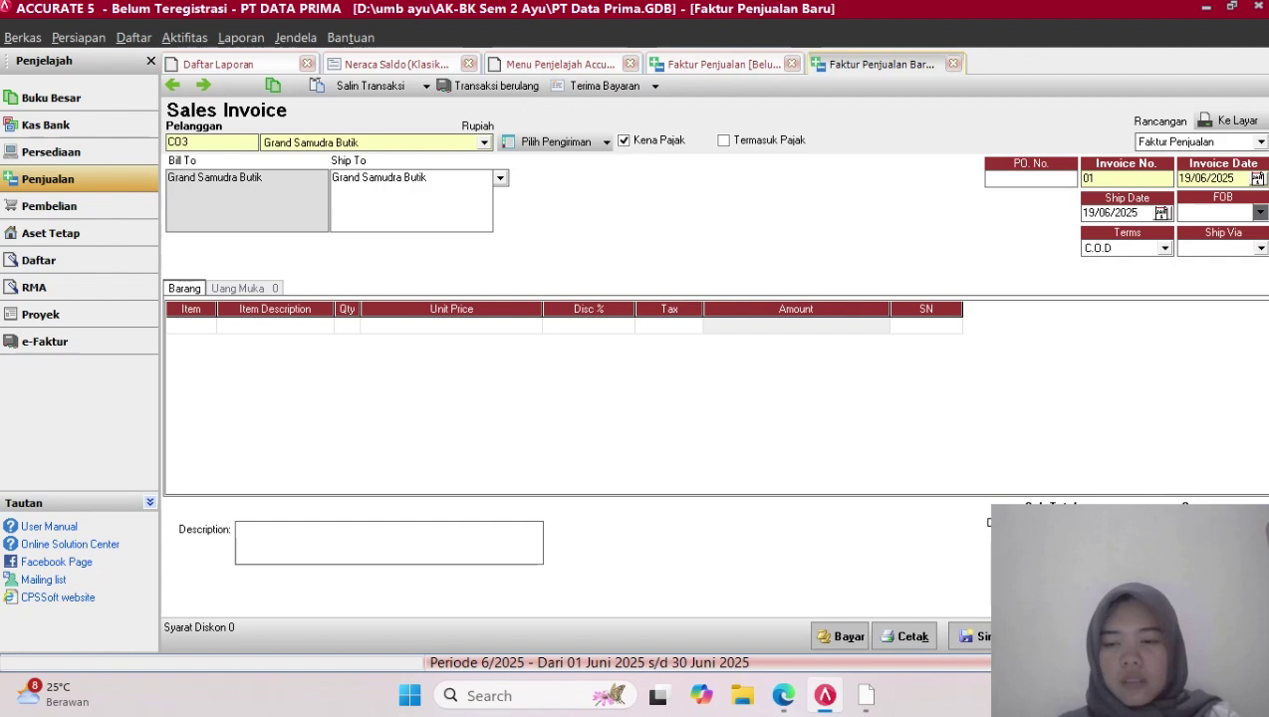
key("Caps_Lock")
type("/PJ")
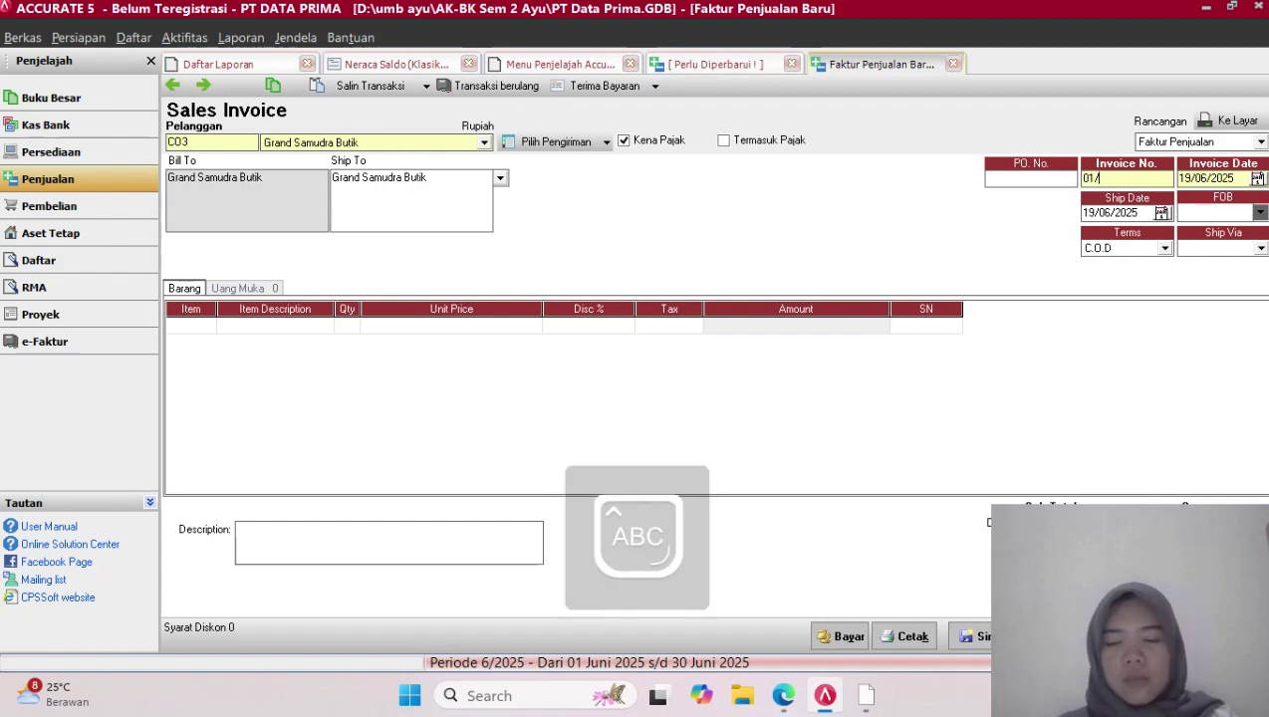
key("Caps_Lock")
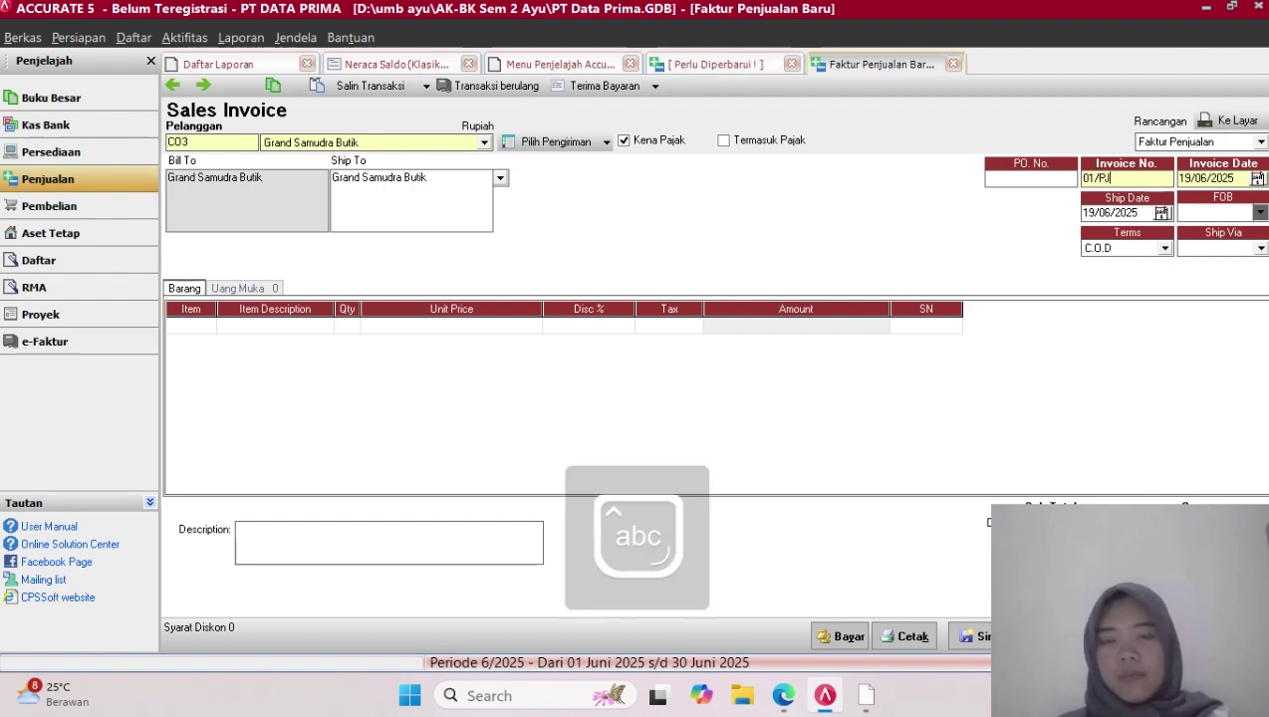
key("Tab")
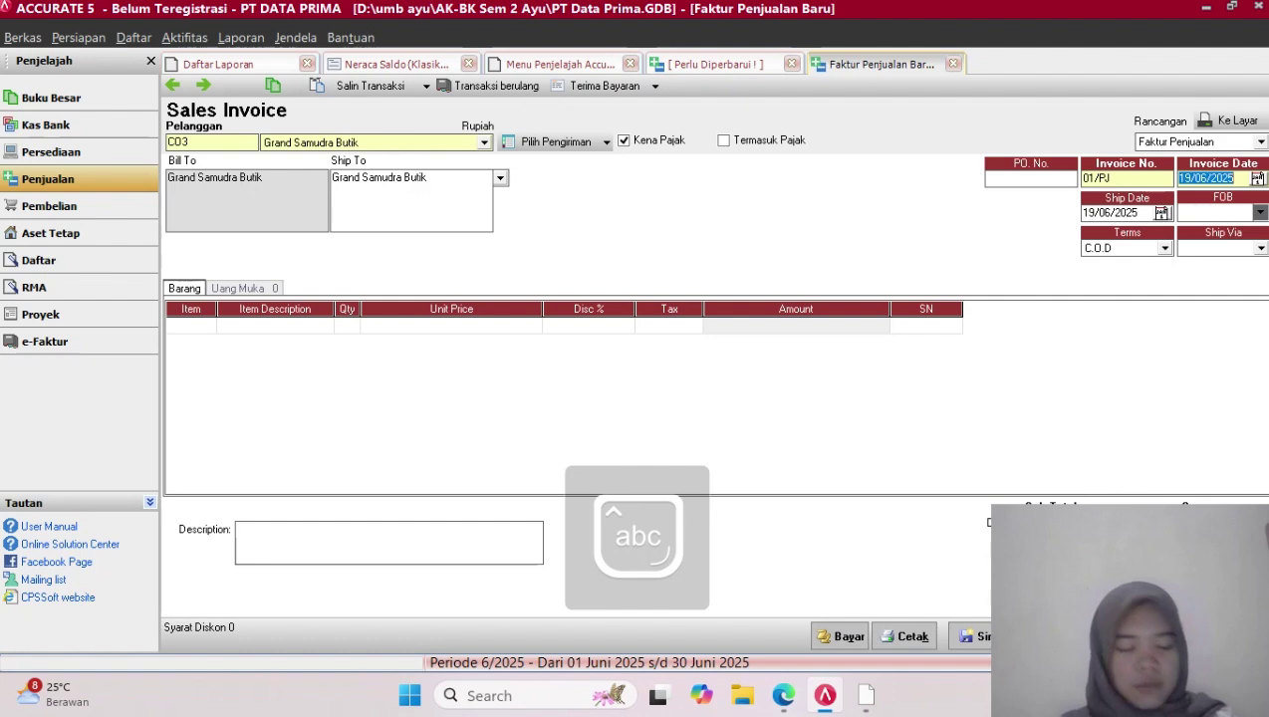
Set both the invoice date and ship date to 08/12/2017
key("BackSpace")
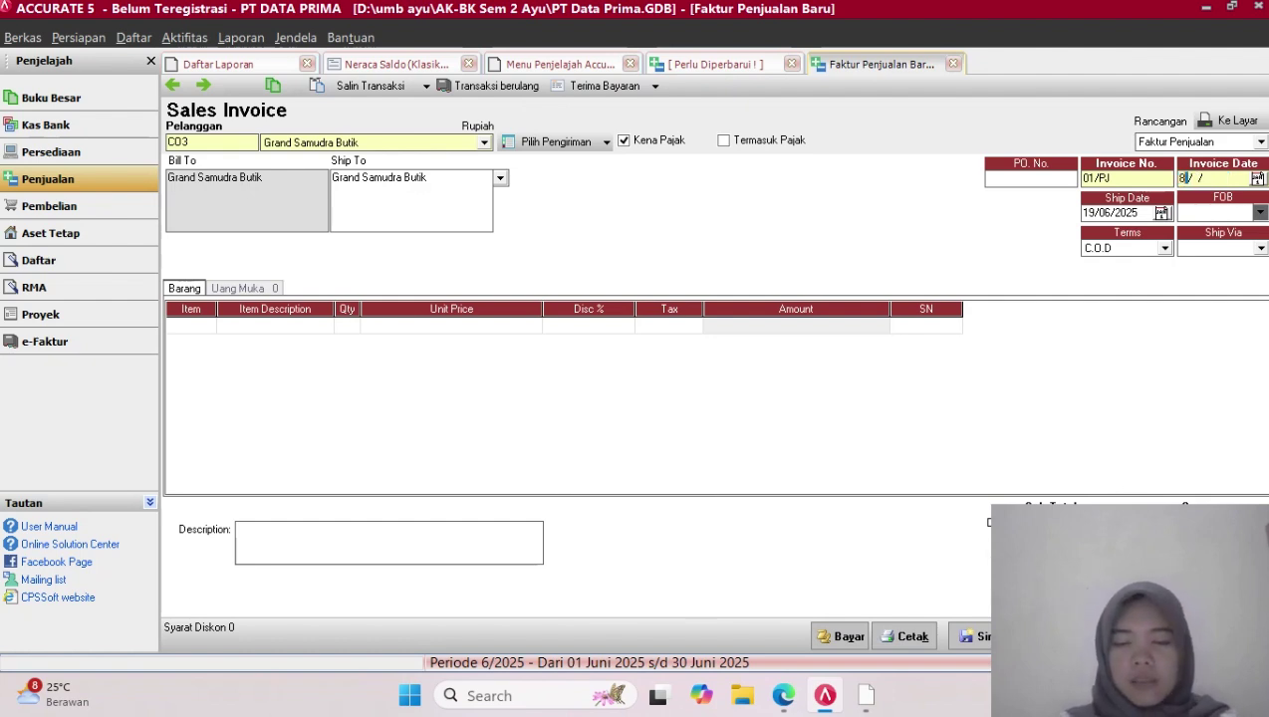
type("01")
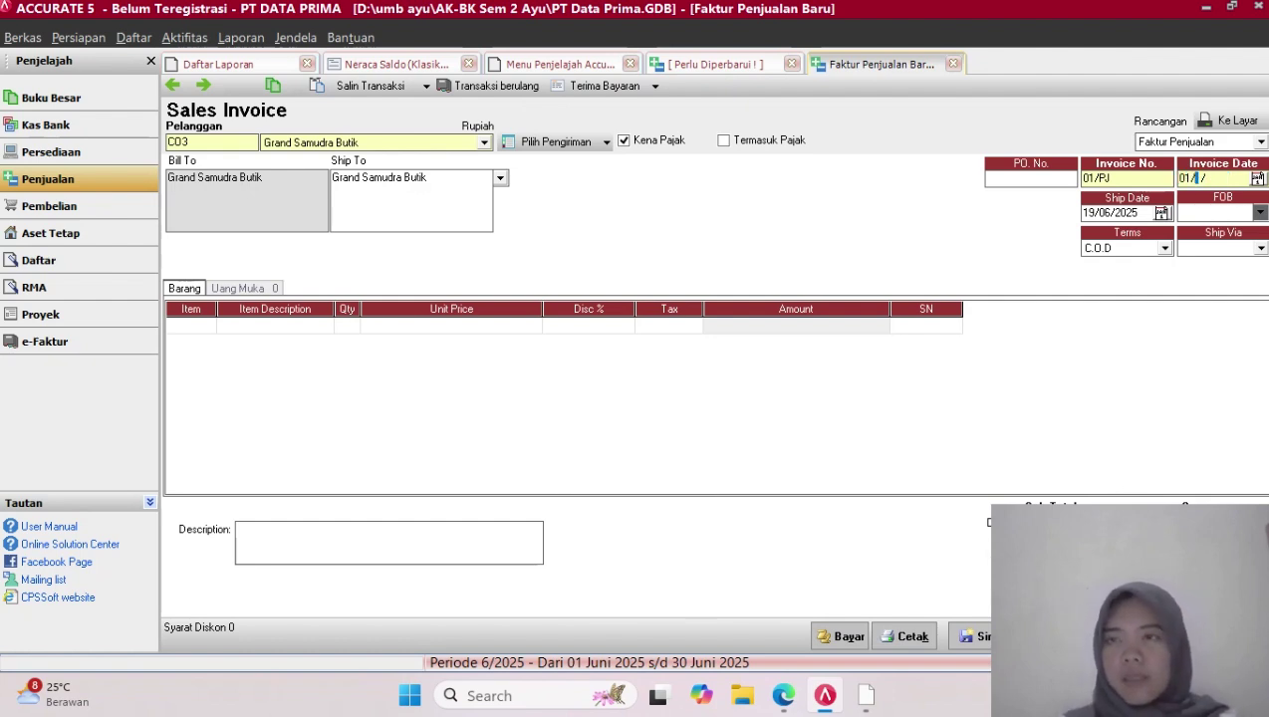
key("BackSpace")
key("BackSpace")
type("08/")
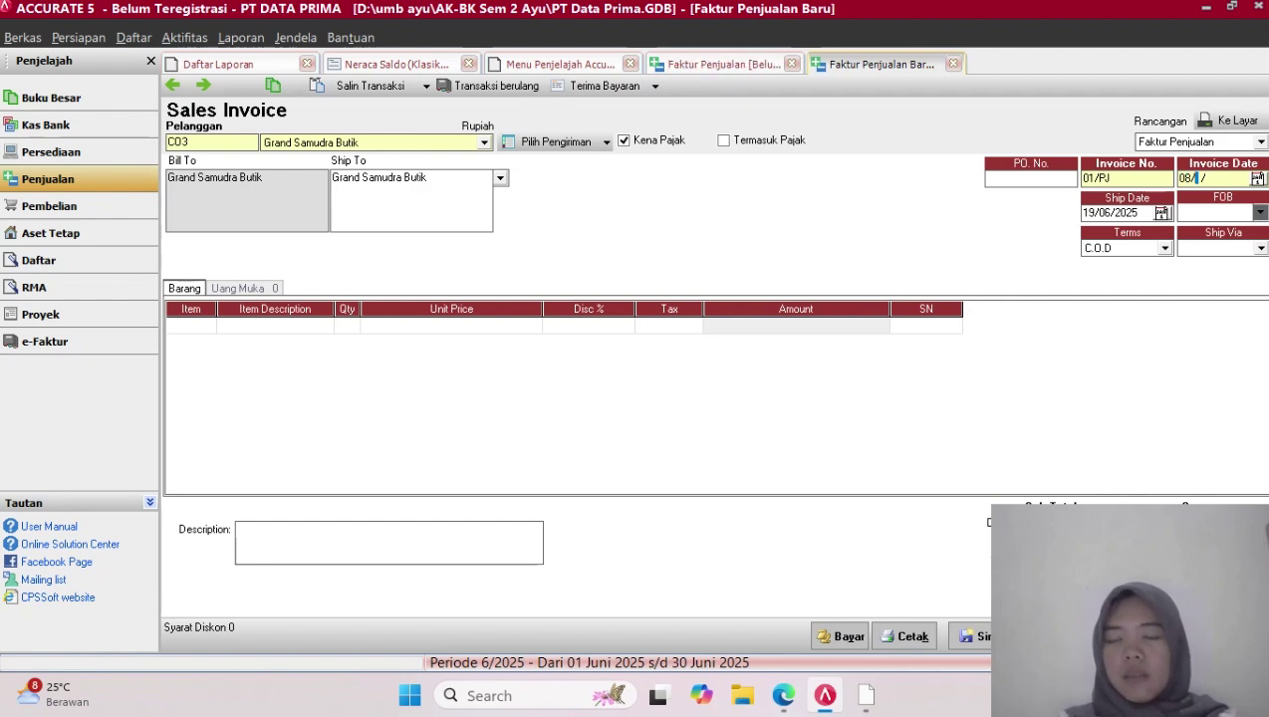
type("12/")
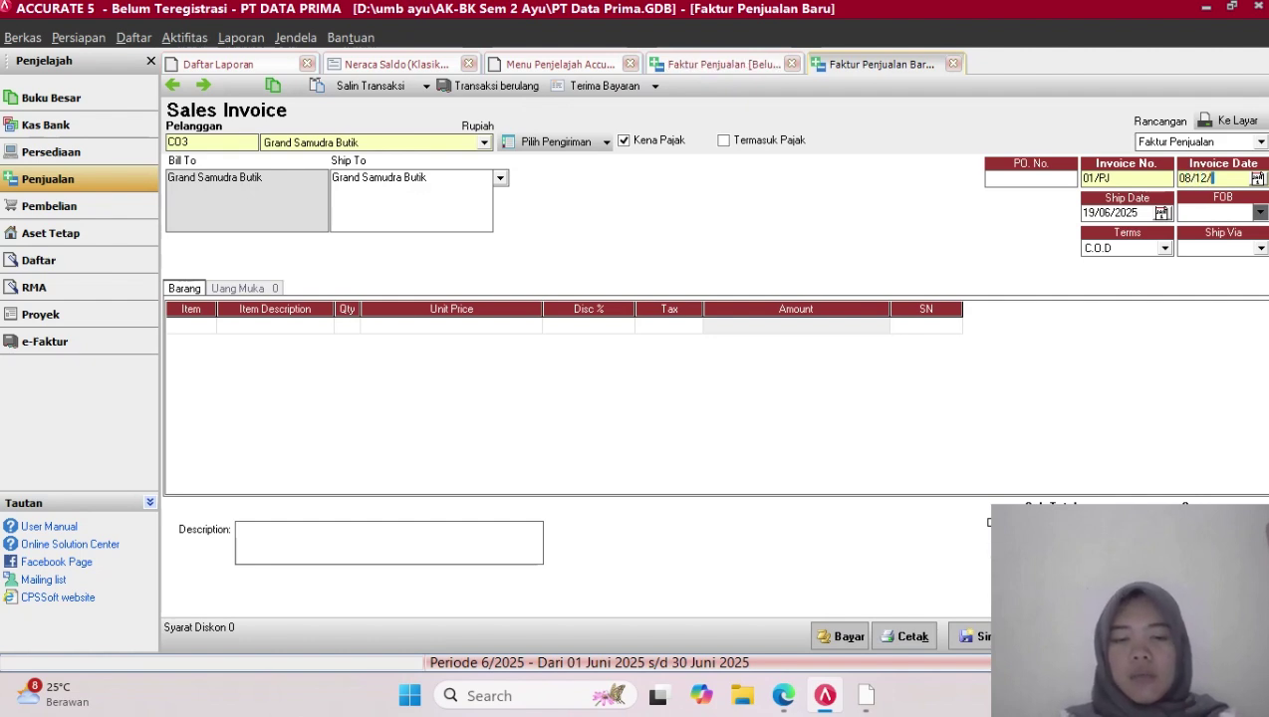
type("0")
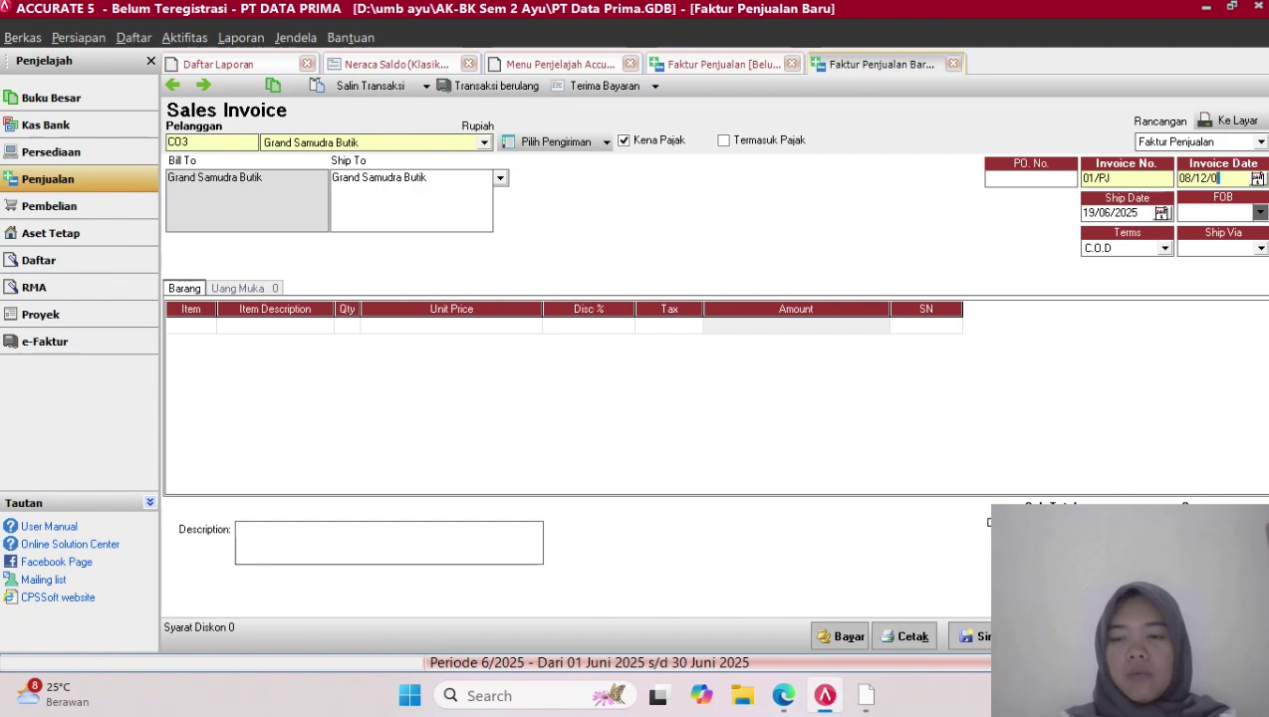
key("BackSpace")
key("BackSpace")
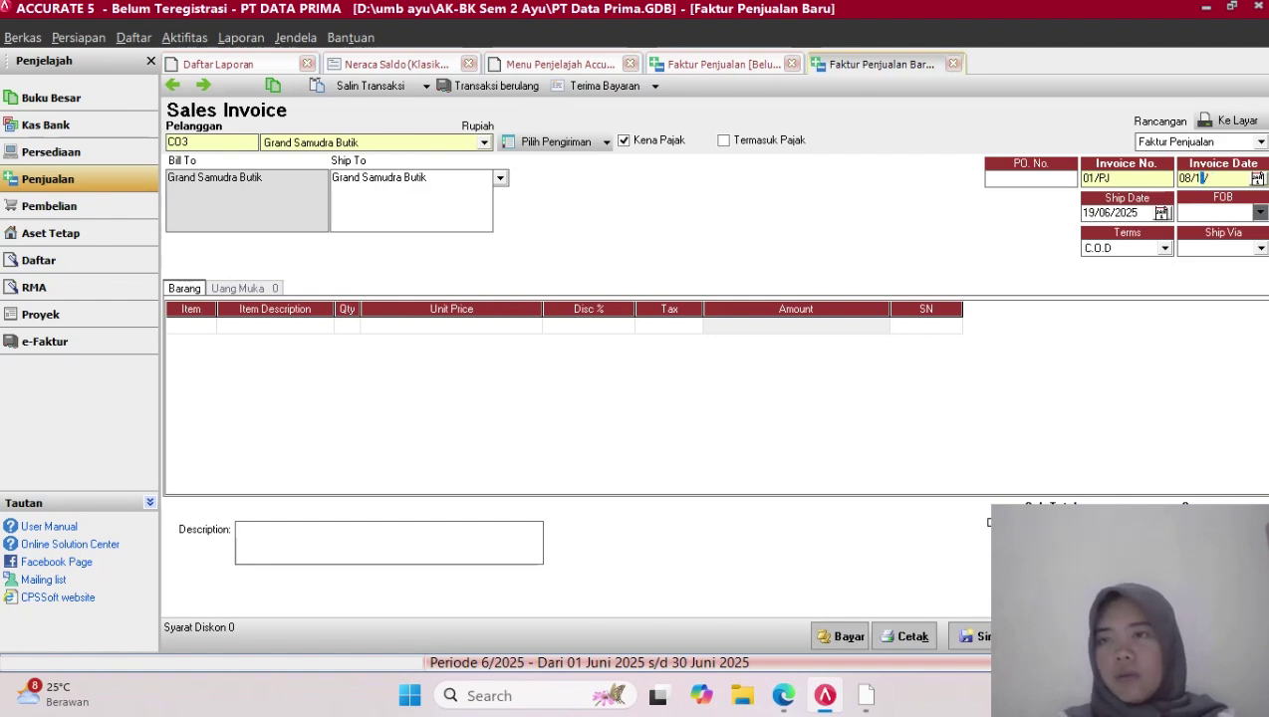
type("21")
key("BackSpace")
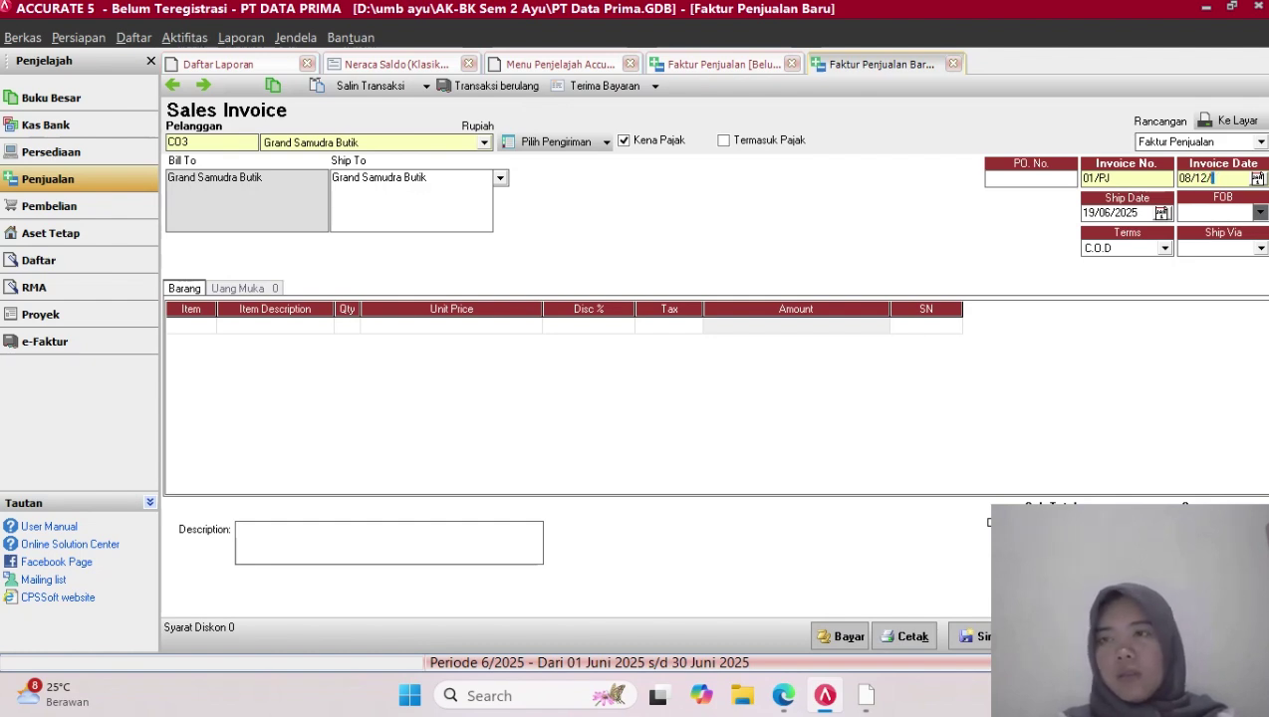
type("2017")
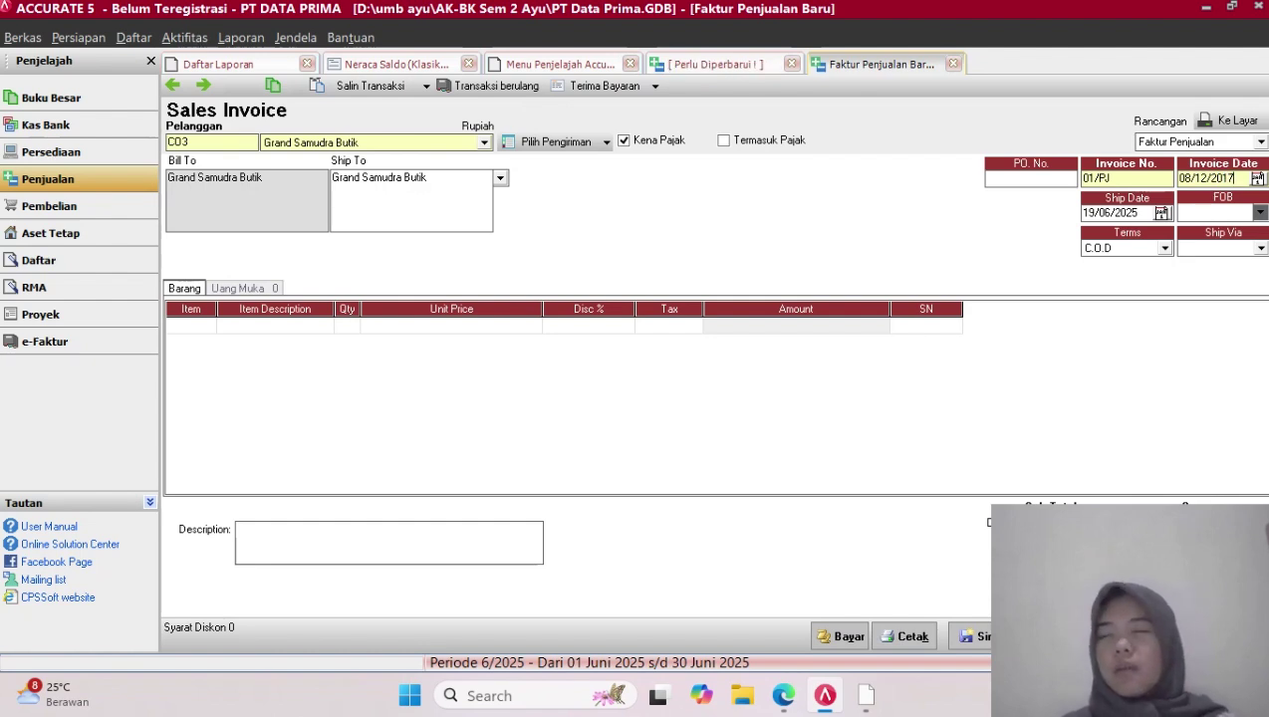
key("shift+Left")
key("shift+Left")
key("shift+Left")
key("shift+Left")
key("shift+Left")
key("shift+Left")
key("shift+Left")
key("shift+Left")
key("shift+Left")
key("shift+Left")
key("ctrl+c")
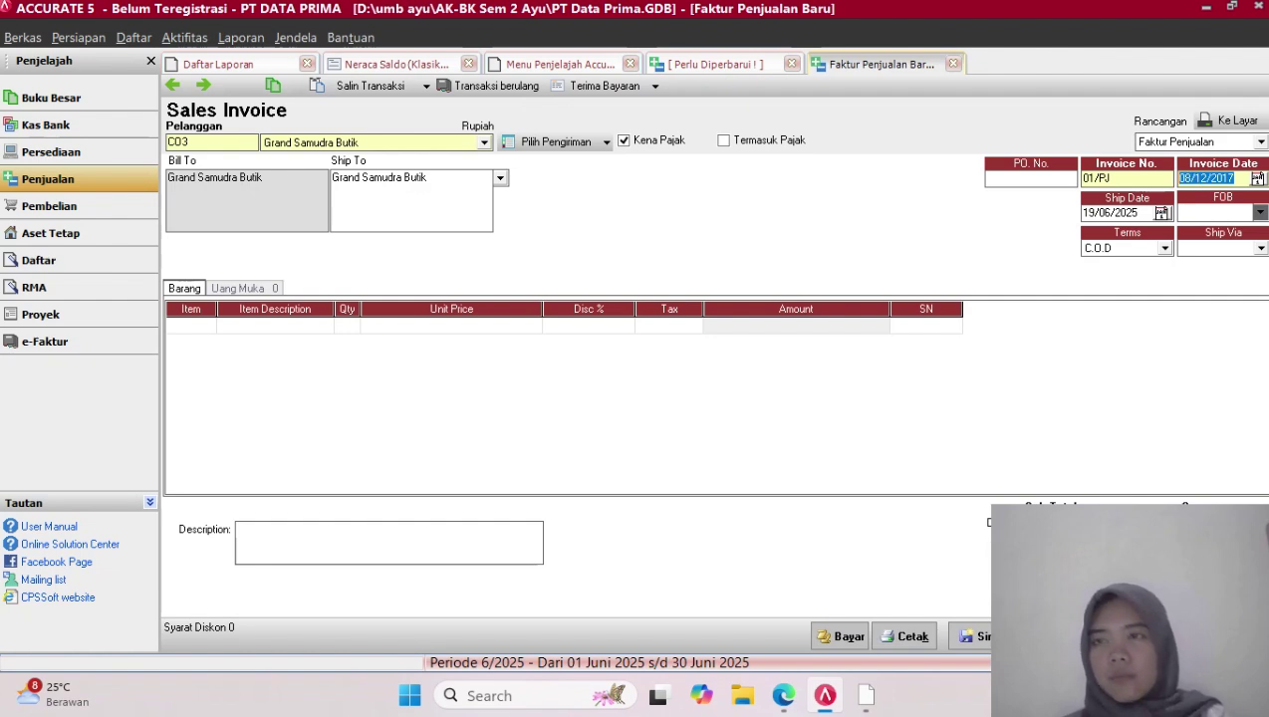
left_click(1138, 213)
key("BackSpace")
key("BackSpace")
key("BackSpace")
key("BackSpace")
key("BackSpace")
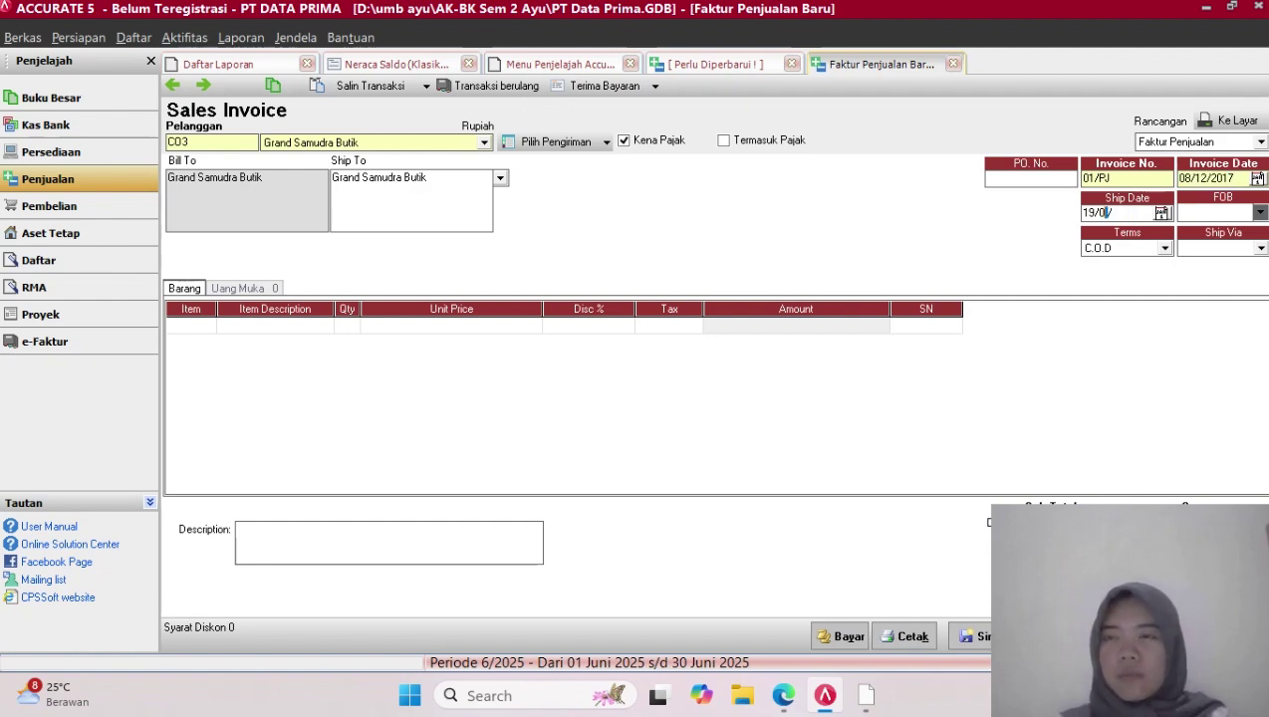
key("BackSpace")
key("BackSpace")
key("ctrl+v")
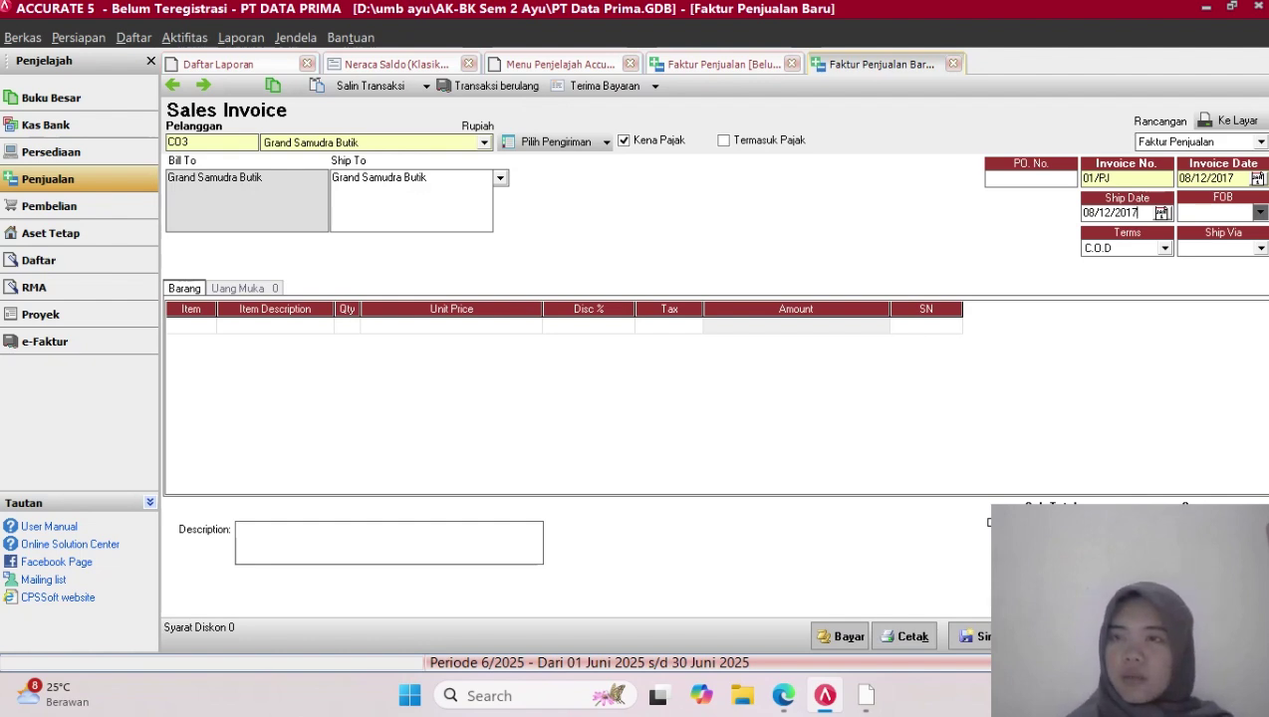
Set the payment terms to 2/10 n/30
left_click(1165, 248)
left_click(1108, 289)
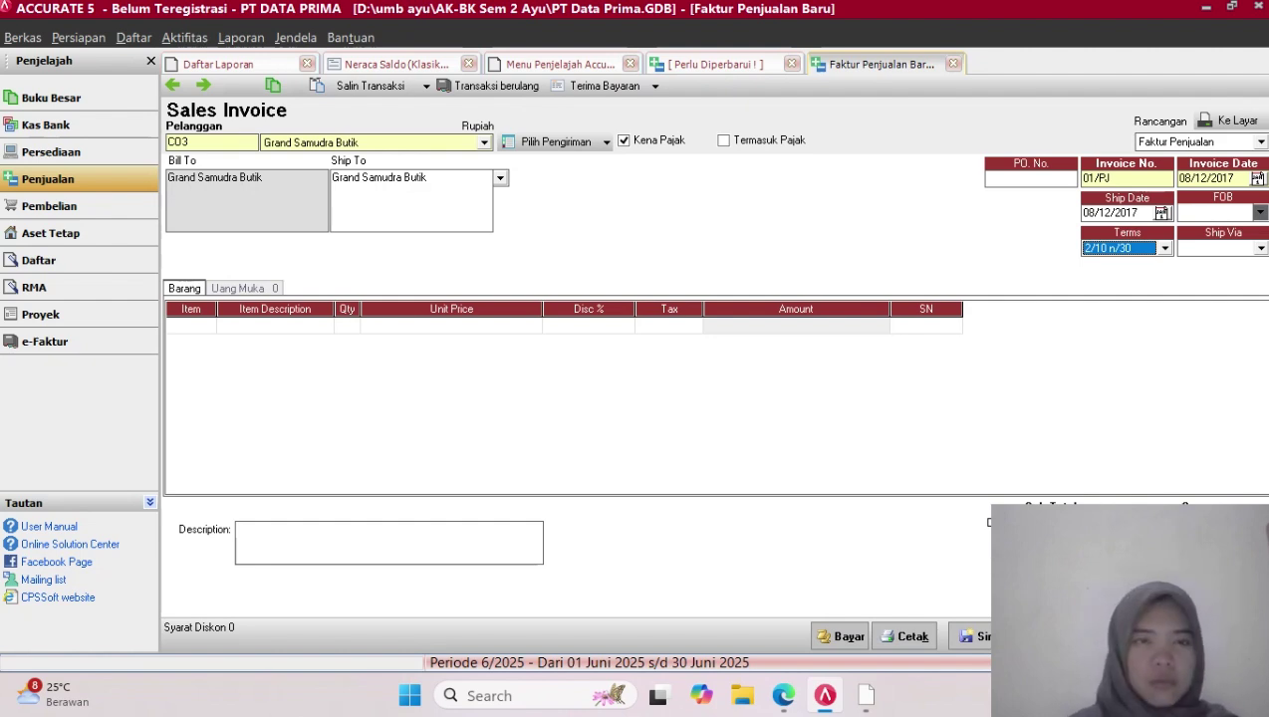
left_click(187, 326)
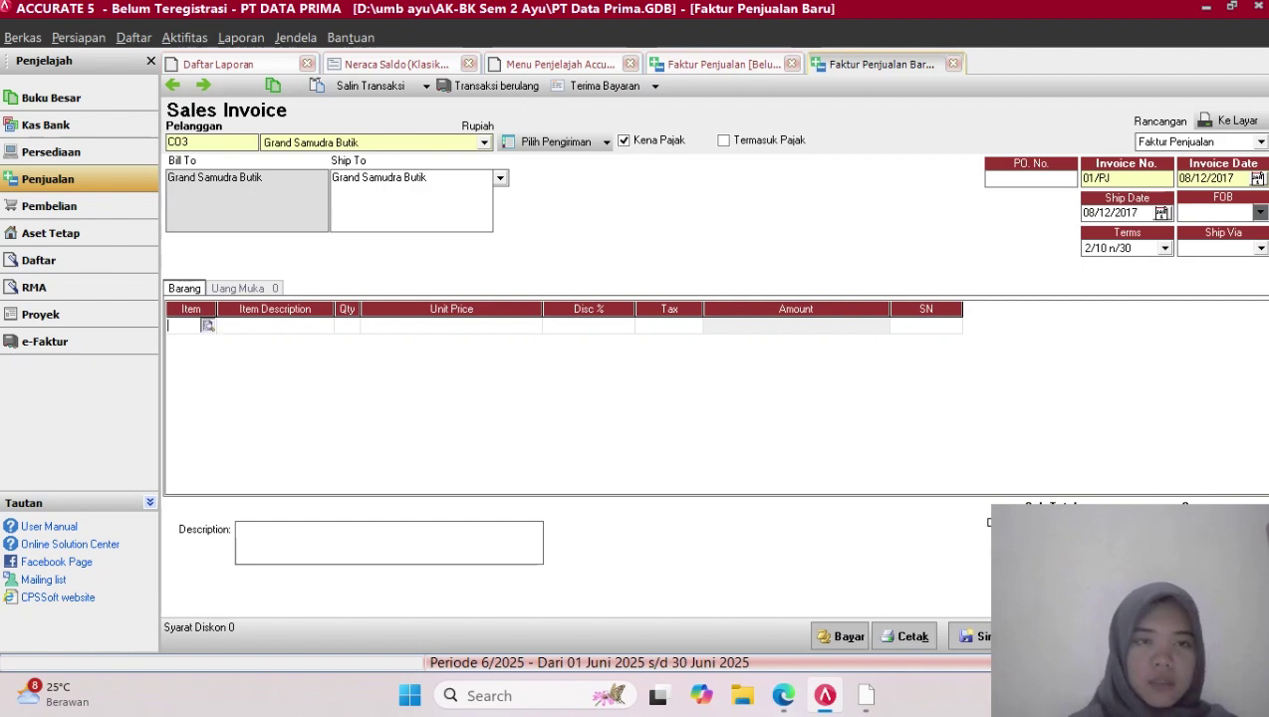
left_click(208, 325)
Add 10 Travel Time at Rp 750.000 each (Rp 7.500.000) as the first line
left_click(576, 241)
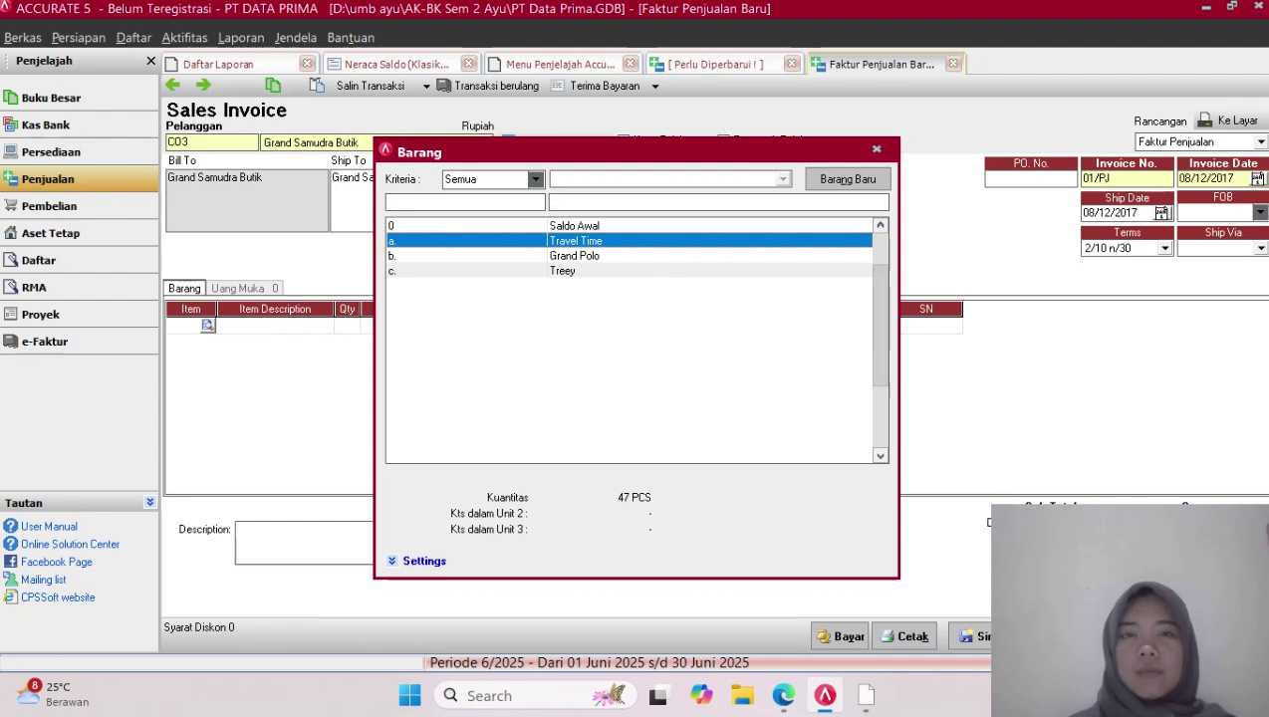
key("Return")
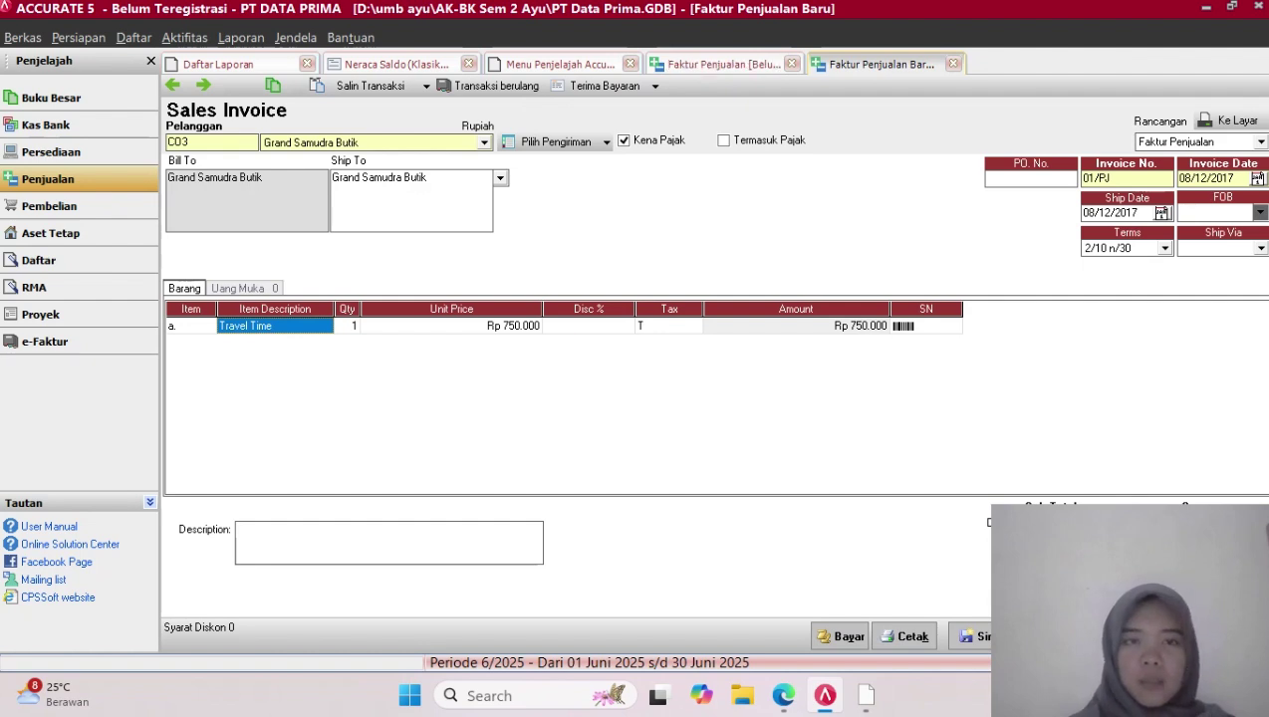
key("Tab")
type("10")
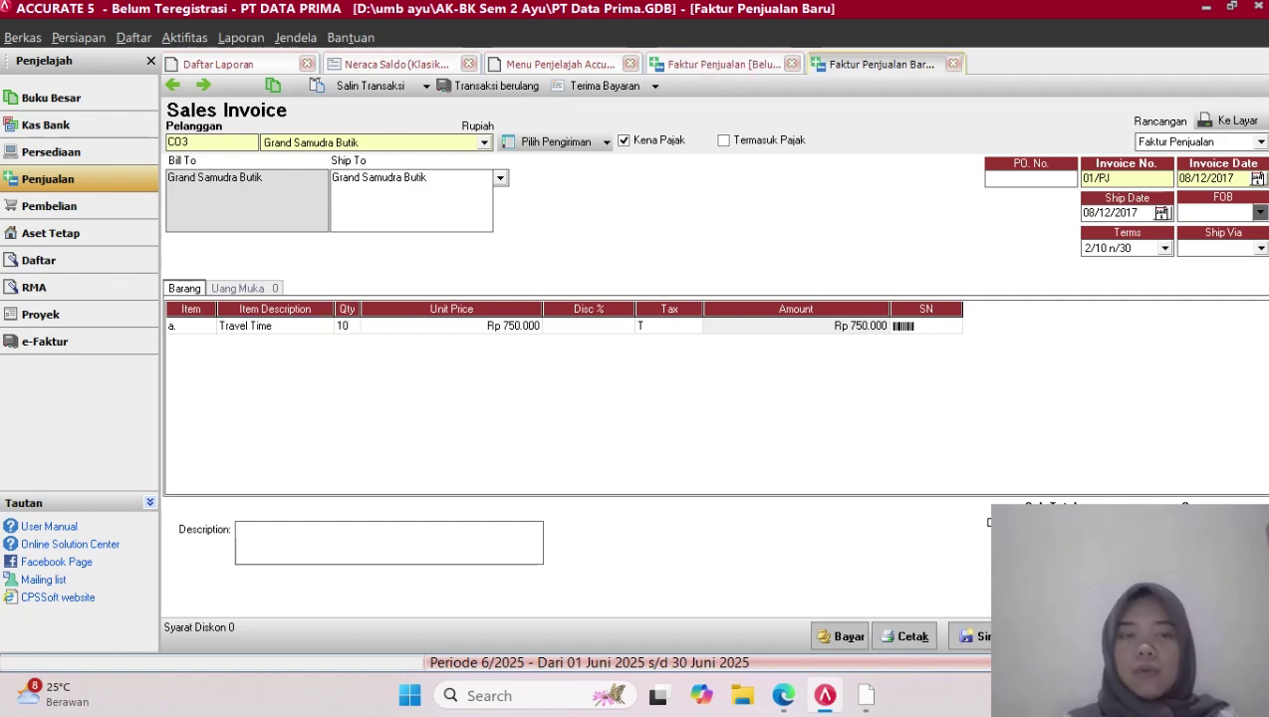
key("Tab")
key("Tab")
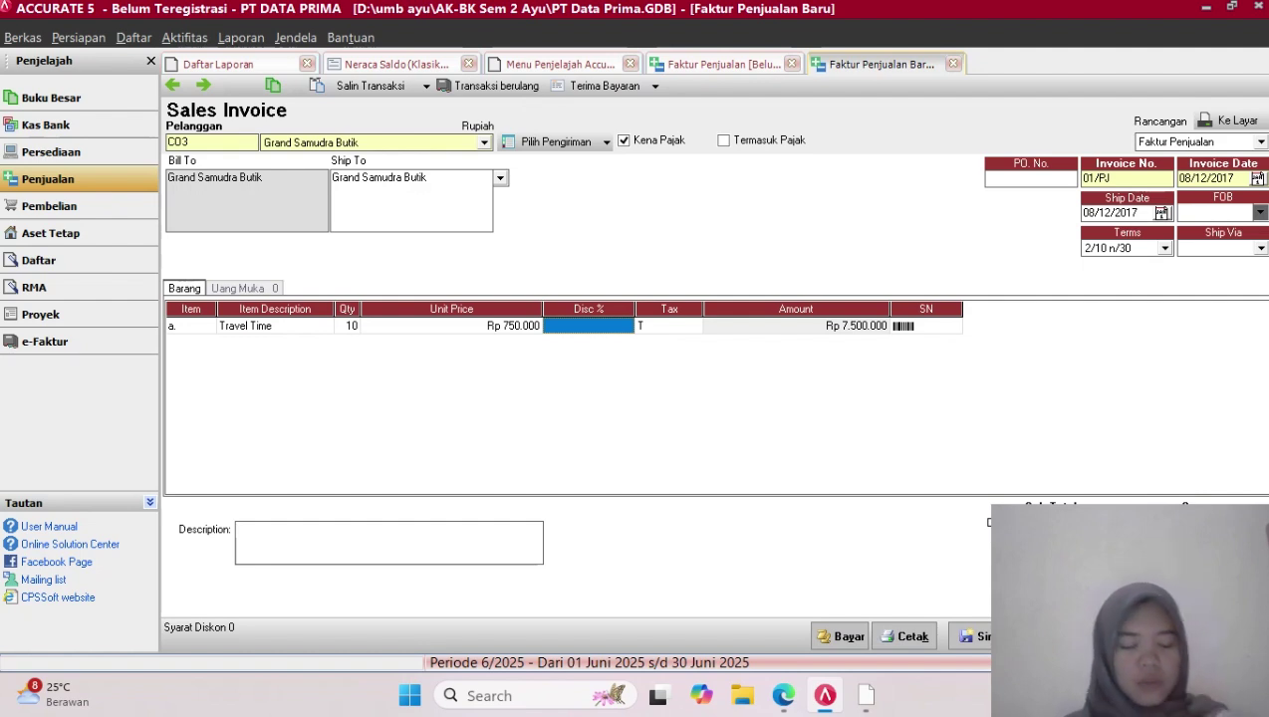
key("Tab")
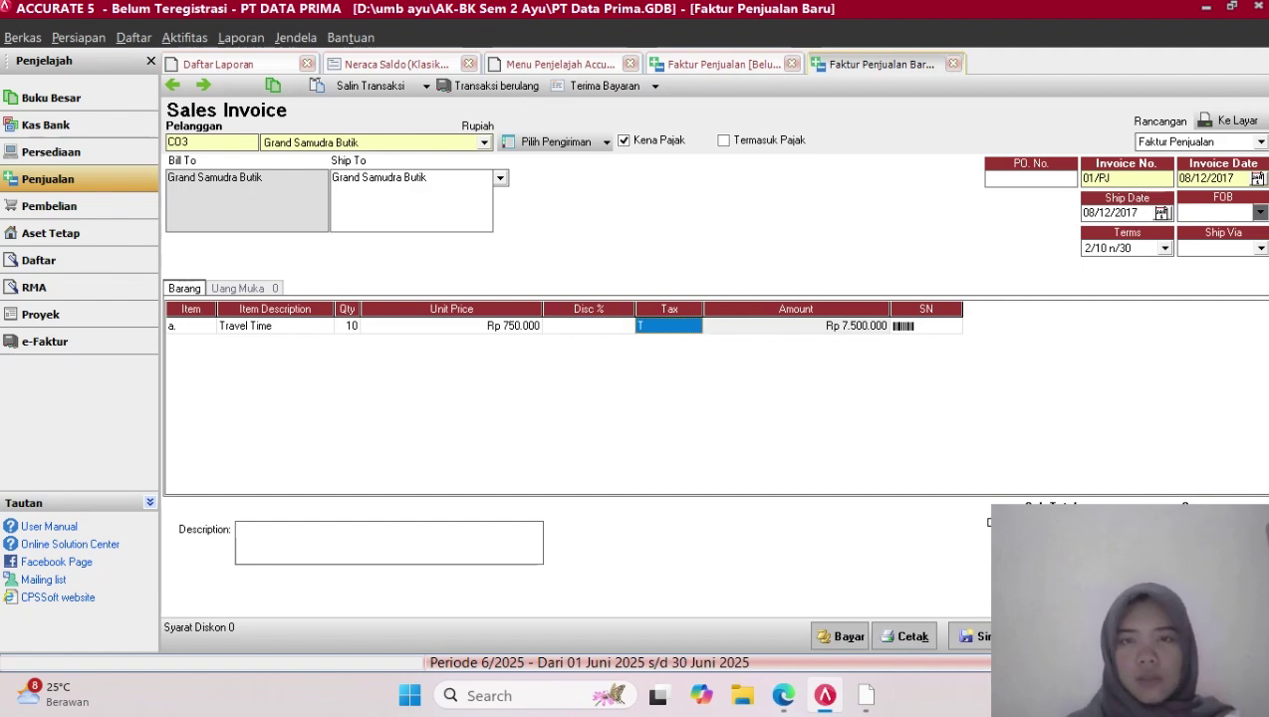
key("Tab")
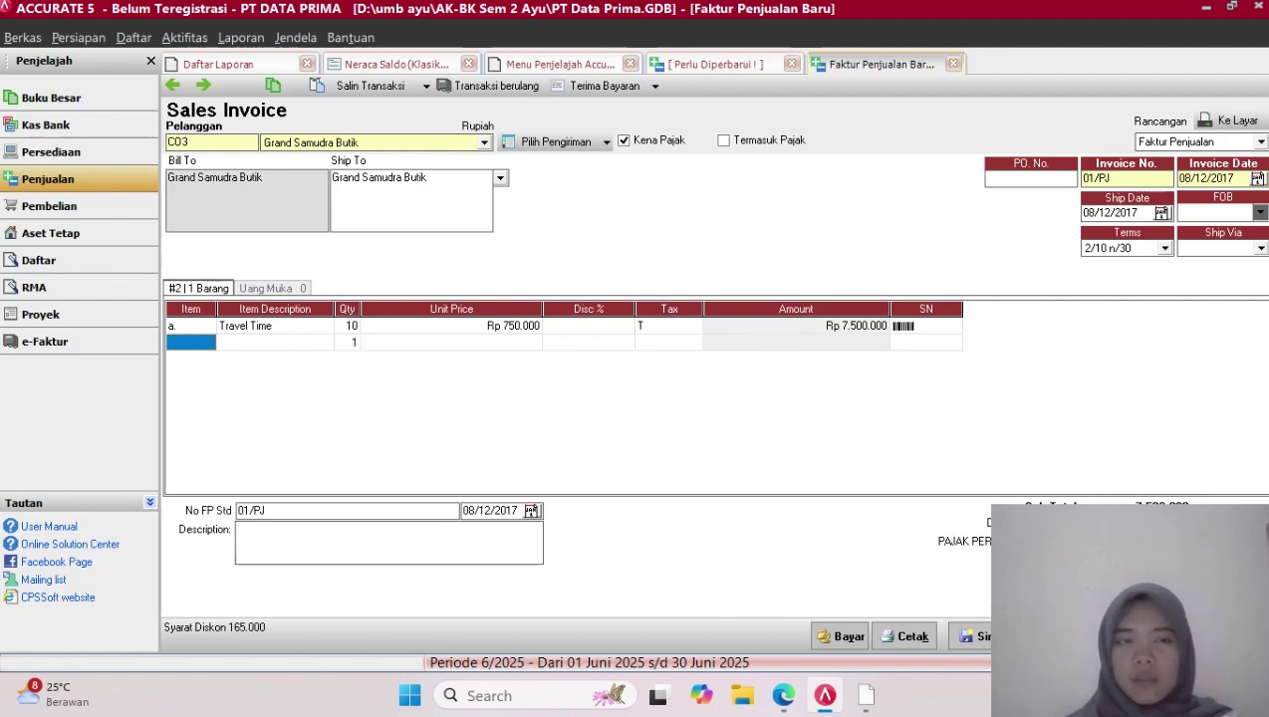
left_click(191, 343)
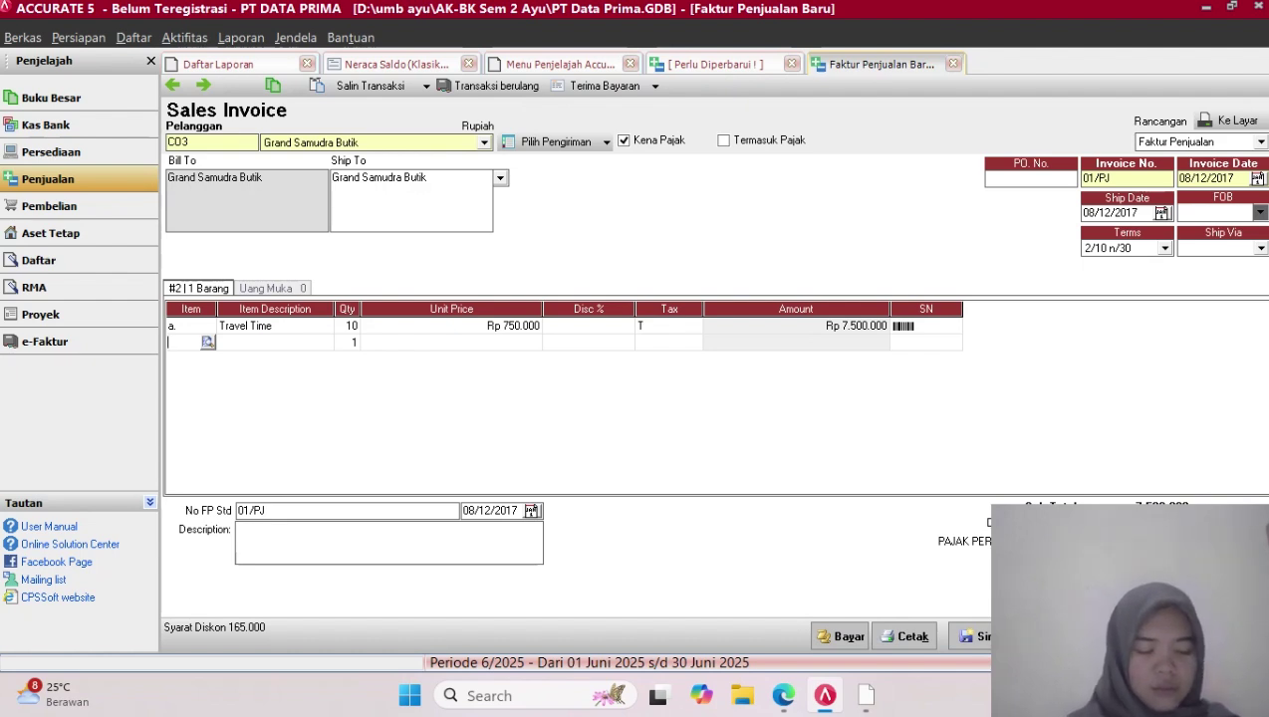
Add Grand Polo as the second line, 1 at Rp 1.300.000
left_click(208, 343)
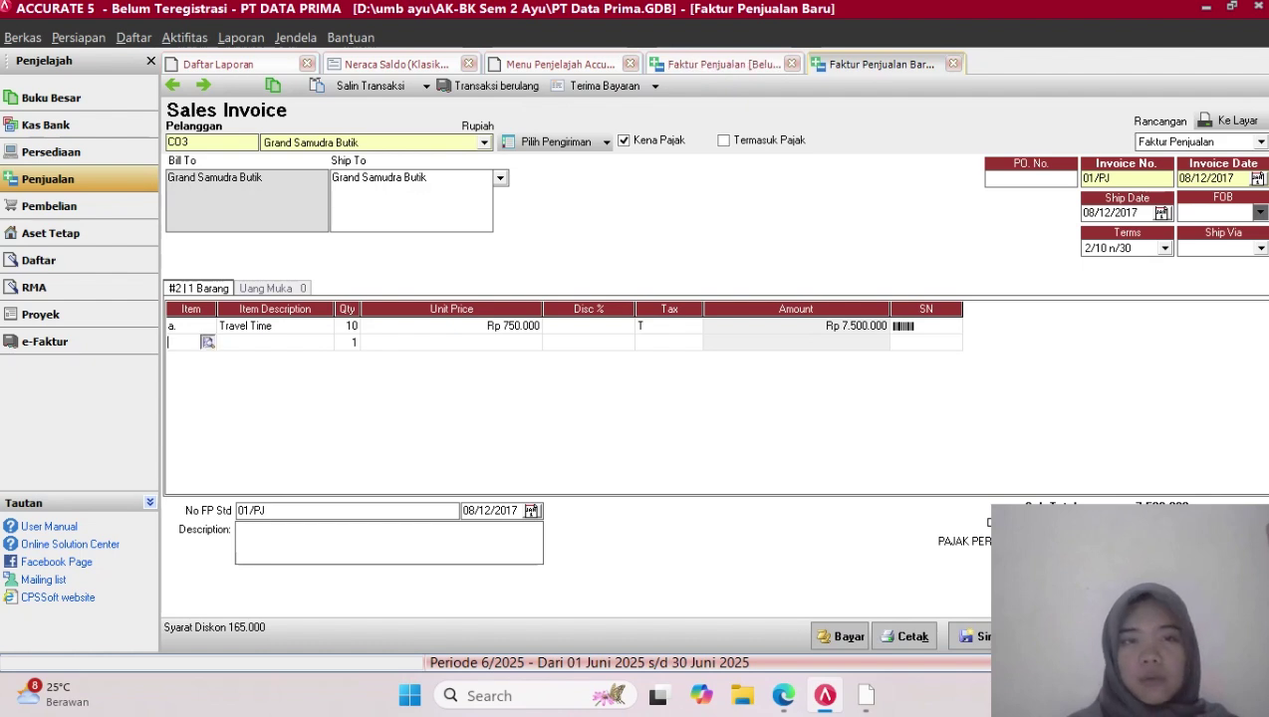
left_click(576, 241)
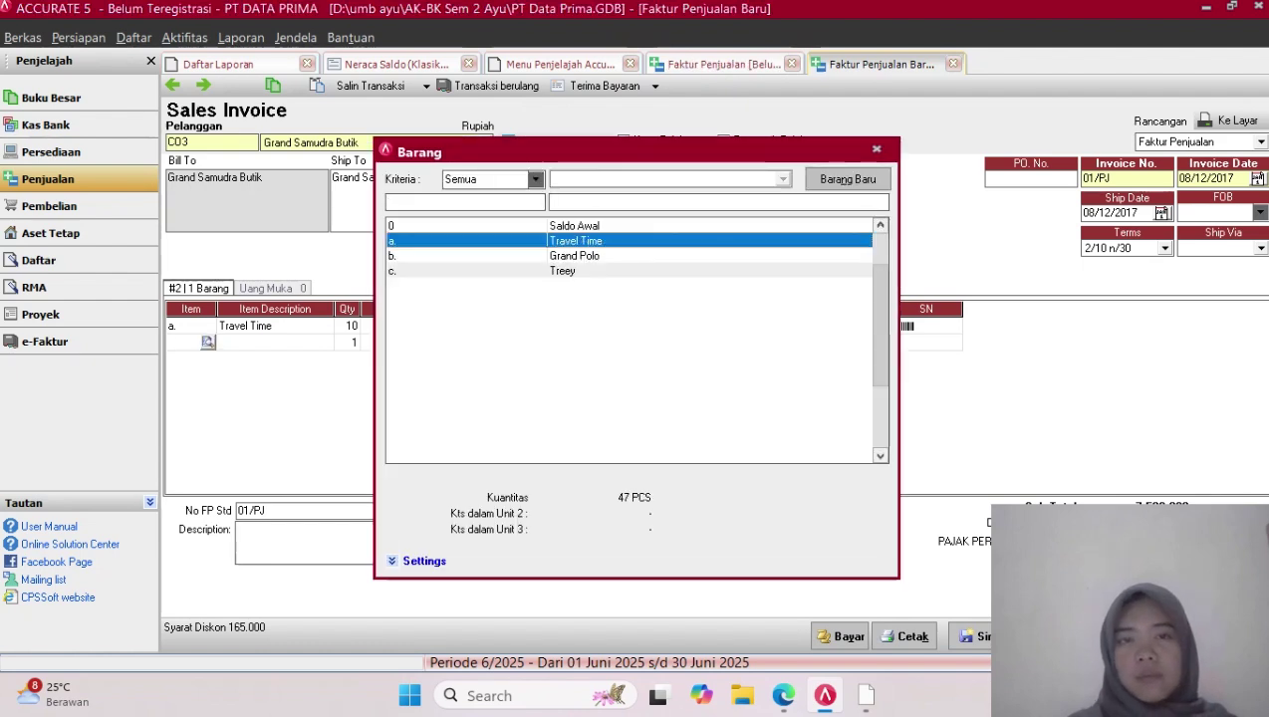
key("Down")
key("Return")
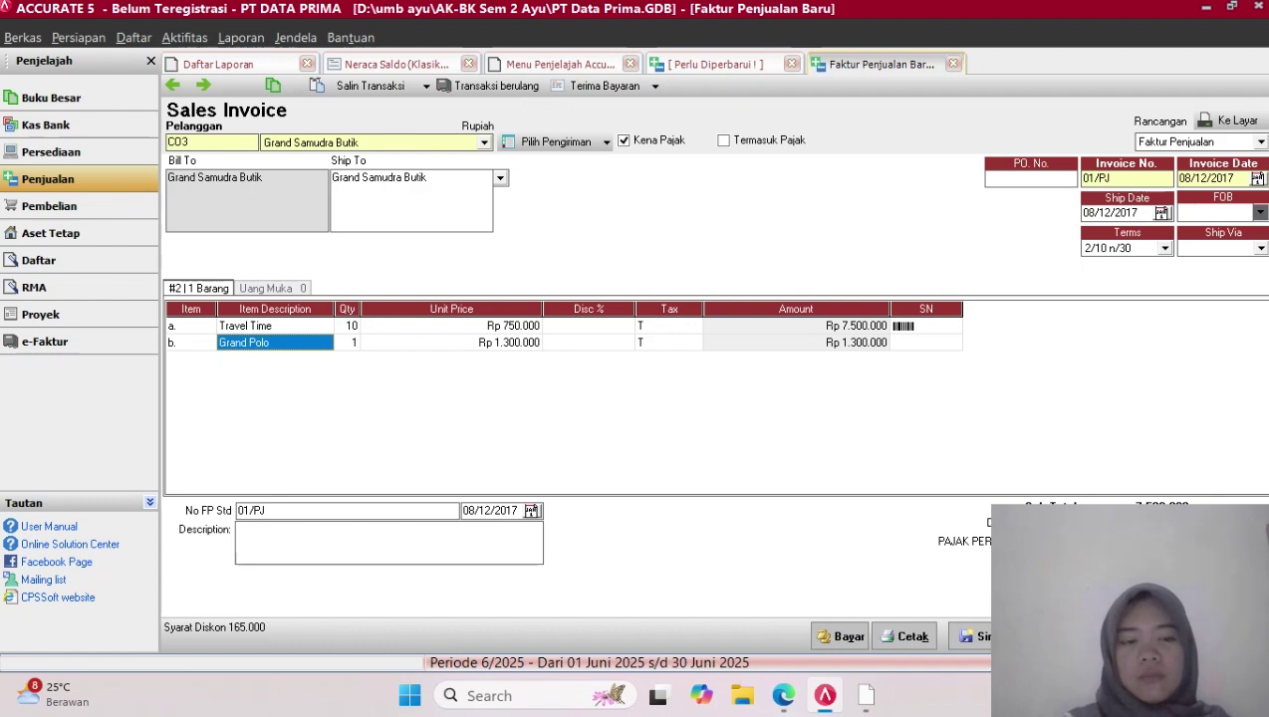
key("Tab")
key("Tab")
key("Tab")
key("Tab")
key("Tab")
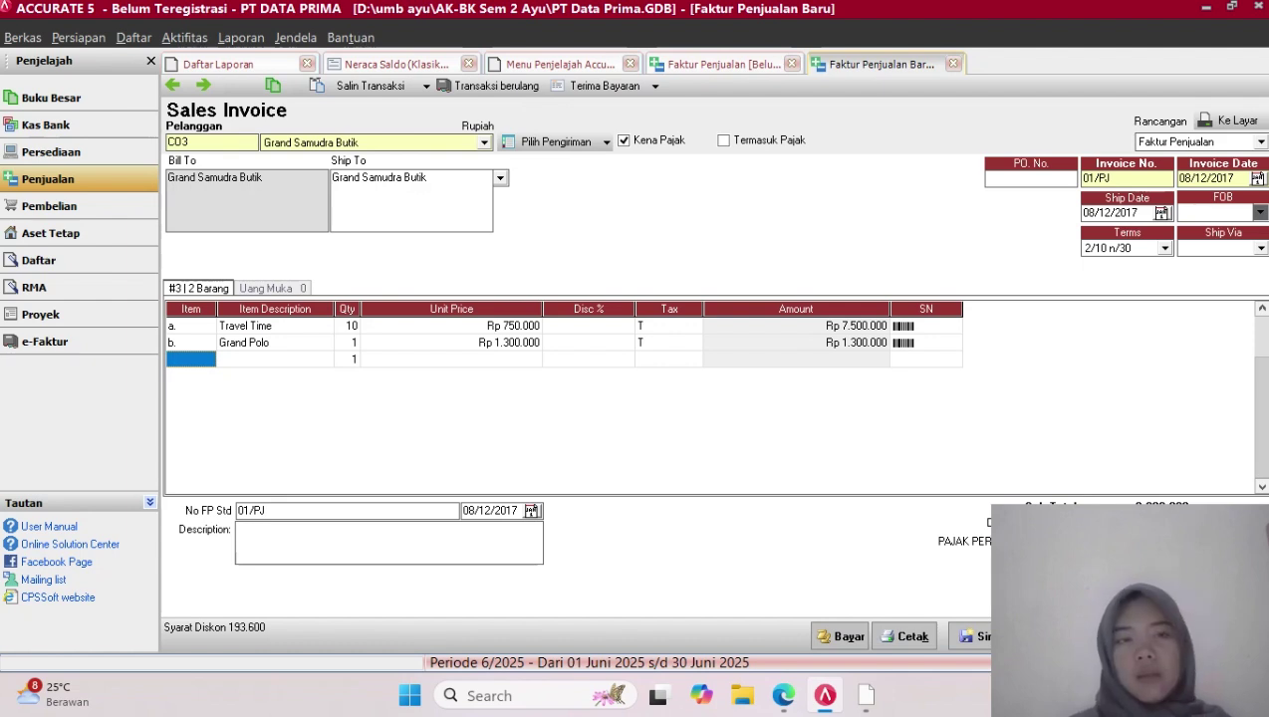
Add Treey as the third line, 1 at Rp 550.000, bringing the total to Rp 10.285.000
left_click(190, 360)
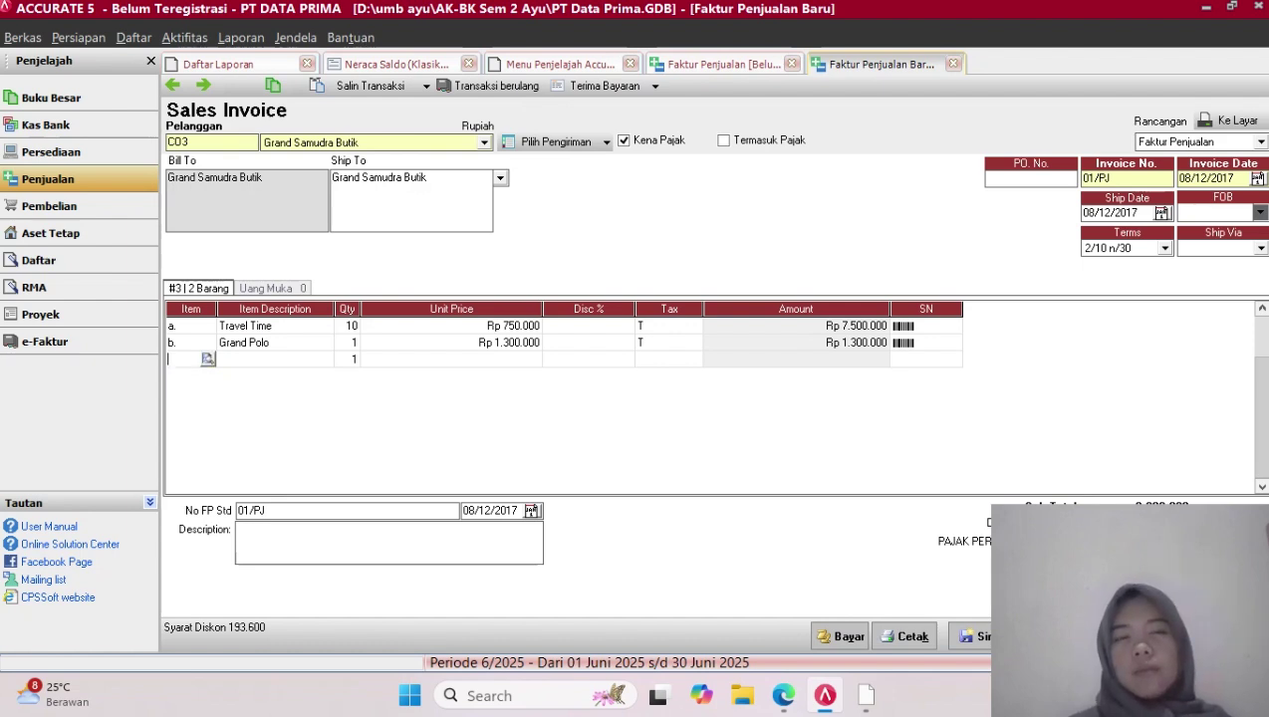
left_click(207, 360)
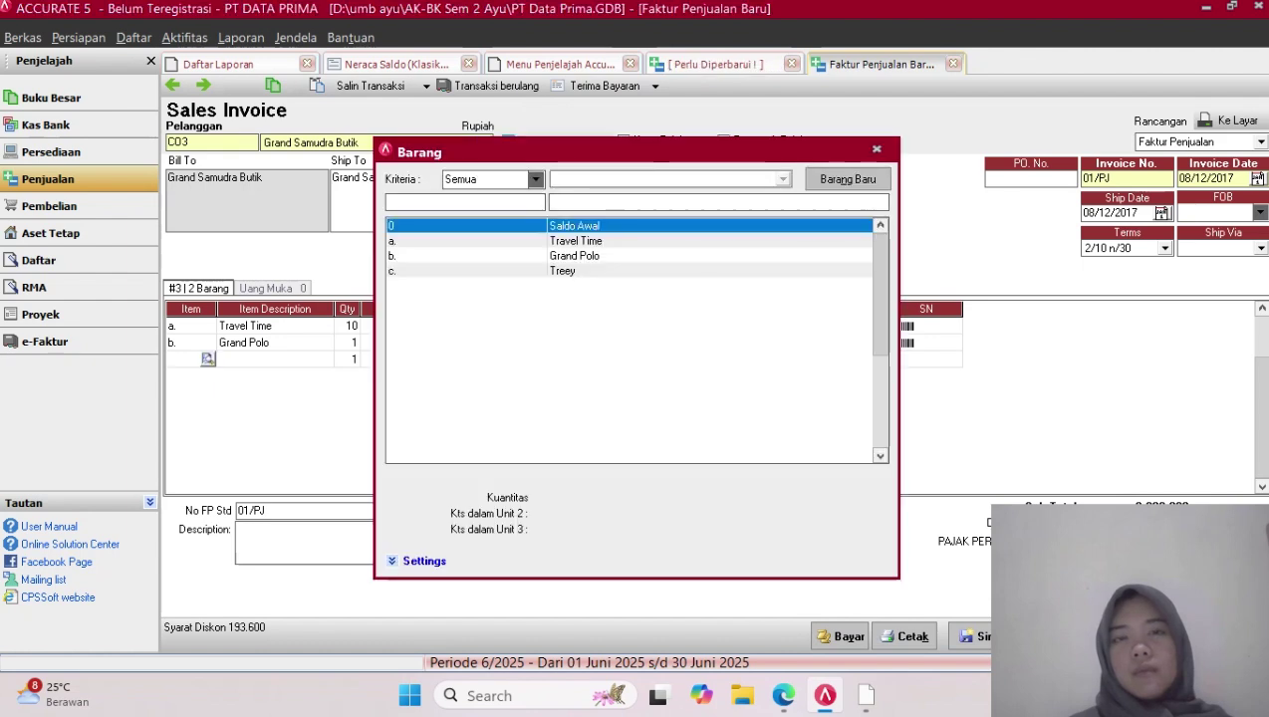
left_click(564, 271)
double_click(564, 271)
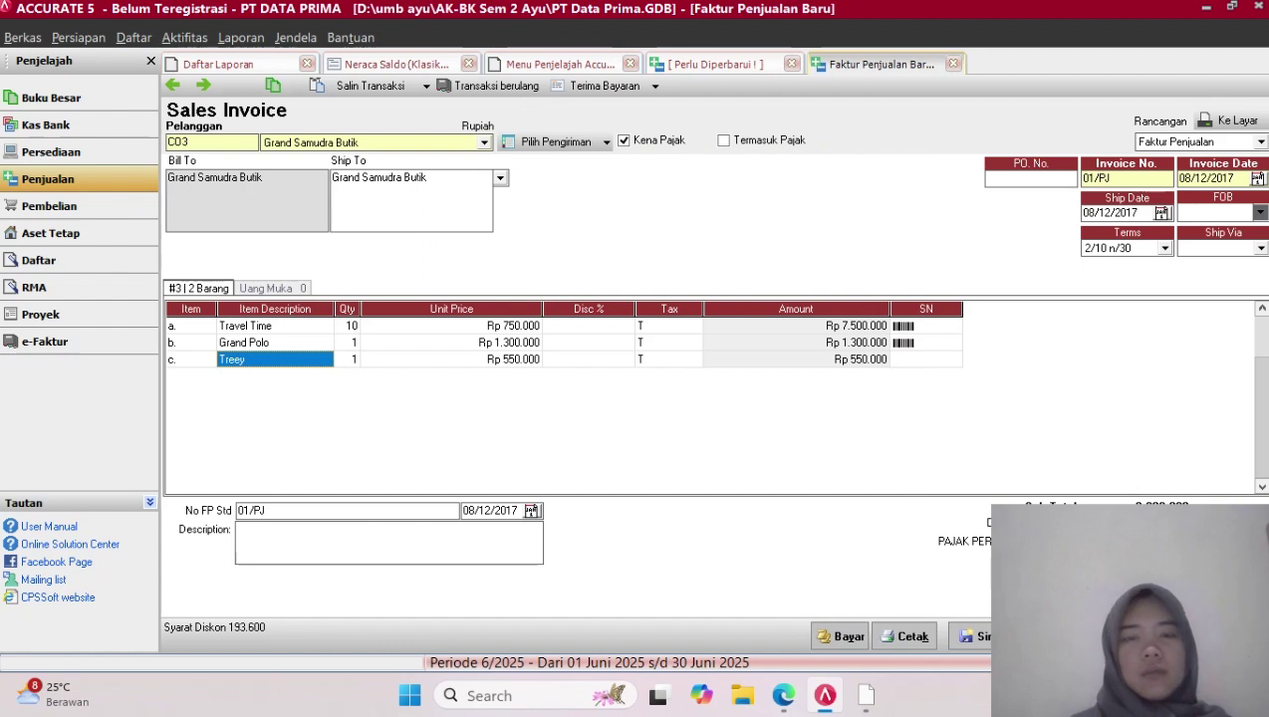
key("Tab")
key("Tab")
key("Tab")
key("Tab")
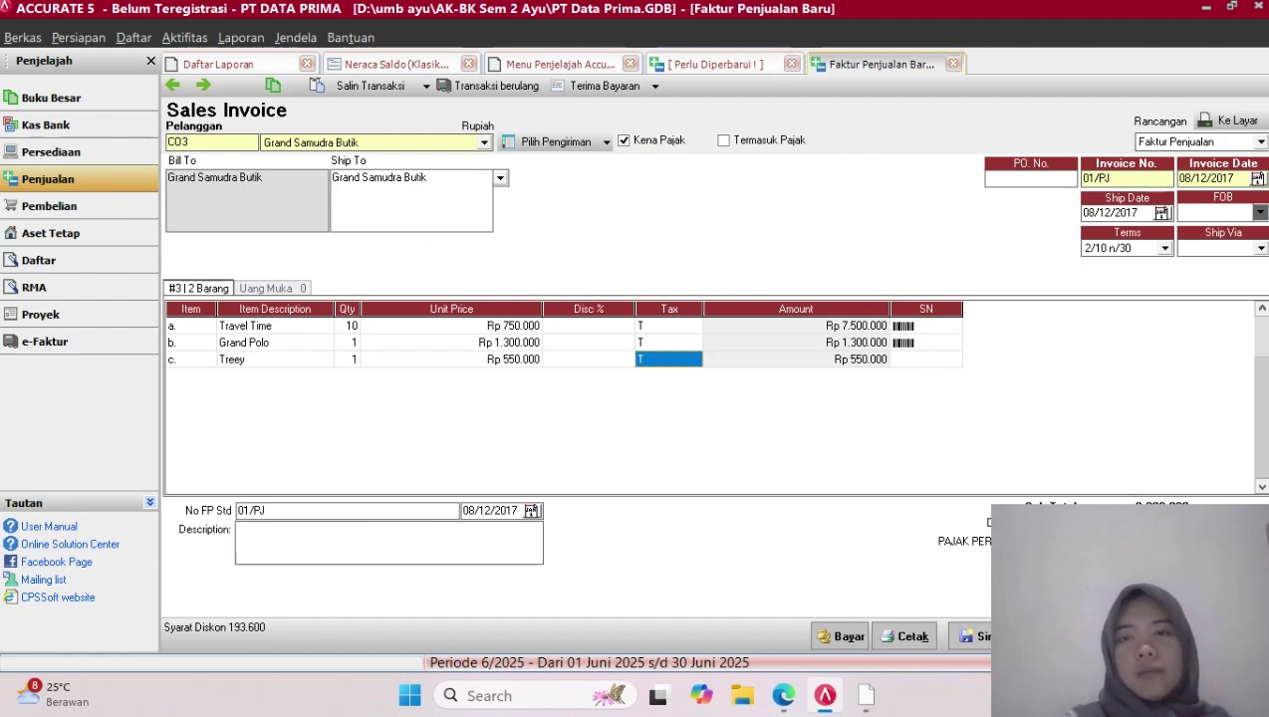
key("Tab")
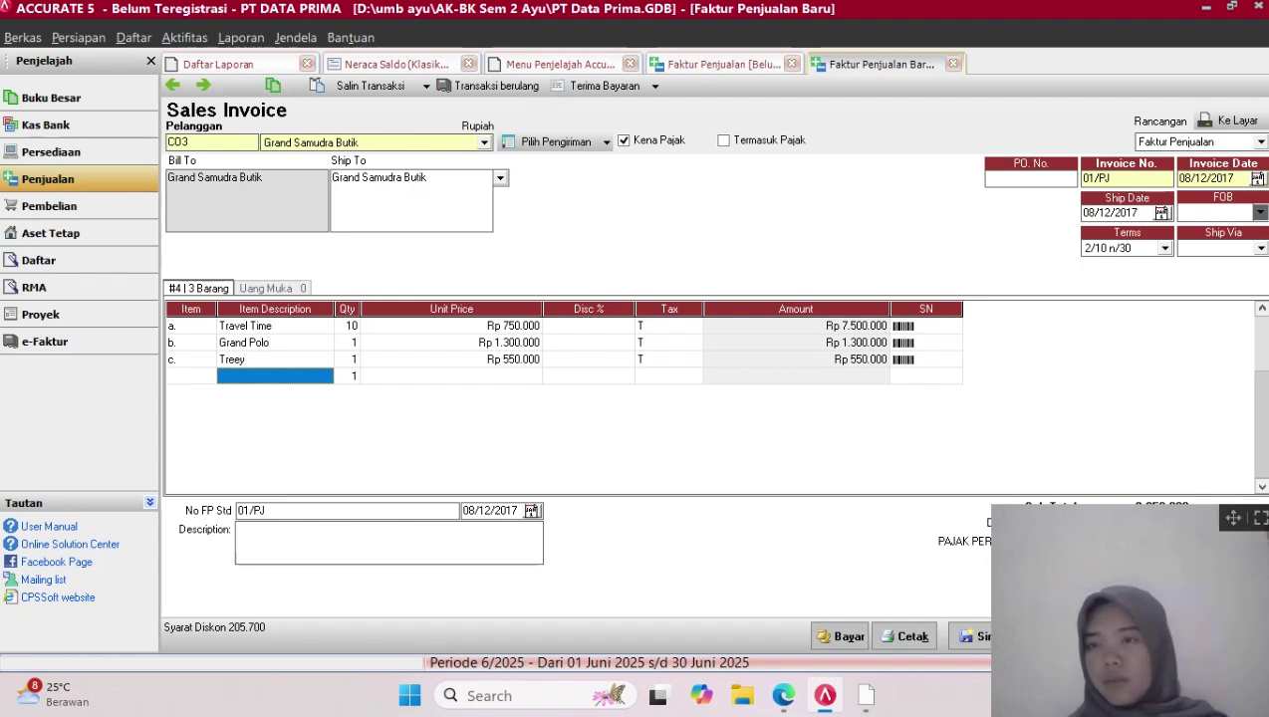
left_click_drag(1233, 517, 897, 509)
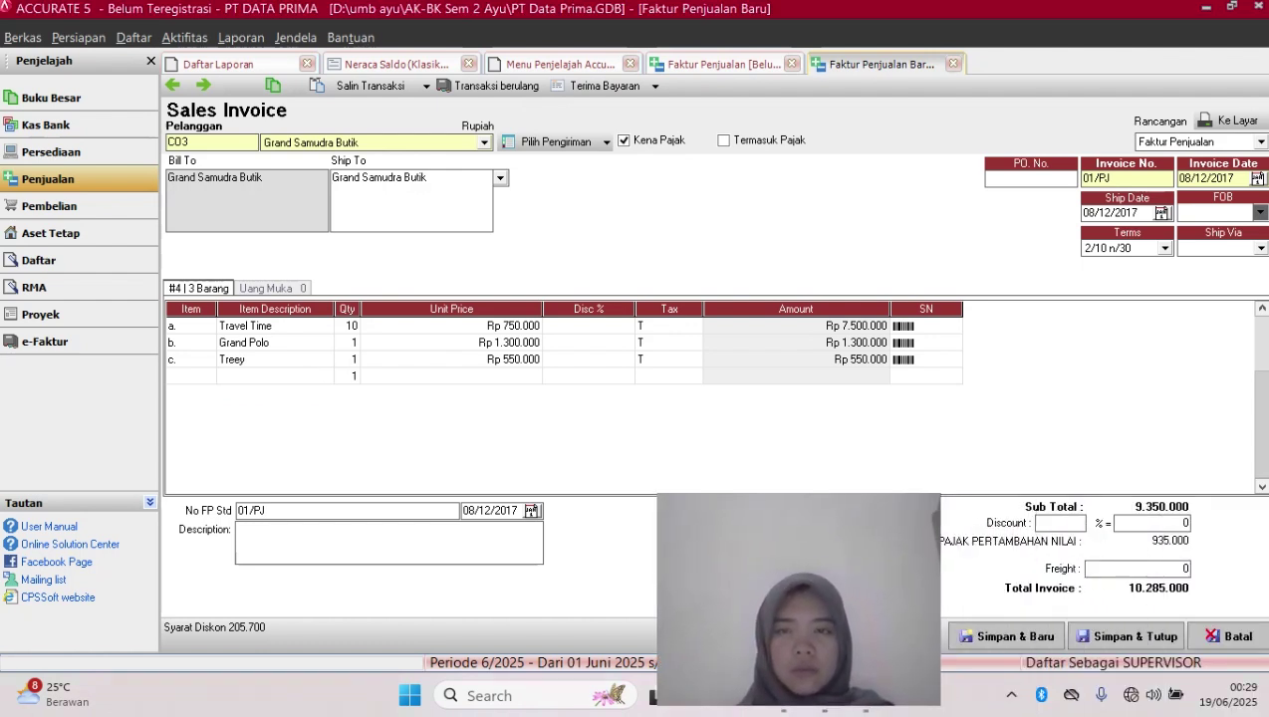
Change Grand Polo's quantity to 12 and Treey's to 9, totalling Rp 30.855.000
left_click(796, 326)
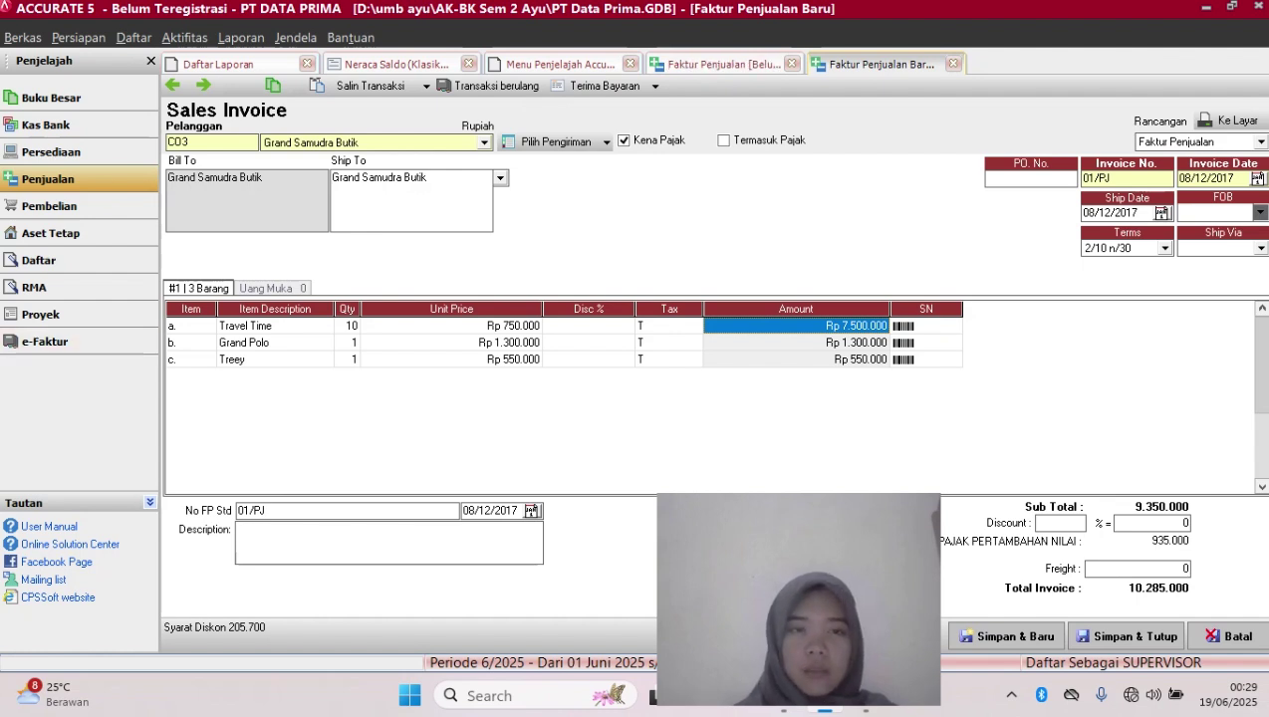
left_click(347, 343)
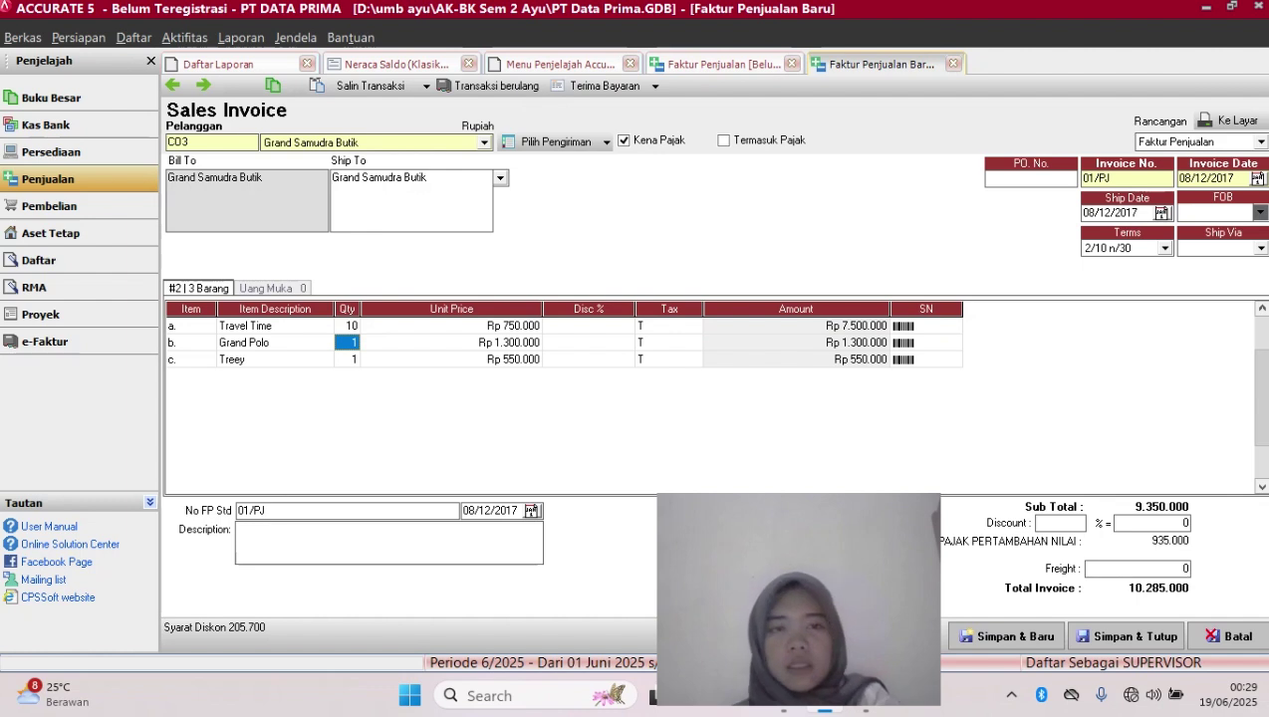
type("12")
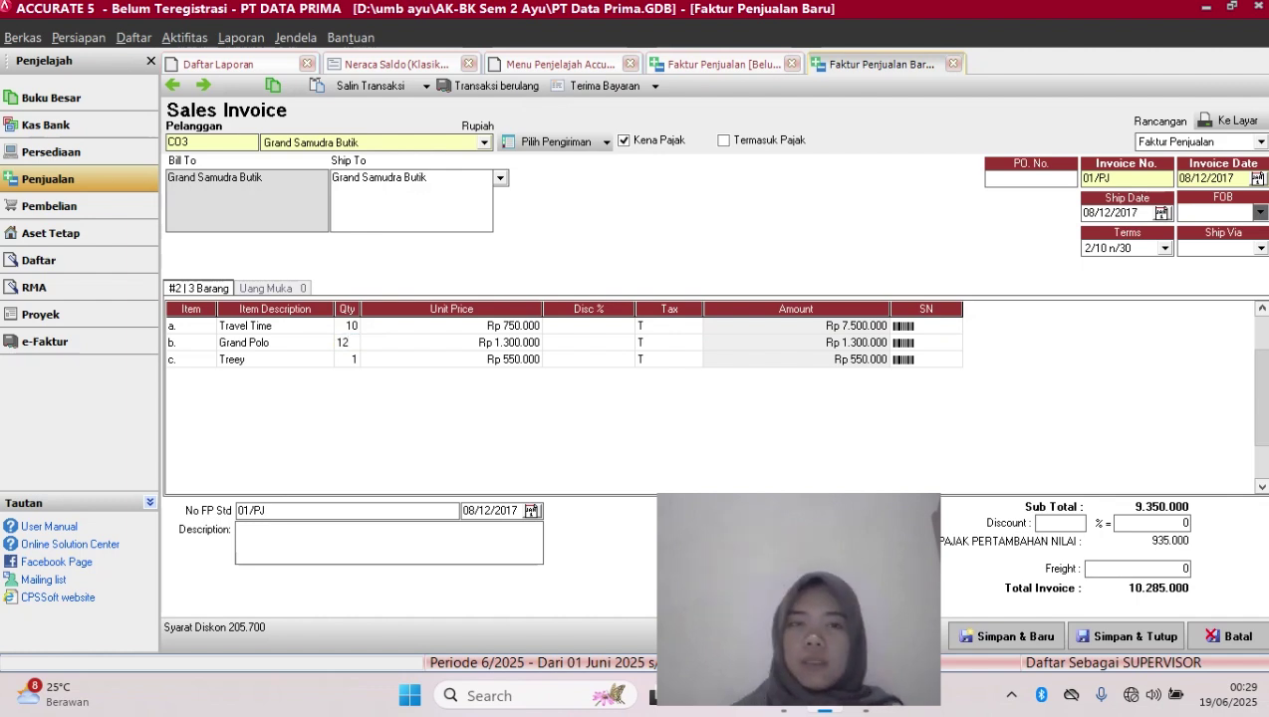
key("Tab")
key("Tab")
key("Tab")
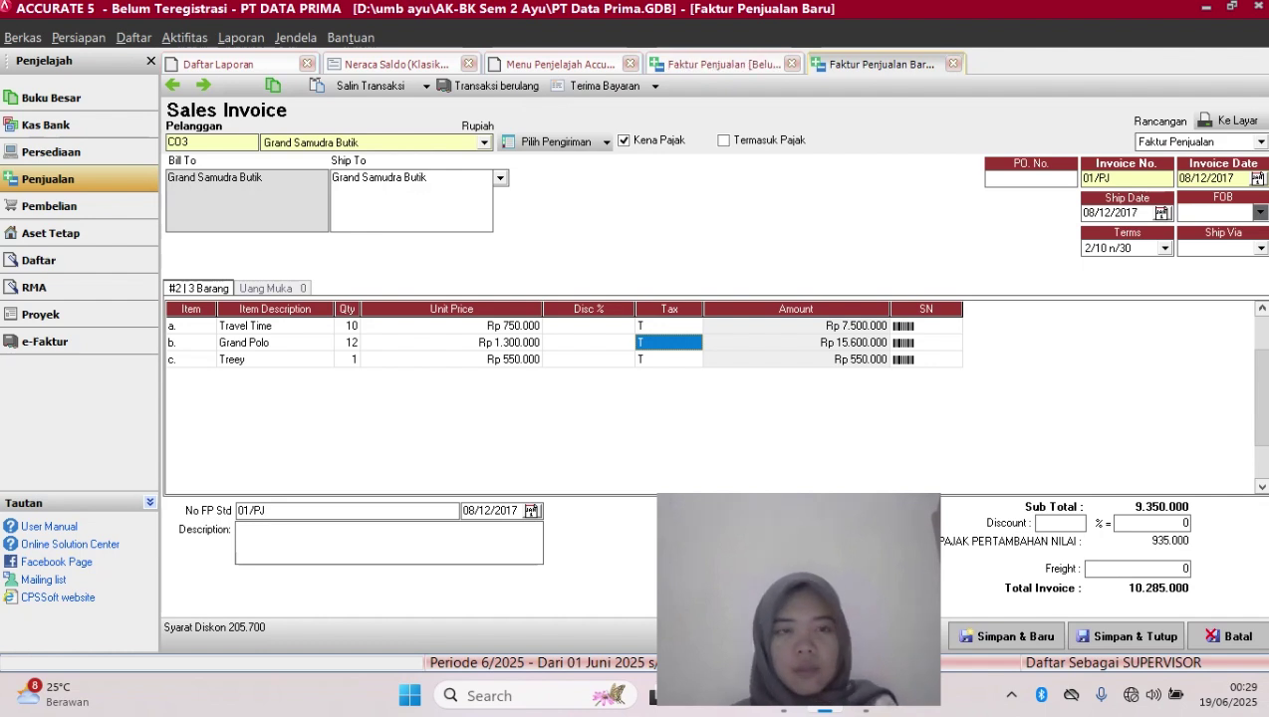
left_click(347, 360)
type("9")
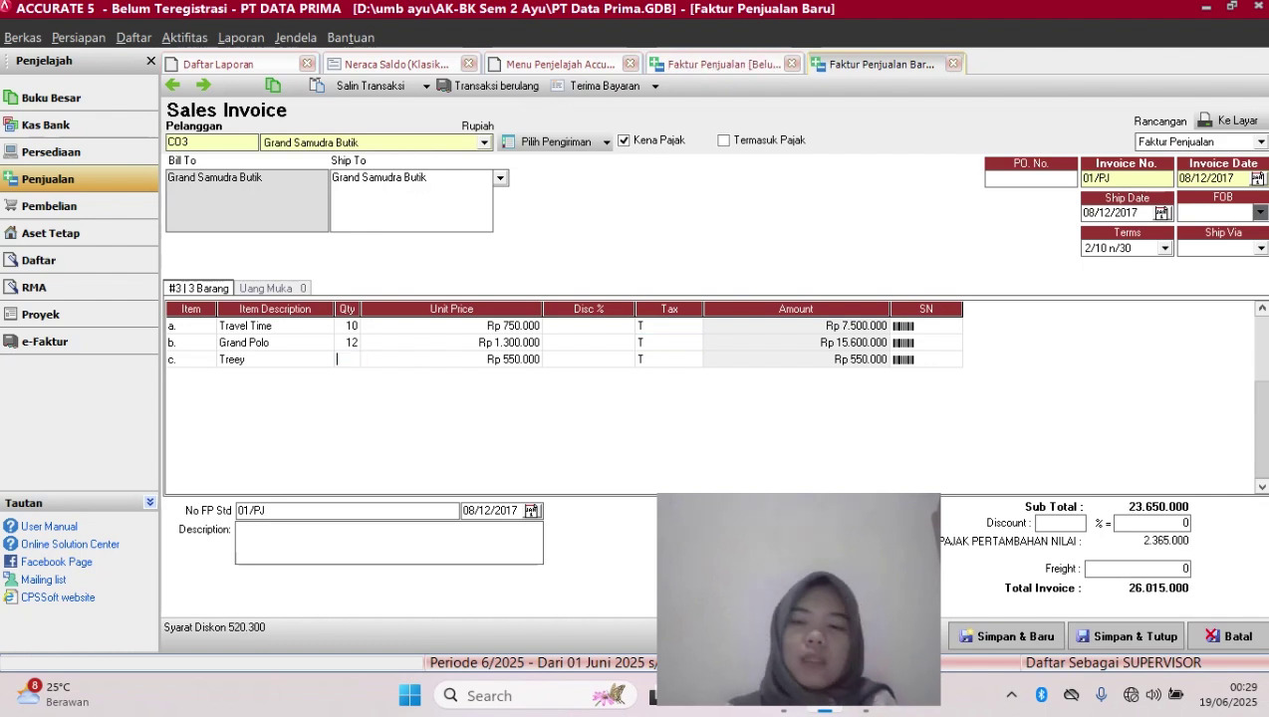
key("Return")
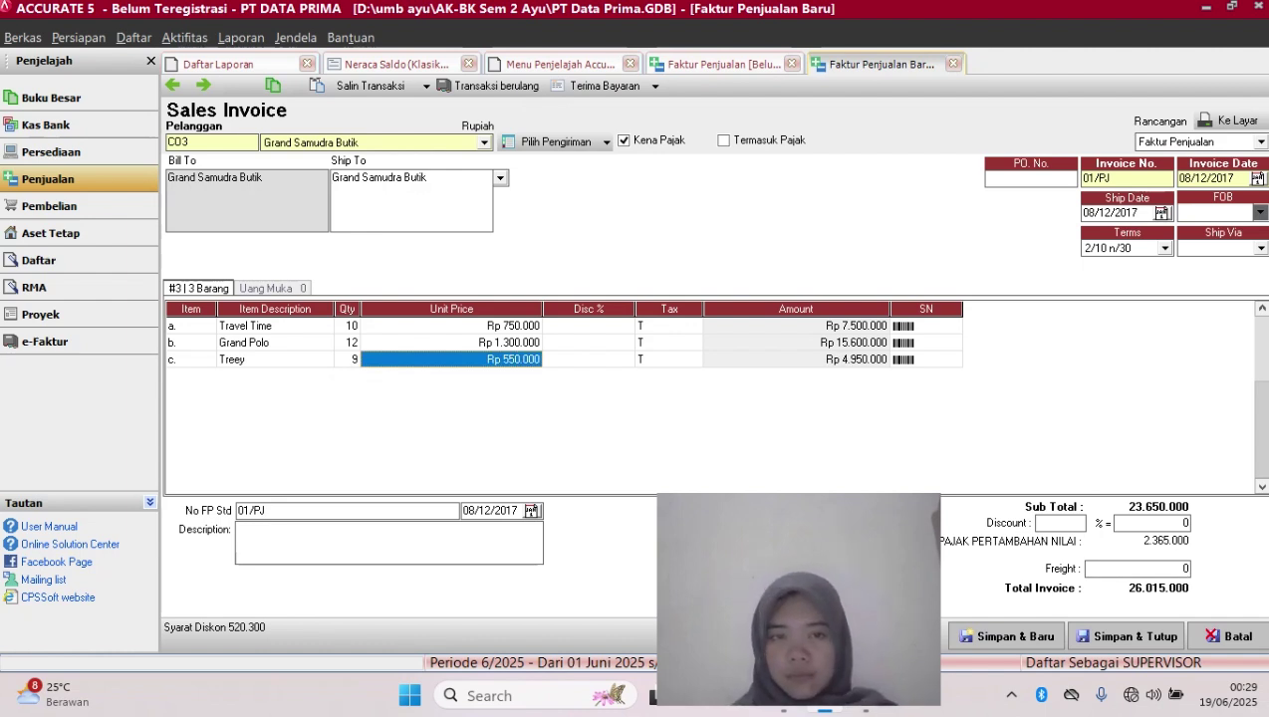
left_click(1126, 637)
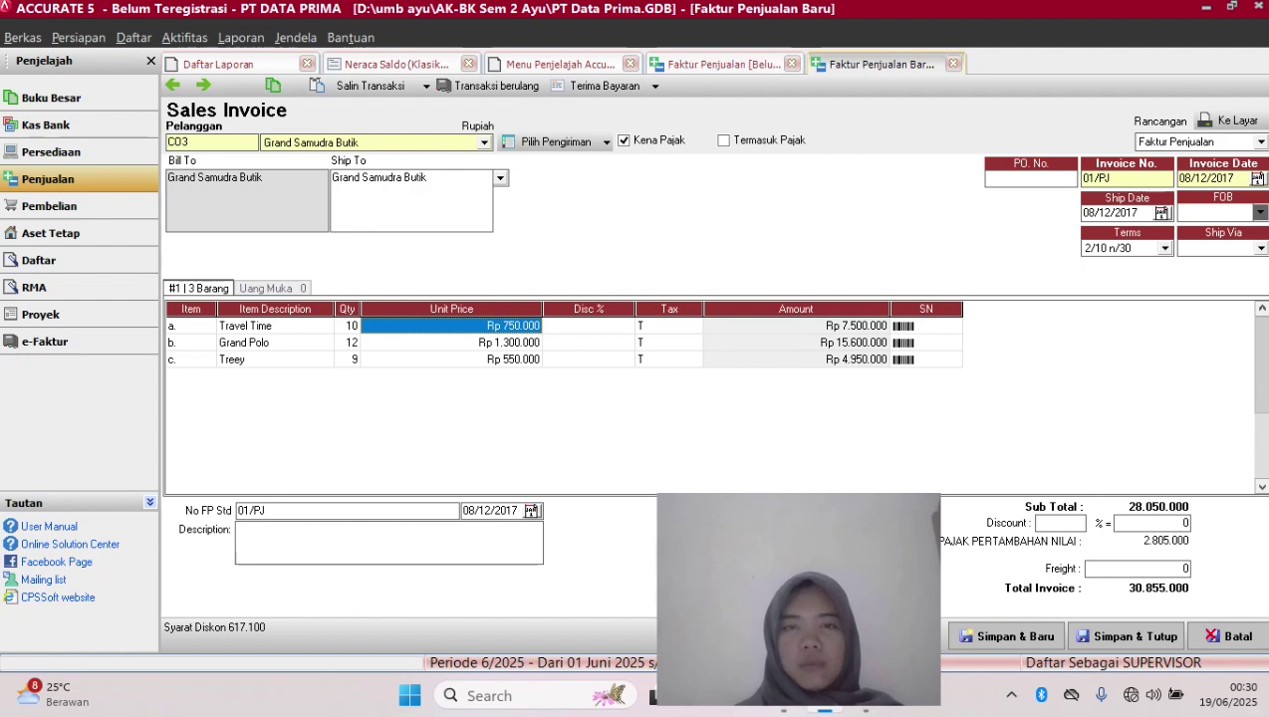
left_click(275, 343)
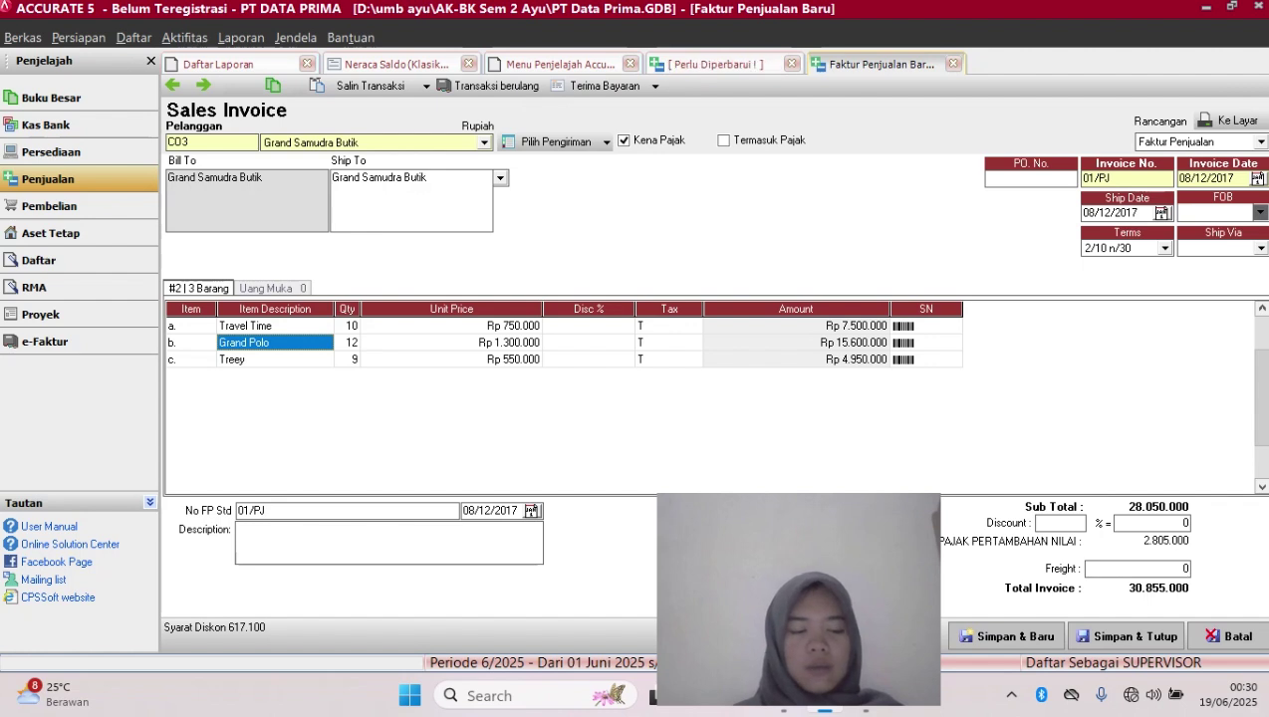
Change Grand Polo's quantity to 9 and Treey's back to 1
left_click(451, 360)
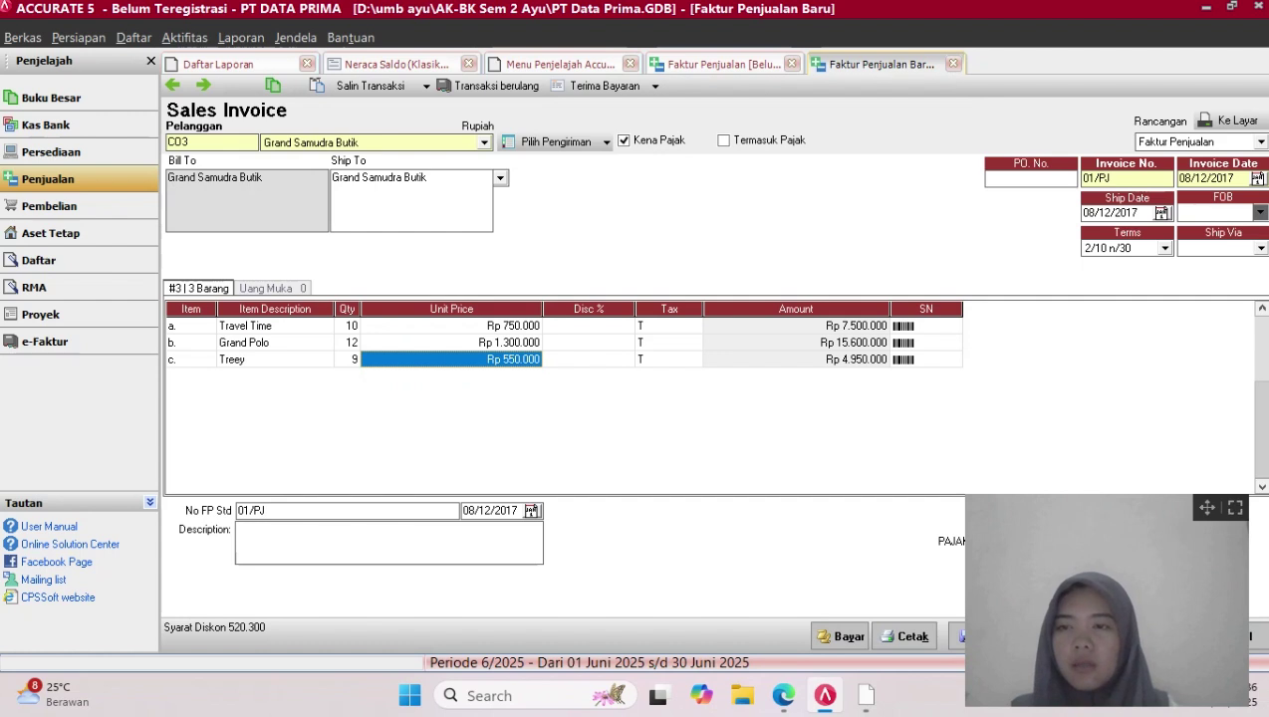
left_click_drag(1206, 508, 933, 518)
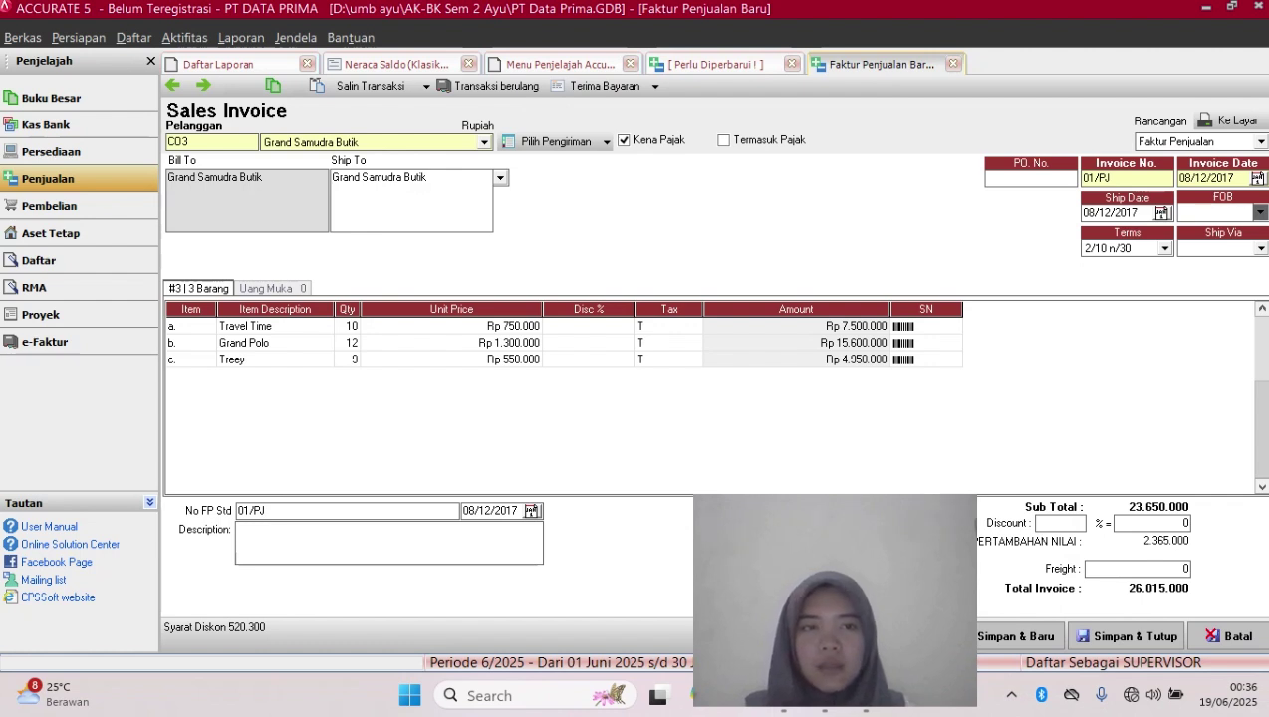
left_click(348, 343)
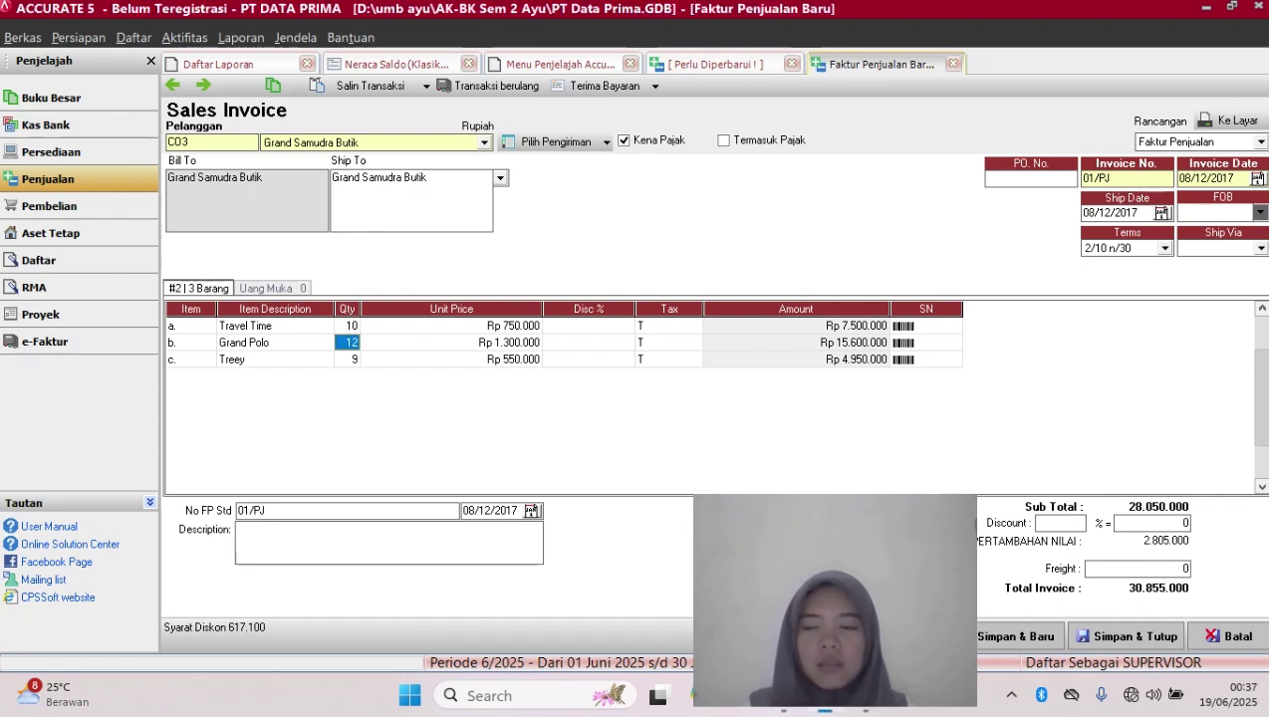
key("BackSpace")
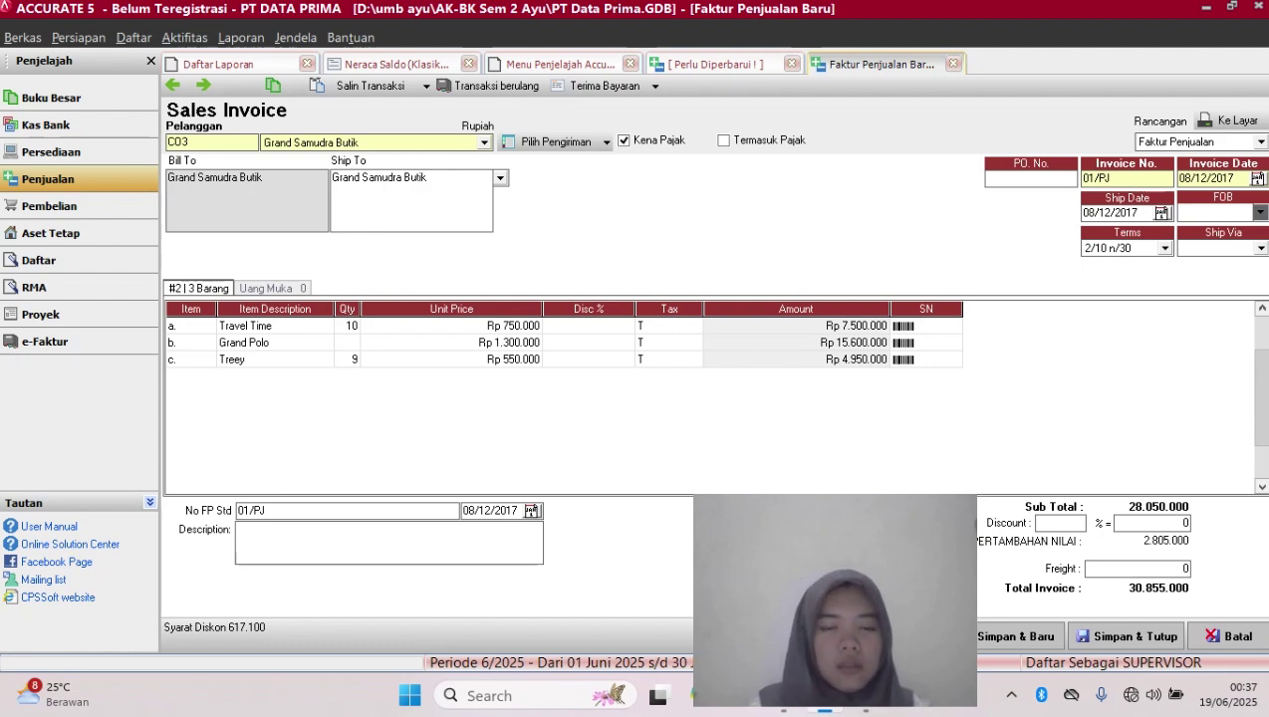
type("9")
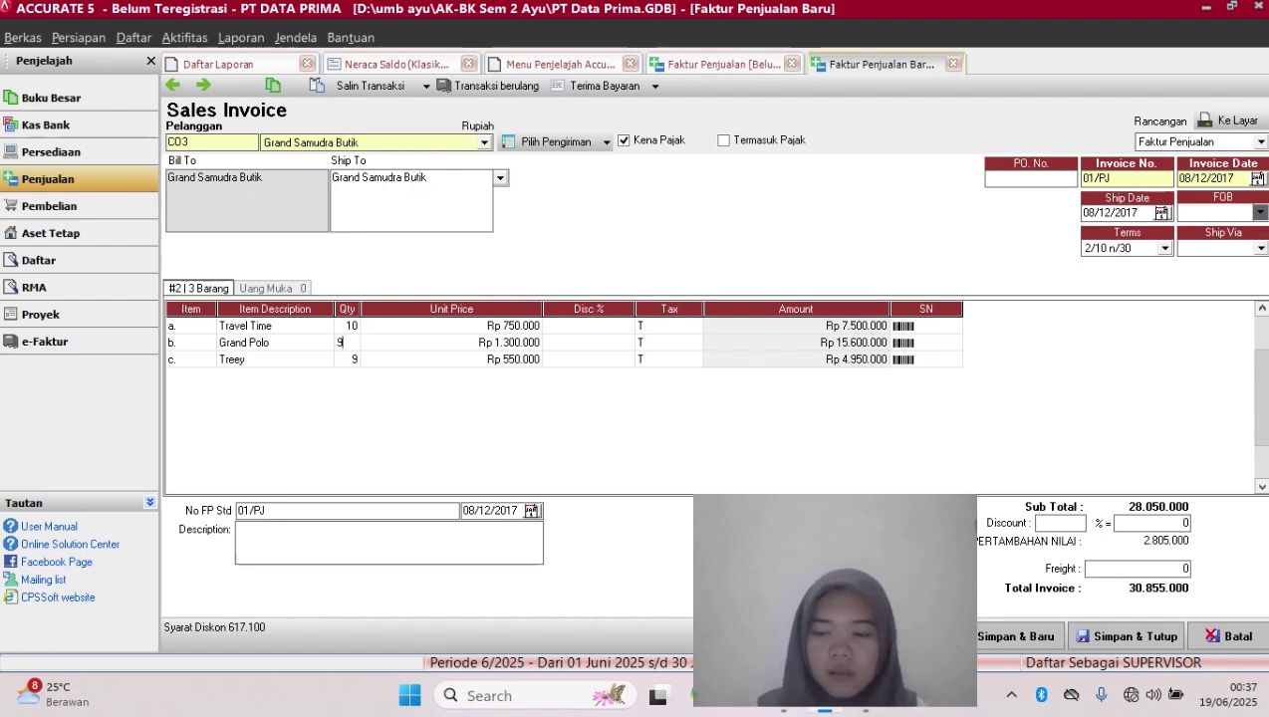
key("Down")
type("1")
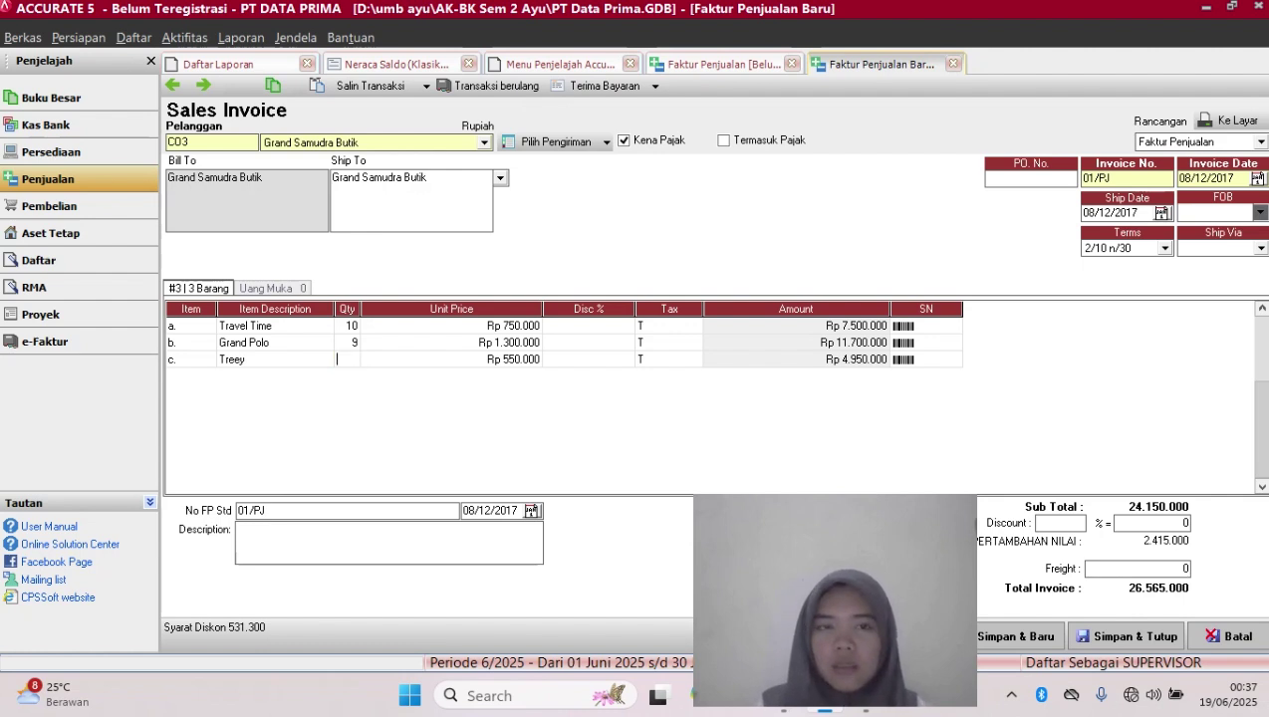
key("Tab")
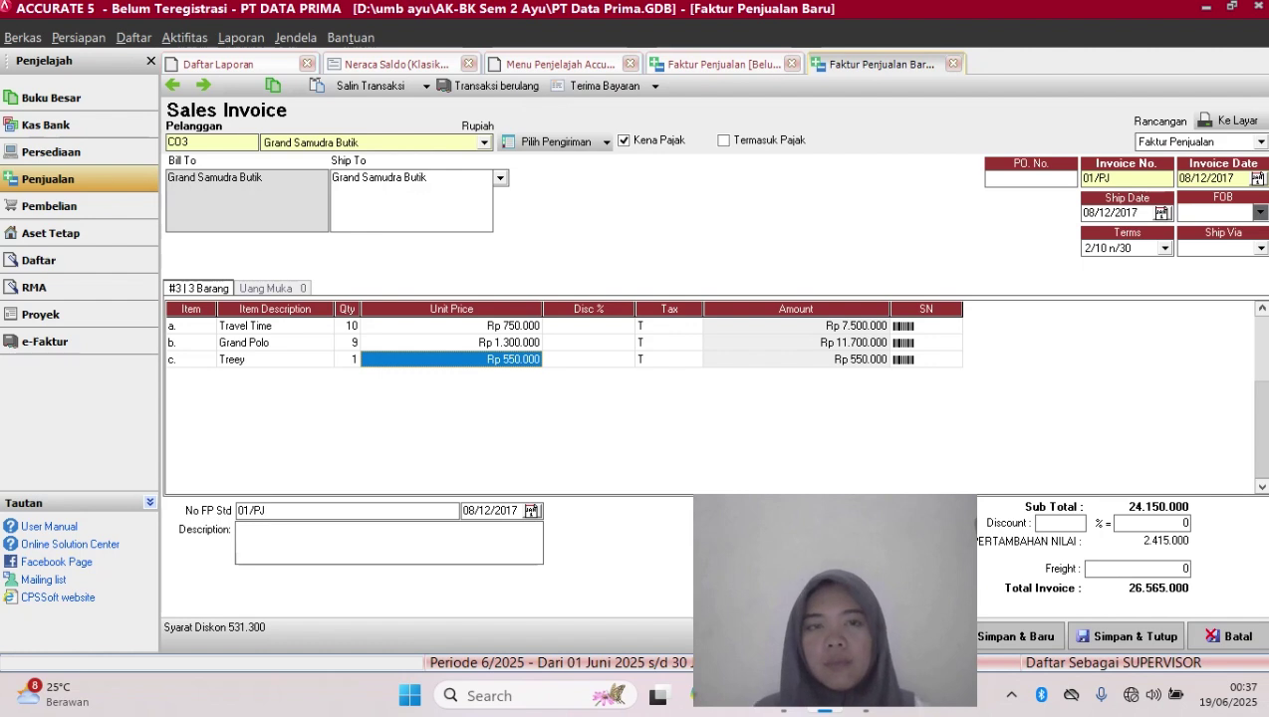
Commit Treey's line and add a new empty item row
key("Tab")
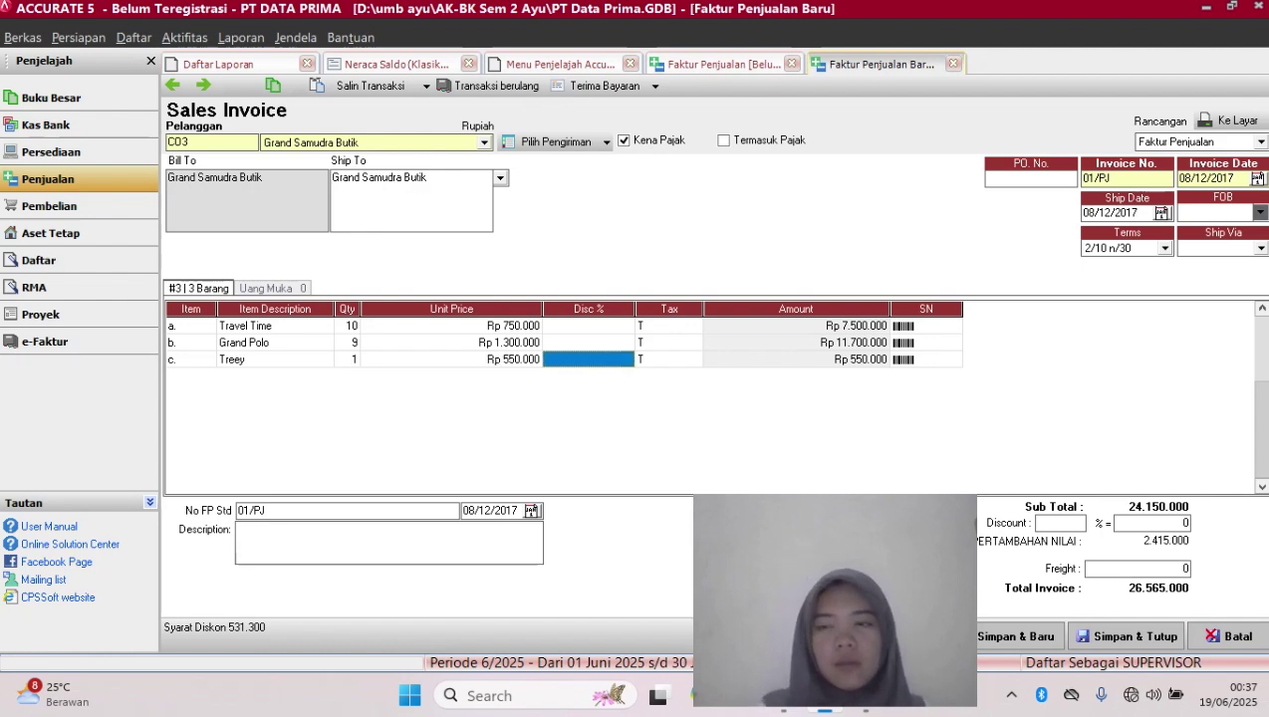
key("Tab")
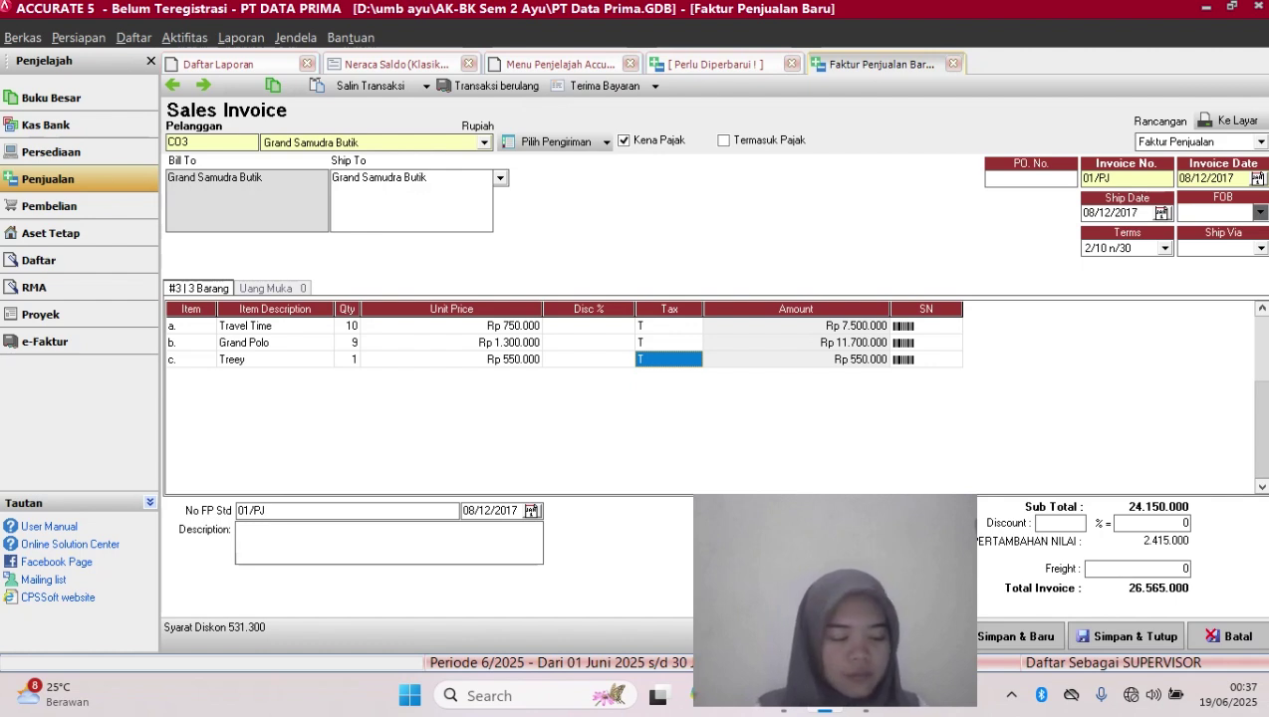
key("Tab")
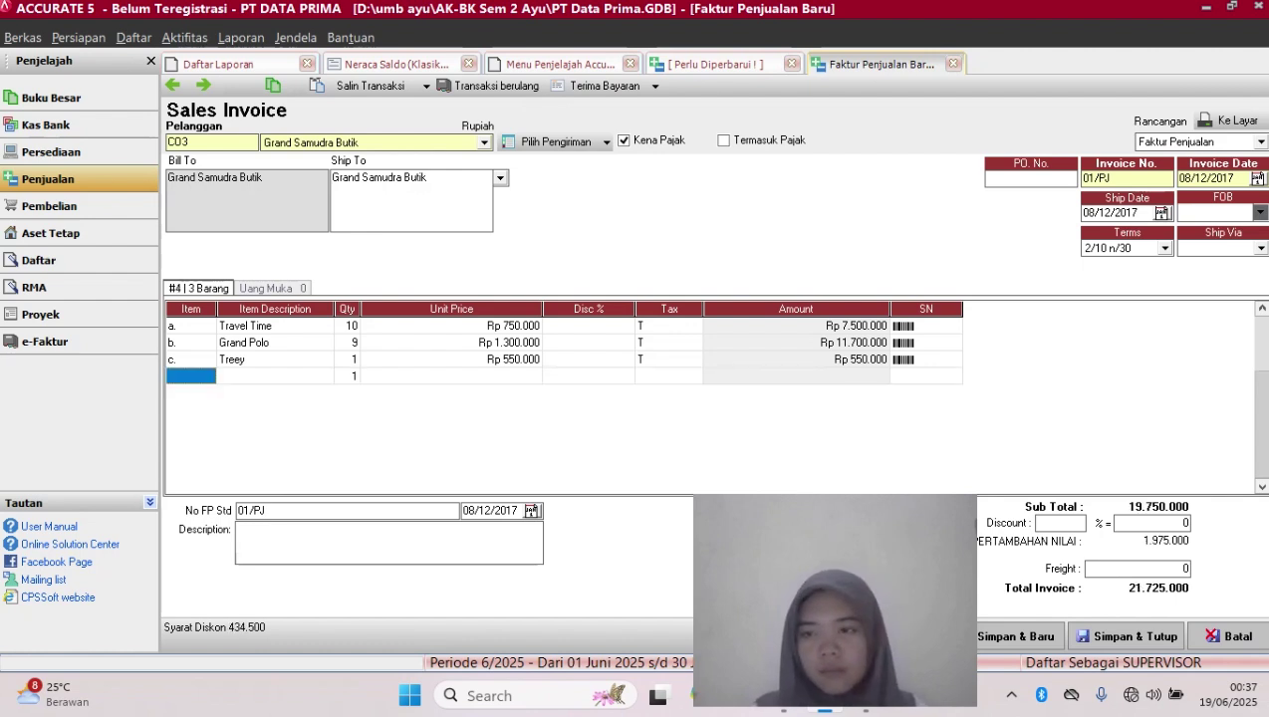
key("Up")
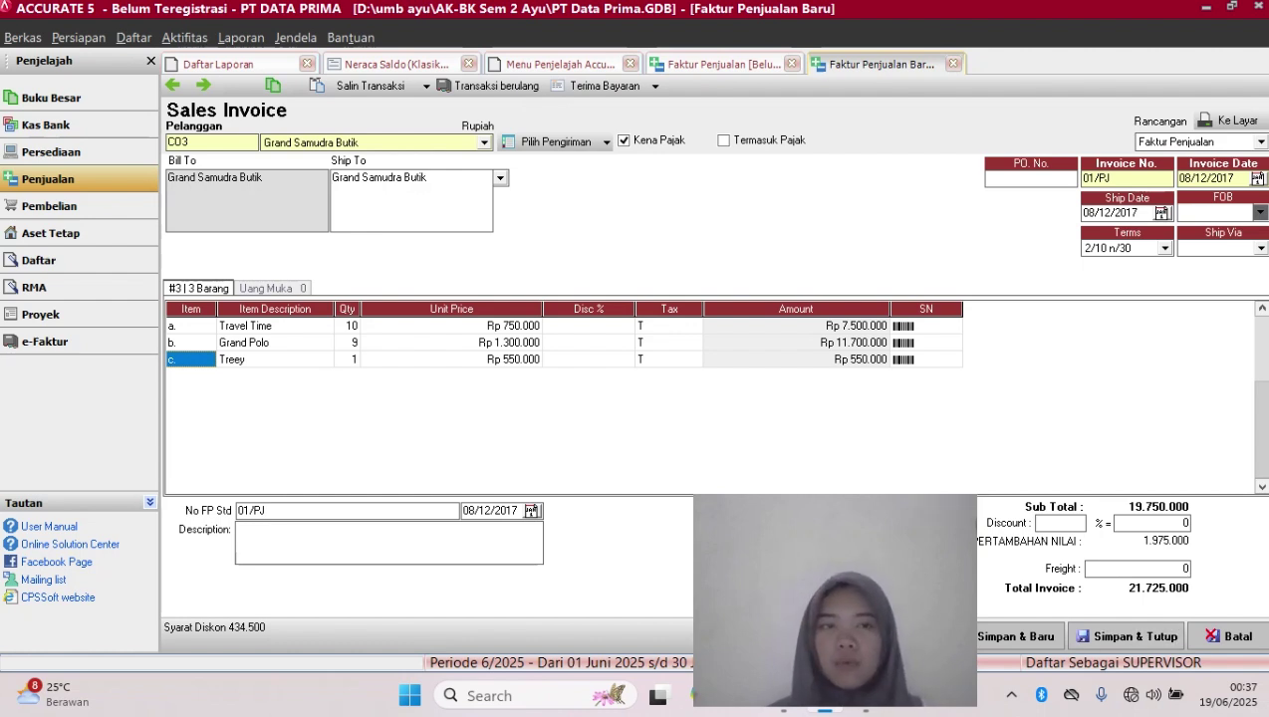
left_click(925, 360)
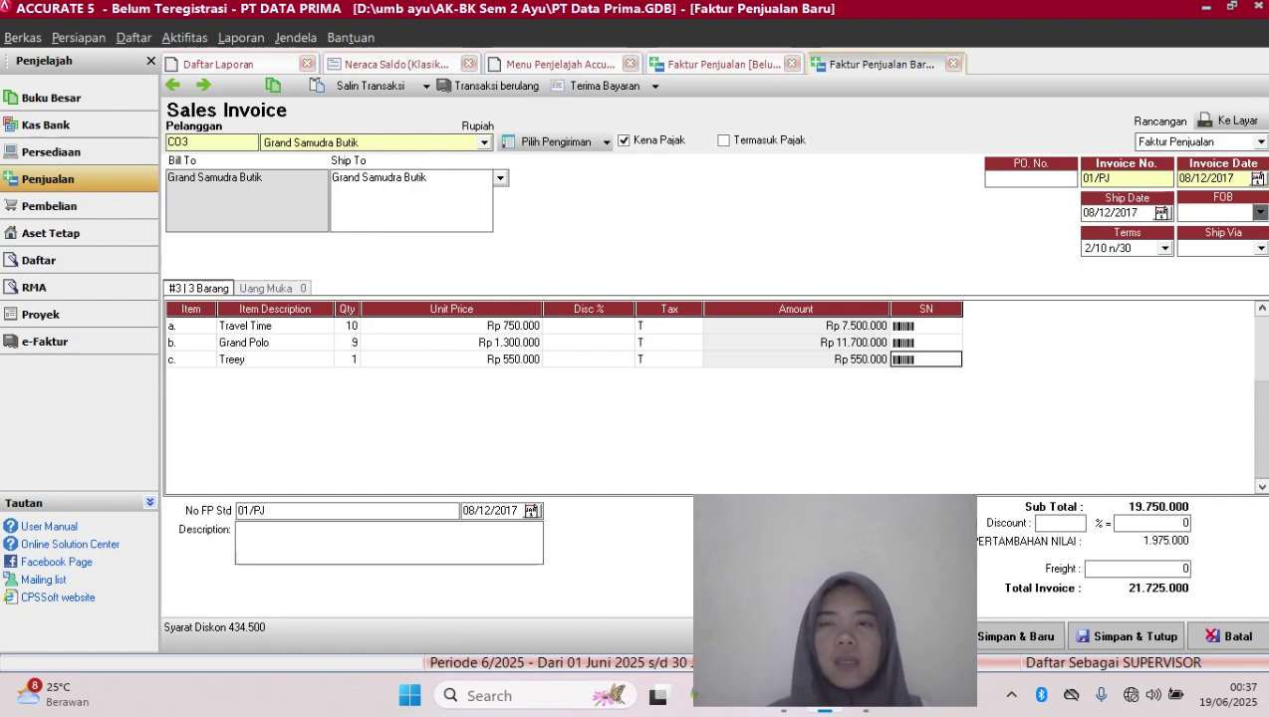
key("Tab")
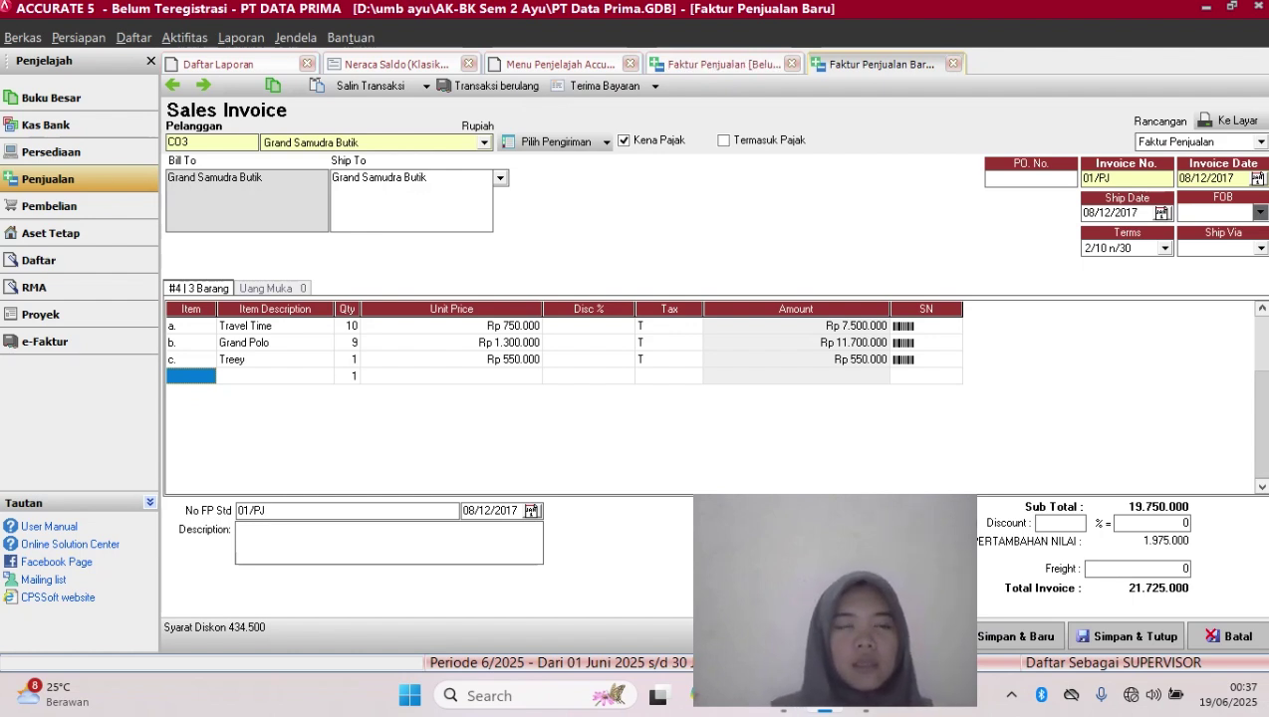
Close the 'Barang belum dimasukkan' error and leave a blank fourth line after Treey
right_click(210, 376)
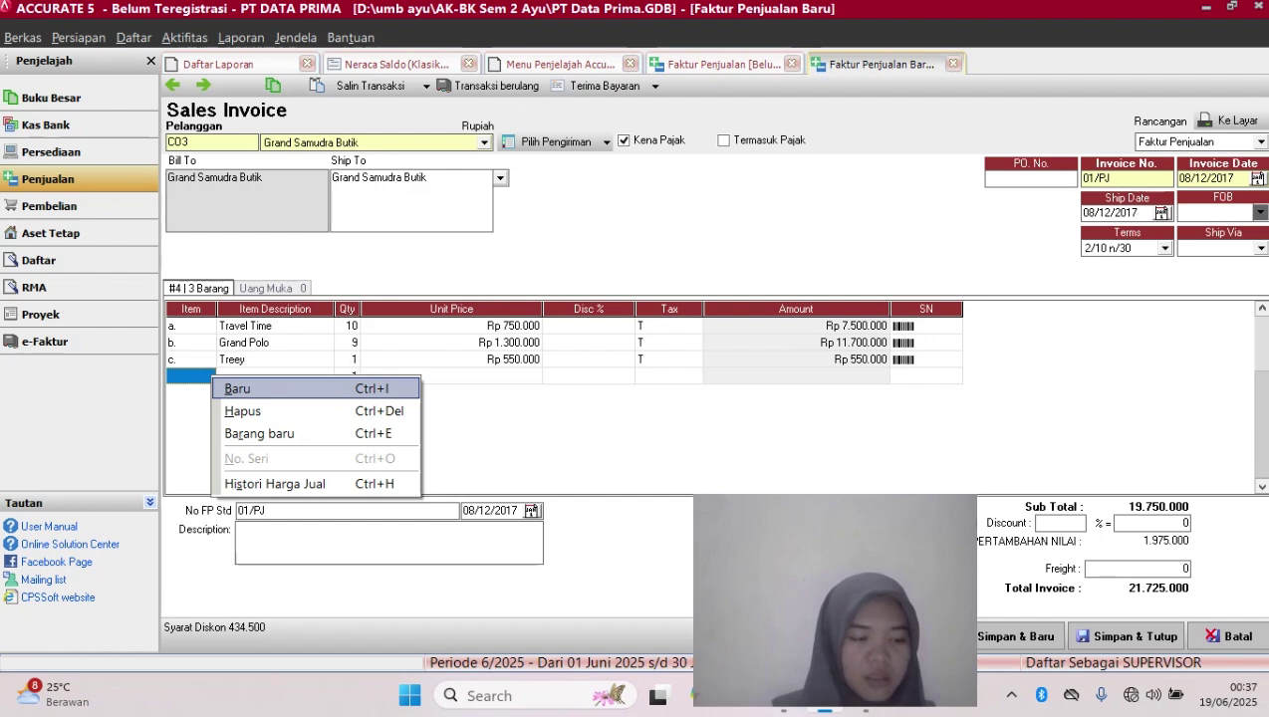
key("Return")
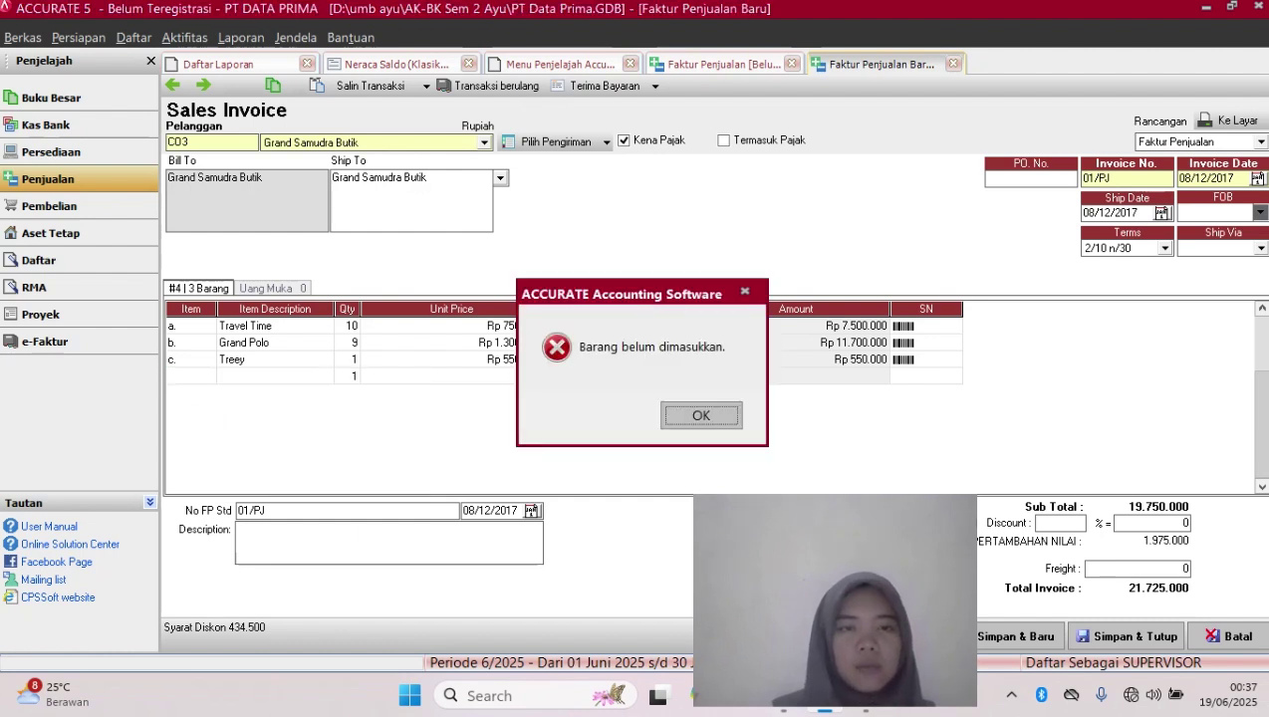
key("Return")
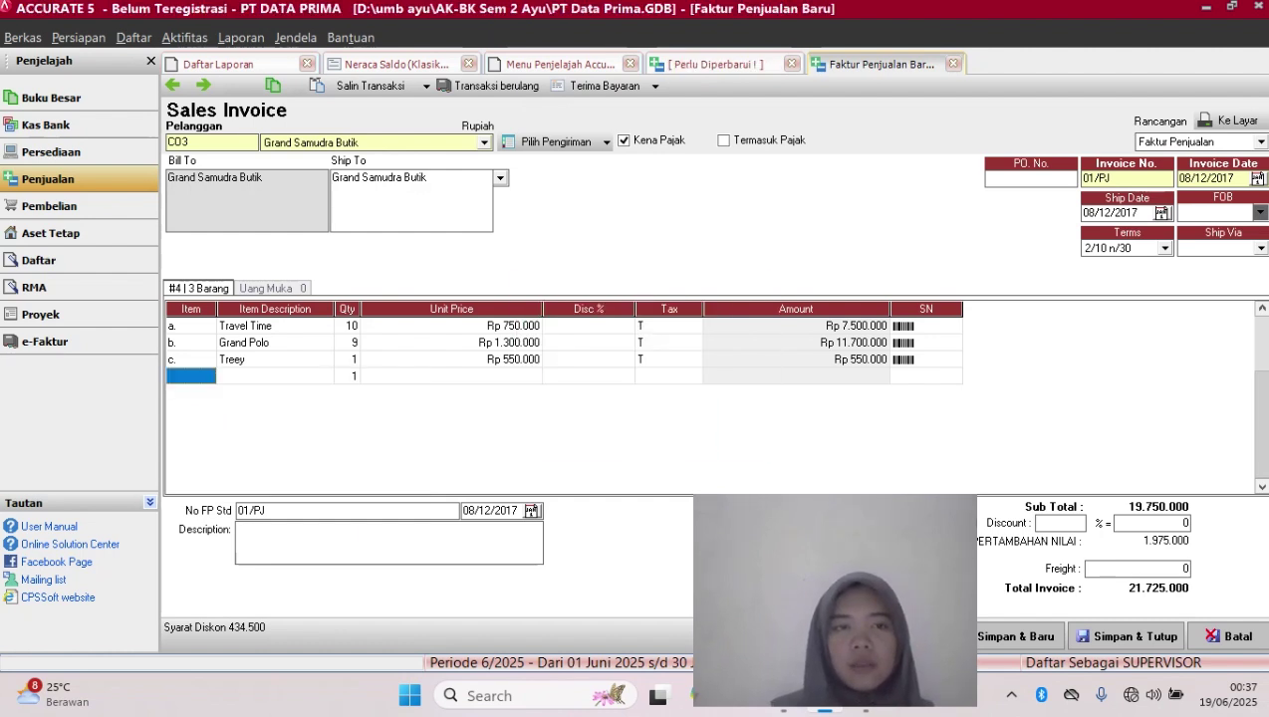
left_click(275, 377)
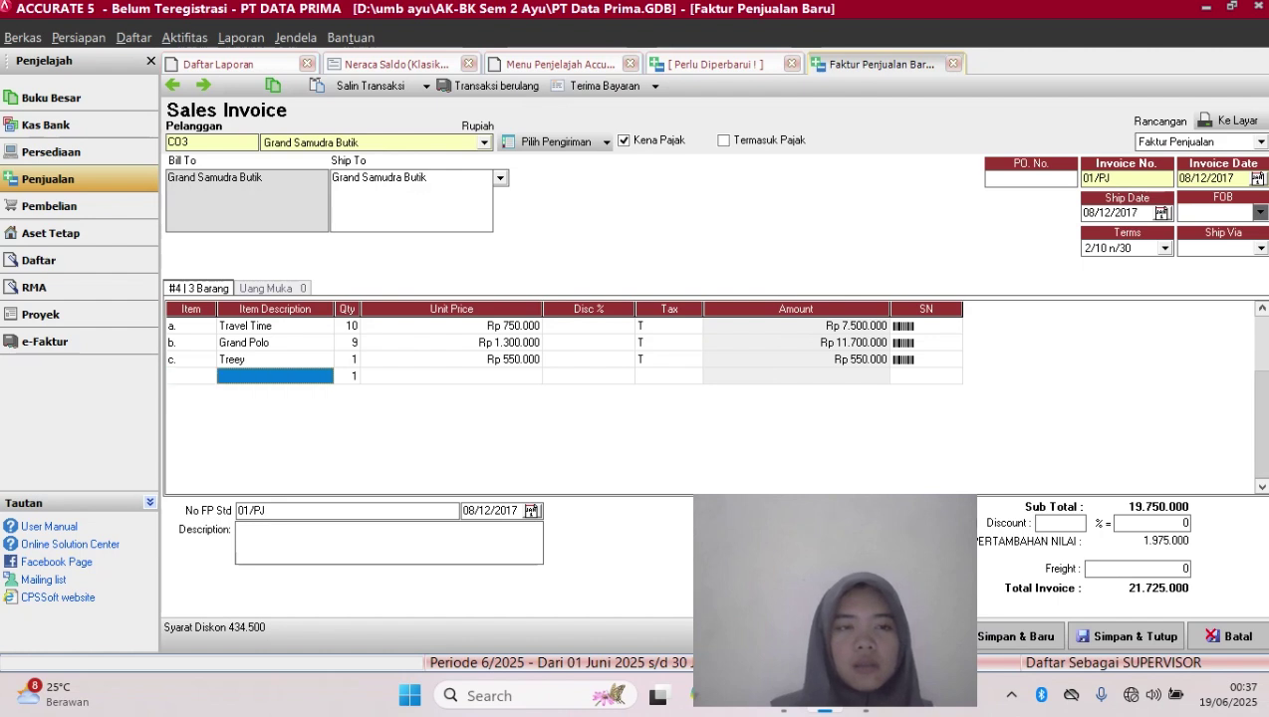
left_click(191, 377)
left_click(191, 343)
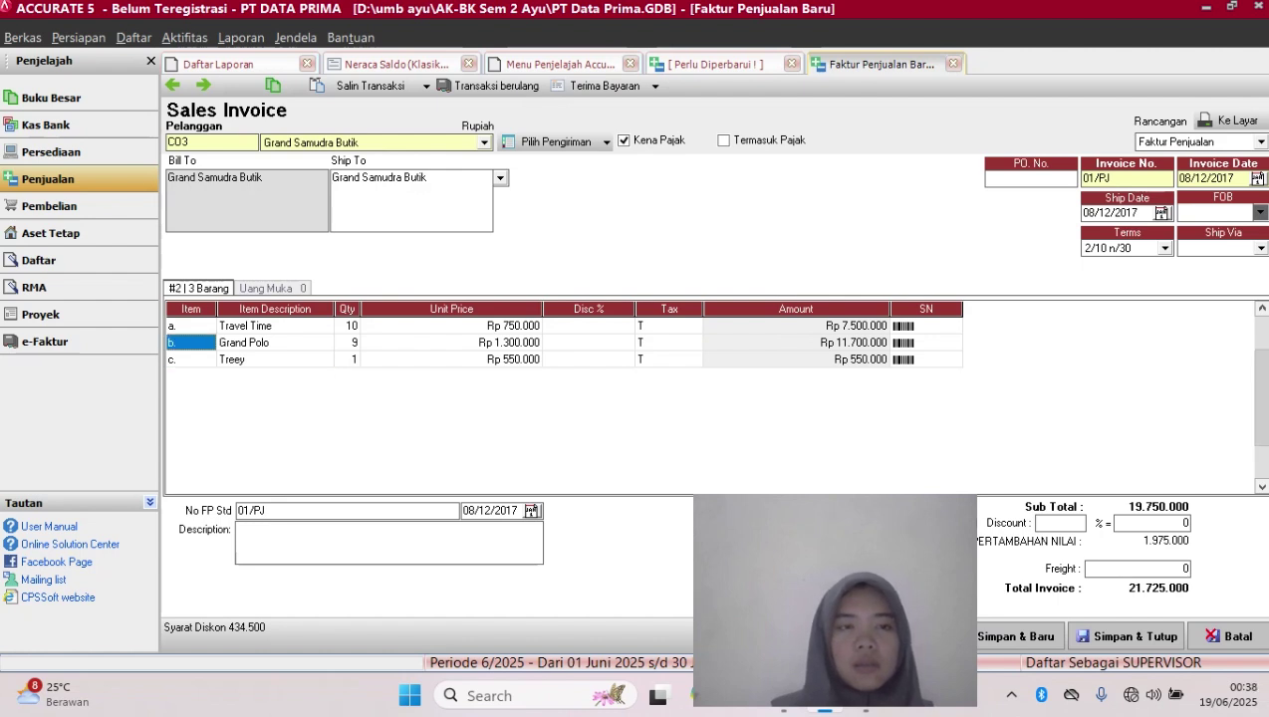
left_click(926, 360)
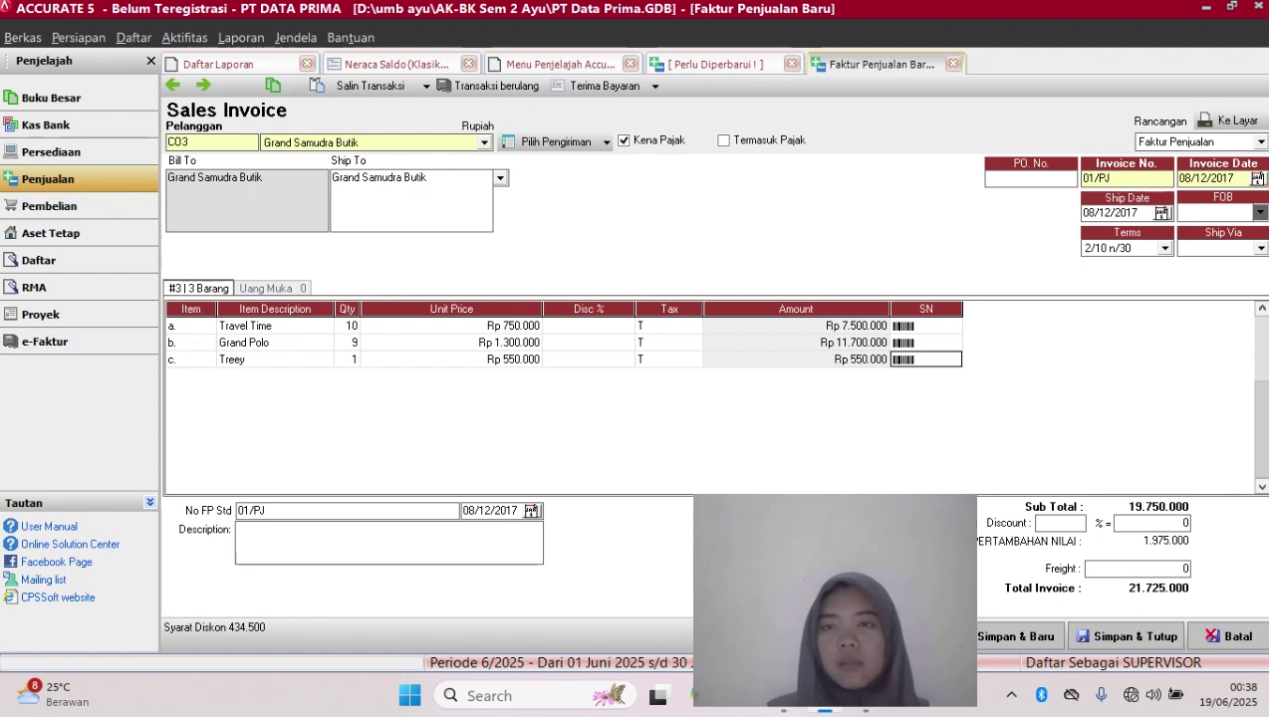
key("Right")
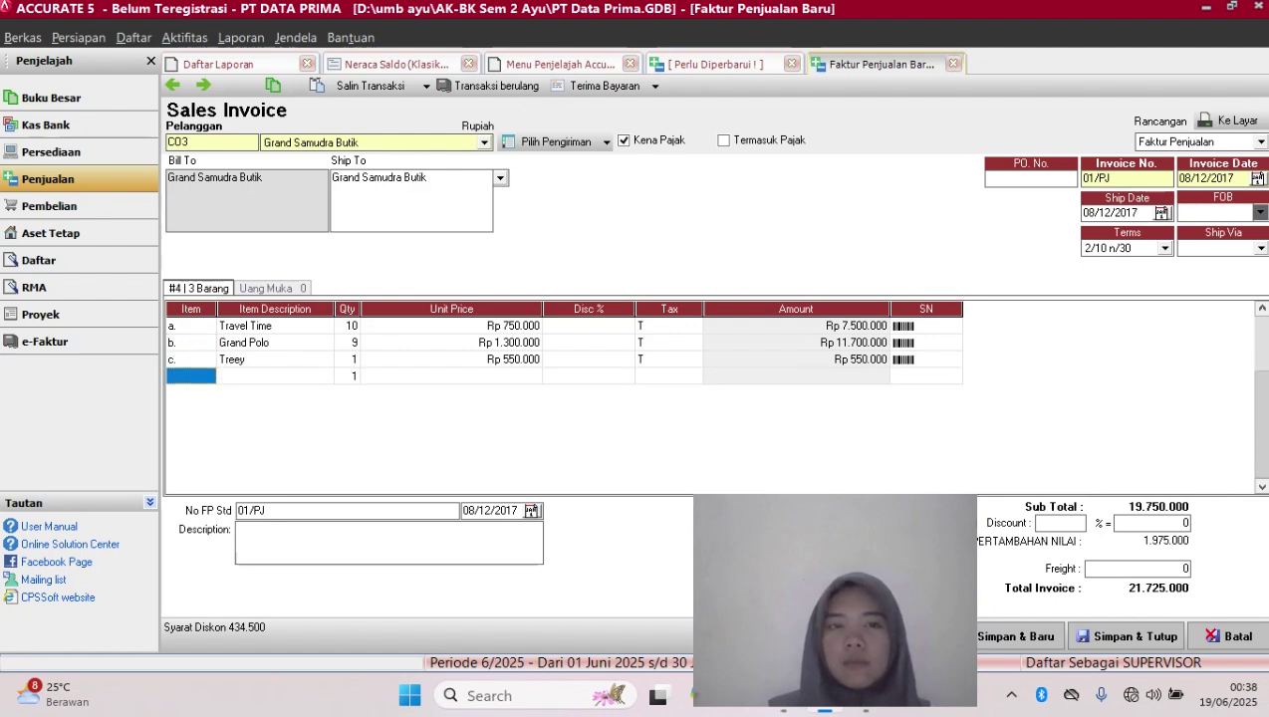
From row 4's Item lookup in the Barang list, start a new item numbered c.1
left_click(275, 377)
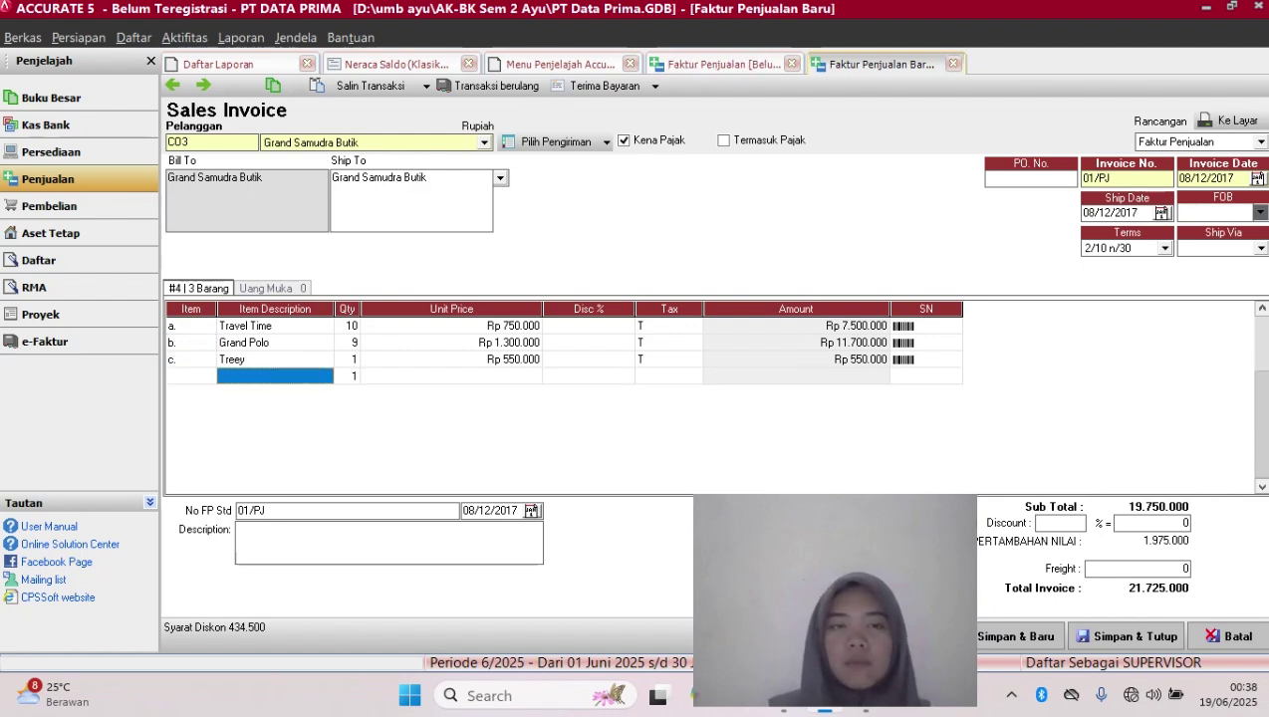
left_click(452, 376)
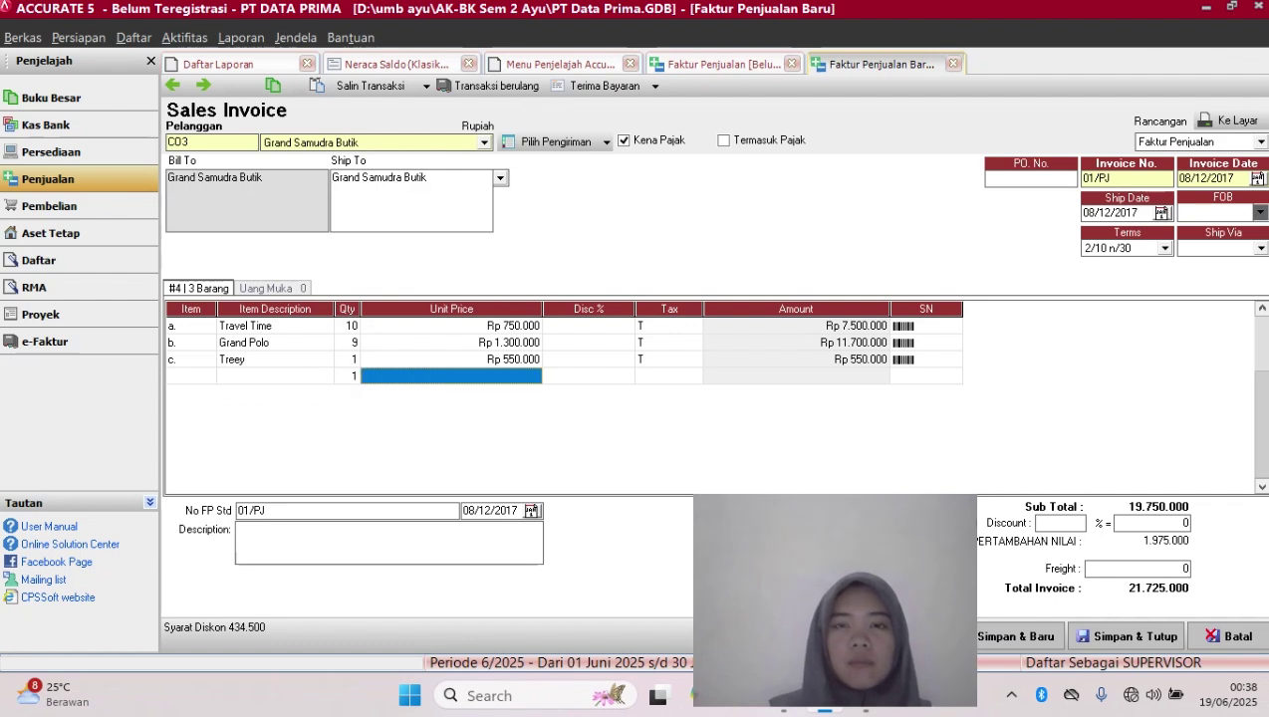
left_click(190, 377)
left_click(190, 377)
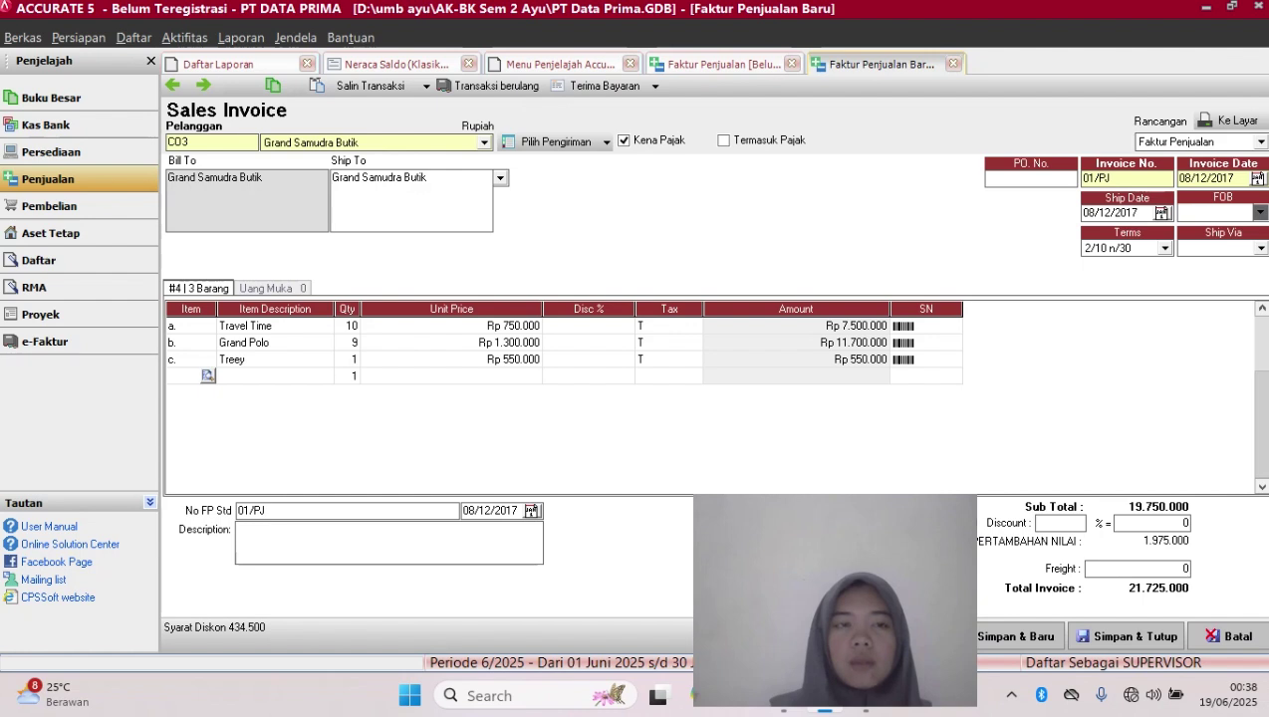
left_click(207, 376)
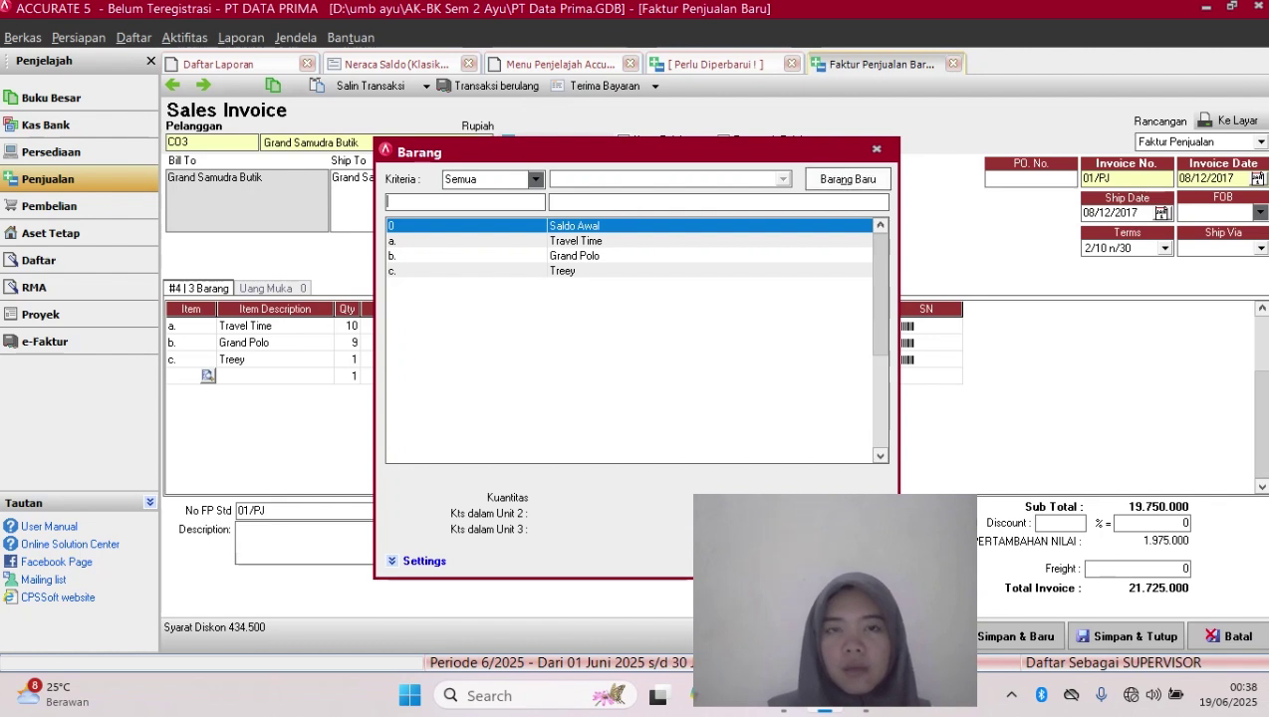
left_click(847, 179)
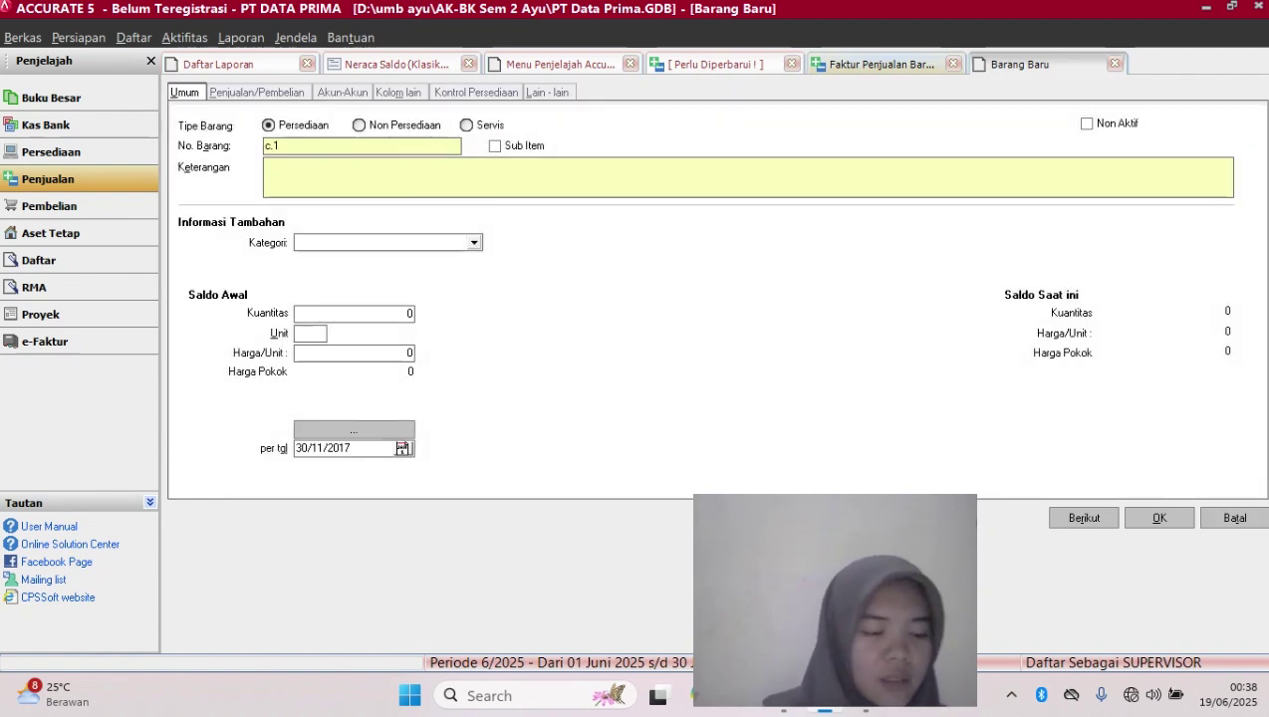
Make item c.1 a Non Persediaan item described 'aksesoris' and view its Akun-Akun settings
left_click(398, 125)
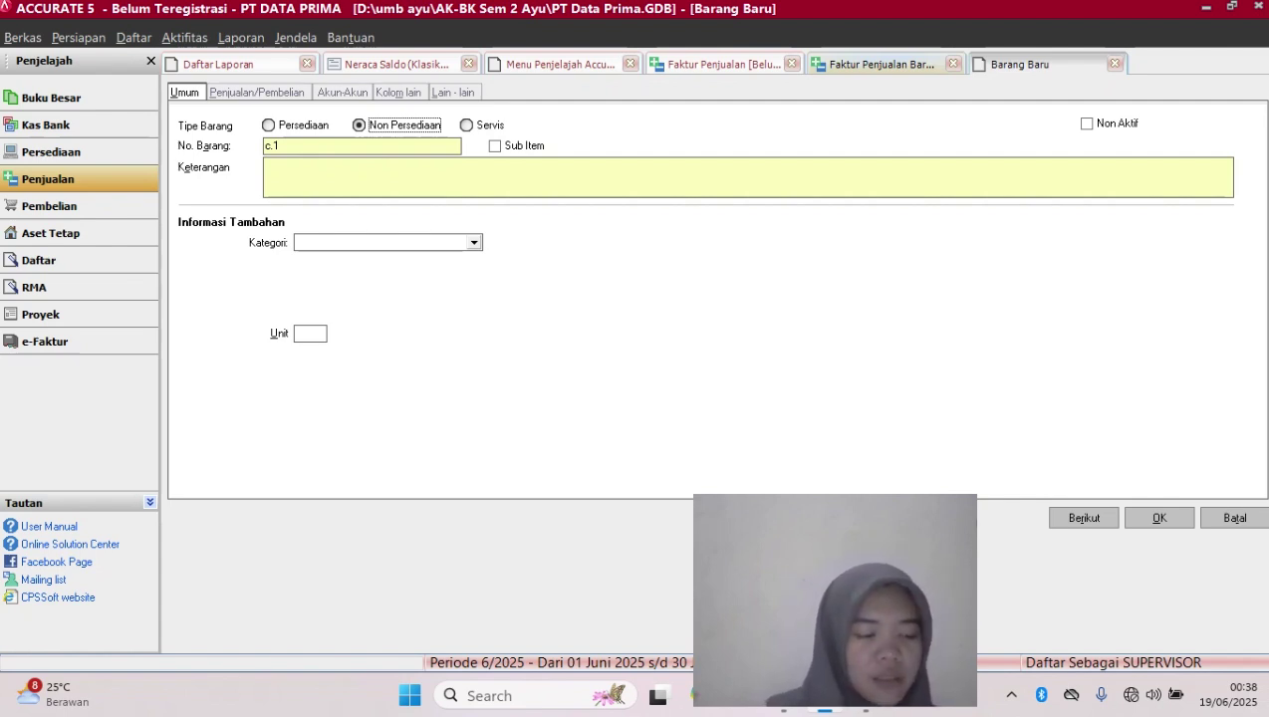
left_click(289, 168)
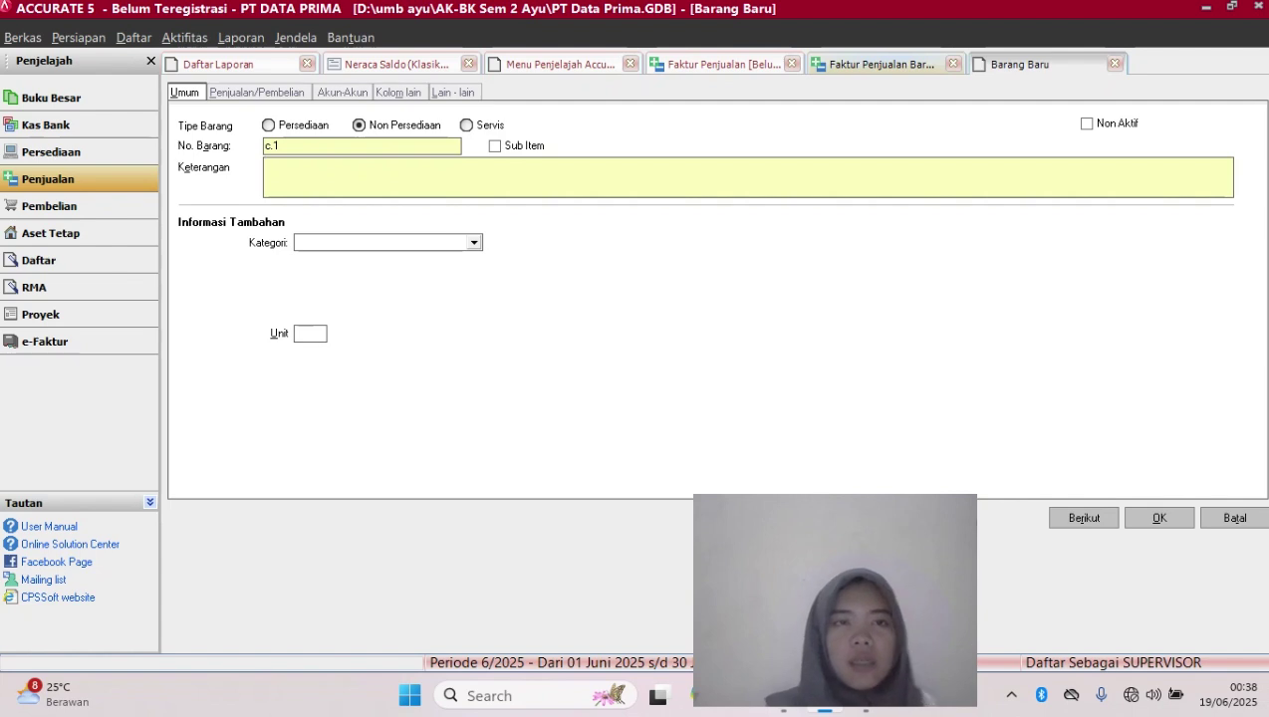
type("aksesoris")
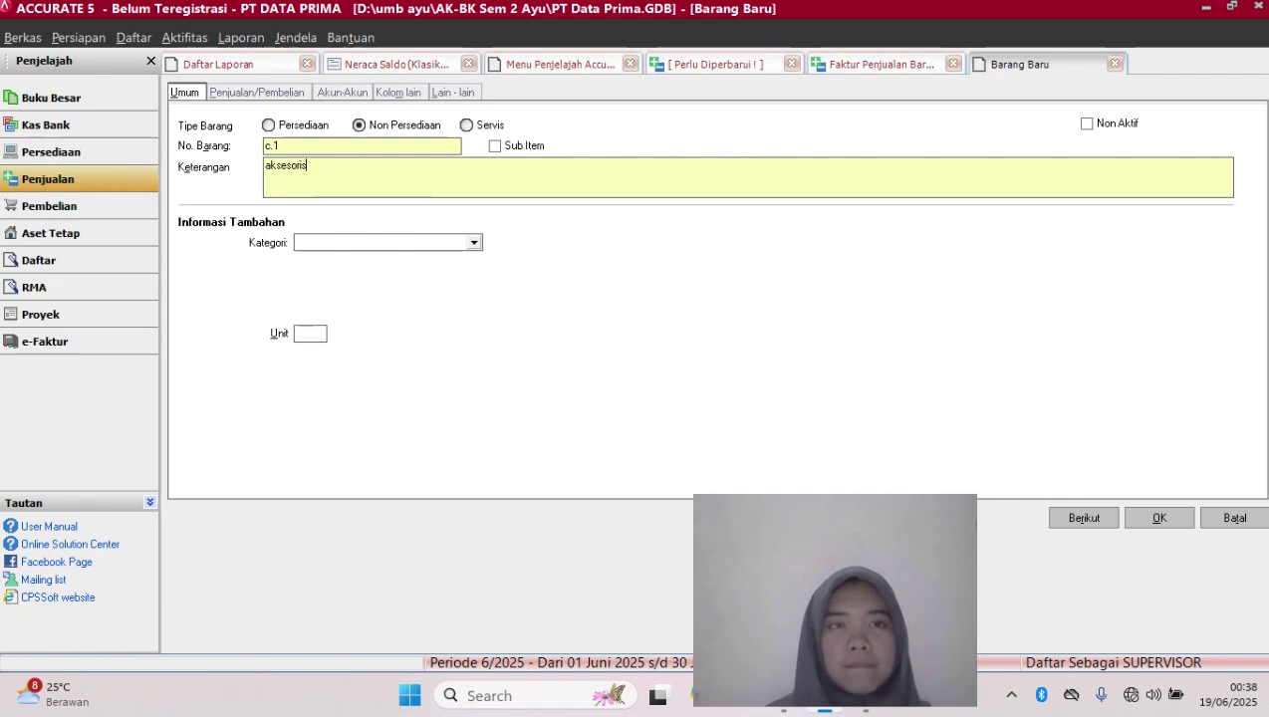
left_click(343, 93)
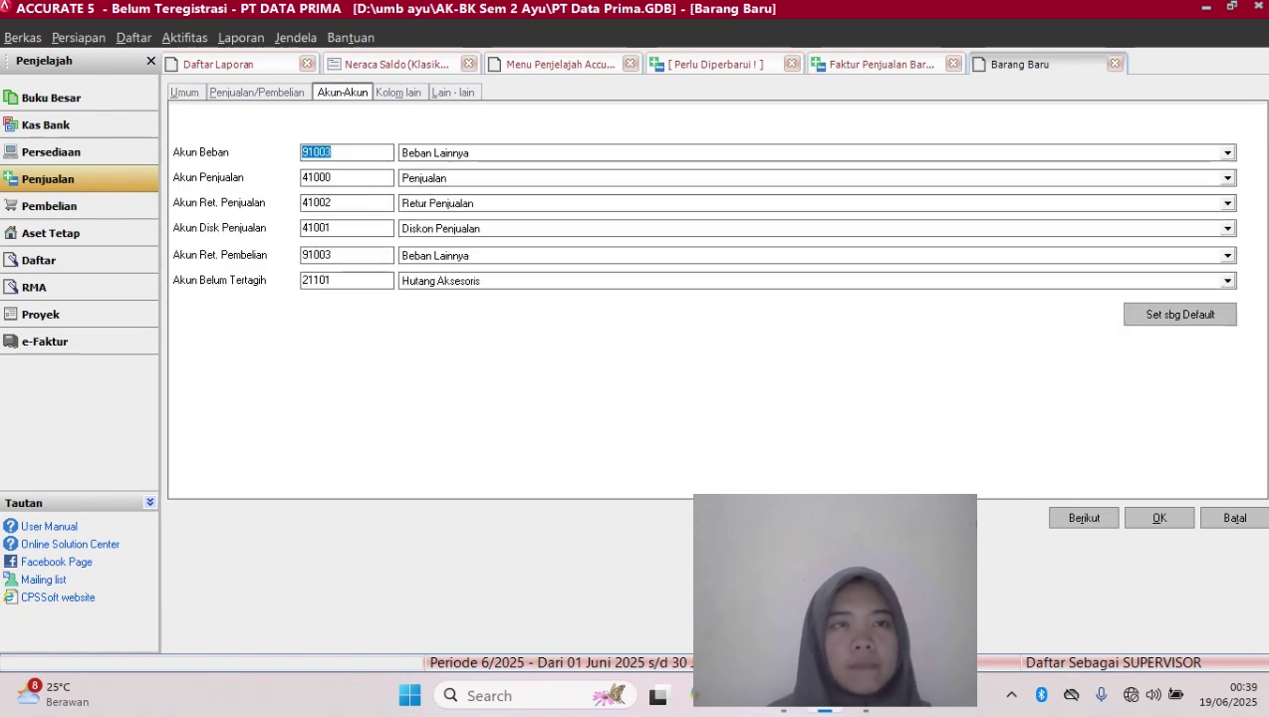
Set item c.1's Akun Penjualan to 21101 Hutang Aksesoris and attempt to save the item
left_click(257, 92)
left_click(185, 92)
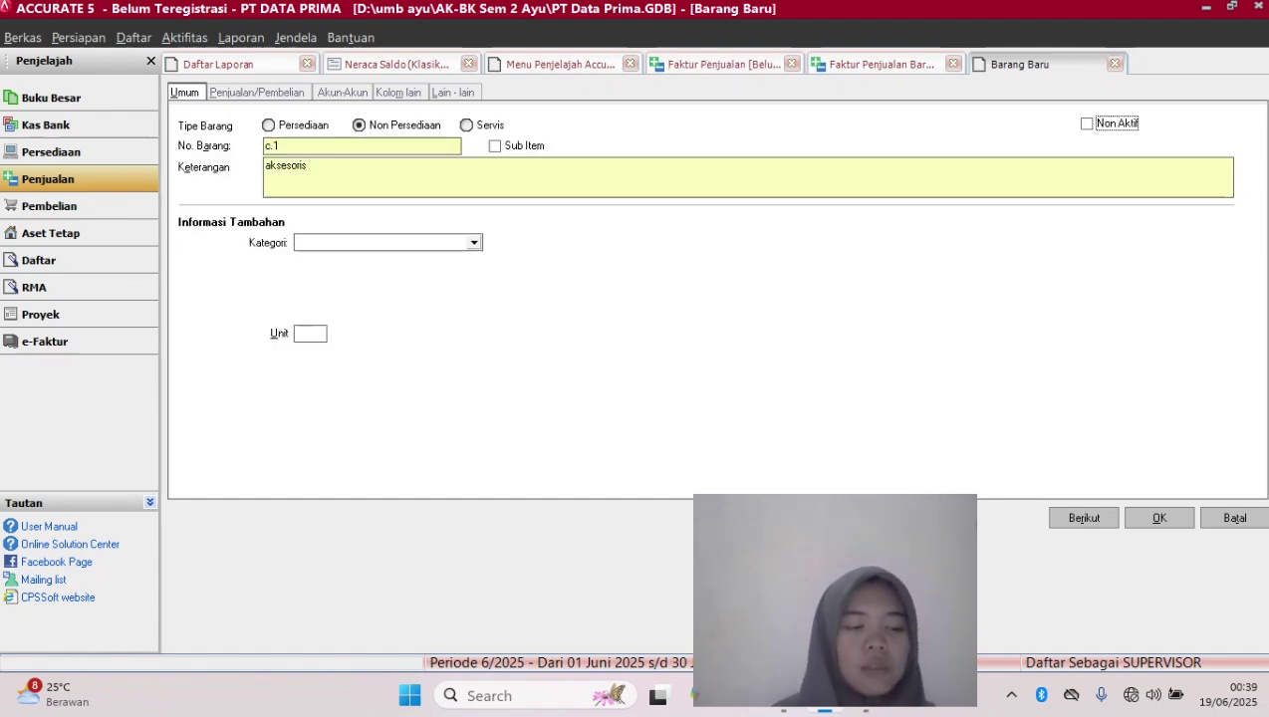
left_click(343, 92)
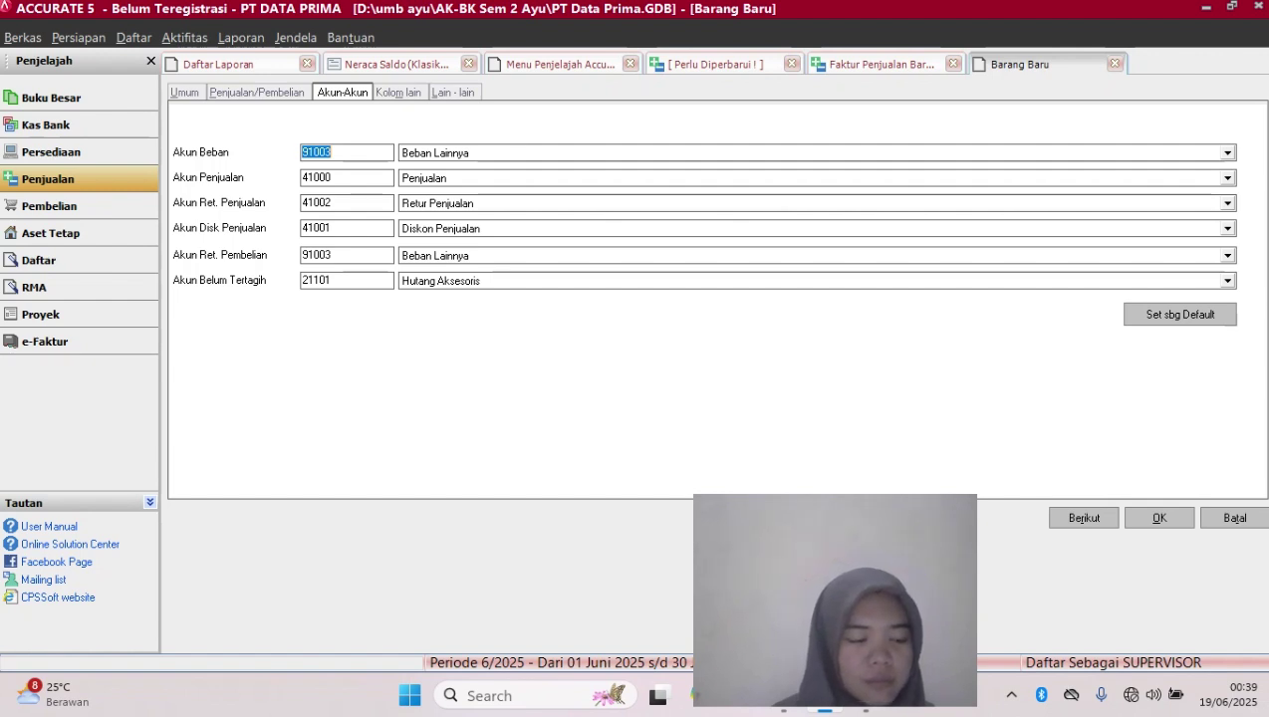
left_click(1228, 179)
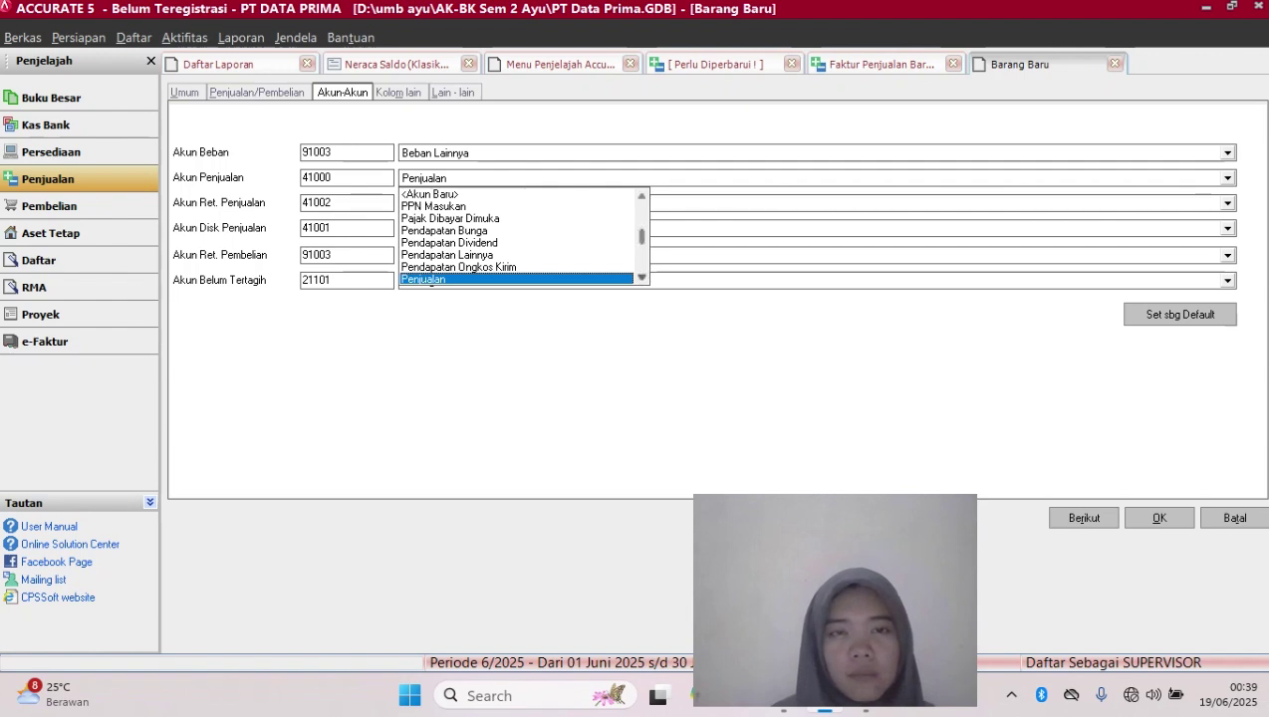
scroll(516, 236, "down", 5)
scroll(516, 236, "down", 5)
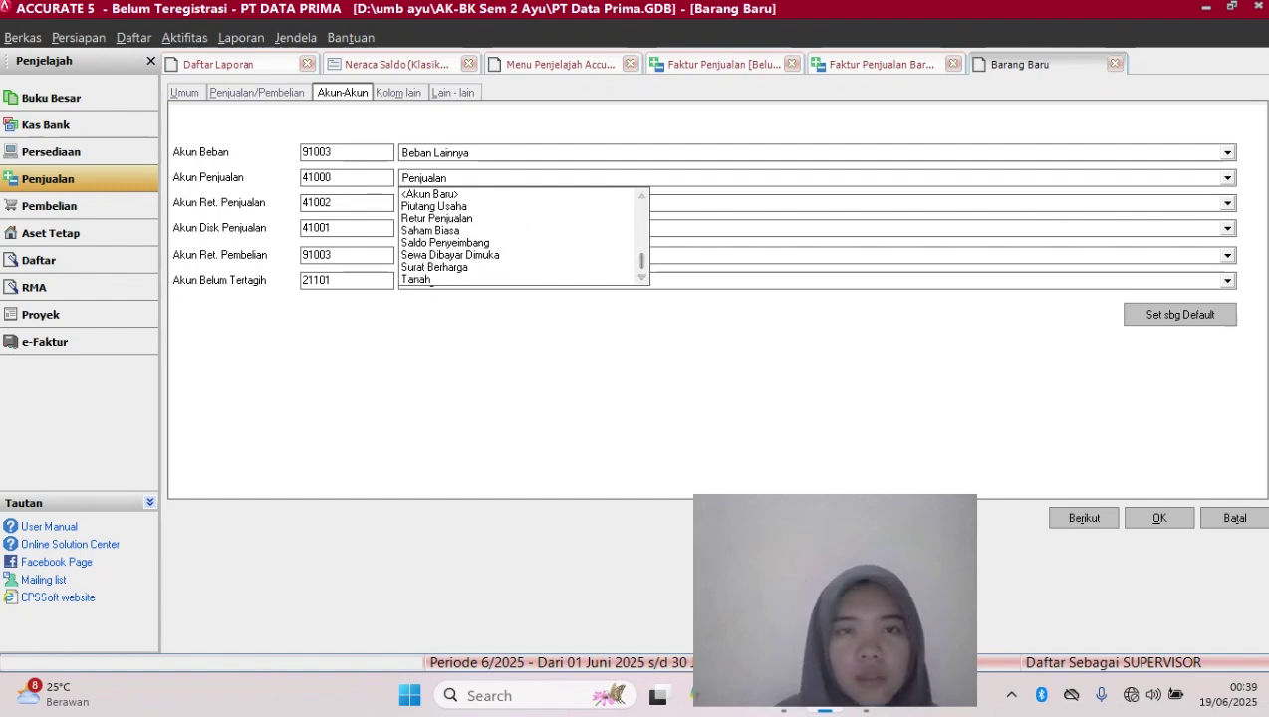
scroll(516, 237, "up", 2)
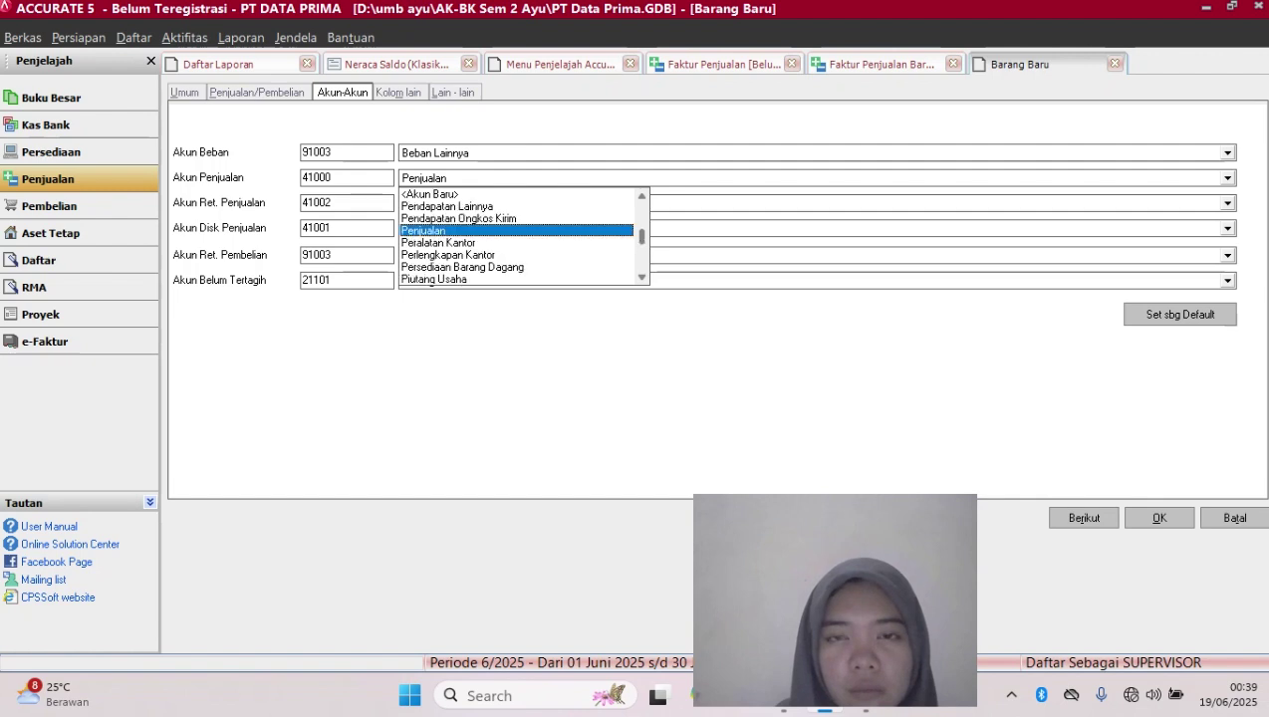
scroll(516, 236, "up", 10)
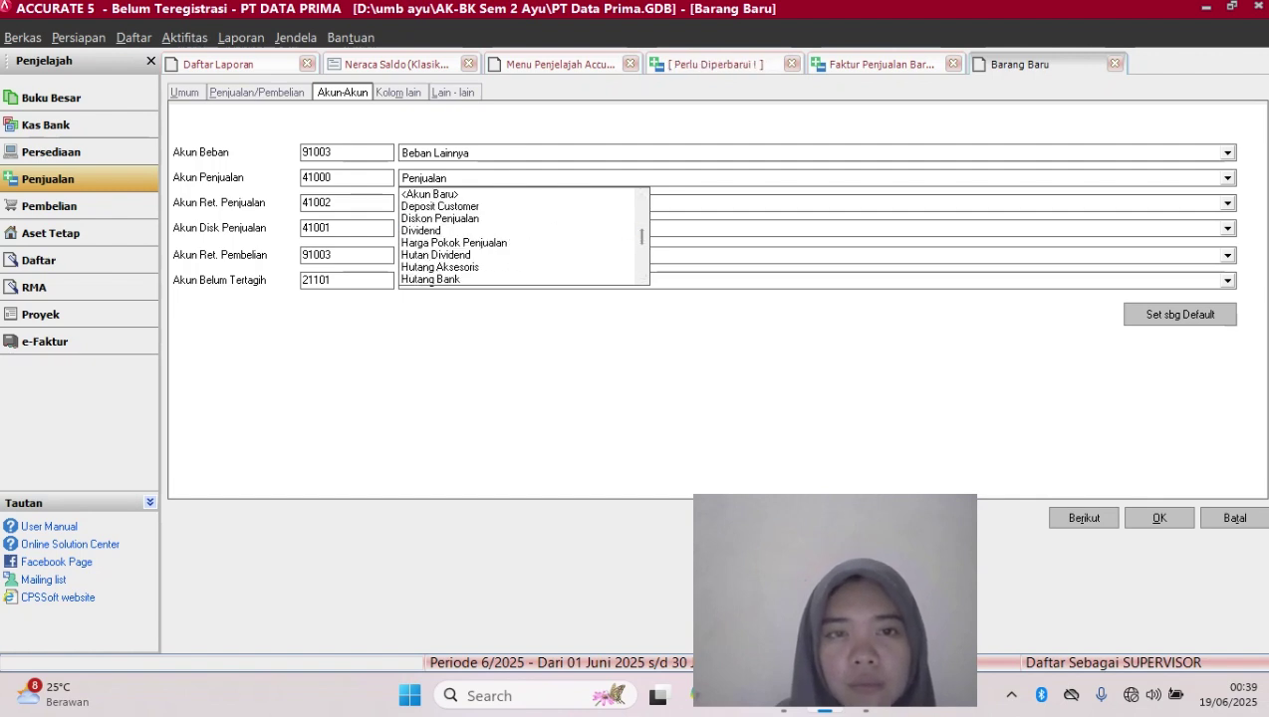
left_click(438, 267)
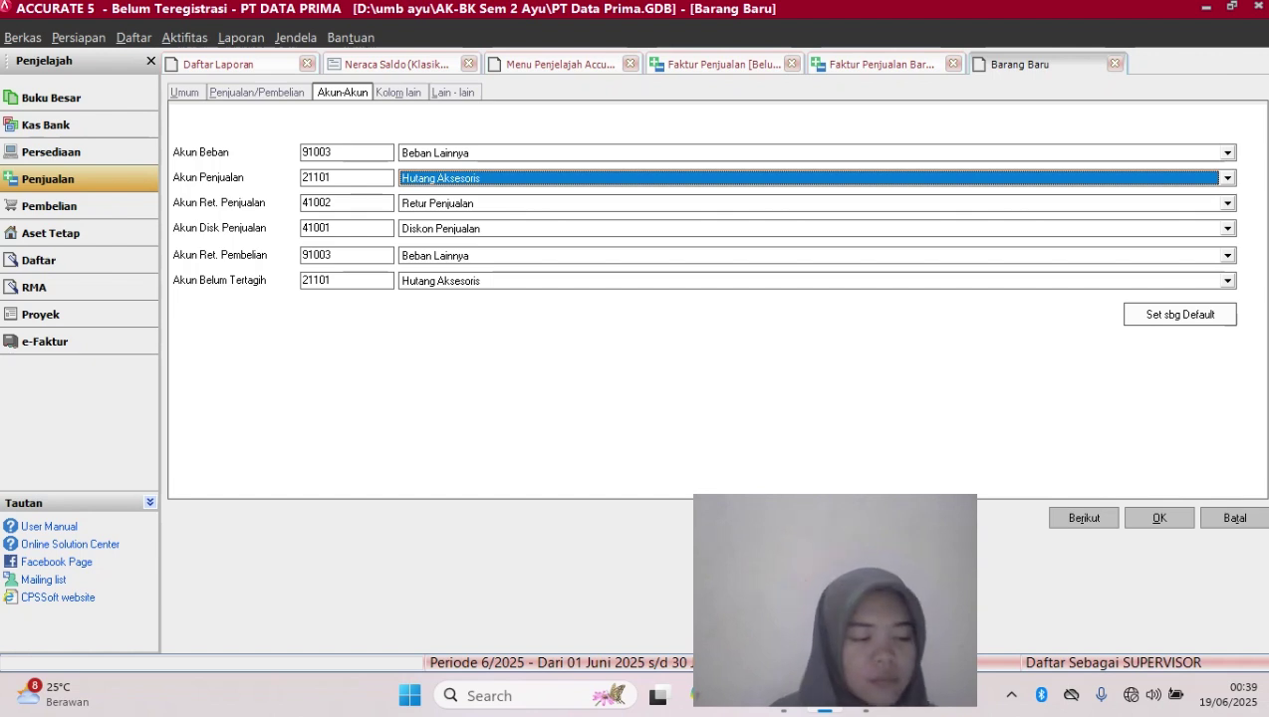
key("Tab")
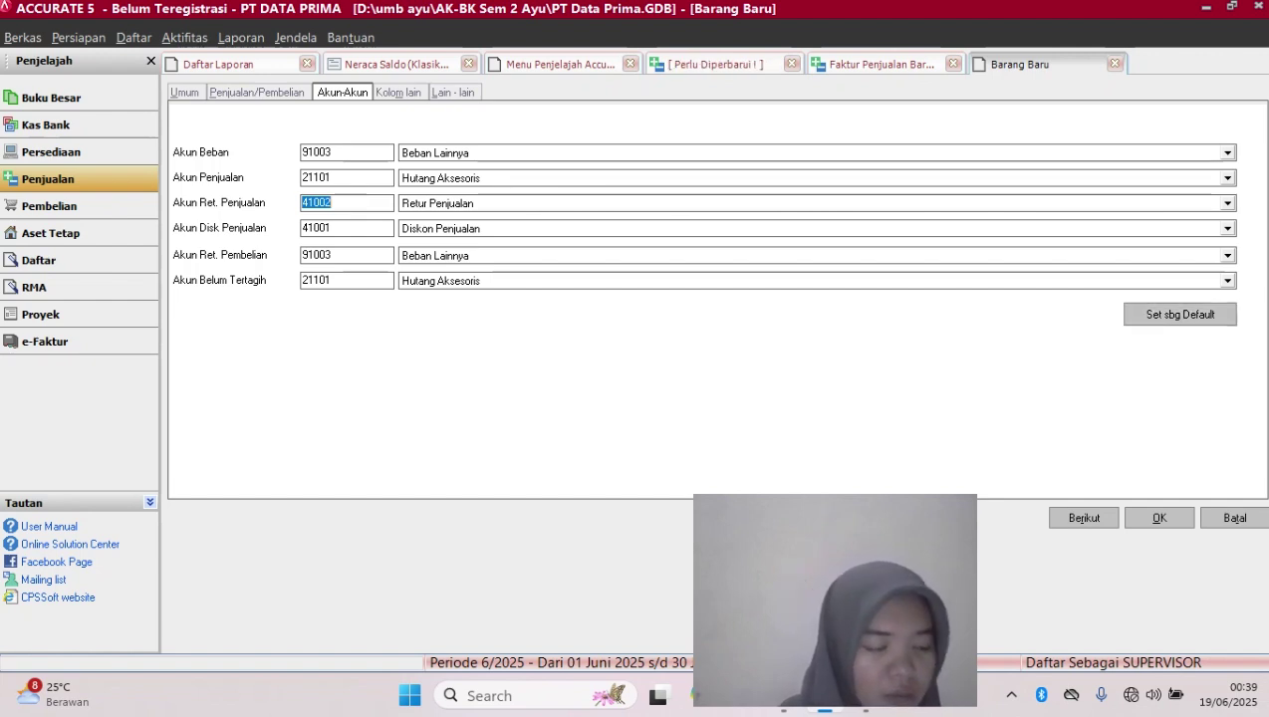
key("Return")
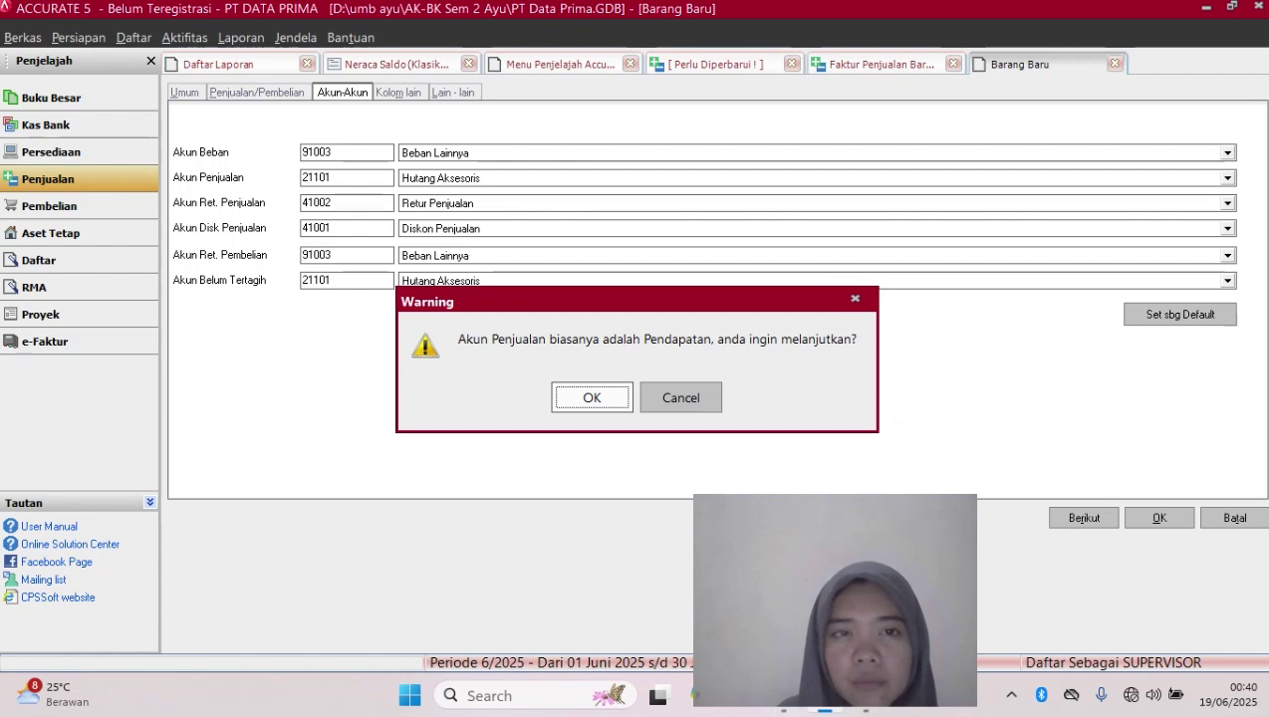
Accept the Akun Penjualan and Akun Beban warnings so item c.1 saves onto the invoice
key("Return")
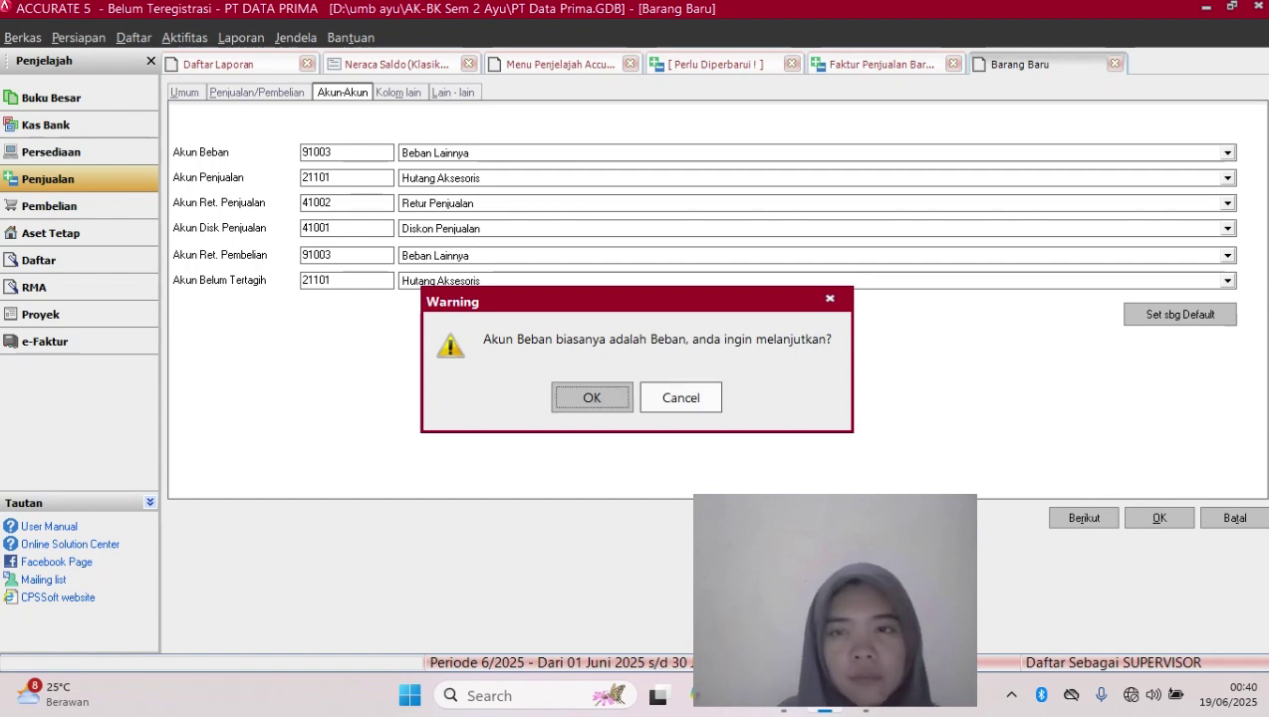
left_click(681, 398)
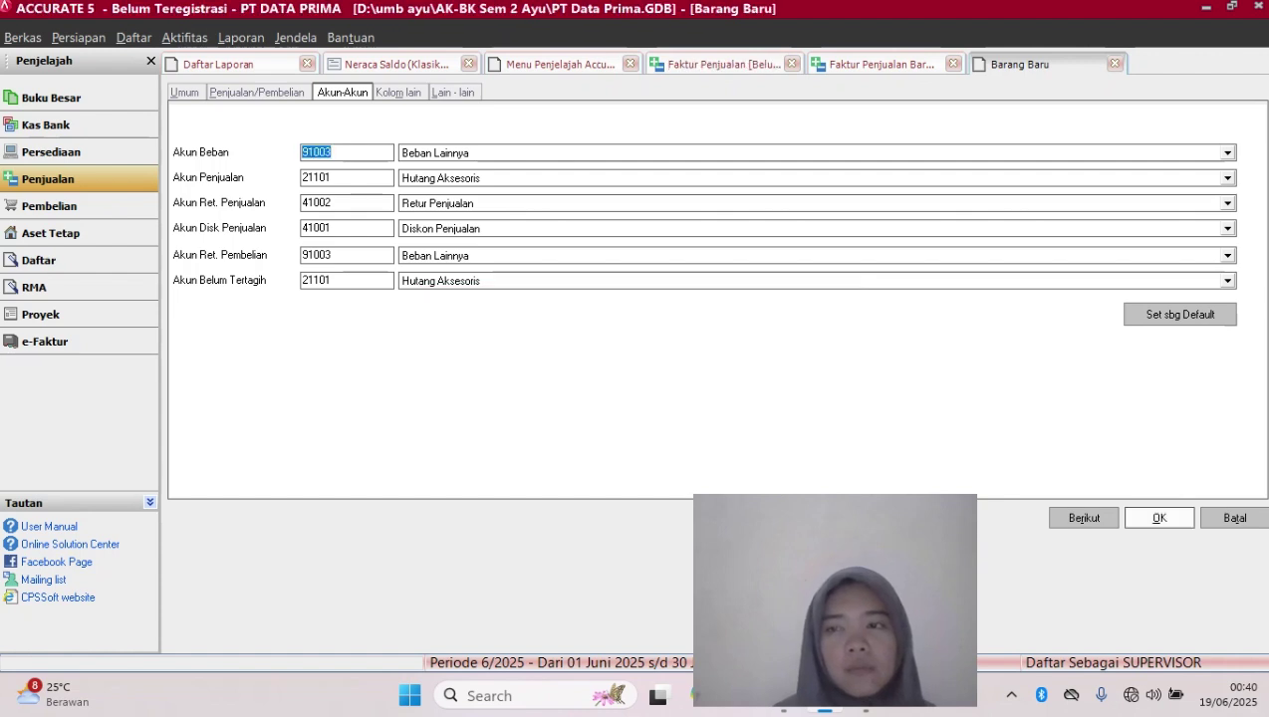
left_click(1159, 518)
left_click(591, 396)
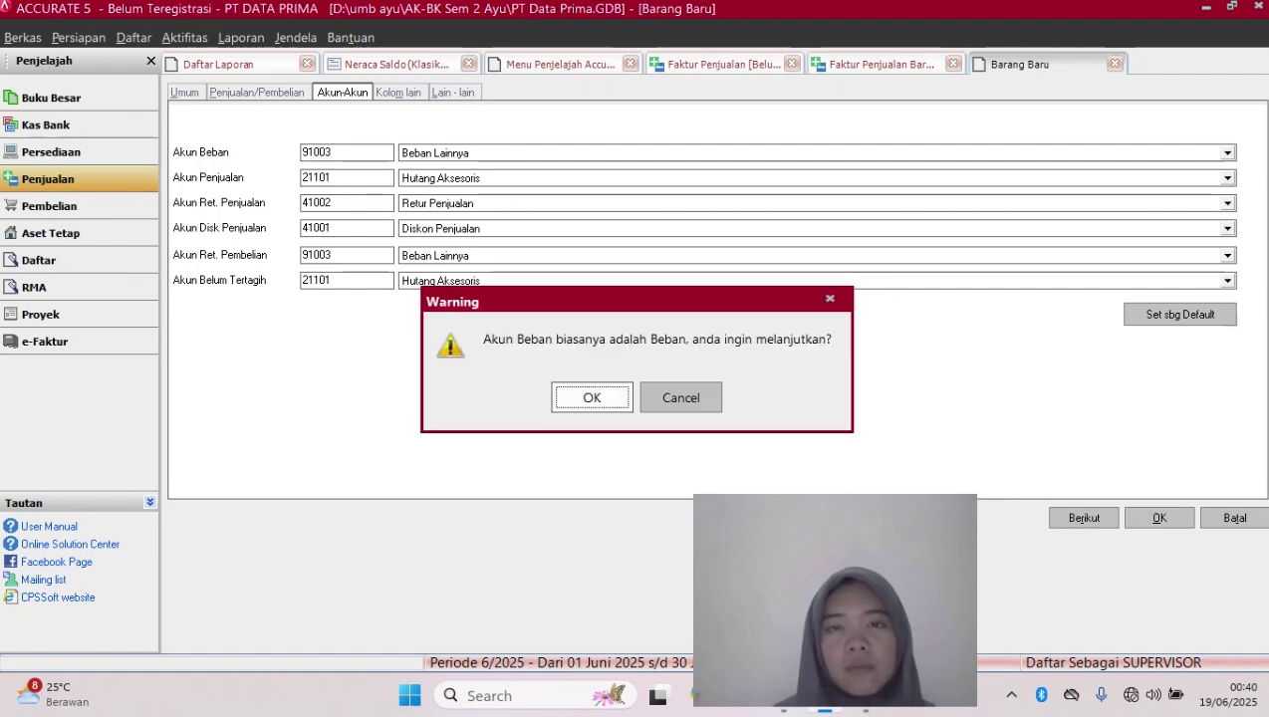
key("Return")
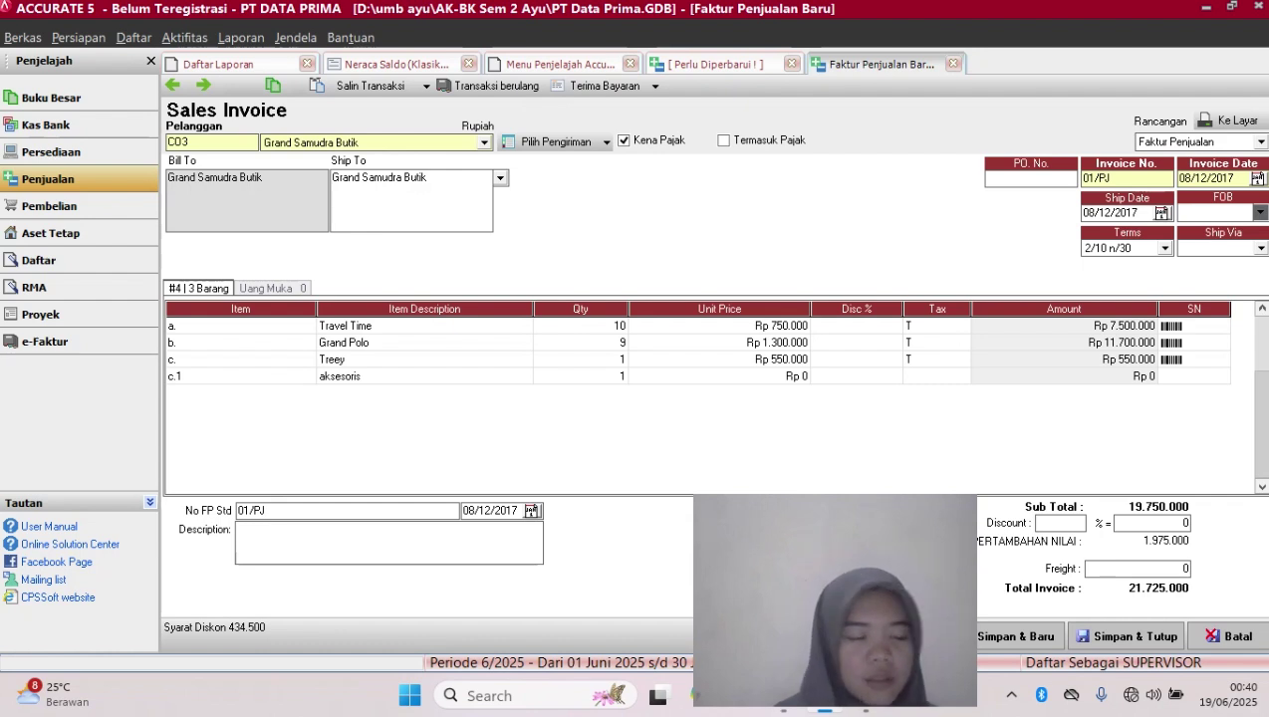
Give the aksesoris line a unit price of 140250 with tax code T, dropping the empty row
left_click(719, 376)
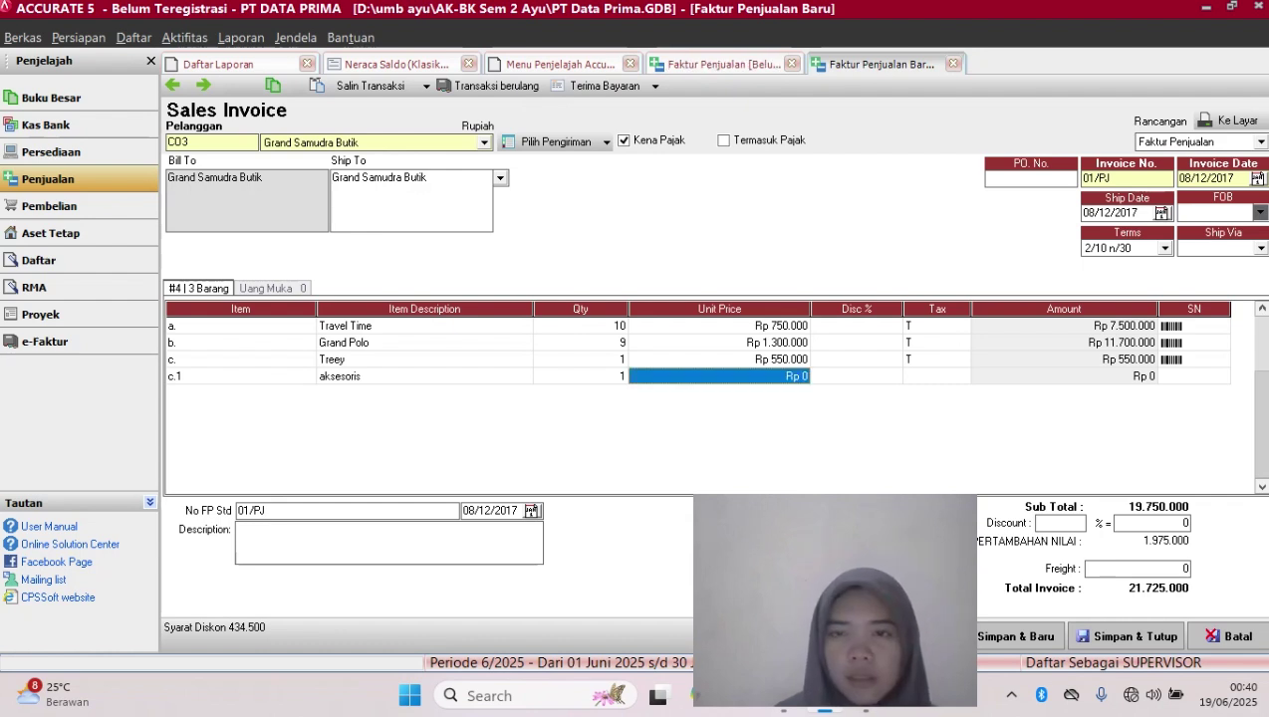
type("140")
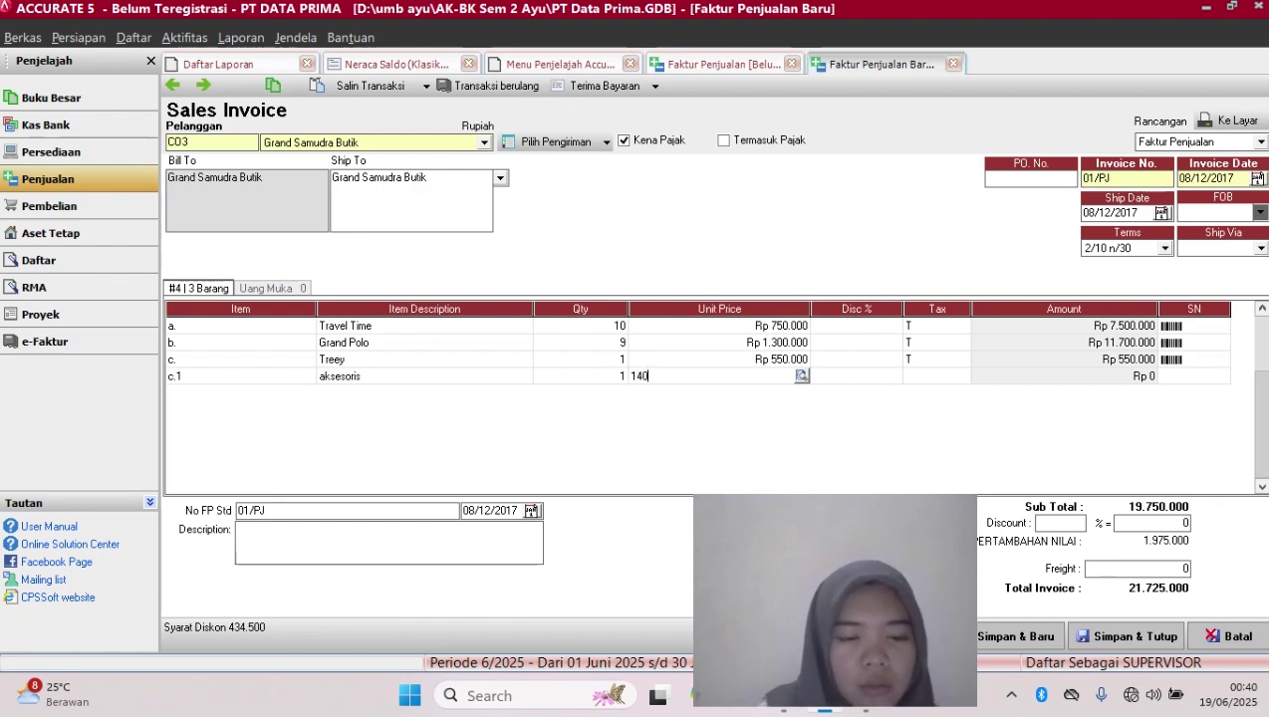
type("250")
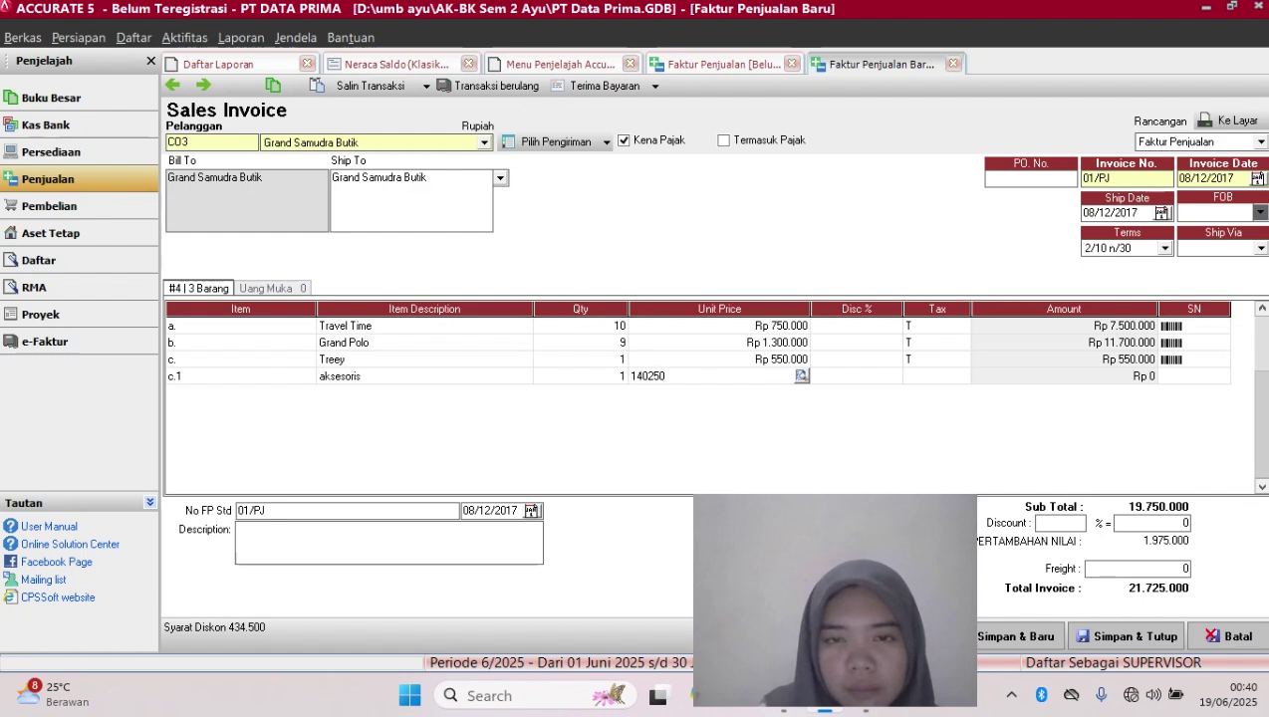
key("Tab")
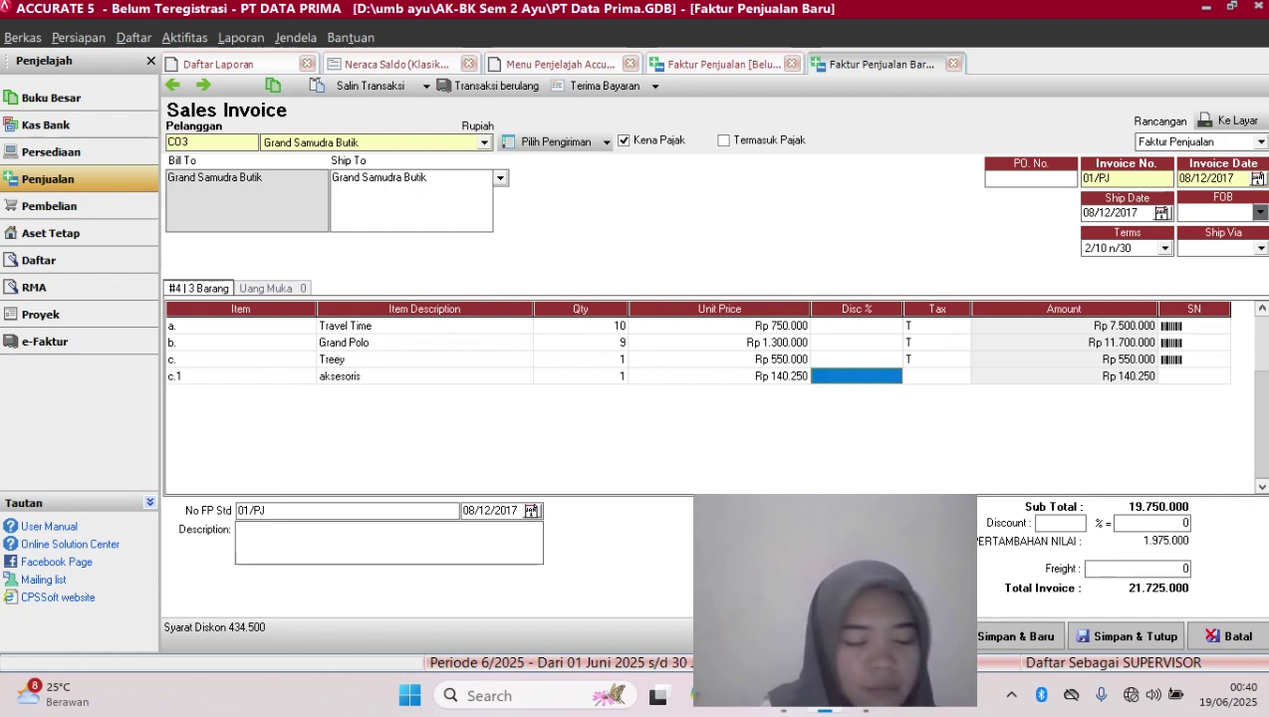
key("Tab")
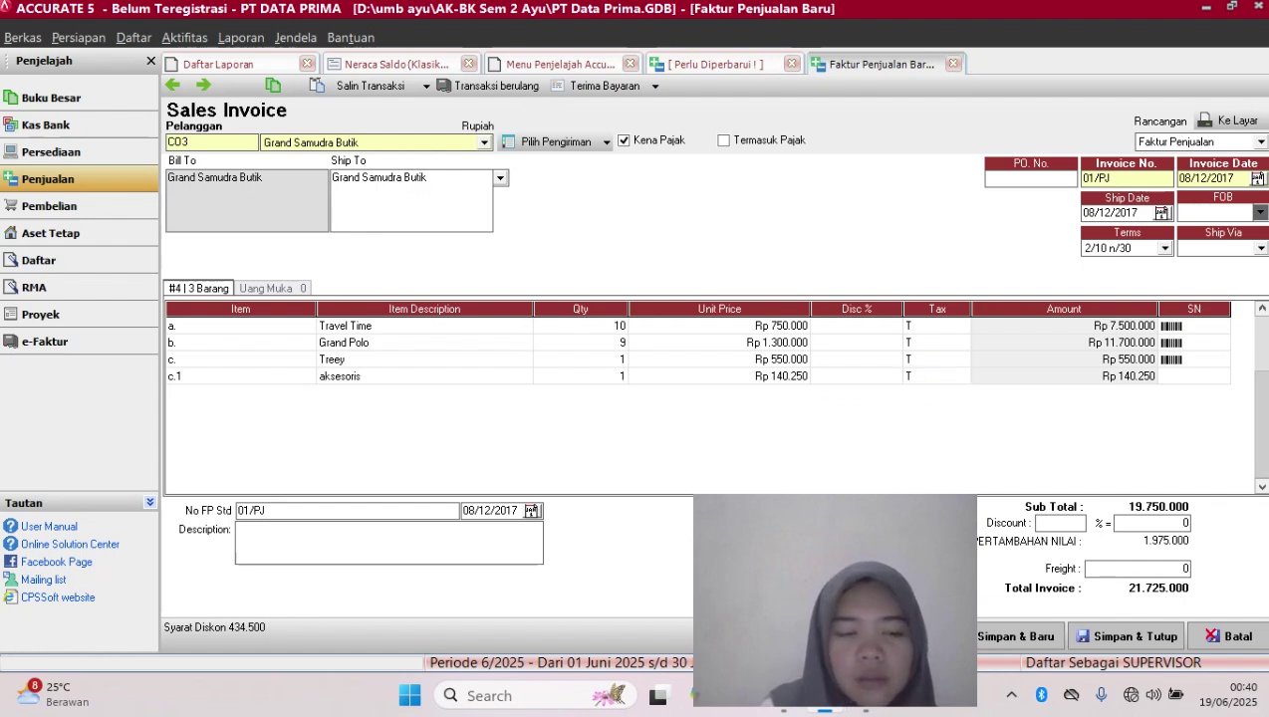
type("T")
key("Tab")
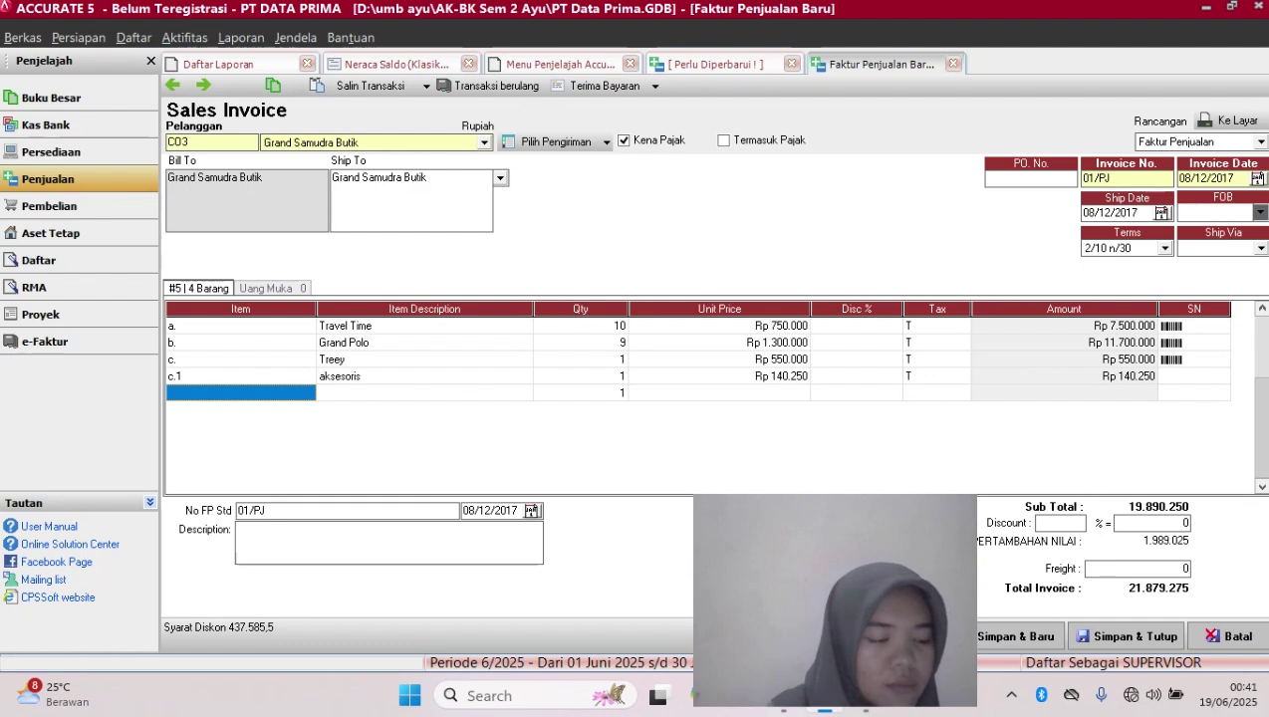
left_click(936, 360)
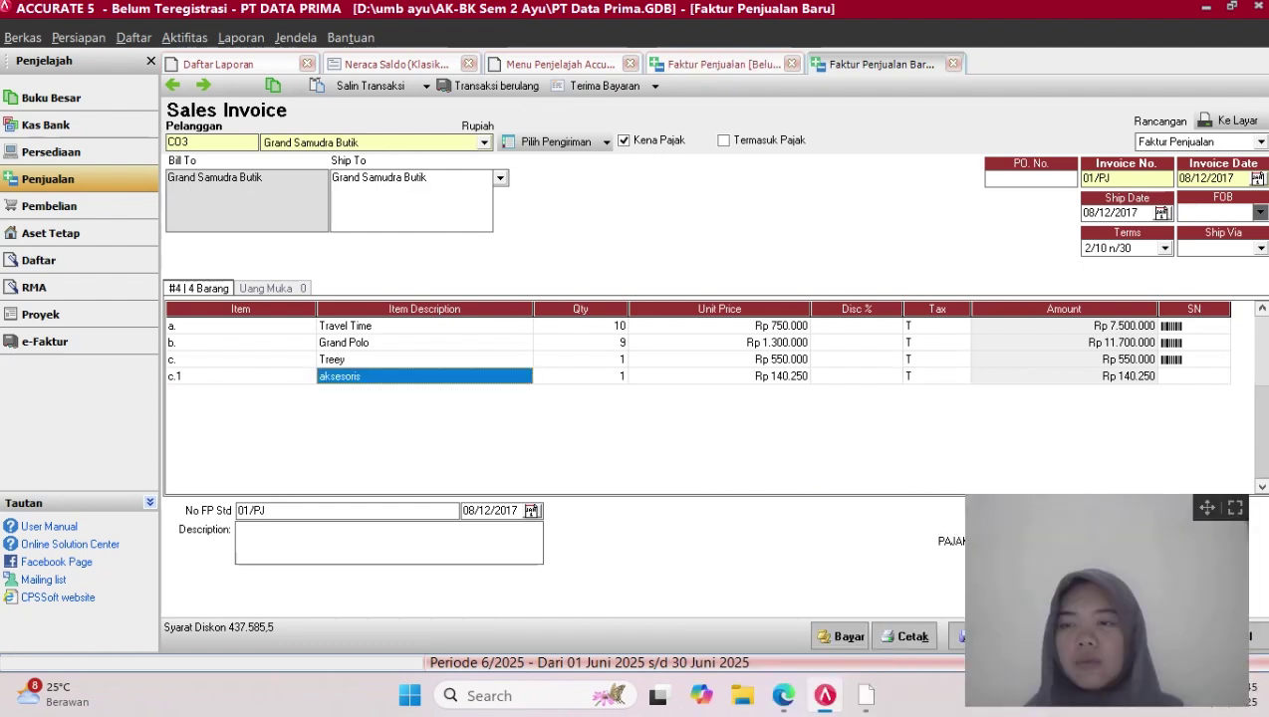
Change the Grand Polo quantity to 12 and the Treey quantity to 9 on invoice 01/PJ
left_click_drag(1207, 508, 1004, 504)
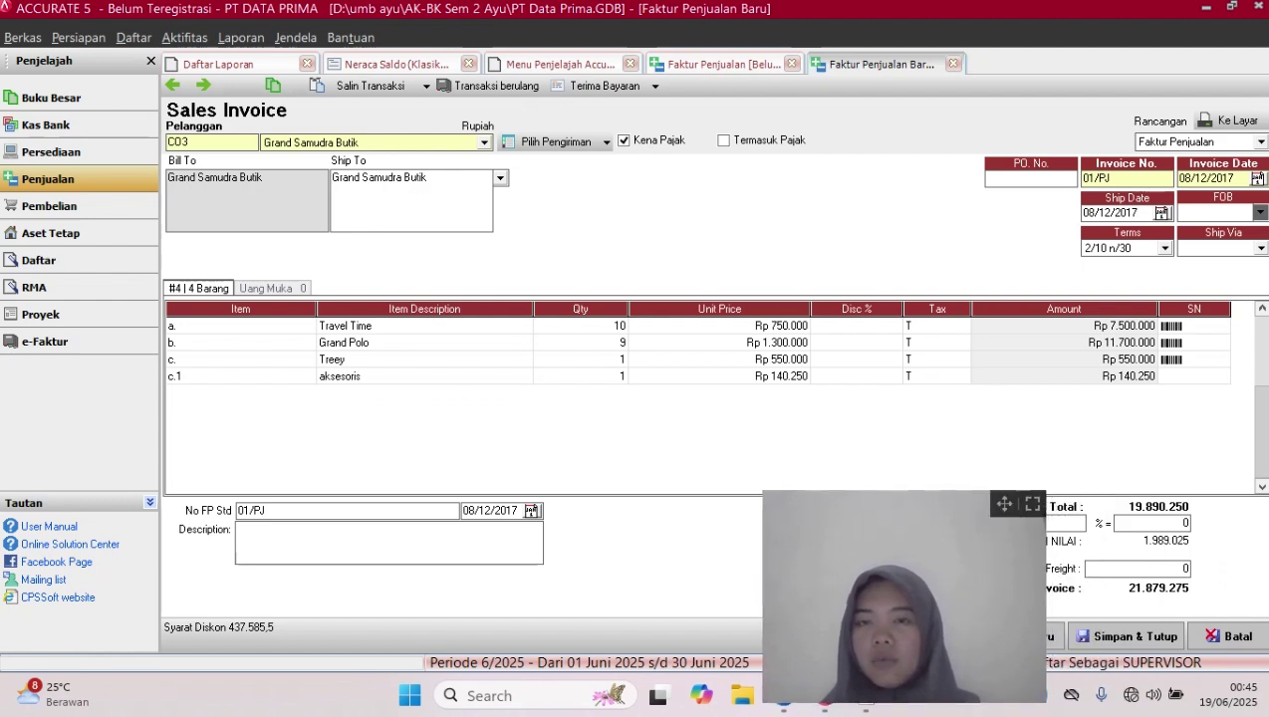
left_click(580, 360)
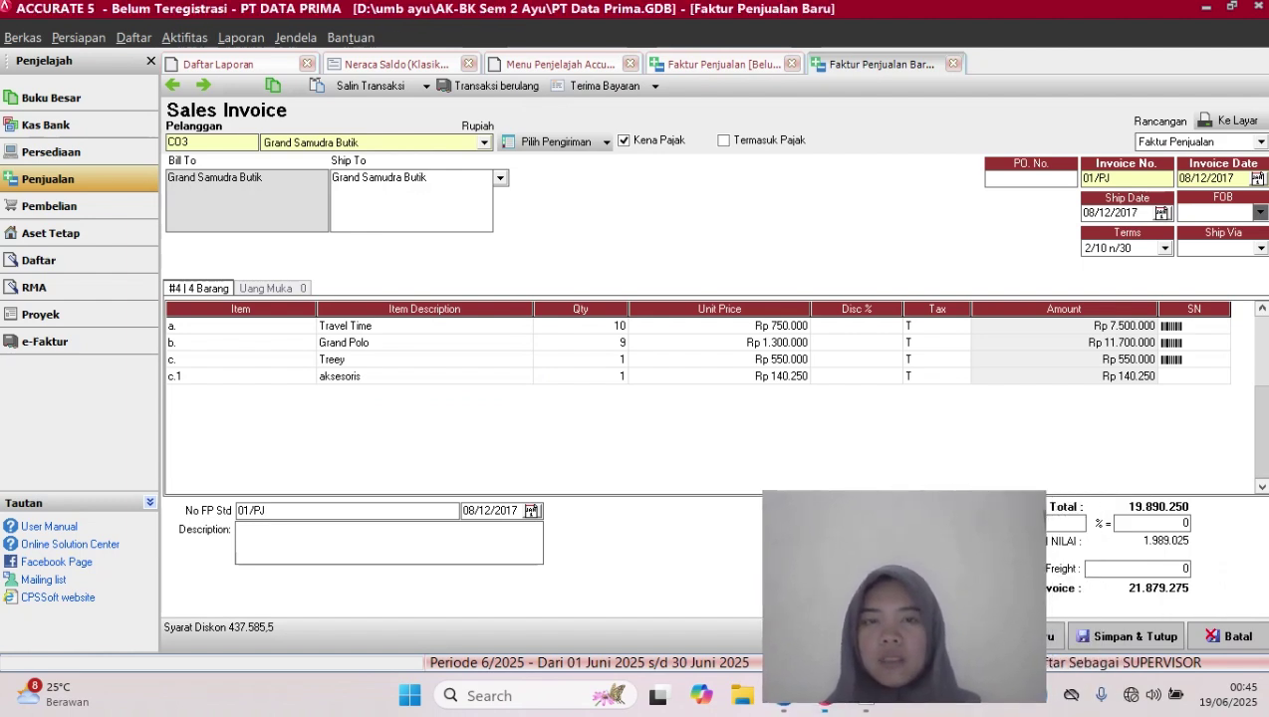
left_click(581, 342)
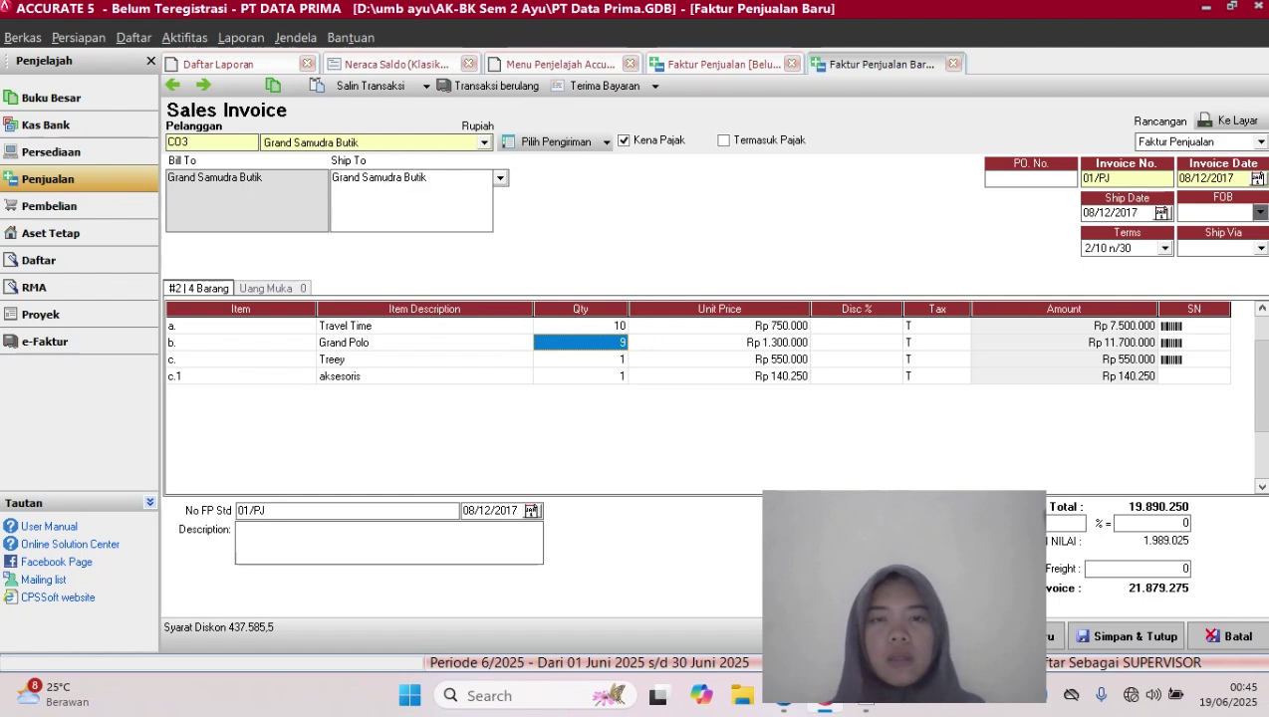
key("BackSpace")
type("1")
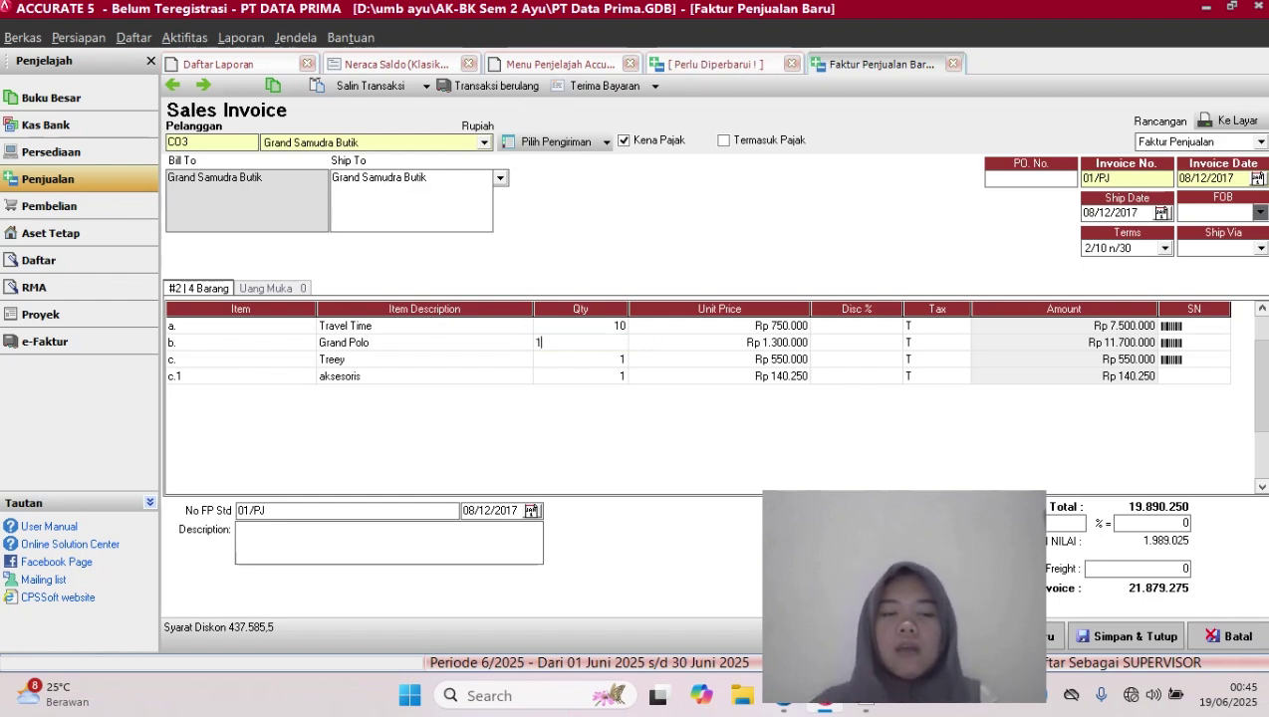
type("2")
key("Down")
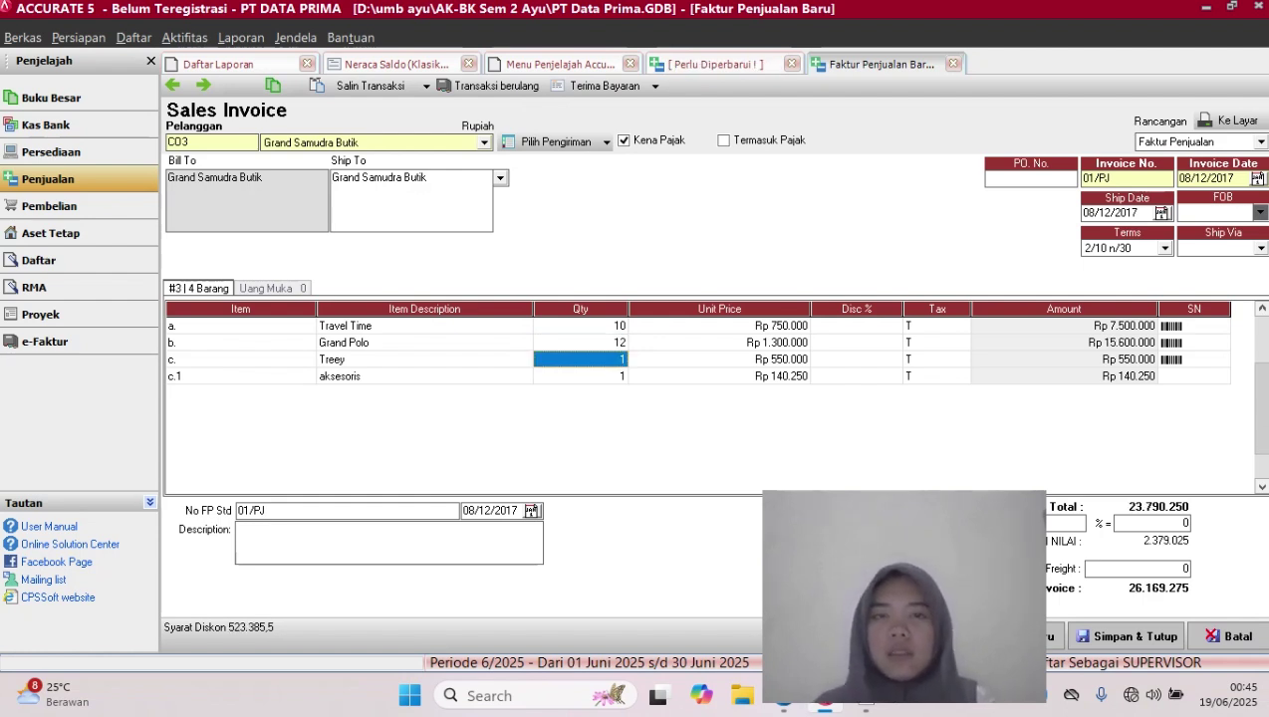
type("9")
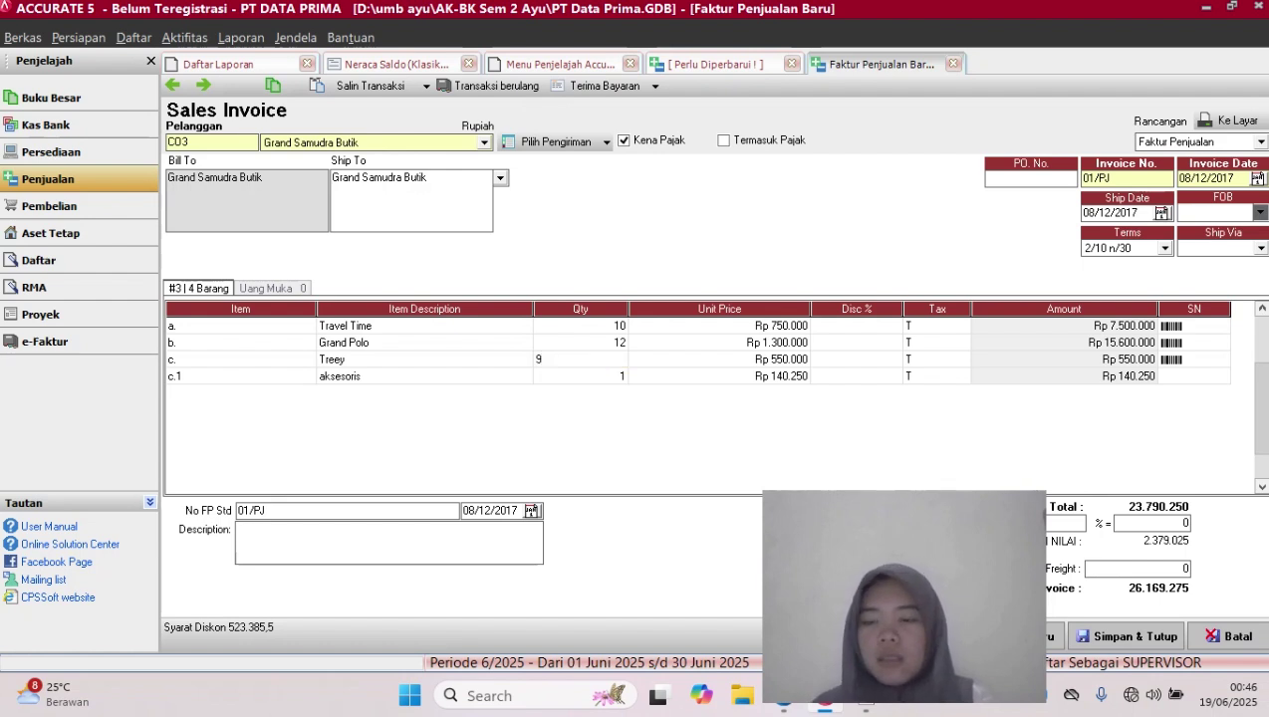
key("Down")
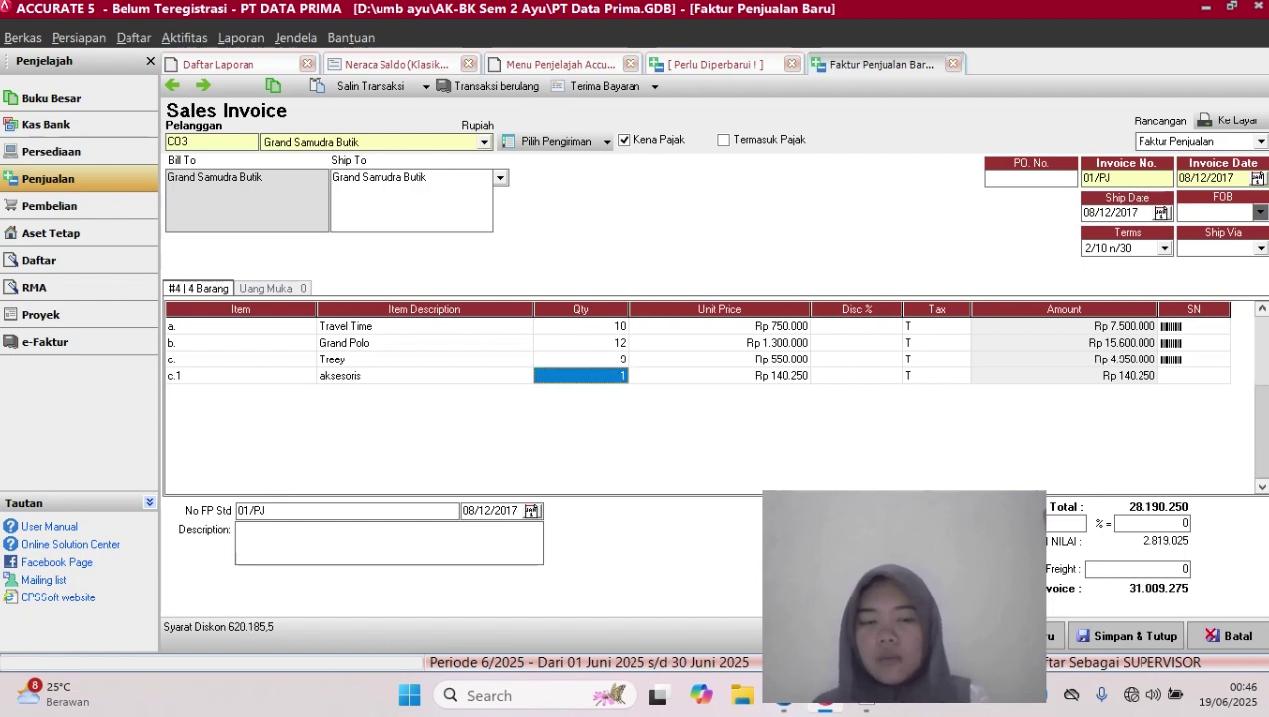
key("Right")
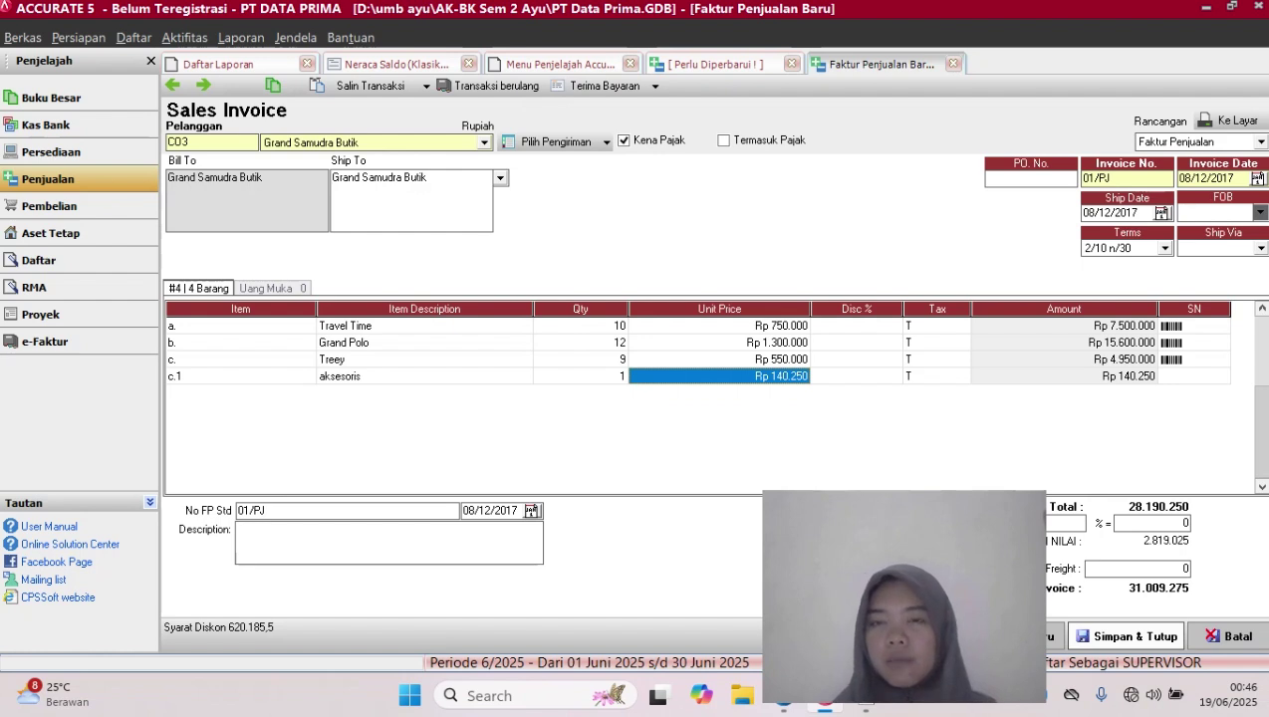
Save and close sales invoice 01/PJ with Simpan & Tutup
left_click(1125, 636)
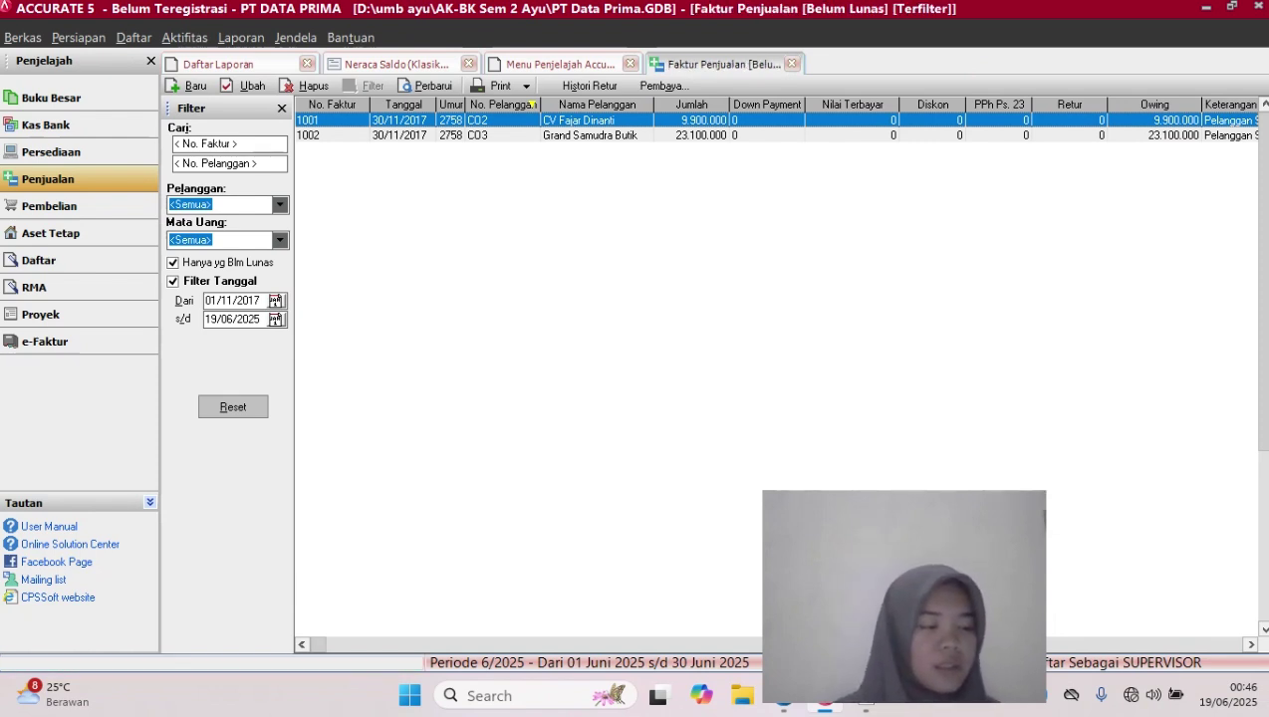
left_click_drag(1004, 565, 1201, 578)
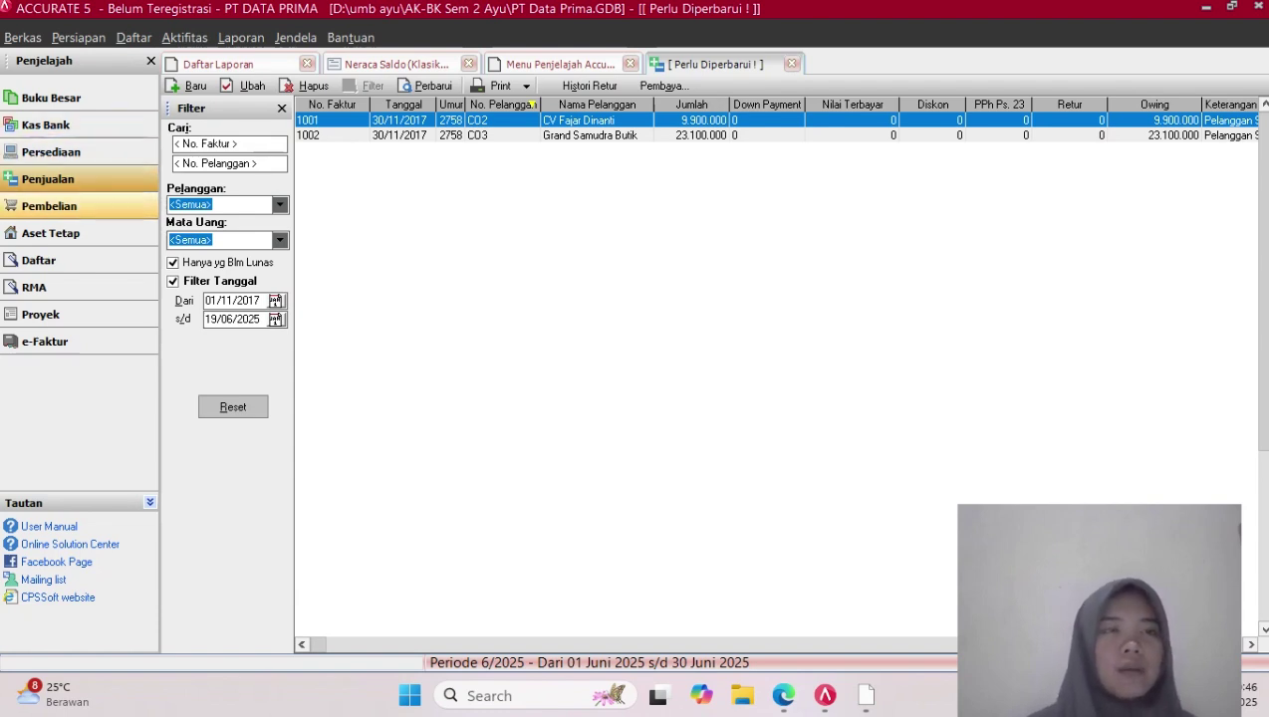
Start a new Pembayaran Pembelian for vendor PT Langit Biru
left_click(48, 205)
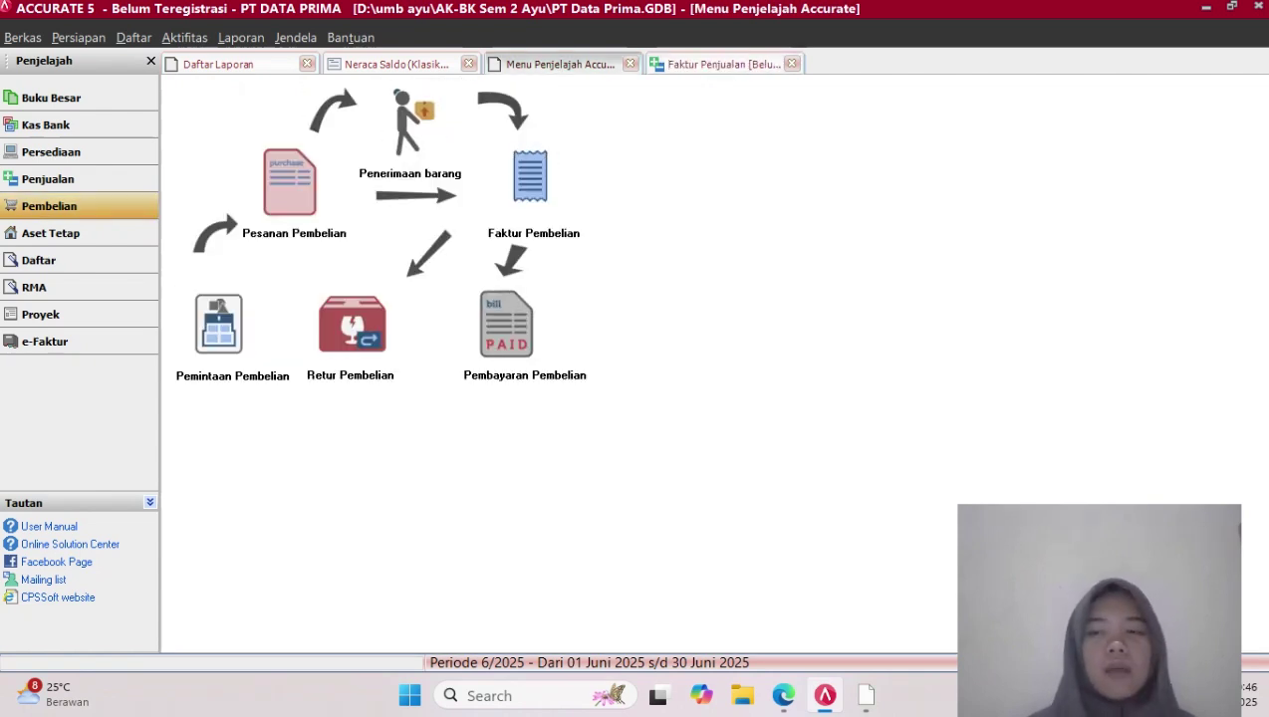
left_click(506, 325)
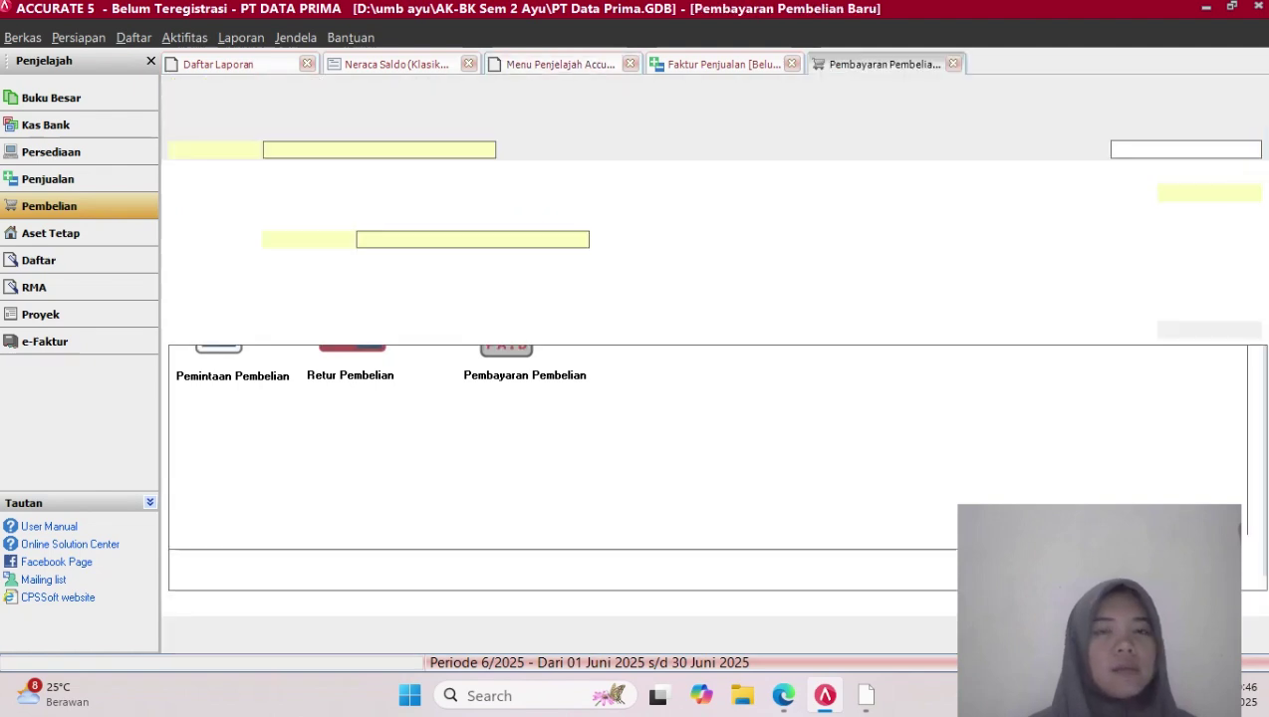
left_click(487, 151)
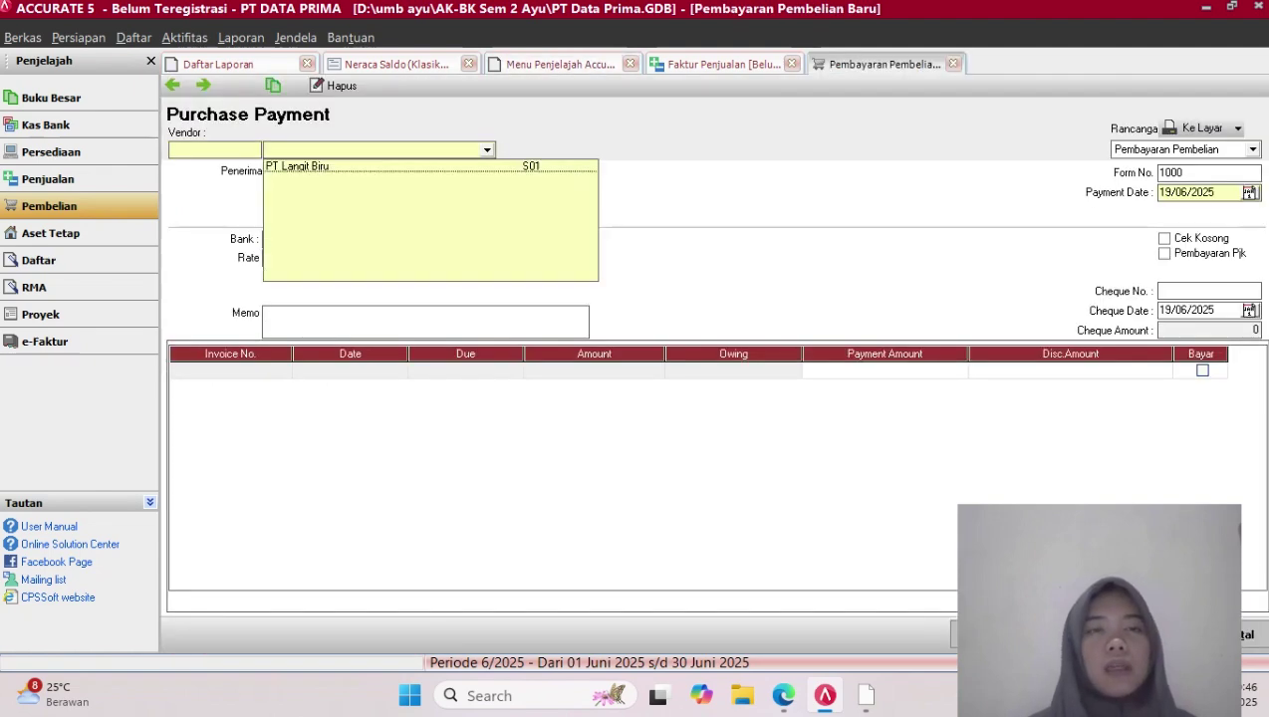
left_click(302, 167)
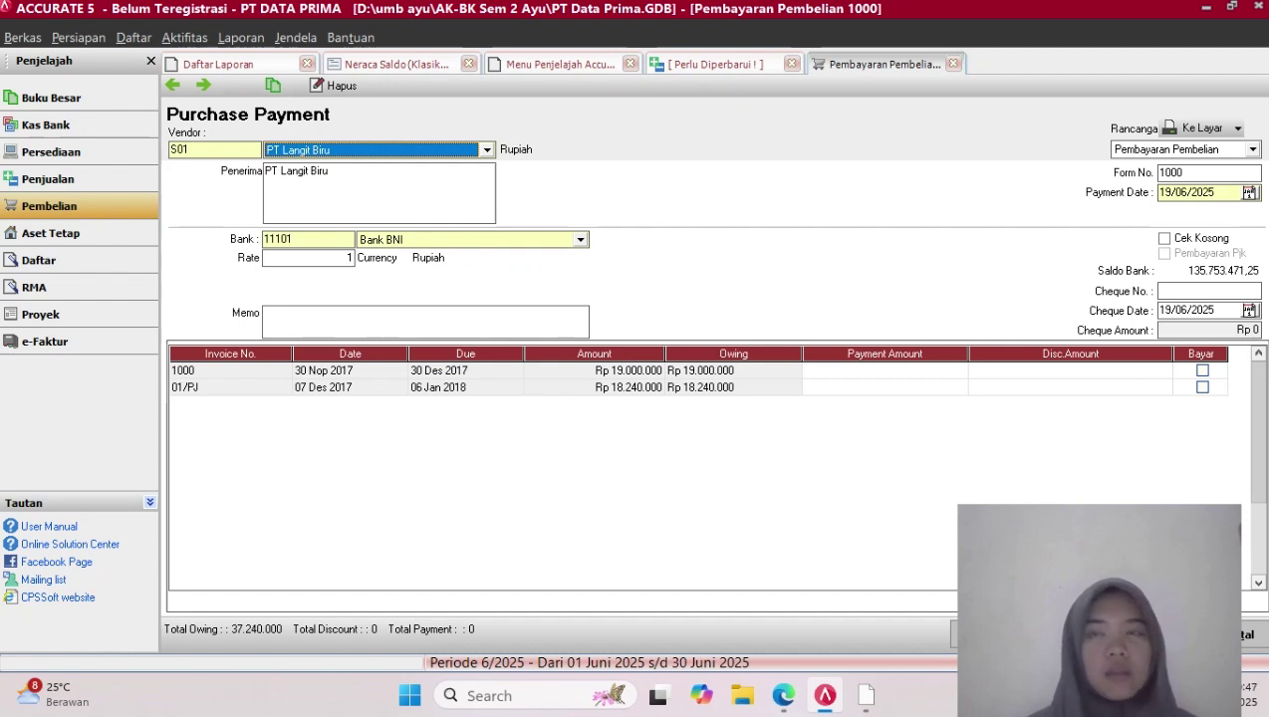
Change the payment's Form No. from 1000 to 01/CP
left_click(1183, 173)
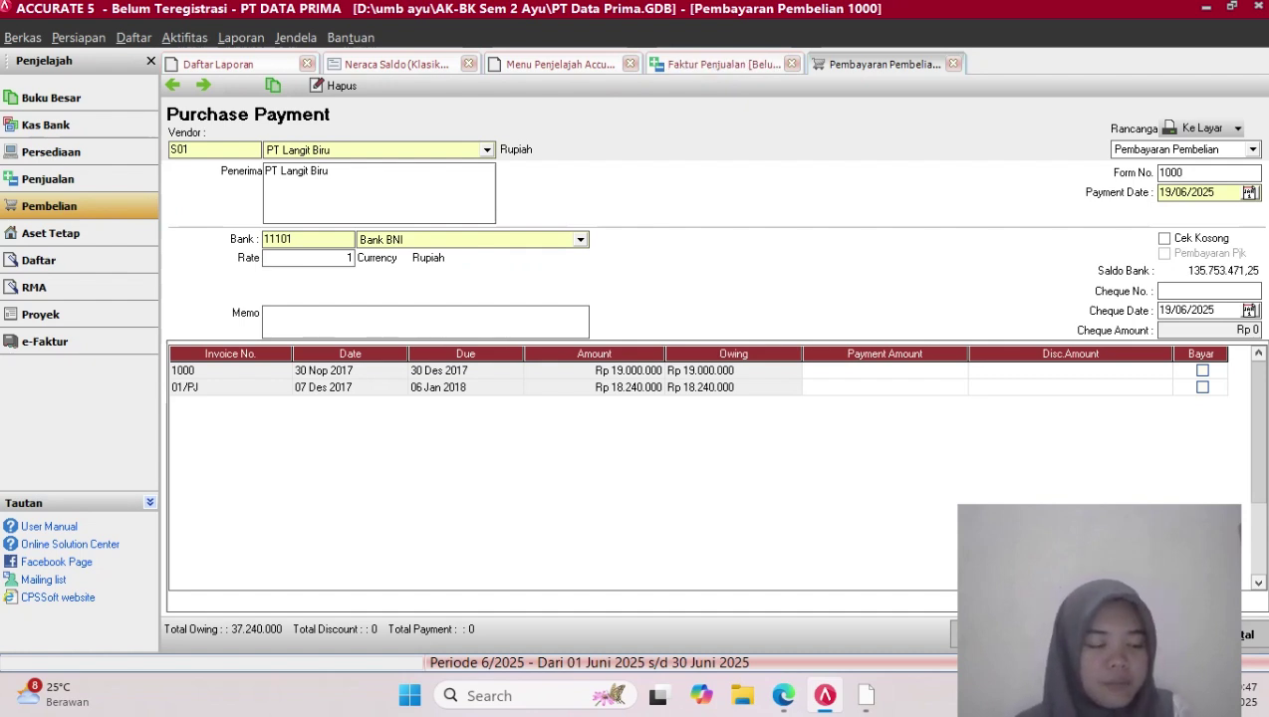
key("BackSpace")
key("BackSpace")
key("BackSpace")
key("BackSpace")
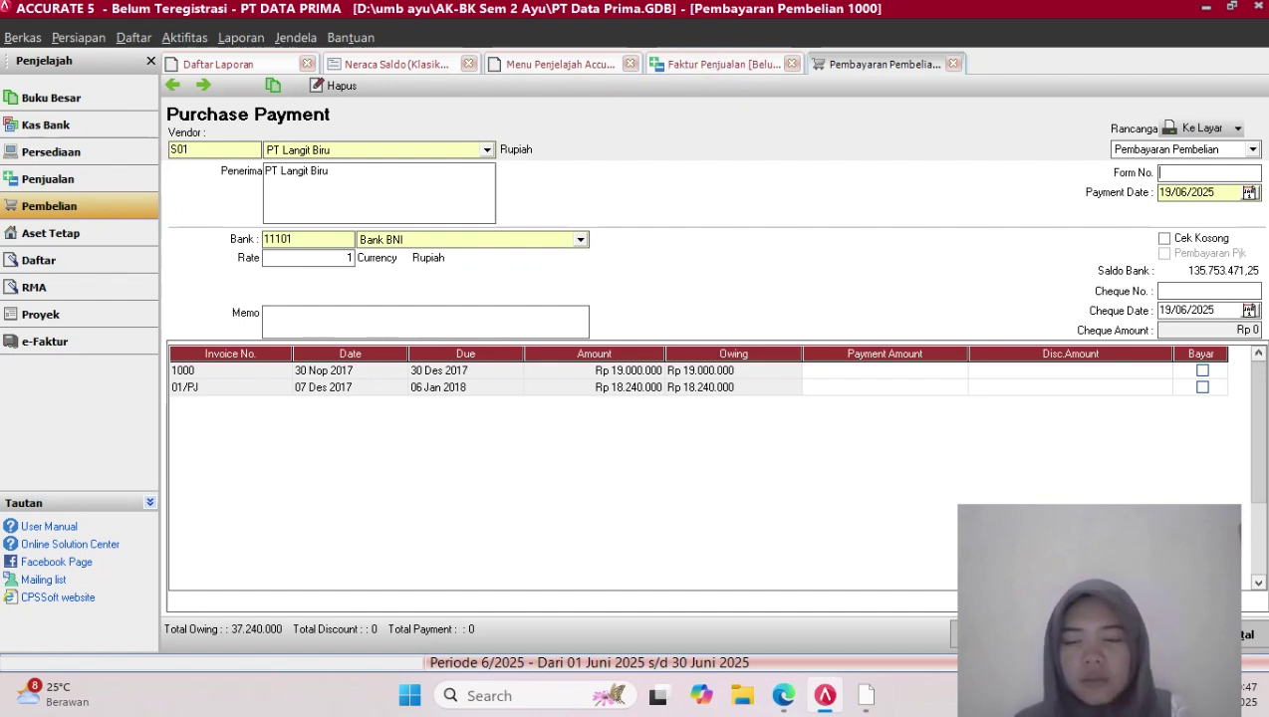
type("01/")
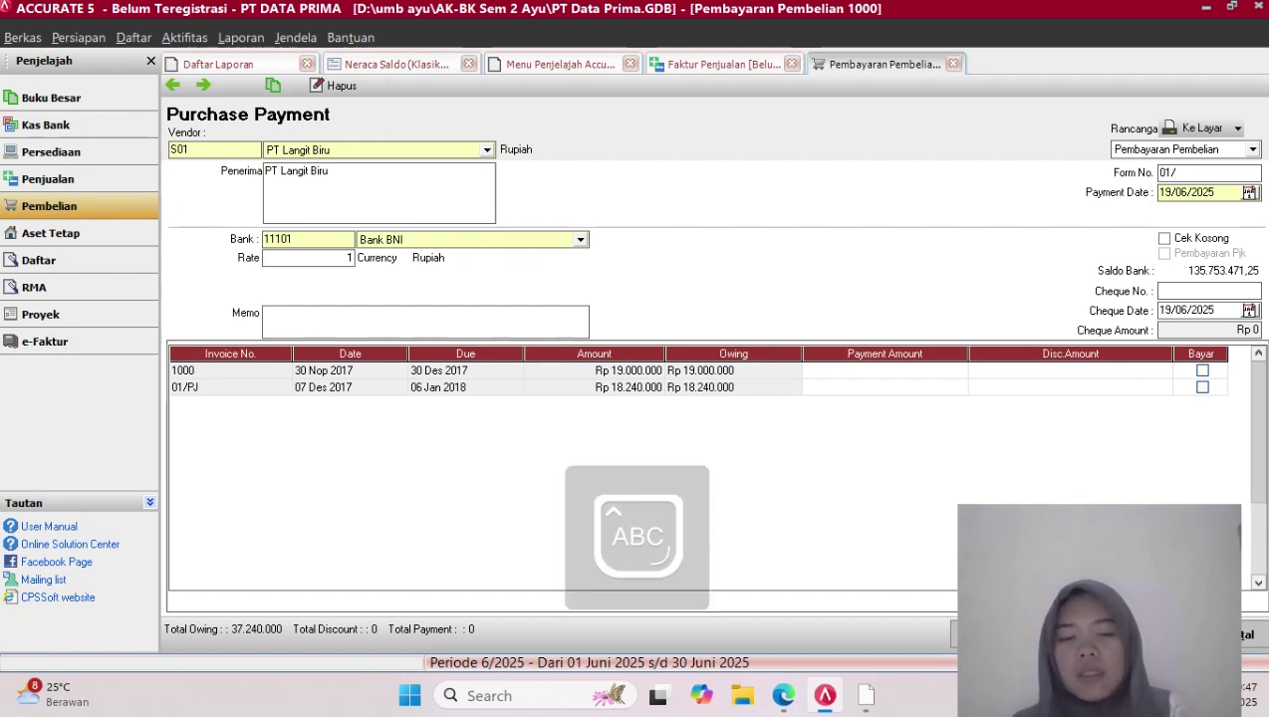
key("Caps_Lock")
type("CP")
key("Caps_Lock")
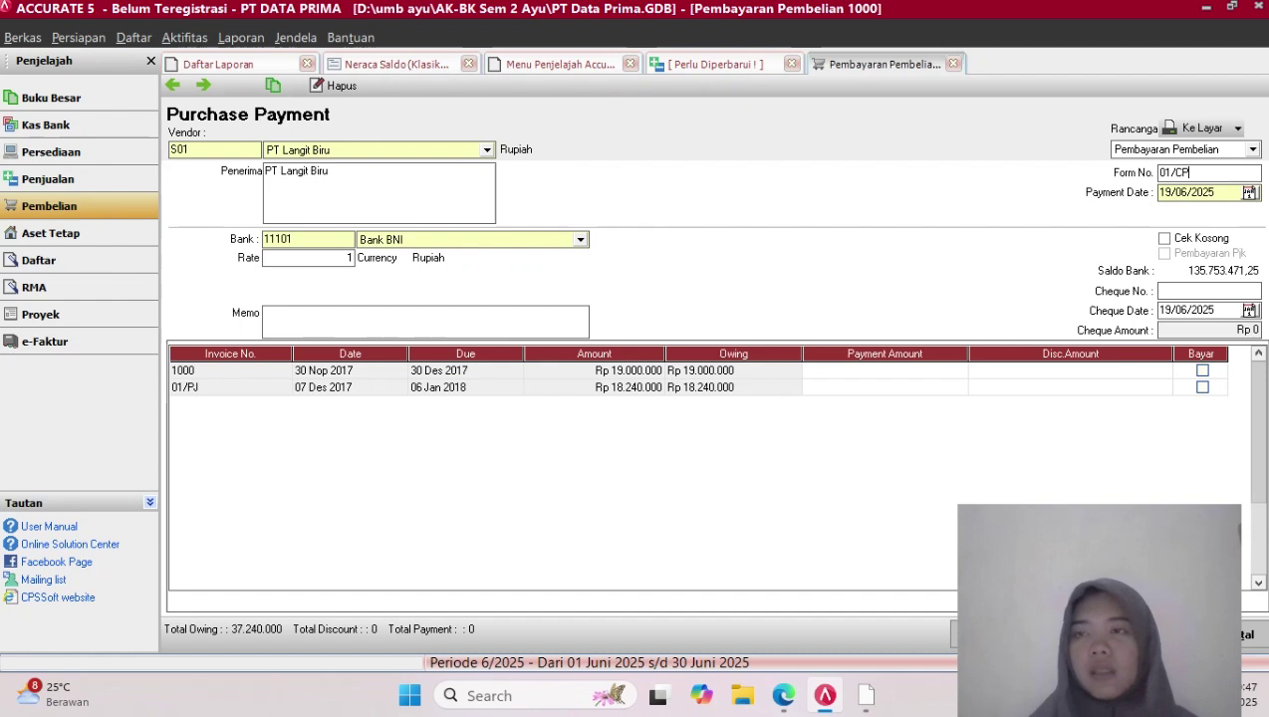
Set both the Payment Date and Cheque Date to 10/12/2017
left_click(1215, 192)
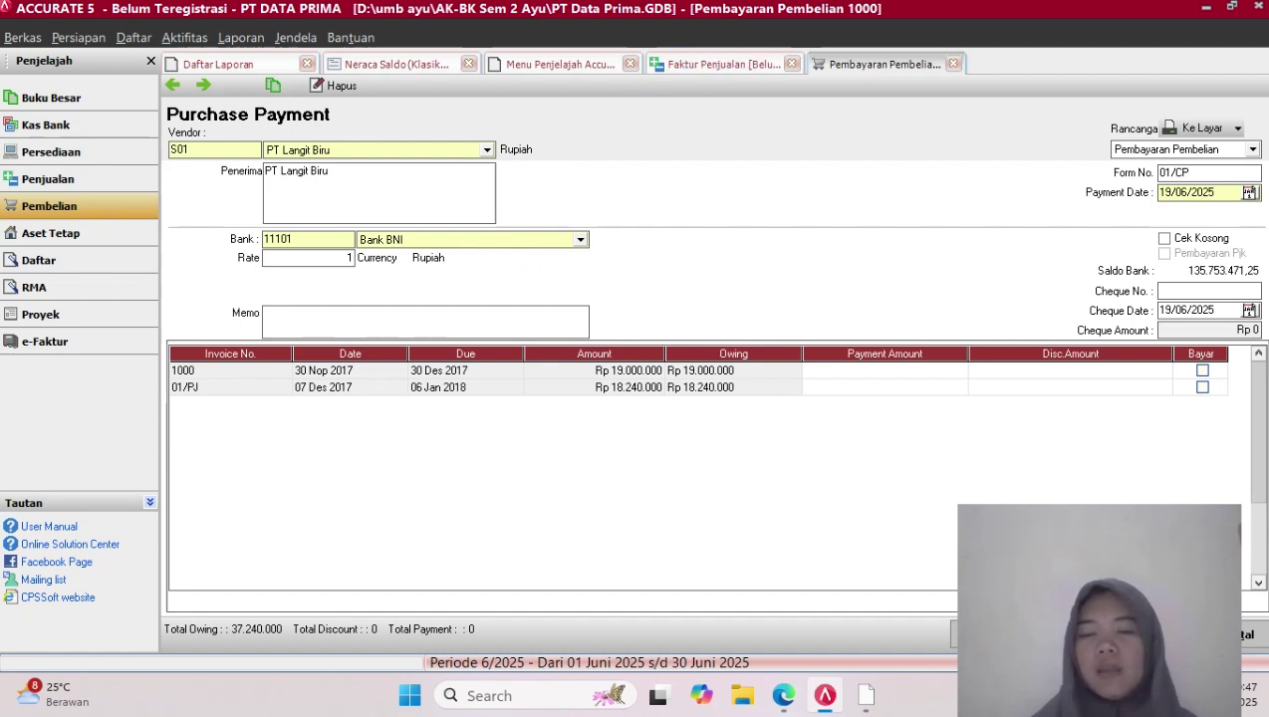
key("BackSpace")
key("BackSpace")
key("BackSpace")
key("BackSpace")
key("BackSpace")
key("BackSpace")
key("BackSpace")
key("BackSpace")
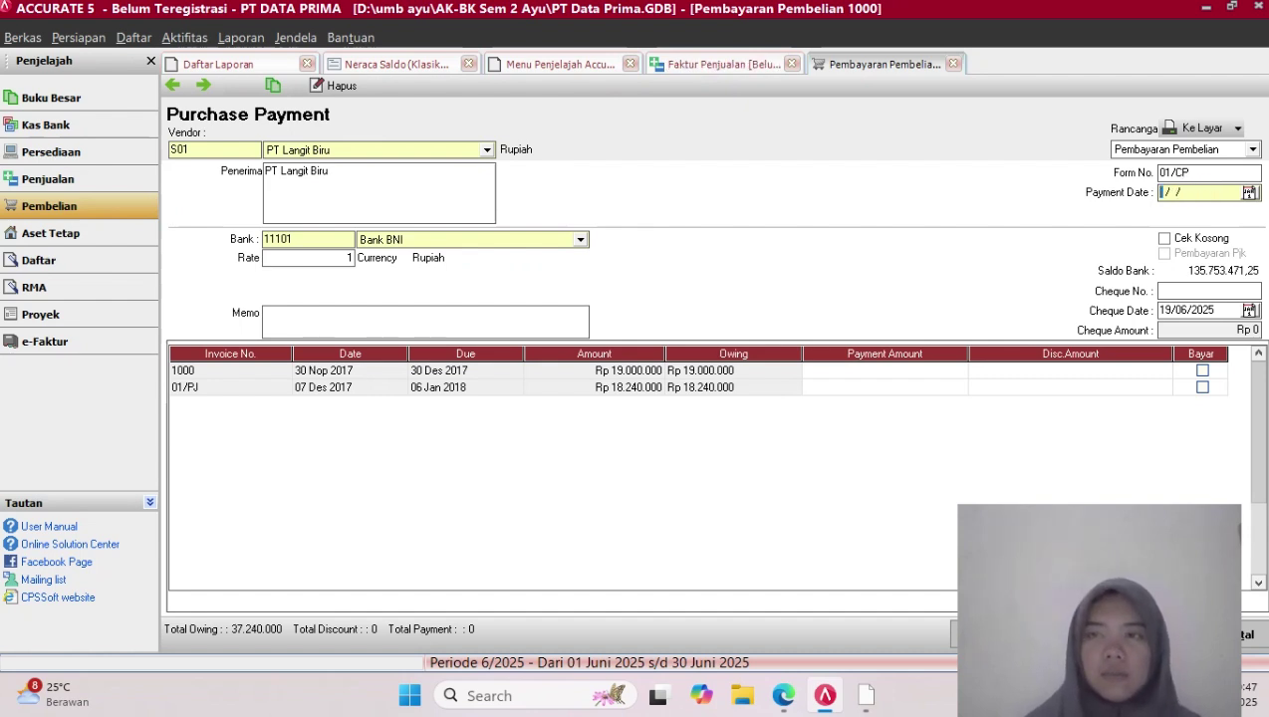
type("10/12/")
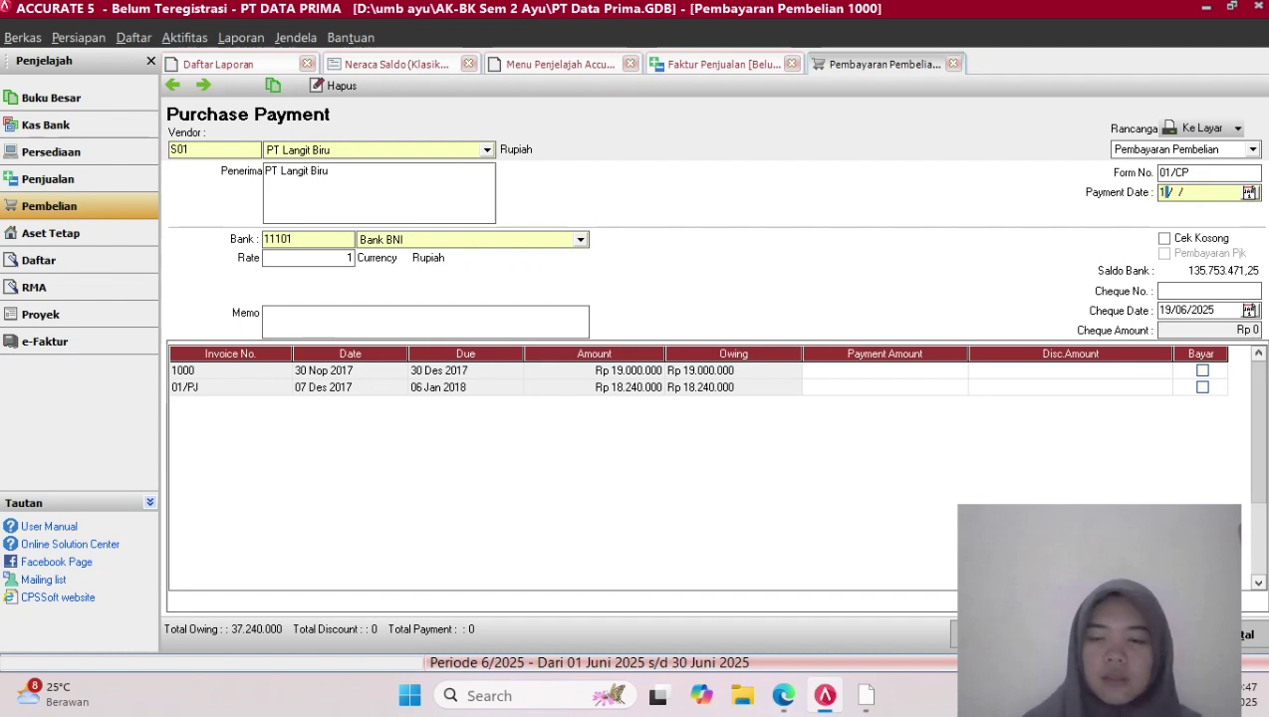
type("2017")
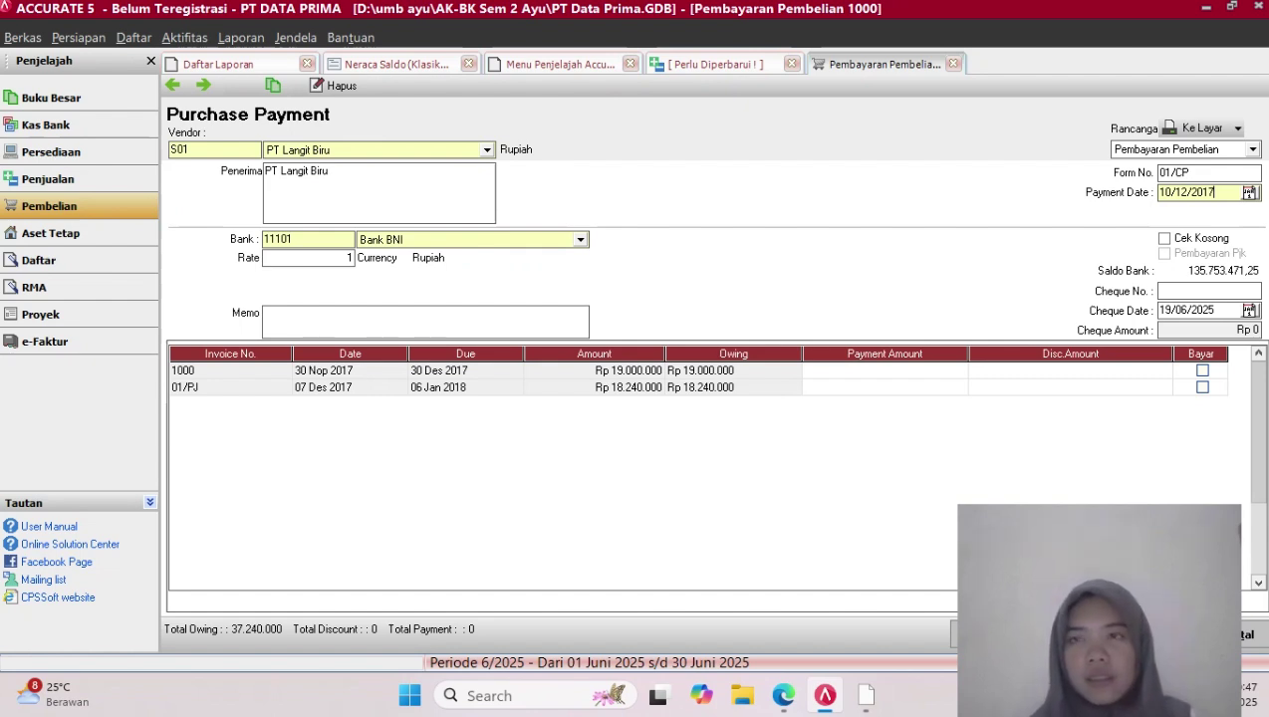
key("shift+Left")
key("shift+Left")
key("shift+Left")
key("shift+Left")
key("shift+Left")
key("shift+Left")
key("shift+Left")
key("shift+Left")
key("shift+Left")
key("shift+Left")
key("ctrl+c")
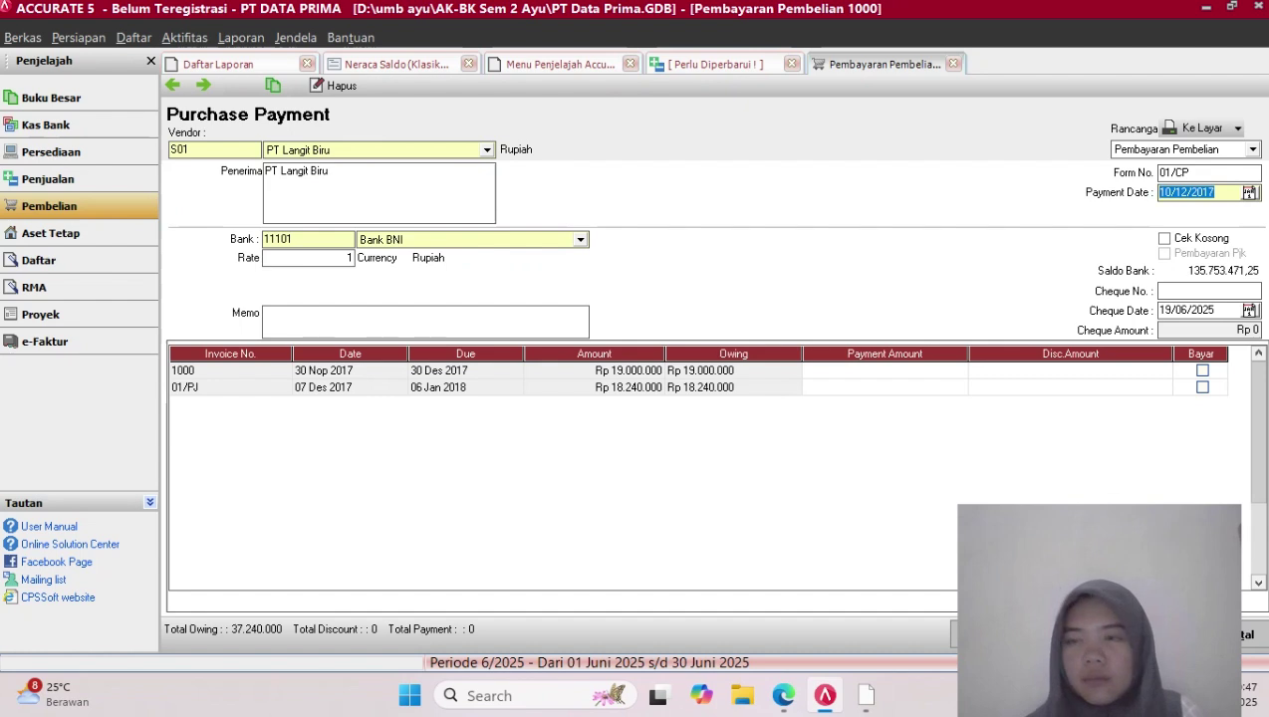
left_click(1215, 311)
key("BackSpace")
key("BackSpace")
key("BackSpace")
key("BackSpace")
key("BackSpace")
key("BackSpace")
key("BackSpace")
key("BackSpace")
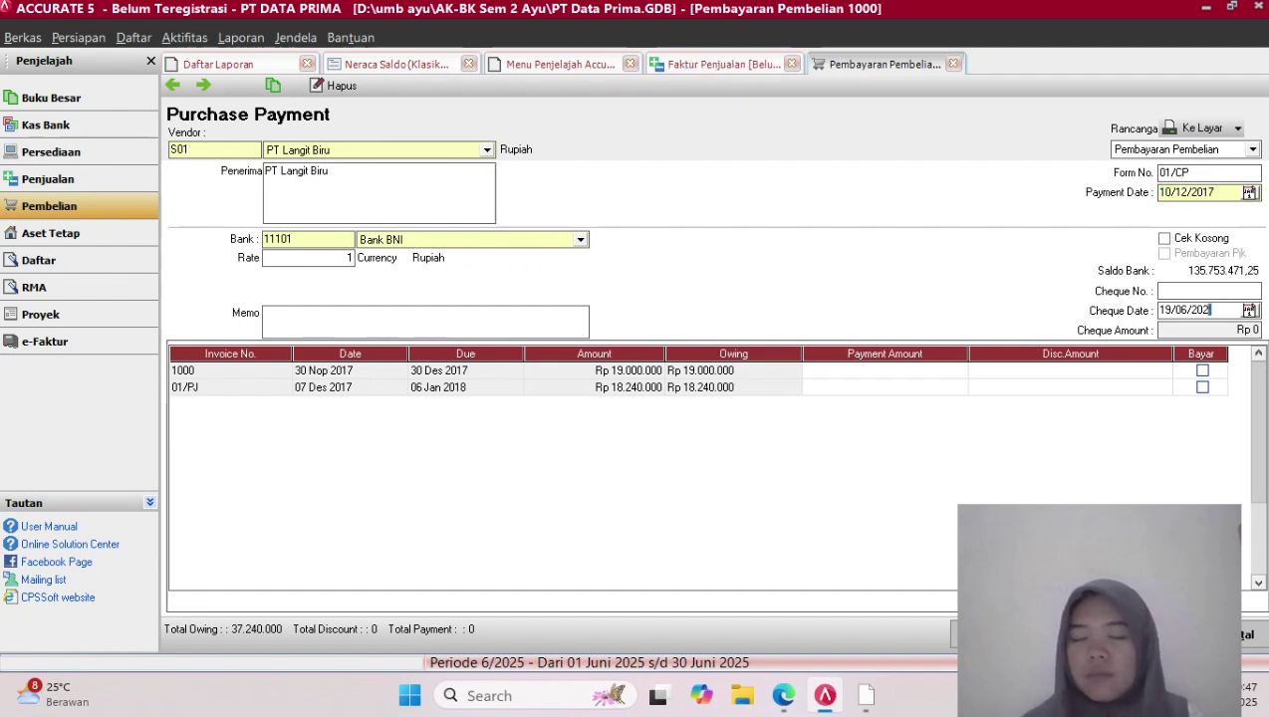
key("ctrl+v")
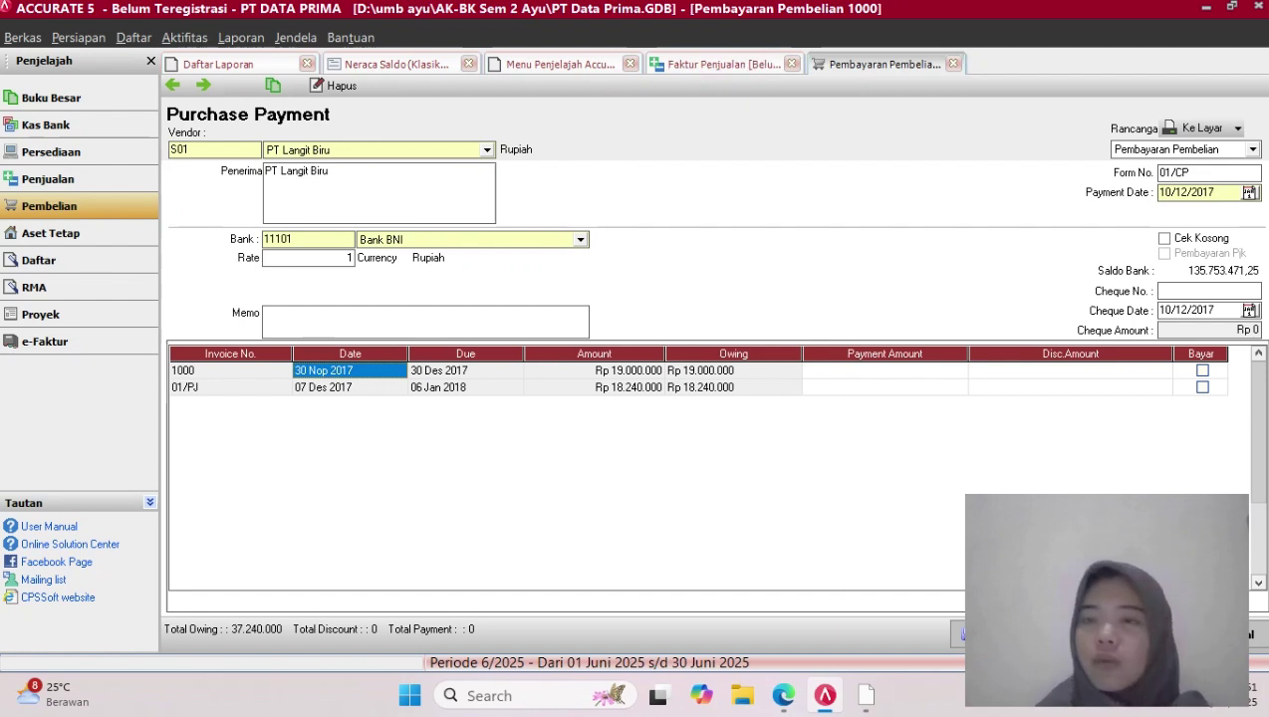
Mark invoice 1000 for payment and enter a 950000 discount in Informasi Diskon
left_click(1202, 370)
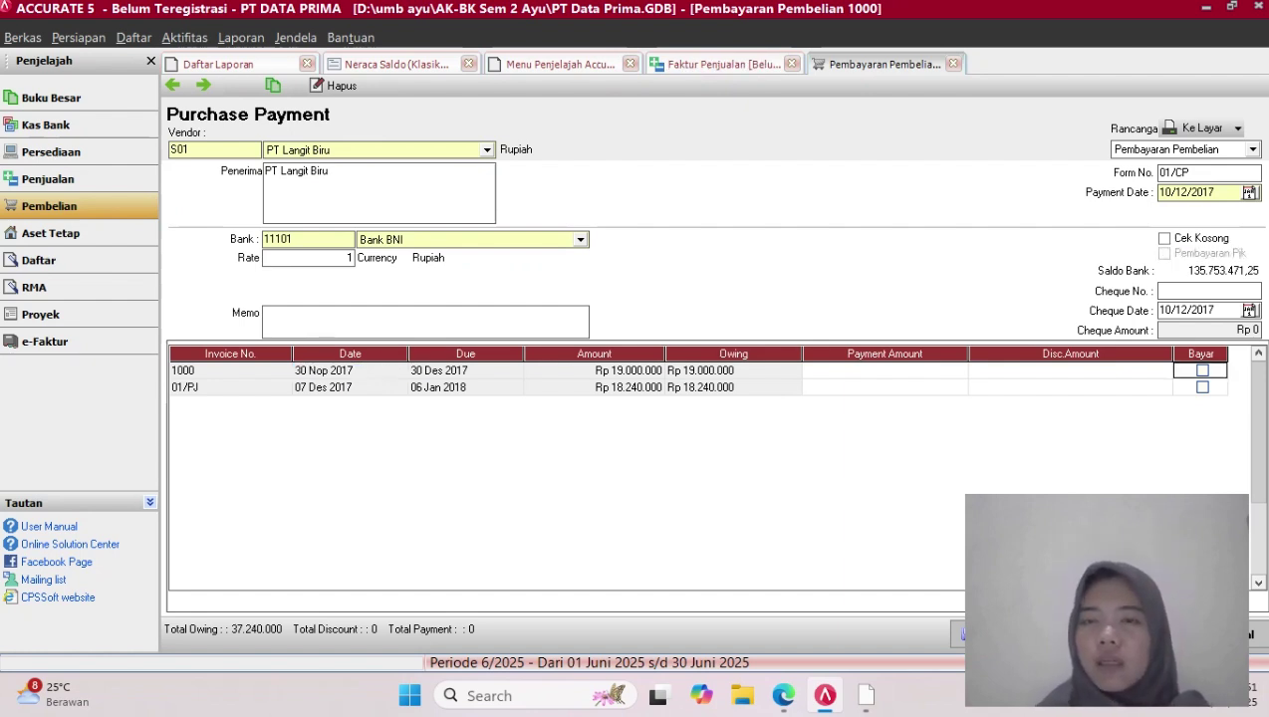
left_click(1071, 370)
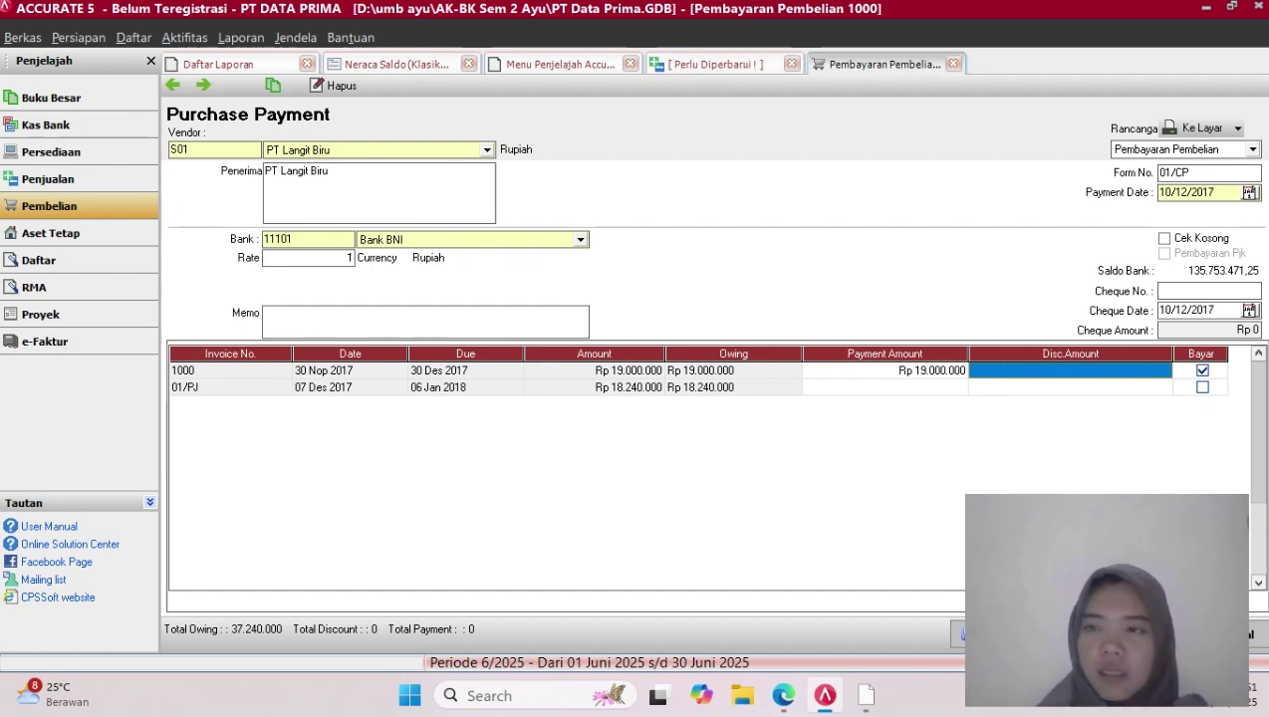
right_click(1141, 371)
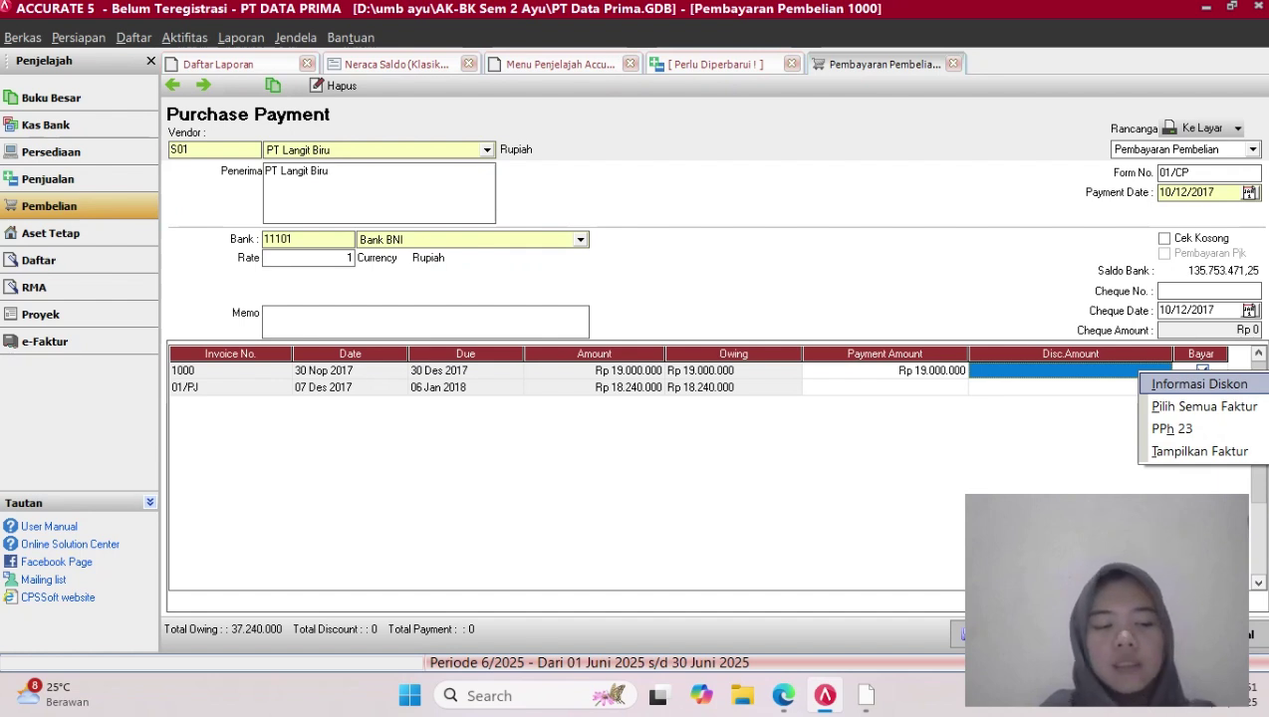
left_click(1196, 384)
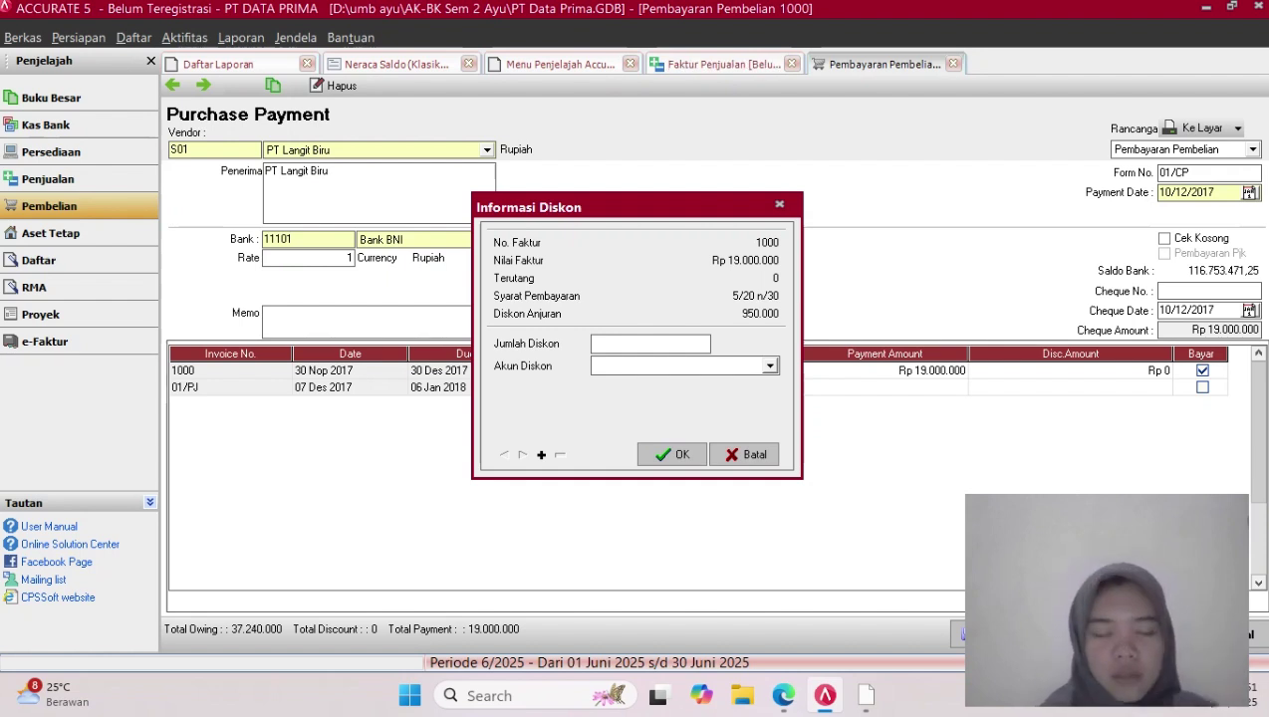
type("950")
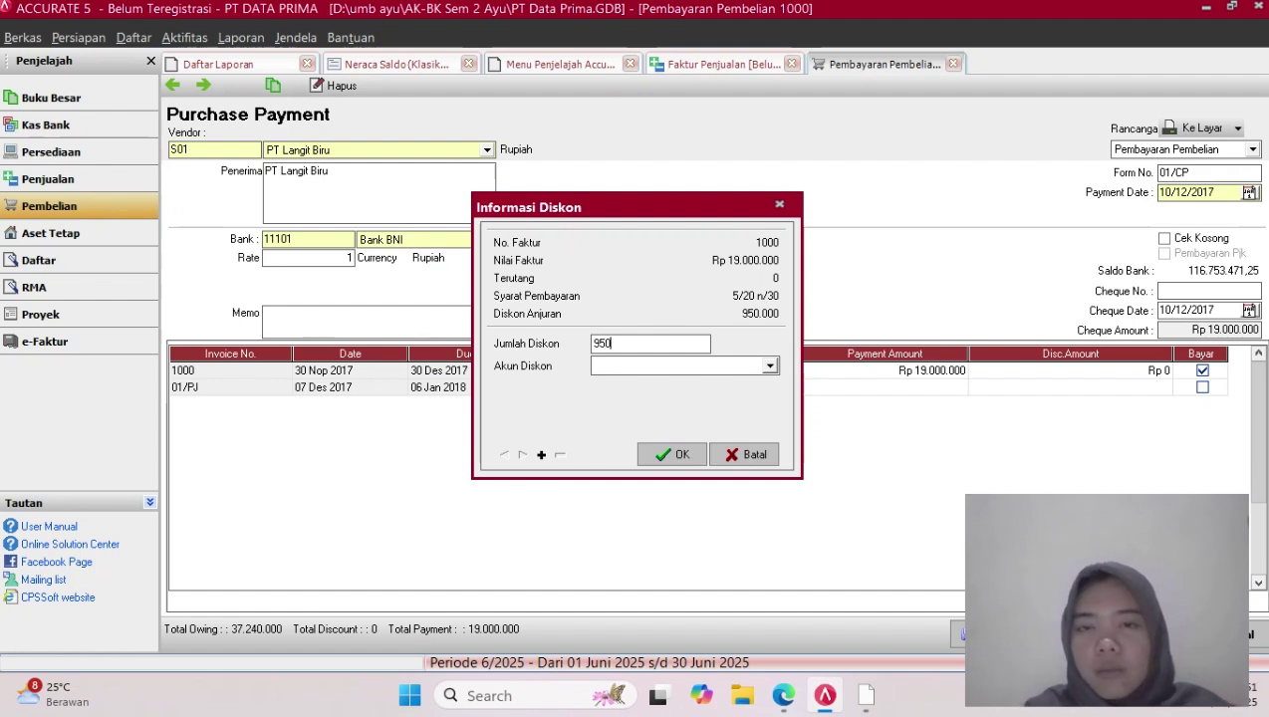
type("00")
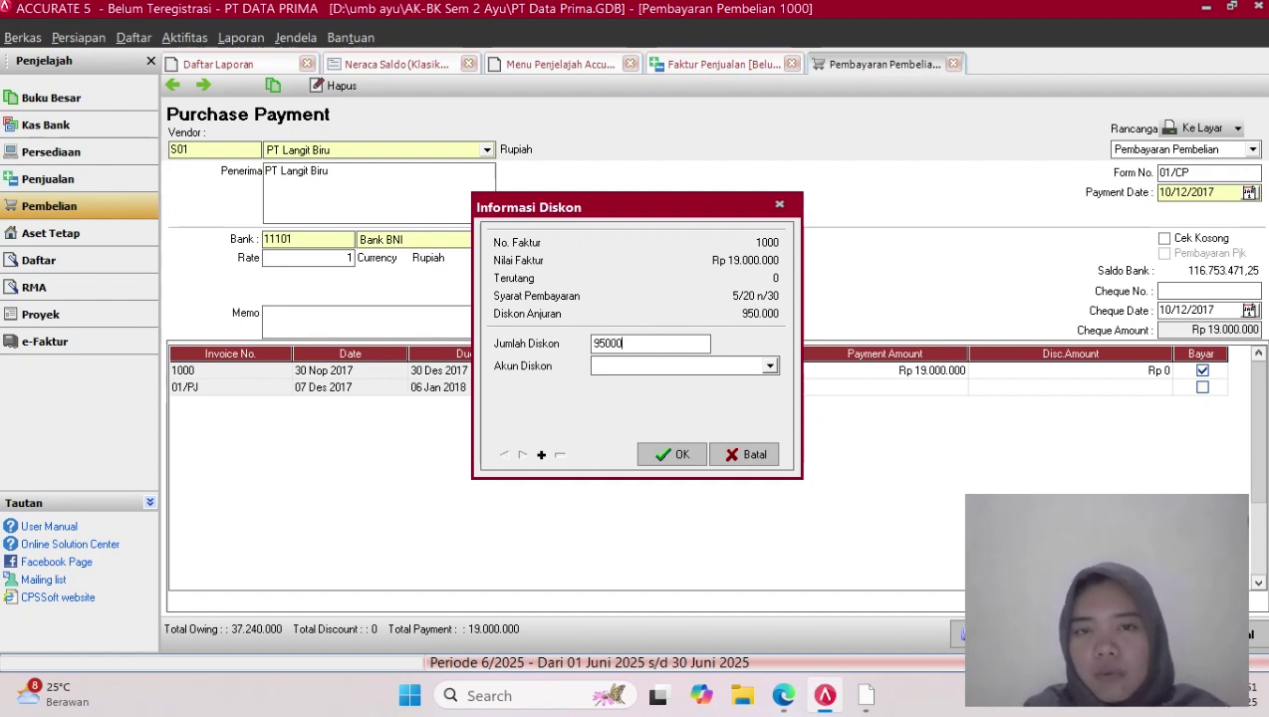
type("0")
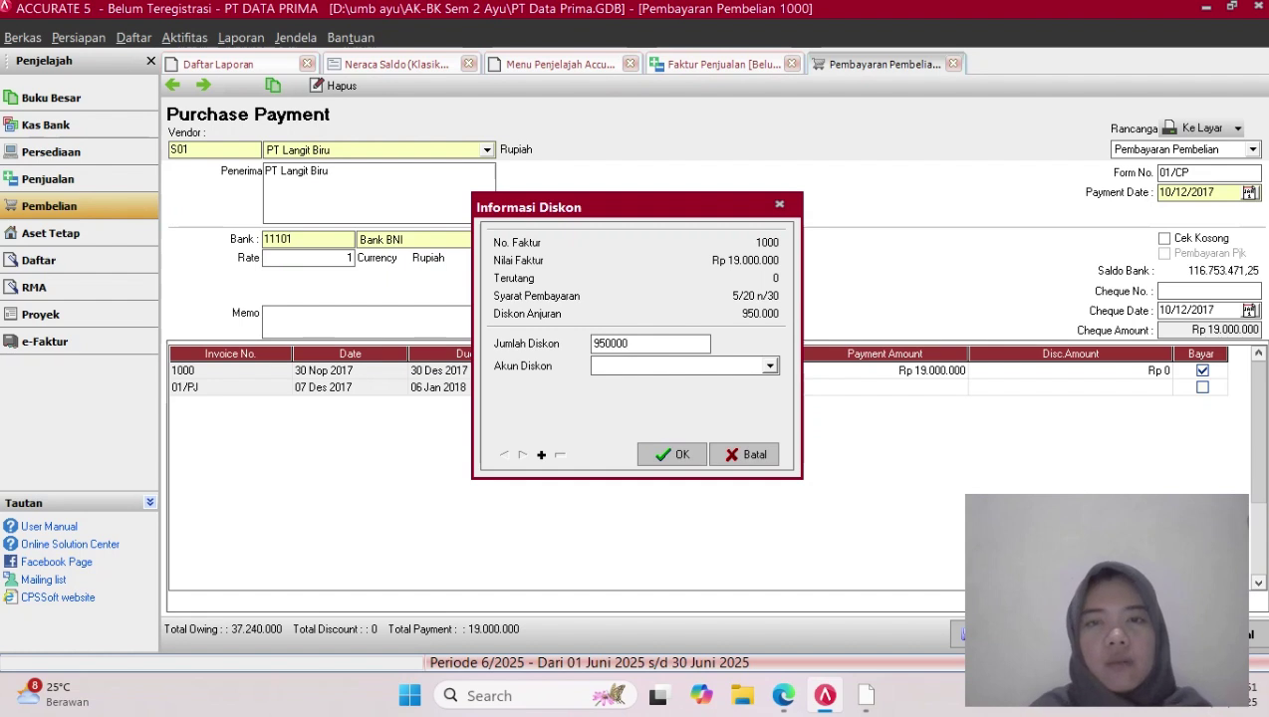
Book the 950.000 discount to Harga Pokok Penjualan and confirm it
left_click(770, 365)
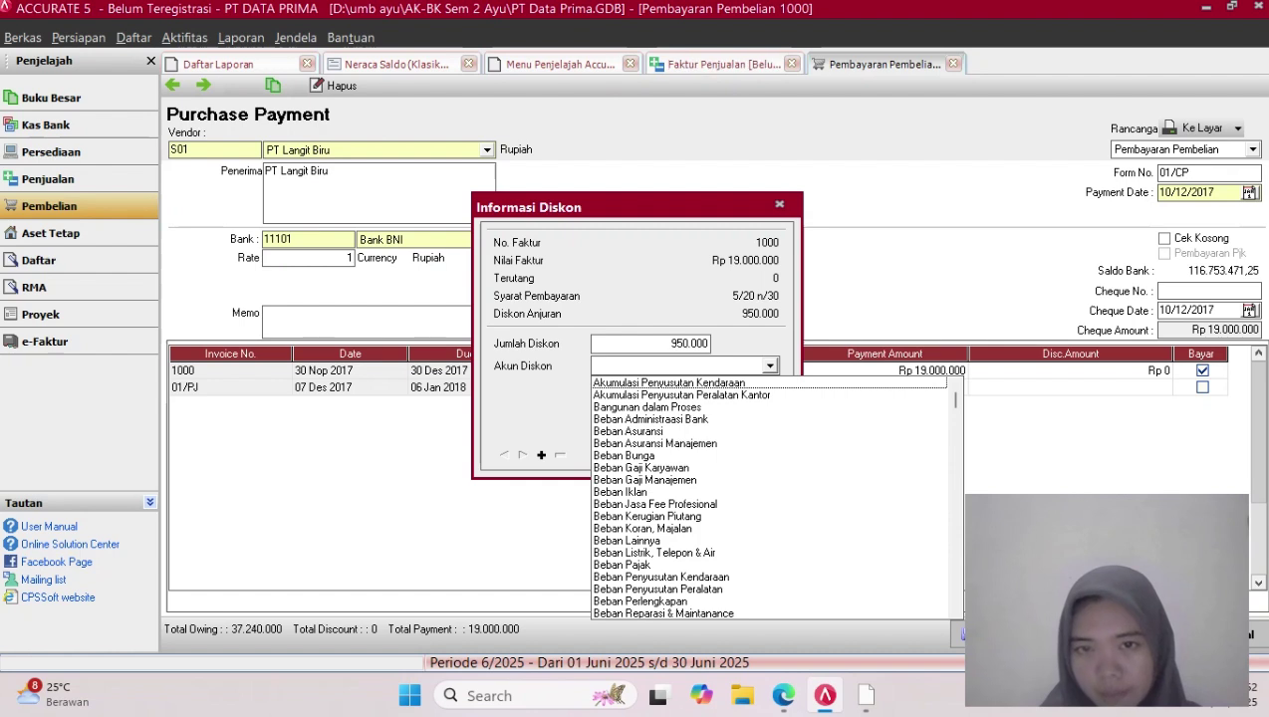
key("Down")
key("Down")
key("Down")
key("Down")
key("Down")
key("Down")
key("Down")
key("Down")
key("Down")
key("Down")
key("Down")
key("Down")
key("Down")
key("Down")
key("Down")
key("Down")
key("Down")
key("Down")
key("Down")
key("Down")
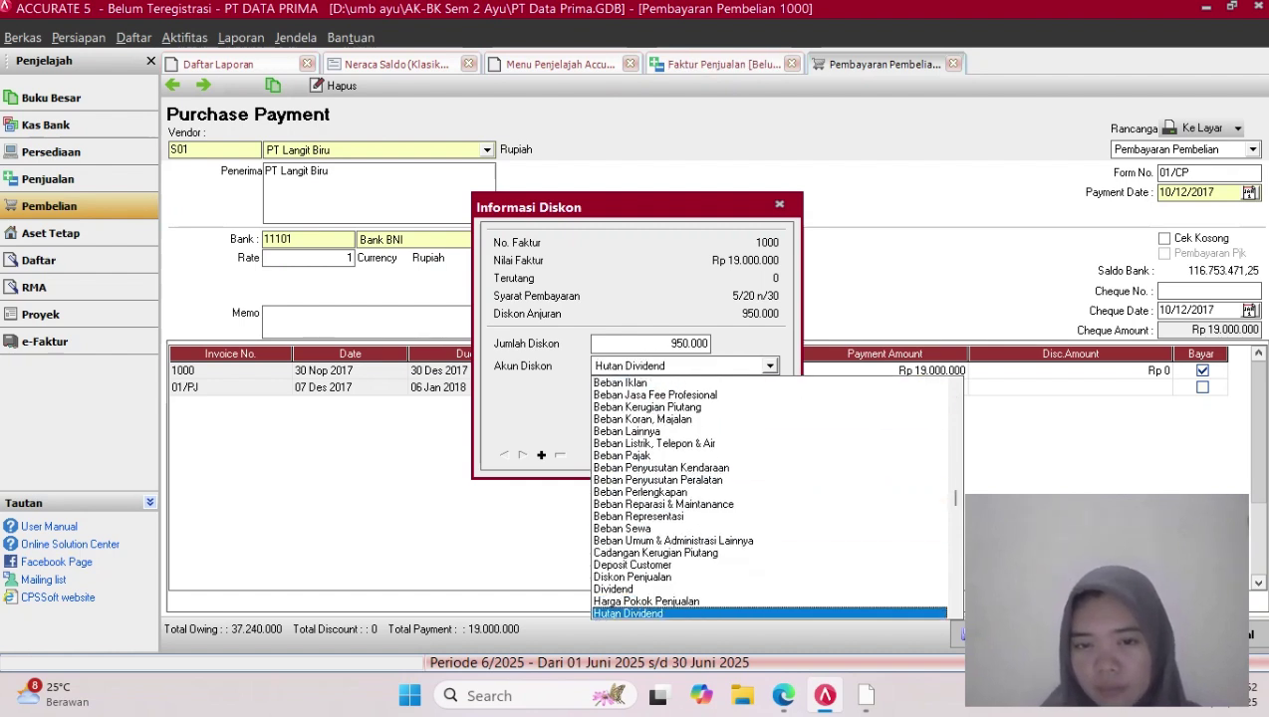
key("Down")
key("Down")
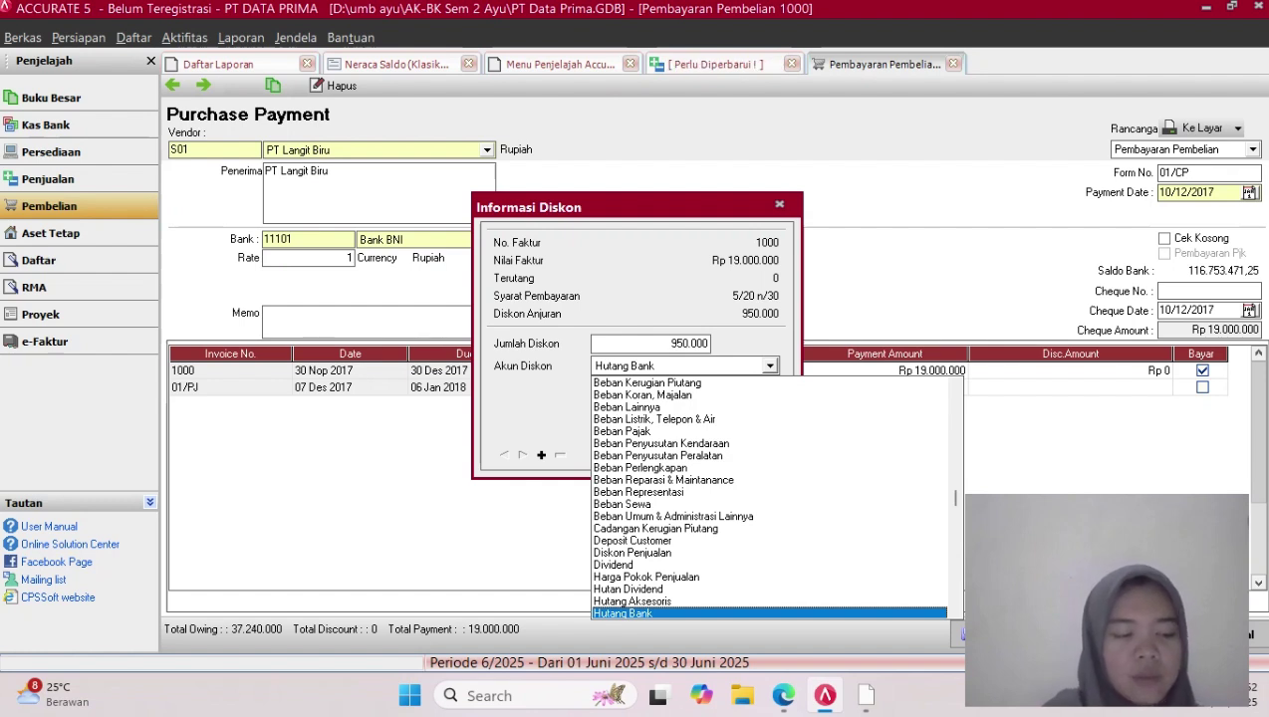
key("Down")
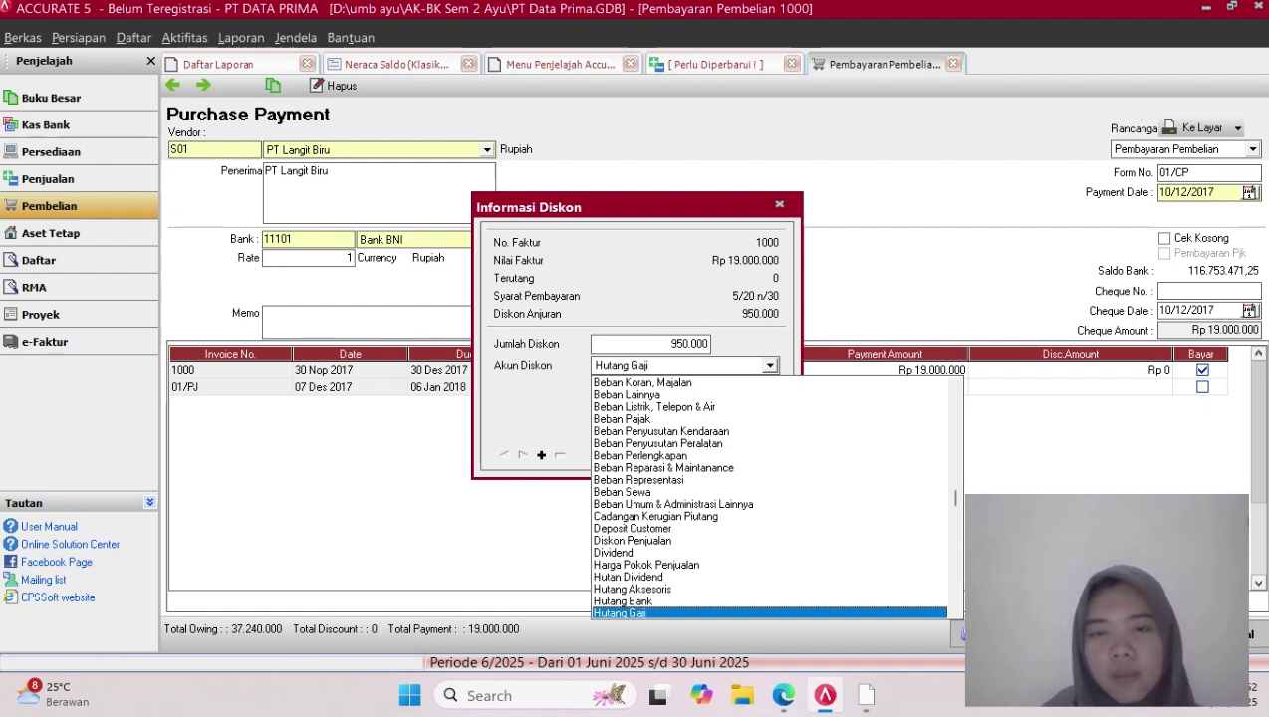
key("Down")
key("Down")
key("Down")
key("Down")
key("Down")
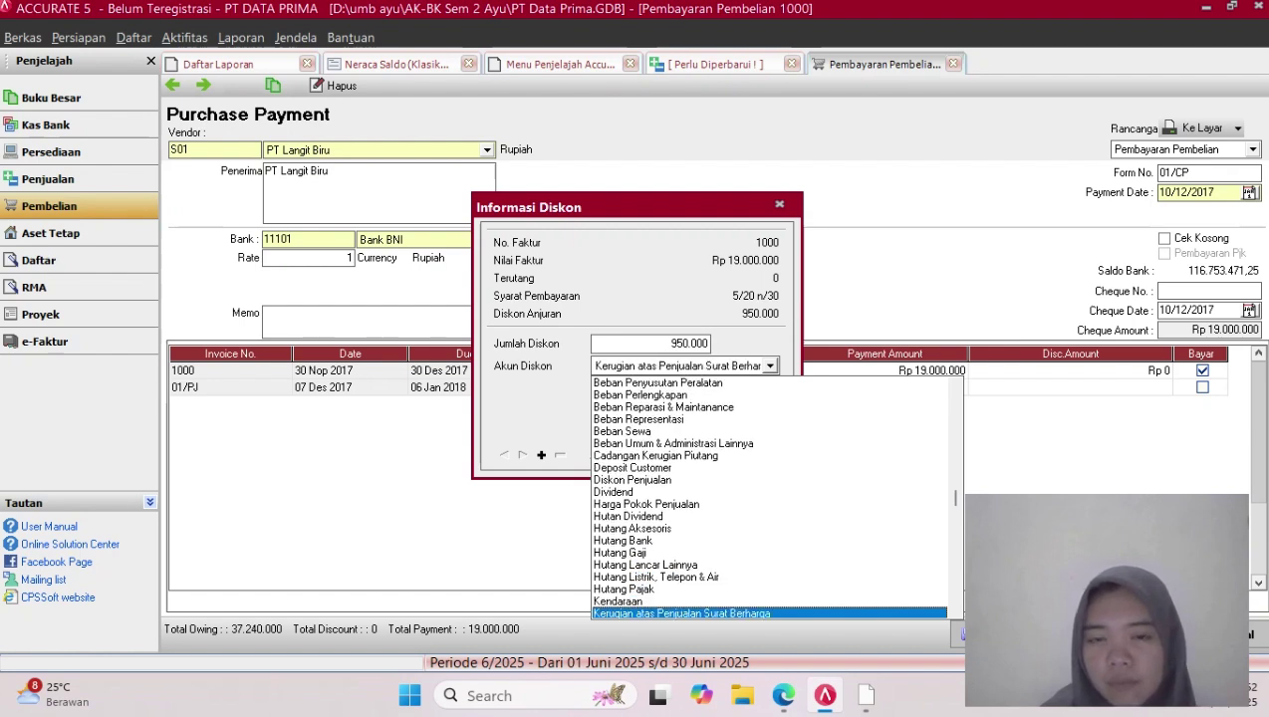
key("h")
key("Return")
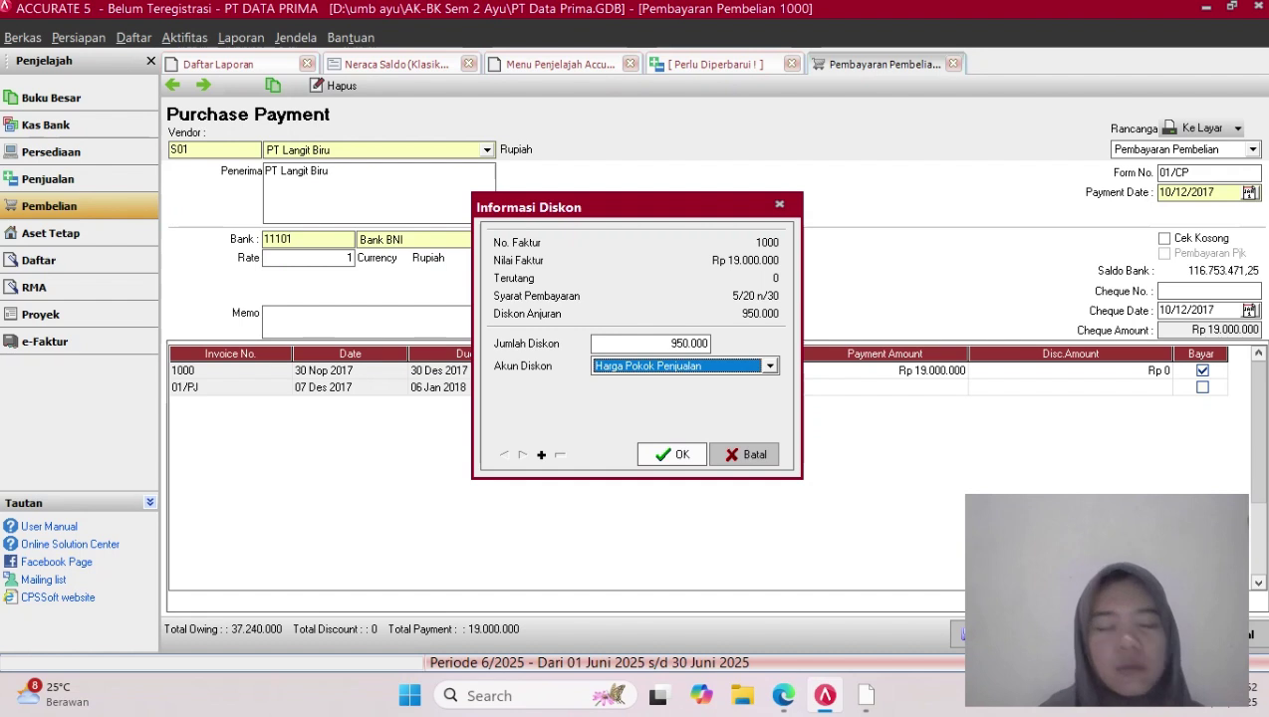
key("Return")
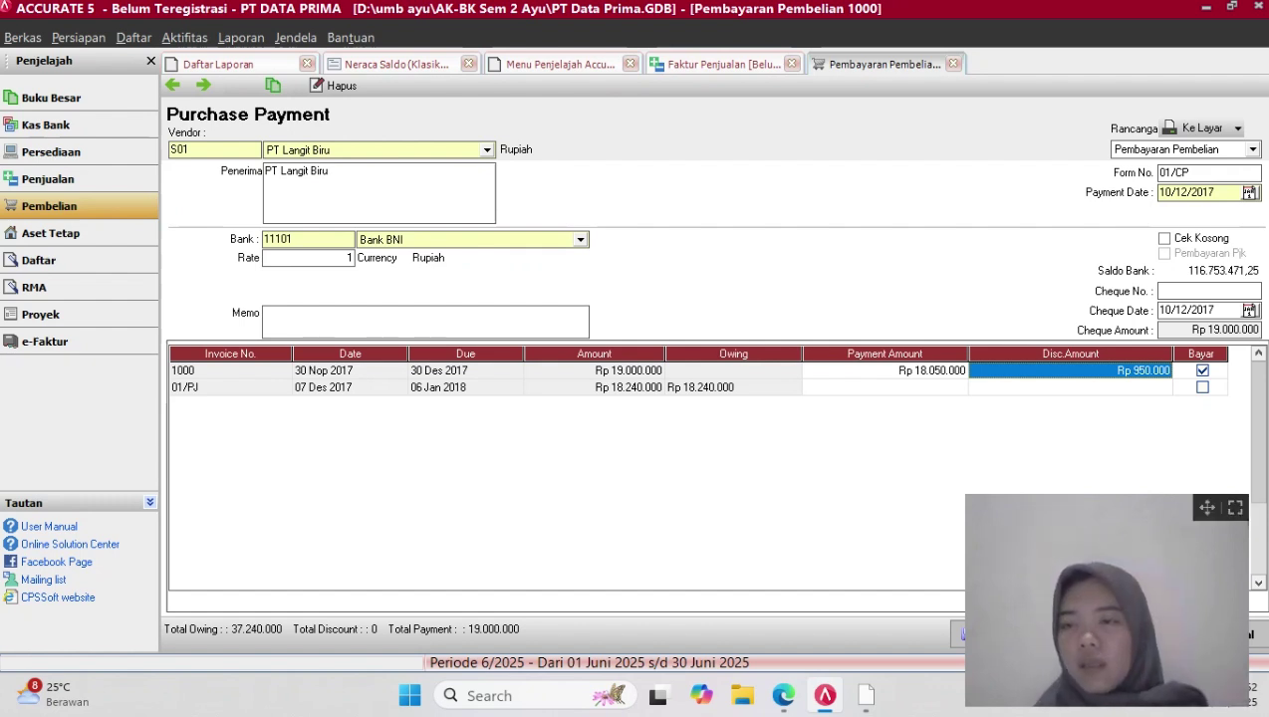
Save and close purchase payment 01/CP to PT Langit Biru with Simpan & Tutup
left_click_drag(1206, 508, 946, 504)
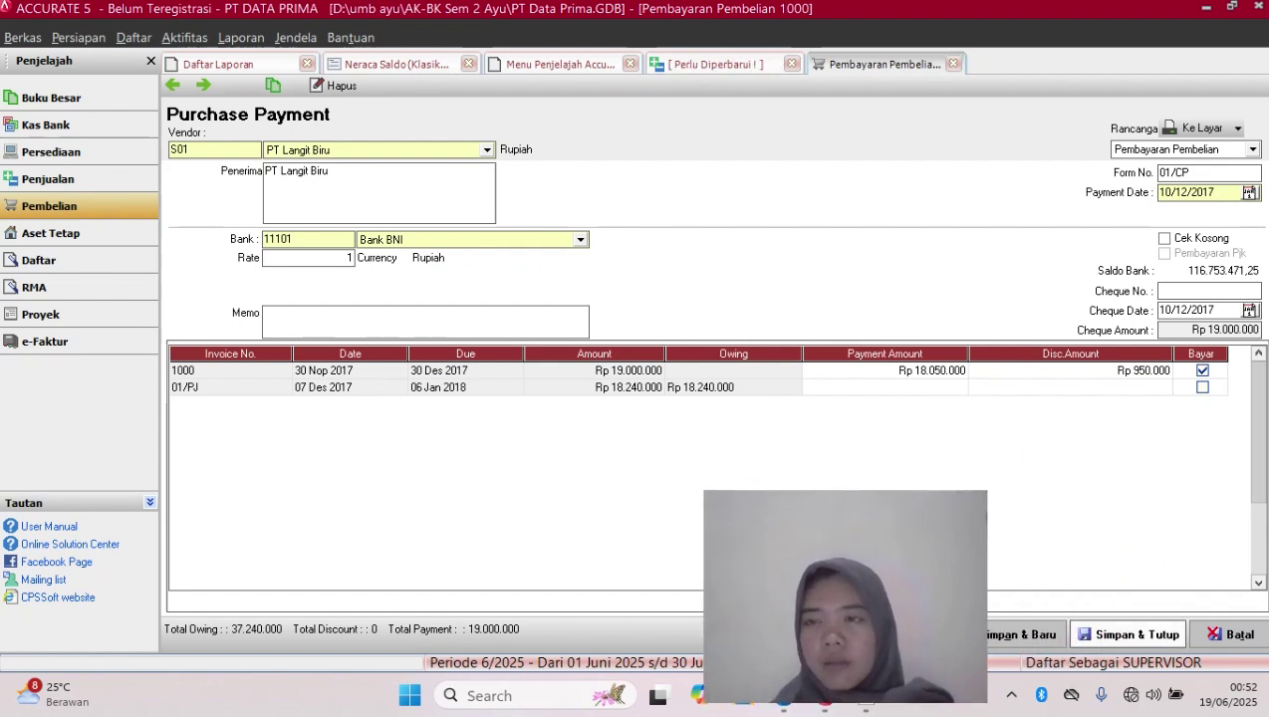
left_click(1129, 634)
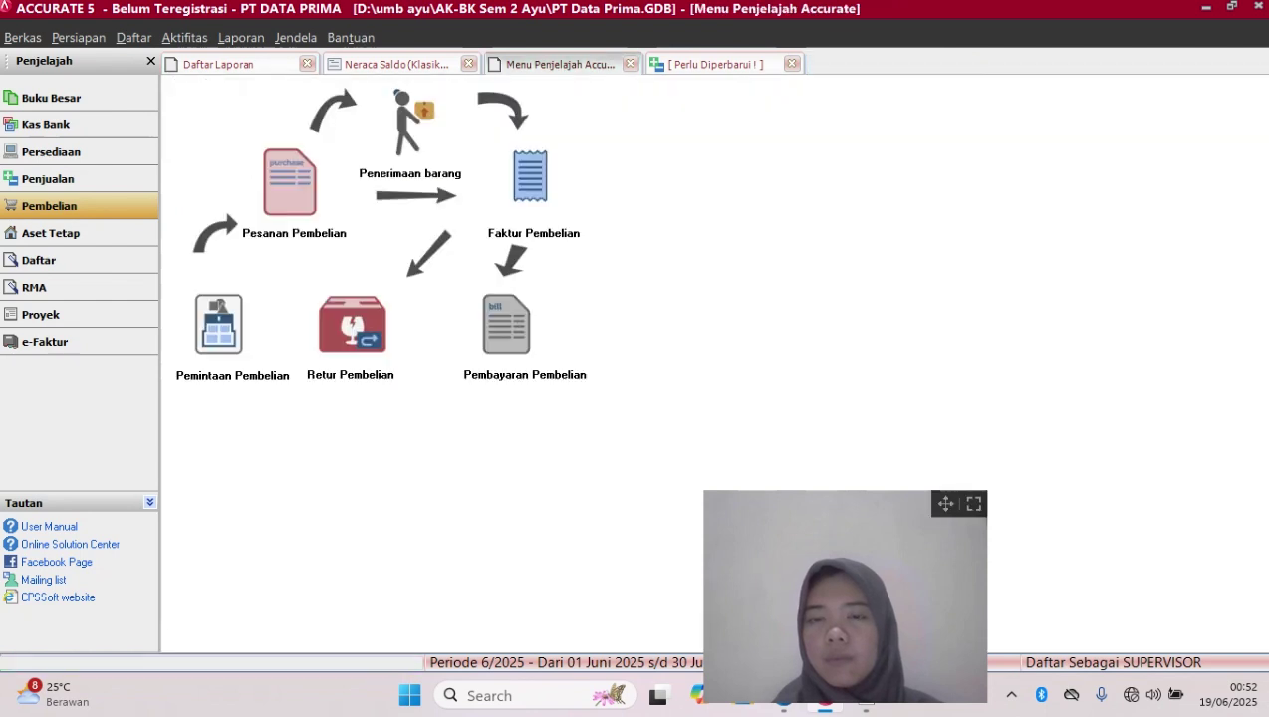
left_click_drag(958, 500, 1233, 514)
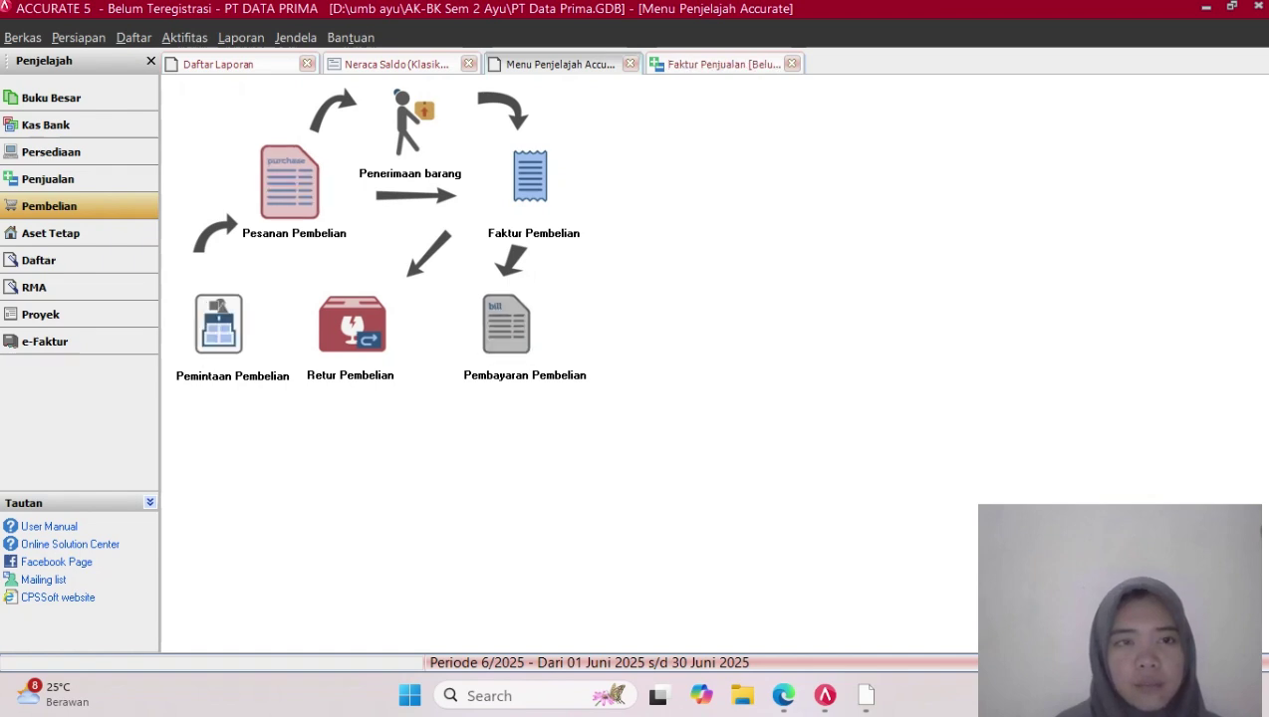
Start a new sales receipt (Penerimaan Penjualan) from customer Grand Samudra Butik
left_click(48, 179)
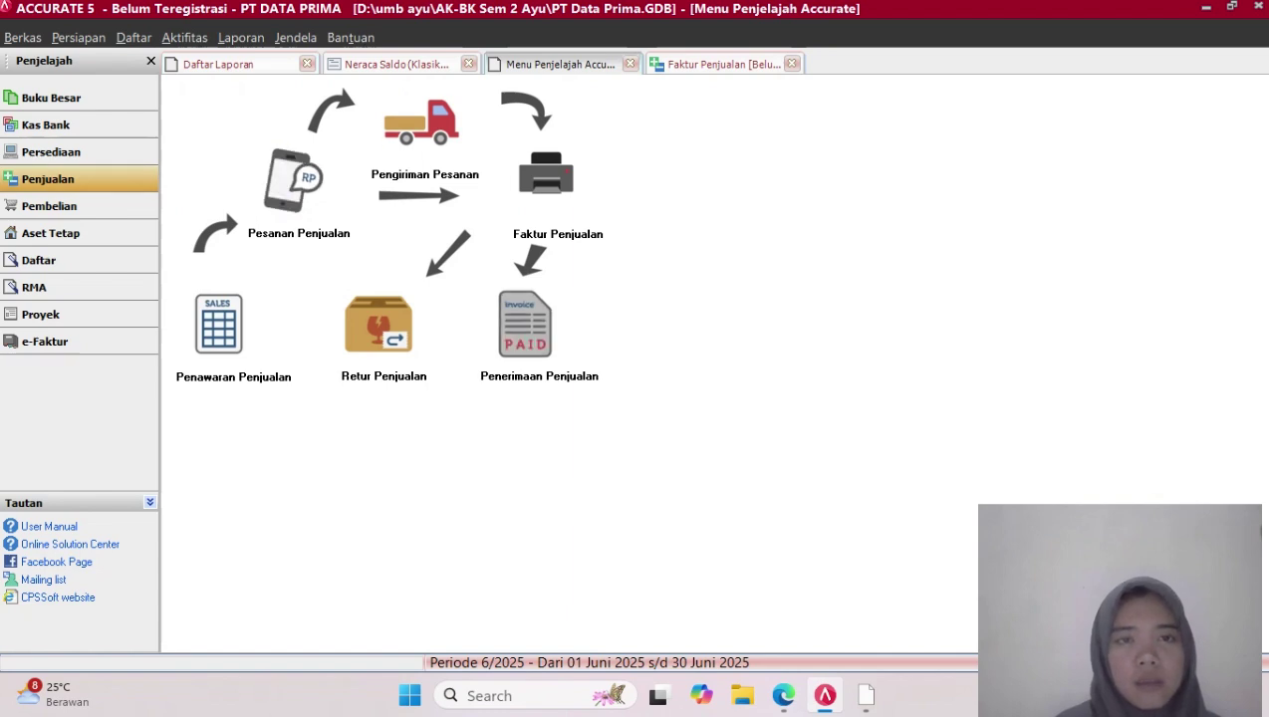
left_click(525, 324)
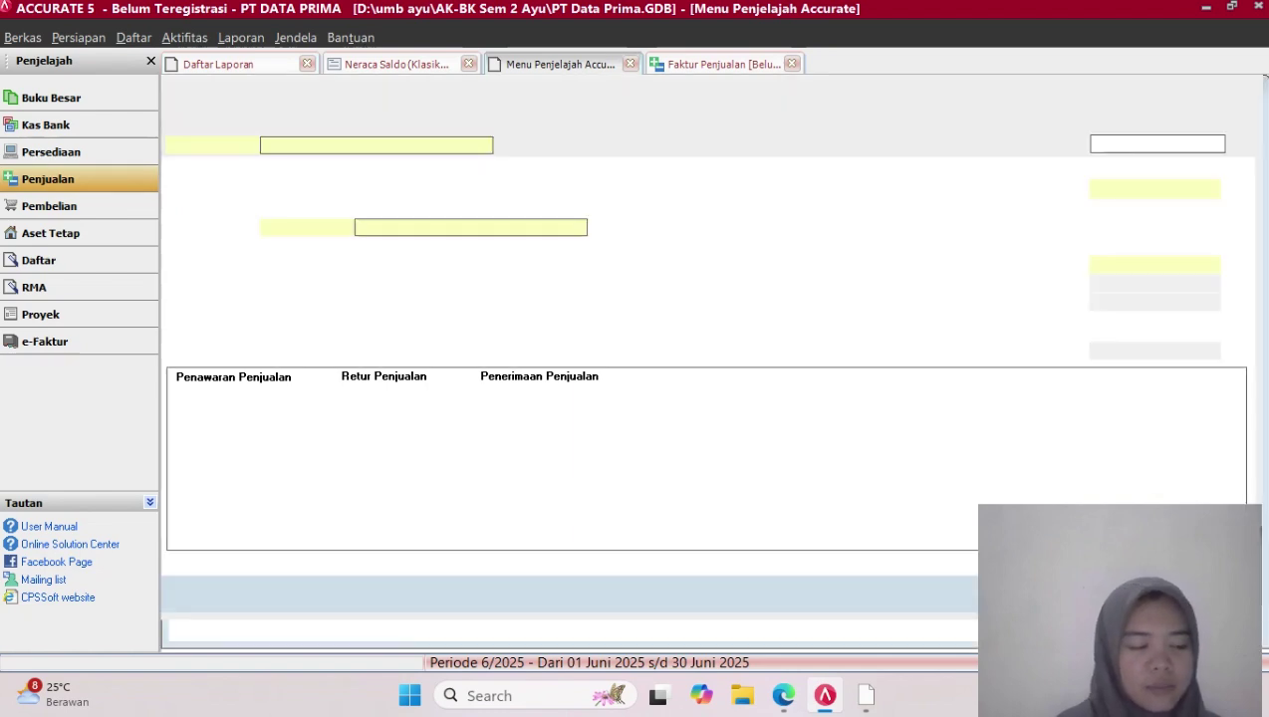
left_click(484, 146)
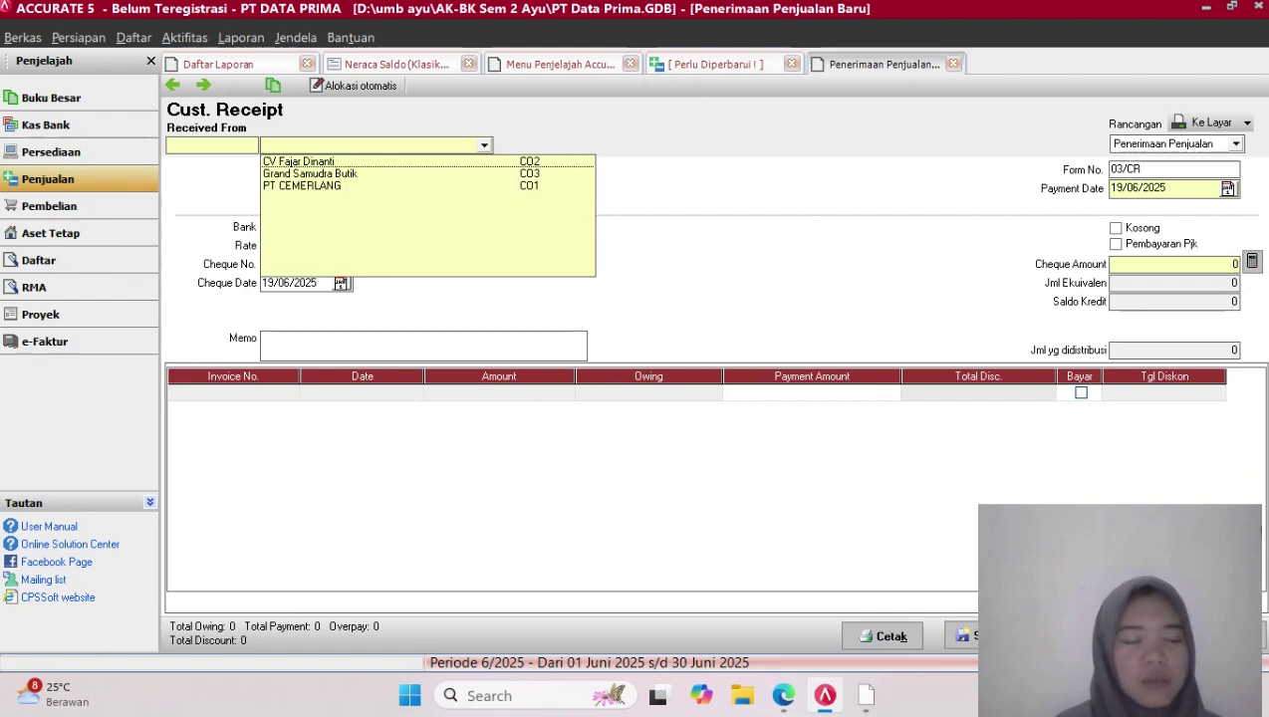
key("Down")
key("Return")
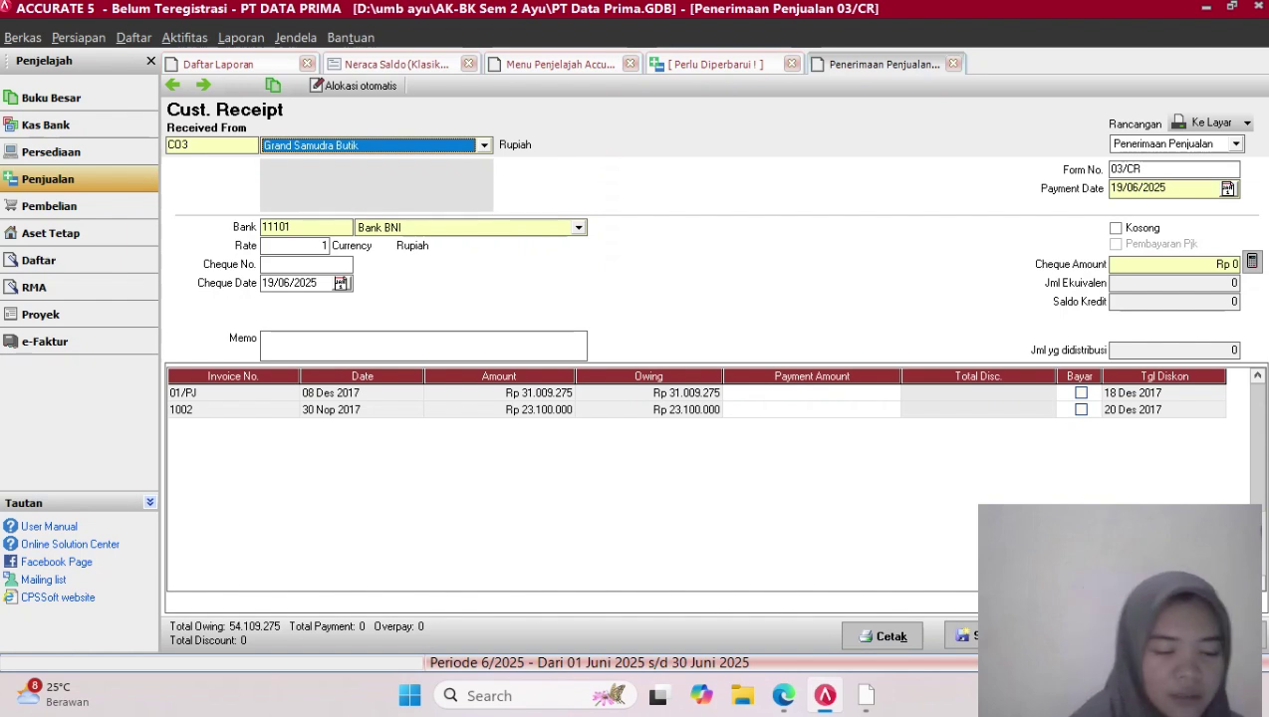
Set both the payment date and the cheque date to 10/12/2017
left_click(1163, 188)
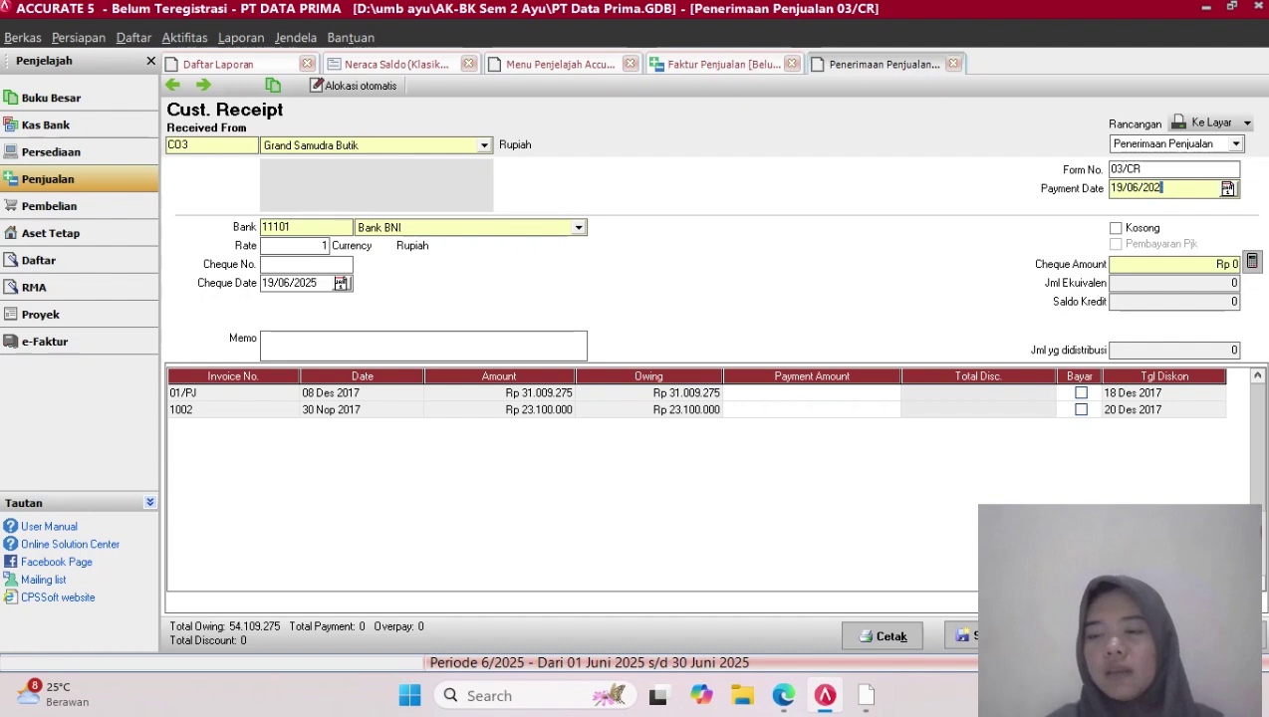
key("BackSpace")
key("BackSpace")
key("BackSpace")
key("BackSpace")
key("BackSpace")
key("BackSpace")
key("BackSpace")
key("BackSpace")
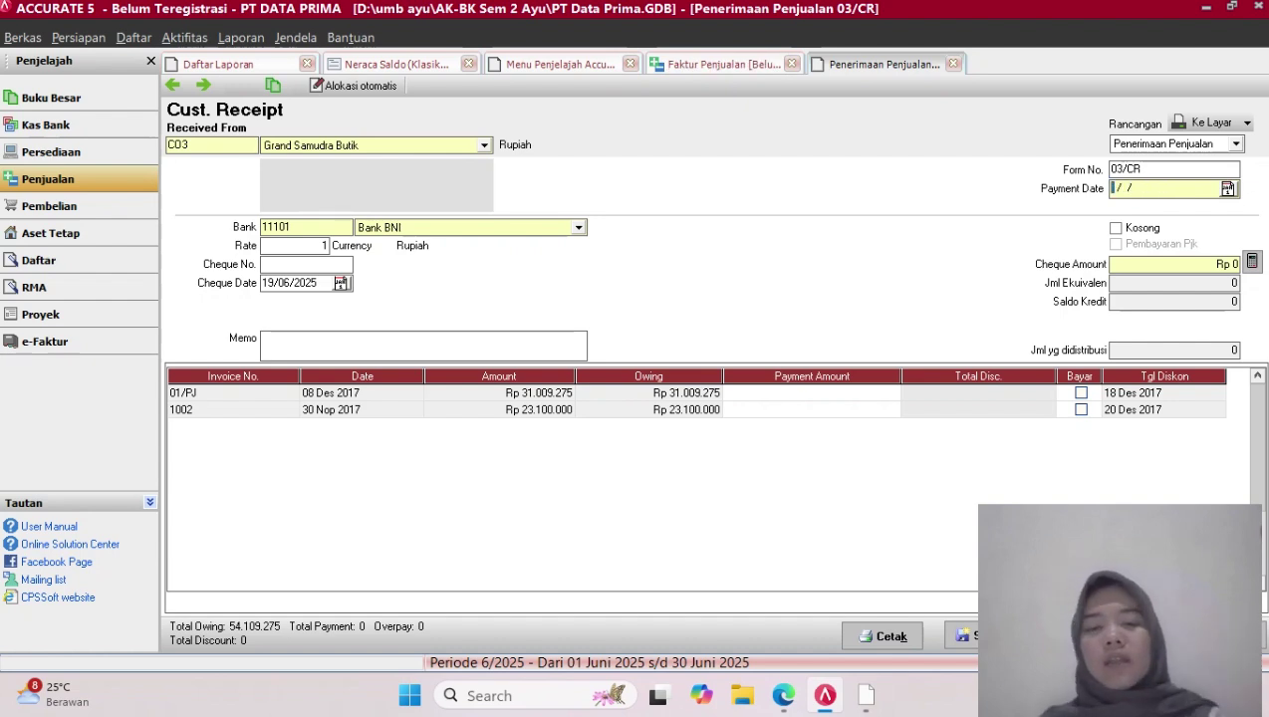
type("10/12/2017")
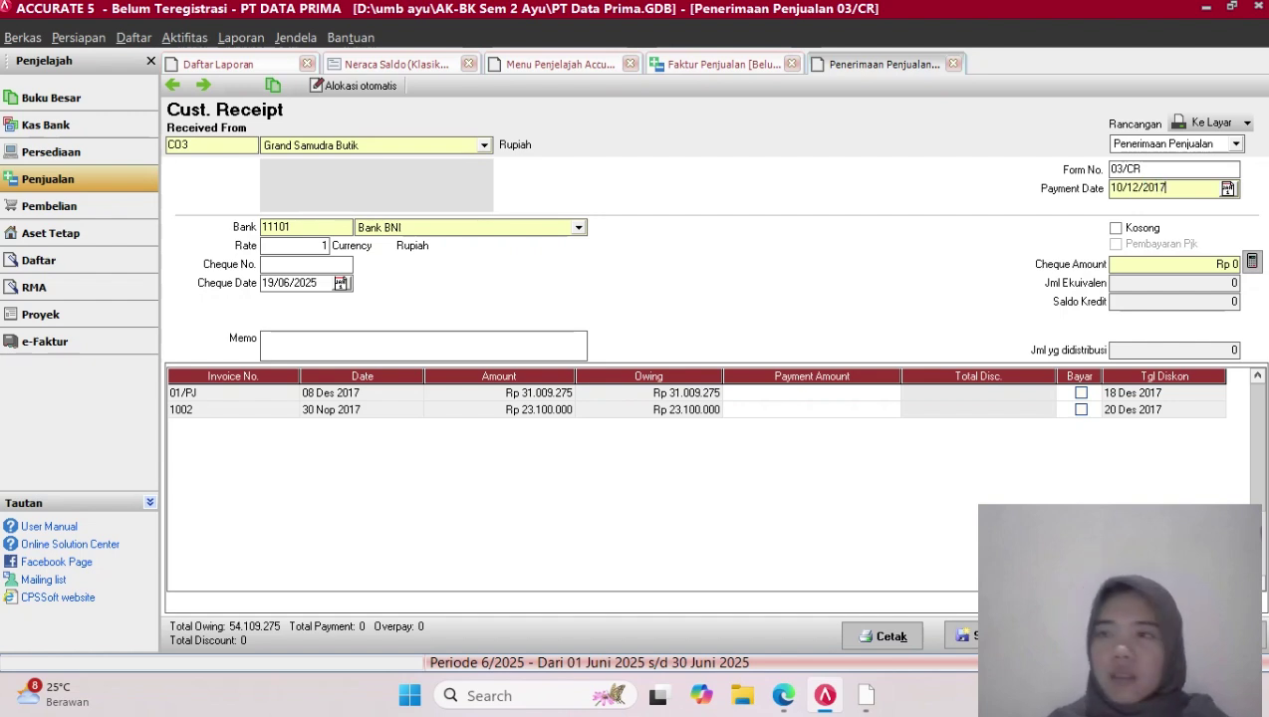
key("shift+Left")
key("shift+Left")
key("shift+Left")
key("shift+Left")
key("shift+Left")
key("shift+Left")
key("shift+Left")
key("shift+Left")
key("shift+Left")
key("shift+Left")
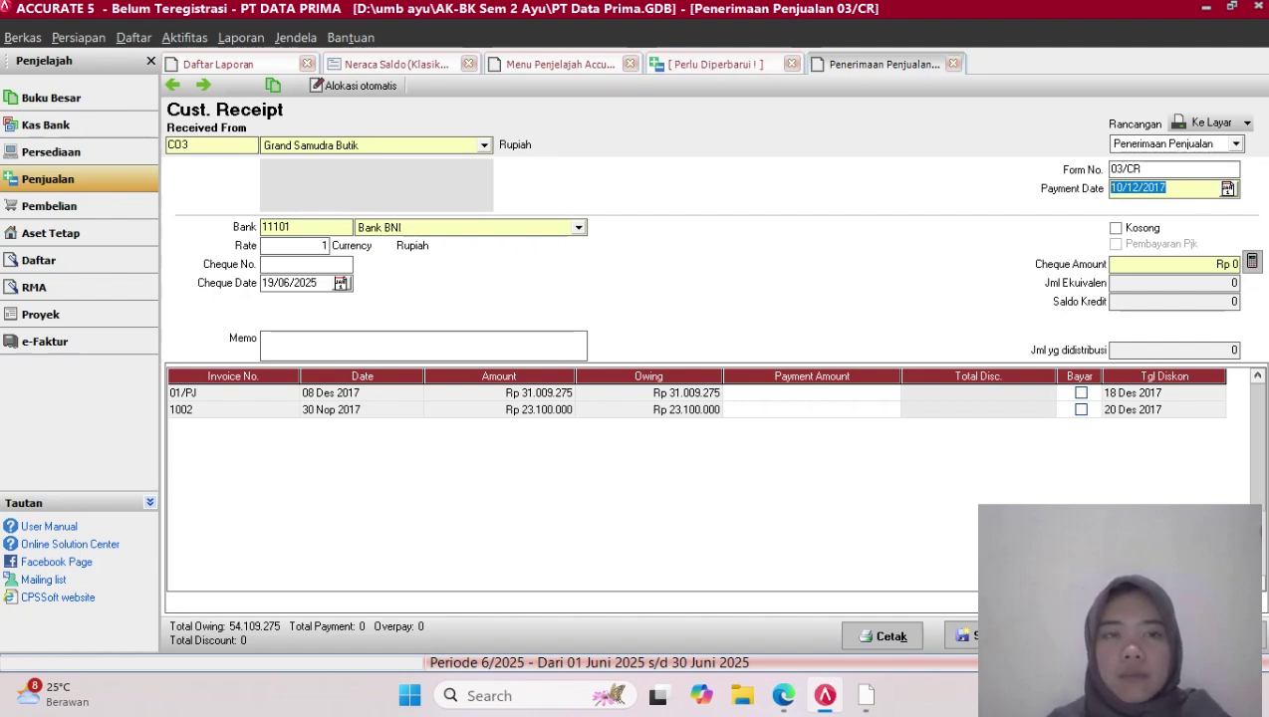
left_click(317, 283)
key("BackSpace")
key("BackSpace")
key("BackSpace")
key("BackSpace")
key("BackSpace")
key("BackSpace")
key("BackSpace")
key("BackSpace")
key("BackSpace")
key("BackSpace")
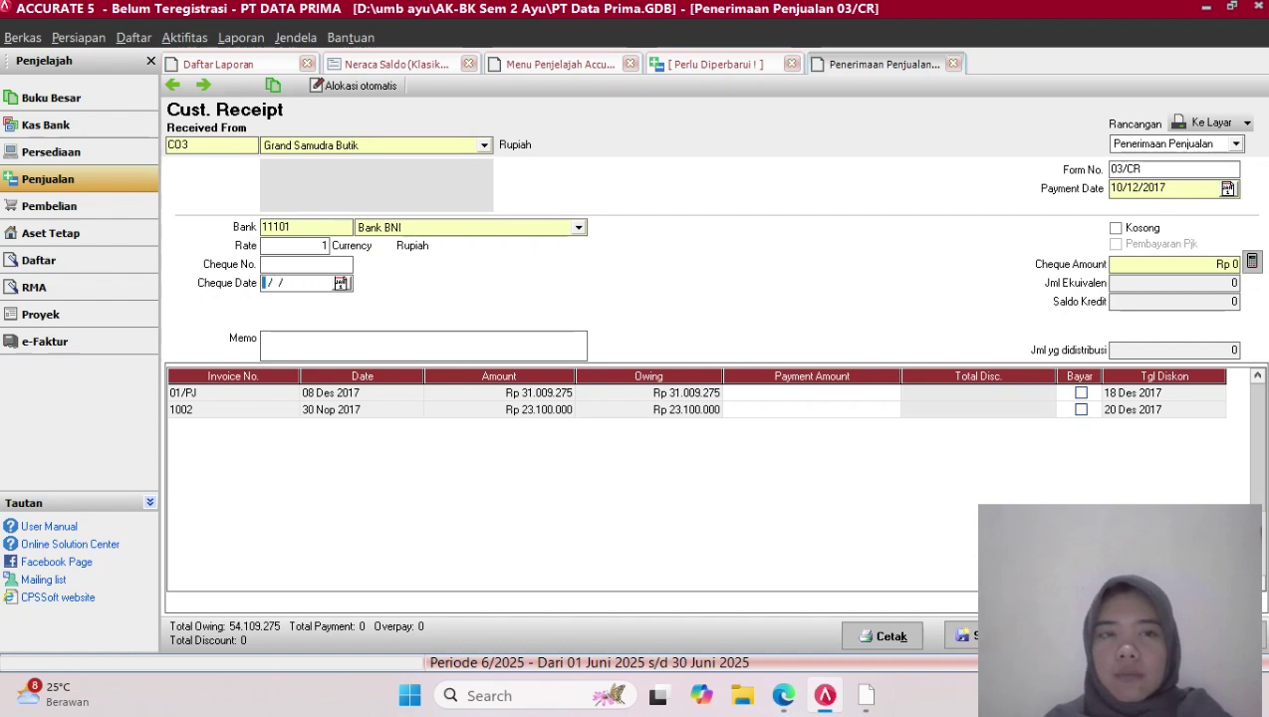
type("10122017")
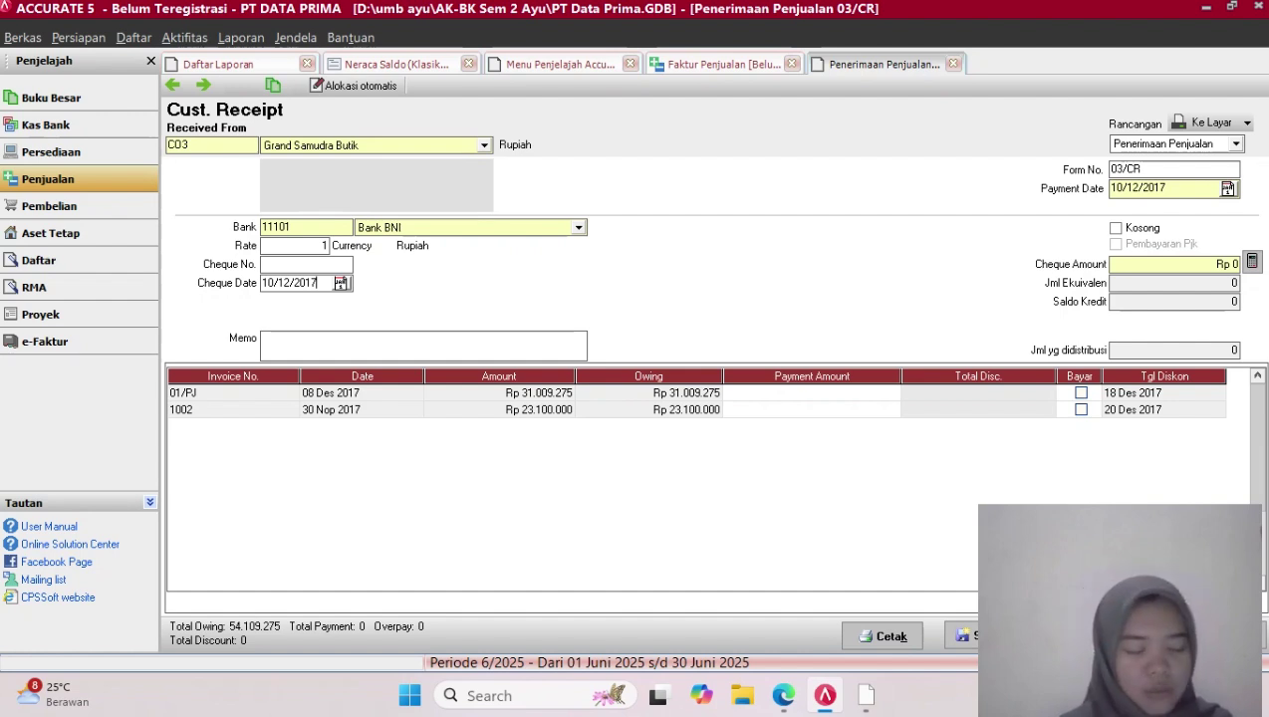
Mark invoice 1002 for full payment and open its Diskon/Info Write-off details
left_click(1081, 410)
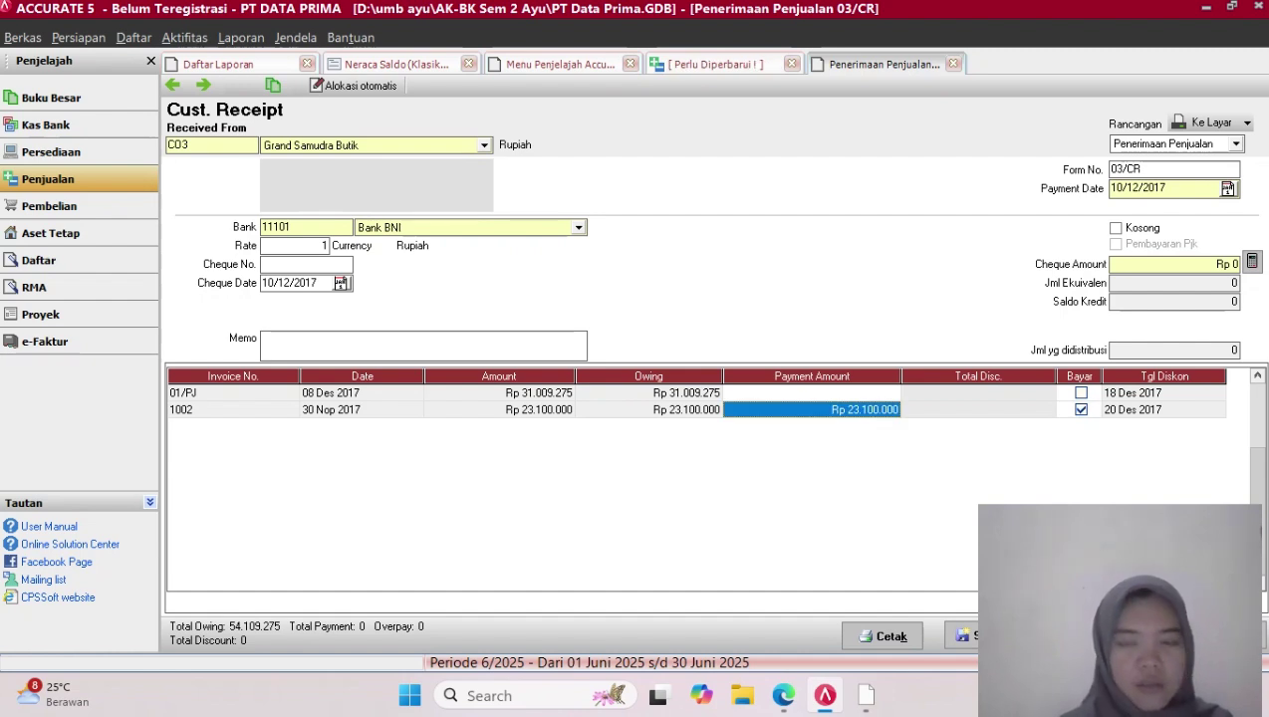
left_click(979, 410)
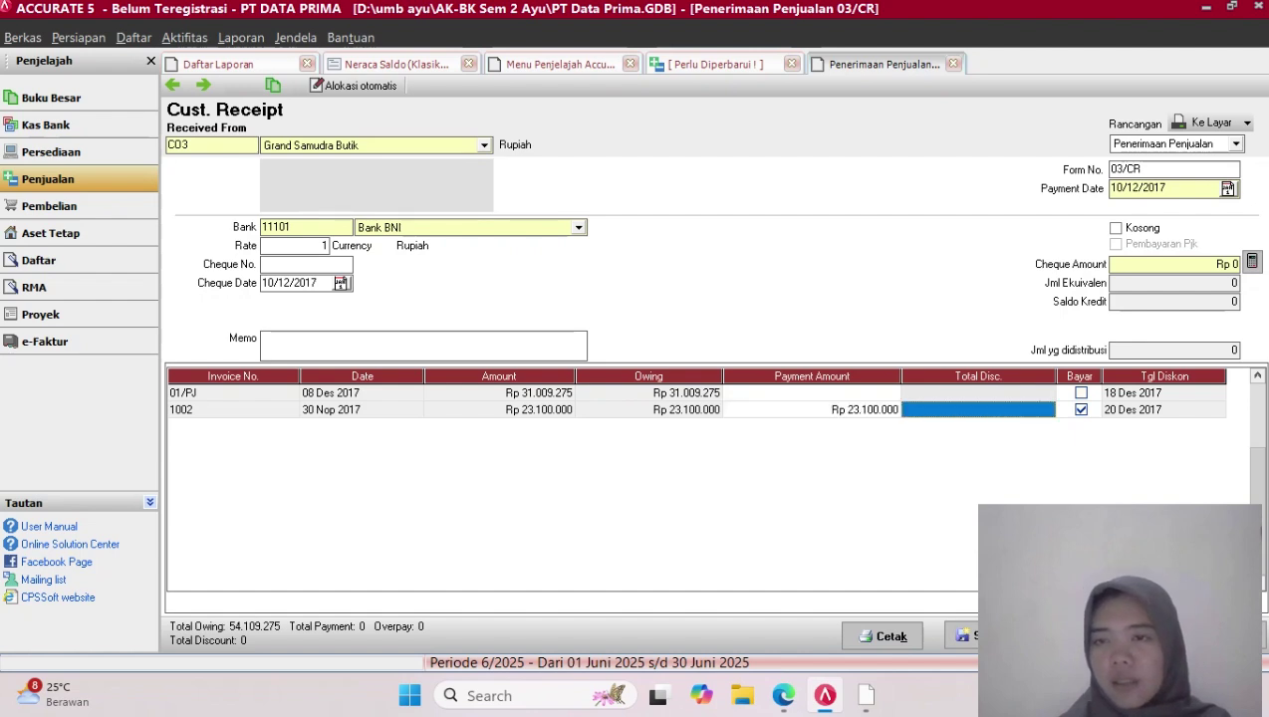
right_click(1053, 411)
left_click(1124, 423)
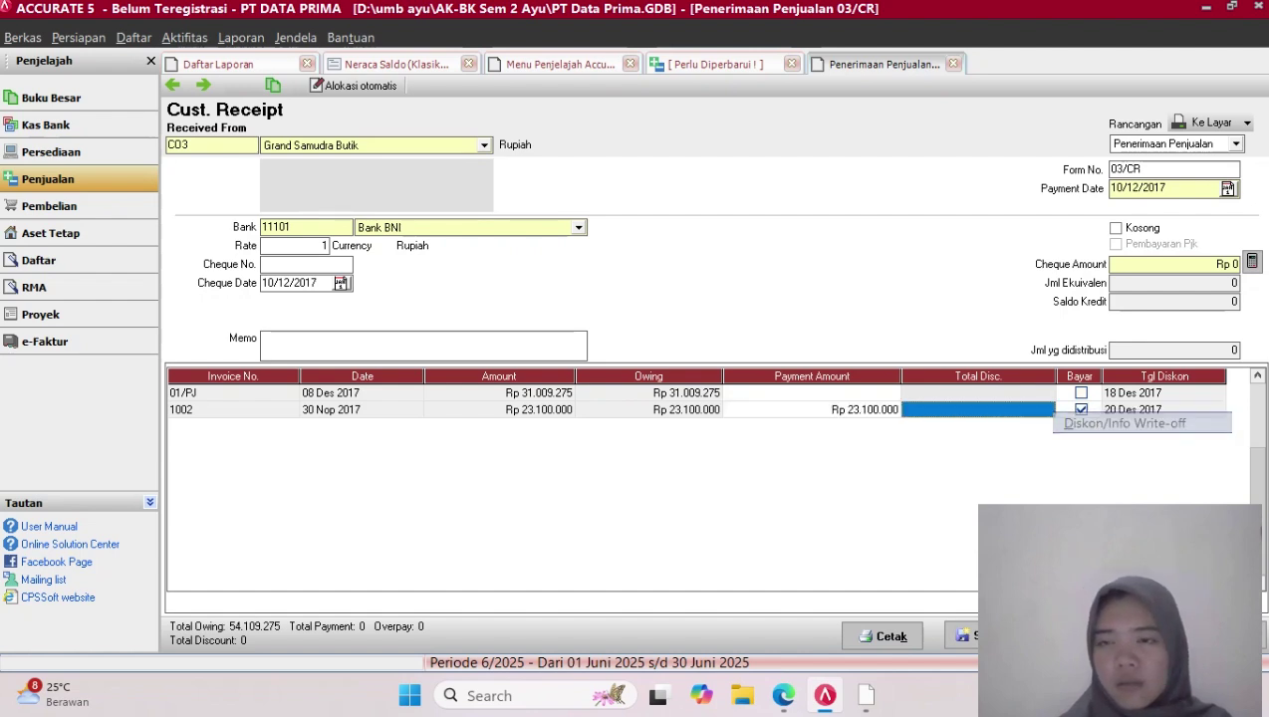
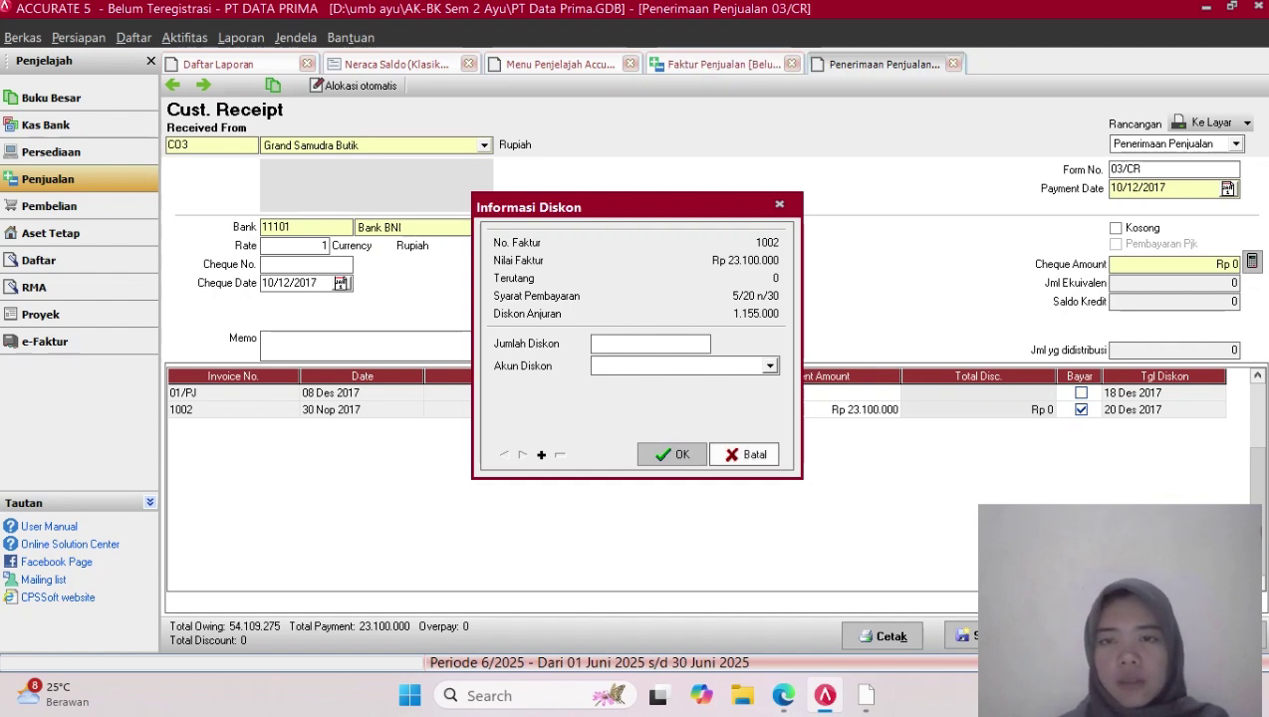
Cancel the Informasi Diskon dialog so invoice 1002 gets no discount on receipt 03/CR
left_click(744, 454)
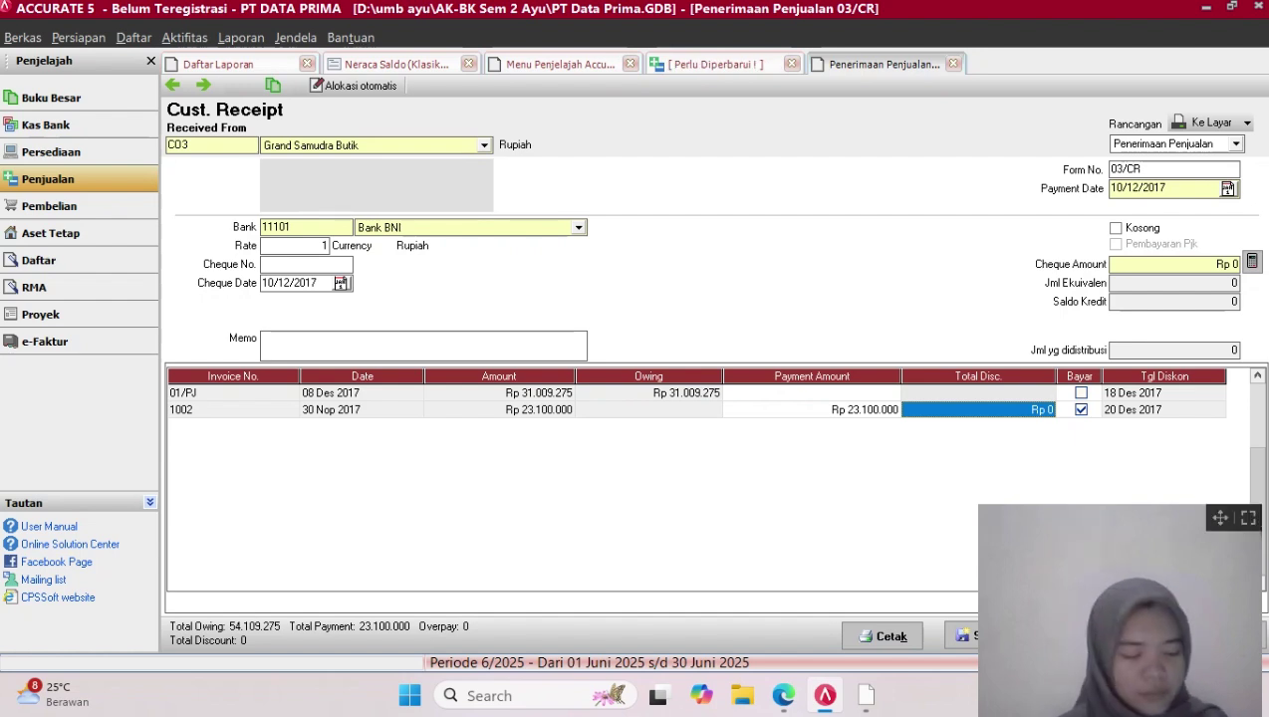
left_click_drag(1220, 517, 962, 495)
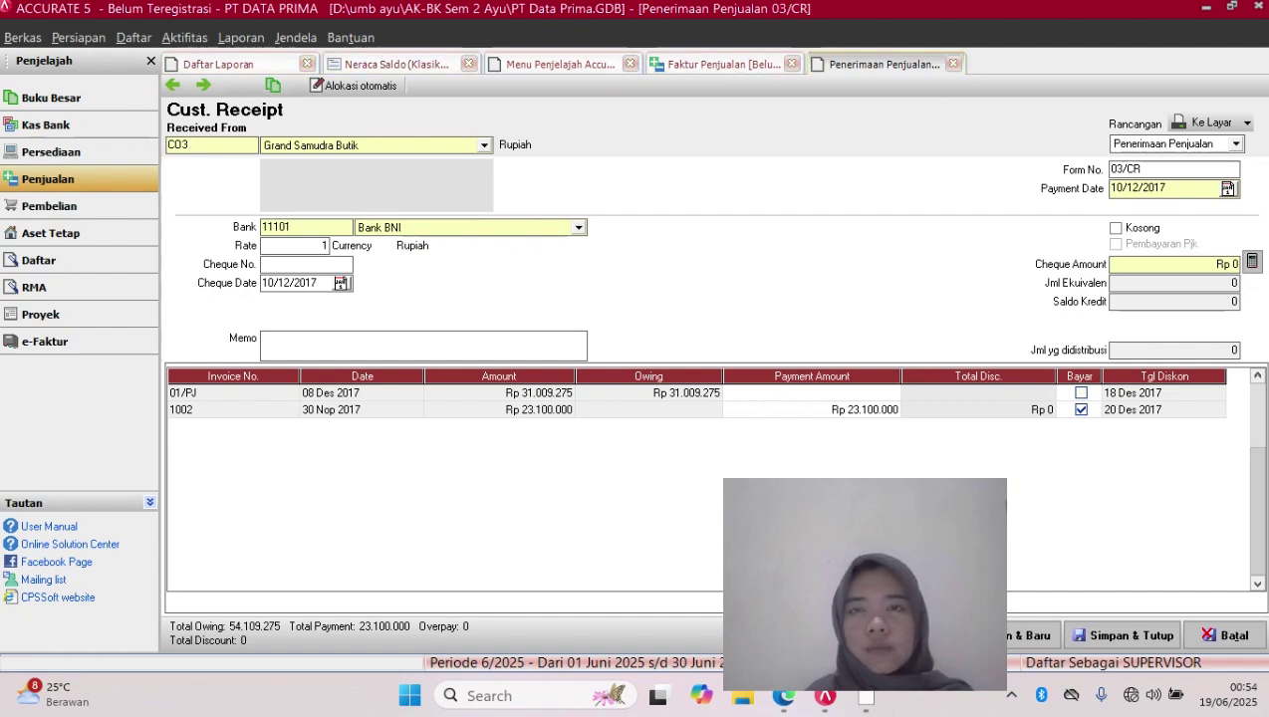
Open sales invoice 1002 from the outstanding list; its terms can't change while it's in use
left_click(723, 63)
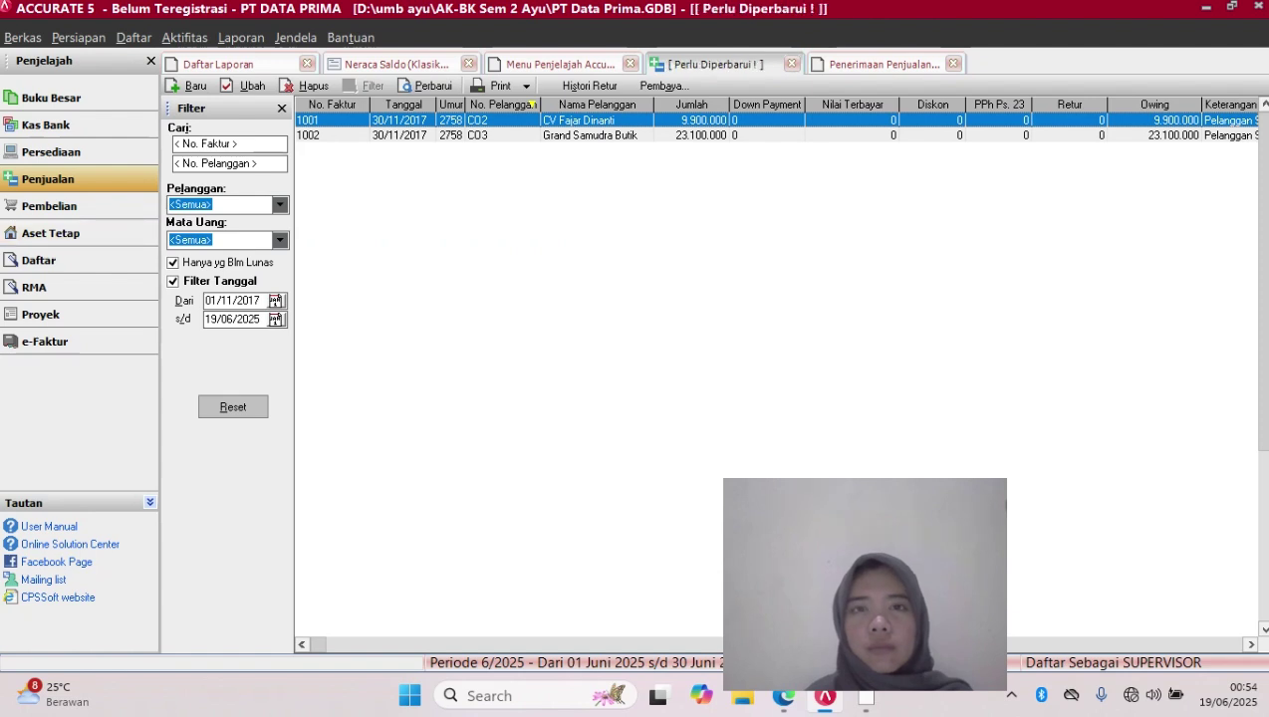
left_click(595, 135)
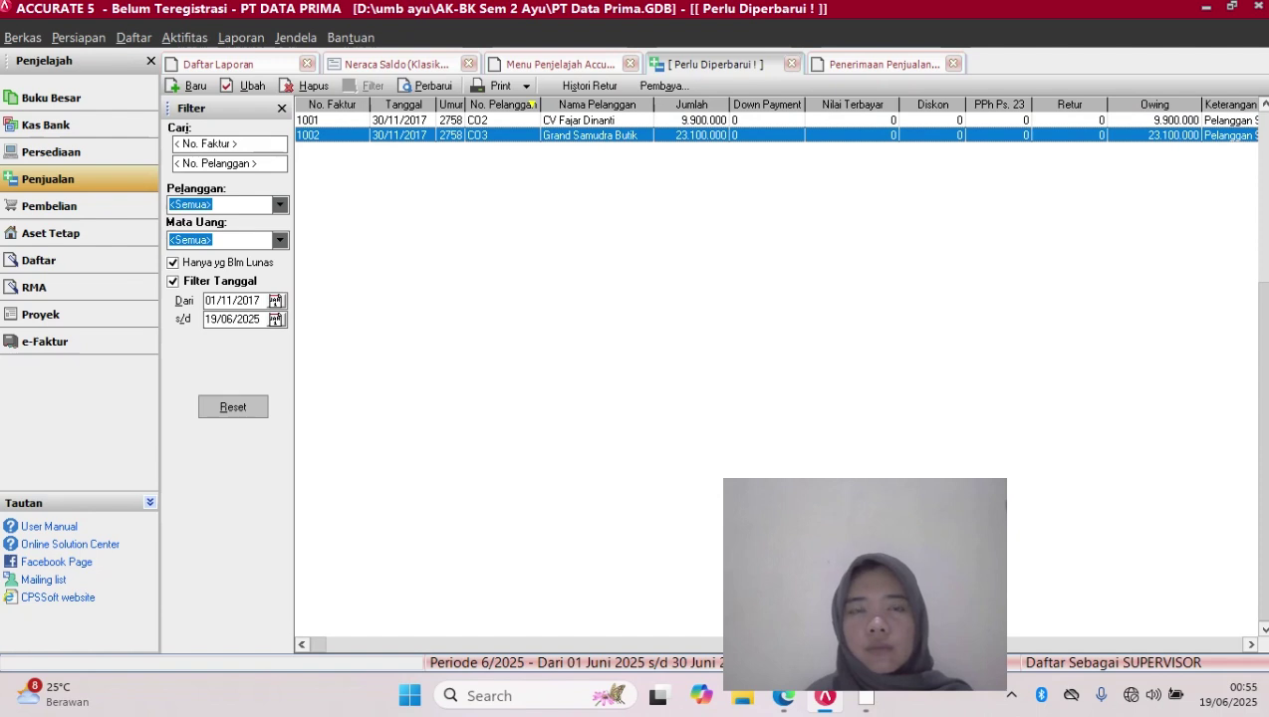
double_click(595, 136)
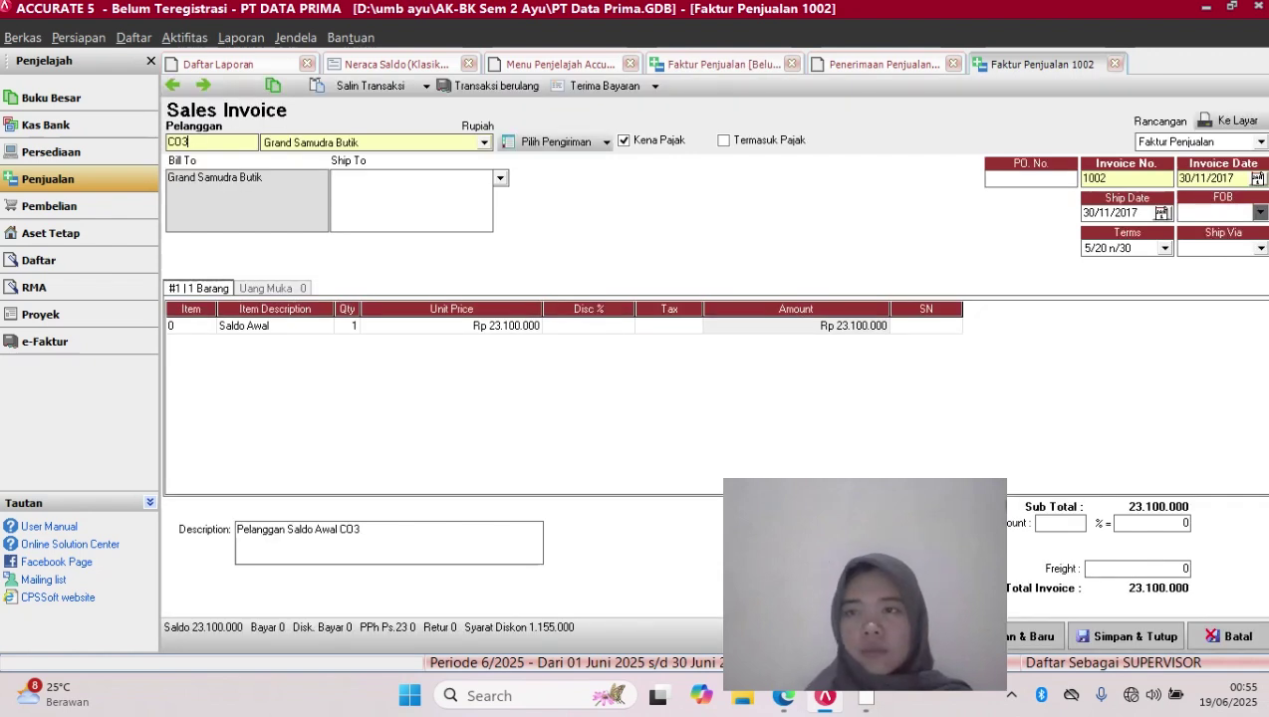
left_click(1164, 249)
left_click(1107, 289)
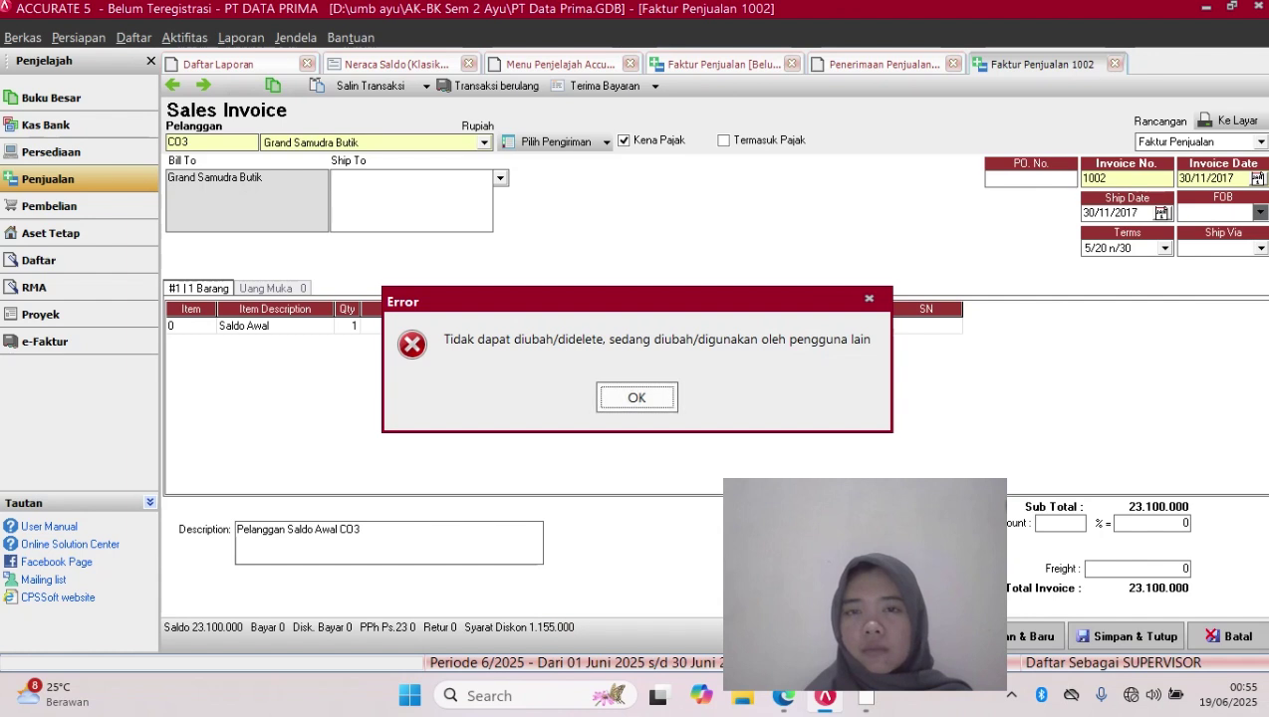
key("Return")
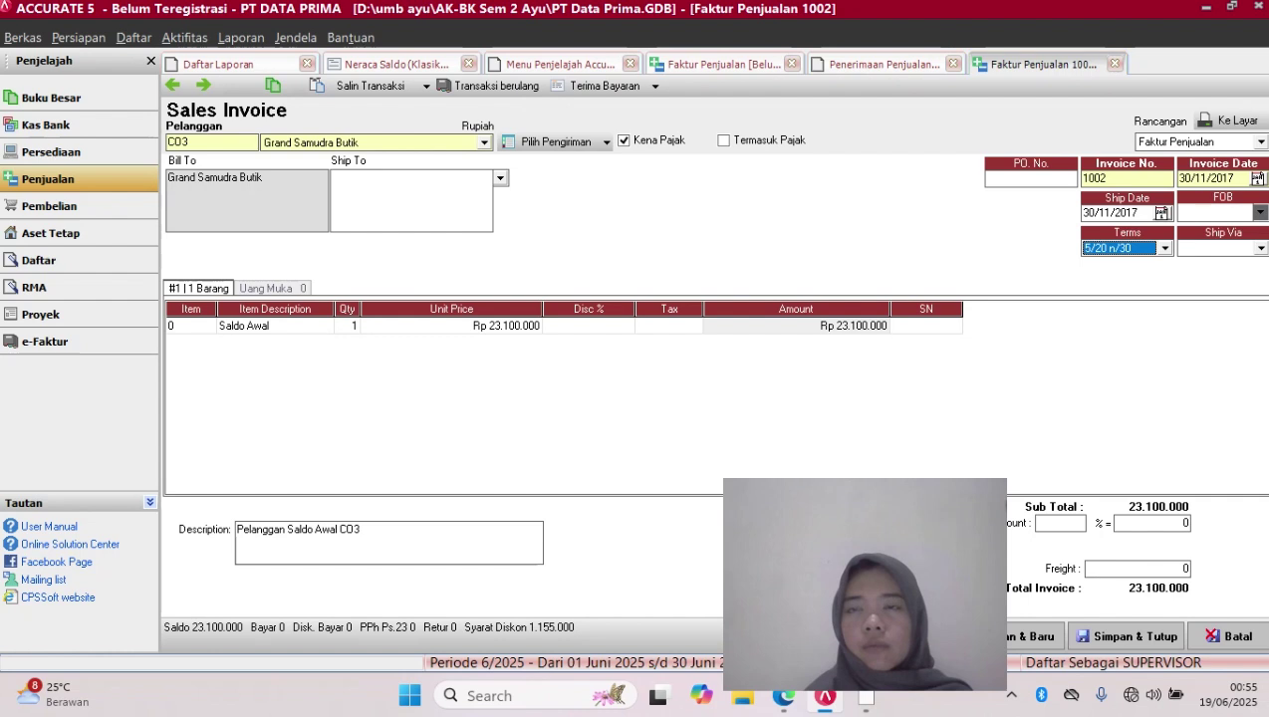
Close customer receipt 03/CR without saving its changes
left_click(881, 63)
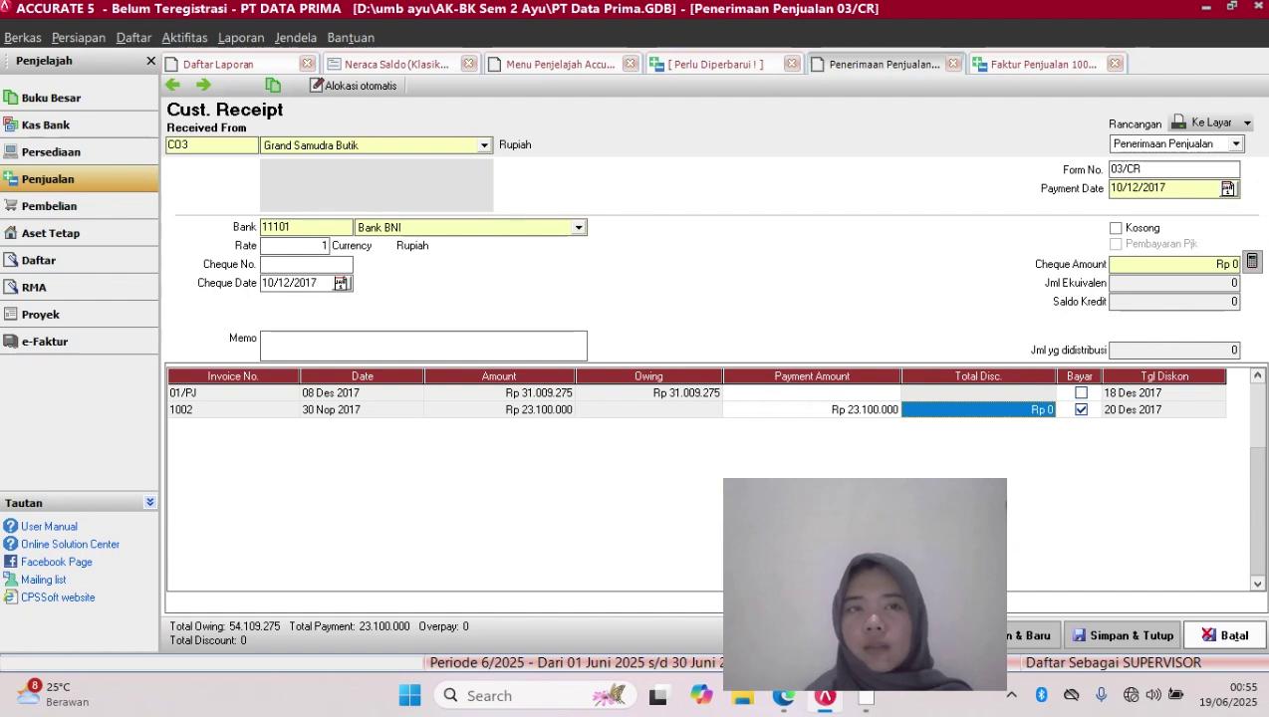
left_click(1228, 635)
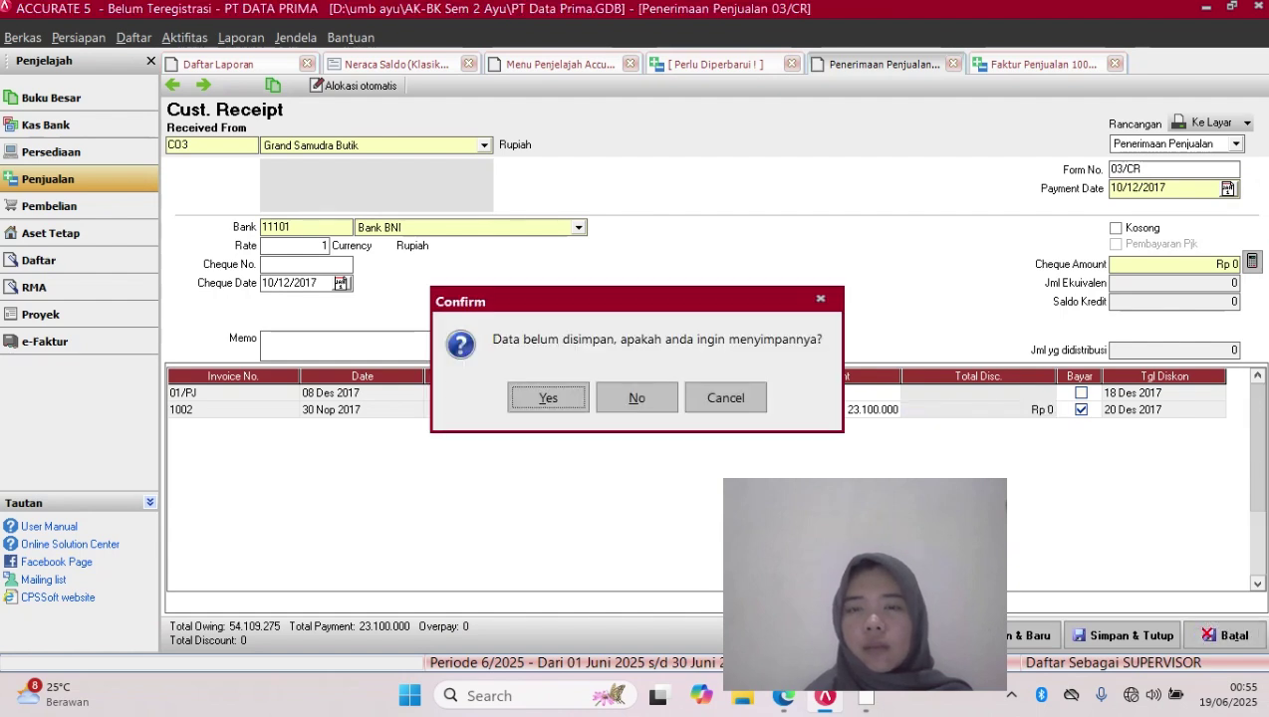
left_click(637, 397)
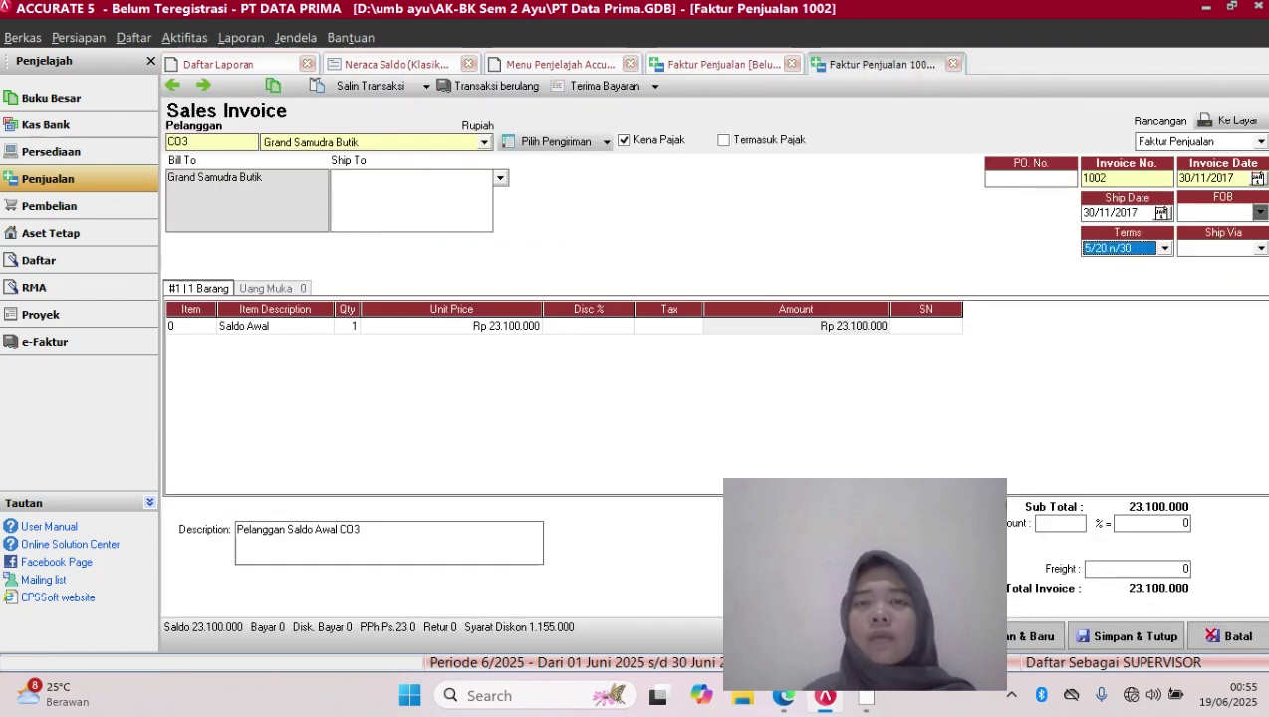
Change invoice 1002's payment terms to 2/10 n/30 and save it
left_click(1165, 248)
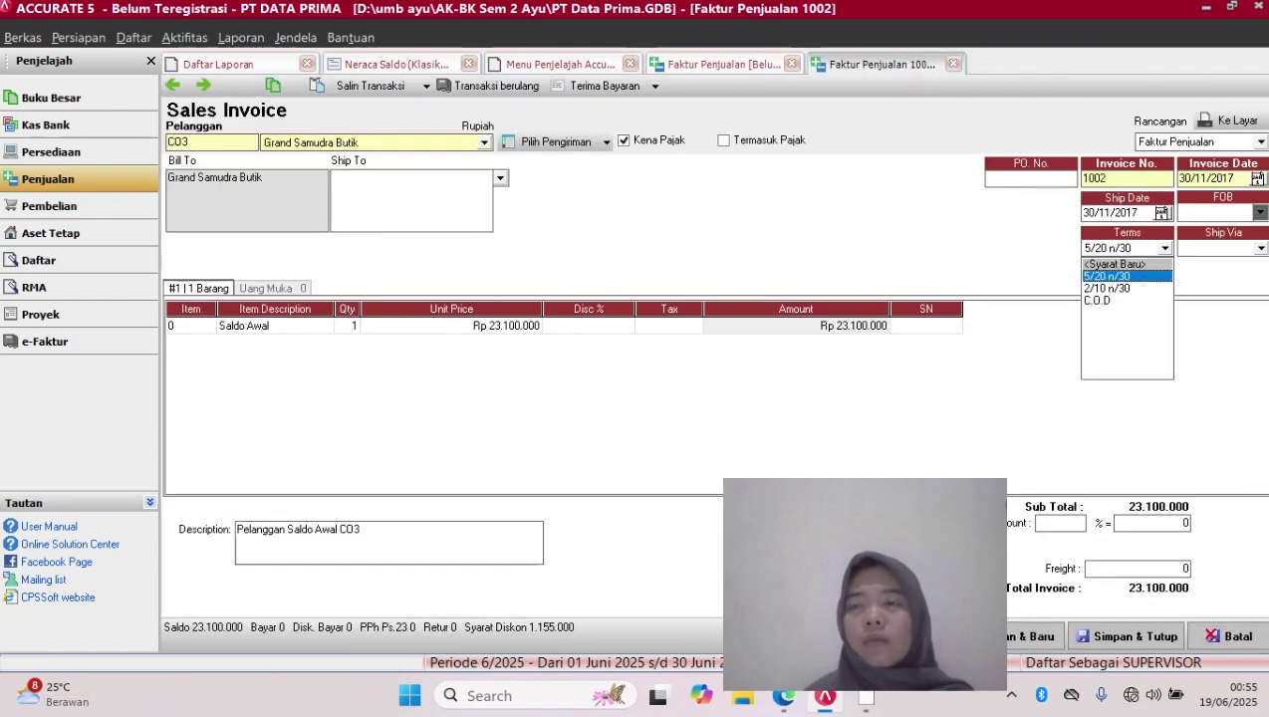
left_click(1126, 276)
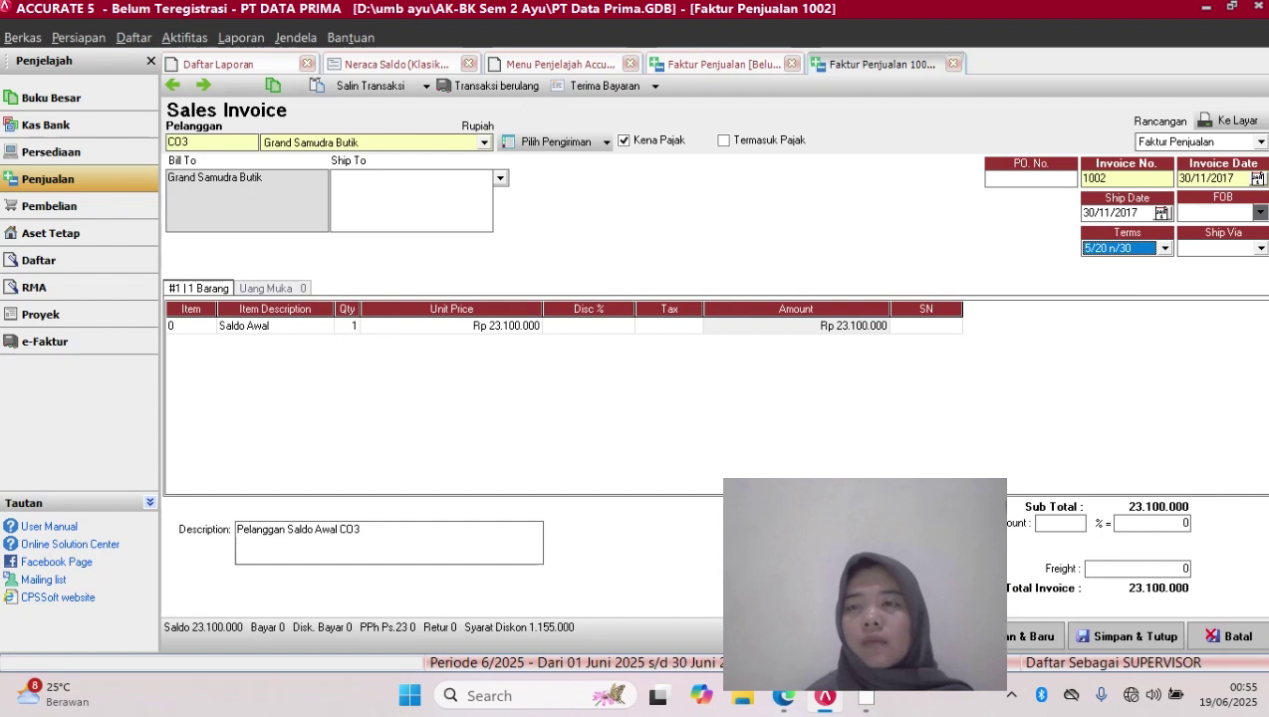
left_click(1164, 248)
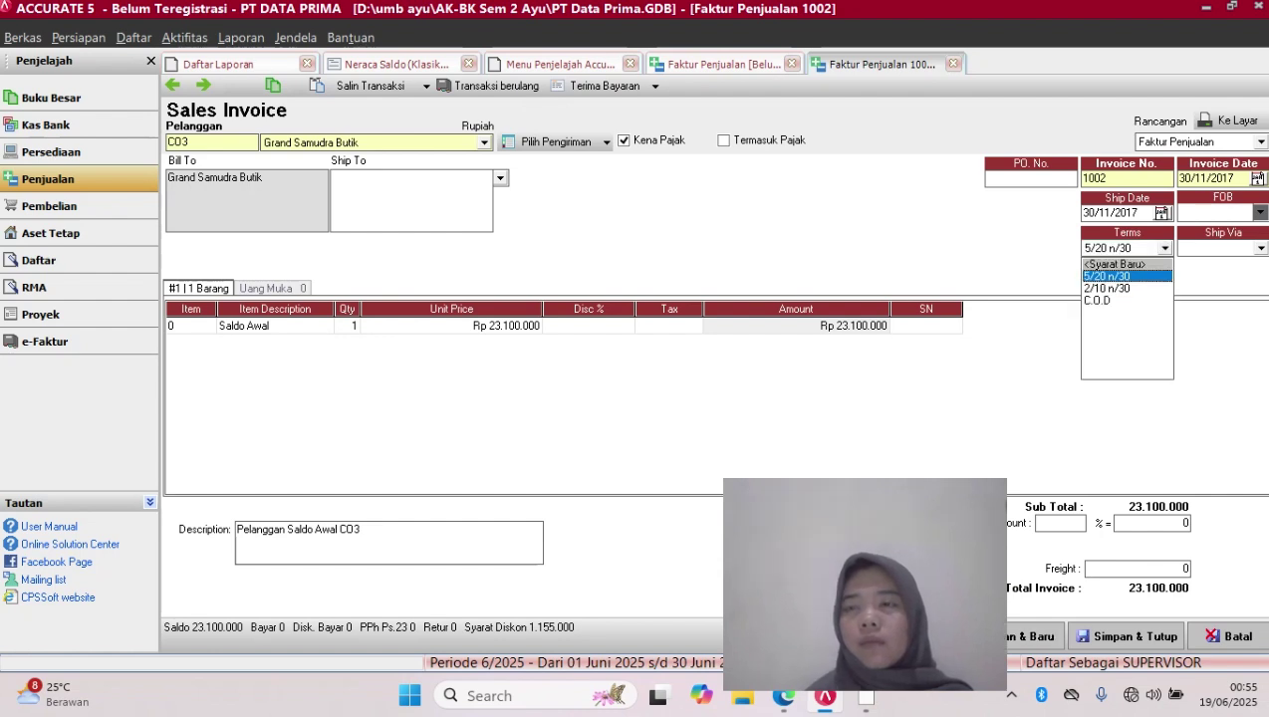
left_click(1107, 288)
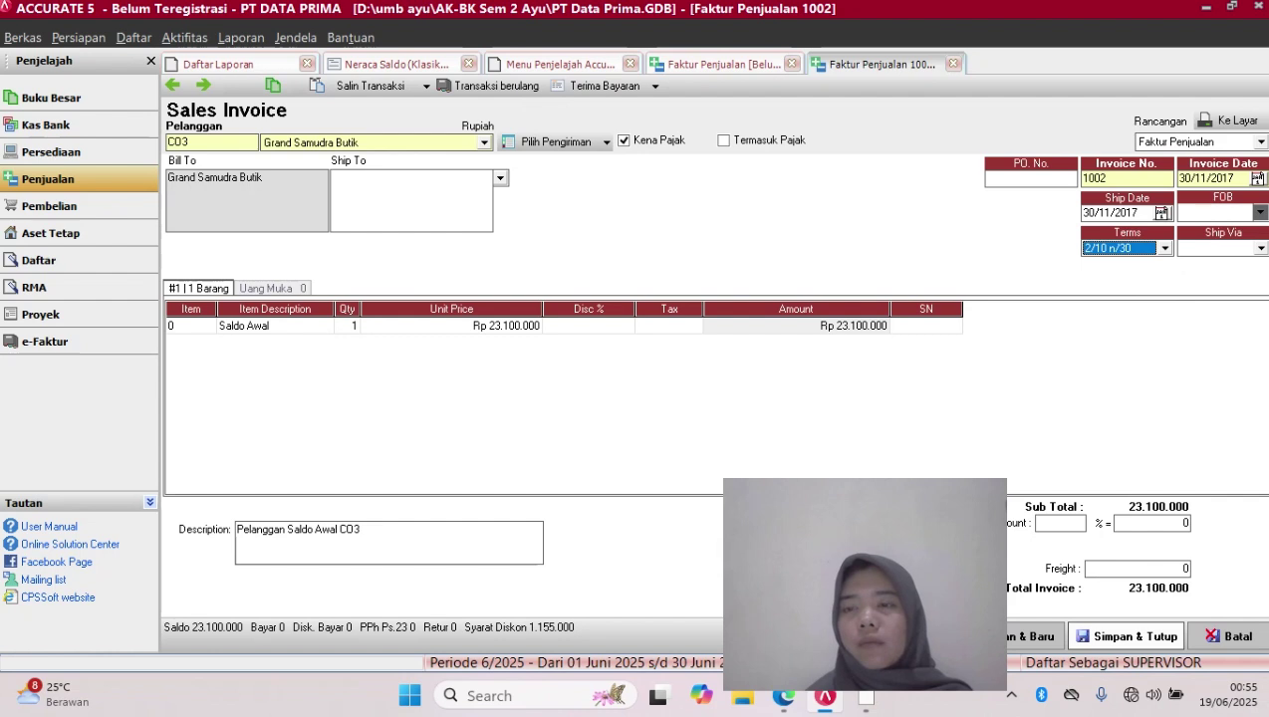
left_click(1129, 636)
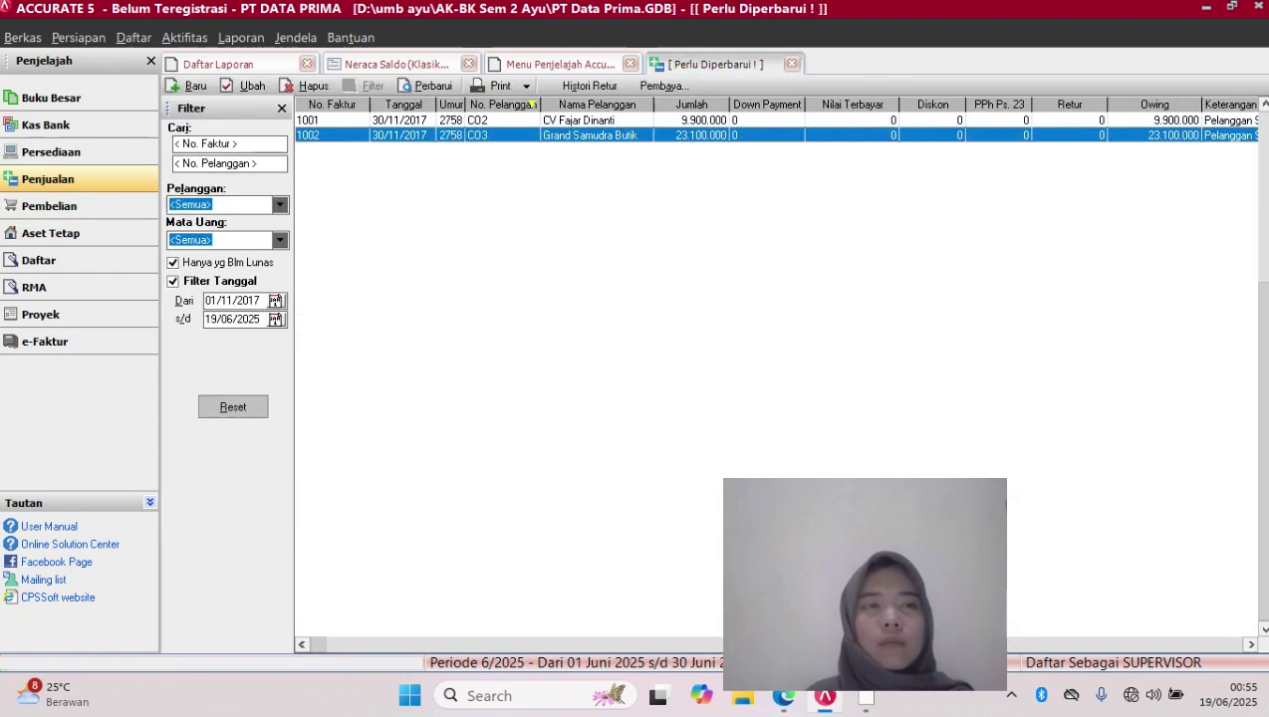
left_click(60, 179)
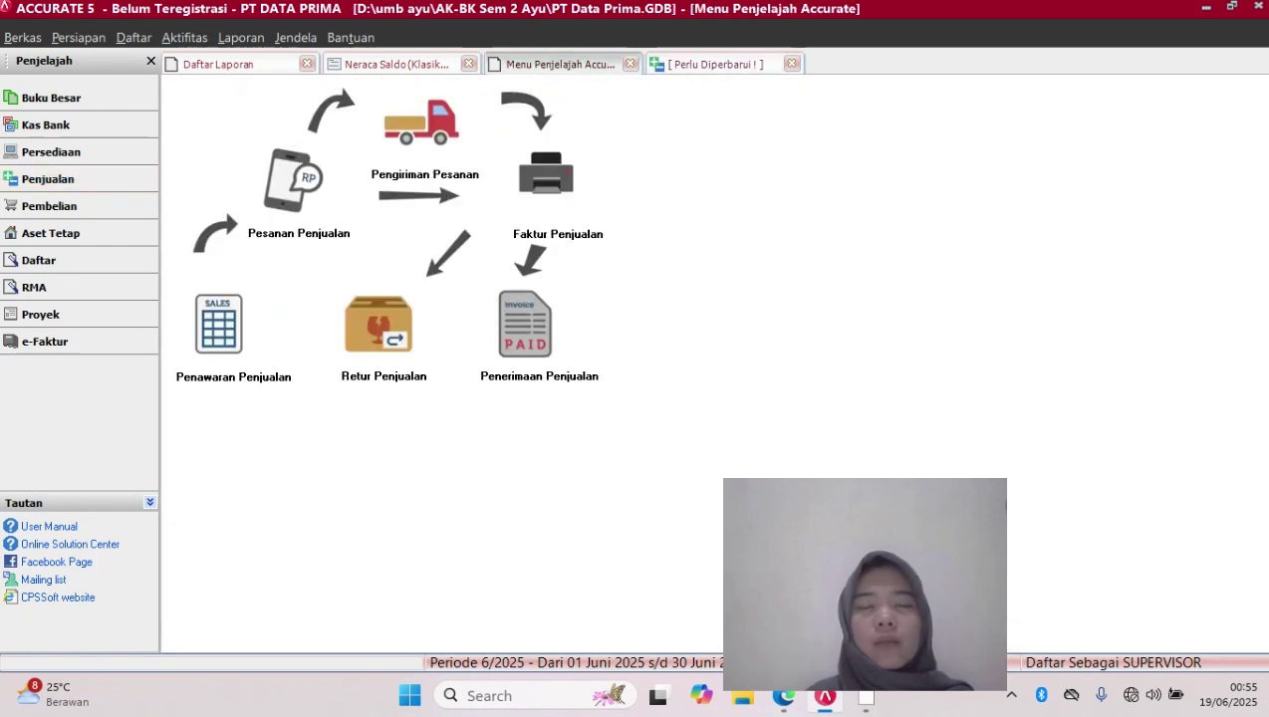
Start a new customer receipt with Grand Samudra Butik as the paying customer
left_click(525, 325)
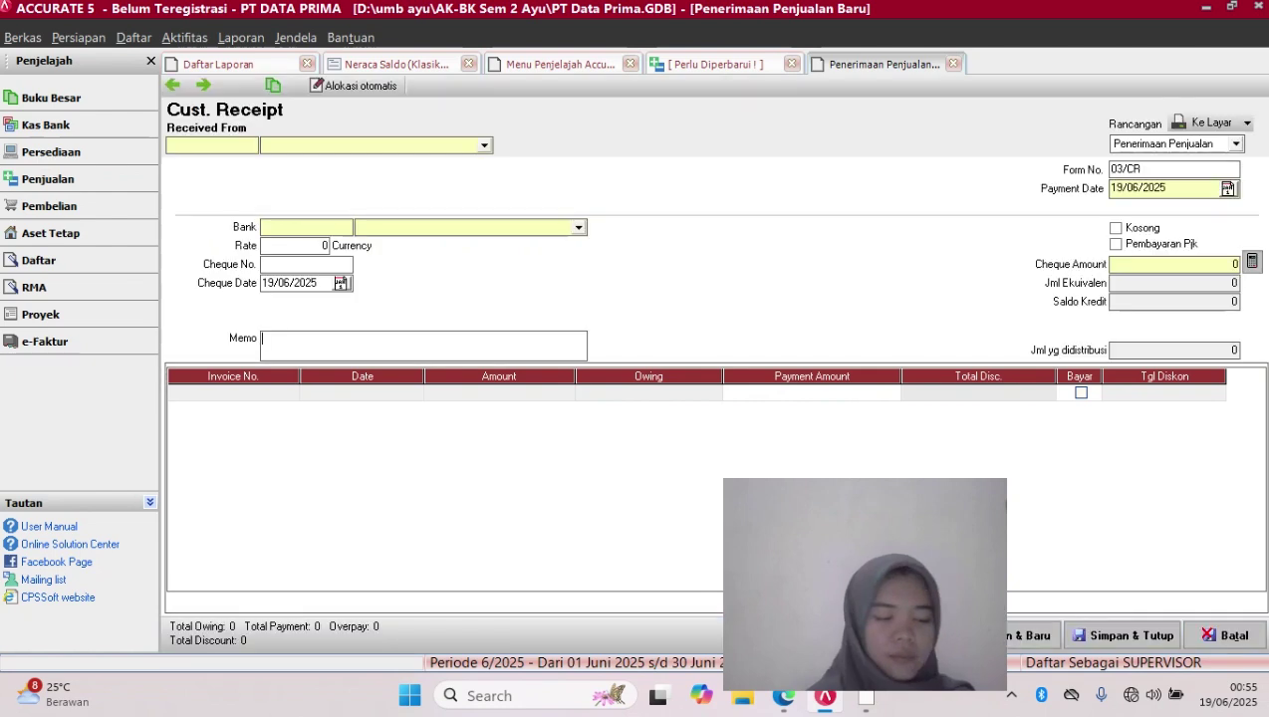
left_click(484, 146)
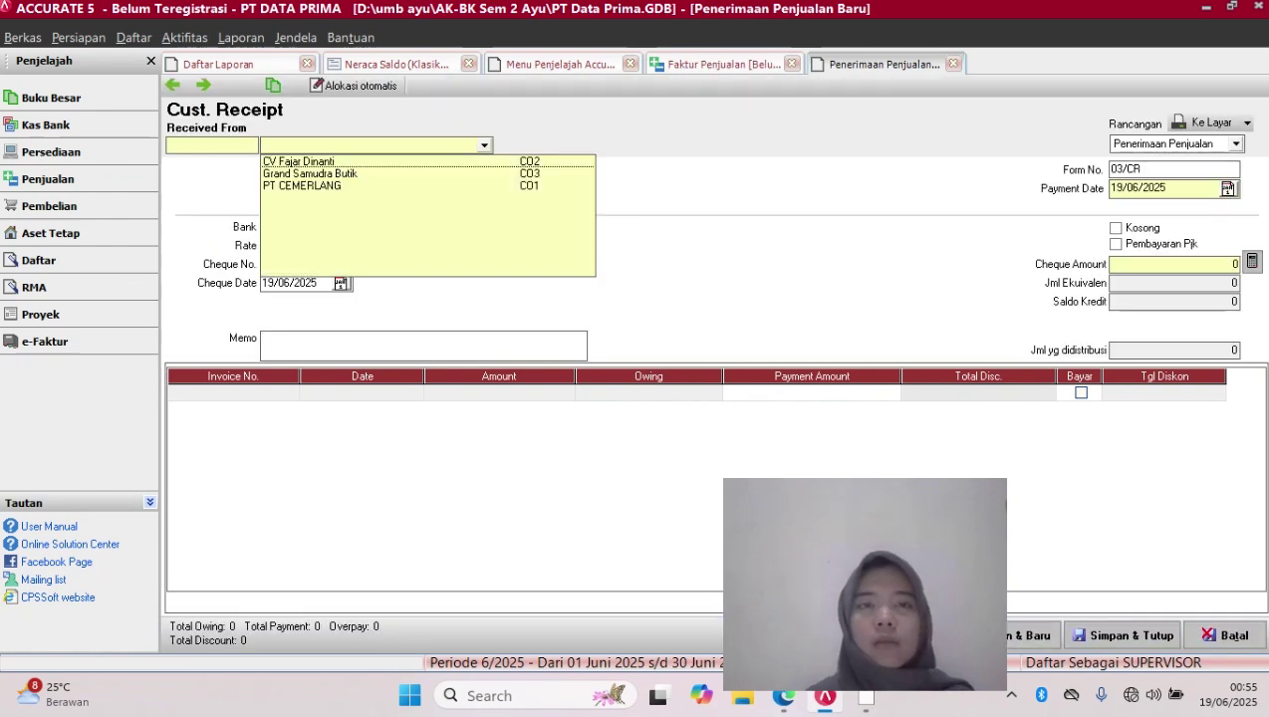
left_click(303, 186)
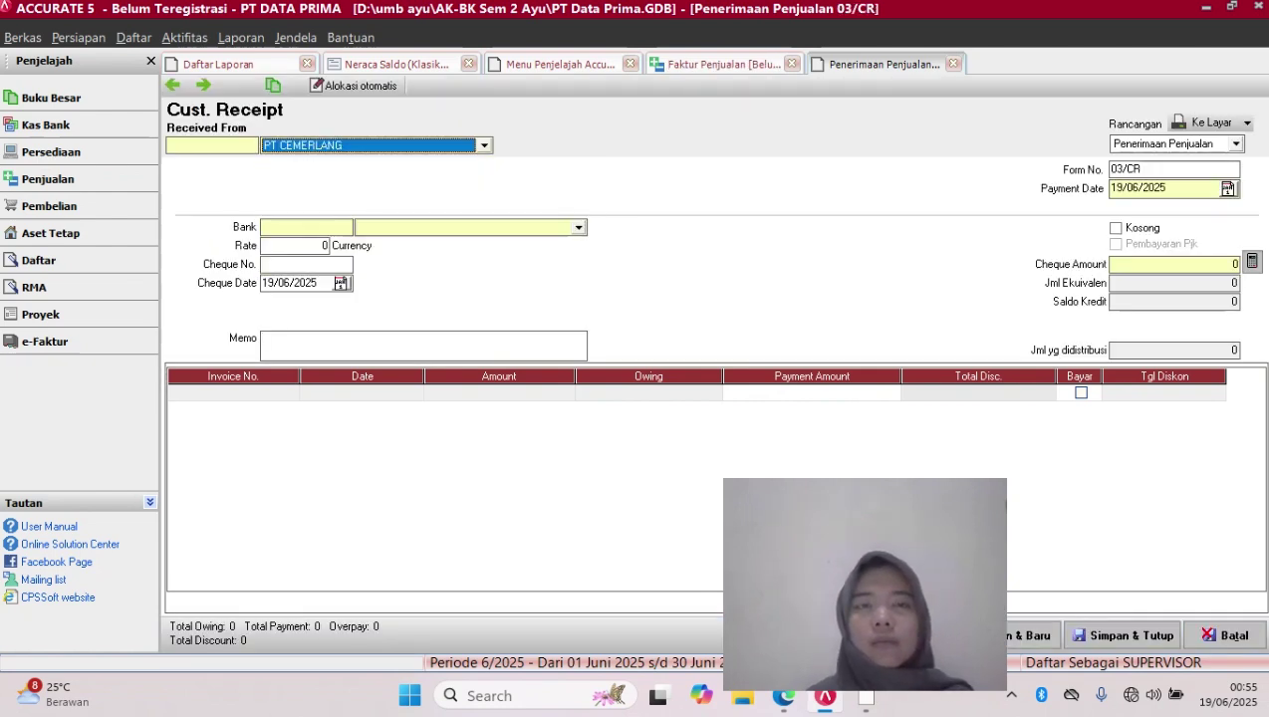
left_click(484, 145)
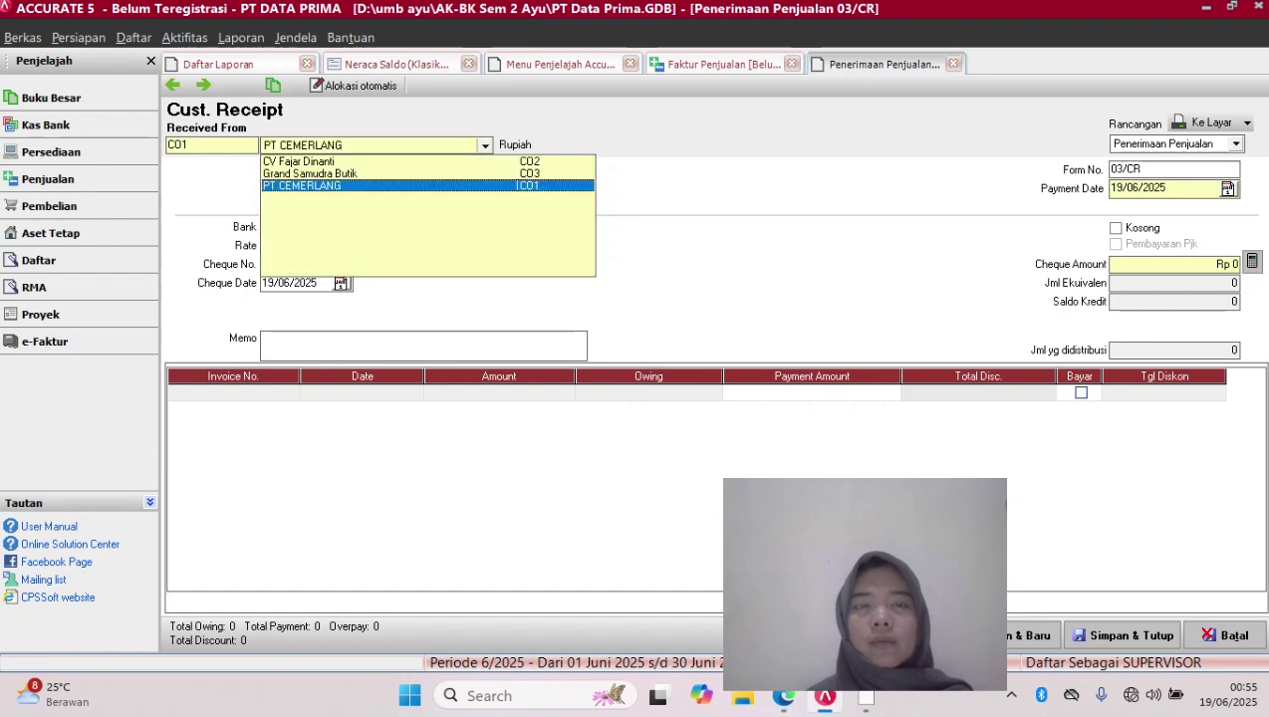
left_click(311, 173)
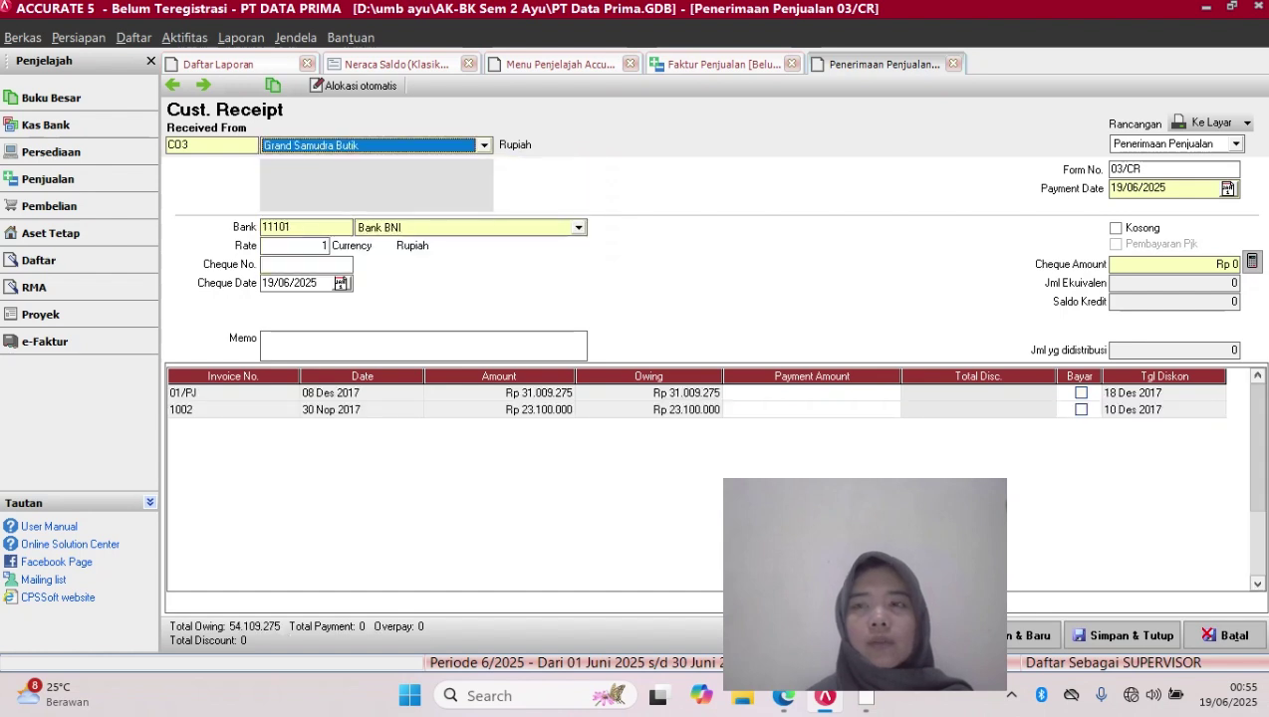
Set the receipt's payment date and cheque date to 10/12/2017
left_click_drag(1167, 189, 1108, 189)
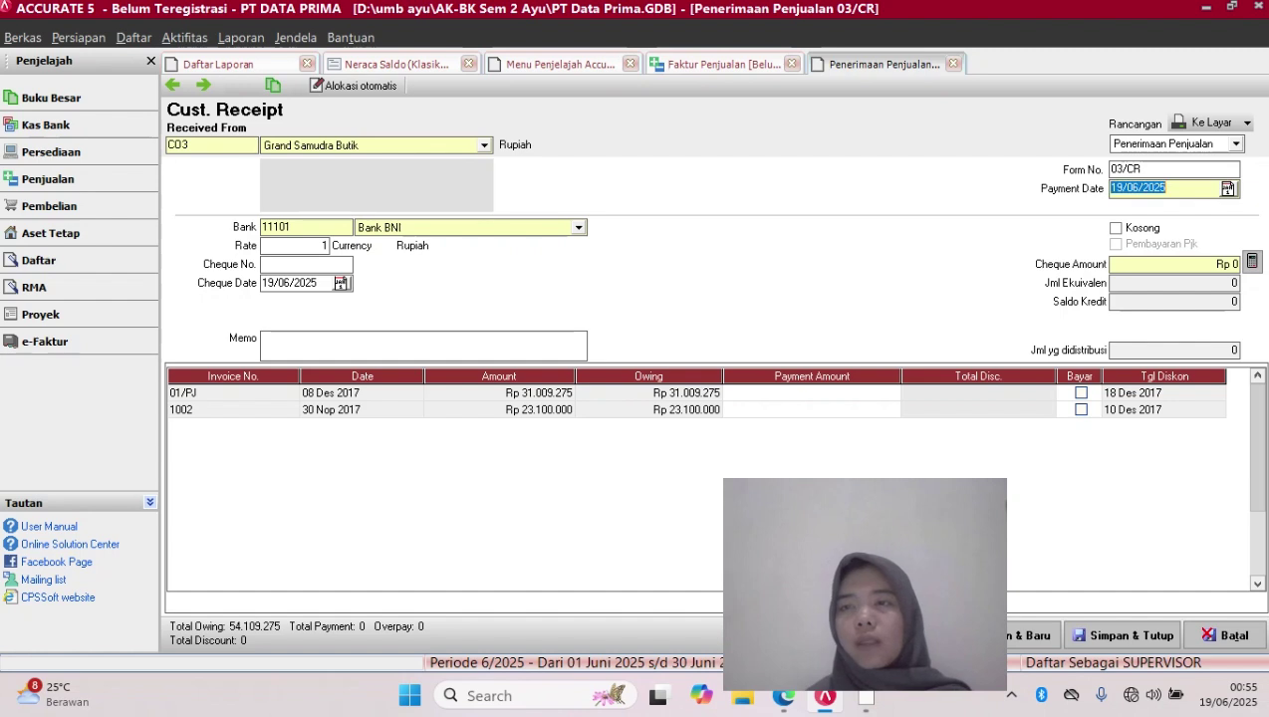
key("BackSpace")
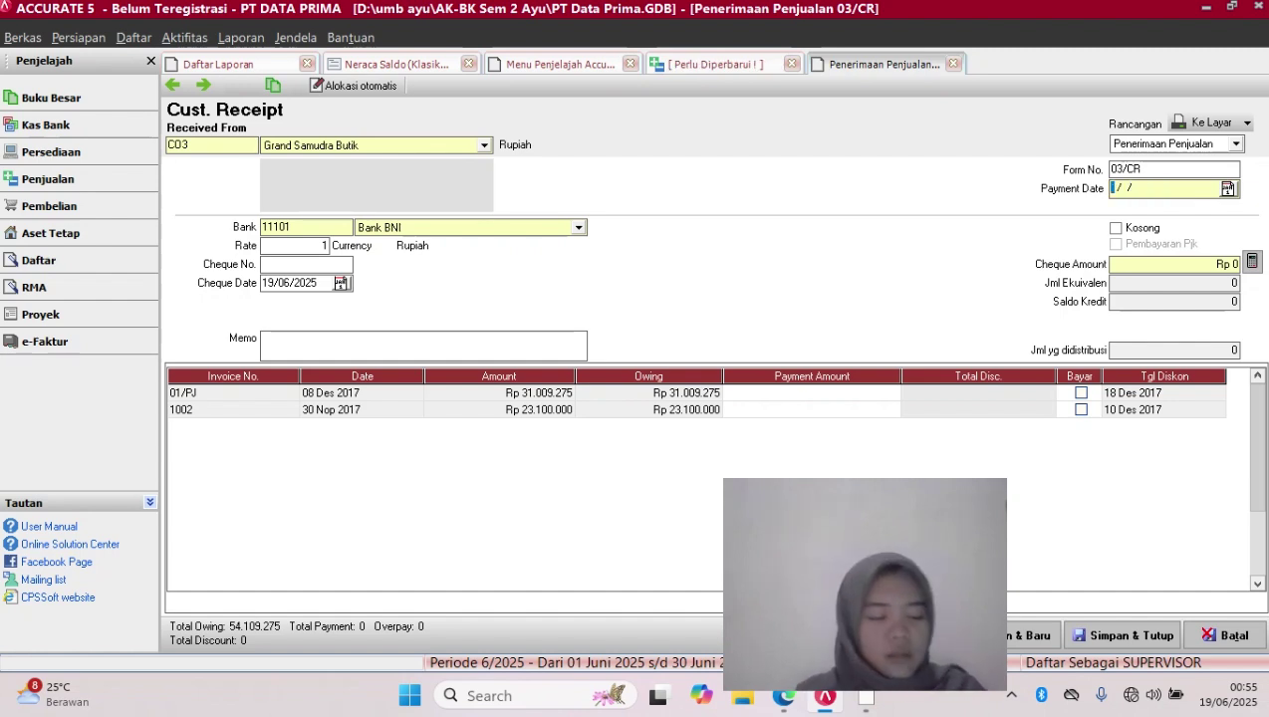
type("10/12/")
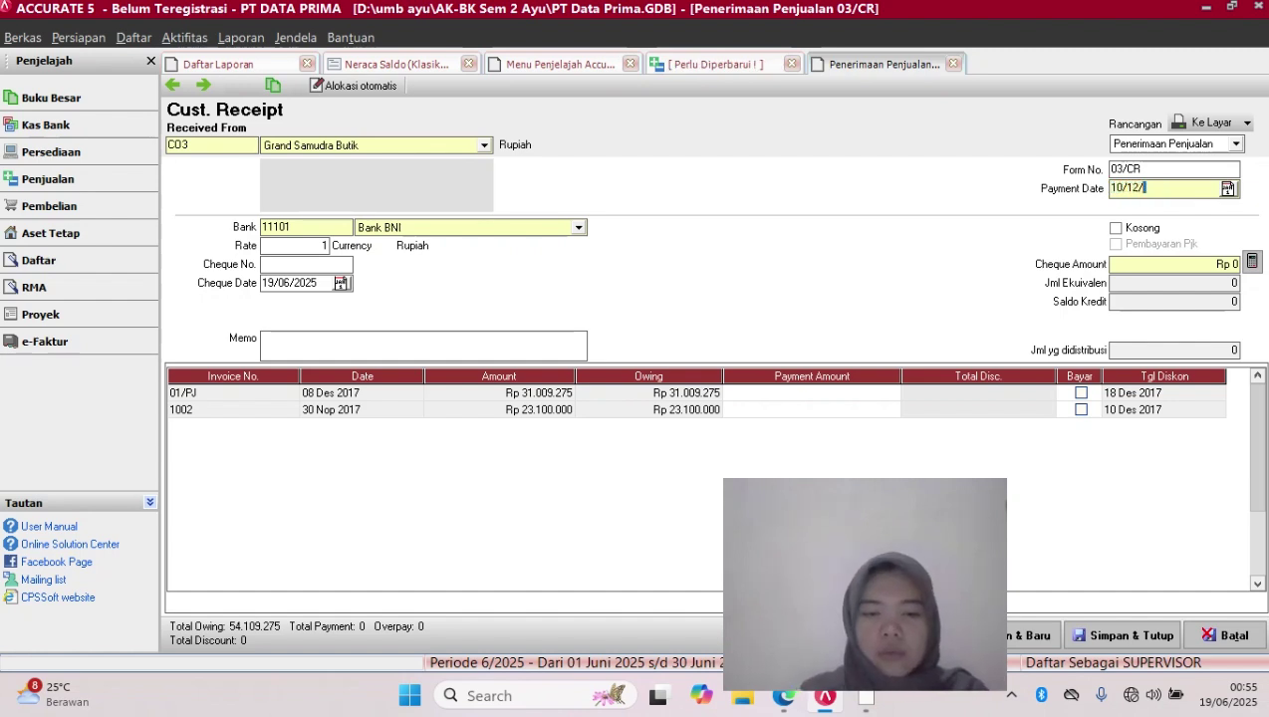
type("2017")
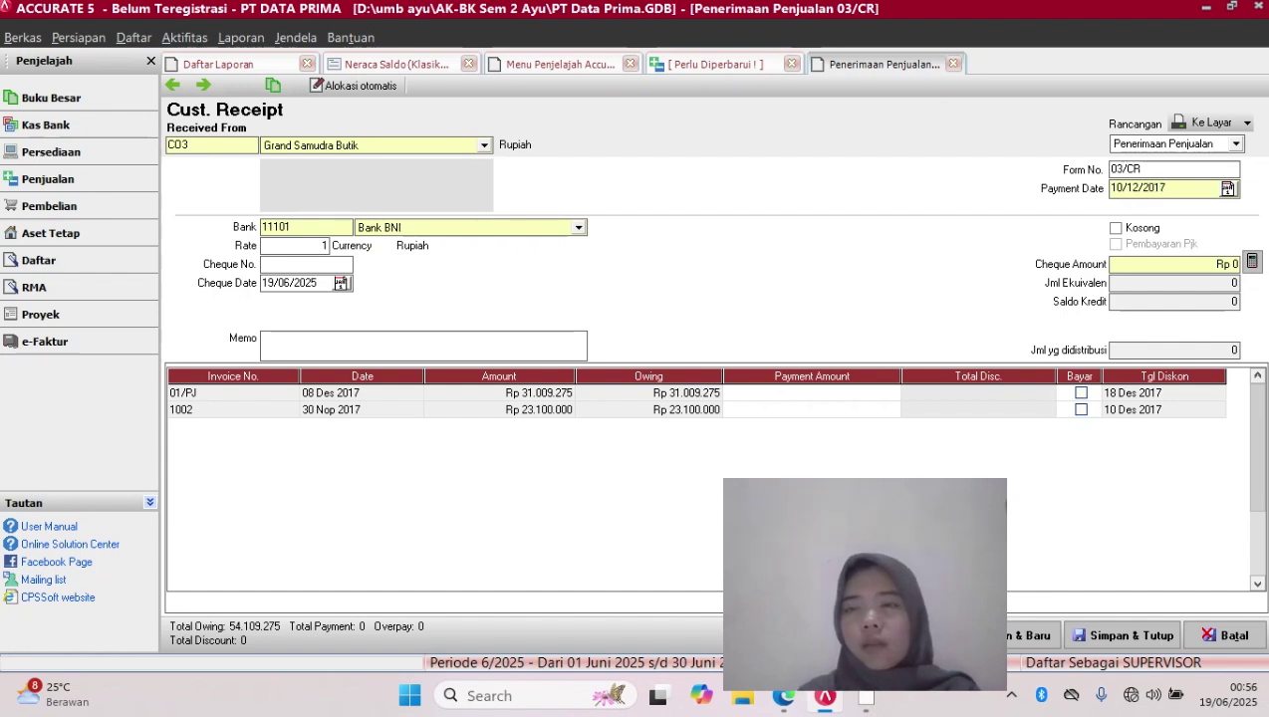
key("shift+Left")
key("shift+Left")
key("shift+Left")
key("shift+Left")
key("shift+Left")
key("shift+Left")
key("shift+Left")
key("shift+Left")
key("shift+Left")
key("shift+Left")
key("ctrl+c")
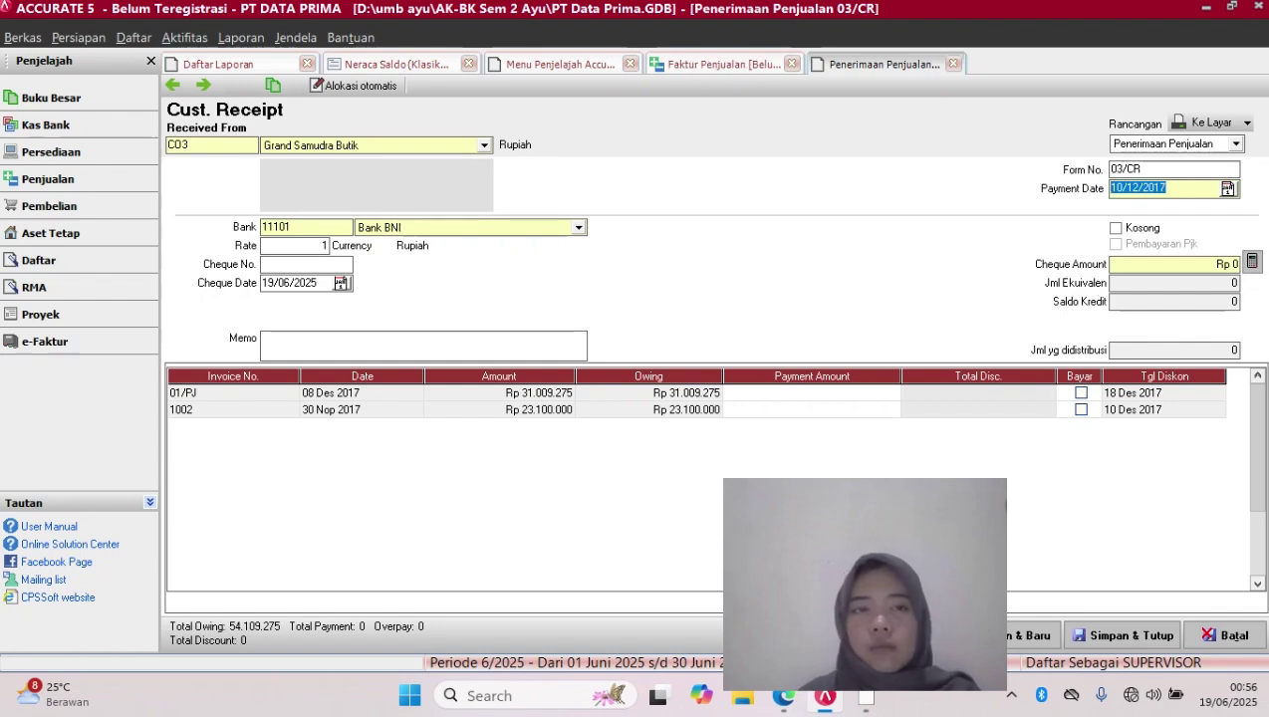
left_click(316, 283)
key("BackSpace")
key("BackSpace")
key("BackSpace")
key("BackSpace")
key("BackSpace")
key("BackSpace")
key("BackSpace")
key("BackSpace")
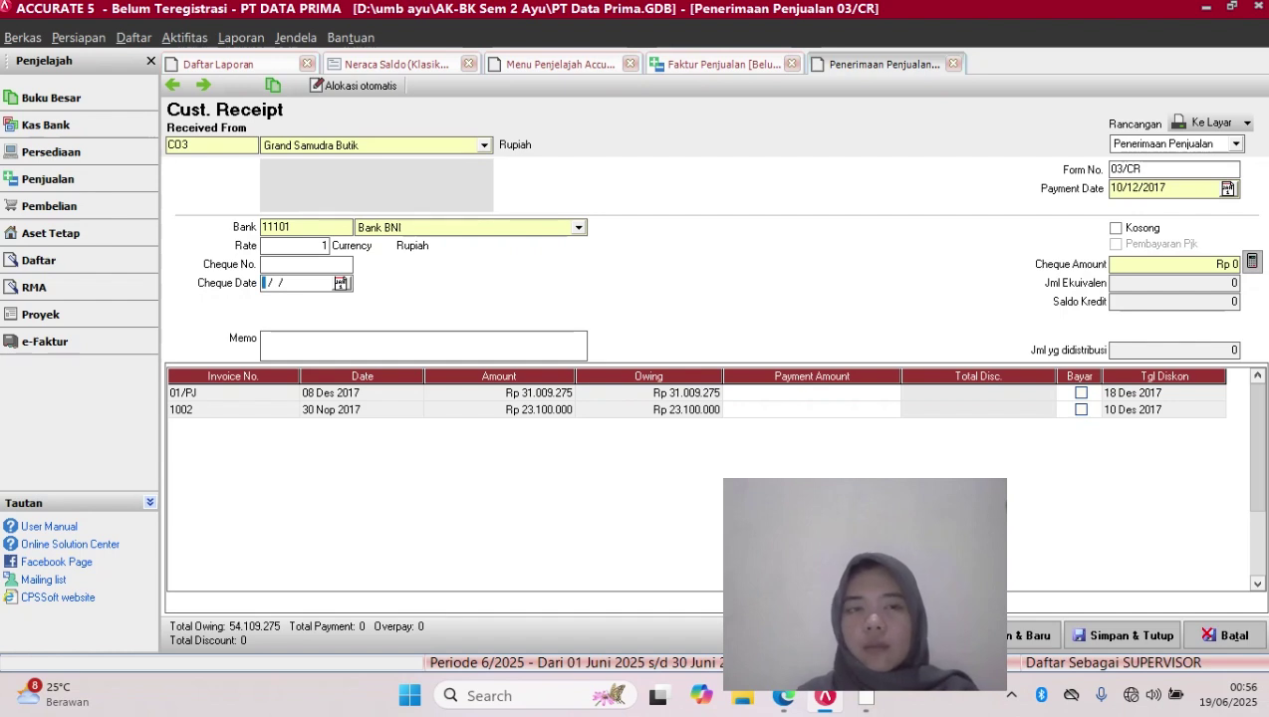
key("ctrl+v")
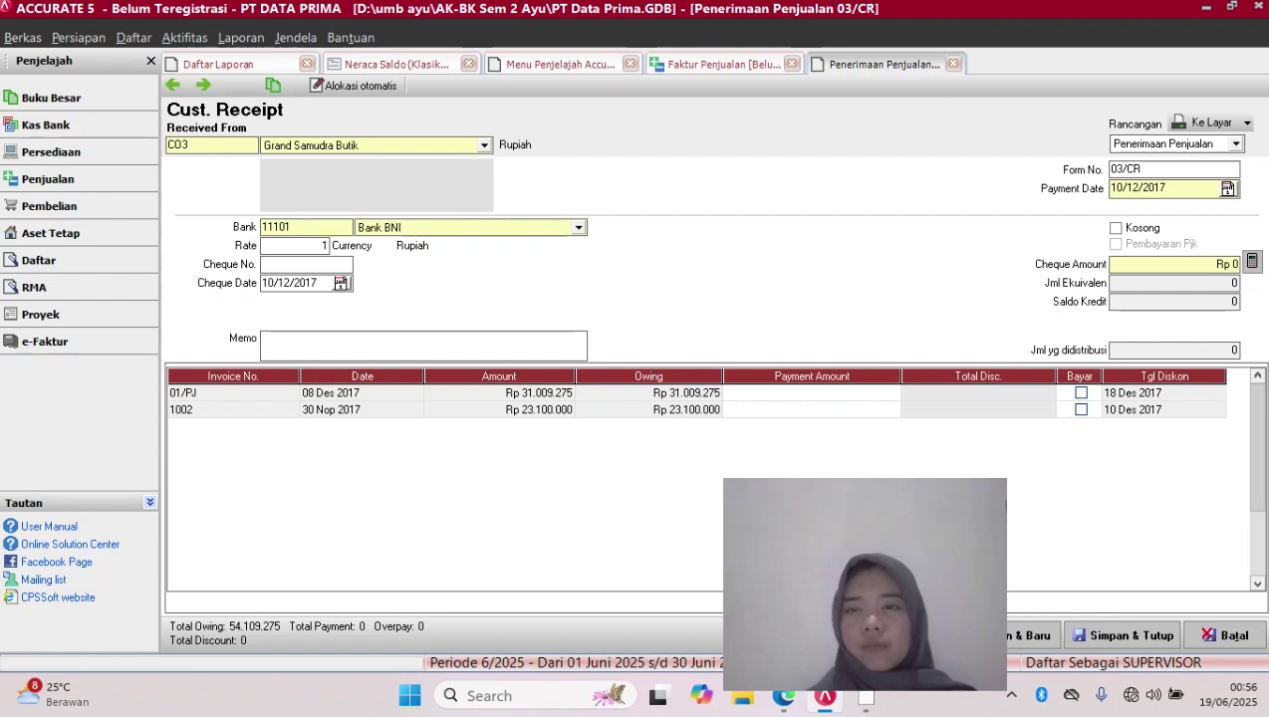
Pay invoice 1002 with a 462000 discount to Harga Pokok Penjualan, leaving Rp 22.638.000
left_click(1081, 409)
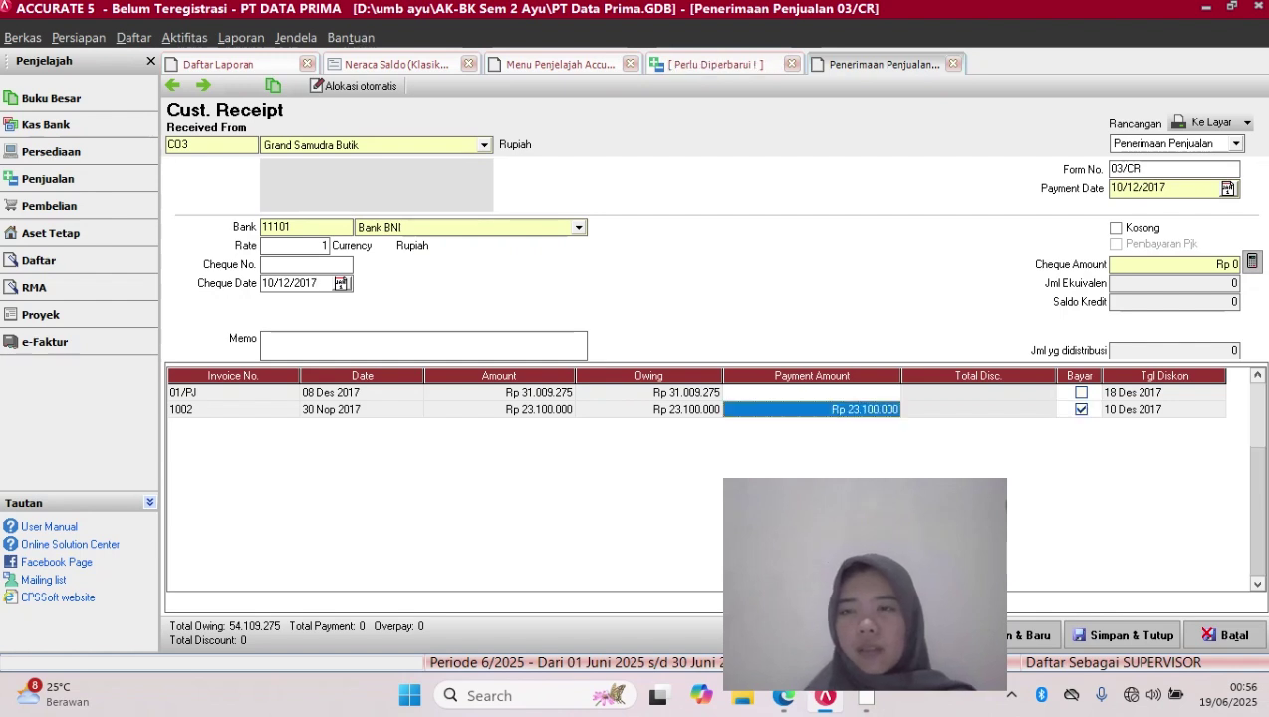
right_click(1048, 411)
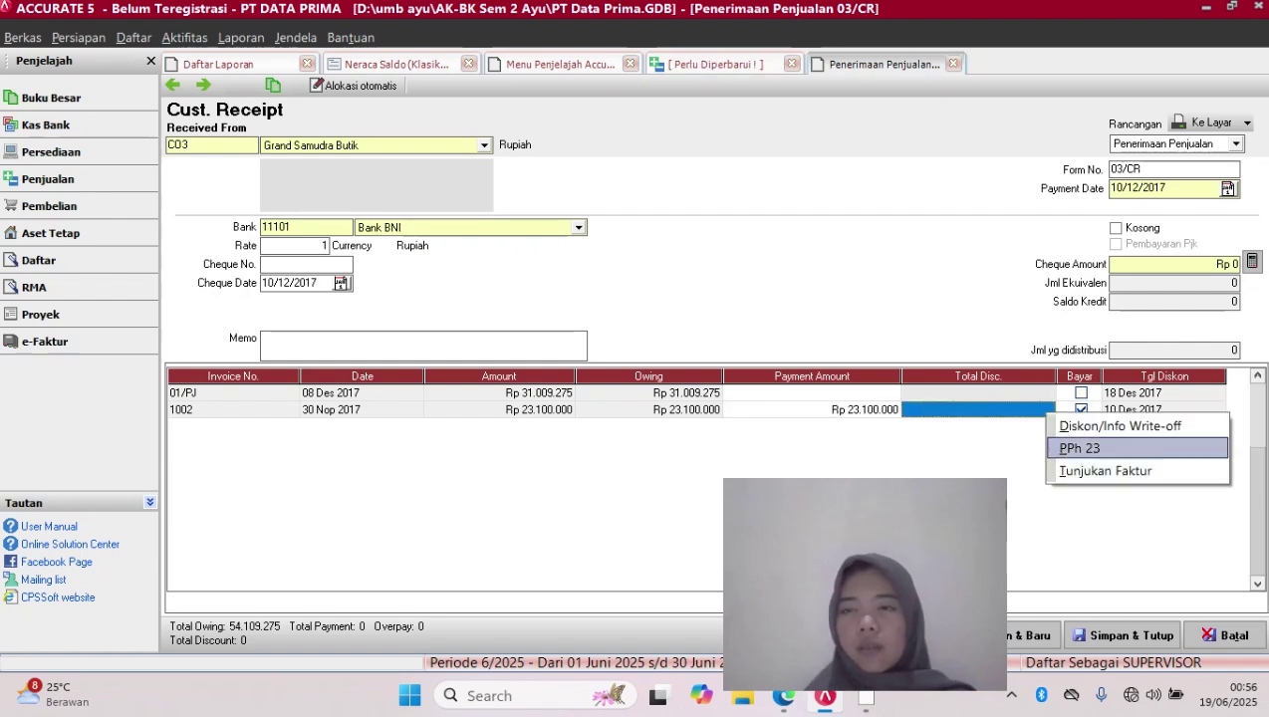
left_click(1105, 426)
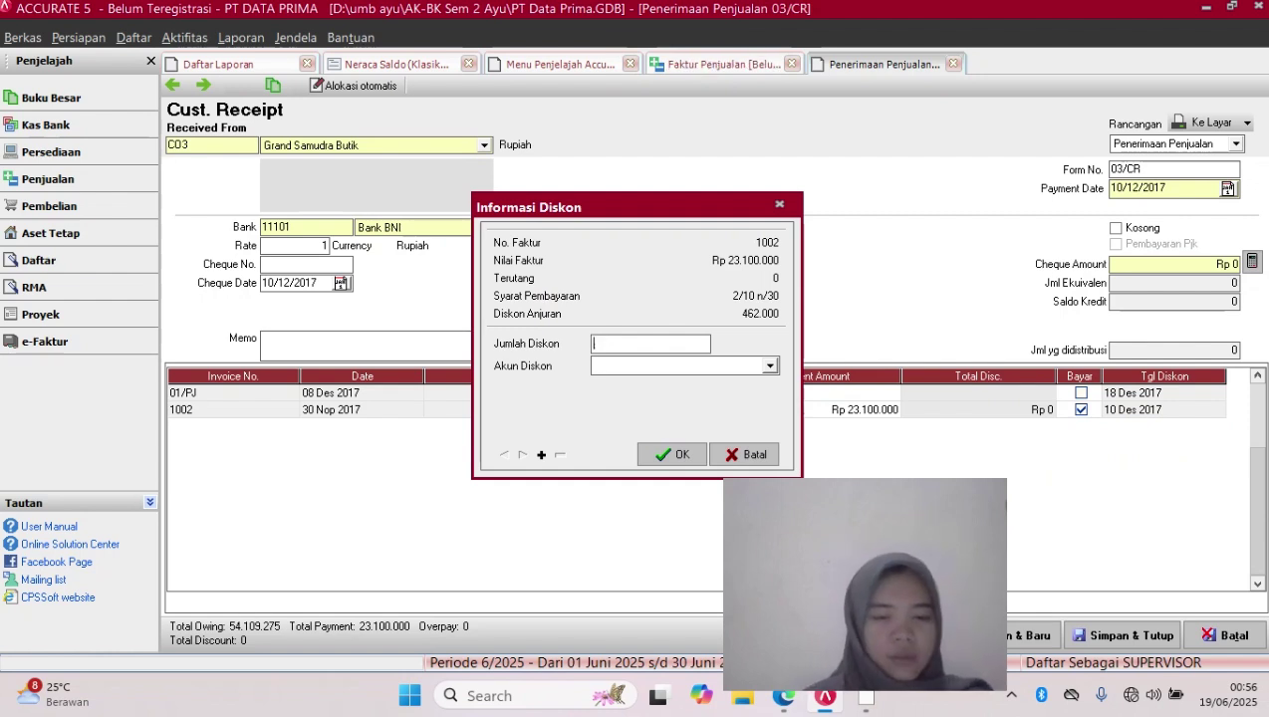
type("462000")
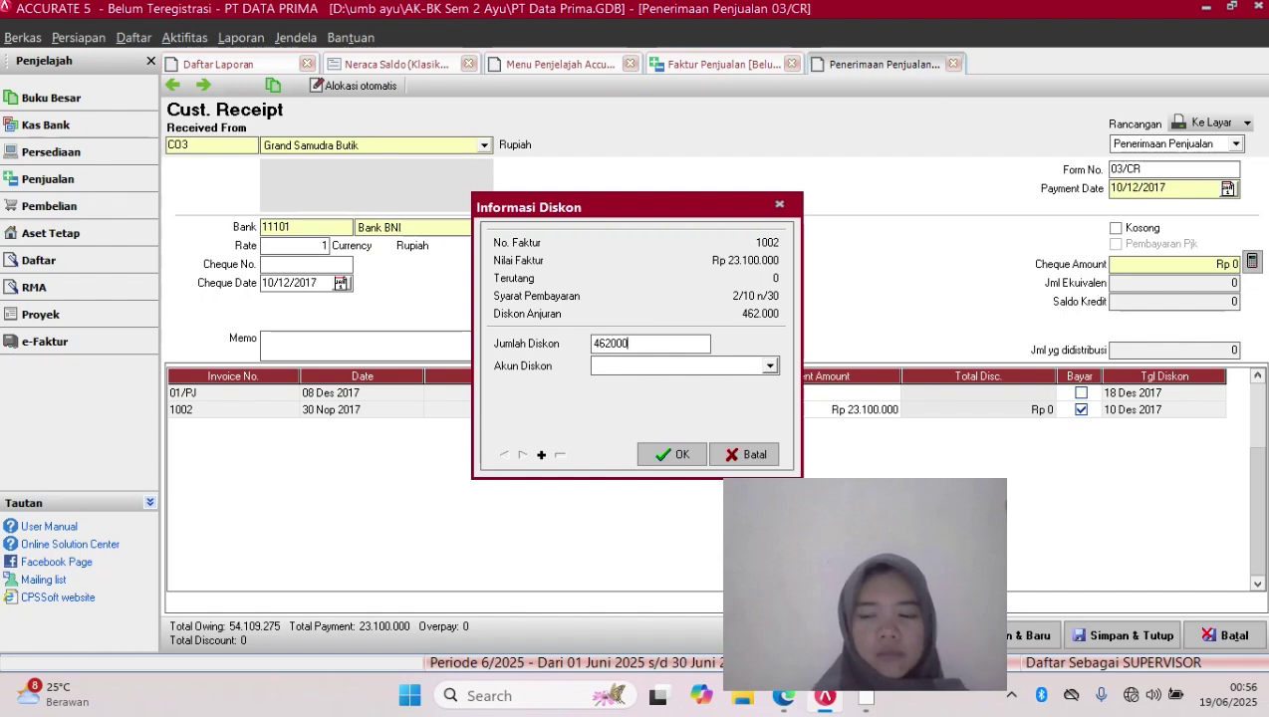
left_click(769, 366)
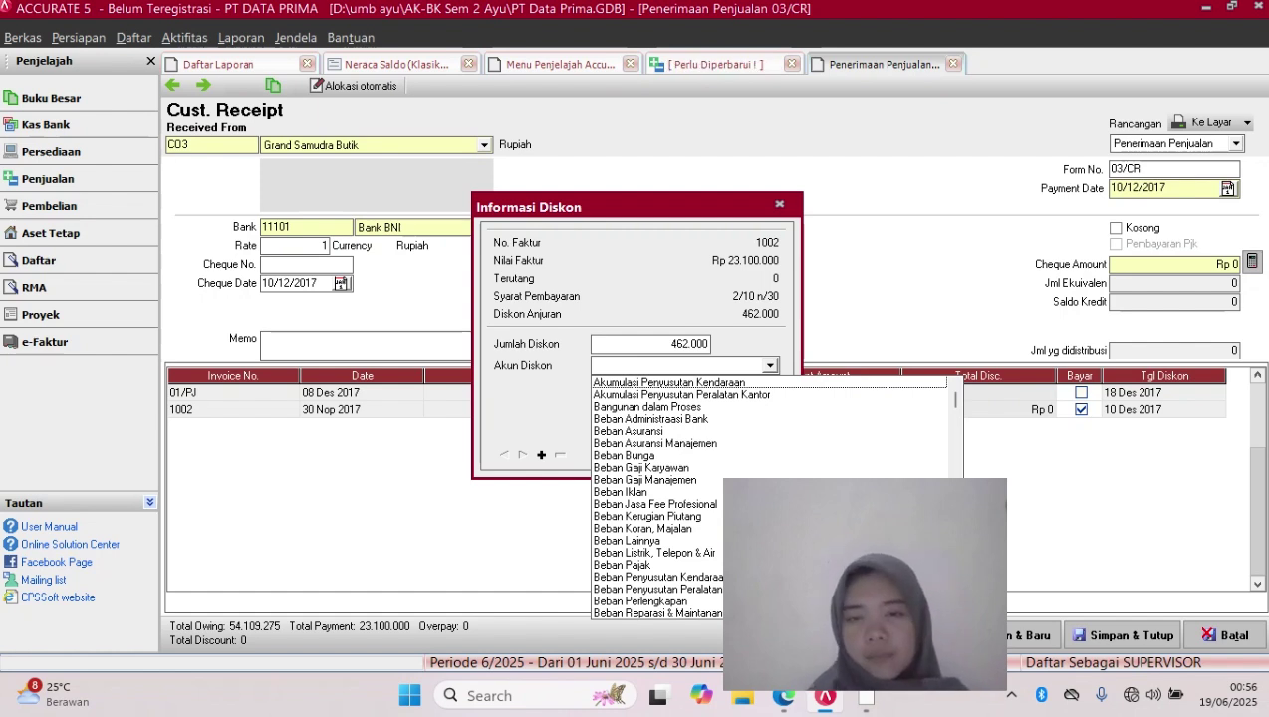
key("Down")
key("Down")
key("Down")
key("Down")
key("Down")
key("Down")
key("Down")
key("Down")
key("Down")
key("Down")
key("Down")
key("Down")
key("Down")
key("Down")
key("Down")
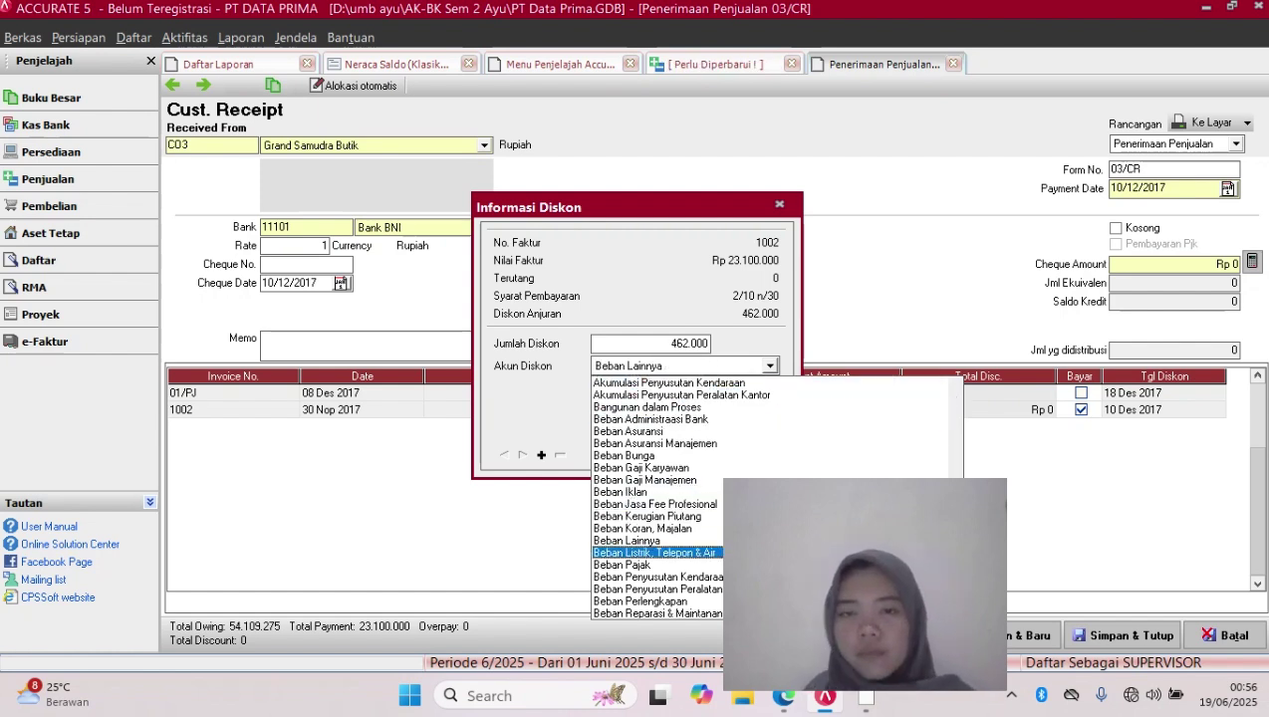
key("Down")
key("Down")
key("Down")
key("Down")
key("Down")
key("Down")
key("Down")
key("Down")
key("Down")
key("Down")
key("Down")
key("Down")
key("Down")
key("Down")
key("Down")
key("Down")
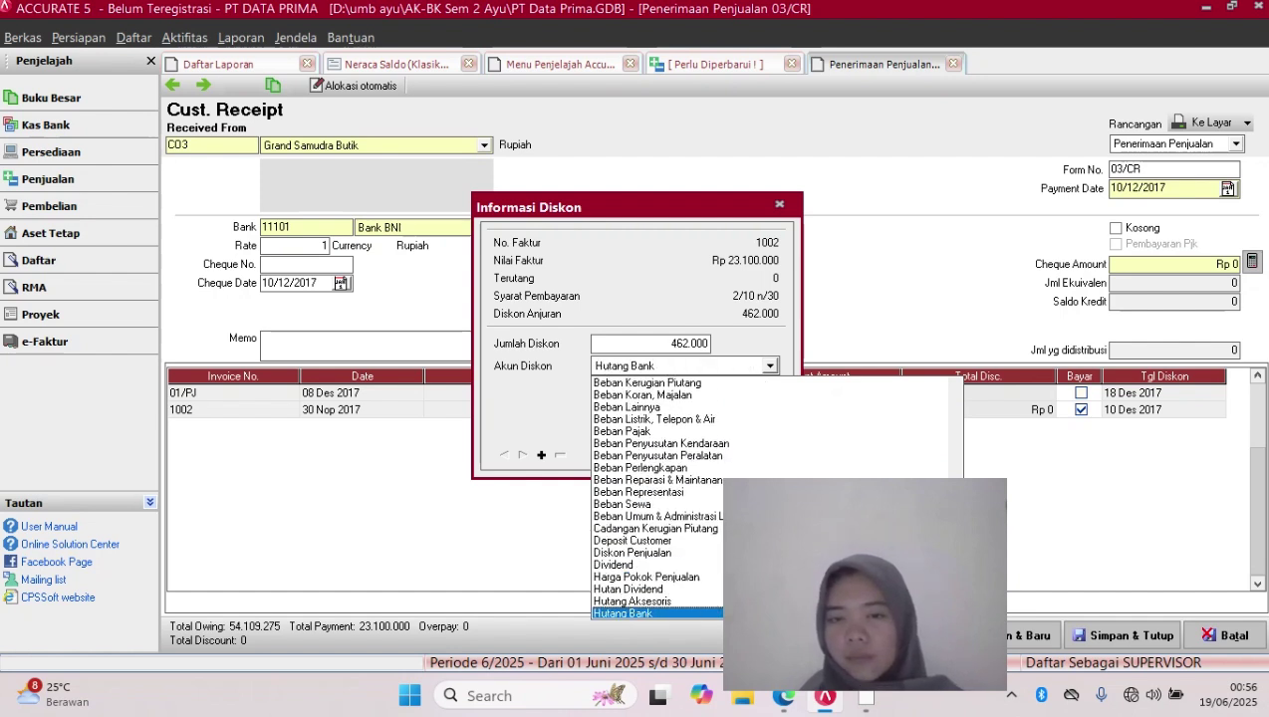
key("Up")
key("Up")
key("Up")
key("Return")
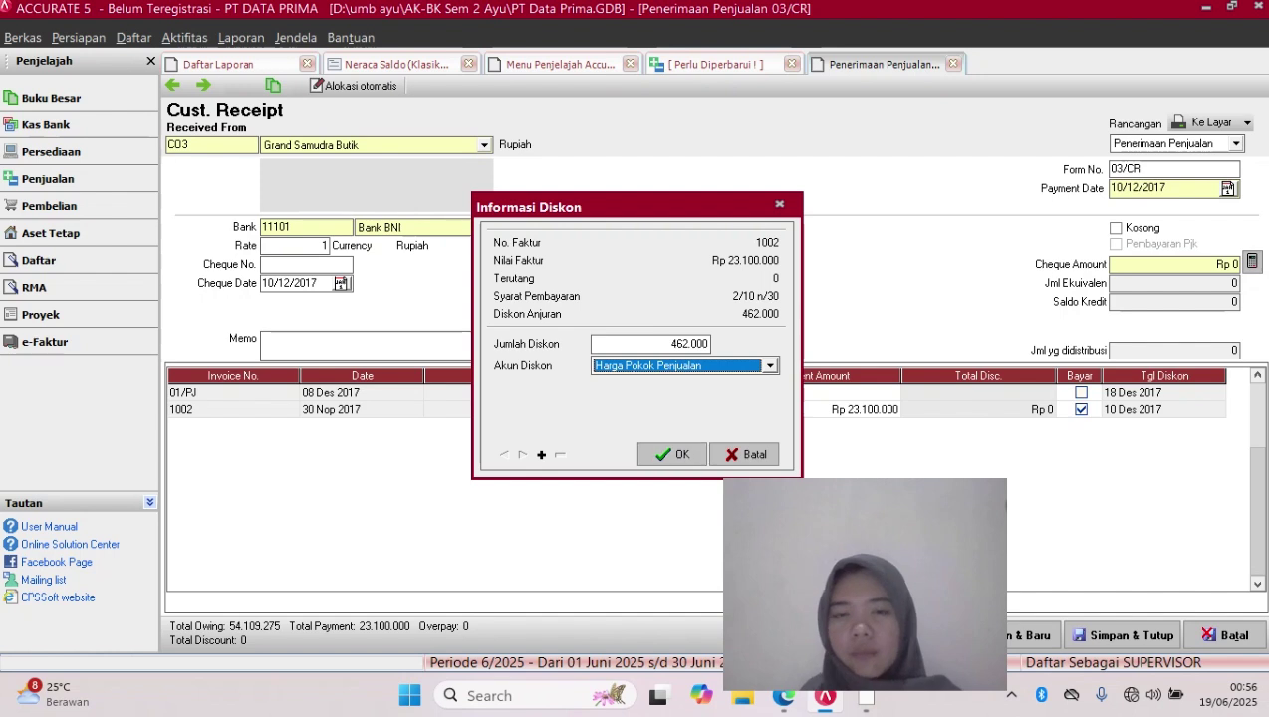
key("Return")
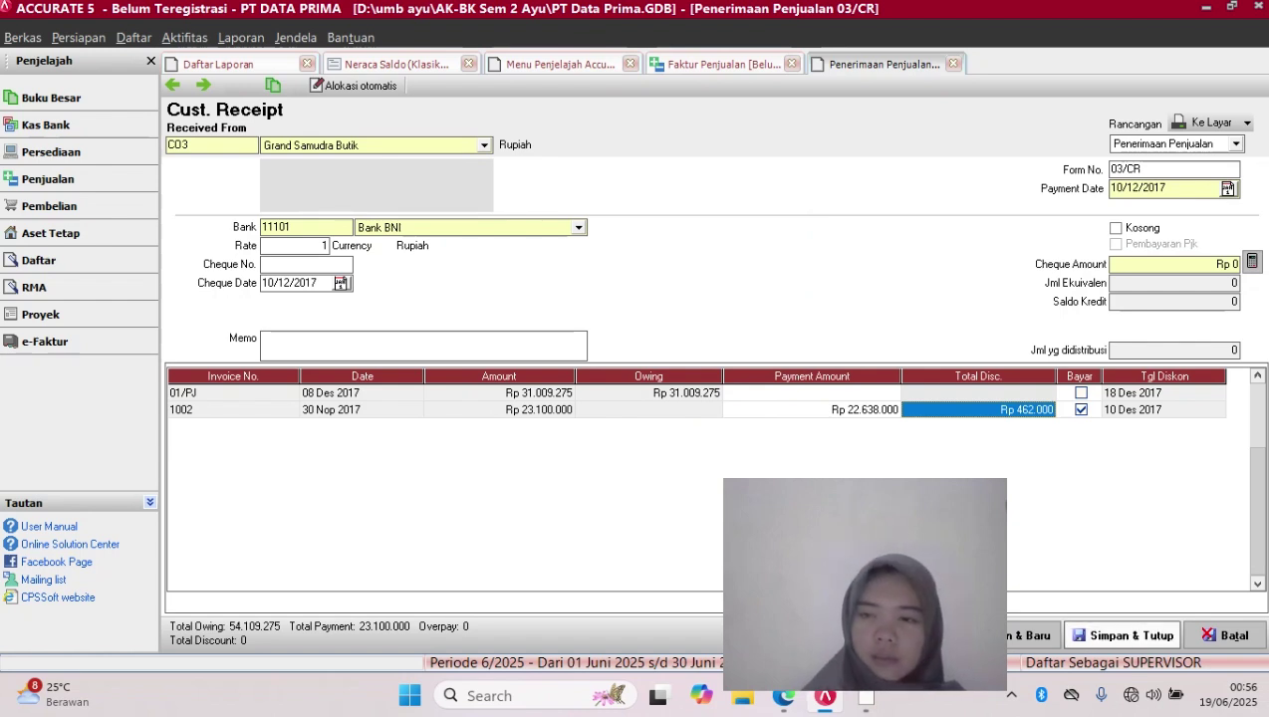
Fill the cheque amount from the payment total to clear the error, then save receipt 03/CR
left_click(1123, 636)
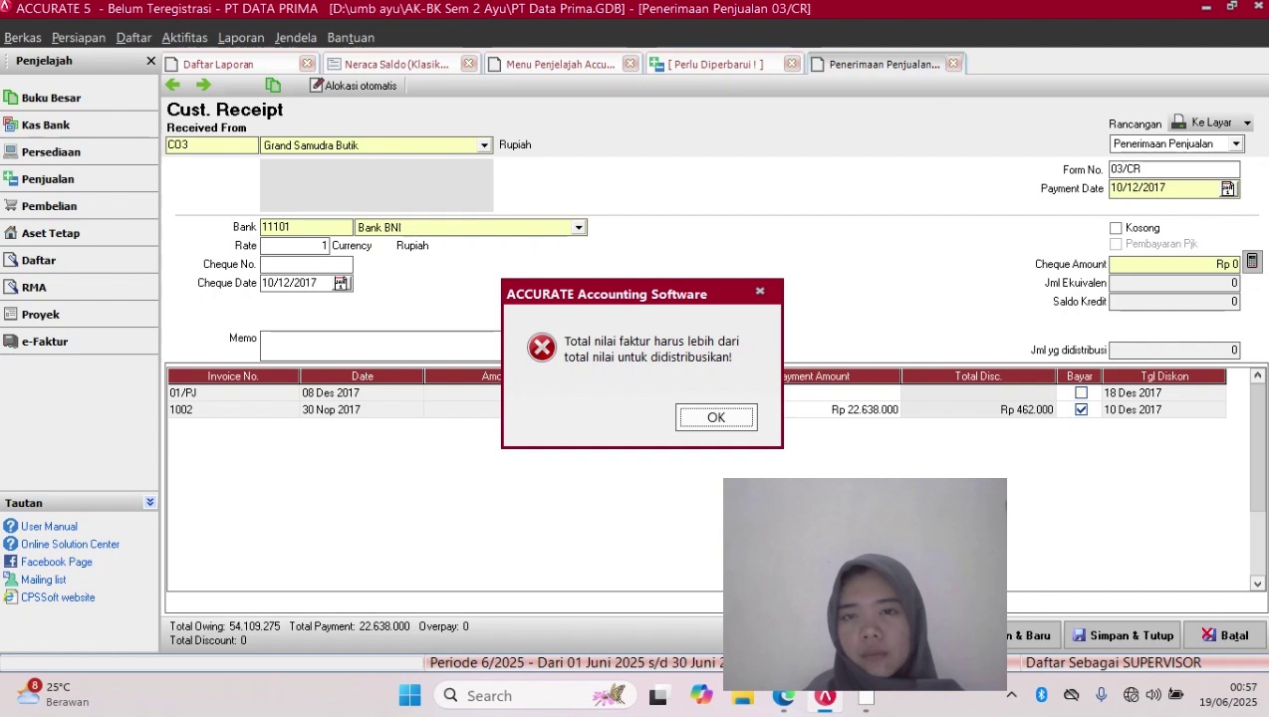
key("Return")
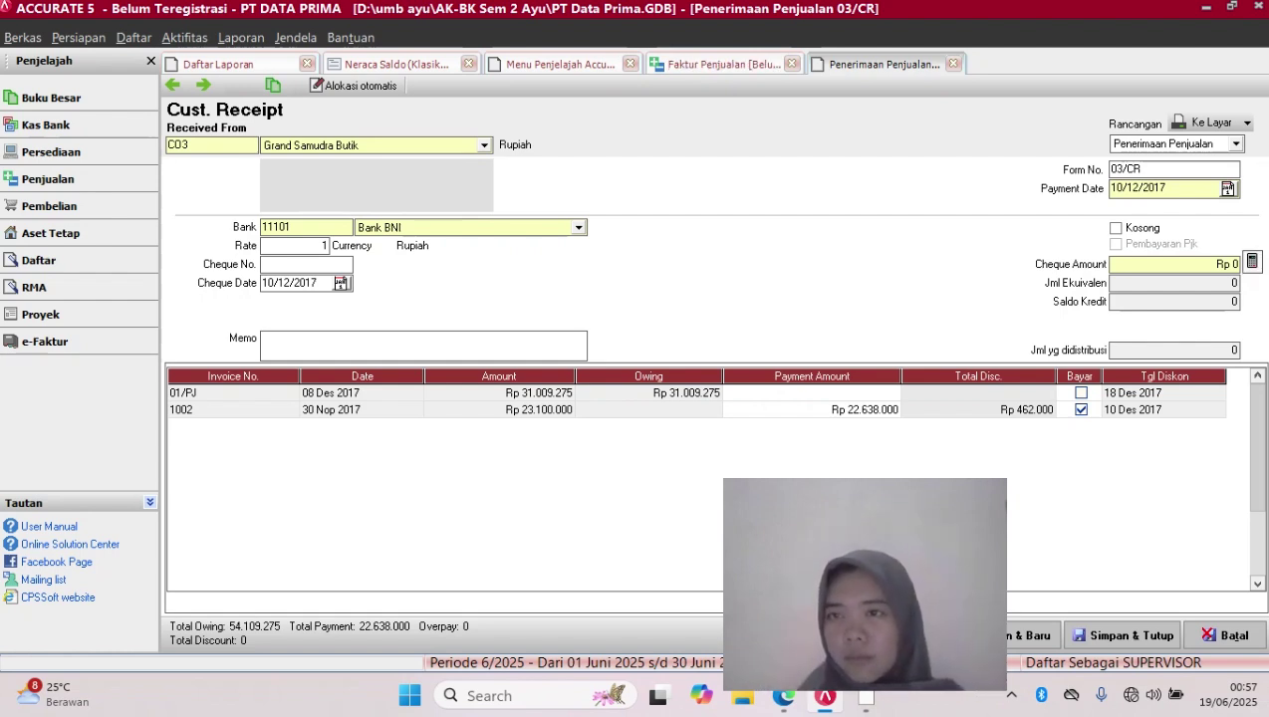
left_click(1252, 262)
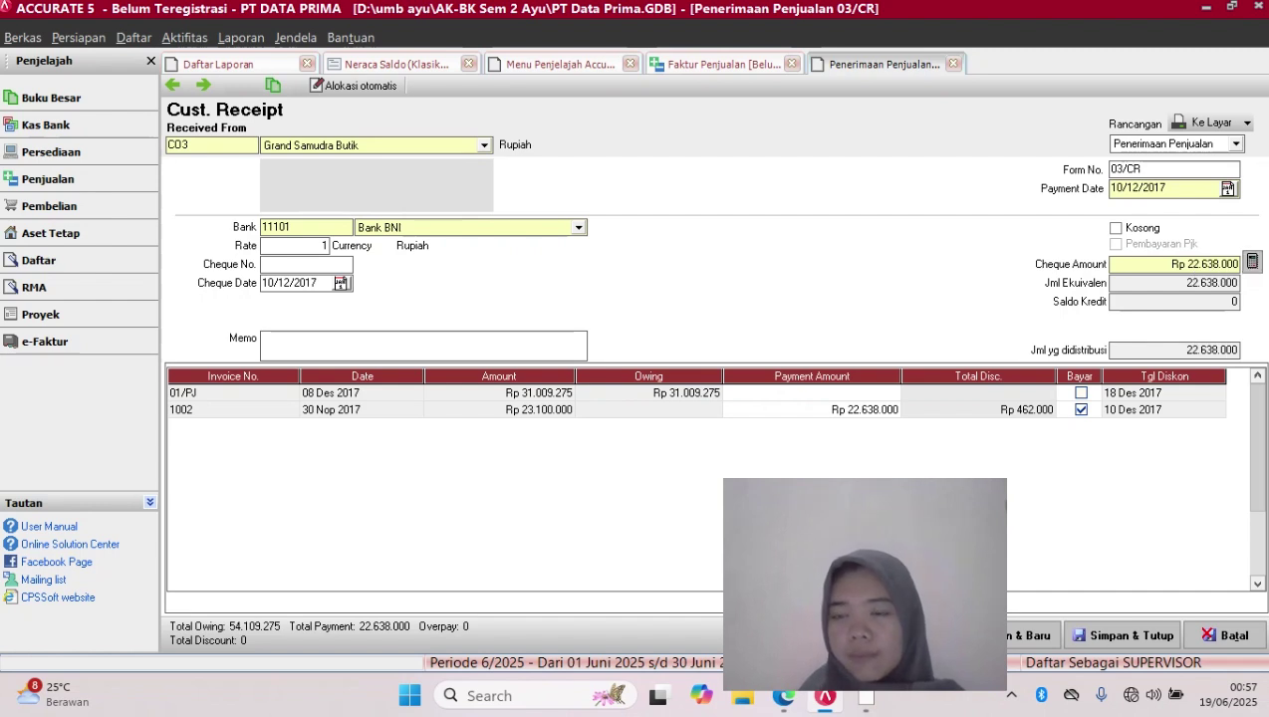
left_click(1123, 635)
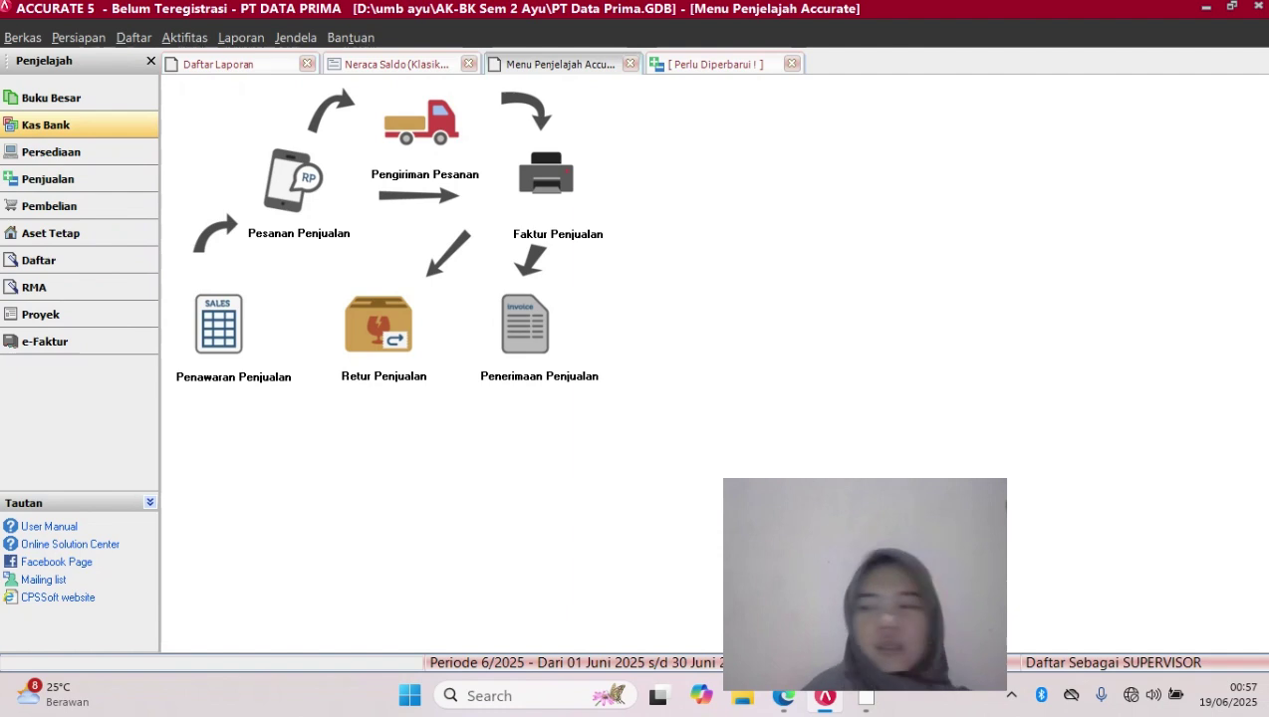
Show the Kas Bank workflow, opening and discarding a blank cash receipt form
left_click(46, 124)
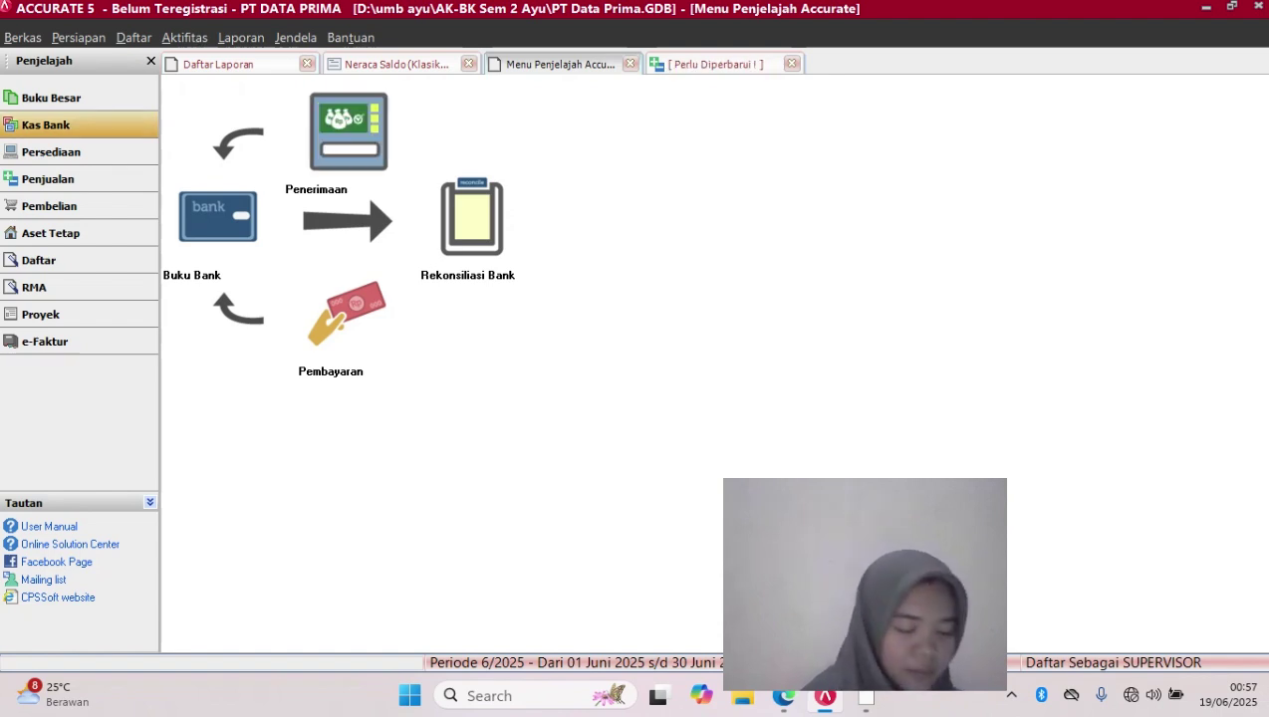
left_click(348, 131)
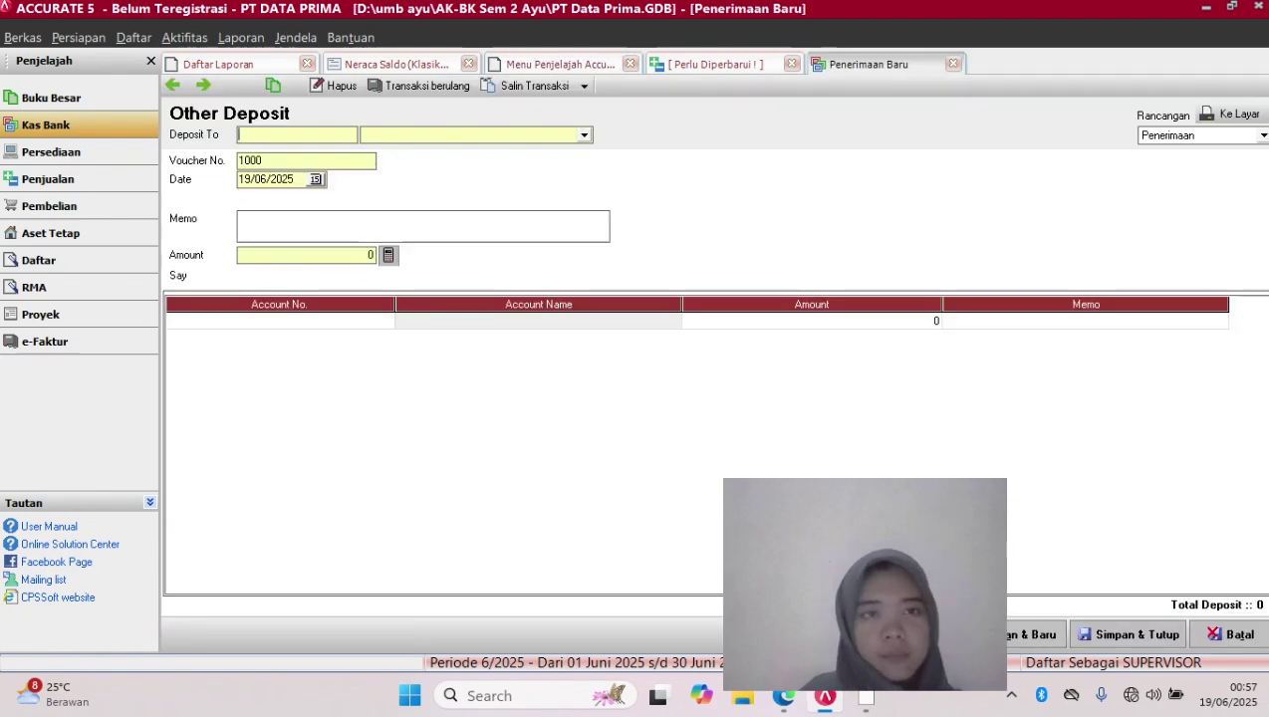
left_click(585, 136)
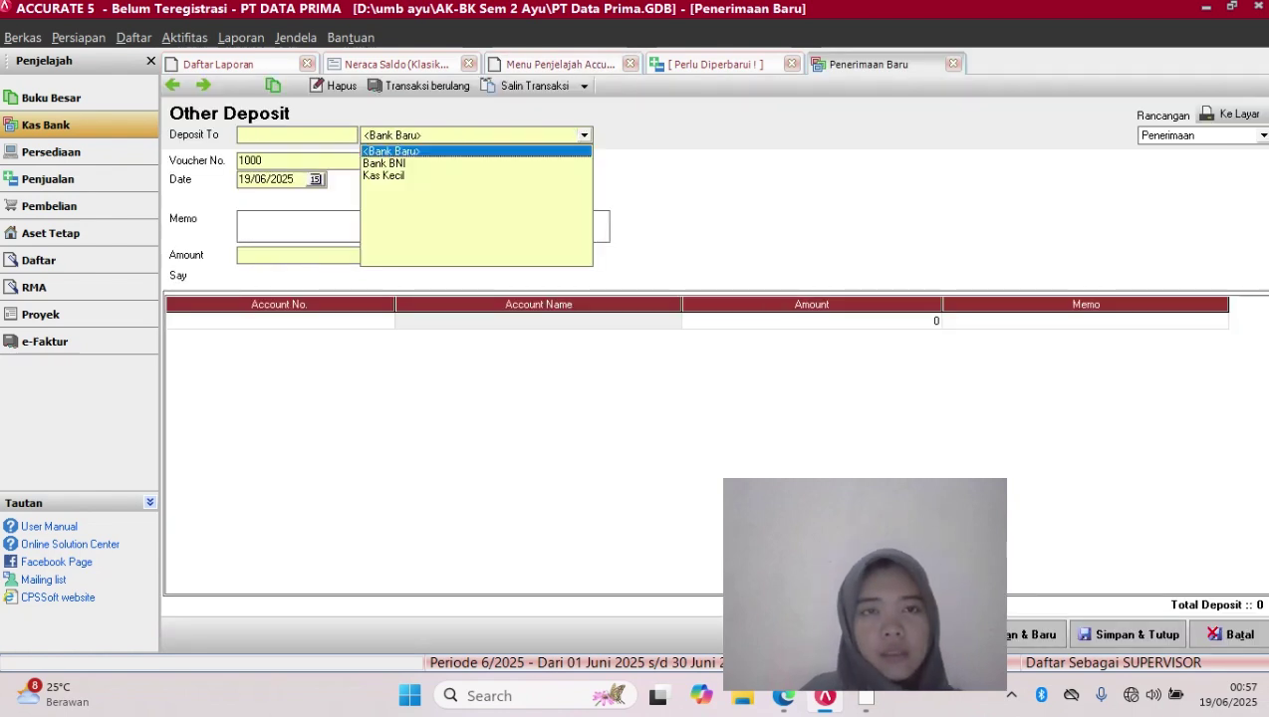
left_click(392, 151)
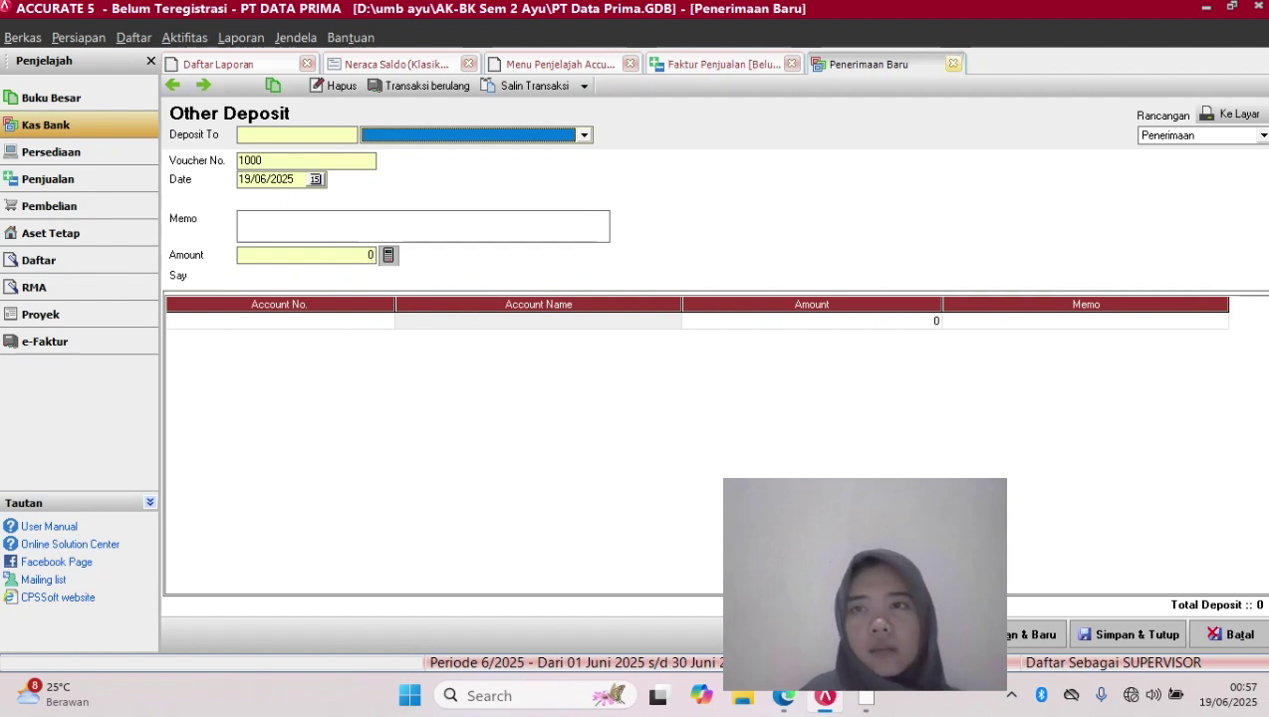
left_click(954, 63)
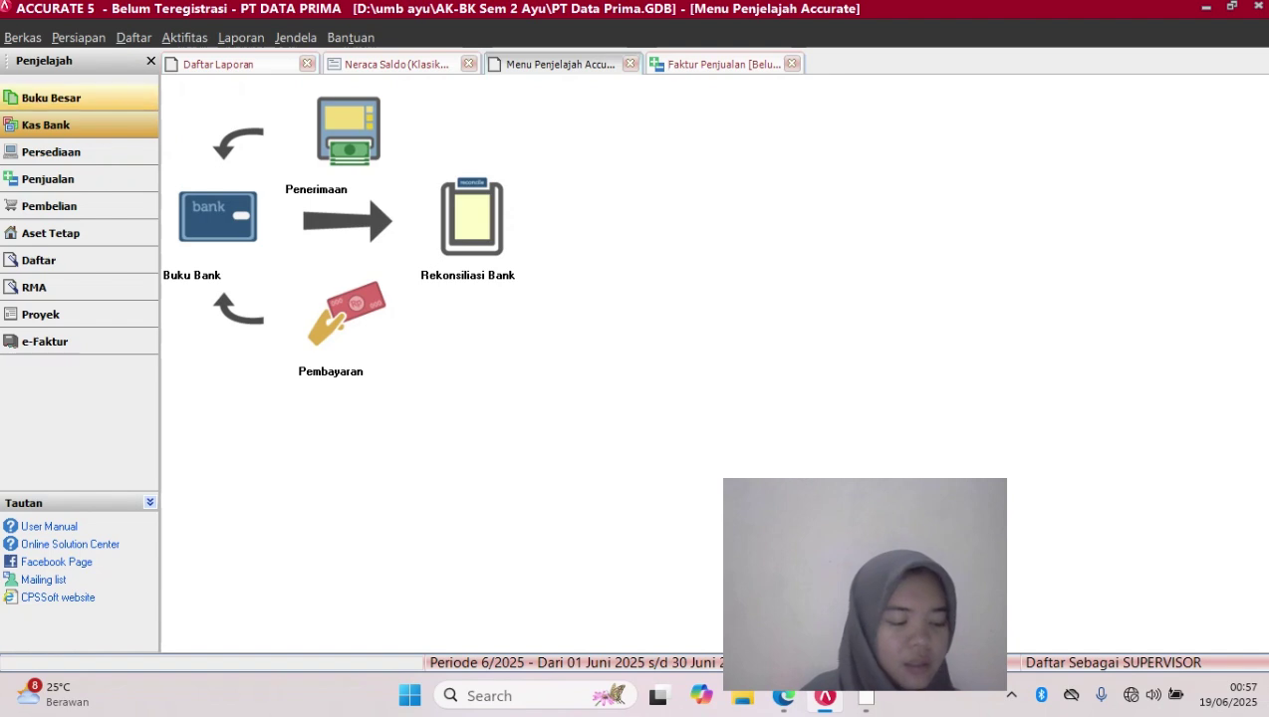
Start a new Kas & Bank Penerimaan deposit into Bank BNI (11101)
left_click(185, 37)
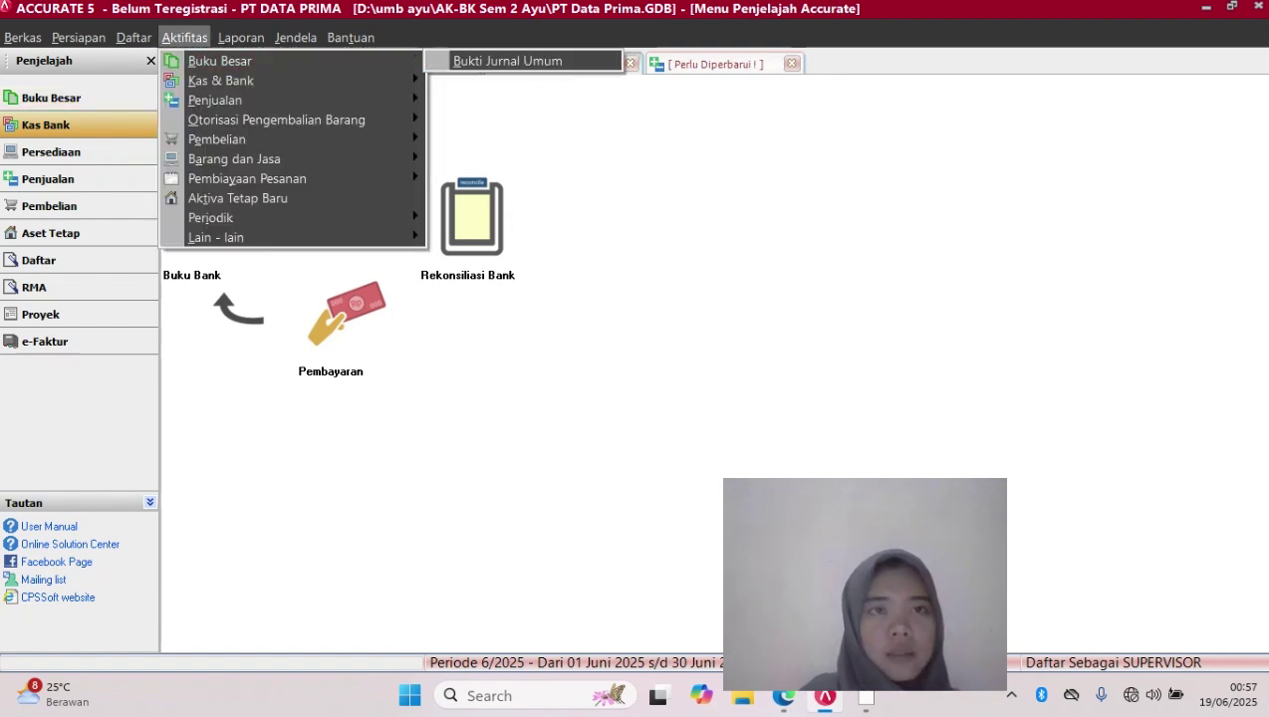
mouse_move(221, 81)
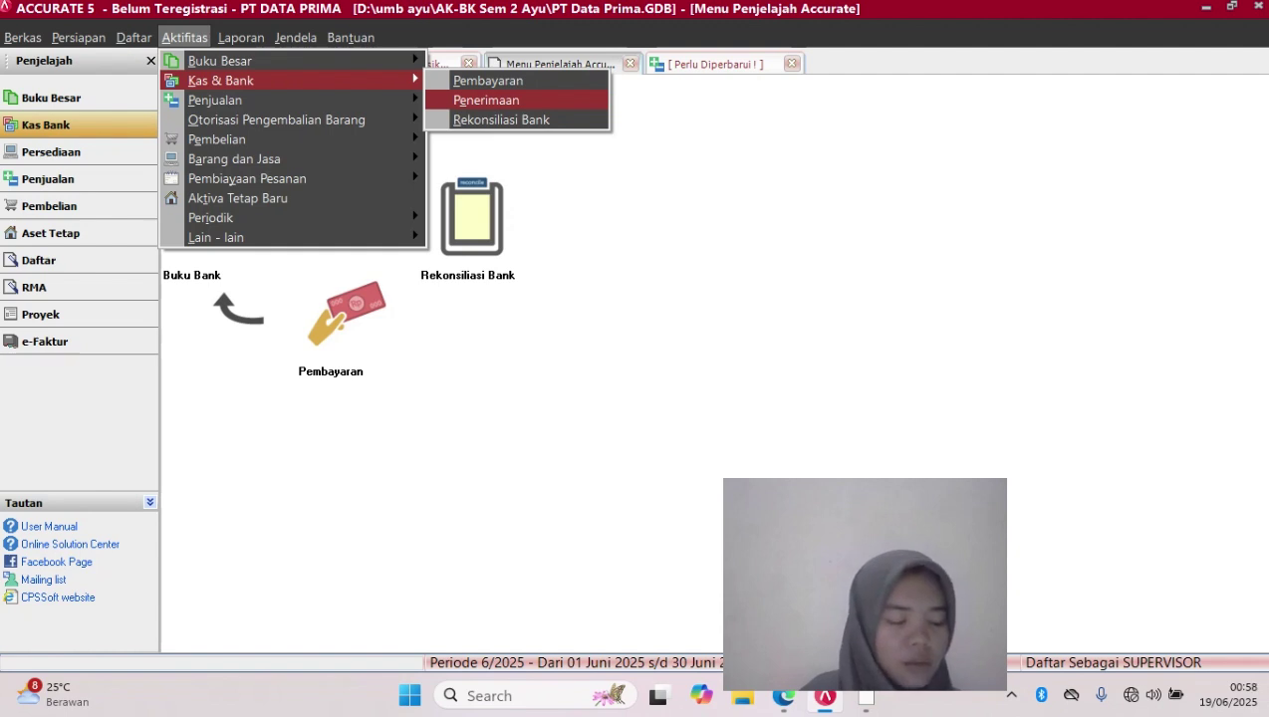
left_click(486, 99)
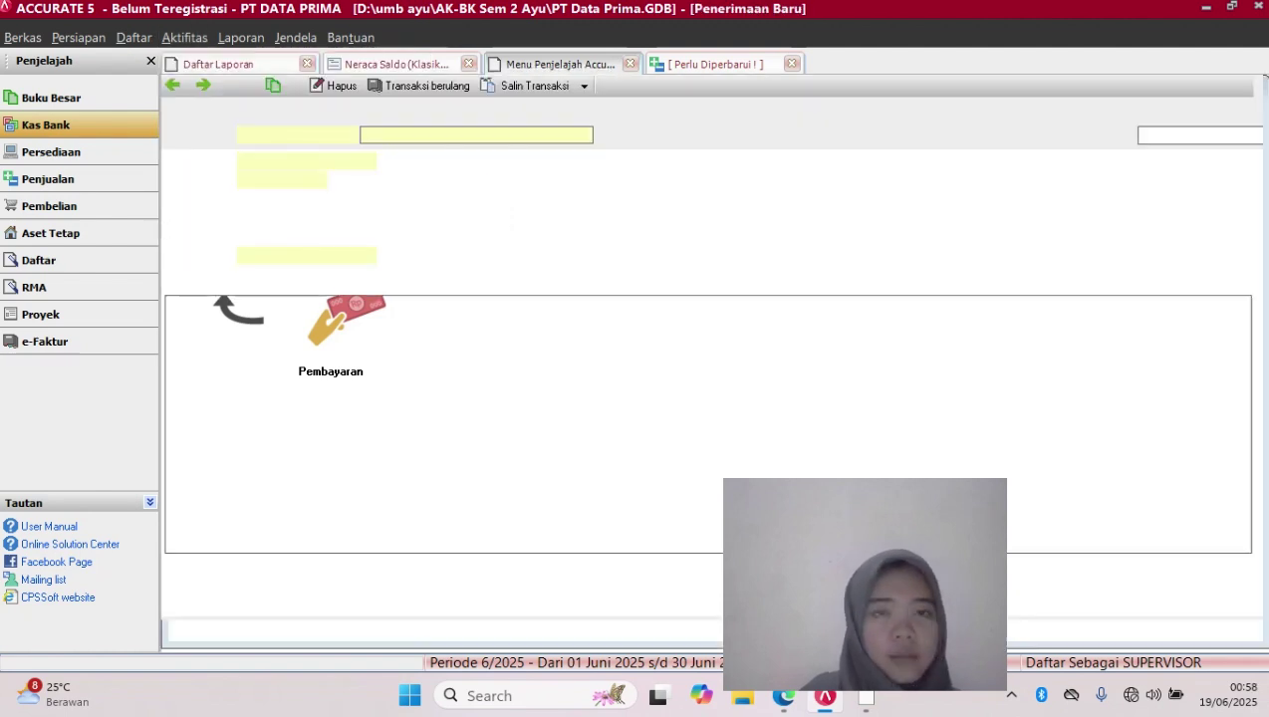
left_click(585, 136)
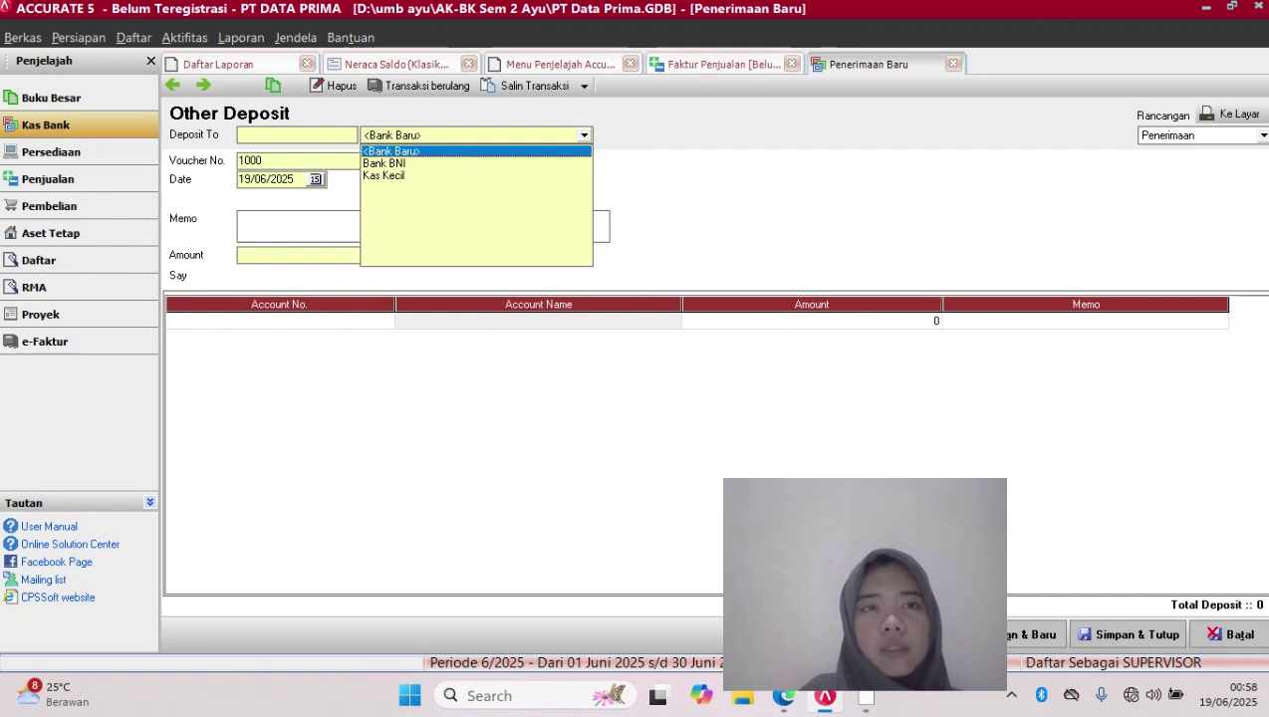
key("Down")
key("Return")
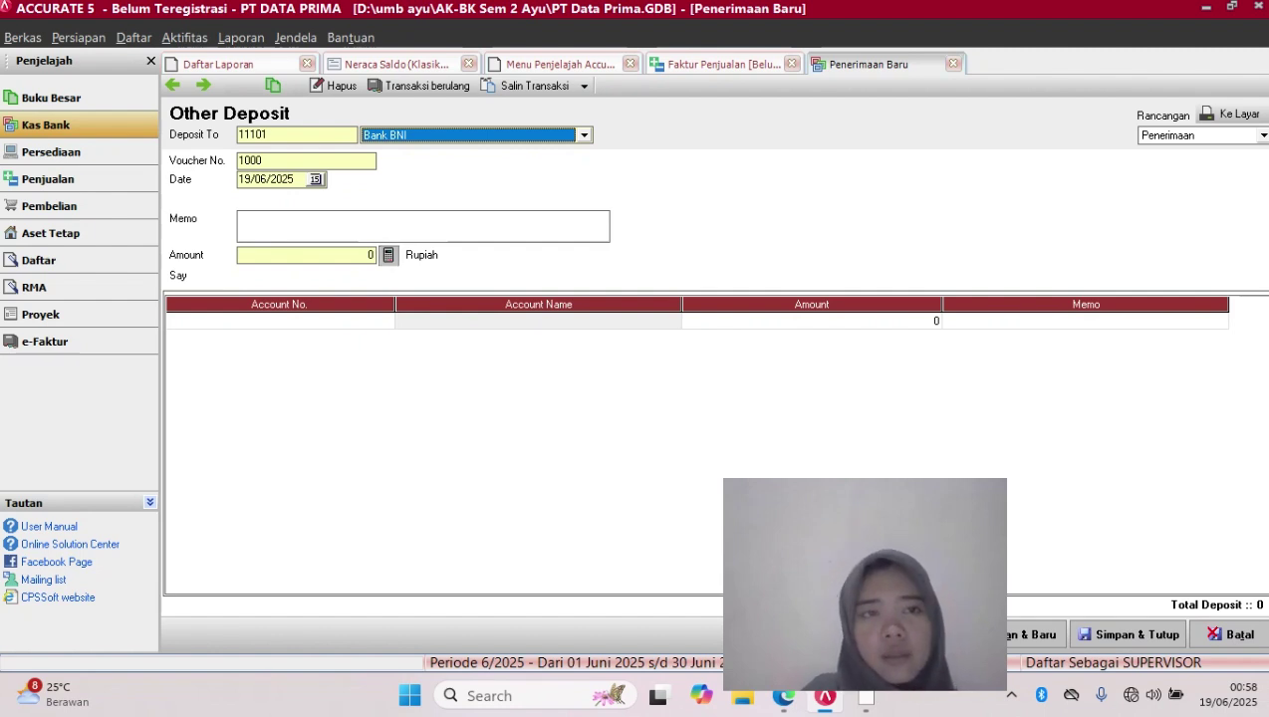
Change the voucher number from 1000 to 04/CR
left_click(263, 160)
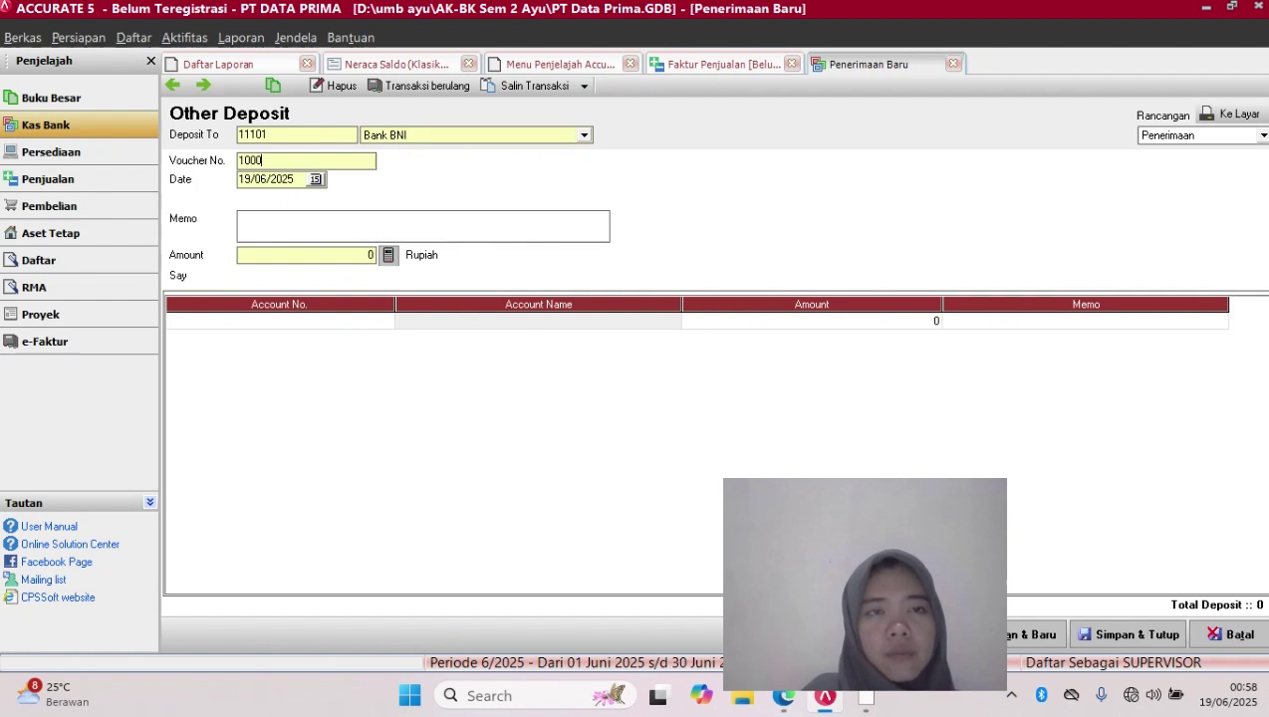
key("BackSpace")
key("BackSpace")
key("BackSpace")
key("BackSpace")
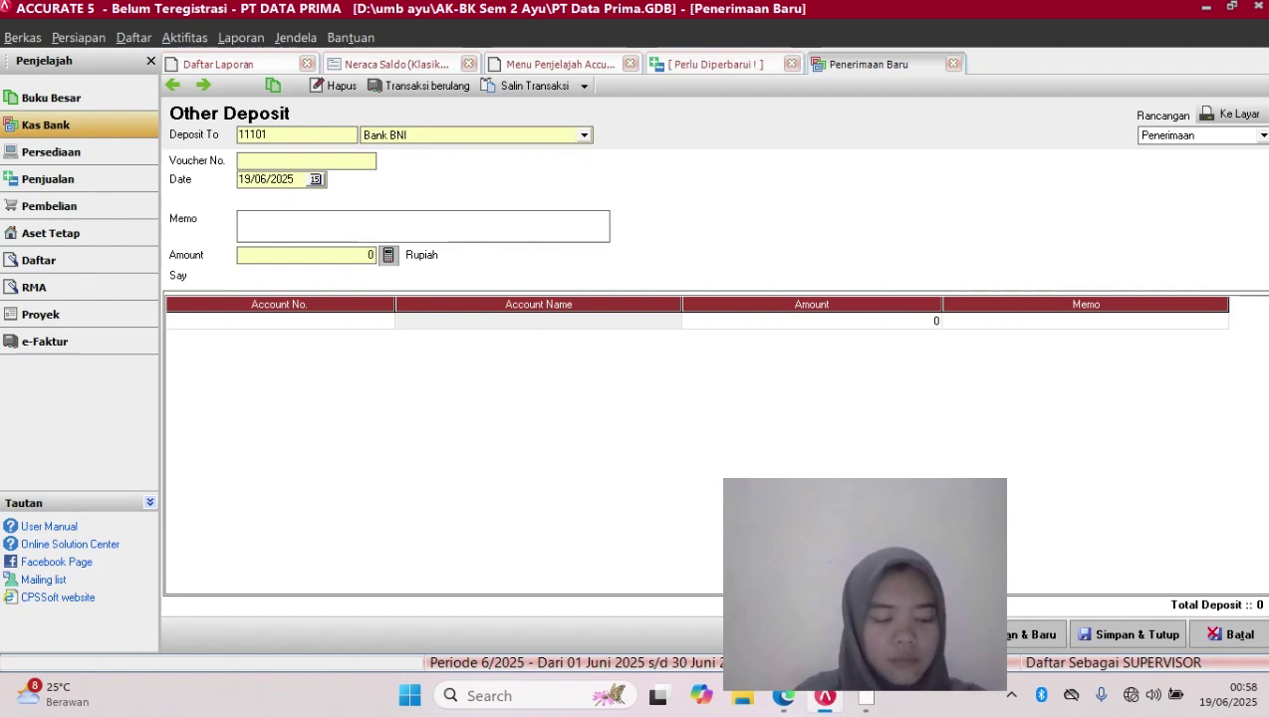
type("0")
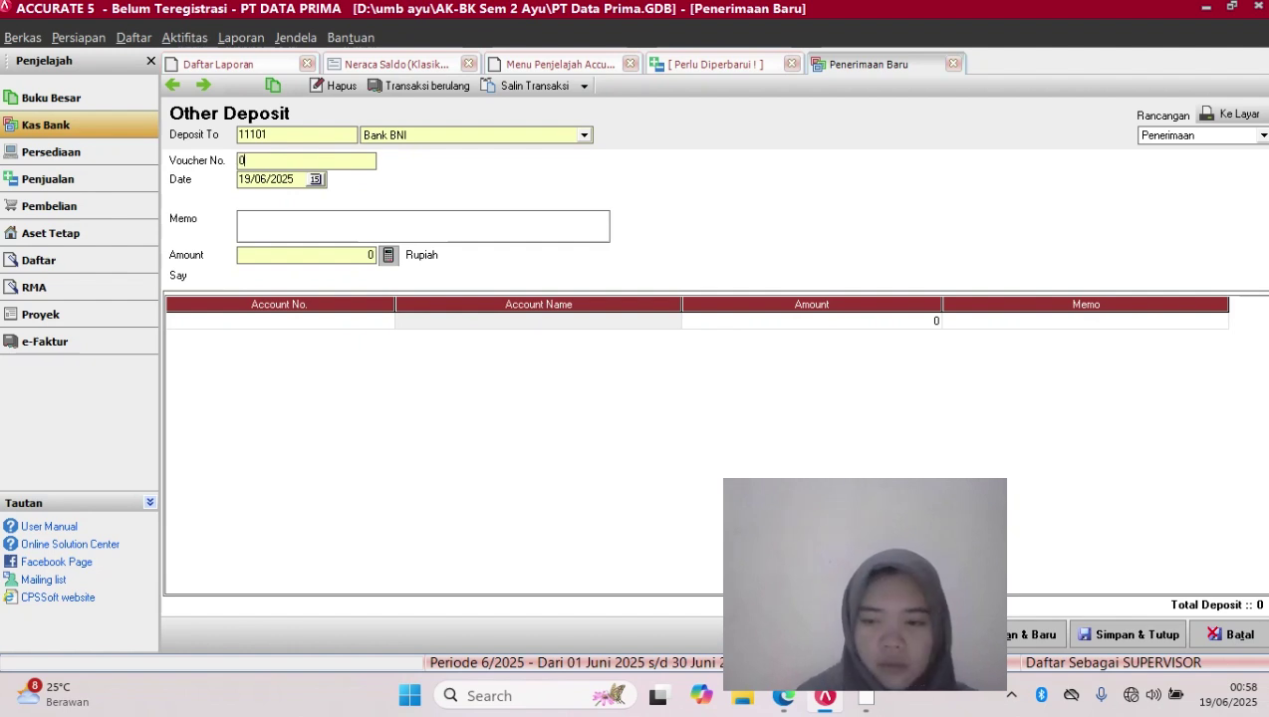
type("4/")
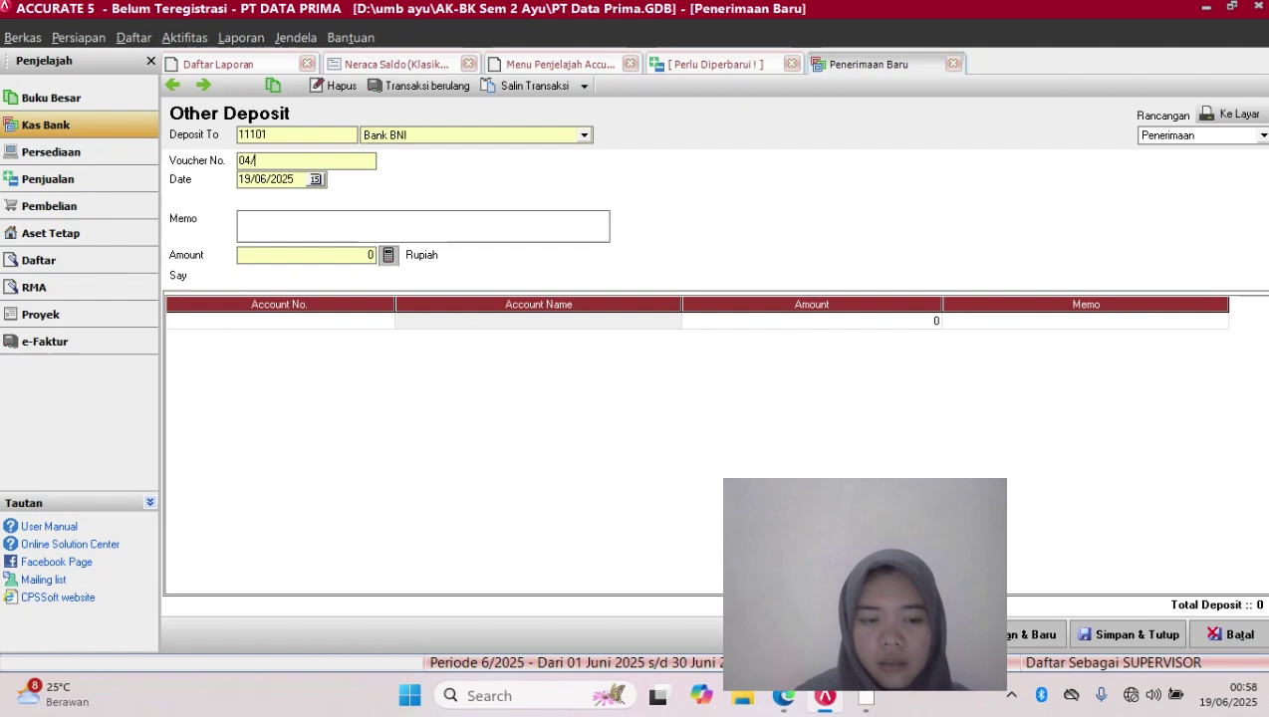
key("Caps_Lock")
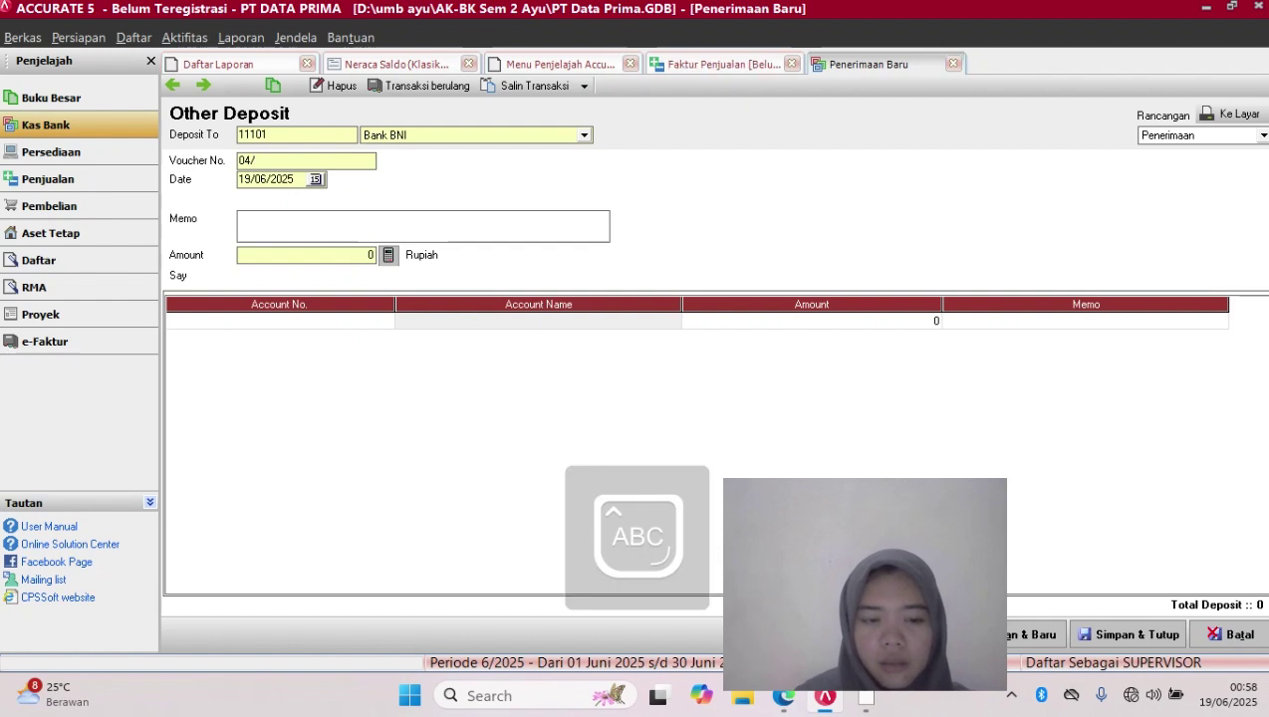
type("CR")
key("Caps_Lock")
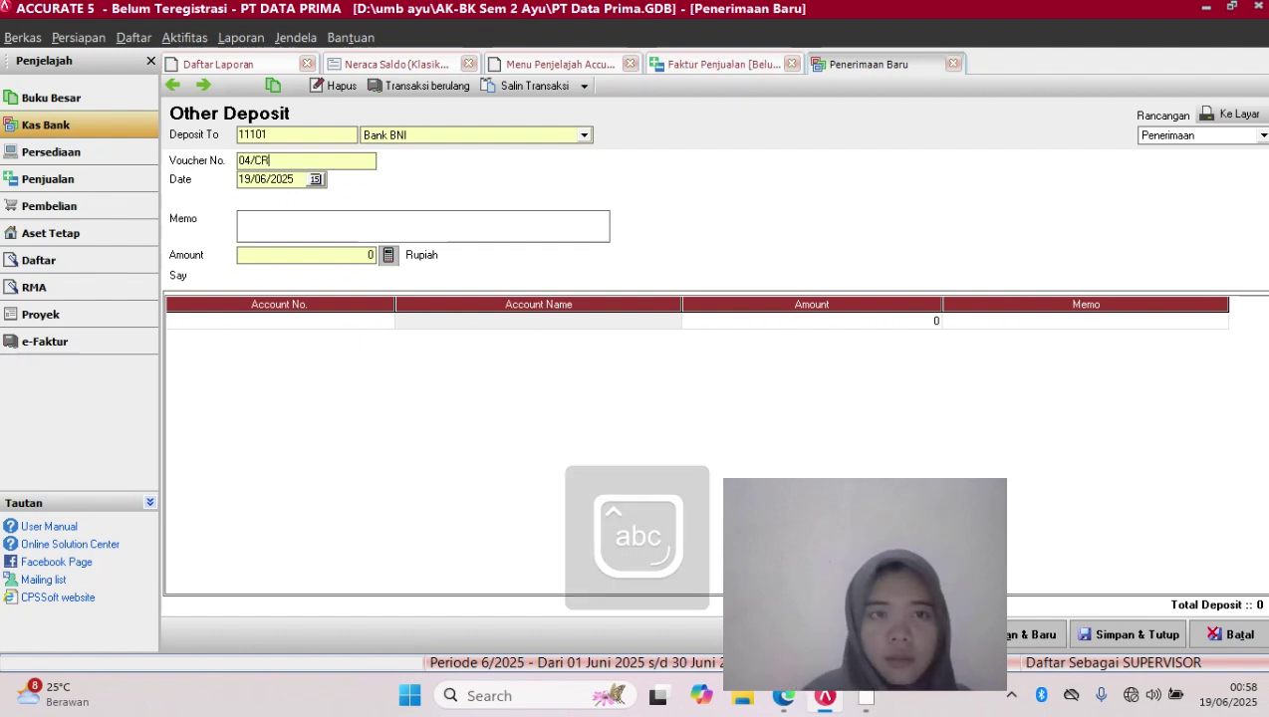
Set the receipt date to 11/12/2017
left_click(296, 179)
key("BackSpace")
key("BackSpace")
key("BackSpace")
key("BackSpace")
key("BackSpace")
key("BackSpace")
key("BackSpace")
key("BackSpace")
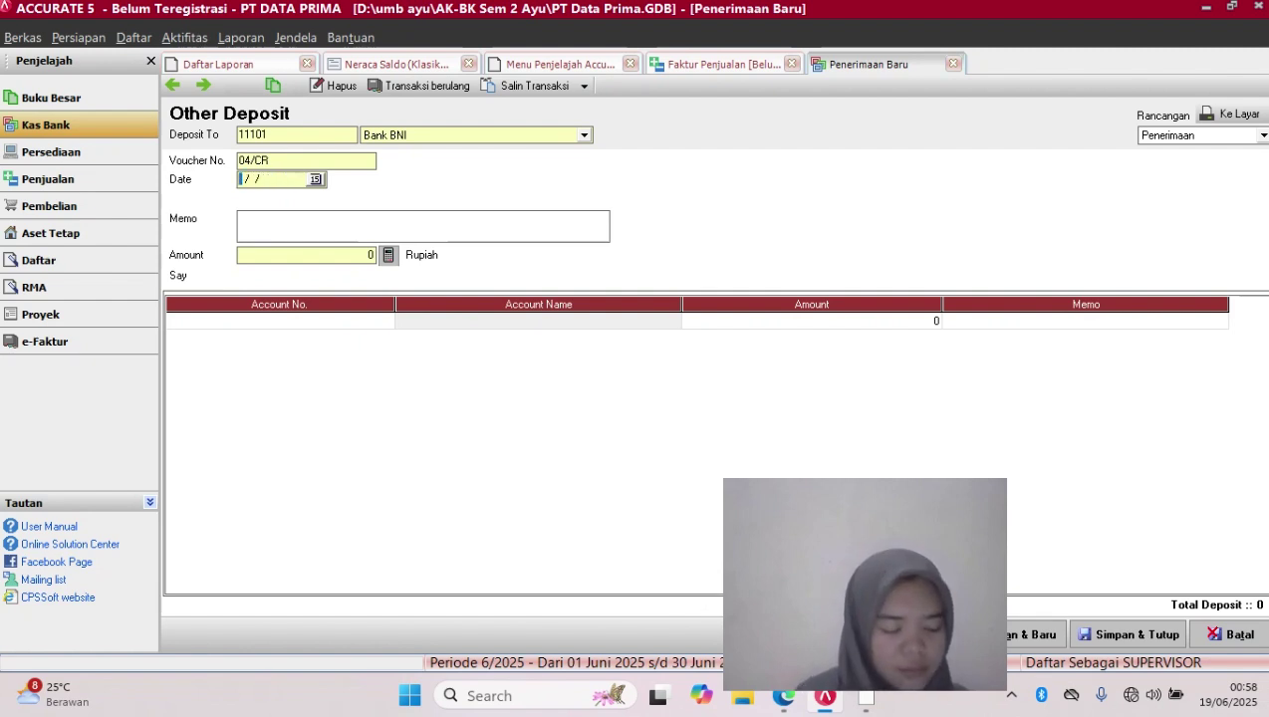
type("11/12/20")
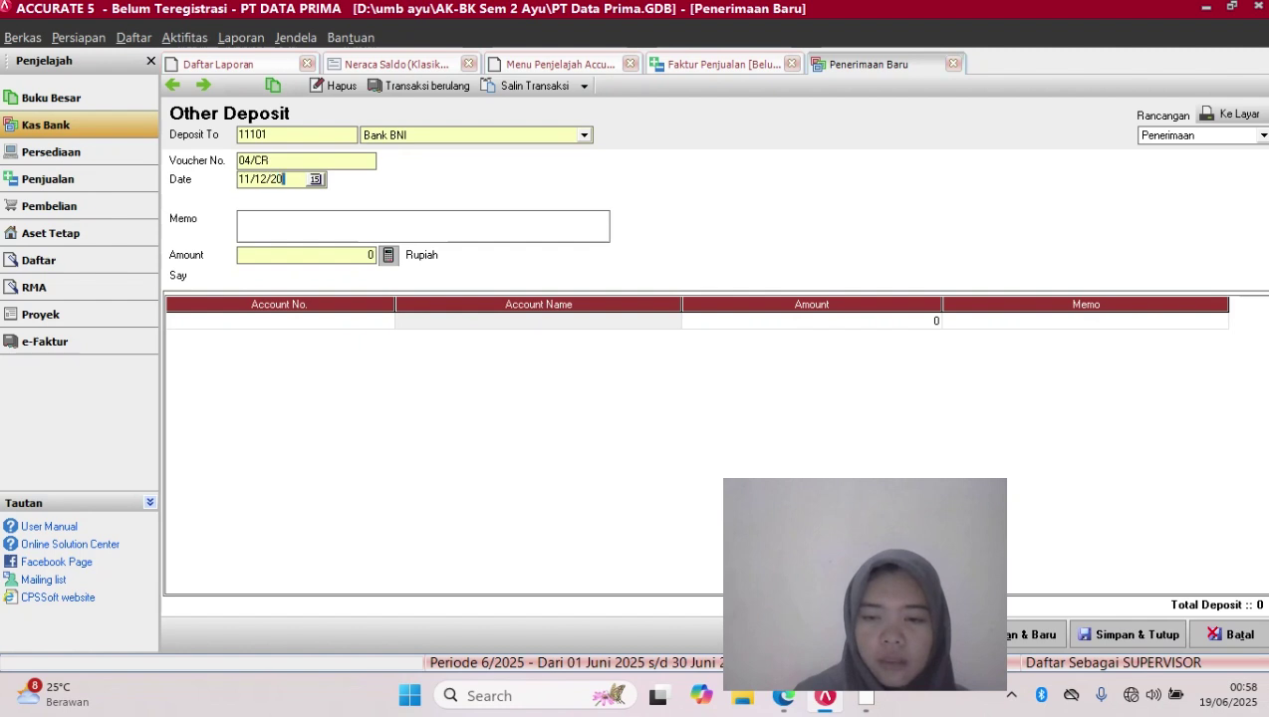
type("17")
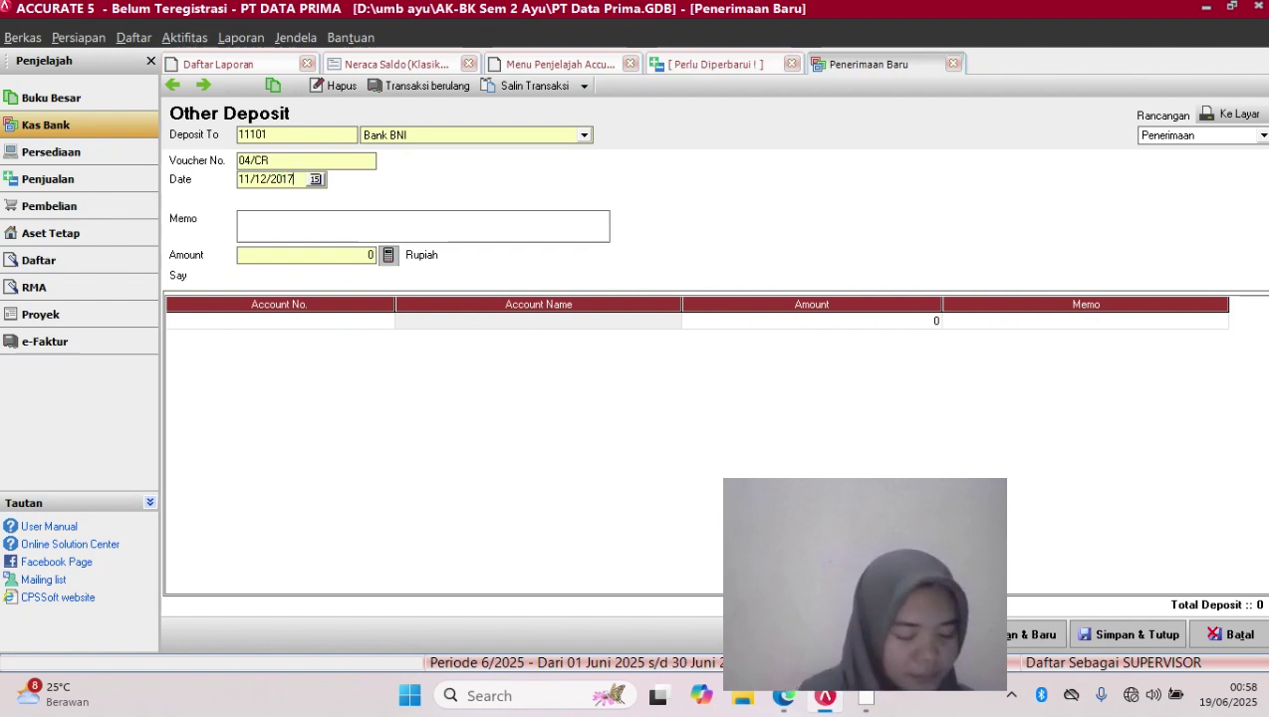
Write a first memo draft, 'Penerimaan deposit to BNI'
left_click(240, 218)
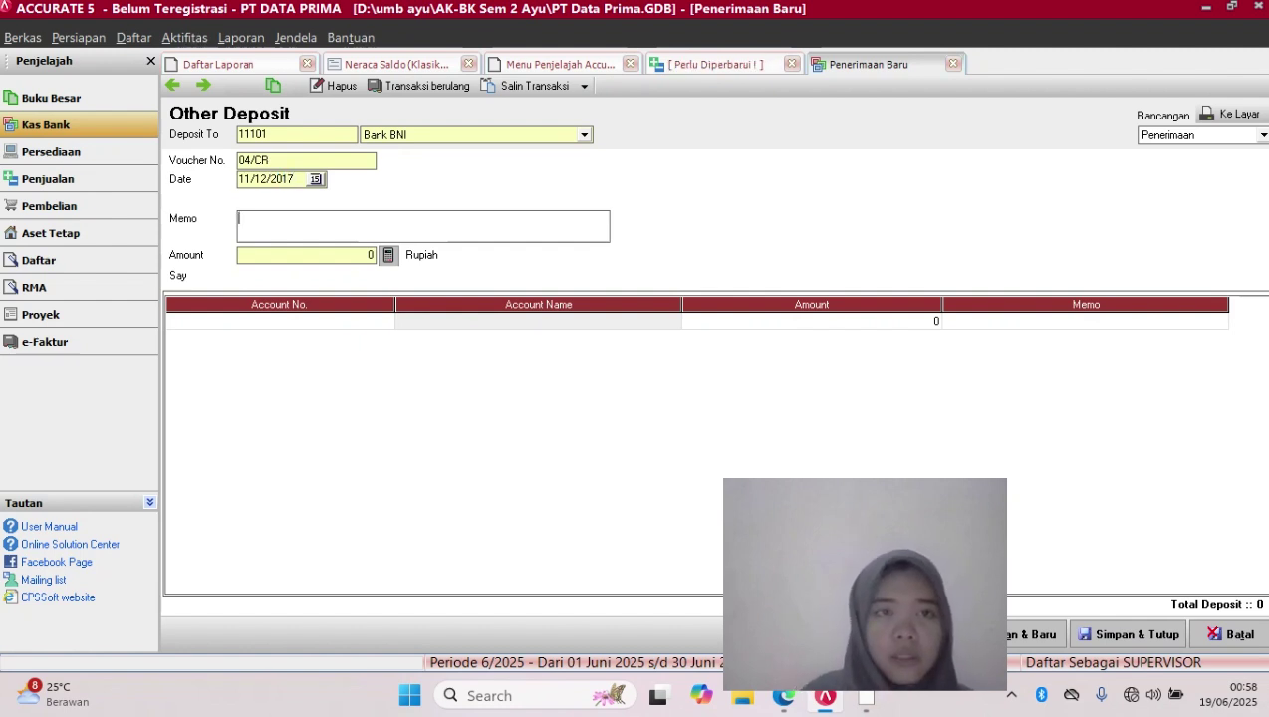
type("peneri")
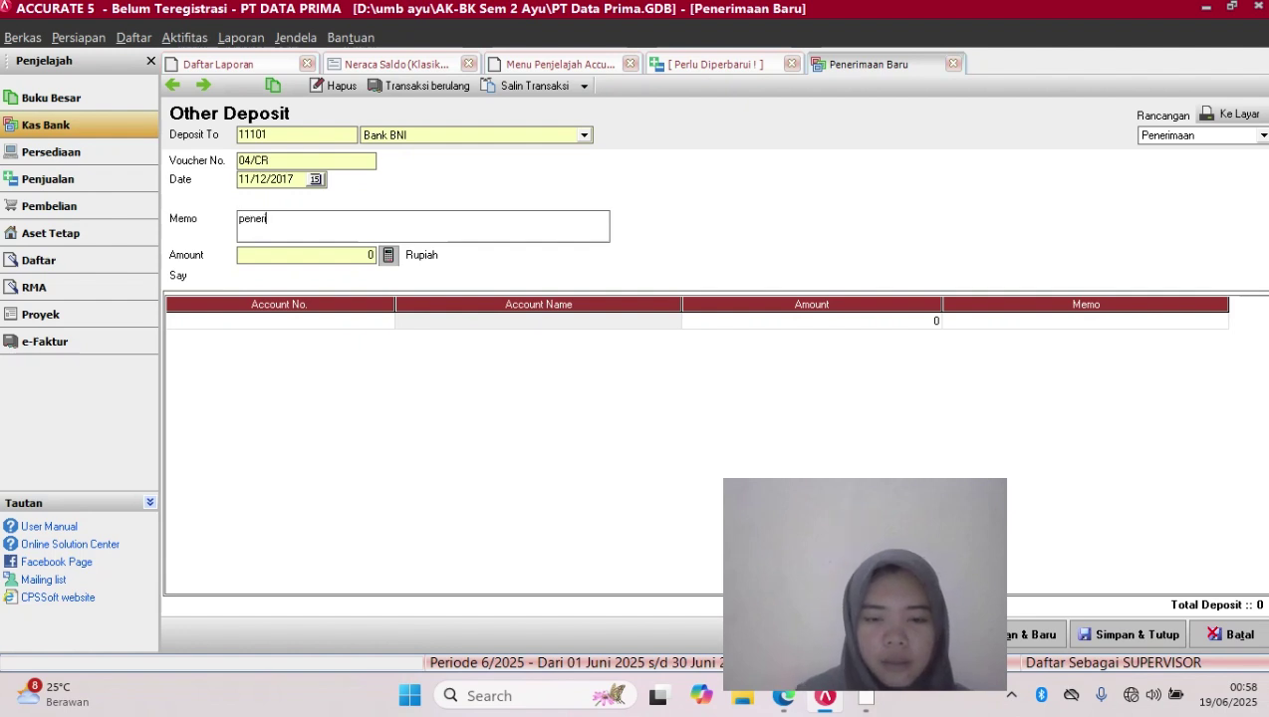
type("maan ")
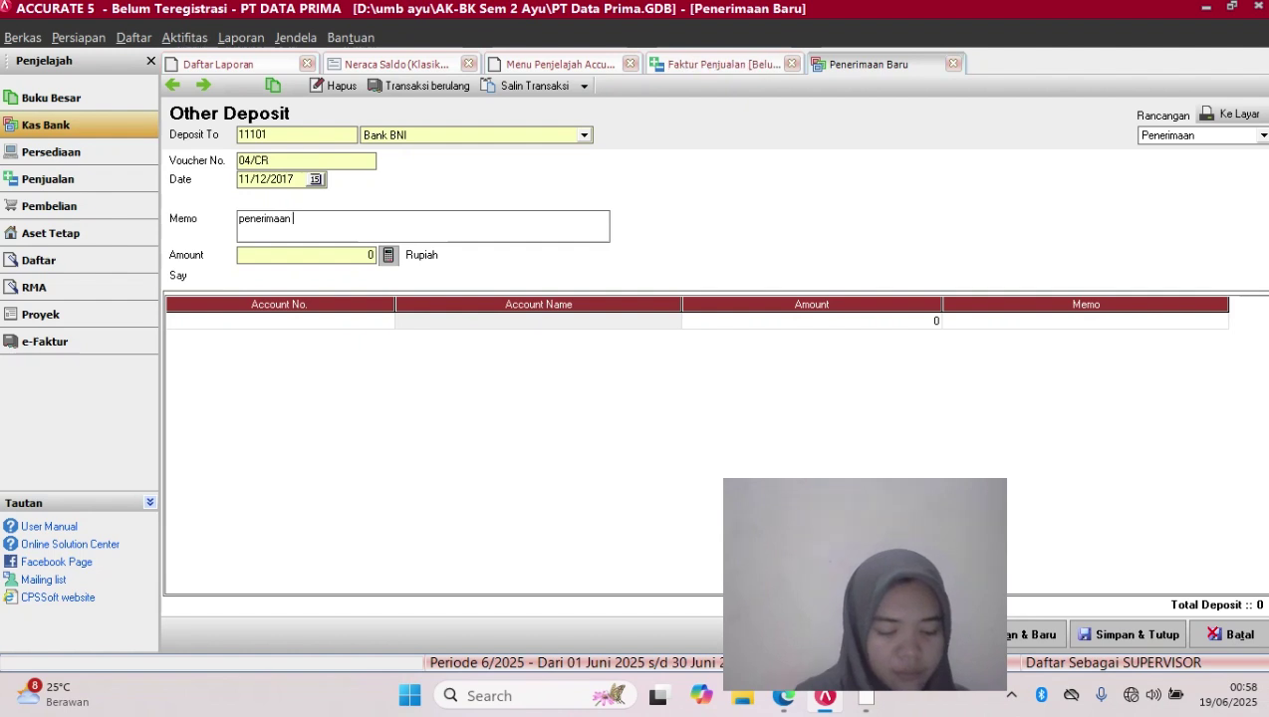
type("depos")
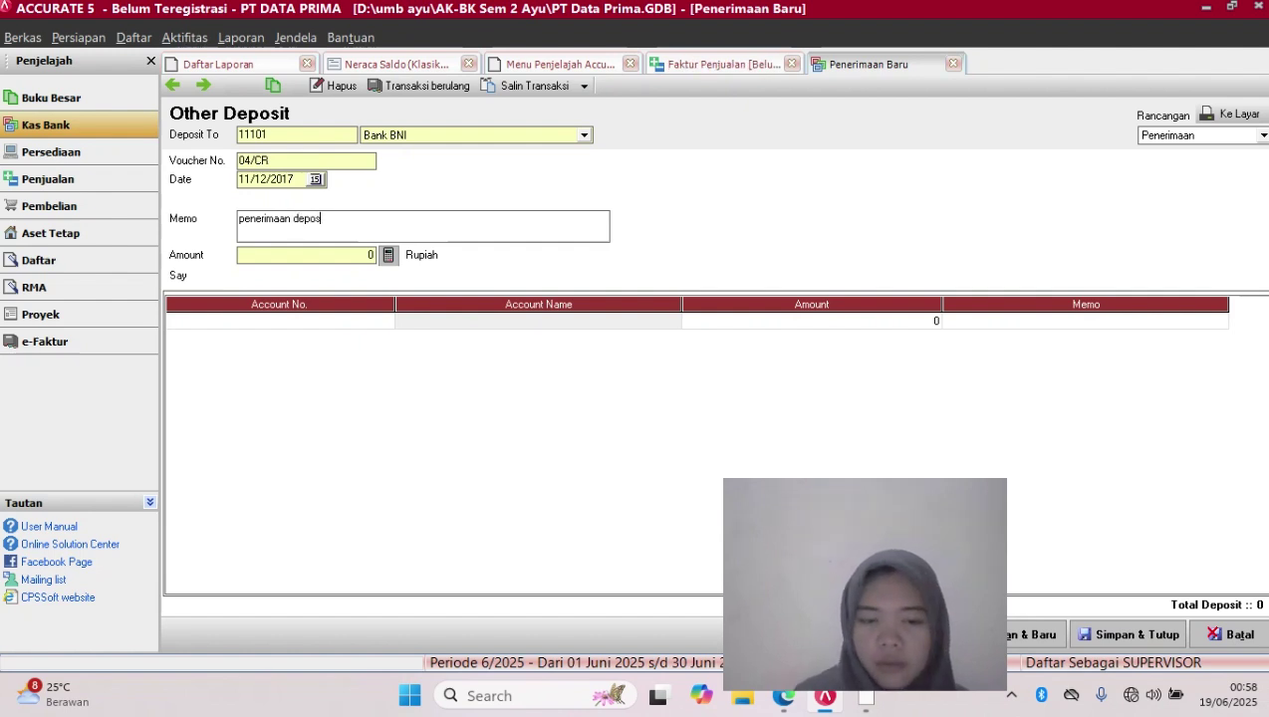
type("it to b")
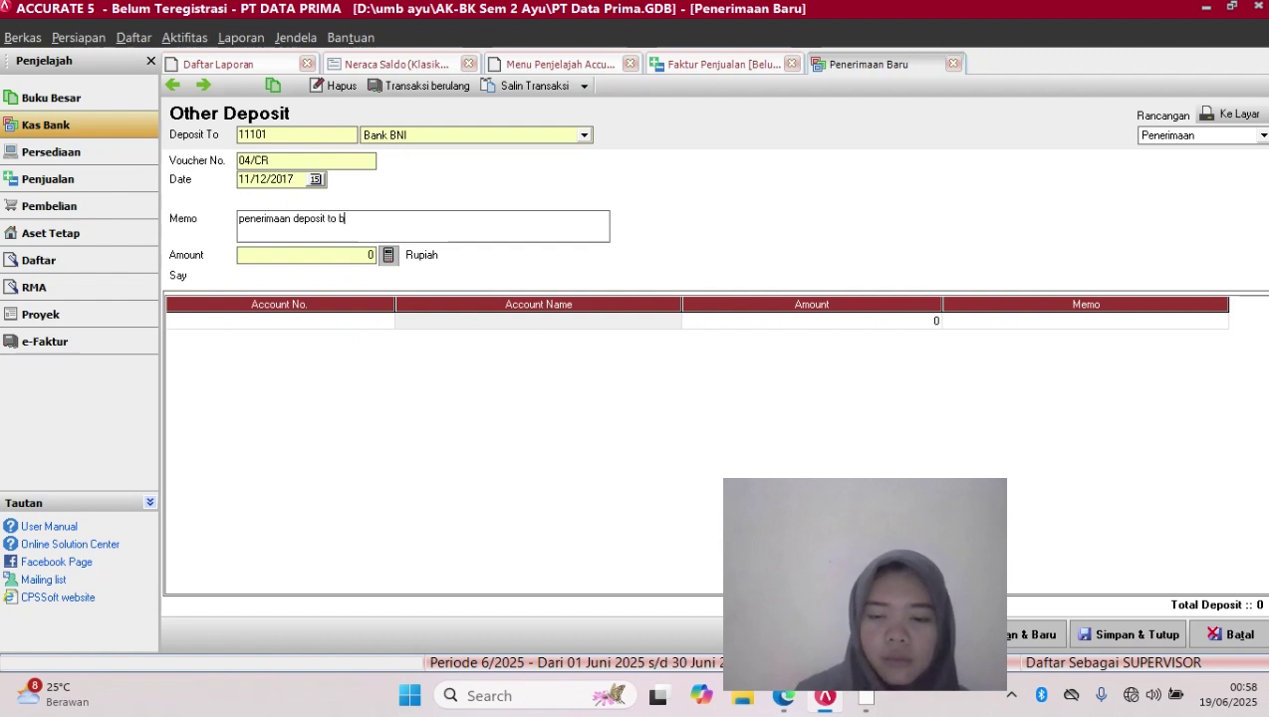
type("ni")
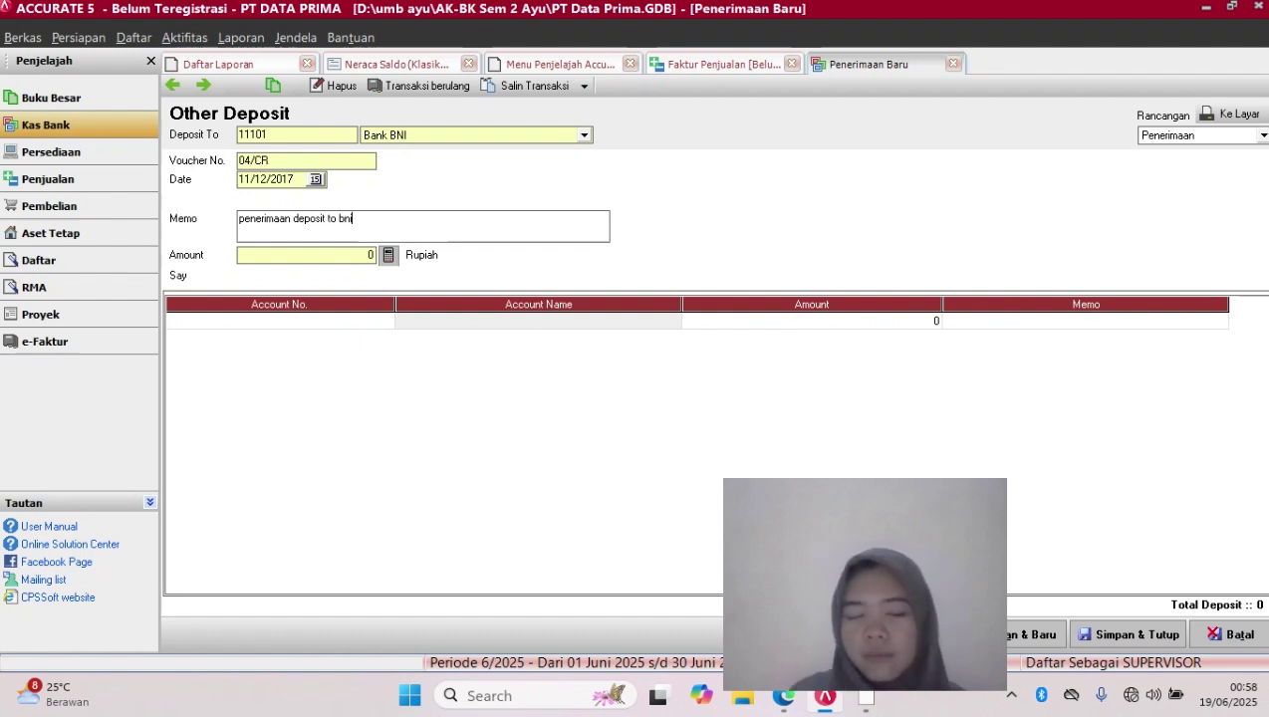
key("BackSpace")
key("BackSpace")
key("BackSpace")
key("Caps_Lock")
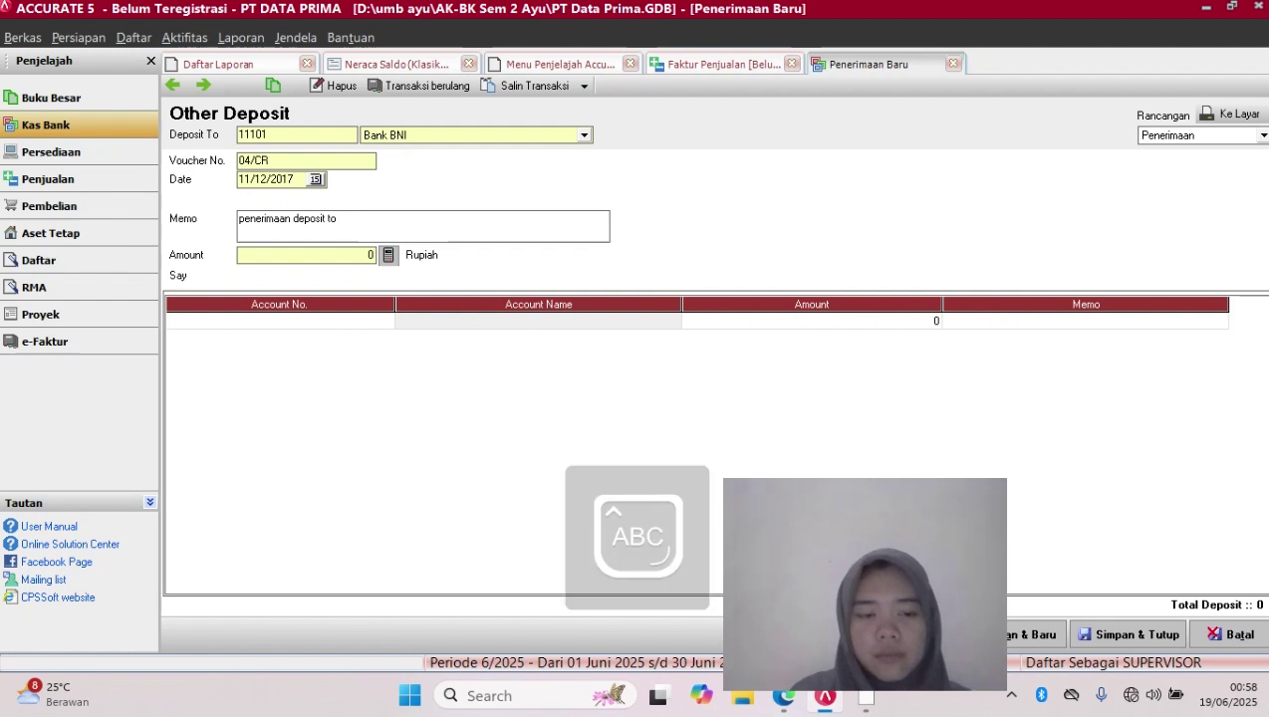
type("BNI")
key("Caps_Lock")
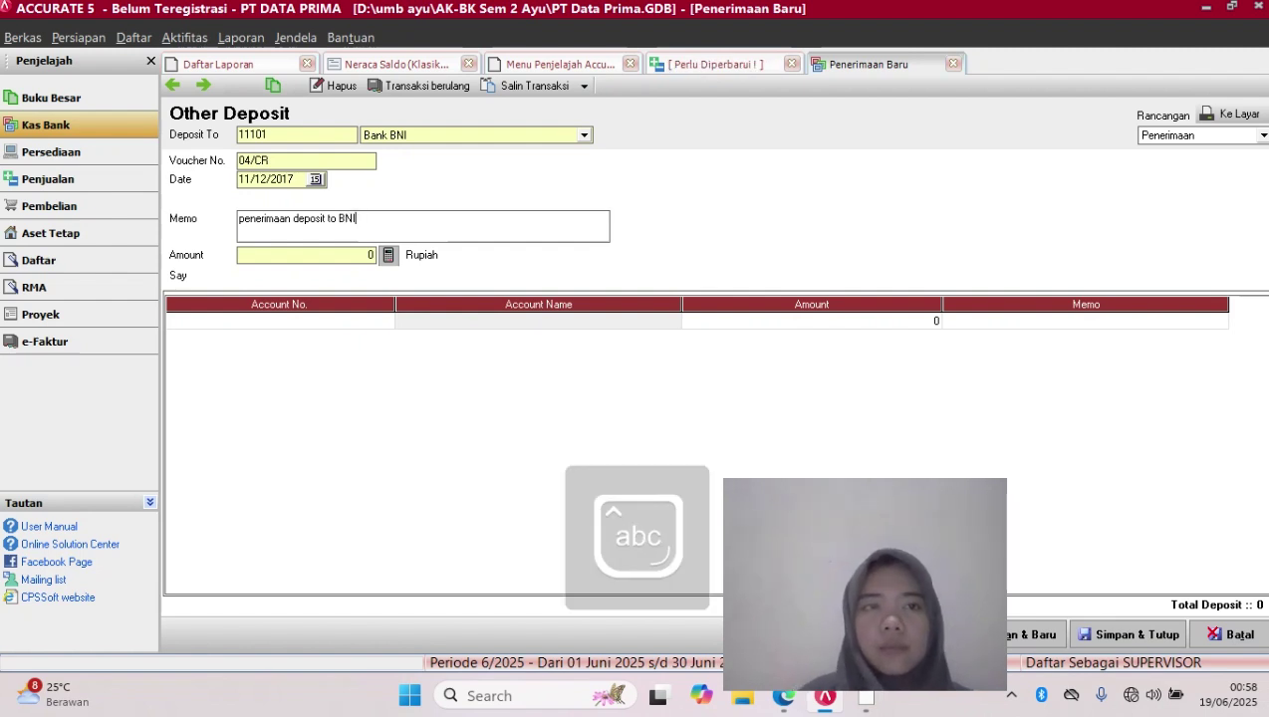
key("Delete")
key("Caps_Lock")
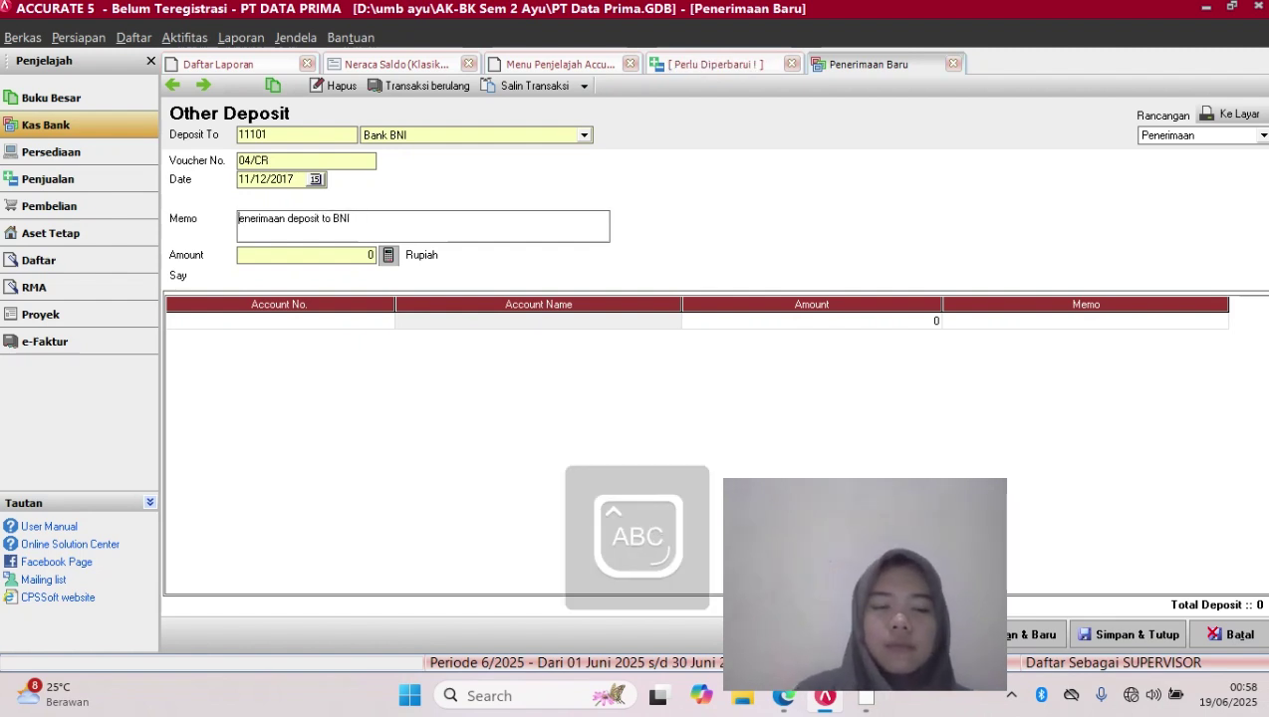
type("P")
key("Caps_Lock")
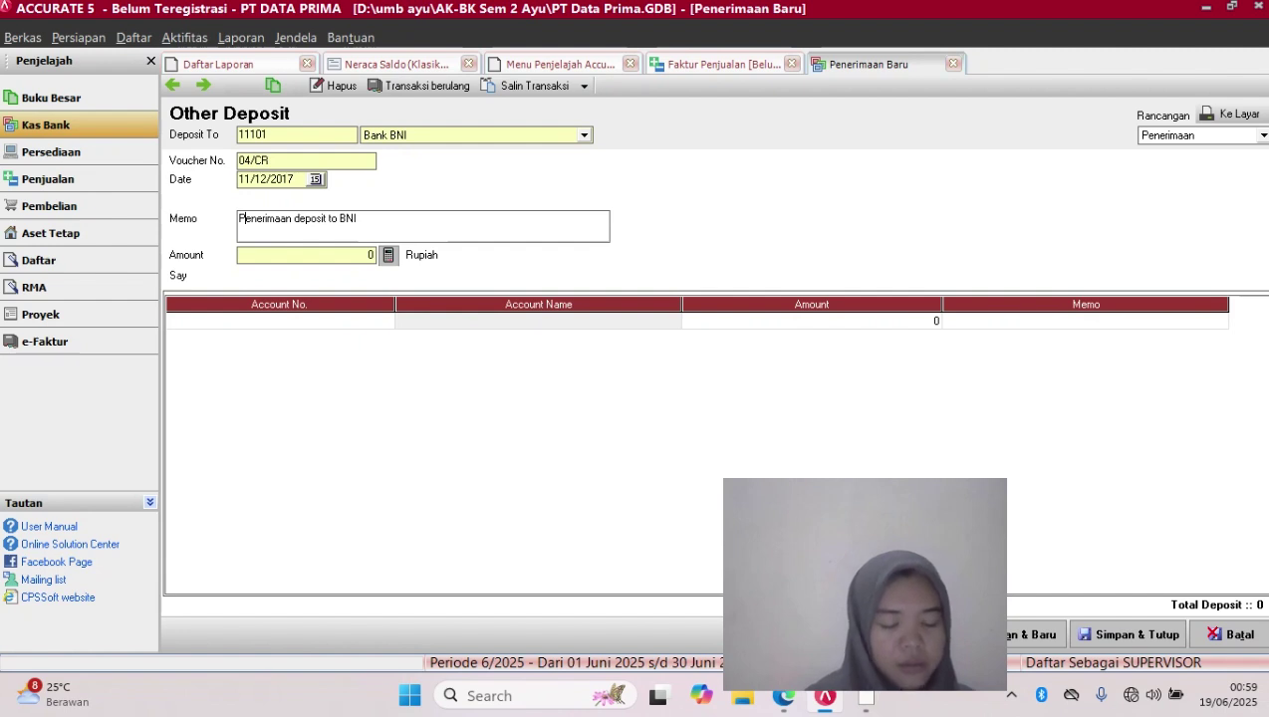
Rewrite the memo as 'penerimaan uang muka Cv fajar dinanti'
key("BackSpace")
key("BackSpace")
key("BackSpace")
key("BackSpace")
key("BackSpace")
key("BackSpace")
key("BackSpace")
key("BackSpace")
key("BackSpace")
key("BackSpace")
key("BackSpace")
key("BackSpace")
key("BackSpace")
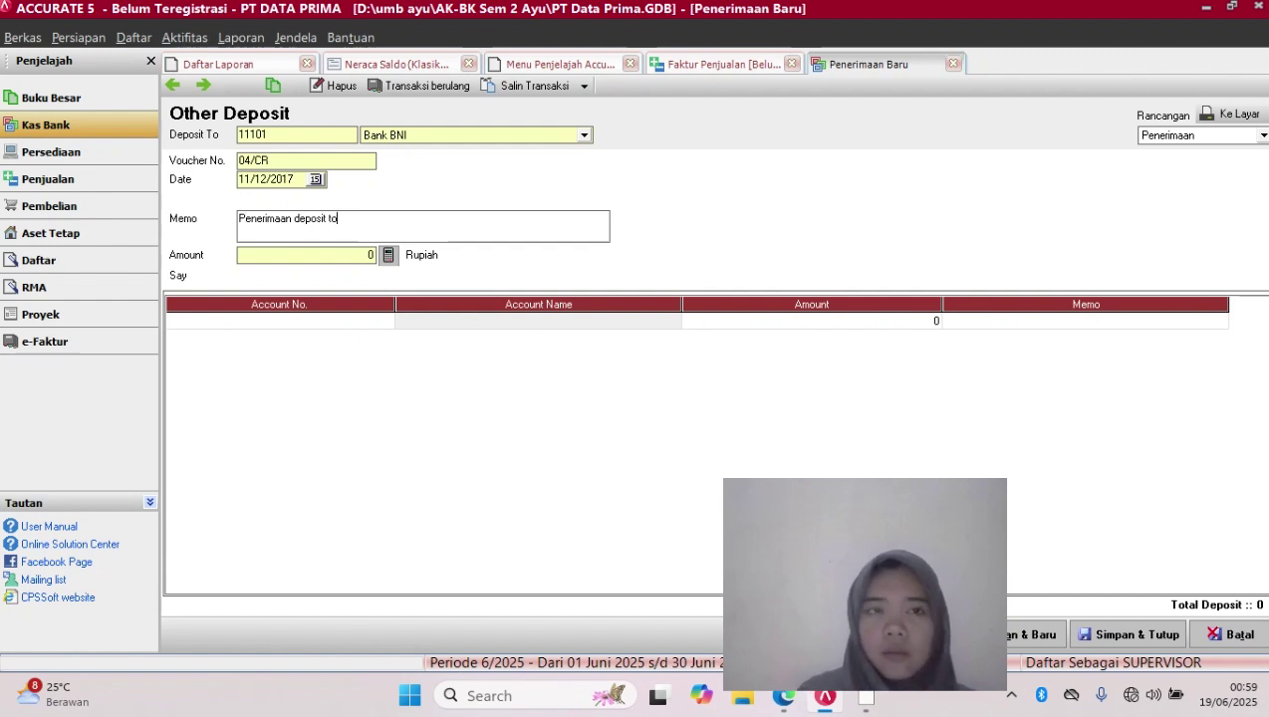
key("BackSpace")
key("BackSpace")
key("BackSpace")
key("BackSpace")
key("BackSpace")
key("BackSpace")
key("BackSpace")
key("BackSpace")
key("BackSpace")
key("BackSpace")
key("BackSpace")
key("BackSpace")
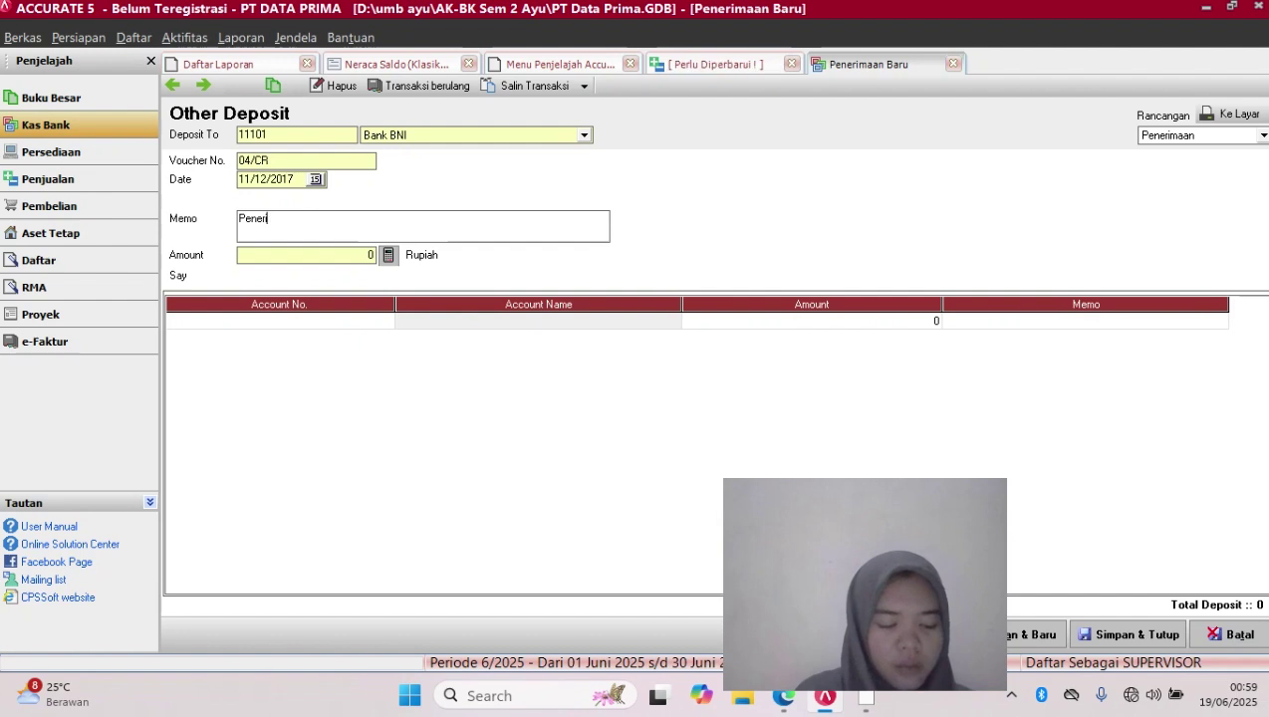
type("pe")
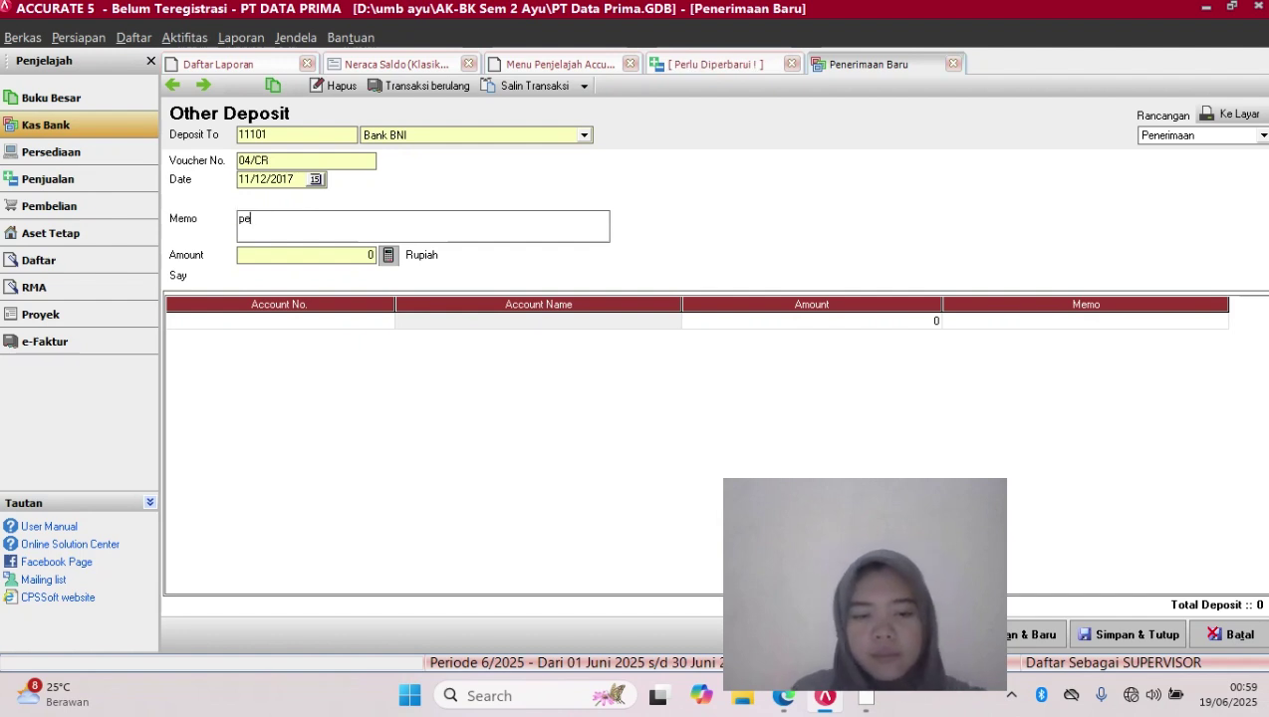
type("nerimaan uan")
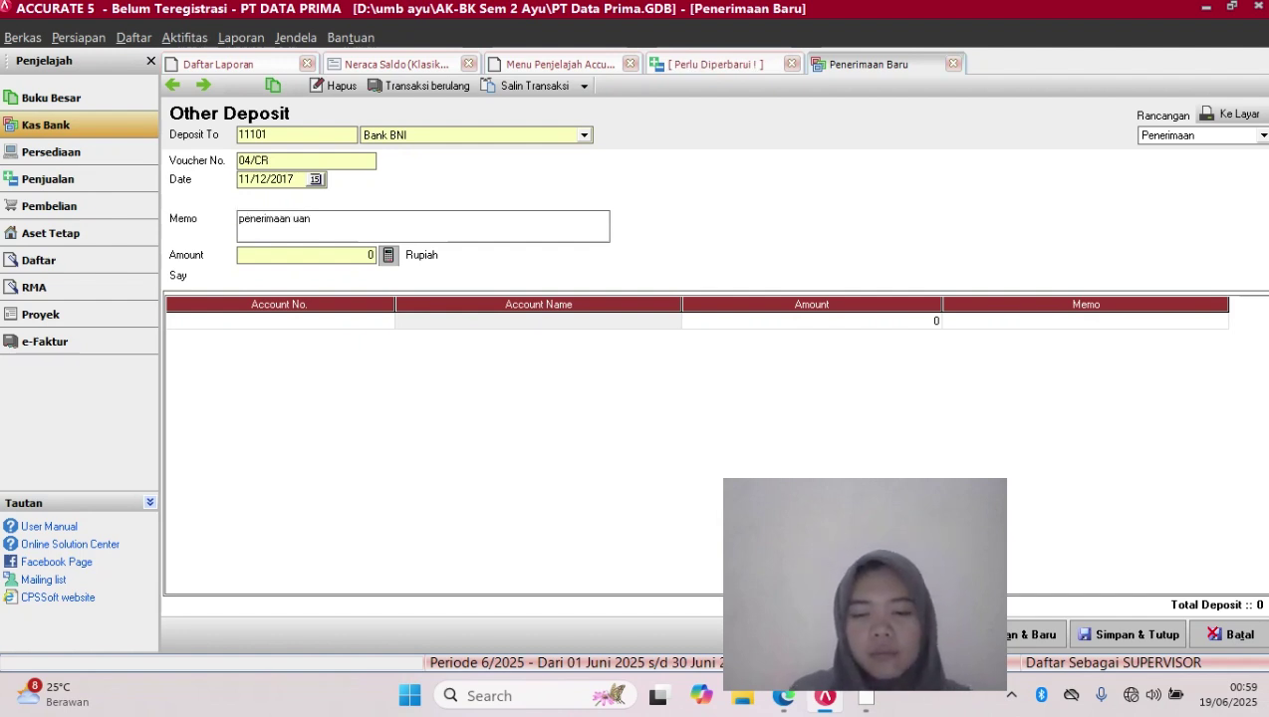
type("g muka p")
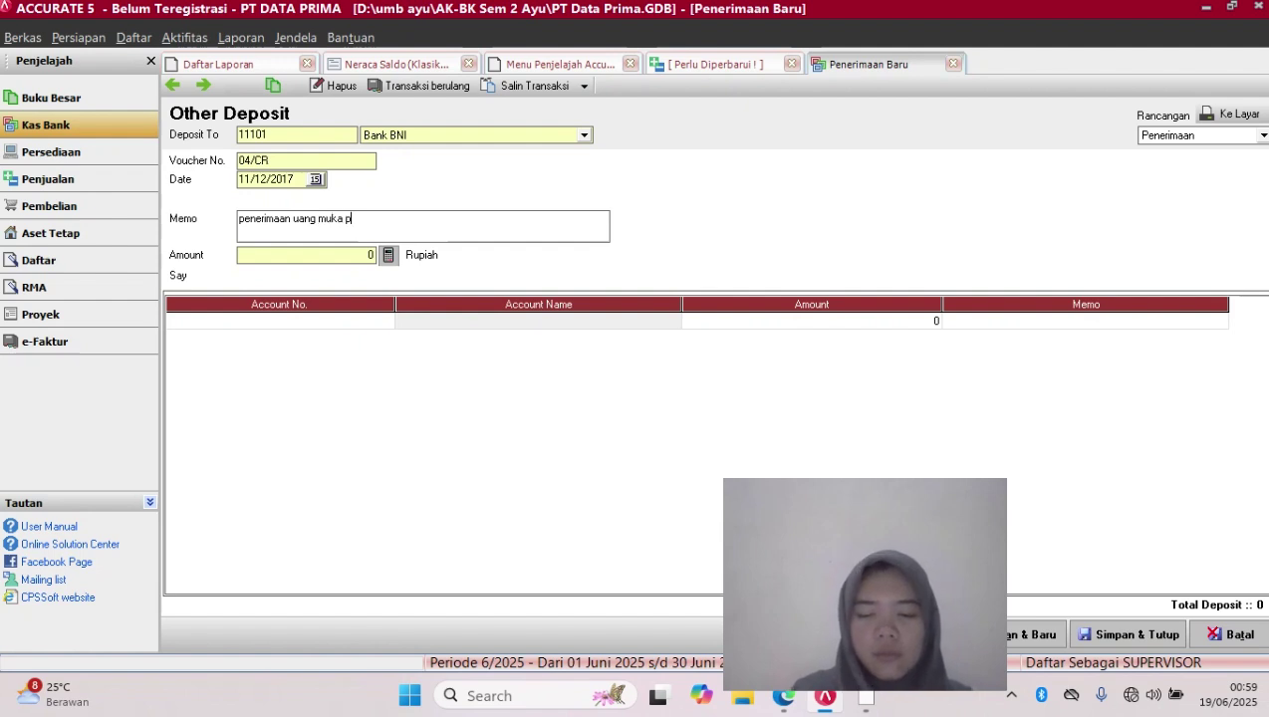
key("BackSpace")
key("Caps_Lock")
type("PT")
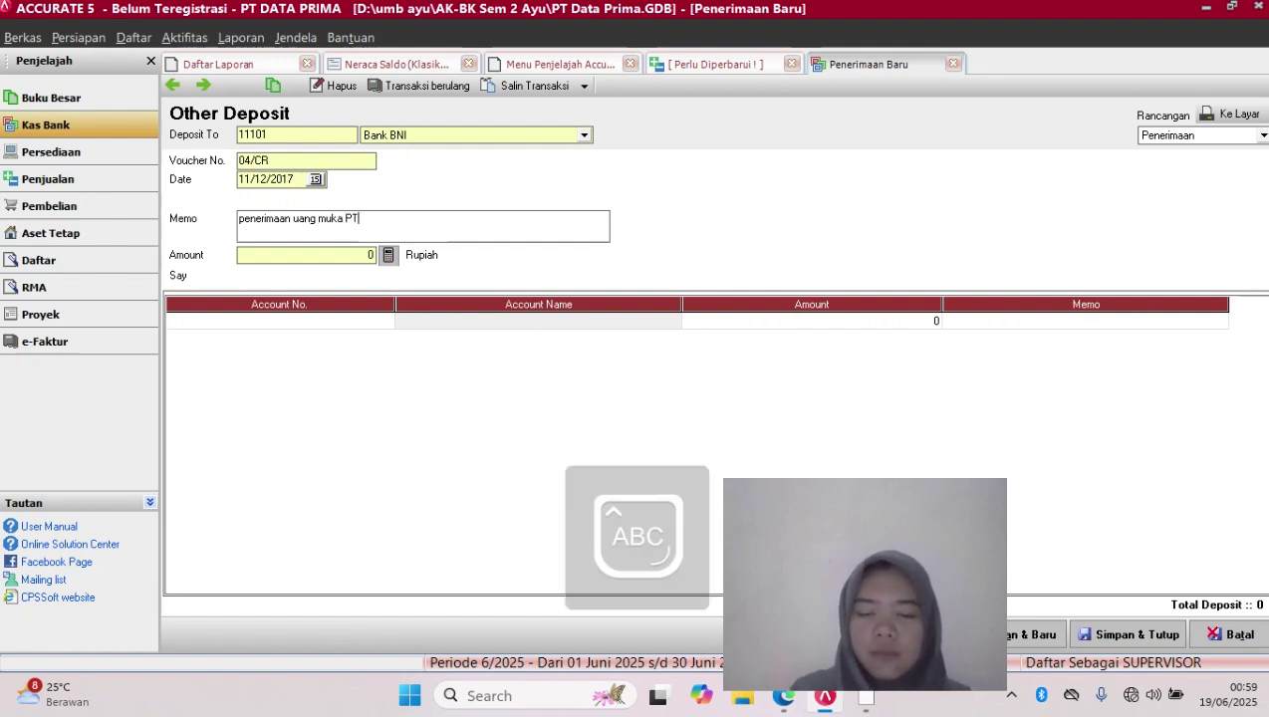
key("Caps_Lock")
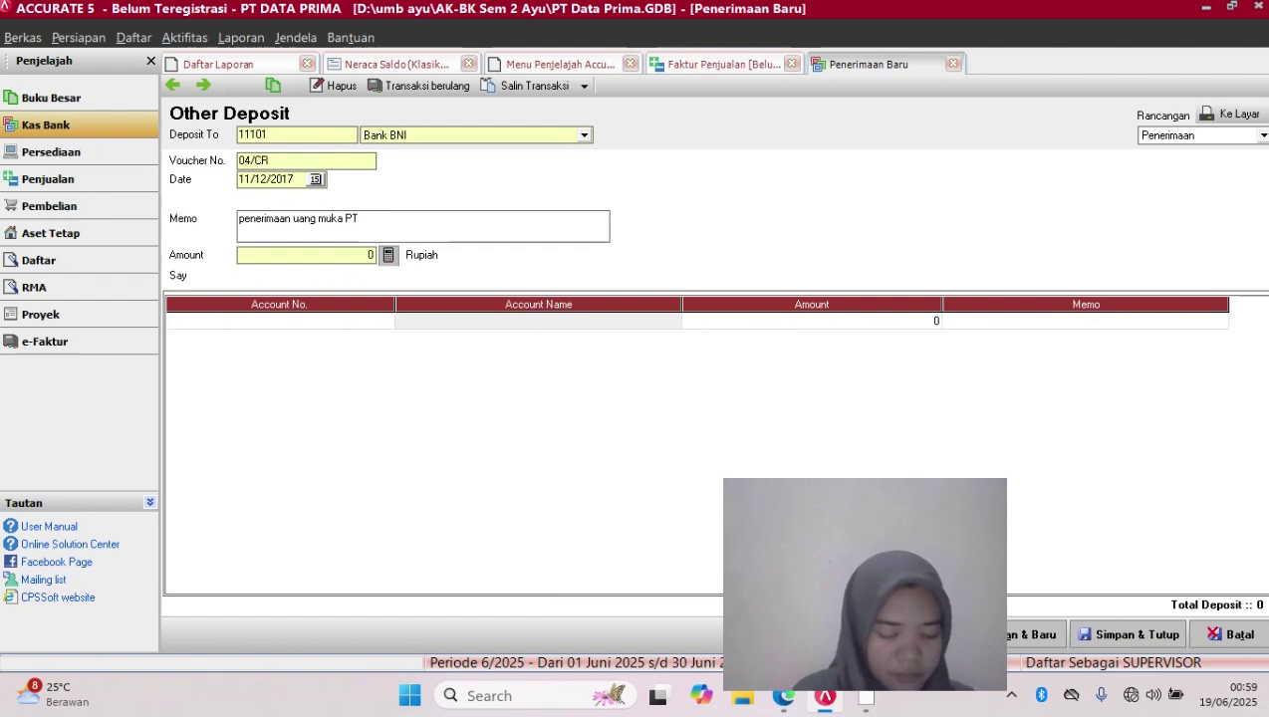
key("BackSpace")
key("BackSpace")
key("BackSpace")
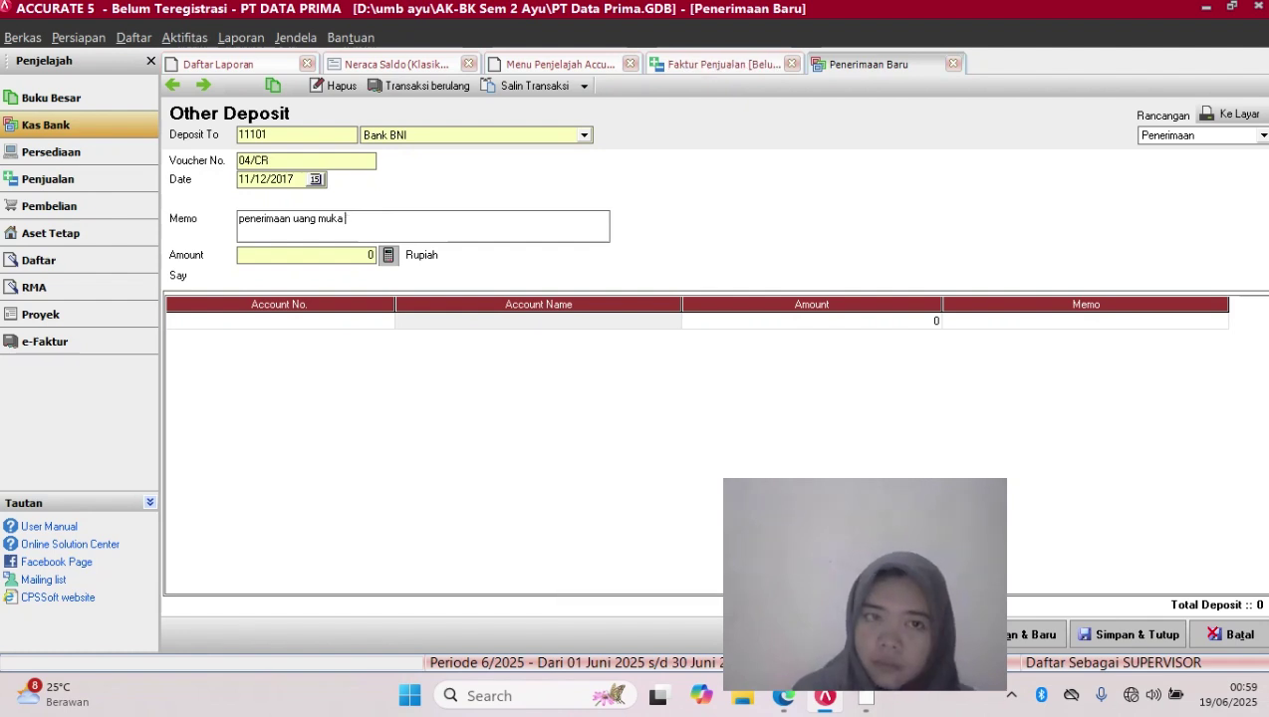
key("Caps_Lock")
type("C")
key("Caps_Lock")
type("v")
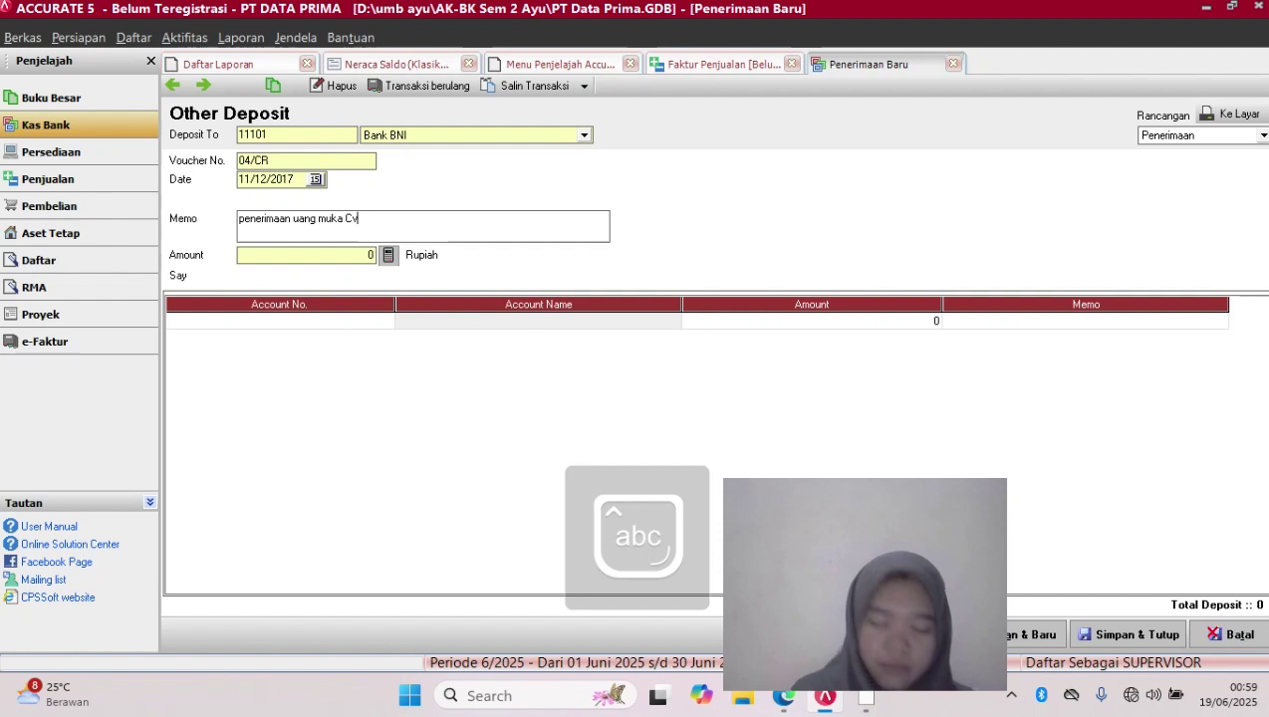
type(" faja")
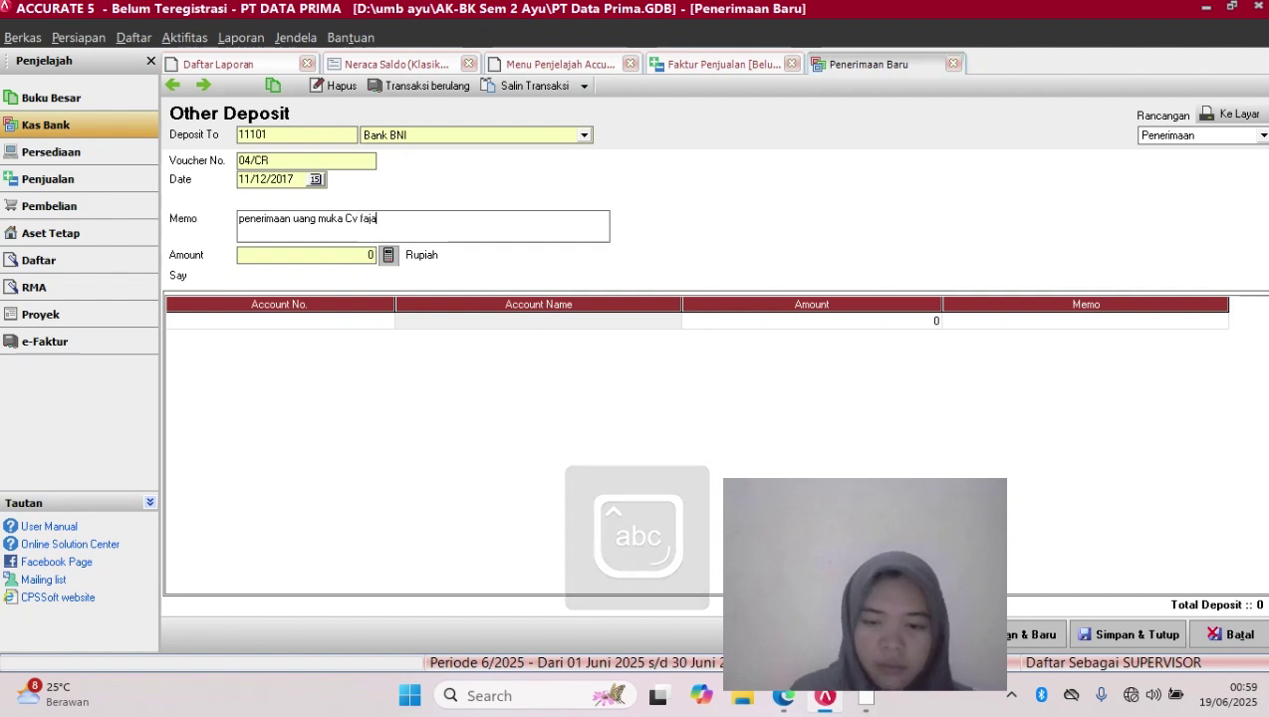
type("r dinant")
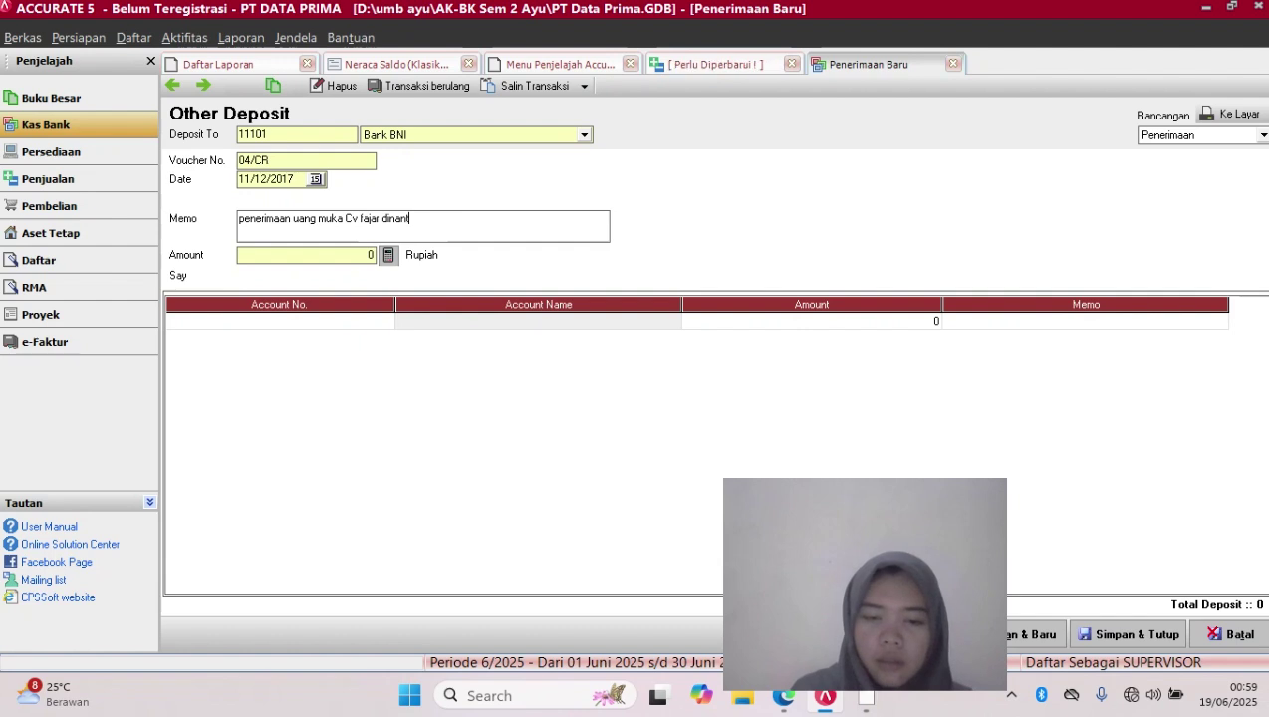
type("i")
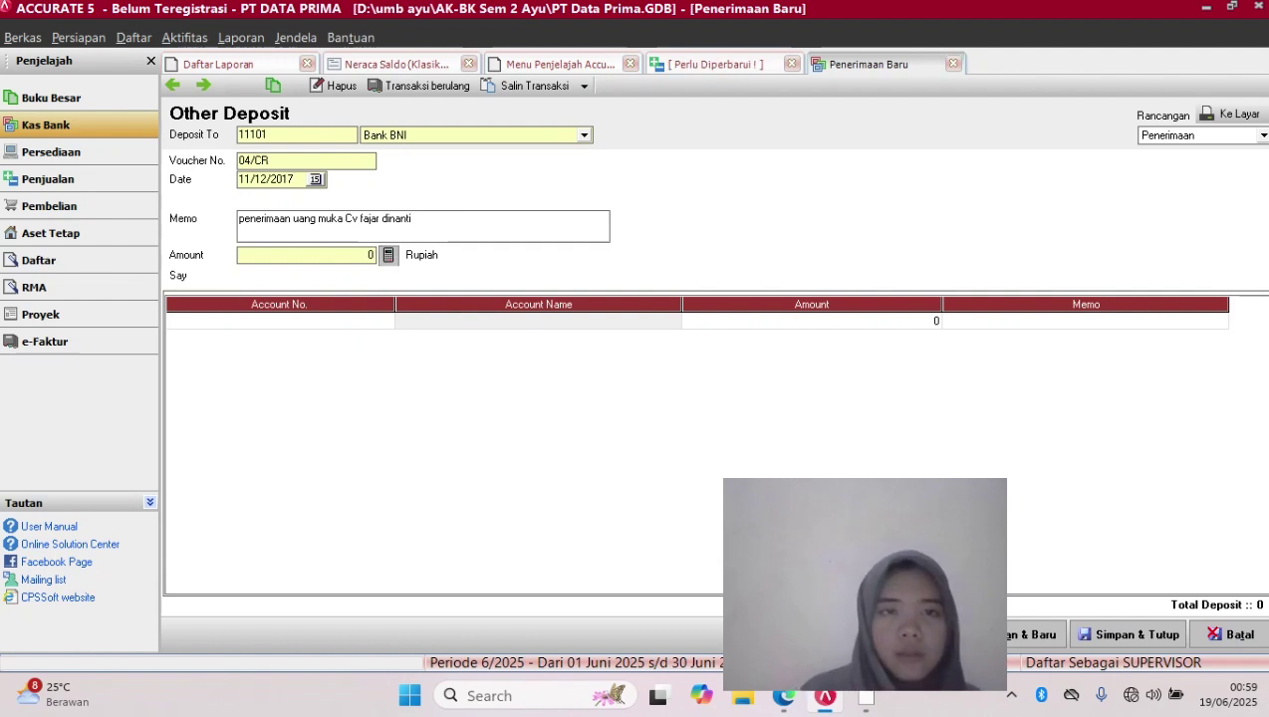
Enter 9350000 as the receipt amount and move on to the account lines
left_click(306, 255)
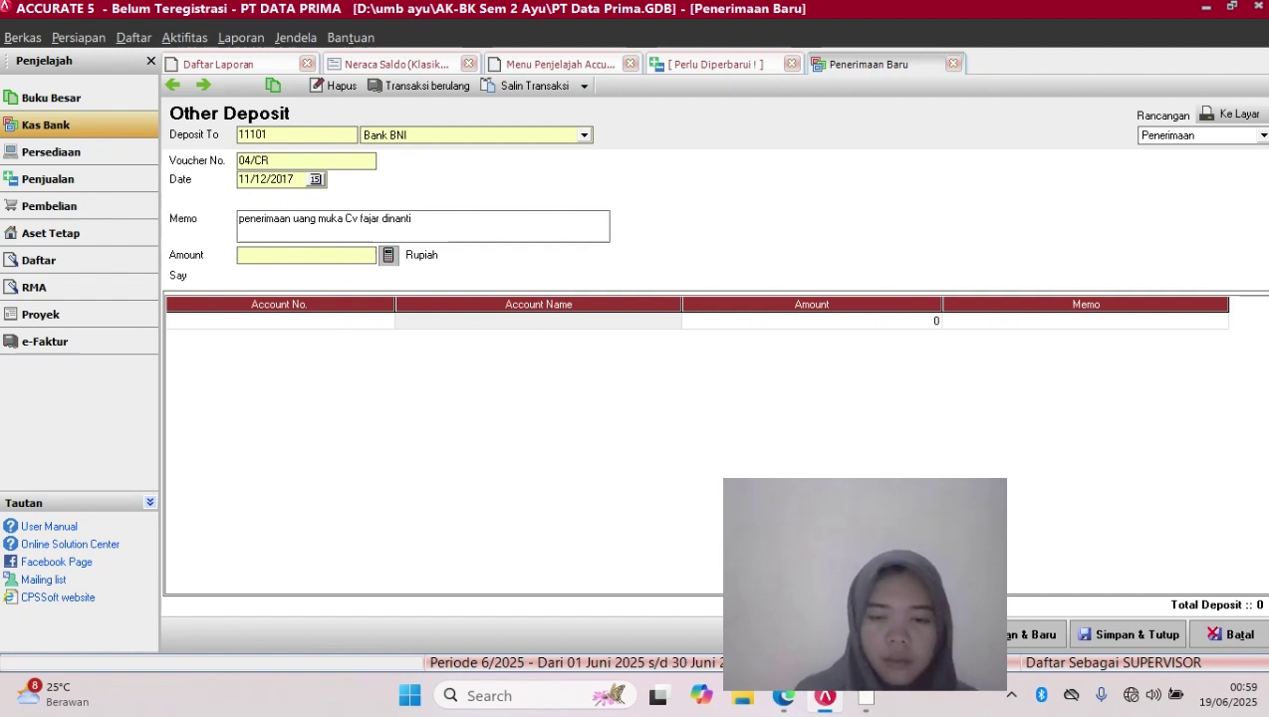
type("935")
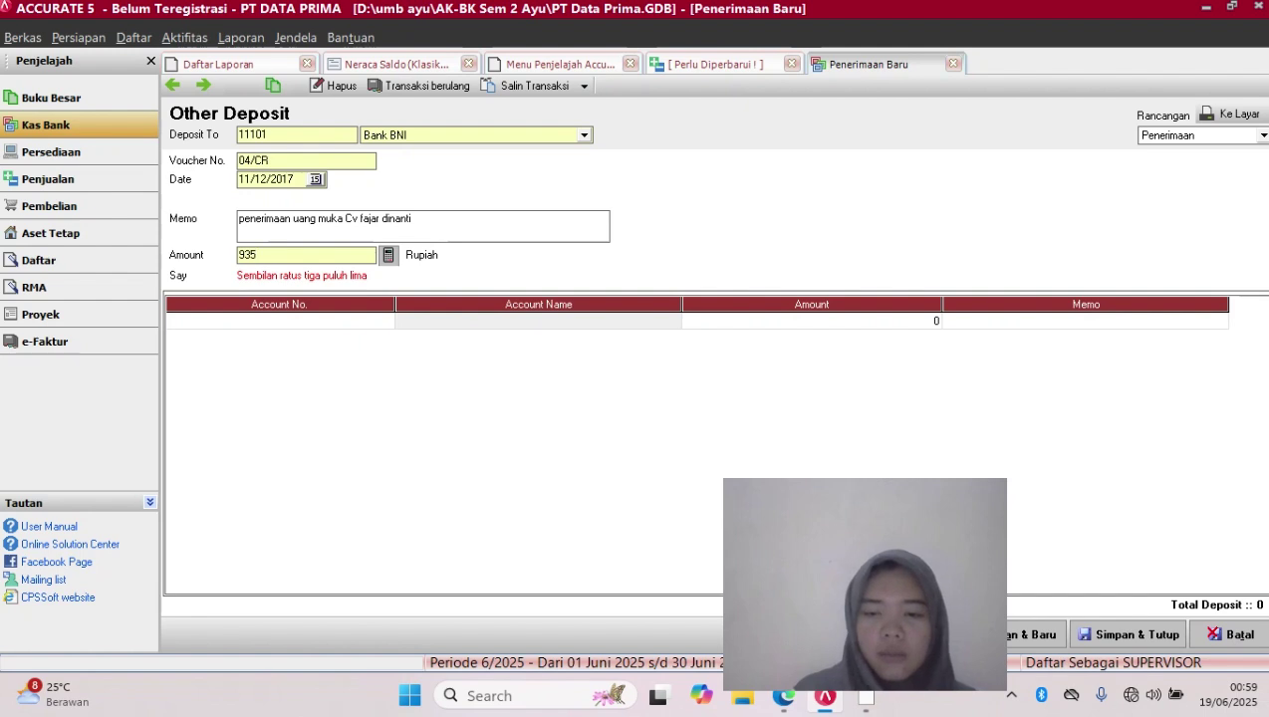
type("0")
key("BackSpace")
type("0")
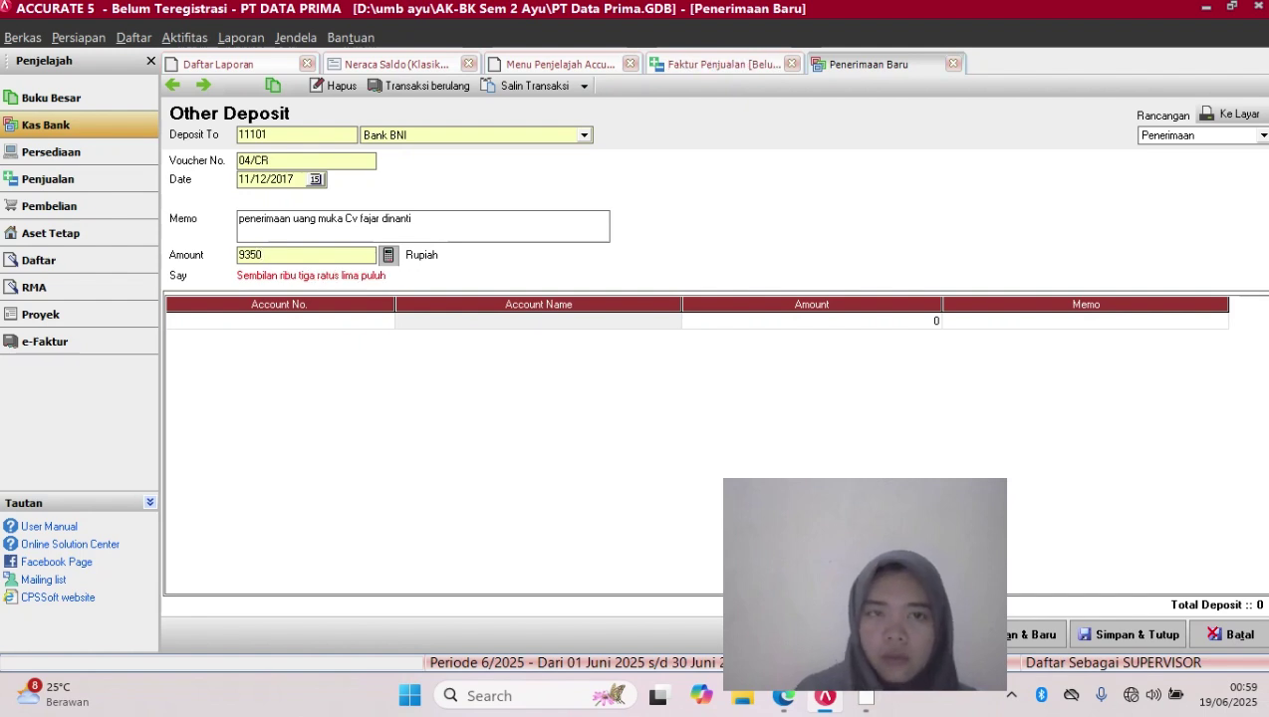
type("00")
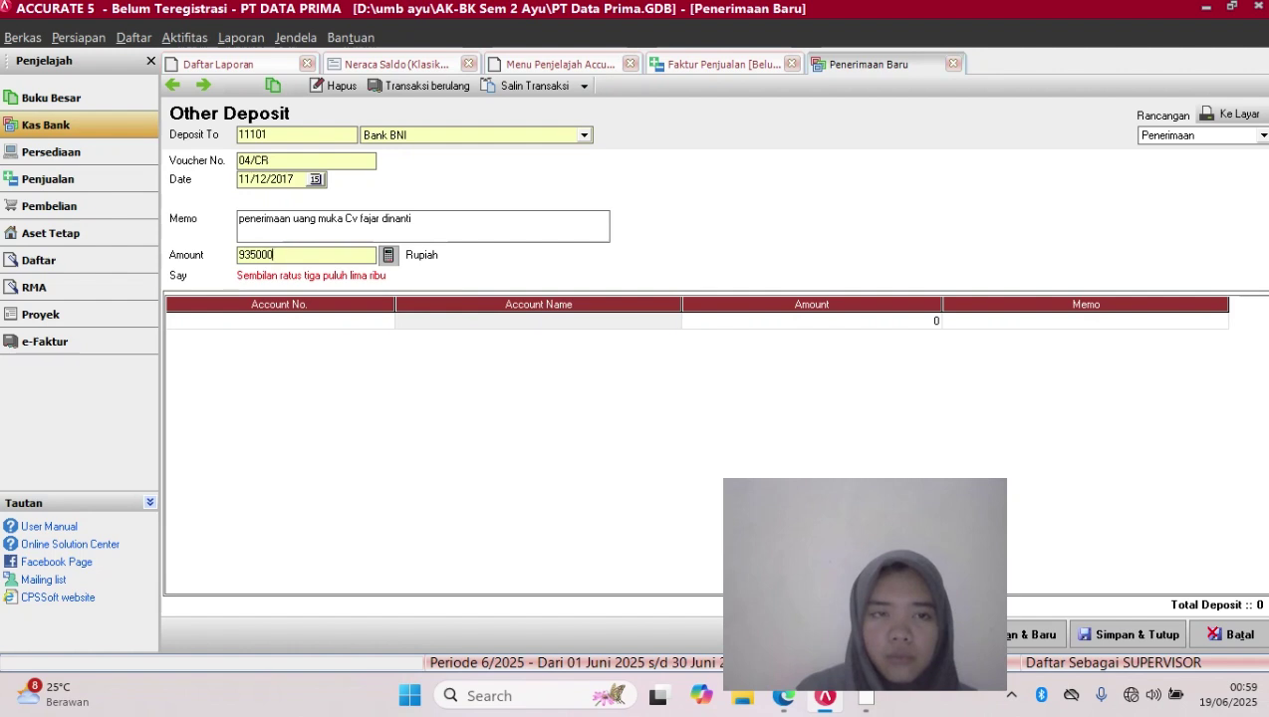
type("0")
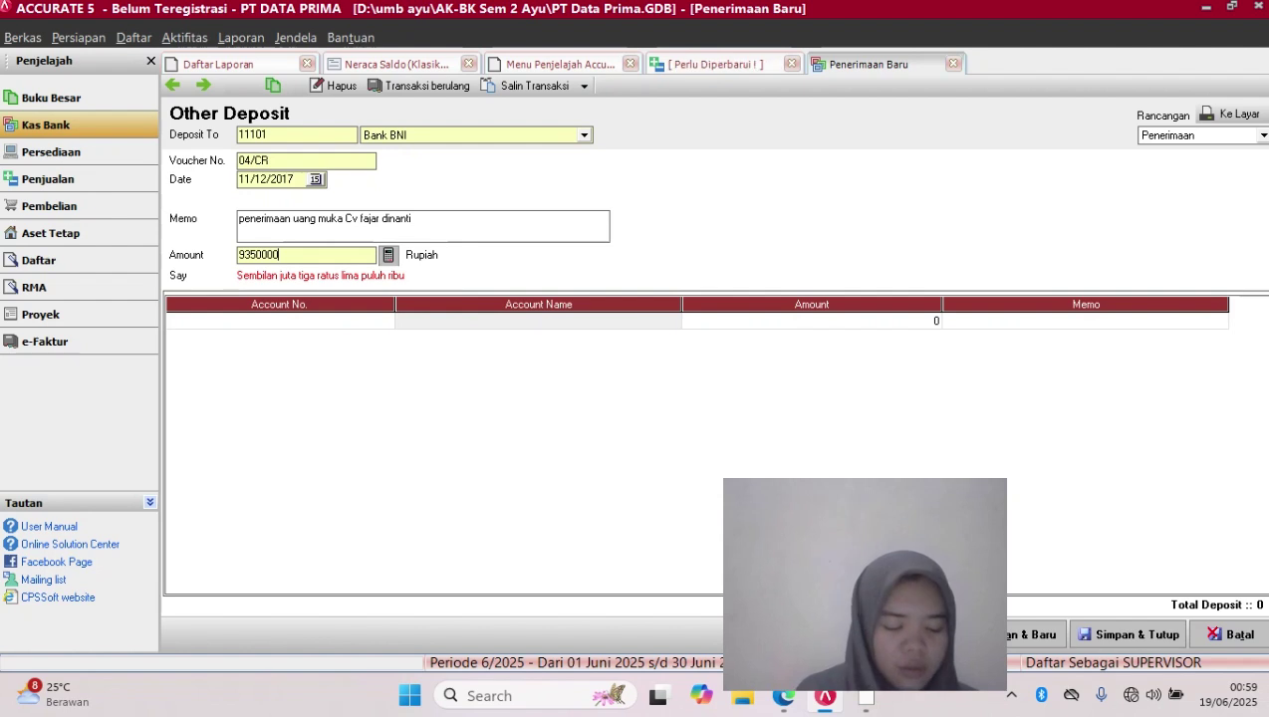
key("BackSpace")
key("BackSpace")
key("BackSpace")
key("BackSpace")
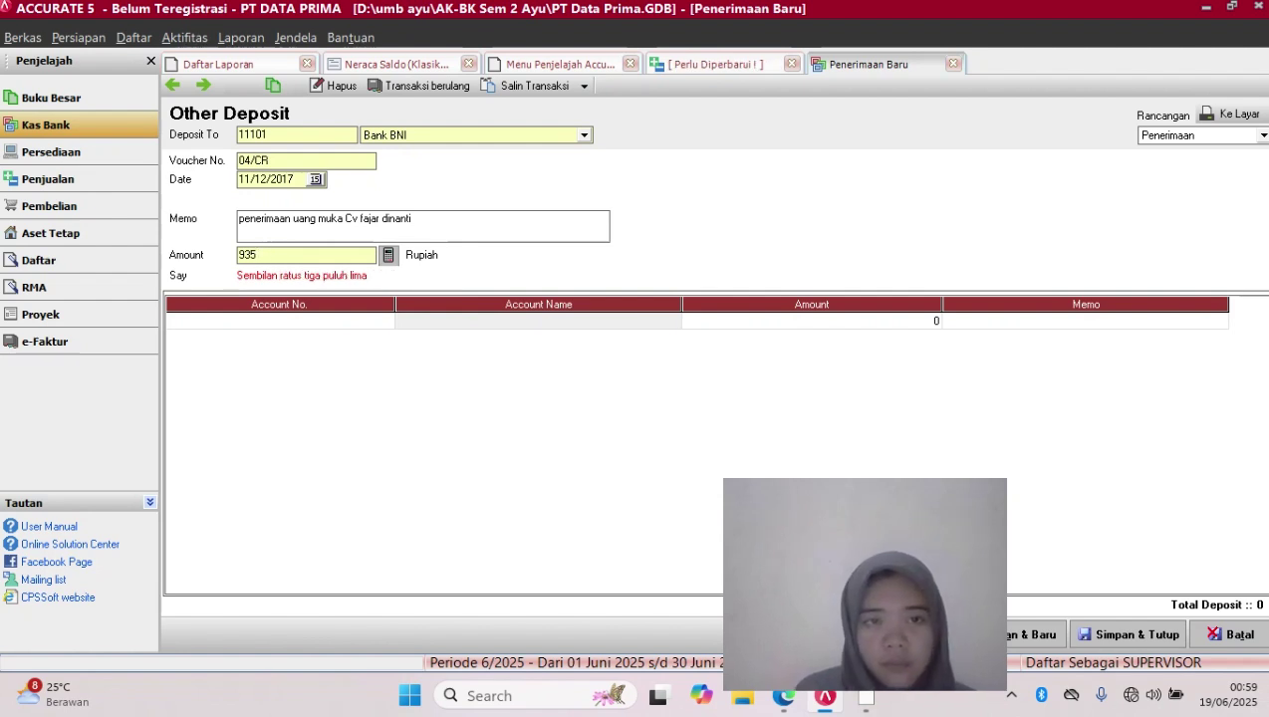
type("0000")
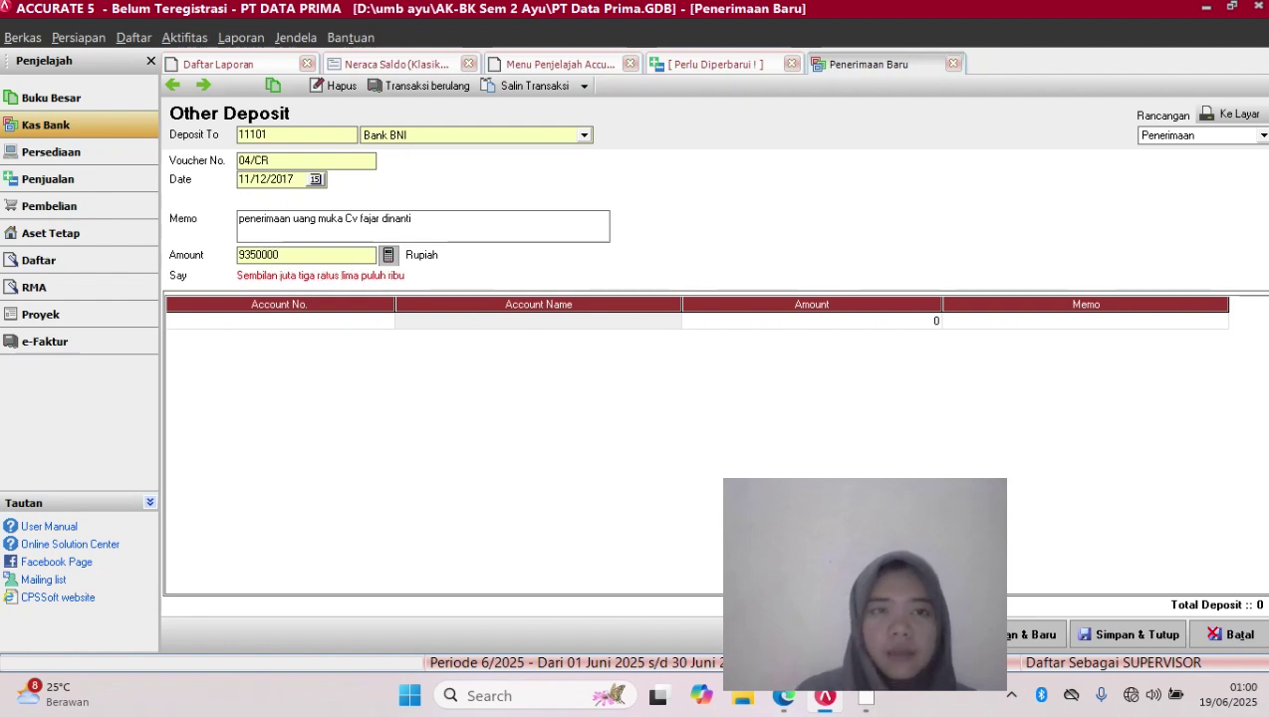
key("Tab")
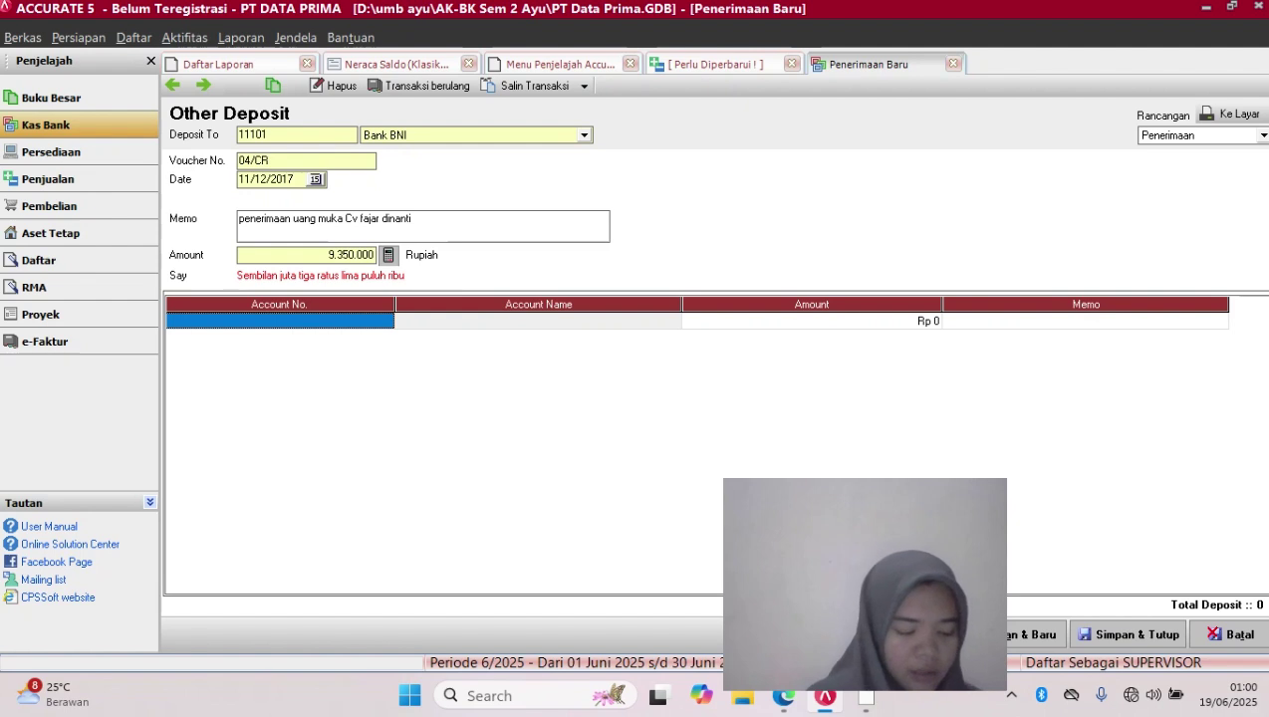
Assign the first detail line to account 21107 Deposit Customer and clear its Rp 9.350.000 amount
key("Return")
left_click(387, 321)
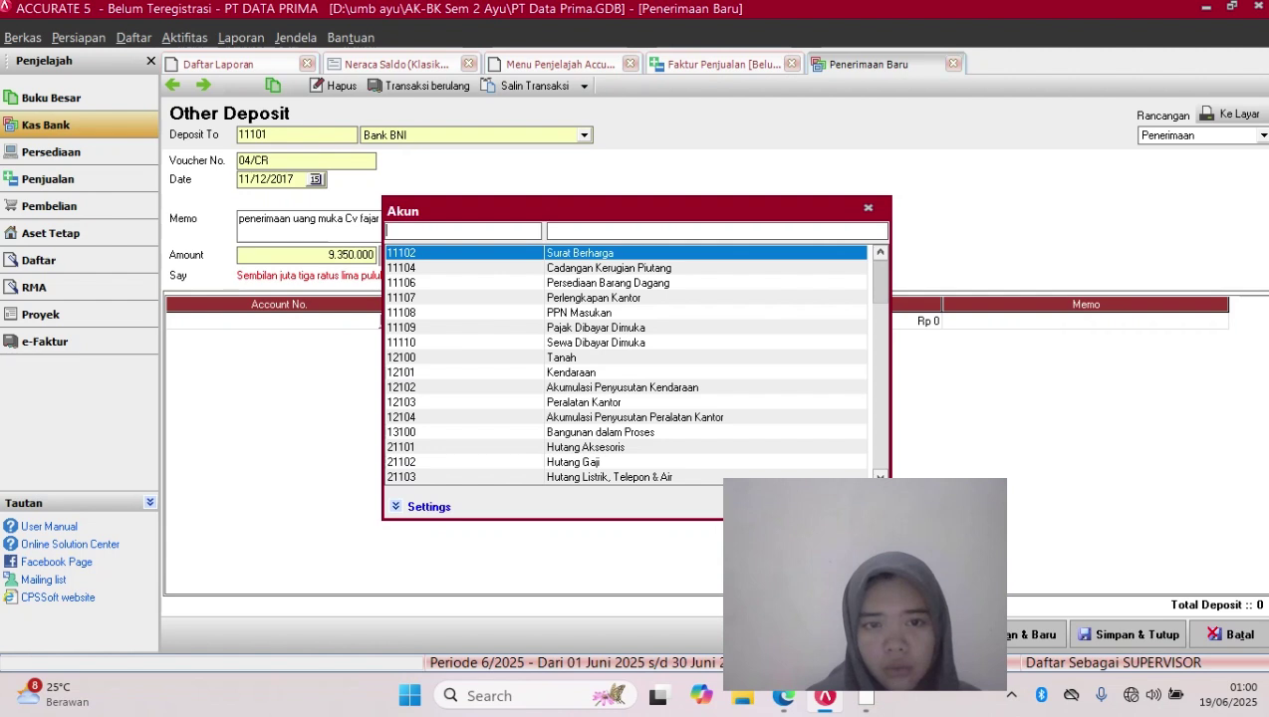
scroll(626, 364, "down", 14)
key("Down")
key("Down")
key("Down")
key("Down")
key("Down")
key("Down")
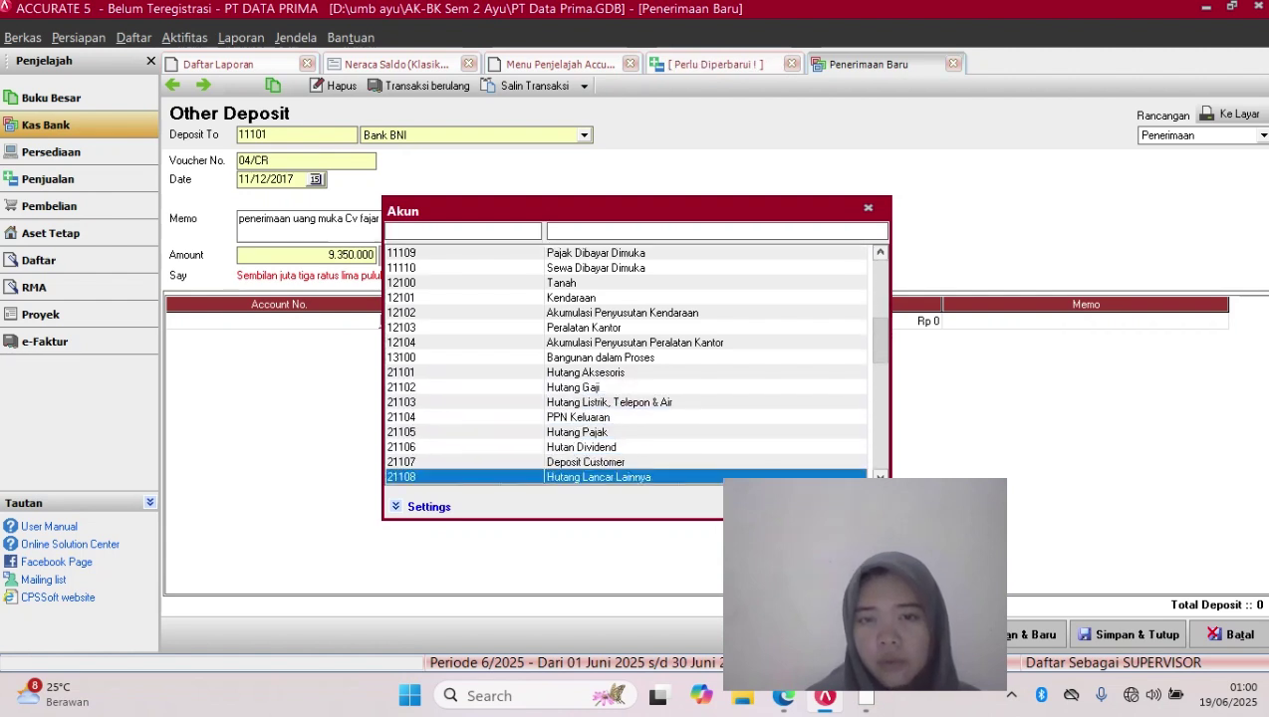
key("Up")
key("Return")
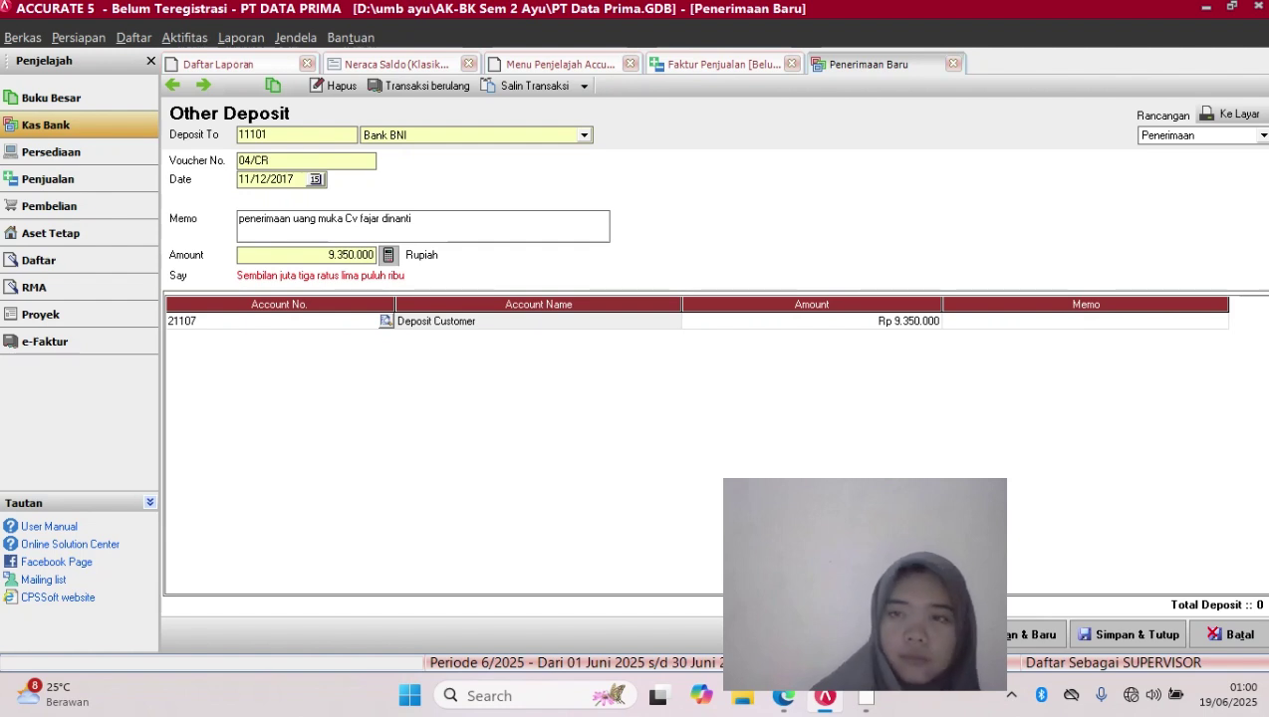
key("Tab")
key("Tab")
key("Tab")
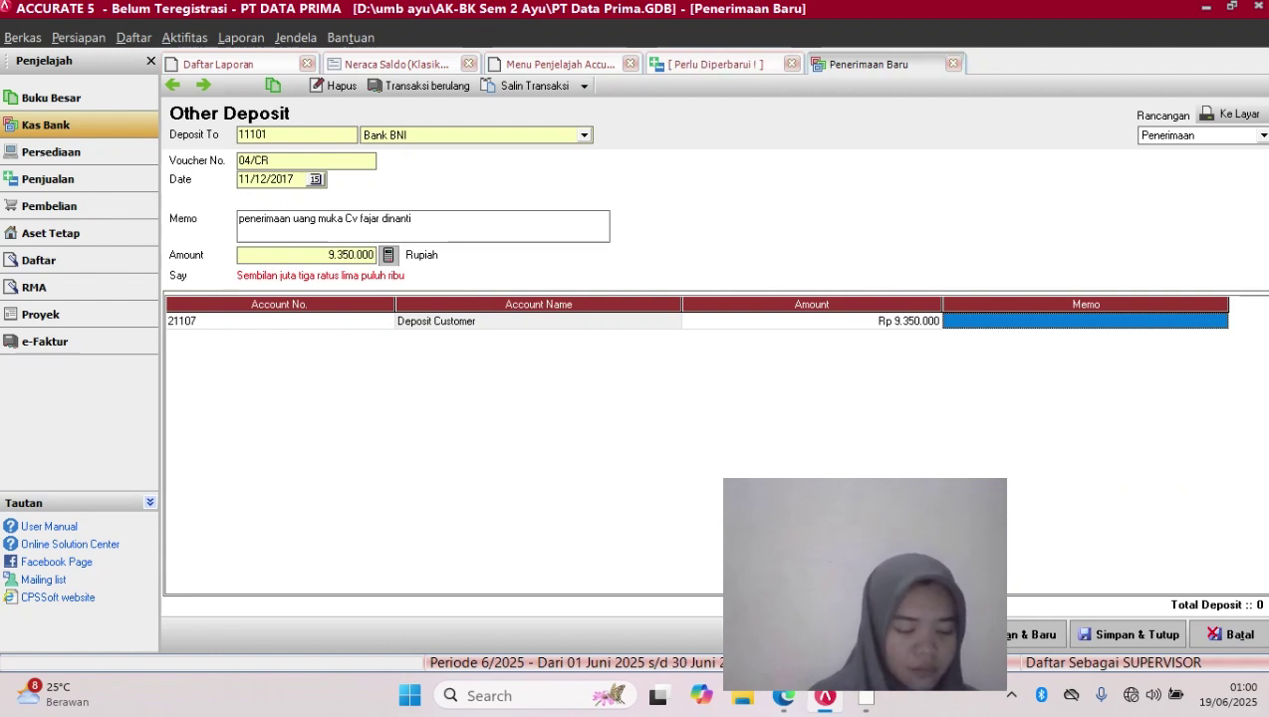
key("shift+Tab")
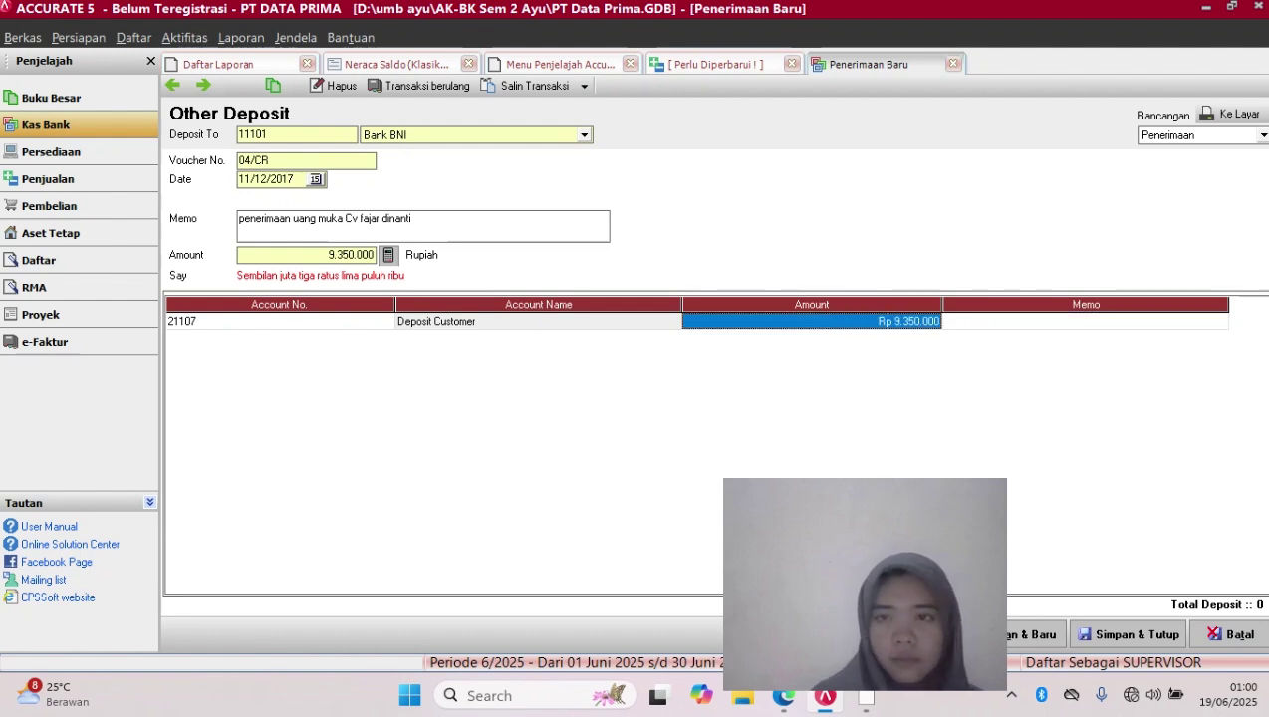
key("BackSpace")
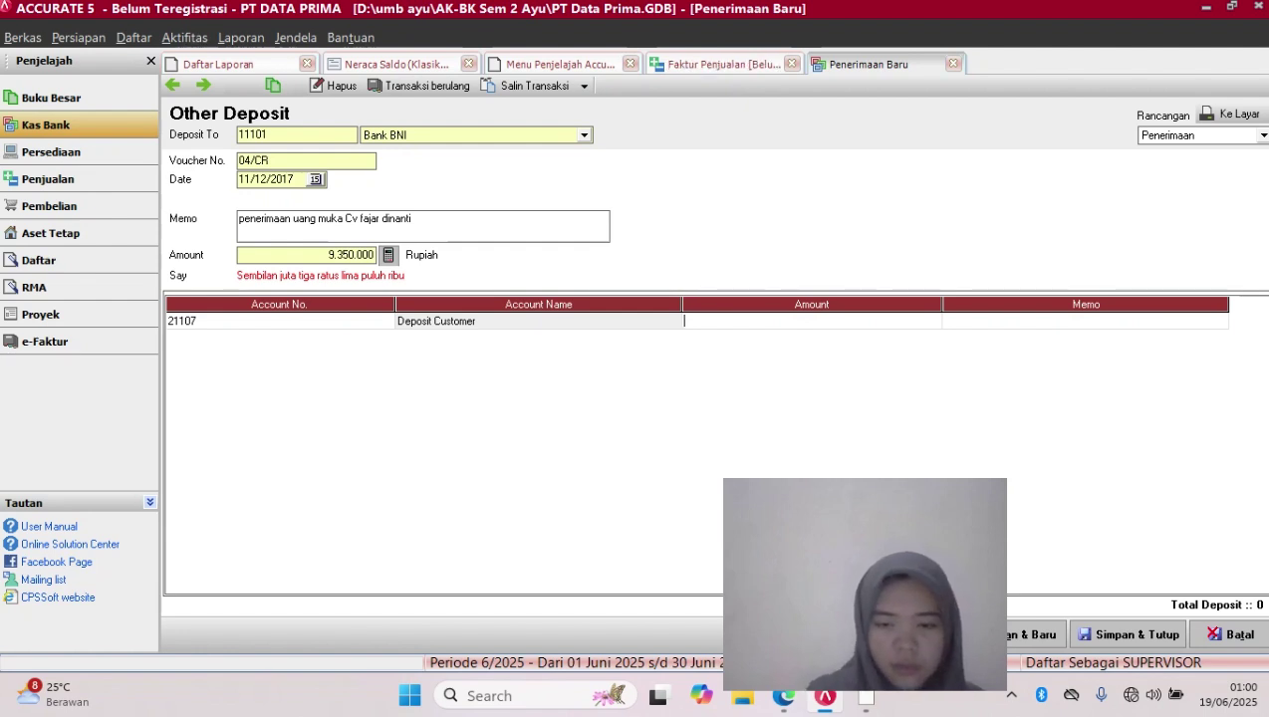
Enter Rp 8.500.000 on the first line, add a 21104 PPN Keluaran line, then save the receipt
type("8.500.0")
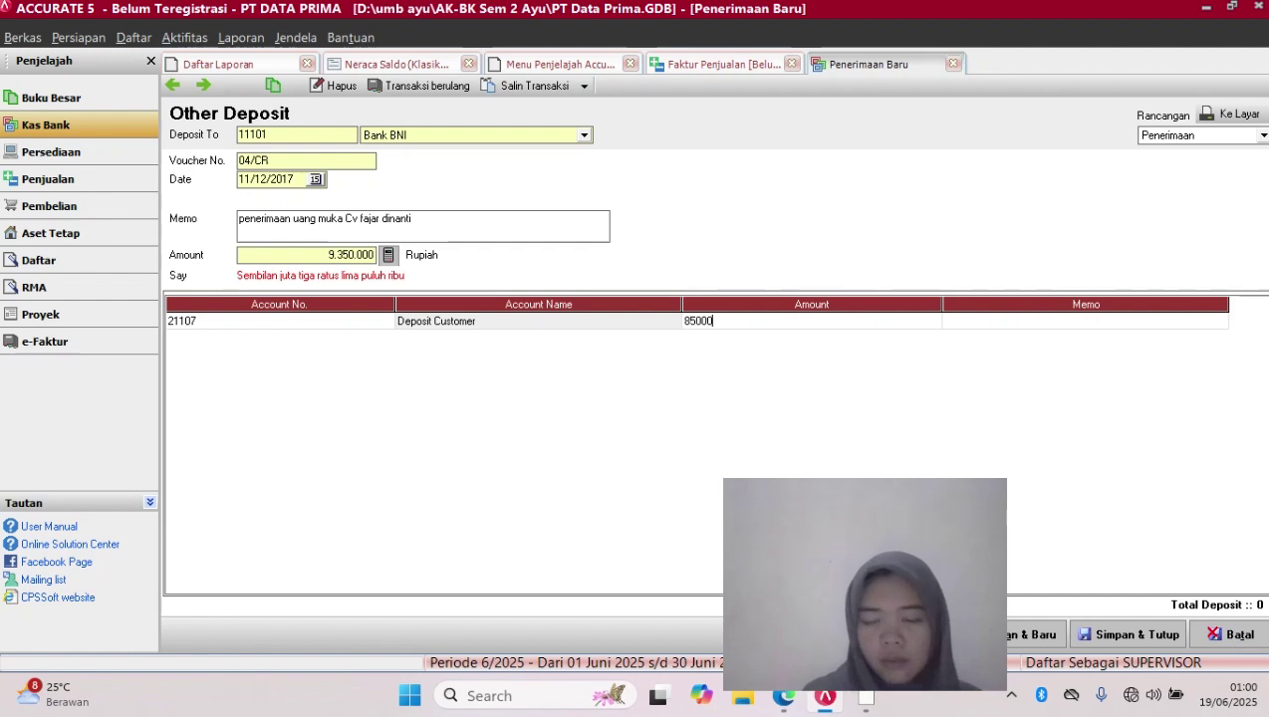
type("00")
key("Tab")
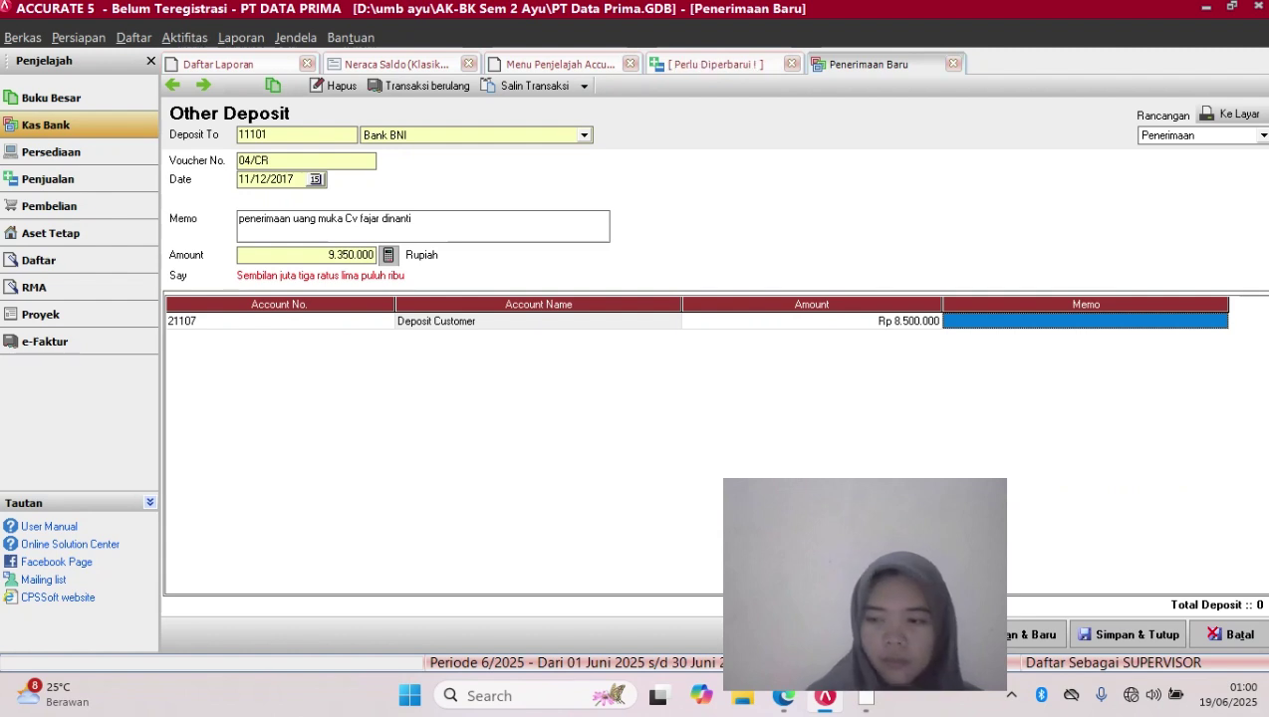
key("Tab")
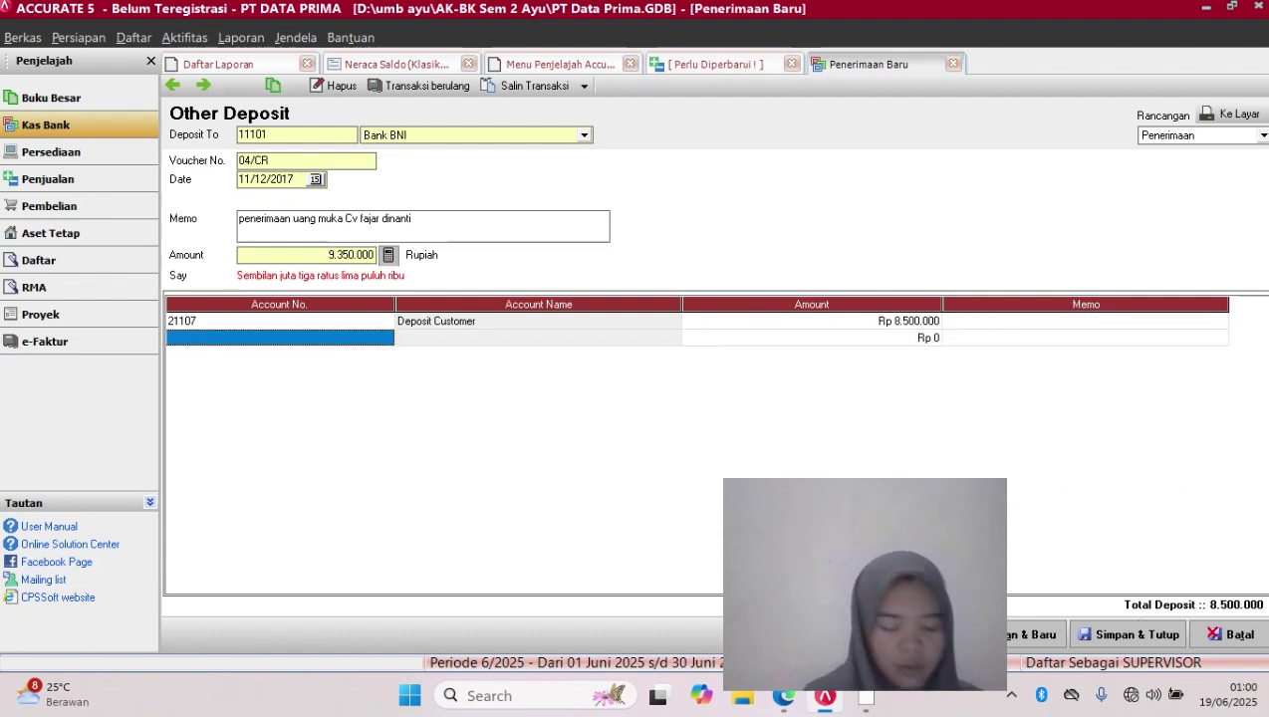
left_click(383, 338)
type("21")
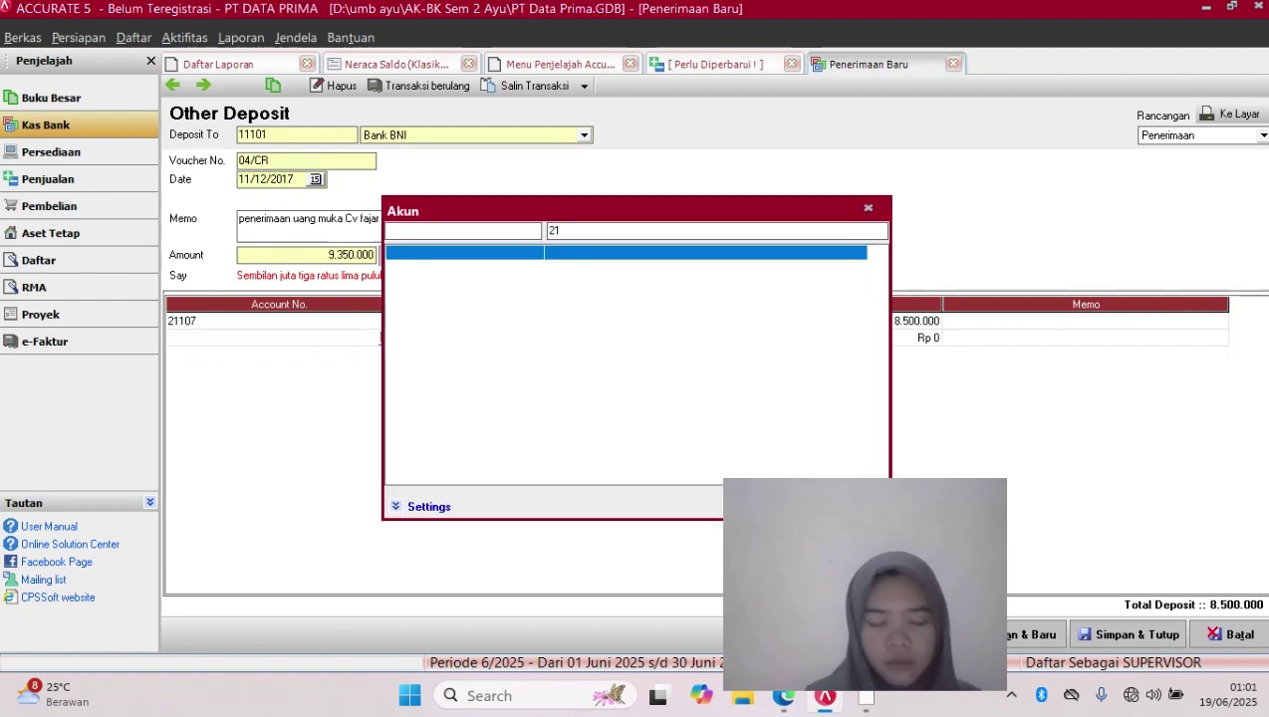
type("10")
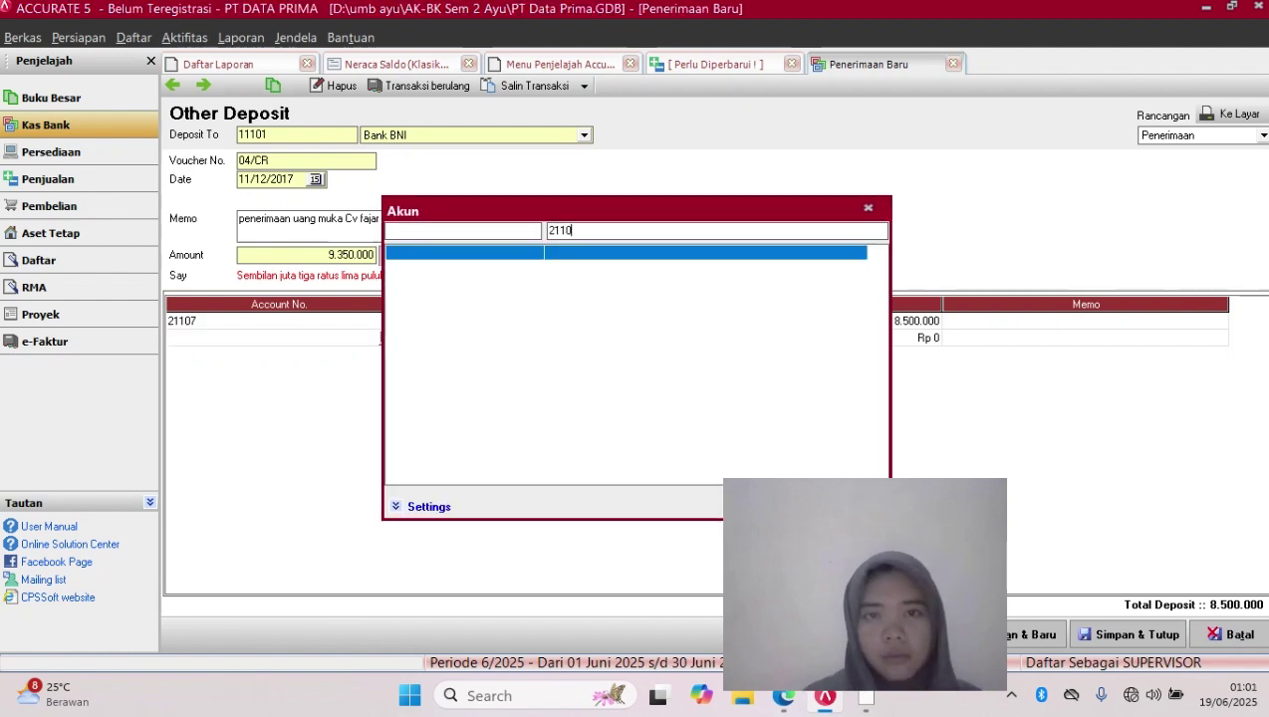
key("BackSpace")
key("BackSpace")
key("BackSpace")
key("BackSpace")
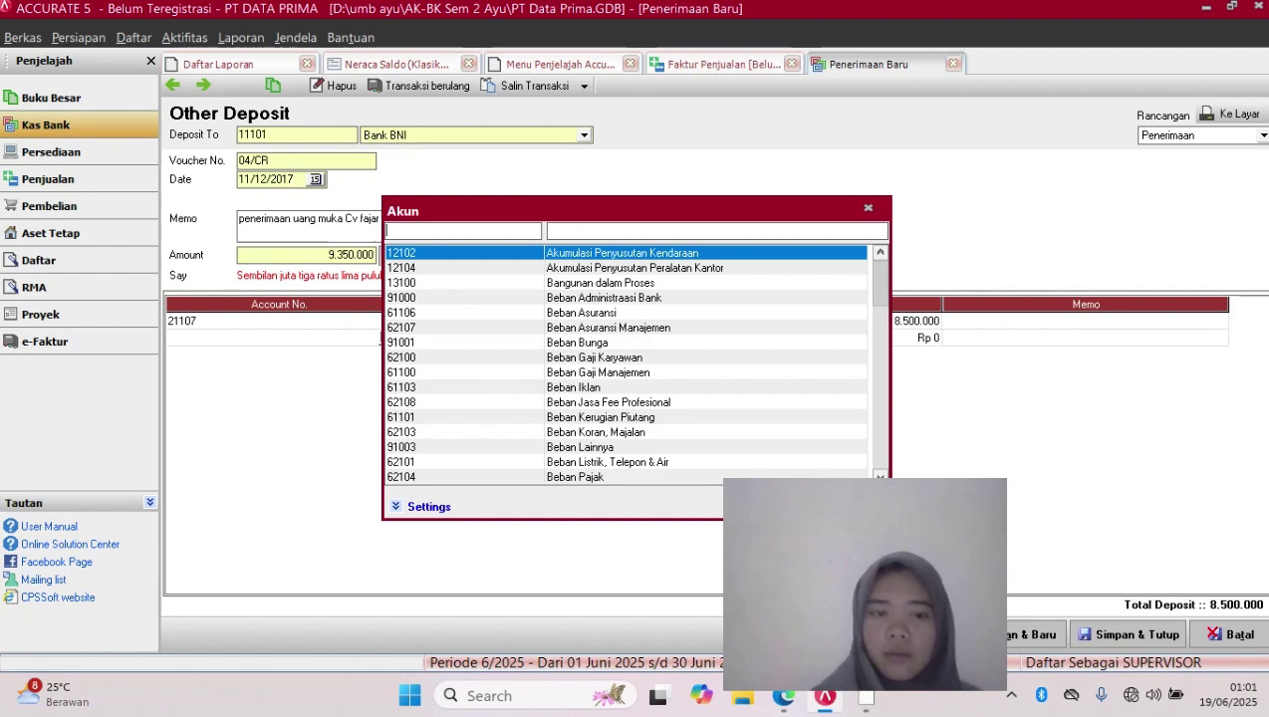
type("21104")
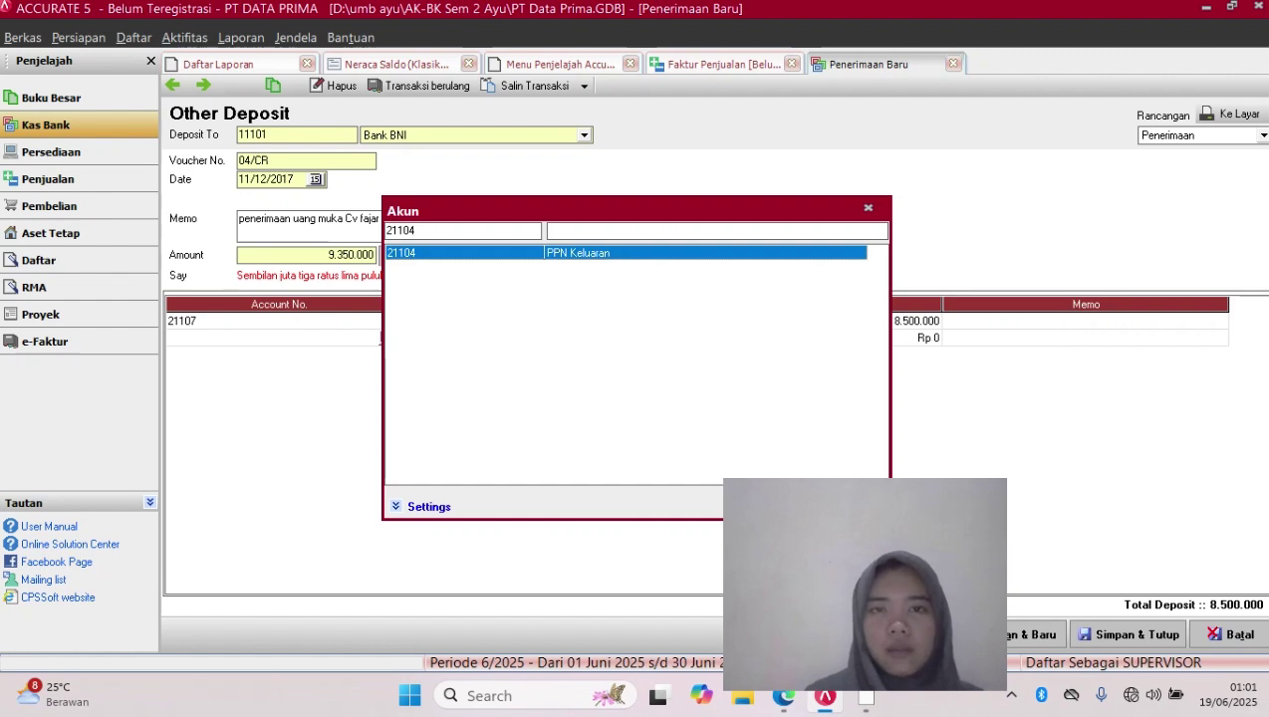
key("Return")
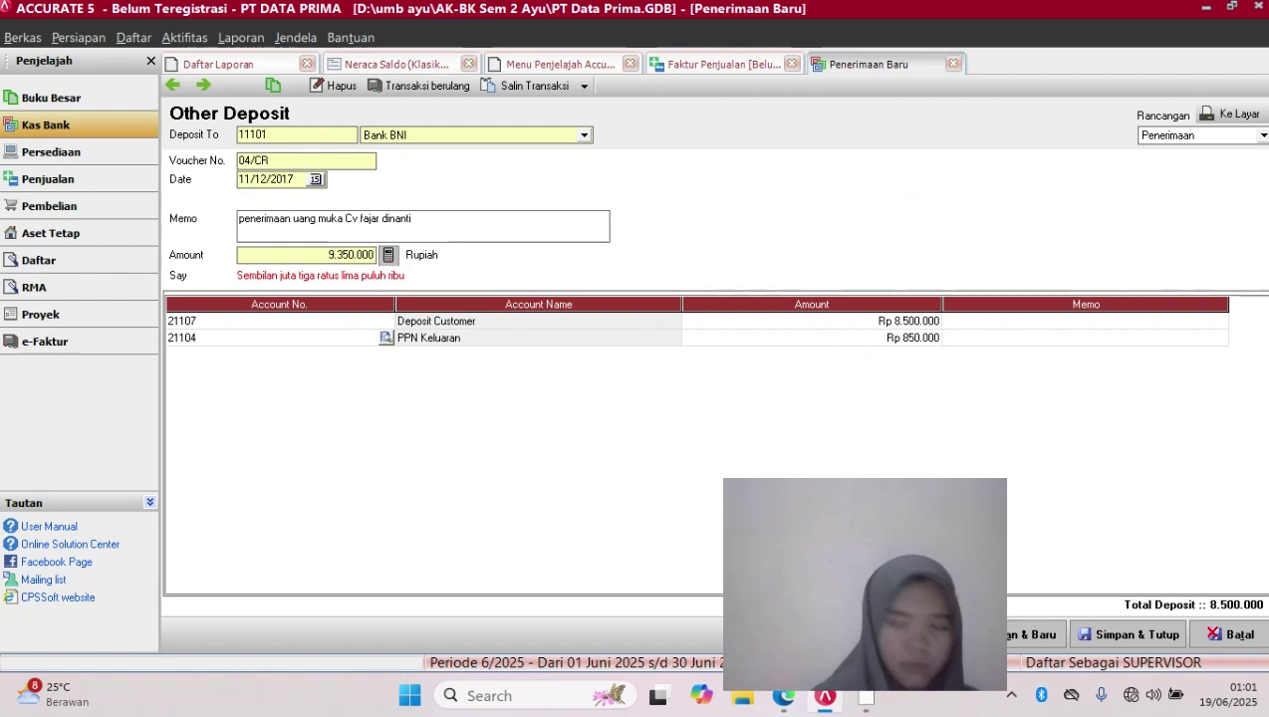
left_click(1131, 634)
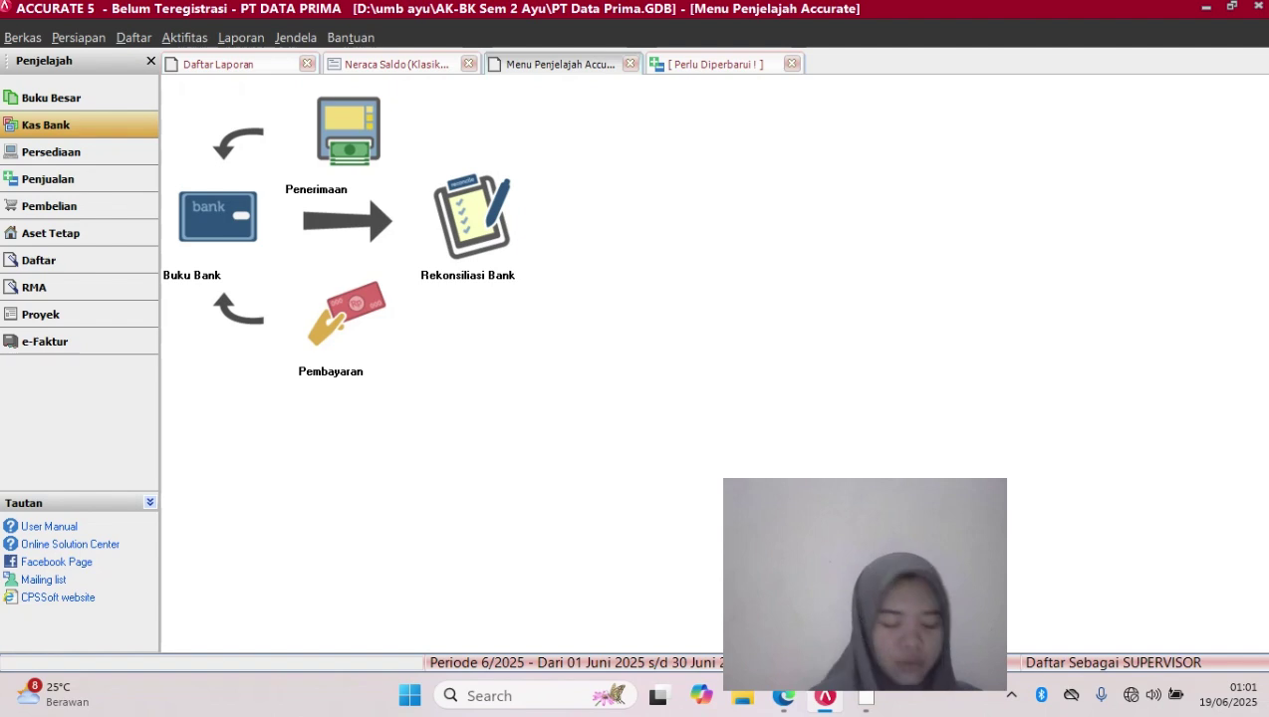
Start a new Faktur Penjualan from Aktifitas > Penjualan, numbered 02/PJ
left_click(184, 37)
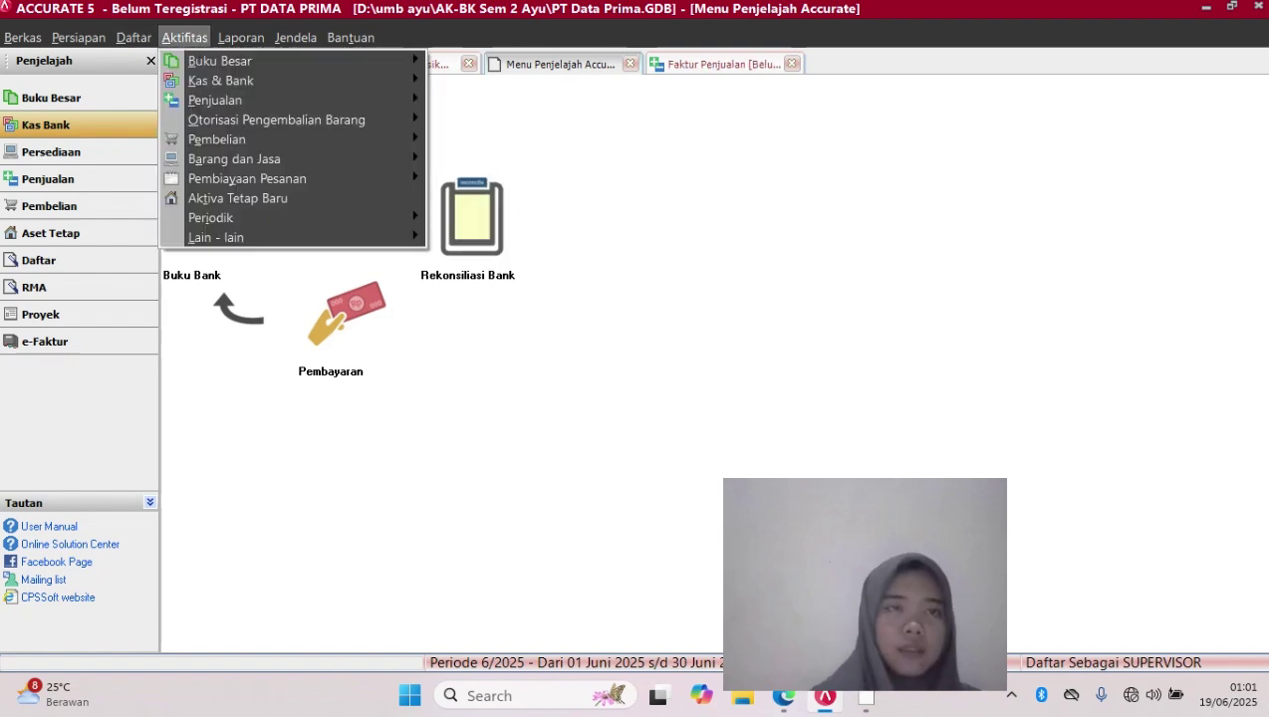
mouse_move(220, 60)
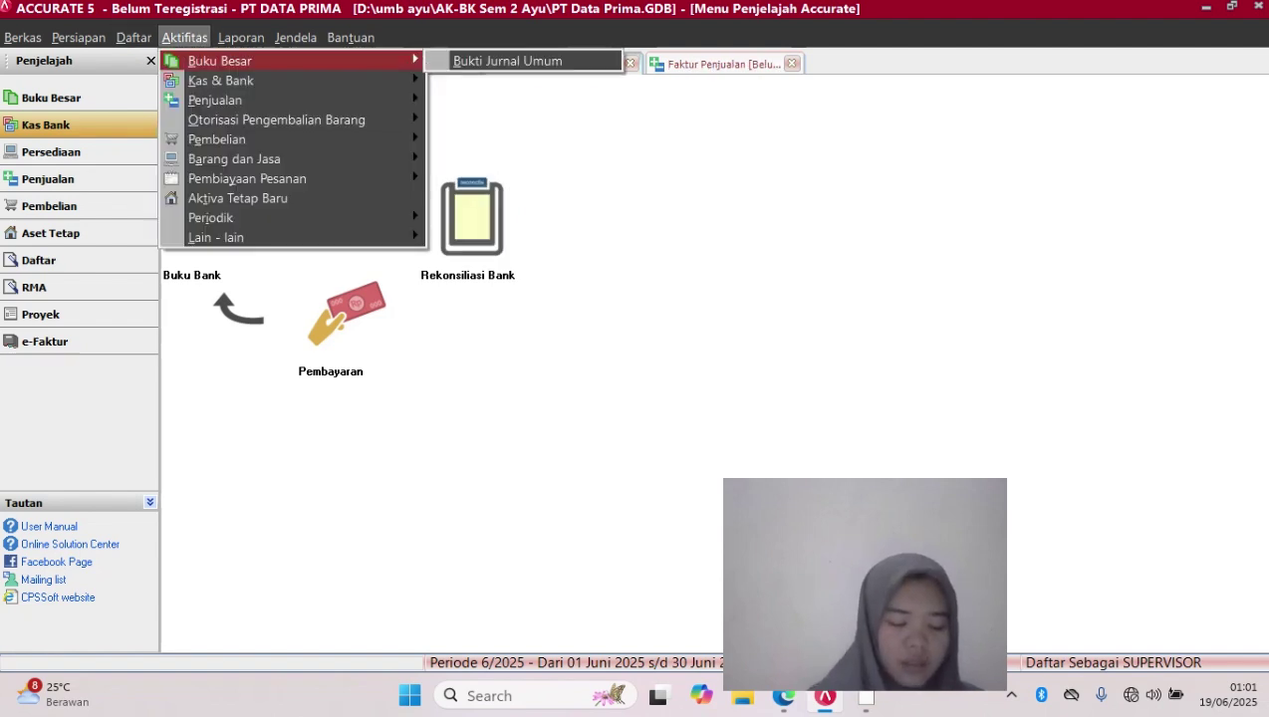
mouse_move(214, 99)
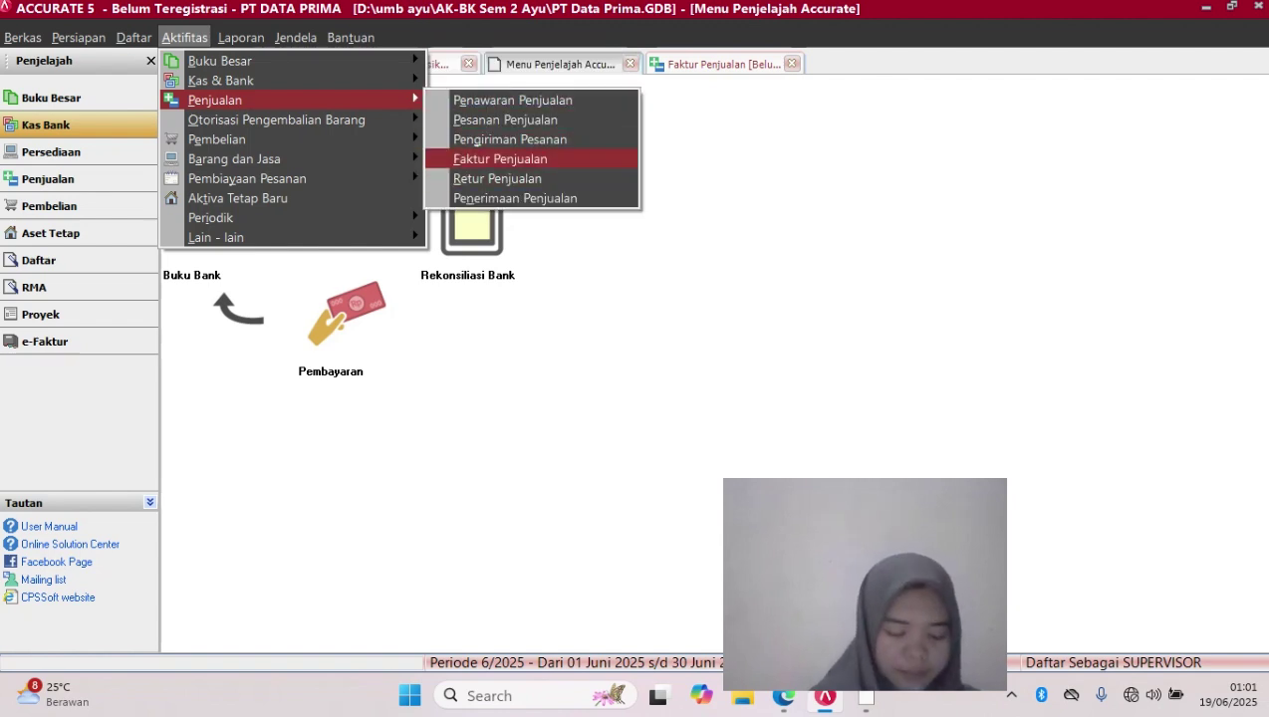
left_click(500, 158)
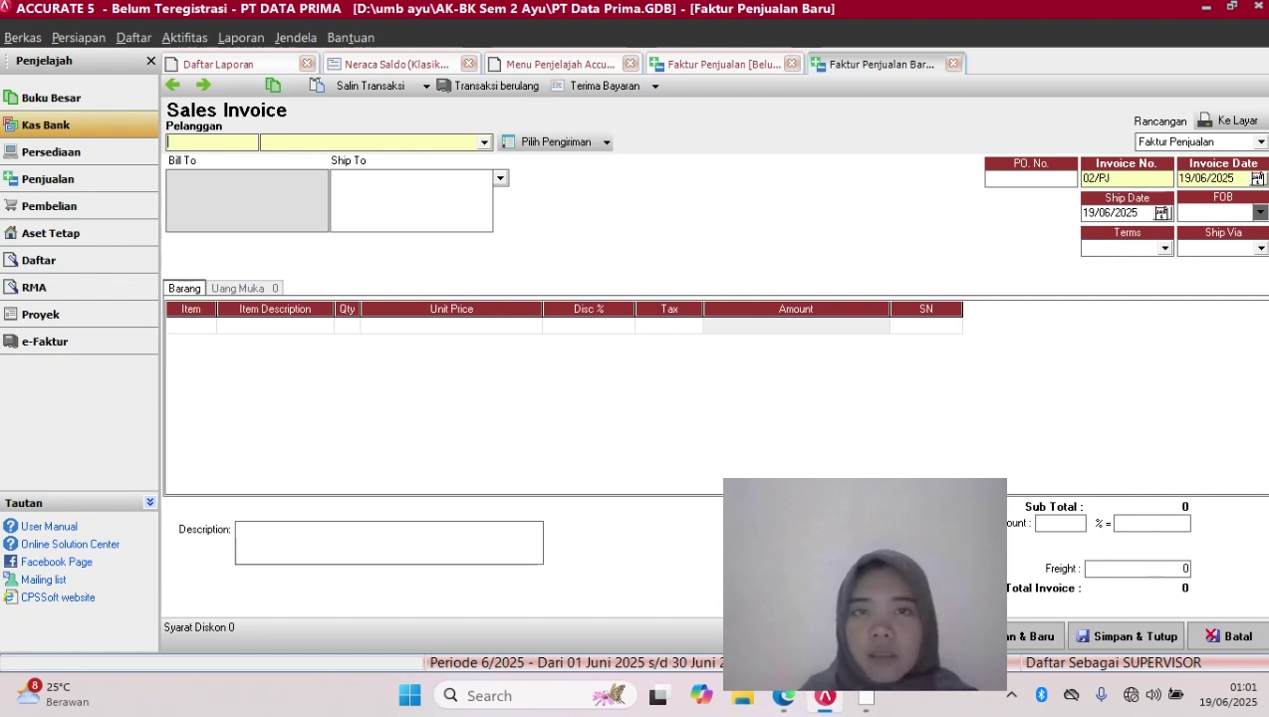
Add new customer CO4 named 'Pelanggan Tunai' and show its Penjualan tax settings
left_click(484, 143)
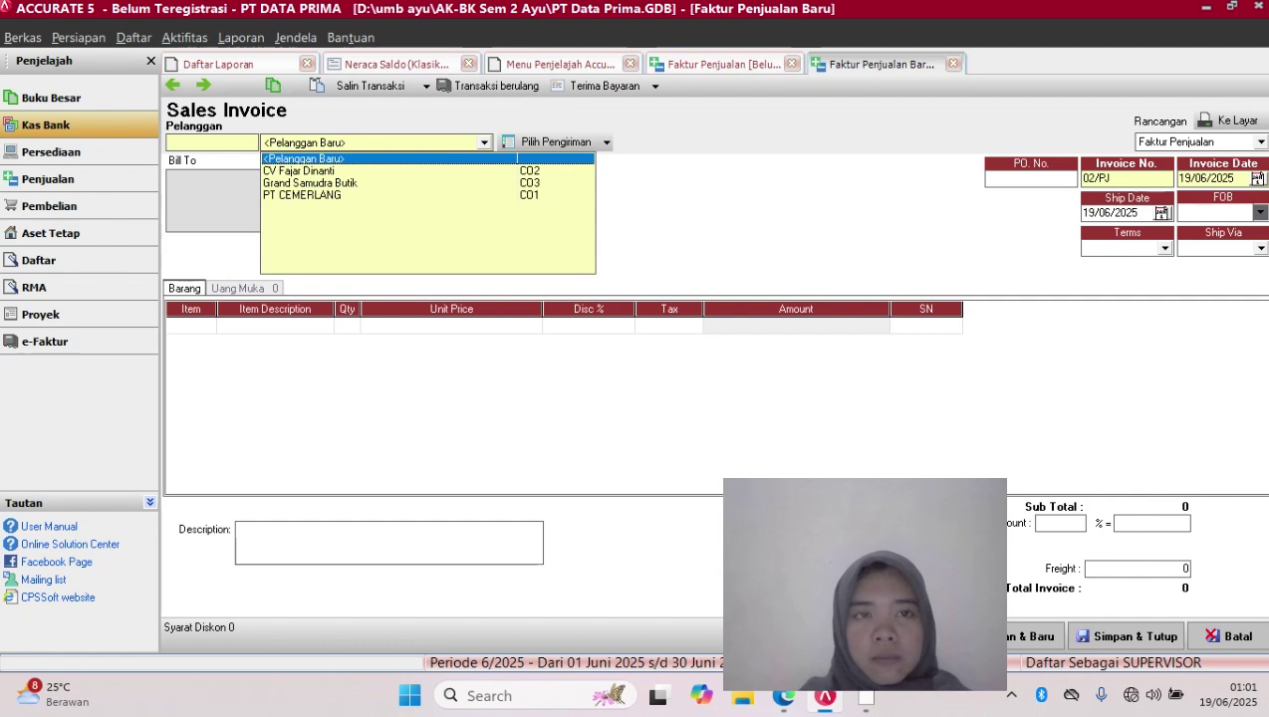
left_click(305, 158)
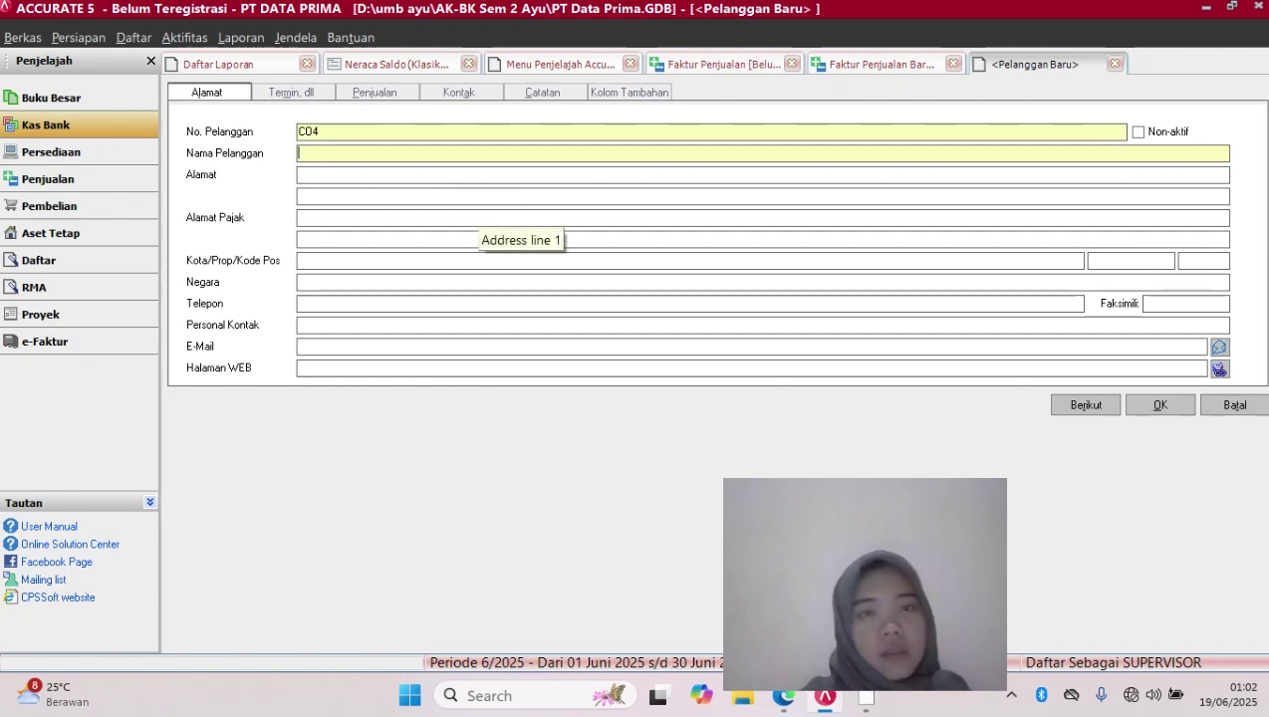
type("pela")
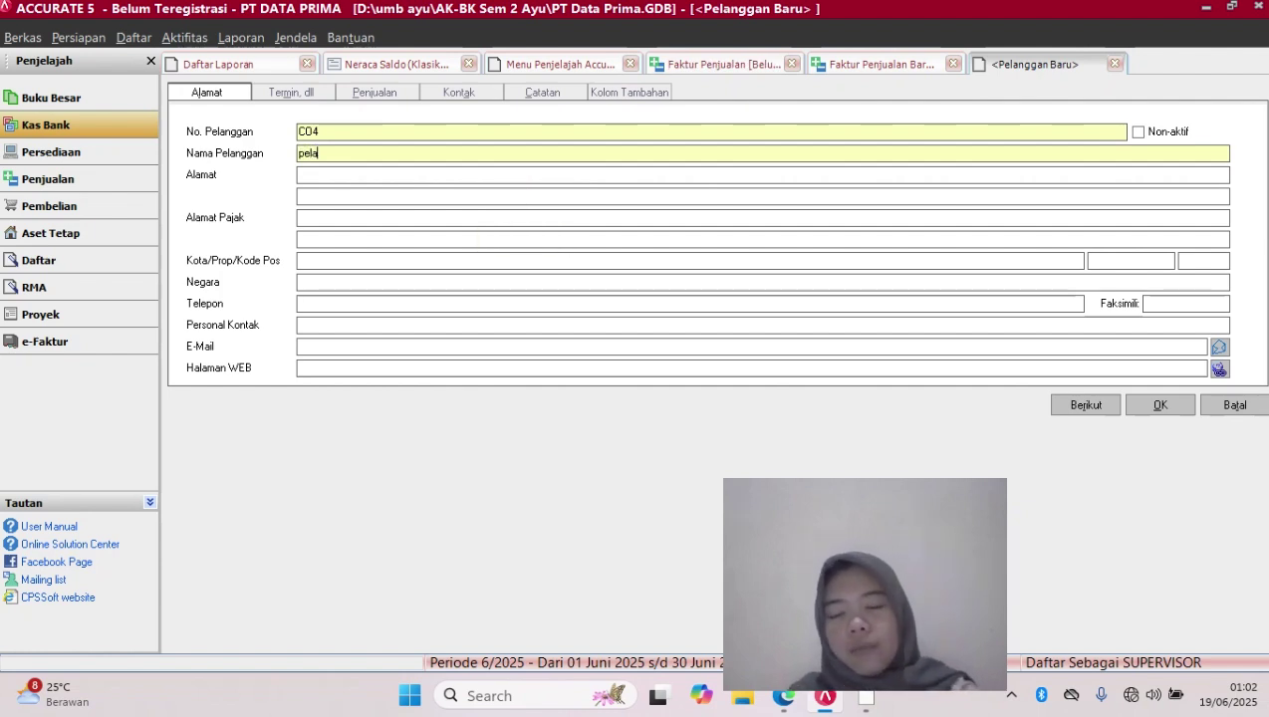
type("nggan tua")
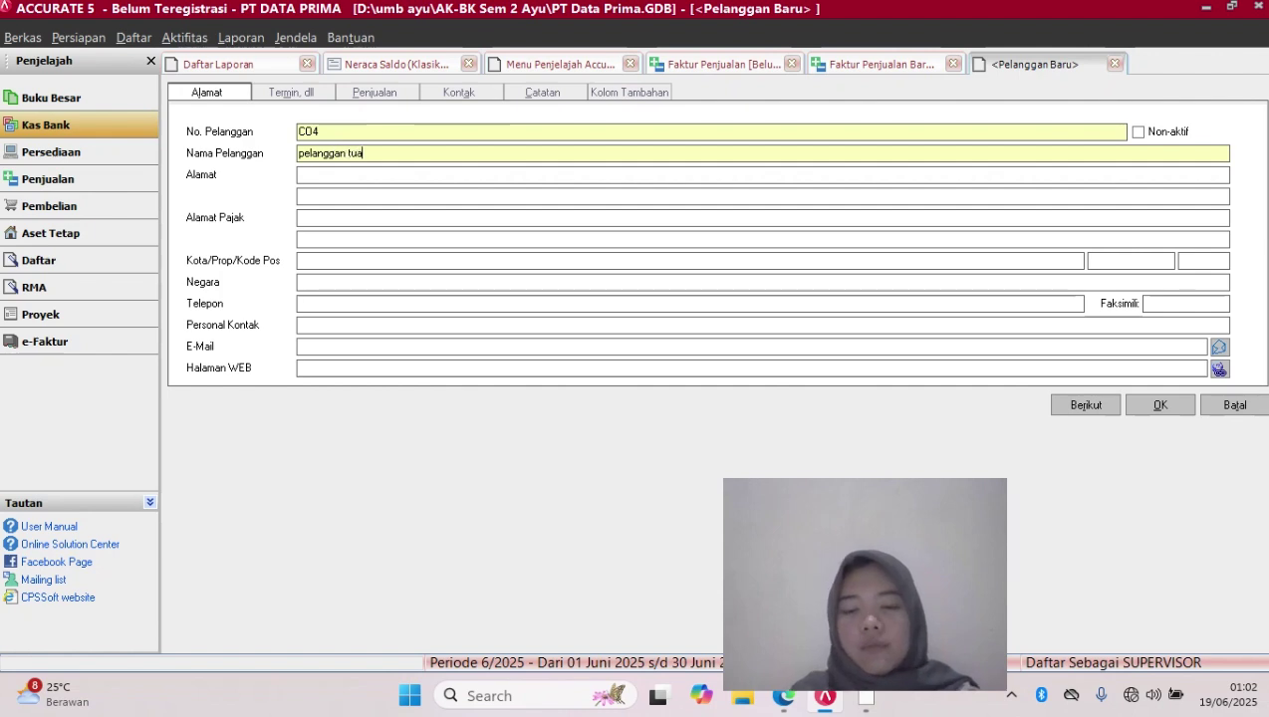
key("BackSpace")
type("nai")
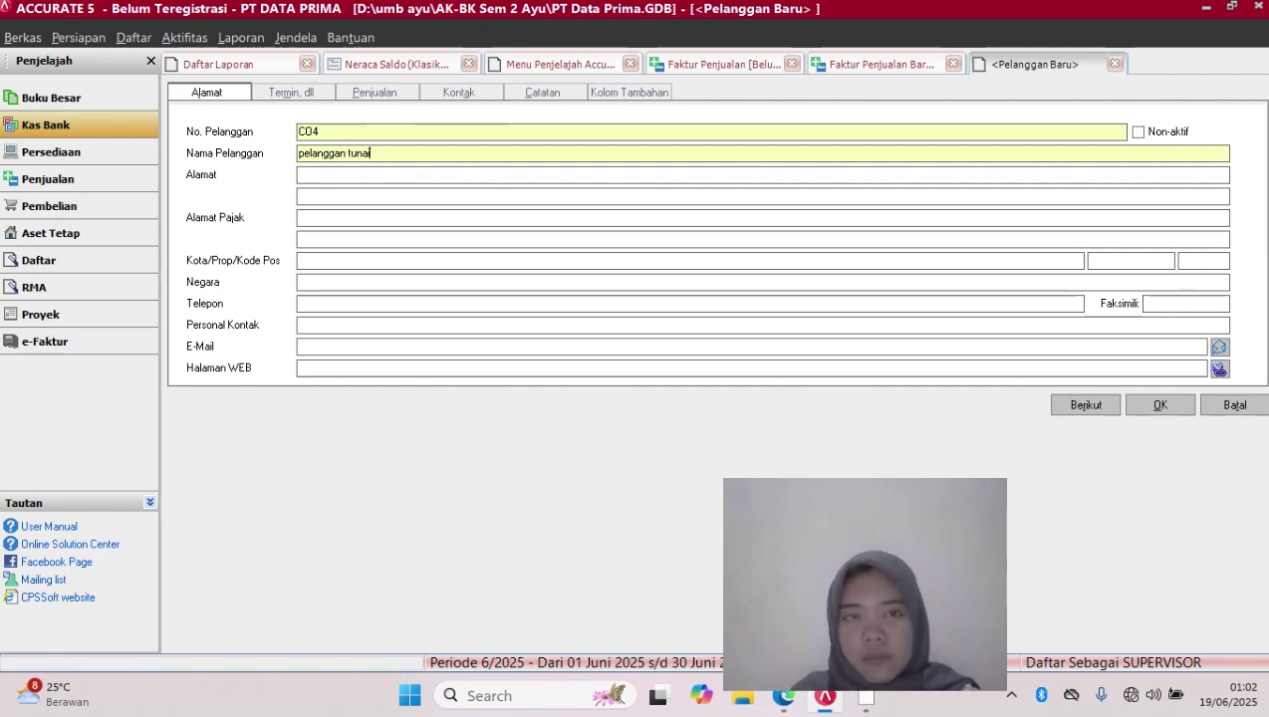
key("BackSpace")
key("BackSpace")
key("BackSpace")
key("BackSpace")
key("BackSpace")
key("BackSpace")
key("BackSpace")
key("BackSpace")
key("BackSpace")
key("BackSpace")
key("BackSpace")
key("BackSpace")
key("BackSpace")
key("BackSpace")
key("BackSpace")
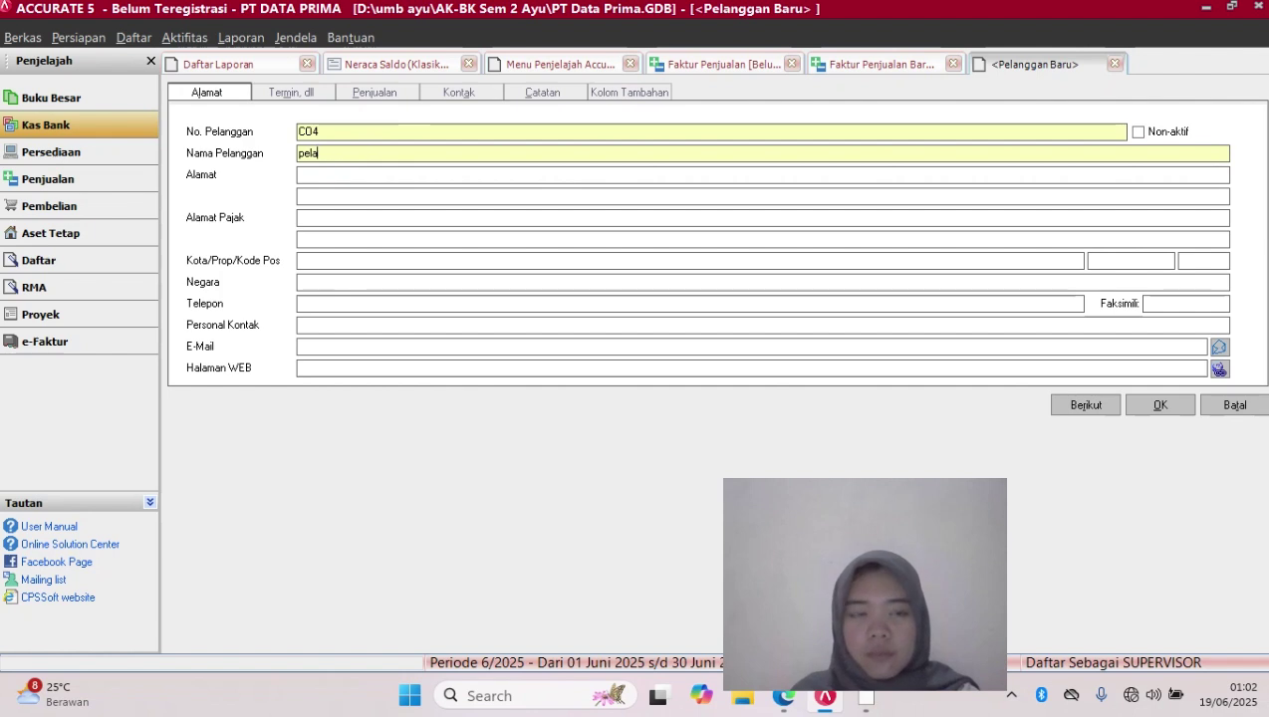
key("Caps_Lock")
type("P")
key("Caps_Lock")
type("elan")
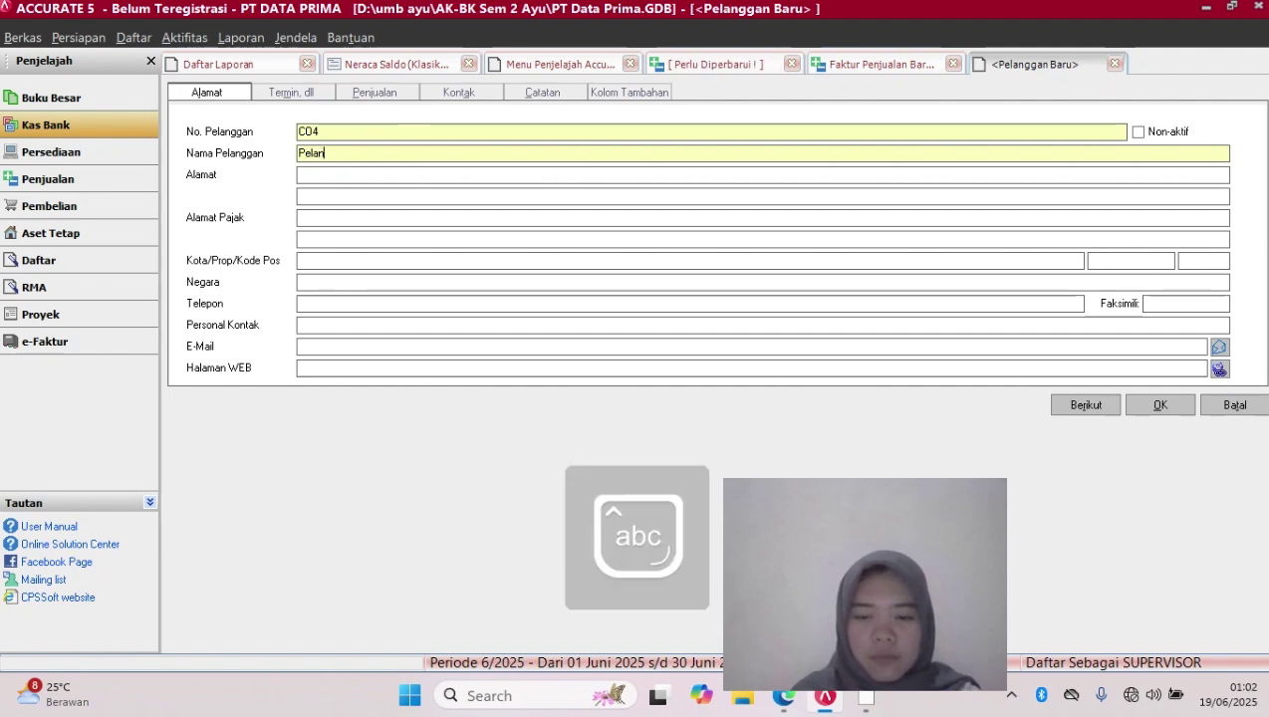
type("ggan")
key("Caps_Lock")
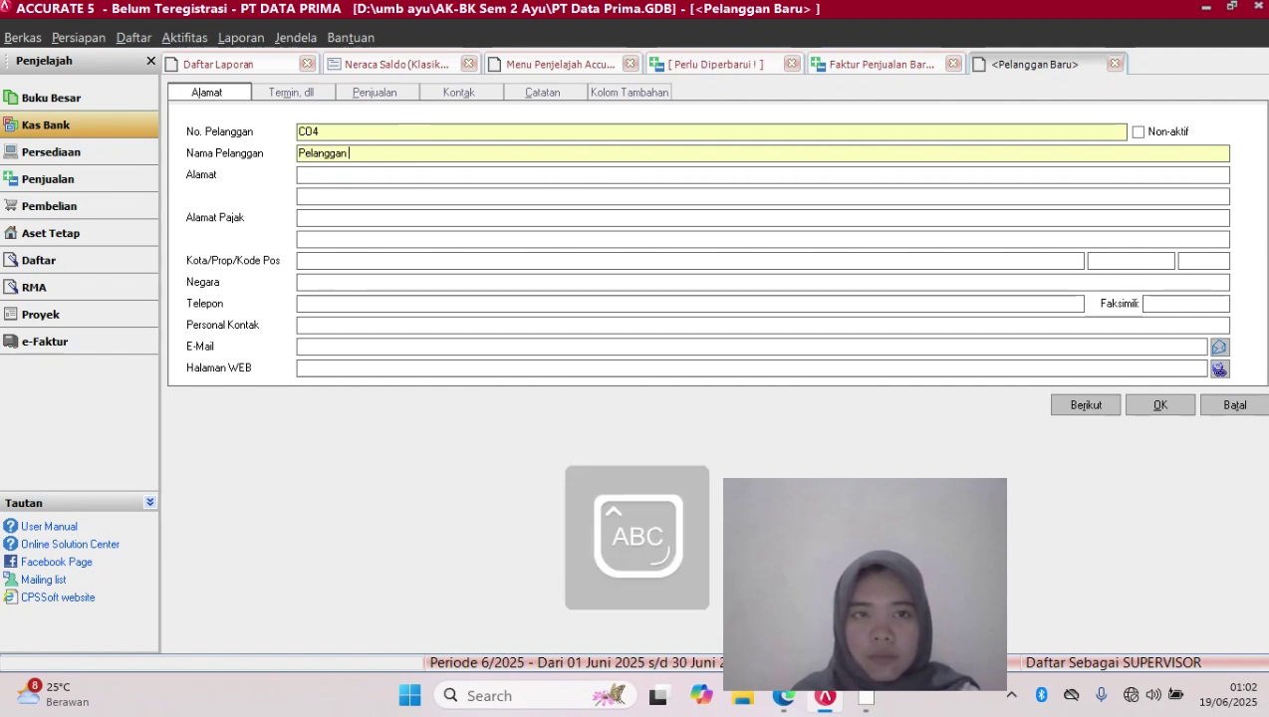
type("T")
key("Caps_Lock")
type("unai")
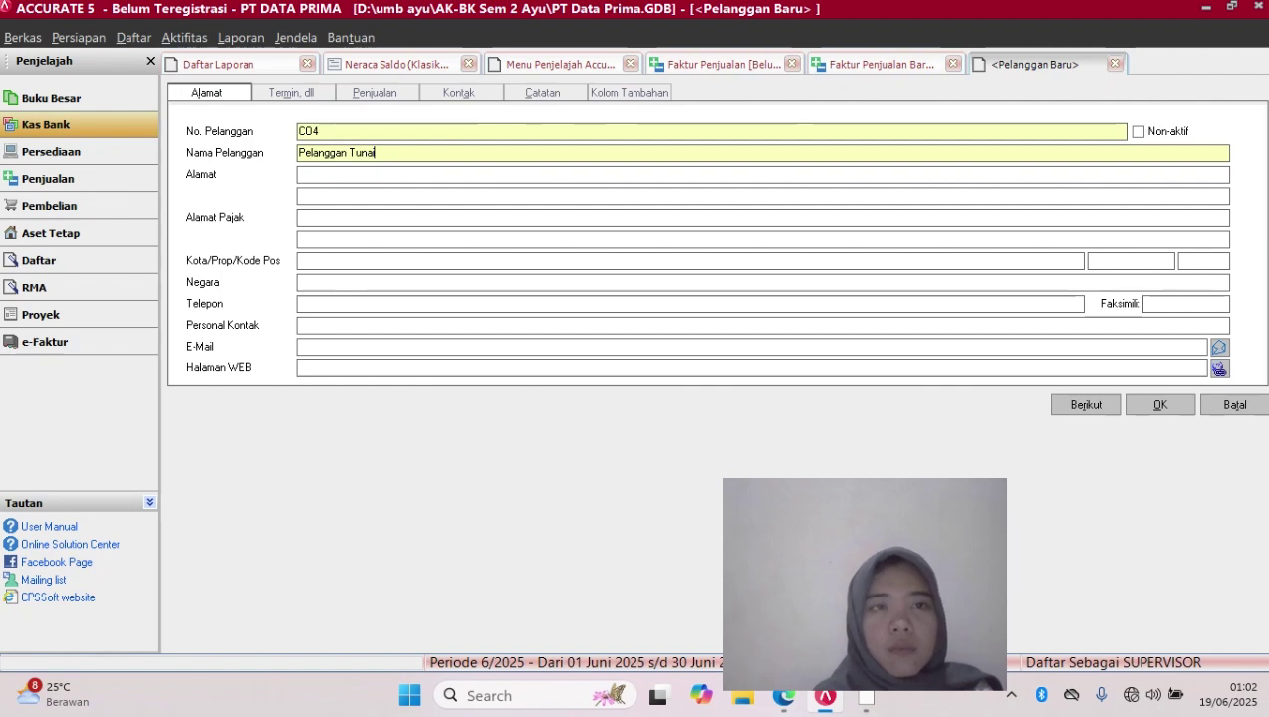
left_click(375, 93)
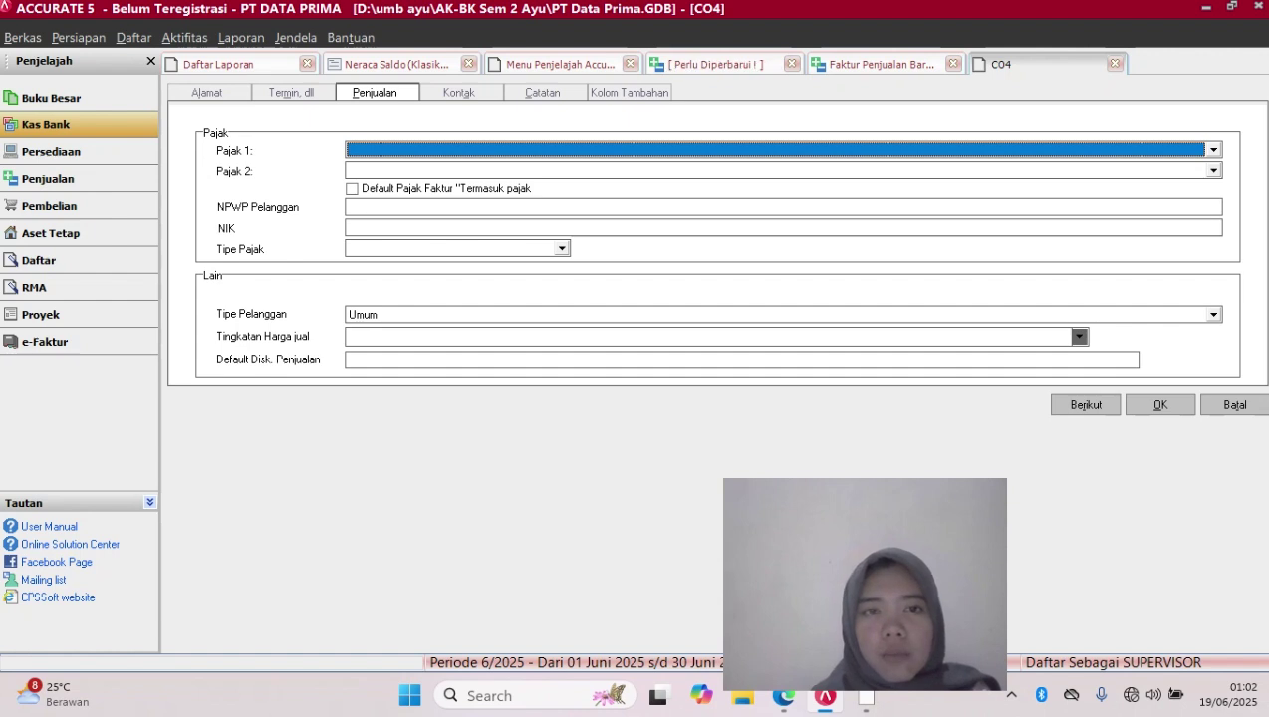
Set customer type to Umum and the first tax to PAJAK PERTAMBAHAN NILAI
left_click(562, 249)
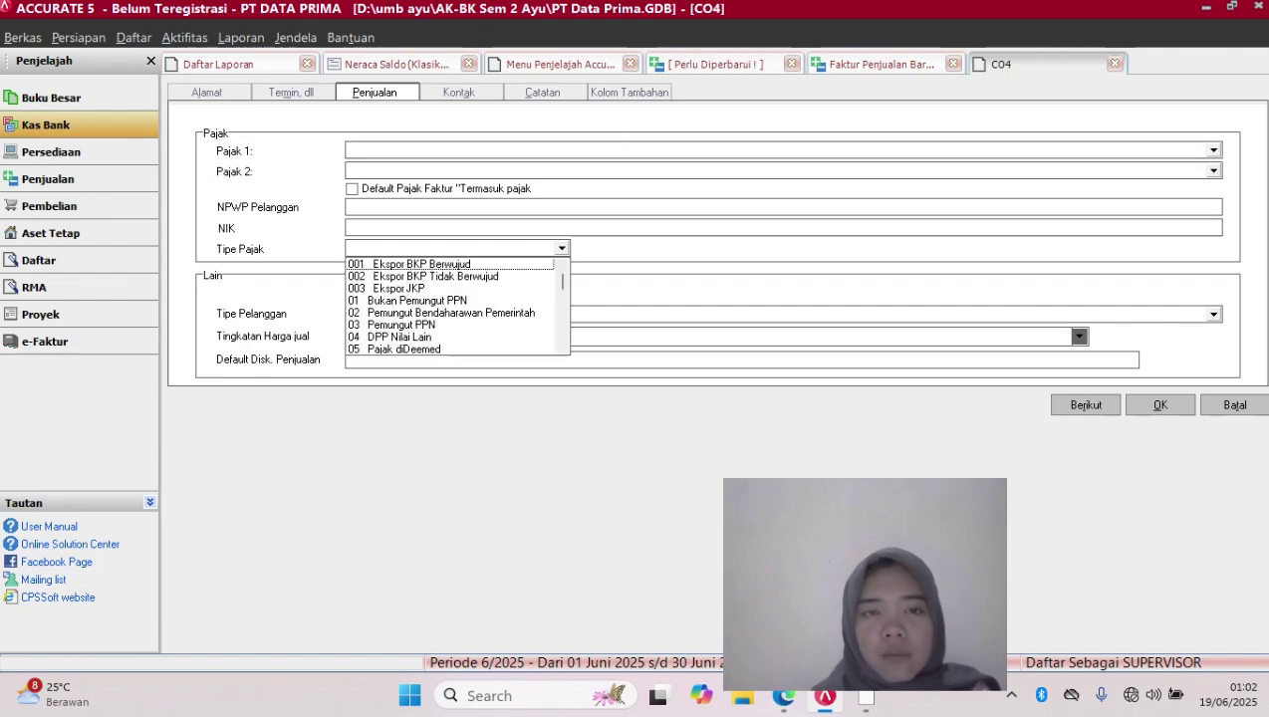
left_click(562, 249)
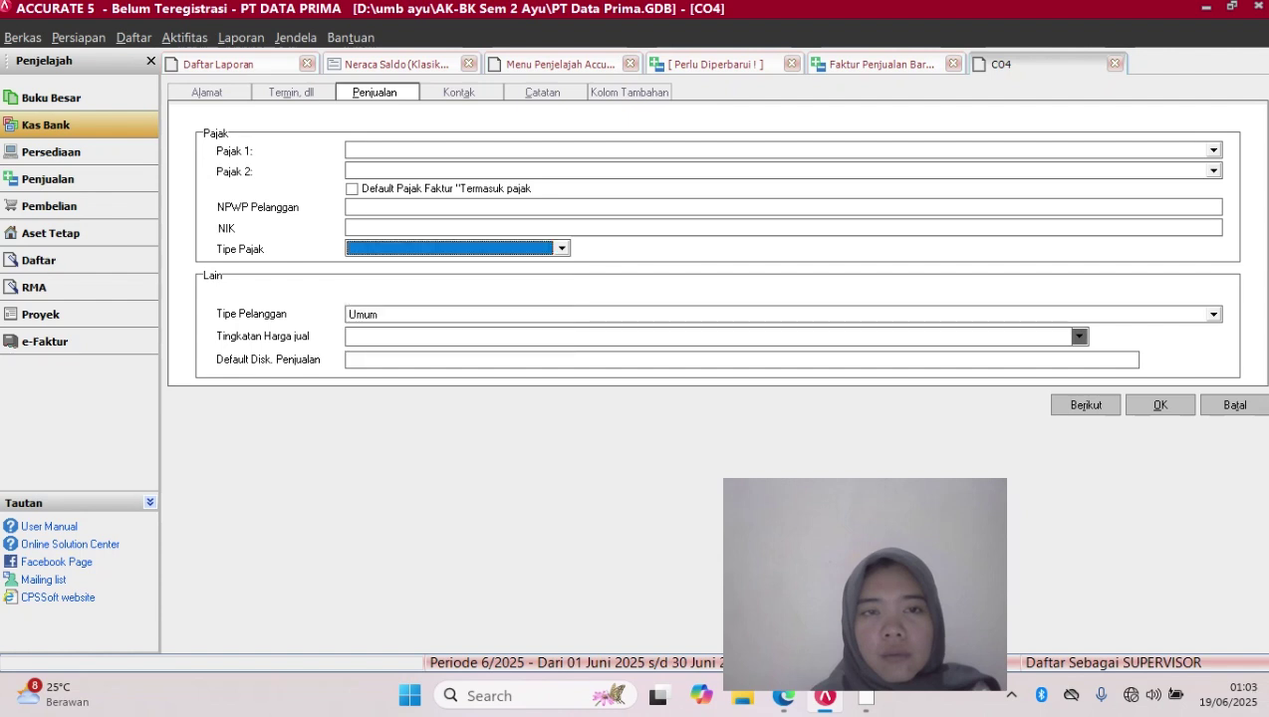
left_click(1214, 314)
key("Return")
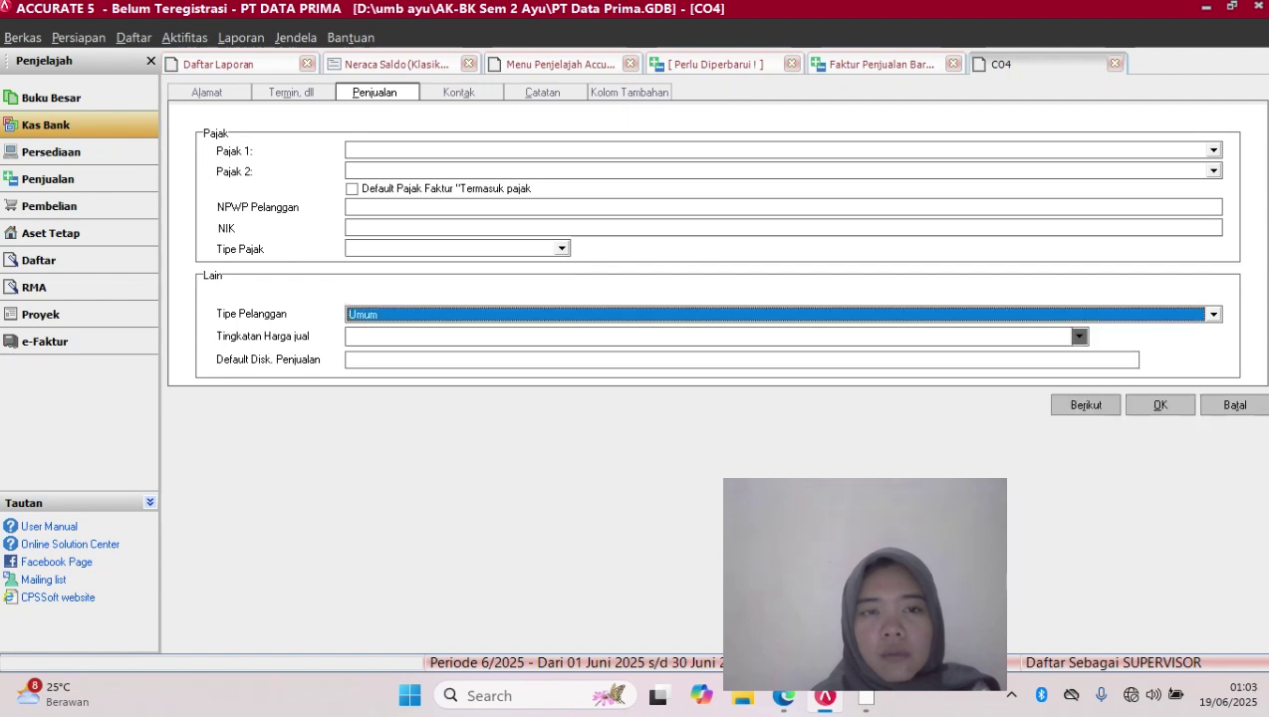
left_click(1213, 150)
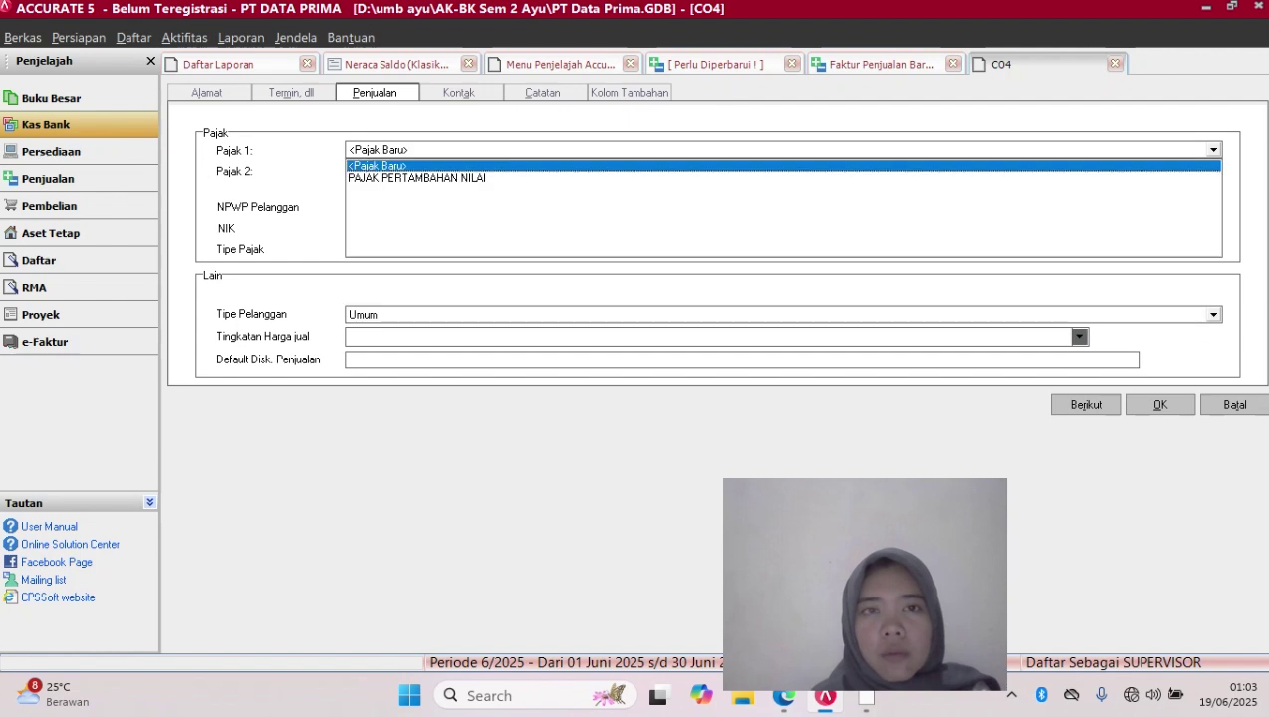
key("Down")
key("Return")
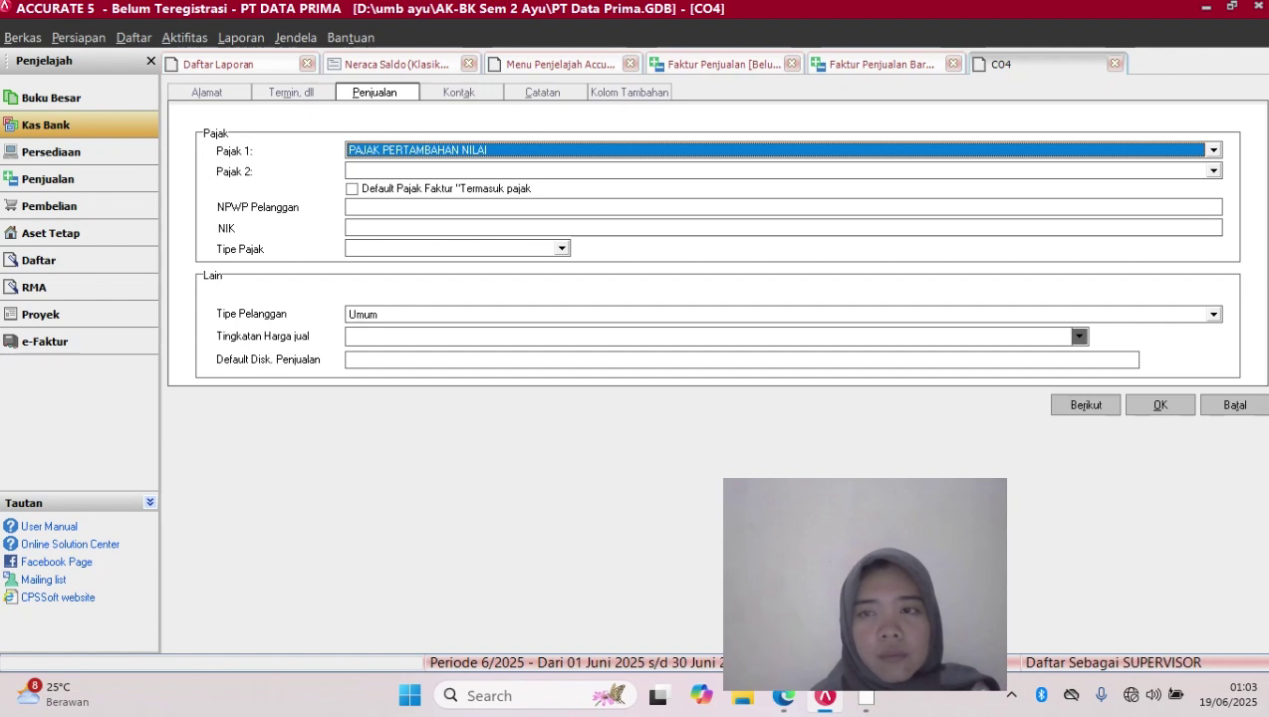
Leave Tipe Pajak and the second tax blank, then save the customer settings
left_click(562, 249)
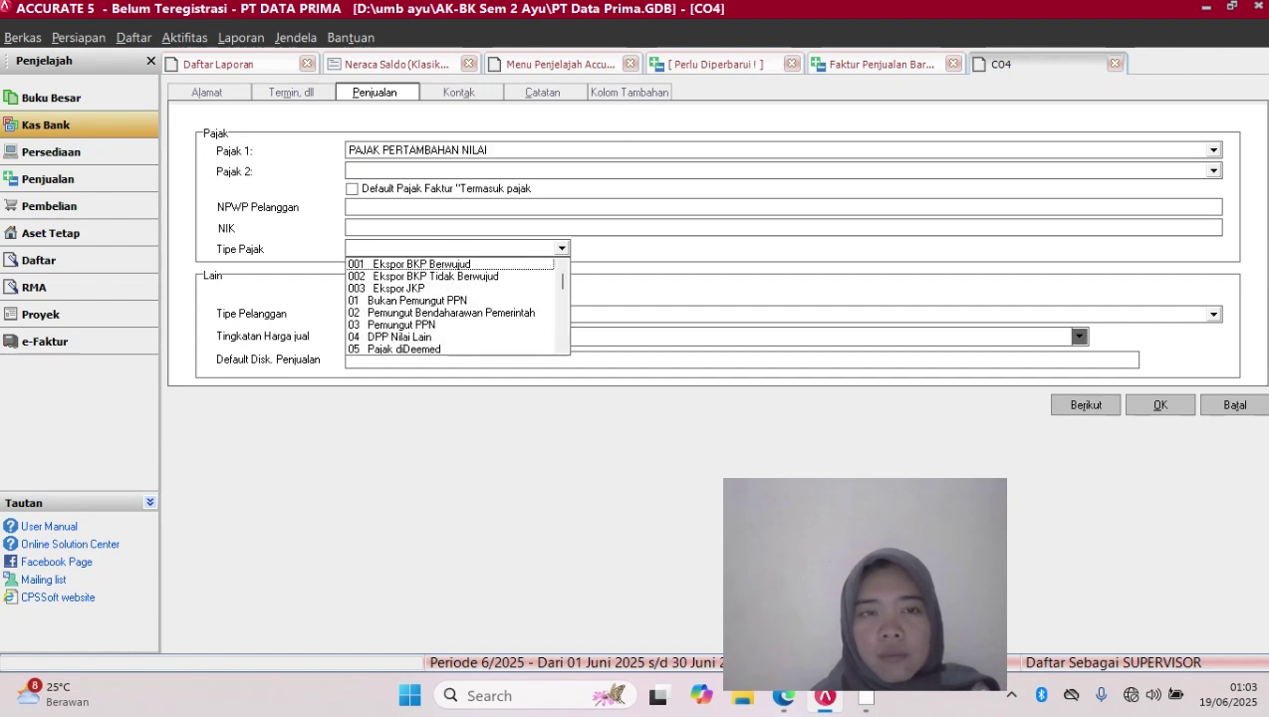
scroll(458, 306, "down", 2)
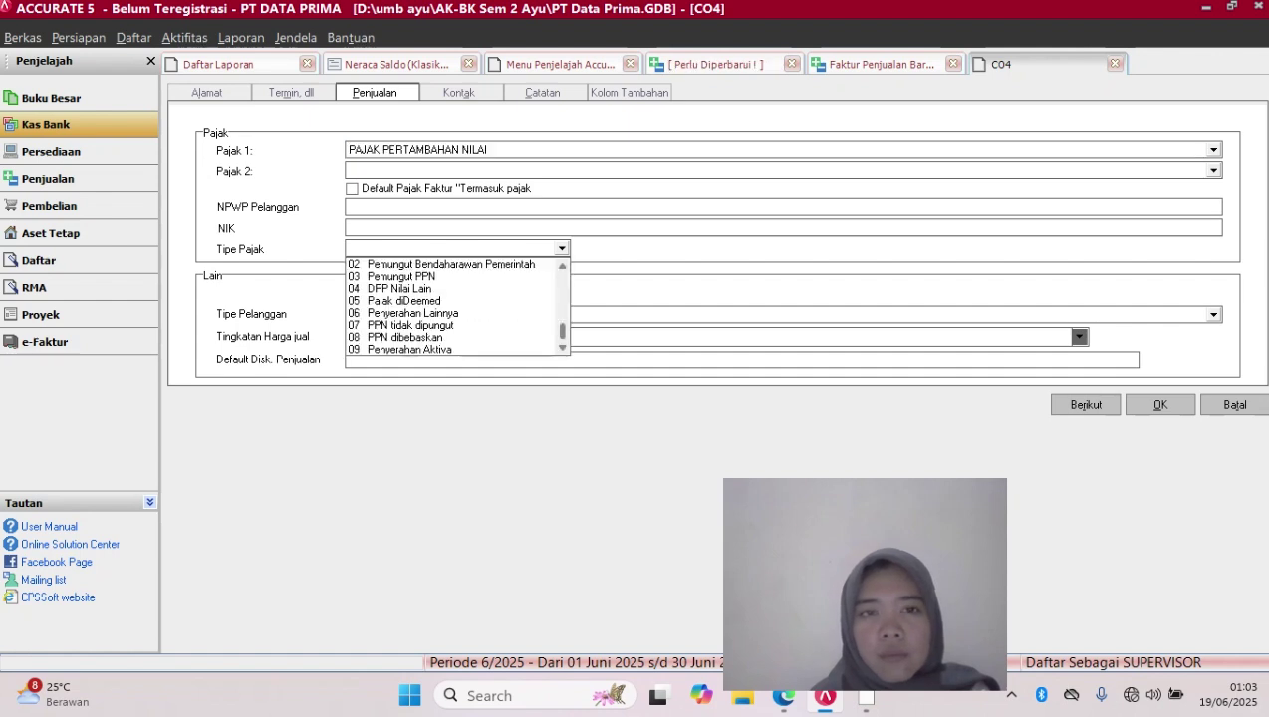
scroll(457, 306, "up", 2)
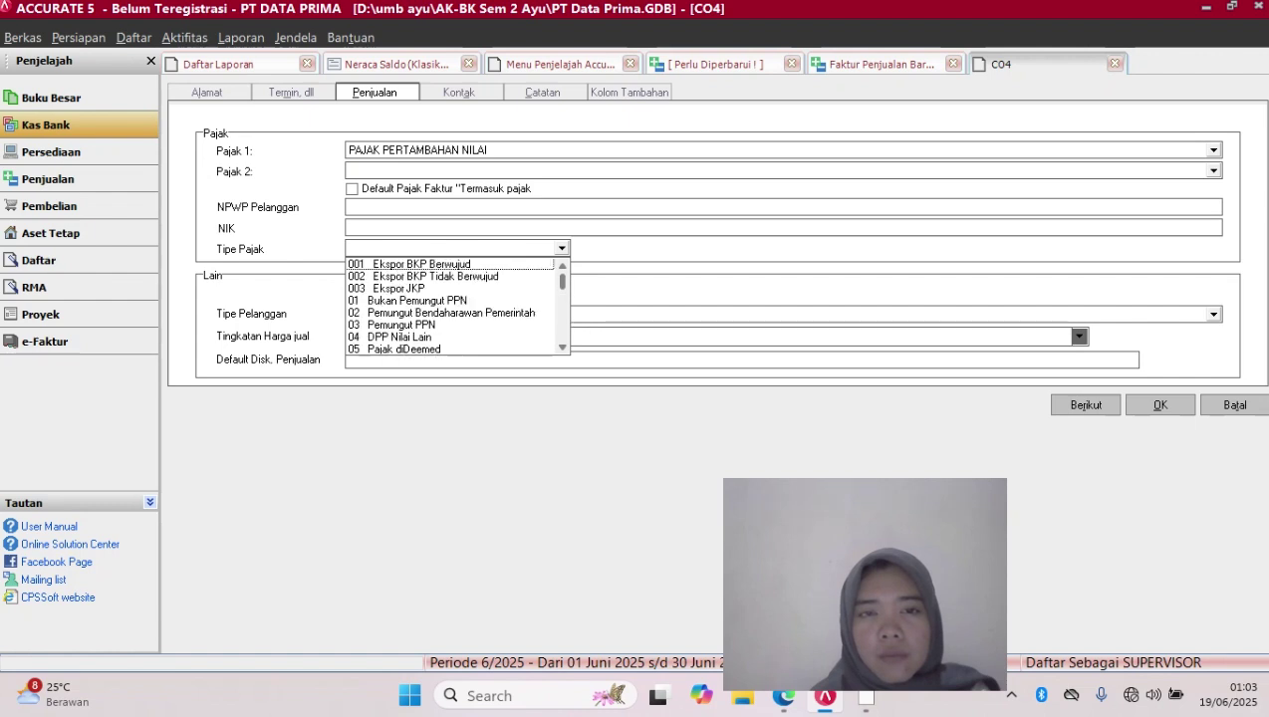
scroll(457, 306, "down", 2)
scroll(457, 306, "up", 2)
scroll(457, 306, "down", 2)
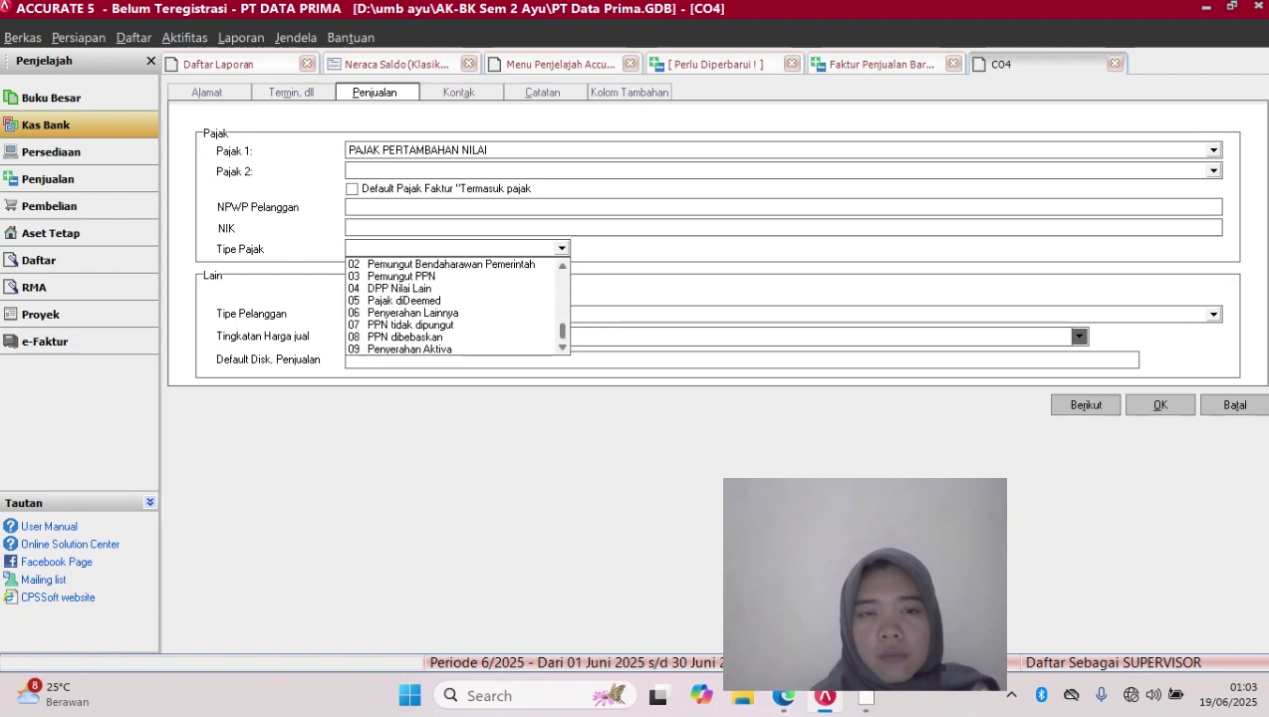
scroll(458, 306, "up", 2)
scroll(457, 306, "down", 2)
scroll(457, 306, "up", 2)
scroll(457, 305, "down", 2)
scroll(457, 306, "up", 2)
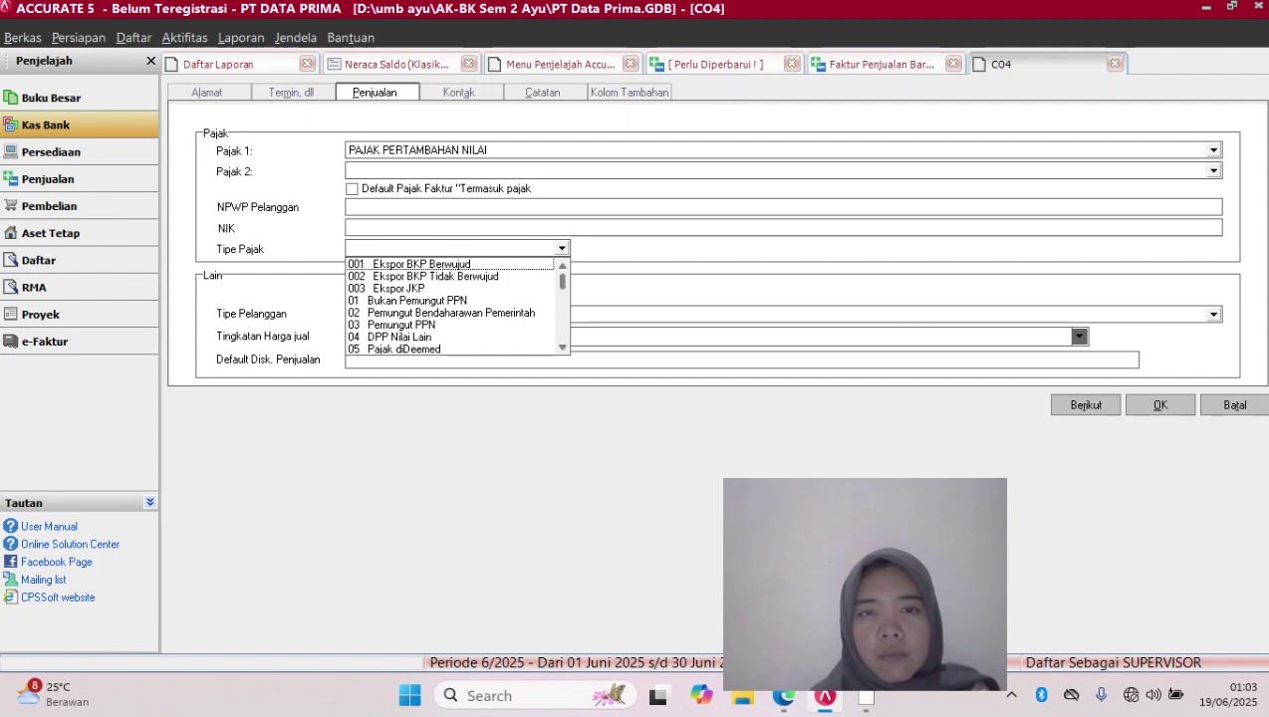
key("Escape")
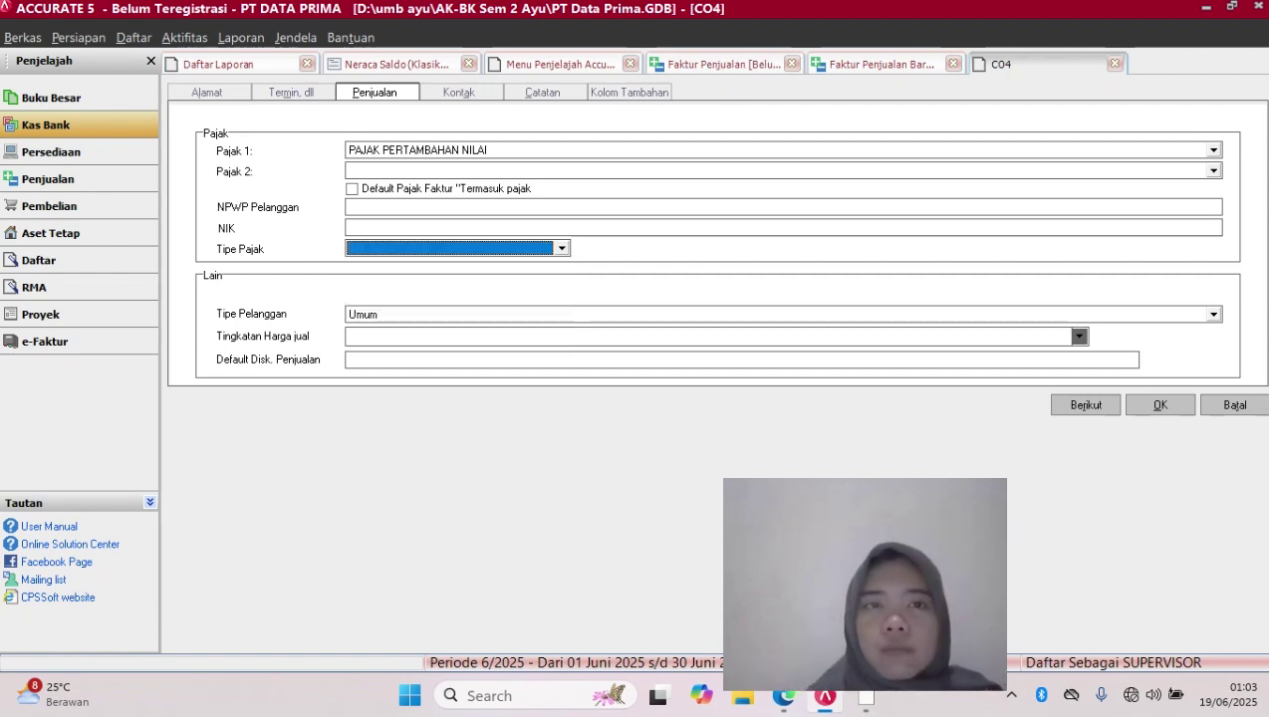
left_click(1213, 171)
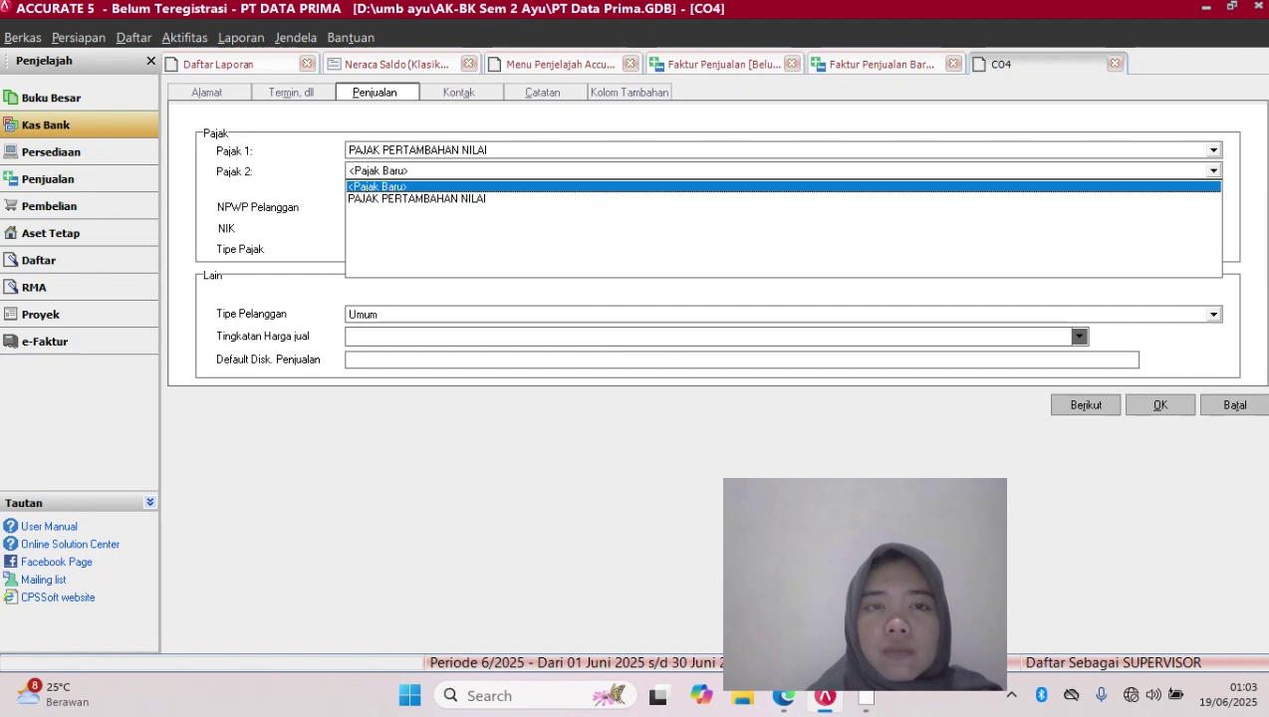
key("Escape")
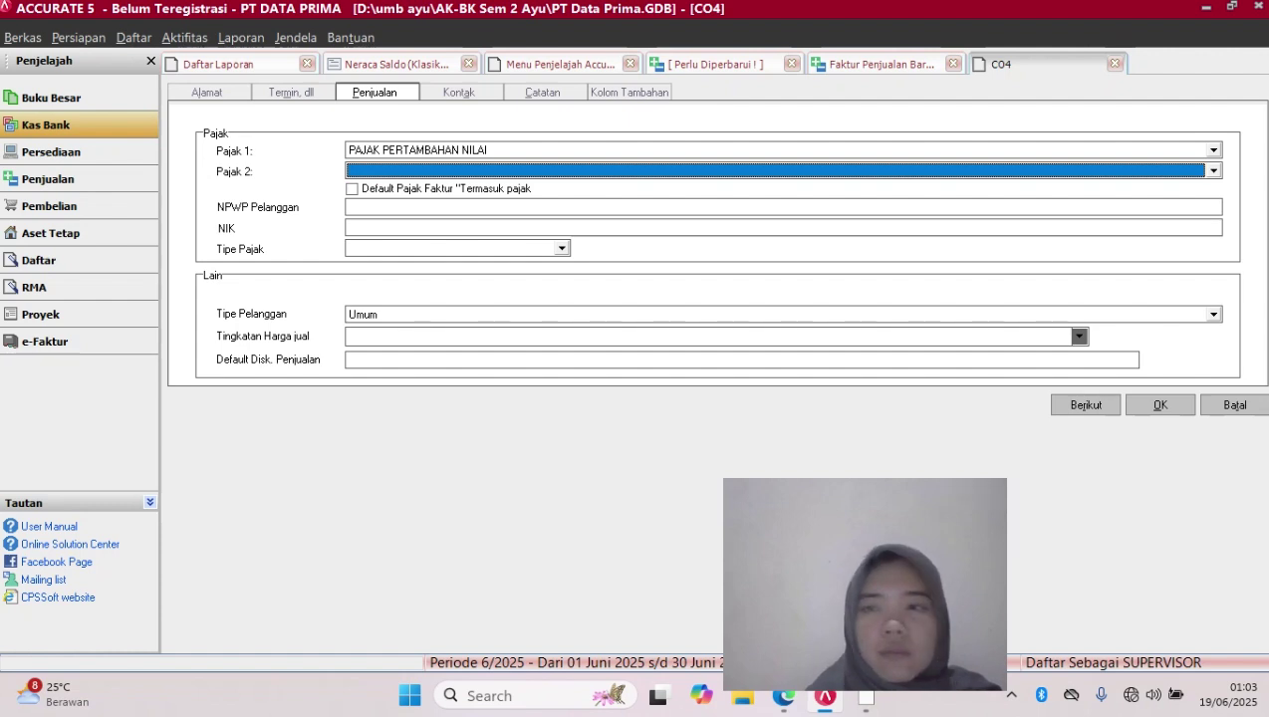
key("Return")
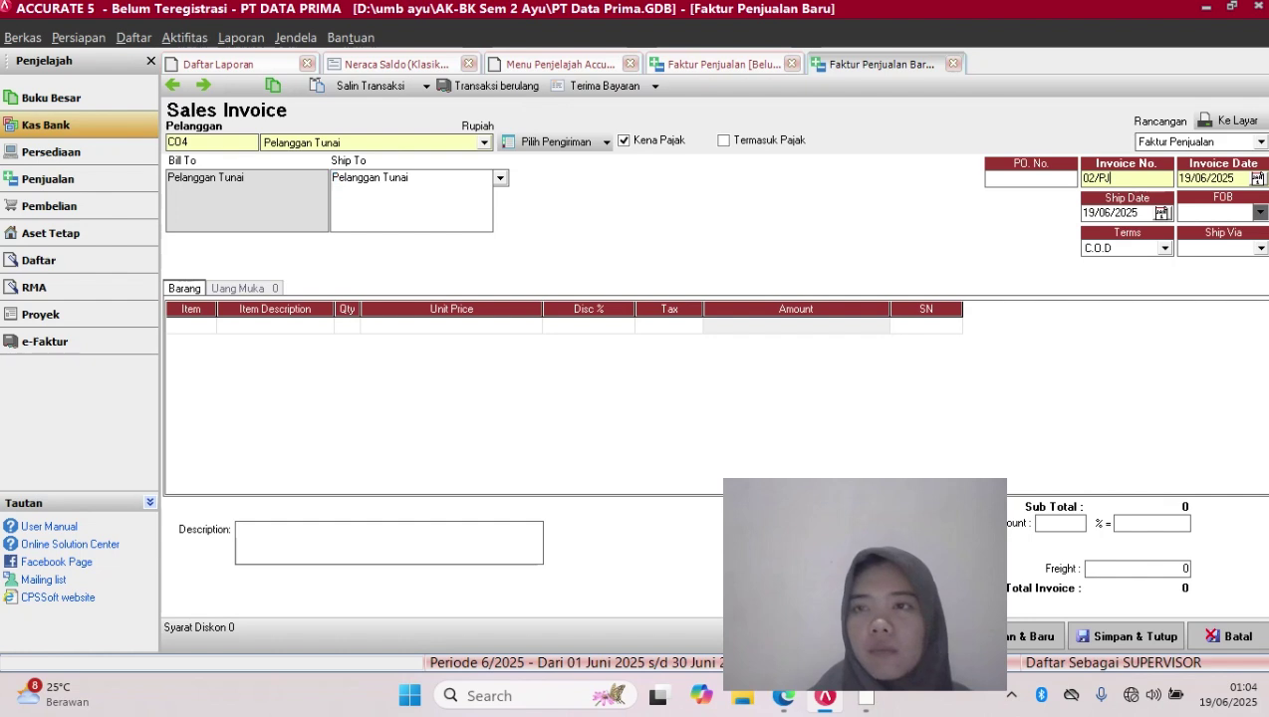
Change the invoice number from 02/PJ to 05/CR
key("BackSpace")
key("BackSpace")
key("BackSpace")
key("BackSpace")
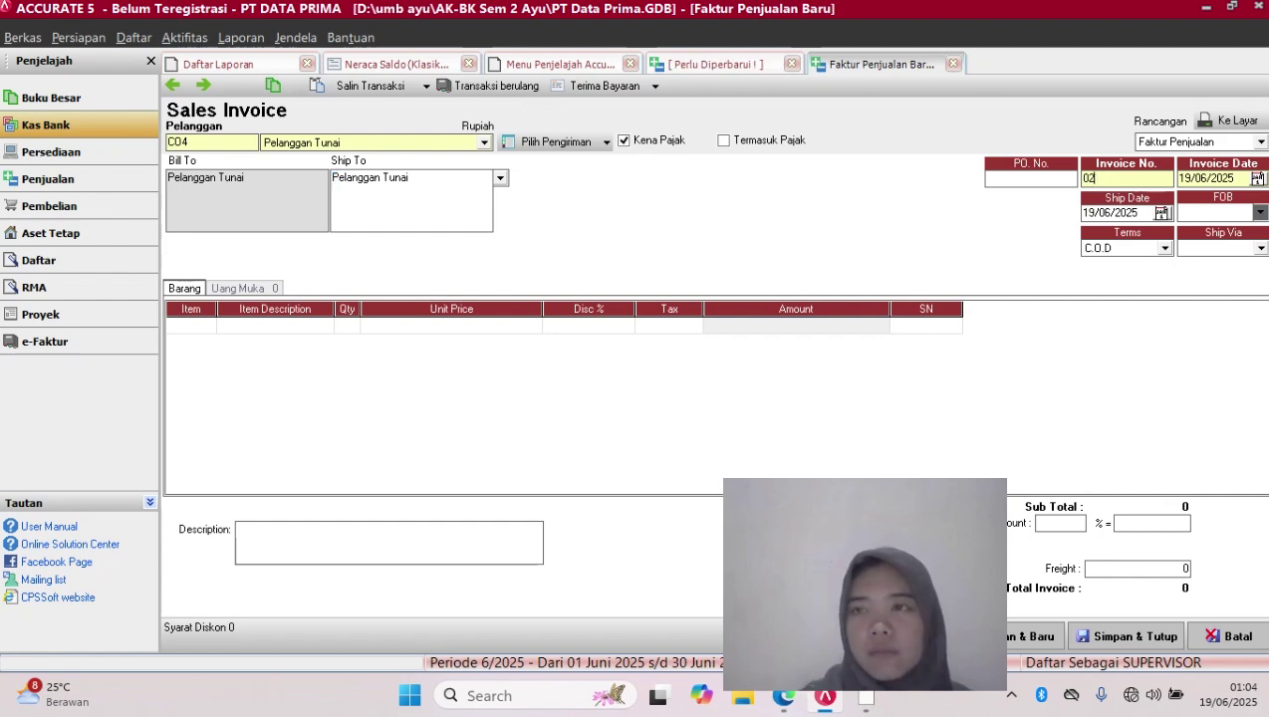
type("5")
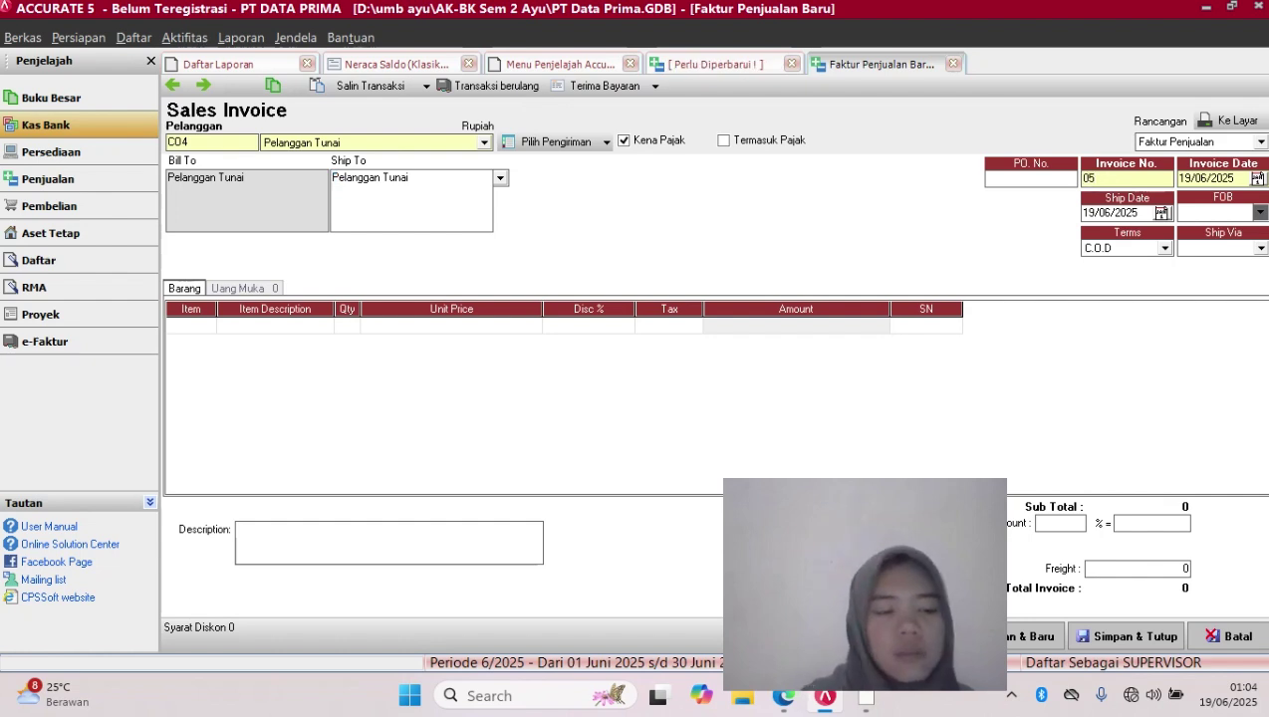
type("/")
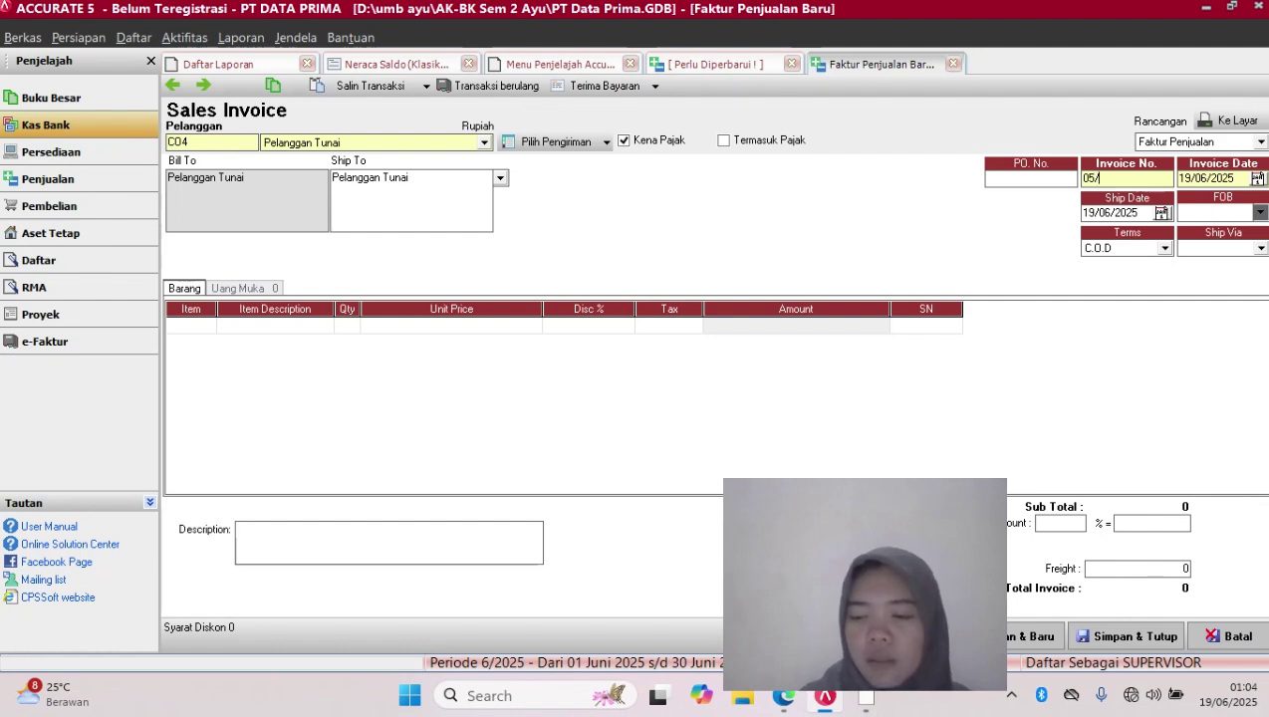
key("Caps_Lock")
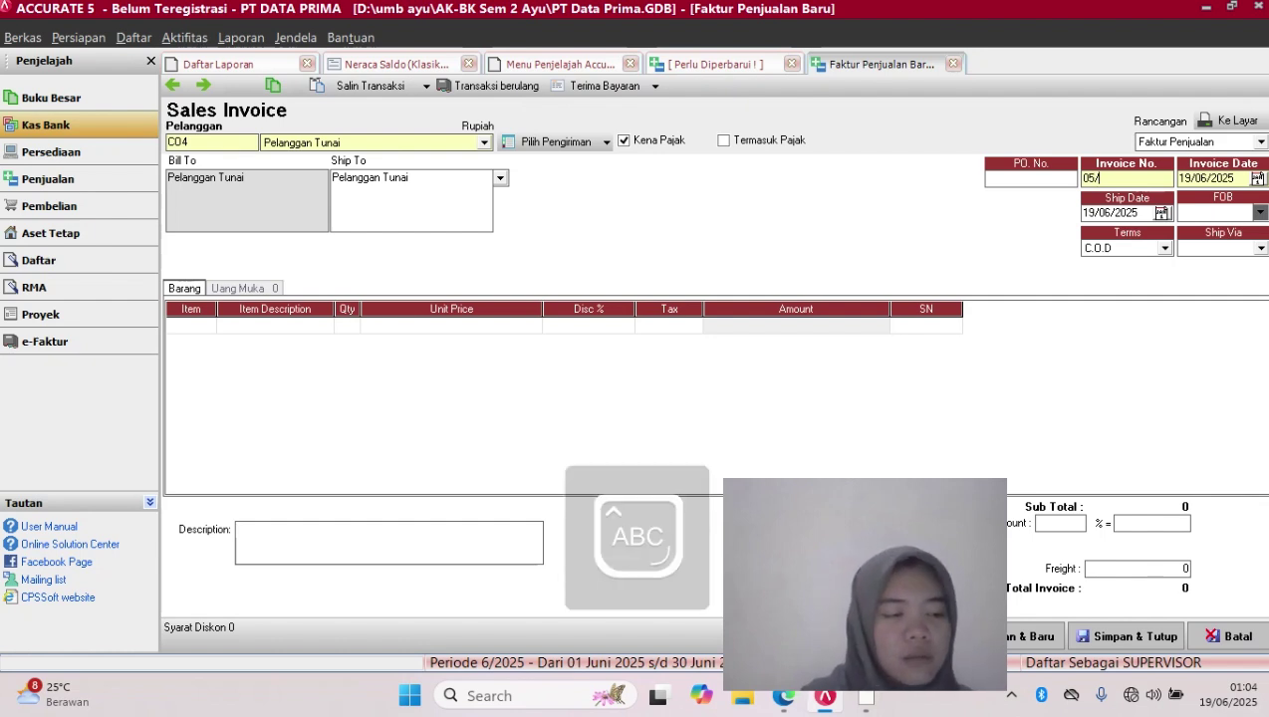
type("CR")
key("Caps_Lock")
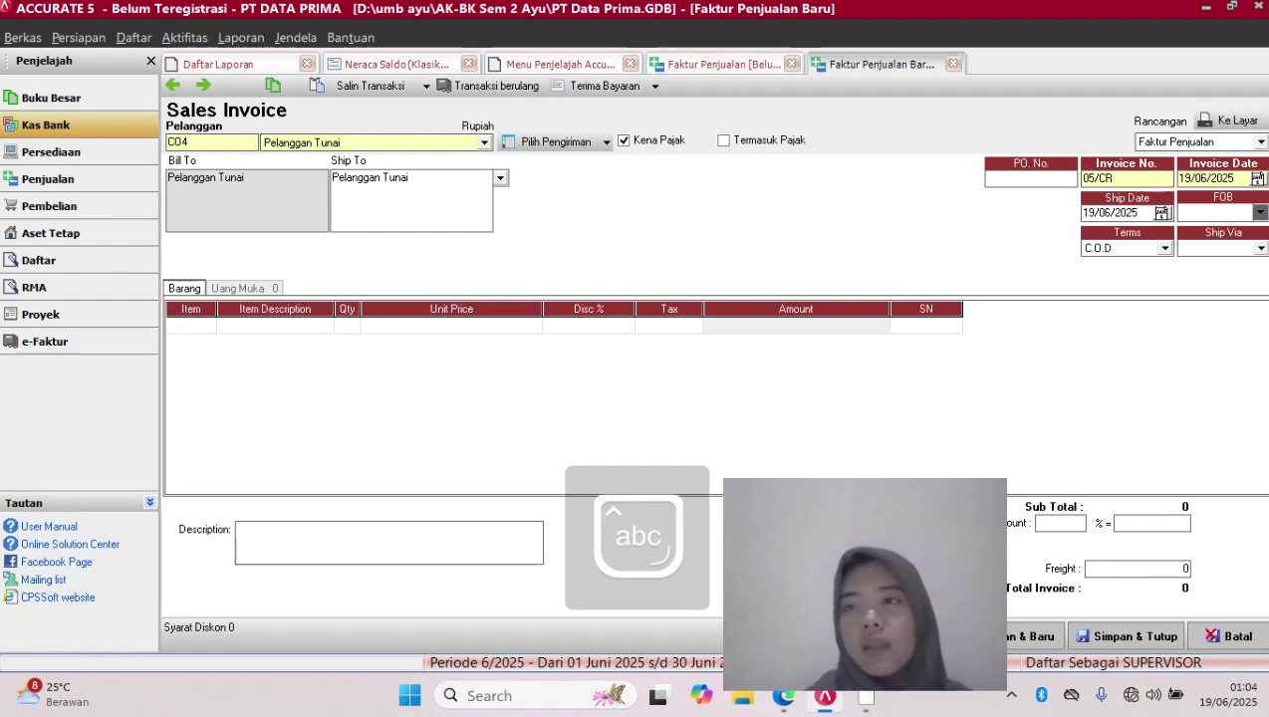
Set the invoice date to 12/12/2017 and clear the old ship date
key("Tab")
key("BackSpace")
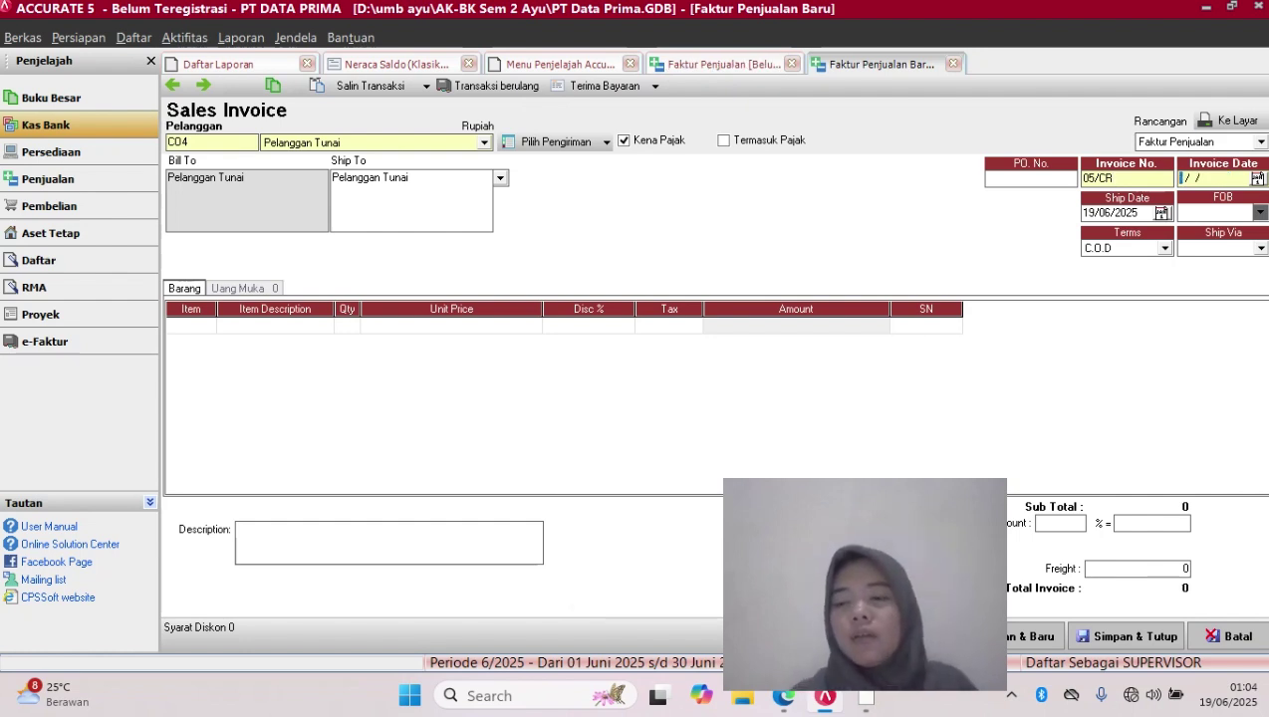
type("12/12/")
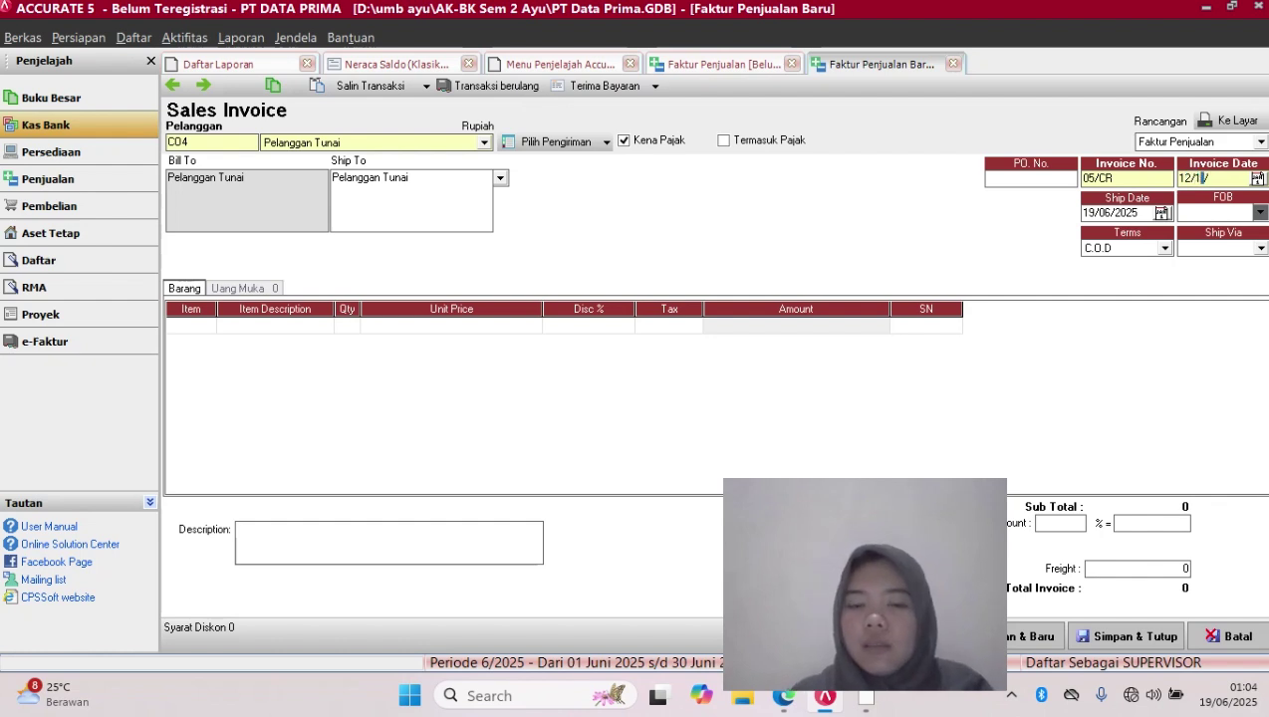
type("2017")
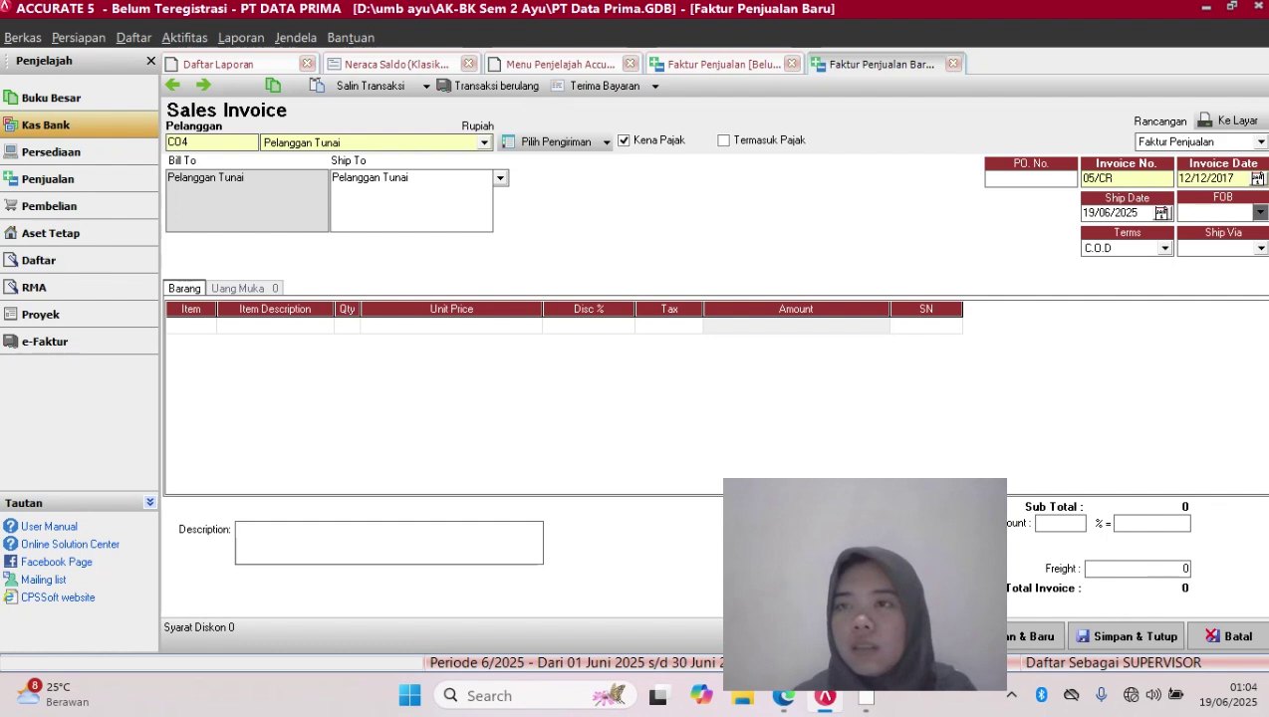
left_click_drag(1235, 179, 1178, 179)
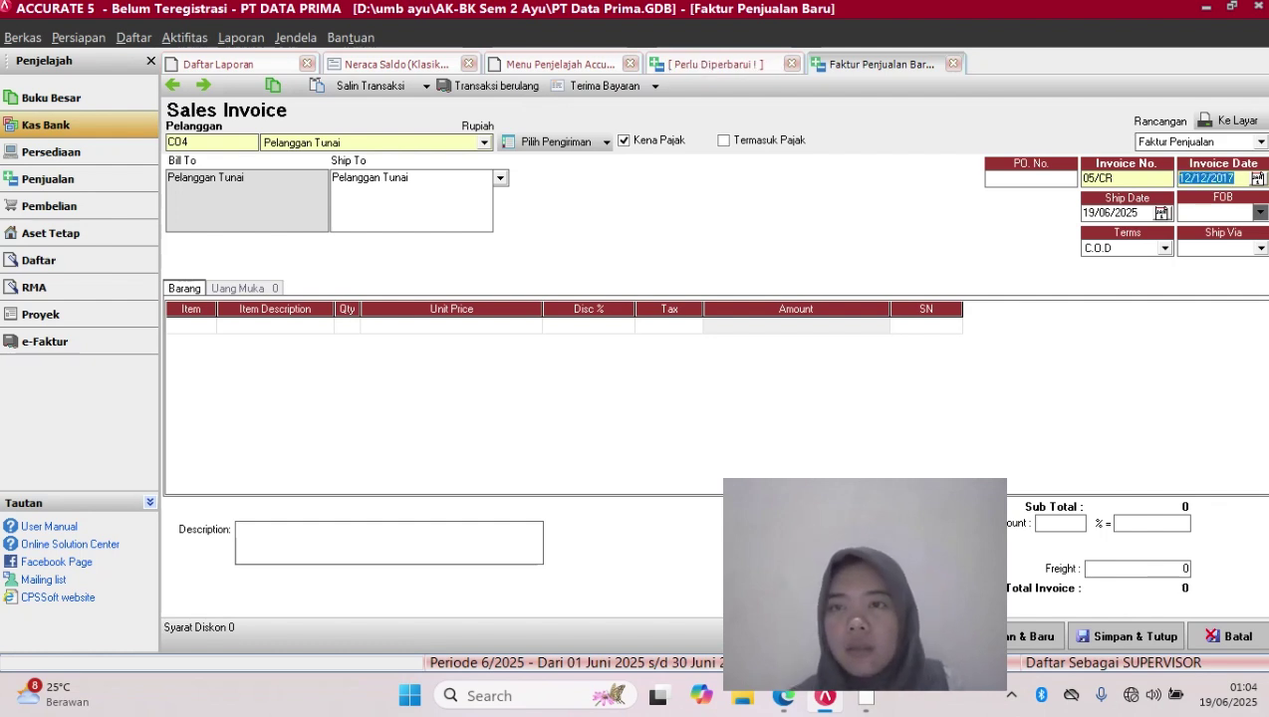
left_click(1101, 213)
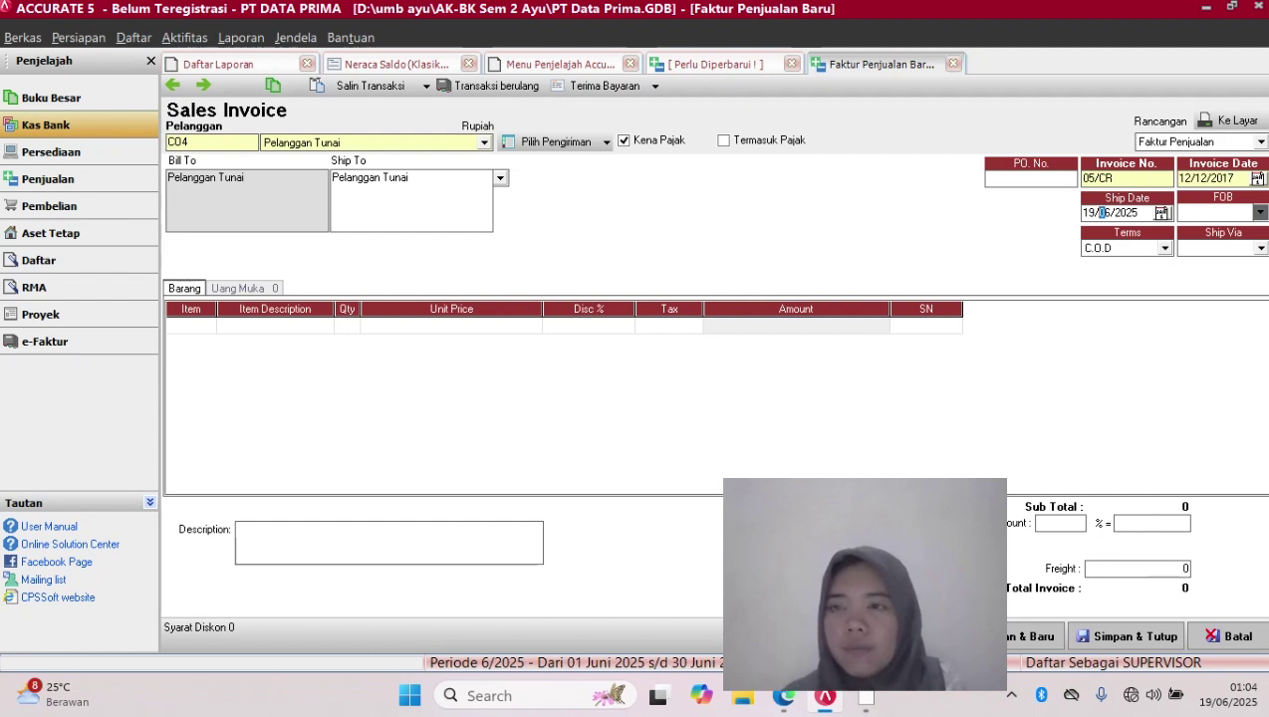
key("Right")
key("Right")
key("Right")
key("Right")
key("Right")
key("BackSpace")
key("BackSpace")
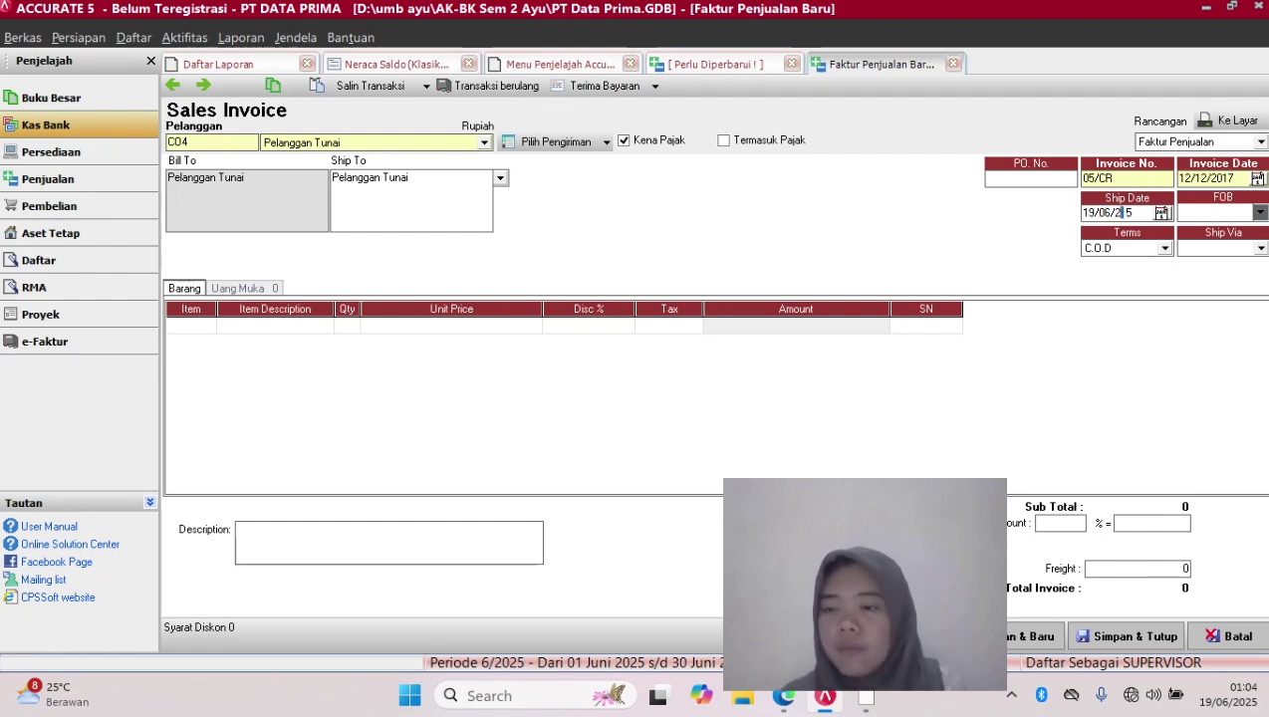
key("BackSpace")
key("BackSpace")
key("BackSpace")
key("BackSpace")
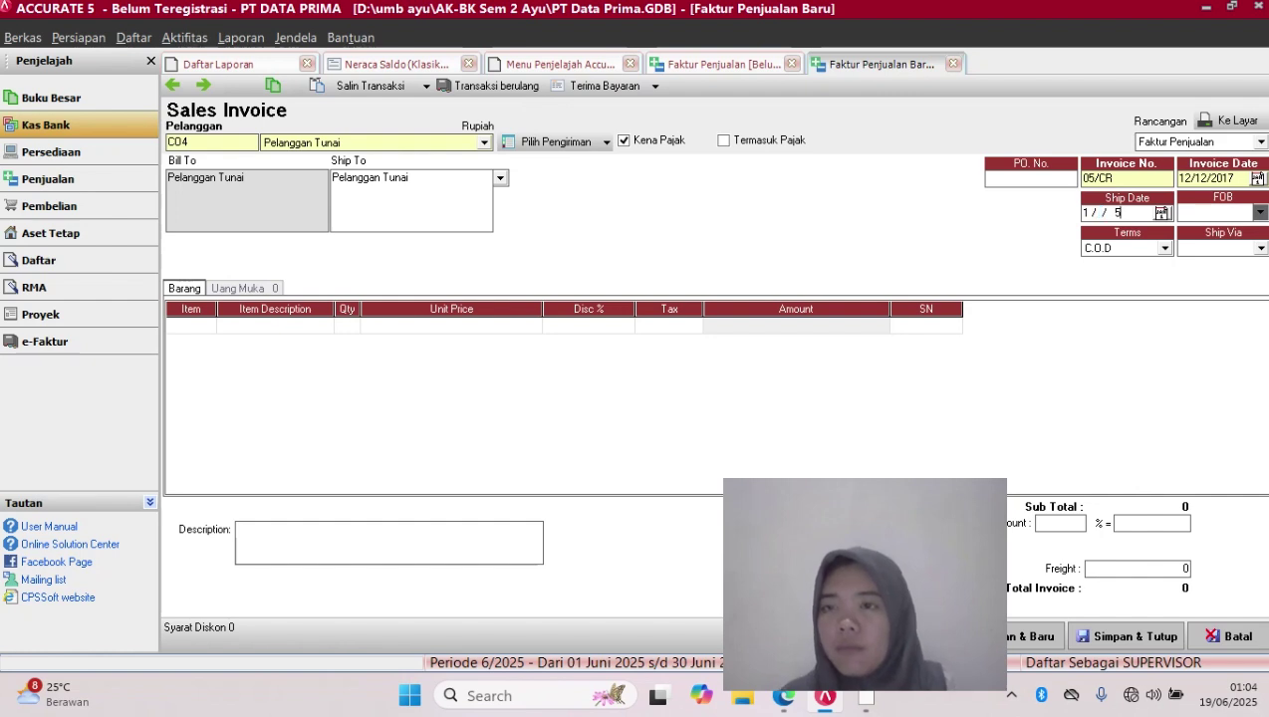
key("BackSpace")
key("BackSpace")
key("BackSpace")
key("BackSpace")
key("BackSpace")
key("BackSpace")
key("BackSpace")
key("BackSpace")
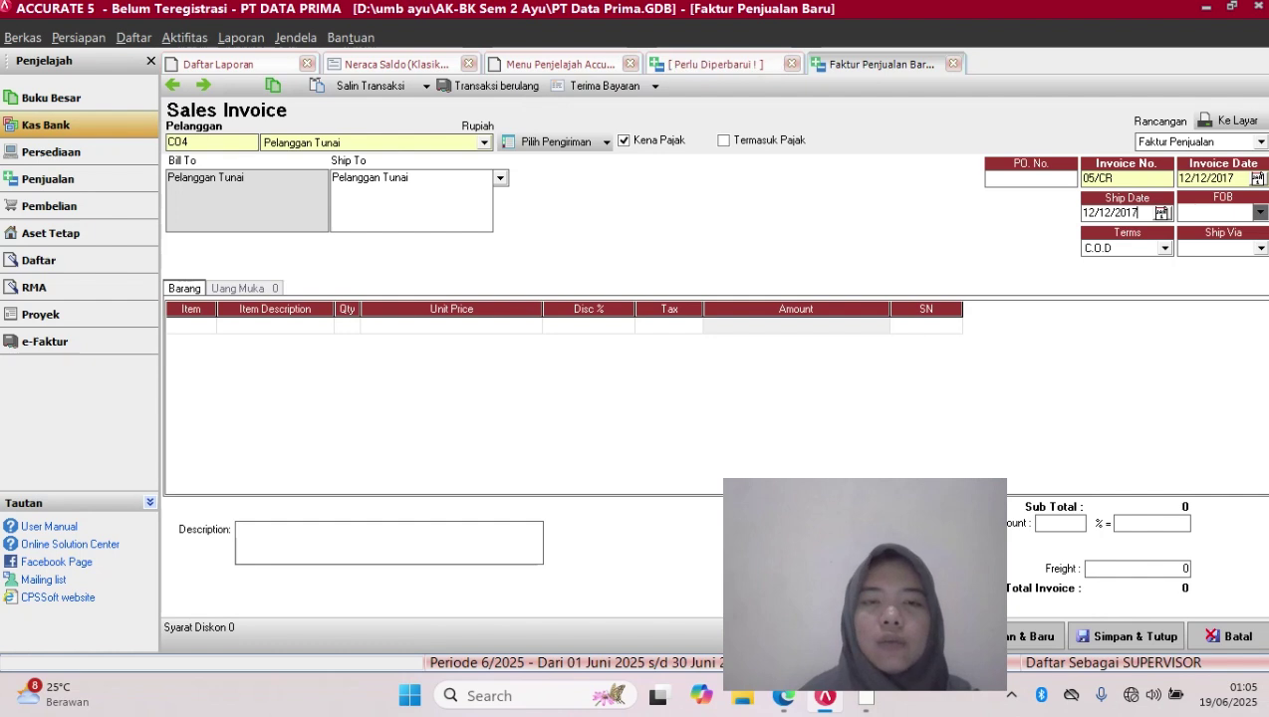
Add Travel Time as the first item with quantity 7 at Rp 1.400.000
left_click(187, 326)
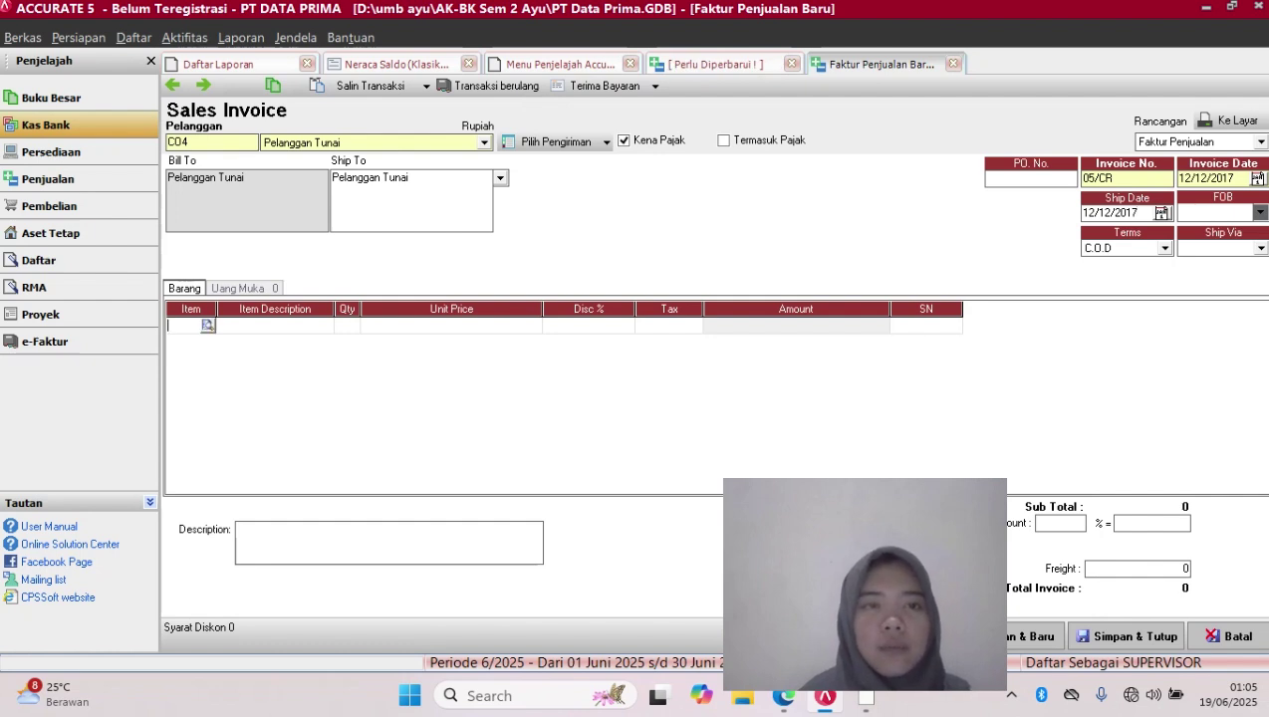
left_click(208, 326)
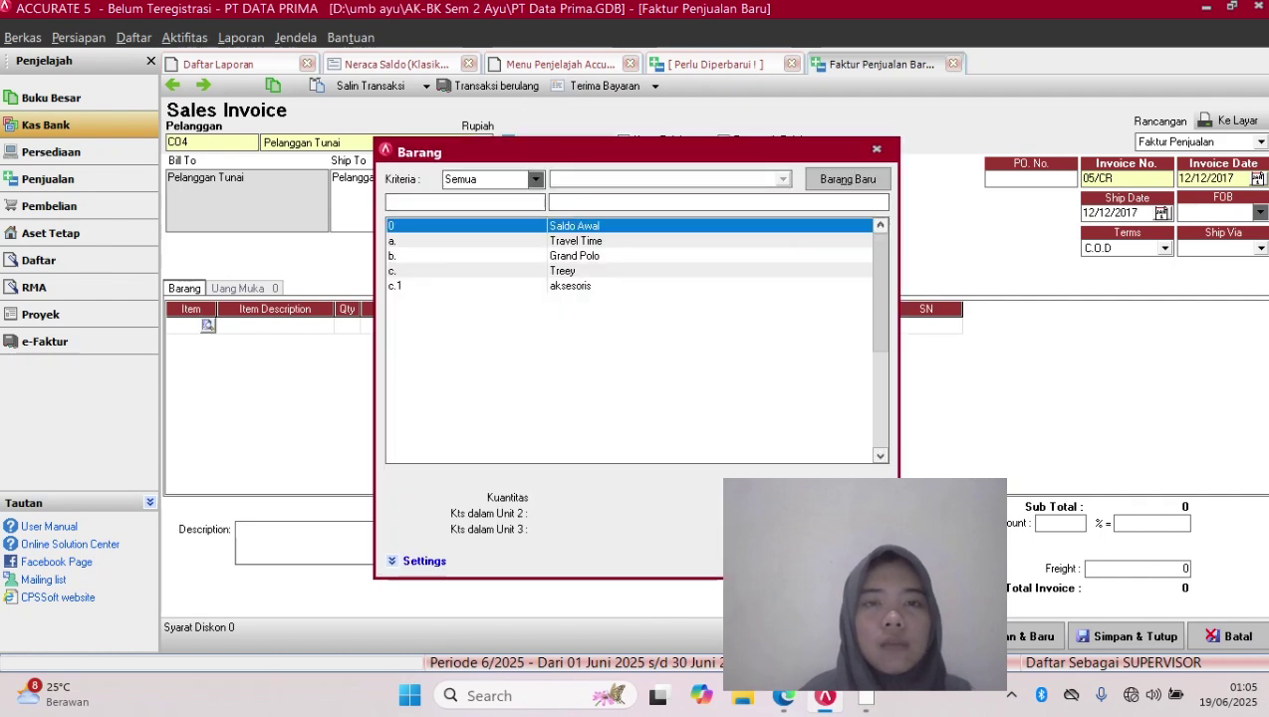
left_click(575, 241)
key("Return")
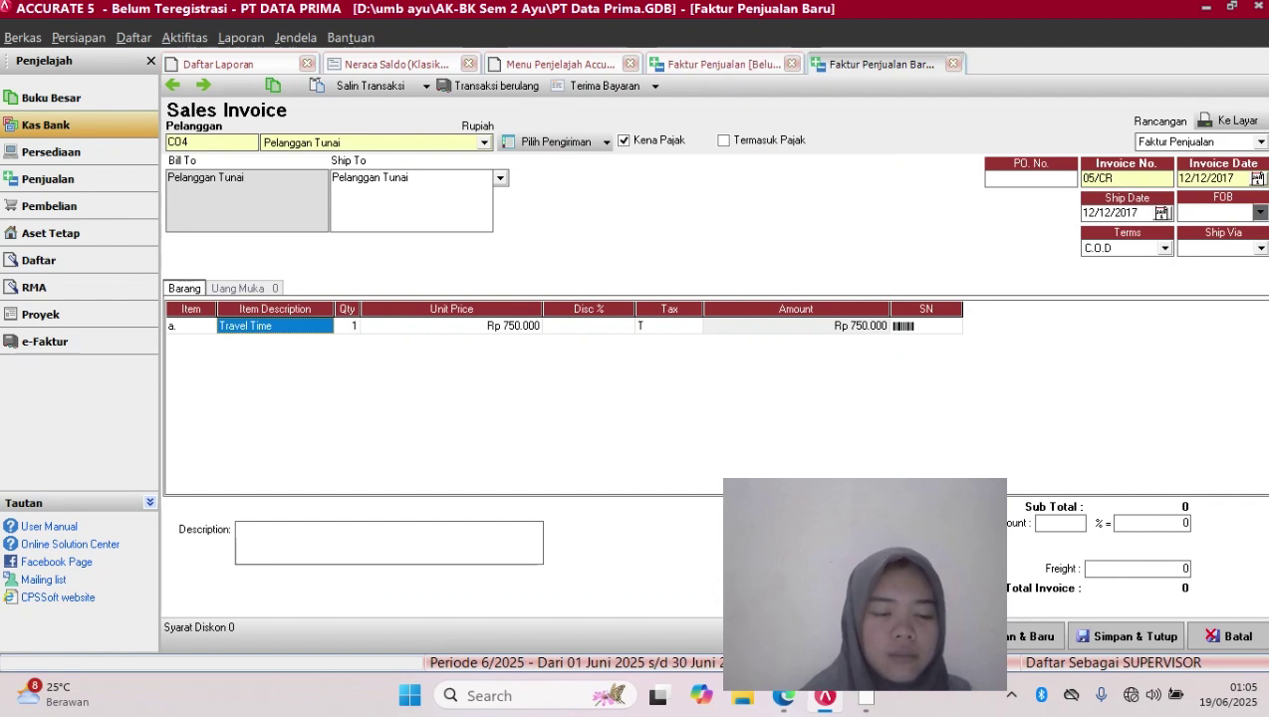
left_click(347, 326)
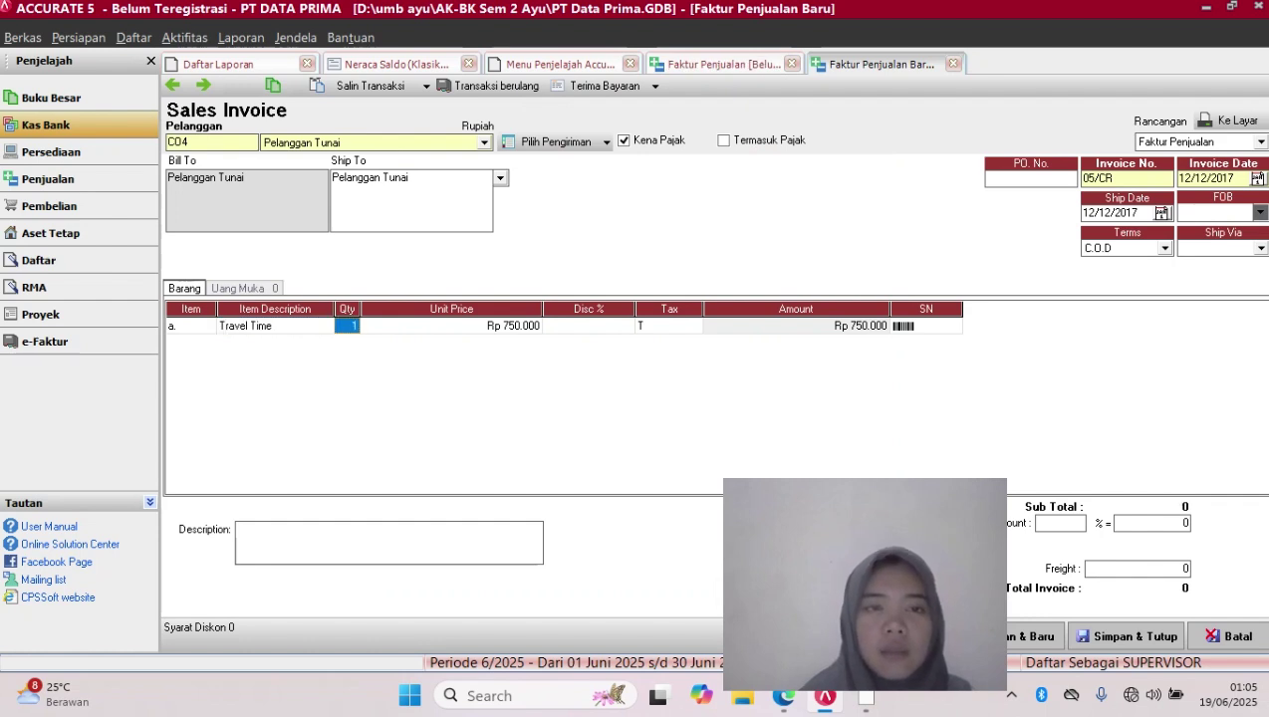
type("7")
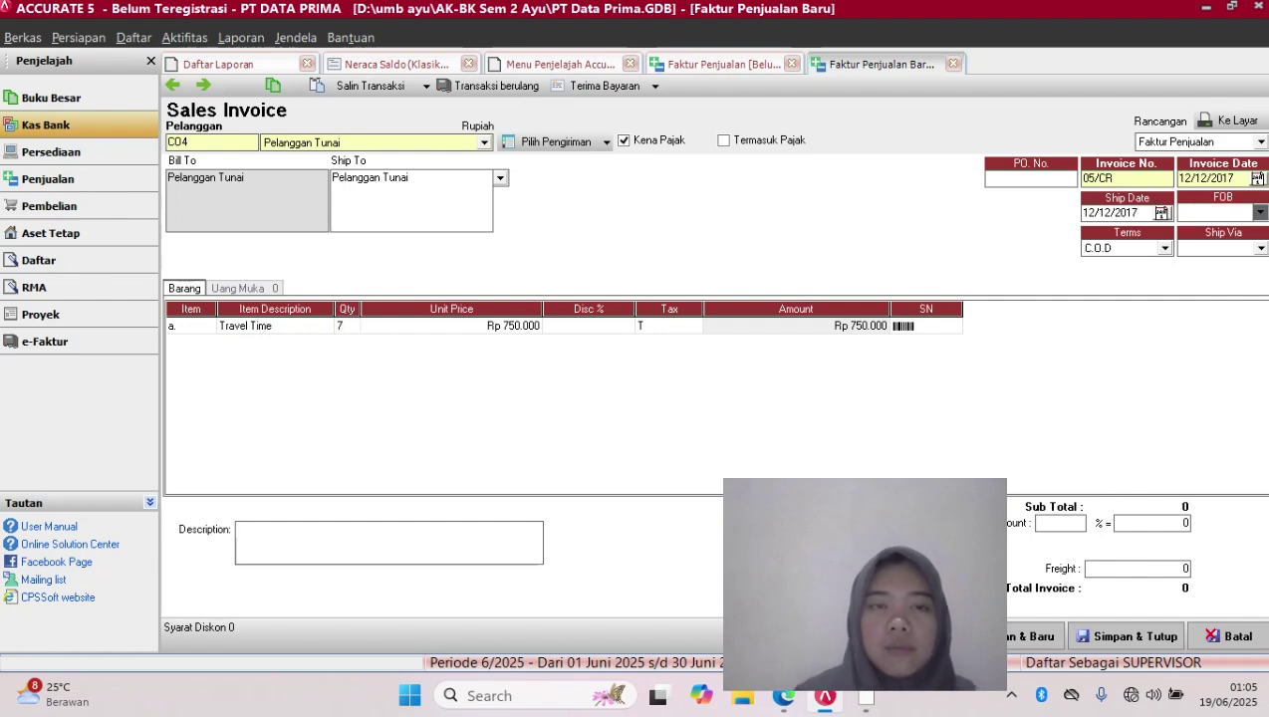
key("Tab")
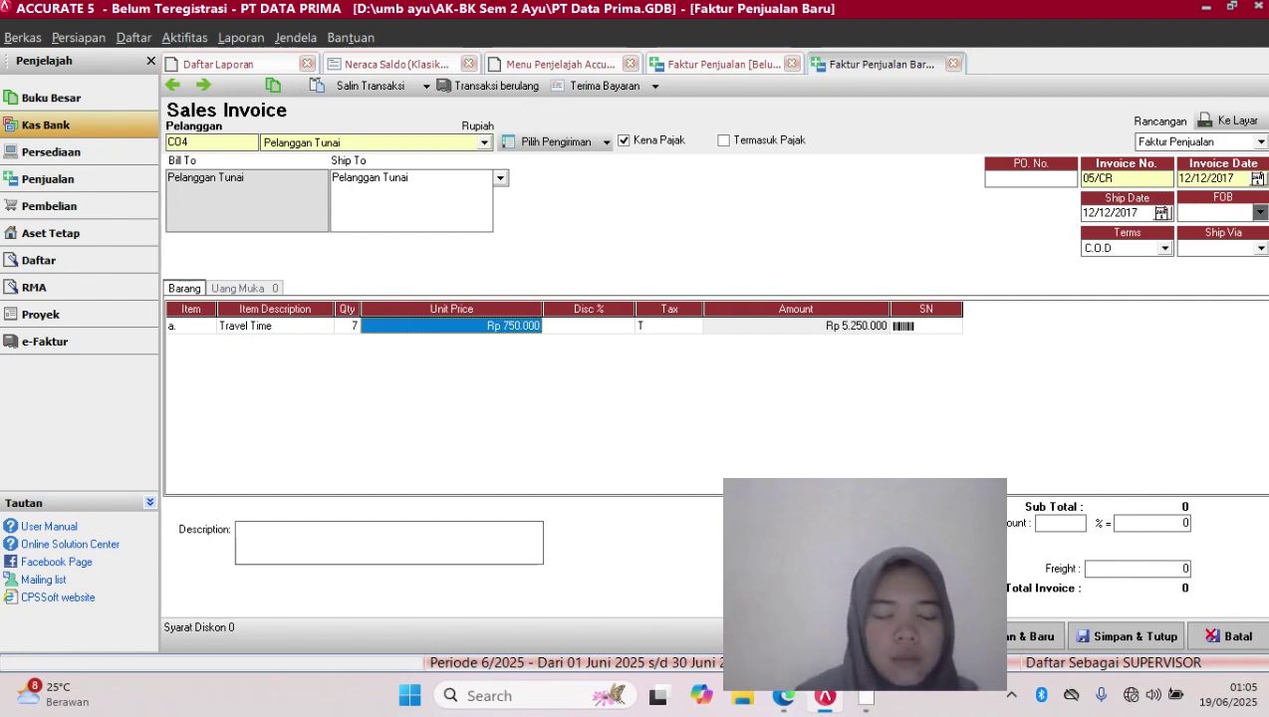
type("14")
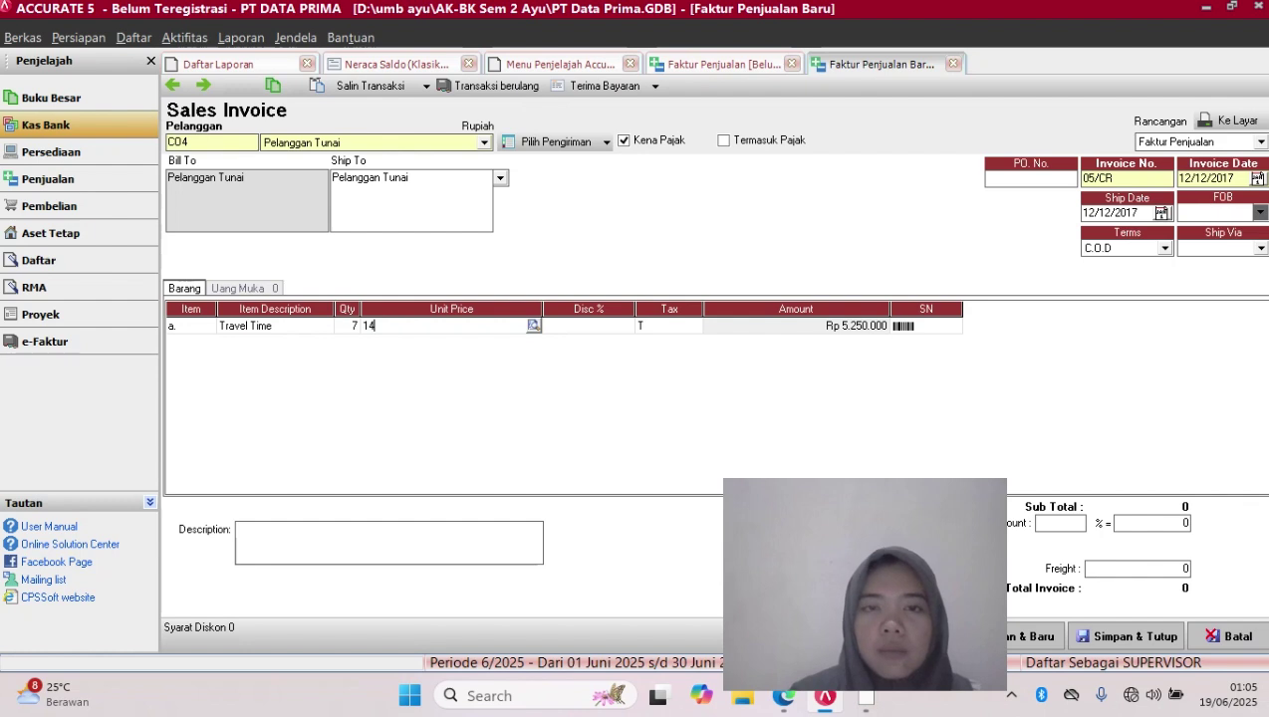
type("00000")
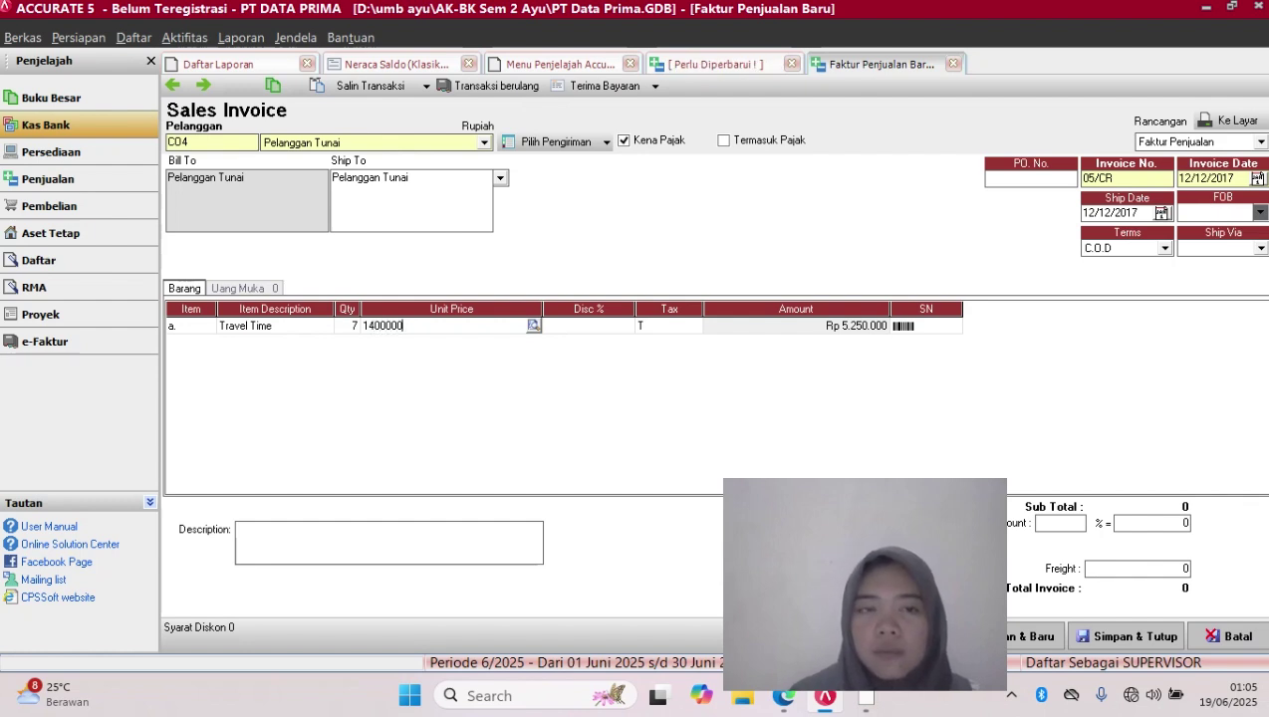
key("Tab")
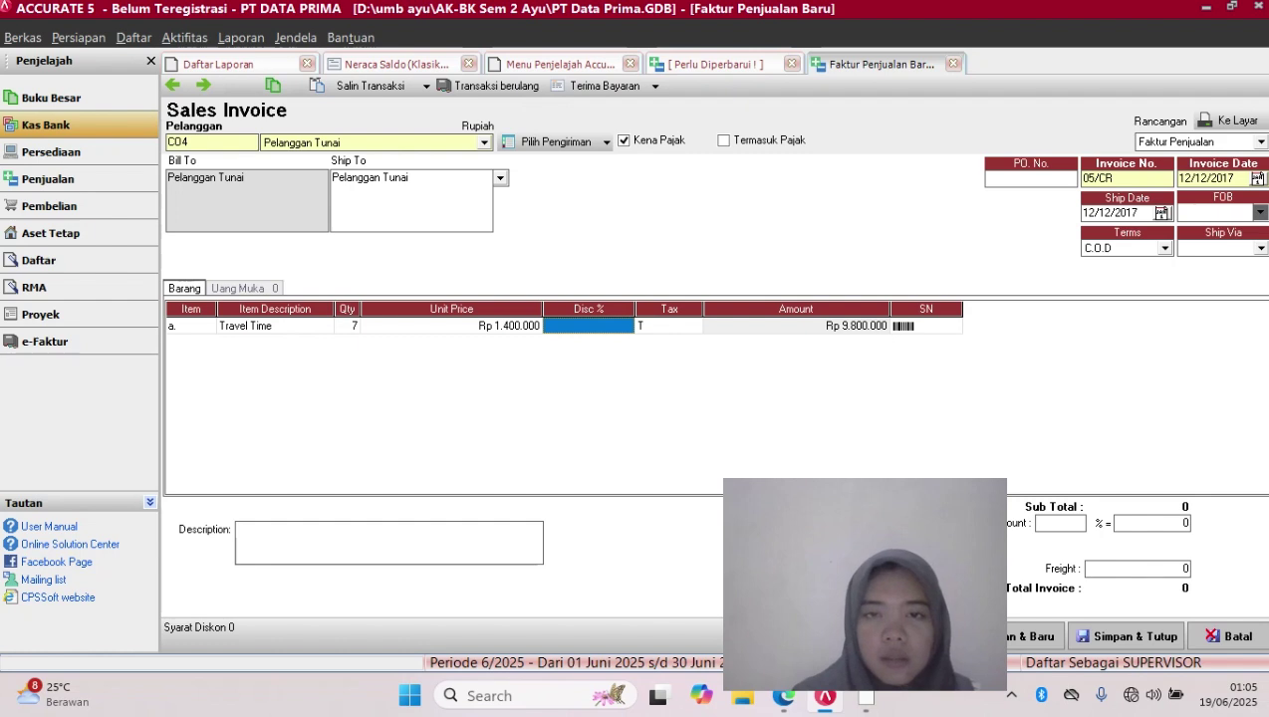
key("Tab")
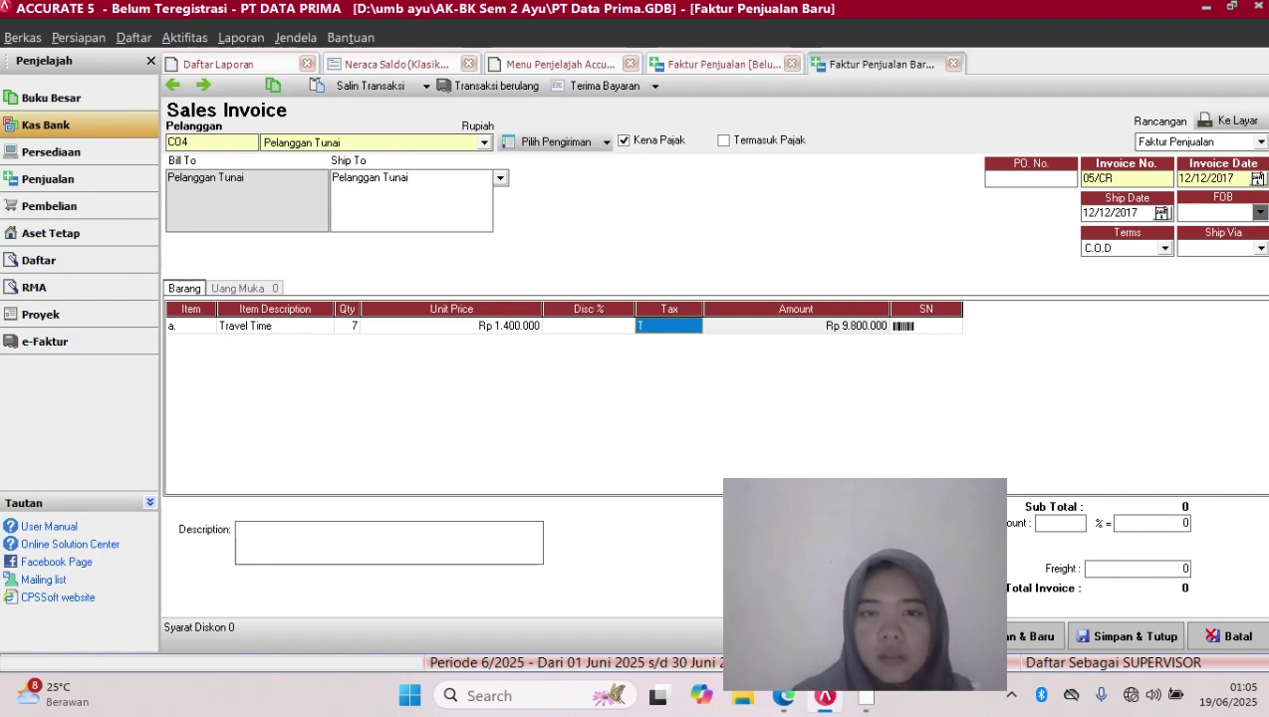
key("Tab")
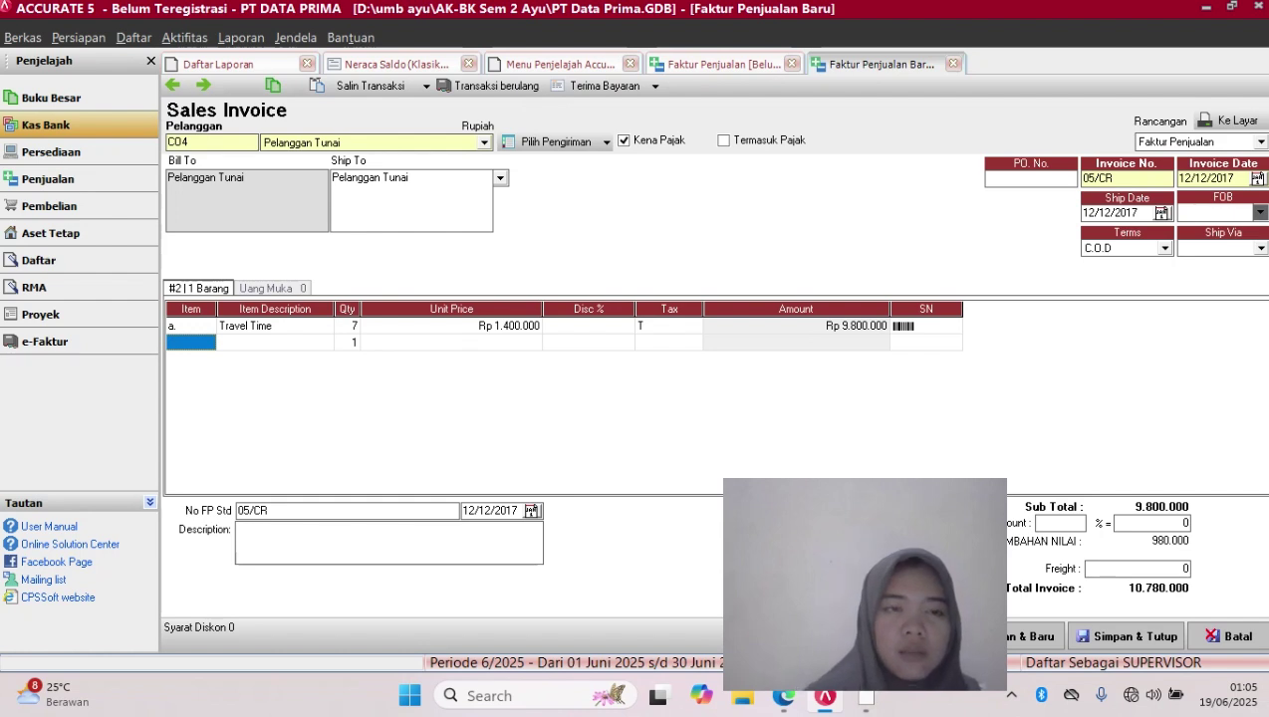
Add Grand Polo as the second line at Rp 1.800.000 unit price, quantity 8
left_click(190, 343)
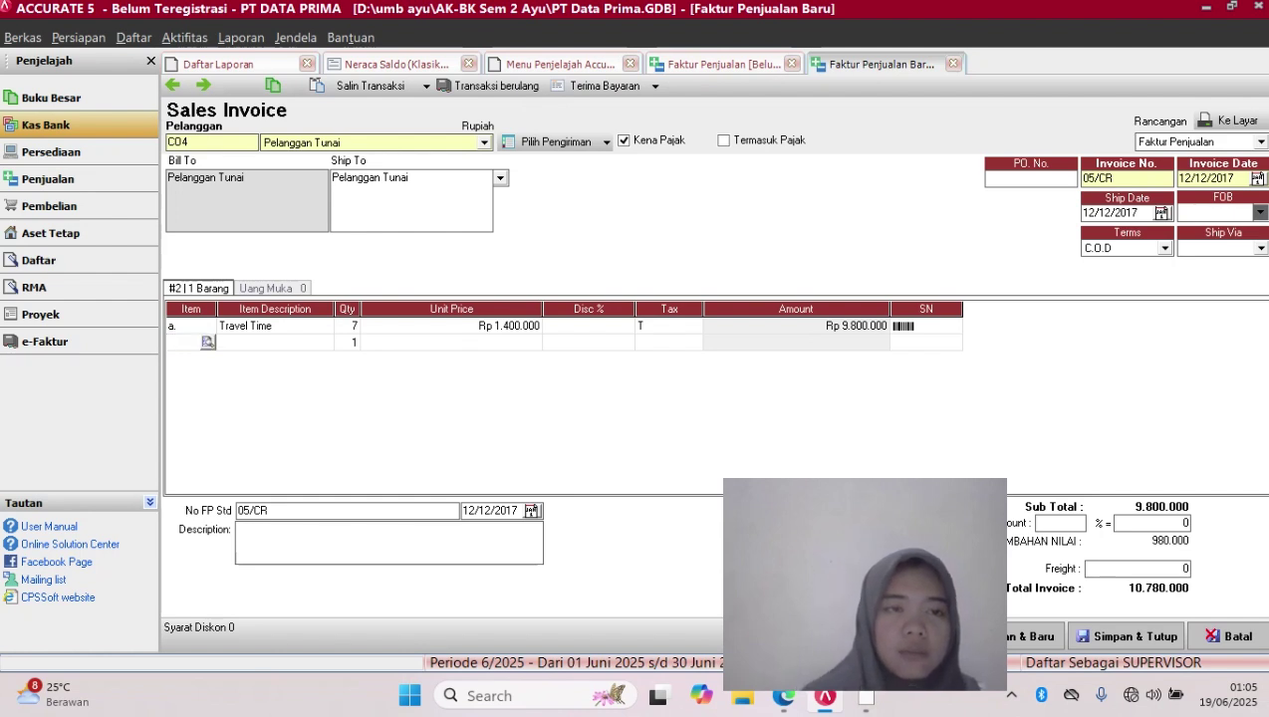
left_click(209, 343)
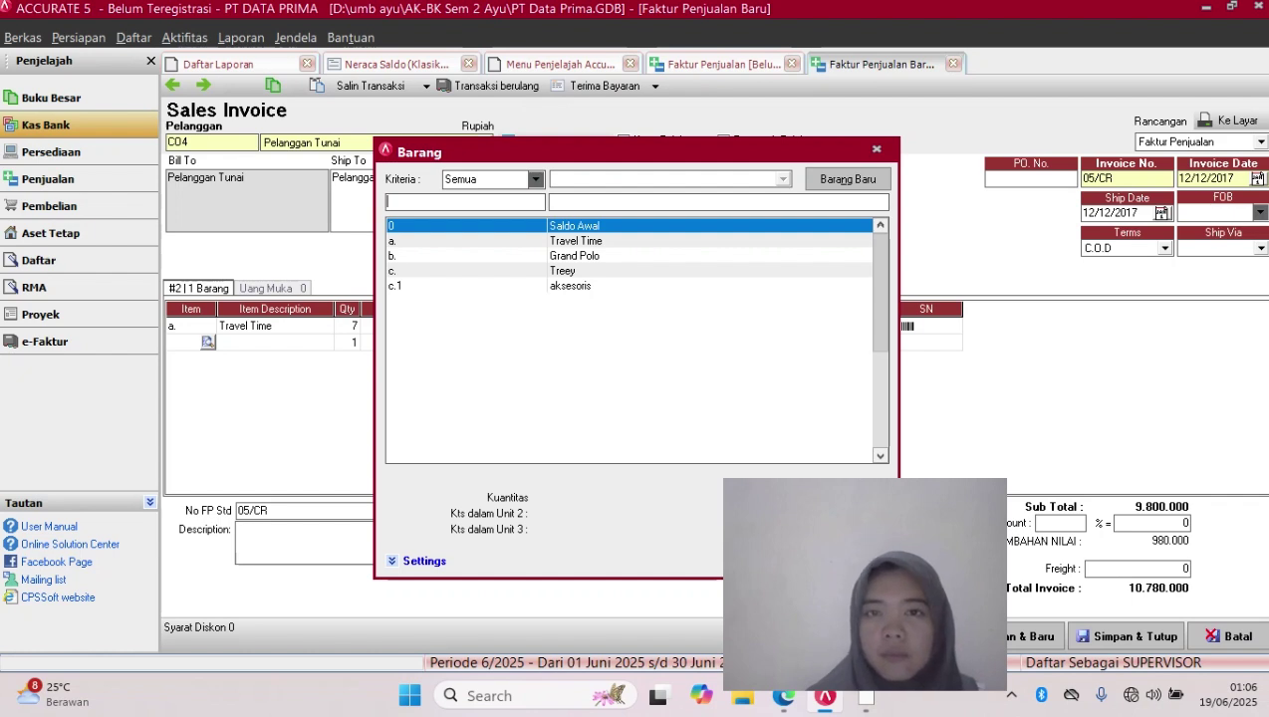
left_click(575, 256)
key("Return")
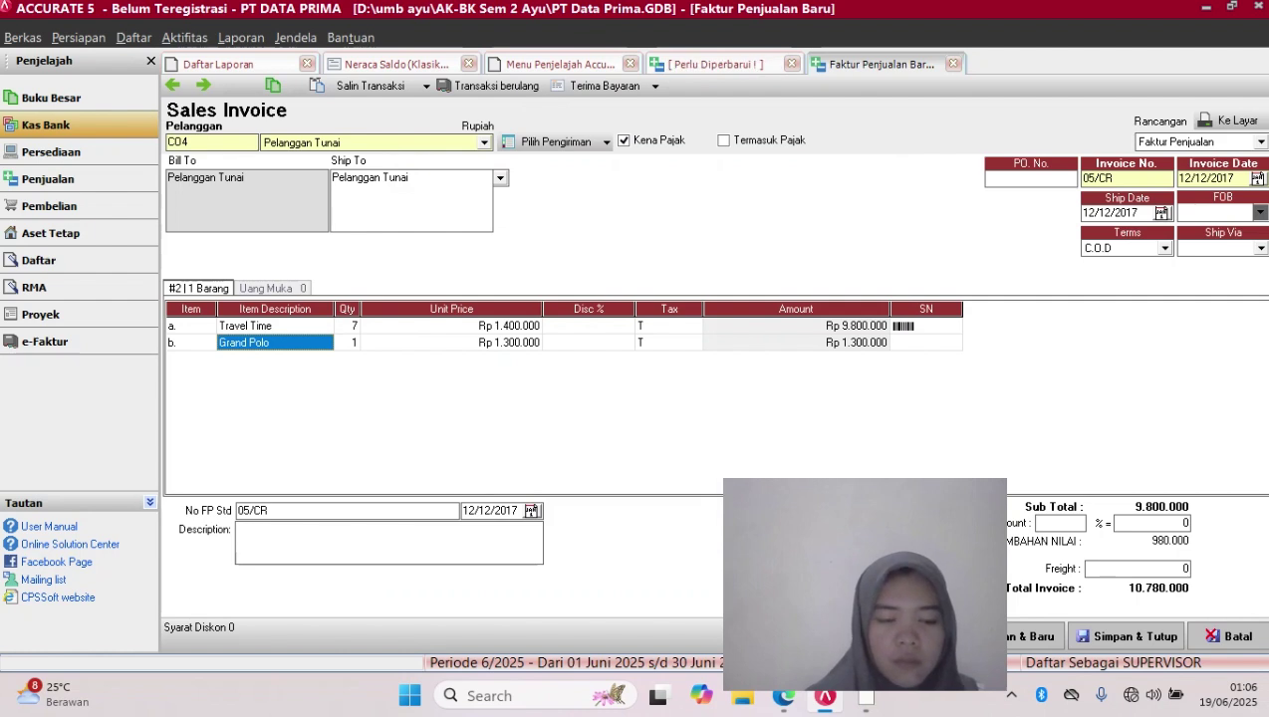
double_click(451, 342)
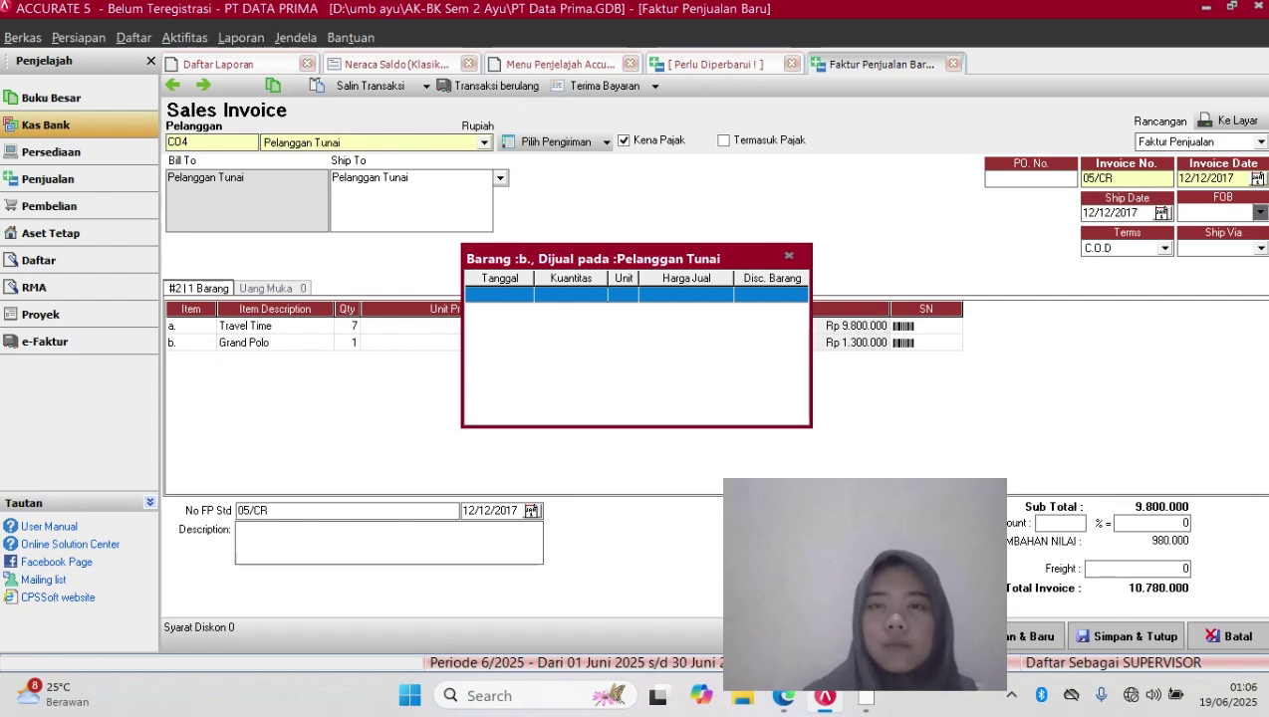
key("Escape")
type("1")
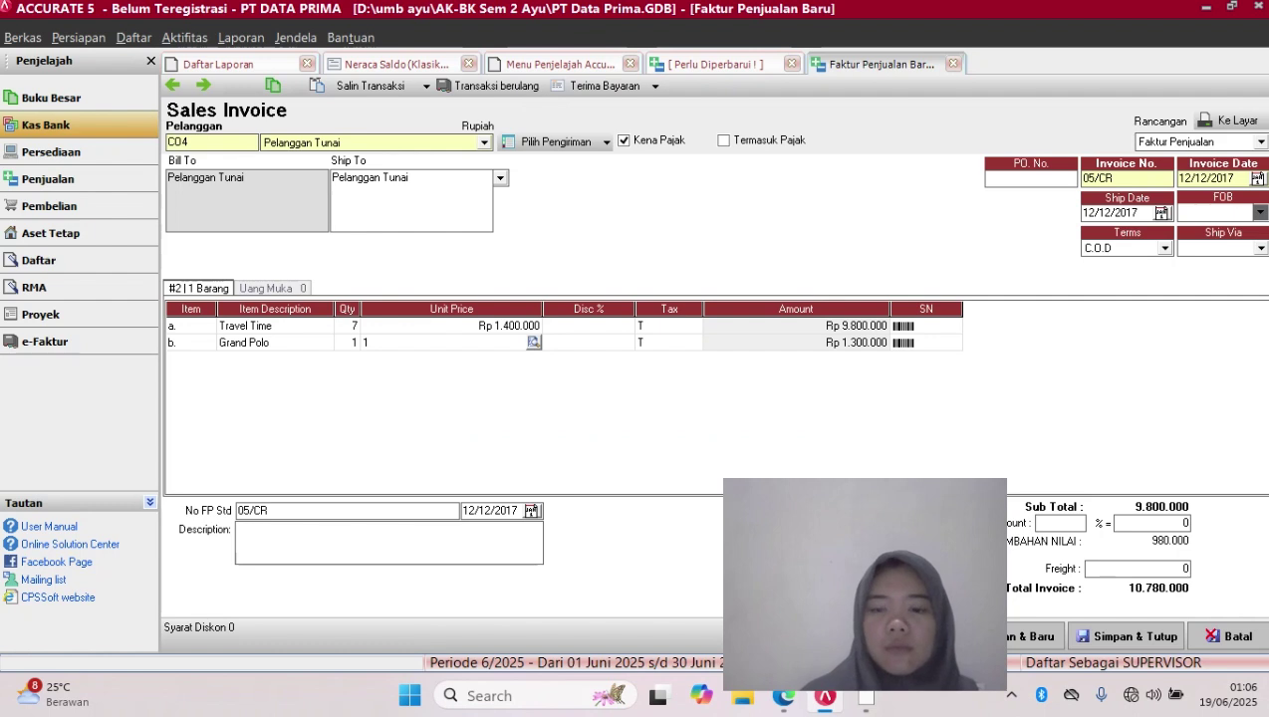
type("800000")
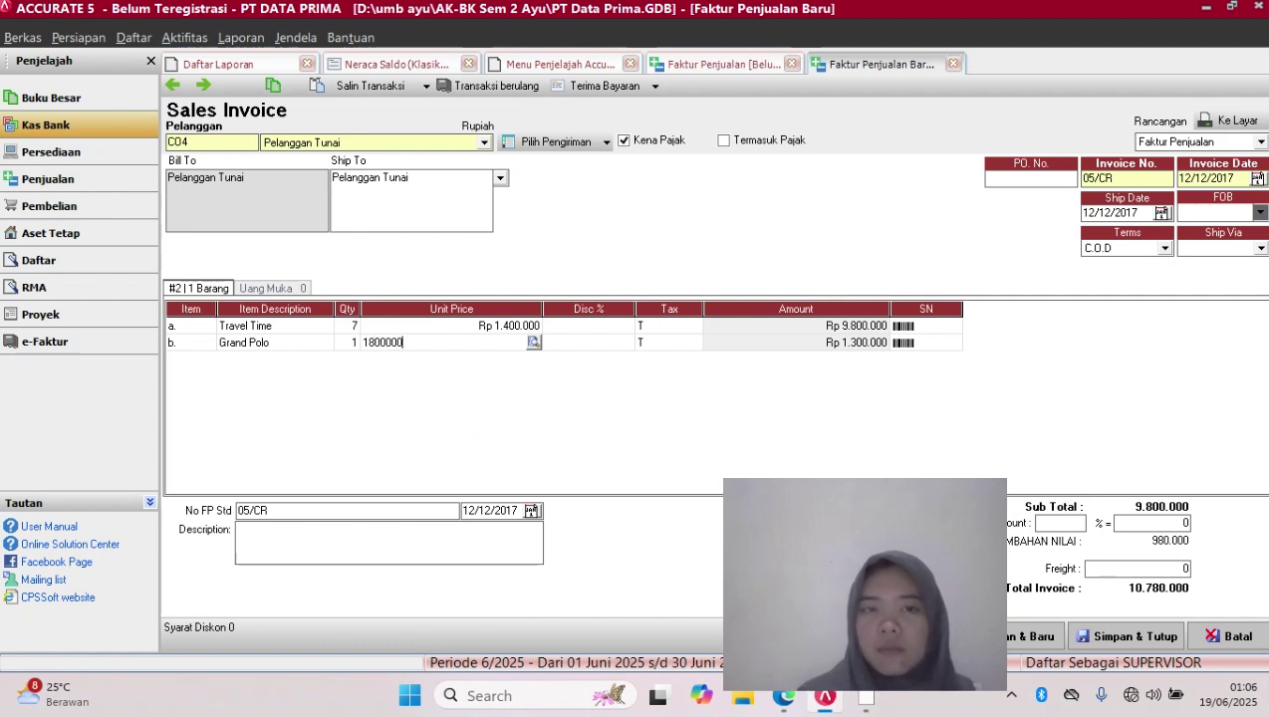
key("Tab")
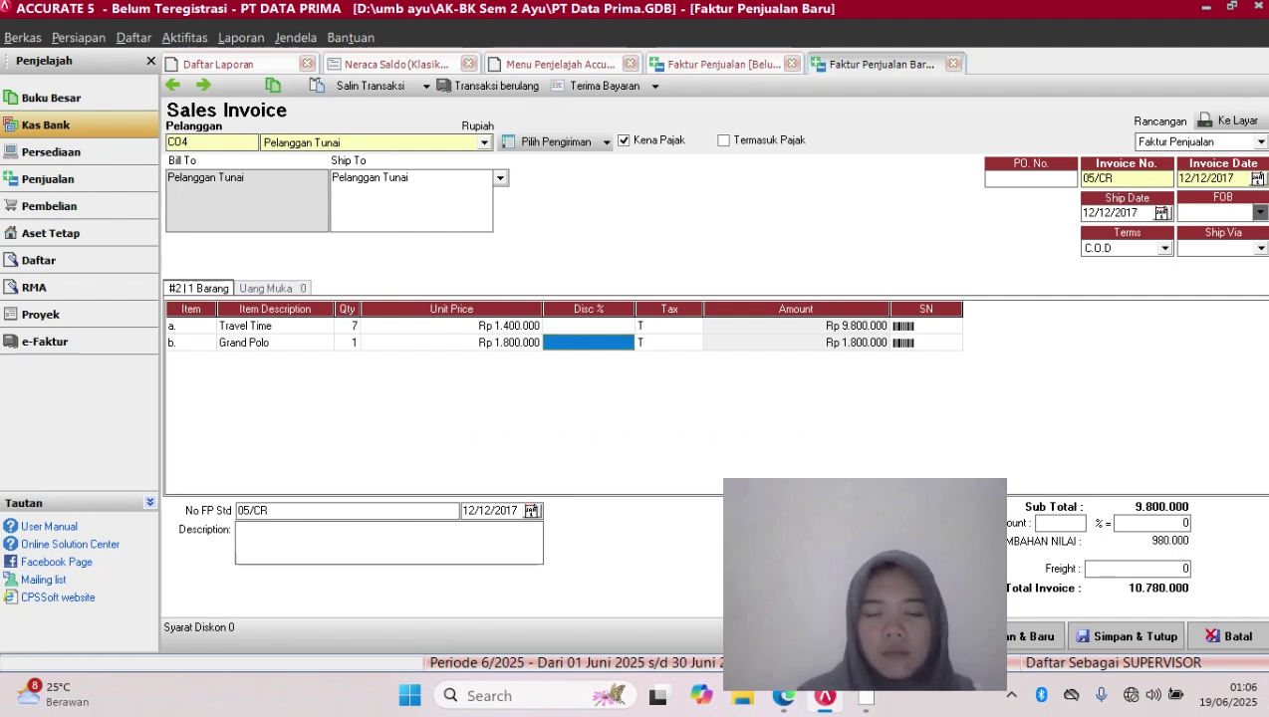
key("Tab")
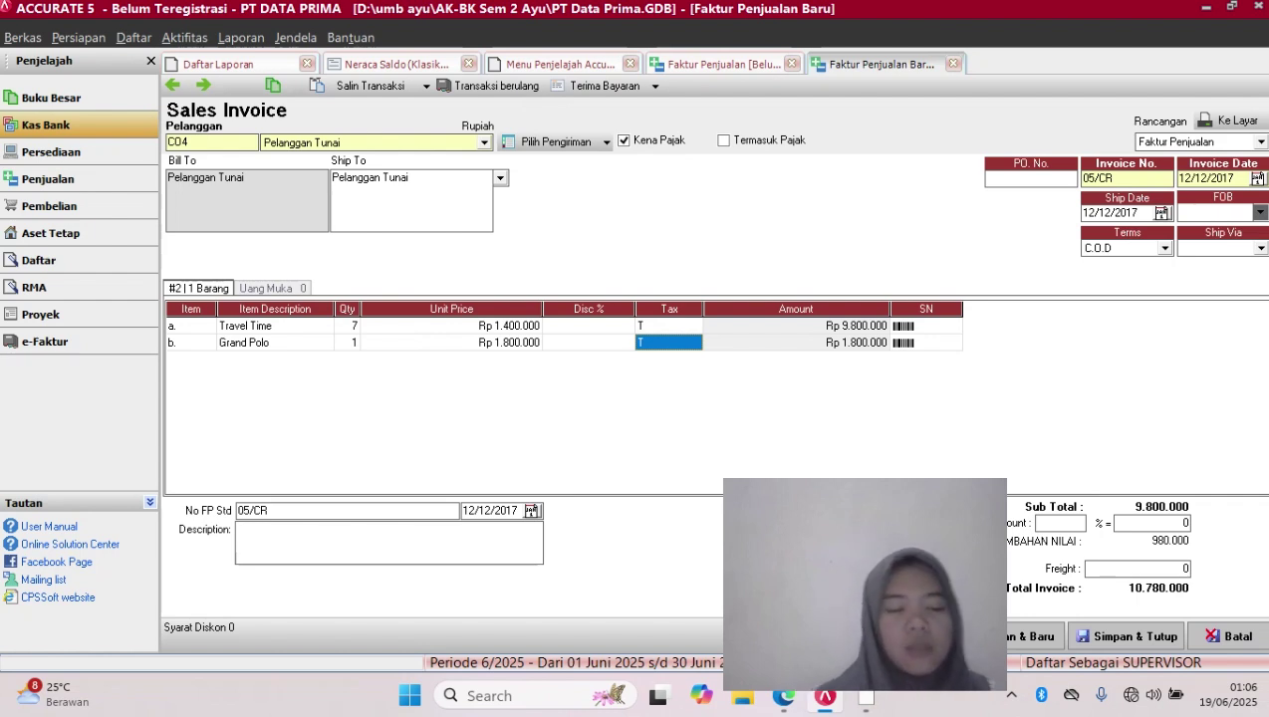
left_click(347, 343)
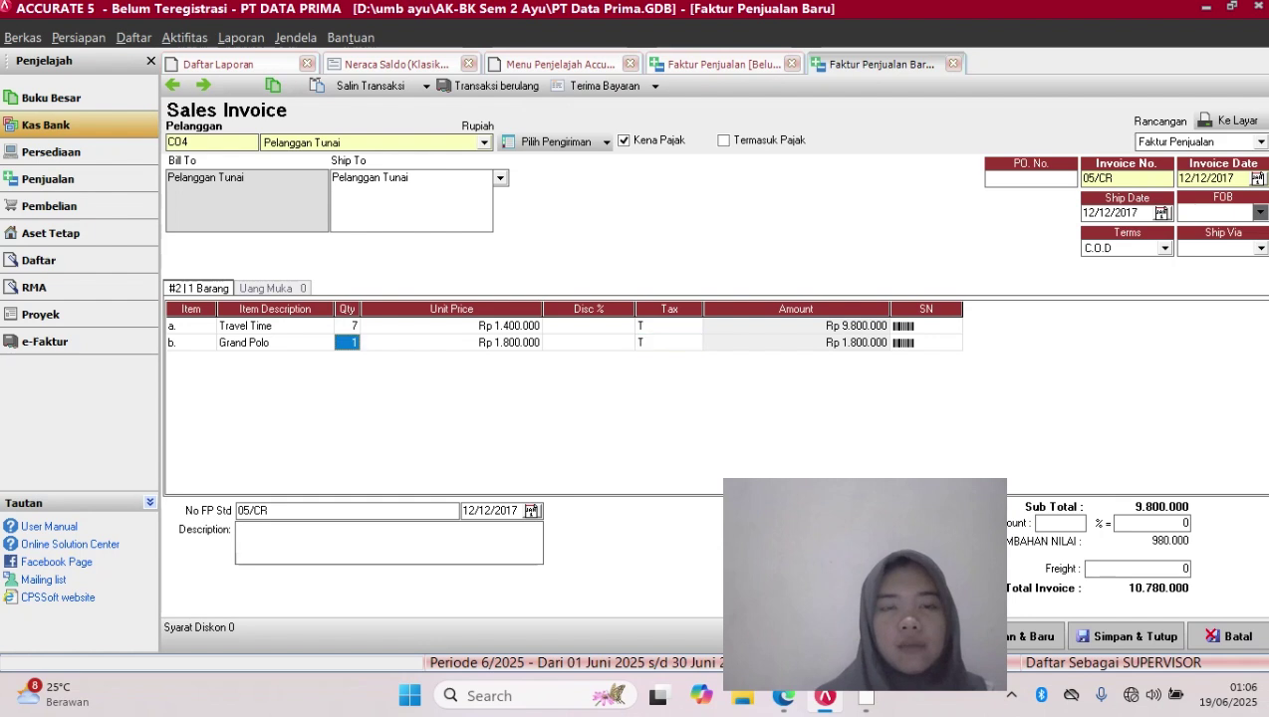
type("8")
key("Tab")
key("Tab")
key("Tab")
key("Tab")
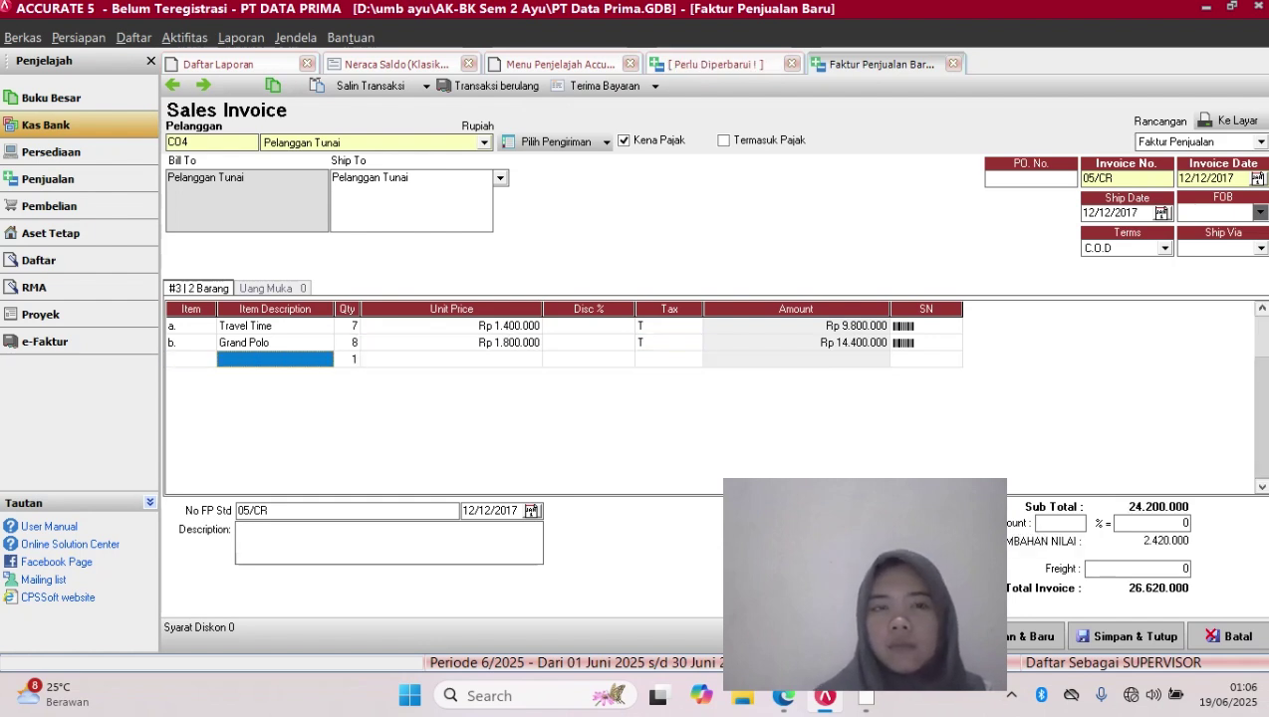
Add Treey as the third line with quantity 3 at Rp 950.000
key("Left")
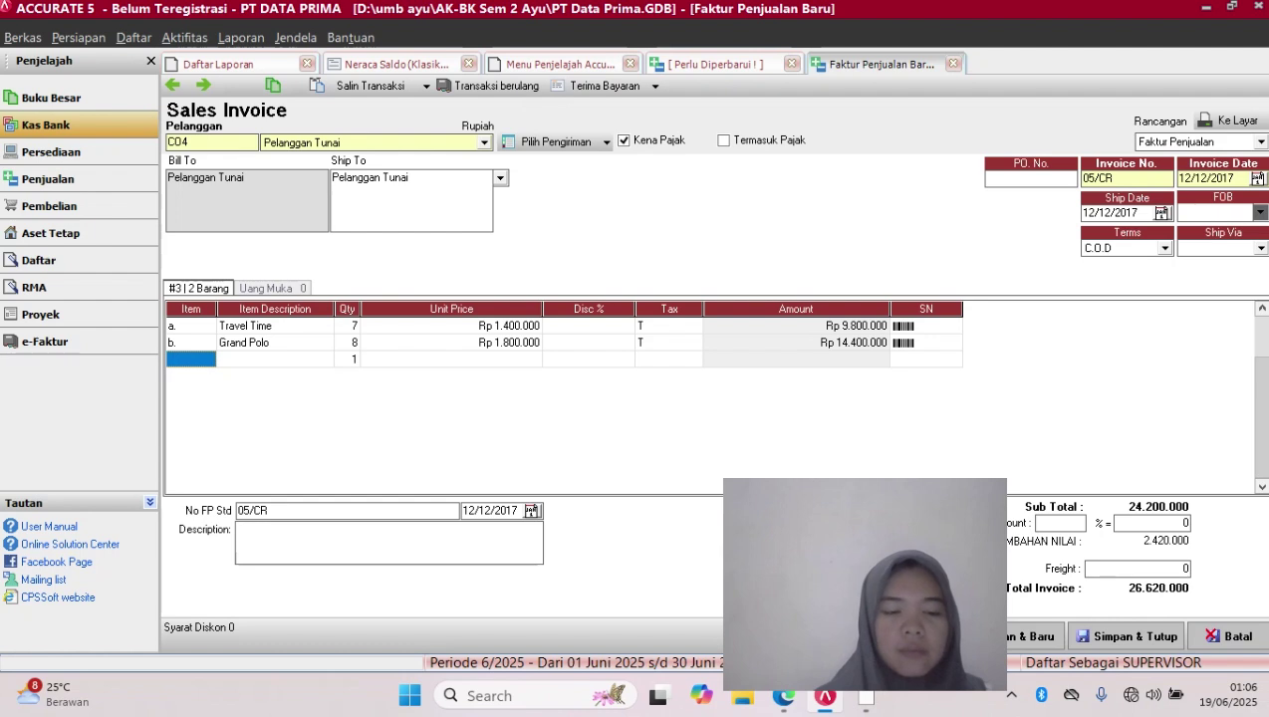
right_click(212, 358)
double_click(207, 358)
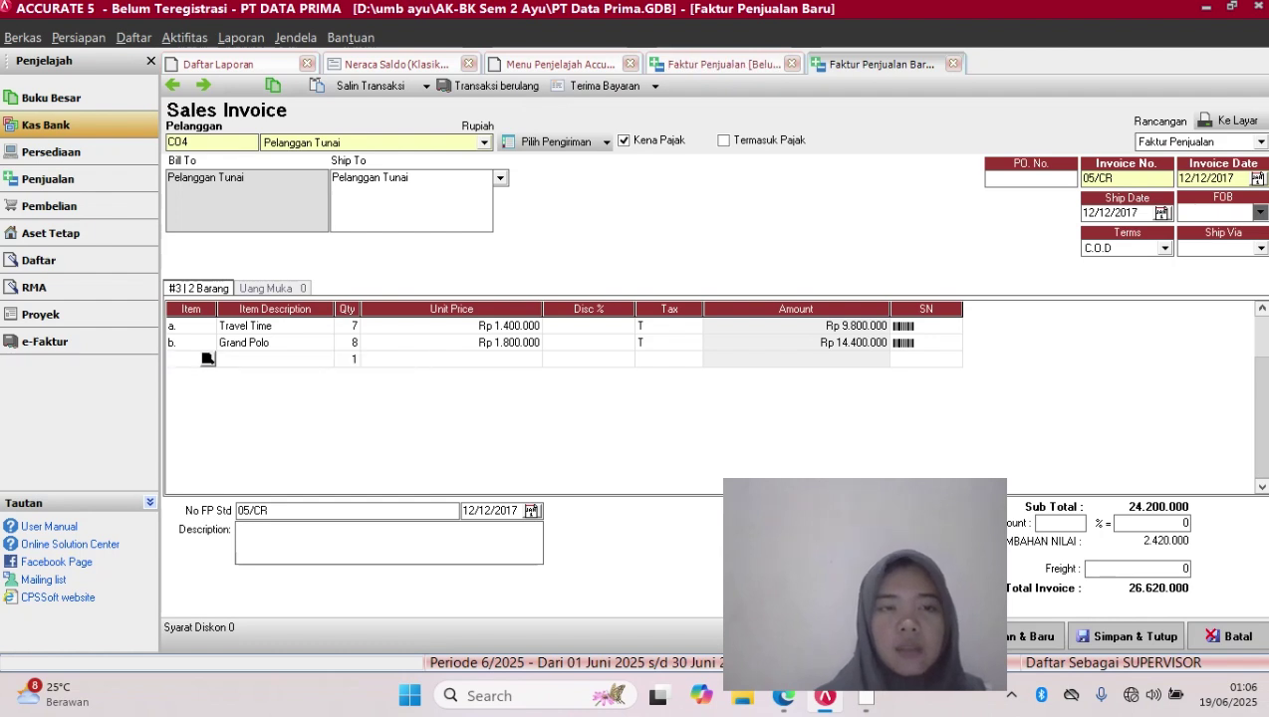
double_click(564, 271)
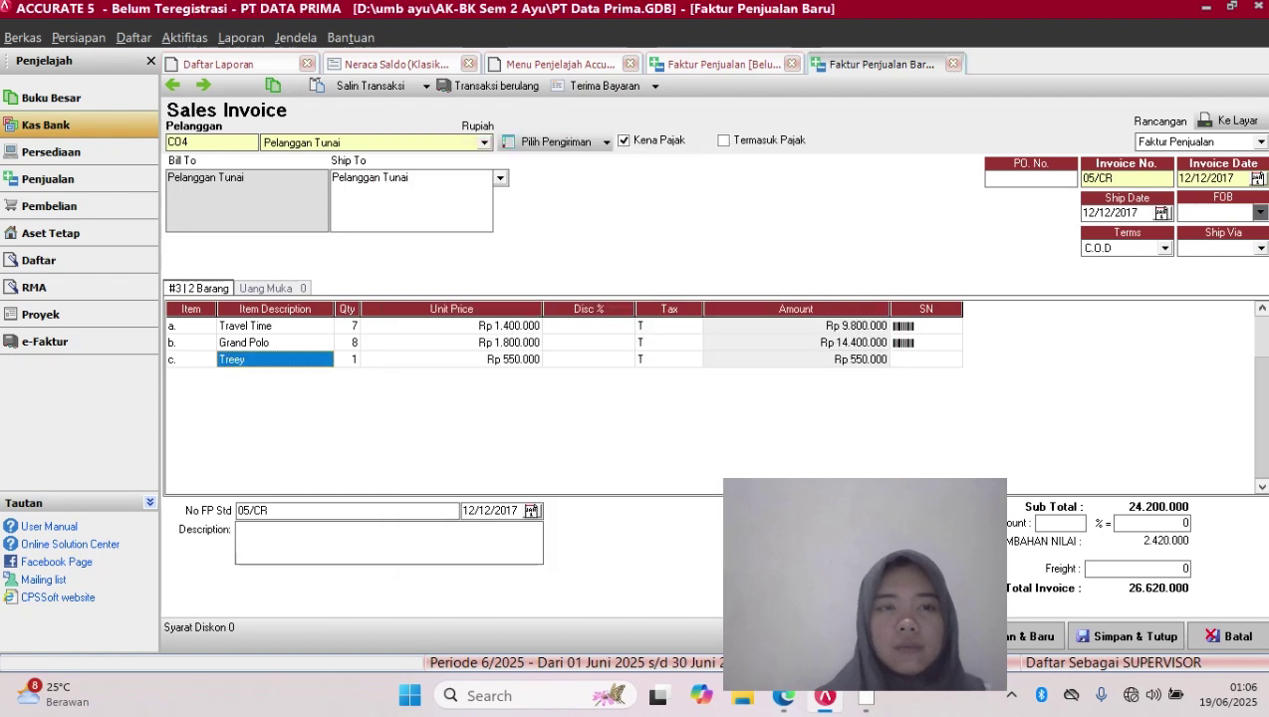
left_click(347, 359)
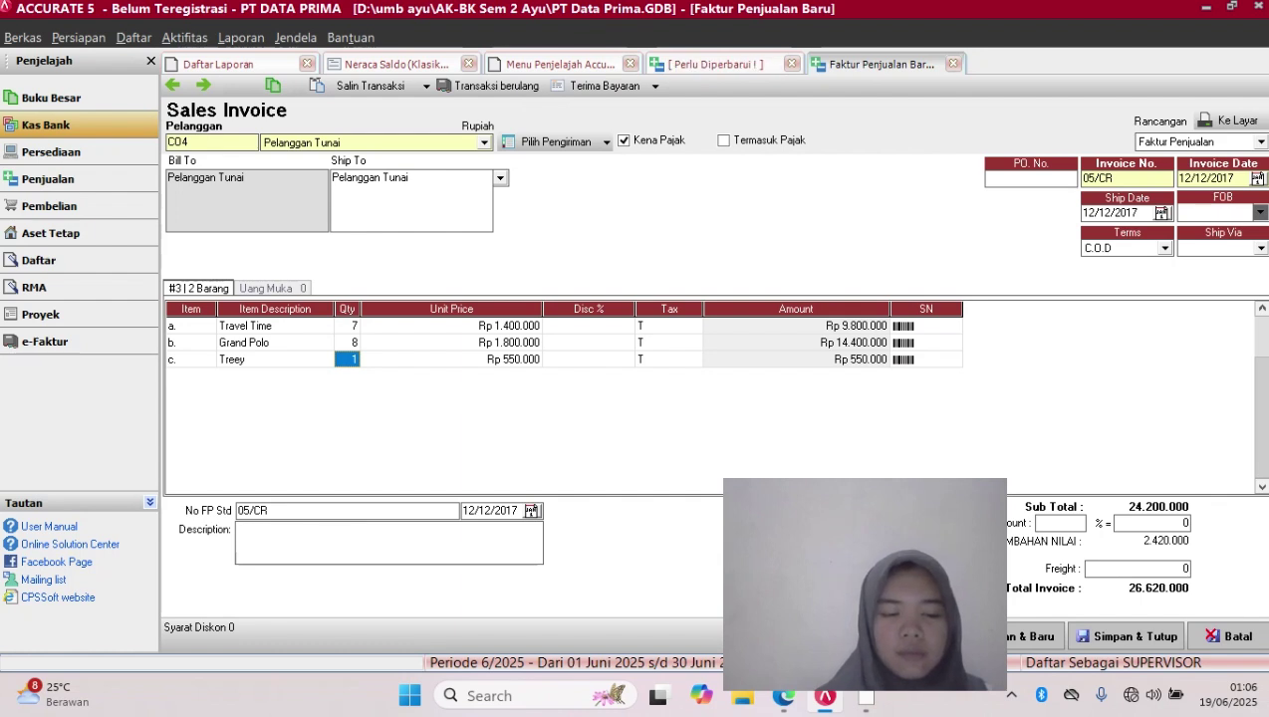
type("3")
key("Tab")
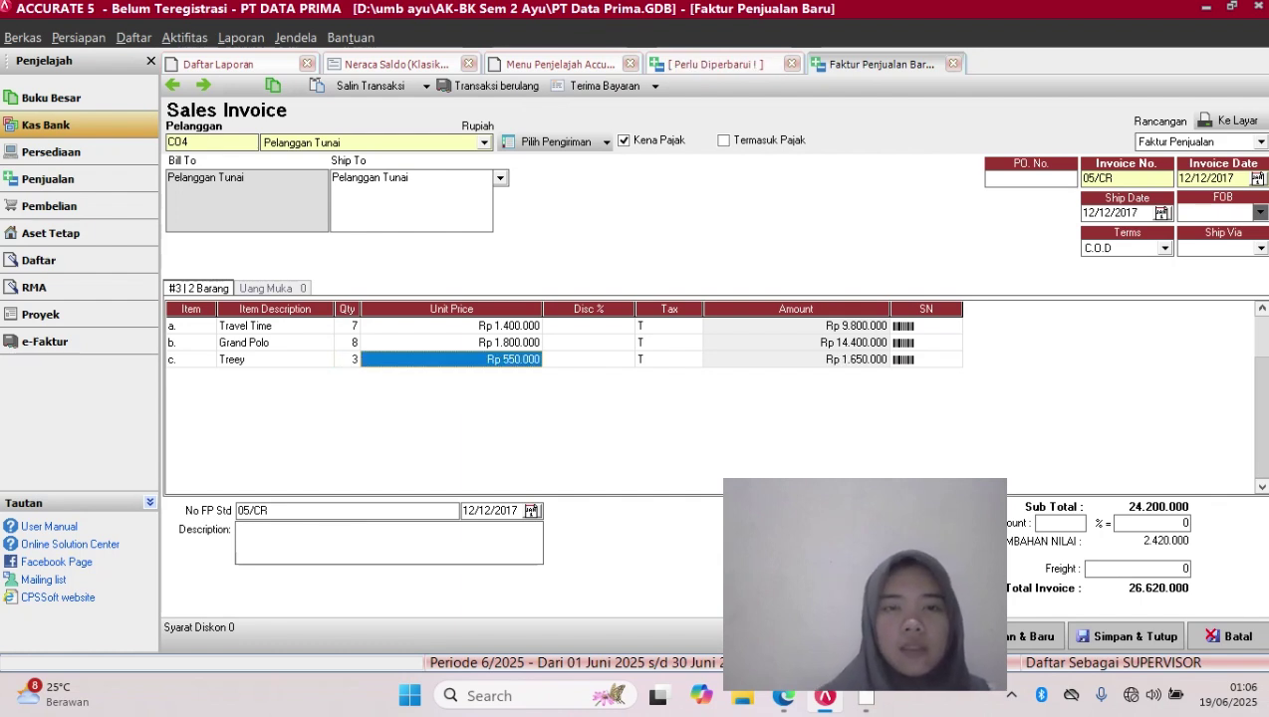
key("BackSpace")
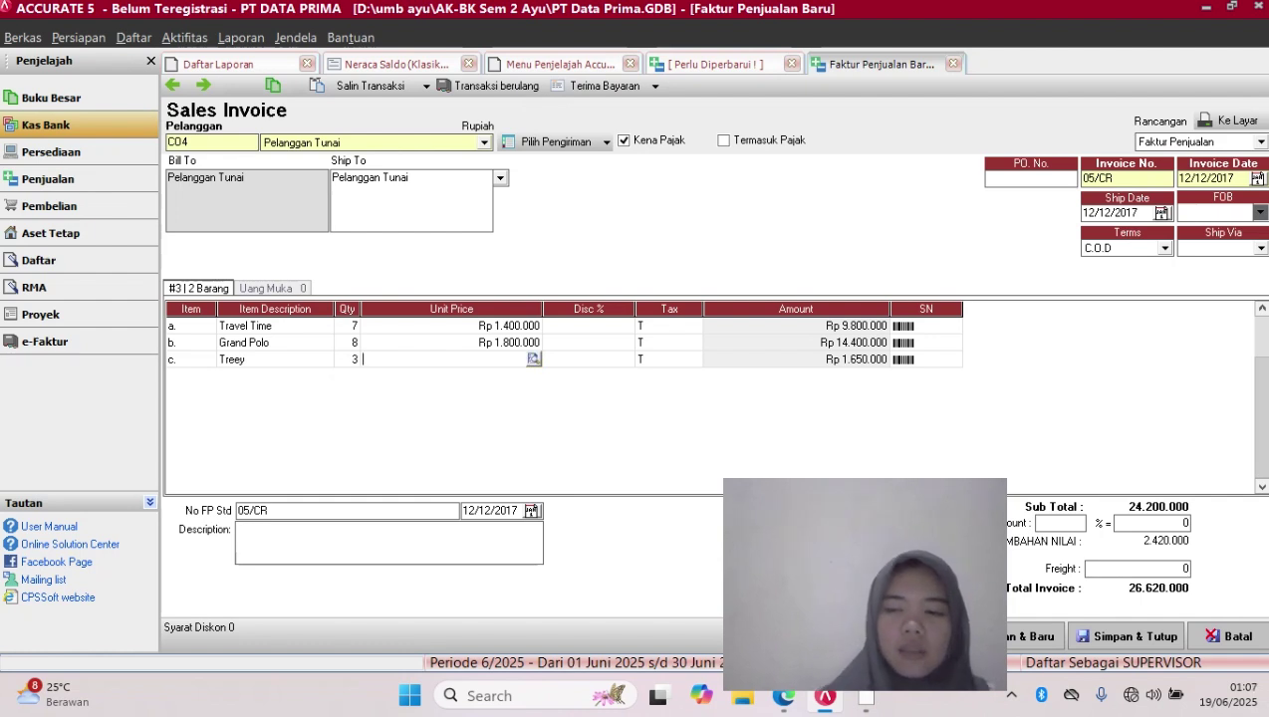
type("950.000")
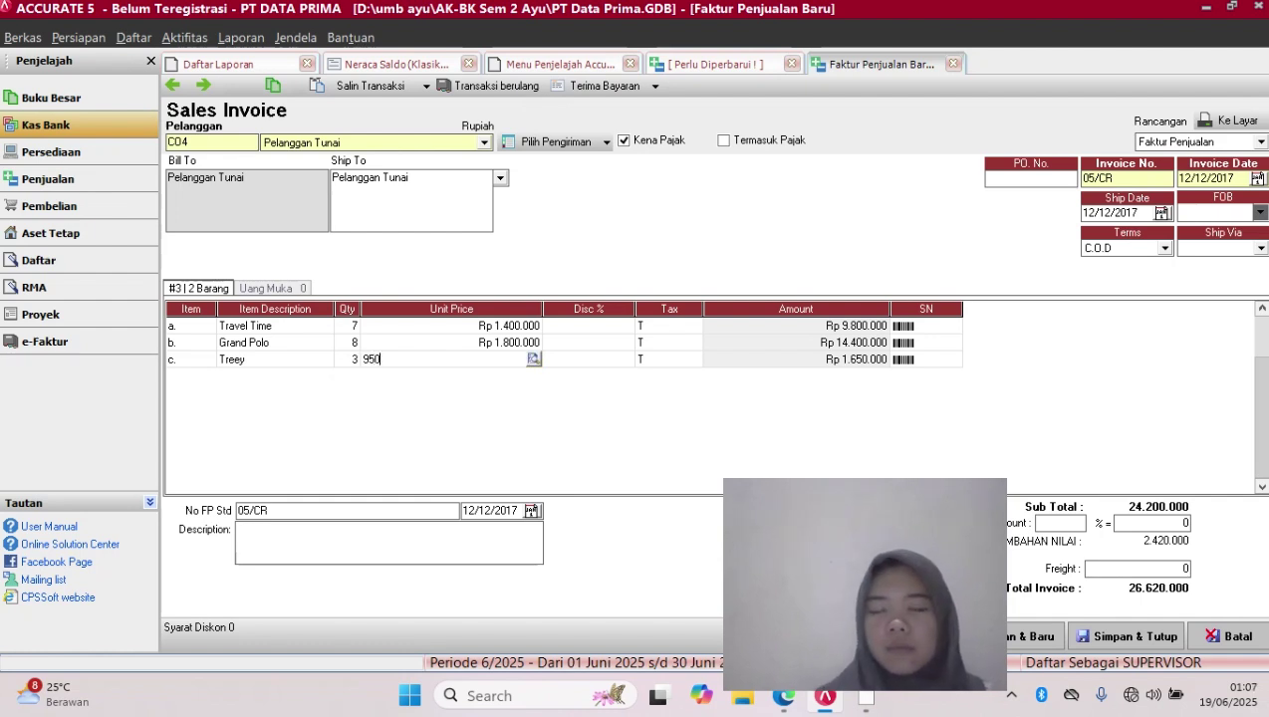
key("Tab")
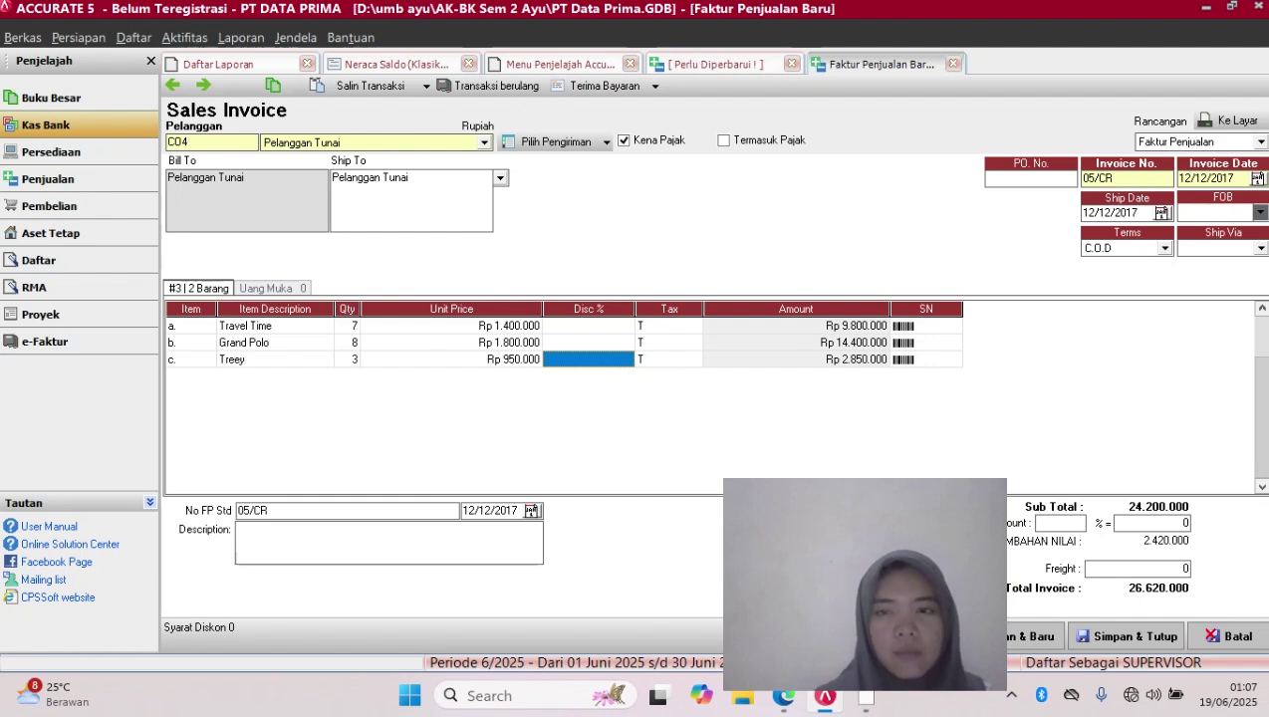
key("Return")
key("Return")
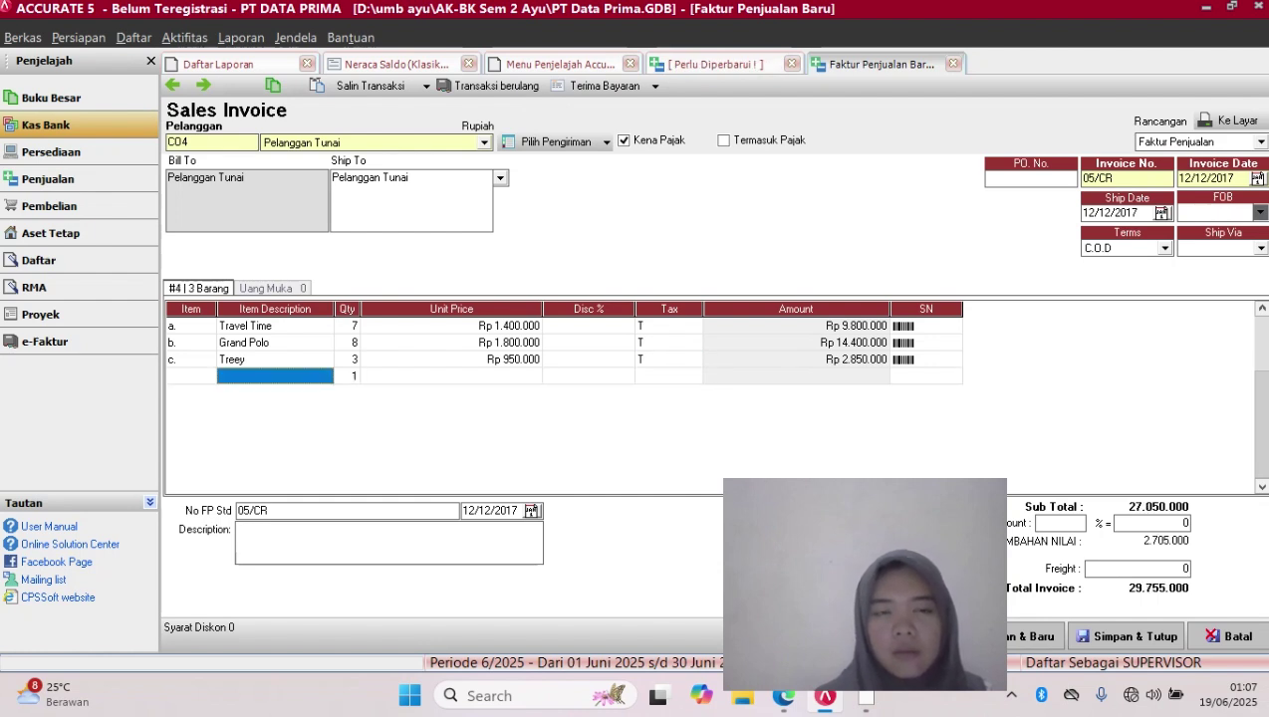
Add aksesoris as the fourth line at Rp 135.250 with tax code T
key("Left")
key("Return")
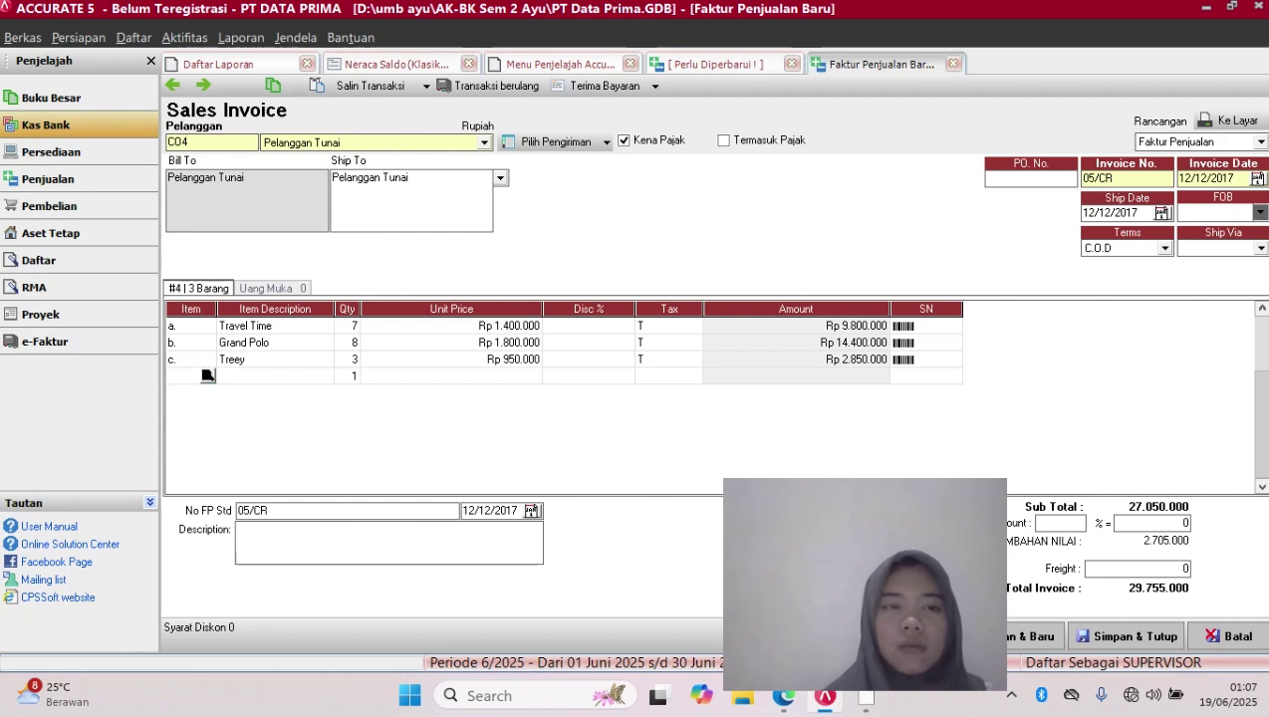
key("Return")
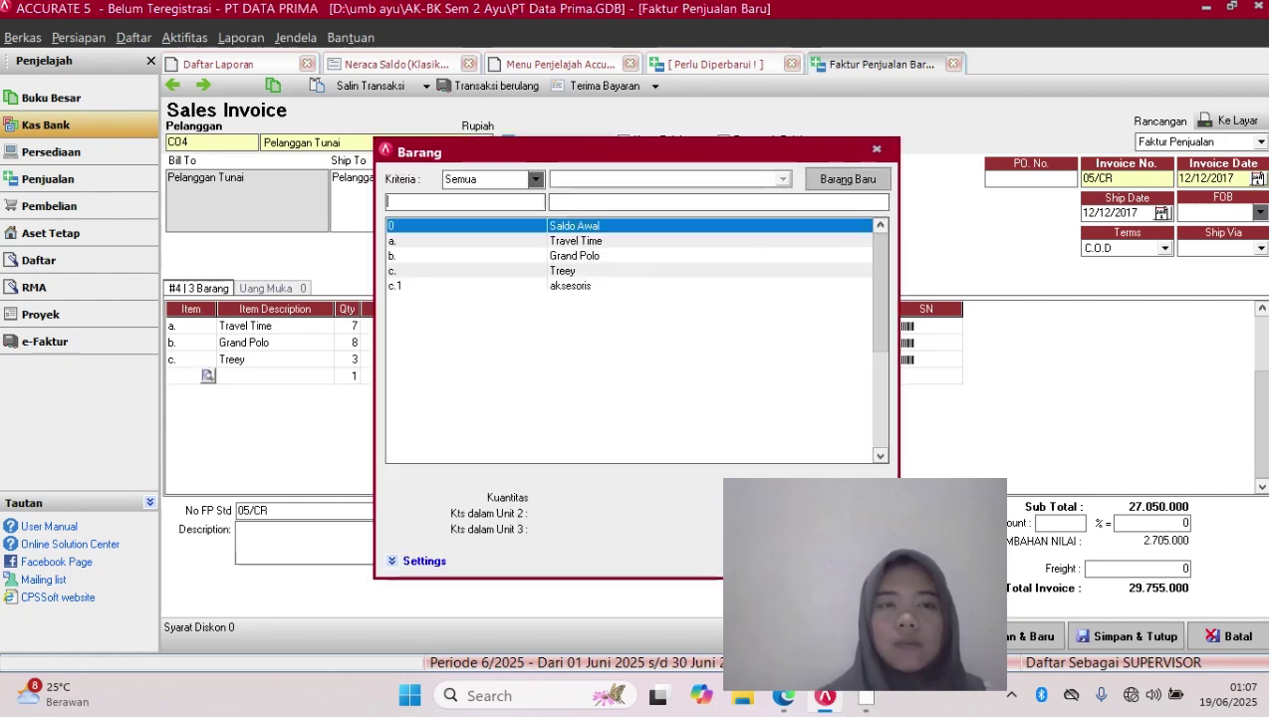
key("Down")
key("Down")
key("Down")
key("Down")
key("Return")
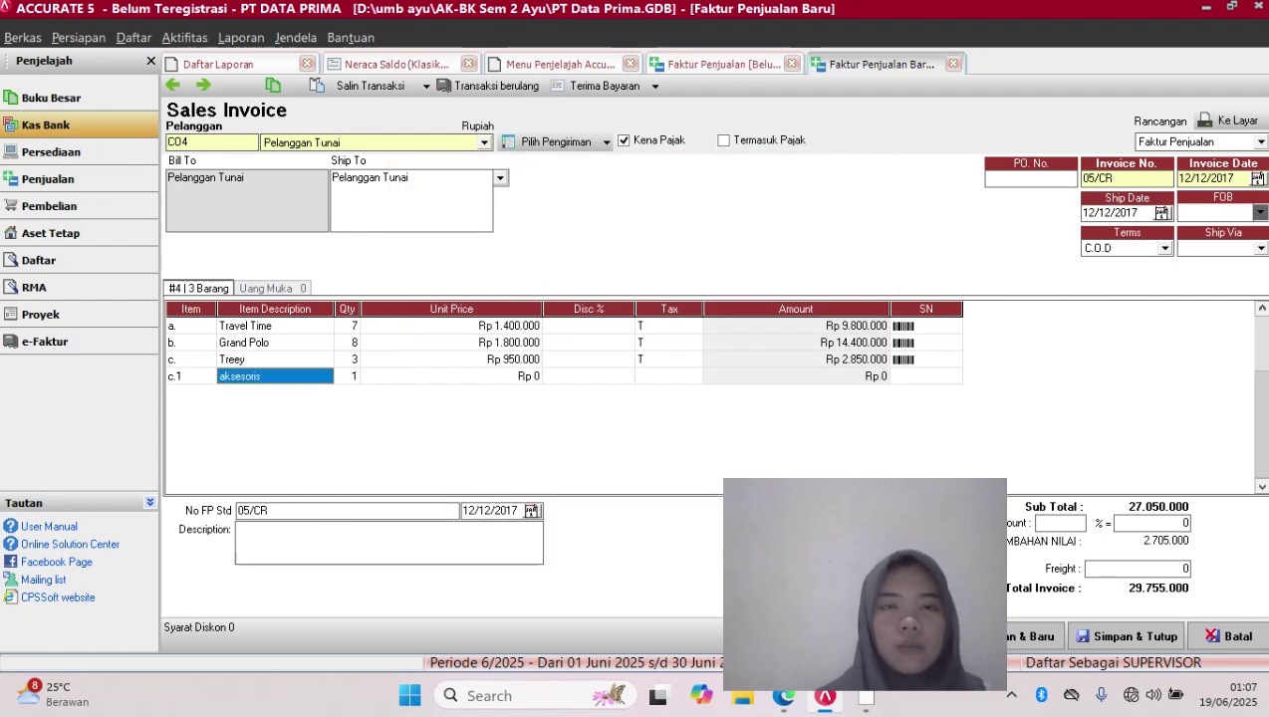
left_click(451, 376)
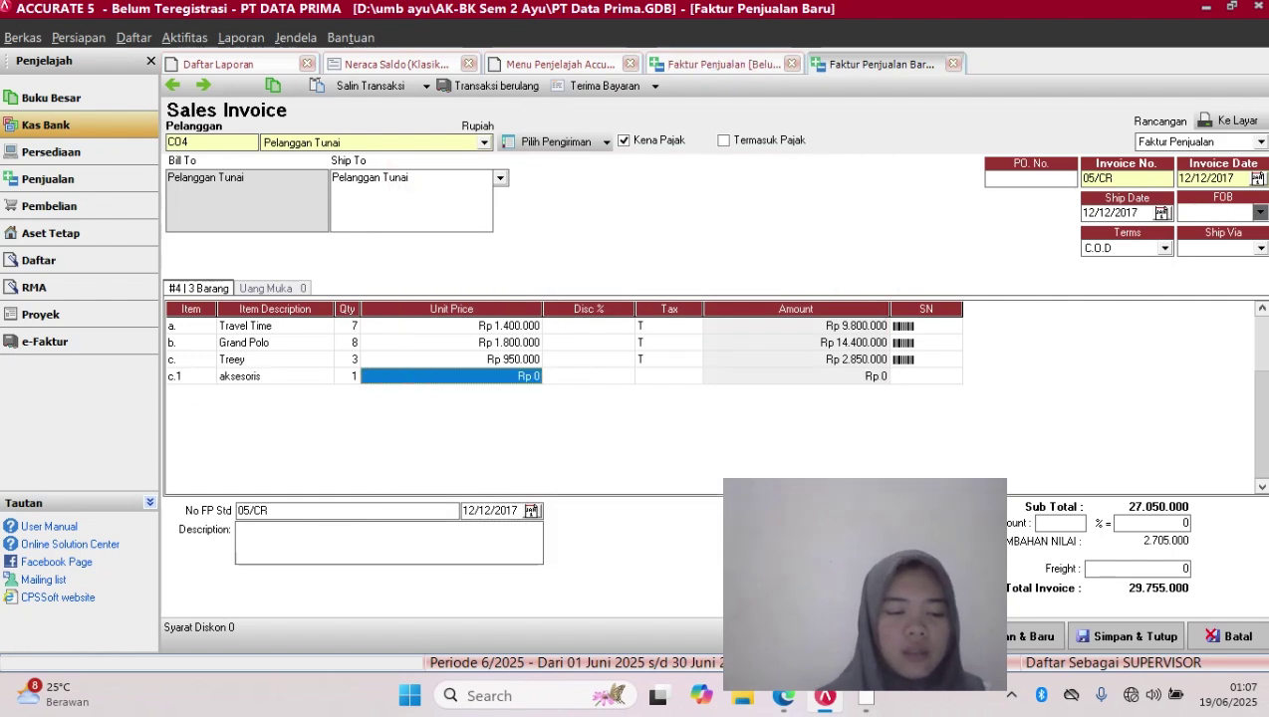
type("135")
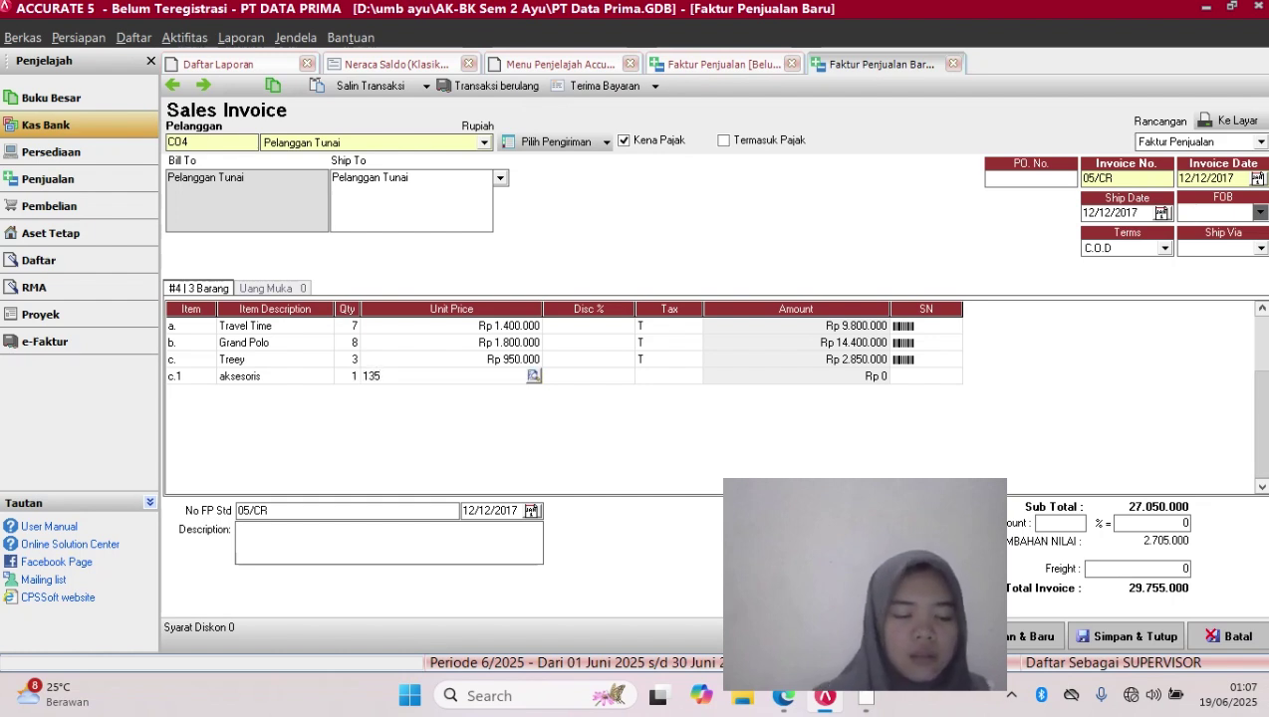
type("250")
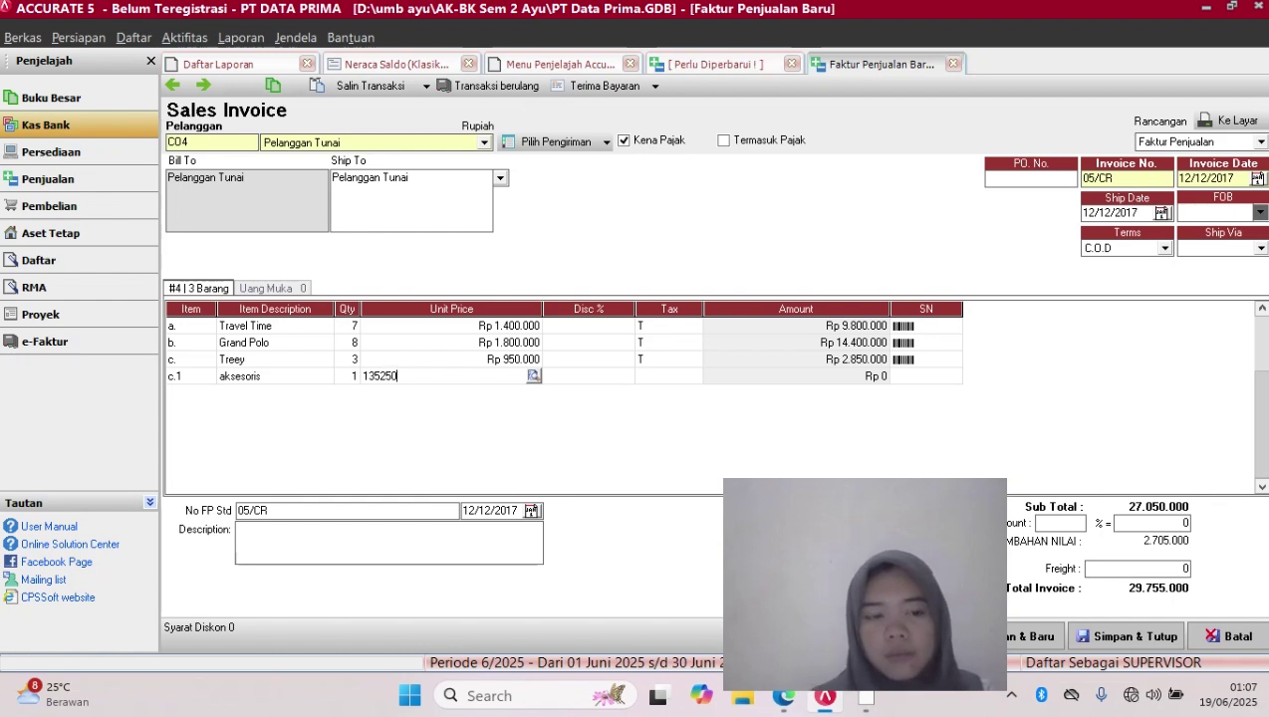
key("Tab")
key("Tab")
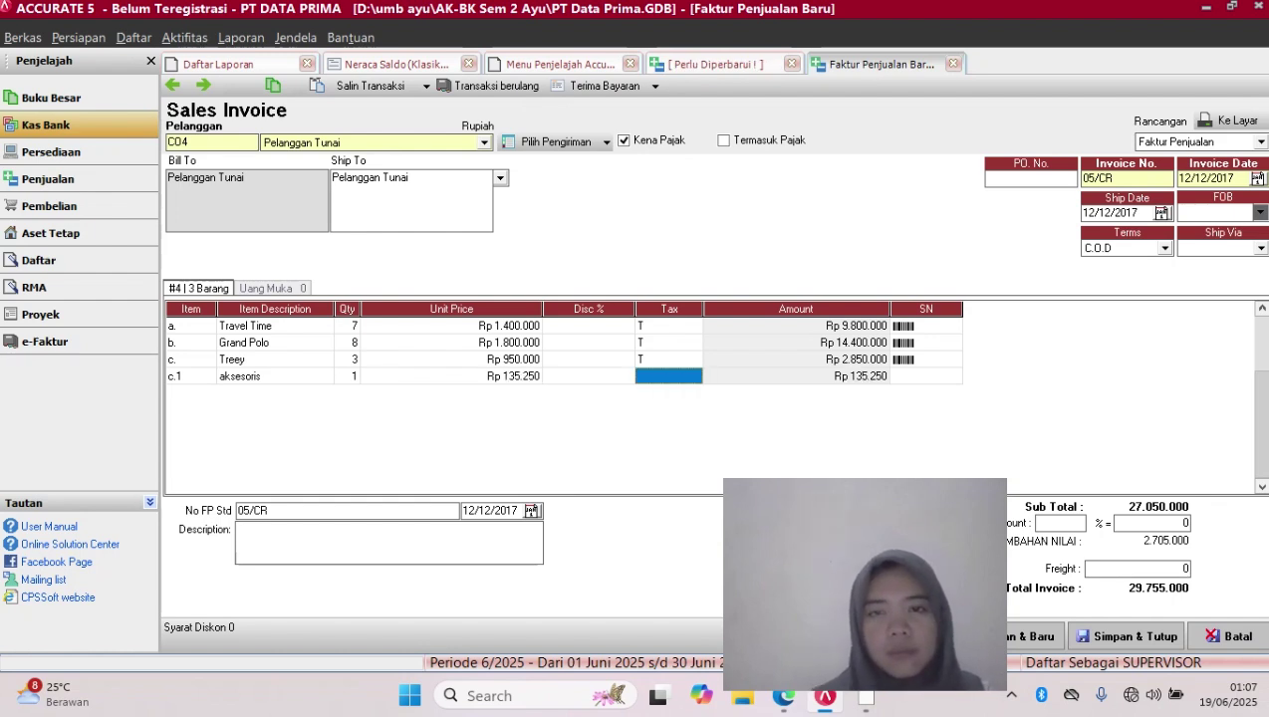
type("T")
key("Tab")
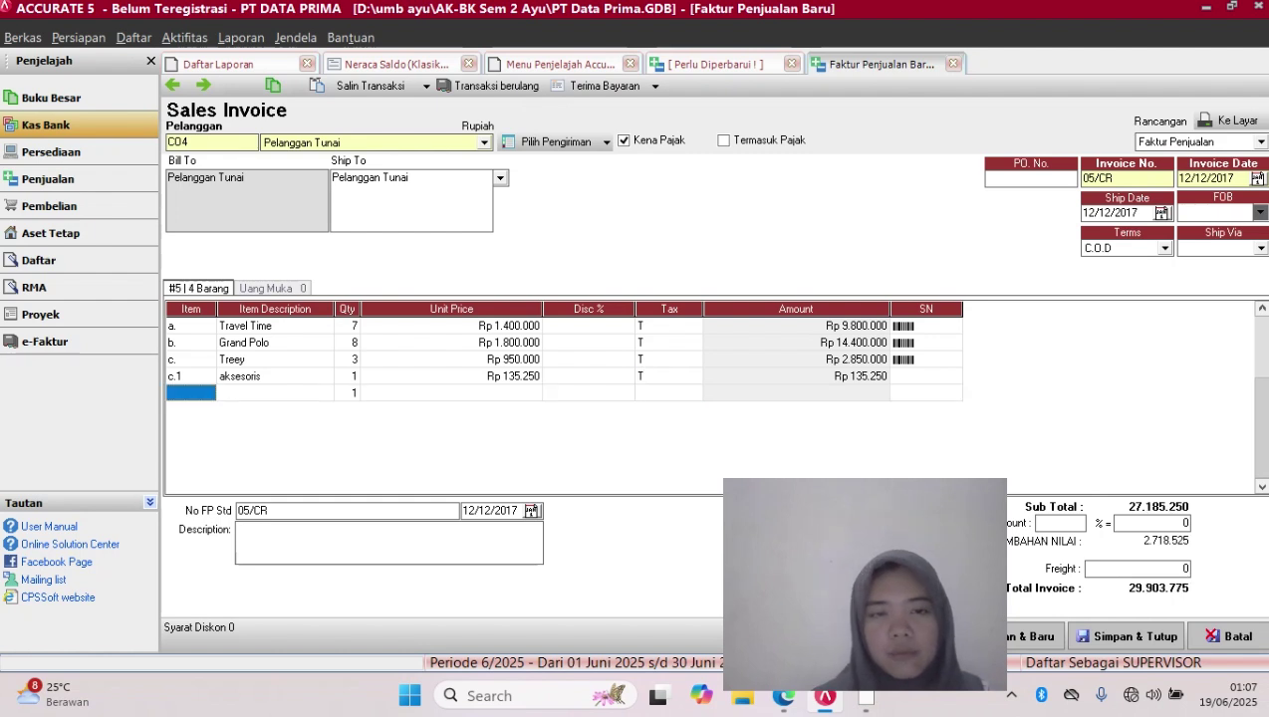
key("Return")
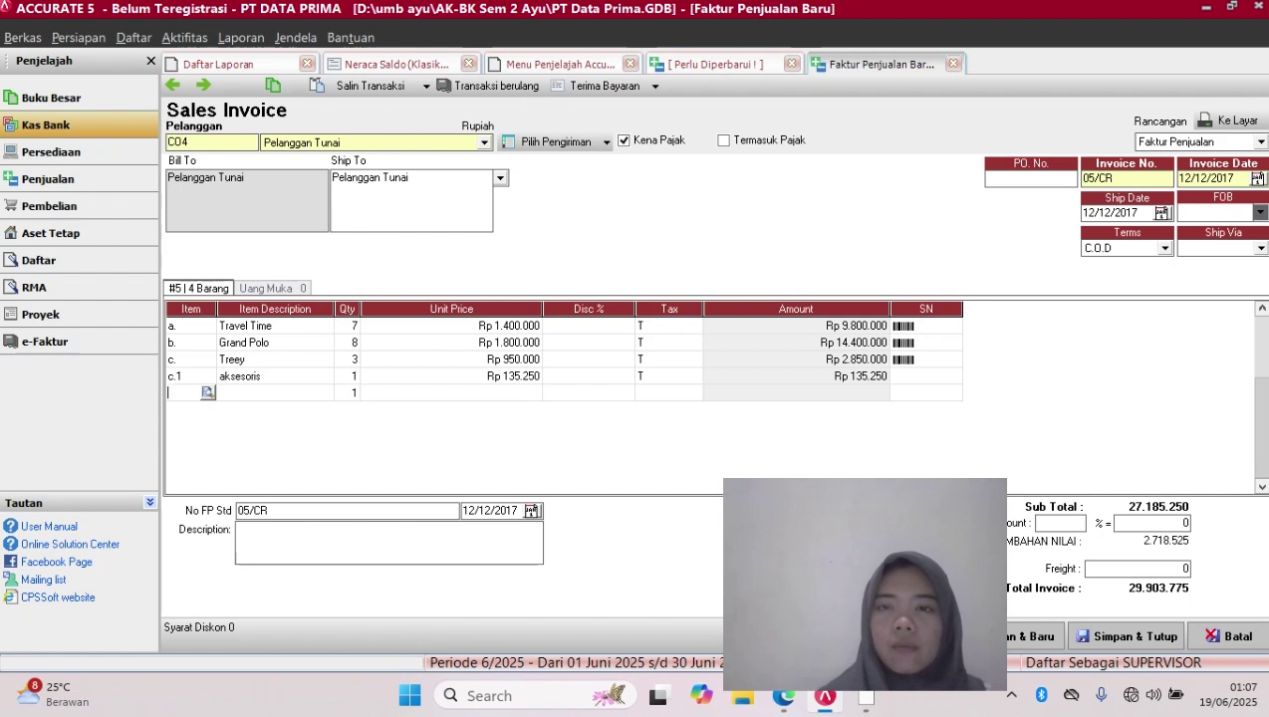
left_click(912, 359)
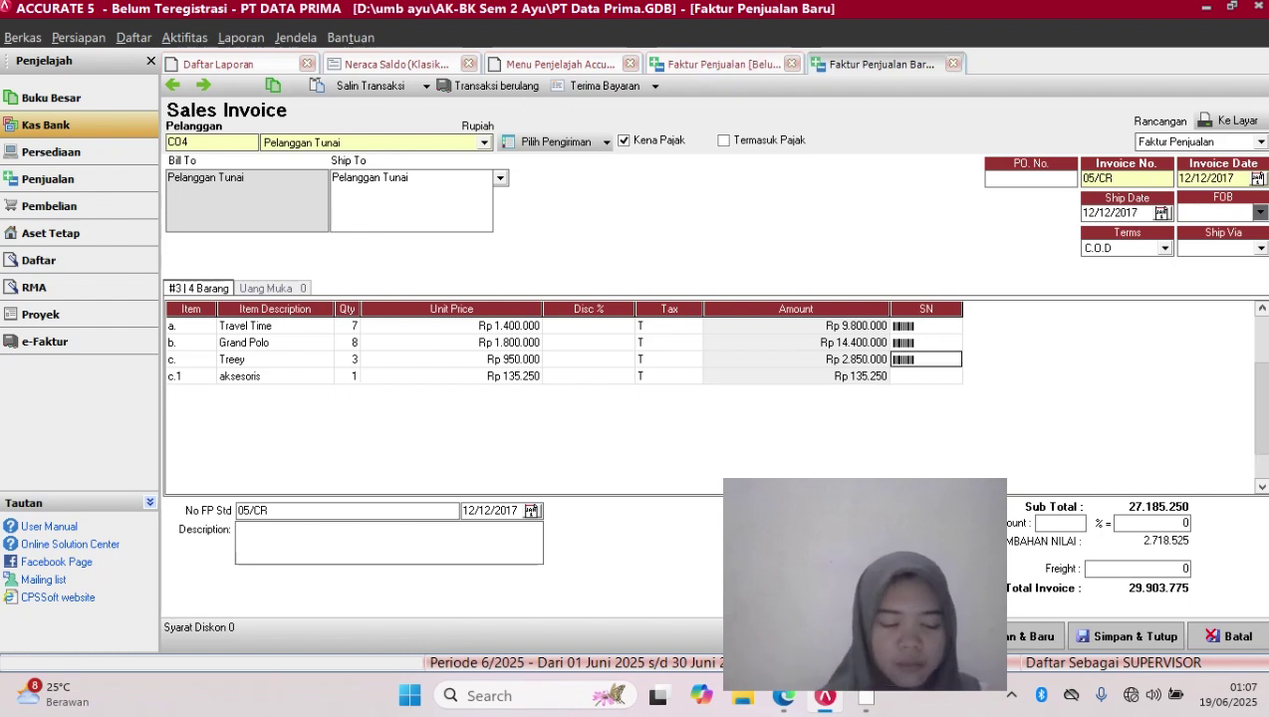
left_click(926, 377)
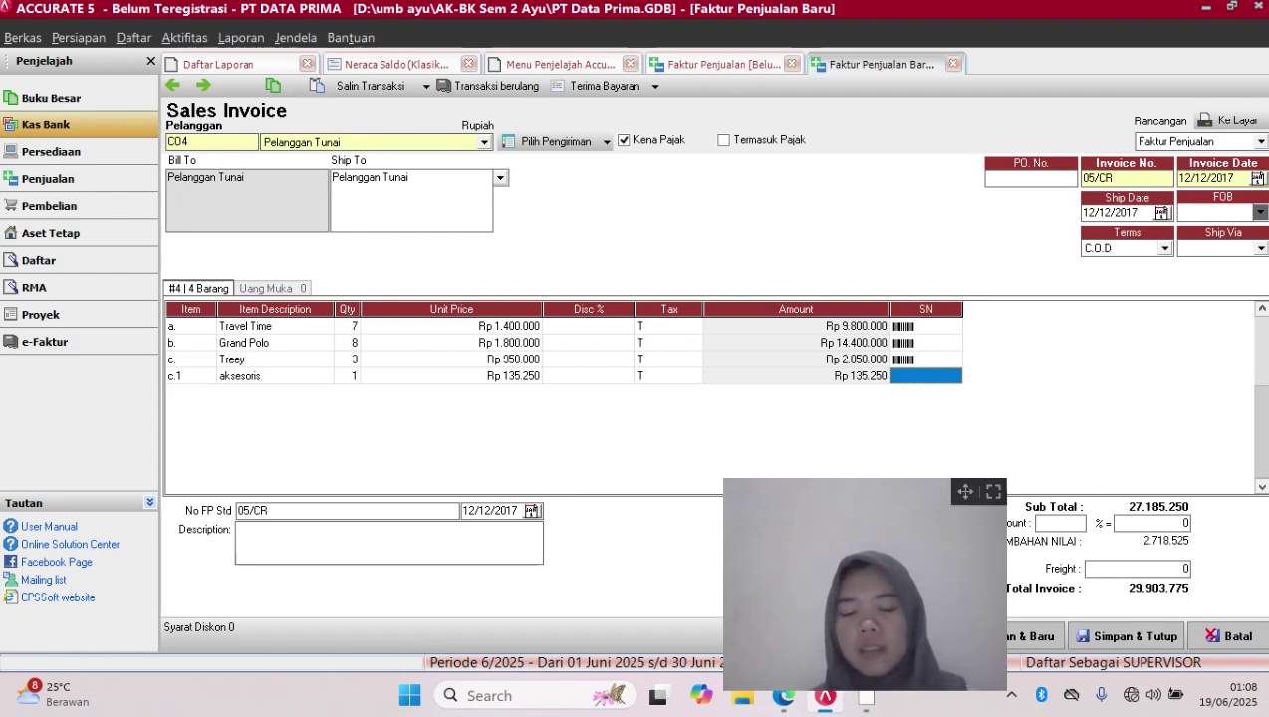
left_click_drag(965, 491, 642, 495)
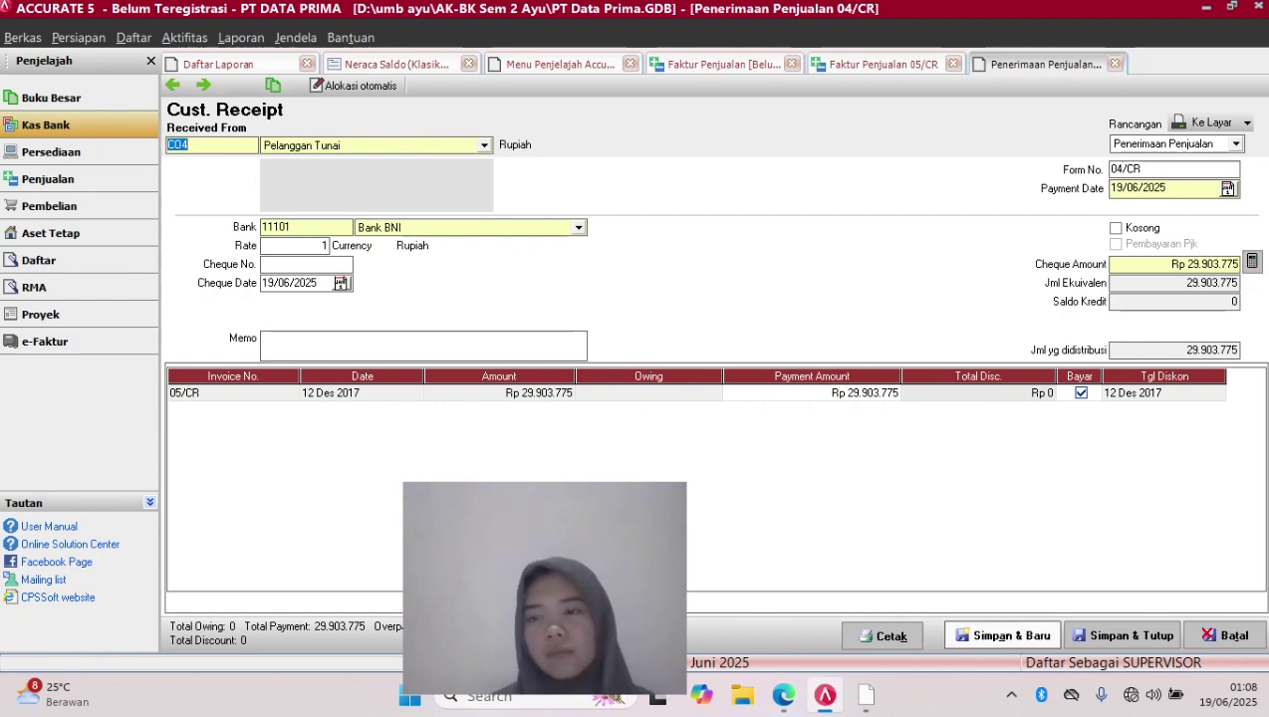
Save and close receipt 04/CR, then go to the Pembelian section
left_click(1130, 636)
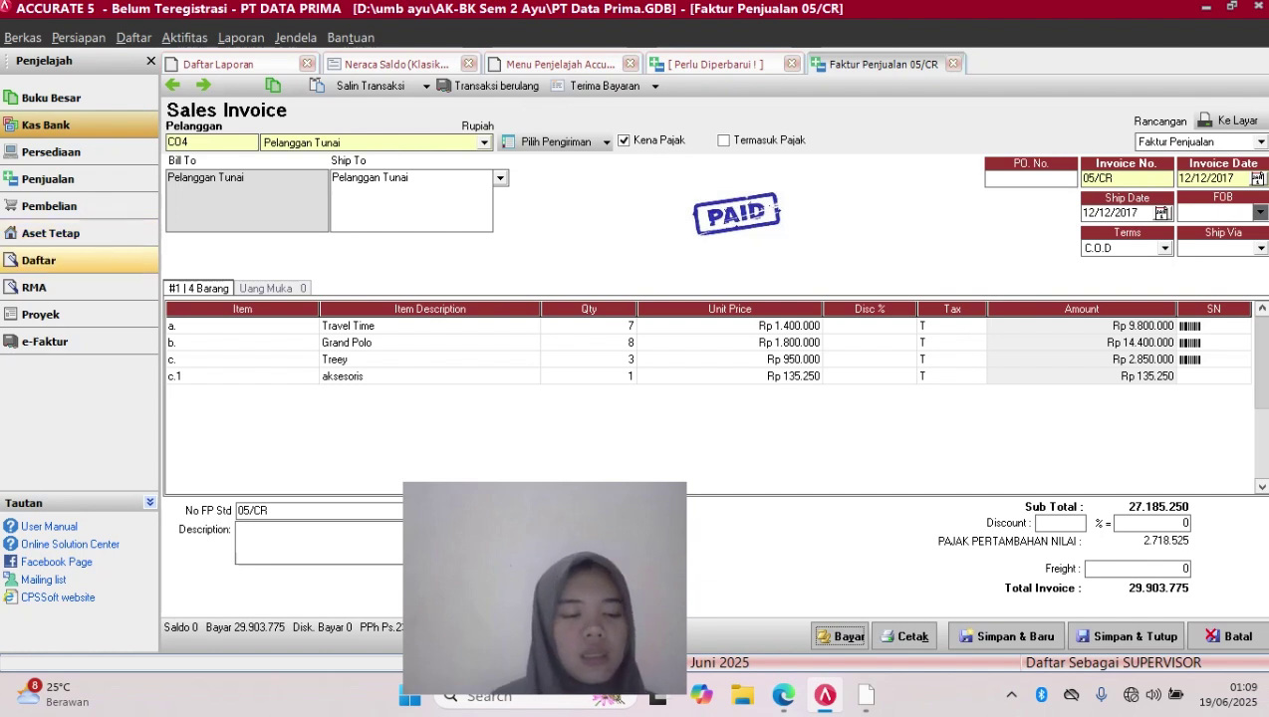
left_click(48, 205)
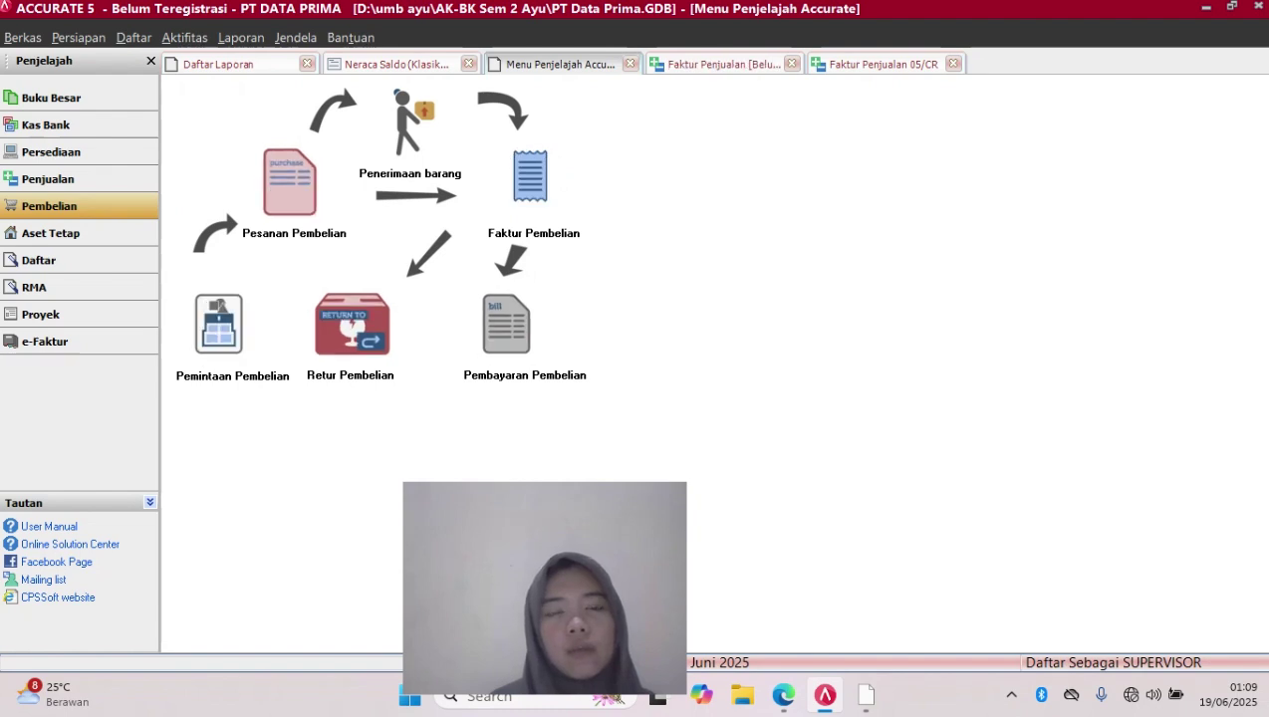
Begin purchase return 1000 for taxable vendor PT Langit Biru, referencing invoice 01/PJ
left_click(352, 326)
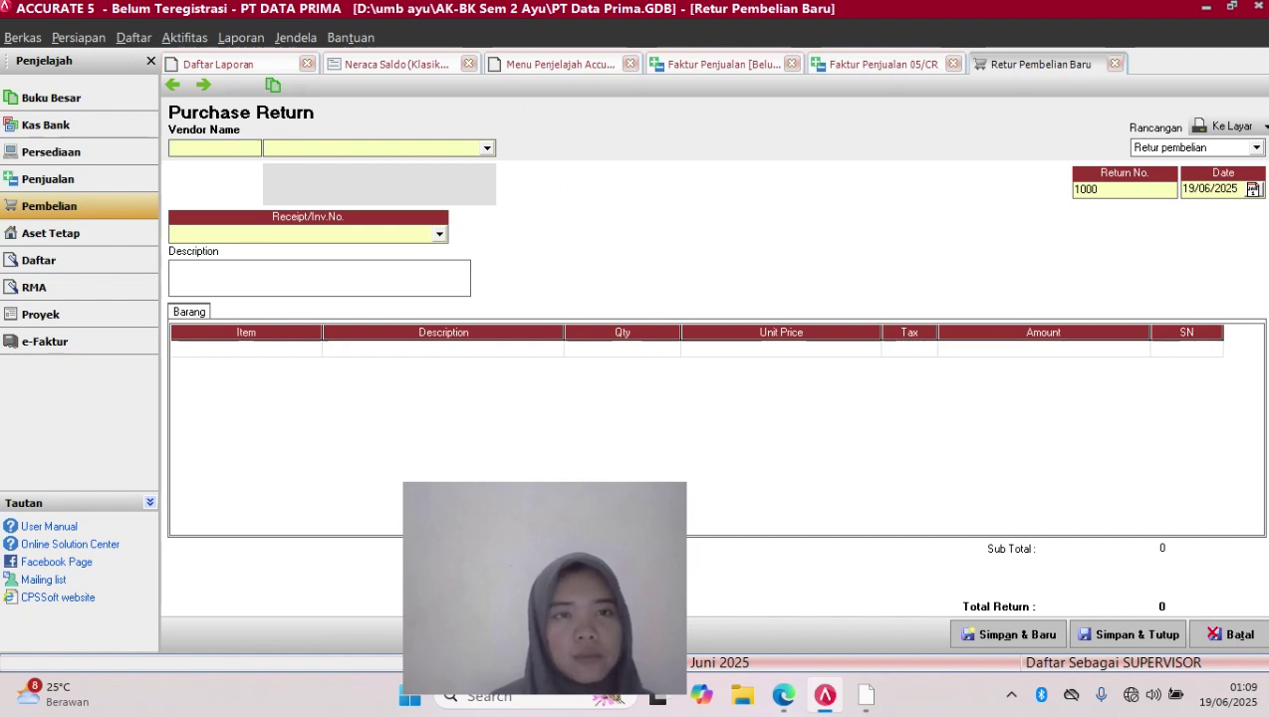
left_click(487, 148)
key("Down")
key("Return")
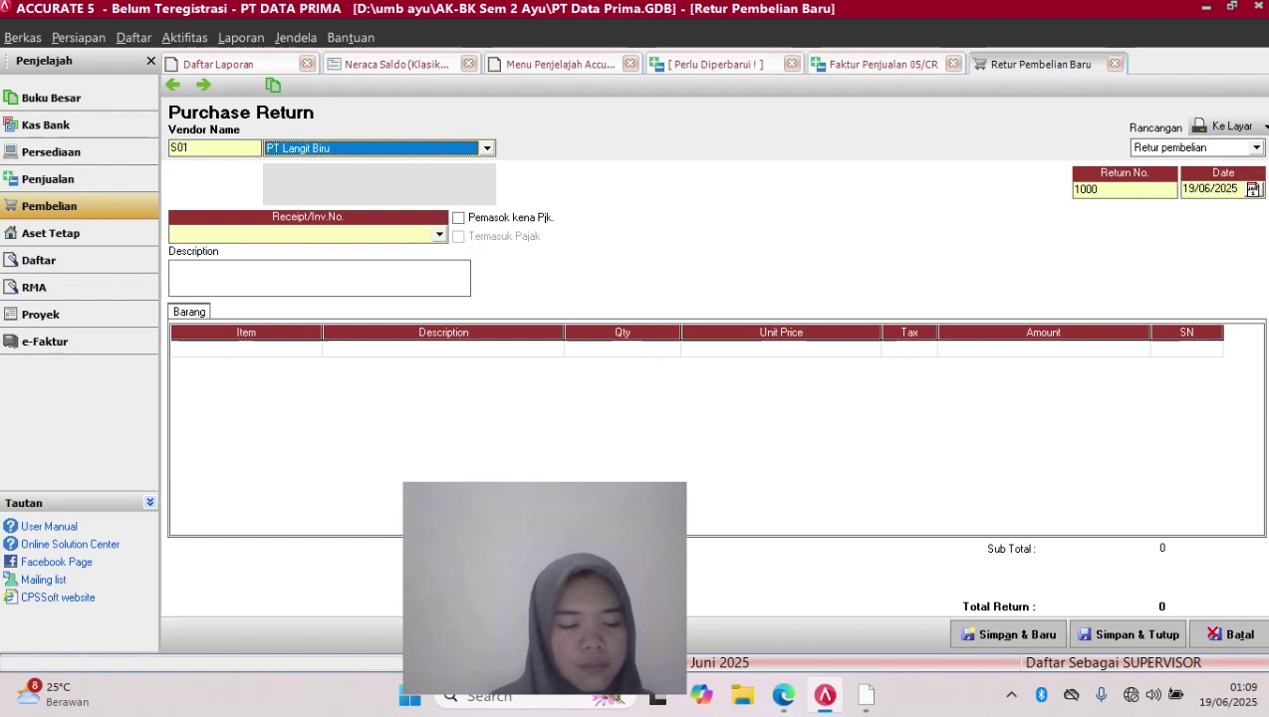
left_click(459, 218)
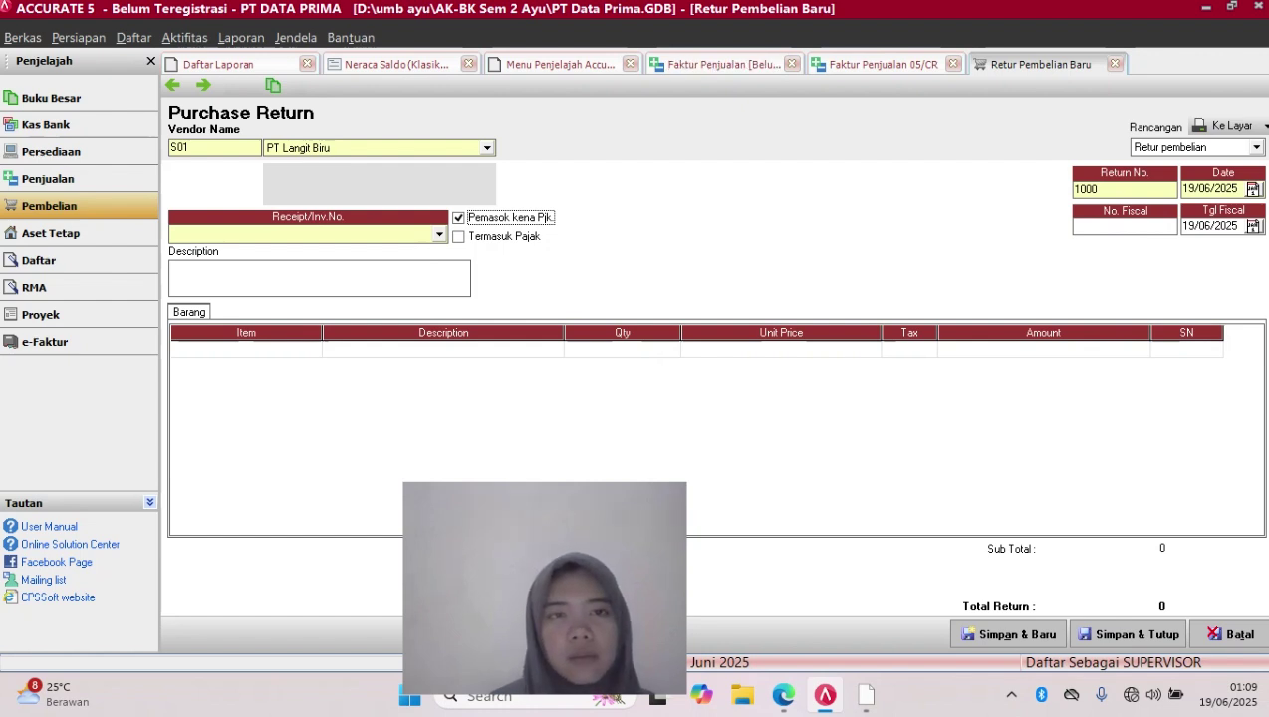
left_click(439, 235)
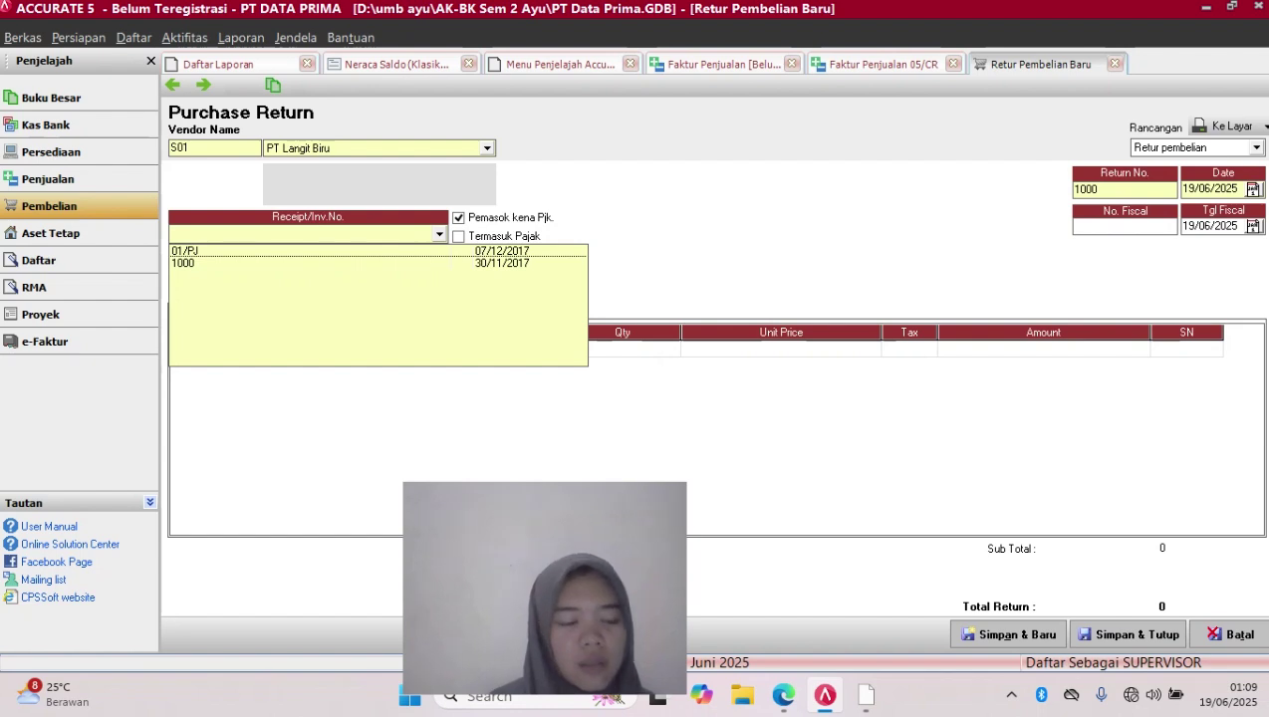
left_click(229, 251)
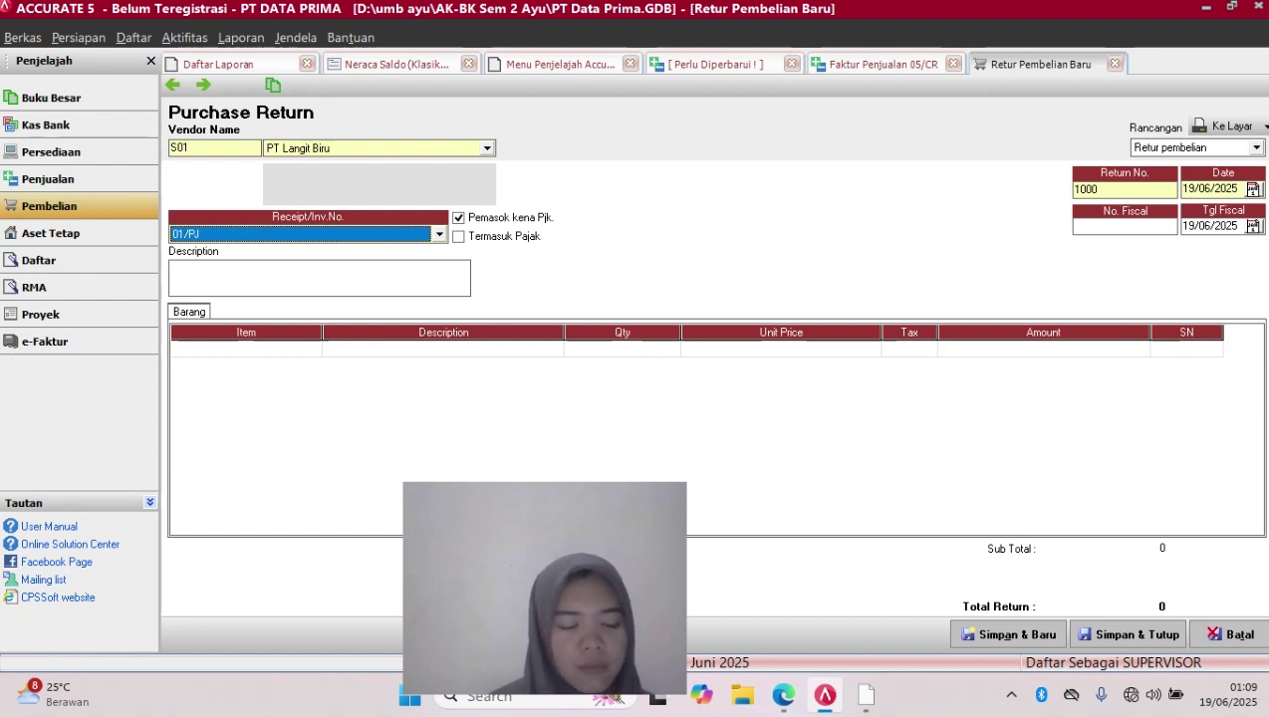
Make the return tax-inclusive and change its number from 1000 to 65/FPJ
key("Tab")
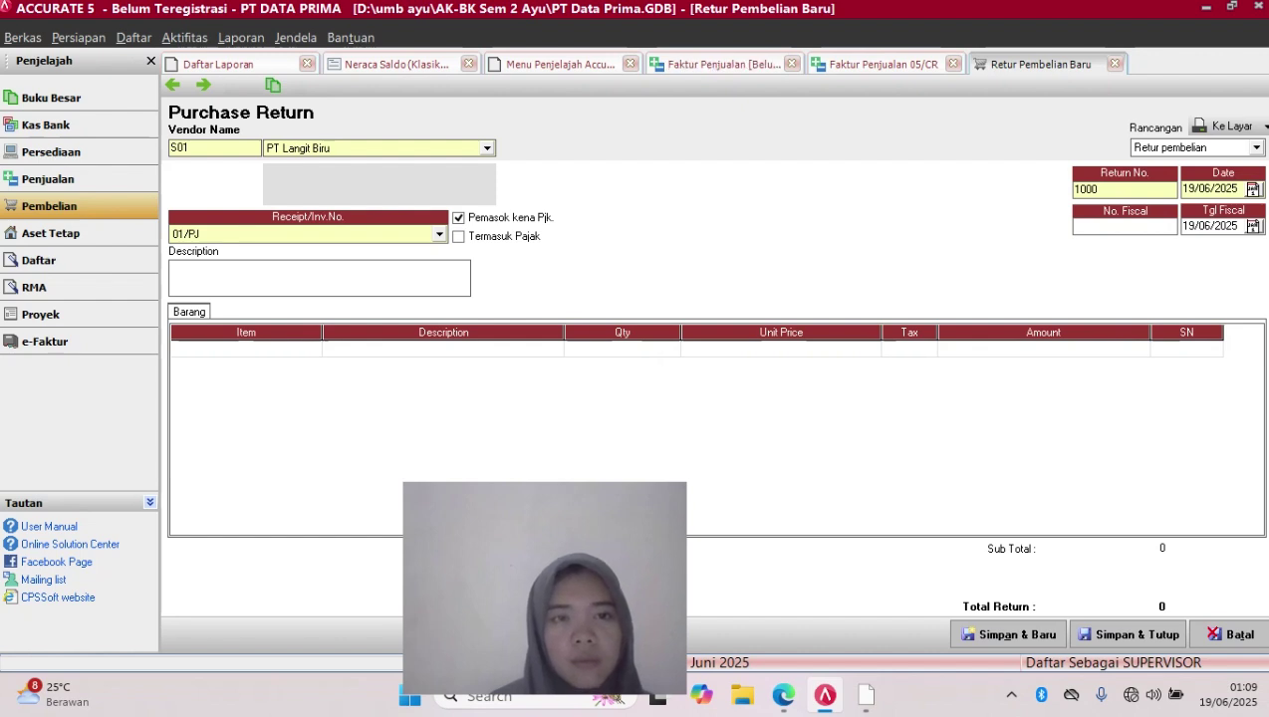
left_click(460, 237)
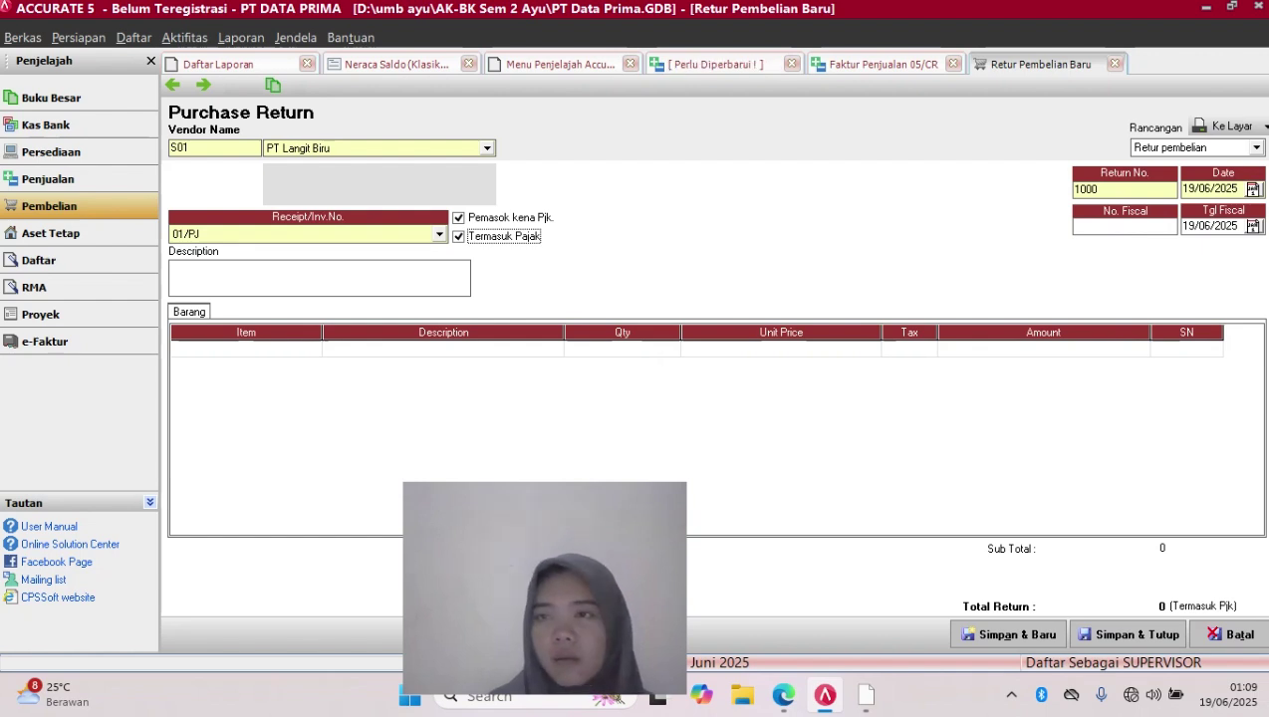
left_click(1104, 189)
key("BackSpace")
key("BackSpace")
key("BackSpace")
key("BackSpace")
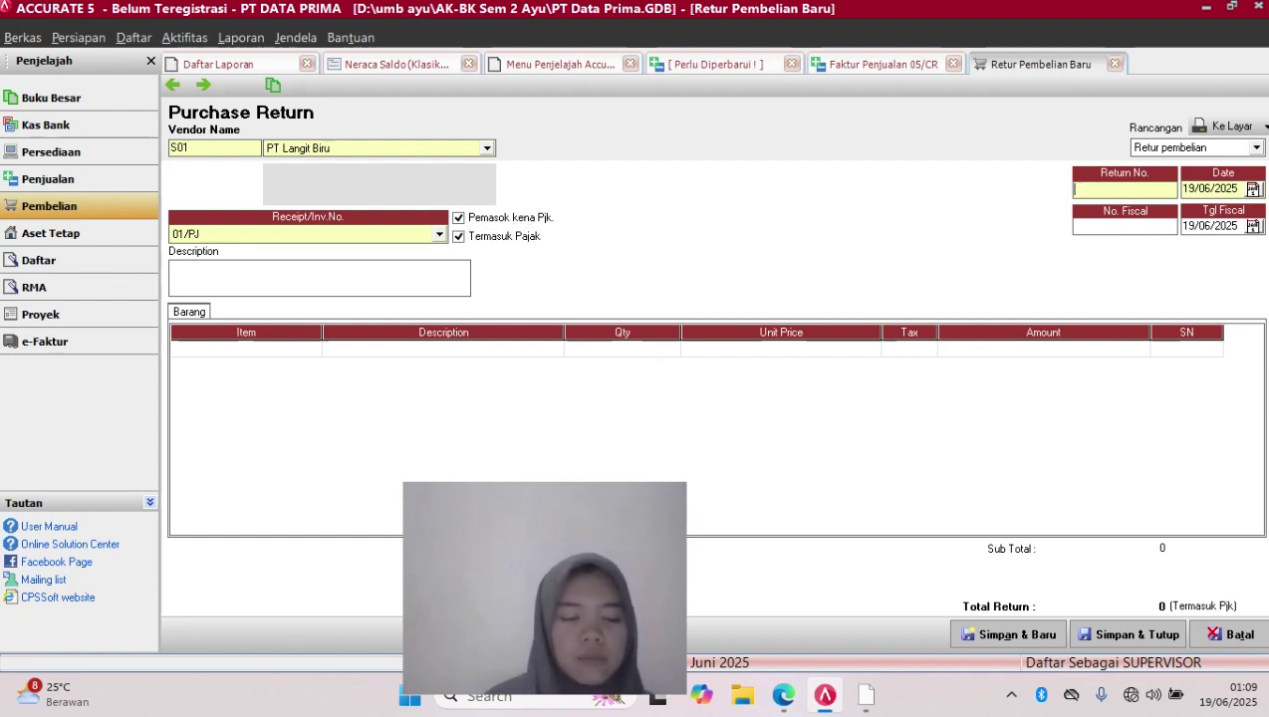
type("65")
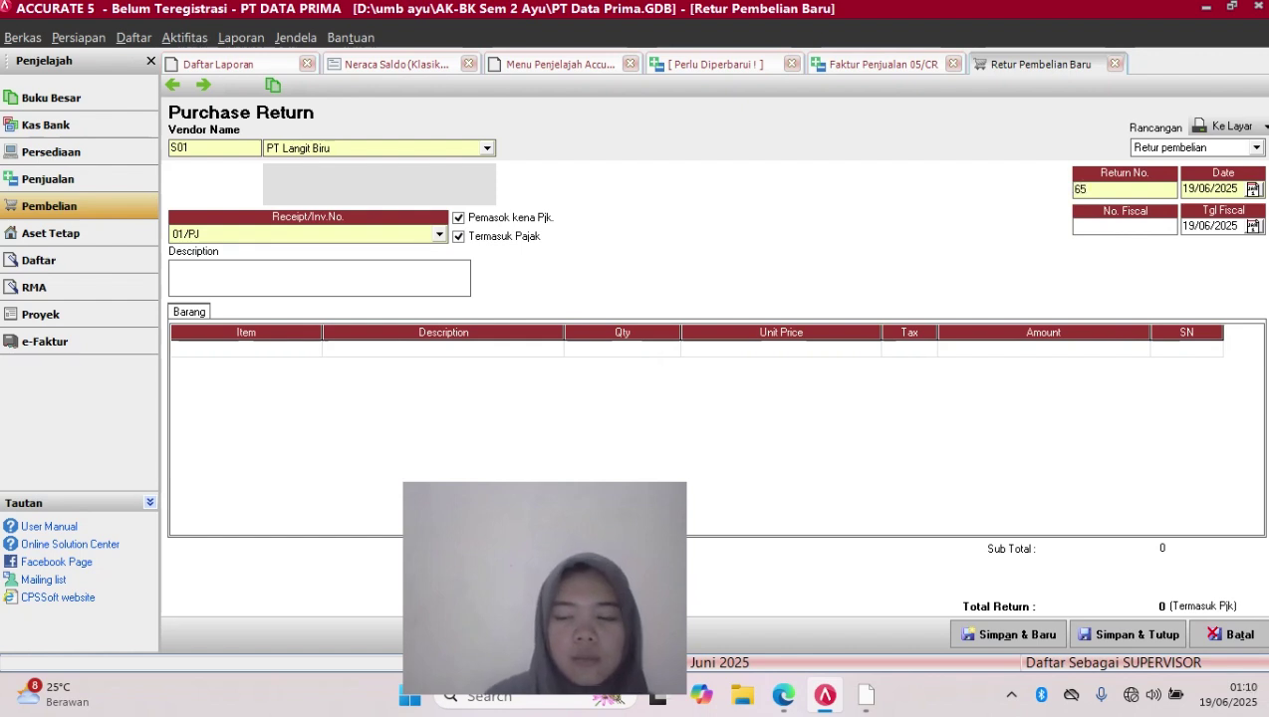
type("/")
key("Caps_Lock")
type("P")
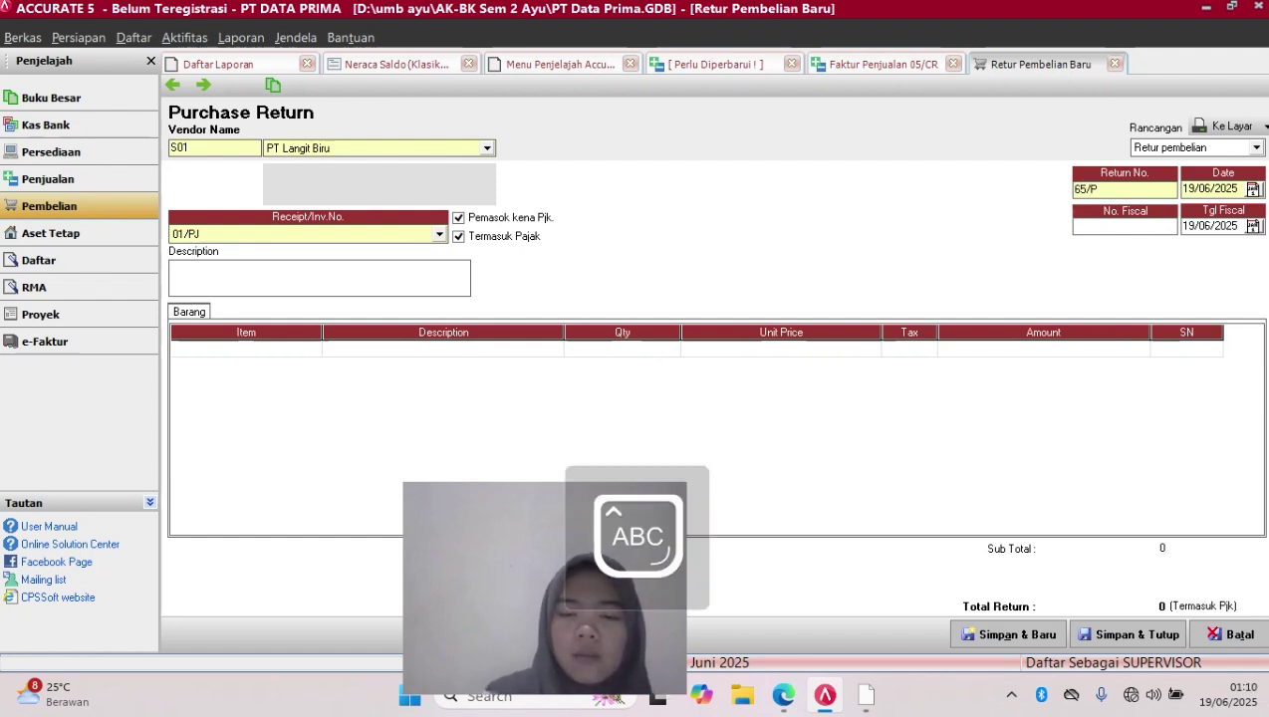
type("F")
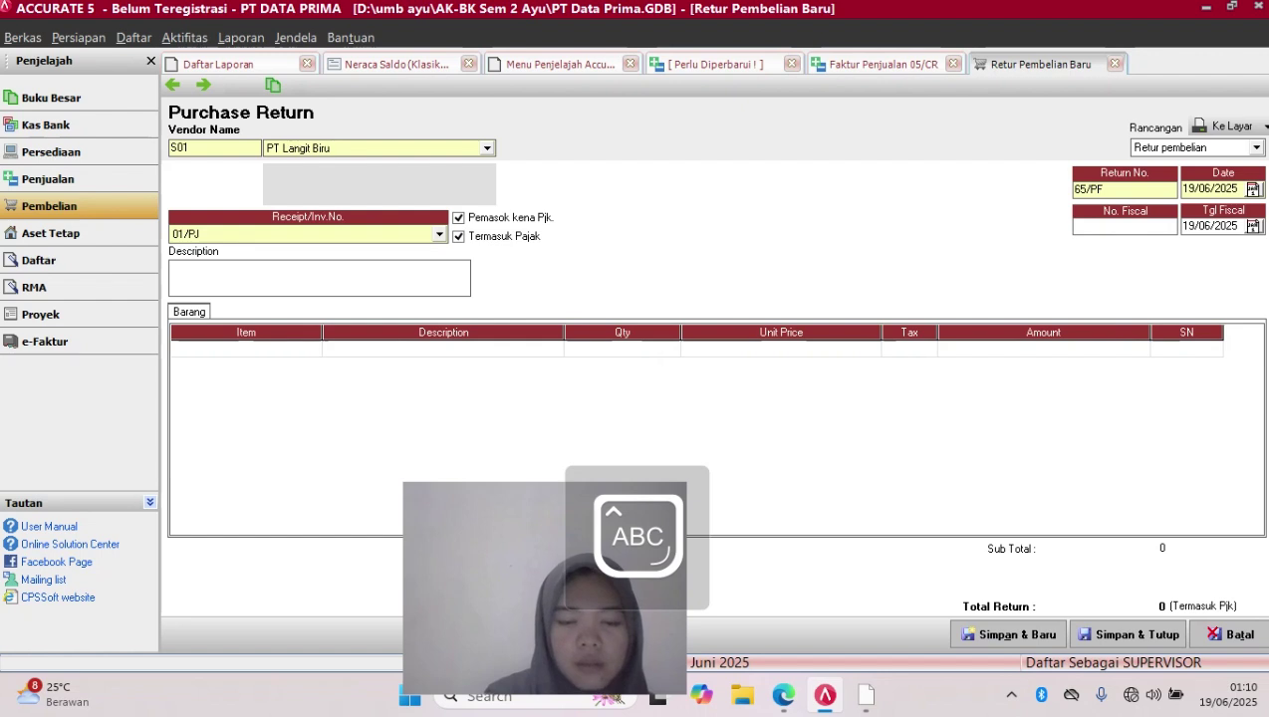
key("BackSpace")
key("BackSpace")
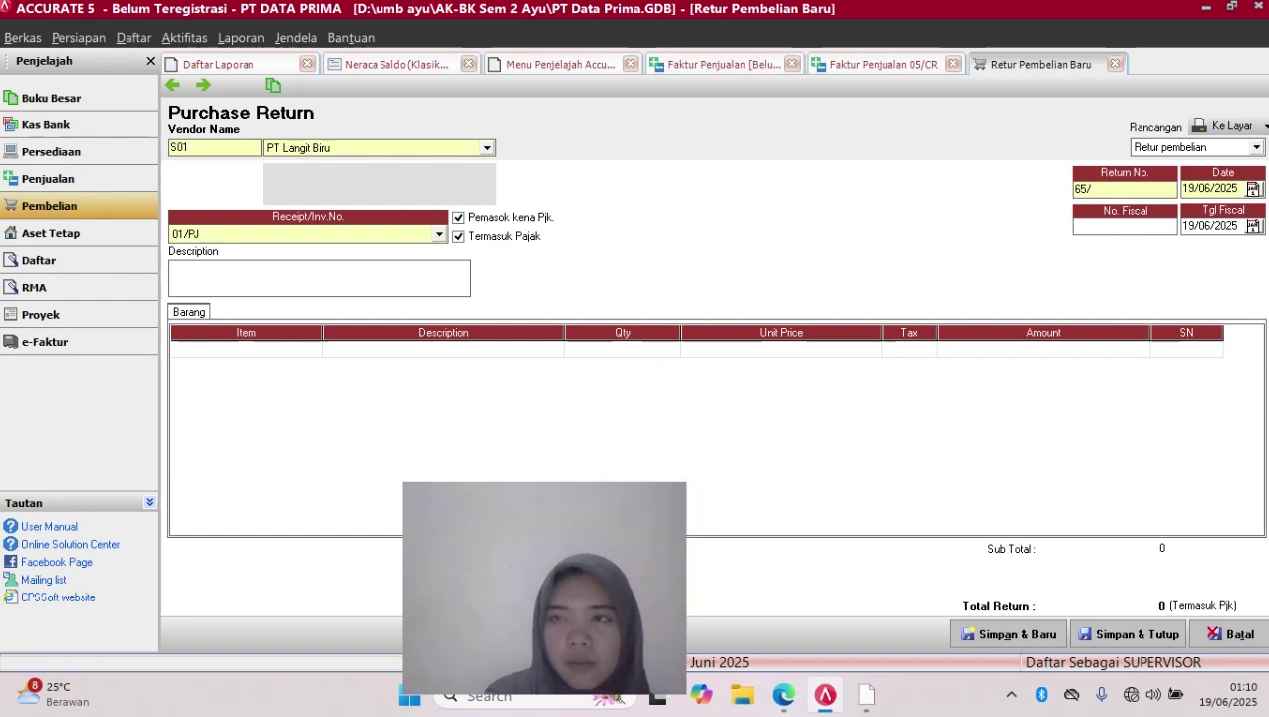
type("FPJ")
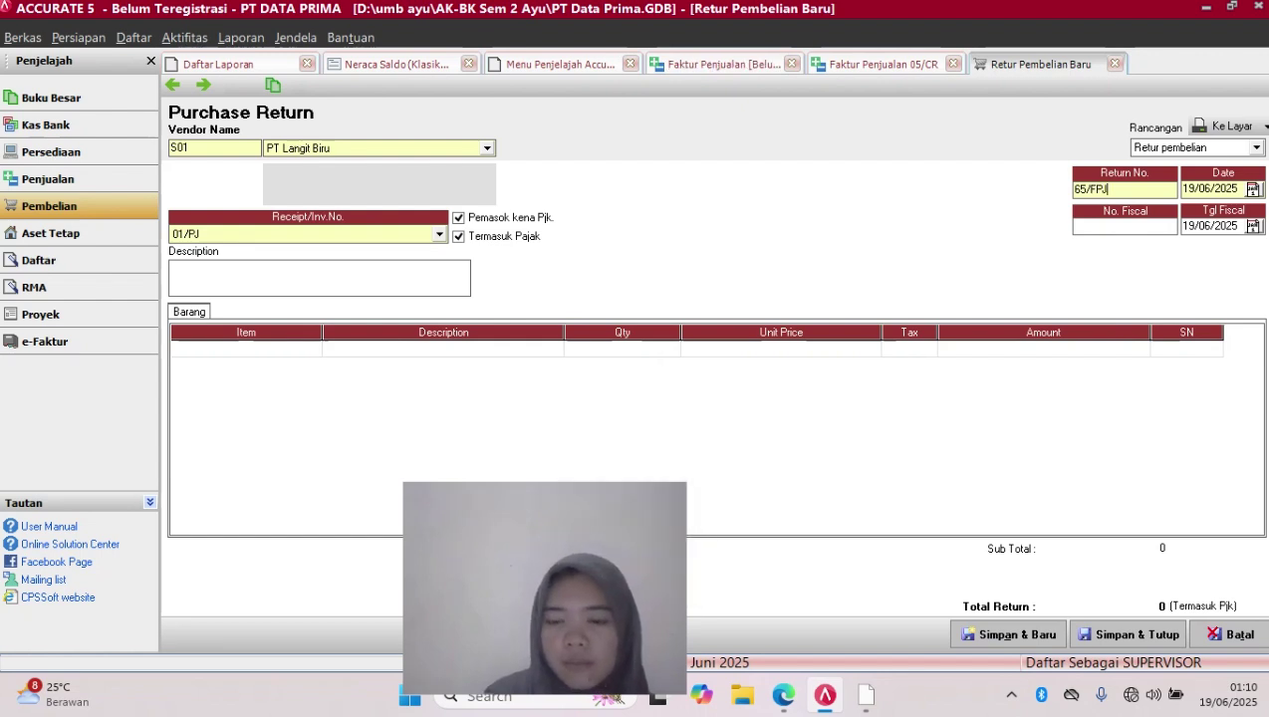
key("Caps_Lock")
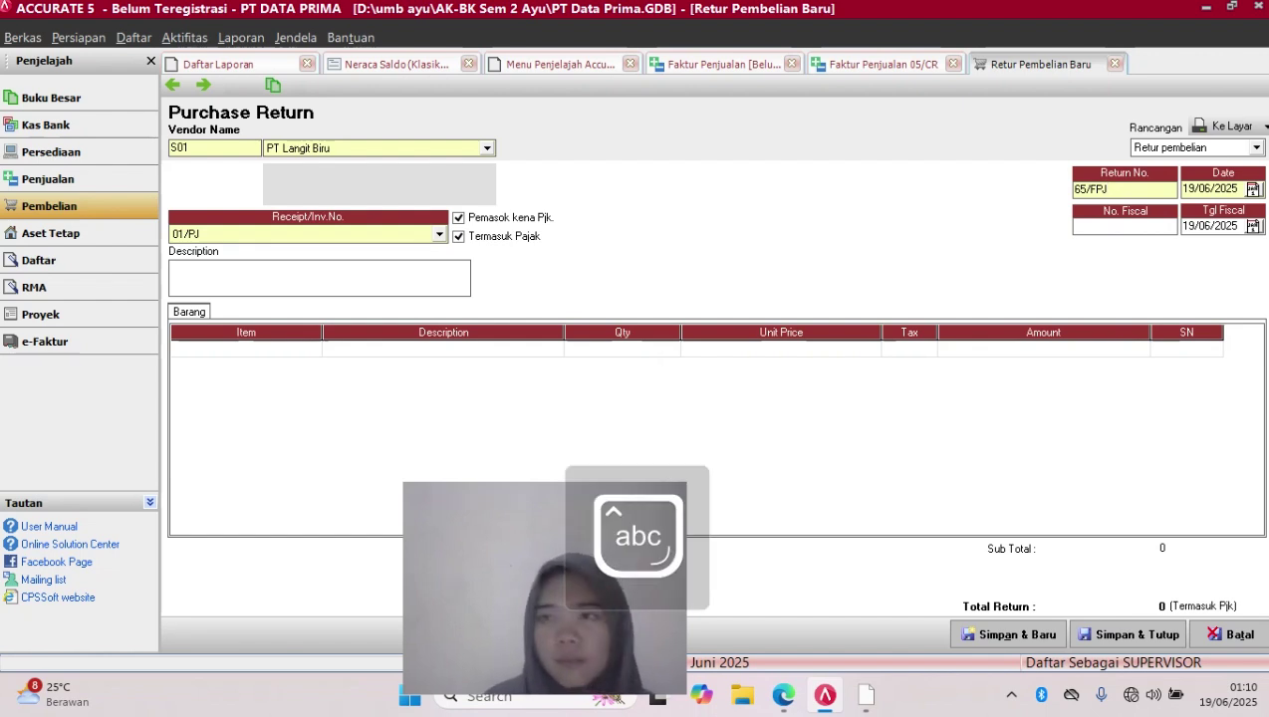
Set the return date to 20/12/2017
left_click(1235, 190)
key("BackSpace")
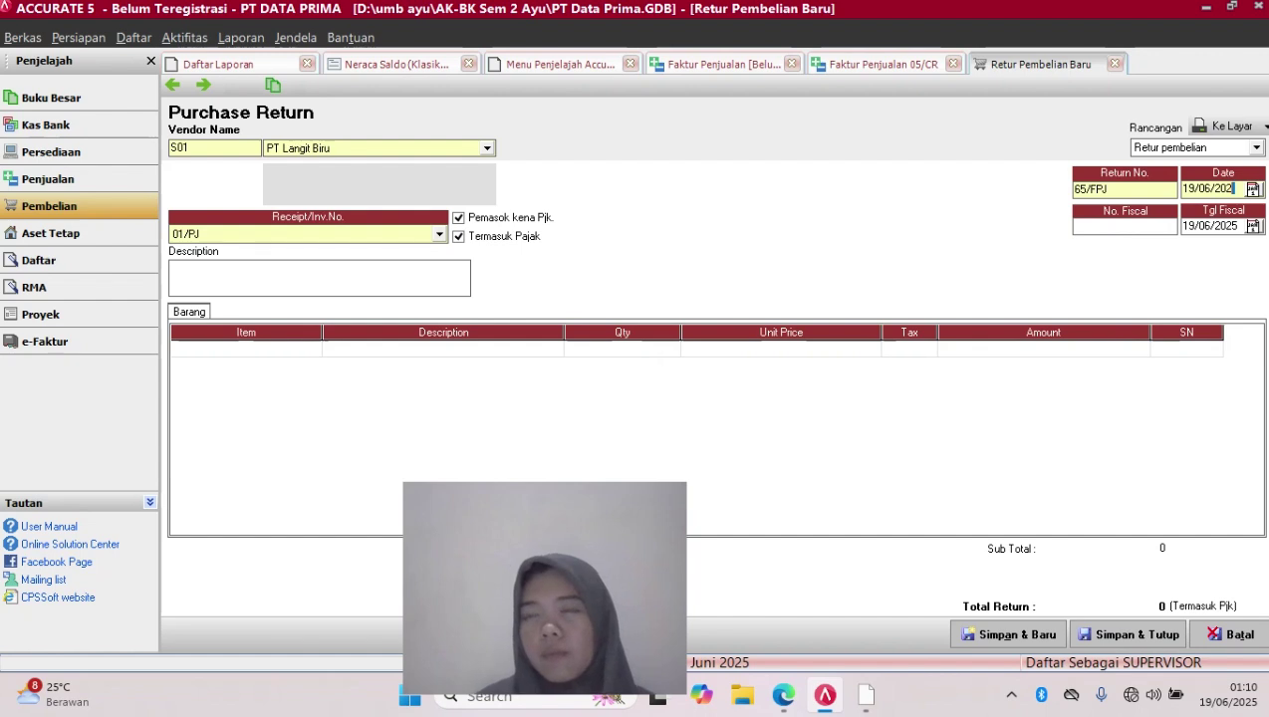
key("BackSpace")
key("BackSpace")
key("BackSpace")
key("BackSpace")
key("BackSpace")
key("BackSpace")
key("BackSpace")
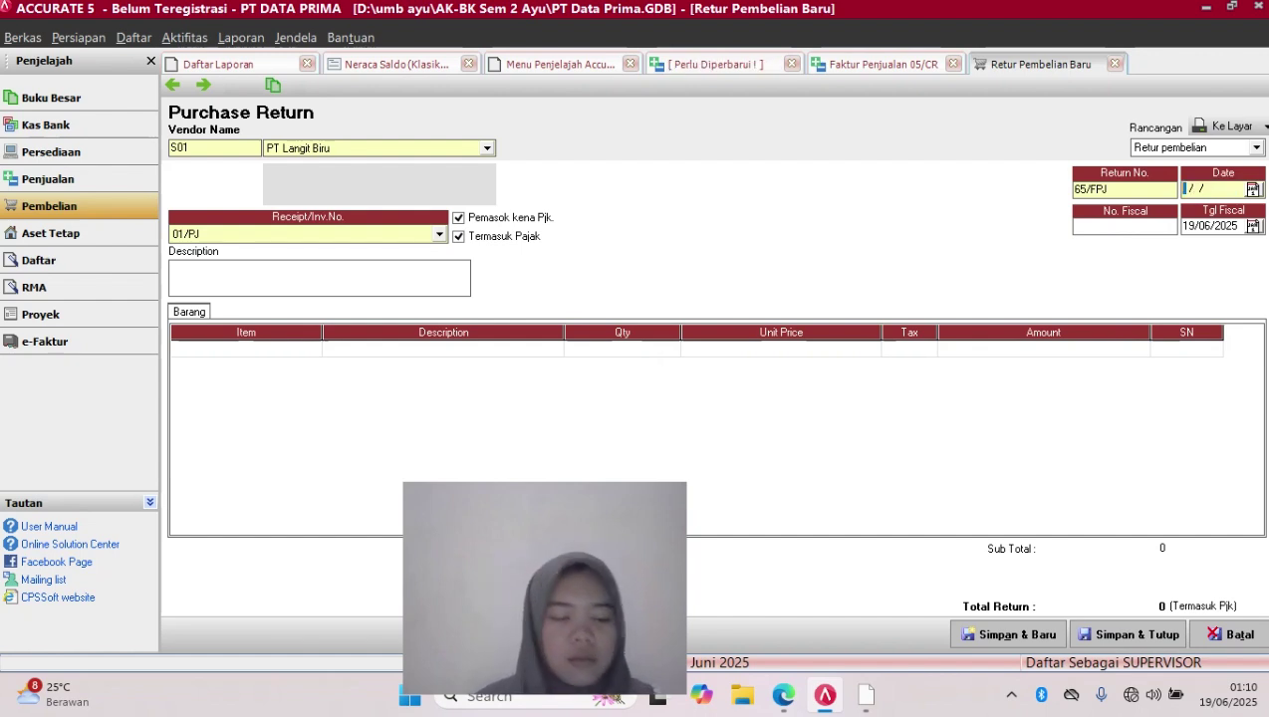
type("20/12/20")
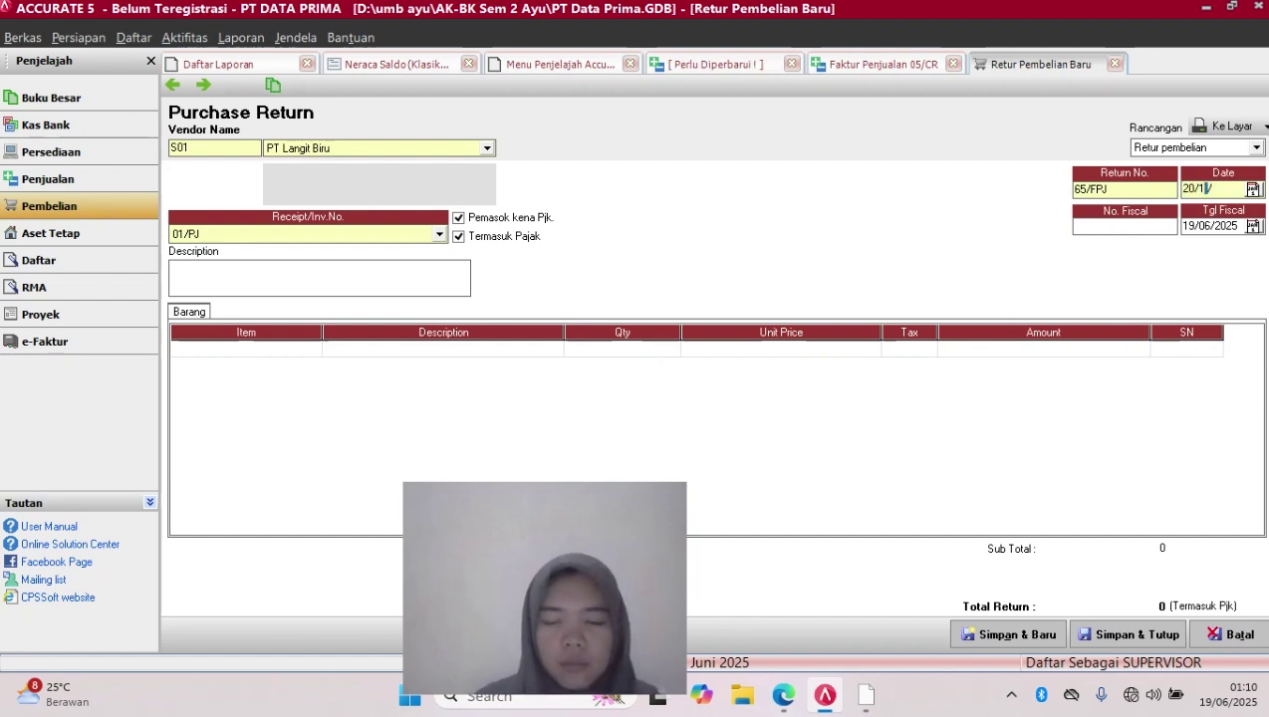
type("17")
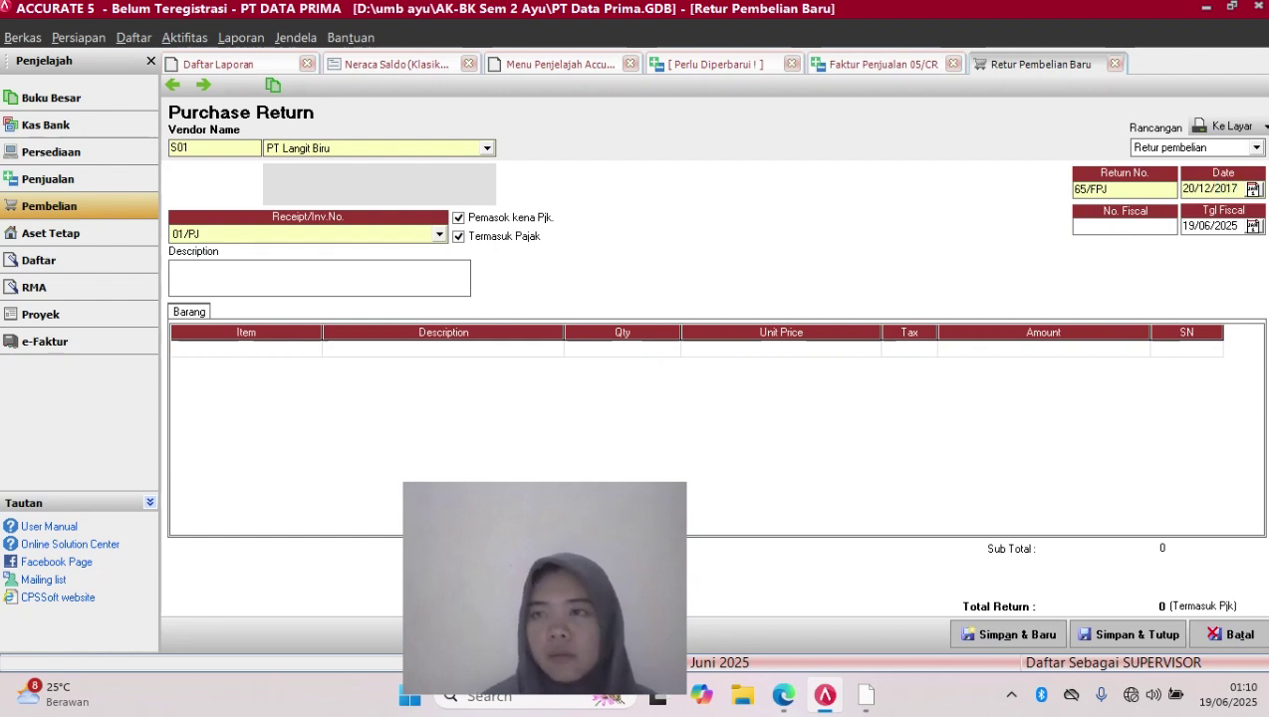
key("Tab")
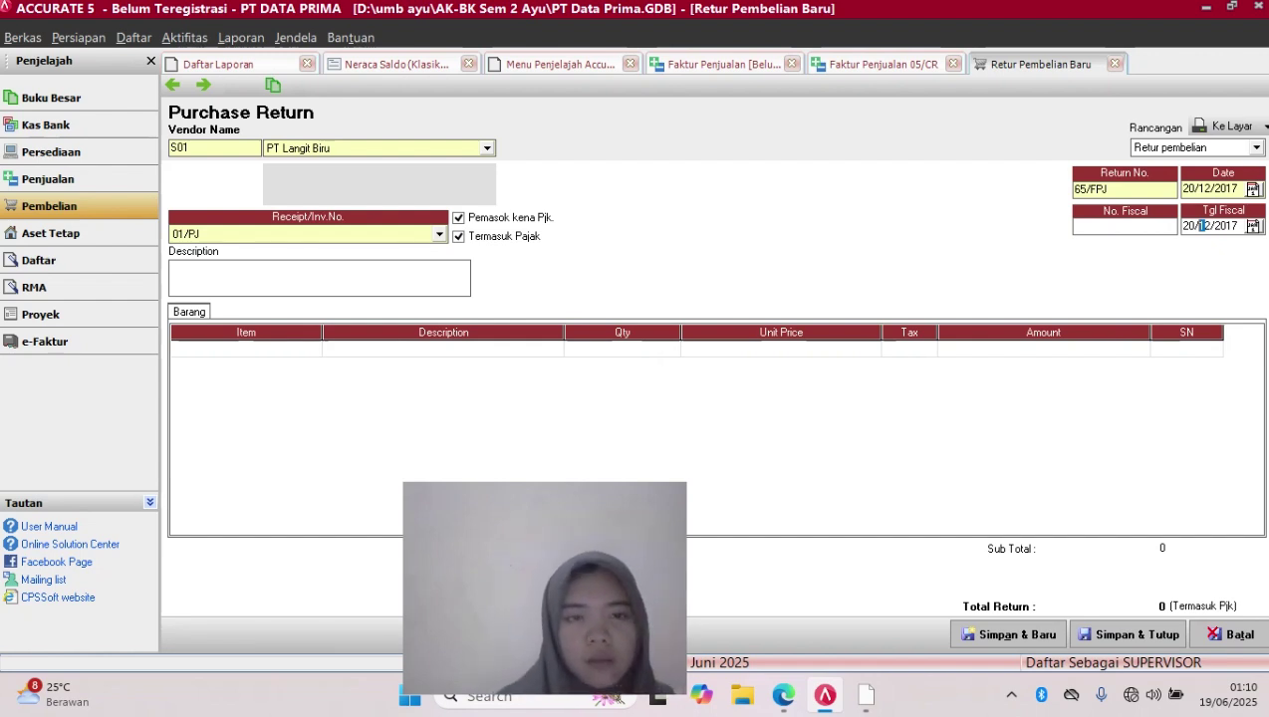
left_click(246, 350)
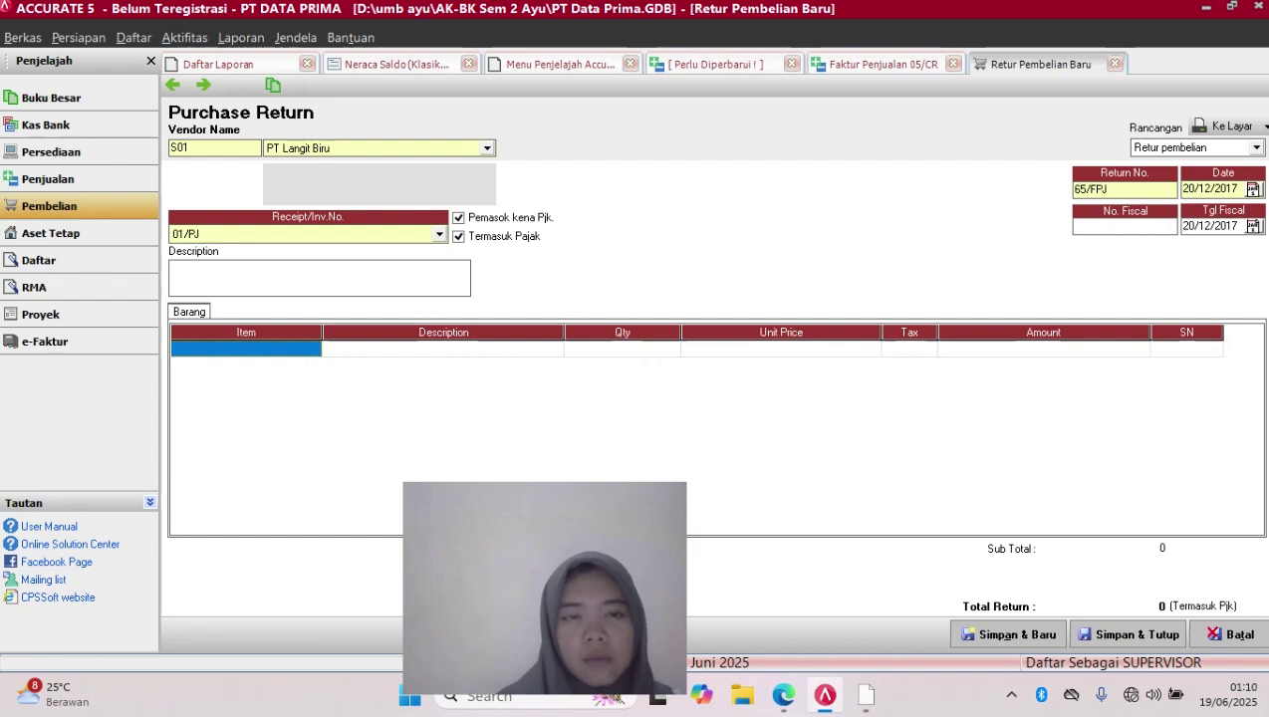
Make the return tax-exclusive and enter the description 'retur rusak'
left_click(298, 278)
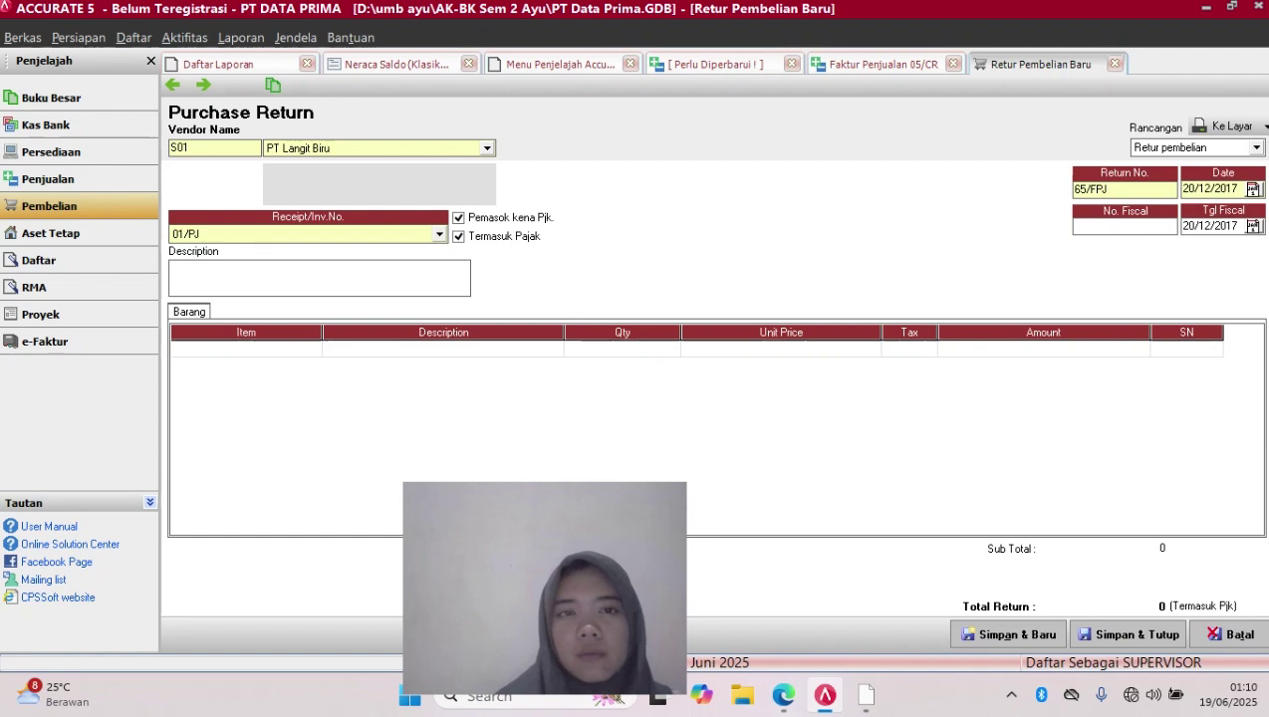
left_click(459, 237)
left_click(318, 278)
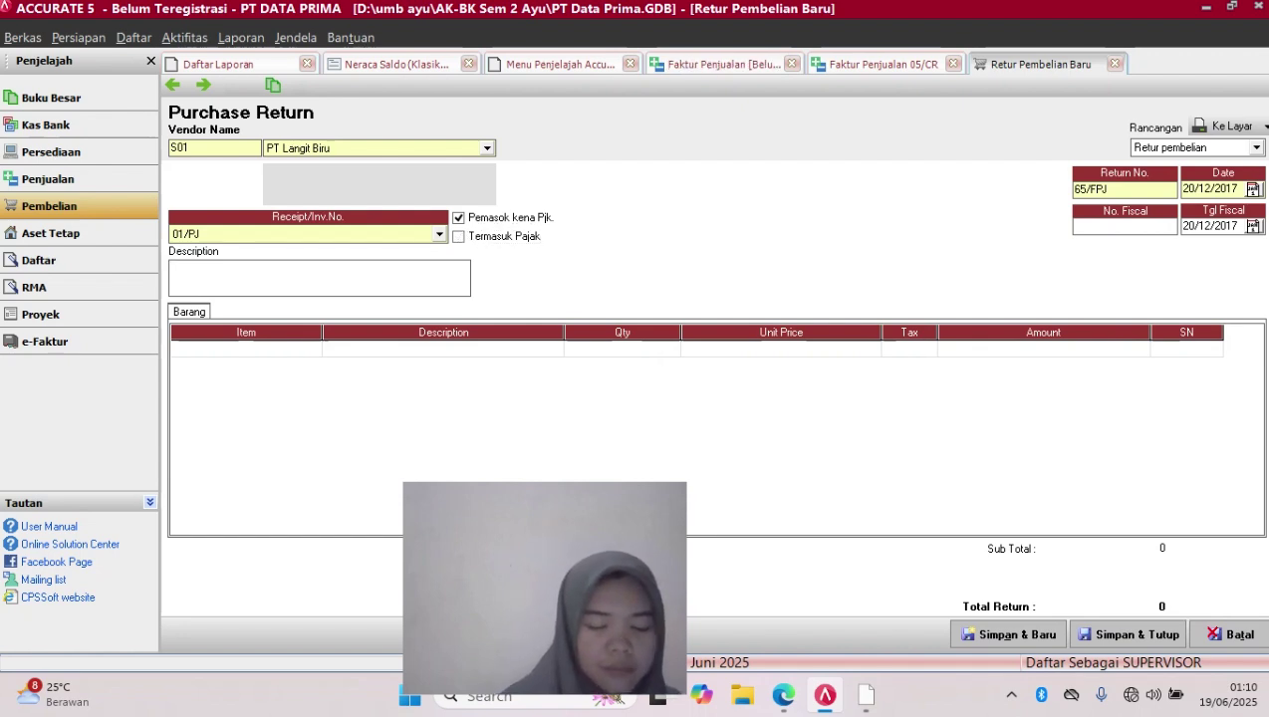
type("r")
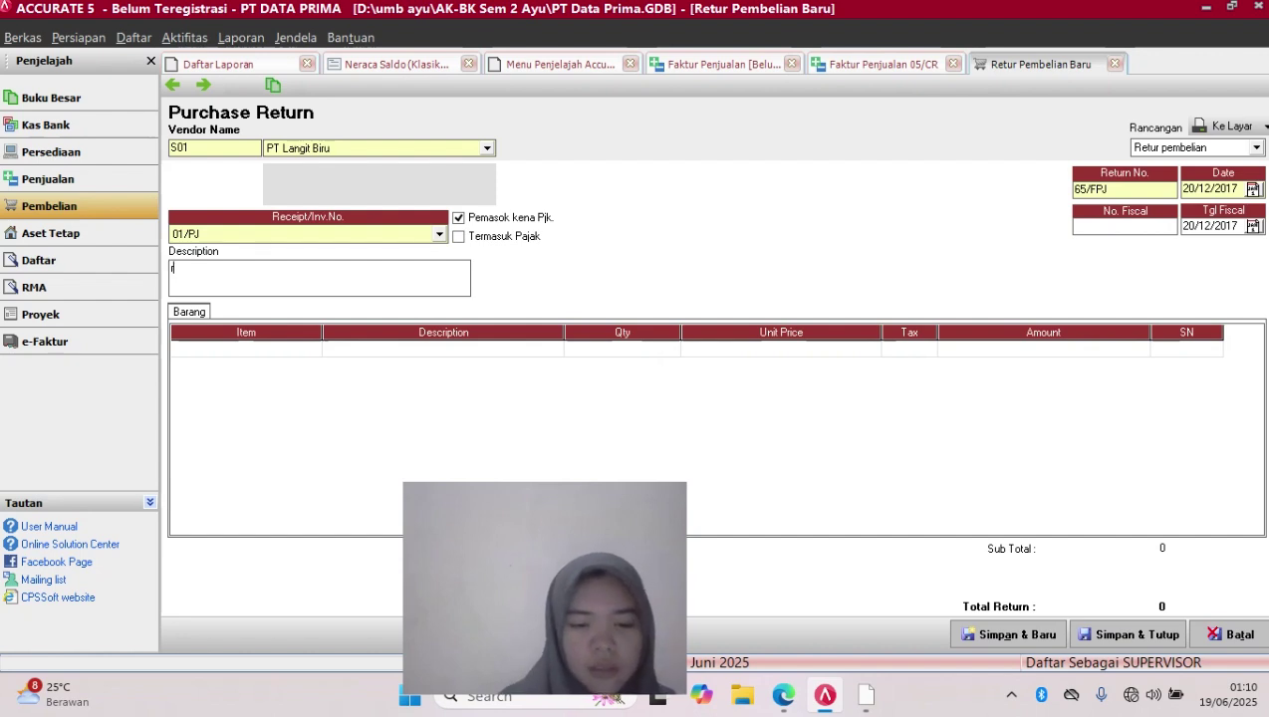
type("etur")
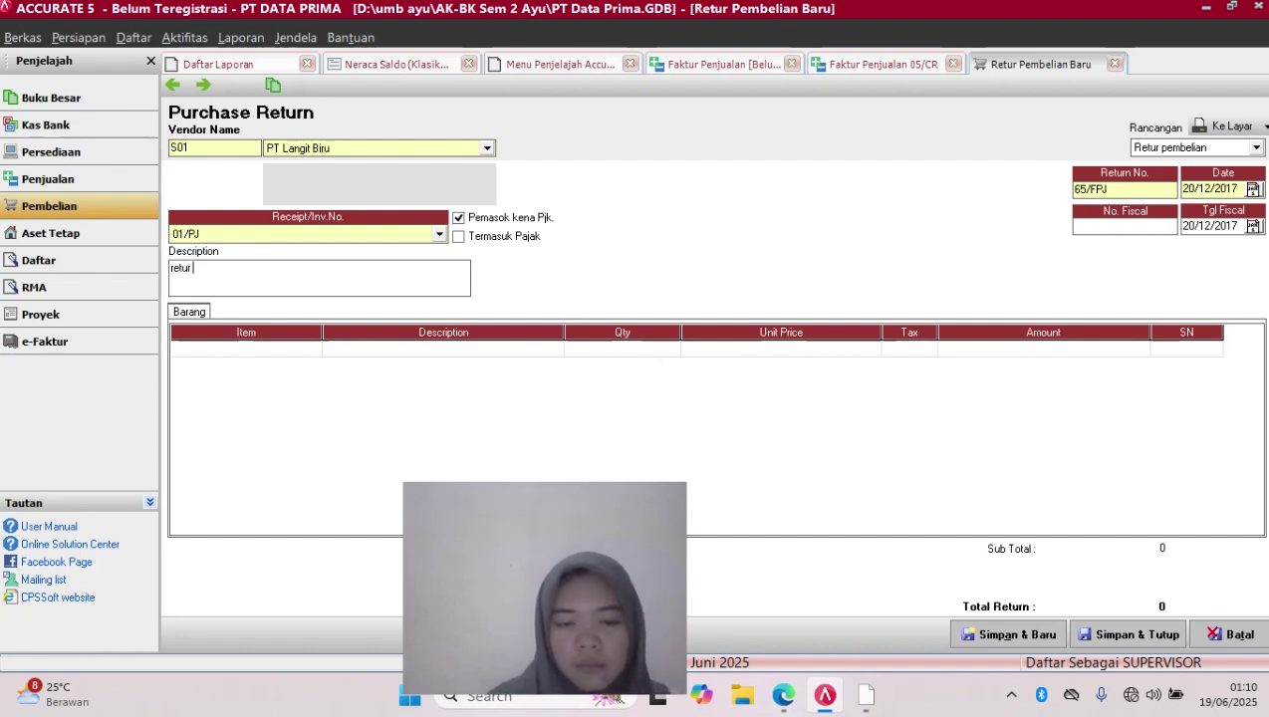
type(" rusak")
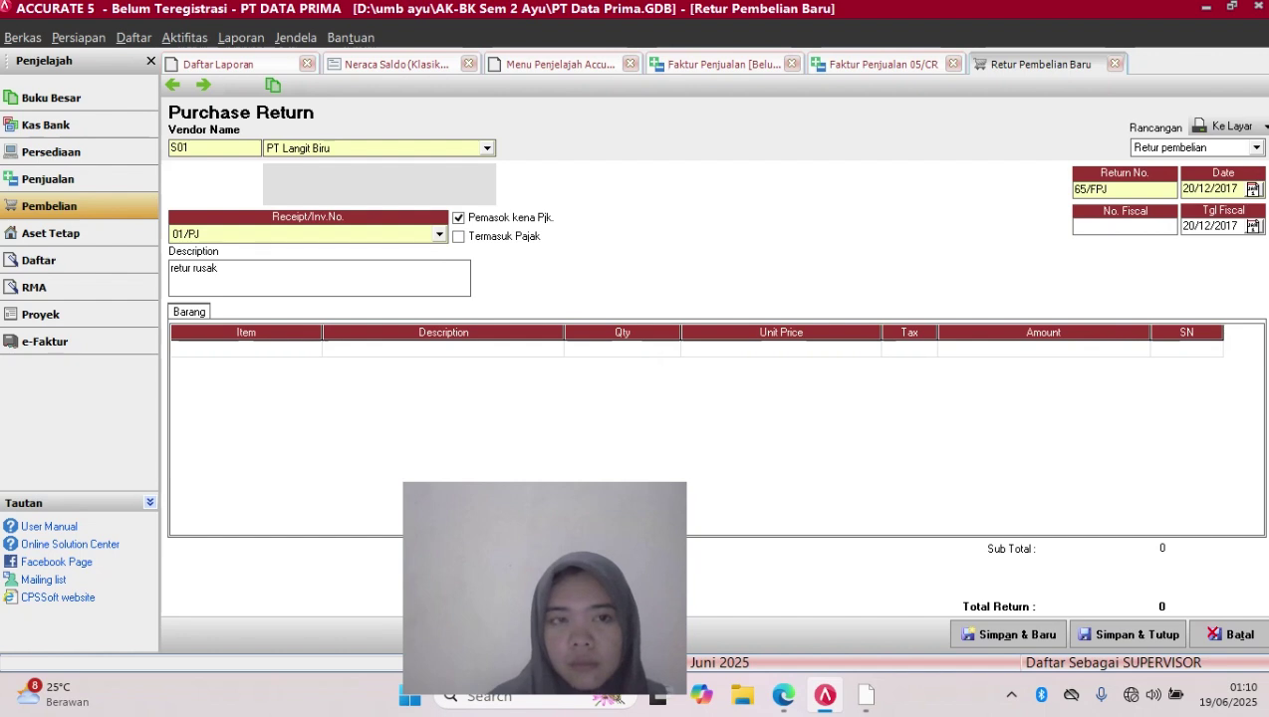
key("Caps_Lock")
key("Tab")
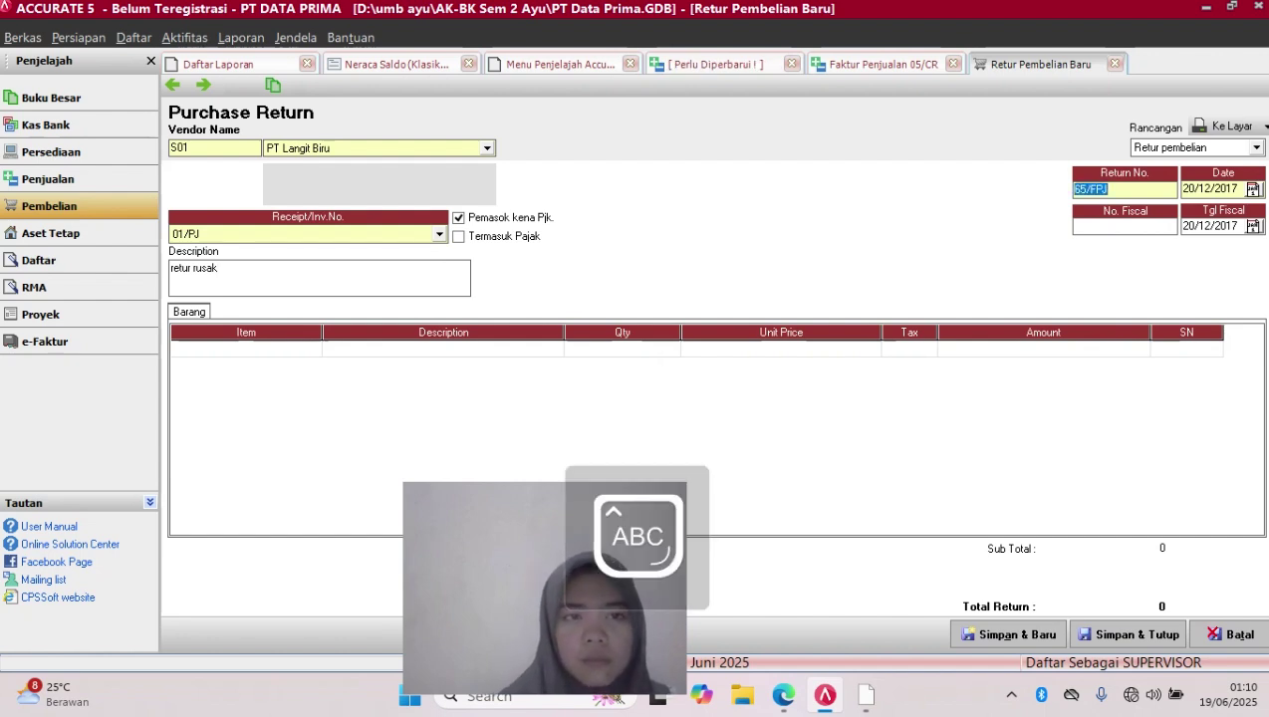
key("Tab")
key("Caps_Lock")
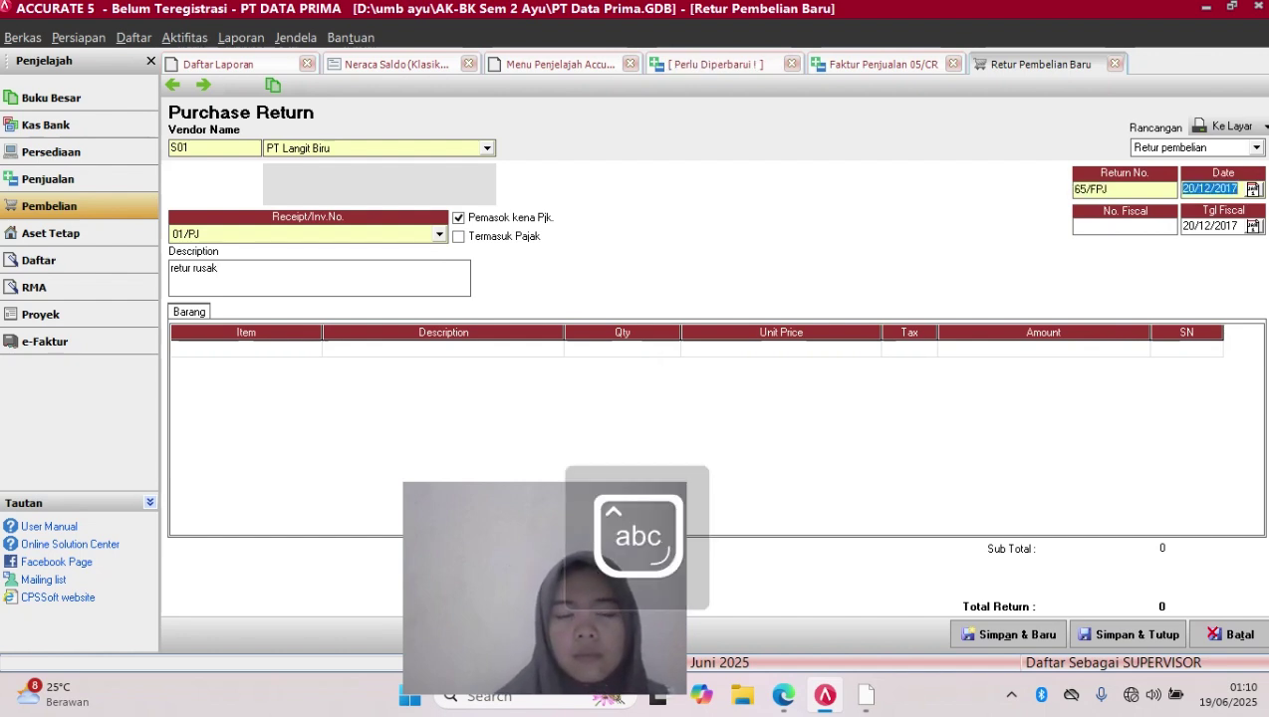
key("Tab")
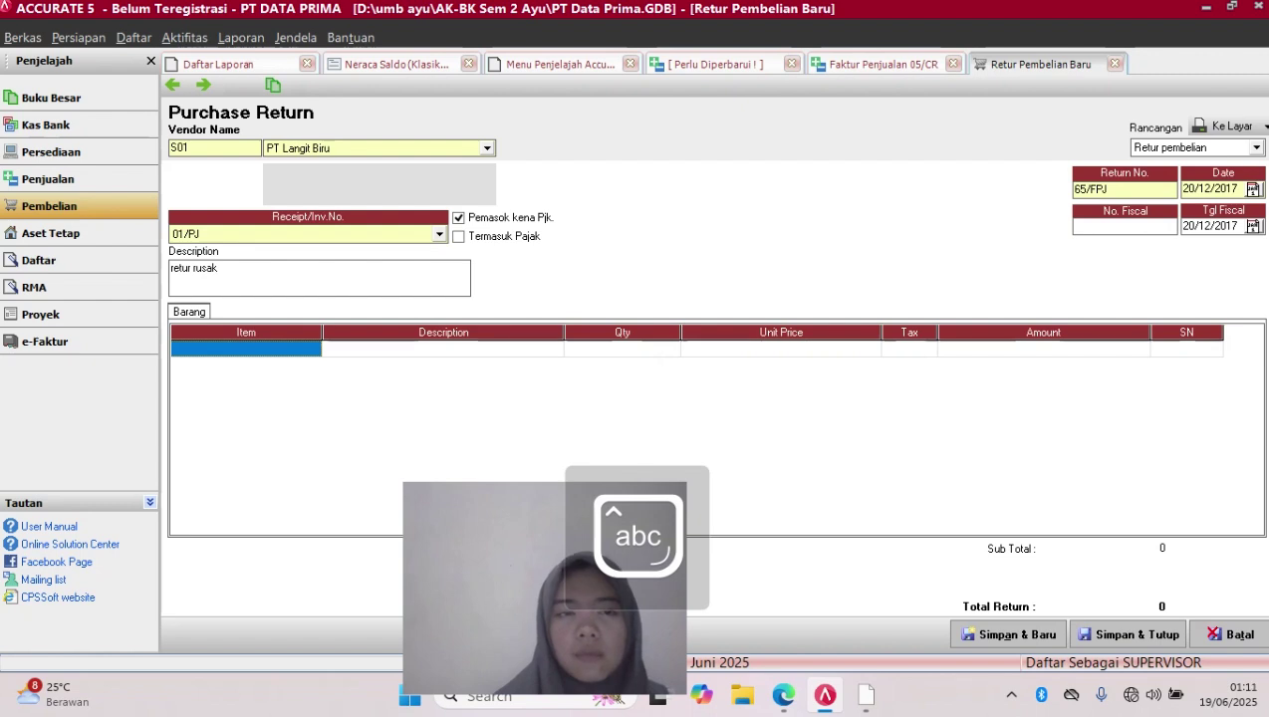
Add Travel Time as the first line with quantity 1 at Rp 500.000
right_click(307, 348)
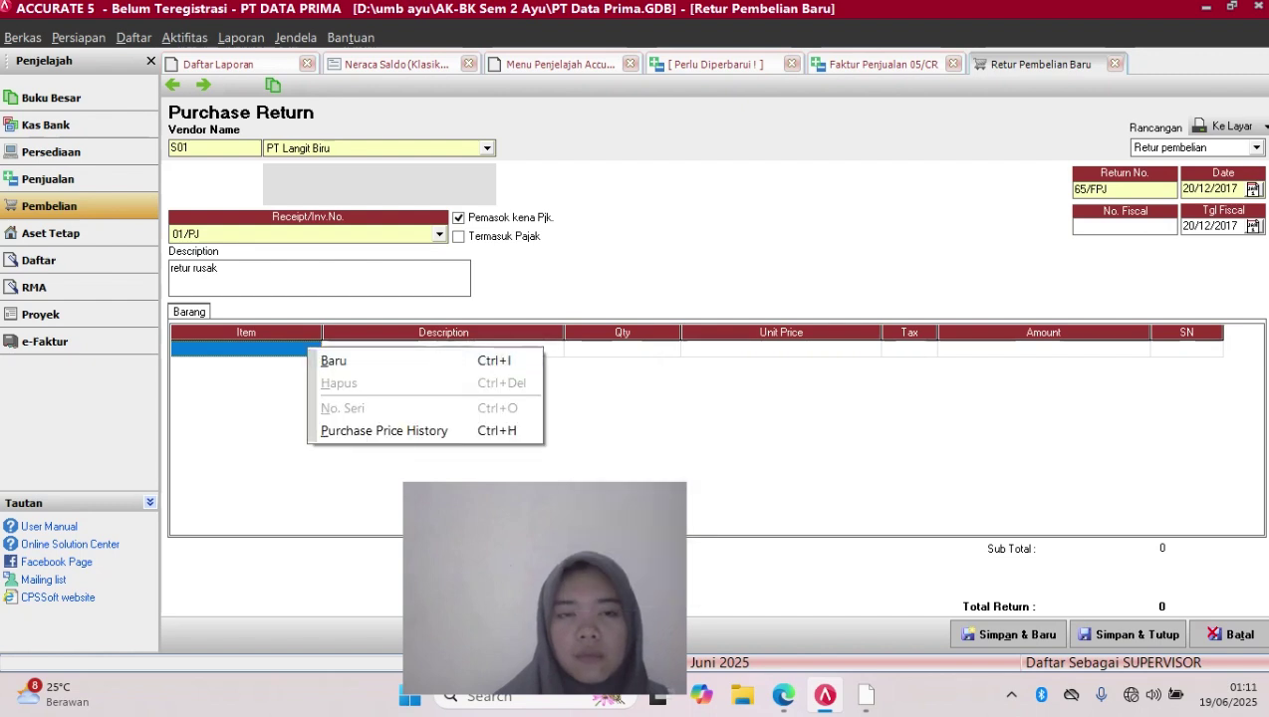
key("Escape")
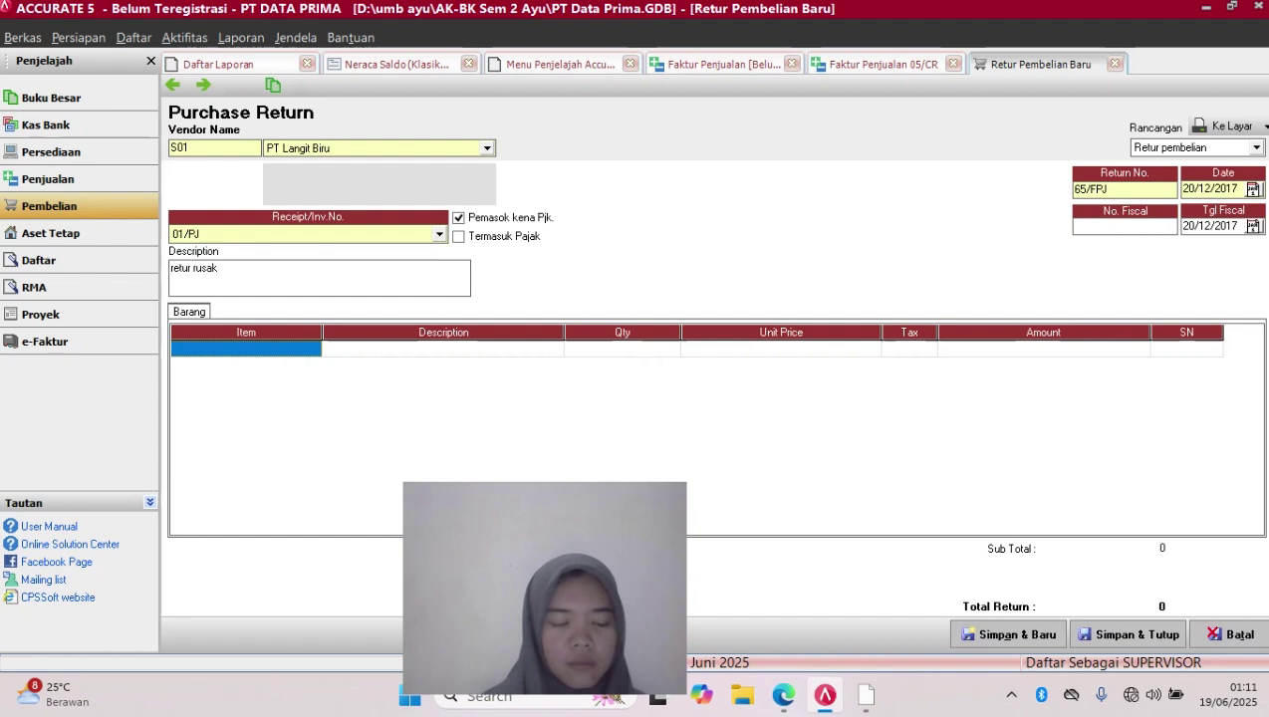
left_click(444, 349)
left_click(443, 348)
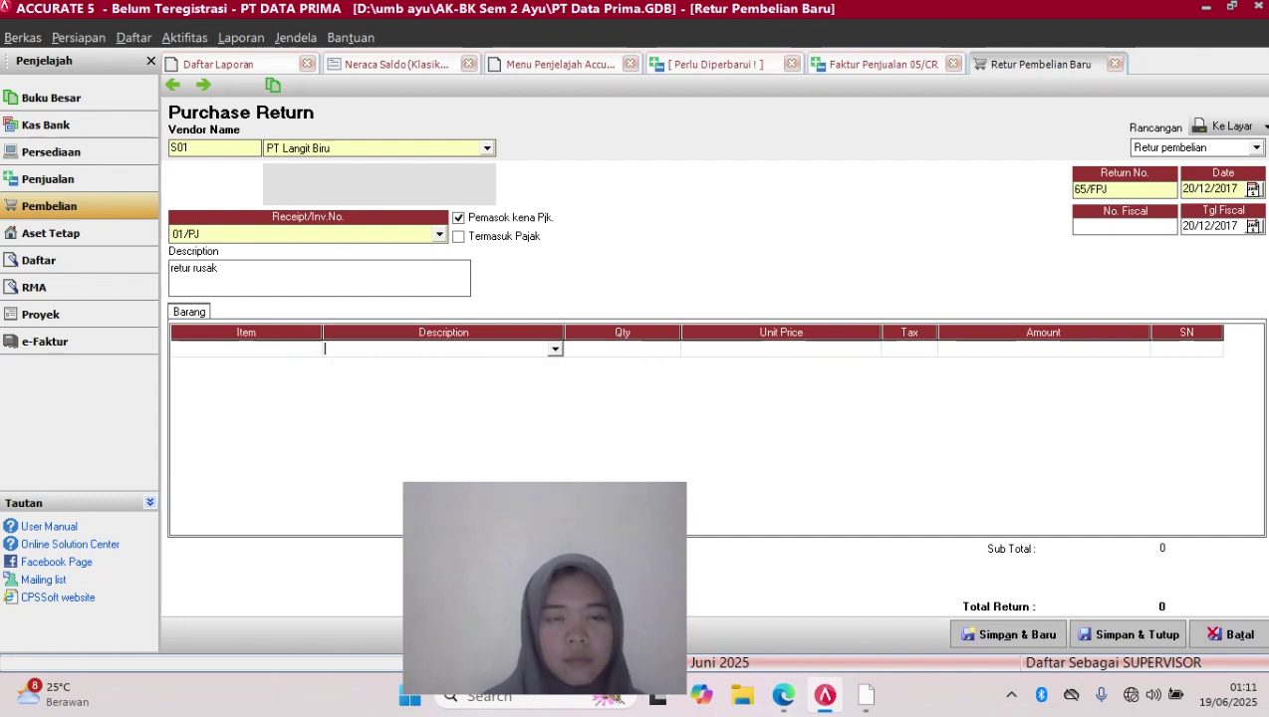
left_click(554, 349)
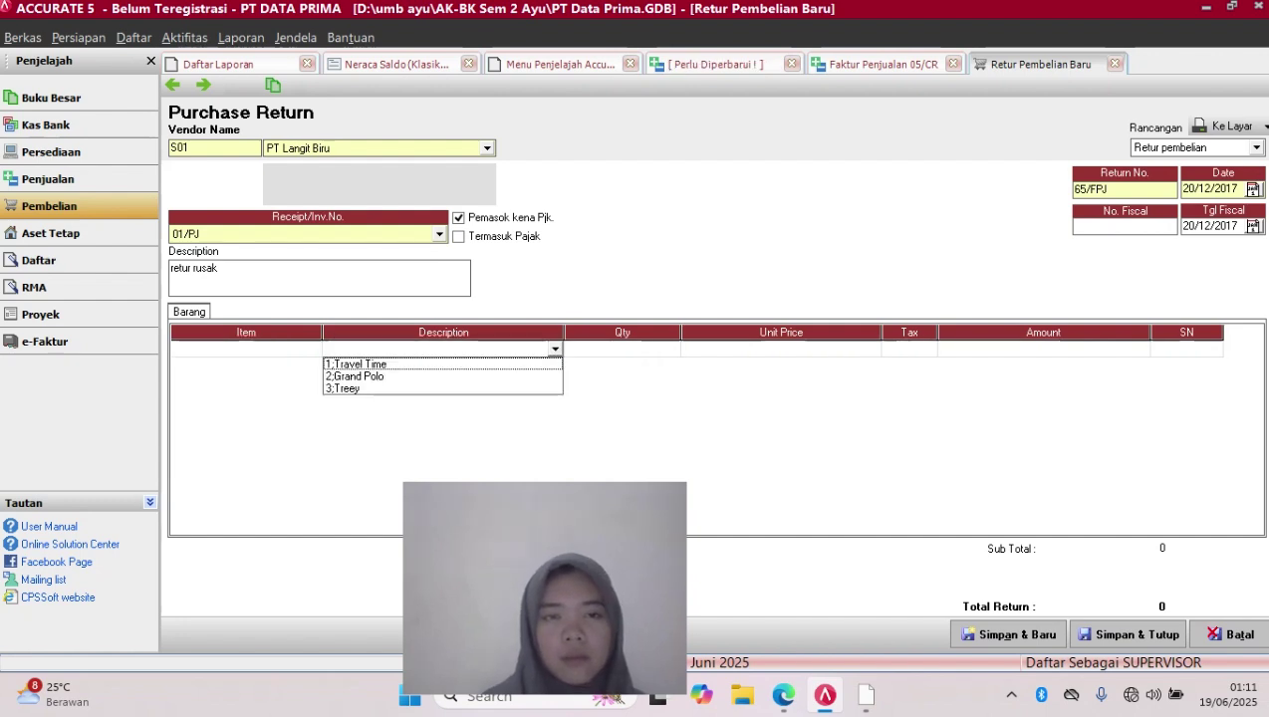
left_click(439, 363)
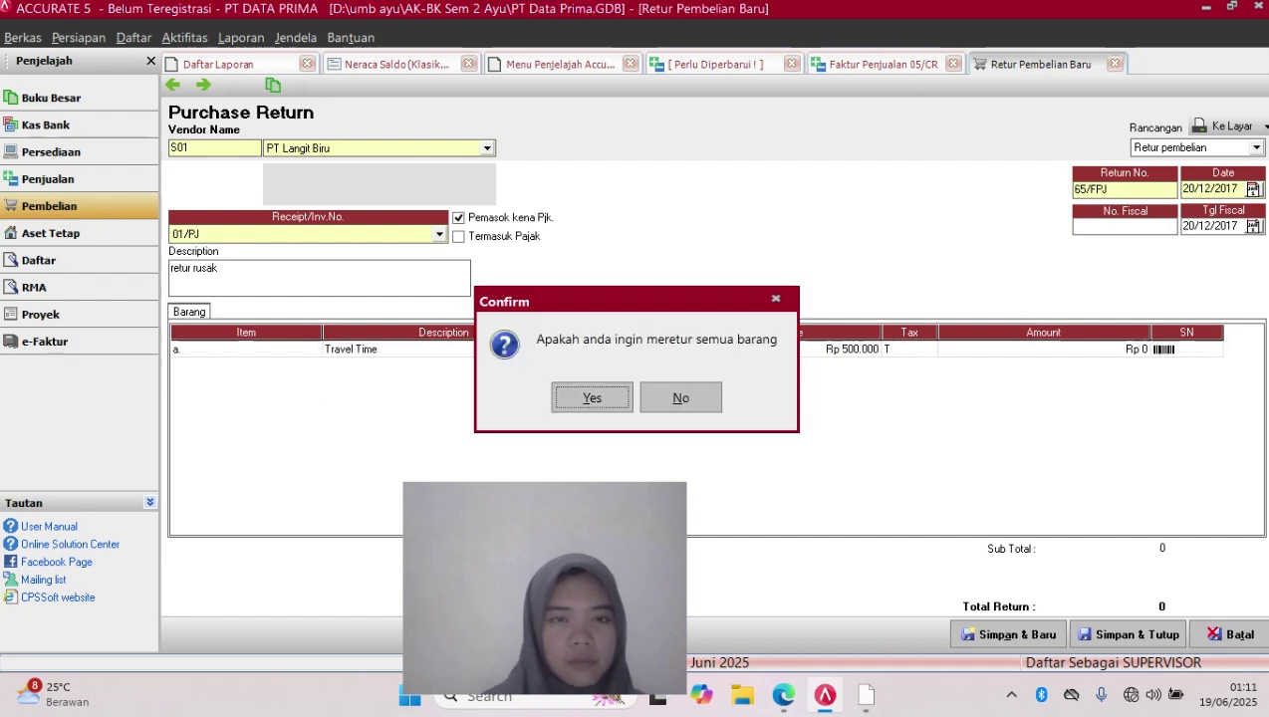
left_click(680, 397)
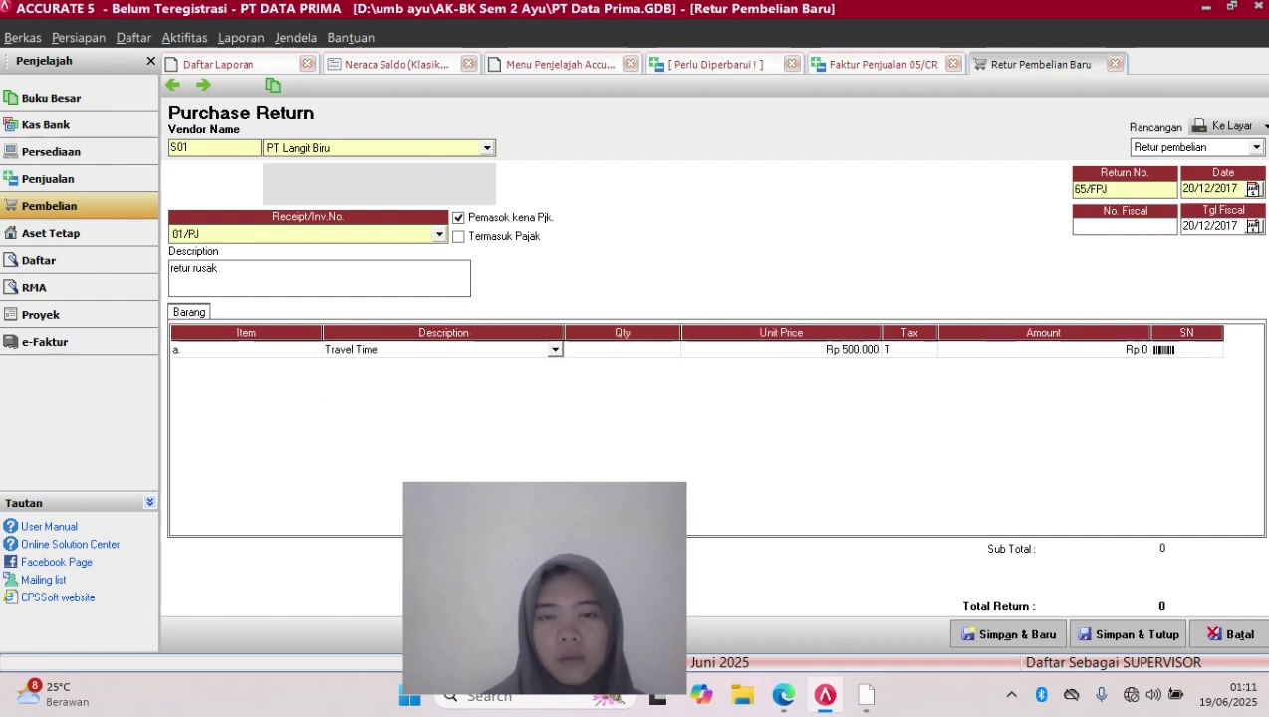
left_click(623, 350)
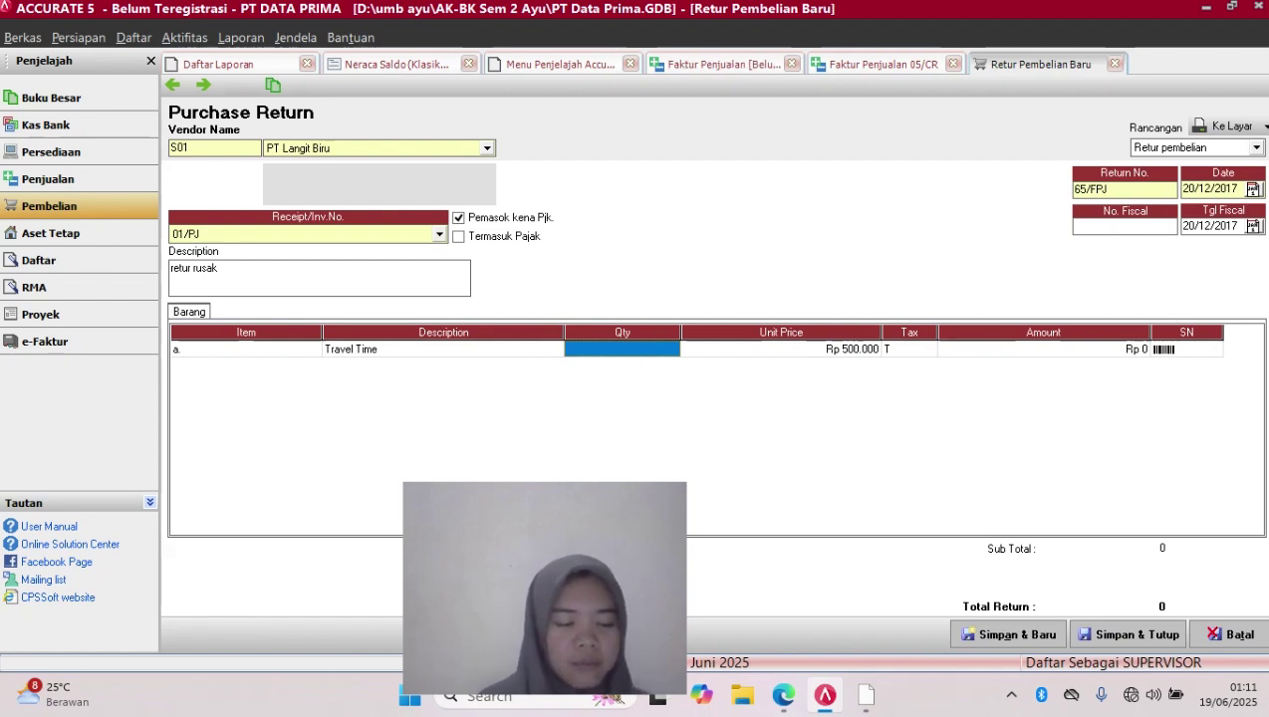
type("1")
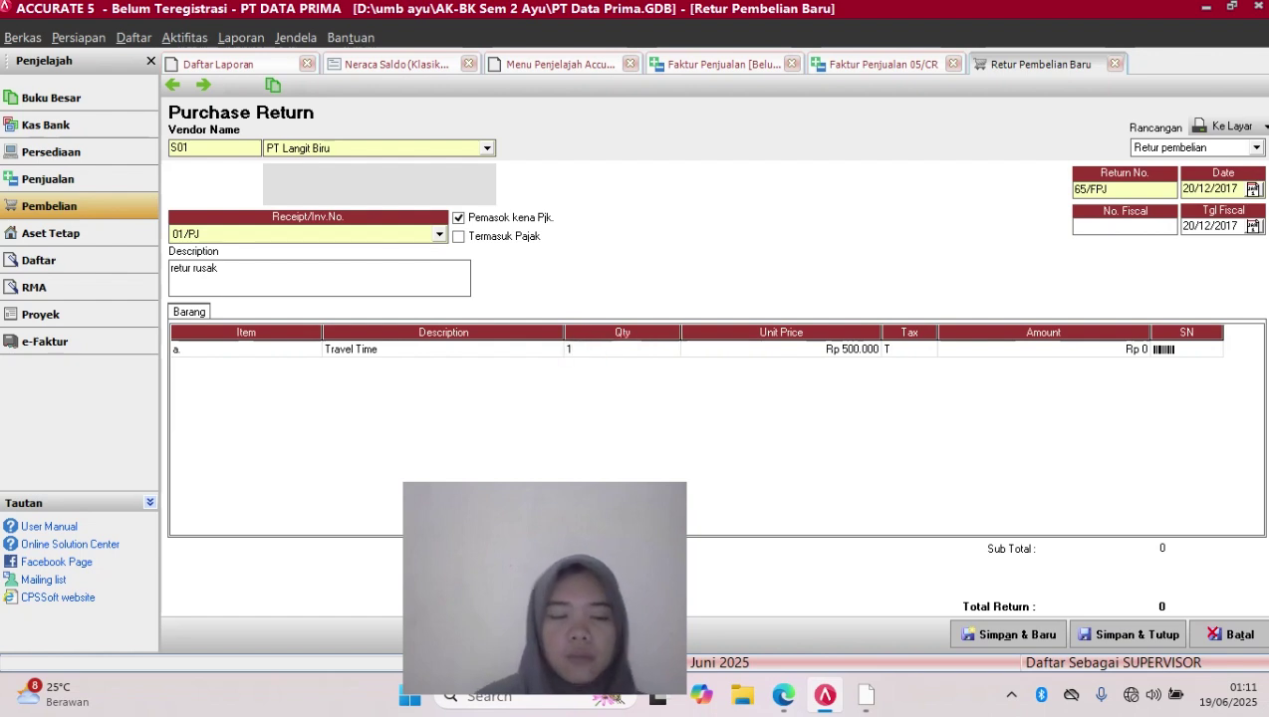
key("Tab")
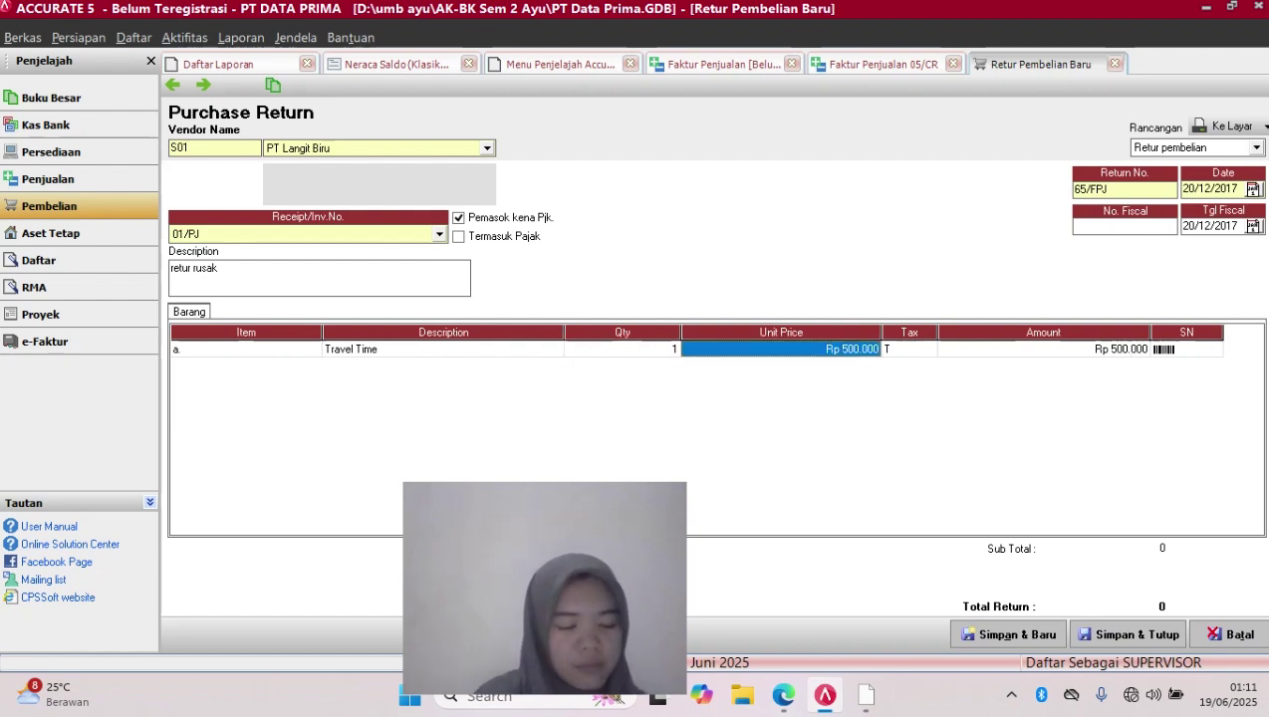
key("Tab")
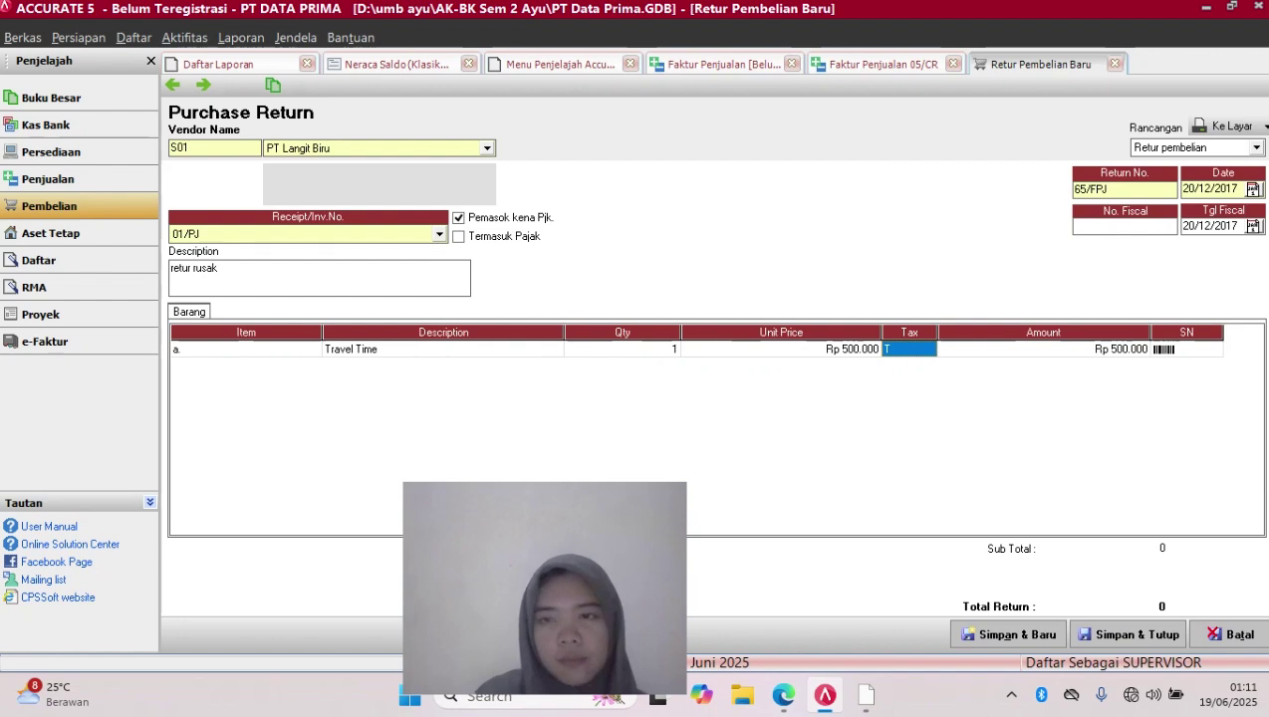
key("Return")
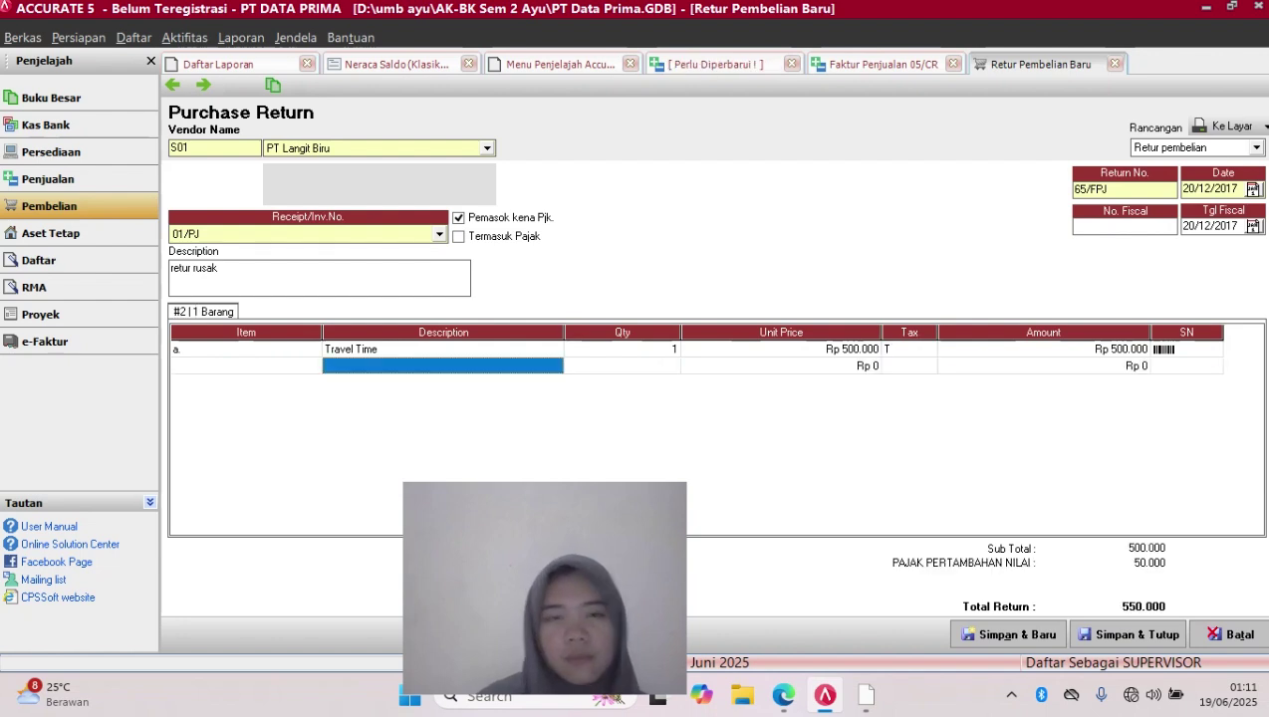
Choose Grand Polo for the second item line
left_click(518, 366)
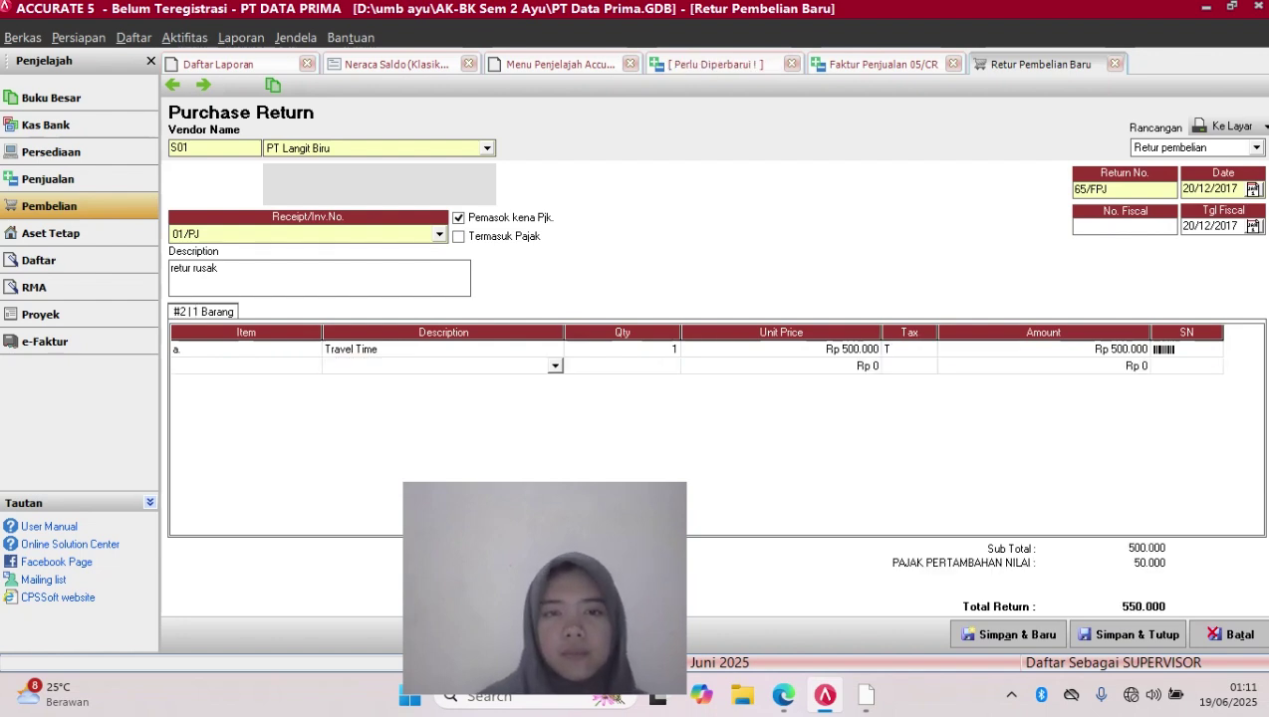
left_click(555, 366)
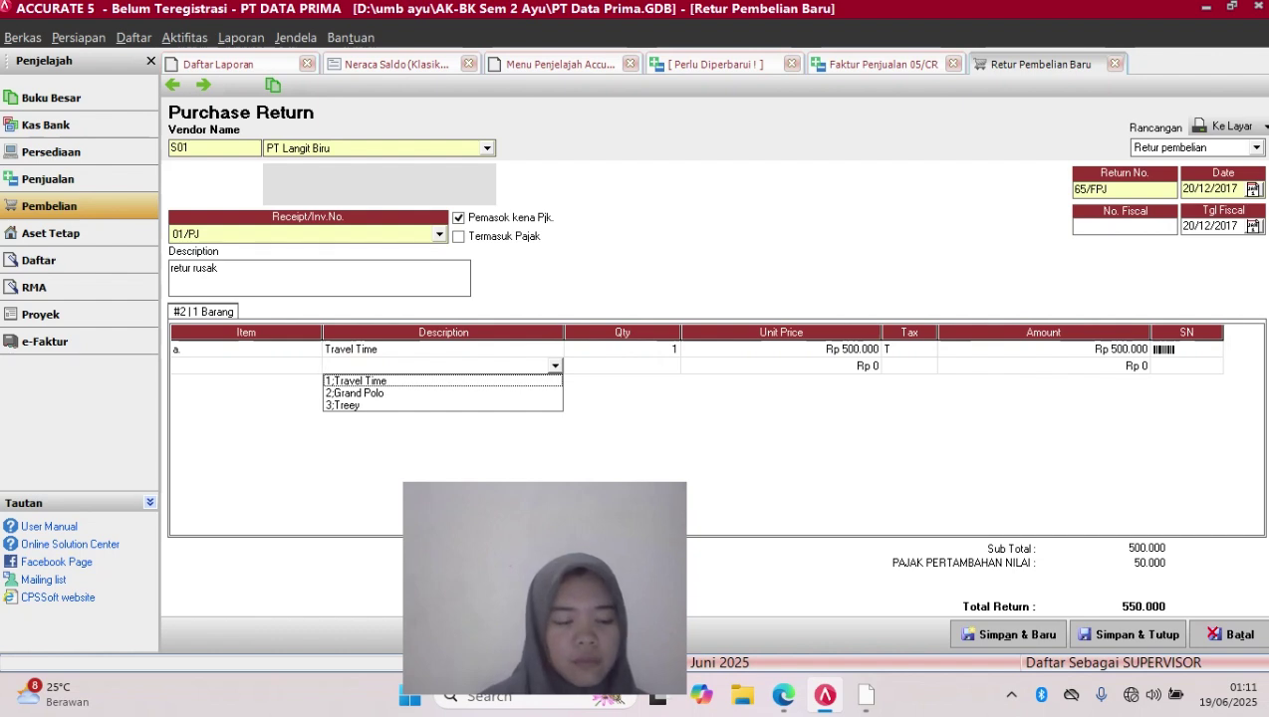
key("Down")
key("Return")
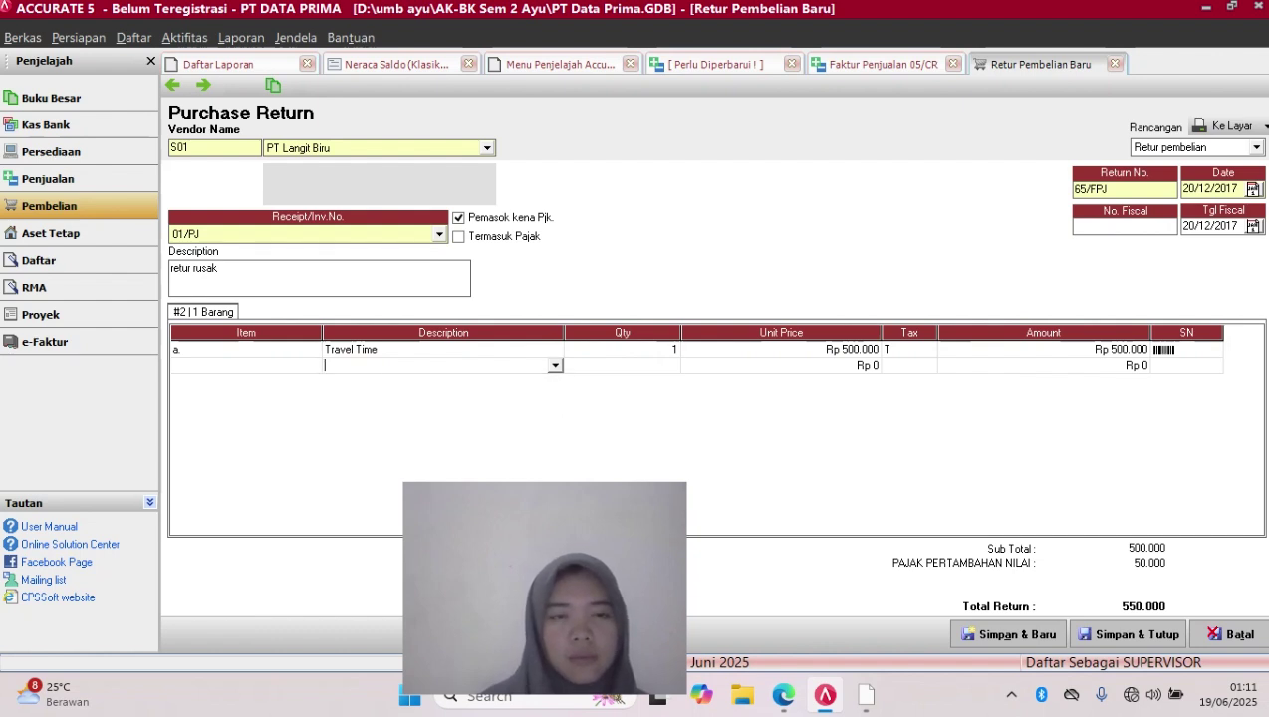
key("Return")
key("Tab")
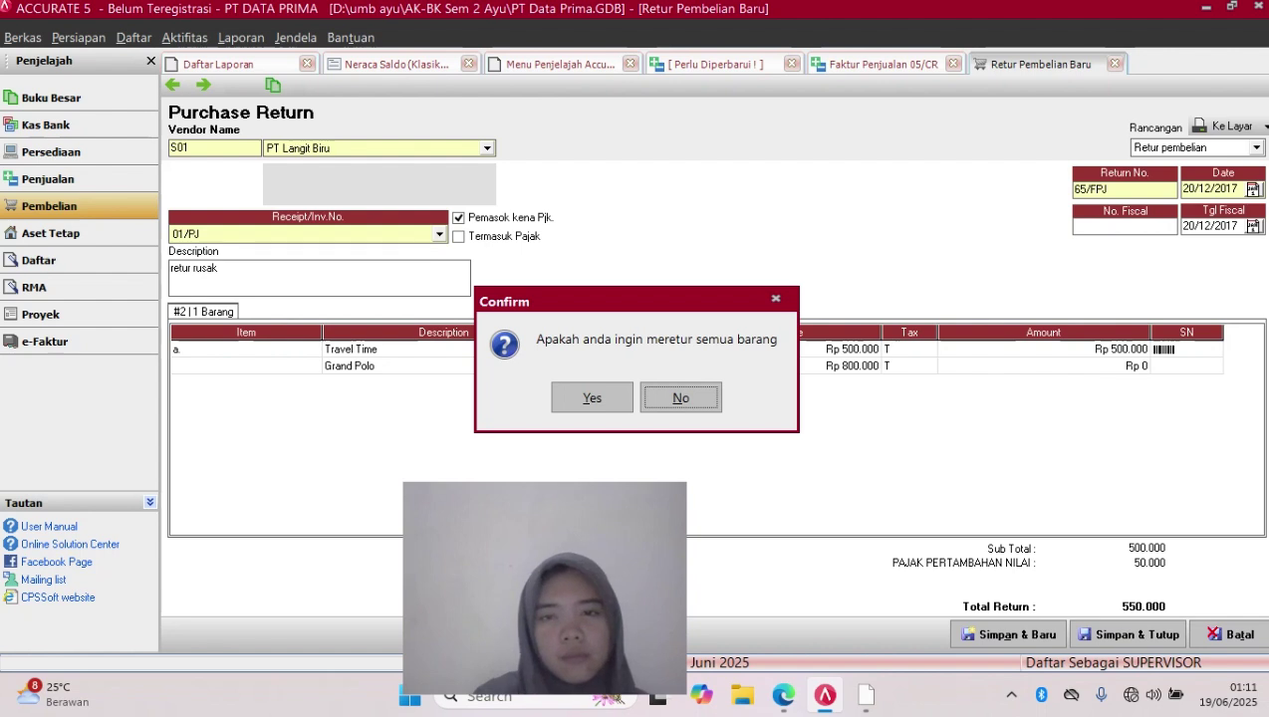
Decline returning all items and set Grand Polo's quantity to 1, giving total 1.430.000
key("Return")
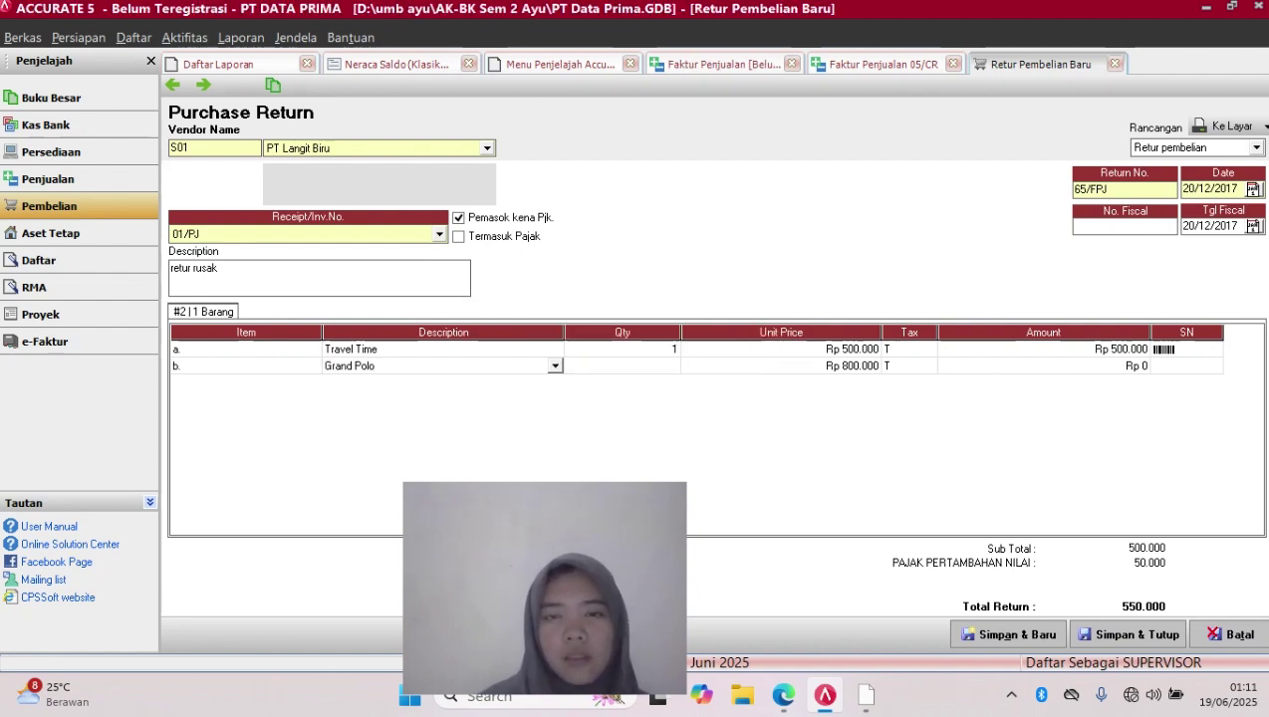
left_click(623, 365)
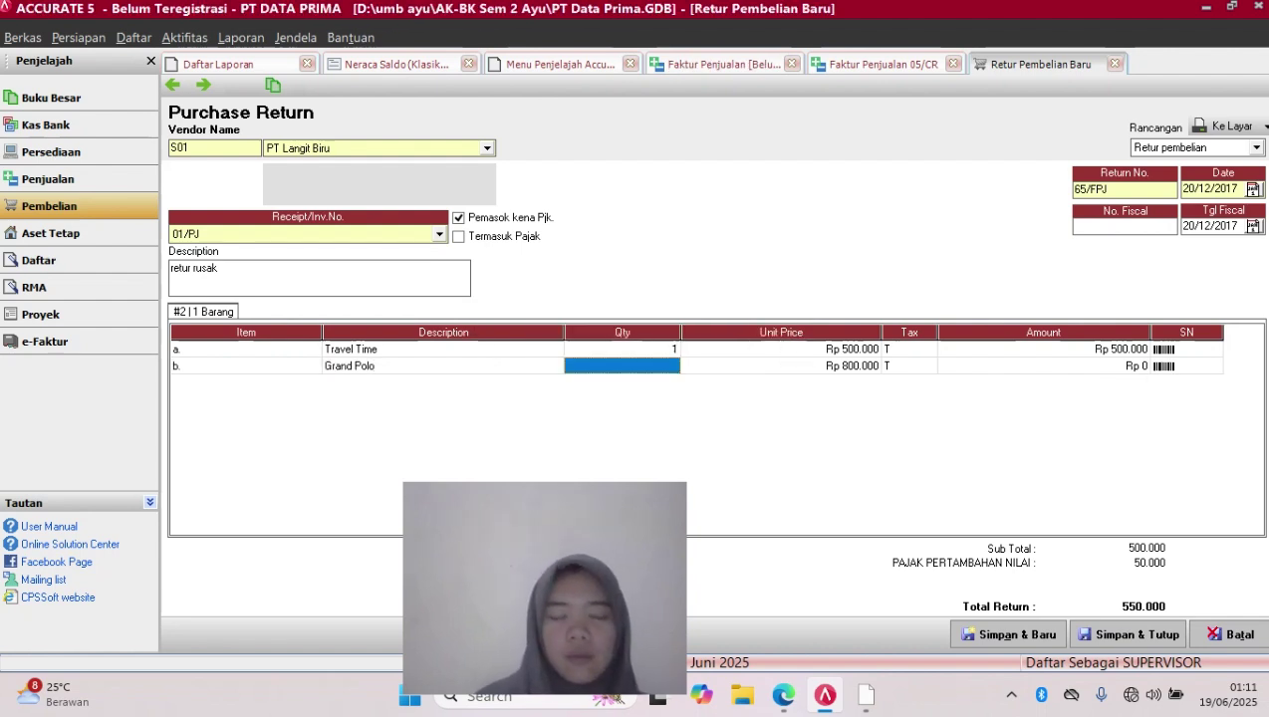
type("2")
key("Tab")
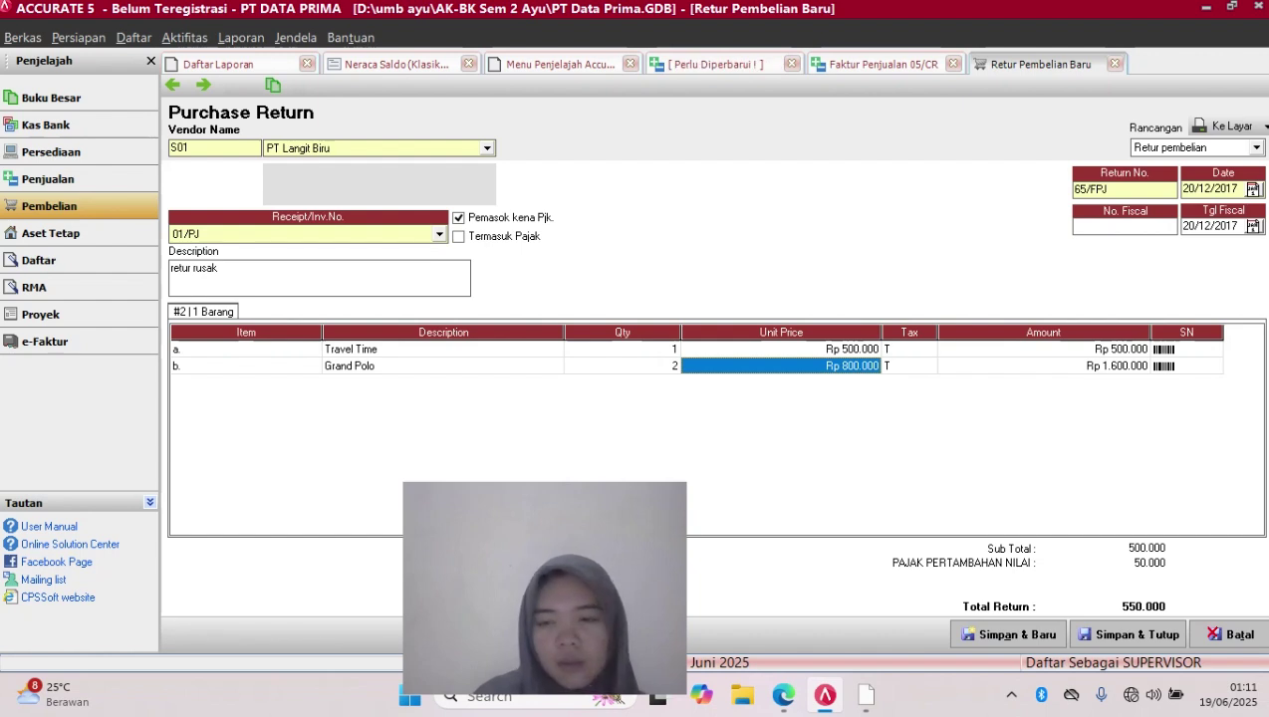
left_click(622, 366)
key("BackSpace")
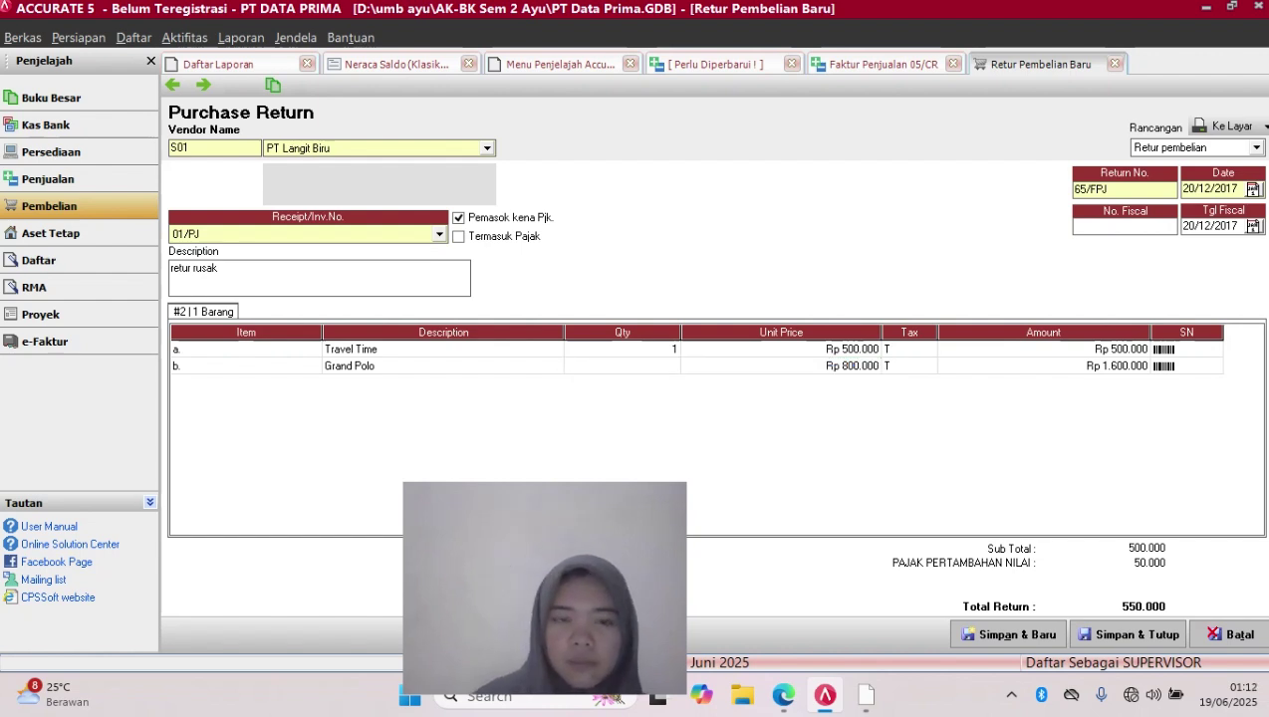
type("1")
key("Caps_Lock")
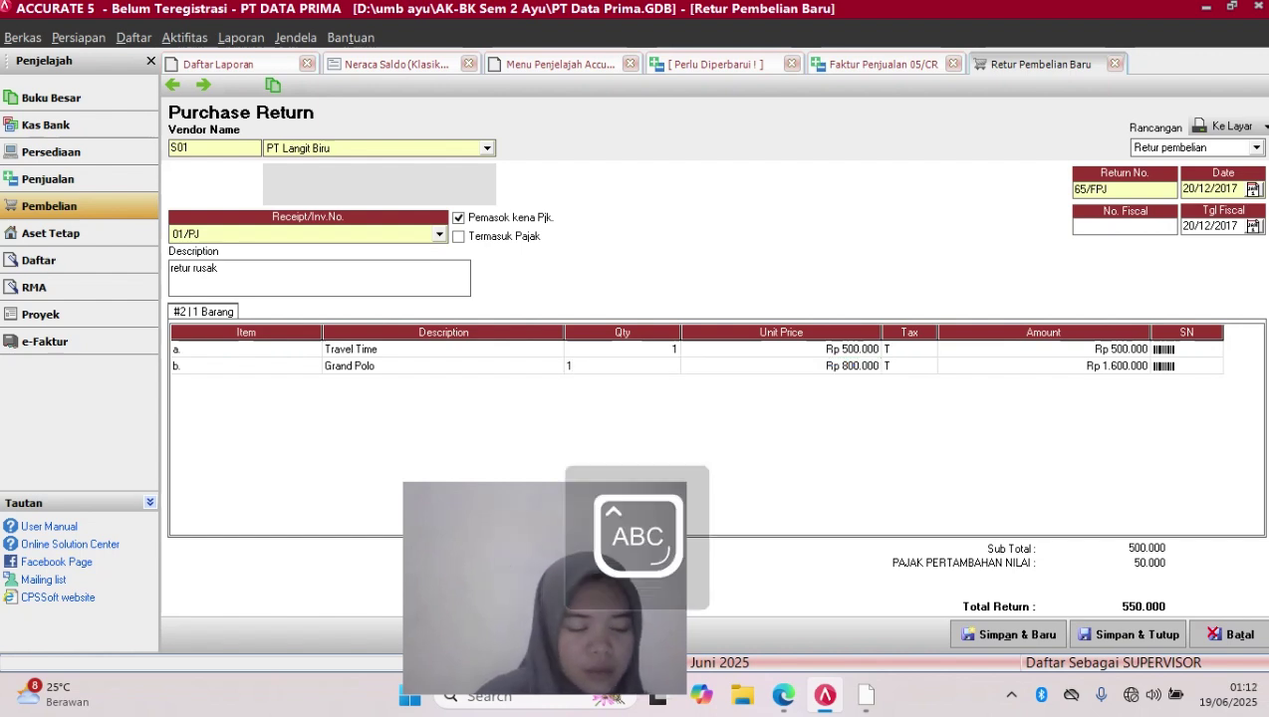
key("Caps_Lock")
key("Return")
key("Return")
key("Return")
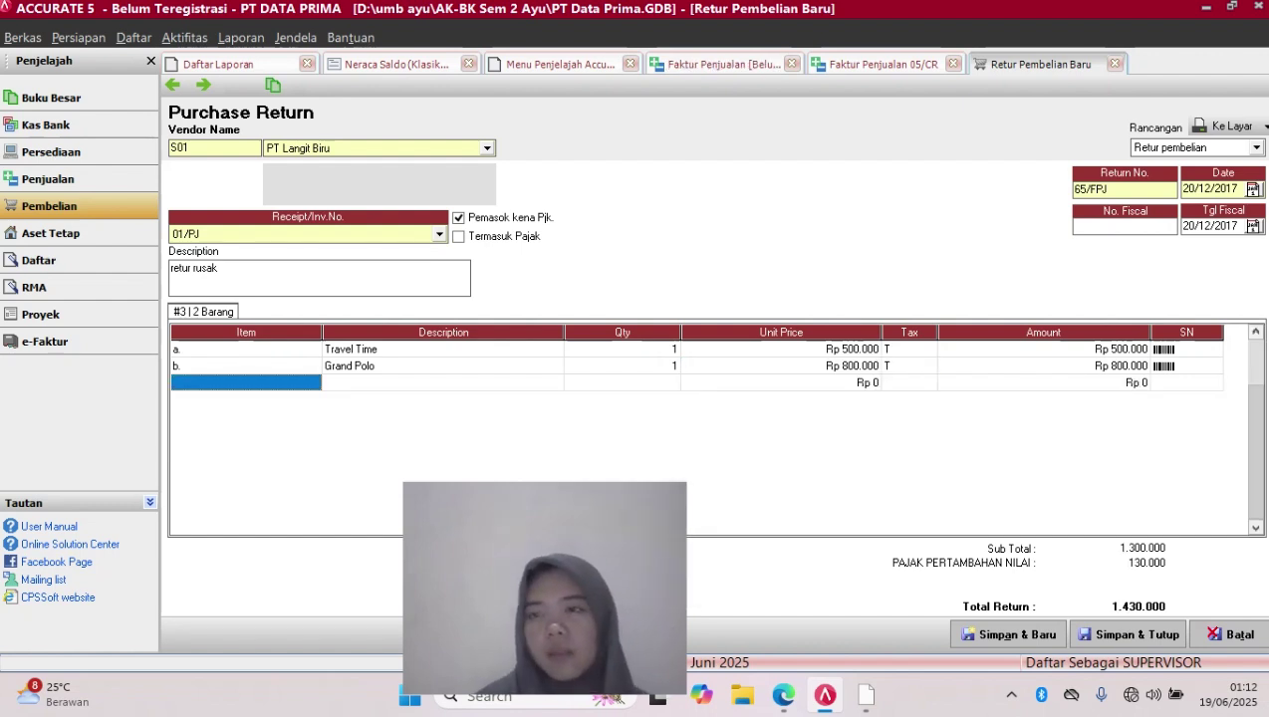
Remove the empty third line, then save and close return 65/FPJ, acknowledging the information message
left_click(1044, 350)
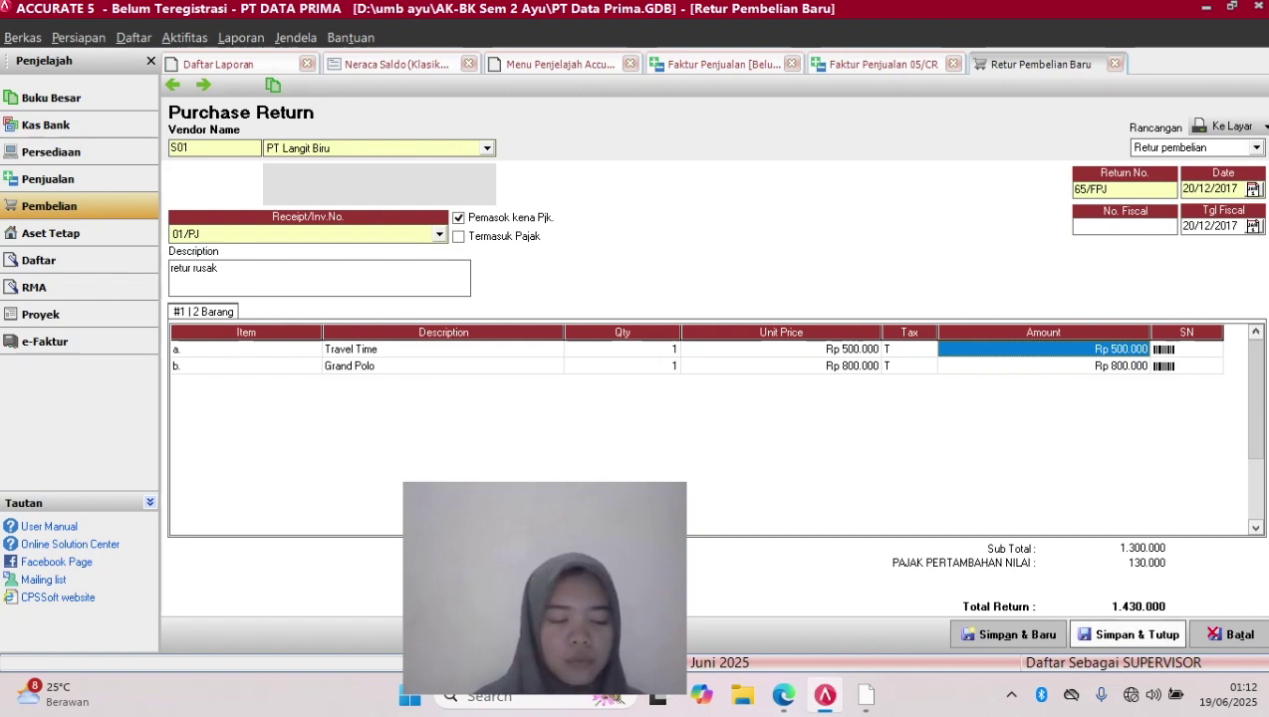
left_click(1127, 634)
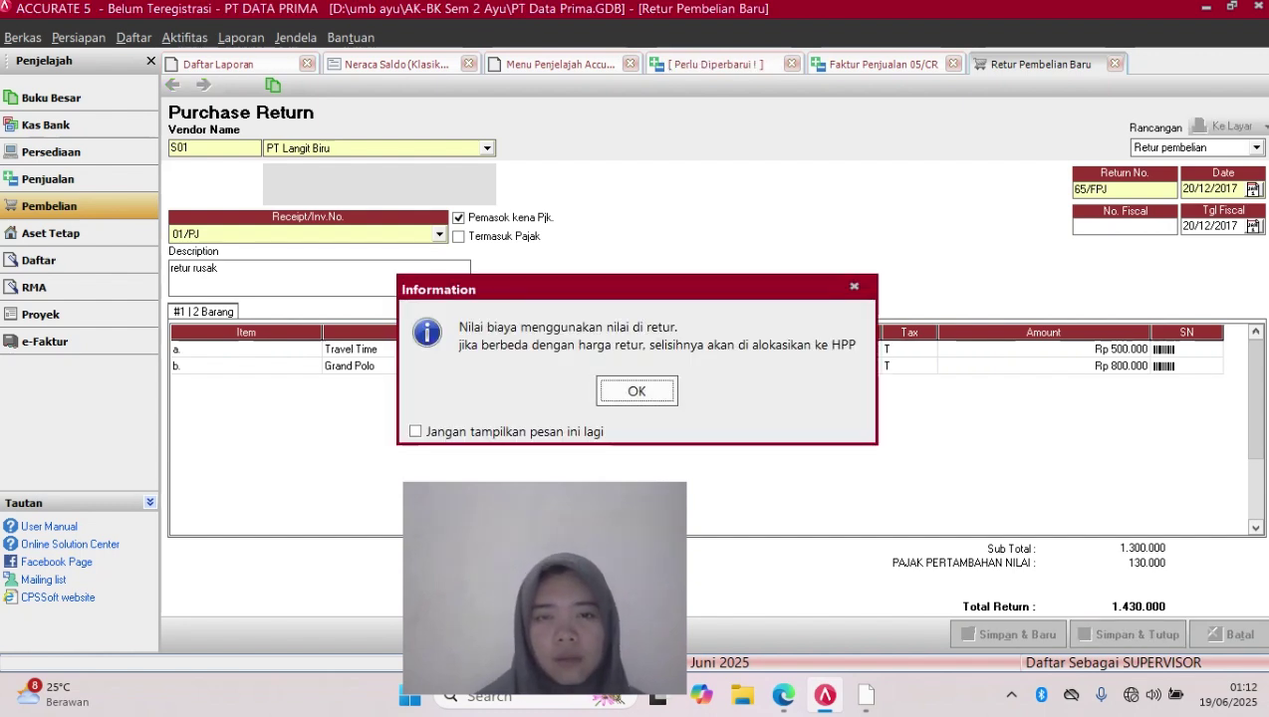
key("Return")
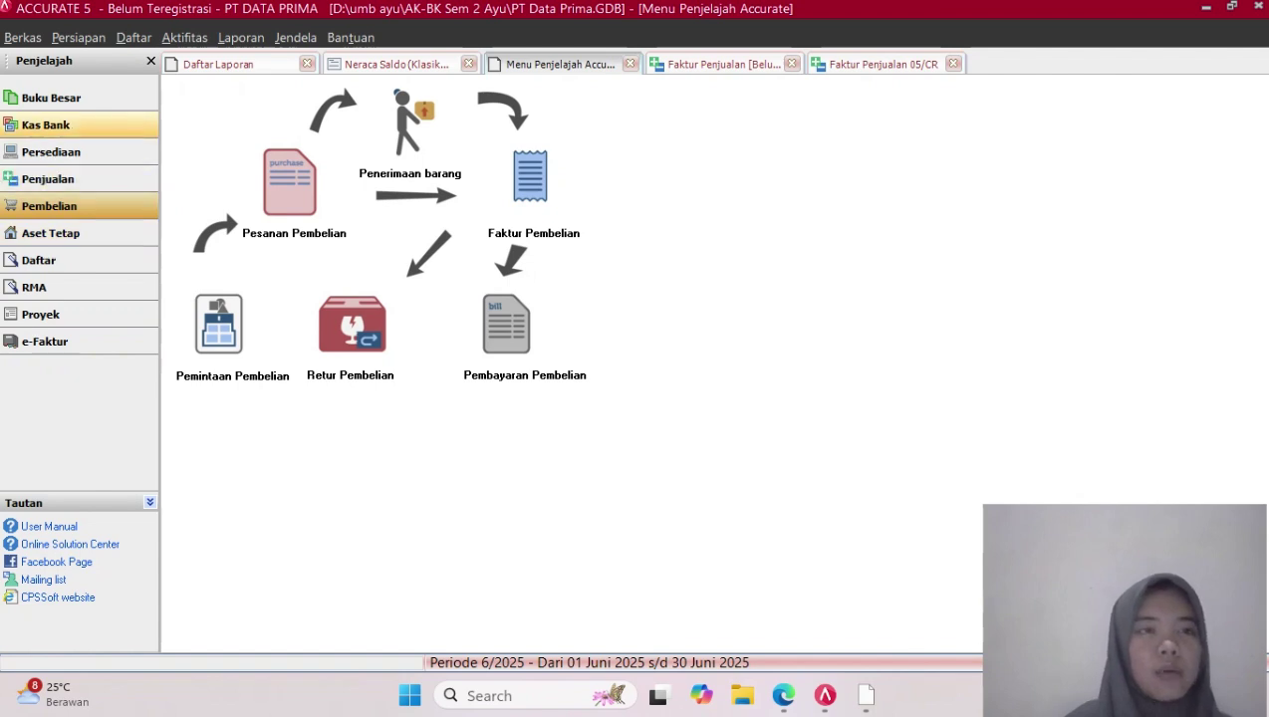
Open Rekonsiliasi Bank from the Kas Bank overview and list the bank accounts
left_click(46, 125)
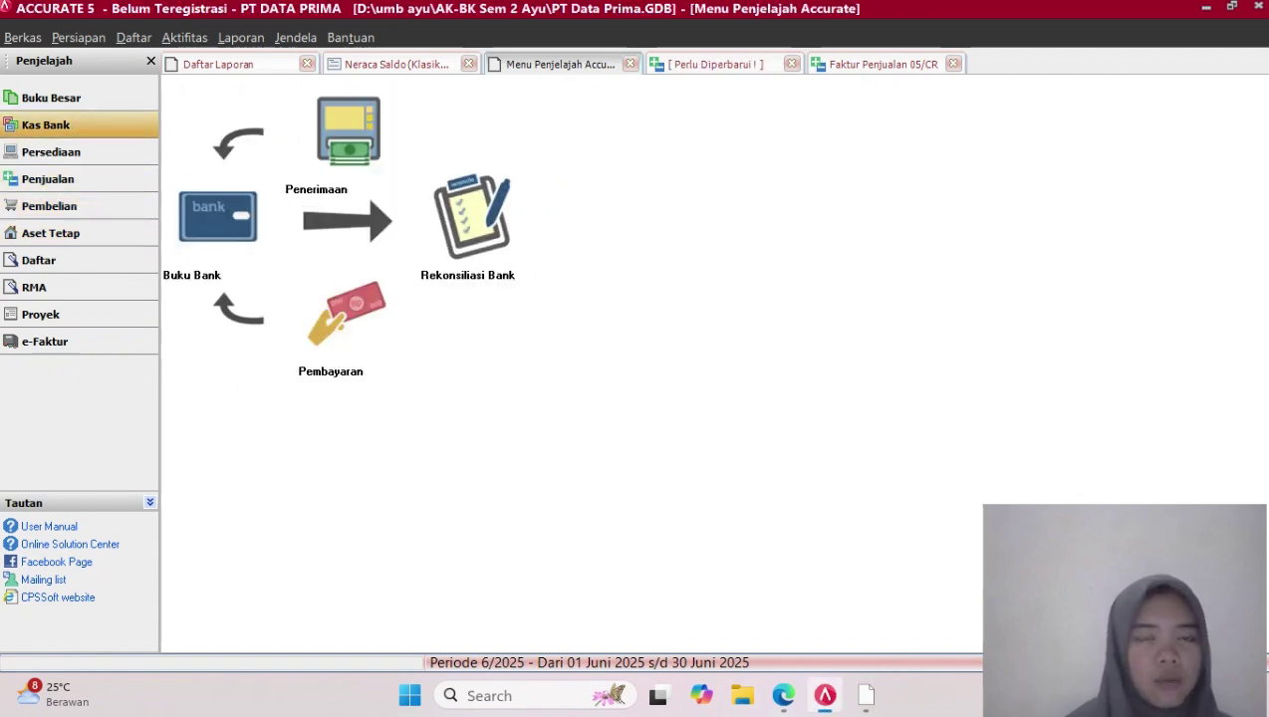
left_click(471, 219)
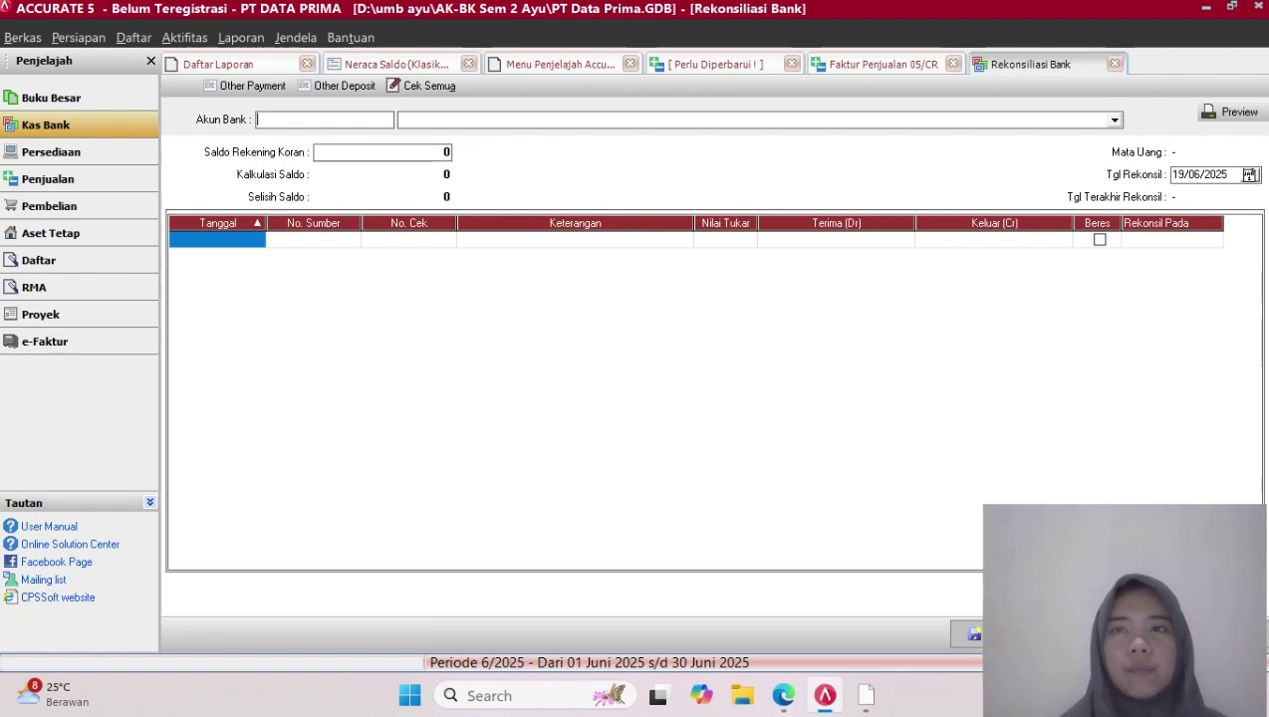
left_click(1114, 64)
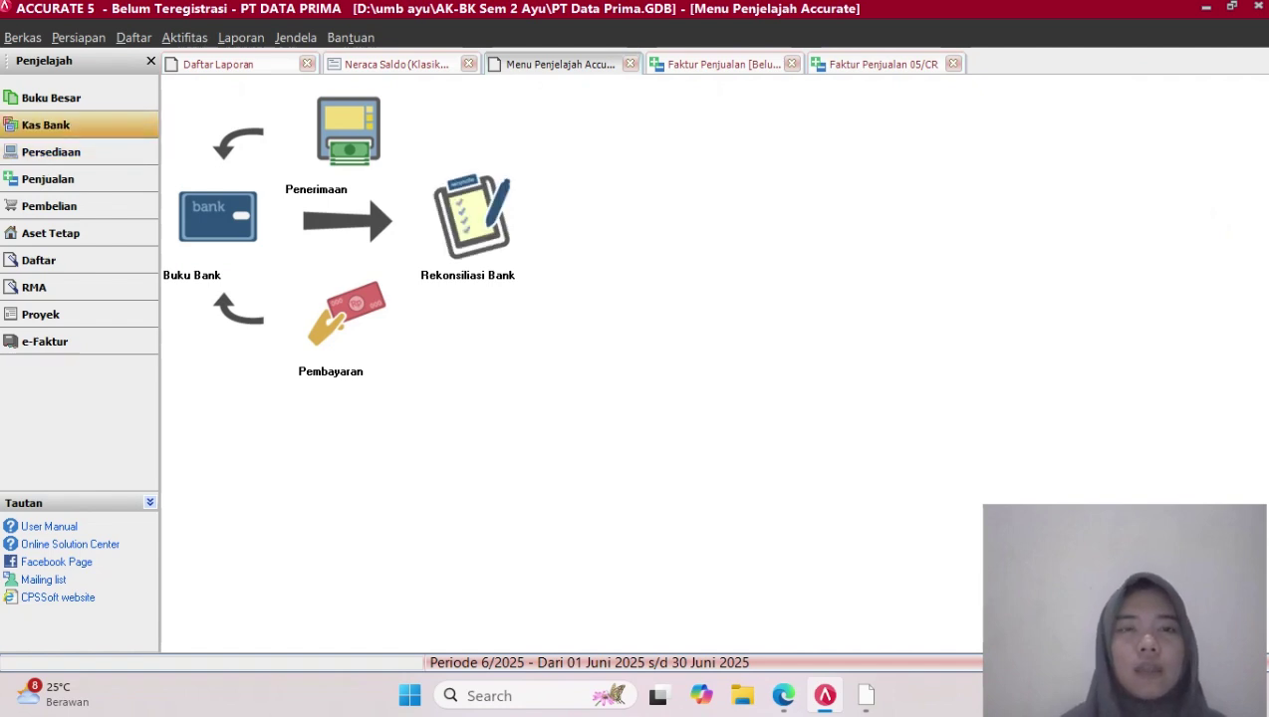
left_click(472, 214)
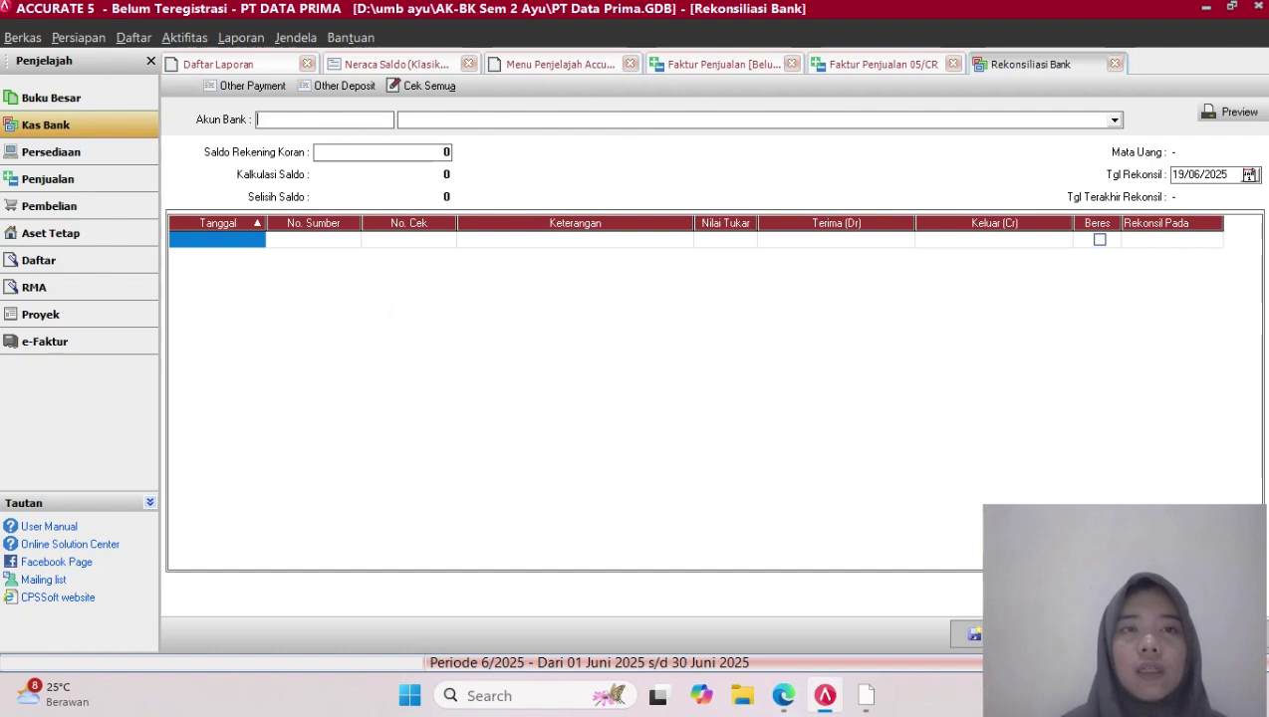
left_click(1114, 120)
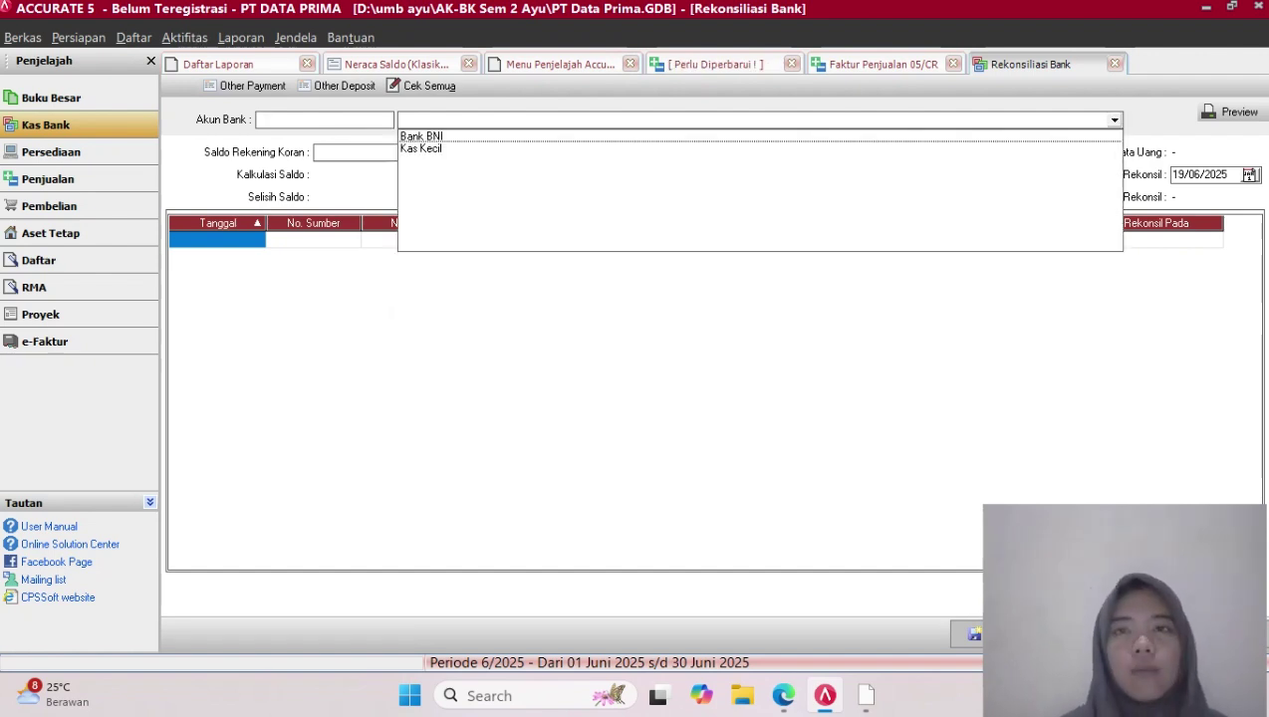
Choose Bank BNI (11101) and set the reconciliation date to 31/12/2017
left_click(423, 136)
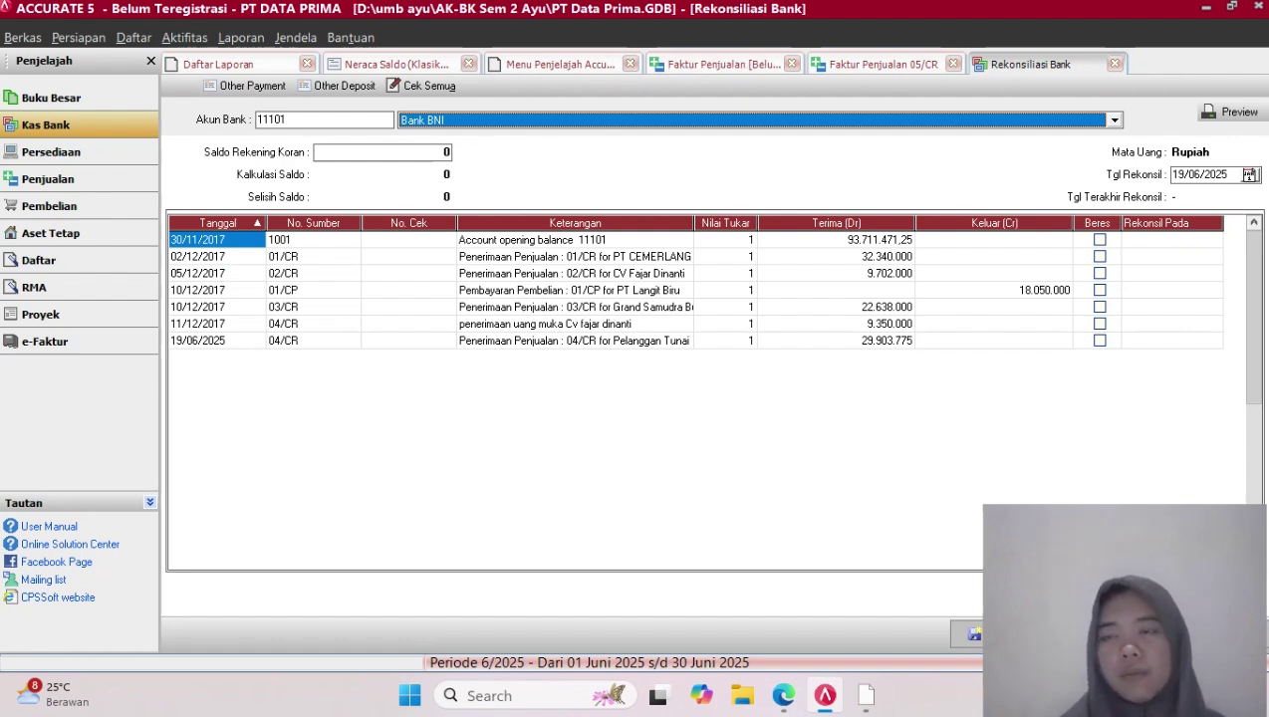
left_click(1223, 174)
key("BackSpace")
key("BackSpace")
key("BackSpace")
key("BackSpace")
key("BackSpace")
key("BackSpace")
key("BackSpace")
key("BackSpace")
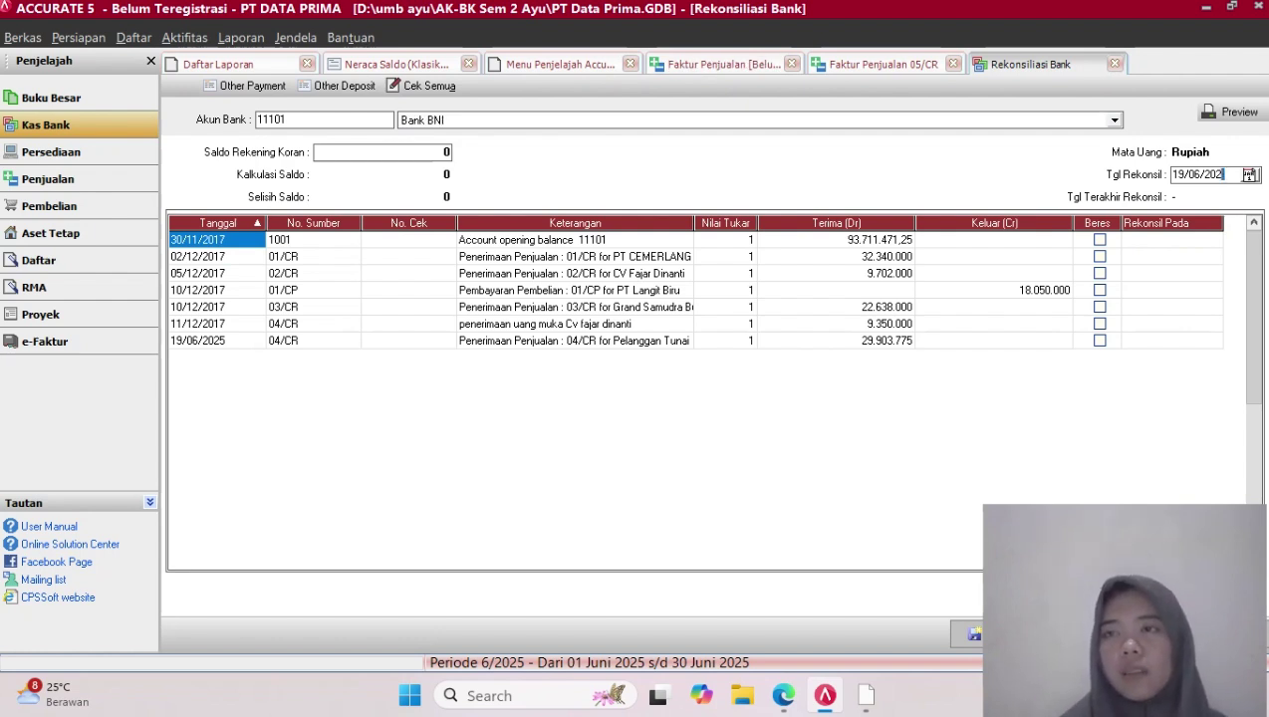
type("31/ /")
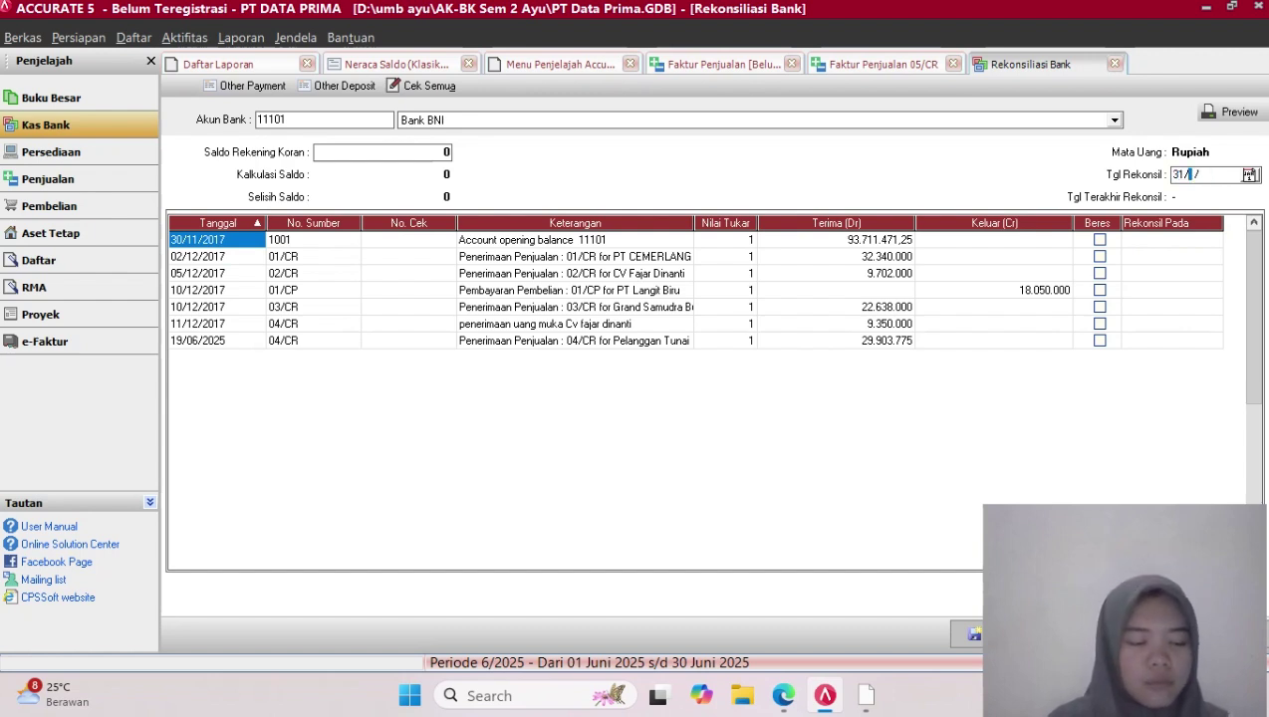
type("12")
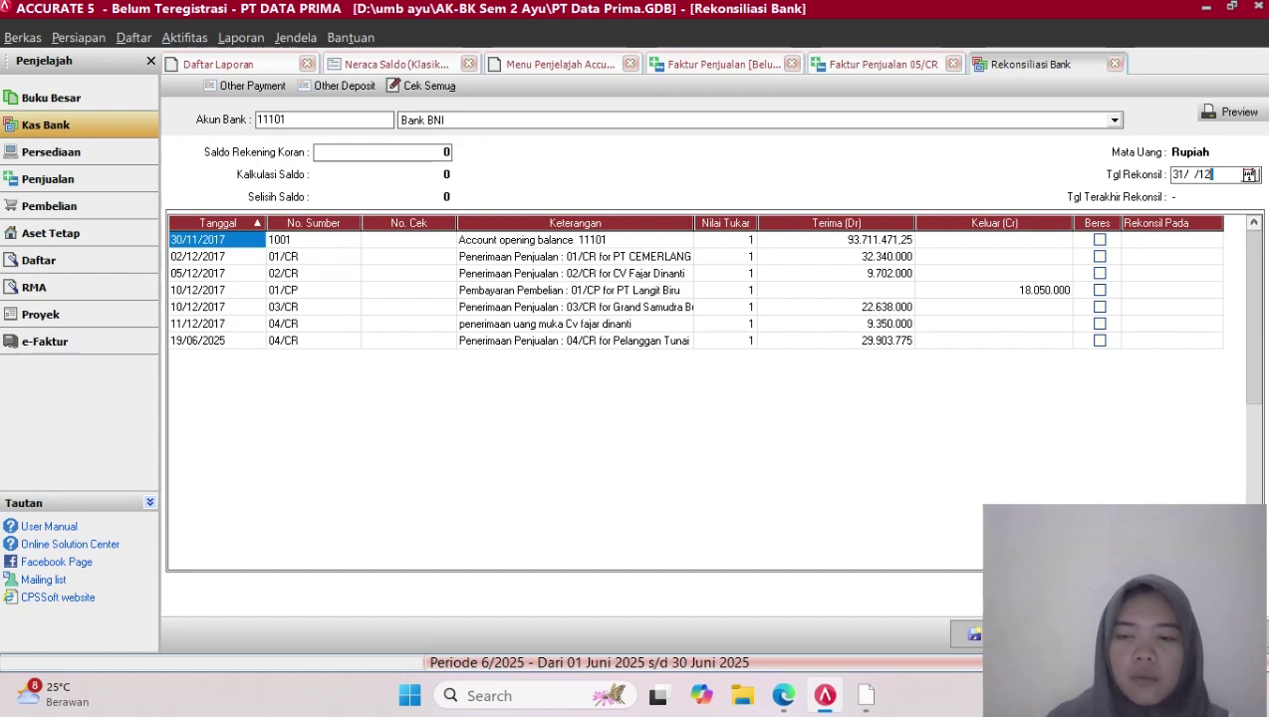
type("20")
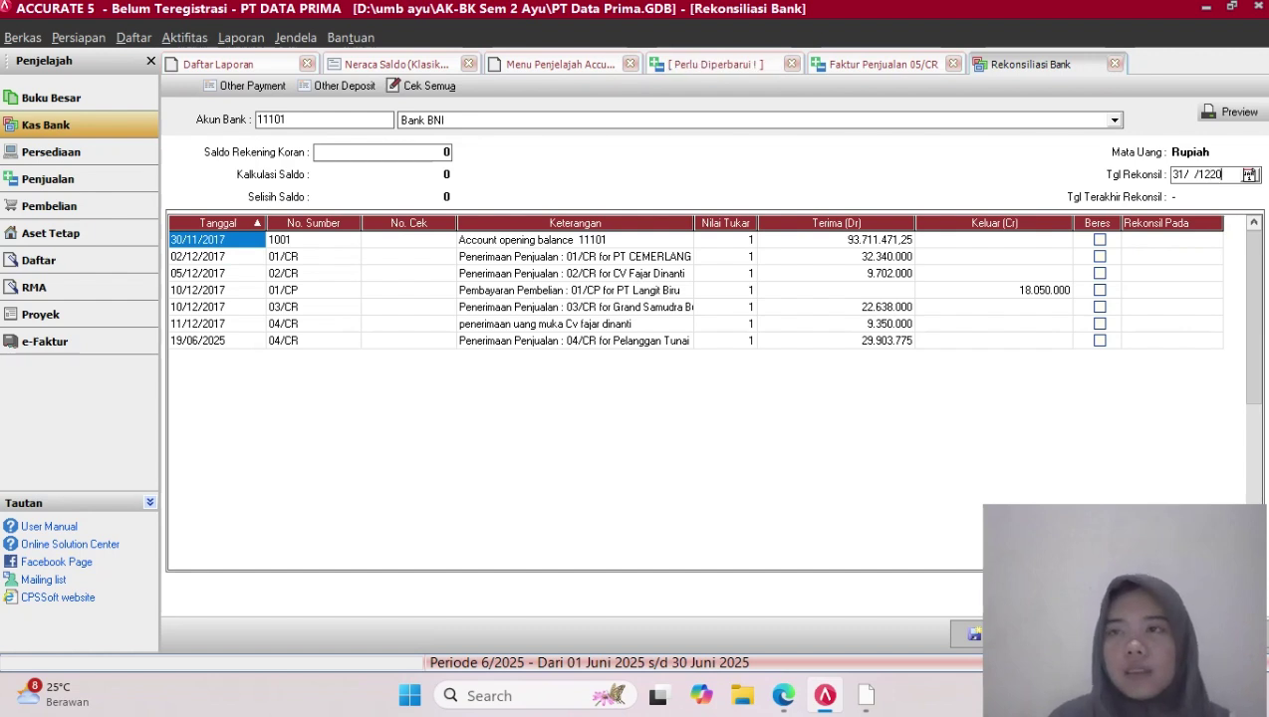
key("BackSpace")
key("BackSpace")
key("BackSpace")
key("BackSpace")
key("BackSpace")
key("BackSpace")
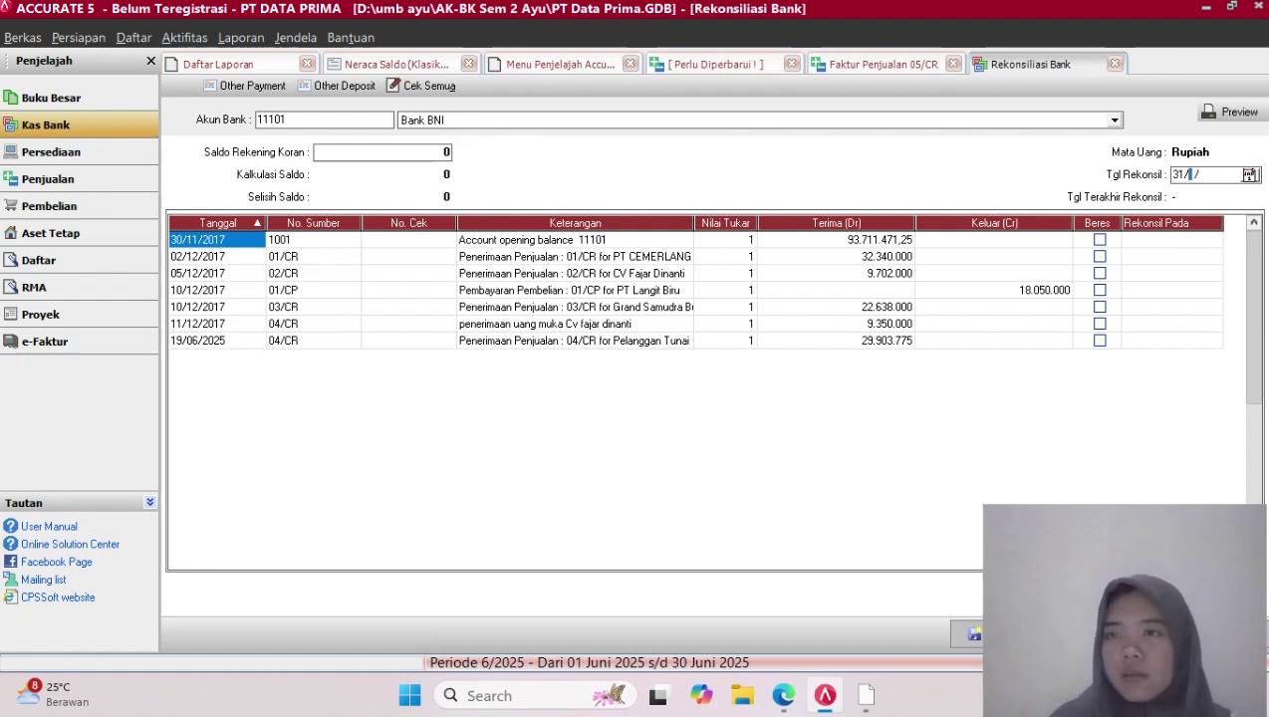
type("12/2017")
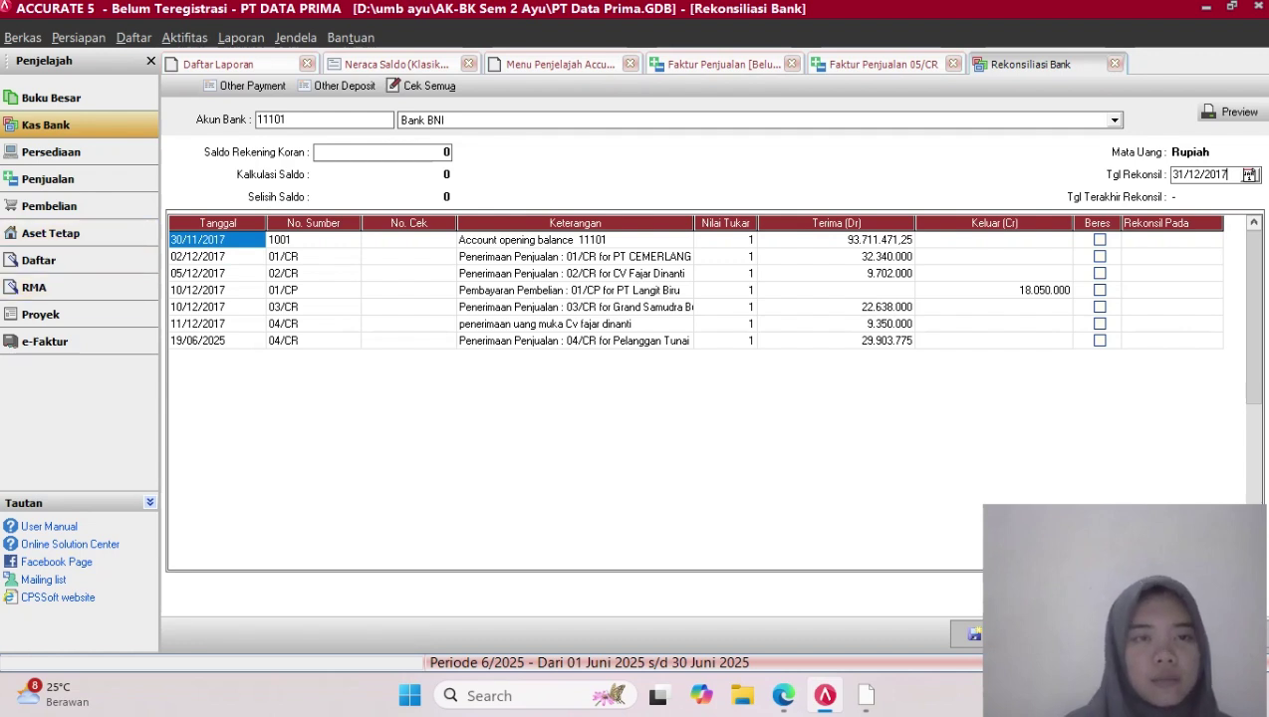
Refresh the transaction list and sort it by date, newest first
left_click(1100, 240)
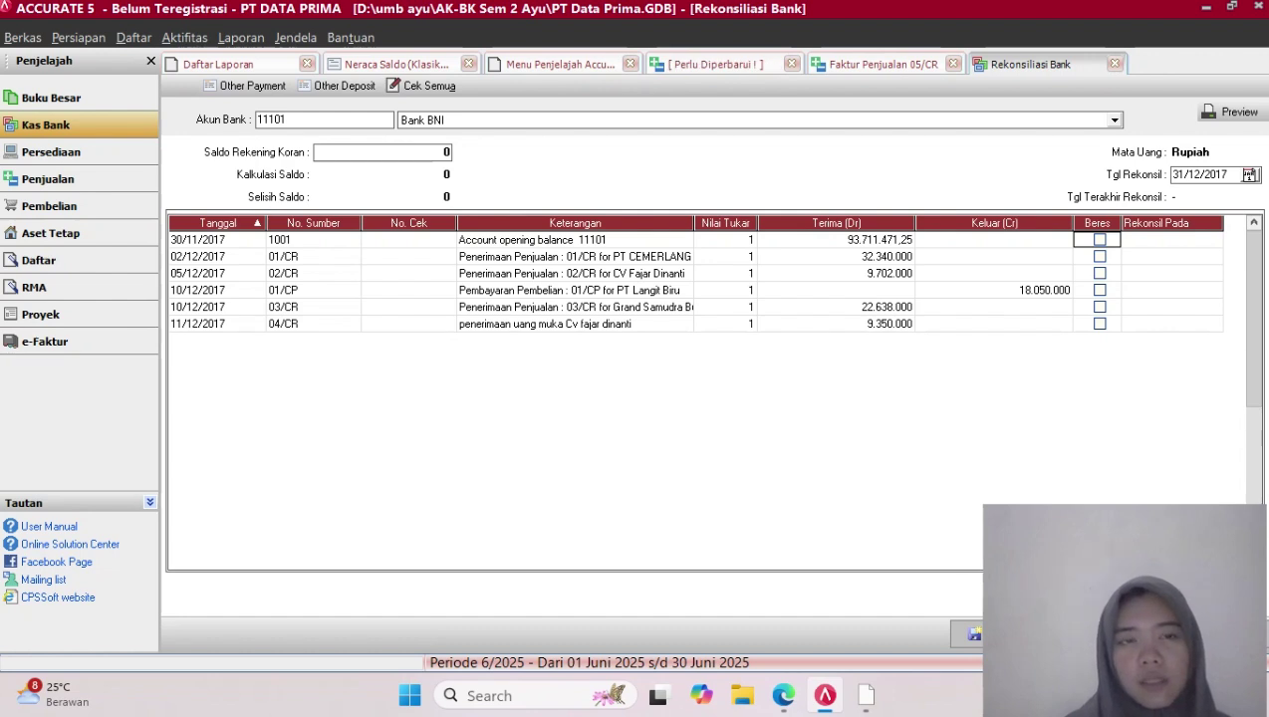
left_click(218, 223)
left_click(217, 223)
left_click(217, 223)
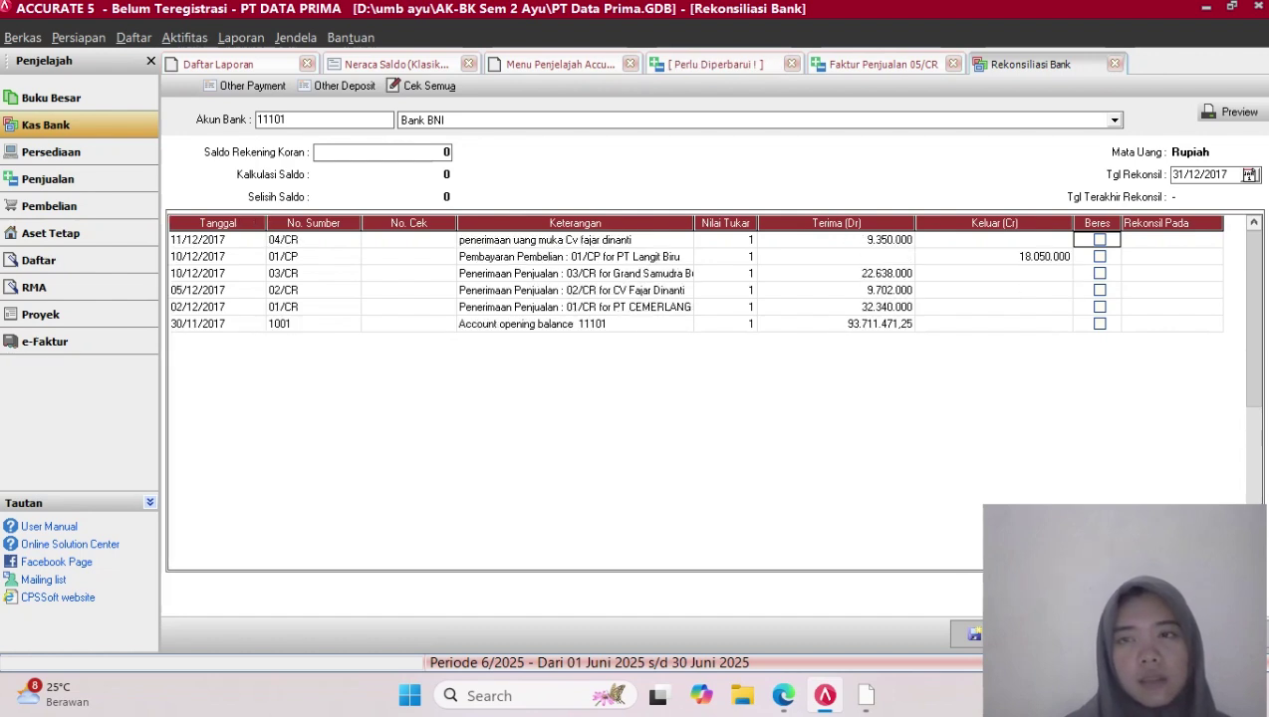
scroll(697, 299, "down", 5)
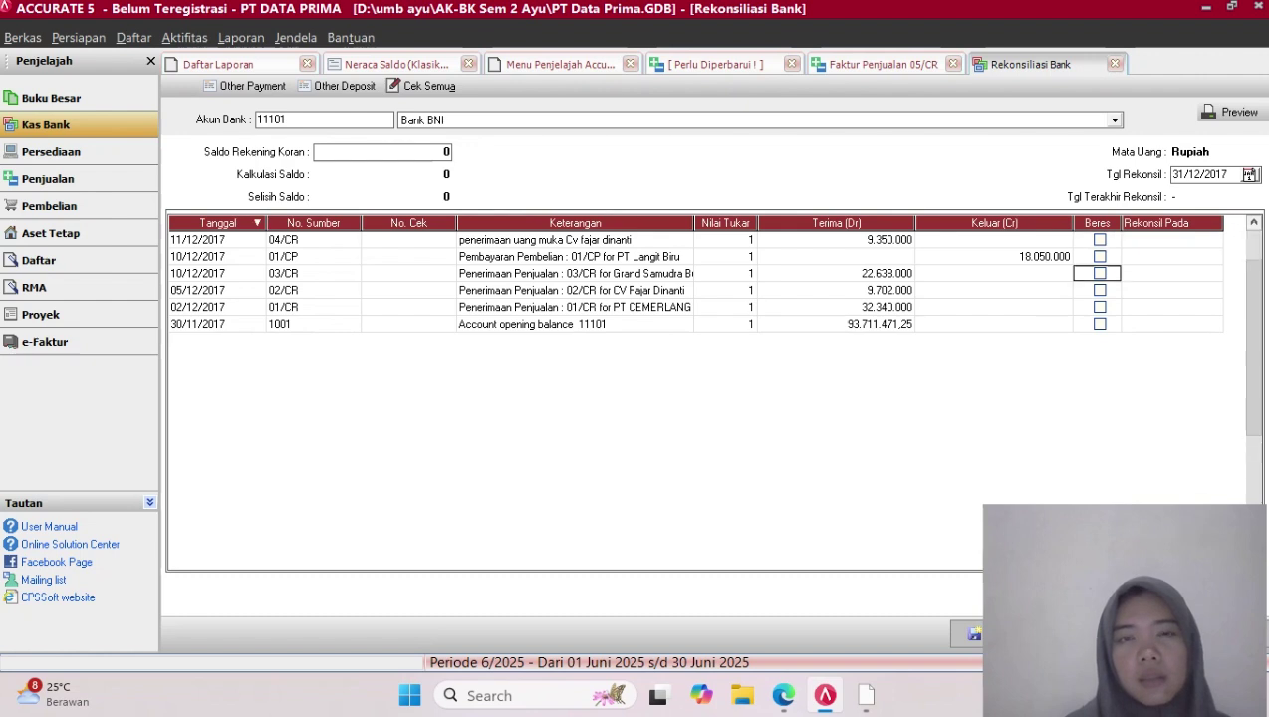
scroll(697, 299, "up", 5)
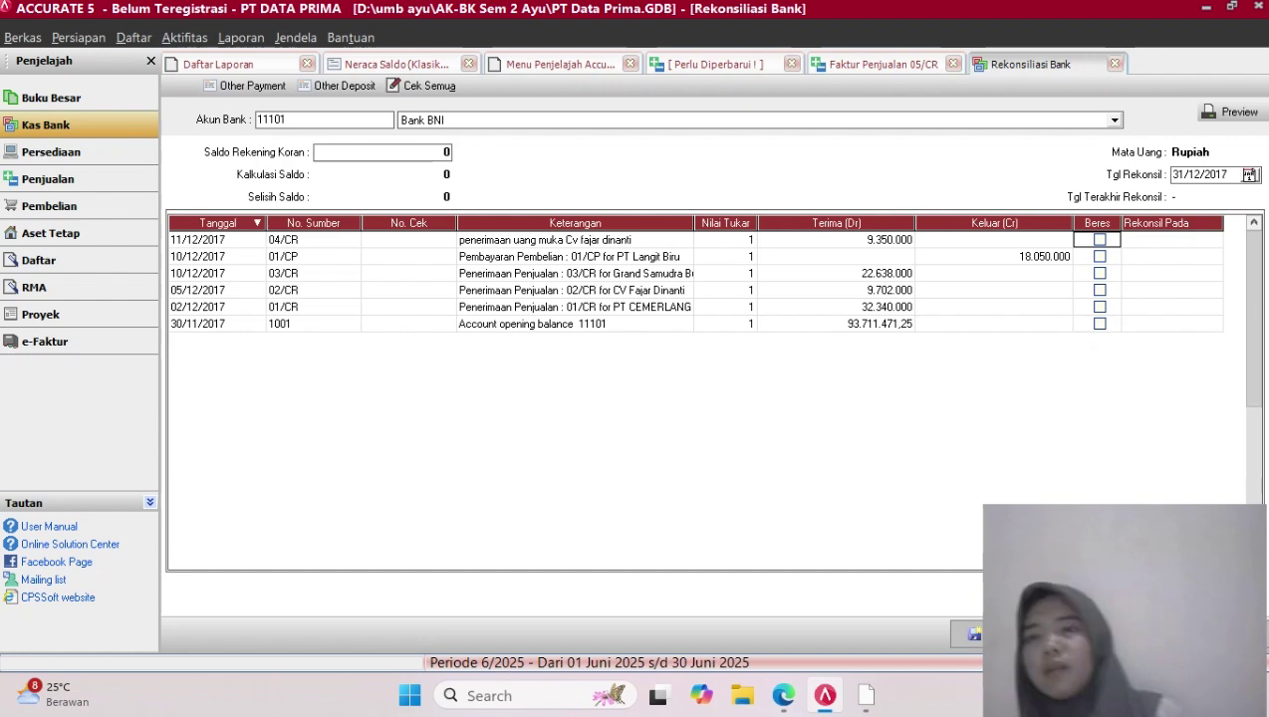
Change the reconciliation date to 31/12/2025 and select the 19/06/2025 04/CR receipt
left_click(1224, 175)
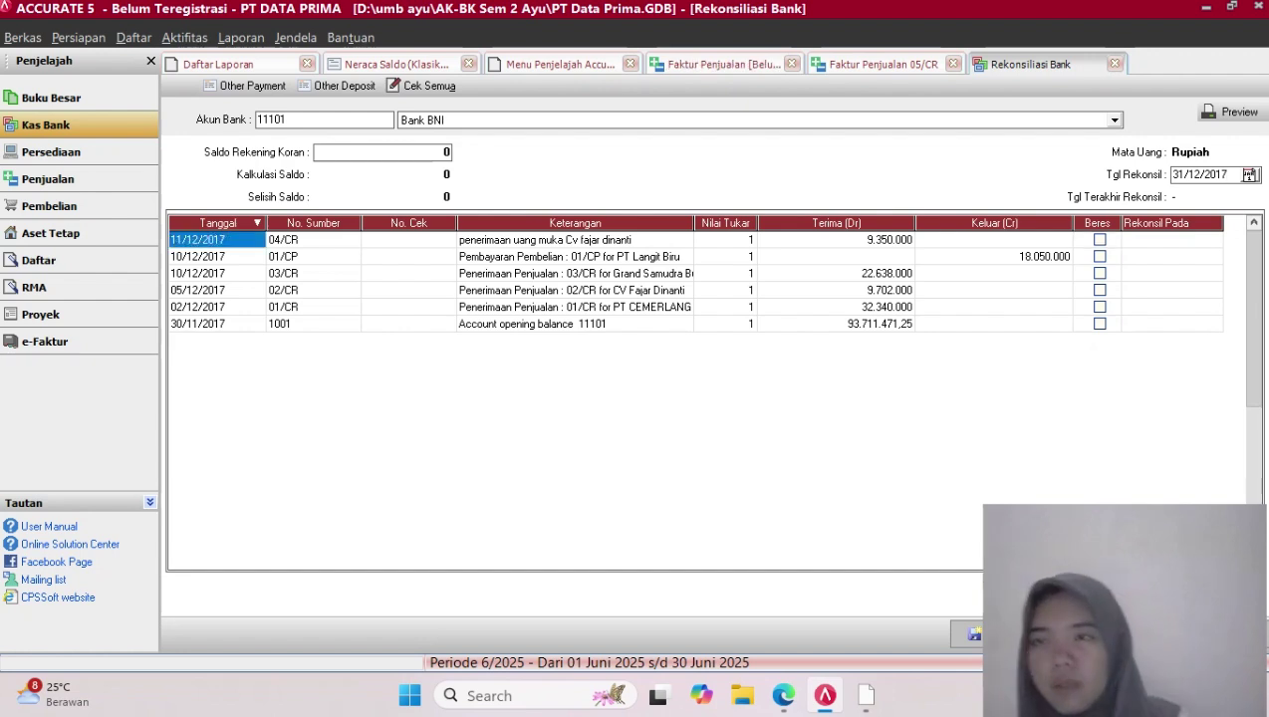
key("BackSpace")
key("BackSpace")
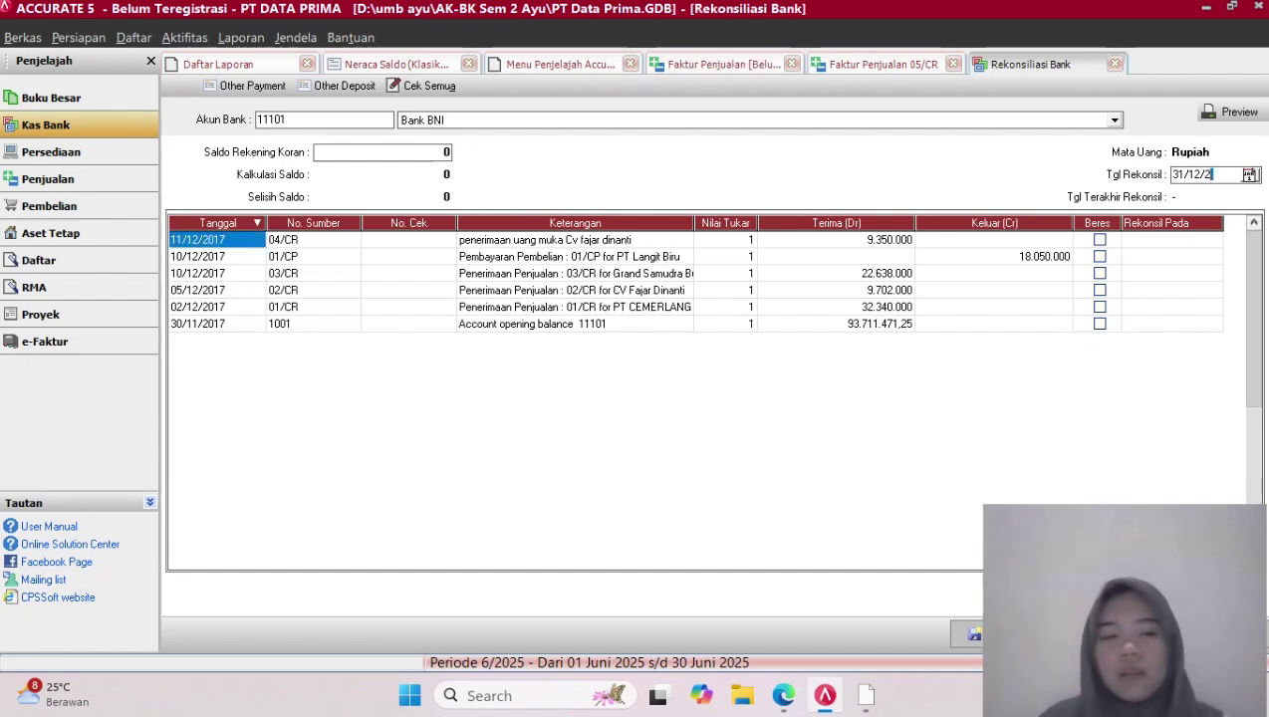
type("025")
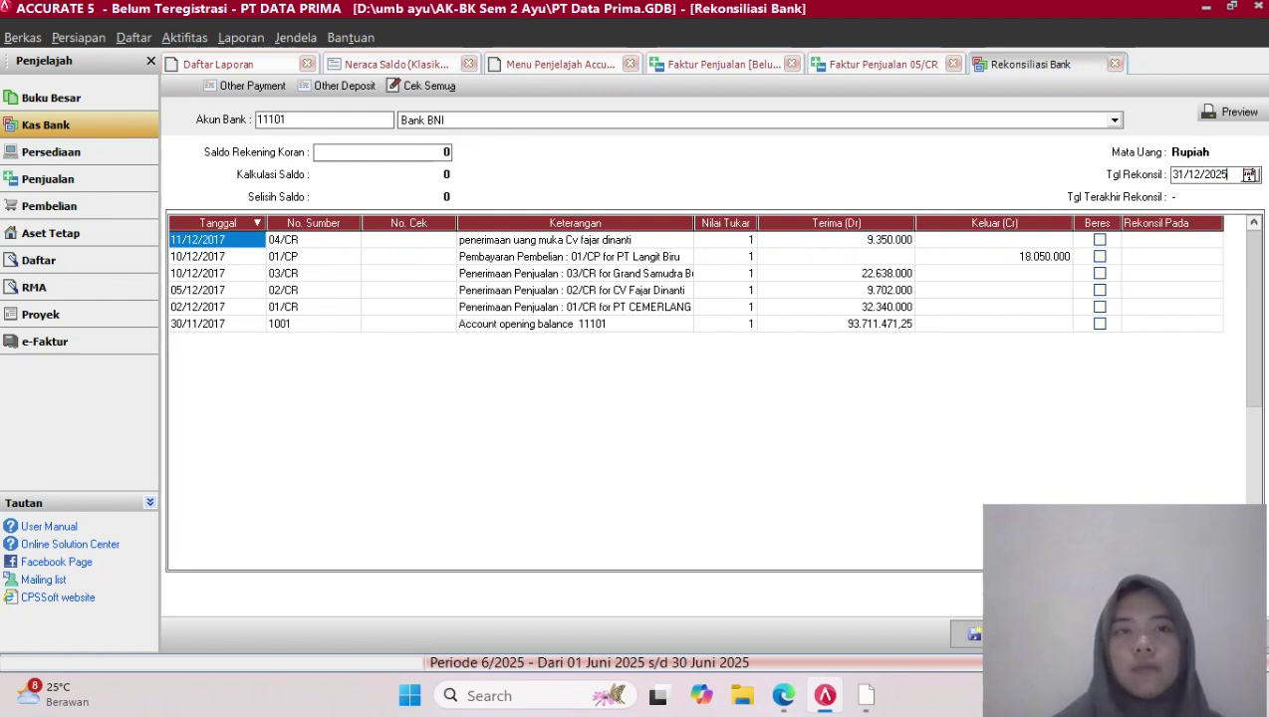
key("Tab")
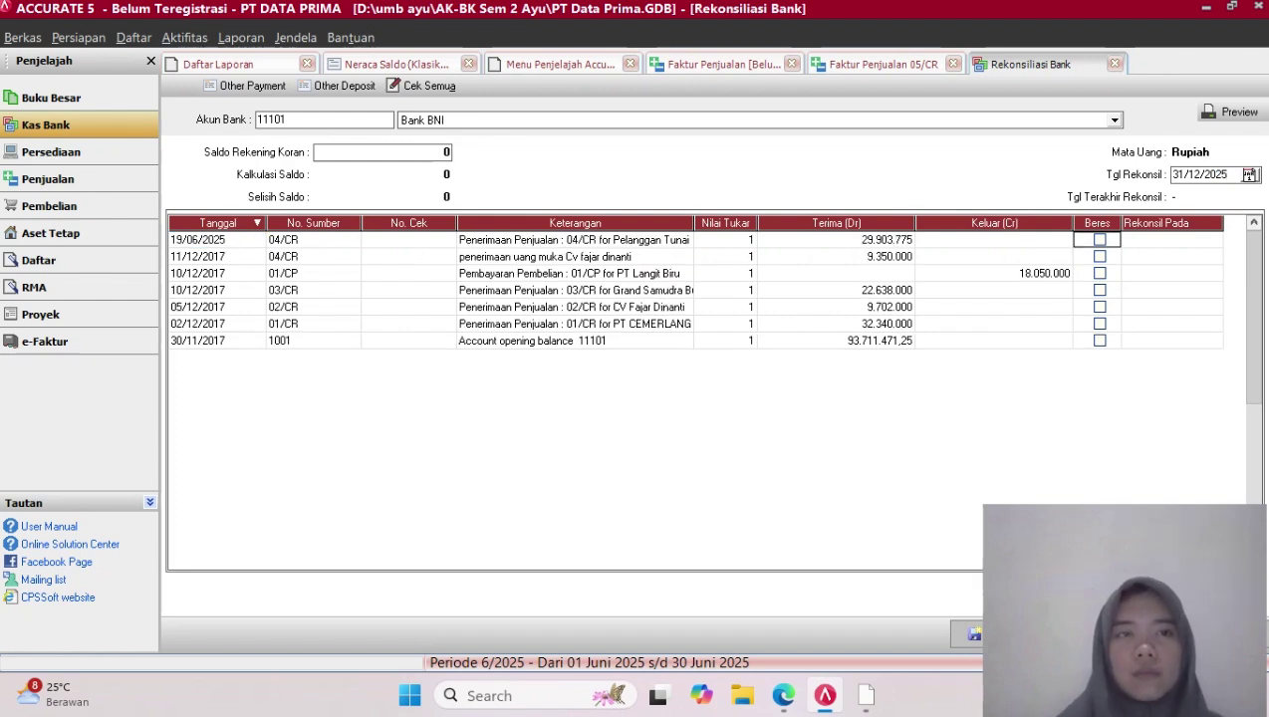
left_click(217, 240)
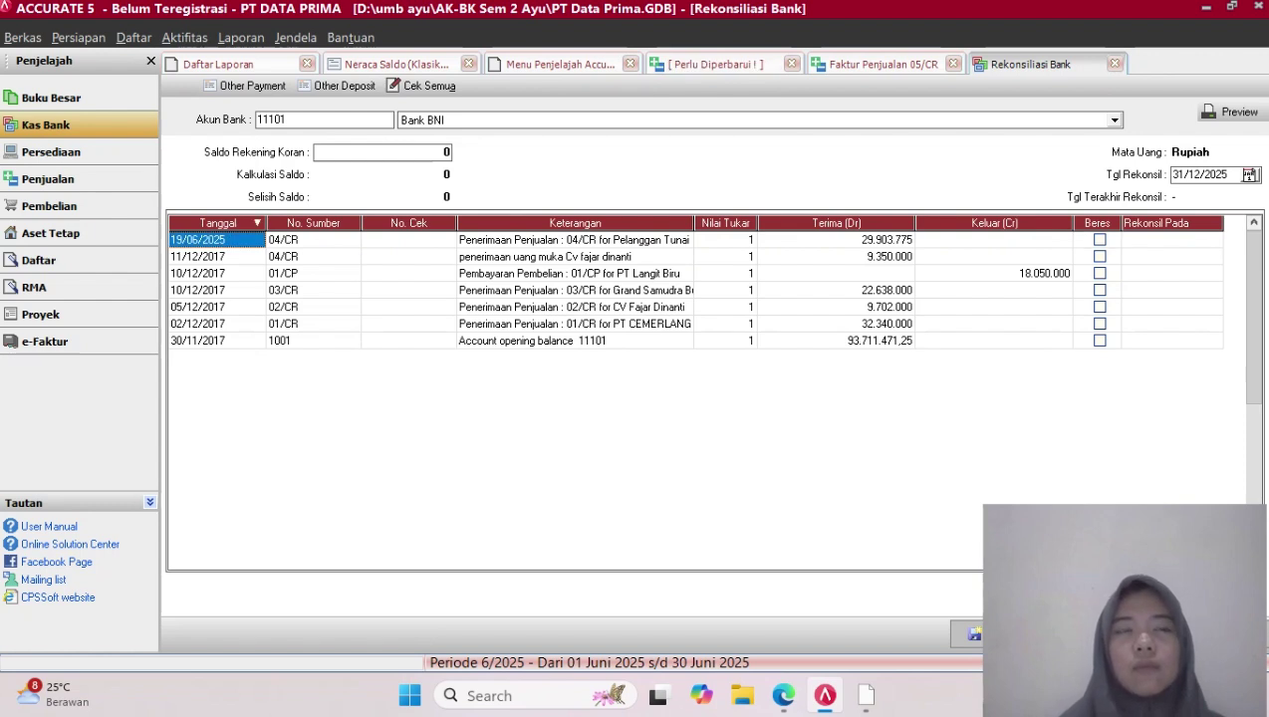
Open receipt 04/CR from the reconciliation list and erase its 19/06/2025 payment date
double_click(217, 240)
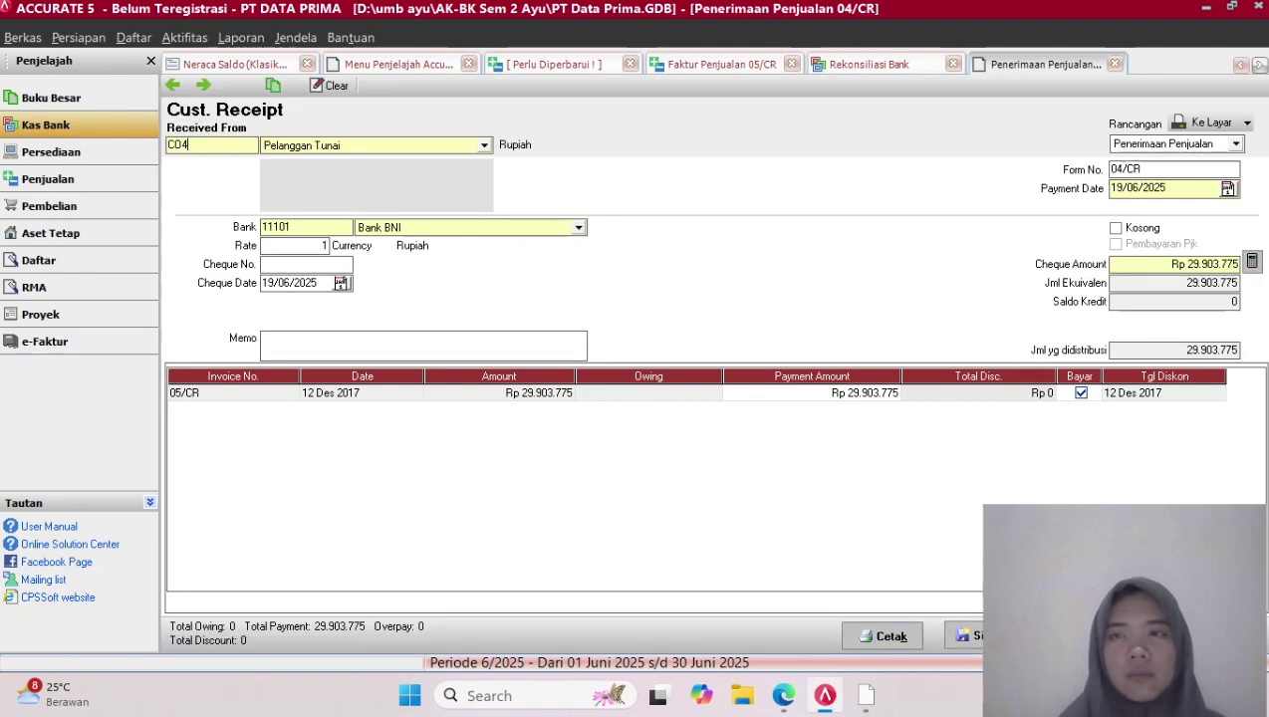
left_click(1164, 188)
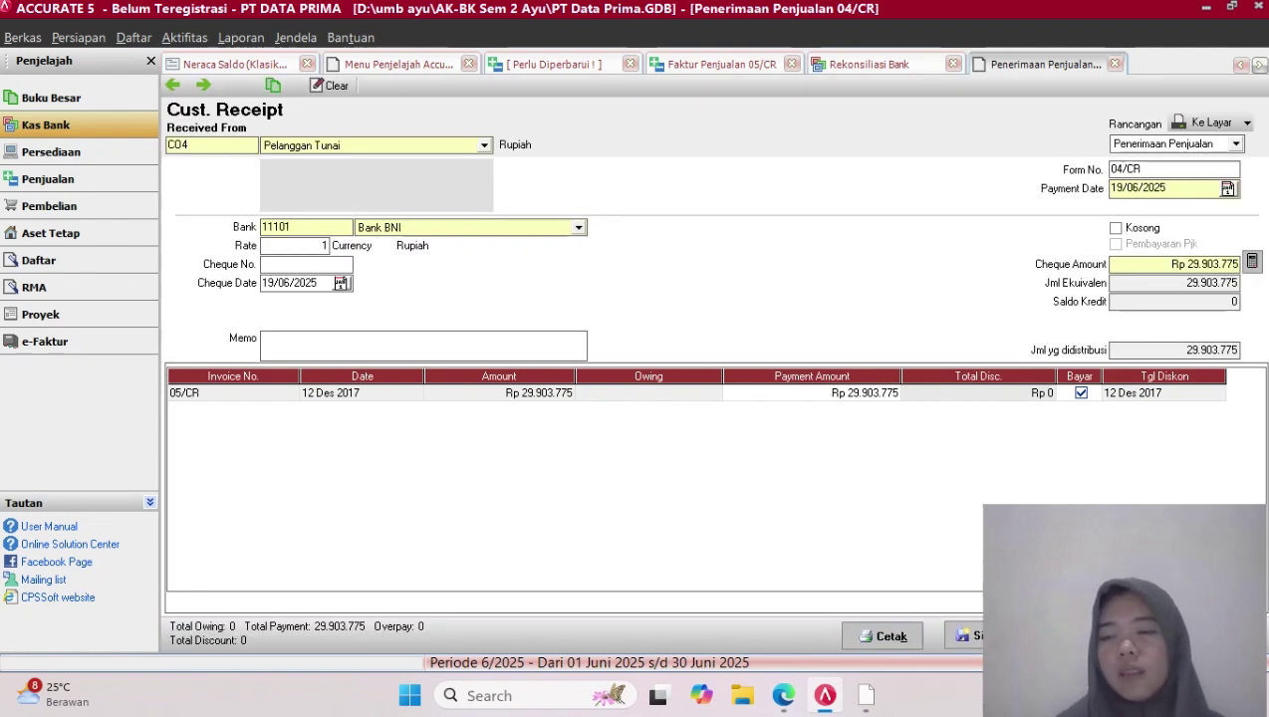
key("BackSpace")
key("BackSpace")
key("BackSpace")
key("BackSpace")
key("BackSpace")
key("BackSpace")
key("BackSpace")
key("BackSpace")
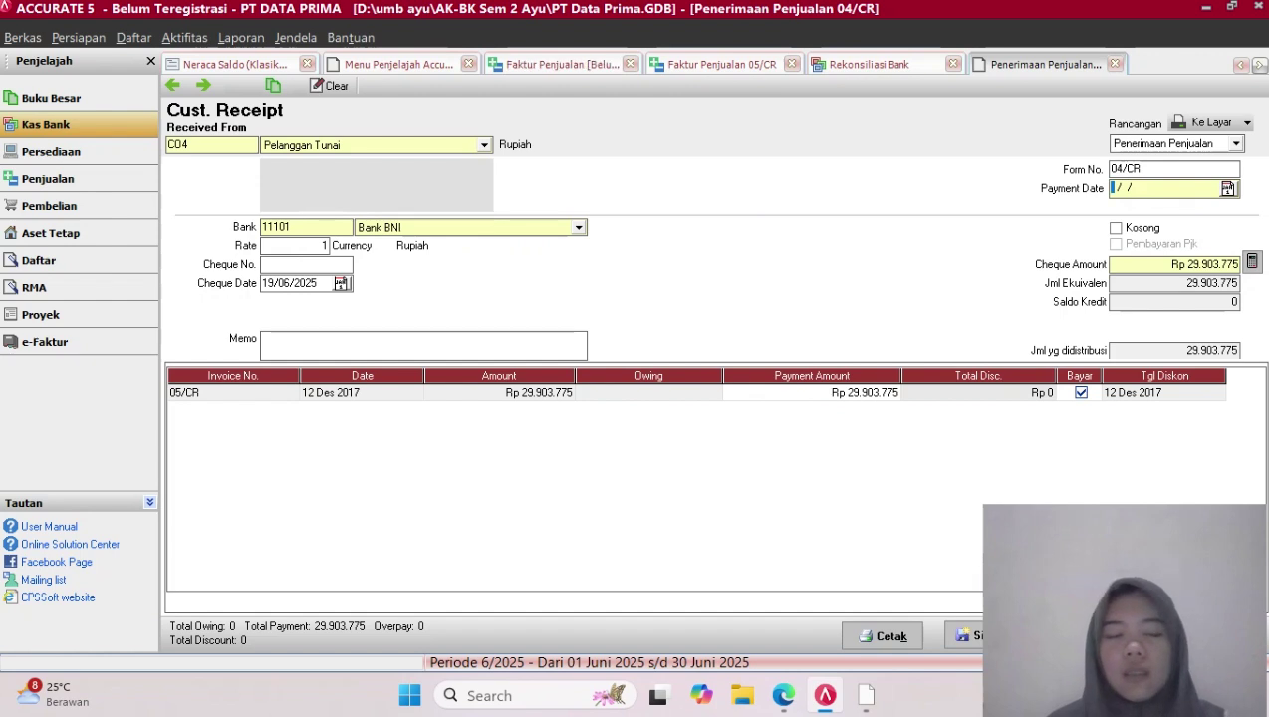
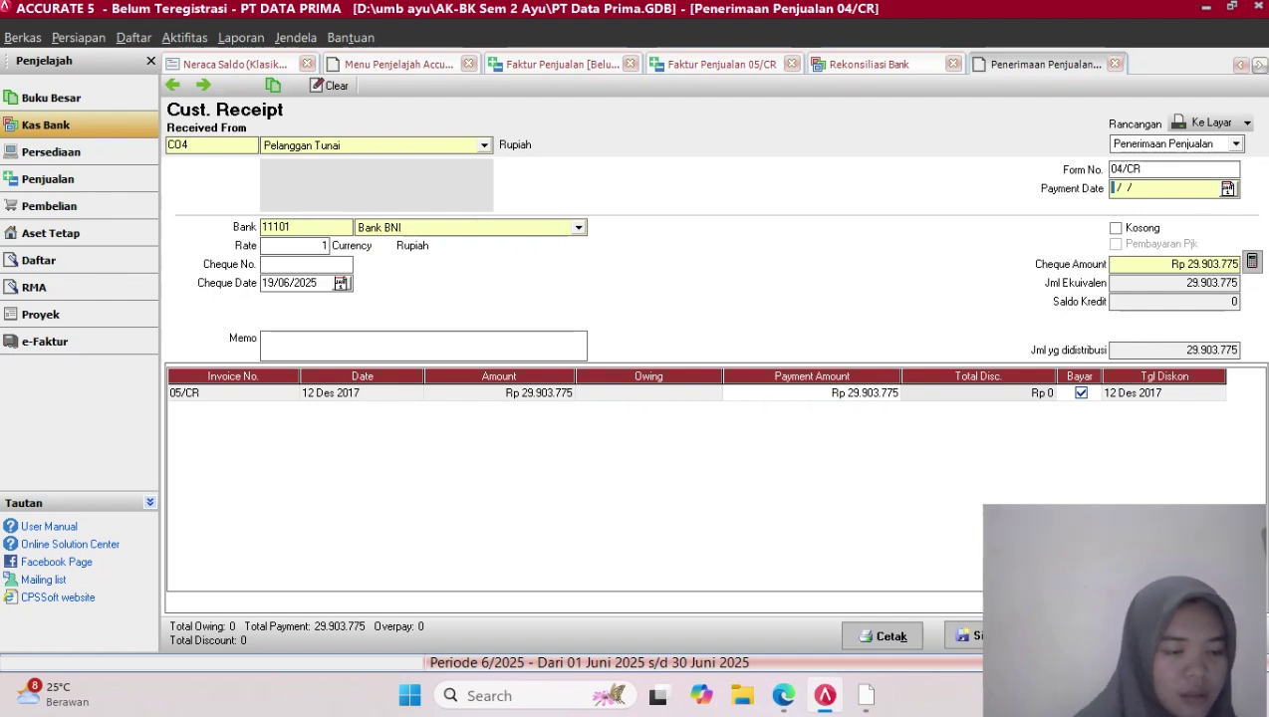
Give receipt 04/CR a payment date and cheque date of 12/12/2017, then save it
type("12/")
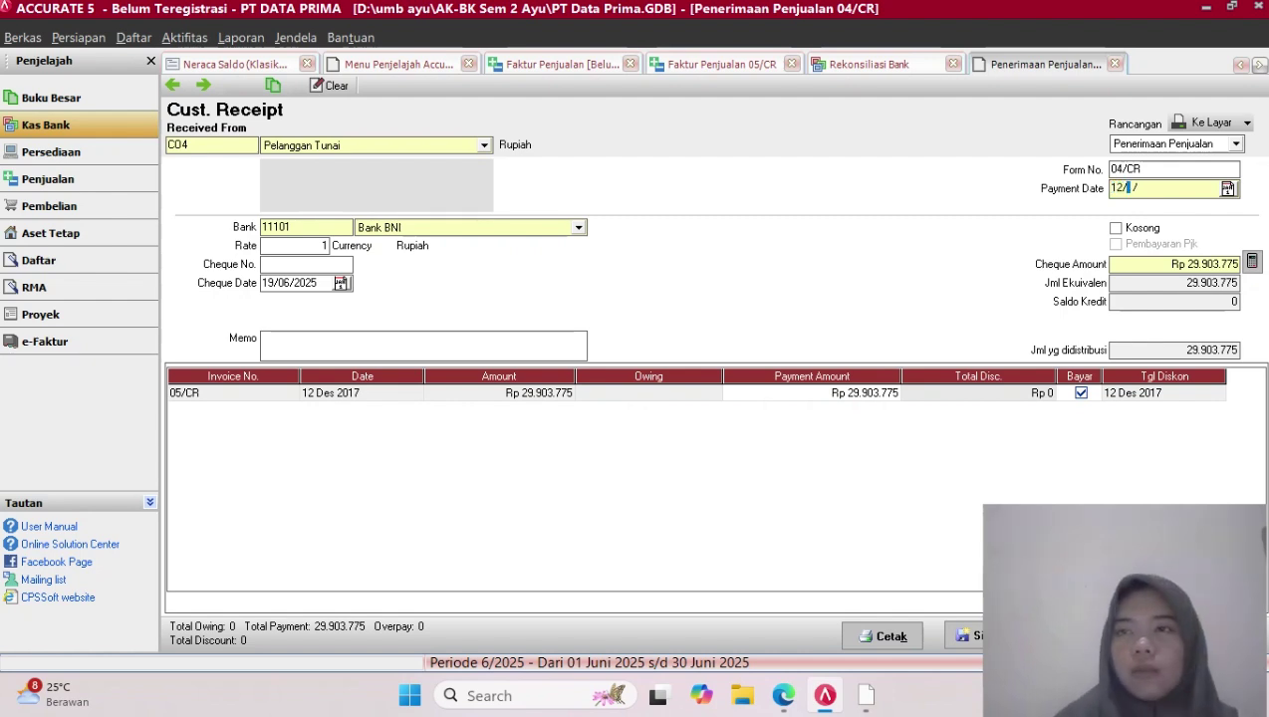
type("12/2017")
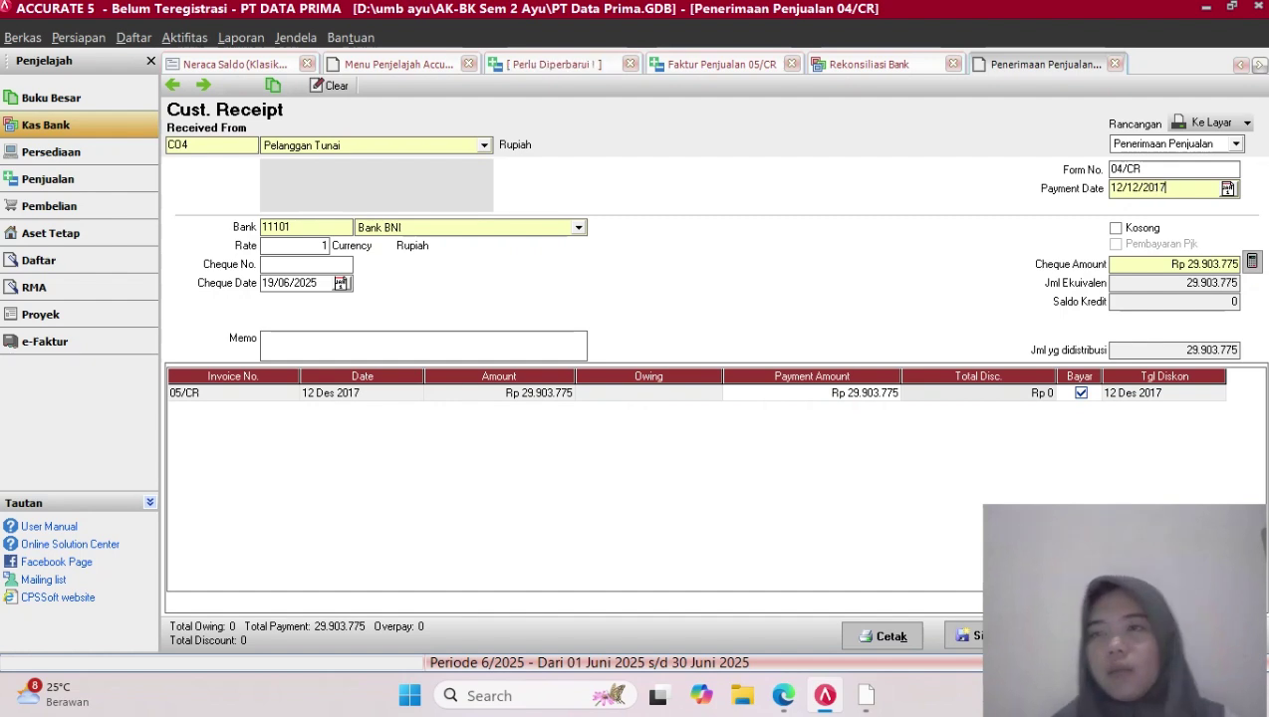
key("shift+Home")
key("ctrl+c")
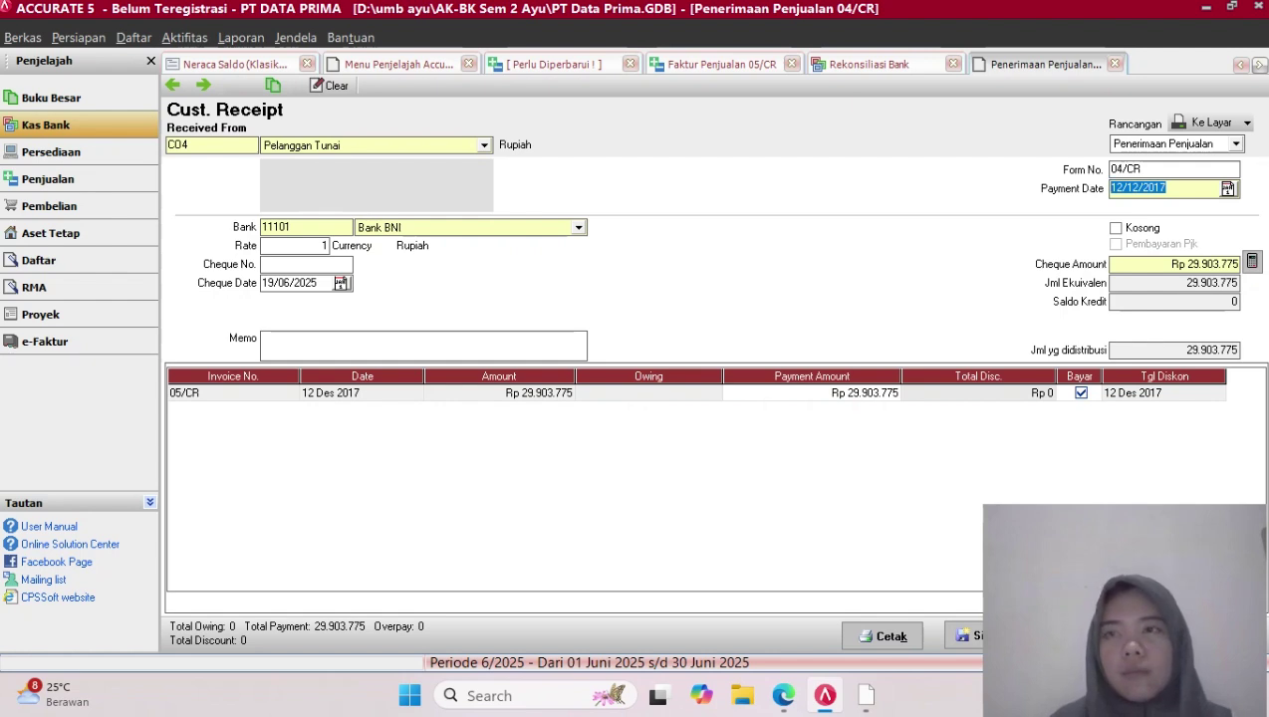
left_click(337, 283)
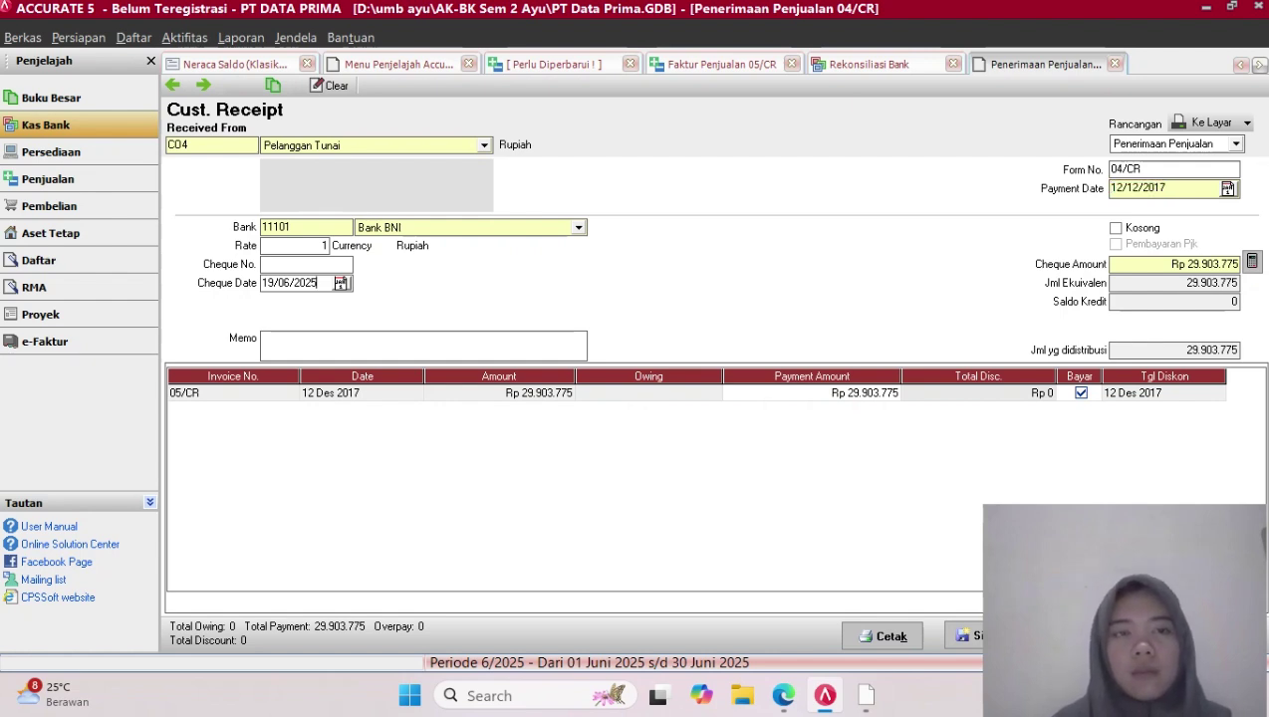
key("BackSpace")
key("BackSpace")
key("BackSpace")
key("BackSpace")
key("BackSpace")
key("BackSpace")
key("BackSpace")
key("BackSpace")
key("BackSpace")
key("BackSpace")
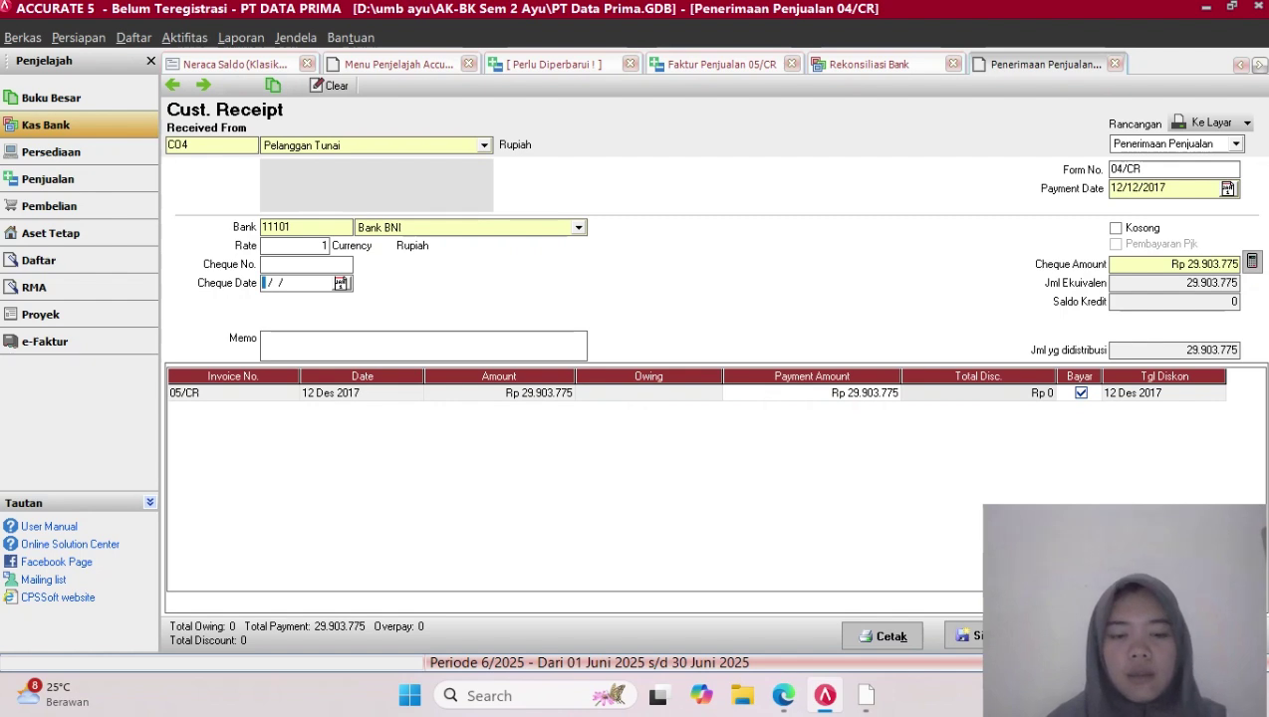
key("ctrl+v")
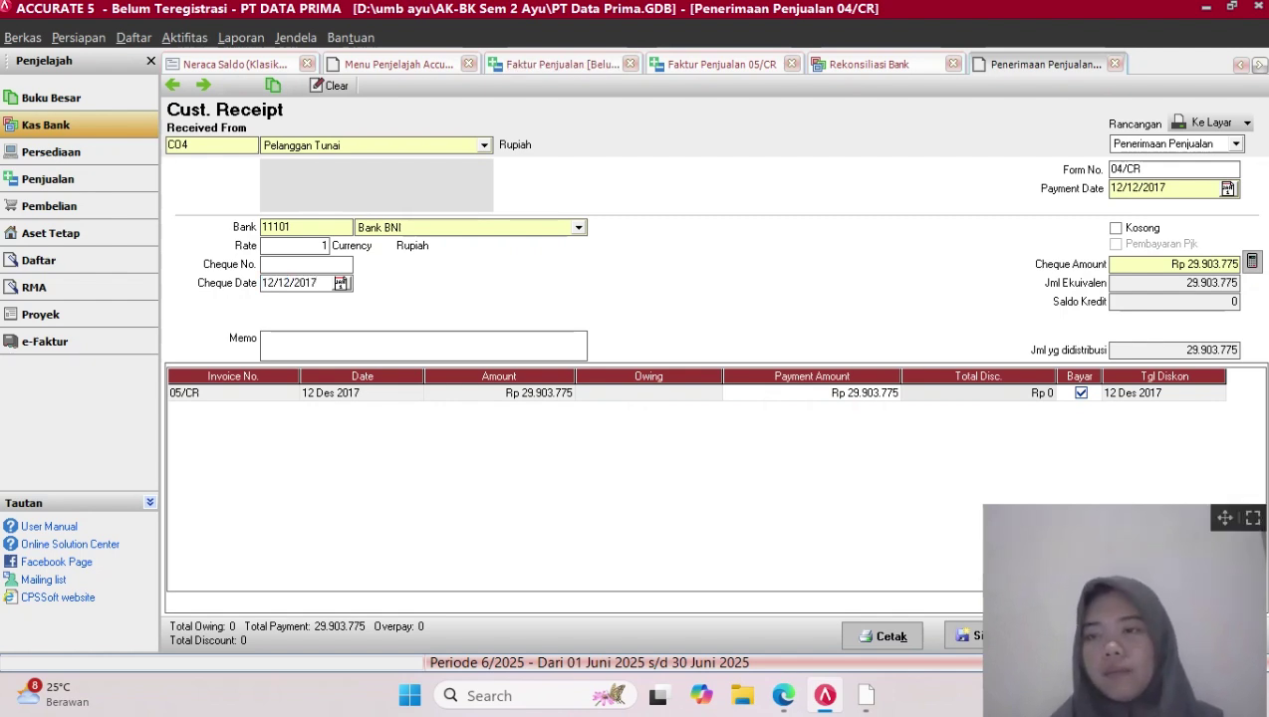
left_click(1225, 518)
left_click_drag(1225, 518, 848, 514)
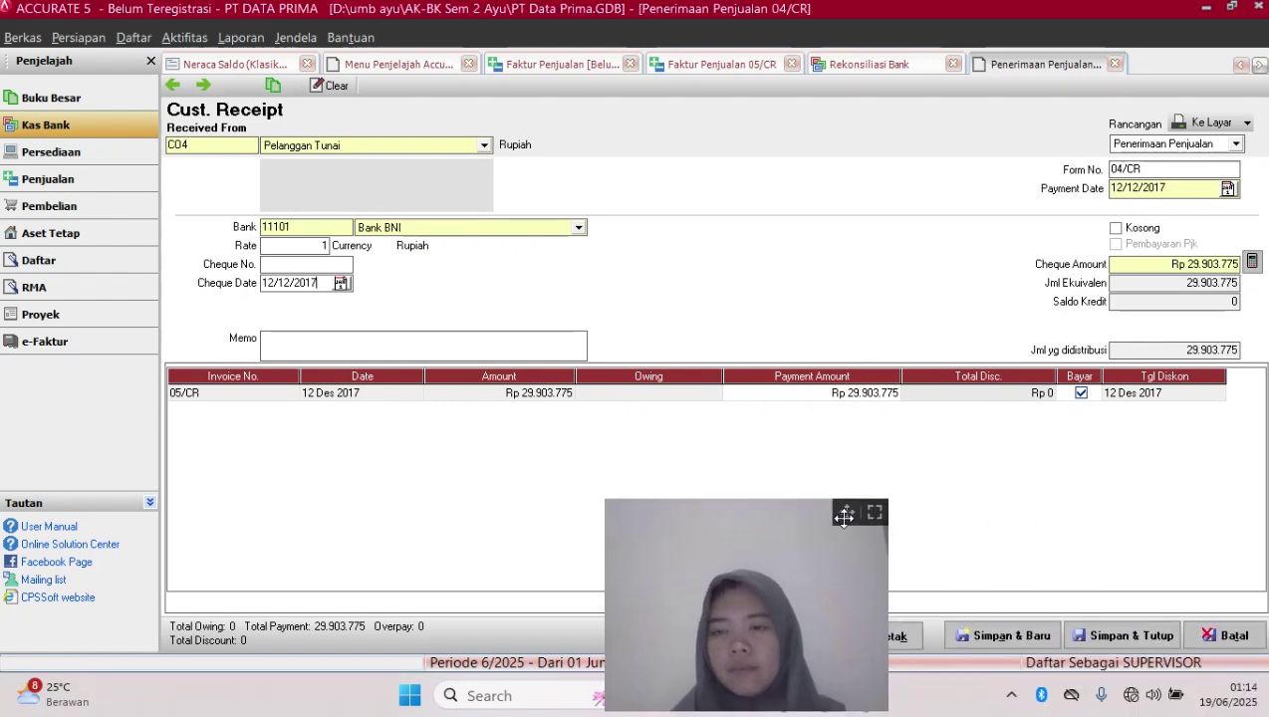
left_click(1122, 636)
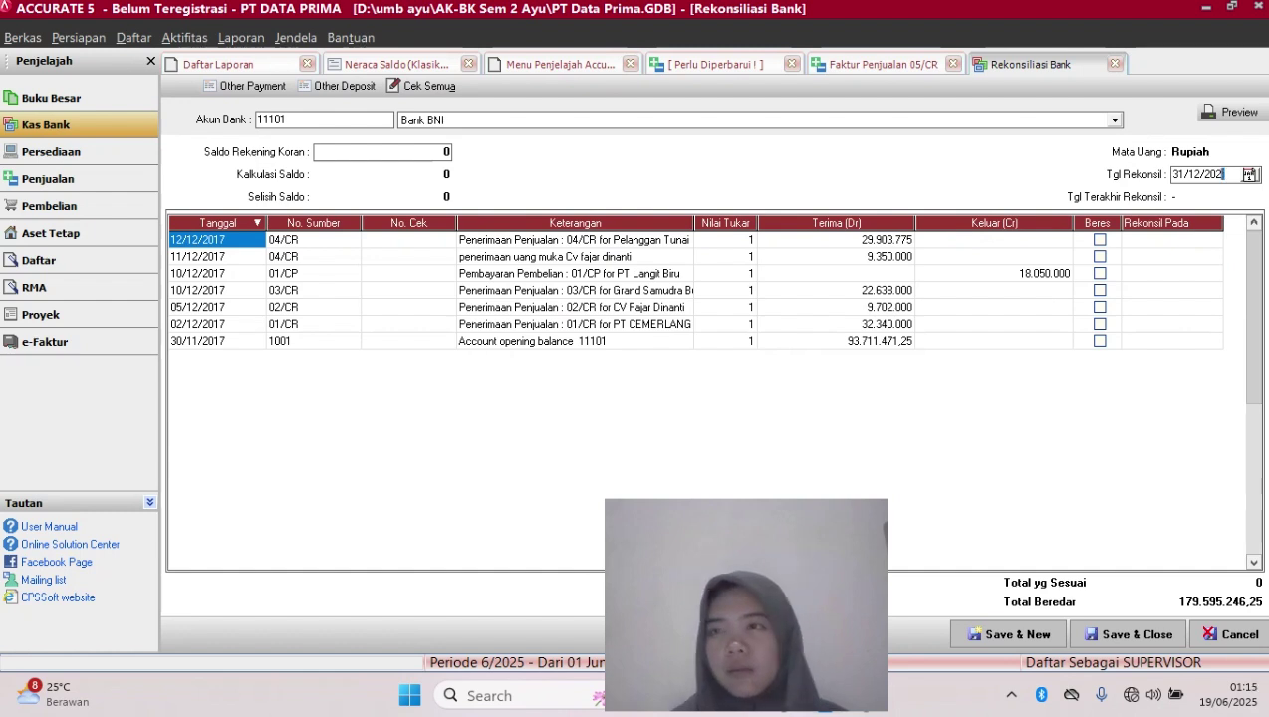
Change the reconciliation date's year to 2017 (31/12/2017) and sort transactions by date, oldest first
key("BackSpace")
key("BackSpace")
key("BackSpace")
key("BackSpace")
type("2017")
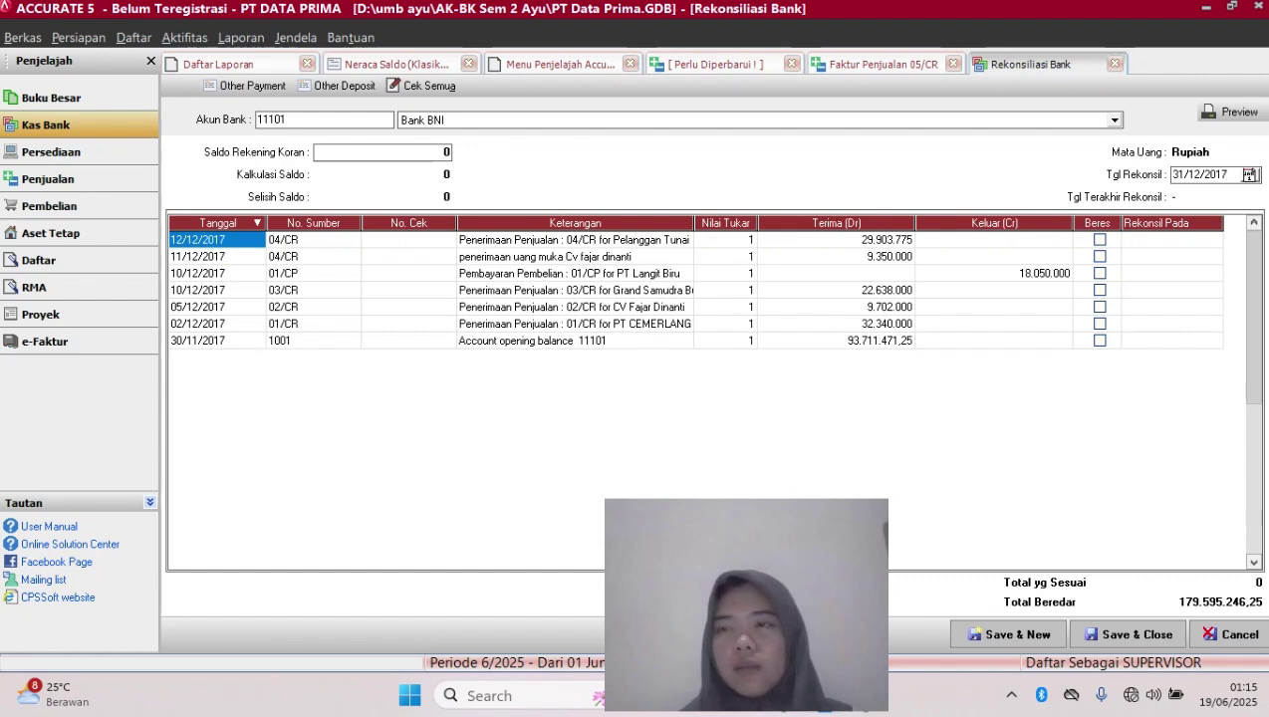
left_click(1099, 240)
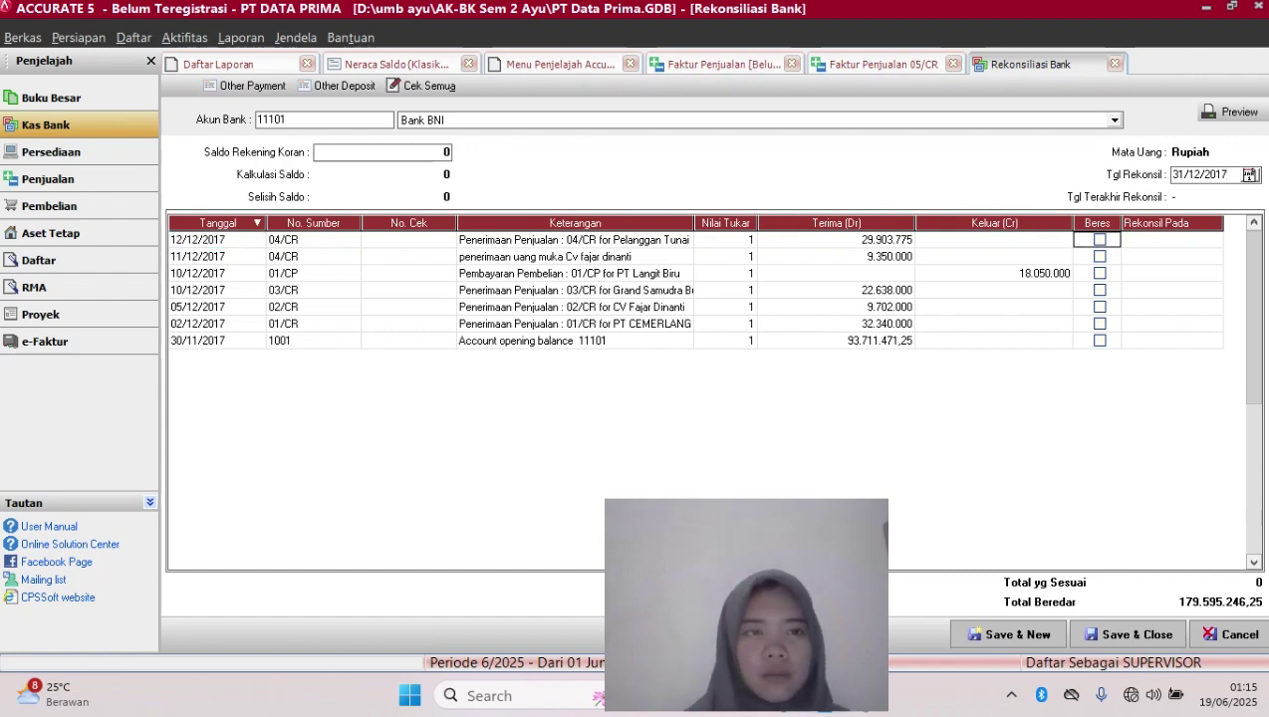
left_click(218, 223)
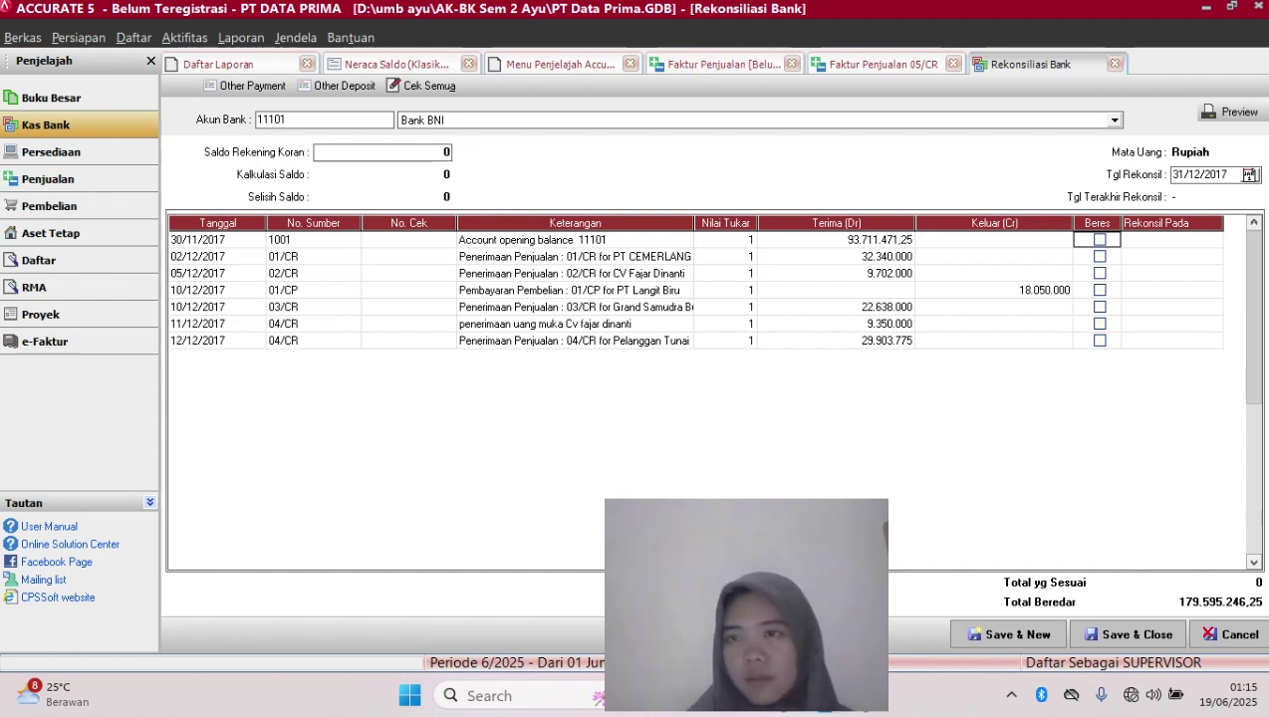
Tick Beres for the opening balance, 01/CR, 02/CR, 03/CR, 01/CP, the down payment and 04/CR
left_click(1100, 240)
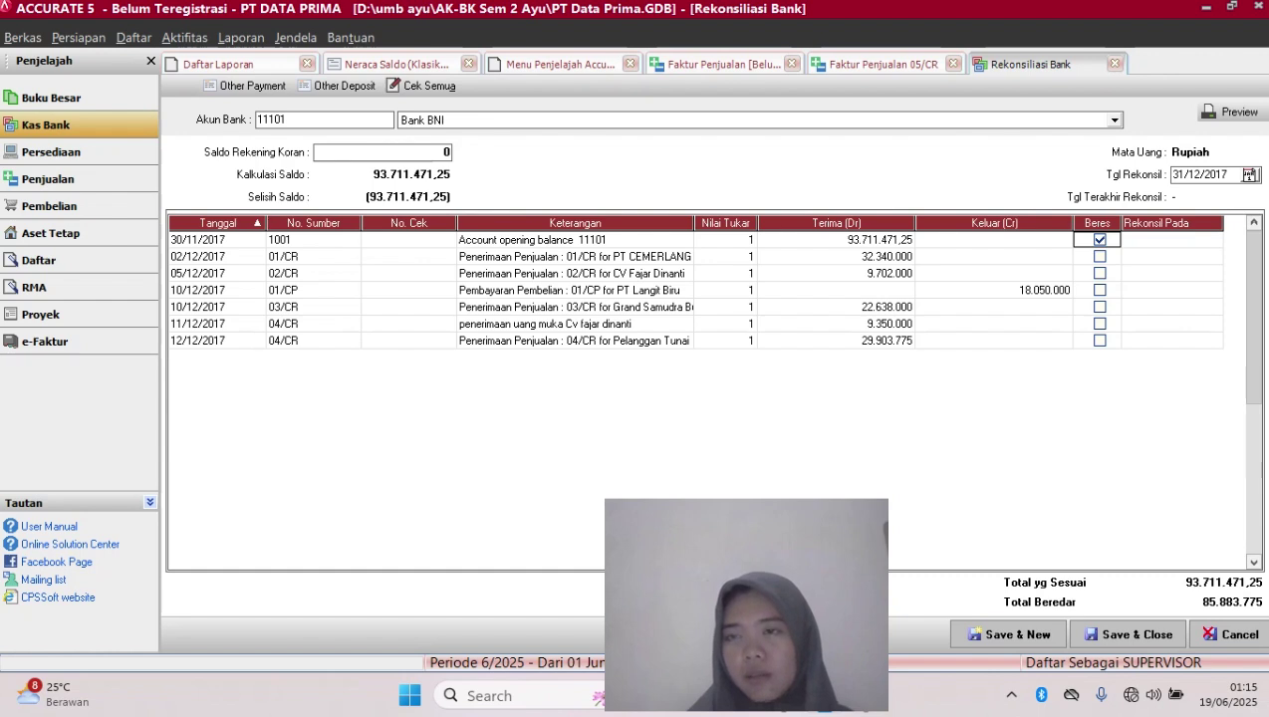
left_click(1100, 257)
left_click(1099, 274)
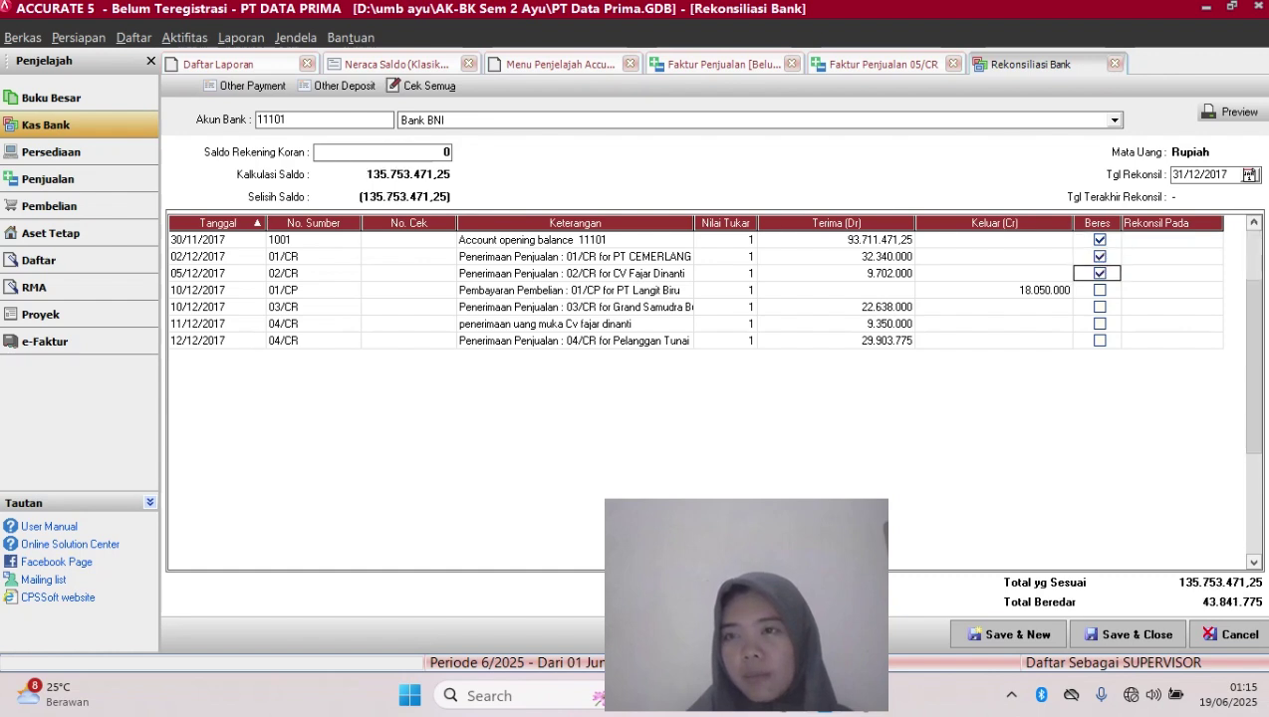
left_click(1100, 290)
left_click(1100, 291)
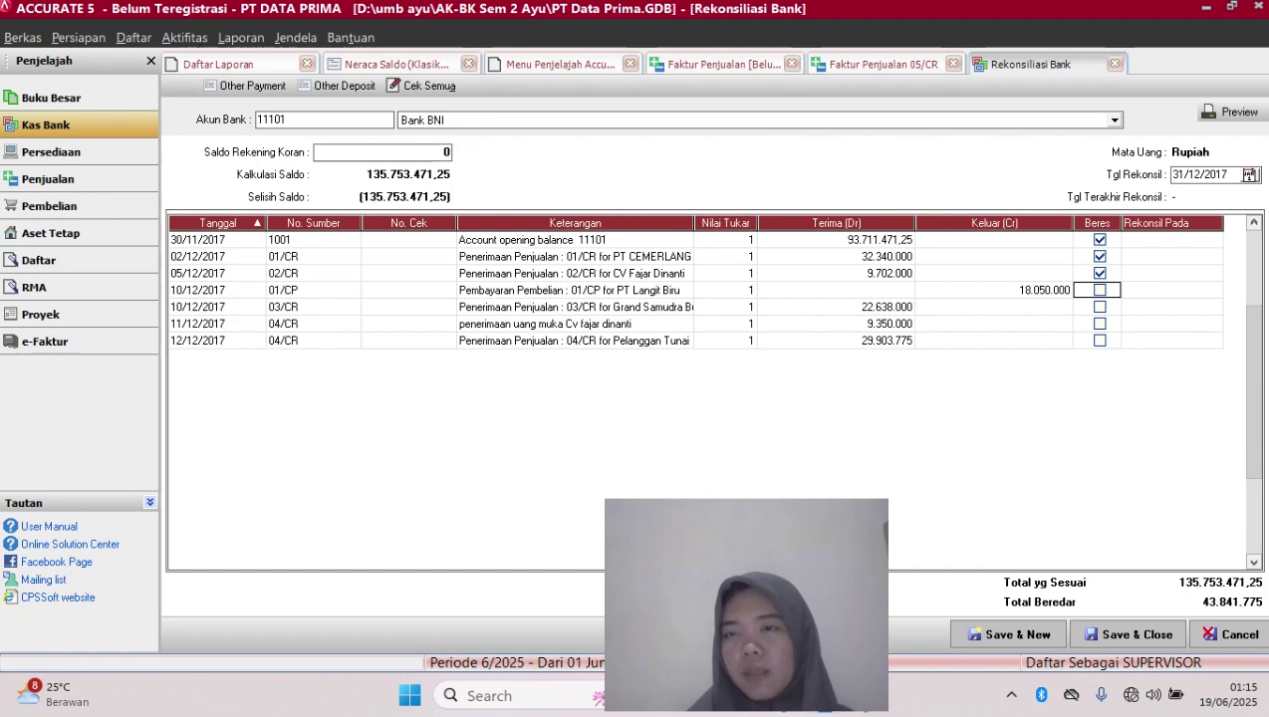
left_click(1099, 306)
left_click(1099, 273)
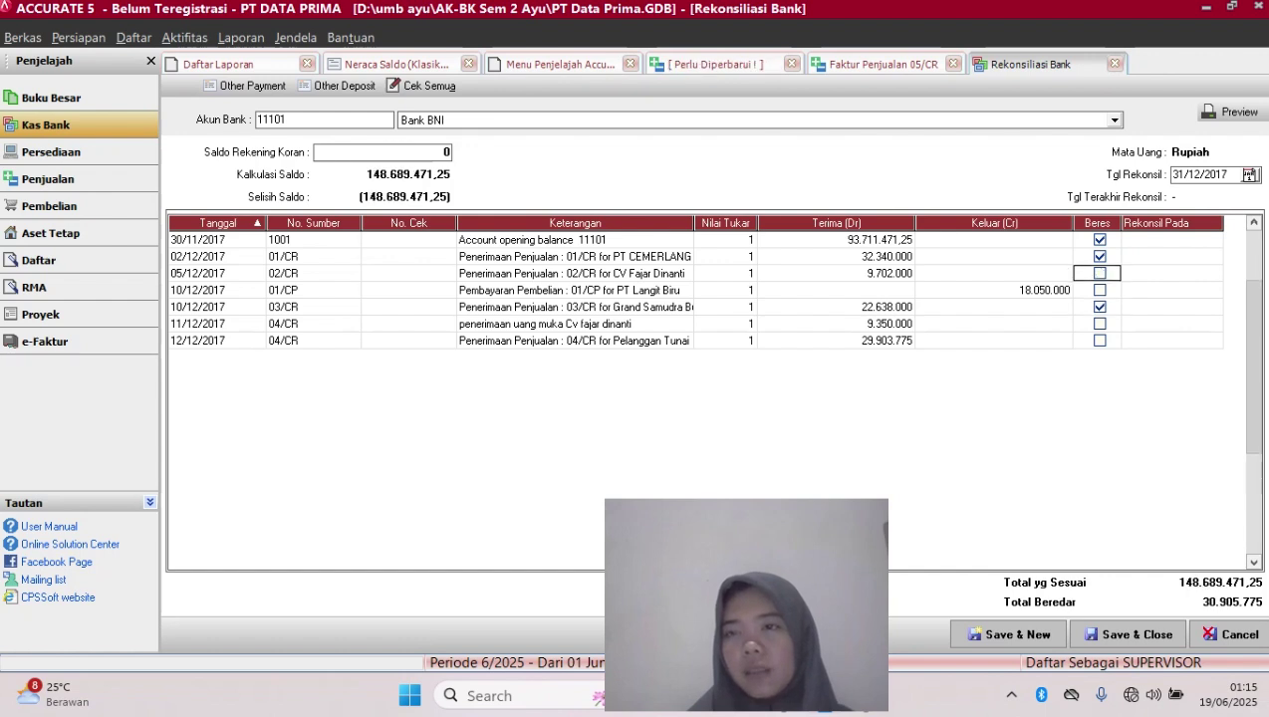
left_click(1099, 290)
left_click(1099, 272)
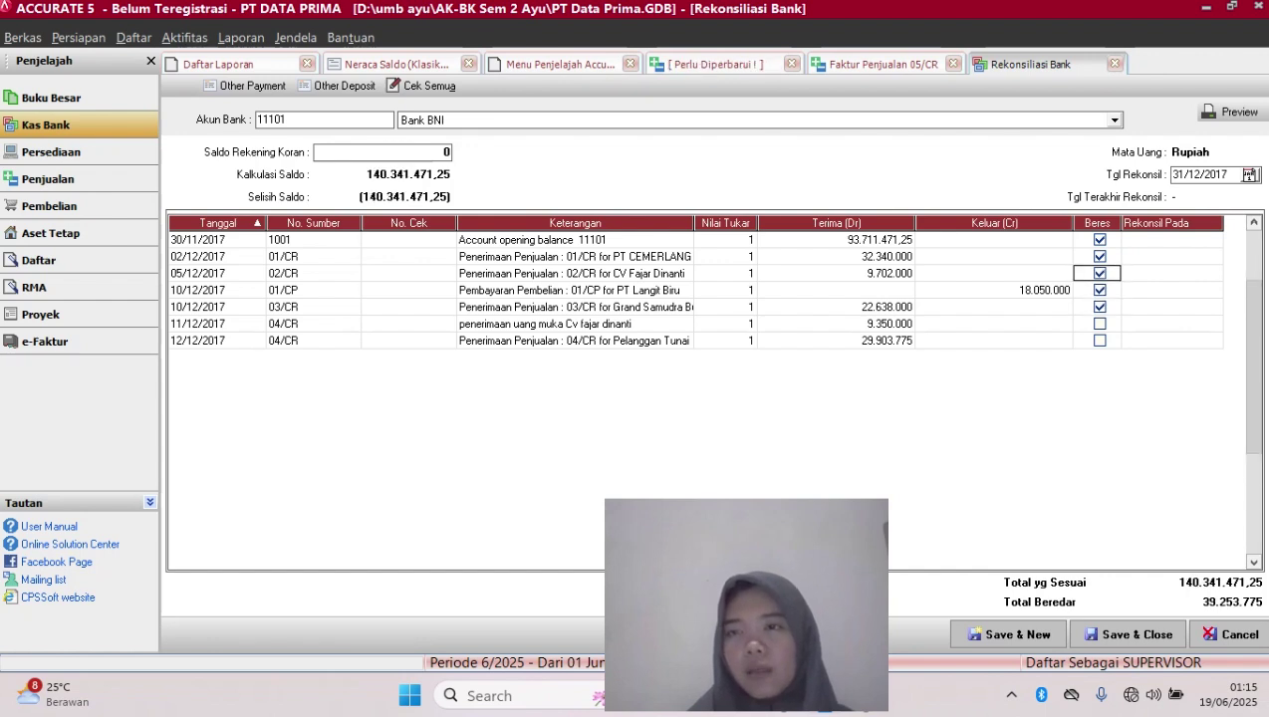
left_click(1100, 324)
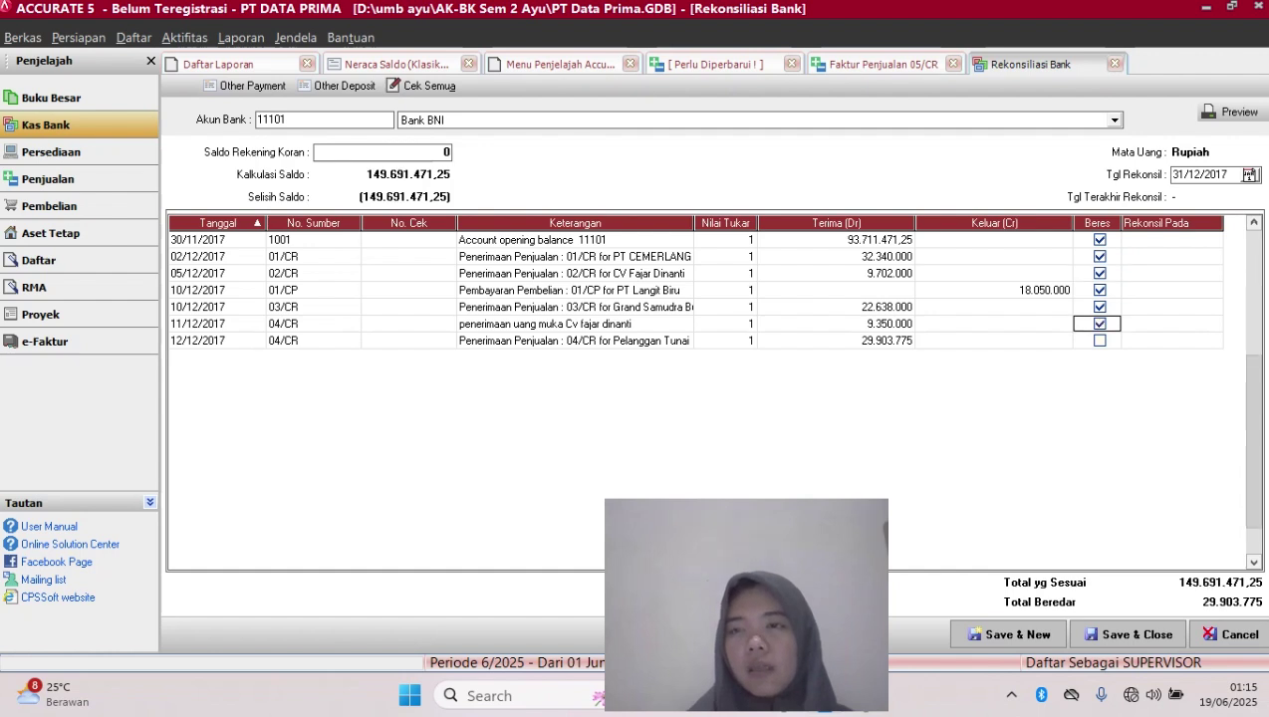
left_click(1100, 341)
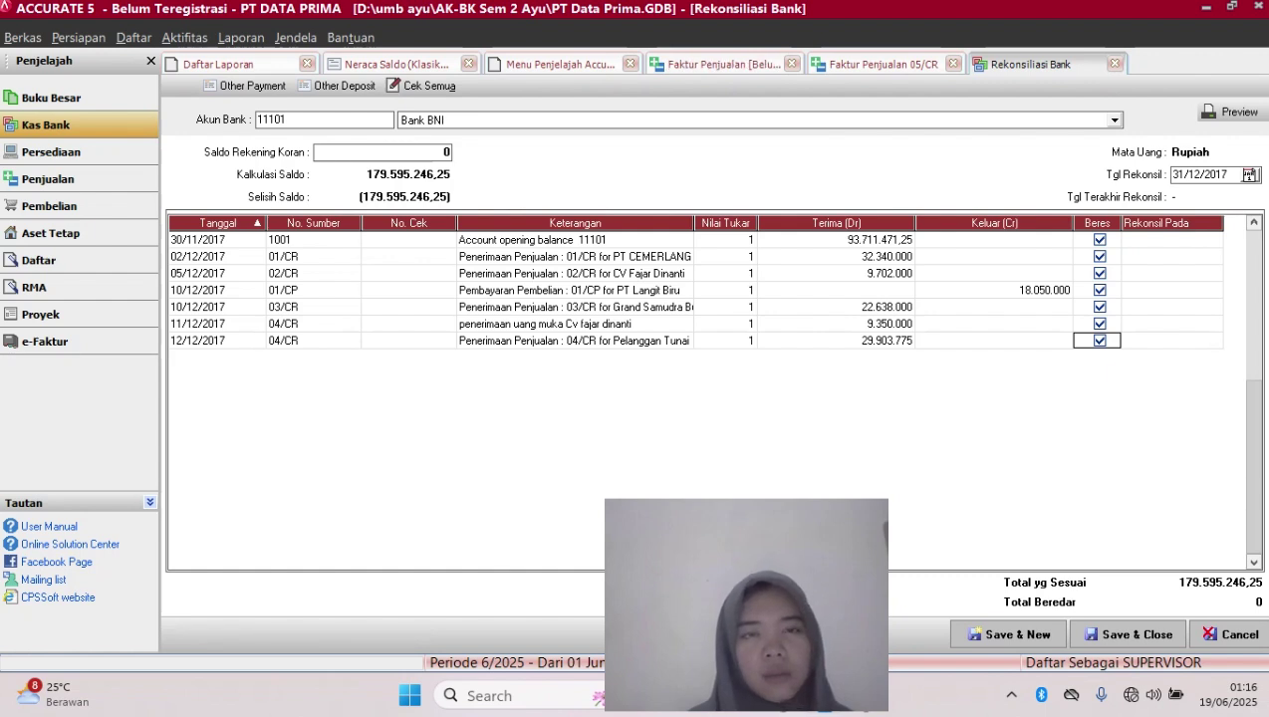
Enter 179.595.246,25 in Saldo Rekening Koran so Selisih Saldo shows 0
left_click(383, 152)
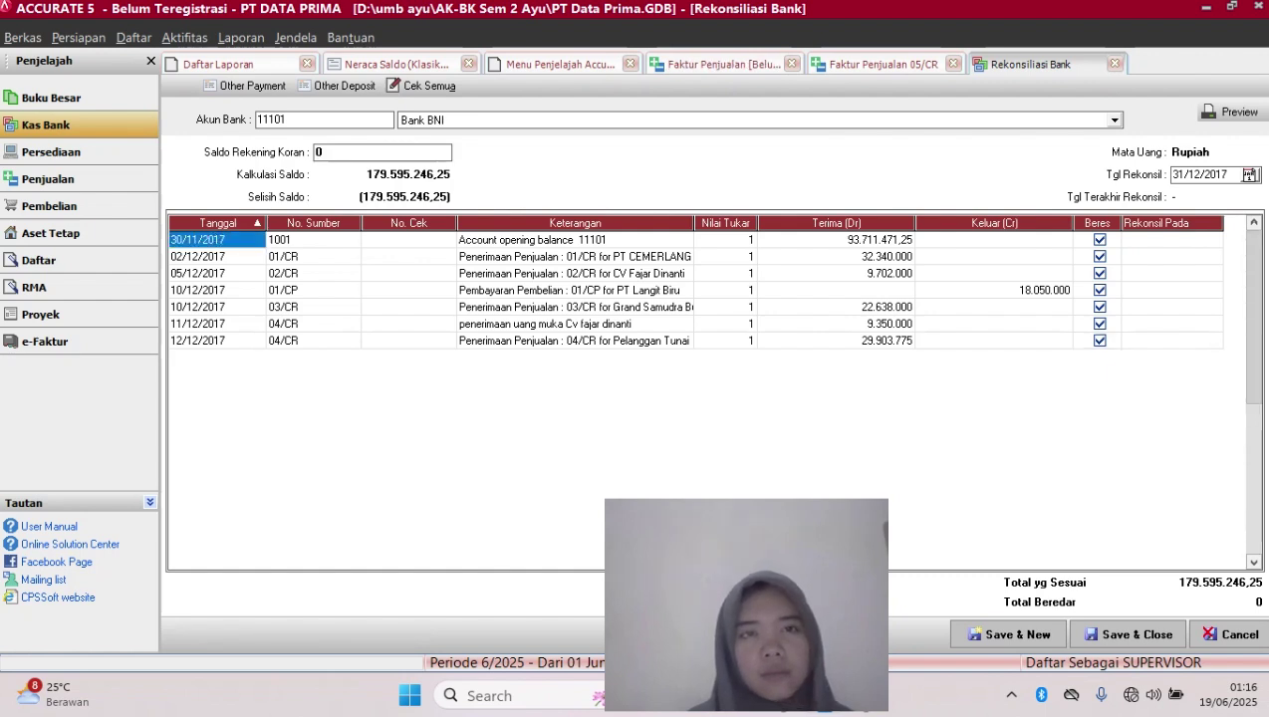
type("0")
key("BackSpace")
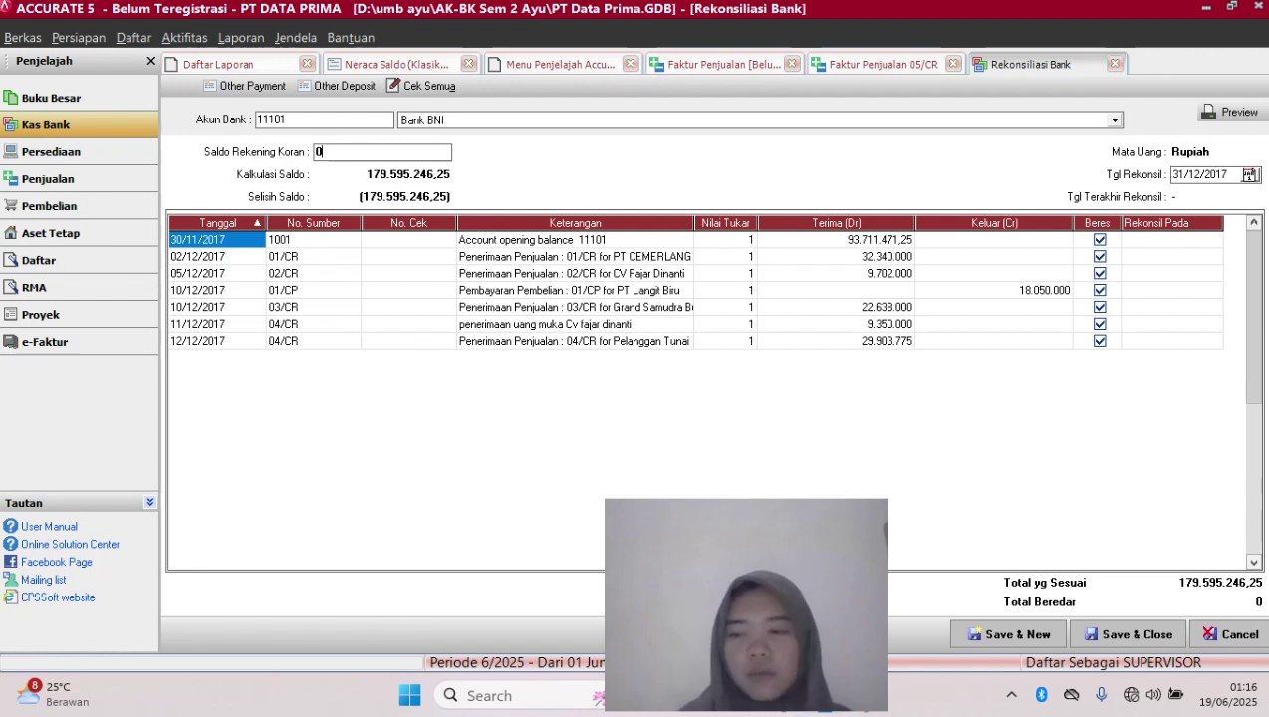
key("BackSpace")
type("17")
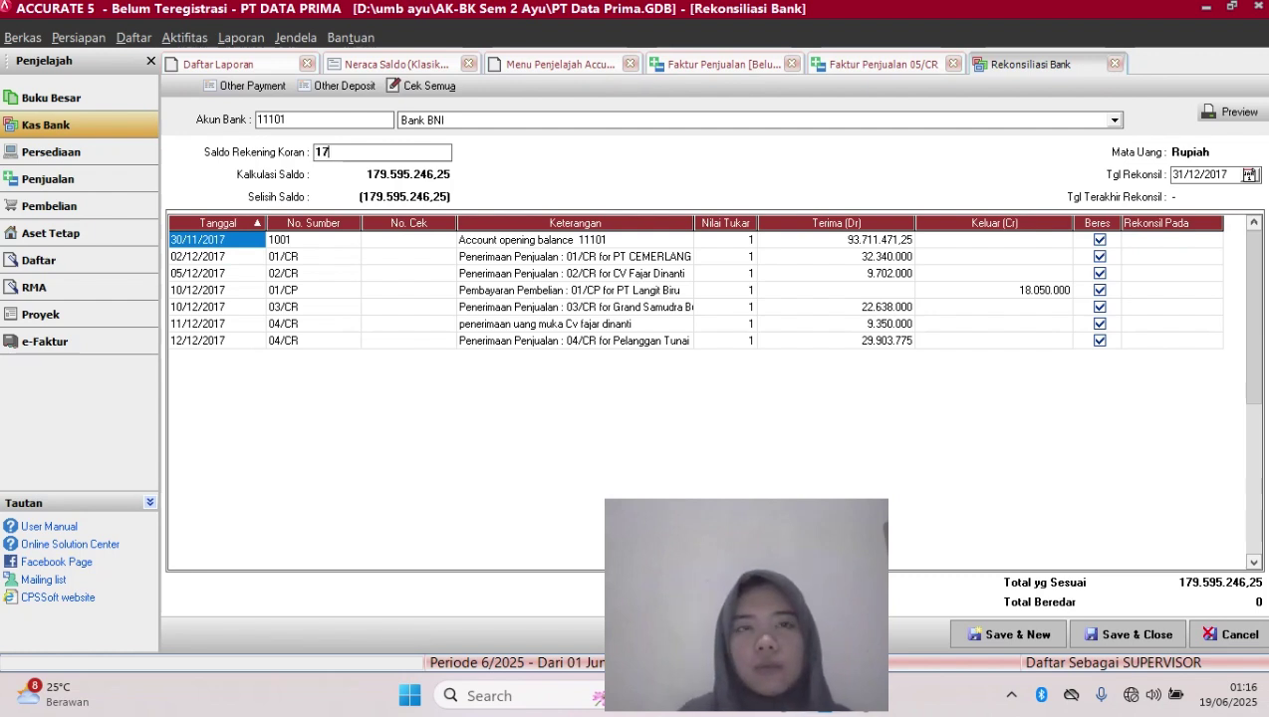
type("9595")
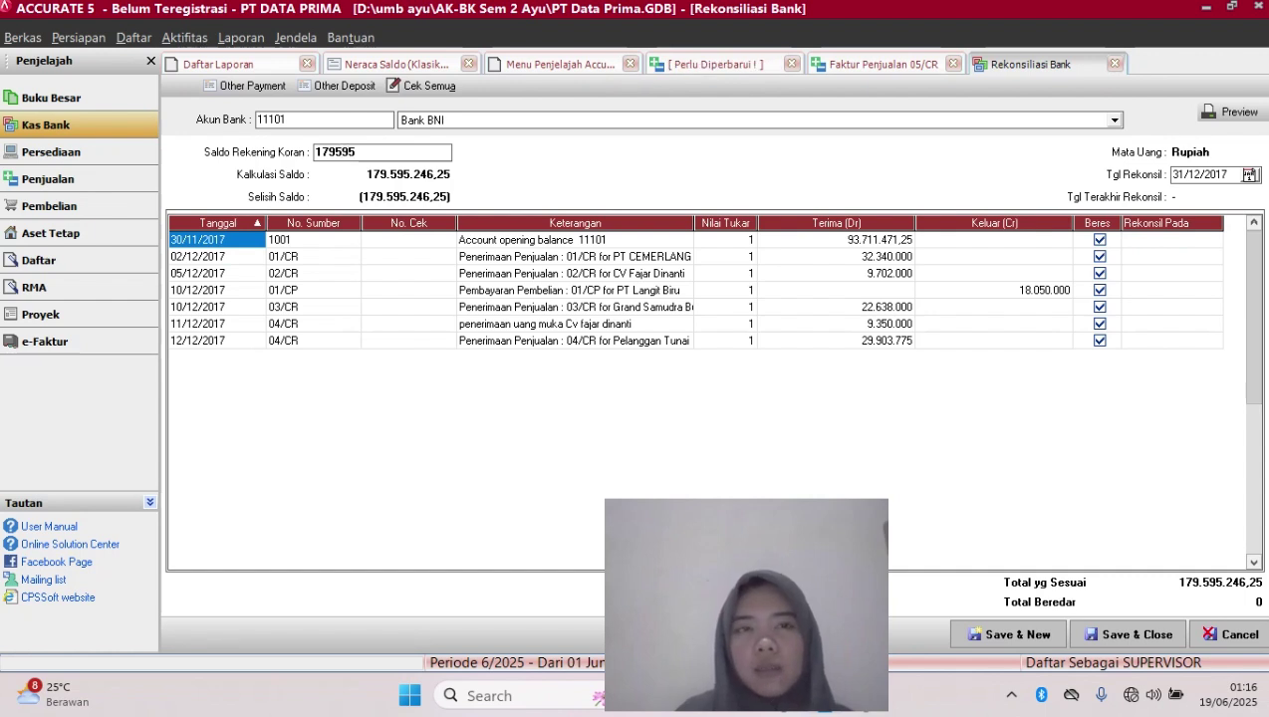
type("2")
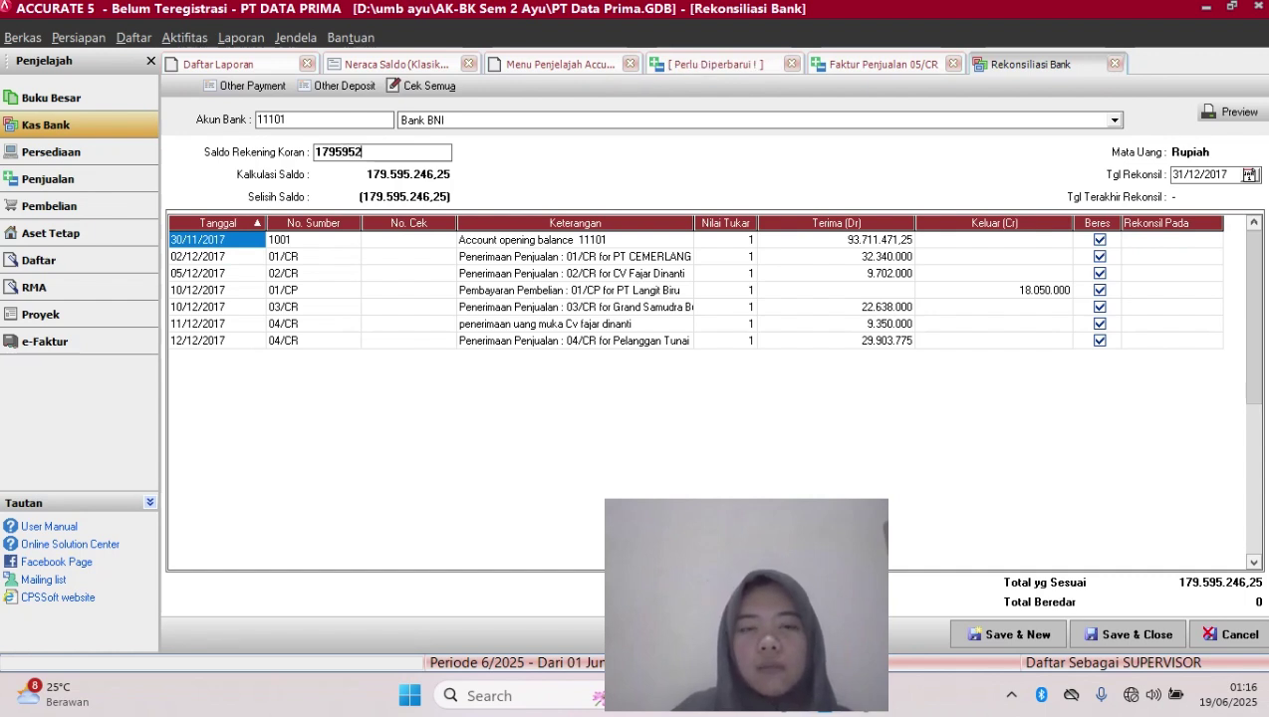
type("4")
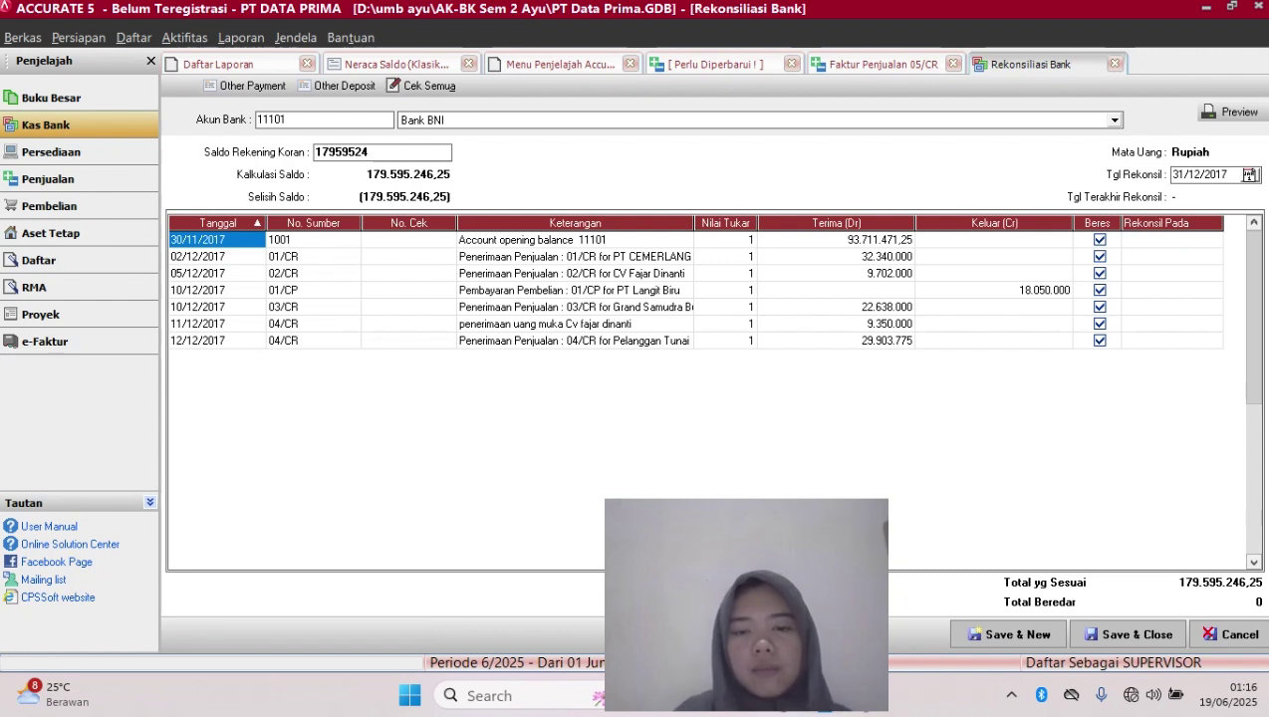
type("6")
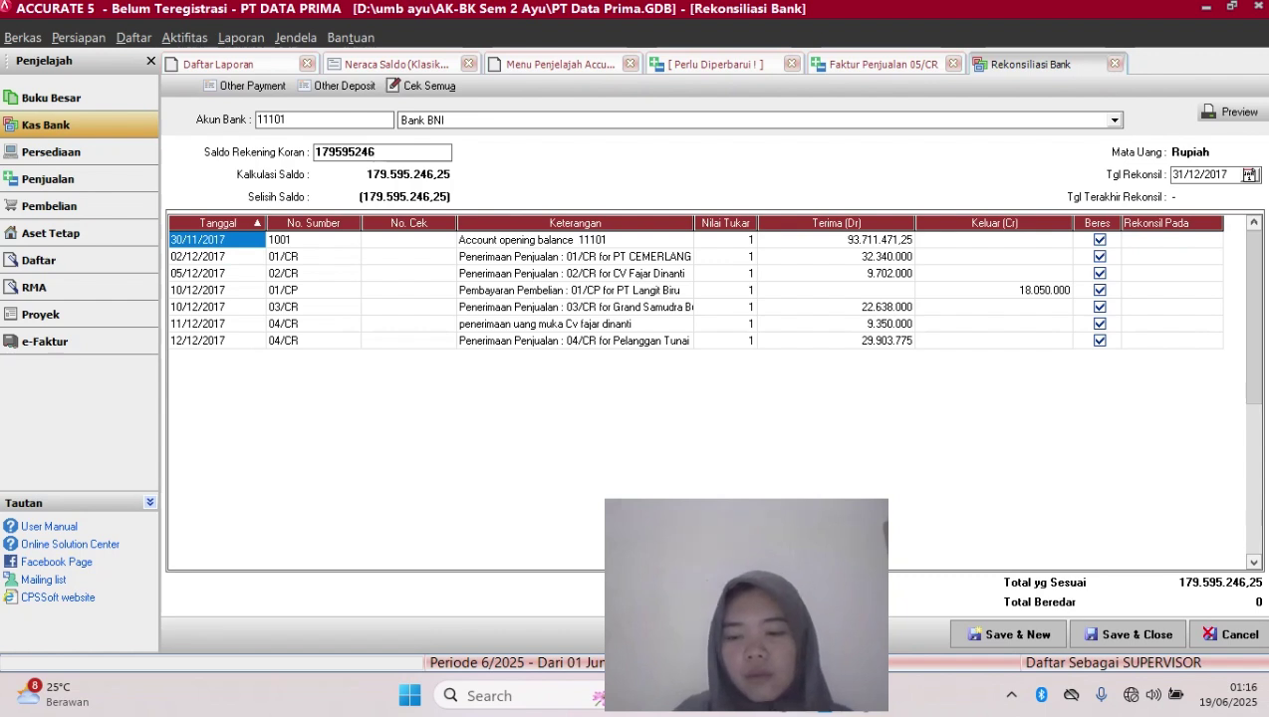
type(",")
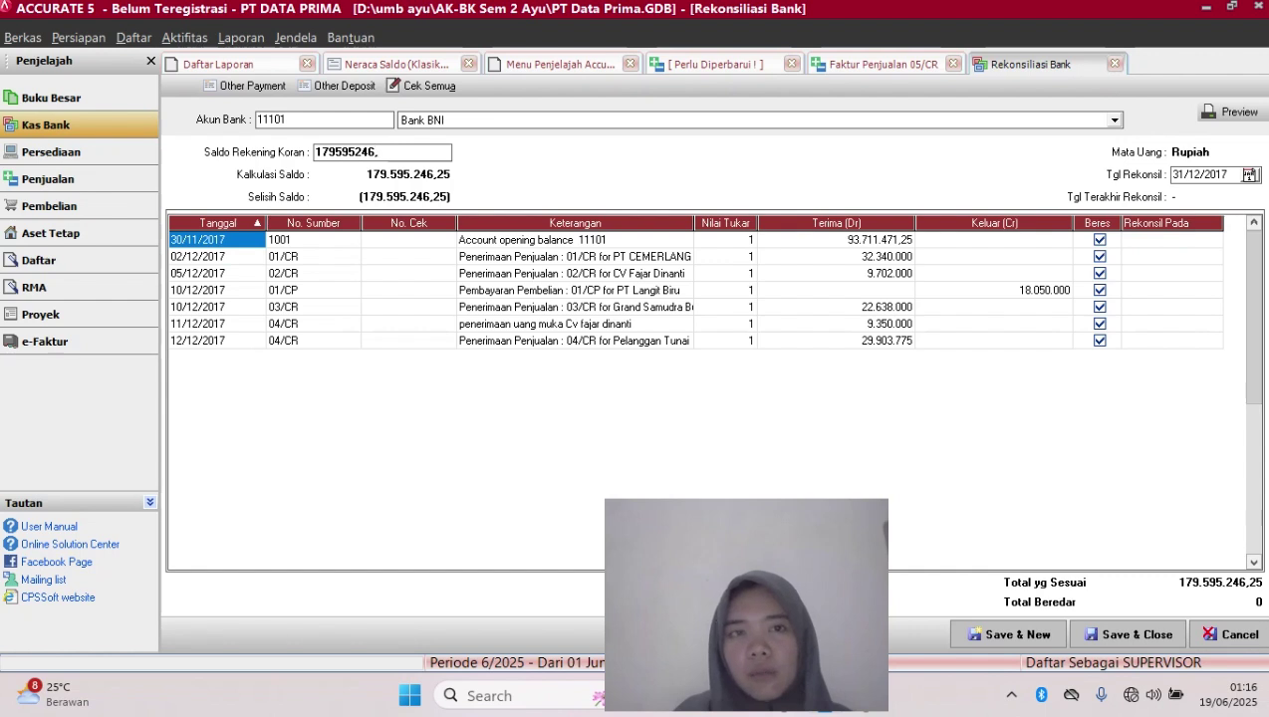
type("25")
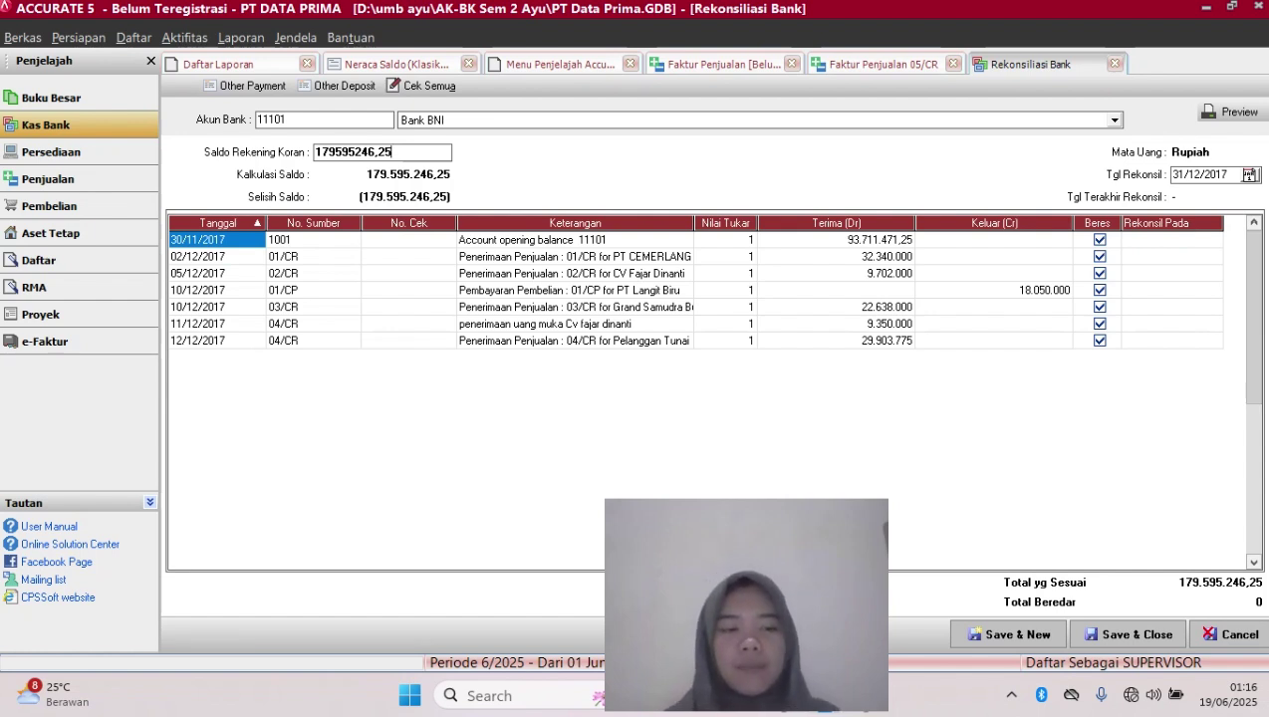
key("Tab")
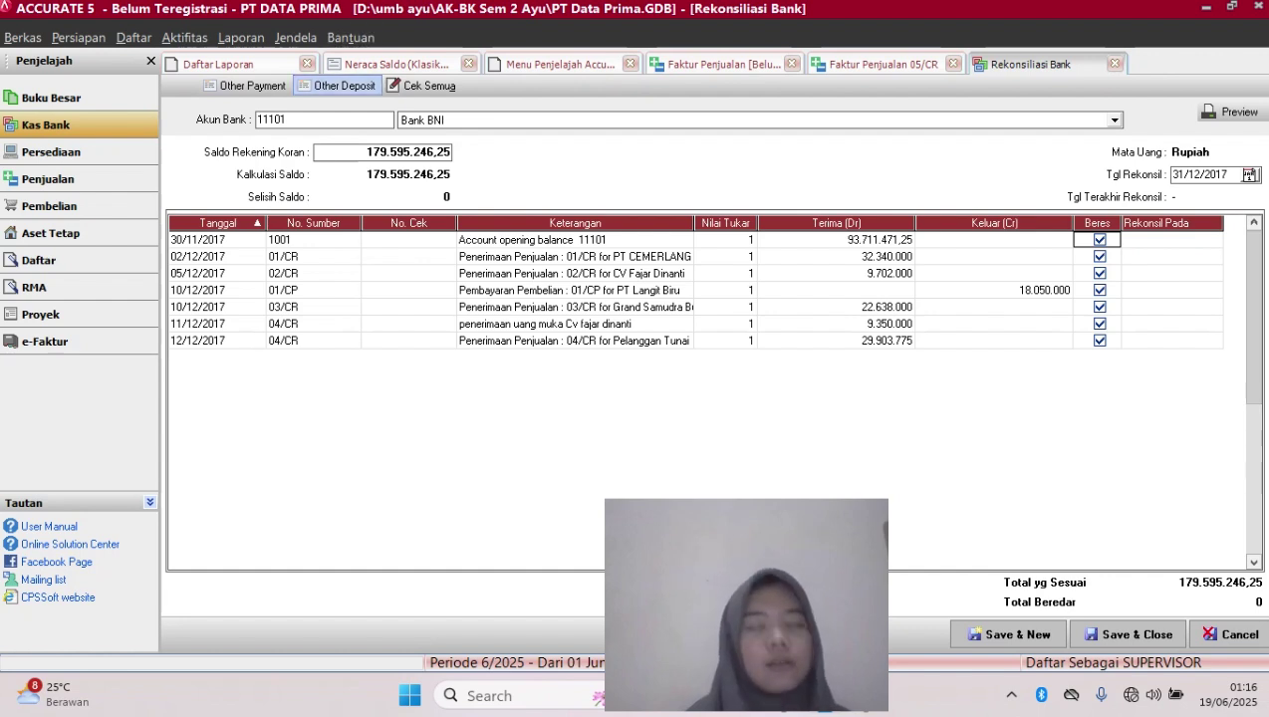
Start an Other Deposit into Bank BNI with voucher number JSG
left_click(339, 85)
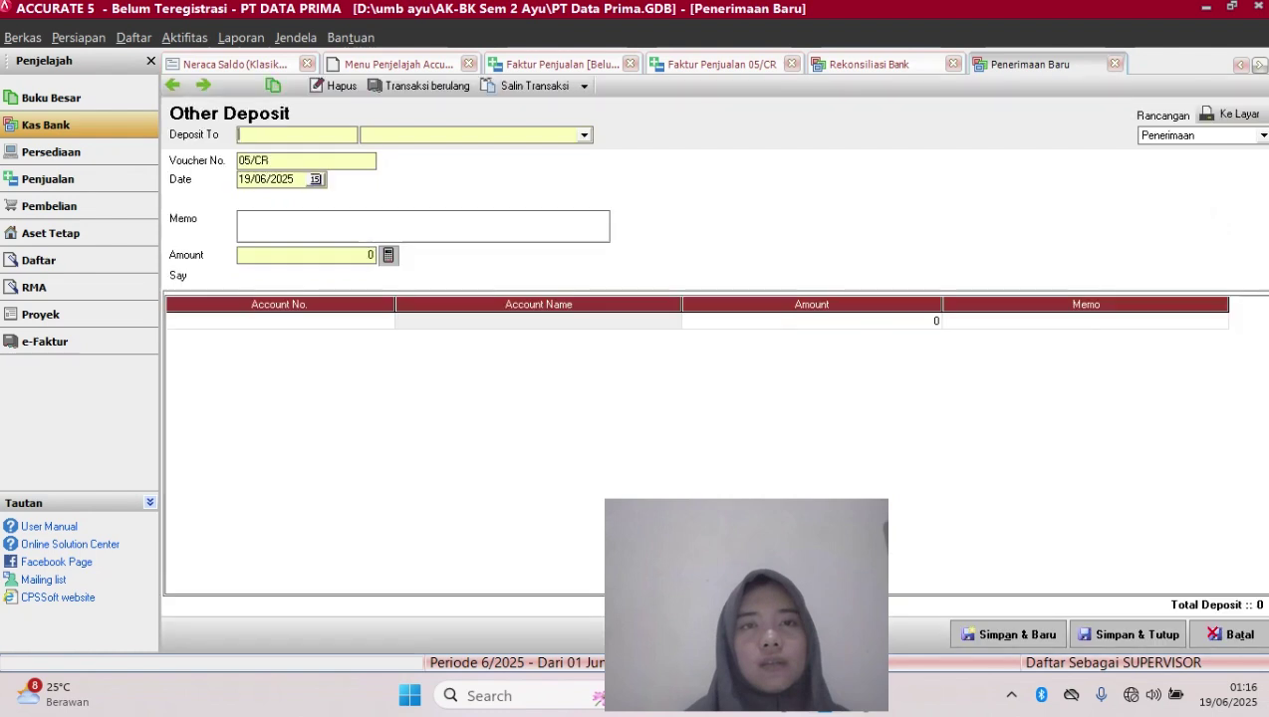
left_click(584, 136)
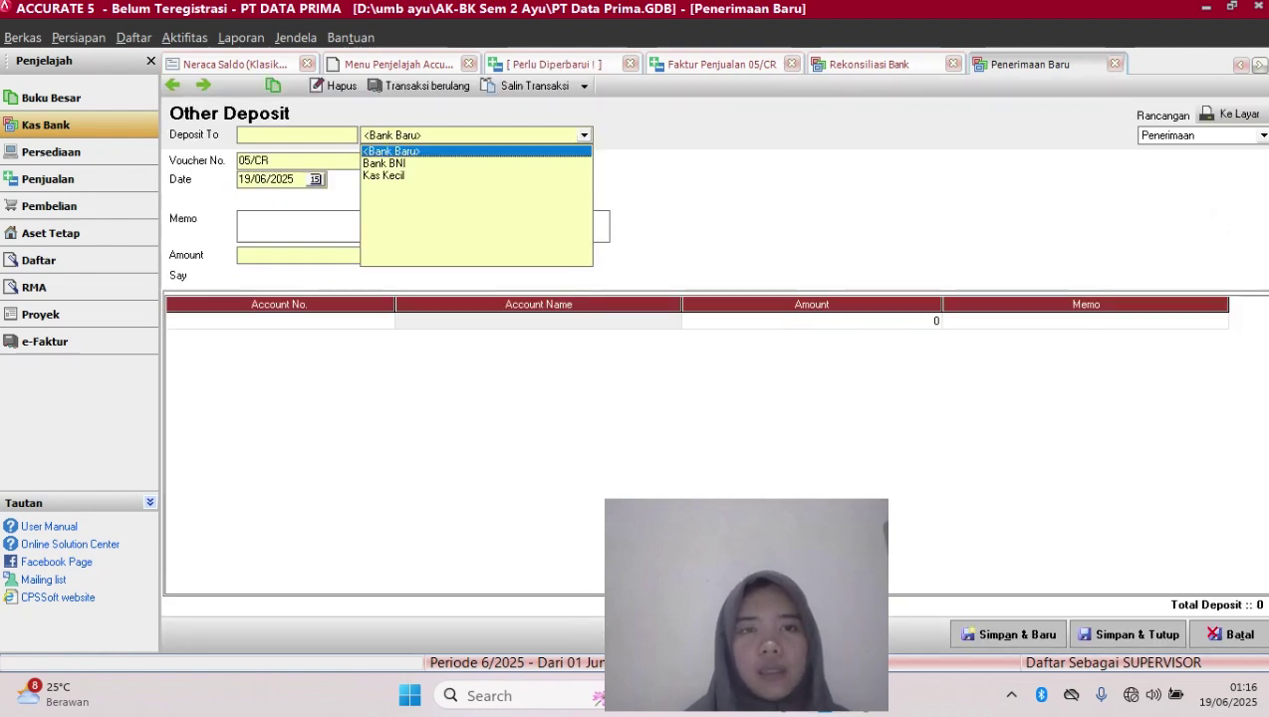
left_click(399, 163)
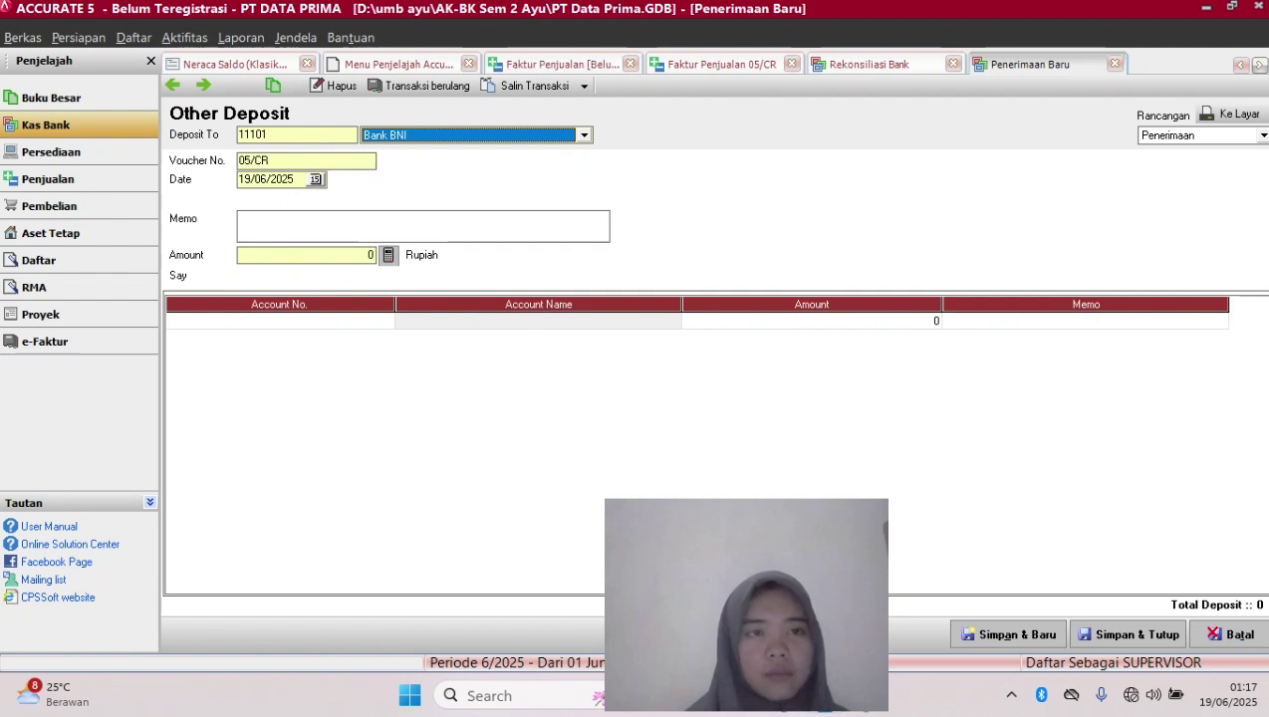
left_click(299, 160)
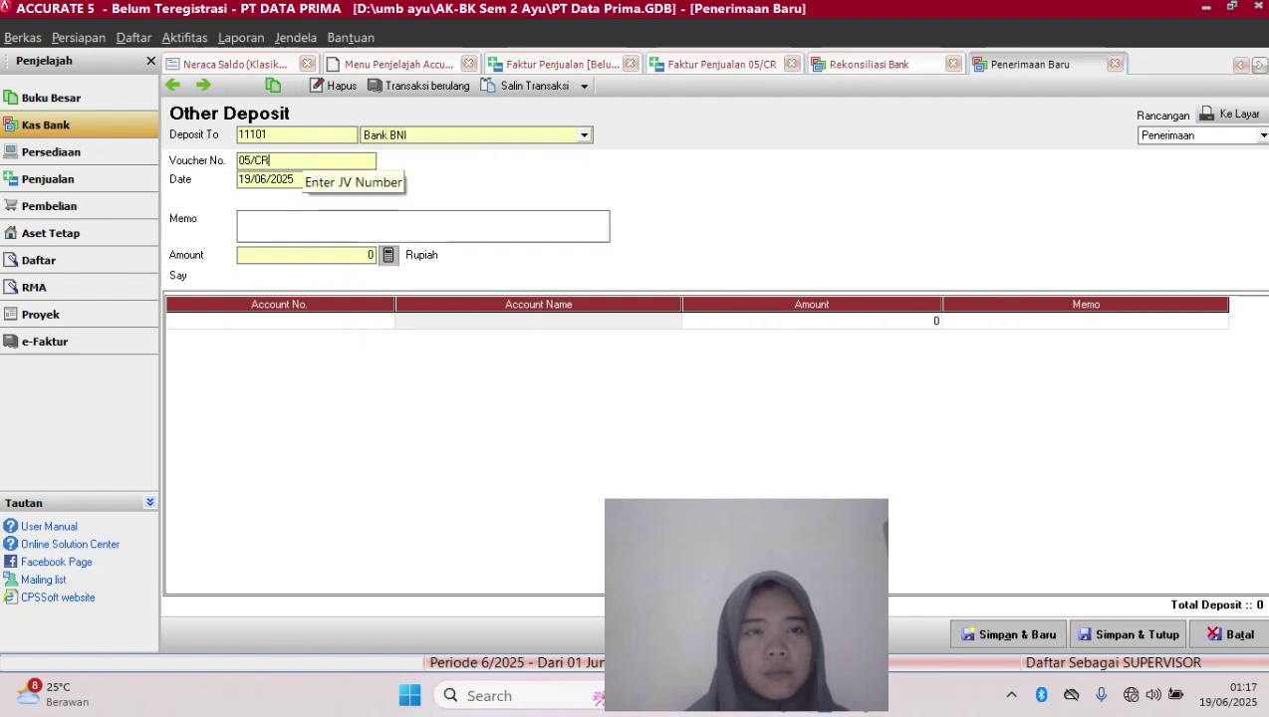
key("BackSpace")
key("BackSpace")
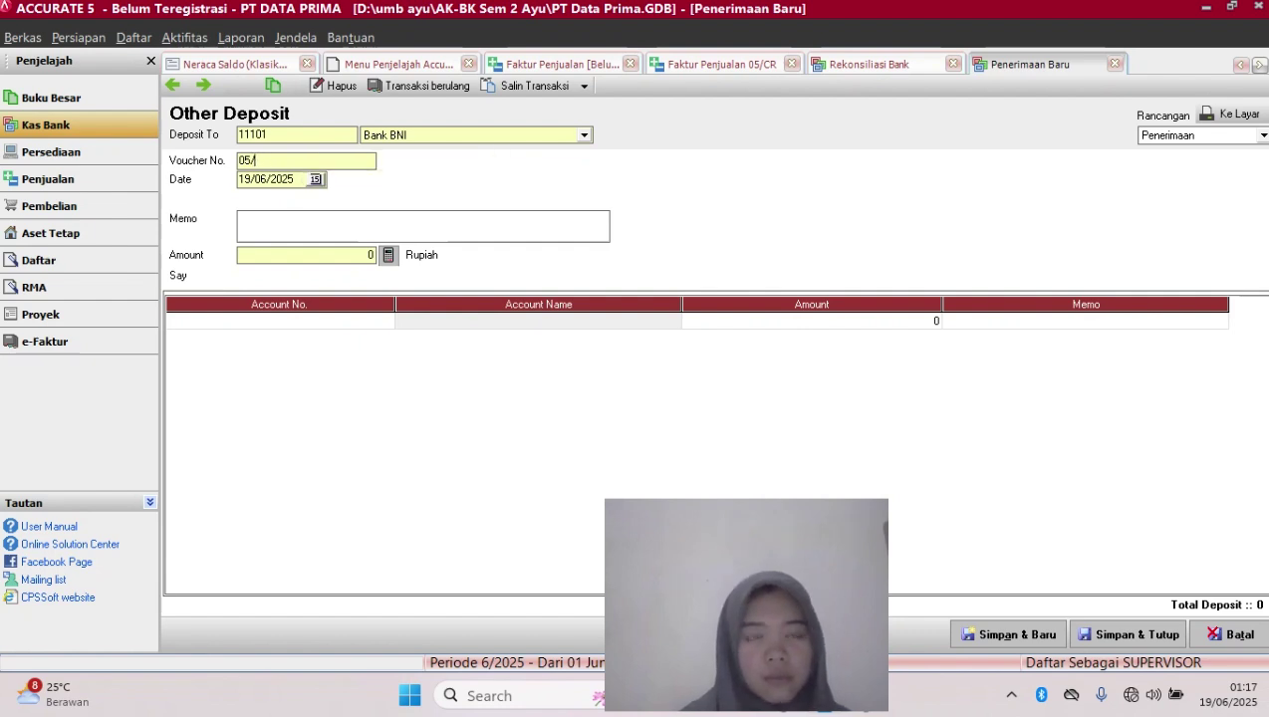
key("BackSpace")
key("BackSpace")
key("BackSpace")
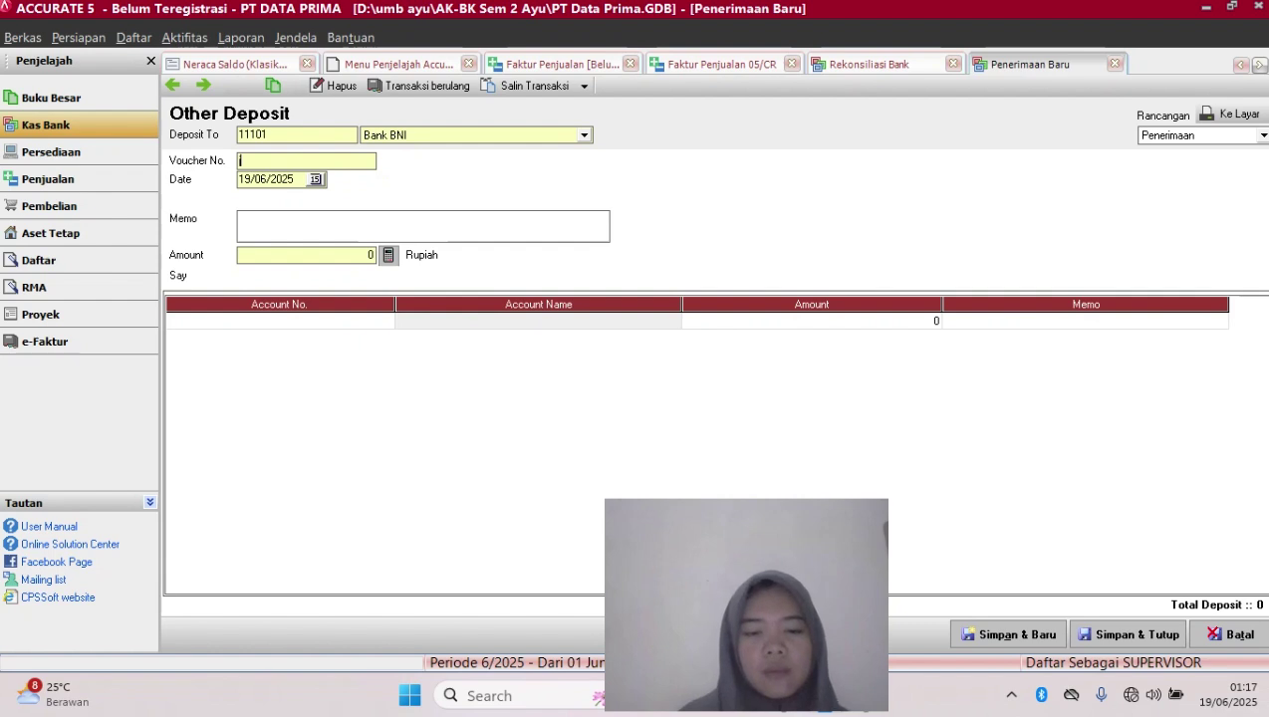
key("Caps_Lock")
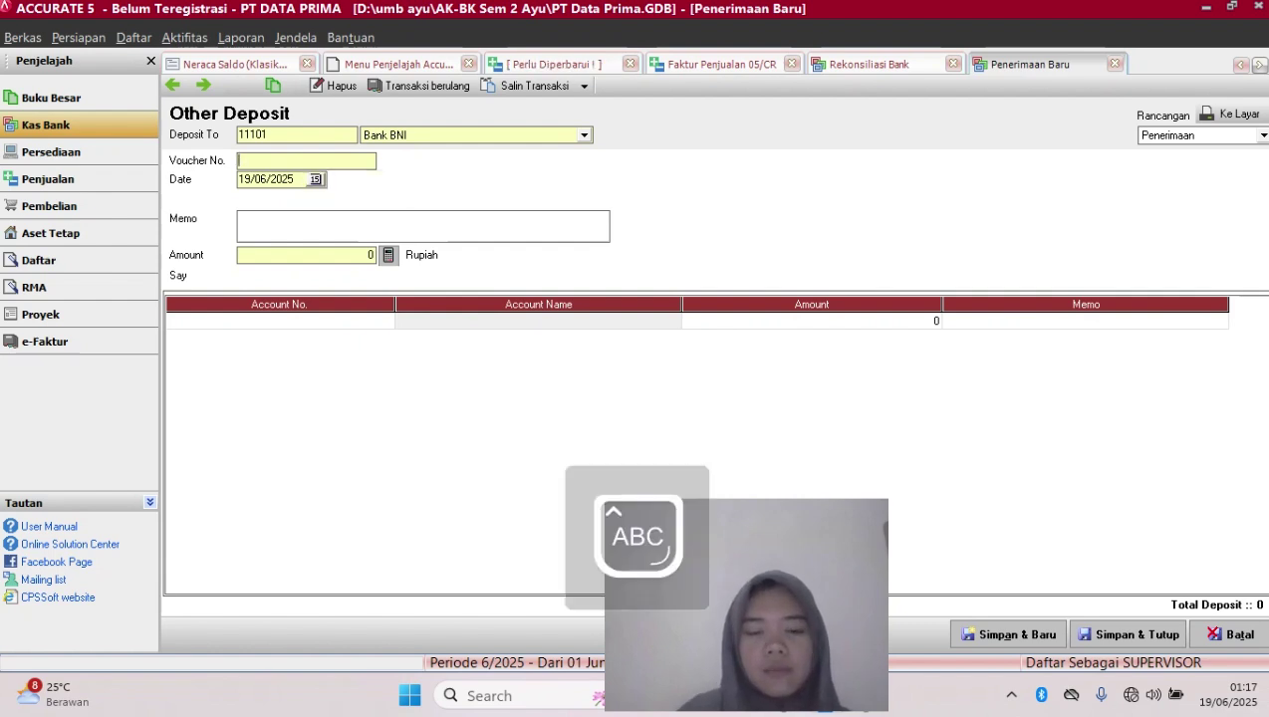
type("JSG")
key("Caps_Lock")
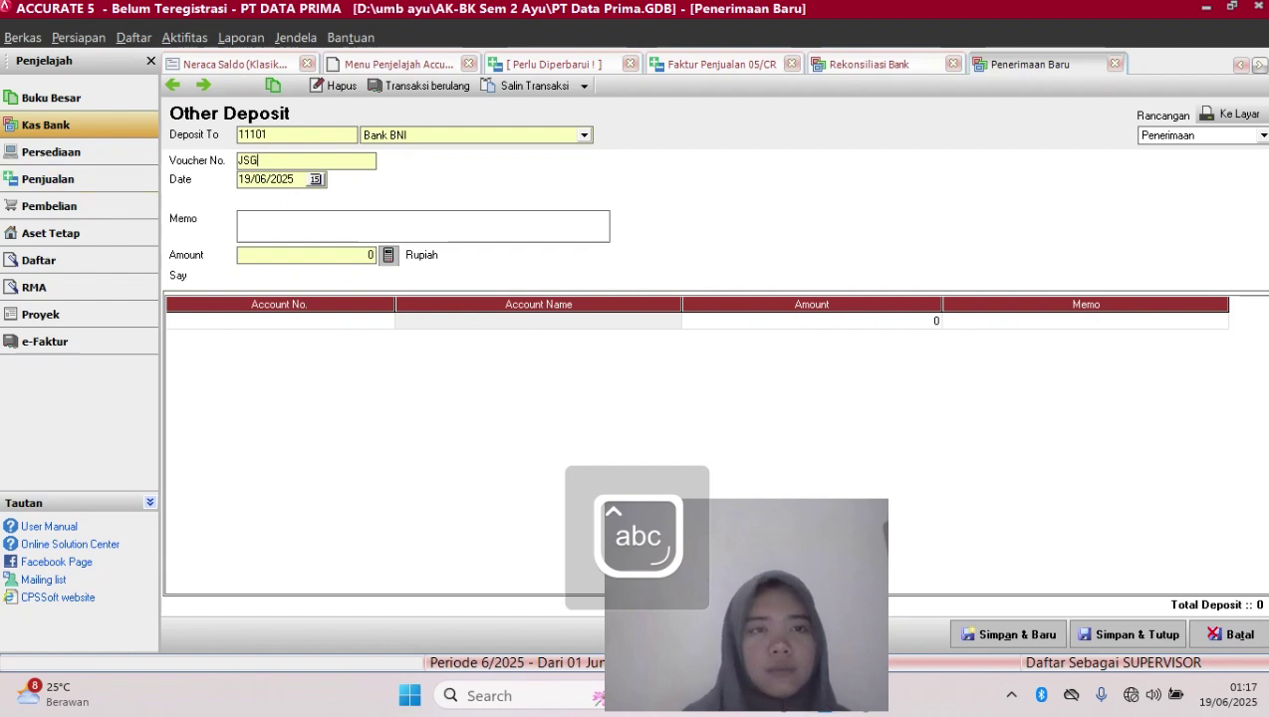
Date the deposit 31/12/2017, memo 'jasa giro', amount 19.475.314
left_click(296, 179)
key("BackSpace")
key("BackSpace")
key("BackSpace")
key("BackSpace")
key("BackSpace")
key("BackSpace")
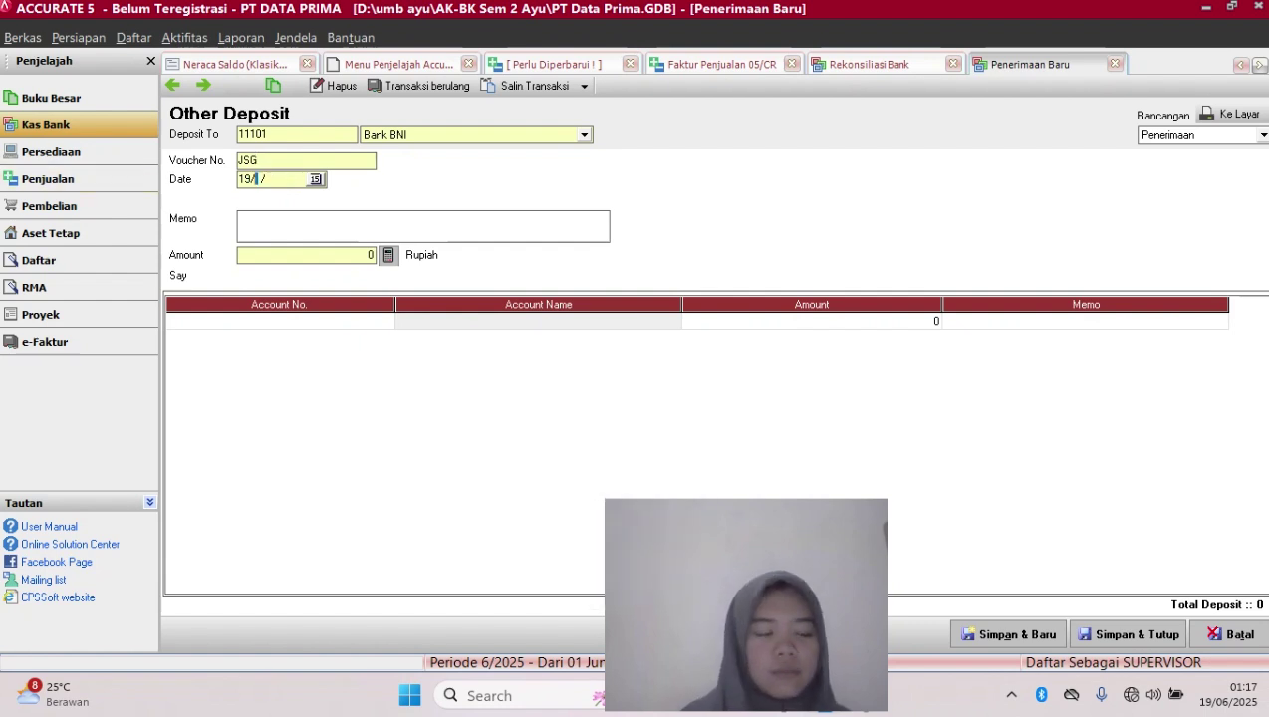
key("BackSpace")
key("BackSpace")
type("31/12/2")
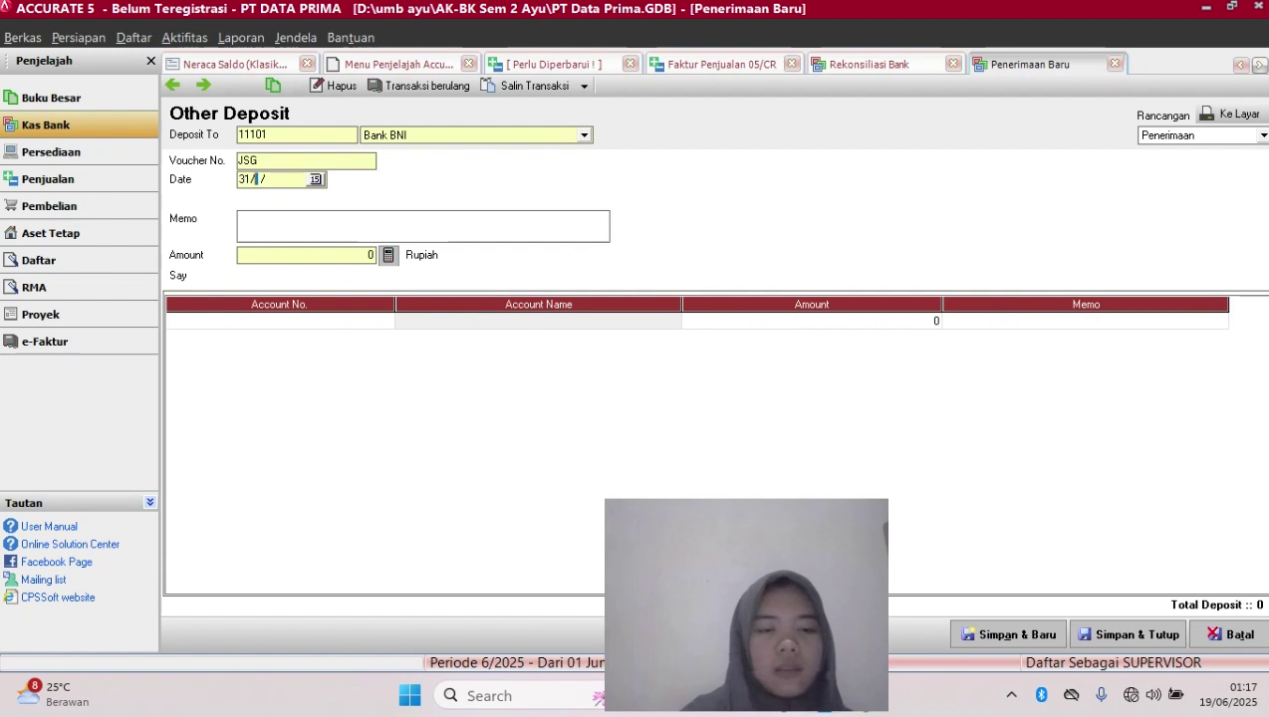
type("01")
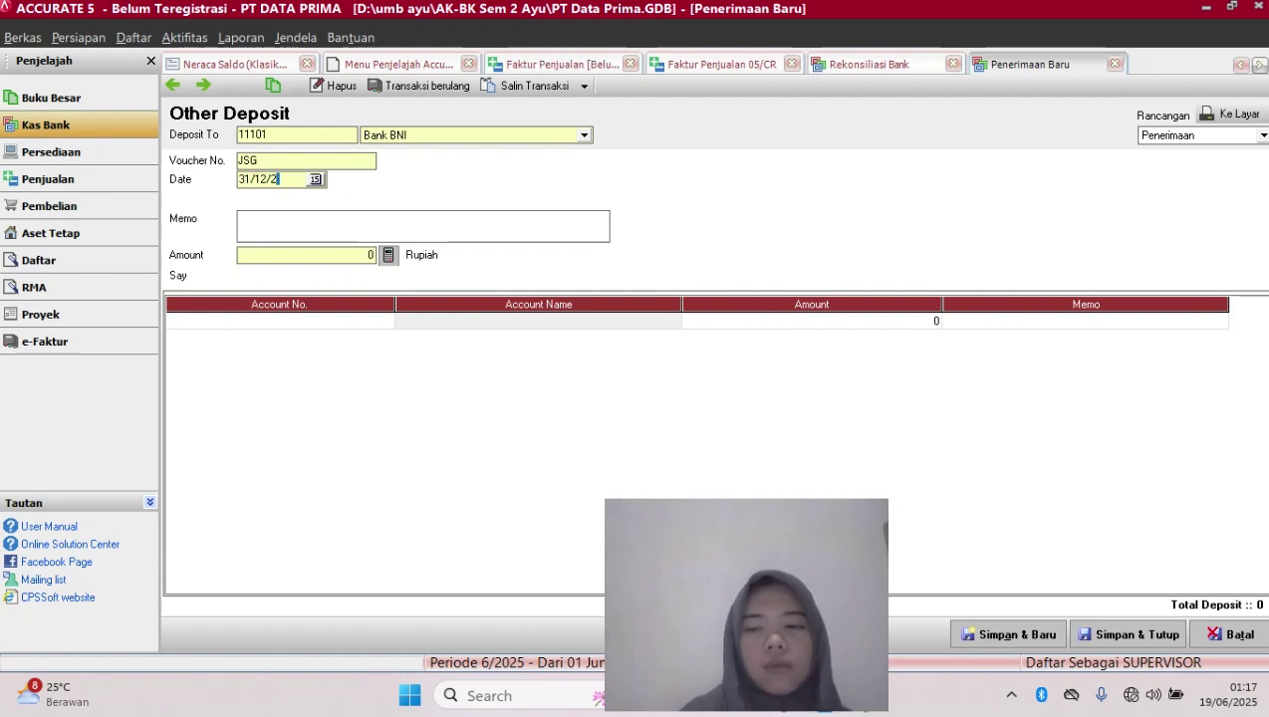
type("7")
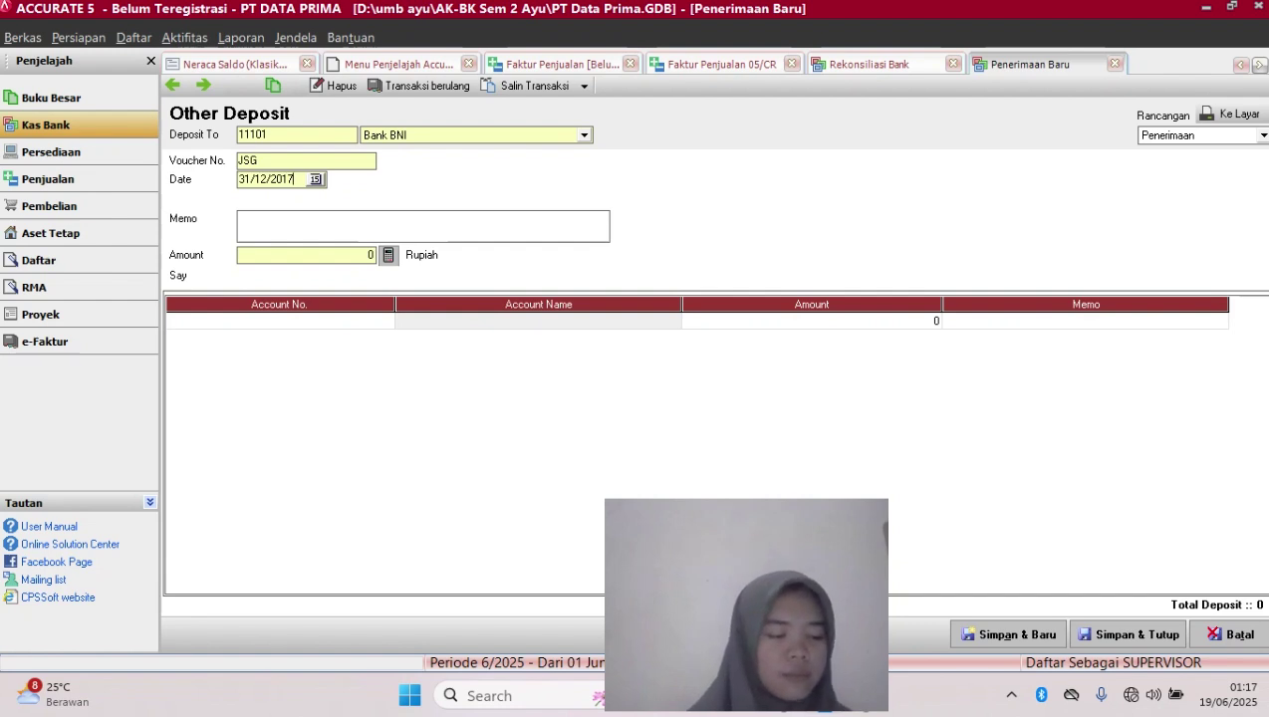
key("Tab")
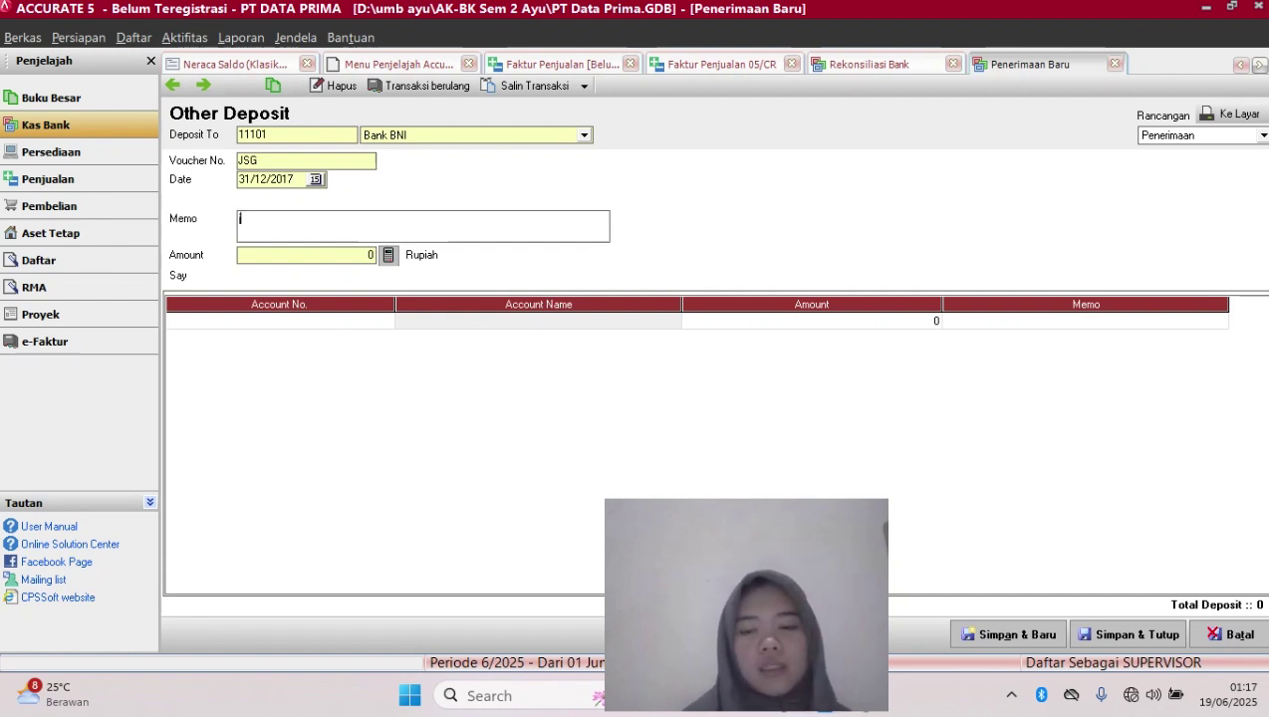
type("jasa g")
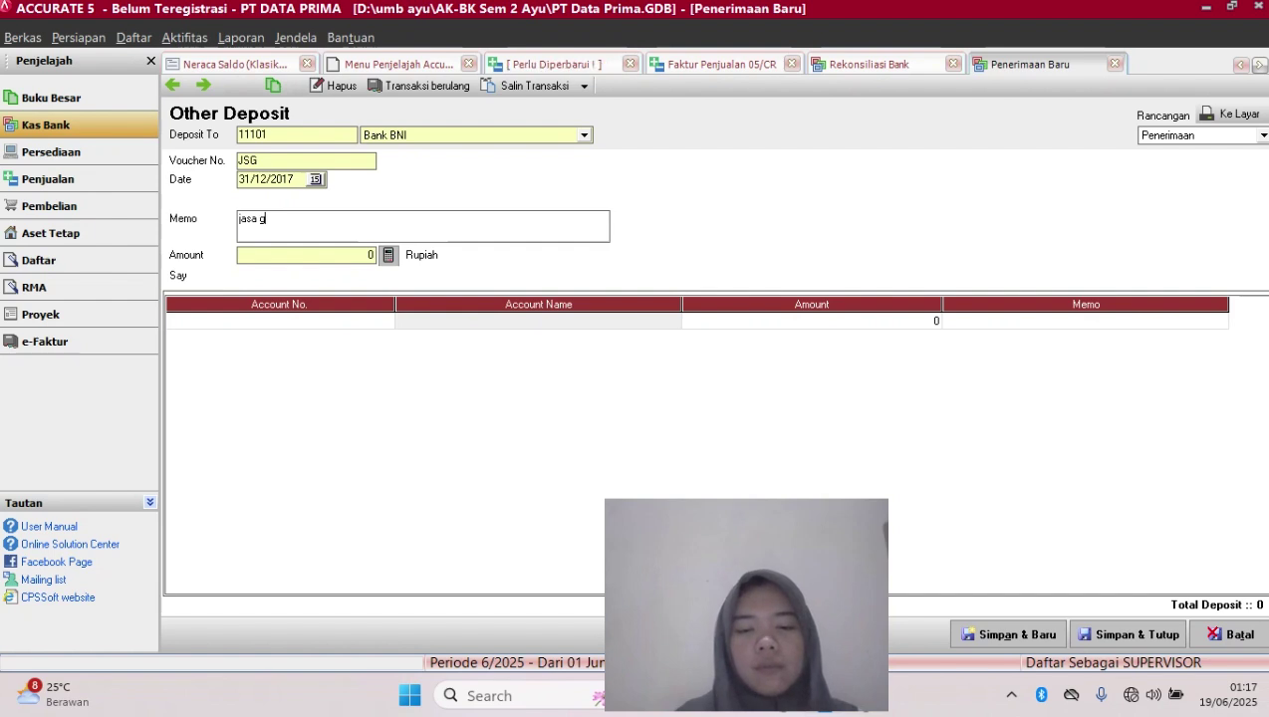
type("iro")
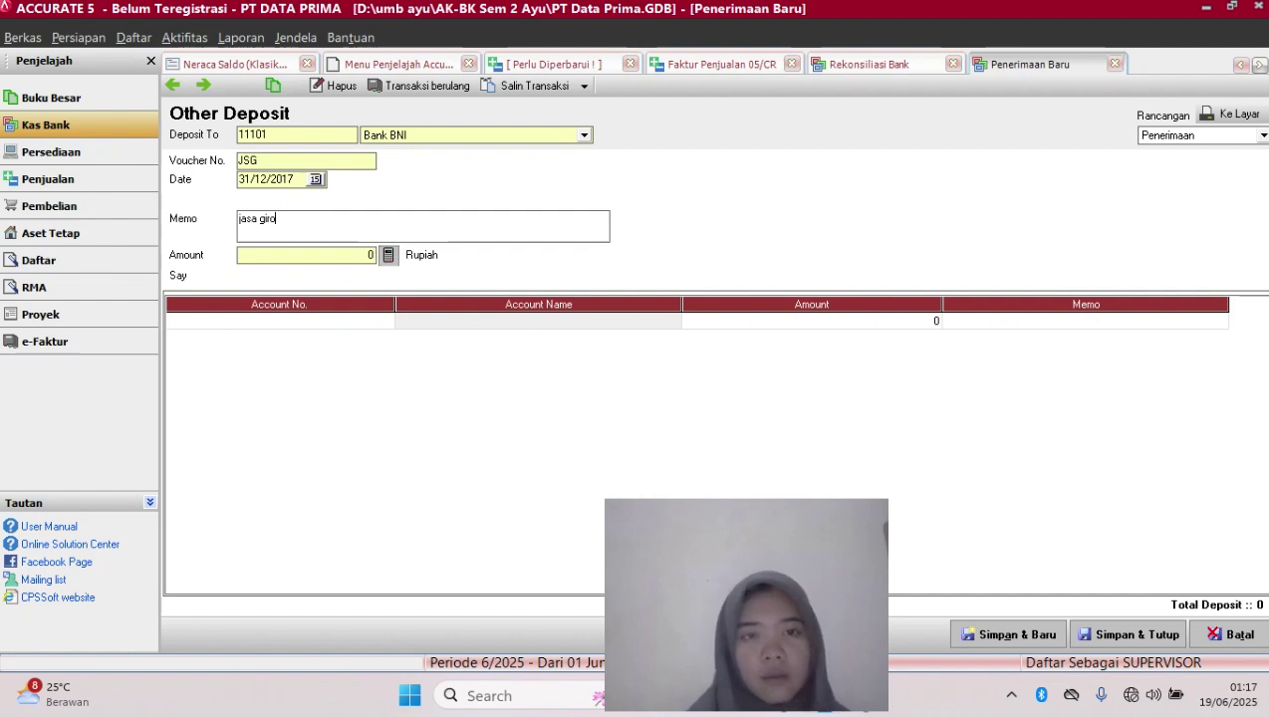
left_click(241, 255)
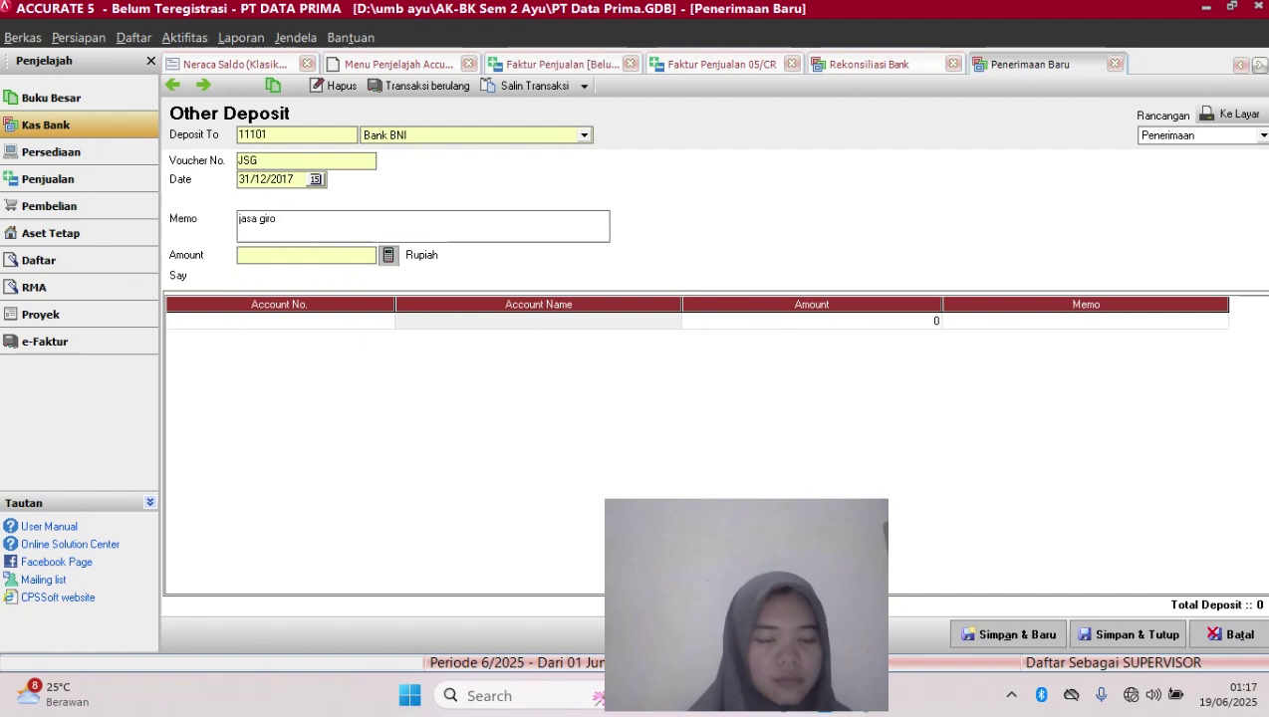
type("194")
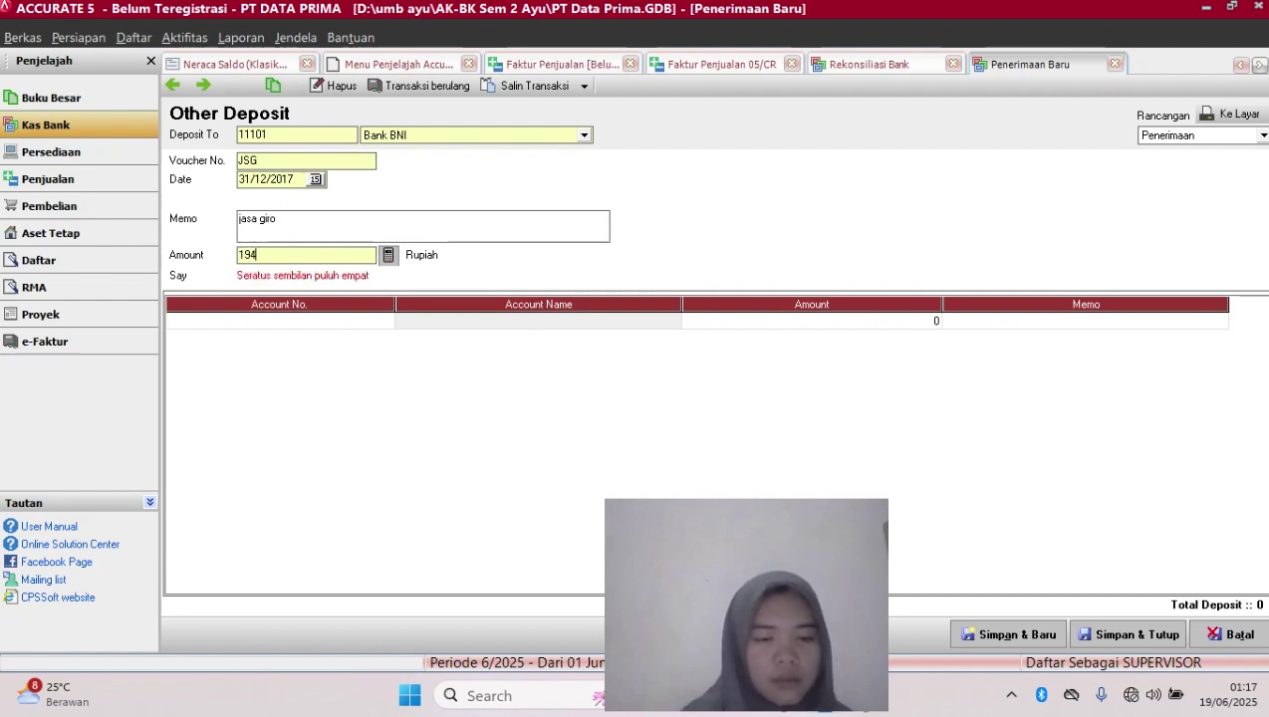
type("7")
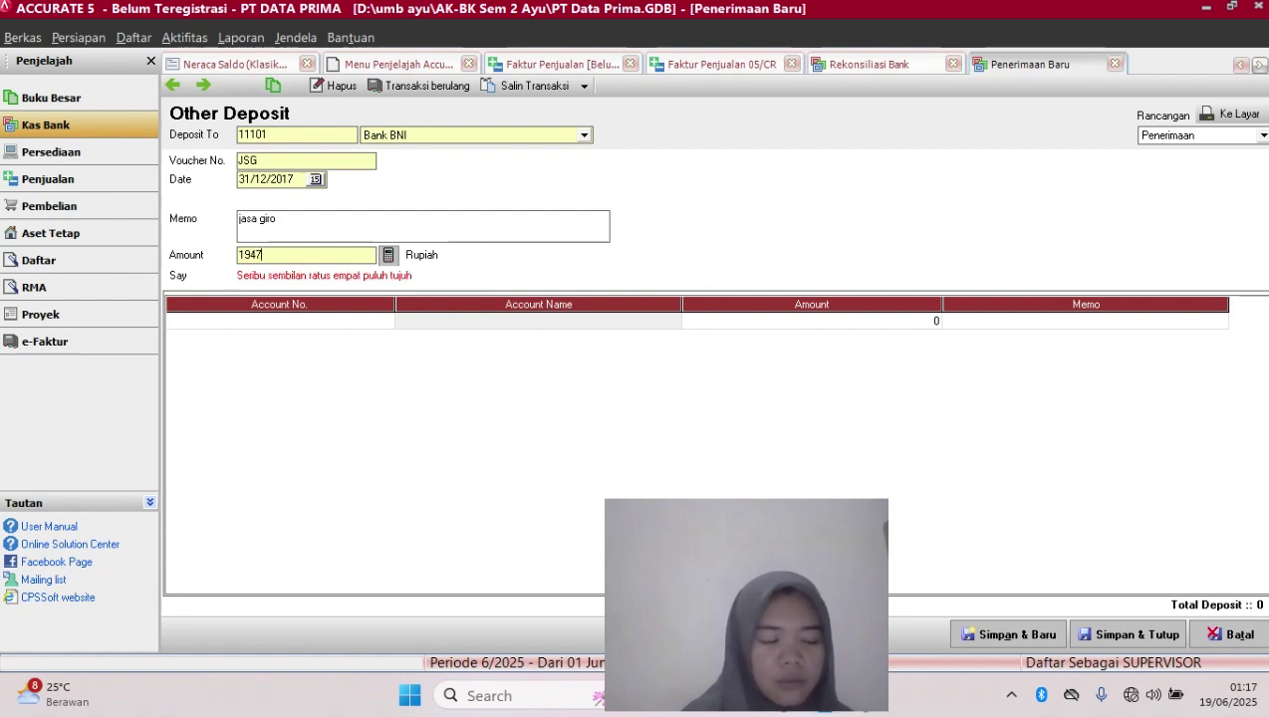
type("5")
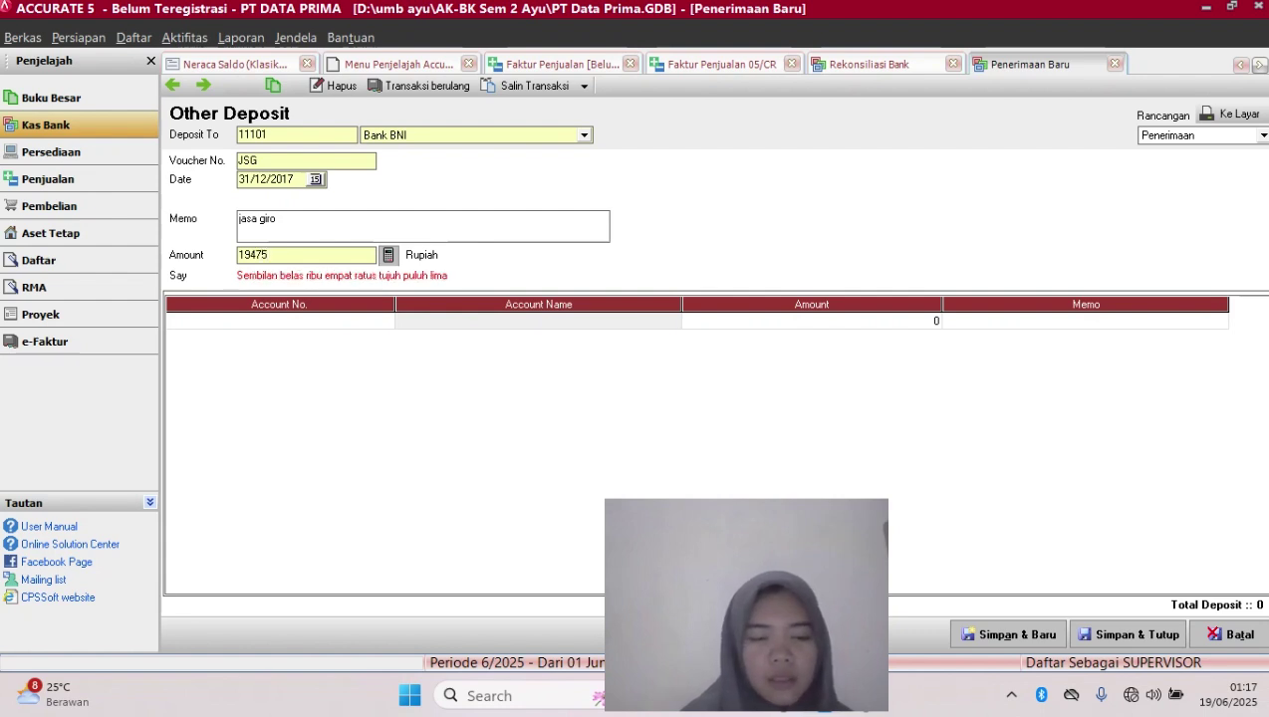
type("314")
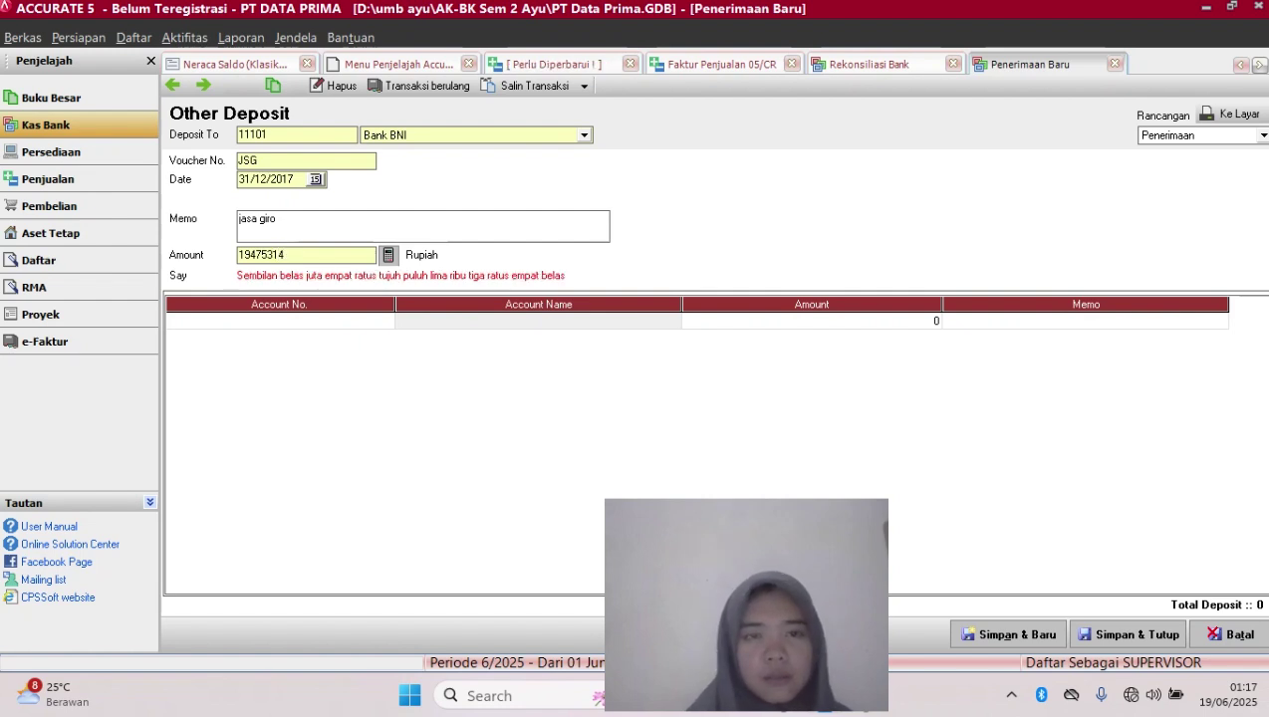
key("Tab")
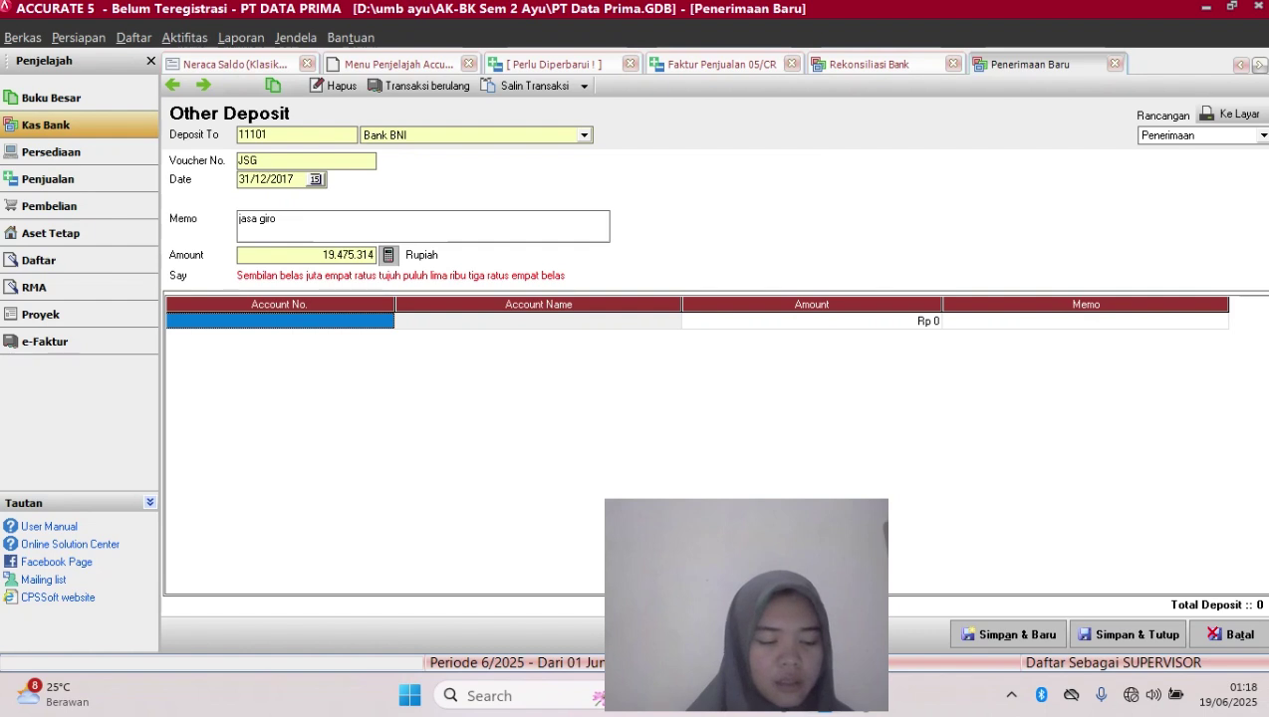
Assign the jasa giro deposit to account 81000 Pendapatan Bunga and save it
left_click(279, 321)
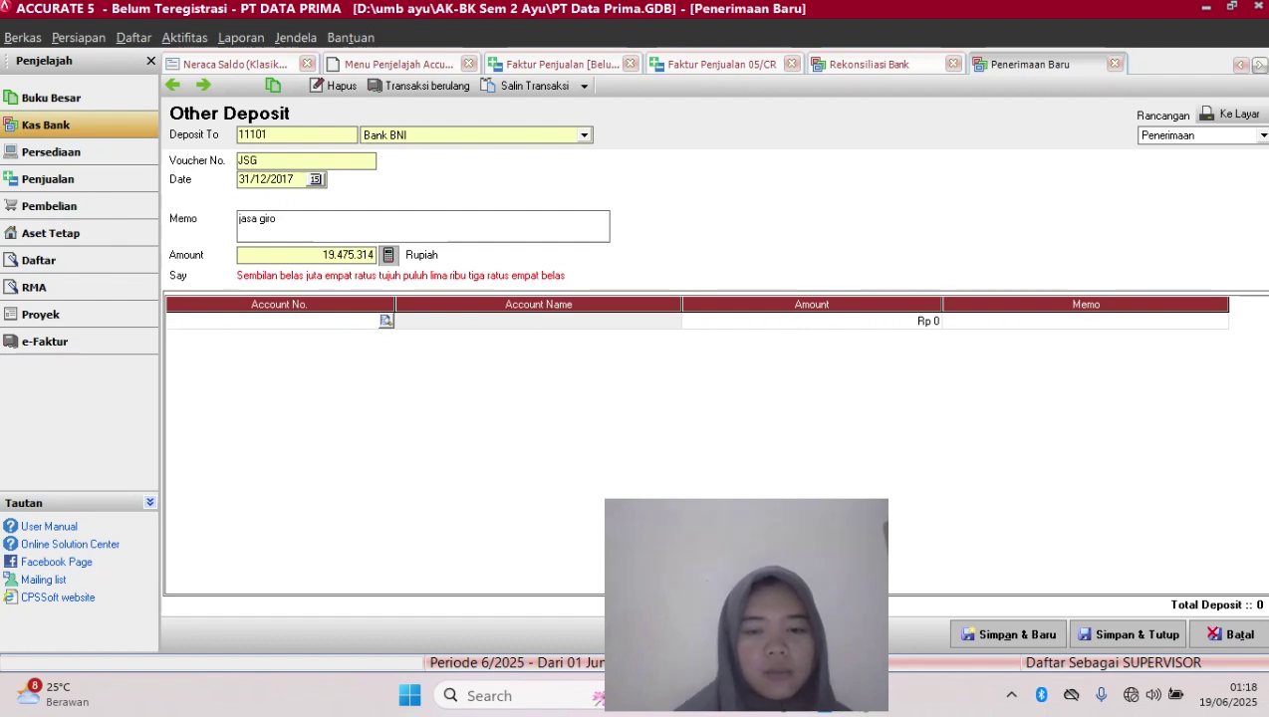
type("81")
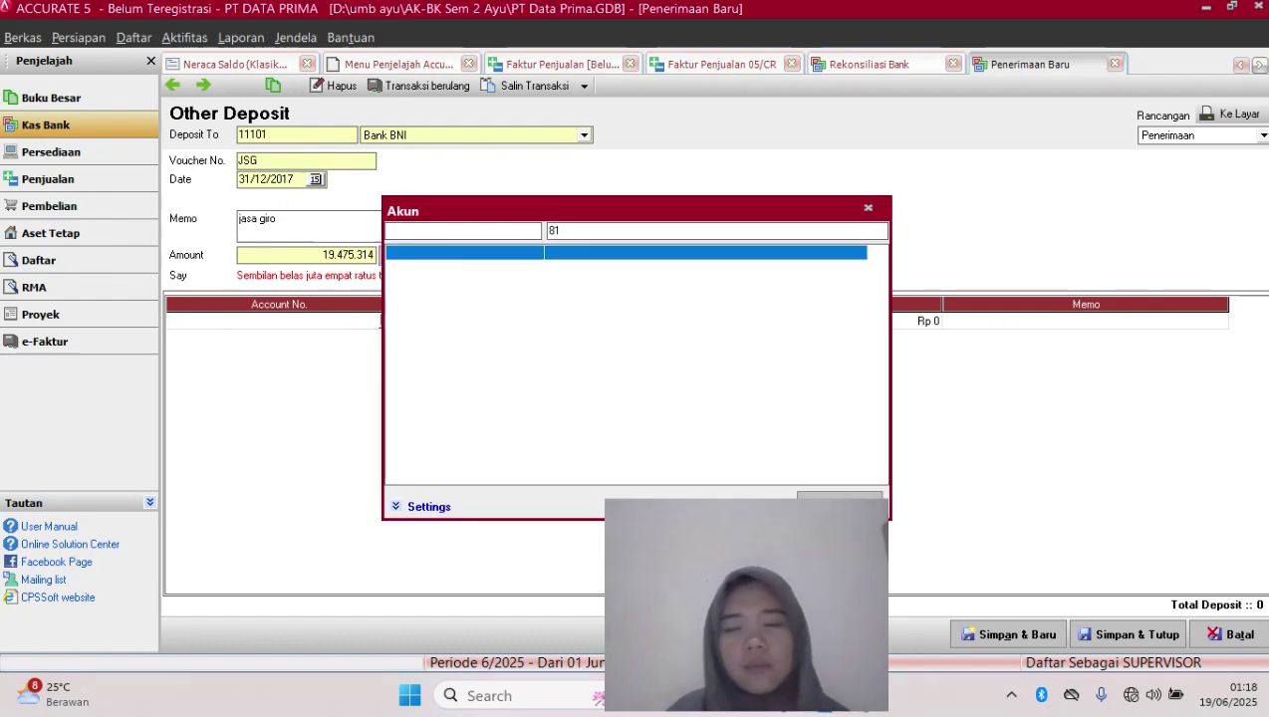
key("BackSpace")
key("BackSpace")
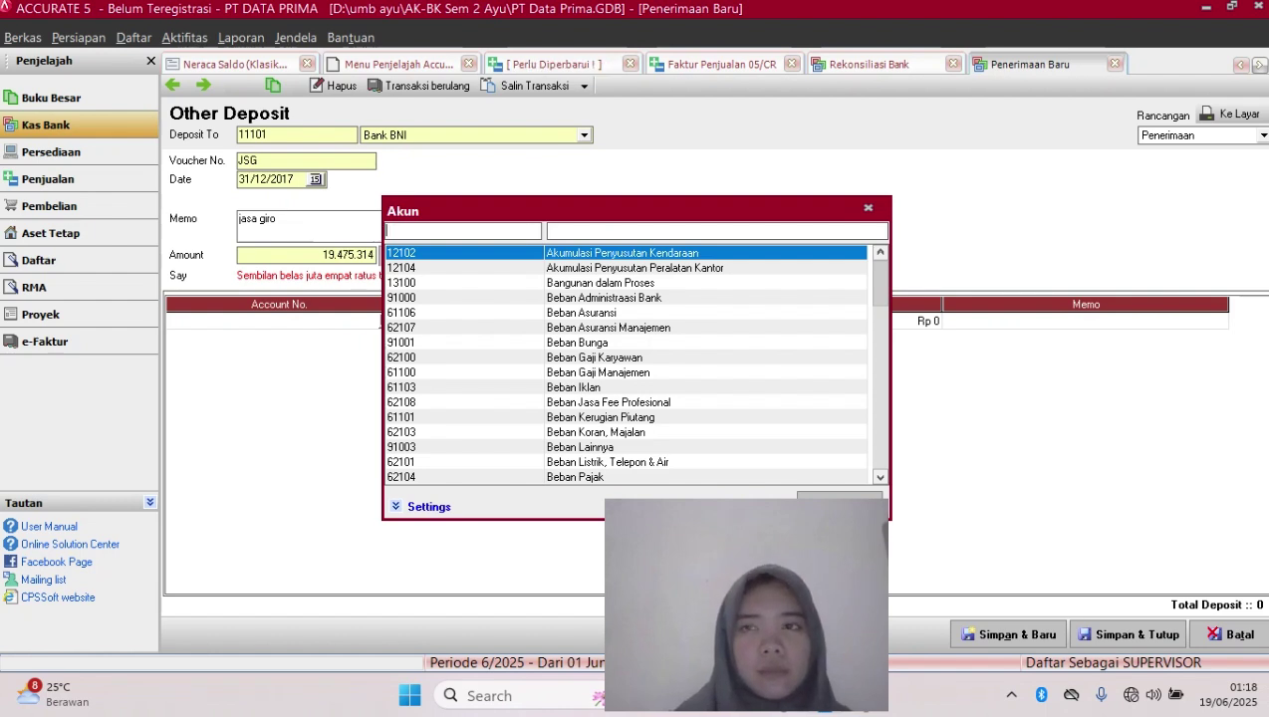
type("81")
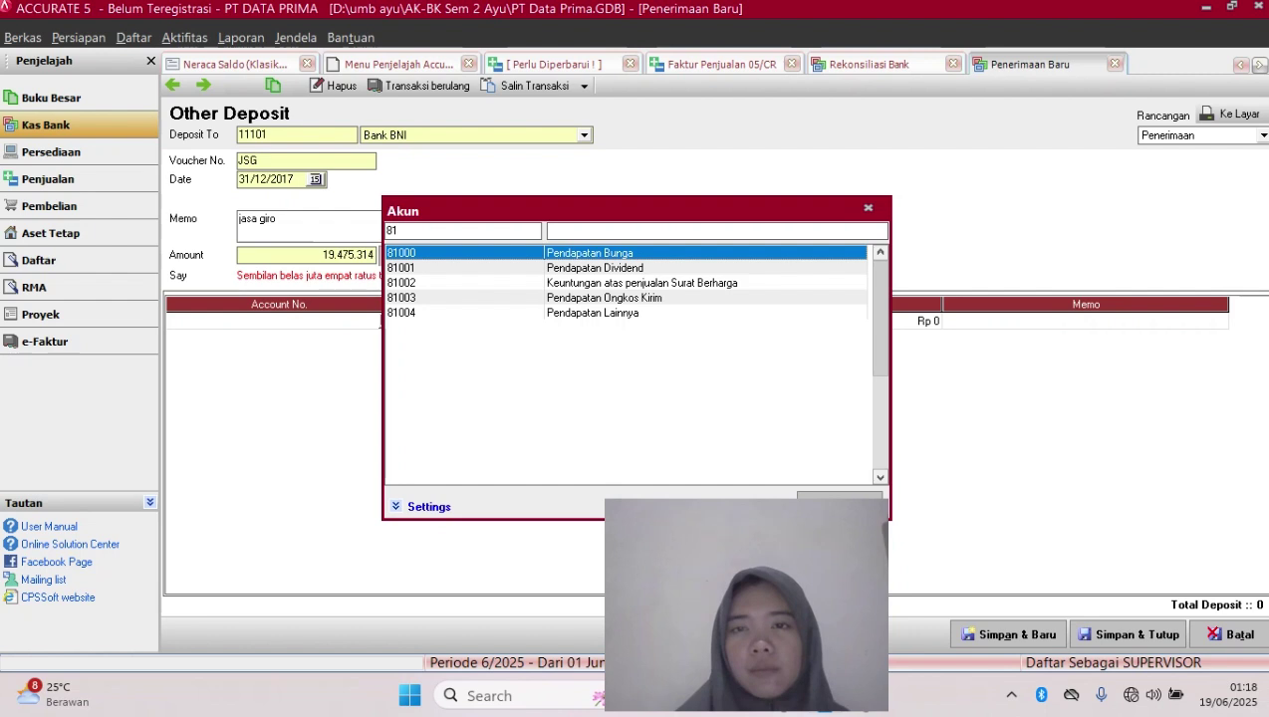
key("Return")
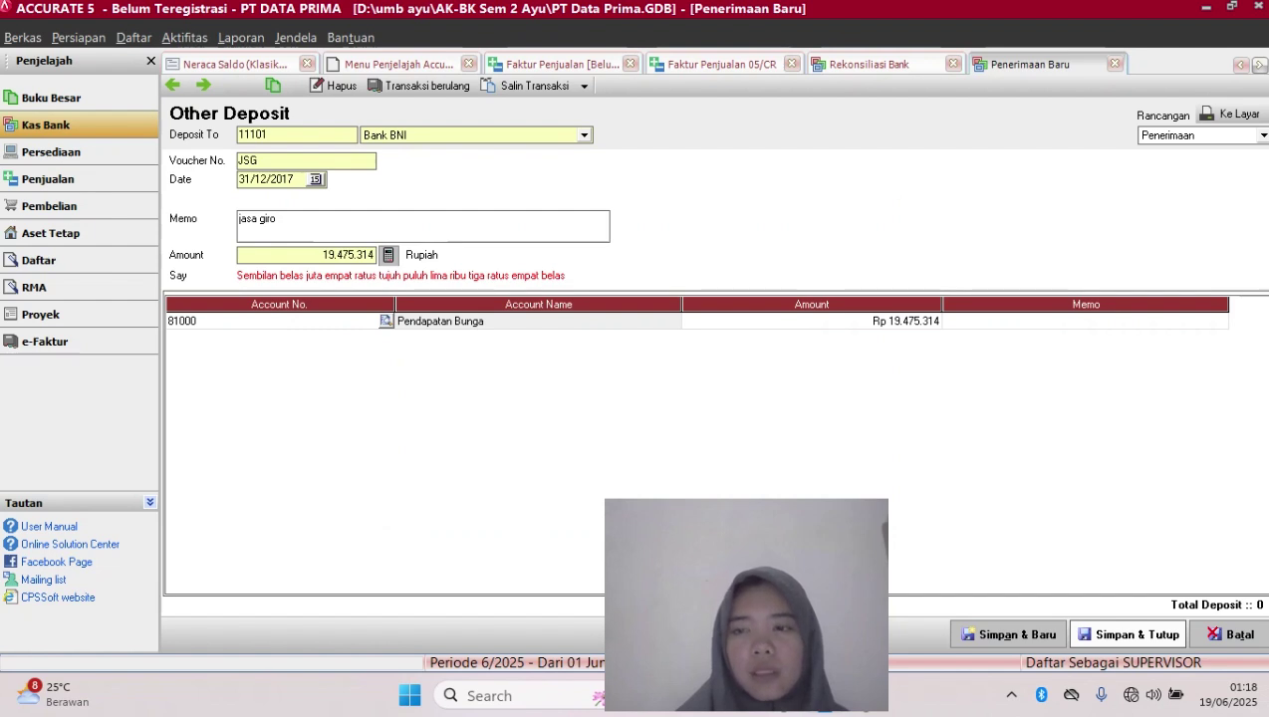
left_click(1127, 635)
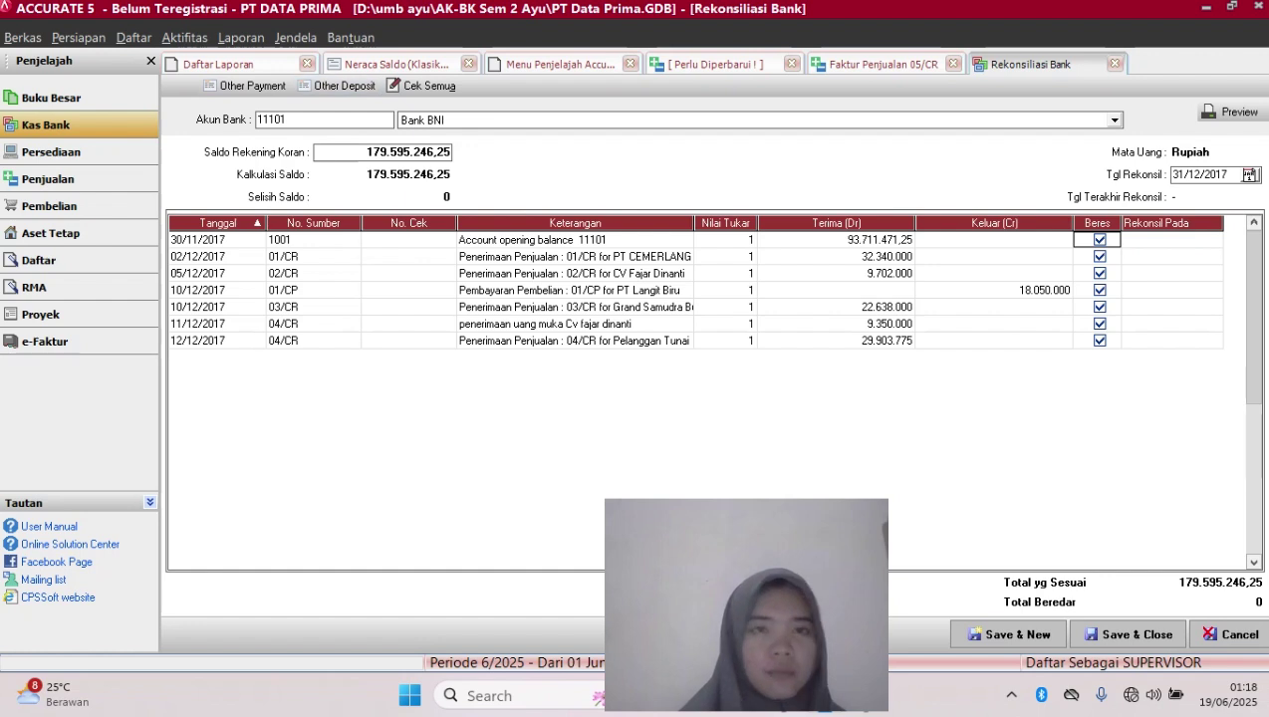
Keep Bank BNI as the reconciled account, discard a stray Other Deposit, and open Other Payment
left_click(1114, 121)
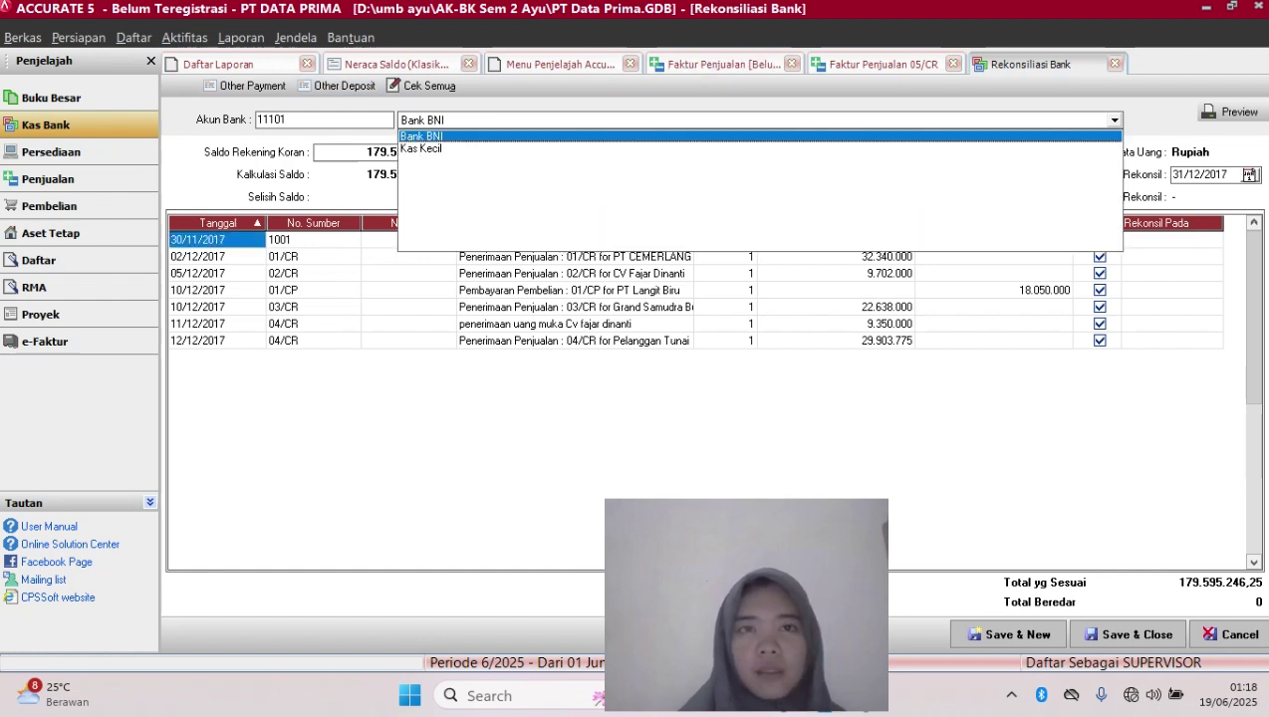
left_click(423, 137)
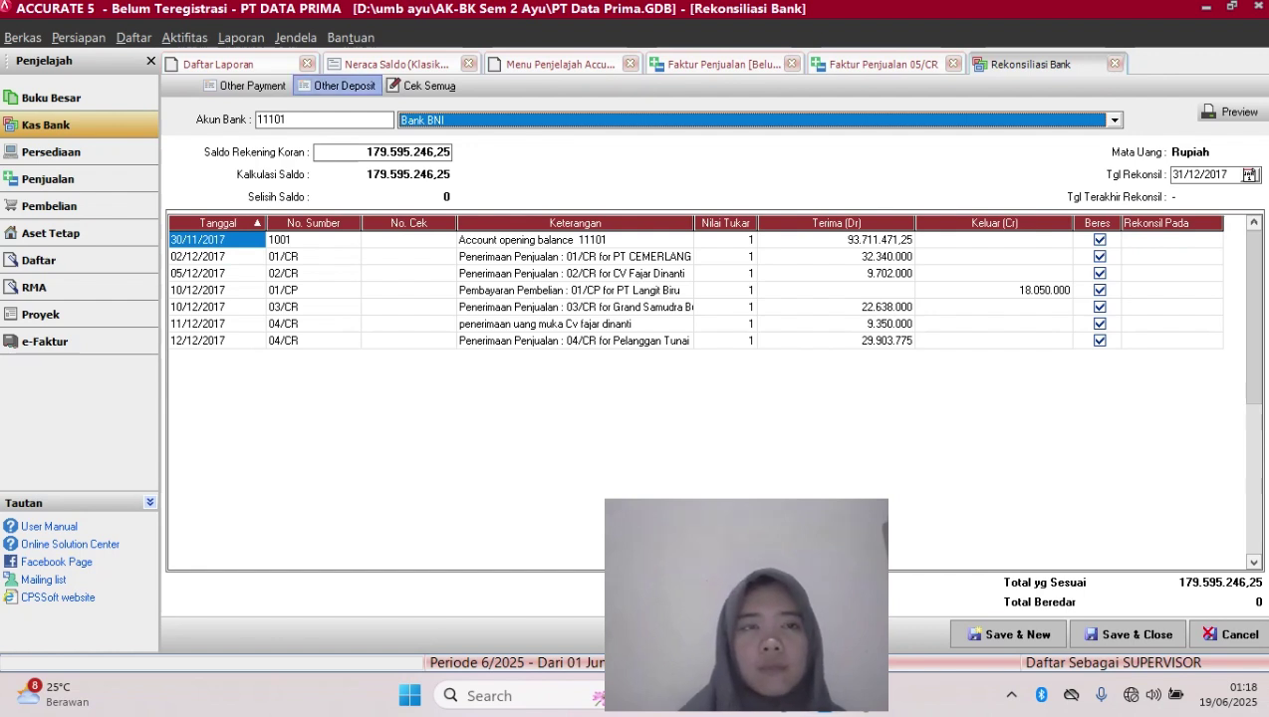
left_click(339, 86)
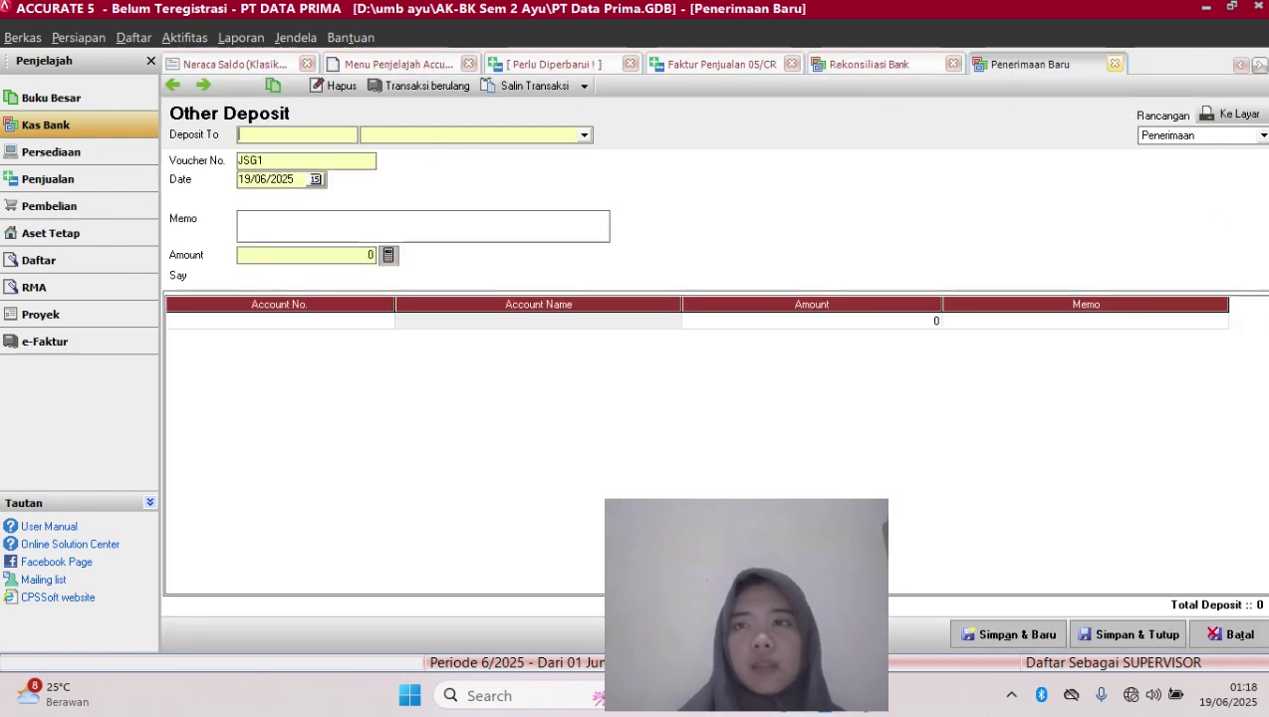
left_click(1115, 63)
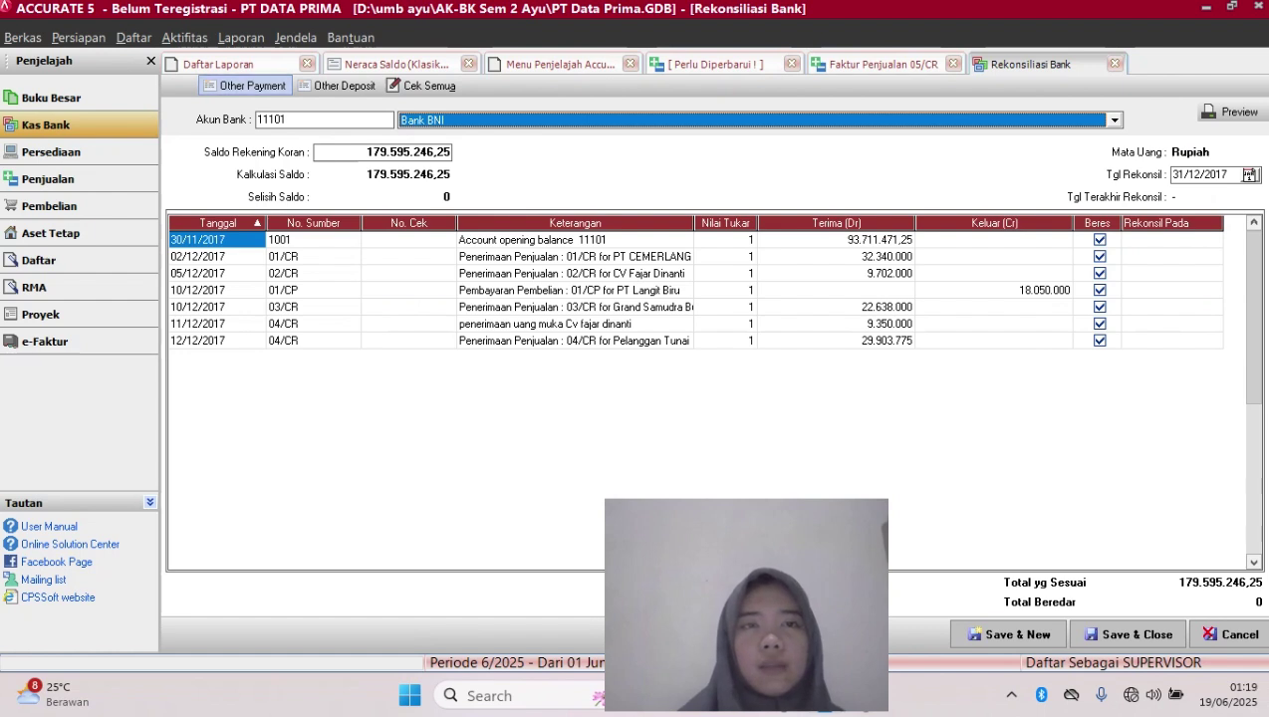
left_click(245, 85)
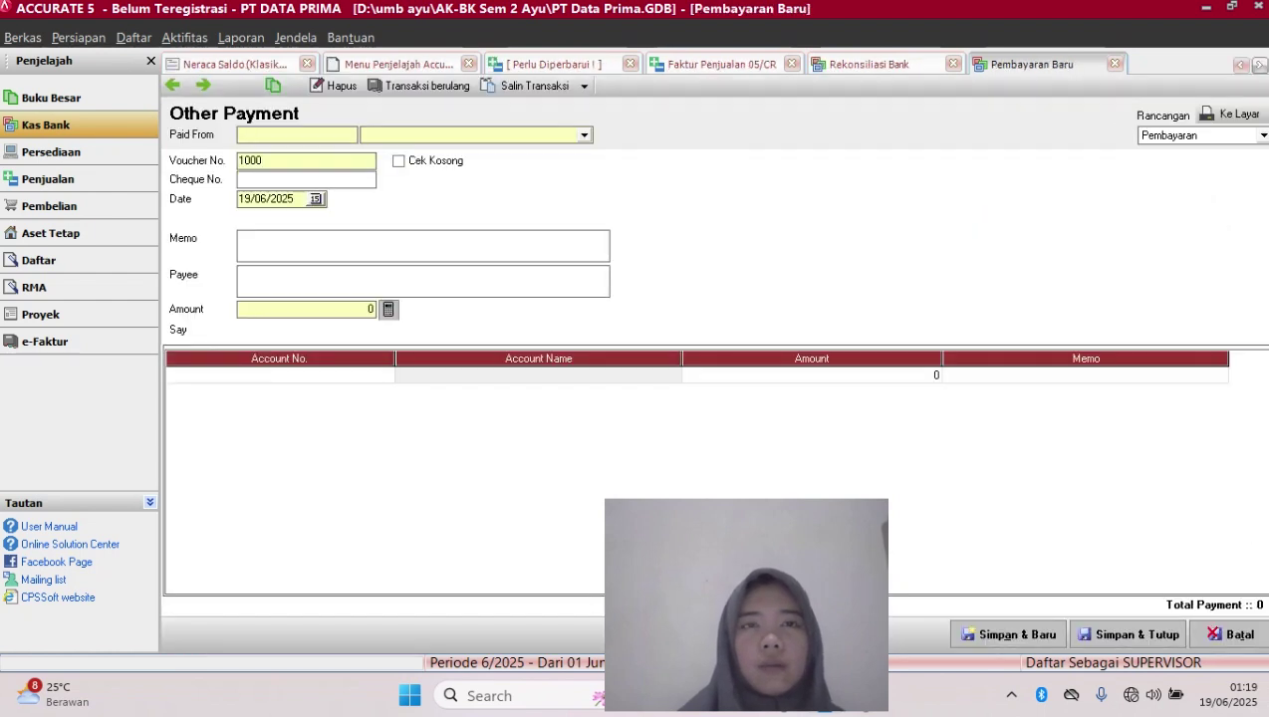
Set the payment to come from Bank BNI, voucher ADM, dated 31/12/2017
left_click(584, 135)
key("Down")
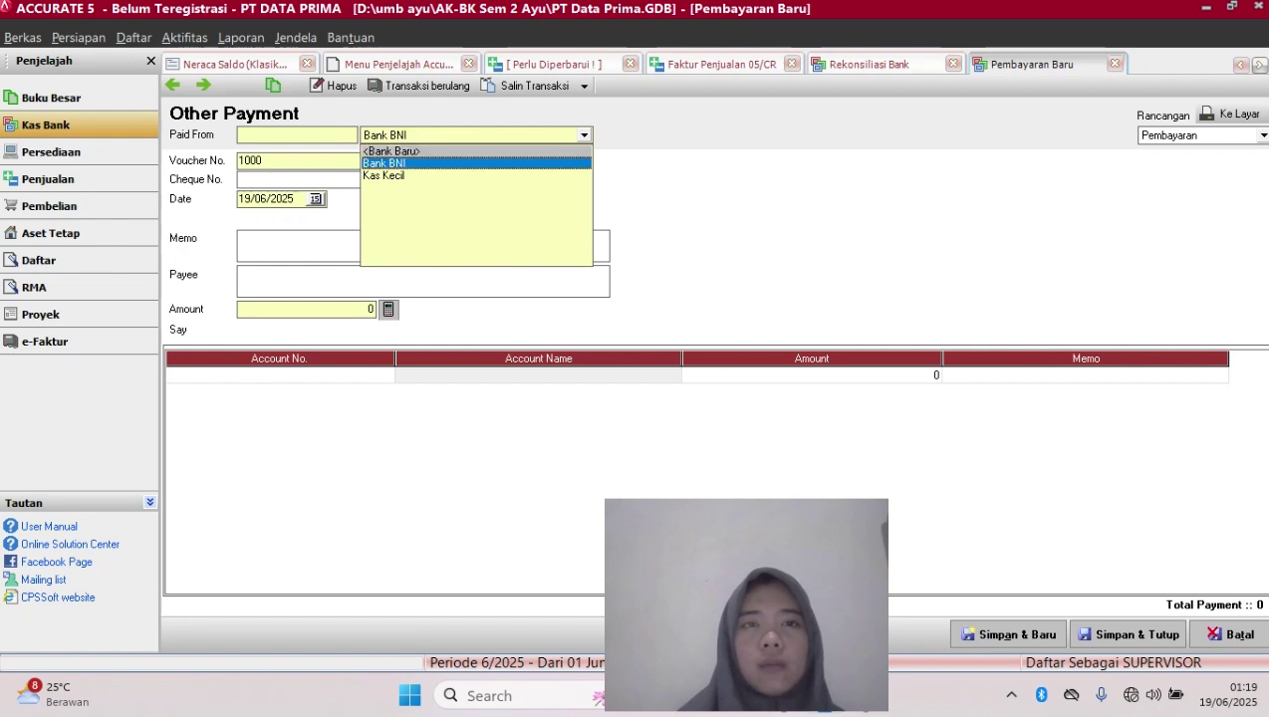
key("Return")
left_click(337, 160)
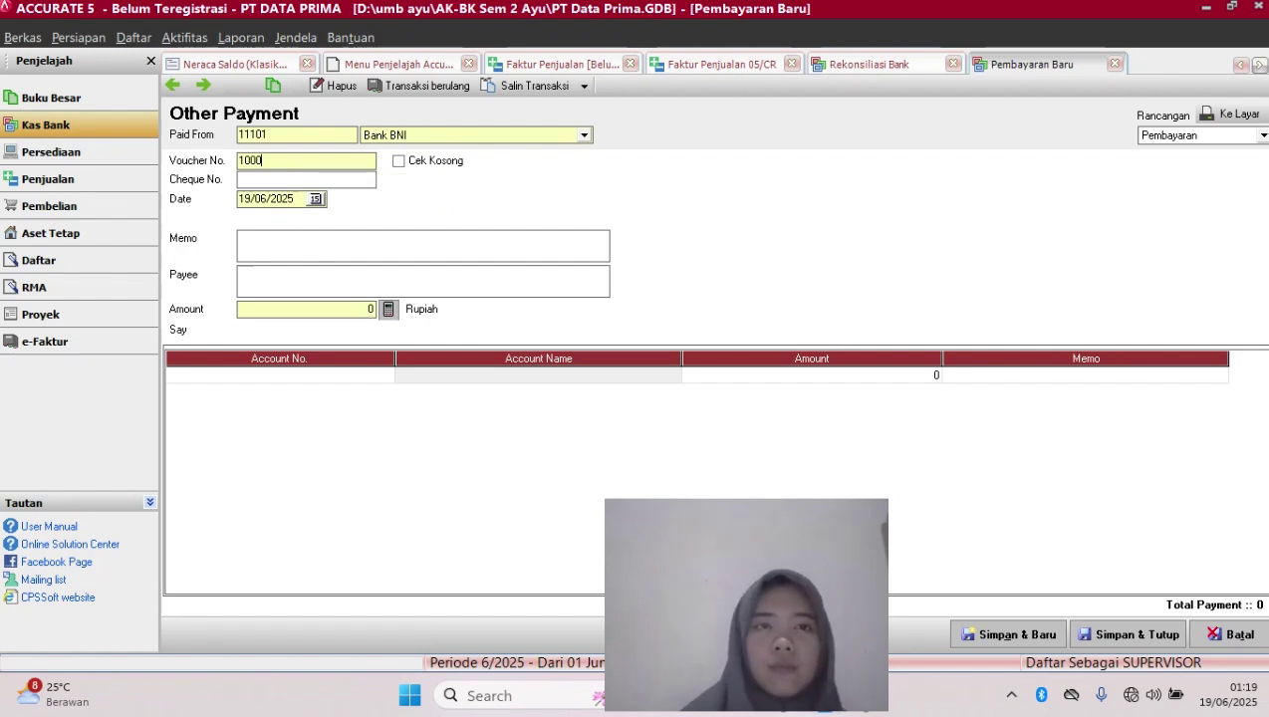
key("BackSpace")
key("BackSpace")
key("BackSpace")
key("BackSpace")
key("Caps_Lock")
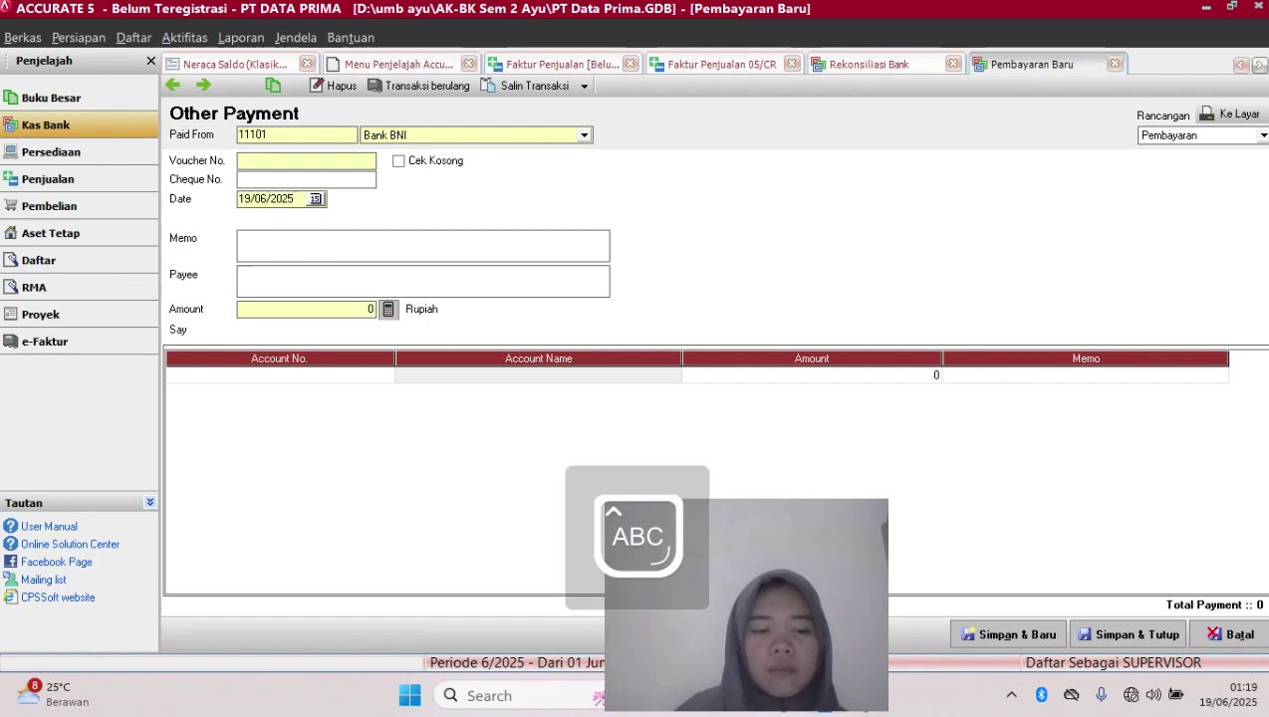
type("ADM")
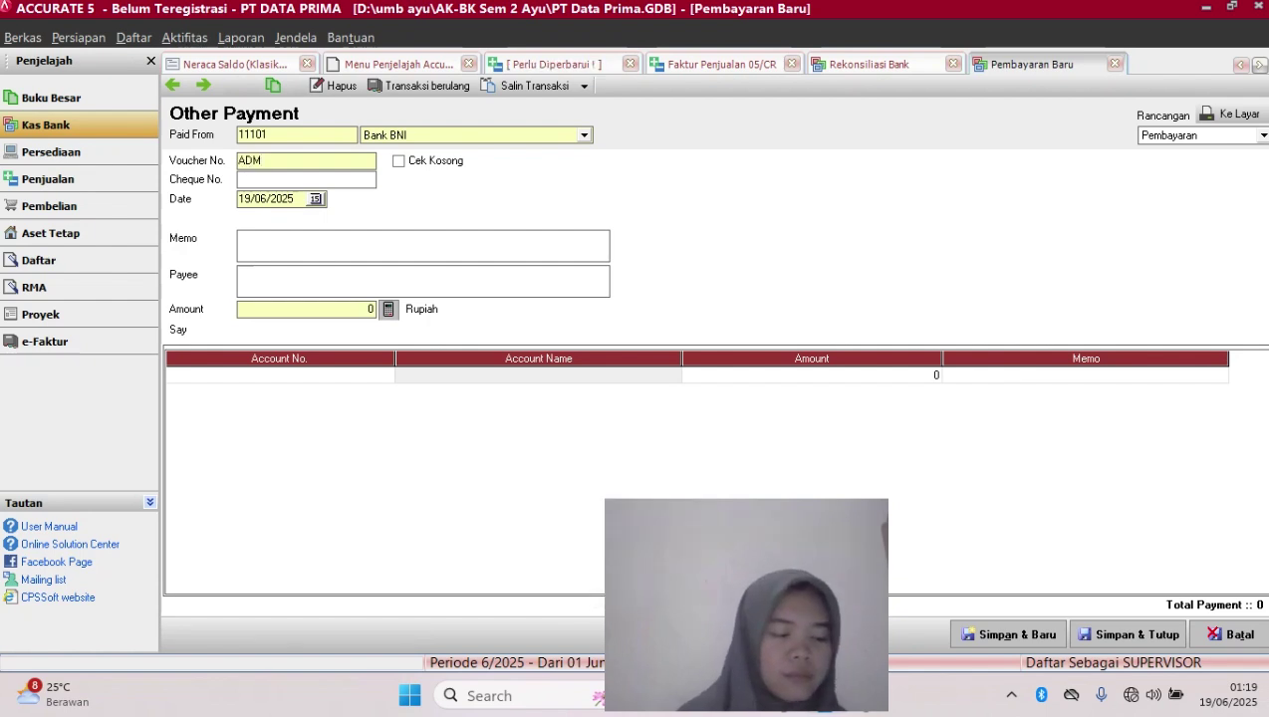
left_click(294, 200)
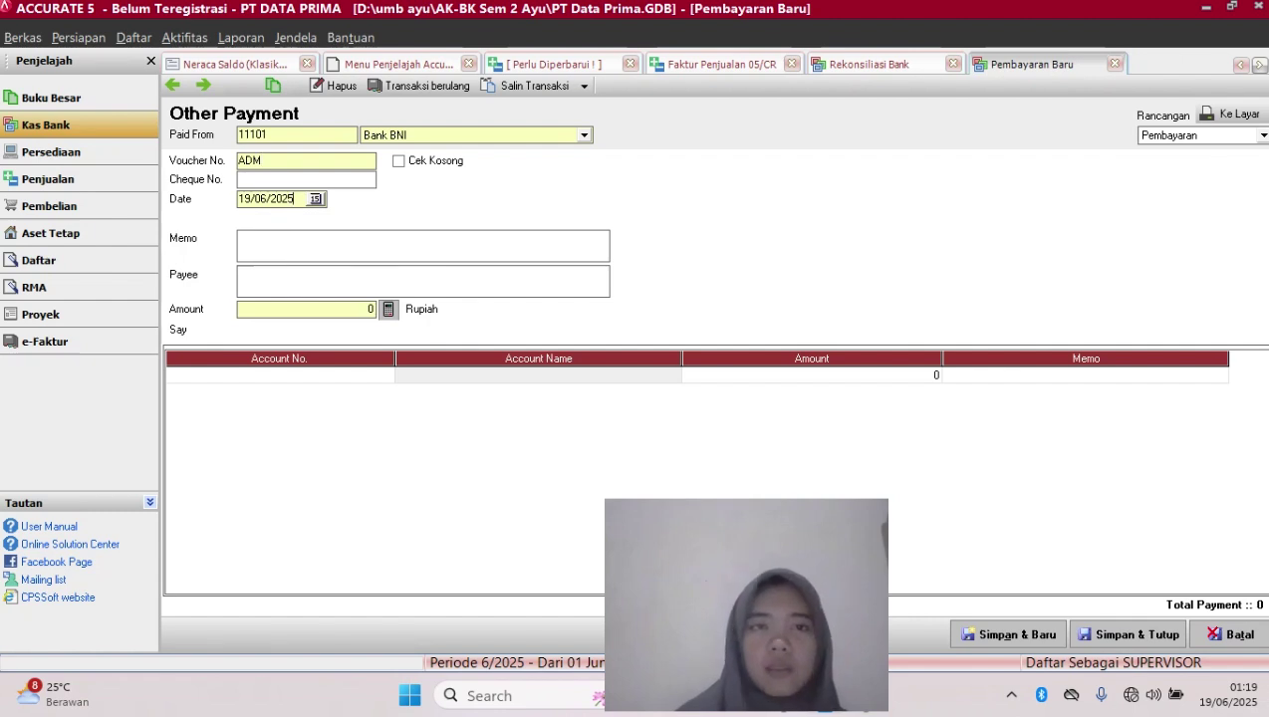
key("BackSpace")
key("BackSpace")
key("BackSpace")
key("BackSpace")
key("BackSpace")
key("BackSpace")
key("BackSpace")
key("BackSpace")
type("31/")
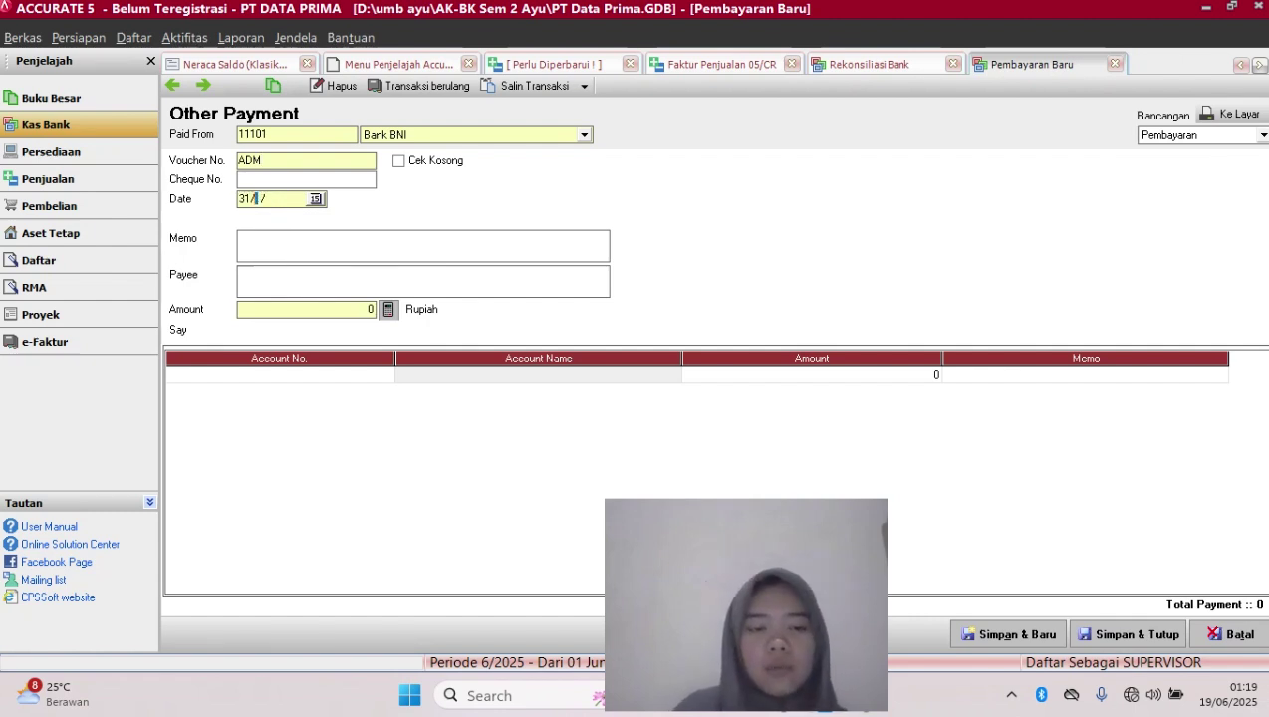
type("12/2")
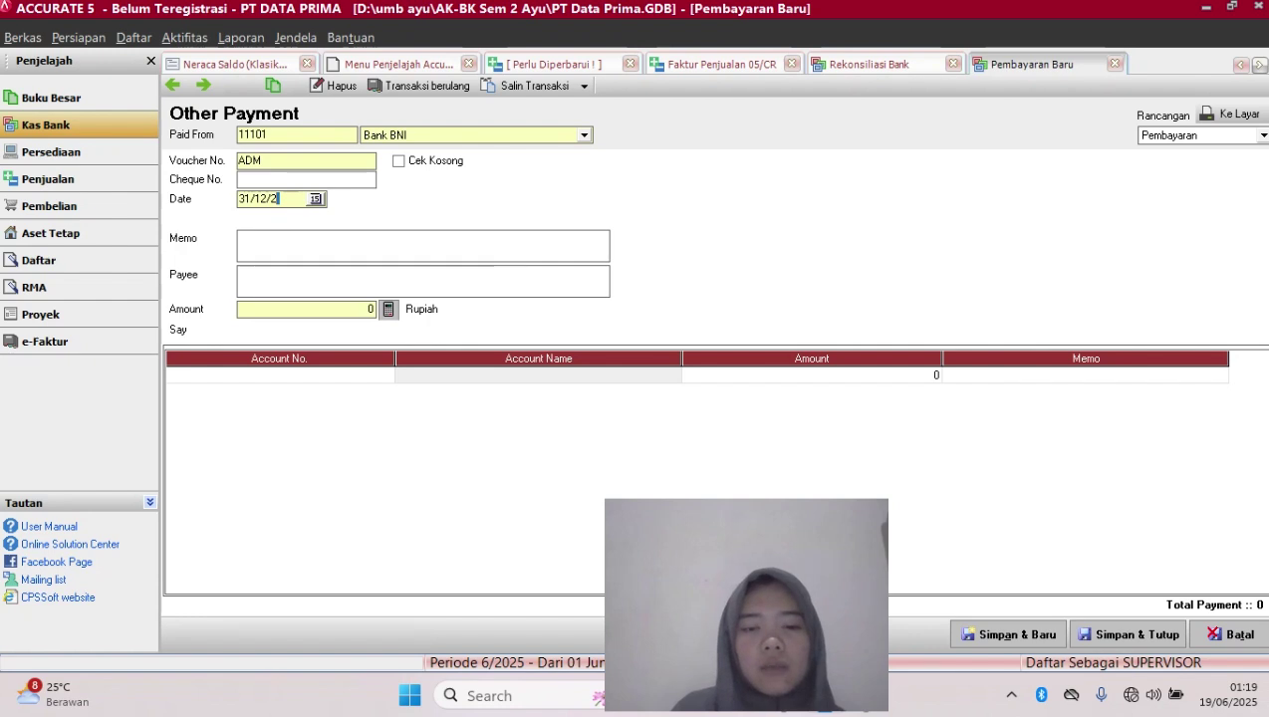
type("017")
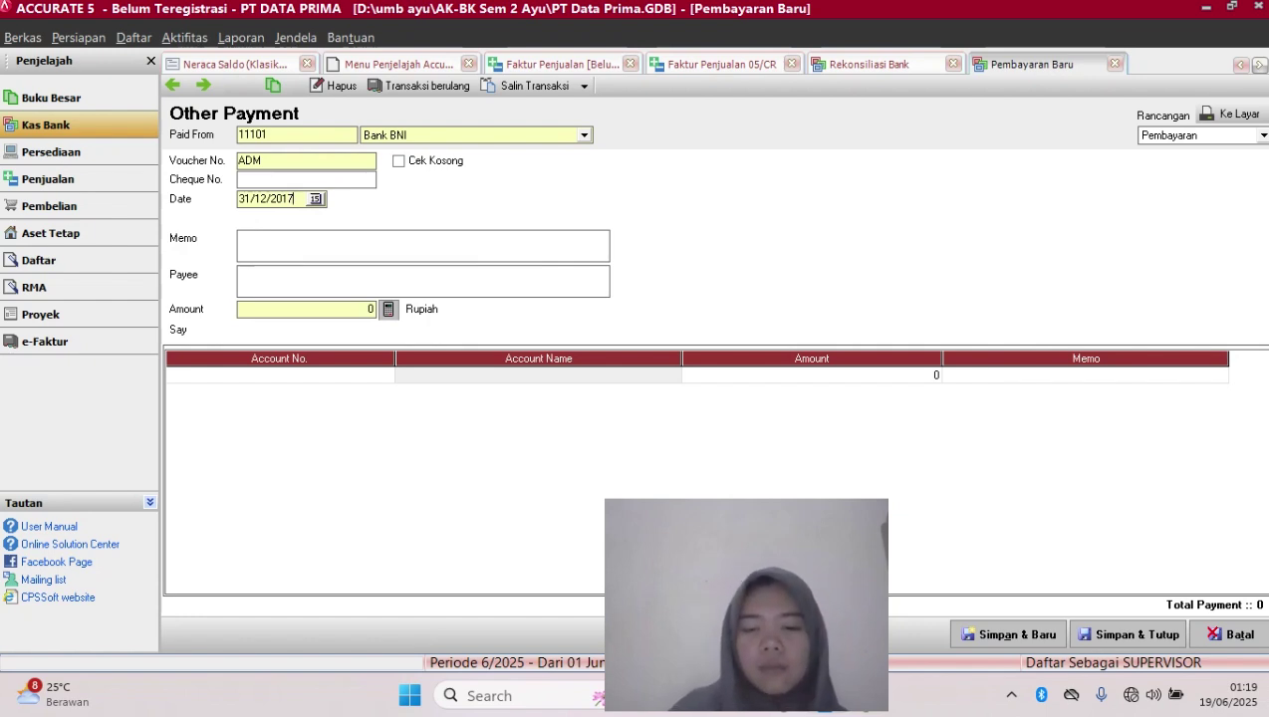
Add memo 'ADM BANK' and charge 110.000 to account 91000 Beban Administraasi Bank
left_click(241, 239)
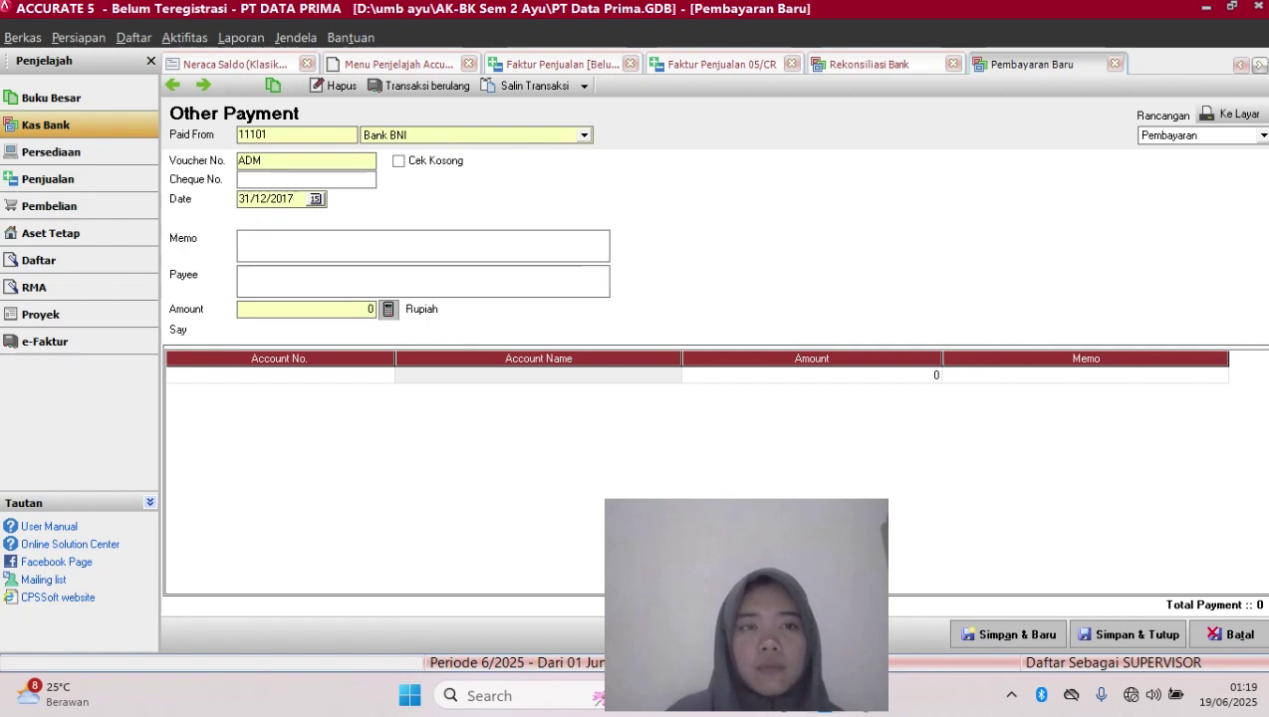
type("ADM B")
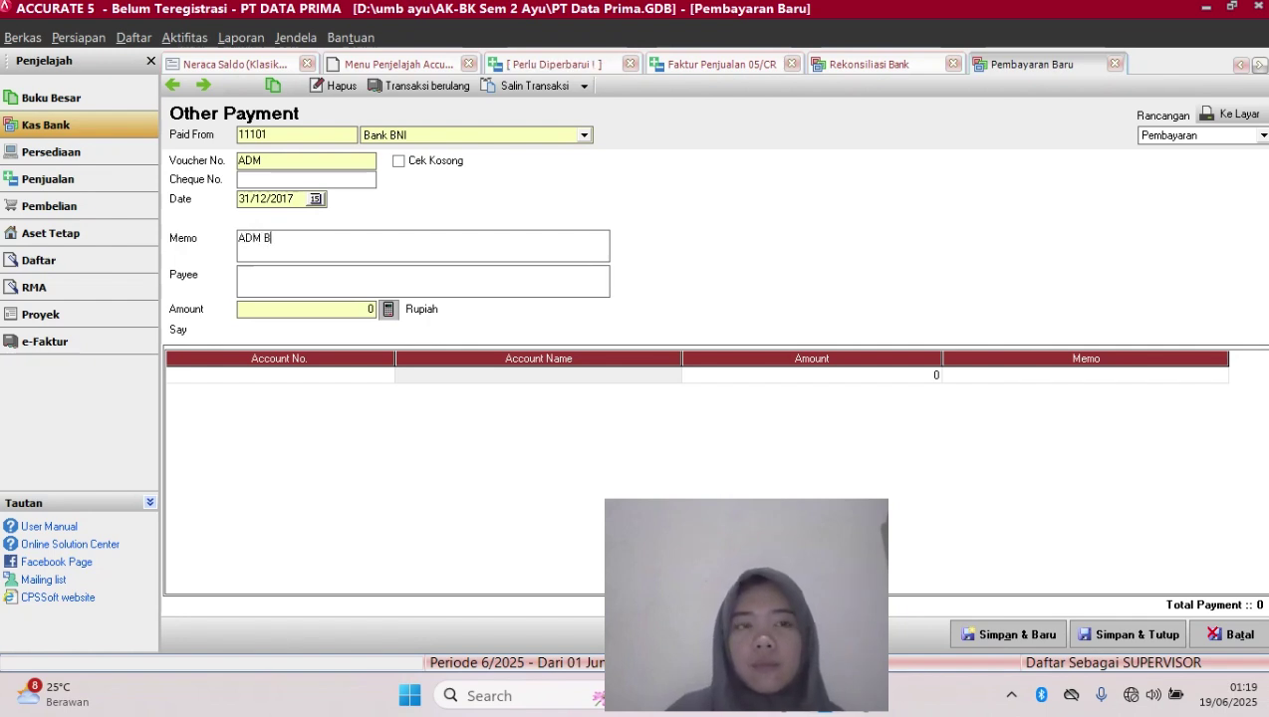
type("ANK")
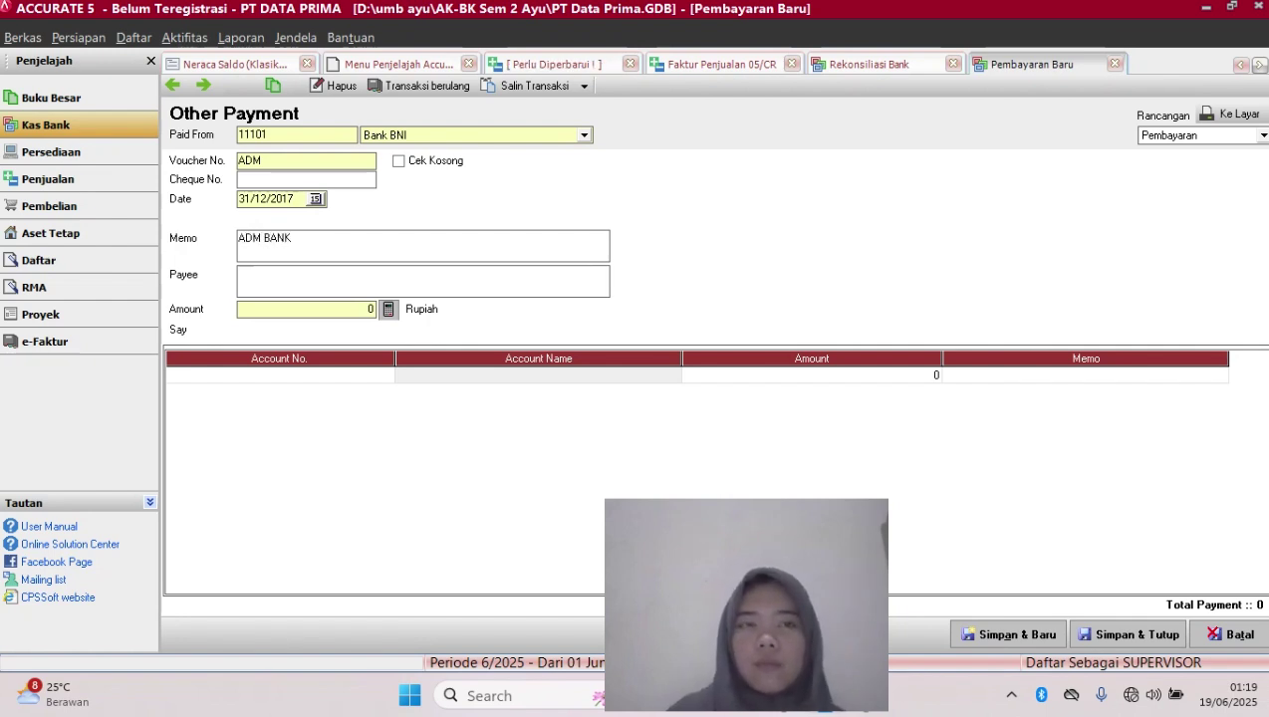
key("Tab")
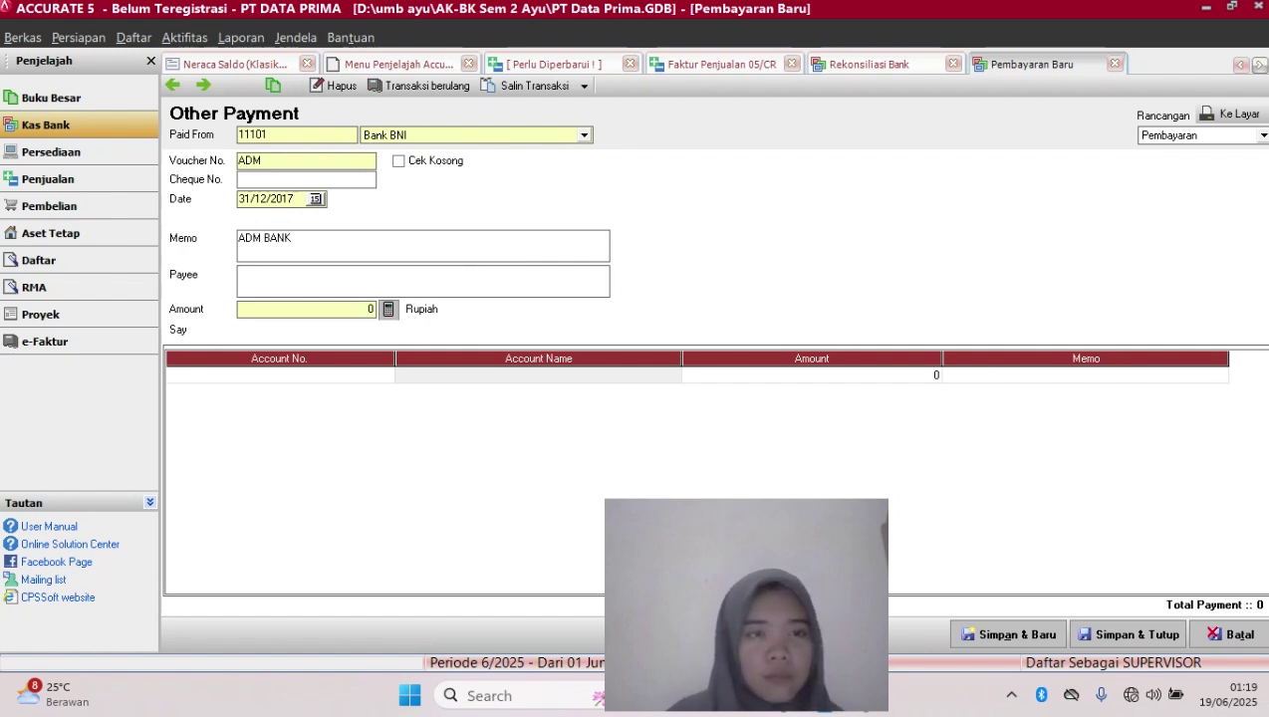
key("Tab")
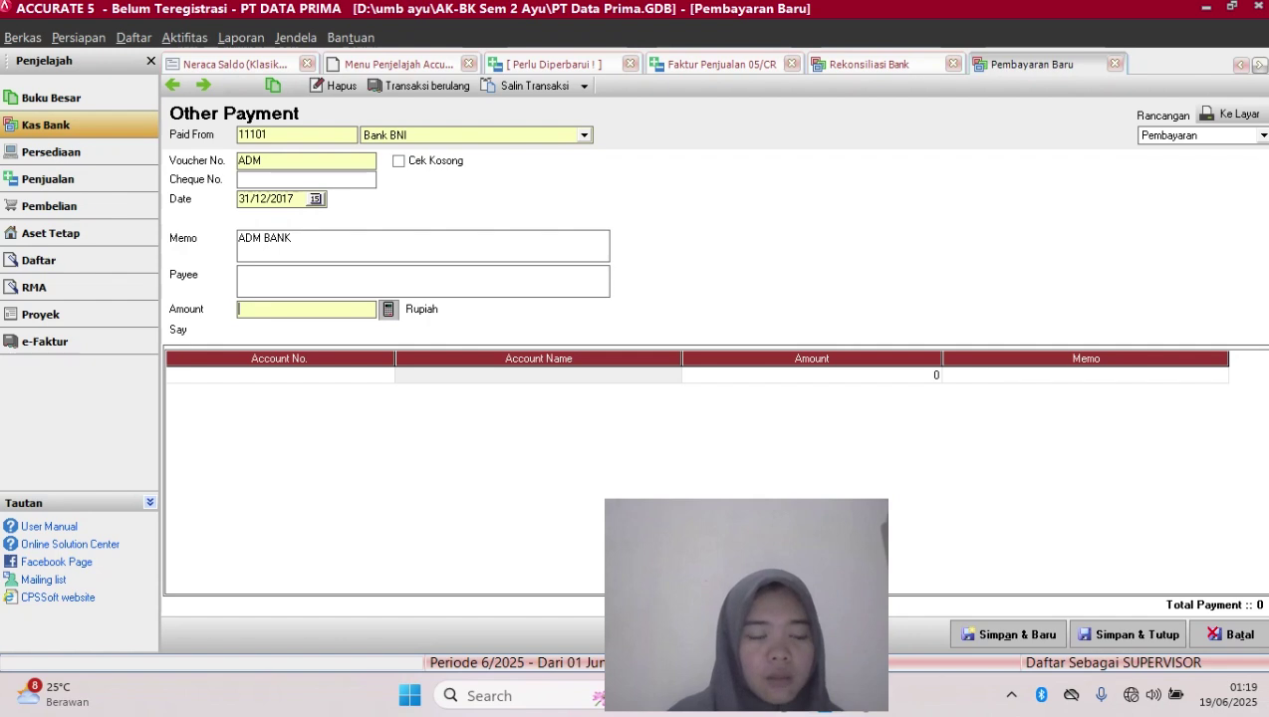
type("110")
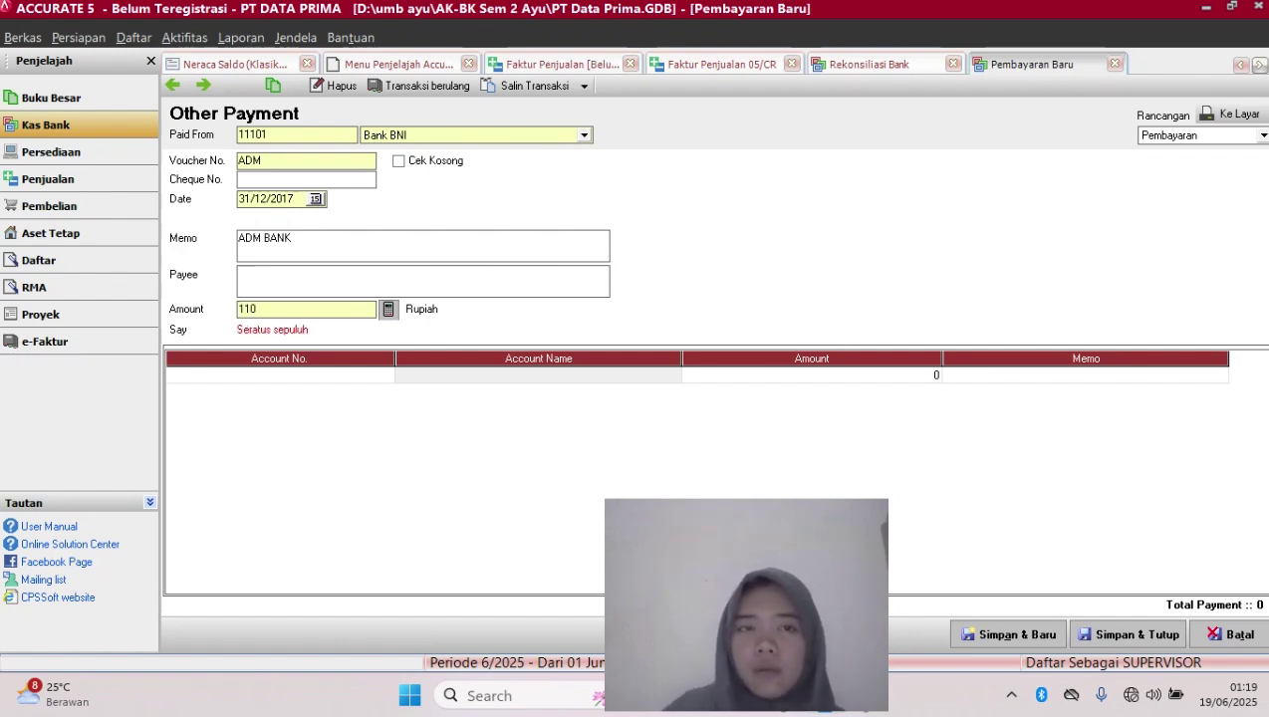
type("000")
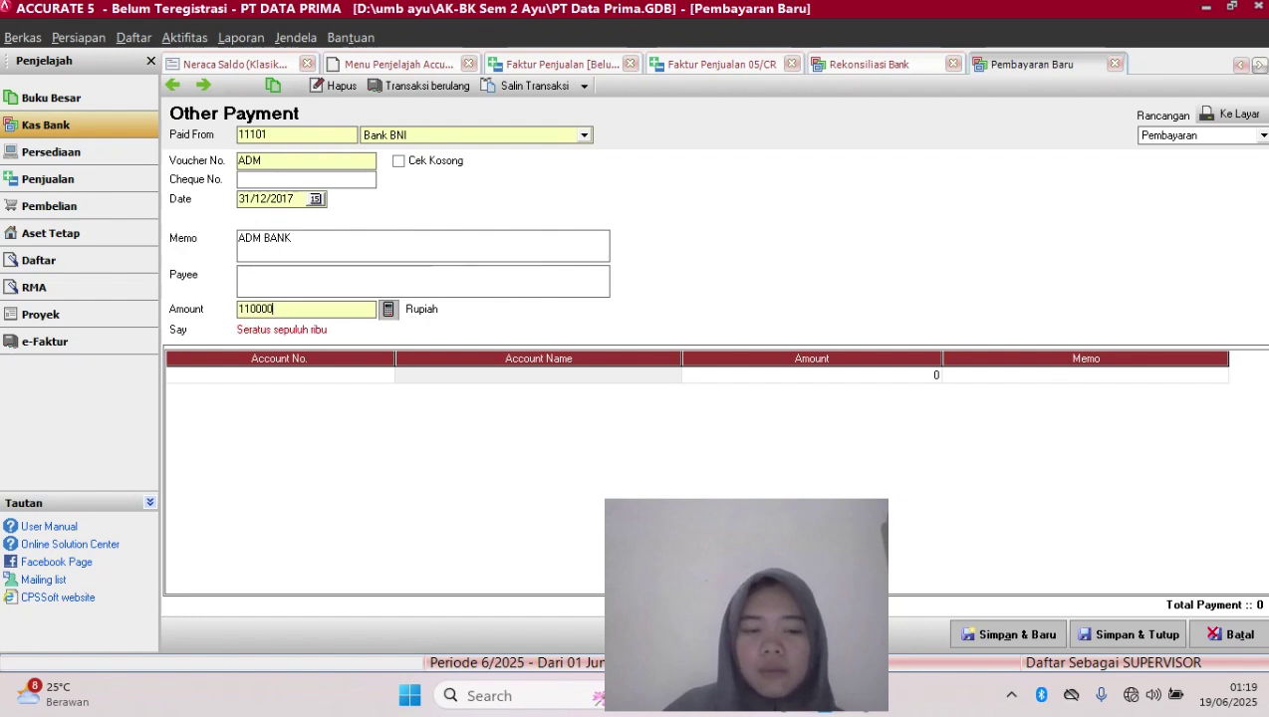
key("Tab")
left_click(280, 376)
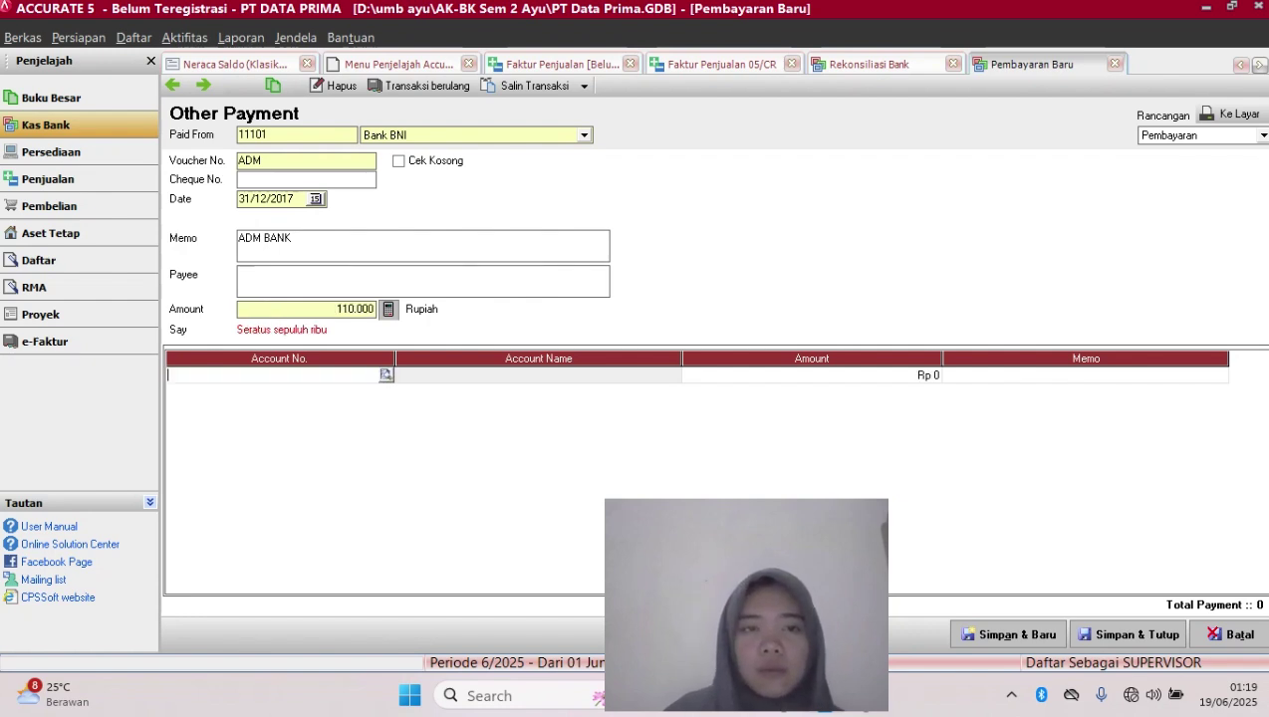
left_click(387, 375)
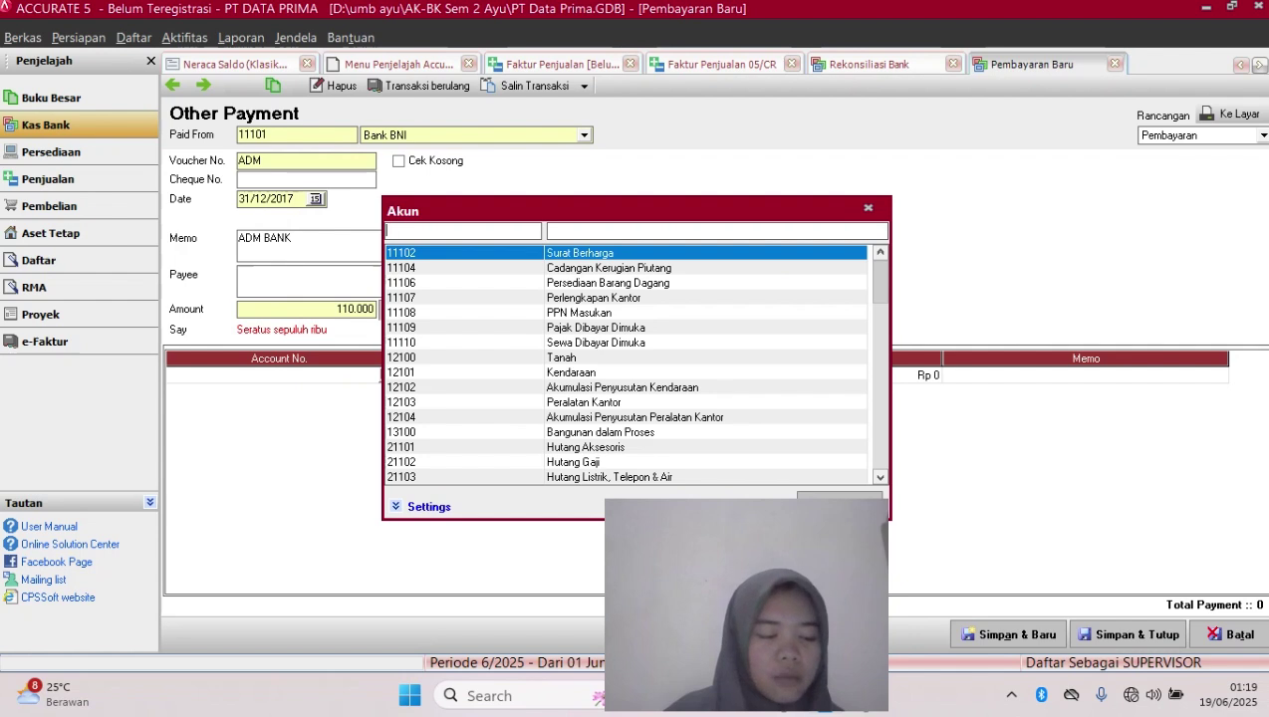
type("9")
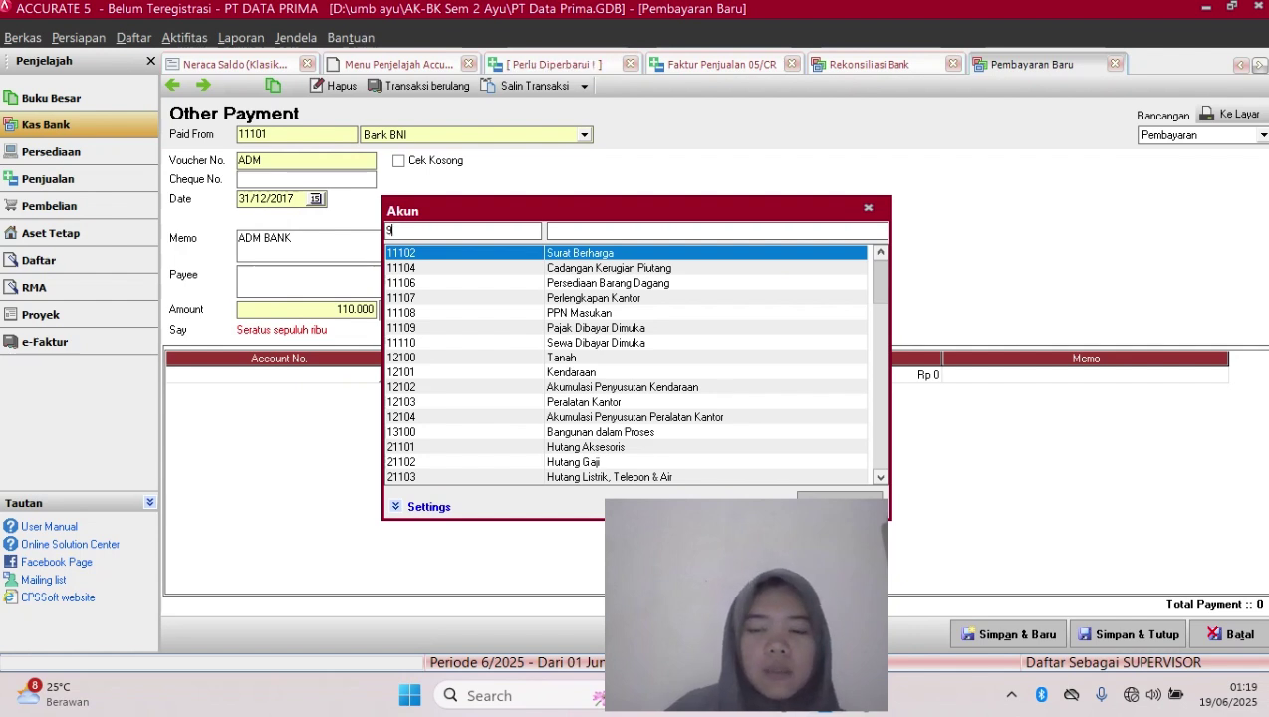
type("100")
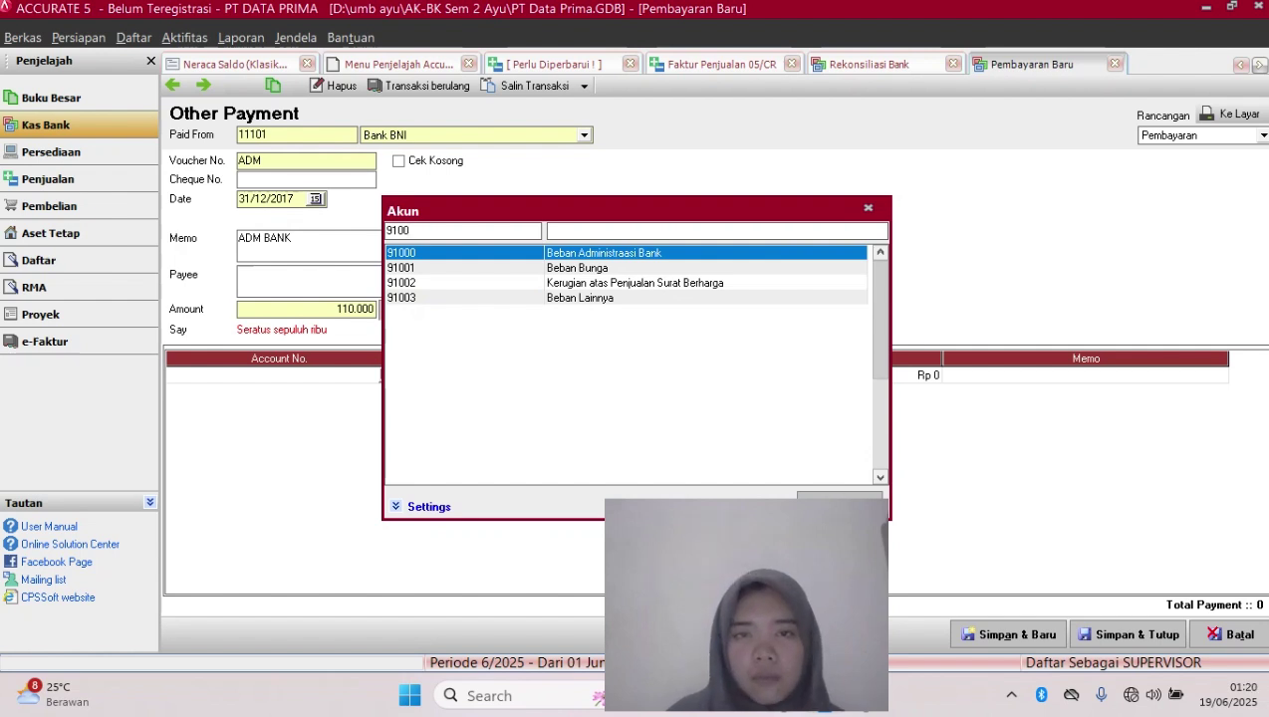
key("Return")
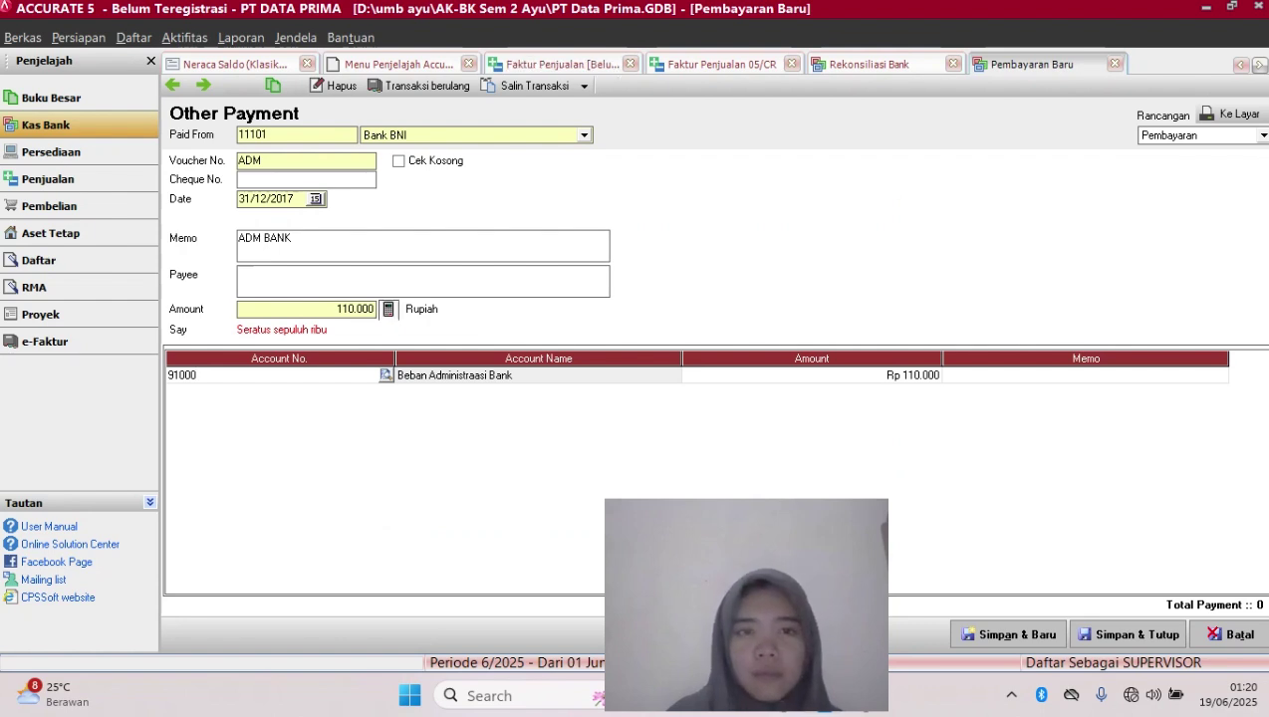
left_click(389, 310)
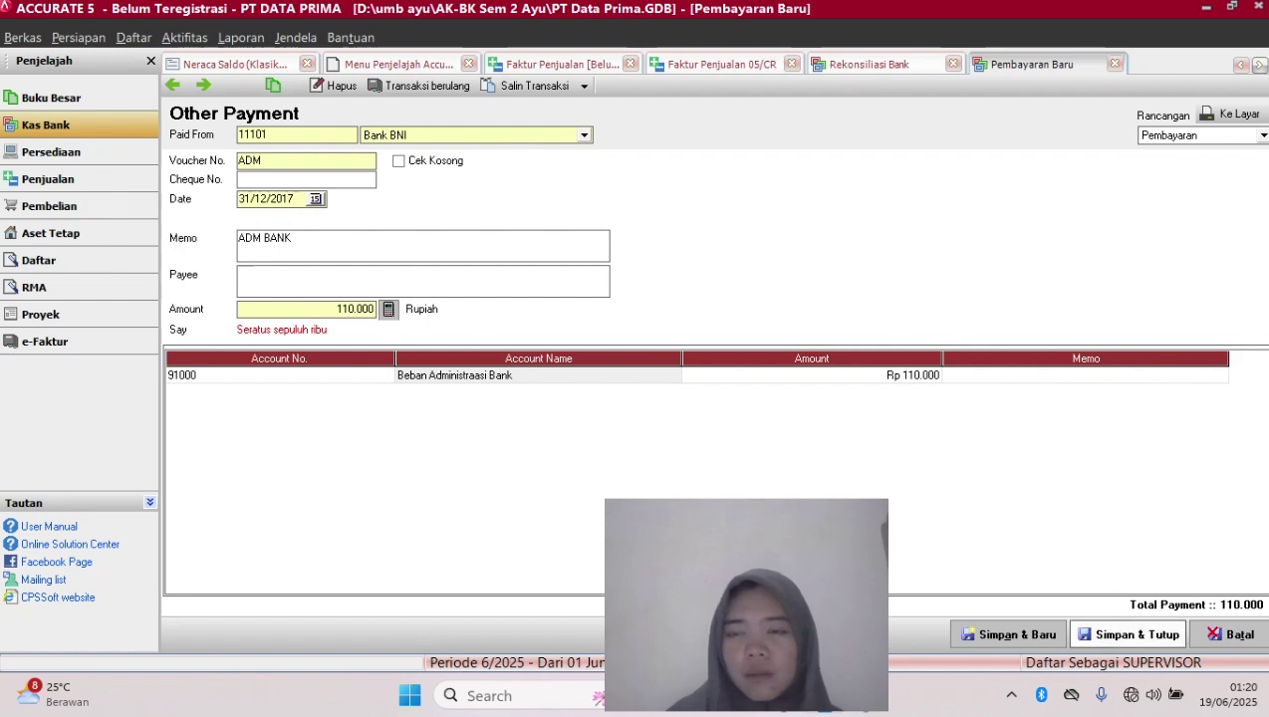
Save the ADM BANK payment, move the reconciliation date to 31/12/2025, and clear the ADM and JSG rows
left_click(1130, 635)
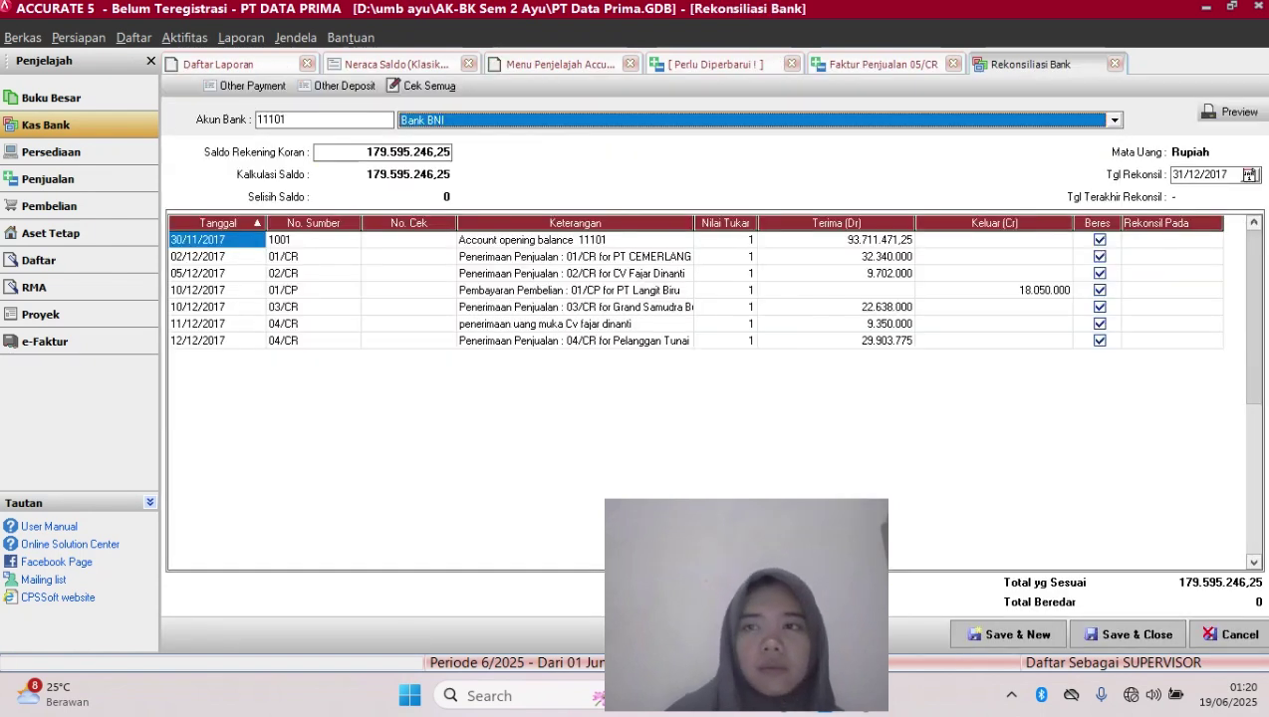
left_click(1229, 176)
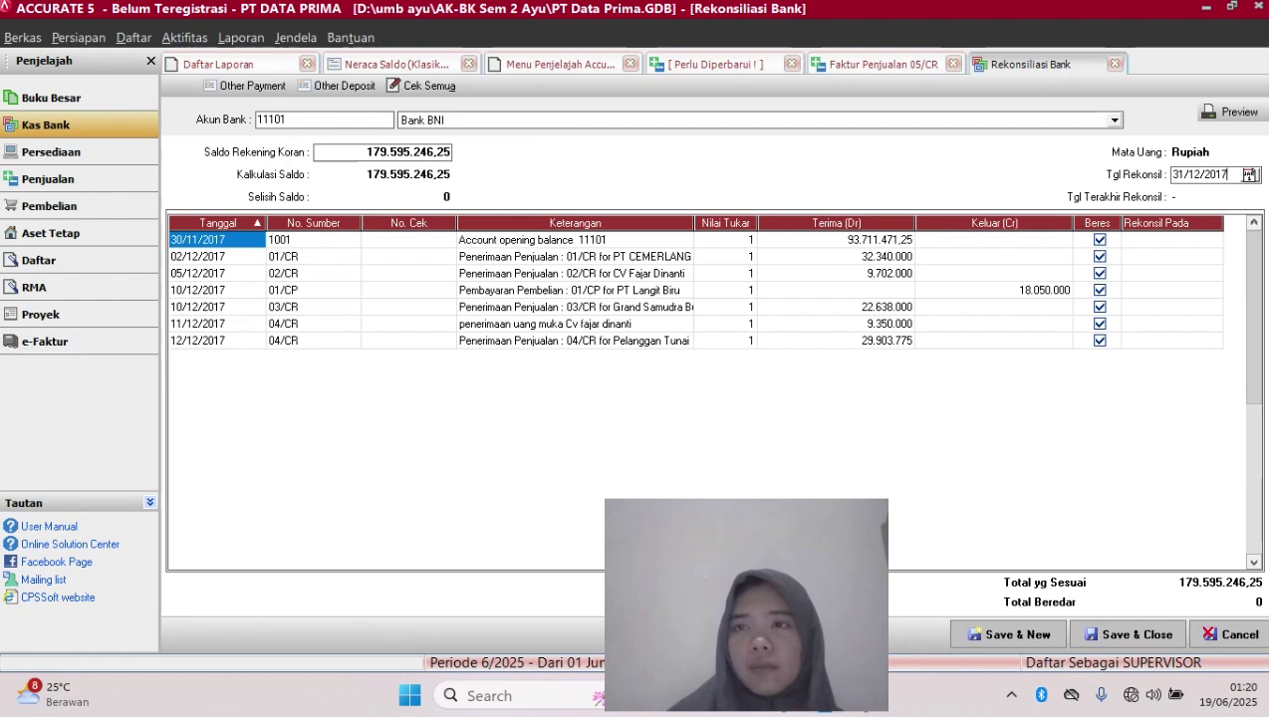
key("BackSpace")
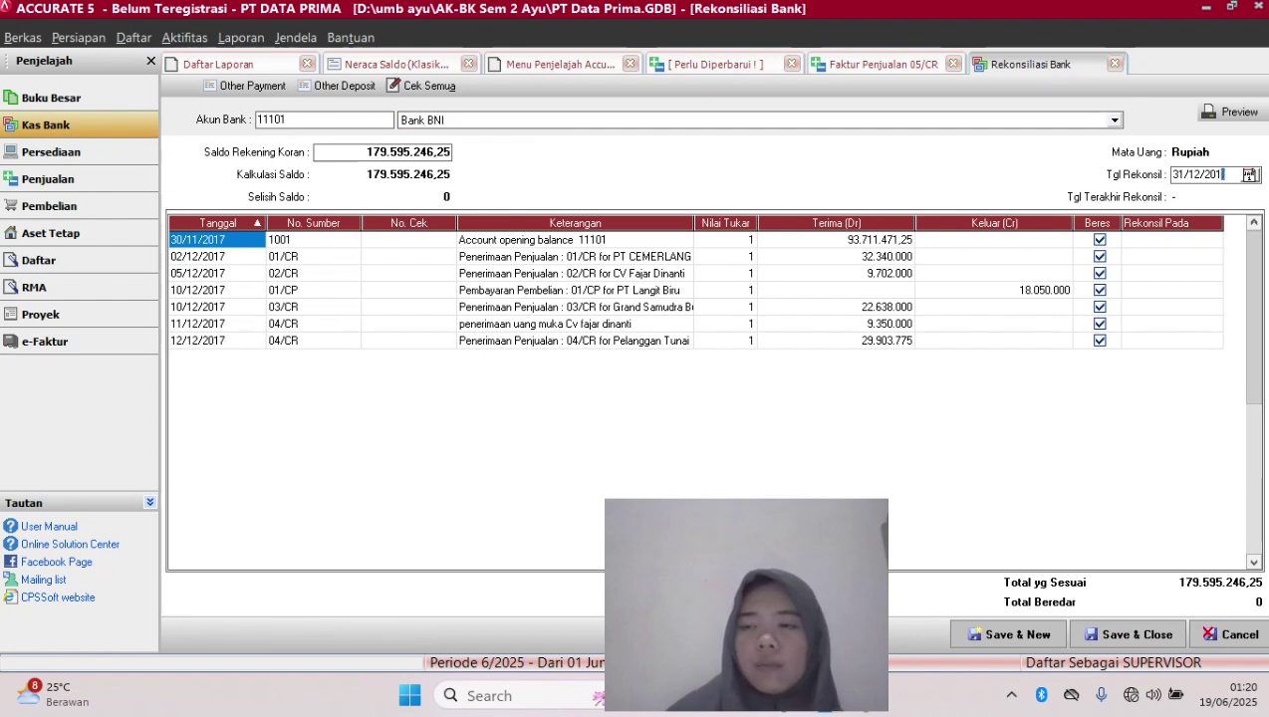
type("7")
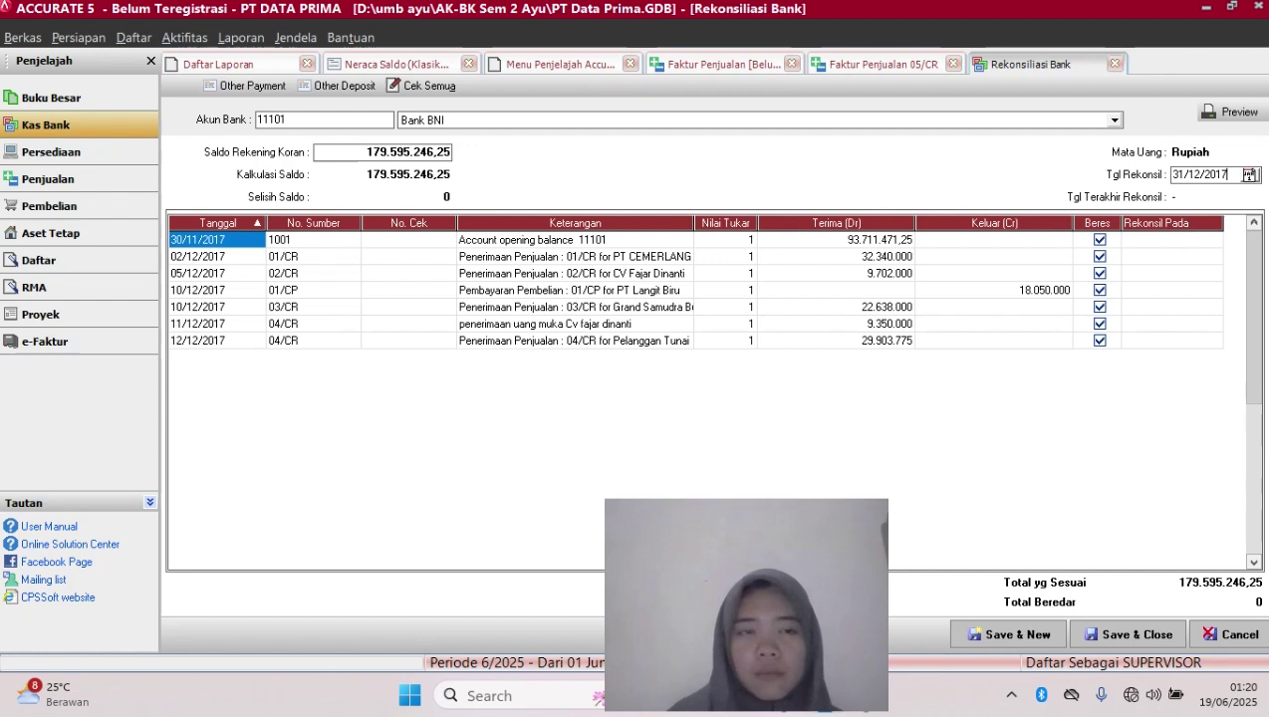
key("BackSpace")
key("BackSpace")
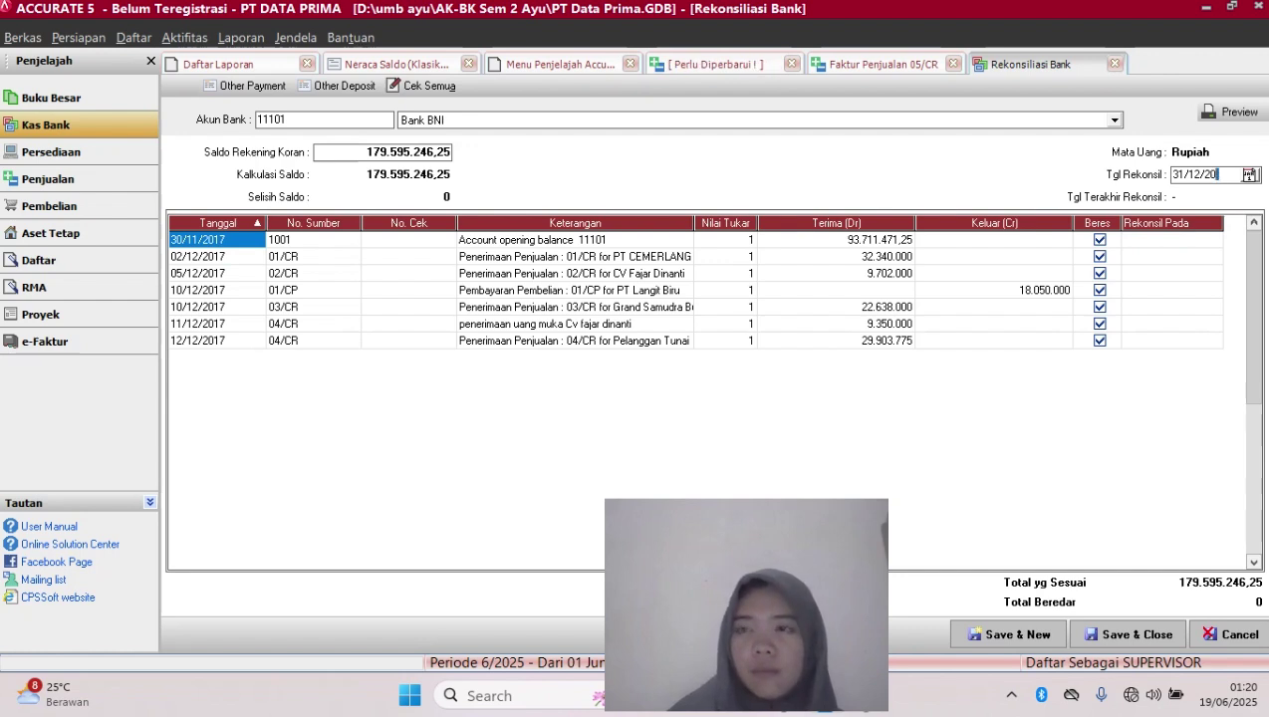
type("25")
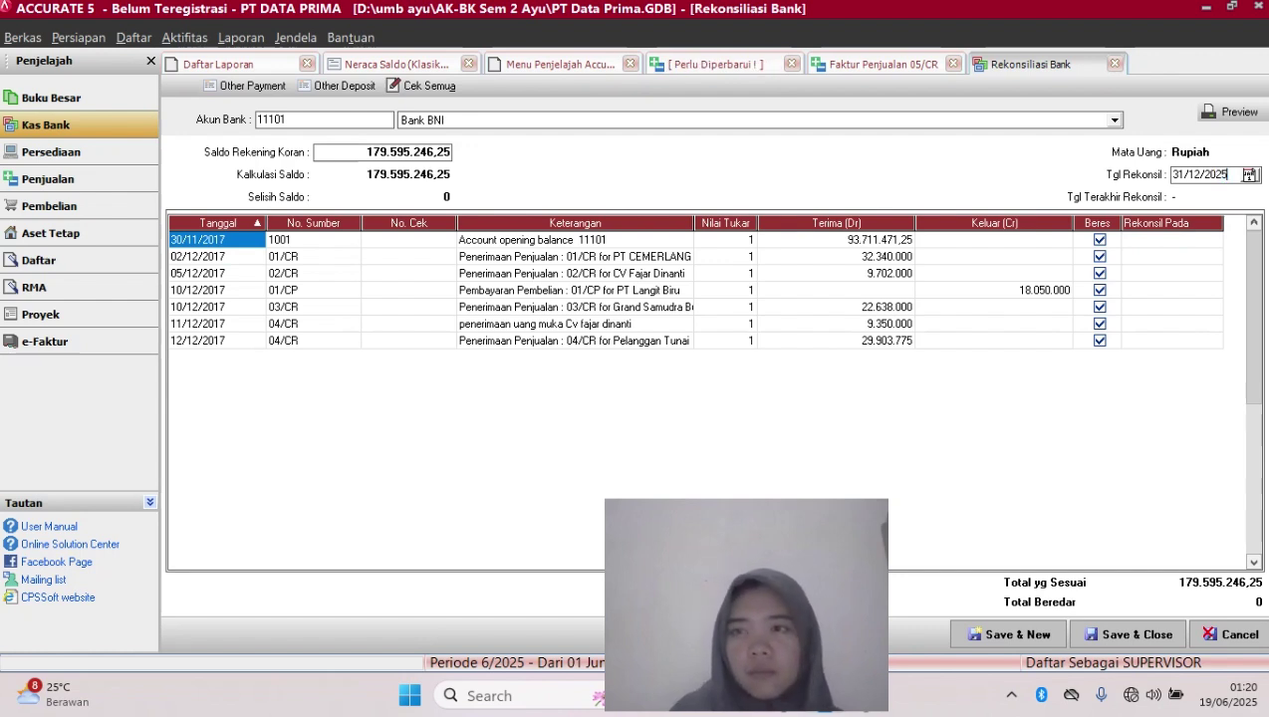
key("Tab")
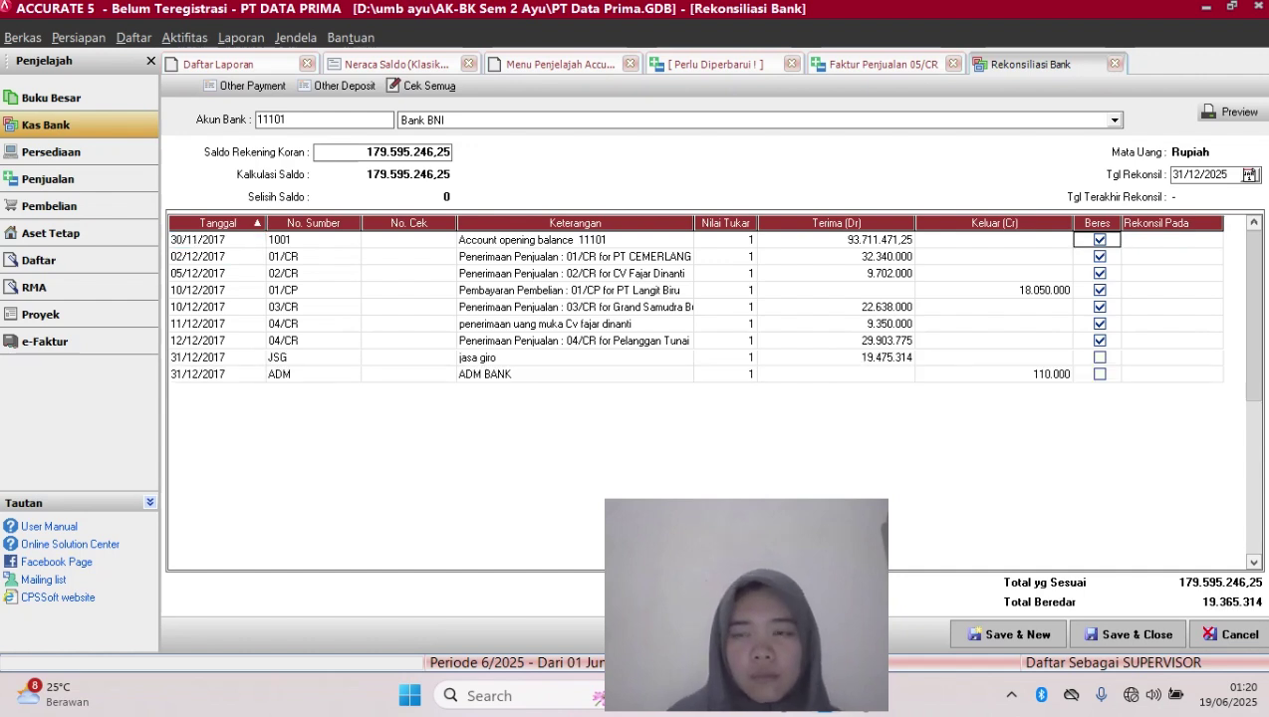
double_click(1100, 375)
double_click(1100, 358)
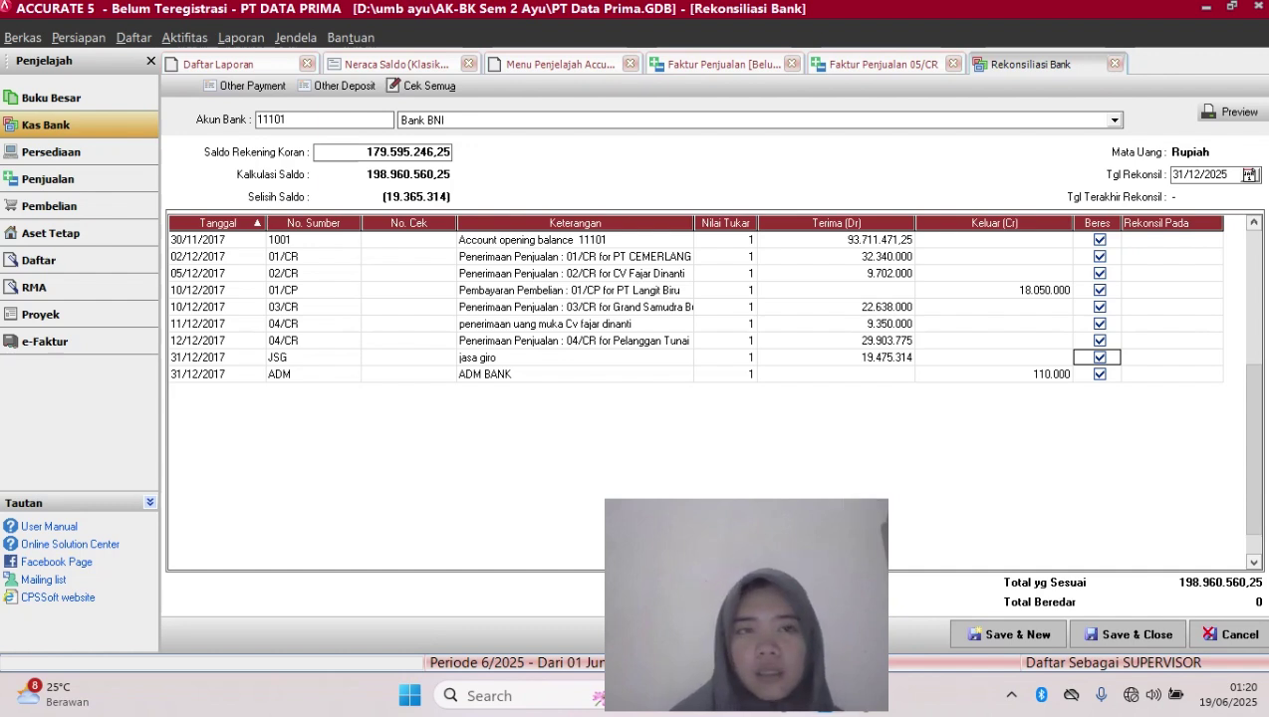
Replace Saldo Rekening Koran with 198.960.560,25 and save the Bank BNI reconciliation
left_click(424, 153)
key("BackSpace")
key("BackSpace")
key("BackSpace")
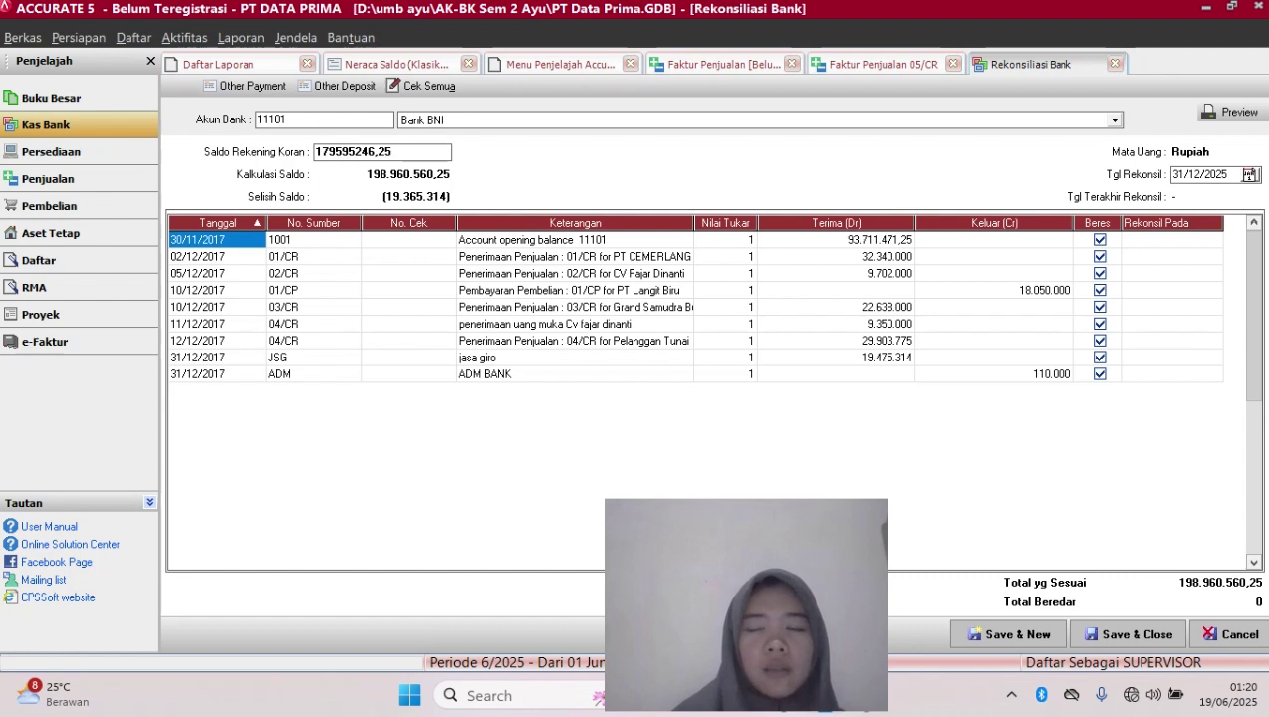
key("BackSpace")
key("BackSpace")
key("BackSpace")
key("BackSpace")
key("BackSpace")
key("BackSpace")
key("BackSpace")
key("BackSpace")
key("BackSpace")
type("1")
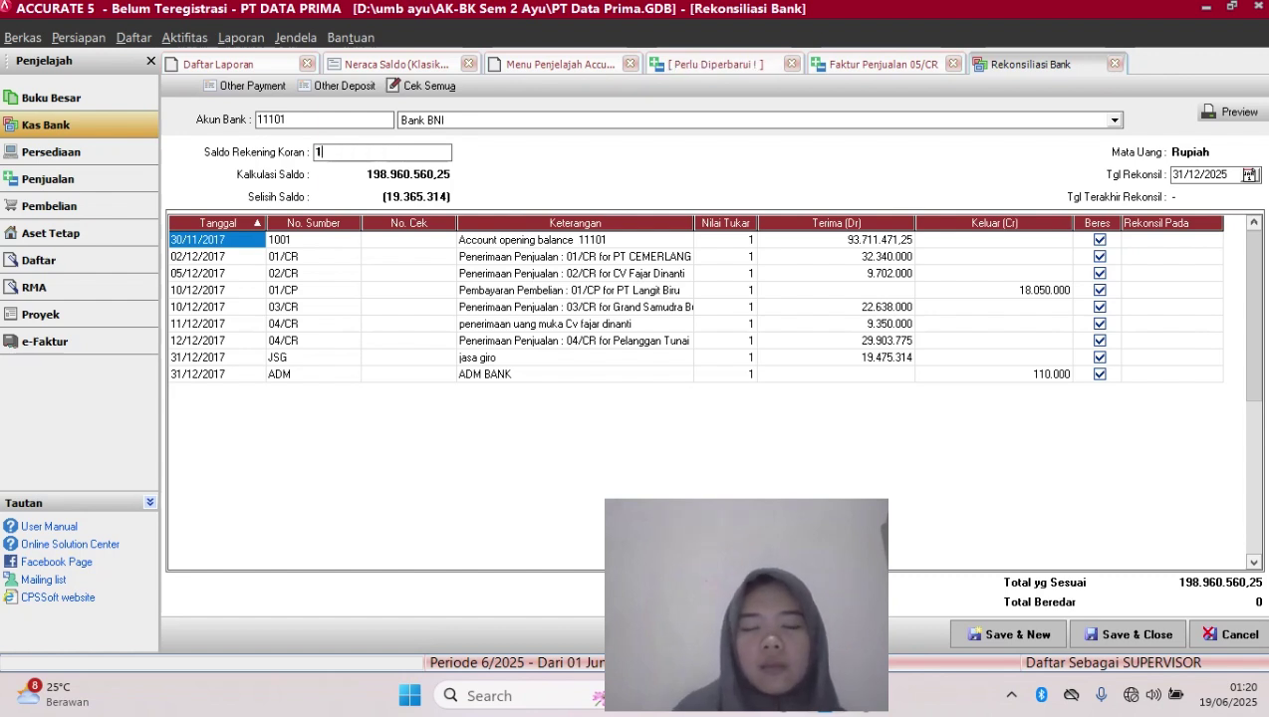
type("98")
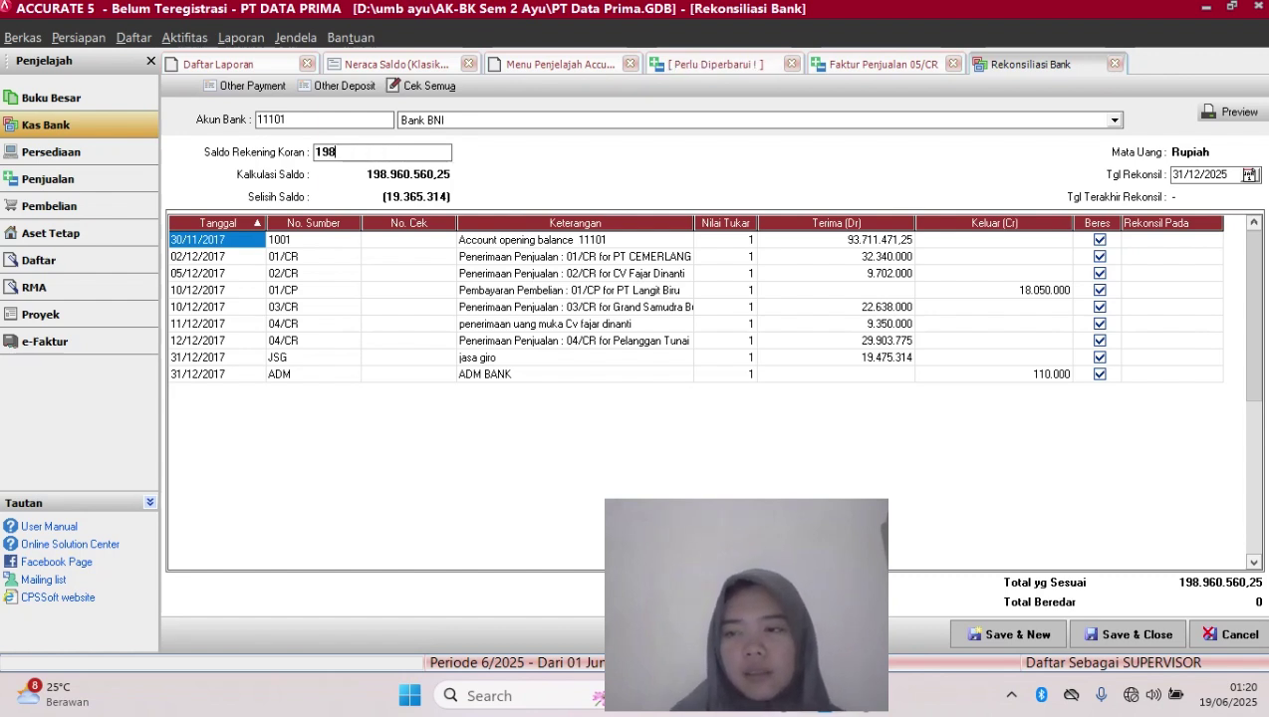
type("960")
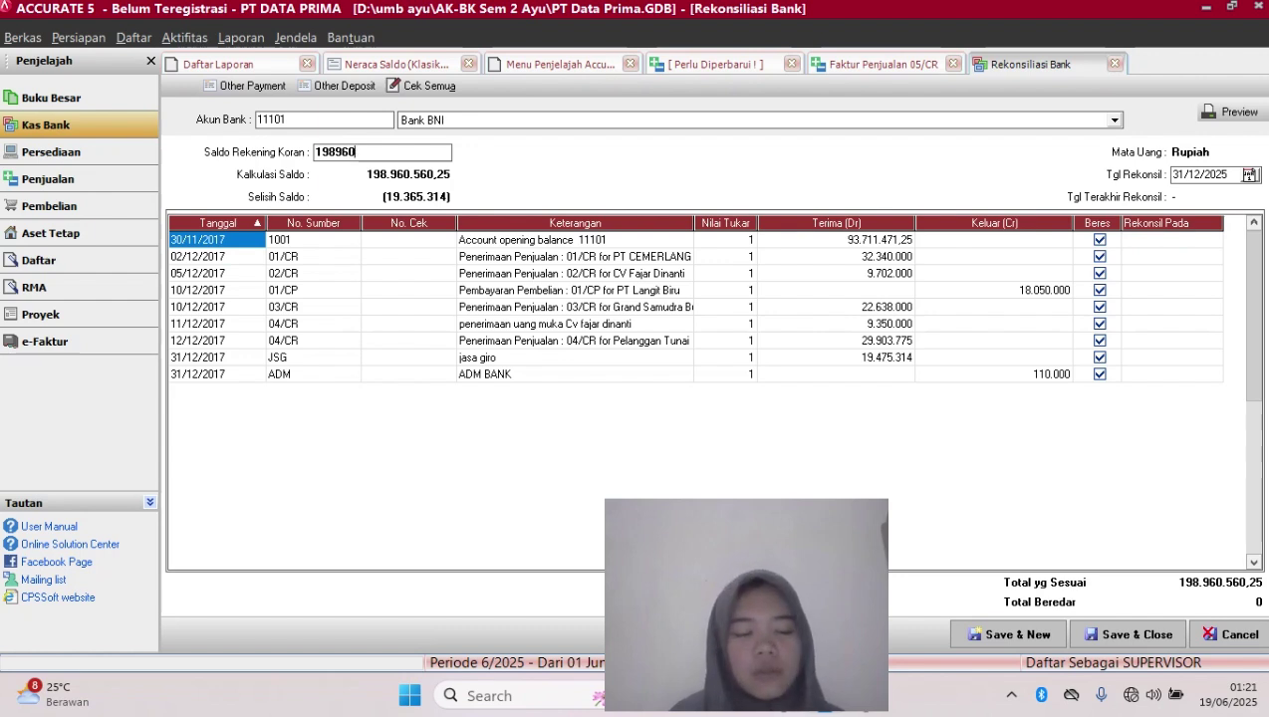
type("56")
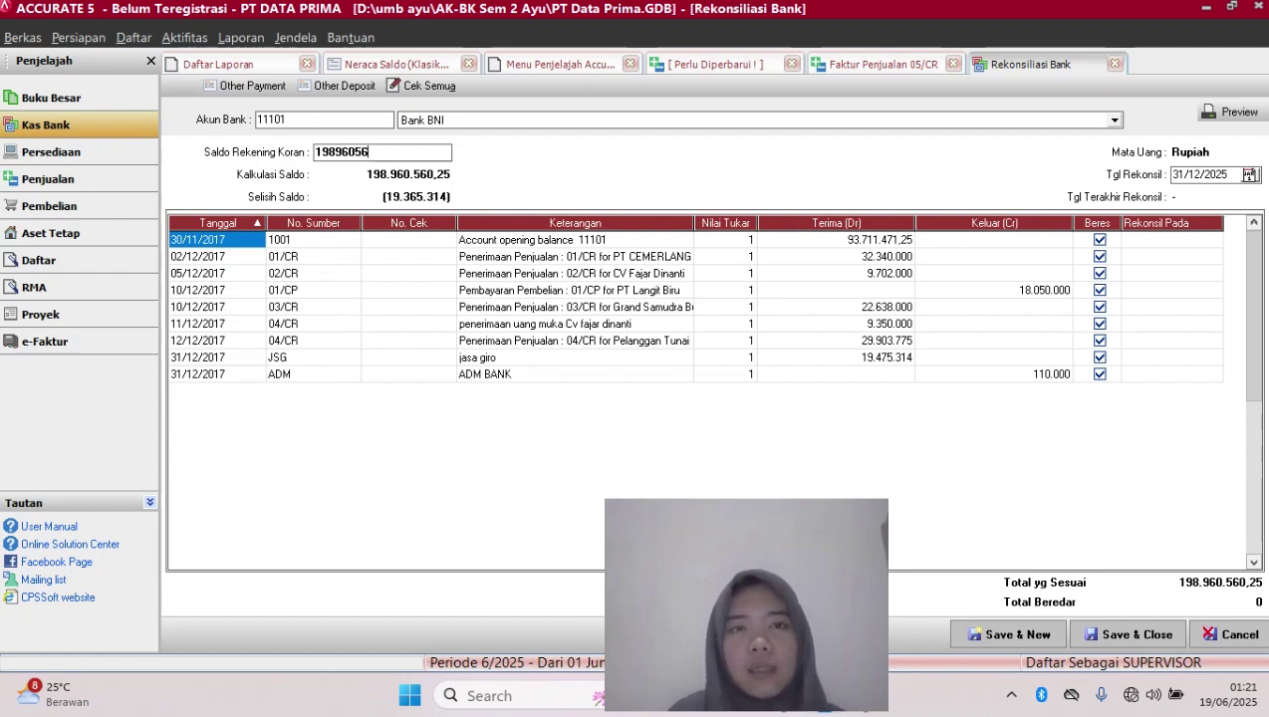
type("0,25")
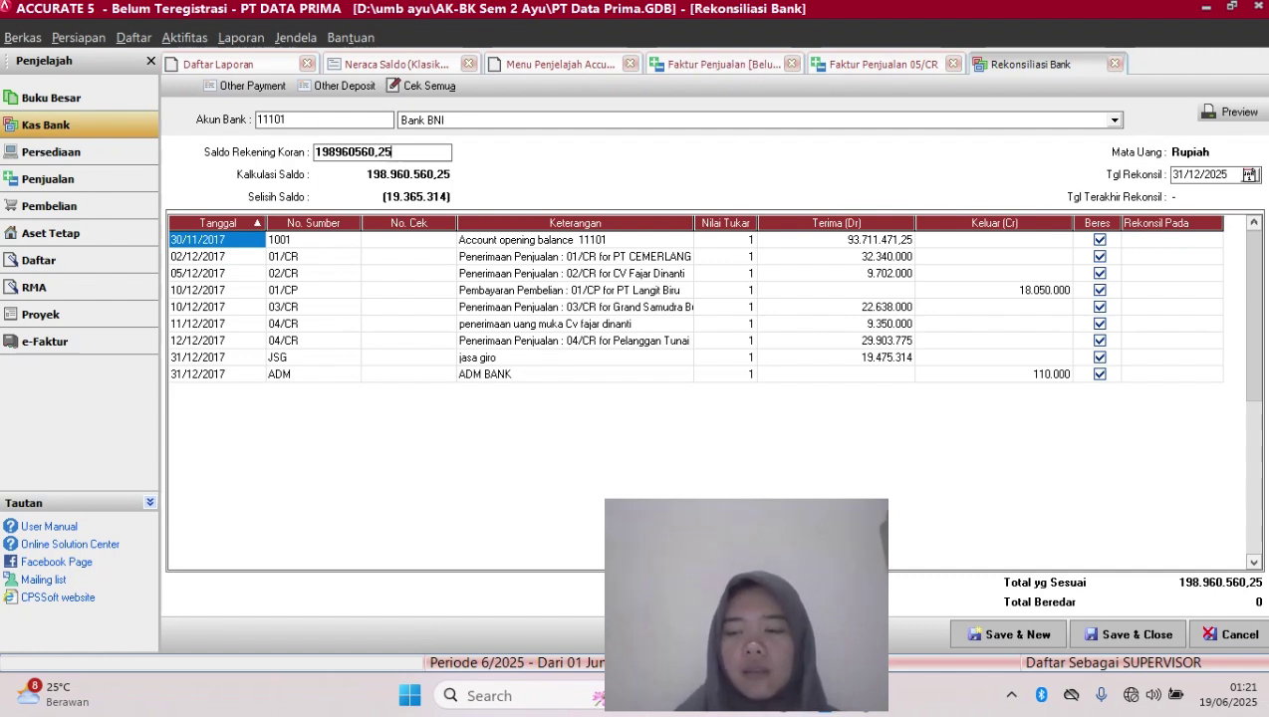
key("Tab")
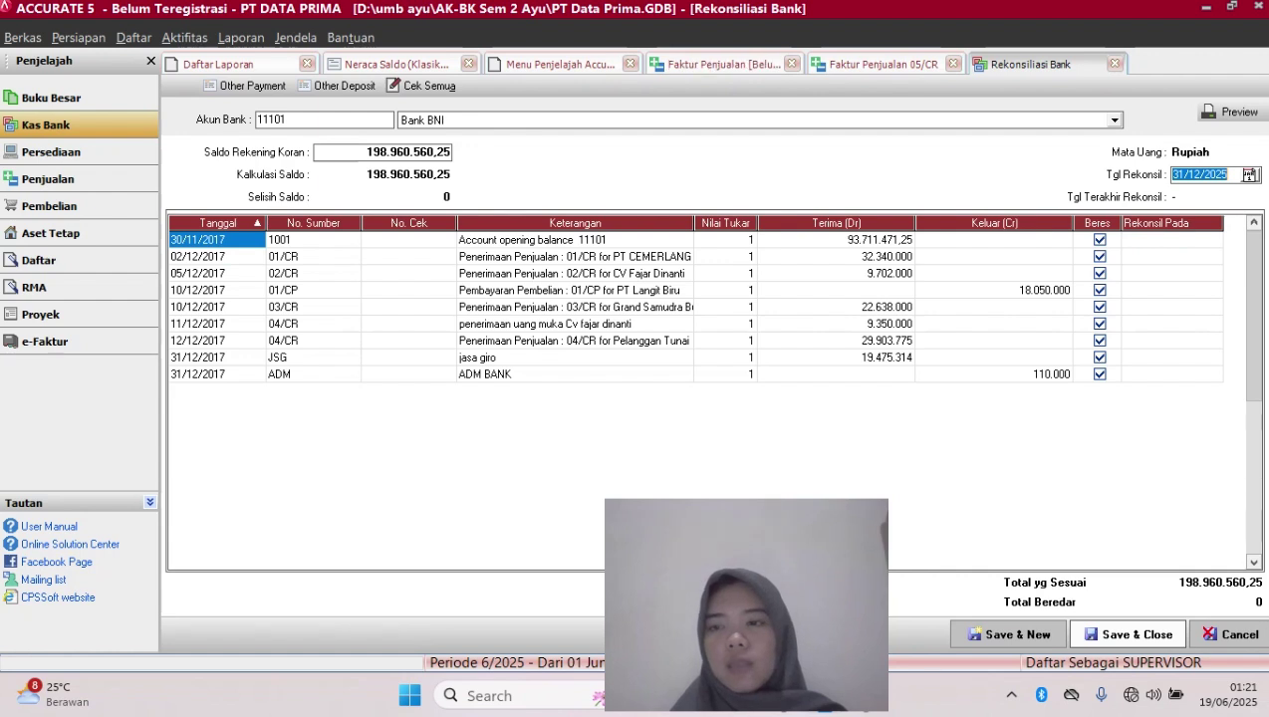
left_click(1128, 634)
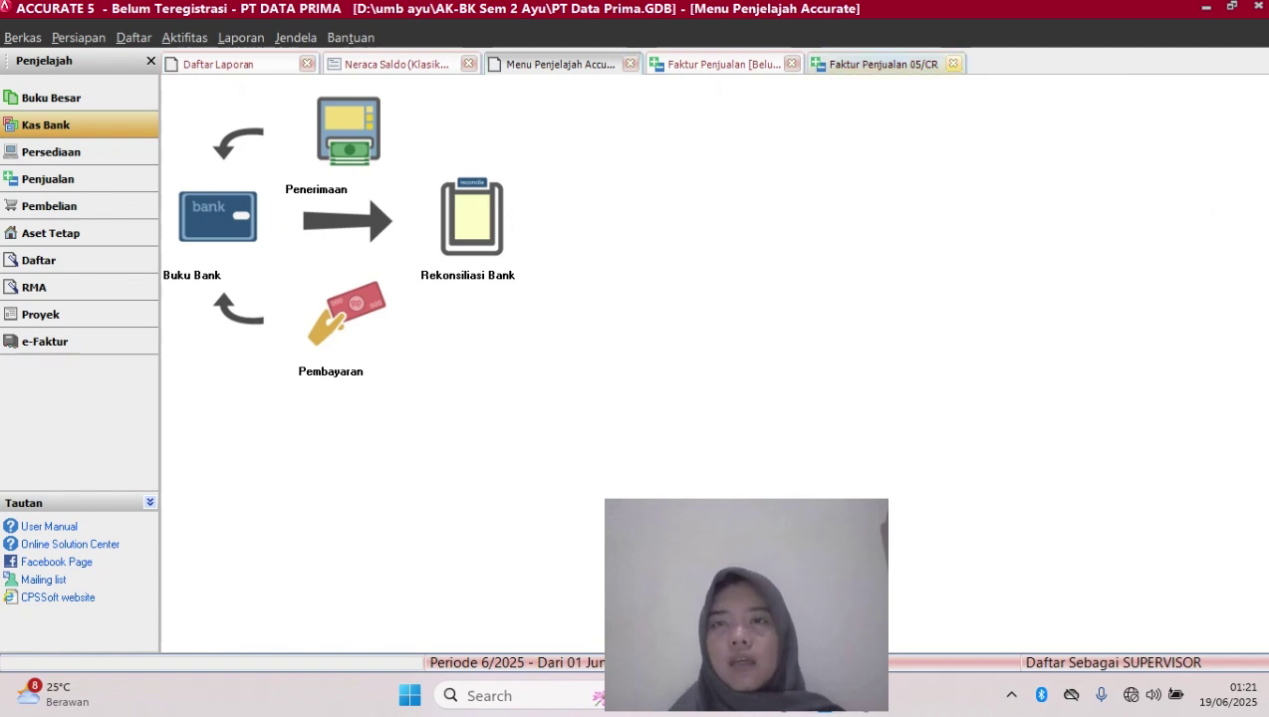
Close both sales invoice tabs, then Neraca Saldo, Daftar Laporan and Menu Penjelajah
left_click(953, 64)
left_click(792, 64)
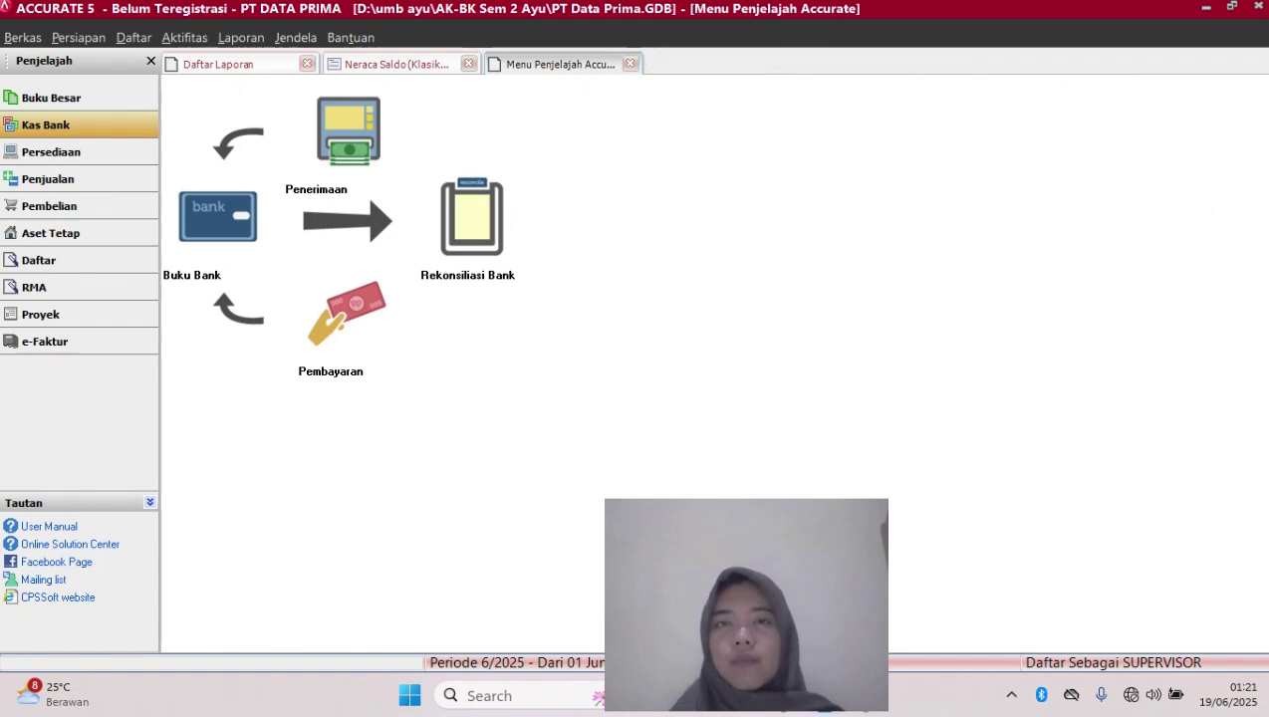
left_click(468, 64)
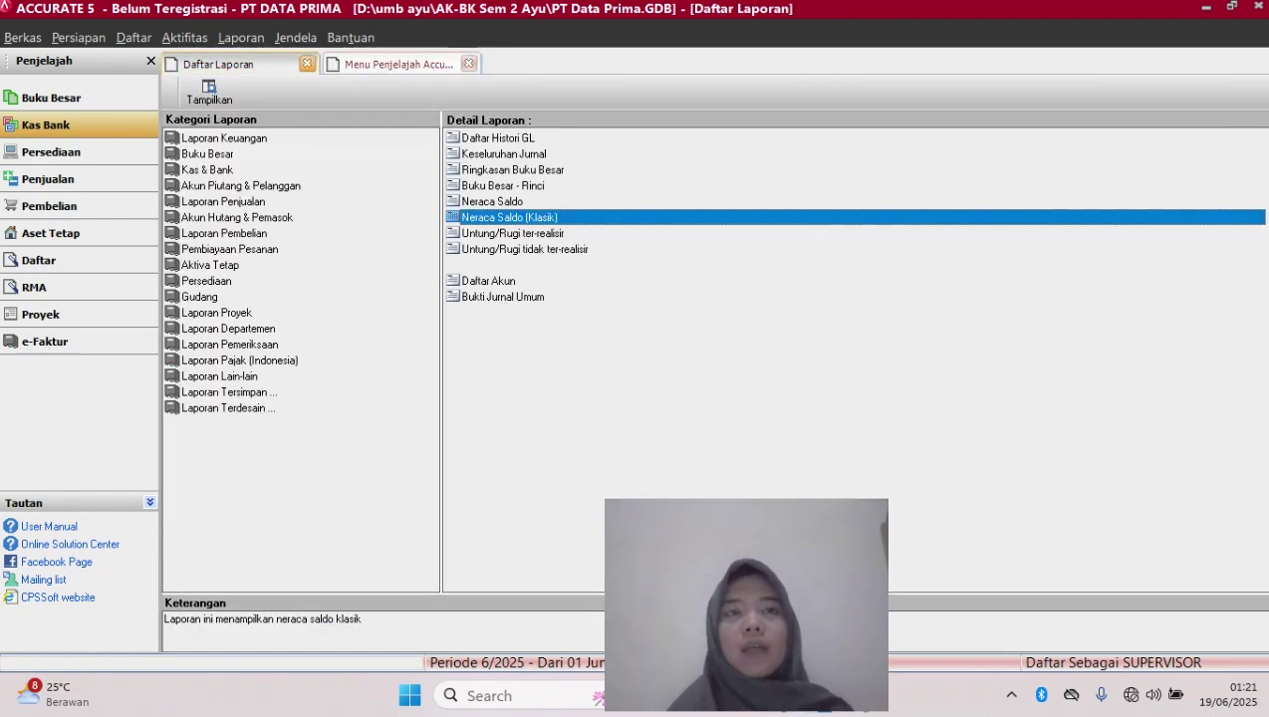
left_click(307, 64)
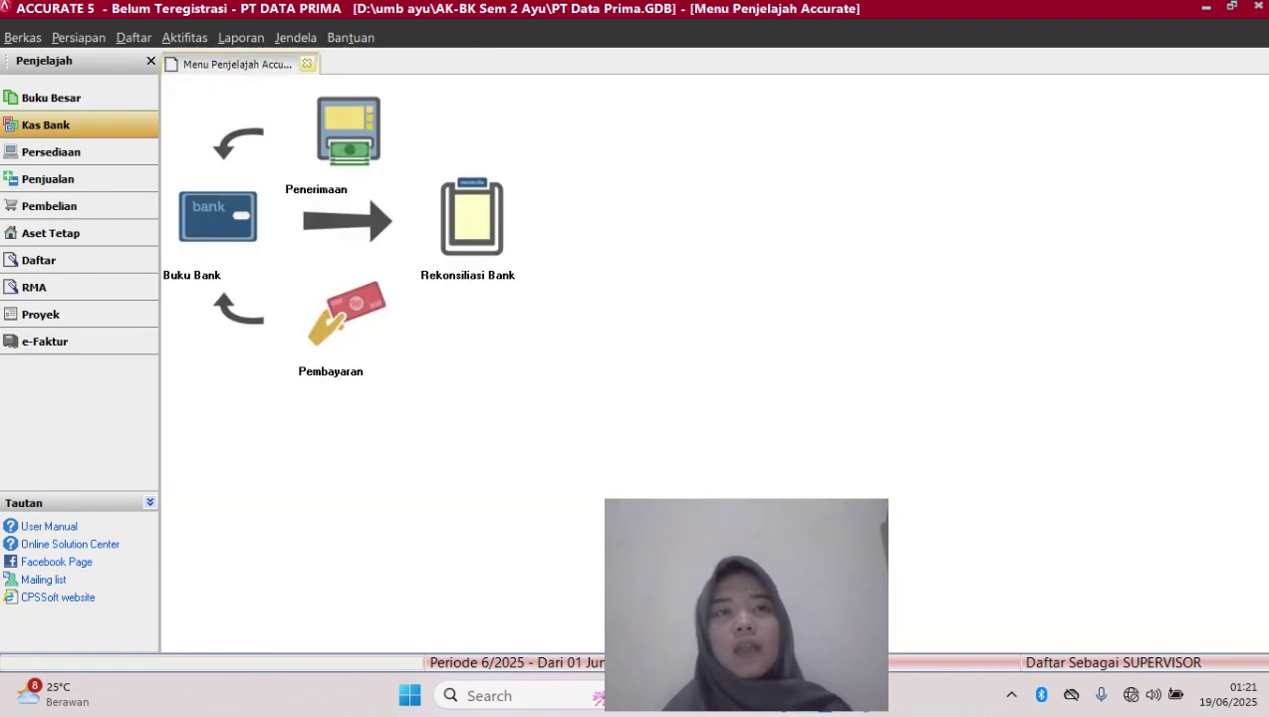
left_click(307, 64)
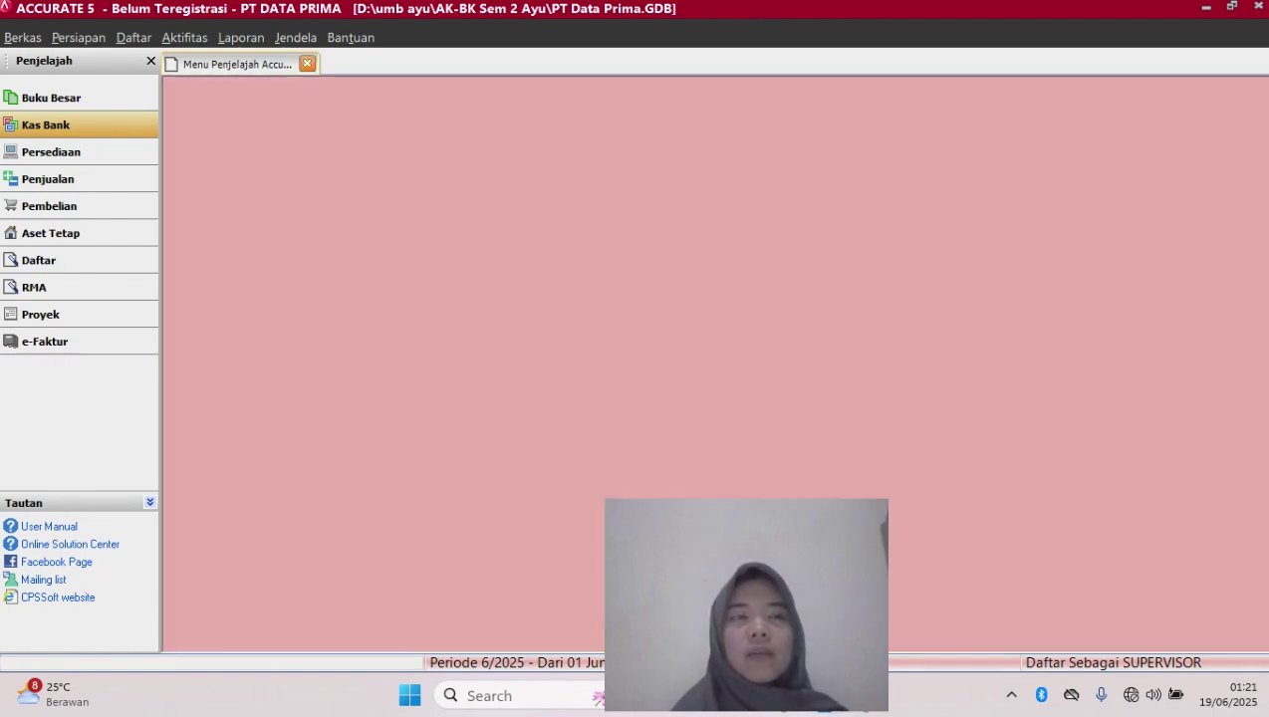